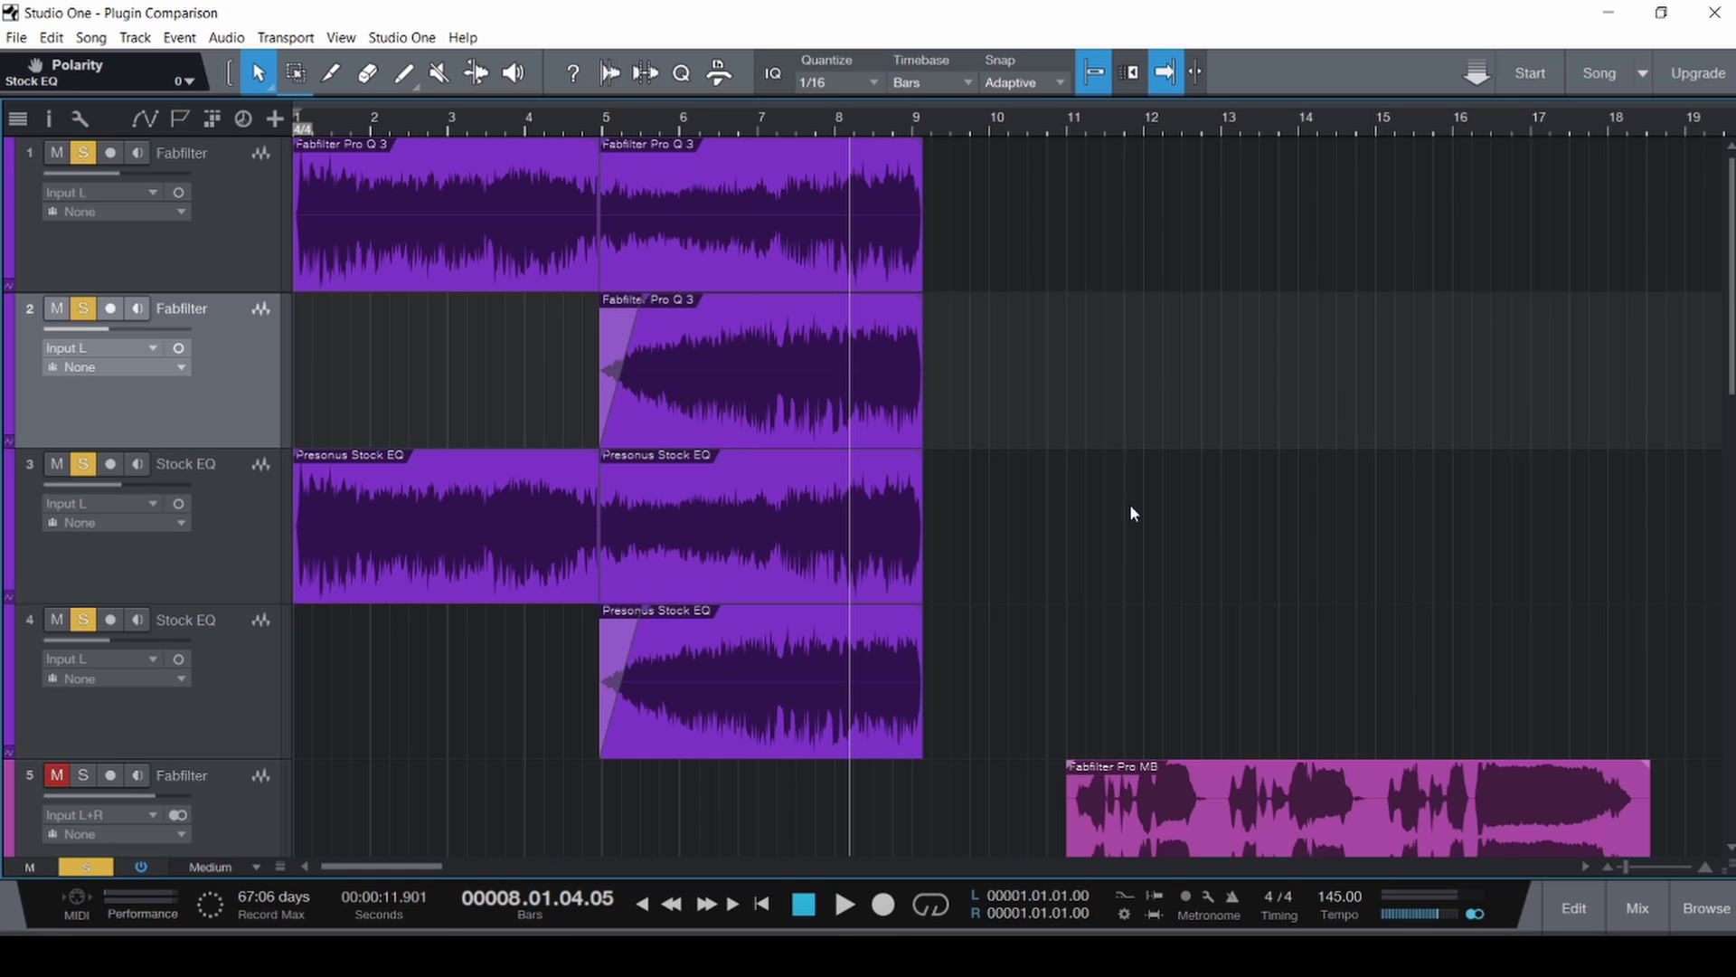
Examine the EQ, multiband and flanger comparison clips on tracks 1 to 8, highlighting each plugin pair.
key(ctrl)
scroll(1261, 333, down, 5)
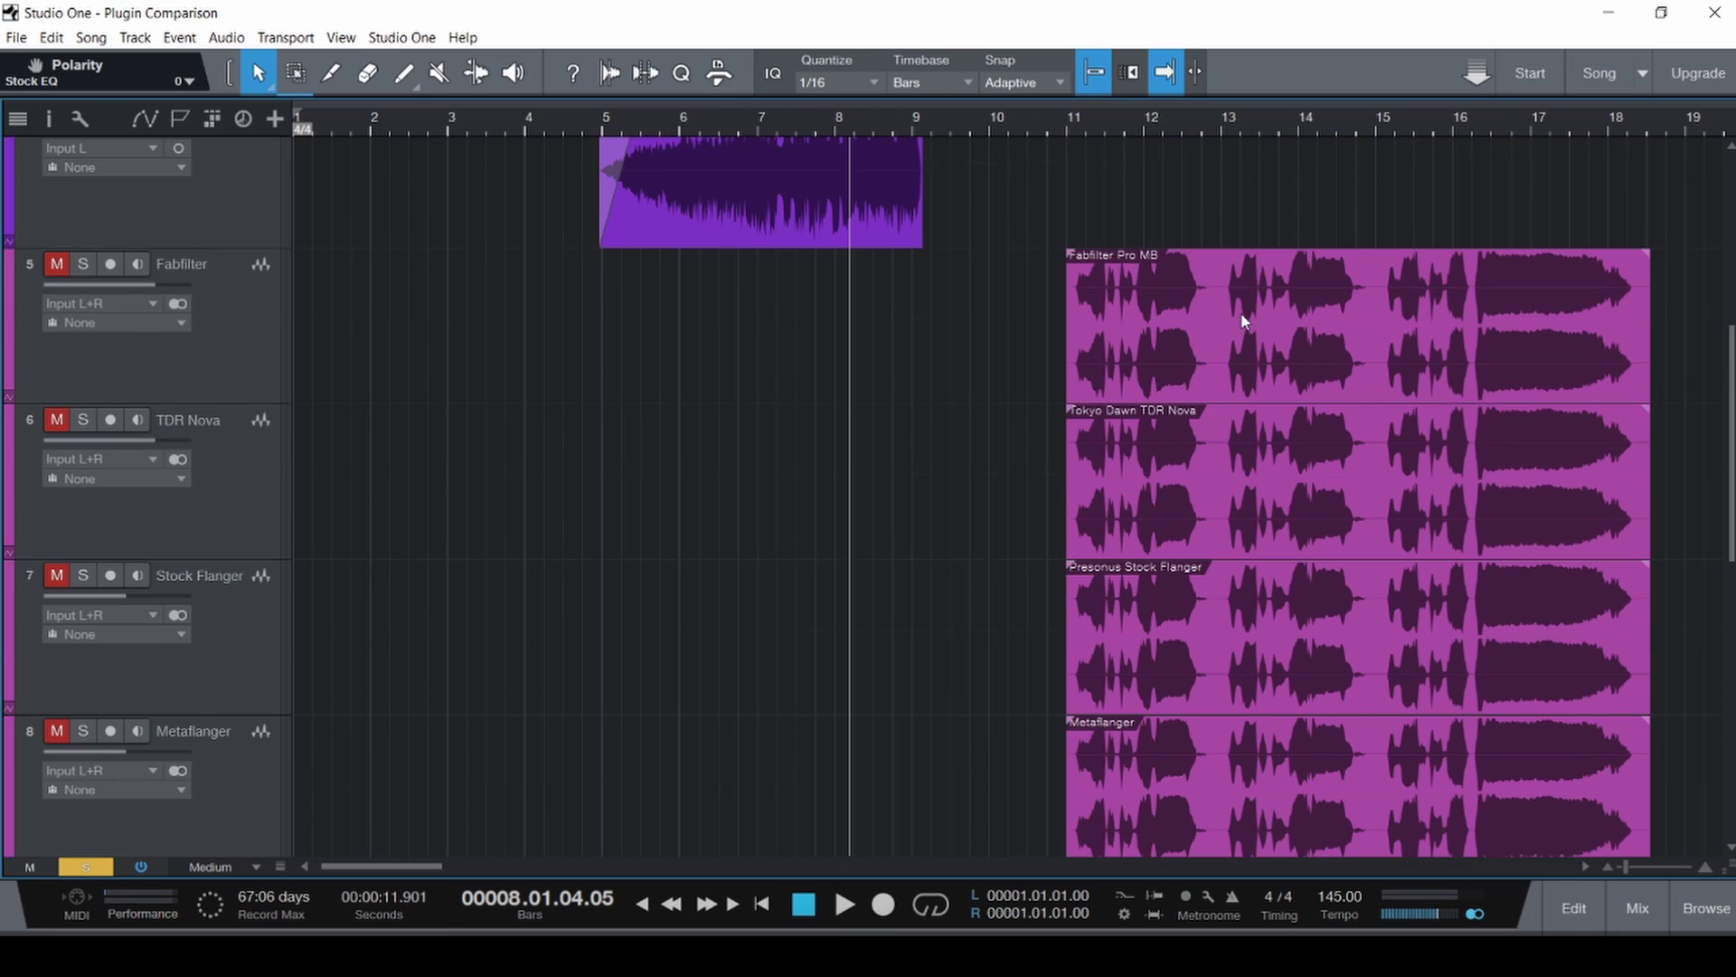
drag(967, 334, 1211, 456)
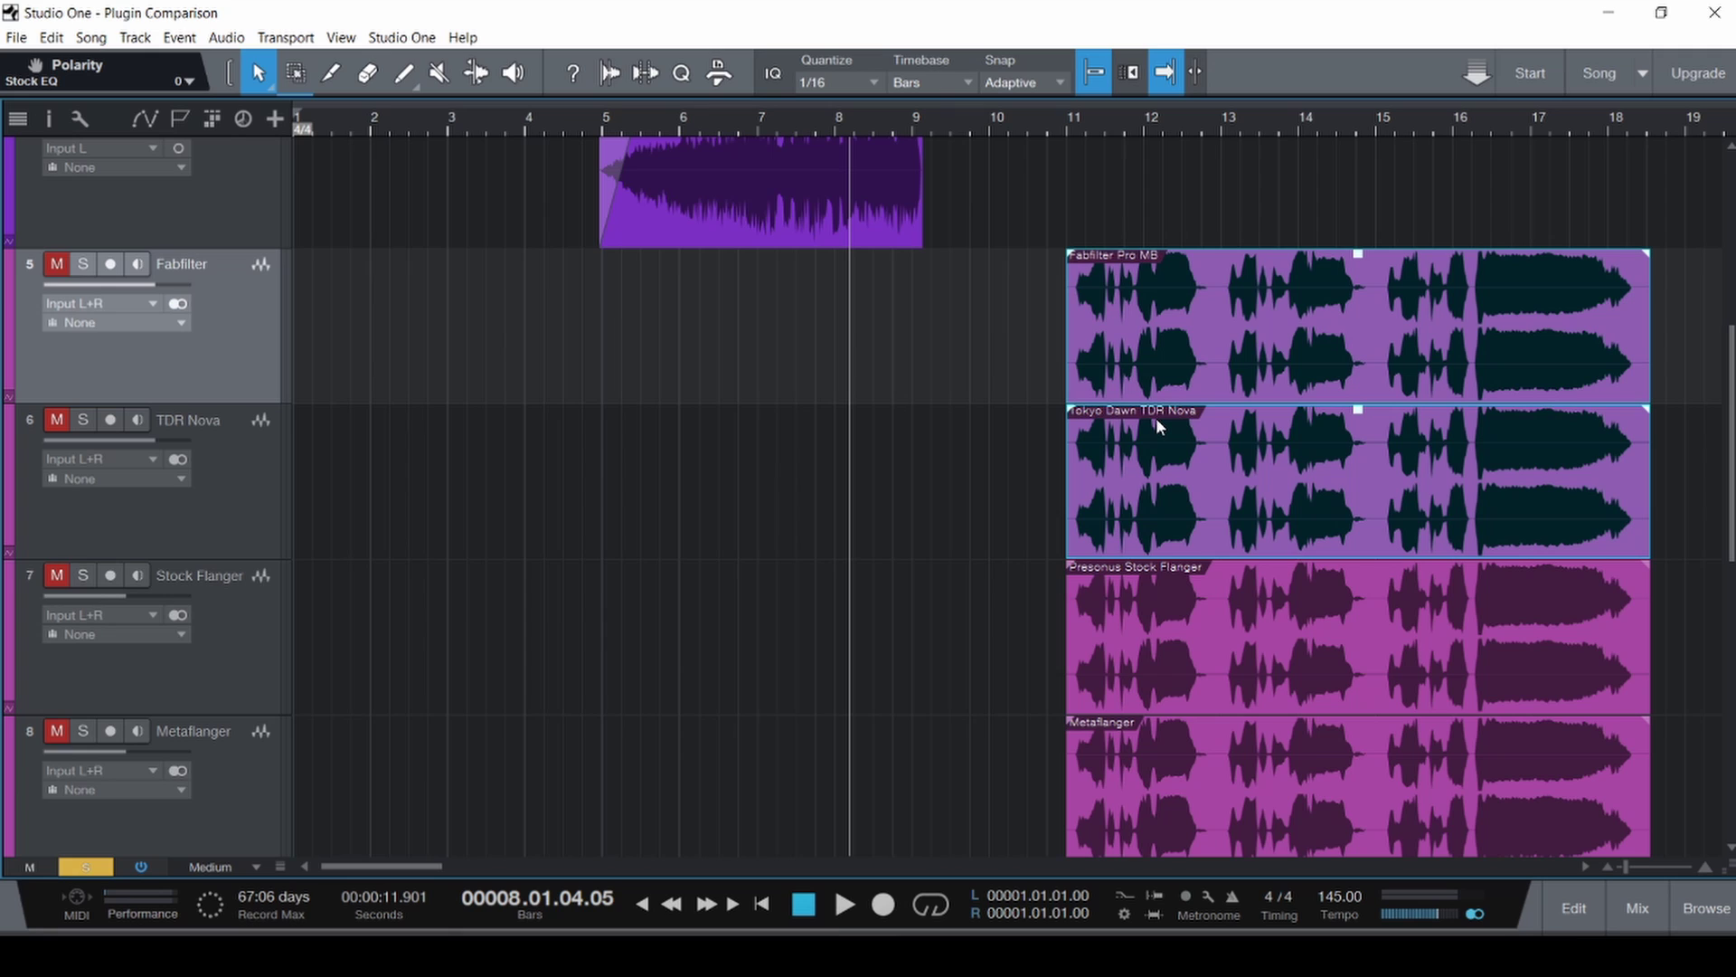
scroll(1017, 378, up, 2)
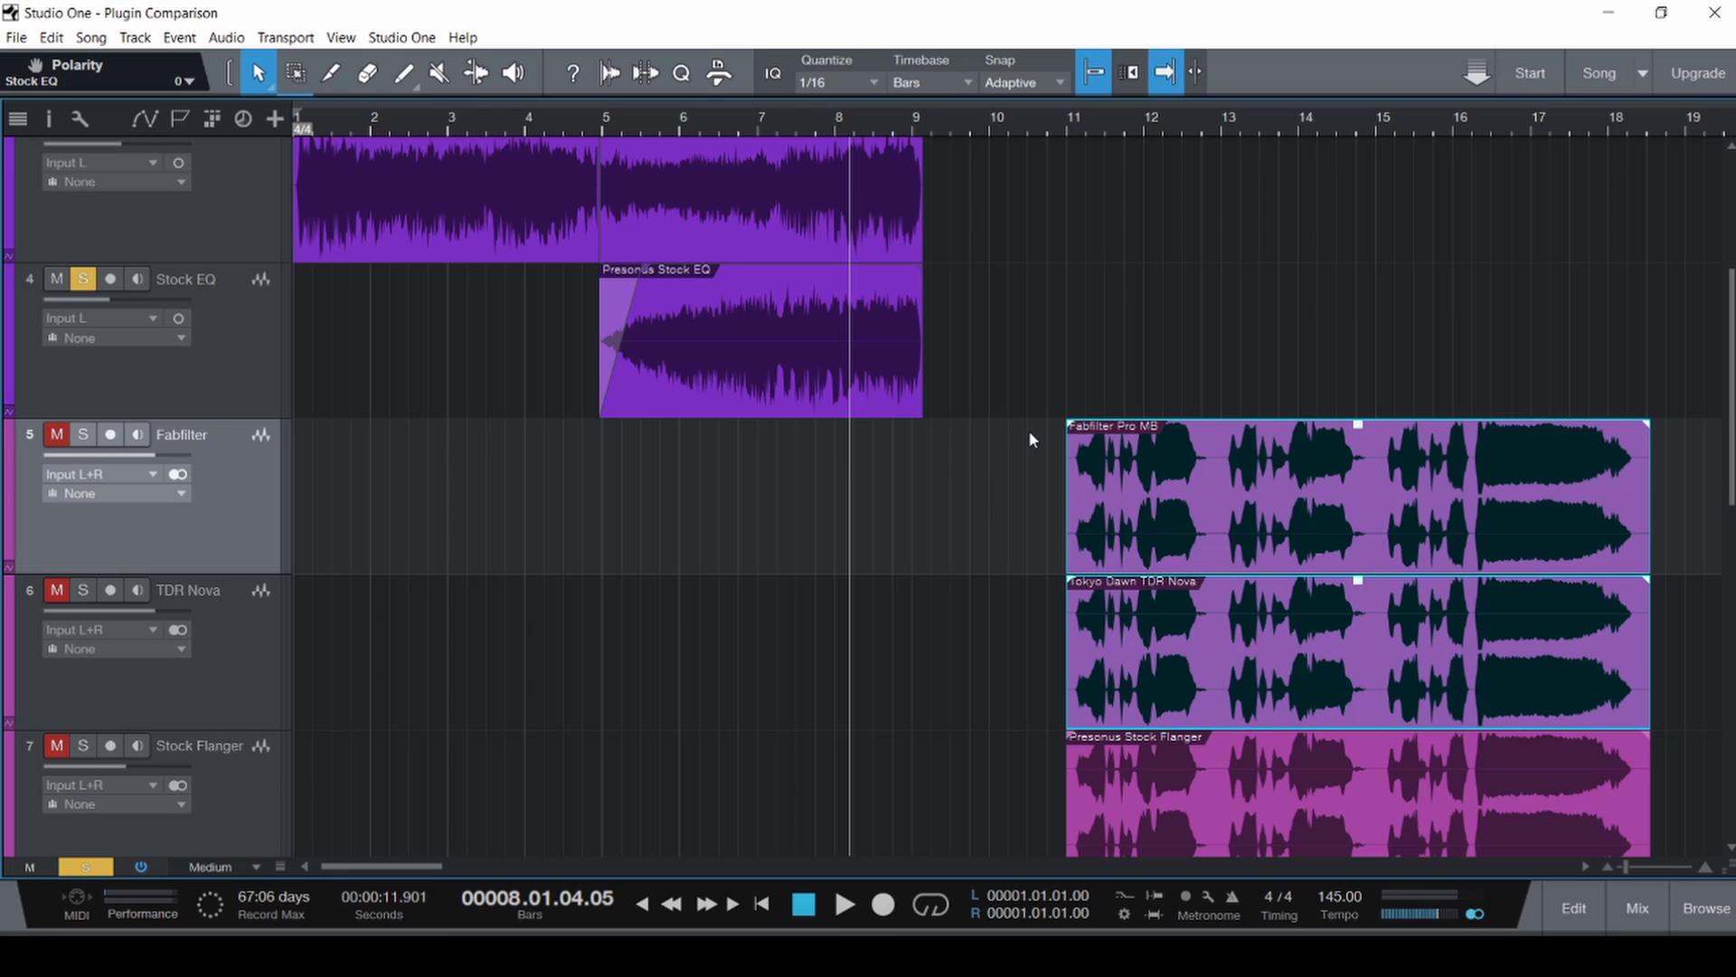
scroll(1028, 430, up, 4)
click(736, 192)
scroll(1167, 389, down, 1)
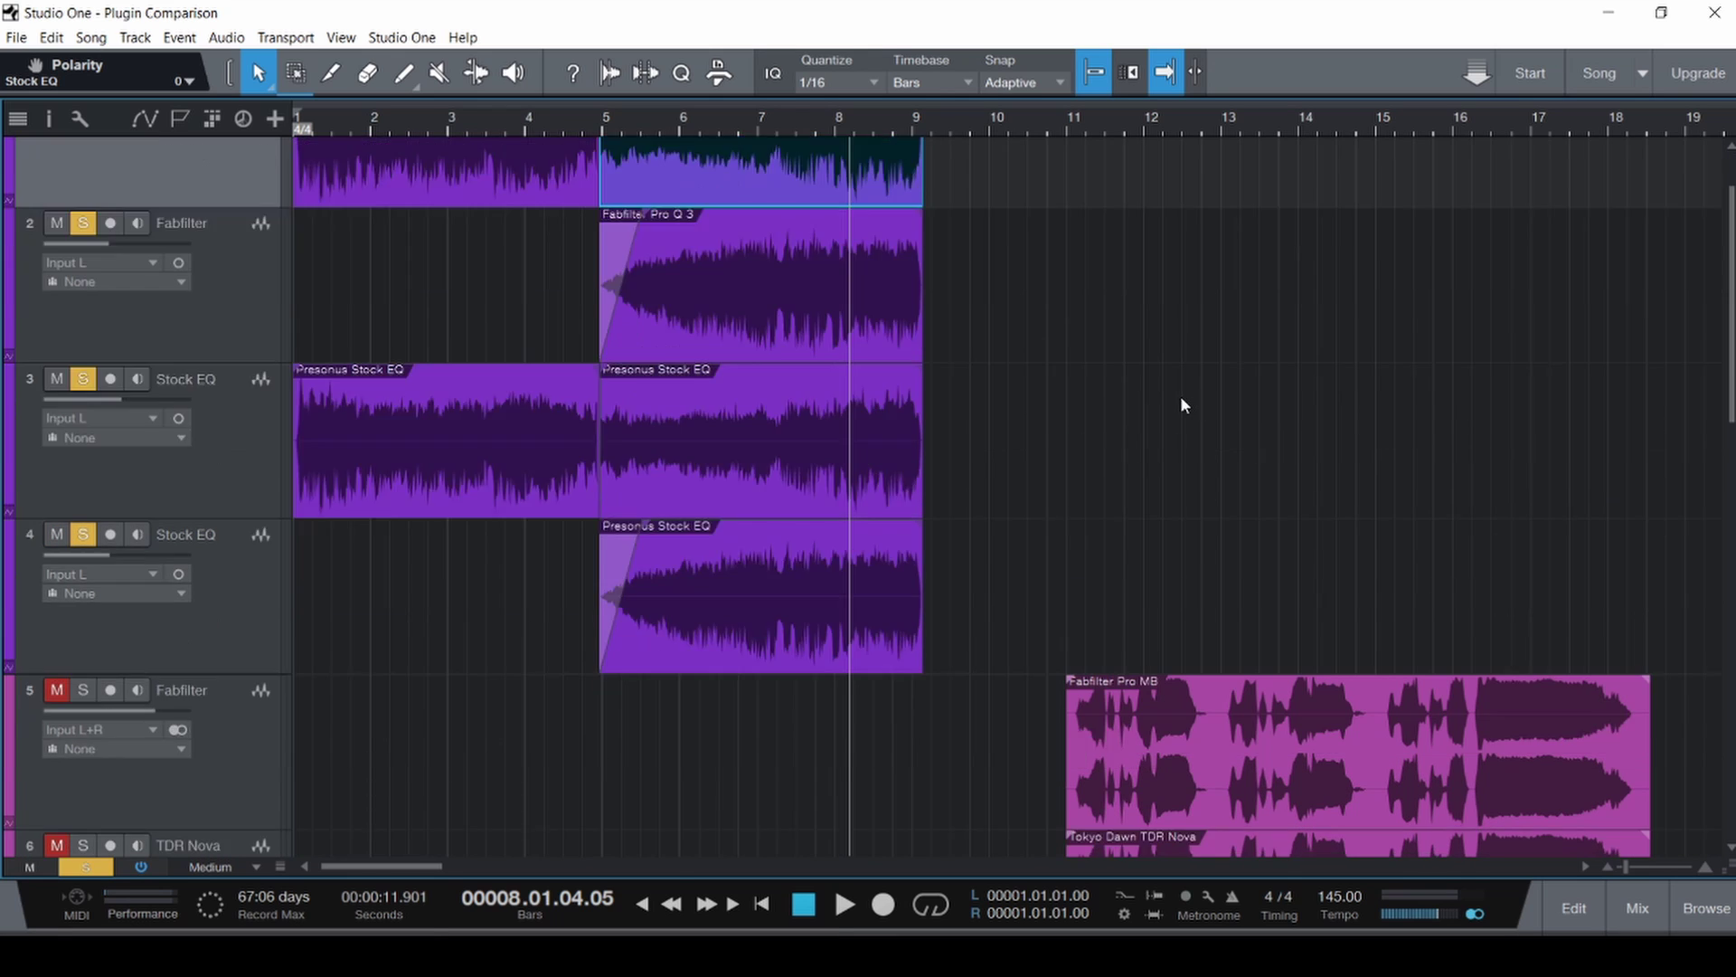
scroll(1182, 405, down, 5)
drag(991, 700, 1152, 409)
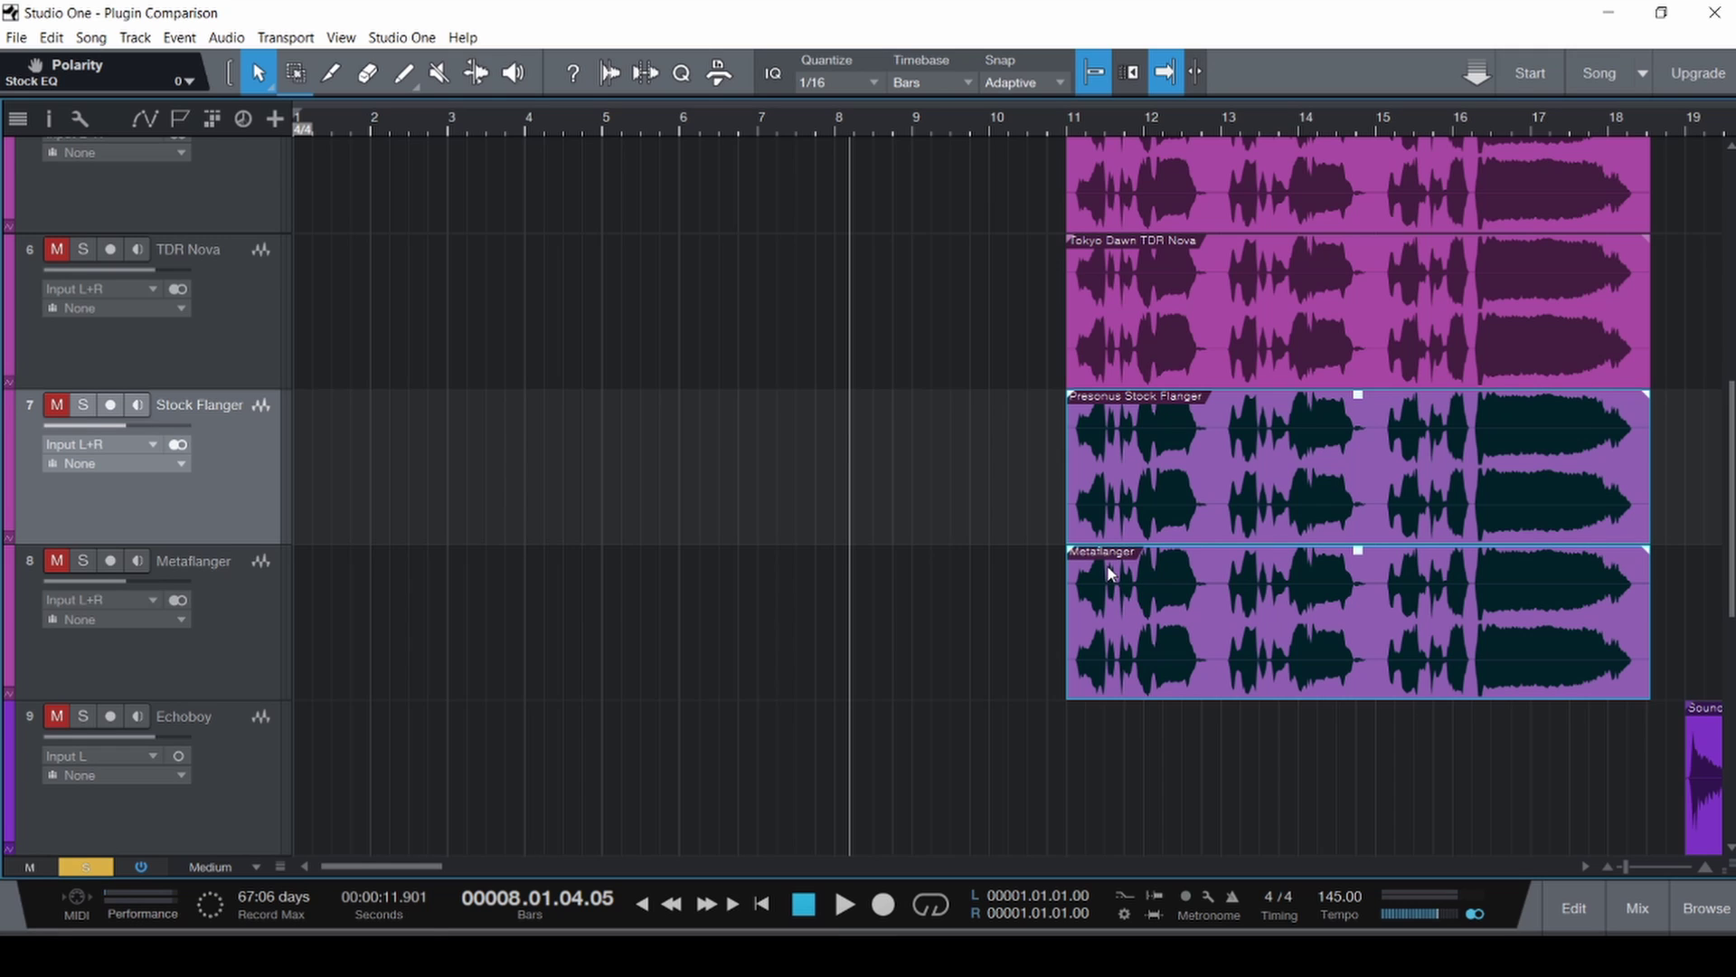
Examine the Echoboy and Reaper Delay clips and the Saturn 2, Decapitator and Headcrusher saturation clips on tracks 9 to 13.
scroll(1111, 572, down, 2)
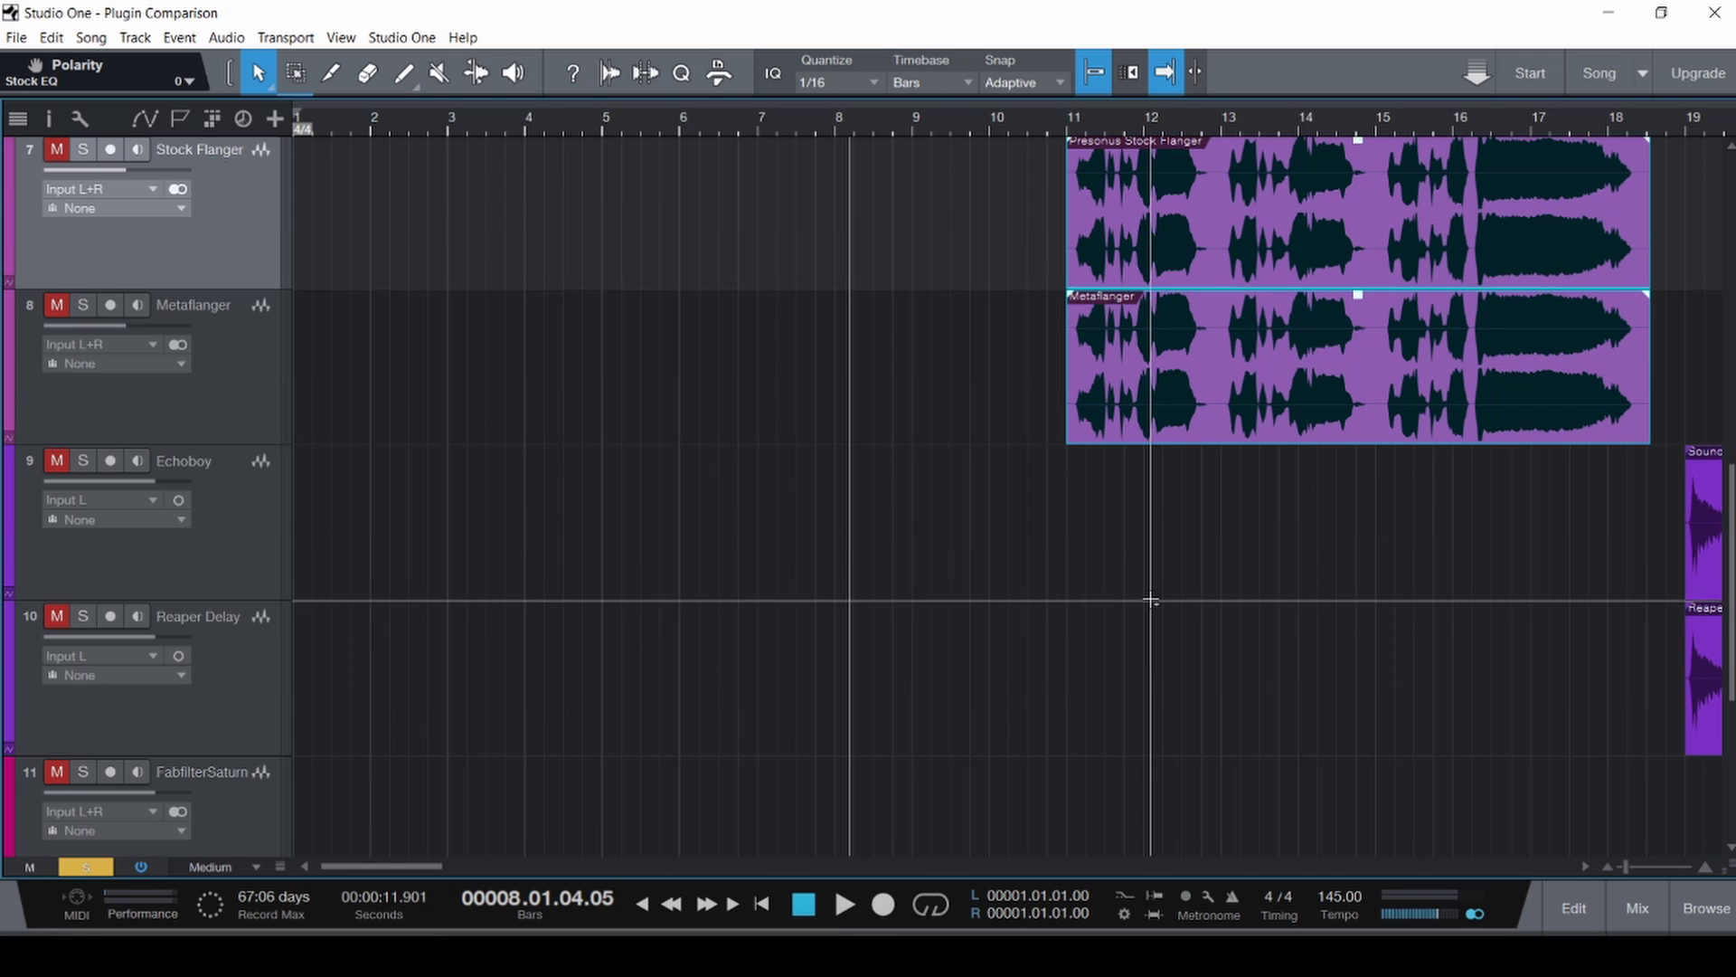
scroll(1152, 600, right, 10)
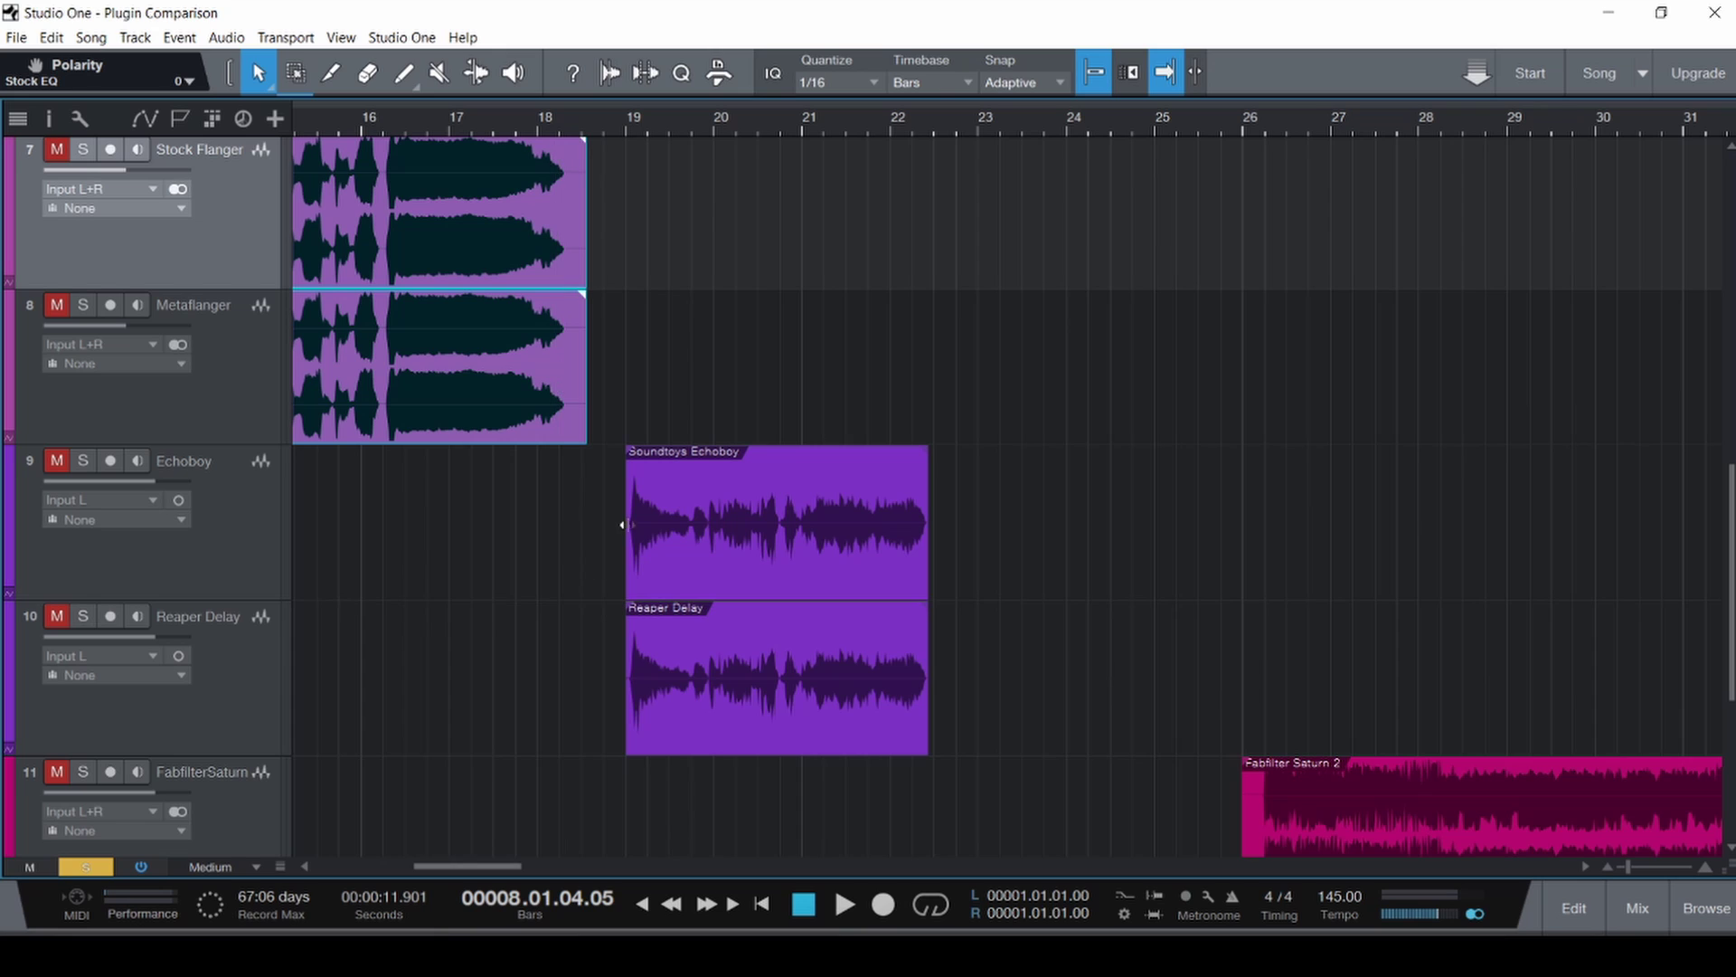
click(994, 521)
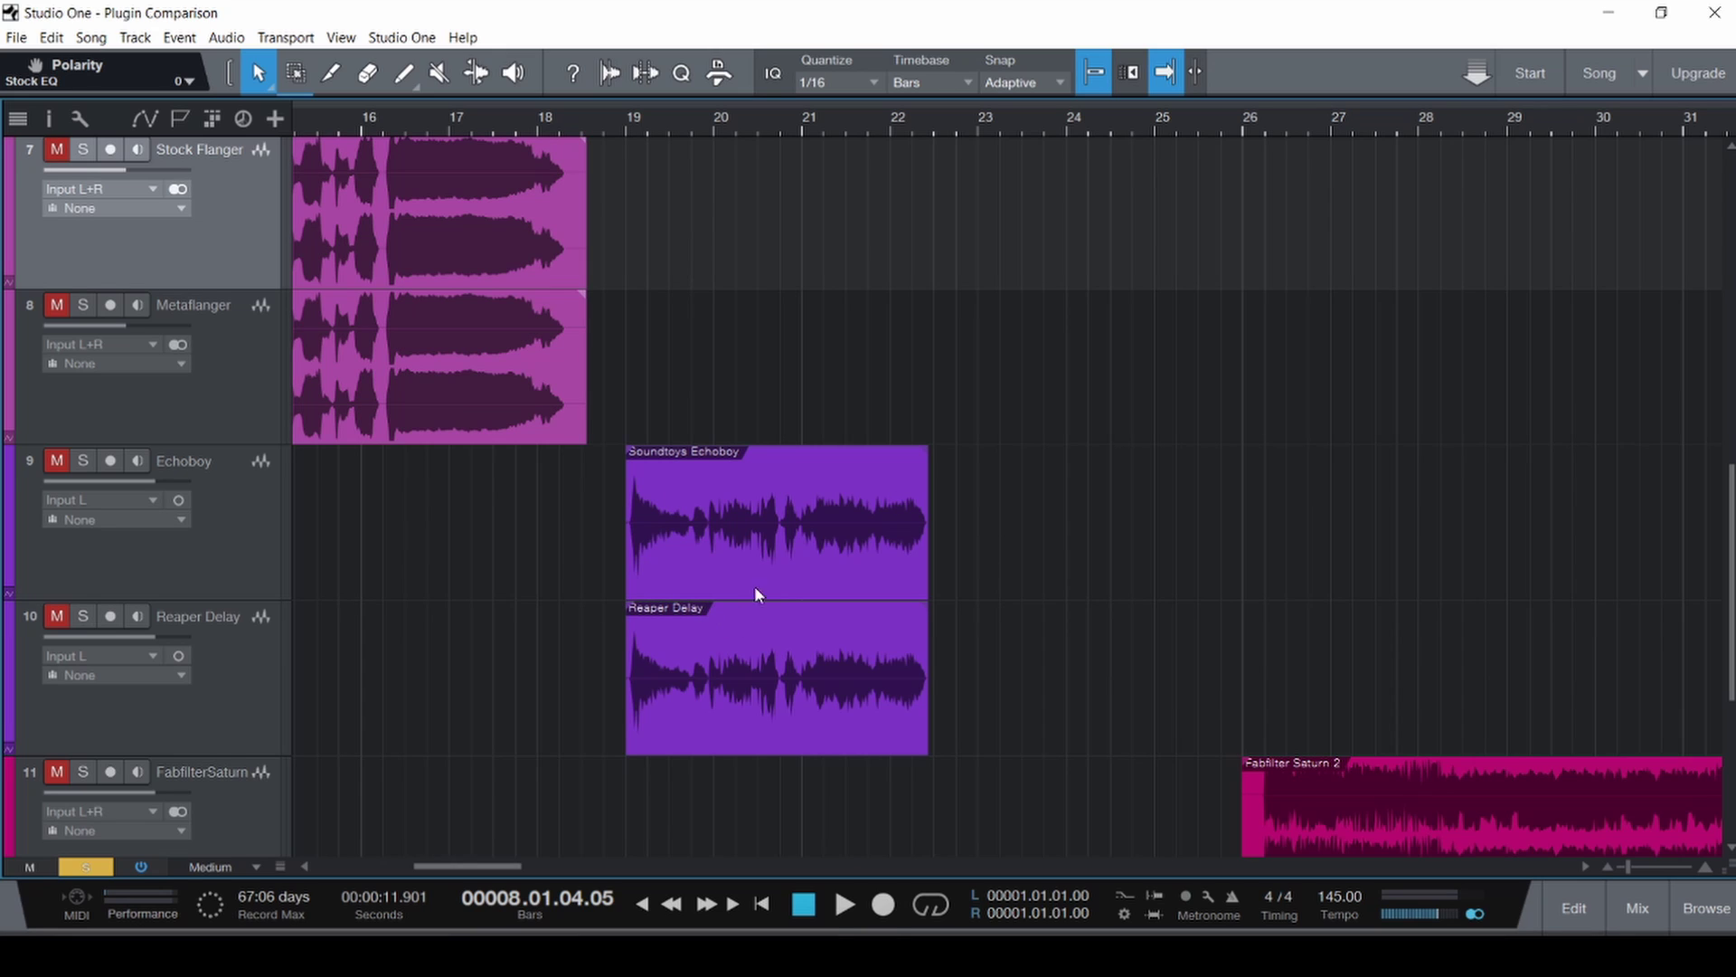
scroll(1305, 489, down, 5)
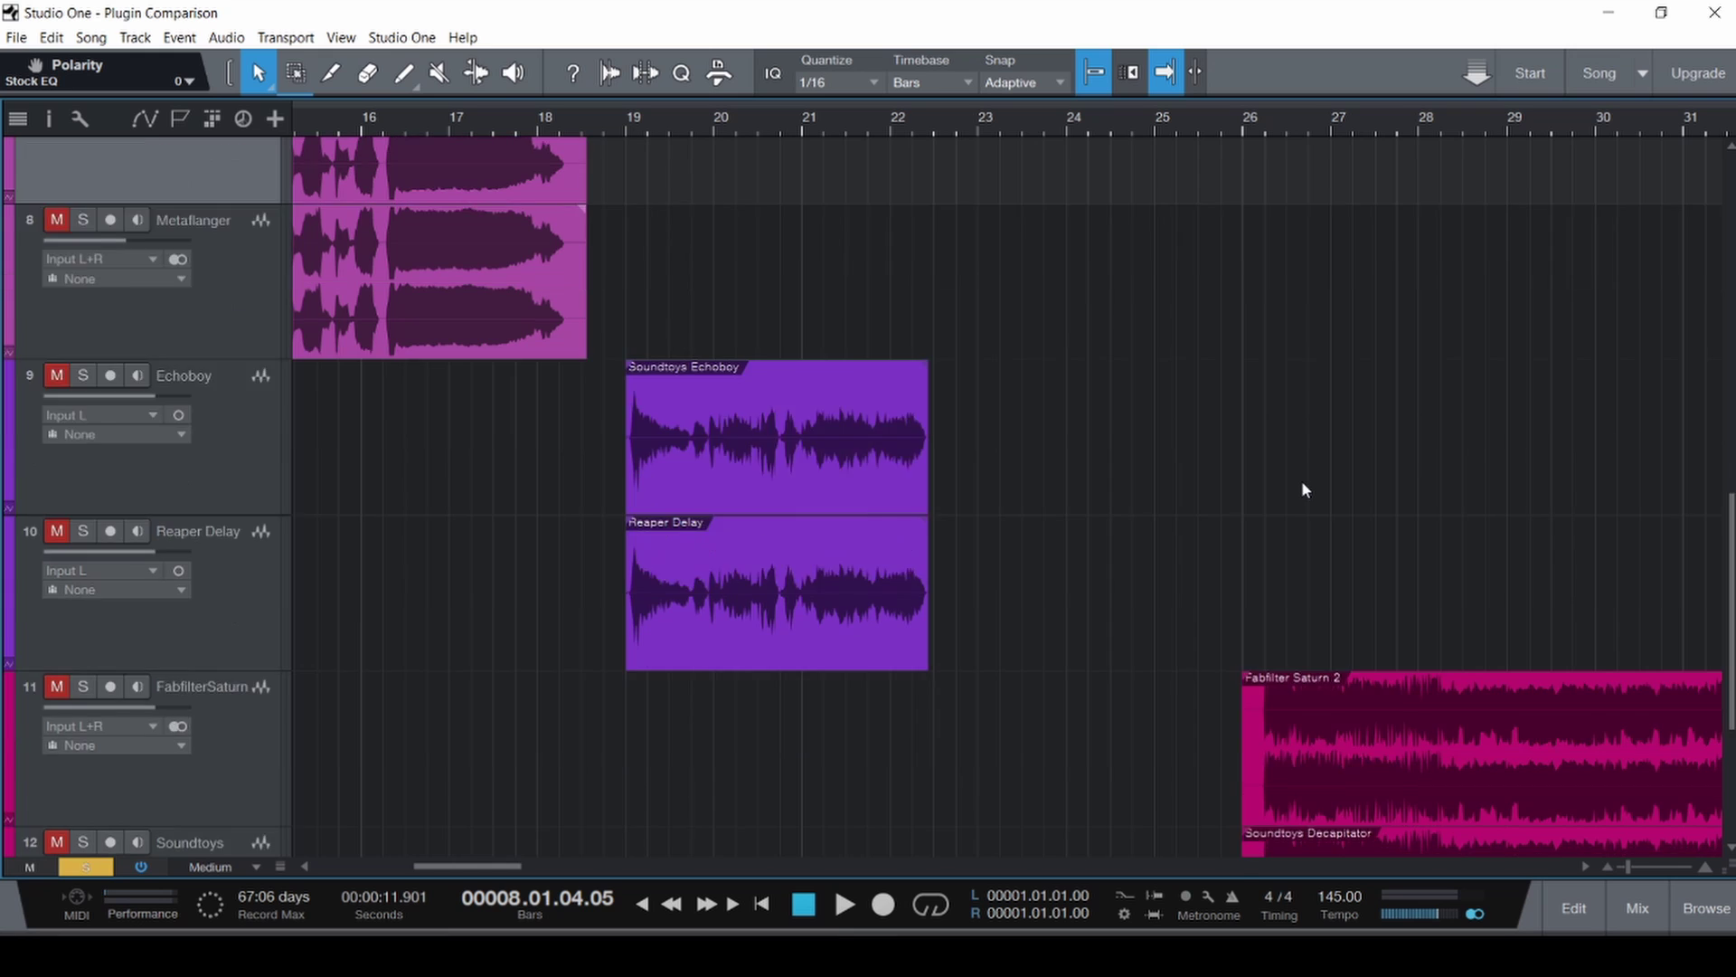
scroll(1203, 565, right, 1)
scroll(1198, 568, right, 5)
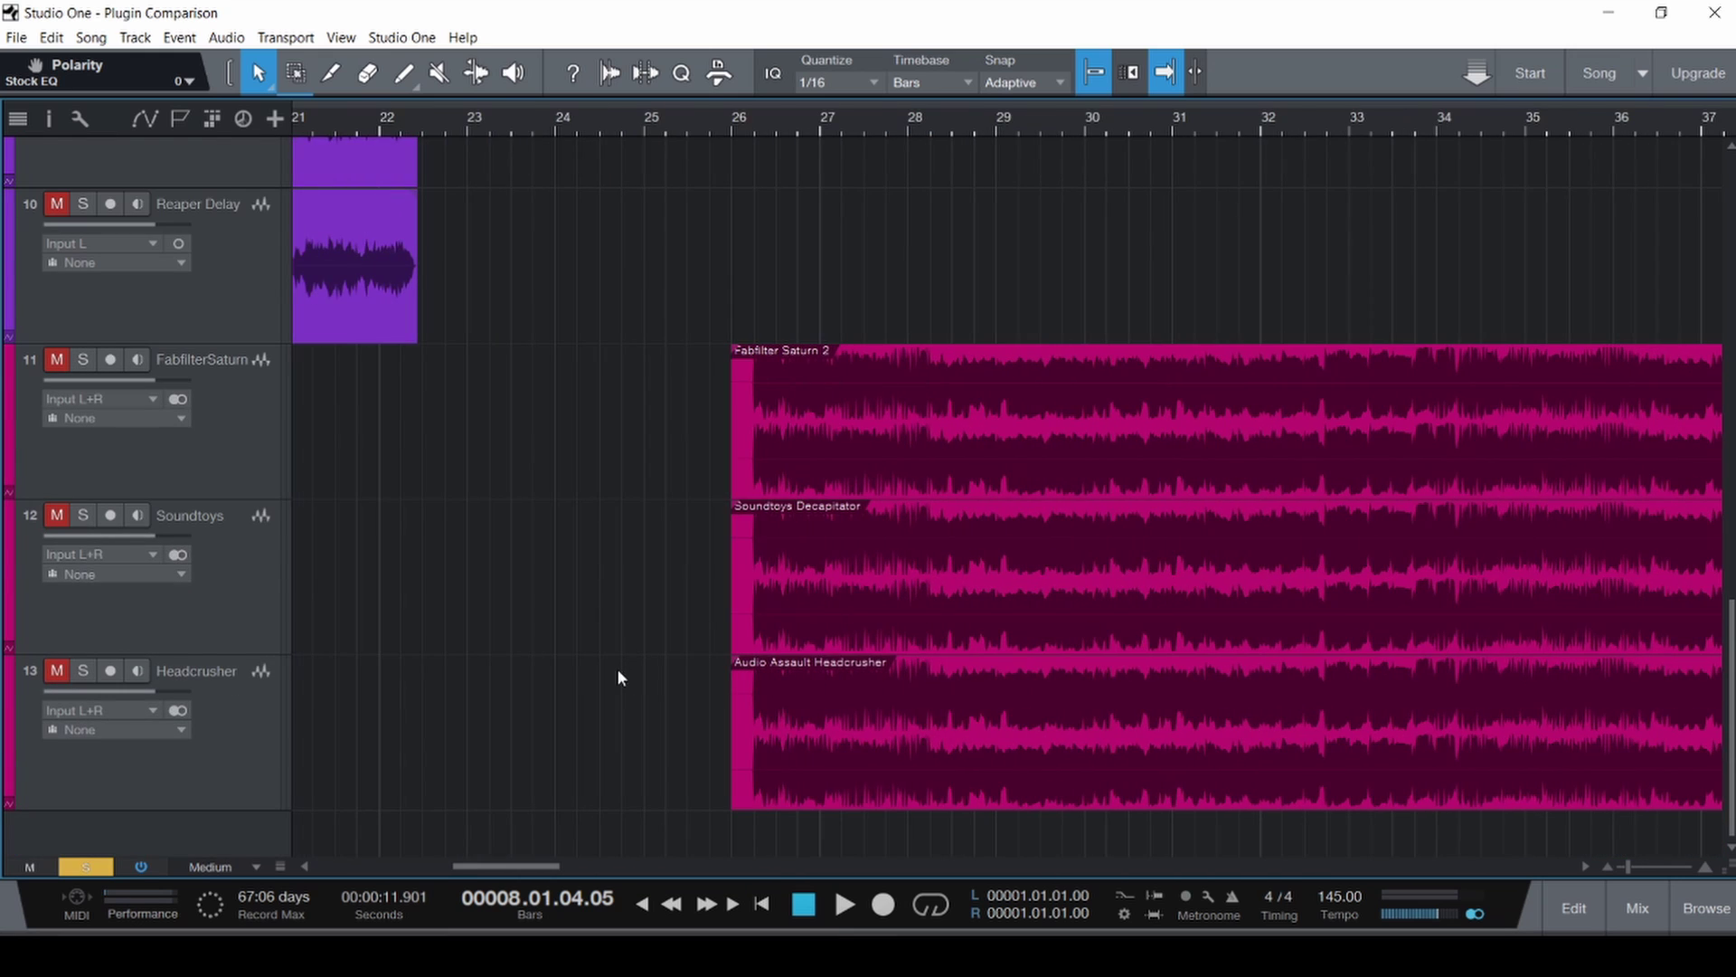
click(773, 434)
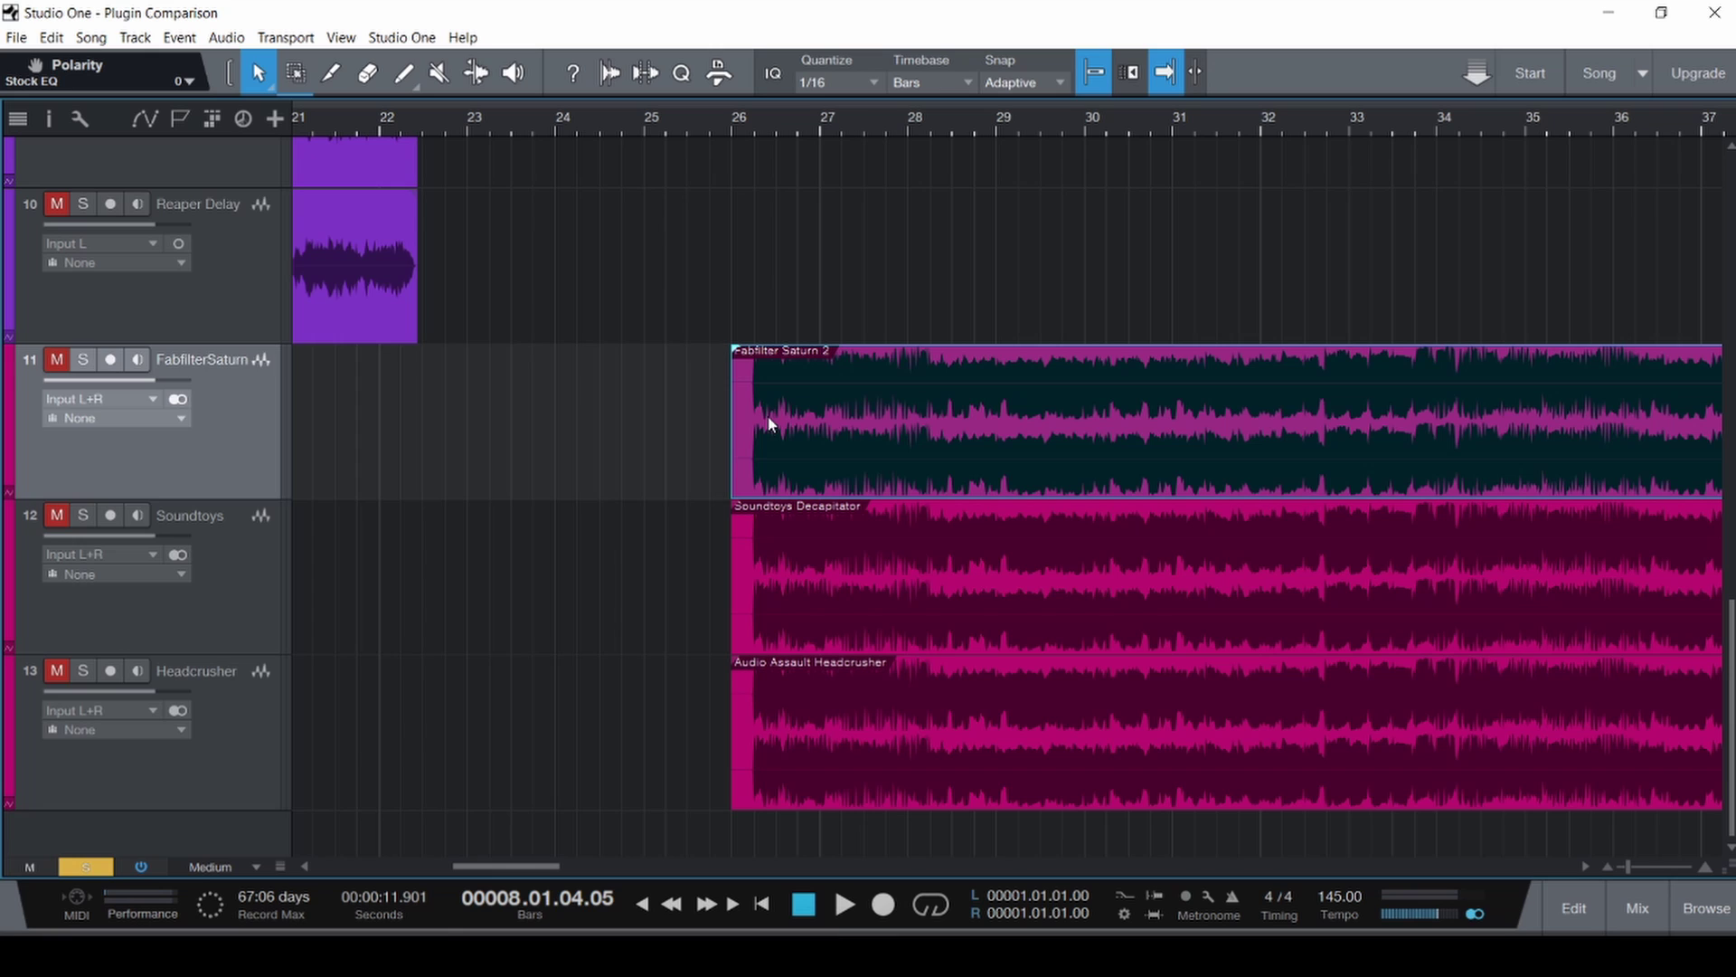
click(846, 599)
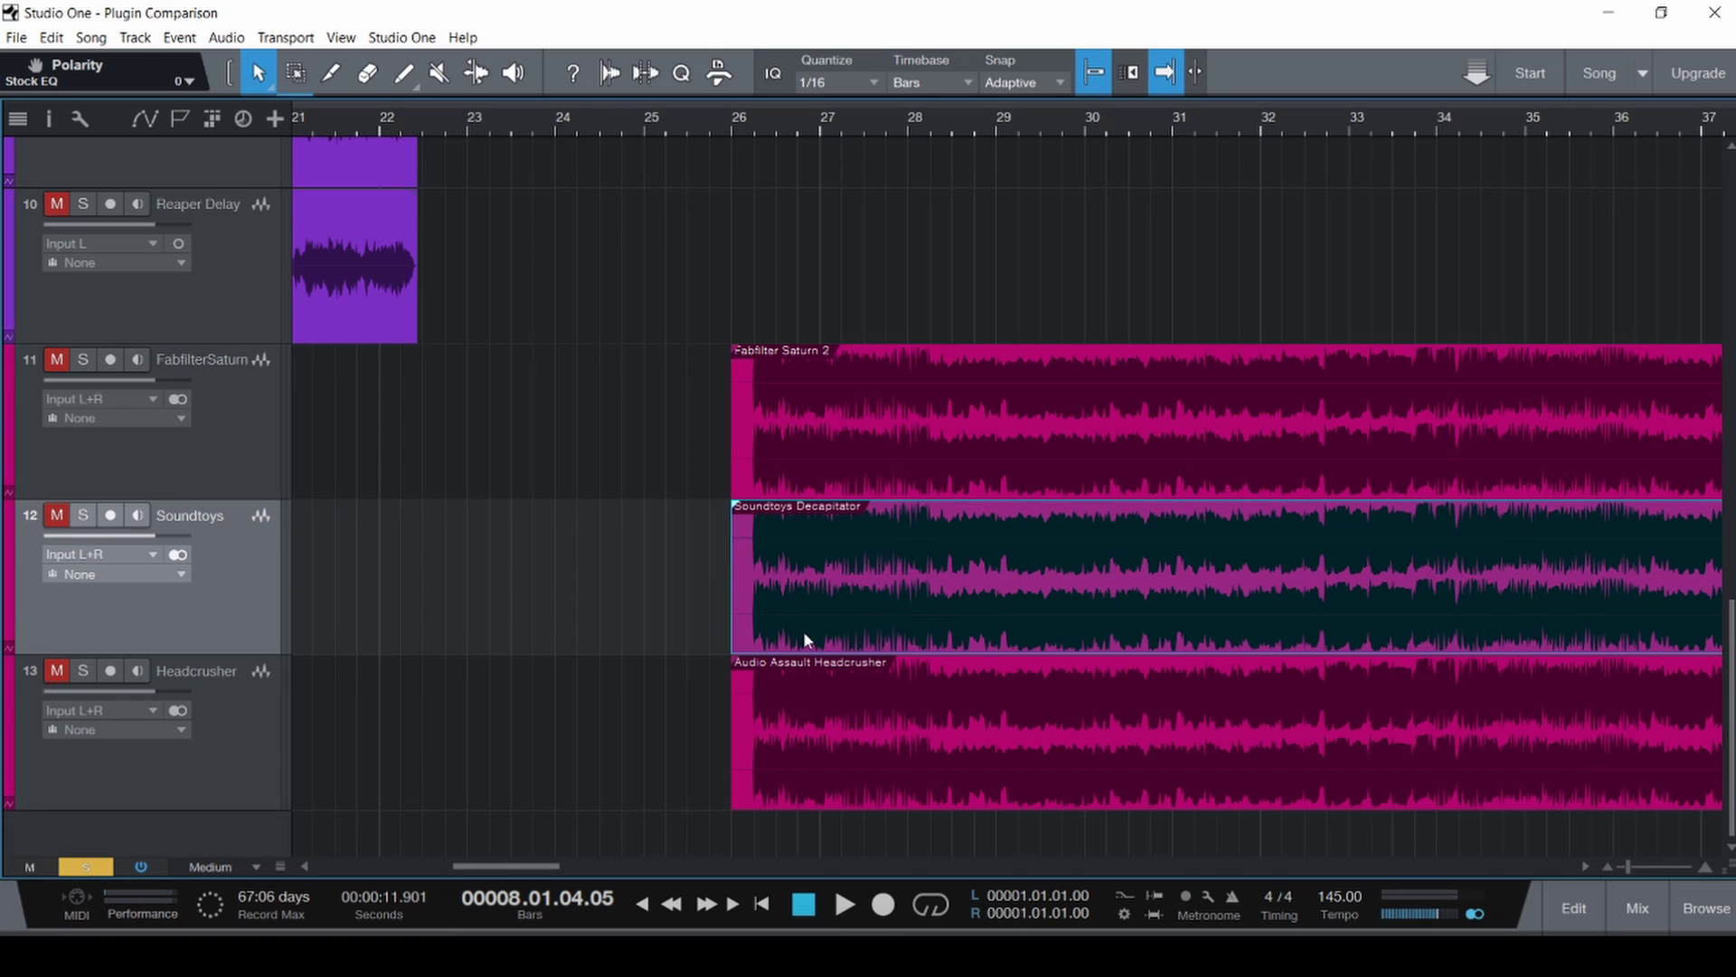
click(923, 763)
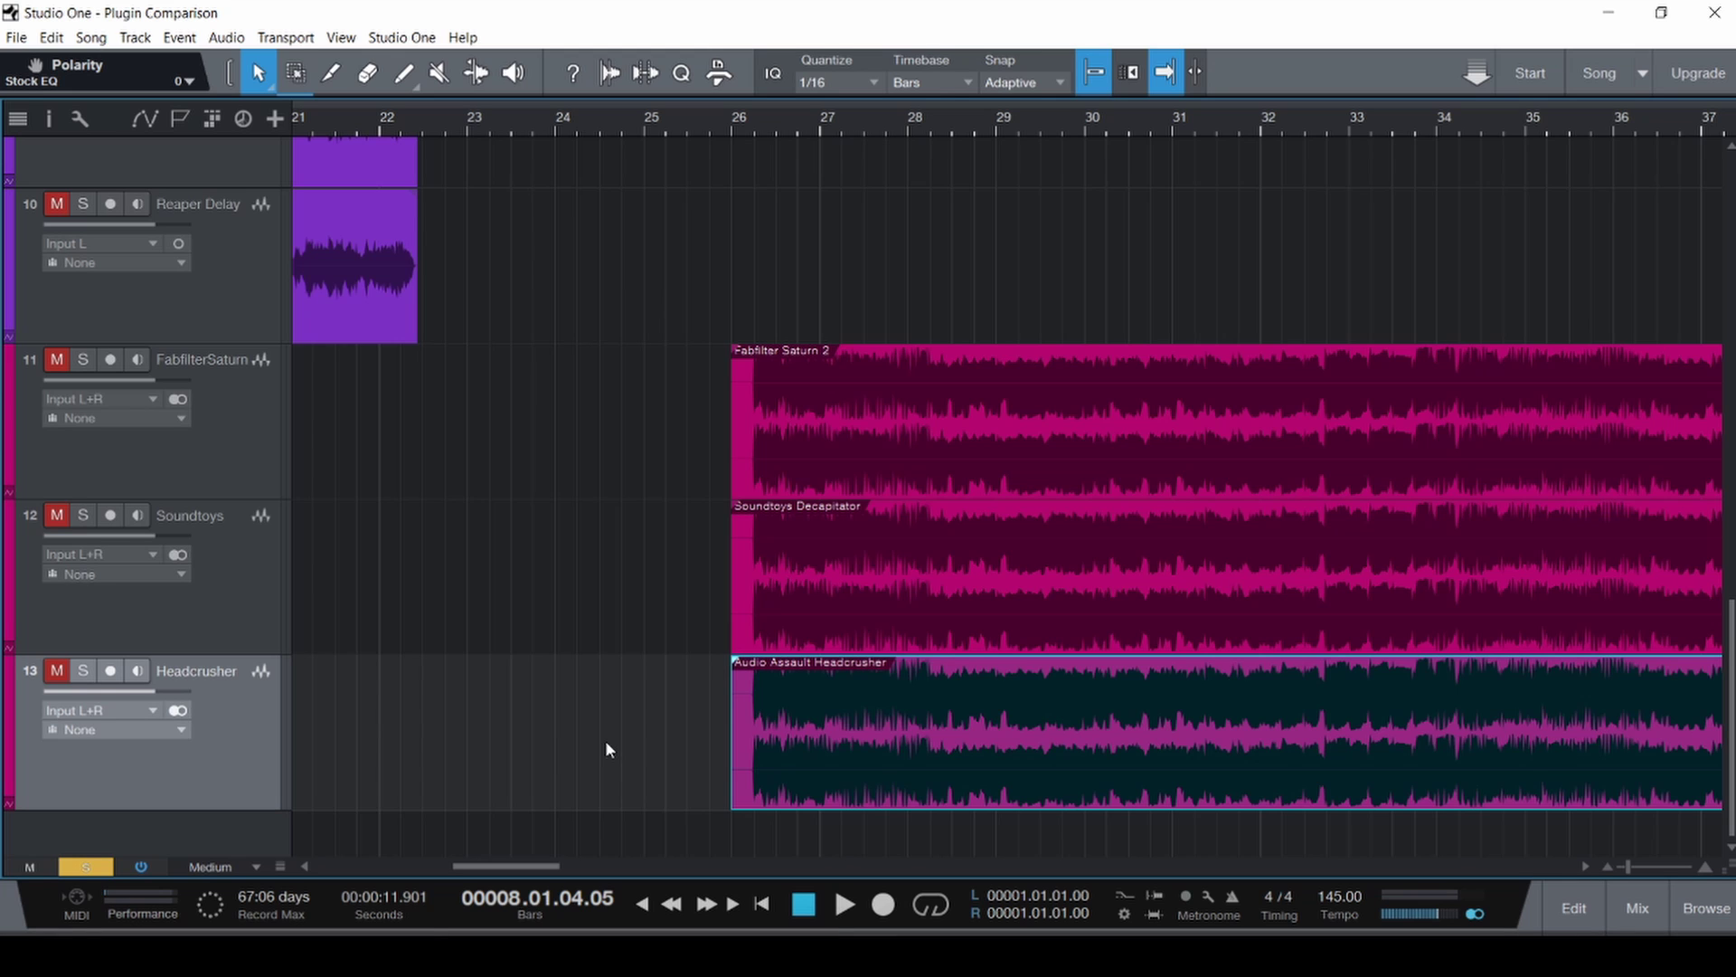
scroll(544, 683, down, 5)
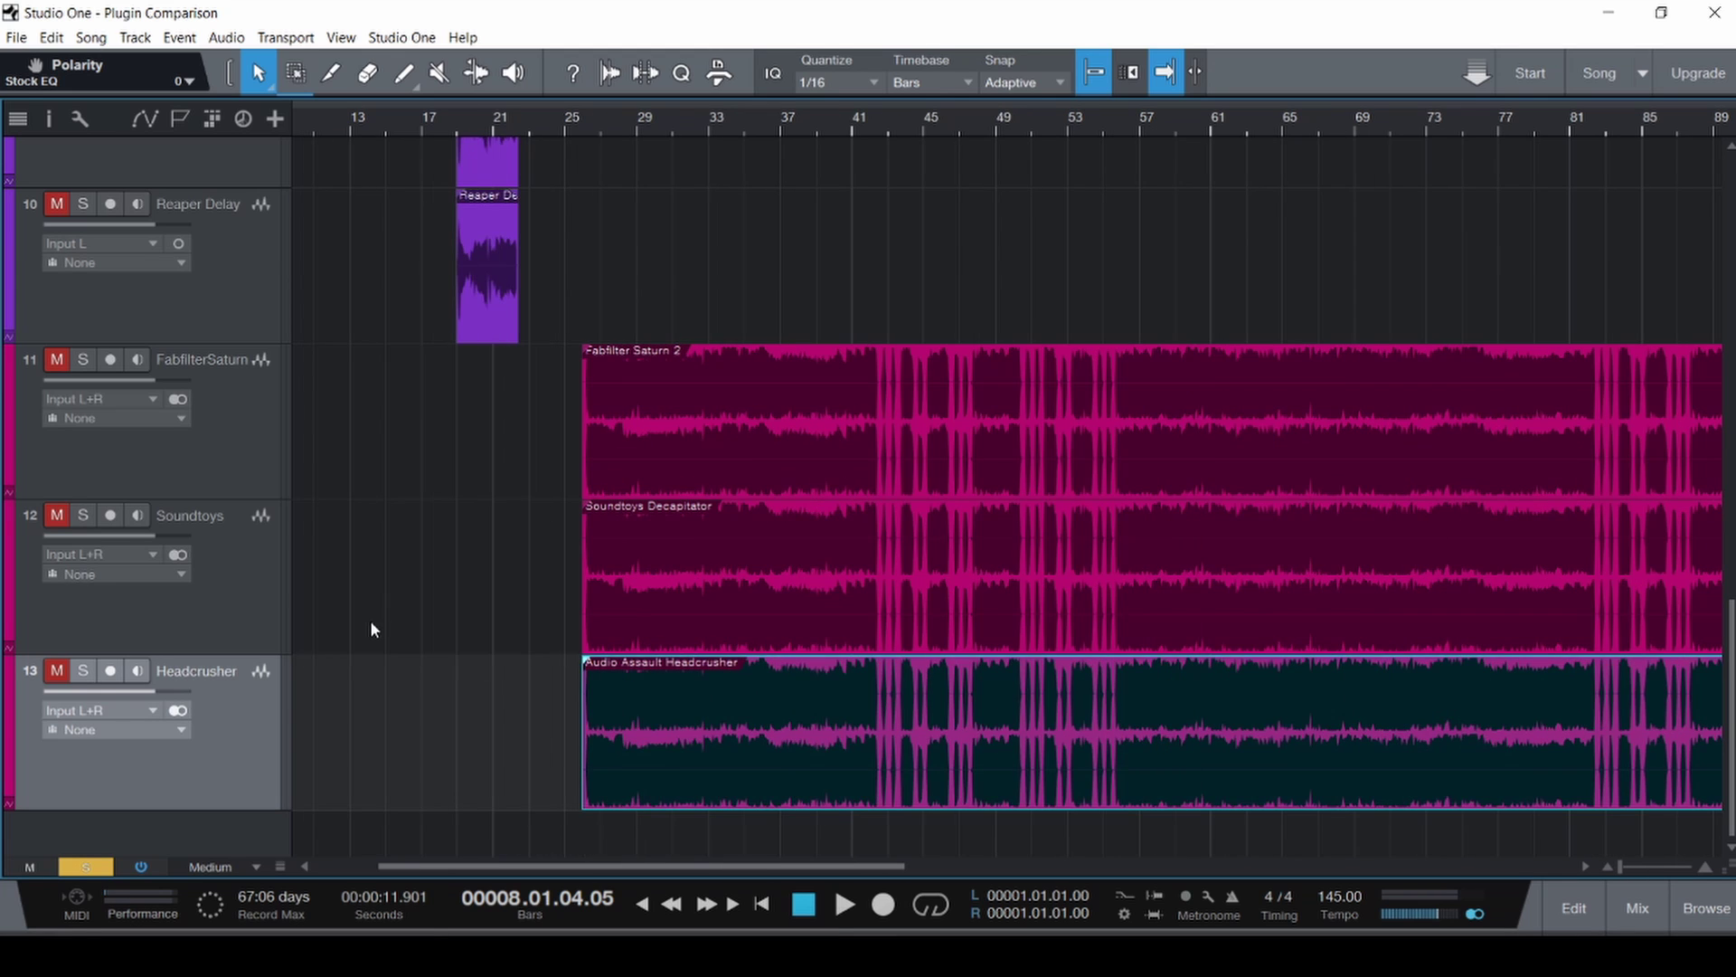
scroll(373, 622, up, 10)
Show the mixer from its first channel and select the two Fabfilter and two Stock EQ channels.
key(F3)
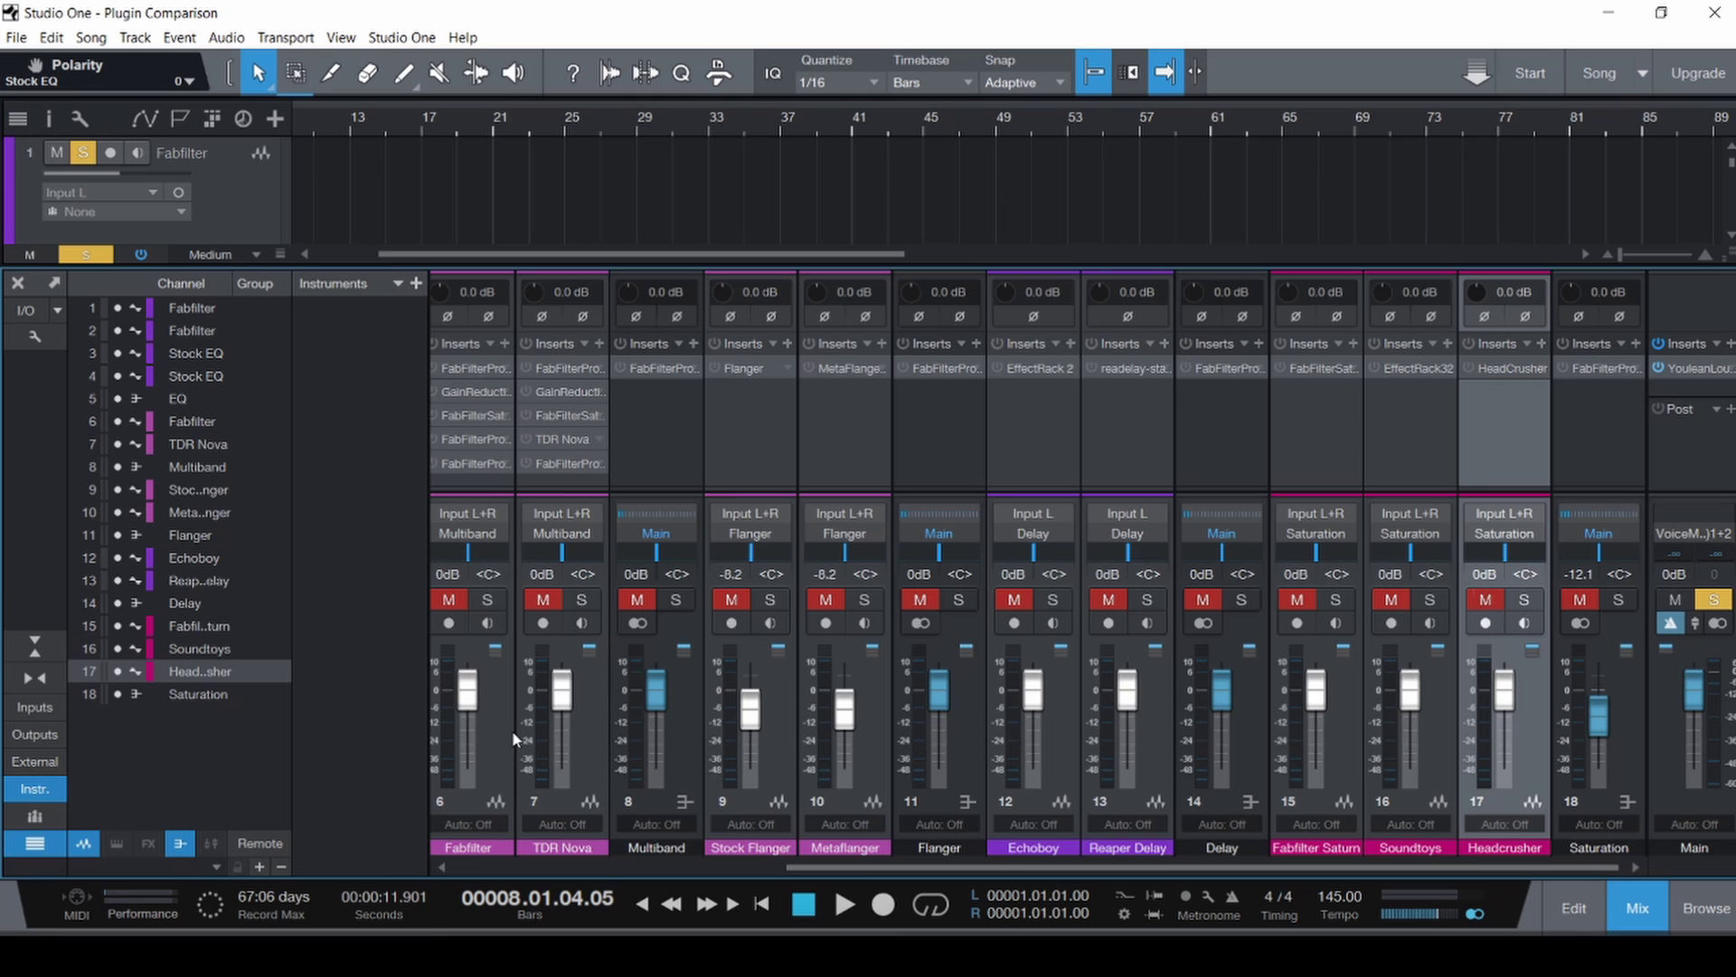
drag(875, 864, 460, 868)
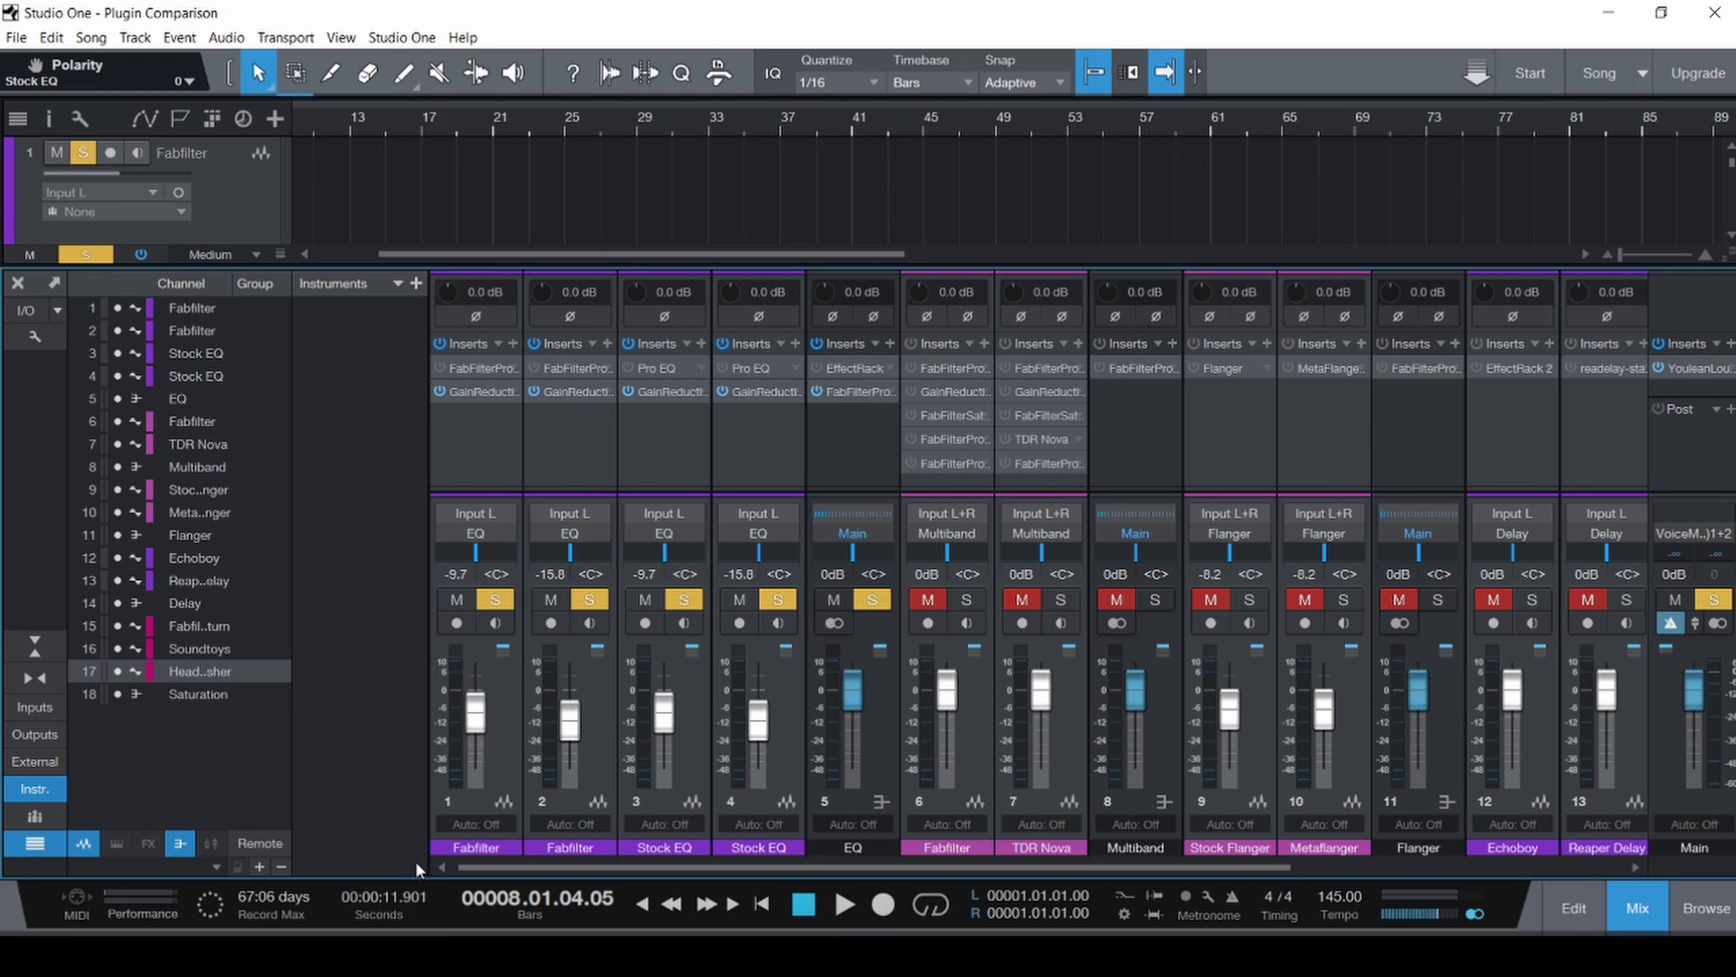
drag(459, 467, 769, 474)
click(724, 367)
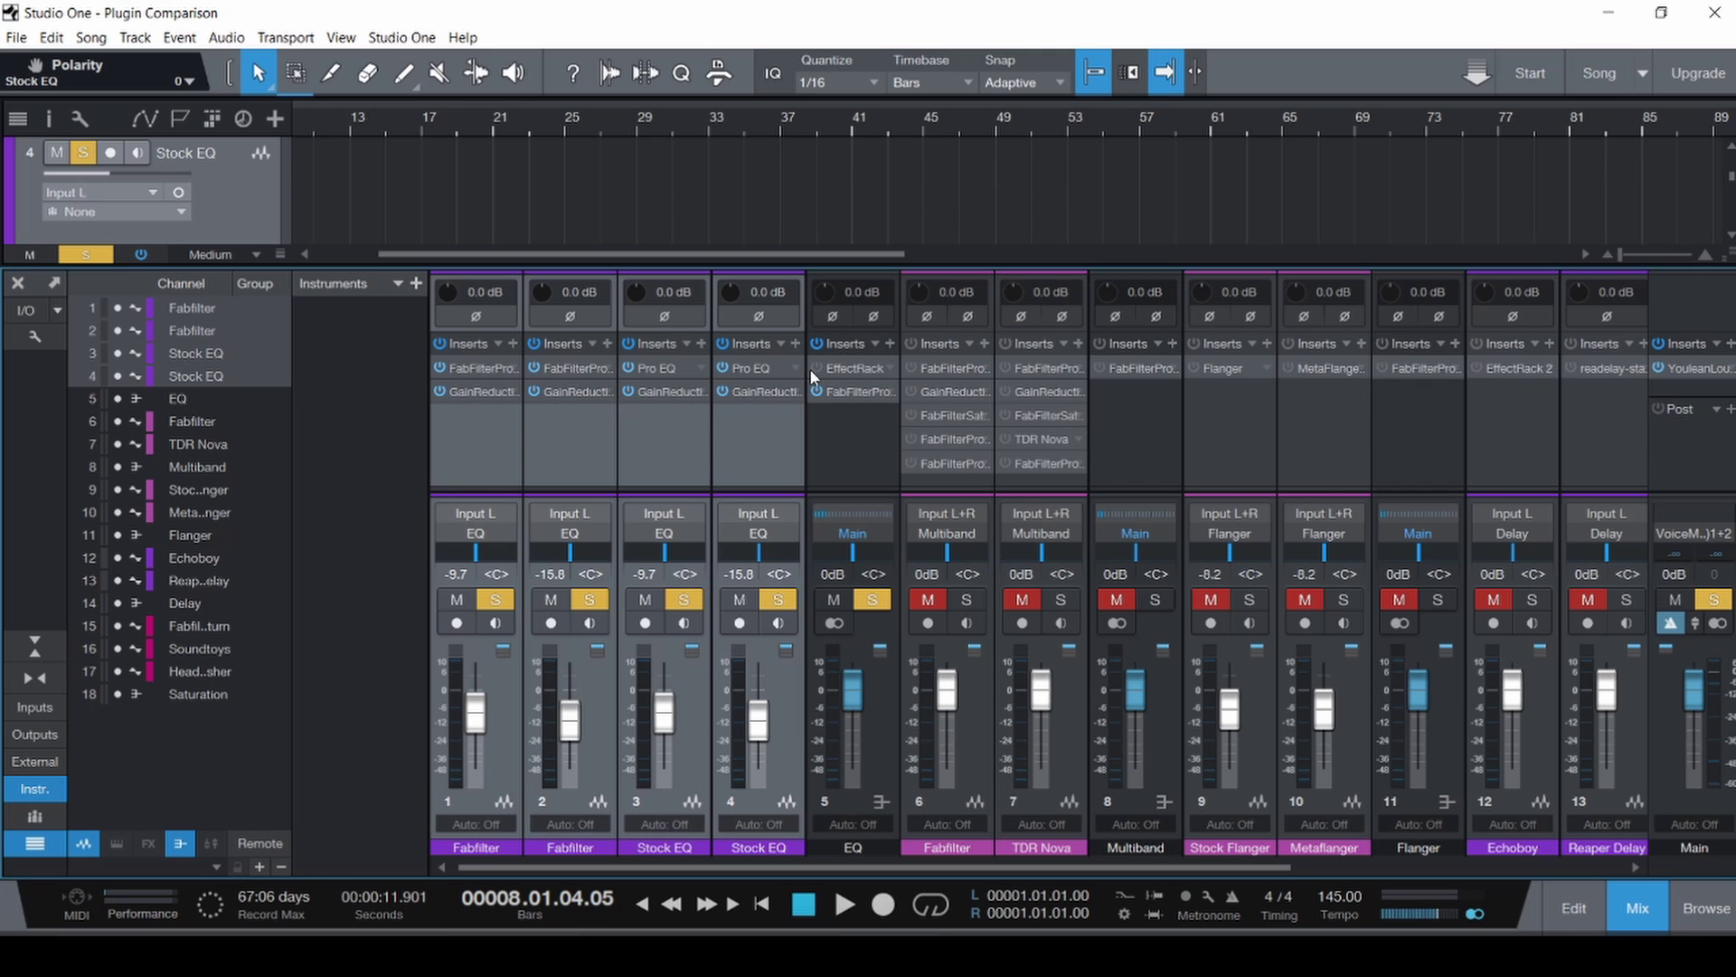
Return to the full arrangement and zoom the timeline in on the EQ clips of the first four tracks.
key(F3)
scroll(432, 434, up, 5)
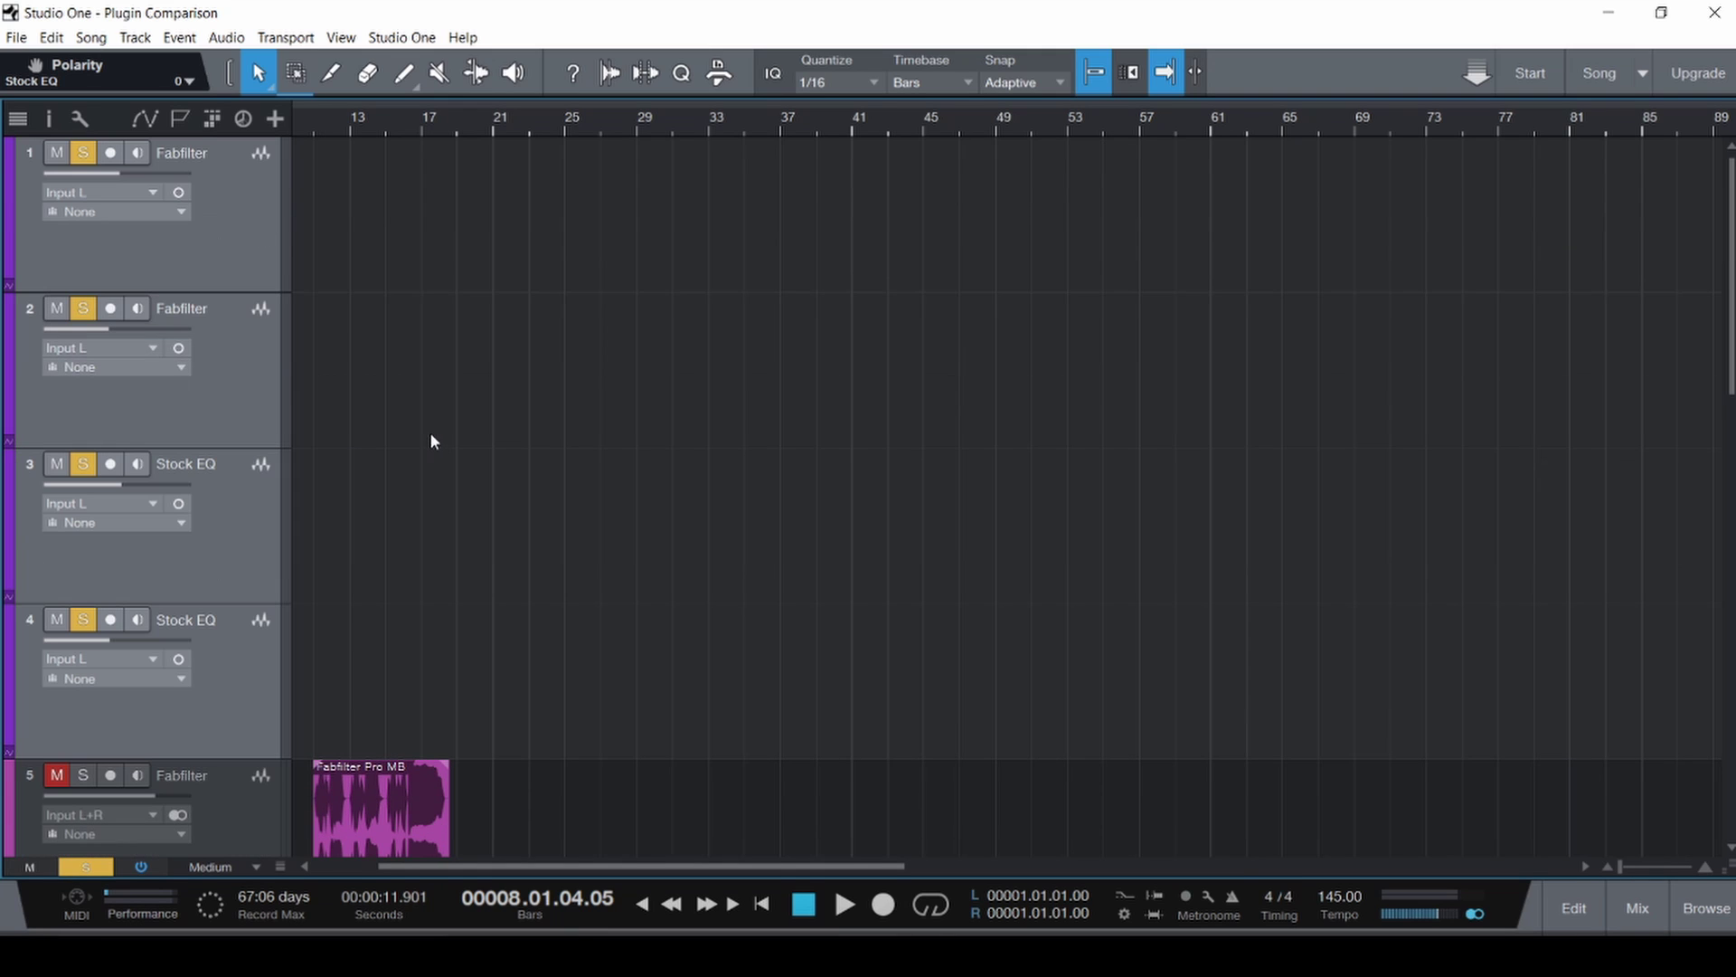
key(e)
key(e)
key(e)
key(e)
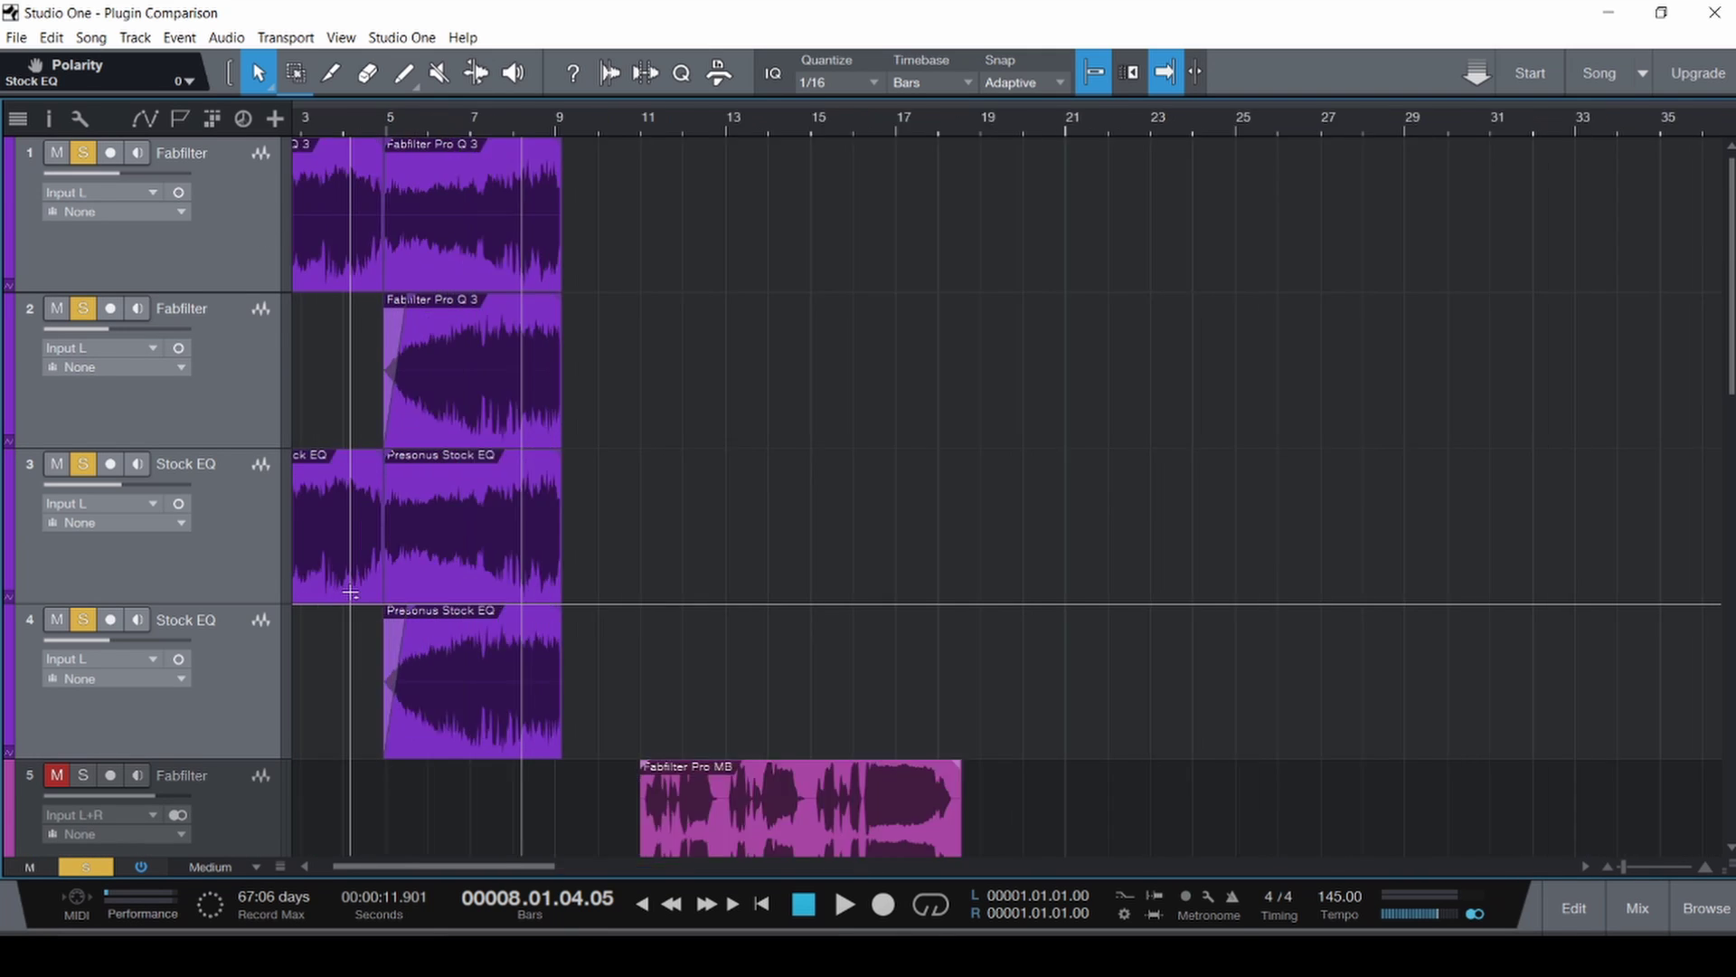
Reopen the mixer and select only the two Stock EQ channels.
key(F3)
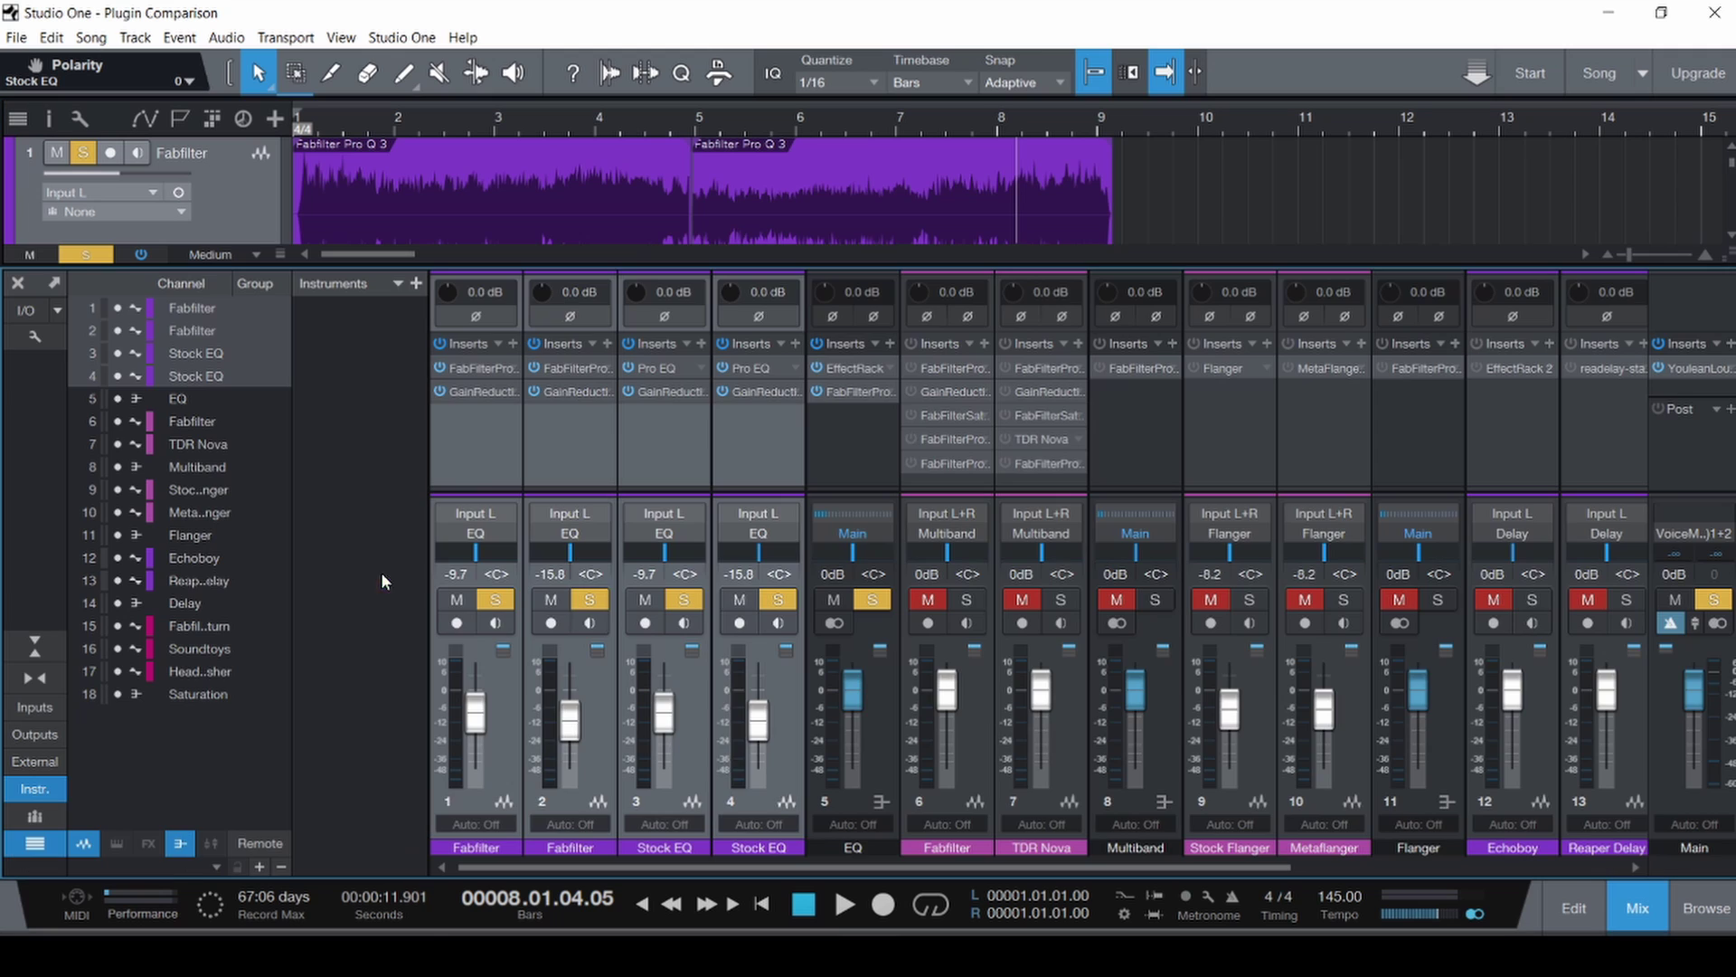
click(708, 443)
ctrl+click(738, 444)
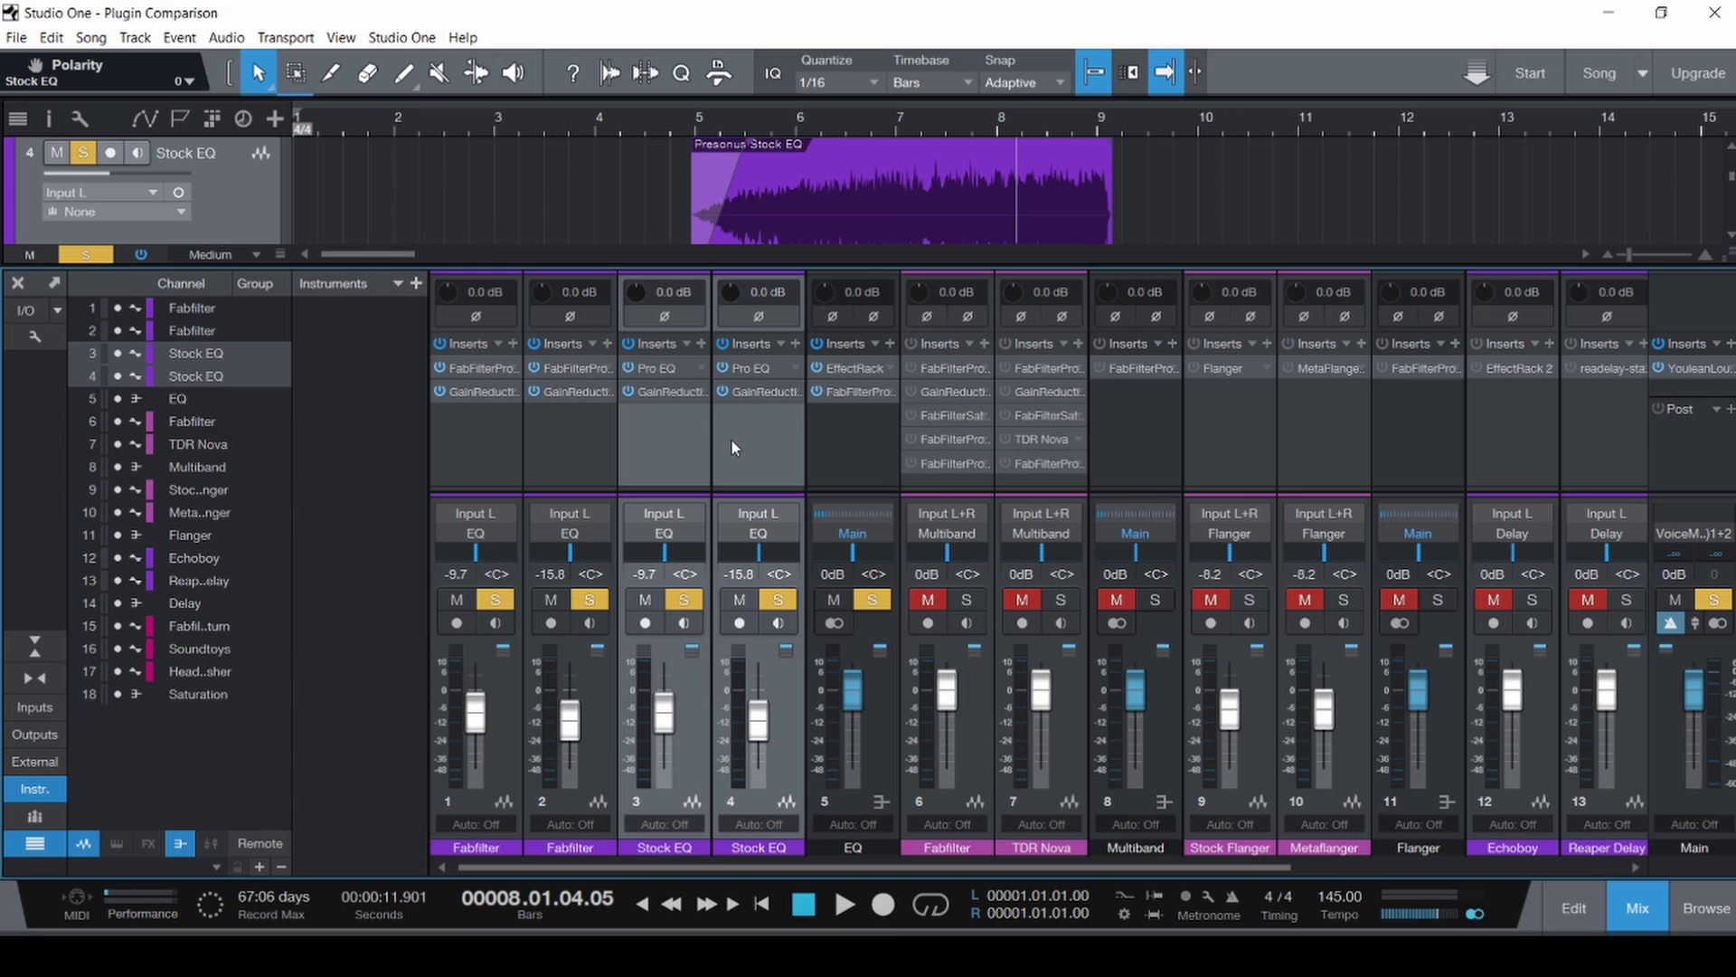
Compare the Pro-Q 3 curve on channel 2 with the Pro EQ curve on channel 4 side by side, and close both.
click(578, 367)
drag(863, 219, 225, 176)
click(646, 164)
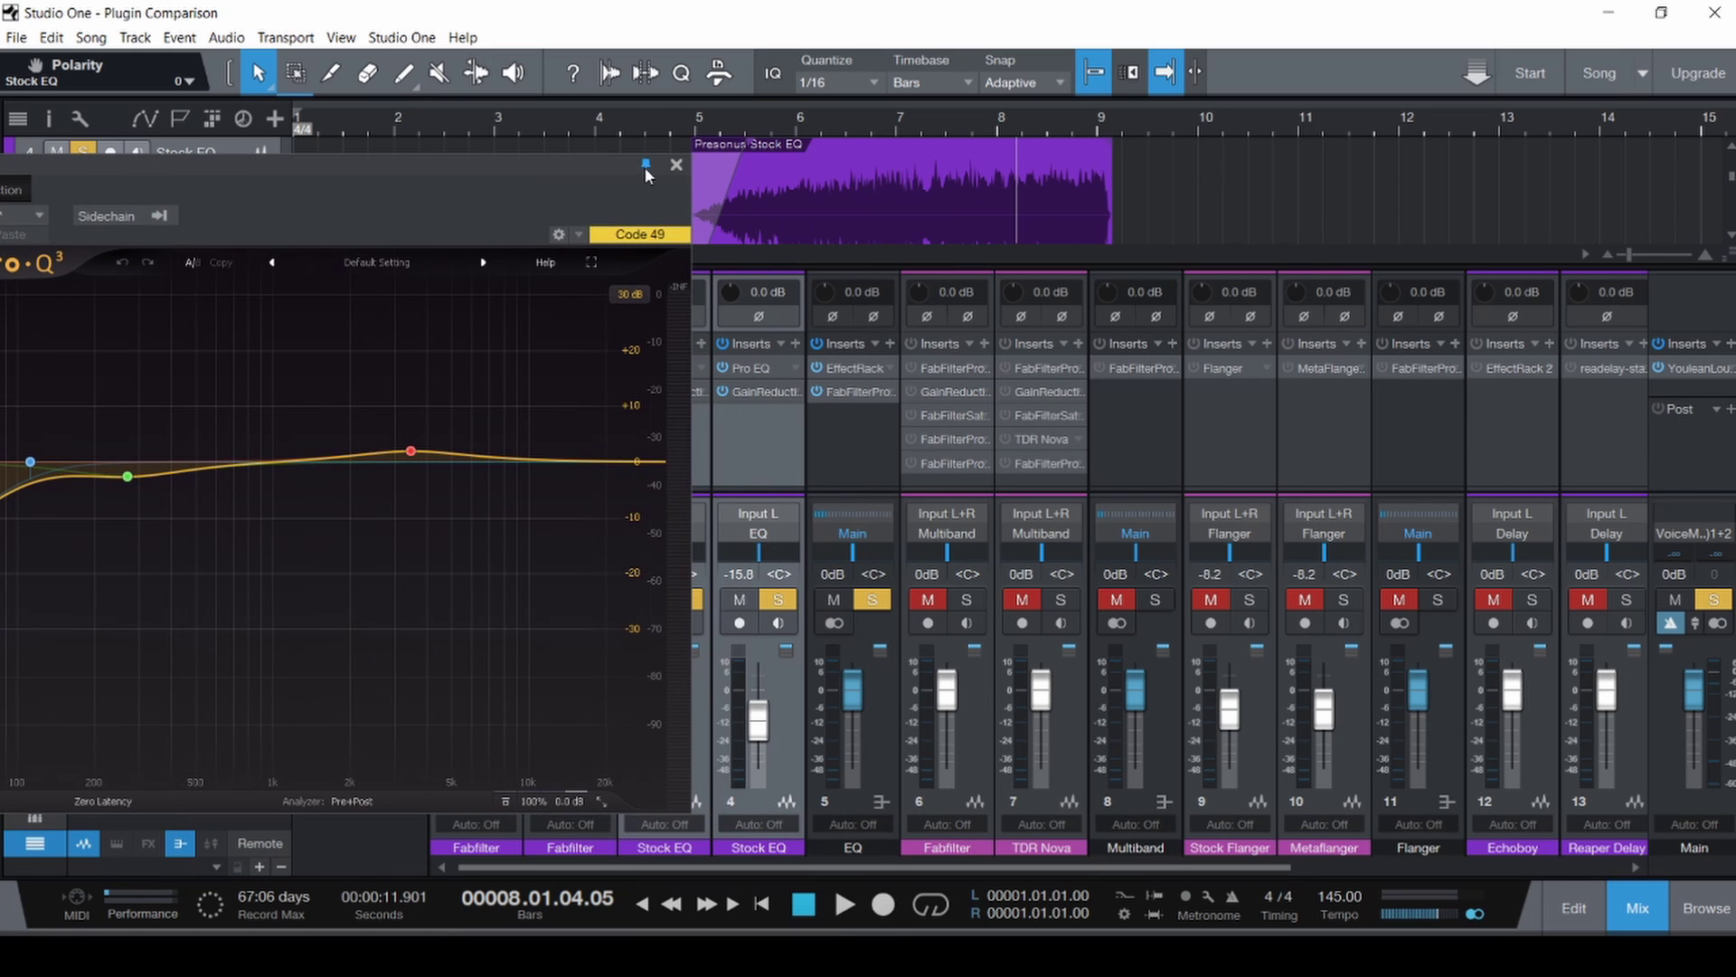
click(762, 367)
drag(1304, 146, 1230, 90)
drag(546, 167, 725, 100)
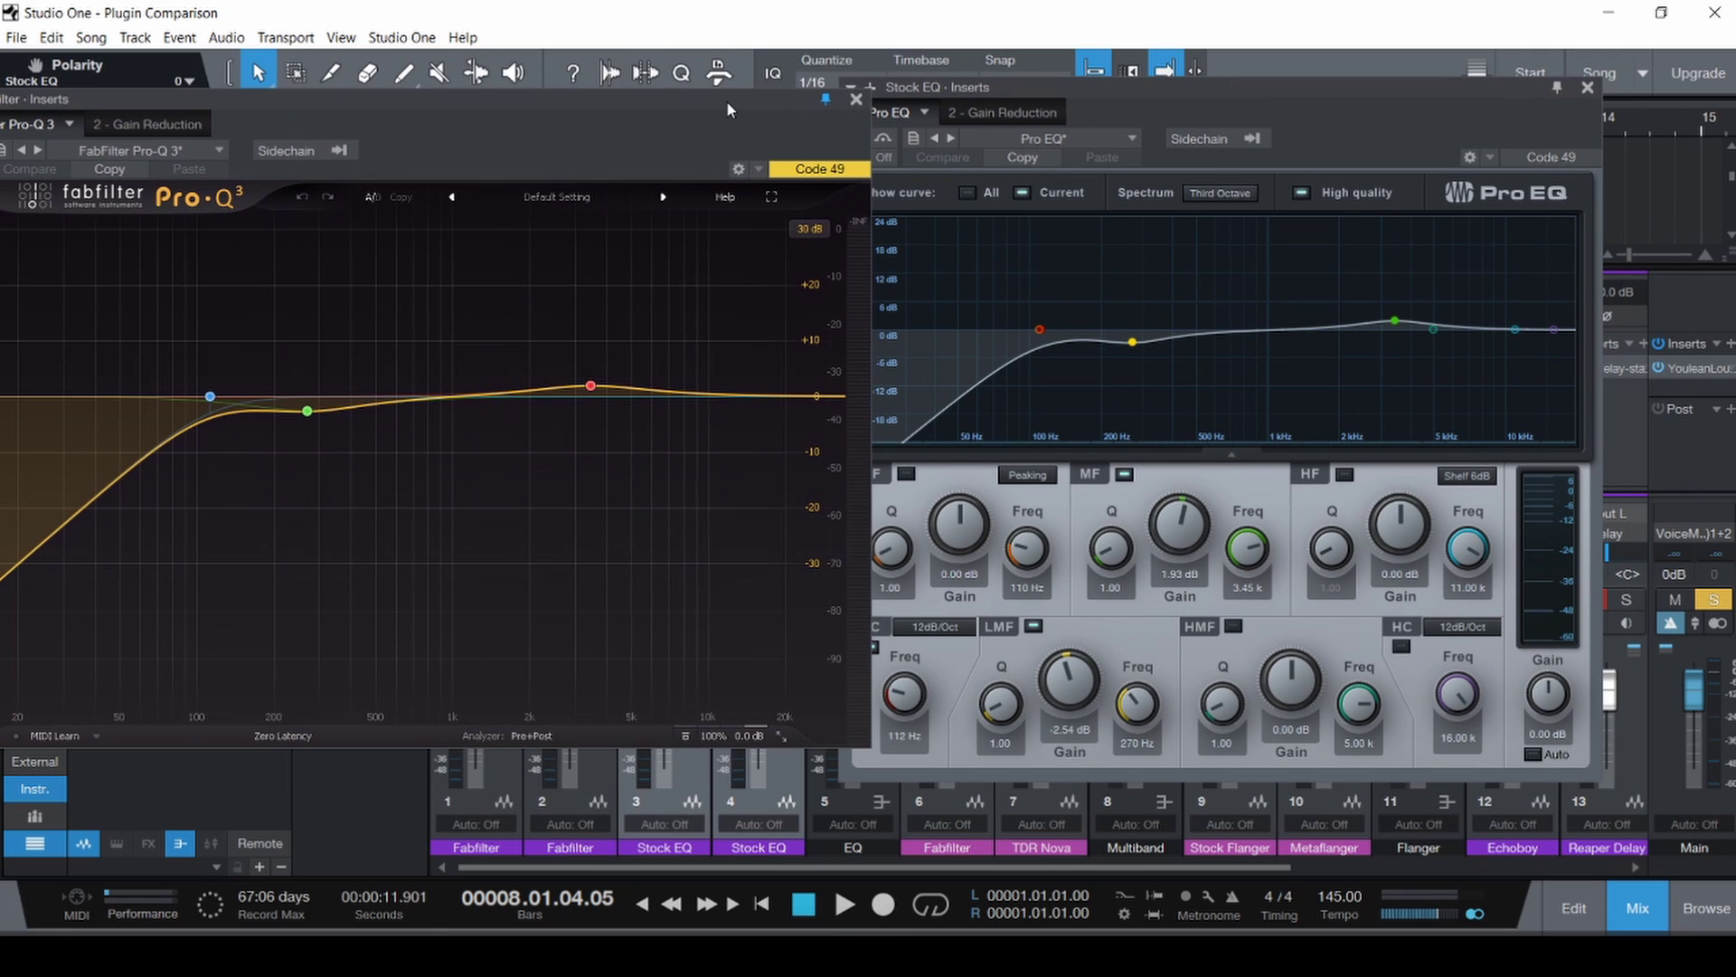
click(857, 100)
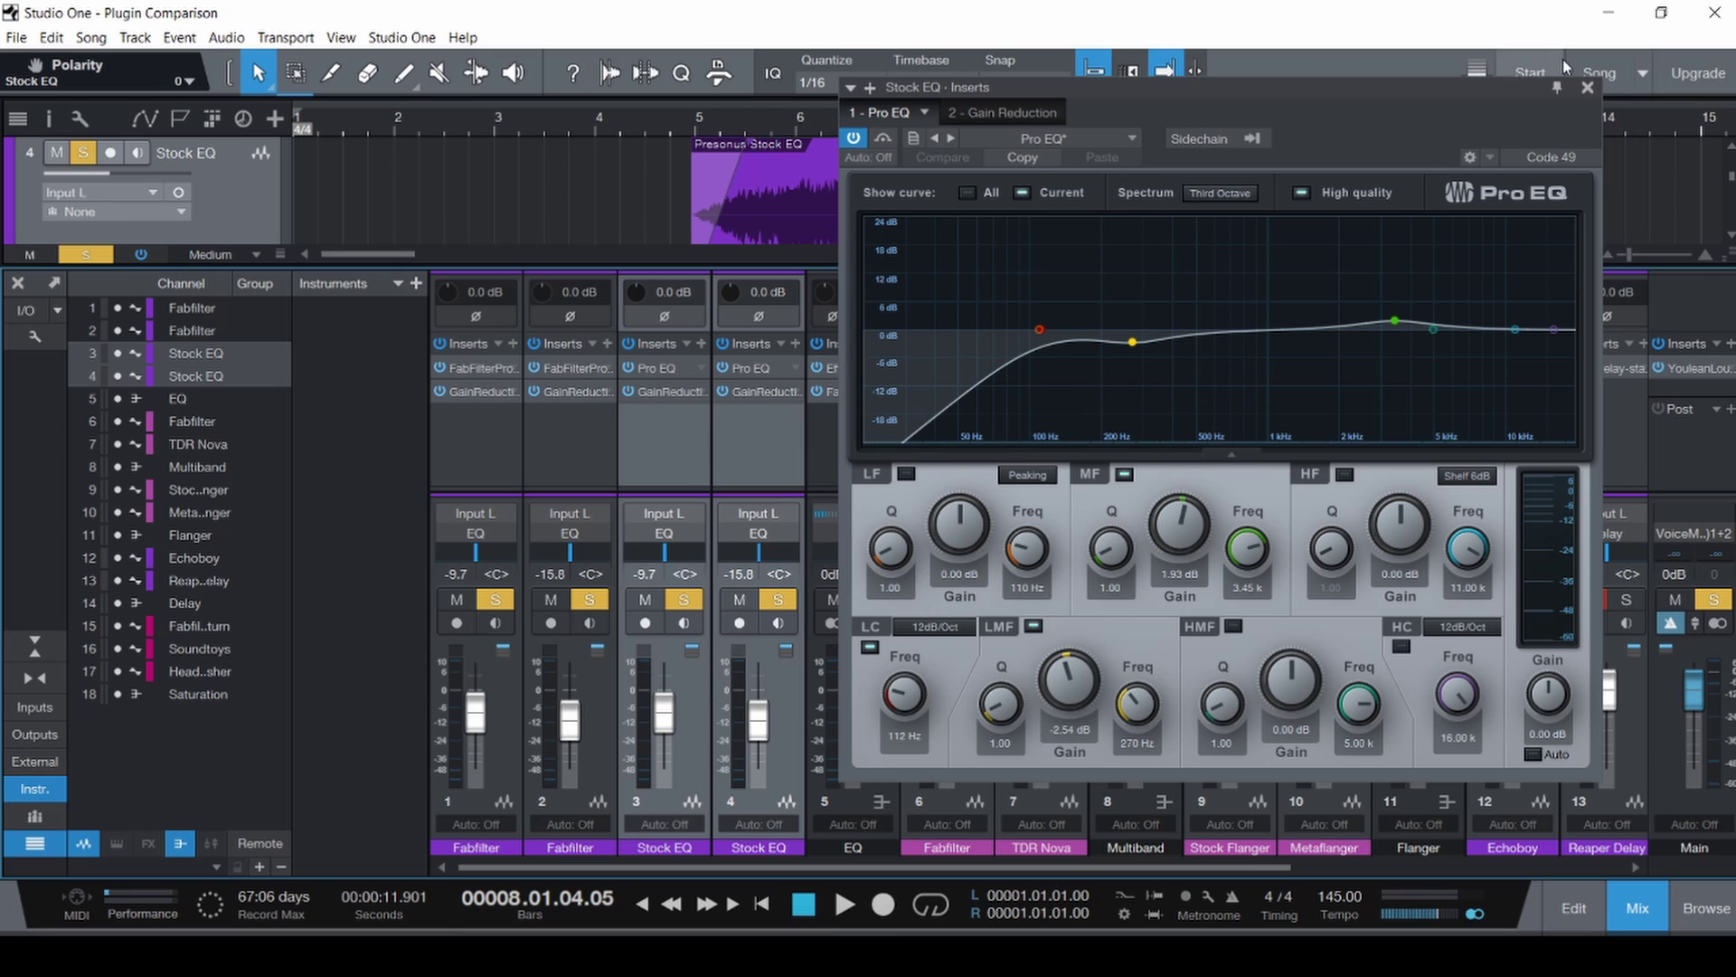
click(1587, 87)
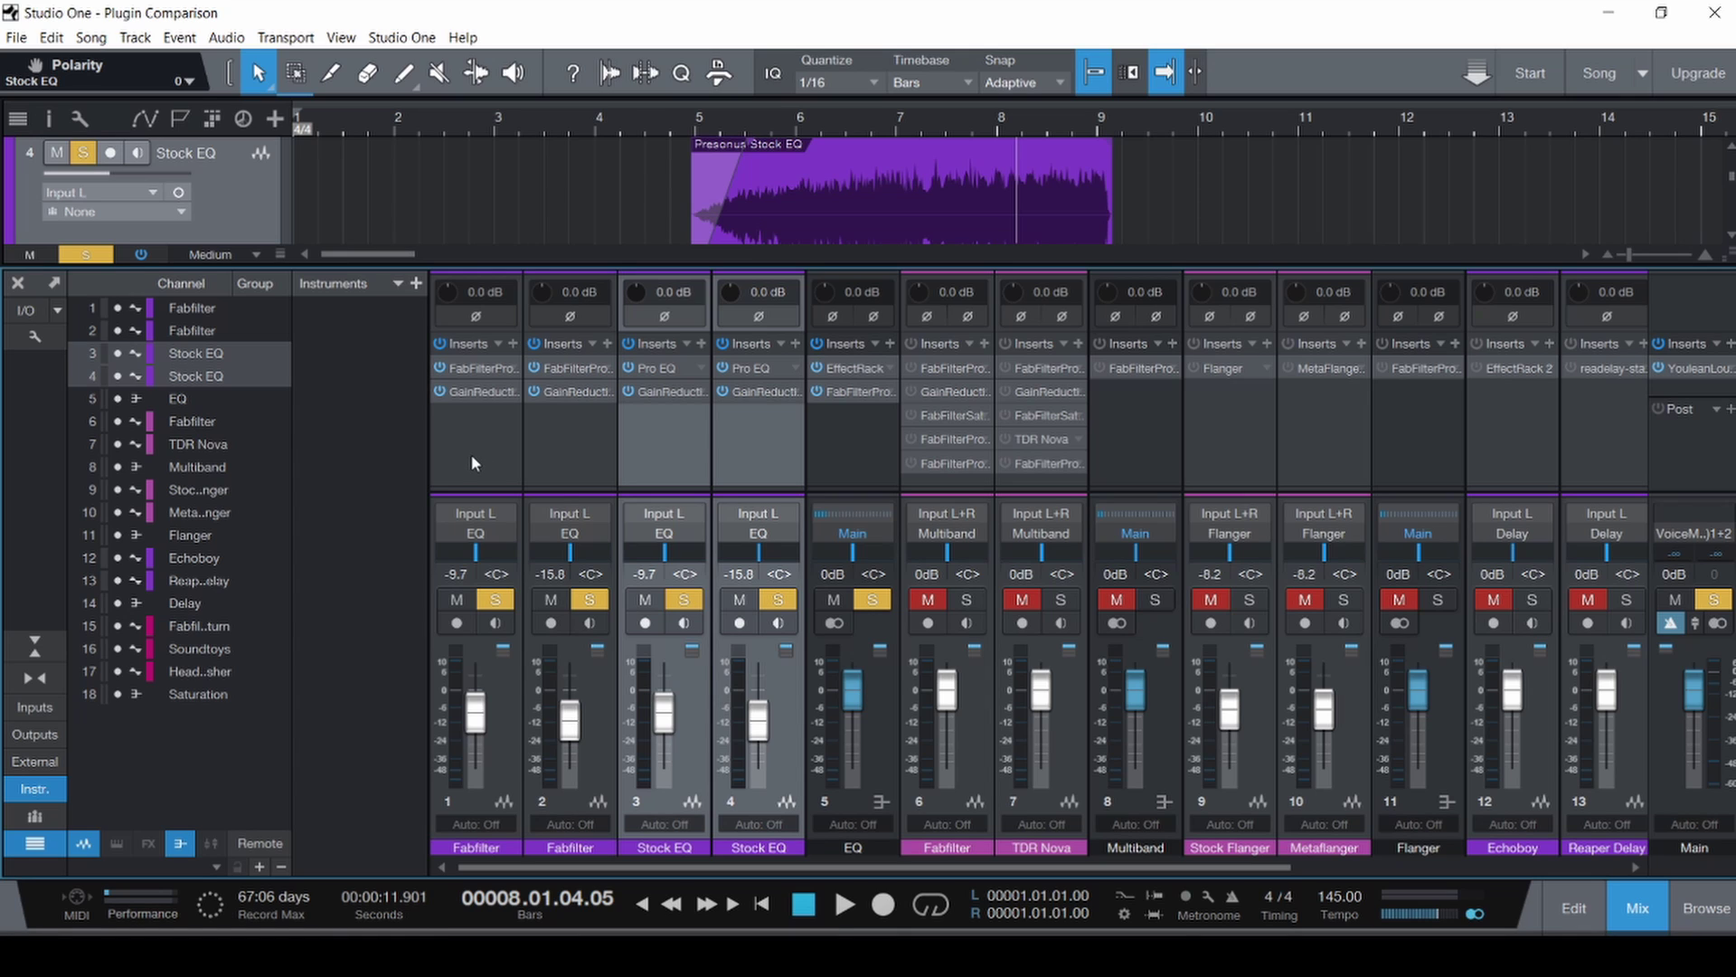
Clear all solo and mute states across the mixer channels.
key(shift+s)
key(m)
key(shift+m)
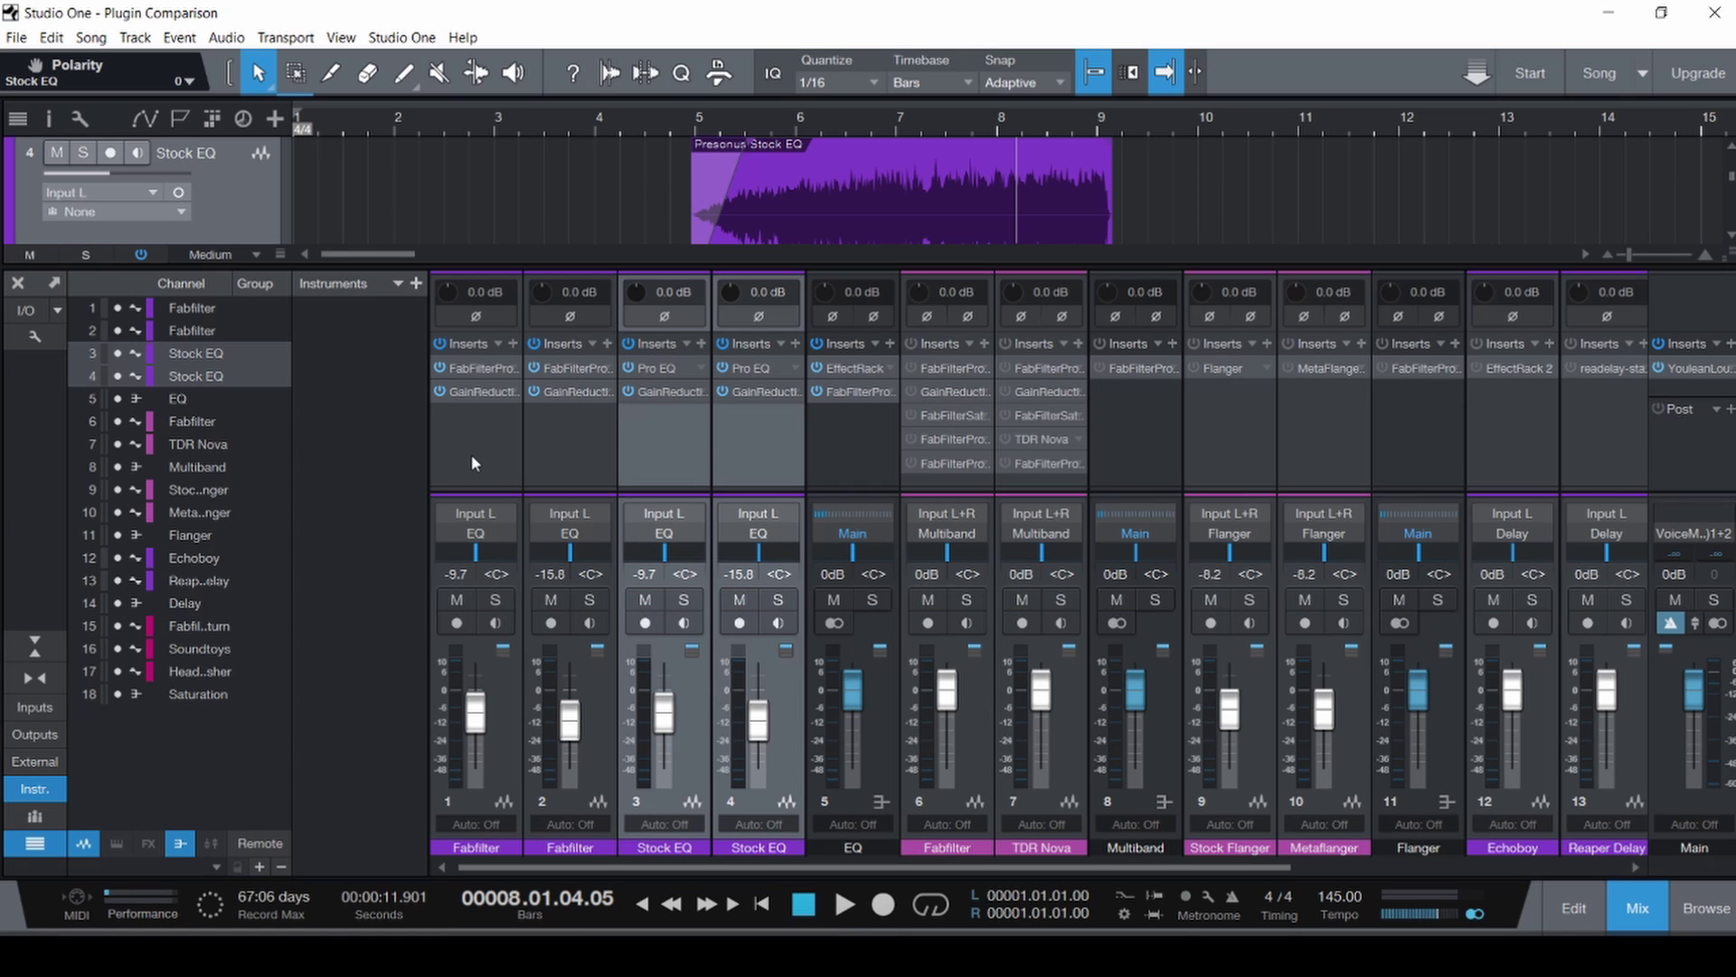
Select channels 1 to 5, from the first Fabfilter to the EQ bus, and bypass all their inserts.
click(496, 729)
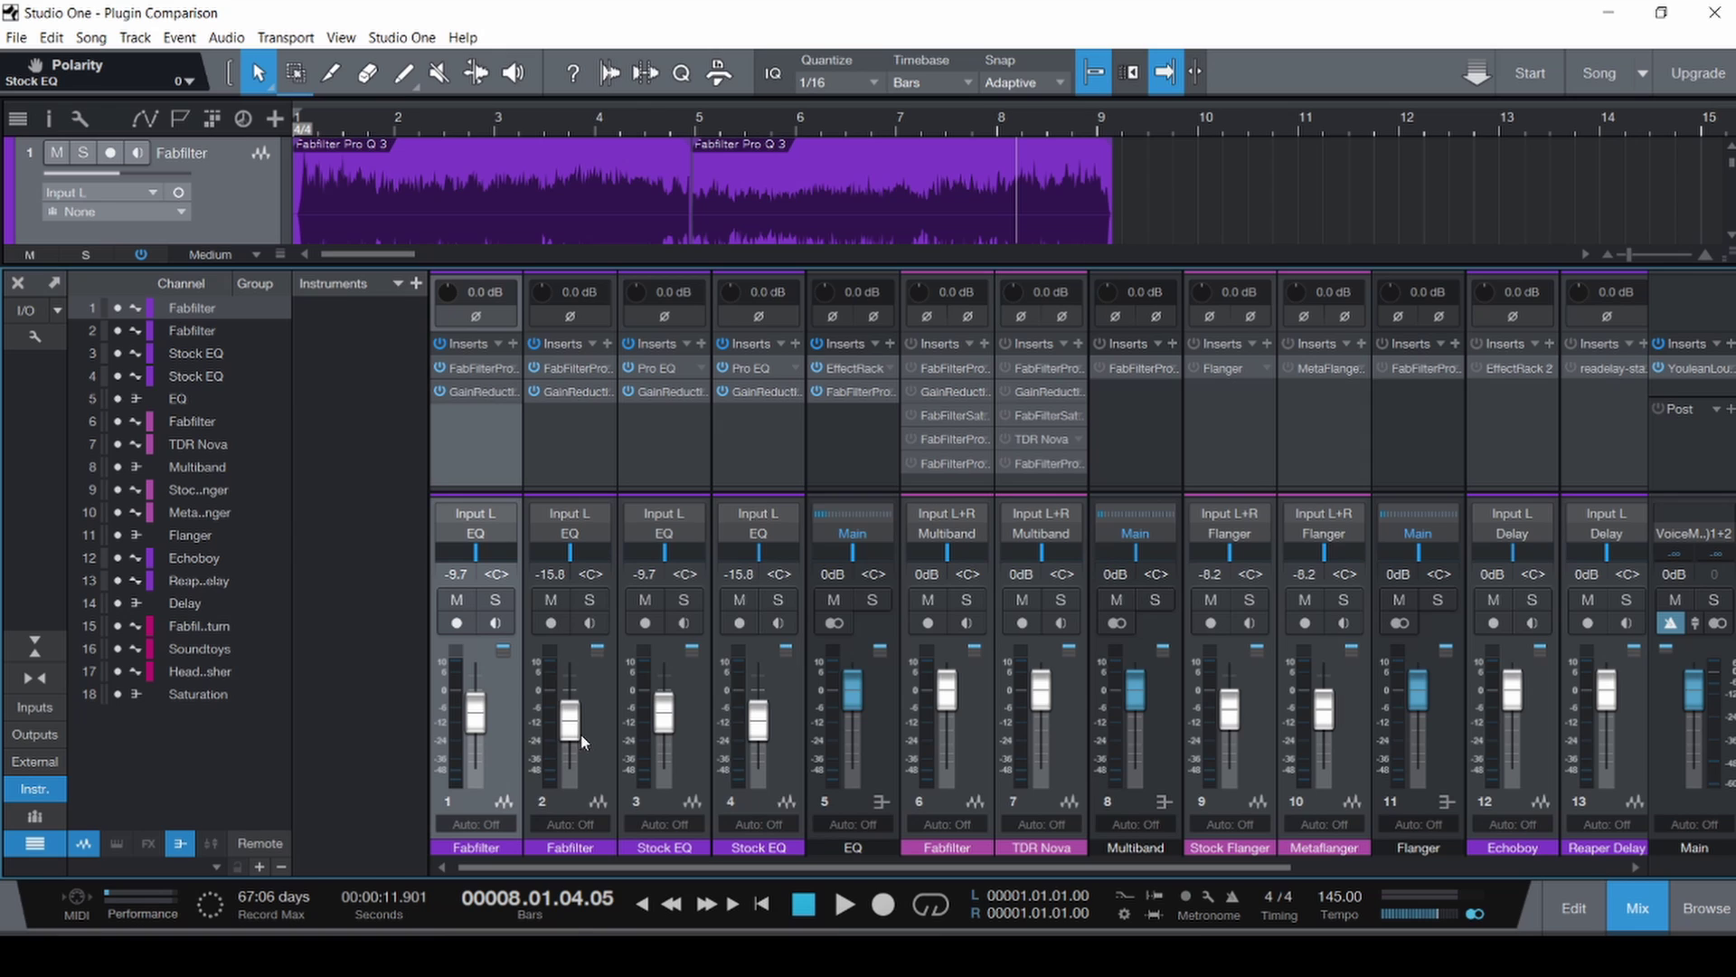
shift+click(872, 763)
click(817, 346)
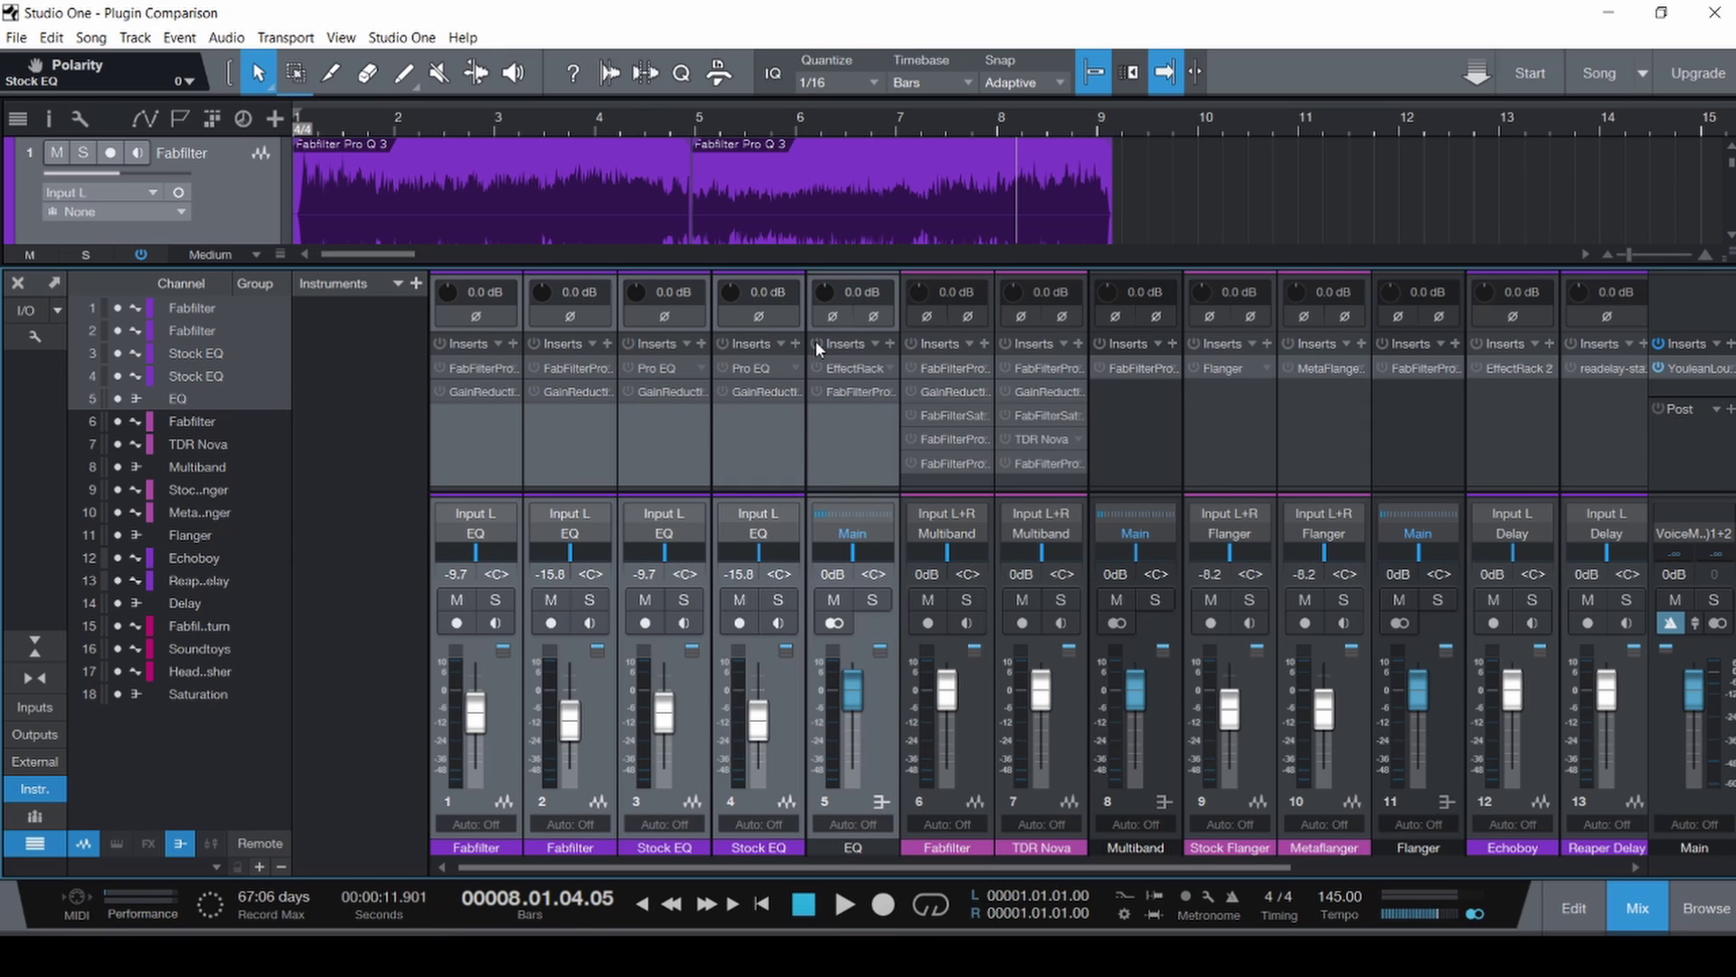
Play the unprocessed EQ tracks in the arrangement from the song start and stop near the end of their clips.
key(F3)
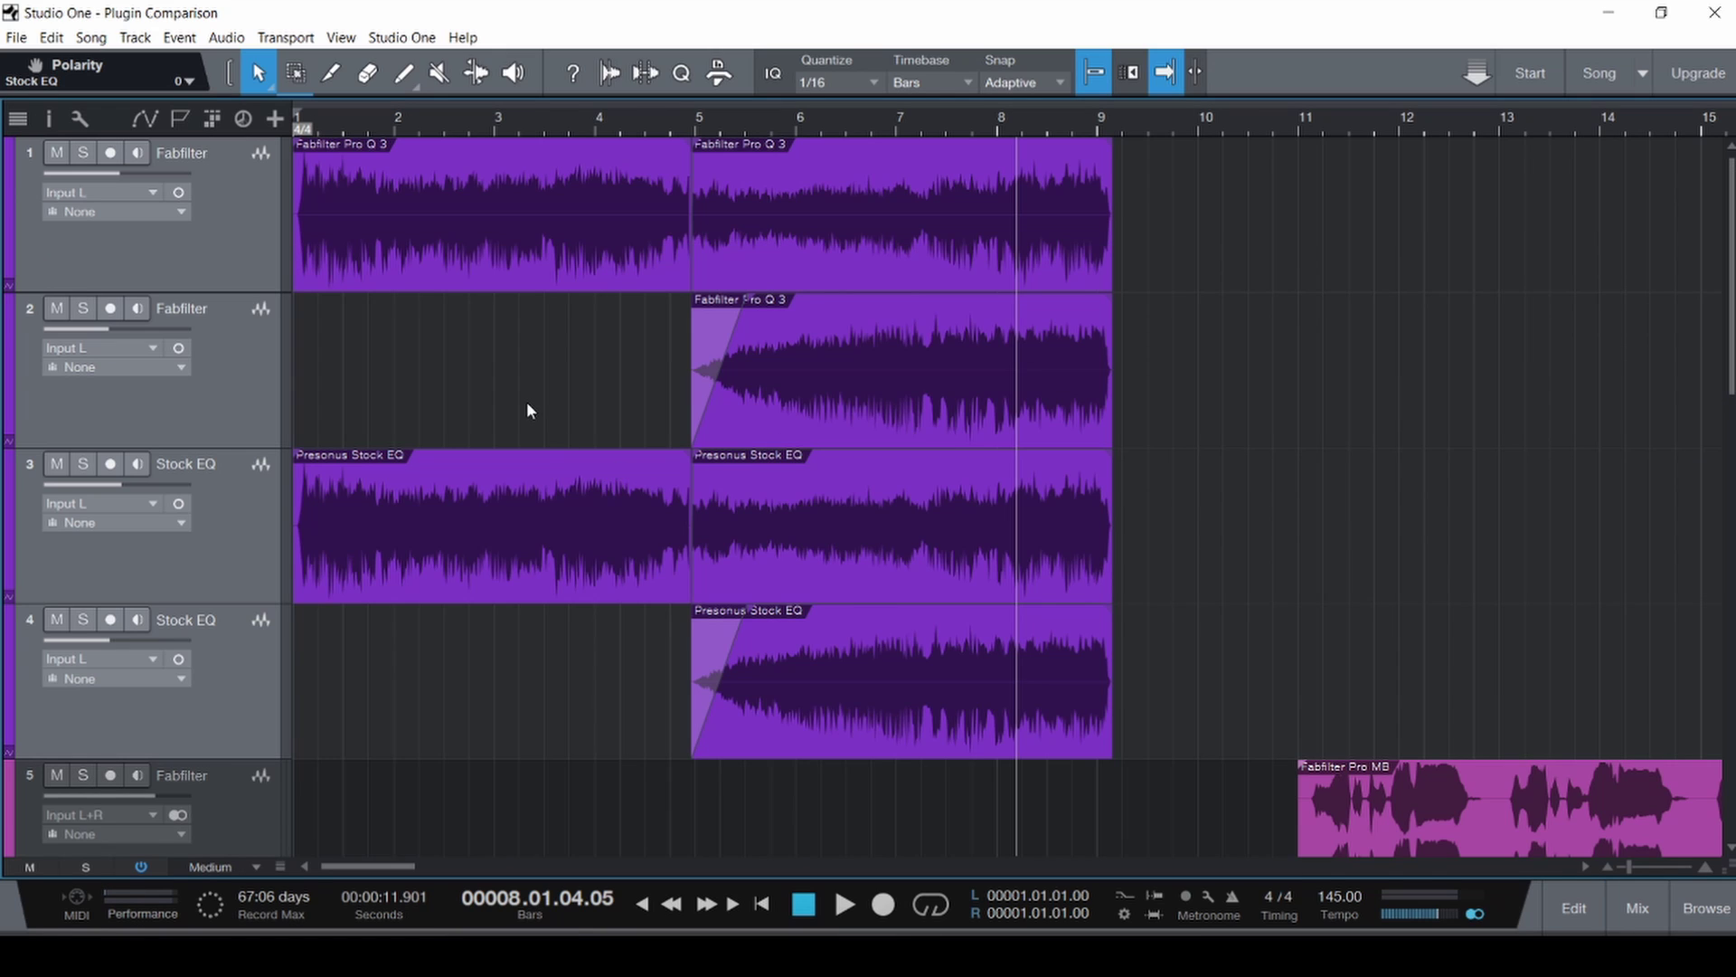
key(Home)
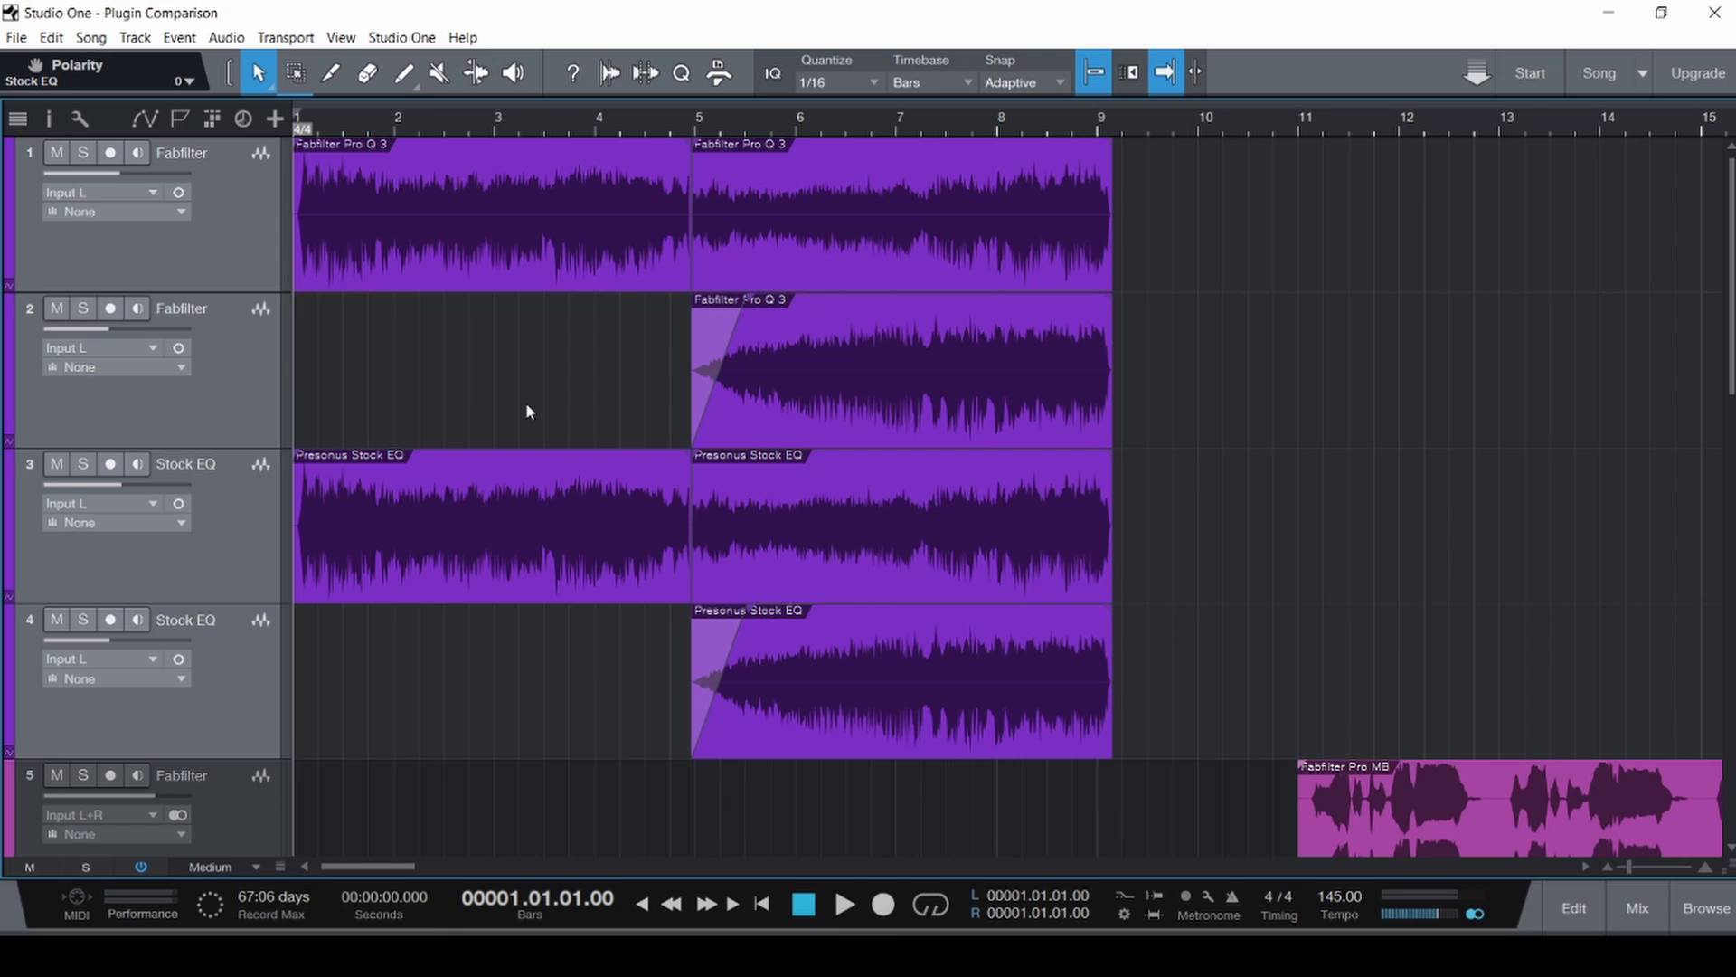
key(space)
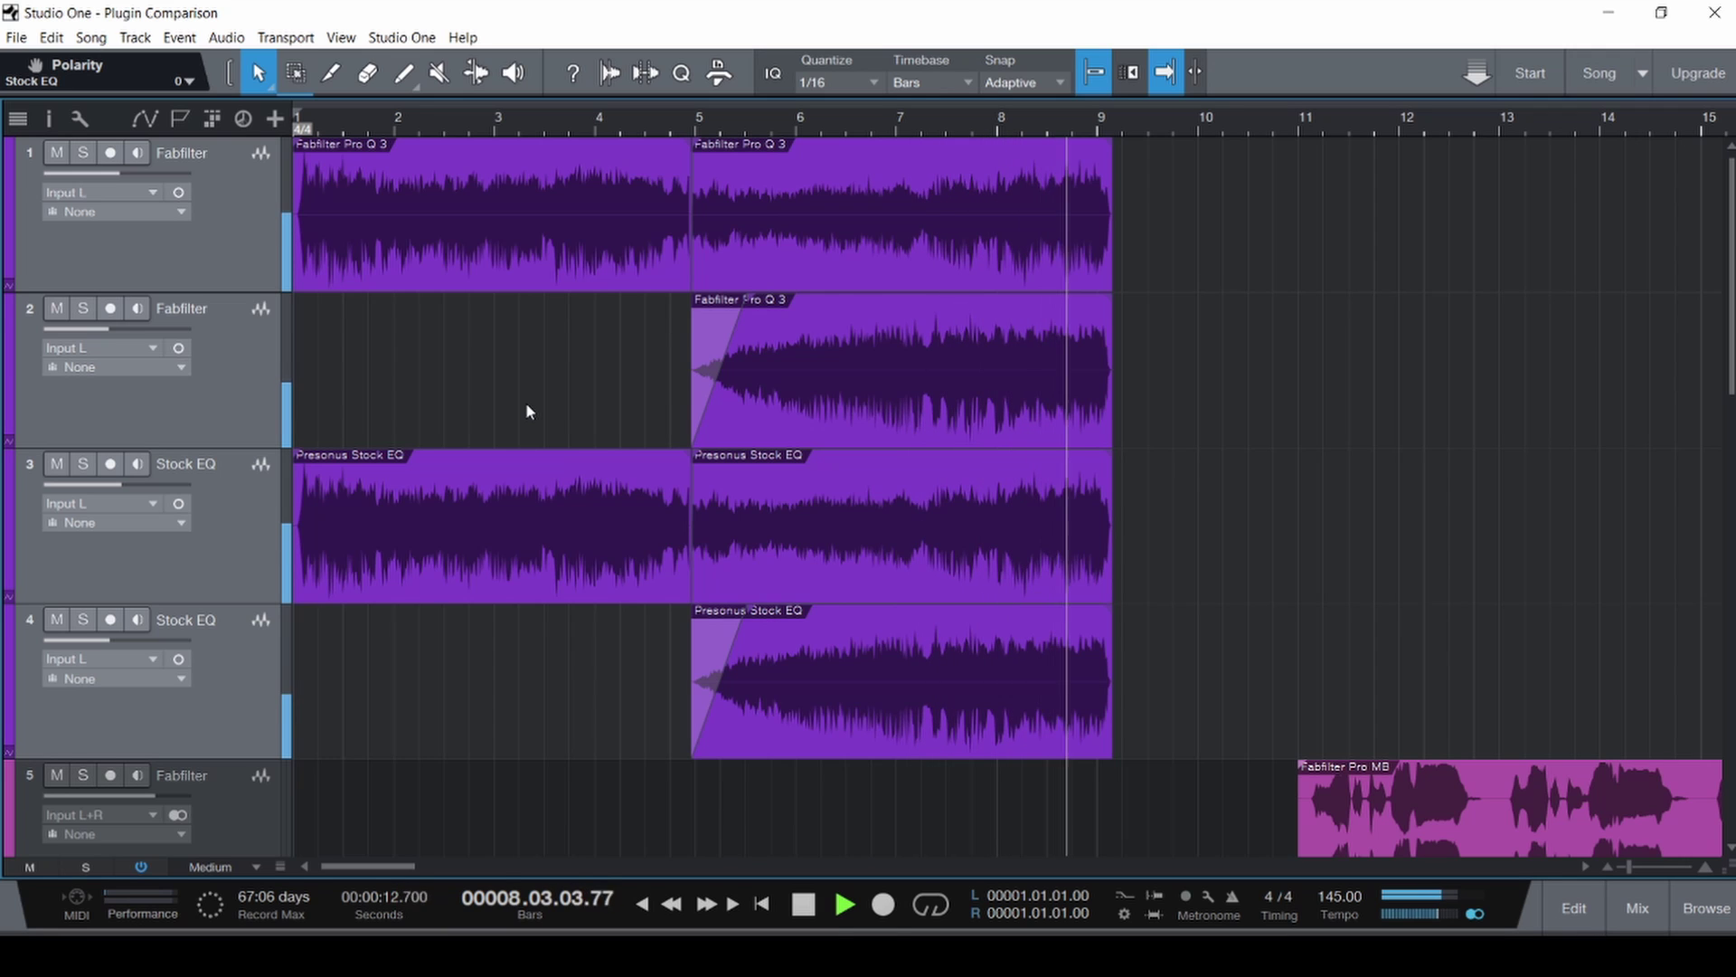
key(space)
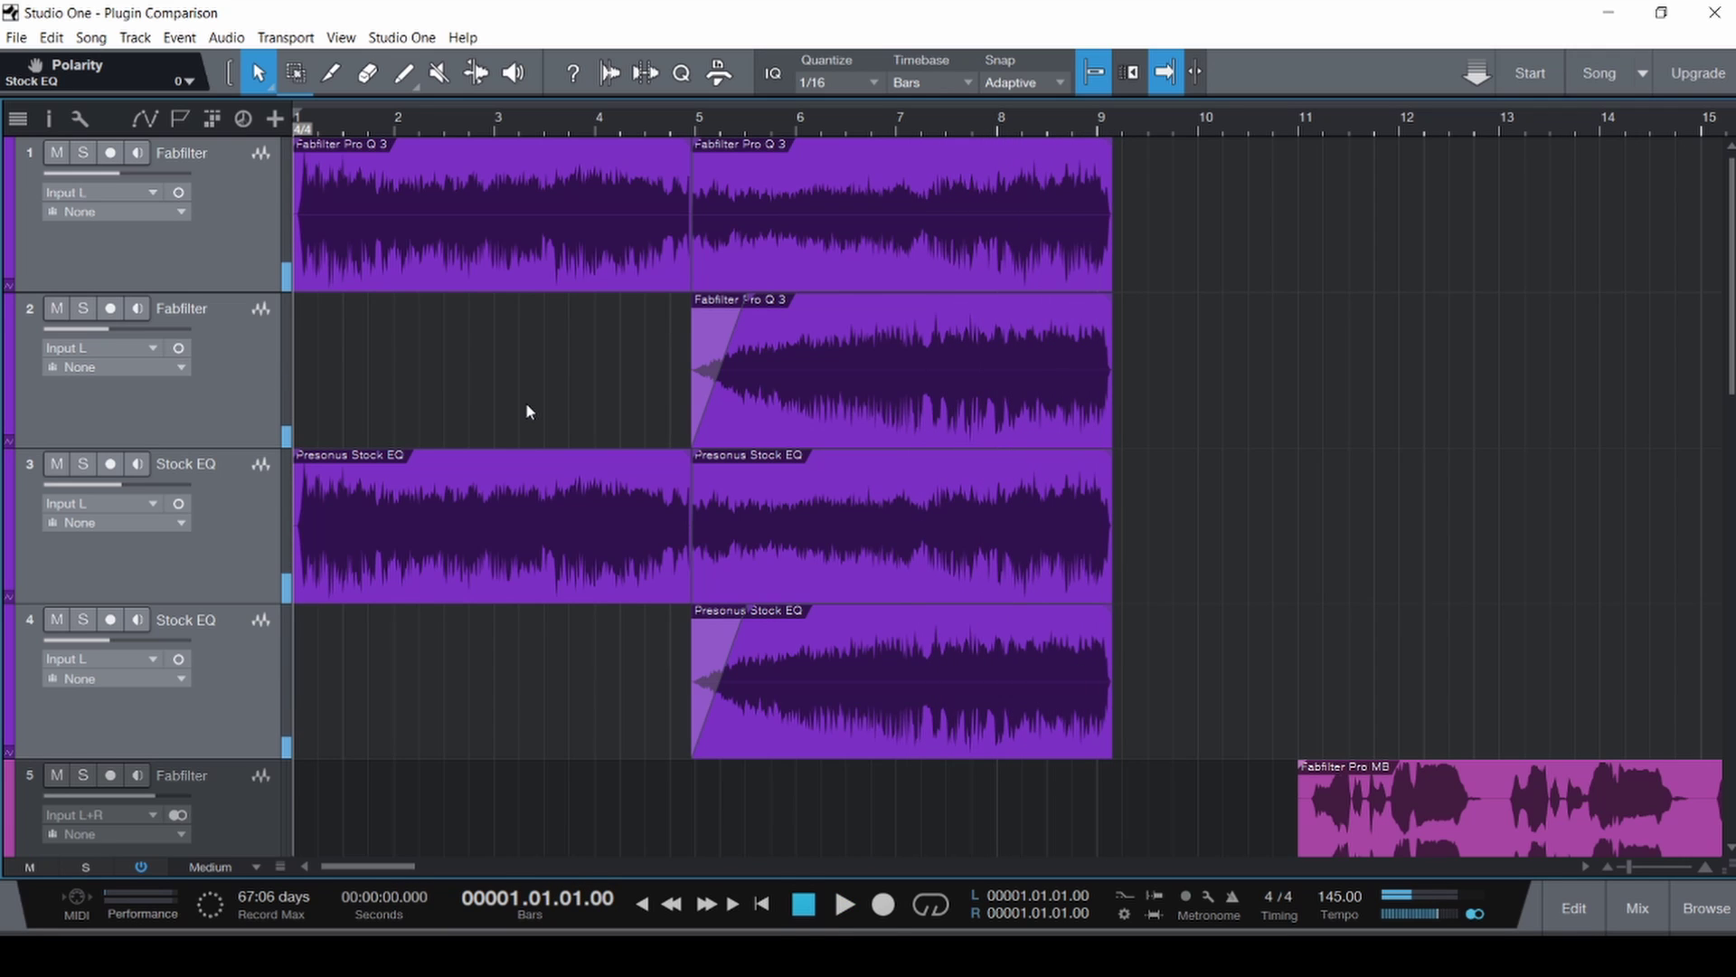
Re-enable the inserts on the five selected EQ channels and open FabFilter Pro-Q 3 on channel 1 to inspect its bands.
key(F3)
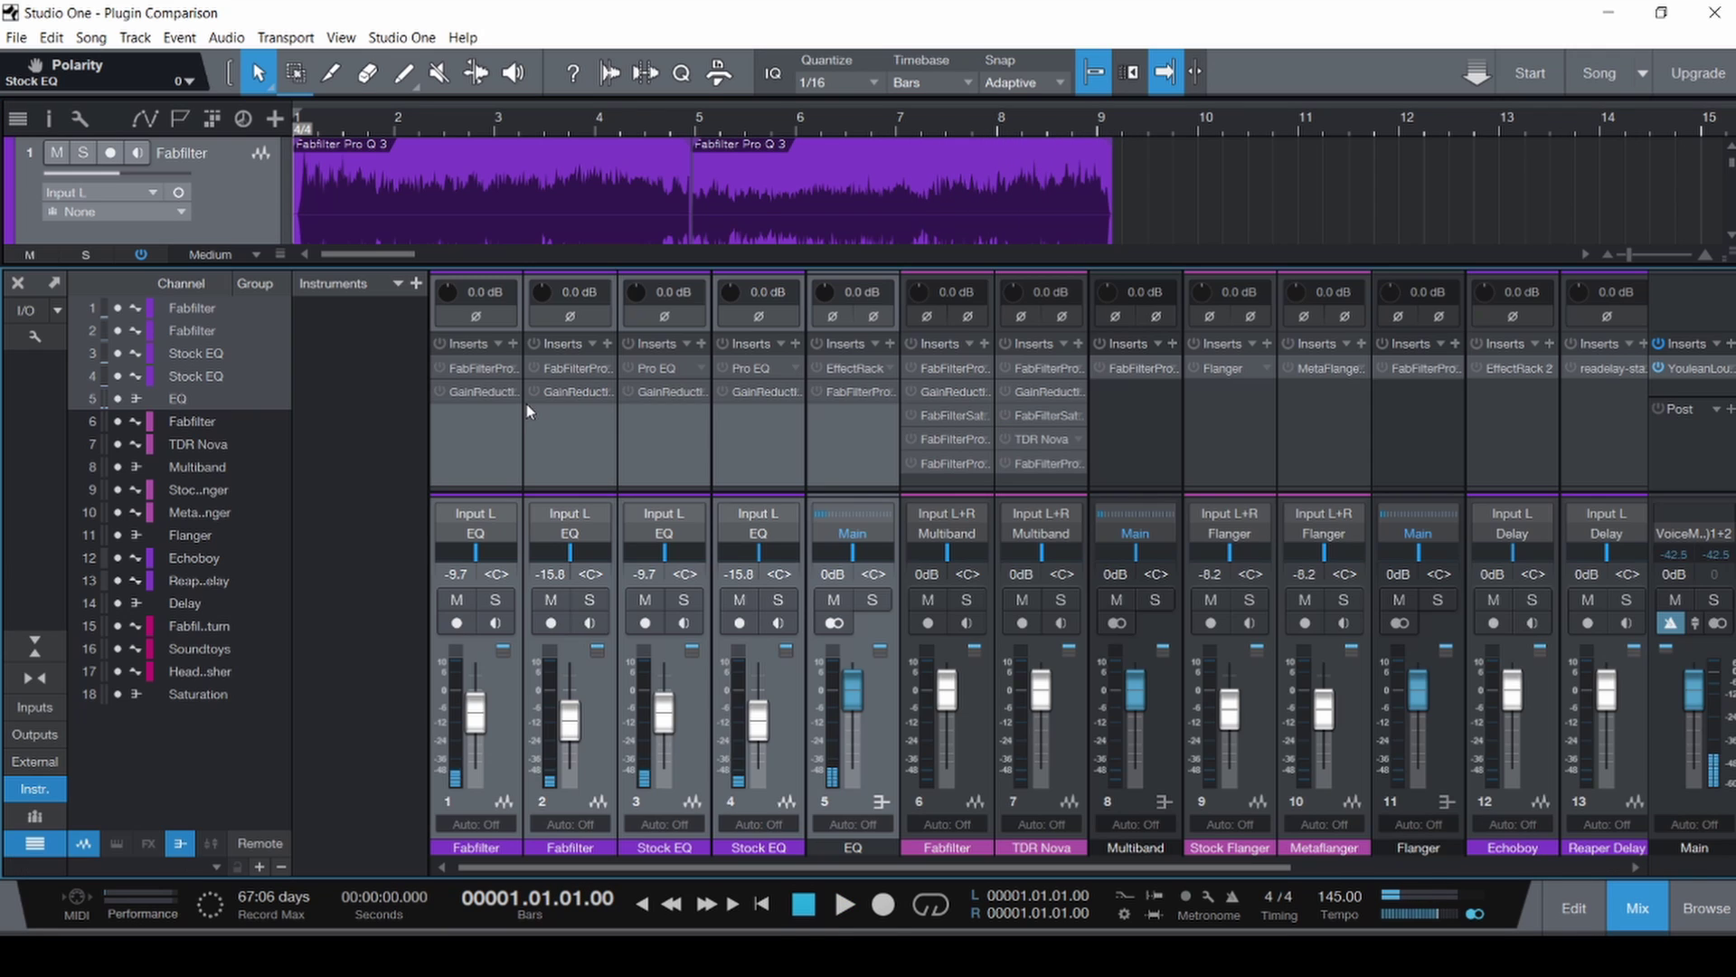
click(441, 344)
click(488, 369)
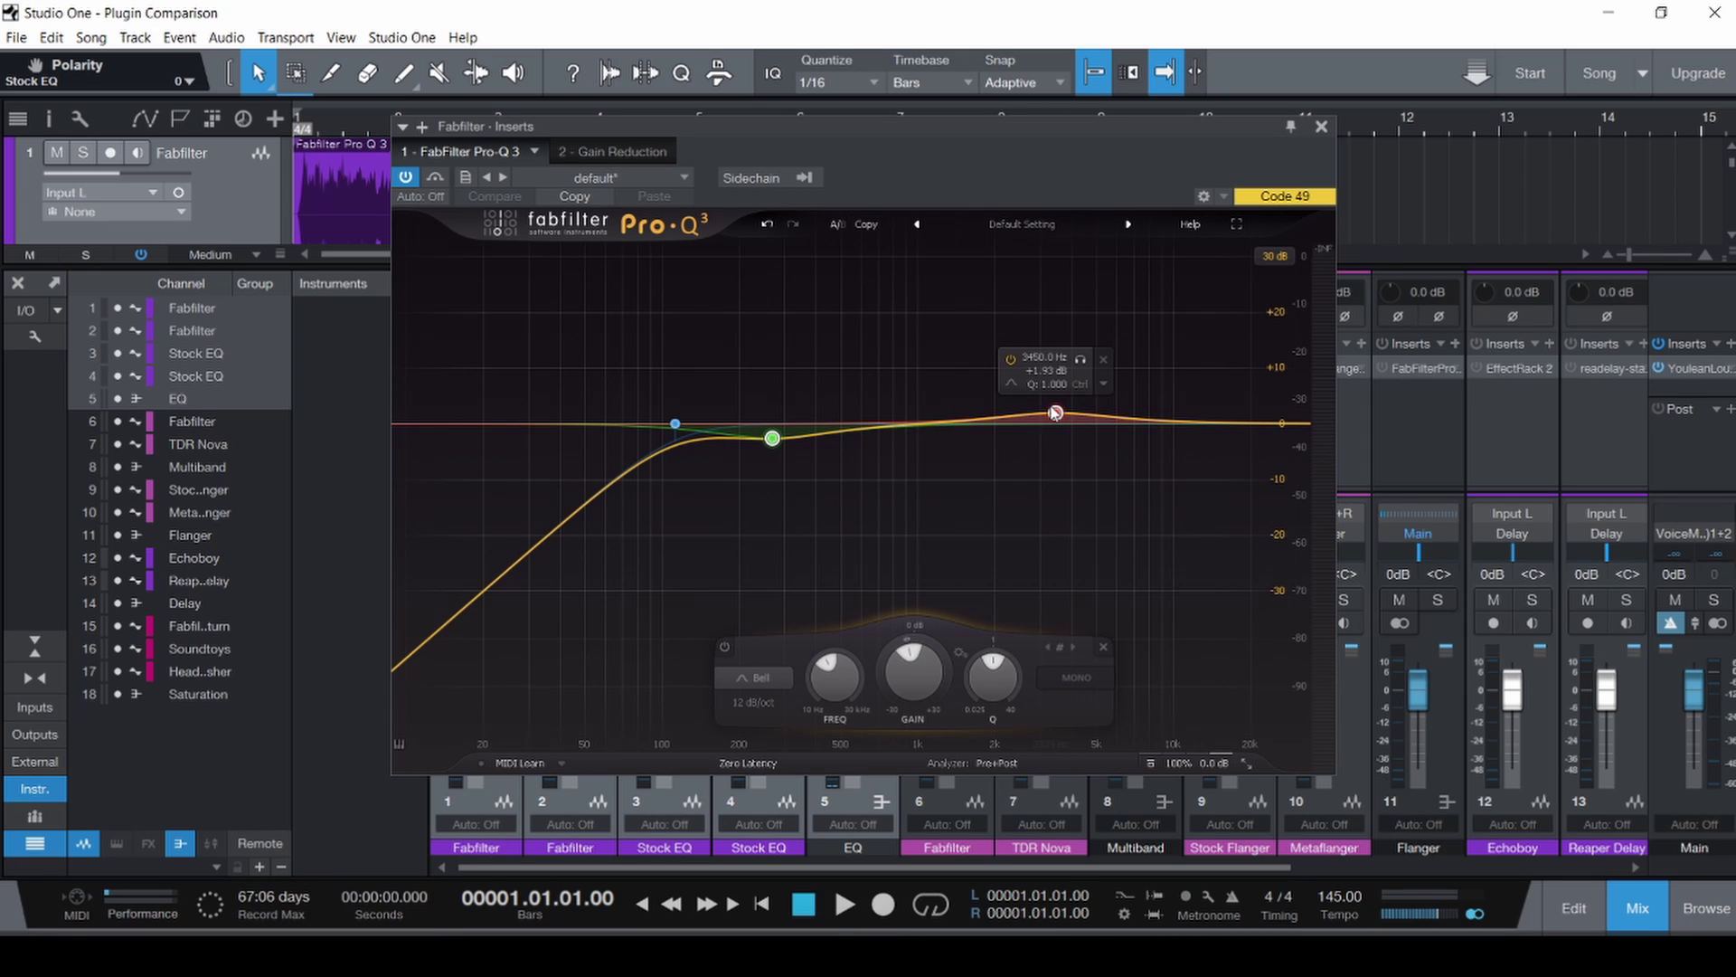
mouse_move(770, 441)
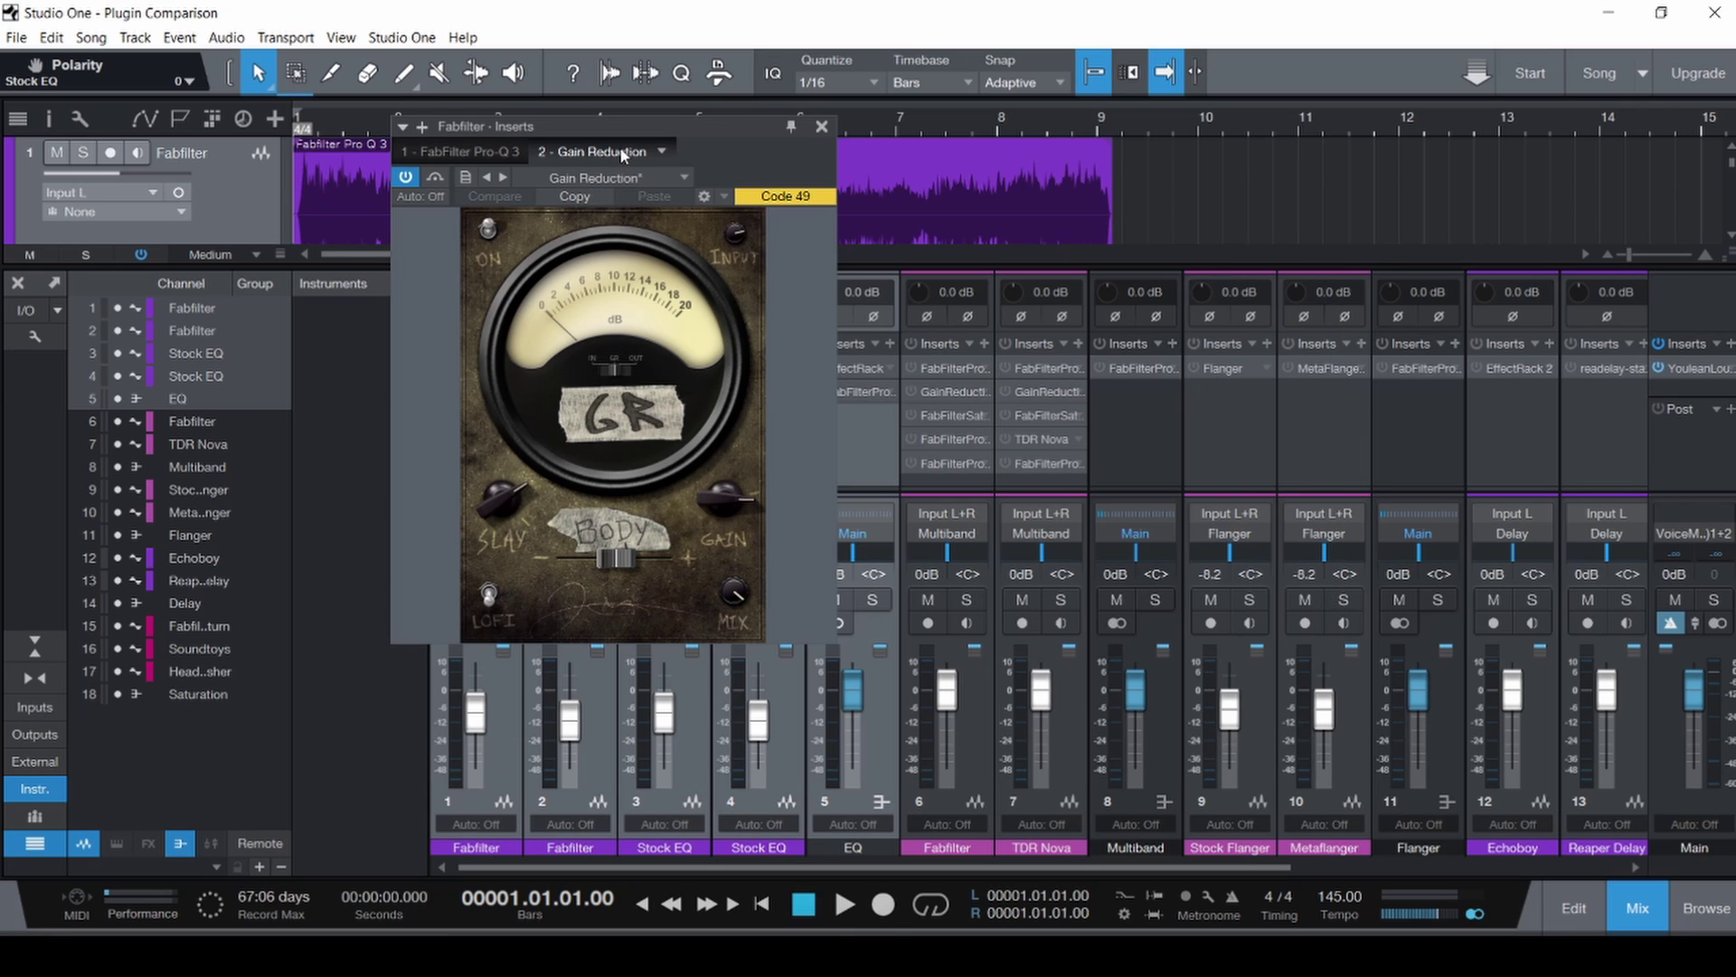
Inspect the Gain Reduction insert on channel 1, and the EffectRack and FabFilter Pro-Q 3 inserts on the EQ bus.
click(620, 151)
click(821, 126)
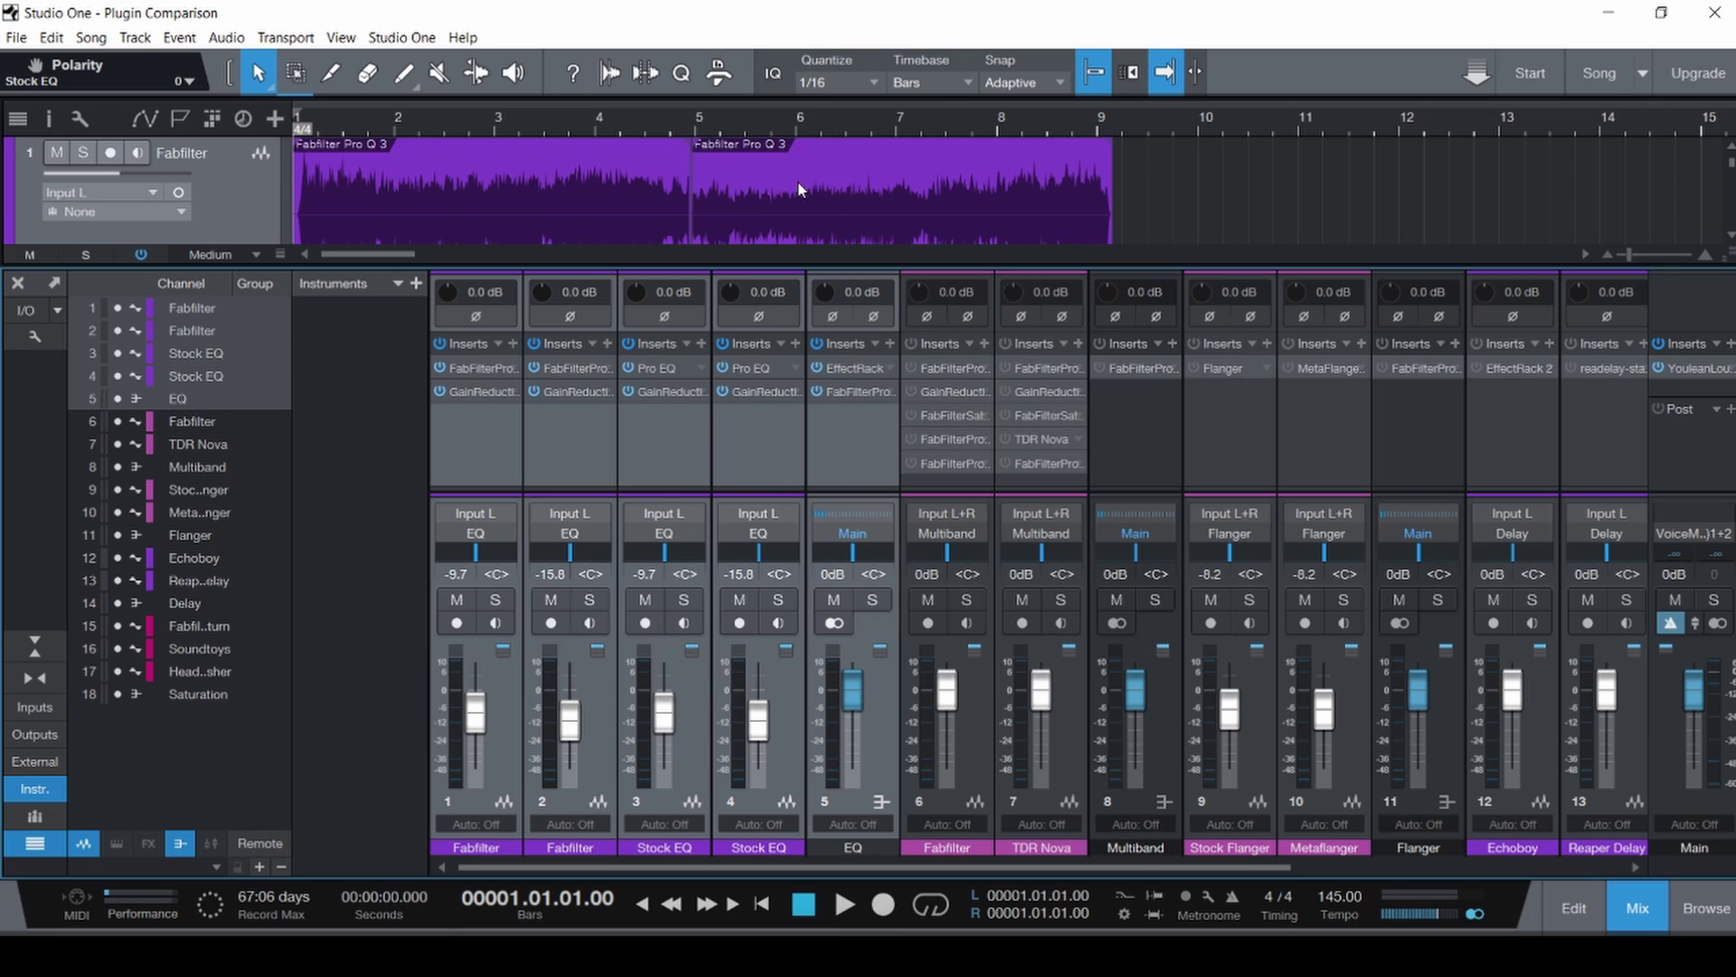
click(863, 454)
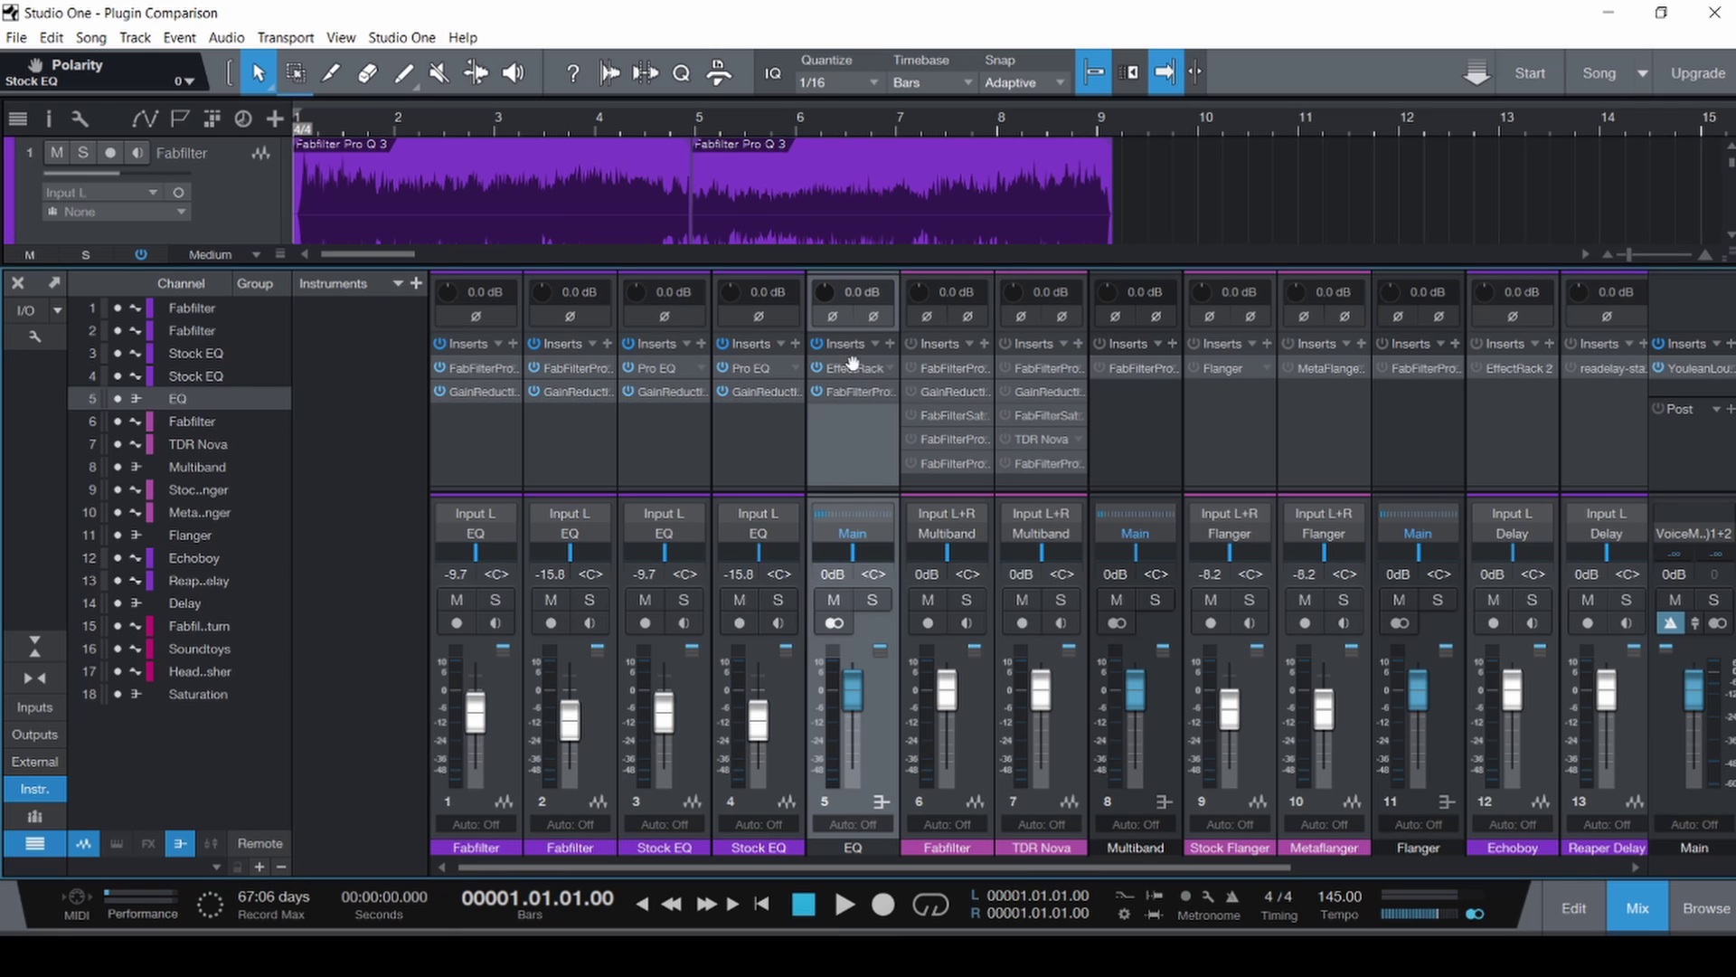
click(850, 369)
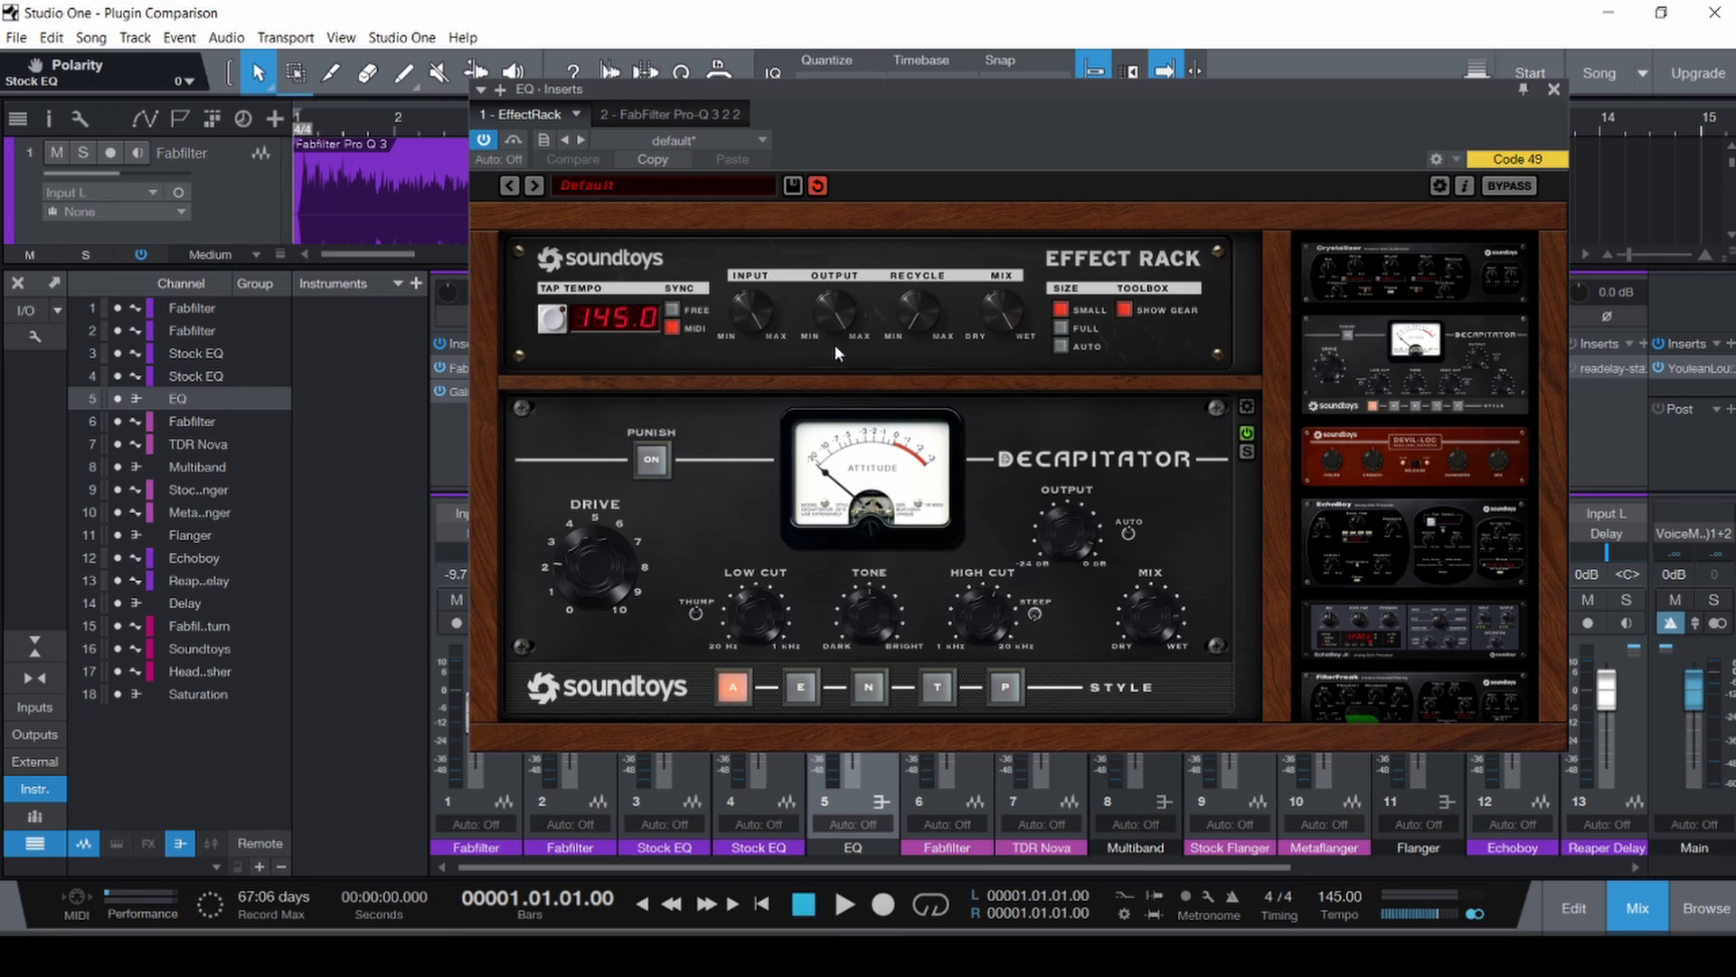
click(700, 116)
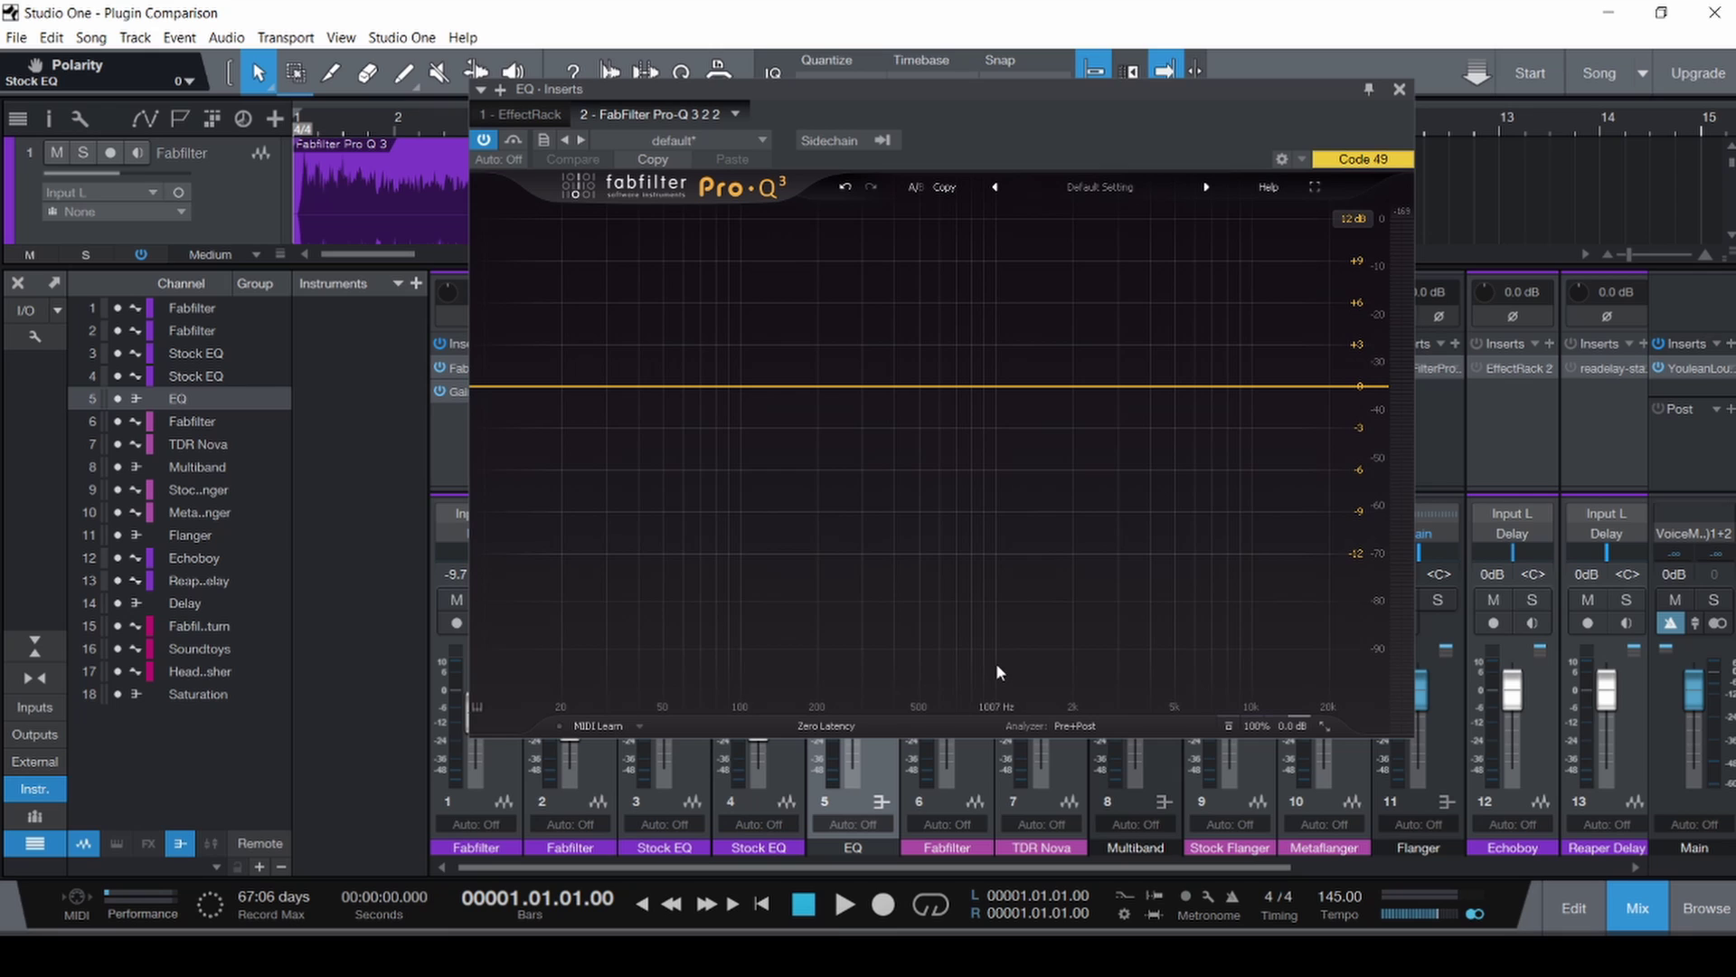
click(1399, 89)
Solo channels 1 to 5 and play the processed EQ tracks in the arrangement from the song start, stopping near the clips' end.
shift+click(473, 453)
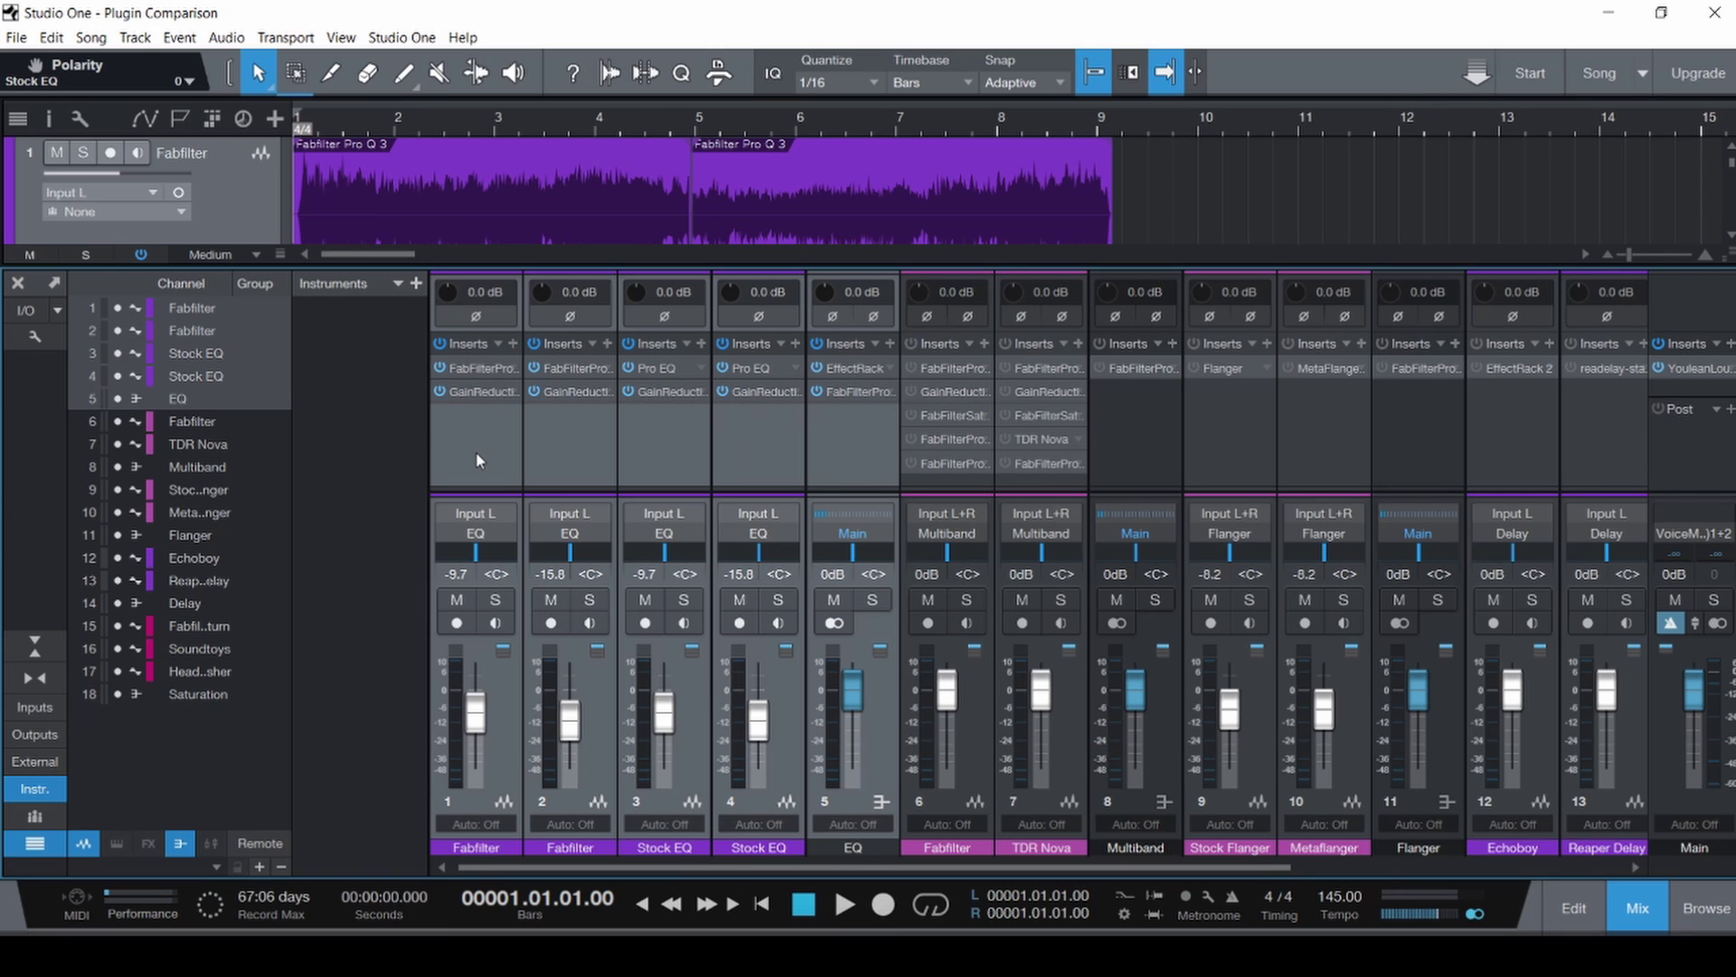
key(s)
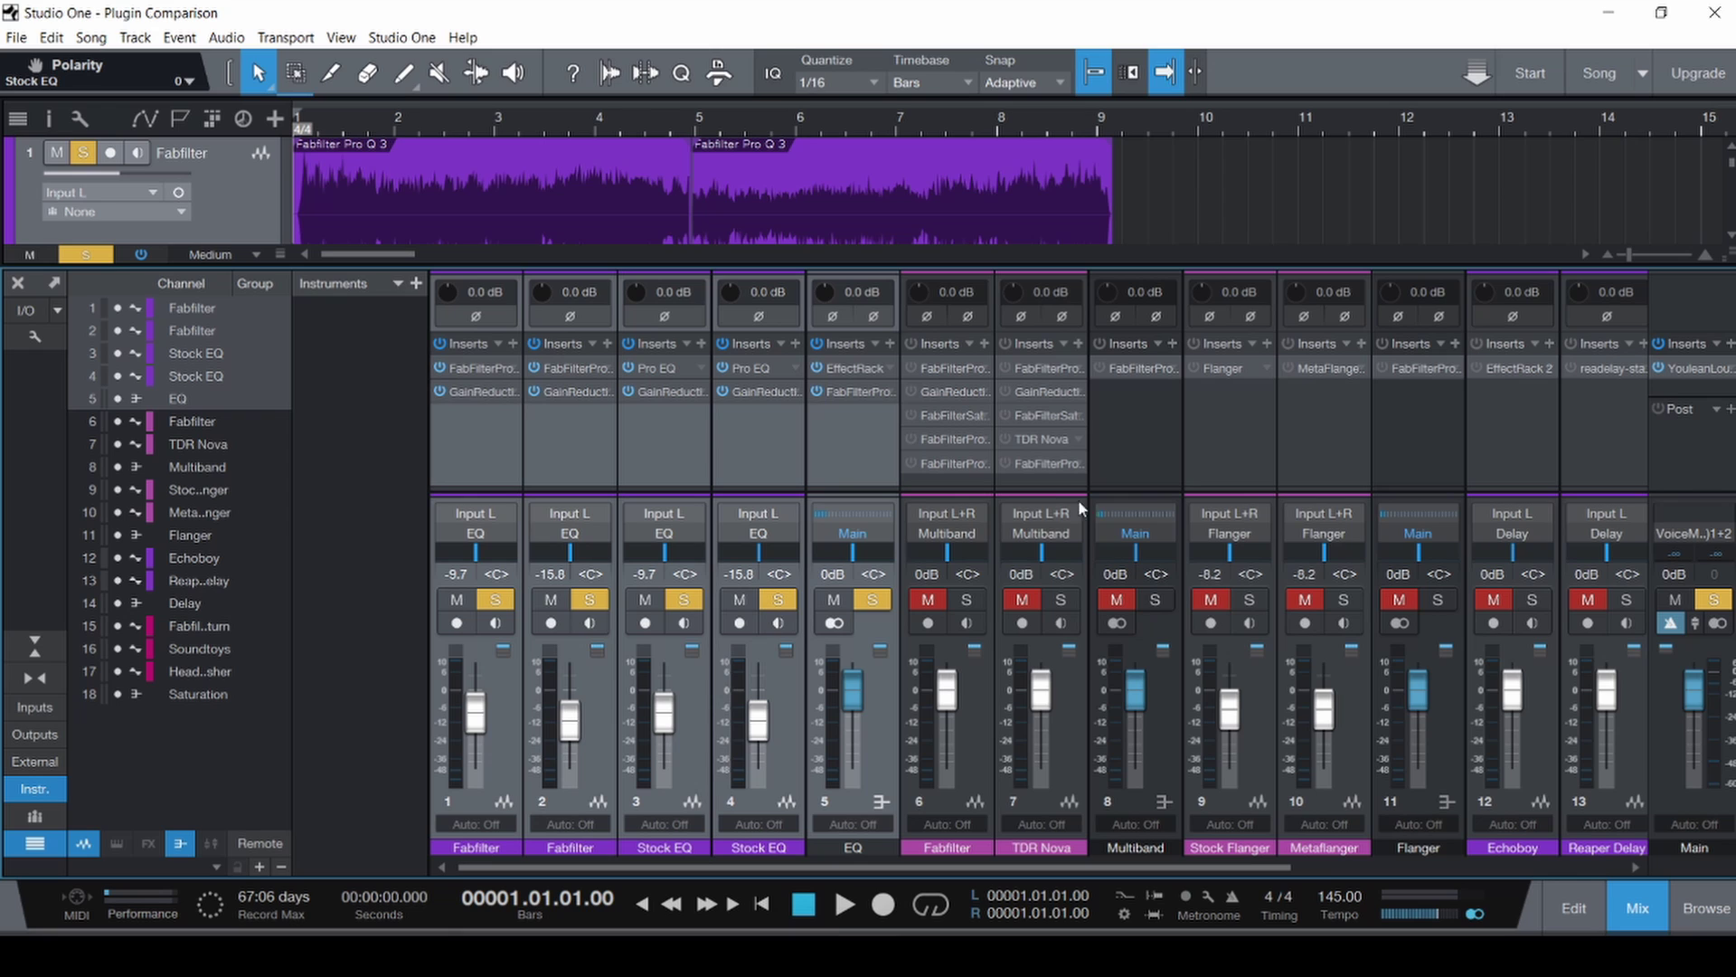
key(F3)
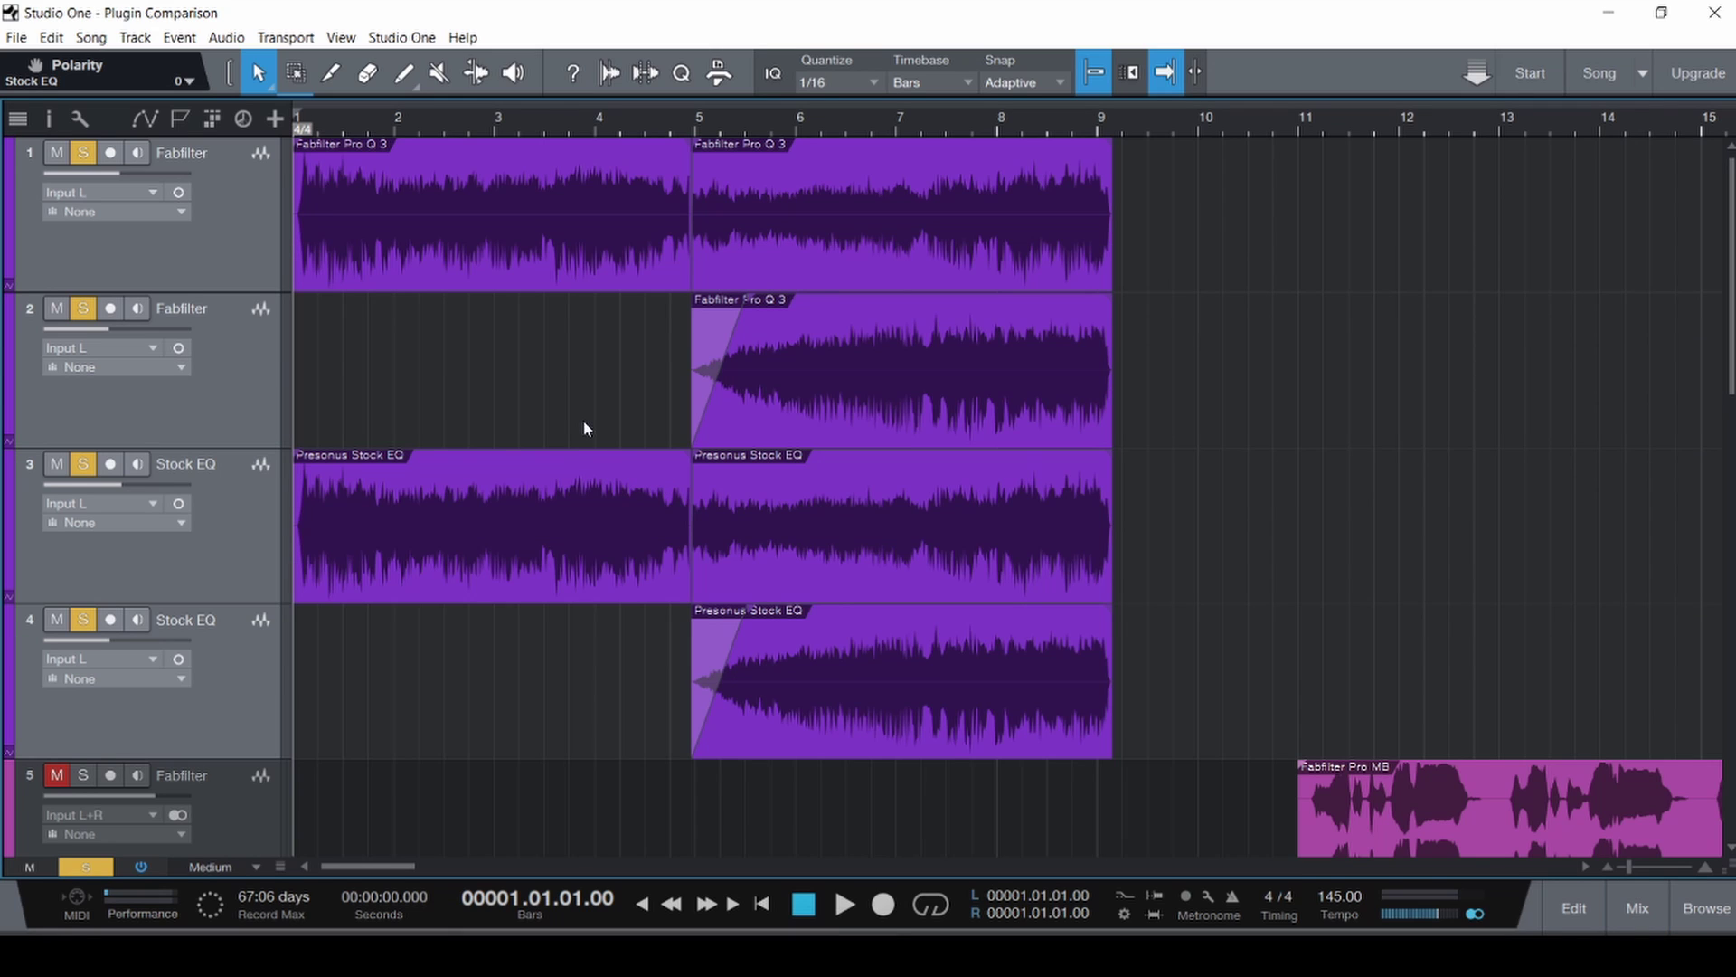
key(space)
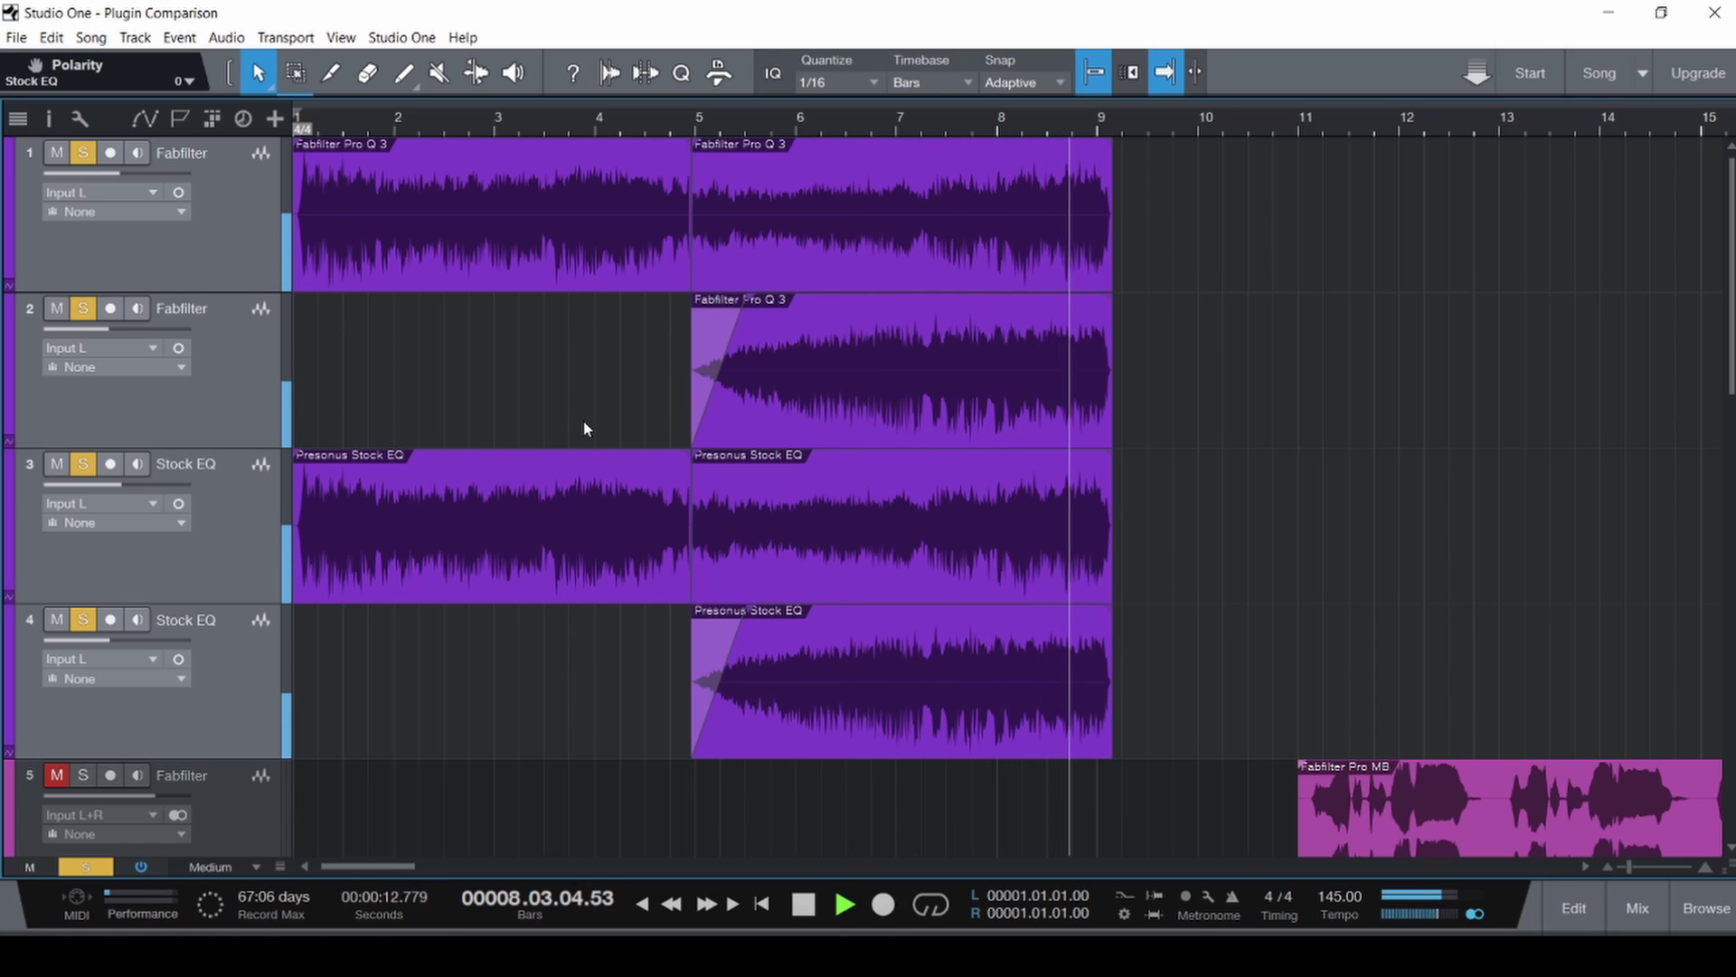
key(space)
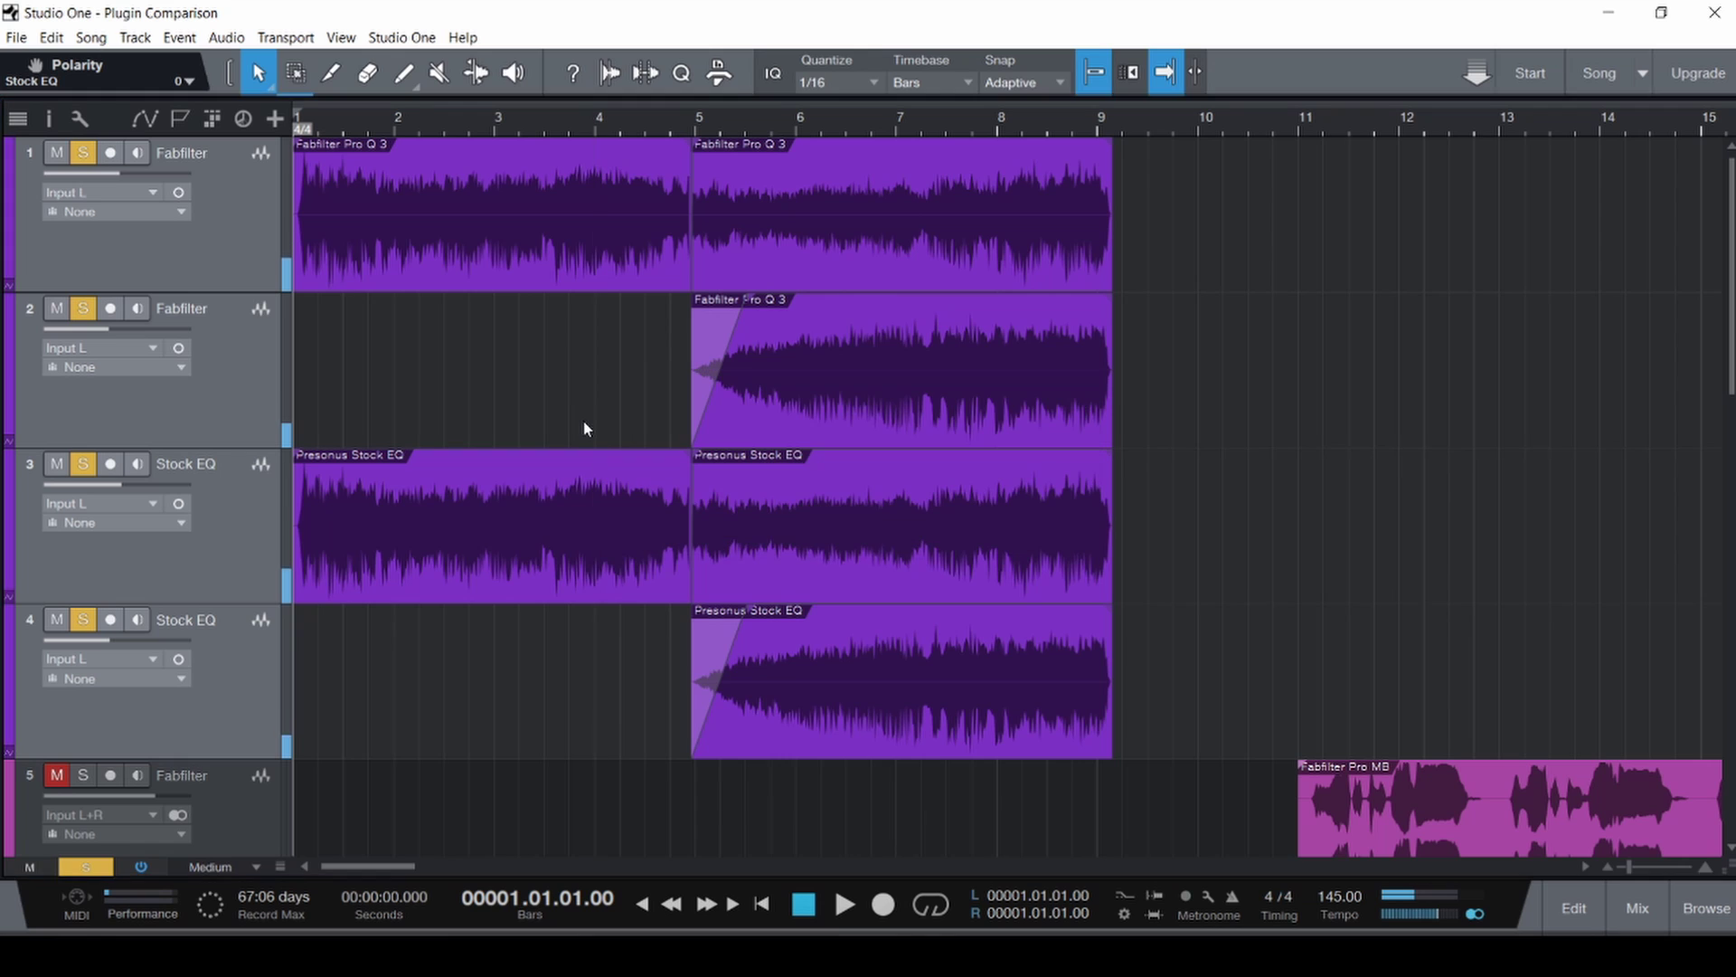
Bypass all inserts on channels 1 to 5, including the EQ bus.
key(F3)
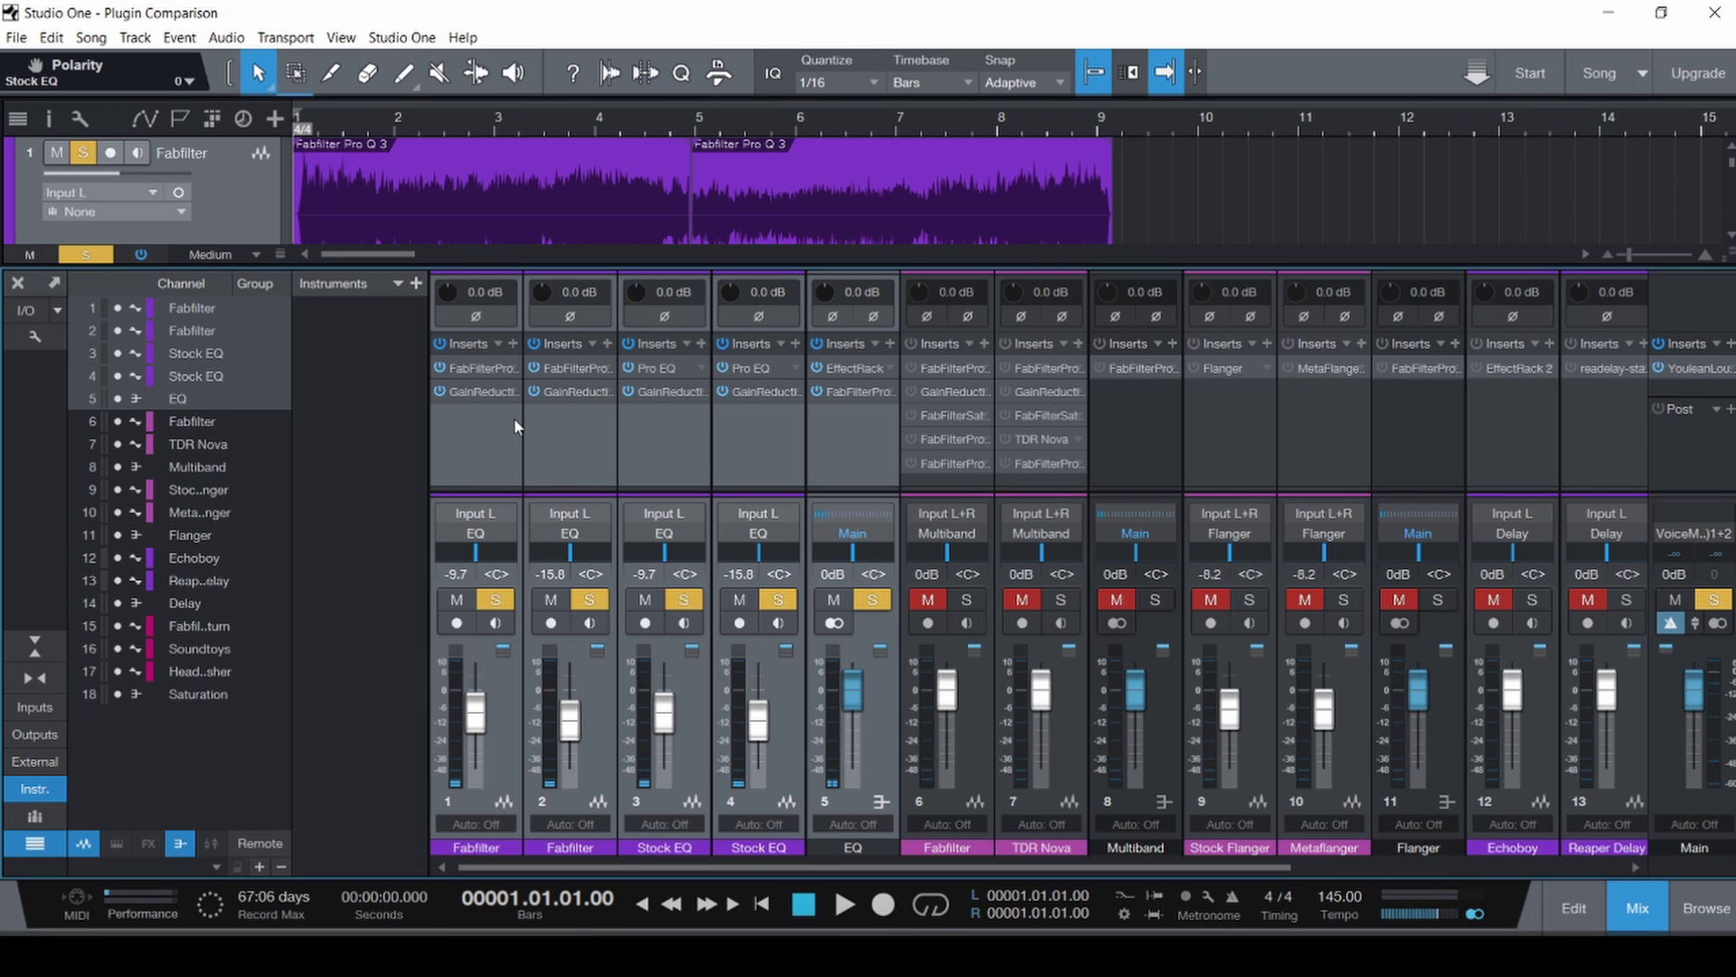
shift+click(846, 450)
click(817, 344)
click(772, 448)
shift+click(476, 449)
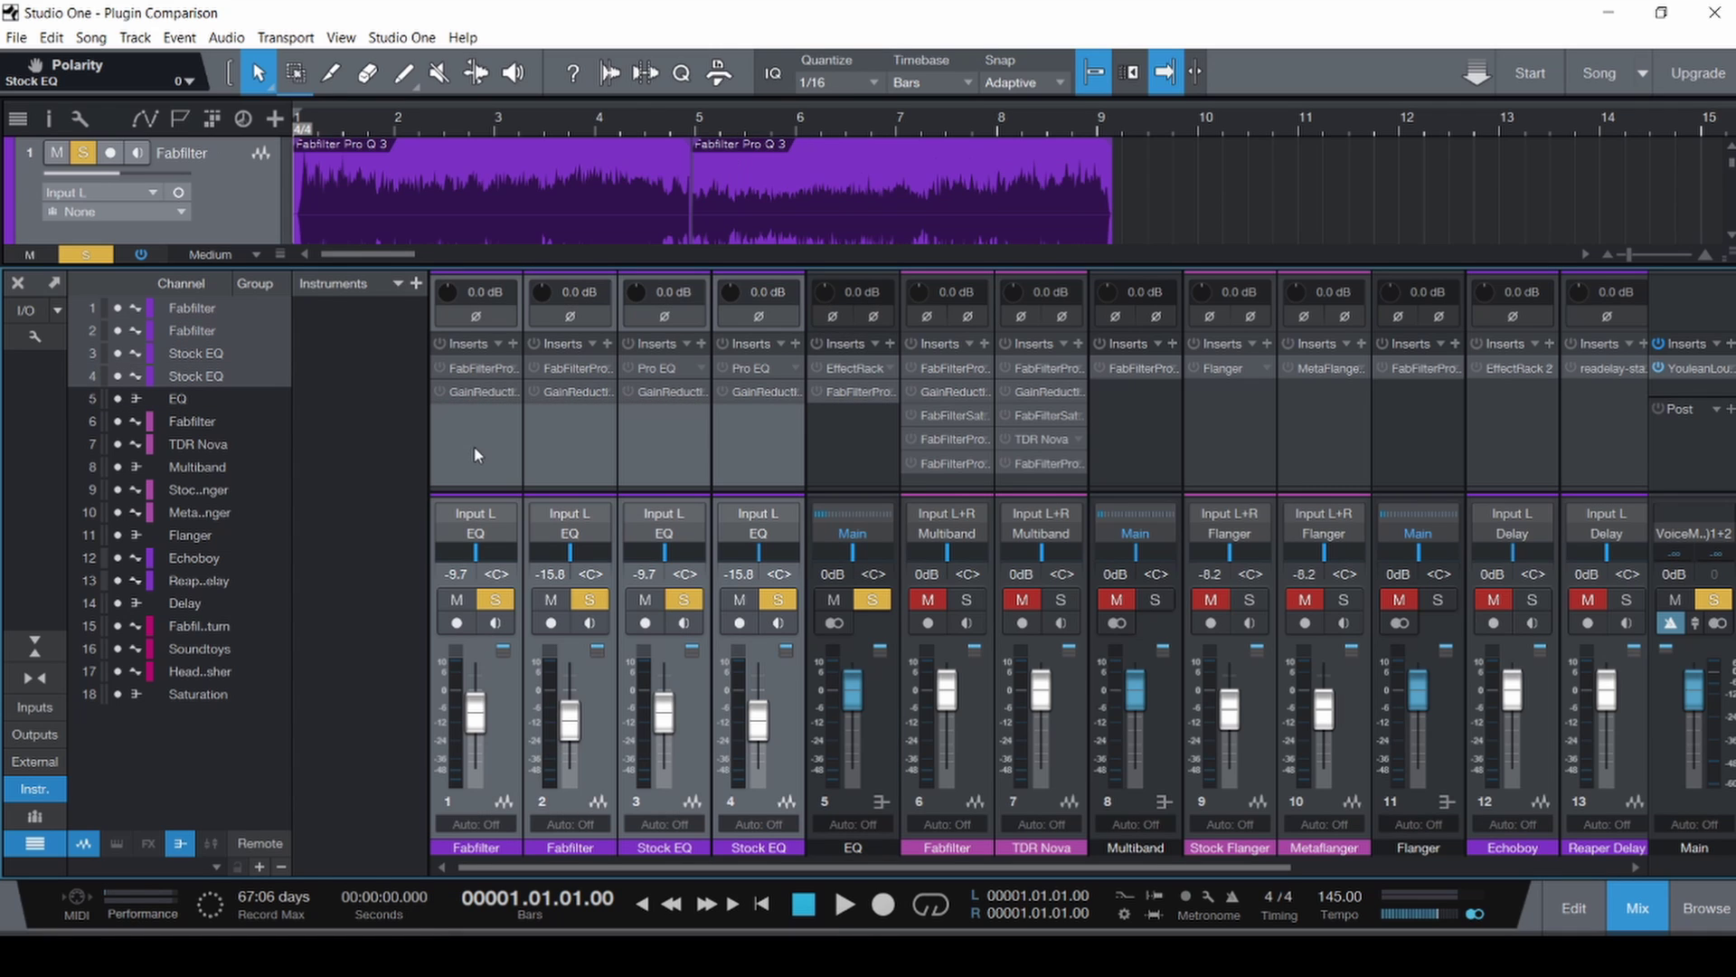
click(468, 394)
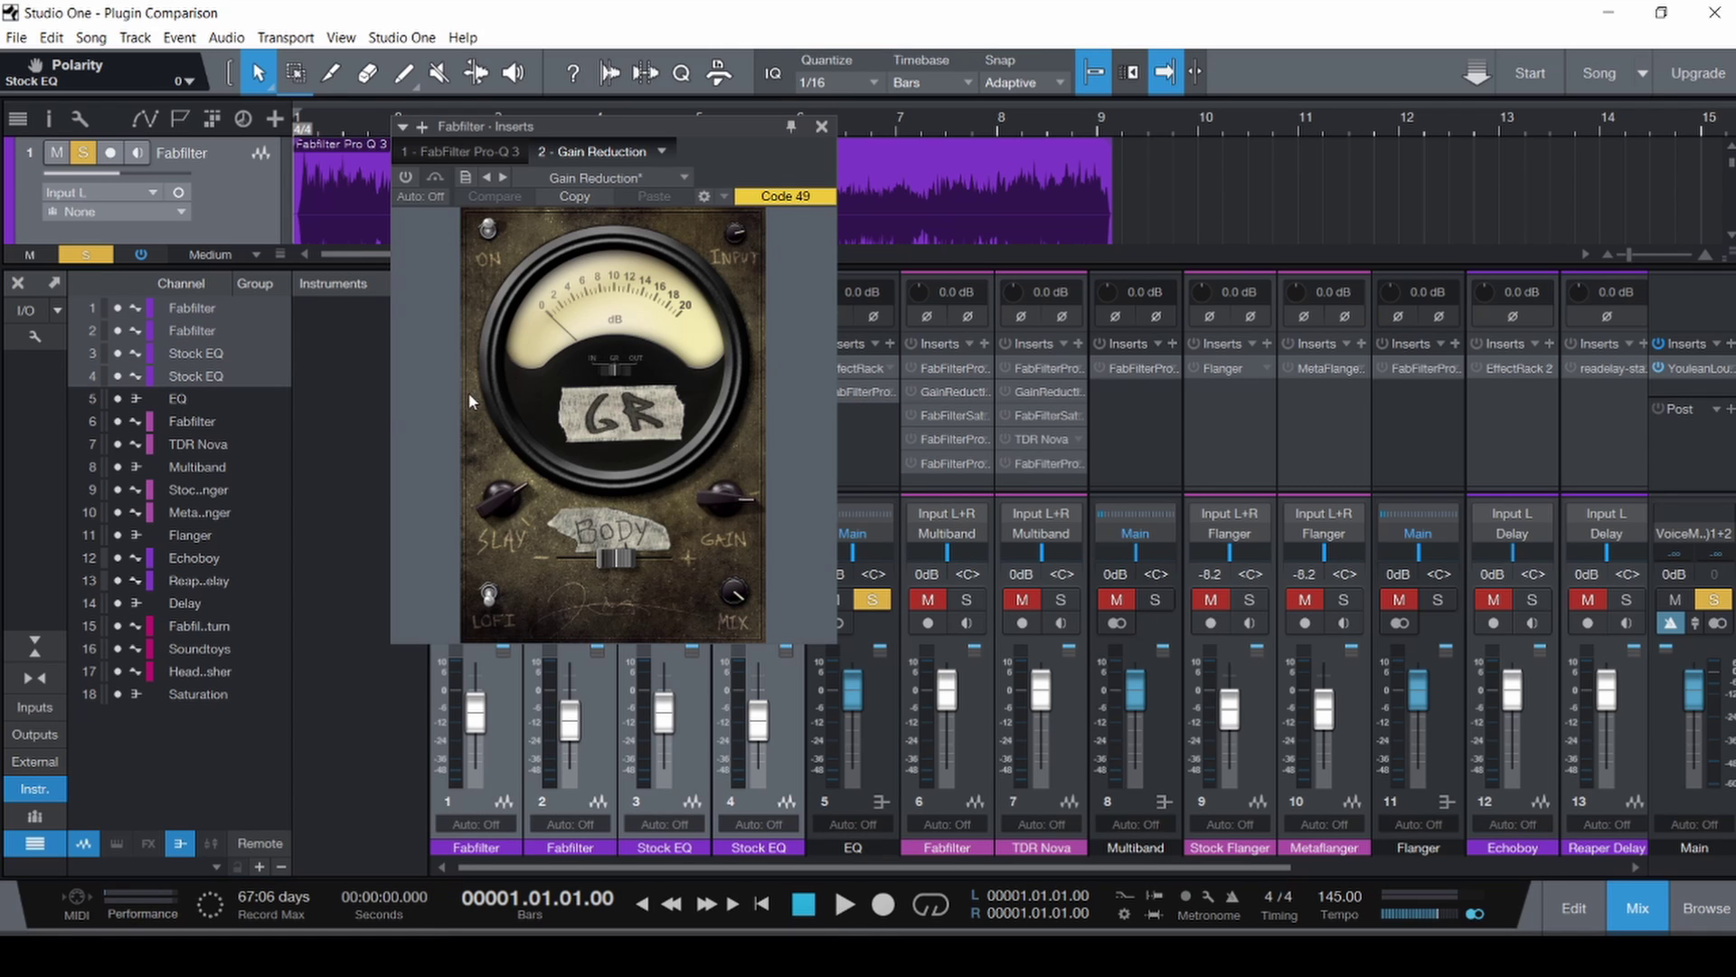
click(407, 176)
click(820, 129)
click(579, 441)
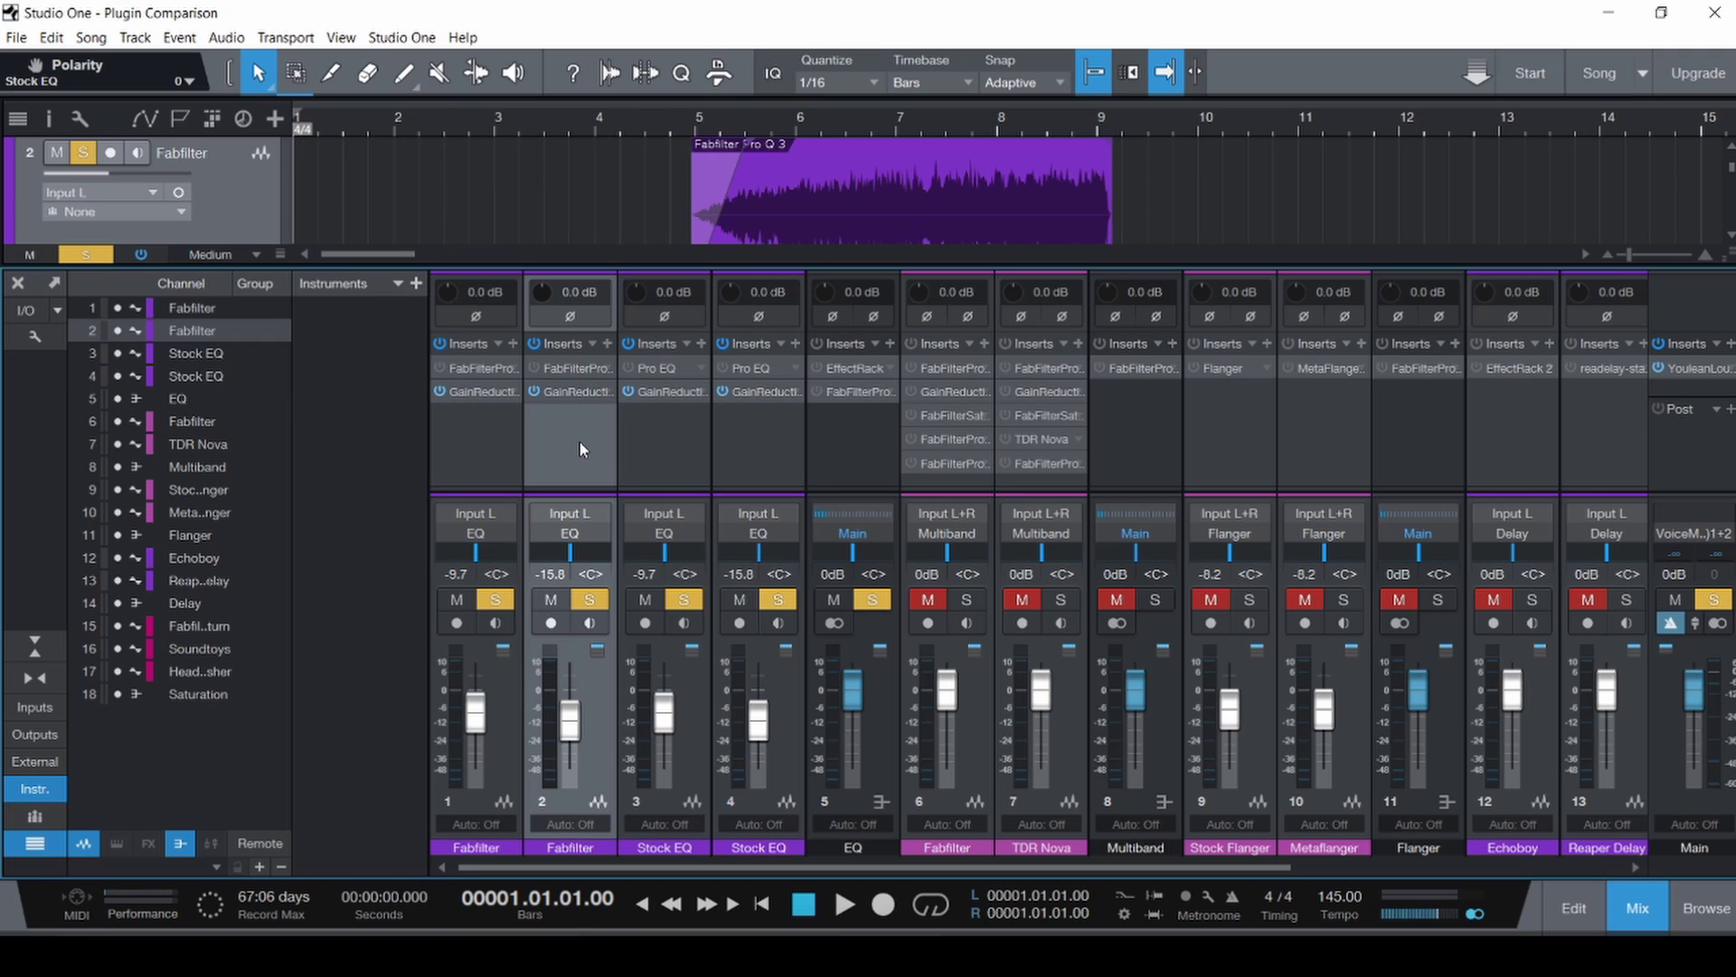
click(483, 459)
shift+click(764, 443)
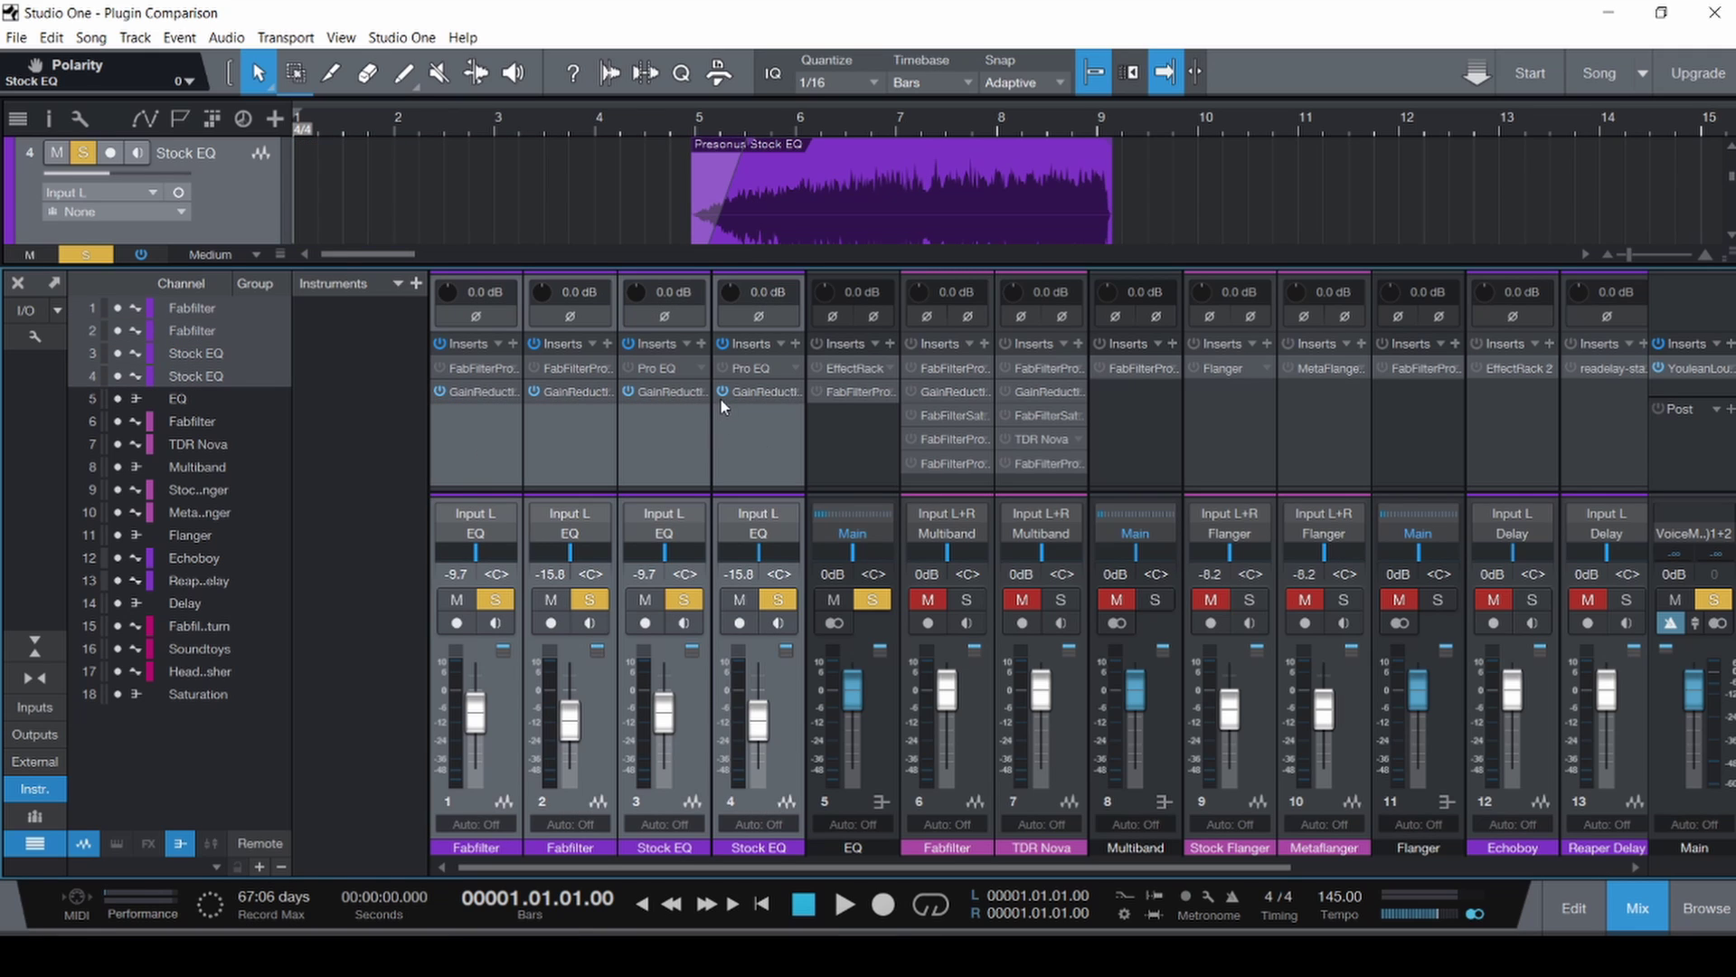
click(720, 393)
Invert the polarity of both Stock EQ channels, 3 and 4.
click(728, 467)
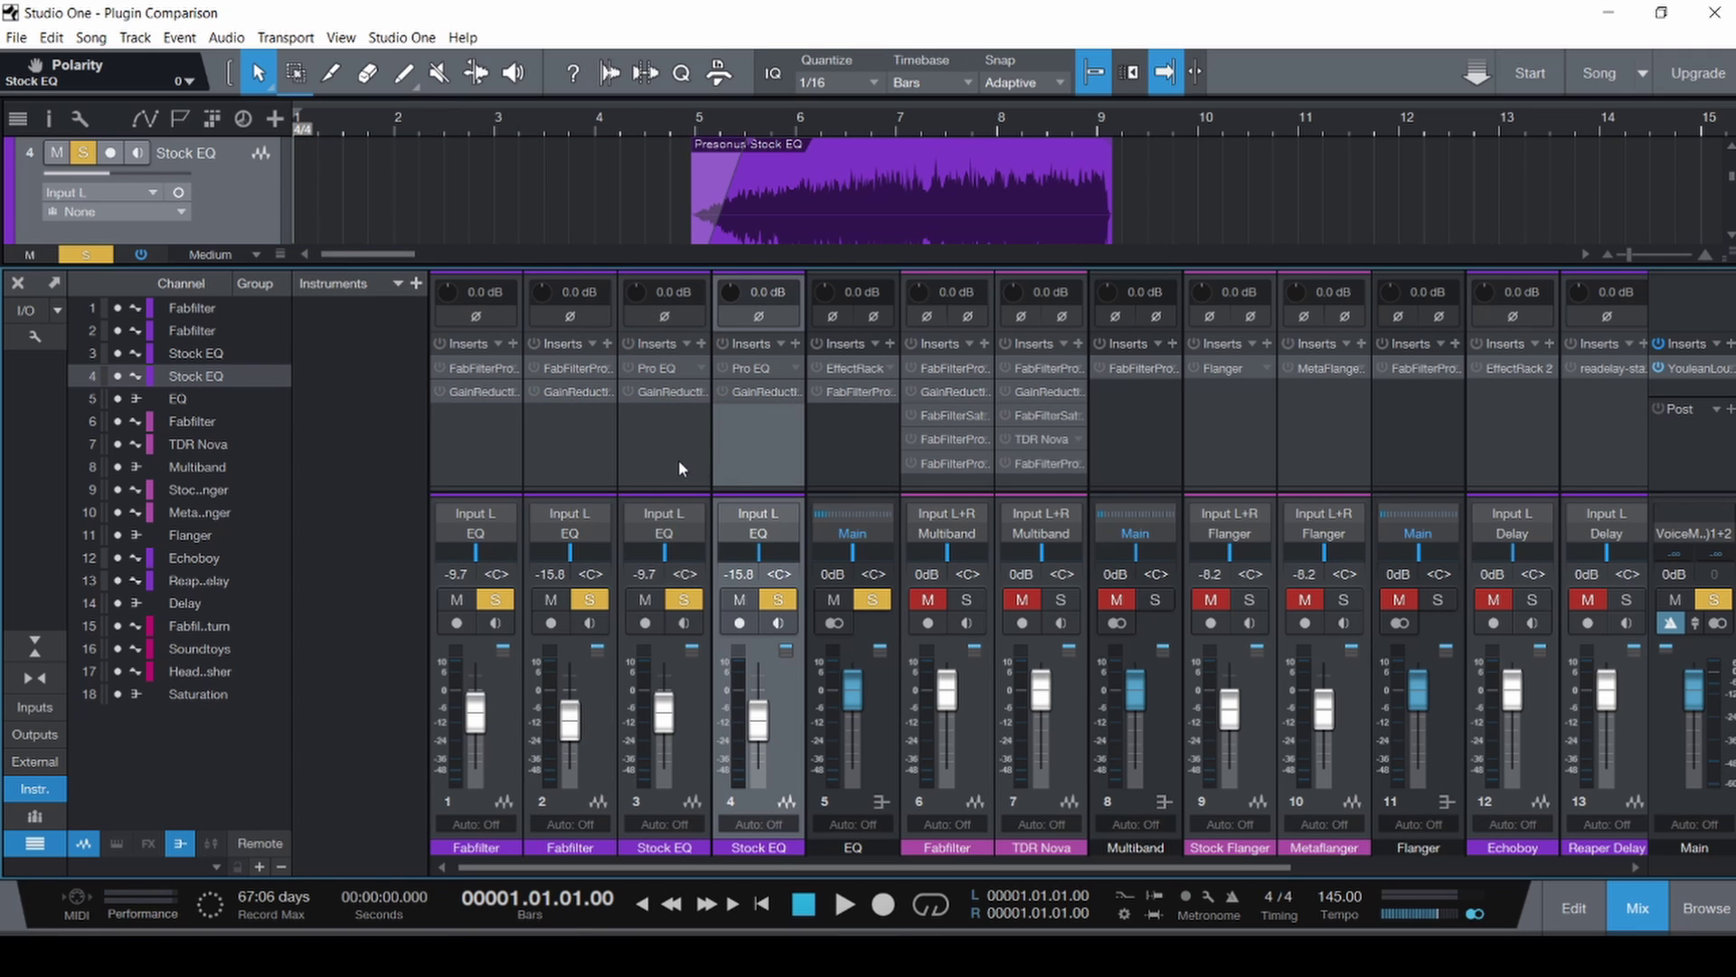
click(678, 459)
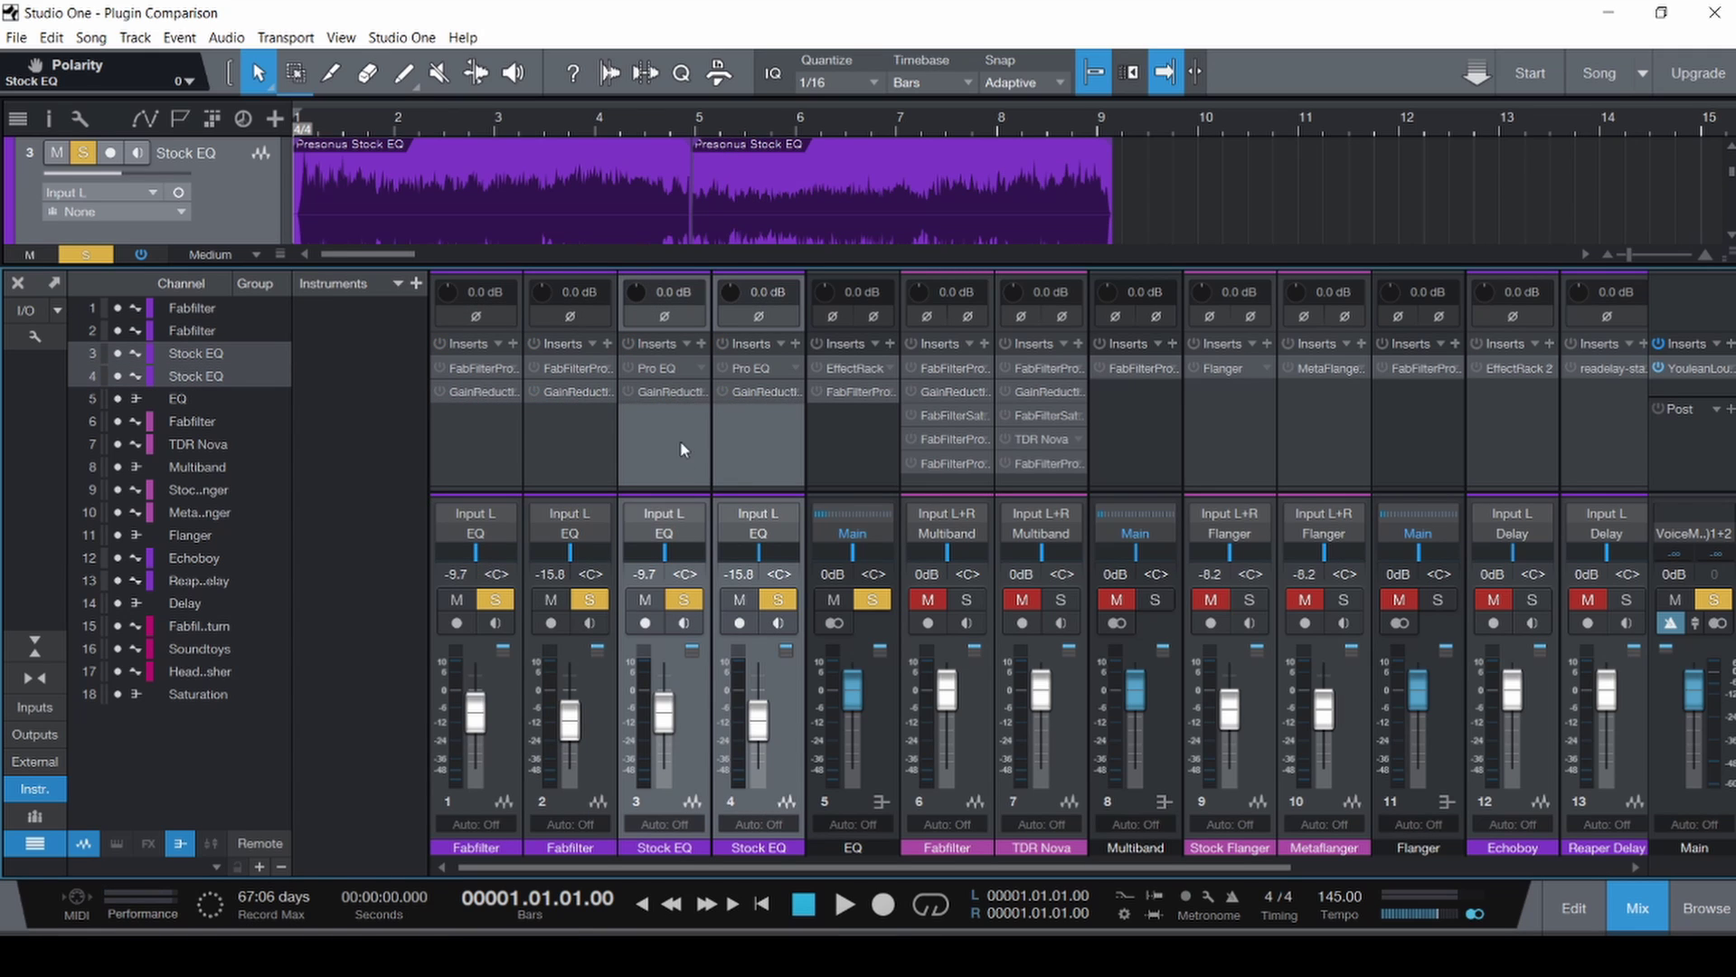
click(674, 318)
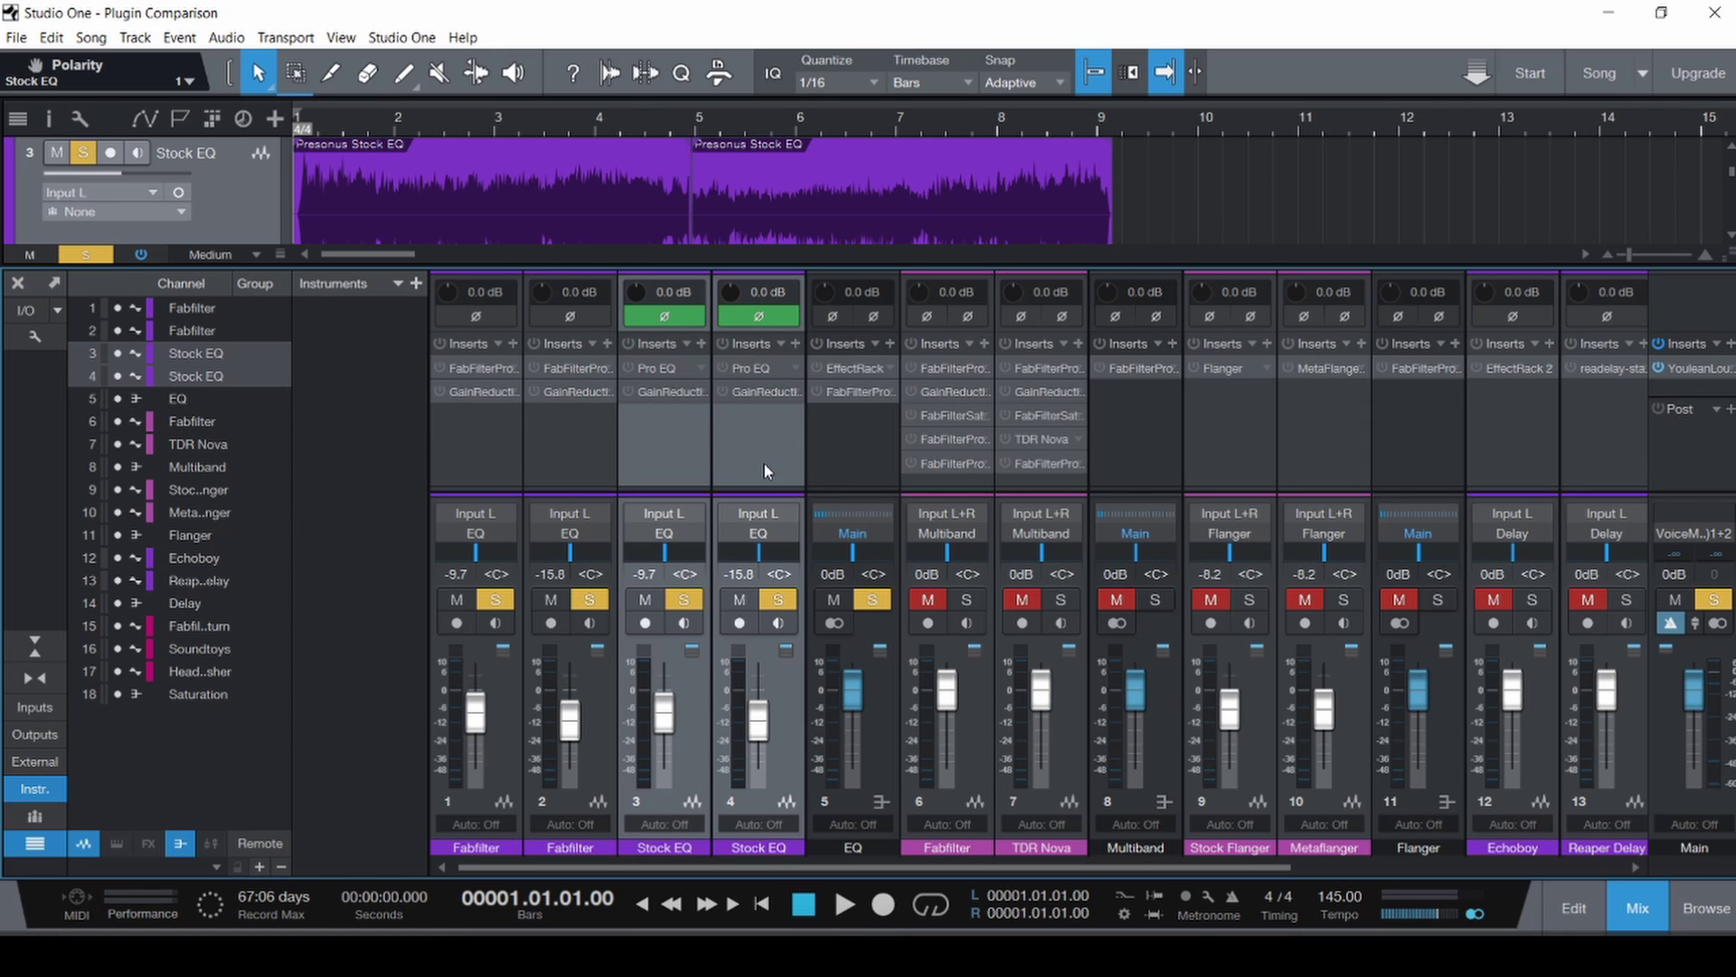
Play the null test from the song start, switch off the Stock EQ channels' polarity inversion partway through, and restore it after stopping.
key(F3)
scroll(281, 495, up, 3)
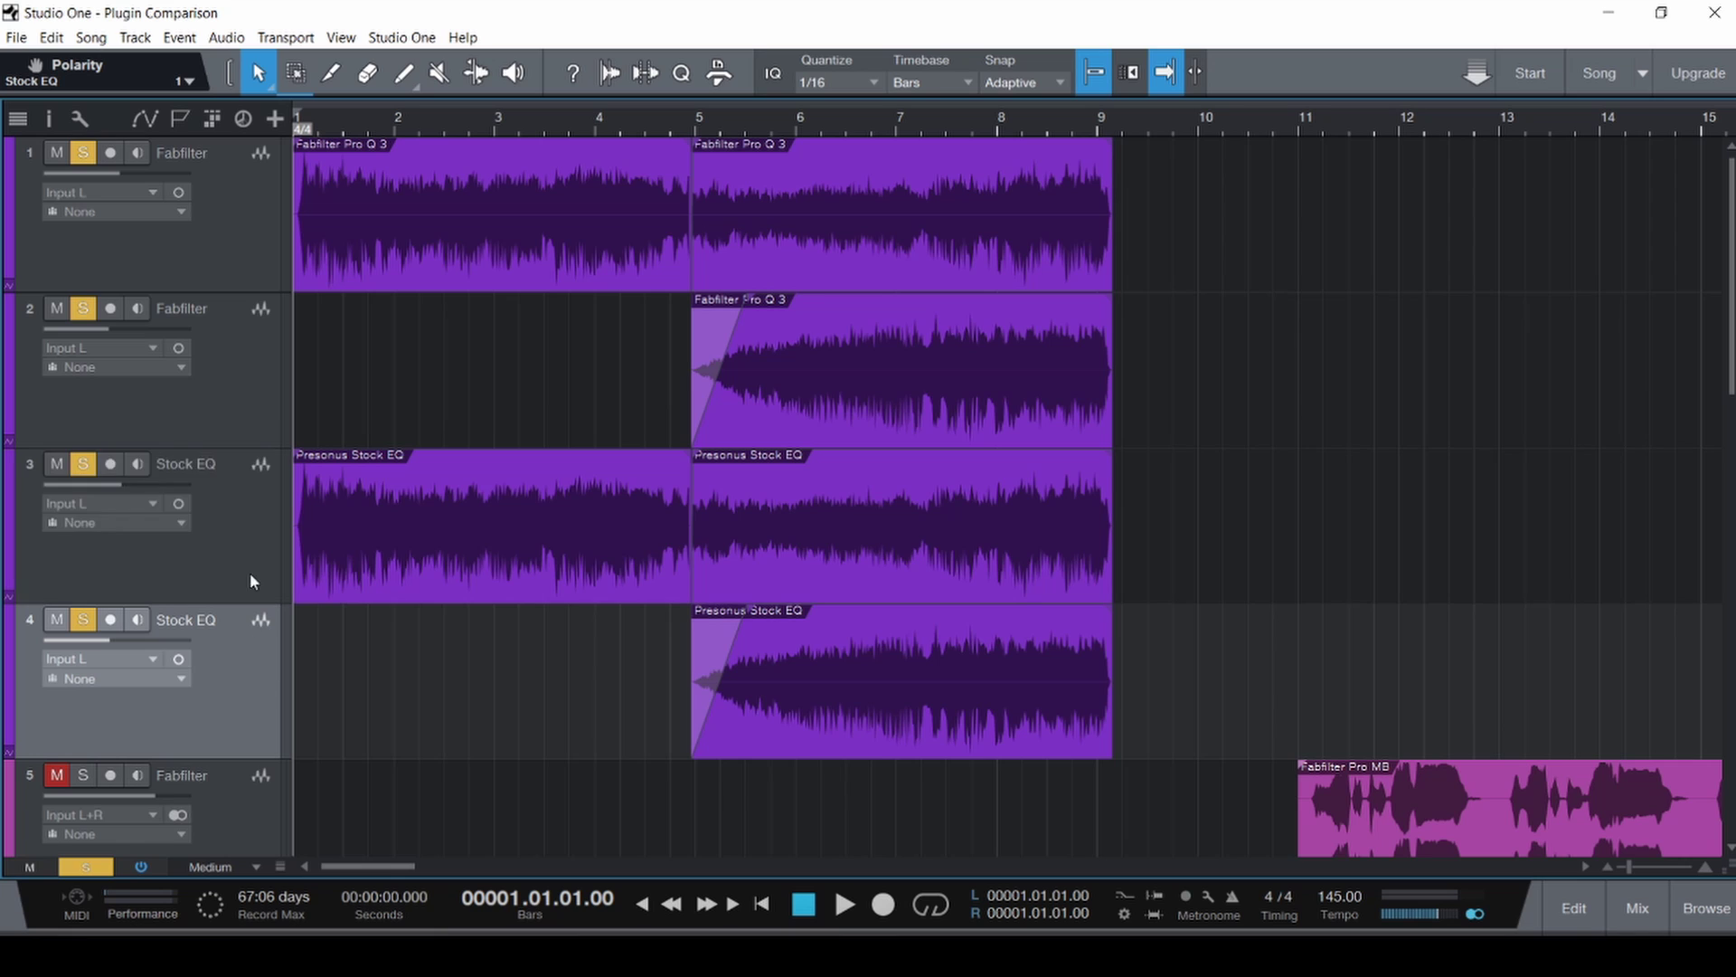
key(F3)
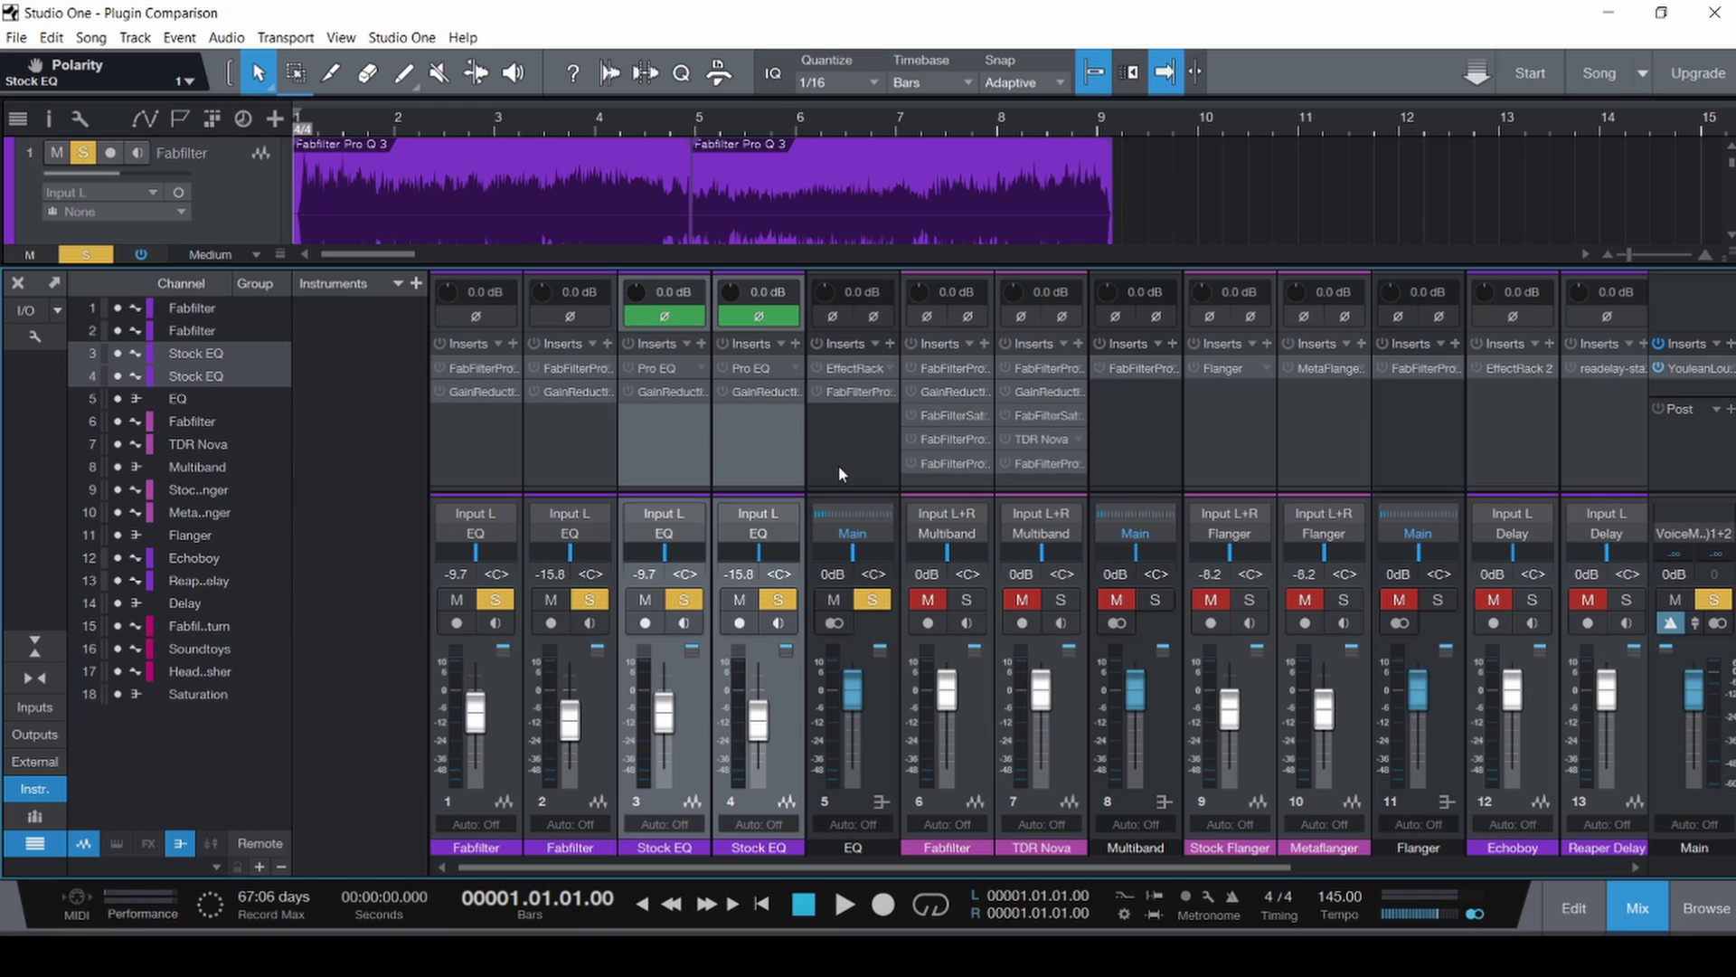
key(space)
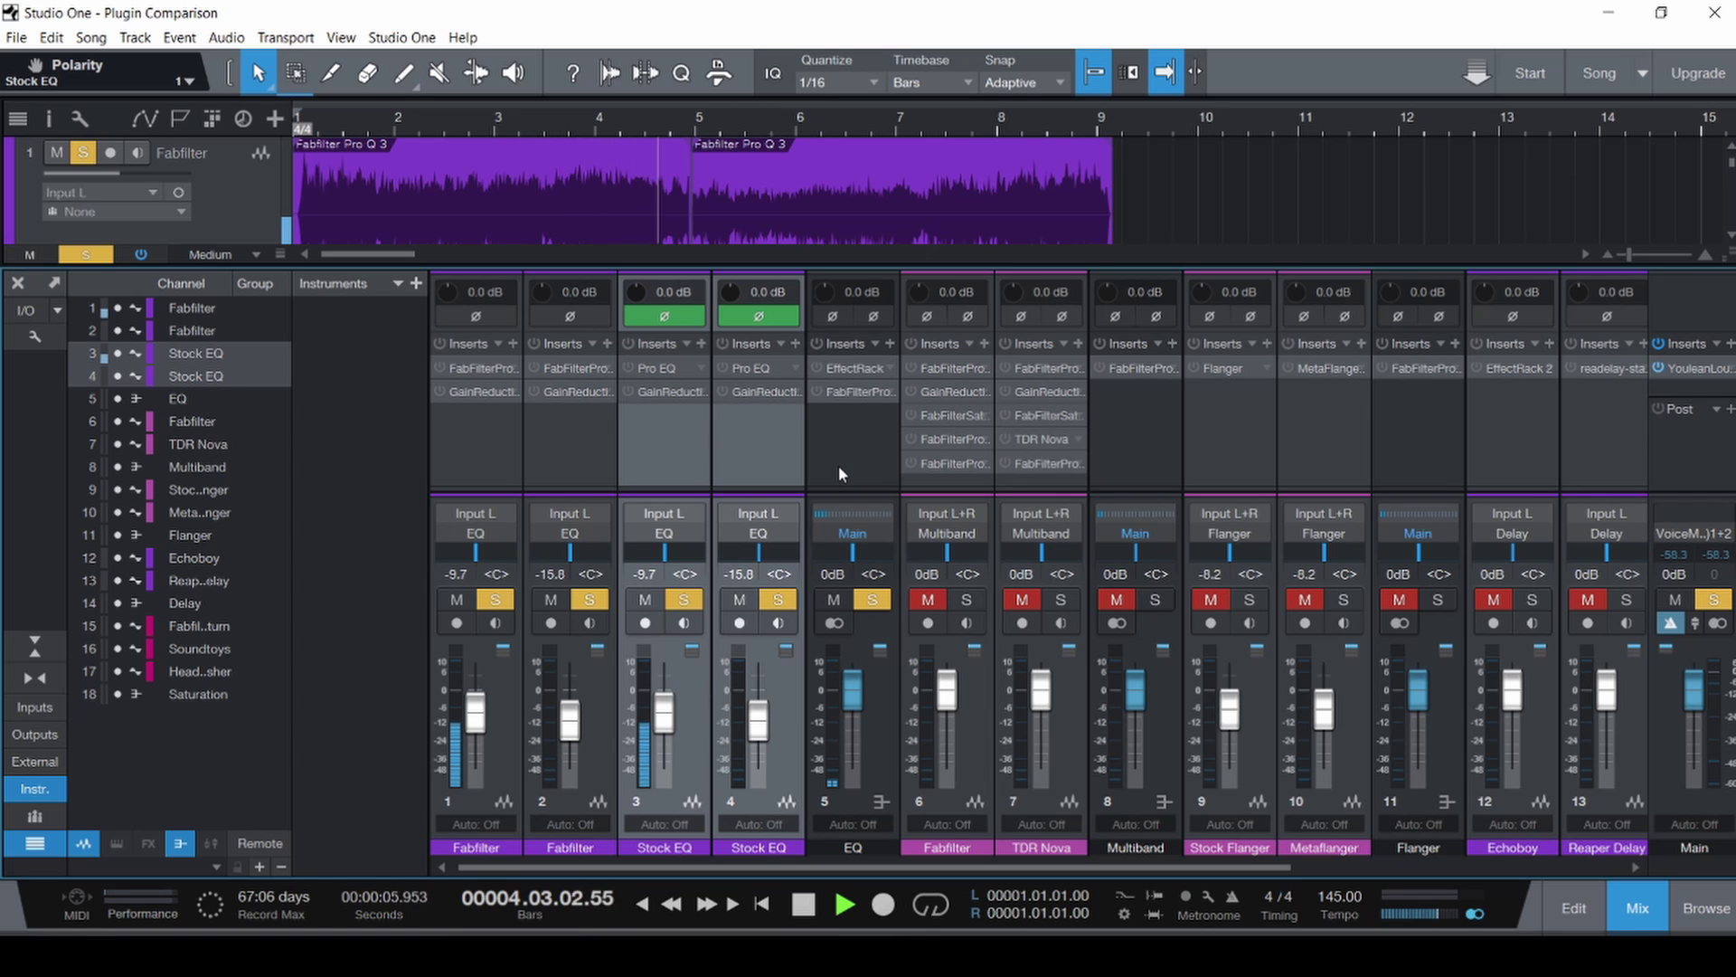
click(680, 312)
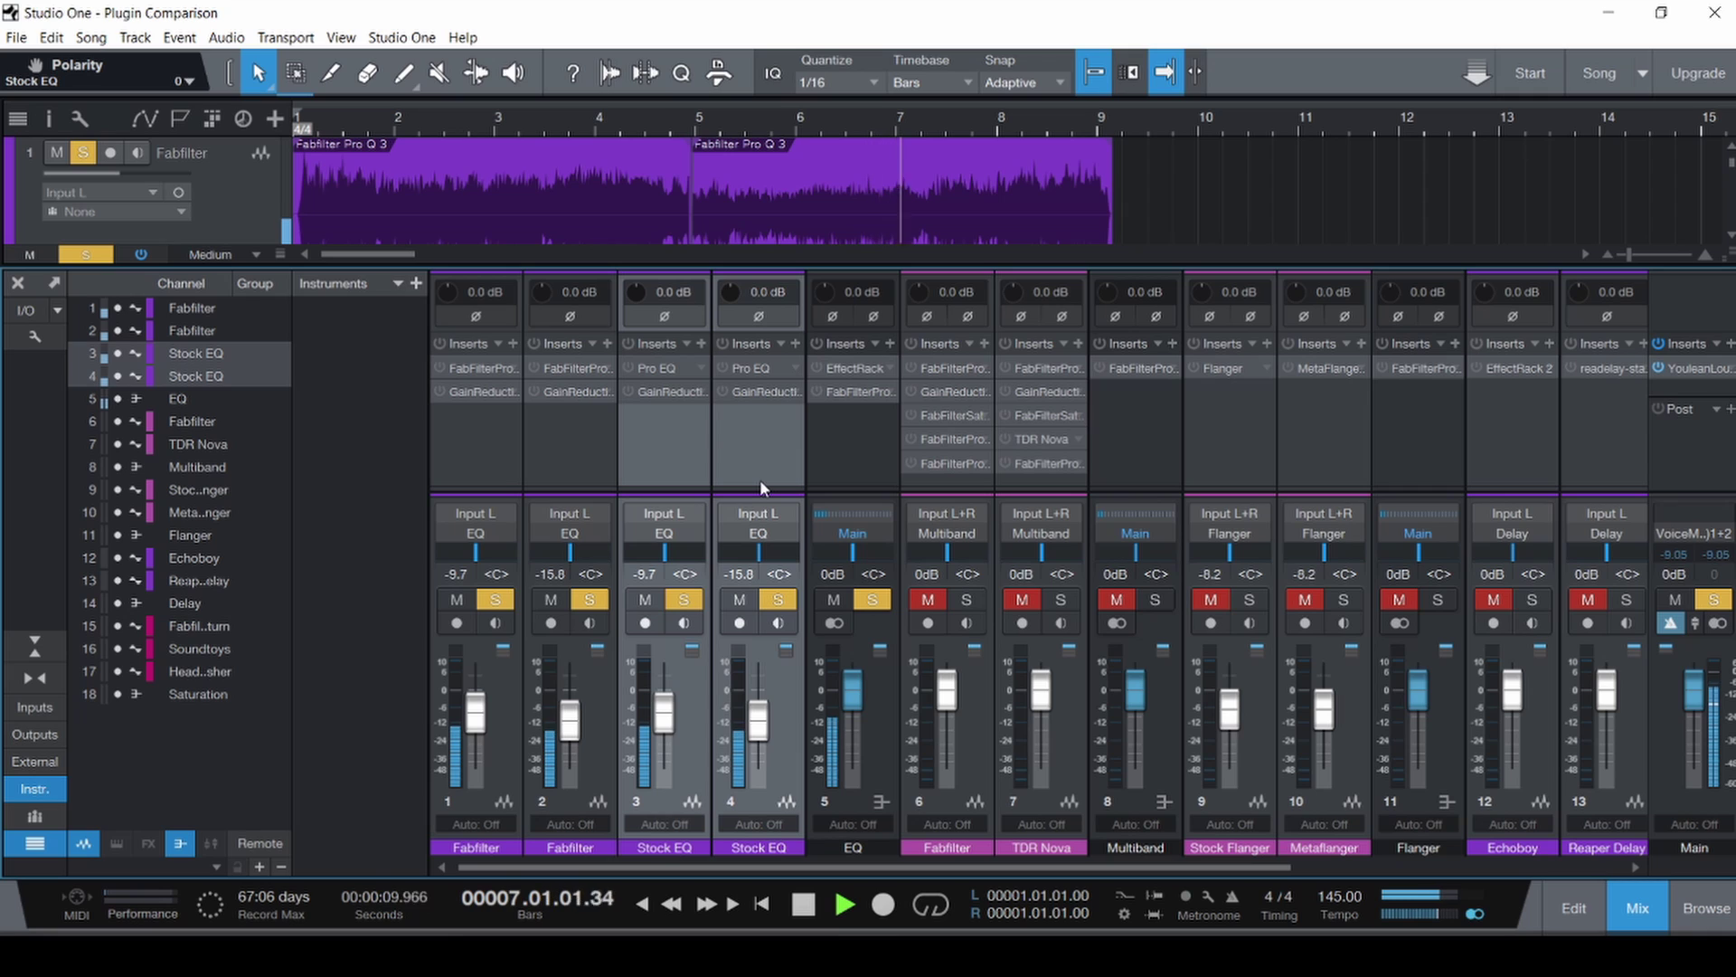
key(space)
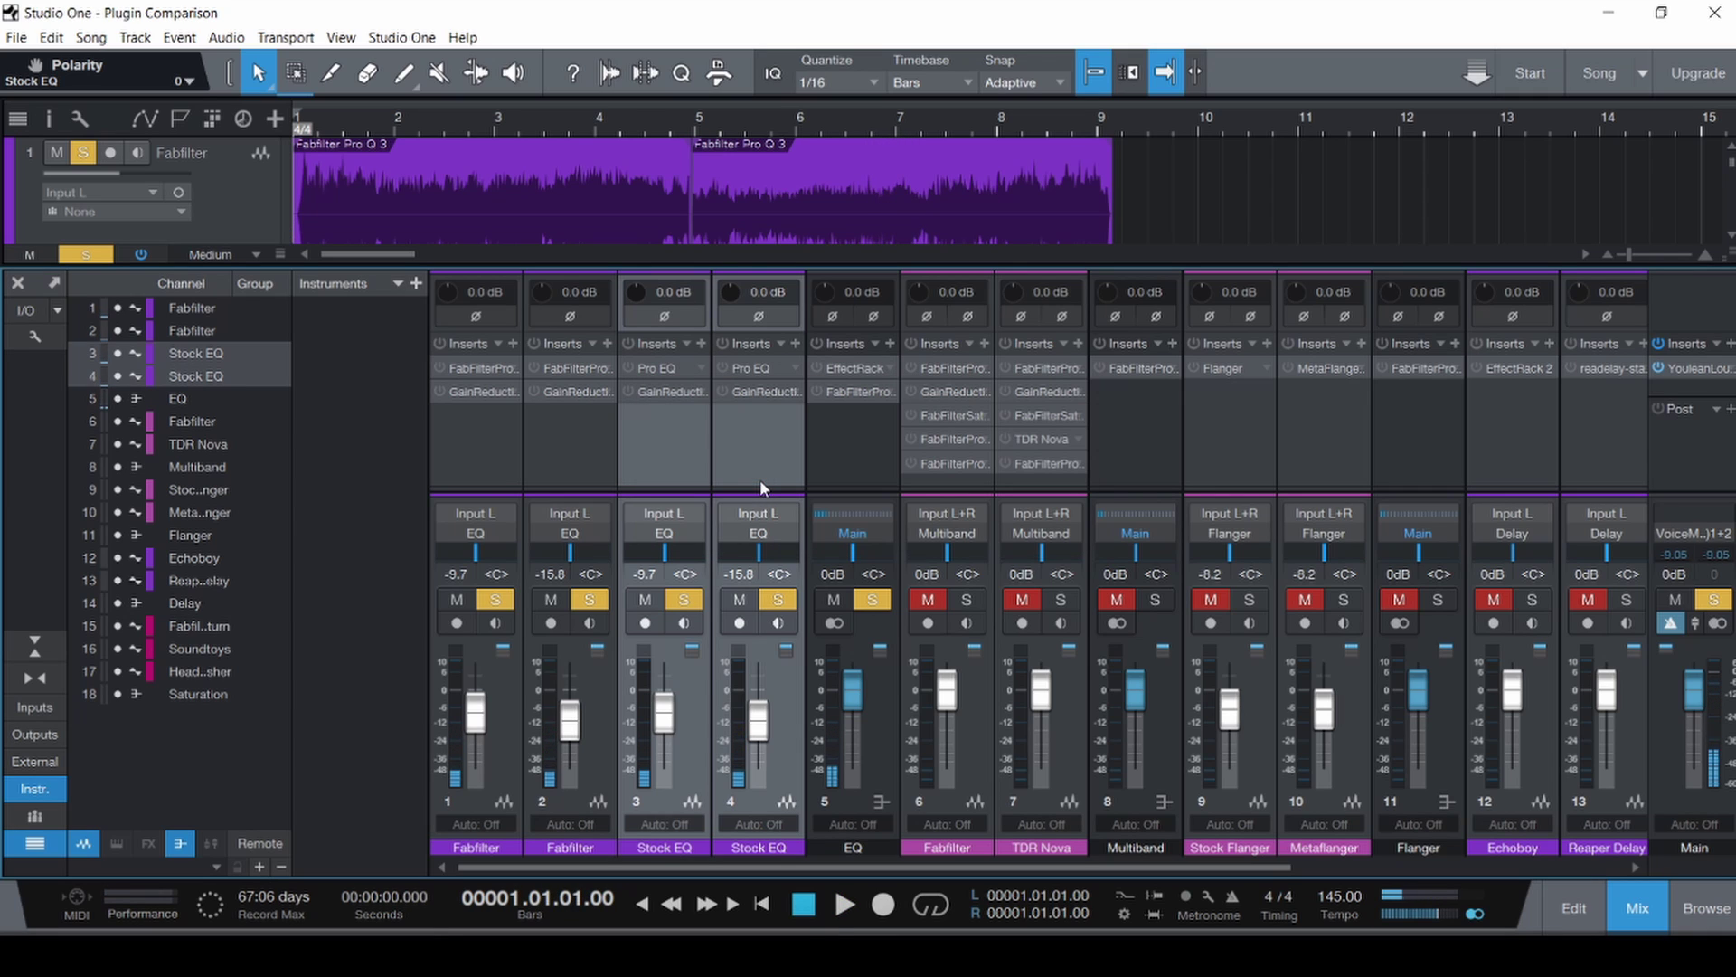
click(680, 319)
Enable the Gain Reduction inserts on channels 1 to 4 while leaving their EQ inserts bypassed, and save the song.
ctrl+click(577, 427)
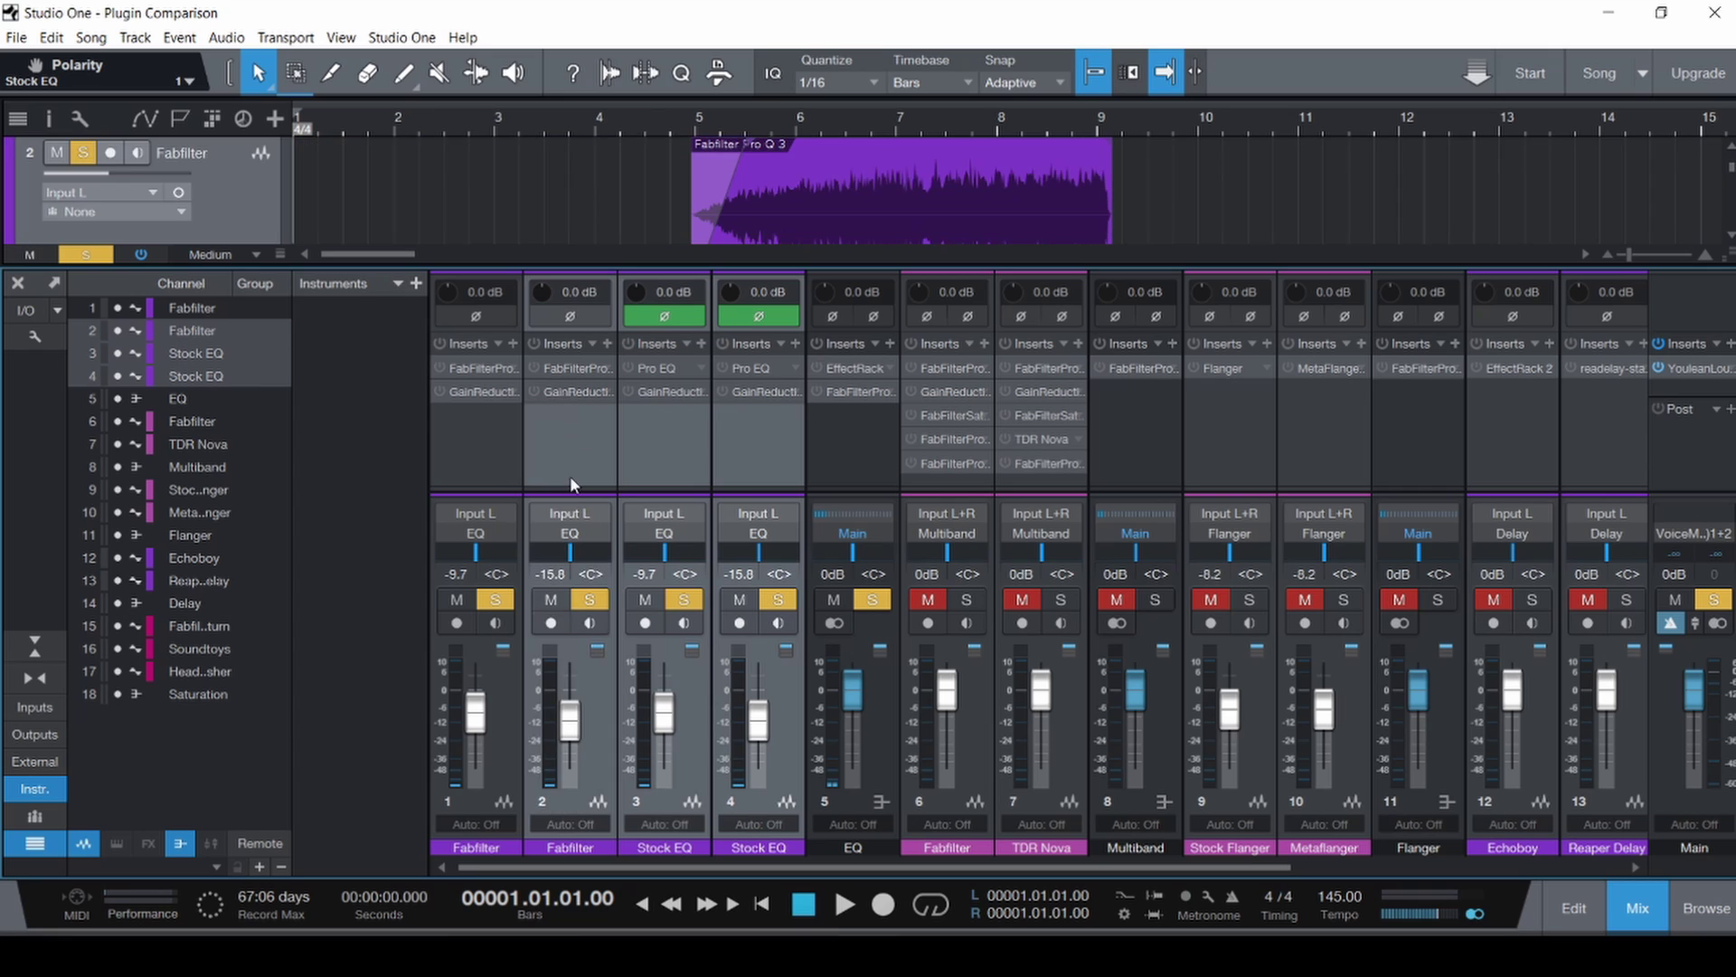
click(479, 394)
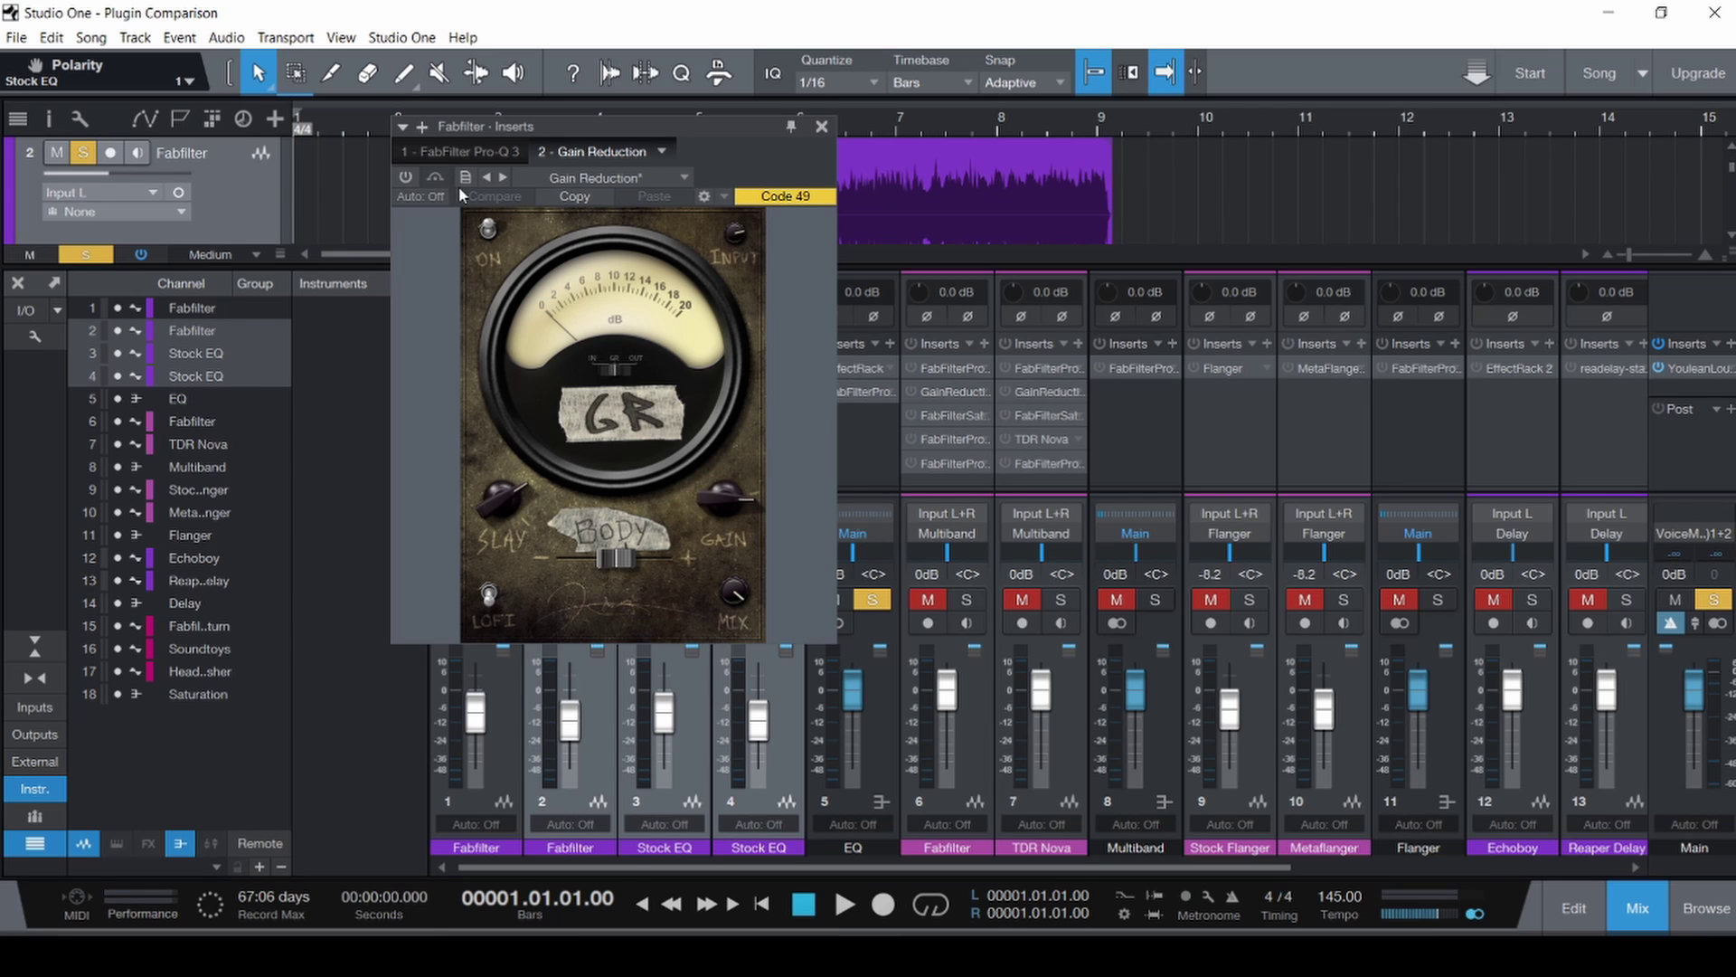
click(406, 178)
click(822, 127)
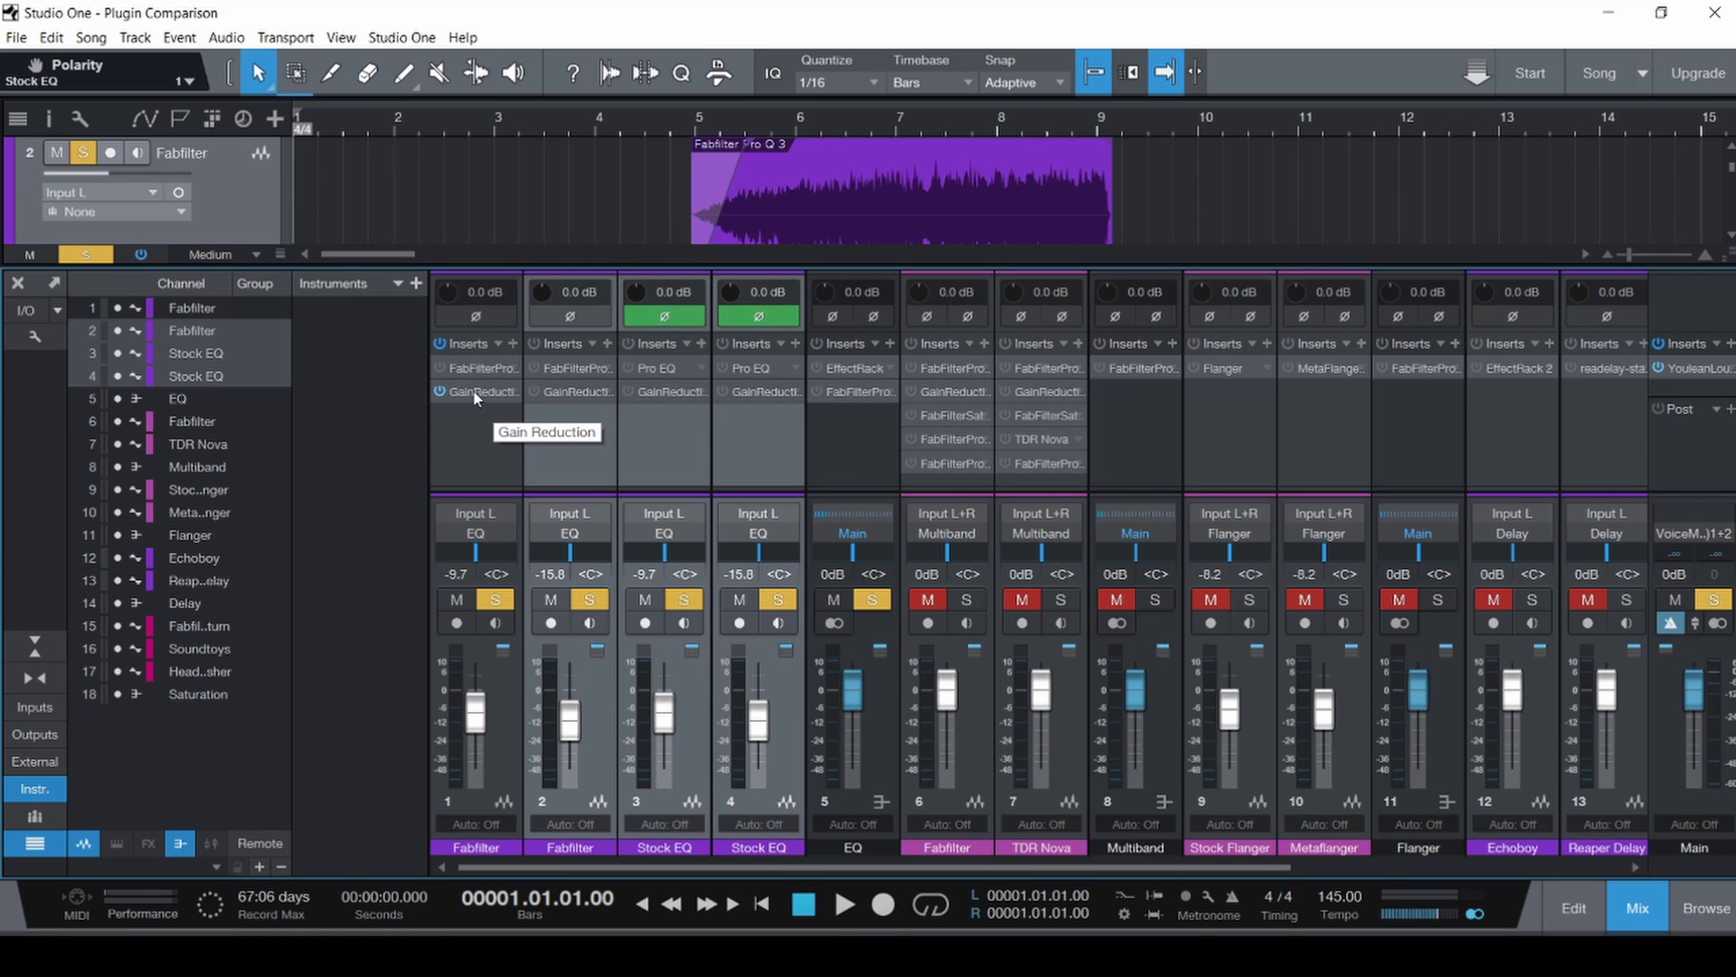
drag(477, 399, 669, 391)
click(822, 126)
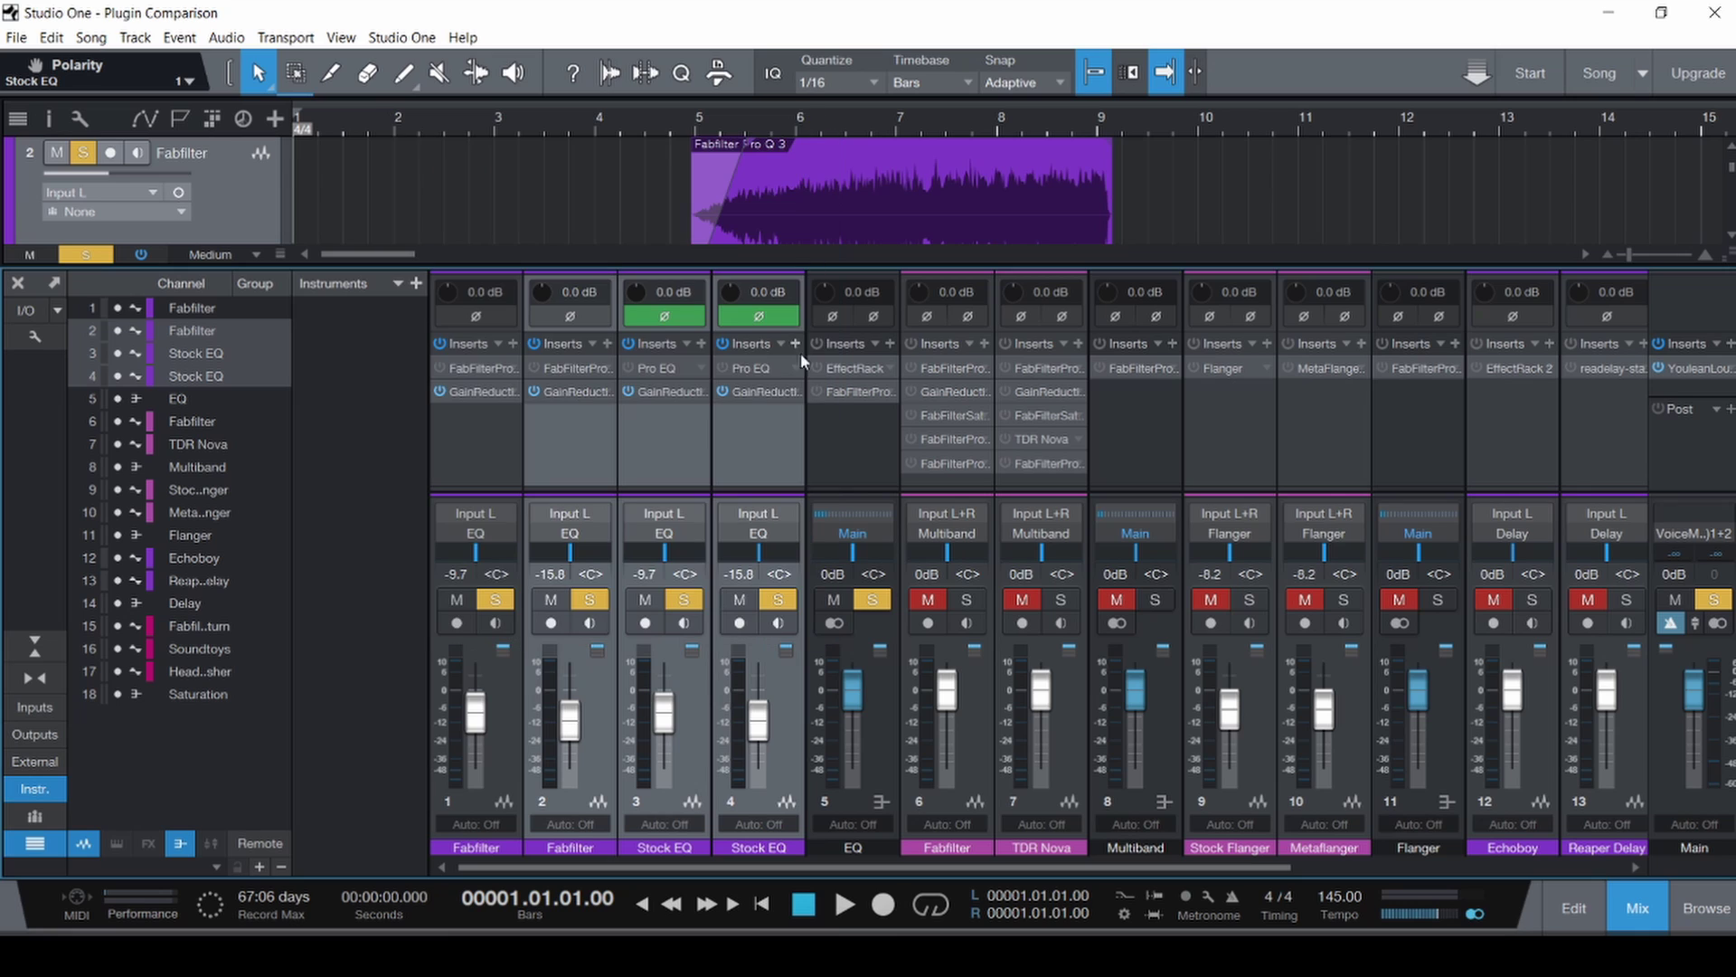
click(488, 446)
key(ctrl+s)
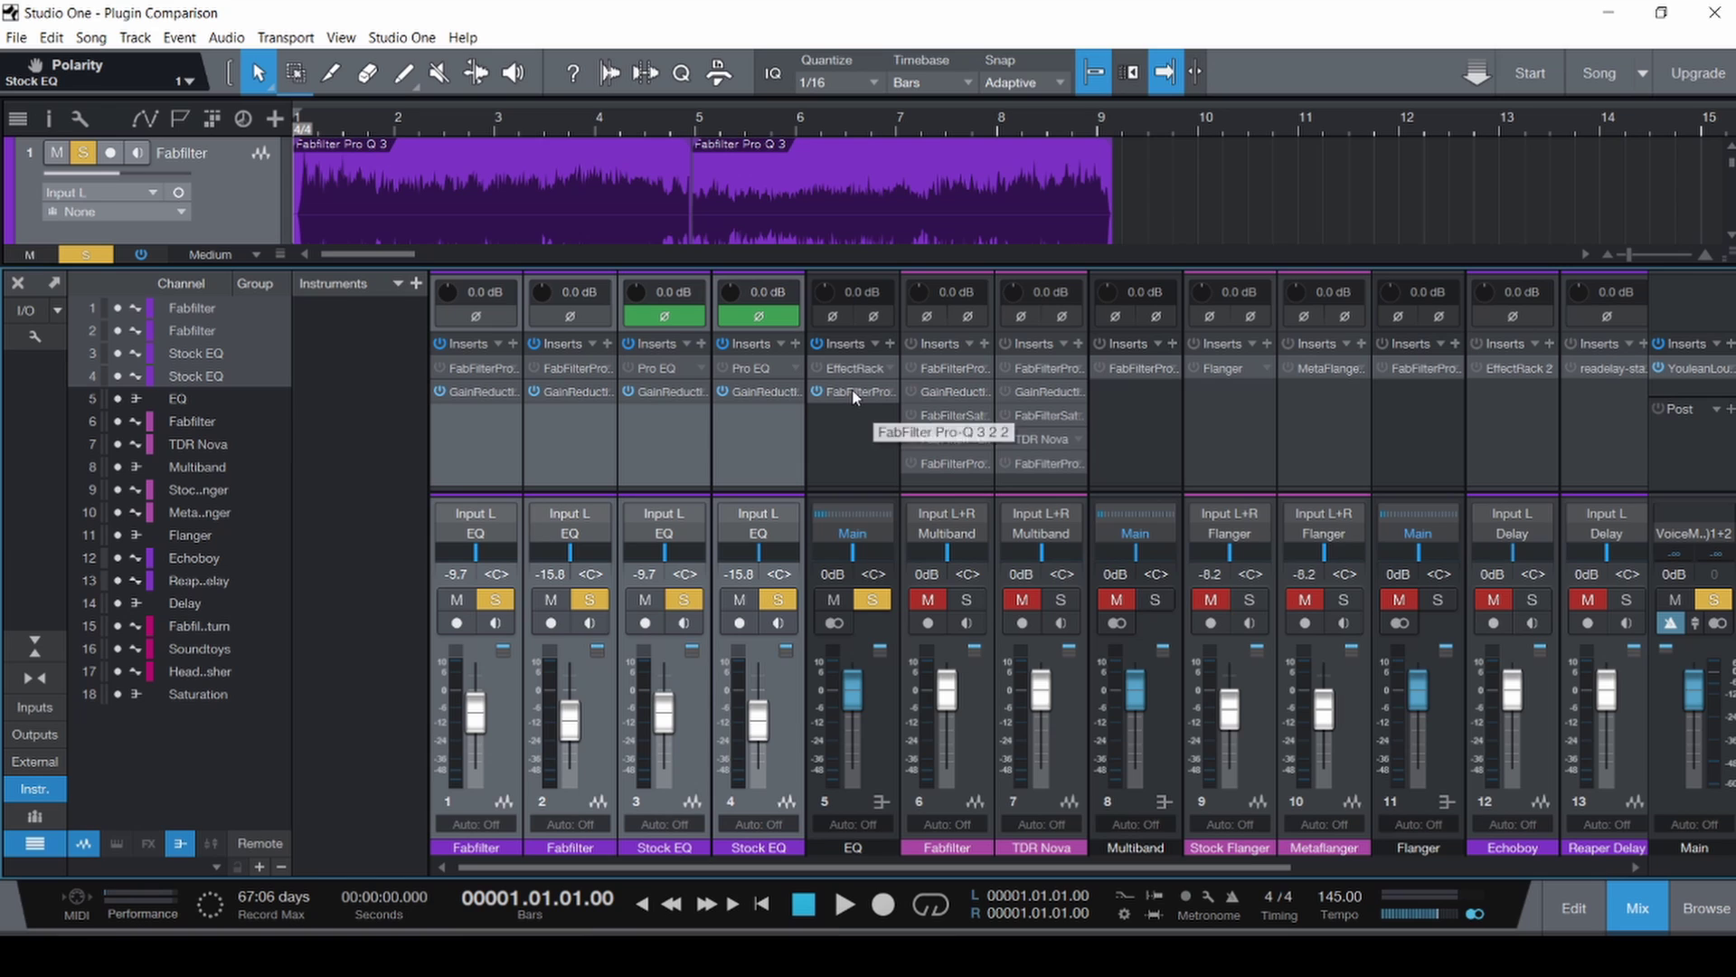
Open FabFilter Pro-Q 3 on the EQ bus, play the null test from the song start to watch its analyzer, and save the song.
click(847, 393)
key(F3)
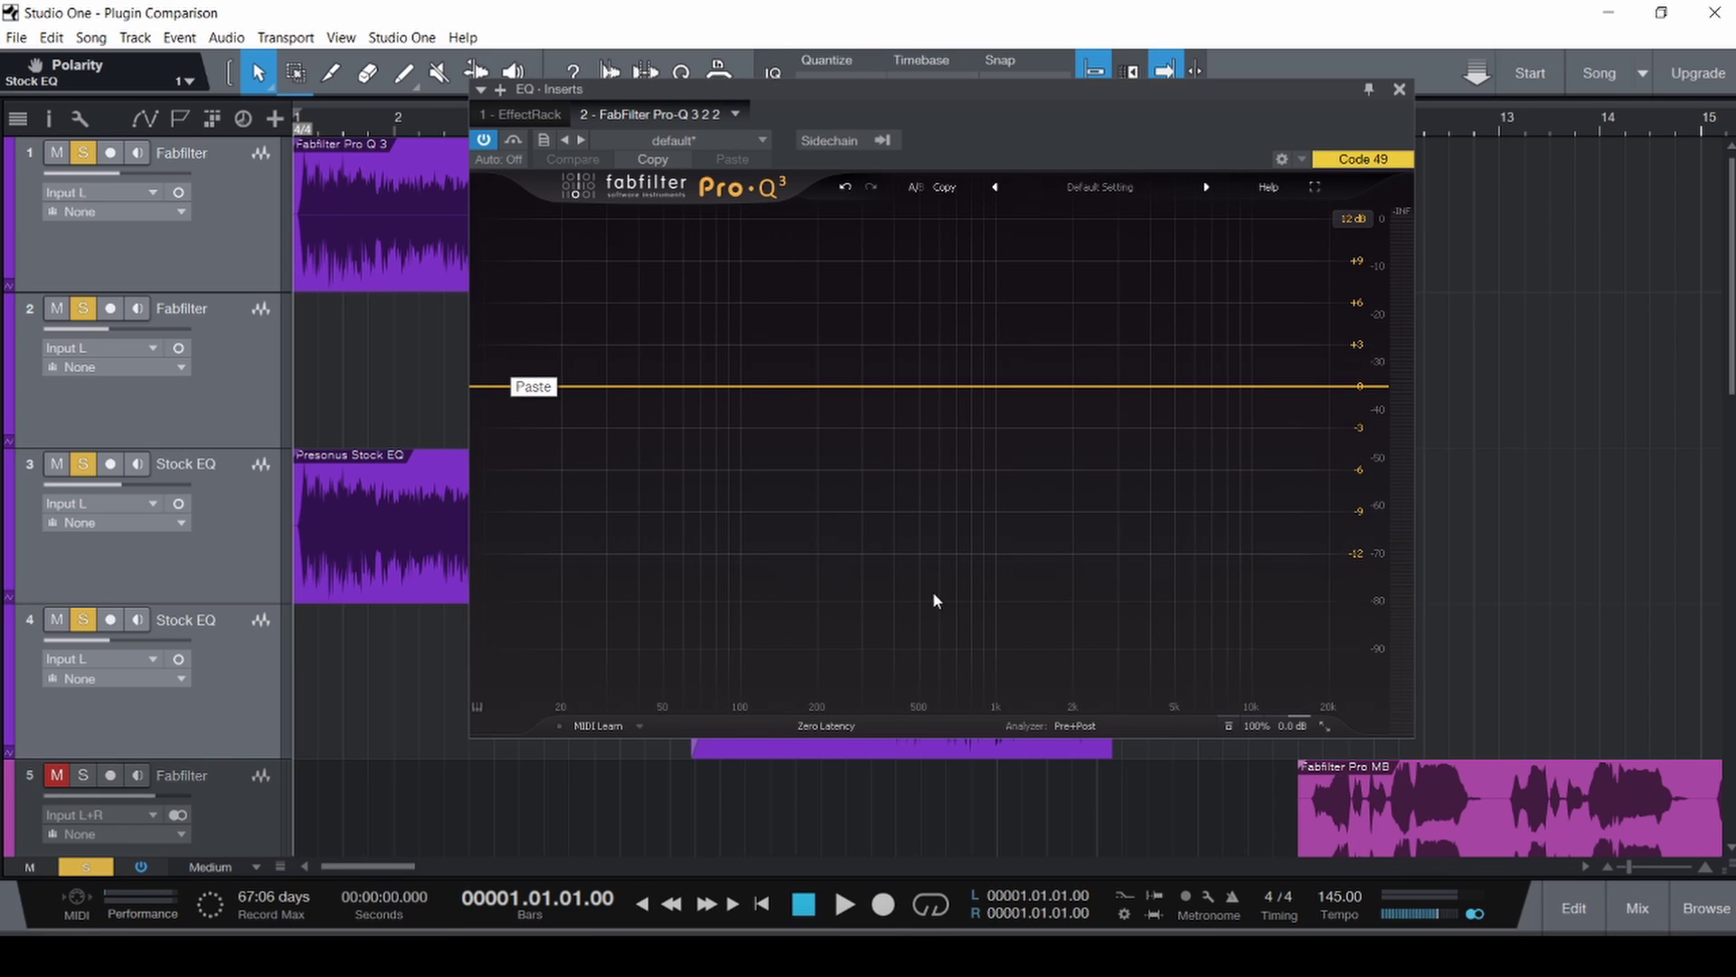
key(space)
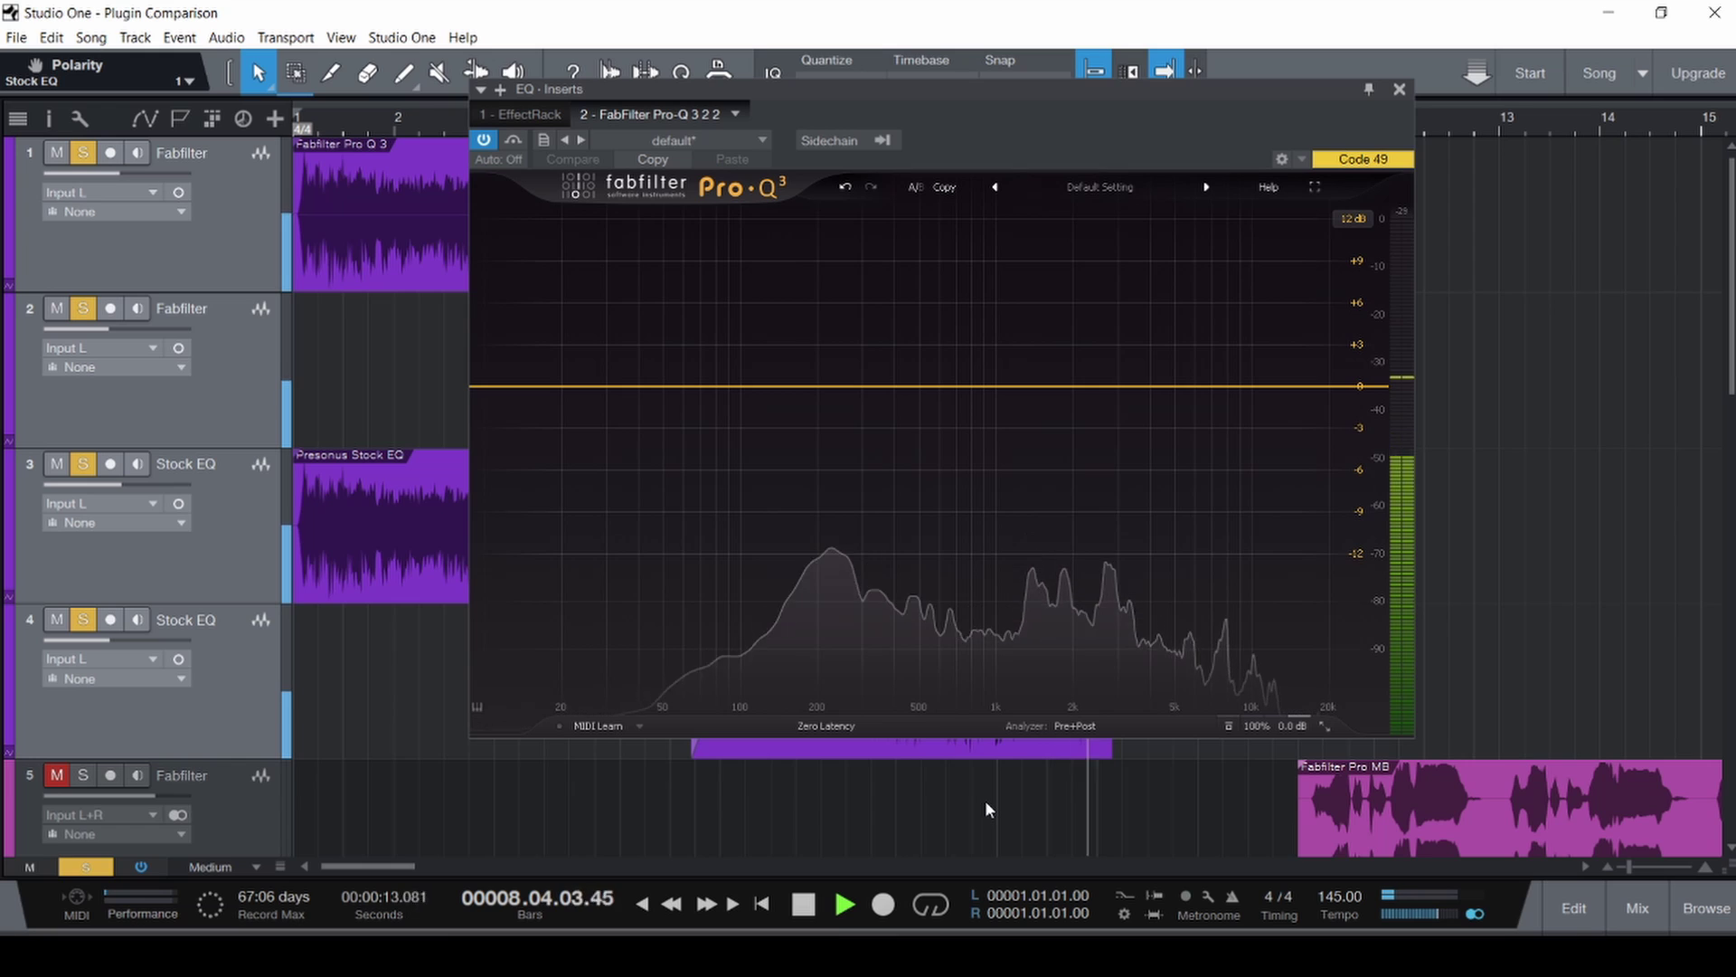
key(space)
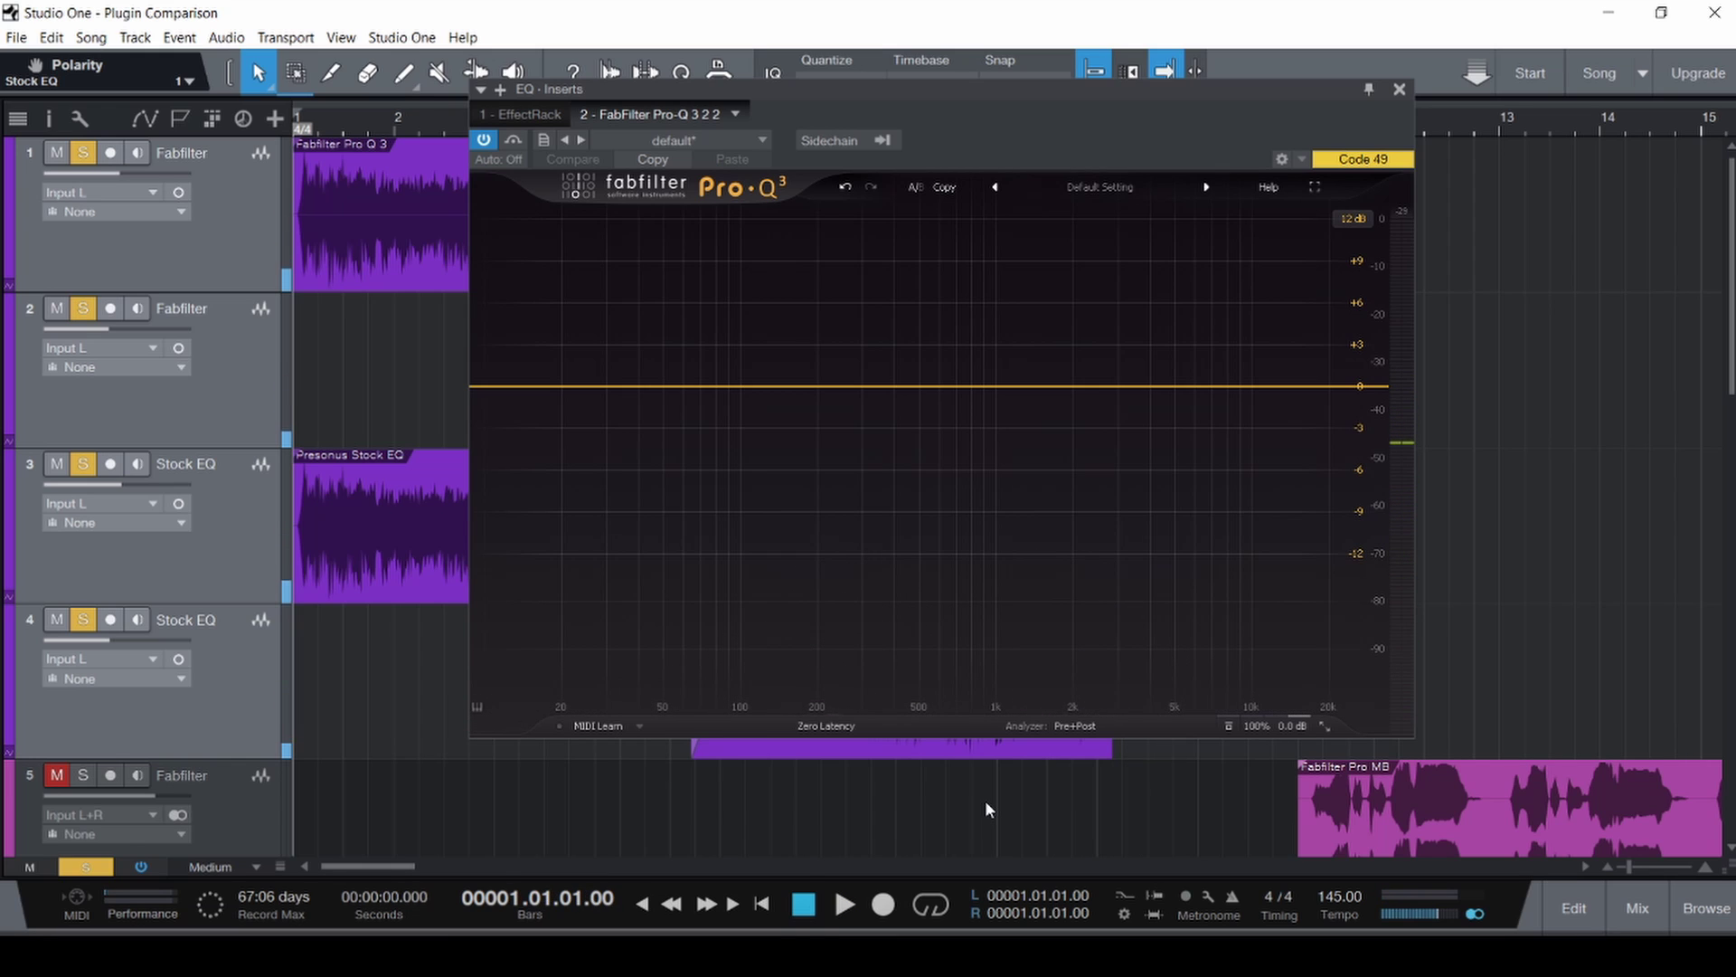
key(ctrl+s)
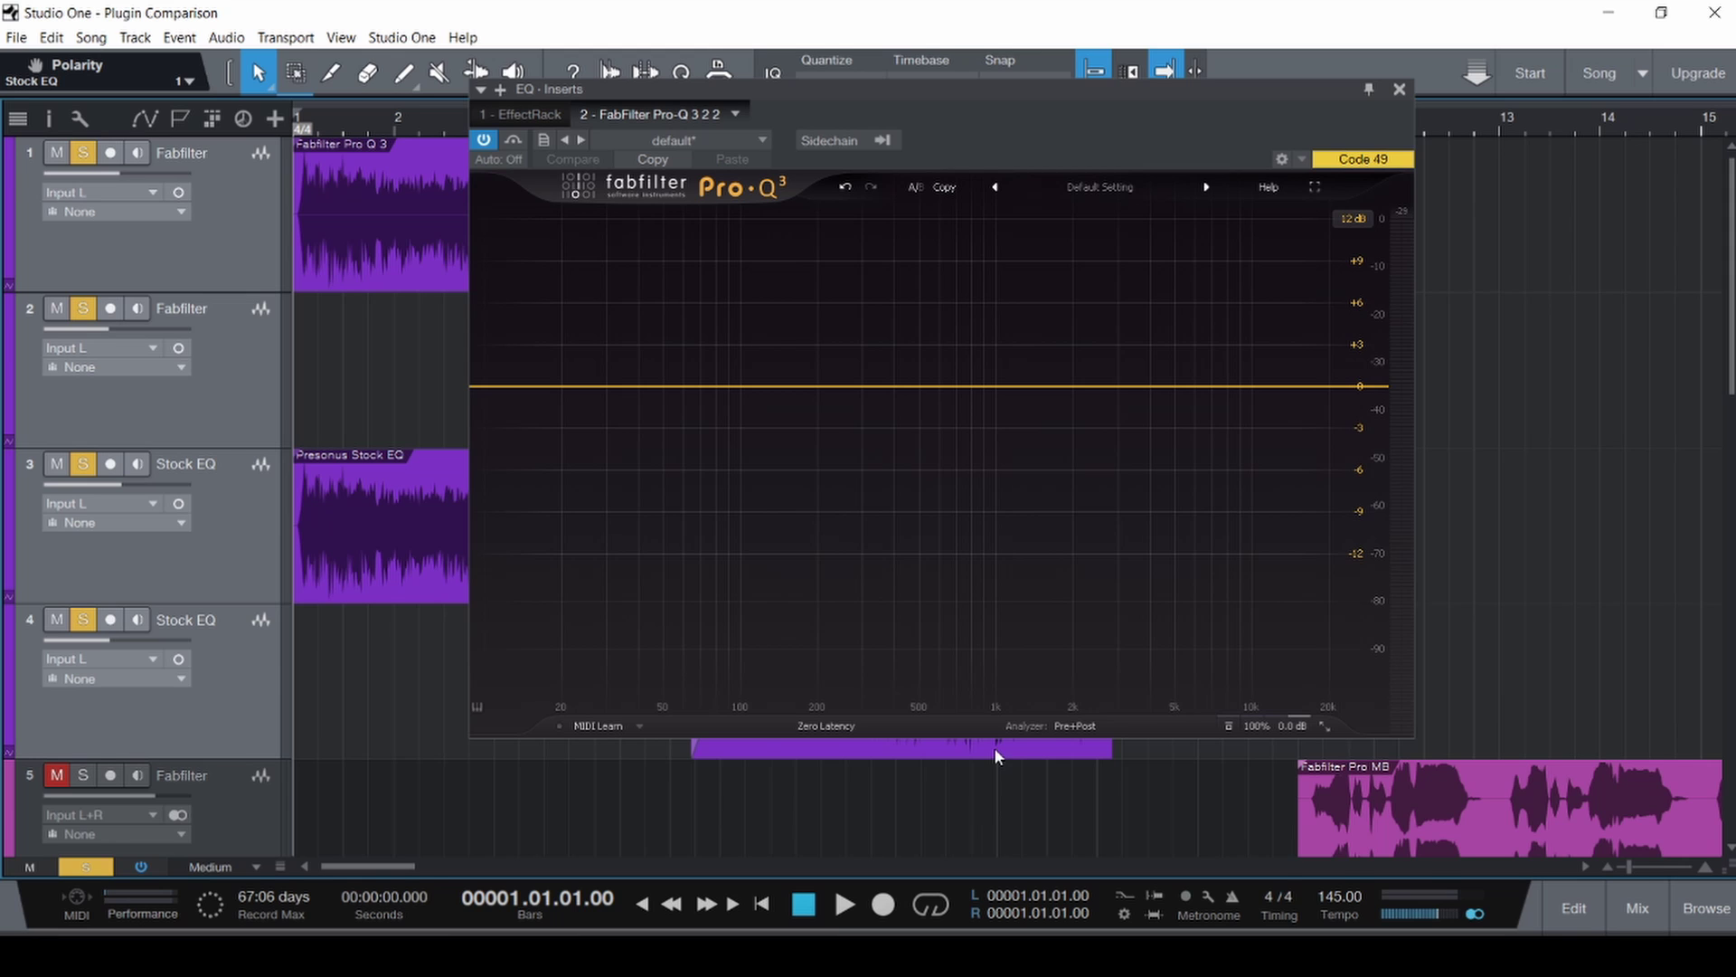
Close the EQ bus's Pro-Q 3 and place the Gain Reduction windows of channels 1 and 3 side by side for comparison.
key(F3)
click(1401, 90)
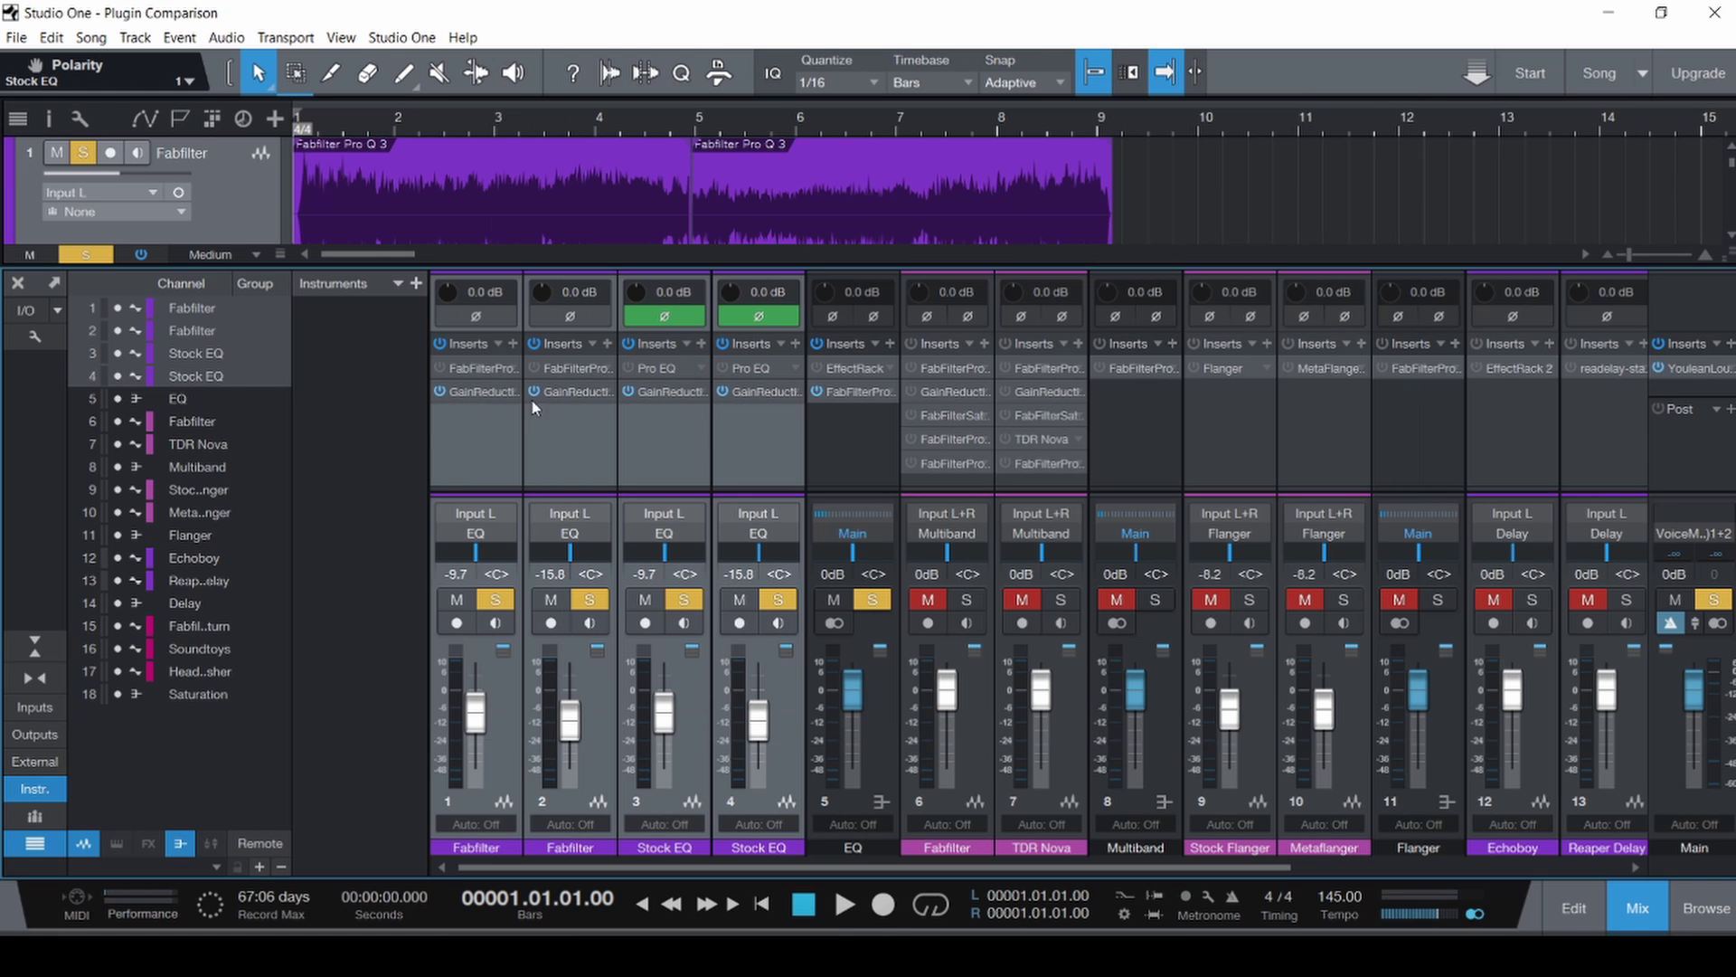
click(483, 396)
drag(733, 143, 279, 317)
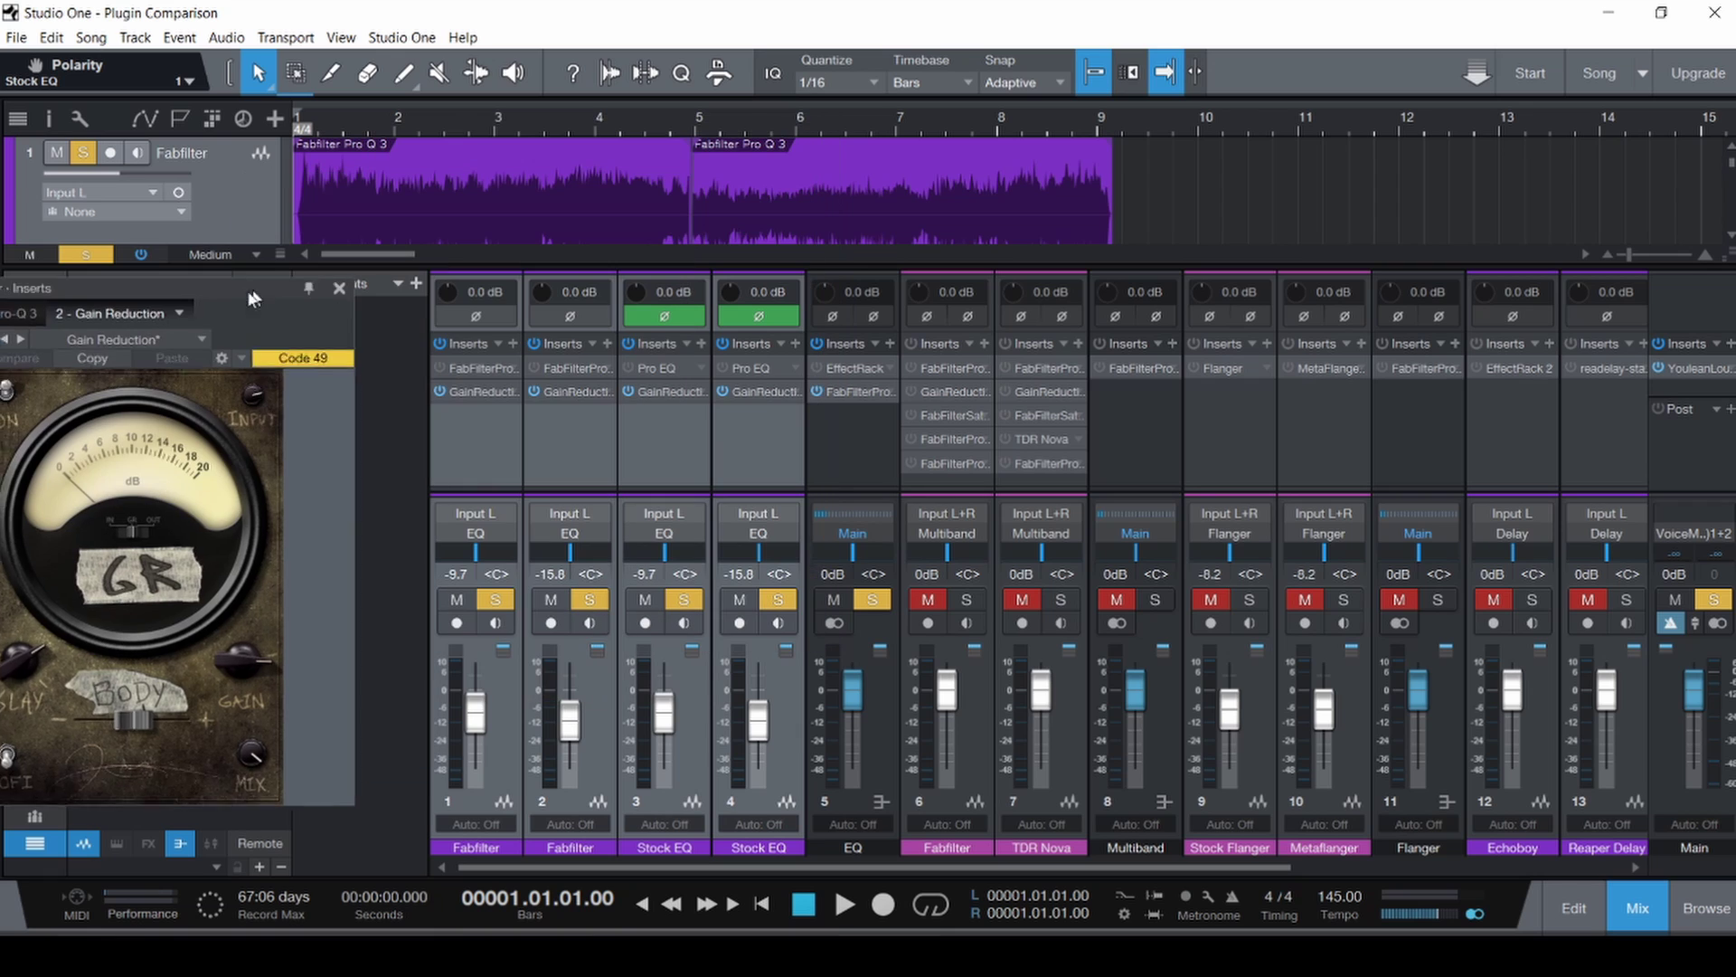
click(665, 392)
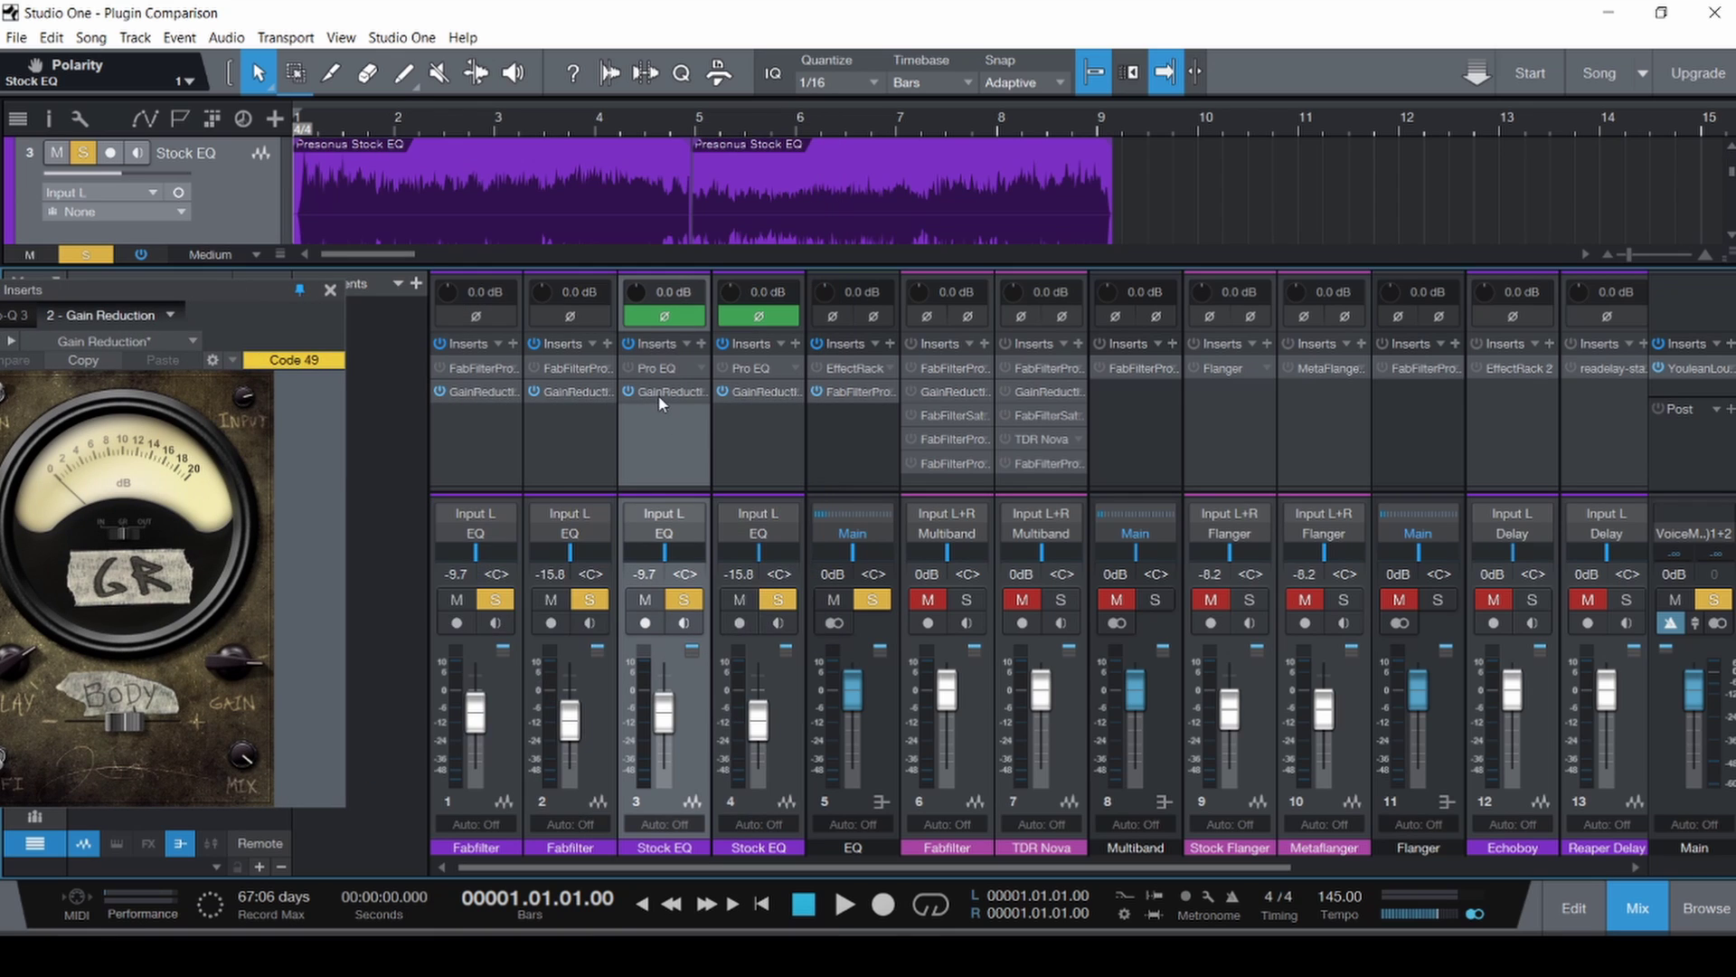
drag(672, 123, 1125, 147)
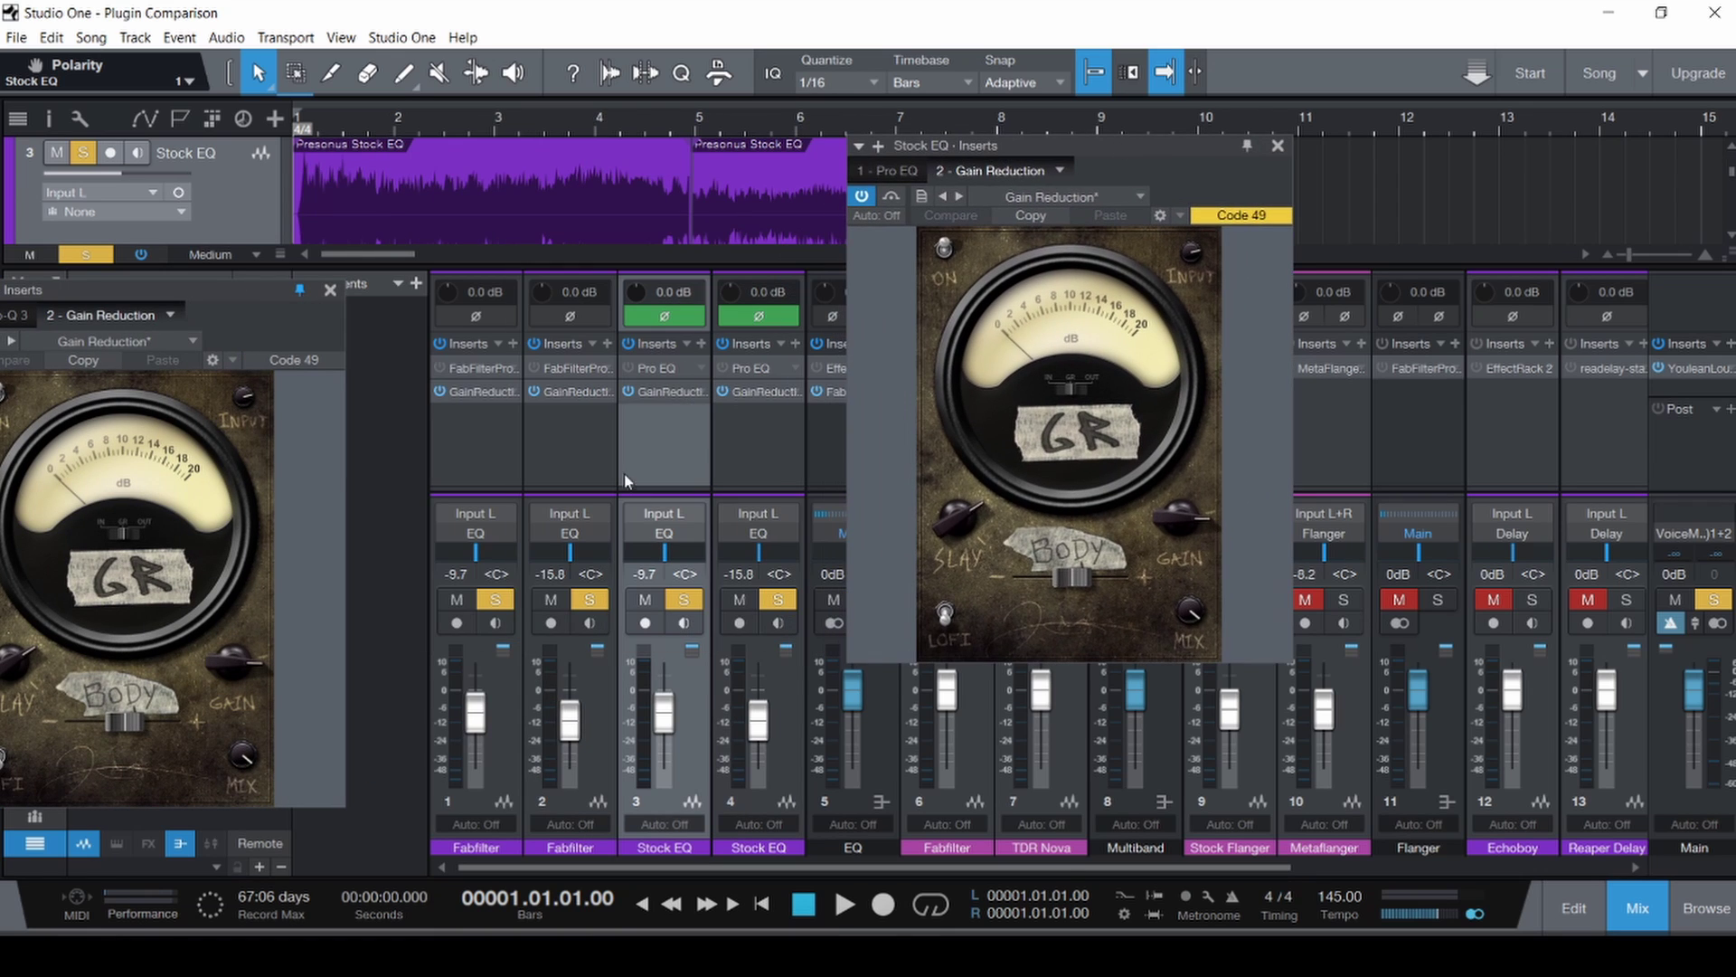
Mute channels 2 and 4, place the Fabfilter Gain Reduction window beside the Stock EQ one, and hide the mixer.
click(552, 600)
click(745, 603)
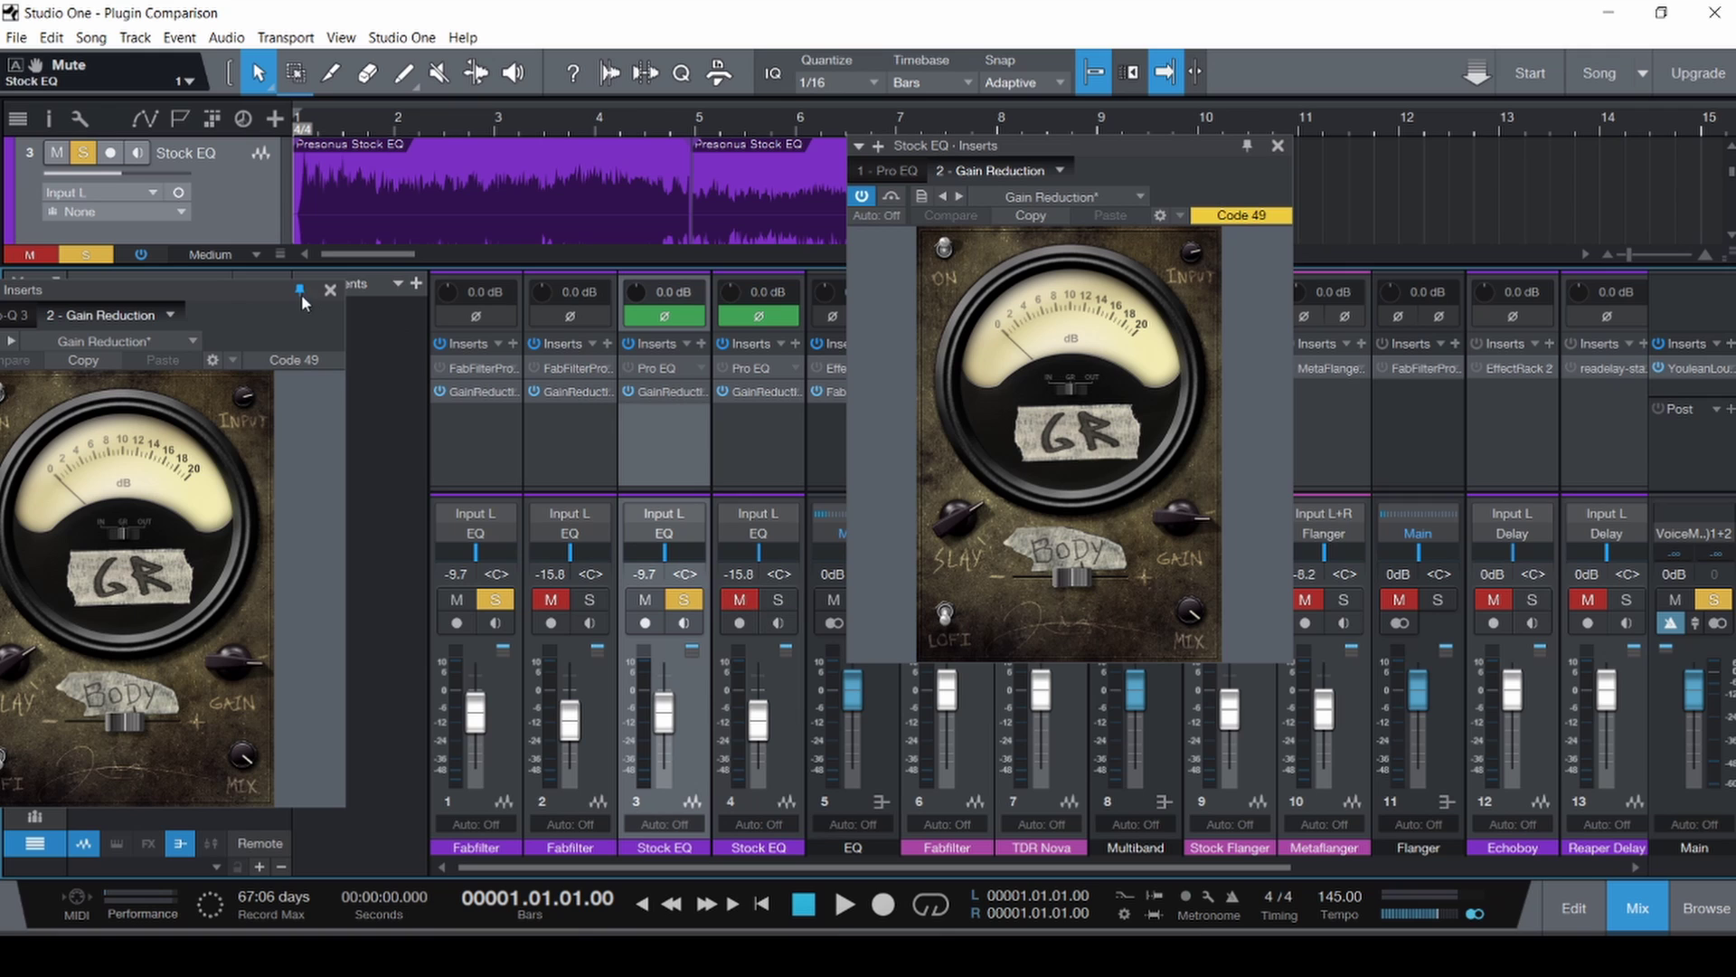
drag(233, 292, 697, 145)
key(F3)
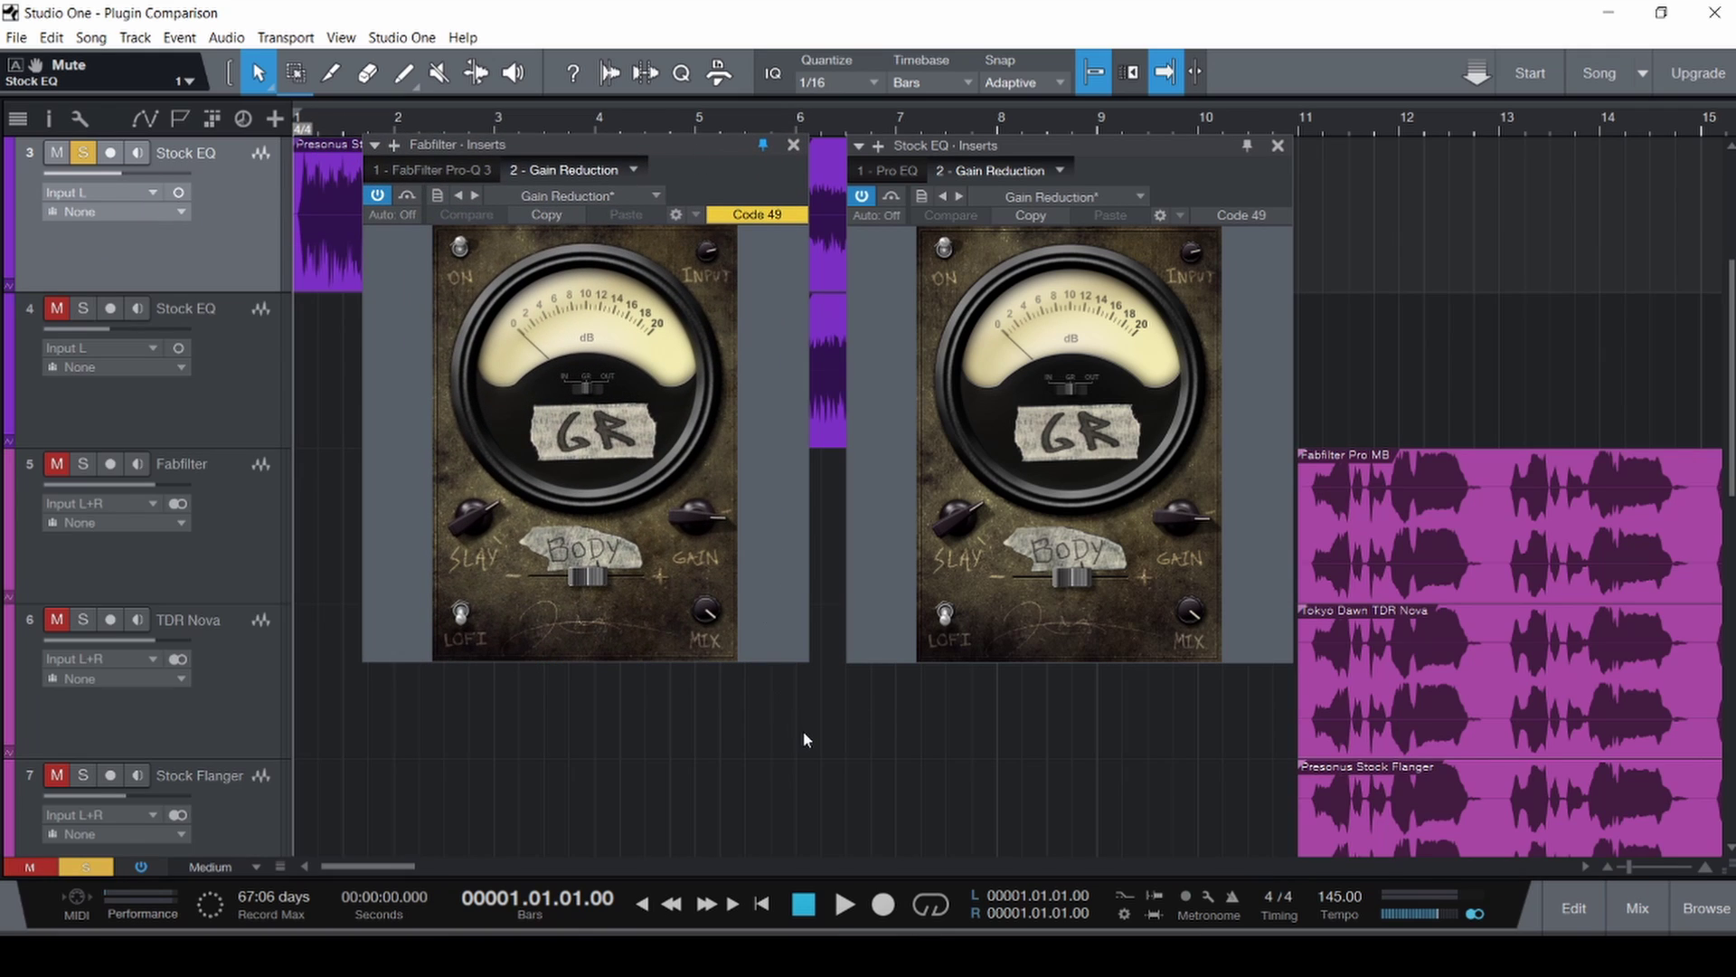
Play from the song start while watching both Gain Reduction meters, stop playback, and save the song.
key(space)
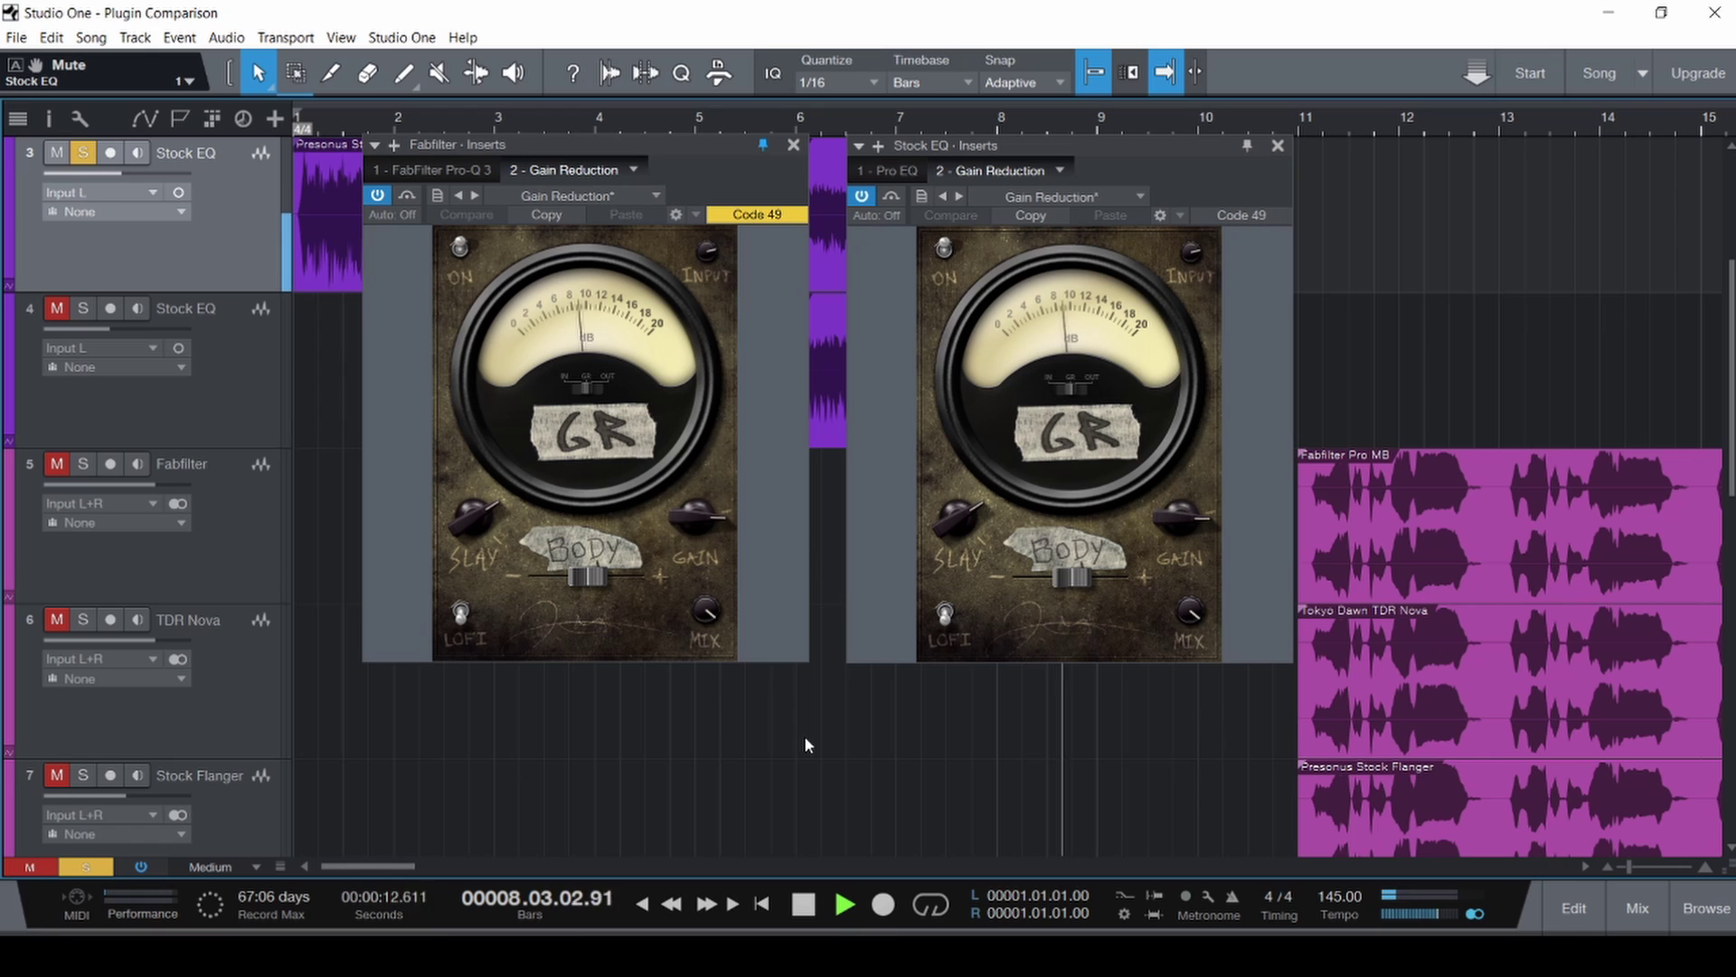
key(space)
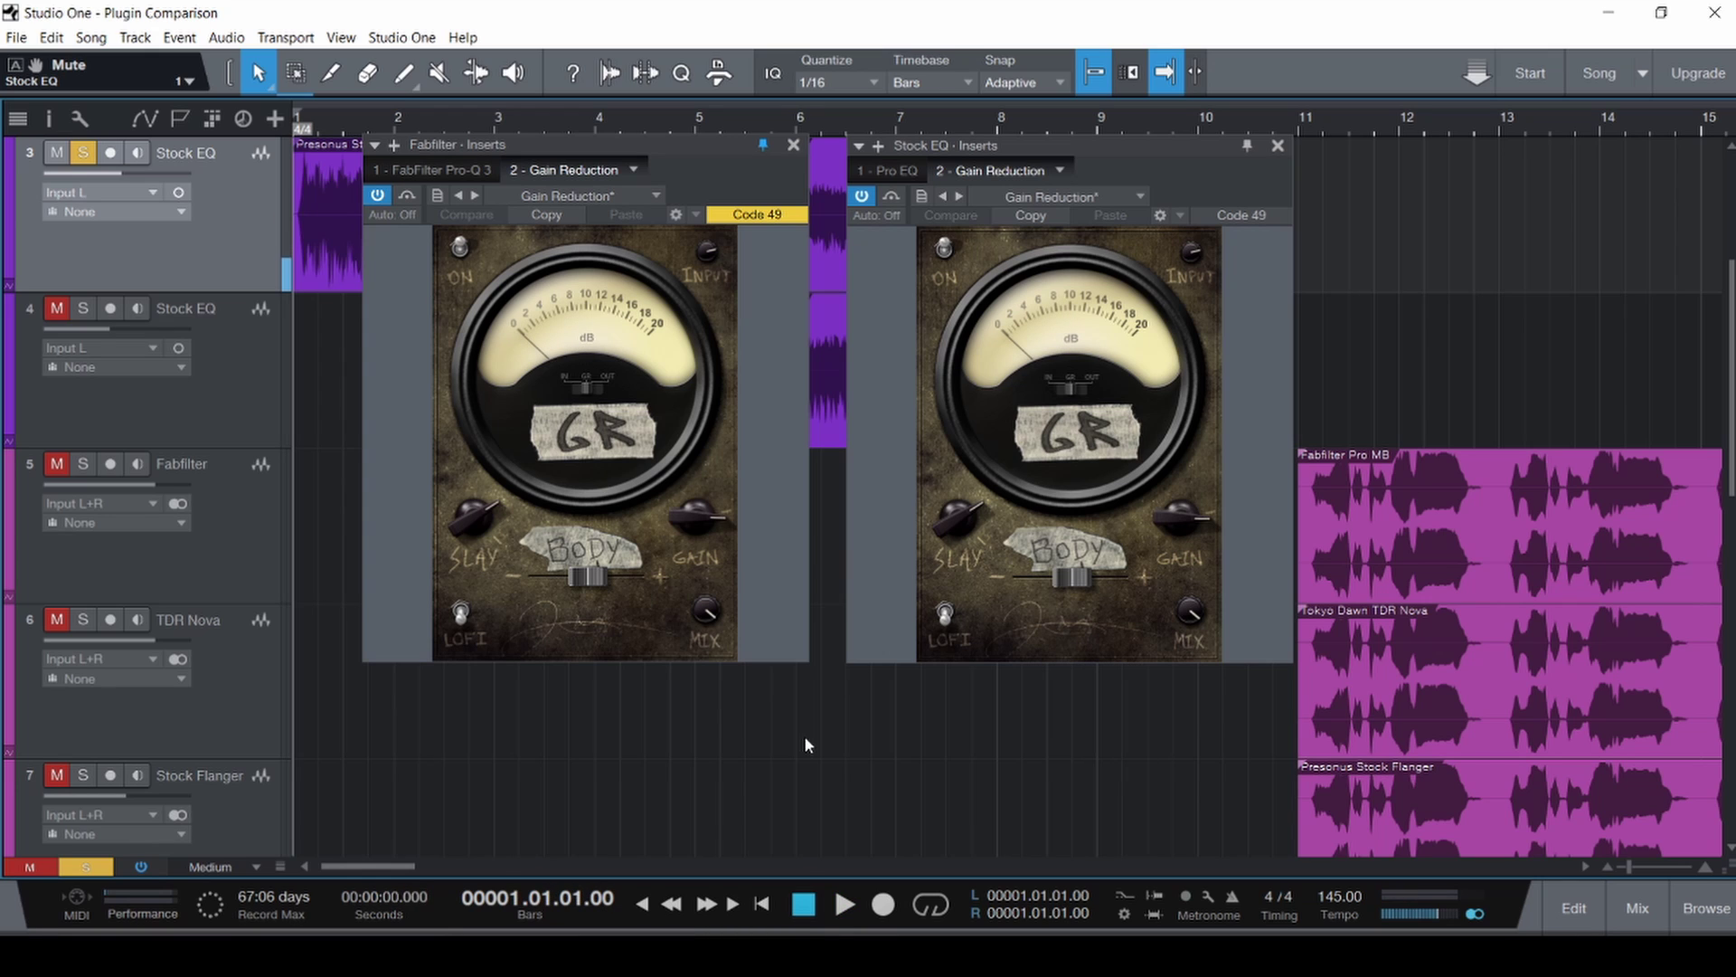
key(ctrl+s)
Compare the Slay, Gain and Input values of the two Gain Reduction plugins without changing them.
click(460, 518)
double_click(460, 518)
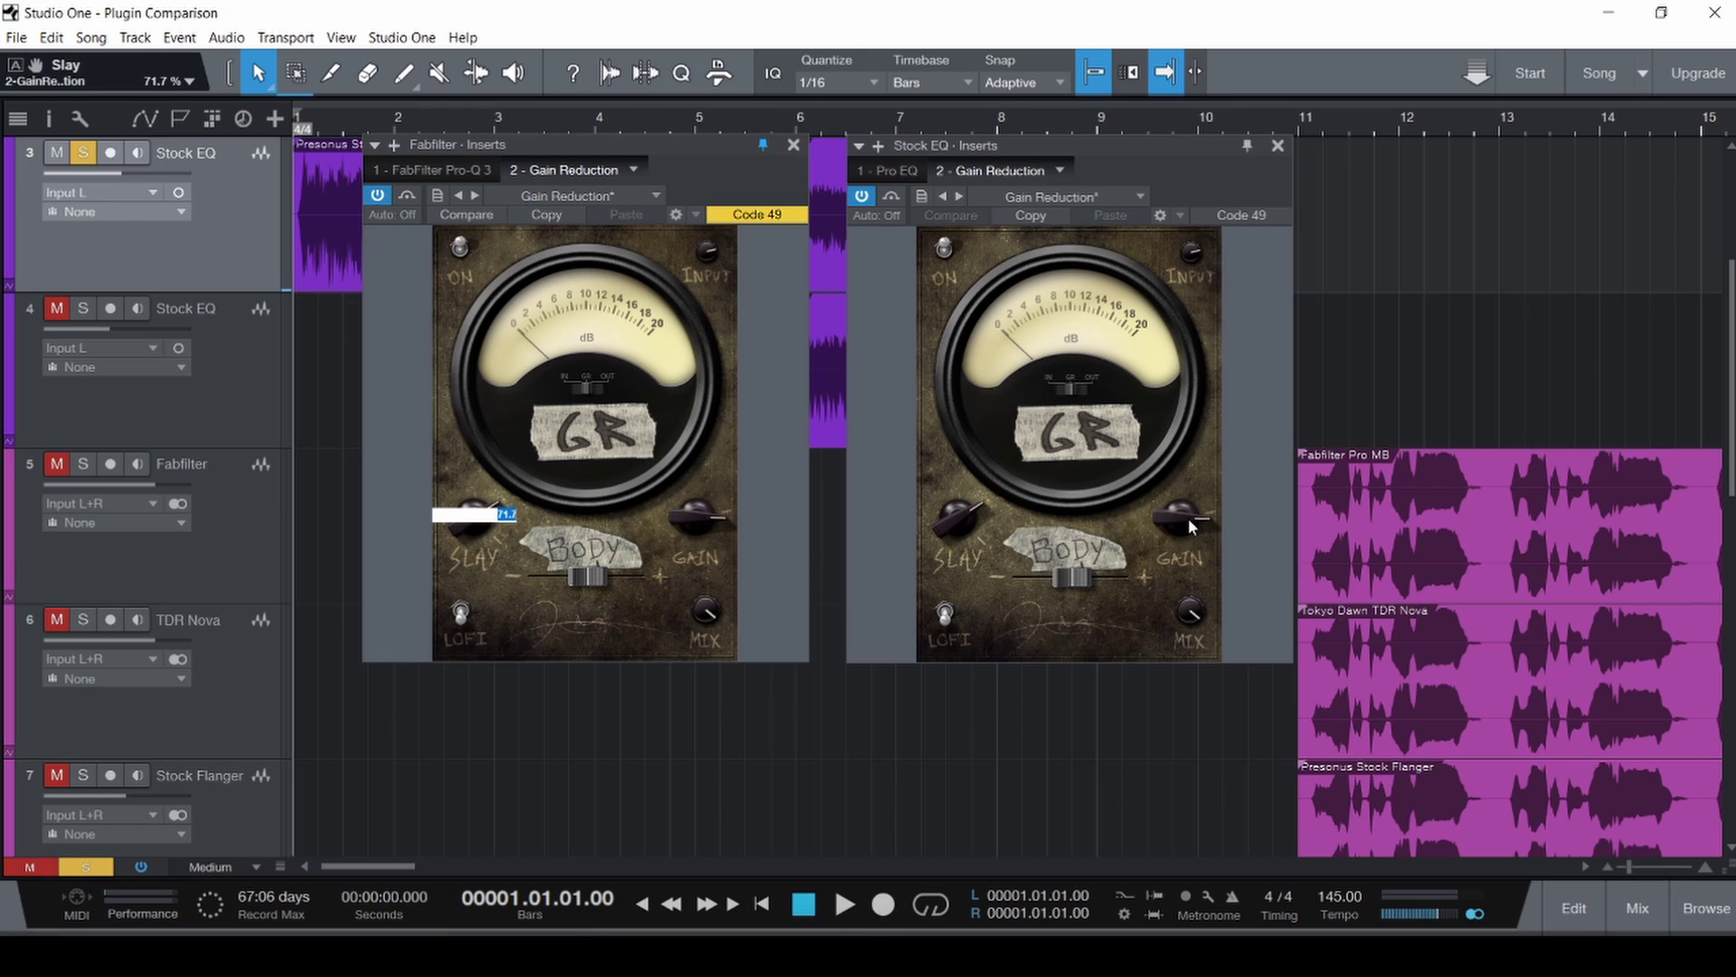
double_click(965, 519)
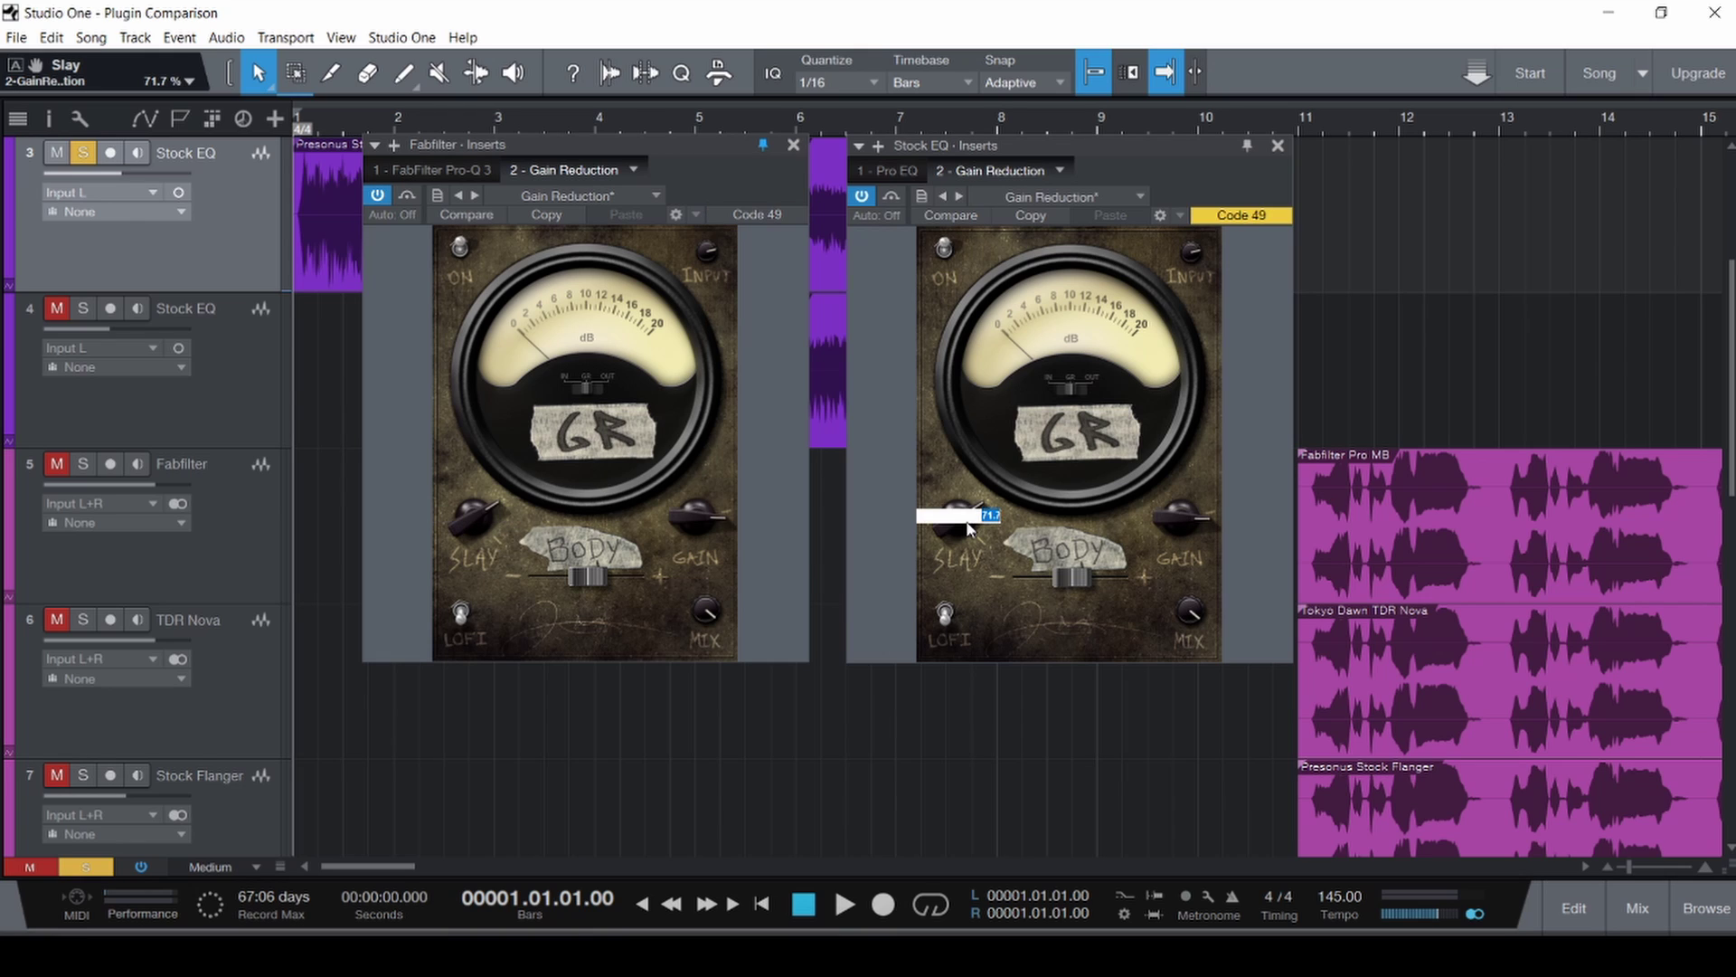
double_click(1183, 513)
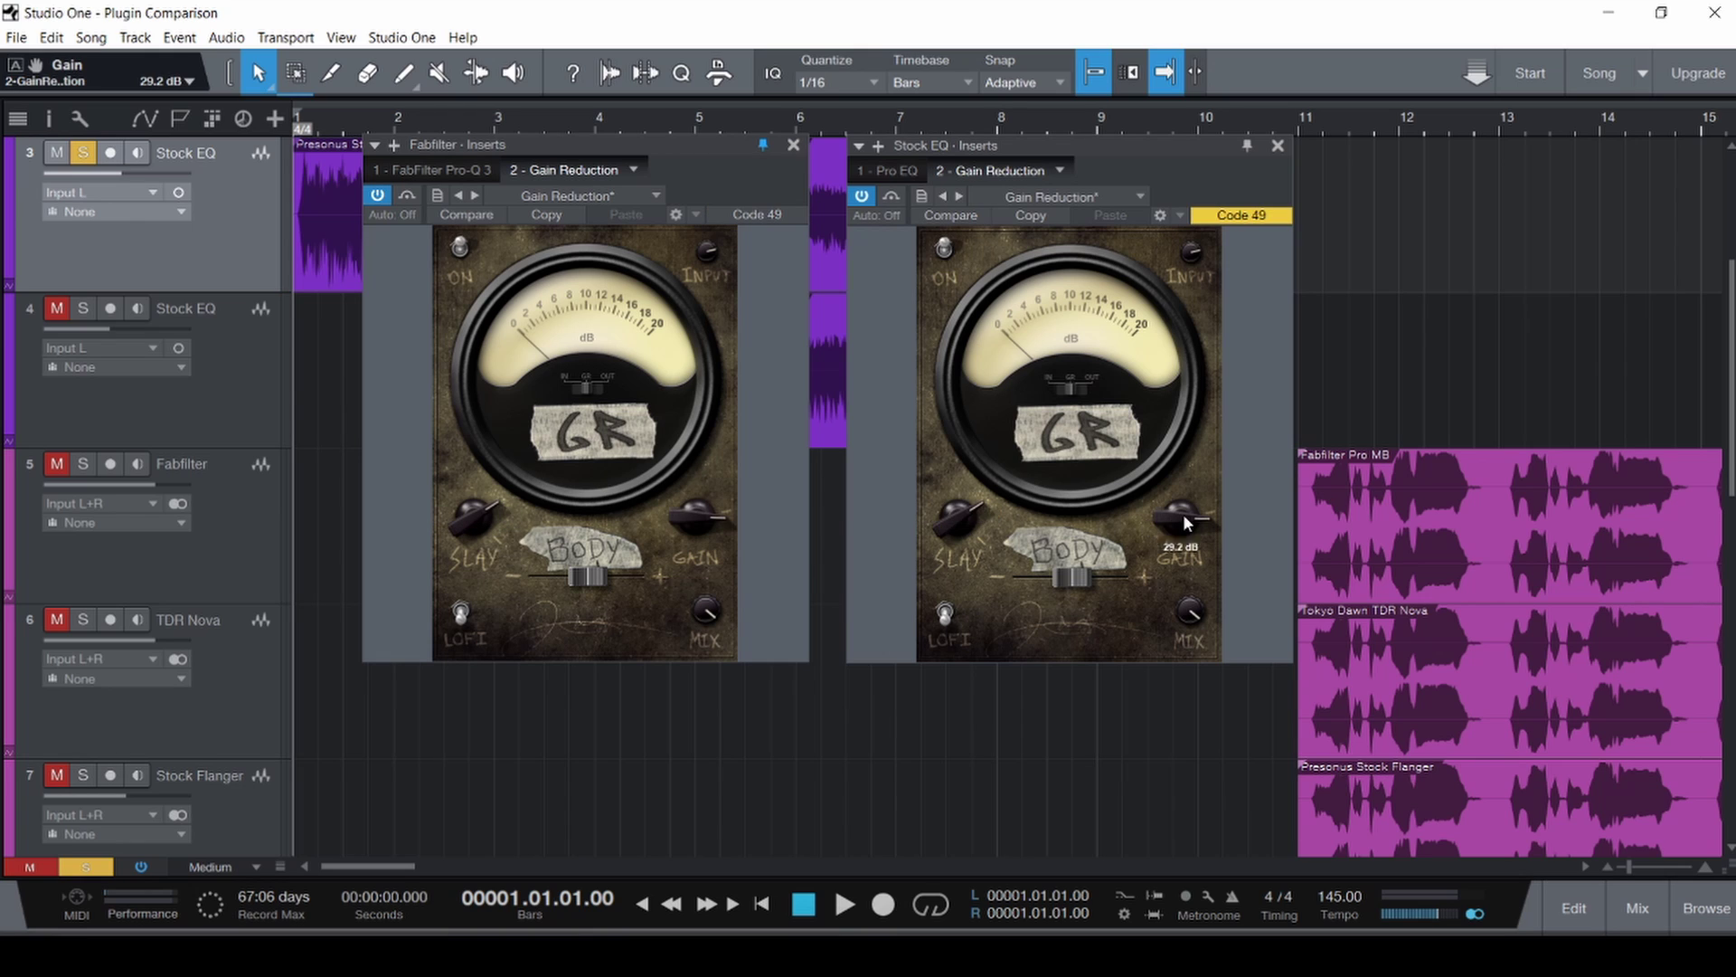
double_click(717, 527)
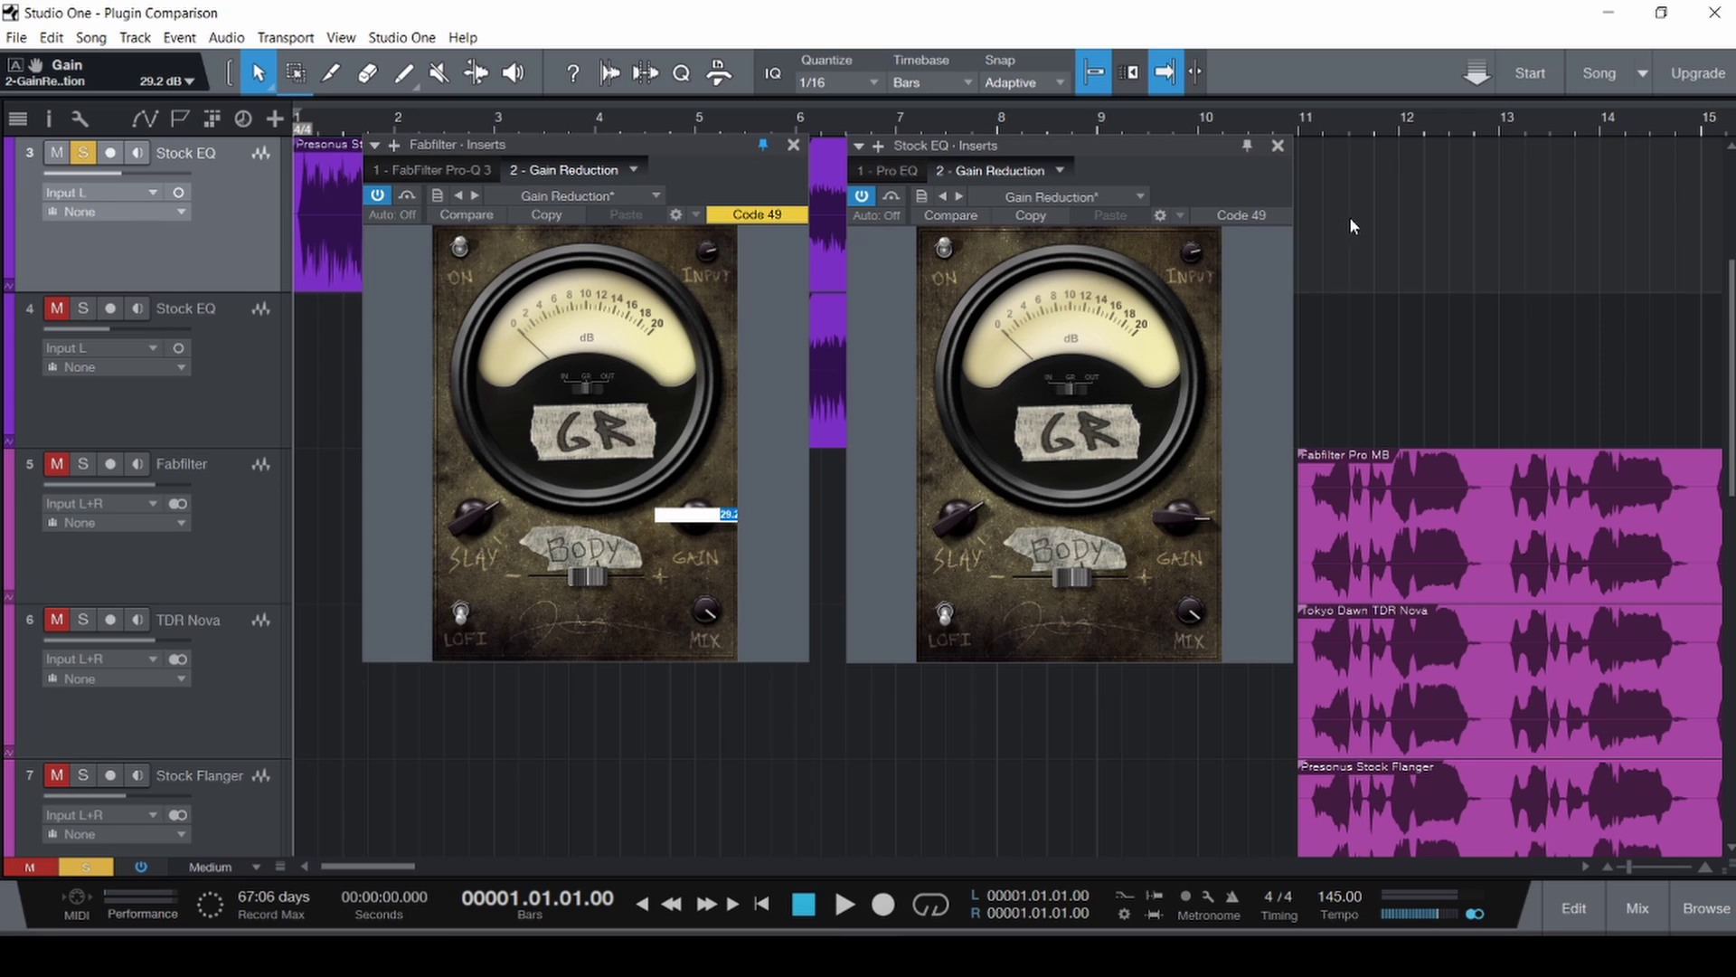
double_click(1192, 251)
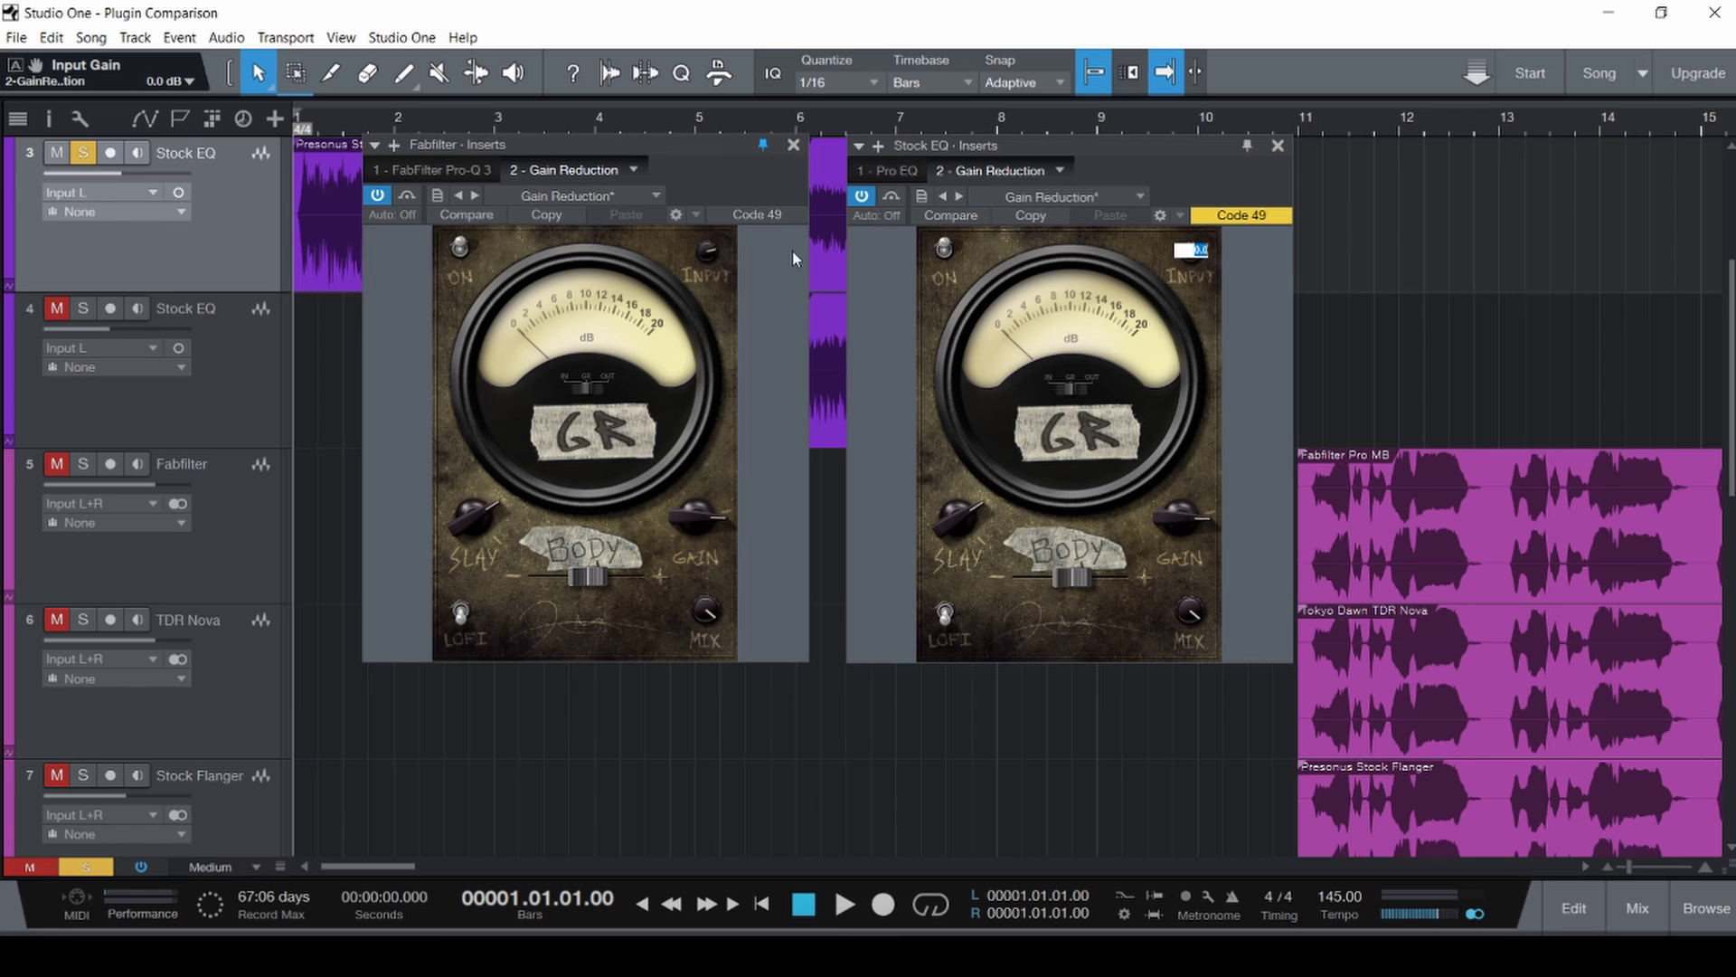
double_click(707, 249)
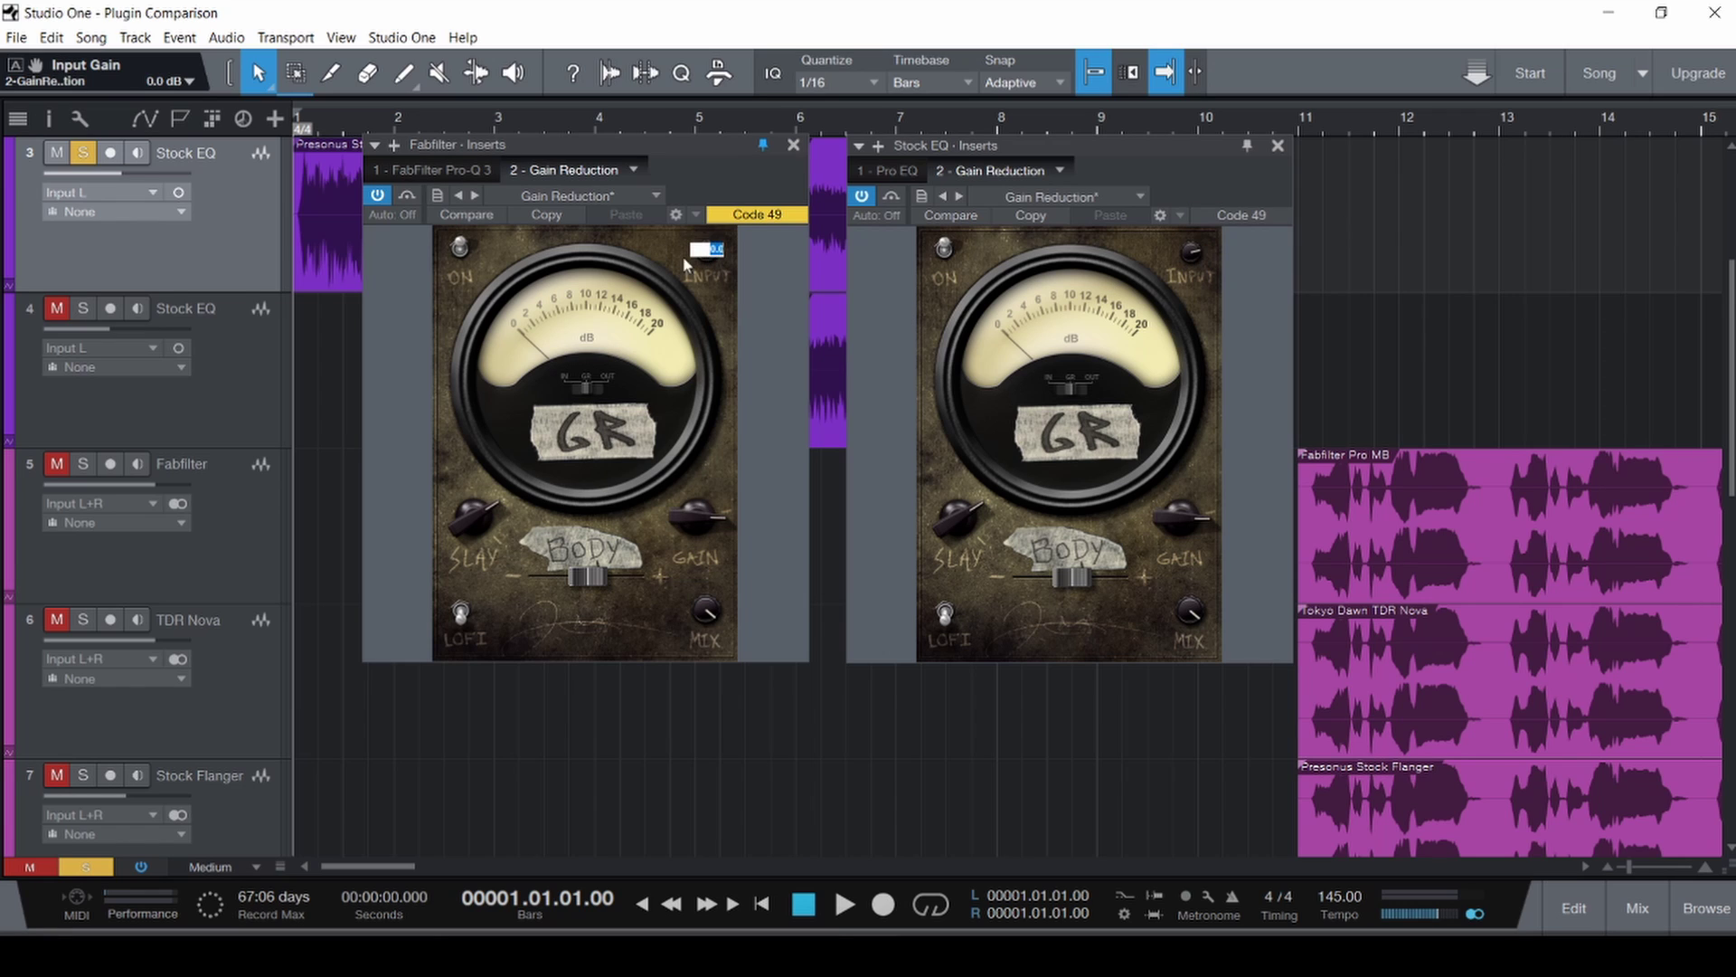
click(740, 419)
Close both Gain Reduction windows, bypass the Gain Reduction inserts on channels 1 to 4 in the mixer, and save the song.
click(1278, 145)
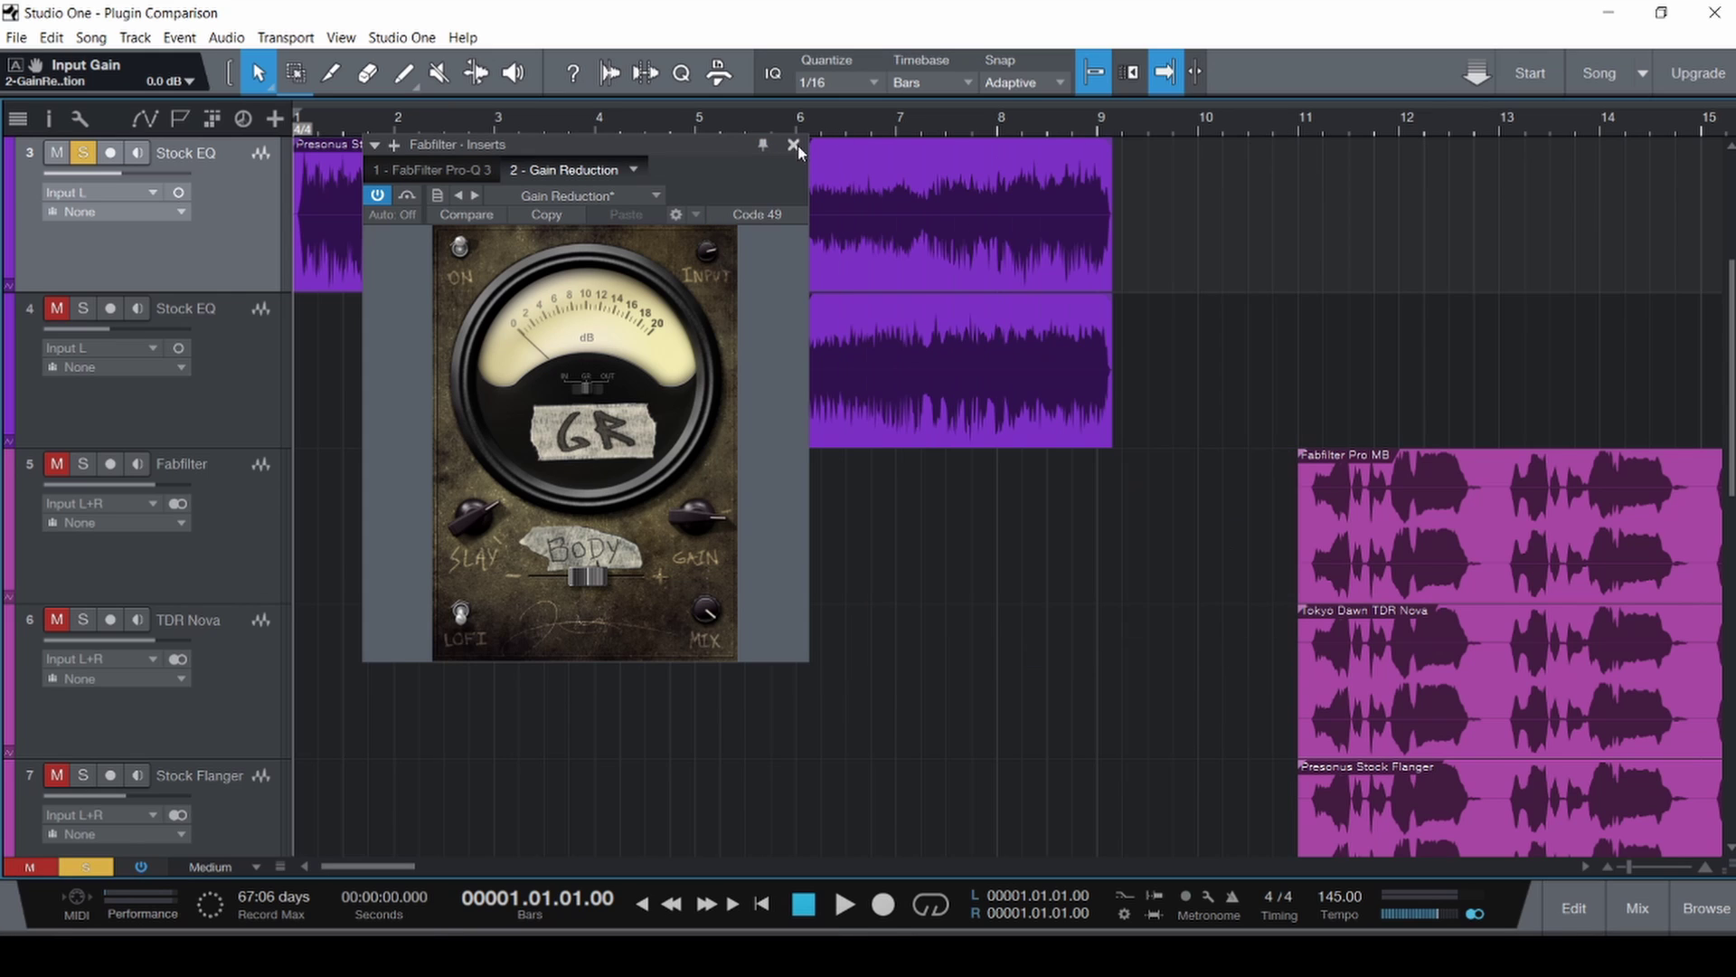
click(794, 145)
key(F3)
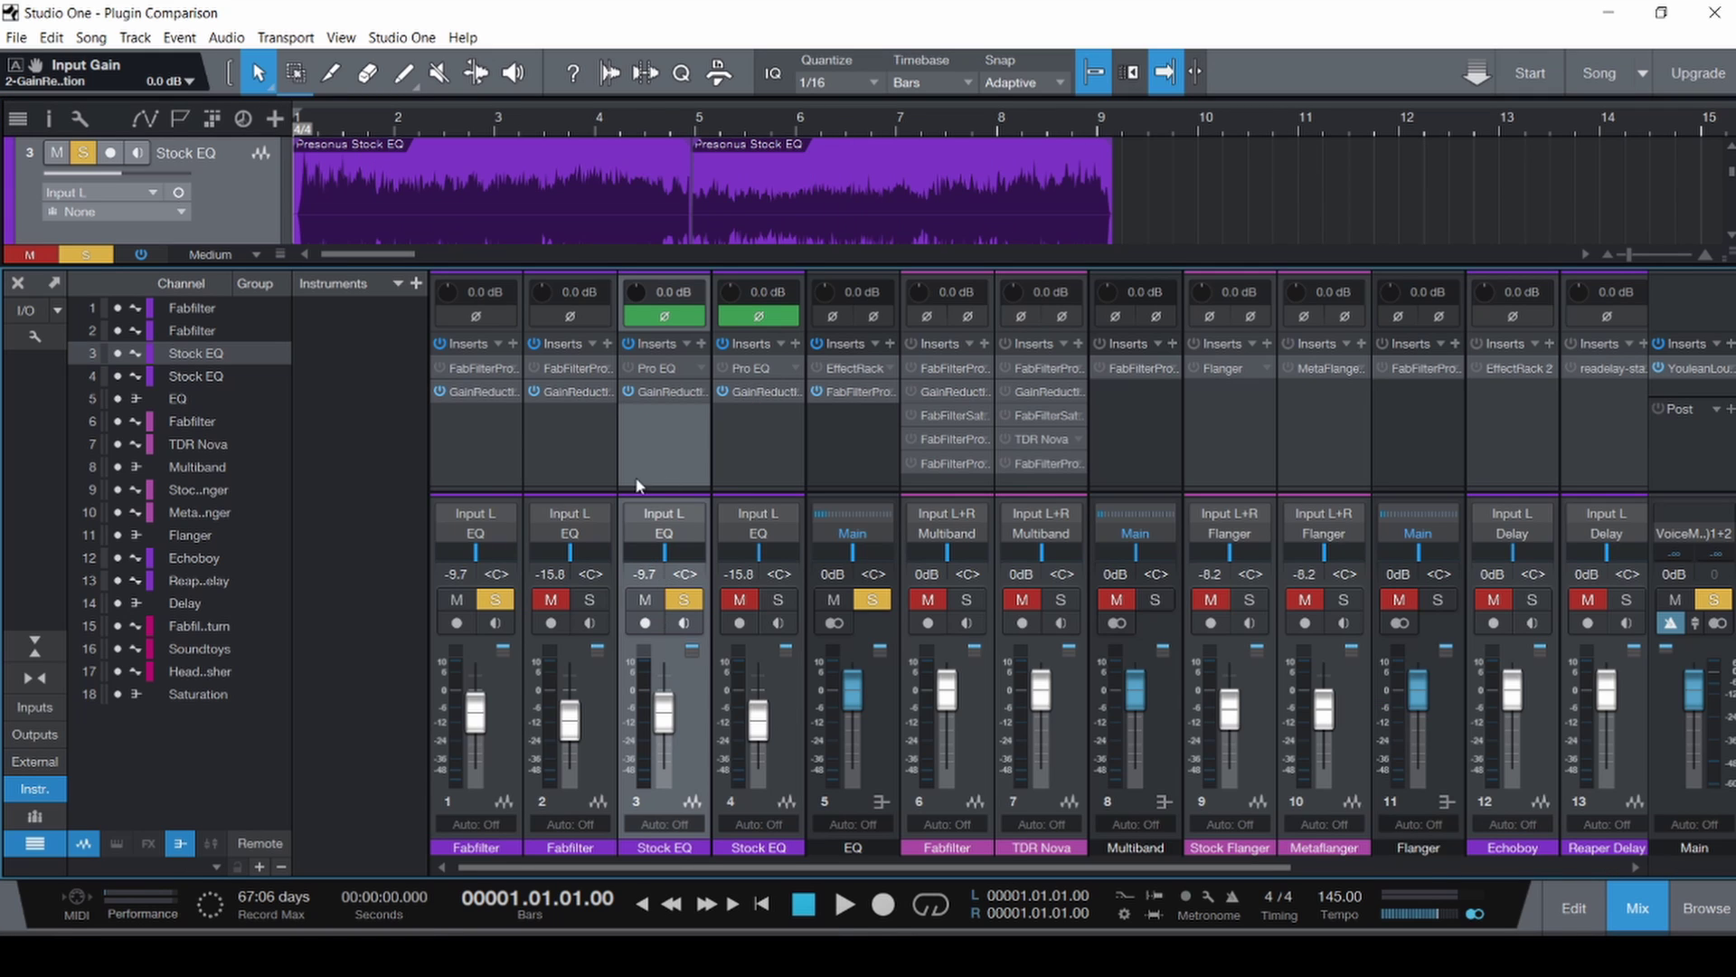
click(487, 464)
shift+click(758, 433)
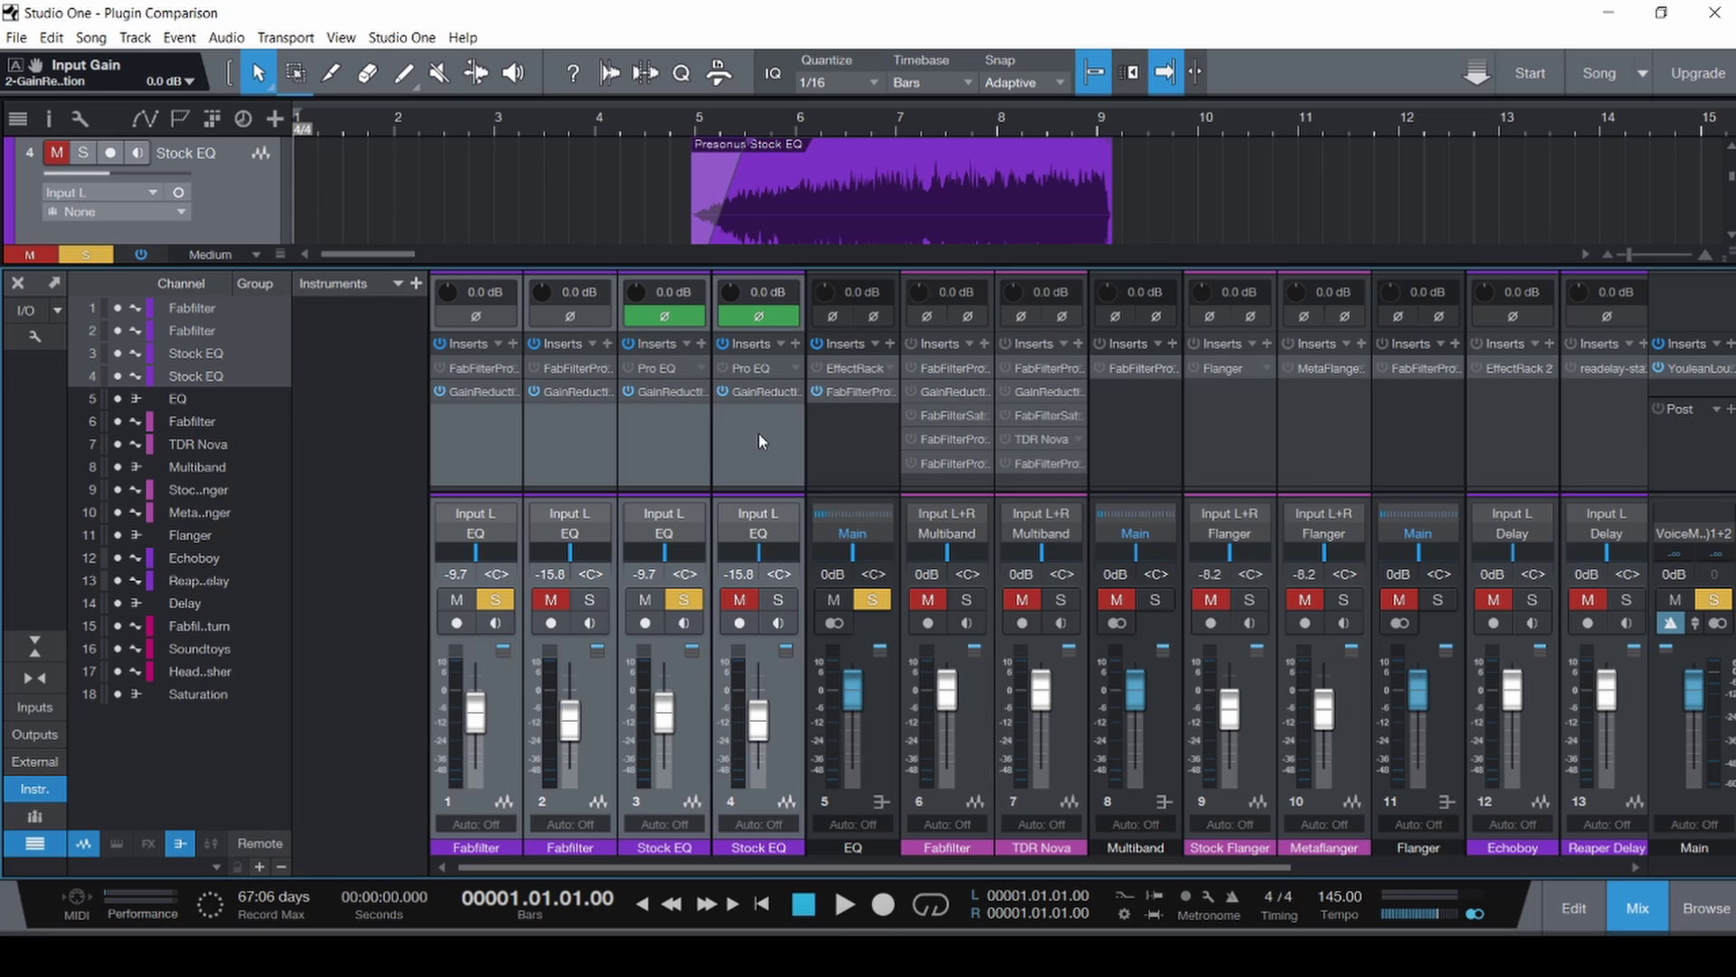
click(721, 391)
key(ctrl+s)
Unmute and solo channels 2 and 4, and briefly play the null test with all four channels' inserts off.
click(551, 600)
click(589, 600)
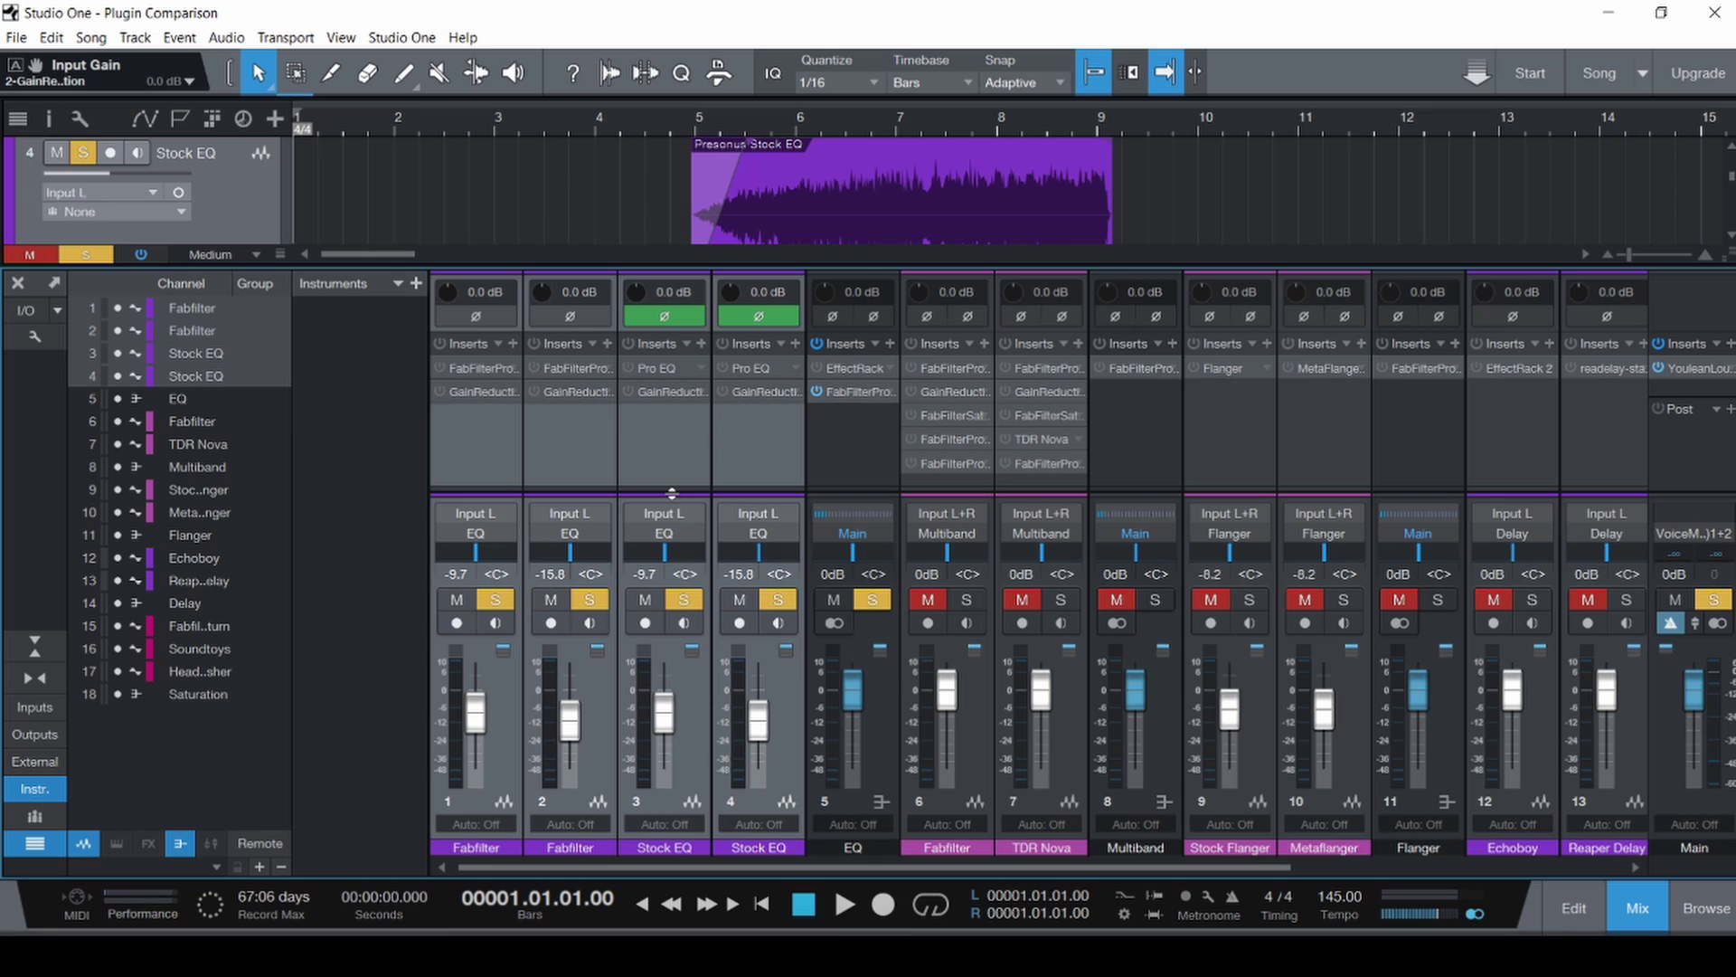
key(space)
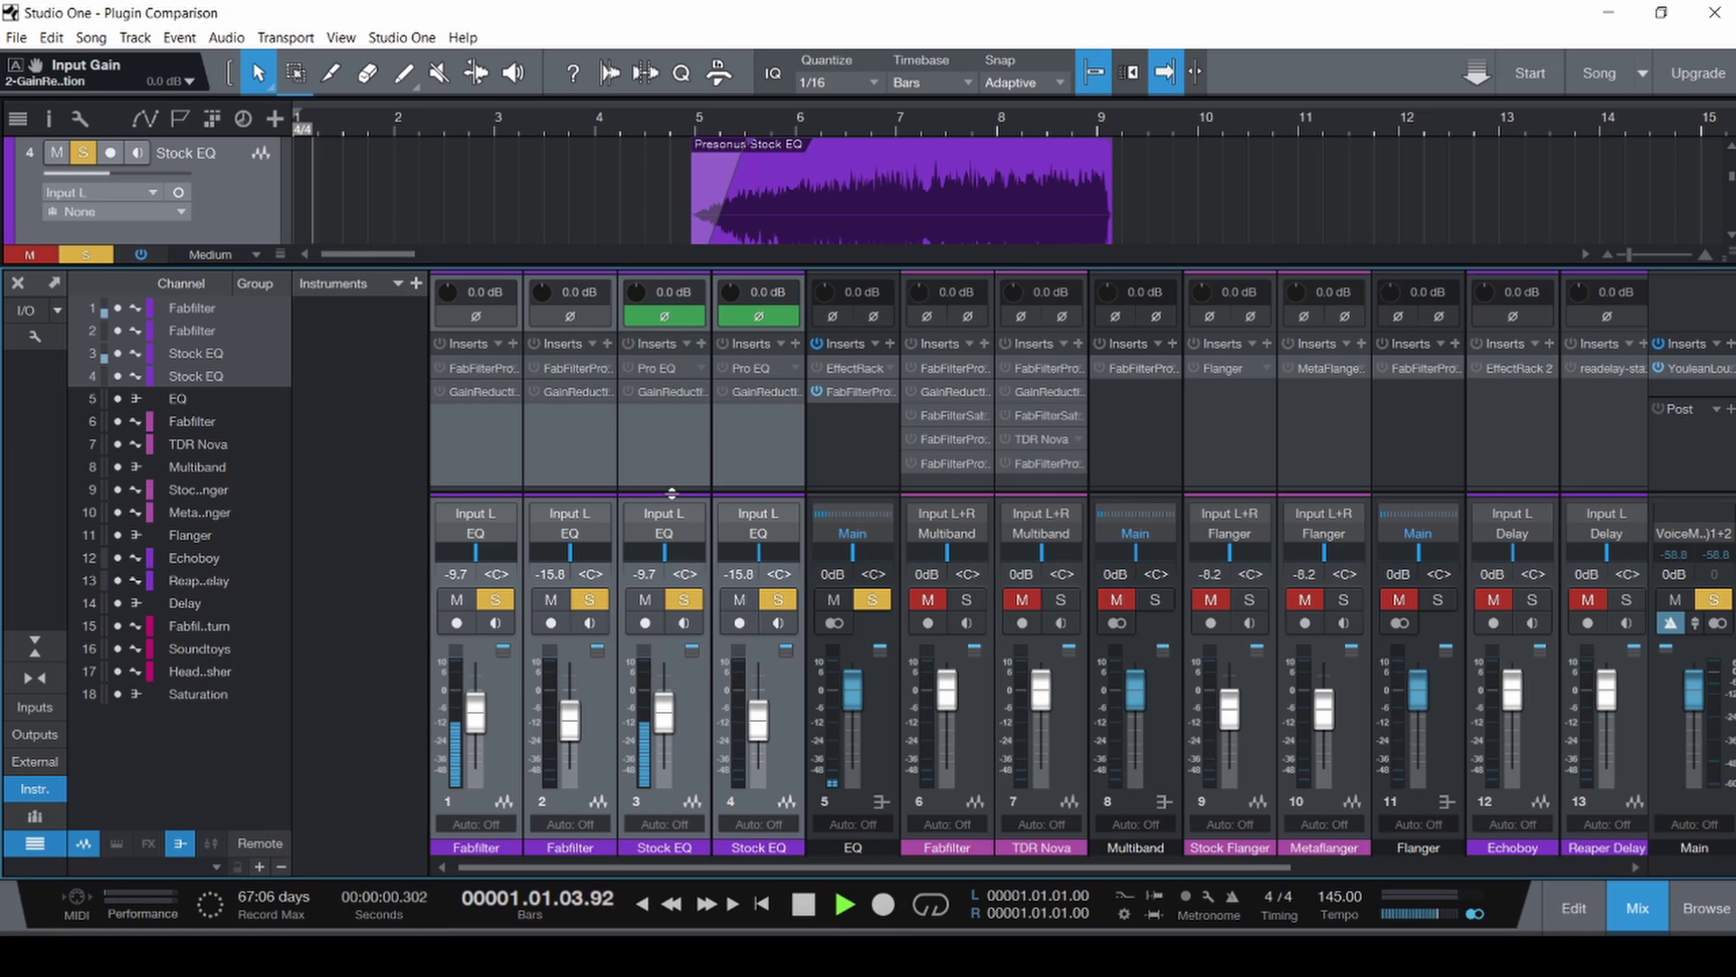
key(space)
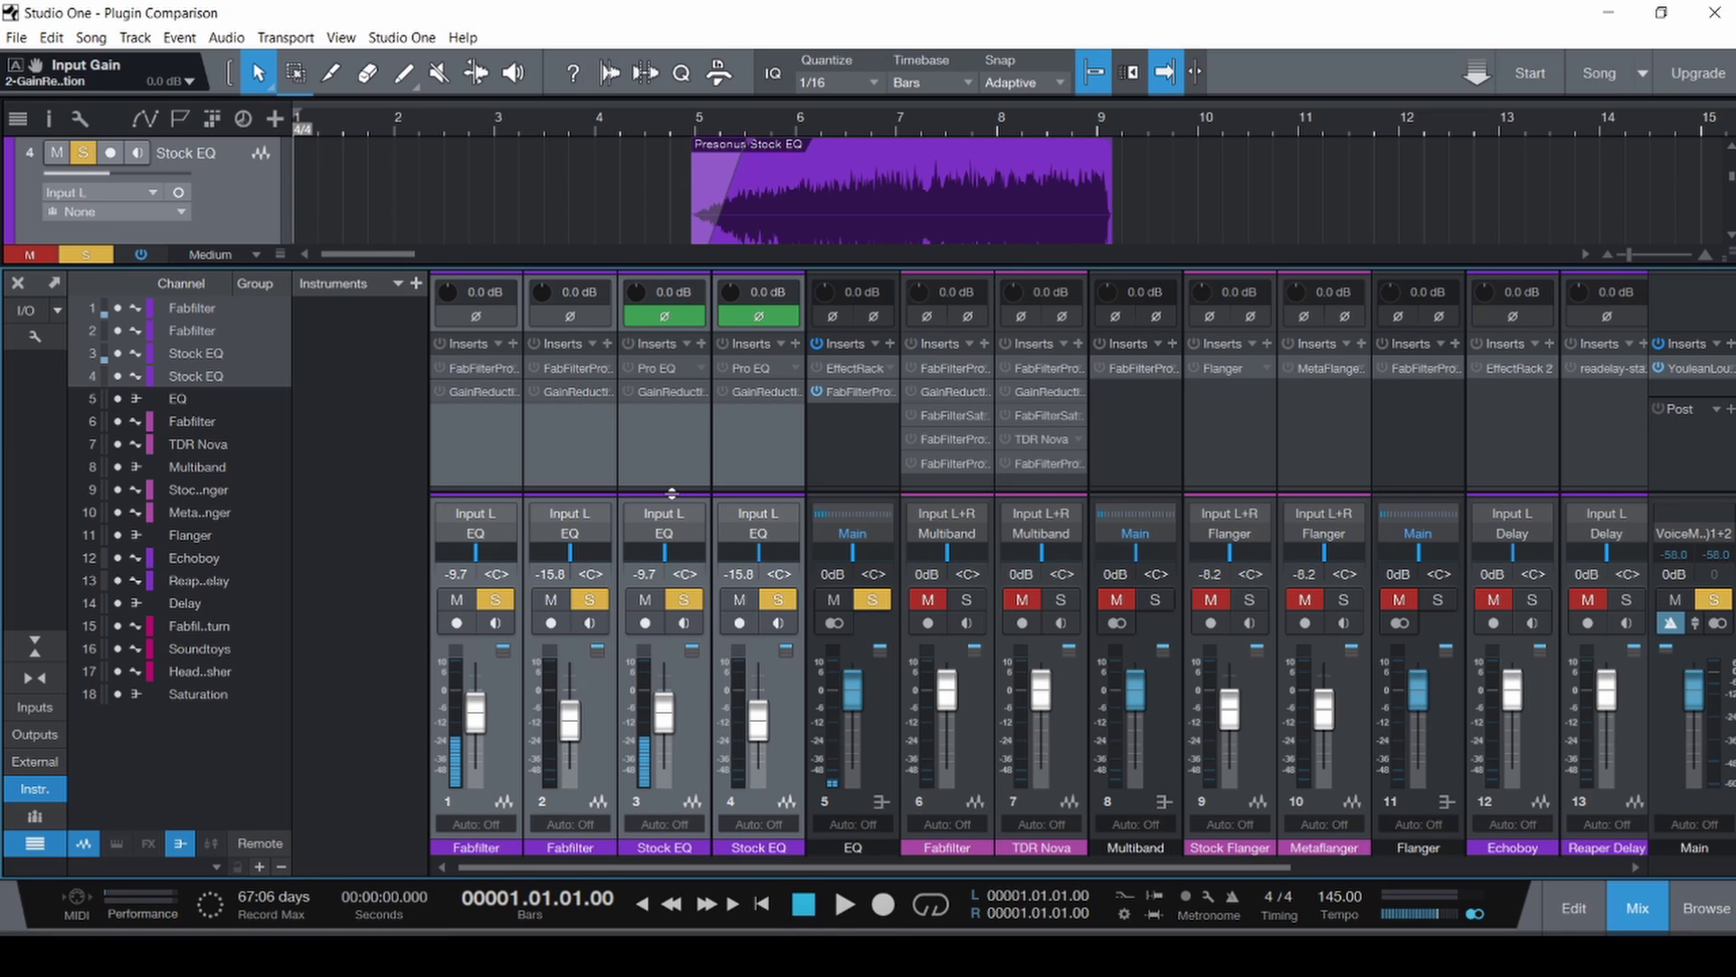
Enable the EQ inserts on channels 1 to 4 and place channel 1's Pro-Q 3 and channel 3's Pro EQ windows side by side.
click(433, 367)
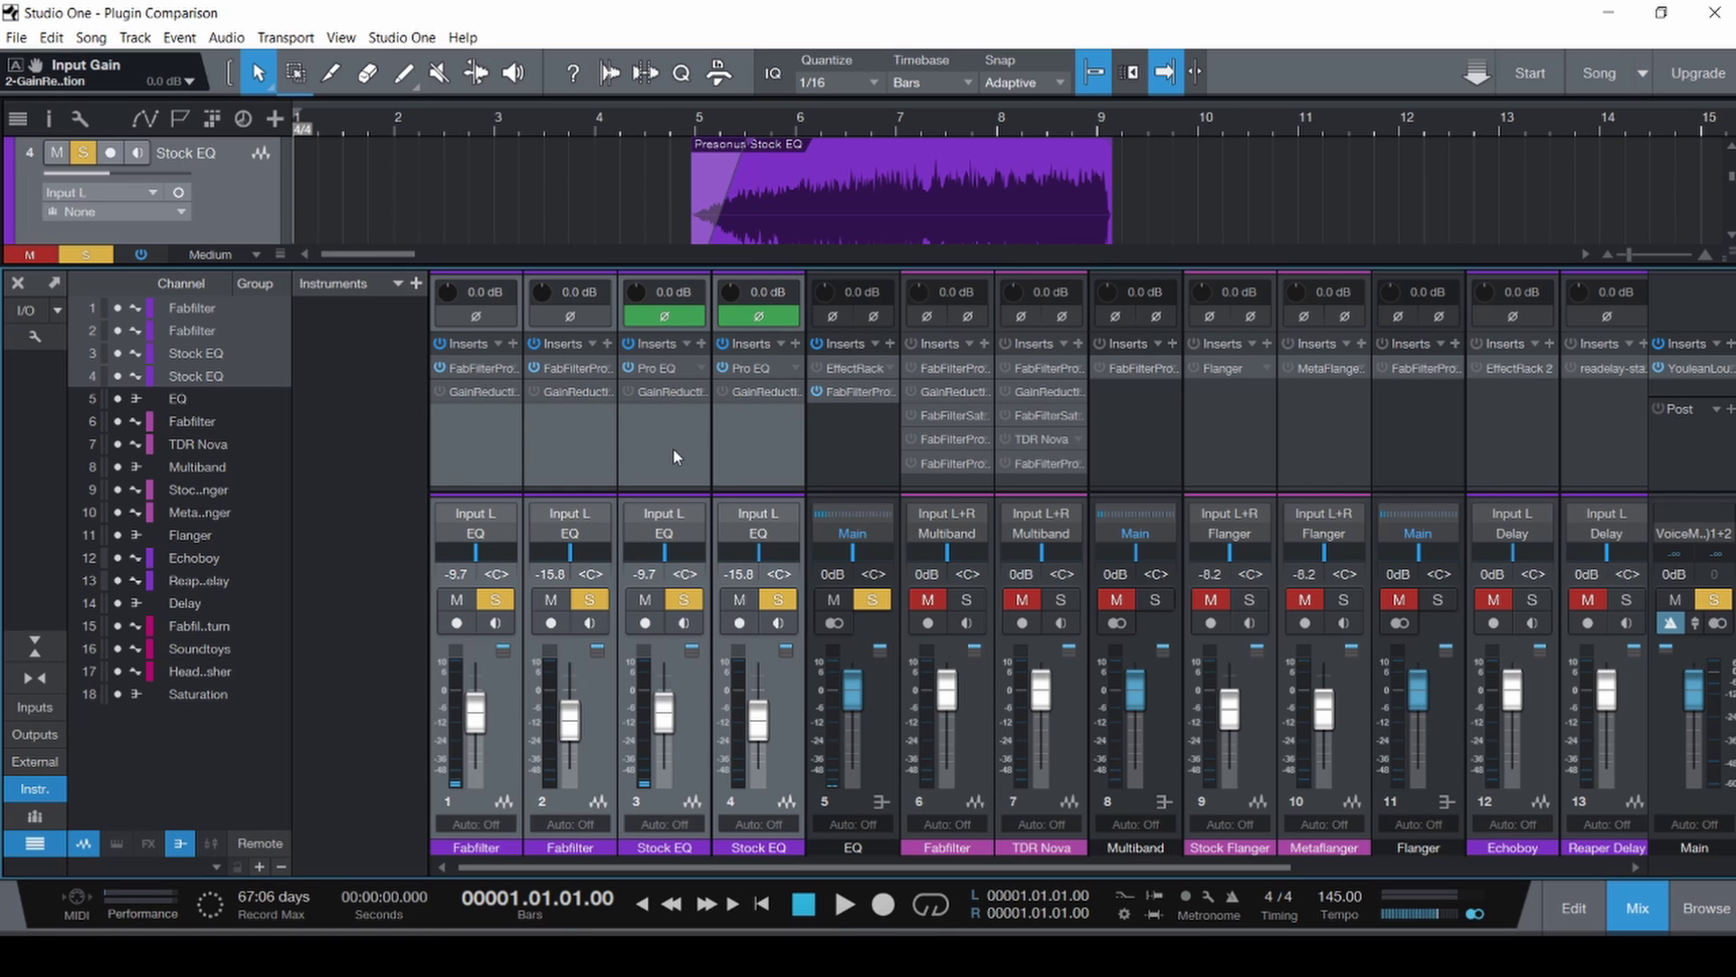
double_click(491, 369)
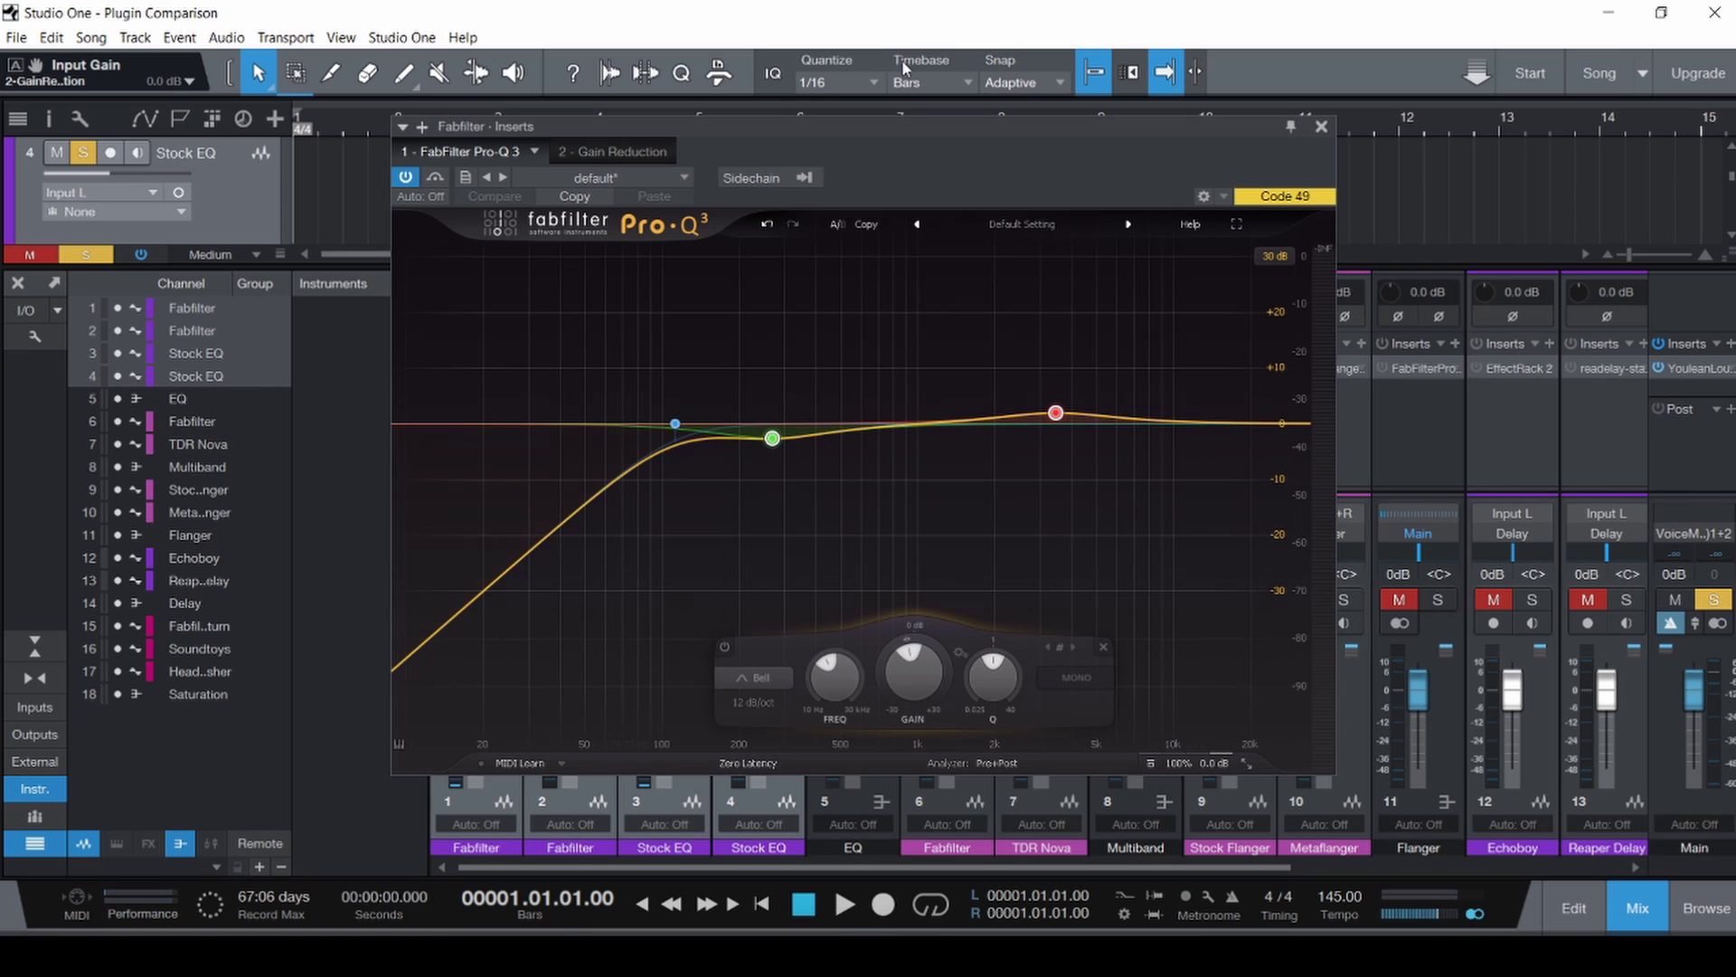
drag(910, 134, 74, 313)
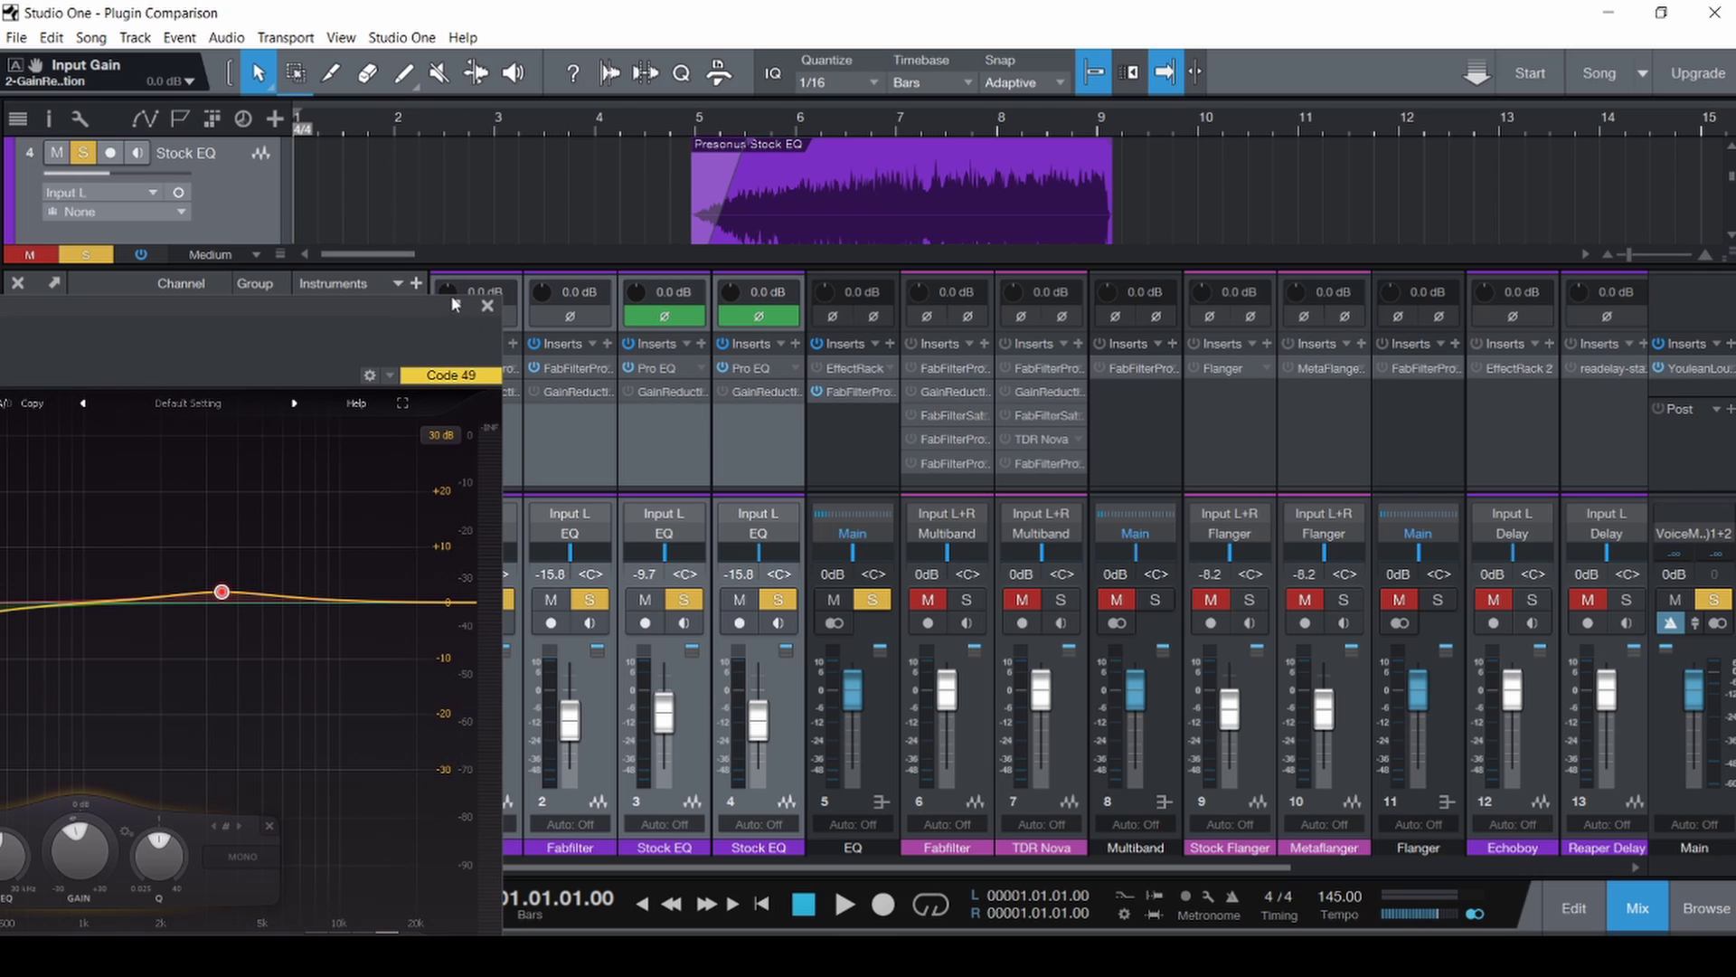
double_click(664, 368)
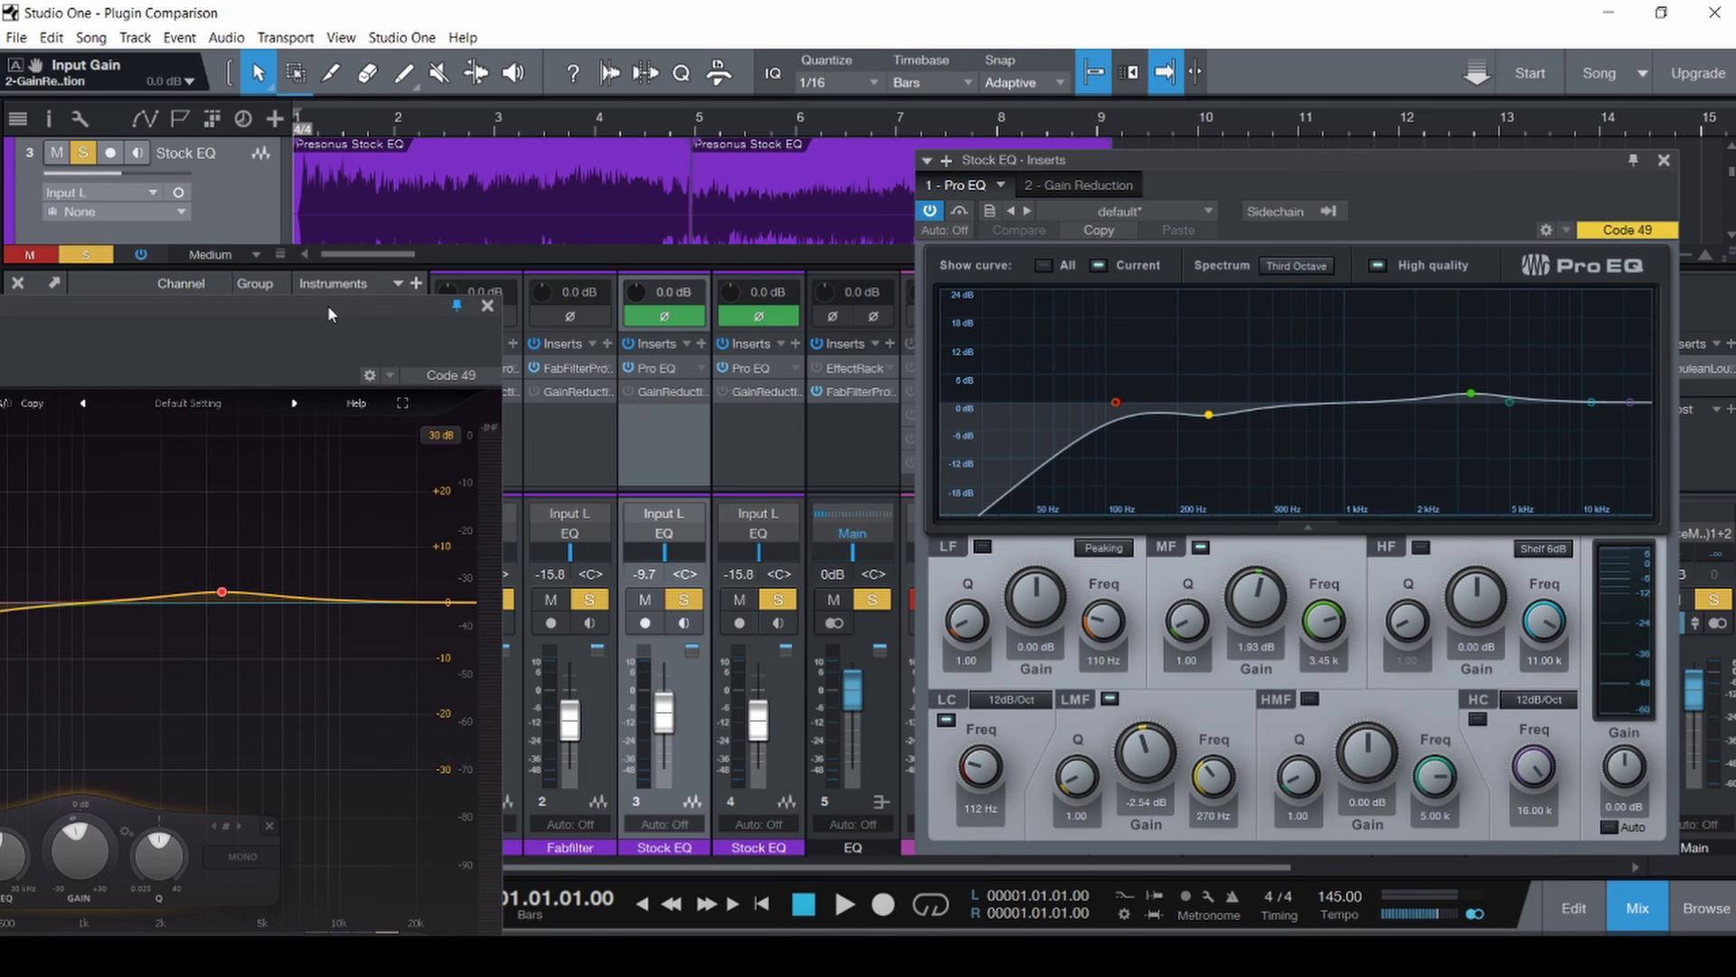
drag(328, 306, 748, 125)
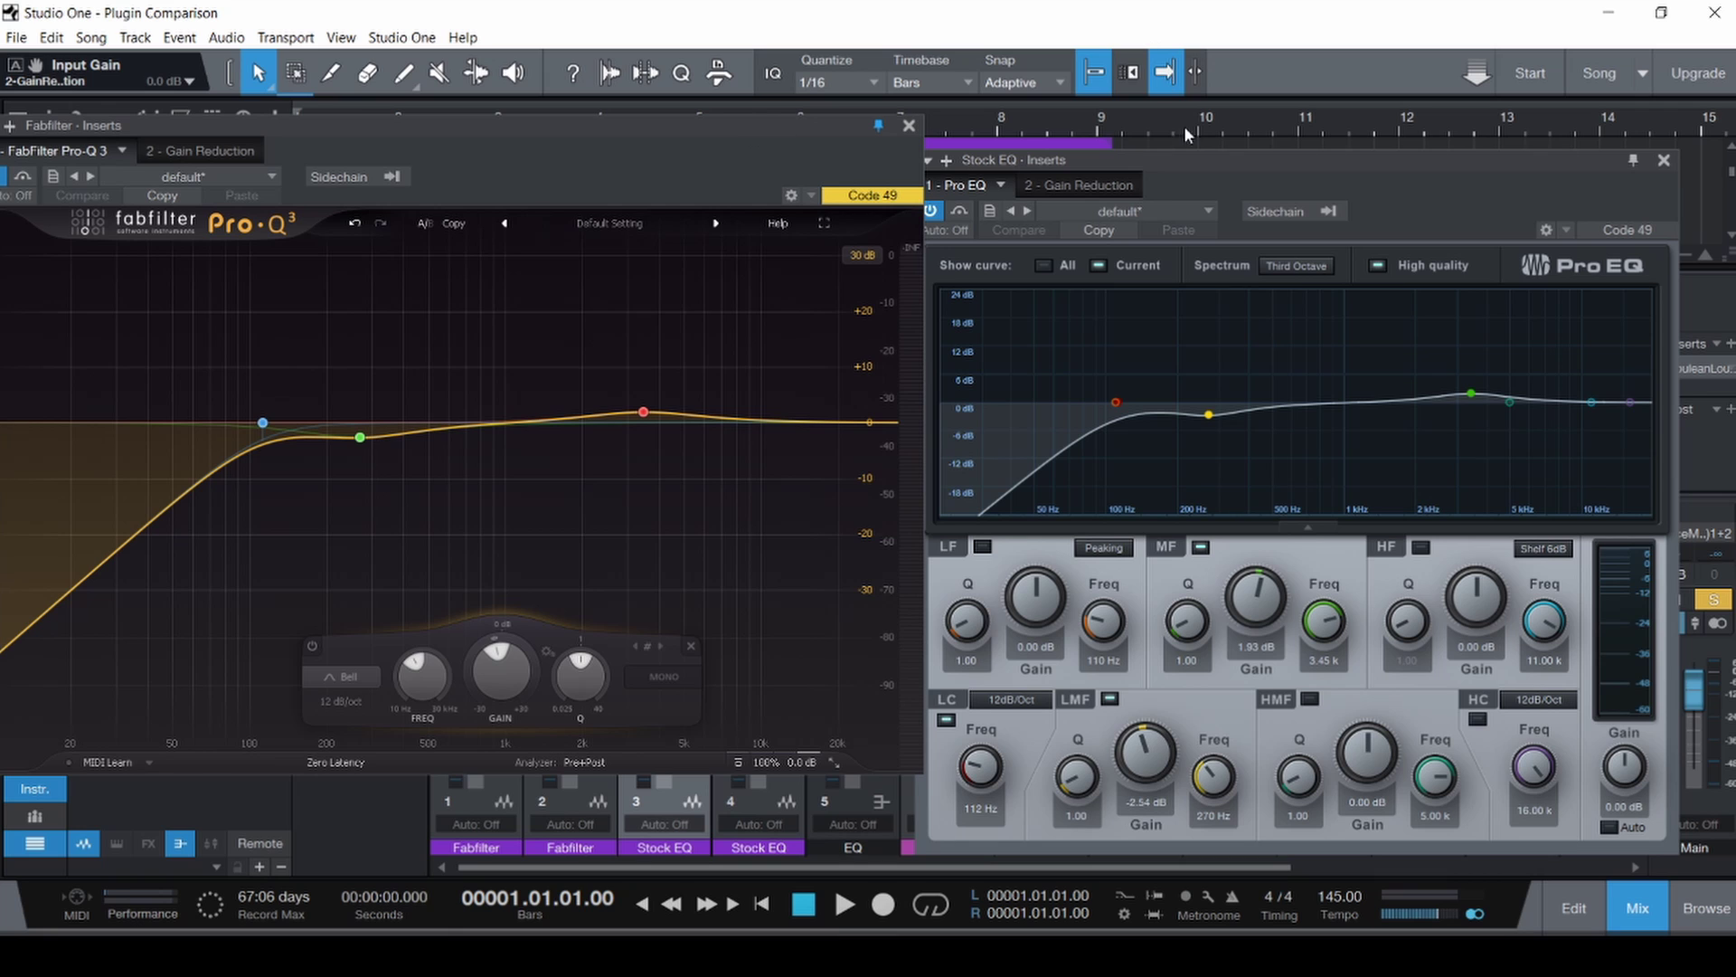
drag(1194, 160, 1214, 128)
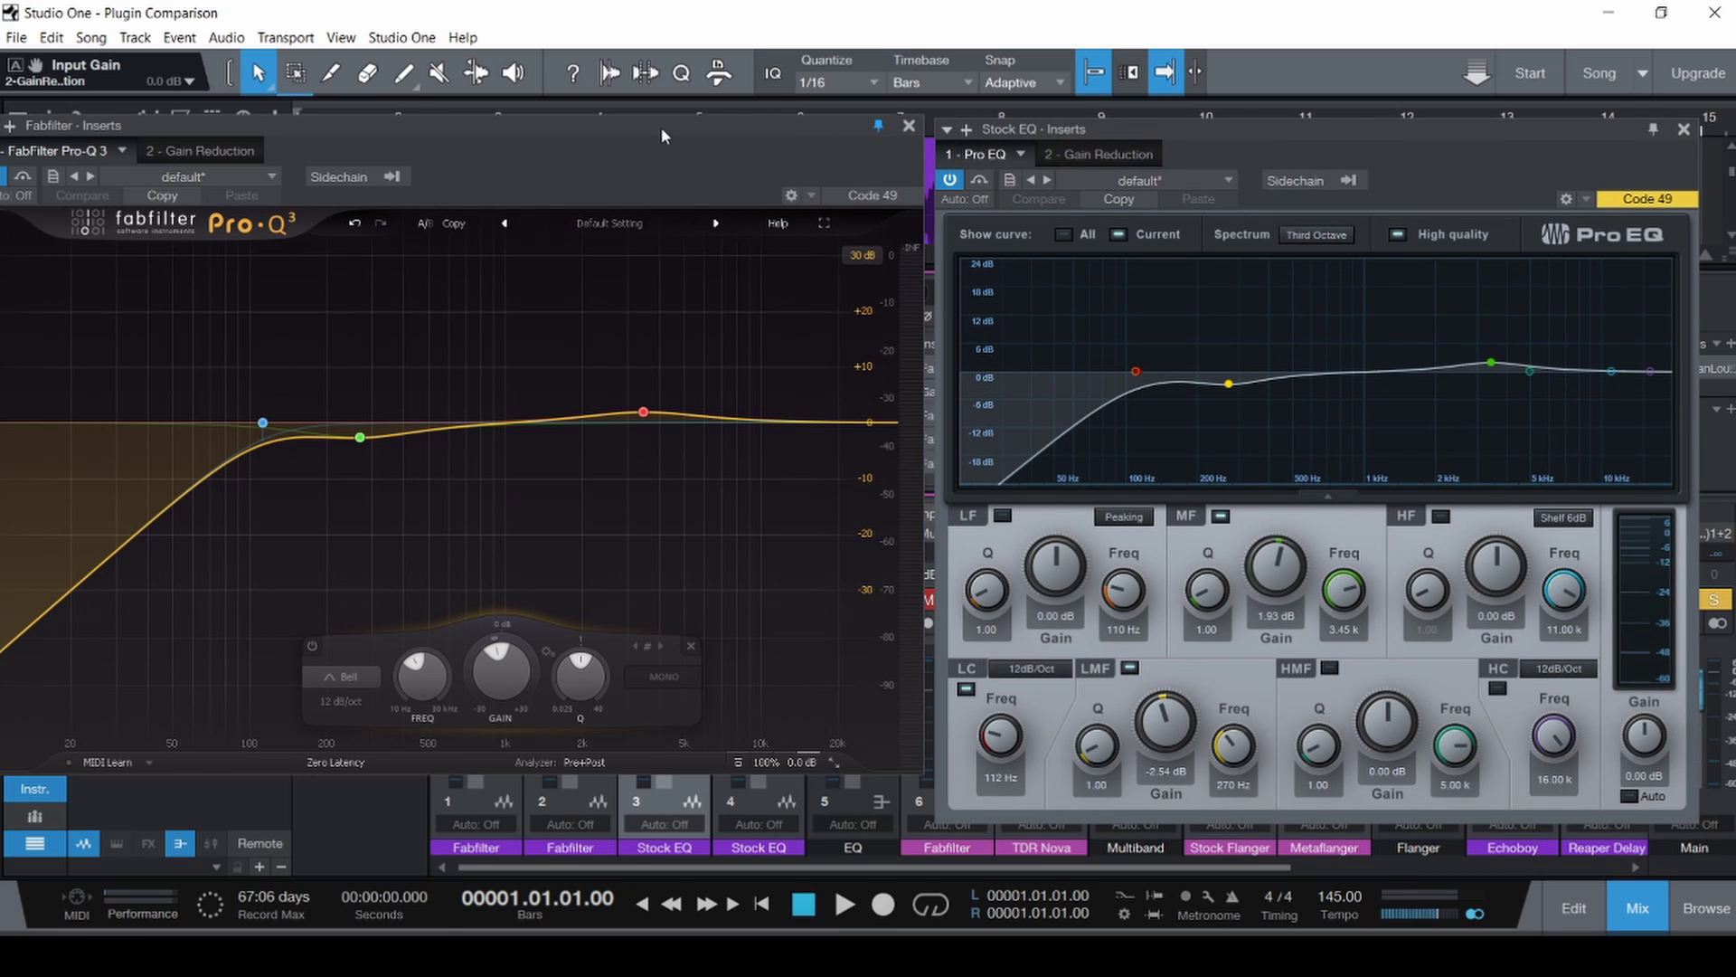
drag(662, 136, 679, 134)
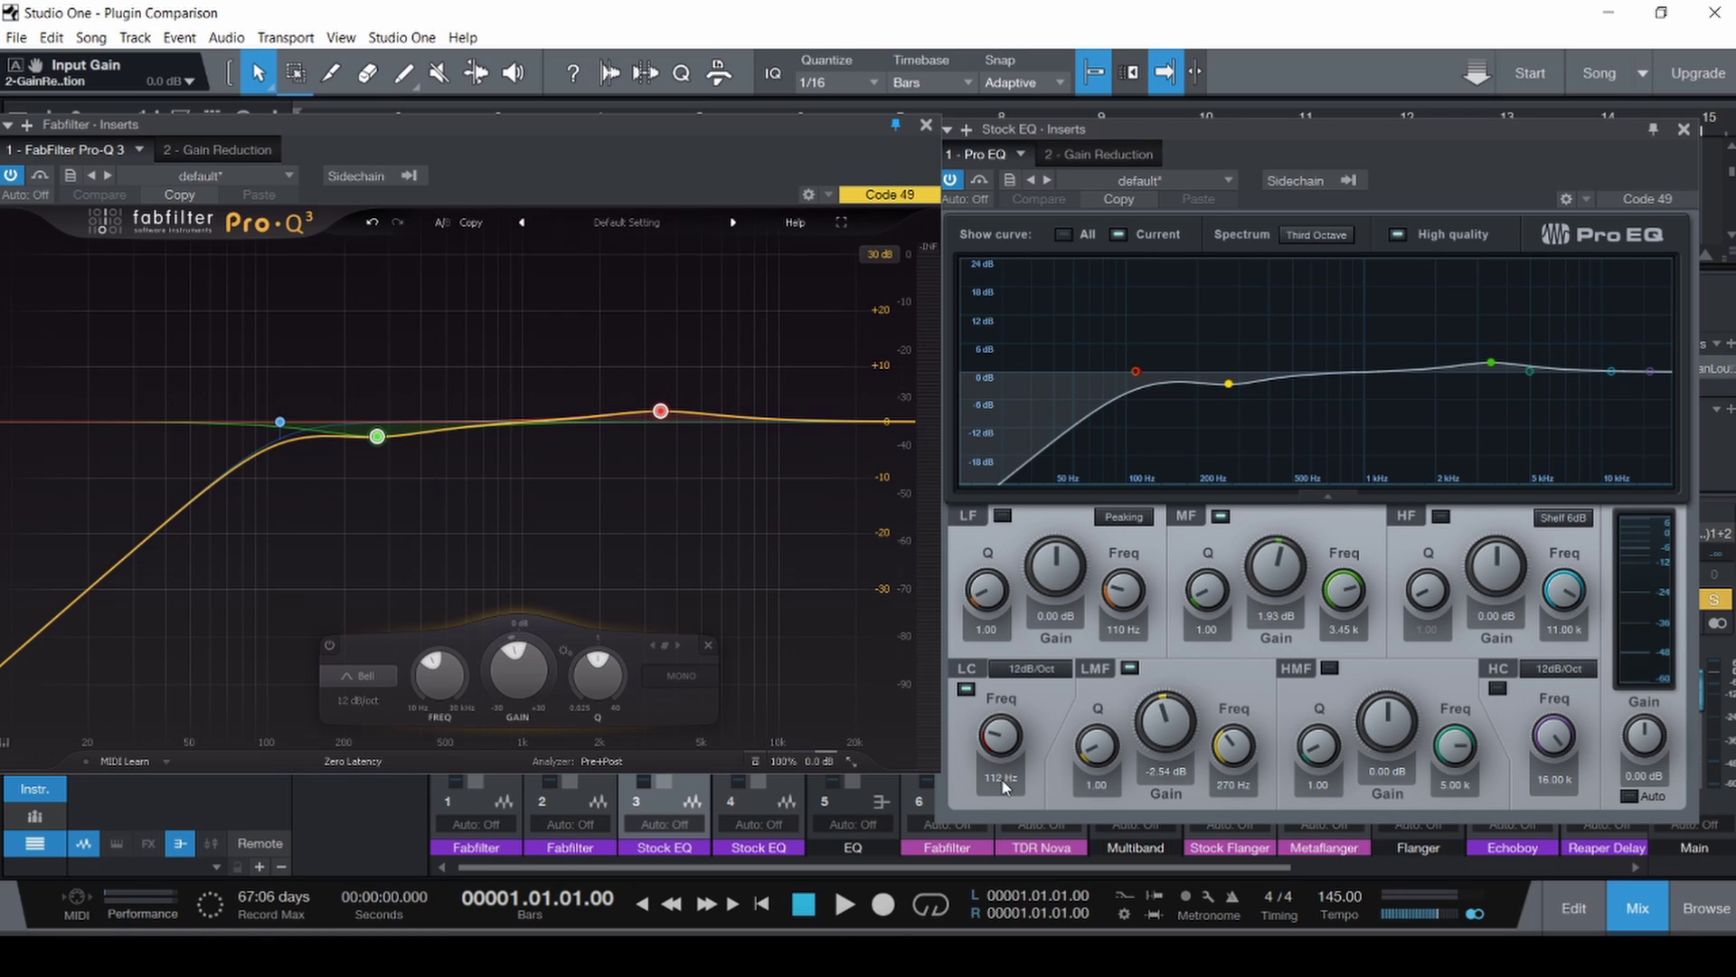
Review the Pro EQ low-cut slope and LMF gain against the Pro-Q 3 bands, keeping 12dB/Oct and -2.54 dB.
click(1038, 672)
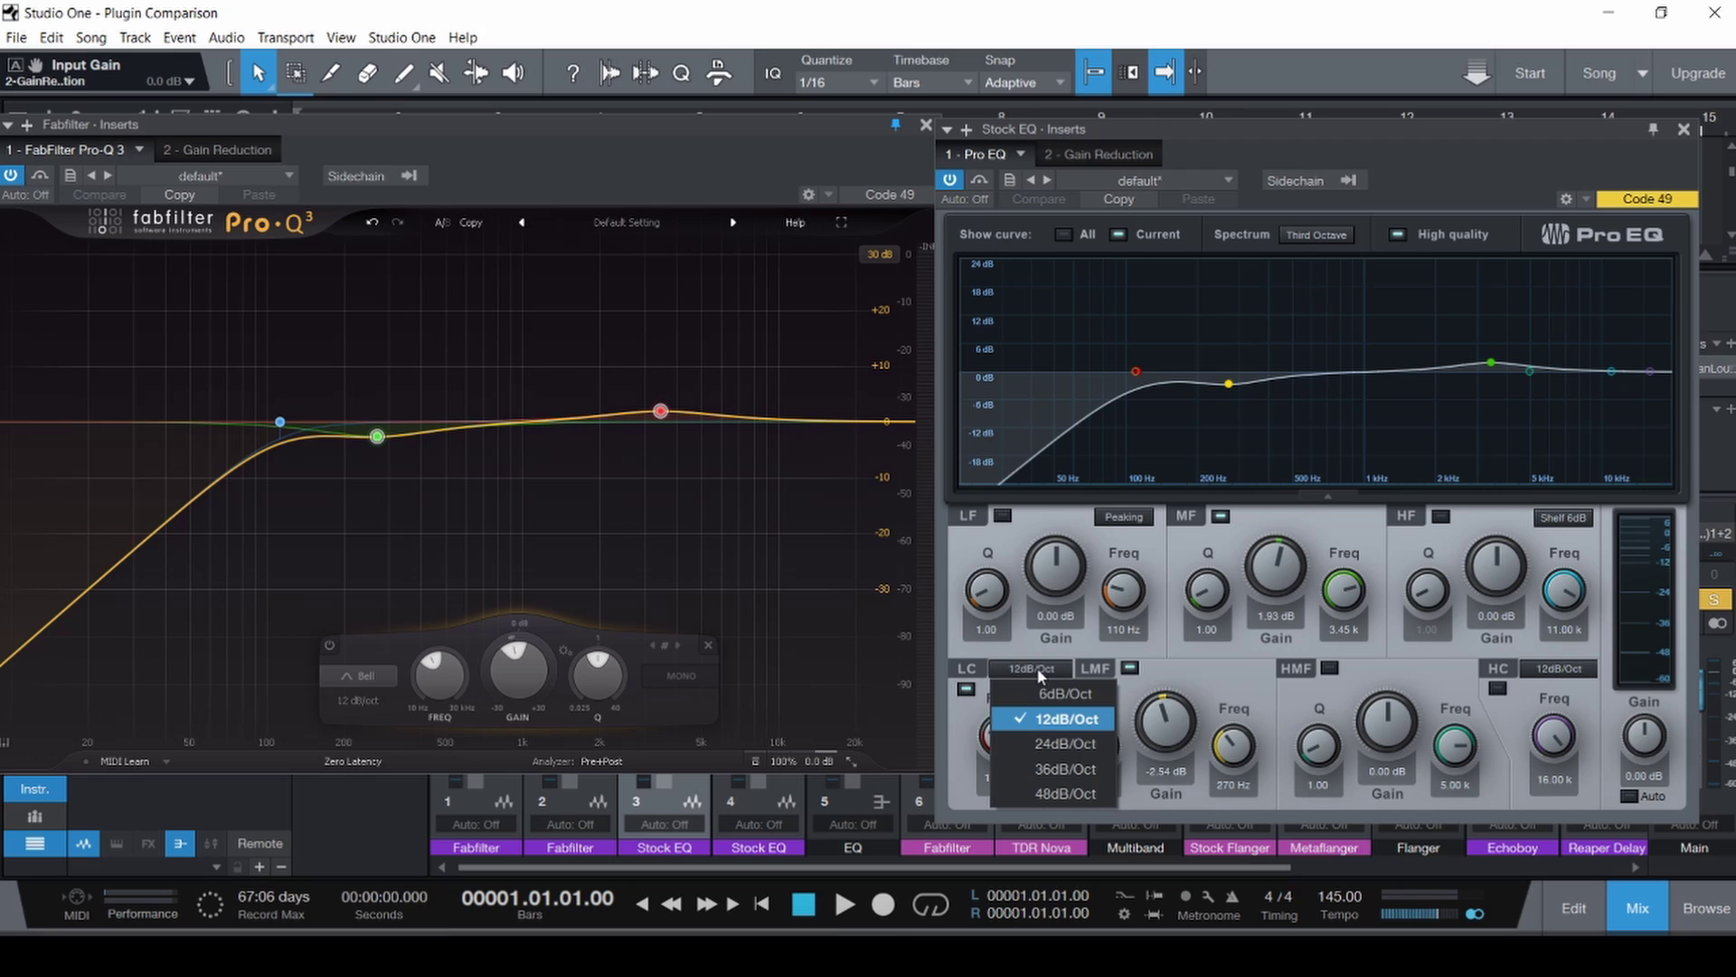
click(1053, 720)
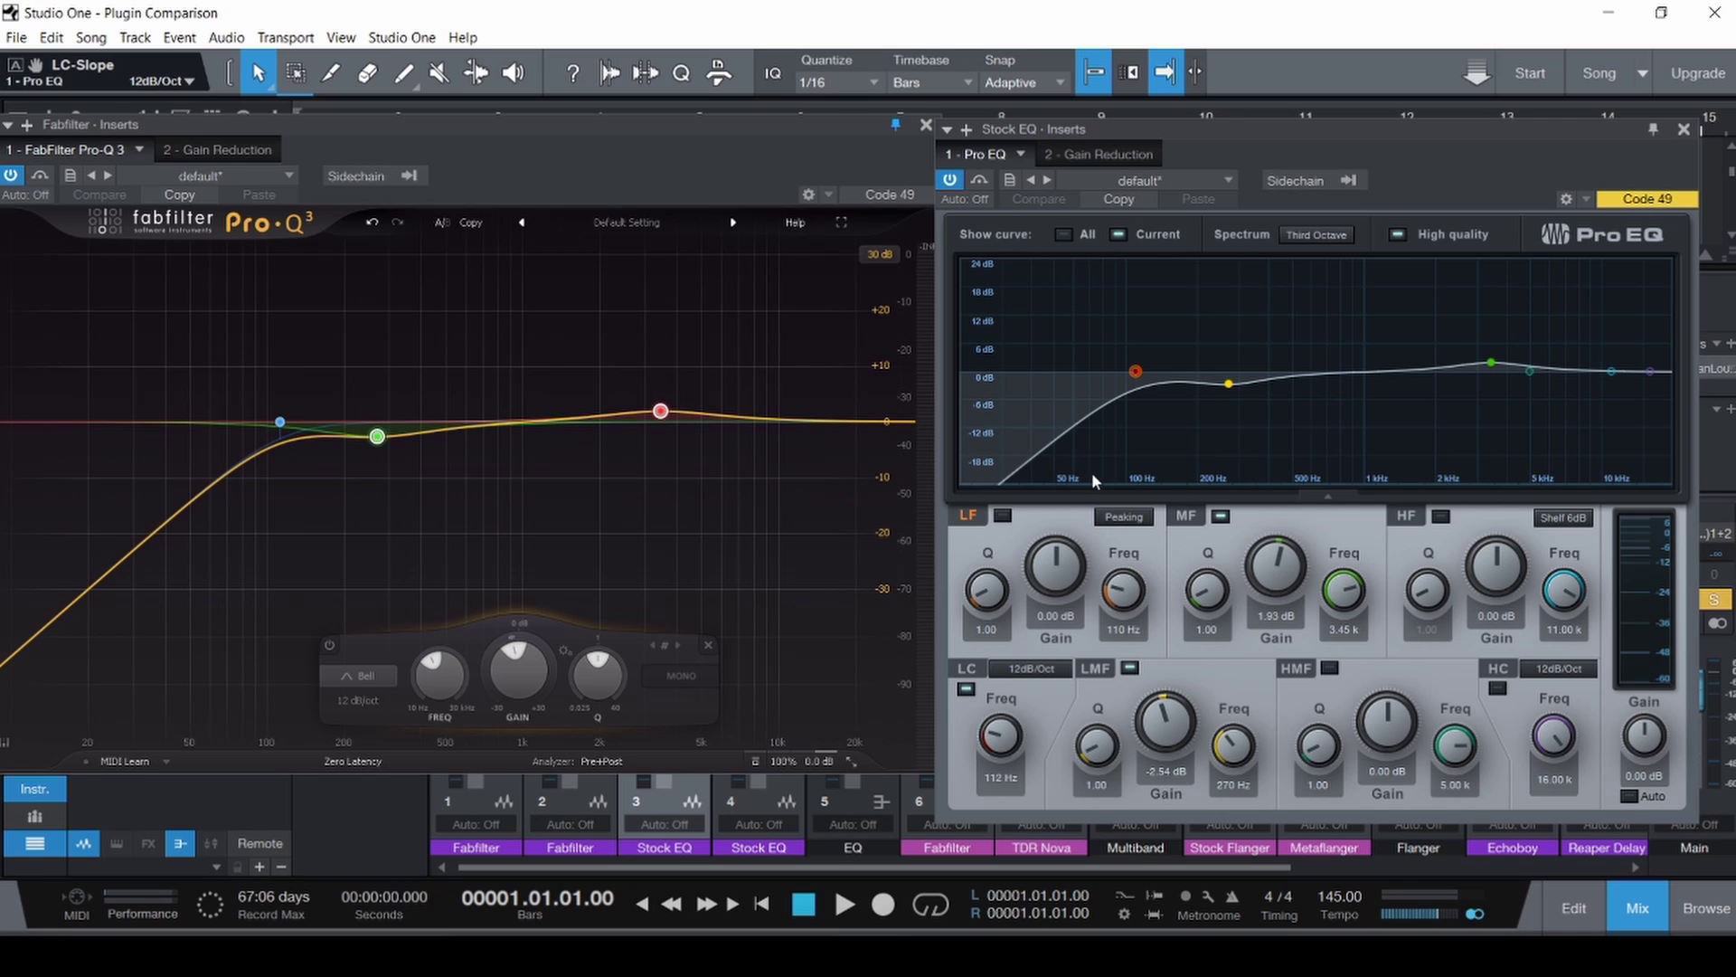
mouse_move(377, 438)
click(1188, 771)
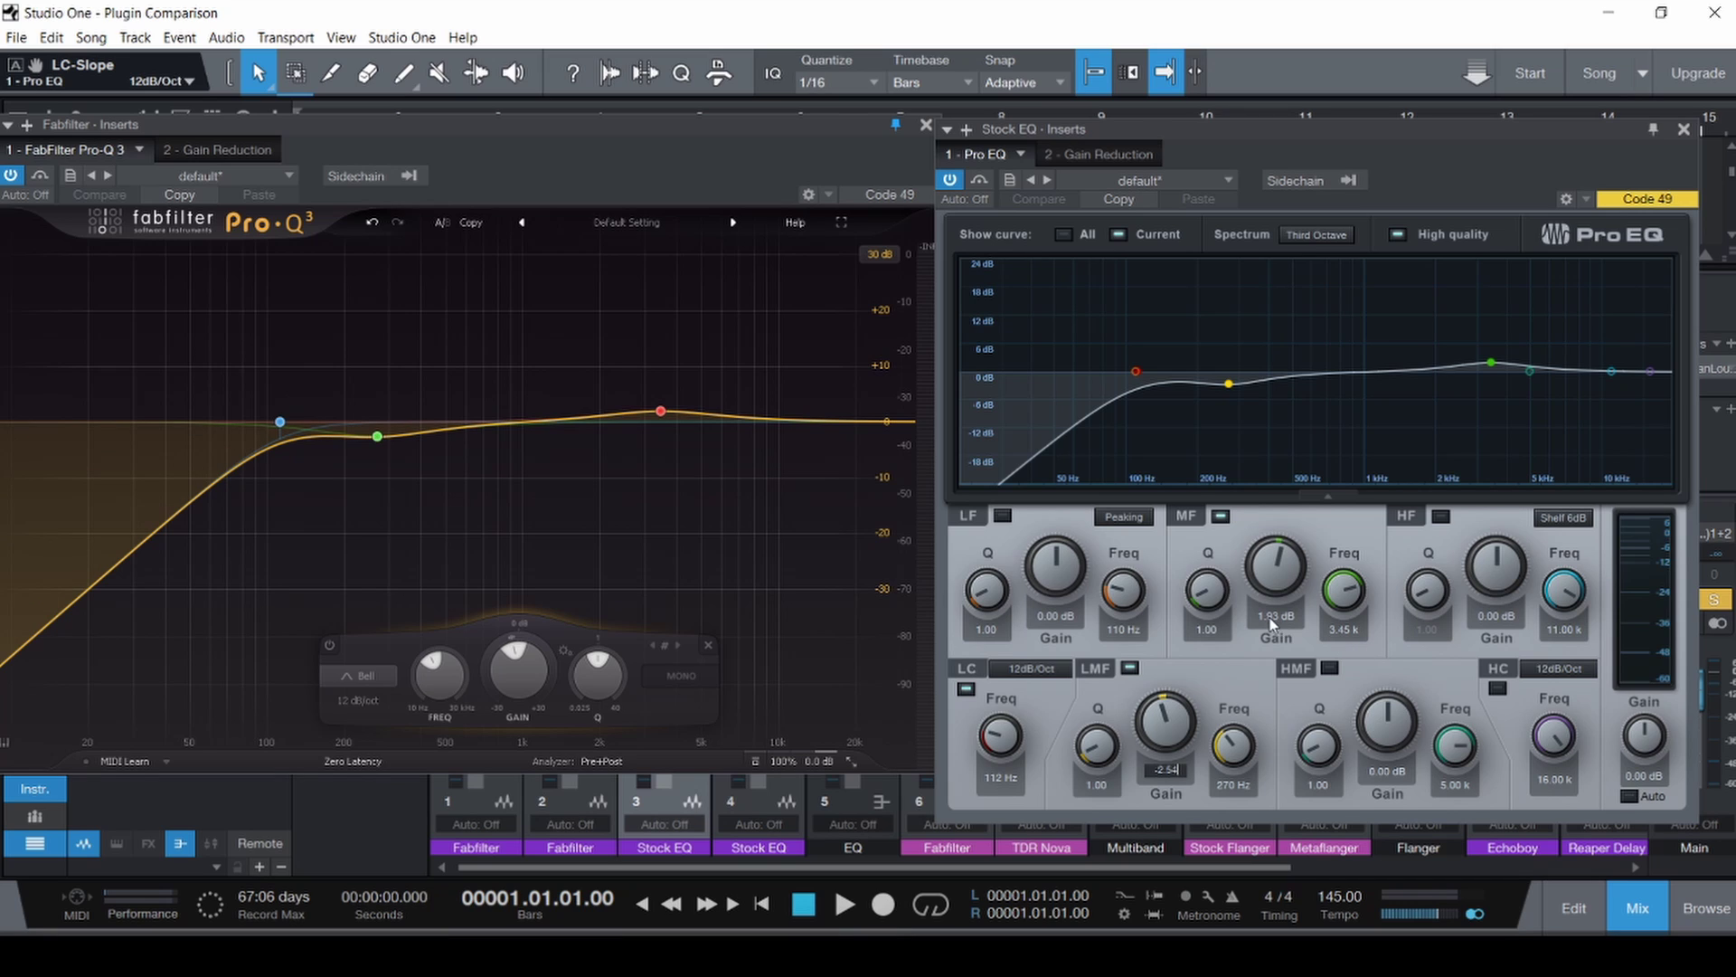
mouse_move(680, 434)
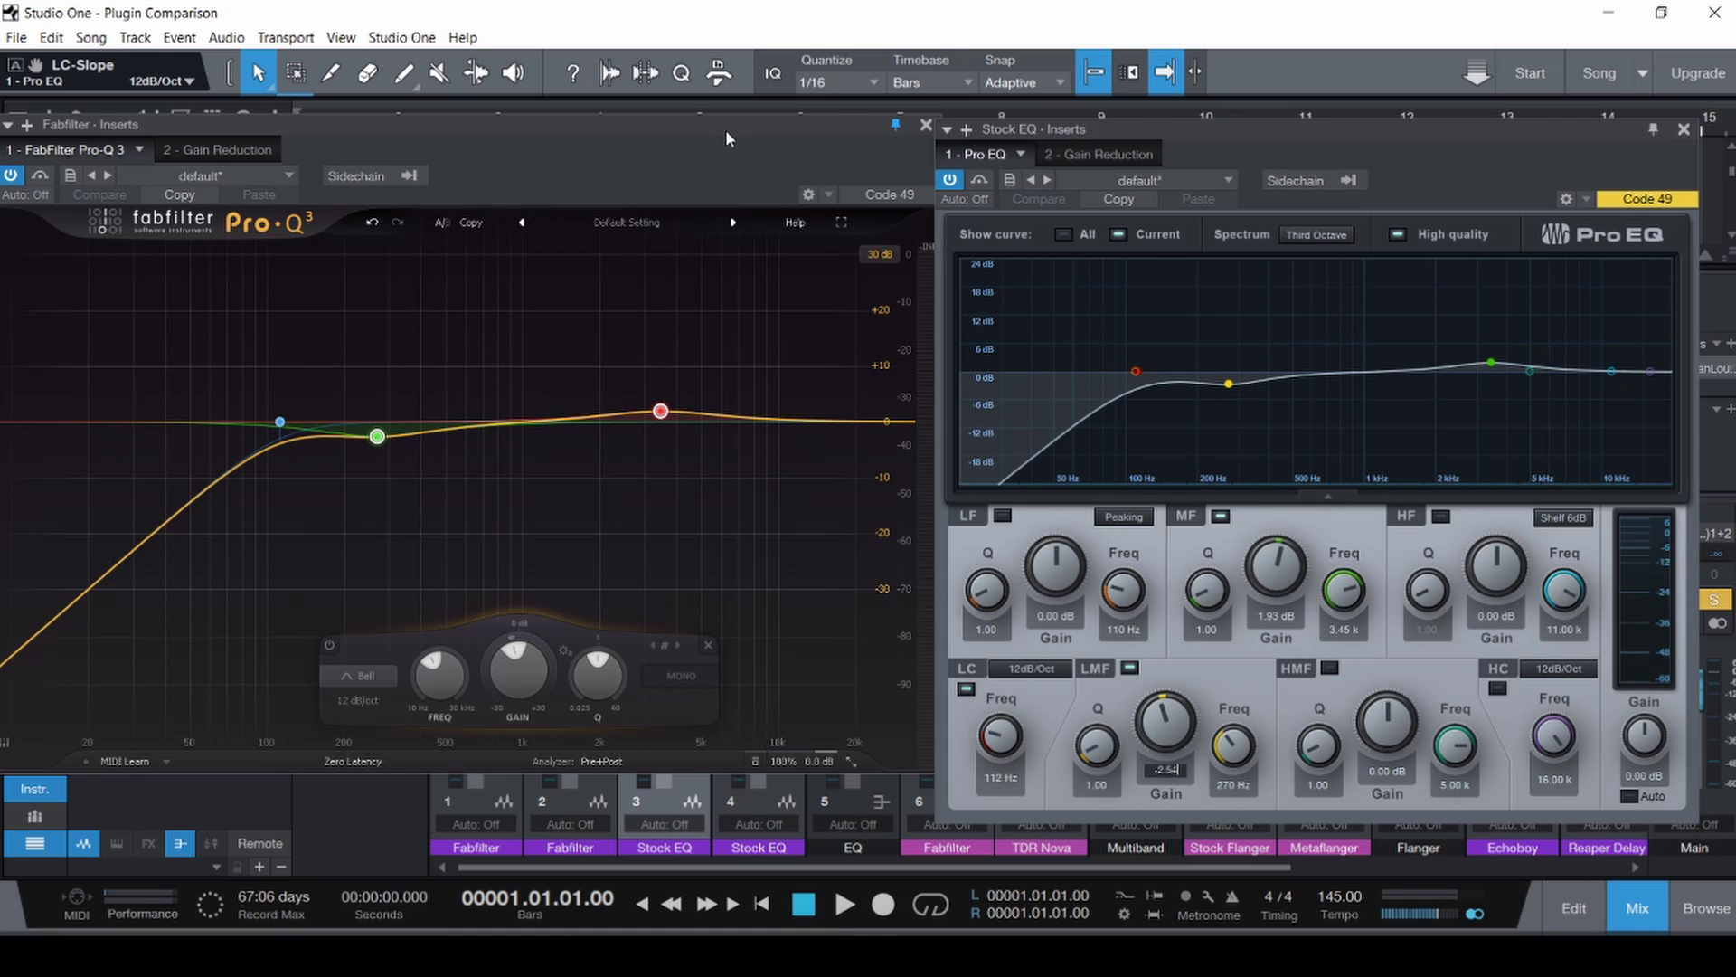
key(Return)
Bring the Pro-Q 3 window fully into view and play from the song start to compare both EQ analyzers.
mouse_move(753, 136)
mouse_down()
mouse_move(932, 895)
mouse_move(891, 612)
mouse_move(839, 480)
mouse_move(759, 134)
mouse_up()
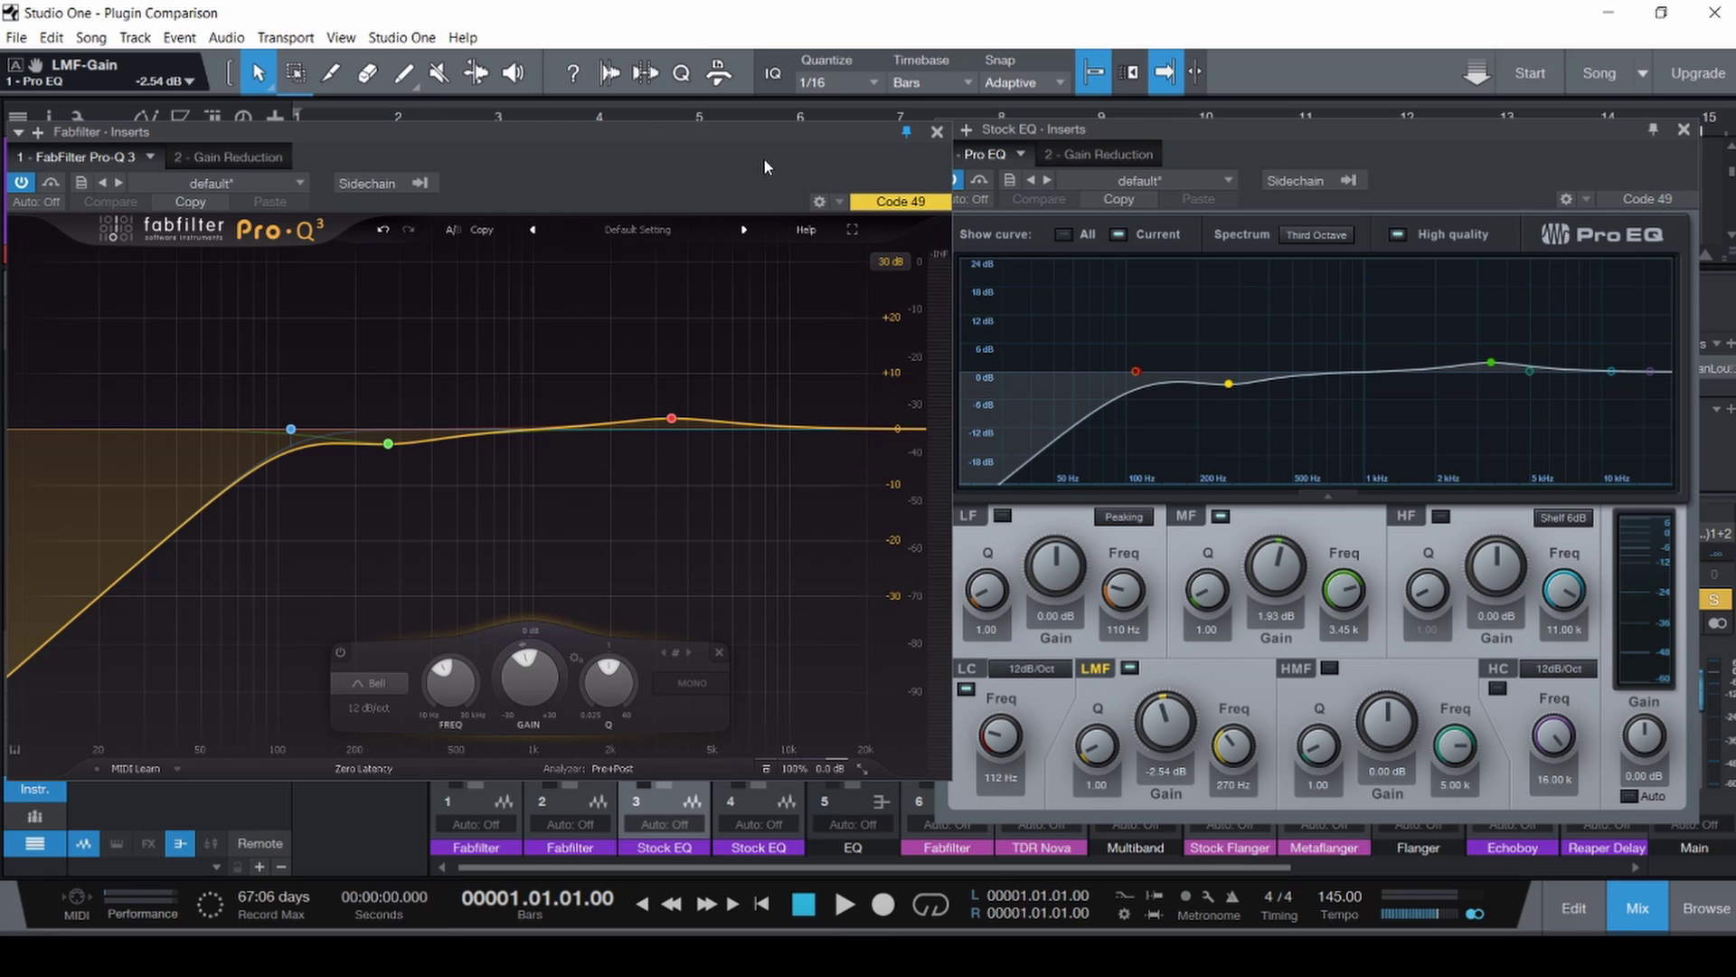
key(space)
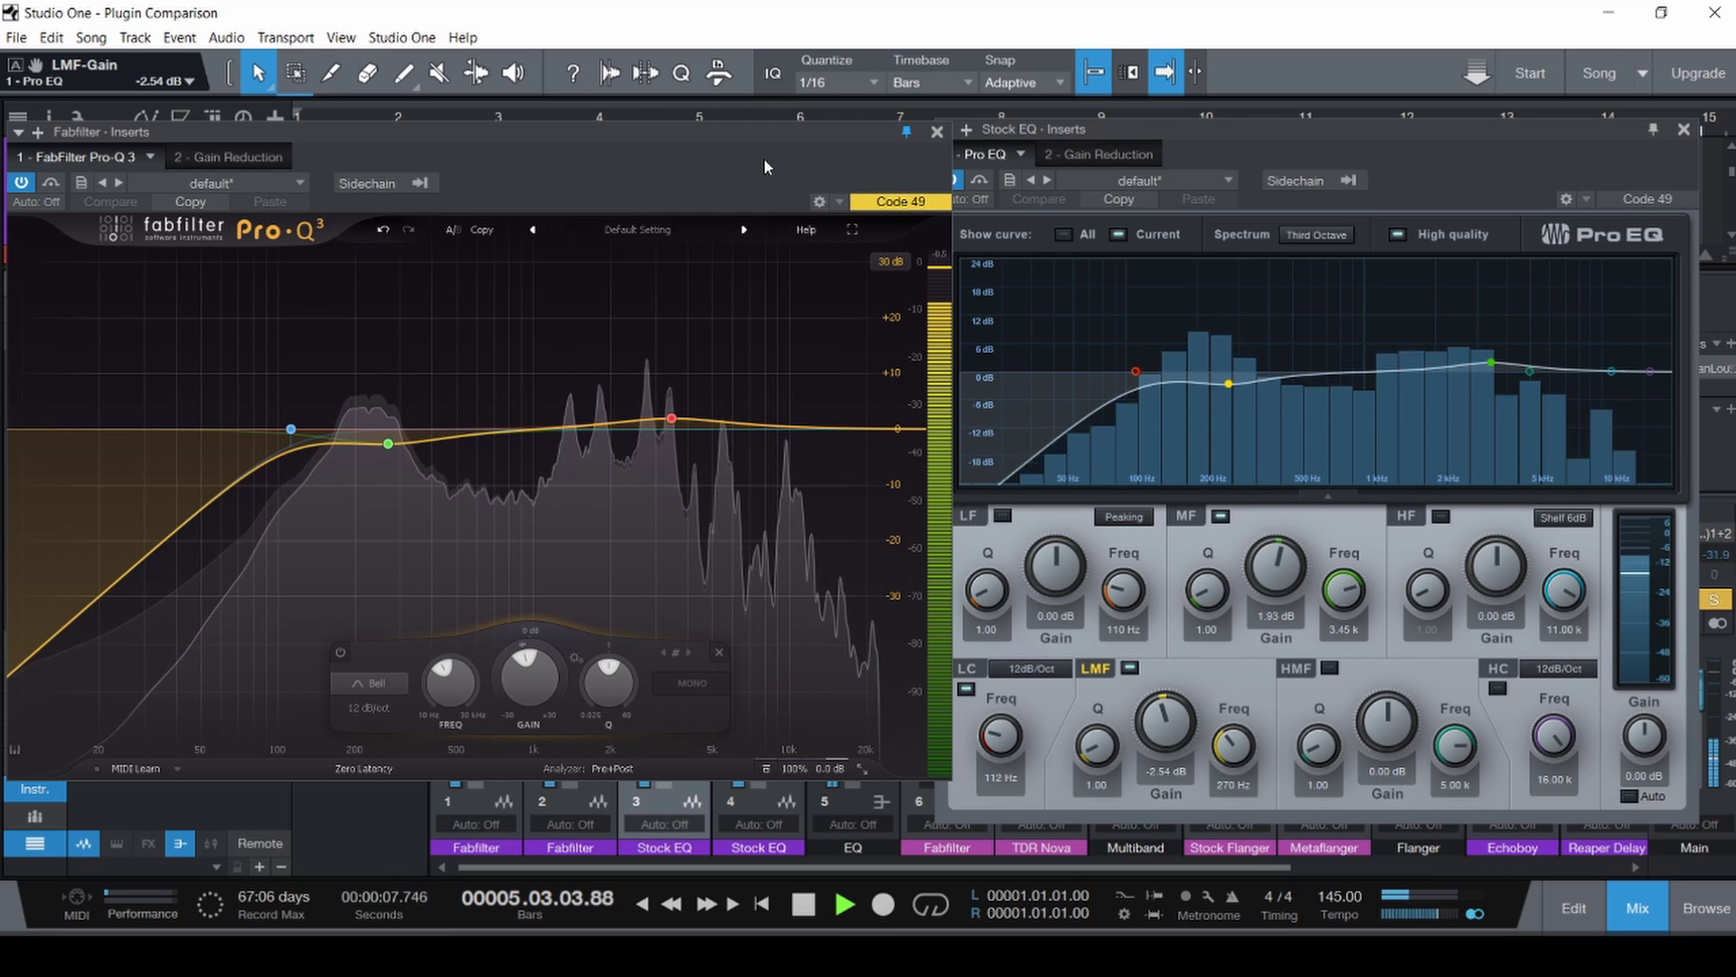
key(space)
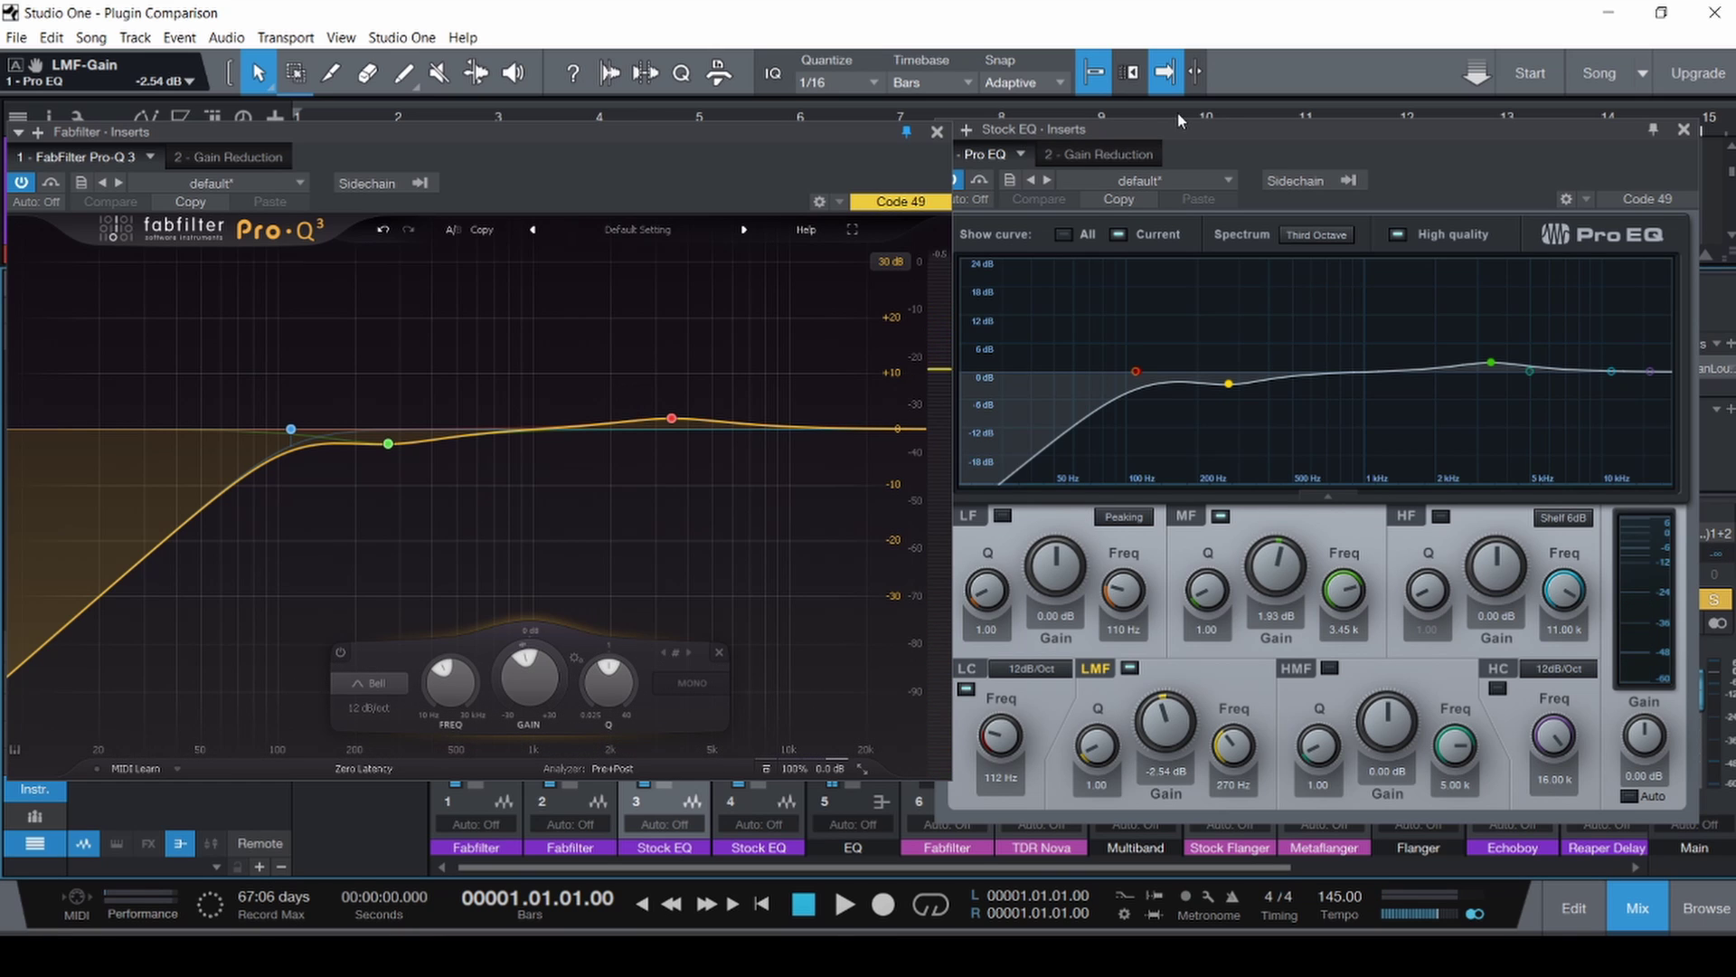
Separate the two EQ windows, bypass both the Pro EQ and the Pro-Q 3, and play from the song start.
drag(1176, 127, 1278, 114)
drag(698, 148, 775, 134)
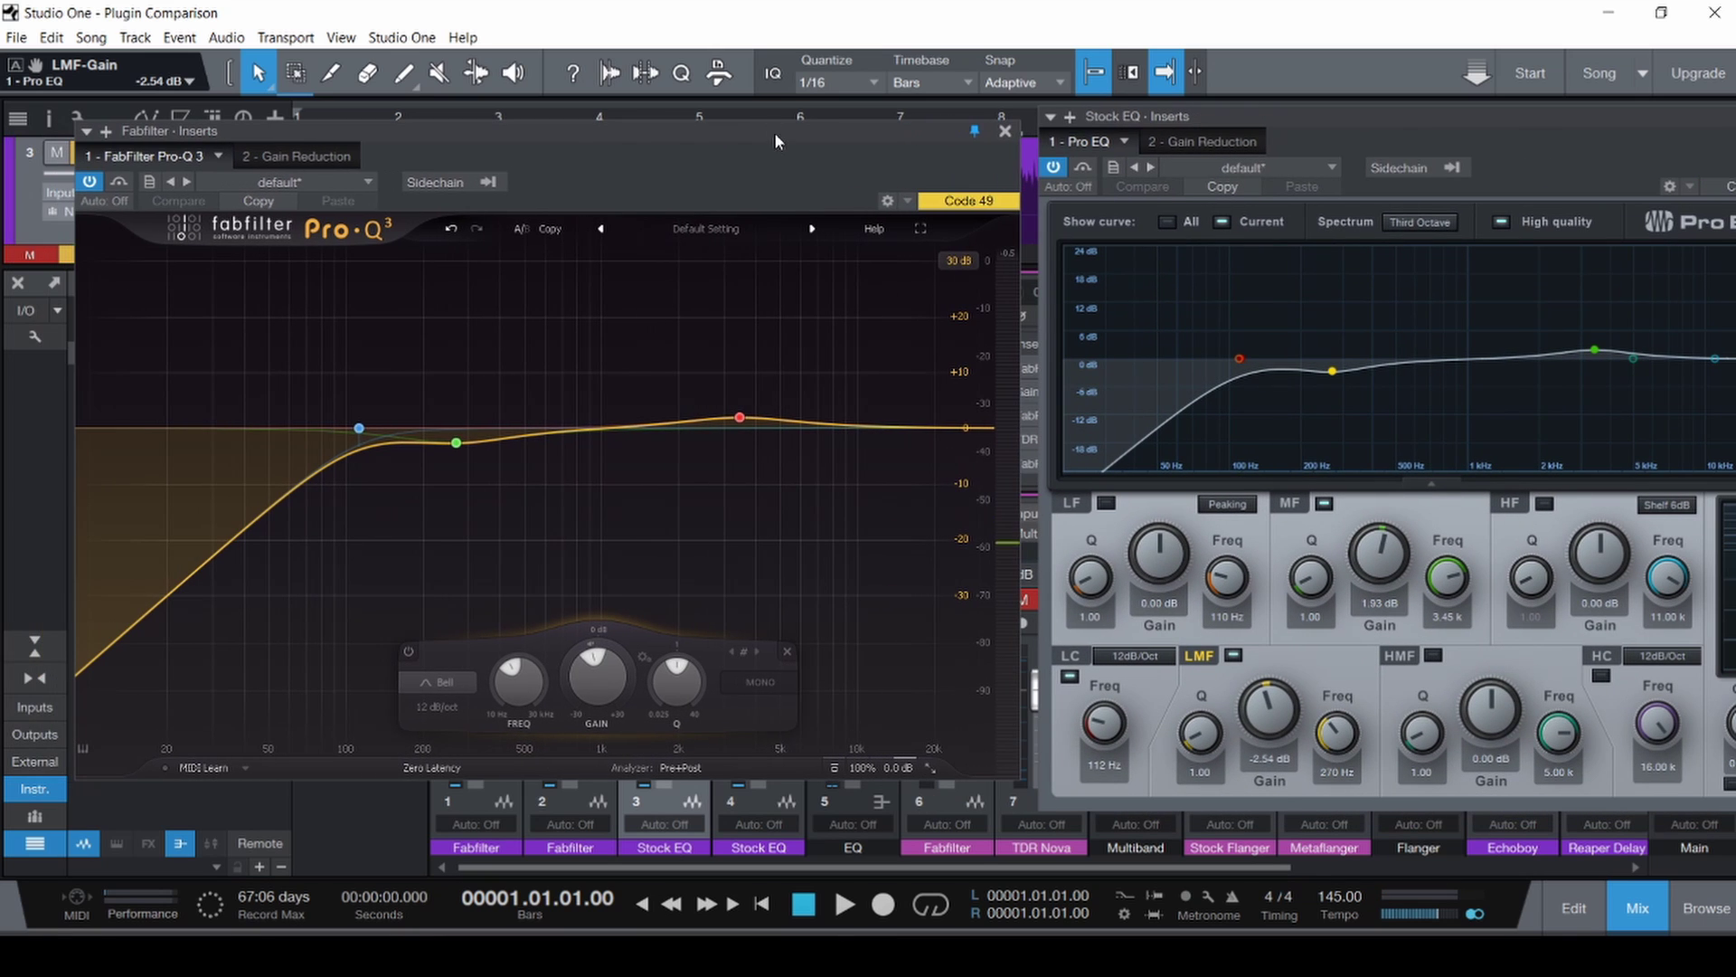
click(1083, 169)
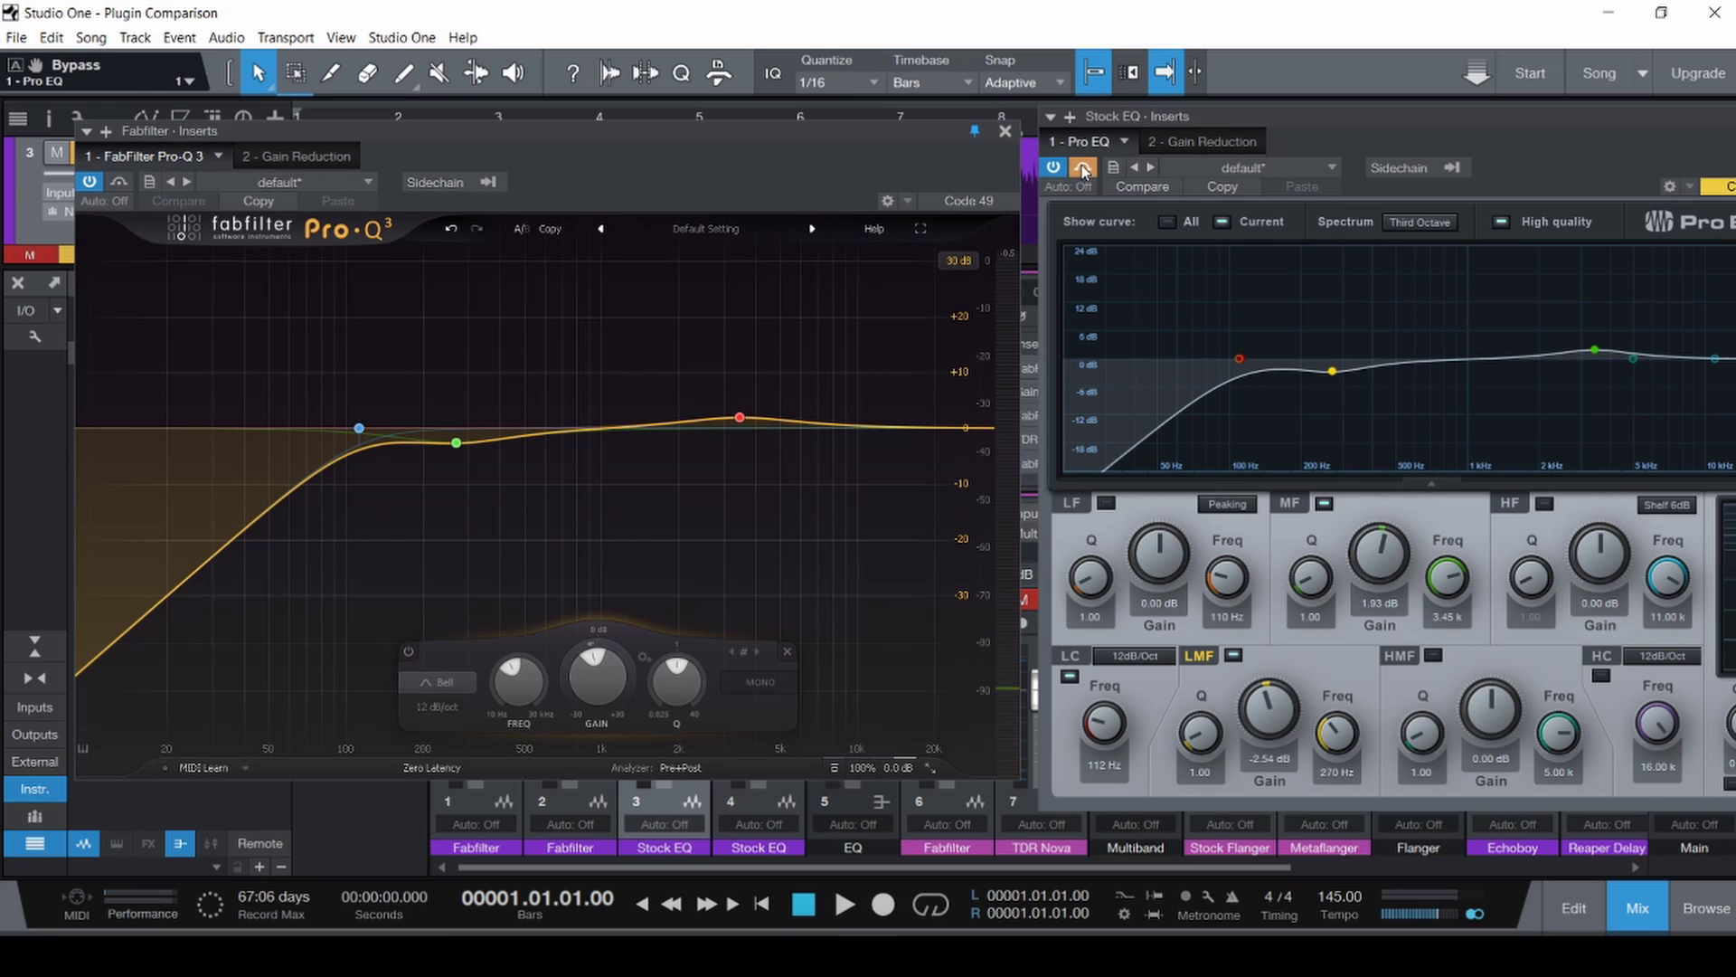
click(118, 183)
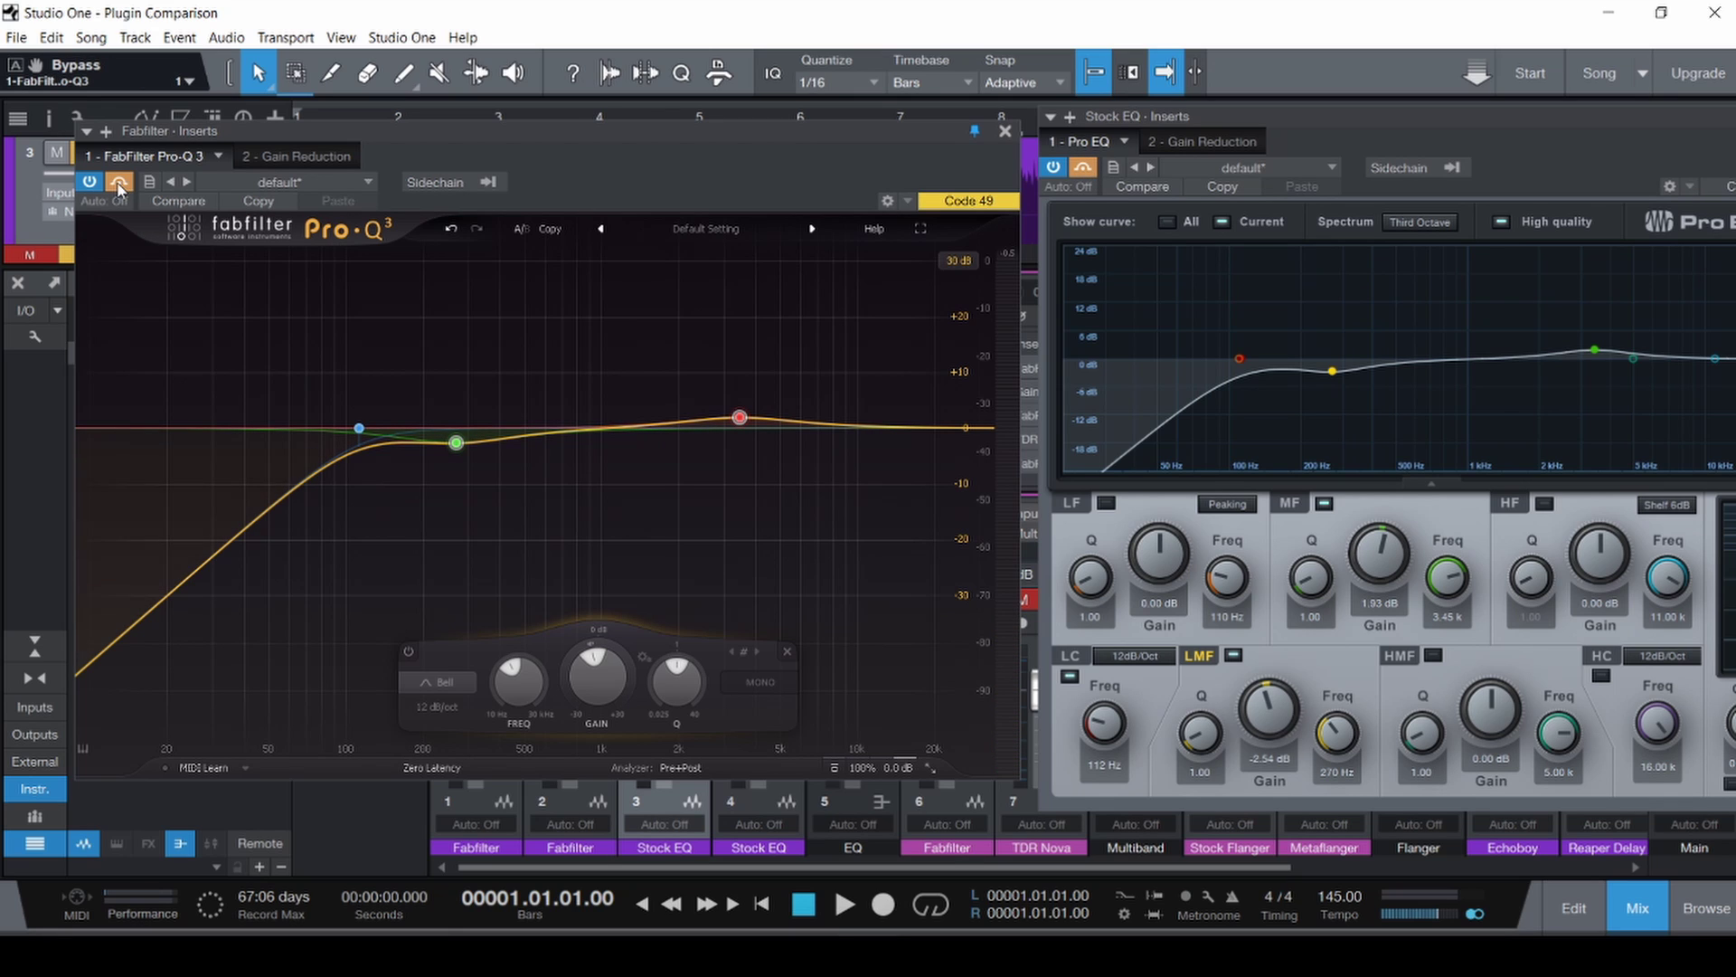
key(space)
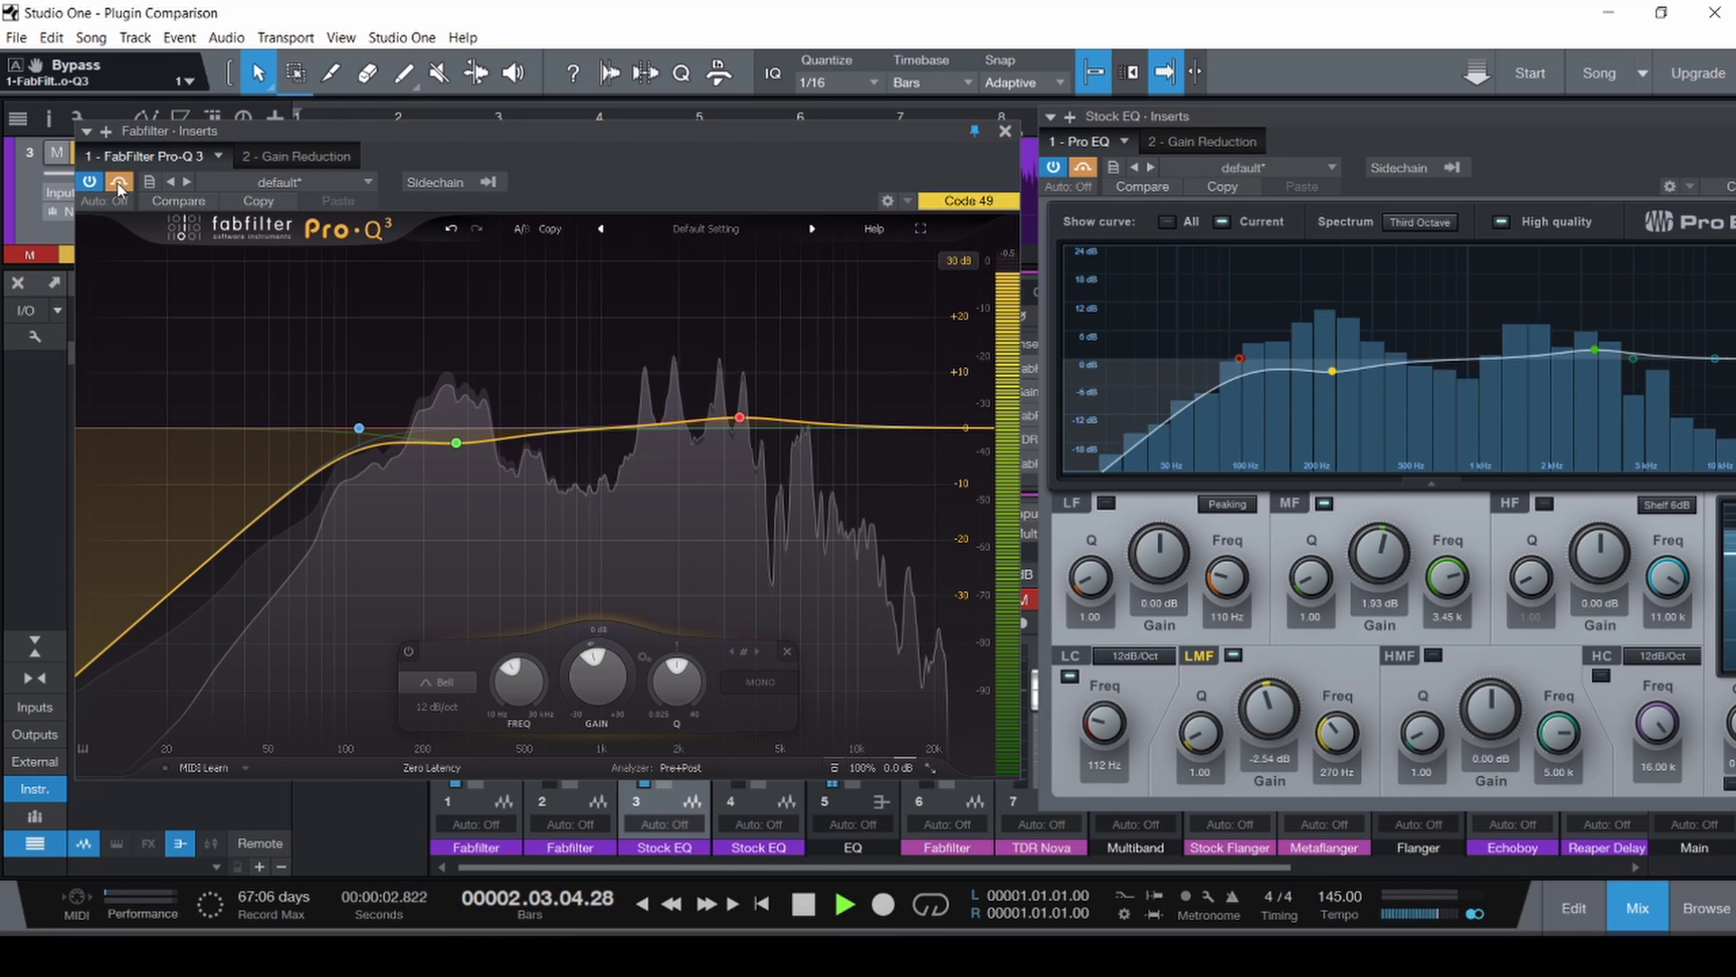
key(space)
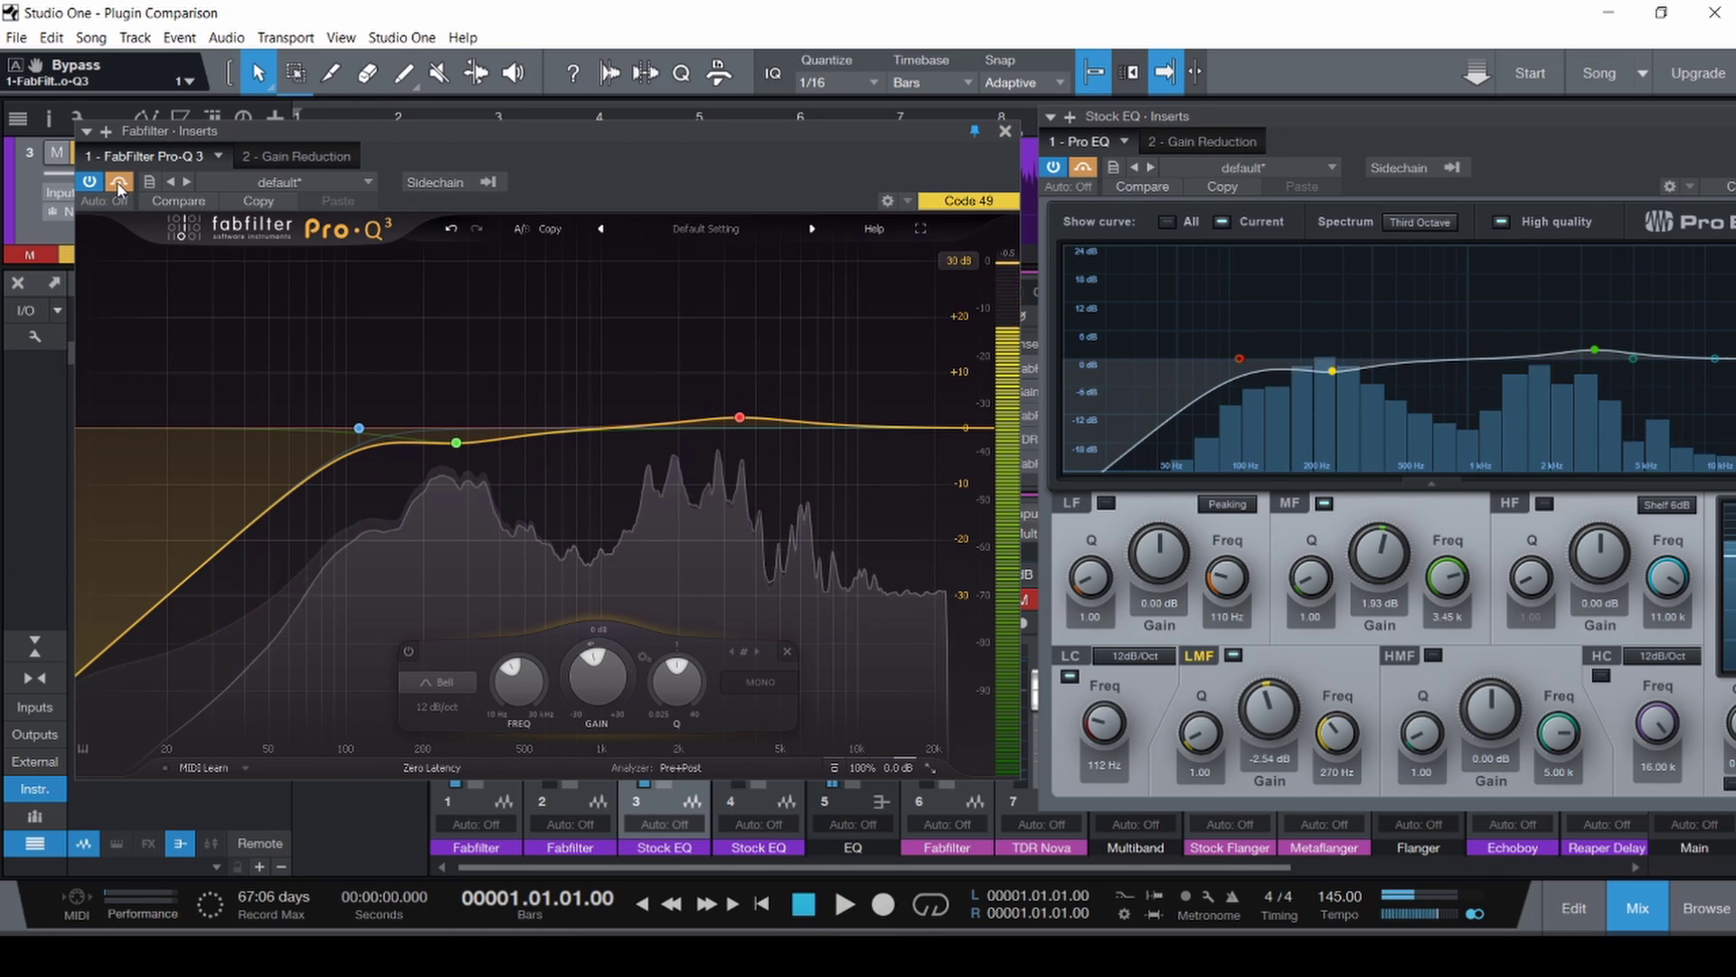
Take the Pro EQ and the Pro-Q 3 out of bypass and disable all three Pro-Q 3 bands.
click(1088, 173)
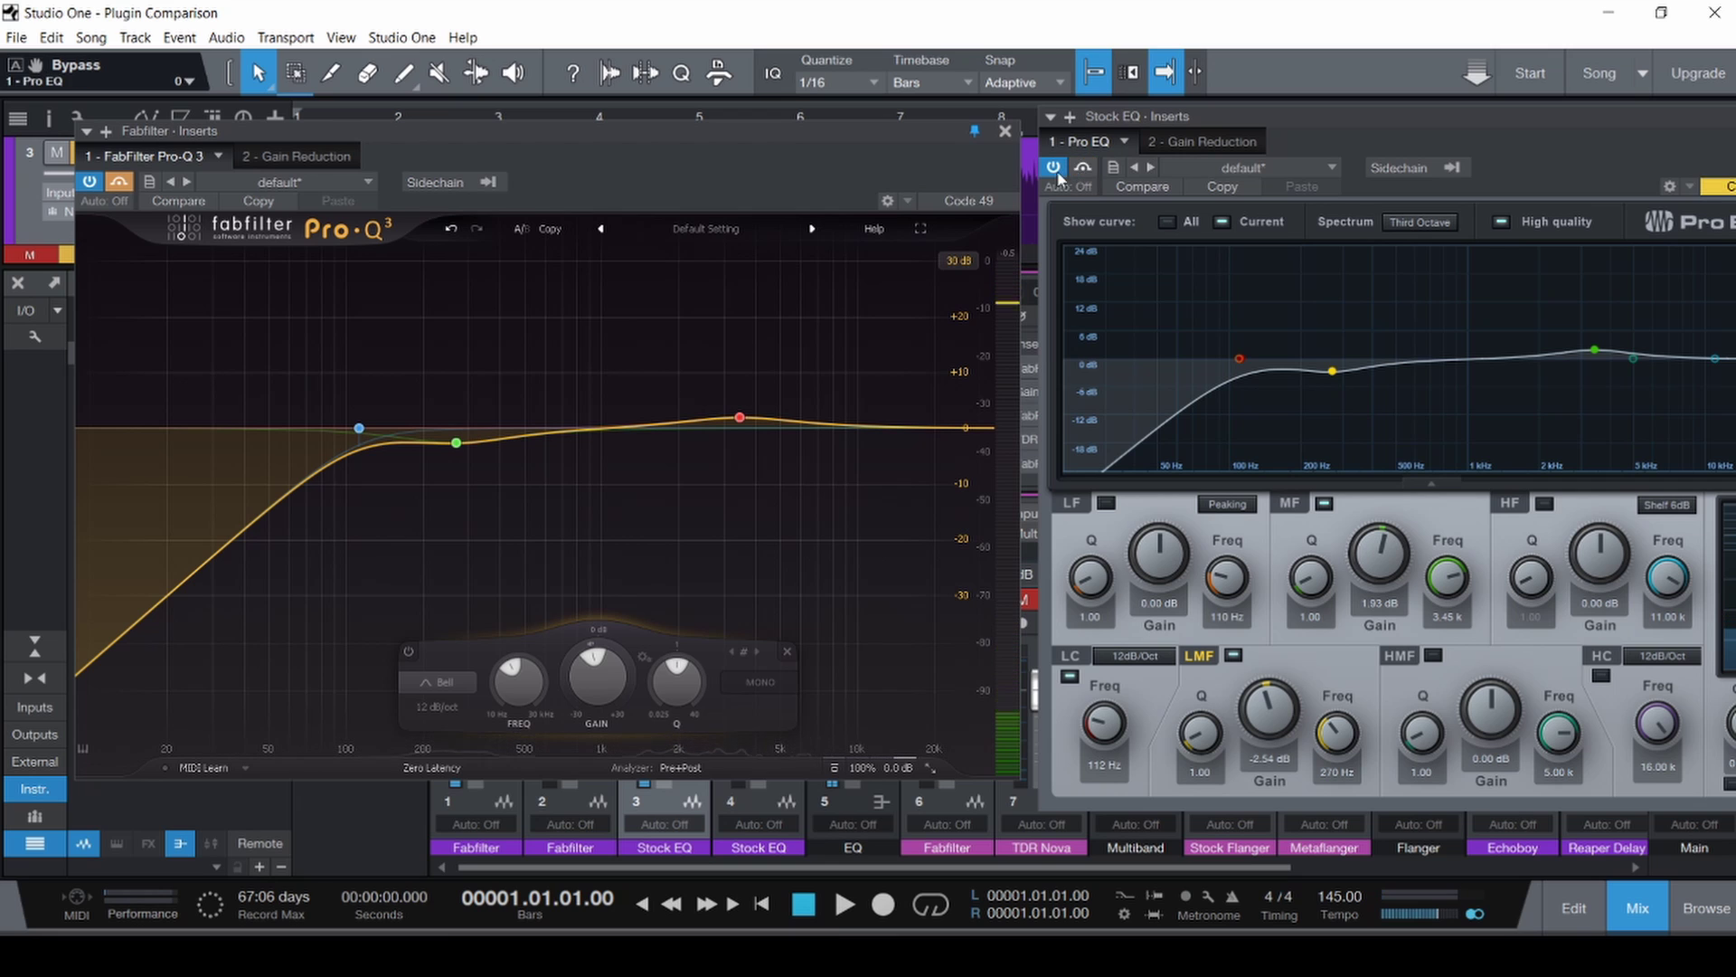
click(118, 182)
drag(876, 575, 348, 370)
click(328, 649)
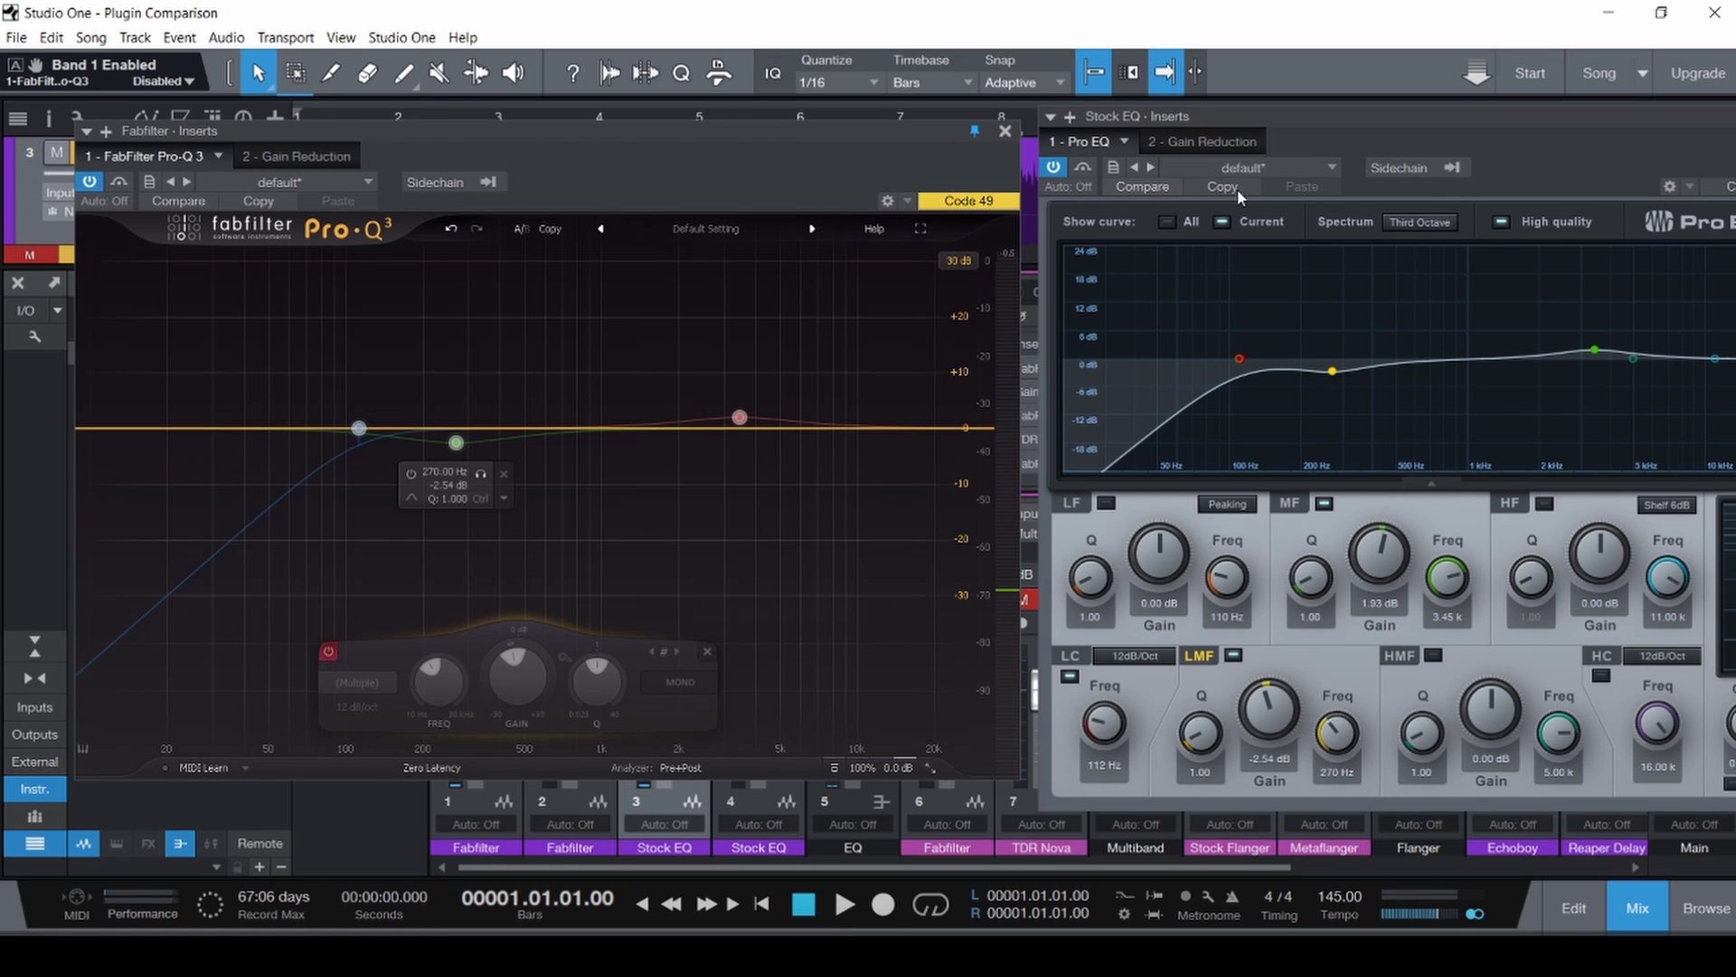
Bring the Pro EQ fully into view and disable its LC, LMF and MF bands.
drag(1293, 125, 1108, 97)
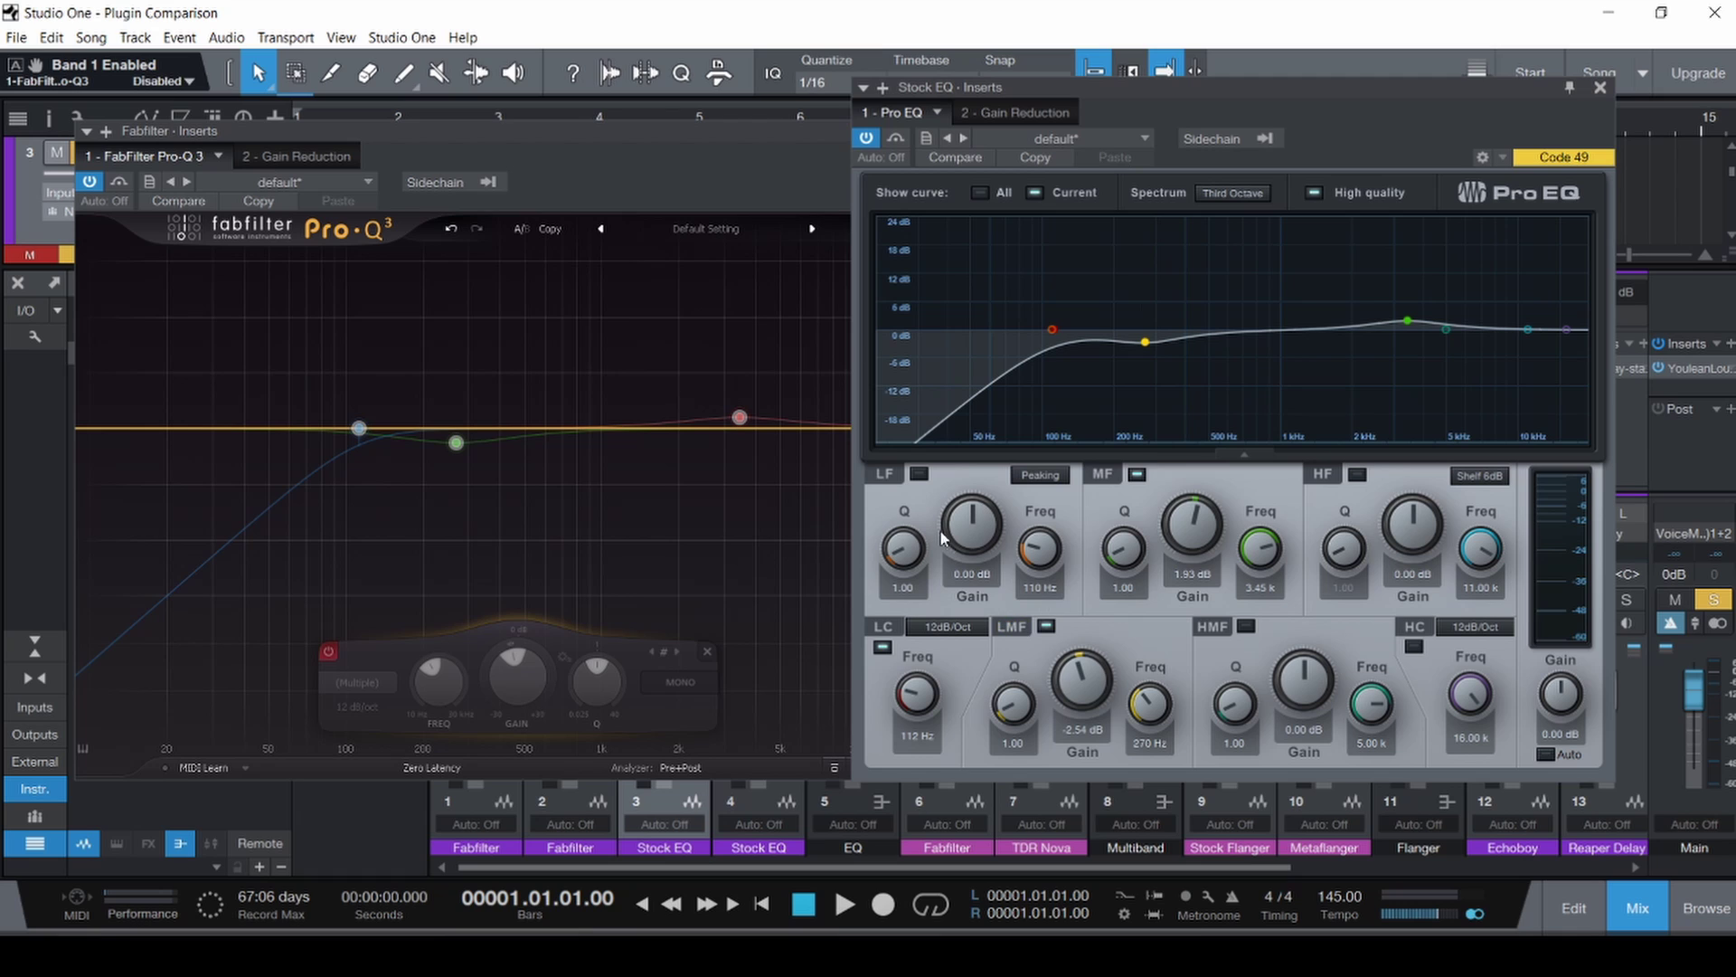
click(882, 647)
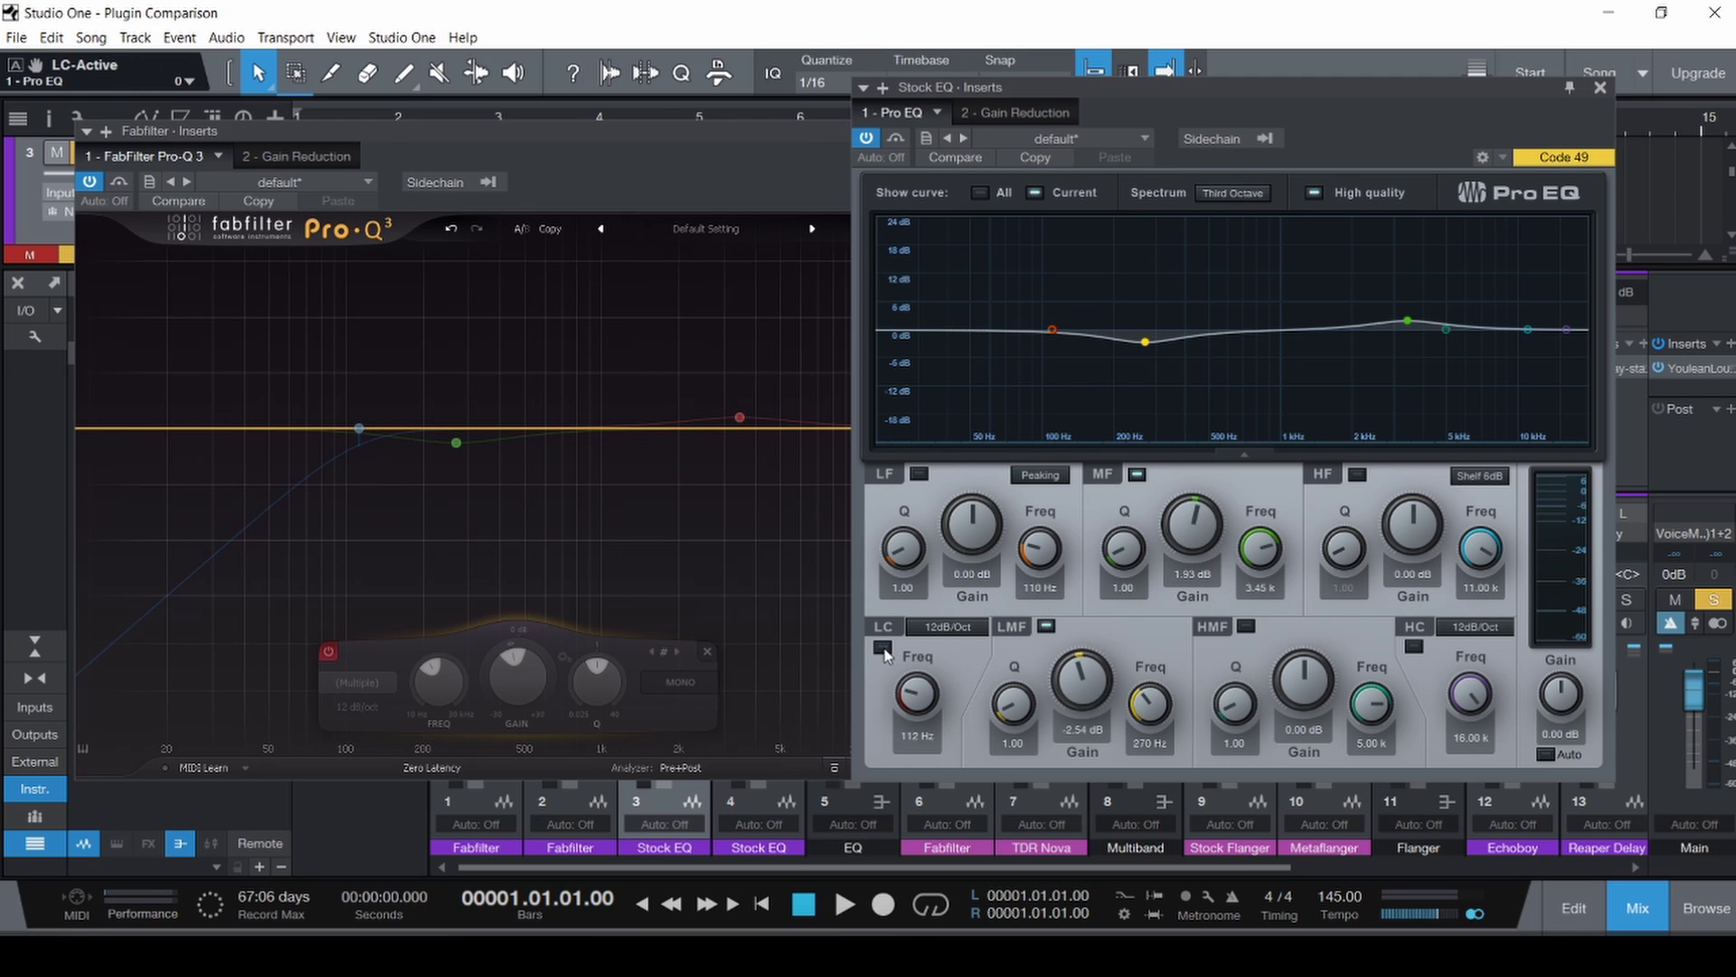
double_click(1145, 341)
double_click(1407, 322)
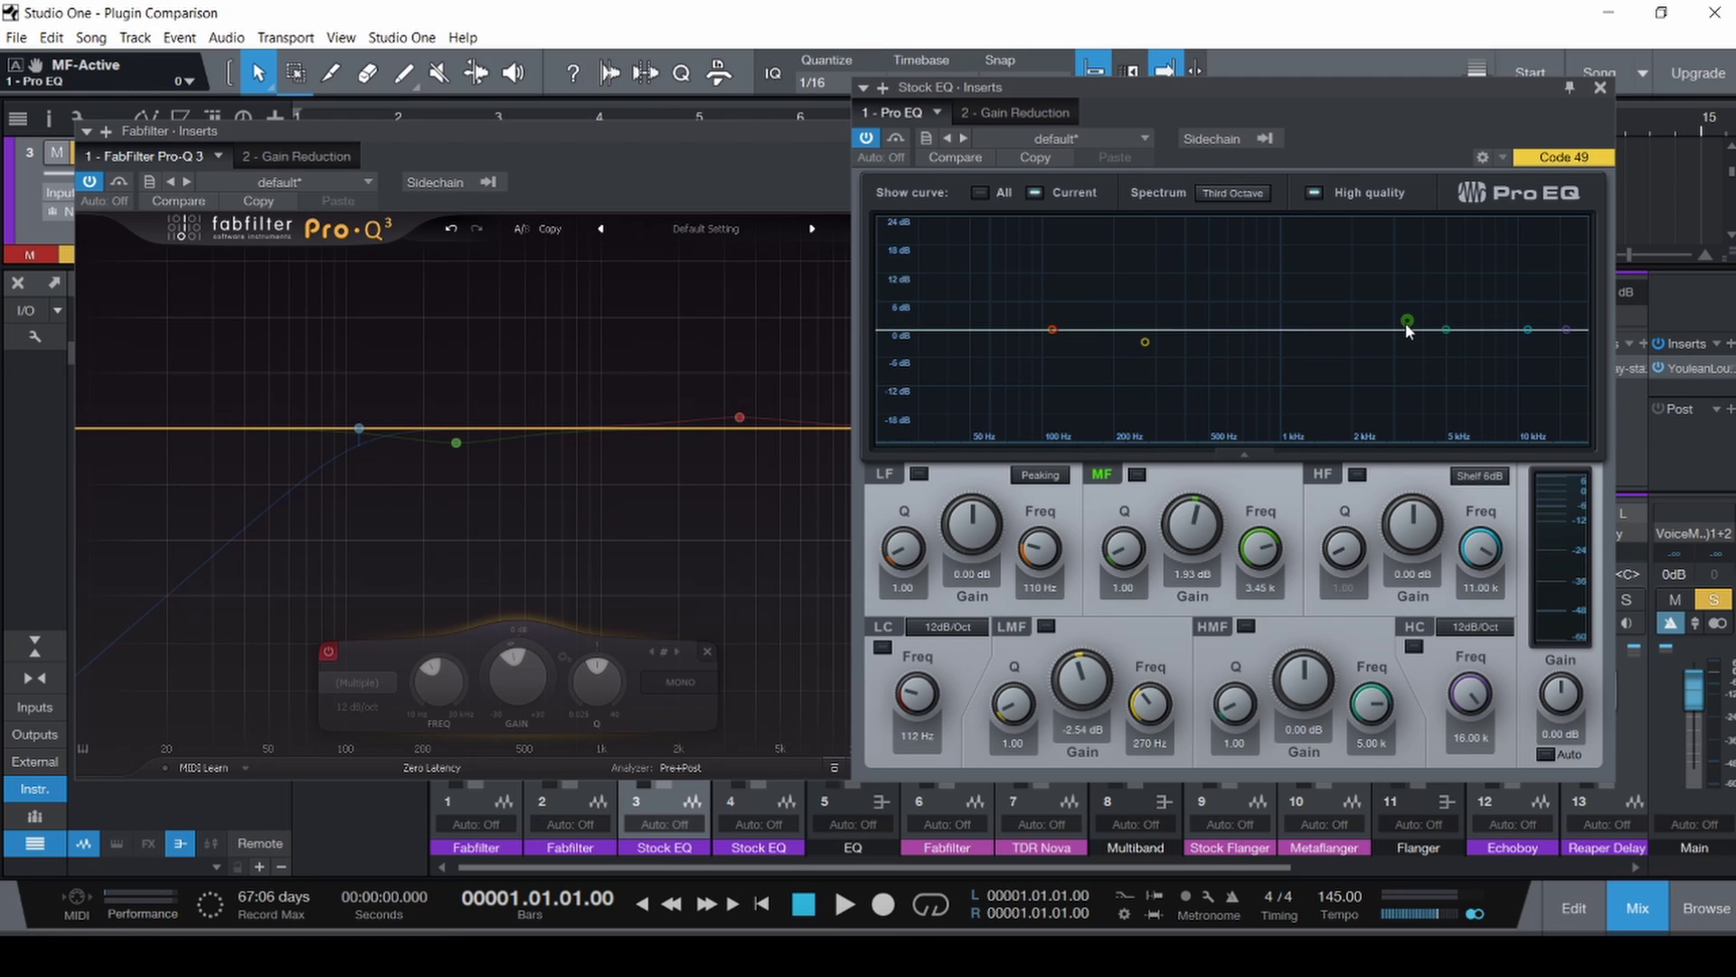
Place channel 1's Pro-Q 3 and channel 3's Pro EQ side by side and play from the song start with all bands off.
drag(1270, 85, 1441, 92)
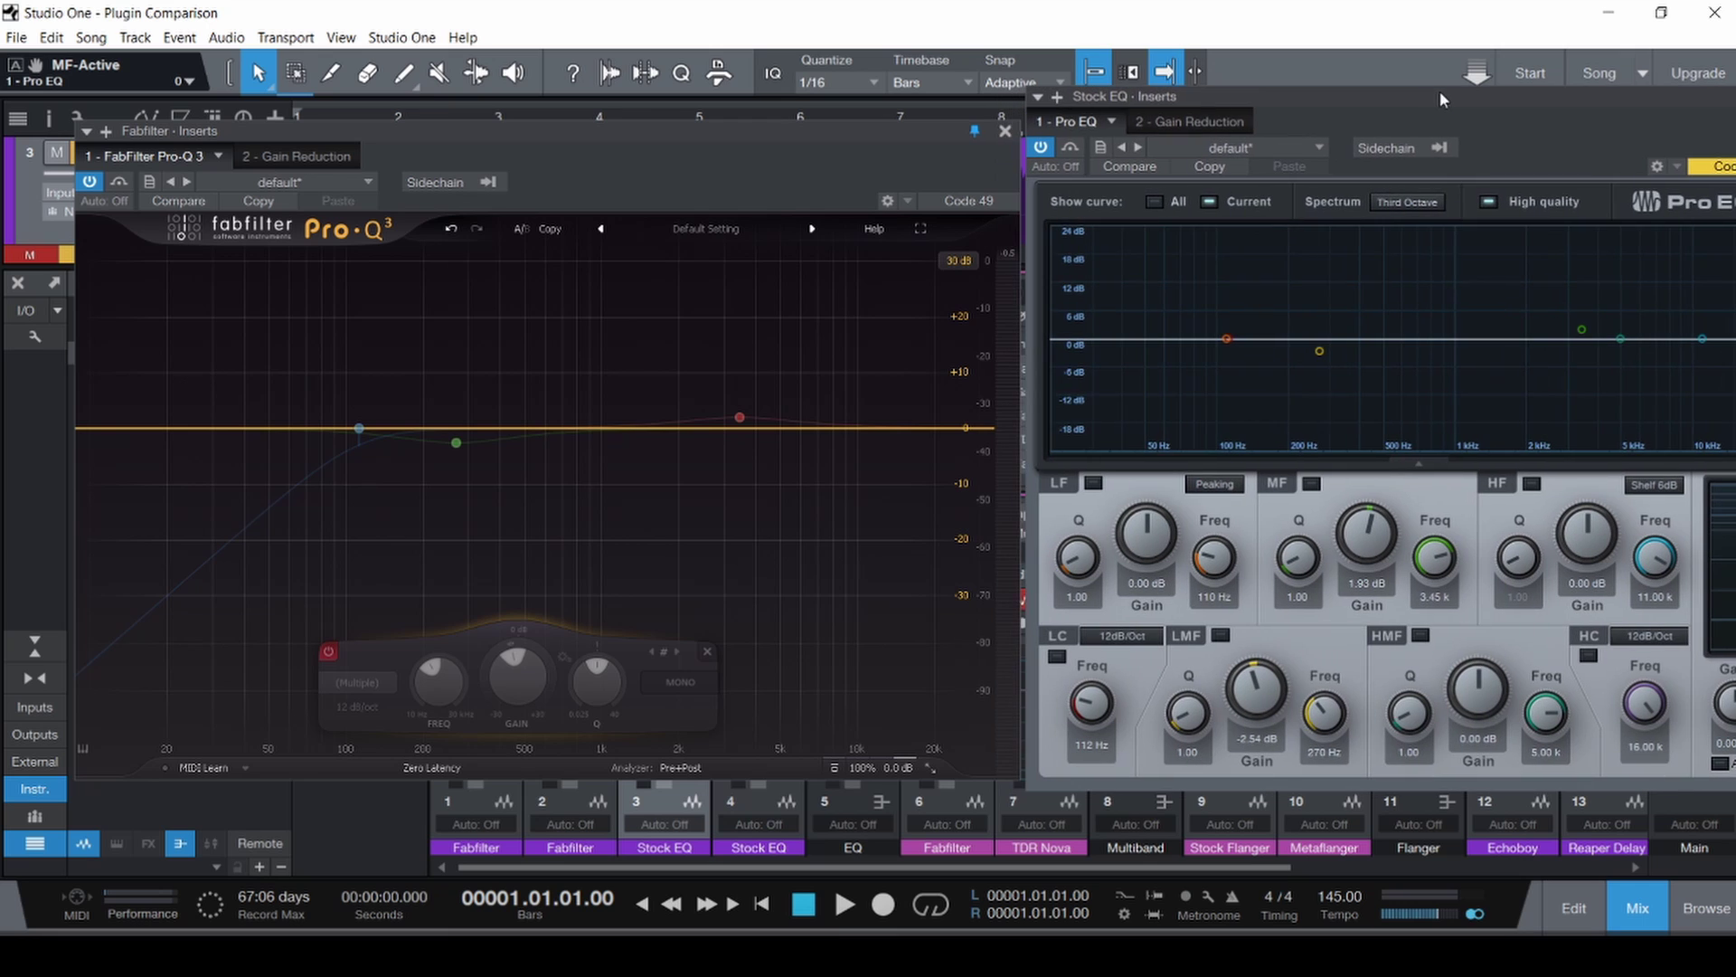
drag(909, 142, 876, 129)
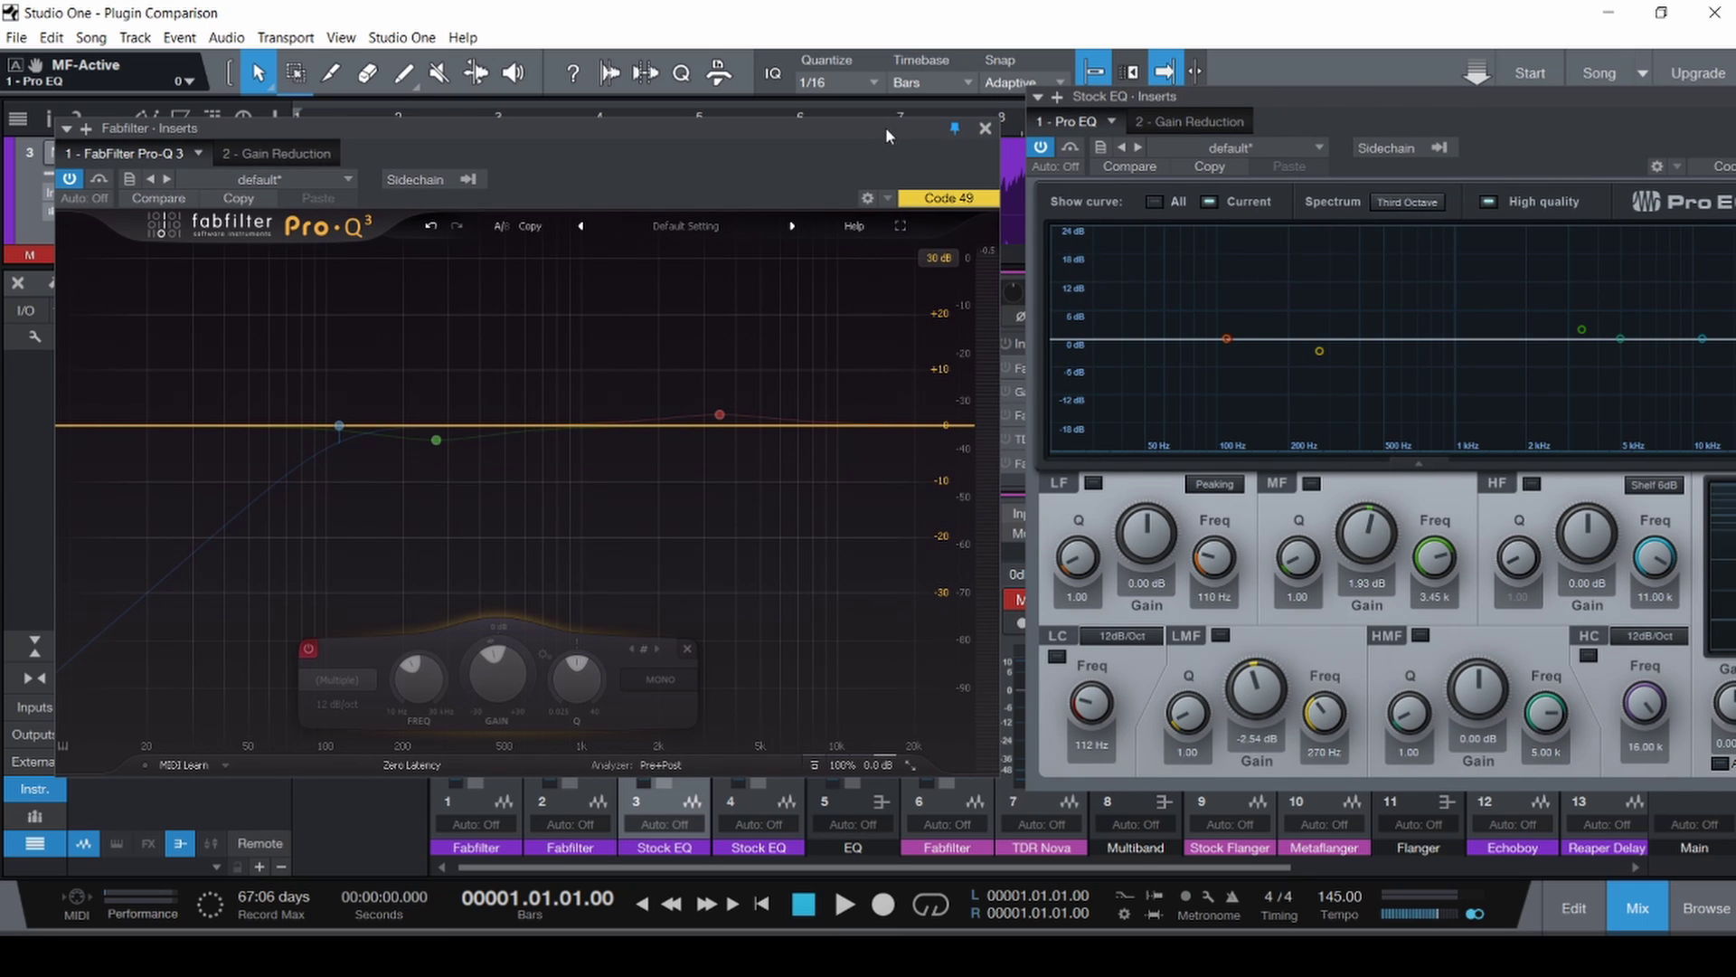
click(1189, 121)
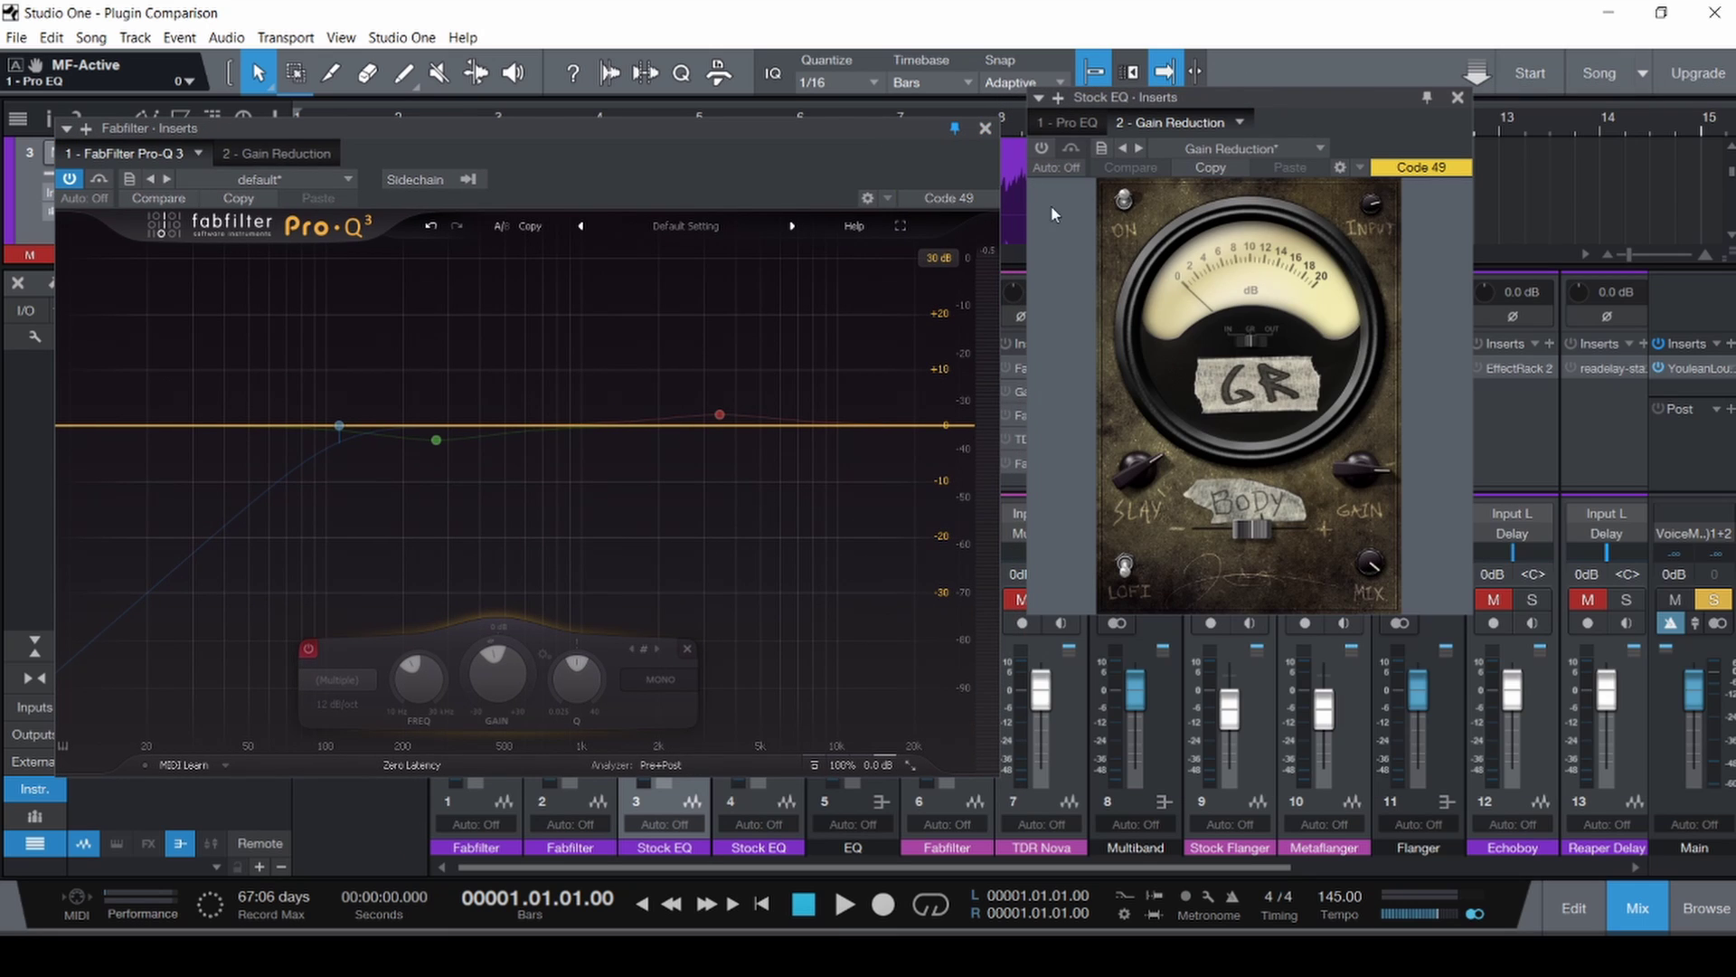
click(1458, 97)
drag(854, 130, 787, 610)
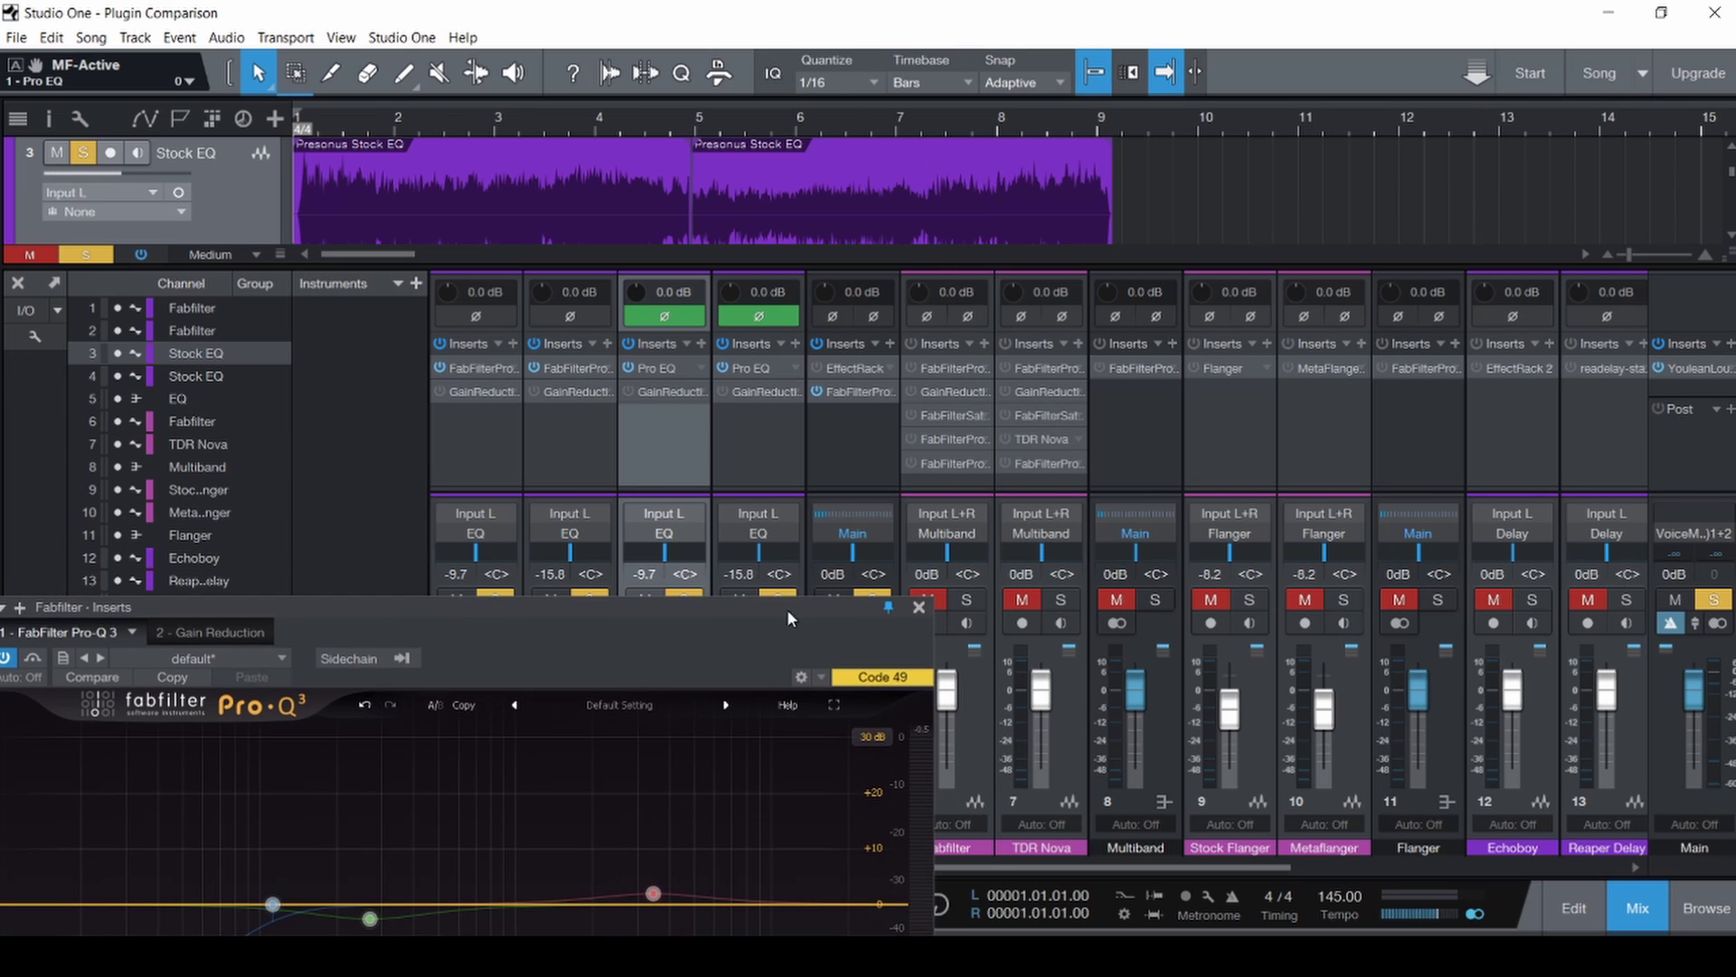
click(677, 370)
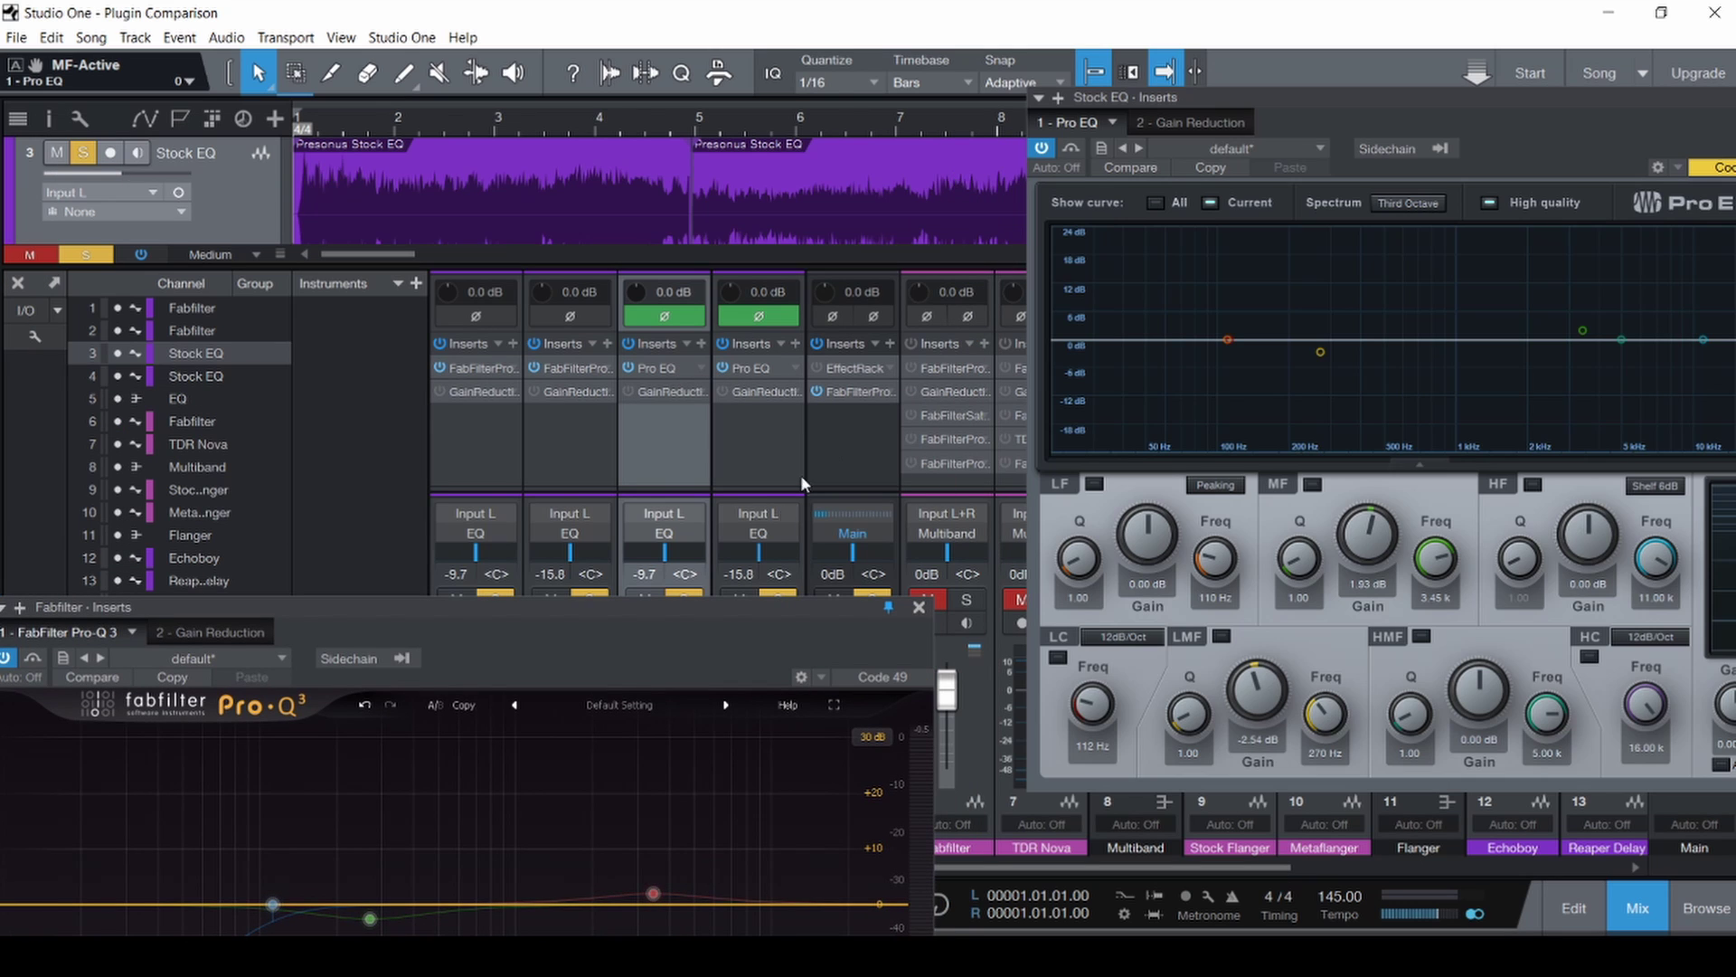
drag(737, 607, 822, 89)
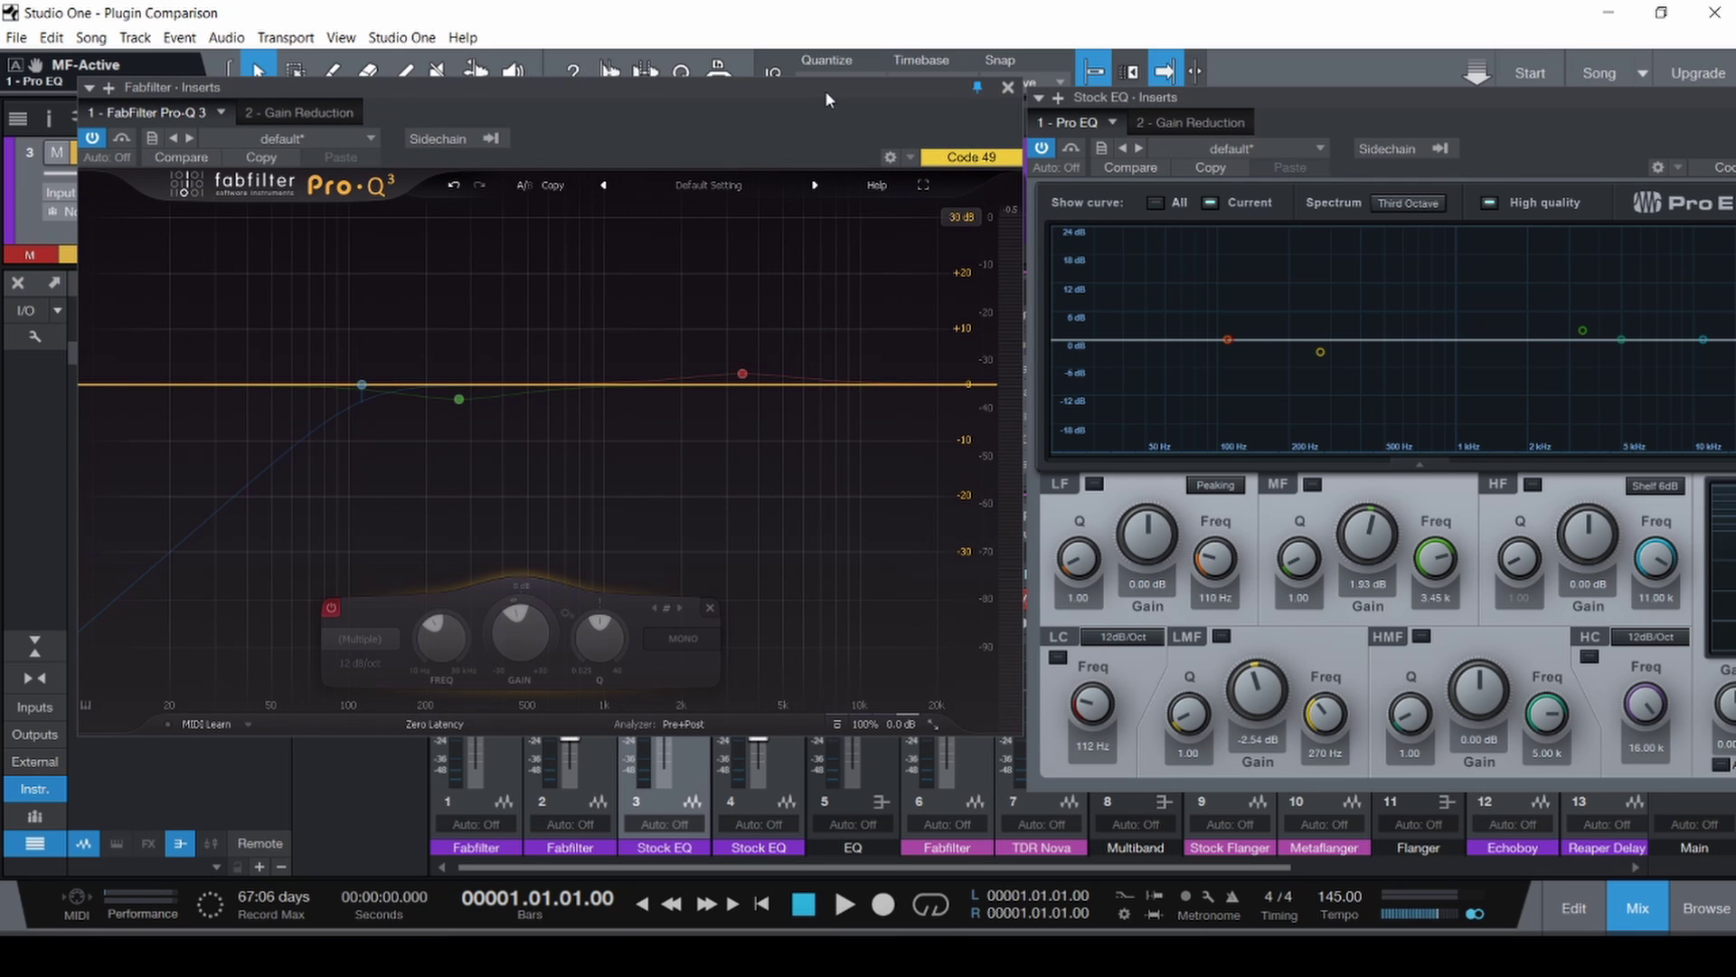
key(space)
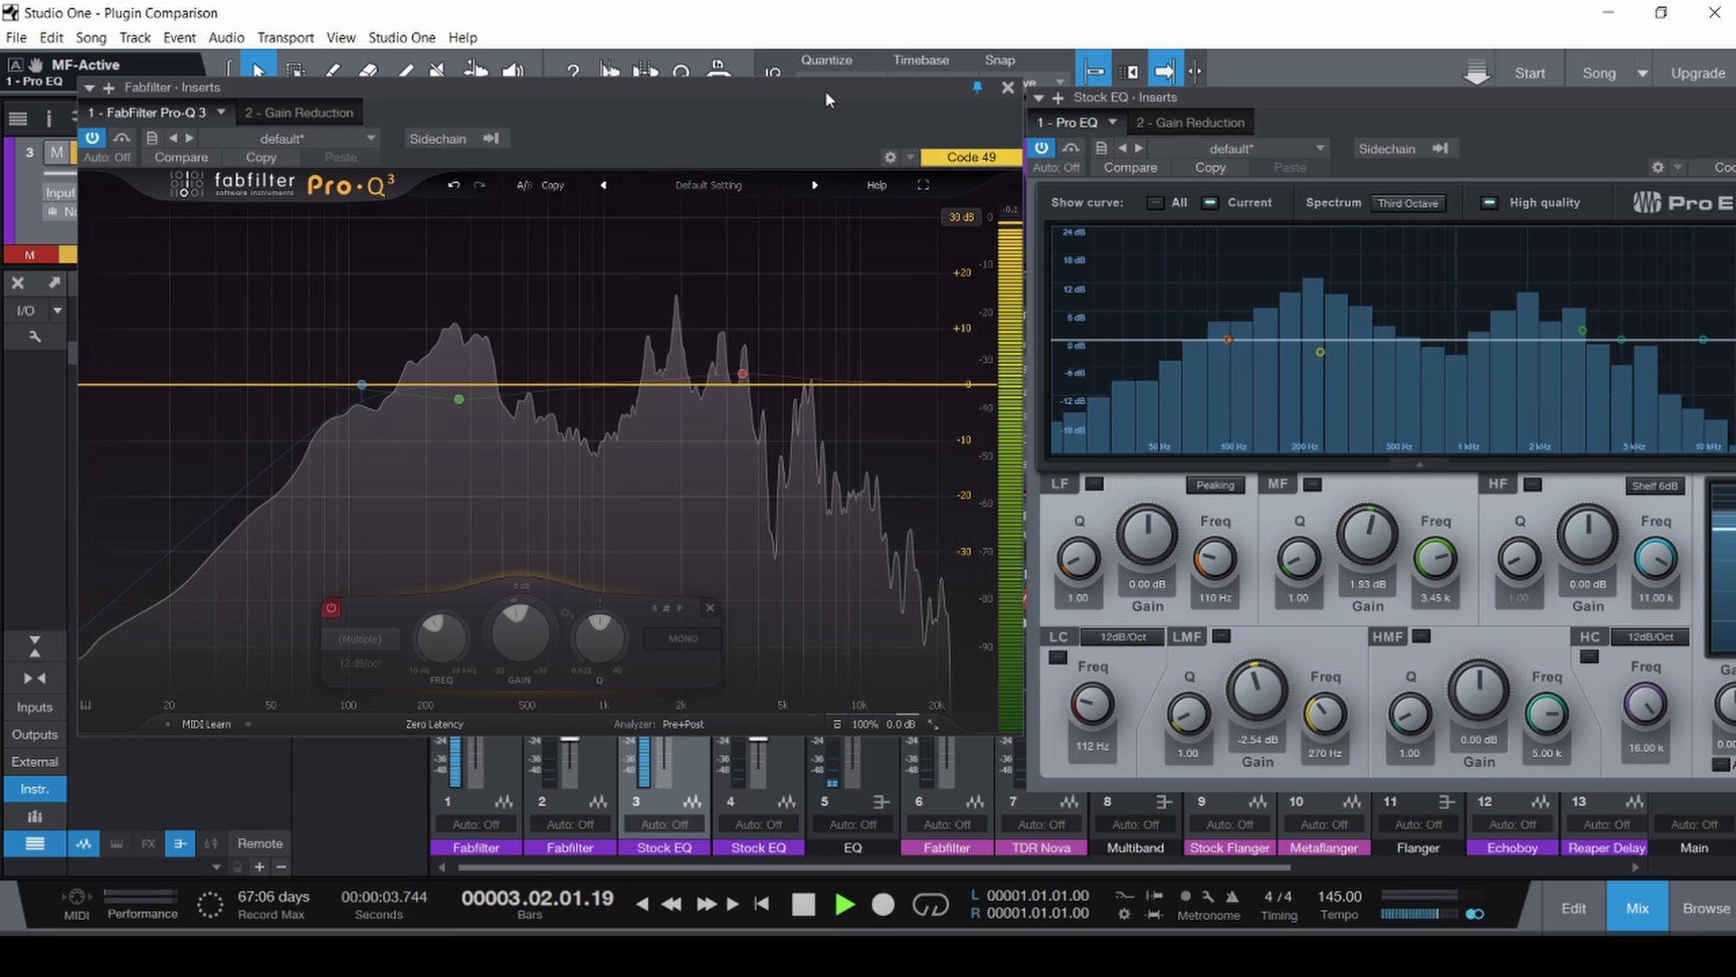
key(space)
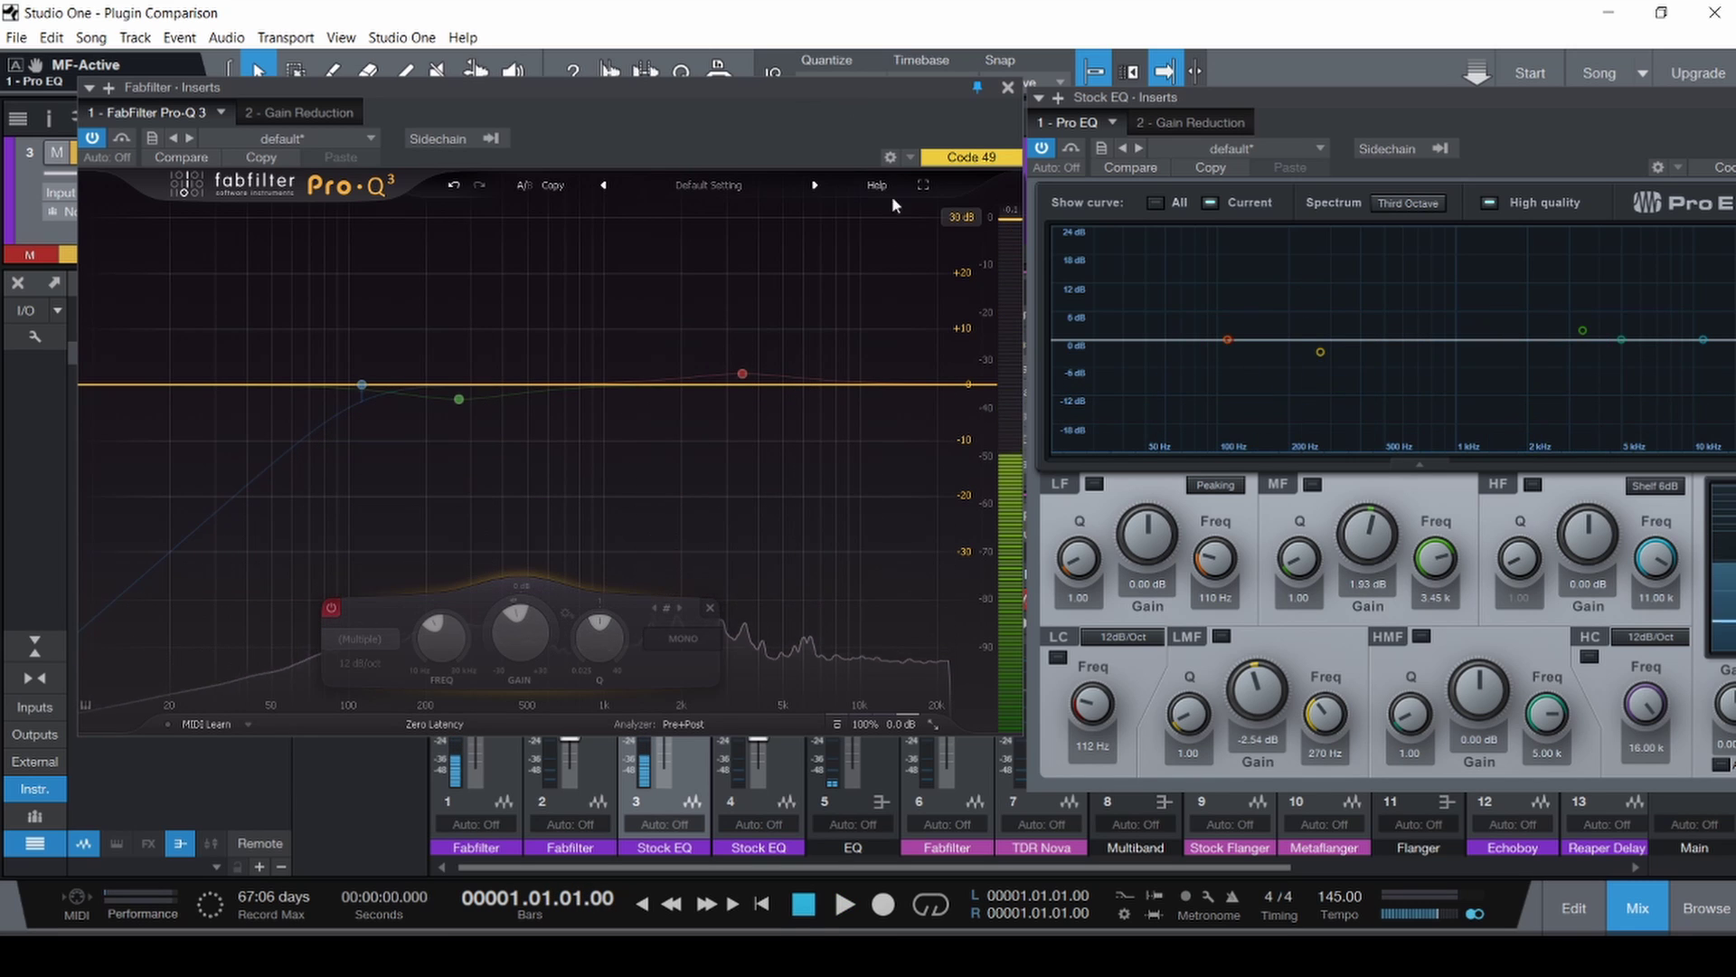
Enable all three Pro-Q 3 bands and the Pro EQ low cut, and play from the song start.
click(316, 329)
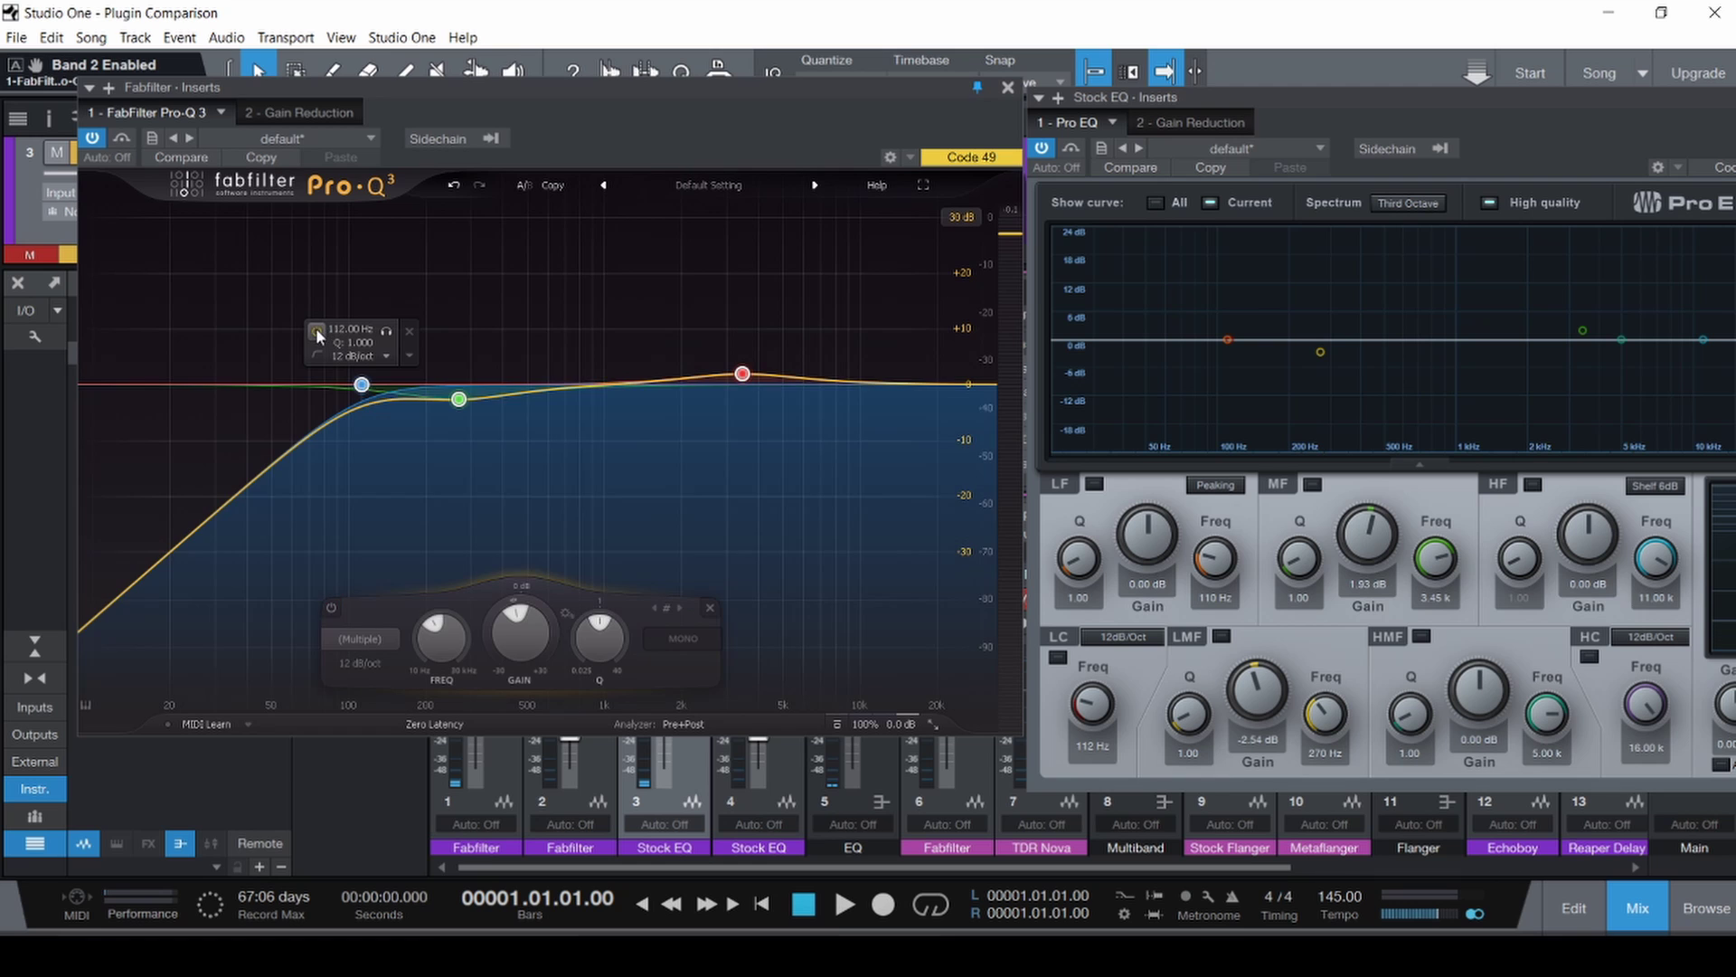
click(1056, 657)
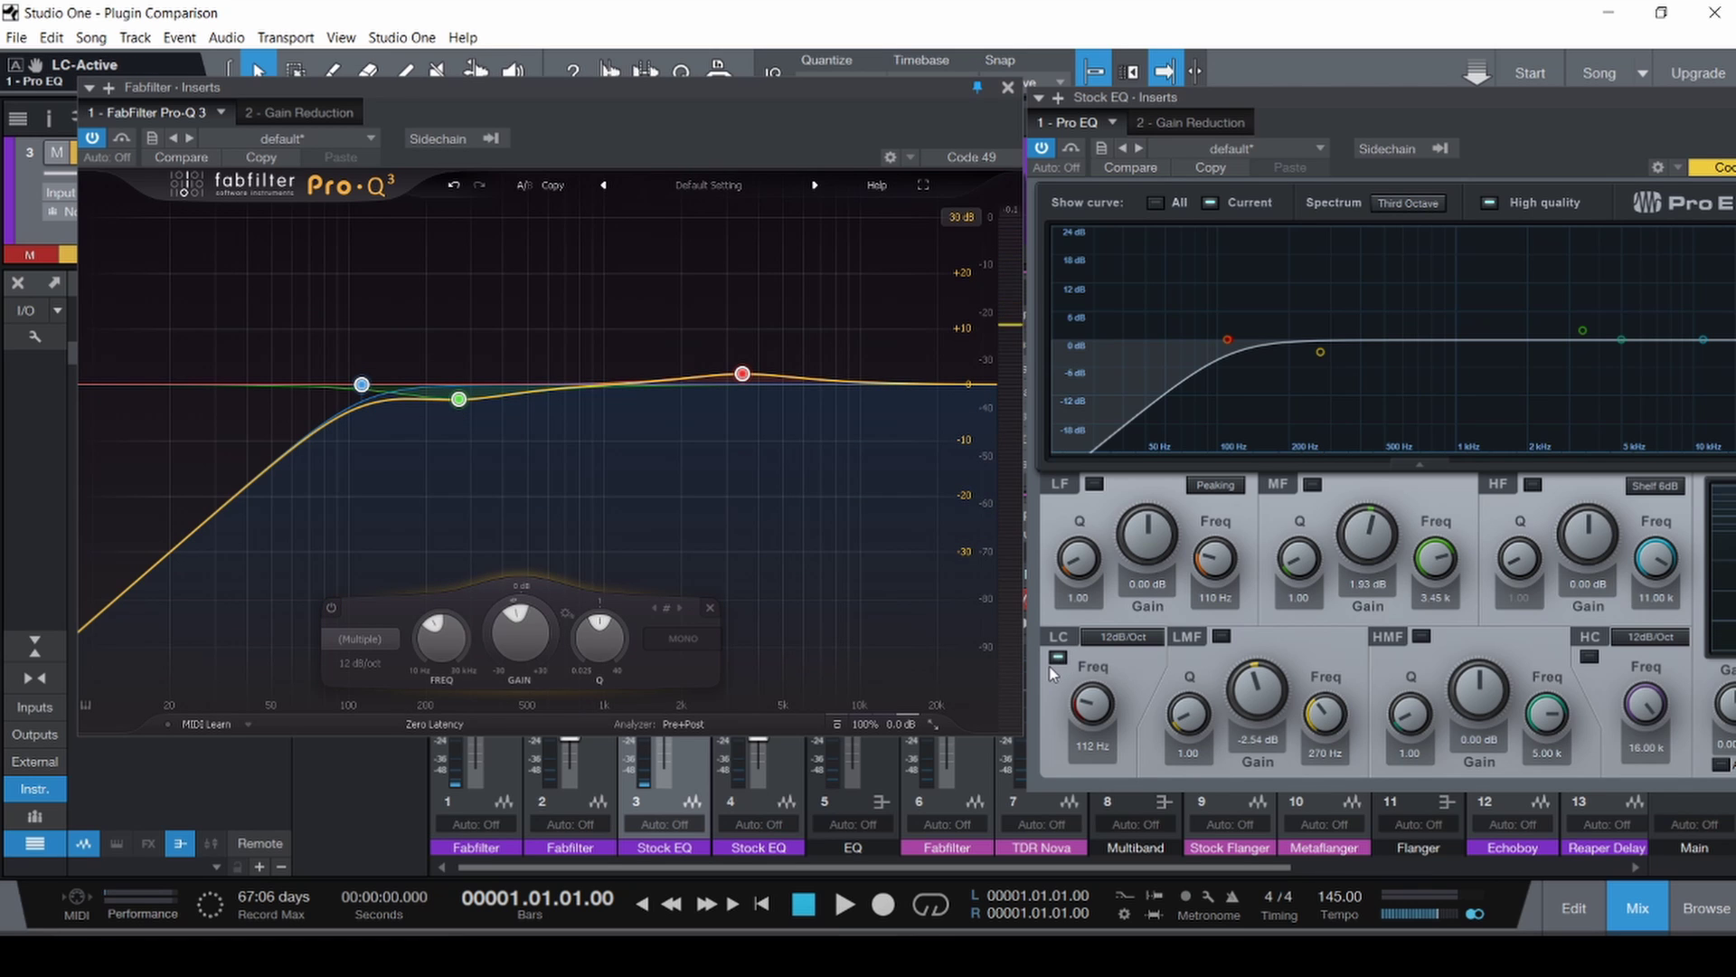
key(space)
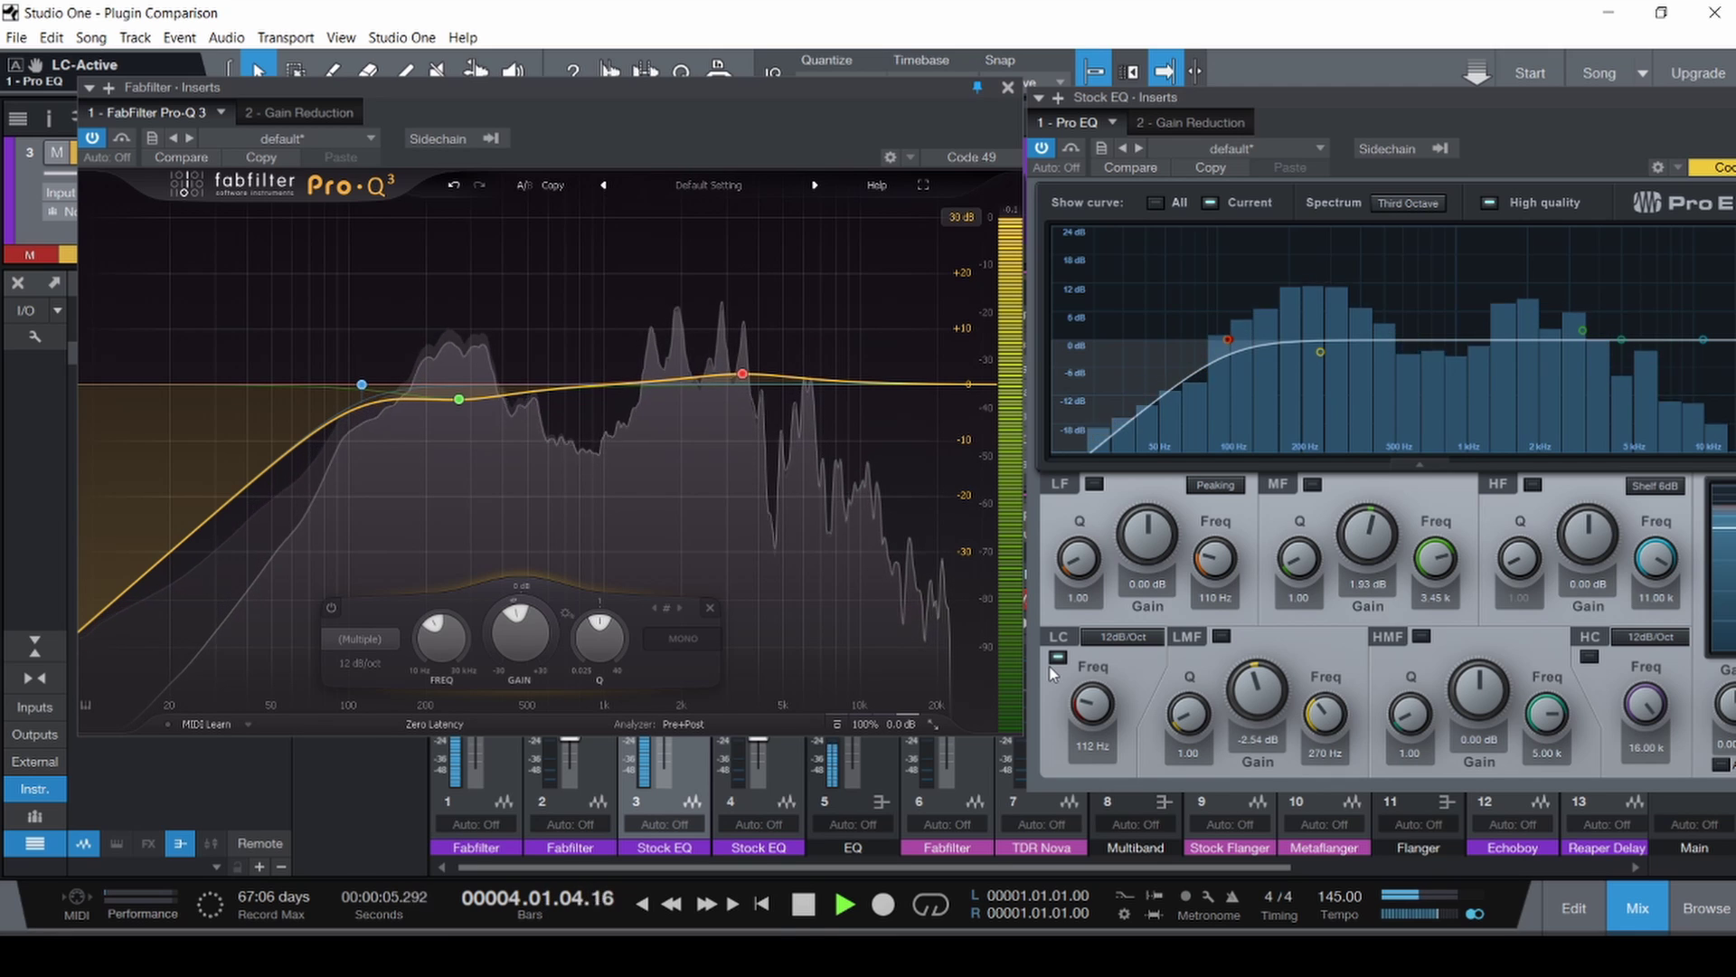
key(space)
Disable the 270 Hz and 3450 Hz bands in the Pro-Q 3 and replay with only the 112 Hz low cuts active.
drag(841, 512, 452, 226)
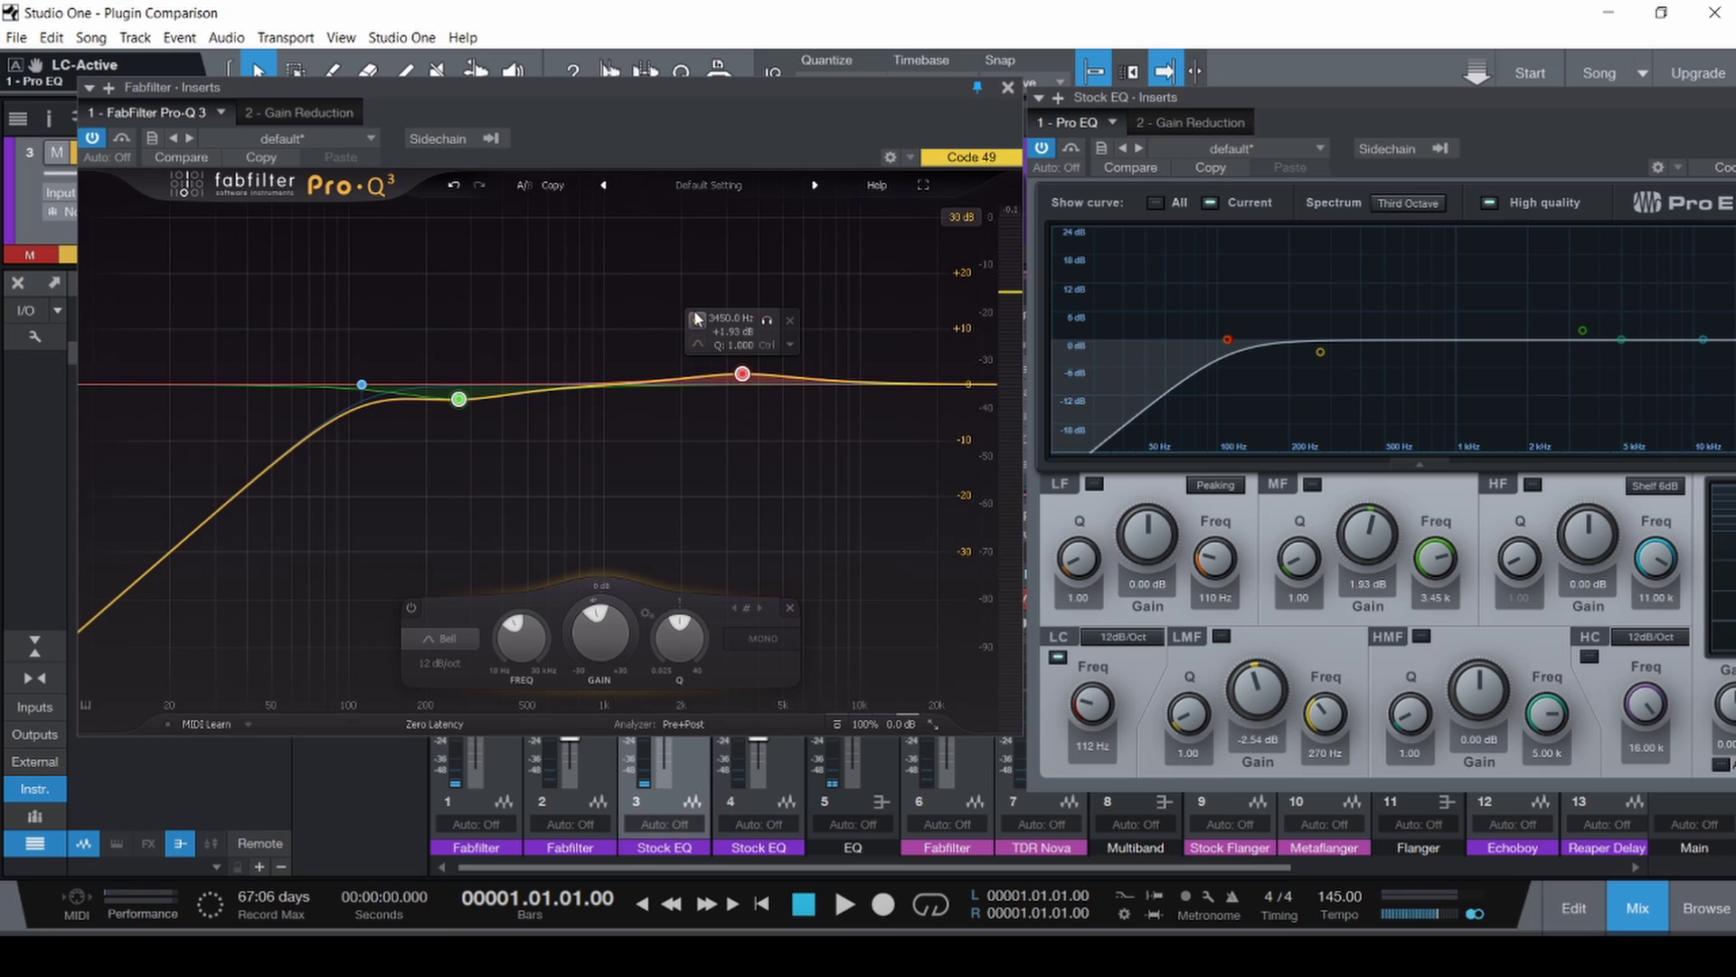
click(696, 319)
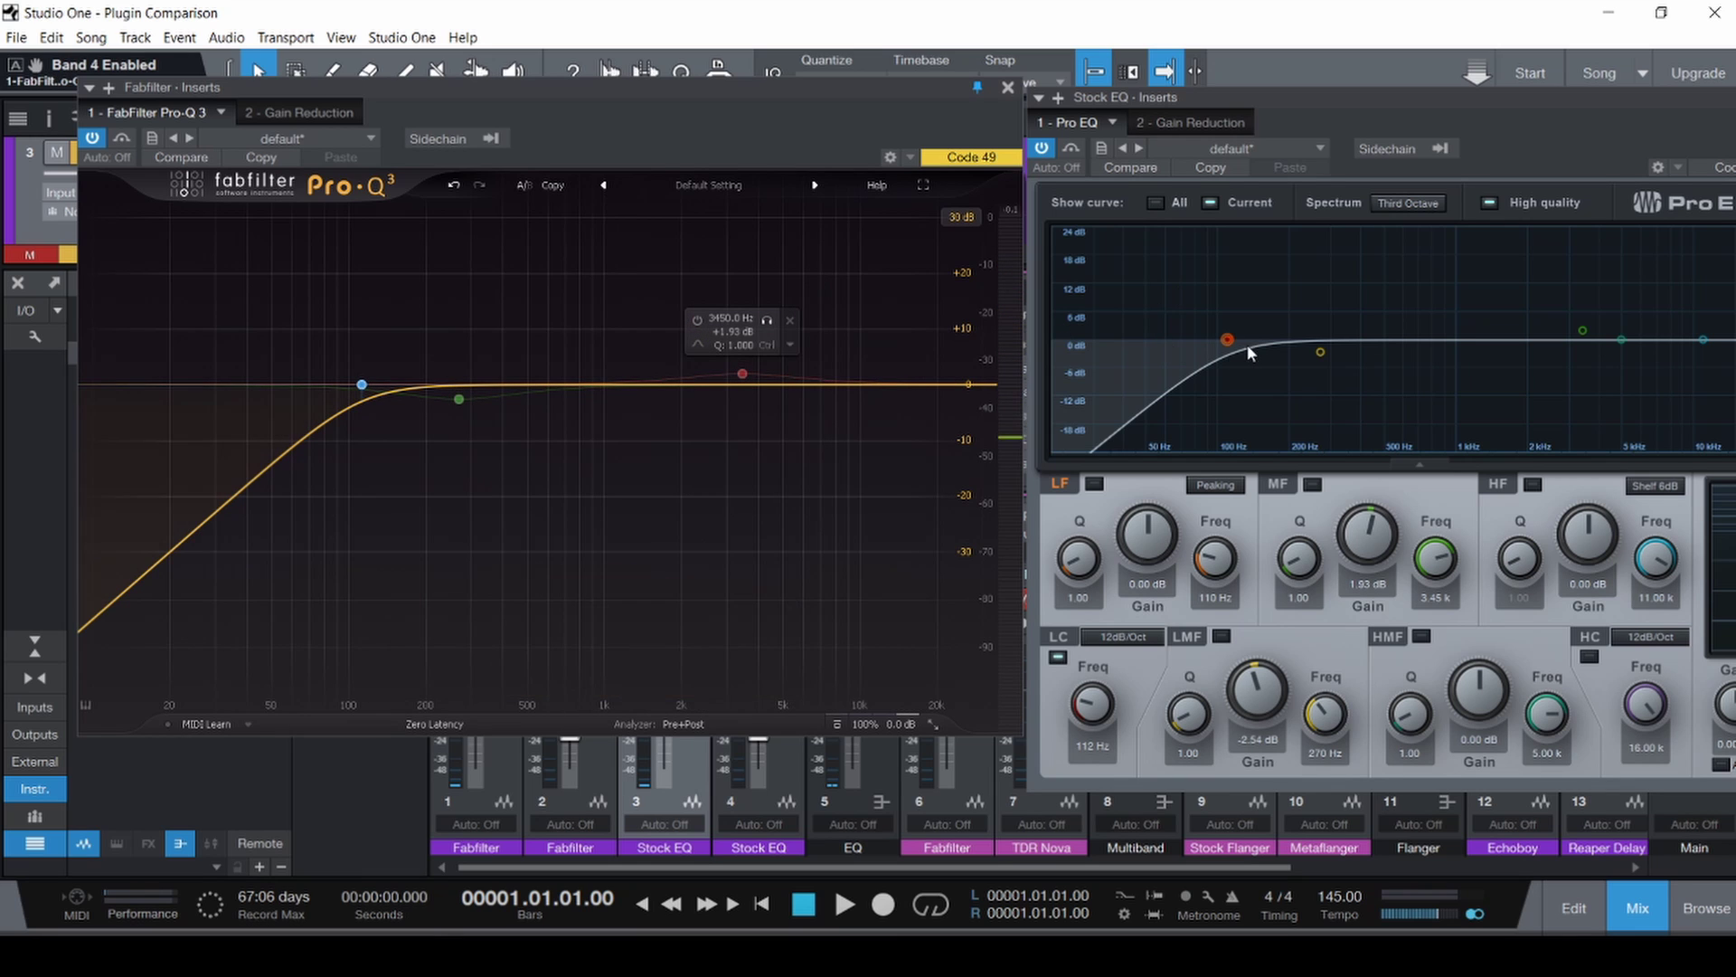
key(space)
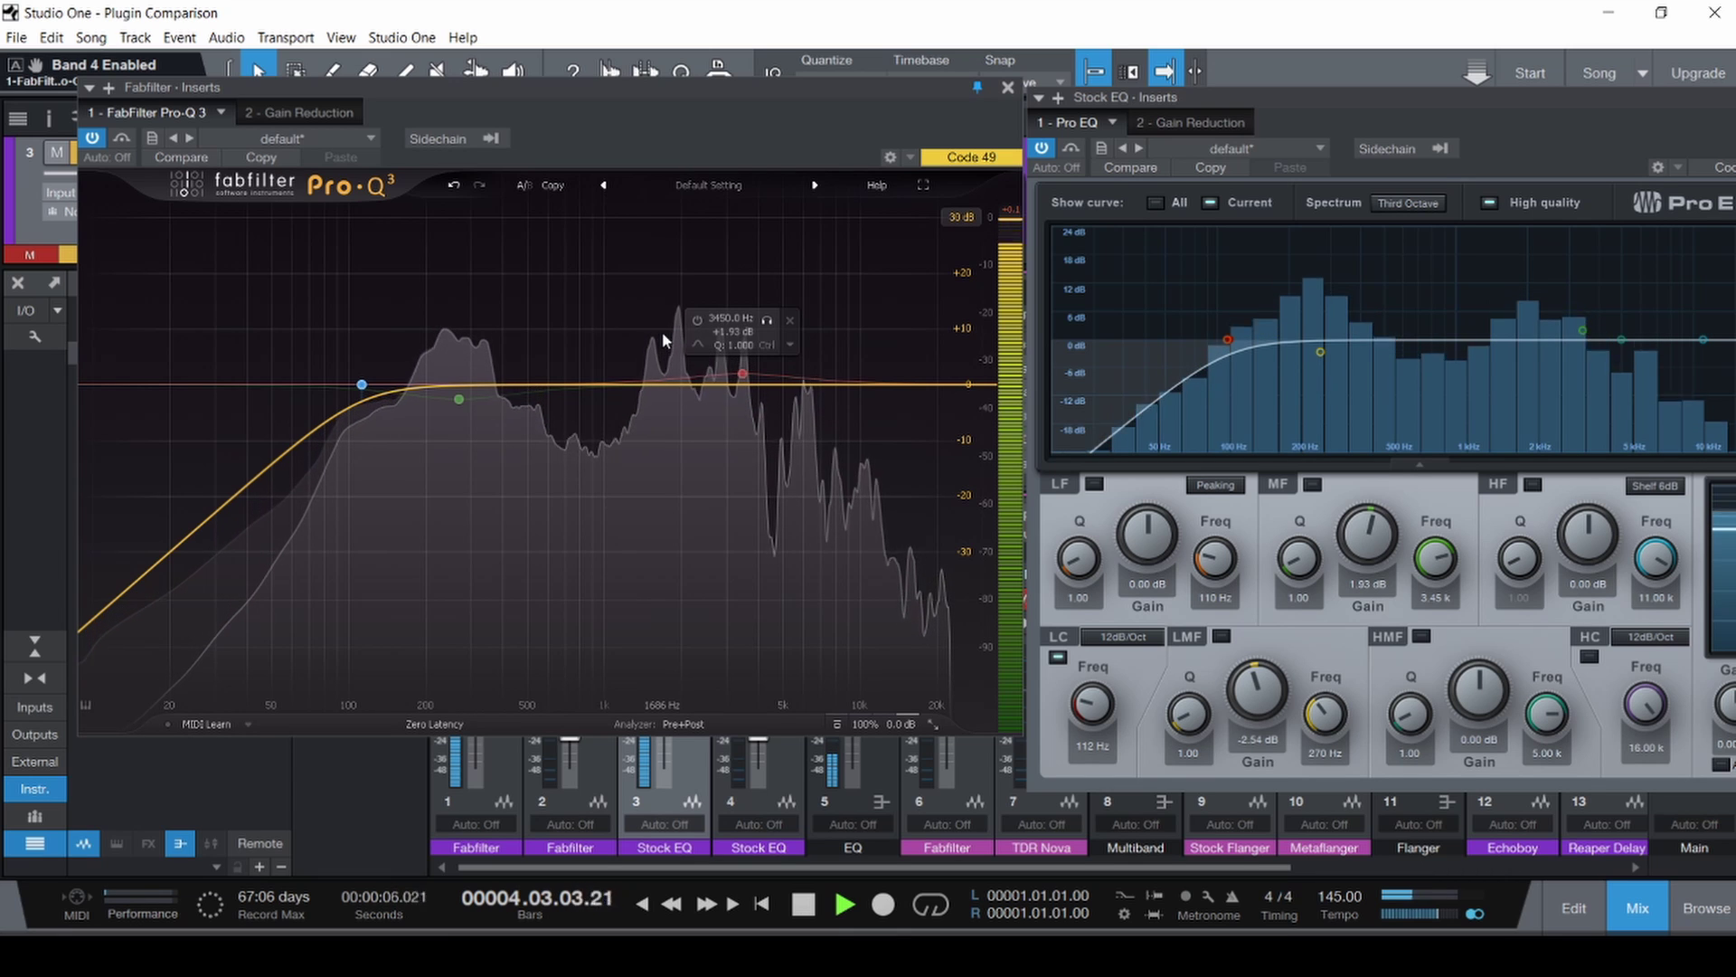
key(space)
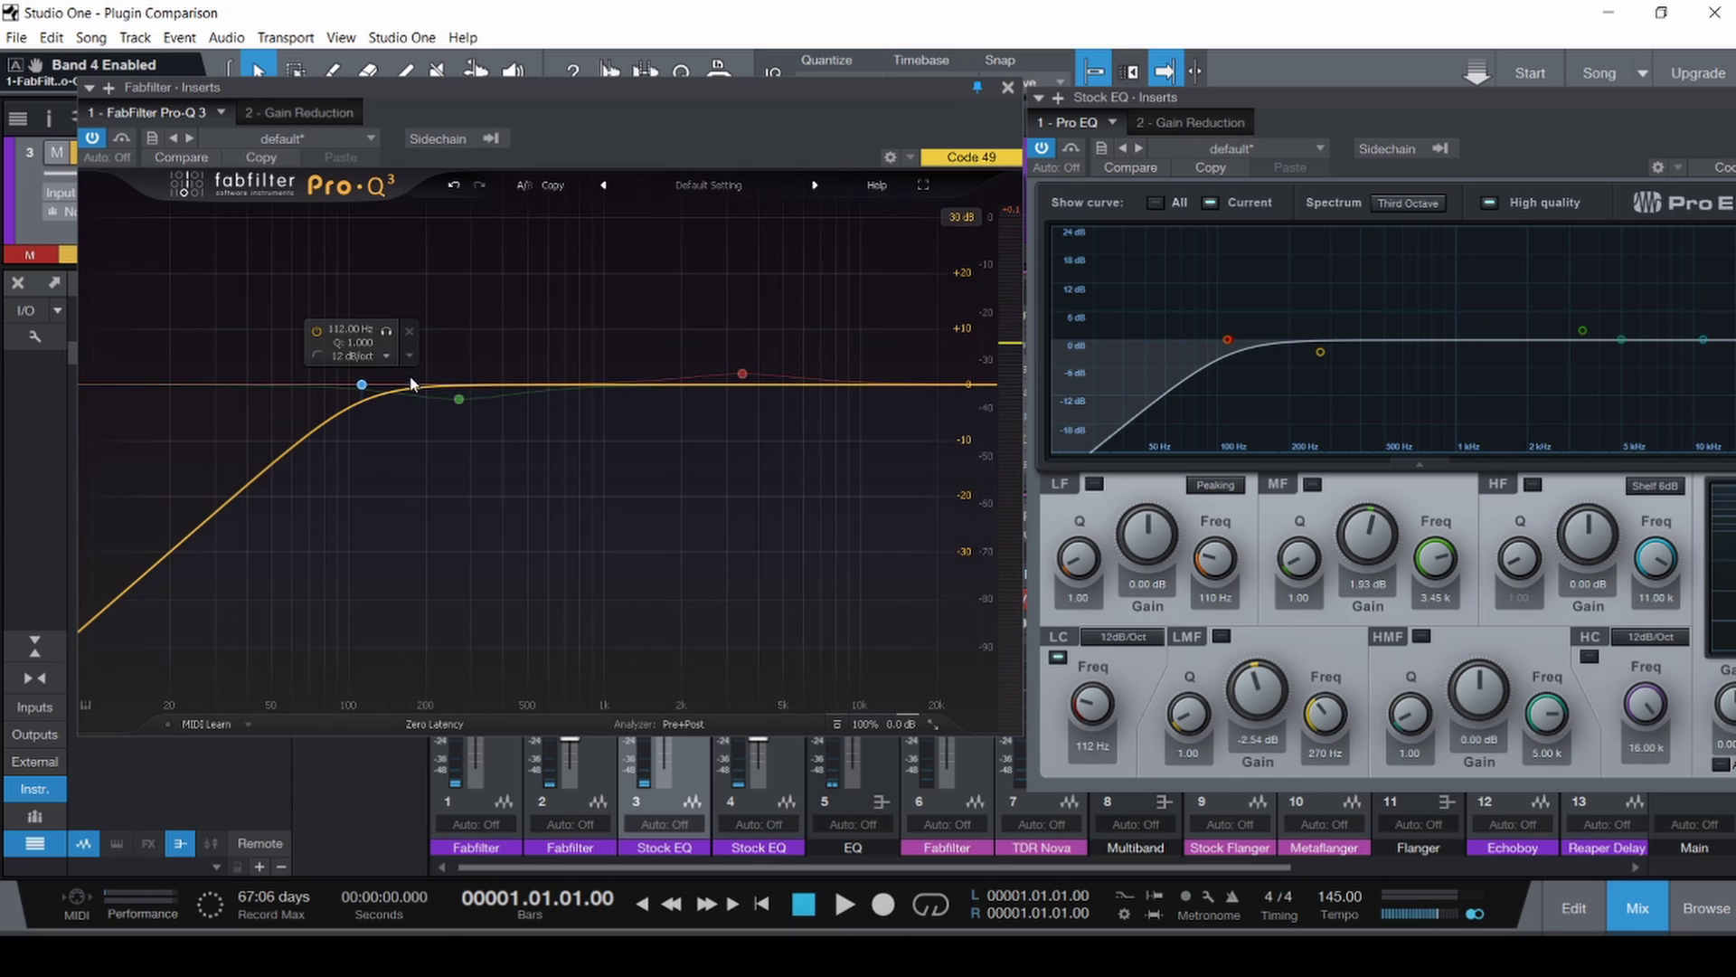
Disable both low cuts, enable the 270 Hz band in the Pro-Q 3 and the LMF in the Pro EQ, and play from the start.
click(313, 329)
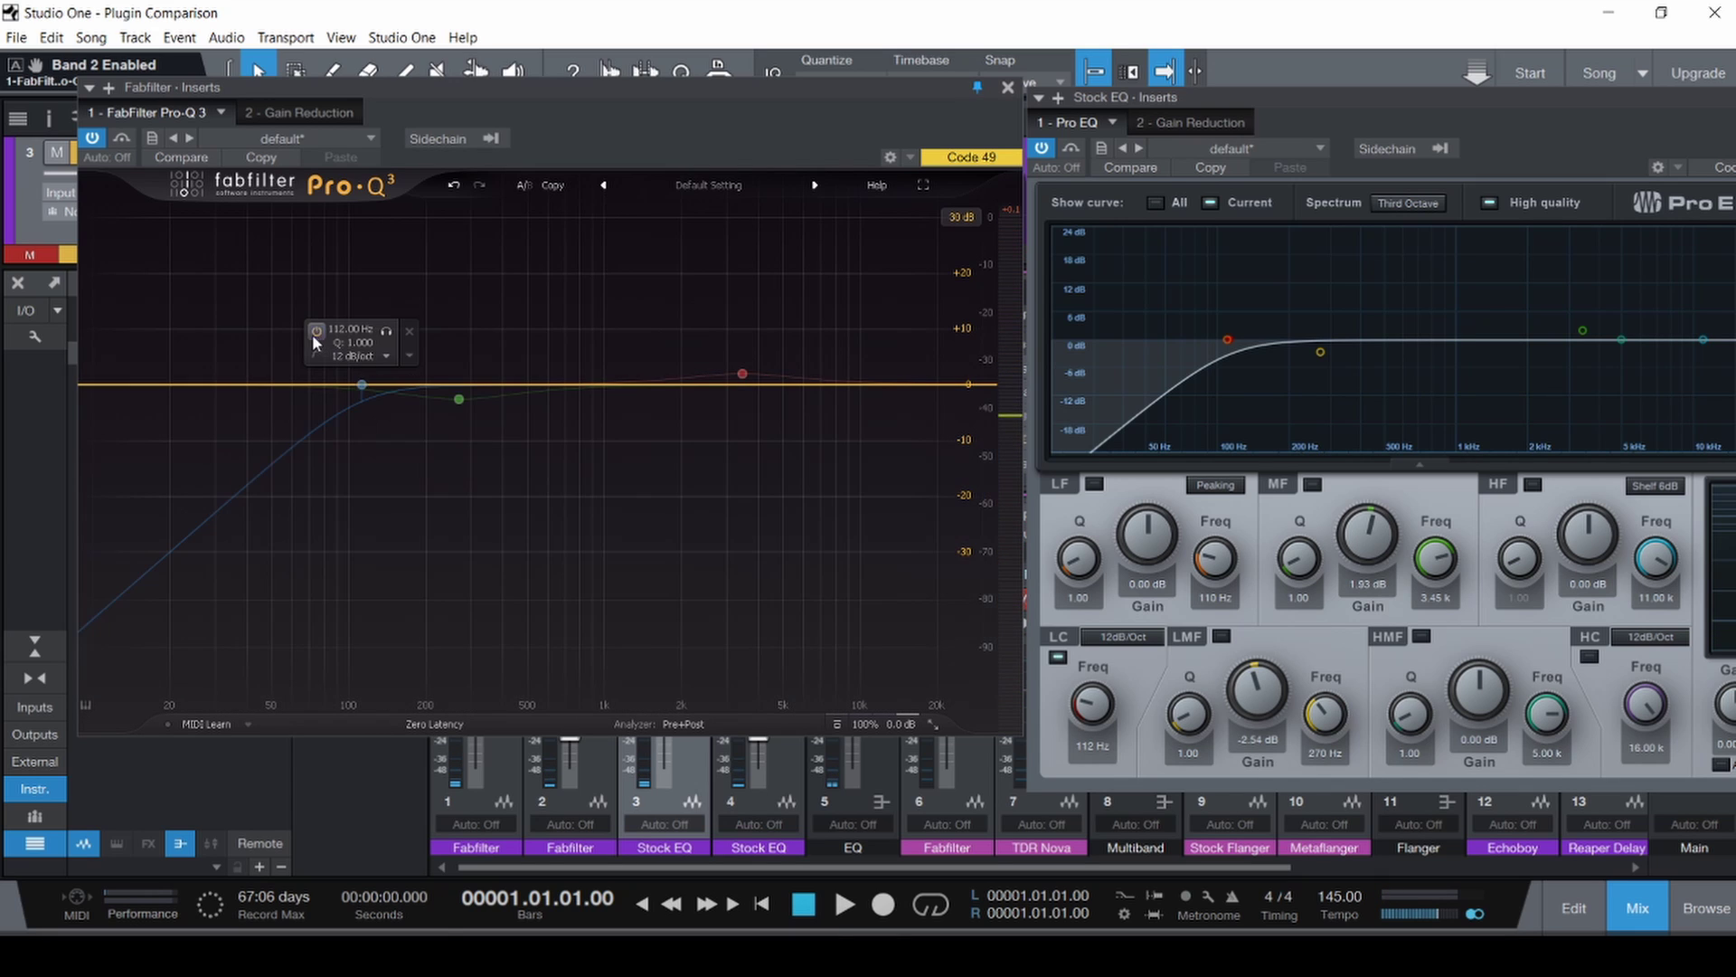
click(1058, 657)
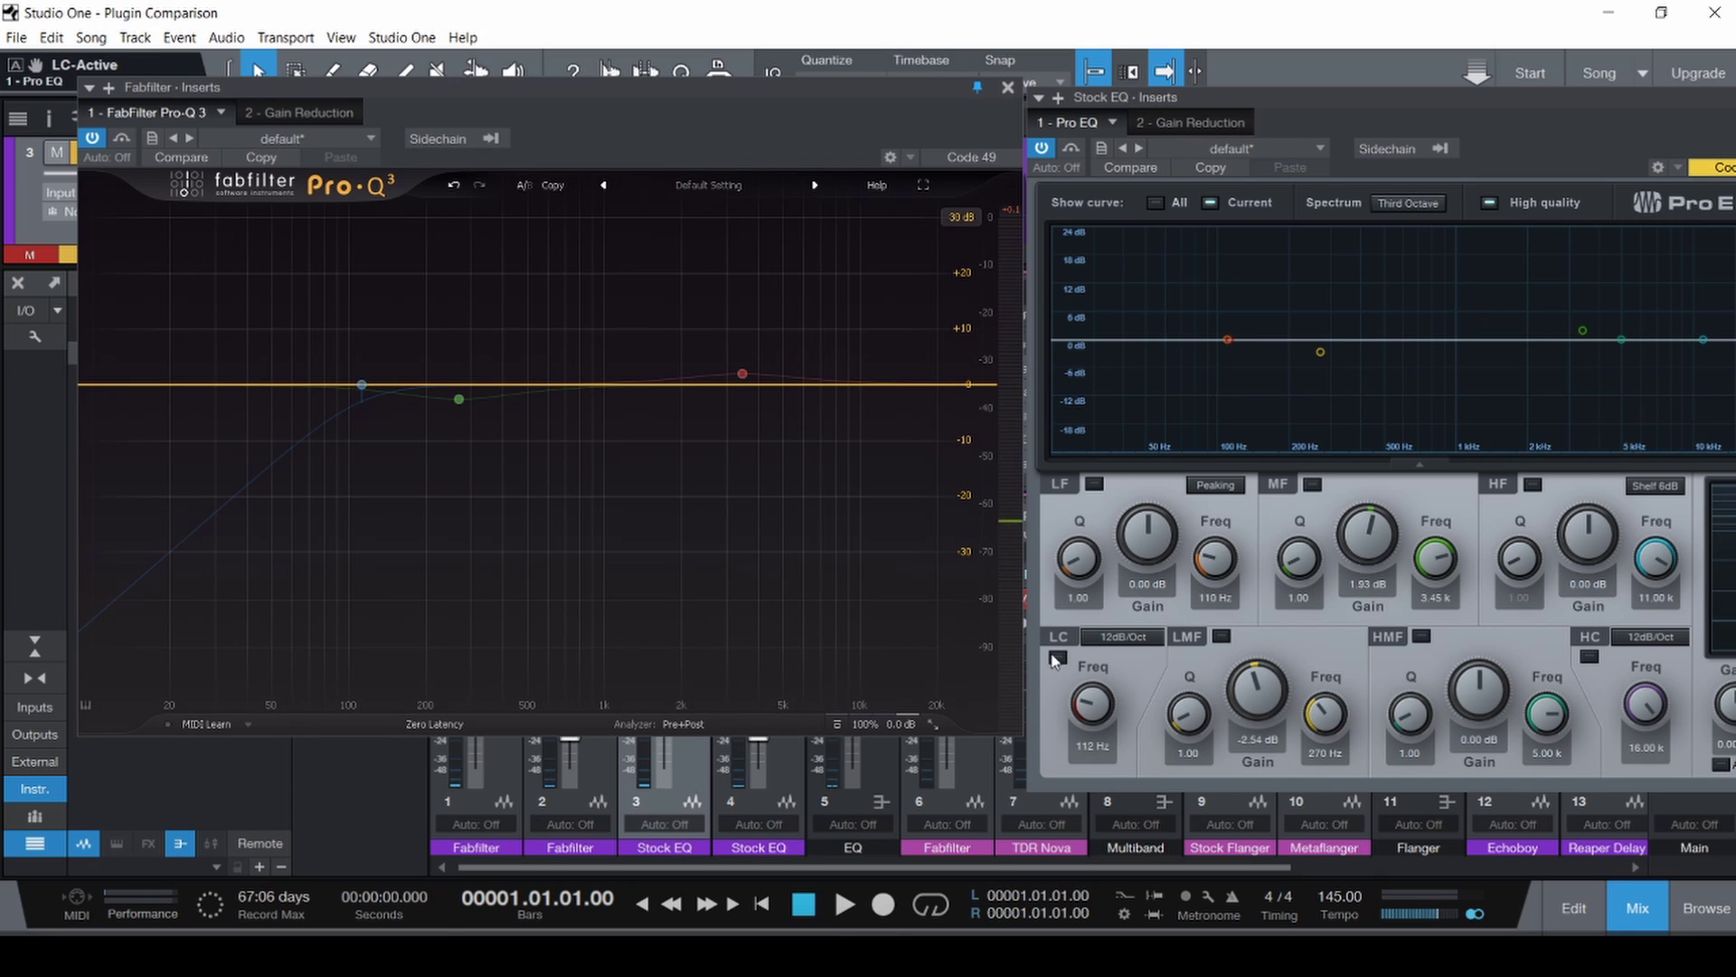
click(1323, 354)
click(411, 431)
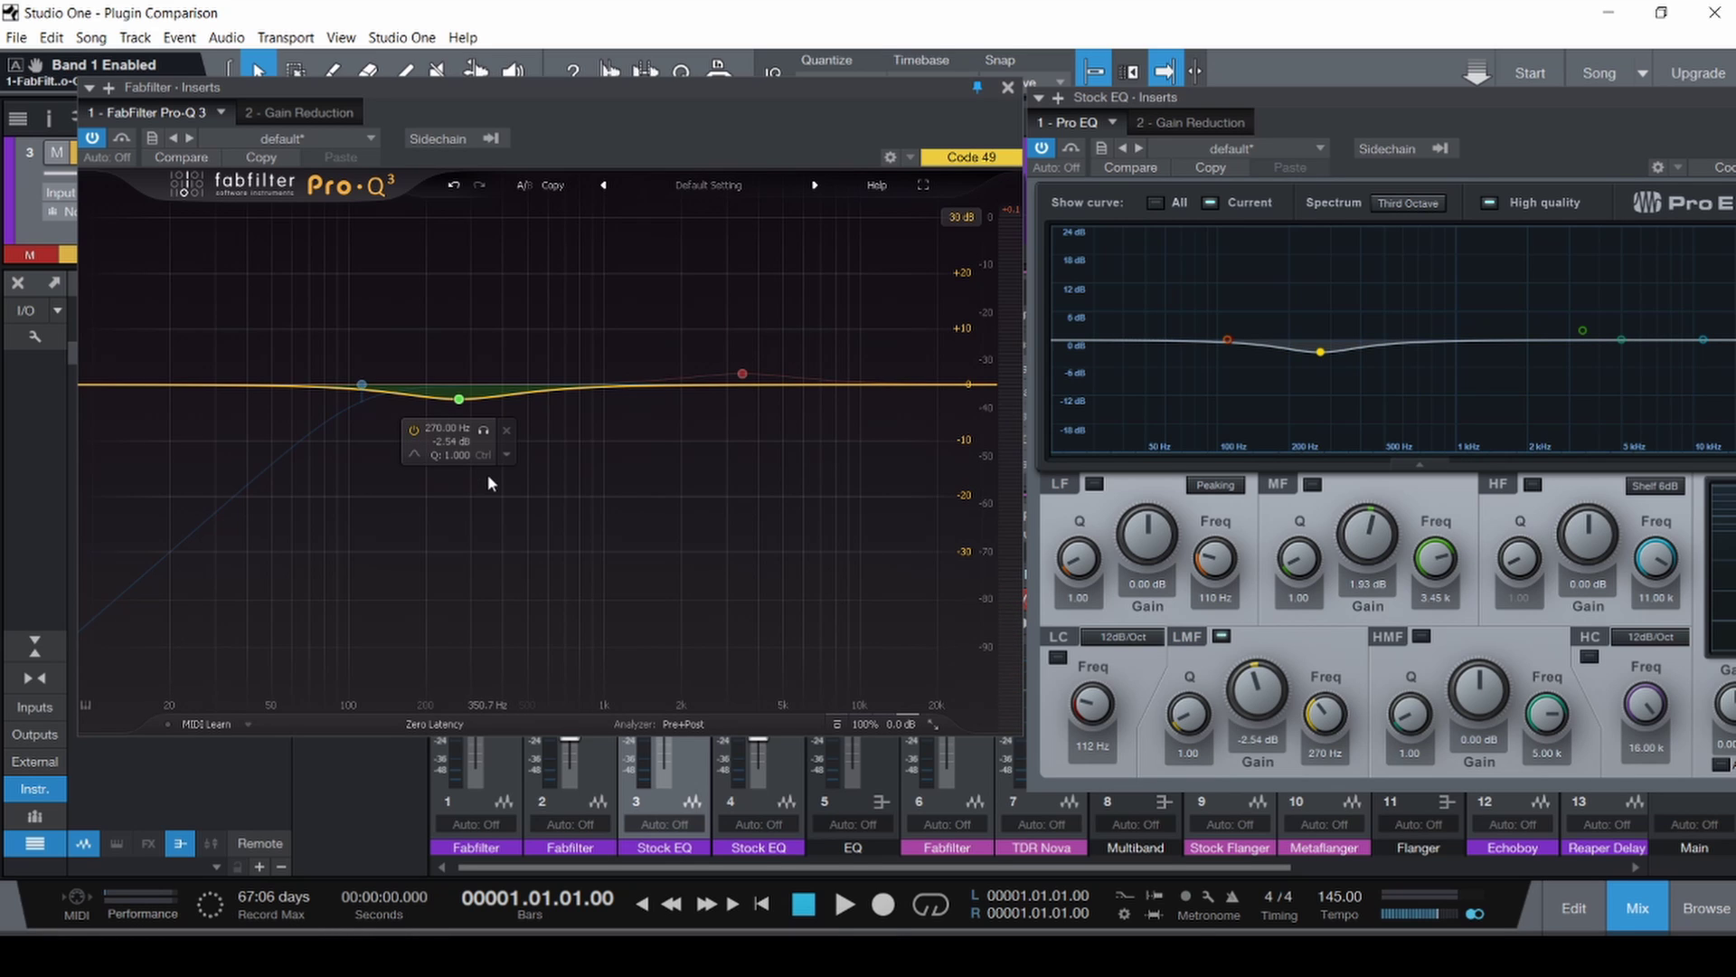
key(space)
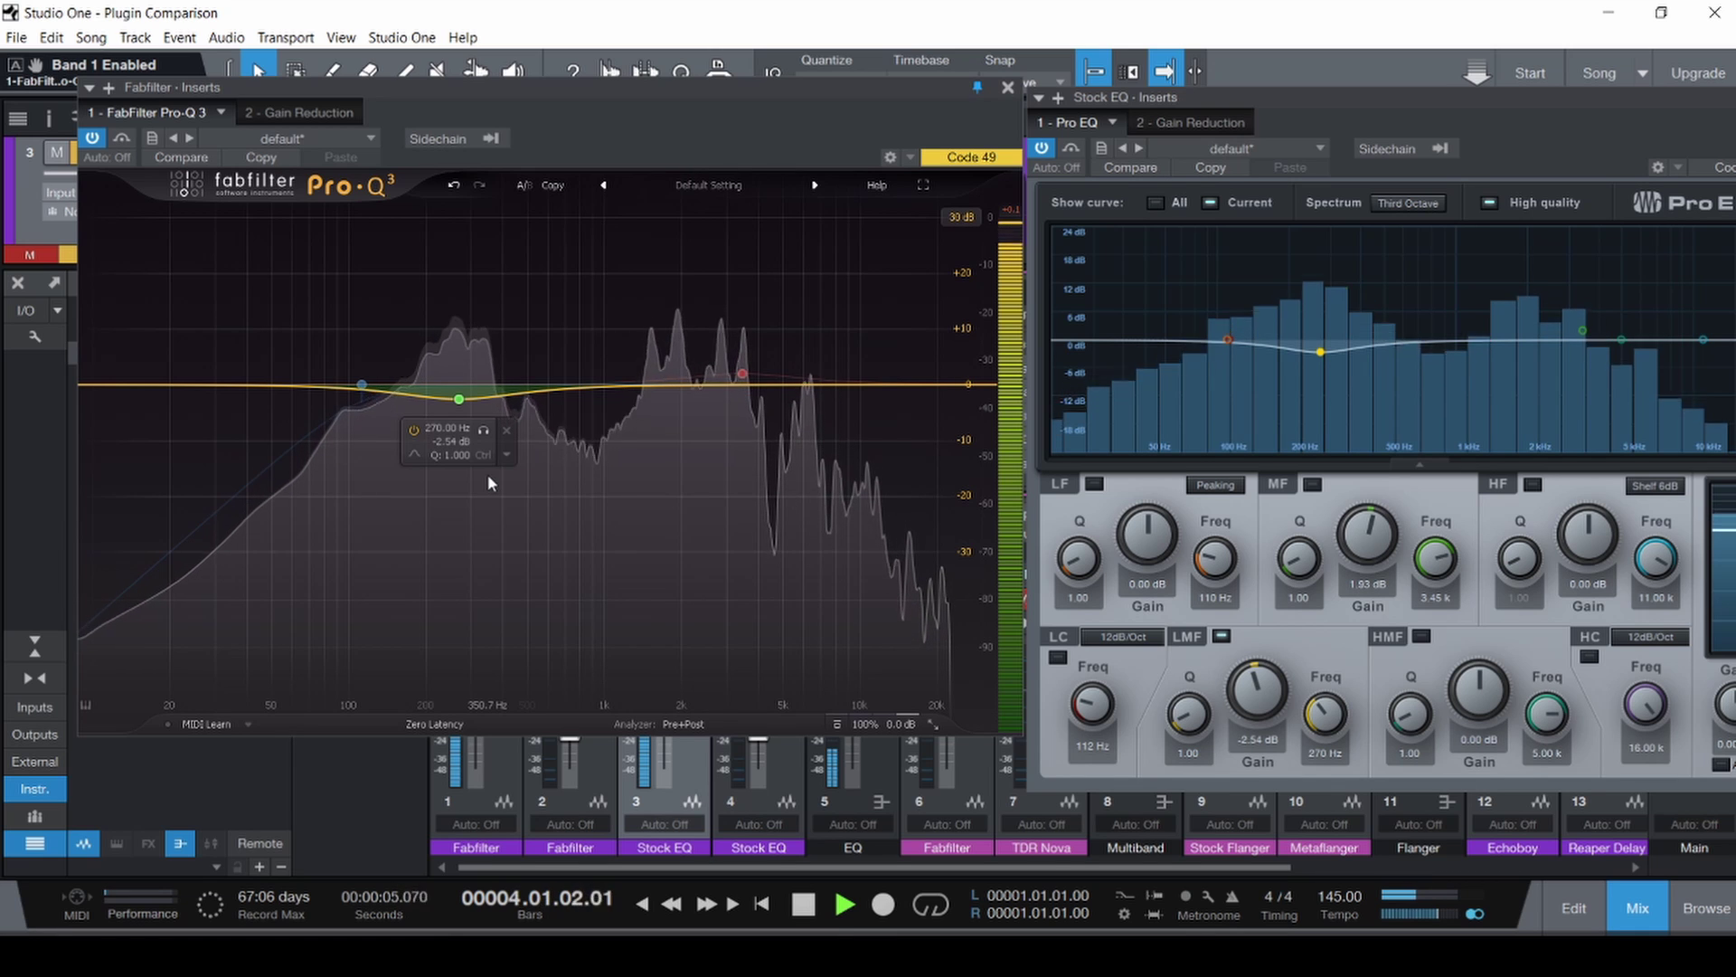
key(space)
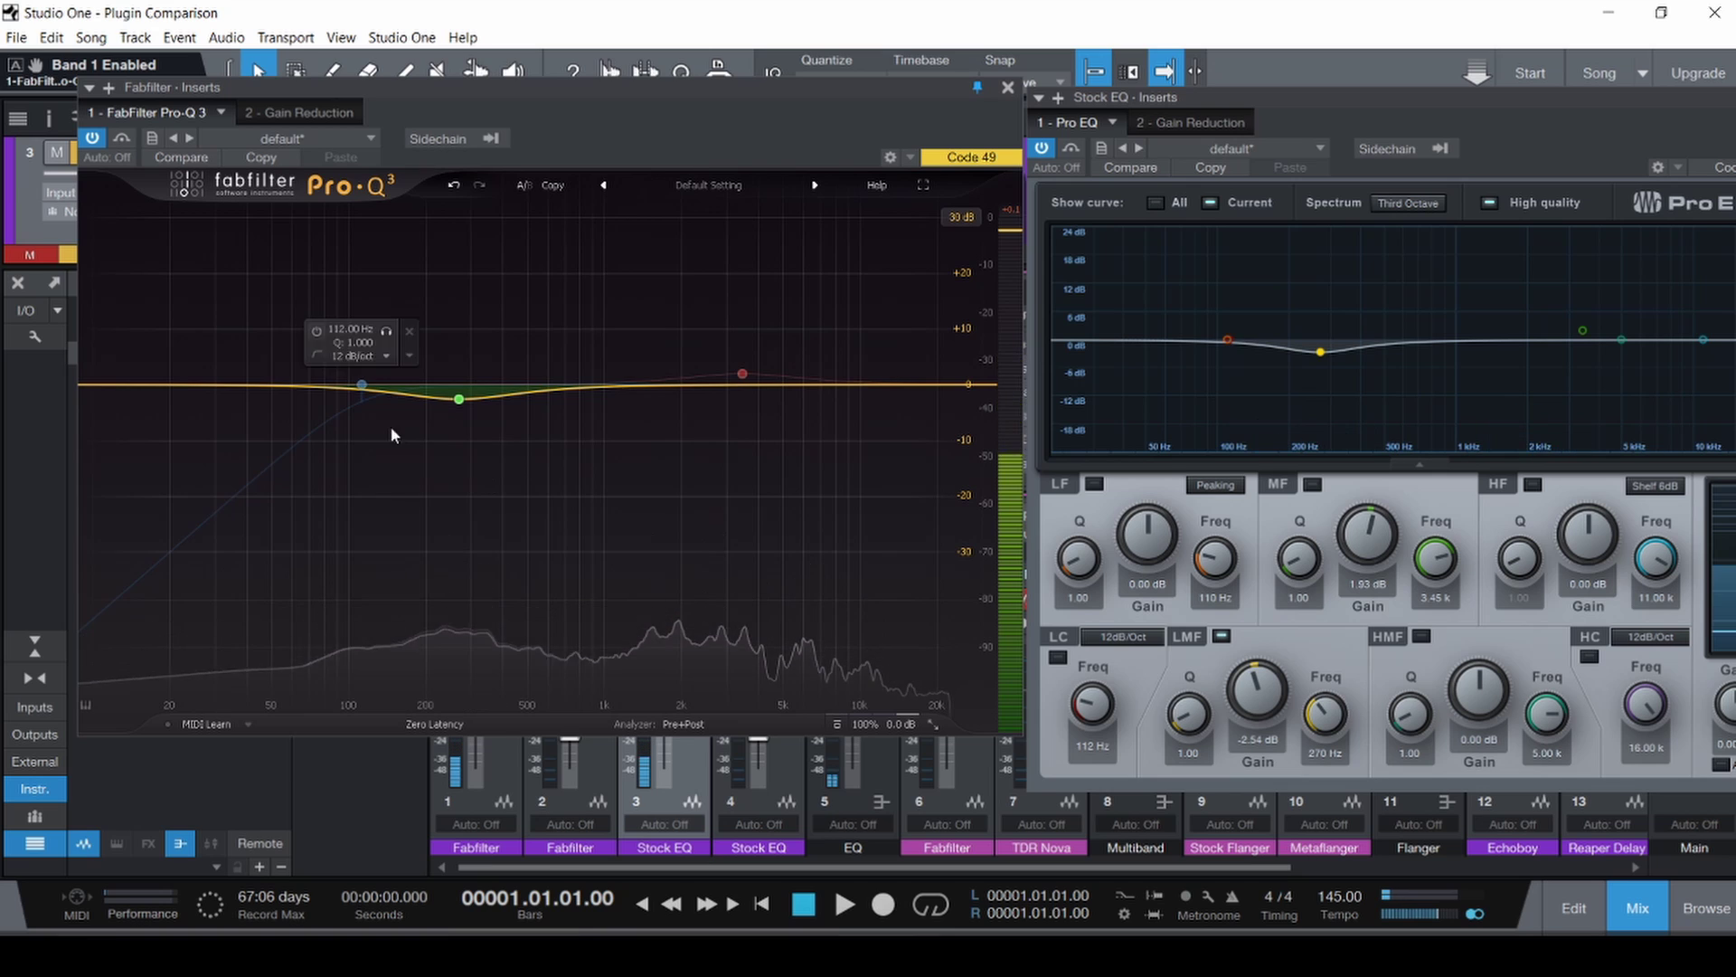
Switch both EQs from the 270 Hz band to the 3450 Hz band, play the song, and return to its start.
click(413, 438)
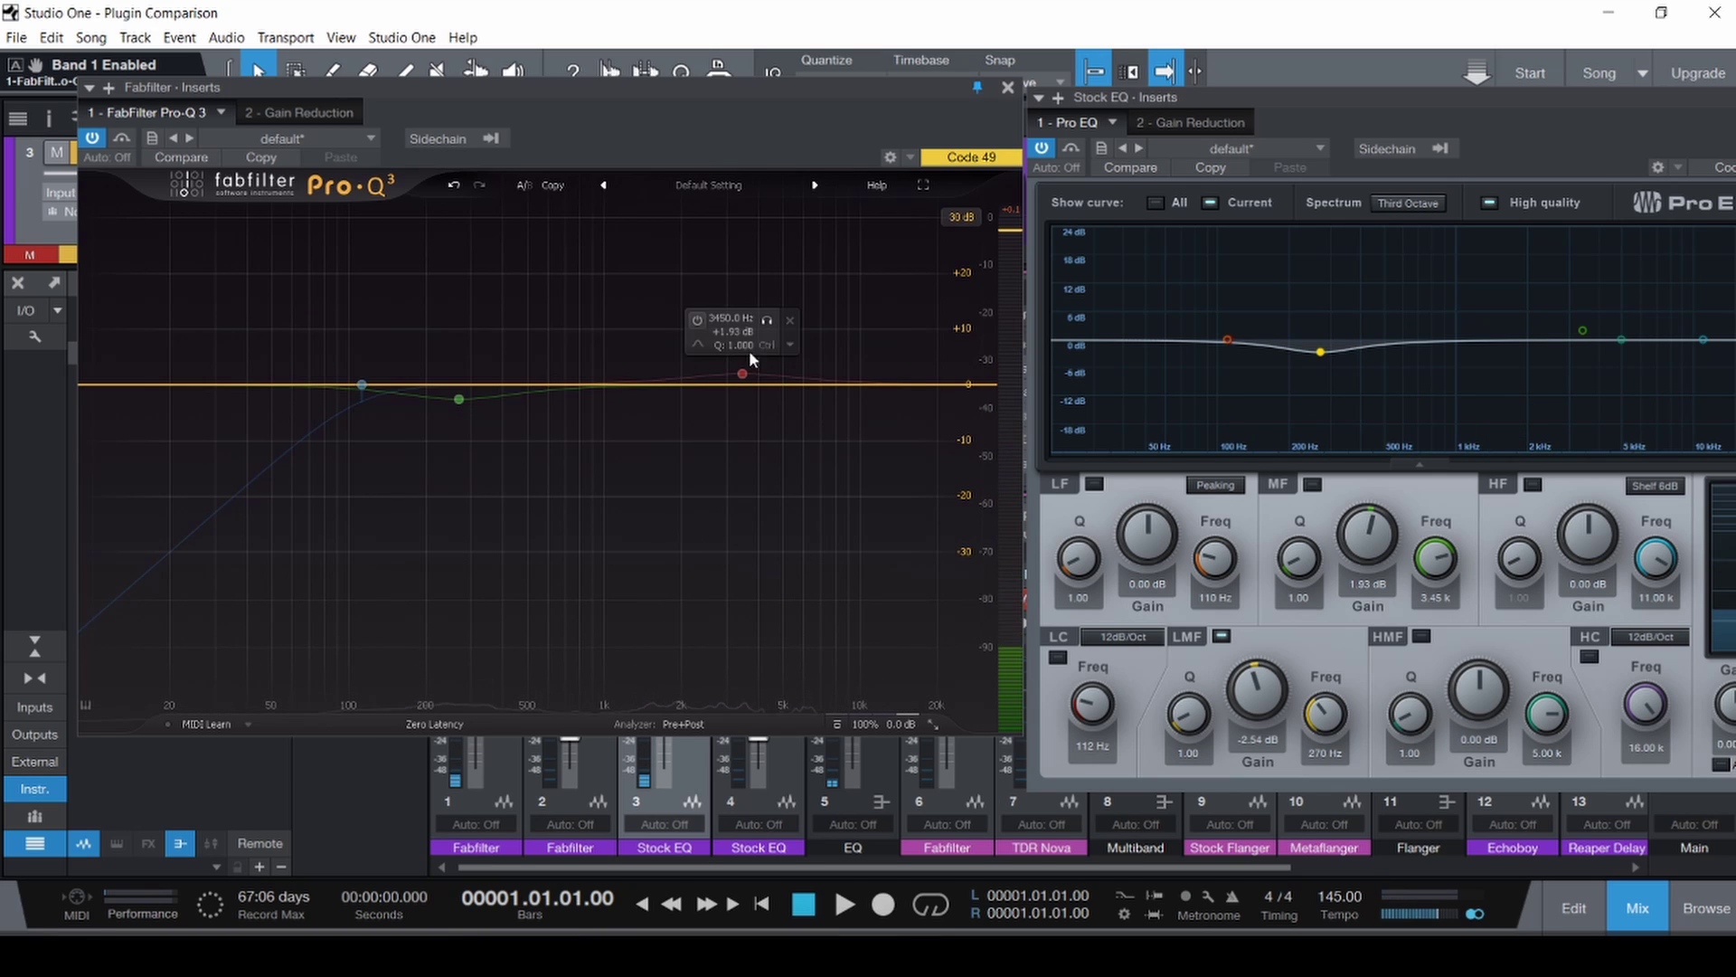
click(698, 319)
click(1221, 637)
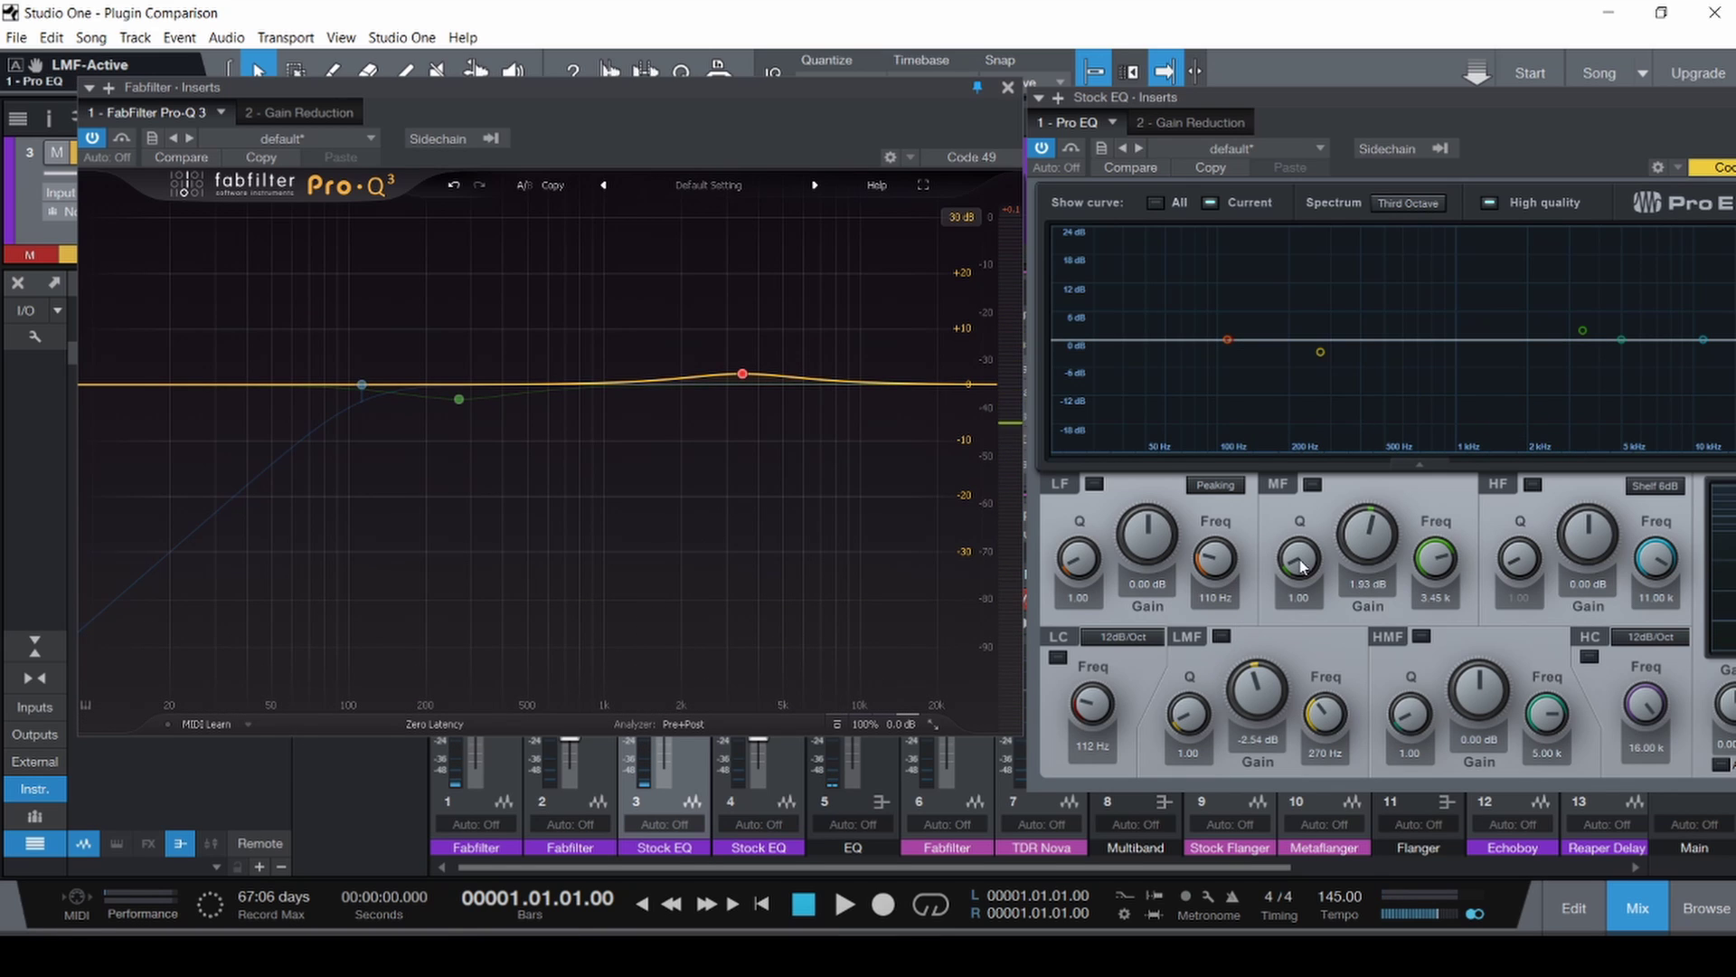
click(1581, 321)
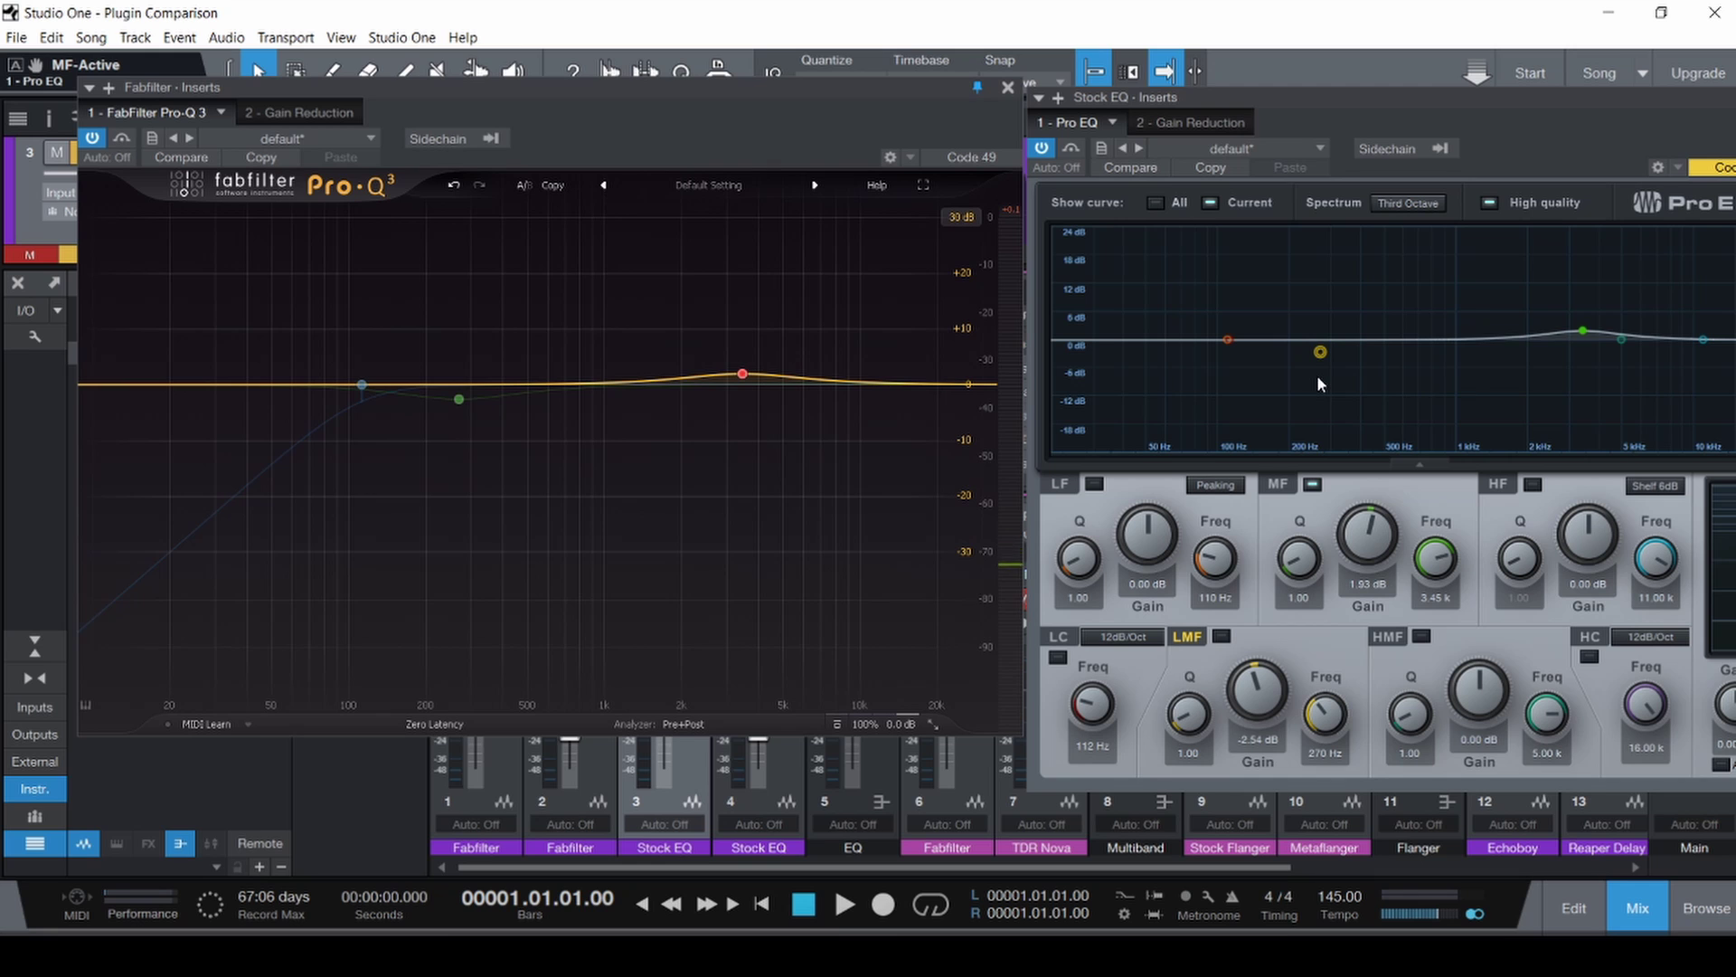
key(space)
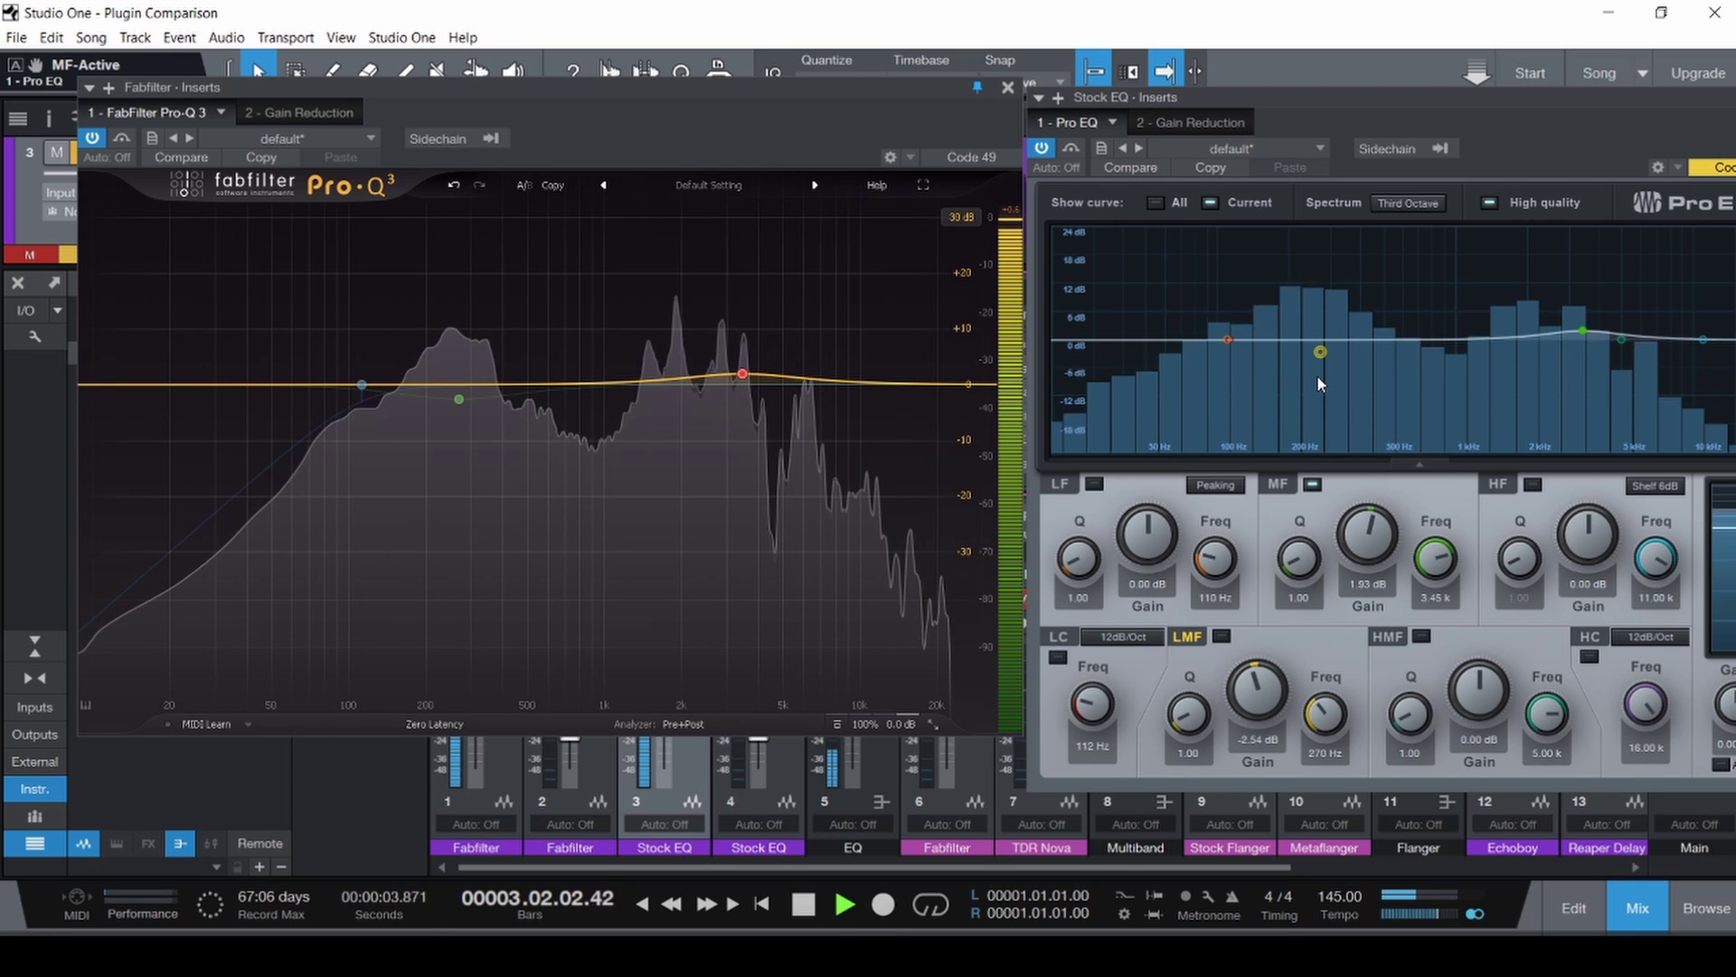
key(space)
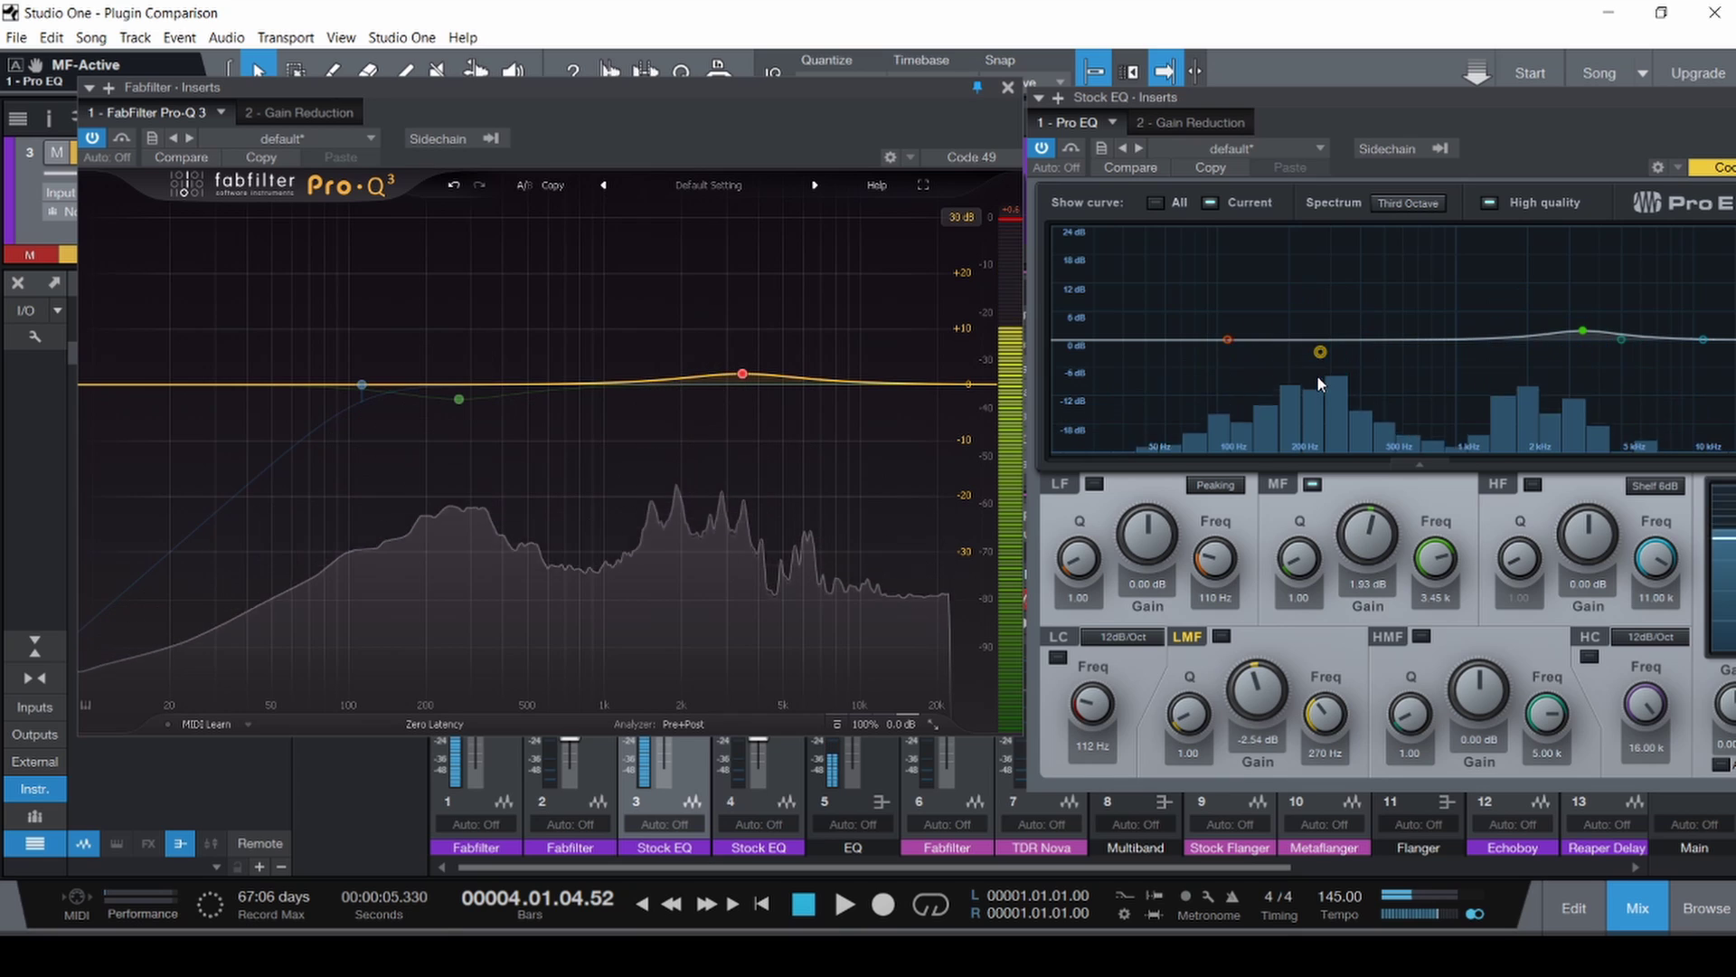
mouse_move(742, 375)
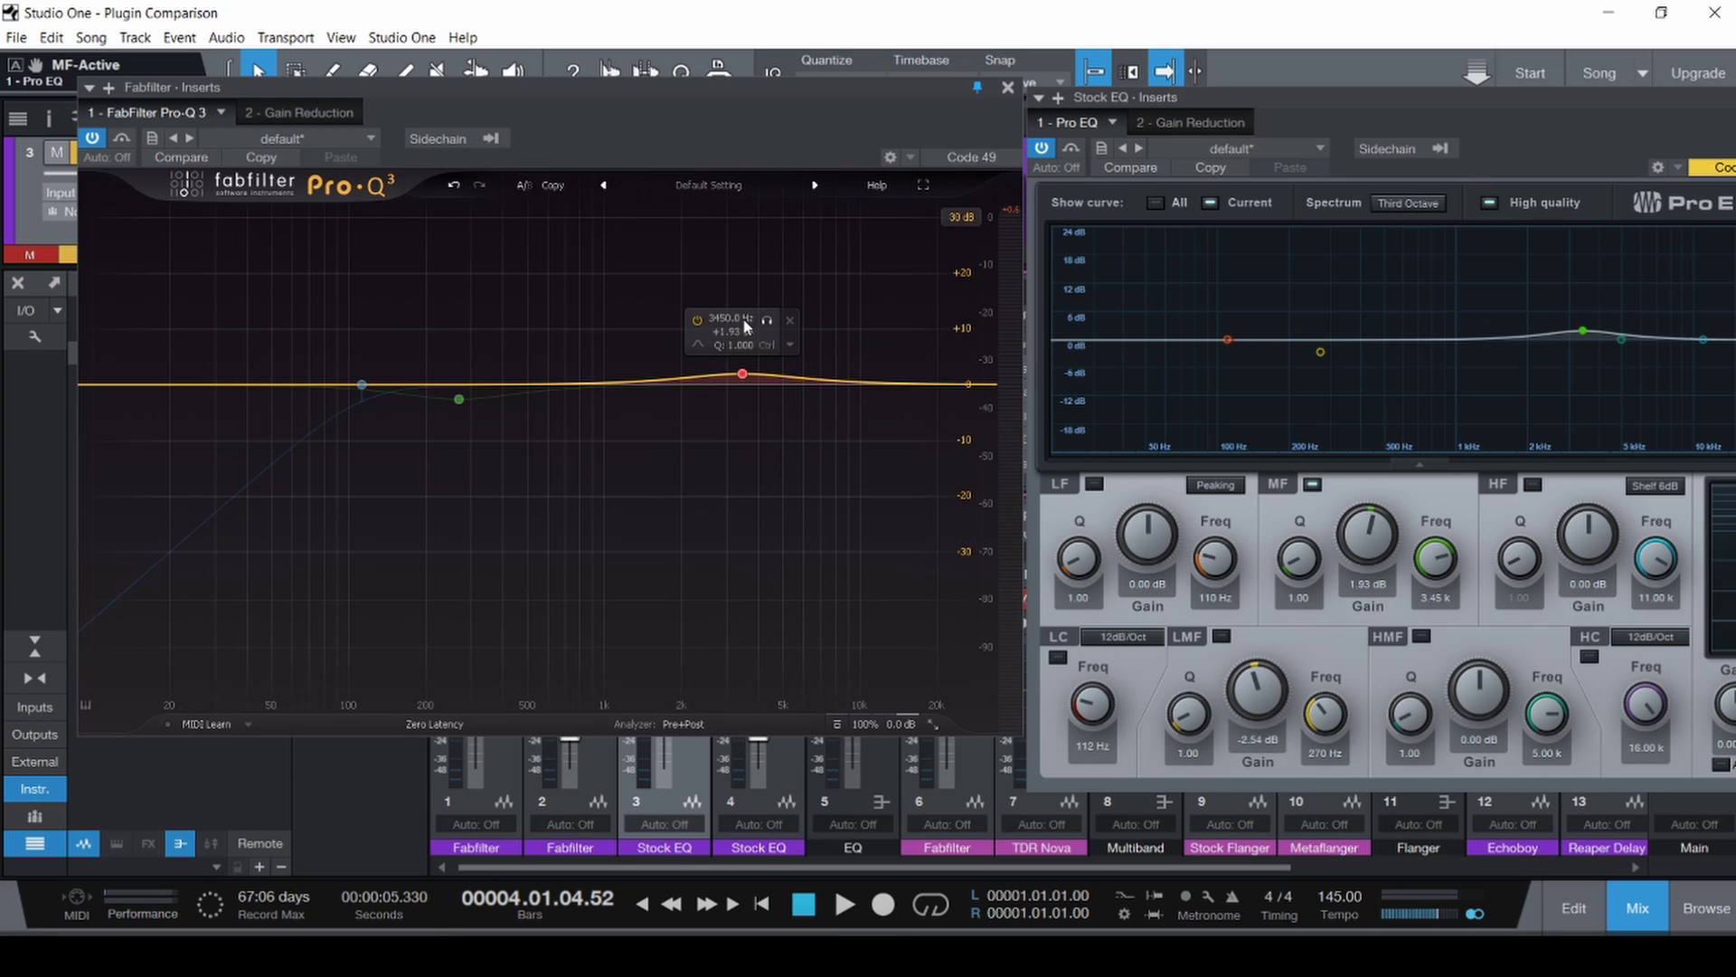
key(comma)
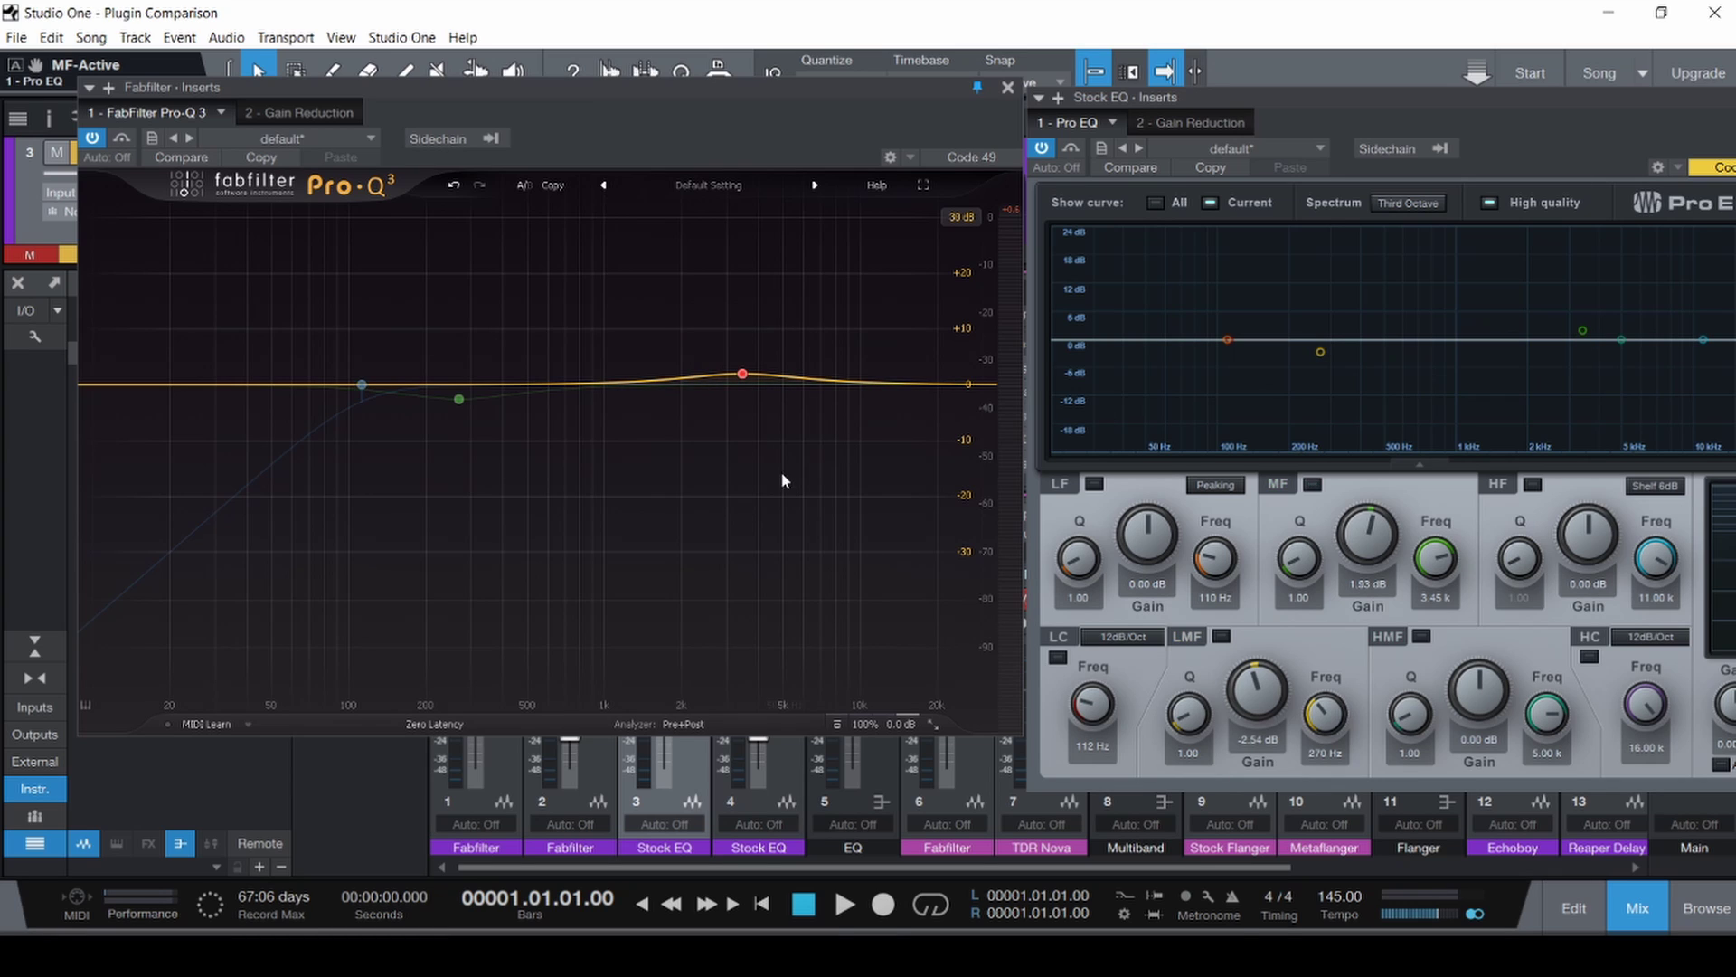
Disable the 3450 Hz band in the Pro-Q 3, start playback, and enable only its 112 Hz low cut.
click(697, 319)
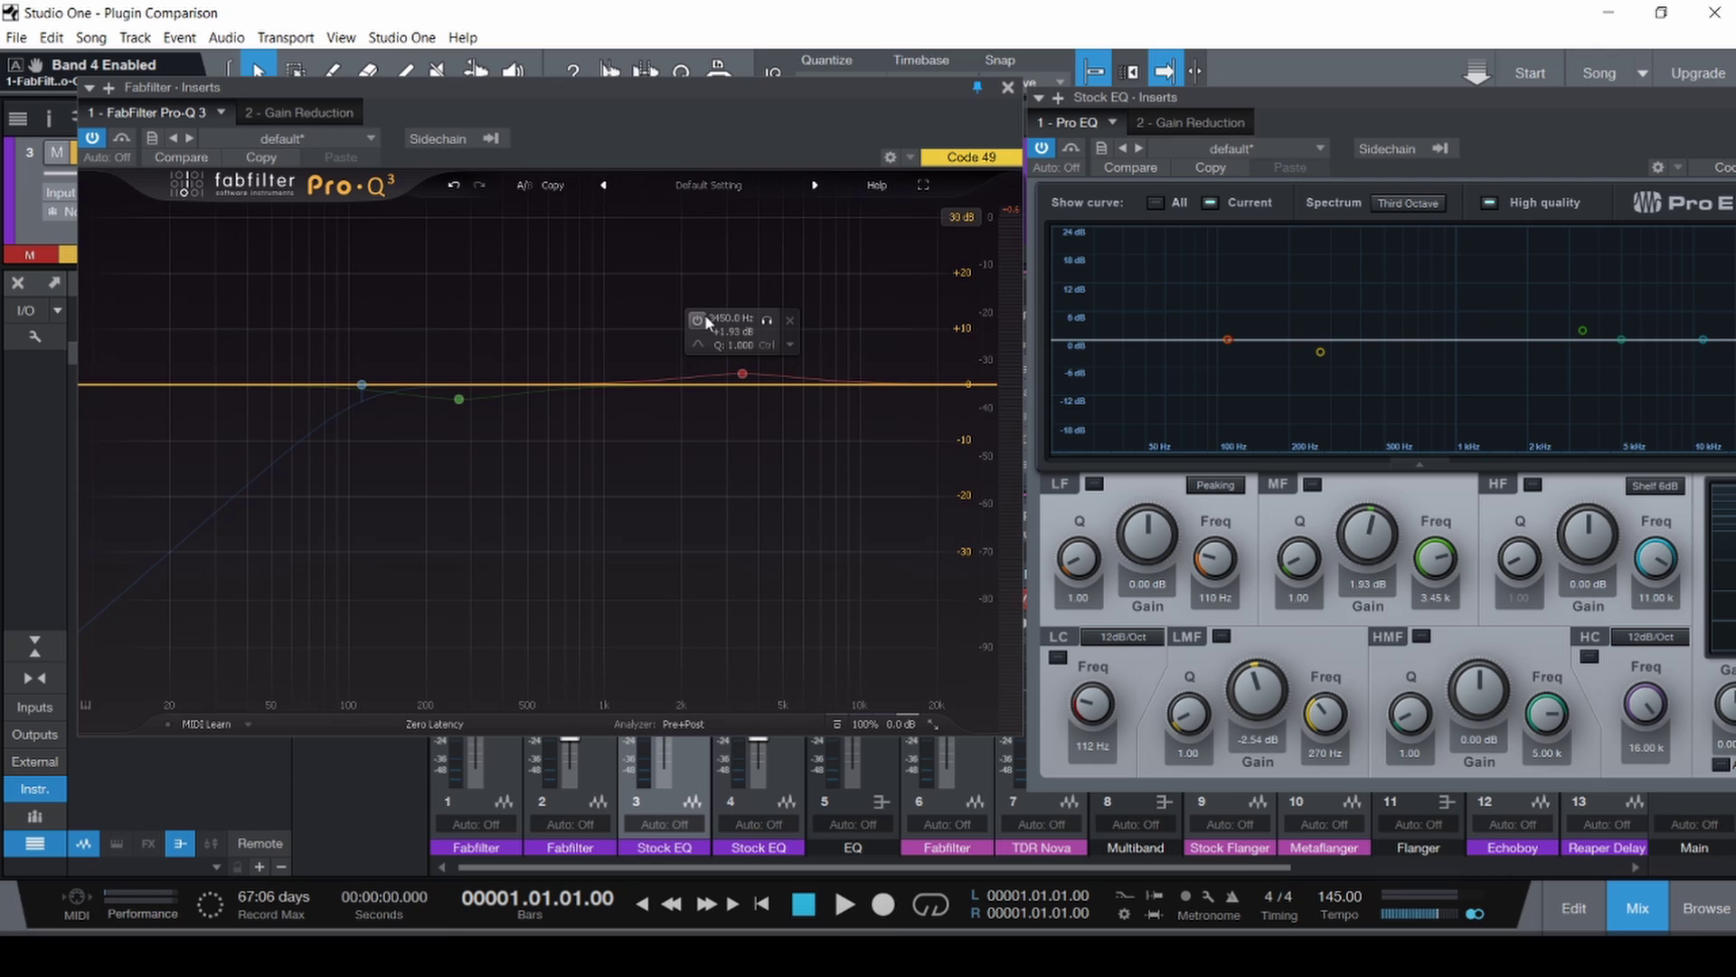
mouse_move(362, 385)
key(space)
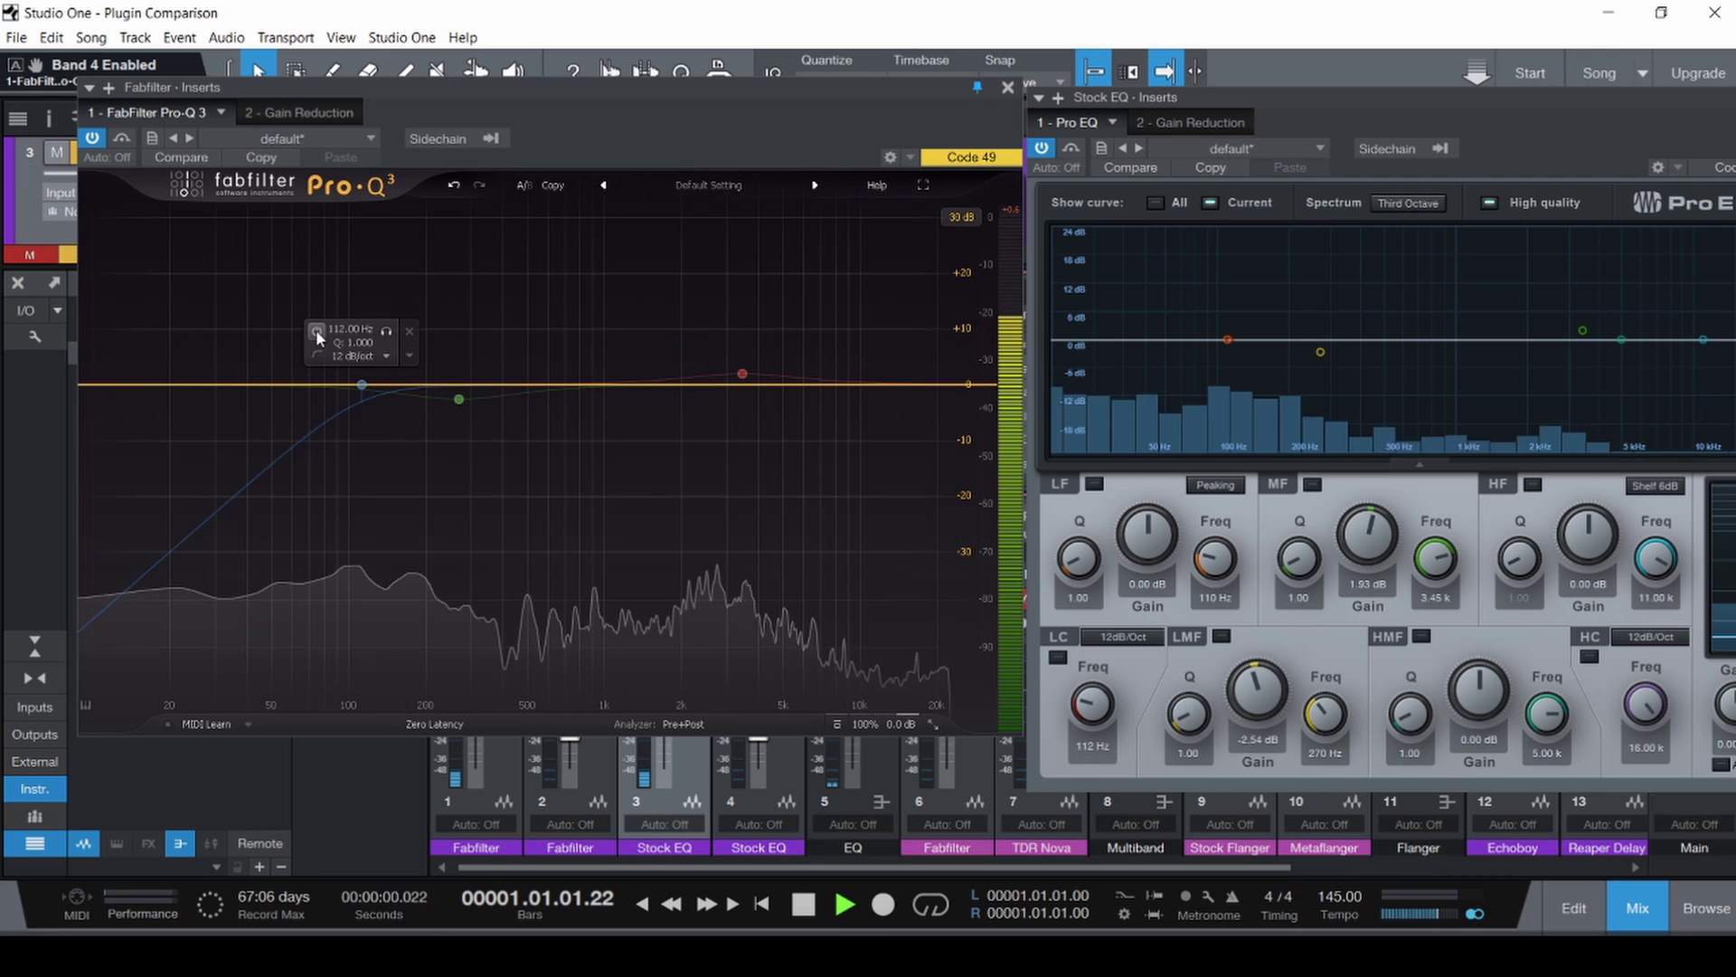
click(317, 331)
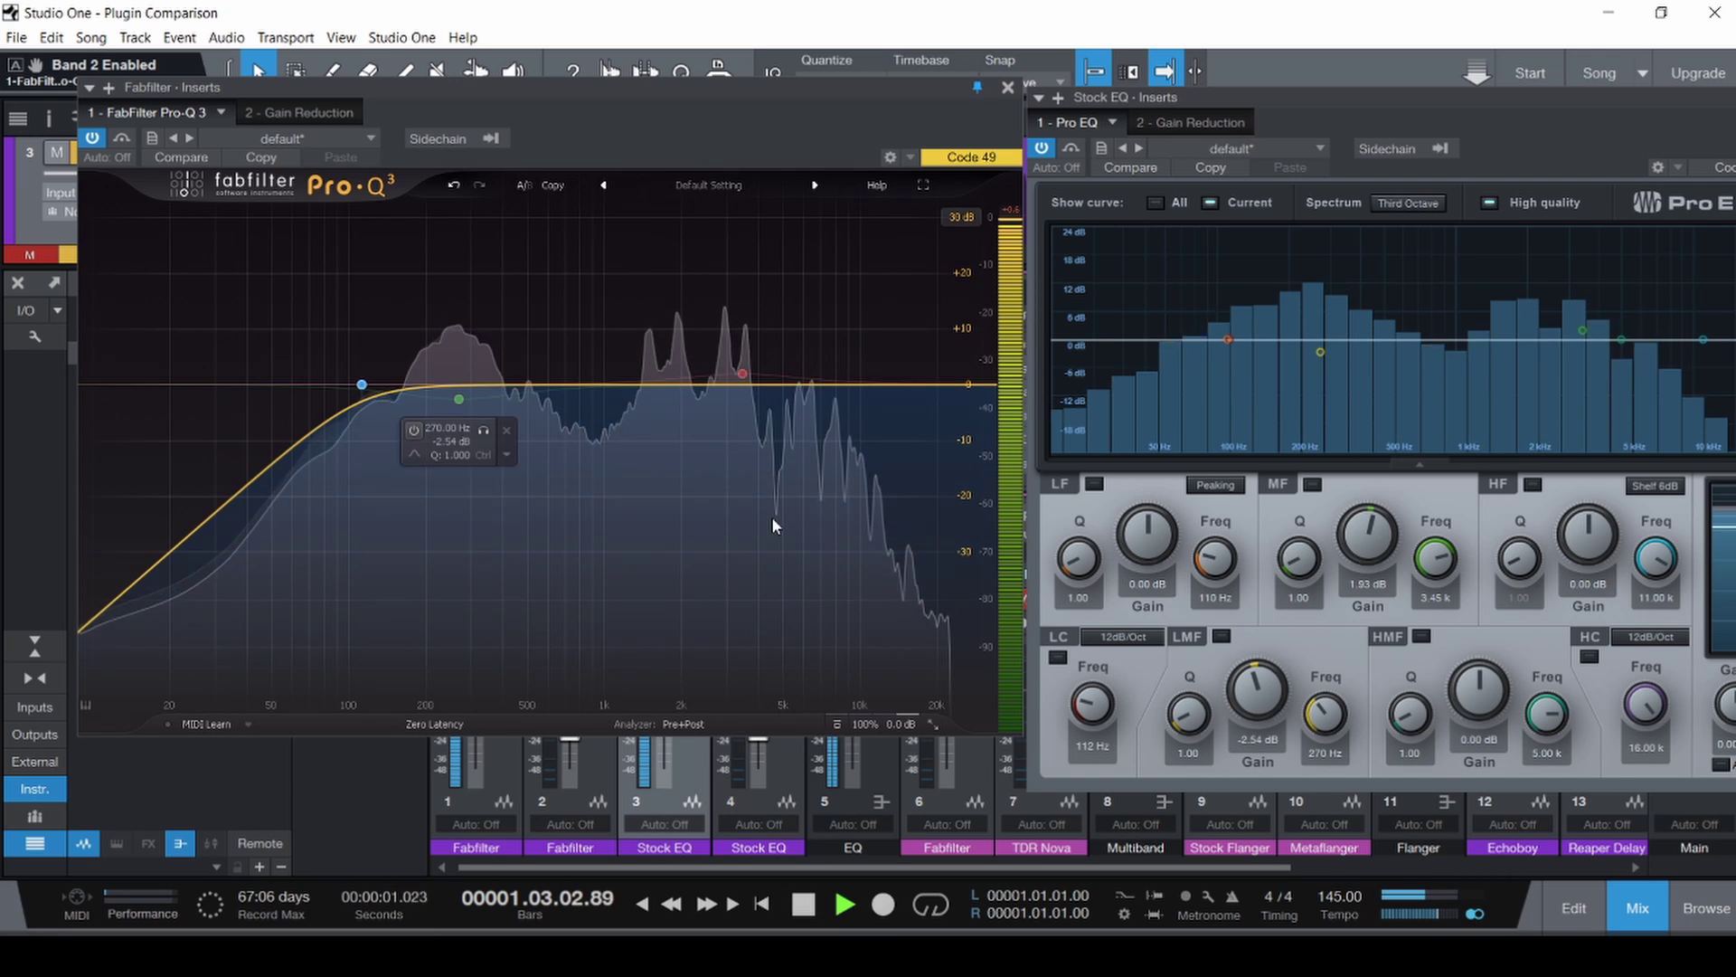
Enable the Pro EQ's low cut and the 270 Hz and 3450 Hz bands in both EQs while the song plays.
click(1057, 657)
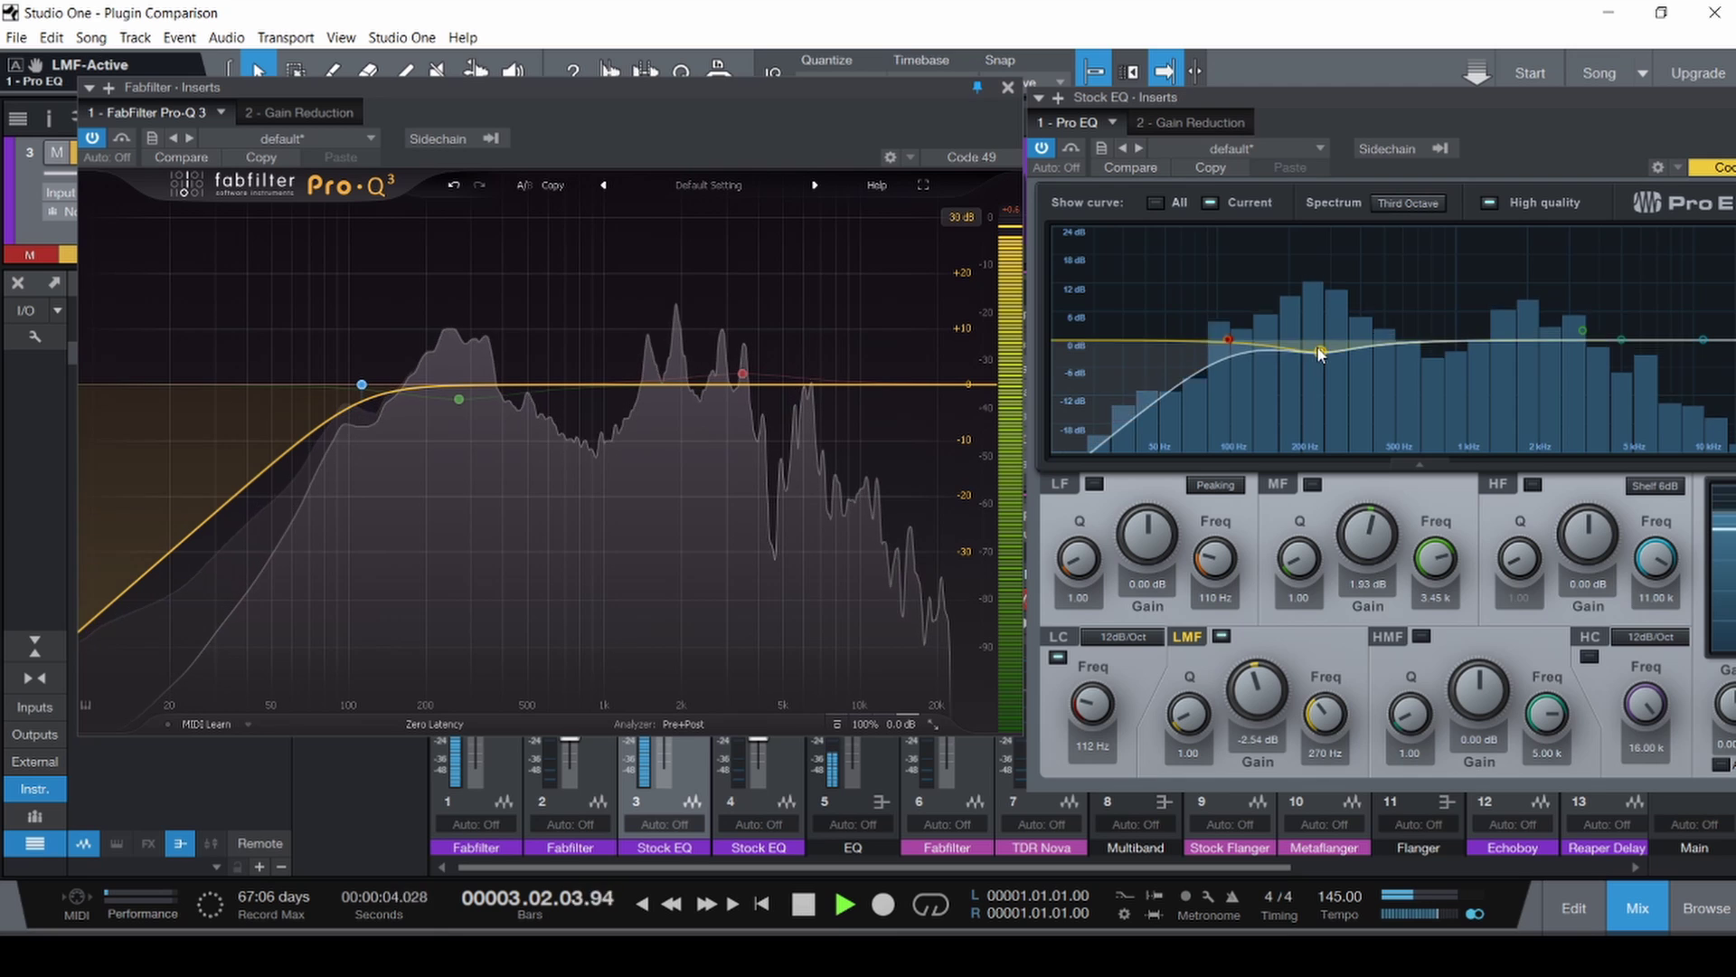
mouse_move(456, 401)
click(414, 429)
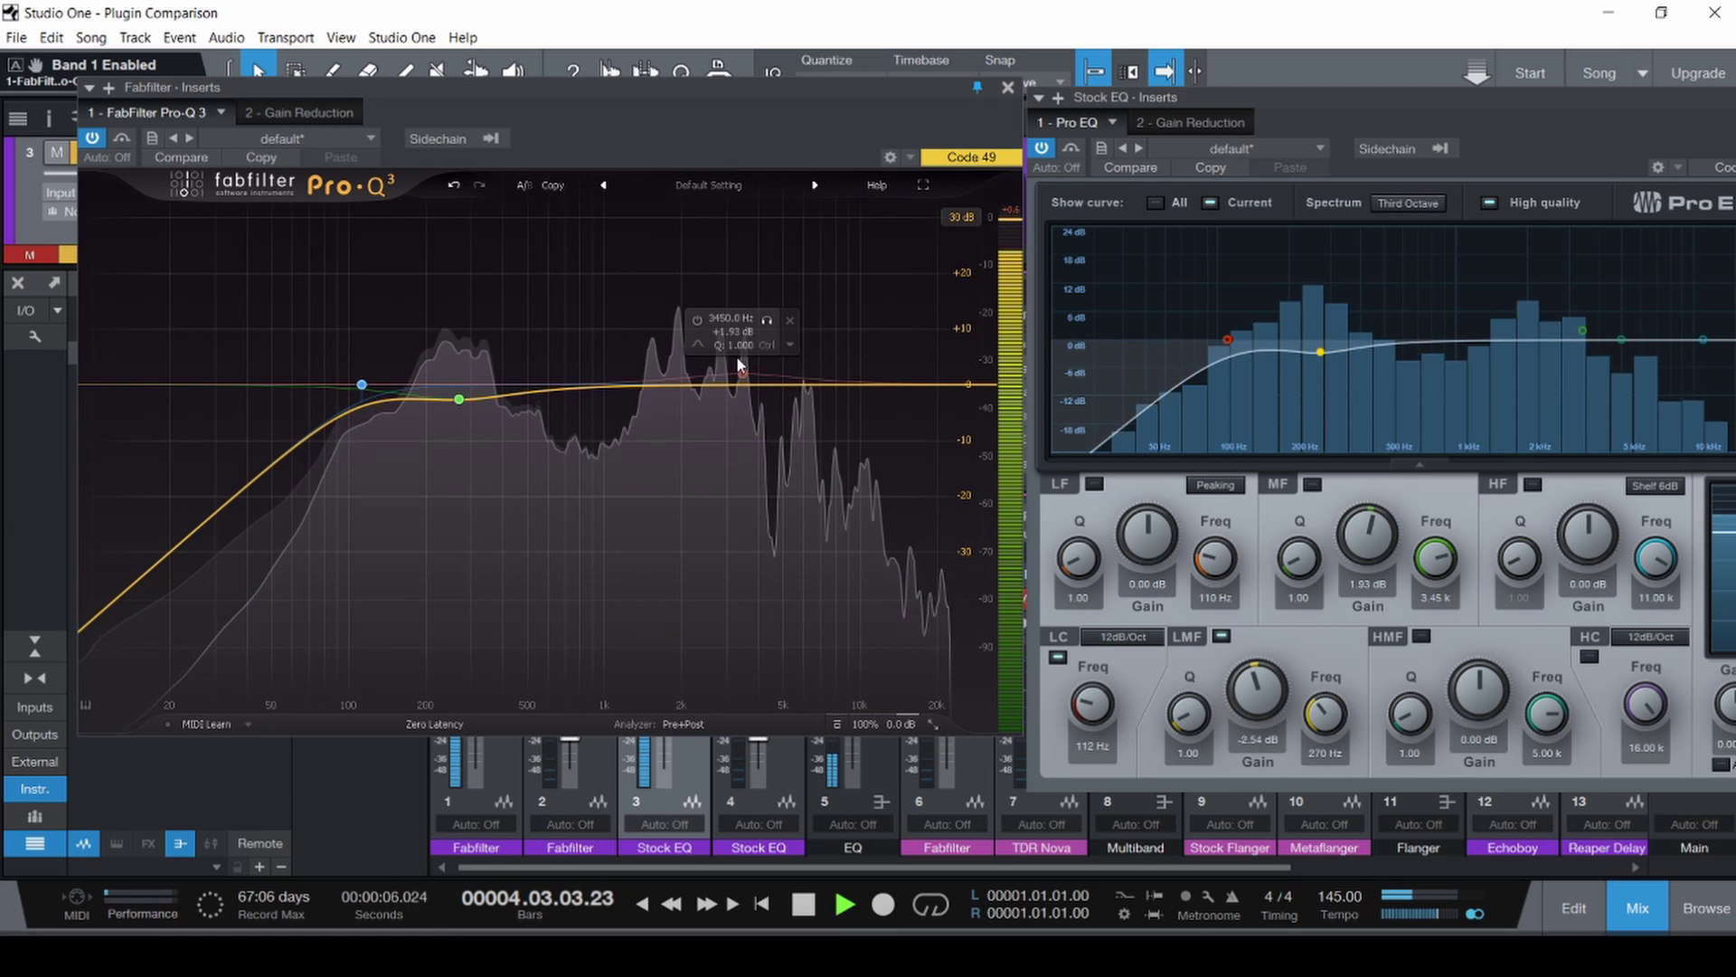
mouse_move(742, 374)
click(697, 319)
click(1581, 331)
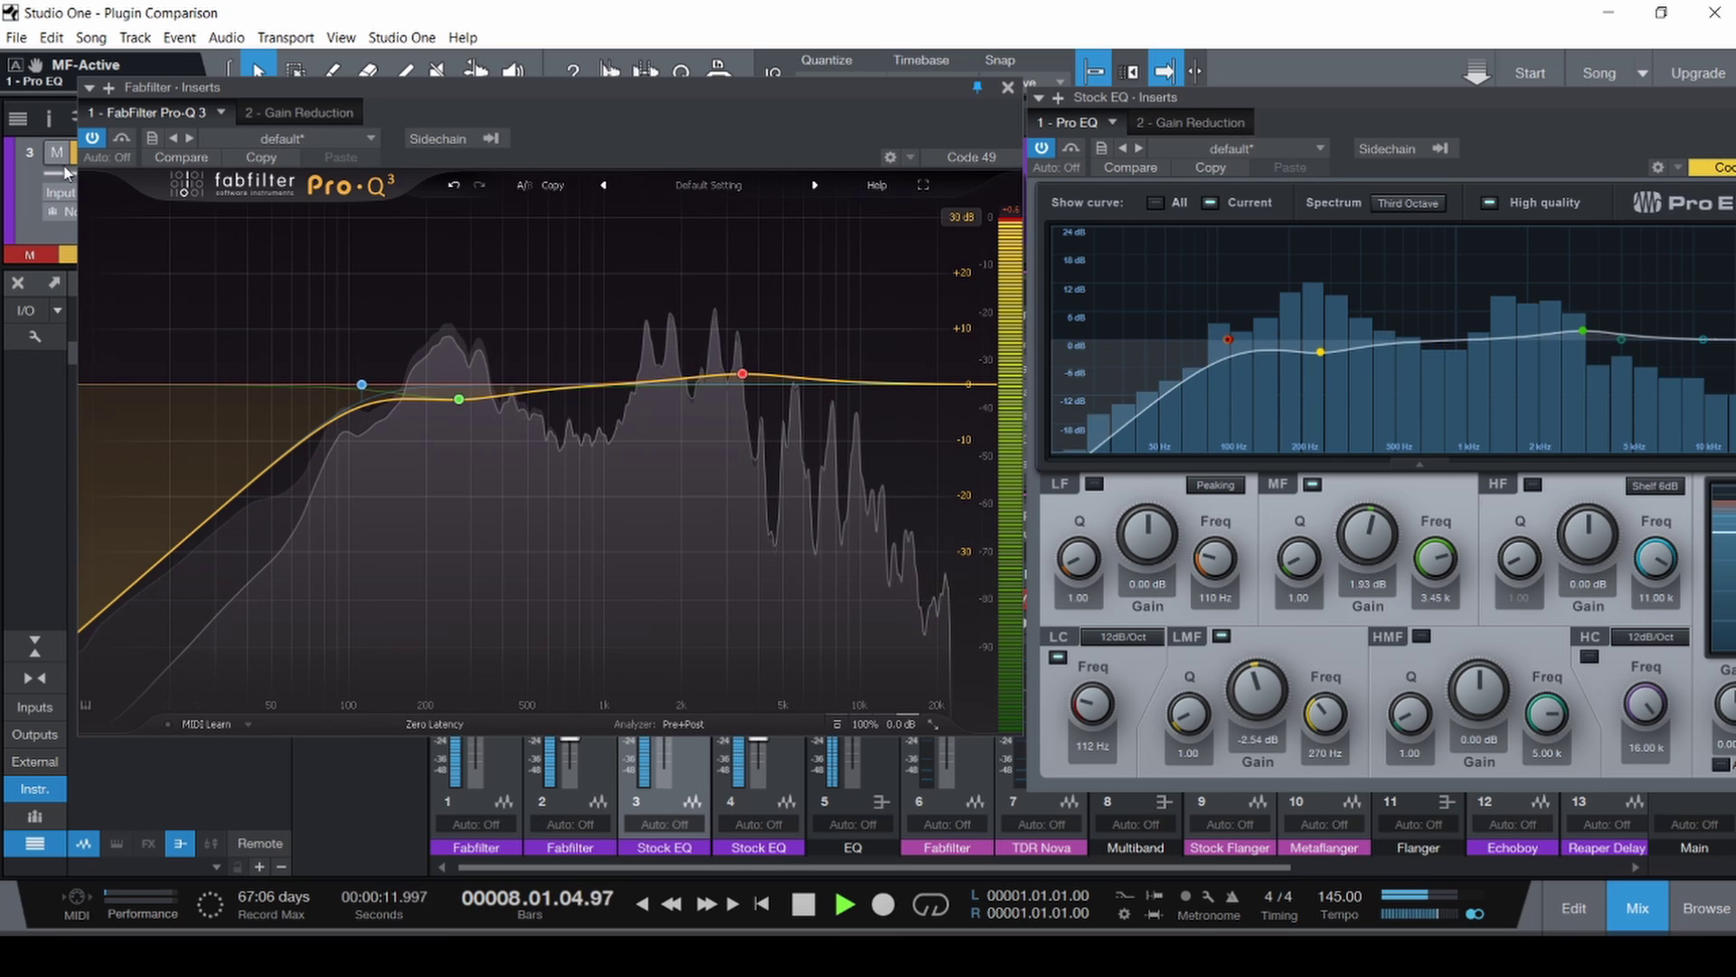
Compare playback by toggling the Fabfilter track's Pro-Q 3 bypass and replaying from the start, and save the song.
click(94, 137)
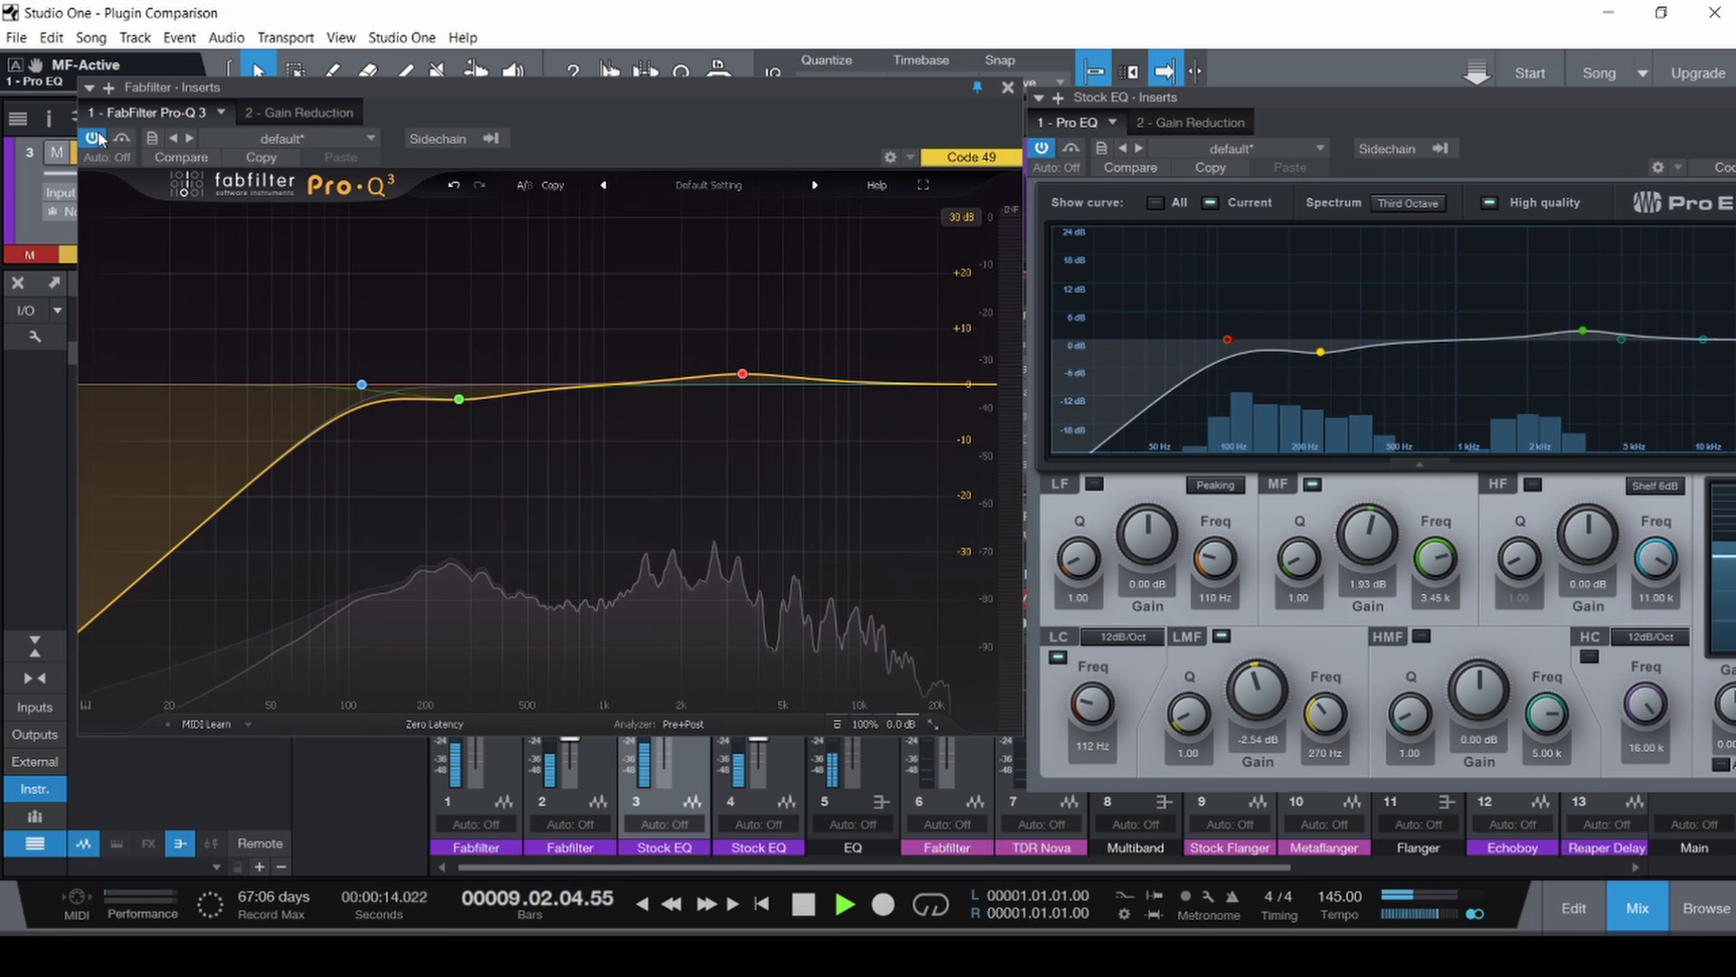
key(Home)
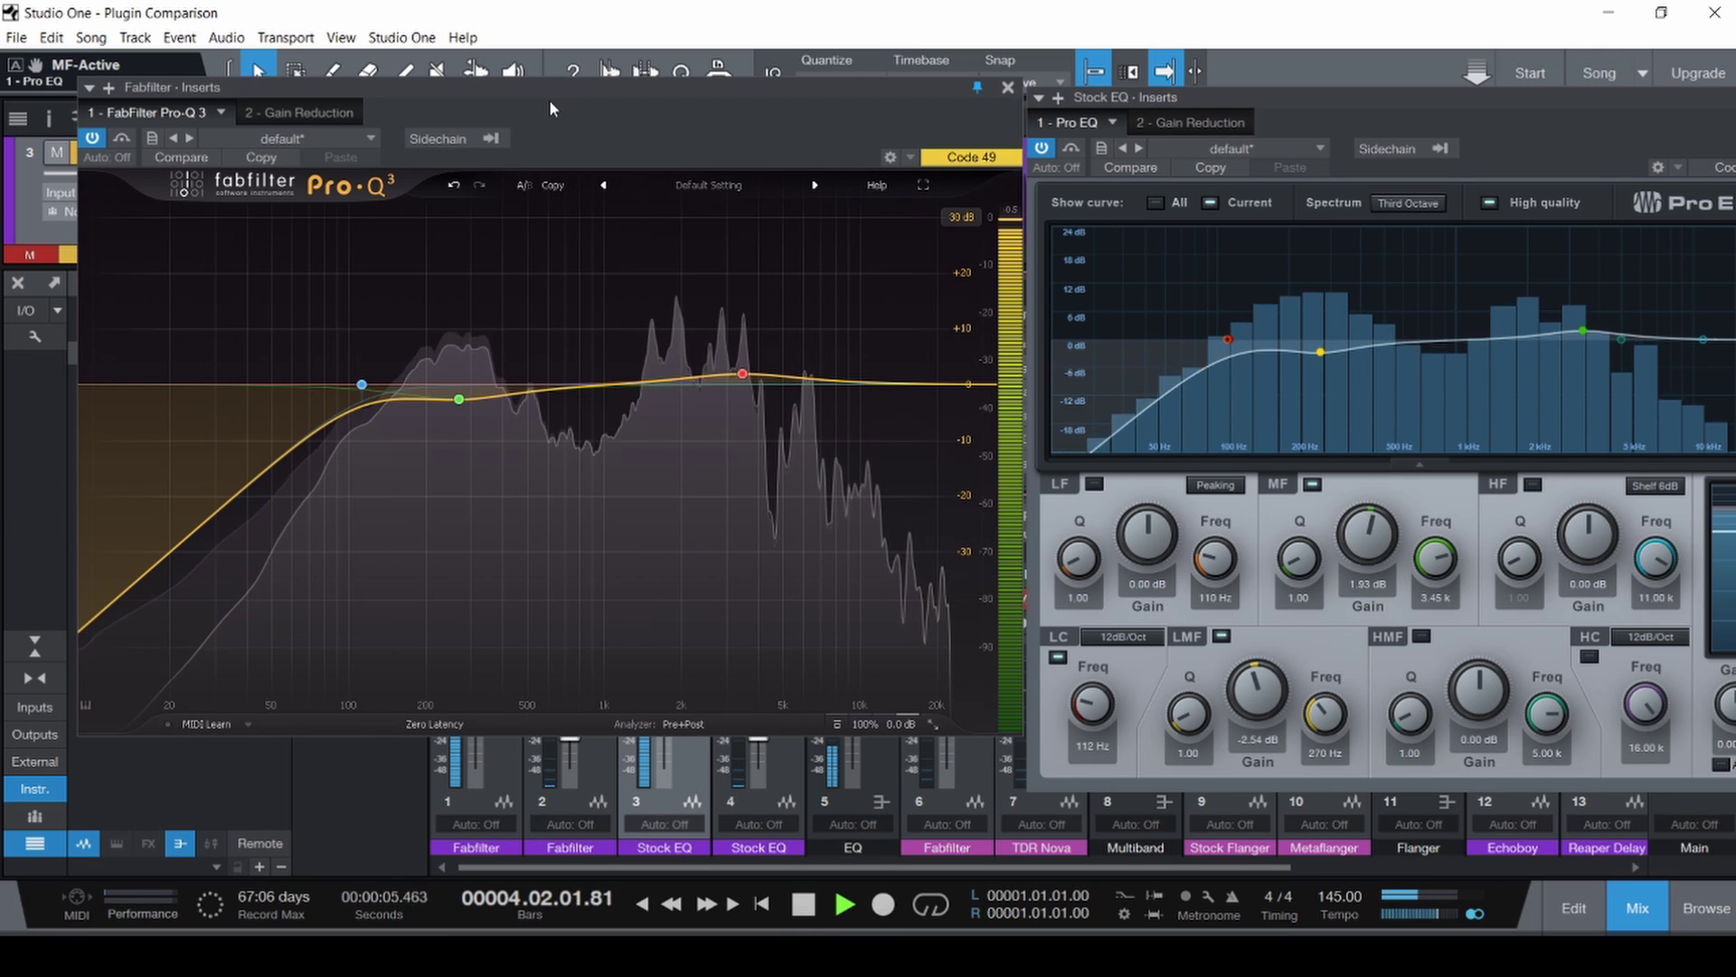
key(space)
key(ctrl+s)
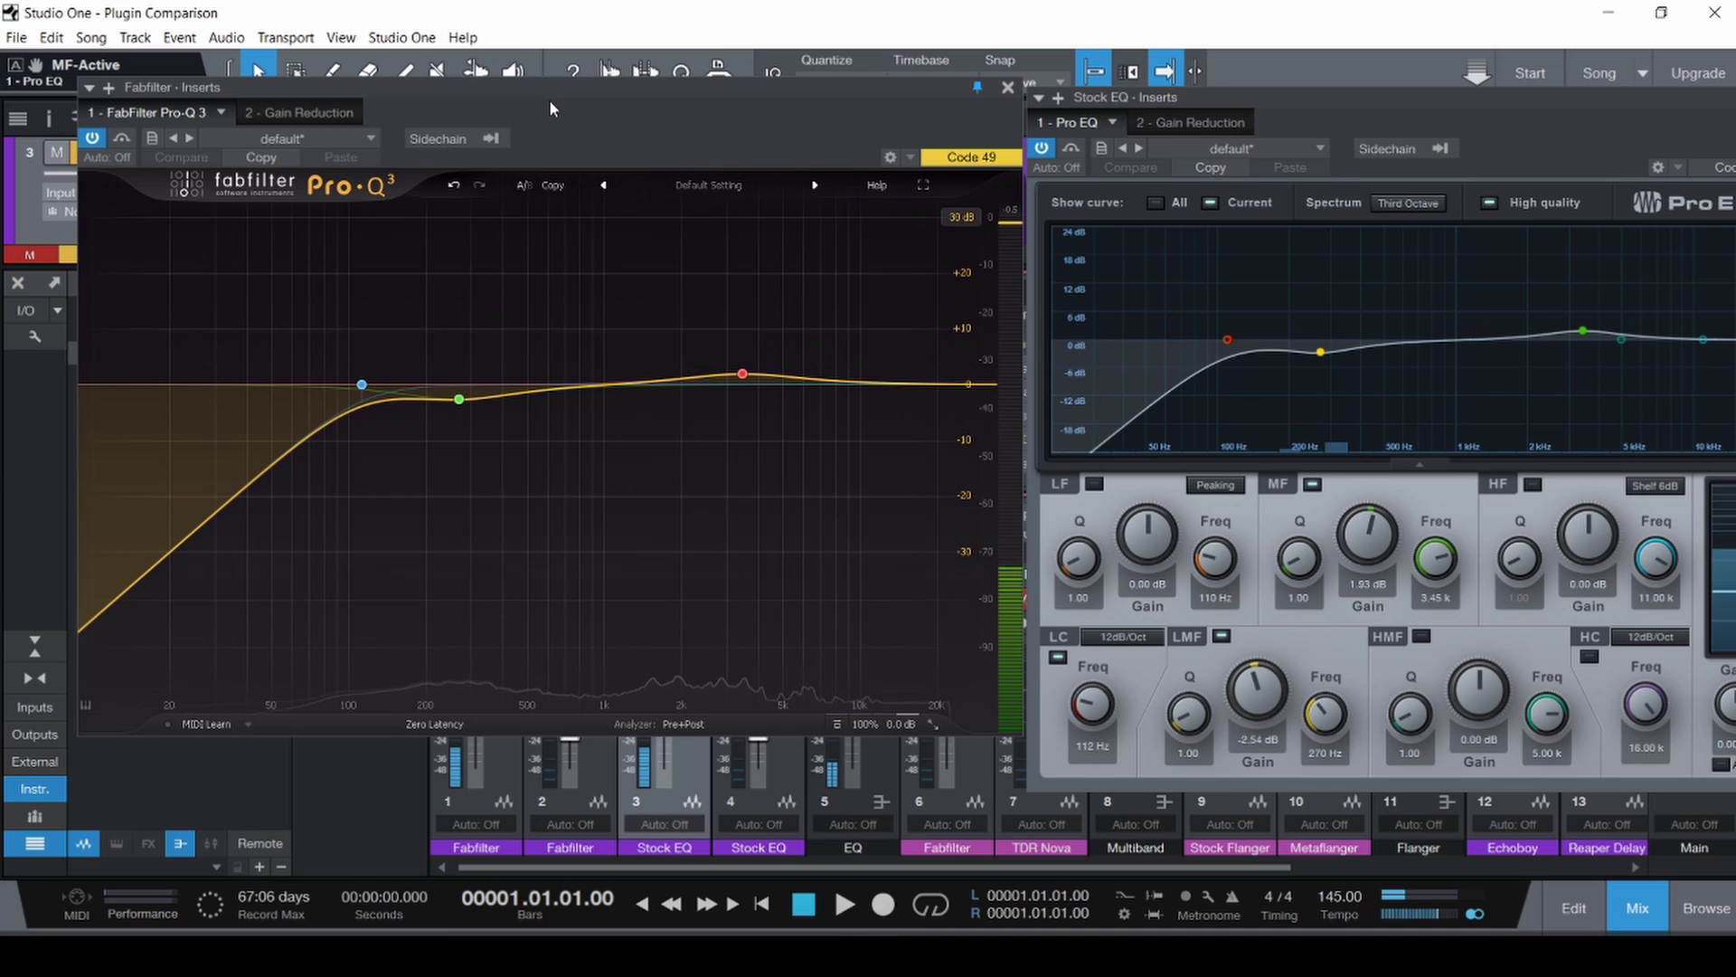
Close both track EQ windows and play the song while viewing the Pro-Q 3 analyzer on the EQ bus.
click(1008, 87)
drag(1237, 94, 915, 118)
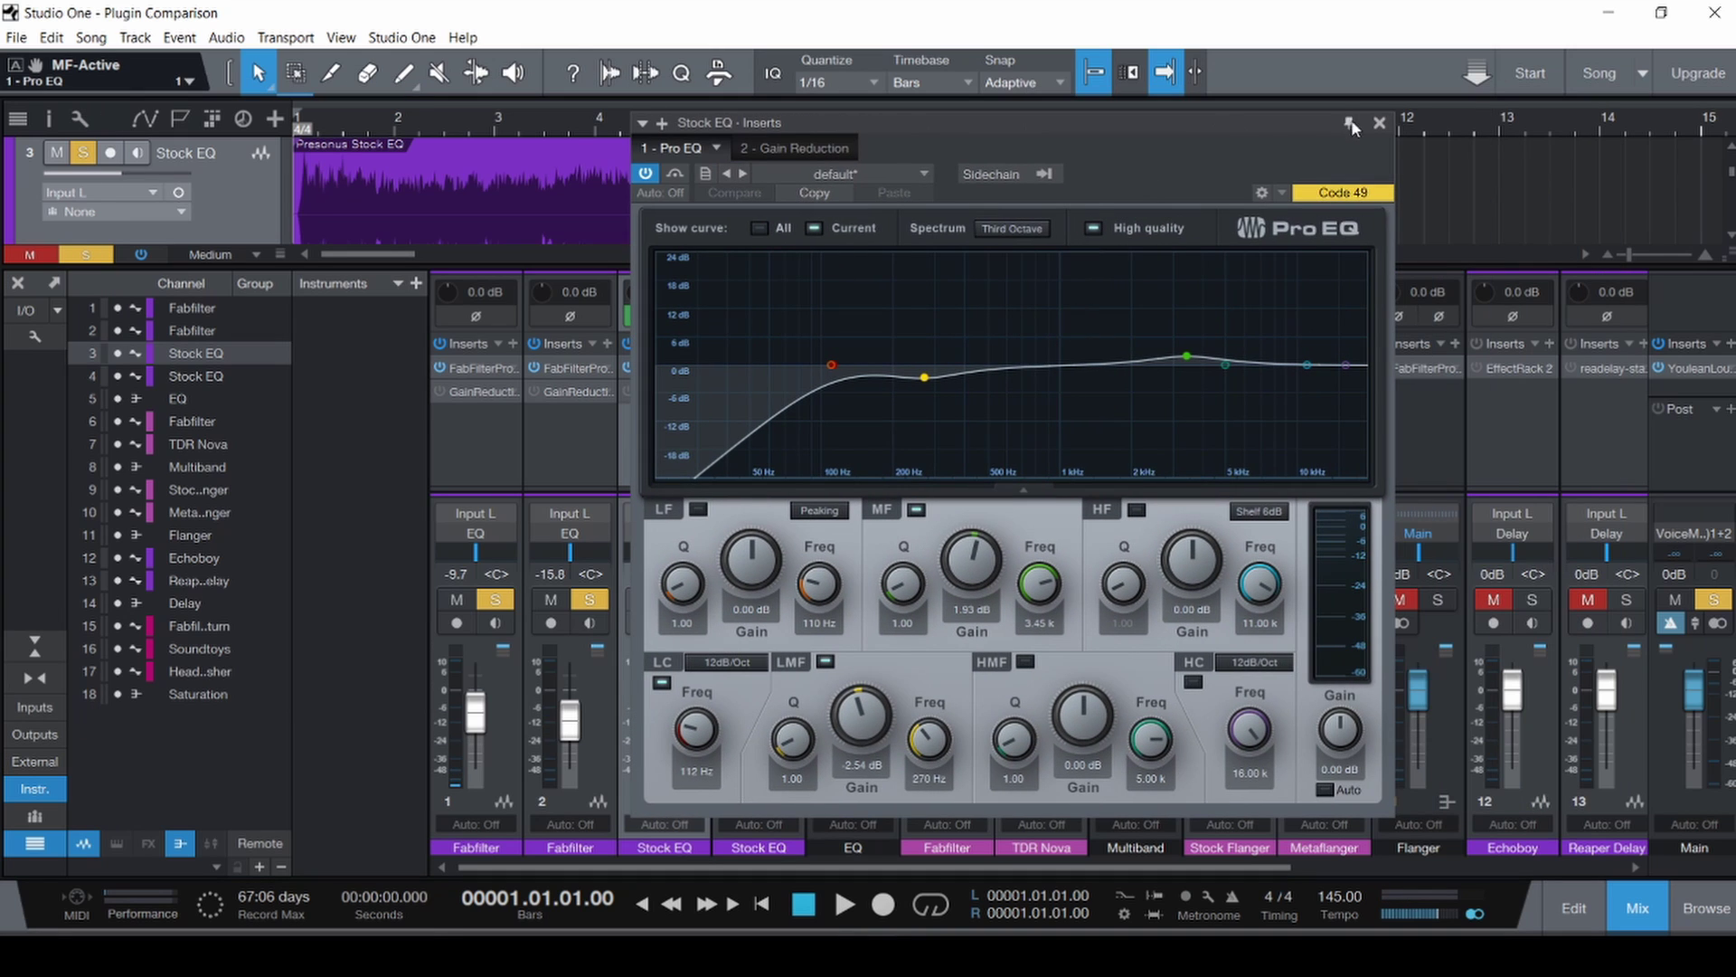
click(1379, 123)
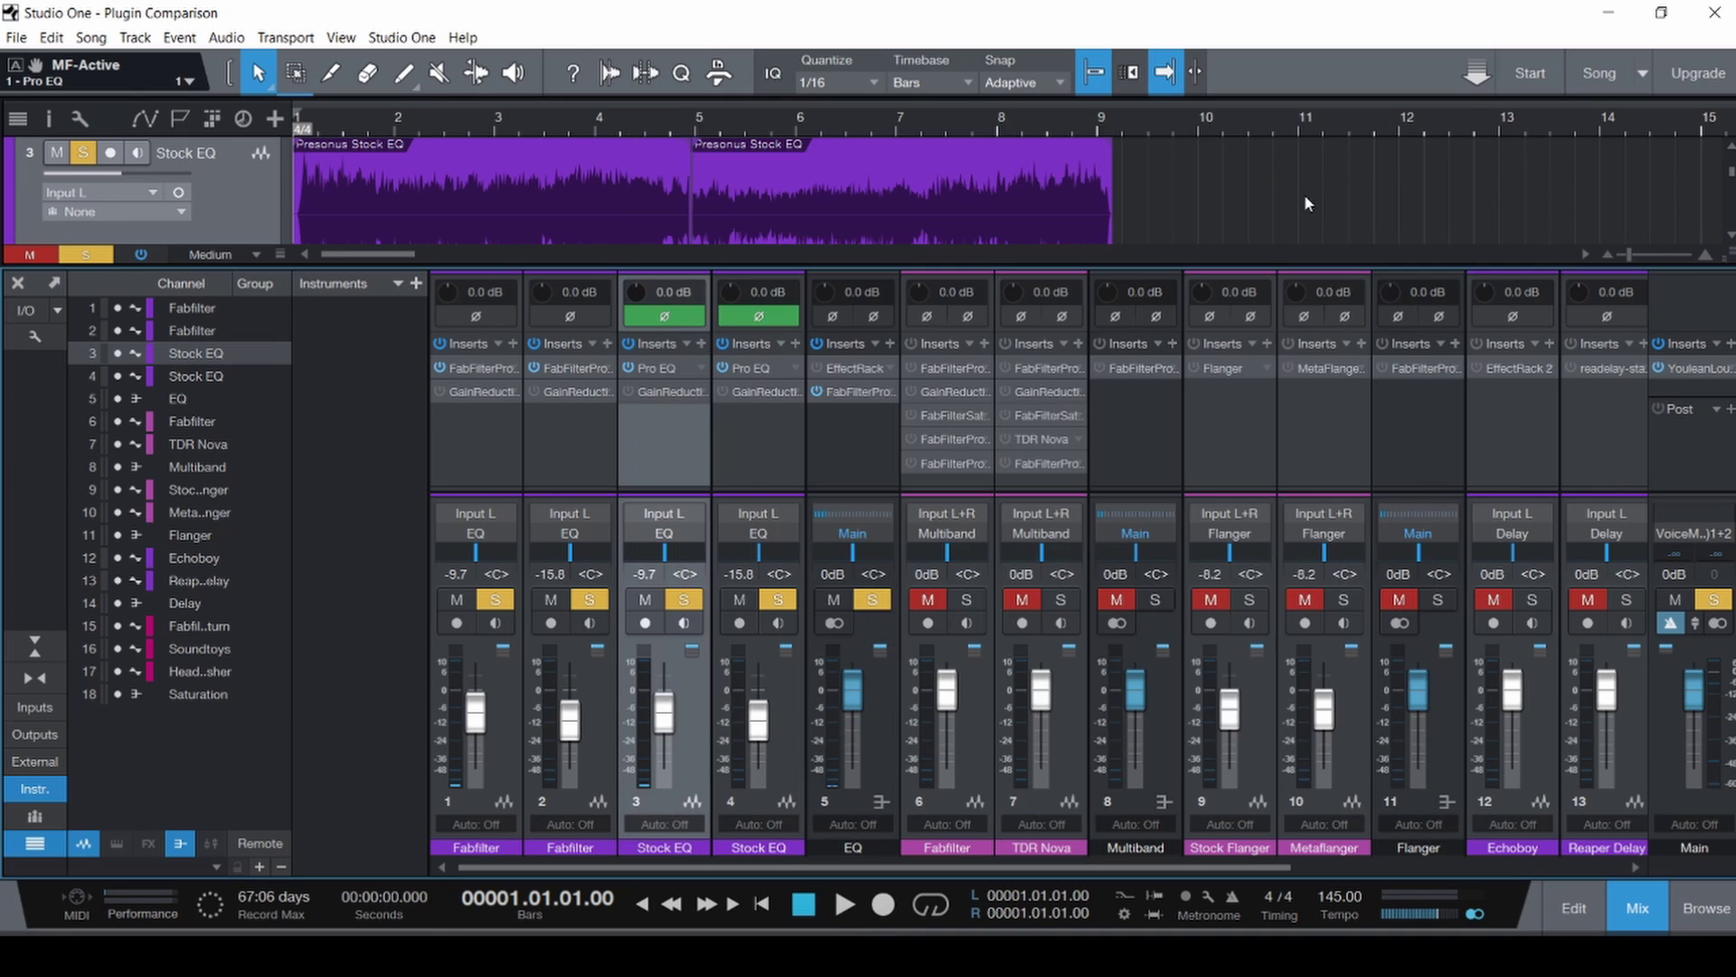
click(856, 393)
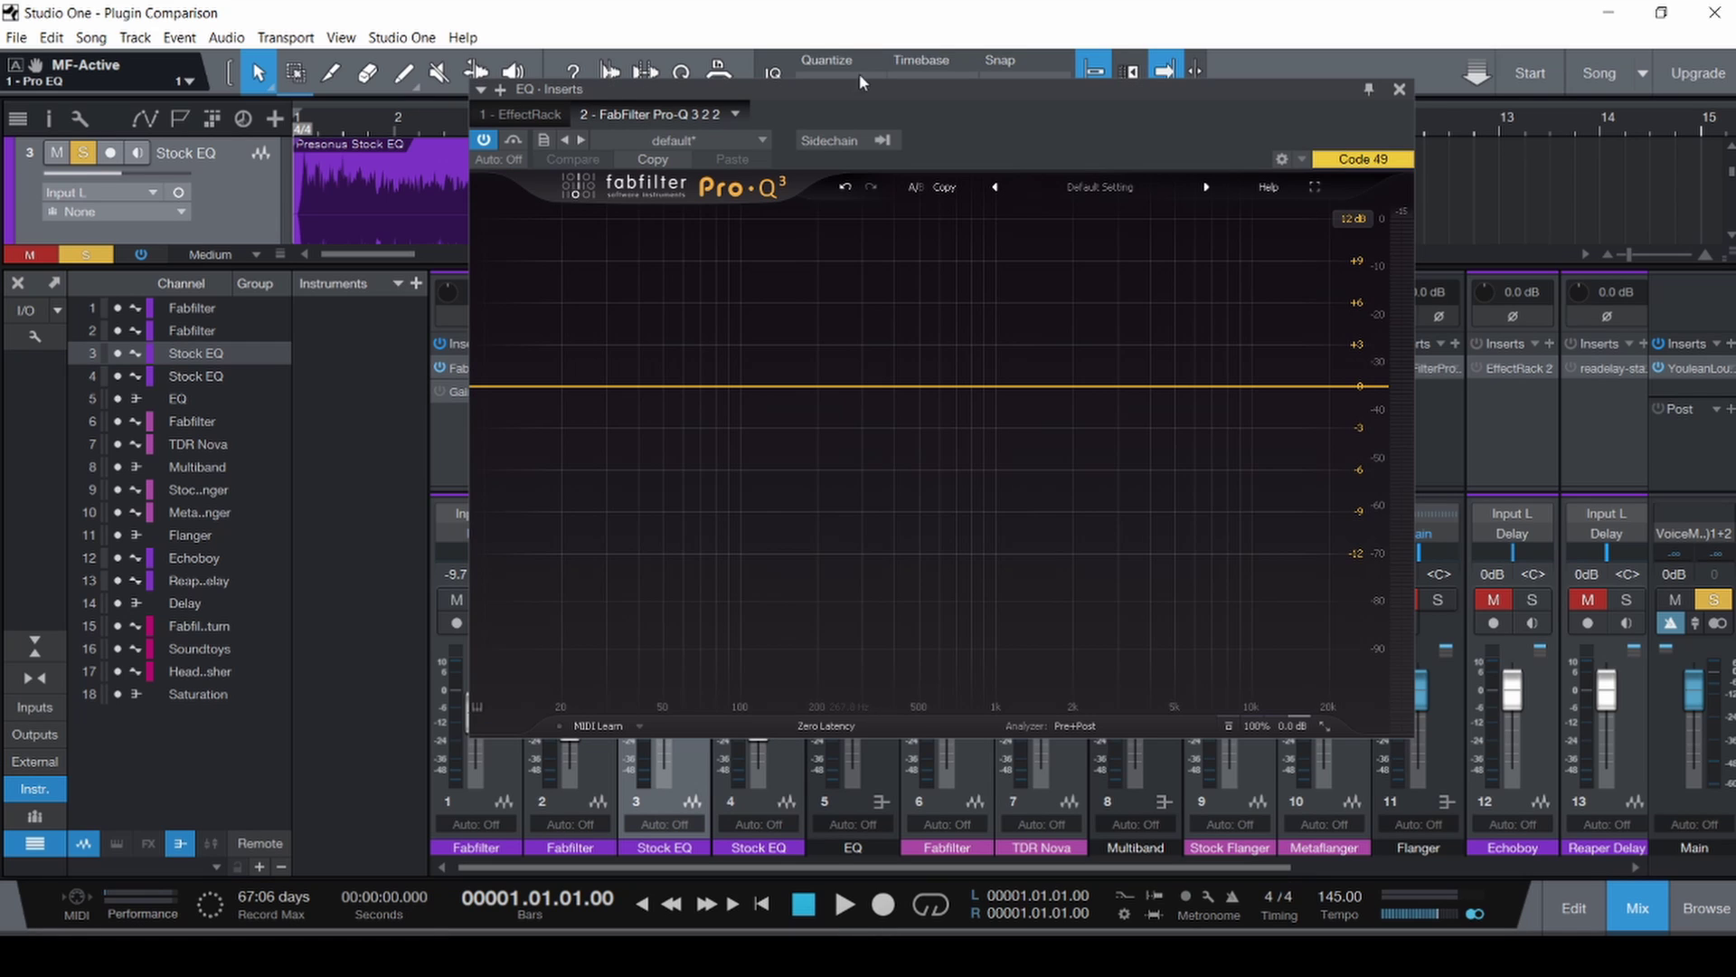
drag(859, 81, 869, 79)
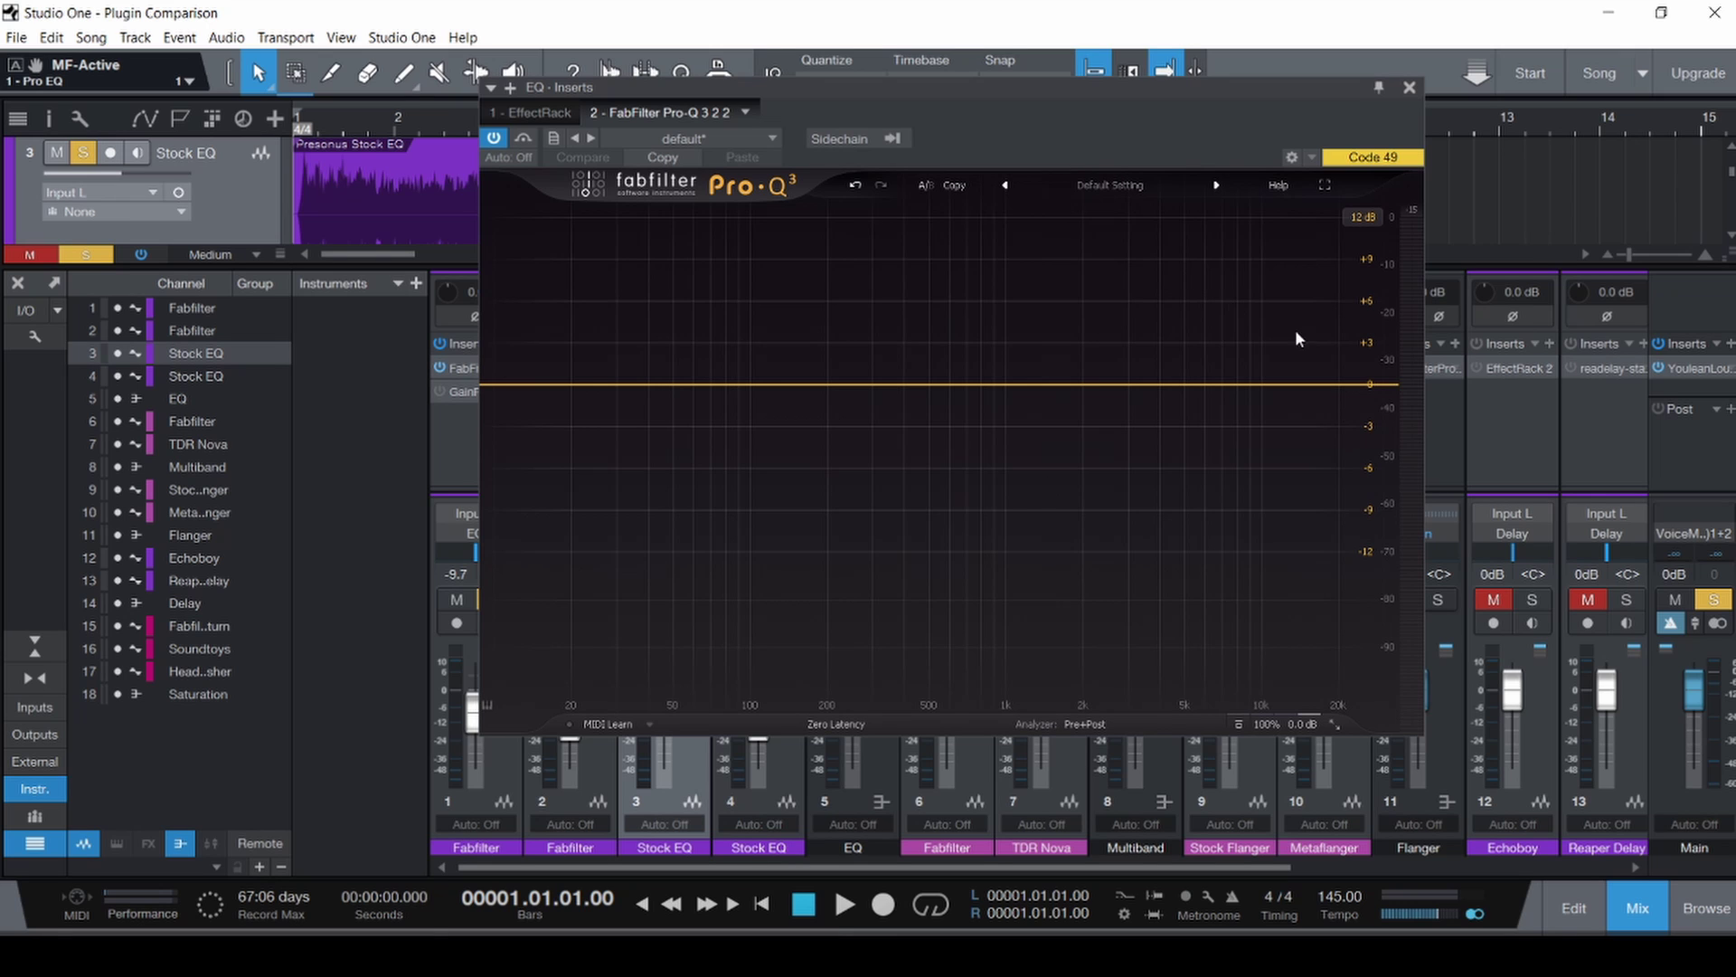
key(space)
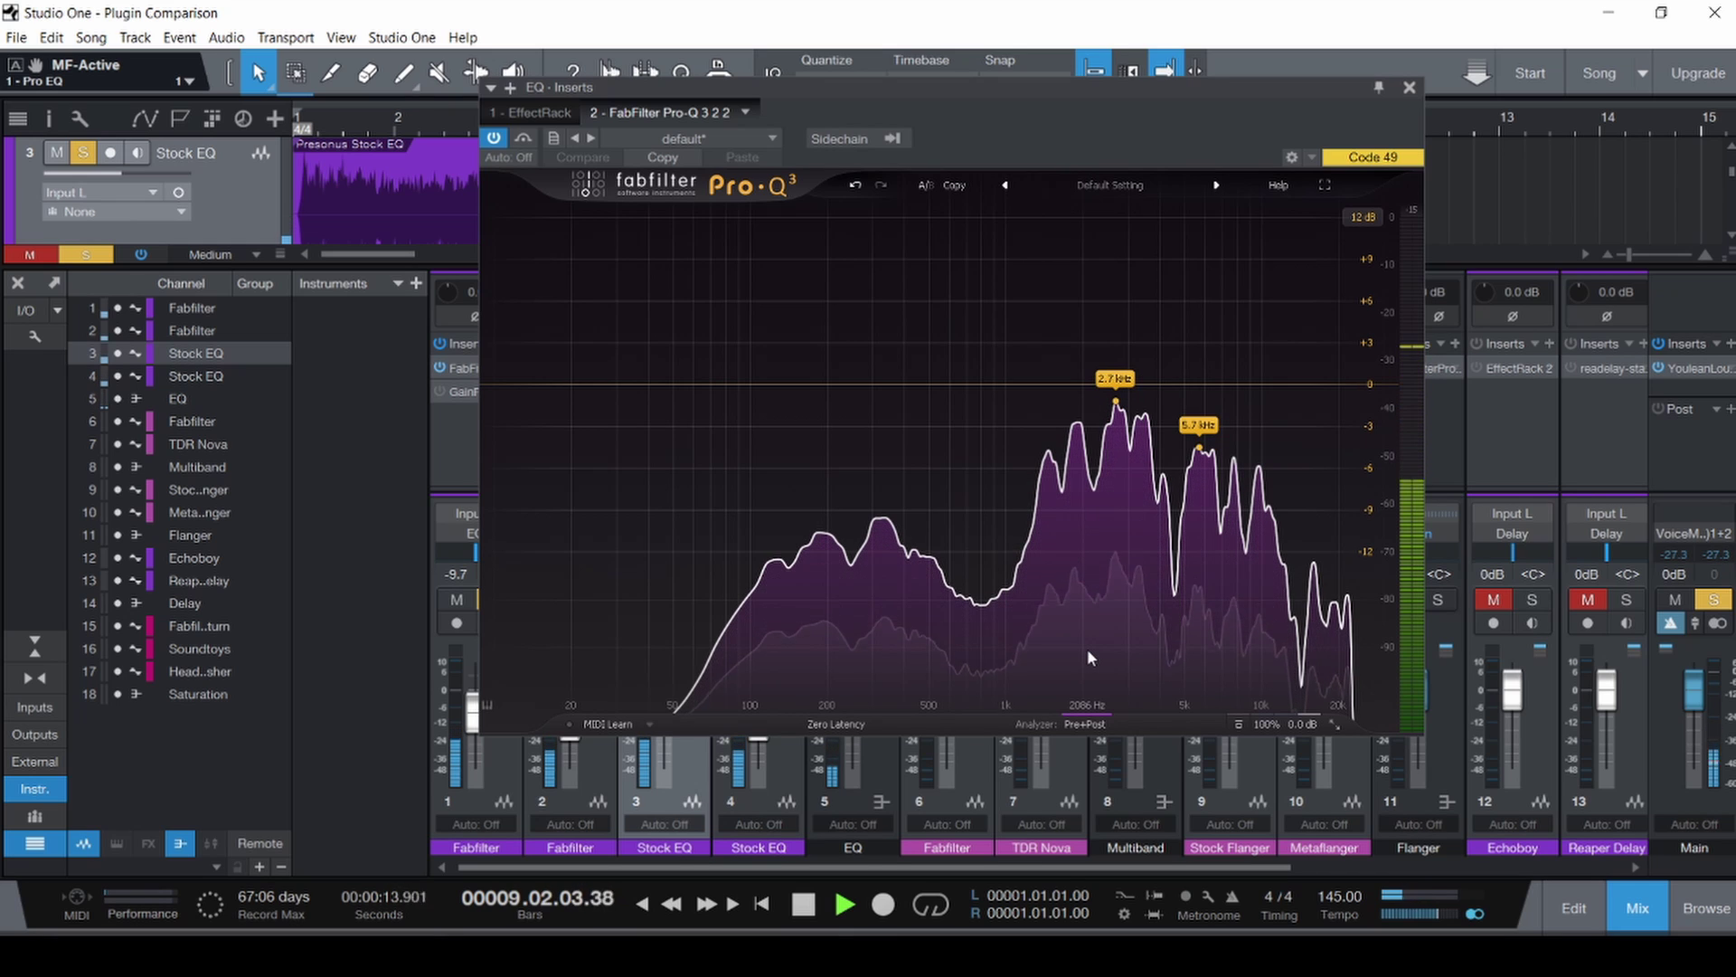
key(space)
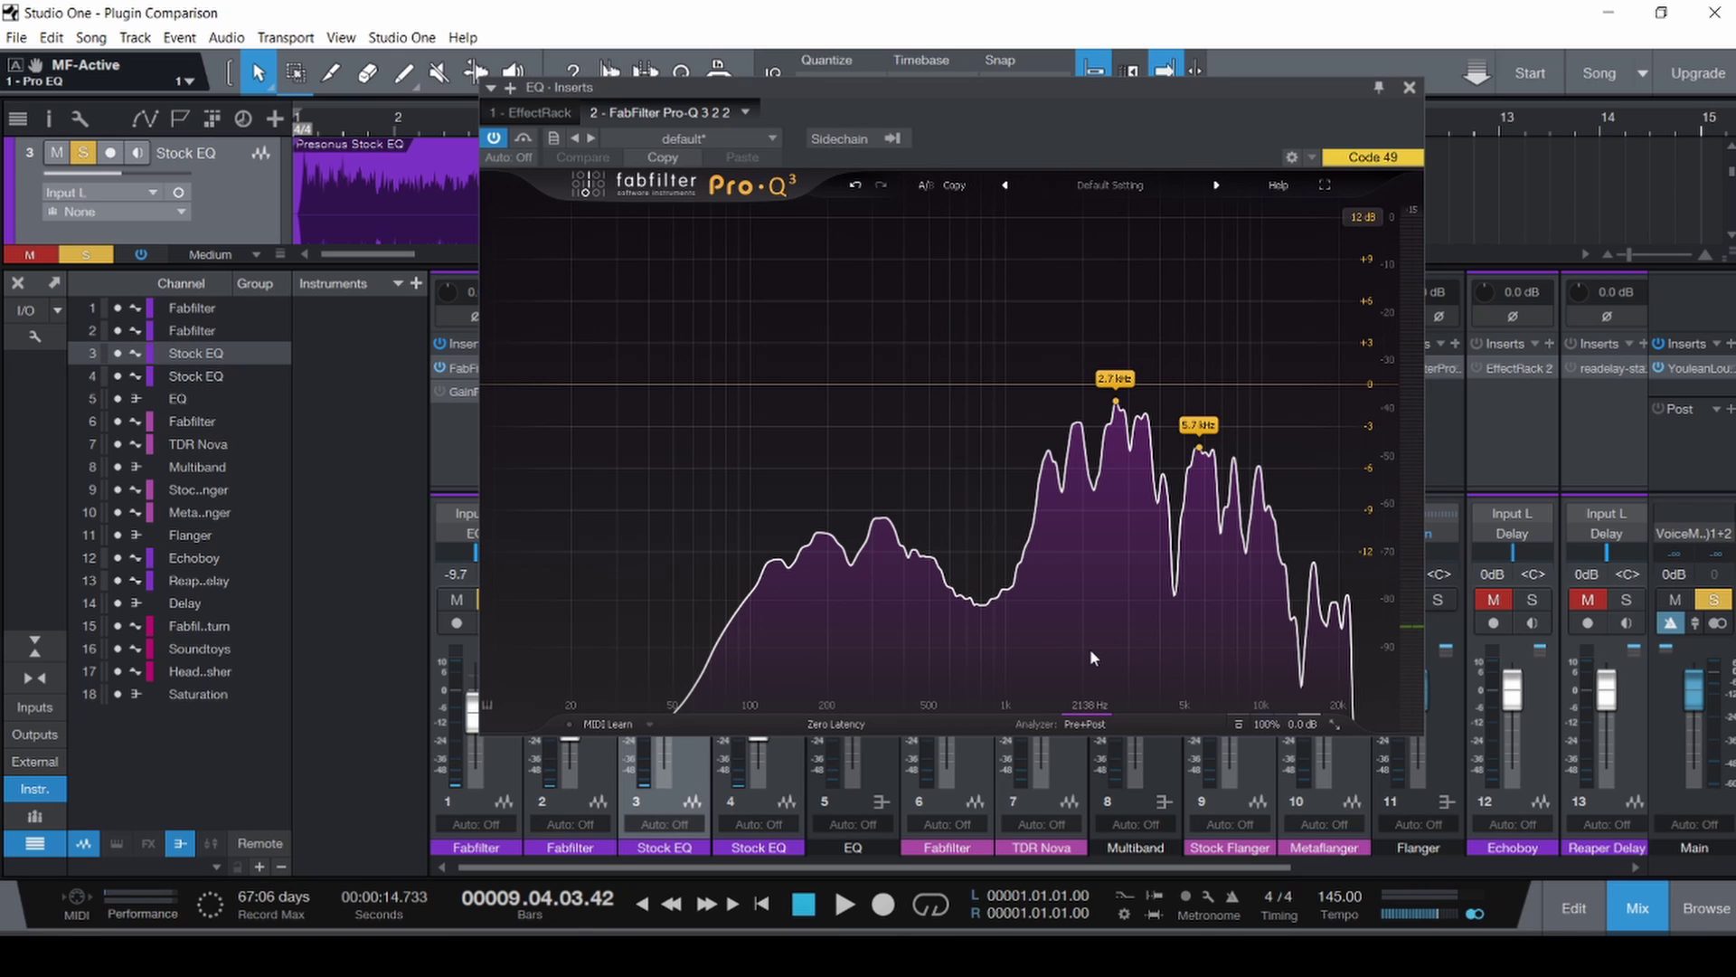
Turn off polarity inversion on both Stock EQ channels and replay the song from the start with the bus analyzer in view.
drag(1001, 110, 1358, 155)
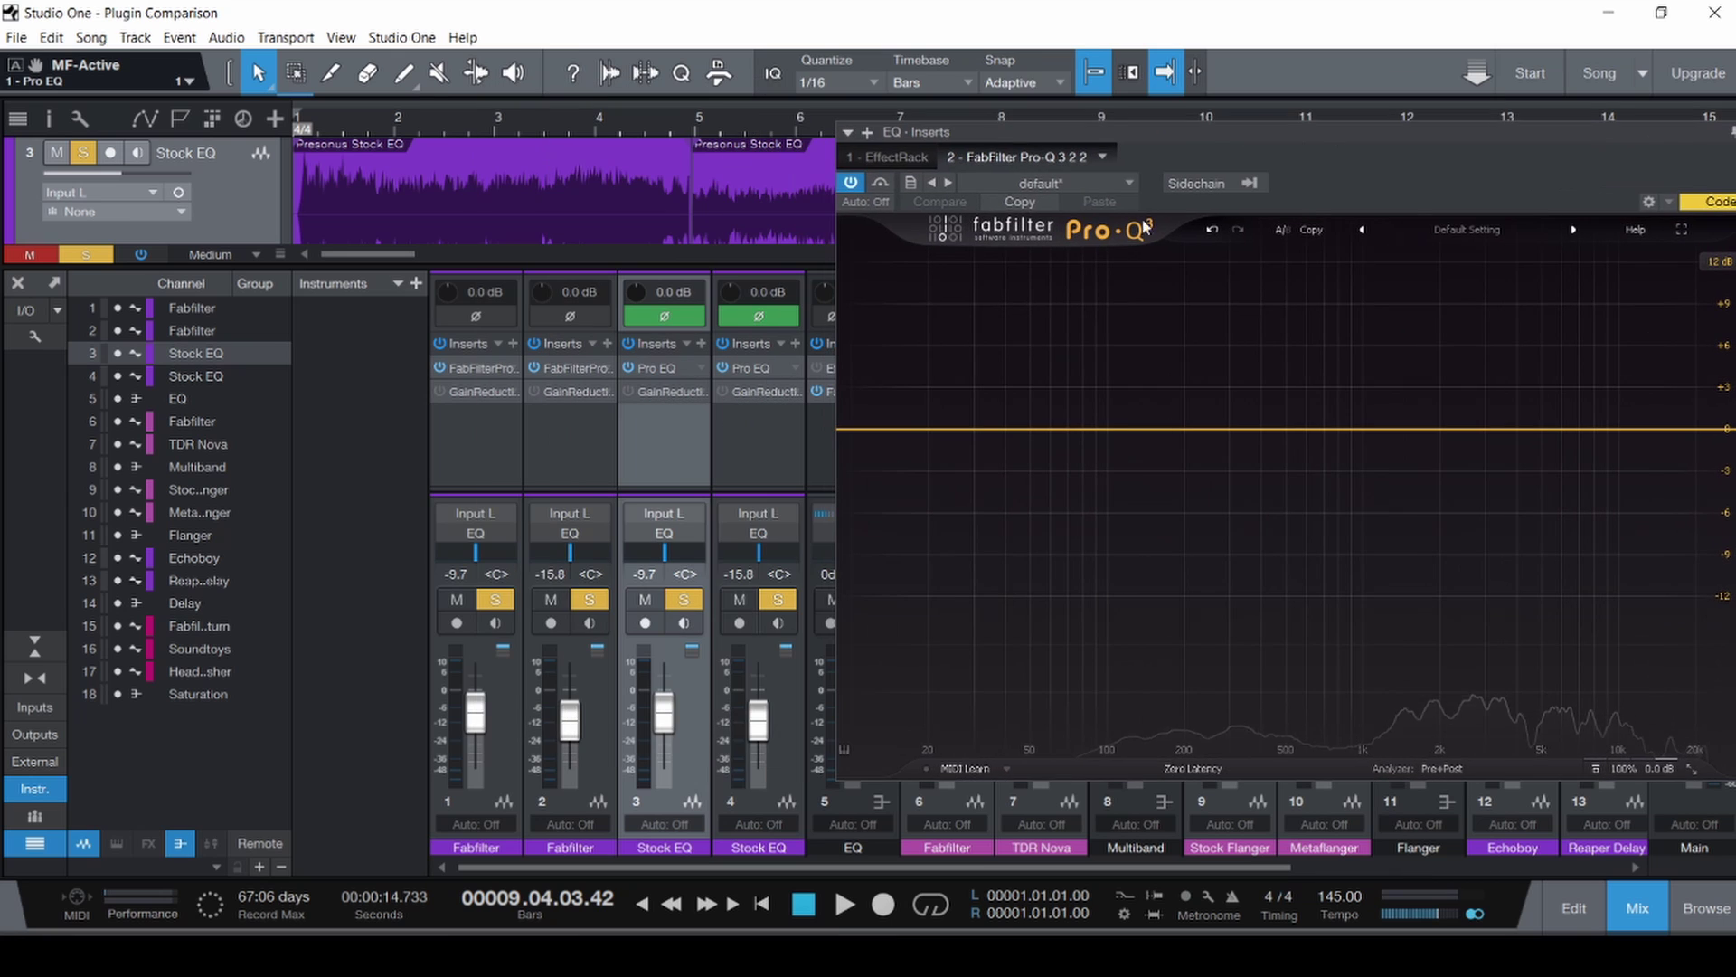
click(664, 316)
click(755, 318)
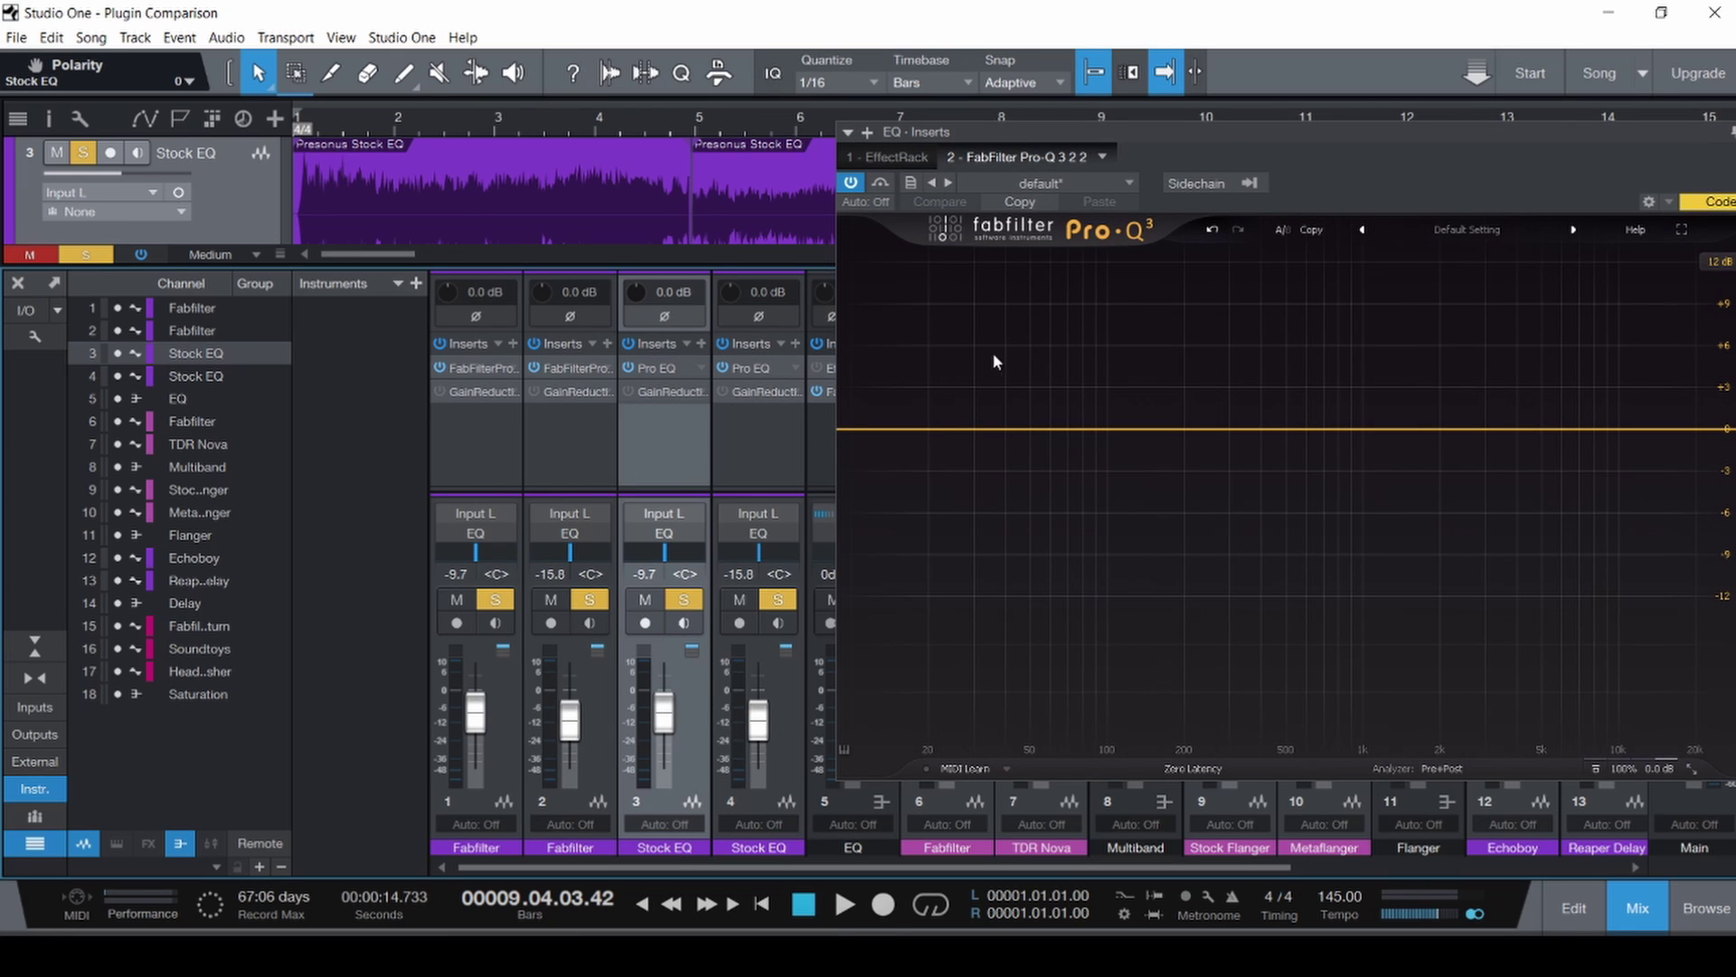
drag(1187, 140, 867, 143)
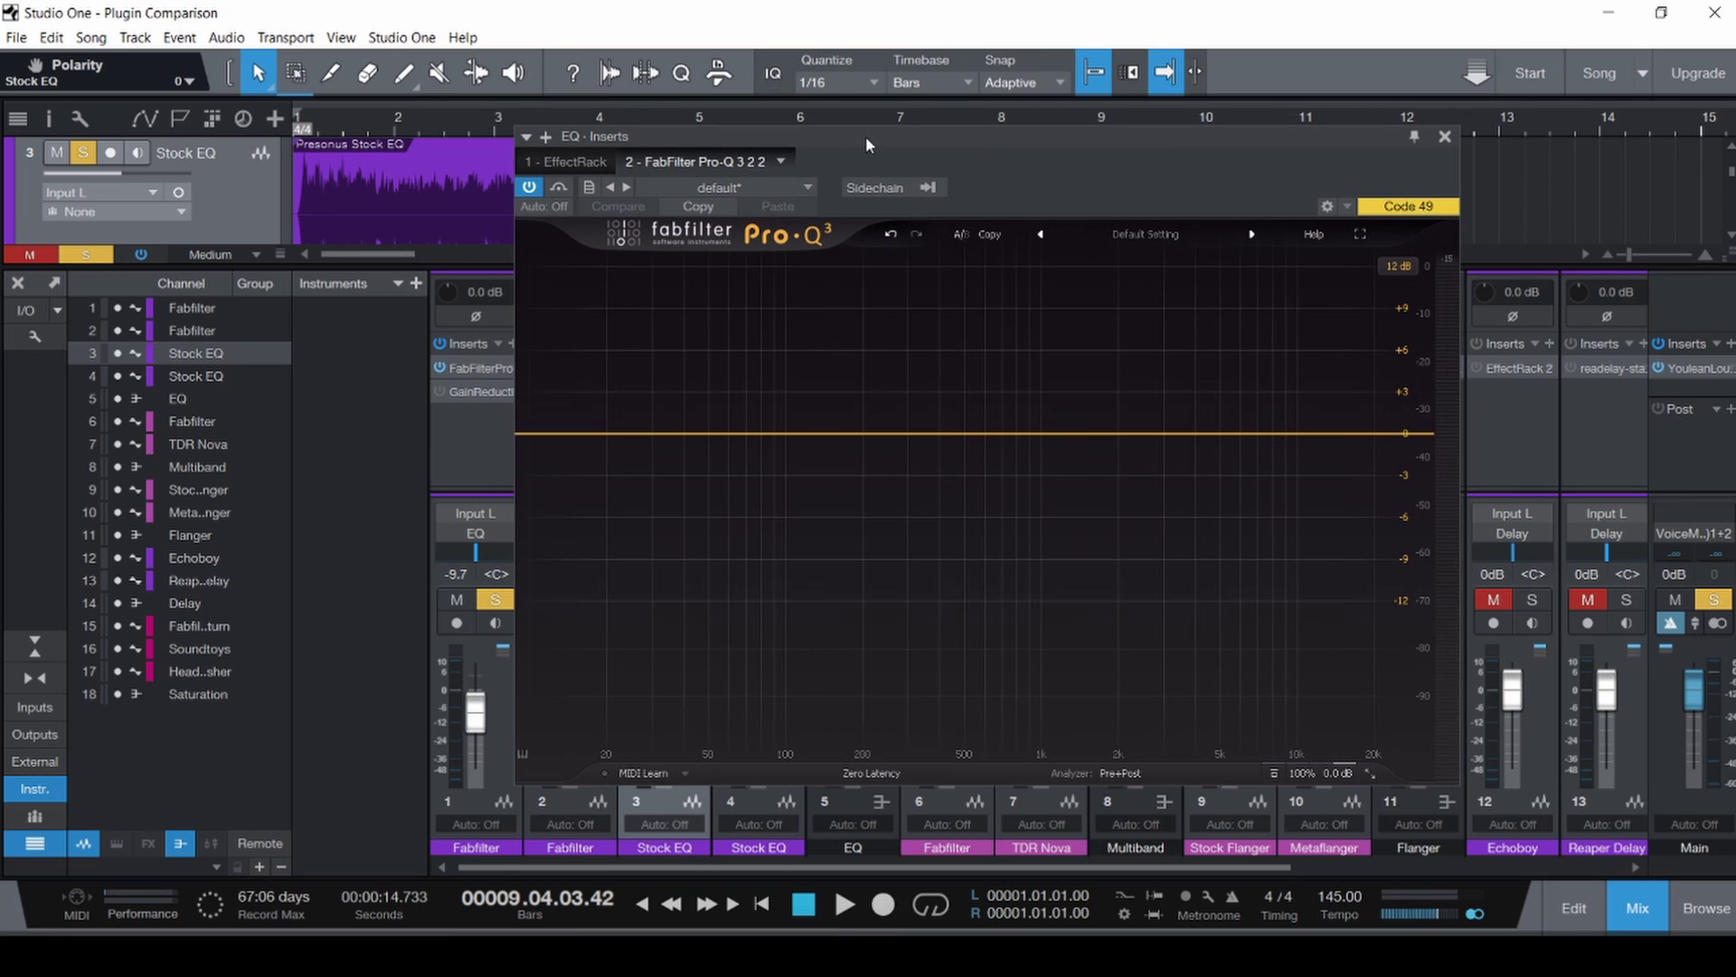
key(comma)
key(space)
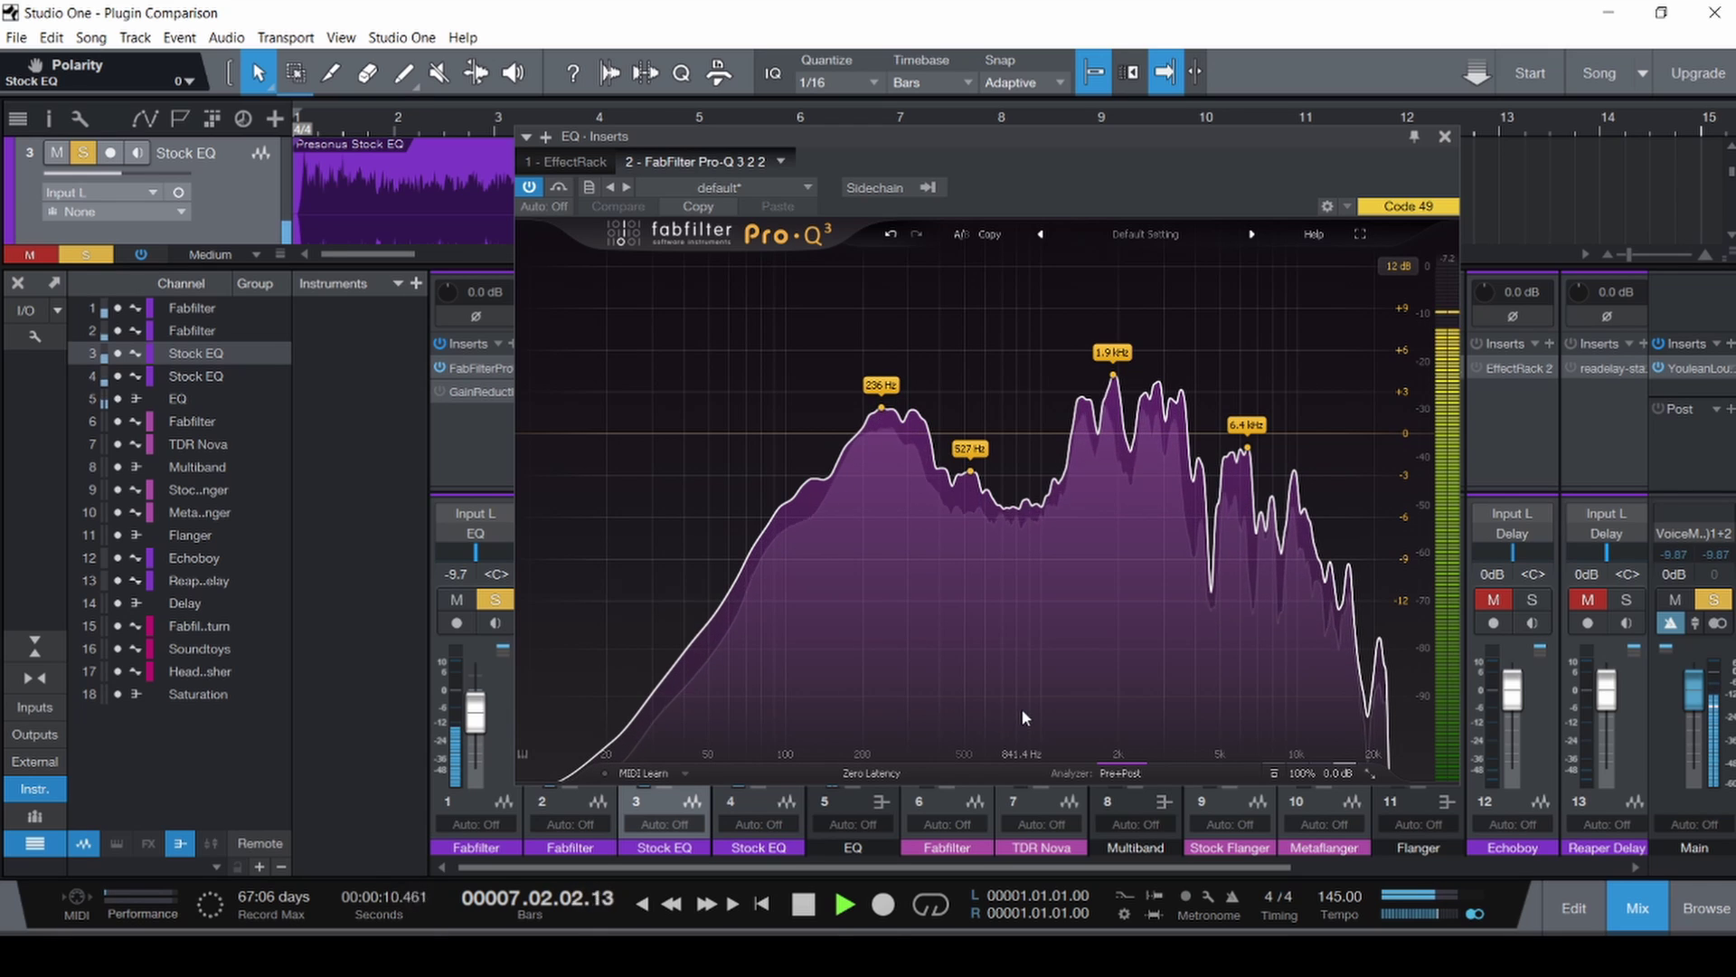
key(space)
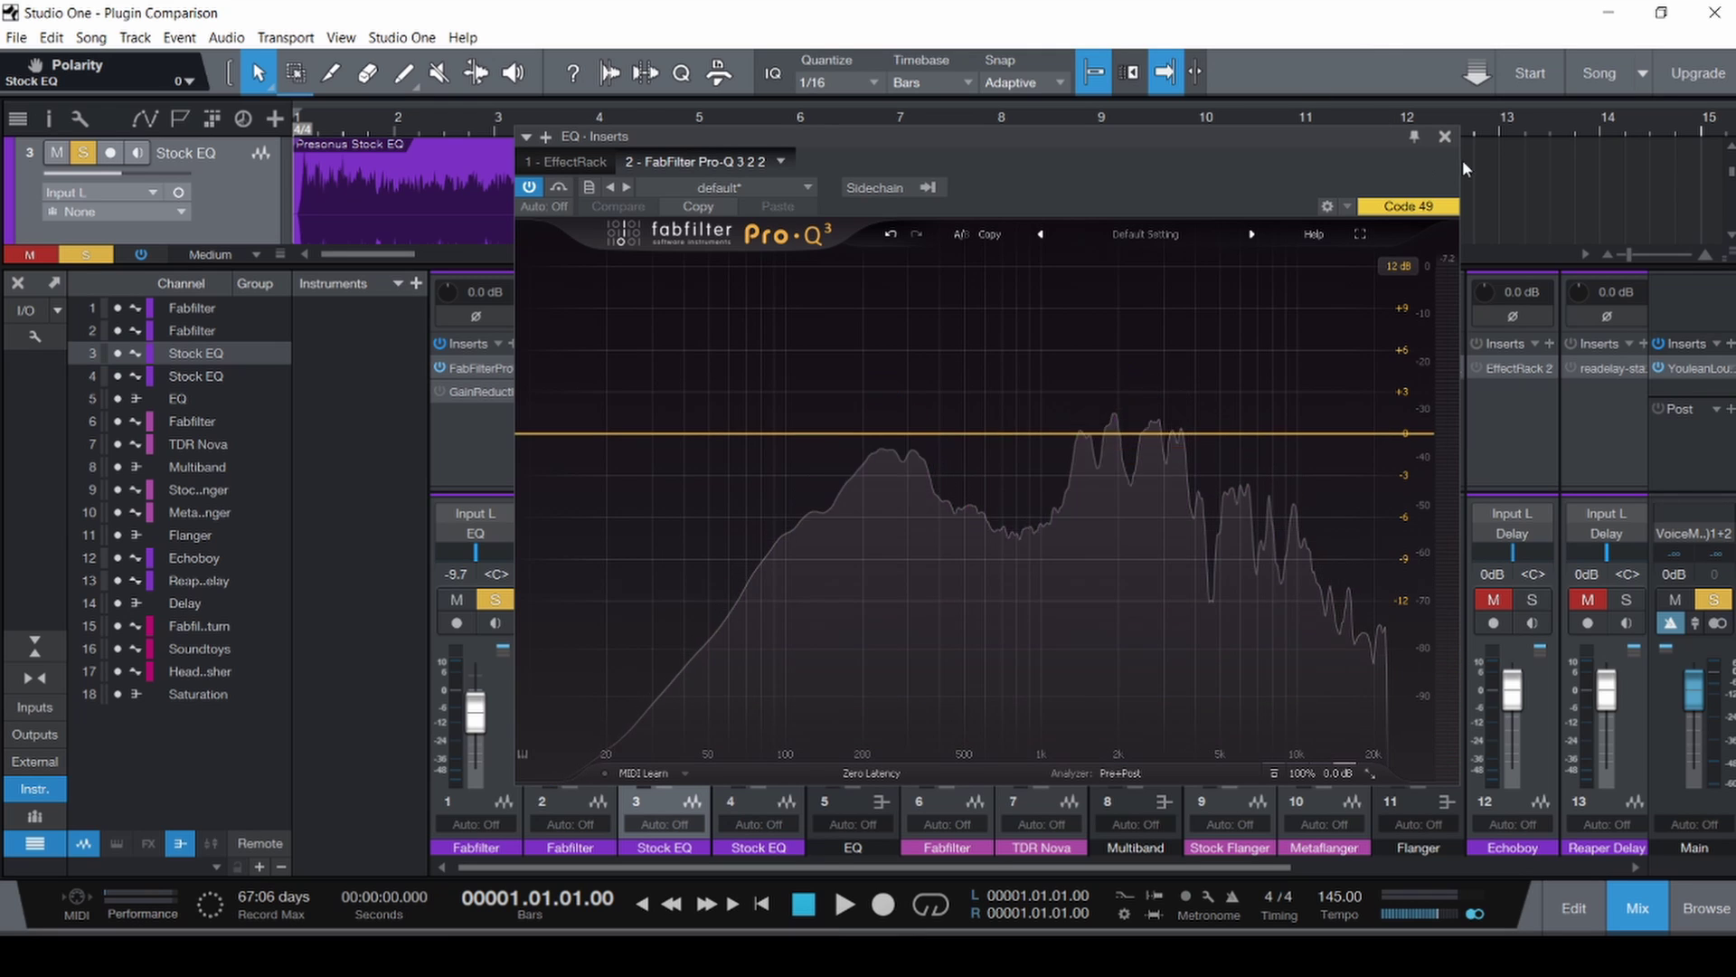
Invert the polarity of both Stock EQ channels again and play the song with the EQ bus's Pro-Q 3 open.
click(1444, 136)
click(663, 316)
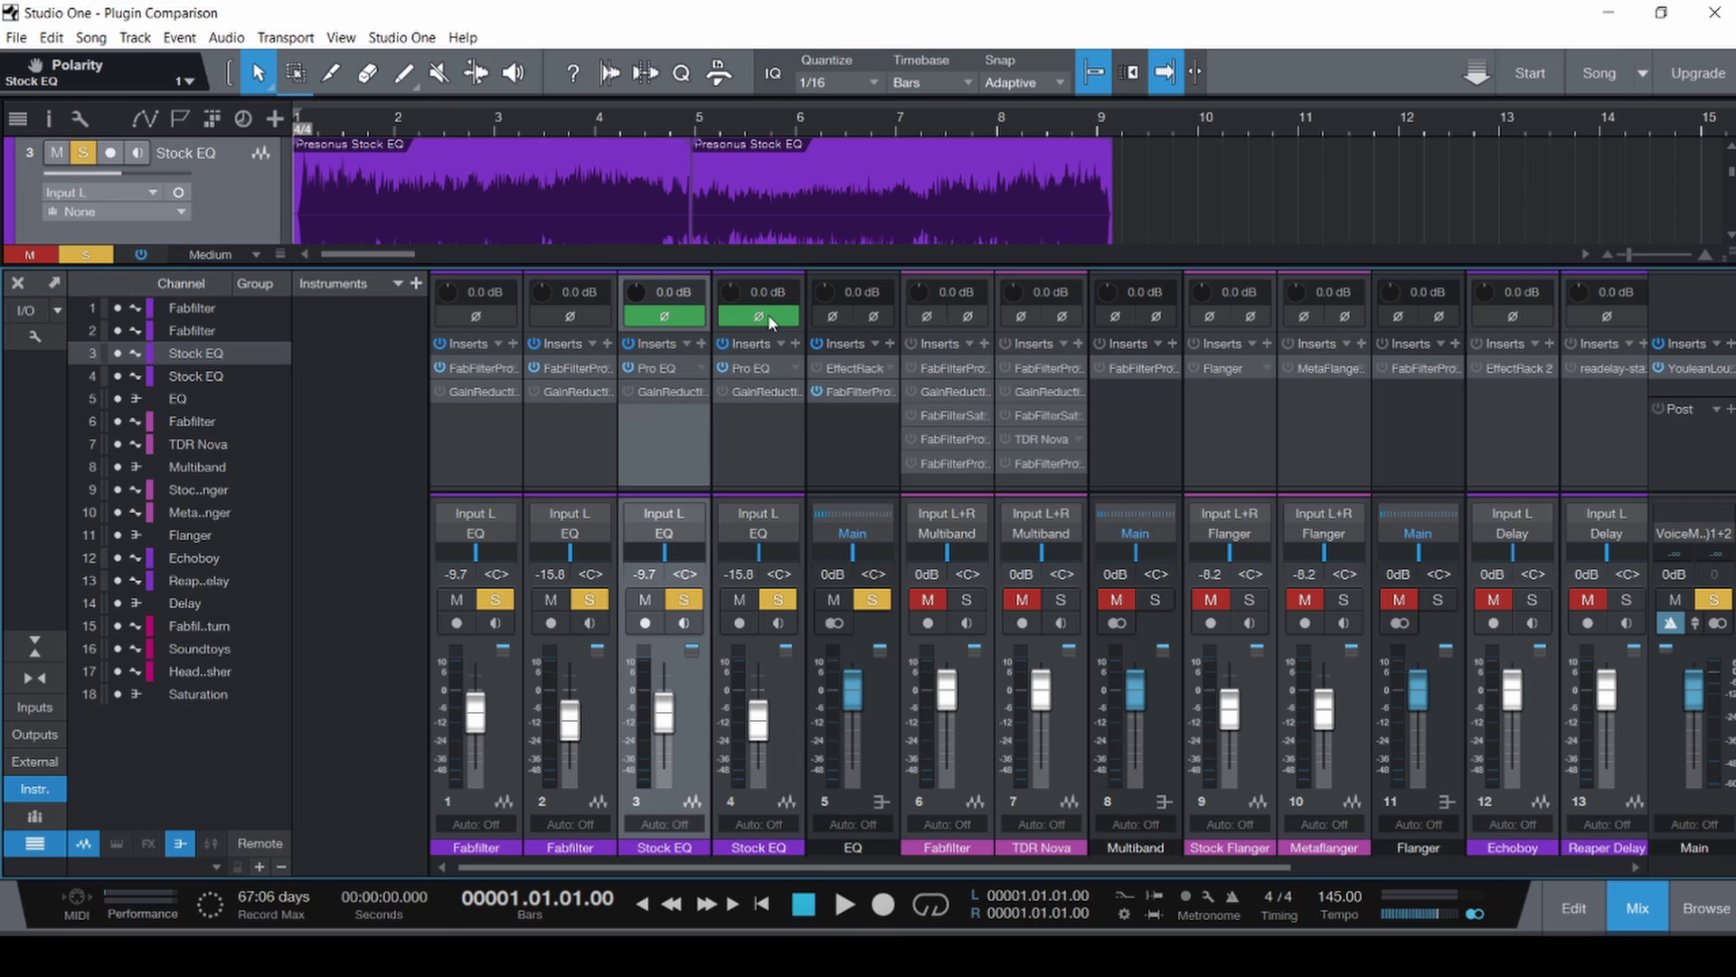
click(864, 391)
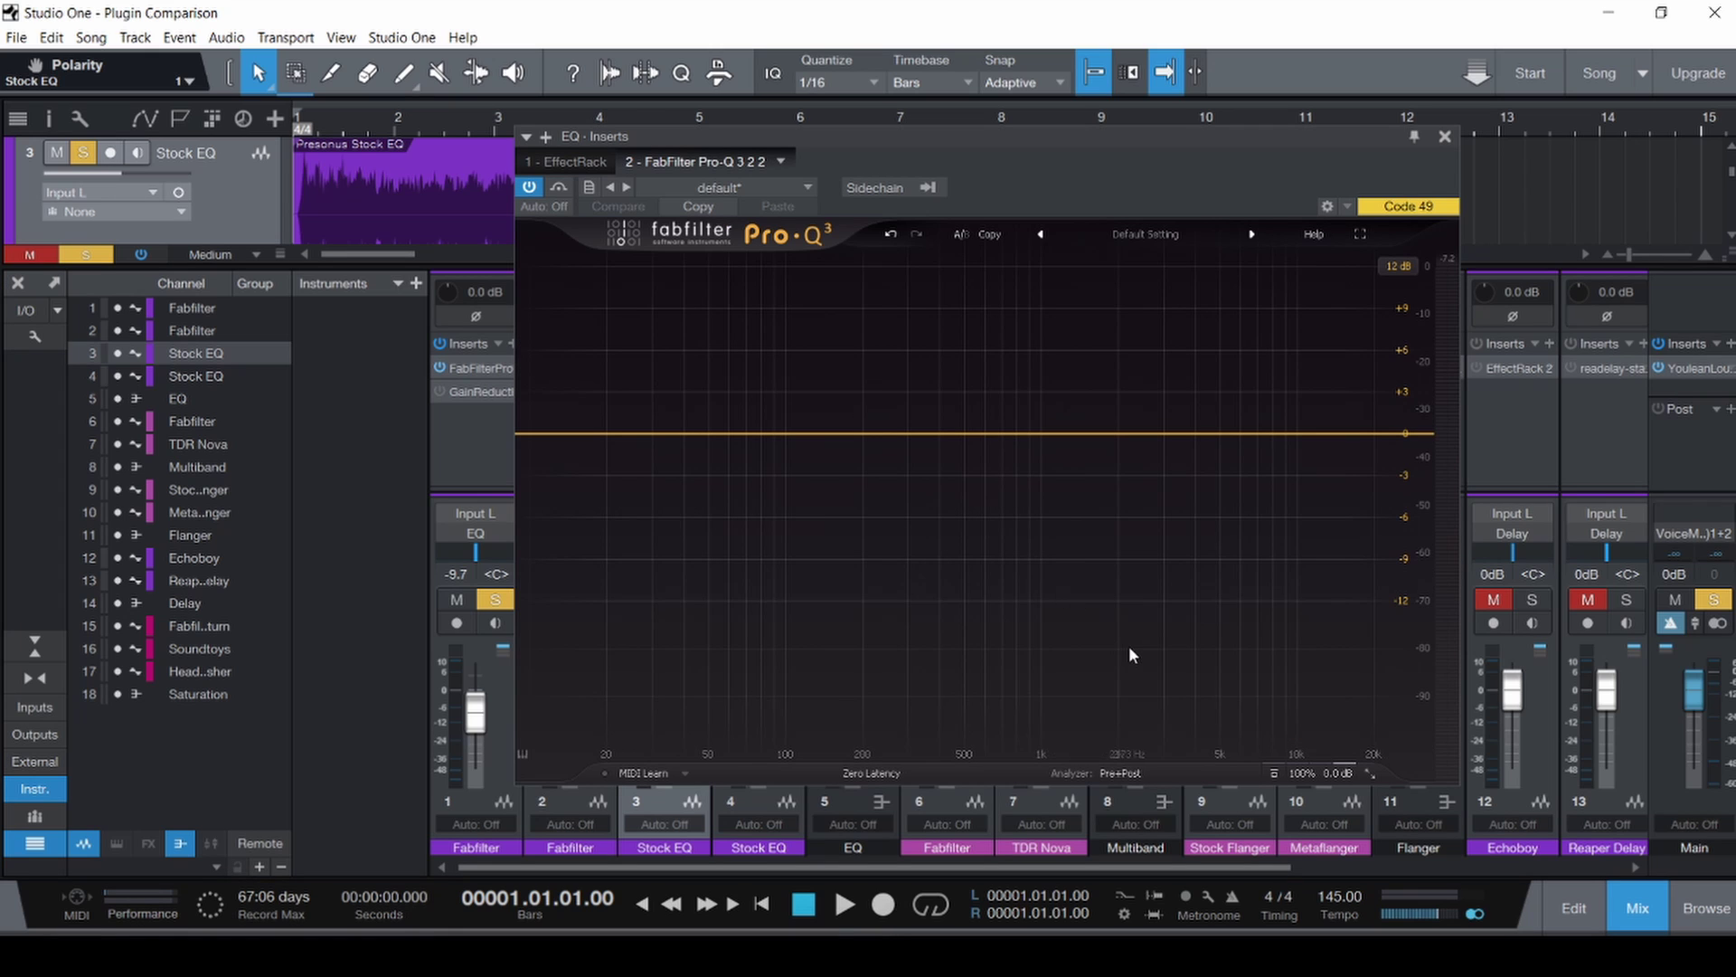
key(space)
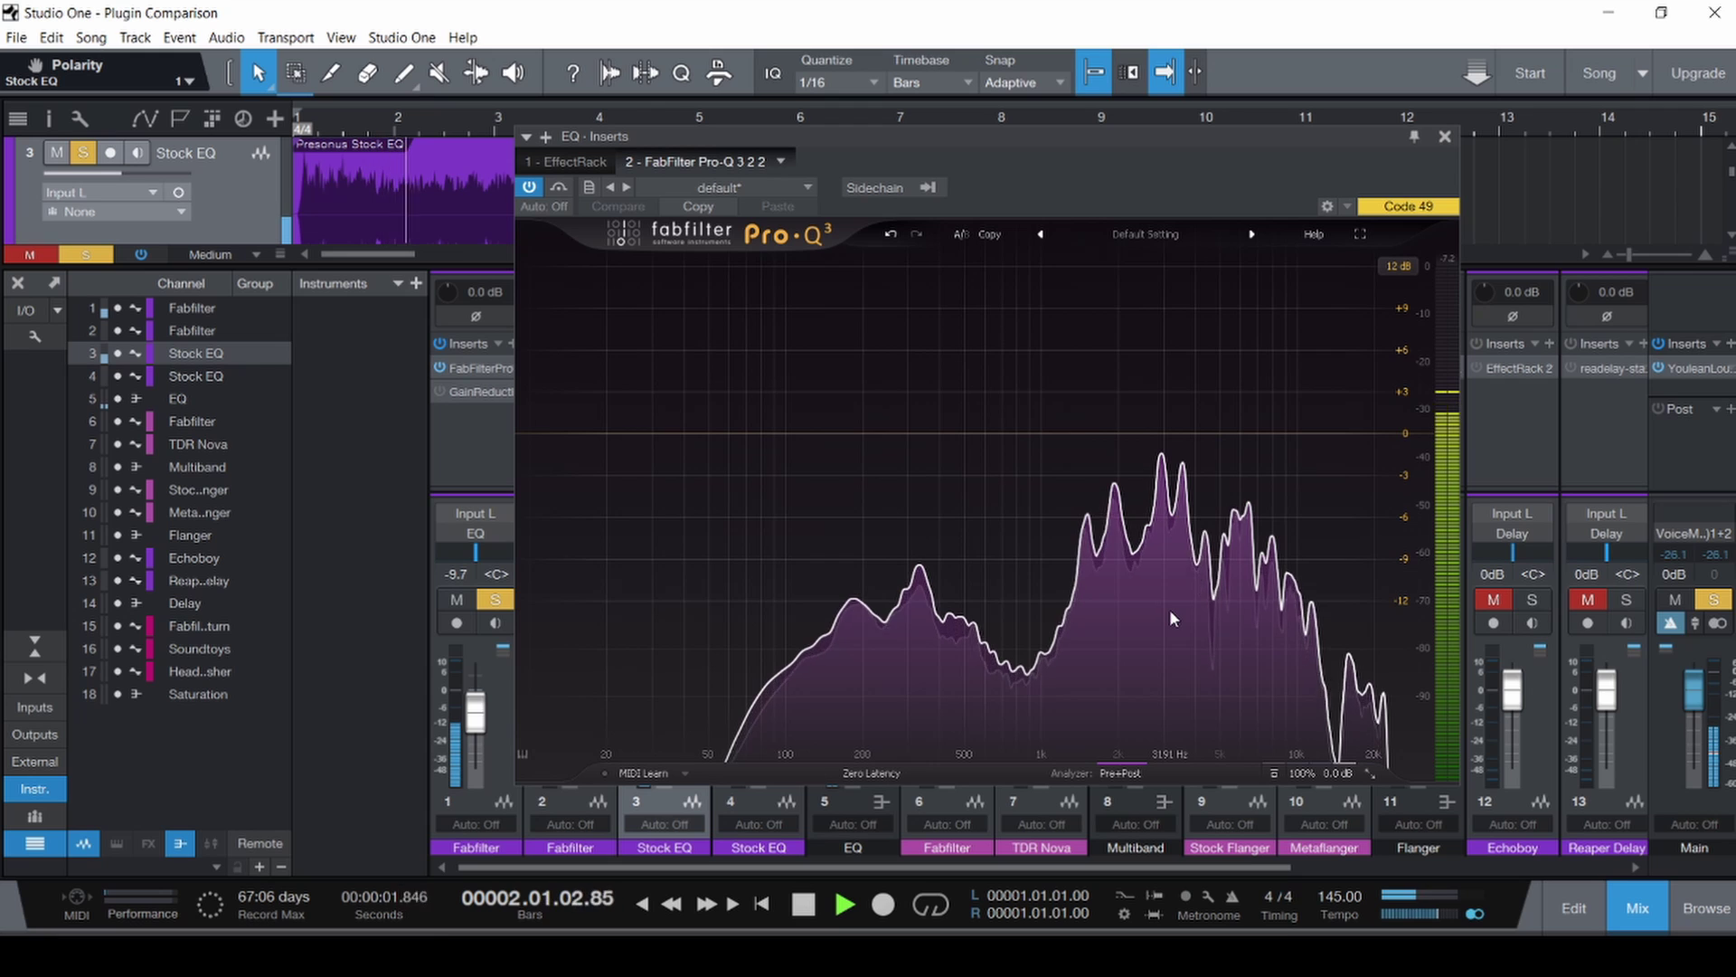
Audition a +9.85 dB bell boost at about 2644 Hz with Q 1.943 in the bus Pro-Q 3, and remove the band.
drag(1143, 437, 1149, 296)
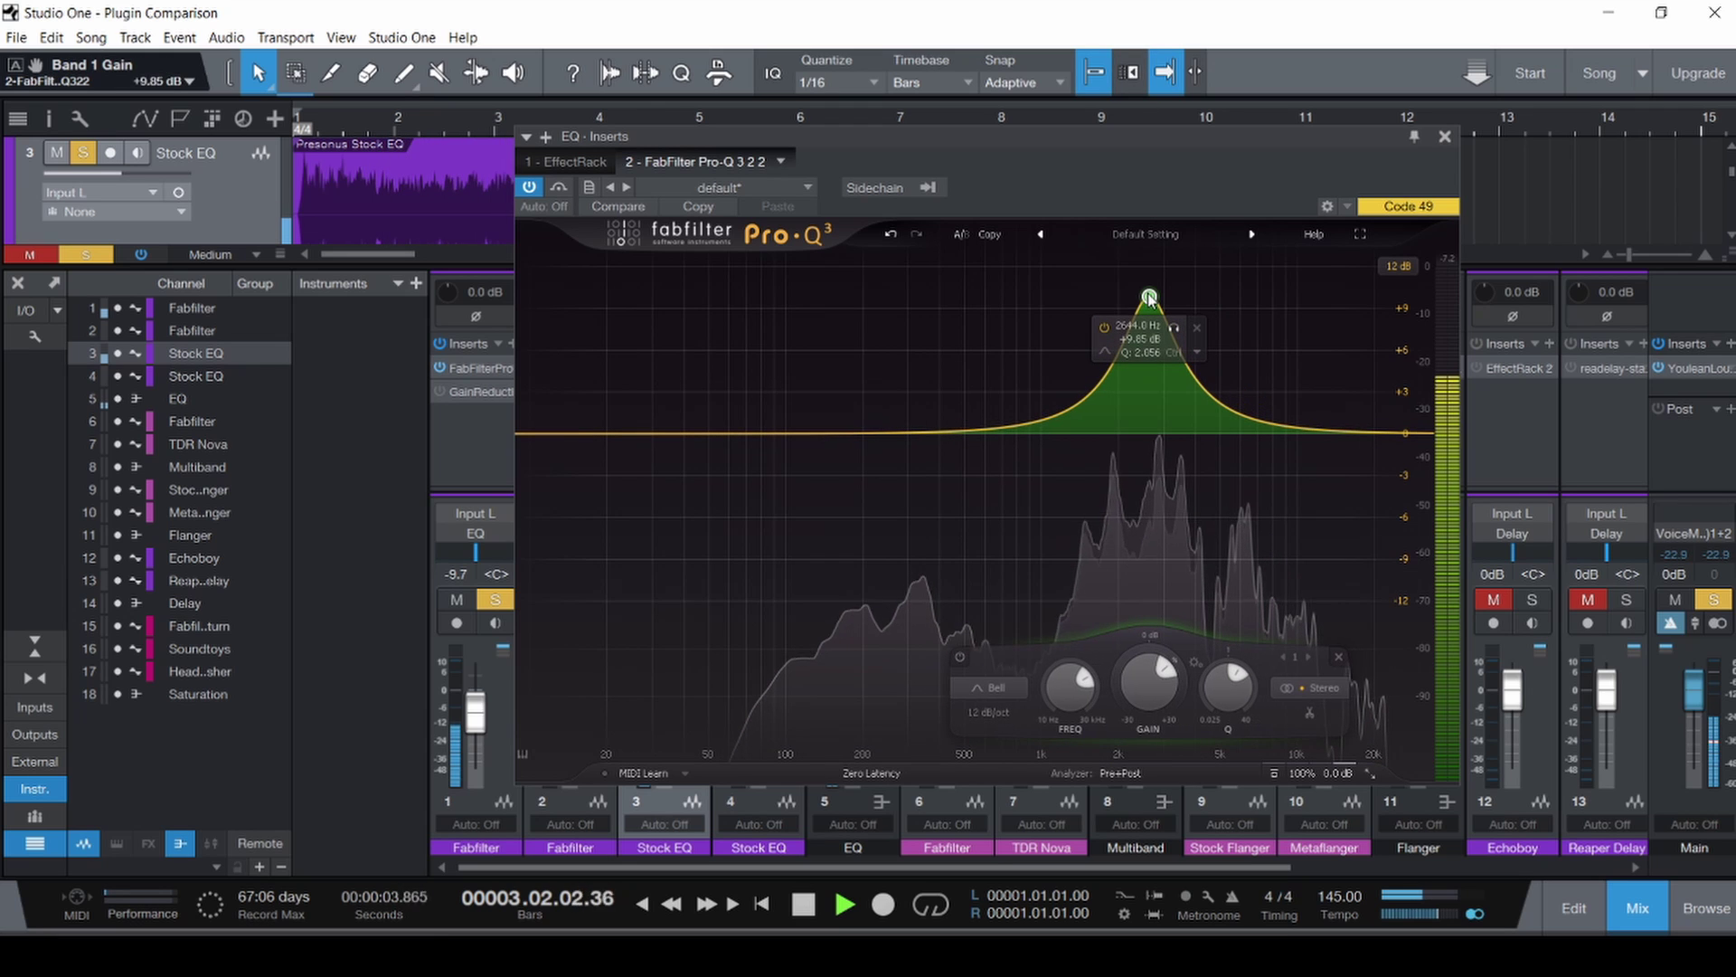
scroll(1146, 330, down, 2)
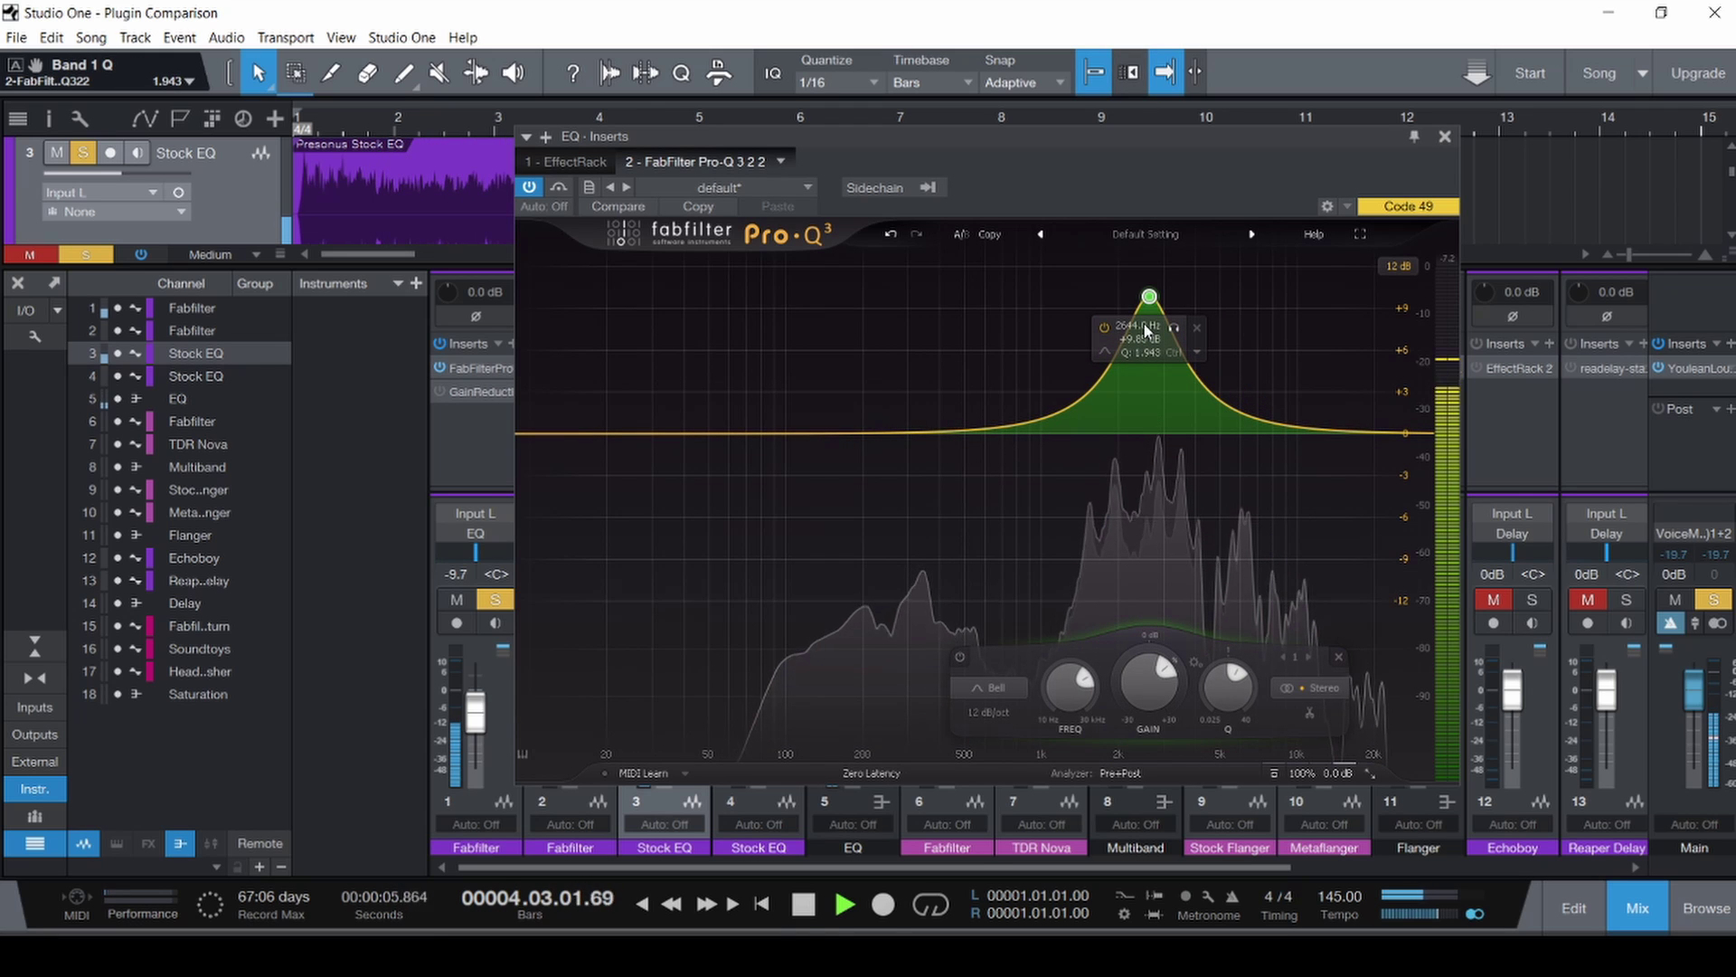
key(space)
click(1197, 328)
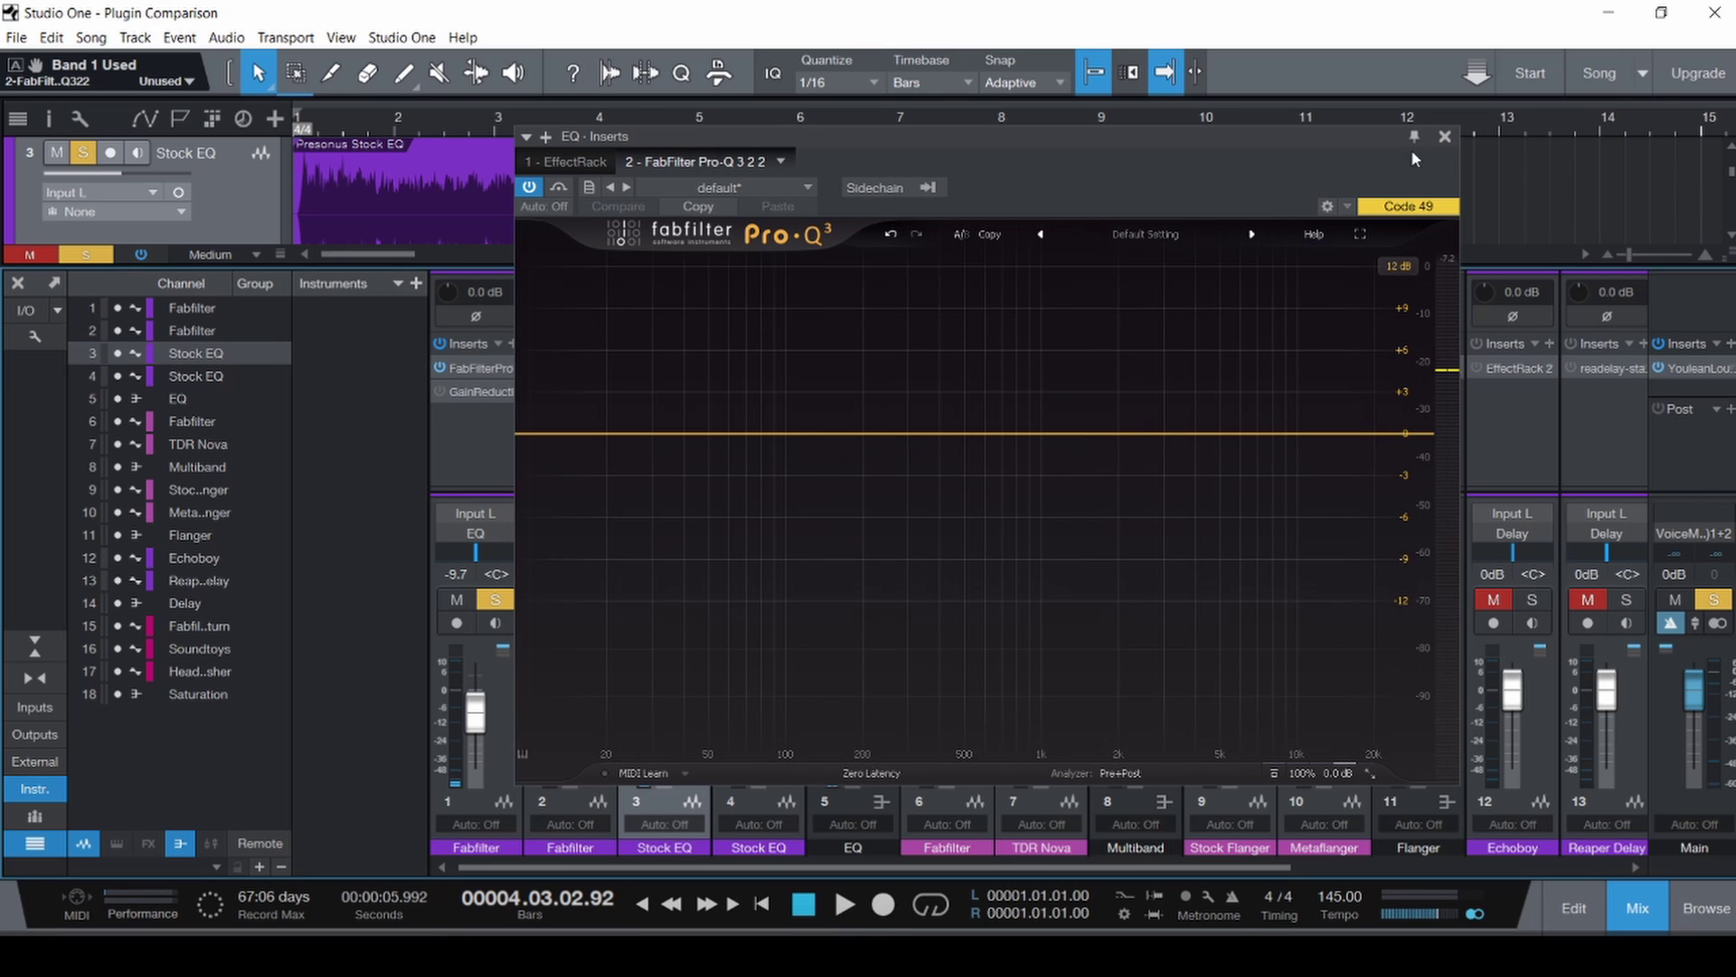
click(1445, 136)
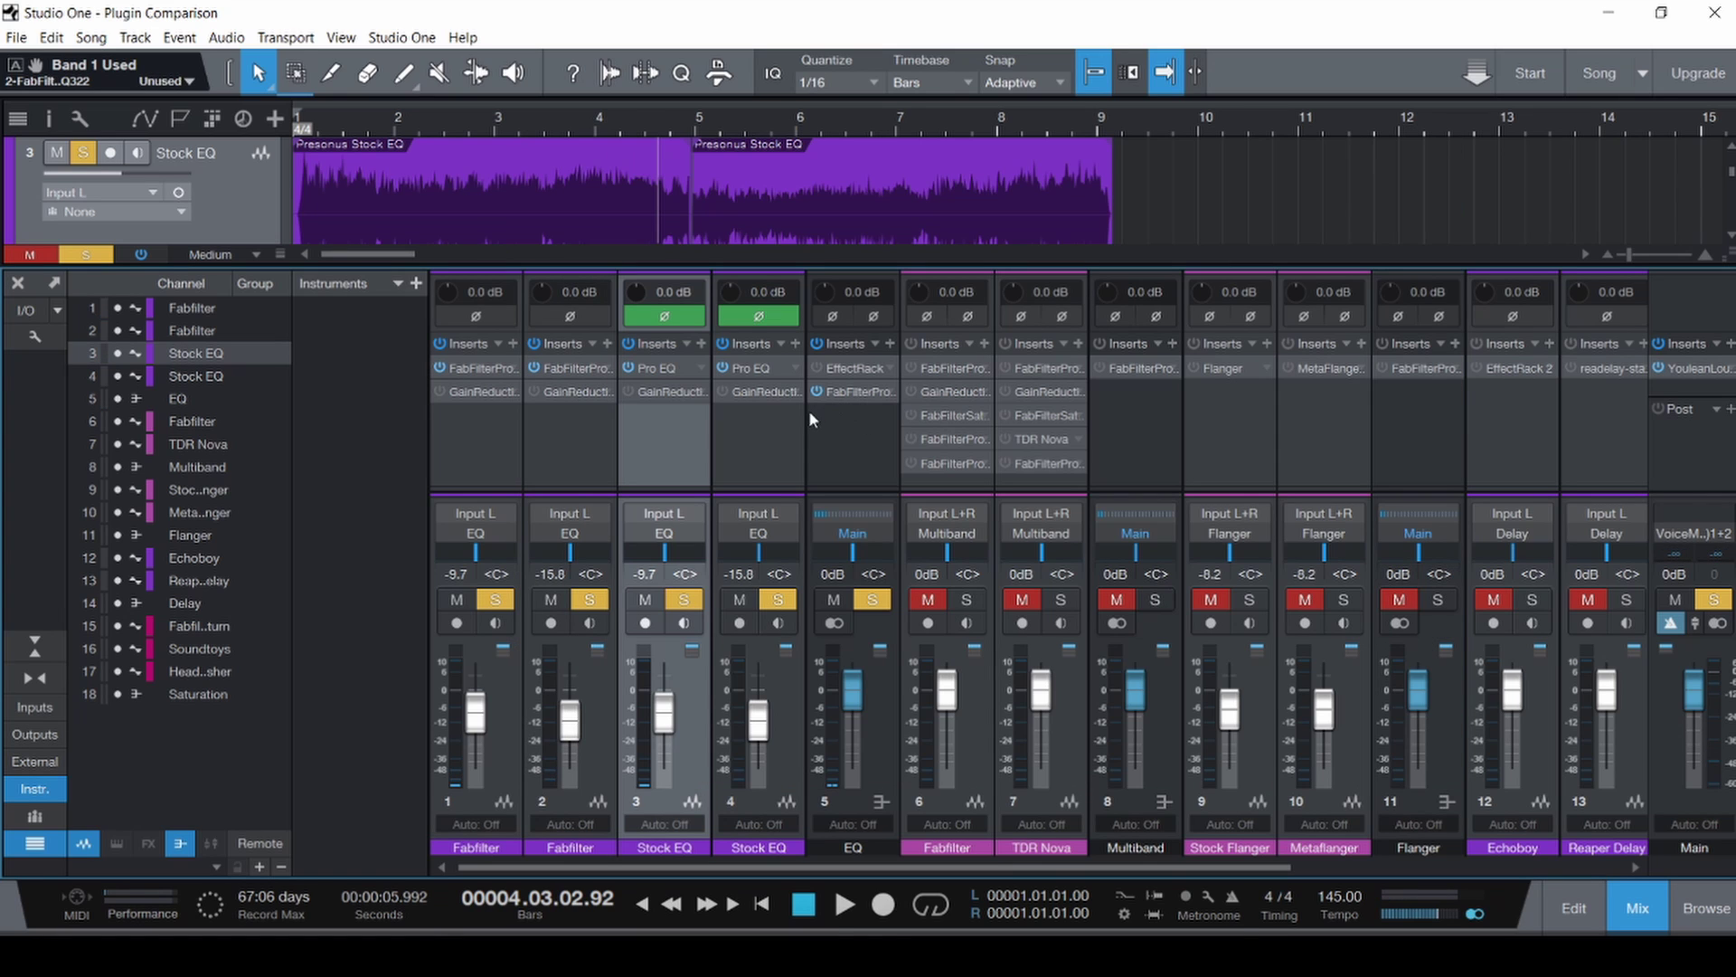
Check the Pro-Q 3 settings on the second Fabfilter track.
click(837, 442)
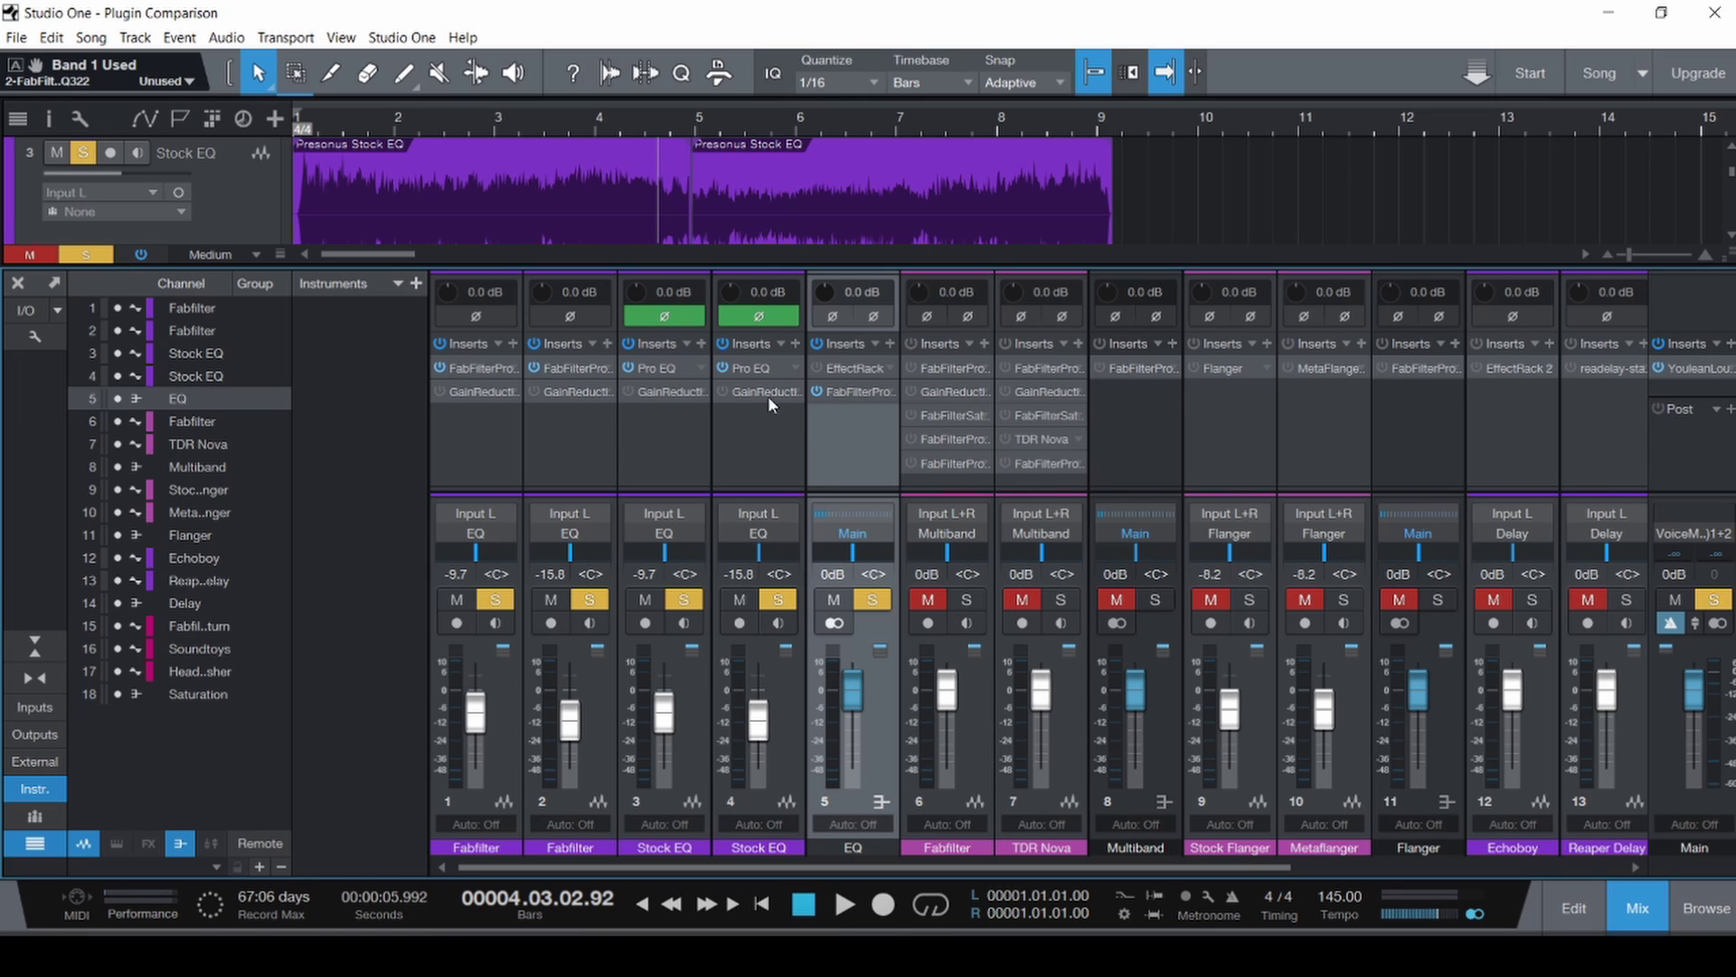
click(569, 365)
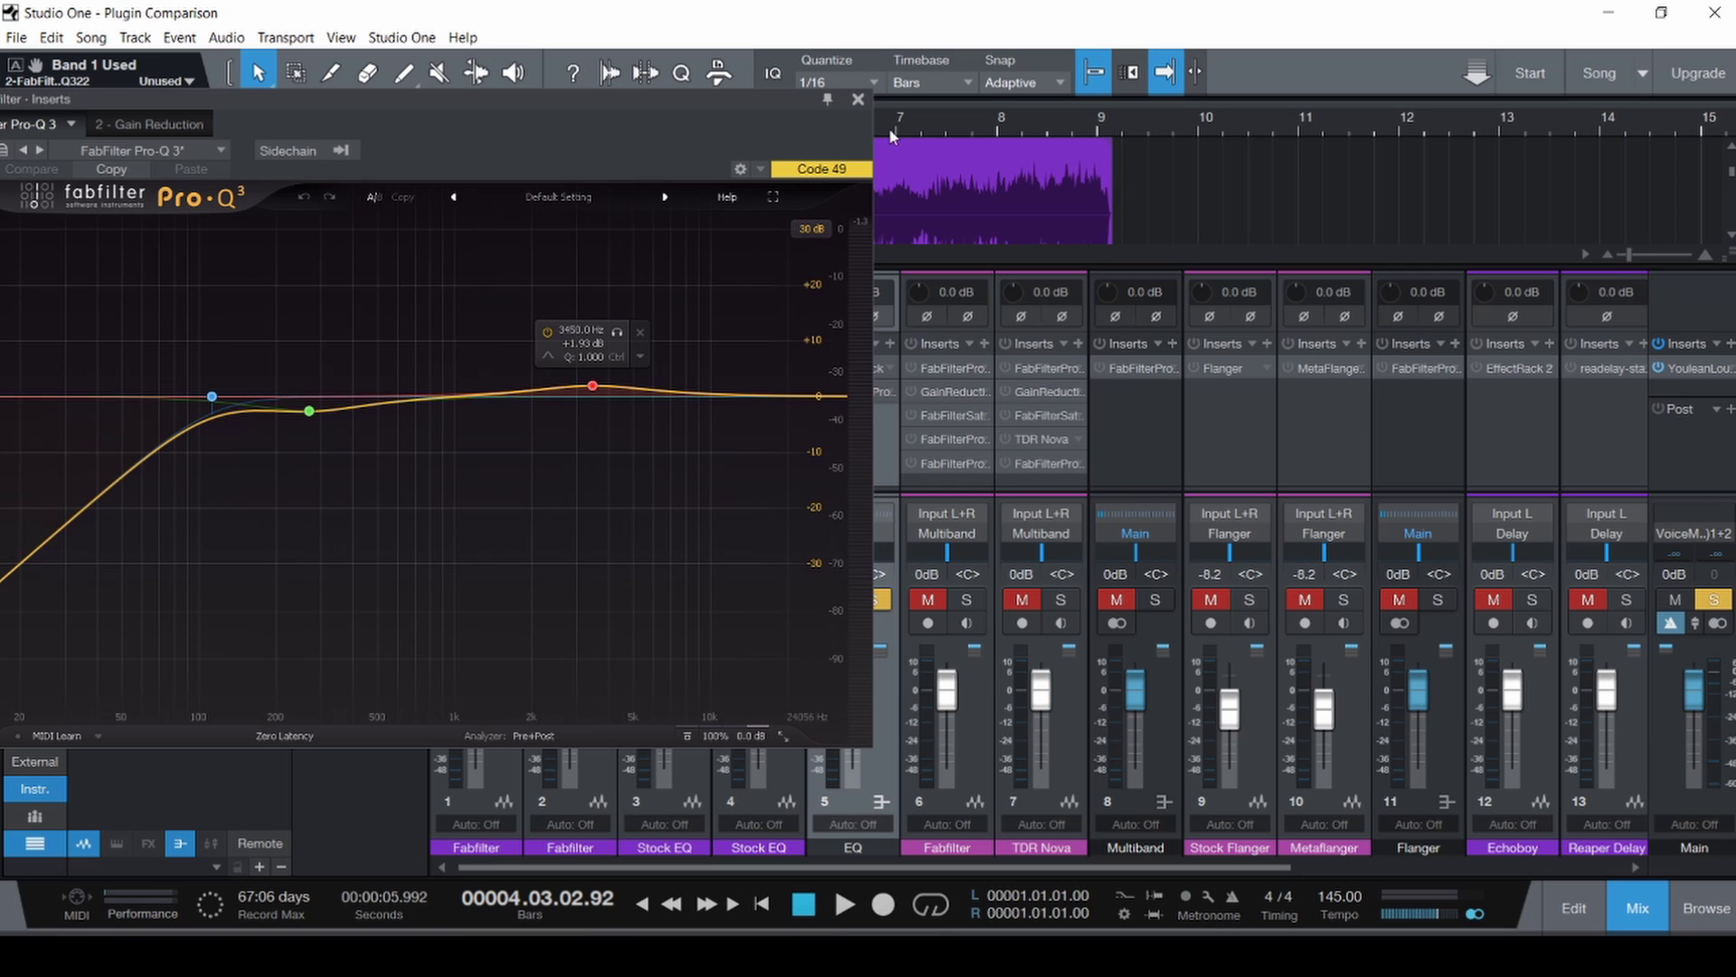
click(858, 102)
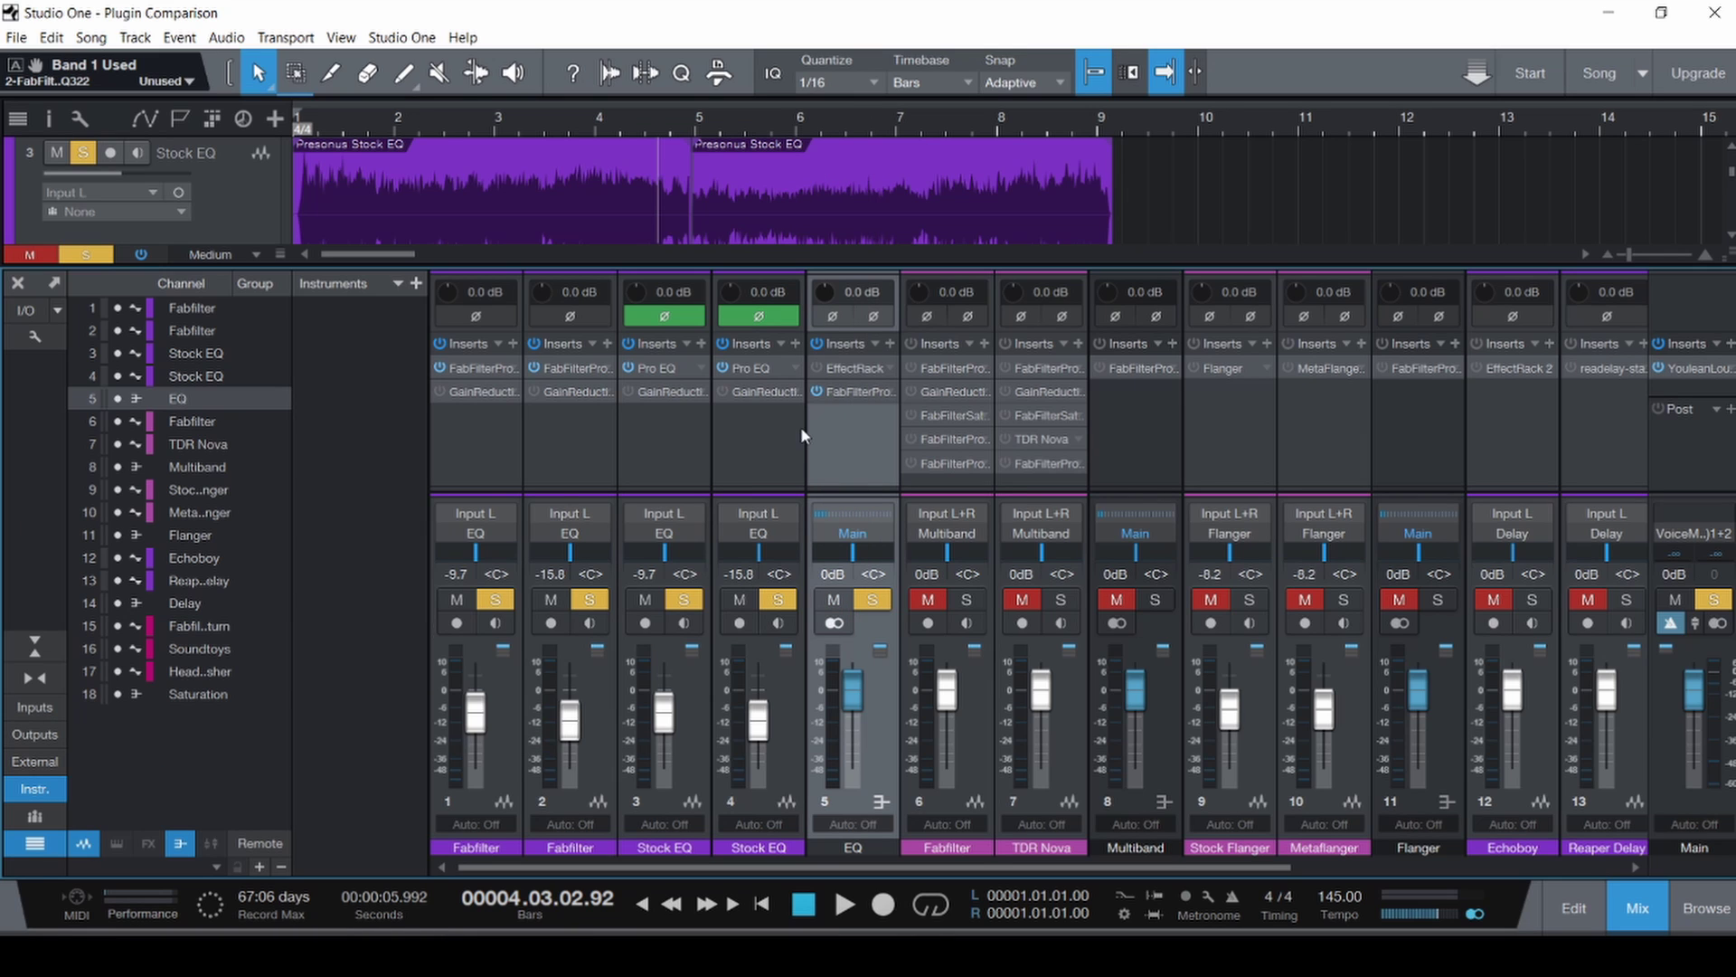
Measure the null signal's integrated loudness with Youlean Loudness Meter 2 on the Main channel, playing the song from the start.
click(1697, 369)
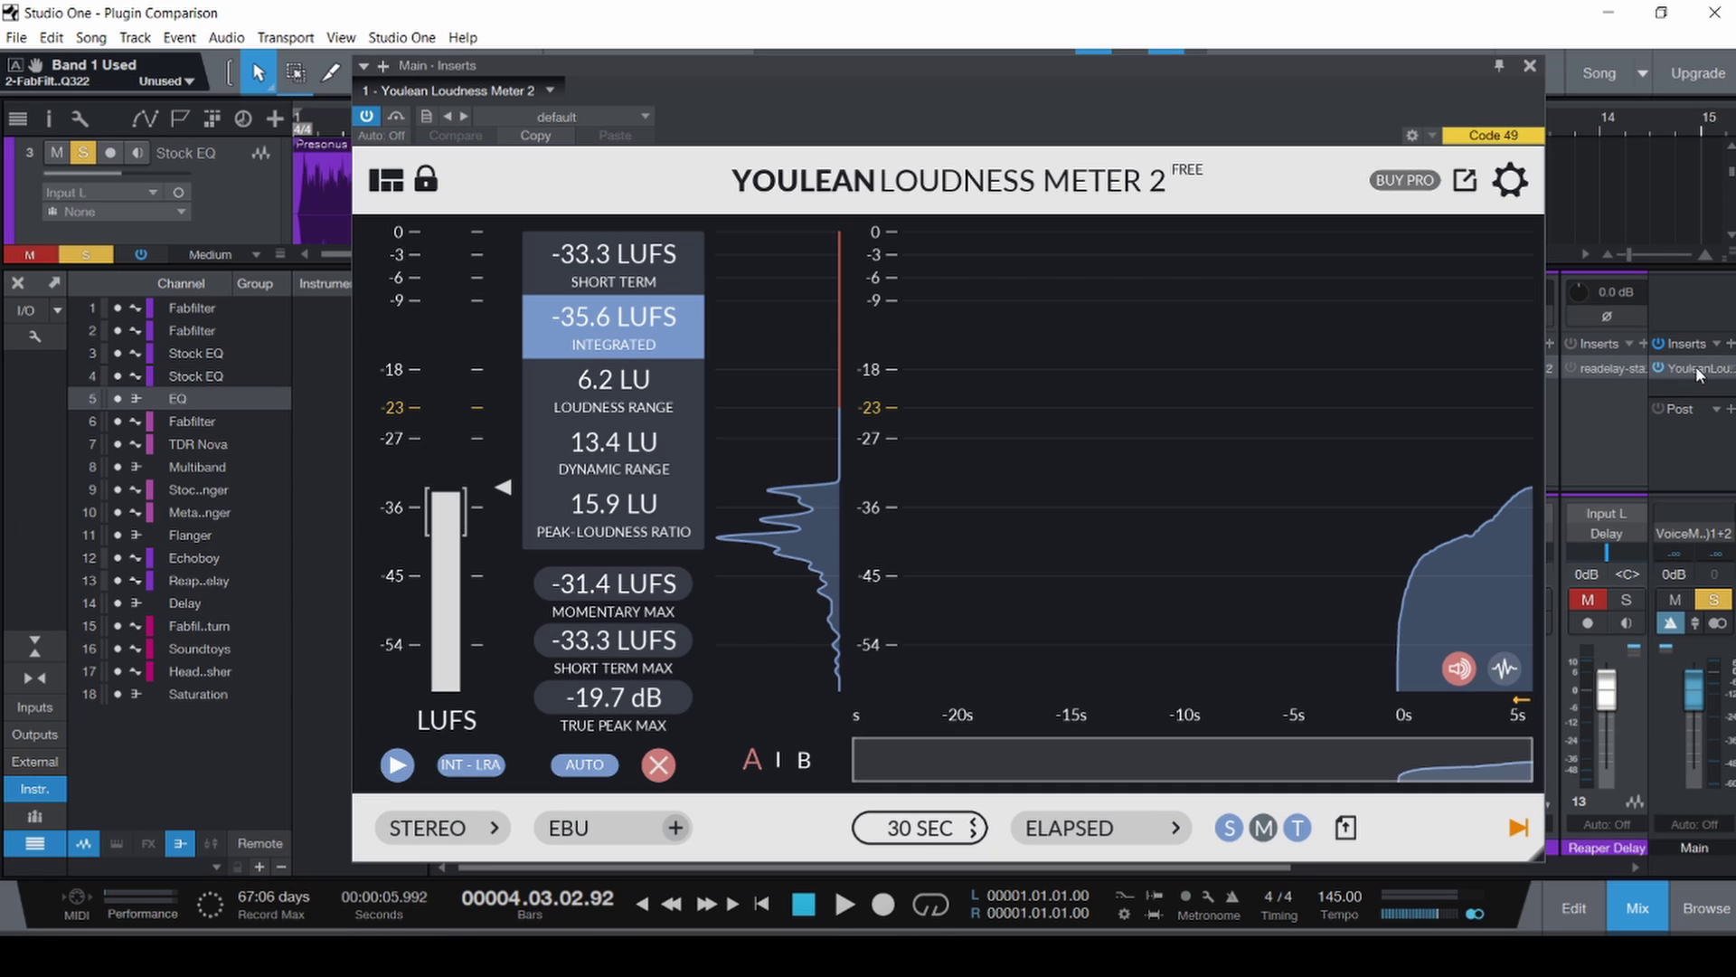
drag(1061, 67, 1094, 52)
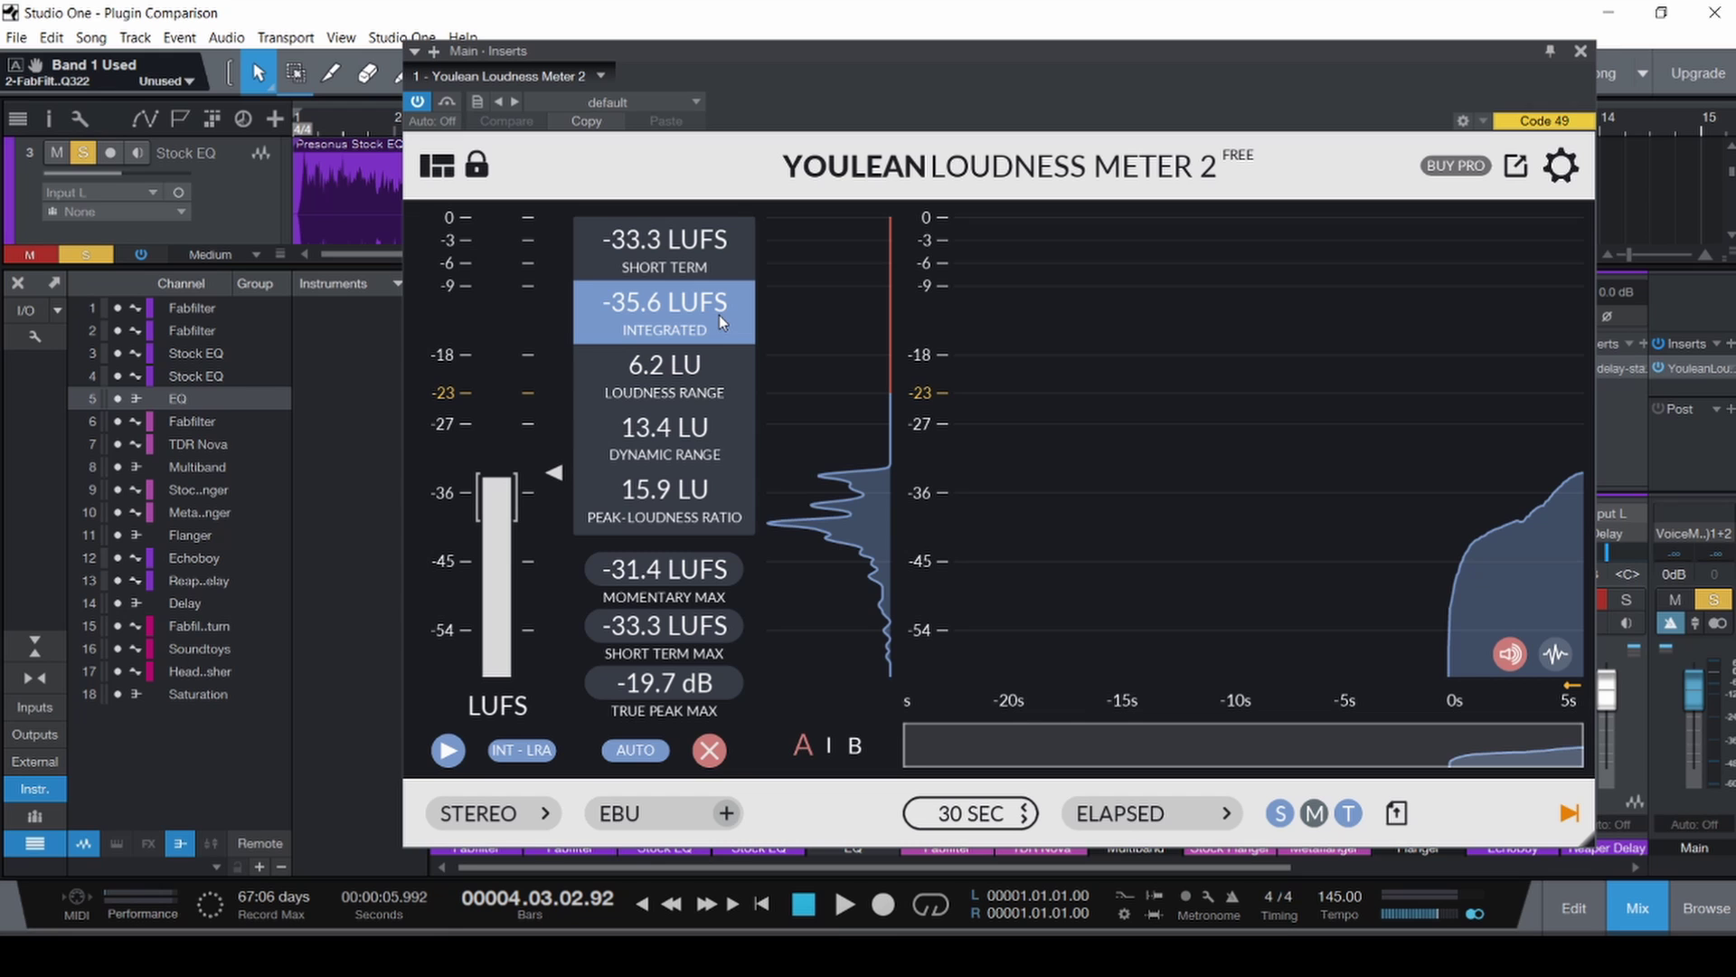
key(Home)
drag(708, 49, 631, 71)
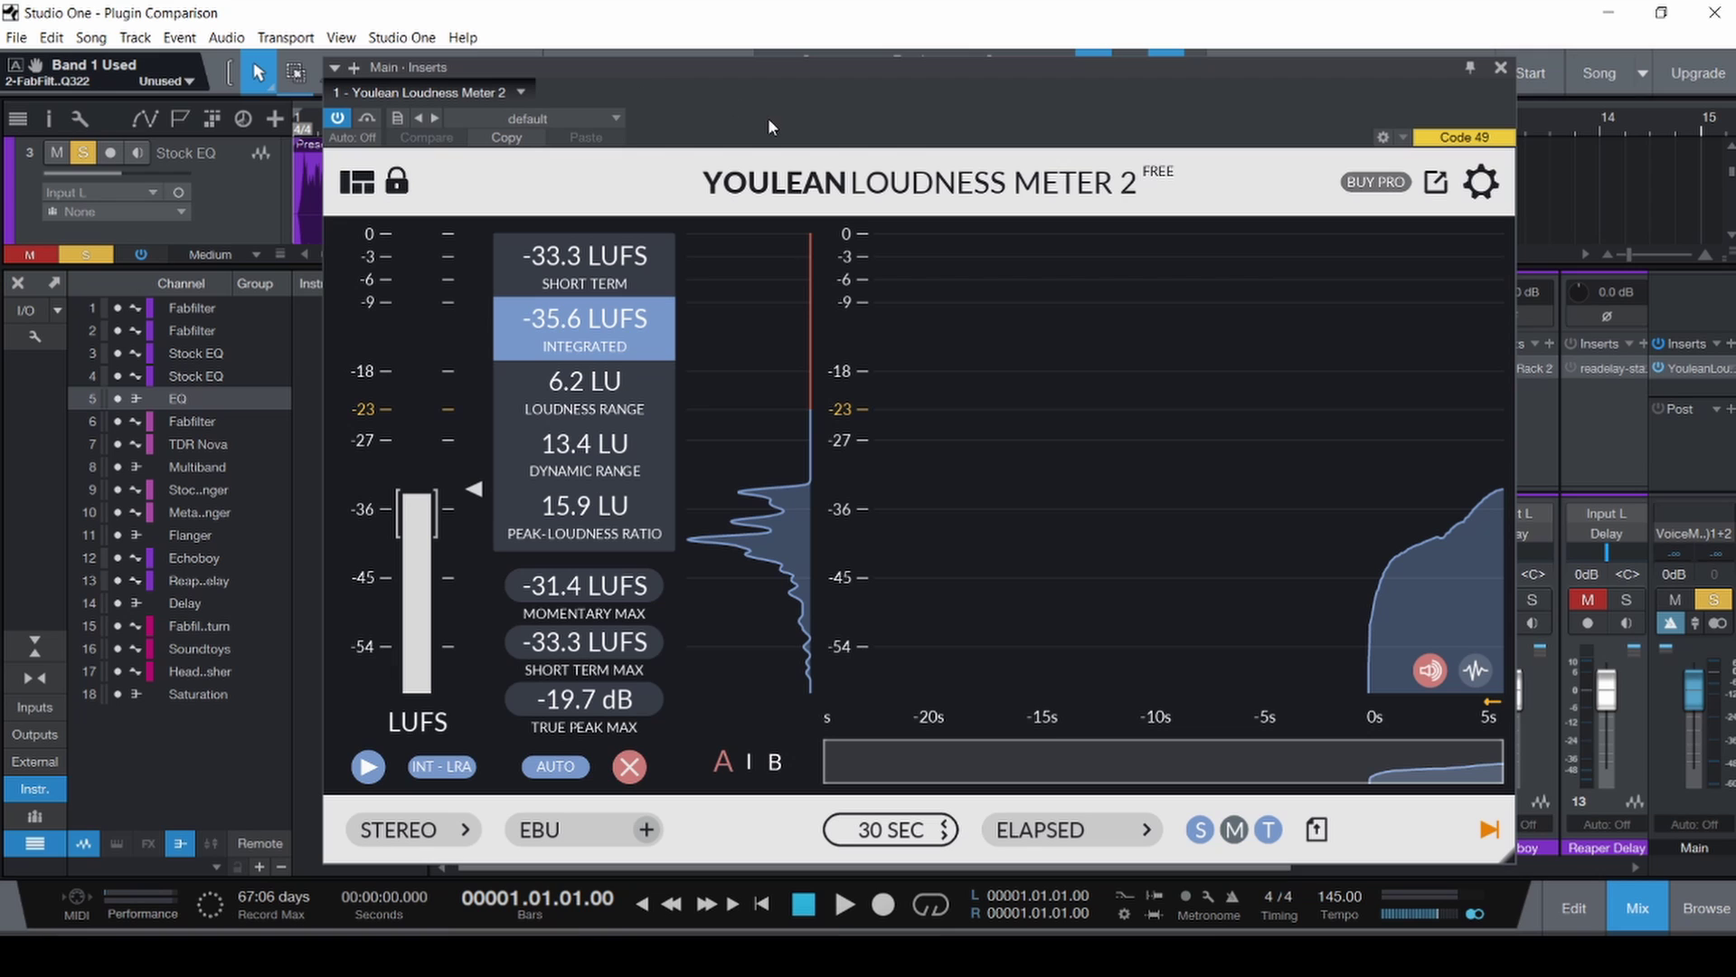
key(space)
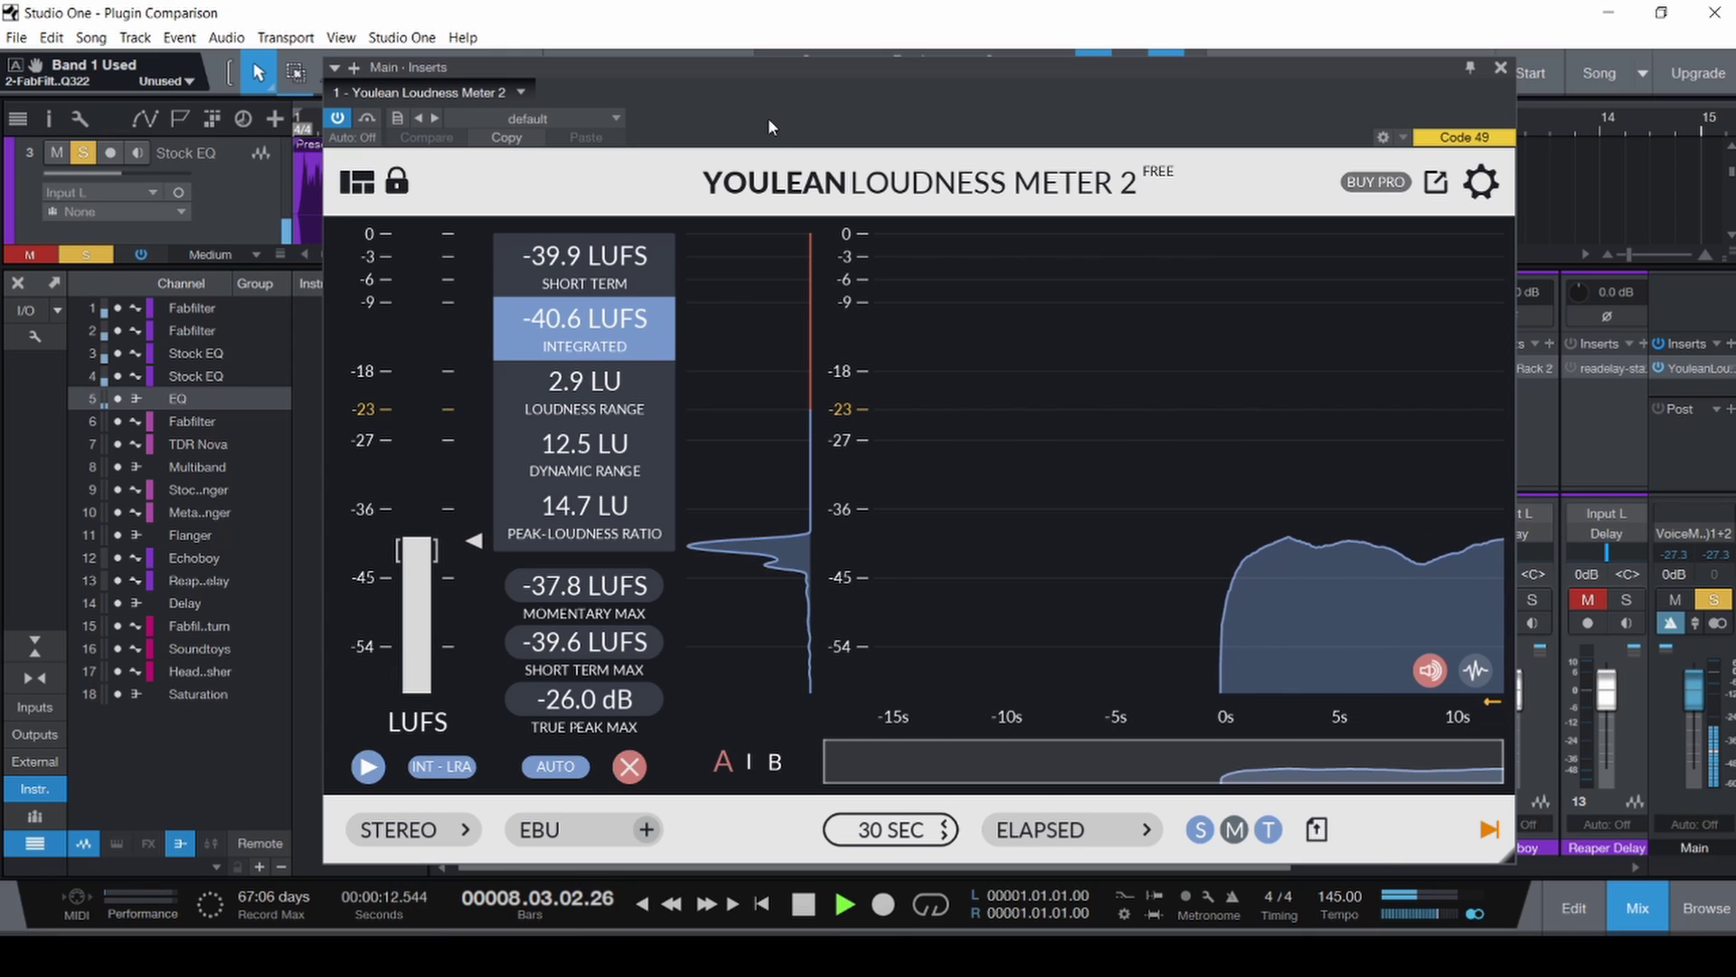
key(space)
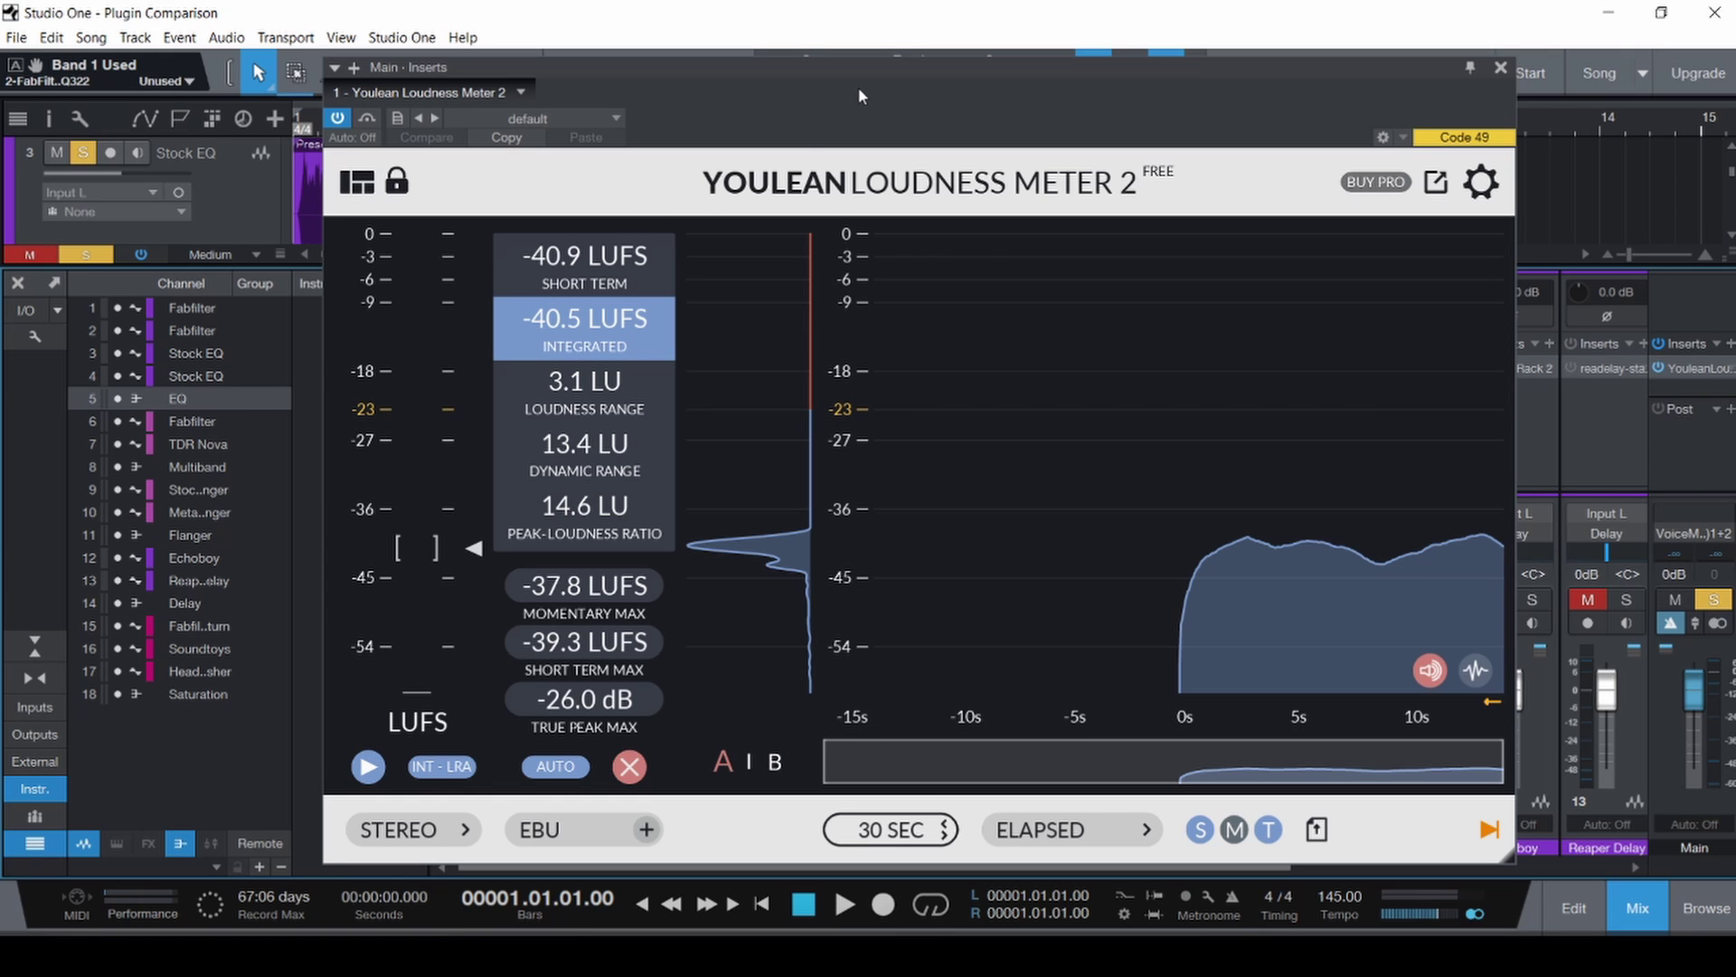
drag(860, 70, 857, 49)
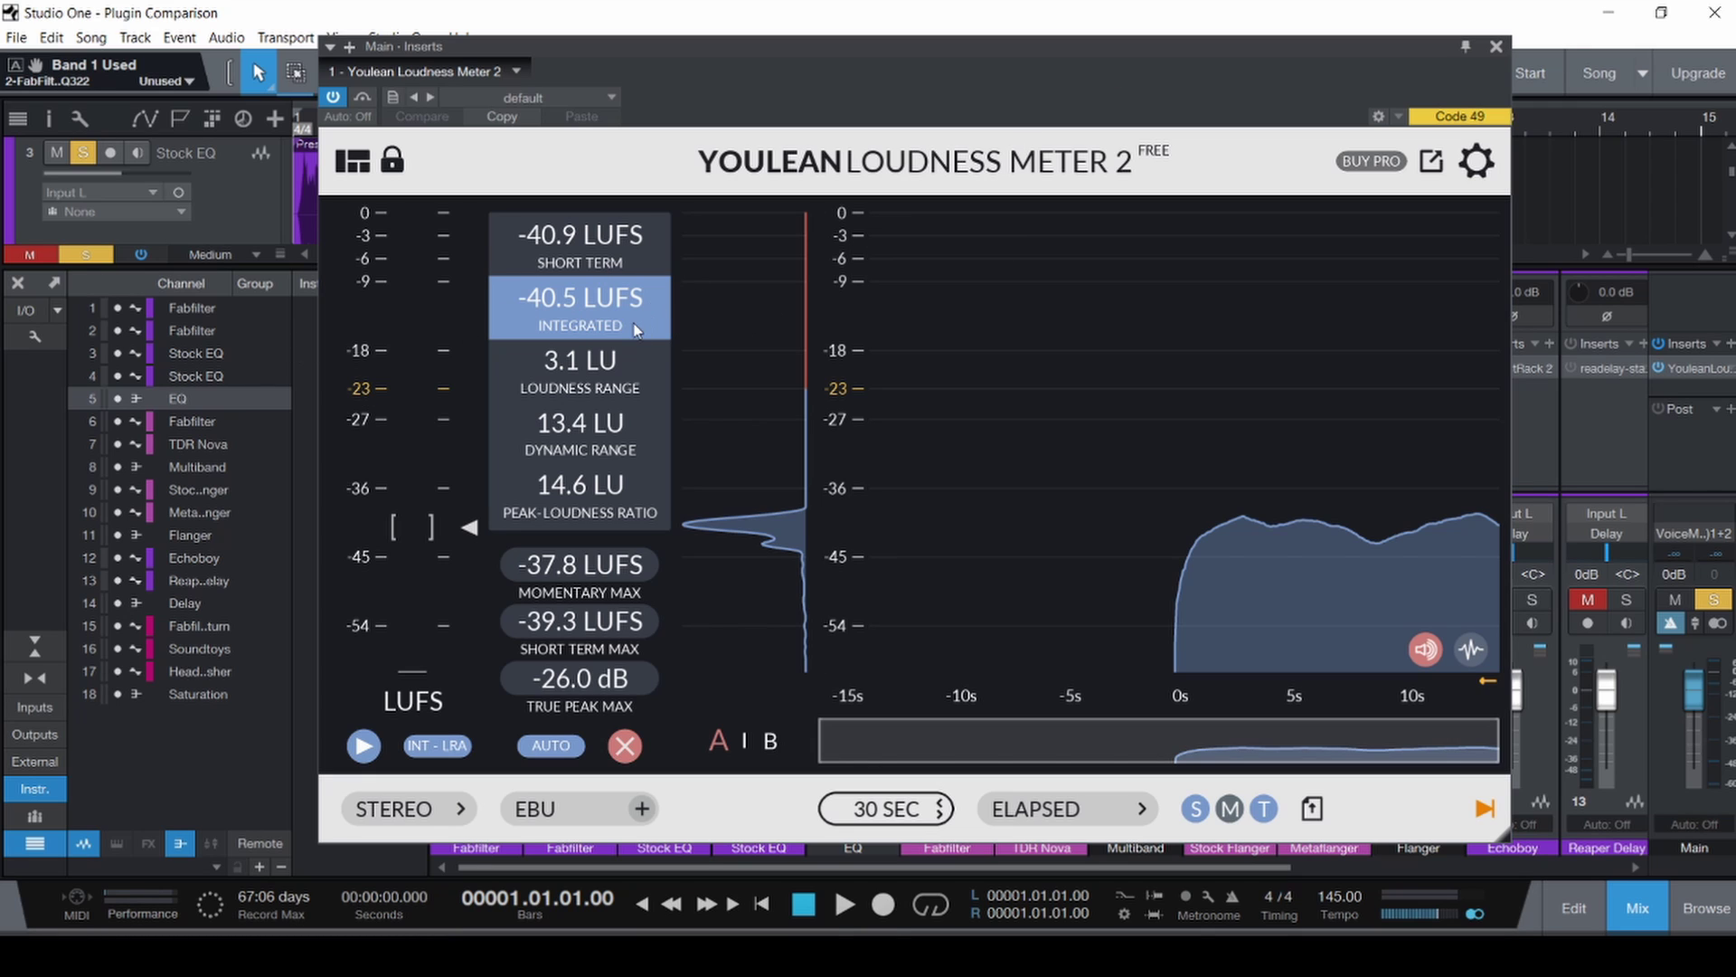
click(1496, 46)
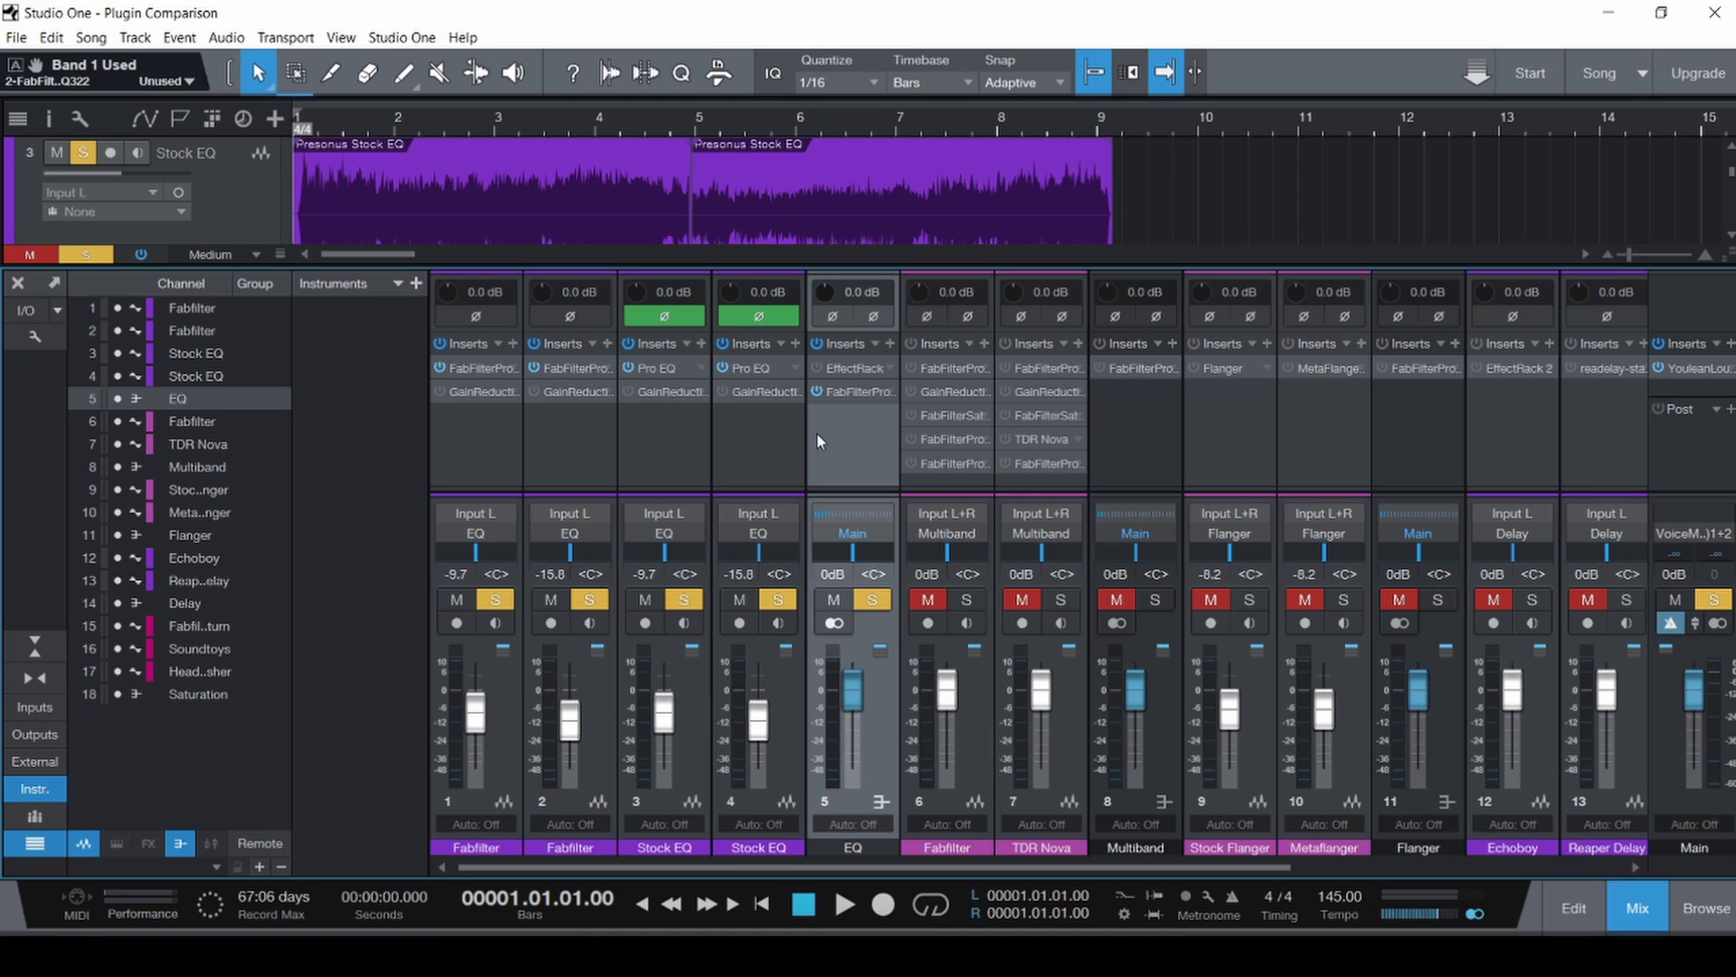
Activate the Gain Reduction insert on all four Fabfilter and Stock EQ channels while playing the song with the EQ bus's Pro-Q 3 open.
click(458, 446)
shift+click(742, 456)
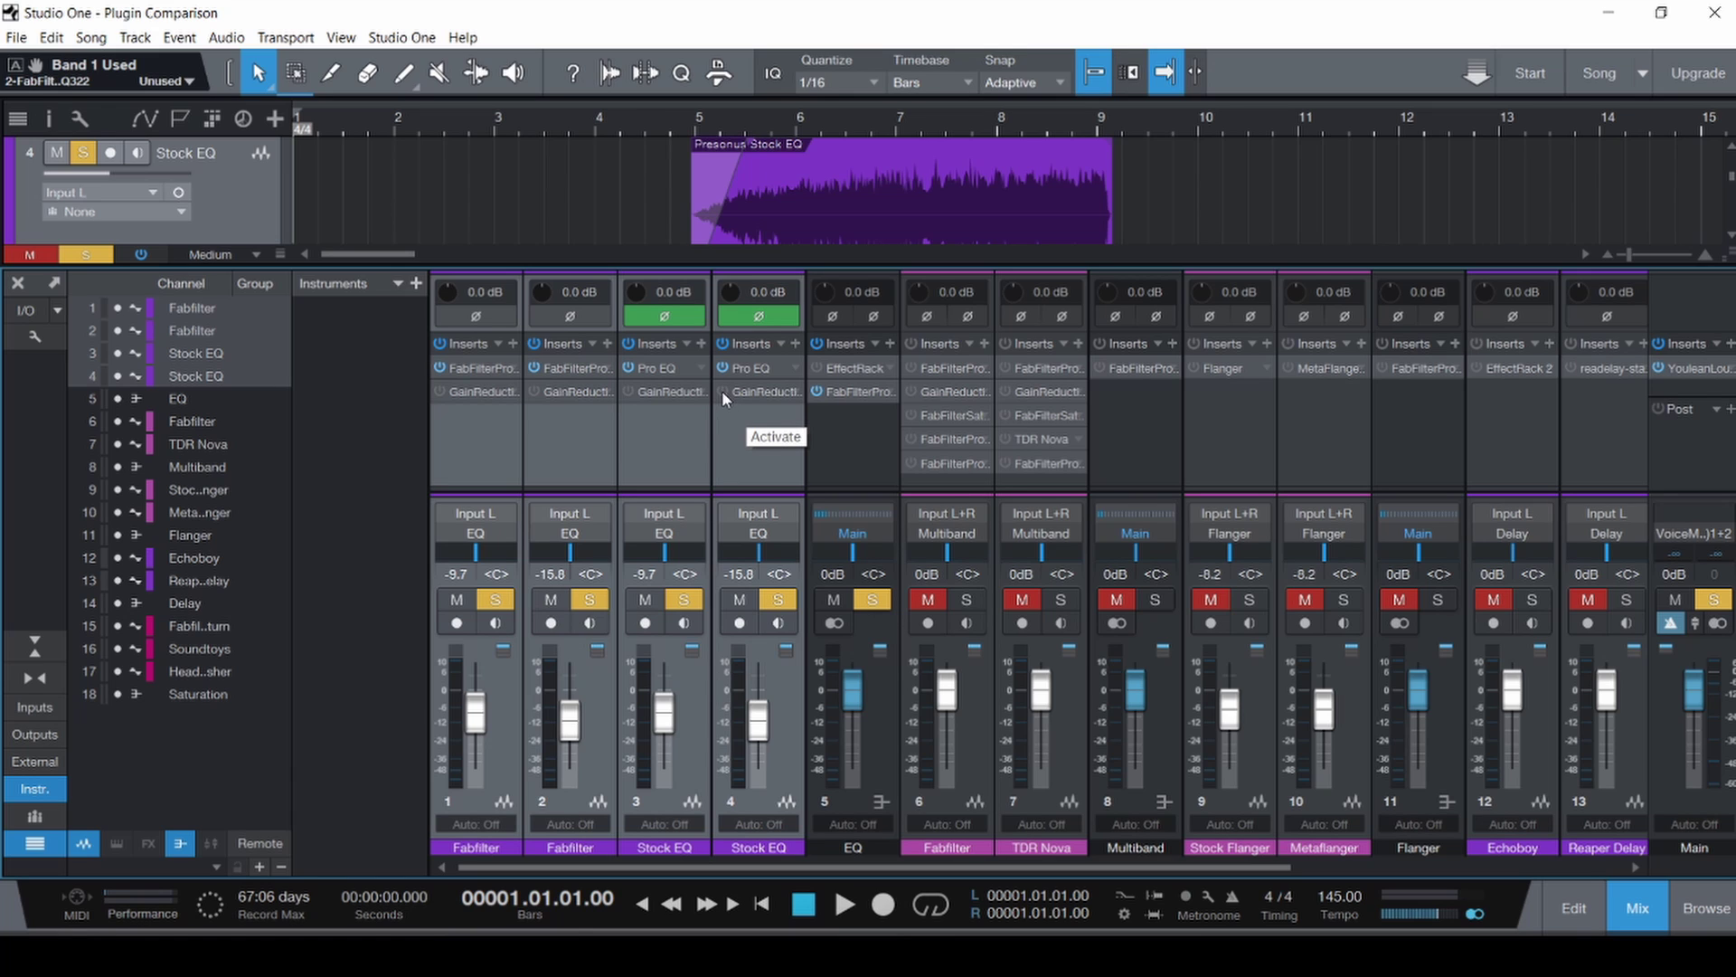
click(841, 393)
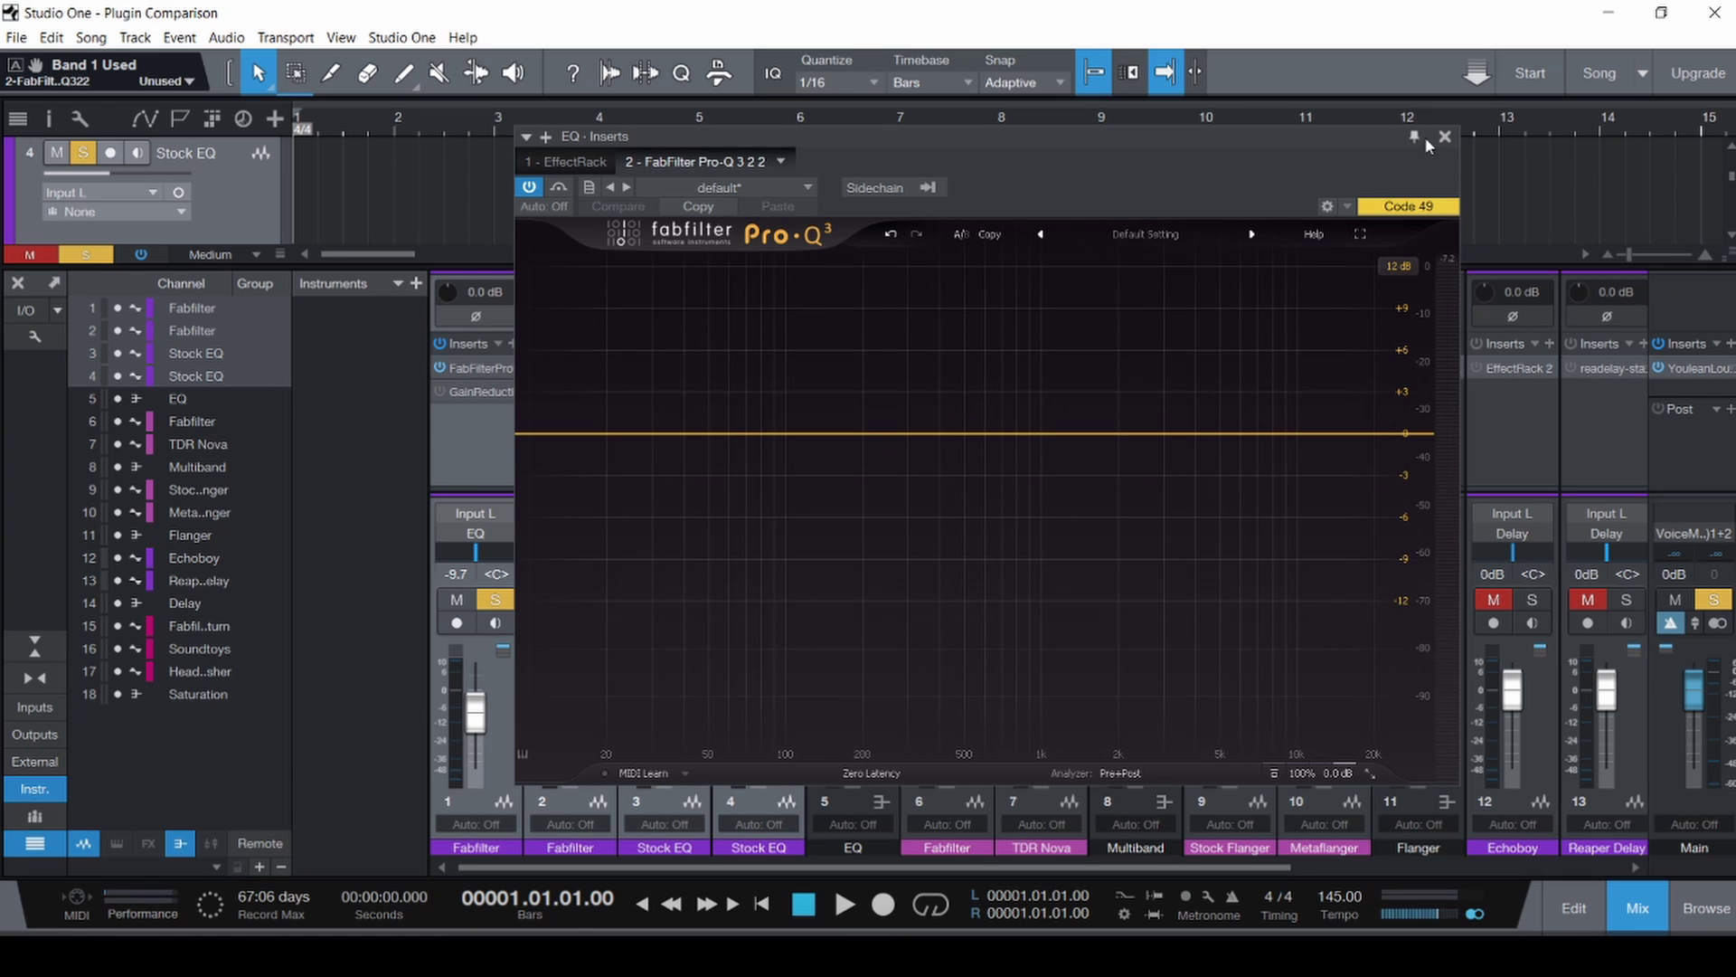
drag(1277, 132, 1522, 136)
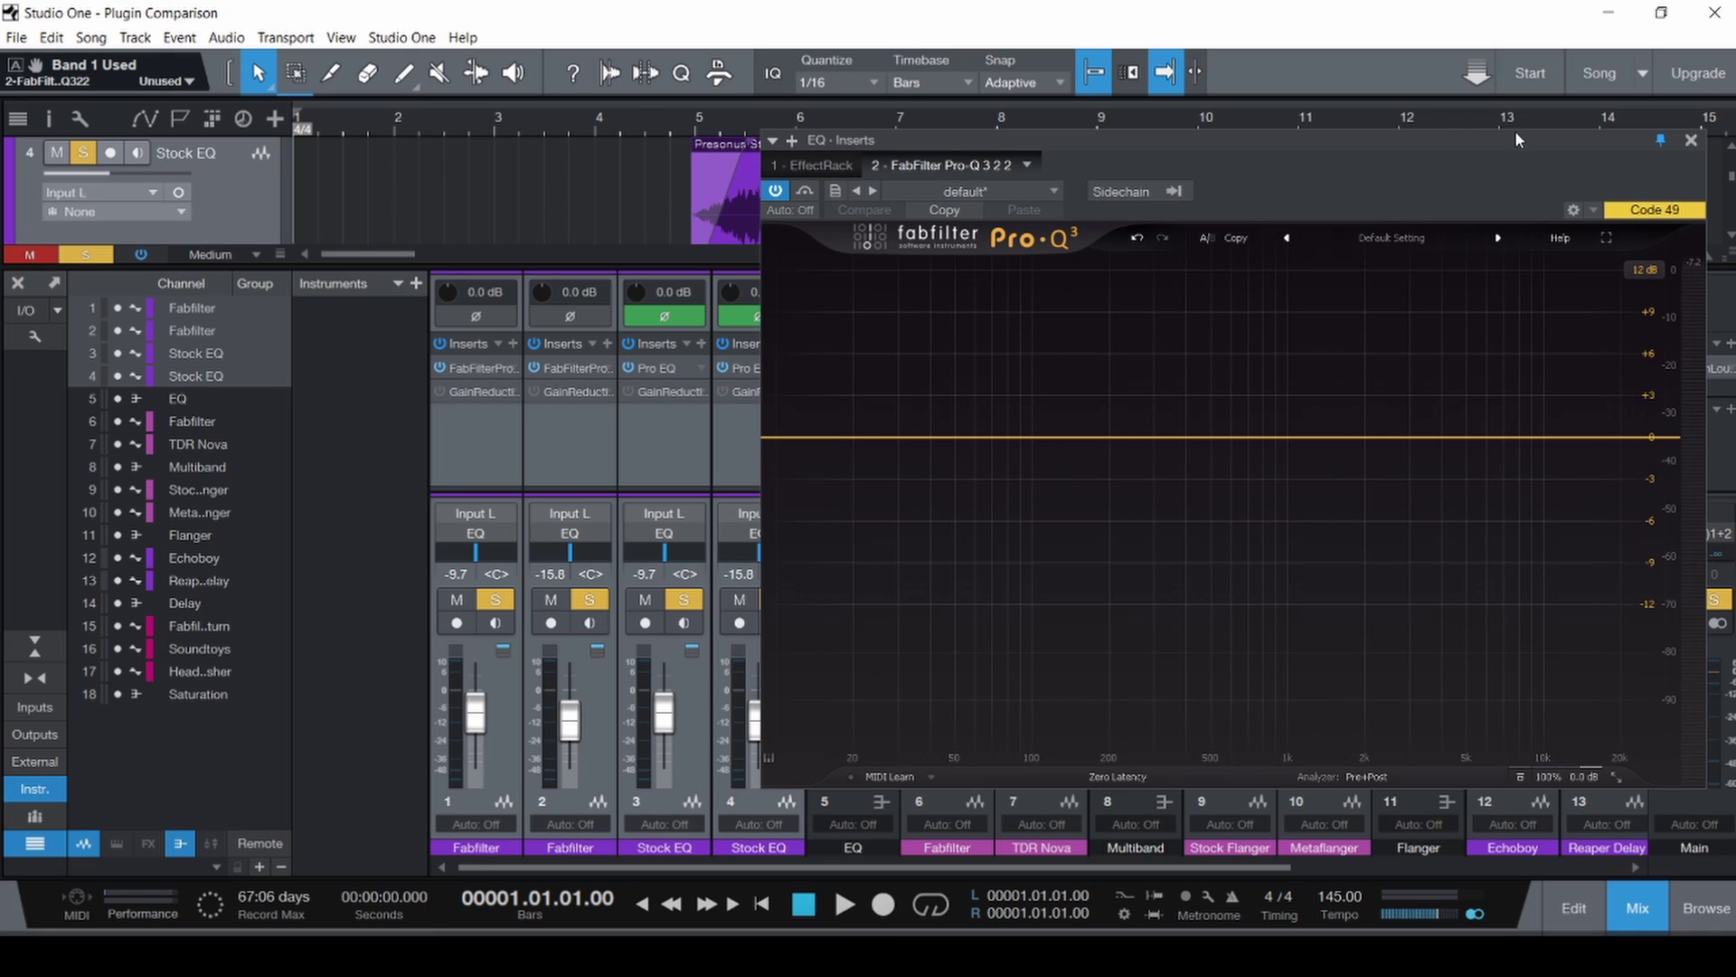
key(space)
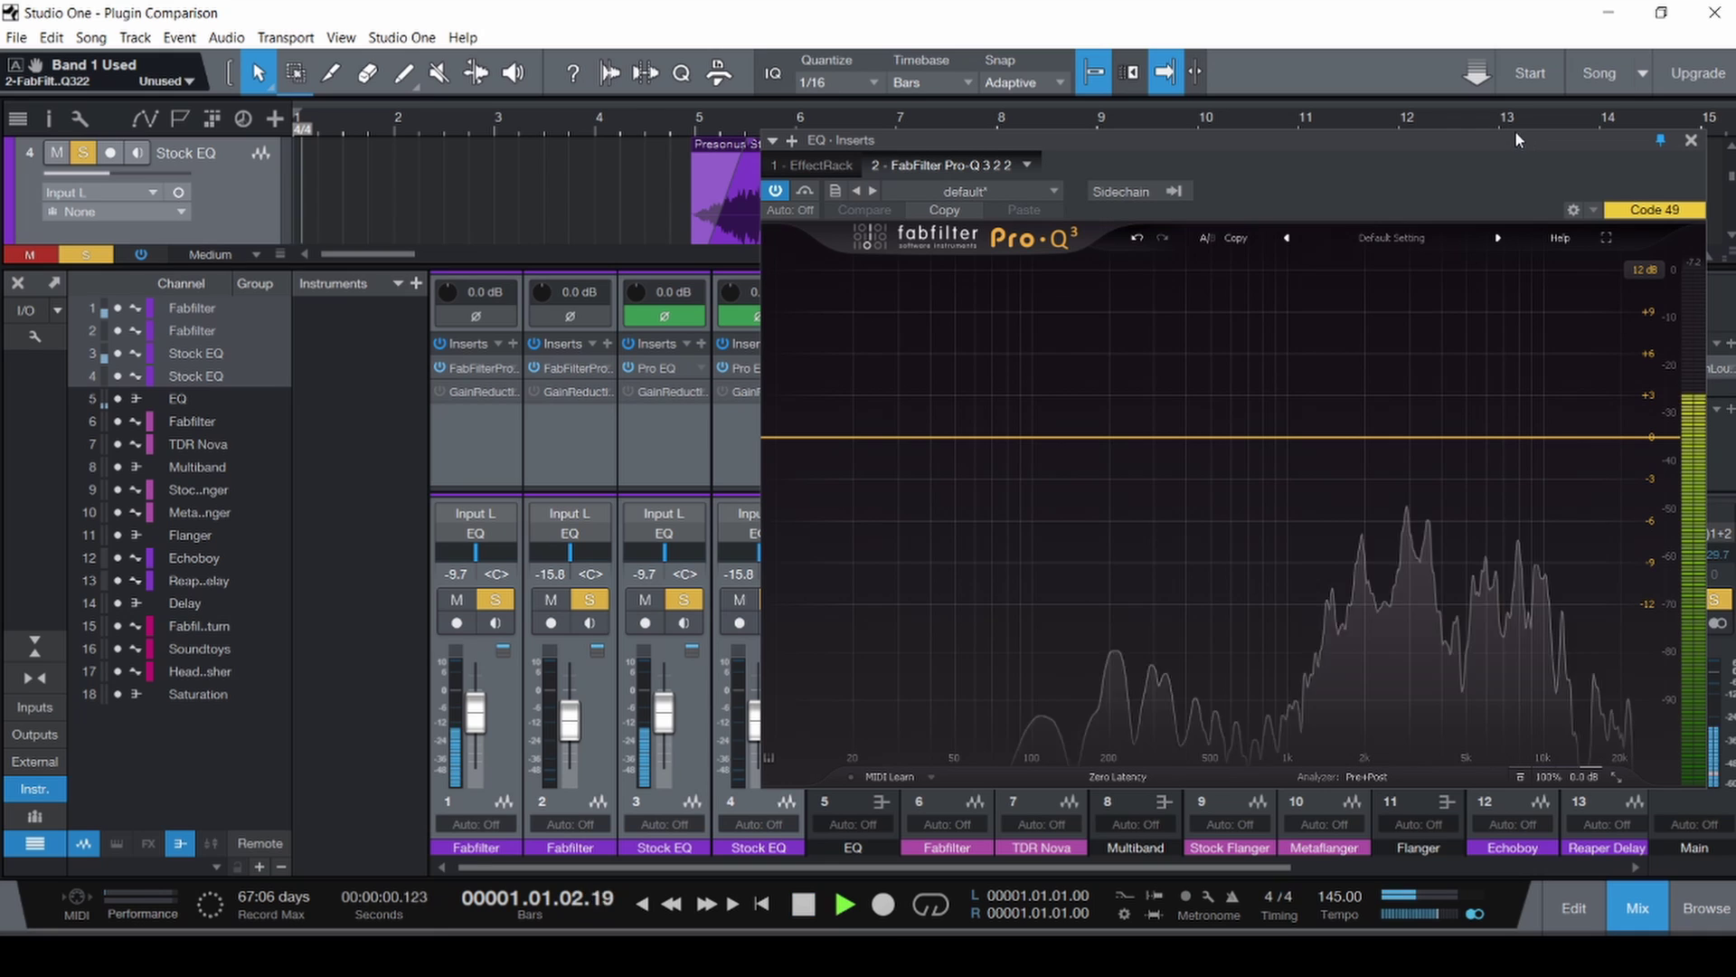
click(436, 393)
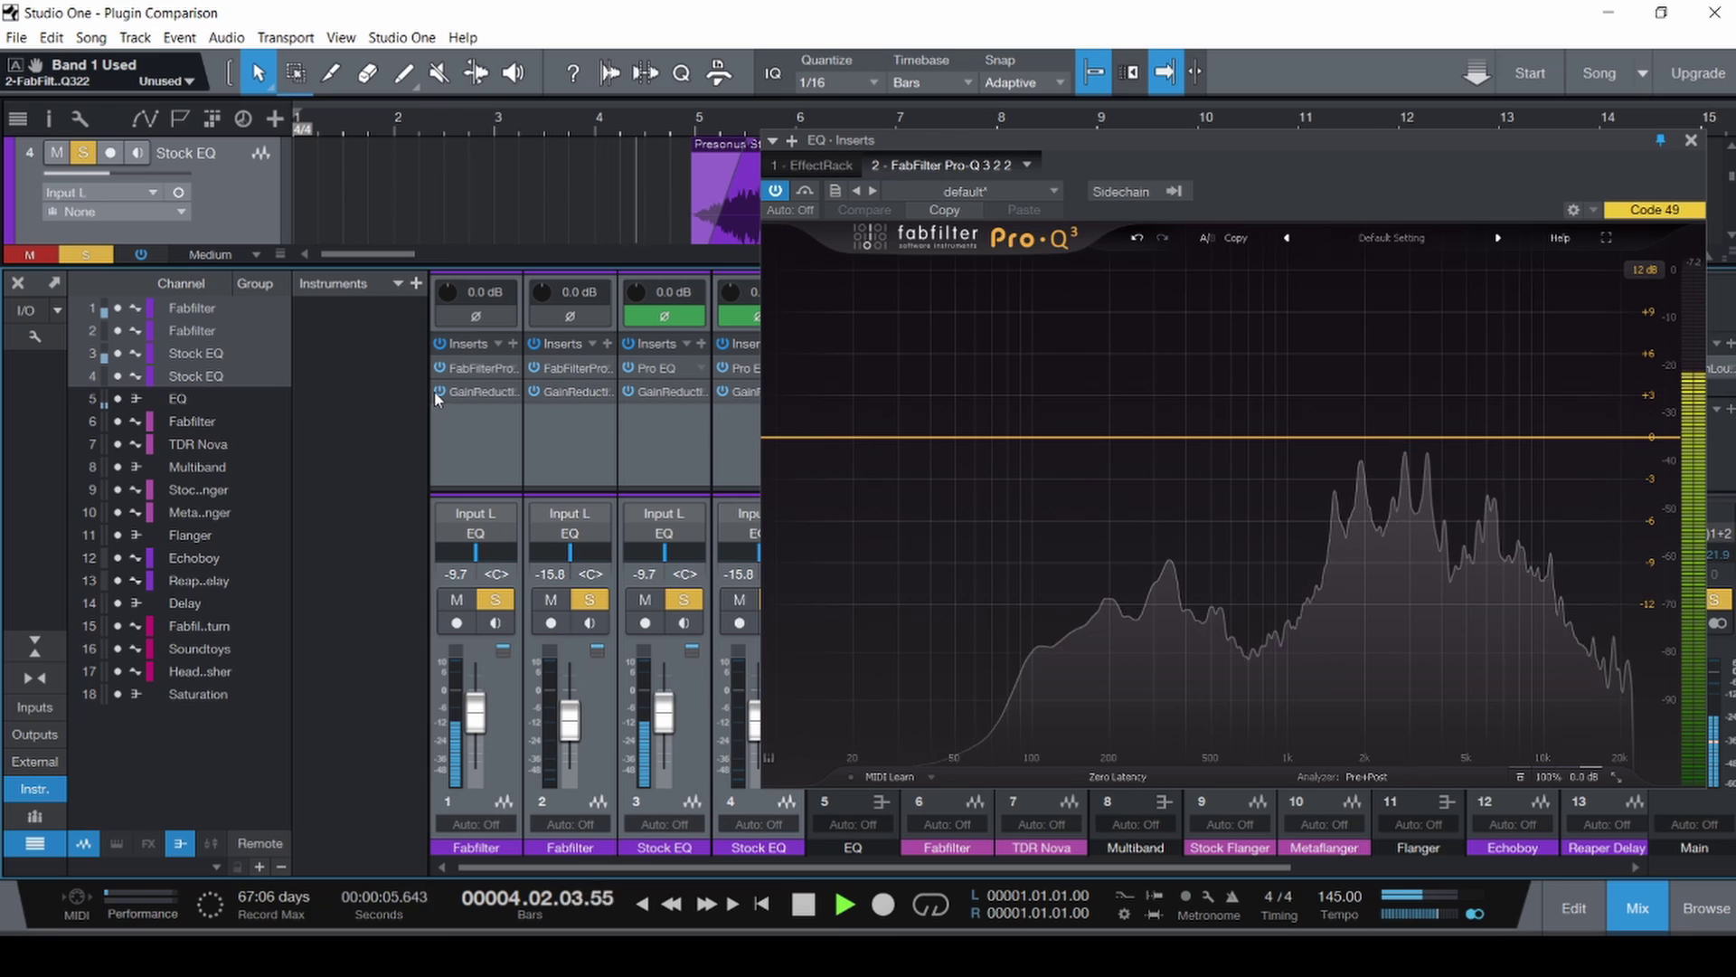
key(space)
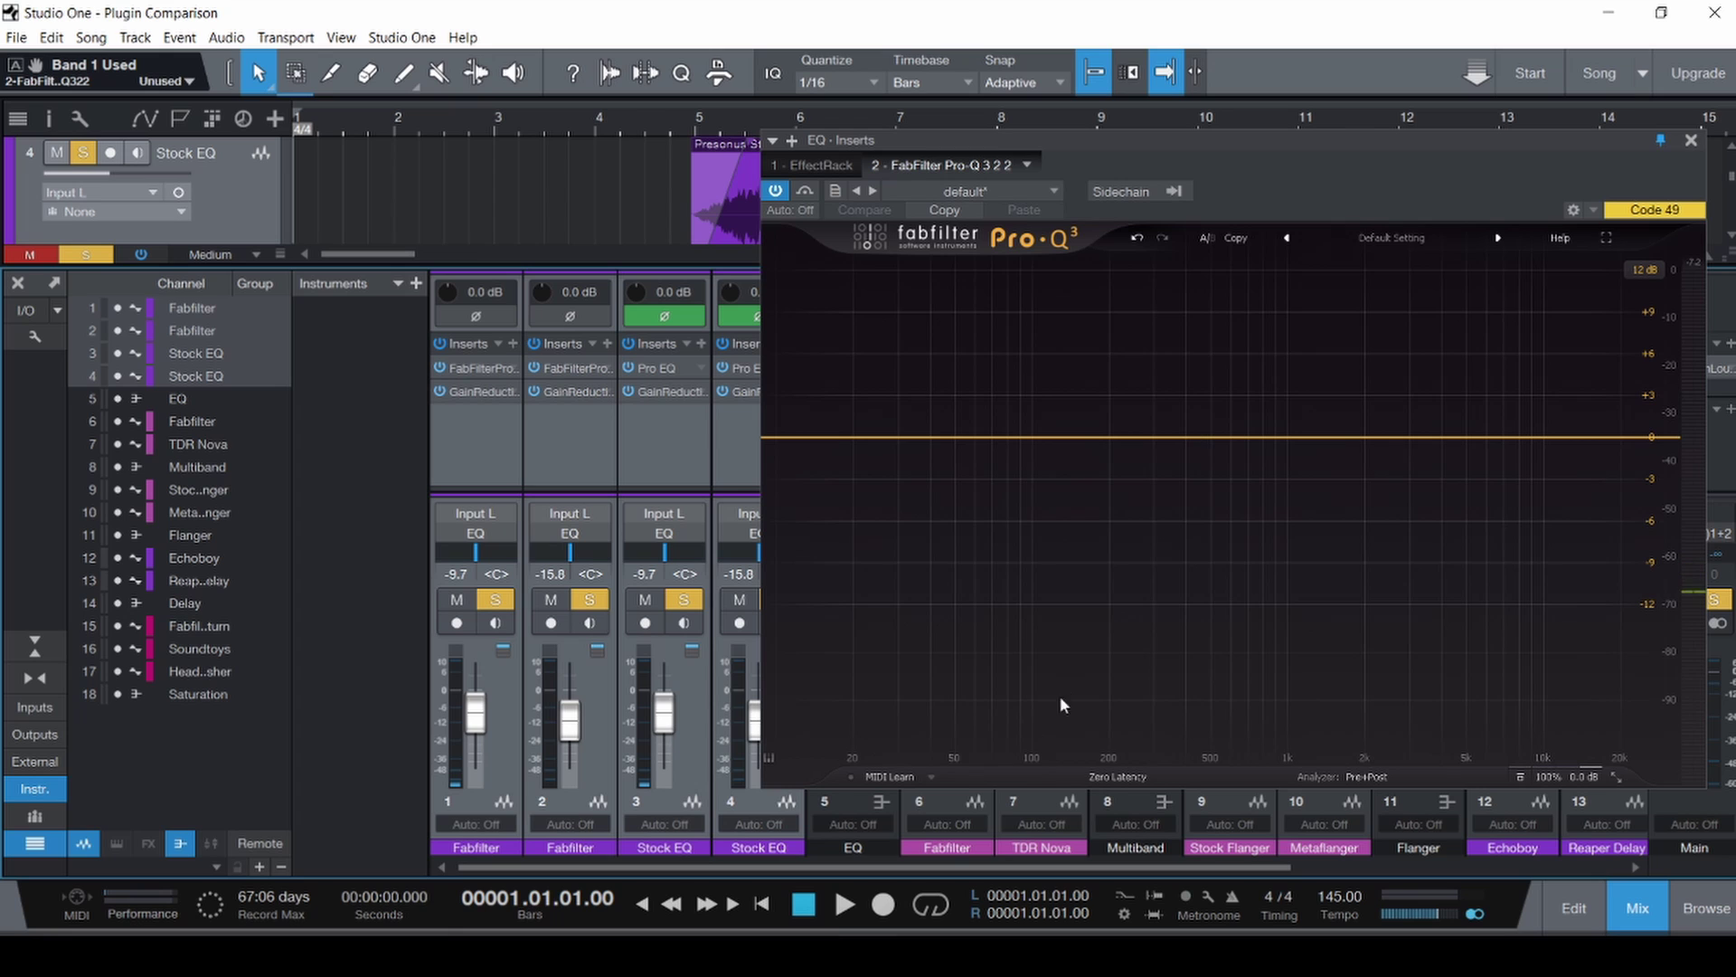
Play the null signal from the start through the EQ bus's Pro-Q 3 analyzer, and close the plug-in.
key(space)
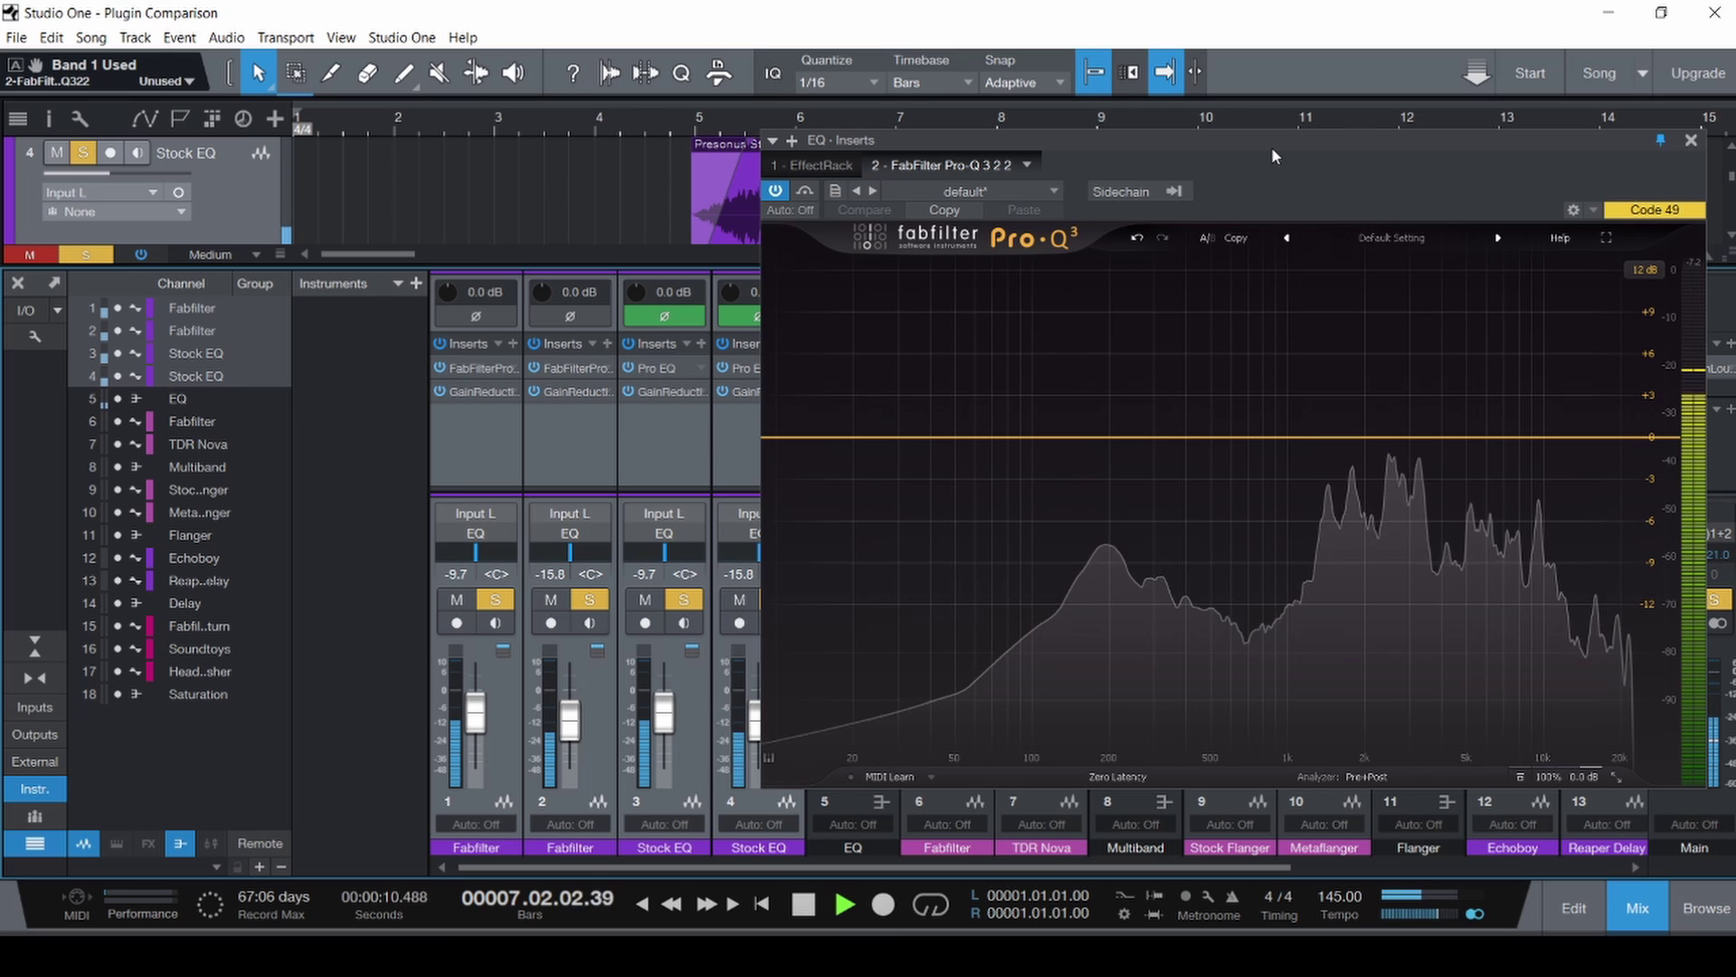
key(space)
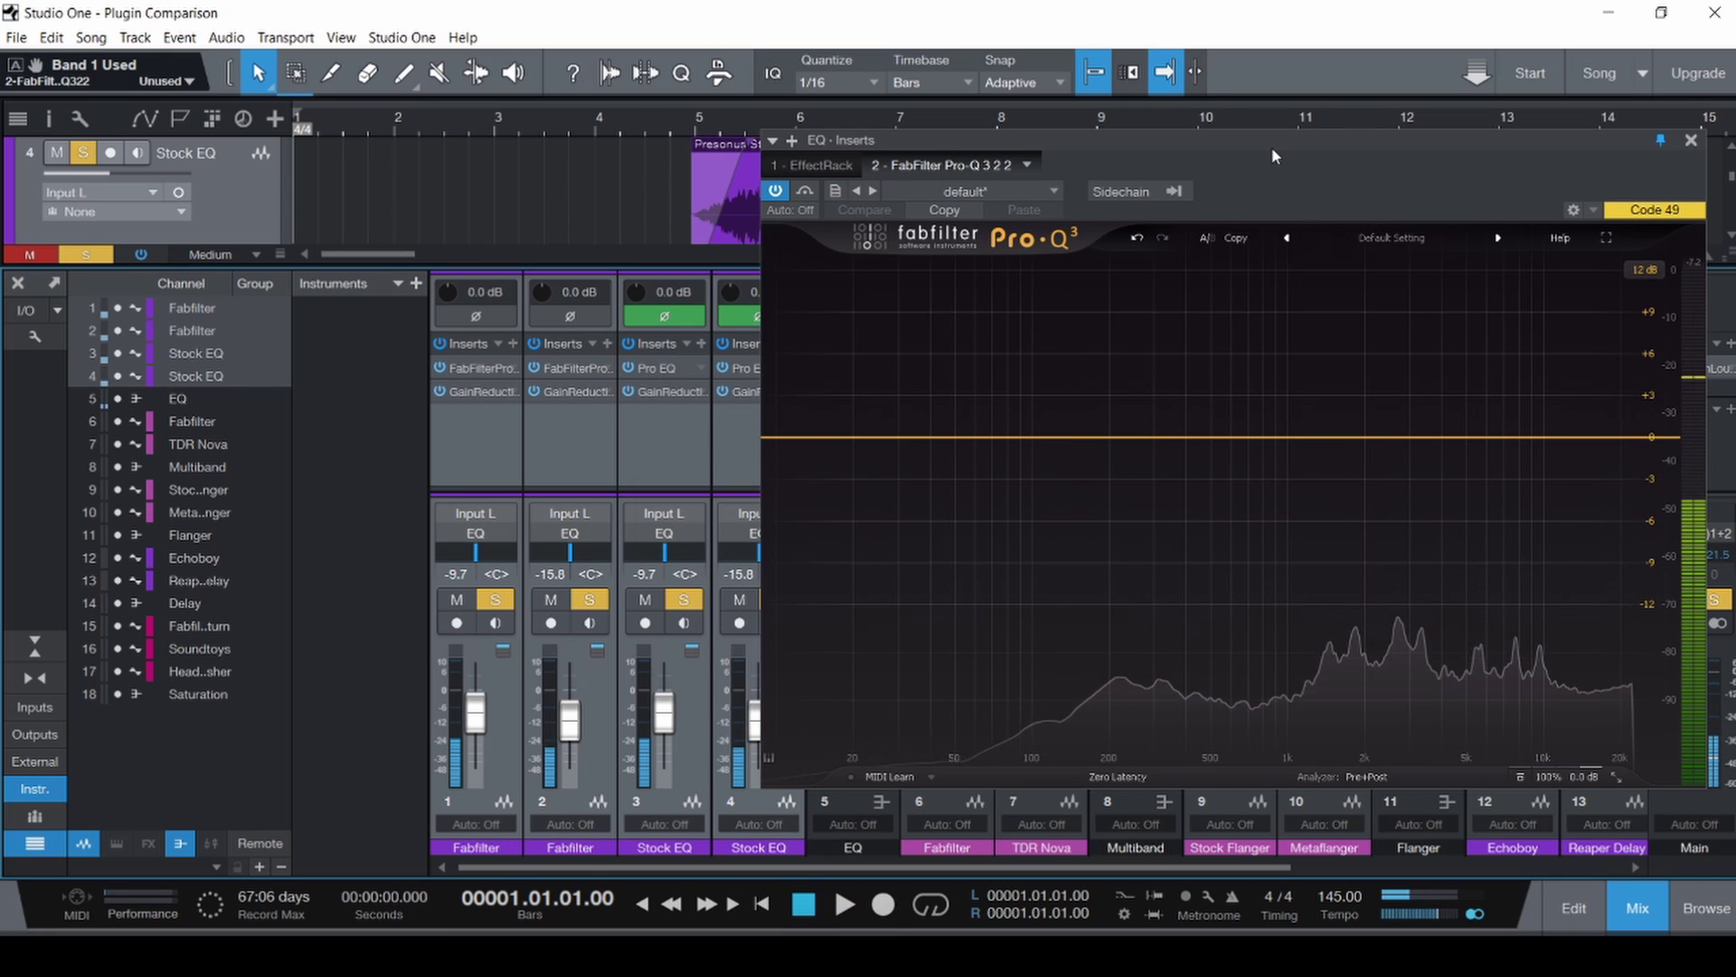
drag(1318, 140, 816, 197)
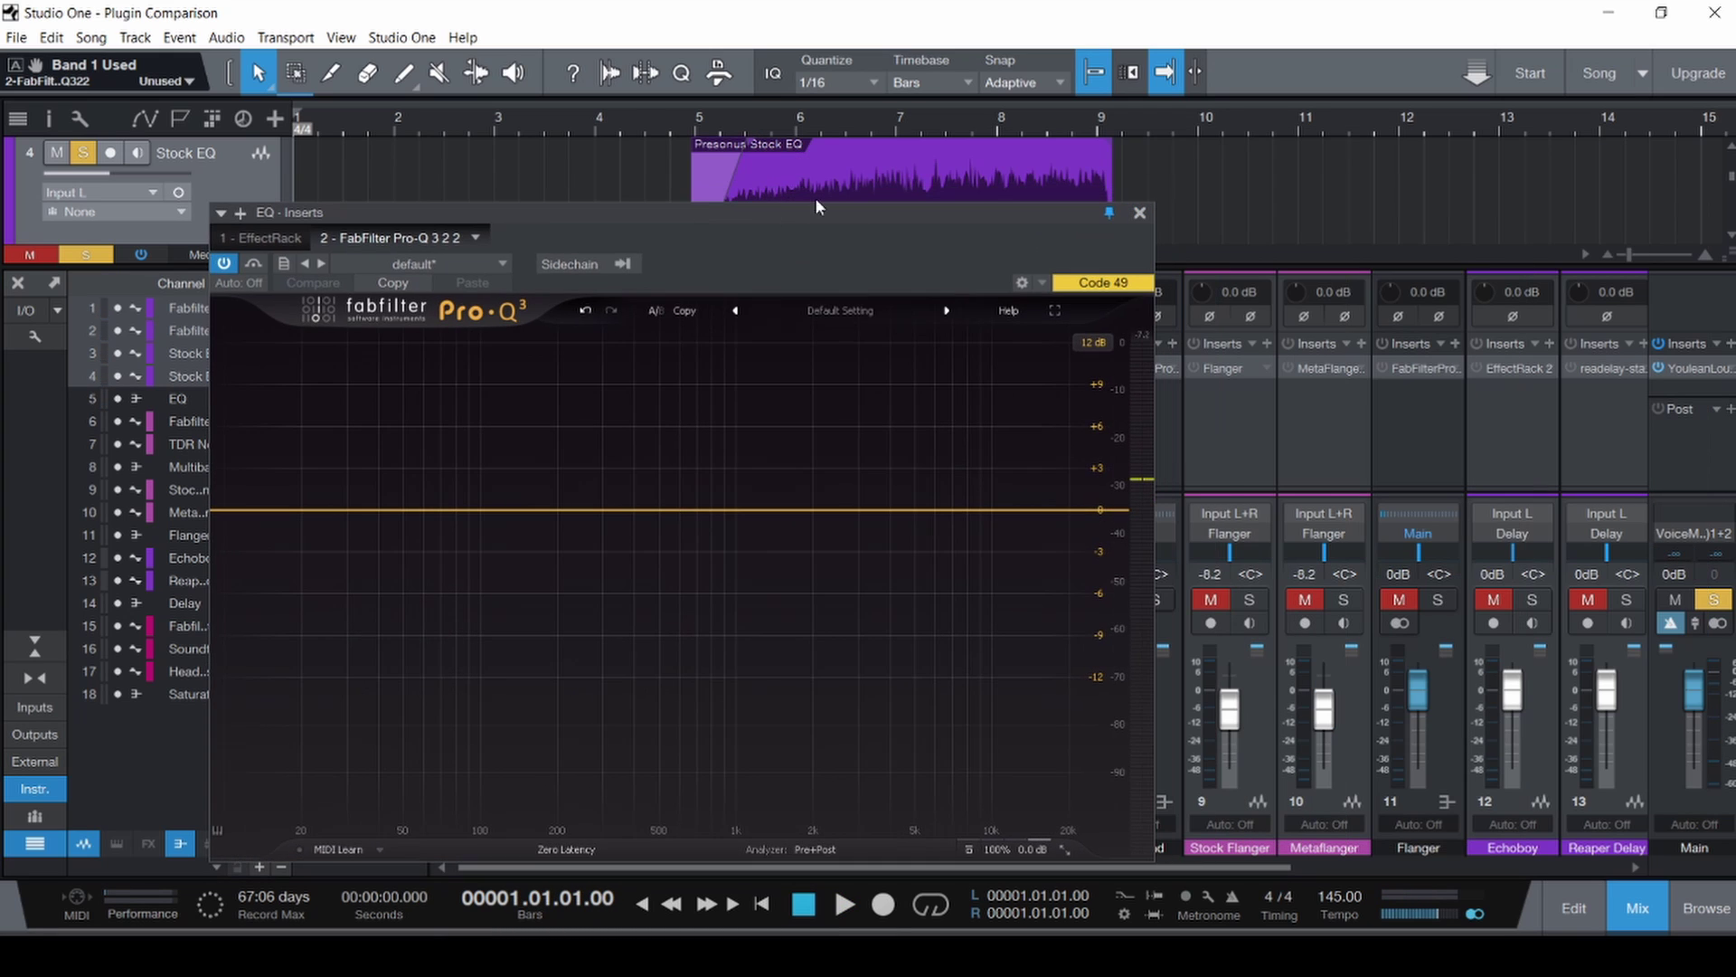
click(1138, 214)
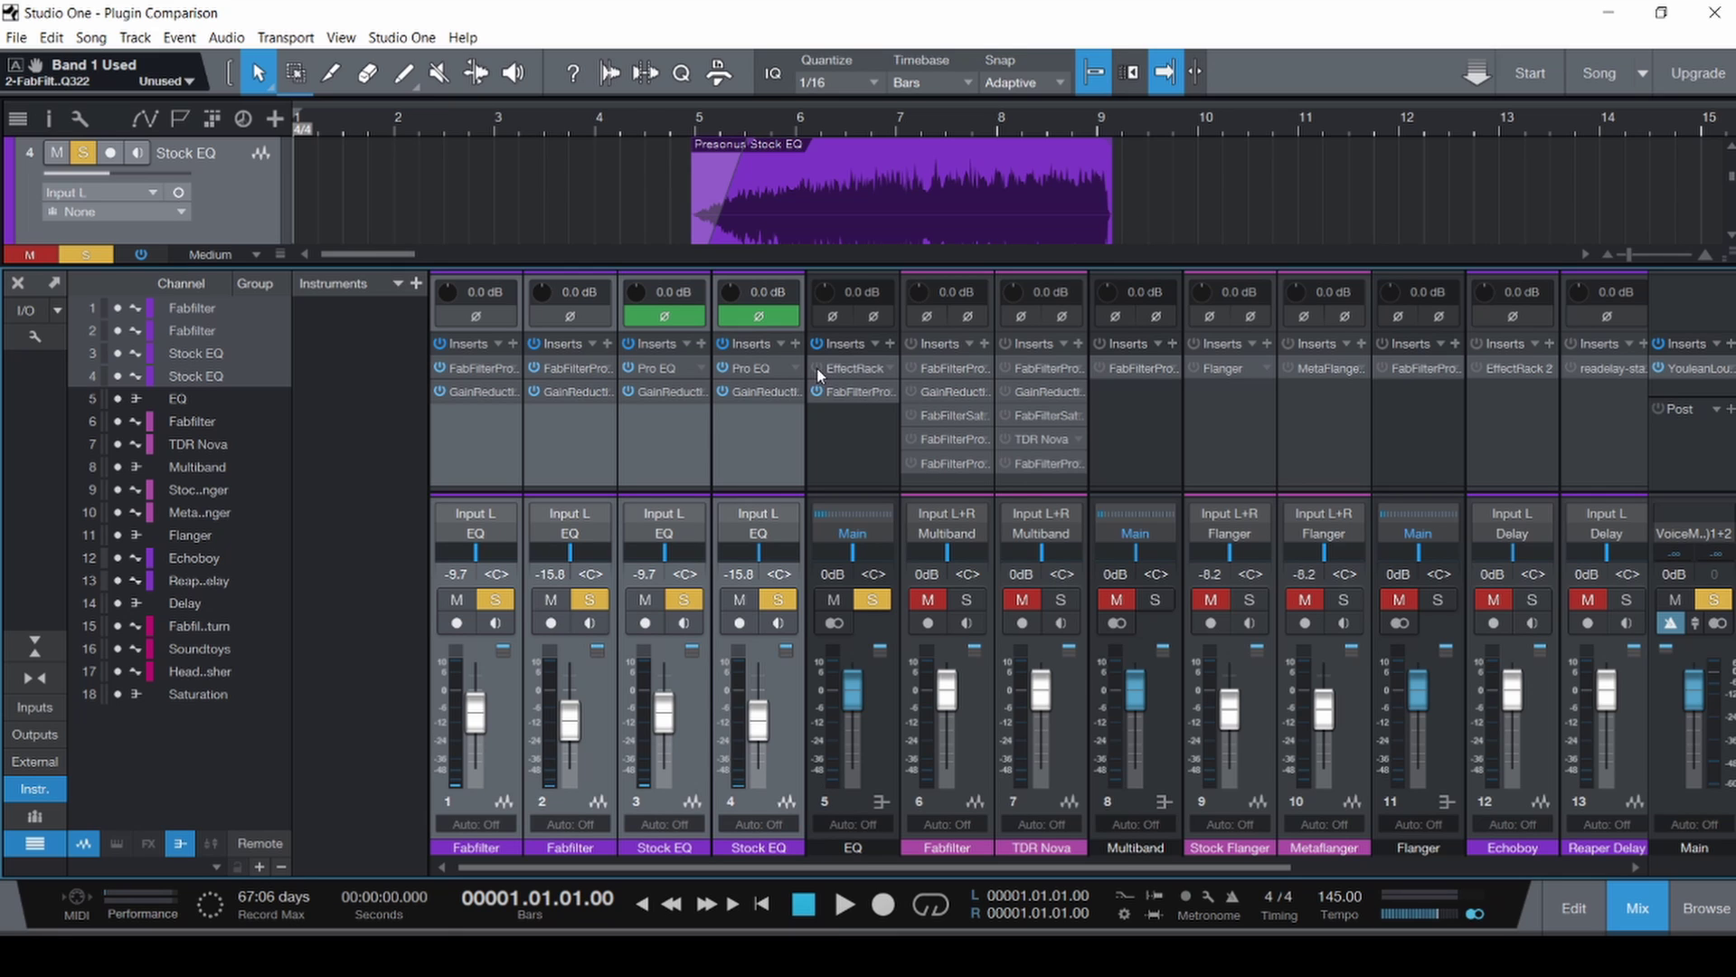
Activate the EffectRack insert on the EQ bus while playing the song with its Pro-Q 3 open, and save the song.
click(852, 391)
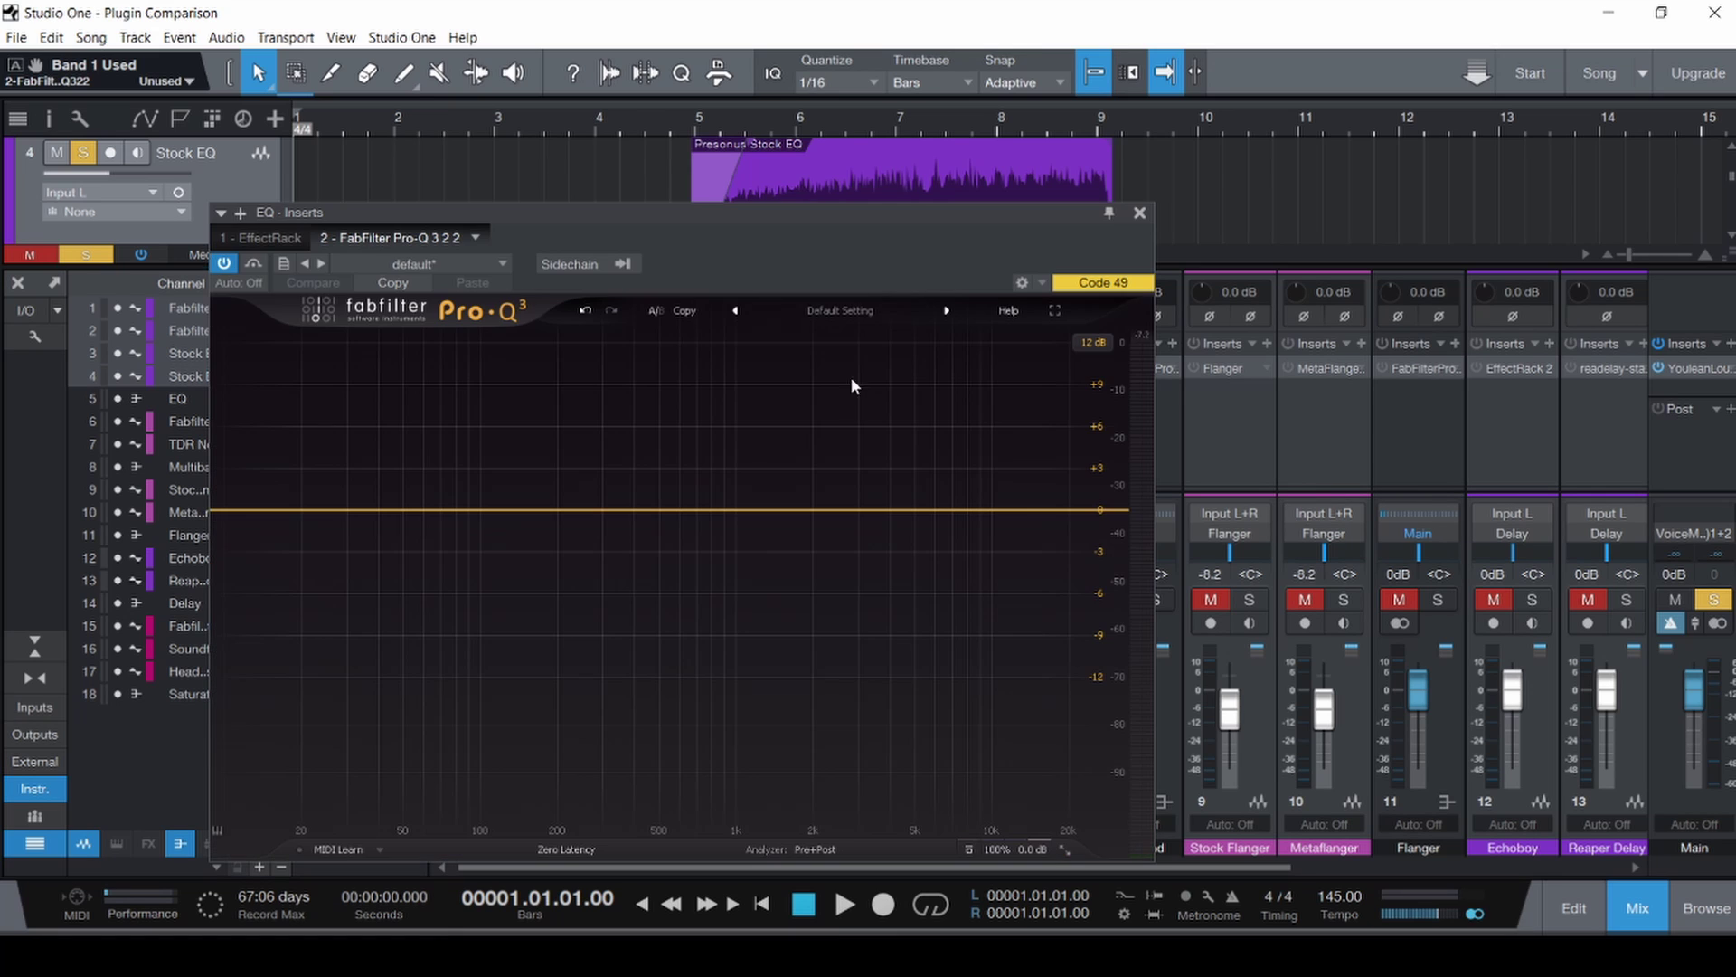
drag(866, 215, 1022, 183)
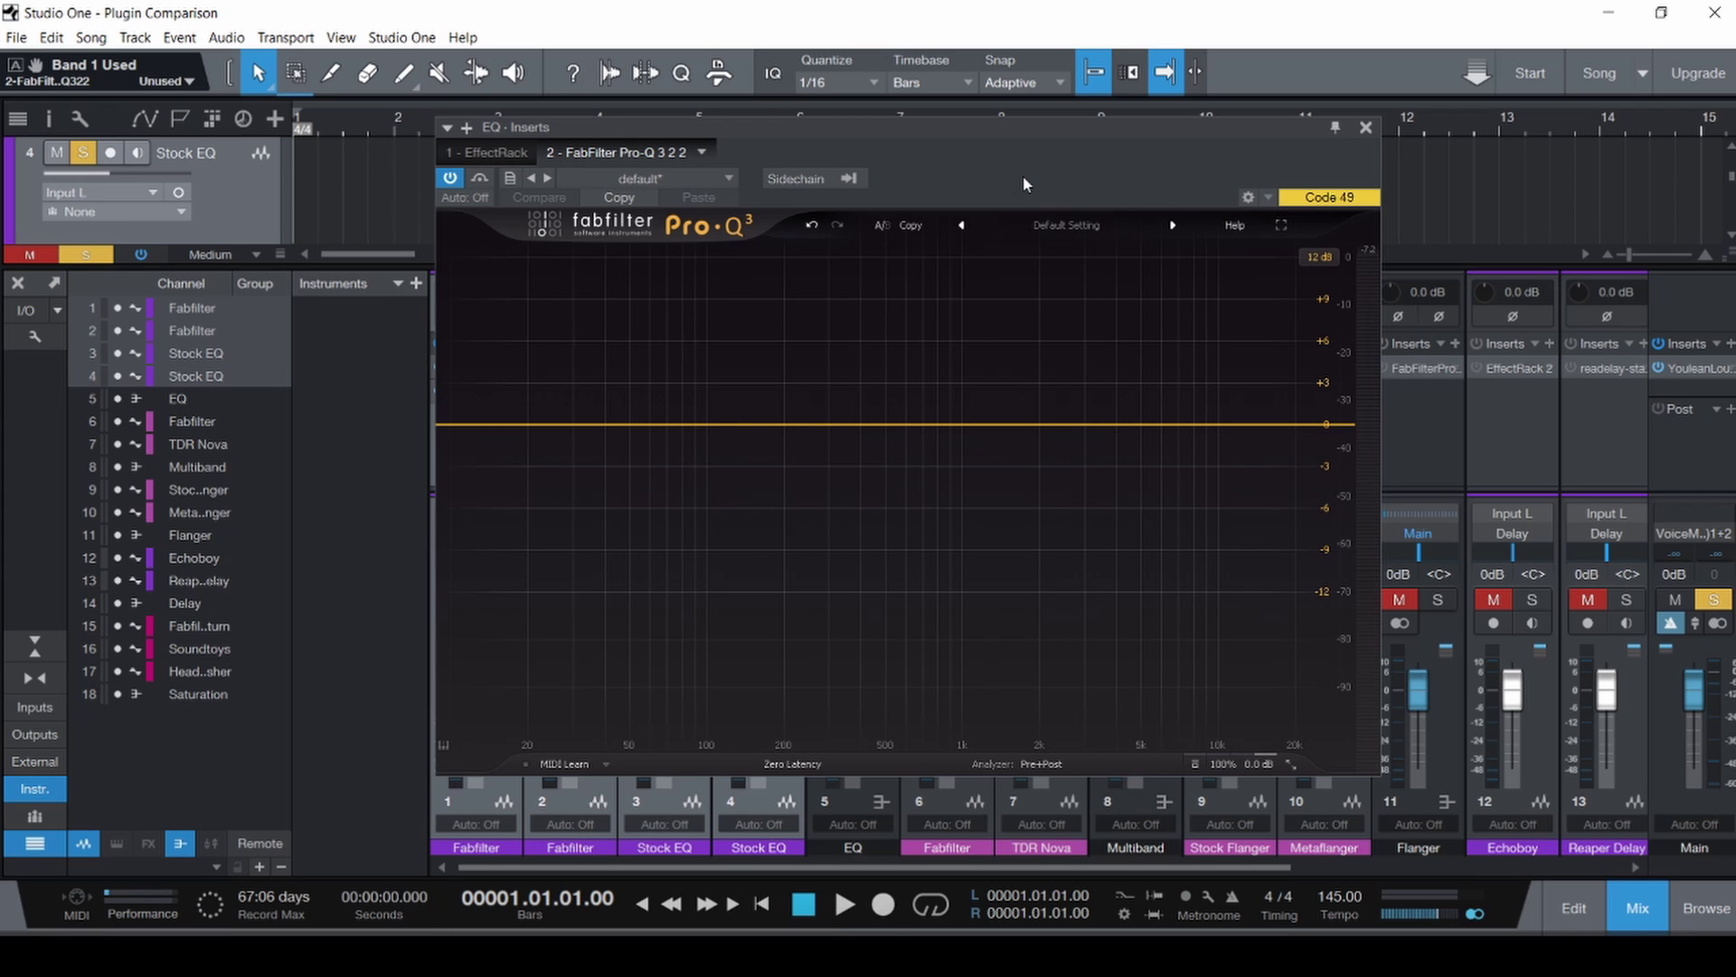
key(space)
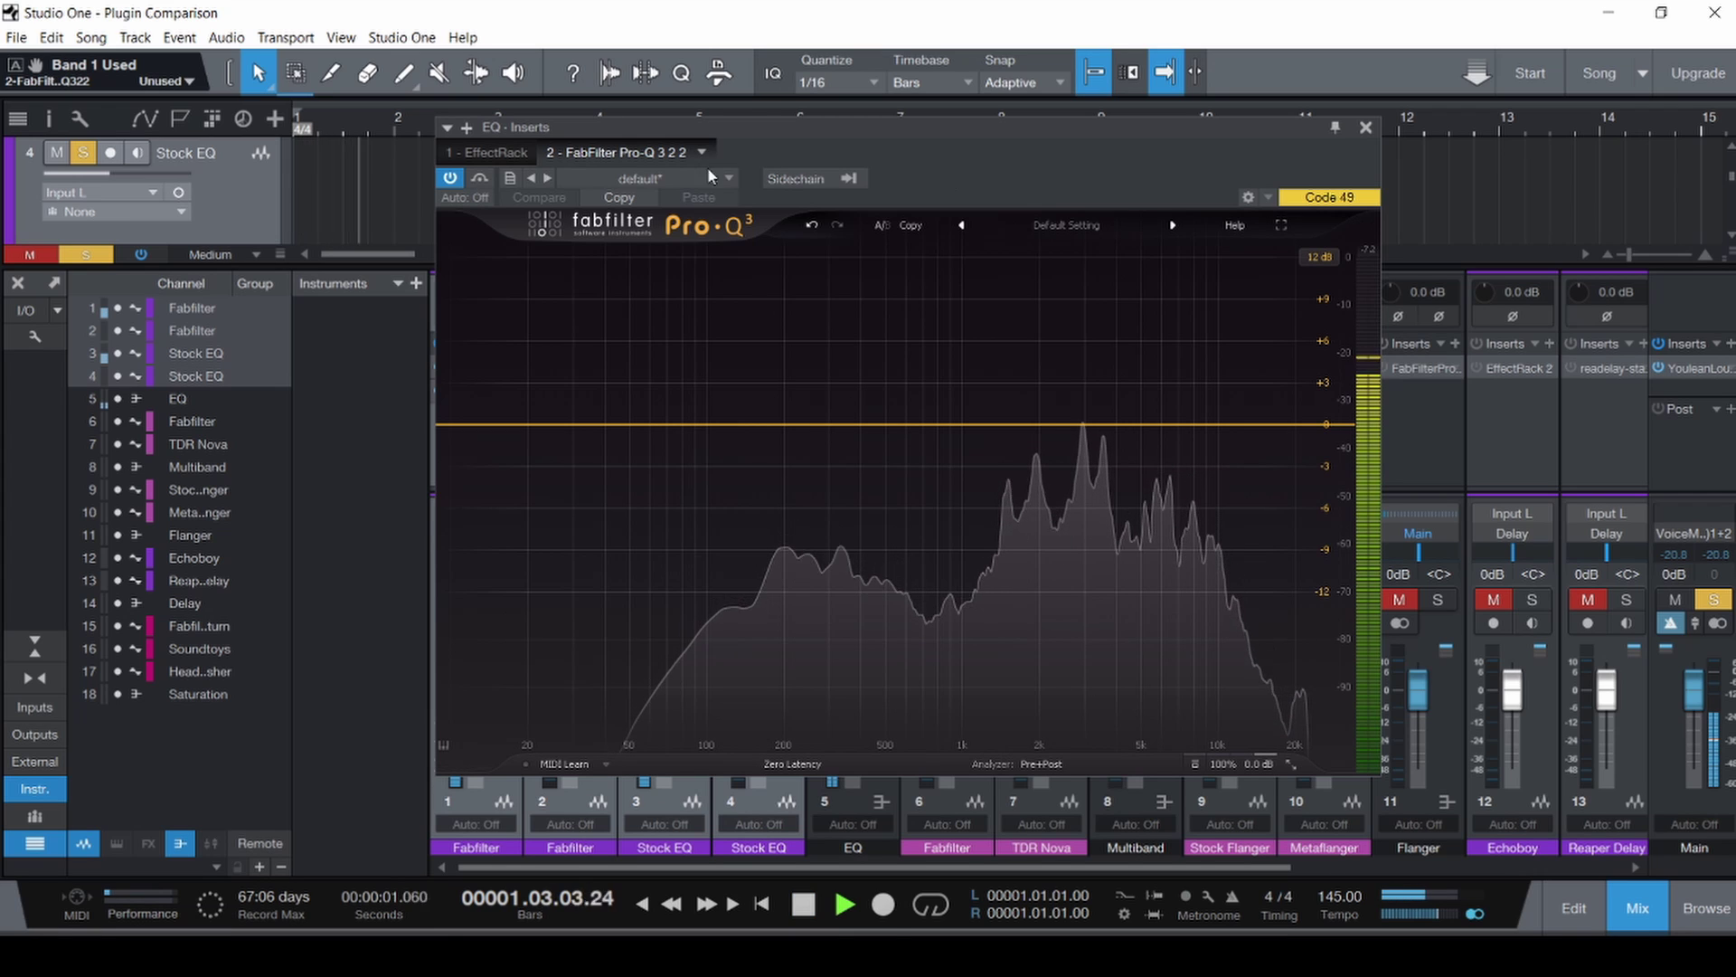
drag(972, 128, 1409, 70)
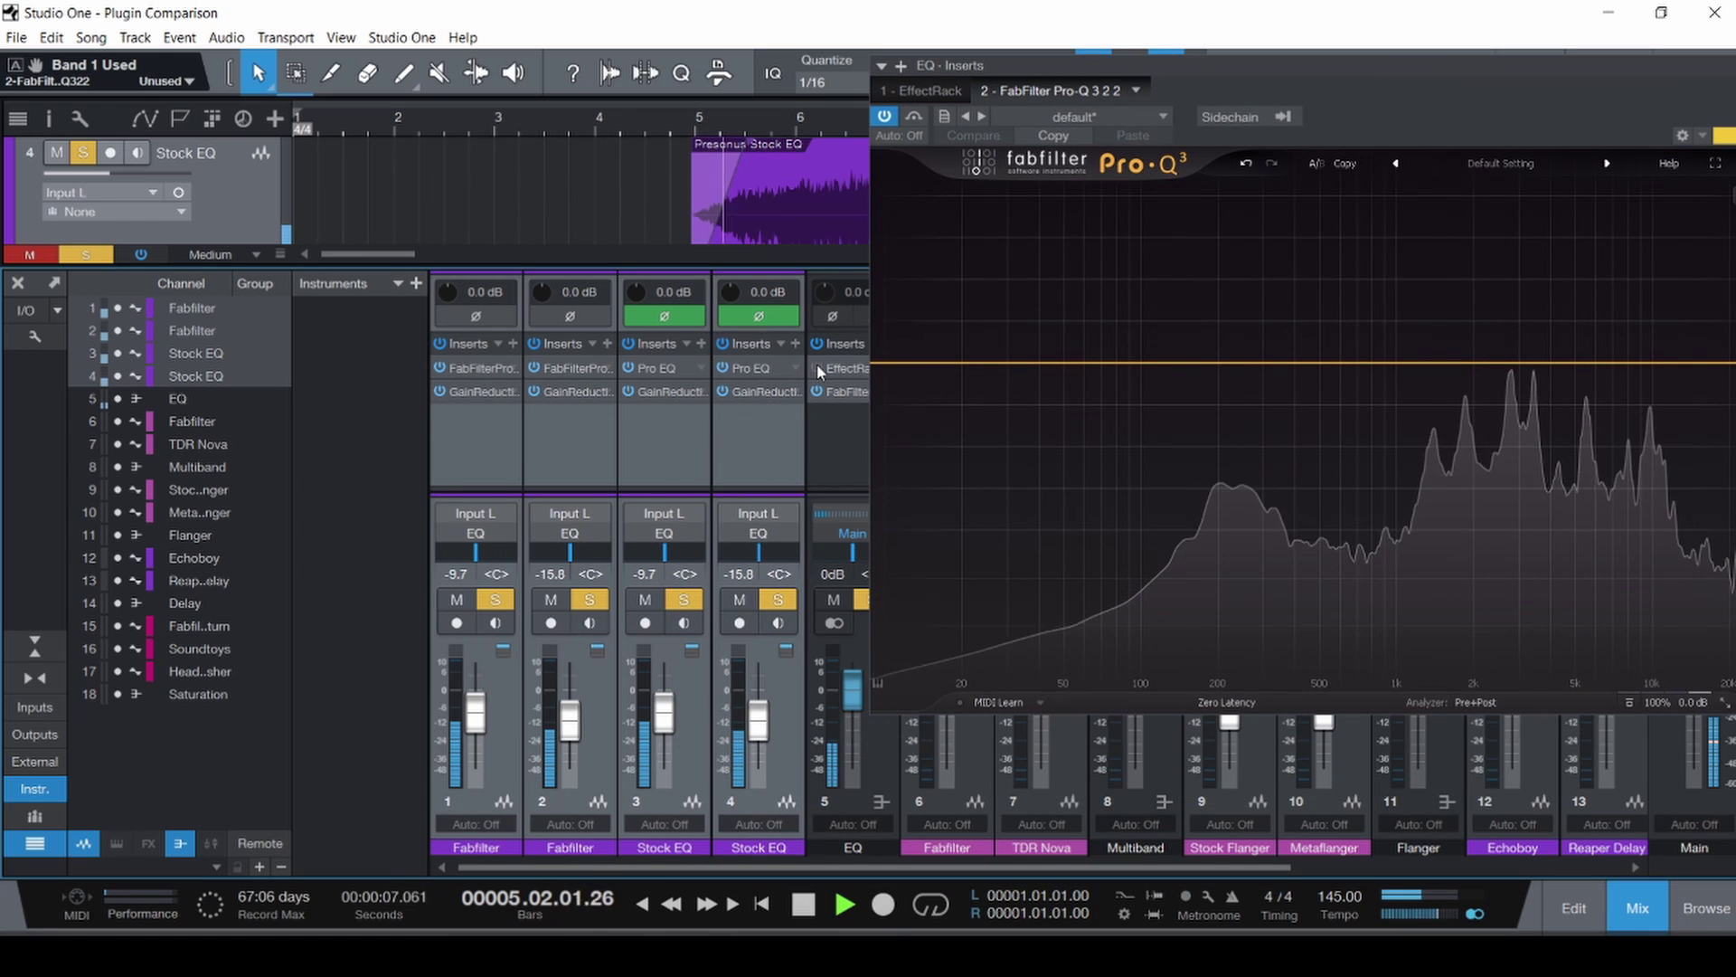
drag(1371, 66, 1009, 116)
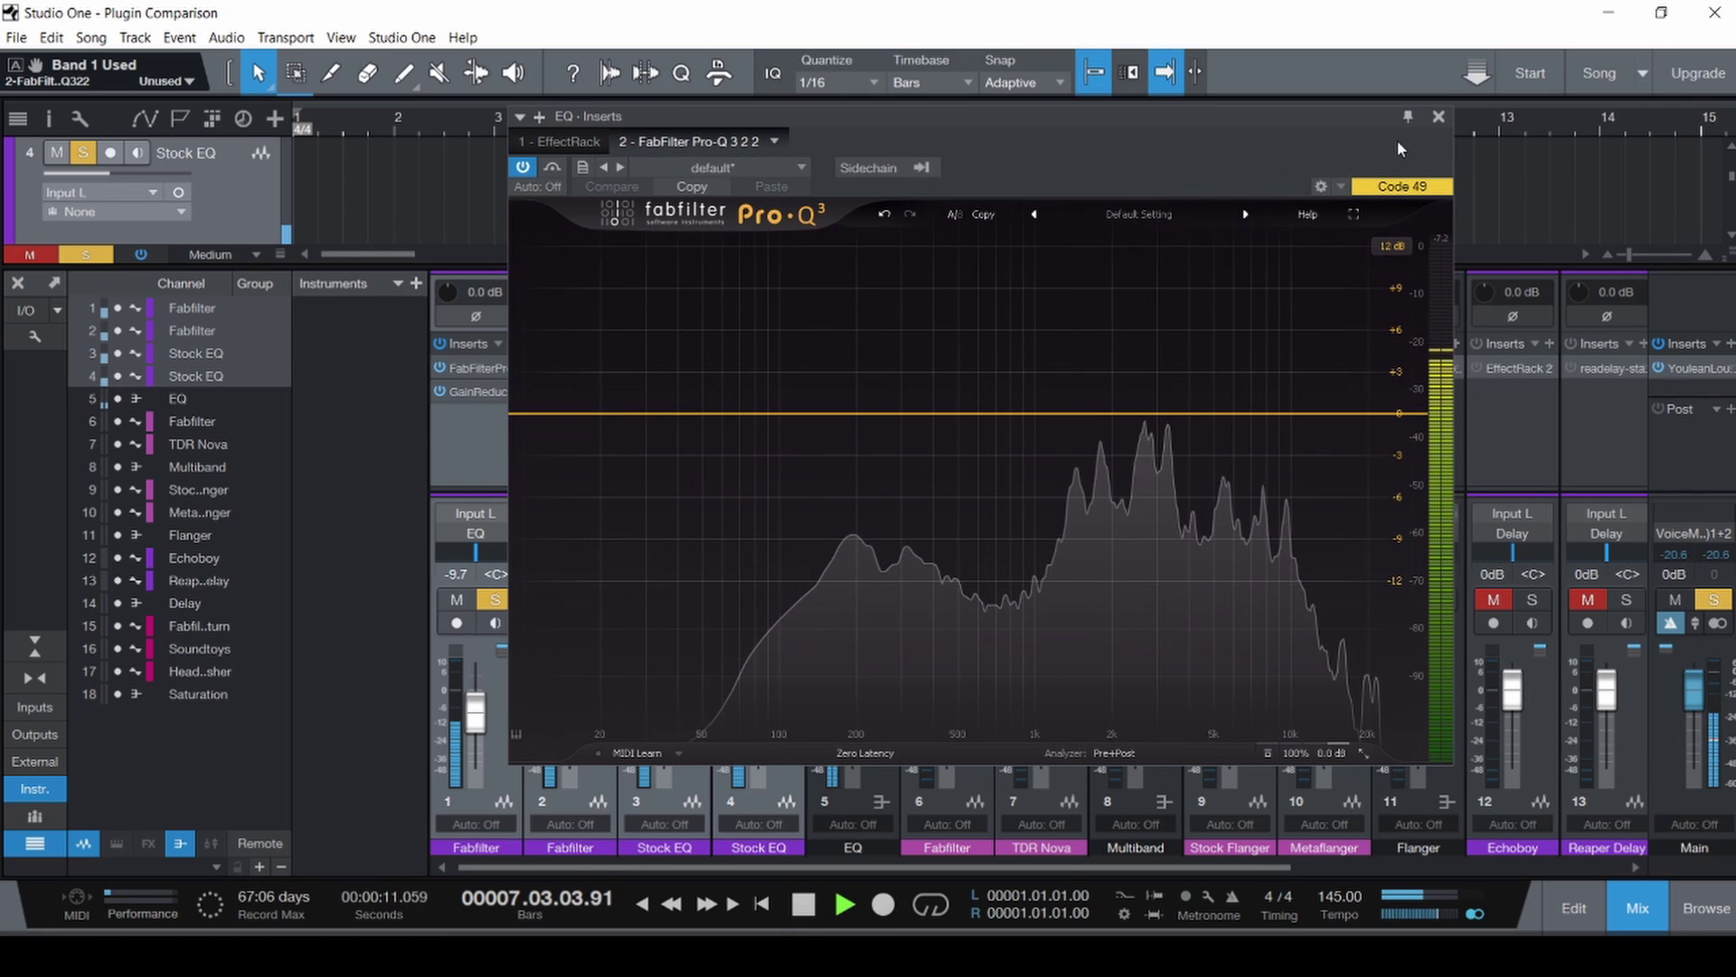
key(space)
click(1439, 118)
key(ctrl+s)
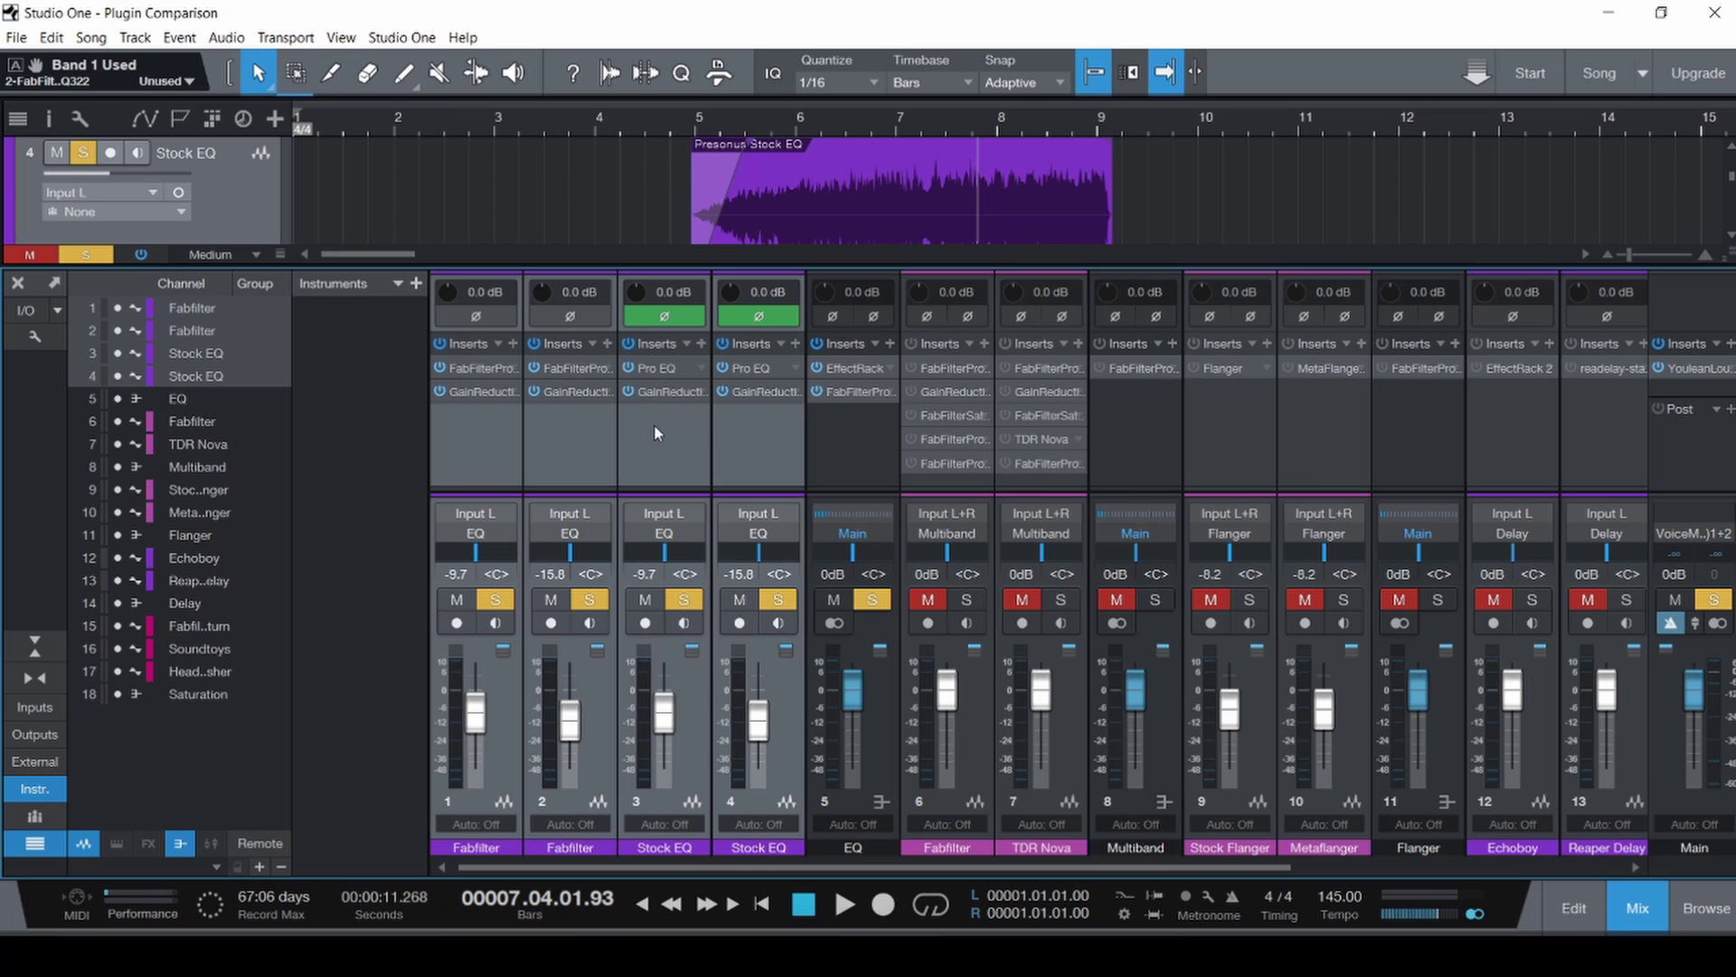
Try a dynamic range of about -11.32 dB on the 270 Hz band in the second Fabfilter track's Pro-Q 3, and reset it.
click(597, 433)
click(566, 367)
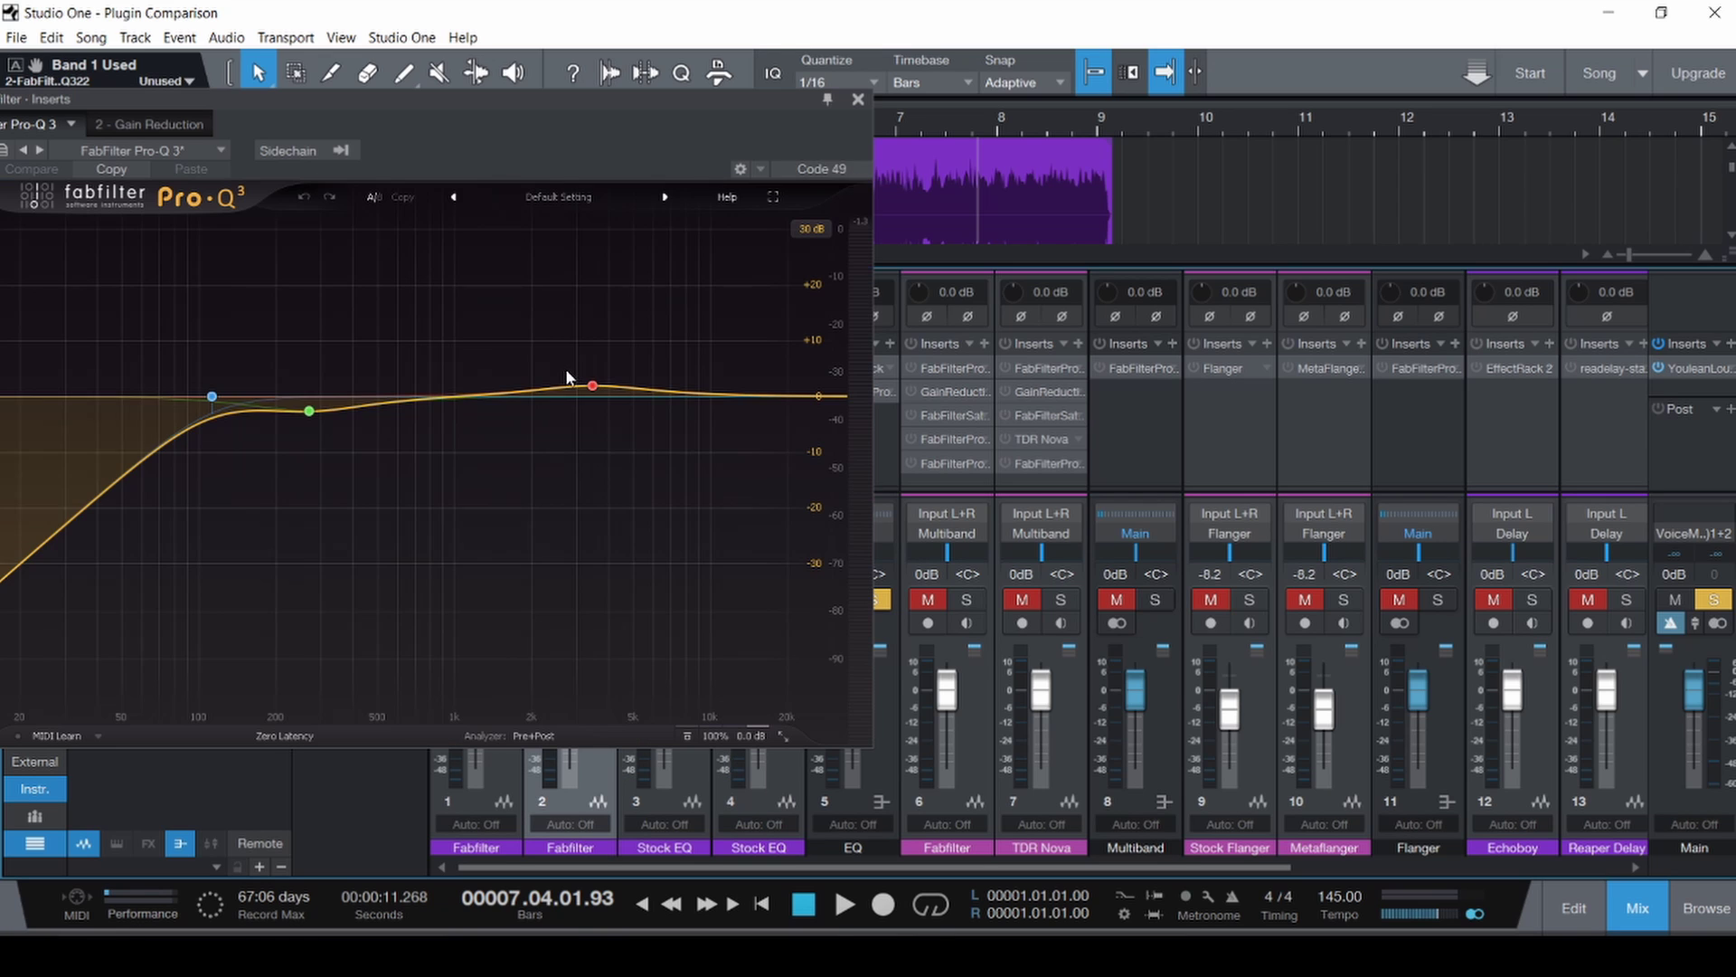
drag(310, 399, 310, 411)
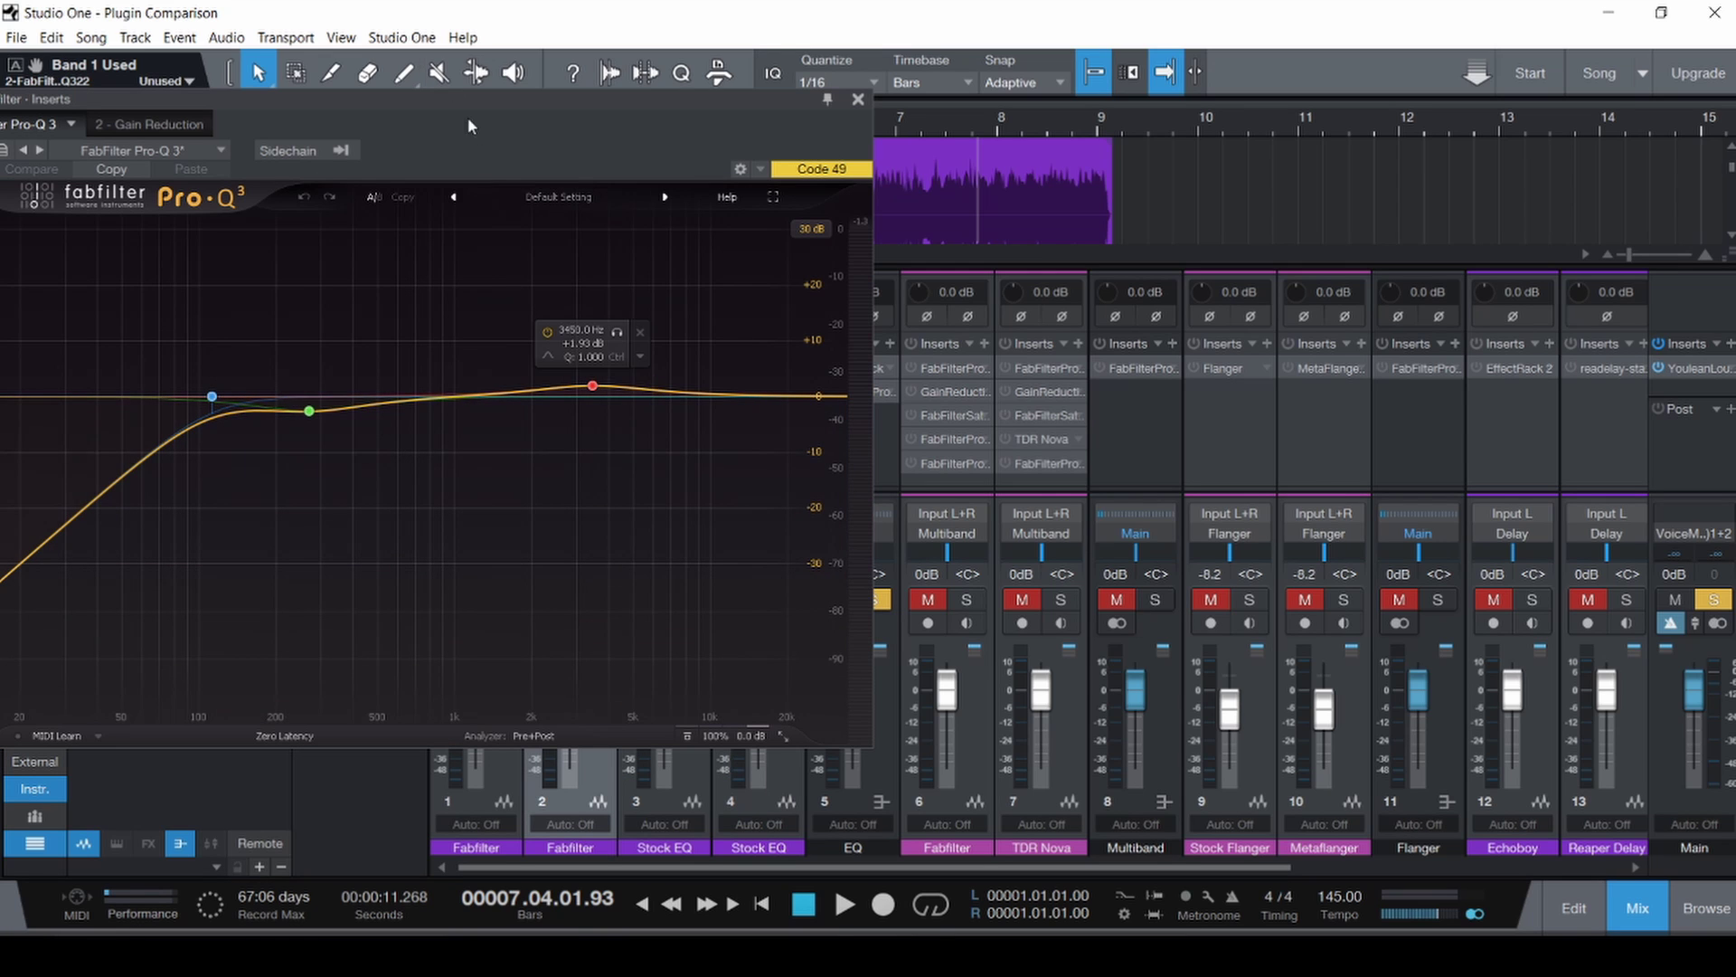
drag(469, 99, 713, 107)
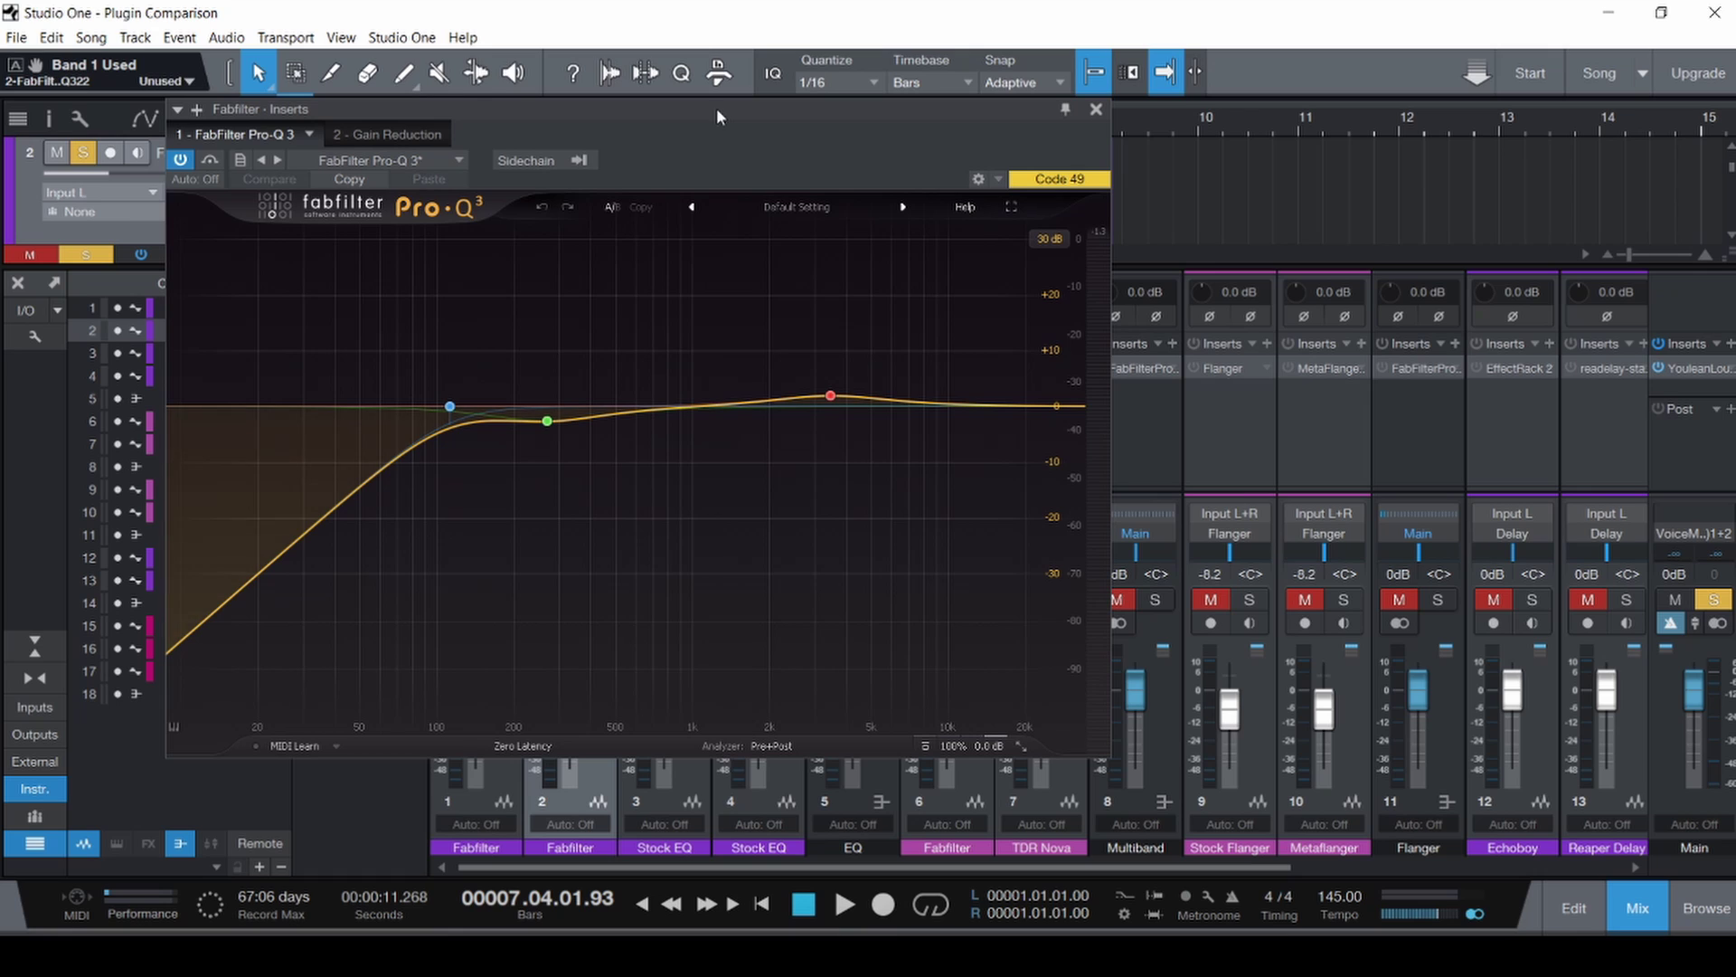
click(545, 422)
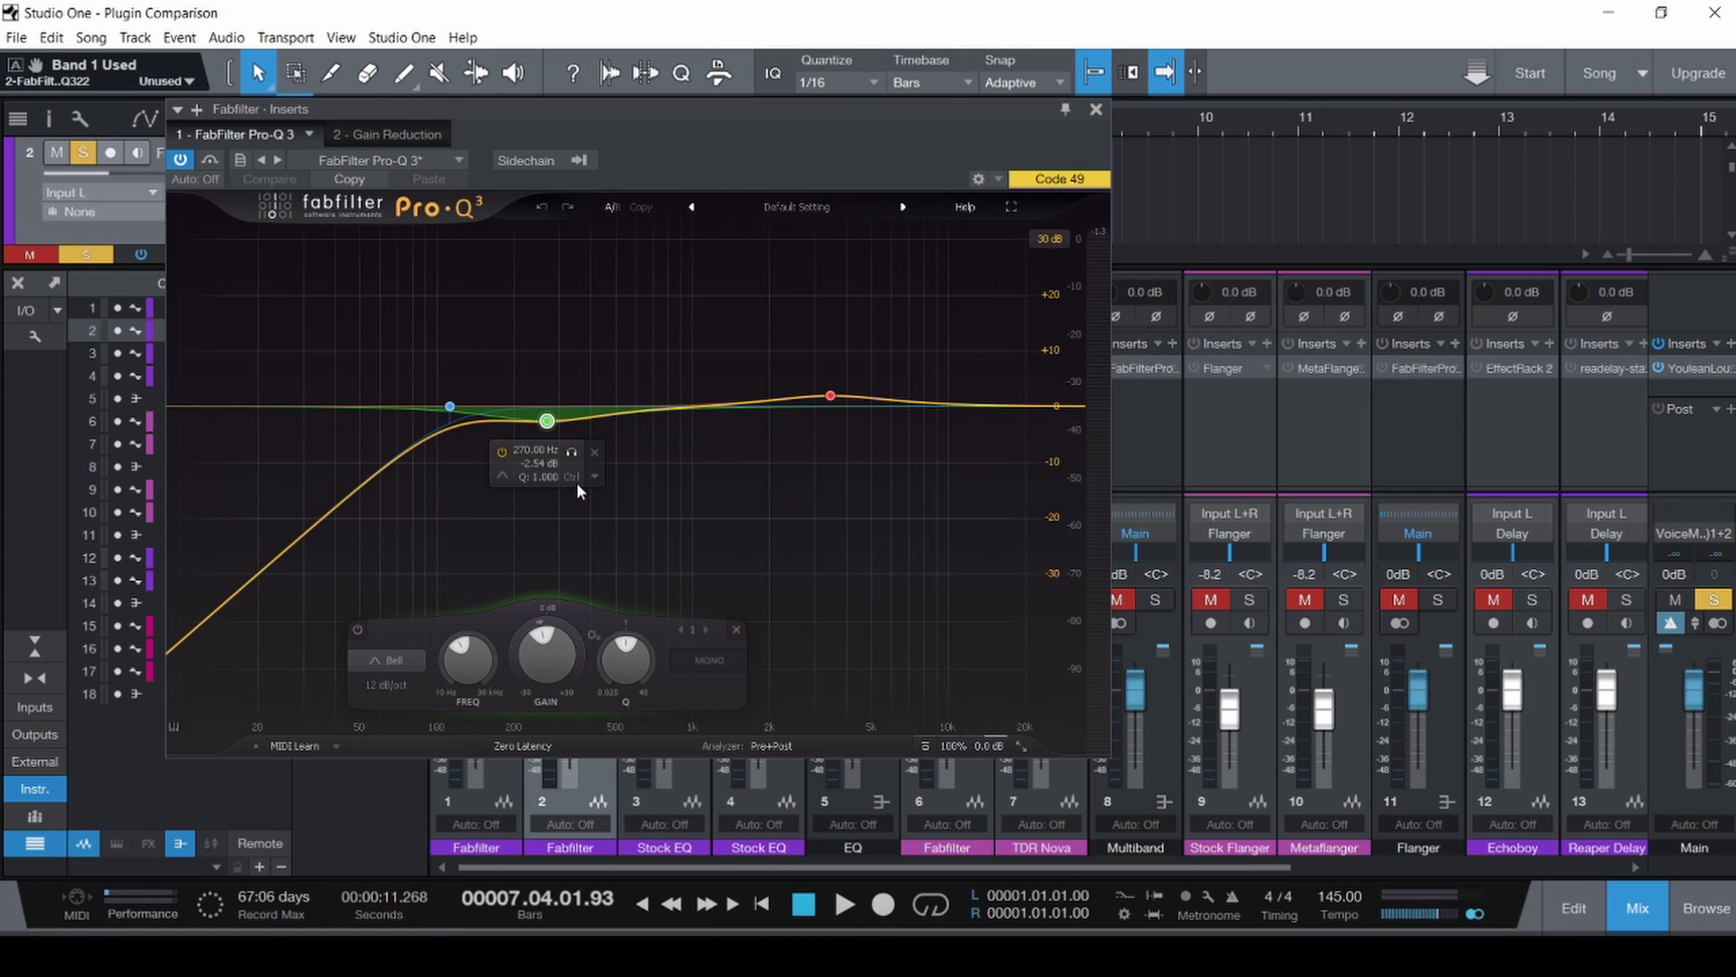
click(520, 637)
drag(520, 638, 523, 544)
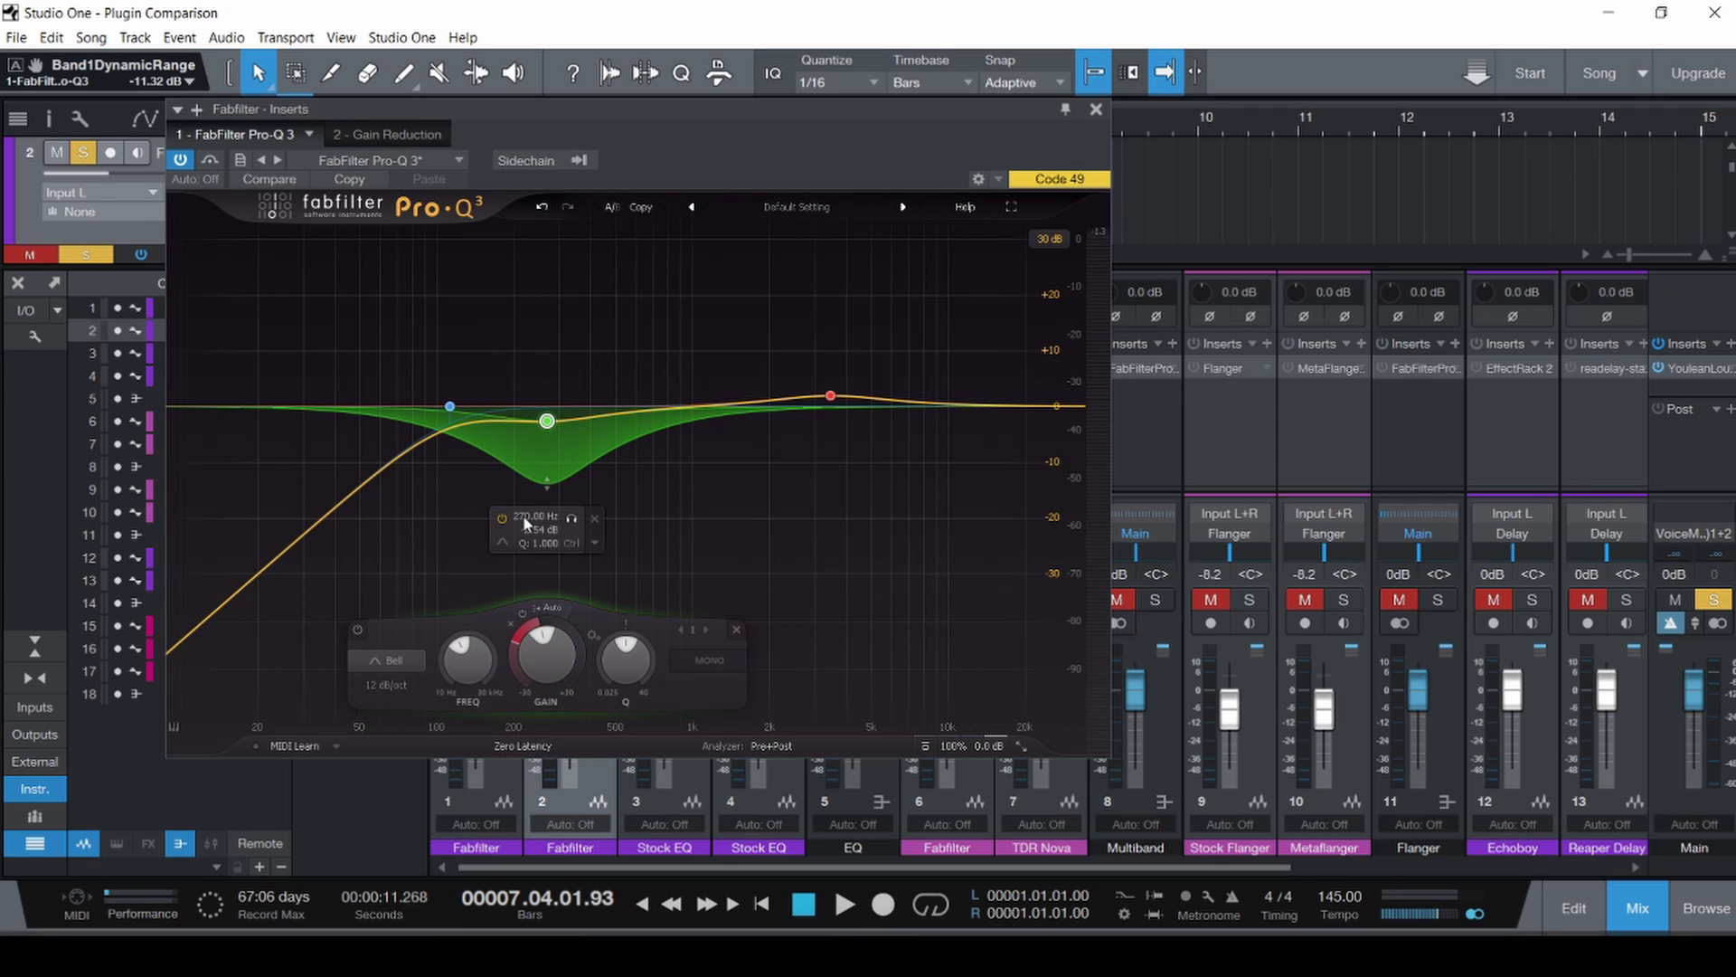
double_click(548, 497)
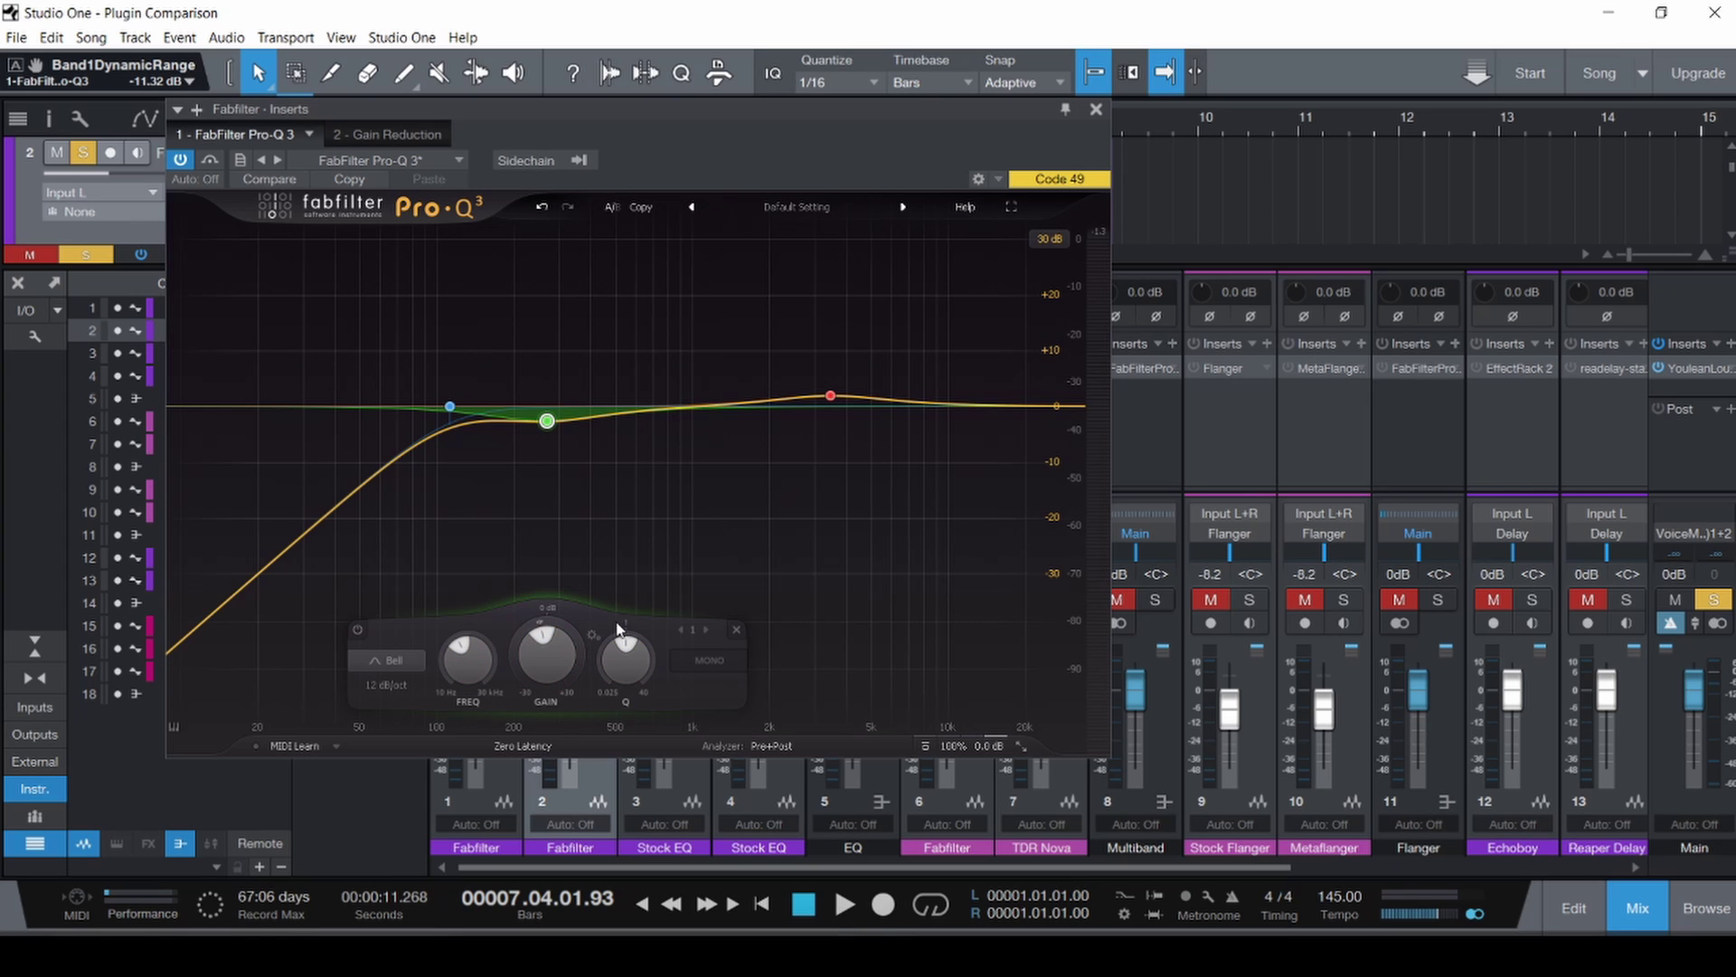
Check the Pro EQ settings on the second Stock EQ track and close the plug-in.
mouse_move(503, 500)
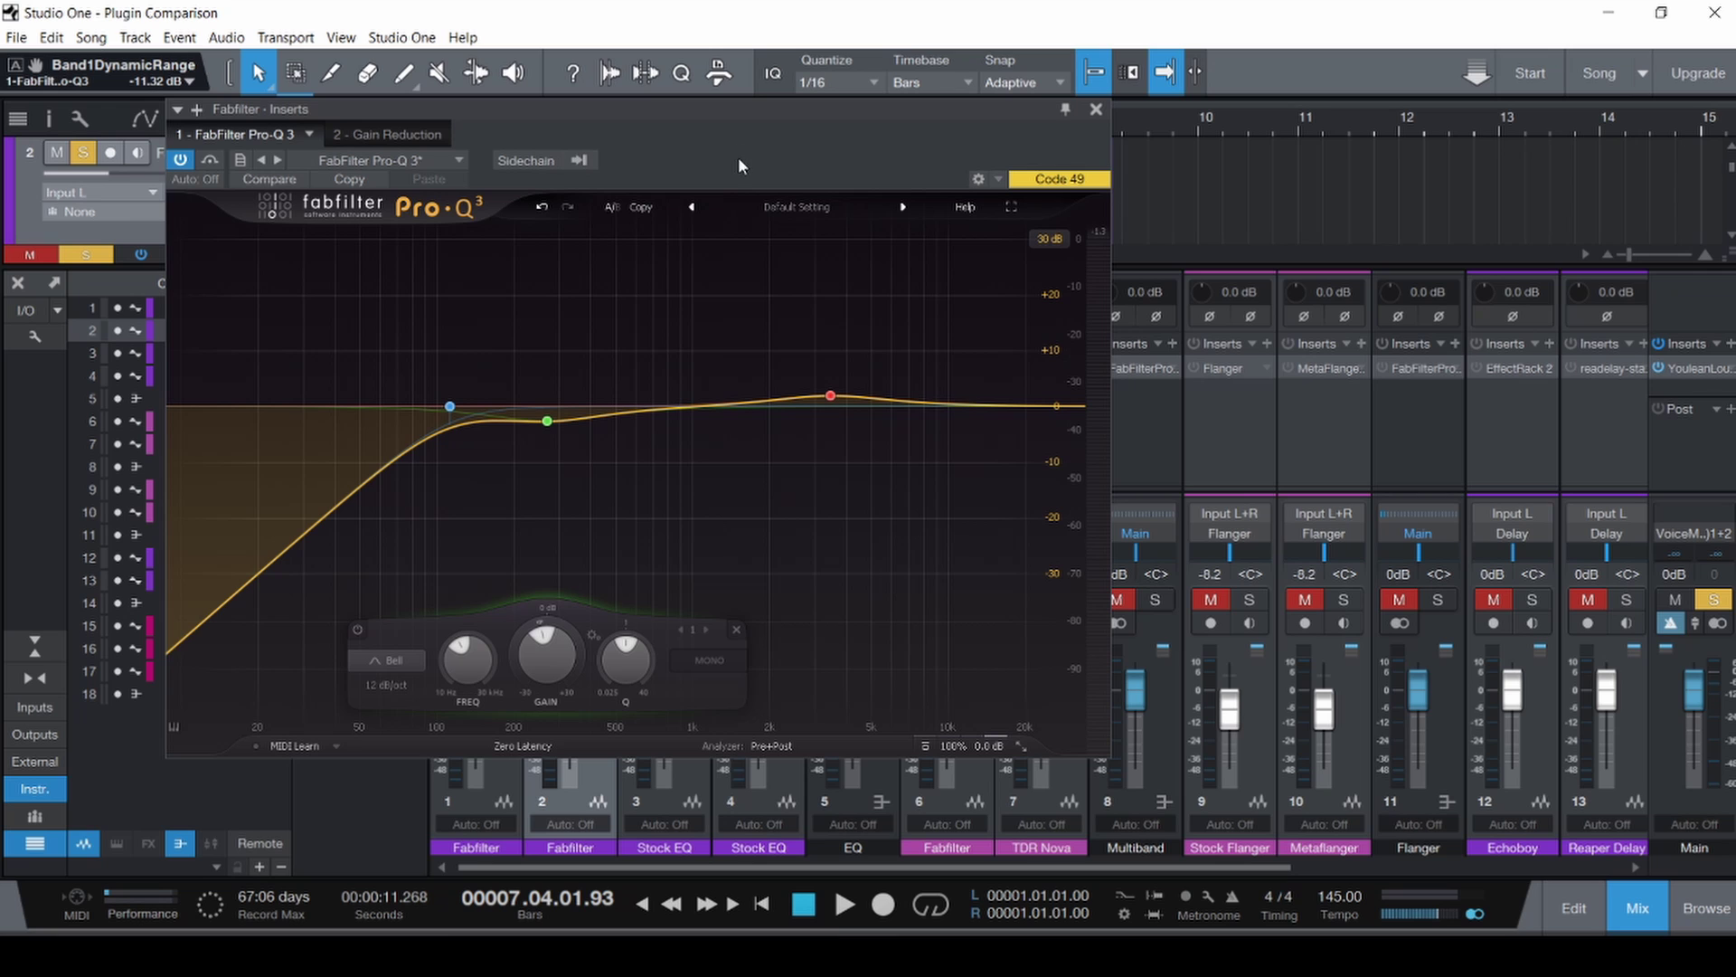
drag(812, 109, 925, 215)
click(751, 368)
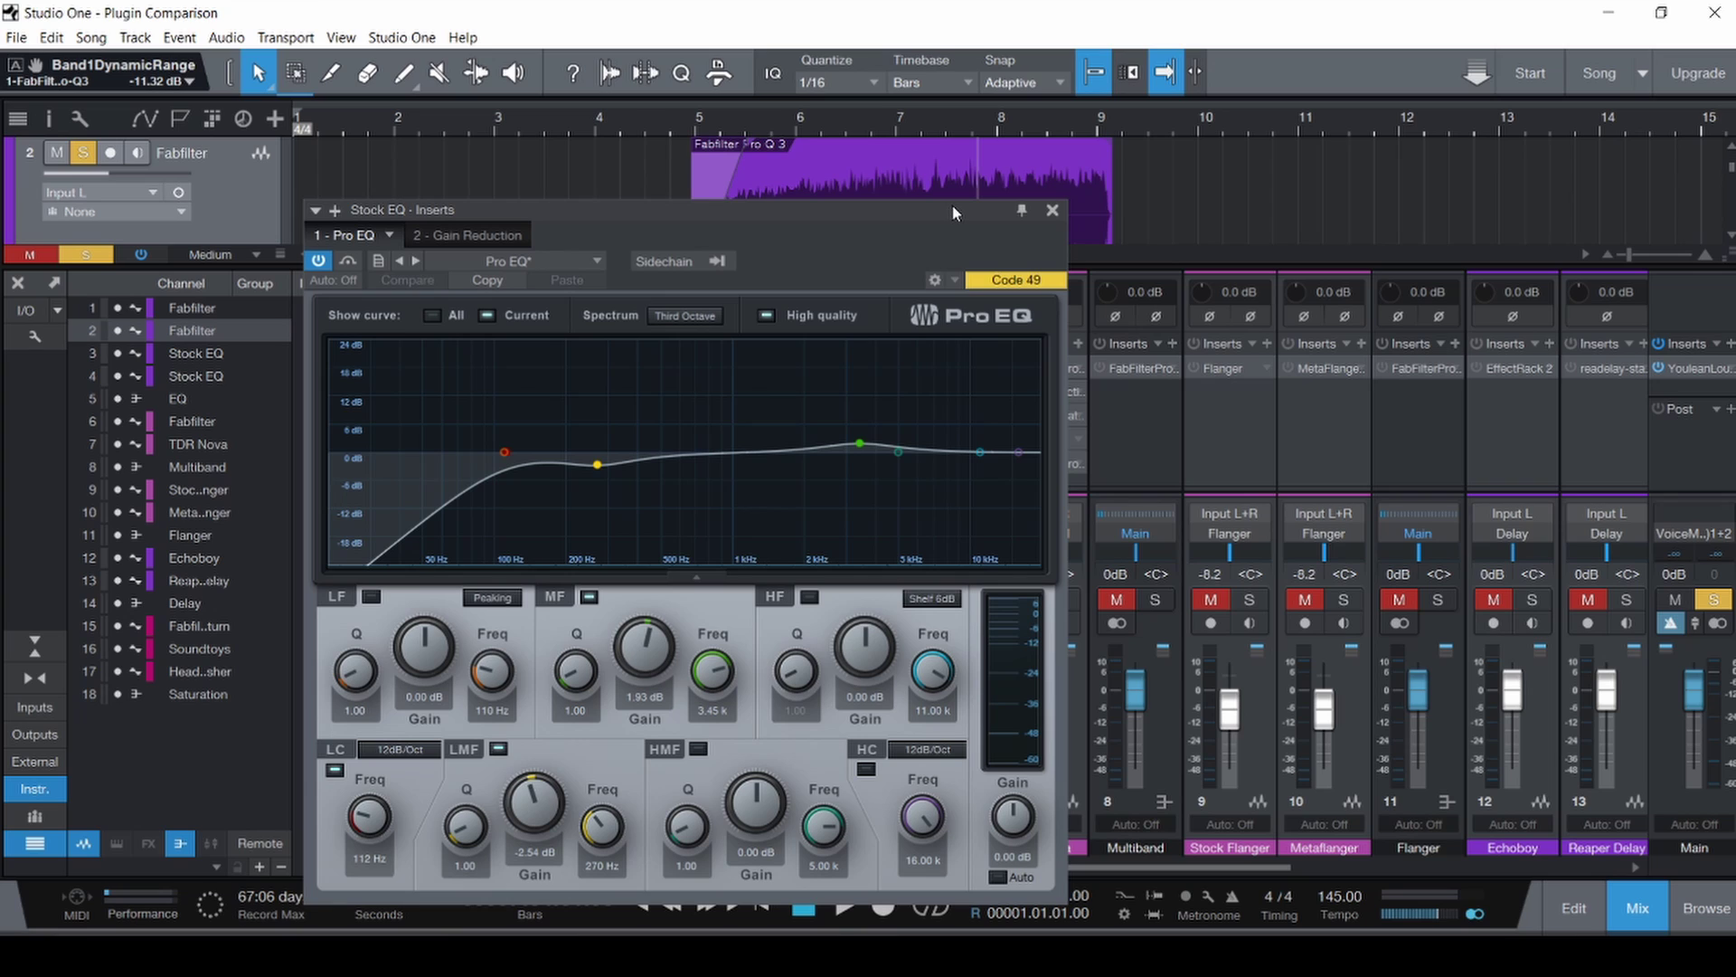
click(1053, 211)
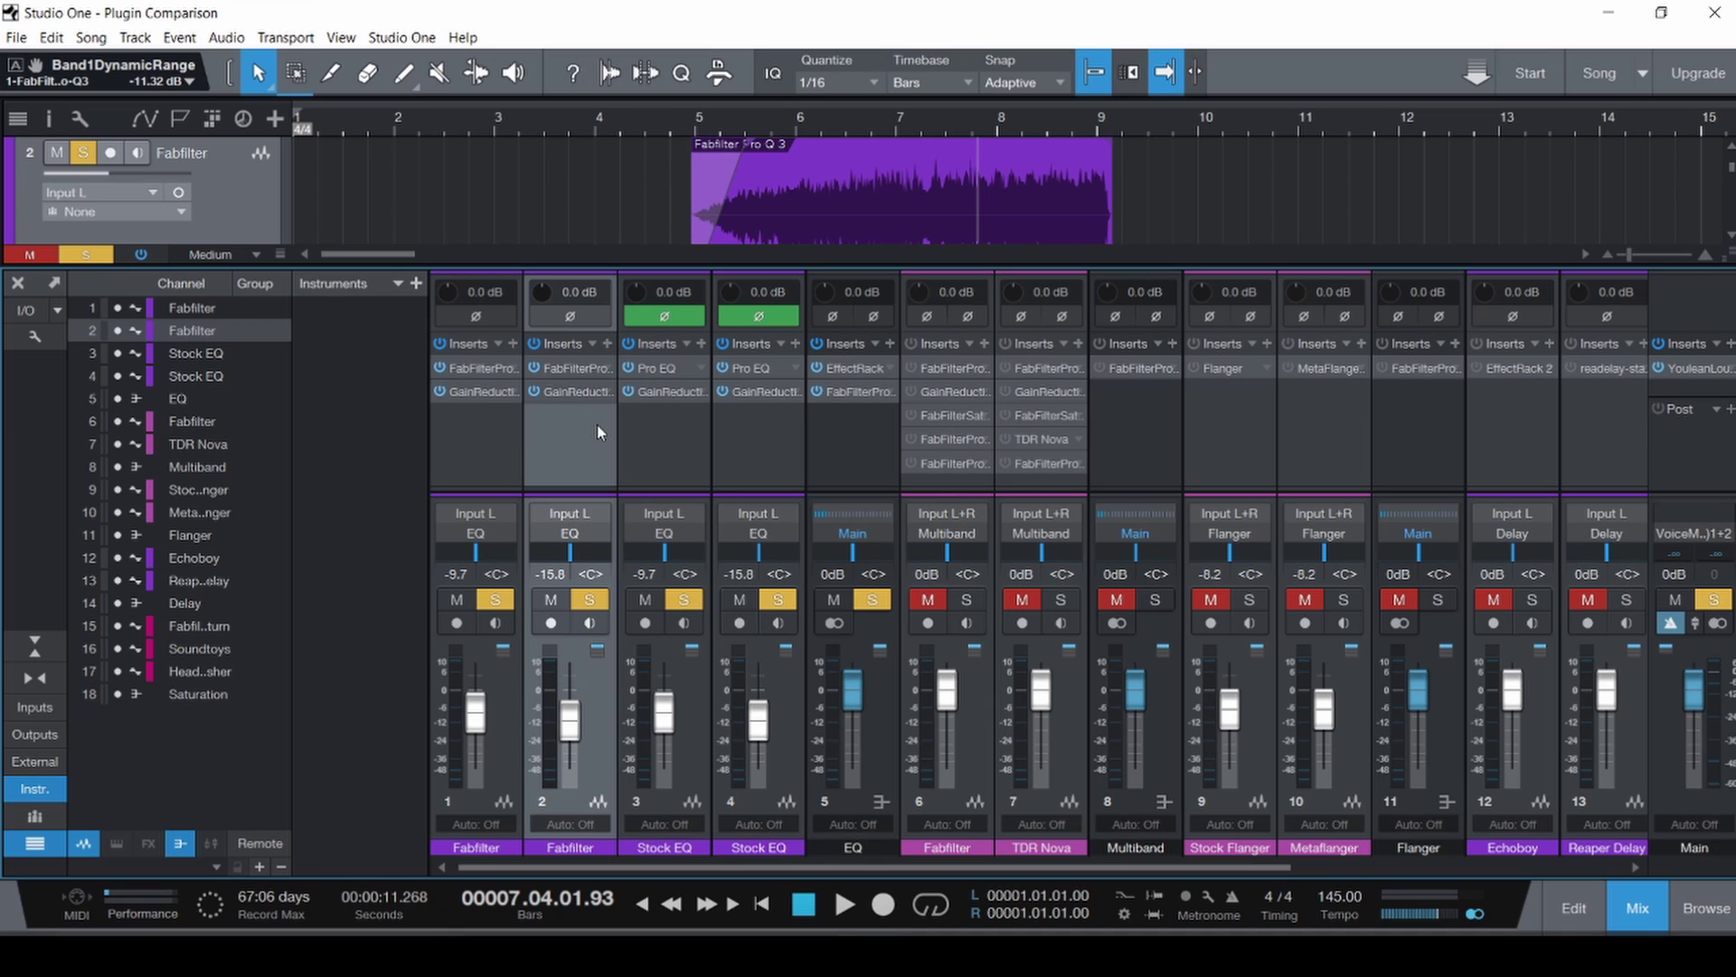
Turn off the polarity inversion on both Stock EQ channels, and clear all solos and mutes.
click(693, 317)
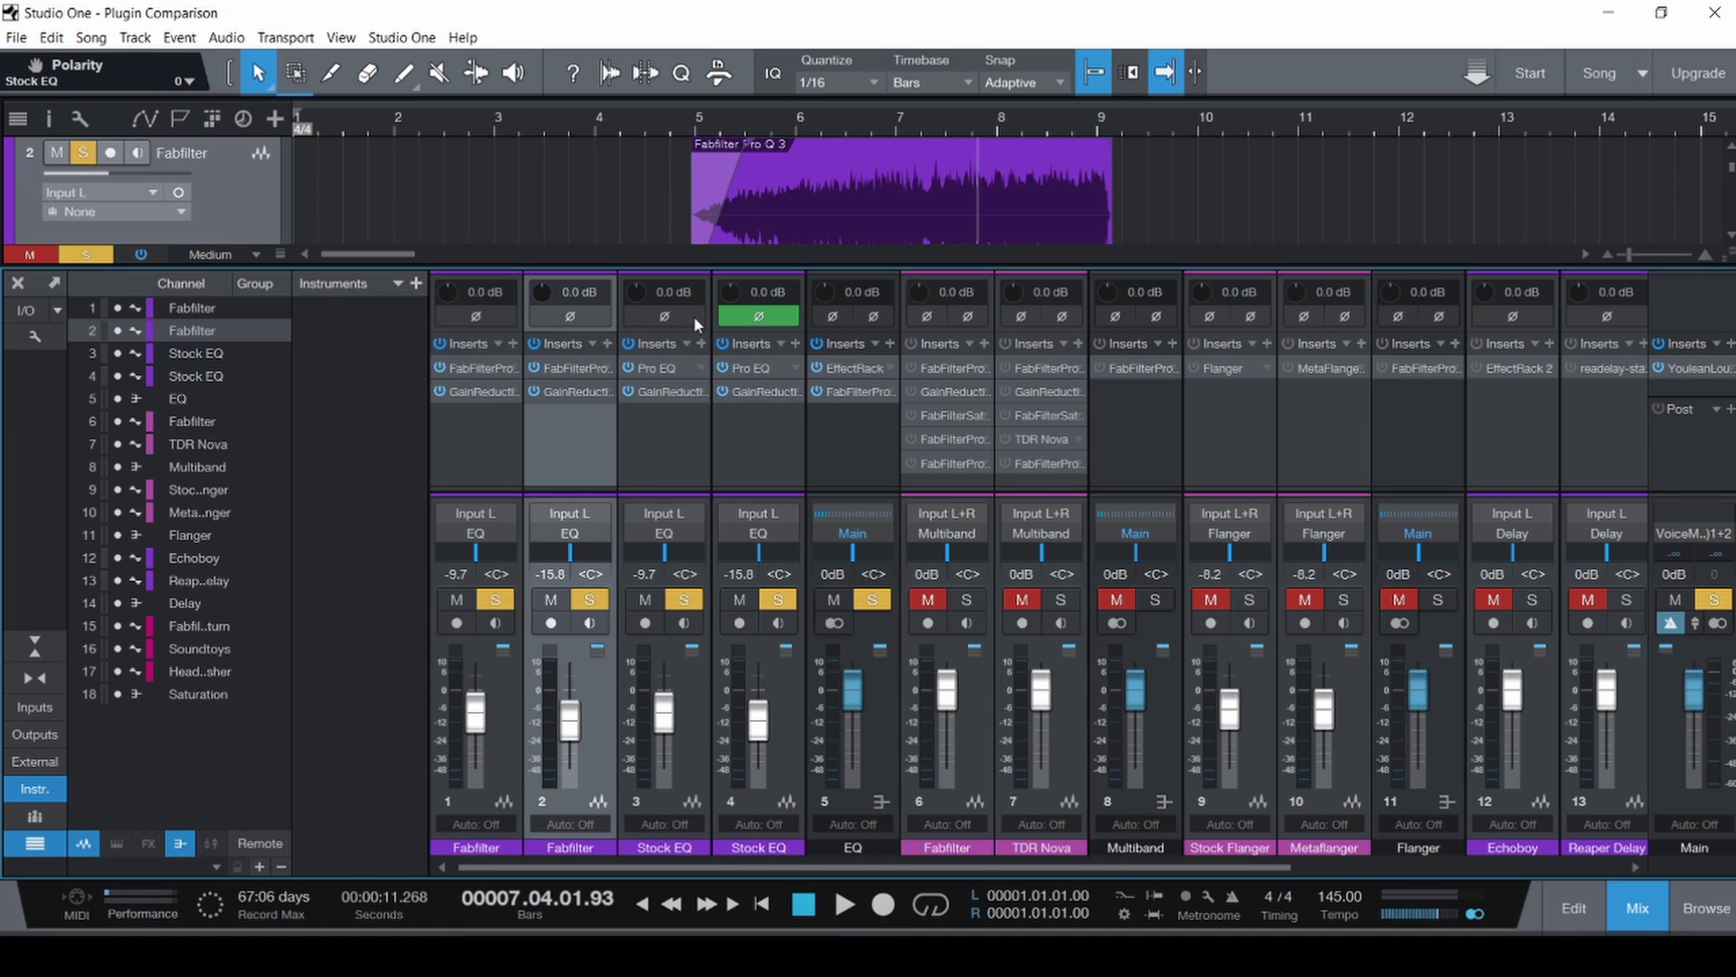
click(775, 316)
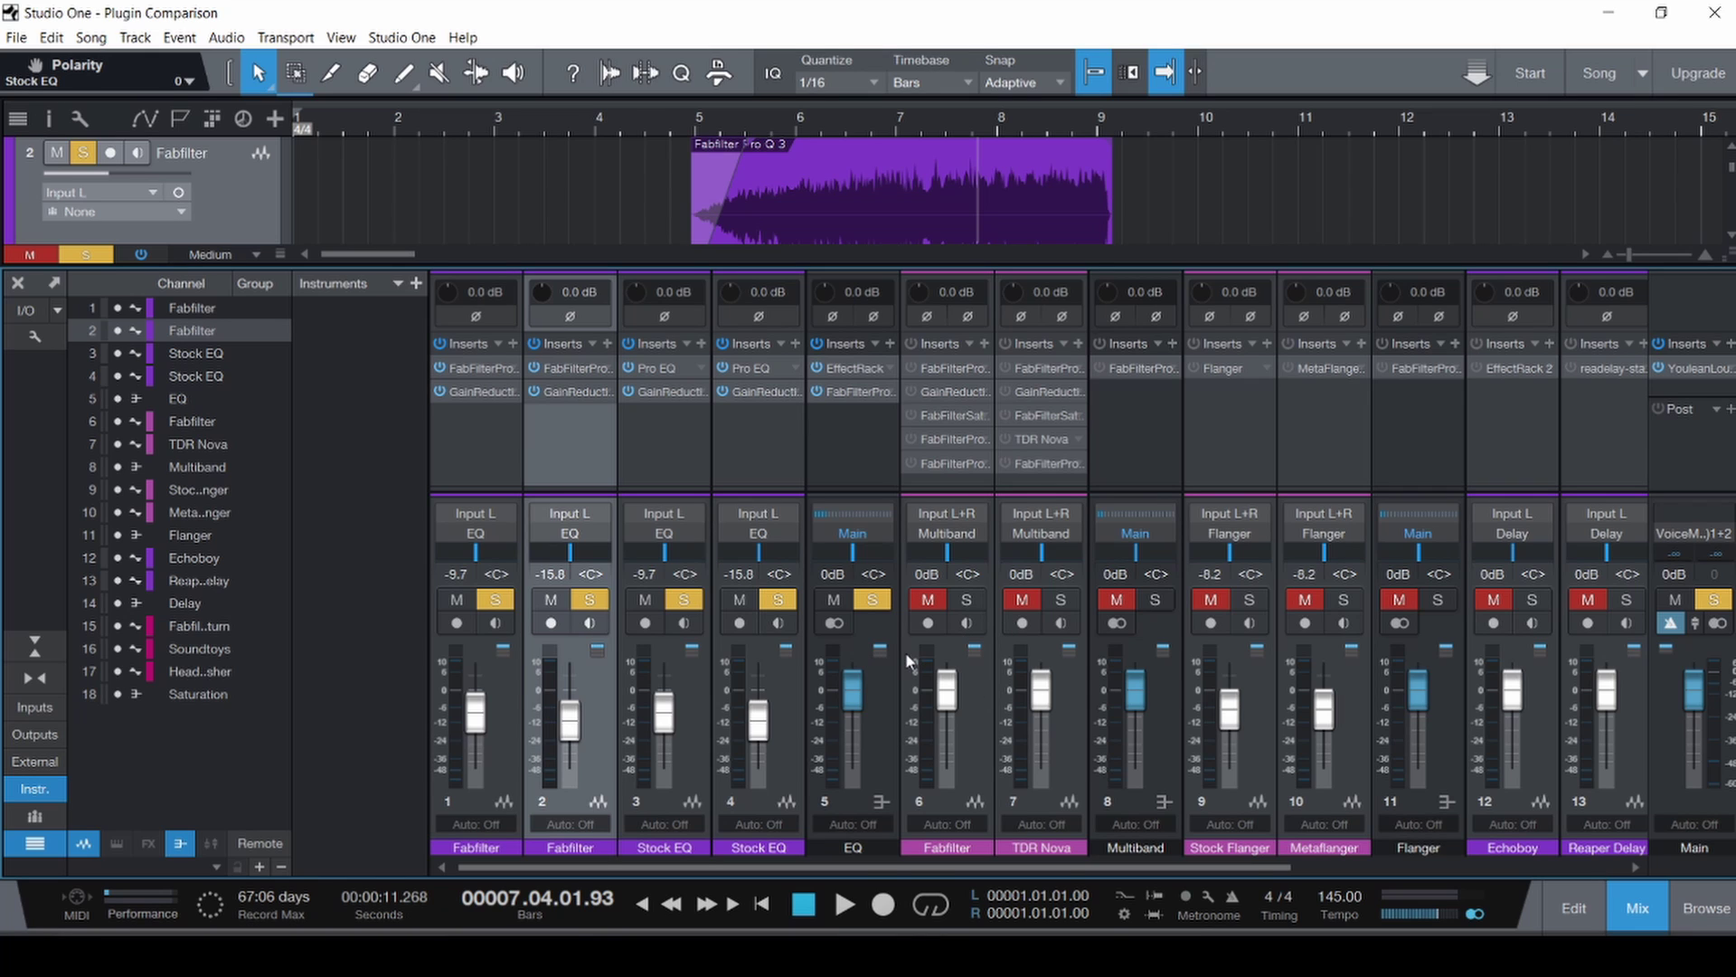
key(shift+s)
key(shift+m)
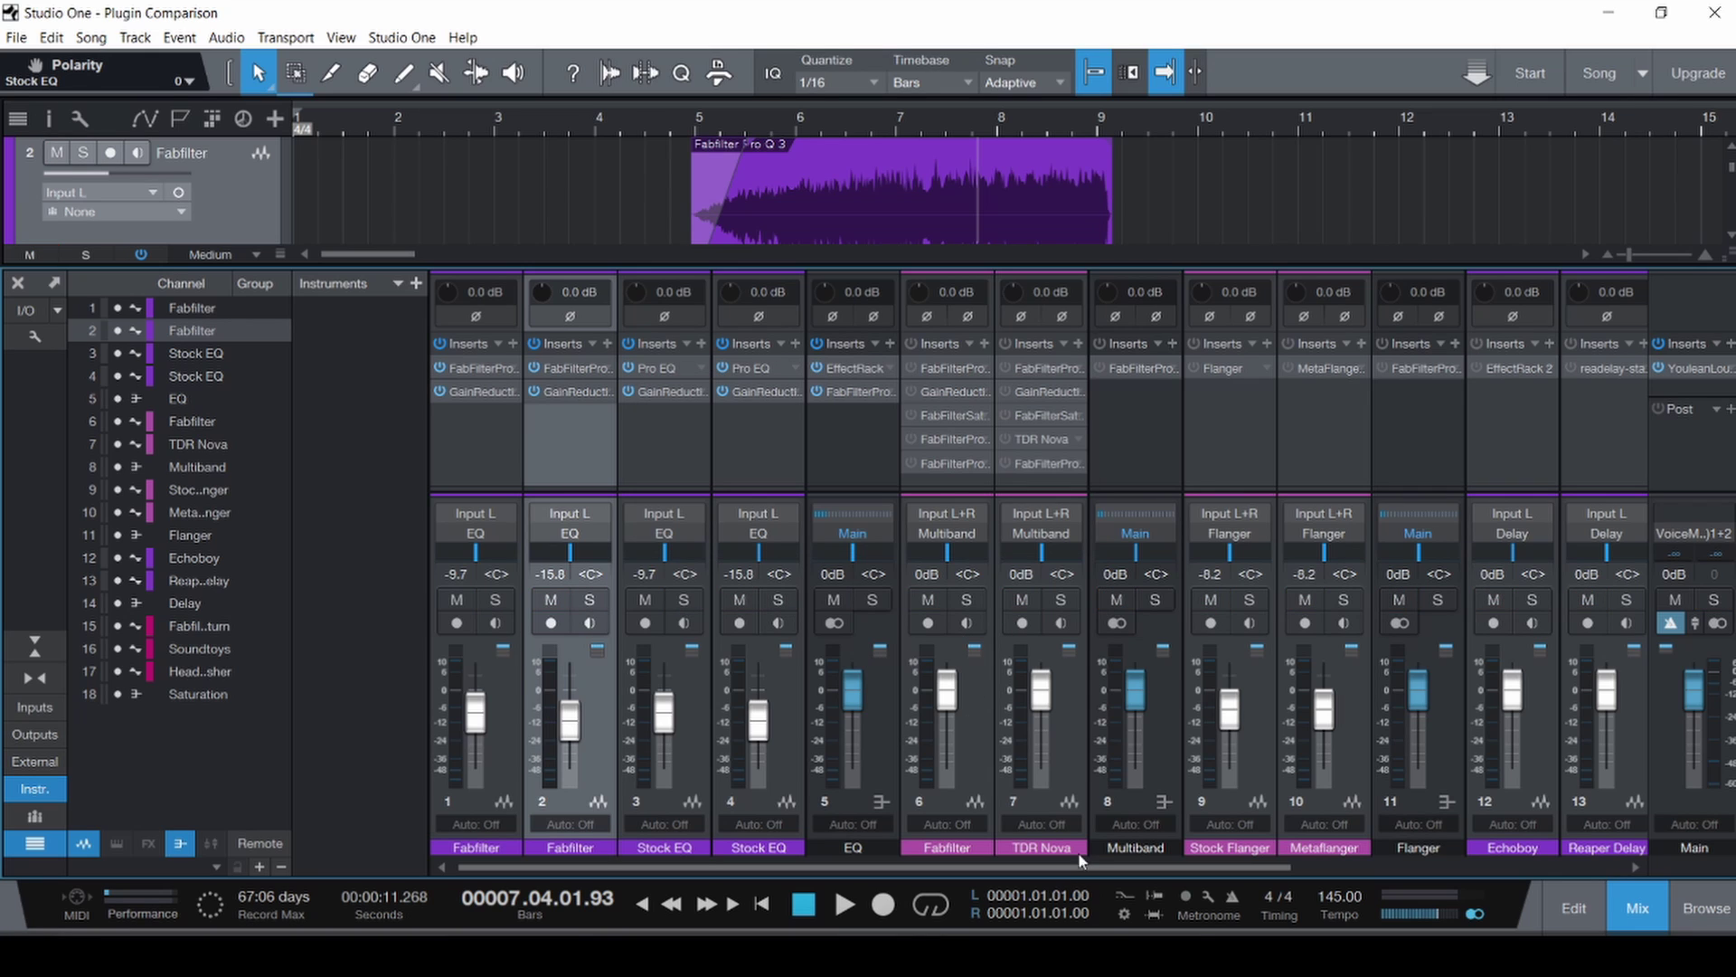
Open and pin FabFilter Pro-MB on the Fabfilter channel that feeds the Multiband bus, moving its window clear of the channel inserts.
click(974, 751)
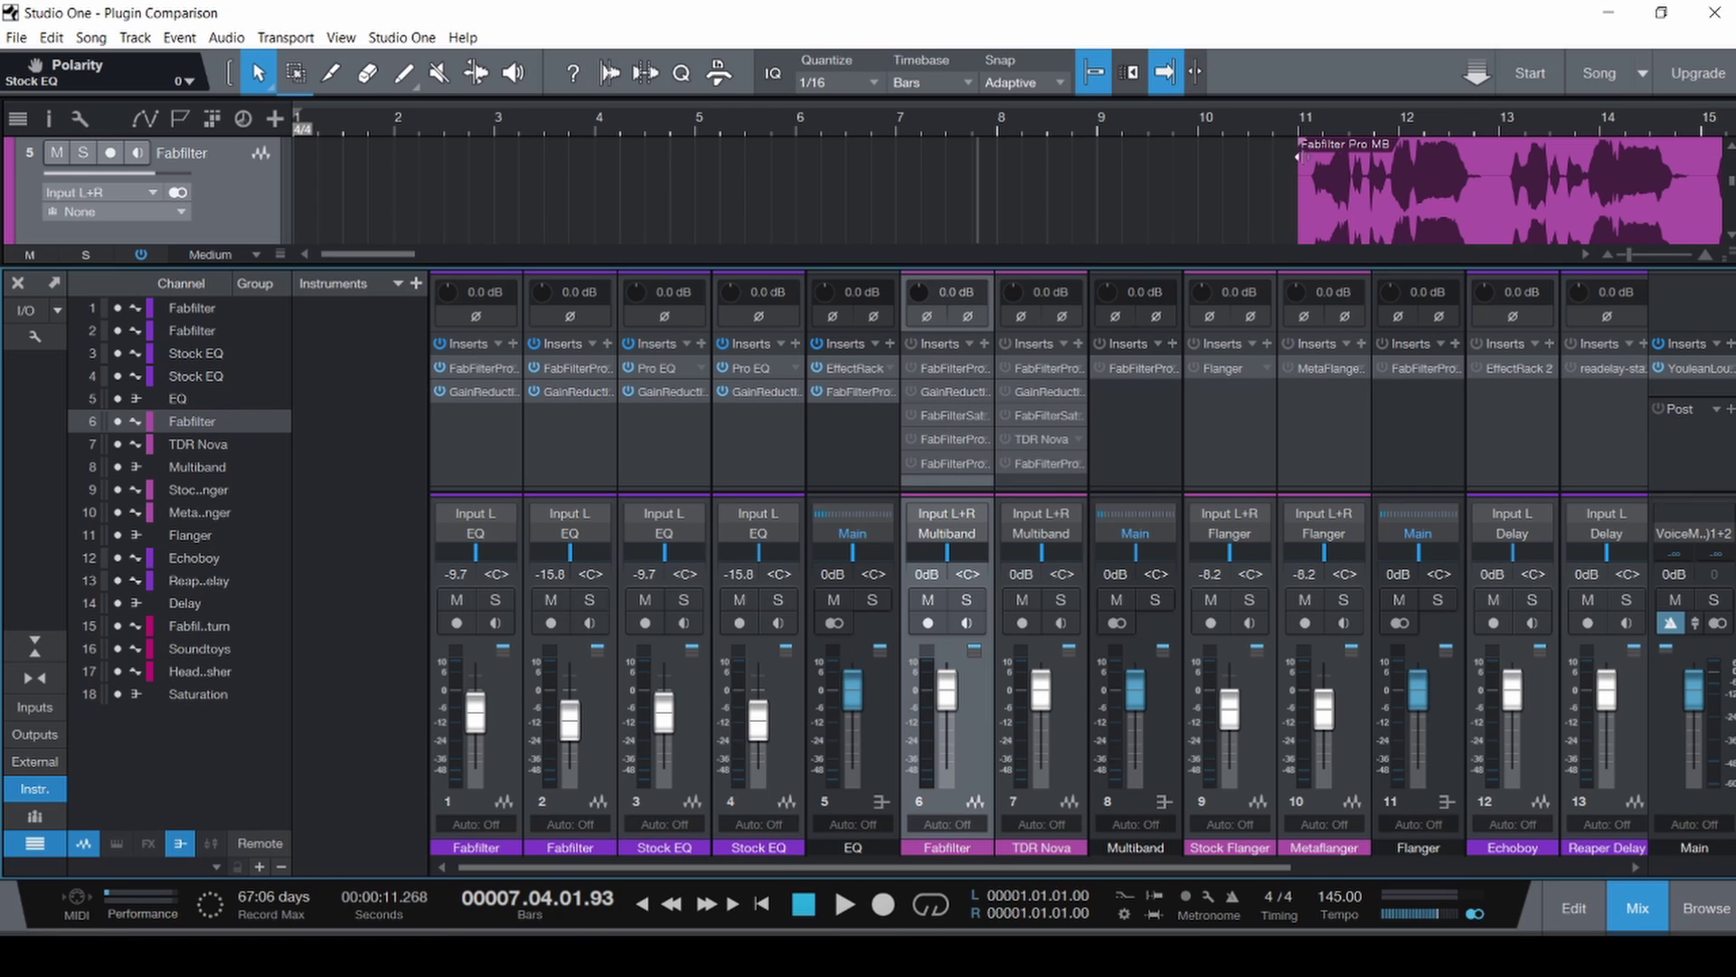
click(948, 438)
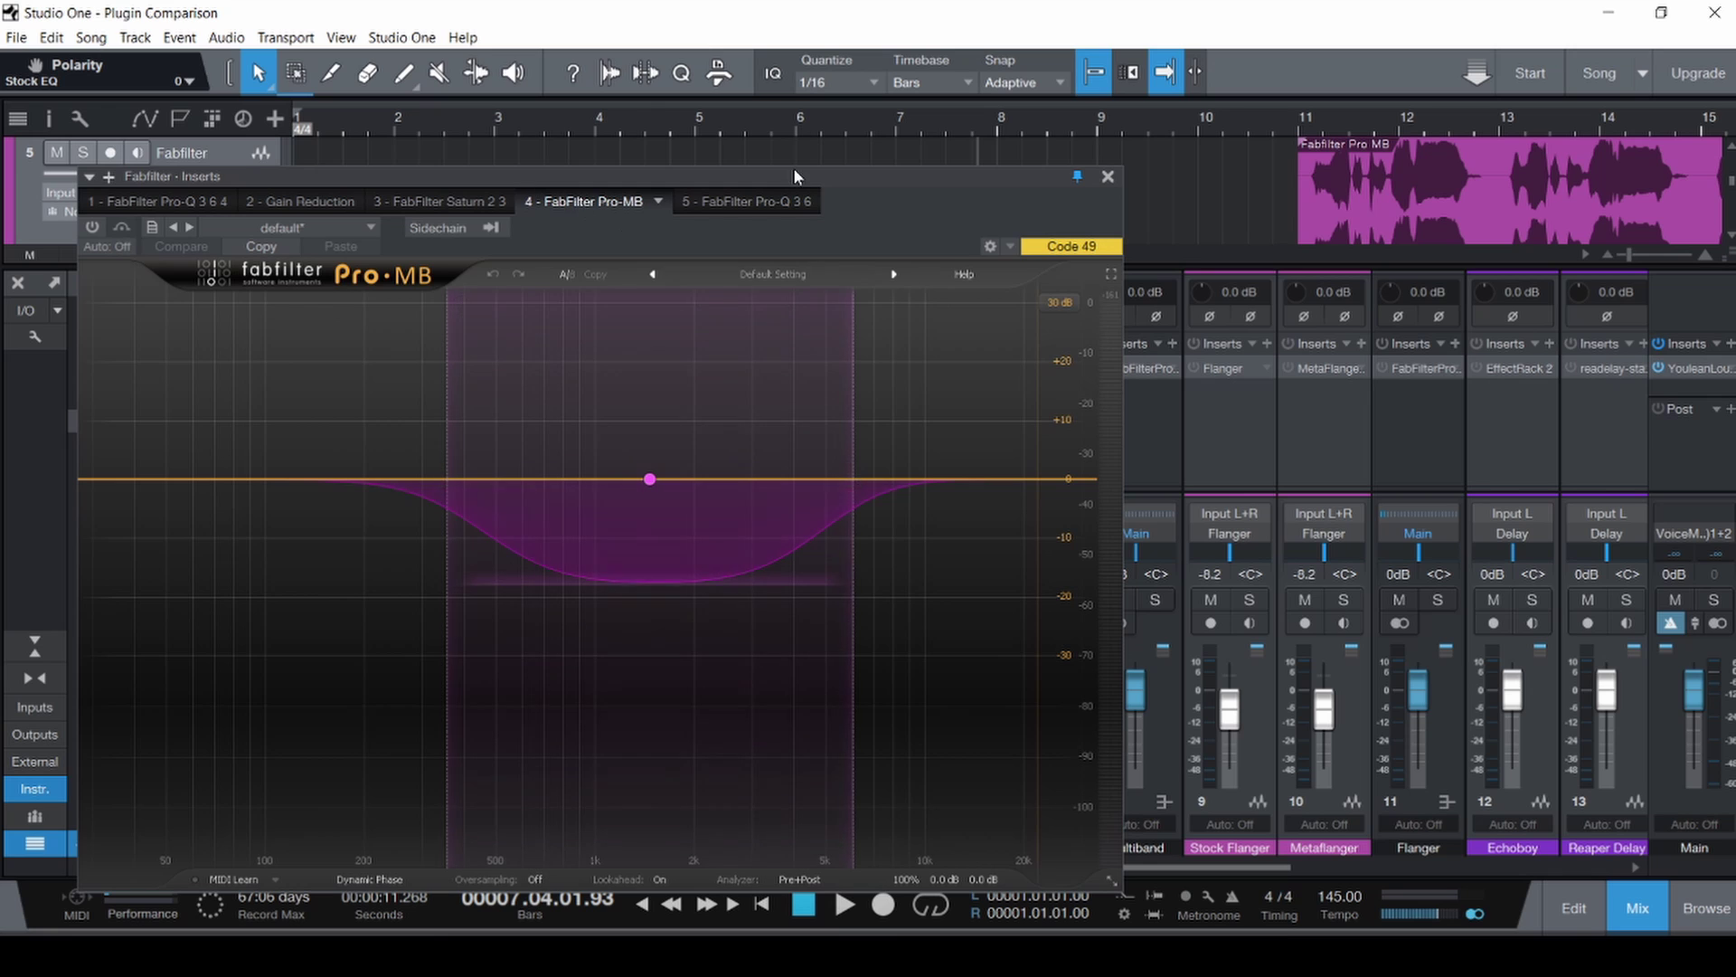
drag(794, 166, 558, 96)
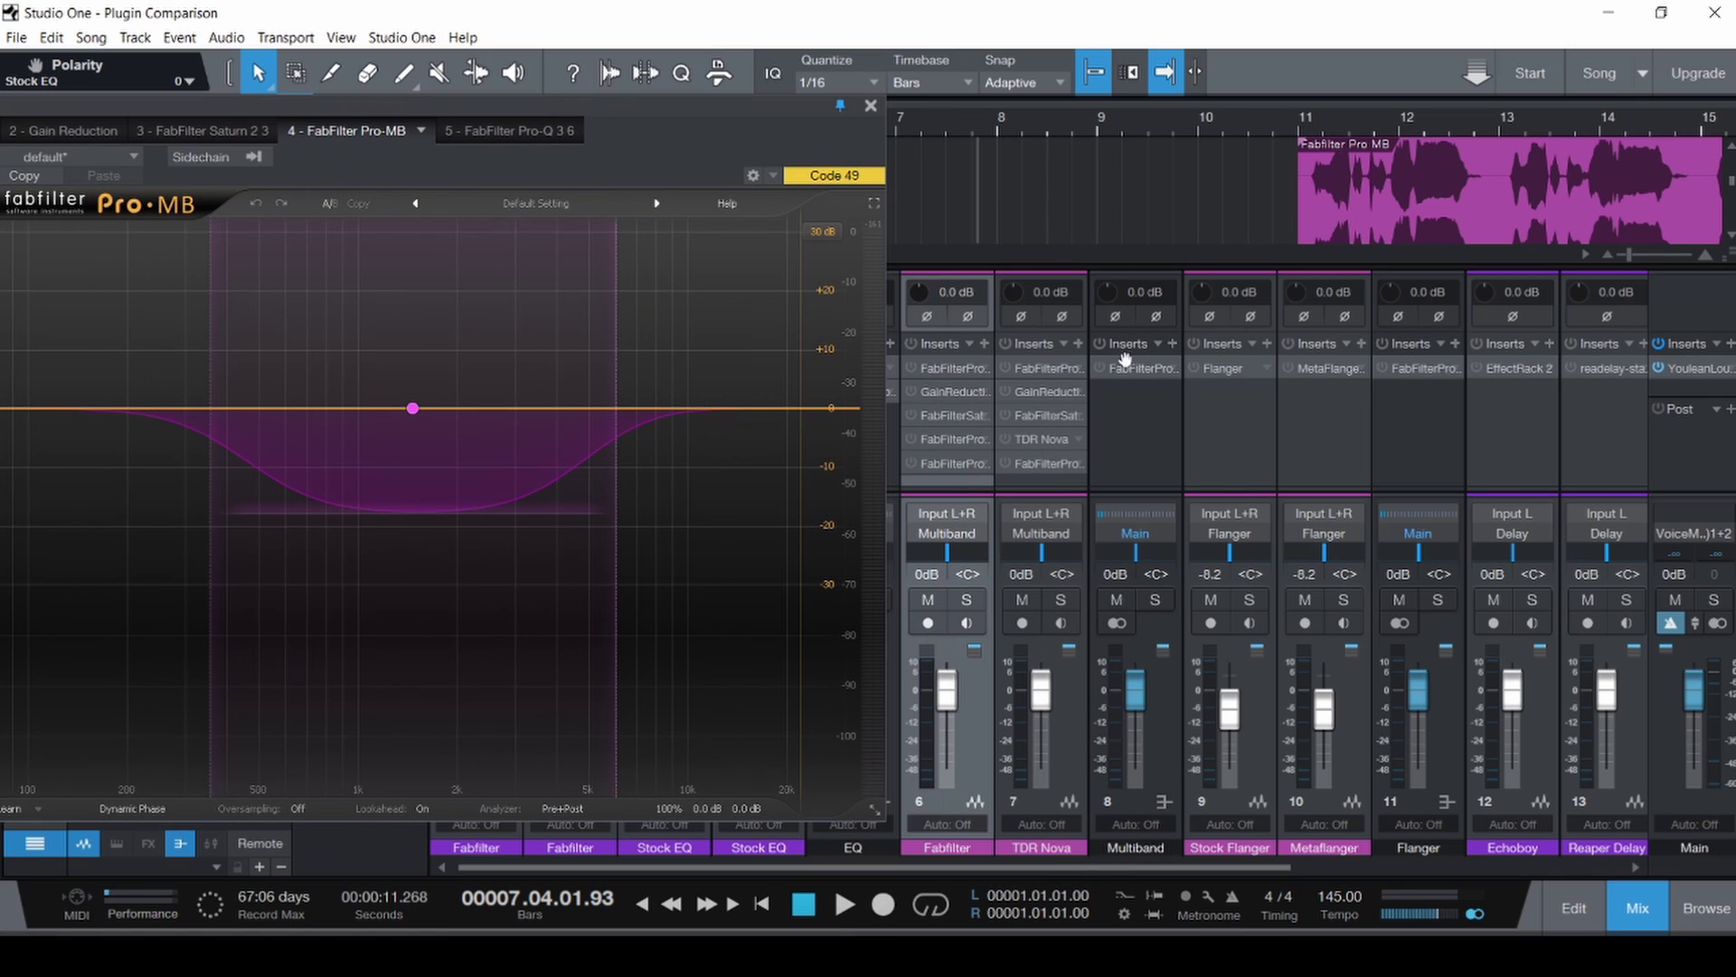
click(1043, 440)
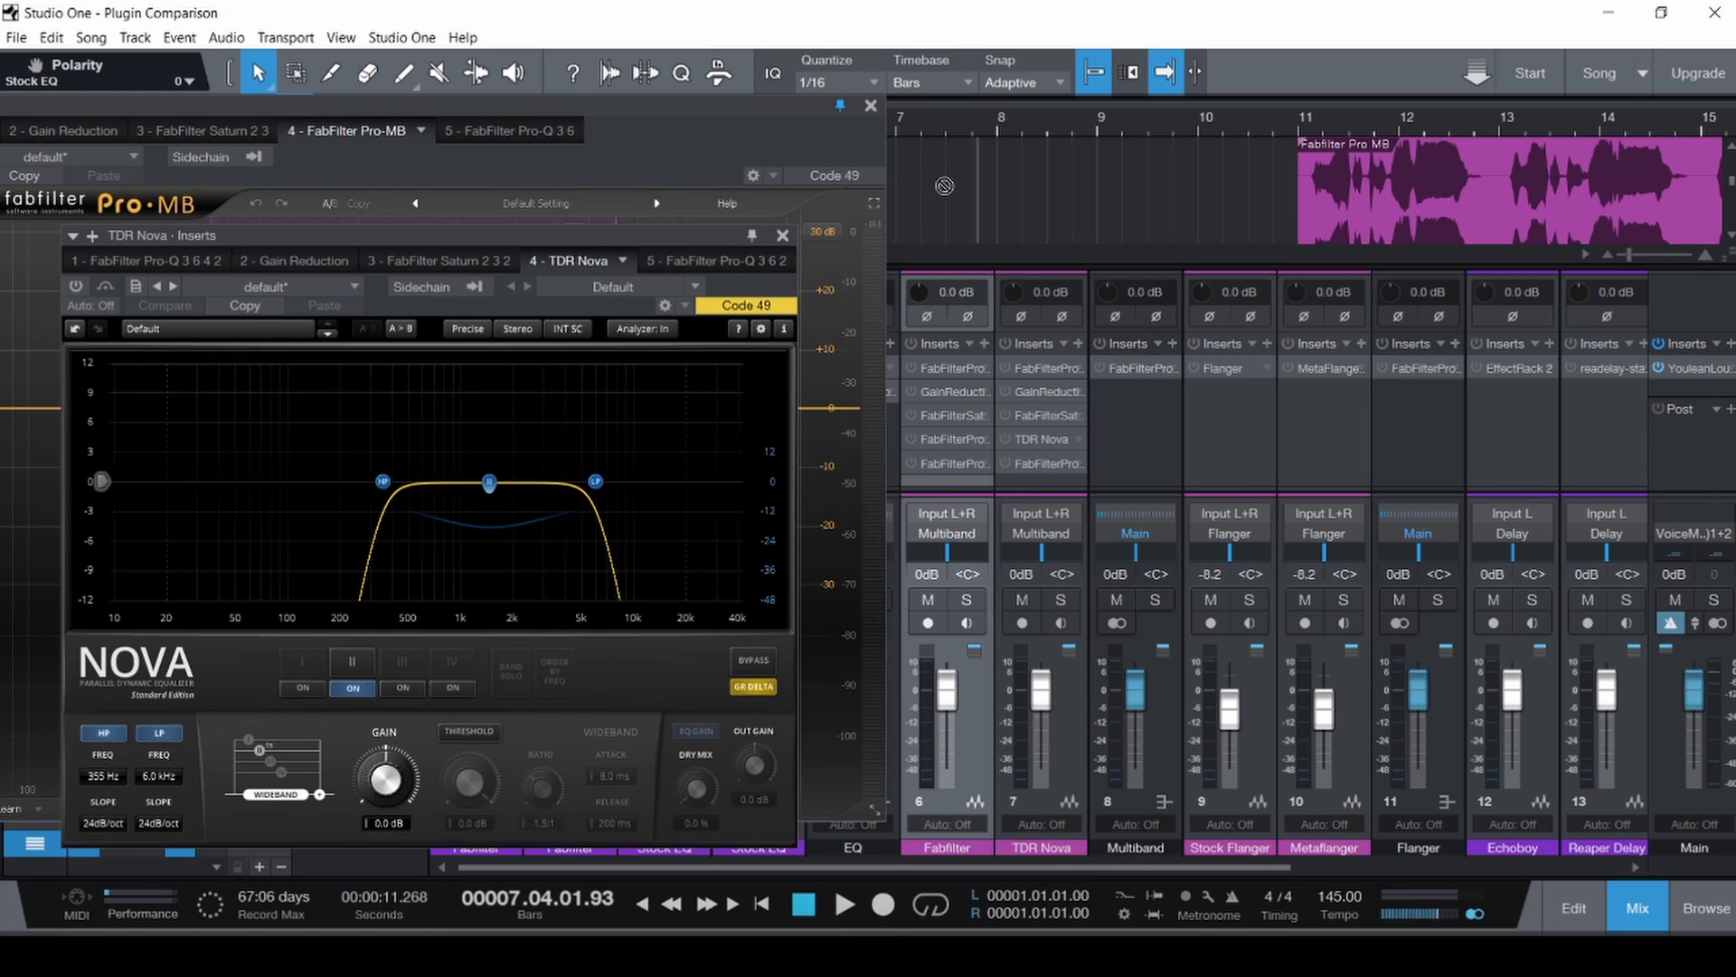
drag(944, 186, 981, 237)
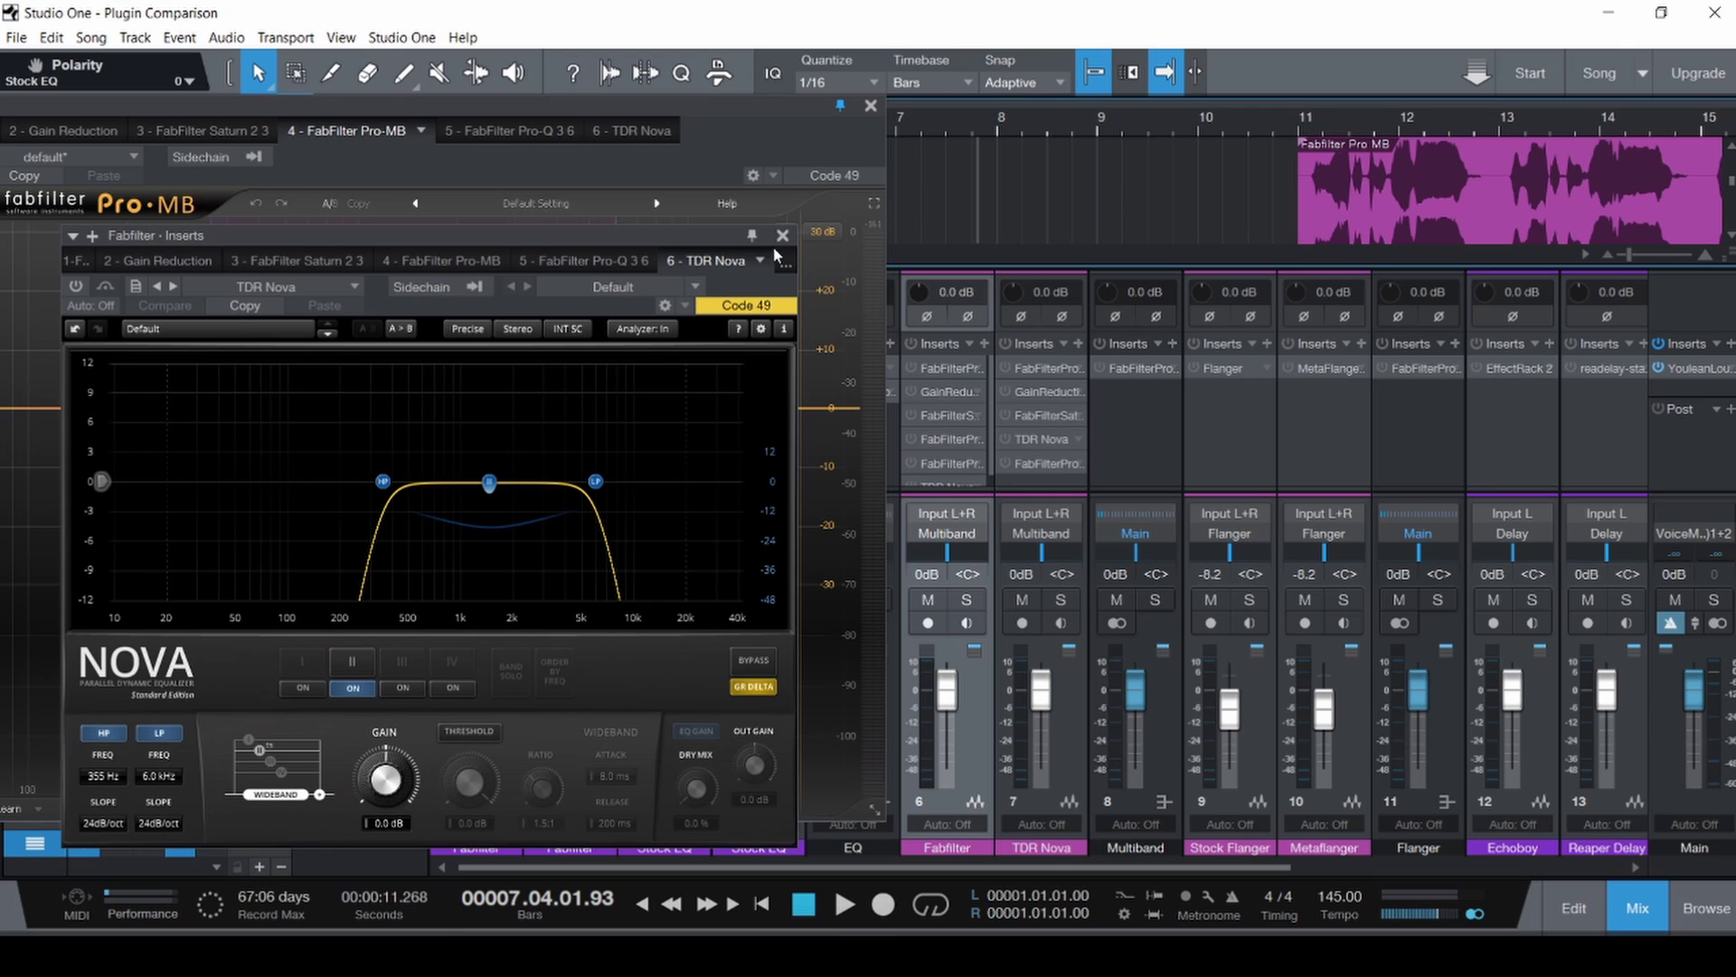
click(783, 236)
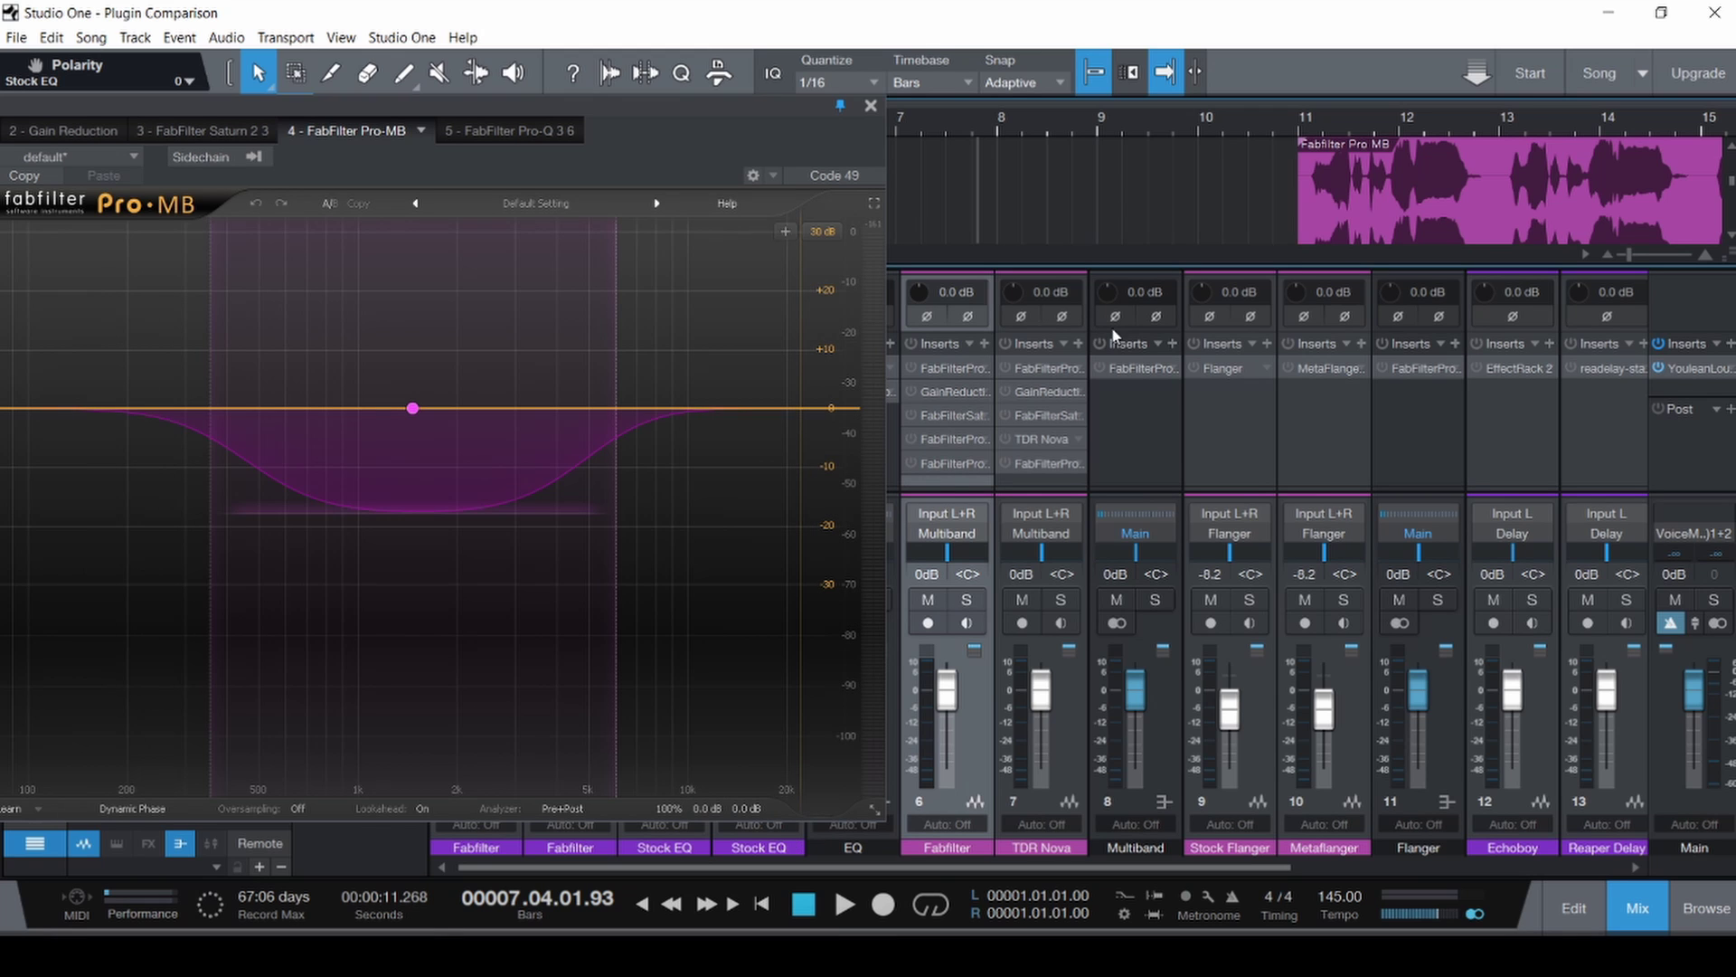
Open the TDR Nova plug-in on the TDR Nova channel and place it beside Pro-MB.
click(1041, 438)
drag(524, 233, 1413, 80)
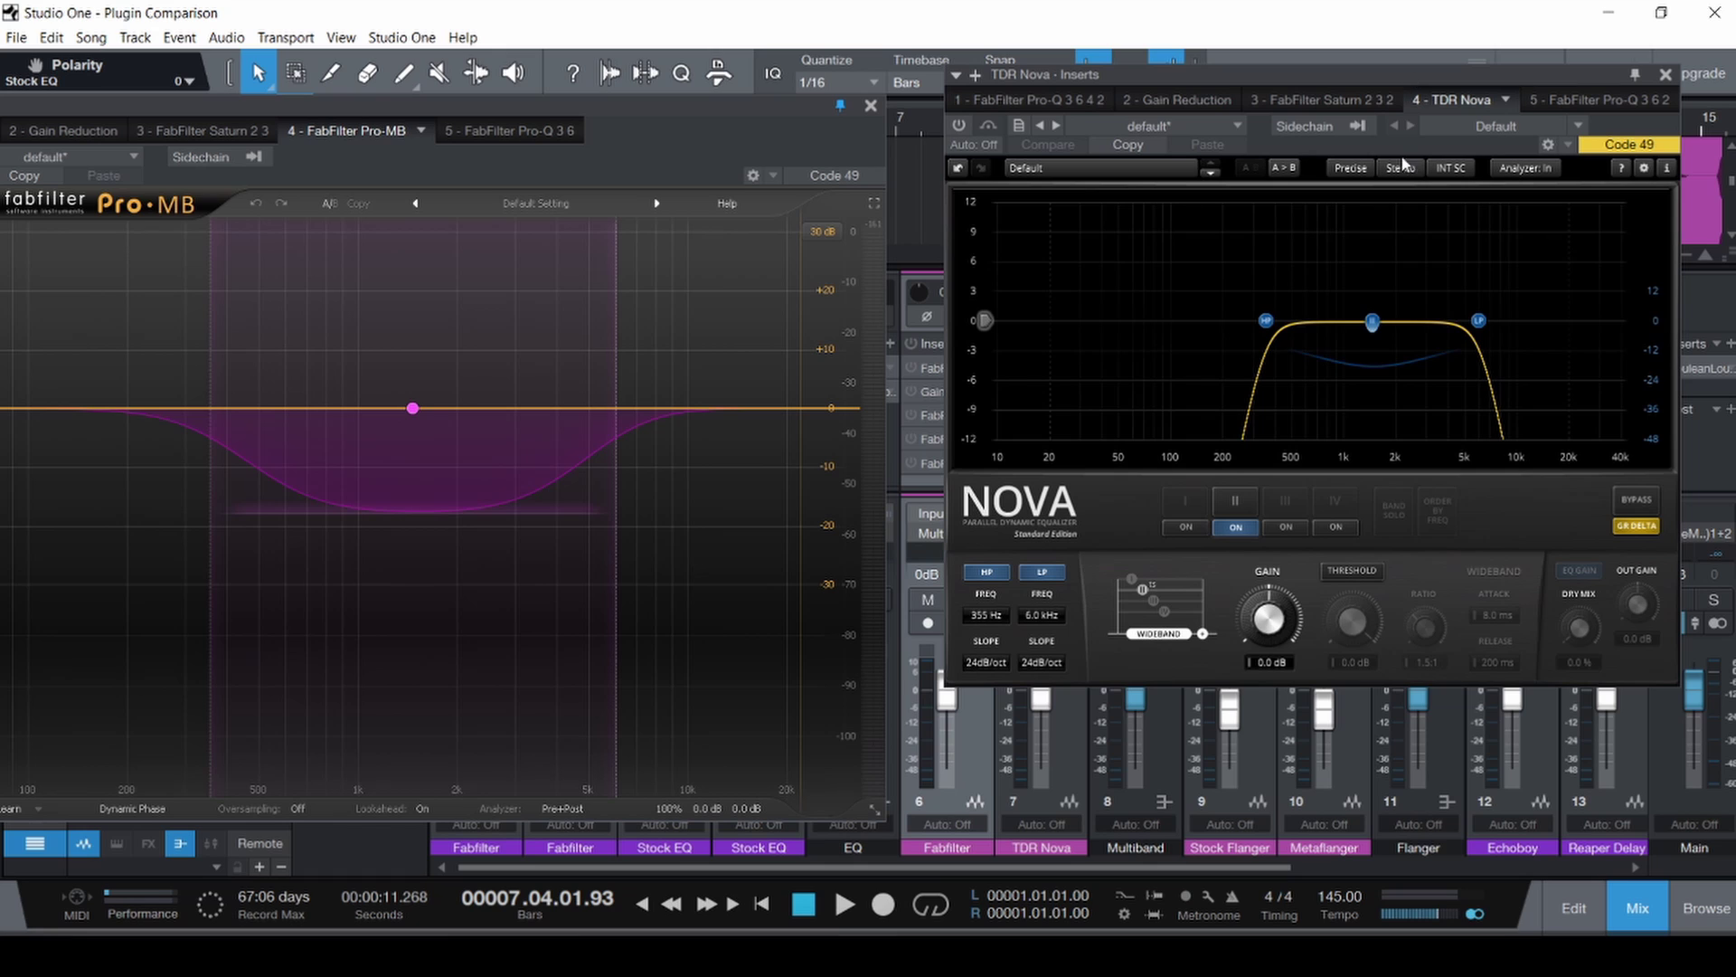
Turn off the high-pass and low-pass filters in TDR Nova and select band II to show its compression settings.
click(986, 572)
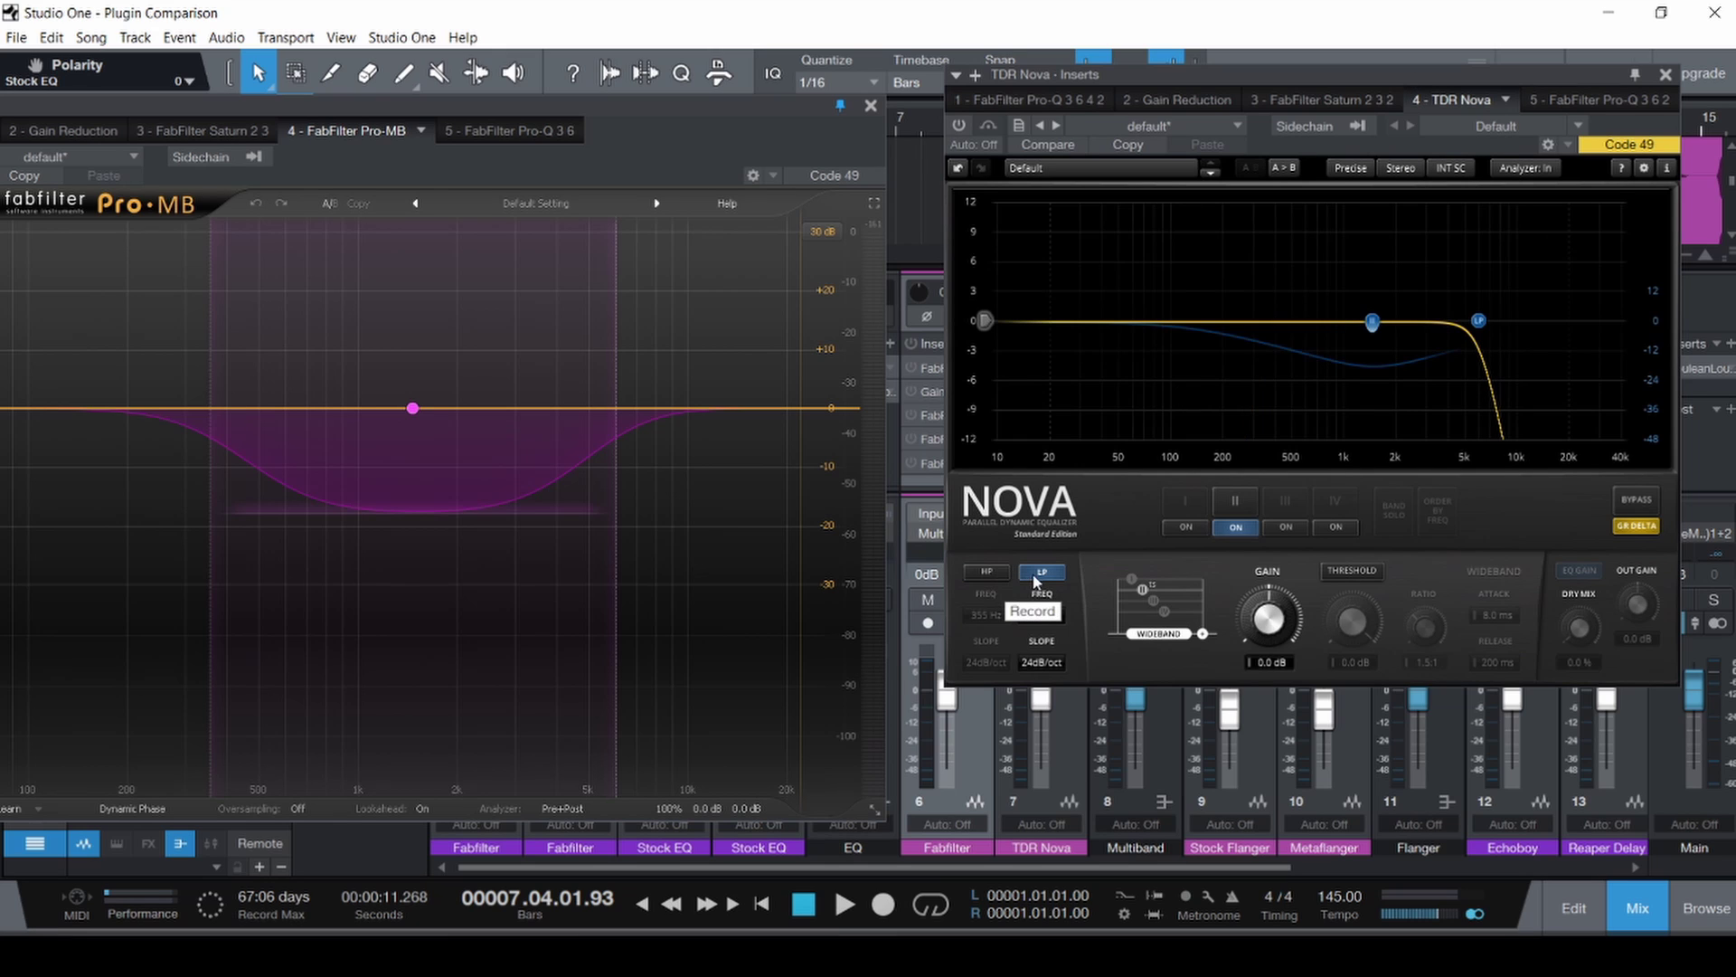
click(1041, 572)
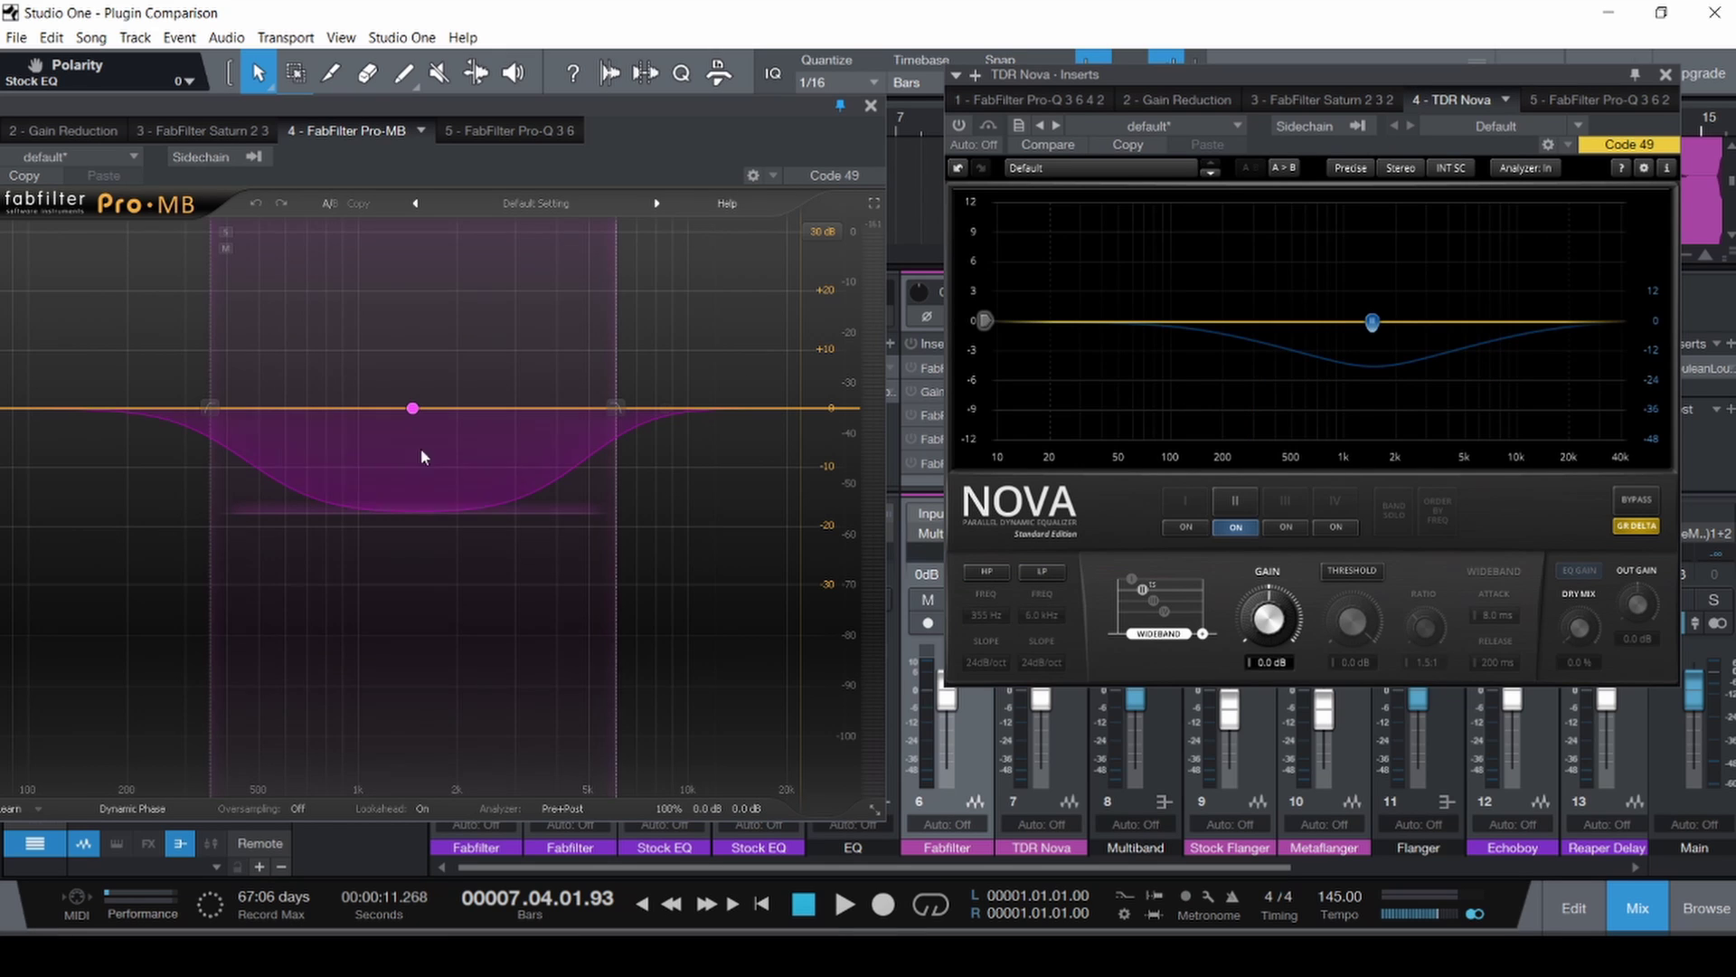
mouse_move(416, 411)
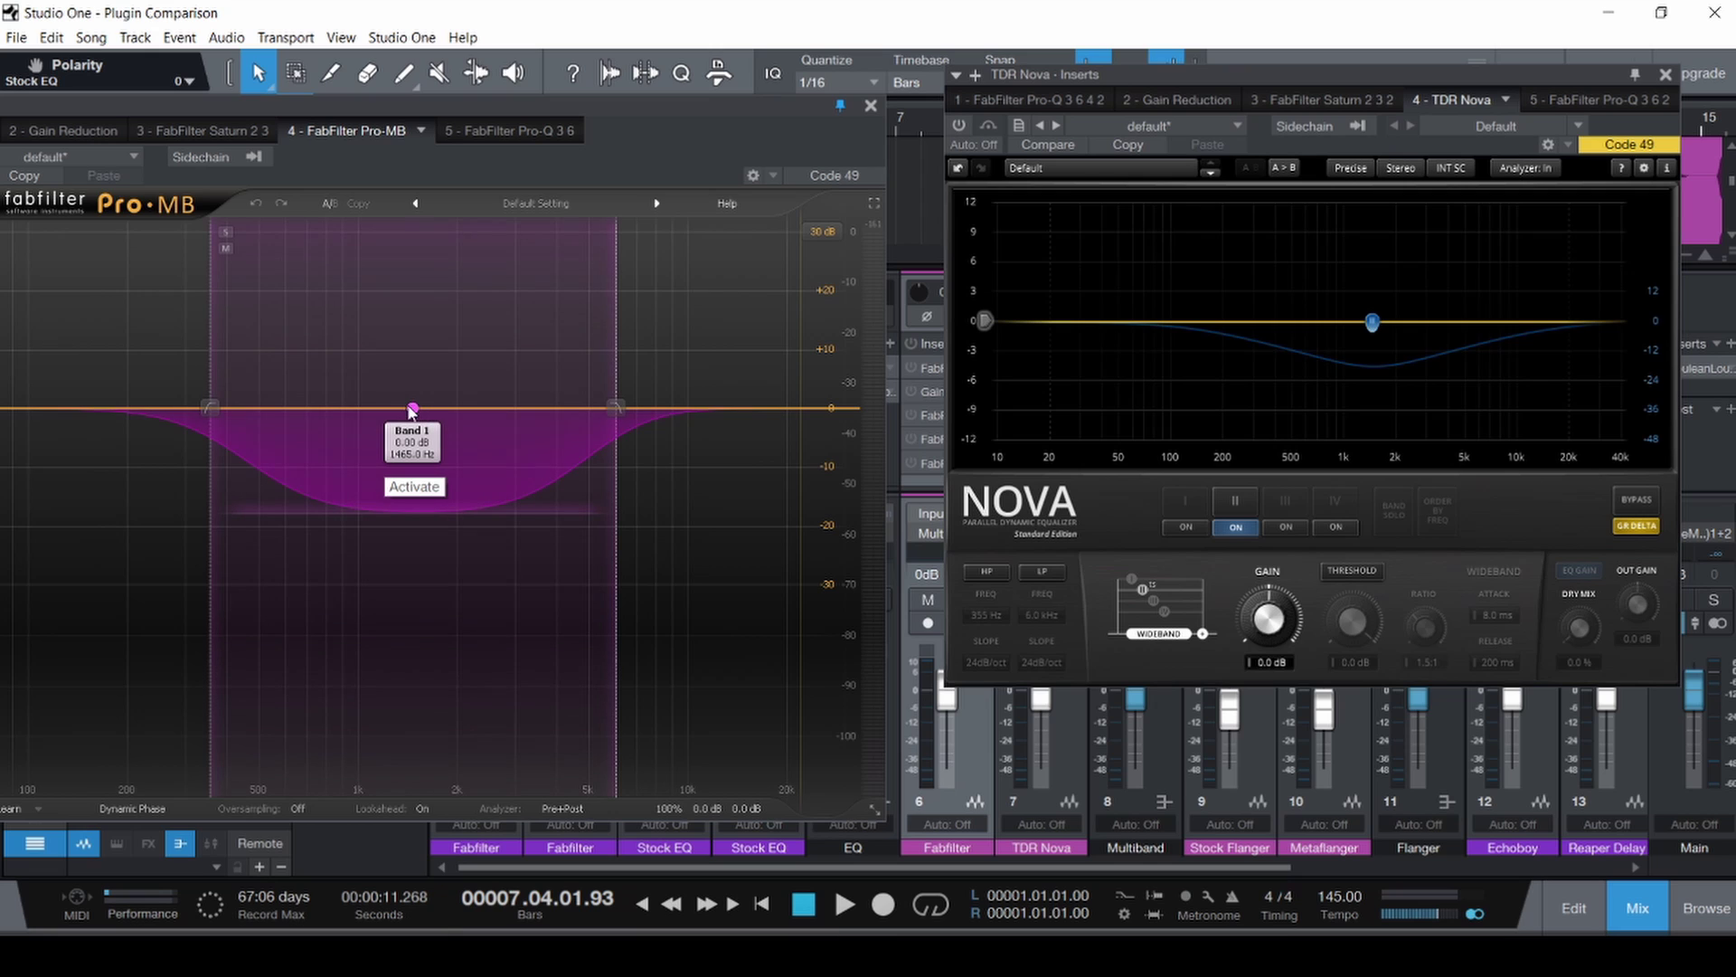
click(1235, 502)
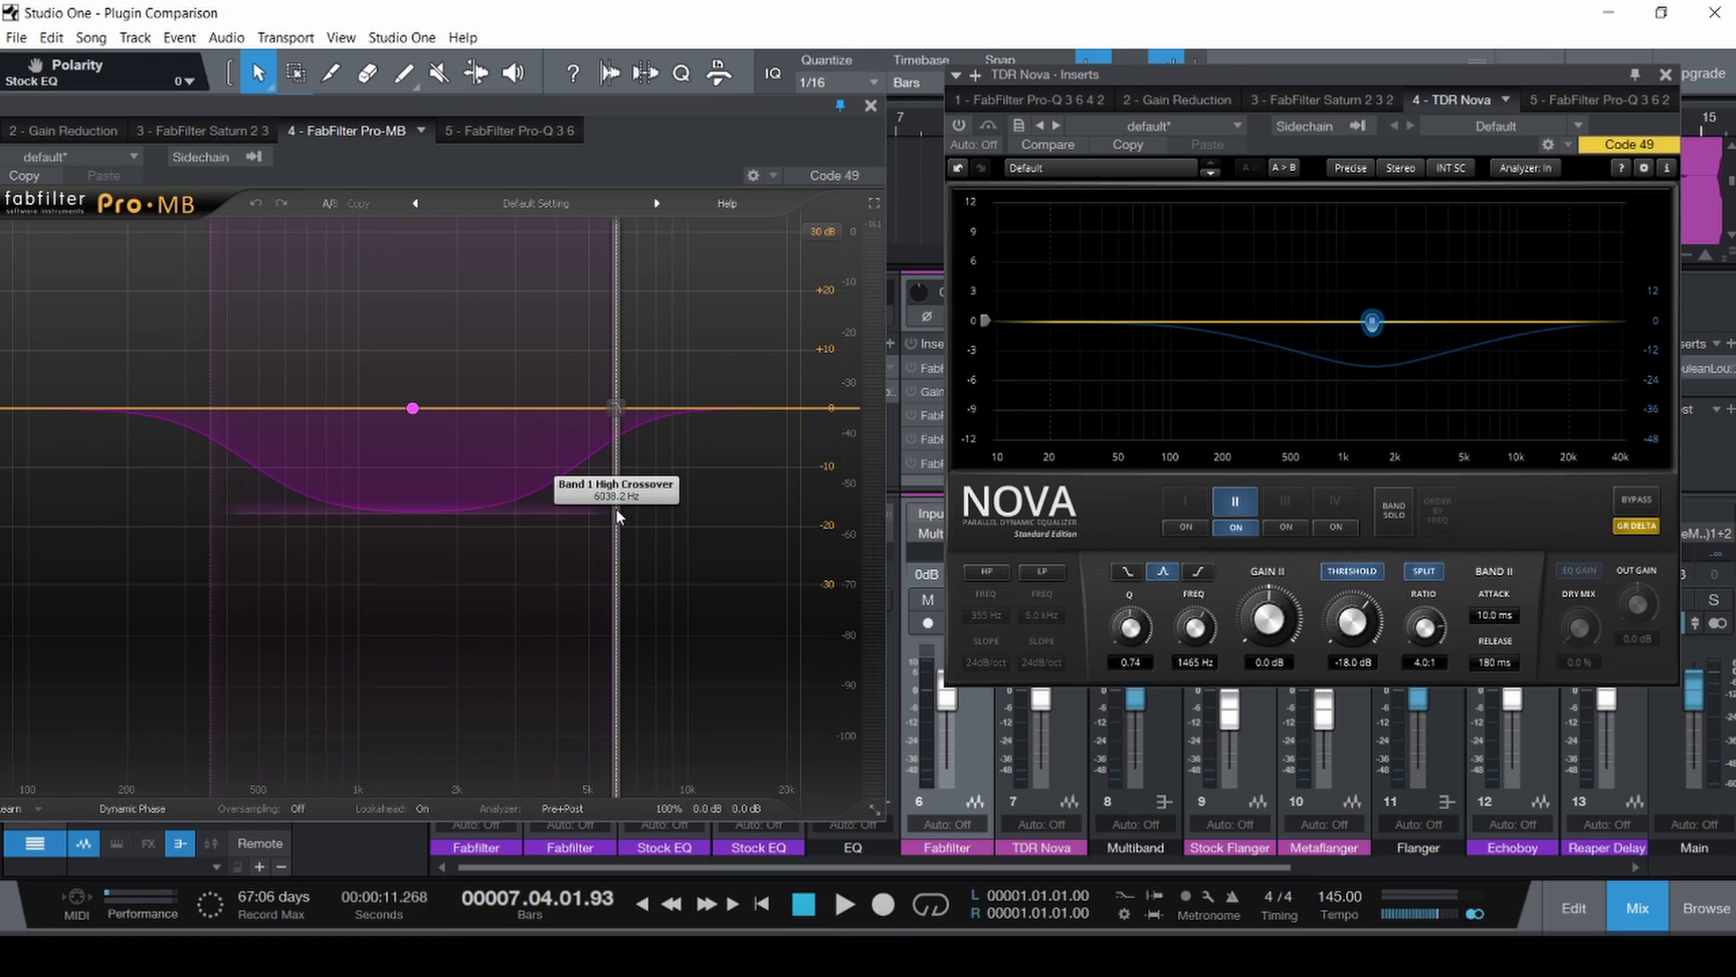
Switch TDR Nova's 355 Hz high-pass and 6.0 kHz low-pass filters on and back off around band II.
click(986, 572)
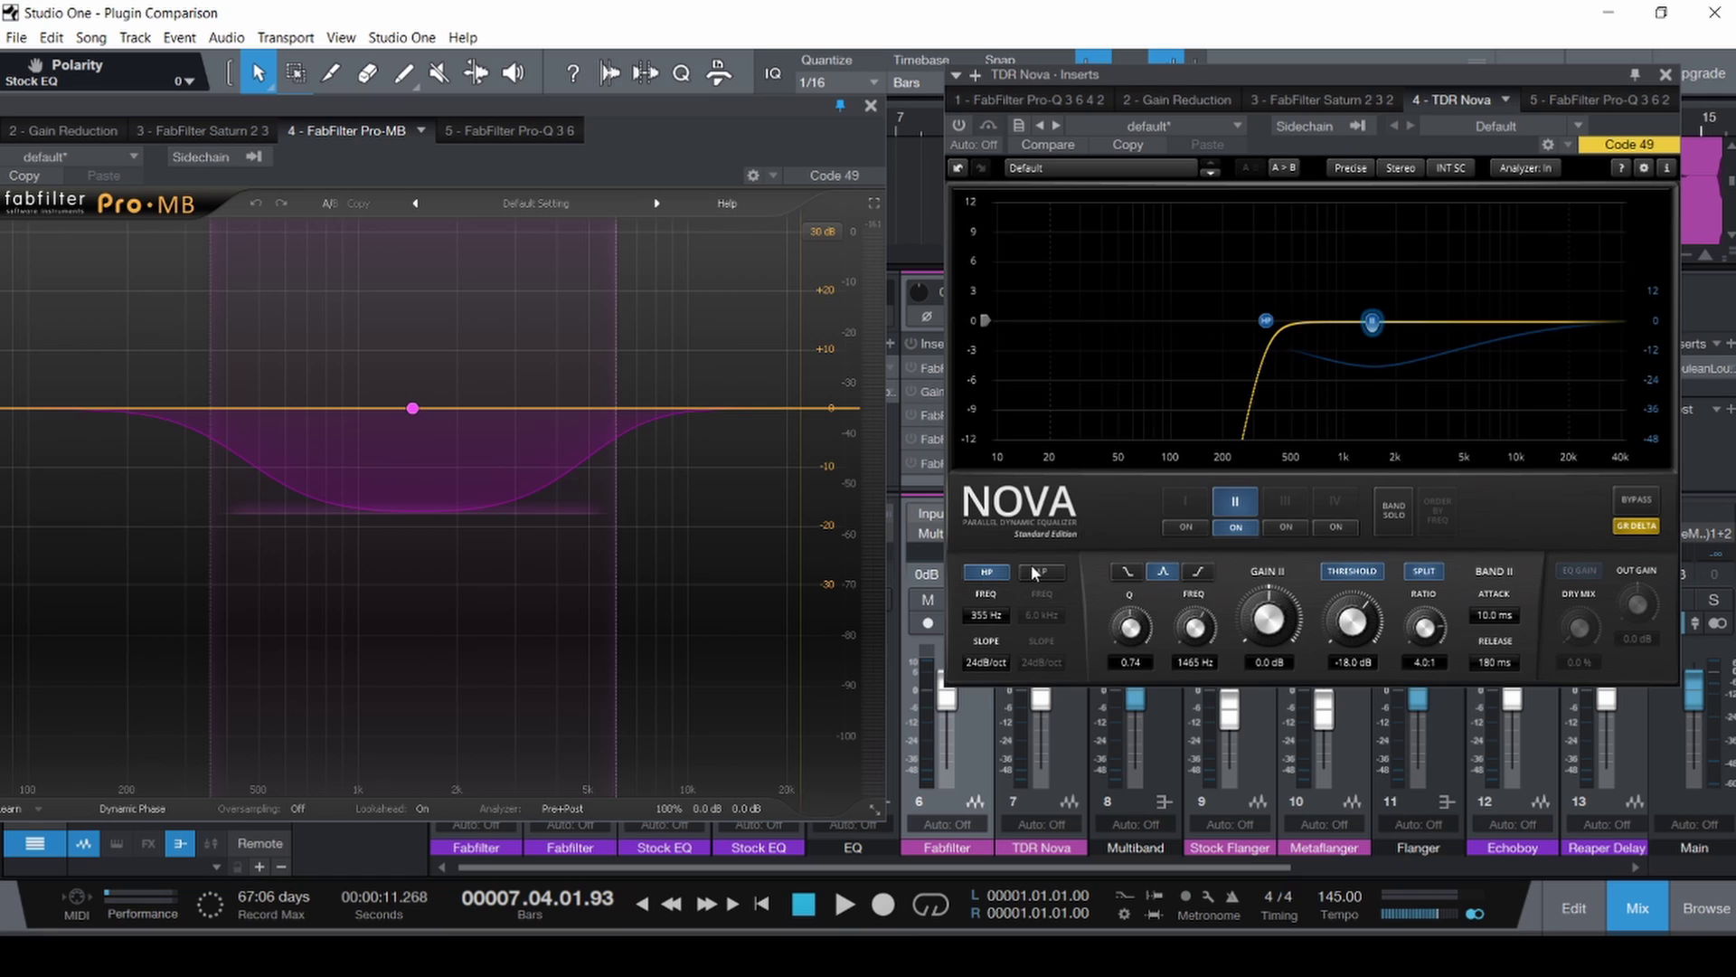
click(1036, 570)
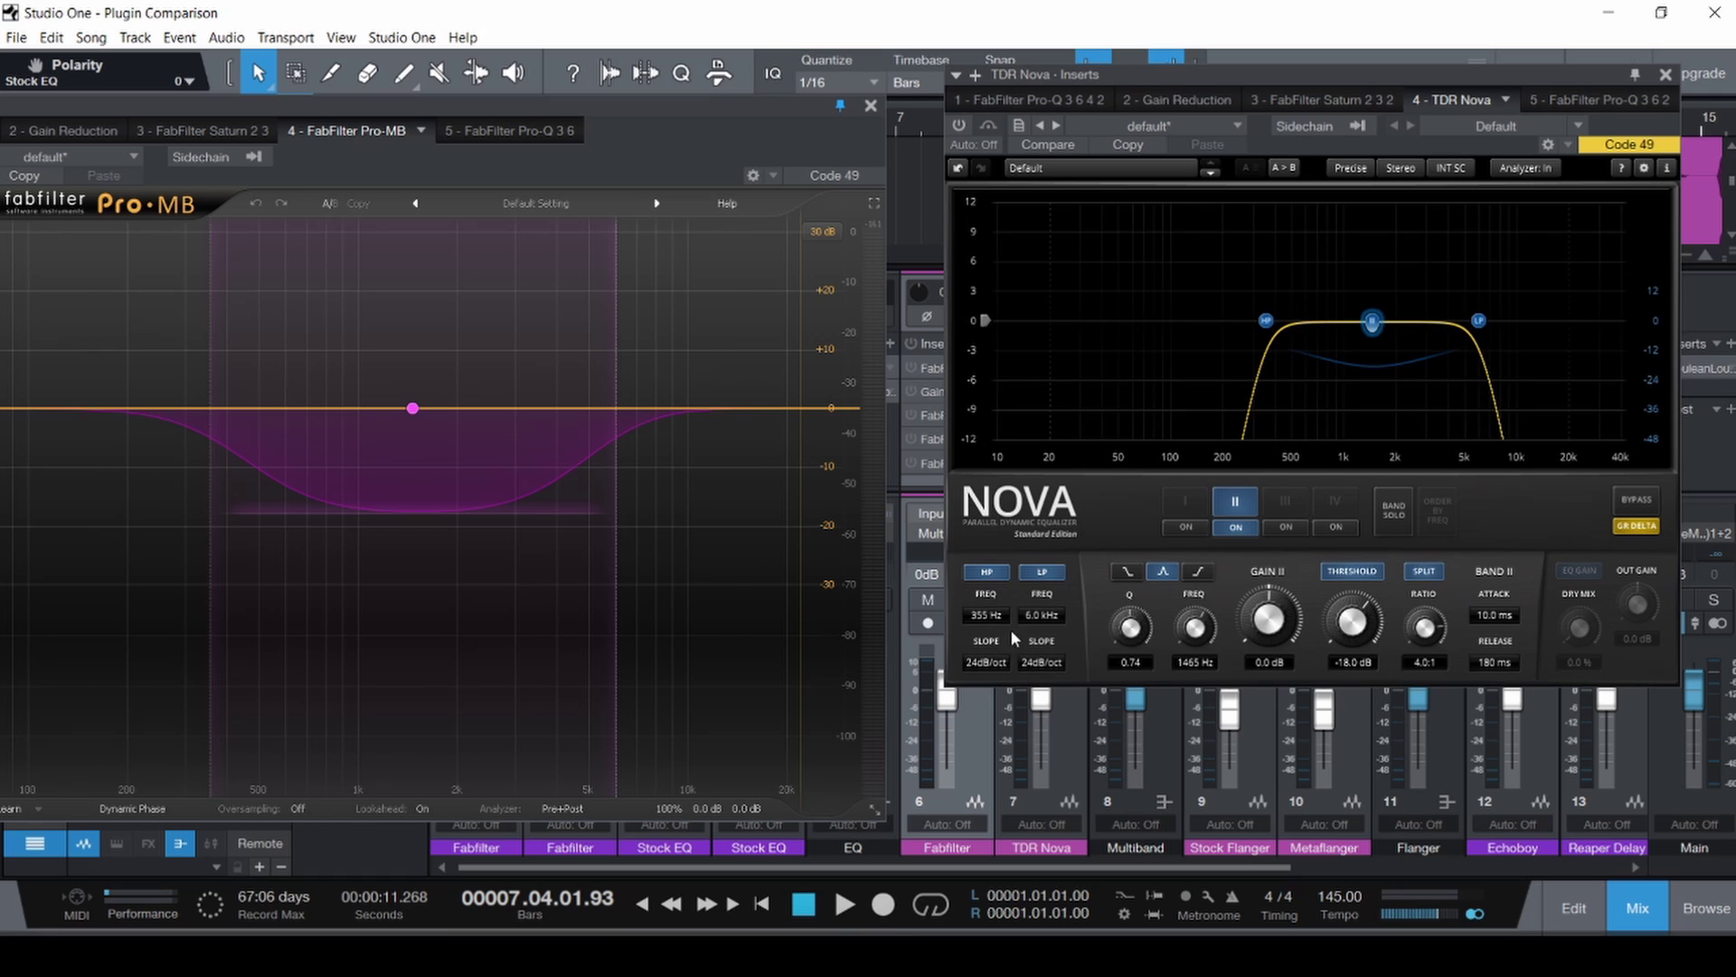
click(1041, 571)
click(986, 571)
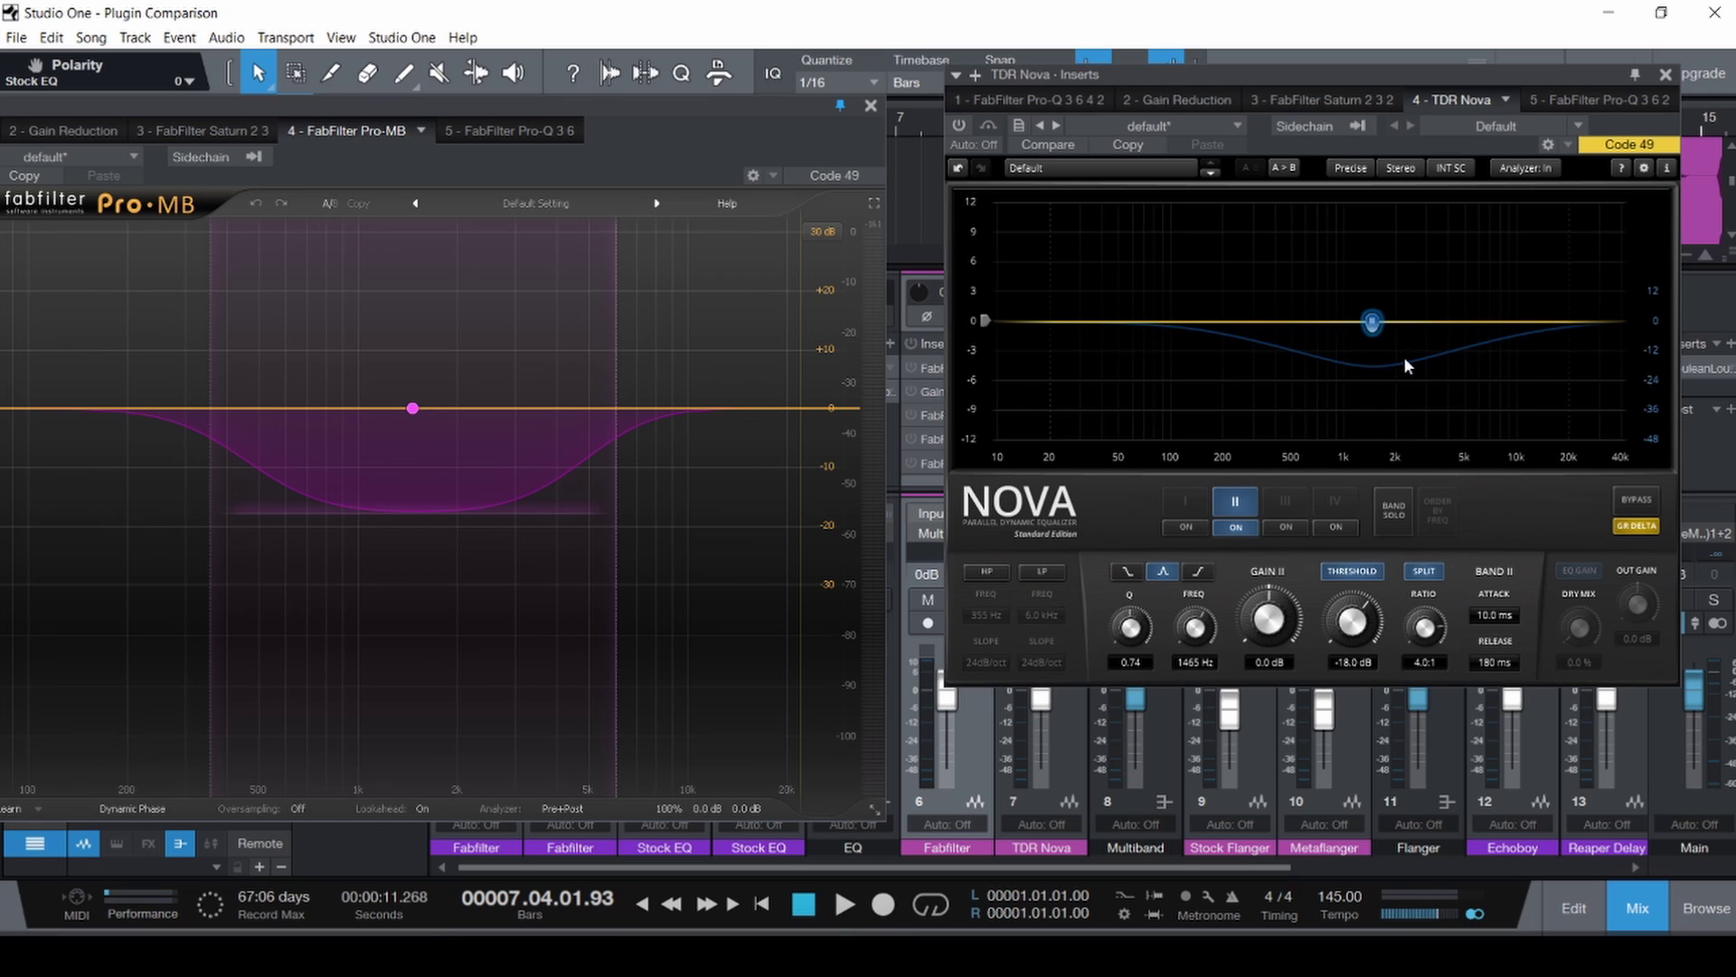
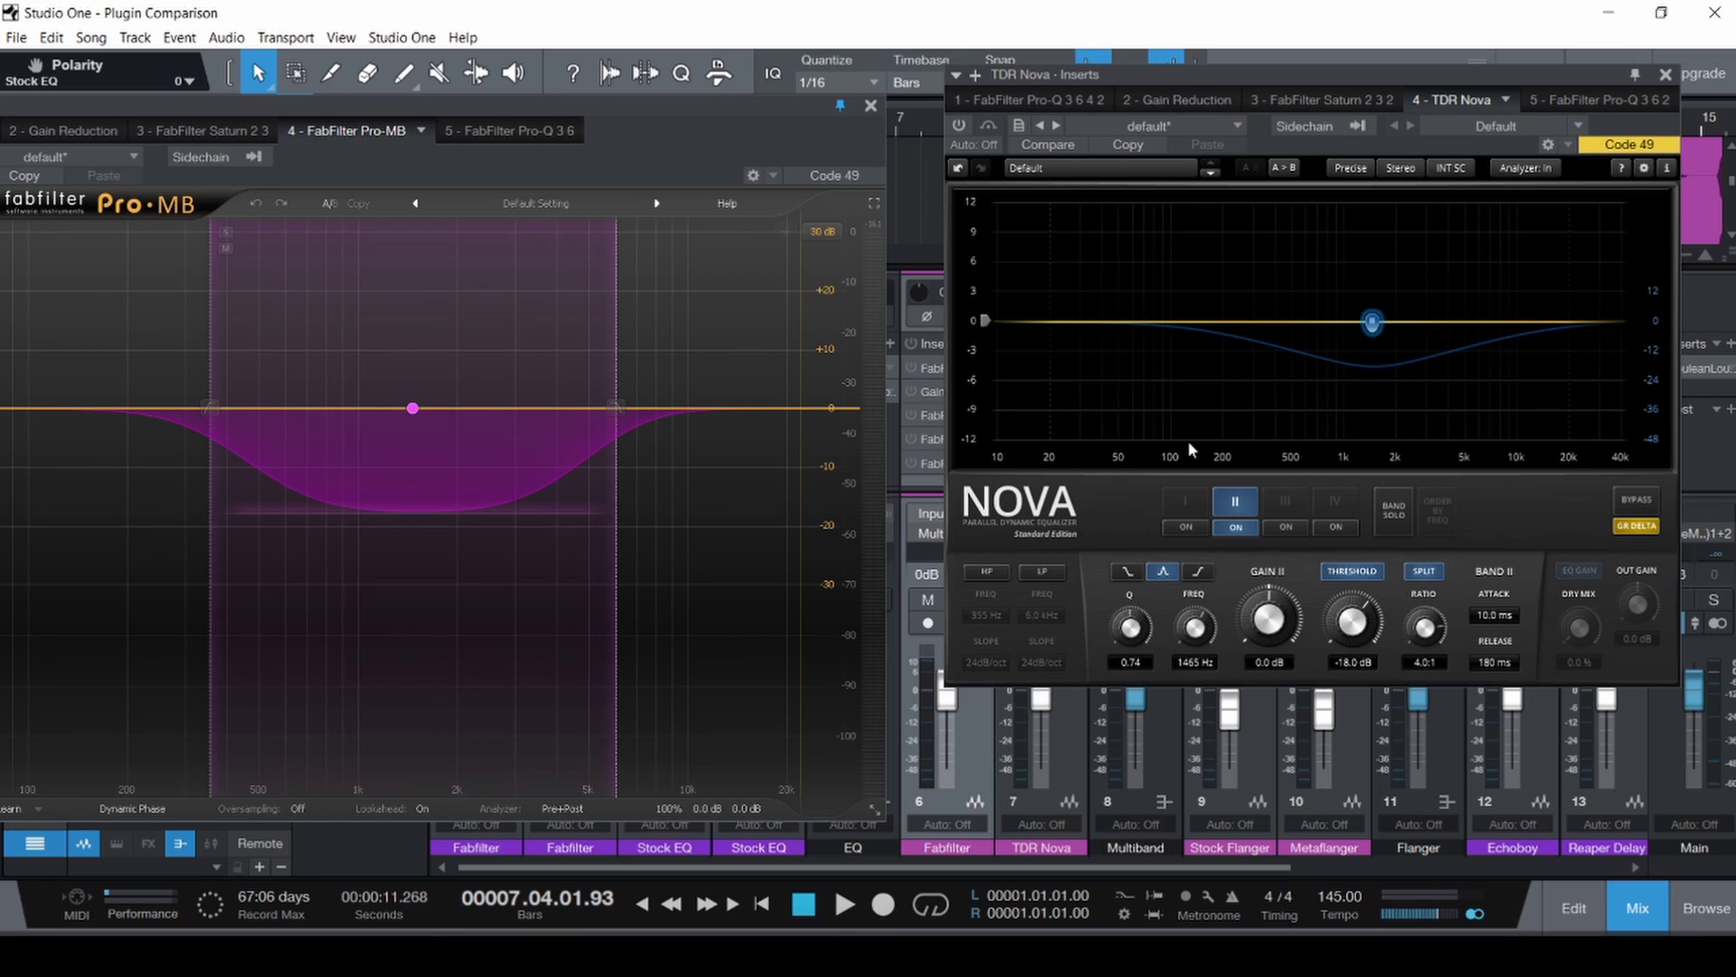
Turn off GR Delta in TDR Nova and save the song.
click(1652, 531)
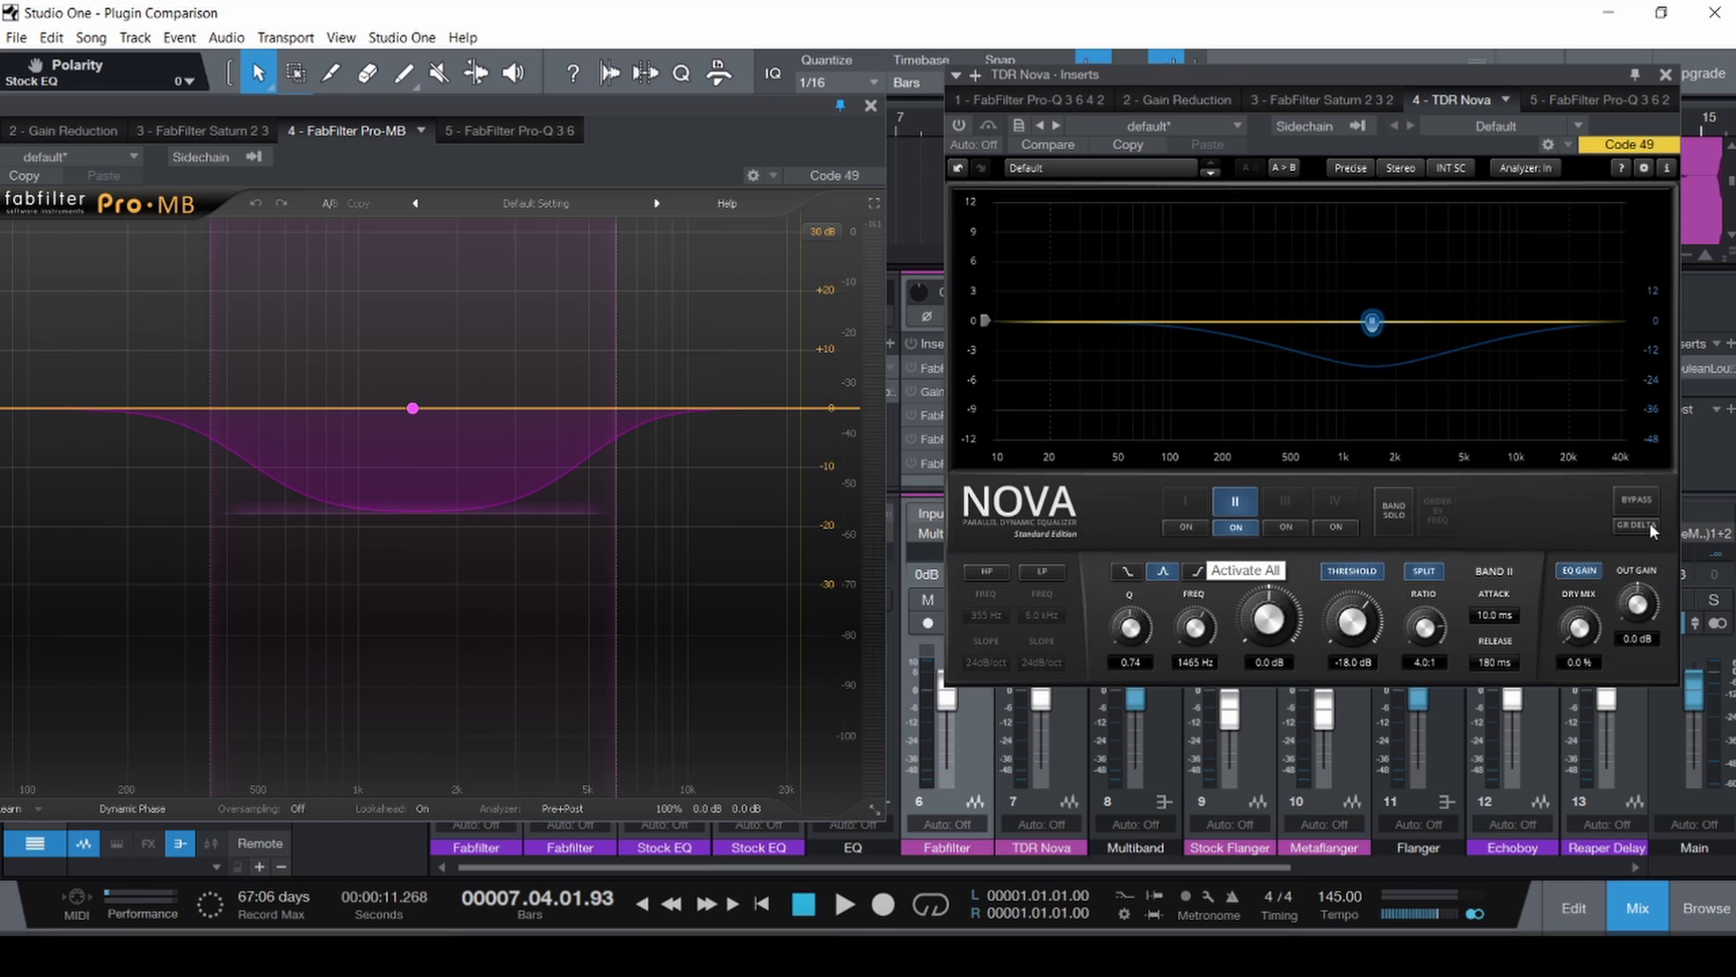
key(ctrl+s)
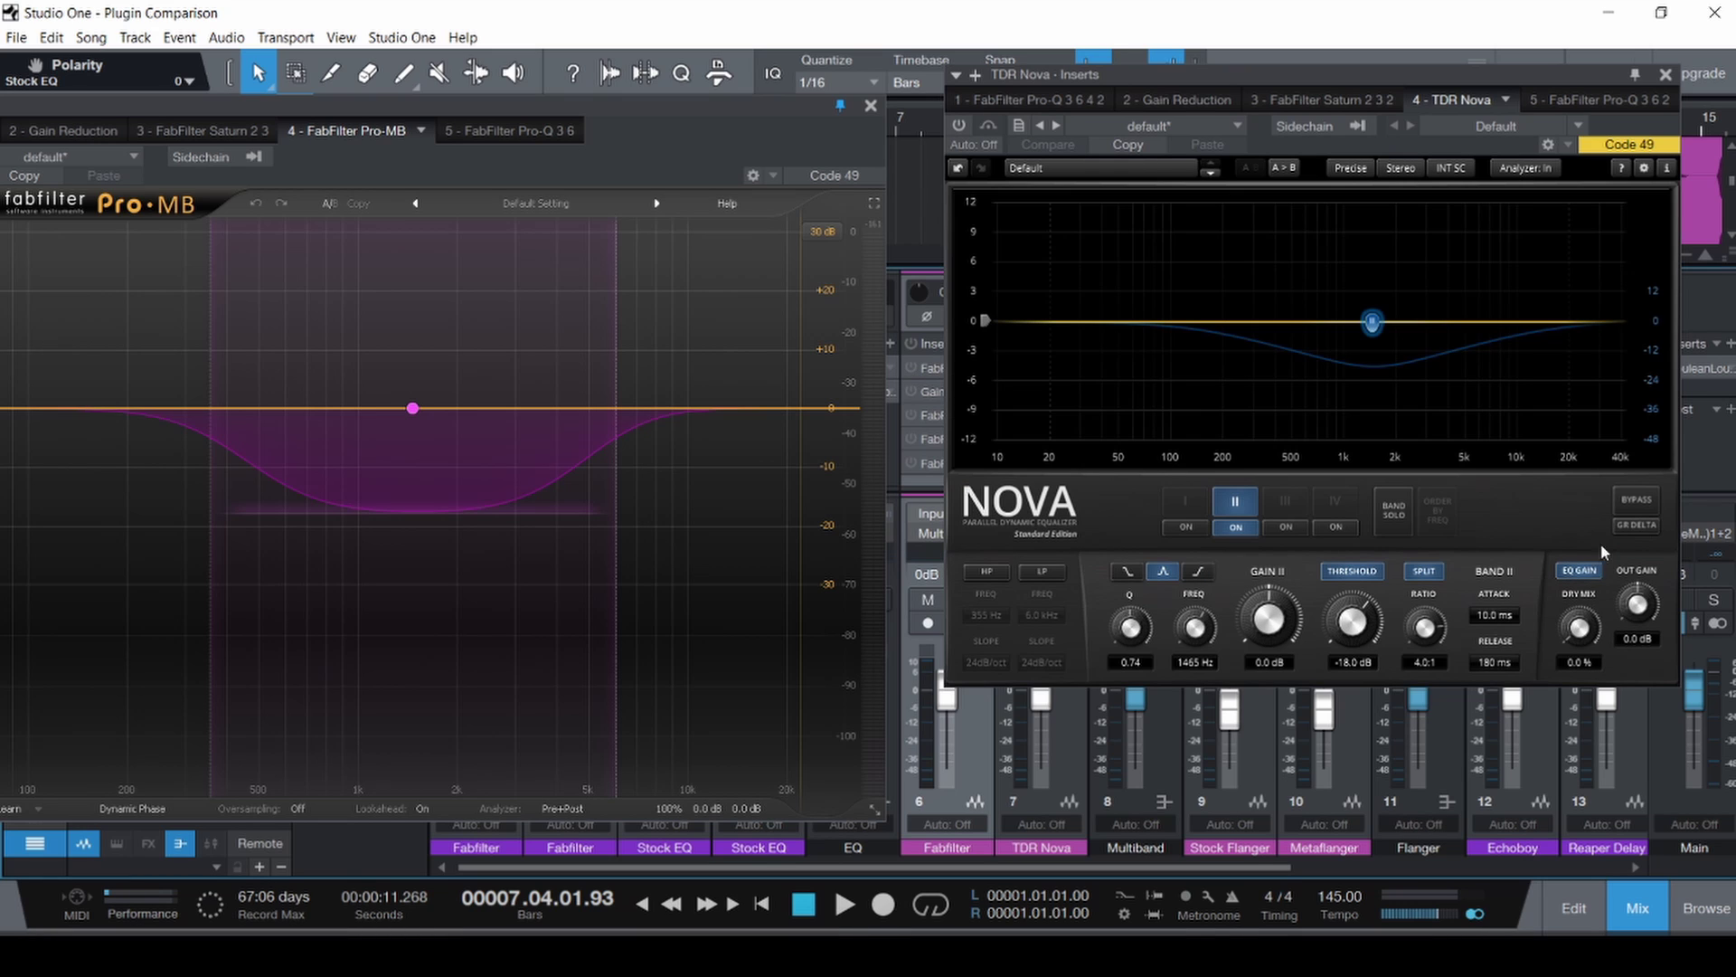
Open the band 1 controls in Pro-MB and check the ratio, attack, release and output level.
mouse_move(440, 523)
click(413, 408)
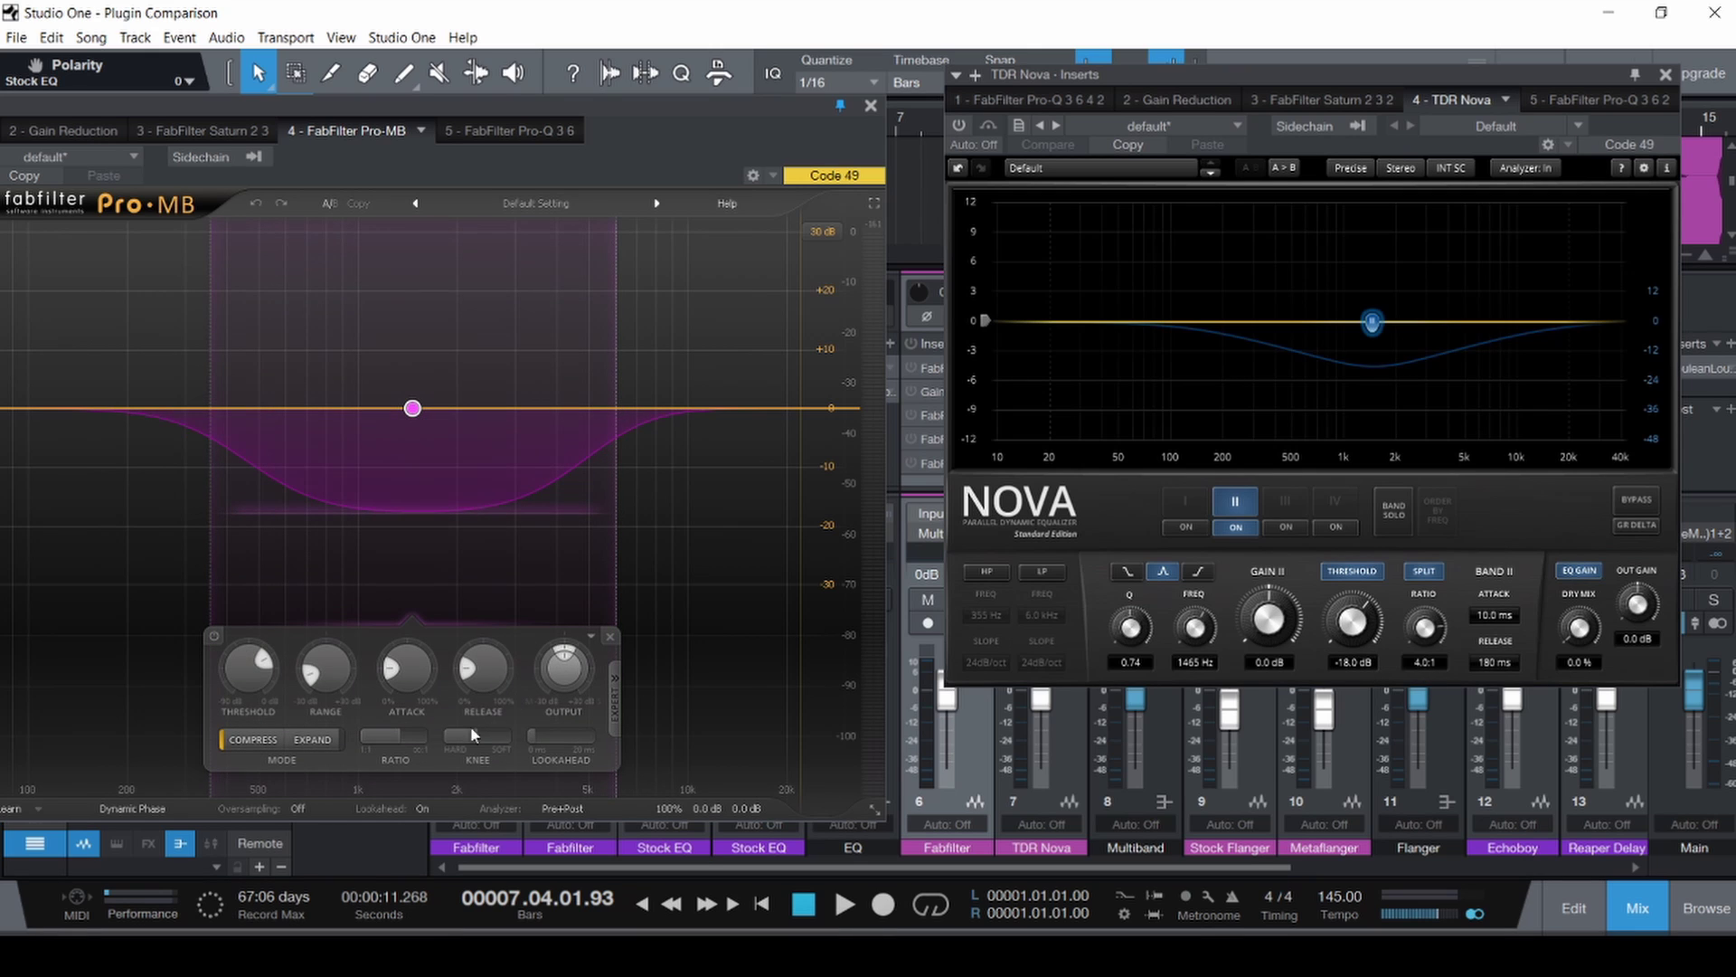
mouse_move(404, 739)
mouse_move(398, 686)
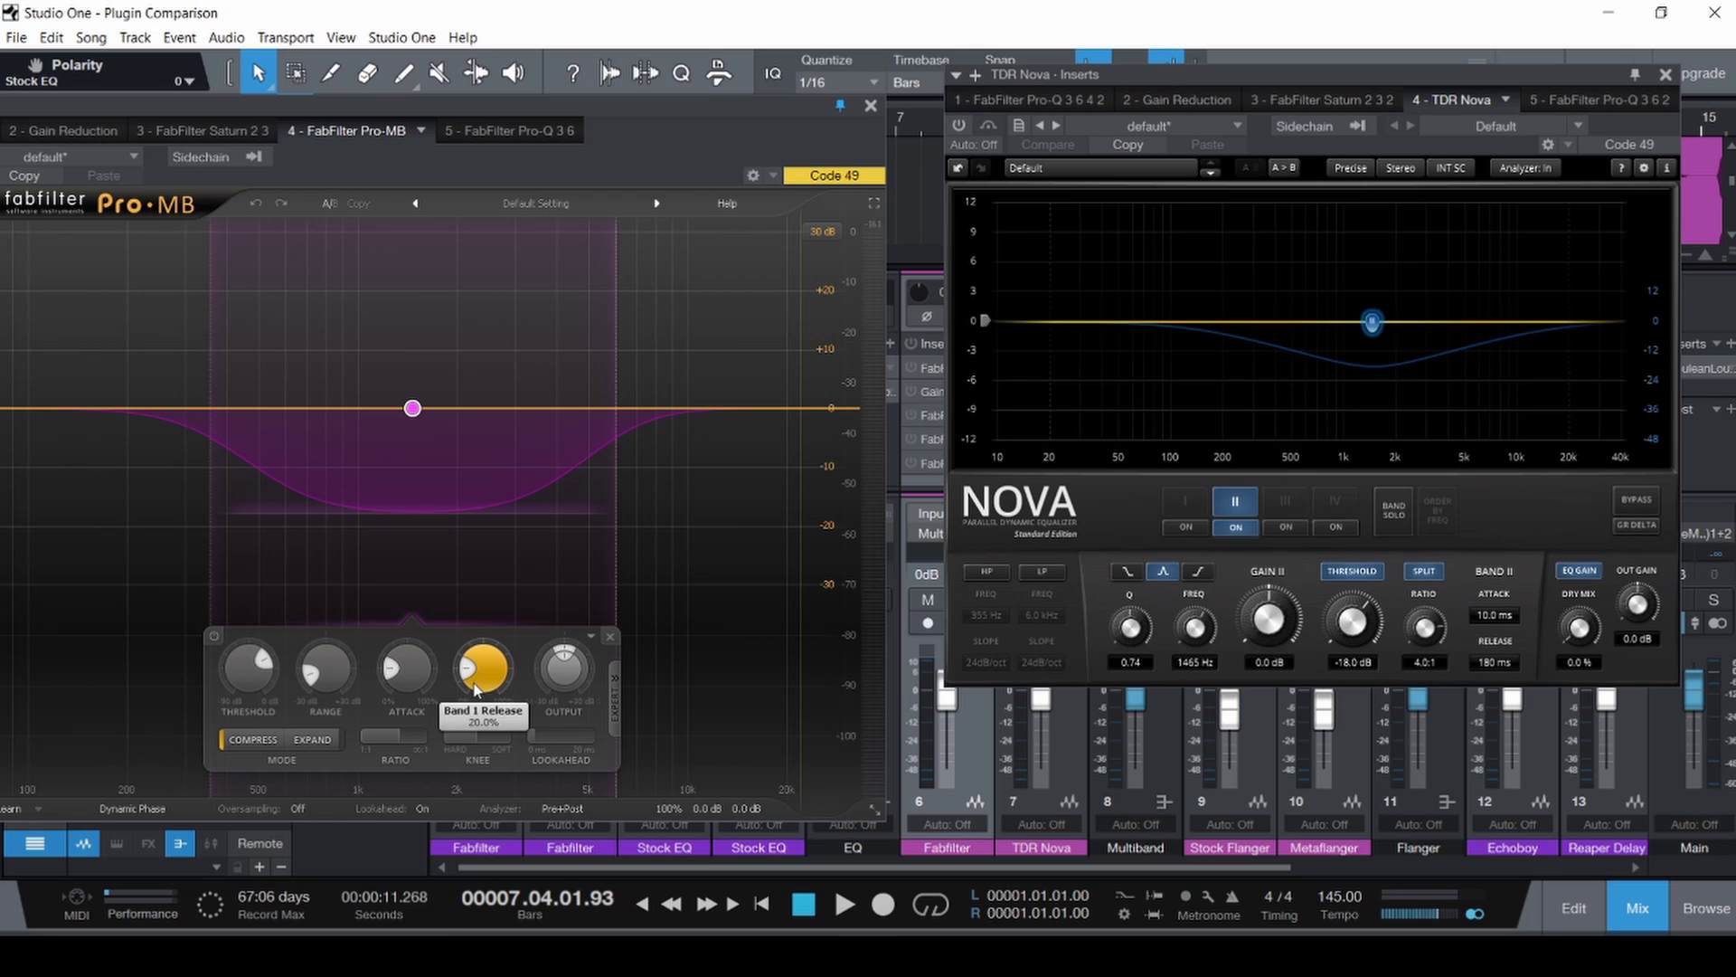
mouse_move(477, 689)
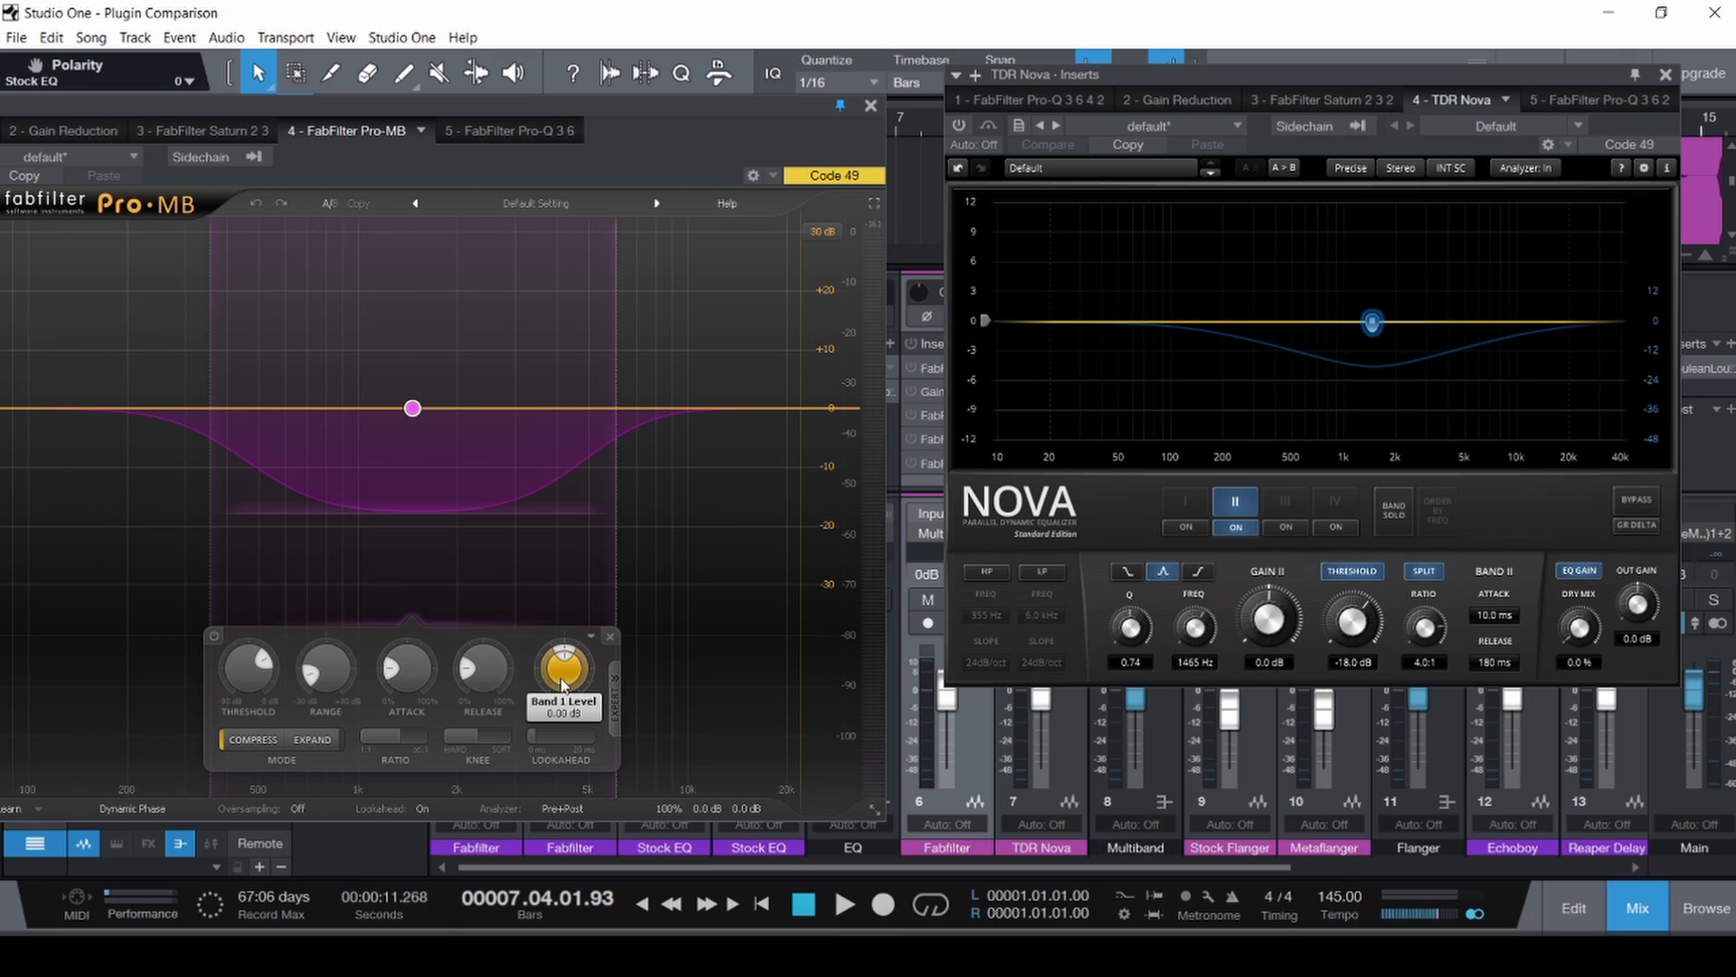
mouse_move(563, 680)
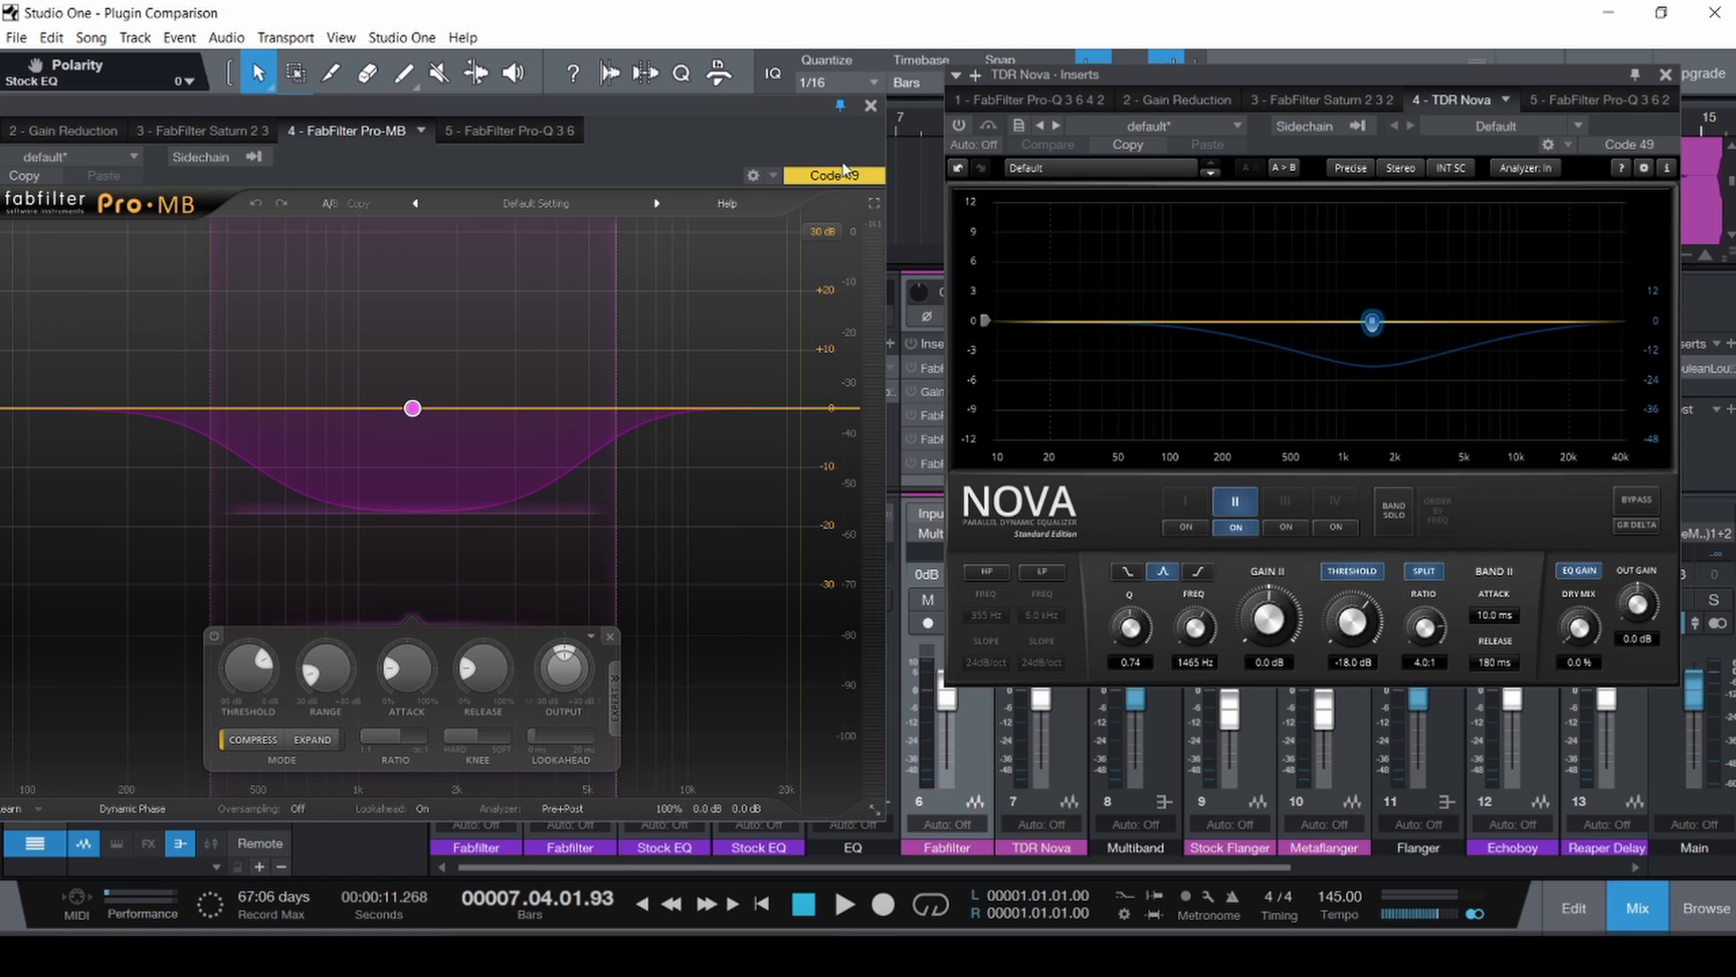
Switch TDR Nova's GR Delta on and back off, and close both the Pro-MB and TDR Nova windows.
click(1644, 528)
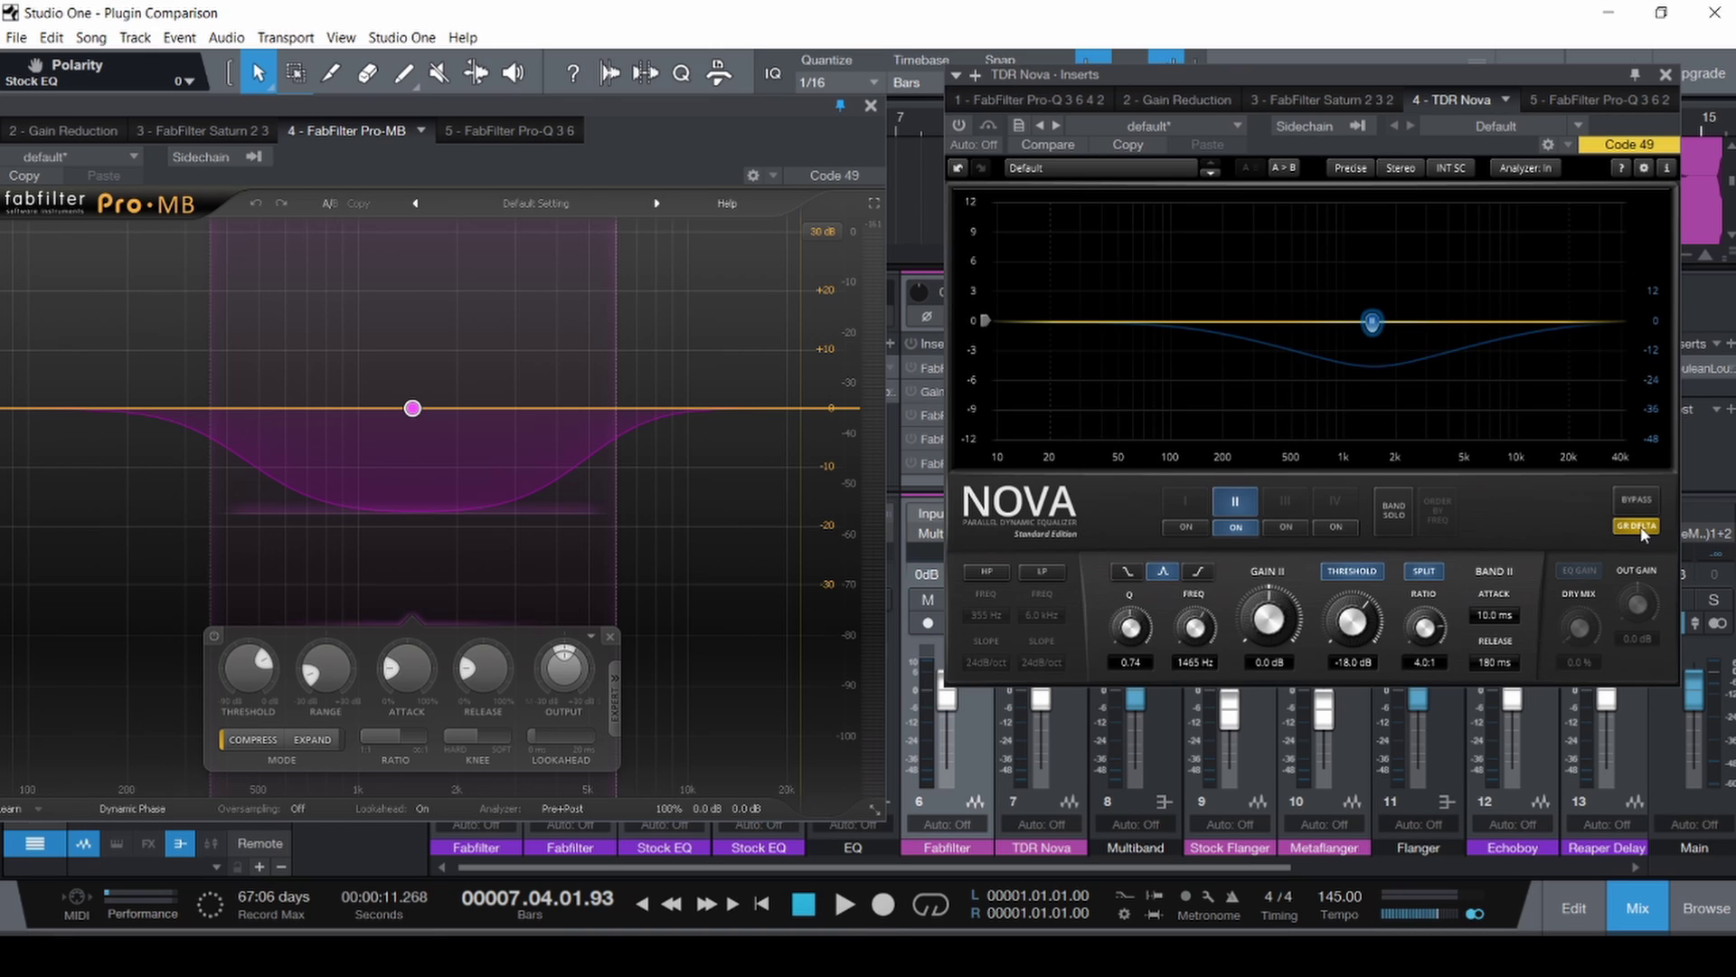
click(1635, 526)
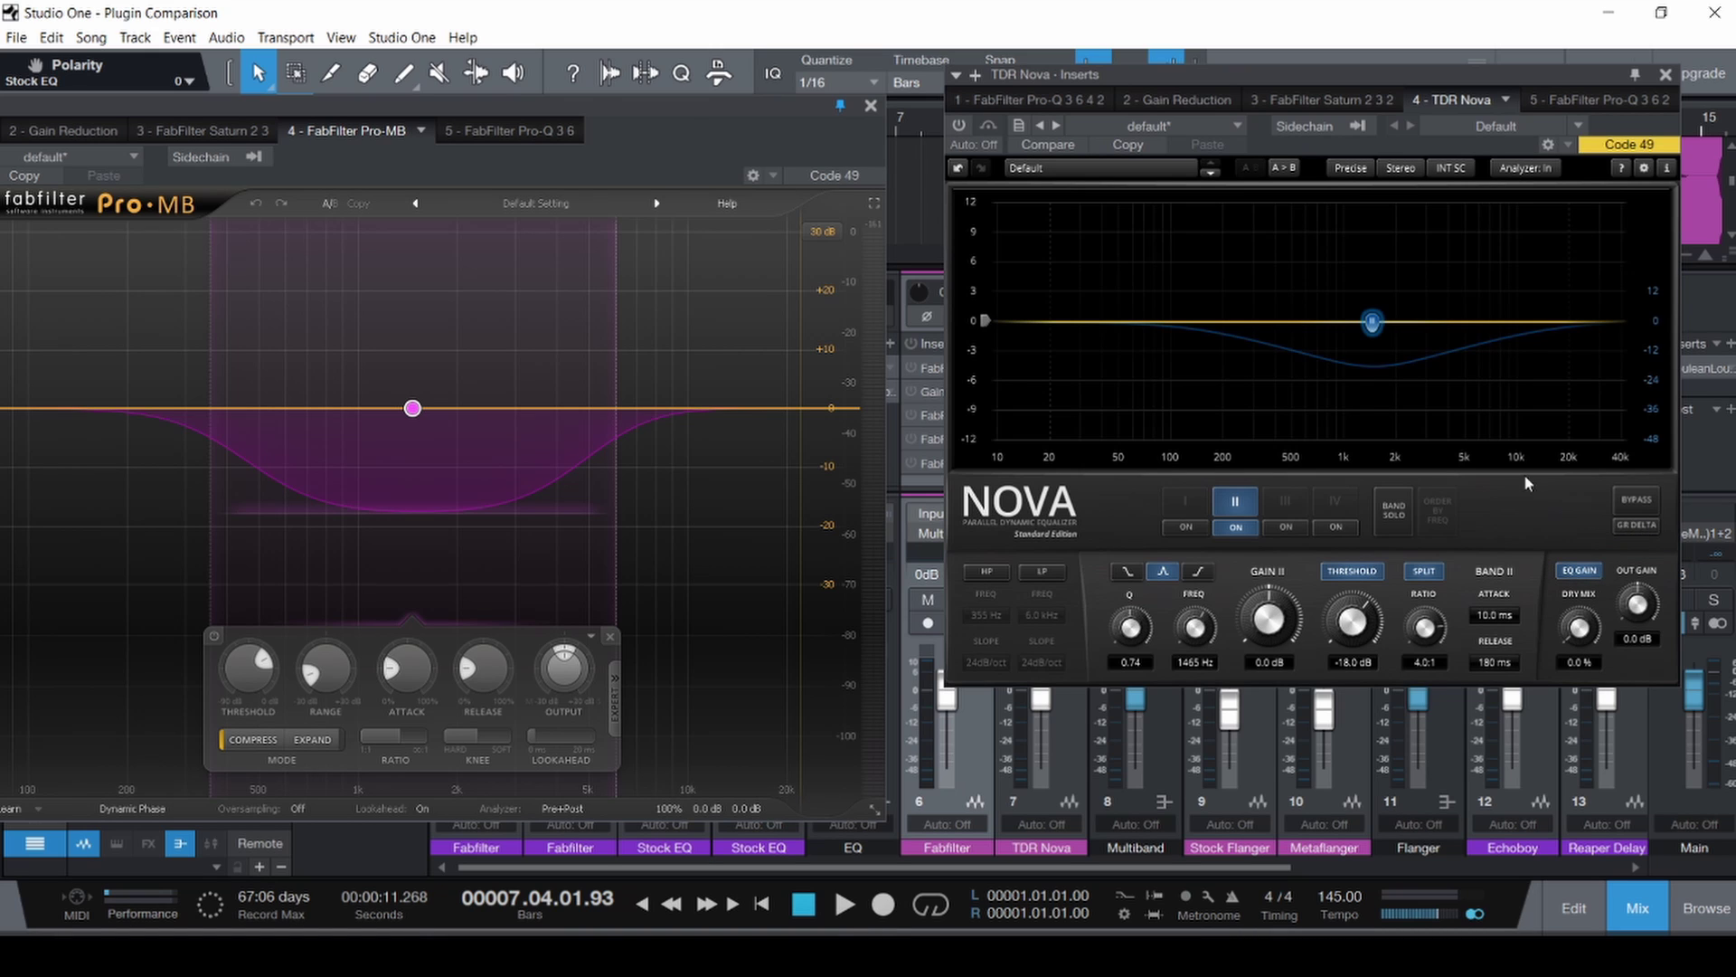
drag(685, 106, 817, 72)
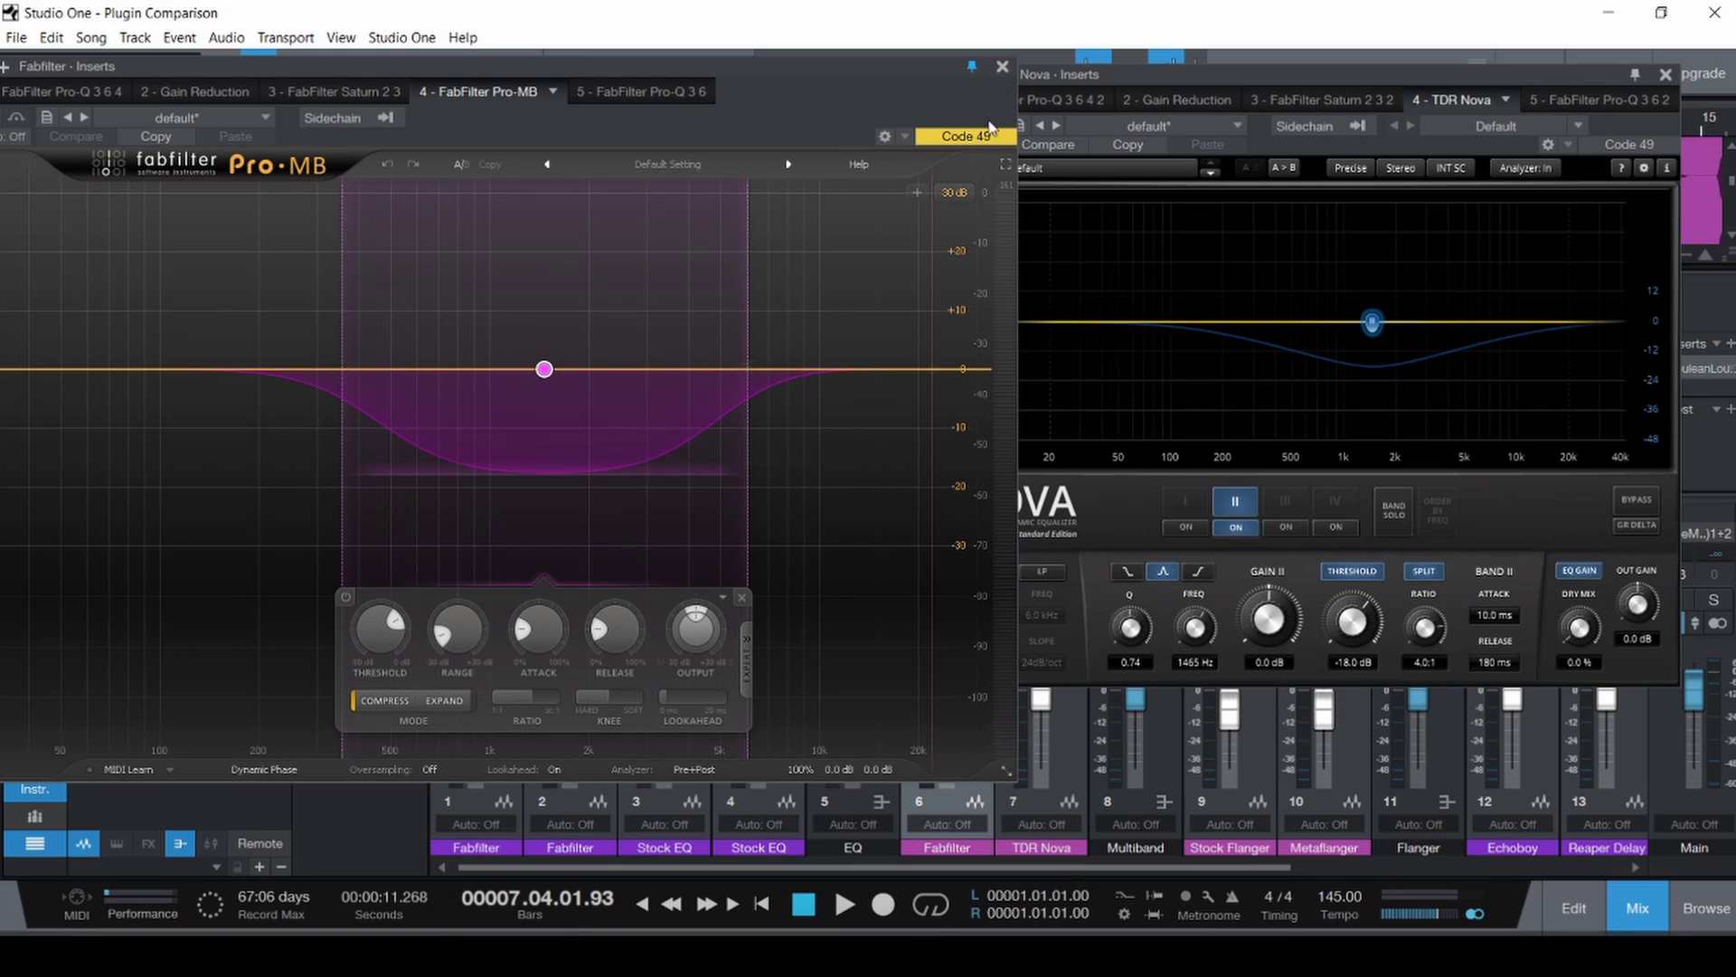
click(1002, 67)
click(1666, 75)
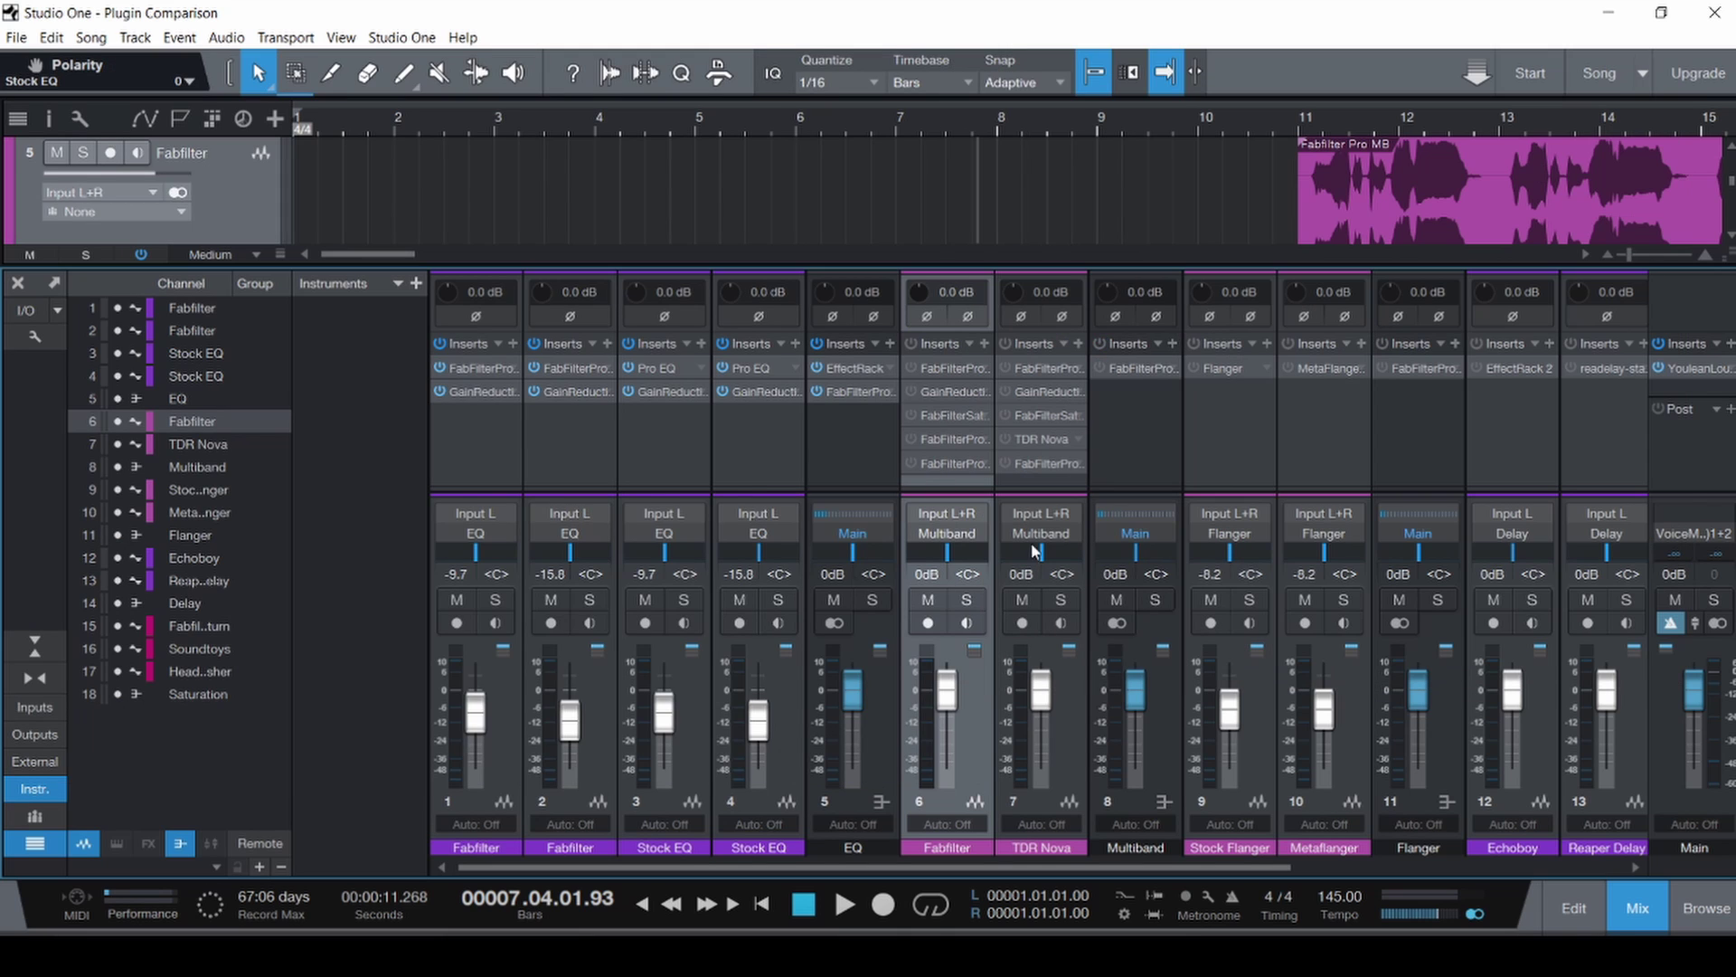
Hide the mixer, save the song, and solo the TDR Nova and Fabfilter multiband tracks.
key(F3)
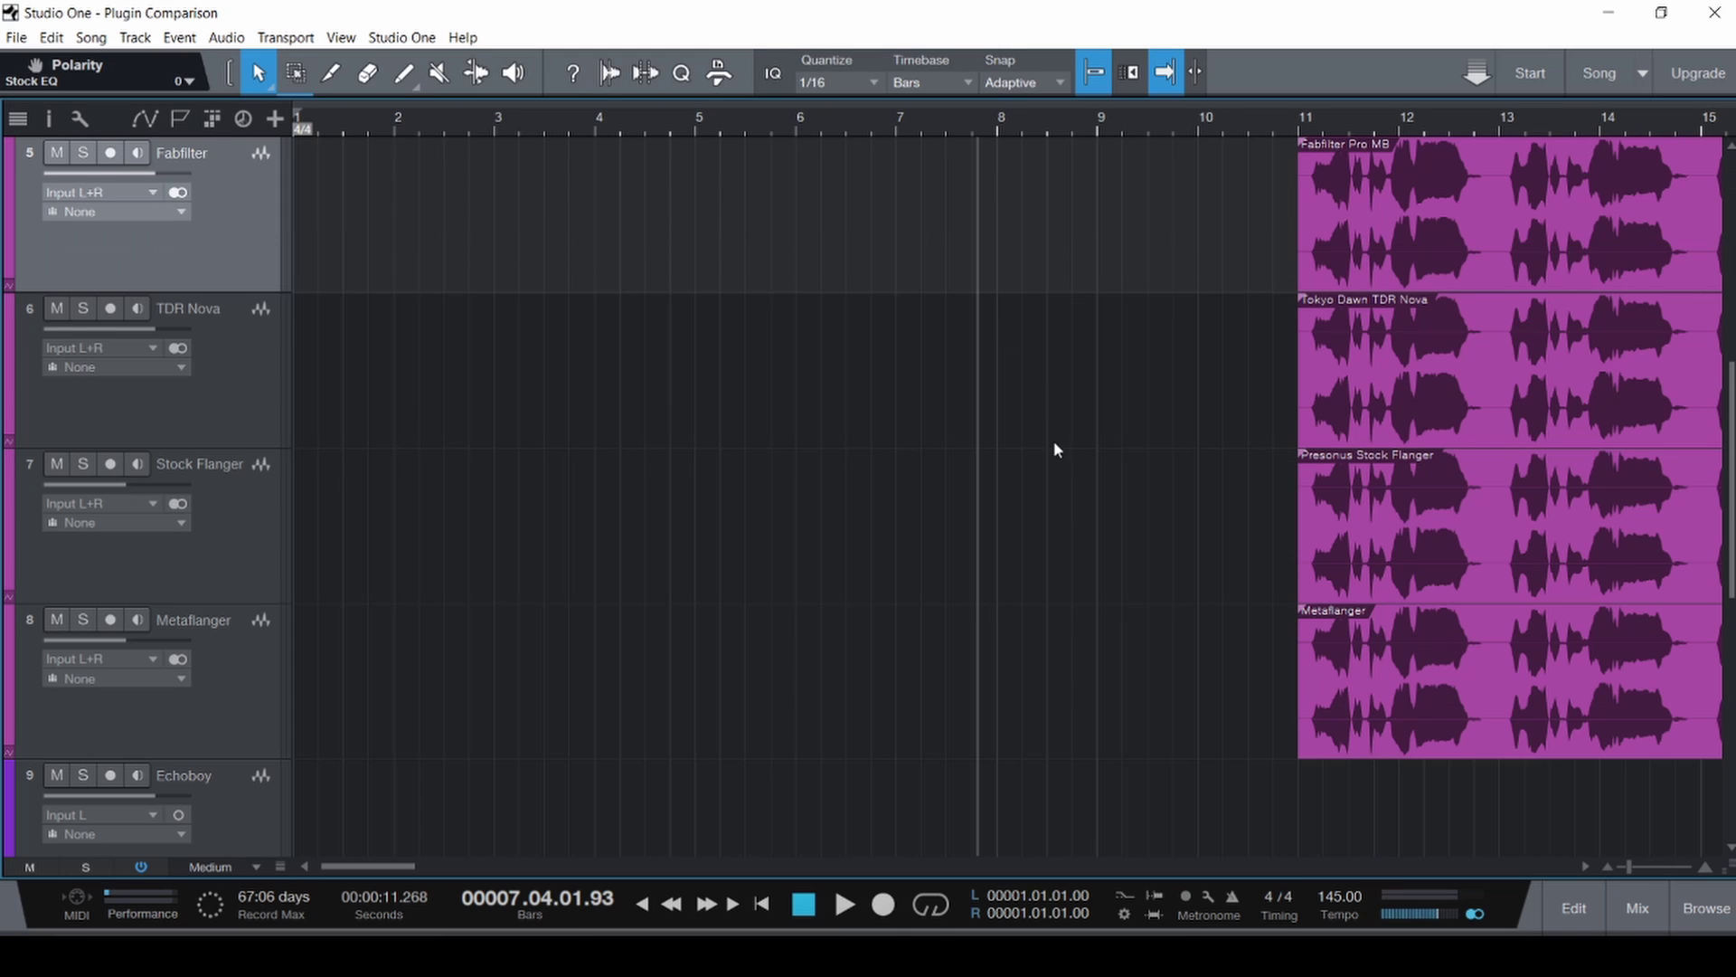
key(ctrl+s)
click(83, 309)
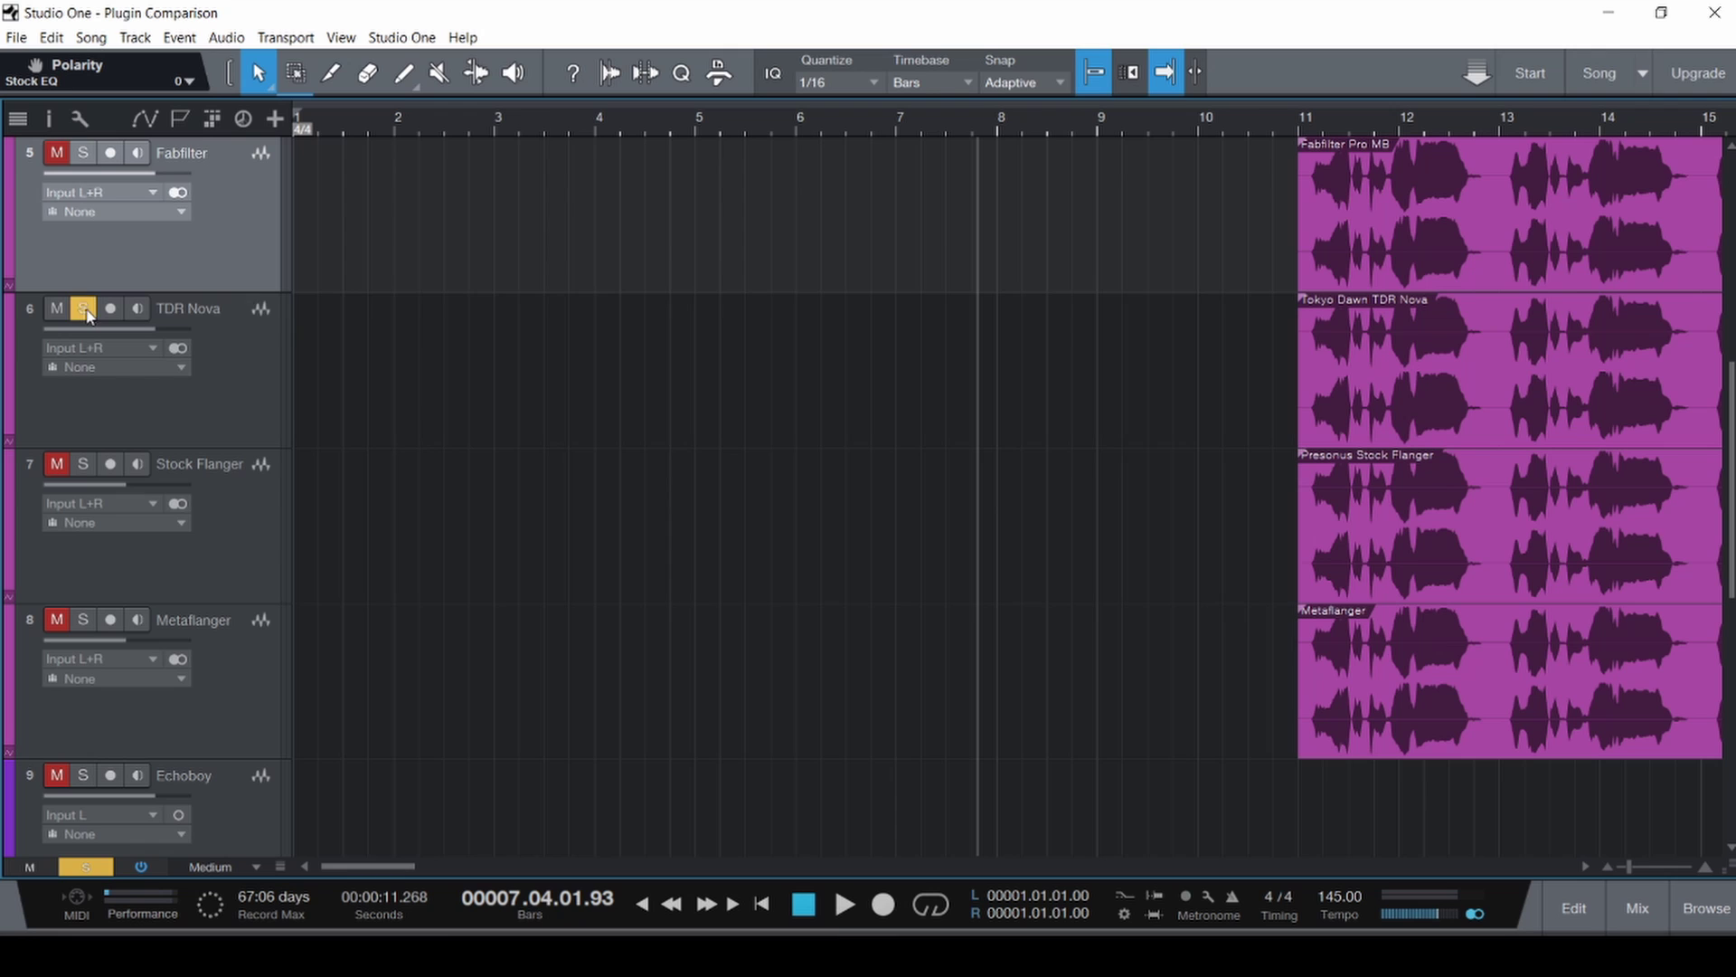
click(83, 153)
Save the song and place the playback cursor just before the Fabfilter Pro MB clip at bar 11.
key(w)
key(w)
key(w)
key(shift+w)
key(shift+w)
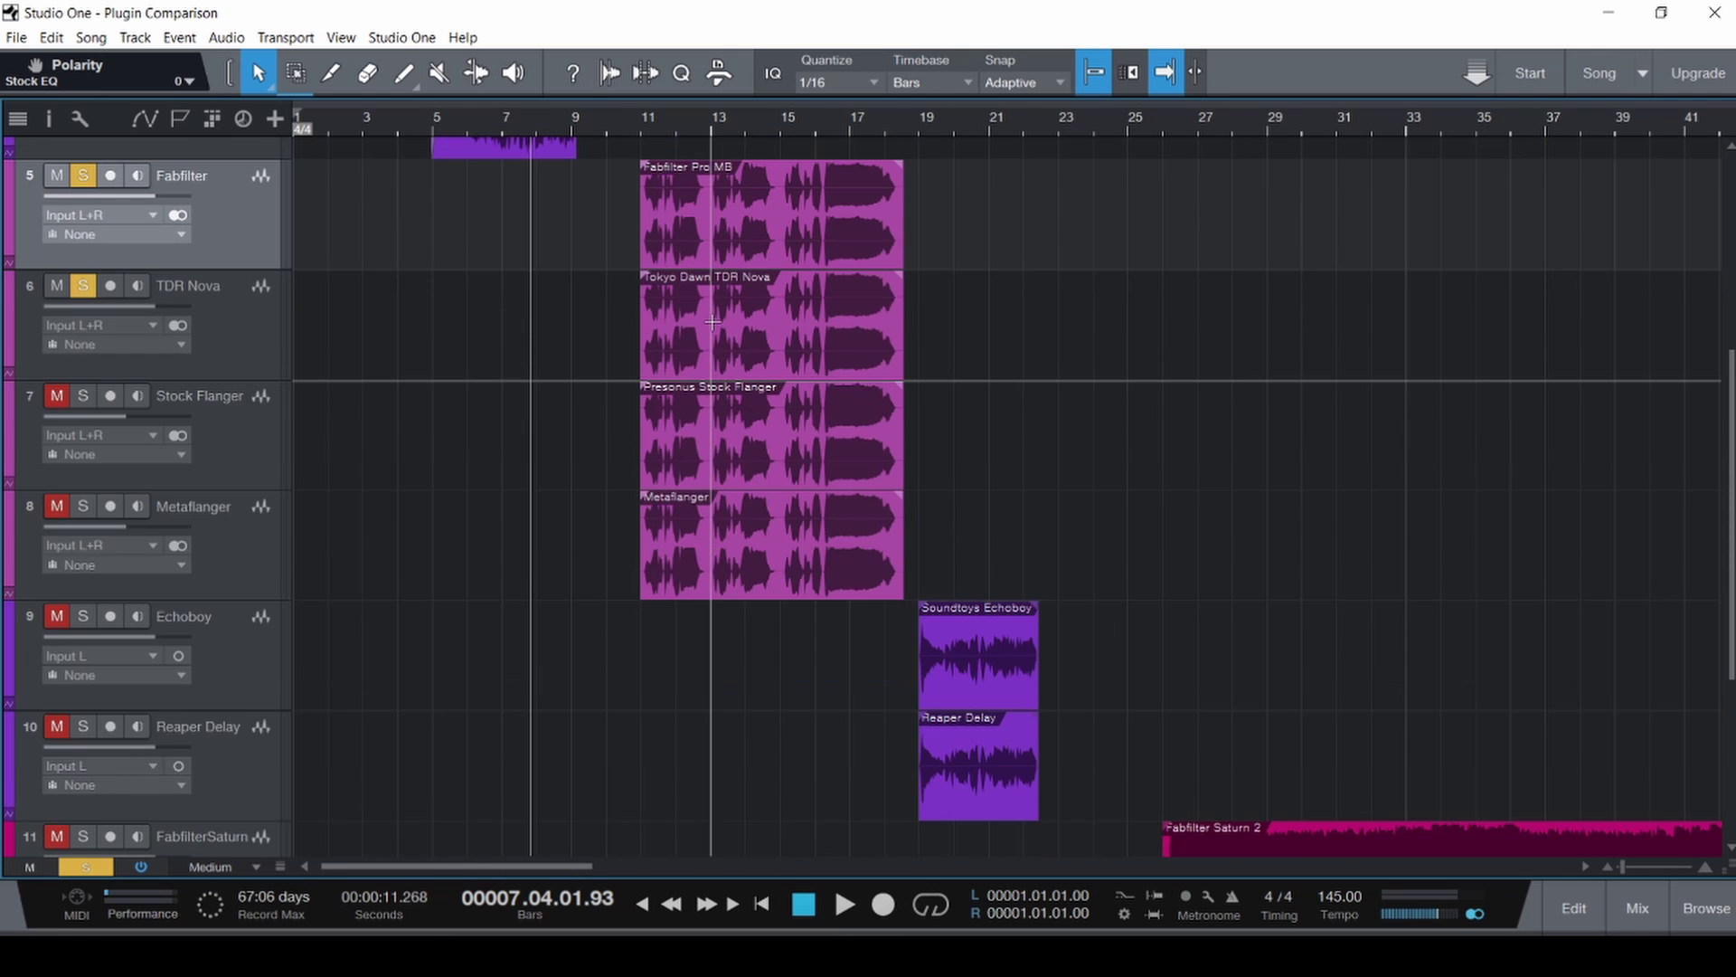
key(e)
key(e)
key(e)
key(e)
key(ctrl+s)
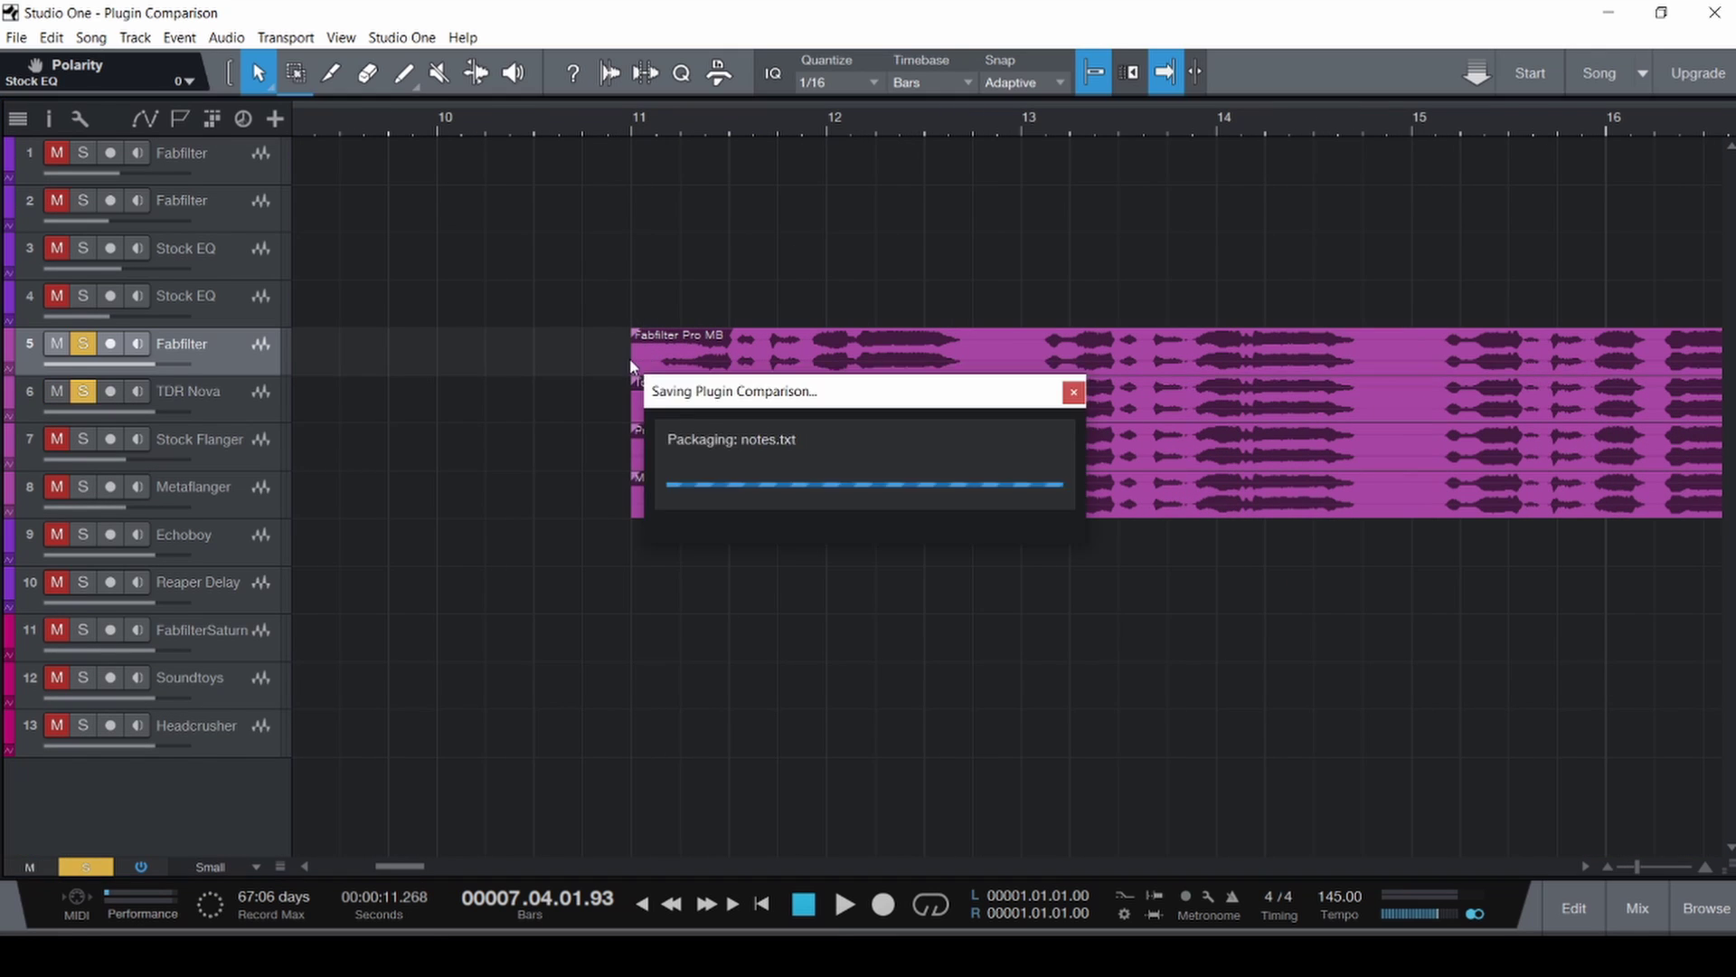
click(613, 358)
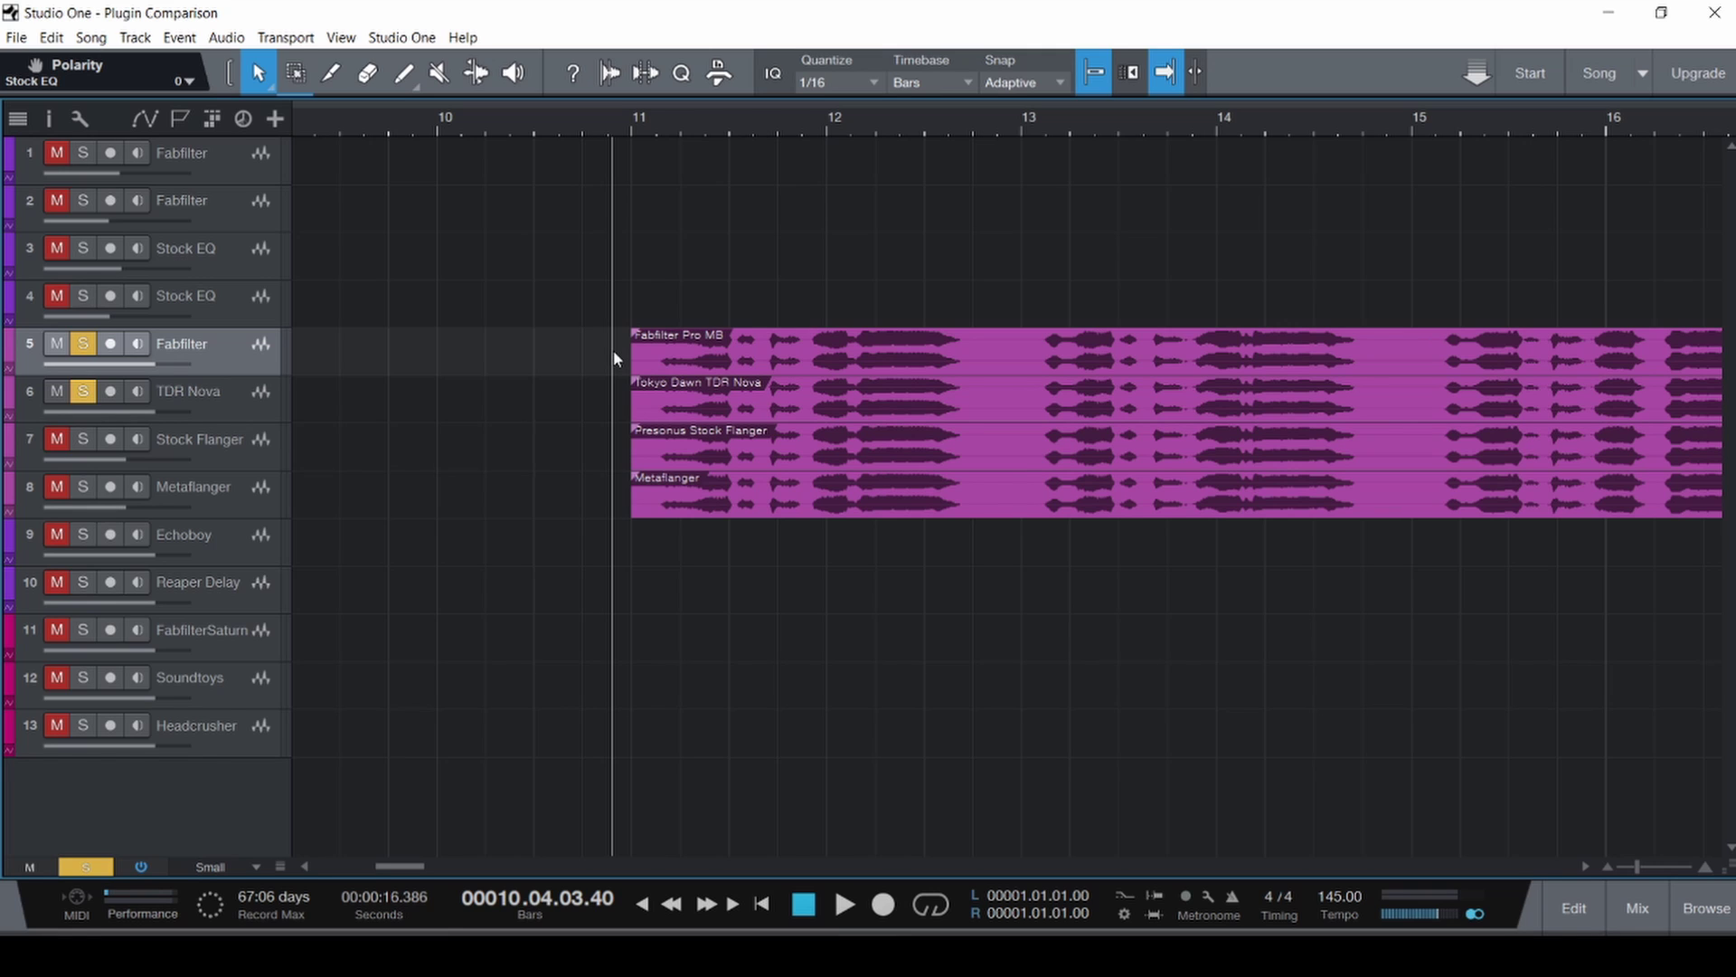
Switch on Pro-Q 3, Gain Reduction and Saturn 2 in the insert chain of the Fabfilter multiband channel and close its window.
key(F3)
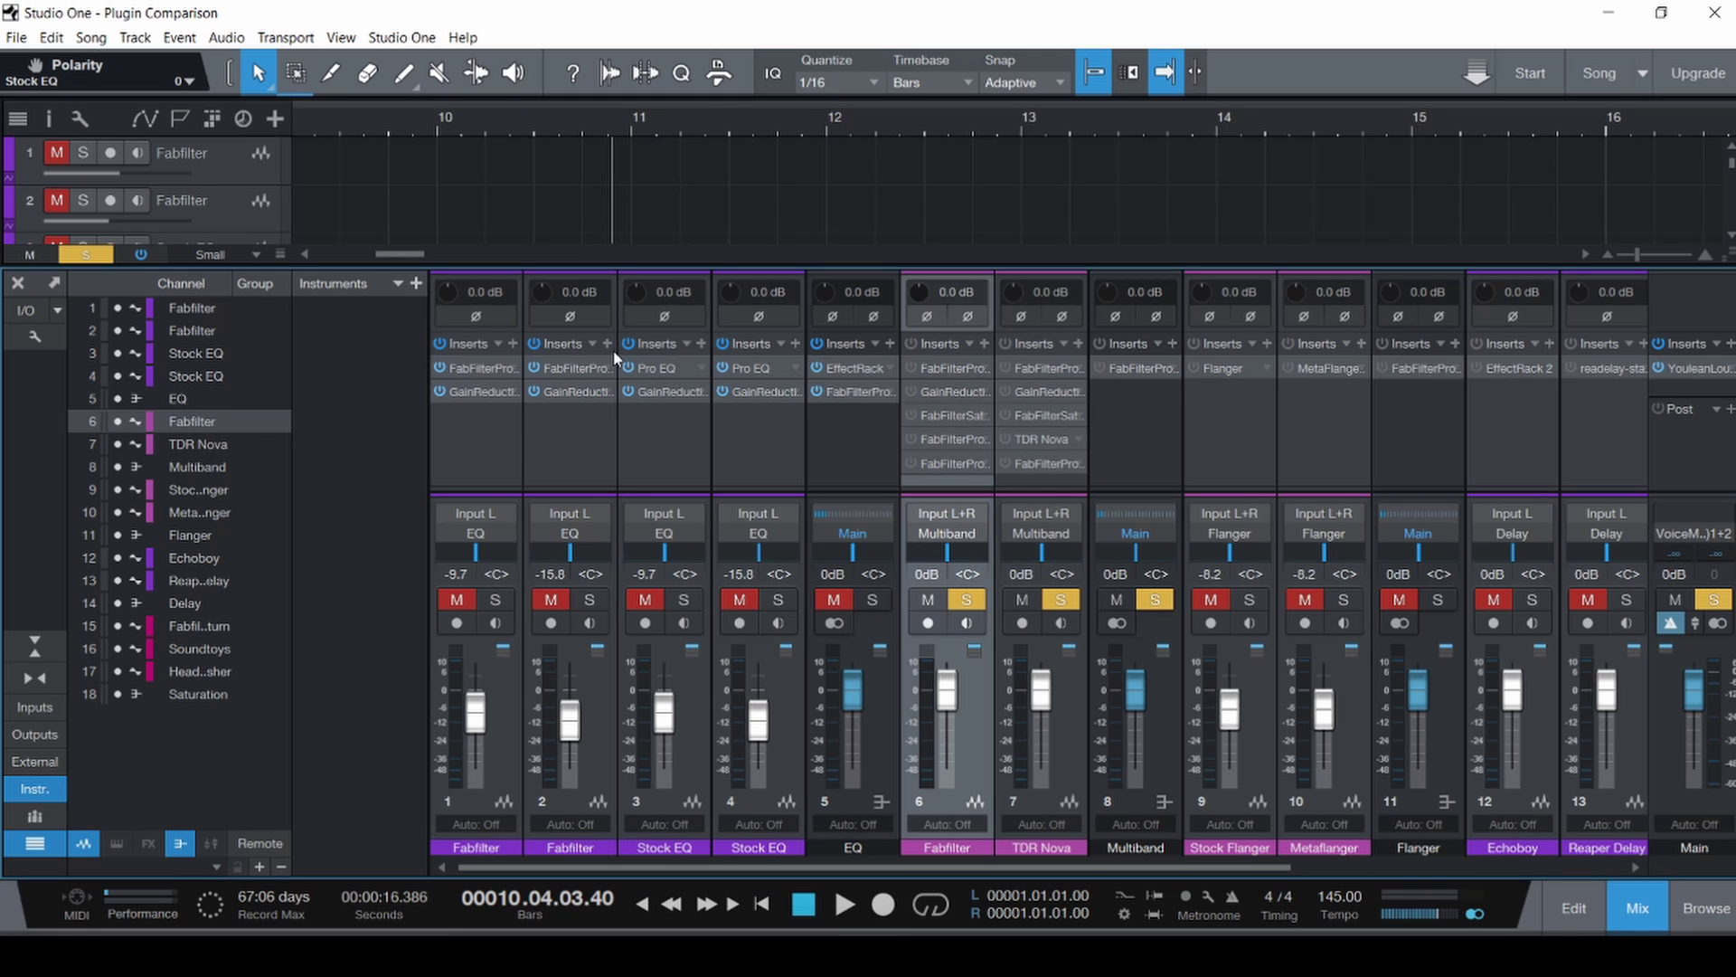
click(941, 371)
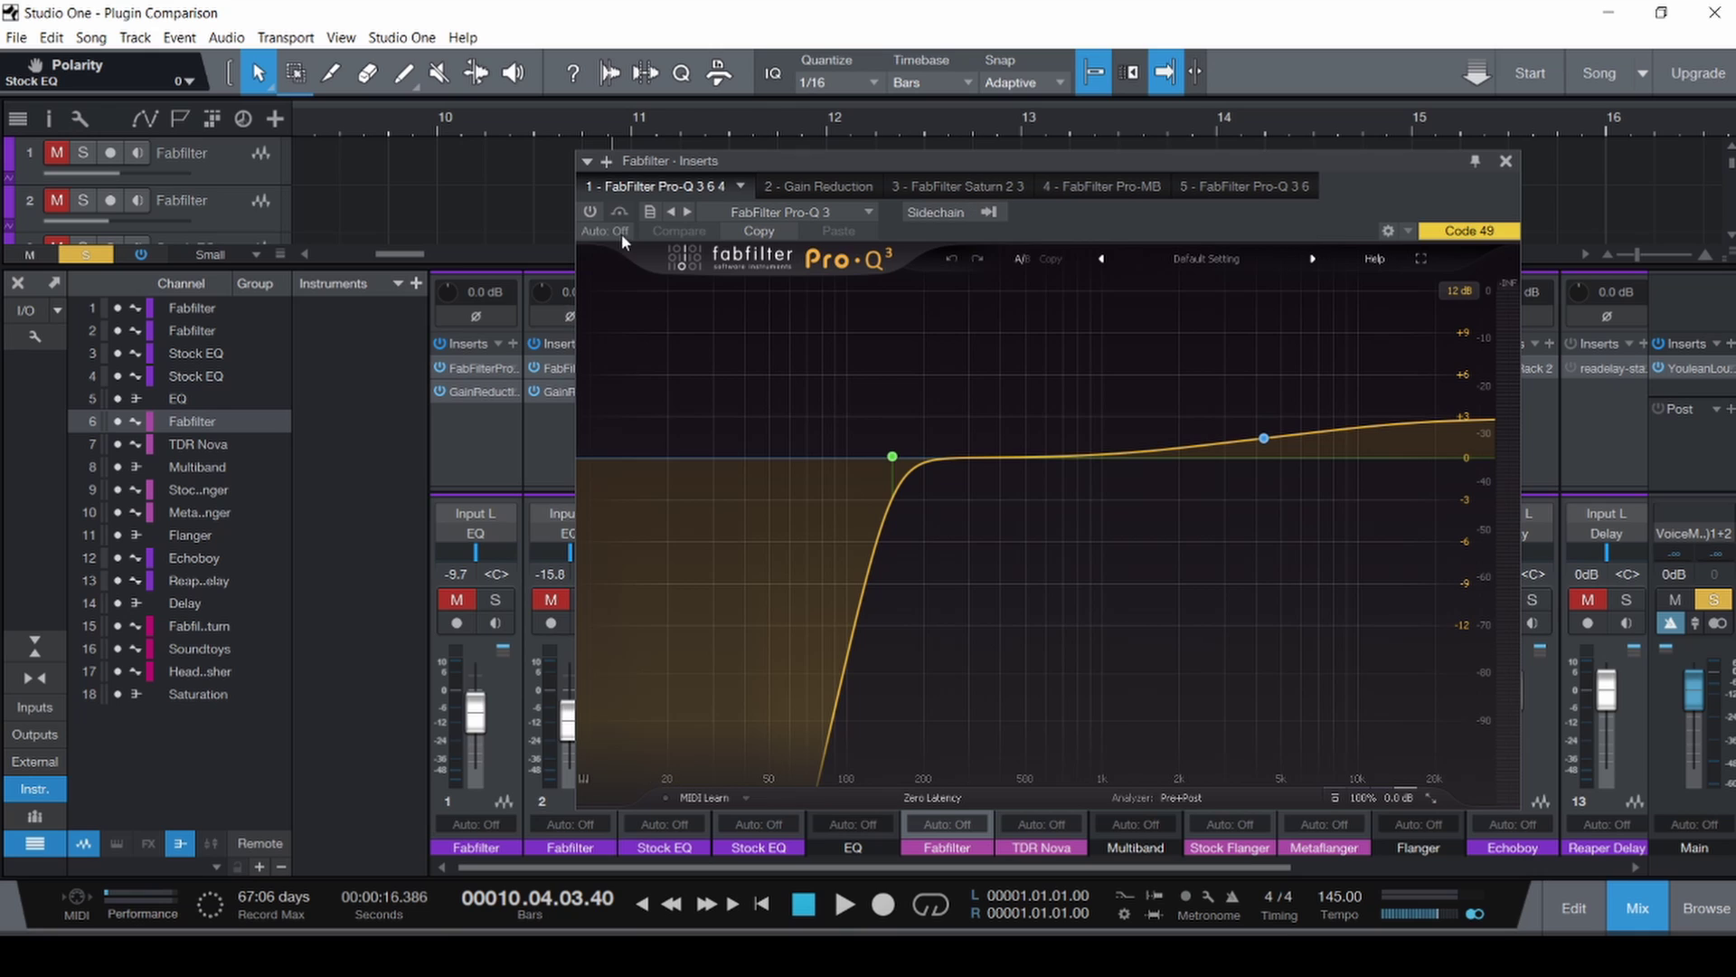
click(591, 212)
click(827, 184)
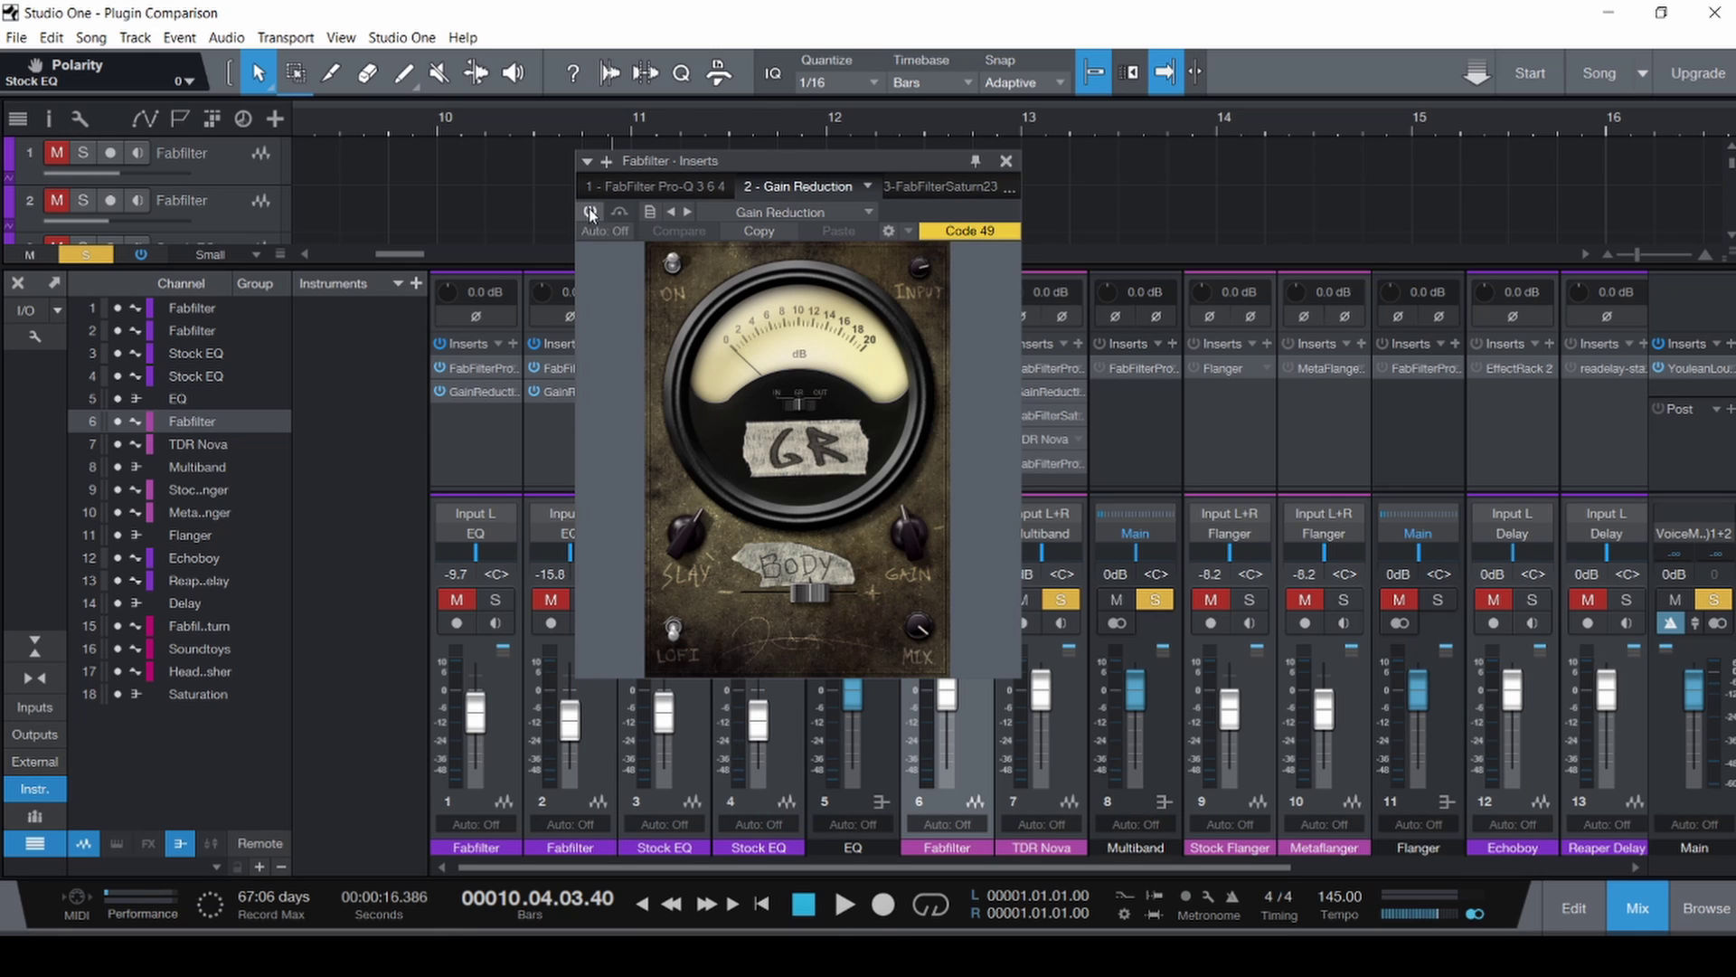
click(912, 184)
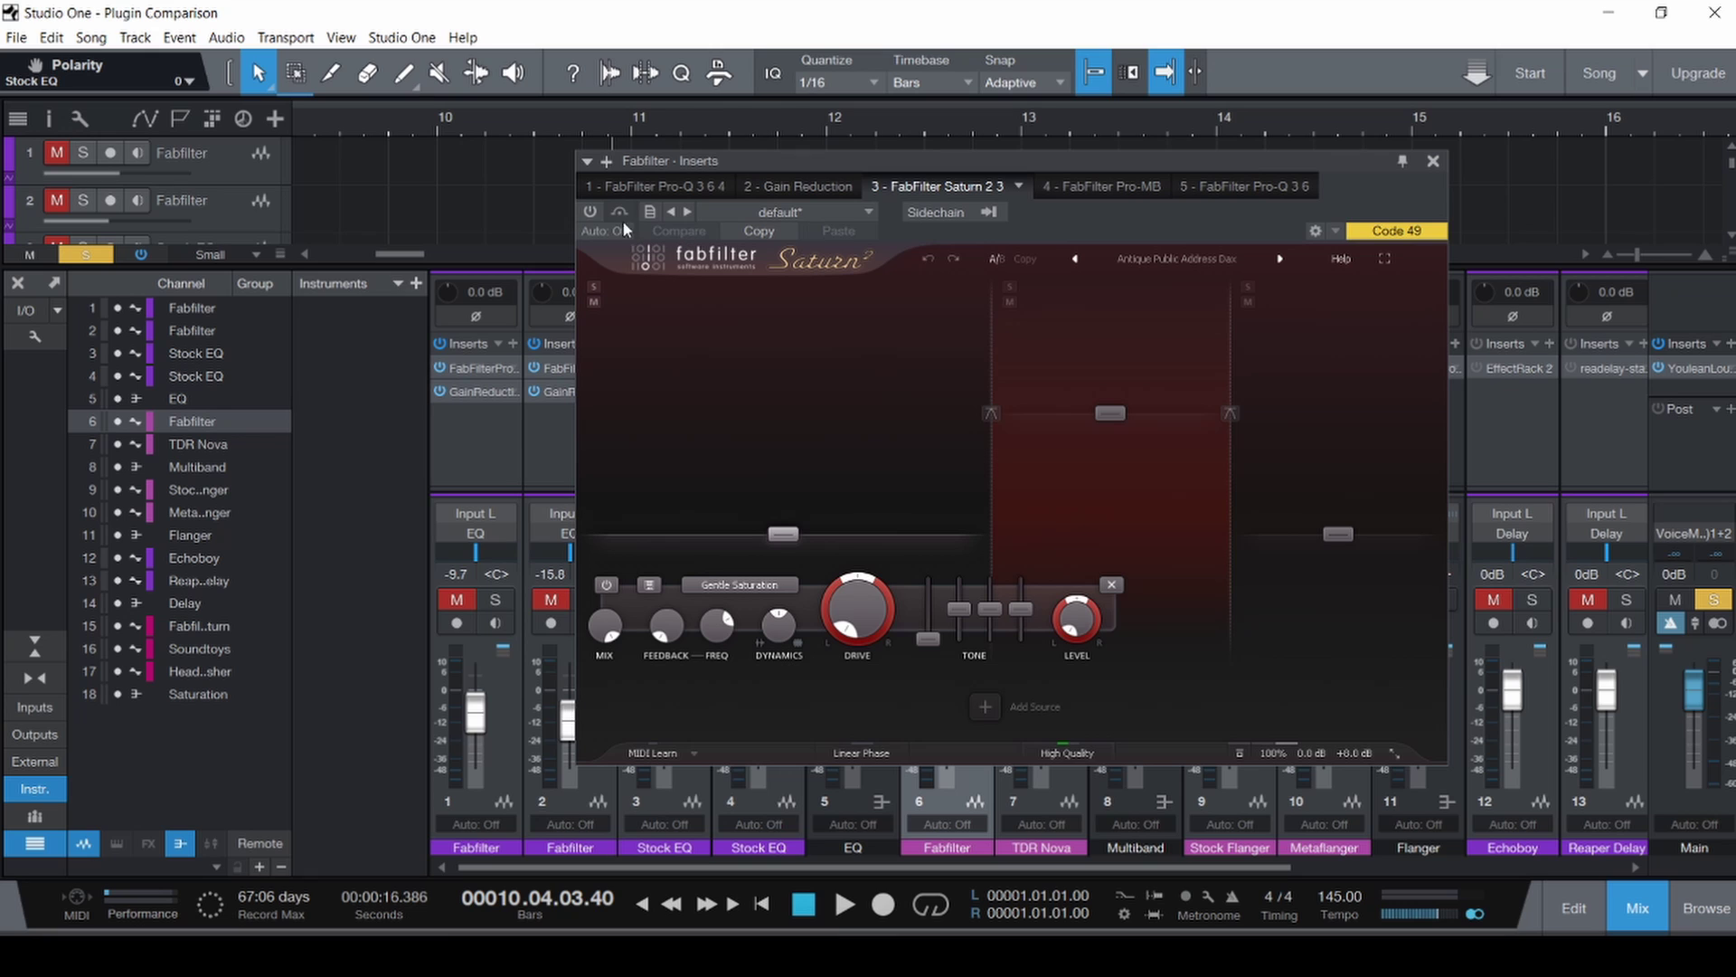
click(580, 213)
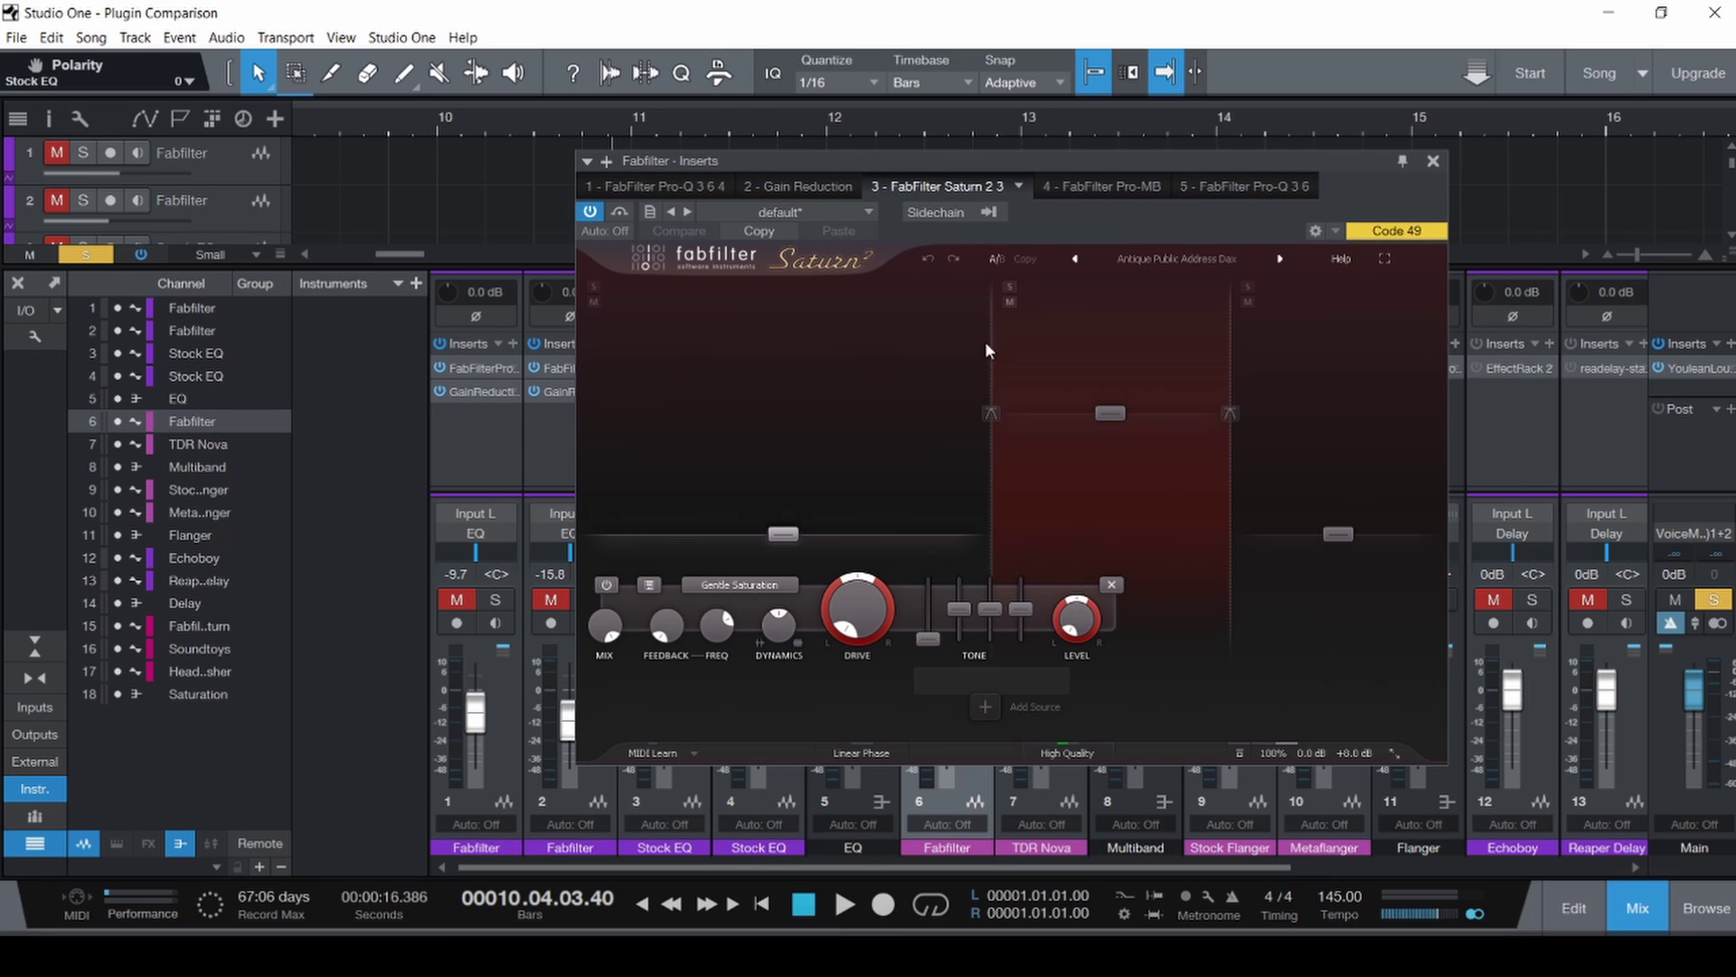
click(1129, 183)
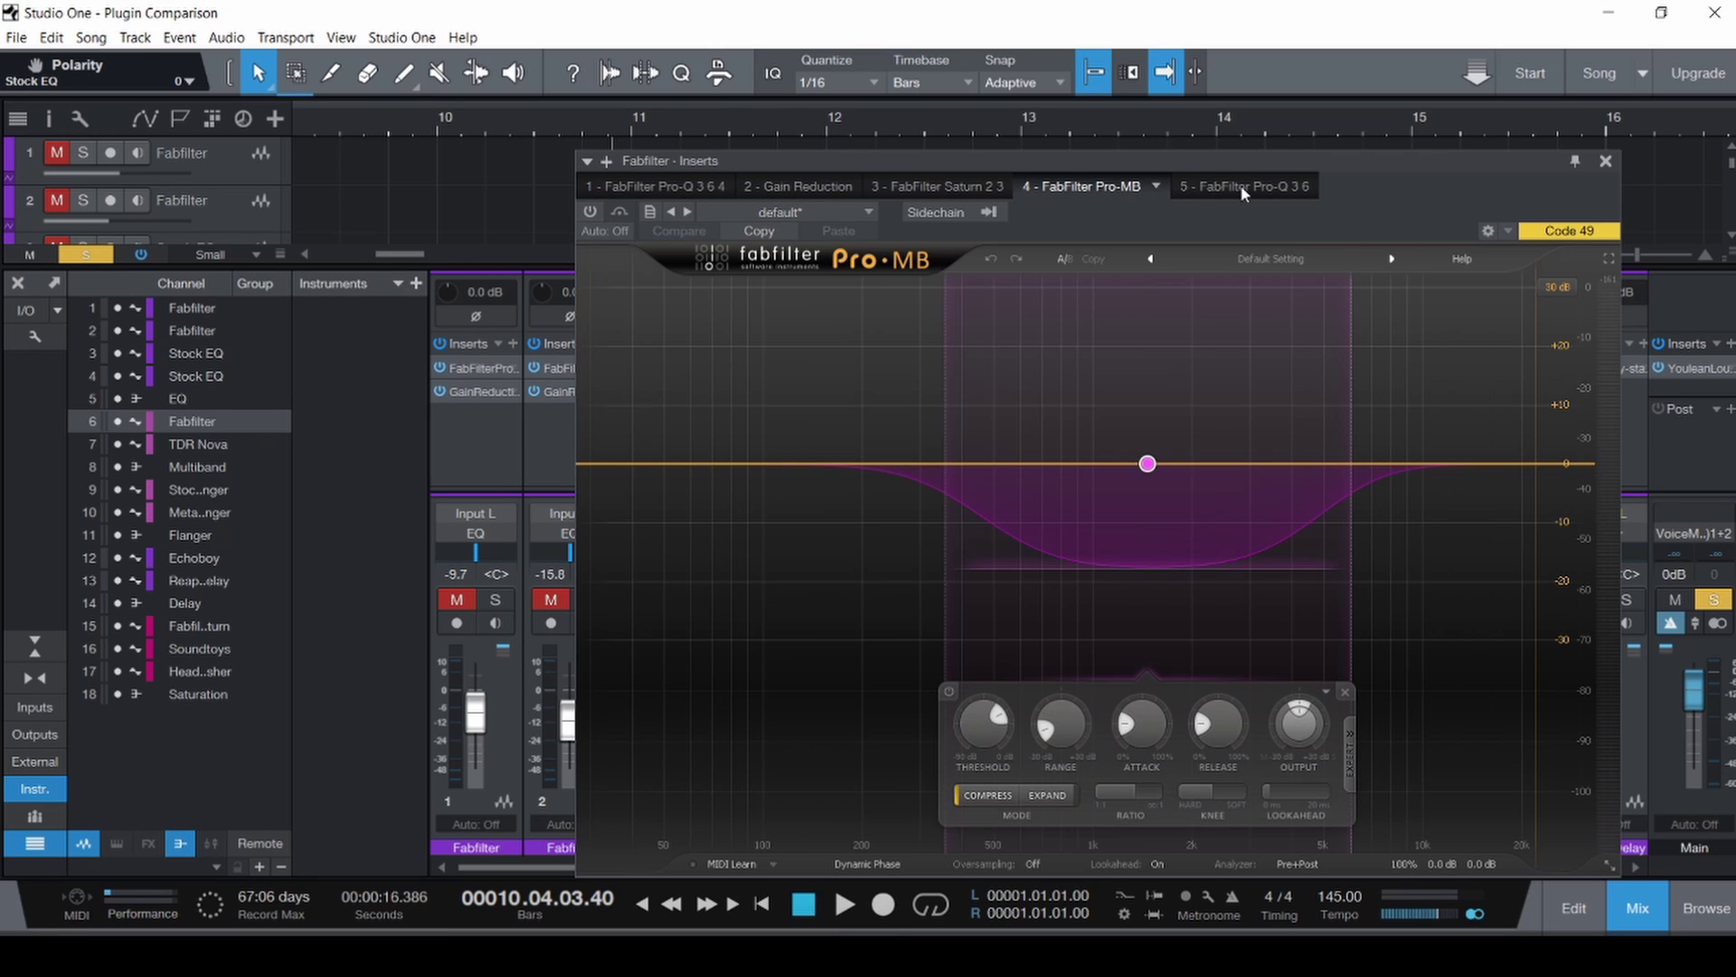
click(1239, 185)
click(1110, 186)
click(805, 186)
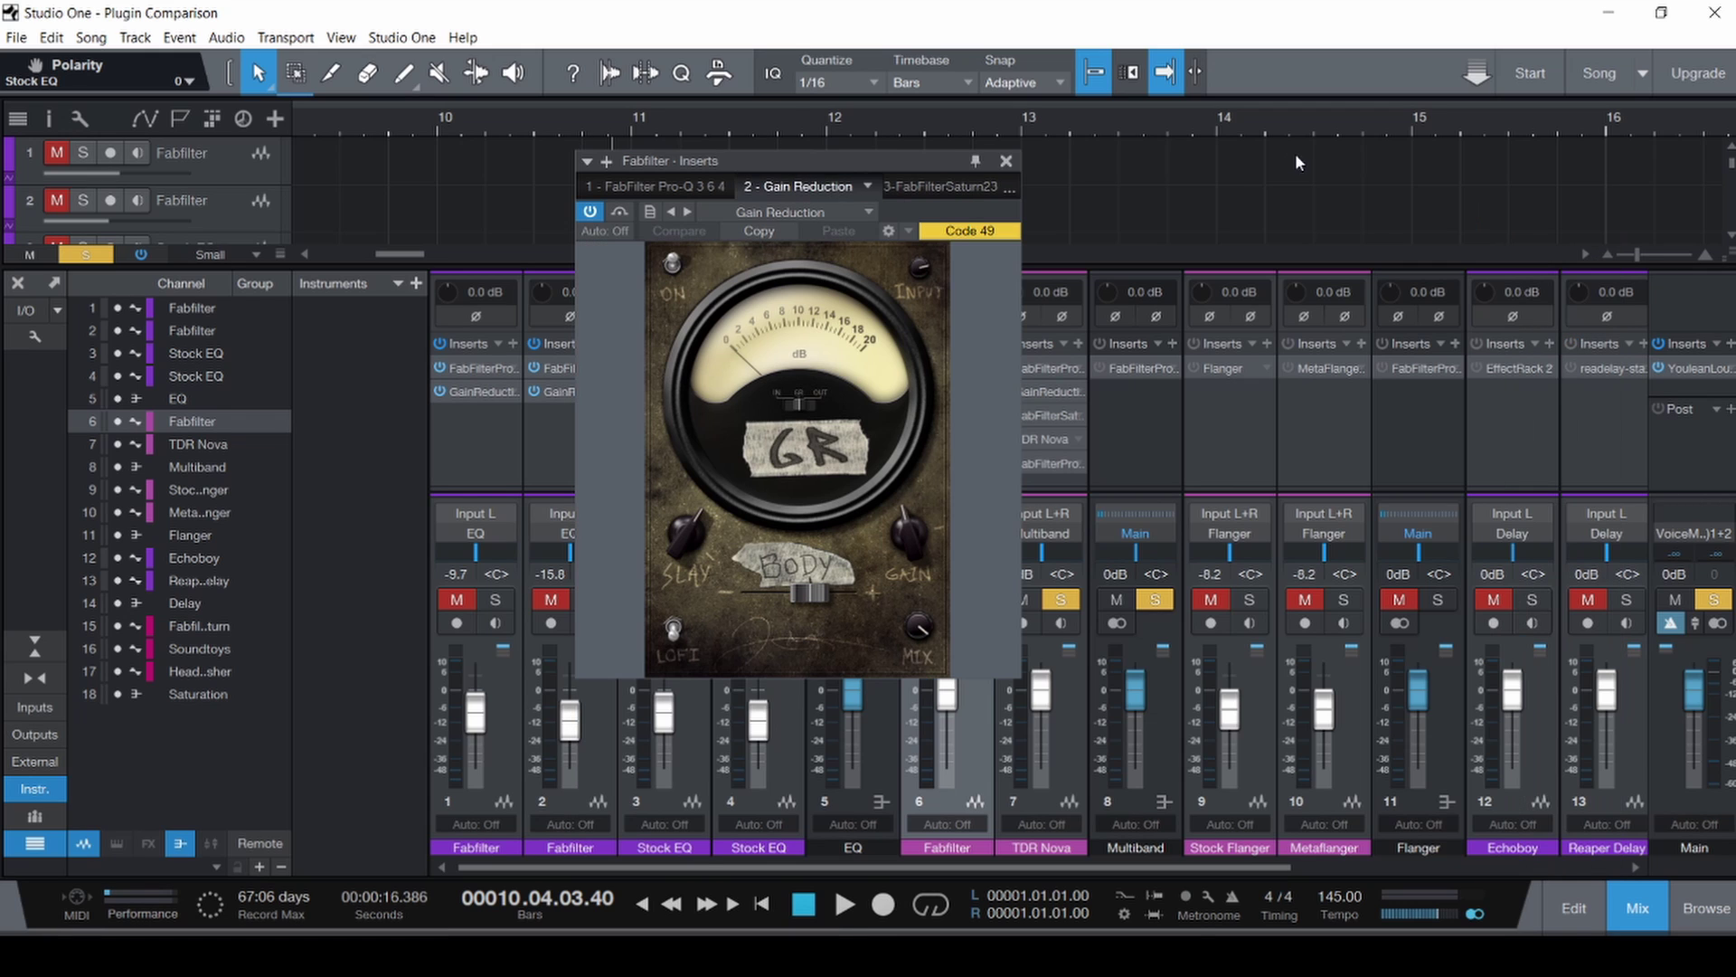
click(1007, 162)
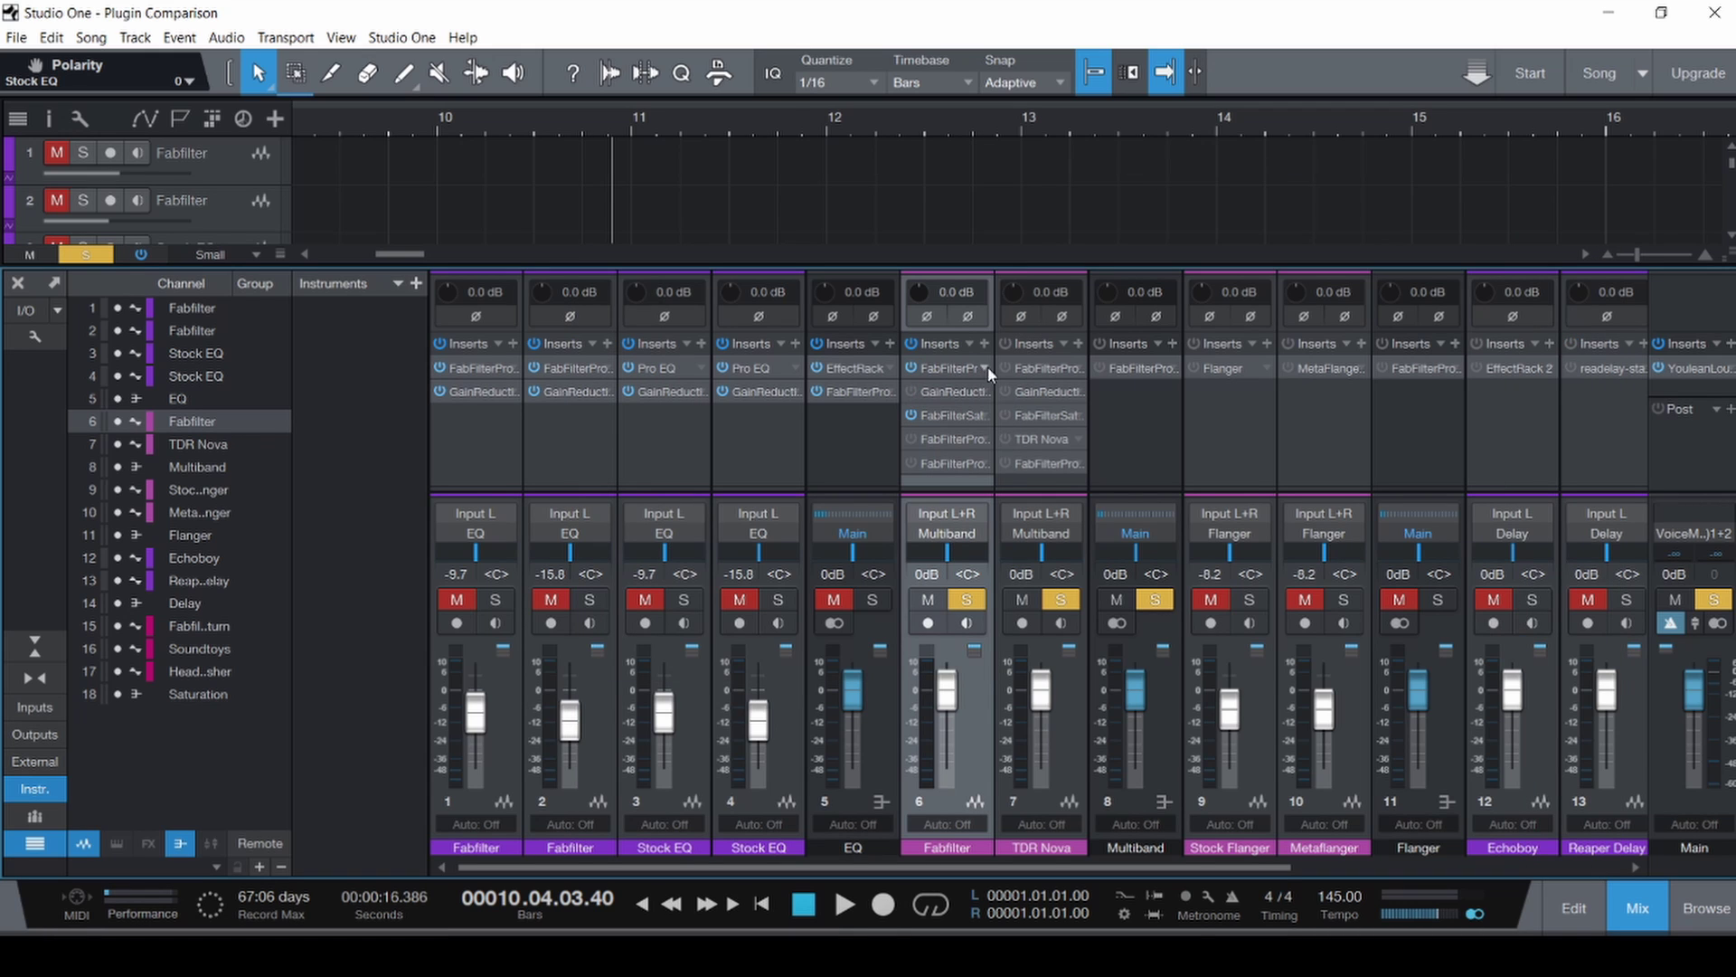
Leave only Gain Reduction active on the Fabfilter and TDR Nova channels, with their Pro-Q 3 and Saturn 2 inserts switched off.
click(1005, 368)
click(911, 415)
click(911, 368)
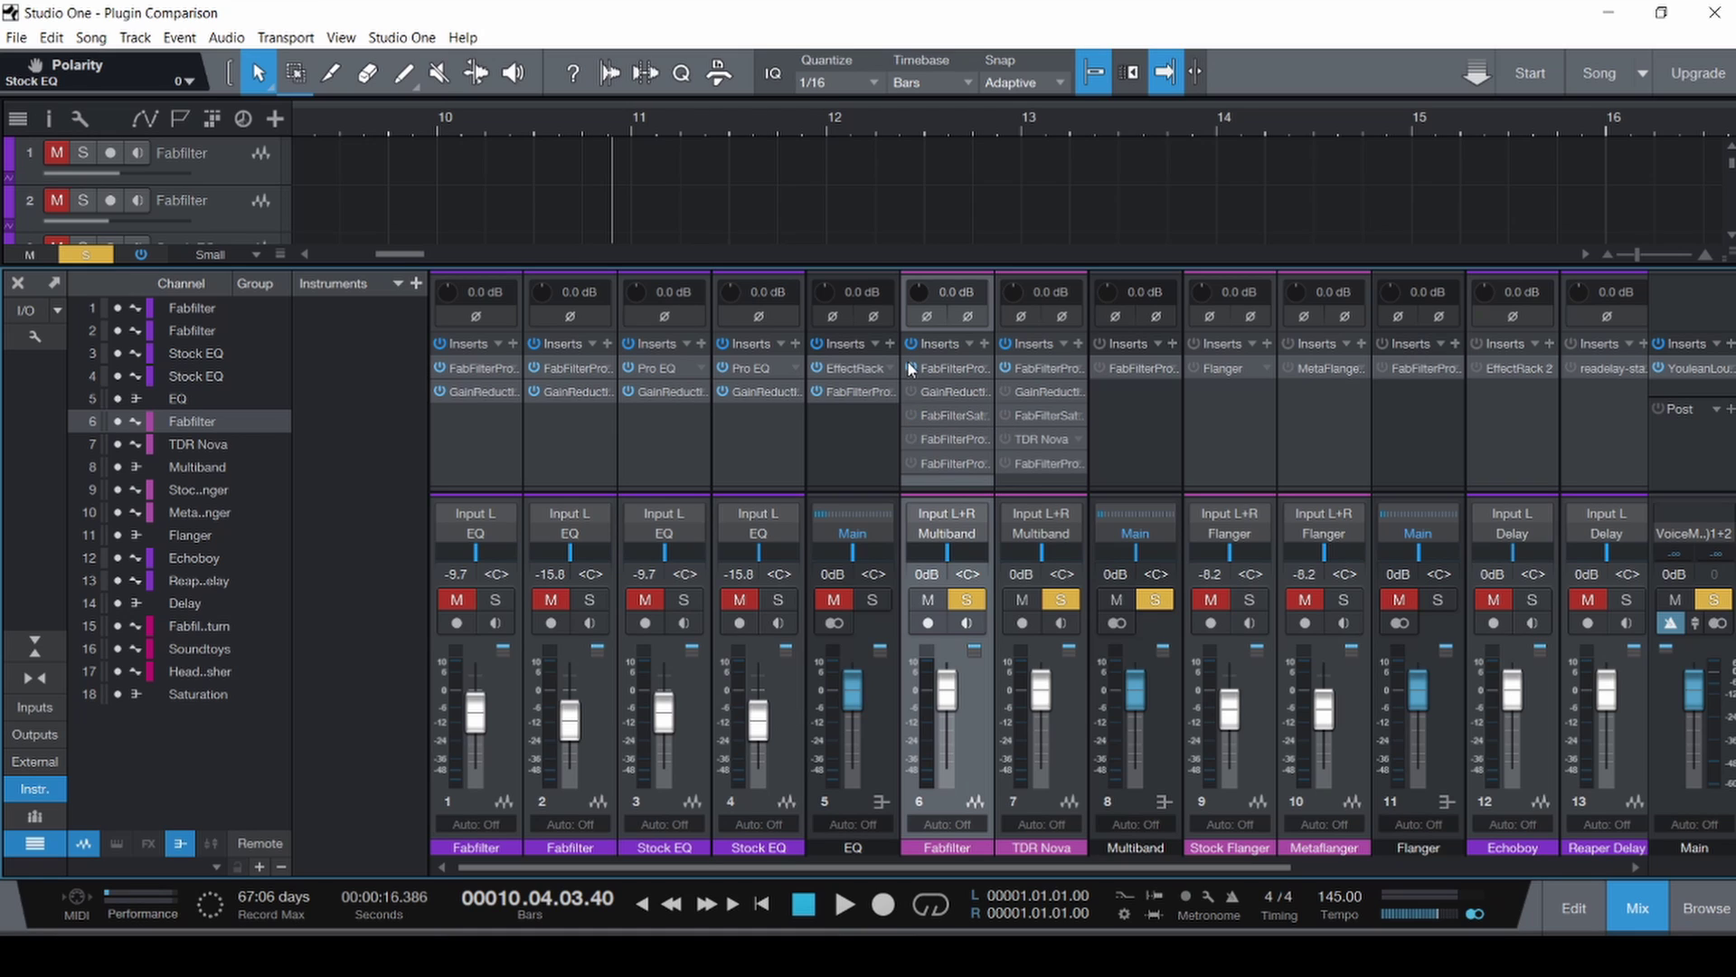
click(1005, 368)
click(1005, 391)
Invert the polarity of both sides of the TDR Nova channel, hide the mixer, and play a short stretch of the soloed clips.
click(1021, 317)
click(1064, 316)
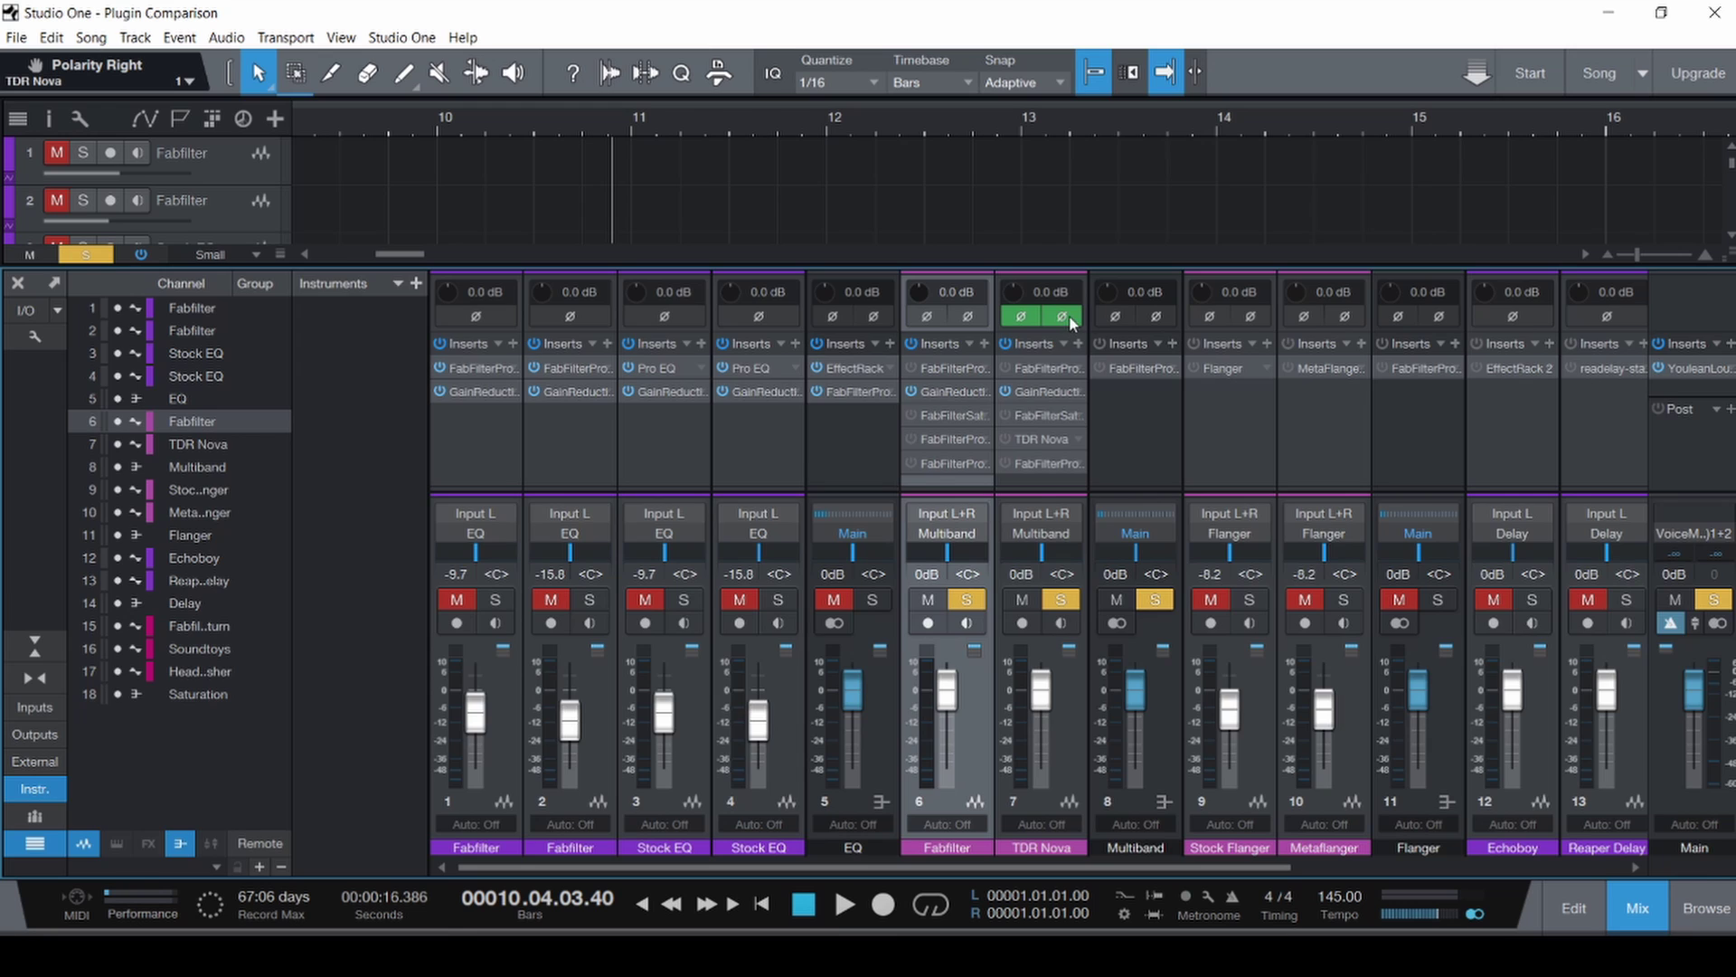
key(F3)
key(space)
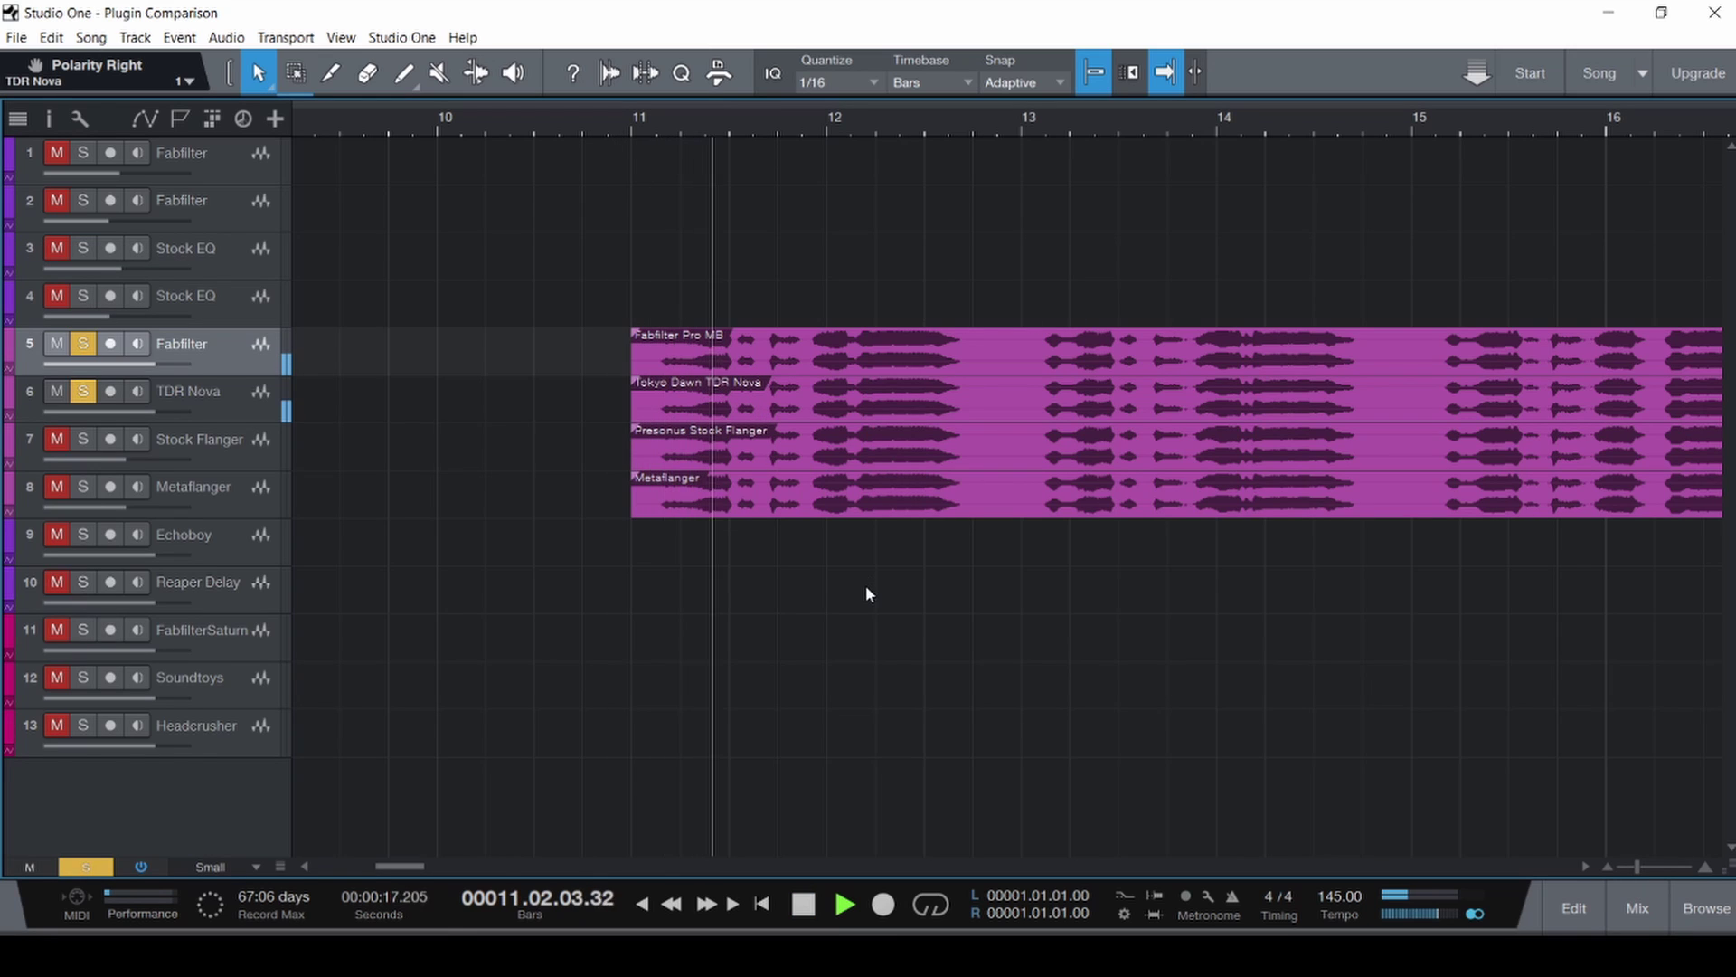
key(space)
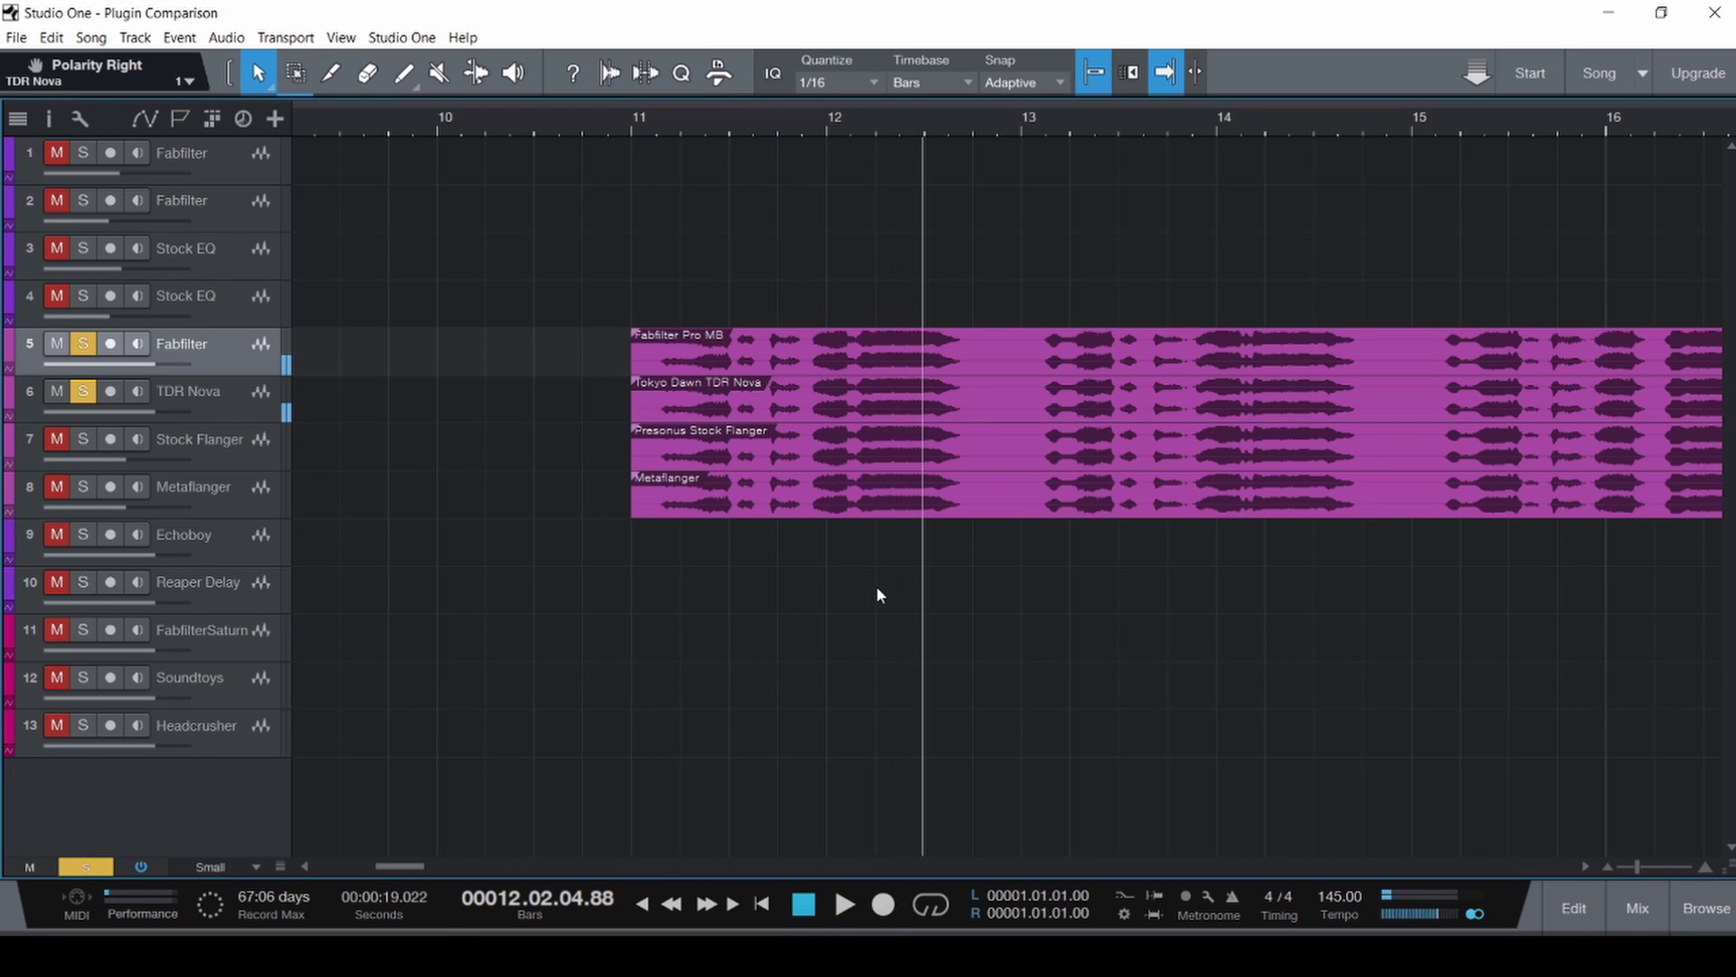
Show the mixer and, on the Fabfilter and TDR Nova channels, switch off Gain Reduction and switch on the first Pro-Q 3 and Saturn 2.
key(F3)
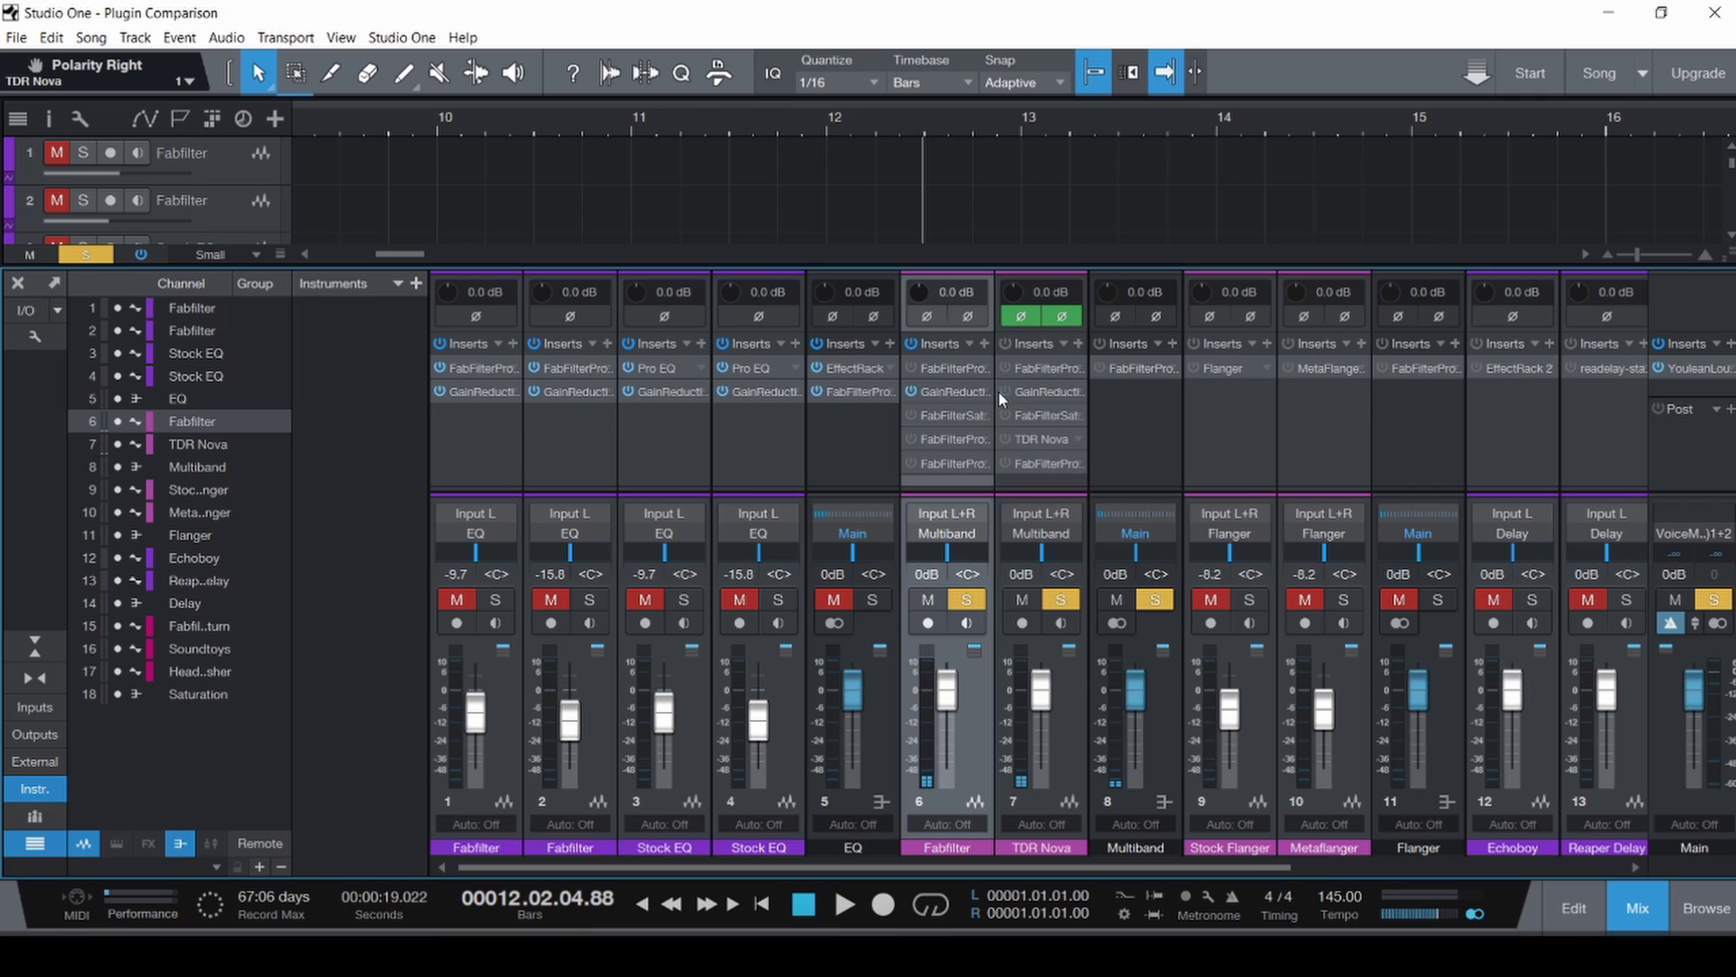
click(912, 392)
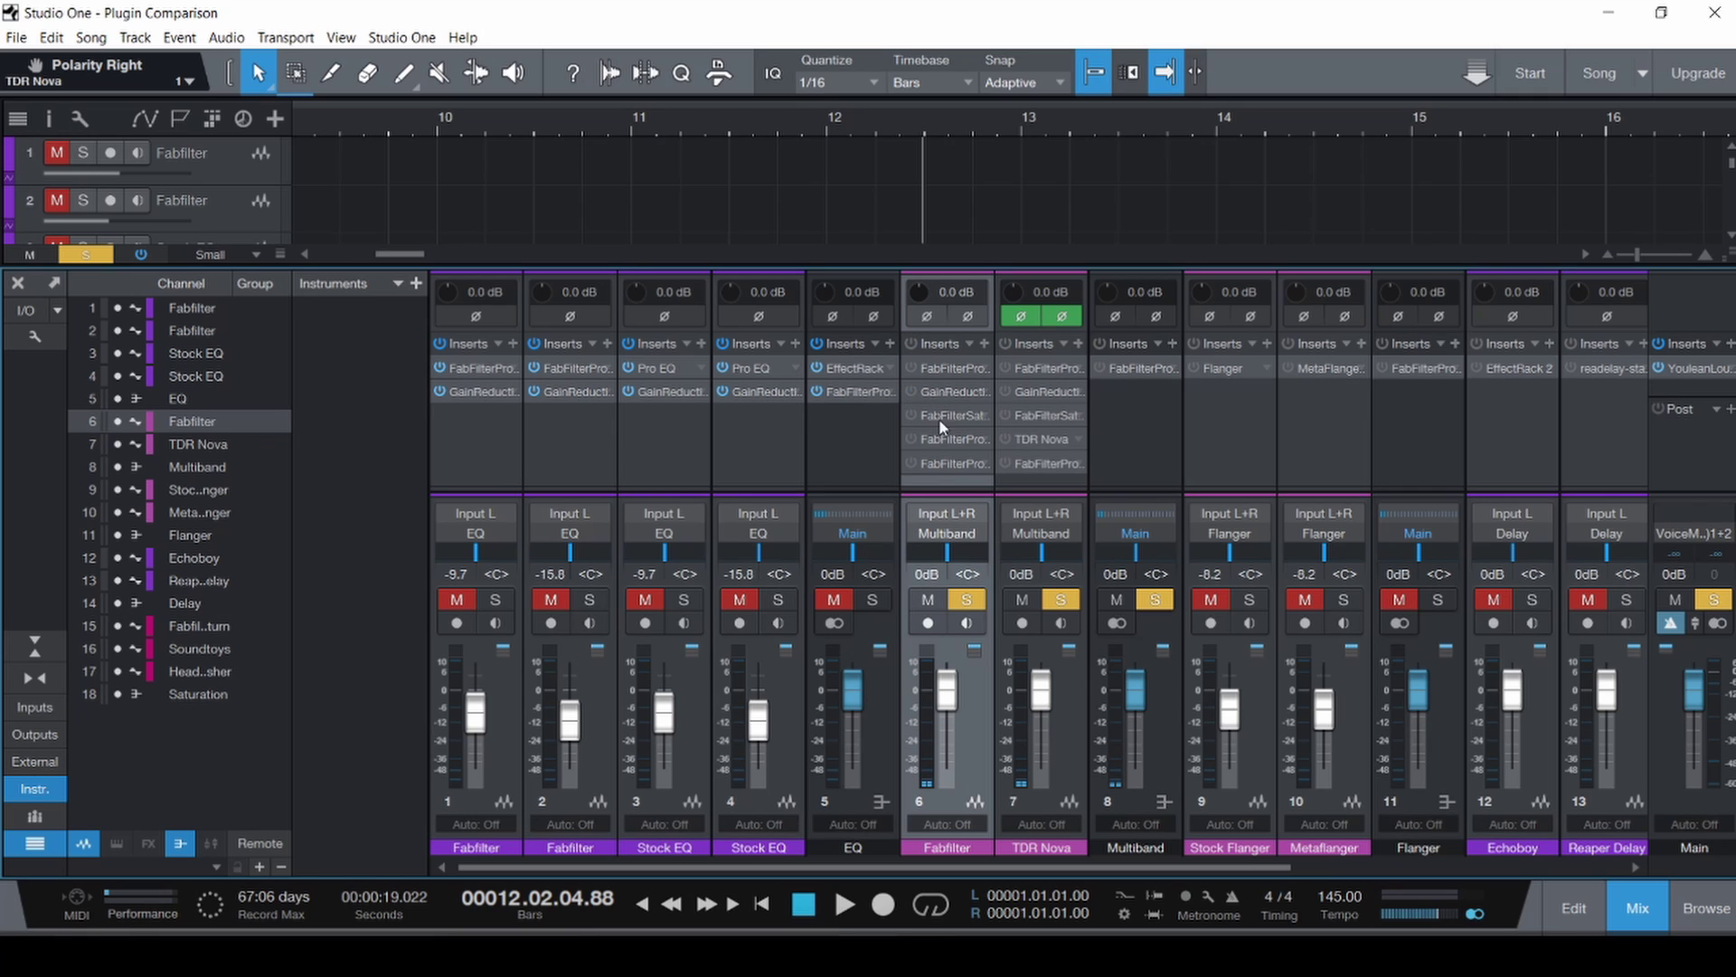
ctrl+click(1069, 751)
click(911, 368)
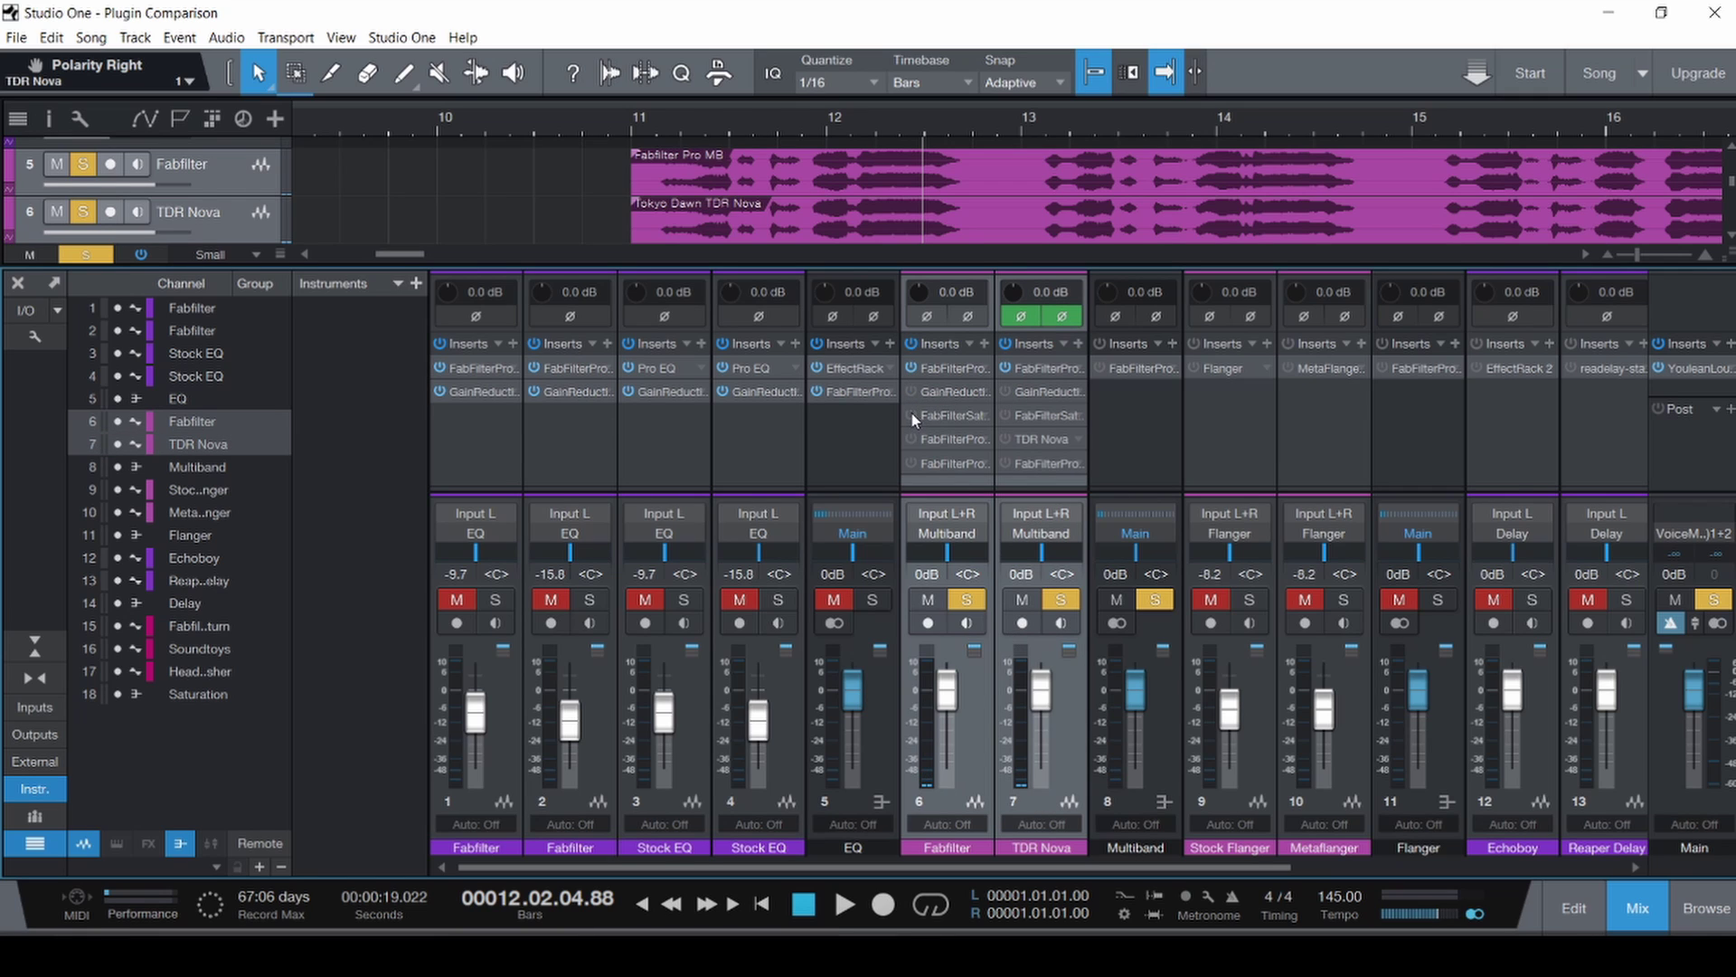
click(912, 415)
Play the soloed, polarity-inverted pair from just before bar 11 to check the null, stop, and save the song.
click(615, 184)
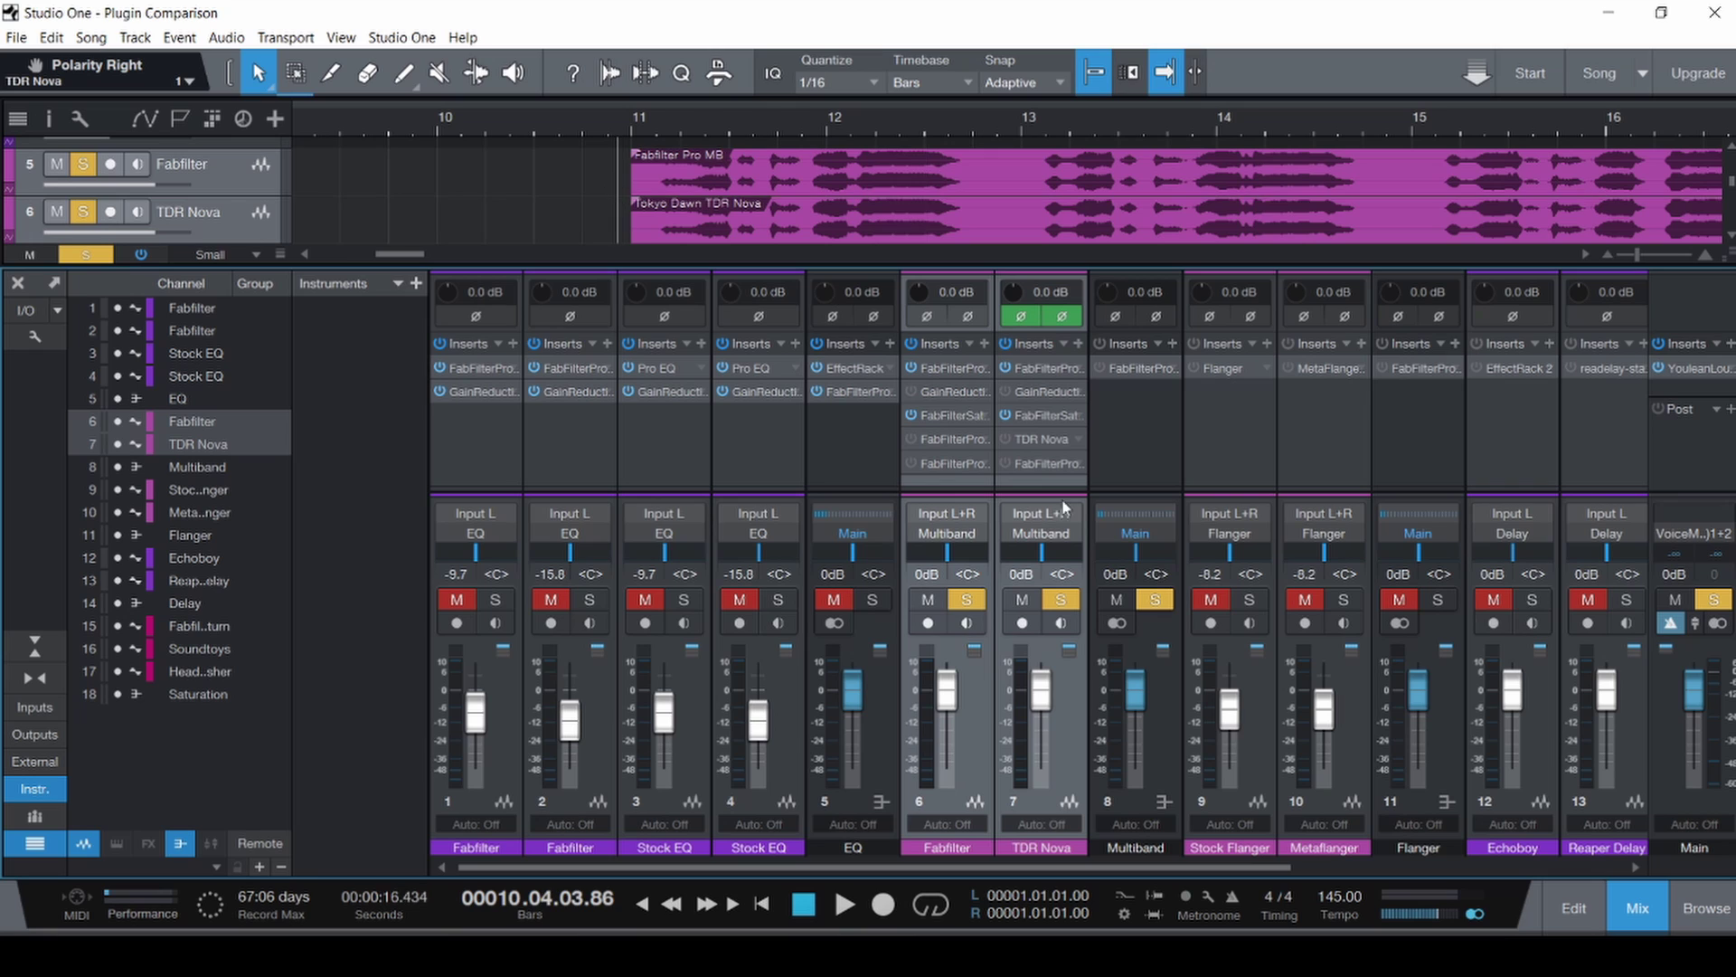
key(space)
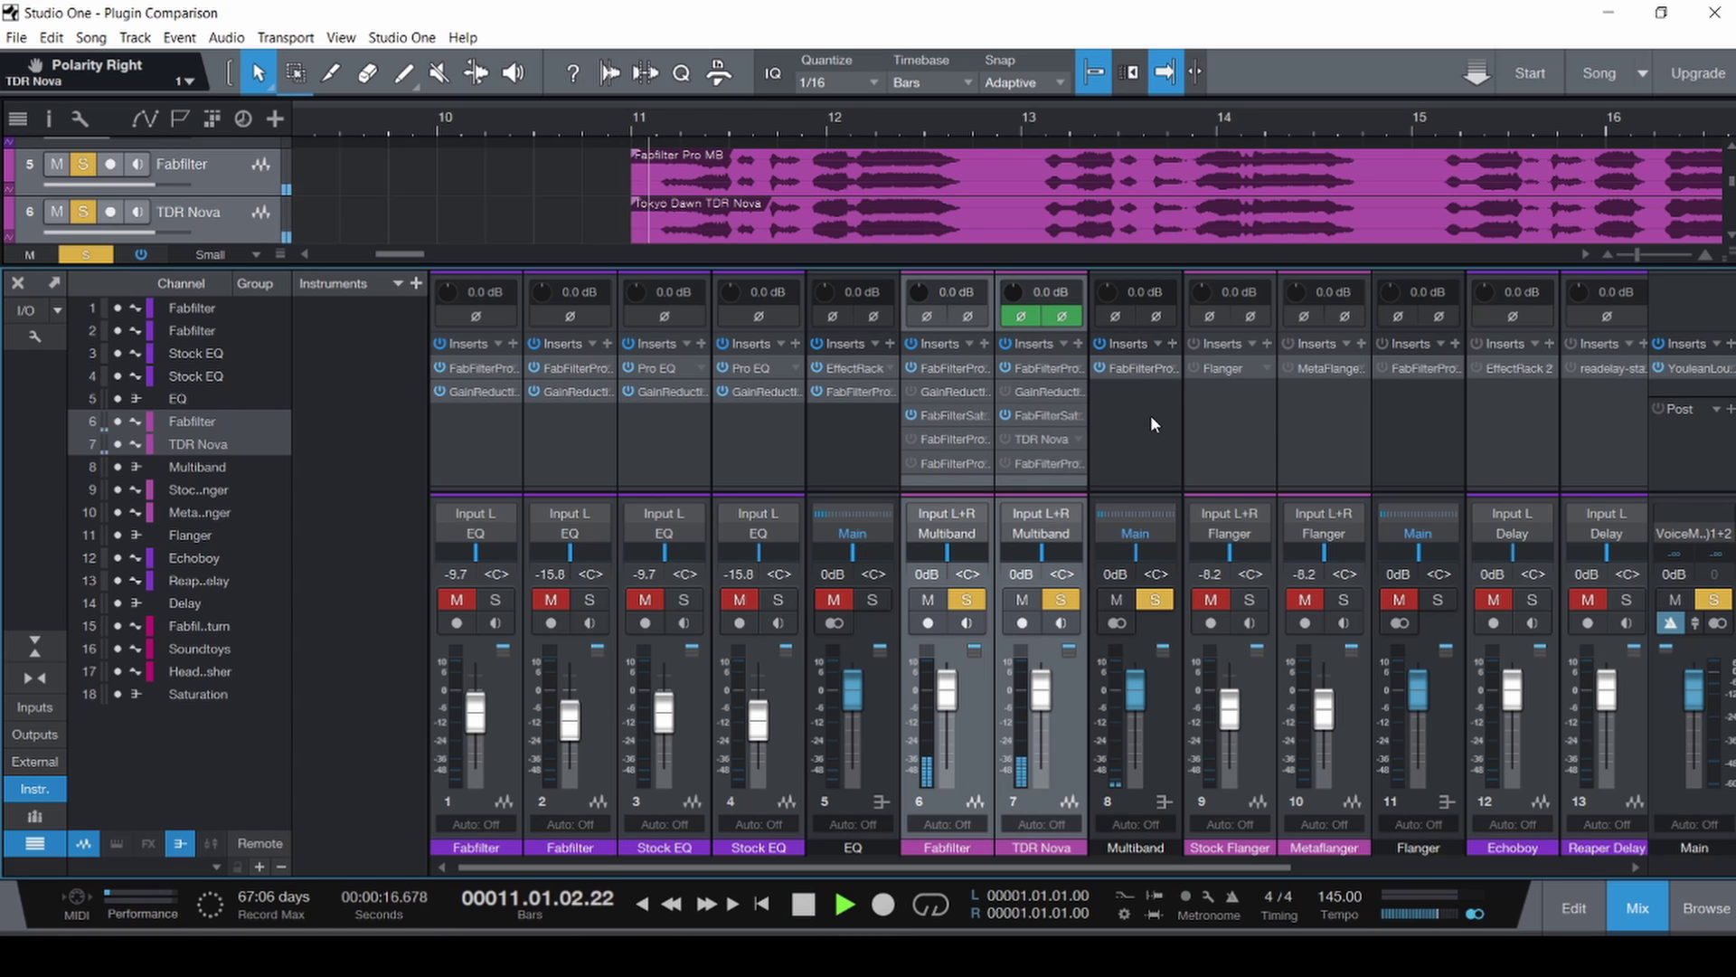
key(space)
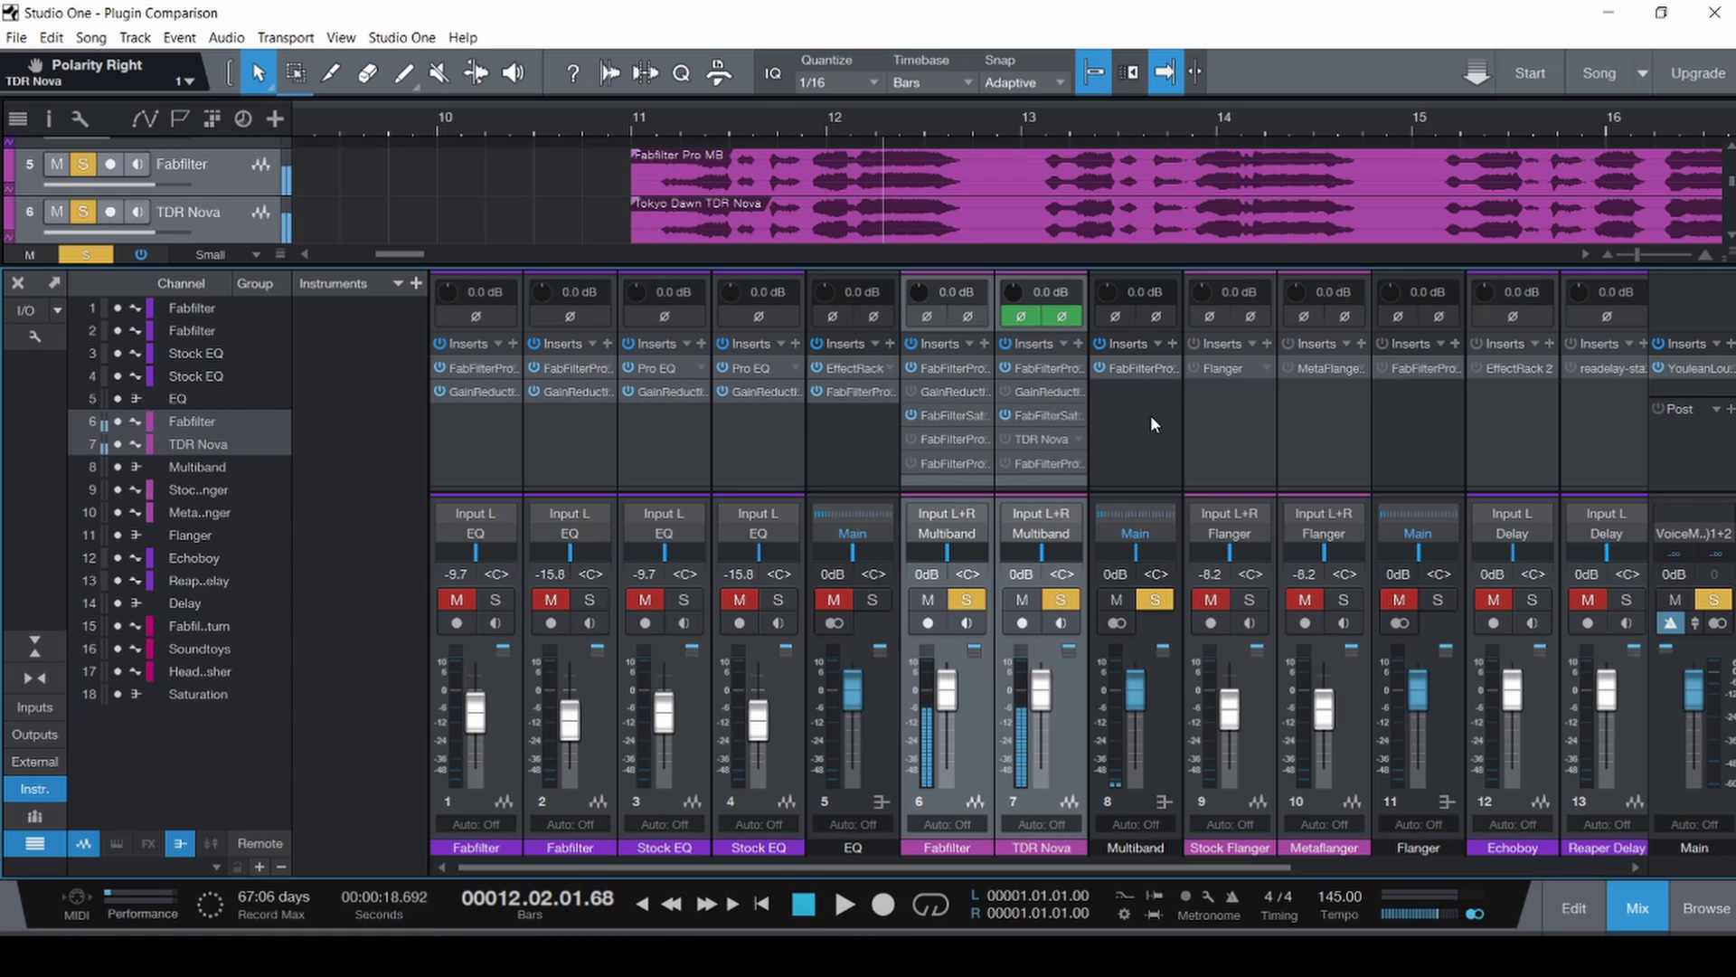
key(ctrl+s)
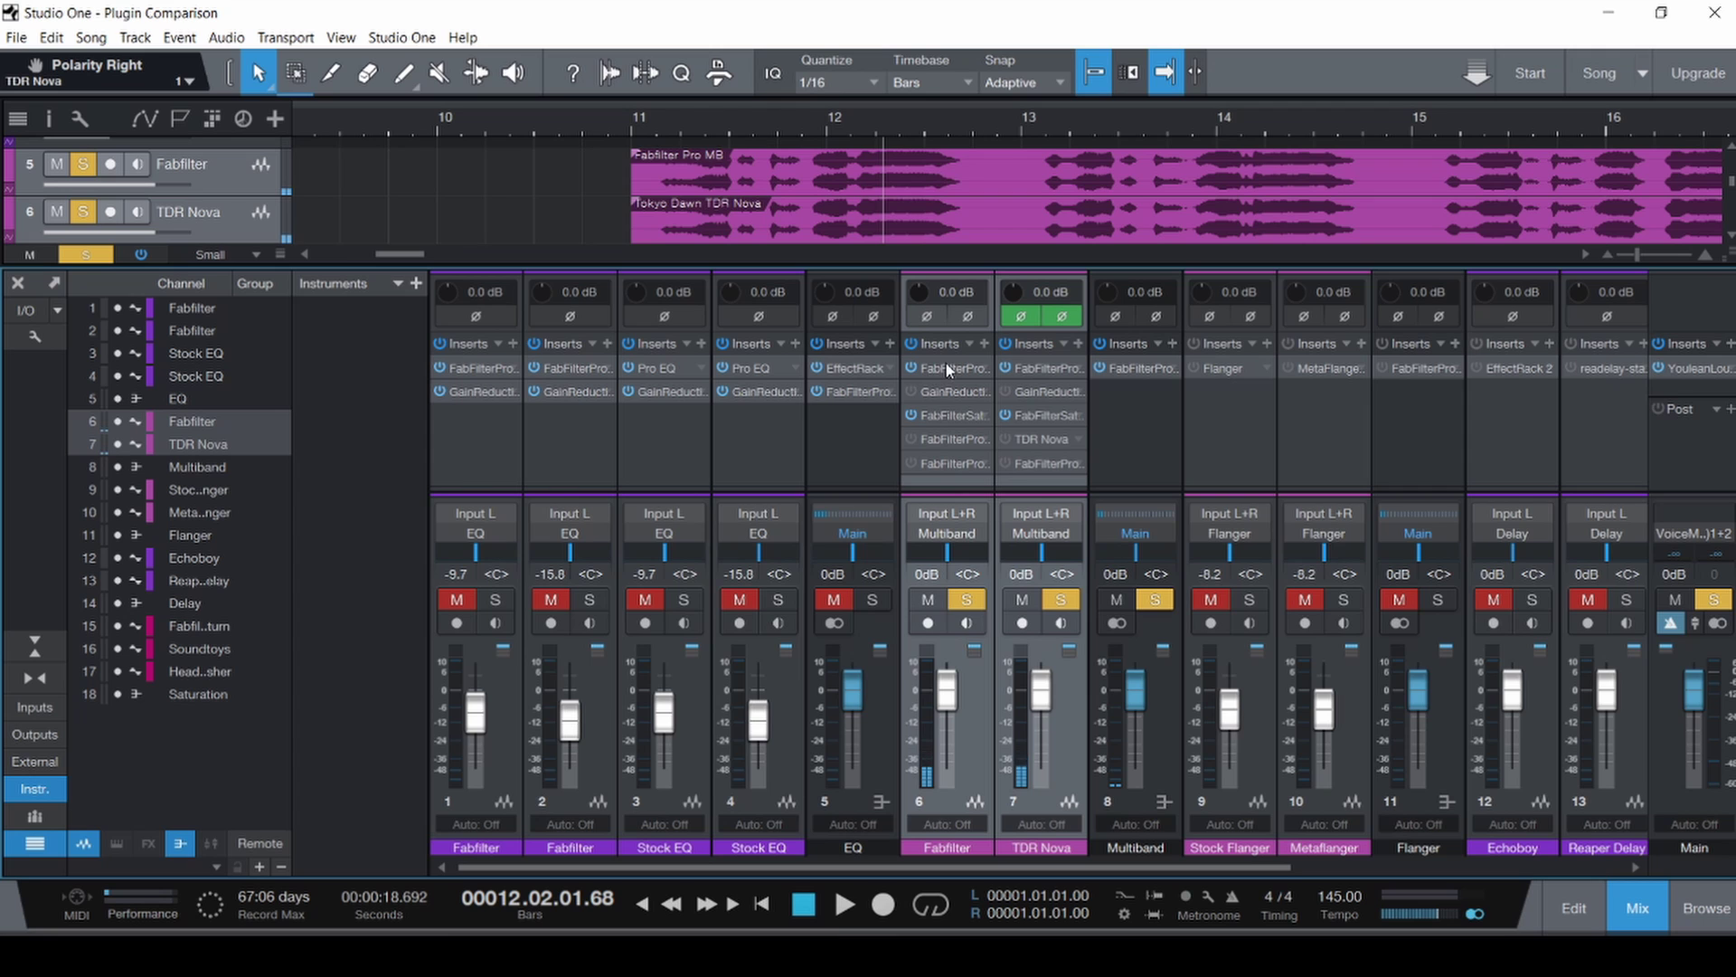
Inspect the Pro-Q 3 and Saturn 2 settings in the Fabfilter channel's insert chain, and close the plugin window.
click(941, 368)
drag(991, 161, 356, 101)
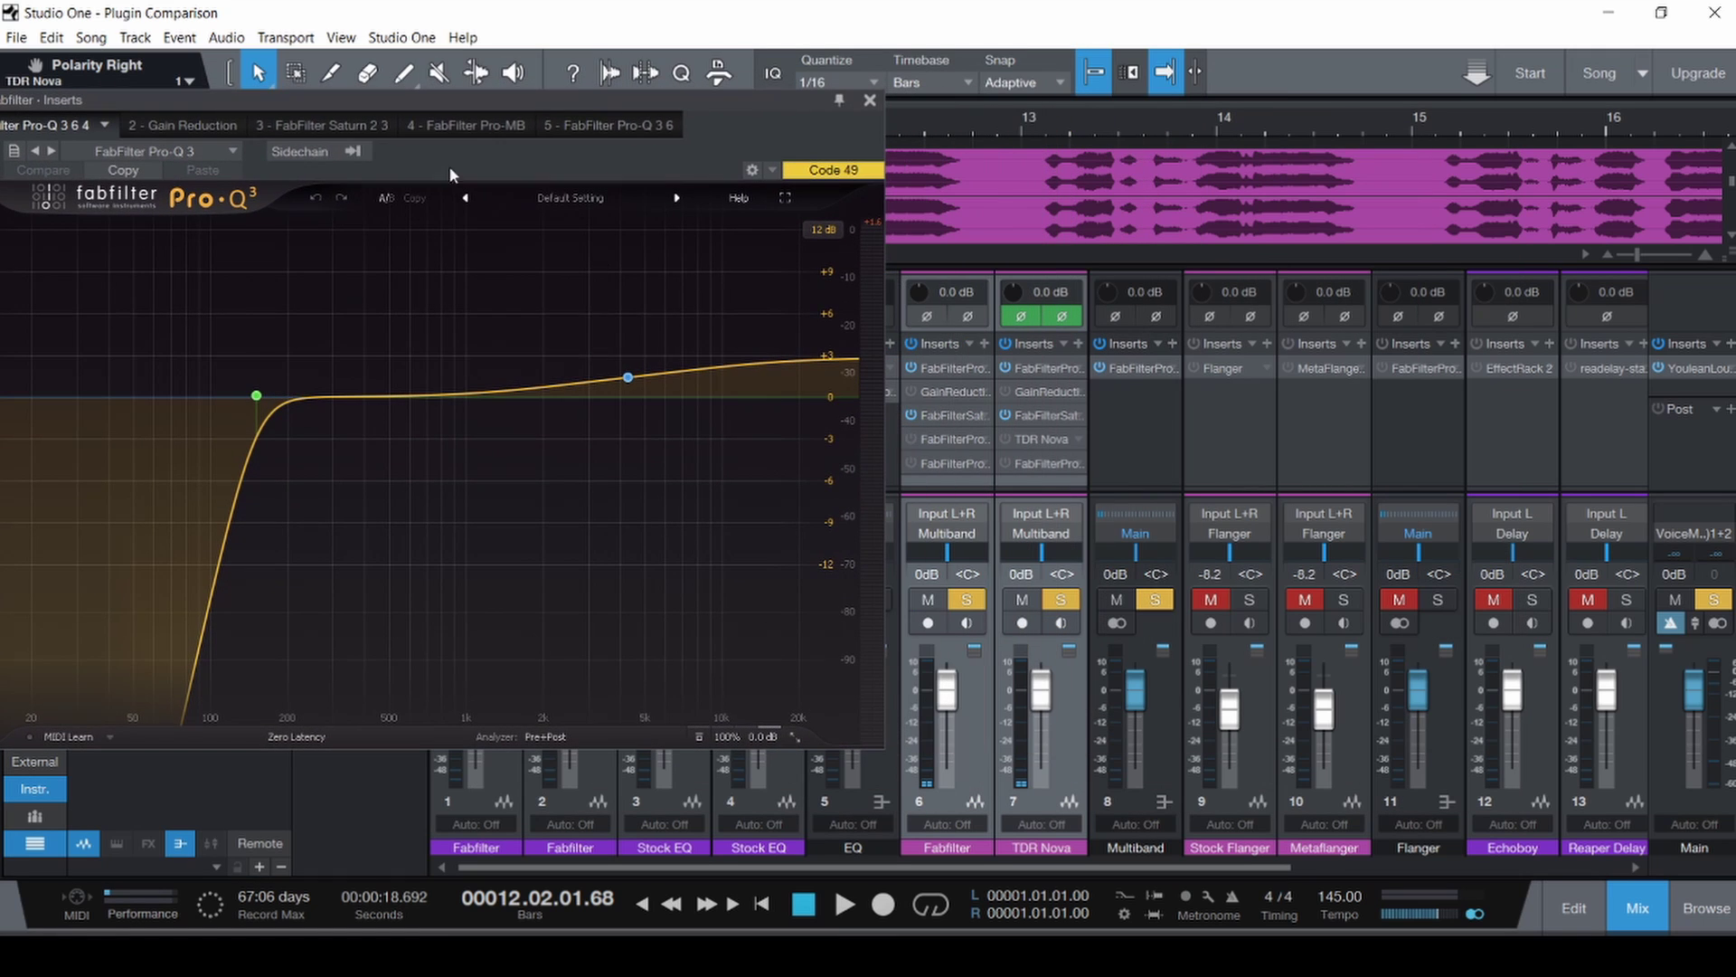
click(955, 416)
drag(508, 100, 940, 127)
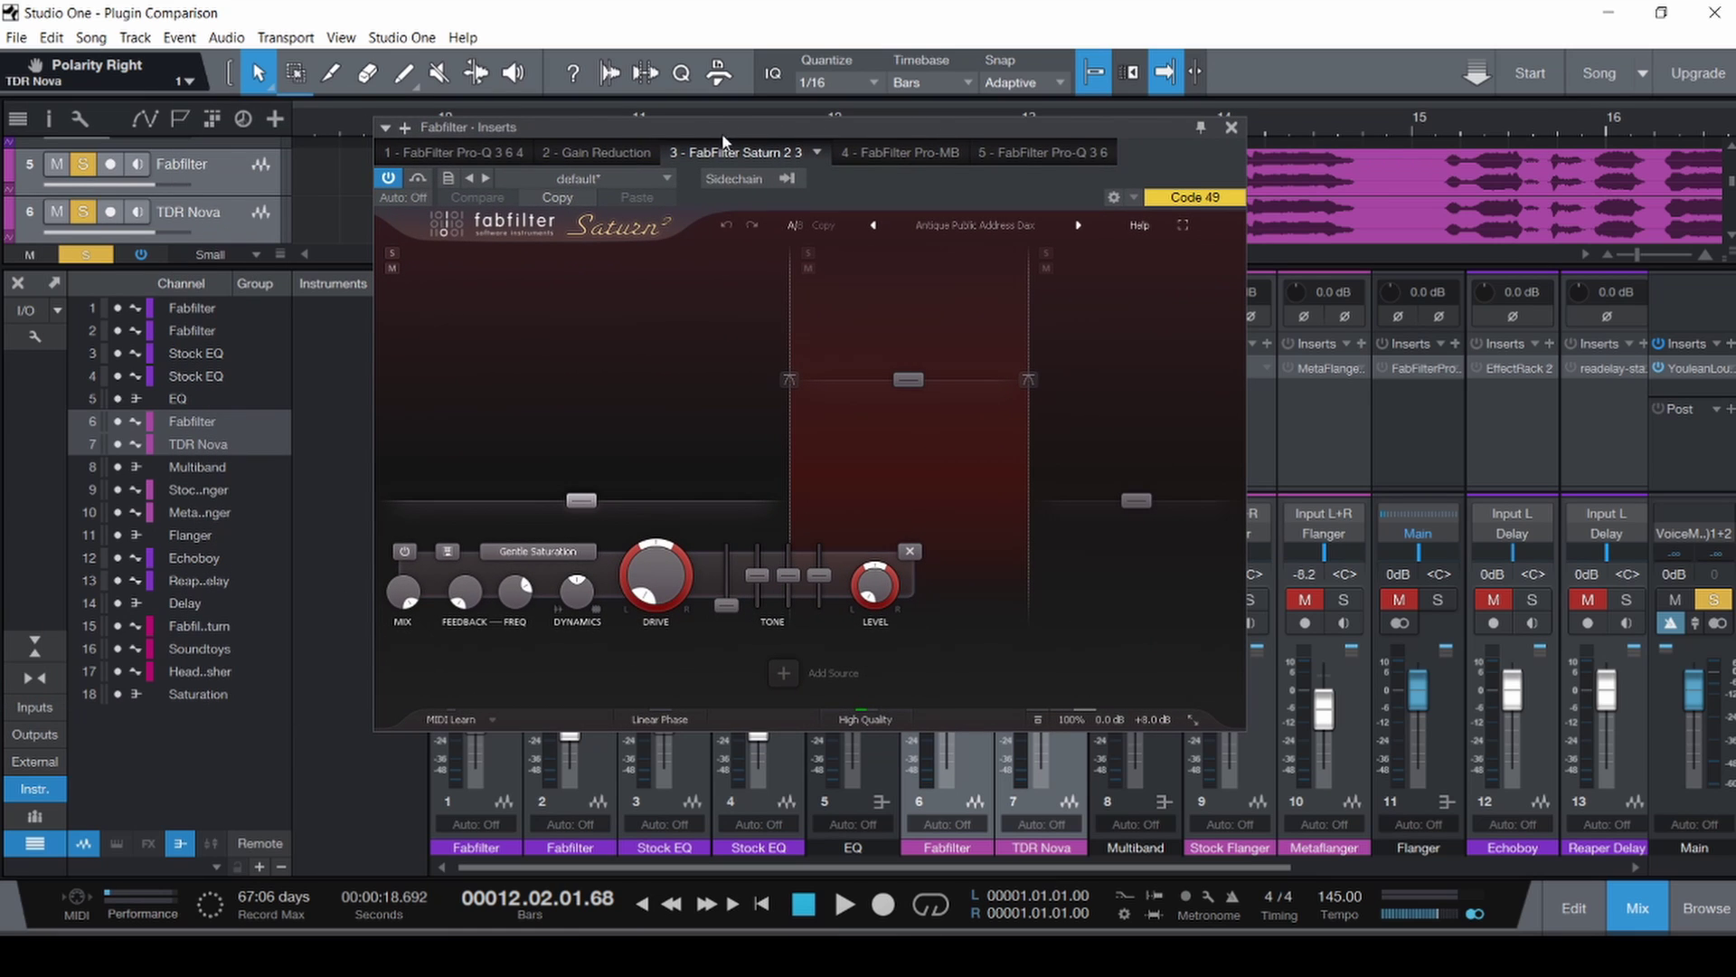
drag(687, 127, 1087, 115)
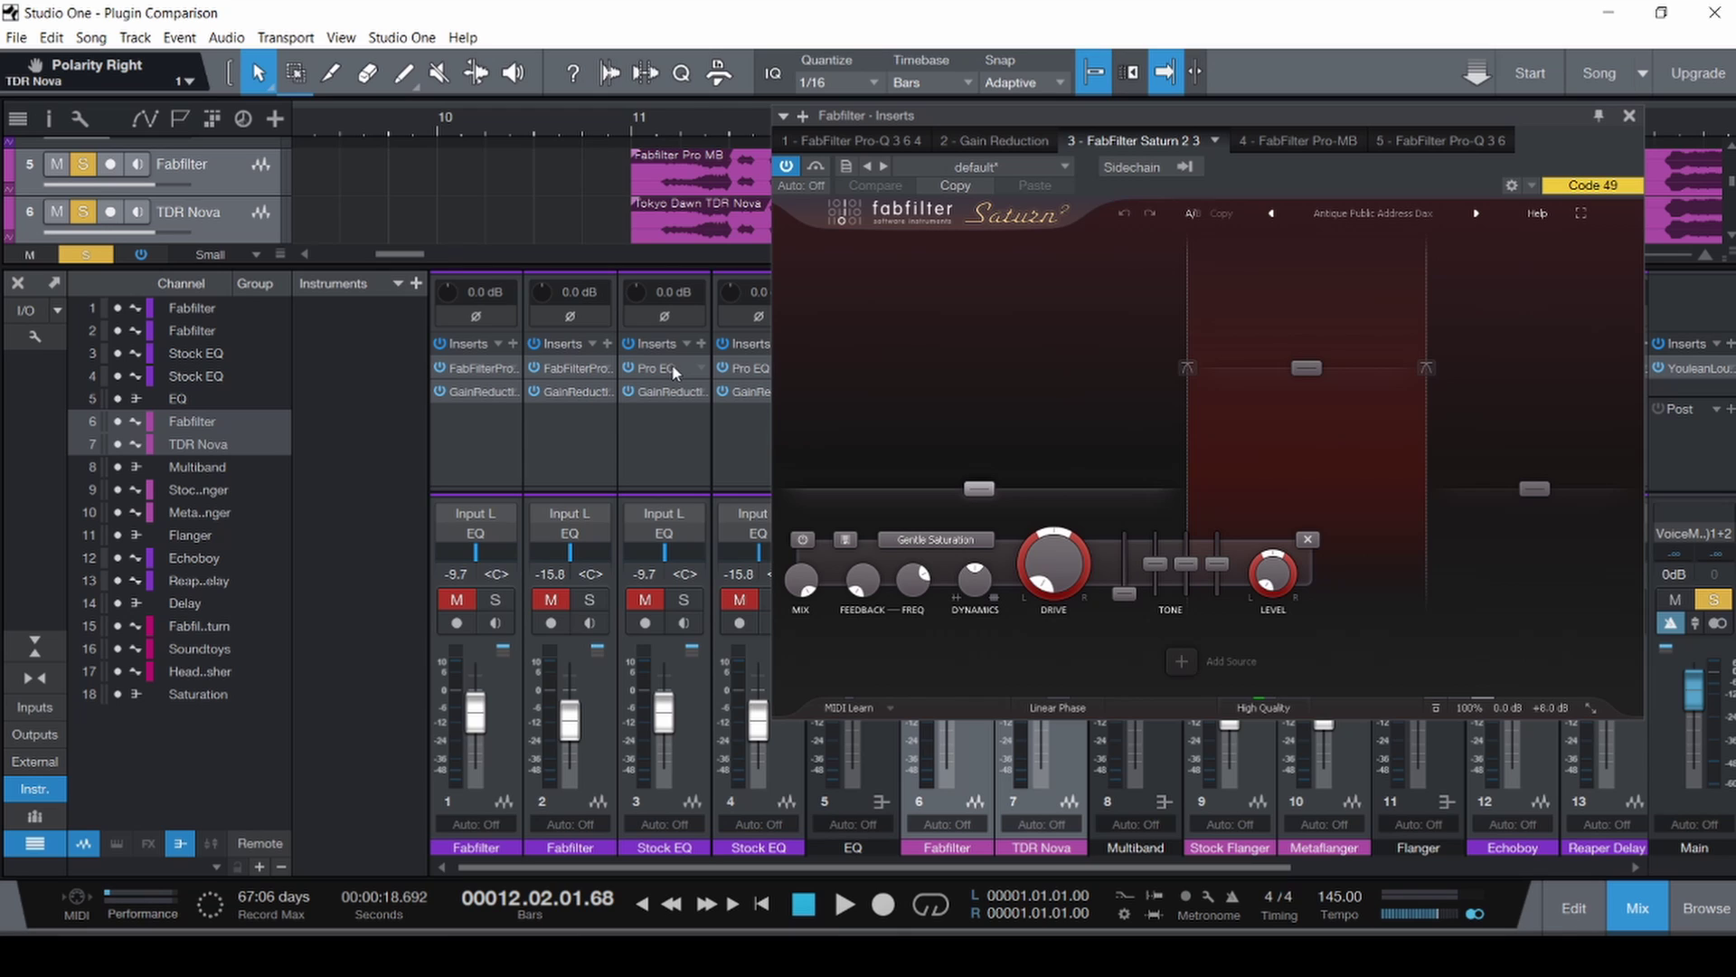
click(883, 138)
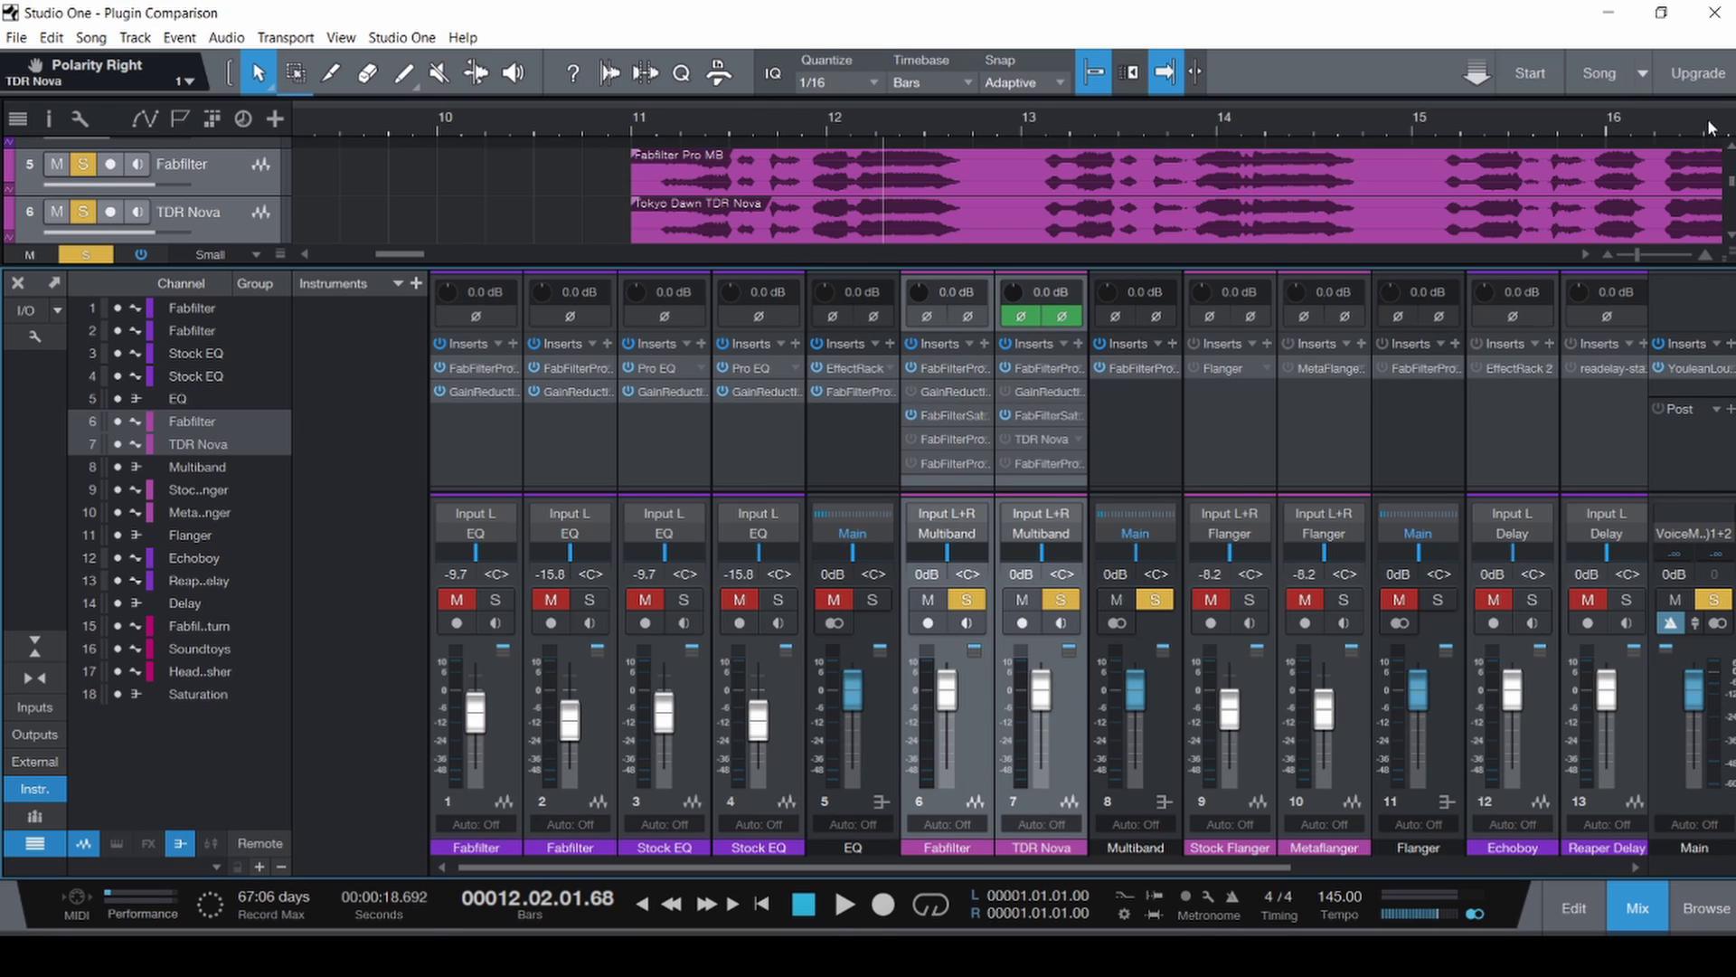
click(1702, 118)
Switch on TDR Nova and FabFilter Pro-MB on their channels with their plugin windows placed side by side.
click(1031, 436)
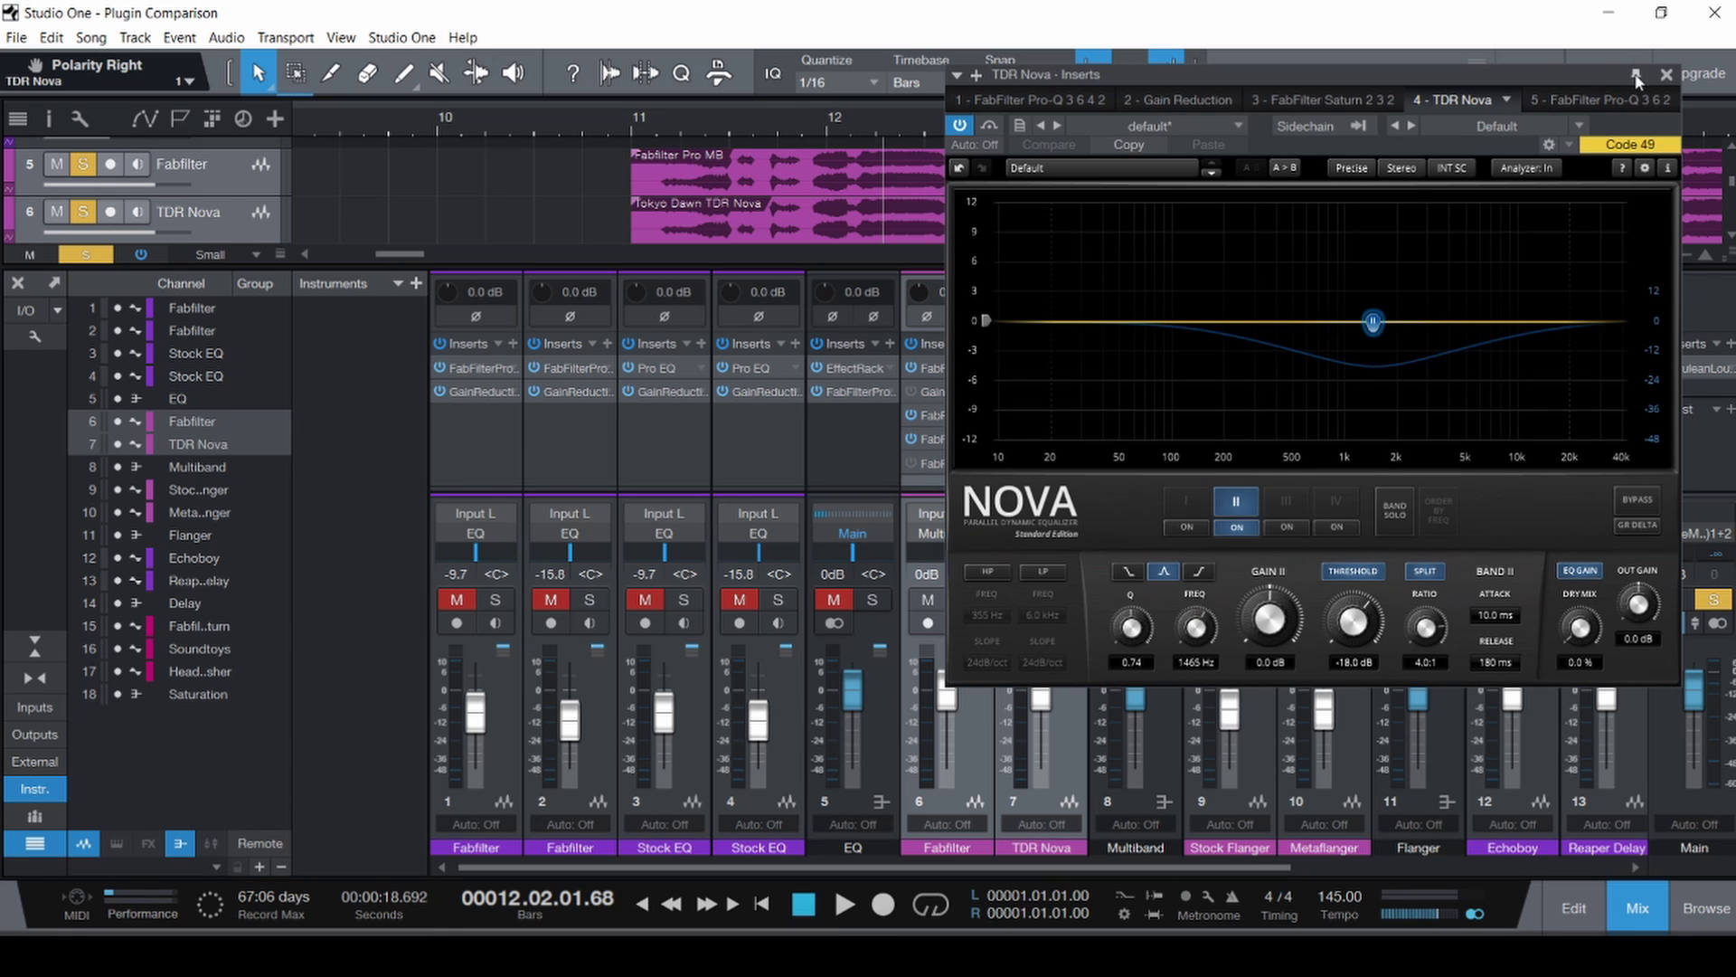
drag(1619, 76, 1711, 84)
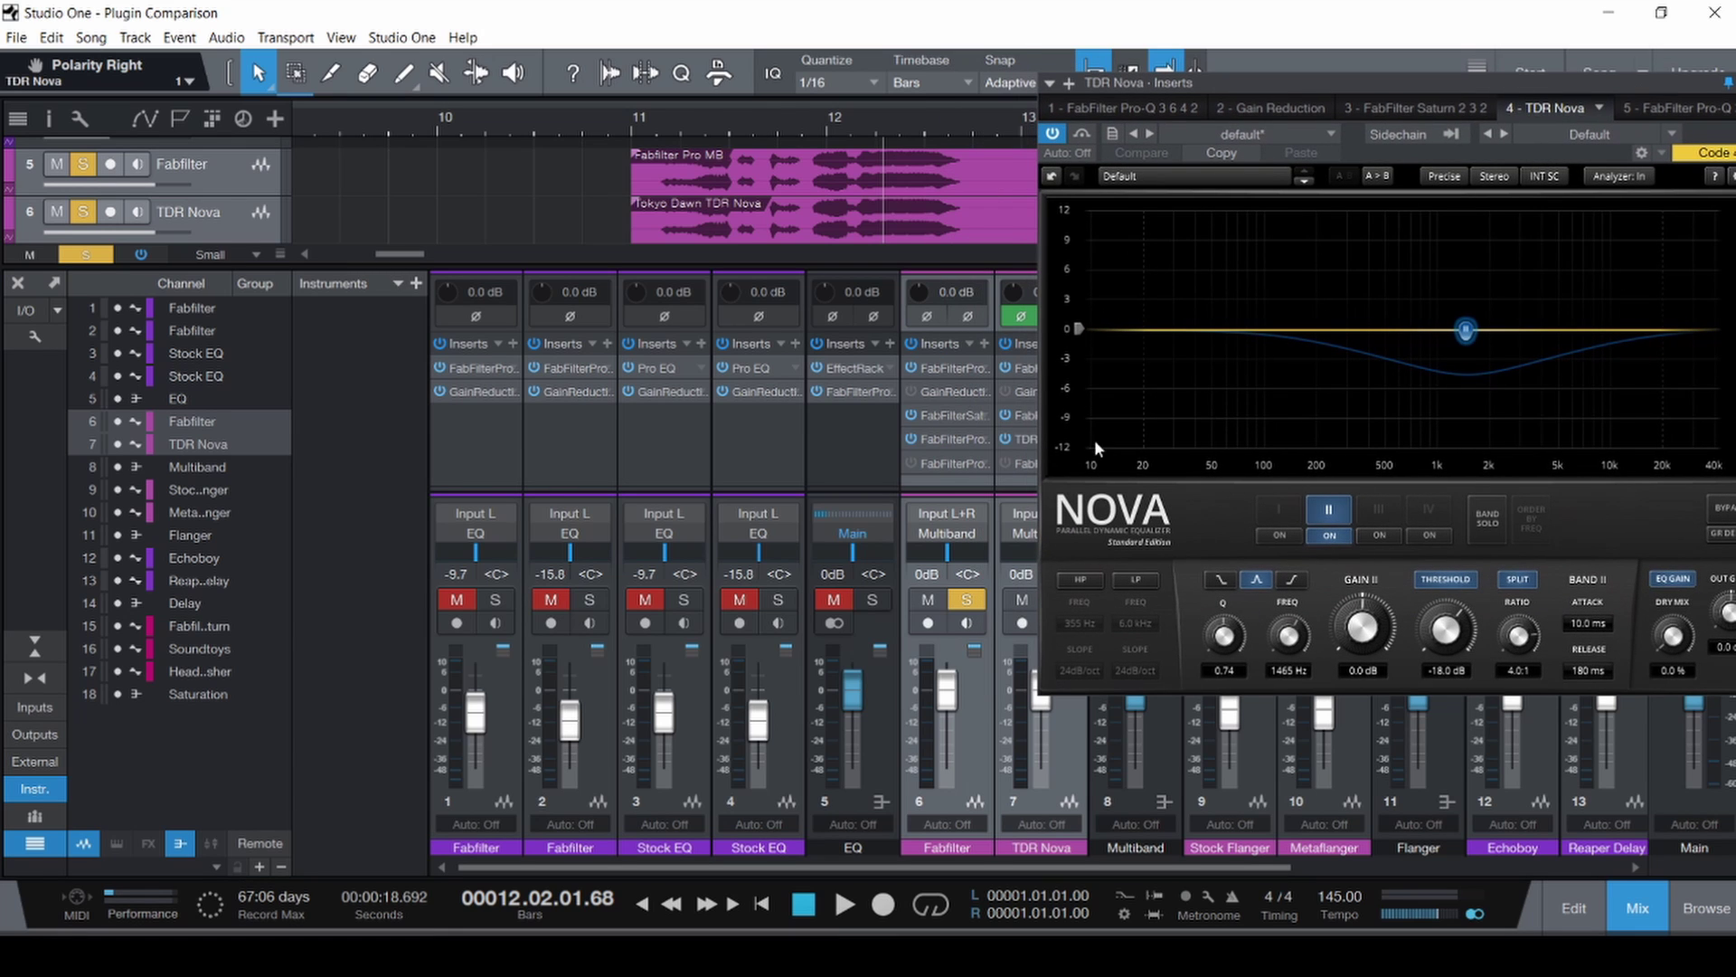
click(936, 437)
drag(1135, 160, 409, 165)
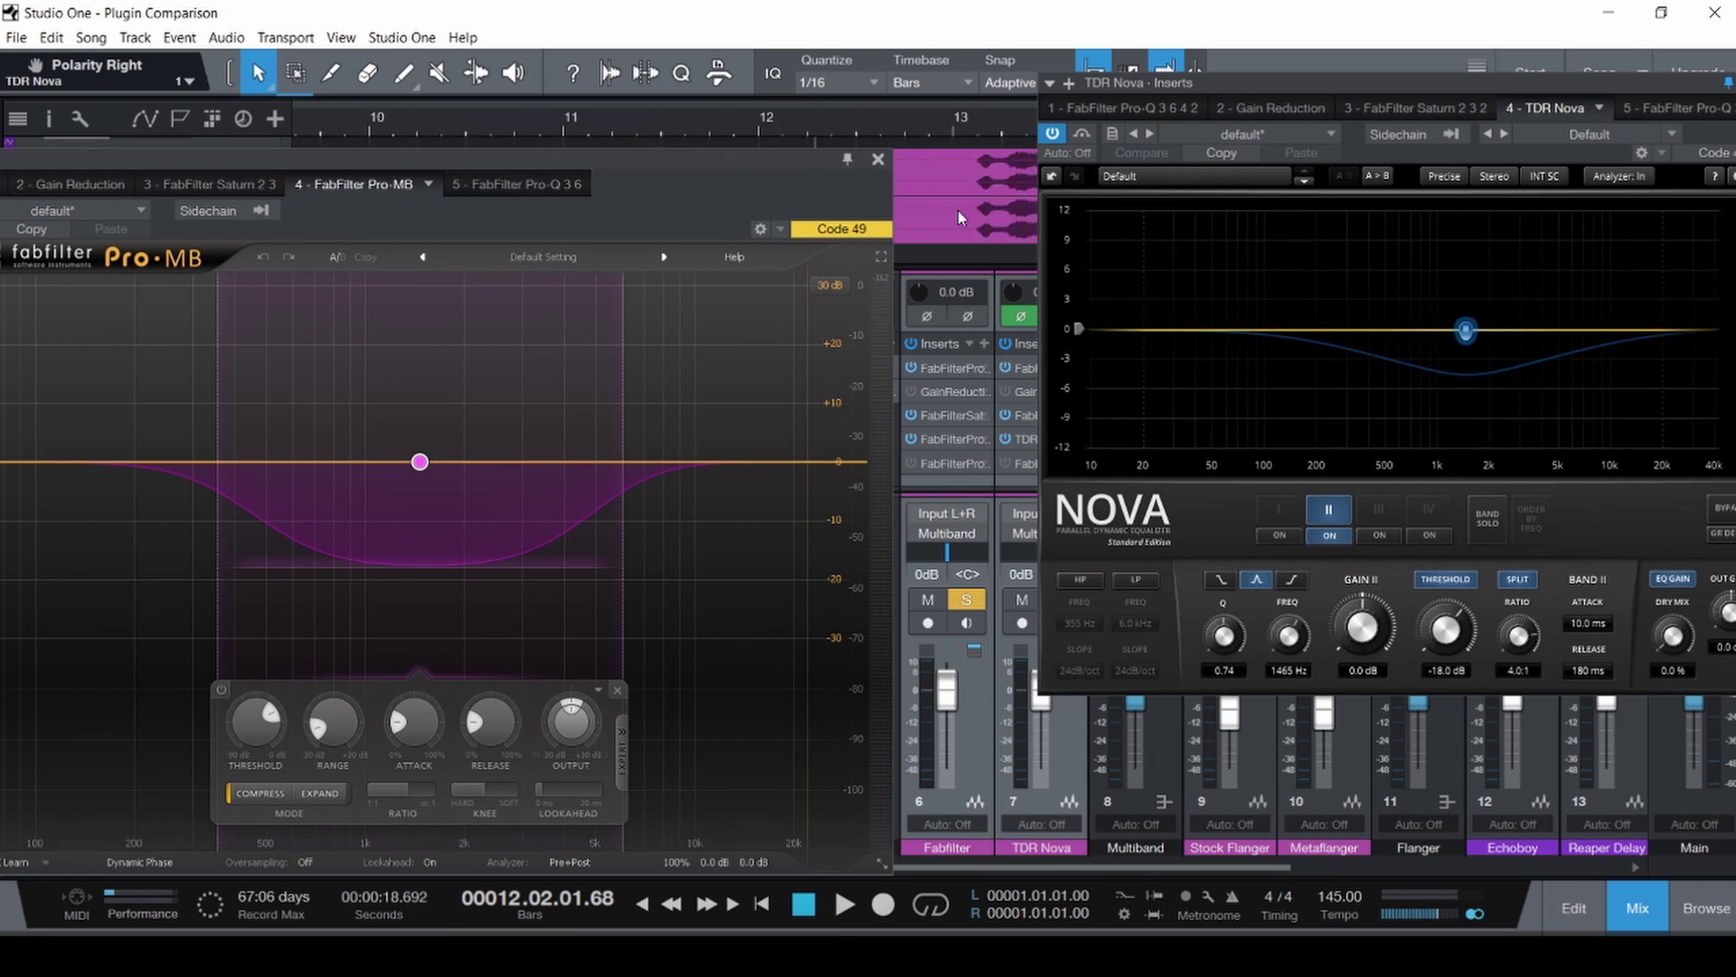
Play the null test from just before bar 11 with both multiband compressors in view, stop, and save the song.
scroll(957, 209, left, 3)
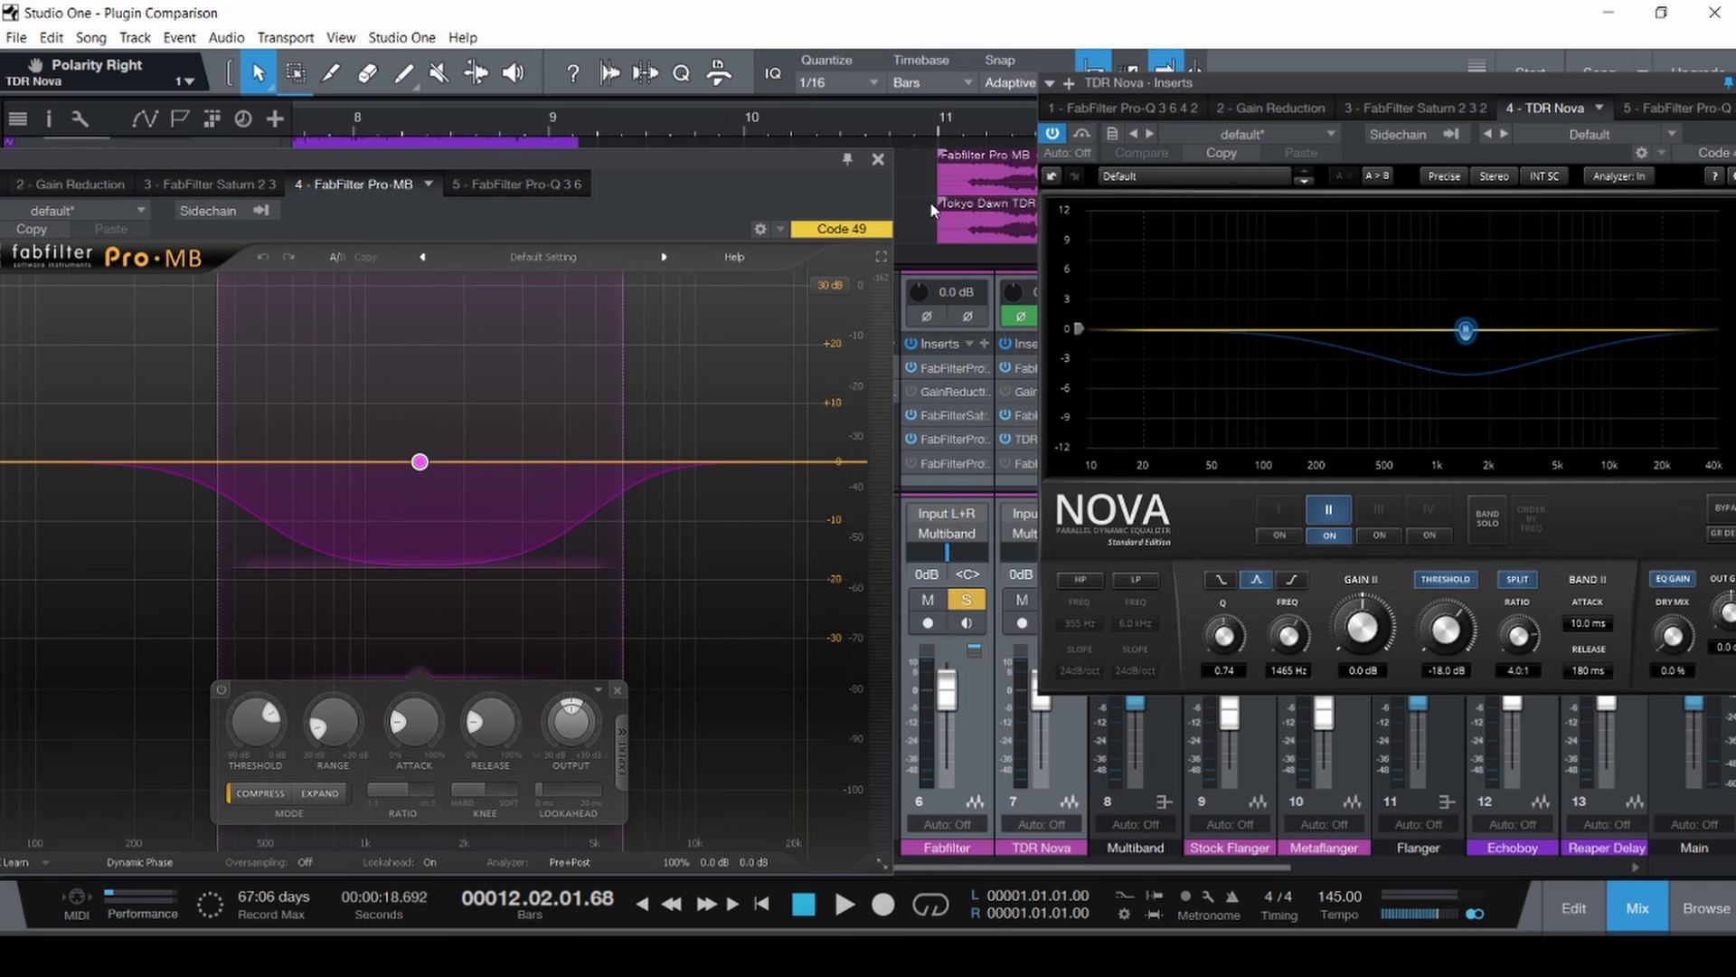
click(922, 210)
drag(649, 158, 648, 78)
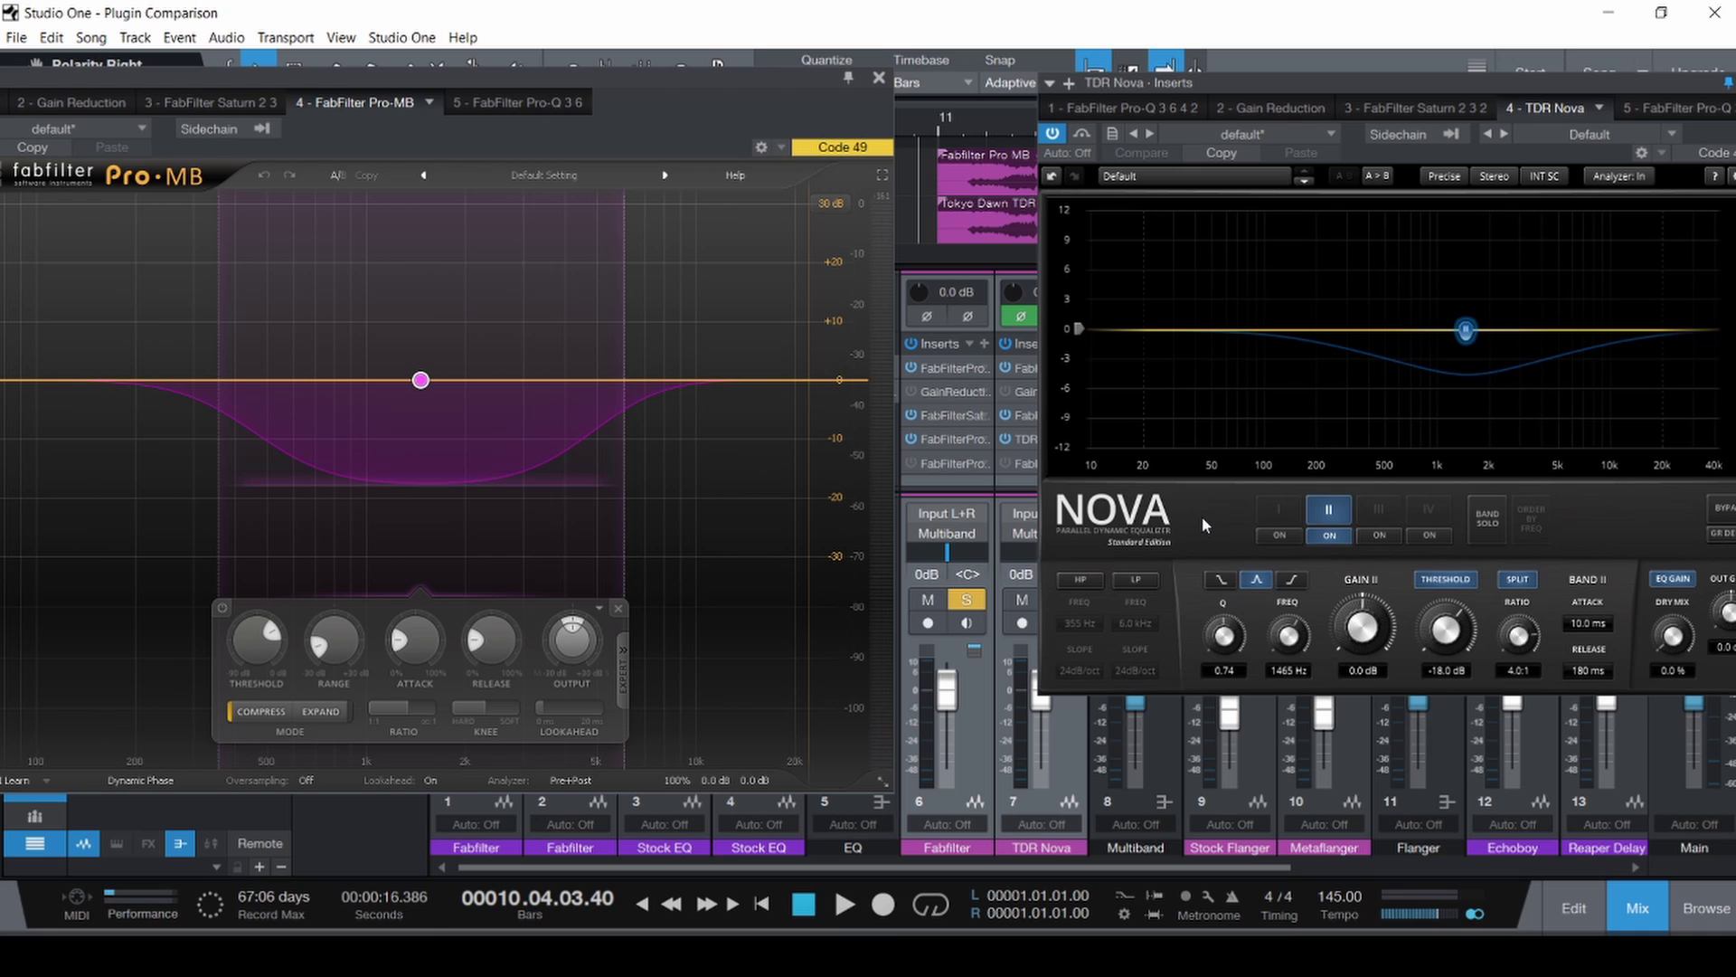
key(space)
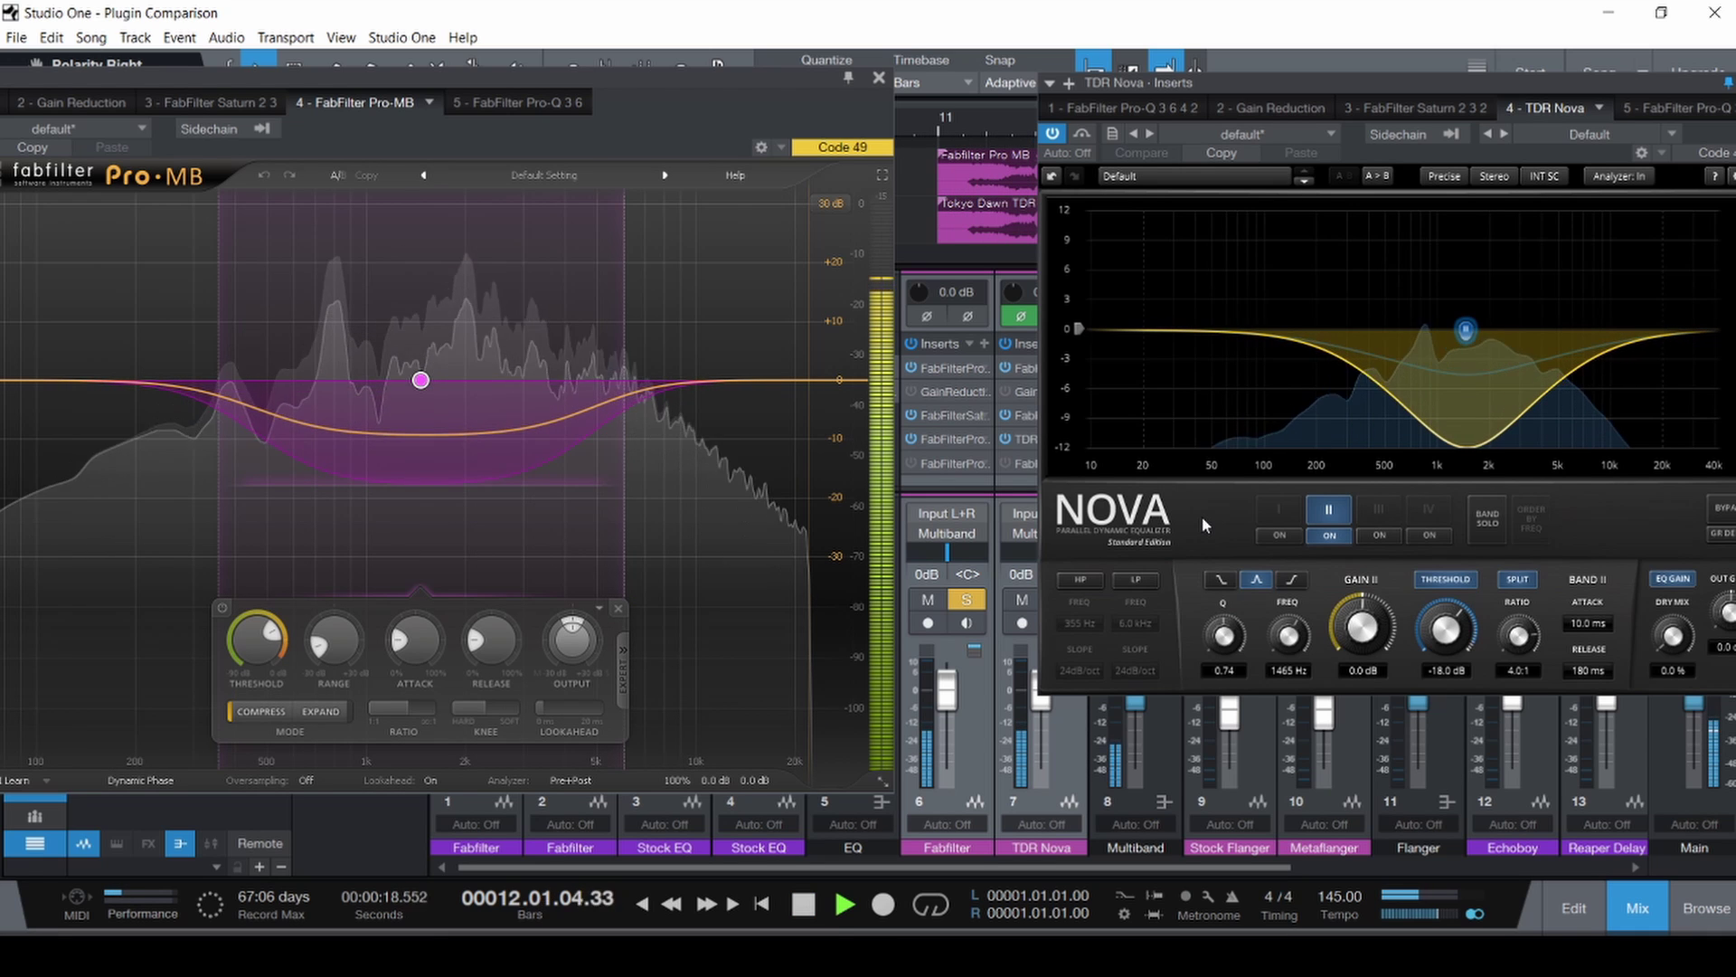
key(space)
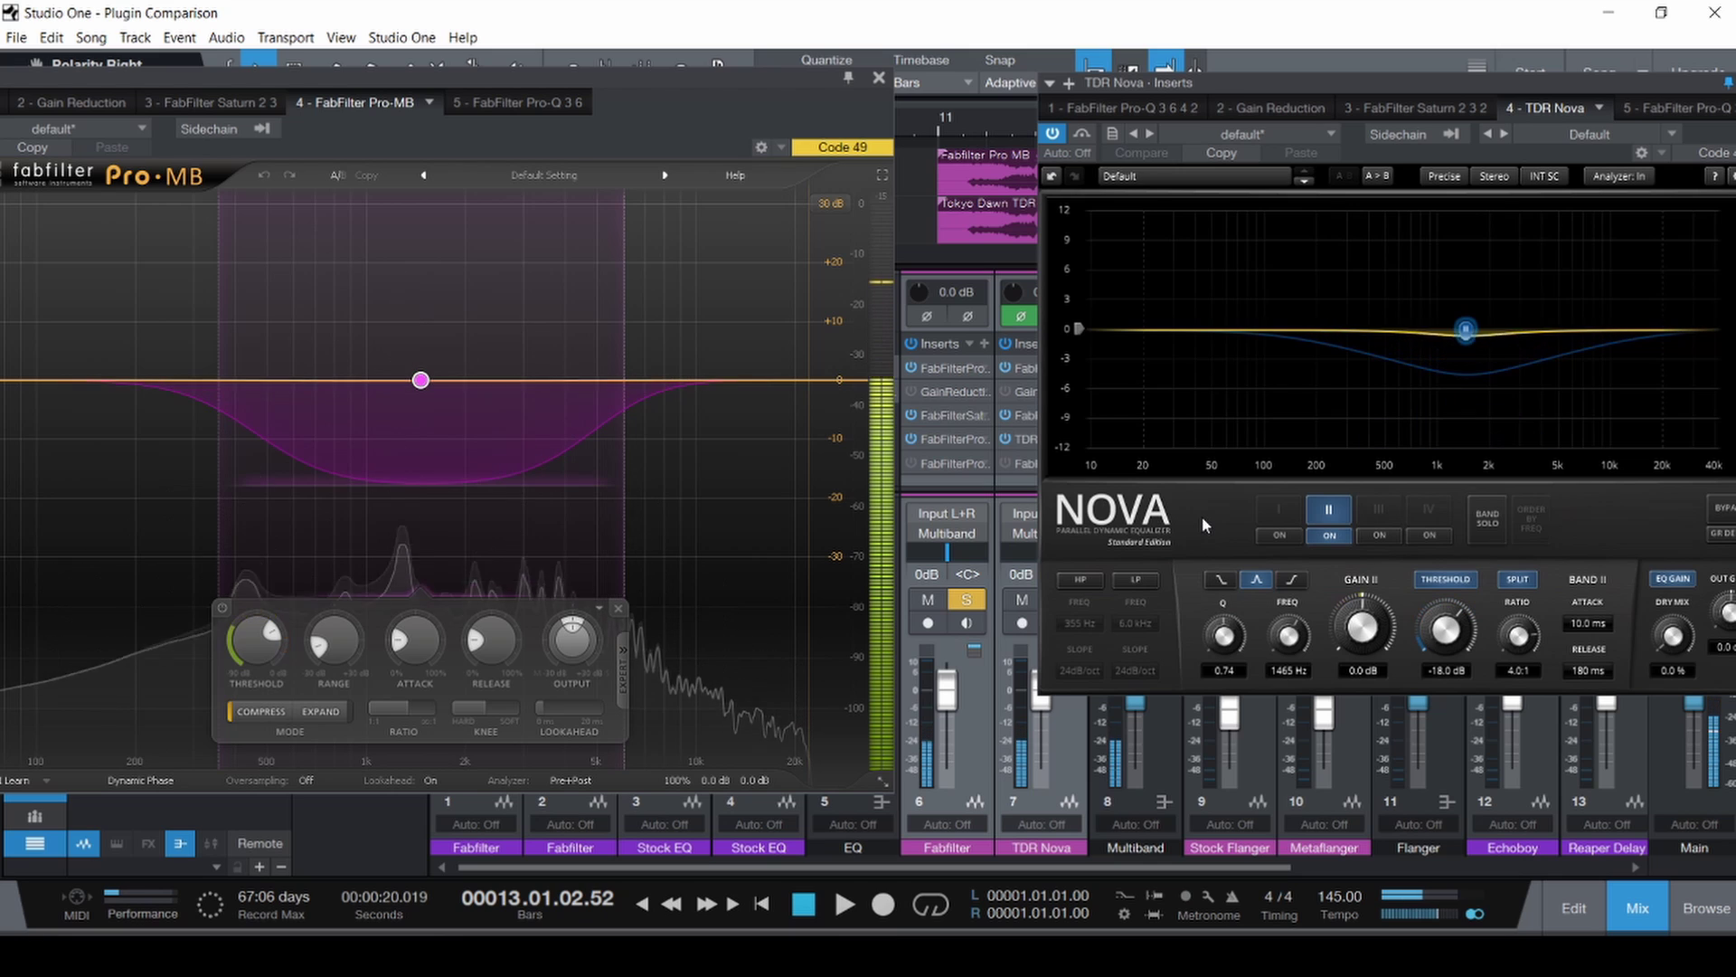
key(ctrl+s)
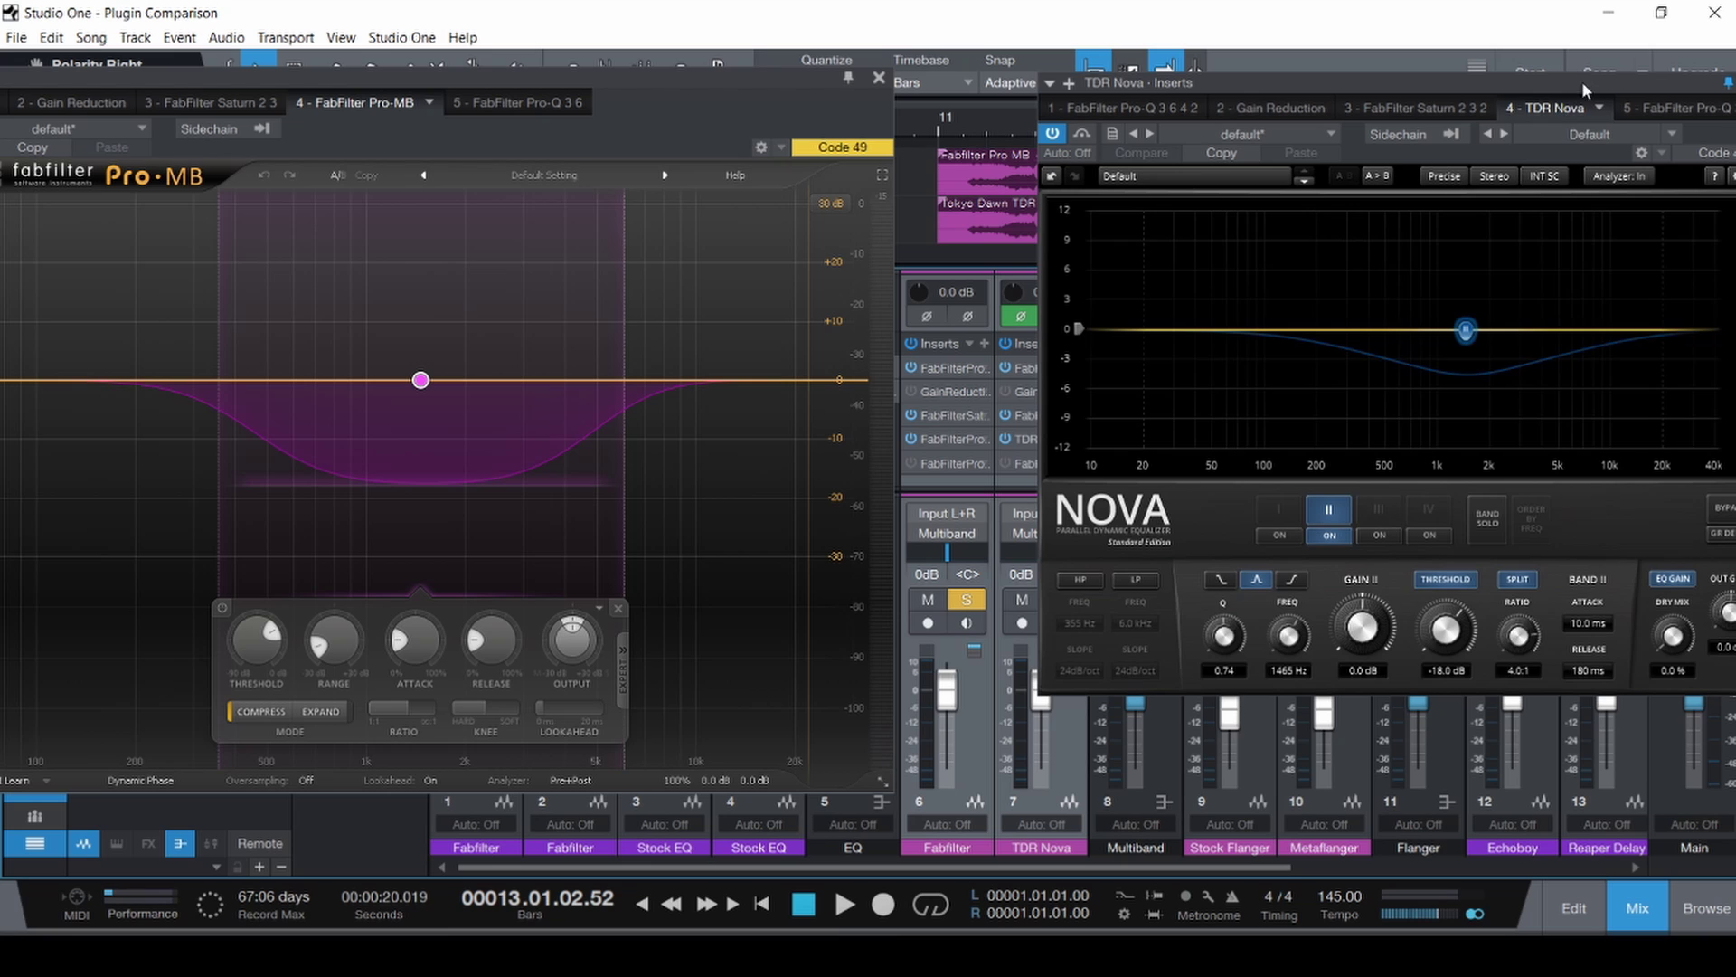
Close the FabFilter Pro-MB and TDR Nova plugin windows.
drag(1582, 82, 1469, 77)
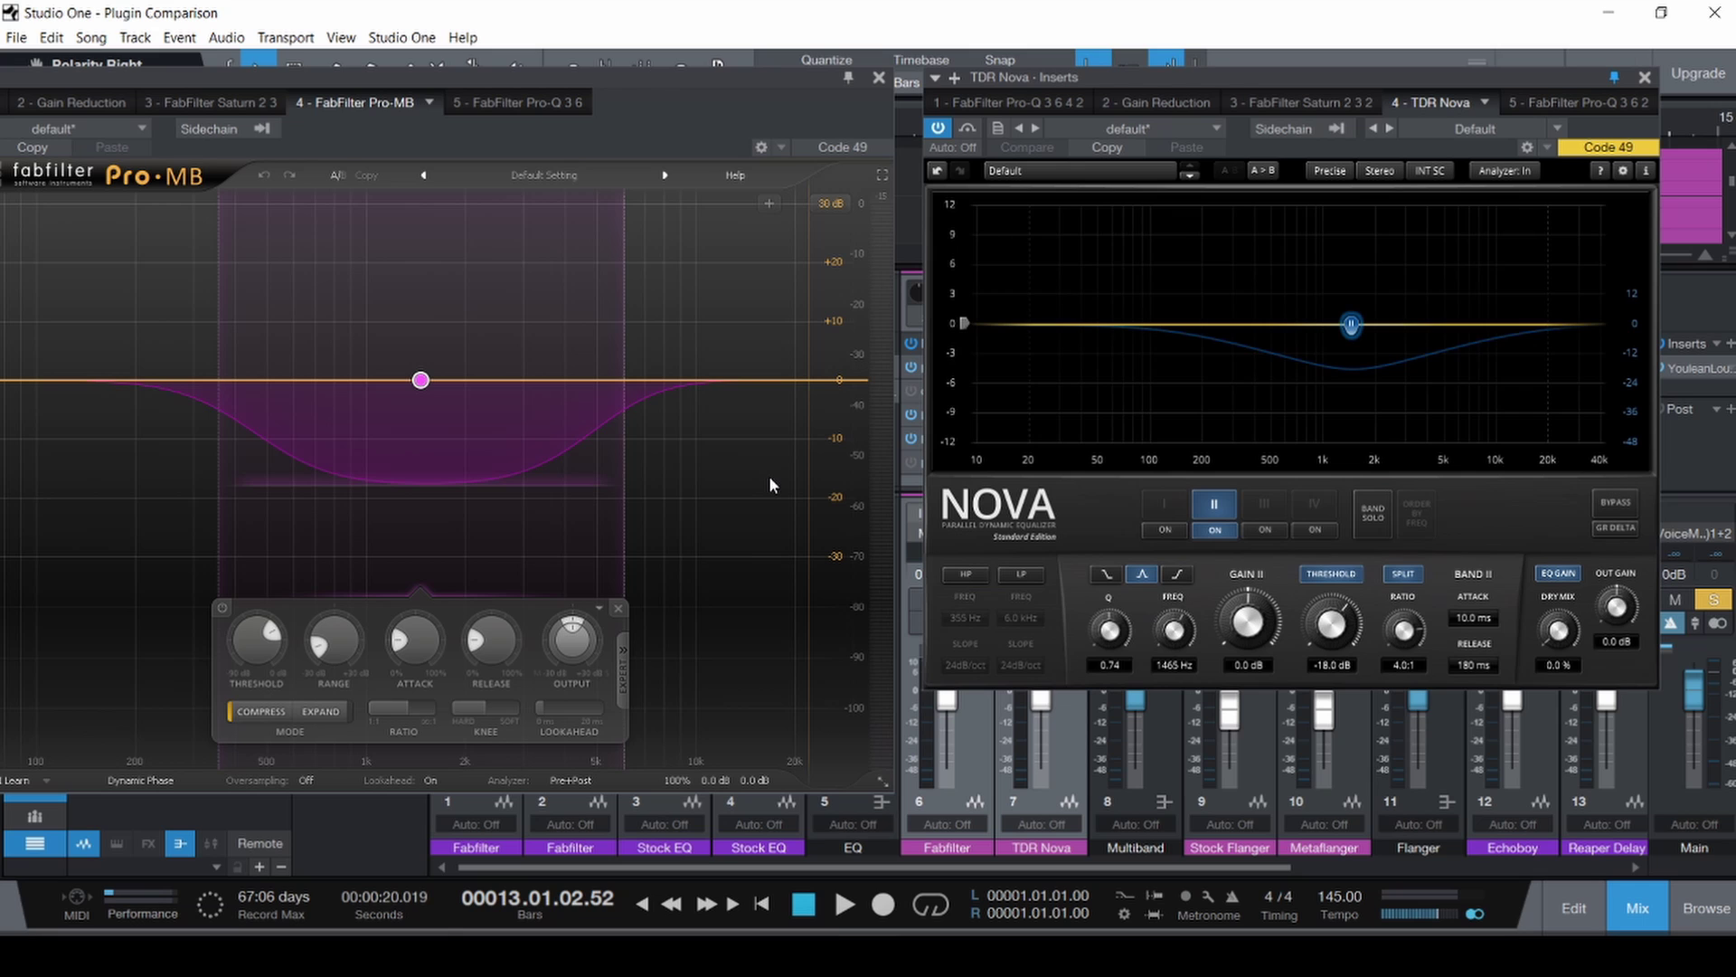
click(880, 78)
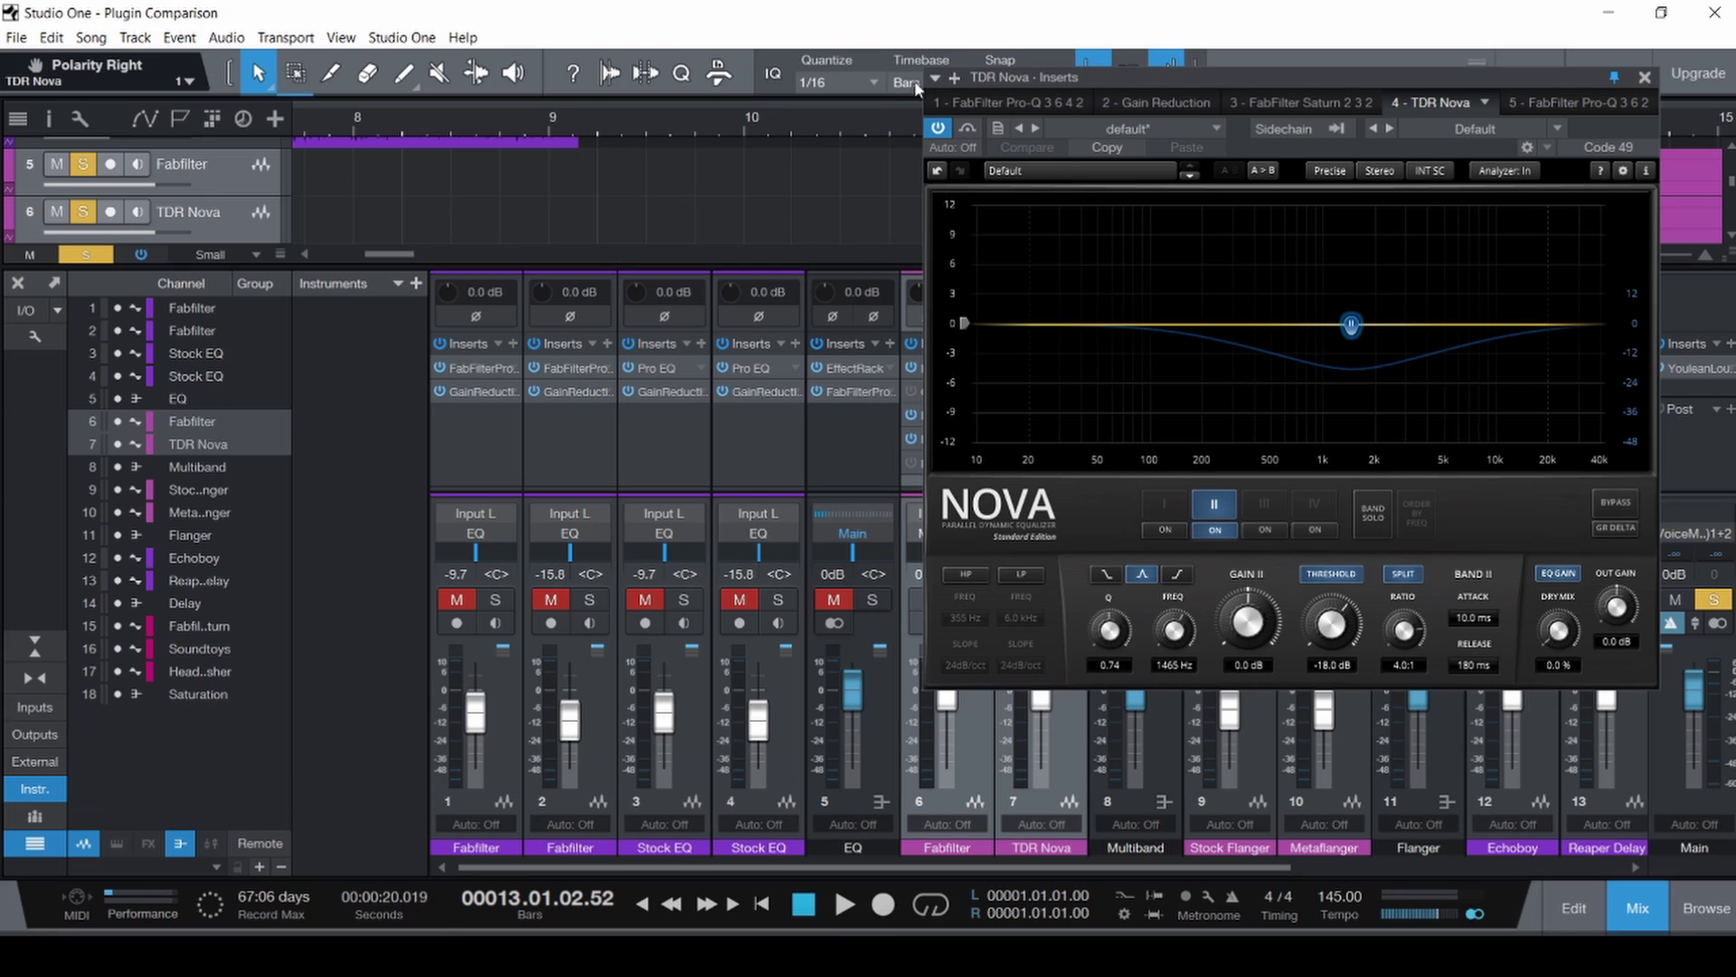
click(1645, 81)
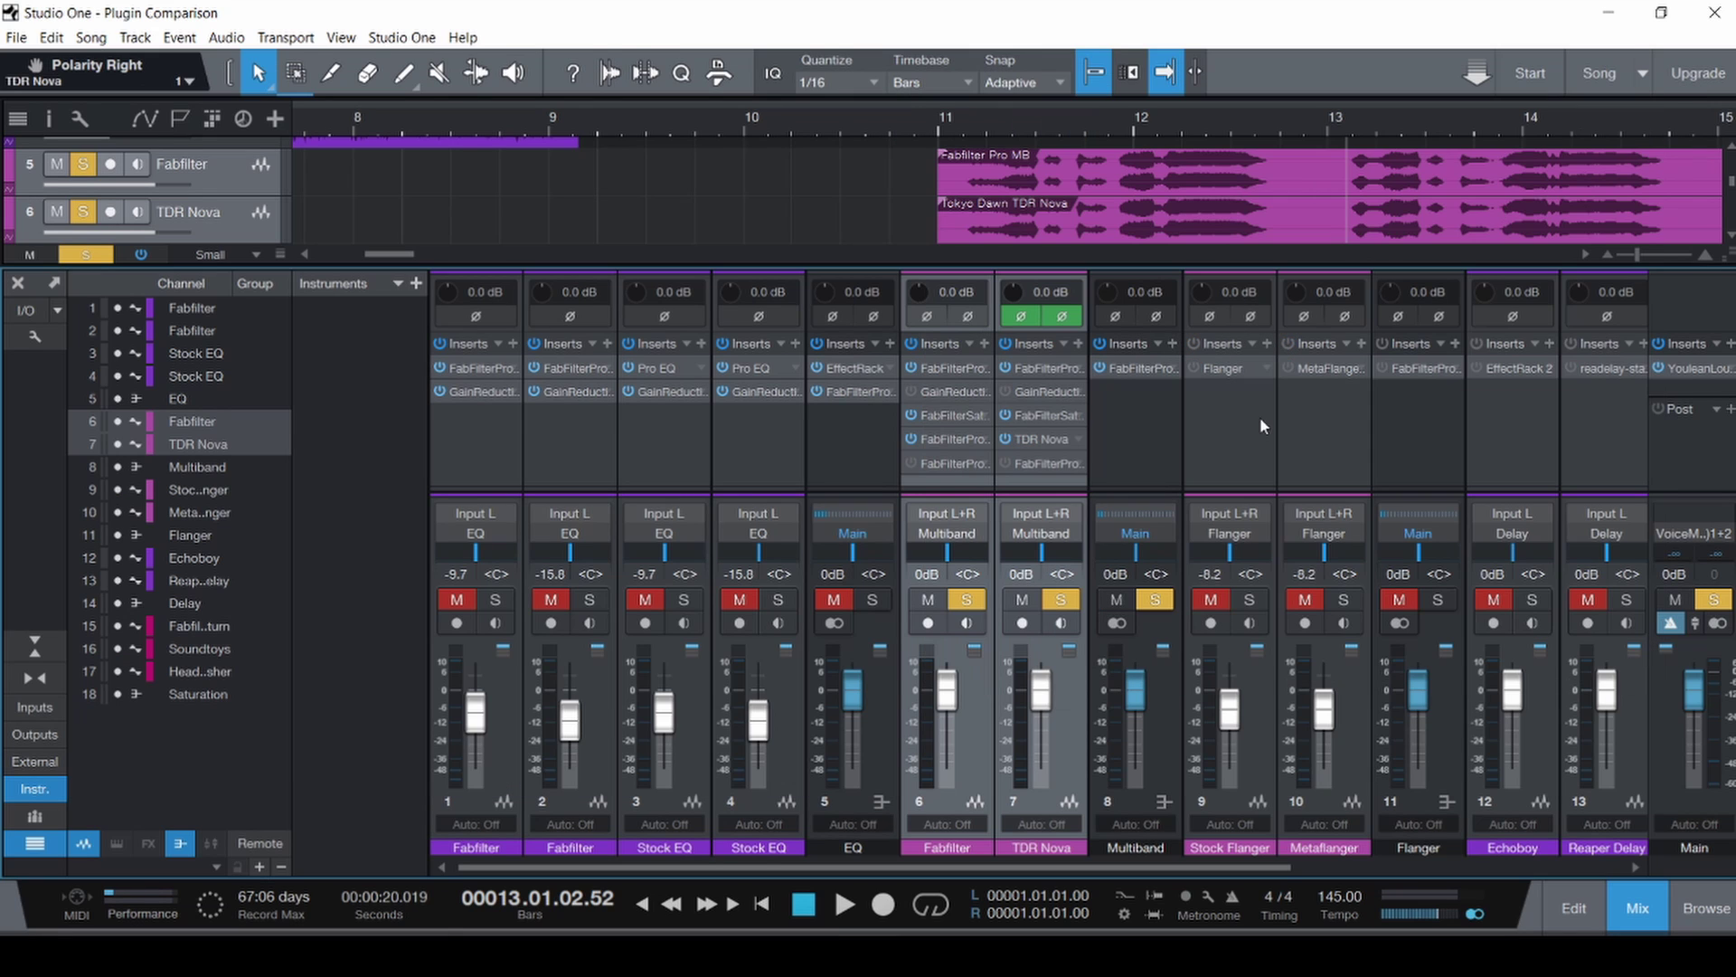
Switch off the Pro-MB and TDR Nova inserts and restore normal polarity on both sides of the TDR Nova channel.
click(912, 441)
click(1005, 439)
click(1021, 316)
click(1061, 318)
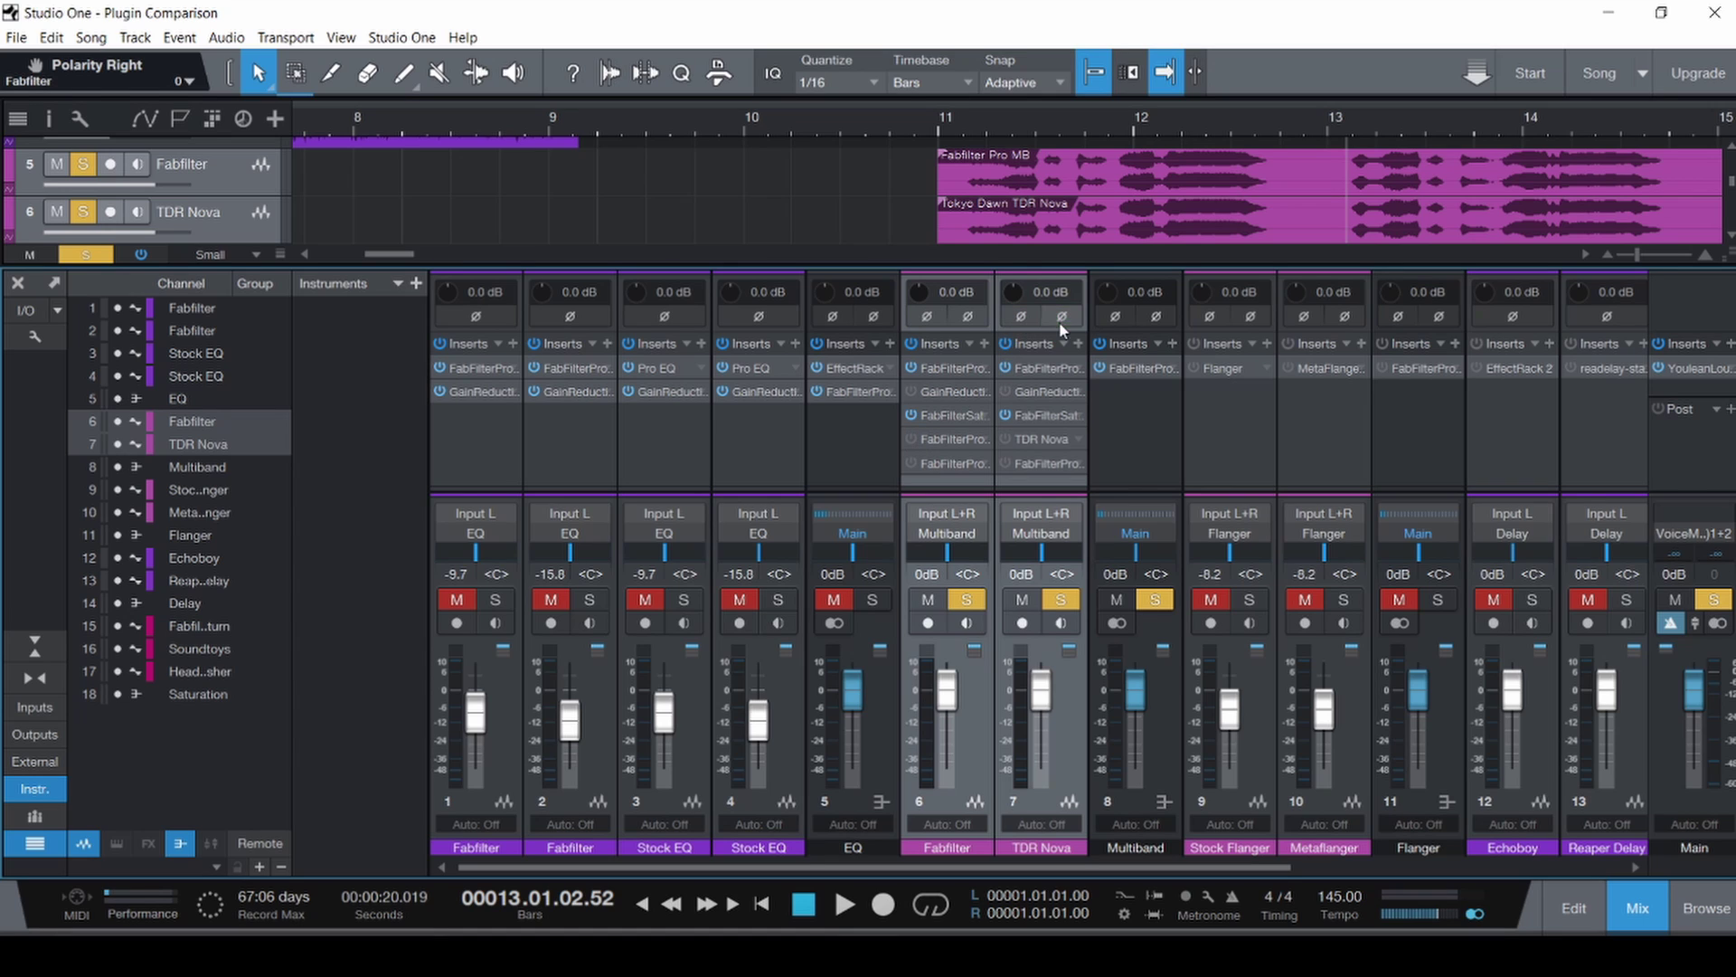
Mute the Fabfilter multiband channel, solo only TDR Nova, and play its clip briefly from just before bar 11.
click(932, 599)
click(923, 198)
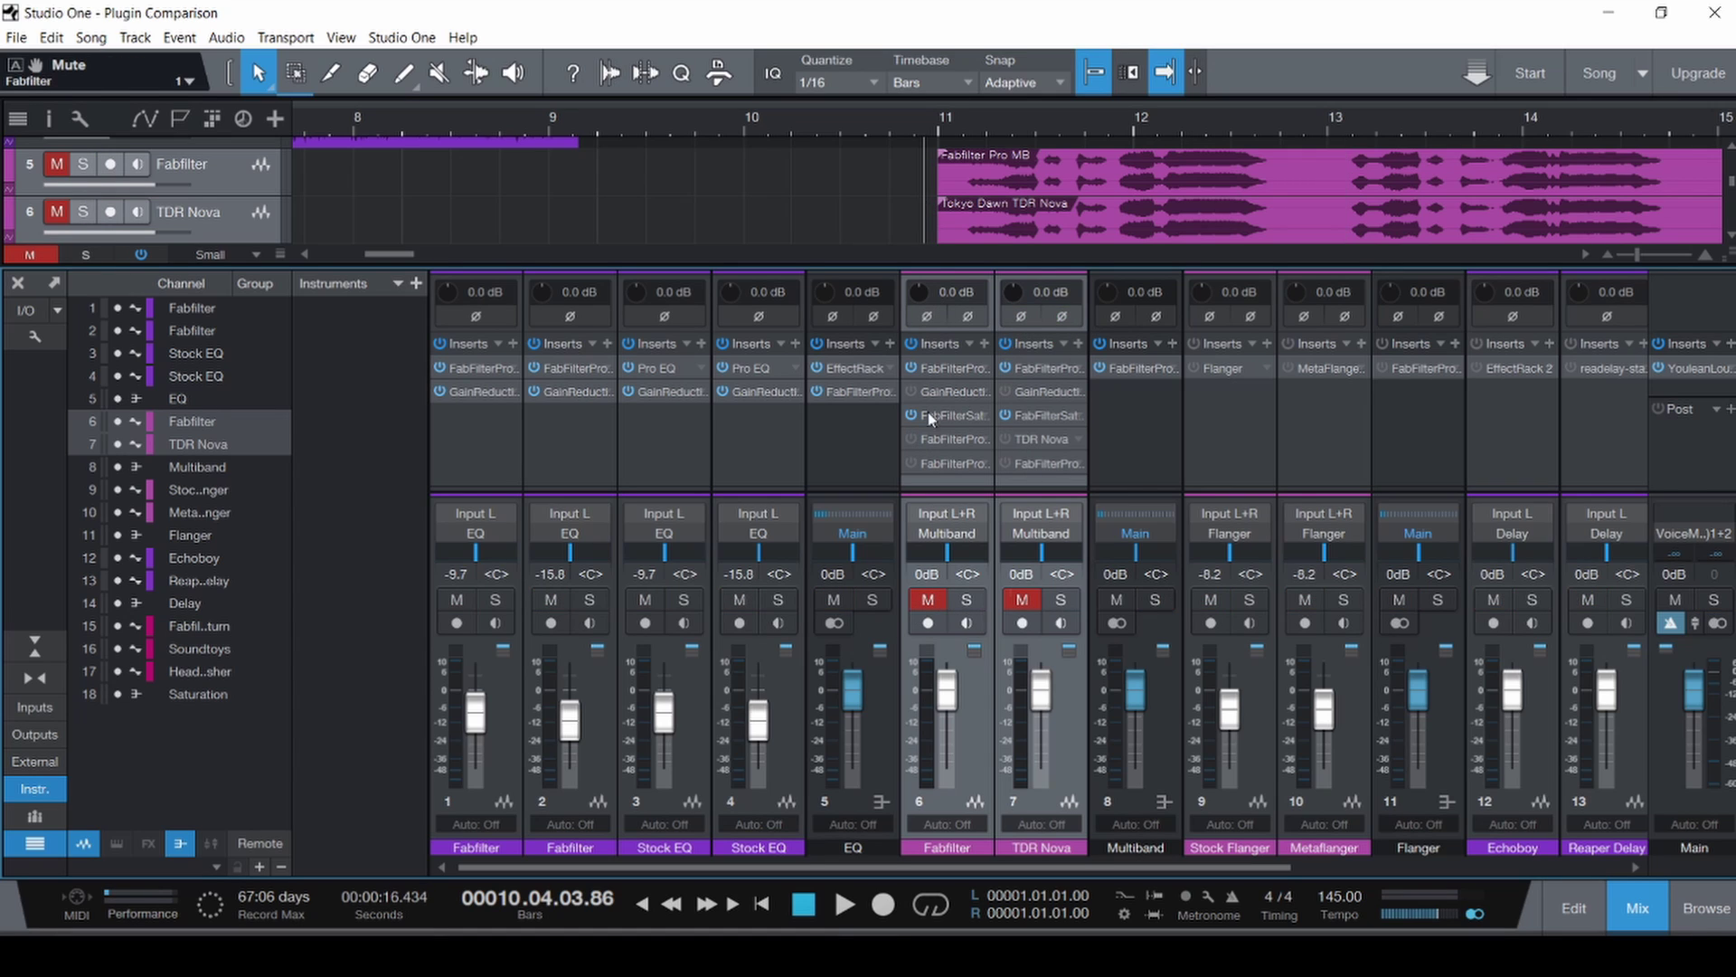
click(1074, 724)
click(1060, 600)
key(space)
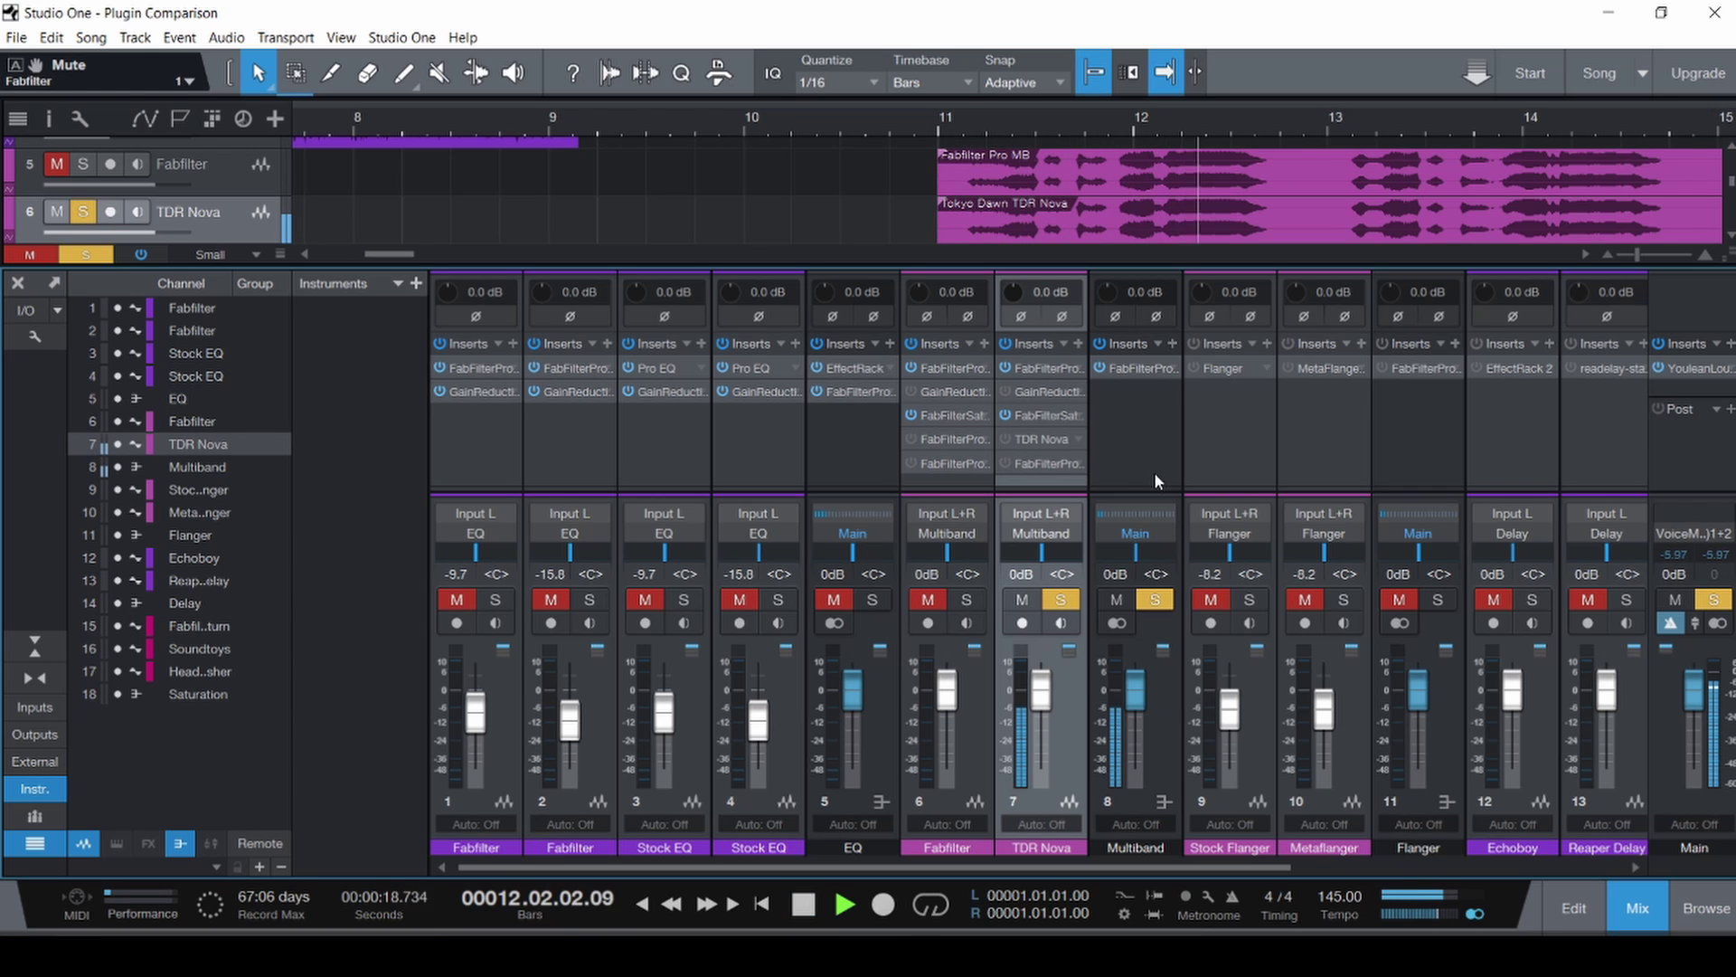
key(space)
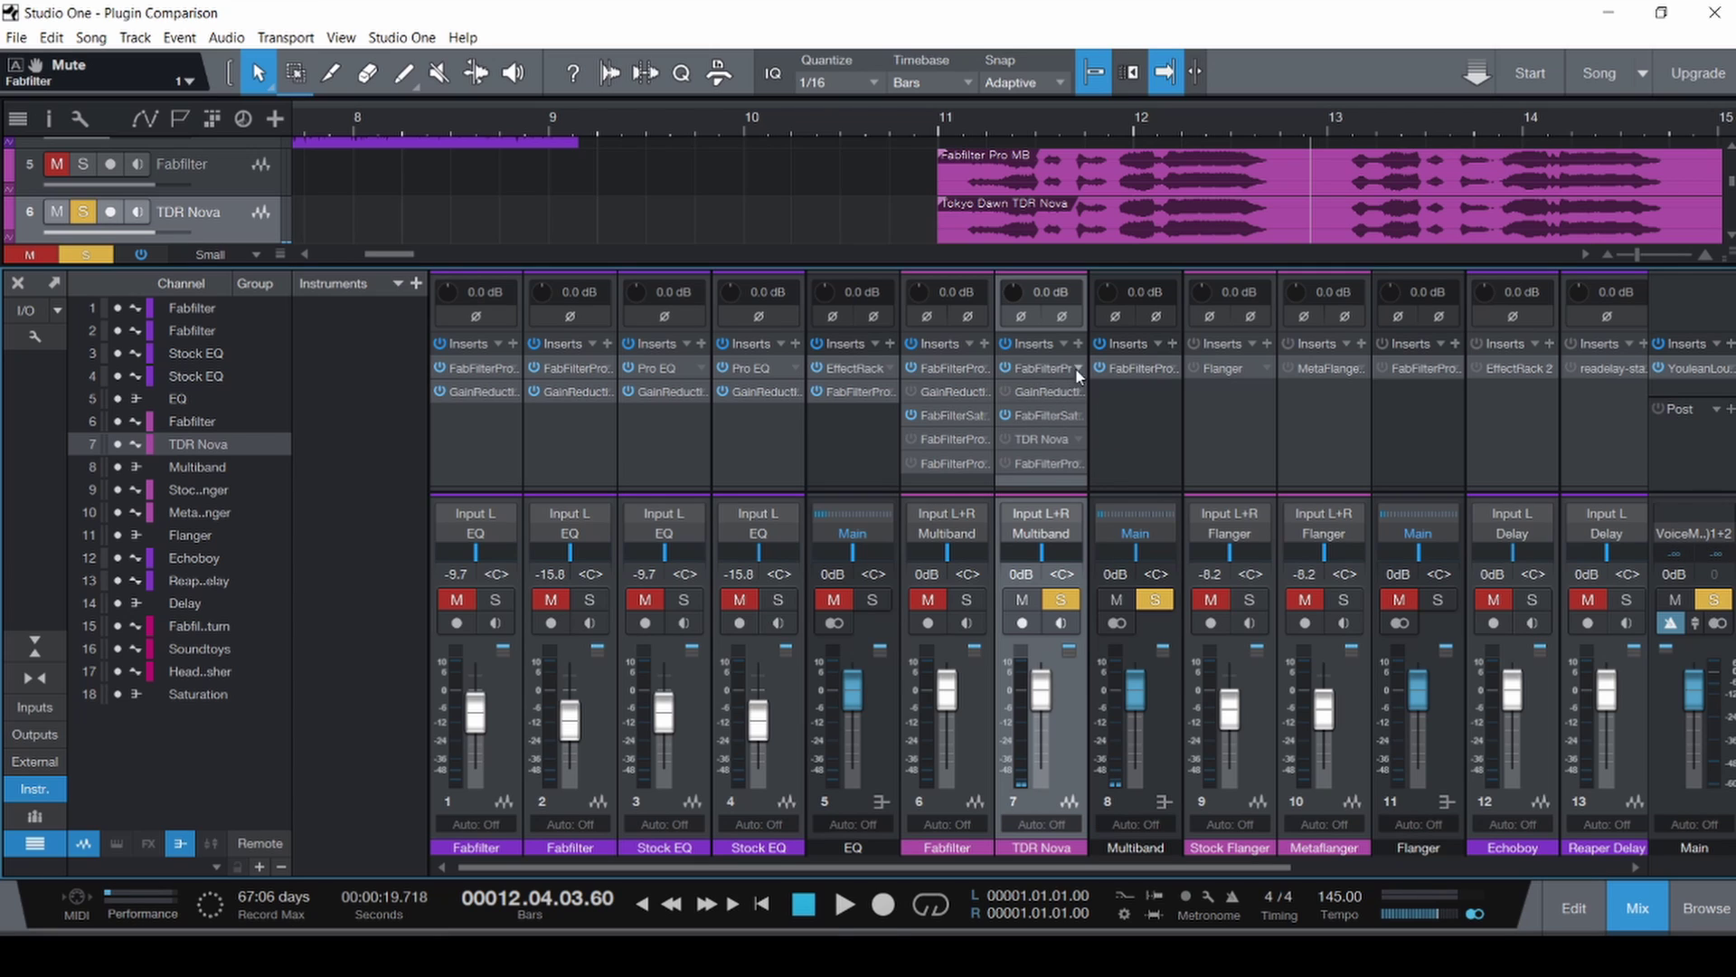
Switch on TDR Nova in its plugin window and play its clip from just before bar 11, returning the cursor there.
click(1044, 441)
drag(1290, 79, 887, 211)
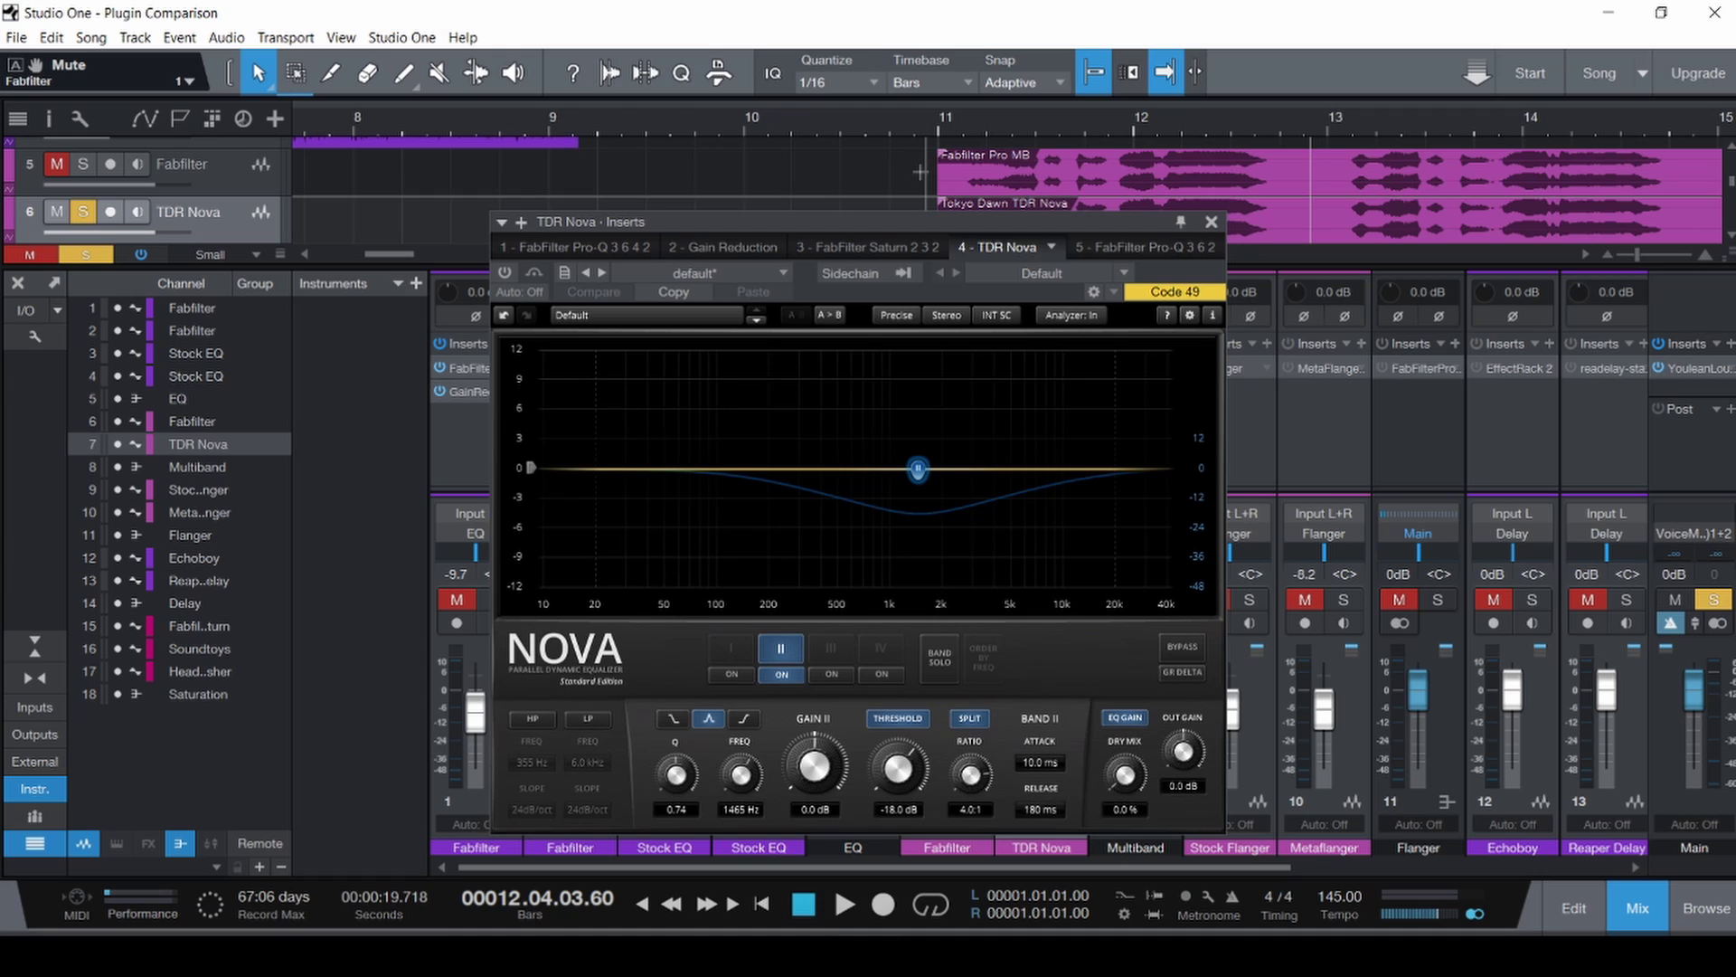
click(922, 178)
click(504, 271)
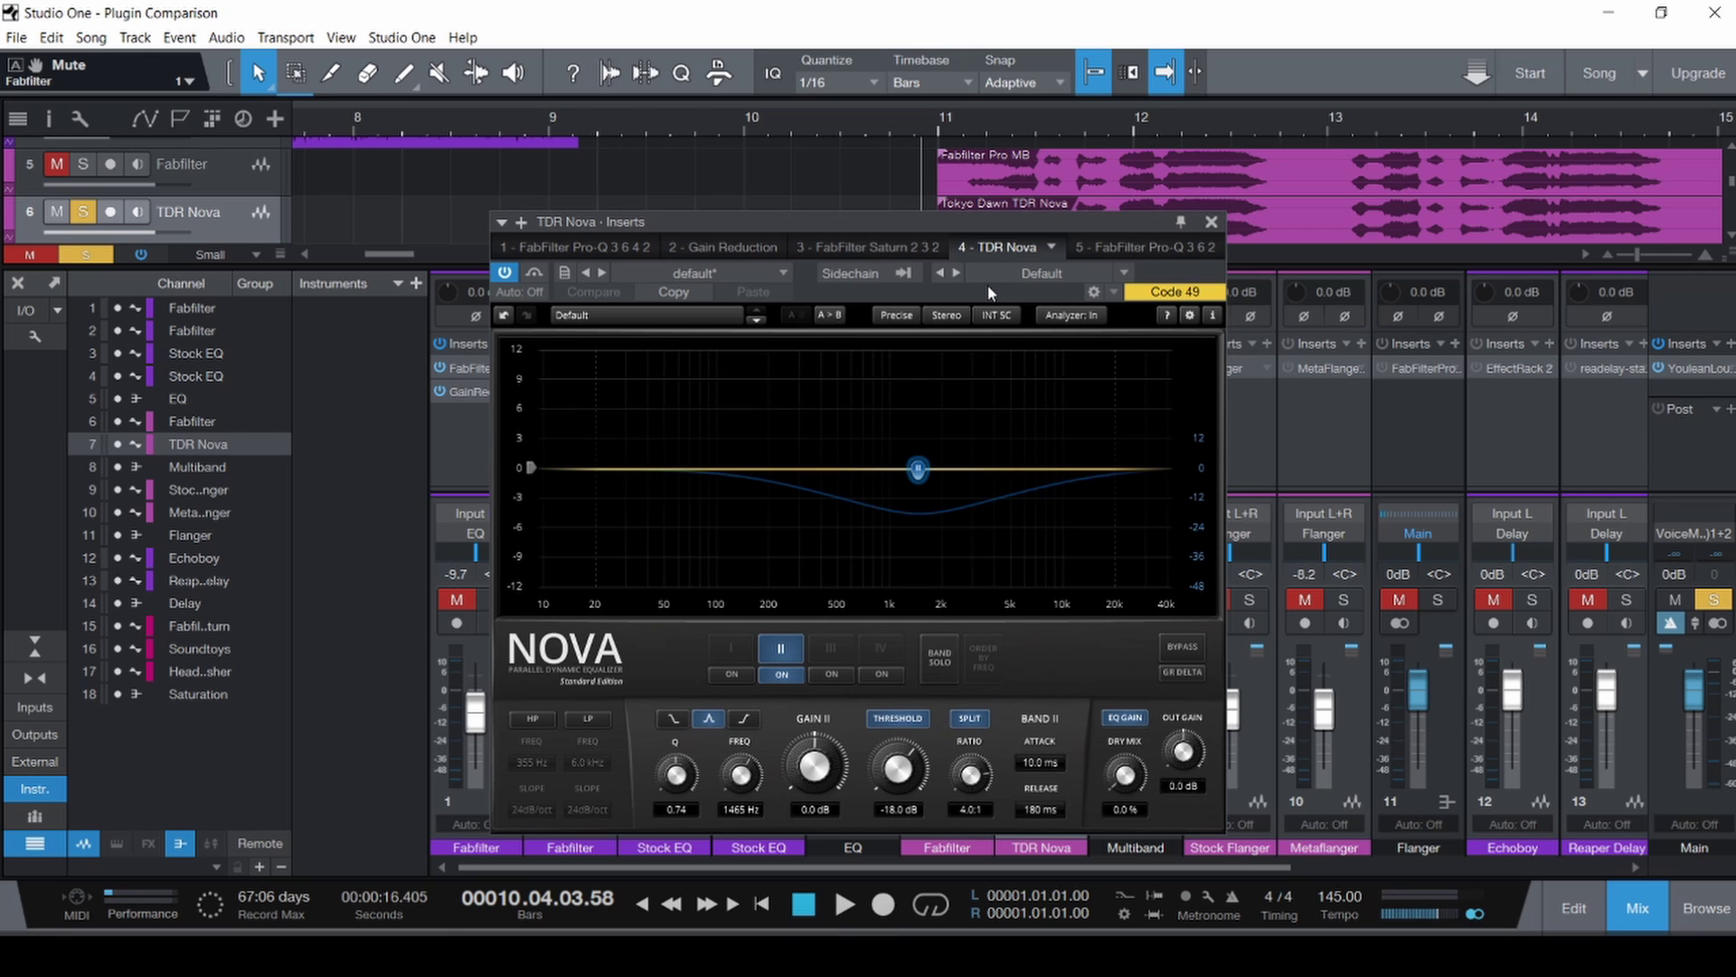
key(space)
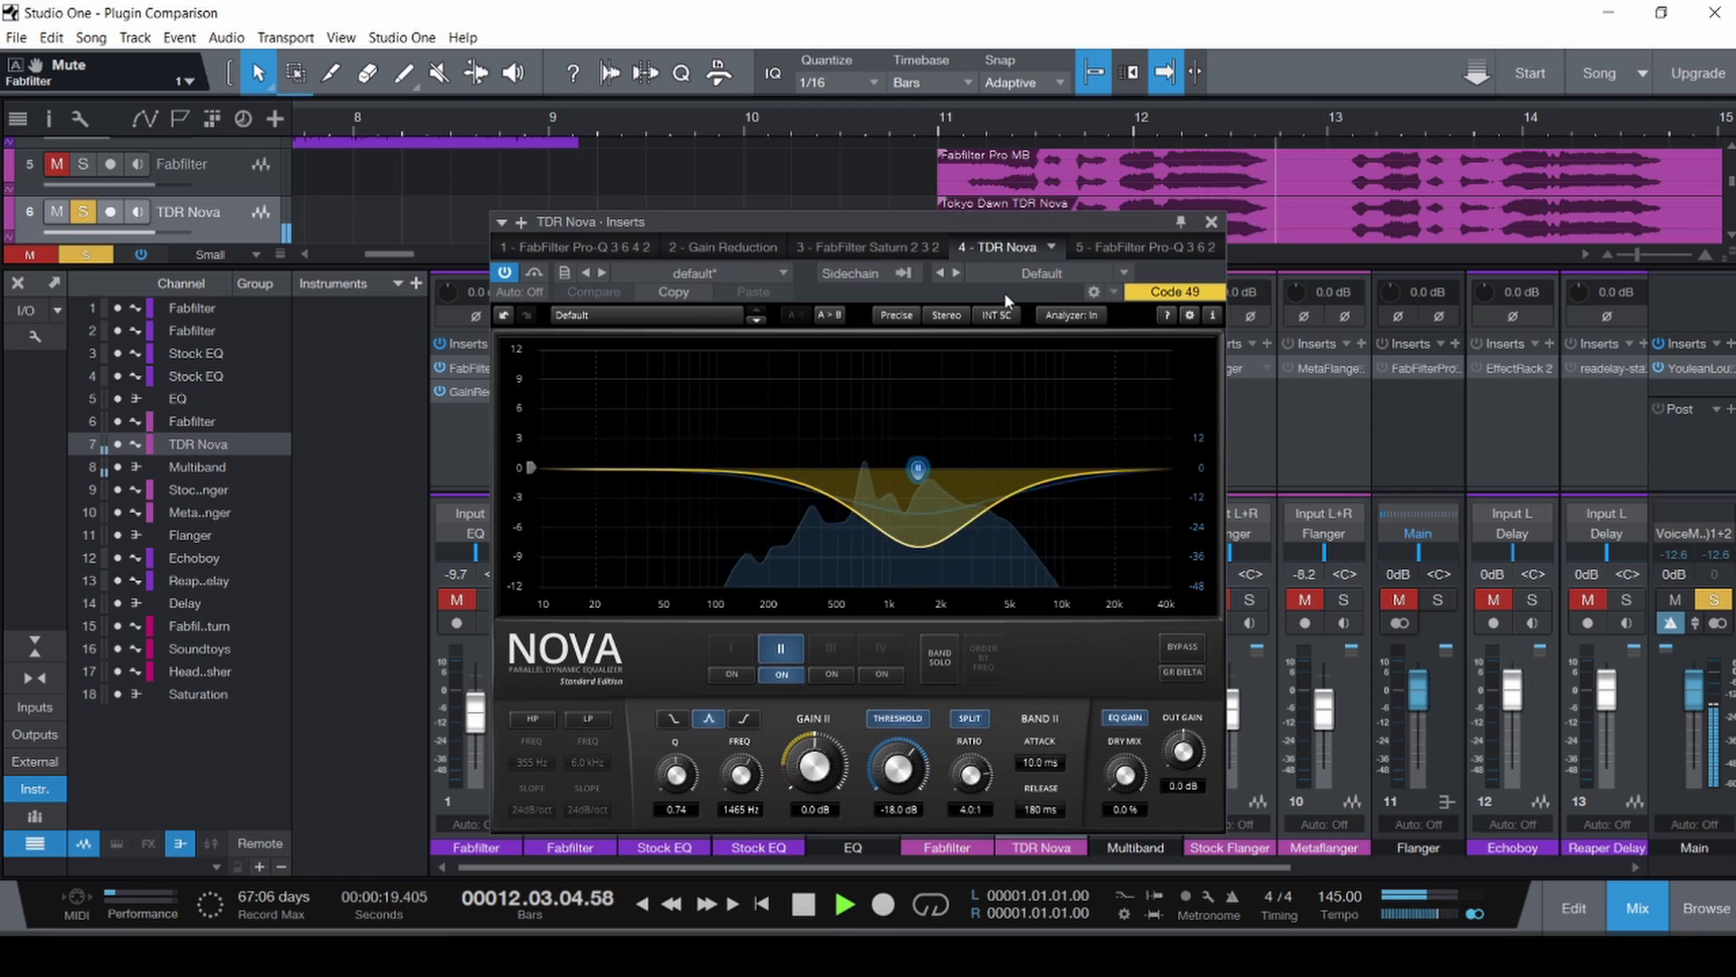
key(space)
key(KP_0)
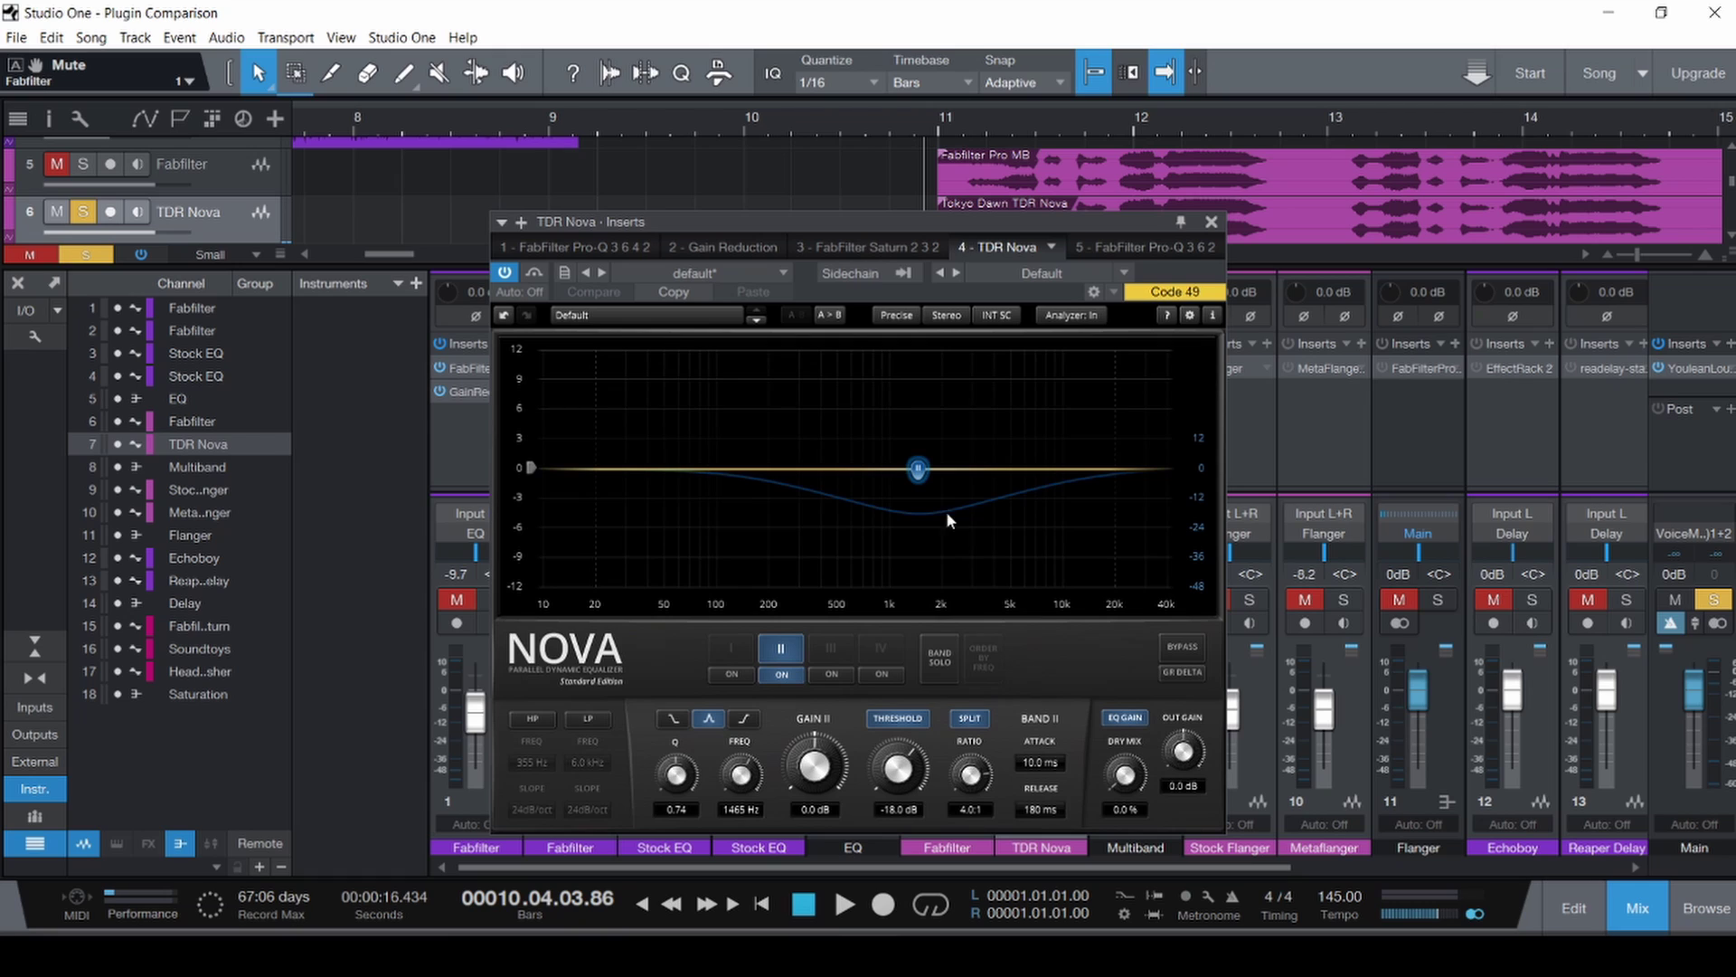
Audition TDR Nova's GR Delta against the normal output during playback, leave GR Delta off, and save the song.
click(1181, 672)
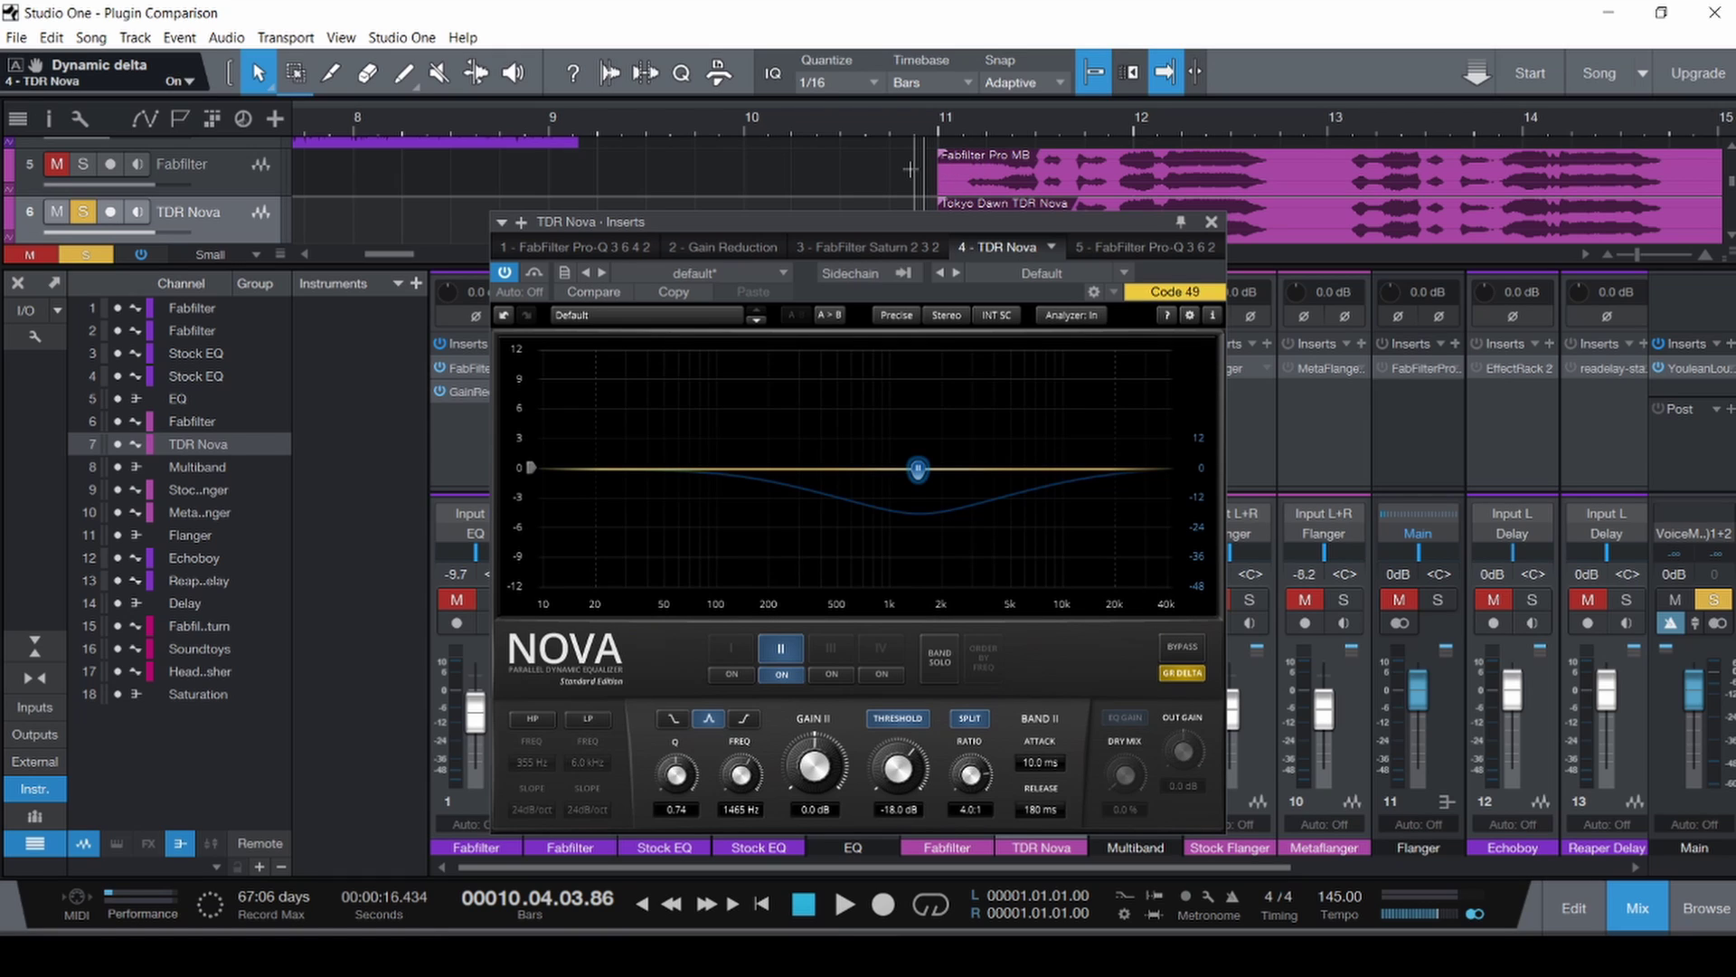
key(space)
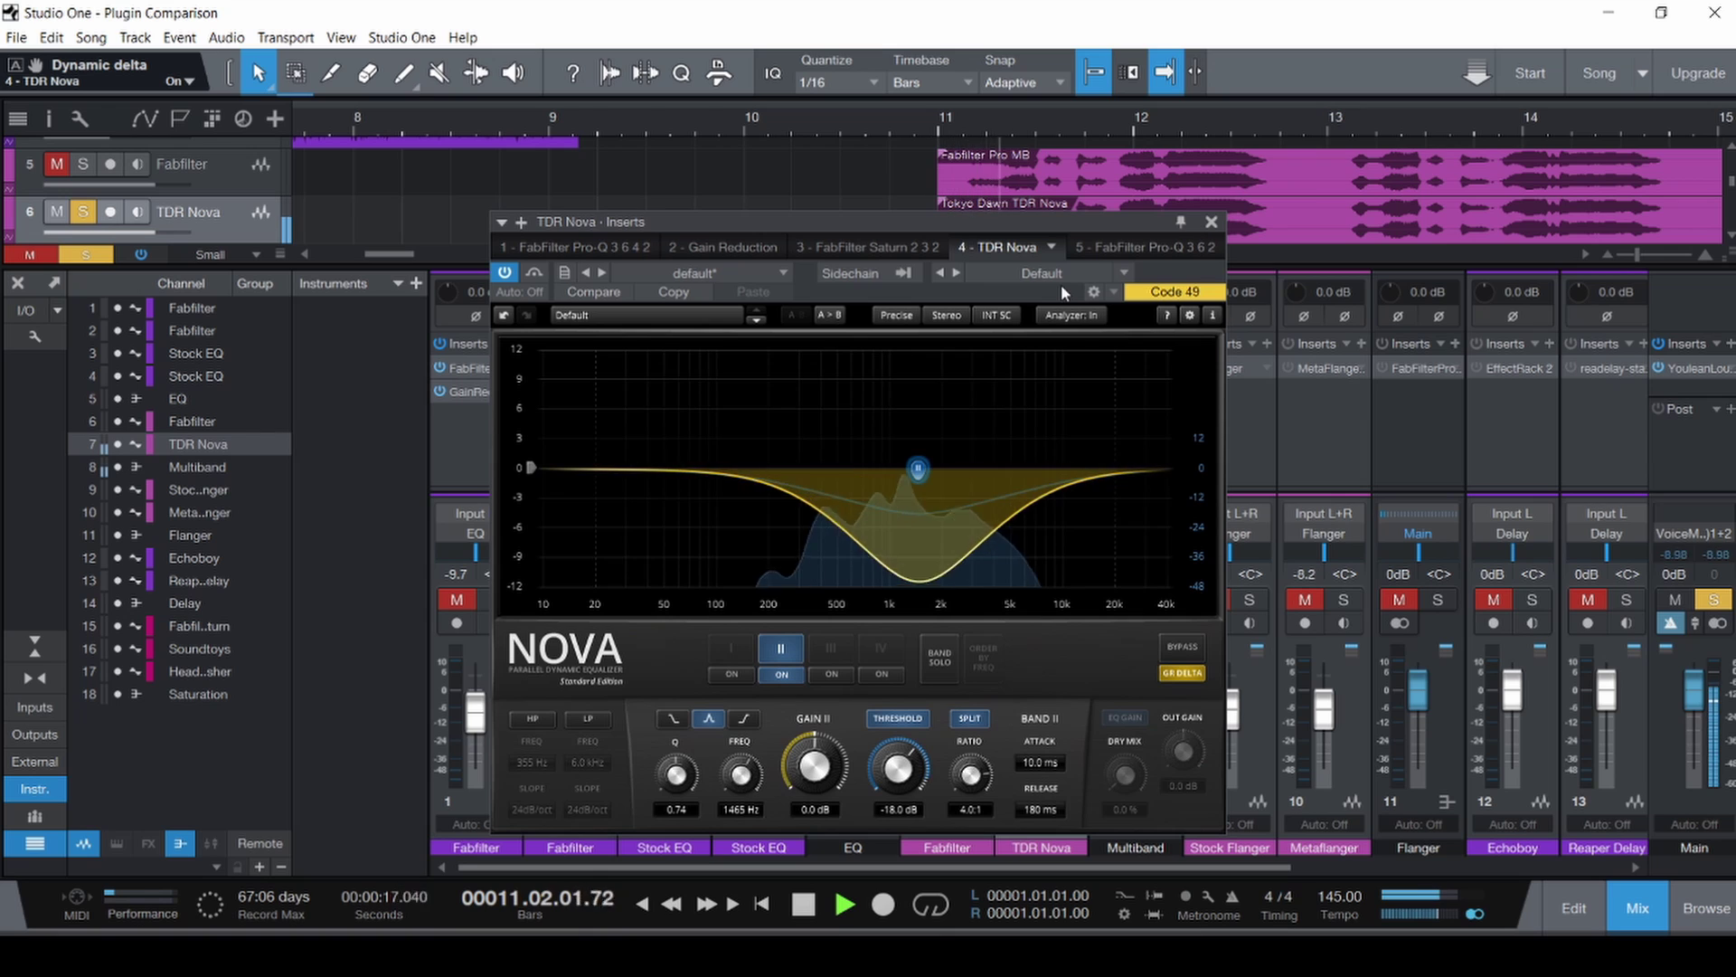
click(1183, 675)
click(1181, 674)
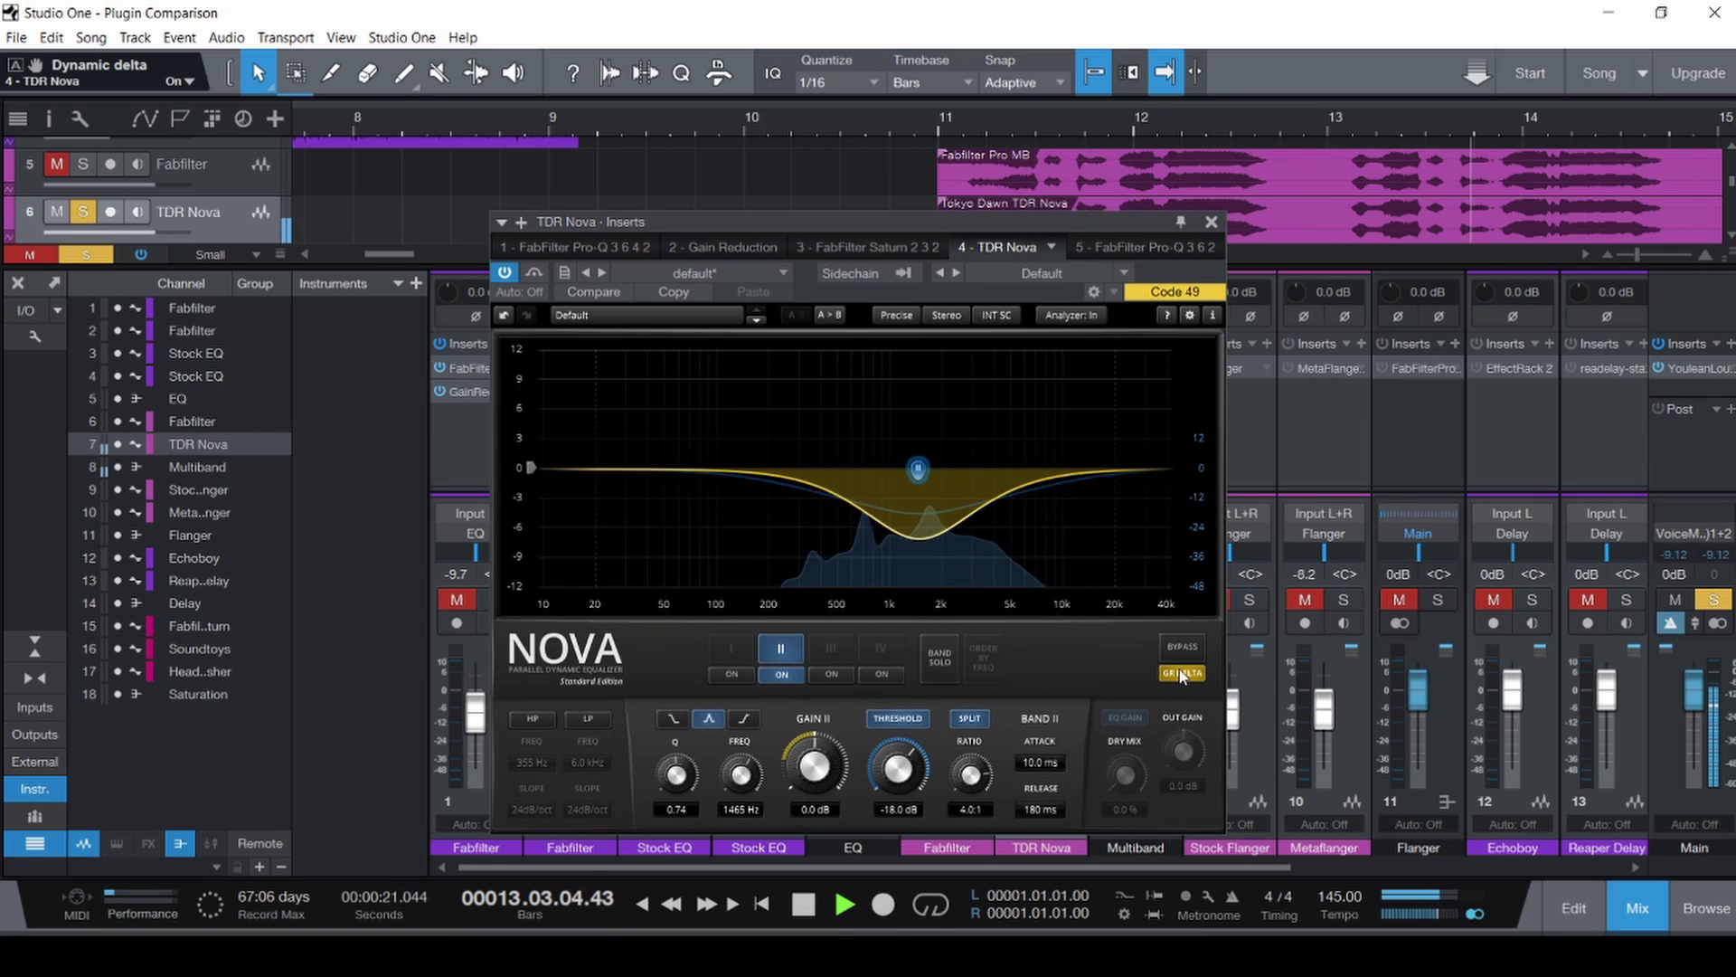
click(1181, 674)
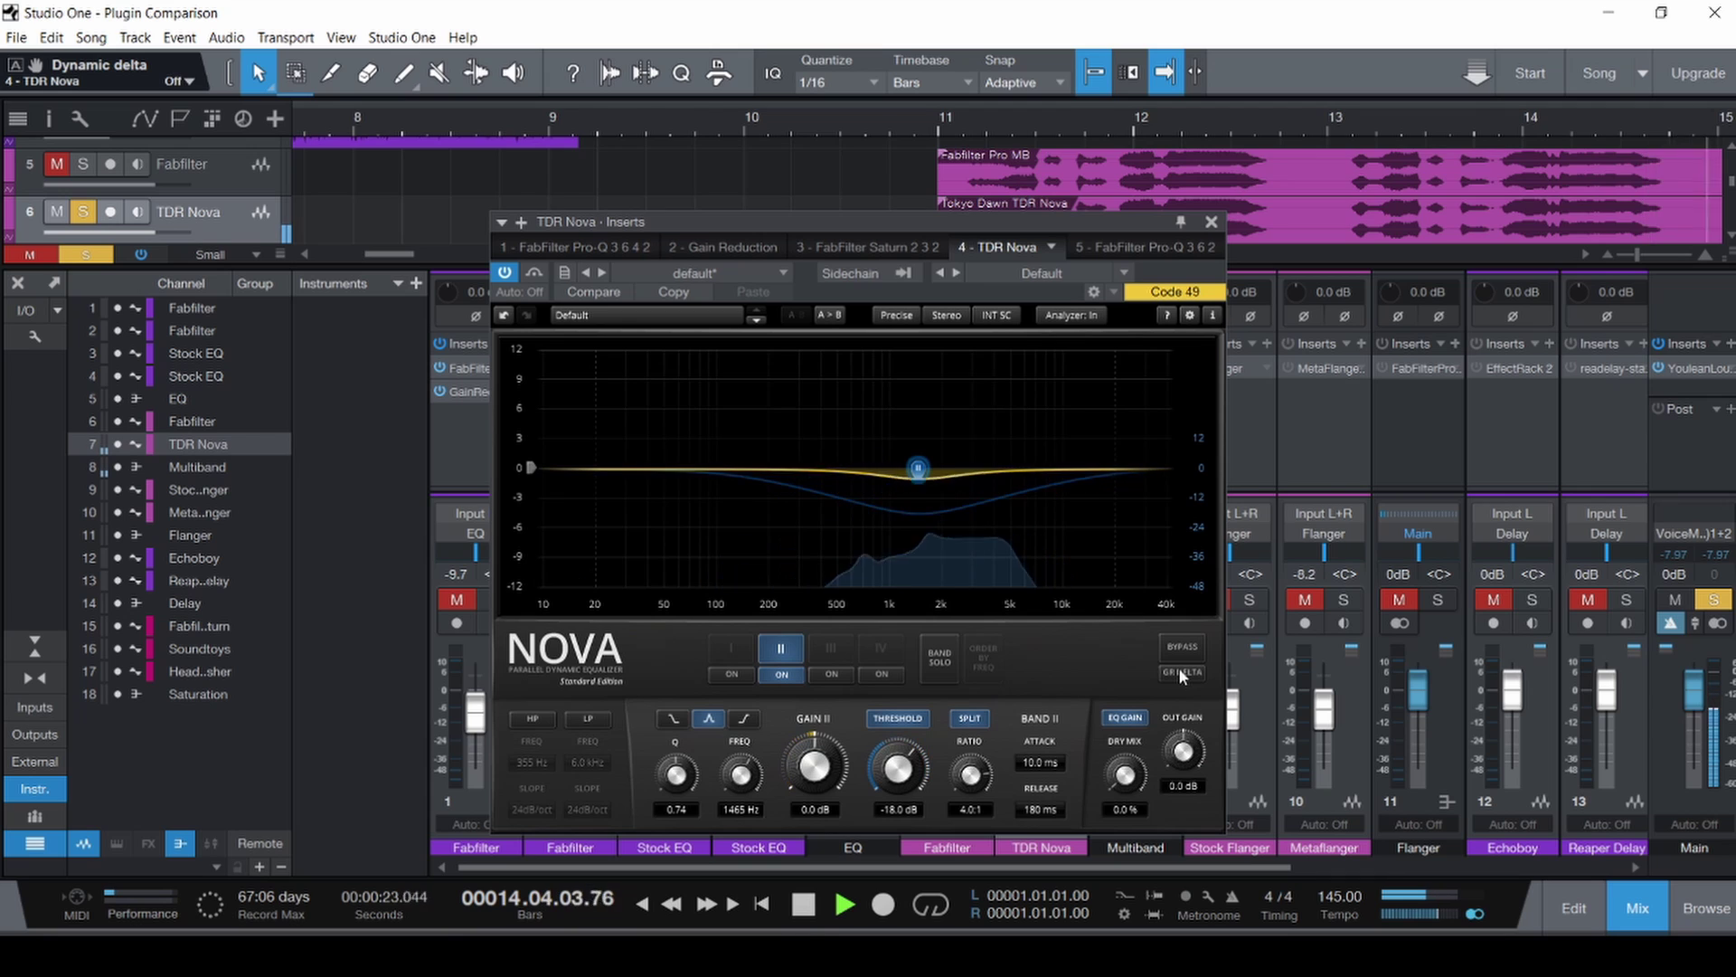
key(space)
key(ctrl+s)
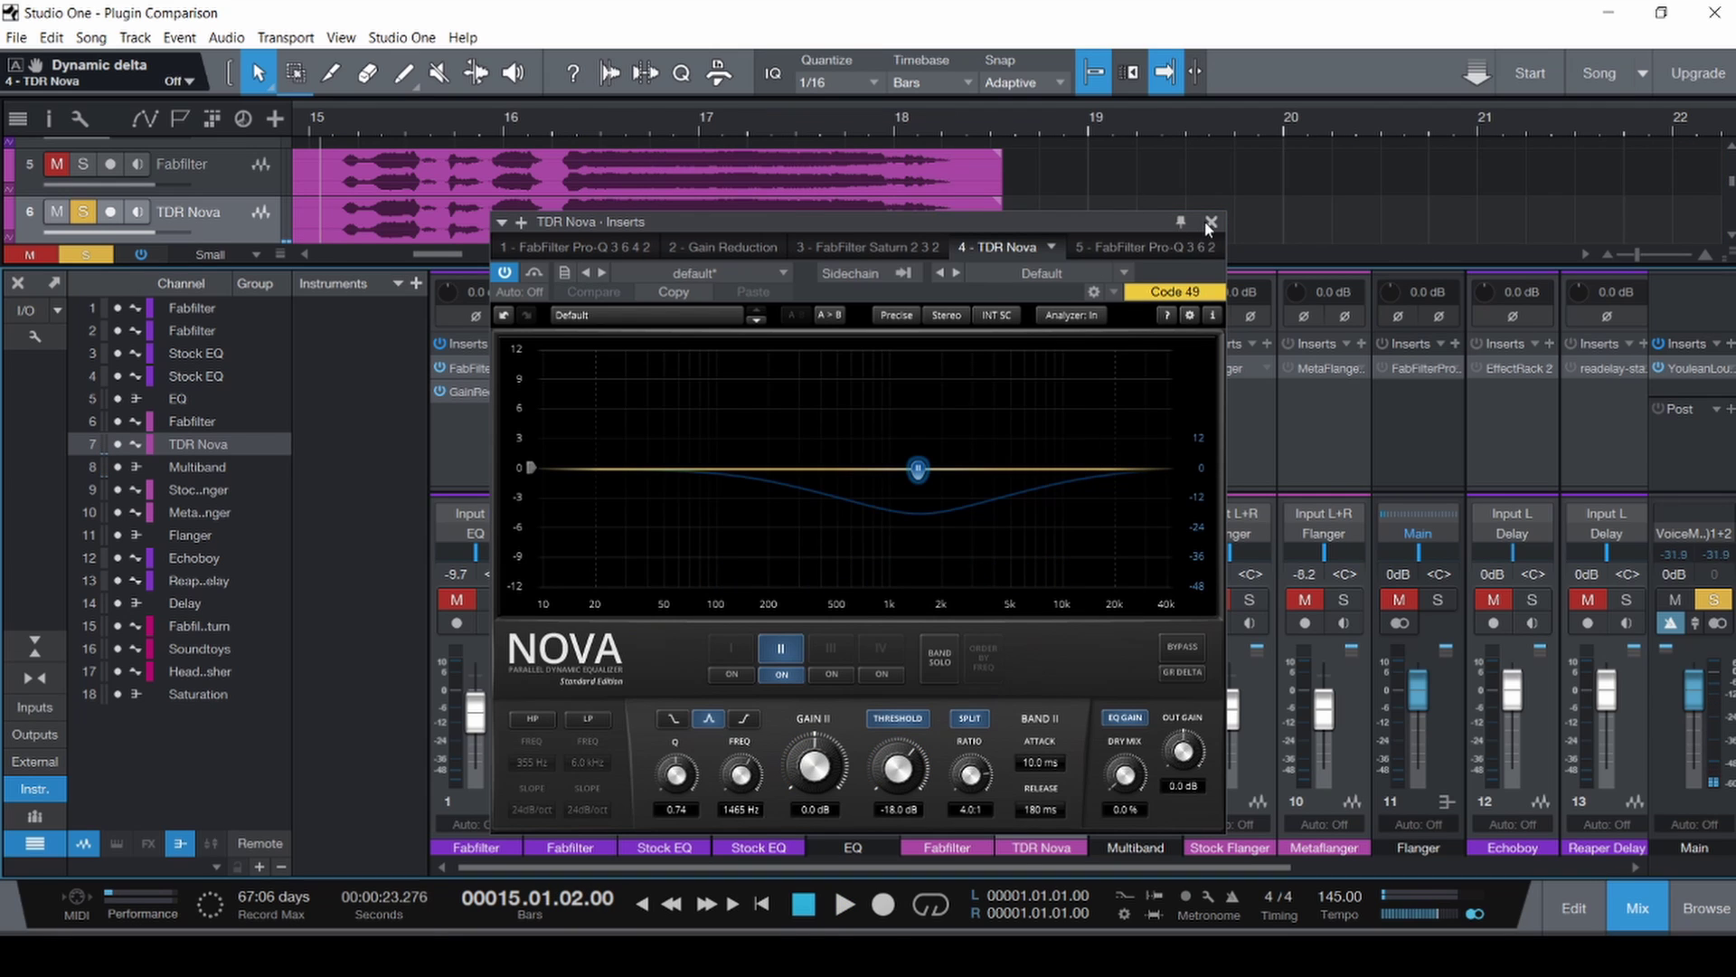
Switch off and mute TDR Nova, solo only the Fabfilter multiband channel, and open its Pro-MB insert switched on.
click(1211, 222)
scroll(480, 226, left, 5)
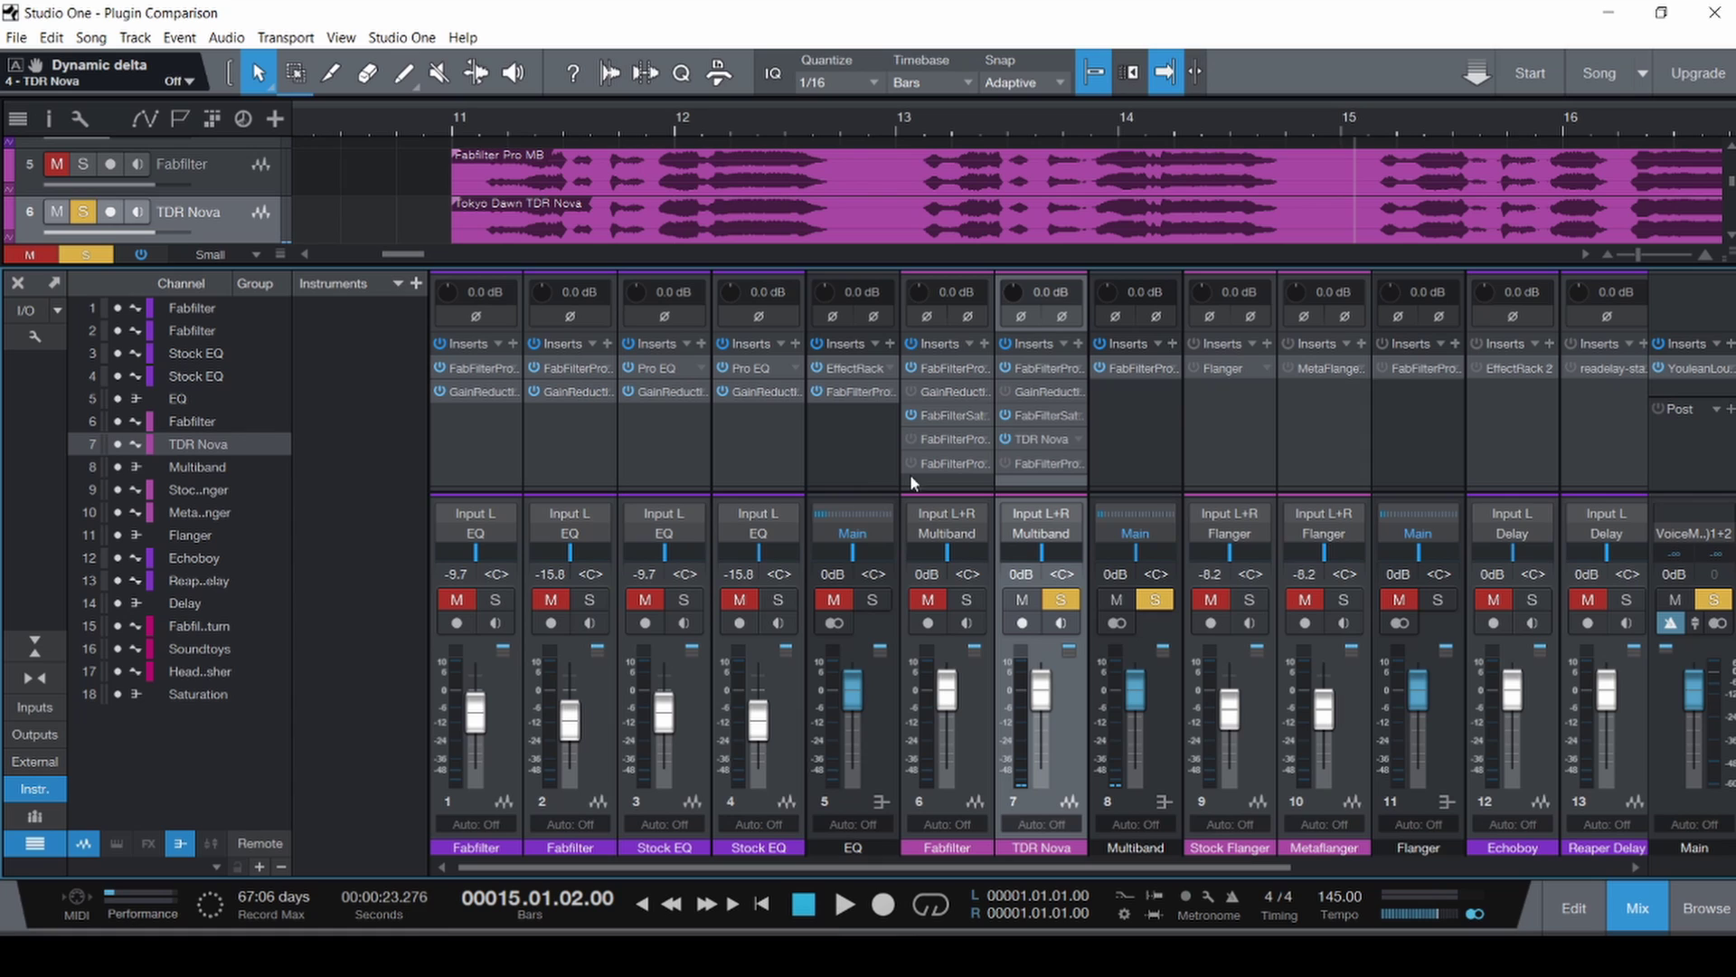
click(967, 600)
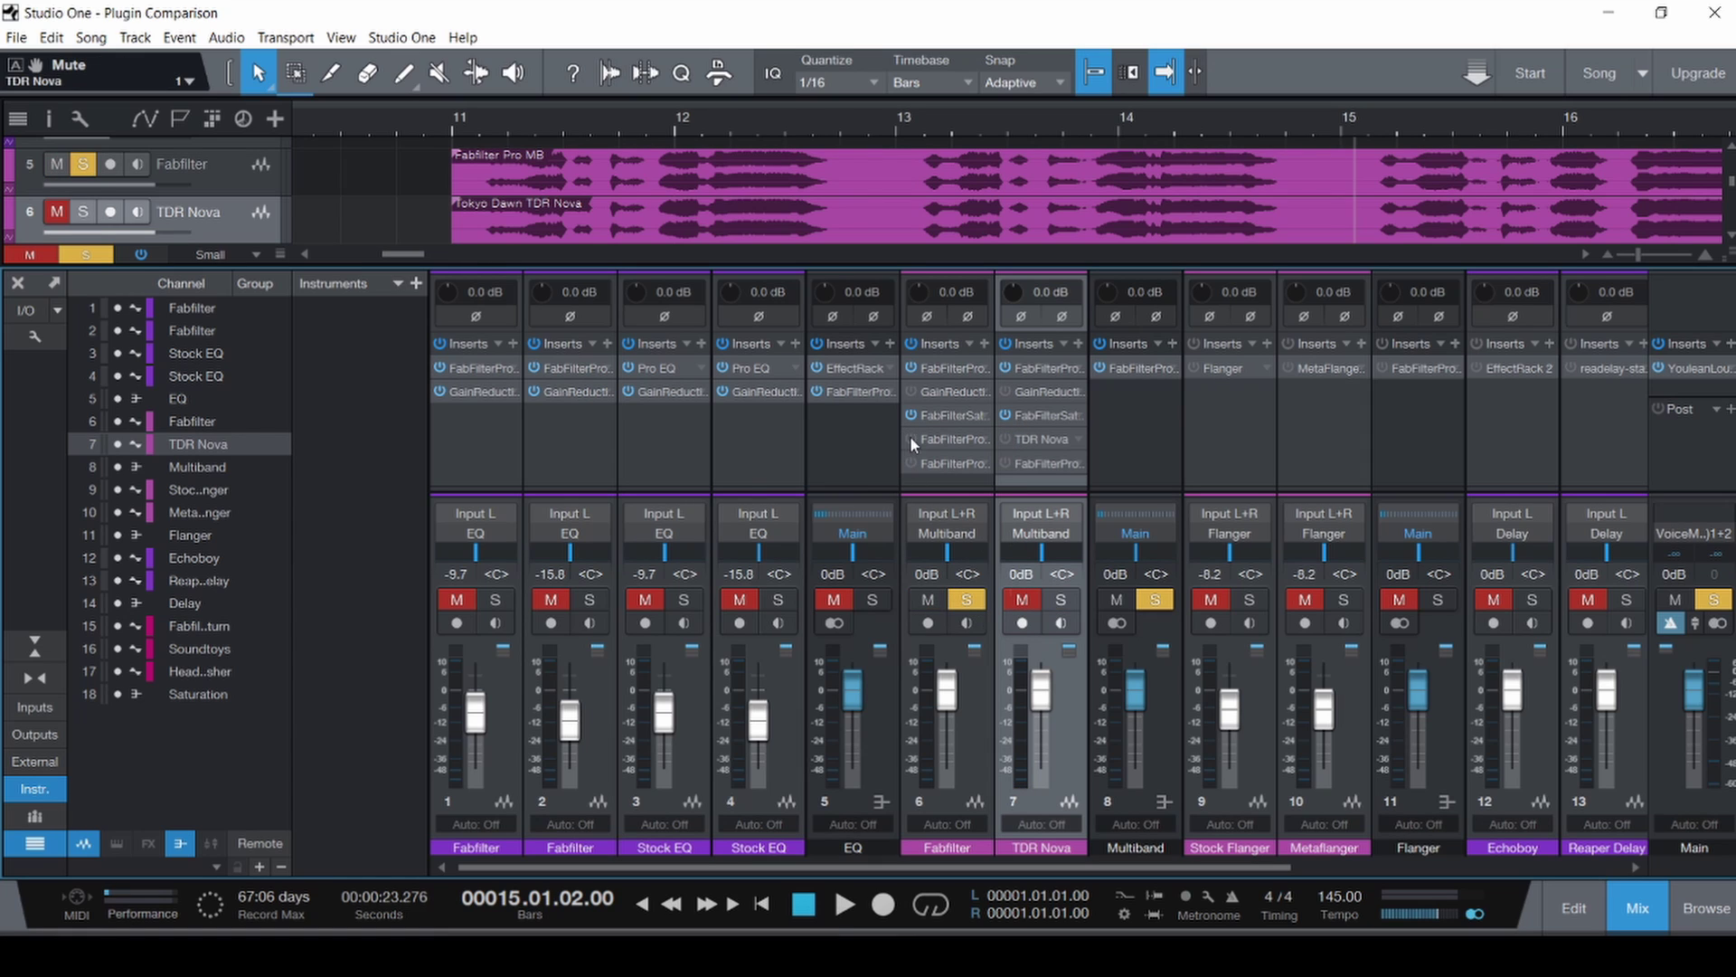
click(939, 439)
drag(859, 86, 1219, 255)
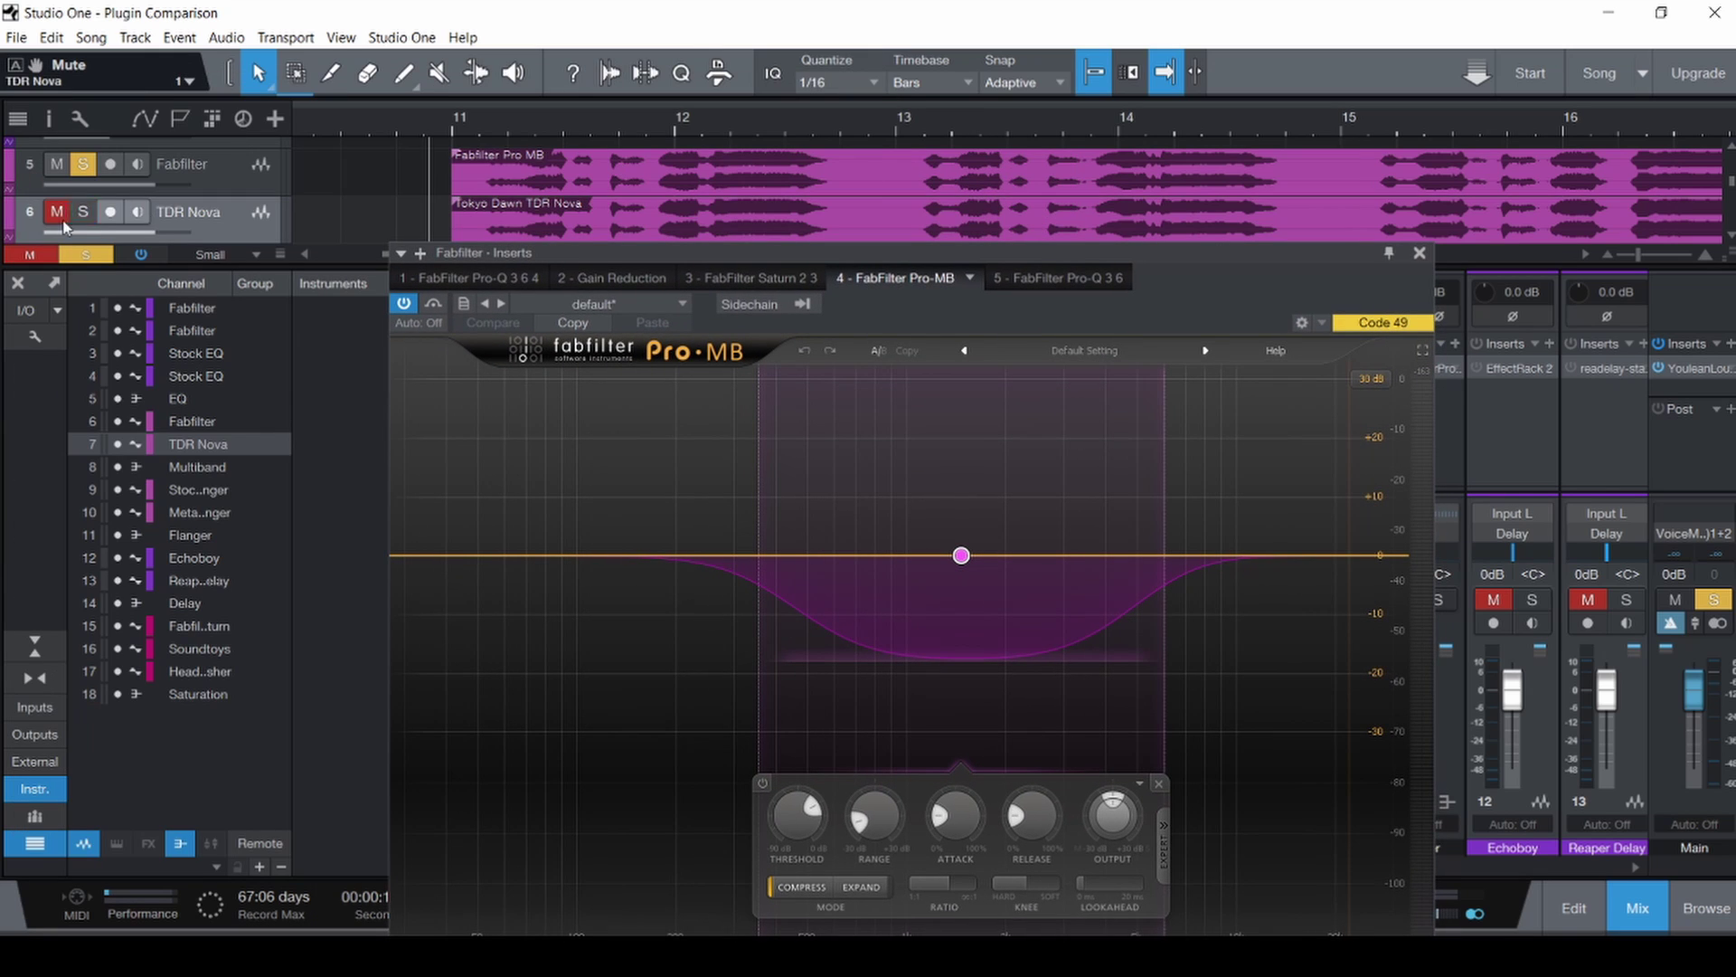
Compare Pro-MB bypassed and active while its clip plays from just before bar 11, leaving bypass off and closing its window.
click(434, 302)
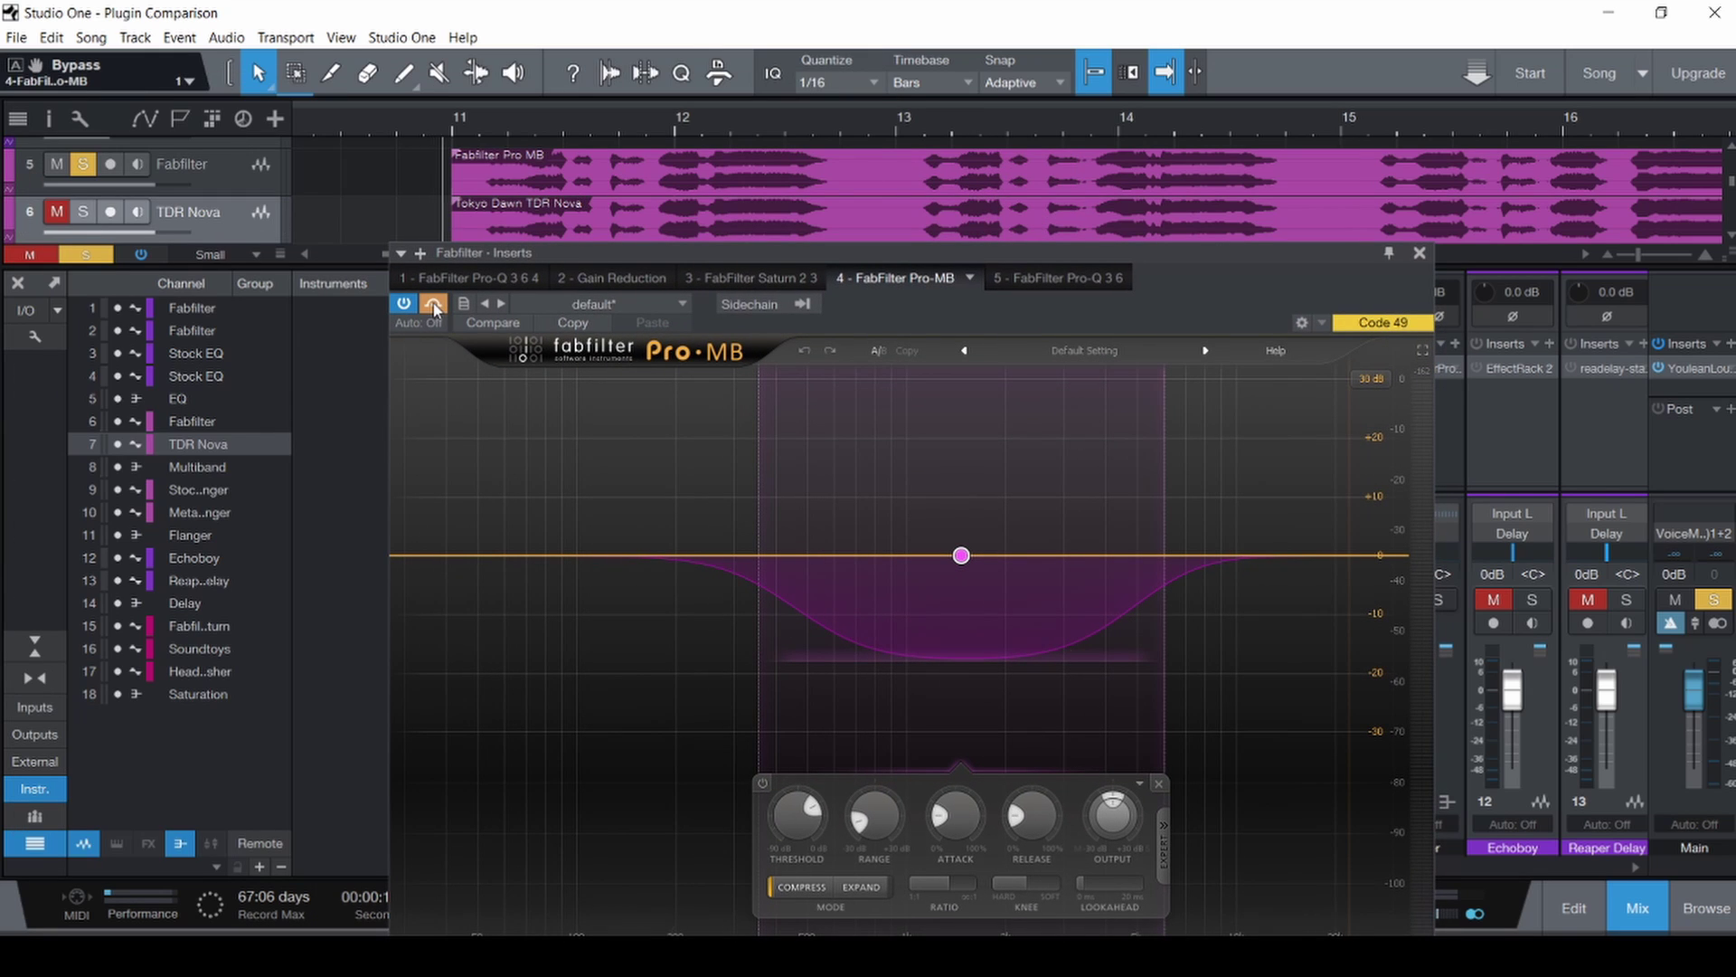
click(434, 305)
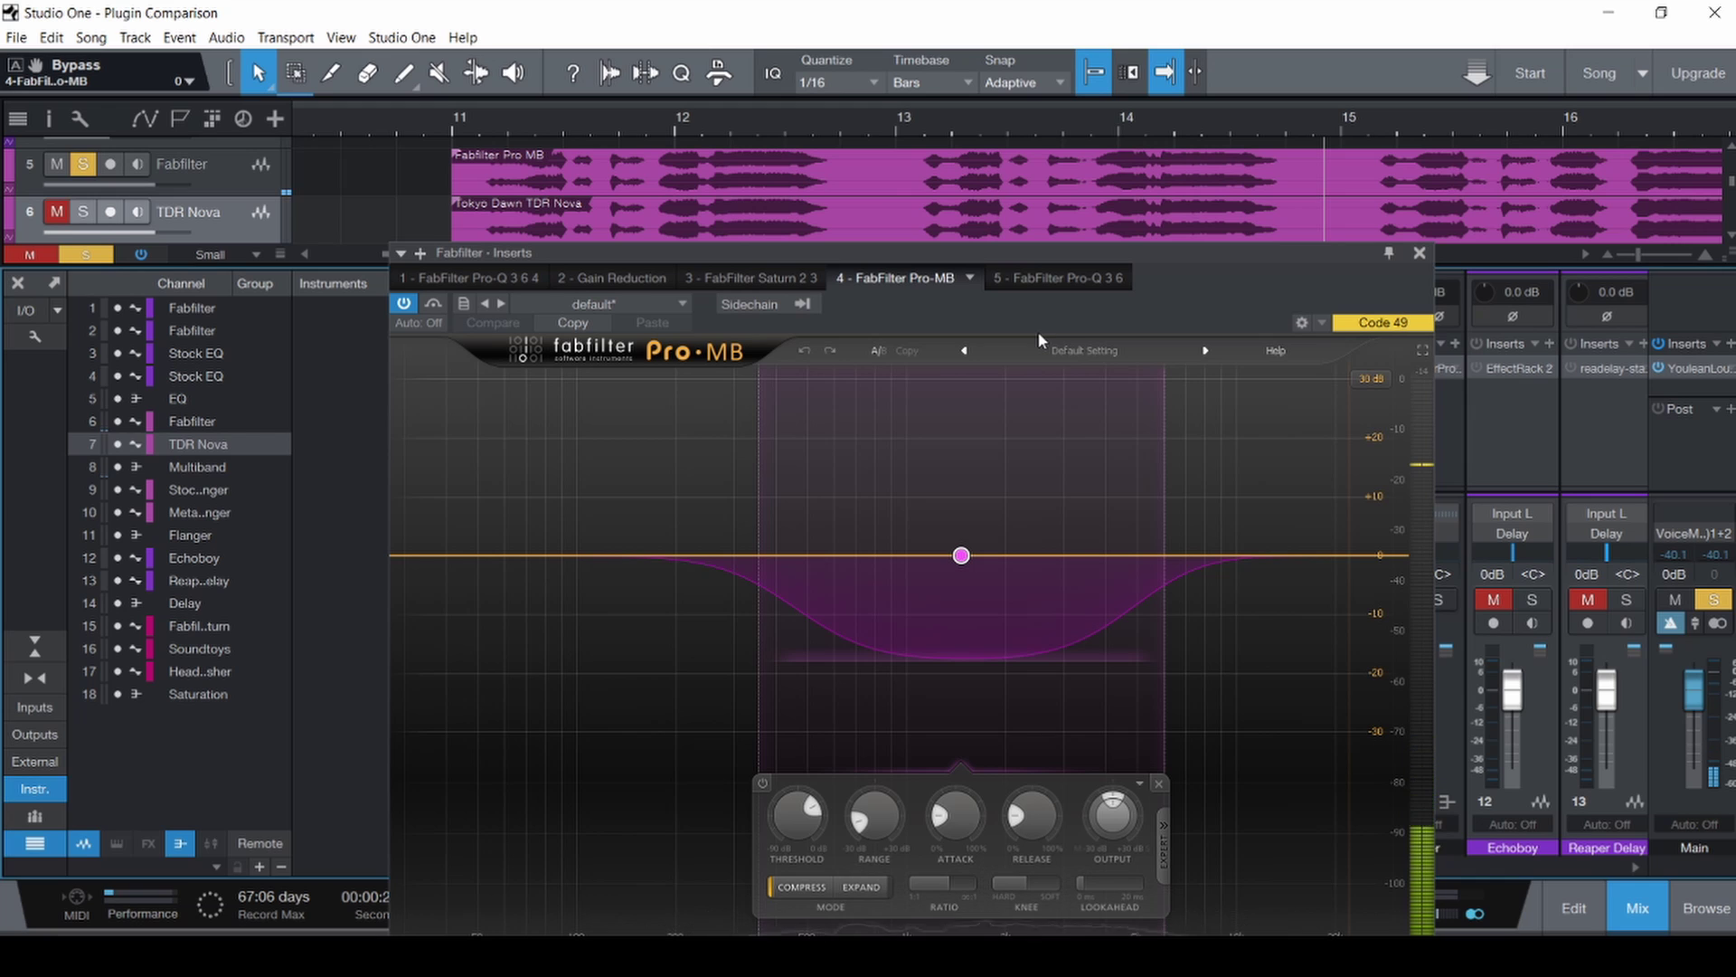
drag(1035, 252, 863, 95)
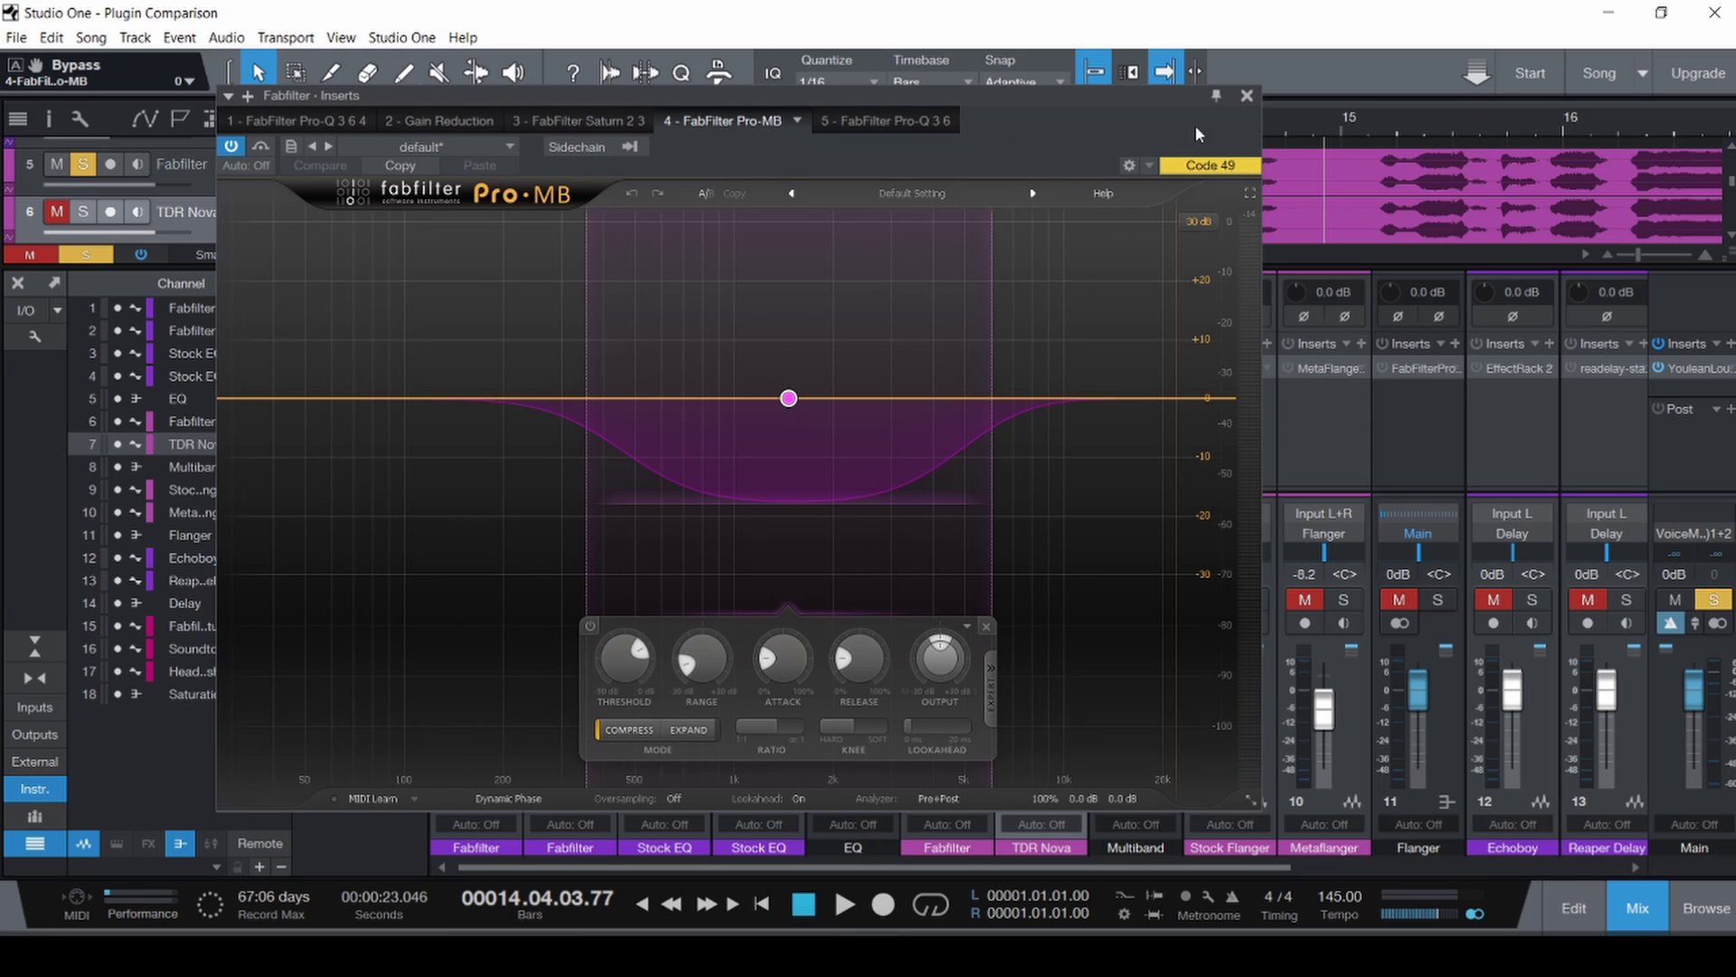
click(1246, 96)
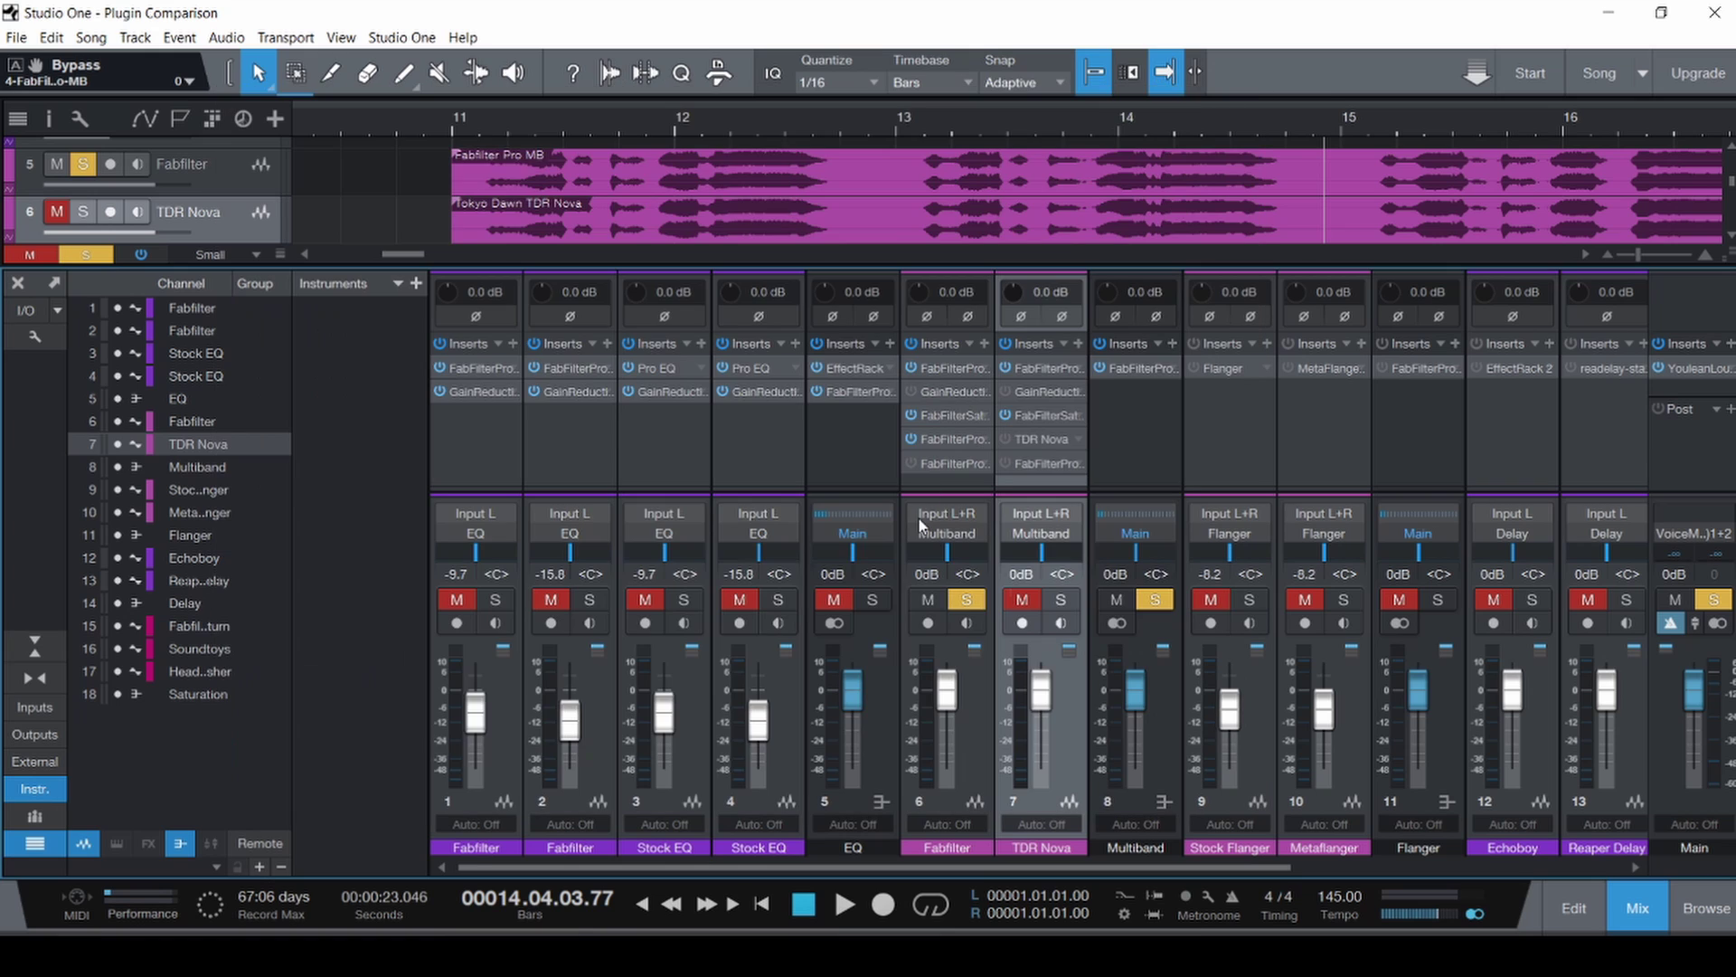
Switch TDR Nova back on, unmute and solo its channel, and invert polarity on both of its sides.
click(1006, 439)
click(1061, 600)
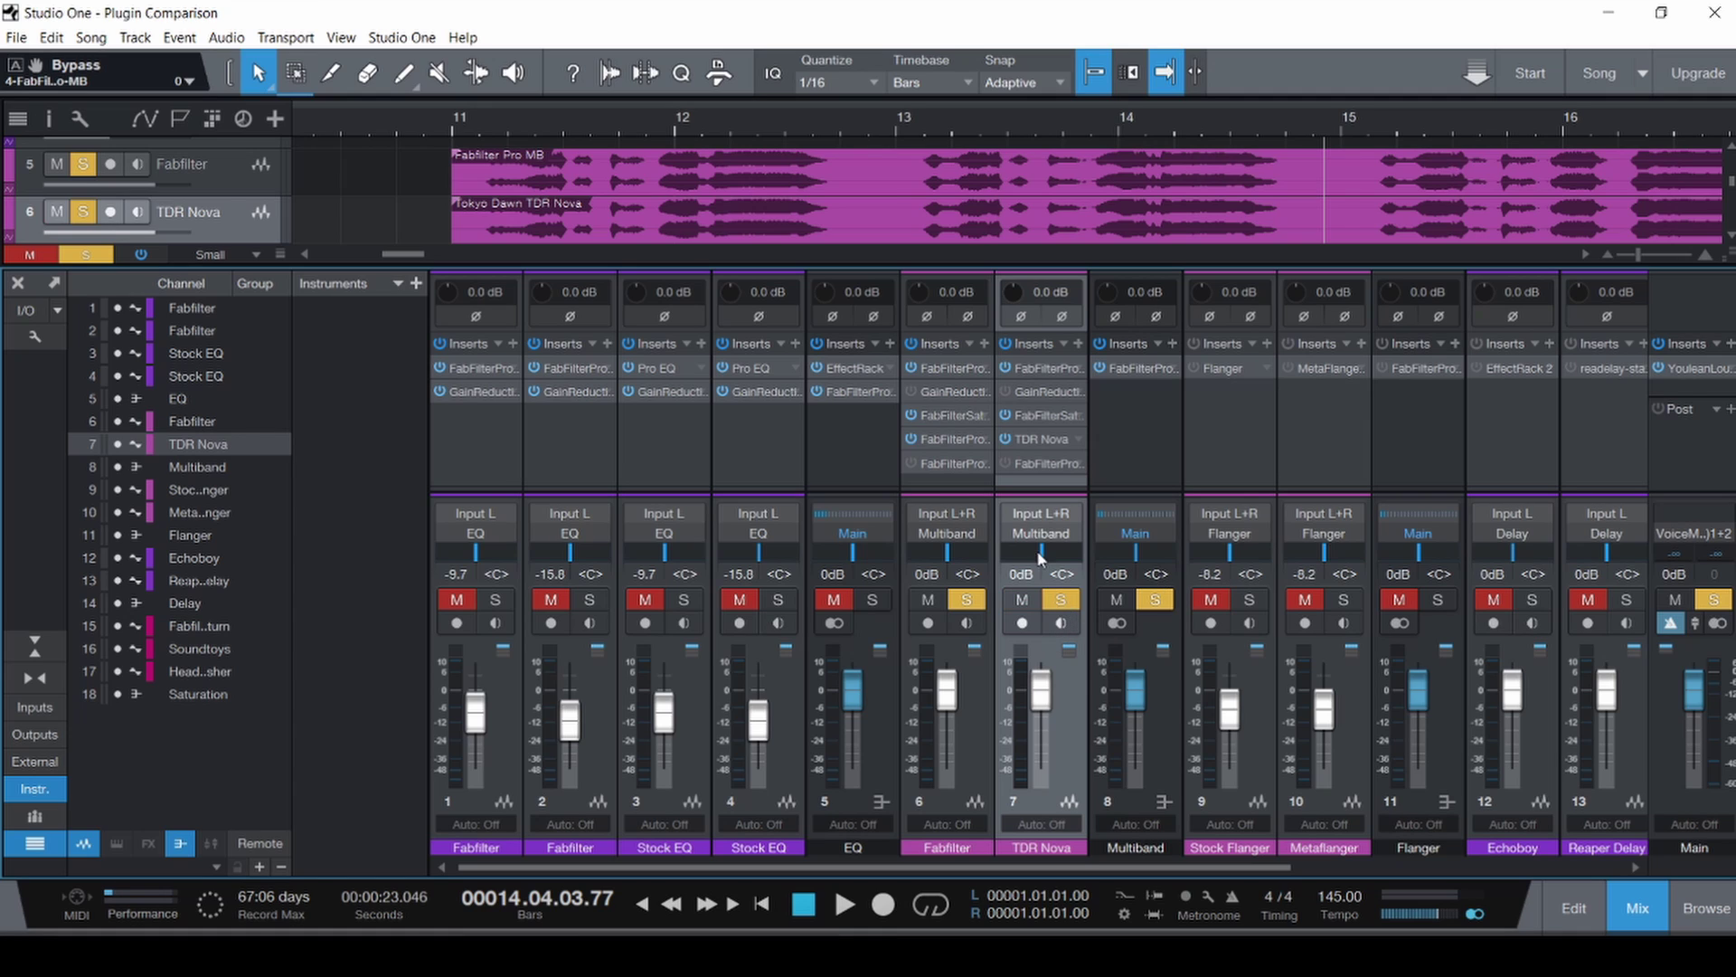
double_click(1130, 368)
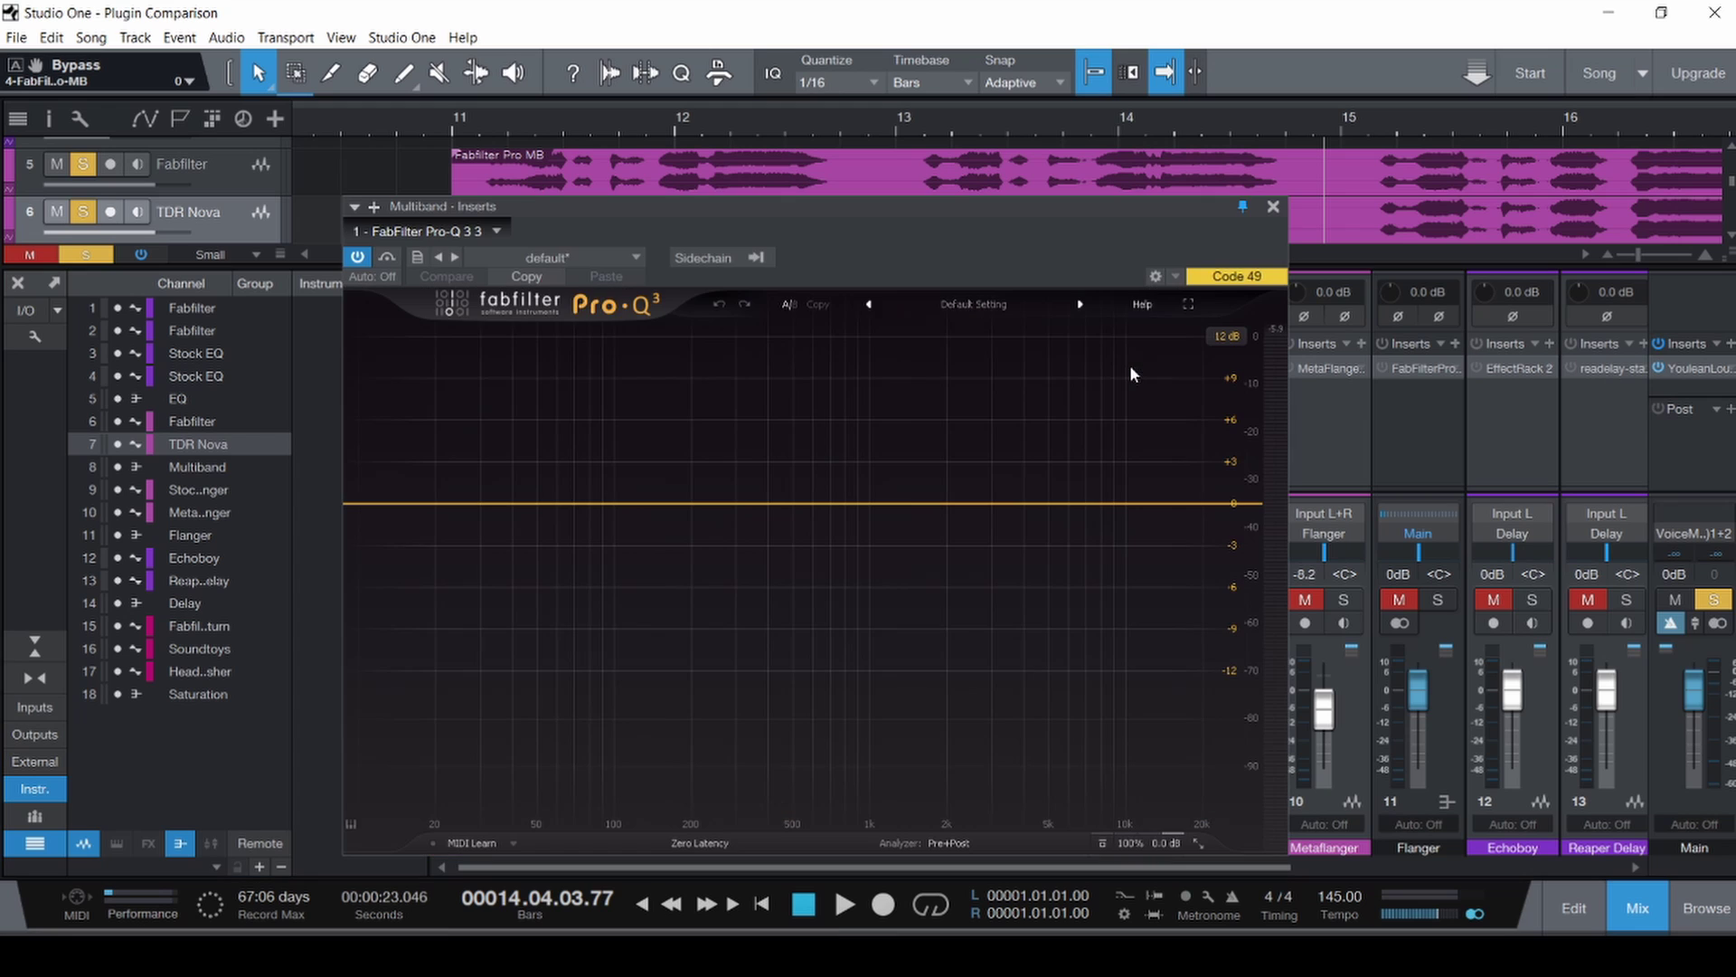
drag(961, 221, 695, 238)
click(1021, 315)
click(1058, 316)
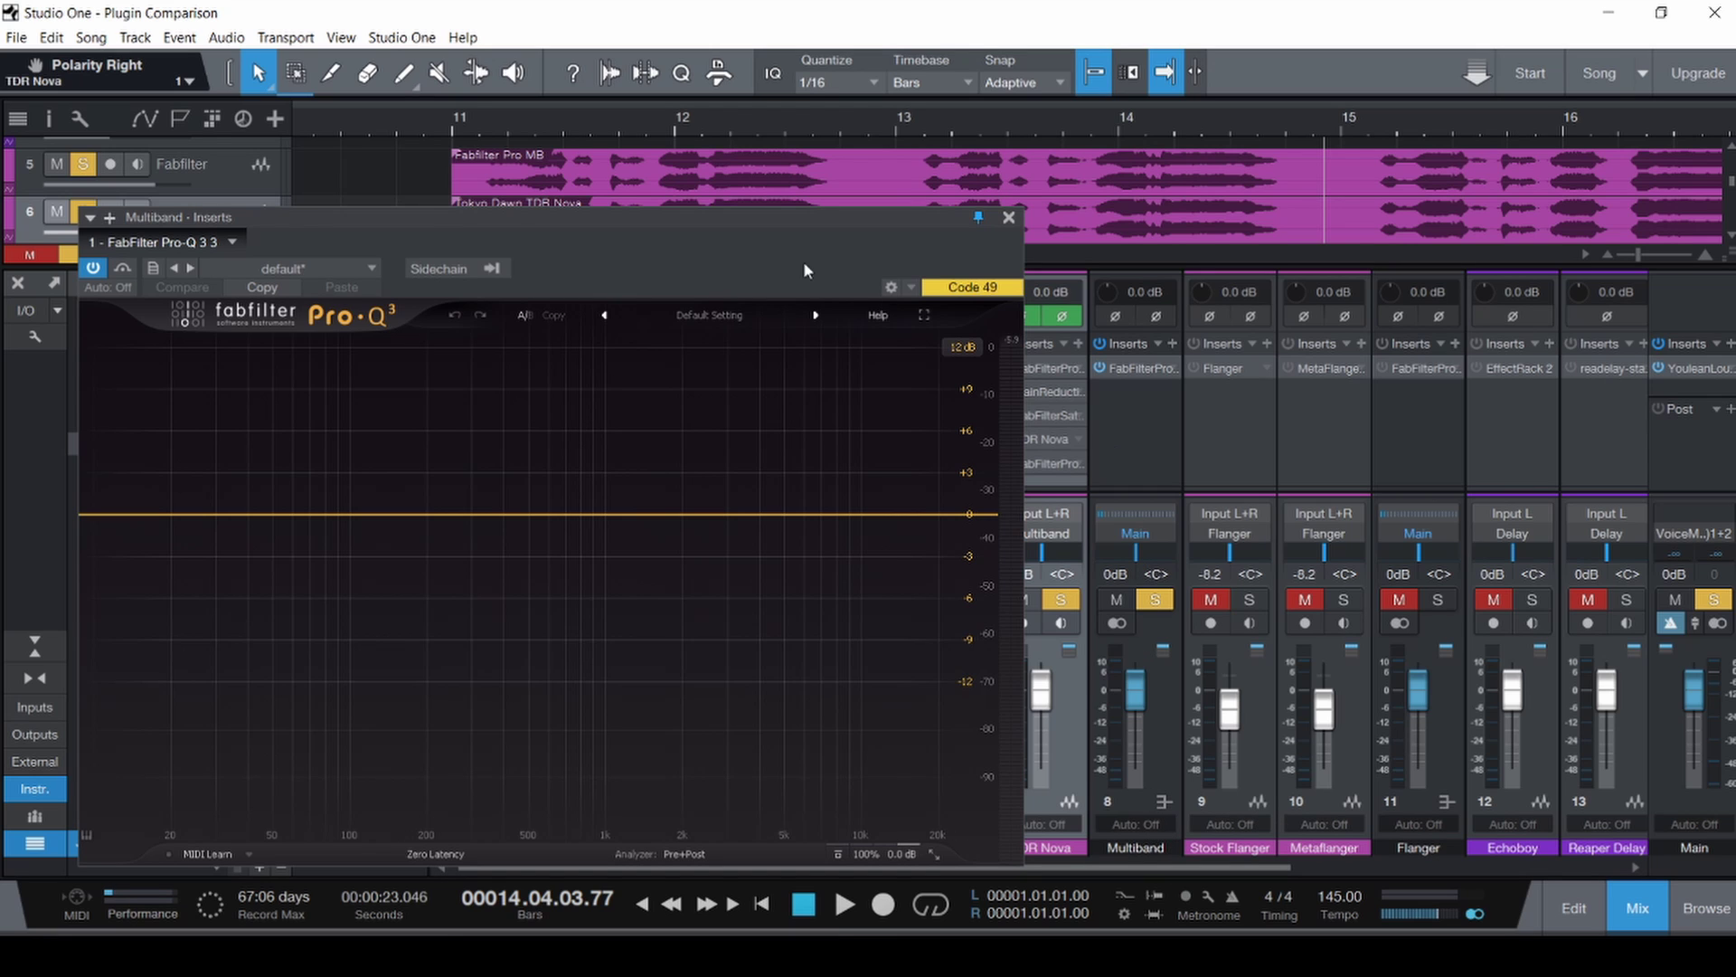
Play the null test from just before bar 11 while checking the residual in Pro-Q 3 on the Multiband bus.
drag(797, 220, 1131, 253)
click(441, 191)
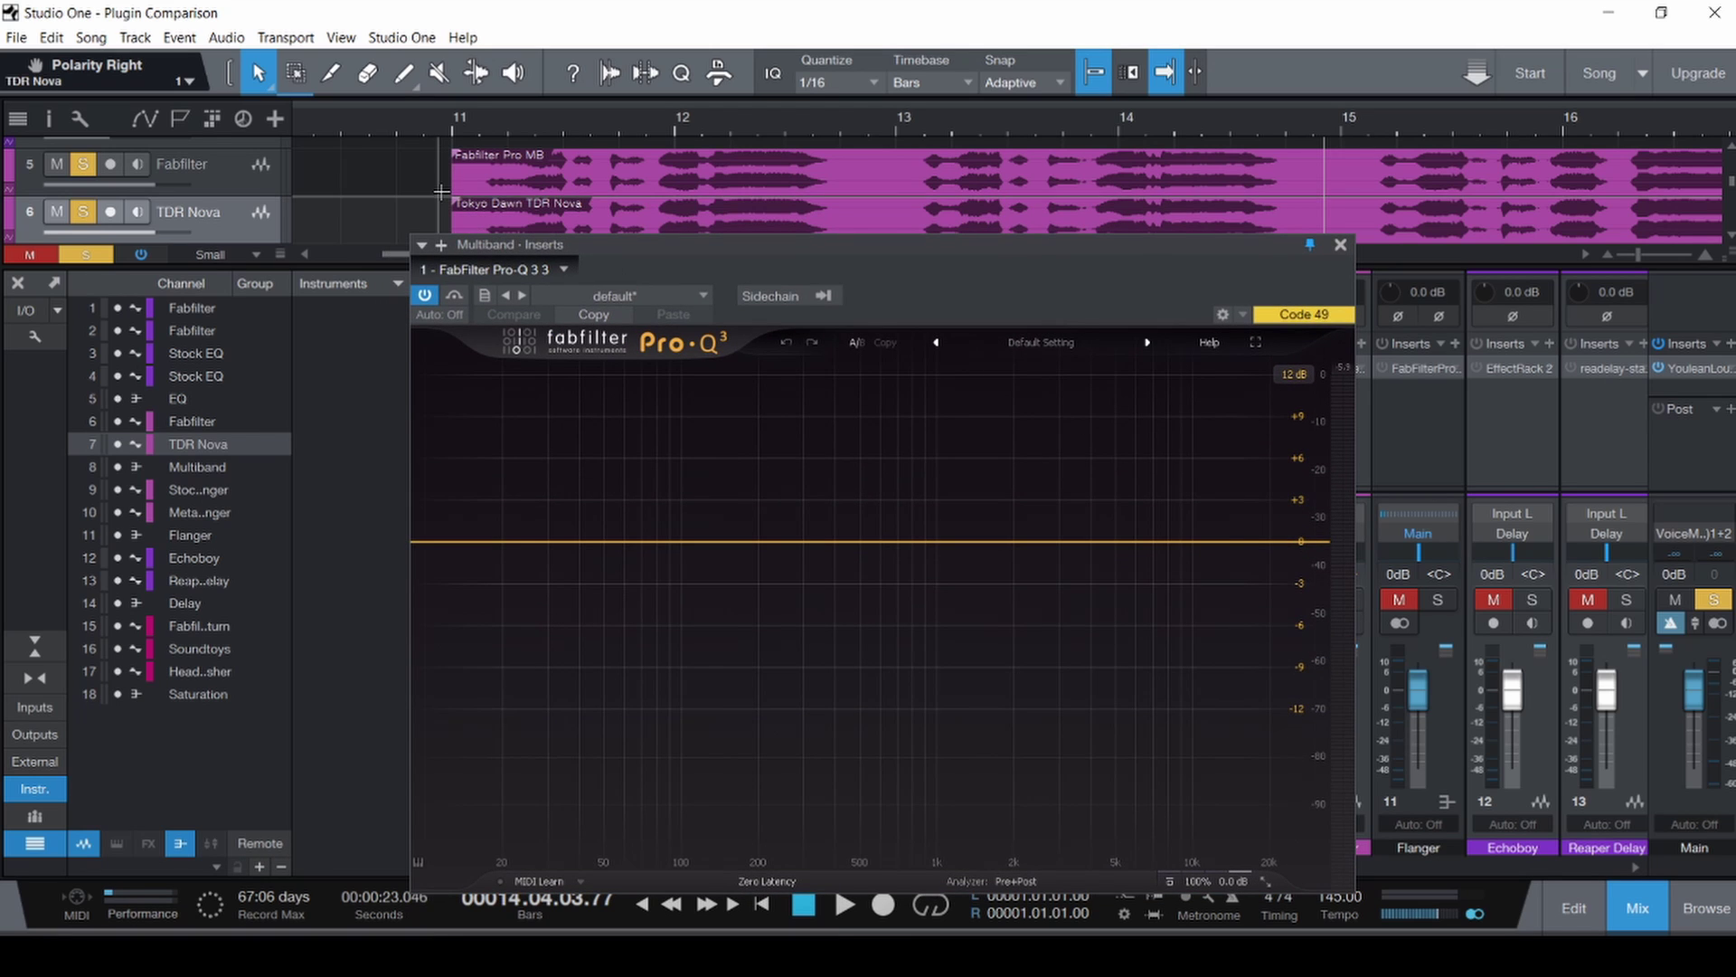
drag(840, 244, 783, 165)
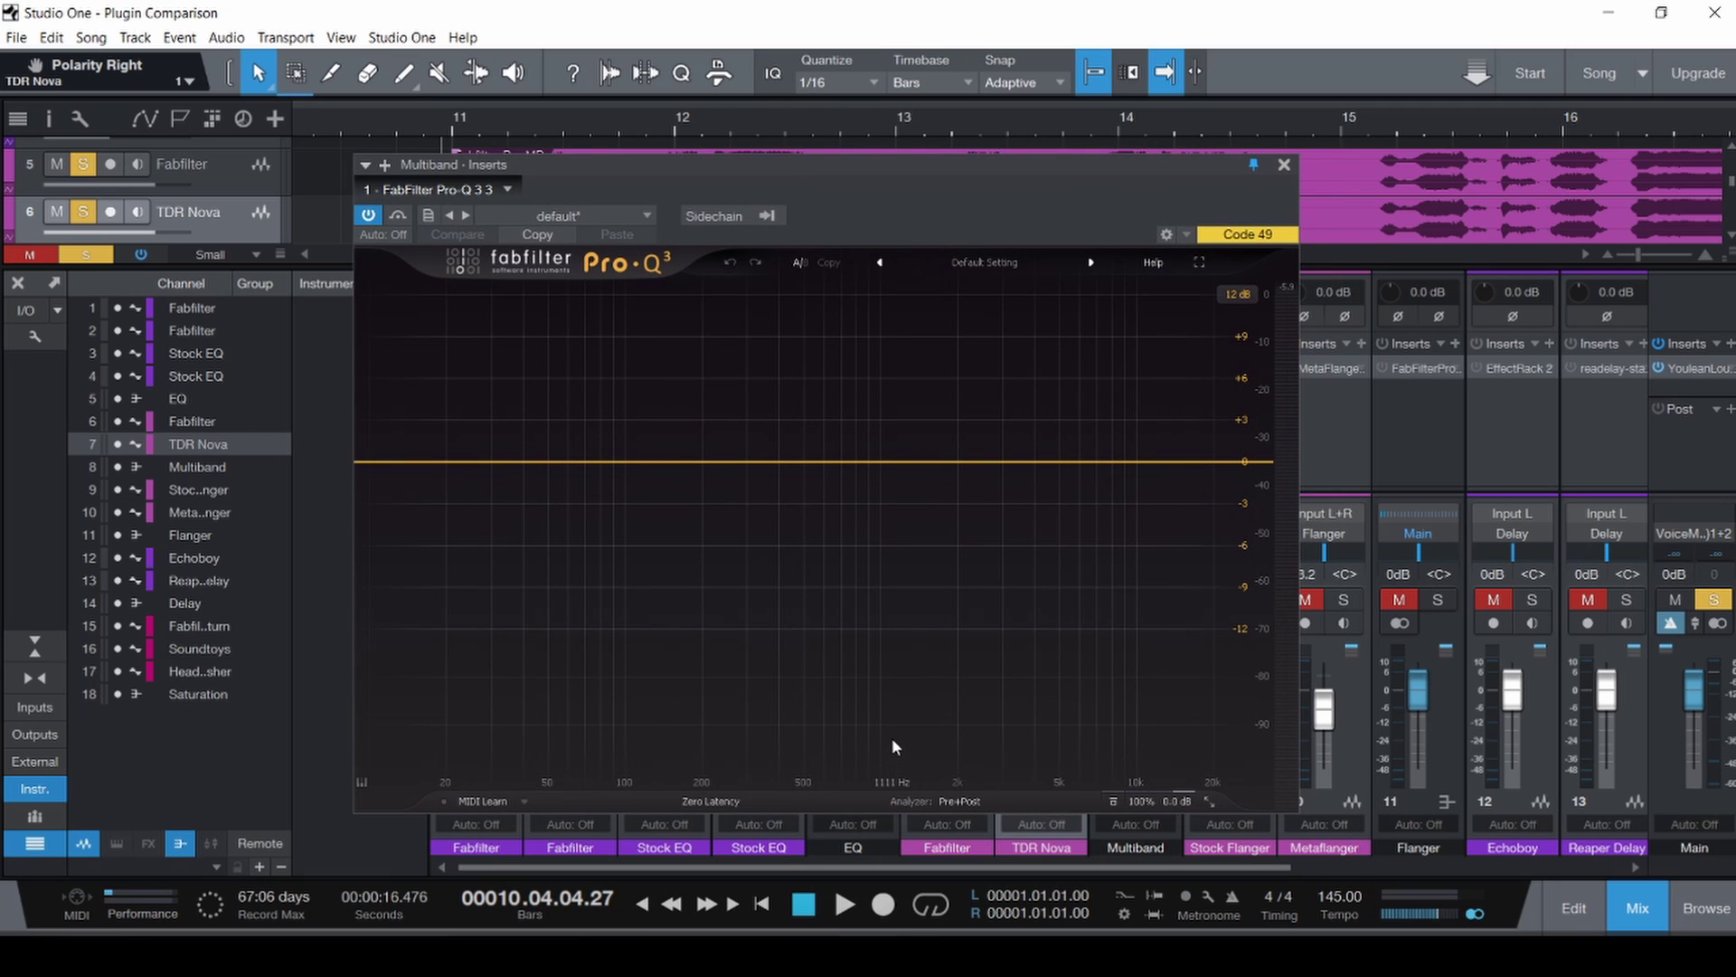
key(space)
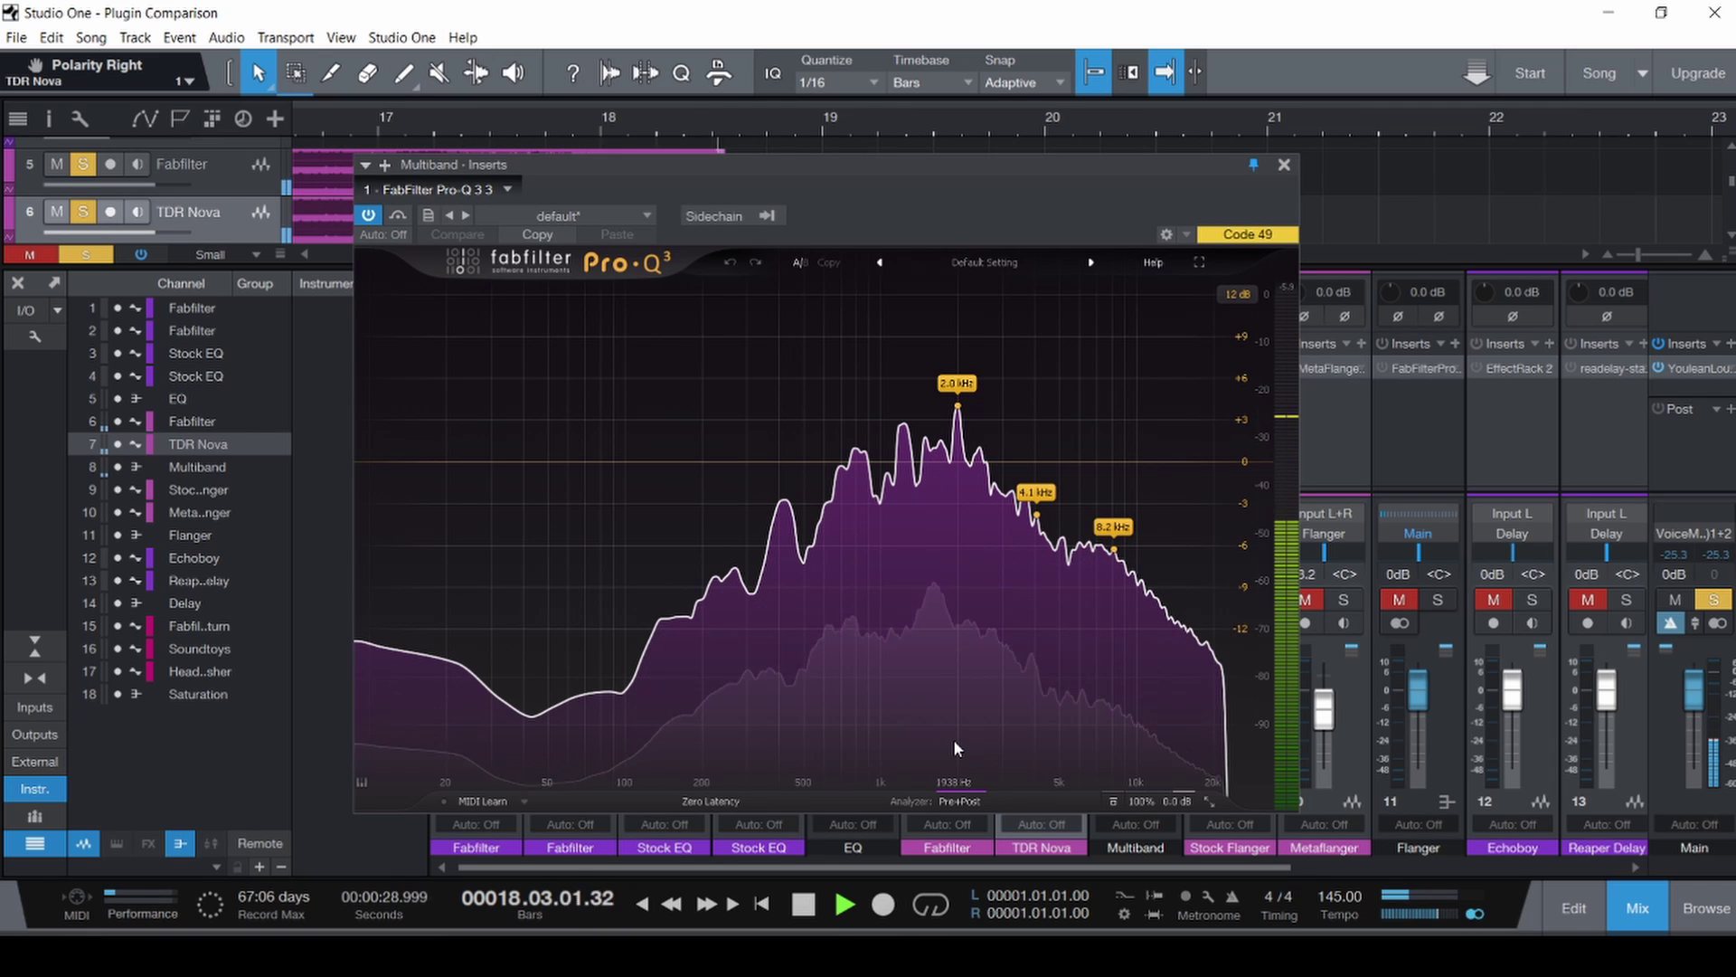
key(space)
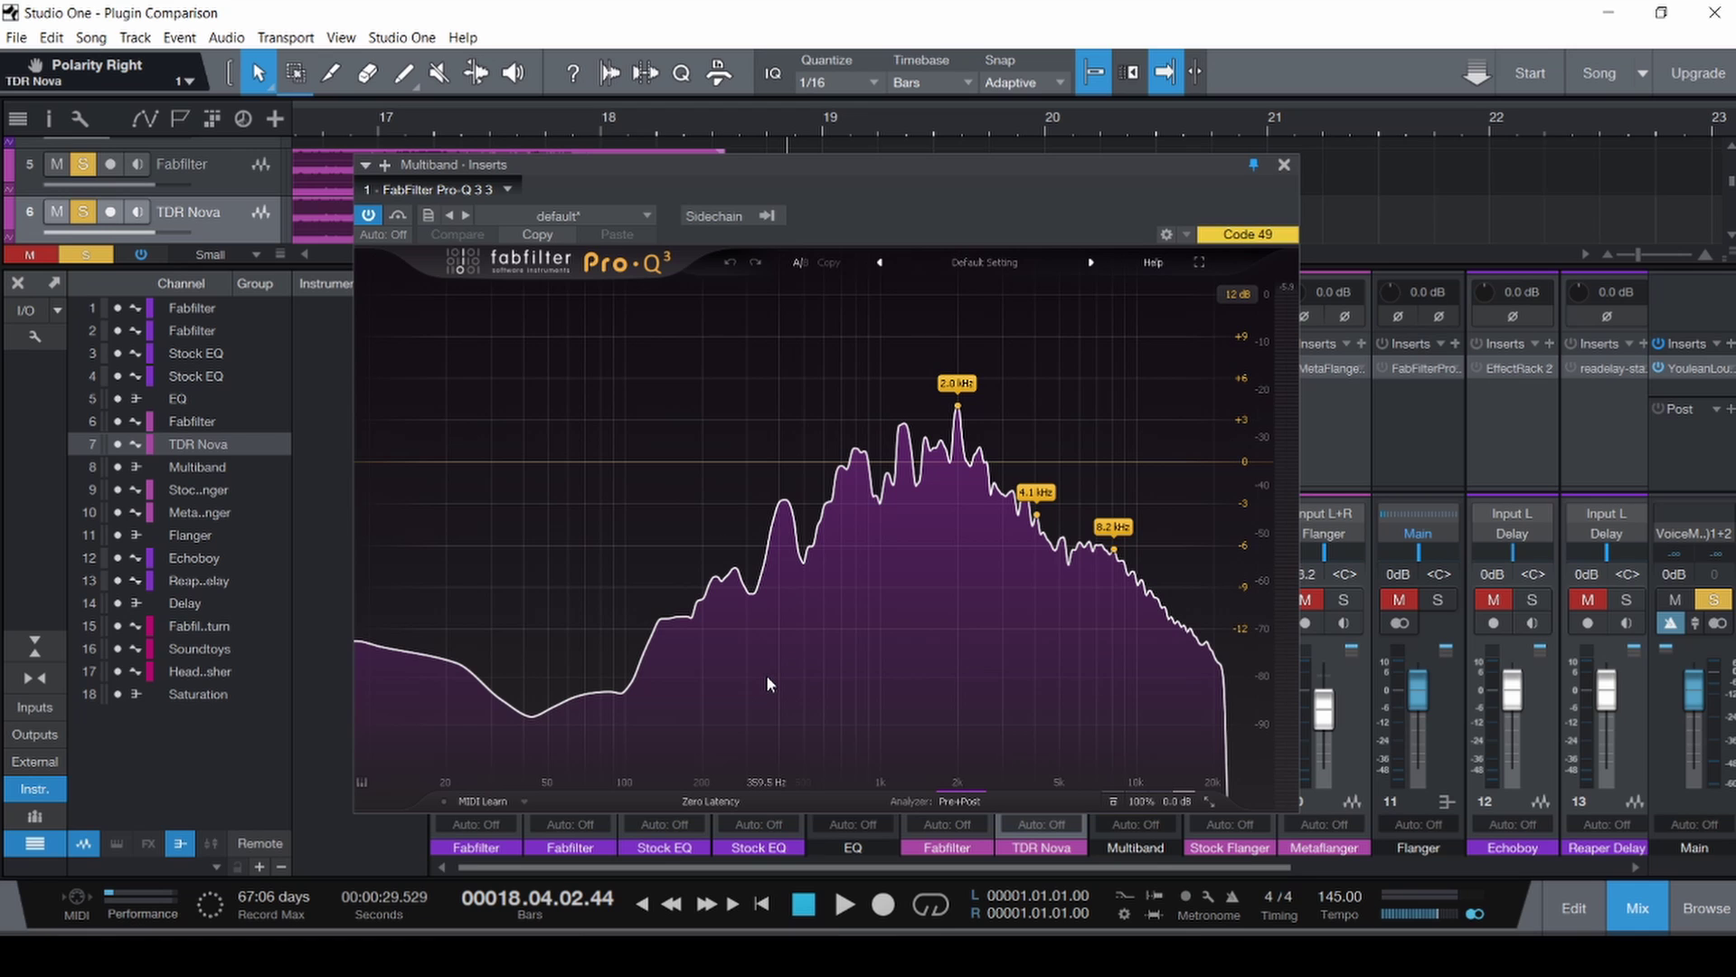
click(1283, 165)
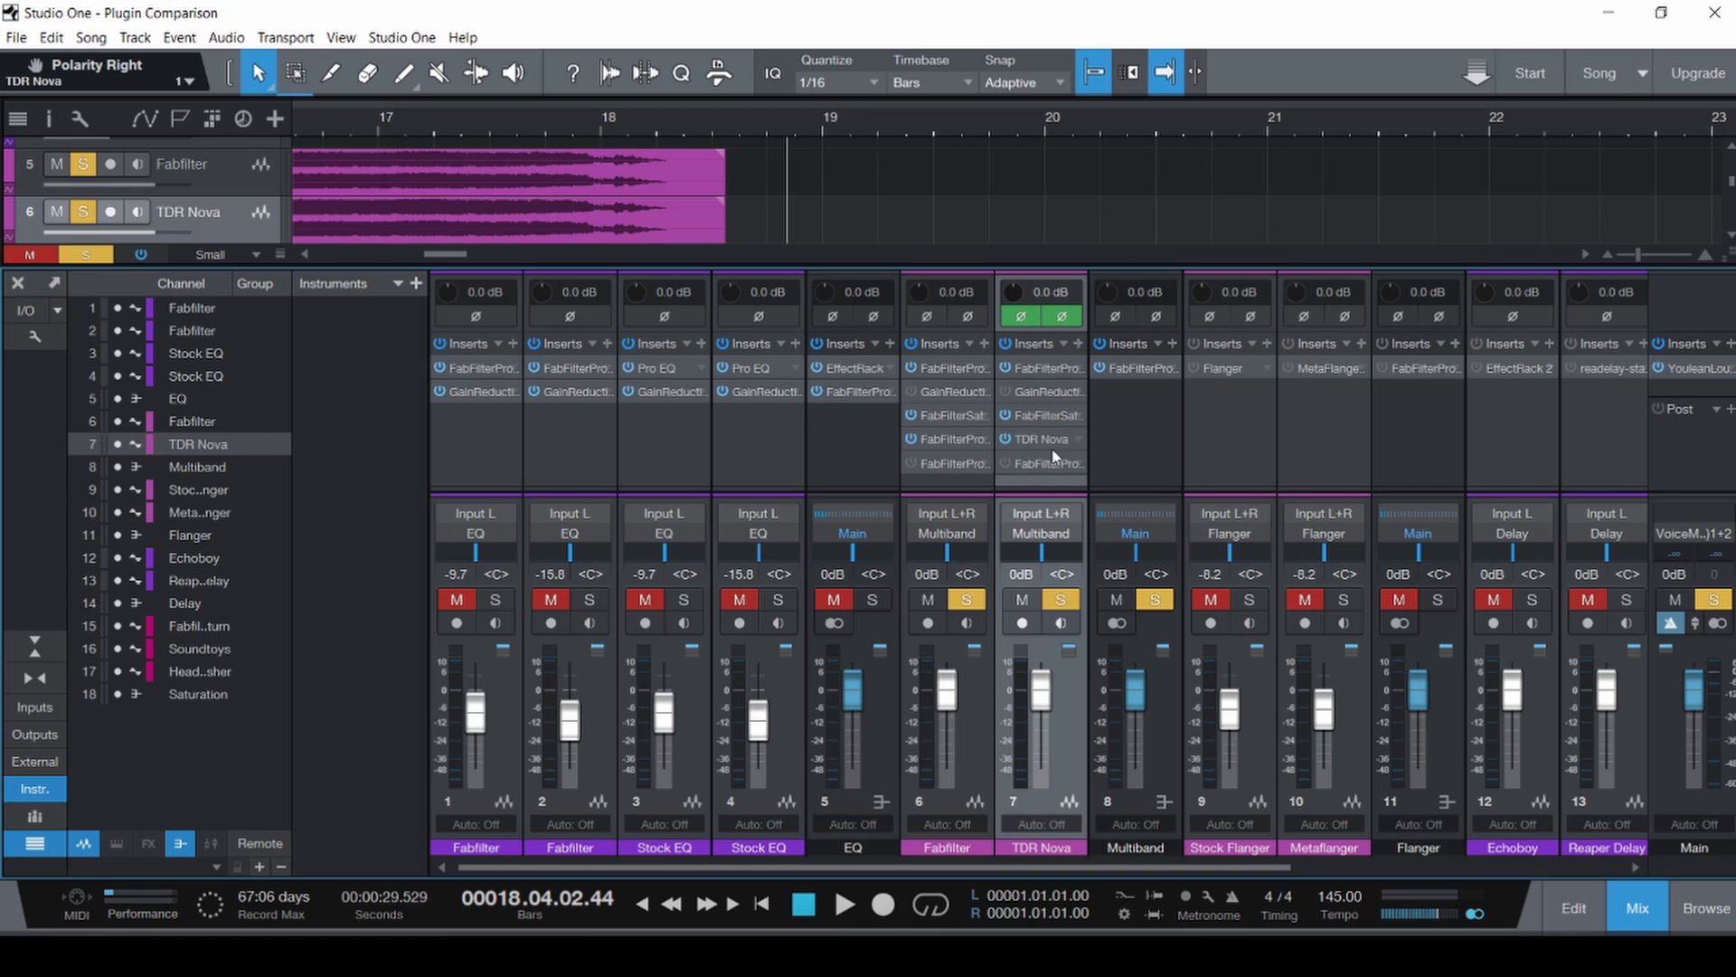
Set the Pro-MB band's range to -30 dB on the Fabfilter multiband channel and close the plugin window.
click(952, 438)
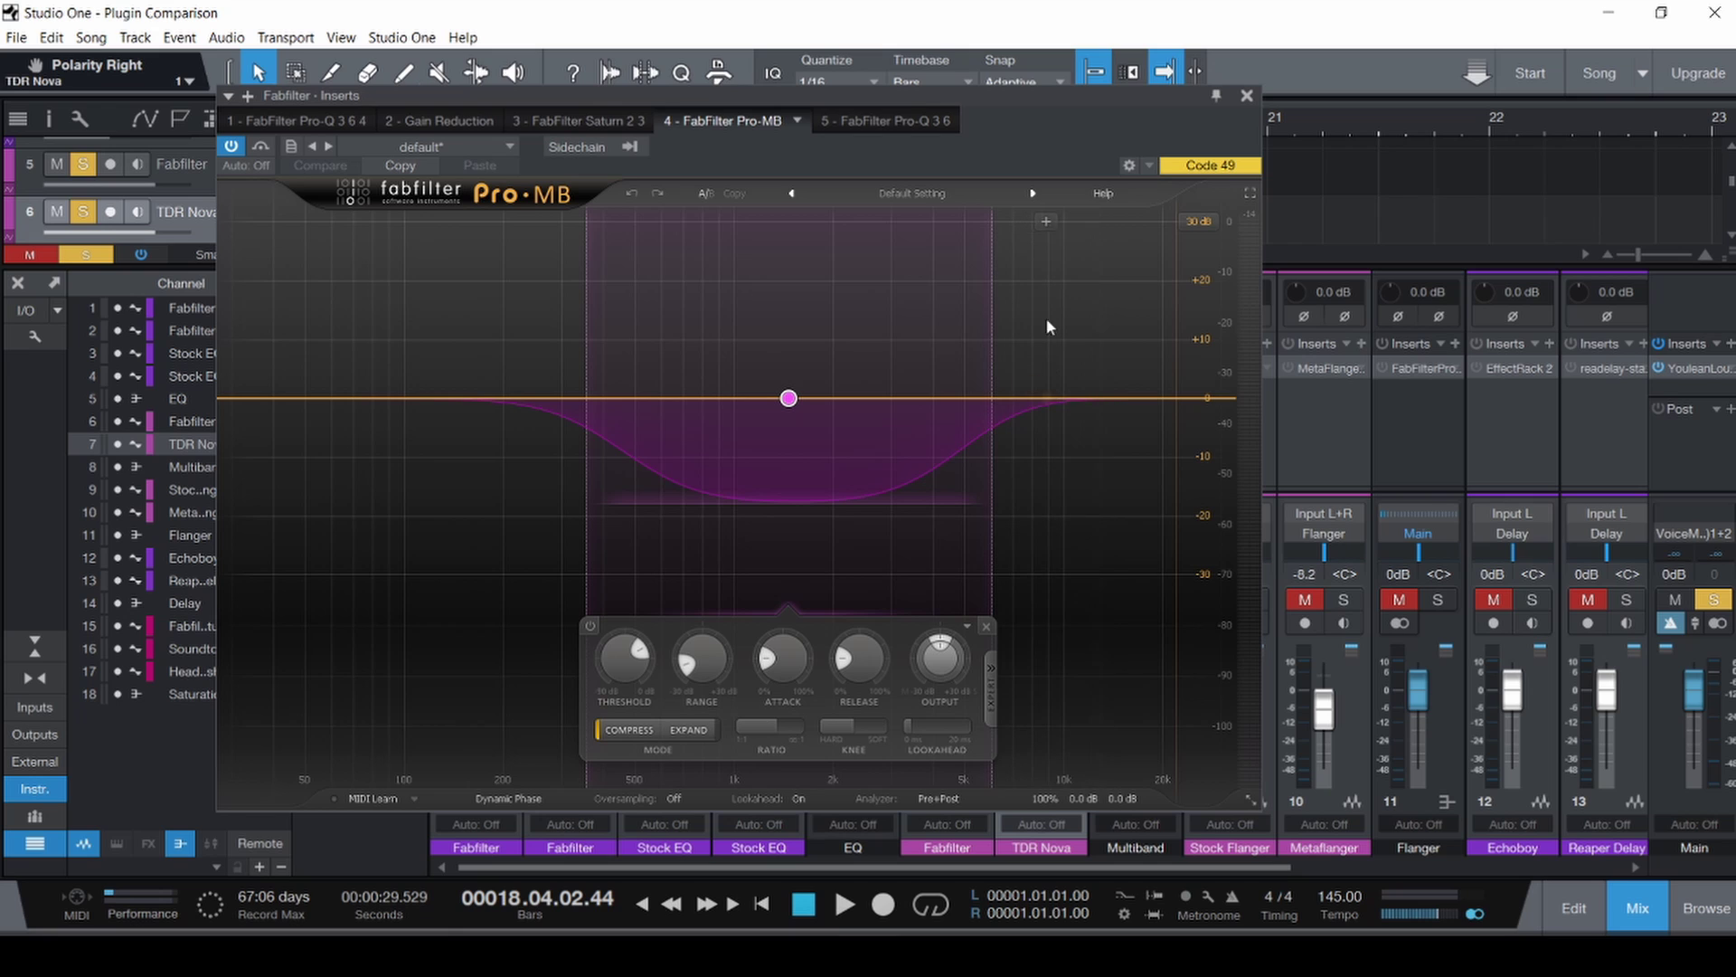
click(1247, 97)
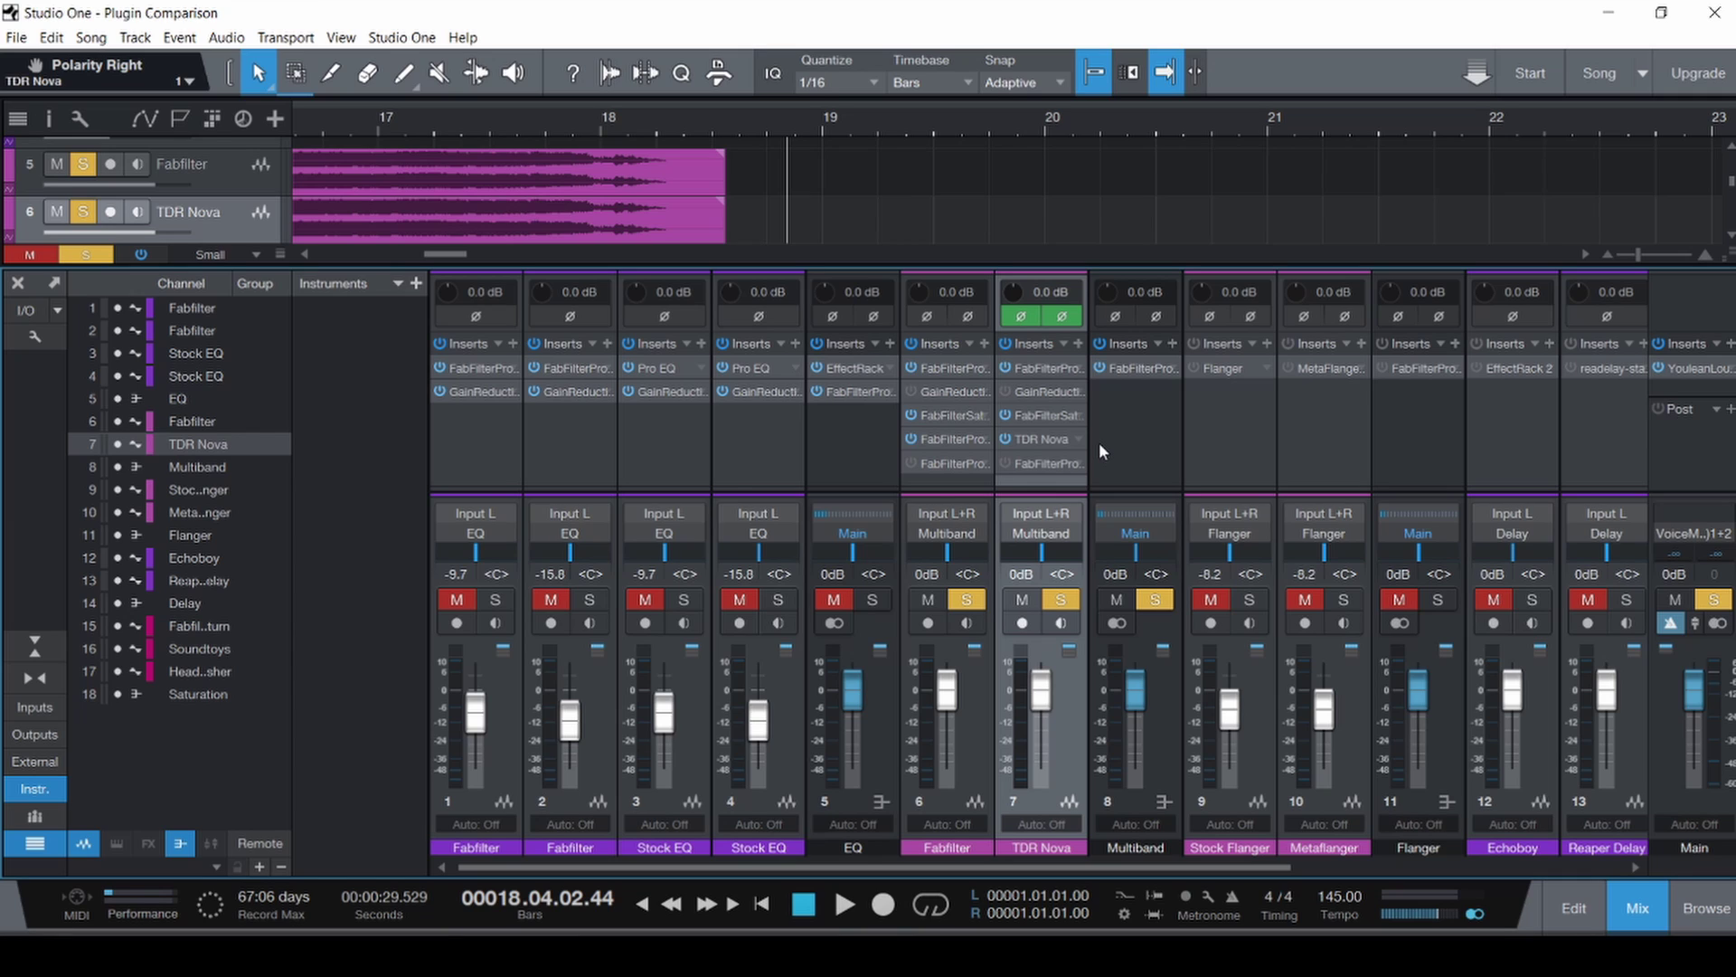
click(936, 438)
drag(949, 110, 666, 89)
drag(540, 488, 542, 574)
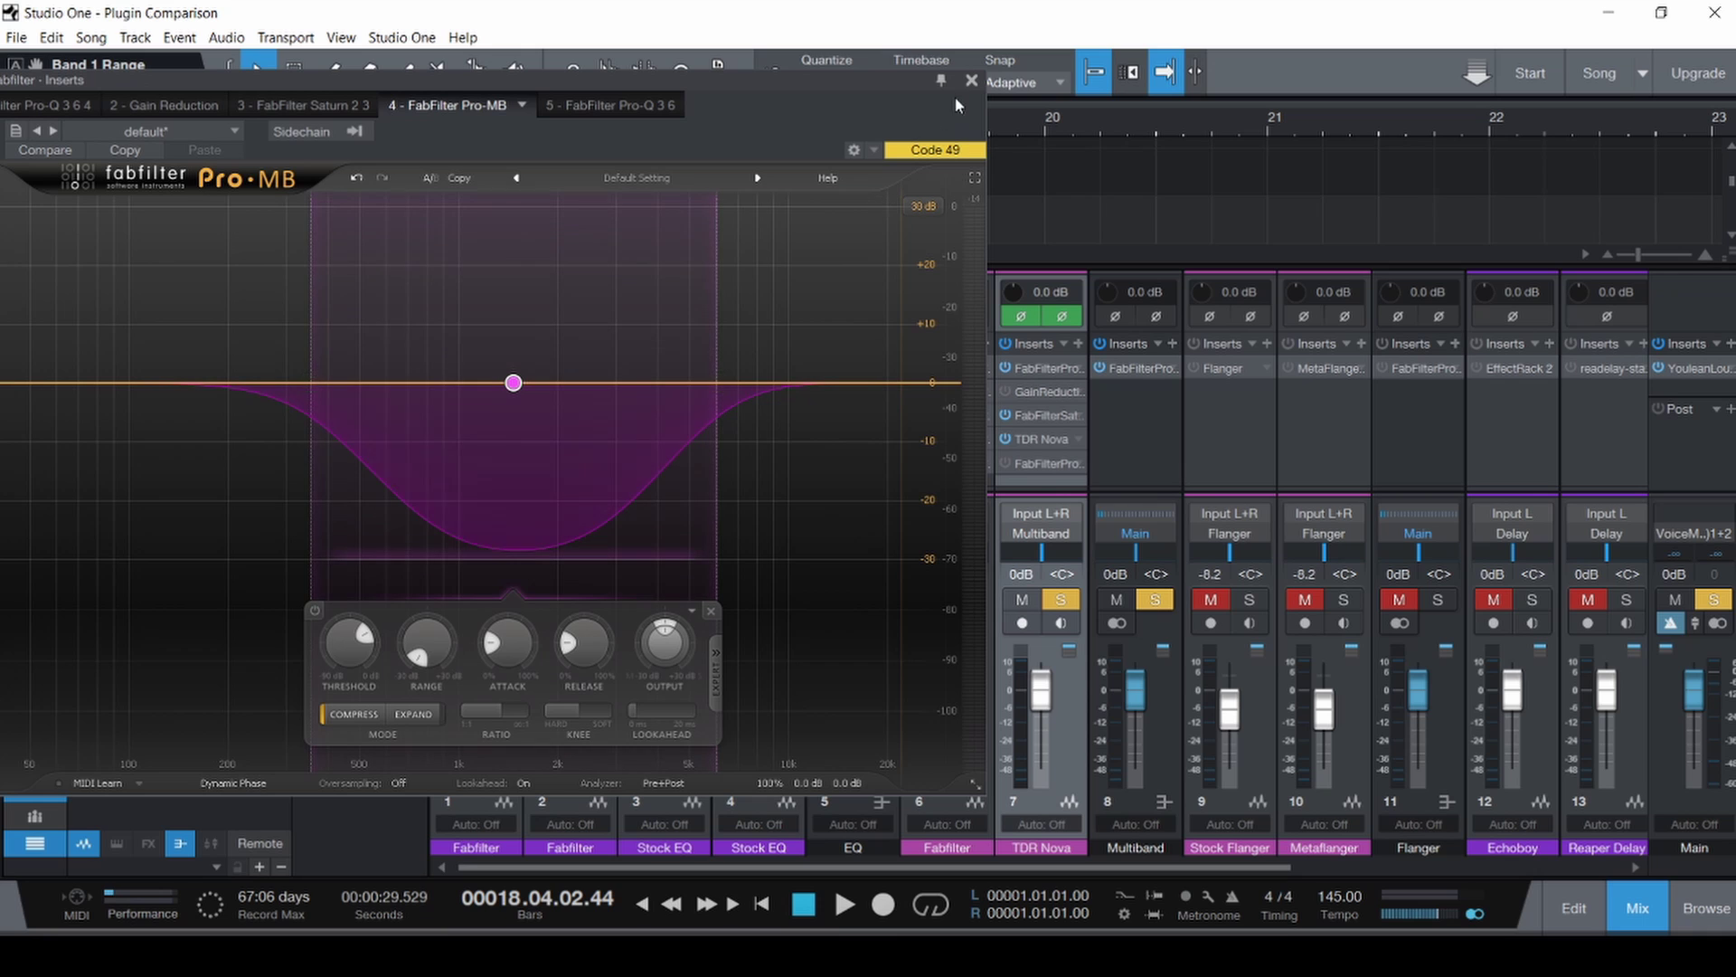
click(973, 83)
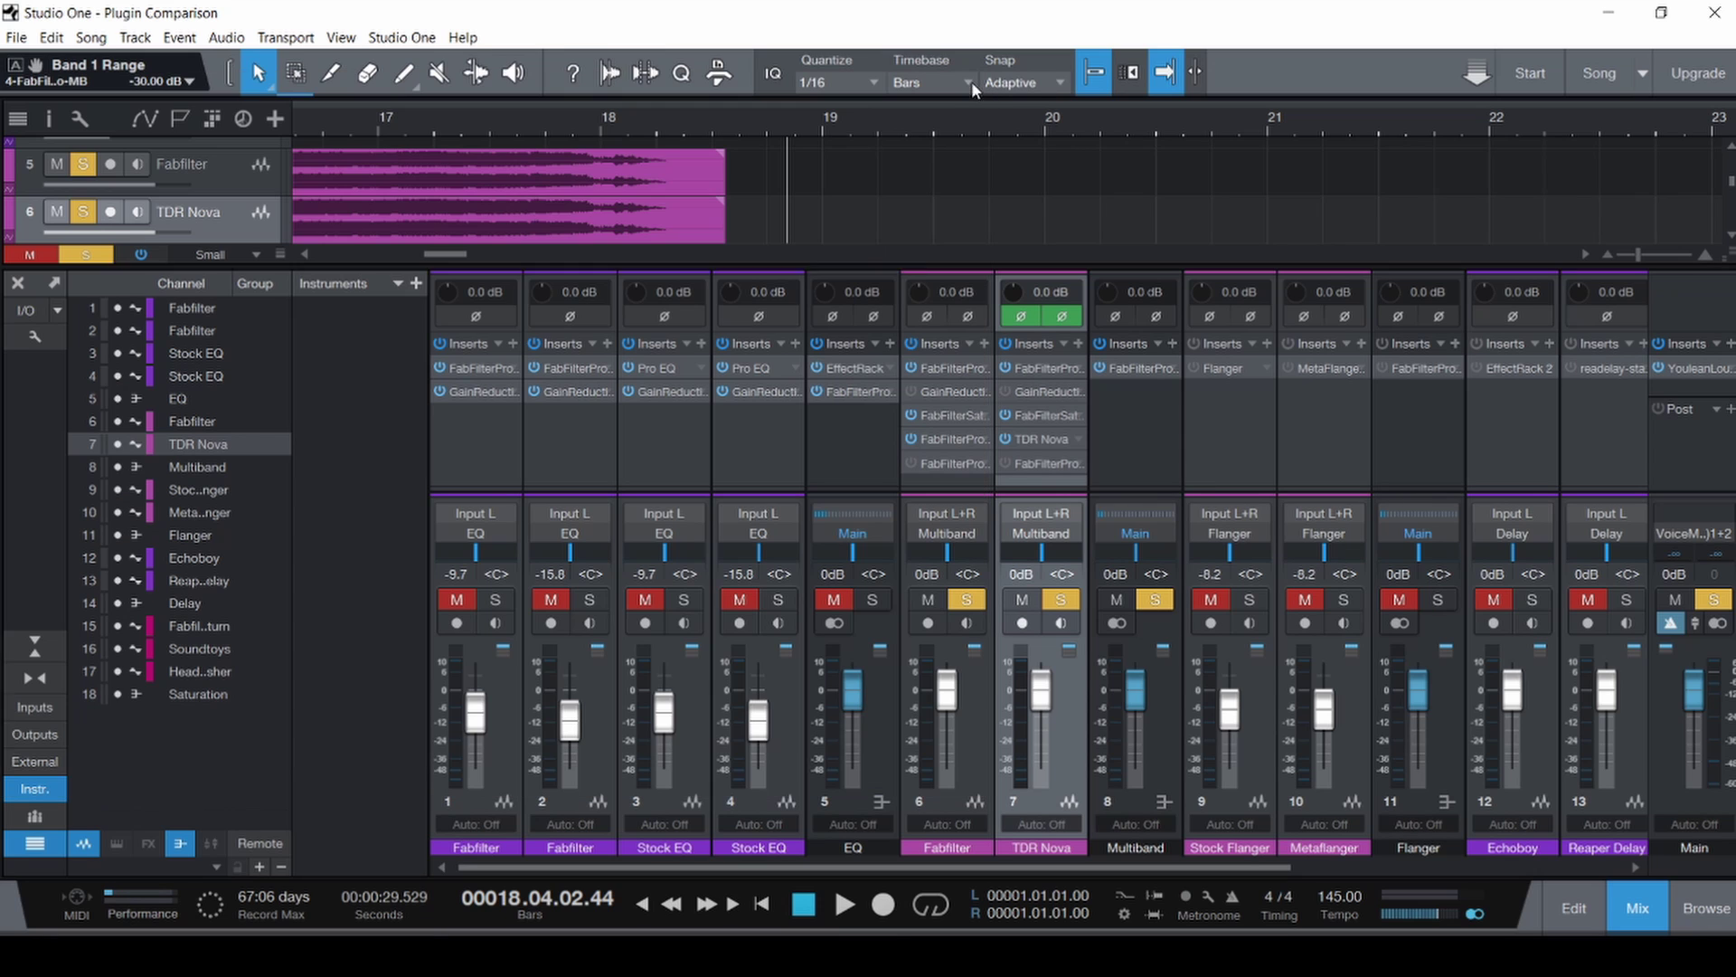
Set TDR Nova's band II threshold to -30.0 dB and start playback from just before bar 11.
click(1042, 438)
mouse_move(920, 767)
mouse_down()
mouse_move(920, 813)
mouse_move(919, 776)
mouse_up()
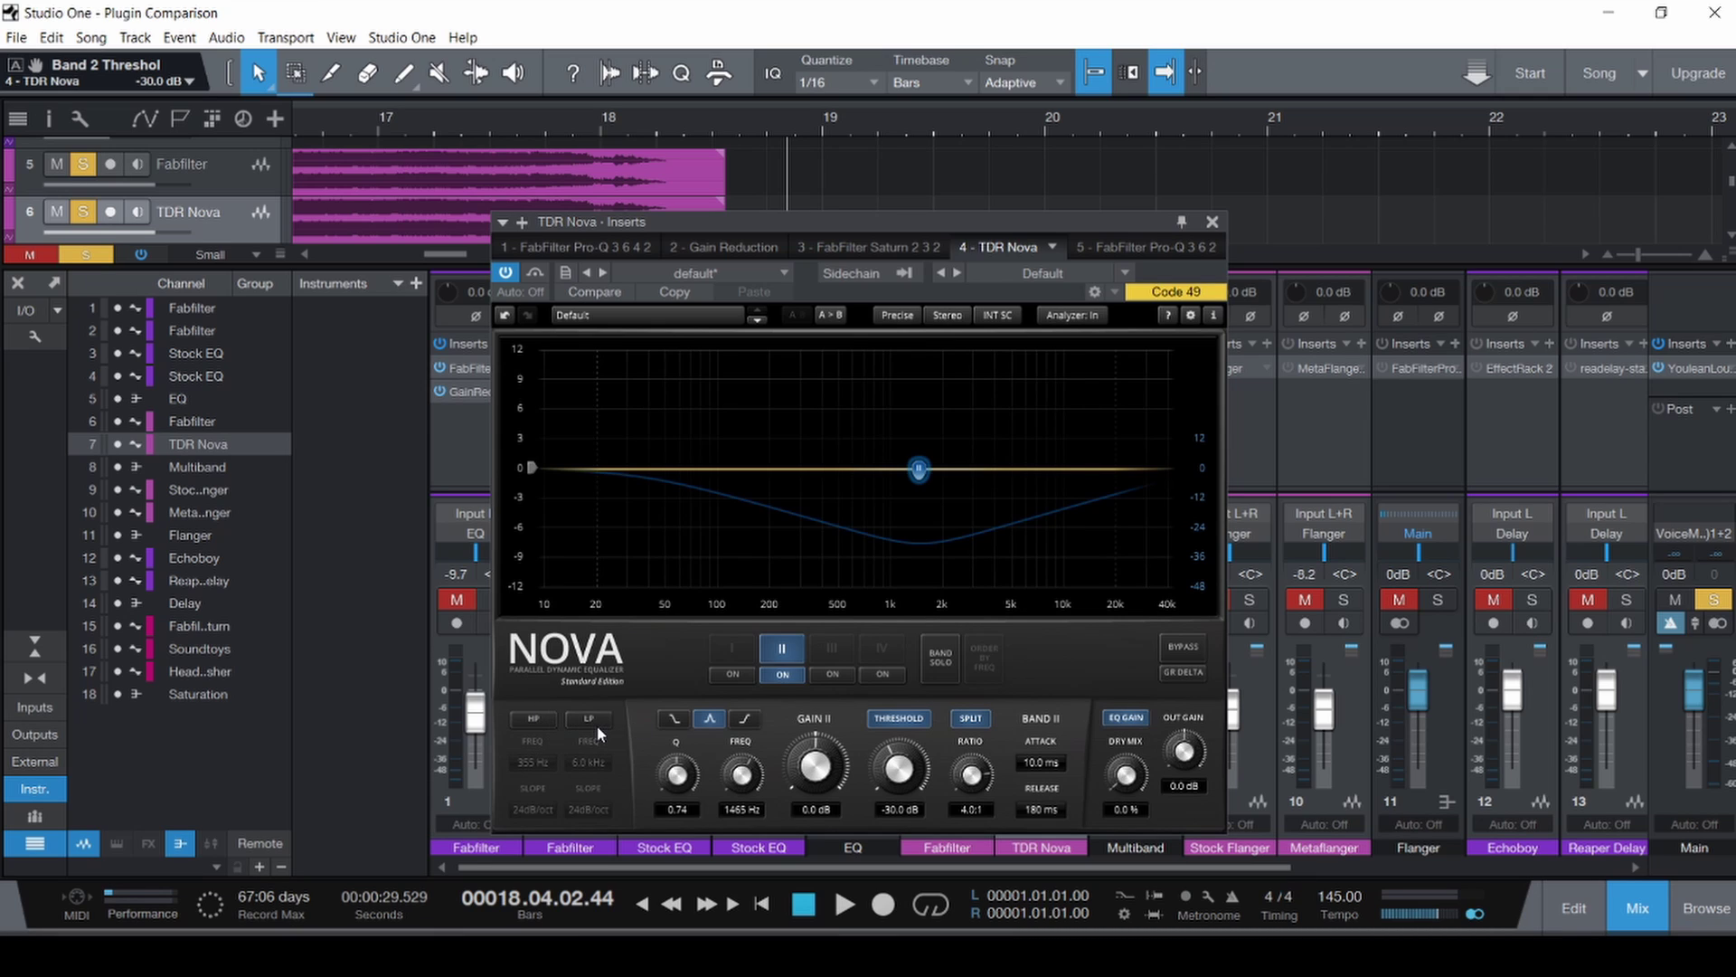
scroll(312, 204, down, 10)
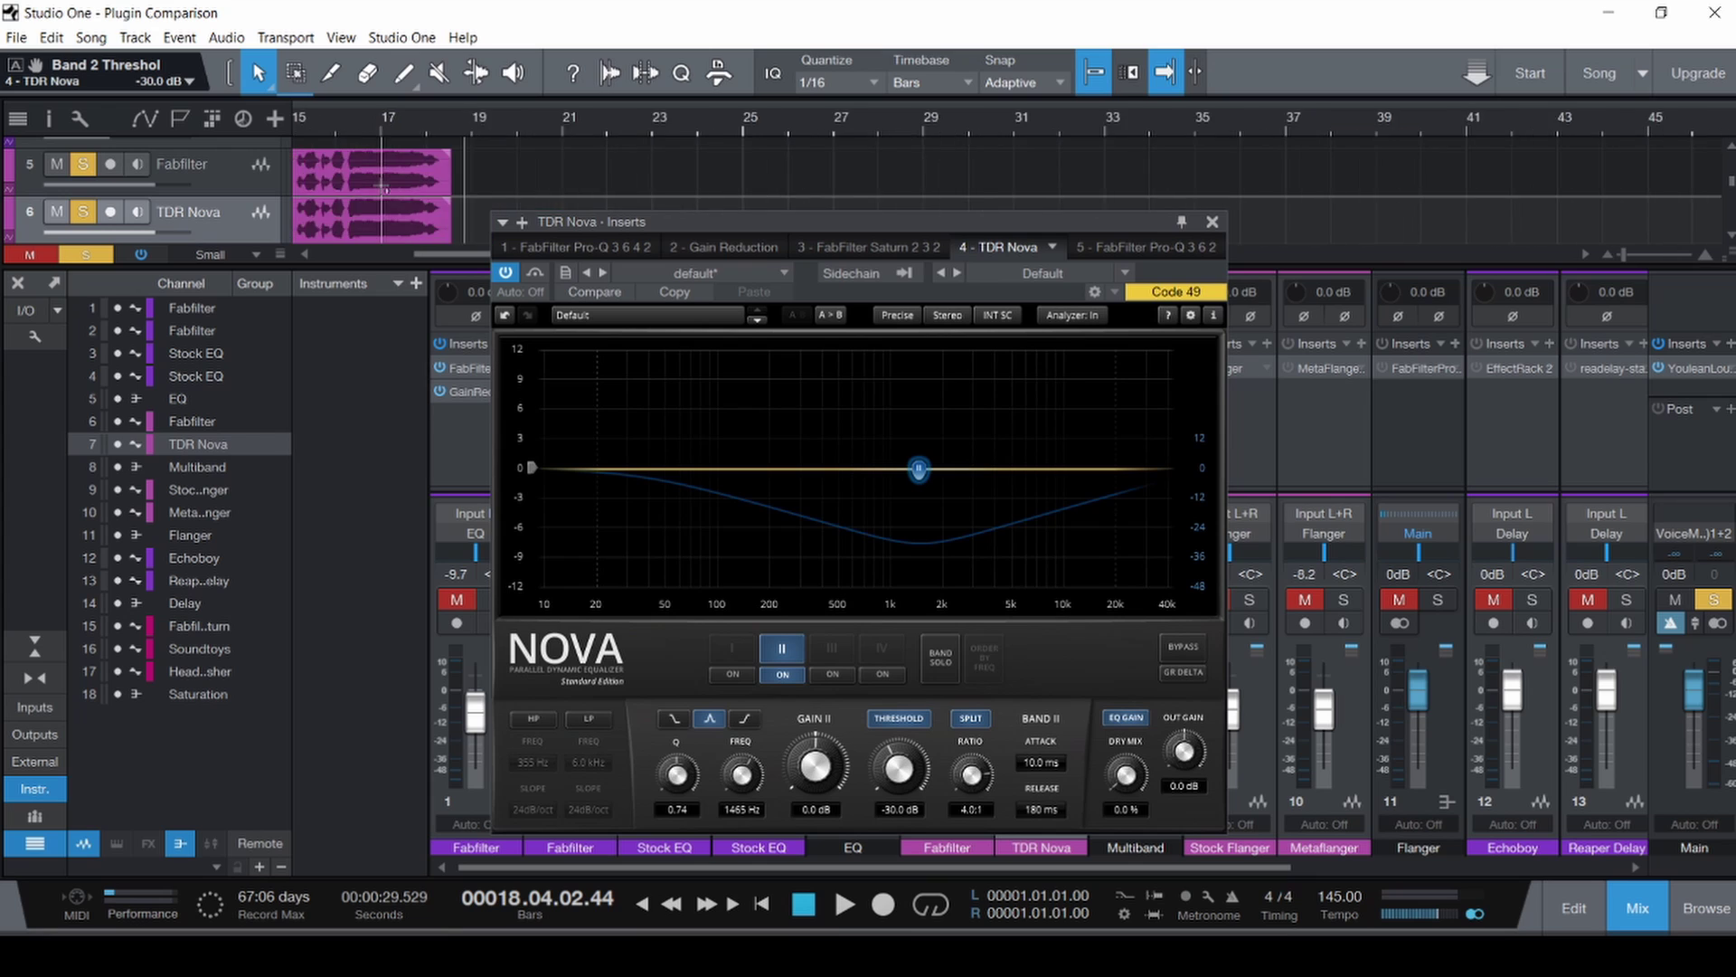
scroll(312, 204, up, 10)
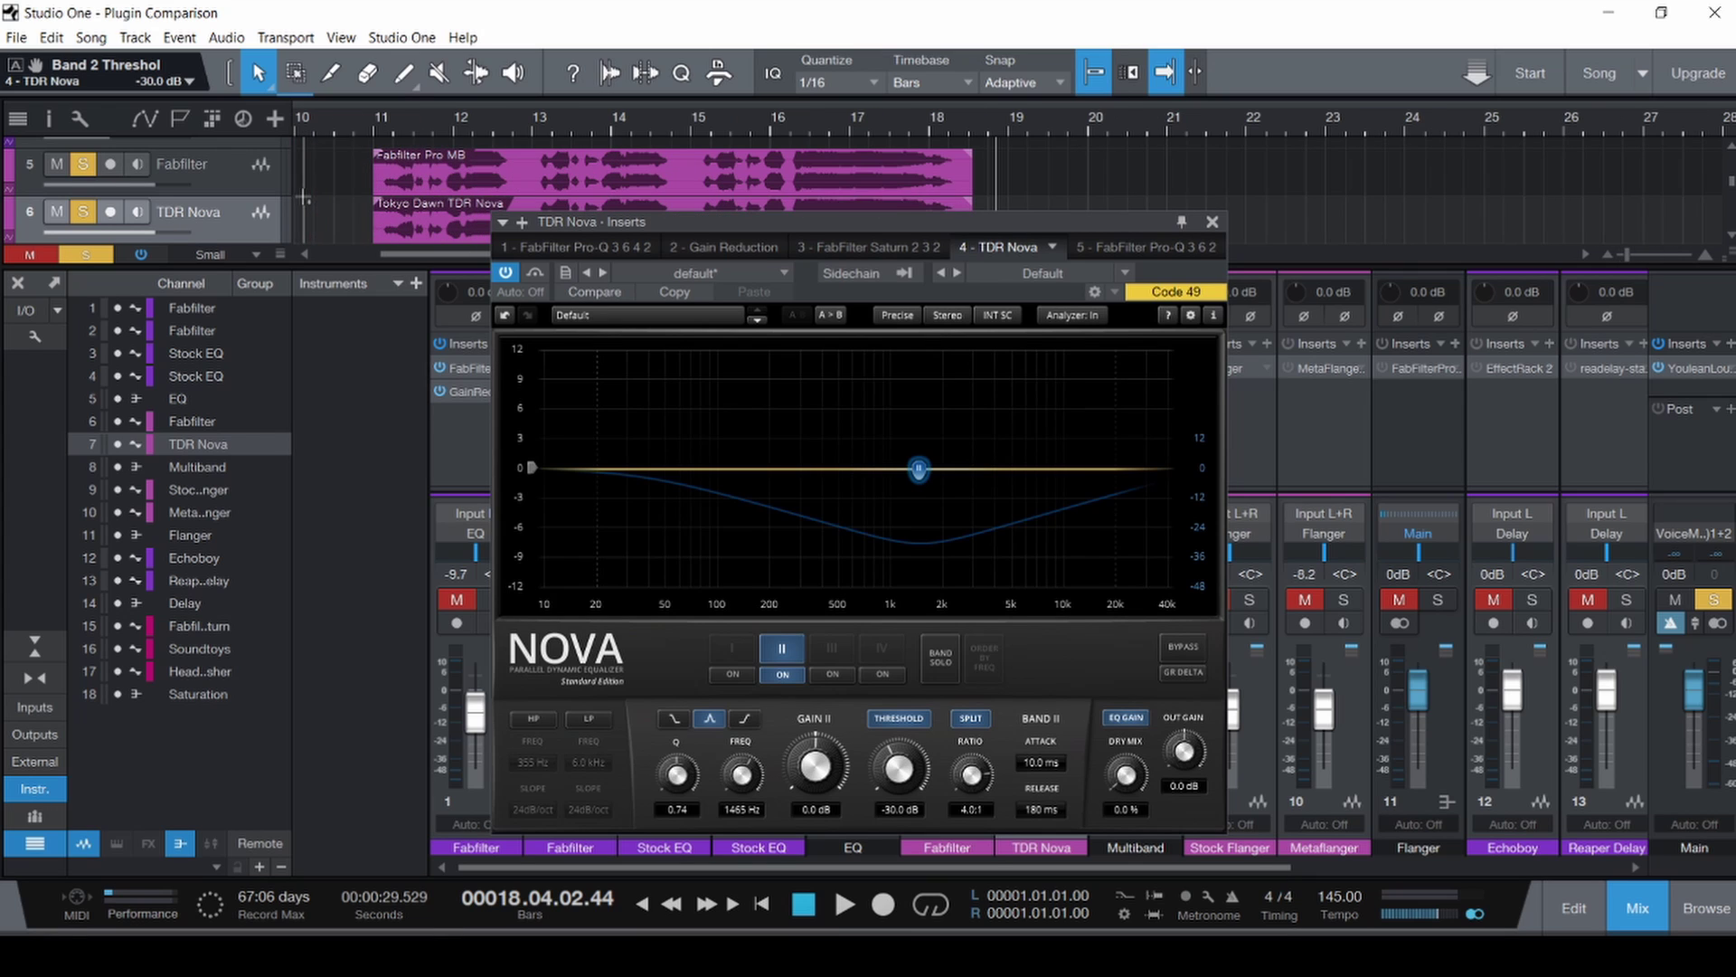
click(360, 181)
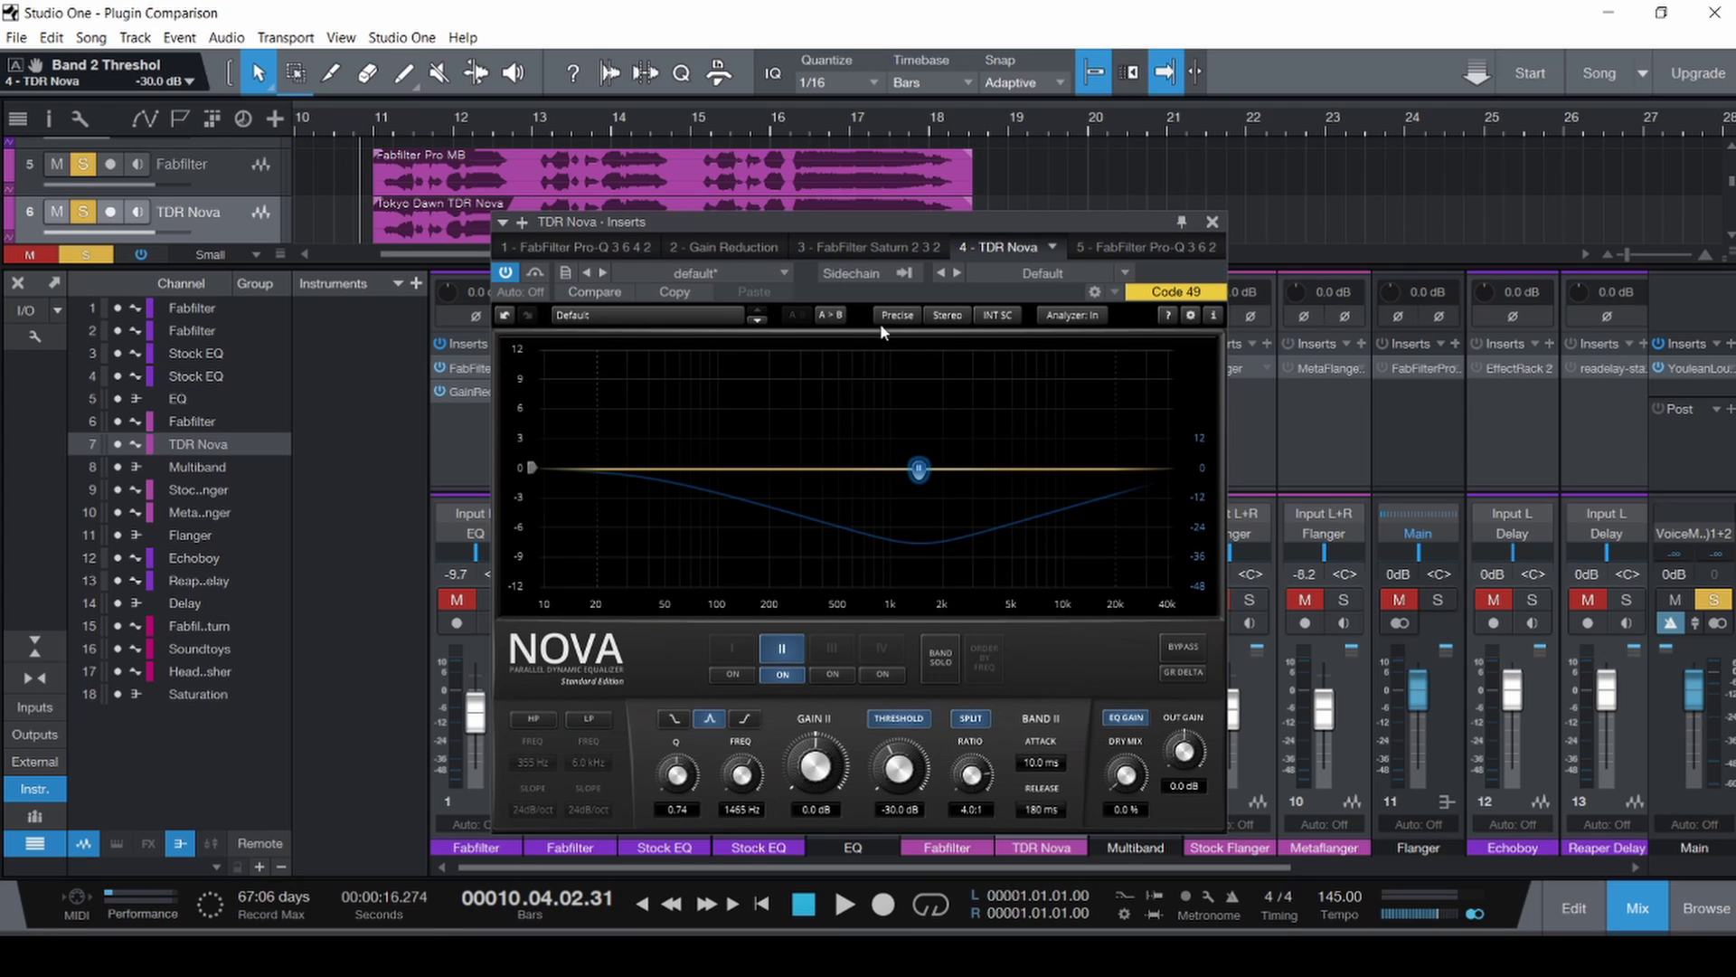
key(space)
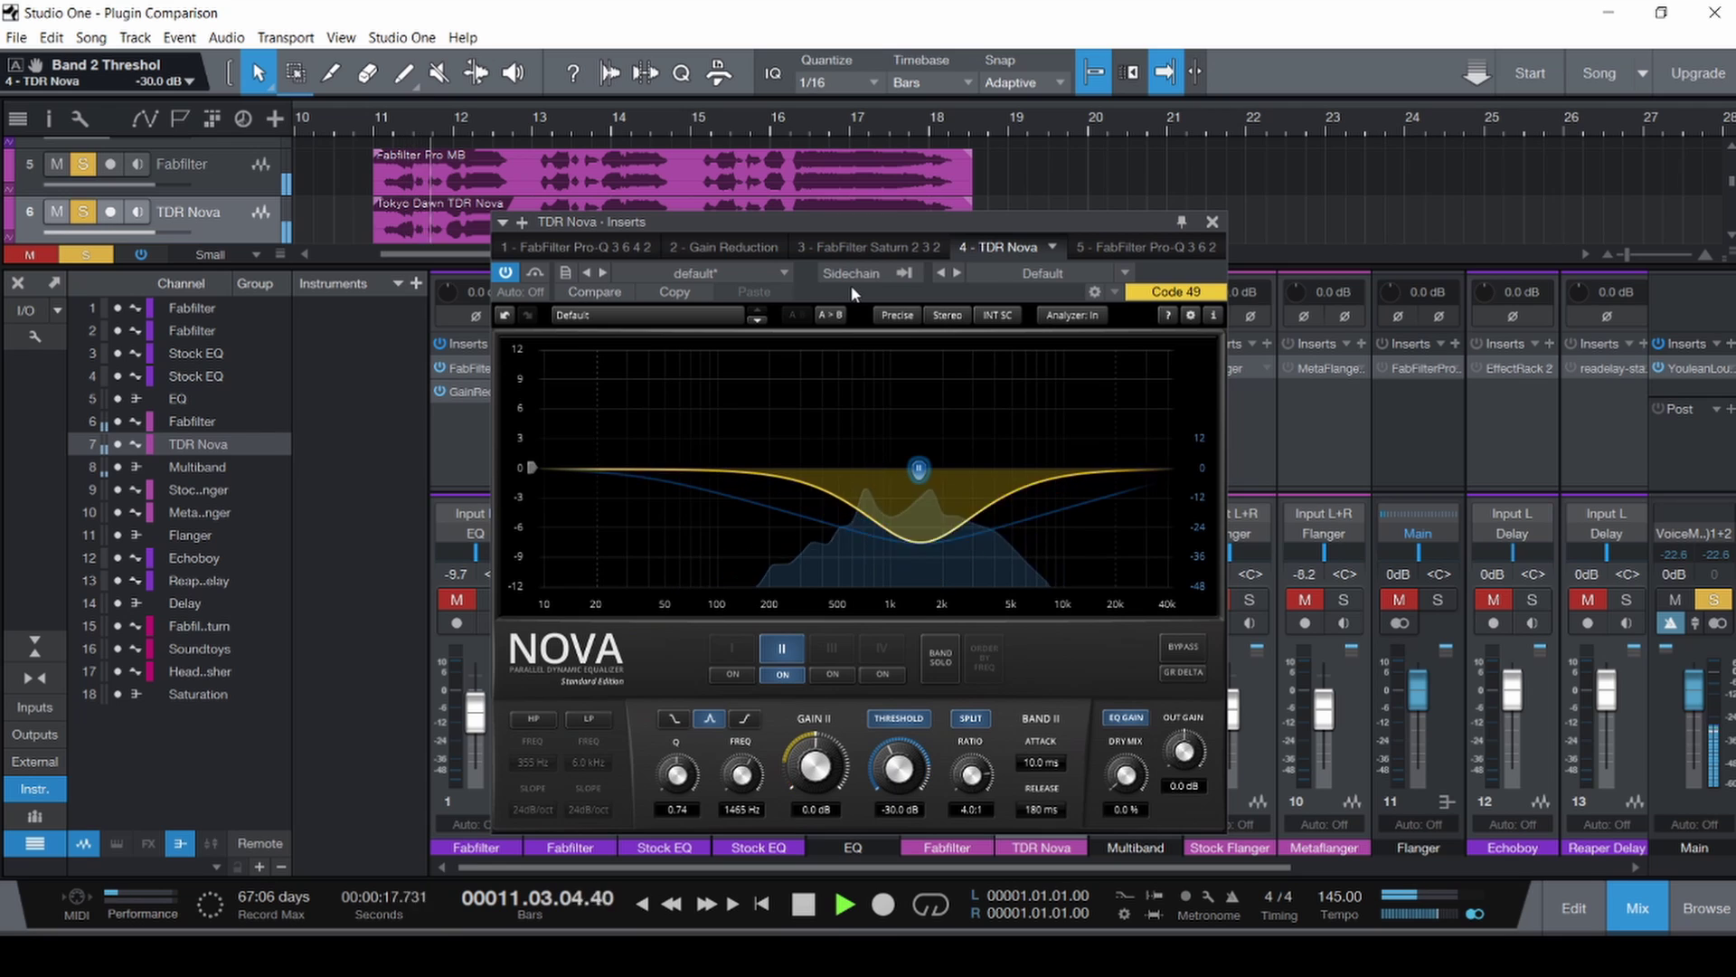
Audition TDR Nova with its HP and LP filters enabled and GR Delta briefly on, stop playback, and save the song.
click(530, 719)
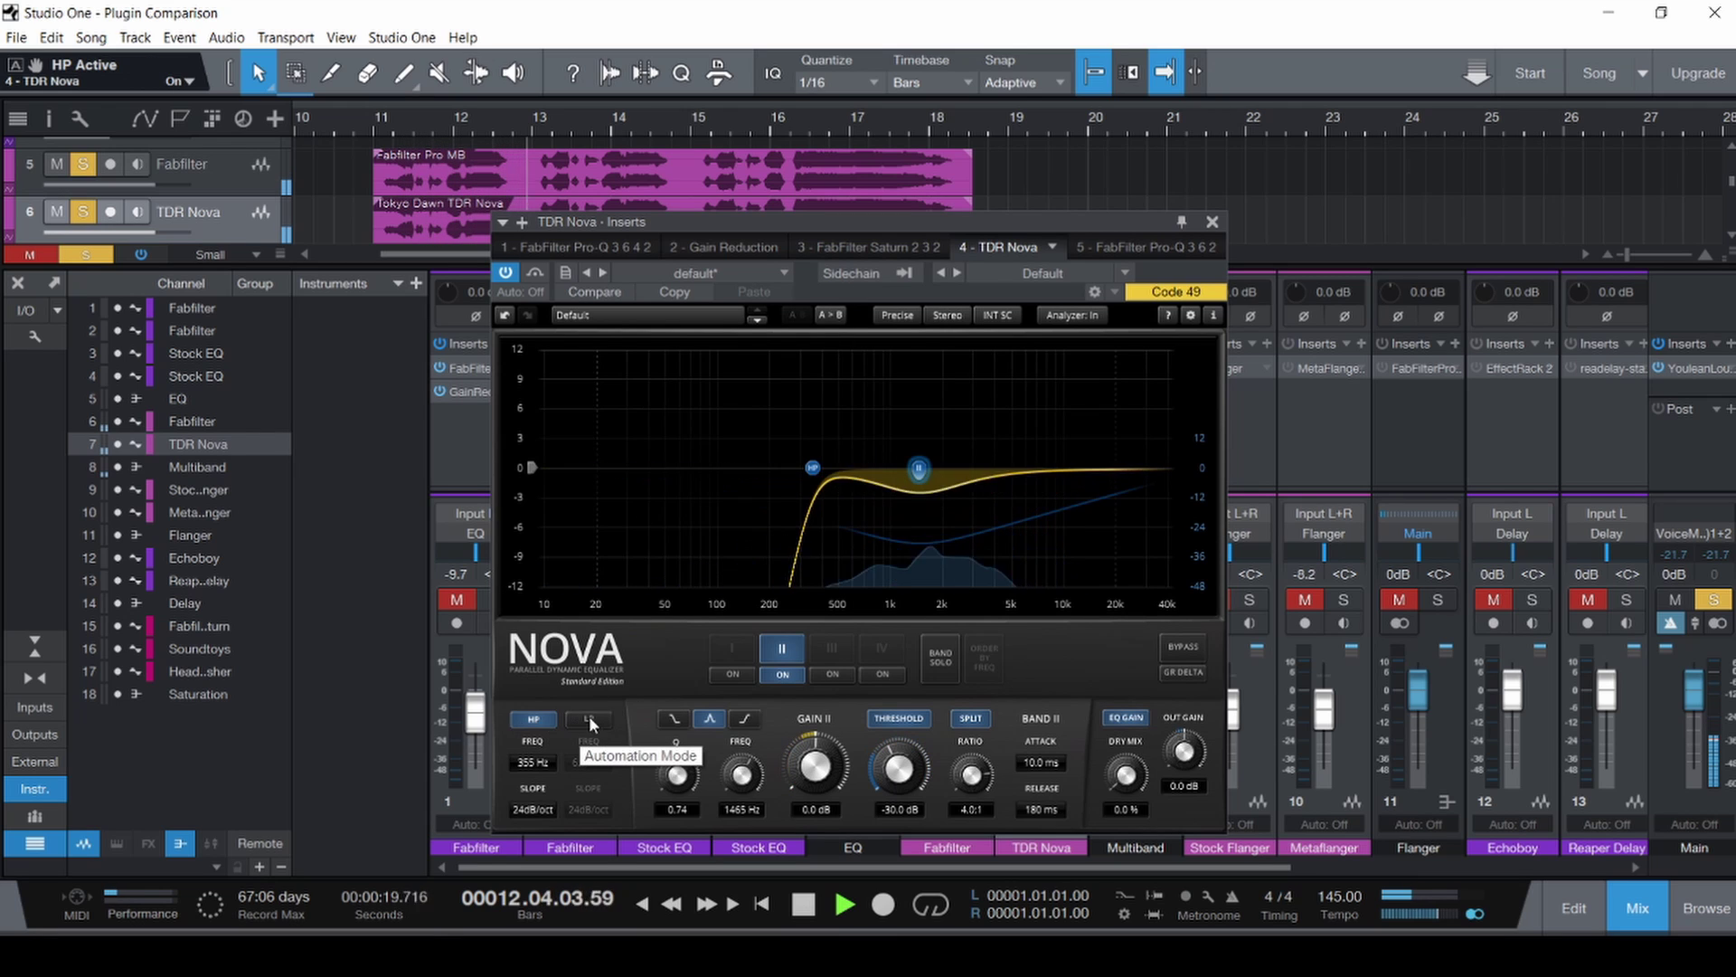
click(588, 719)
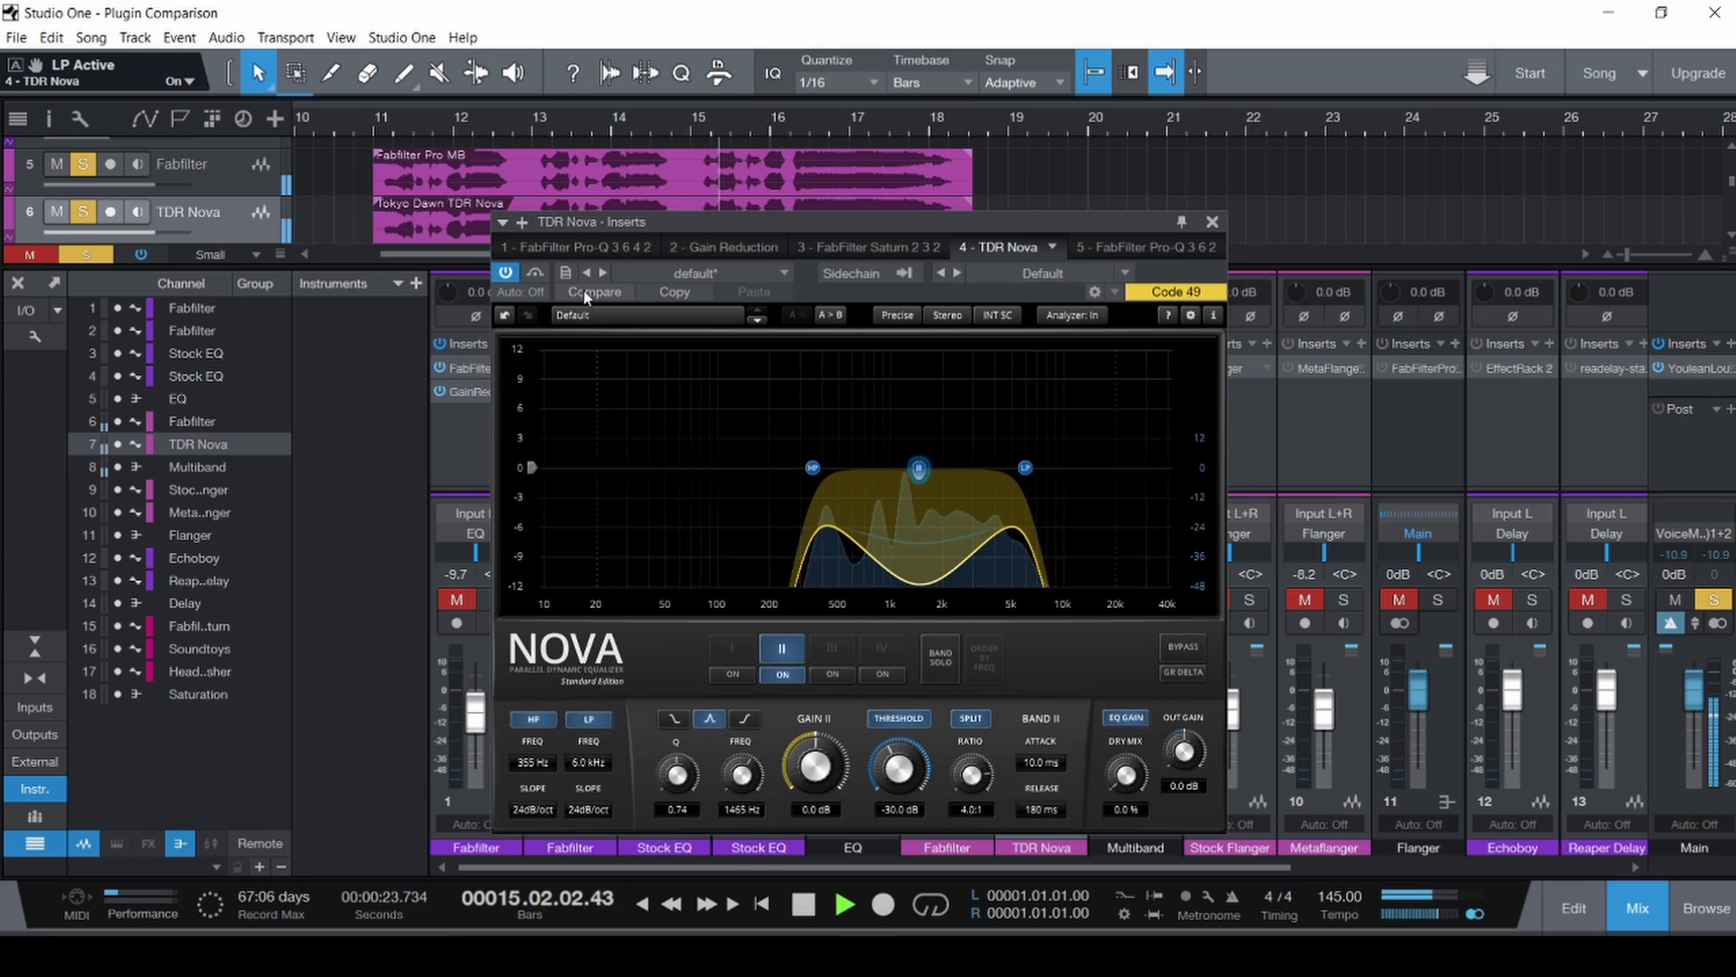
click(1192, 674)
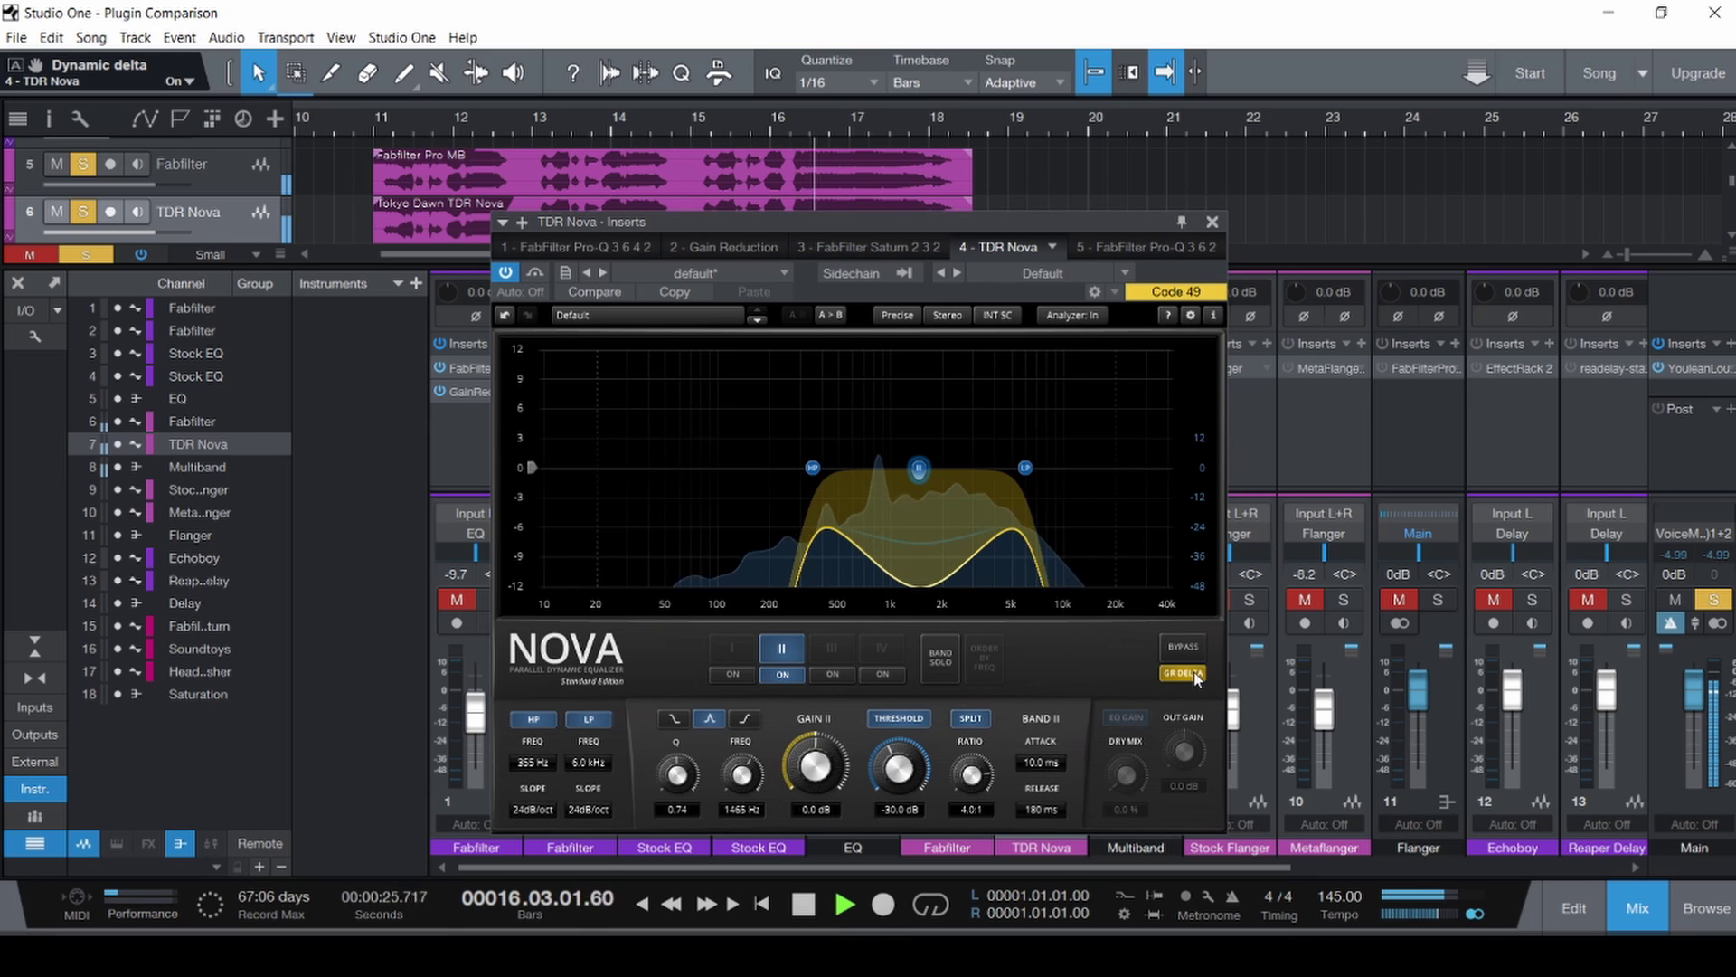
click(1192, 675)
key(space)
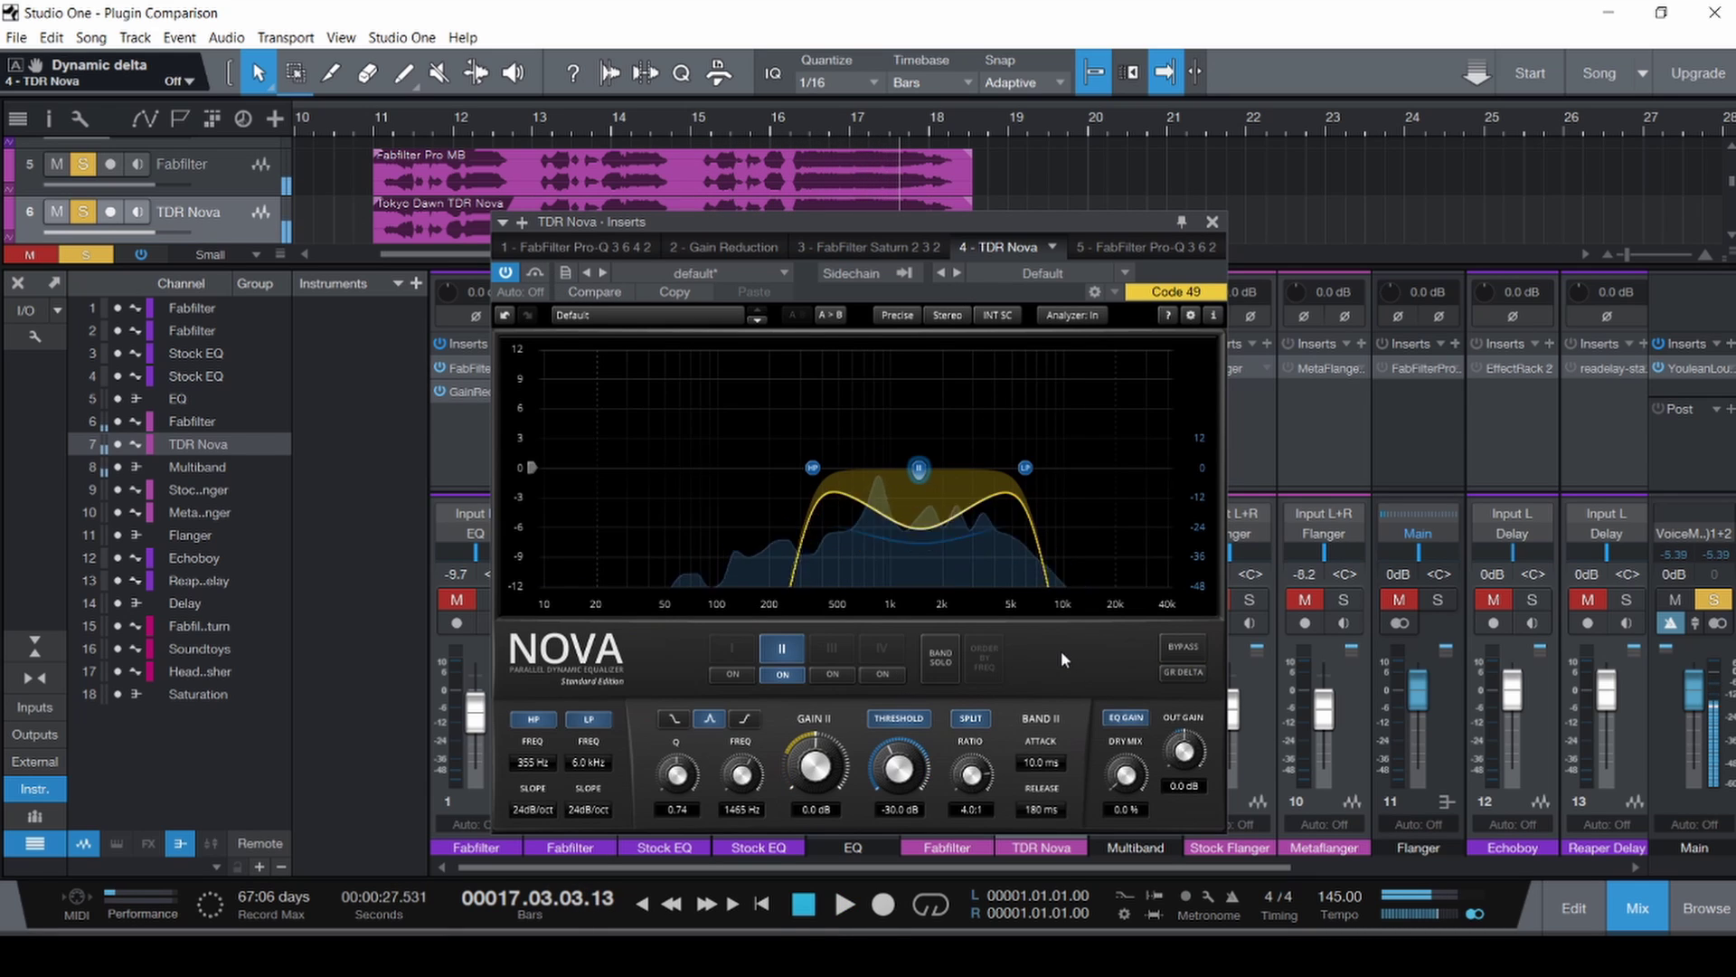
key(ctrl+s)
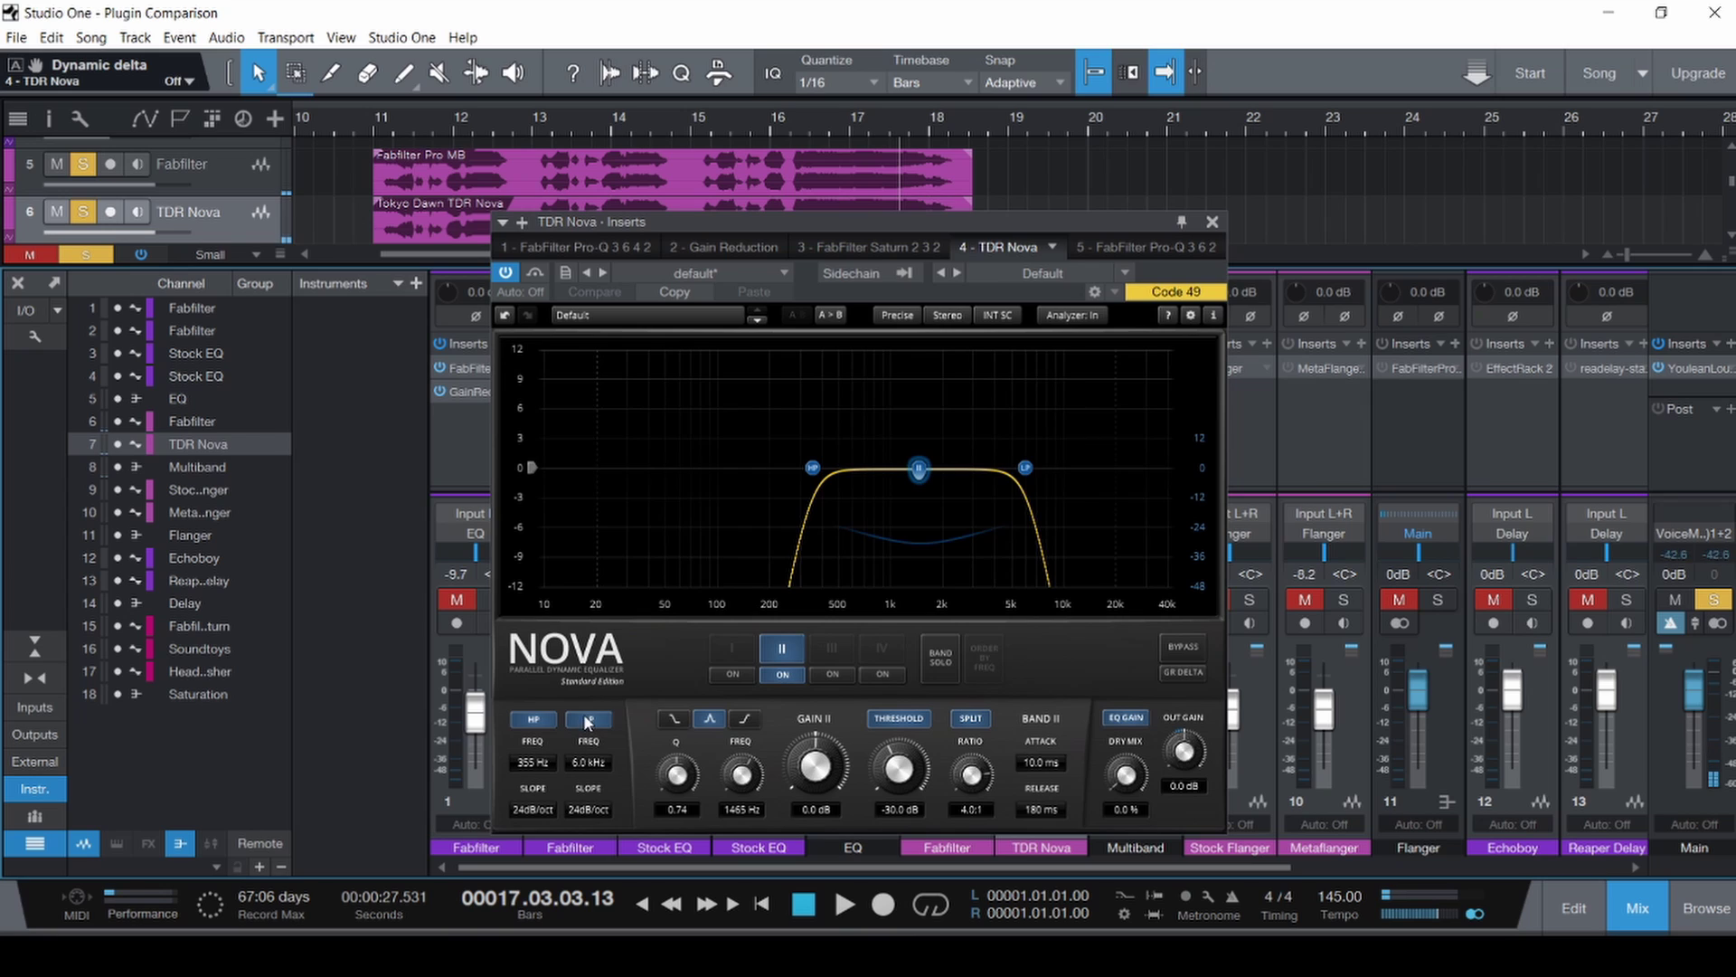
Switch off TDR Nova's LP and HP filters, place the cursor just before bar 11, and close the plugin window.
click(588, 720)
click(533, 719)
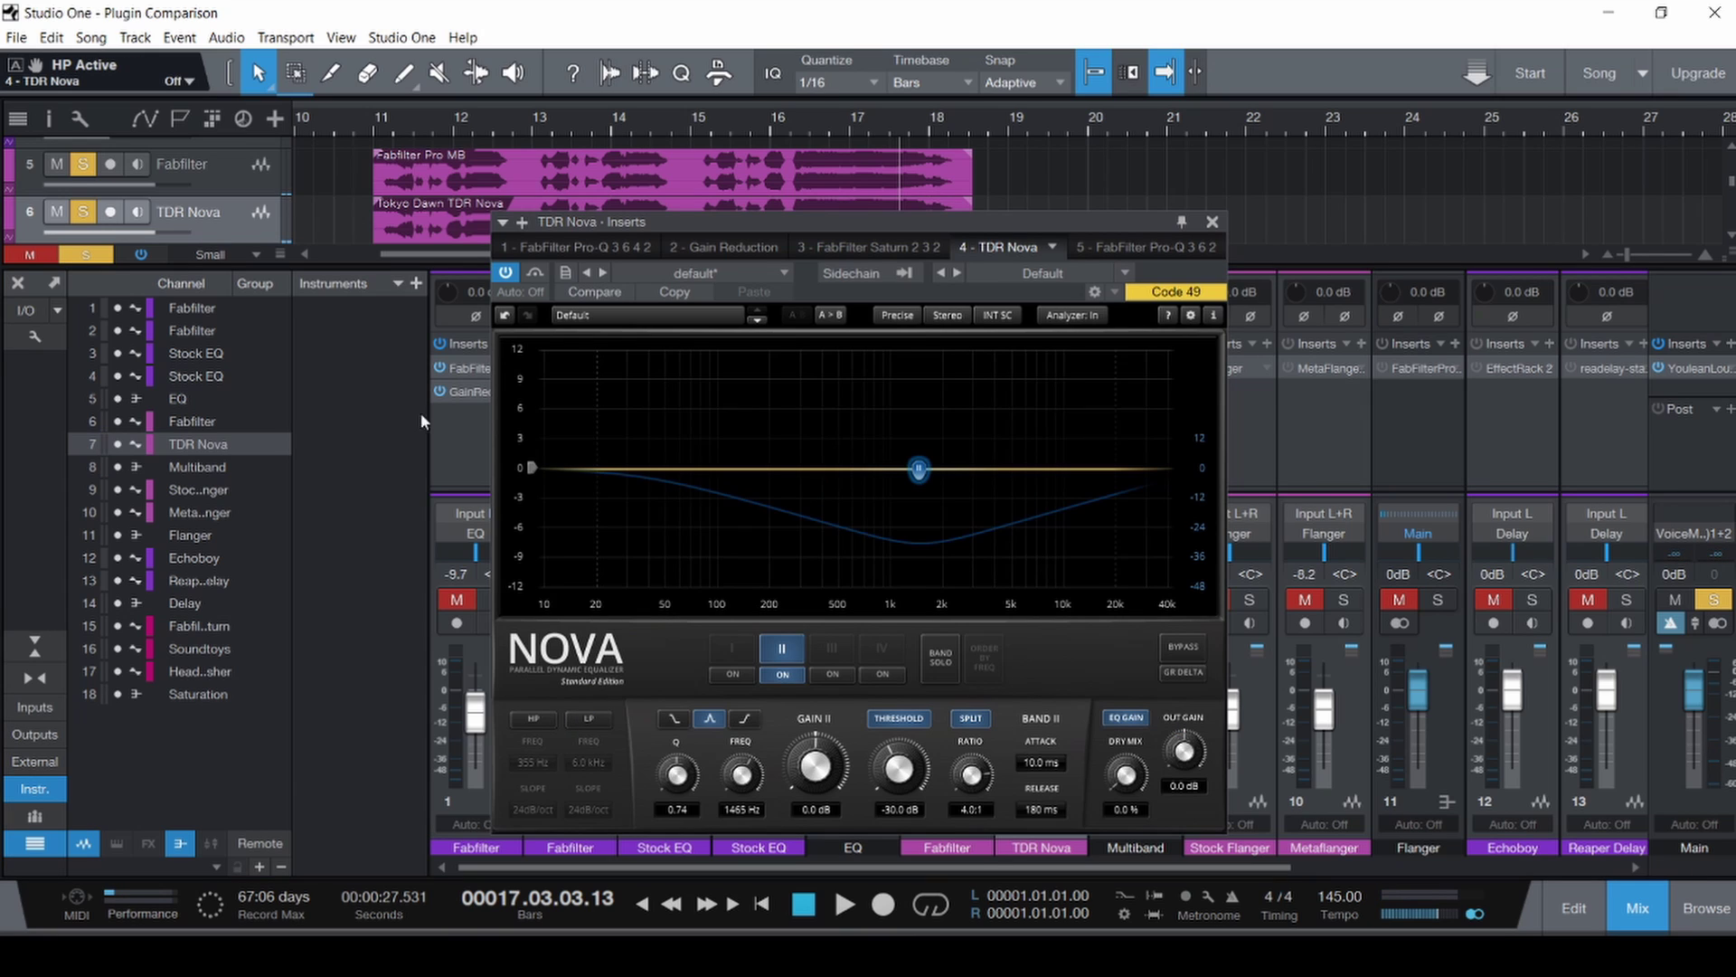
click(351, 223)
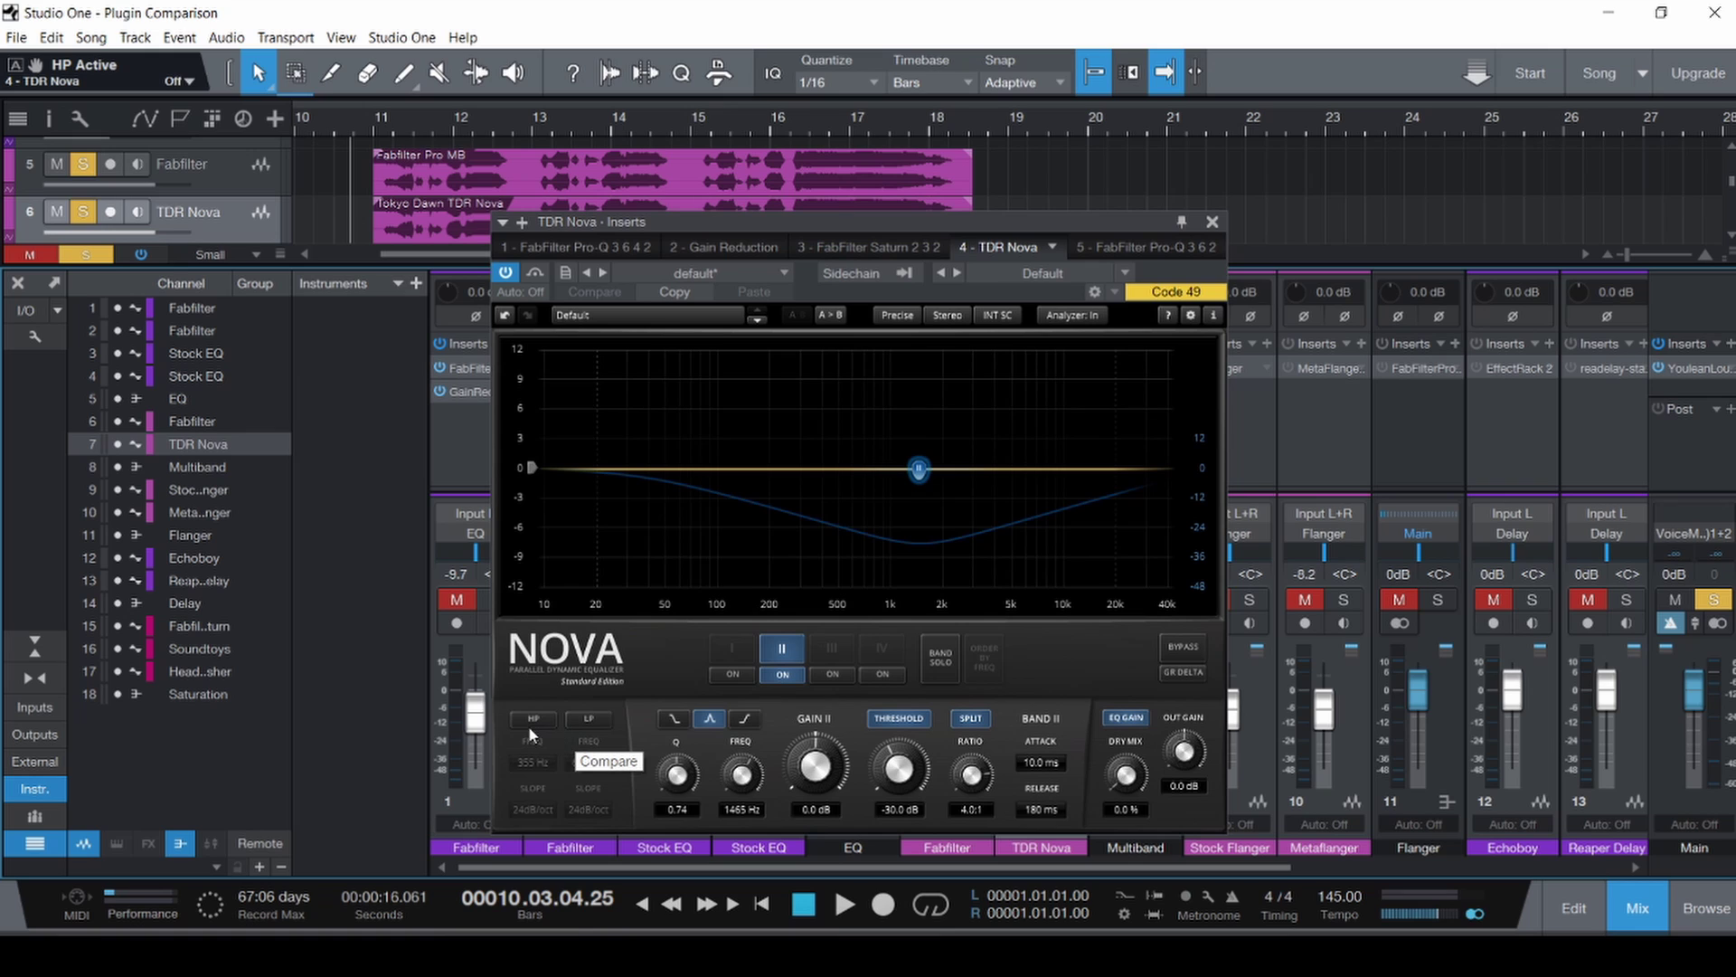
click(1212, 221)
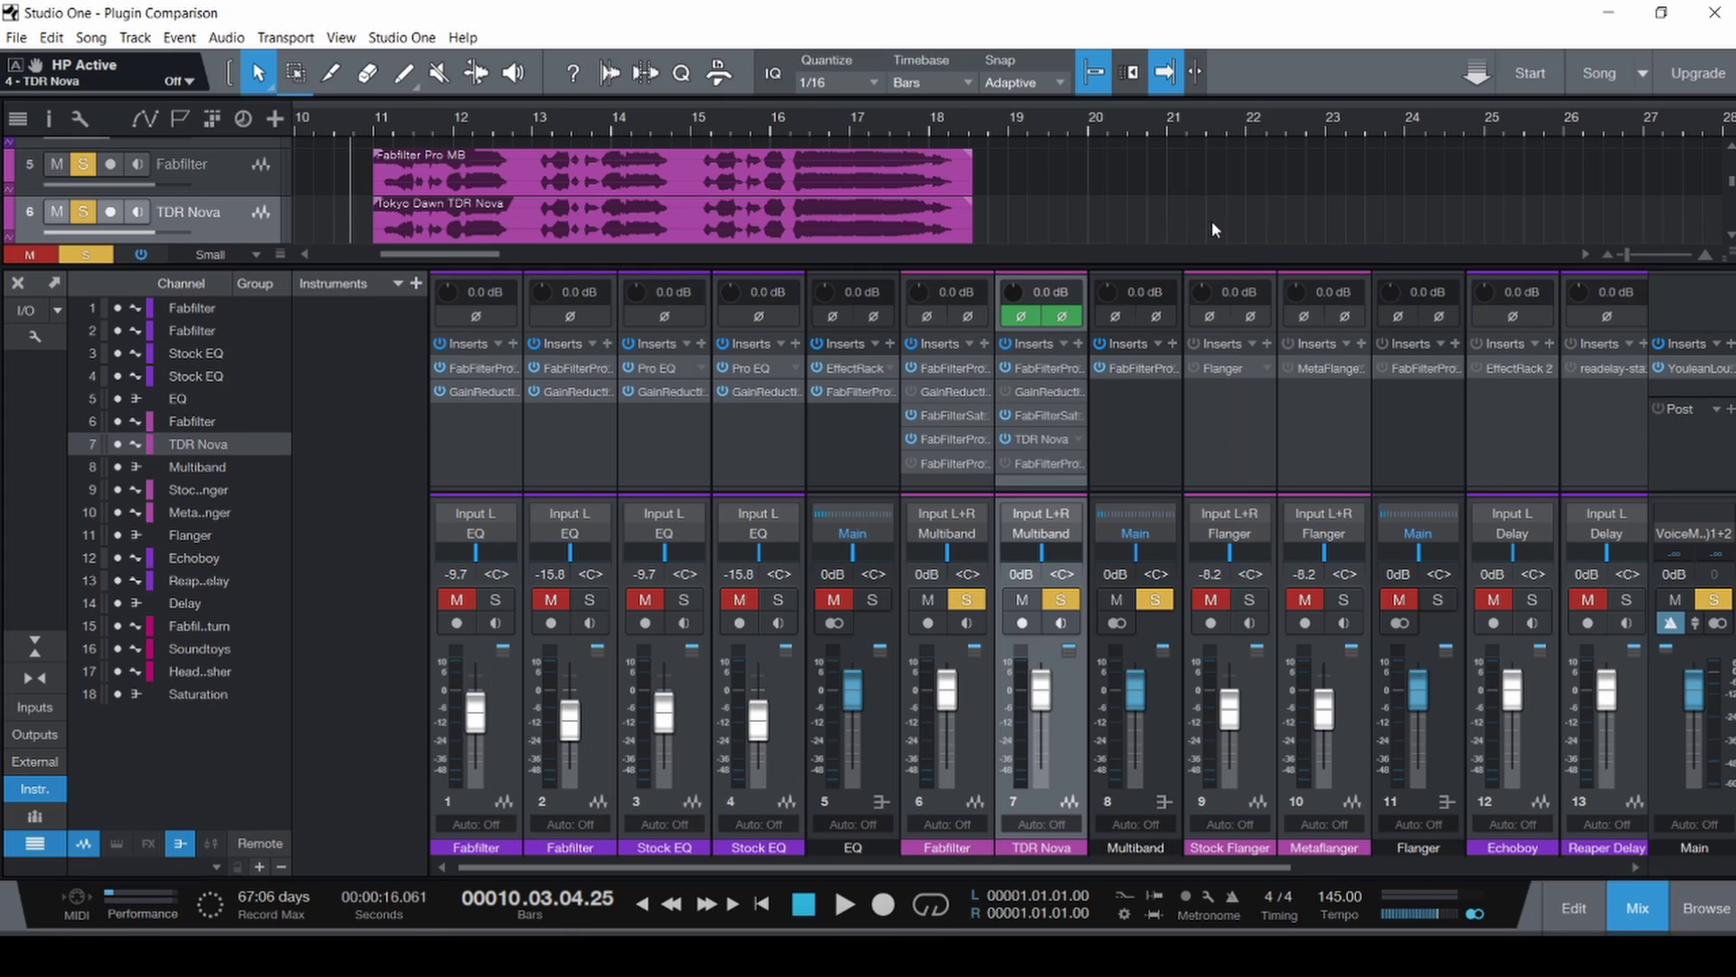
Replay the null test with the new range and threshold settings, examining the residual in the Multiband bus's Pro-Q 3 analyzer.
click(1134, 367)
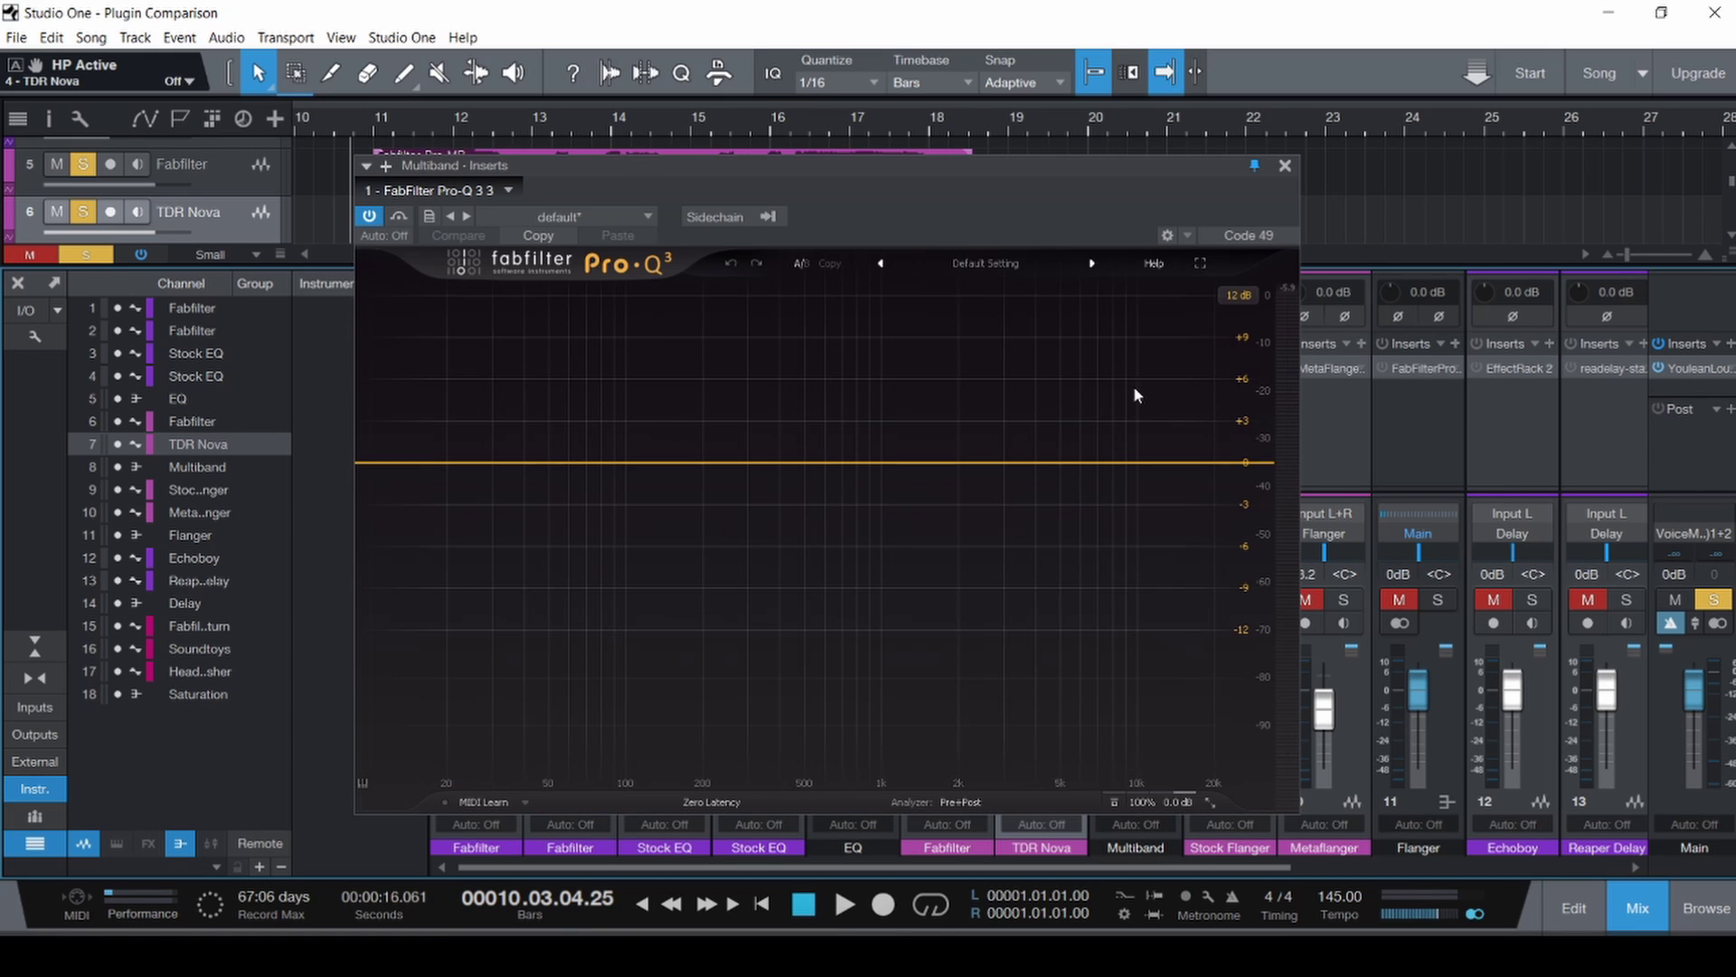
key(space)
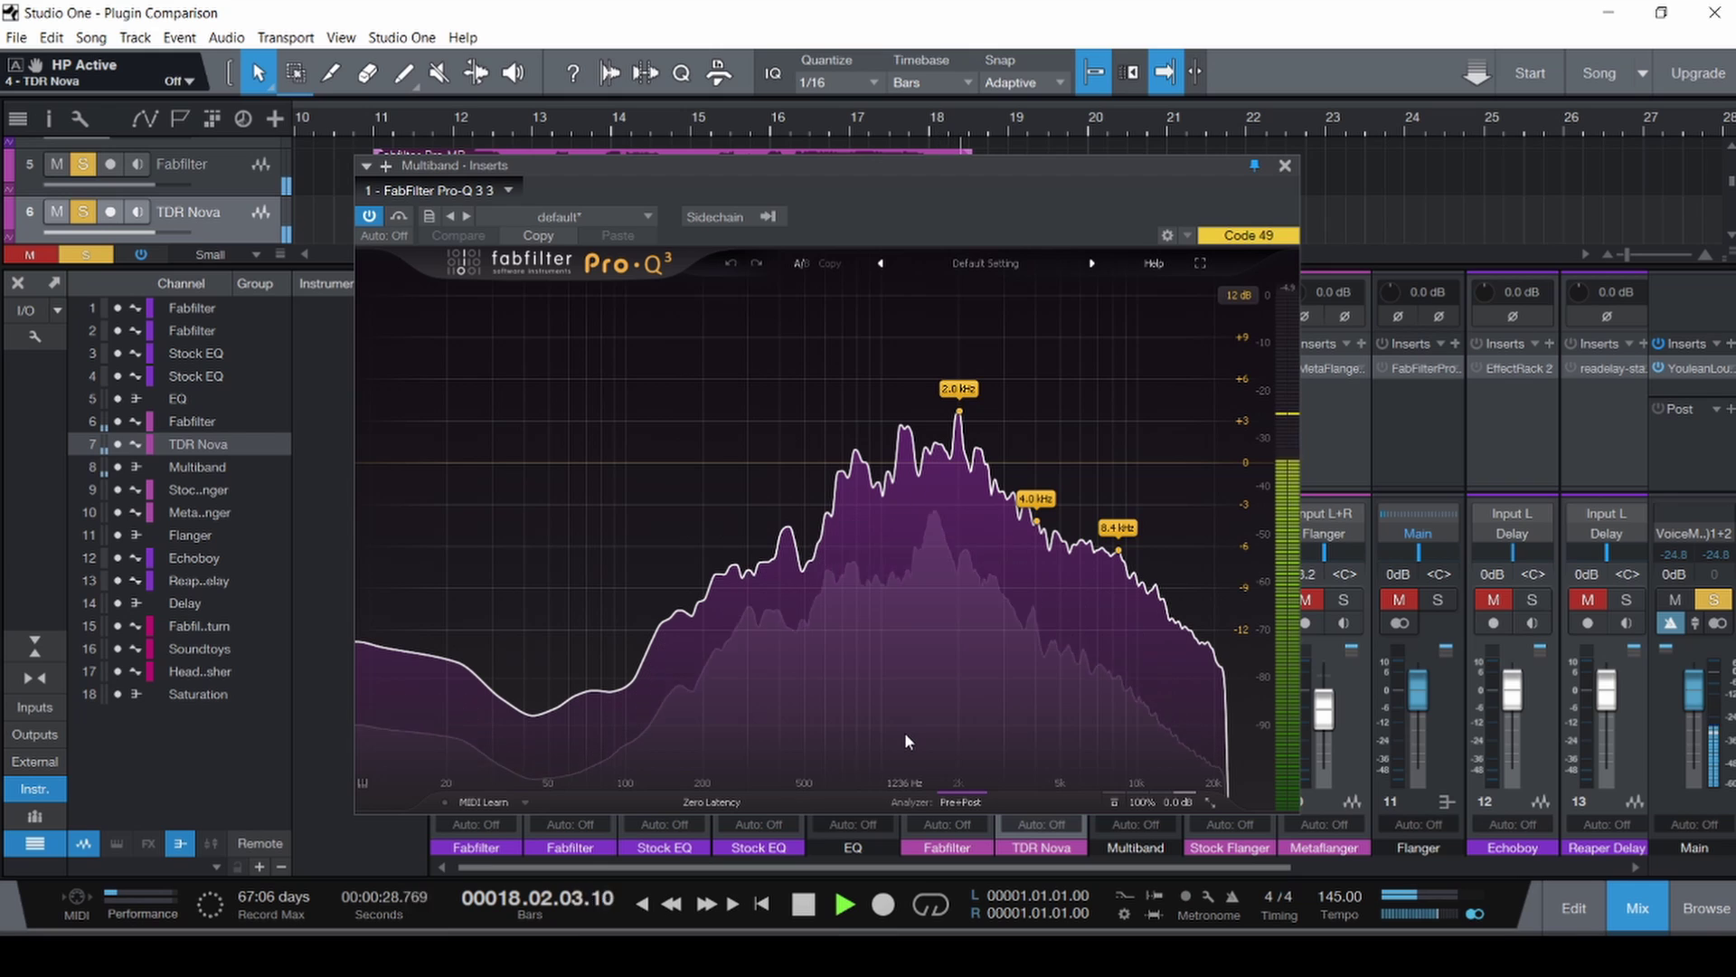
key(space)
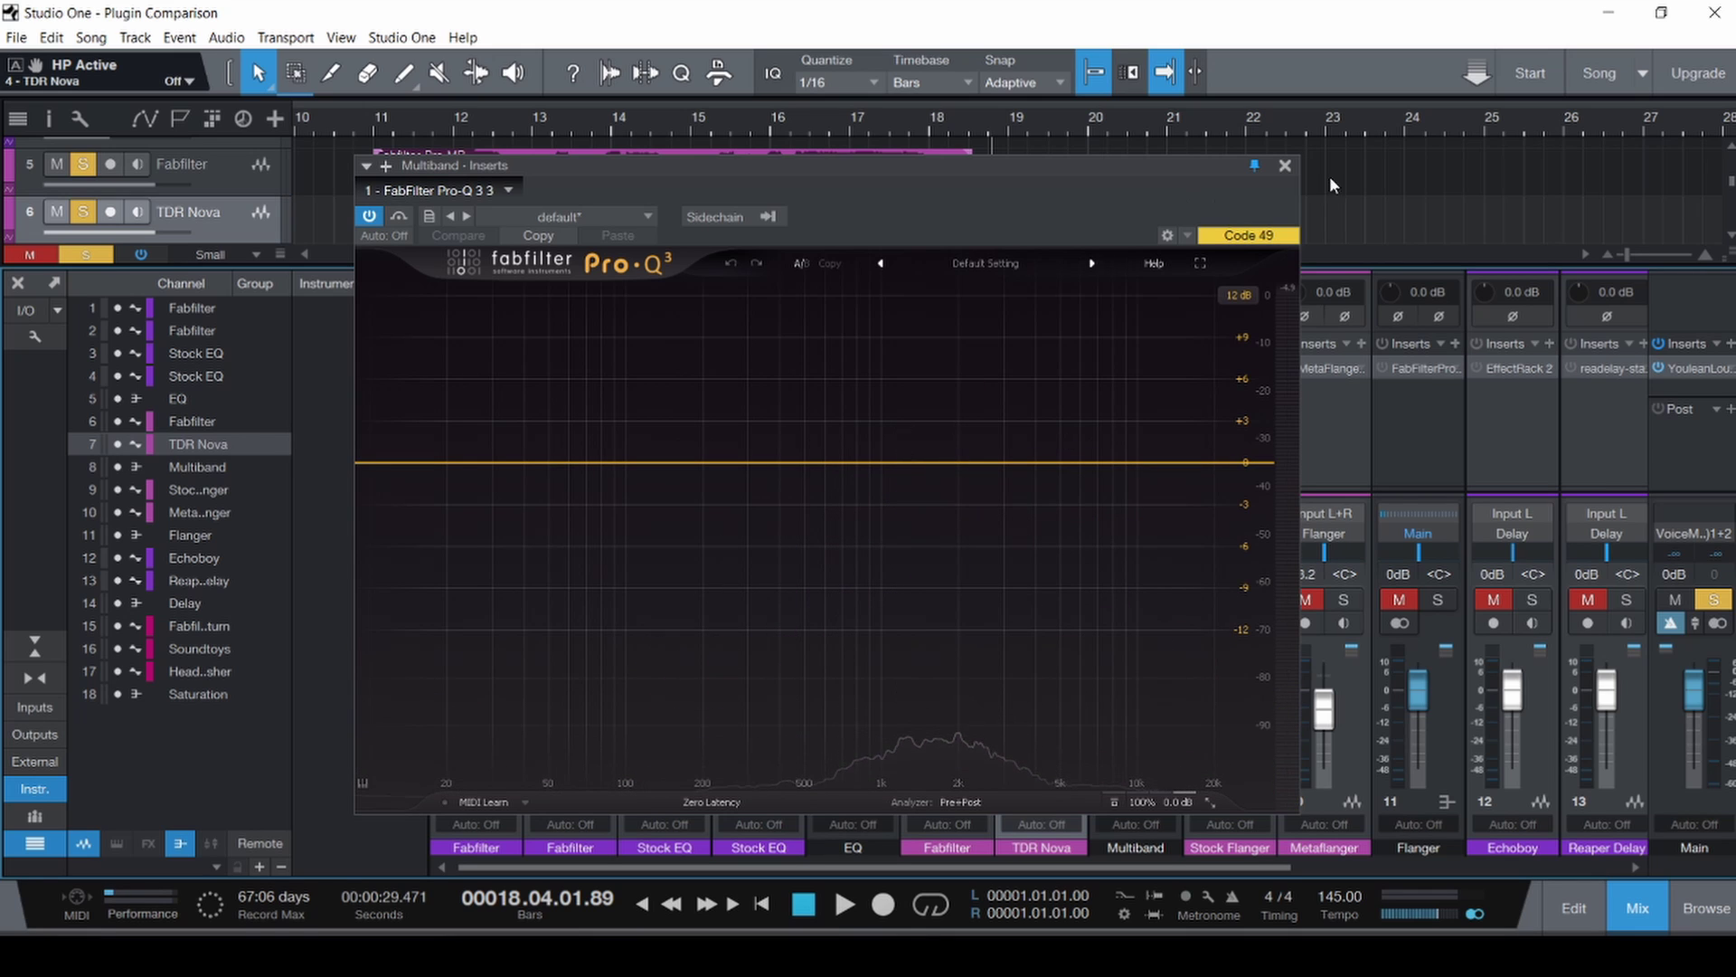
Reduce the band 1 range of Pro-MB on the Fabfilter channel to about -18 dB and close the plugin.
click(1285, 166)
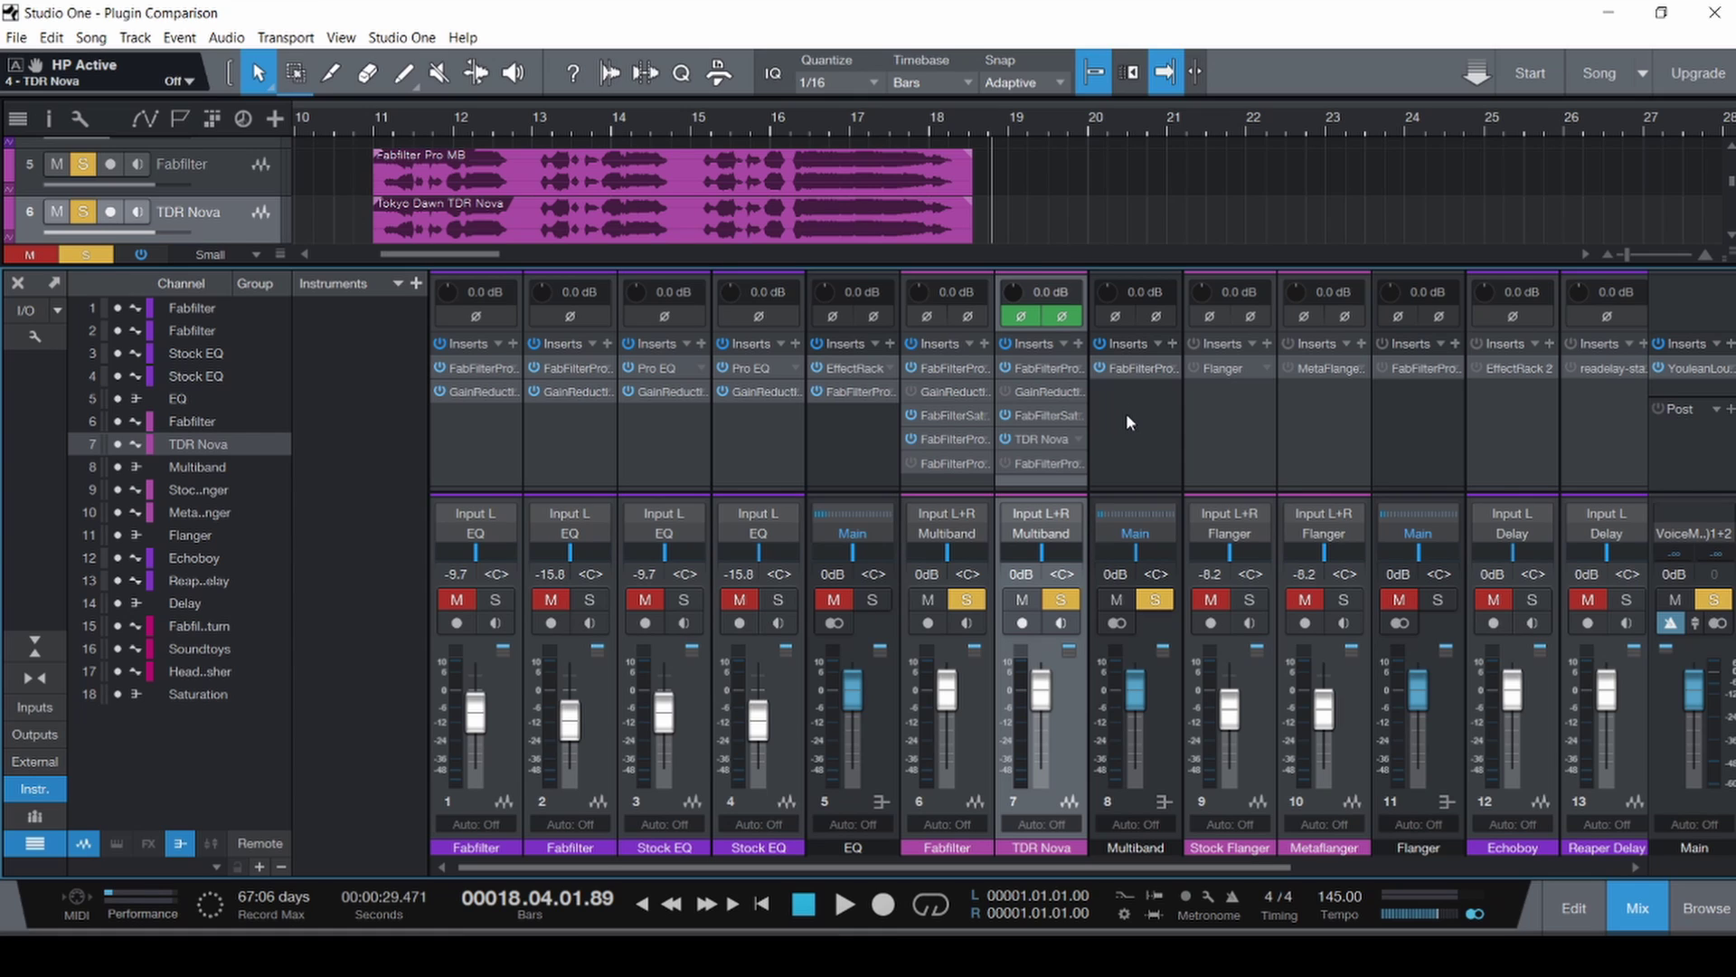
click(952, 437)
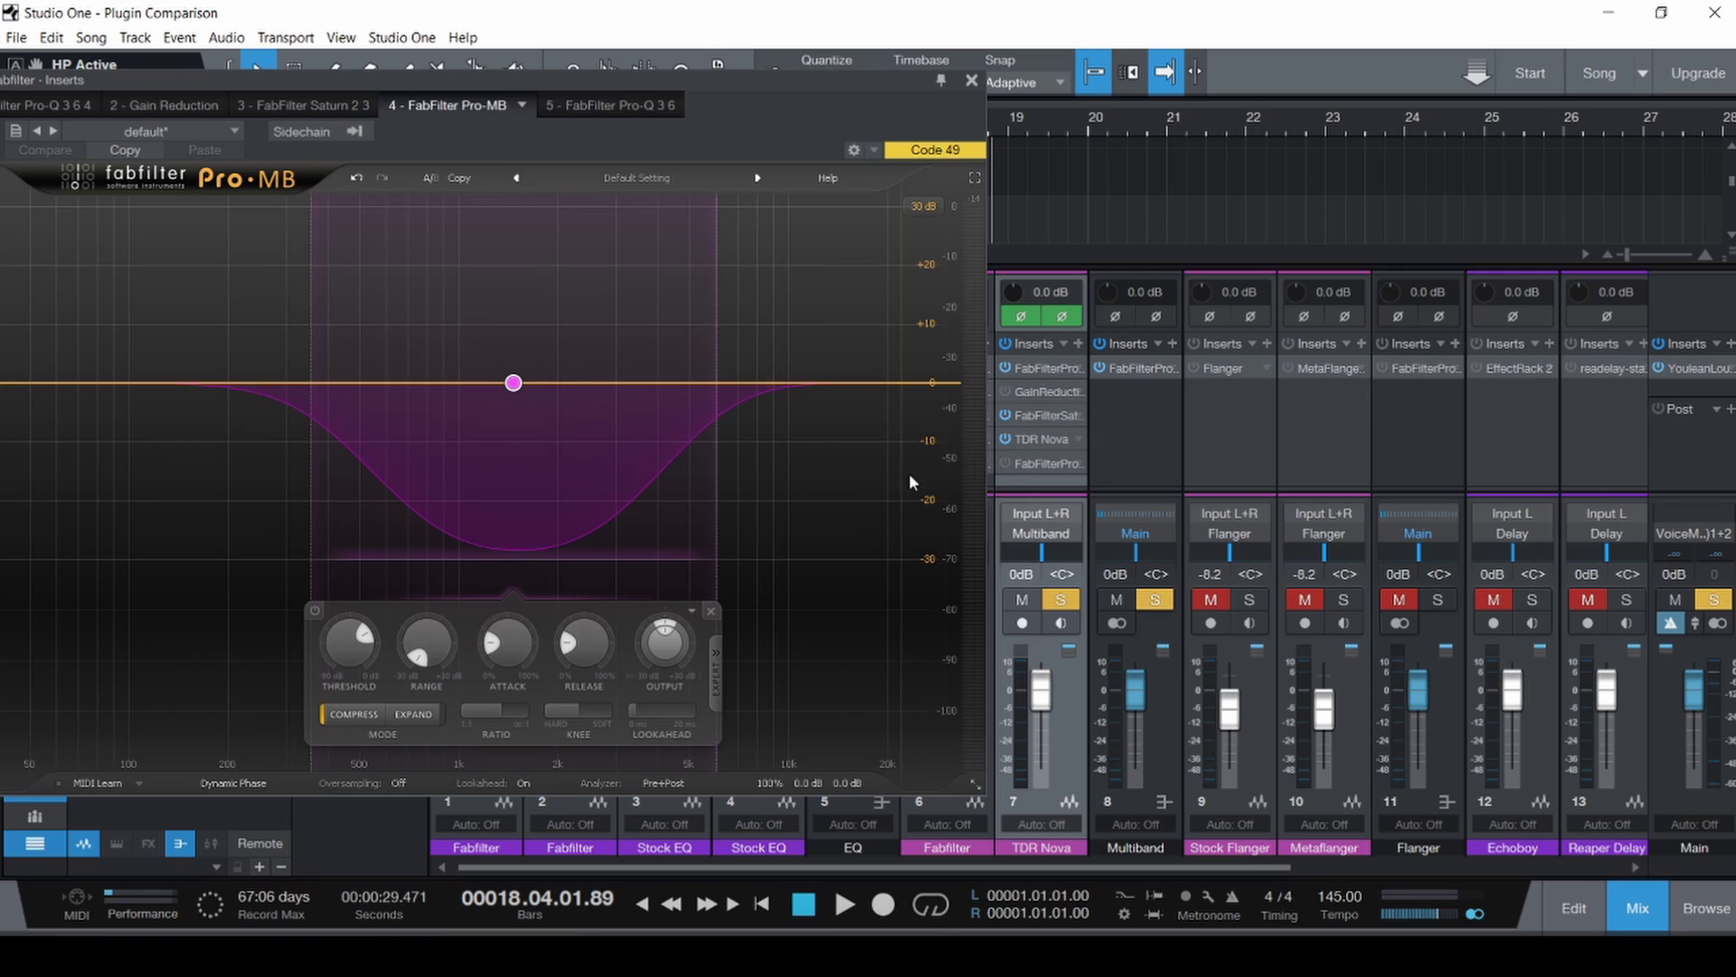
double_click(511, 567)
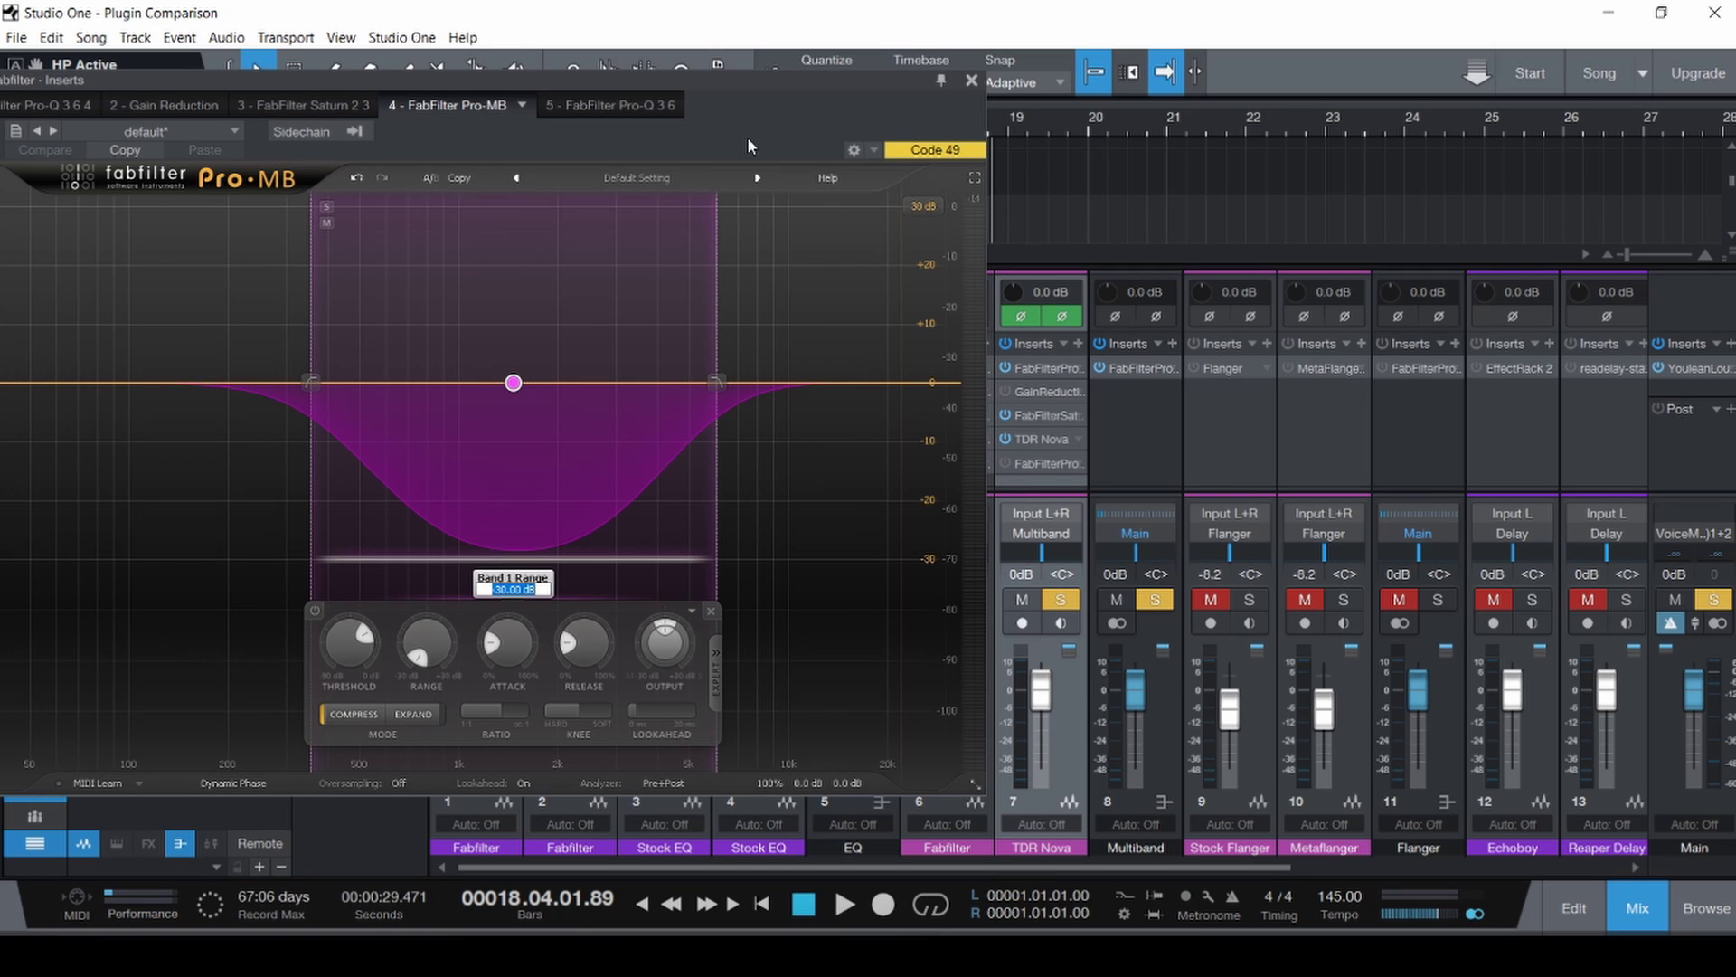
key(Return)
drag(514, 558, 516, 488)
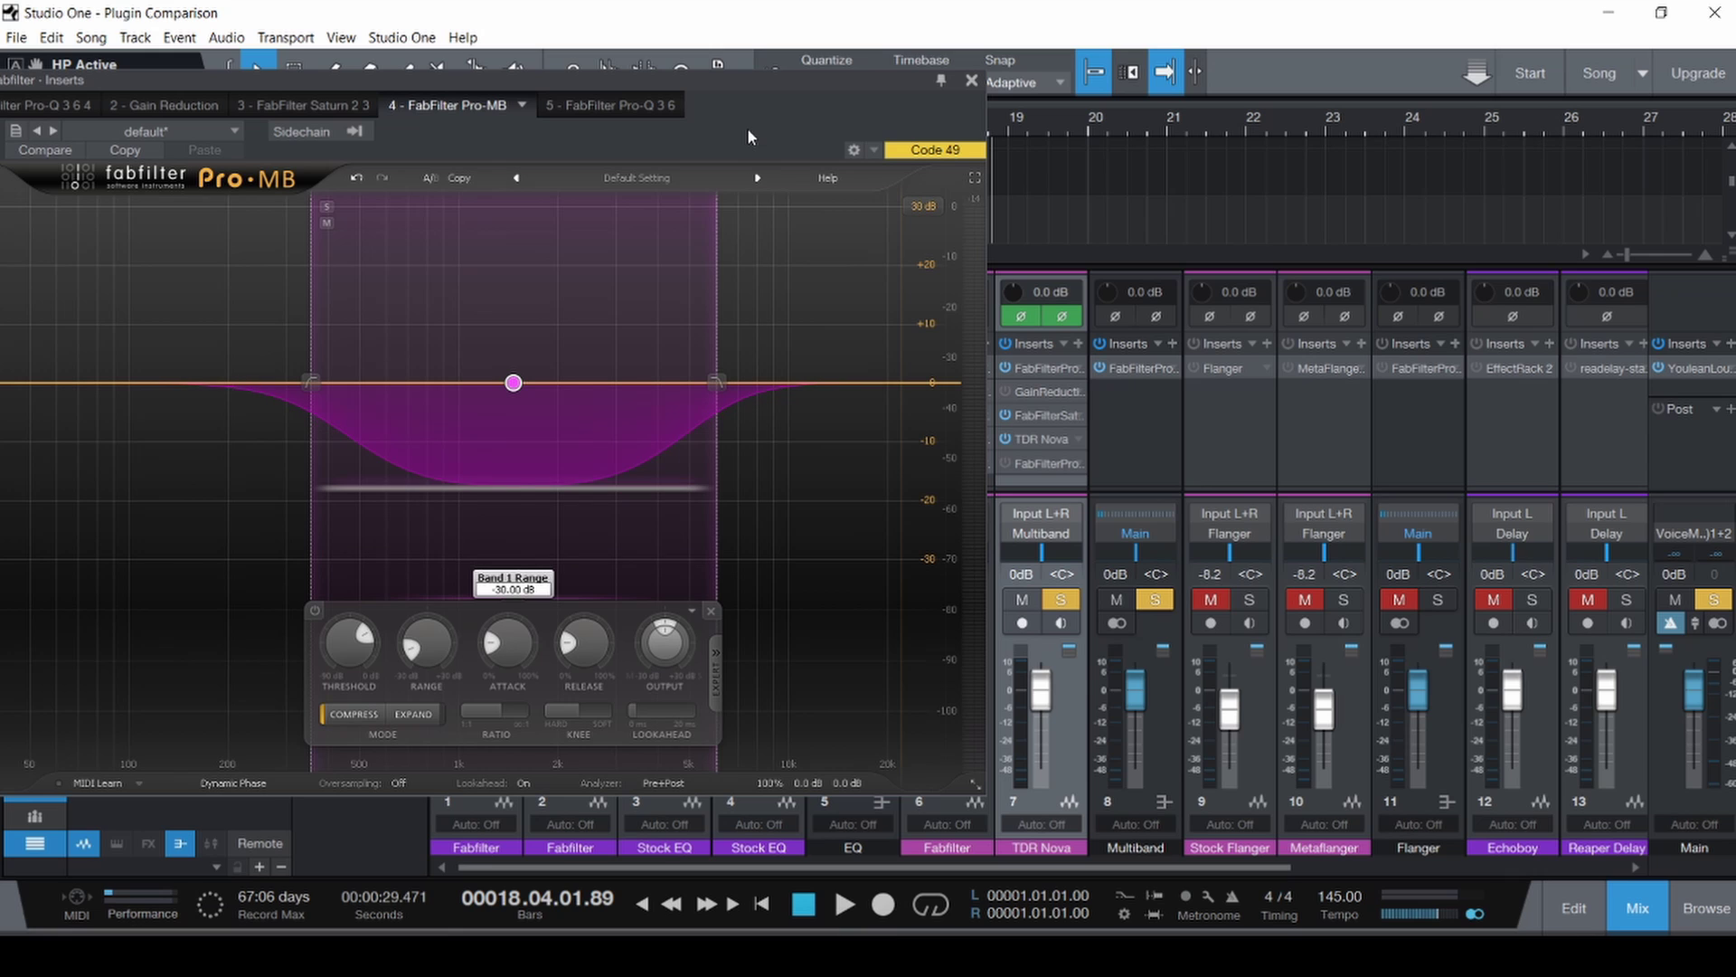
click(972, 80)
On the TDR Nova channel, deactivate TDR Nova, move the last Pro-Q 3 insert ahead of it, activate that Pro-Q 3 and open it.
click(1126, 419)
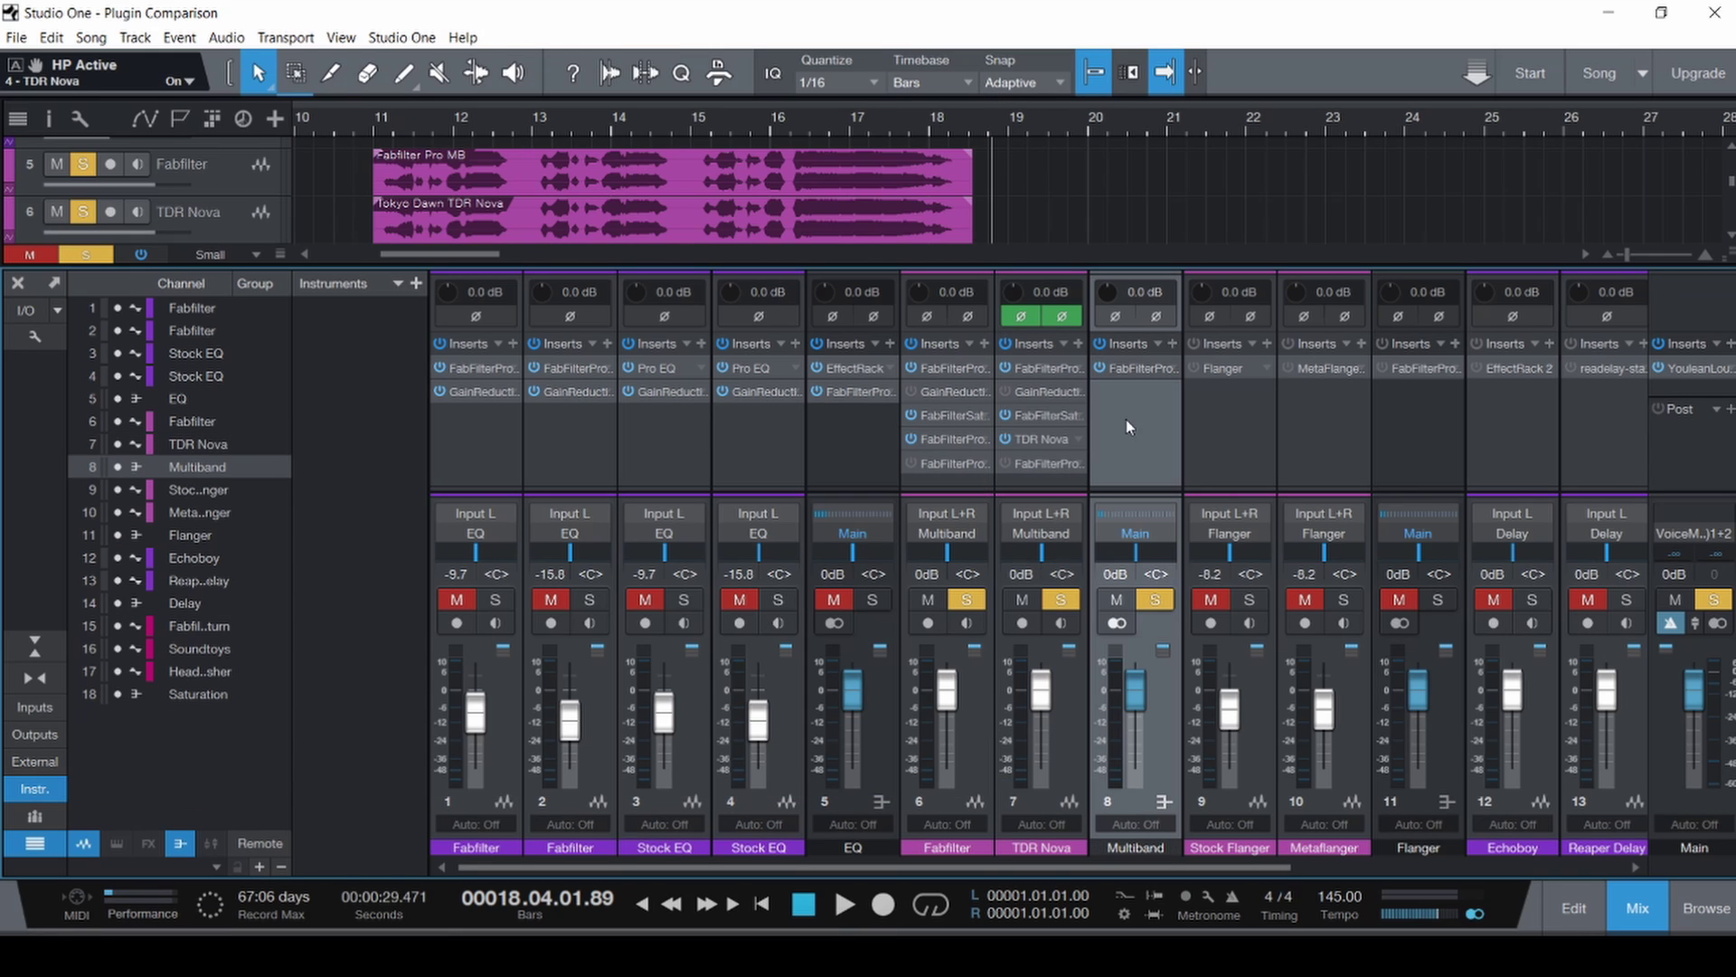
click(1005, 440)
drag(1041, 464, 1027, 452)
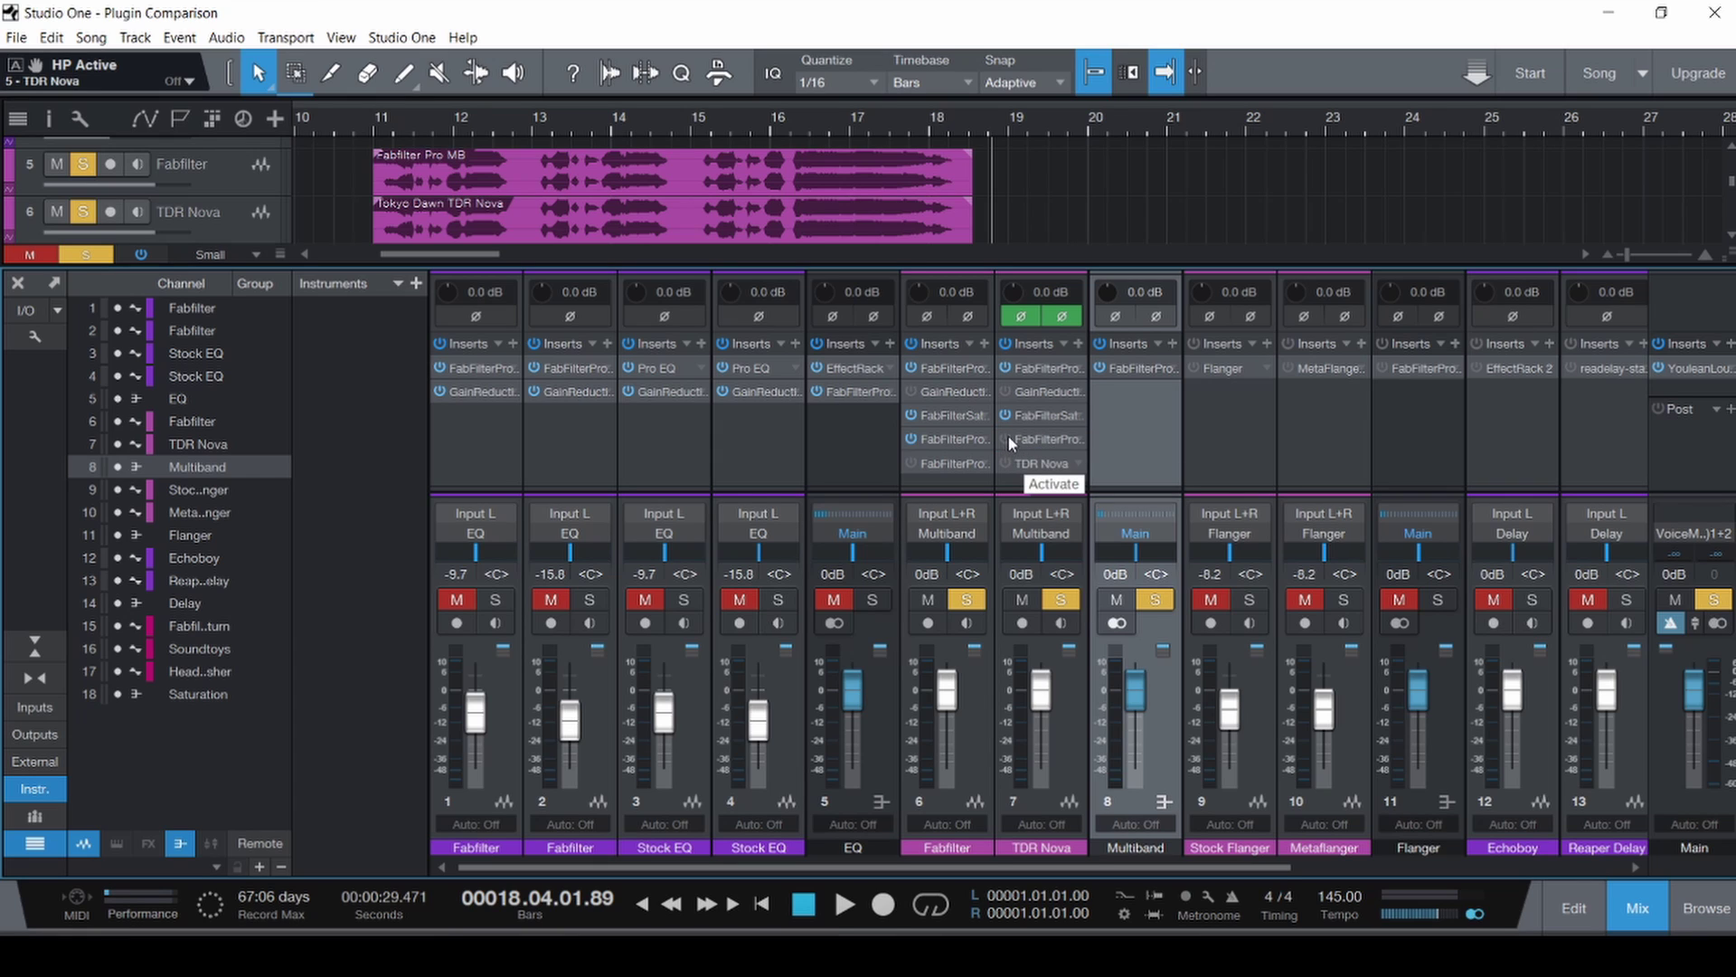
click(1005, 441)
click(1036, 439)
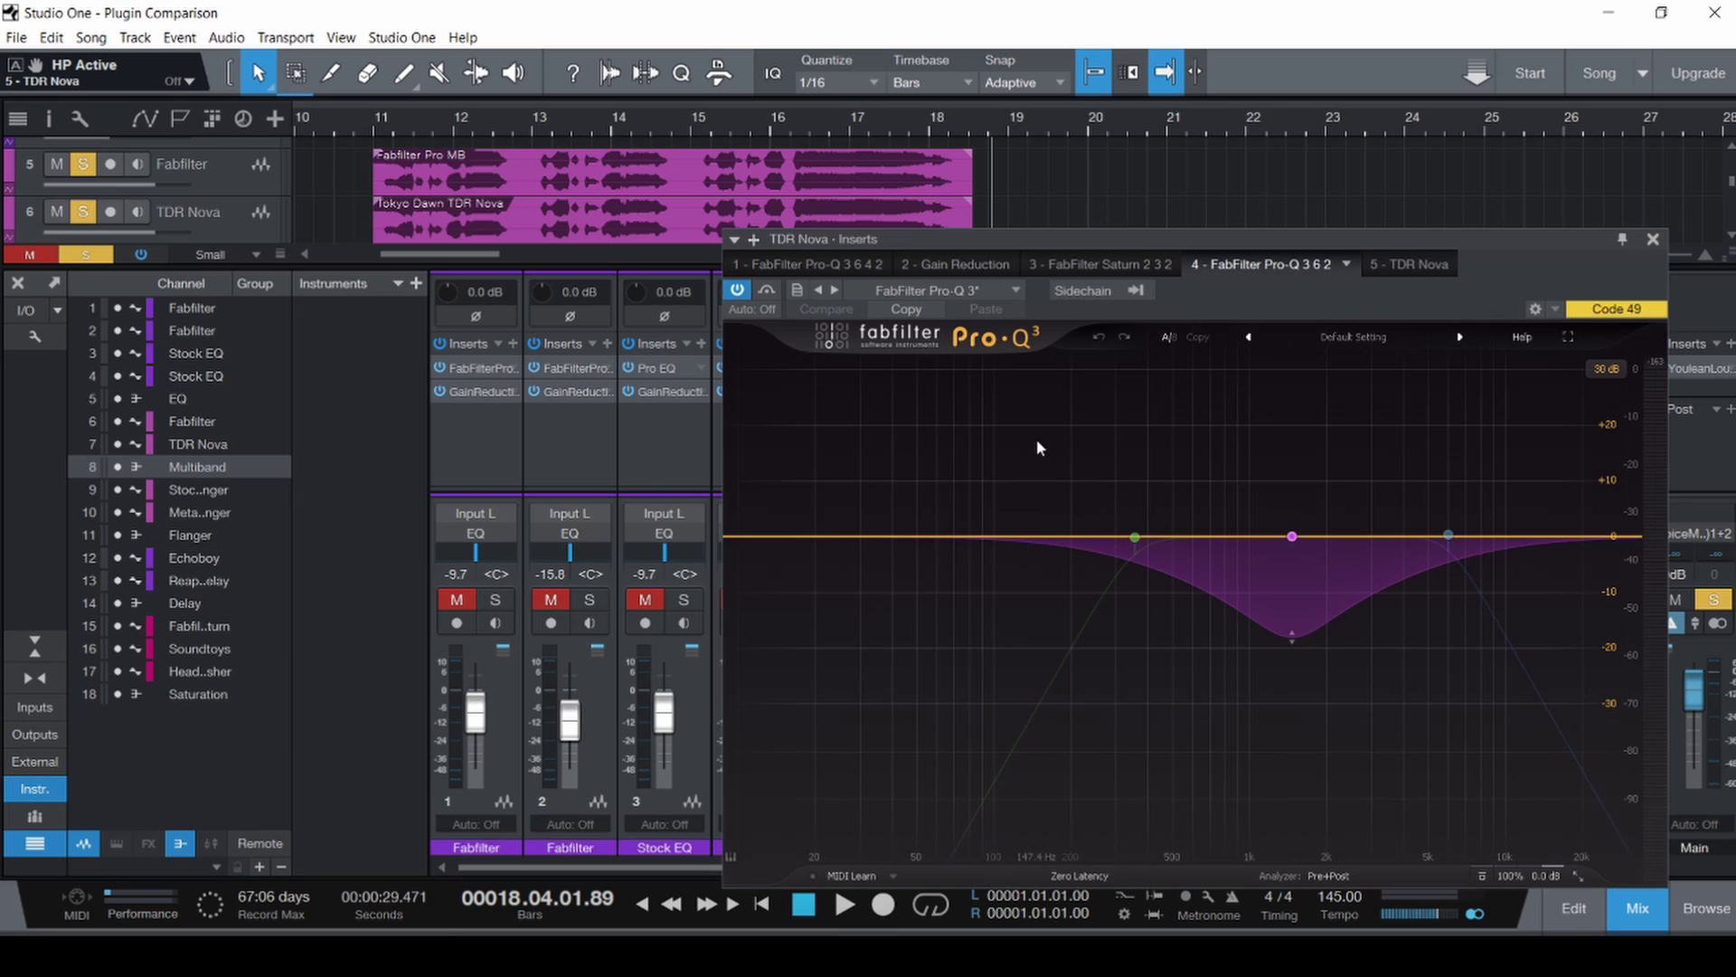
Open Pro-MB from the Fabfilter channel and arrange its window side by side with the TDR Nova channel's Pro-Q 3.
drag(1120, 230, 854, 155)
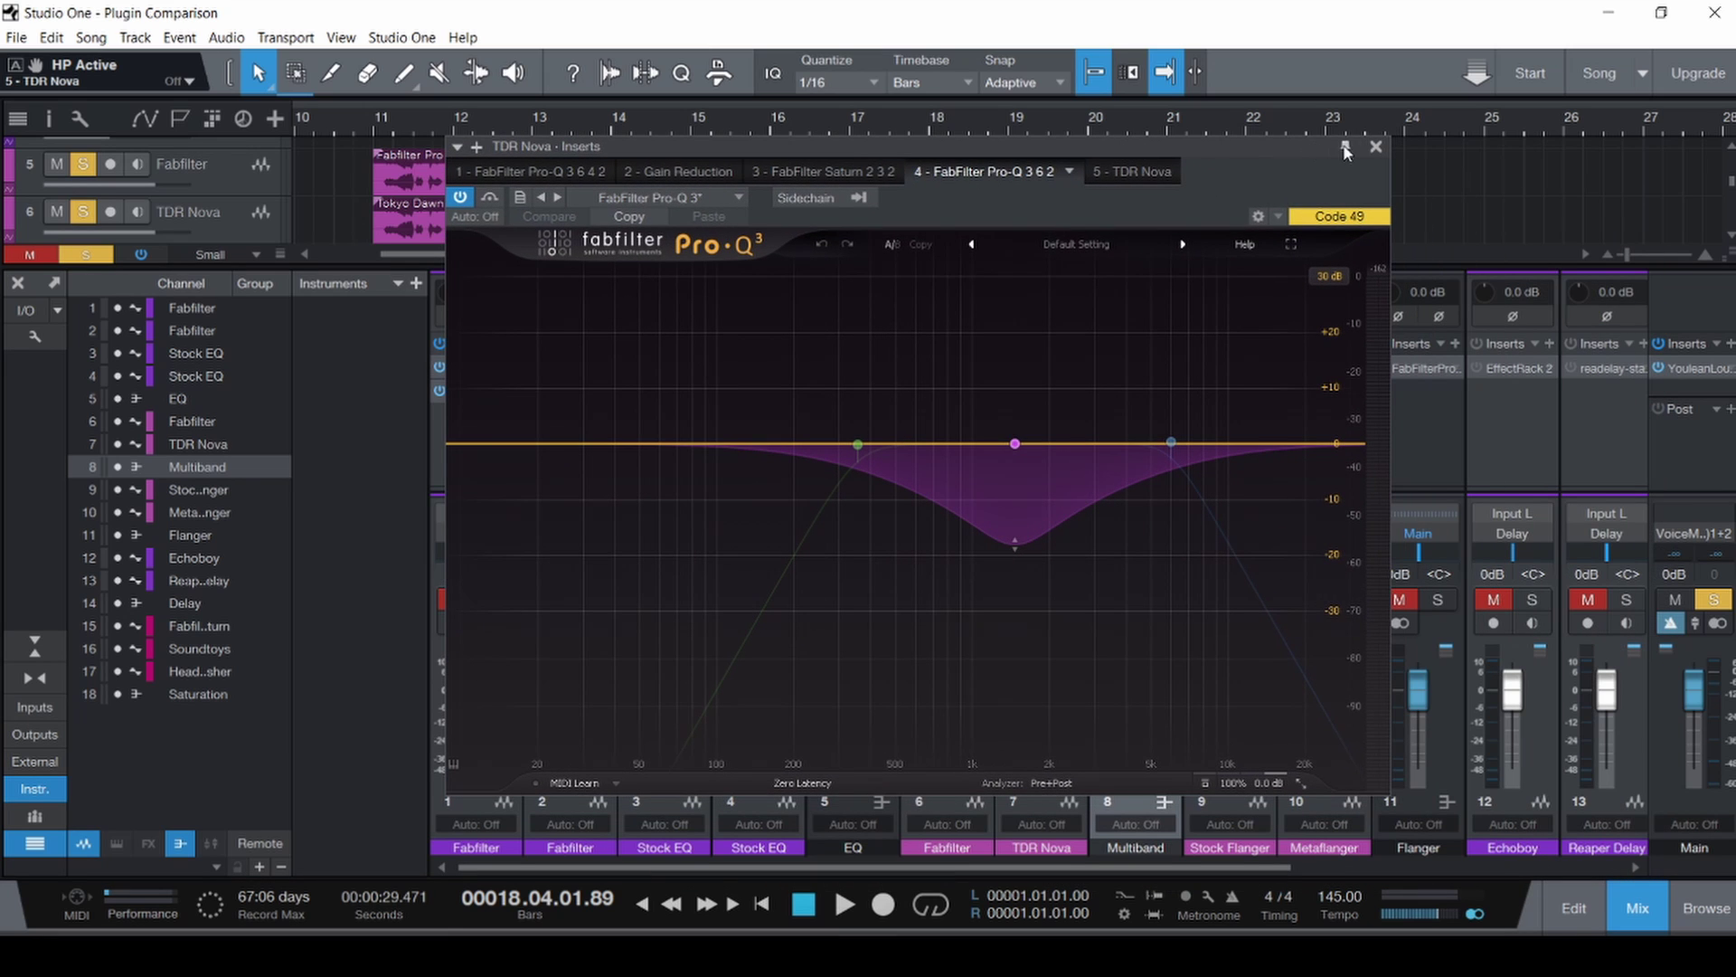
drag(1300, 163, 1212, 503)
click(937, 437)
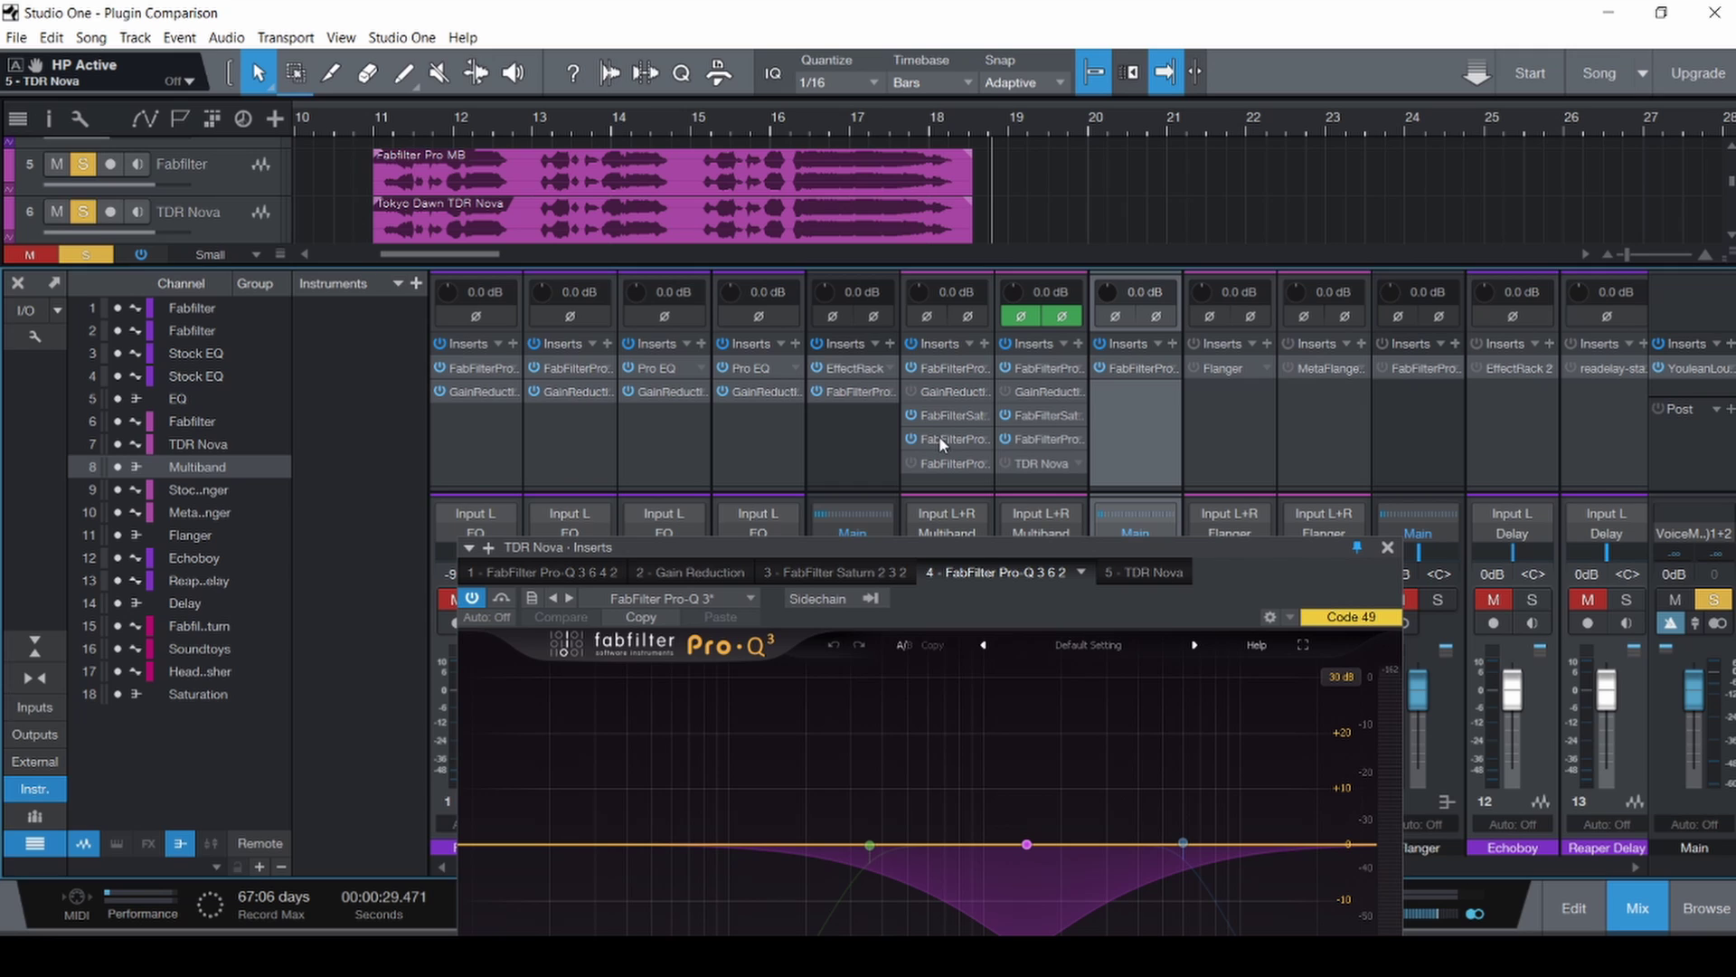
drag(1121, 545, 1437, 92)
drag(484, 92, 541, 60)
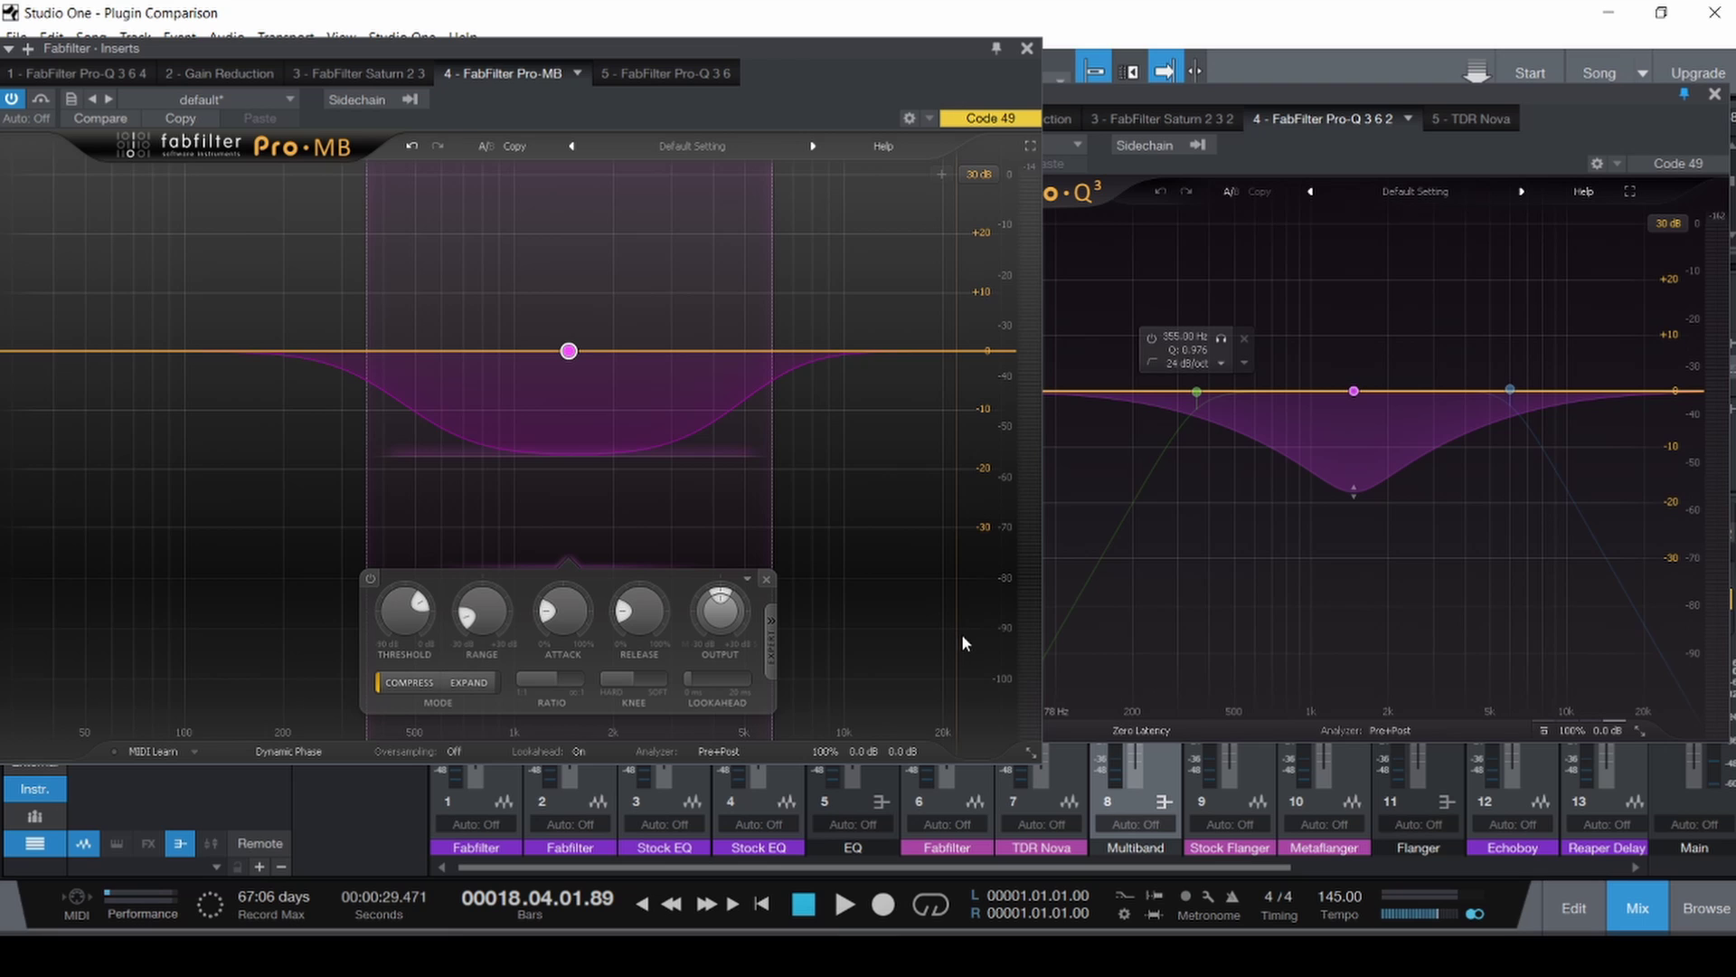
mouse_move(581, 621)
drag(908, 67, 778, 378)
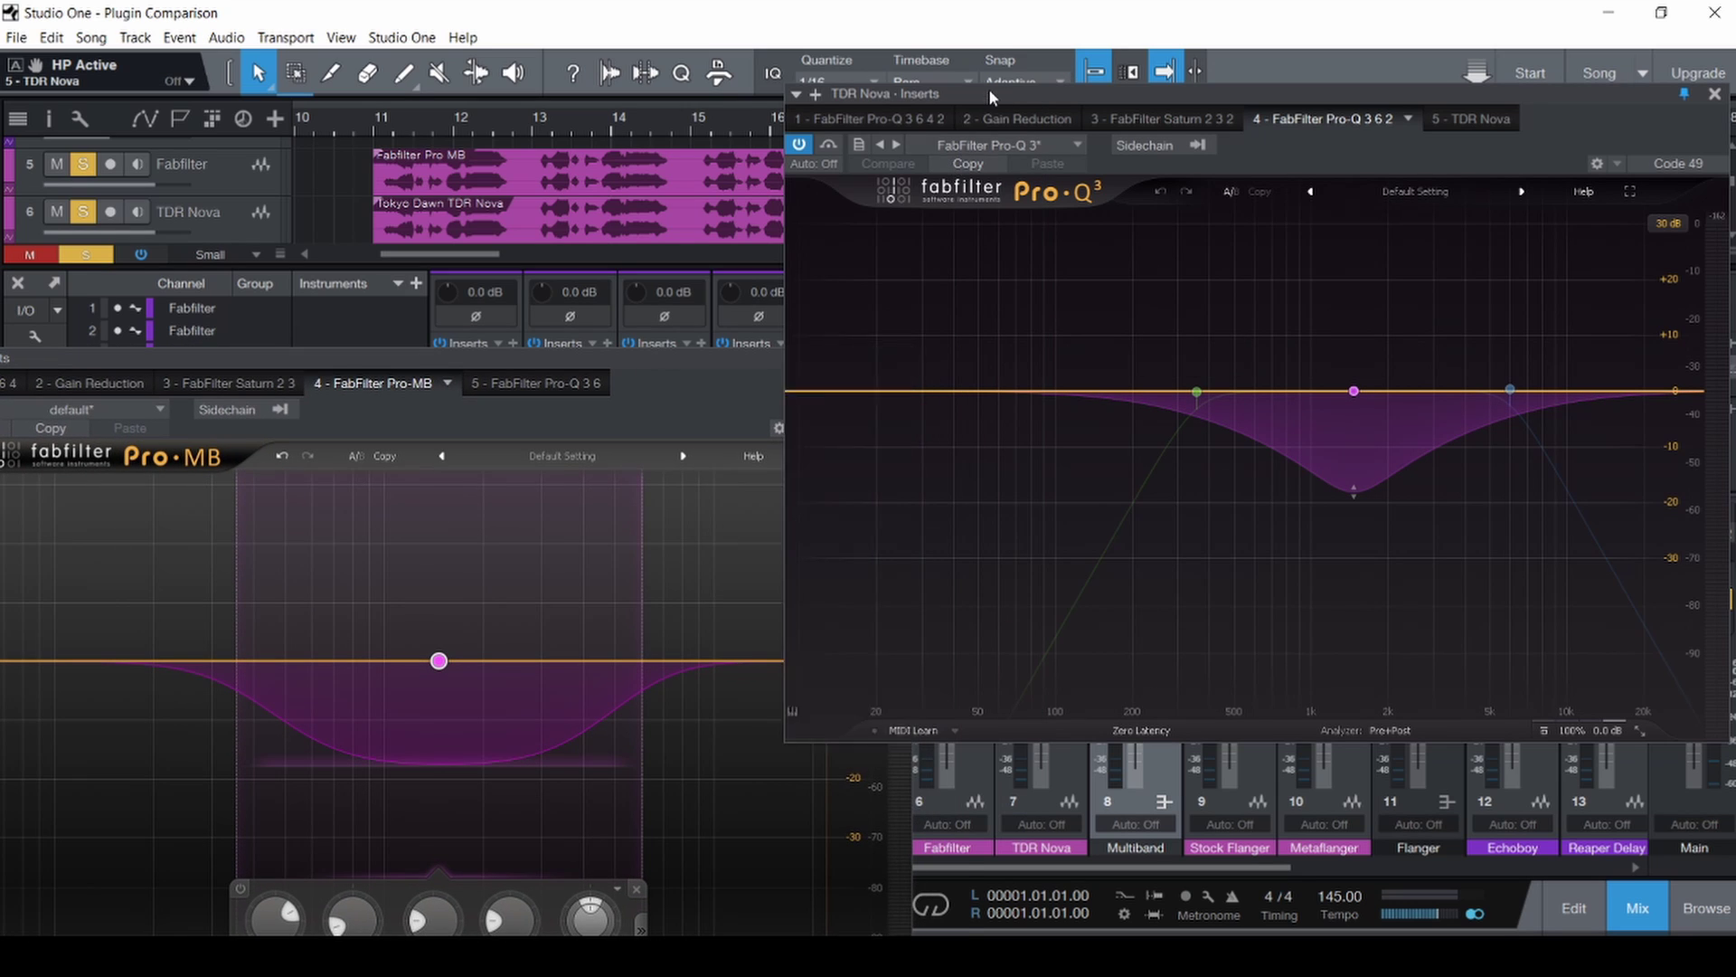
drag(989, 90, 1096, 146)
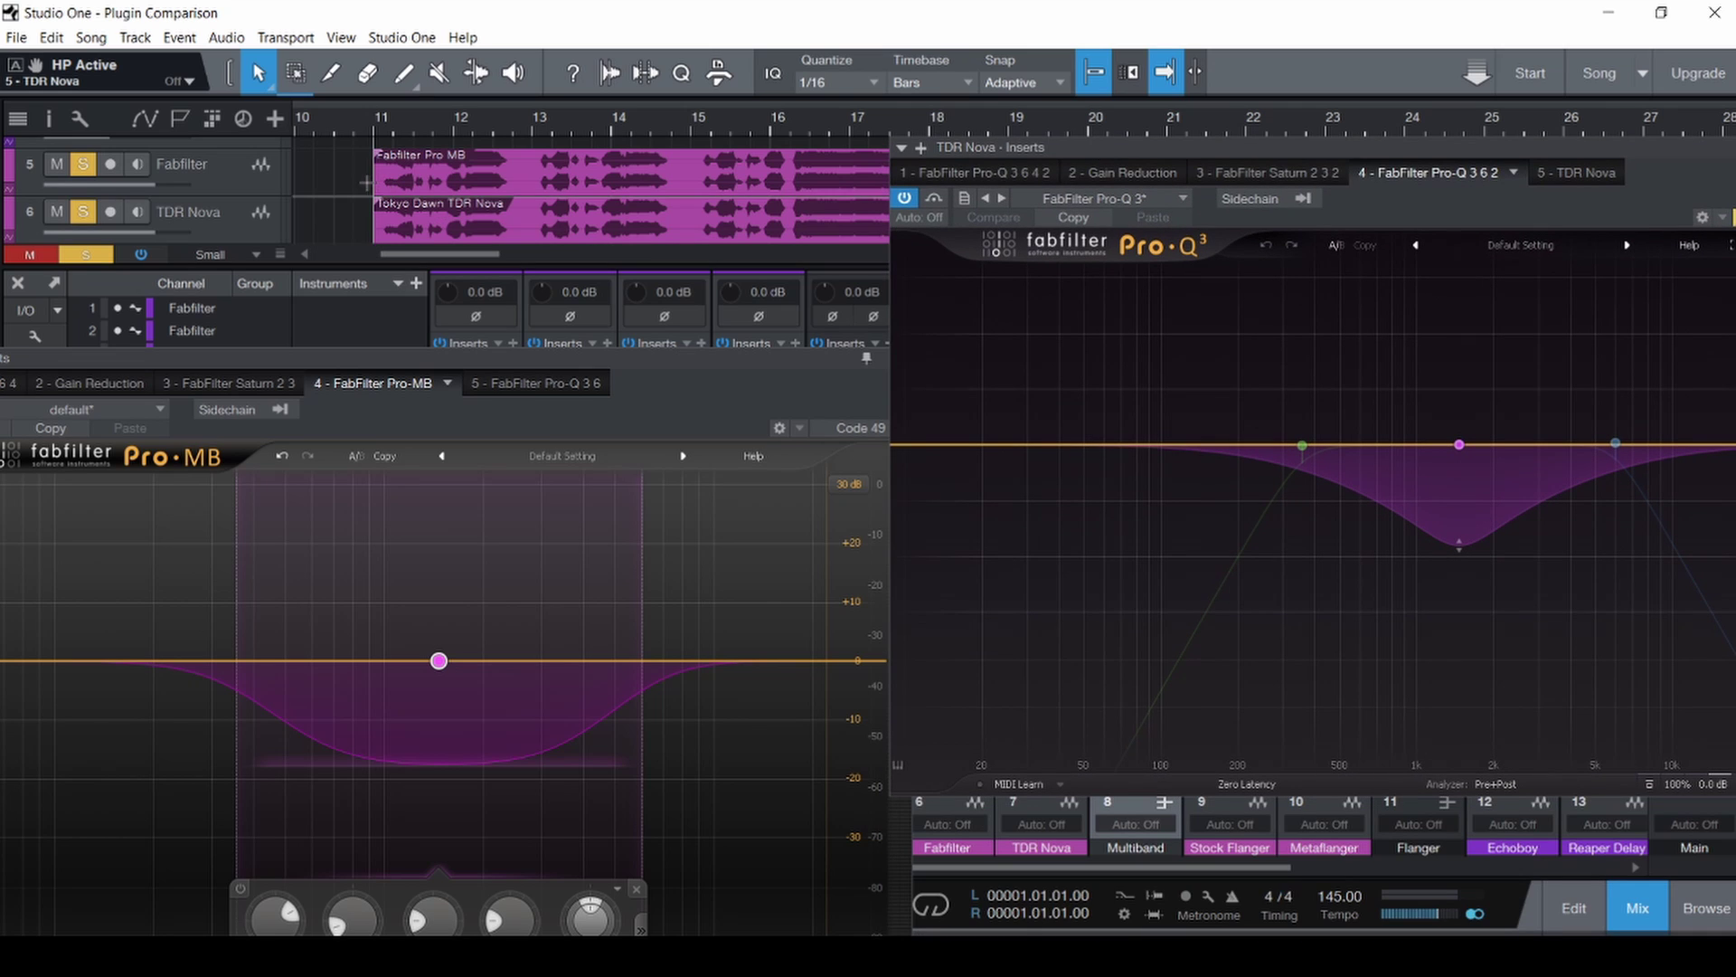
drag(525, 355, 525, 134)
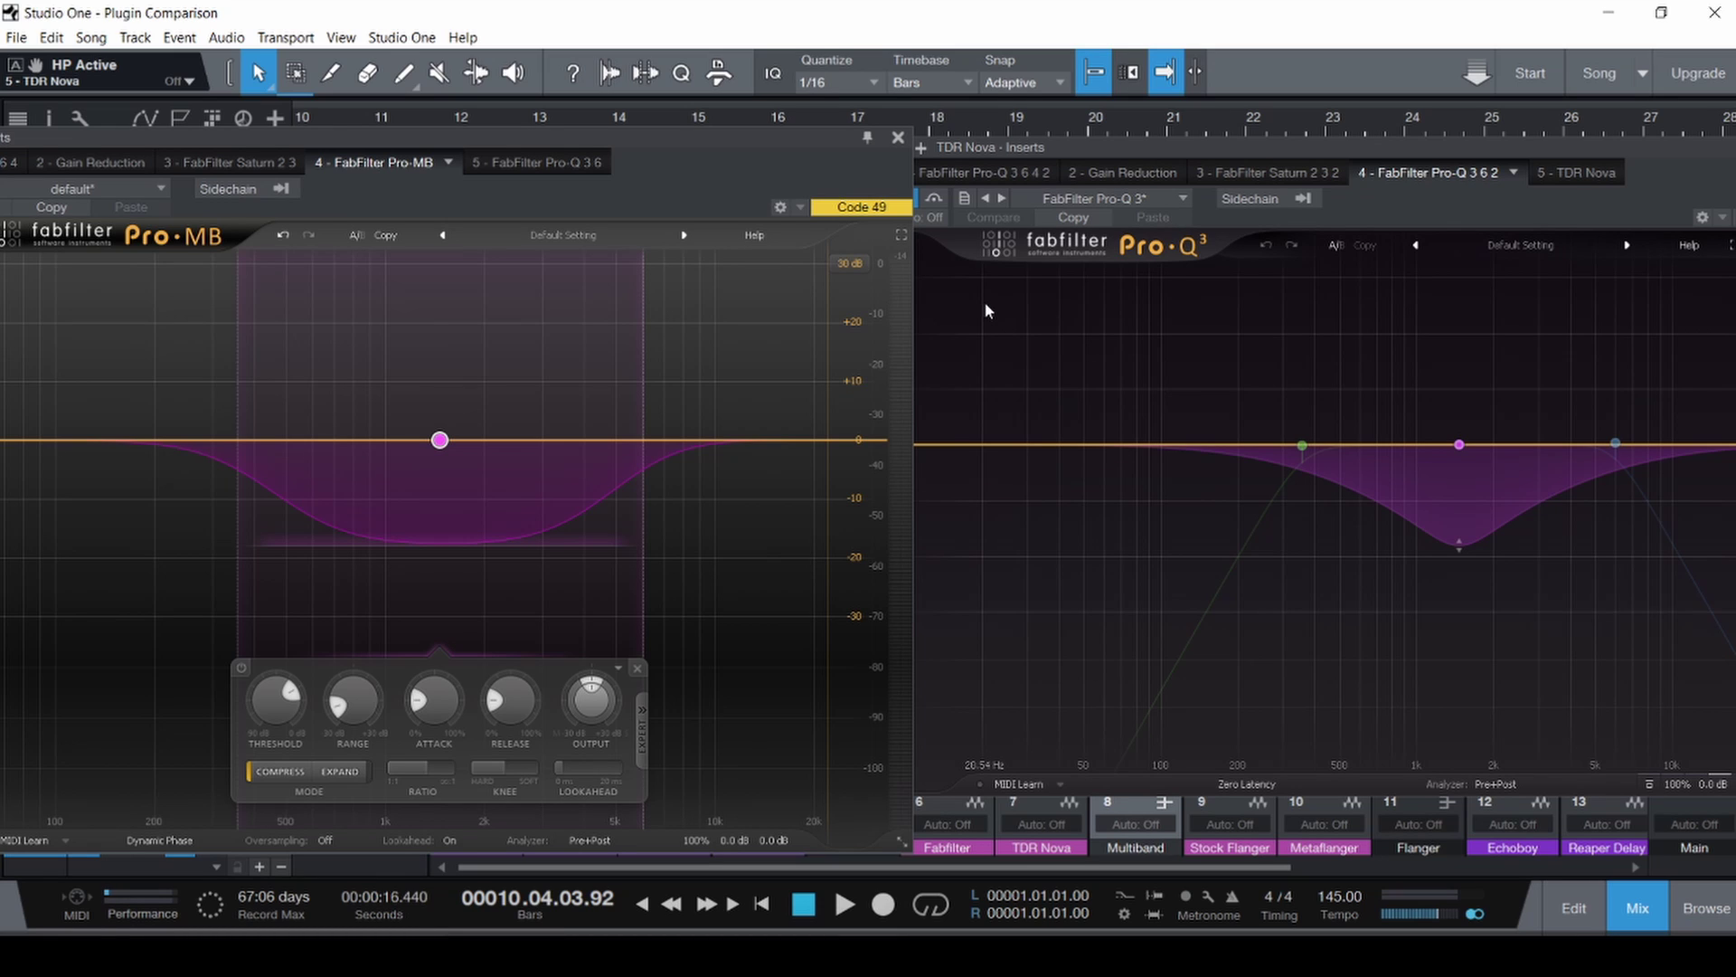
Play from just before bar 11 to compare Pro-MB's gain reduction with Pro-Q 3's, stop, and close Pro-MB.
key(space)
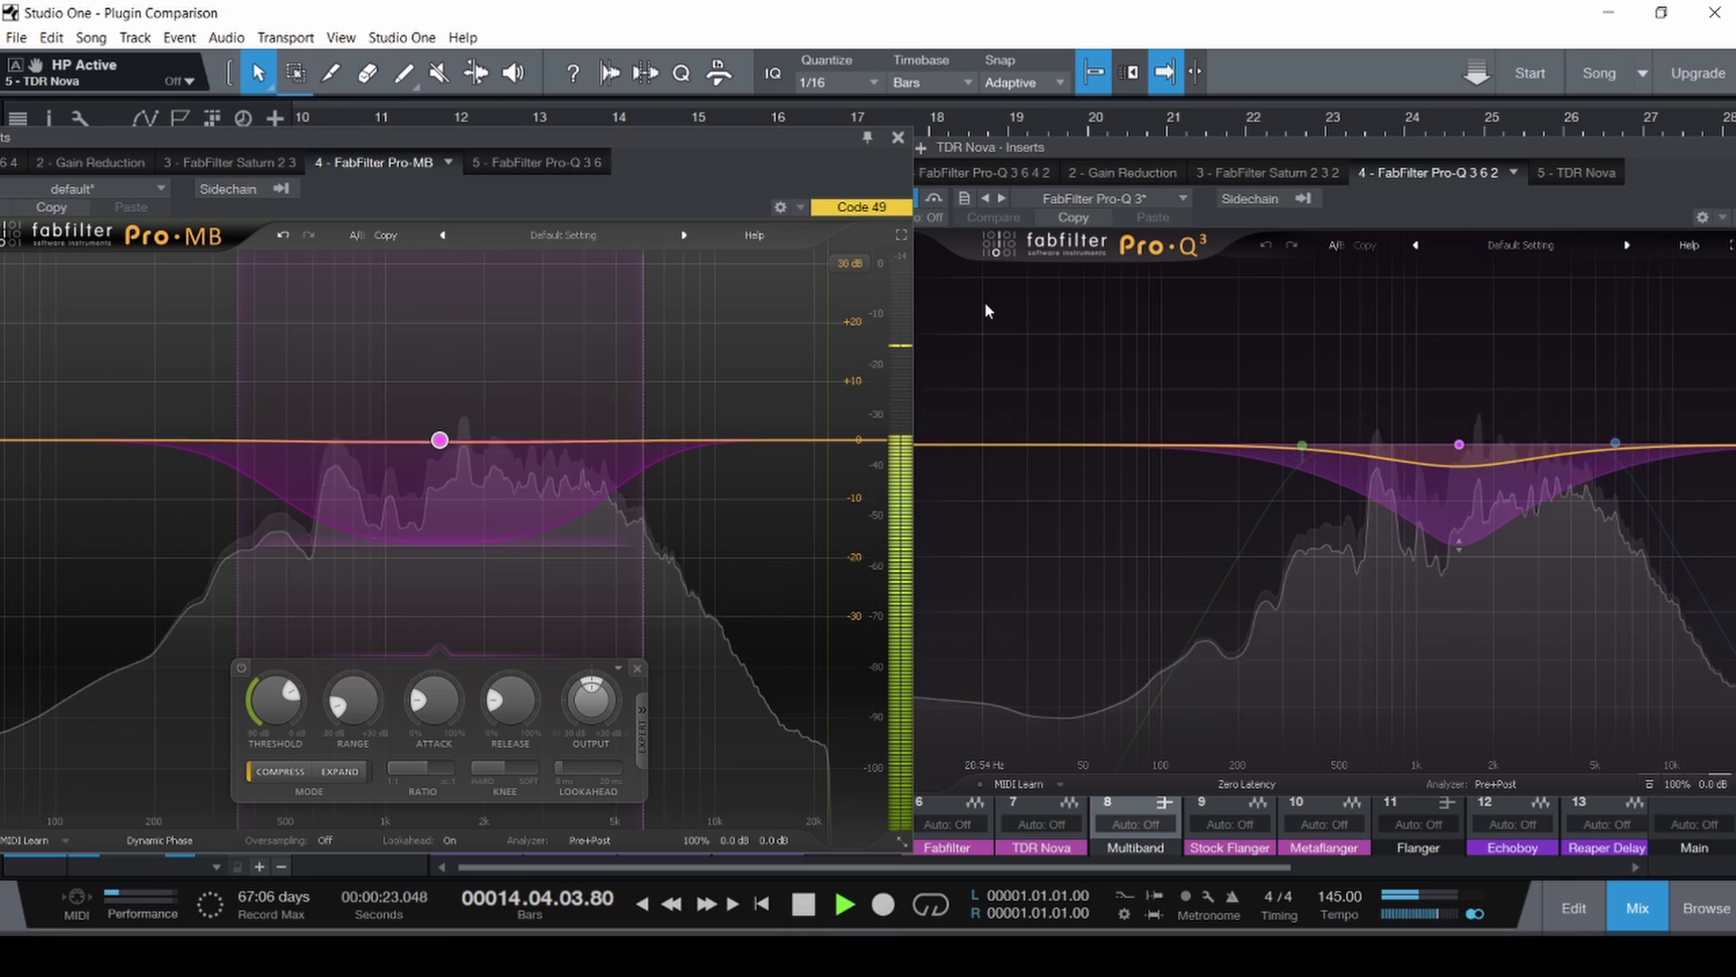
key(space)
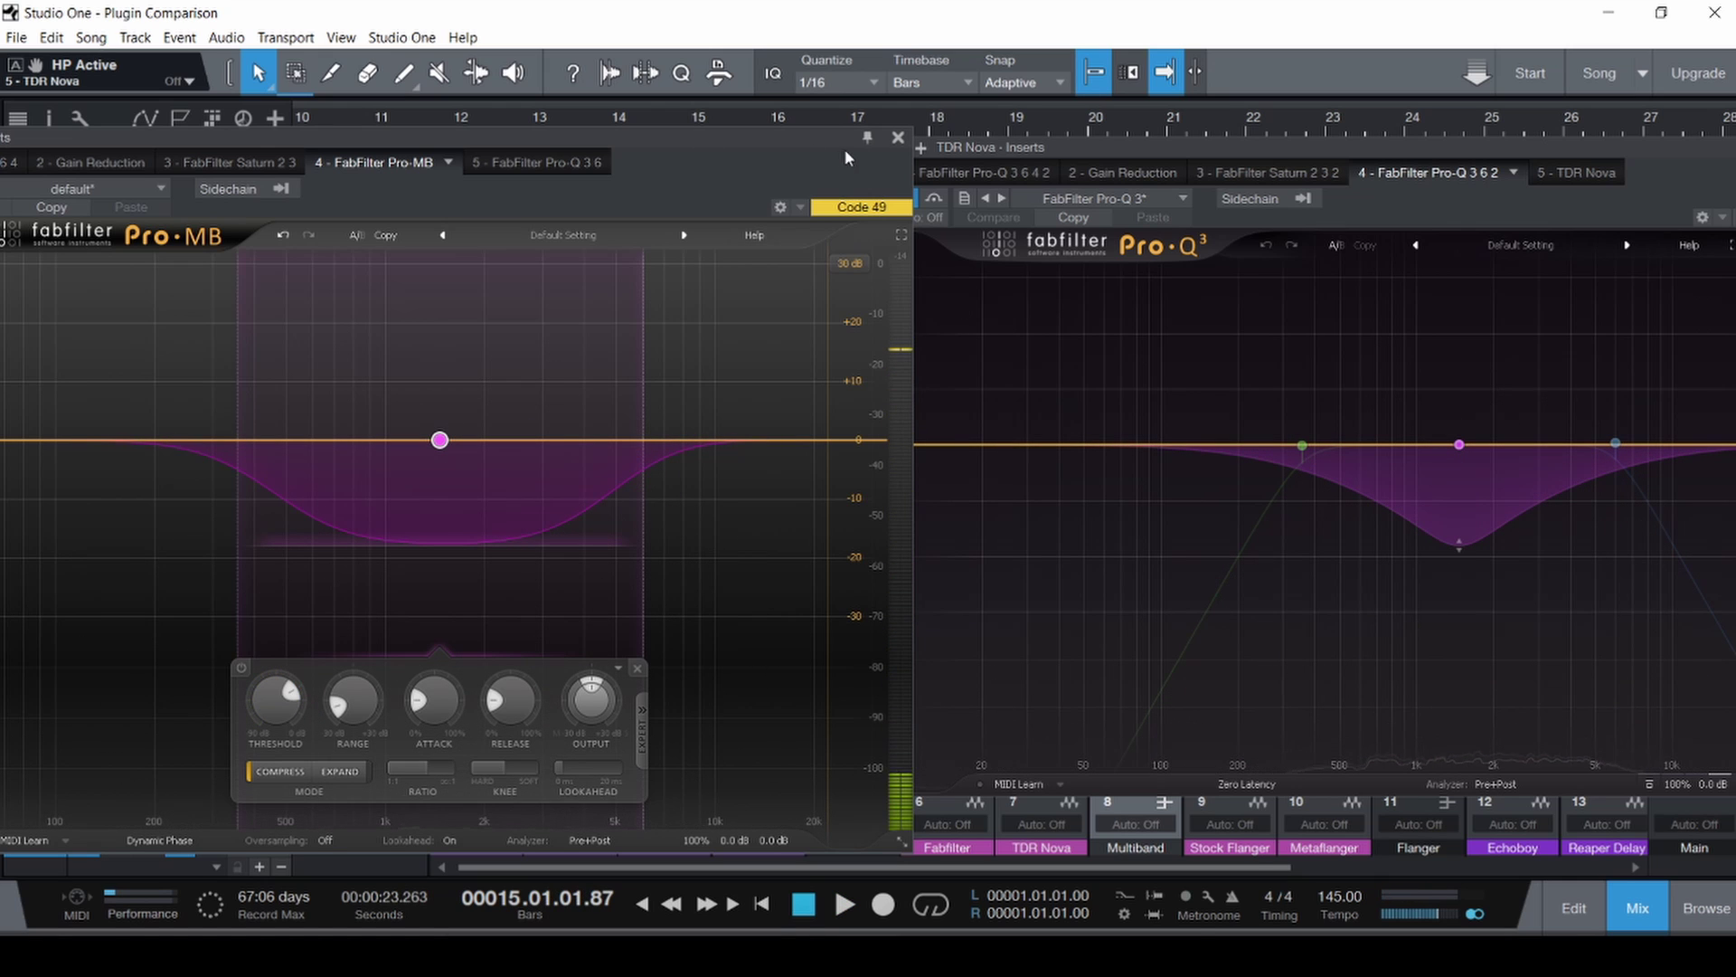
click(899, 138)
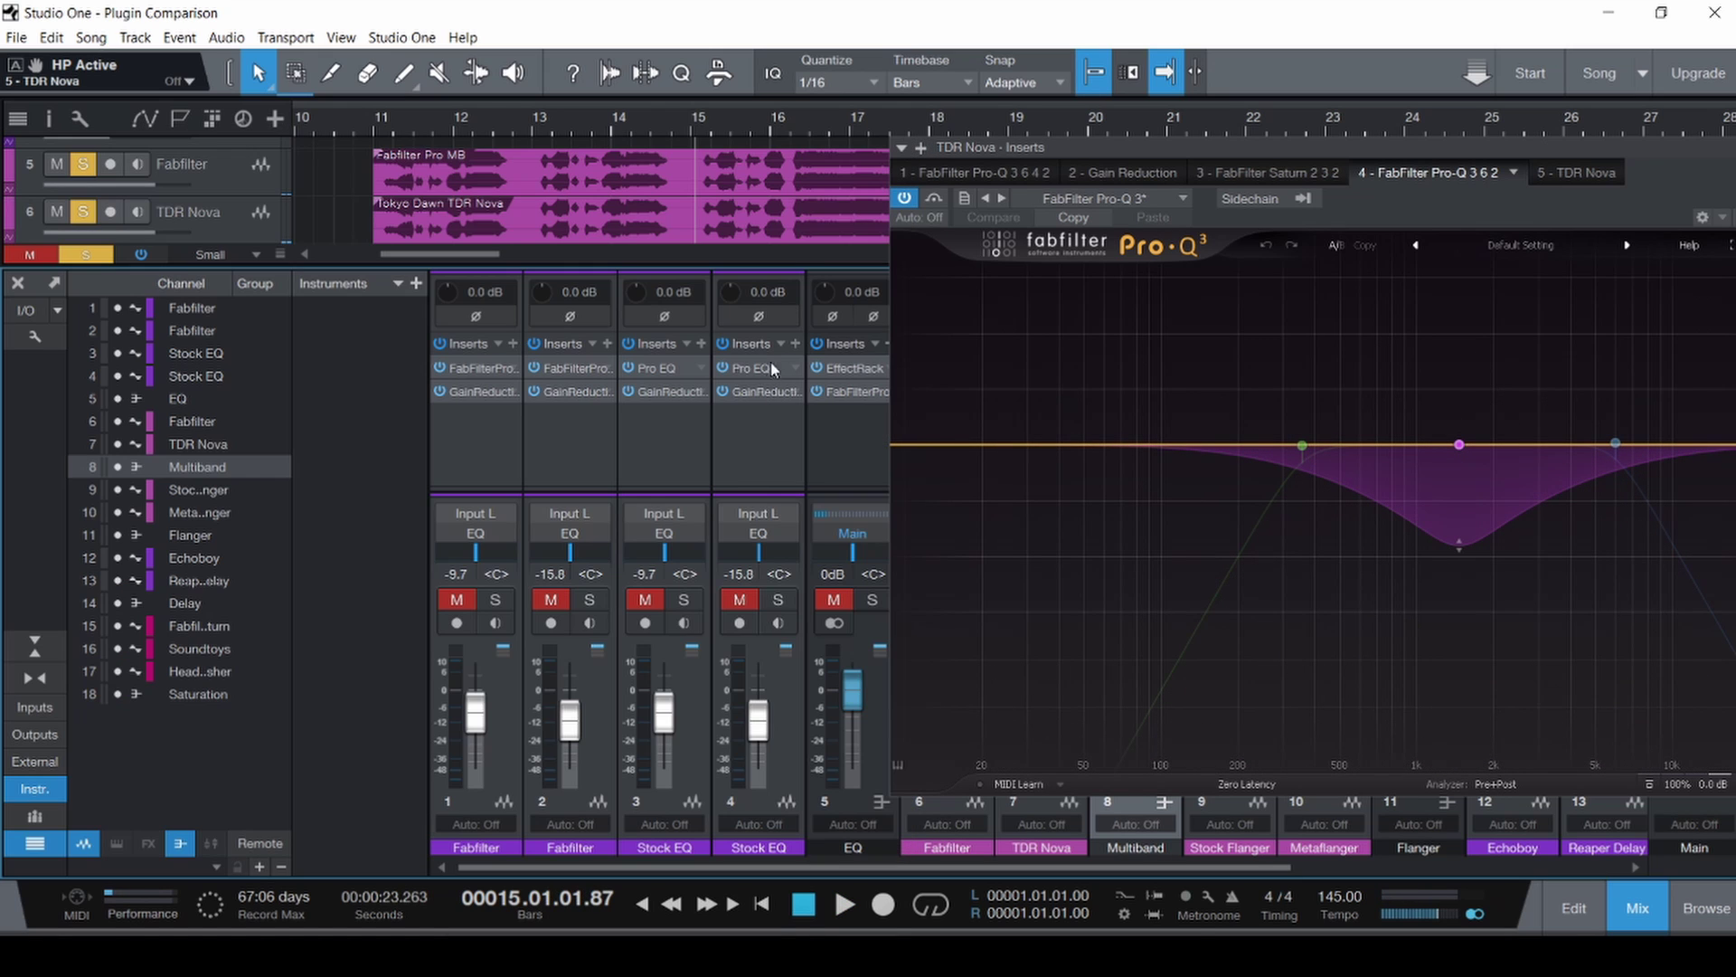
Replay the null test and examine the residual in the Multiband bus's Pro-Q 3 analyzer, then close that plugin.
drag(1126, 152, 558, 437)
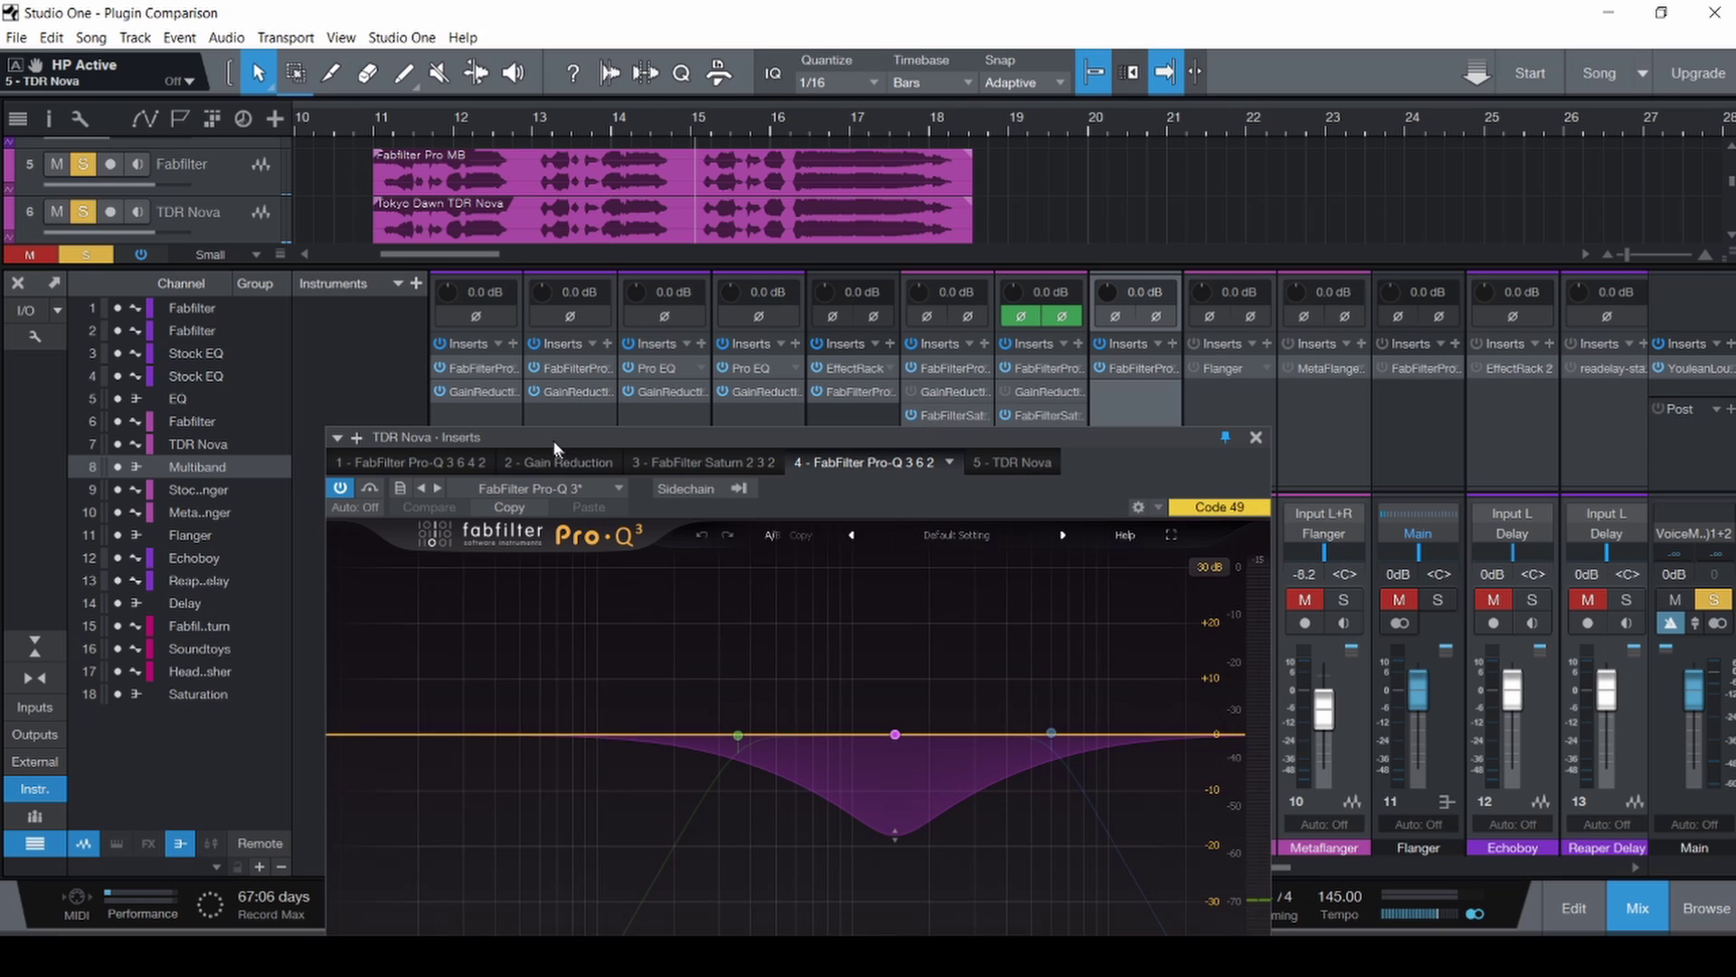
click(1126, 365)
drag(790, 160, 1029, 120)
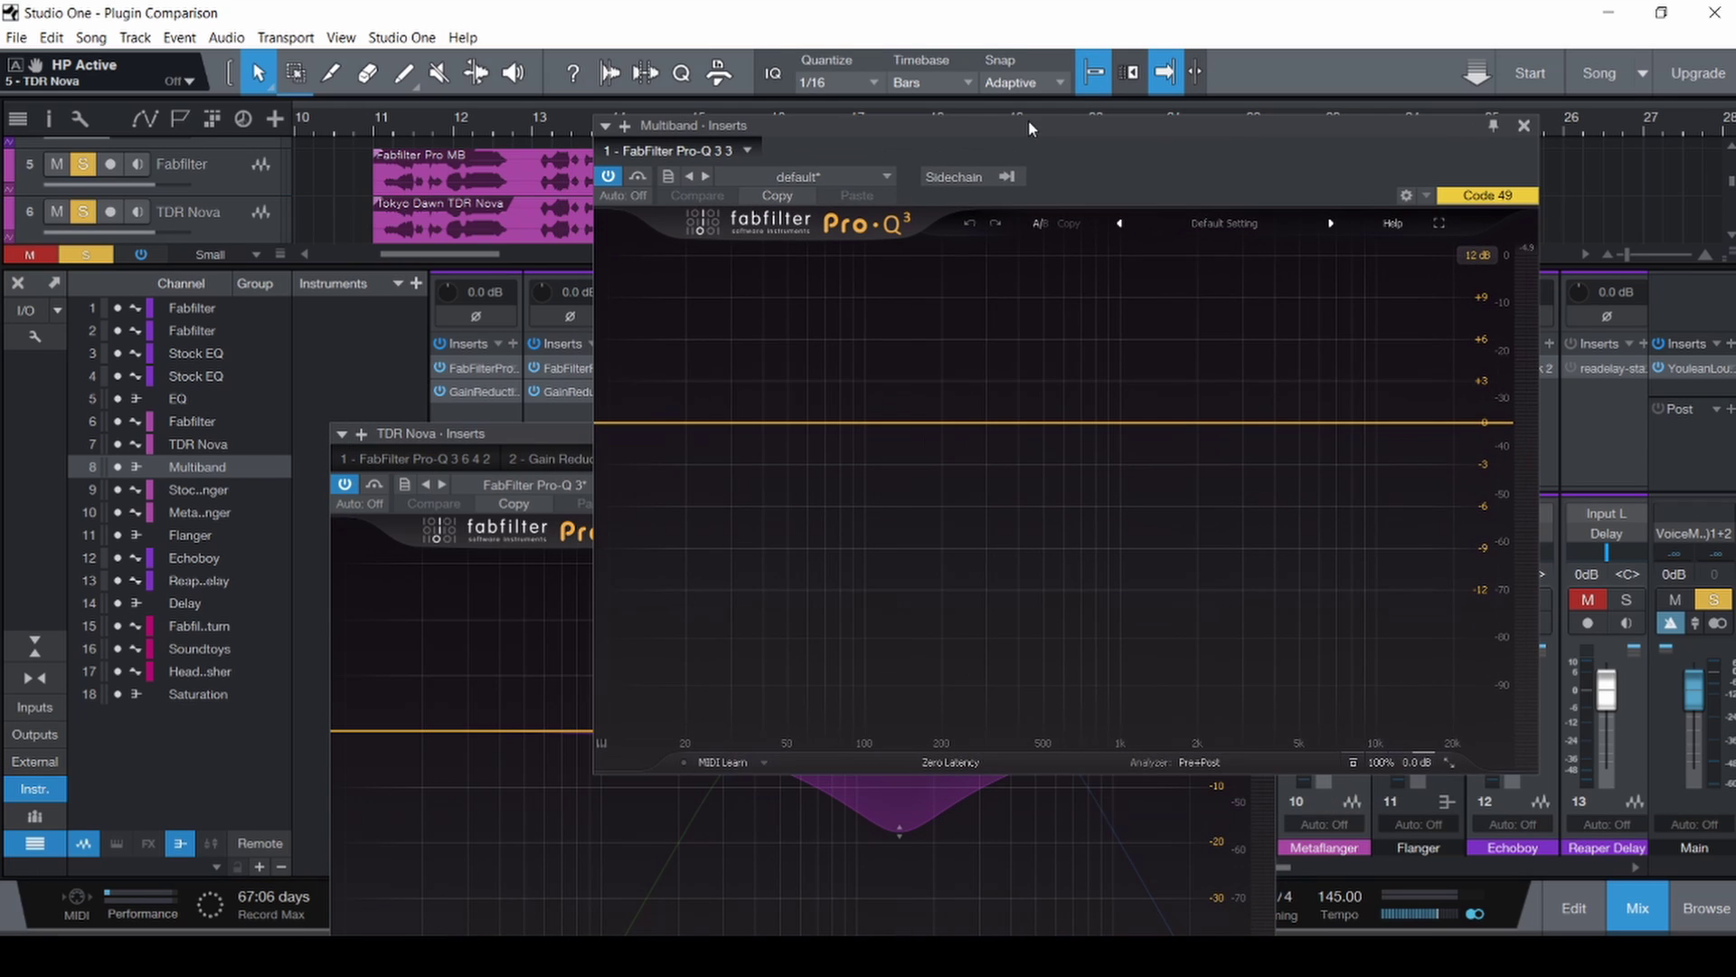
key(space)
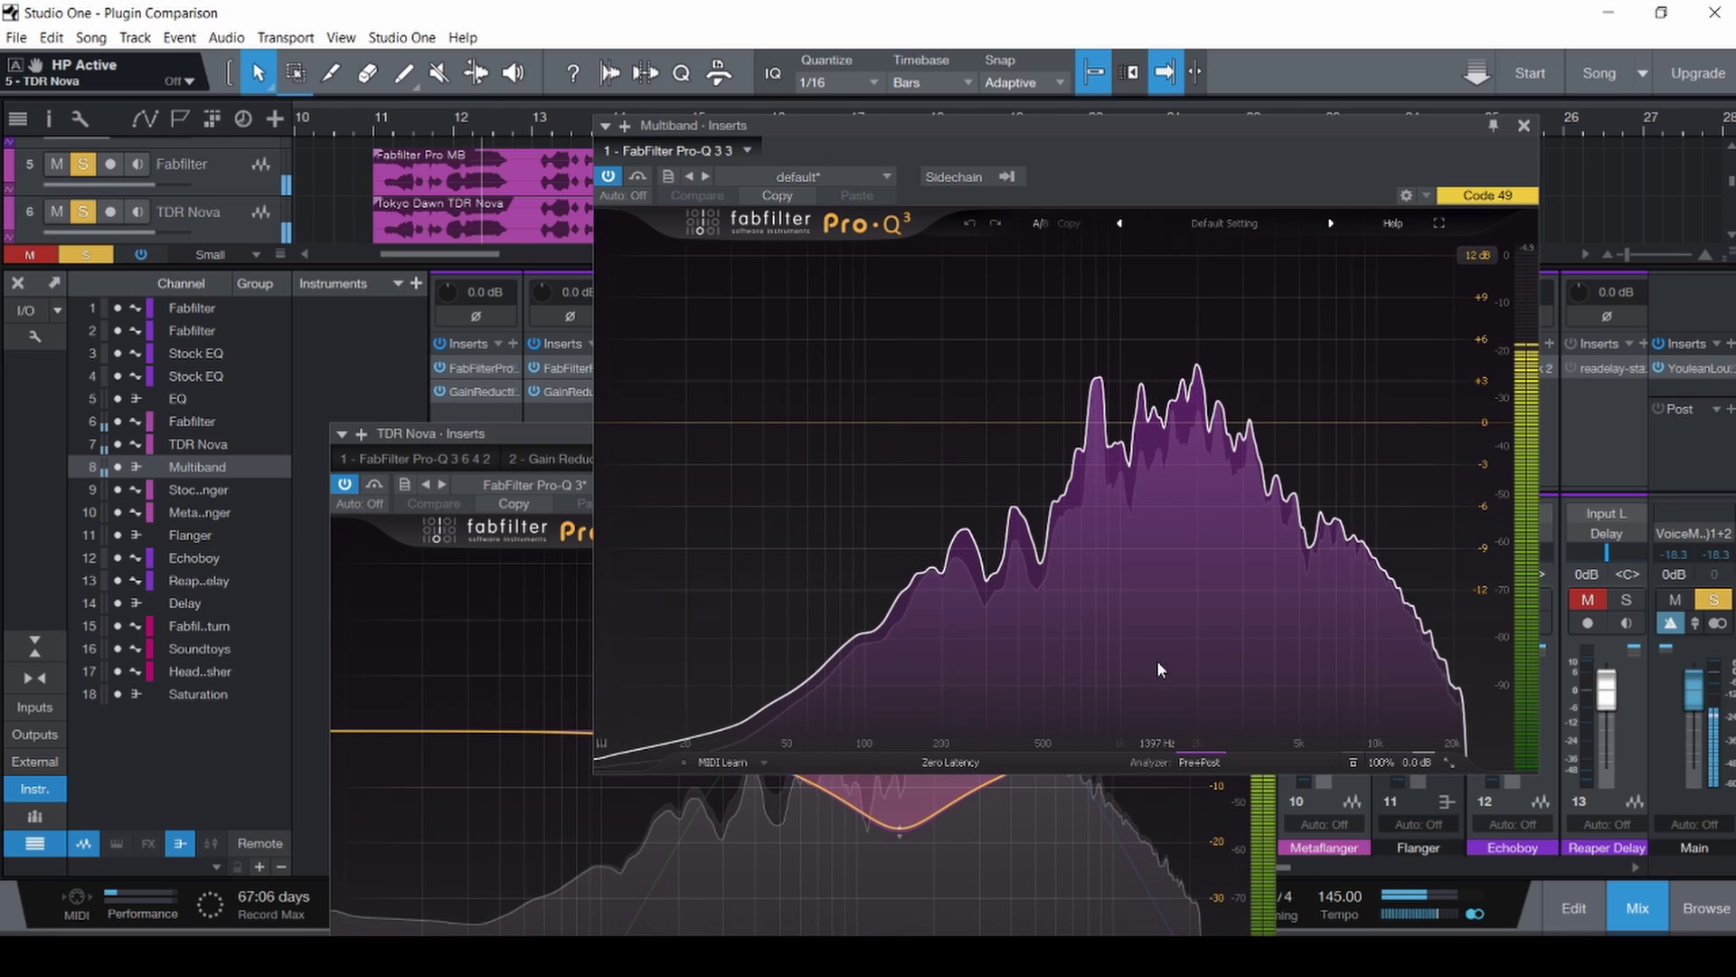
drag(1157, 669, 1158, 669)
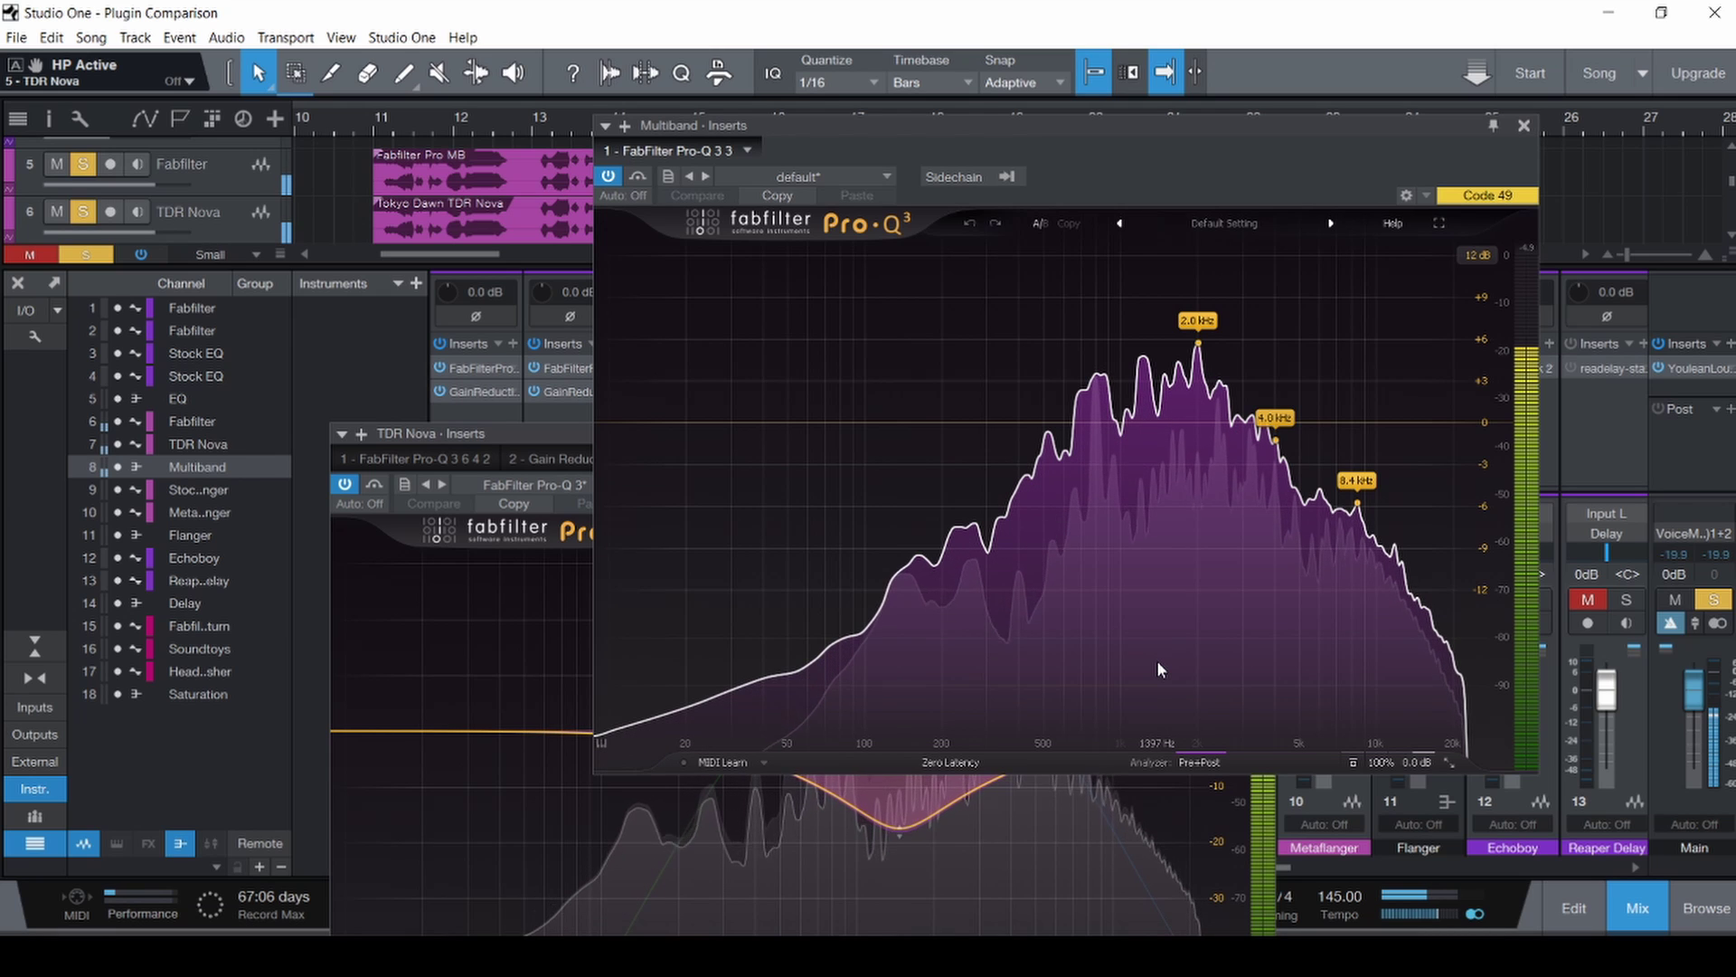
key(space)
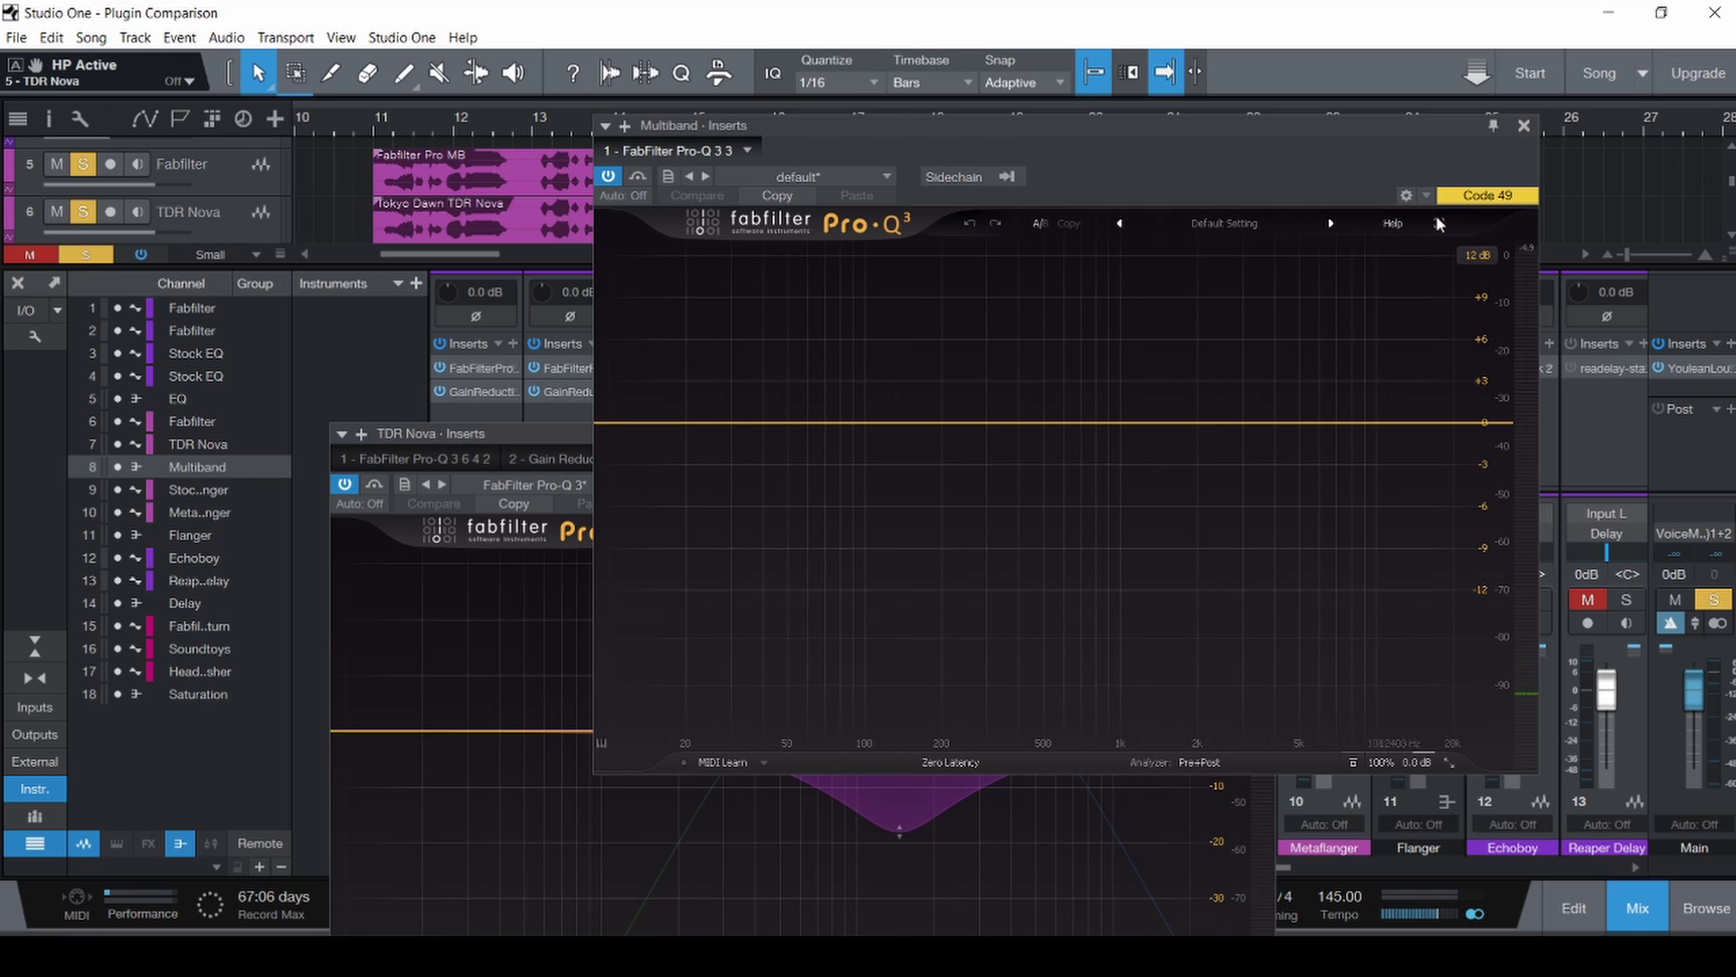
click(1524, 127)
Take the Fabfilter channel out of solo and hide the mixer console, keeping the TDR Nova channel's Pro-Q 3 window open.
drag(966, 431, 968, 564)
click(914, 439)
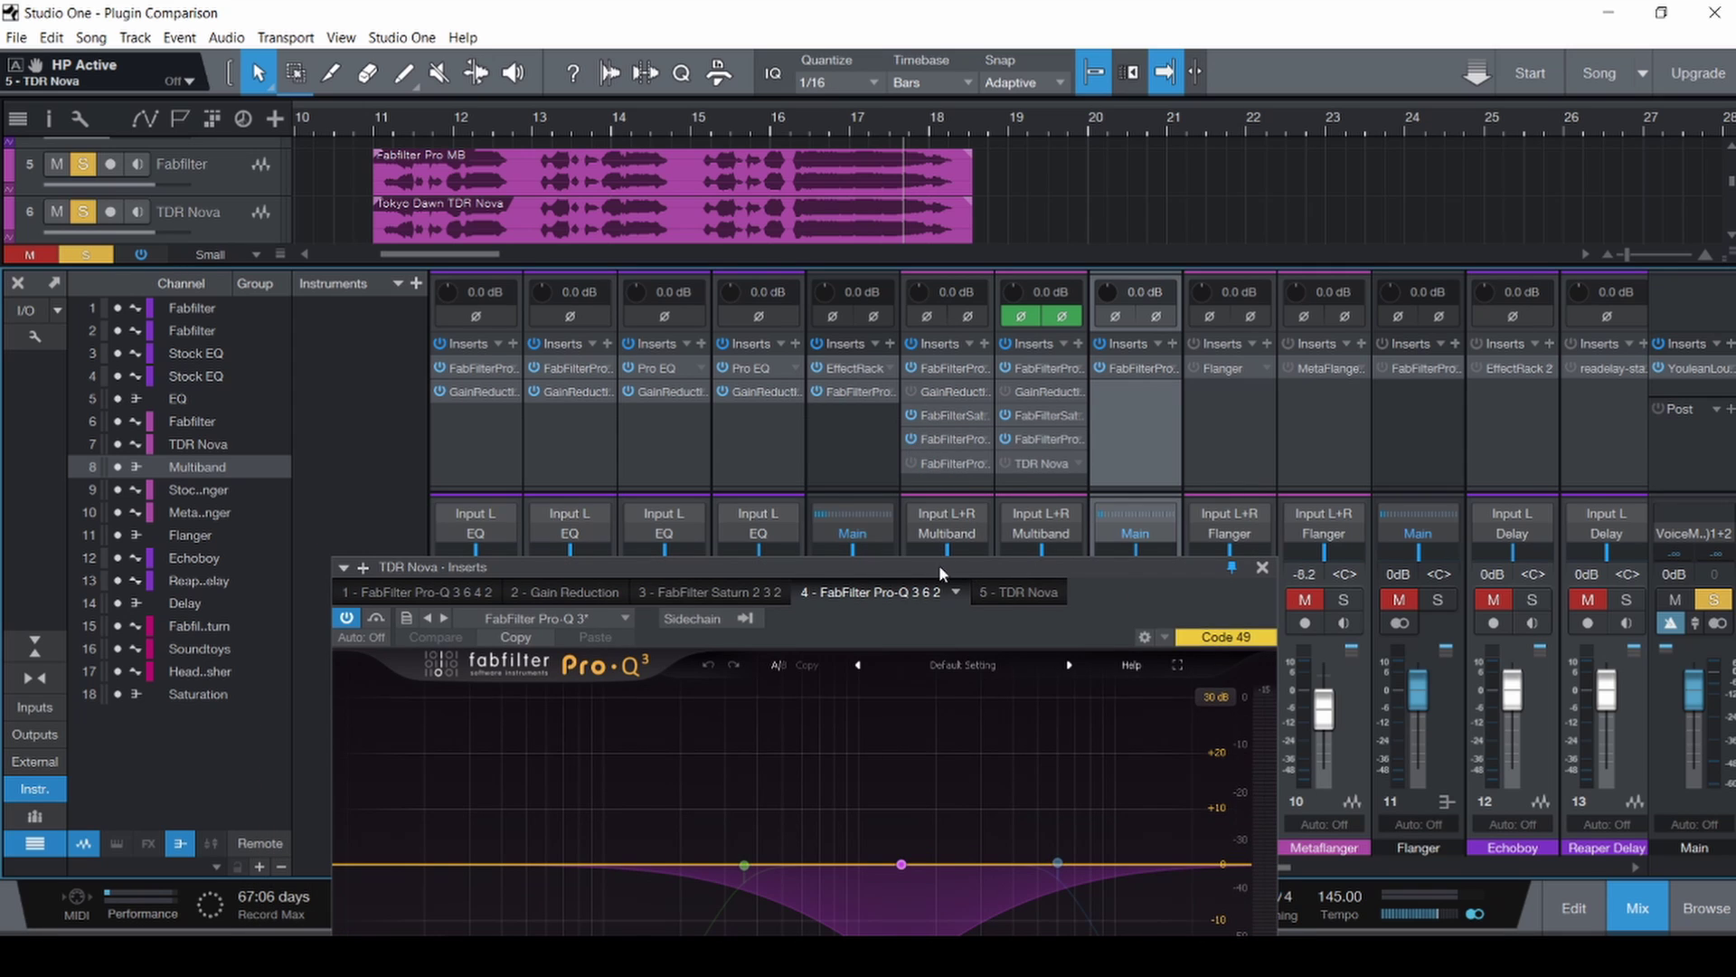
drag(939, 564, 1004, 122)
click(966, 599)
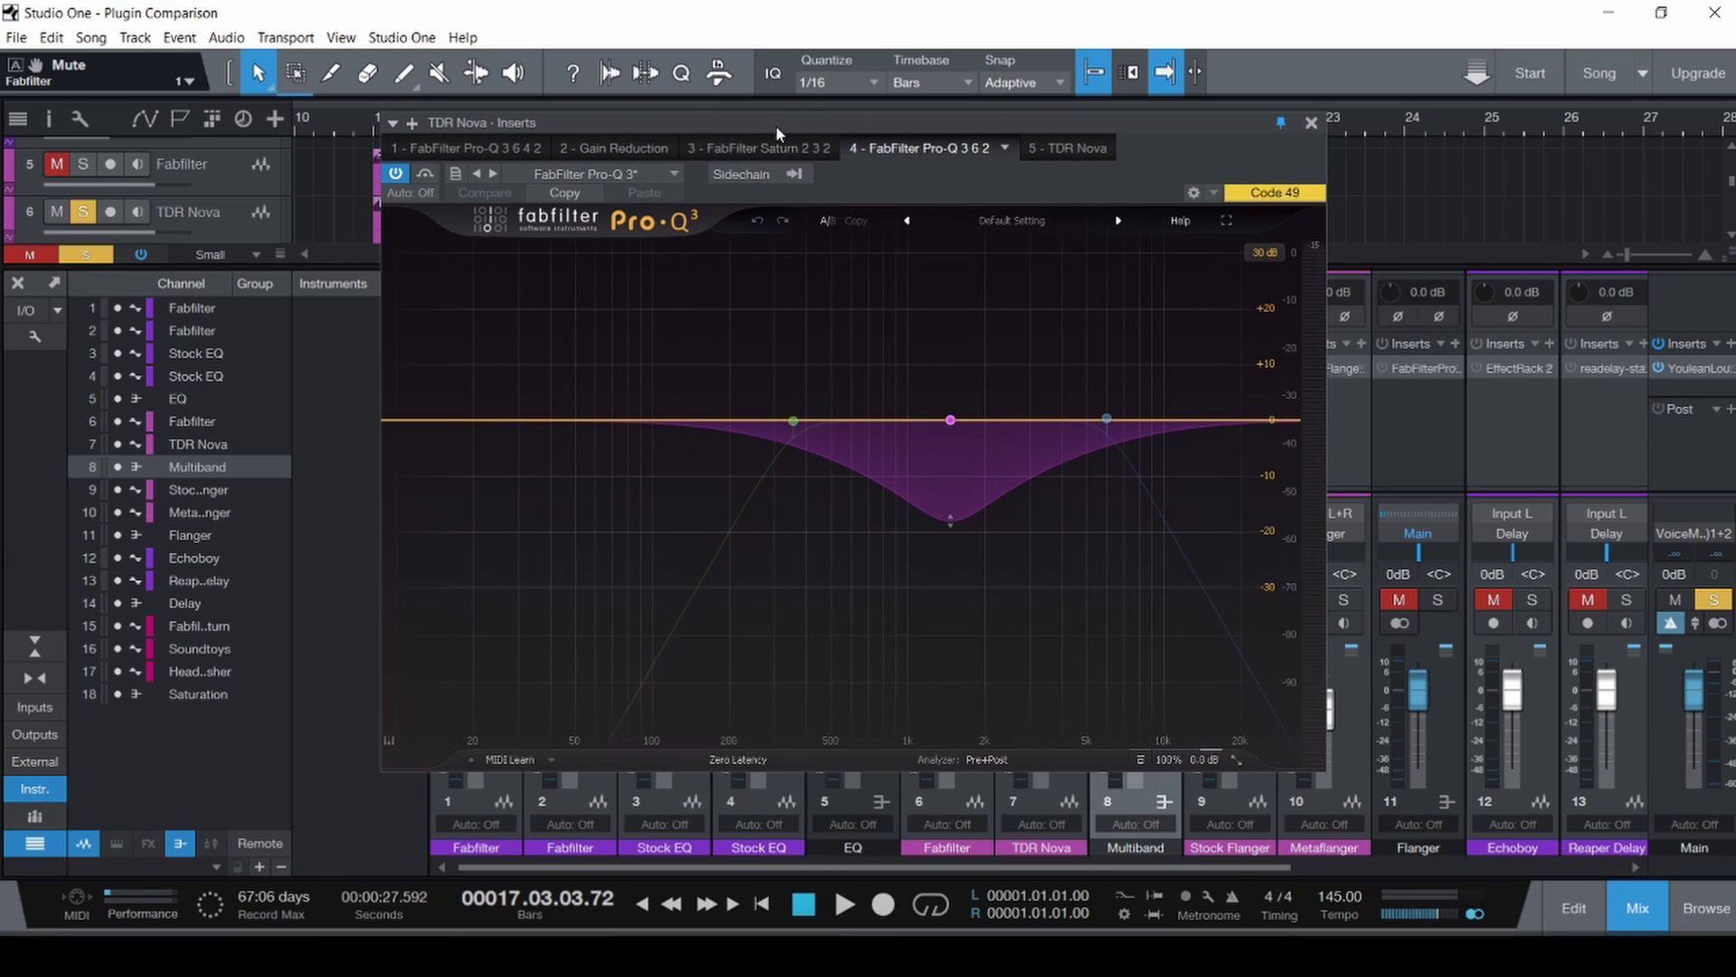
key(F3)
drag(776, 133, 984, 125)
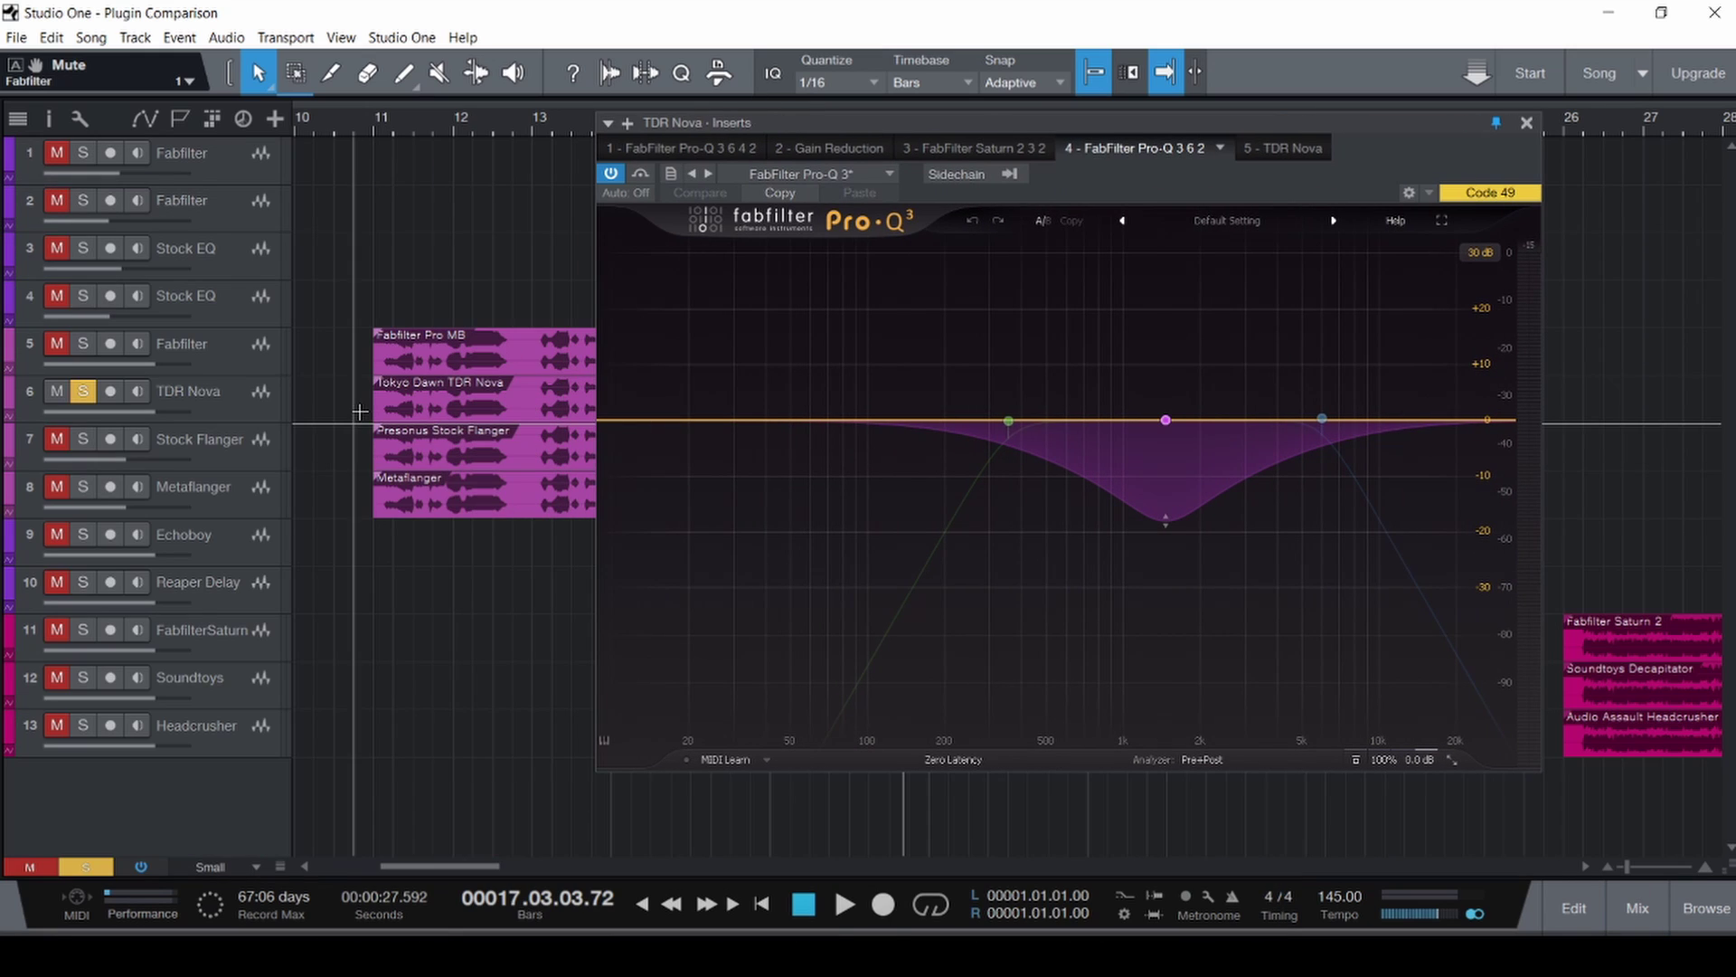
Save the song and audition the soloed TDR Nova track through Pro-Q 3 from just before bar 11.
key(ctrl+s)
key(space)
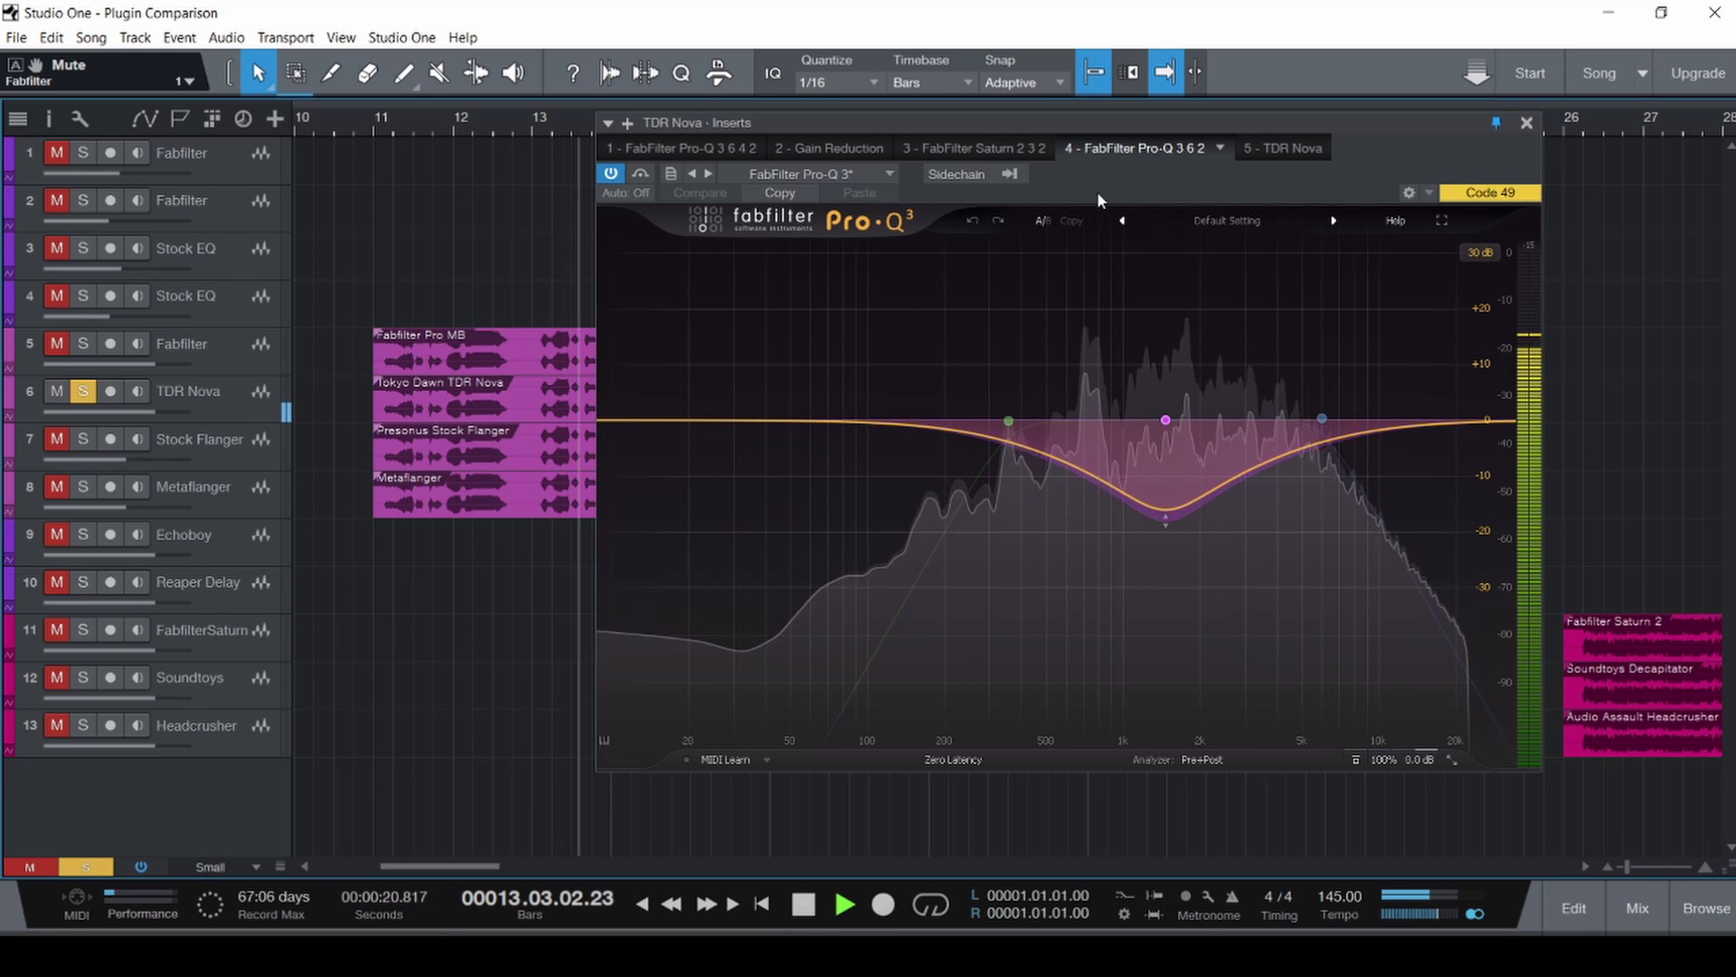
key(space)
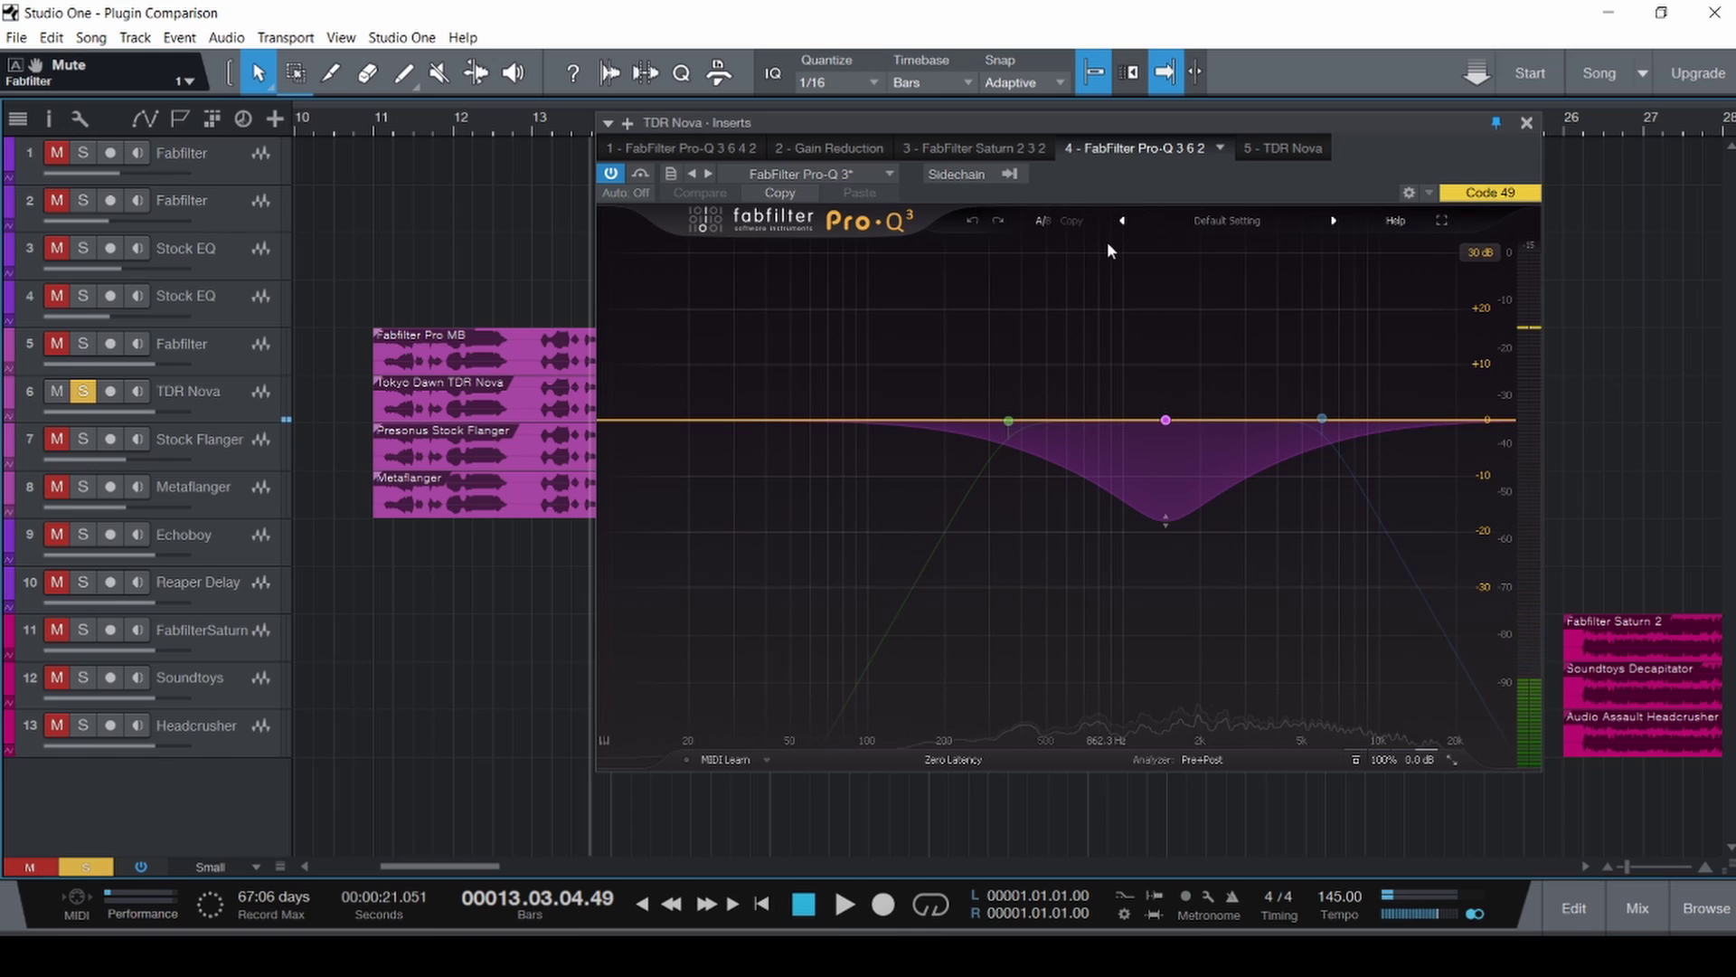
Enable Pro-Q 3's 355 Hz low-cut and 6000 Hz high-cut bands, place the cursor just before bar 11, and save the song.
mouse_move(981, 371)
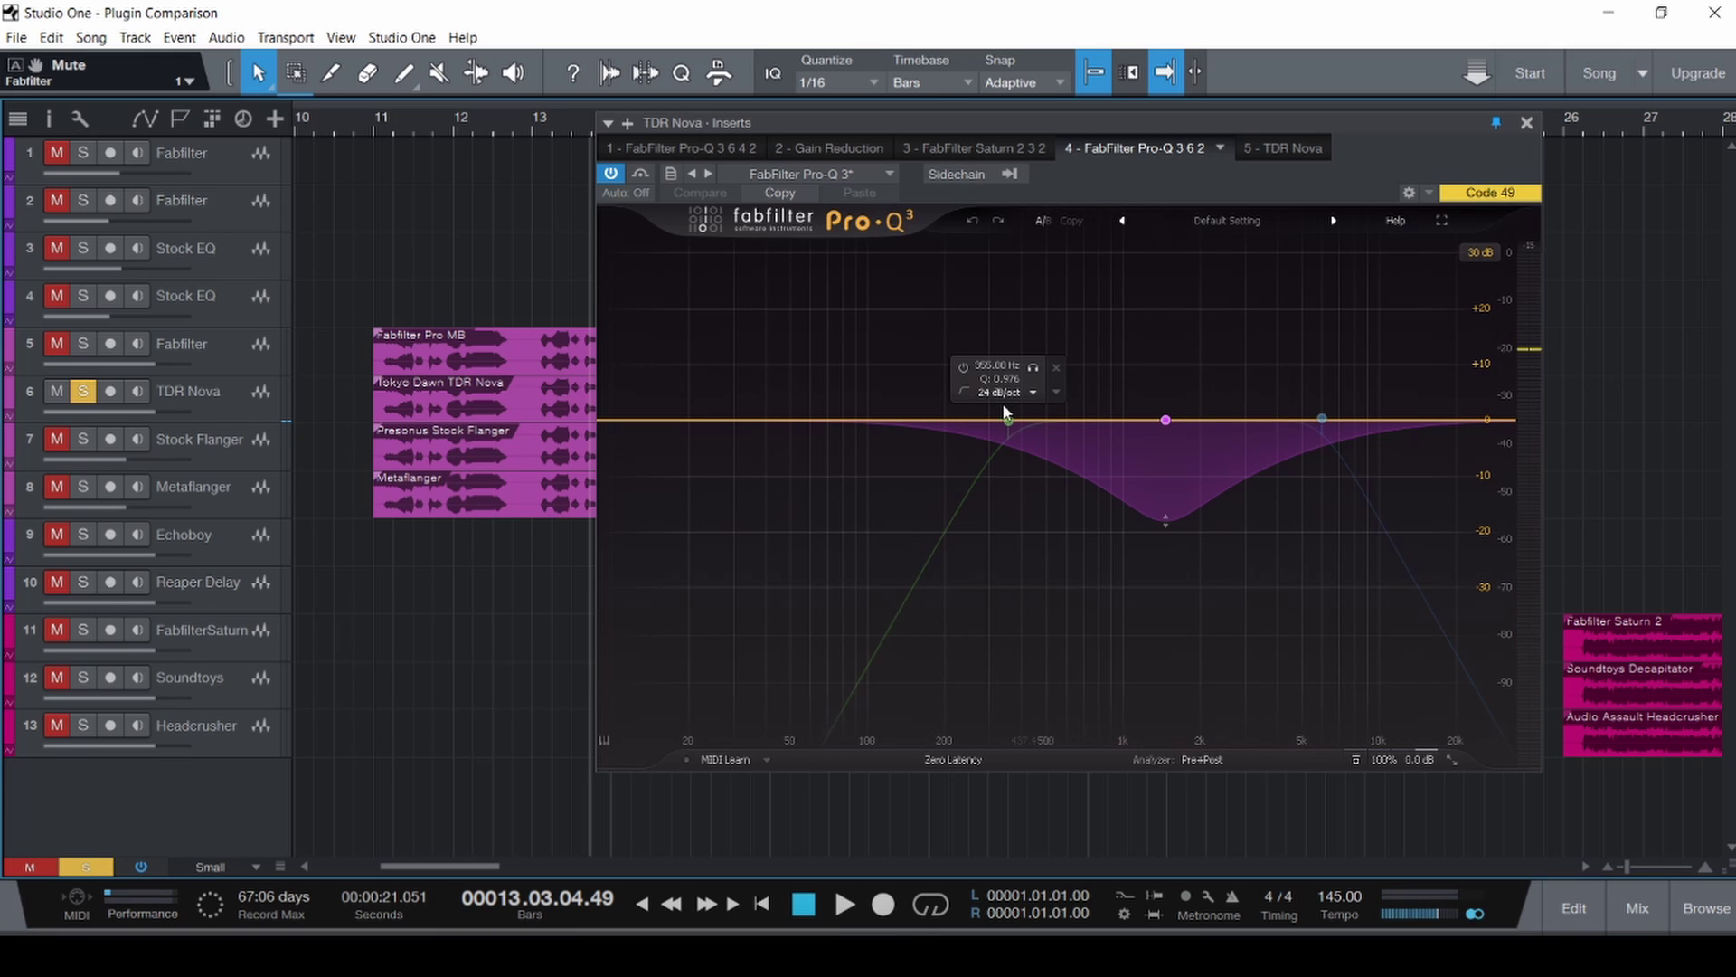
click(965, 365)
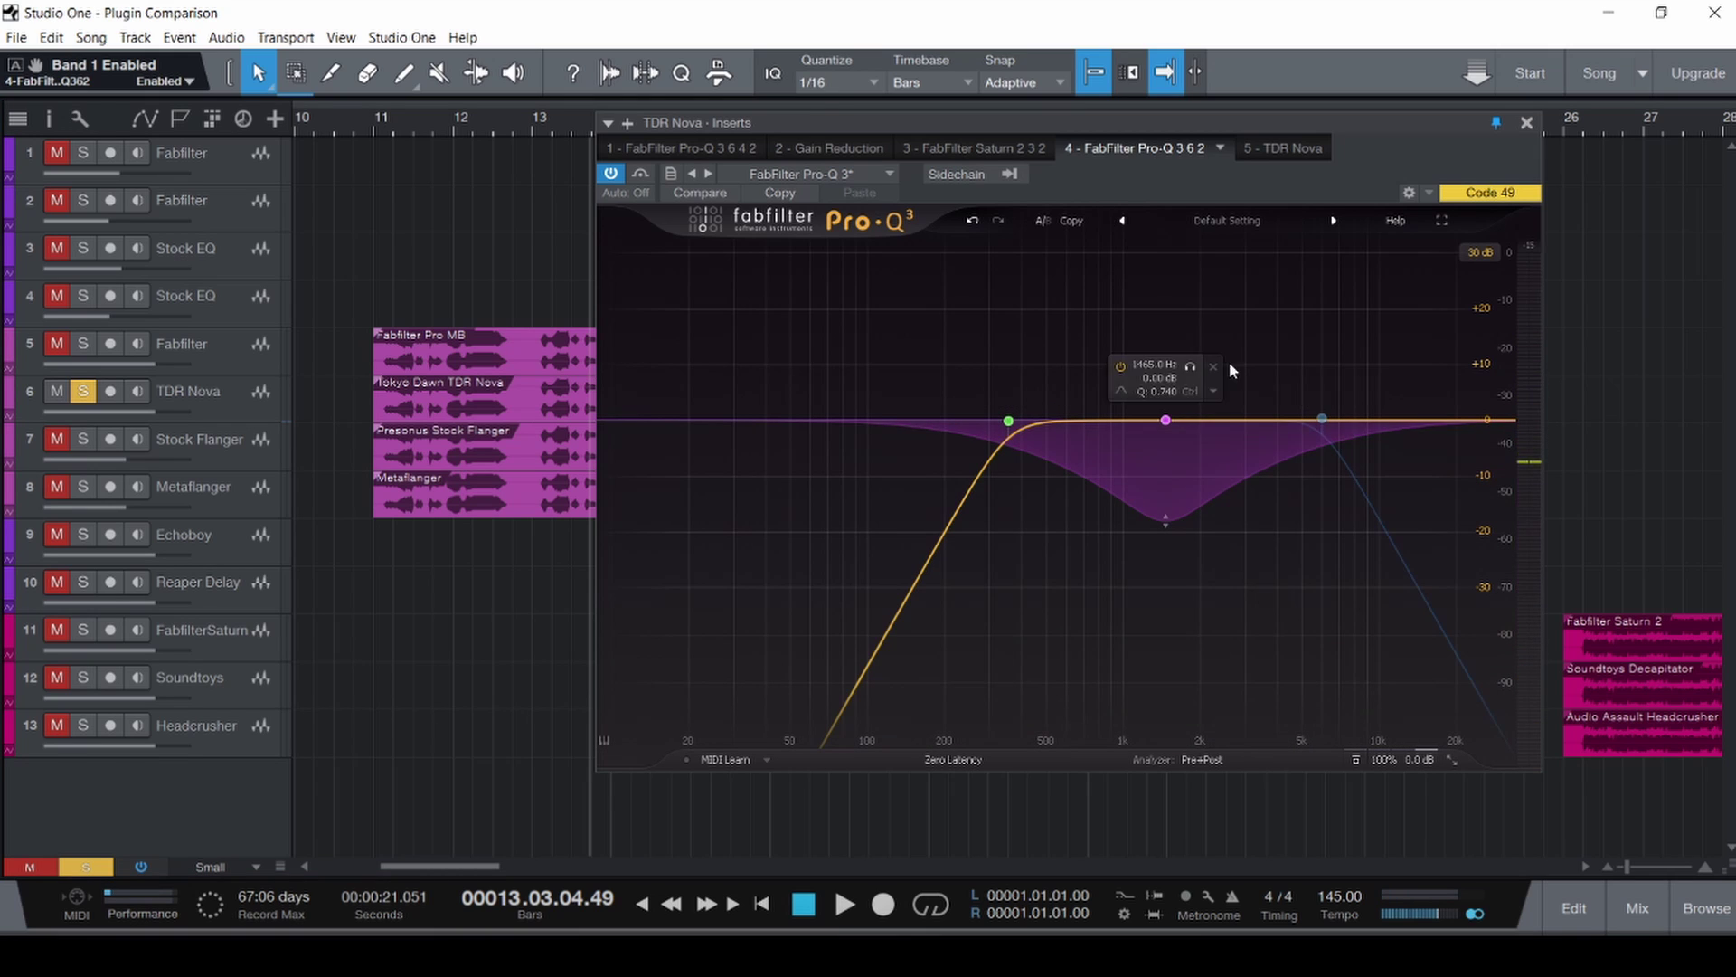
click(1281, 366)
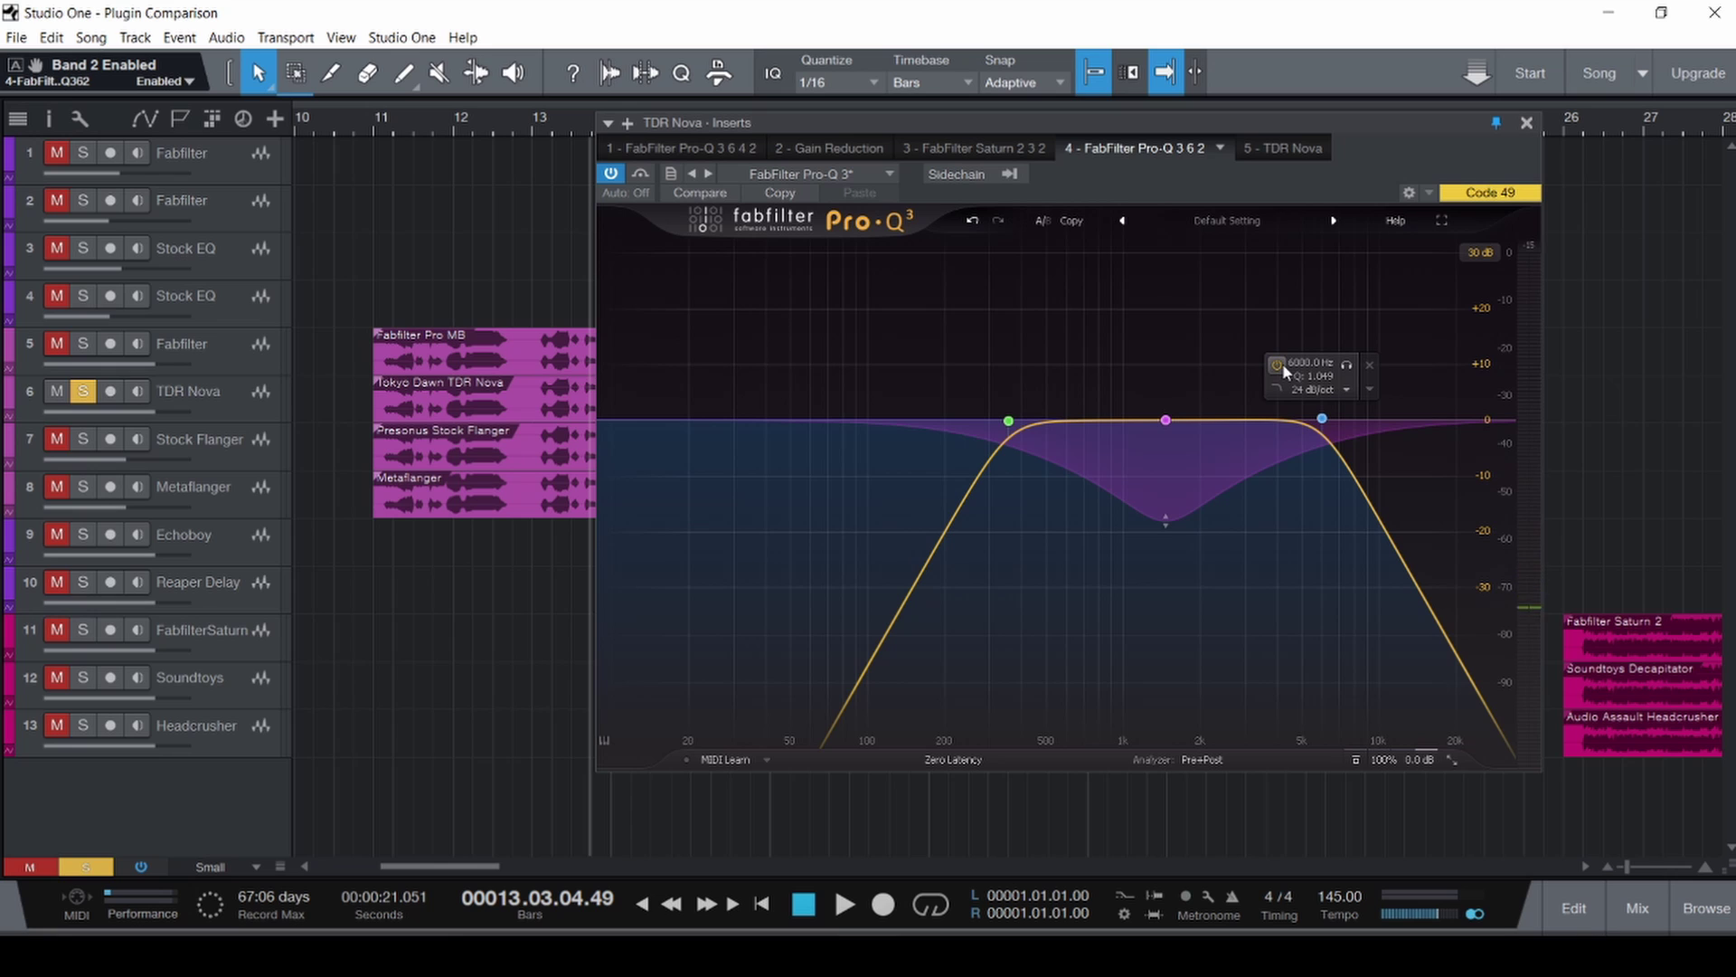
click(356, 387)
key(ctrl+s)
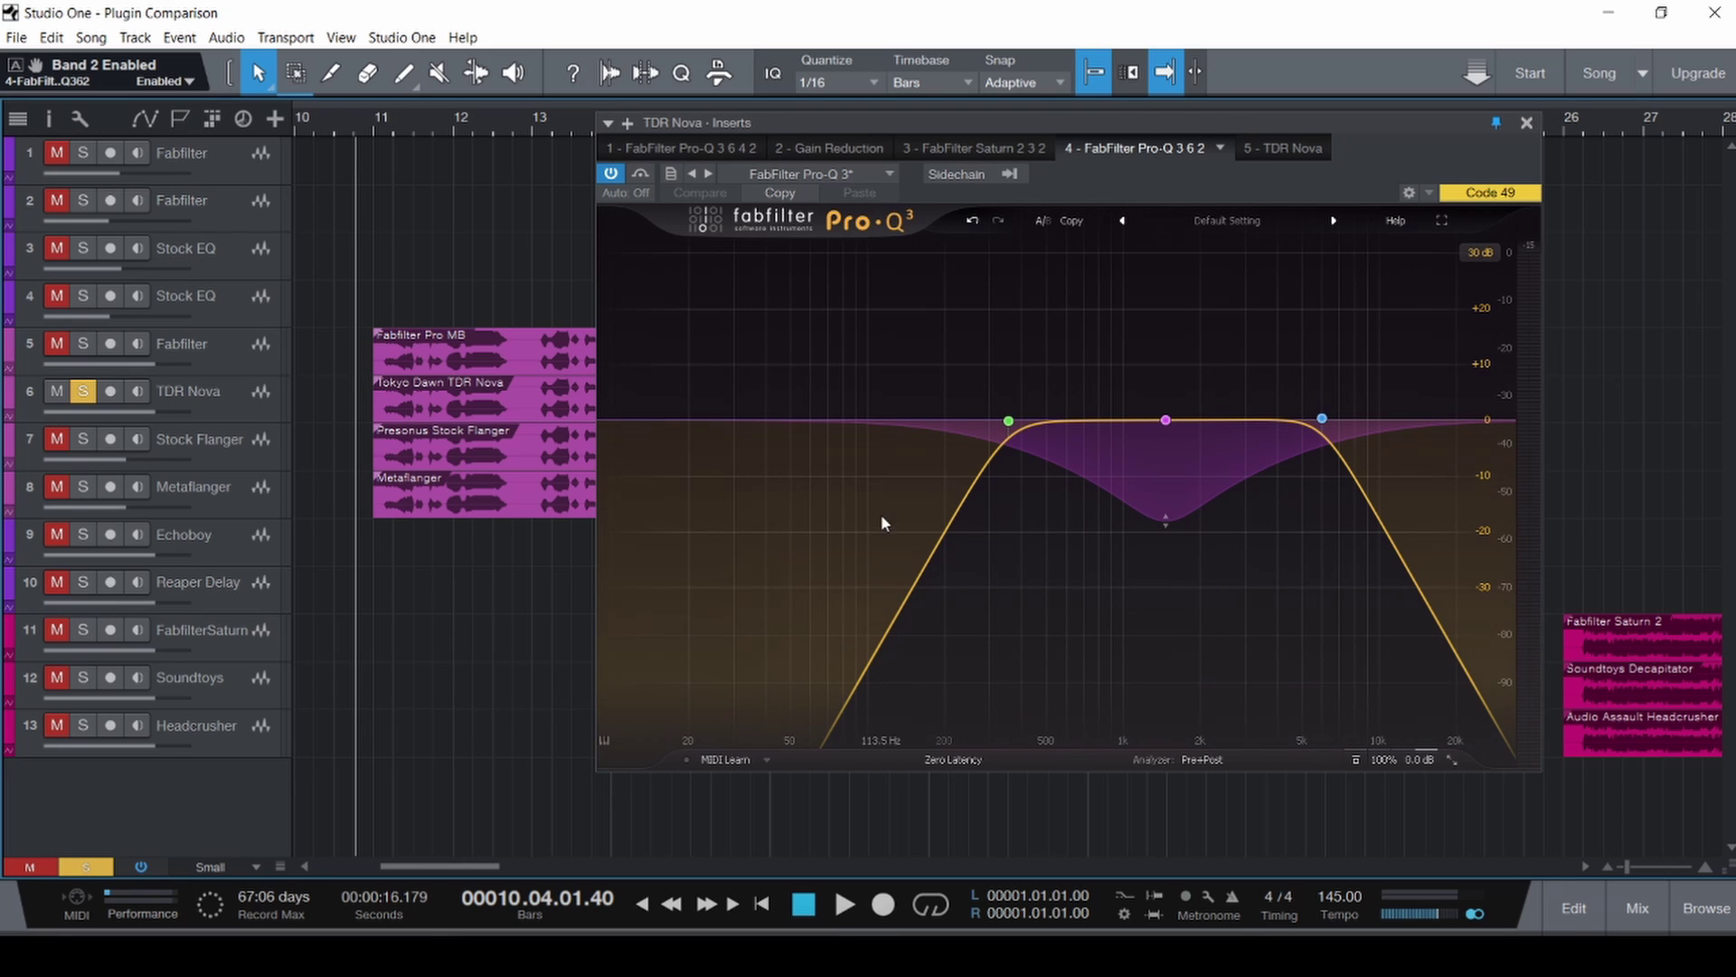
mouse_move(1107, 420)
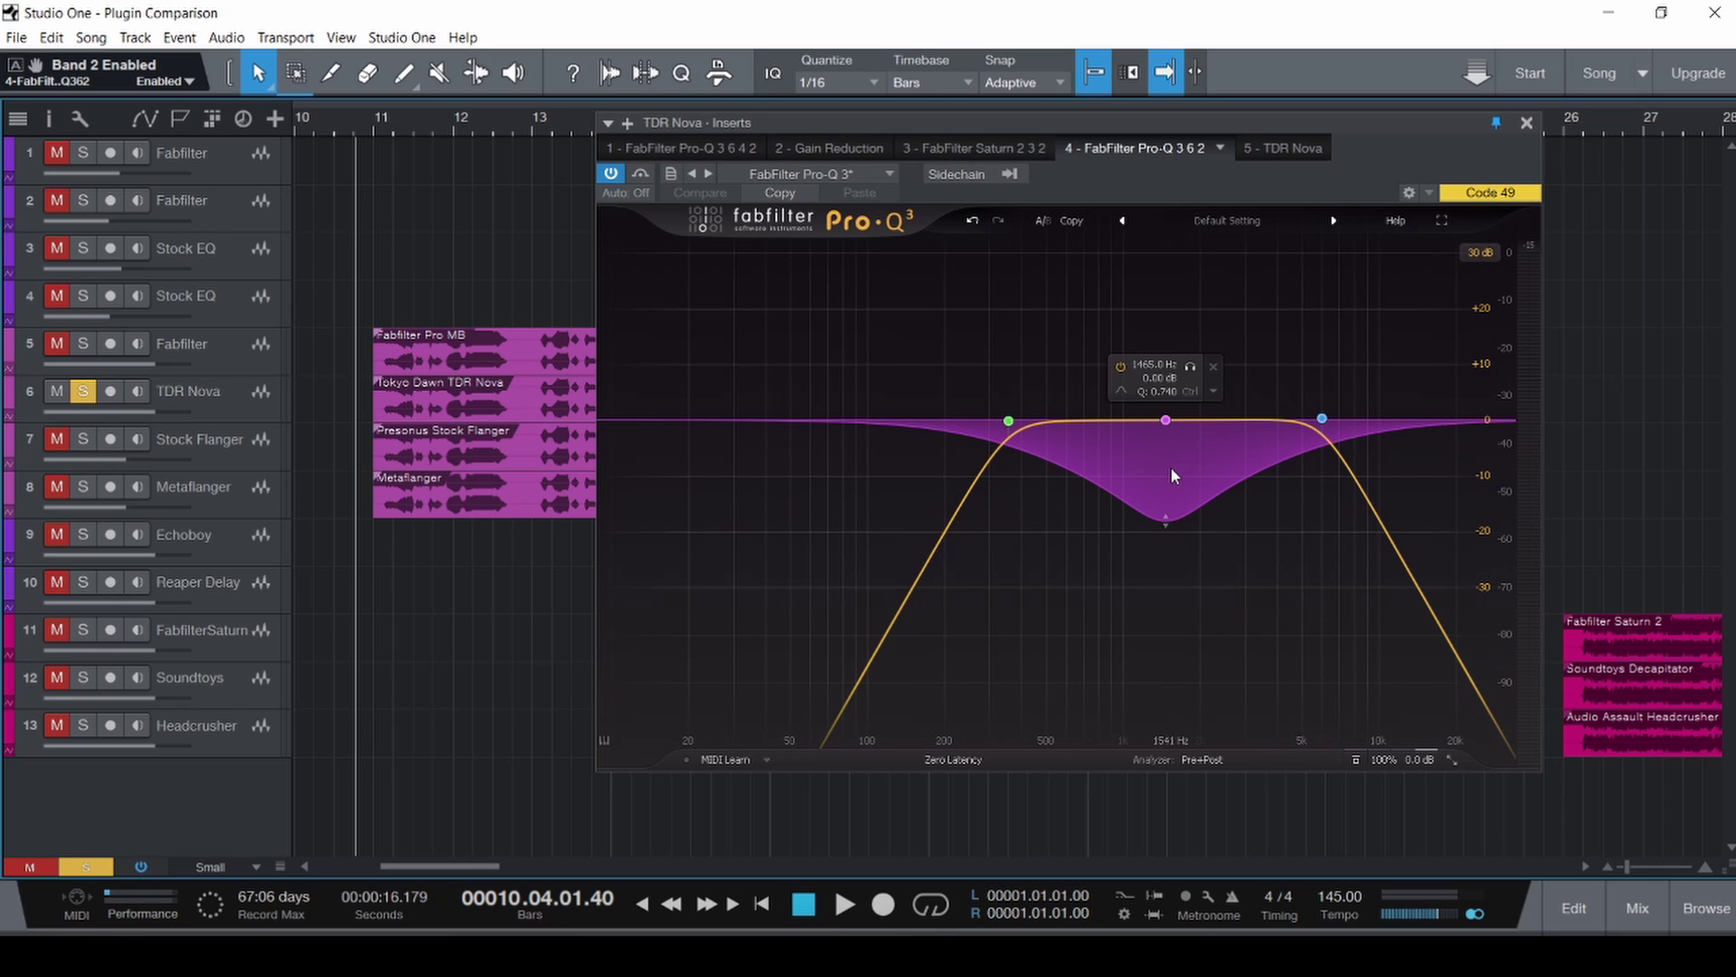
Play the soloed TDR Nova track, audition the 6000 Hz high-cut band alone in Pro-Q 3, and save the song.
mouse_move(713, 528)
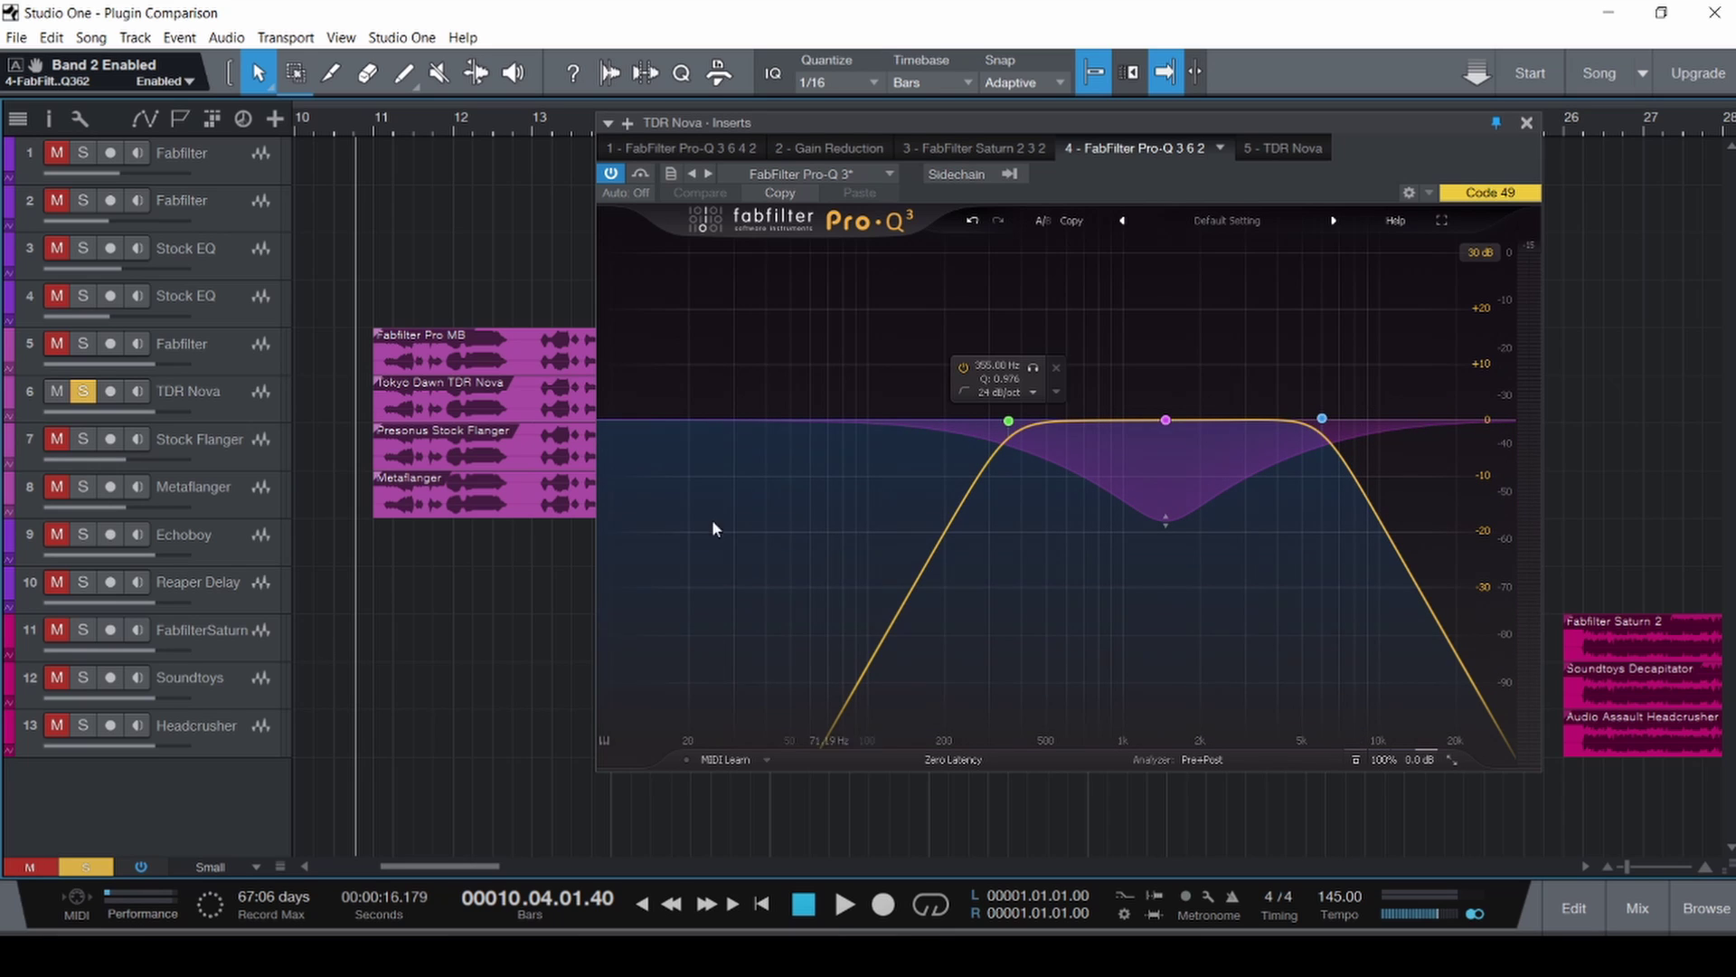
key(space)
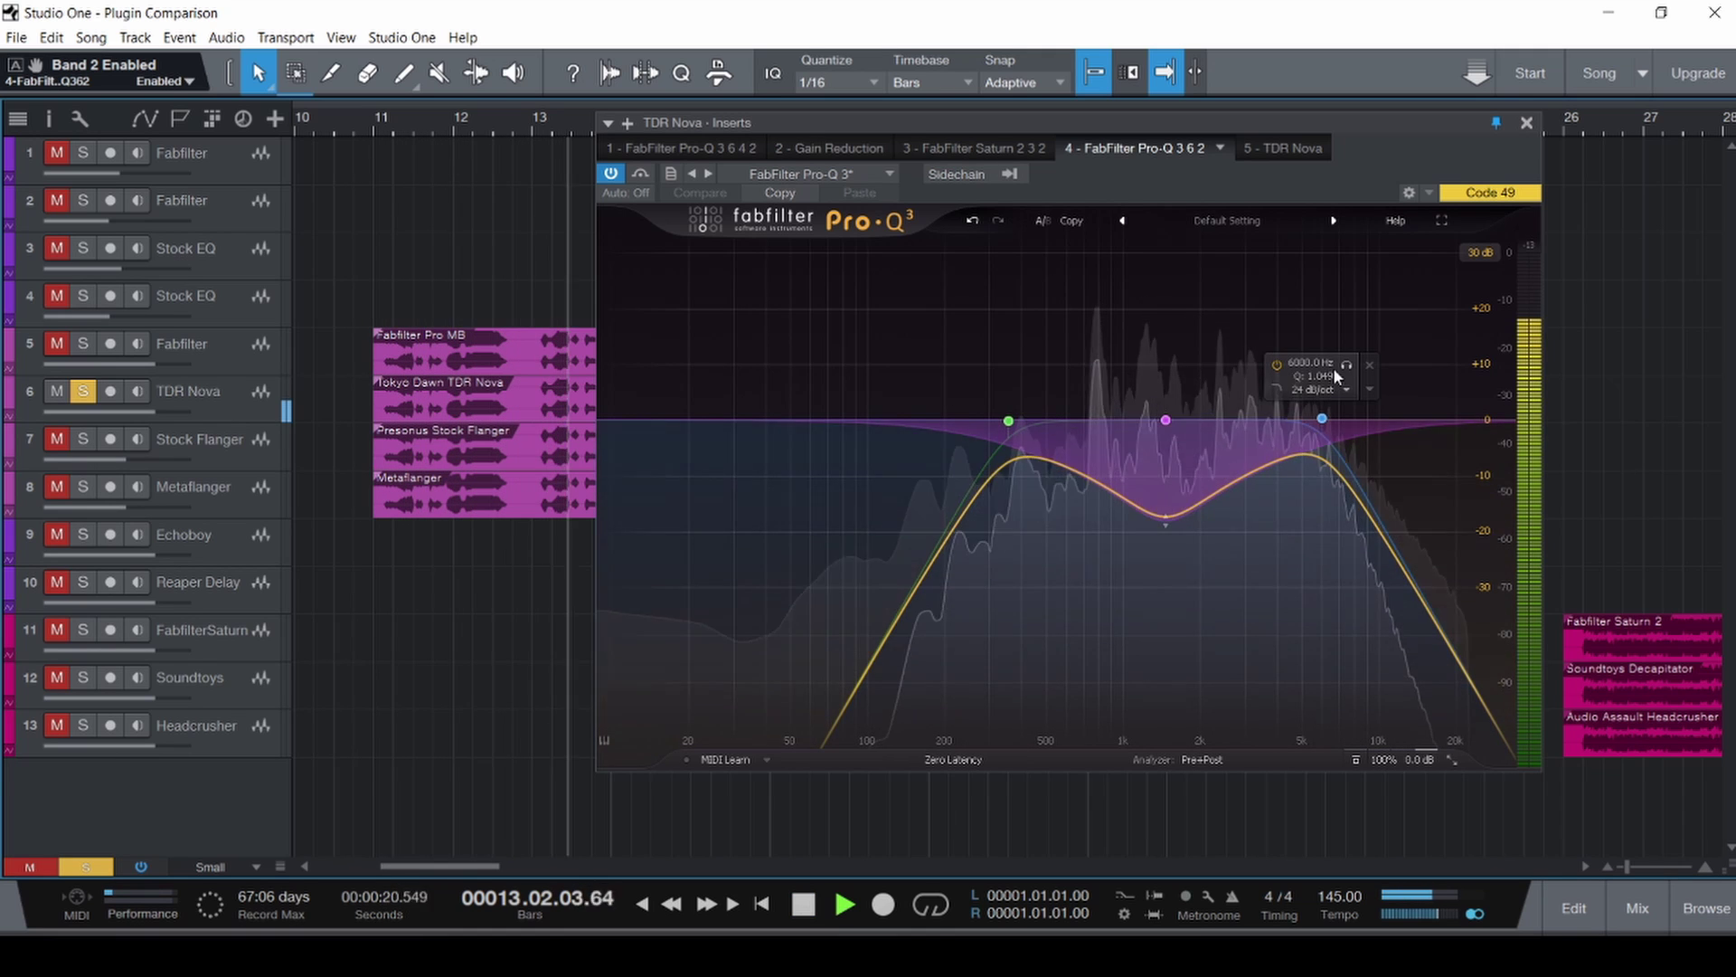
mouse_move(1345, 369)
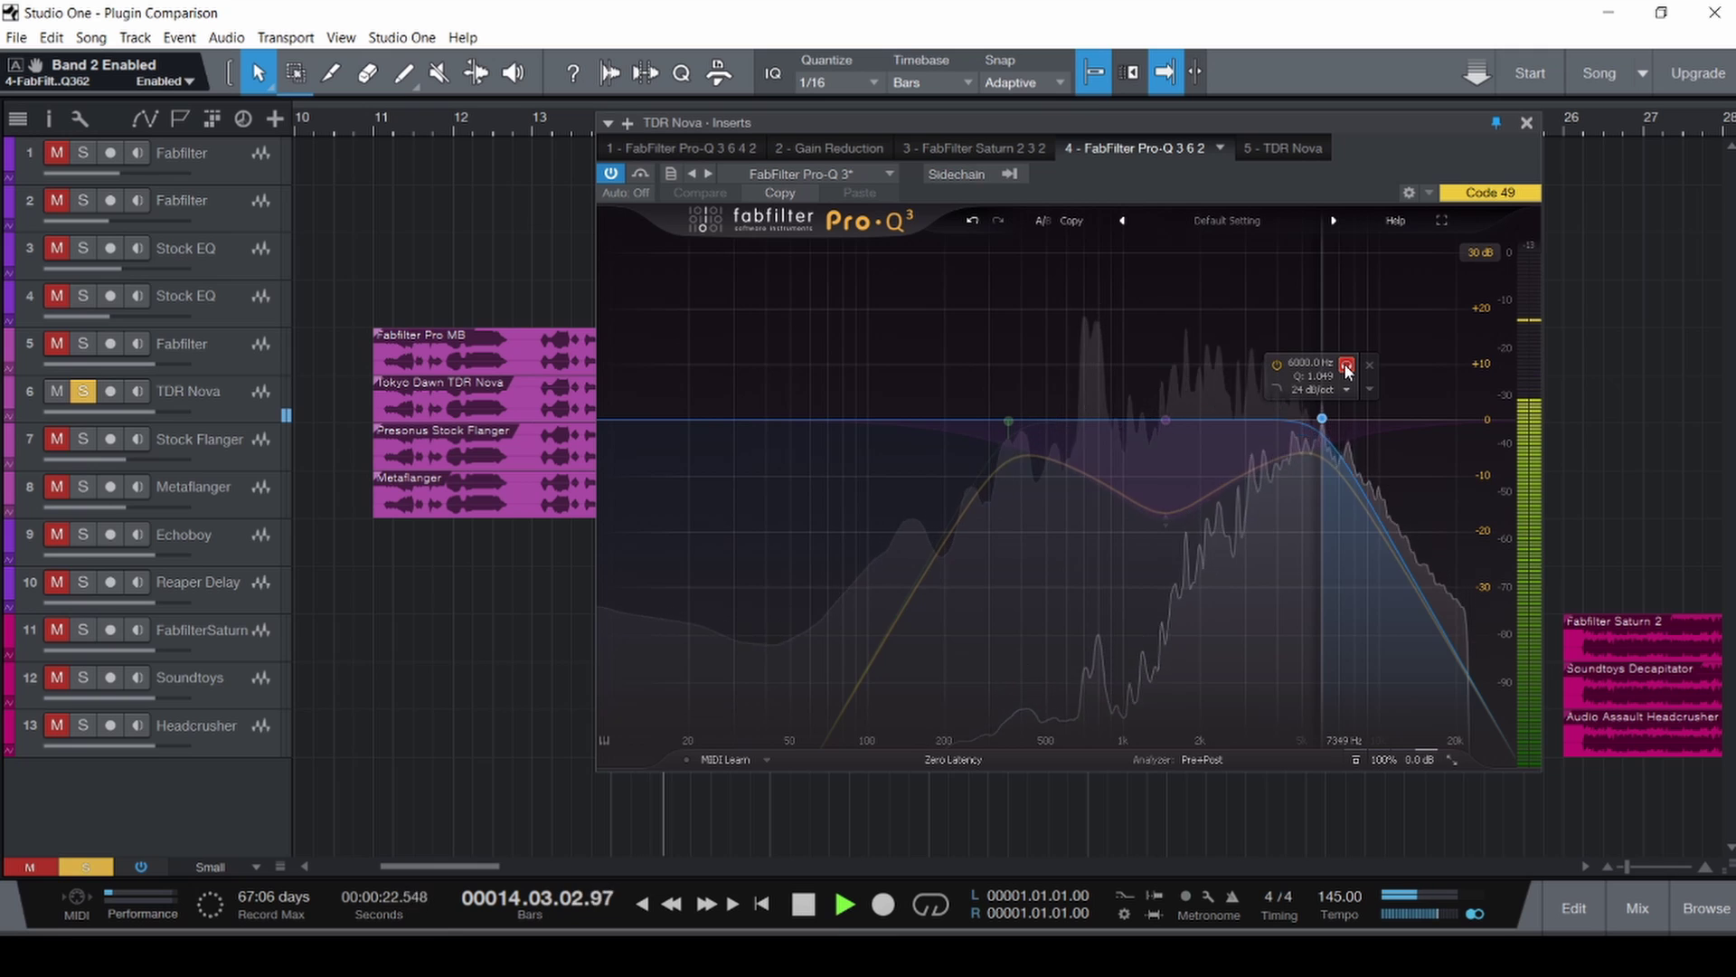
drag(1347, 371, 1346, 371)
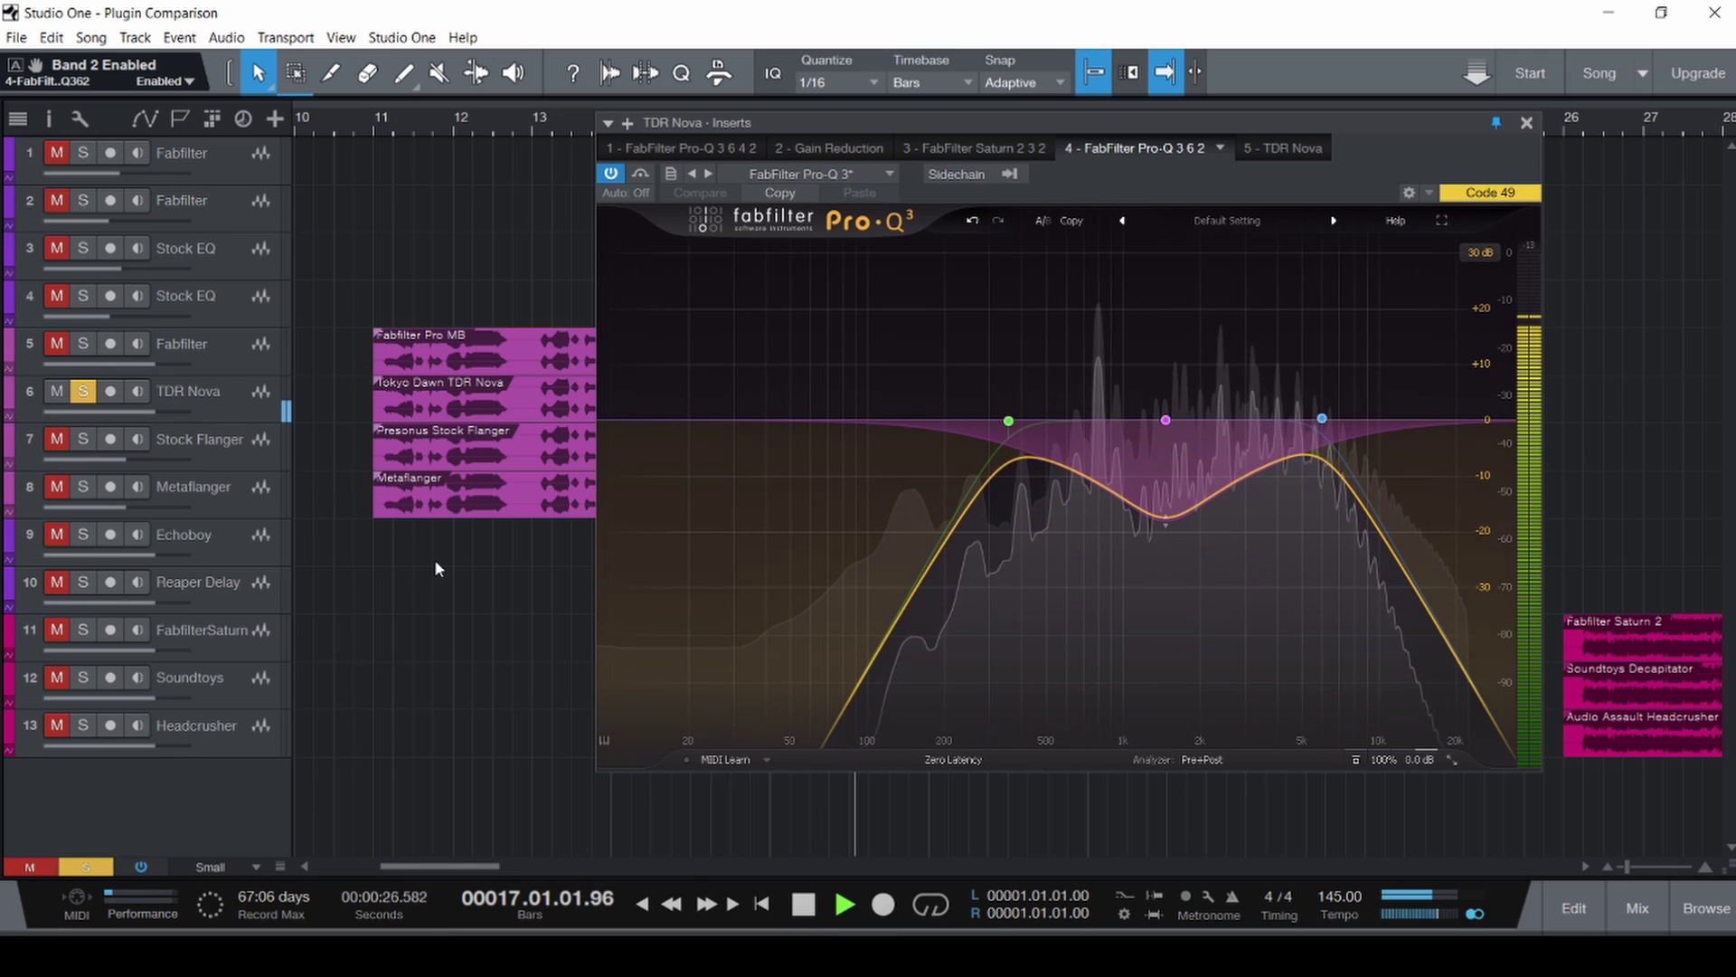
key(ctrl+s)
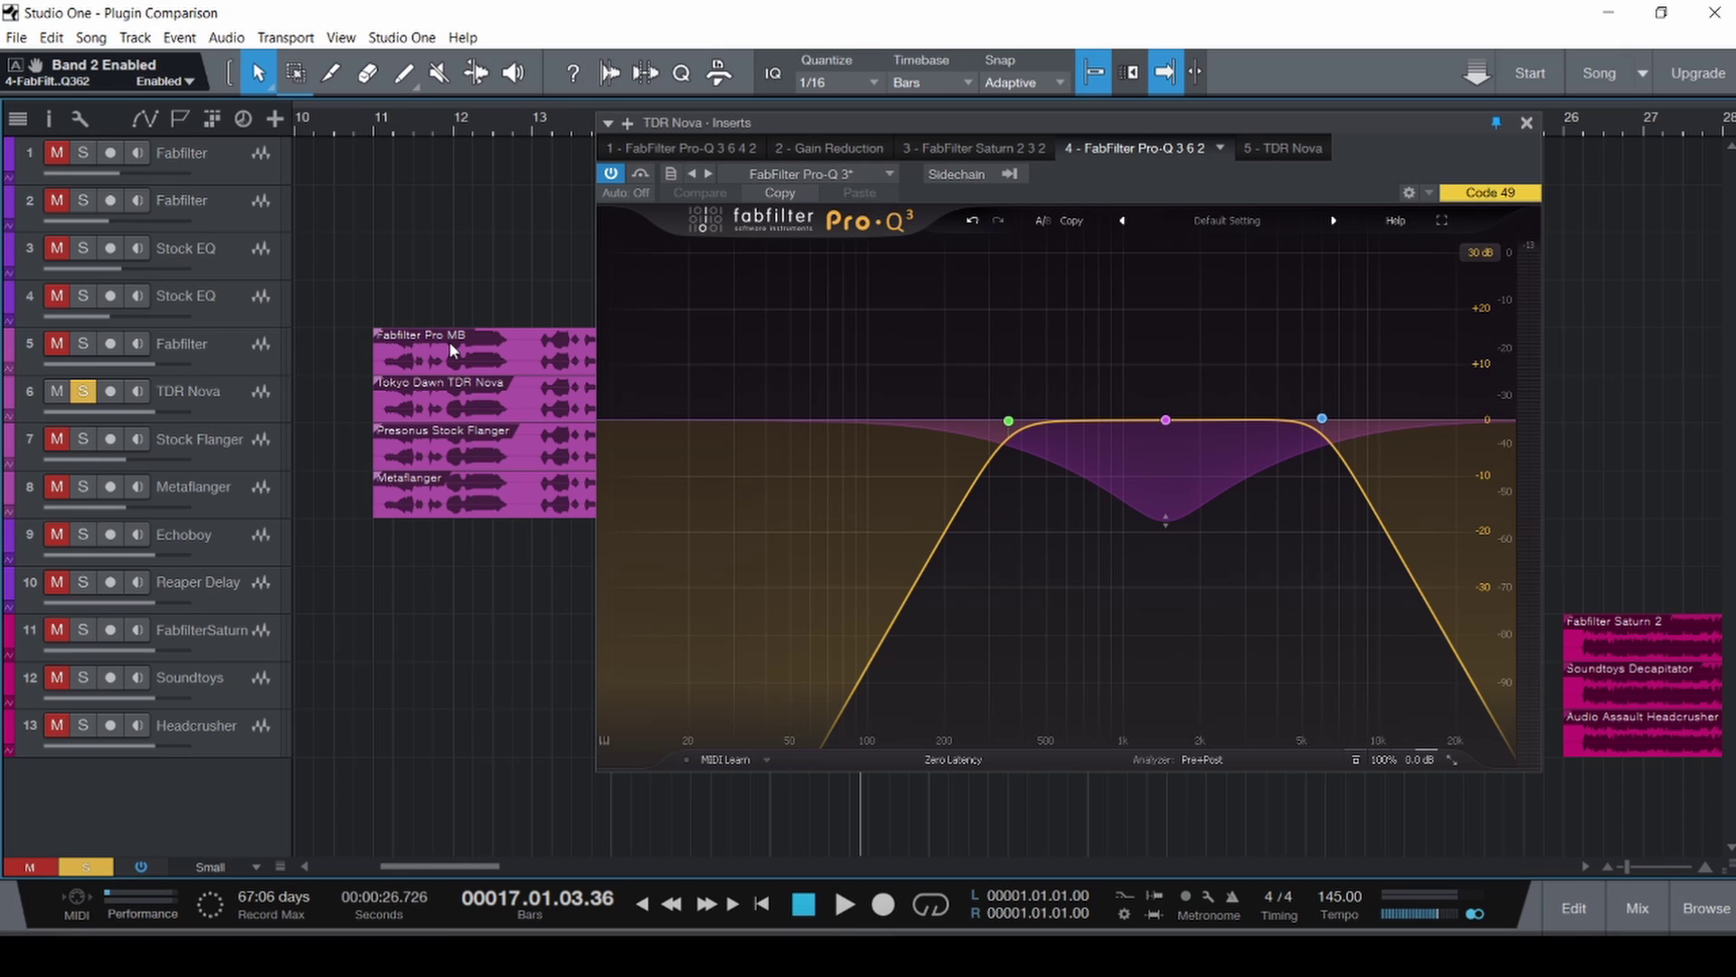
Review the TDR Nova channel's Saturn 2, first Pro-Q 3 and Gain Reduction inserts, and close the plug-in window.
click(998, 148)
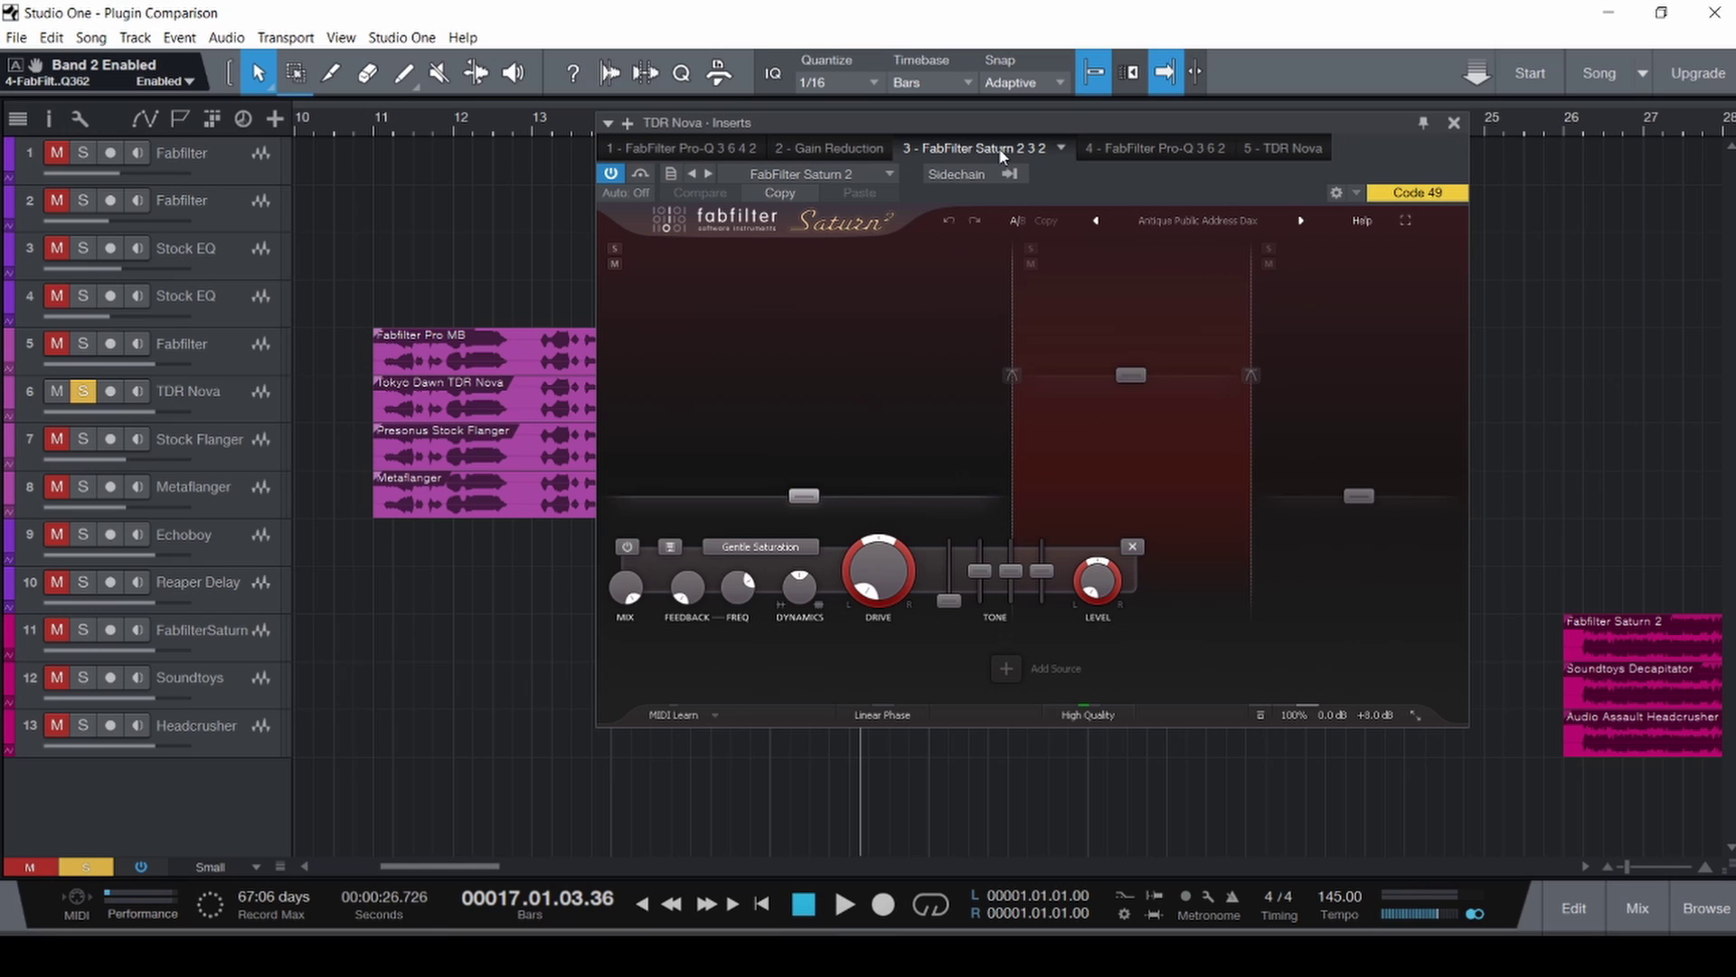
click(708, 149)
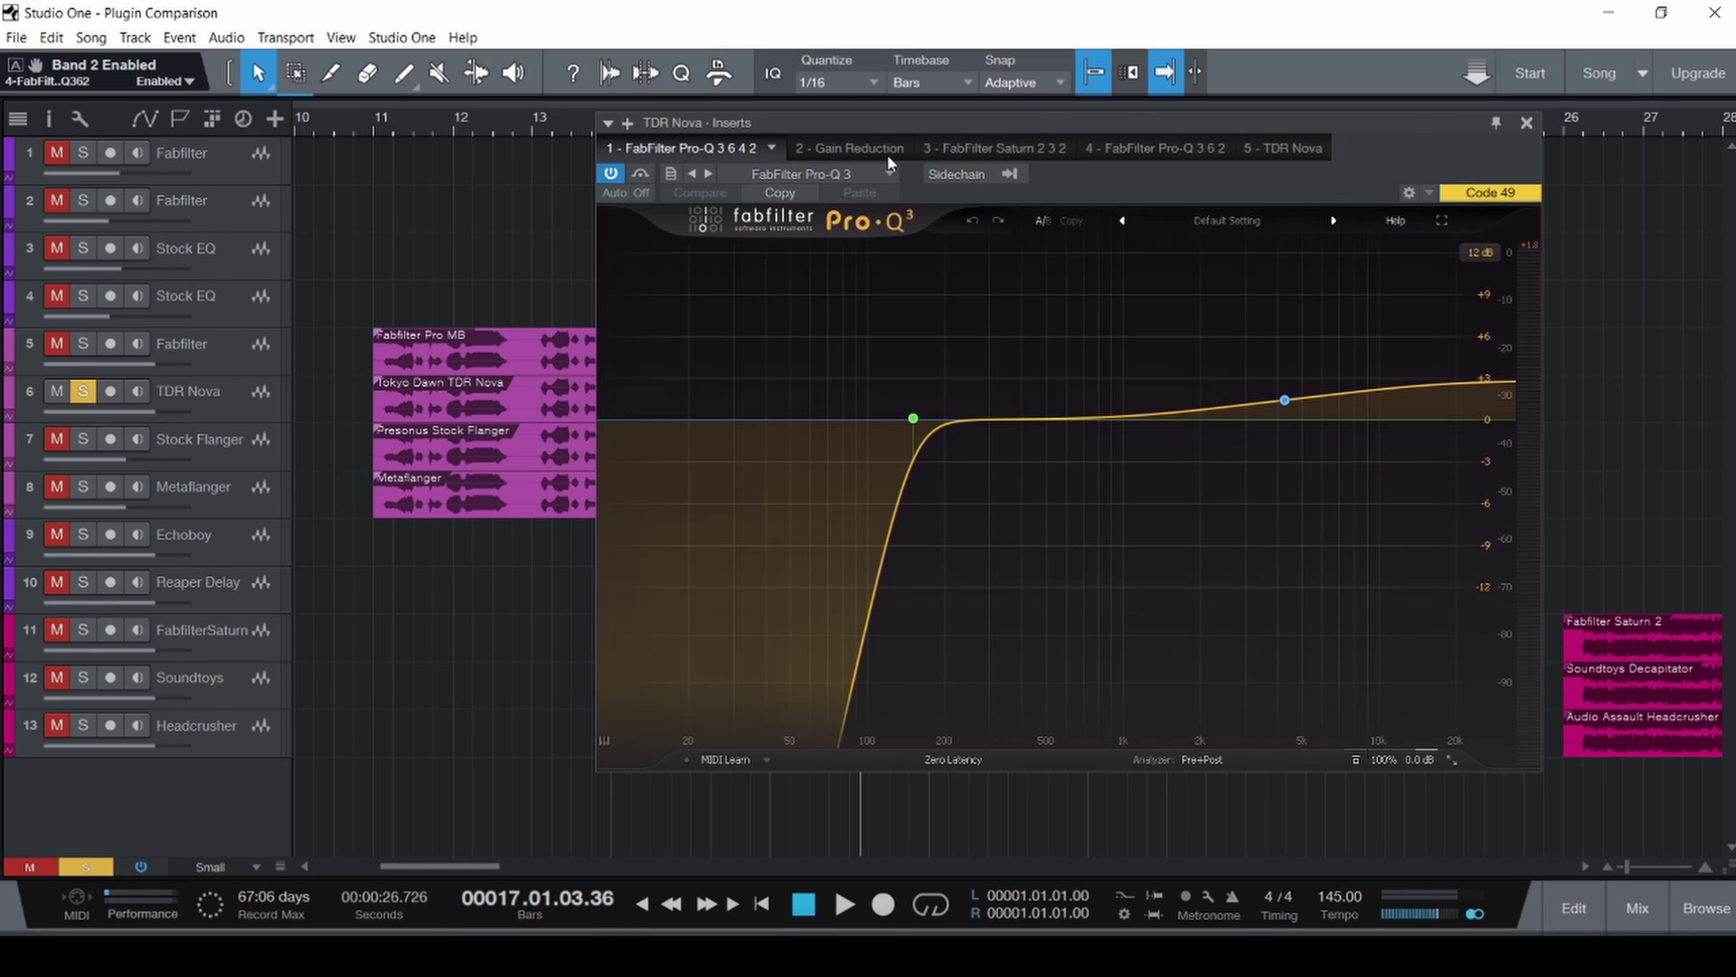
click(807, 146)
click(1026, 123)
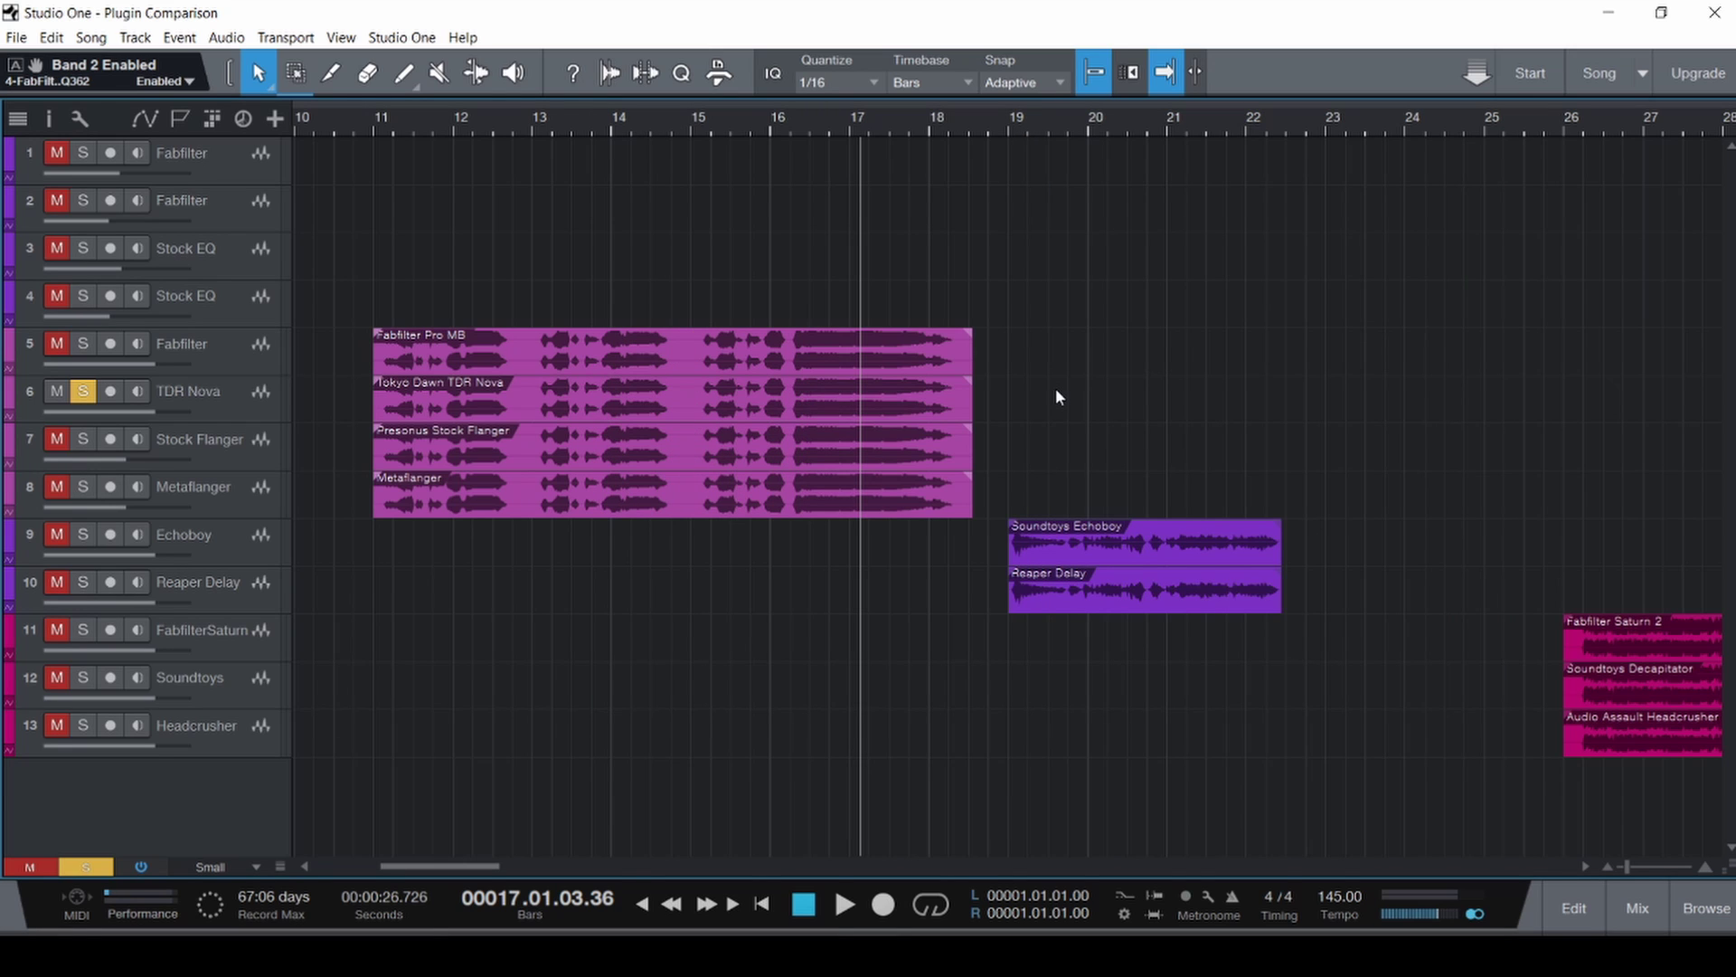
In the mixer, replace the Fabfilter channel's last insert with TDR Nova, bypass Pro-MB, and move TDR Nova ahead of it.
key(F3)
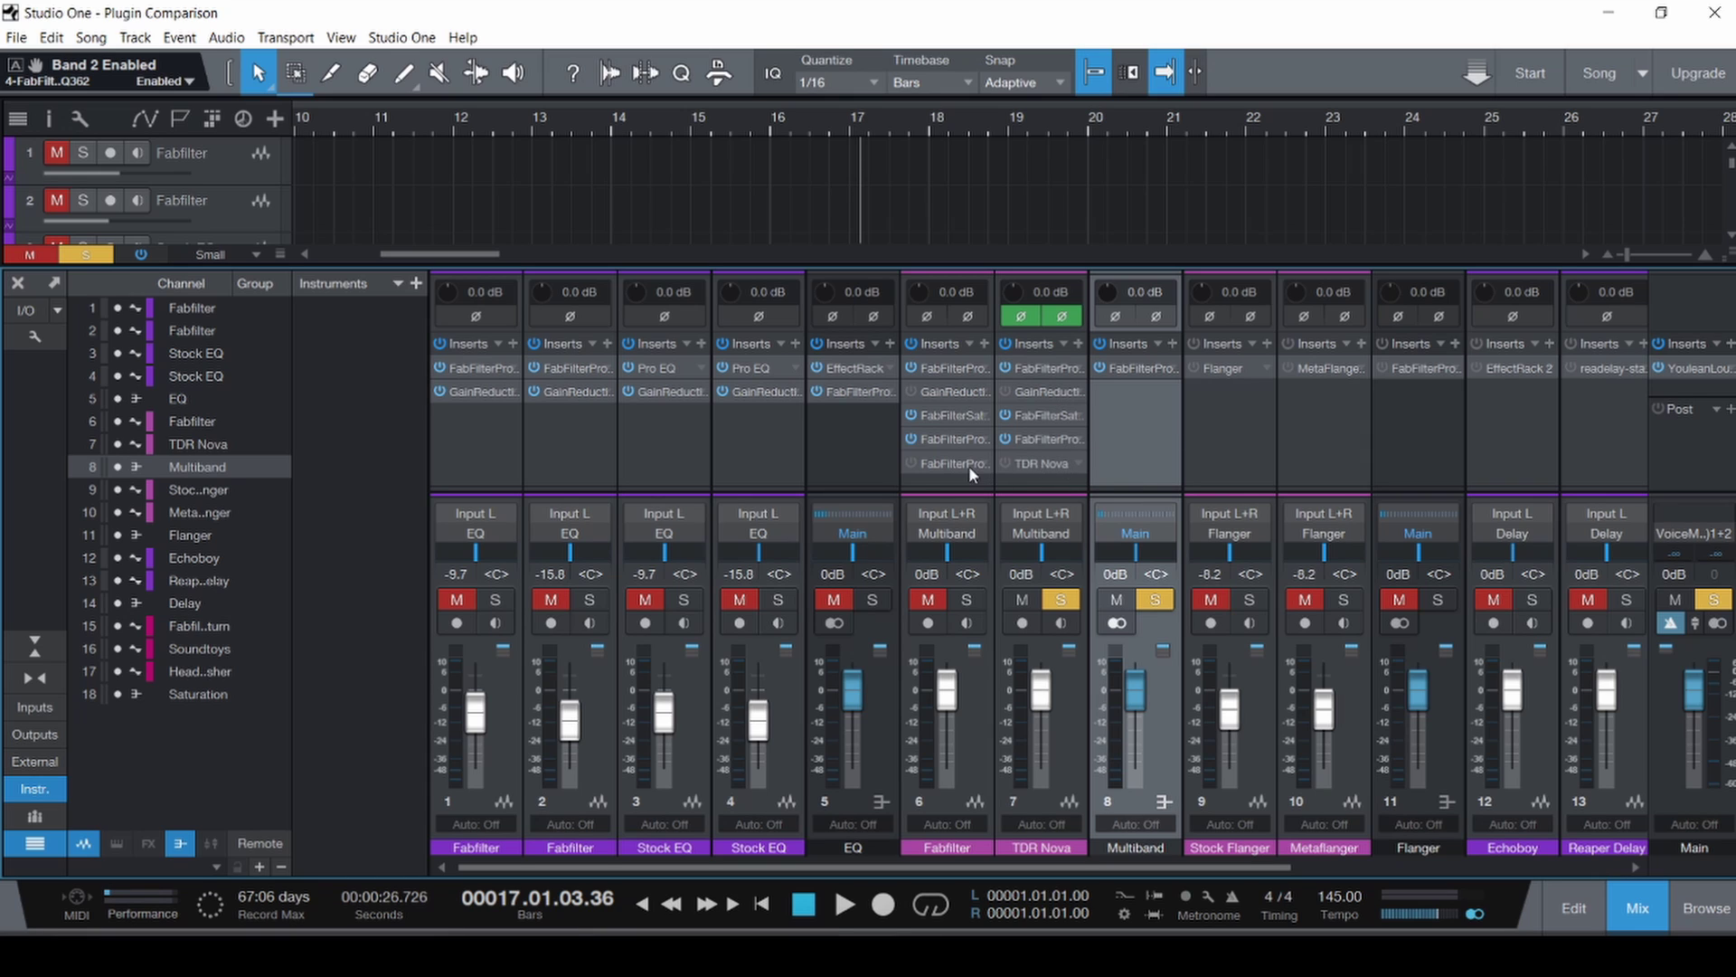
right_click(933, 465)
click(964, 679)
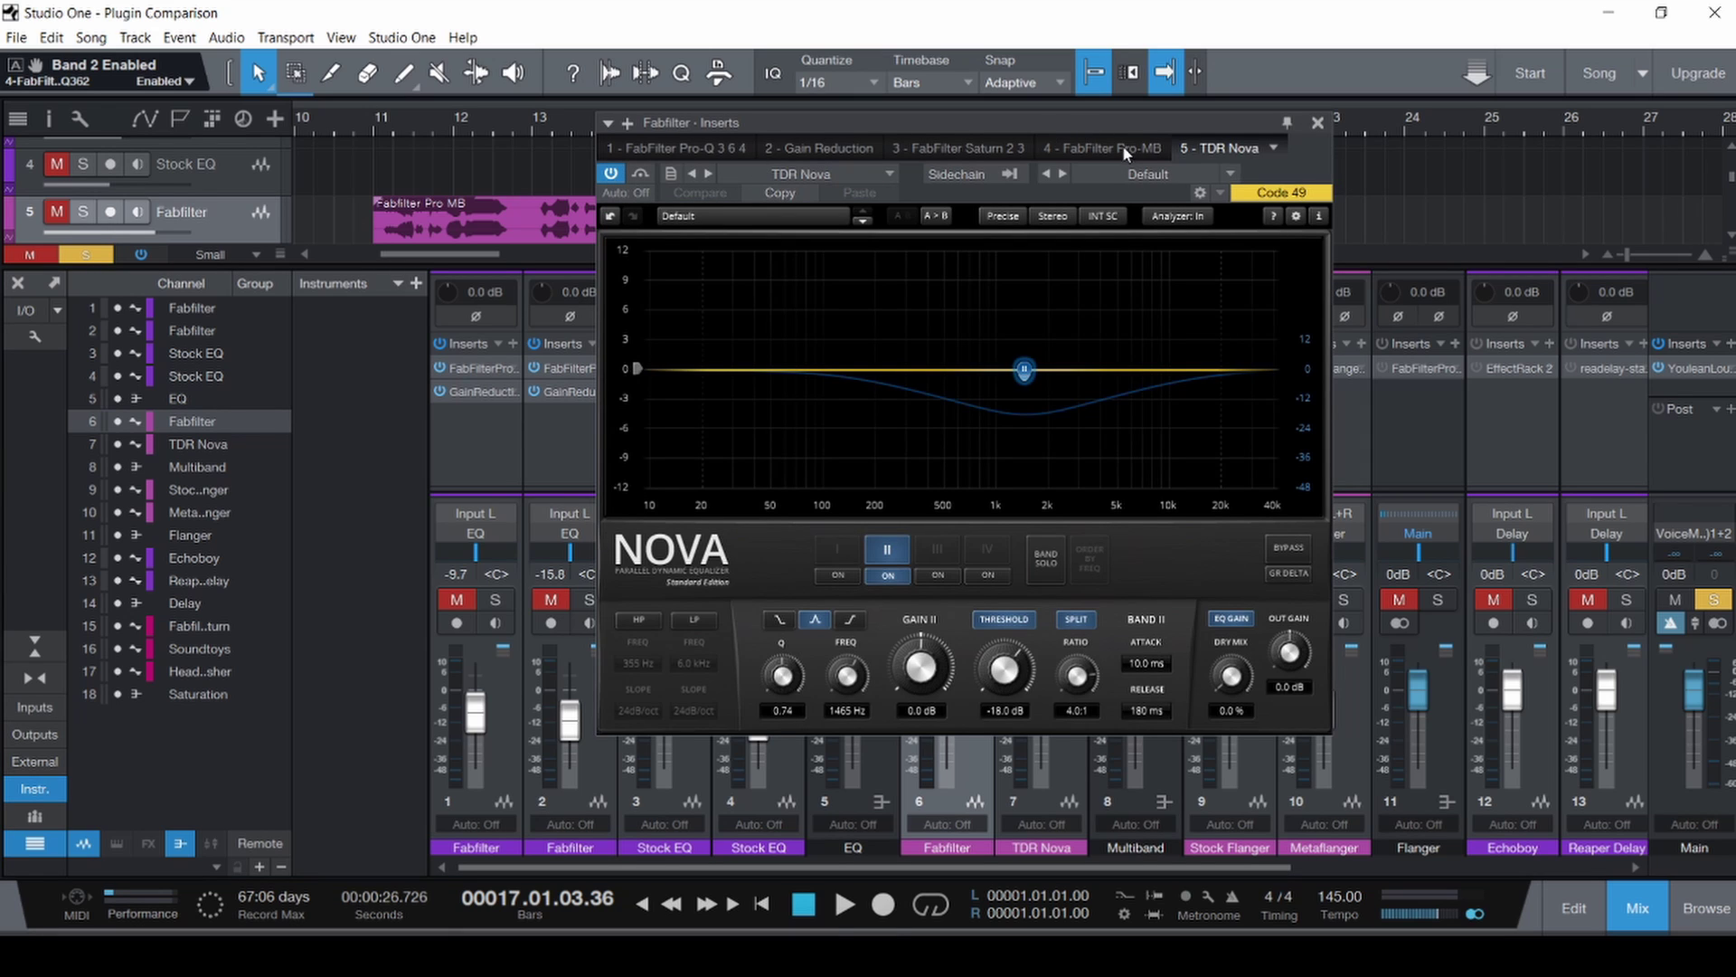
click(693, 174)
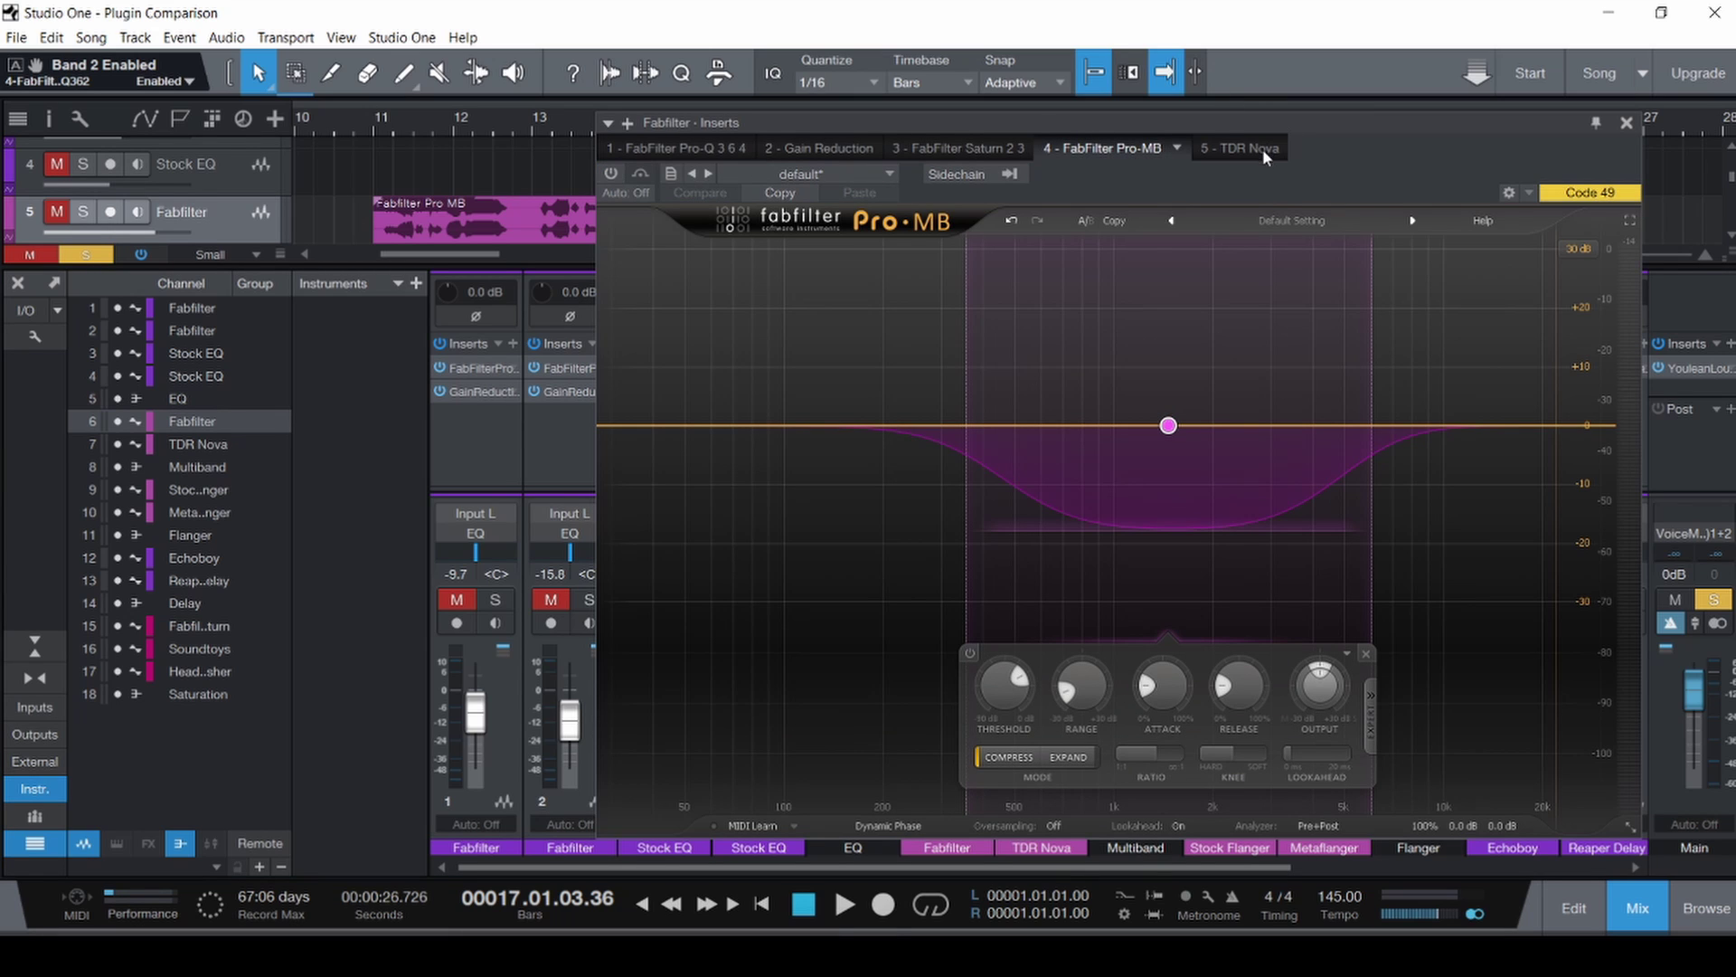
drag(1263, 148, 1061, 156)
click(1085, 148)
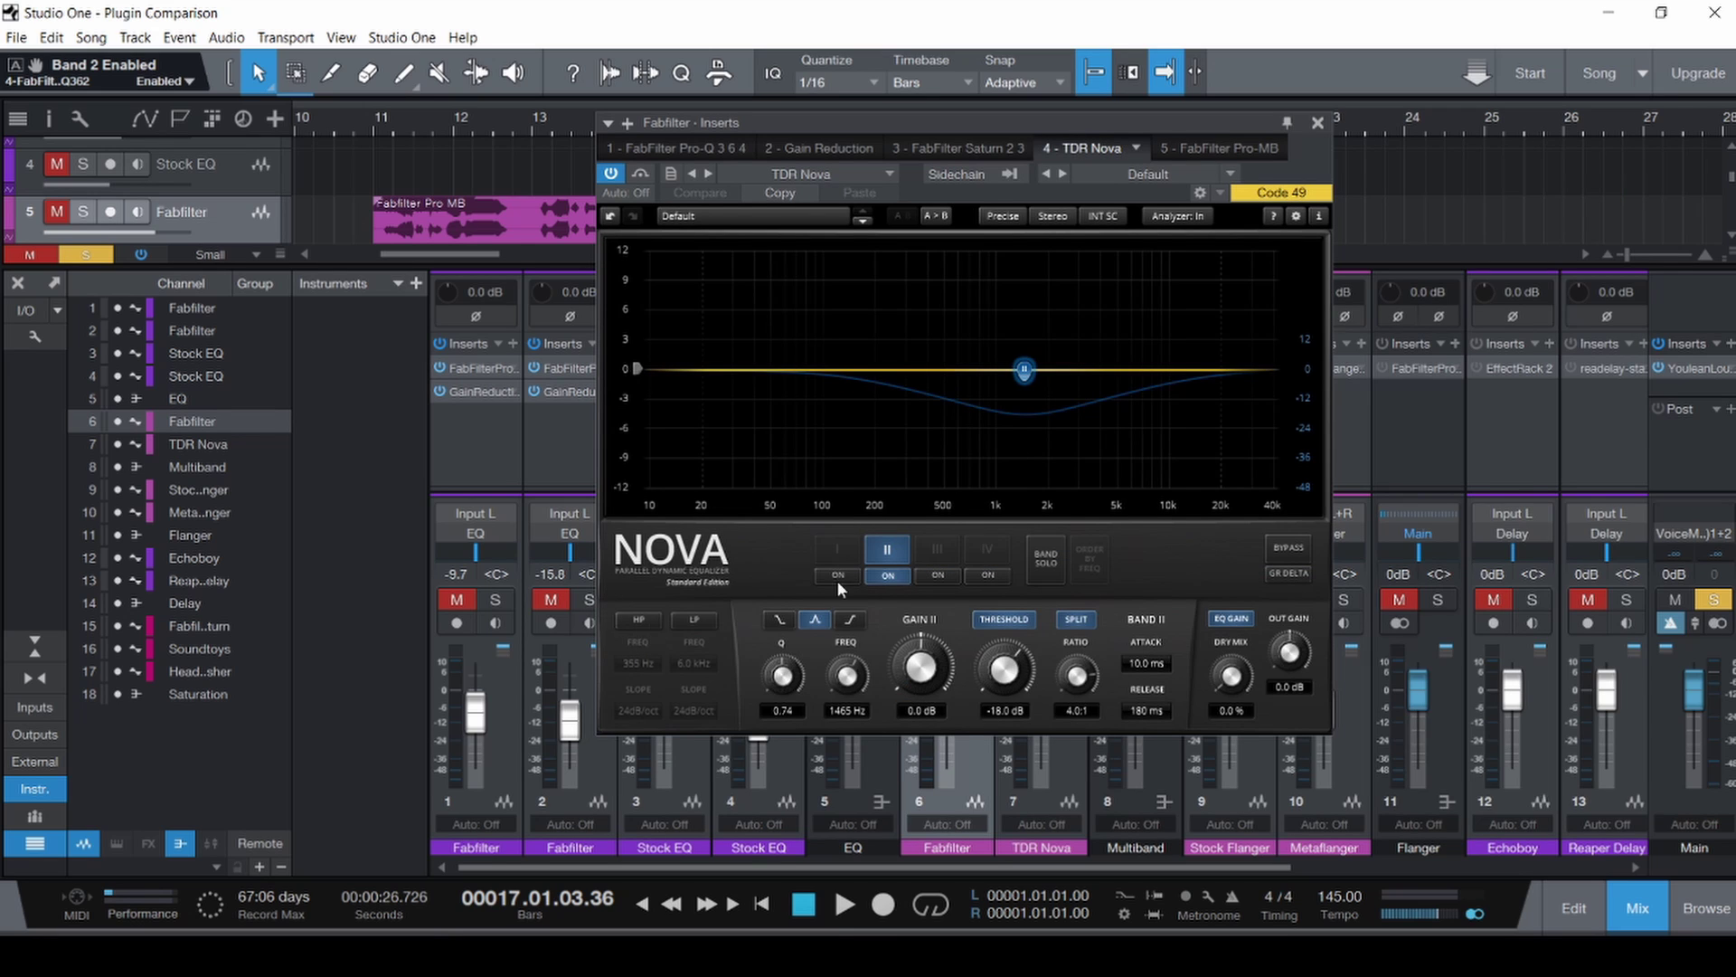
Enable TDR Nova's 355 Hz high-pass and 6.0 kHz low-pass filters on the Fabfilter channel, and close the plug-in window.
click(633, 621)
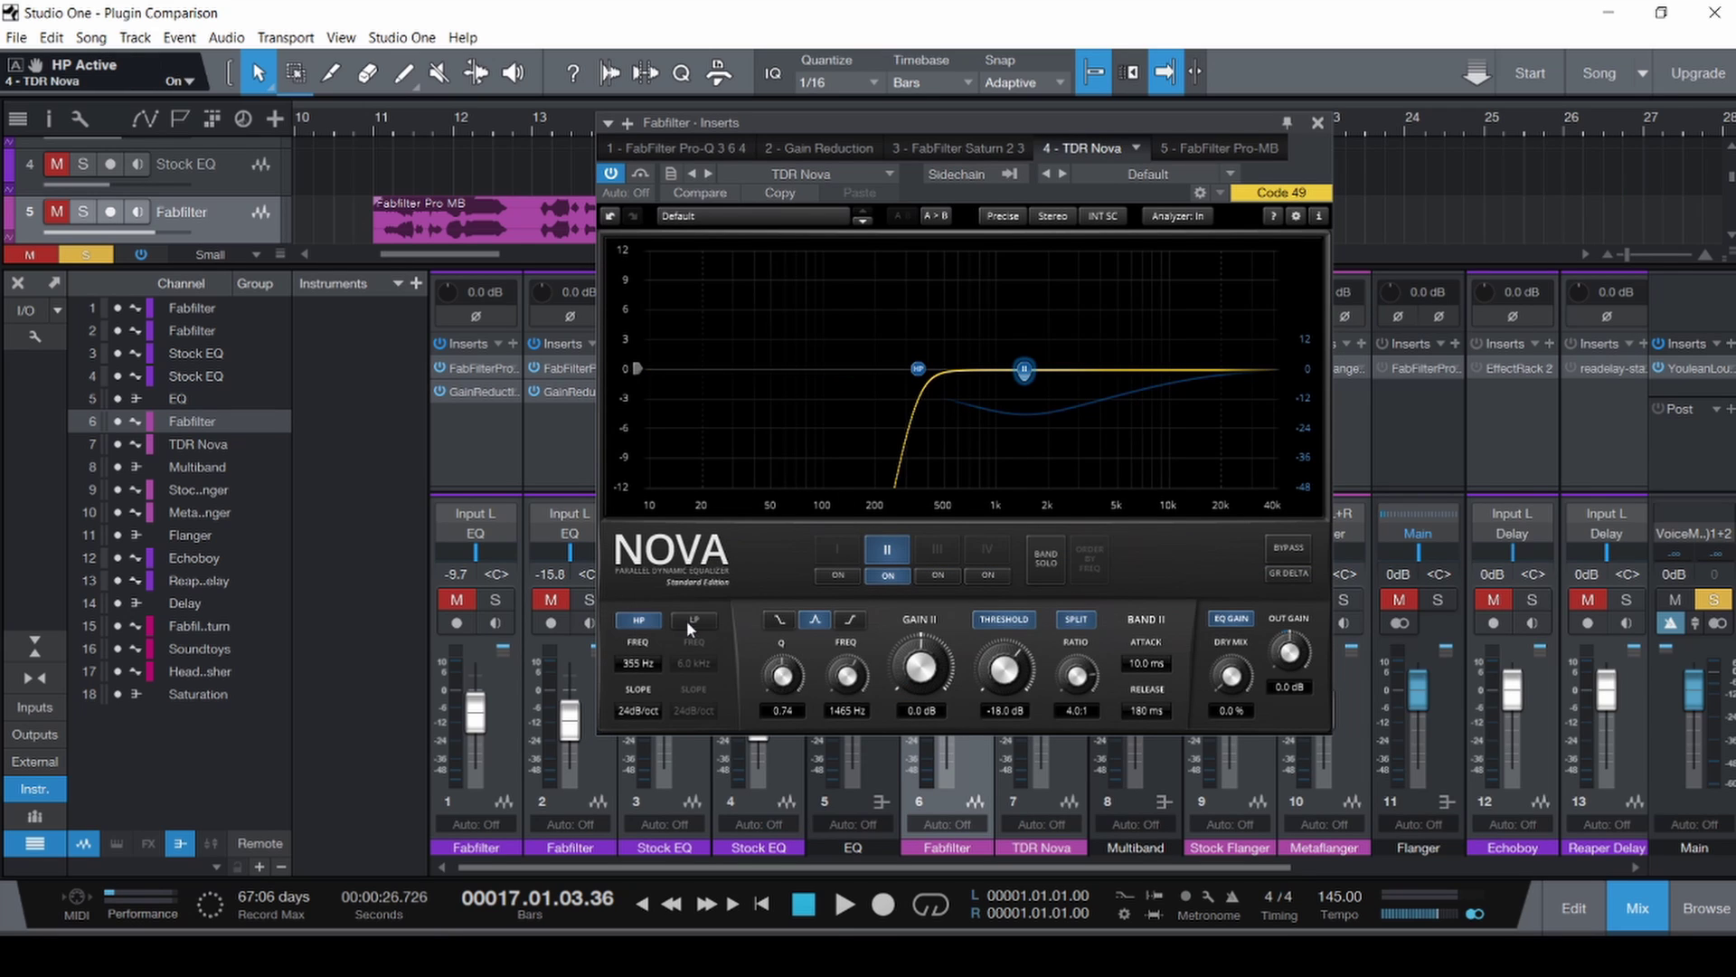
click(689, 620)
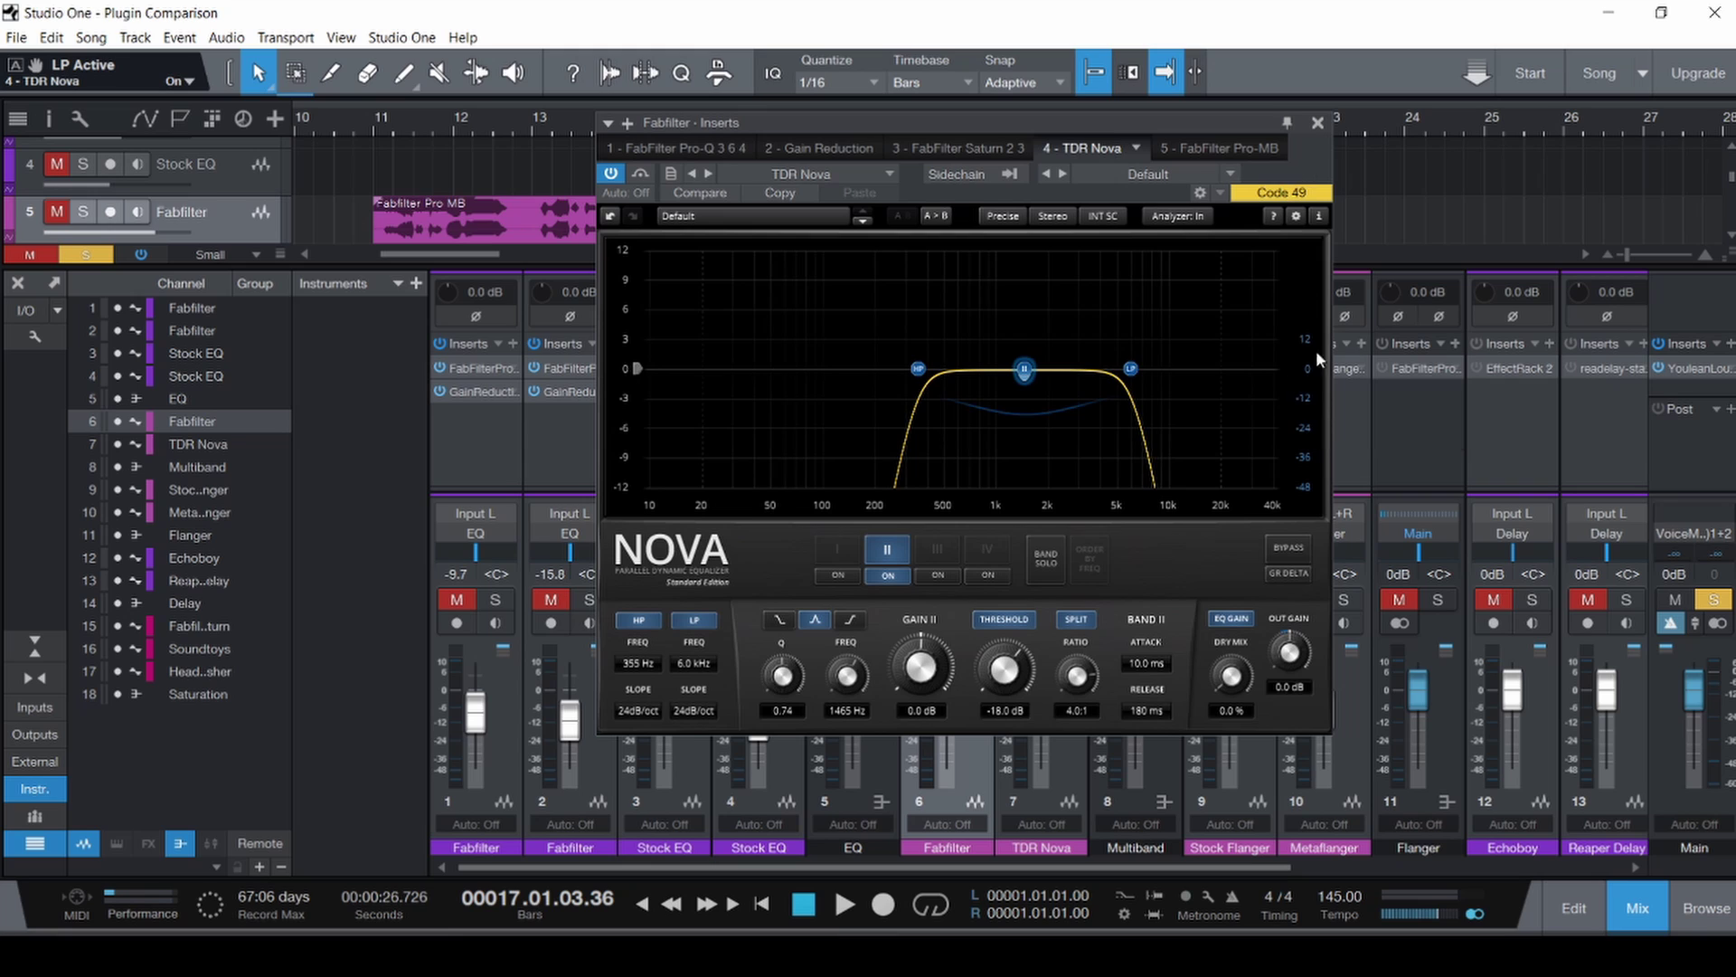
click(1317, 123)
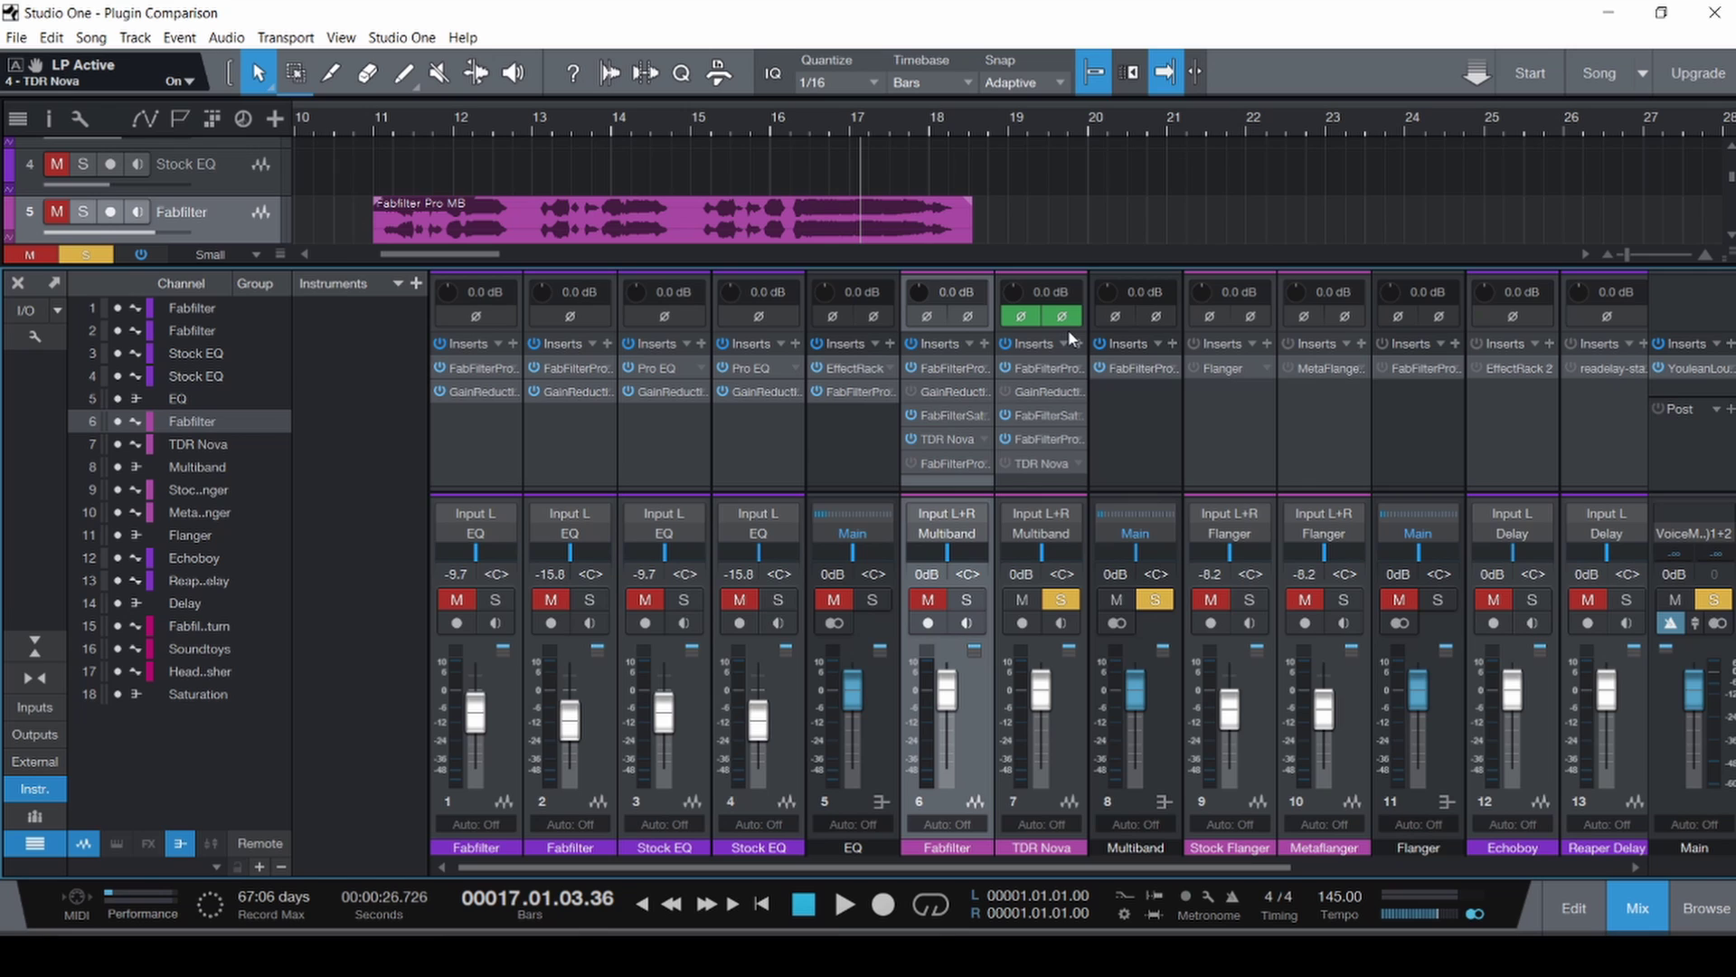
Save the song and play the arrangement from just before bar 11 with the Fabfilter and TDR Nova tracks soloed.
key(F3)
click(360, 414)
key(ctrl+s)
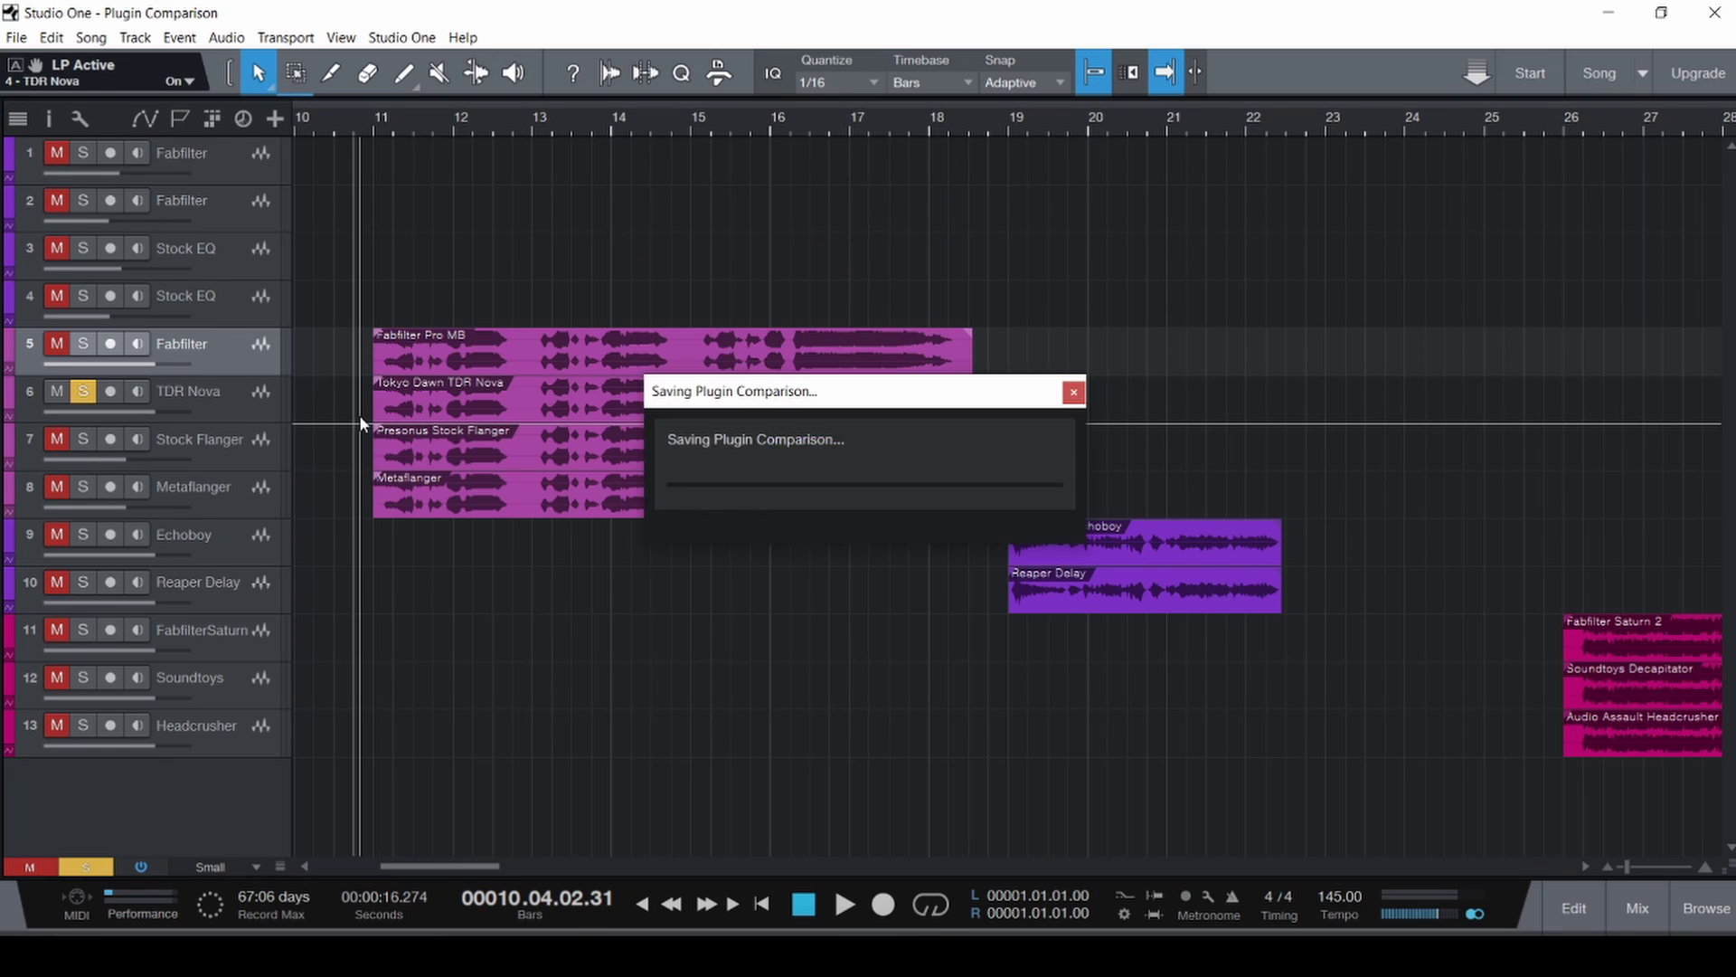
key(space)
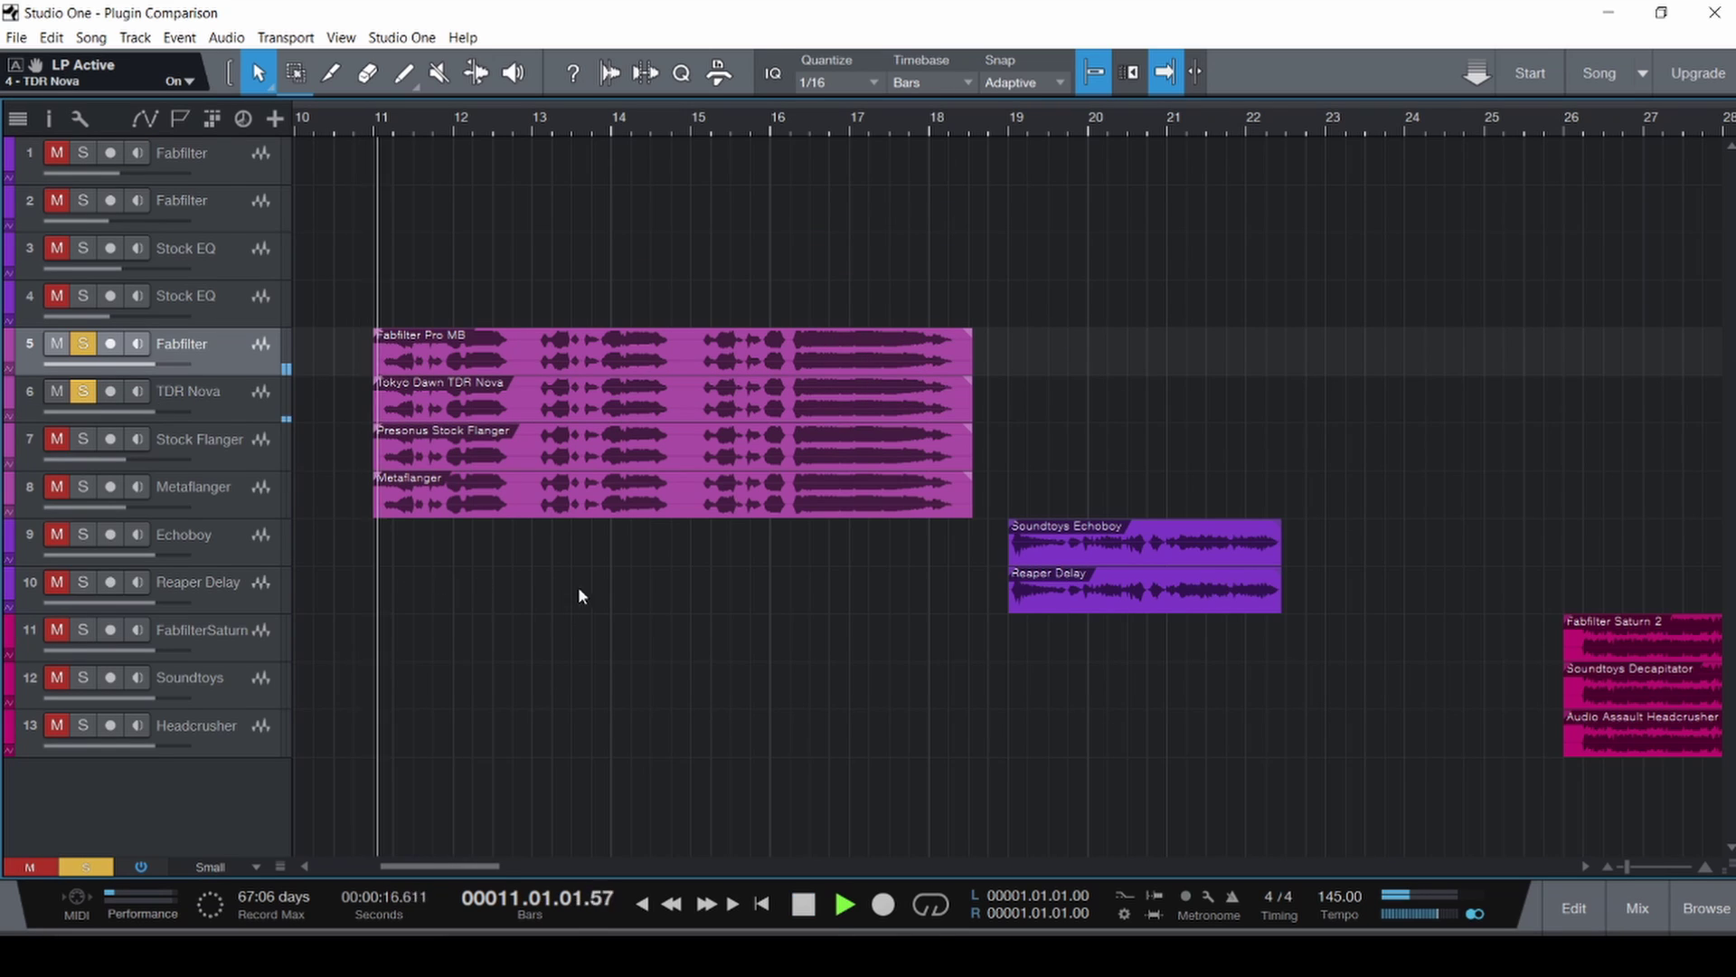
Inspect the summed signal's spectrum in the Multiband bus's Pro-Q 3 during playback, and stop playback.
key(F3)
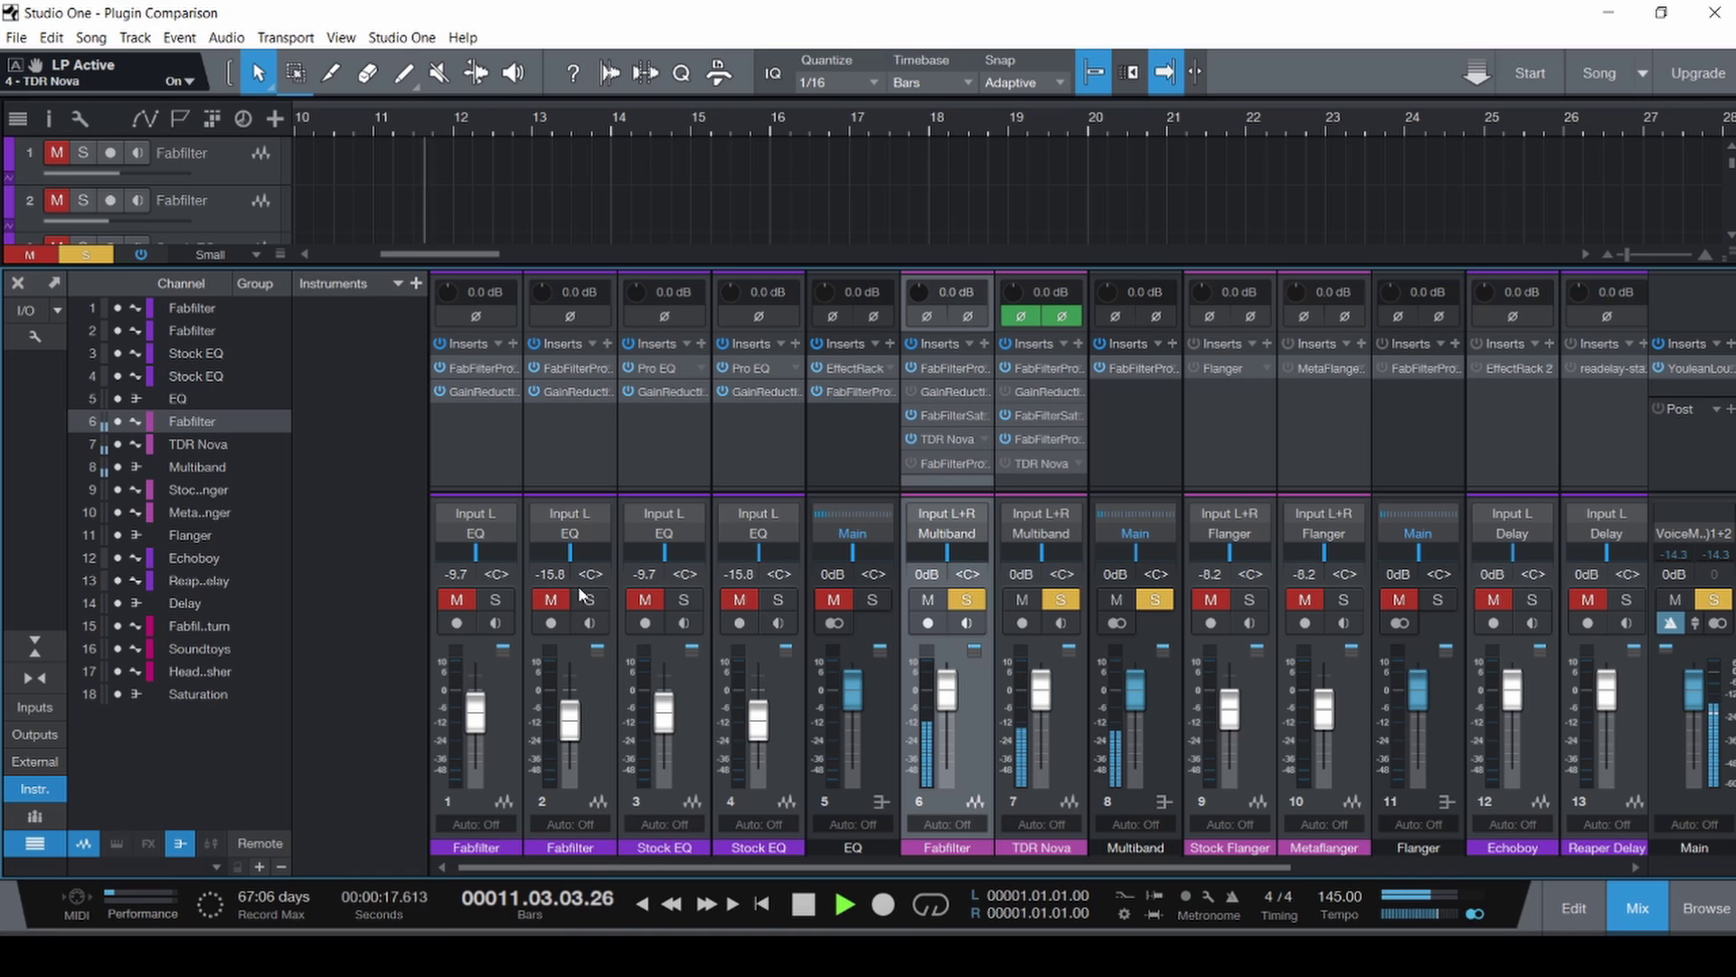
click(1134, 365)
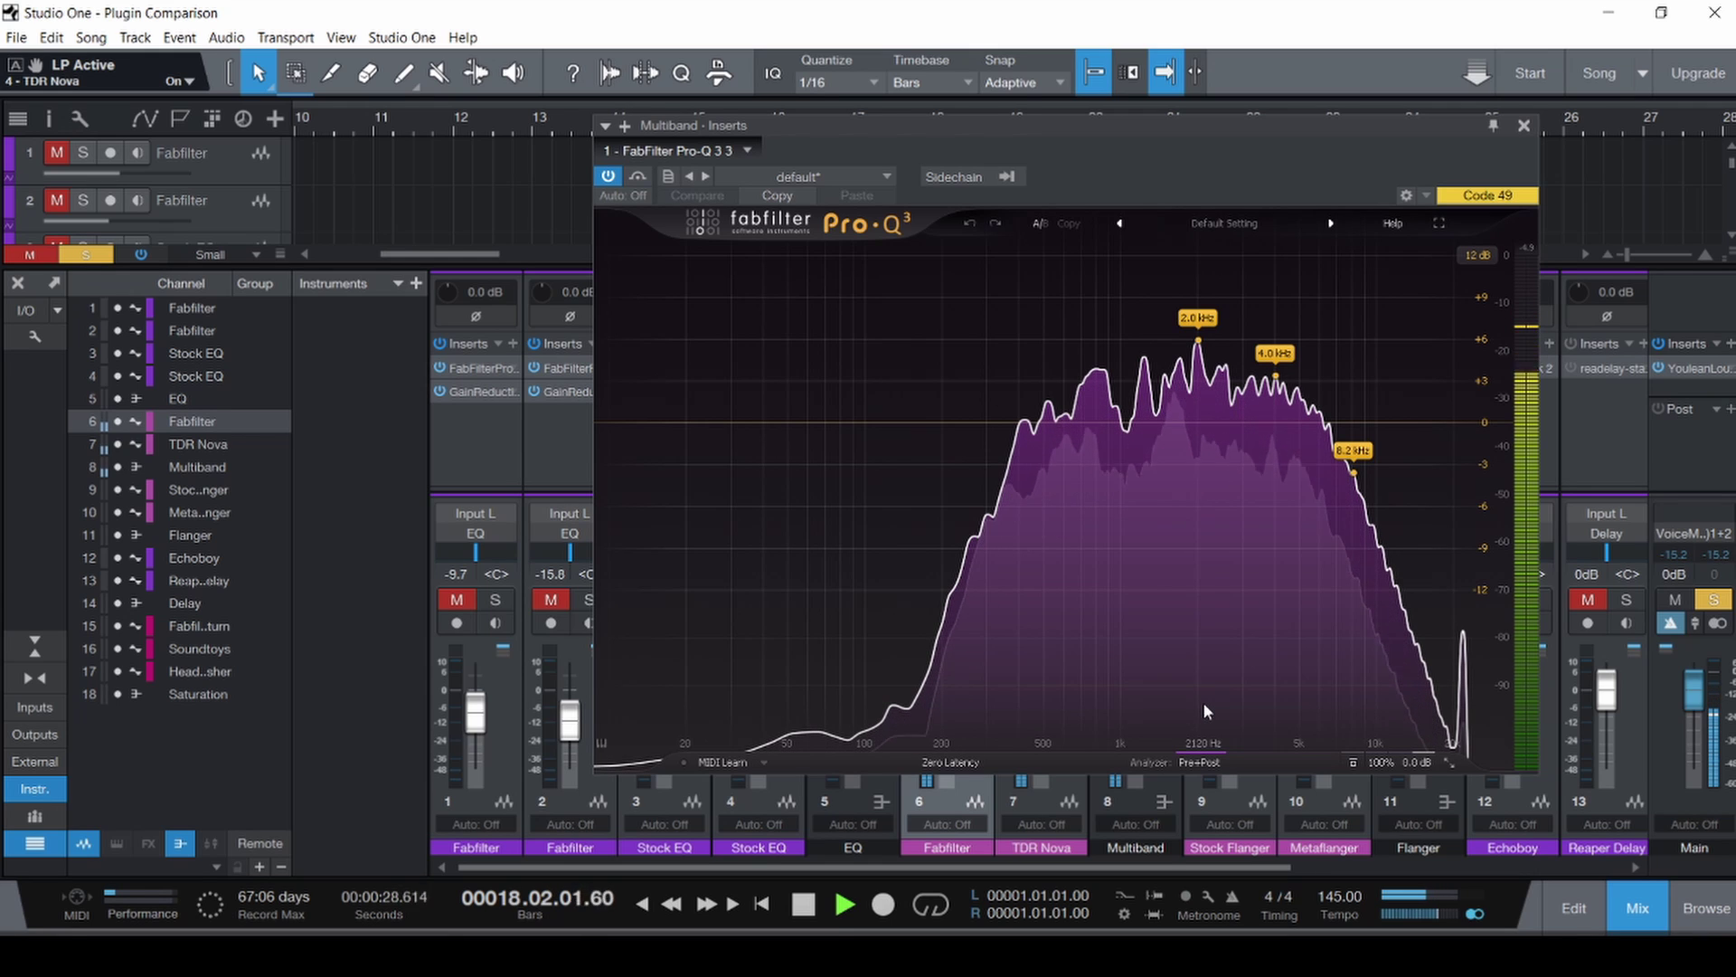
key(space)
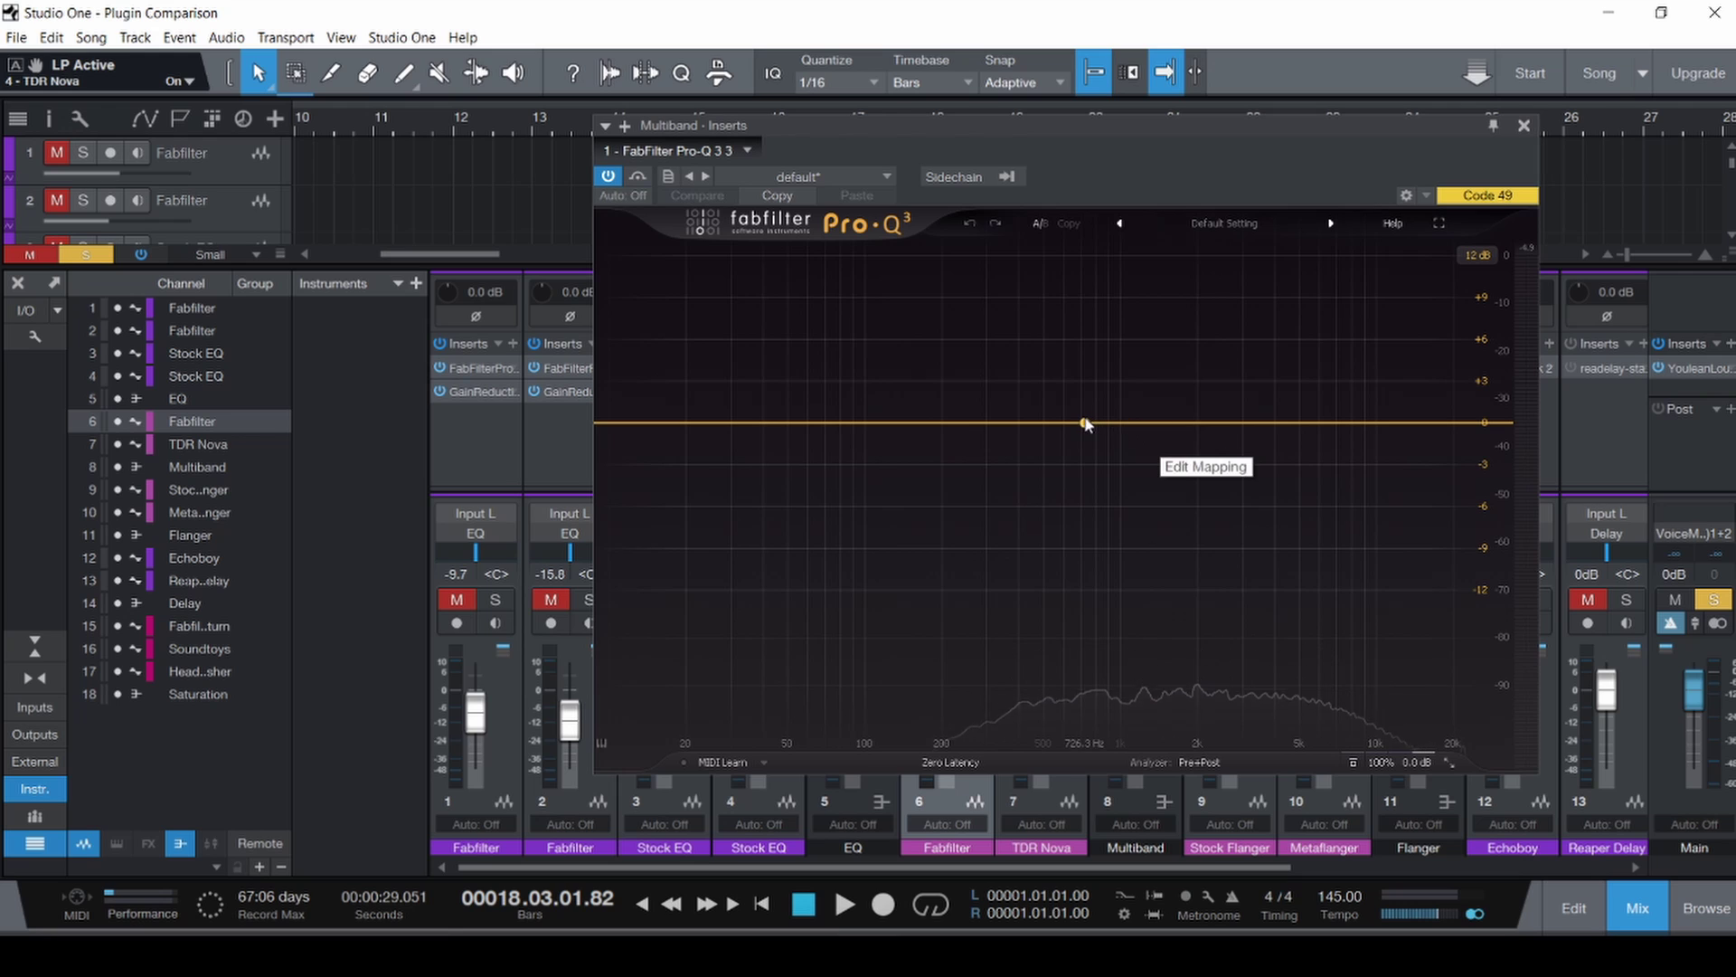
Add a bell band of about -4.76 dB at 744 Hz with a dynamic range of about -6.85 dB in the Multiband bus's Pro-Q 3.
drag(1082, 422, 1088, 490)
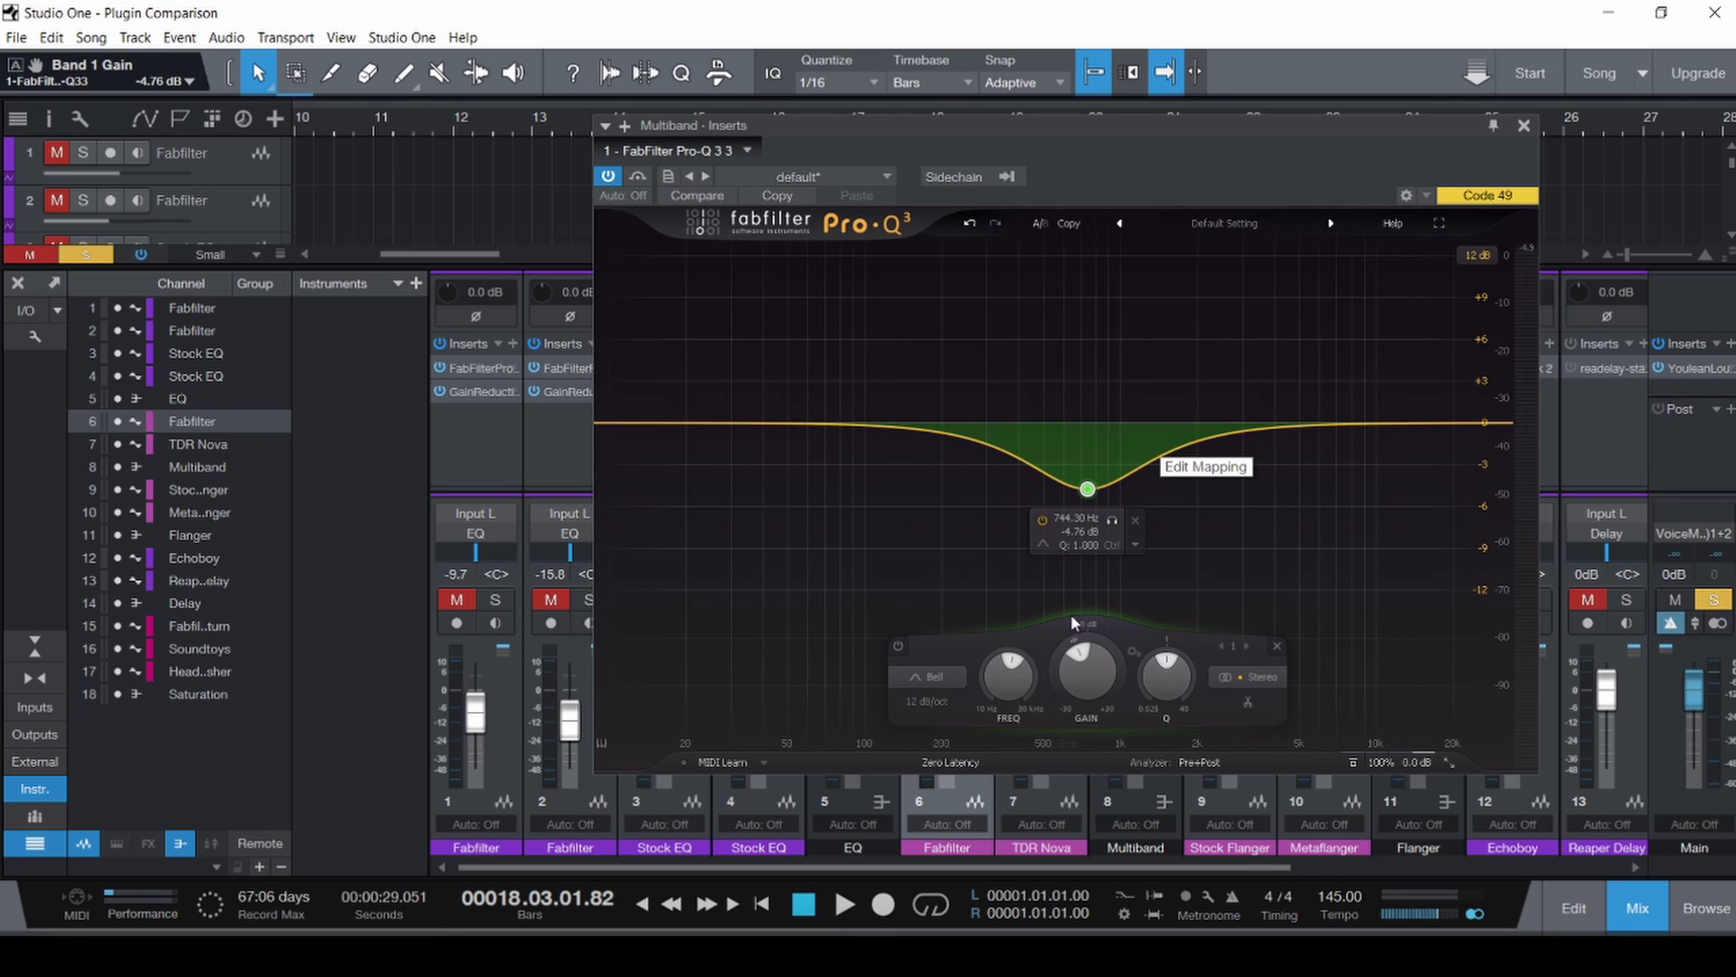
drag(1074, 622, 1089, 697)
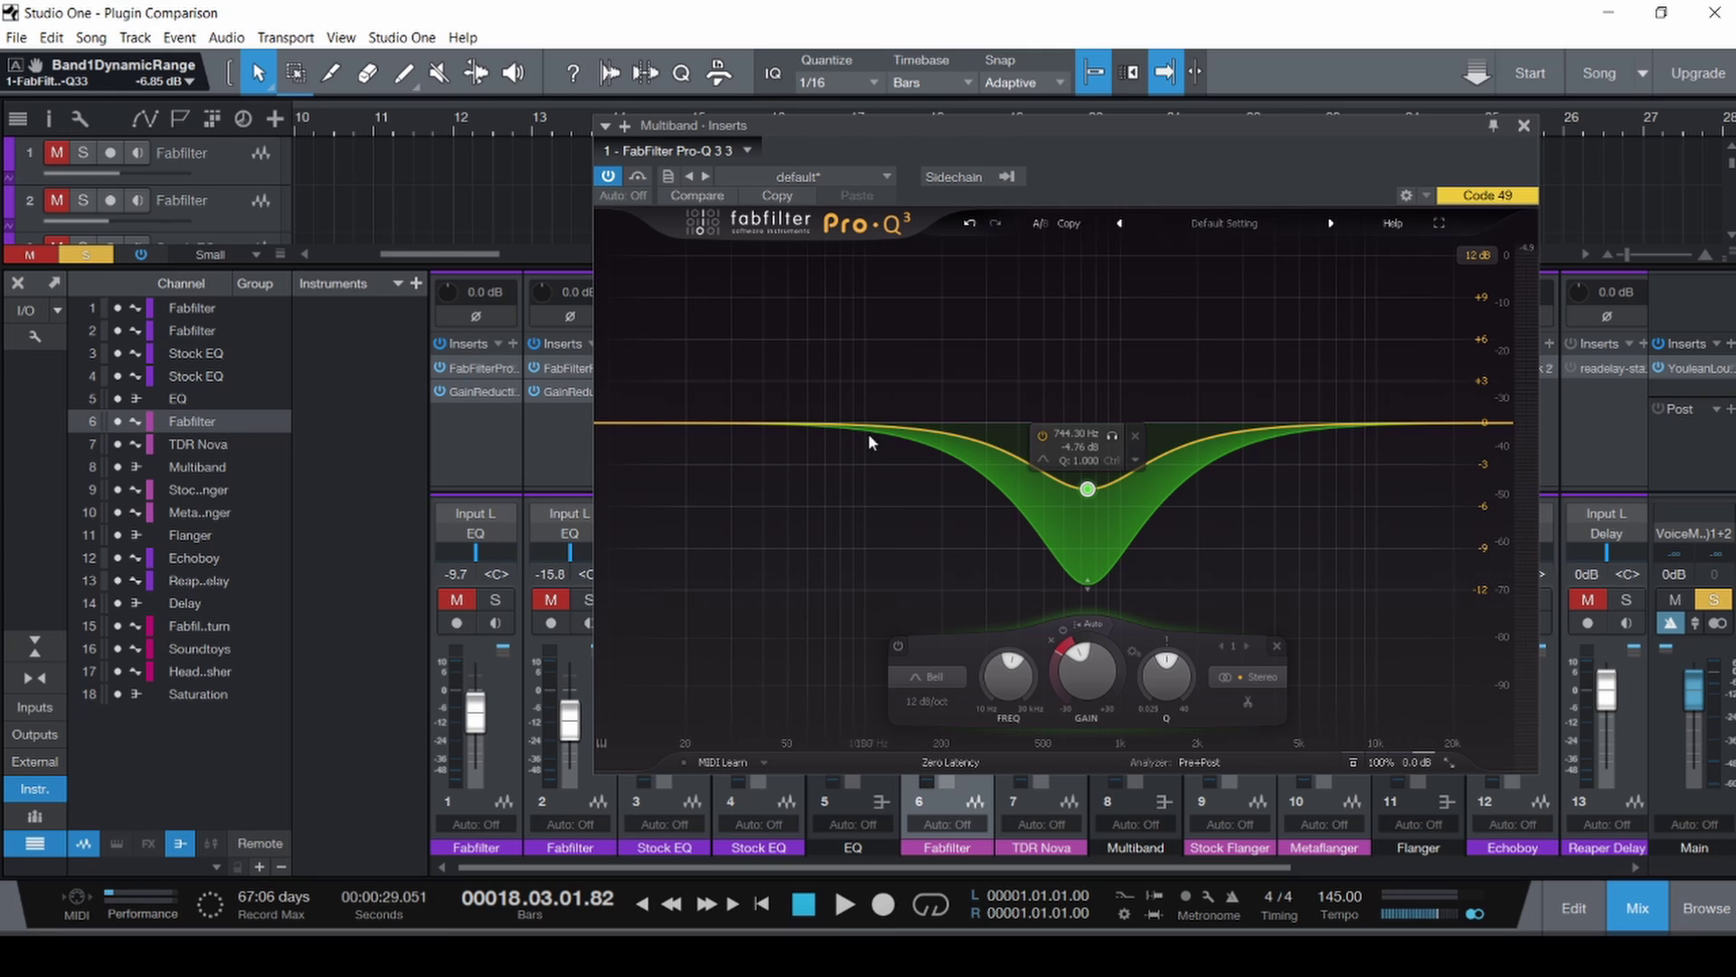
Remove Pro-Q 3 from the Multiband bus and turn off both polarity inversions on the TDR Nova channel.
click(747, 149)
click(721, 282)
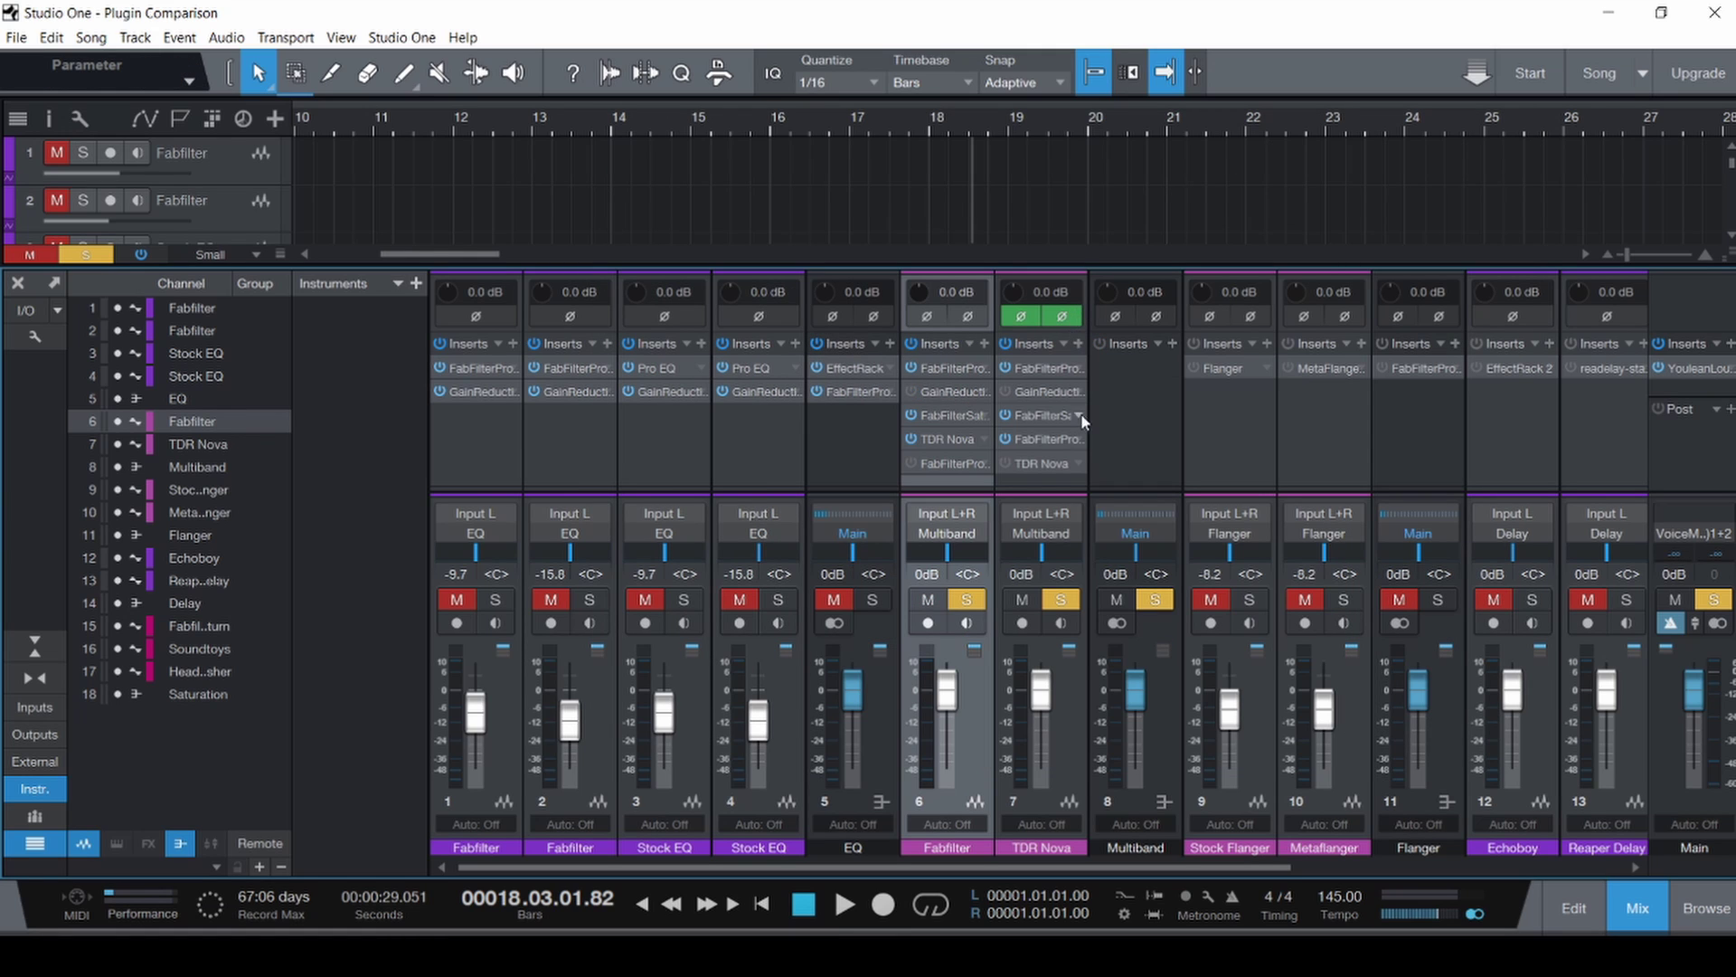
click(1021, 316)
click(1062, 315)
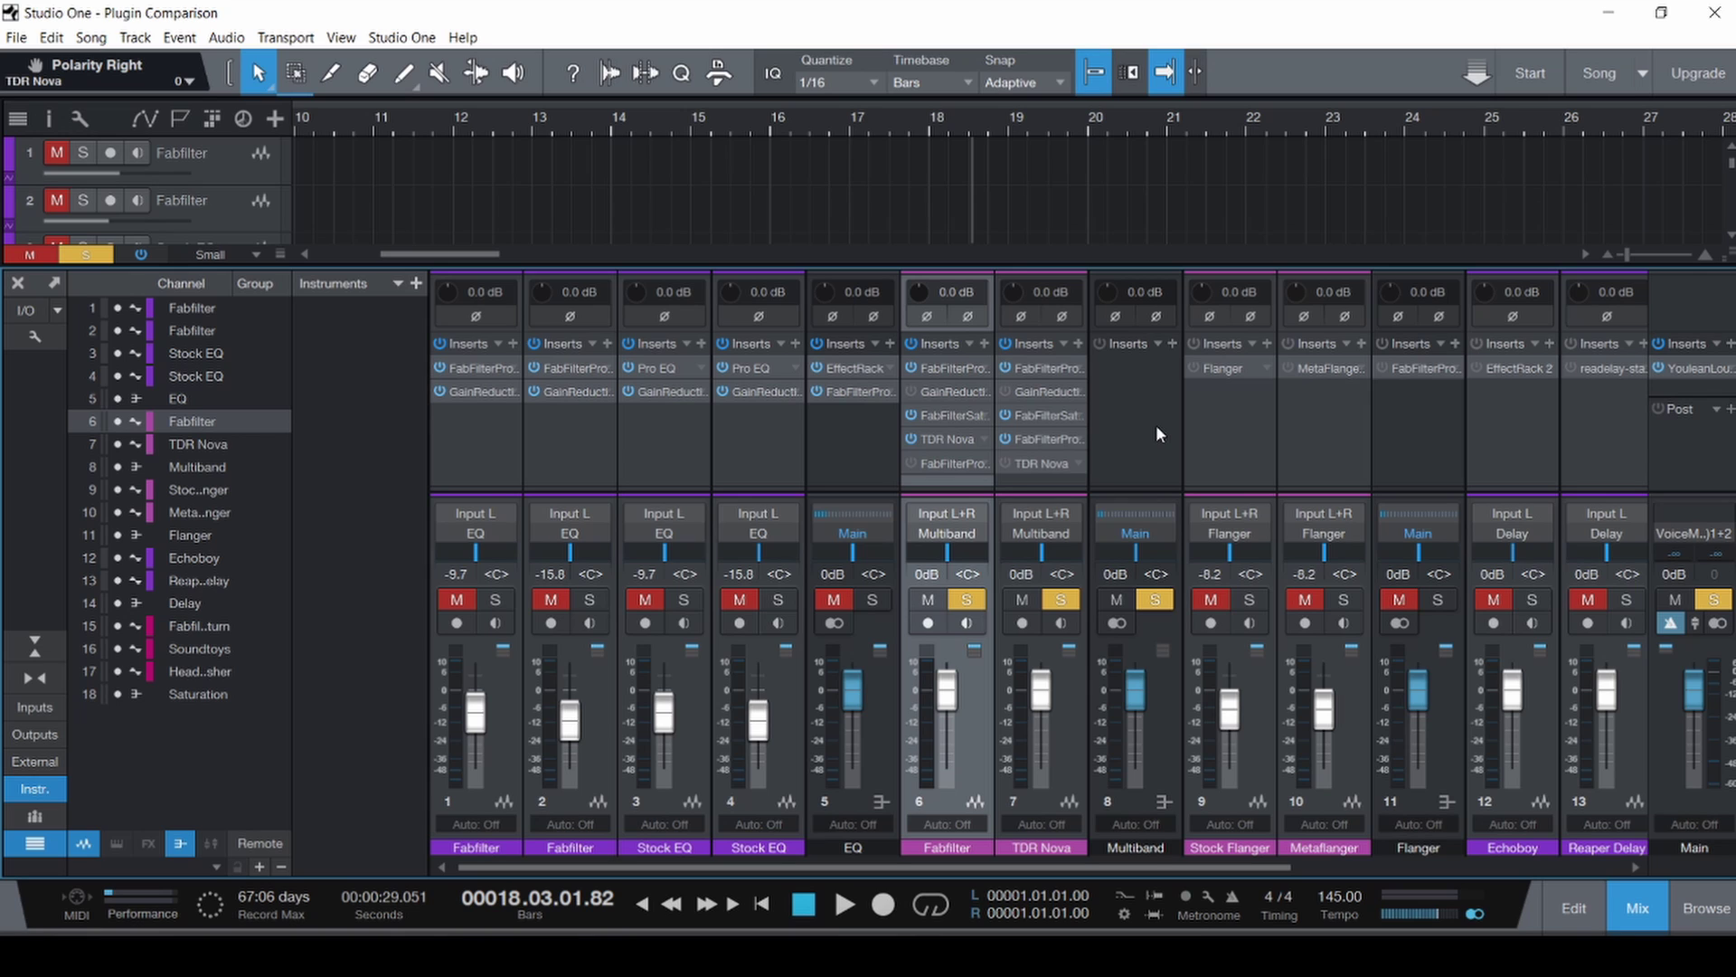
Open the Fabfilter channel's TDR Nova and Pro-MB inserts in separate windows and move both clear of the channel inserts.
click(948, 439)
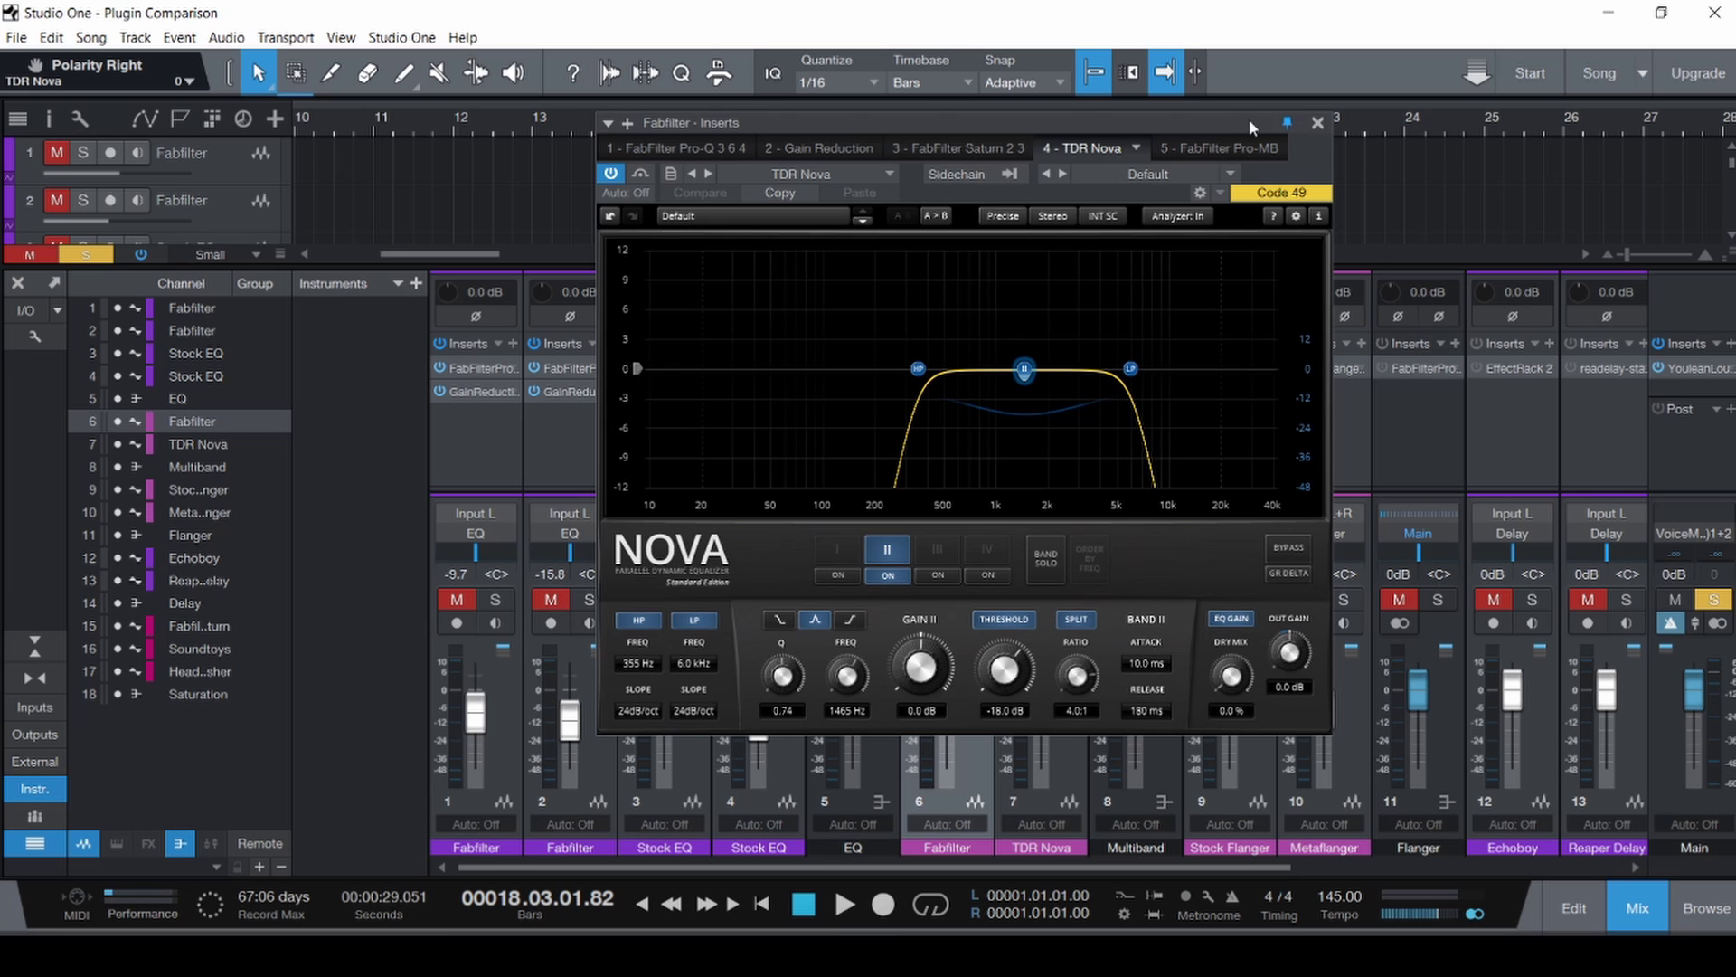
drag(1250, 121, 705, 234)
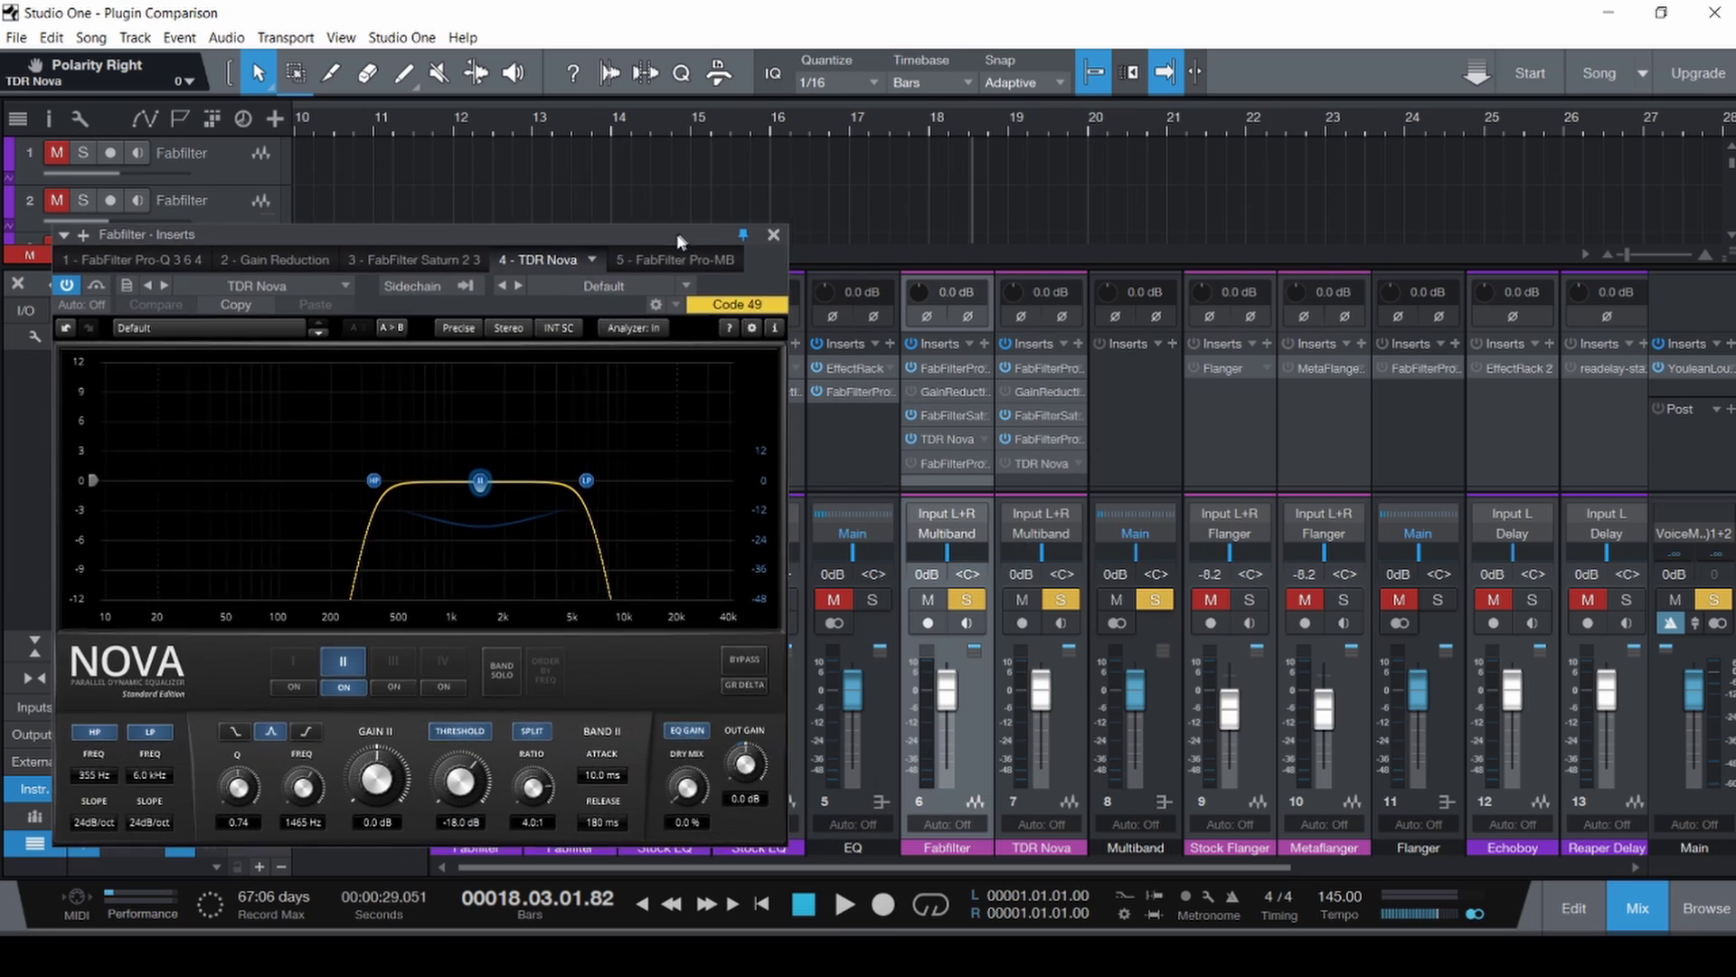
click(928, 463)
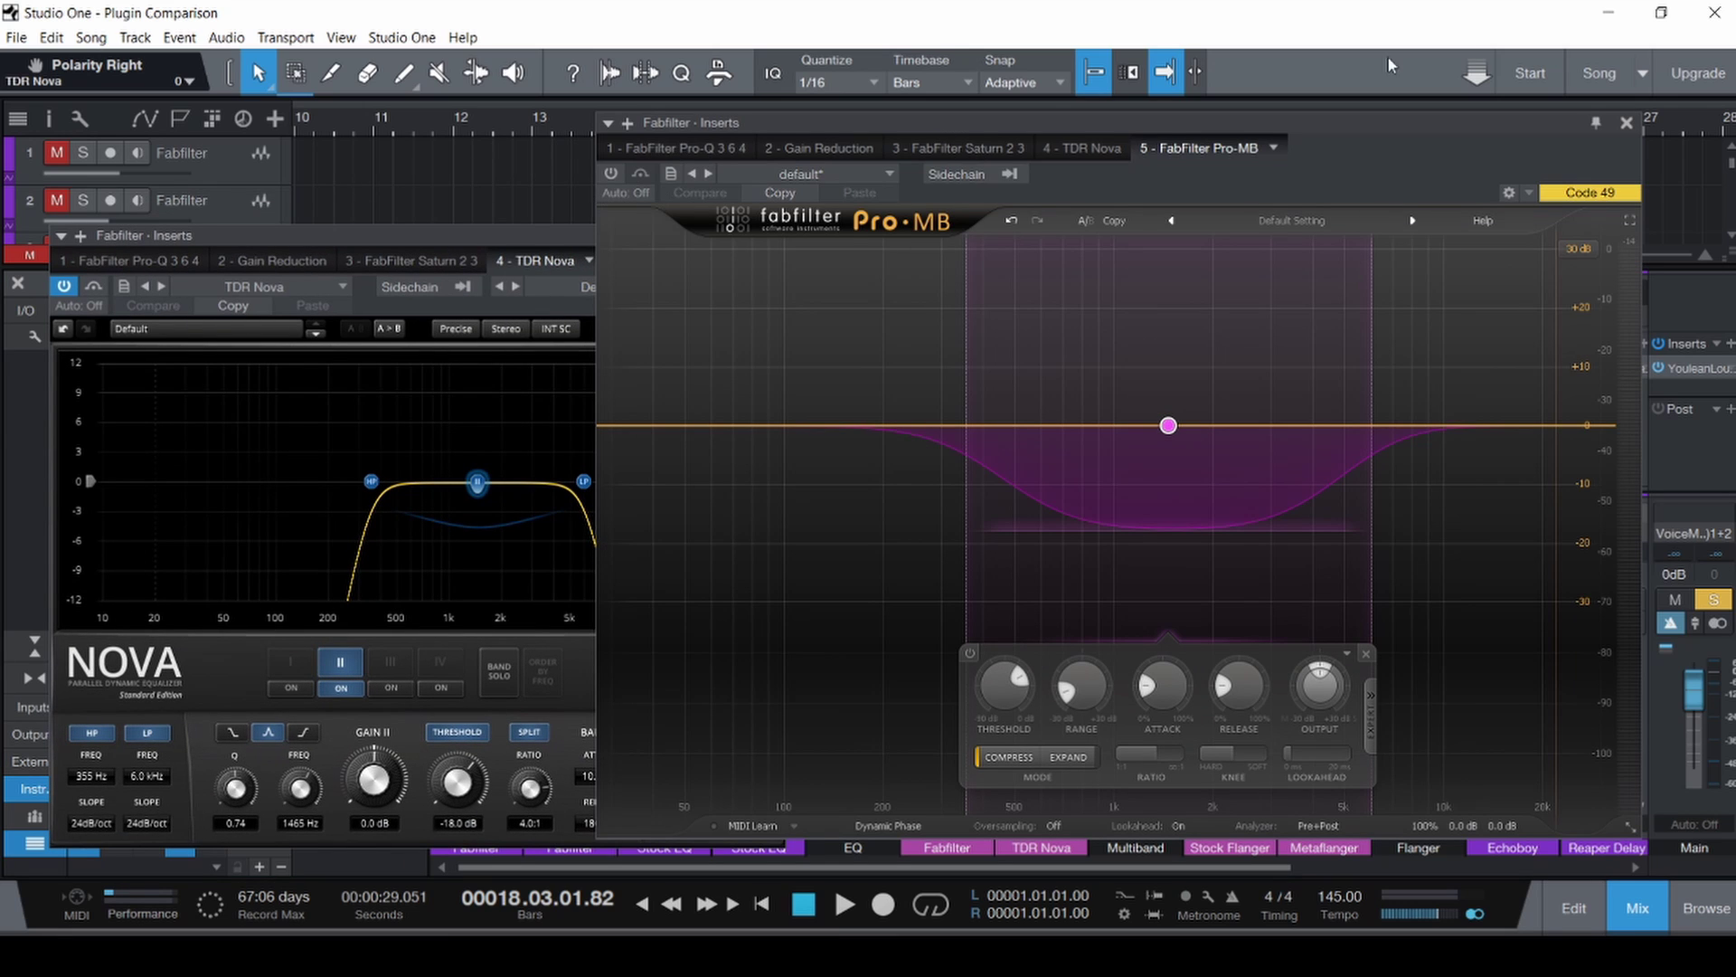
drag(1529, 123, 787, 200)
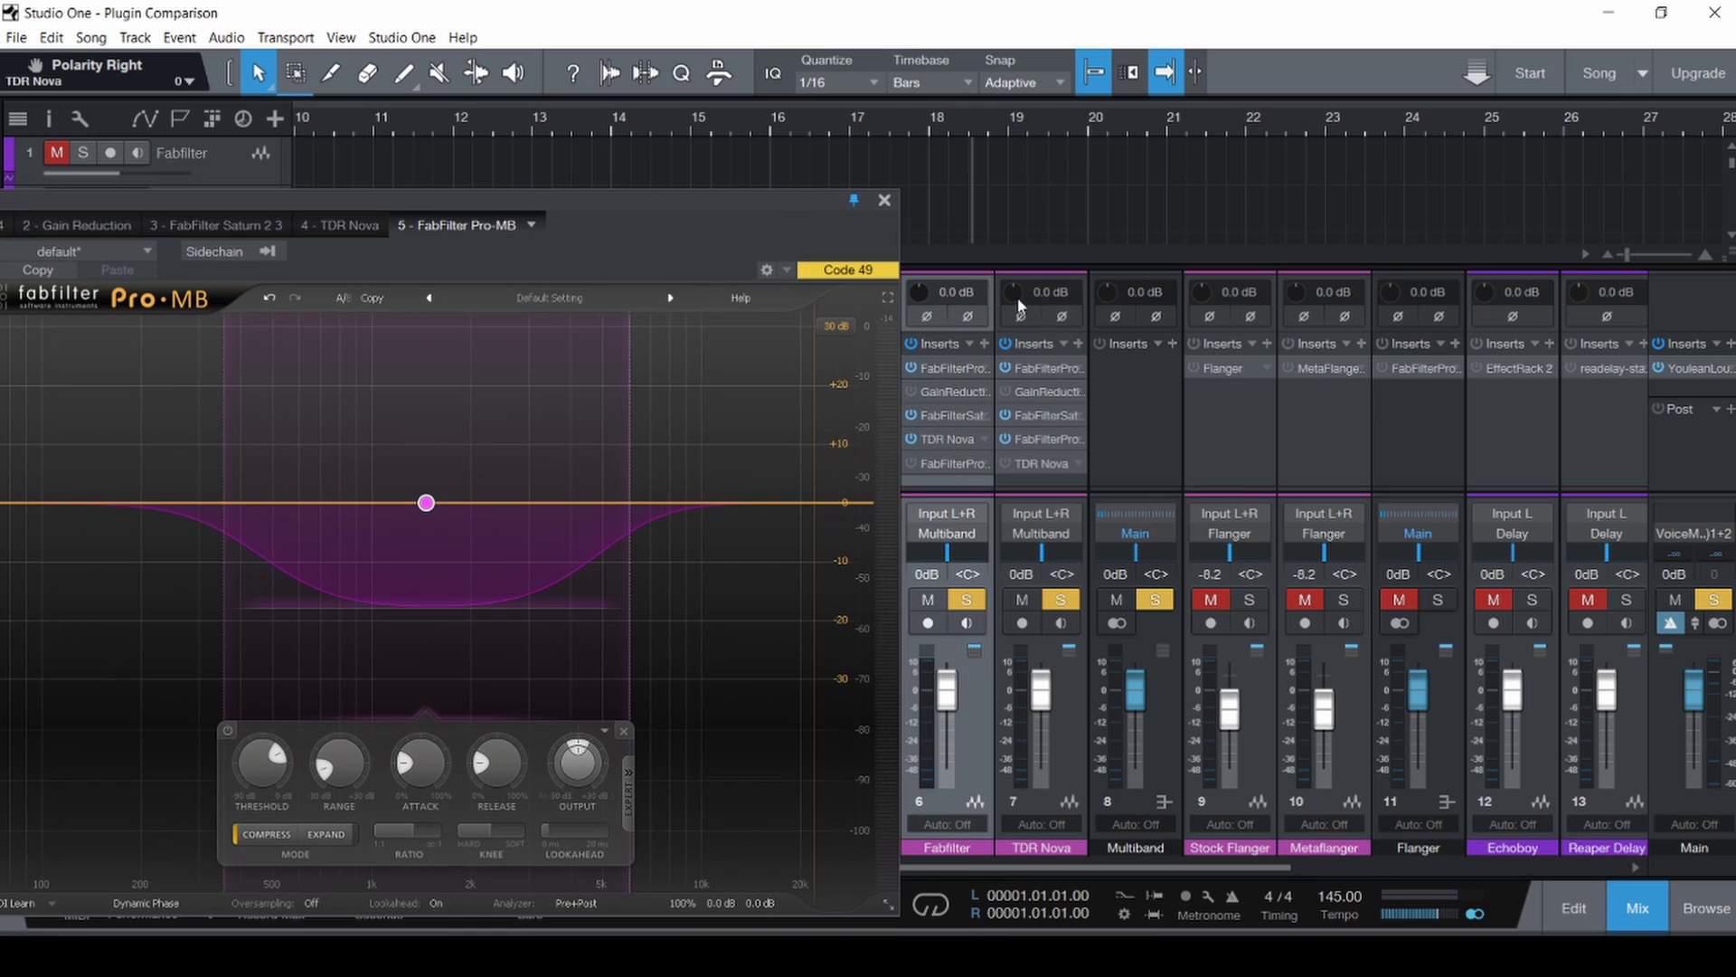
Open the TDR Nova channel's dynamic Pro-Q 3 insert and arrange it beside the TDR Nova and Pro-MB windows for comparison.
click(1045, 438)
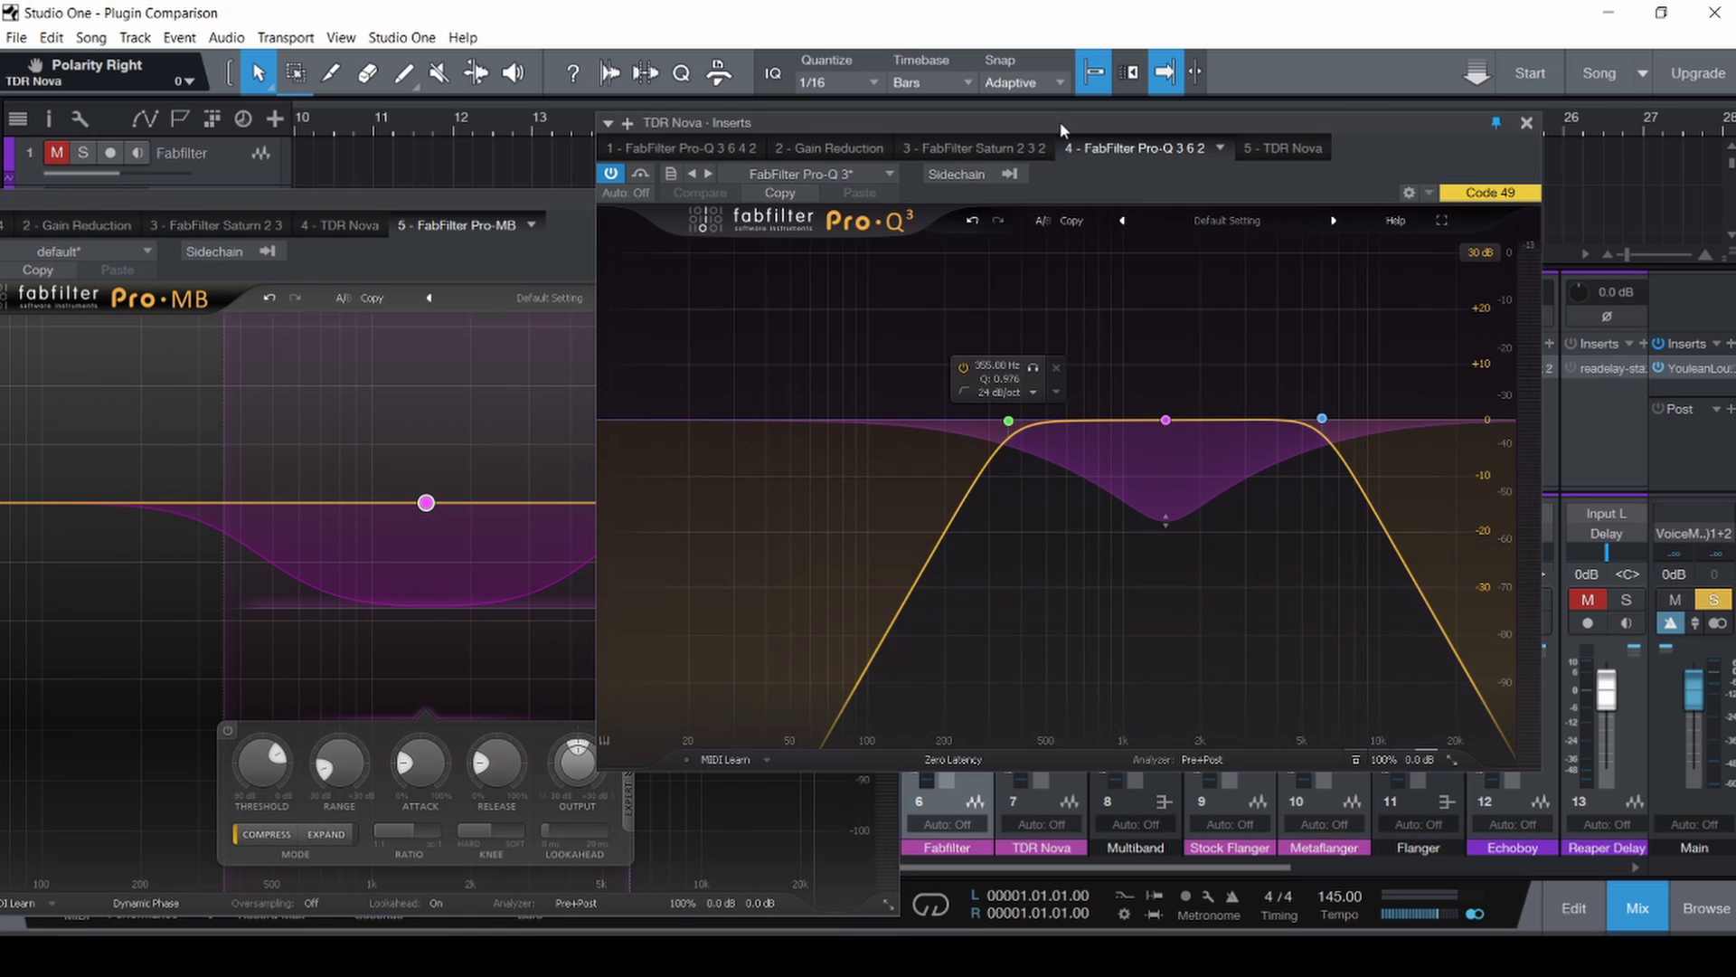
drag(1060, 121, 1340, 362)
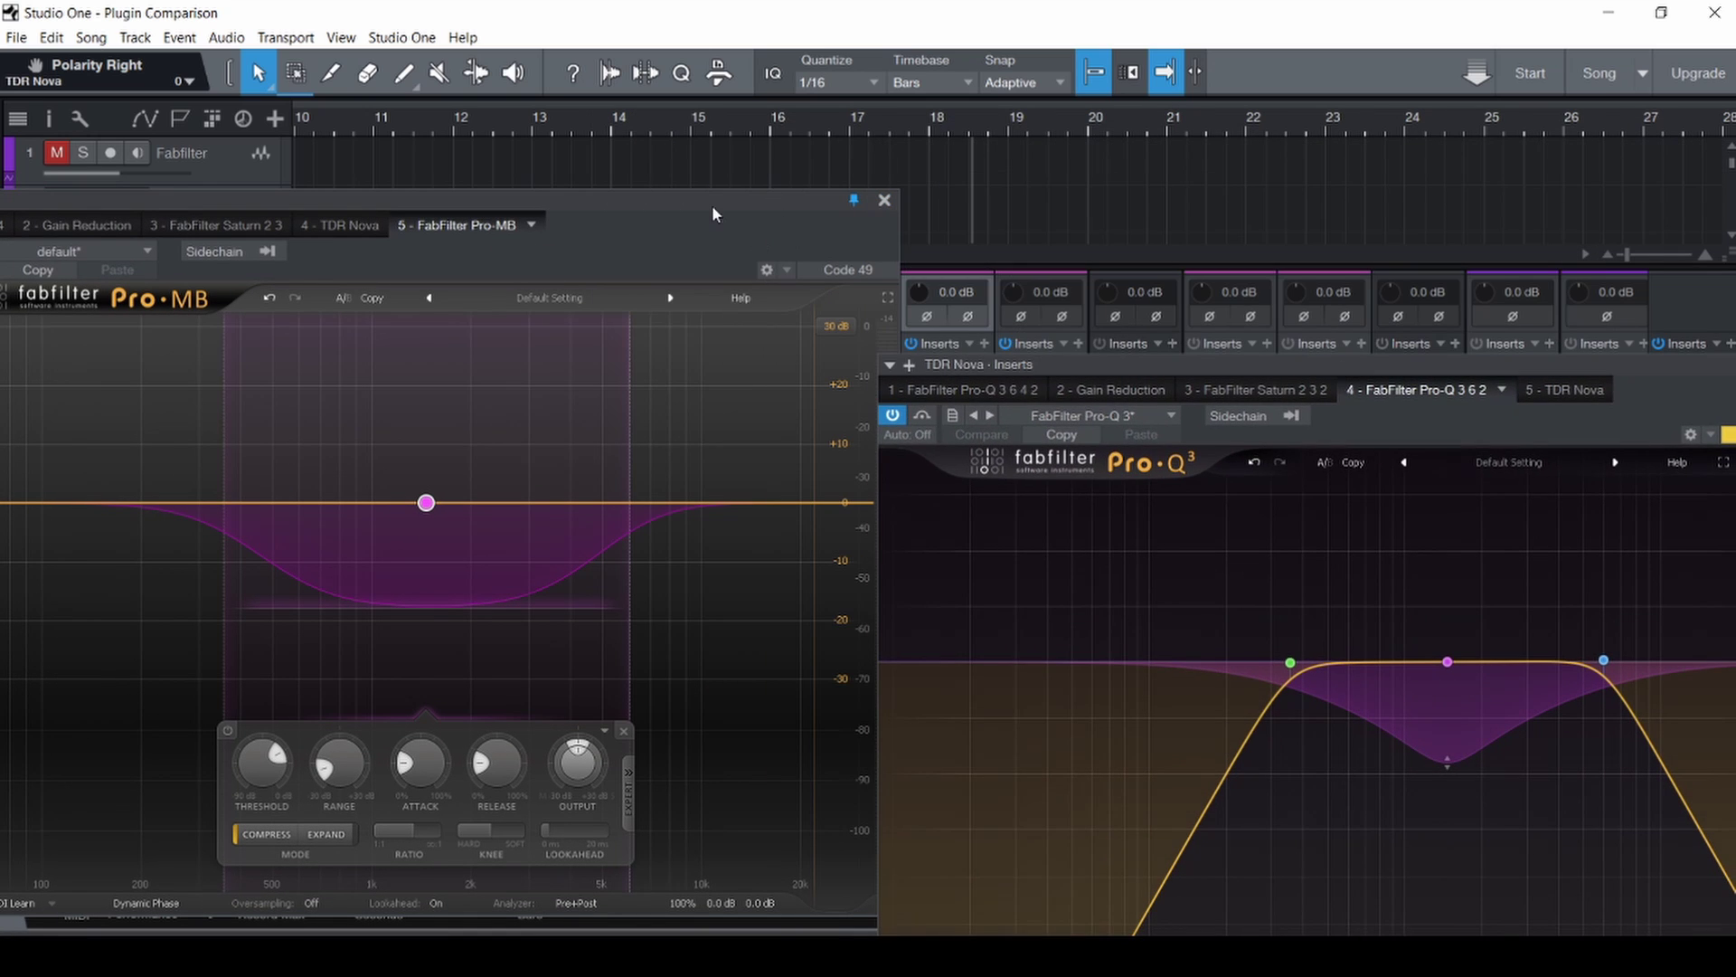
drag(712, 208, 1420, 17)
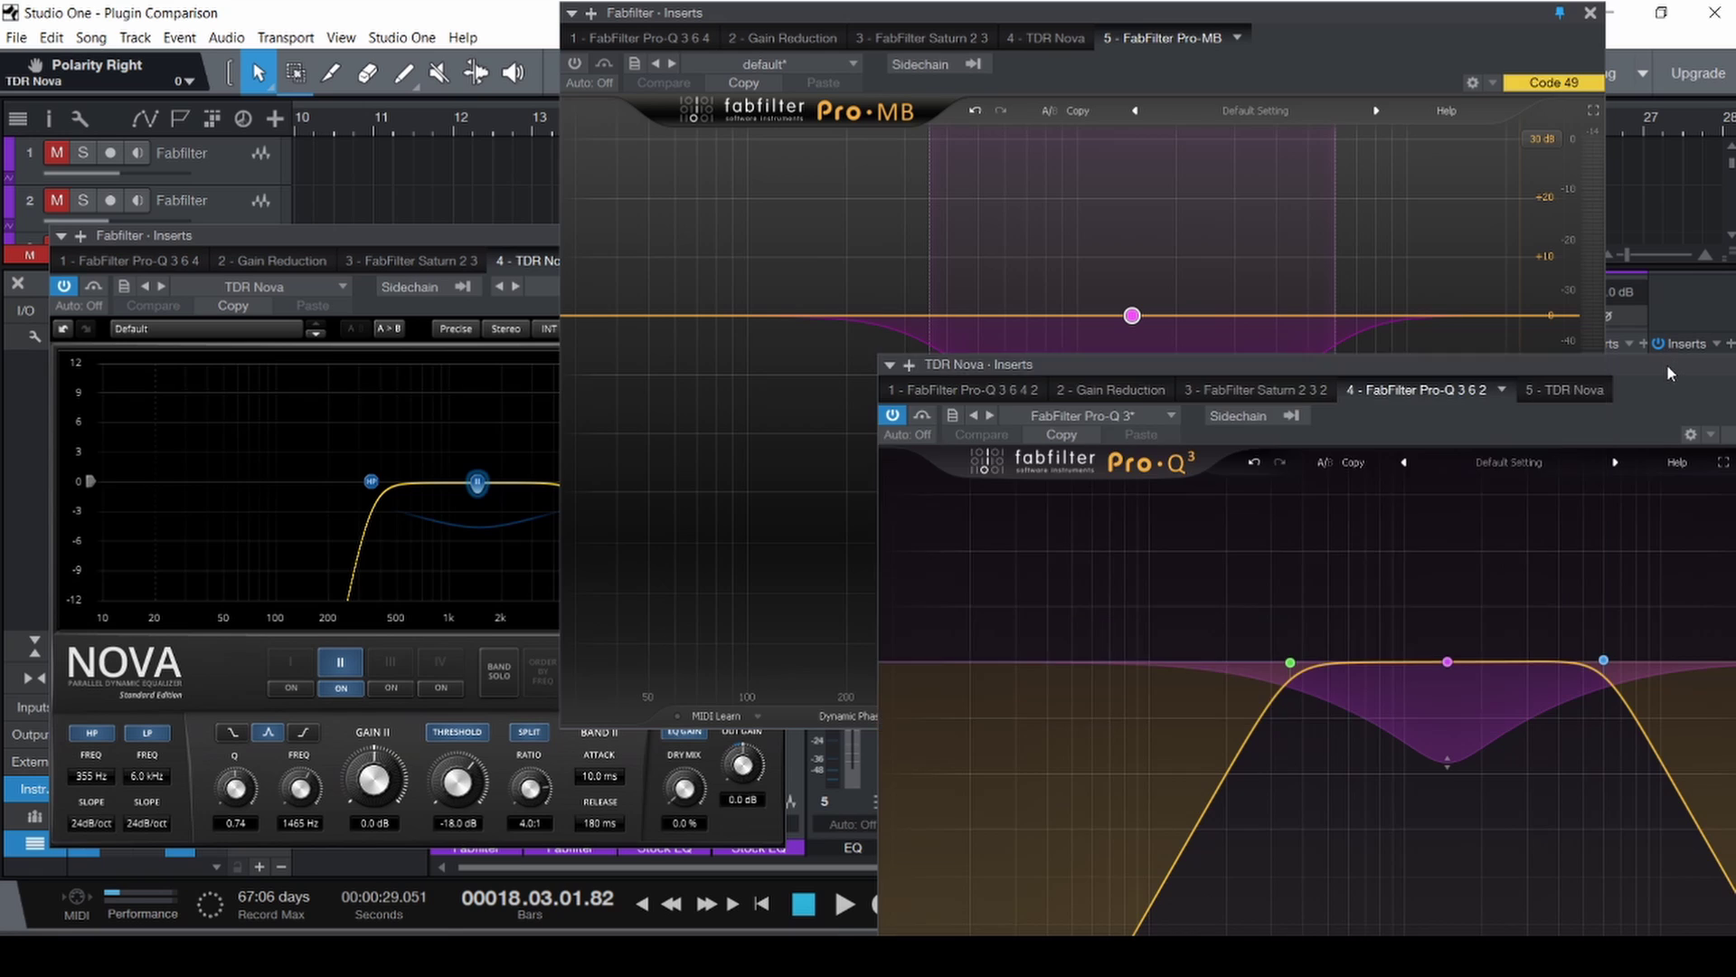
drag(1667, 369, 1633, 395)
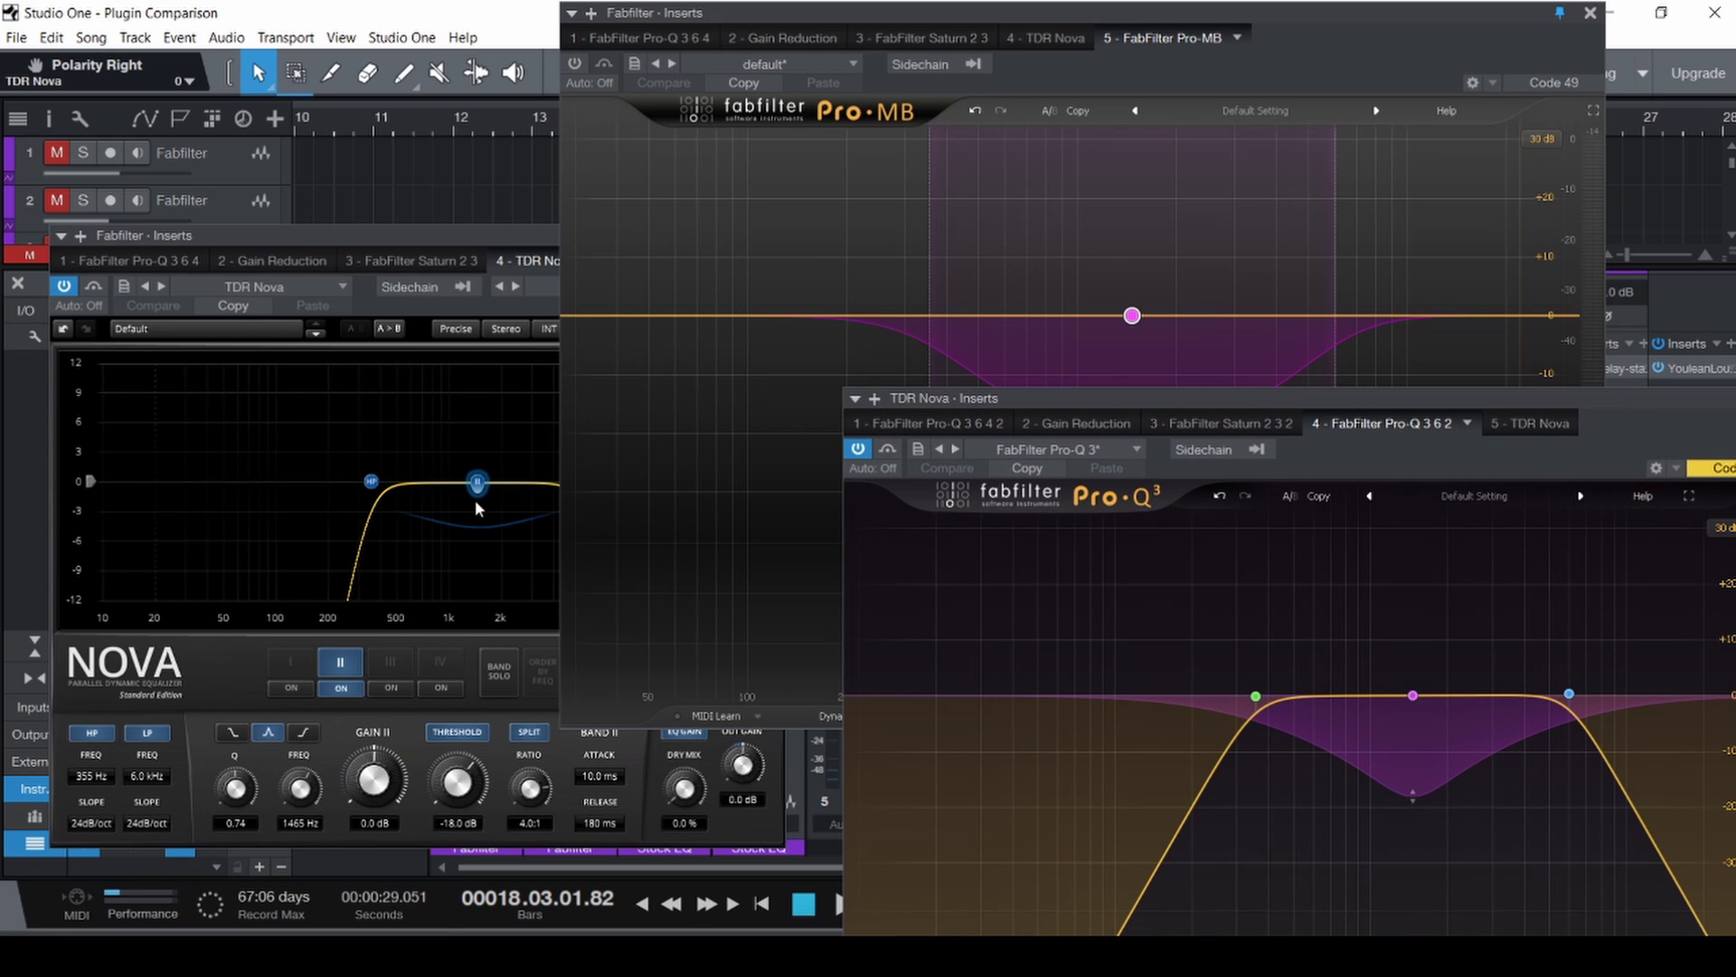
Examine the dynamic band and cut filters in the Pro-Q 3 window, and close that window.
mouse_move(1380, 740)
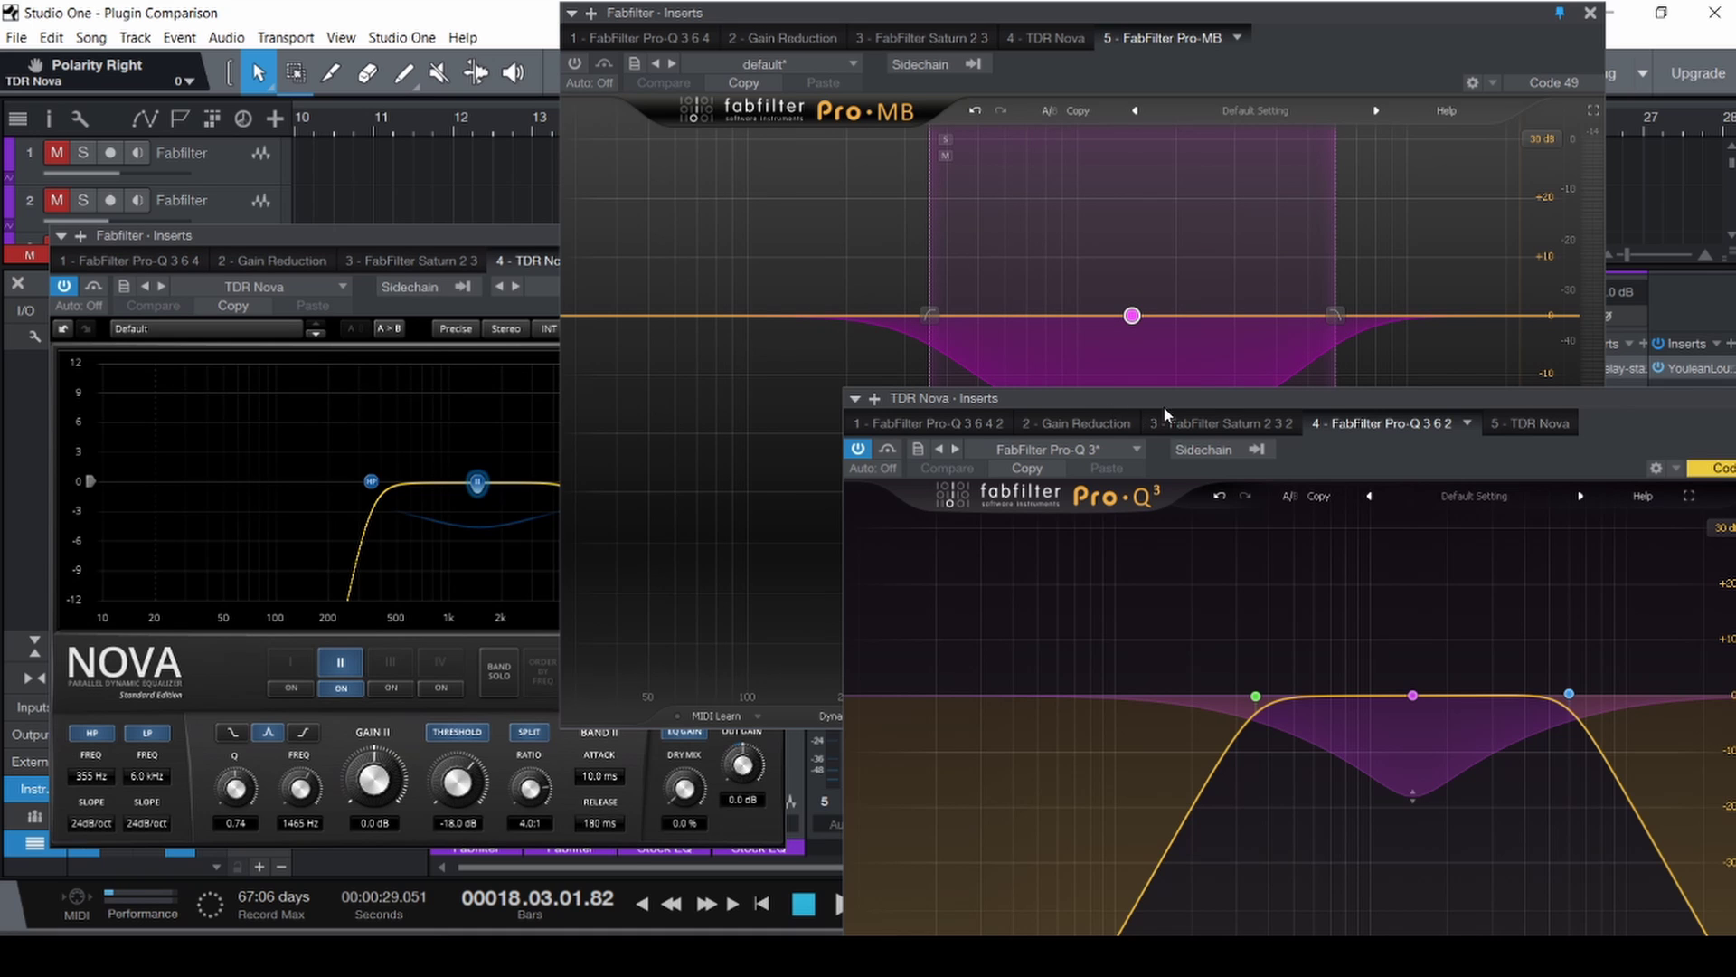
drag(1166, 410, 803, 316)
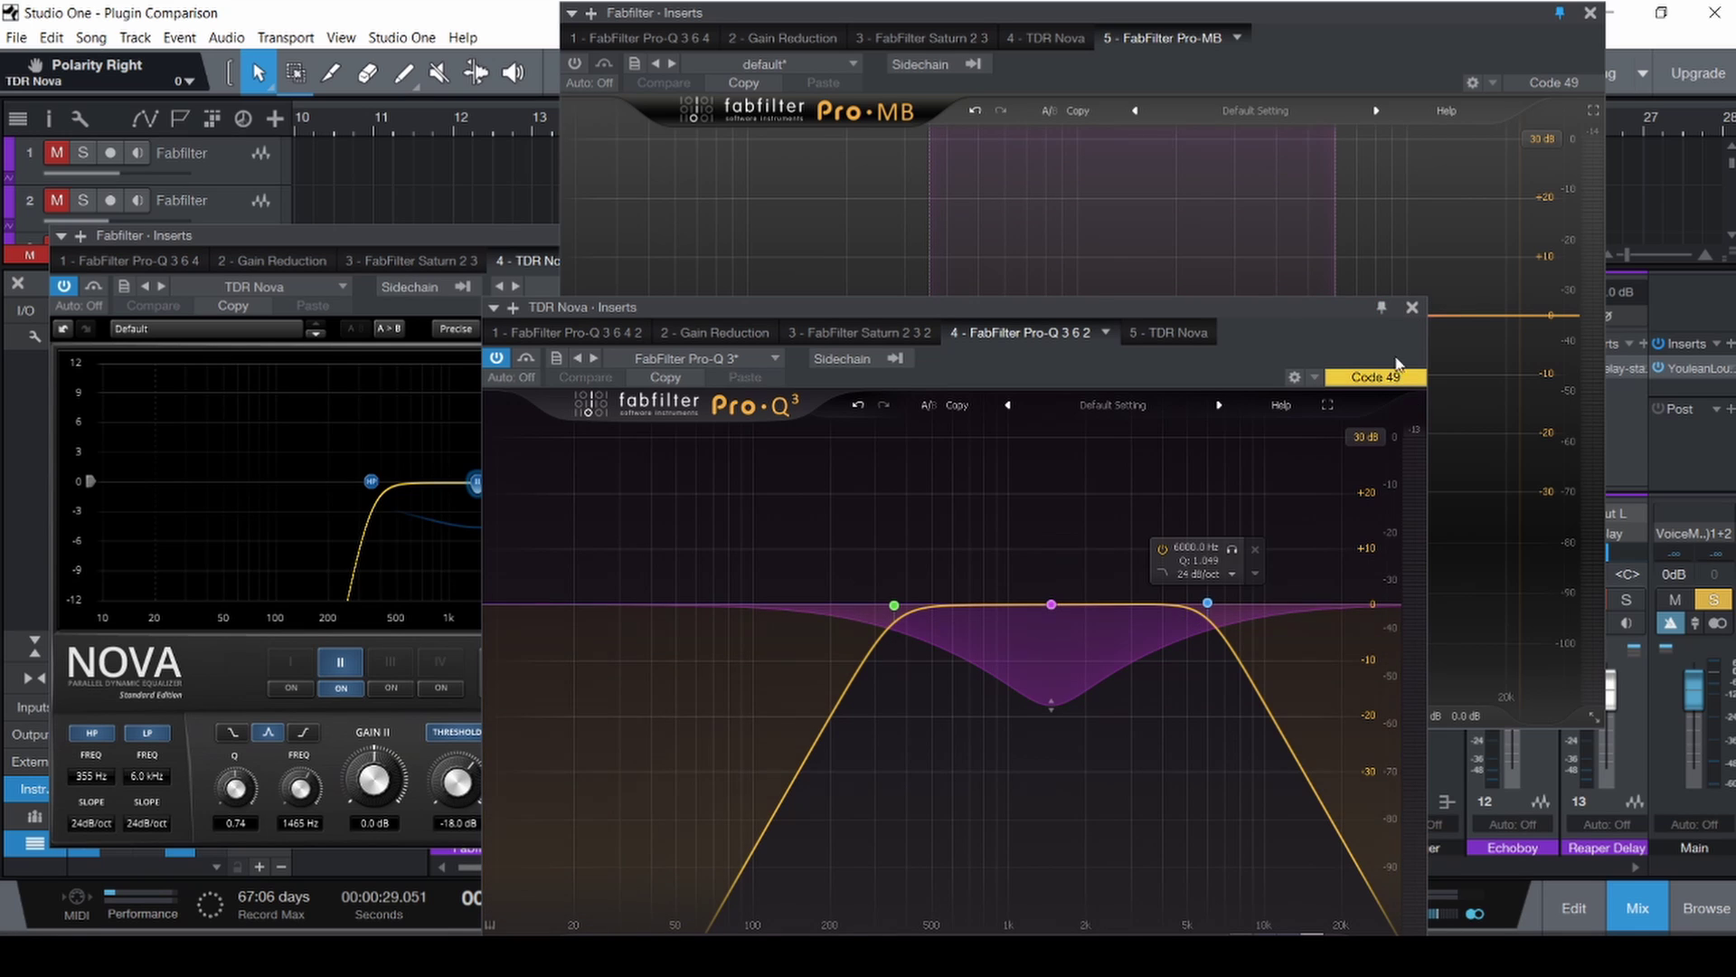
click(1411, 307)
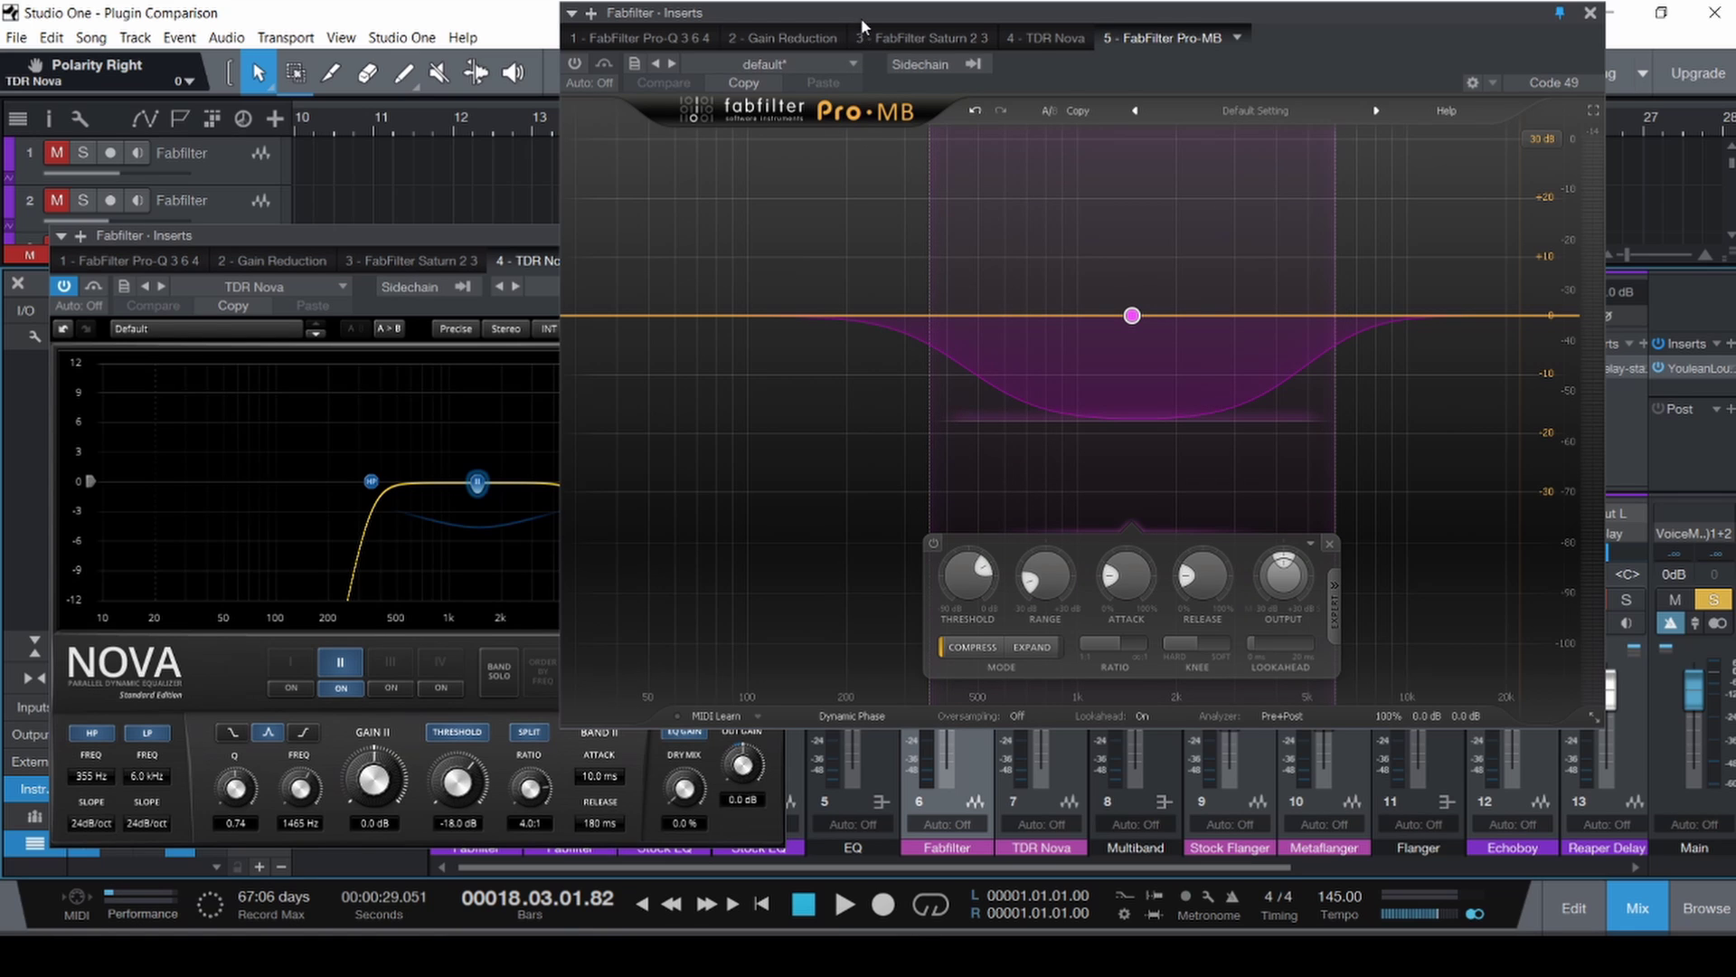
View the Fabfilter channel's first Pro-Q 3 insert in place of Pro-MB, and close both of the channel's plug-in windows.
drag(861, 24, 854, 134)
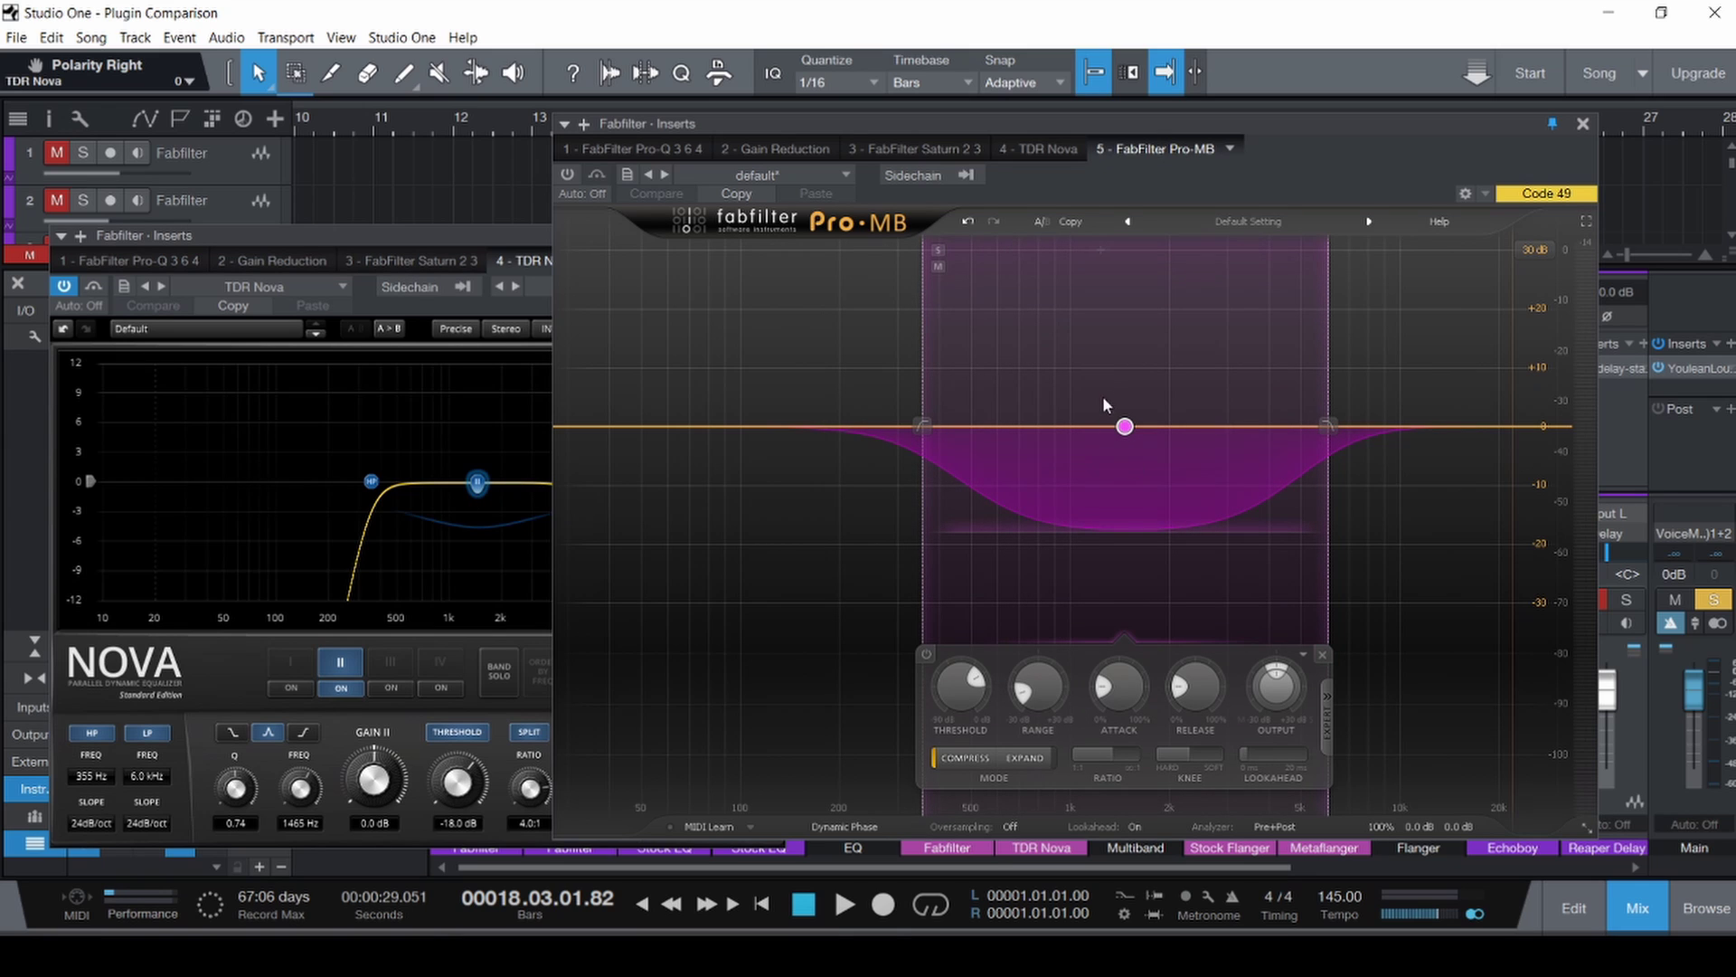
click(633, 148)
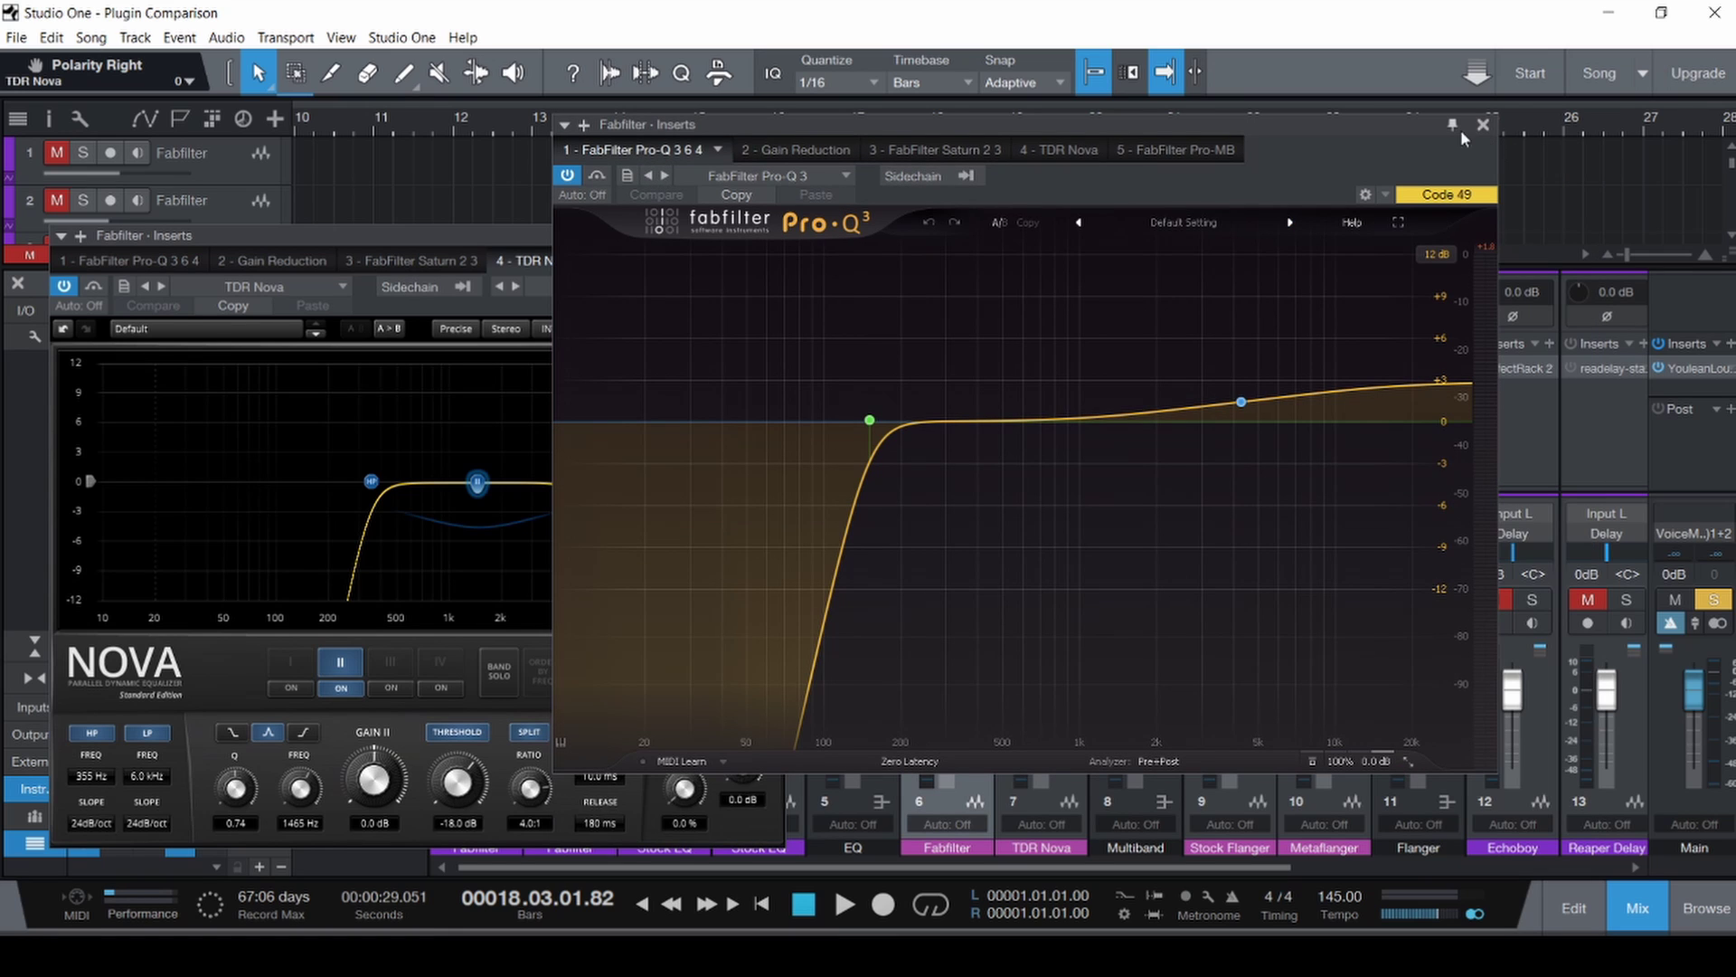
click(1483, 125)
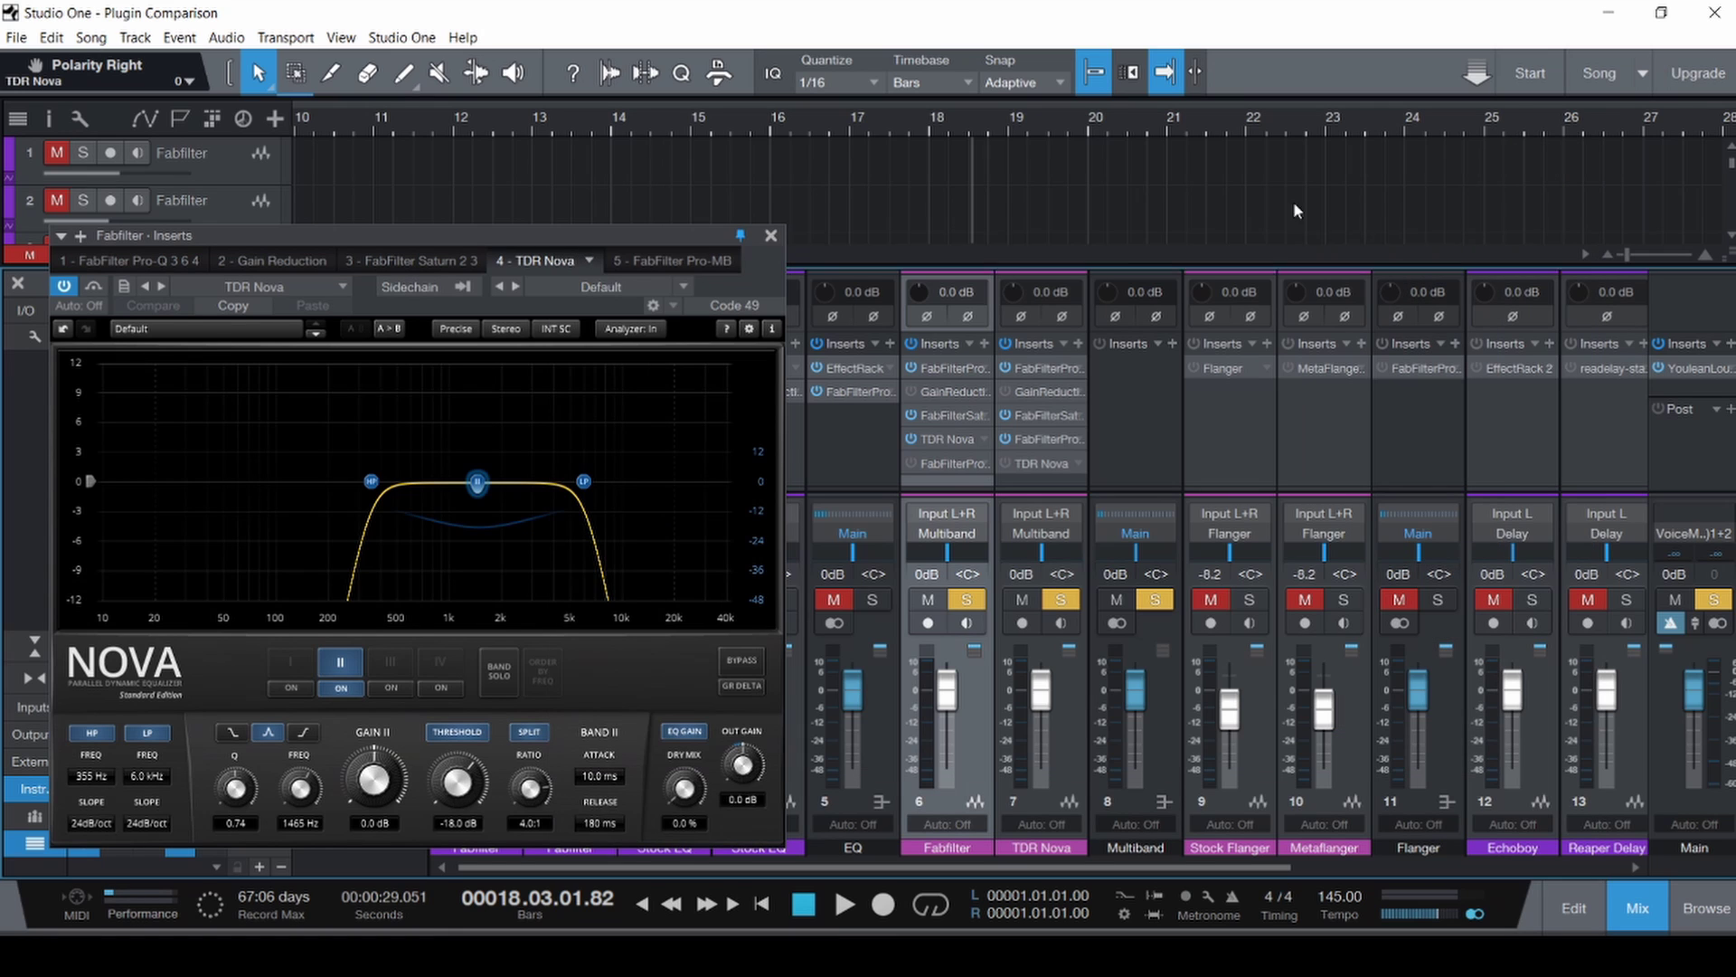
click(770, 236)
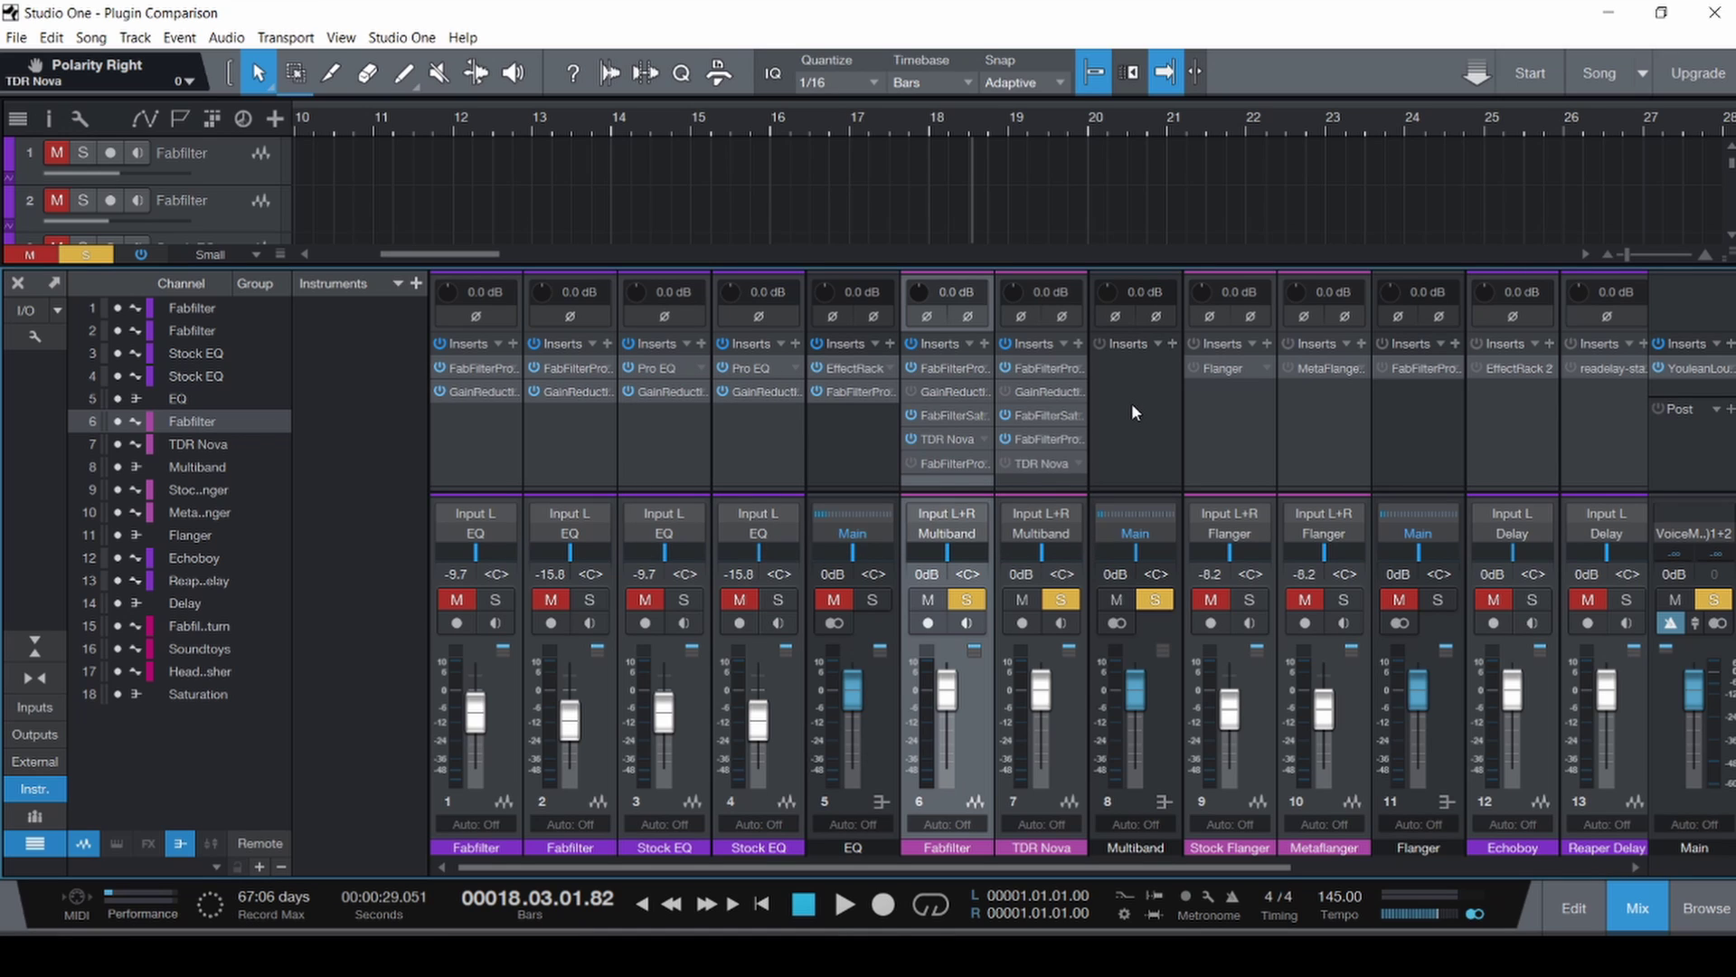
Unsolo the Fabfilter, TDR Nova and Multiband channels, and solo the Stock Flanger and Metaflanger channels instead.
click(1165, 752)
shift+click(966, 741)
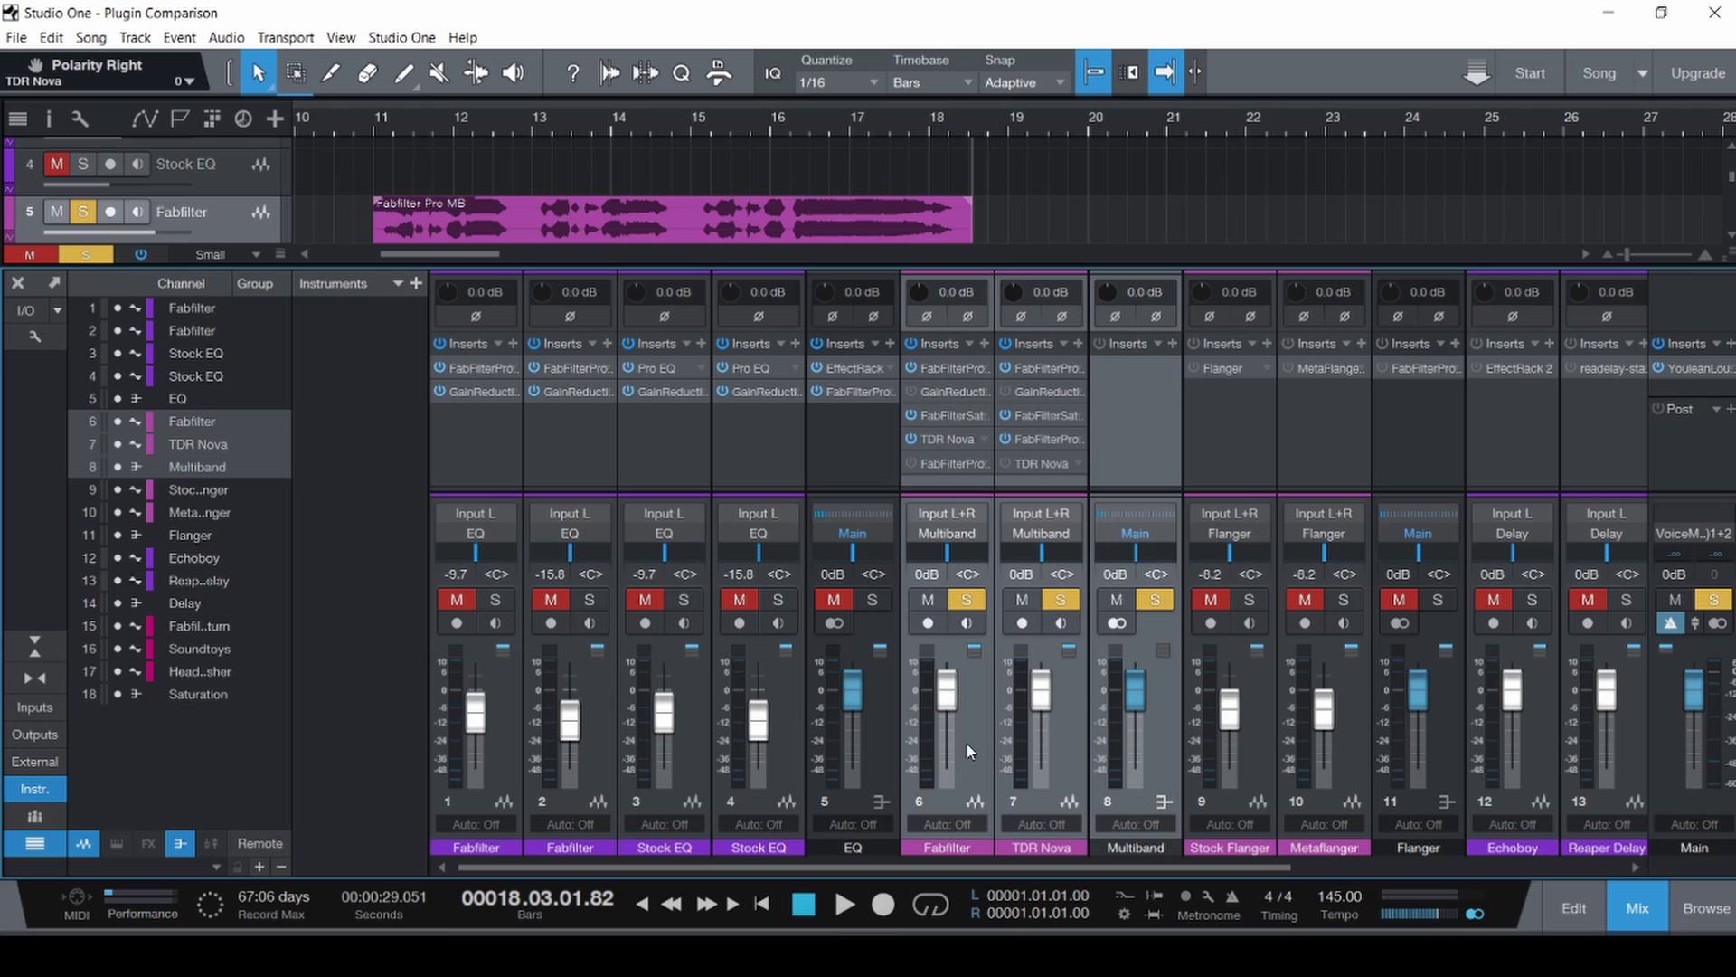
key(s)
drag(814, 868, 1158, 865)
click(775, 718)
shift+click(882, 740)
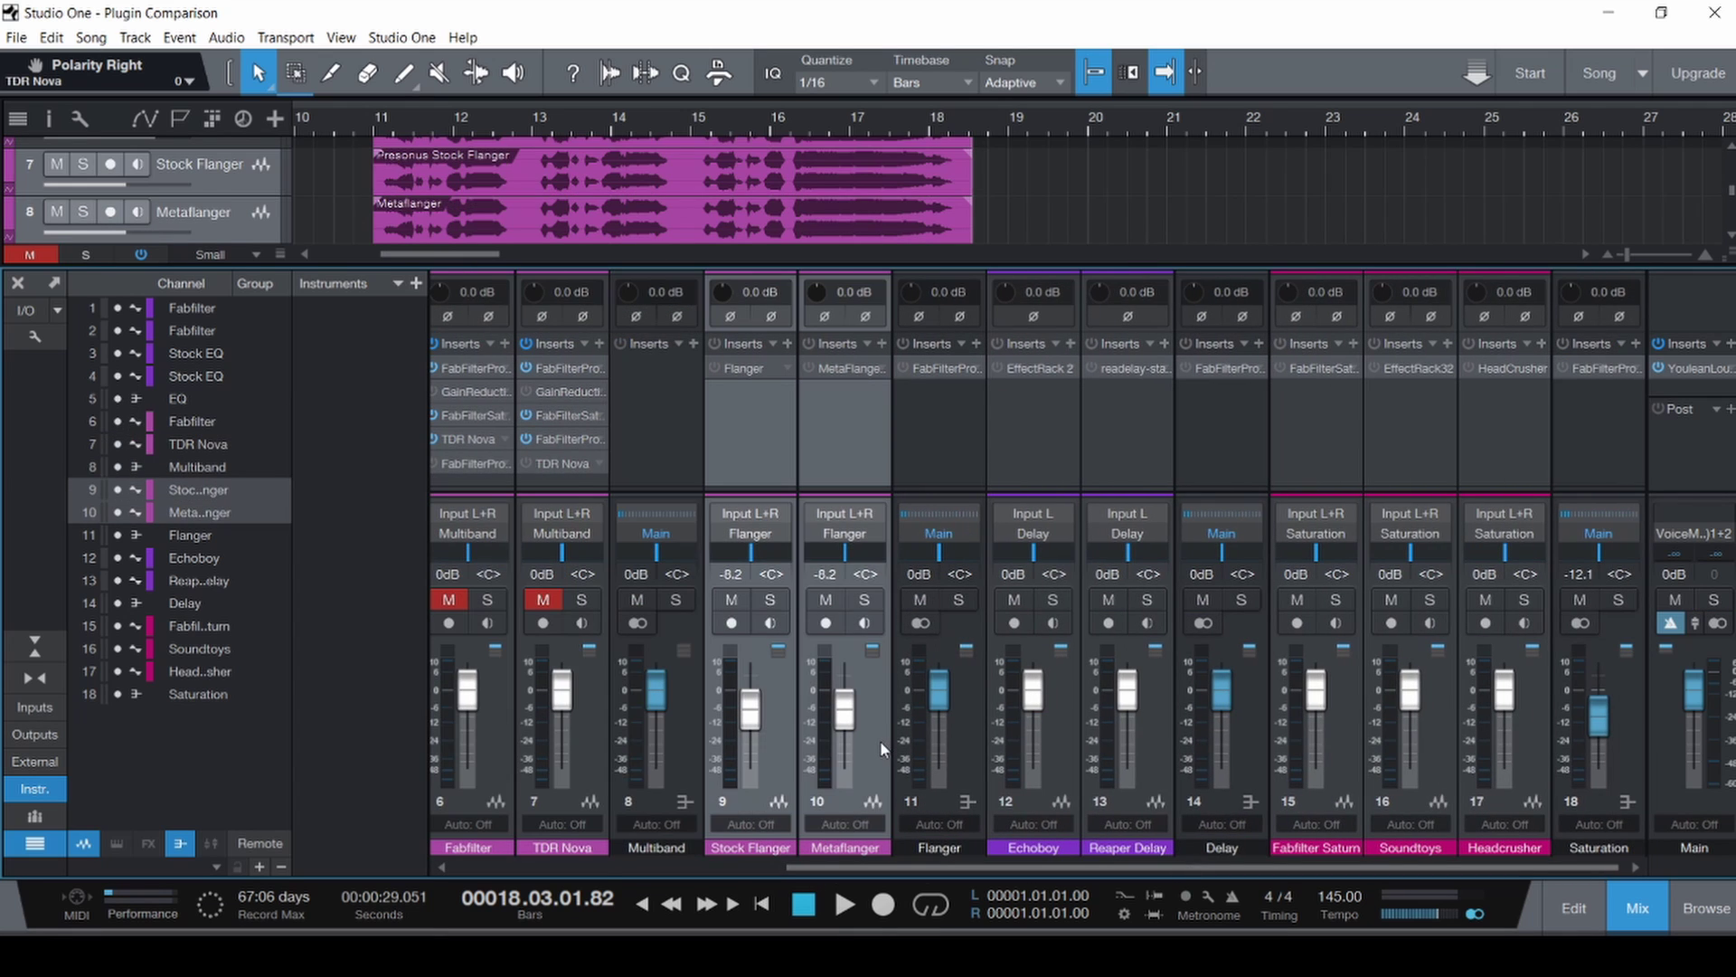
key(s)
Activate the Flanger and MetaFlanger inserts on their channels and arrange both plug-in windows side by side.
click(742, 369)
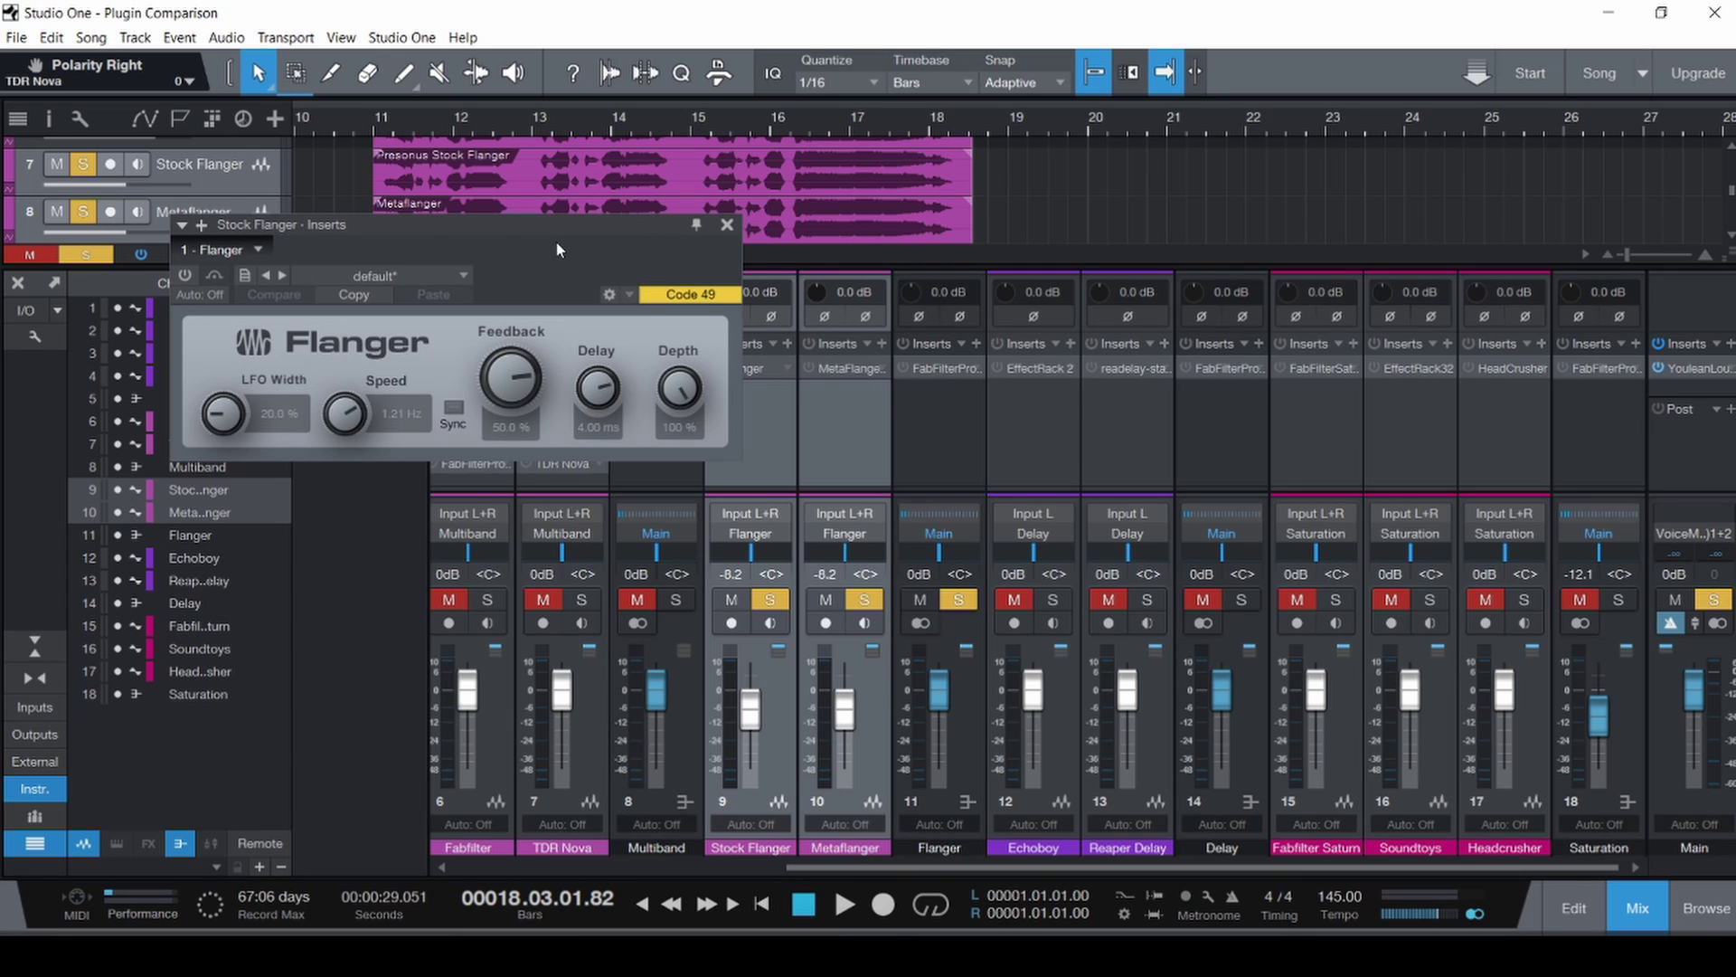
click(185, 275)
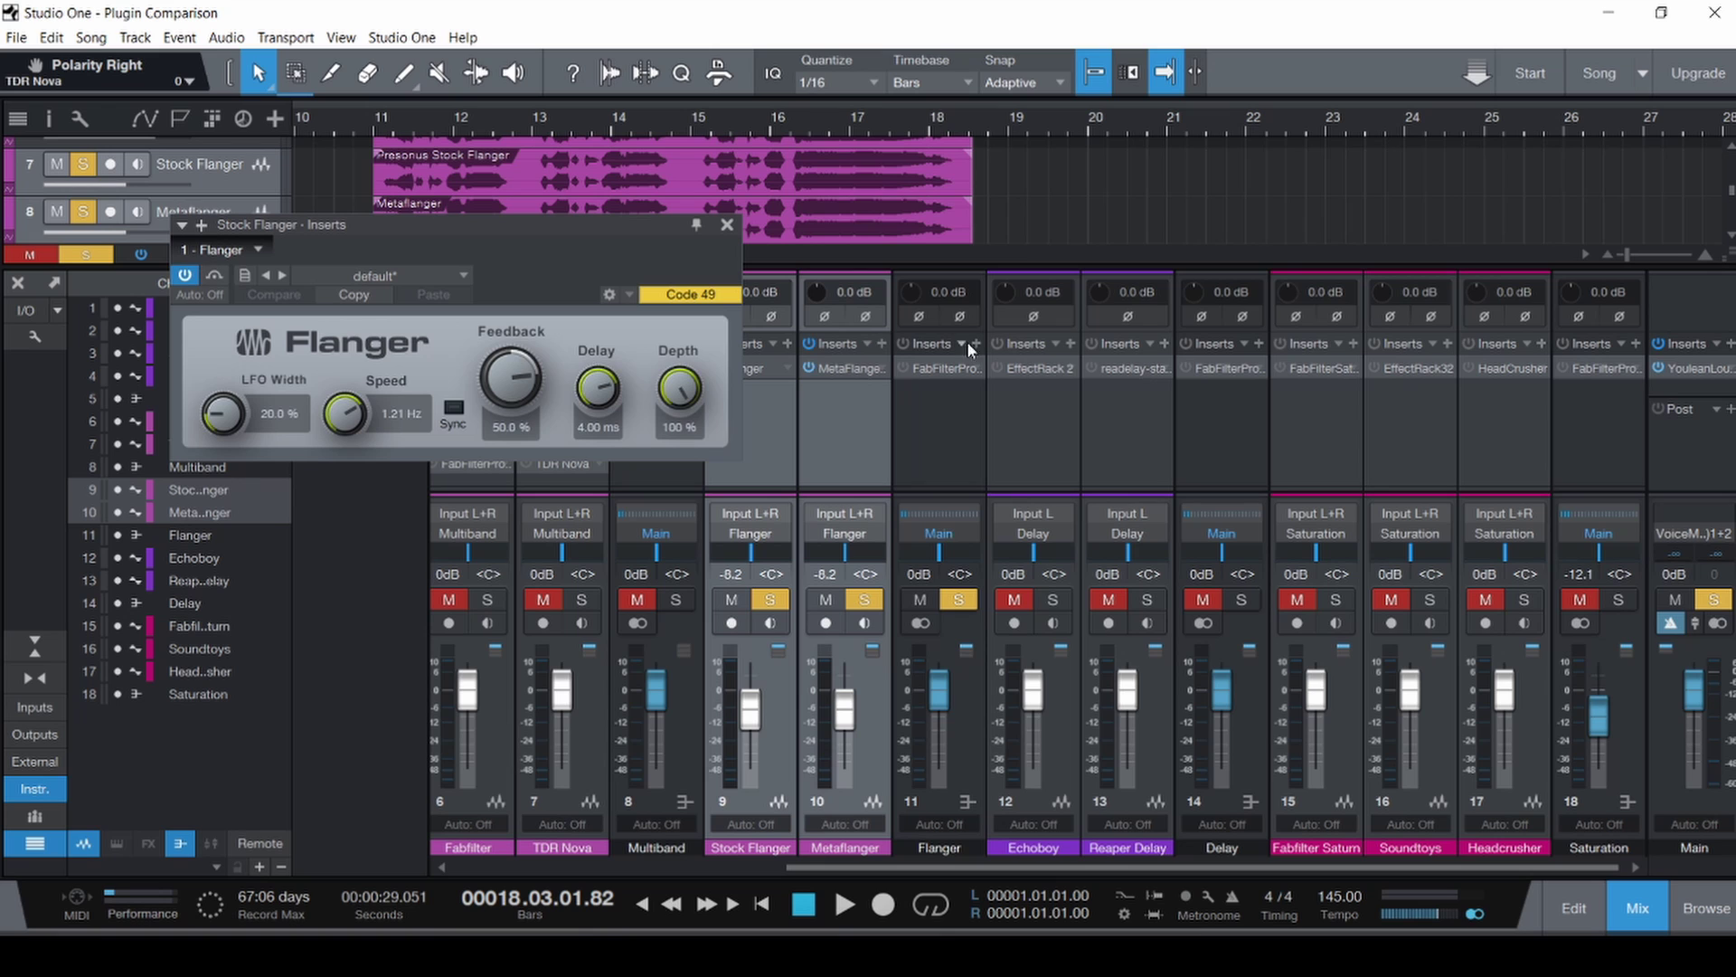
click(868, 369)
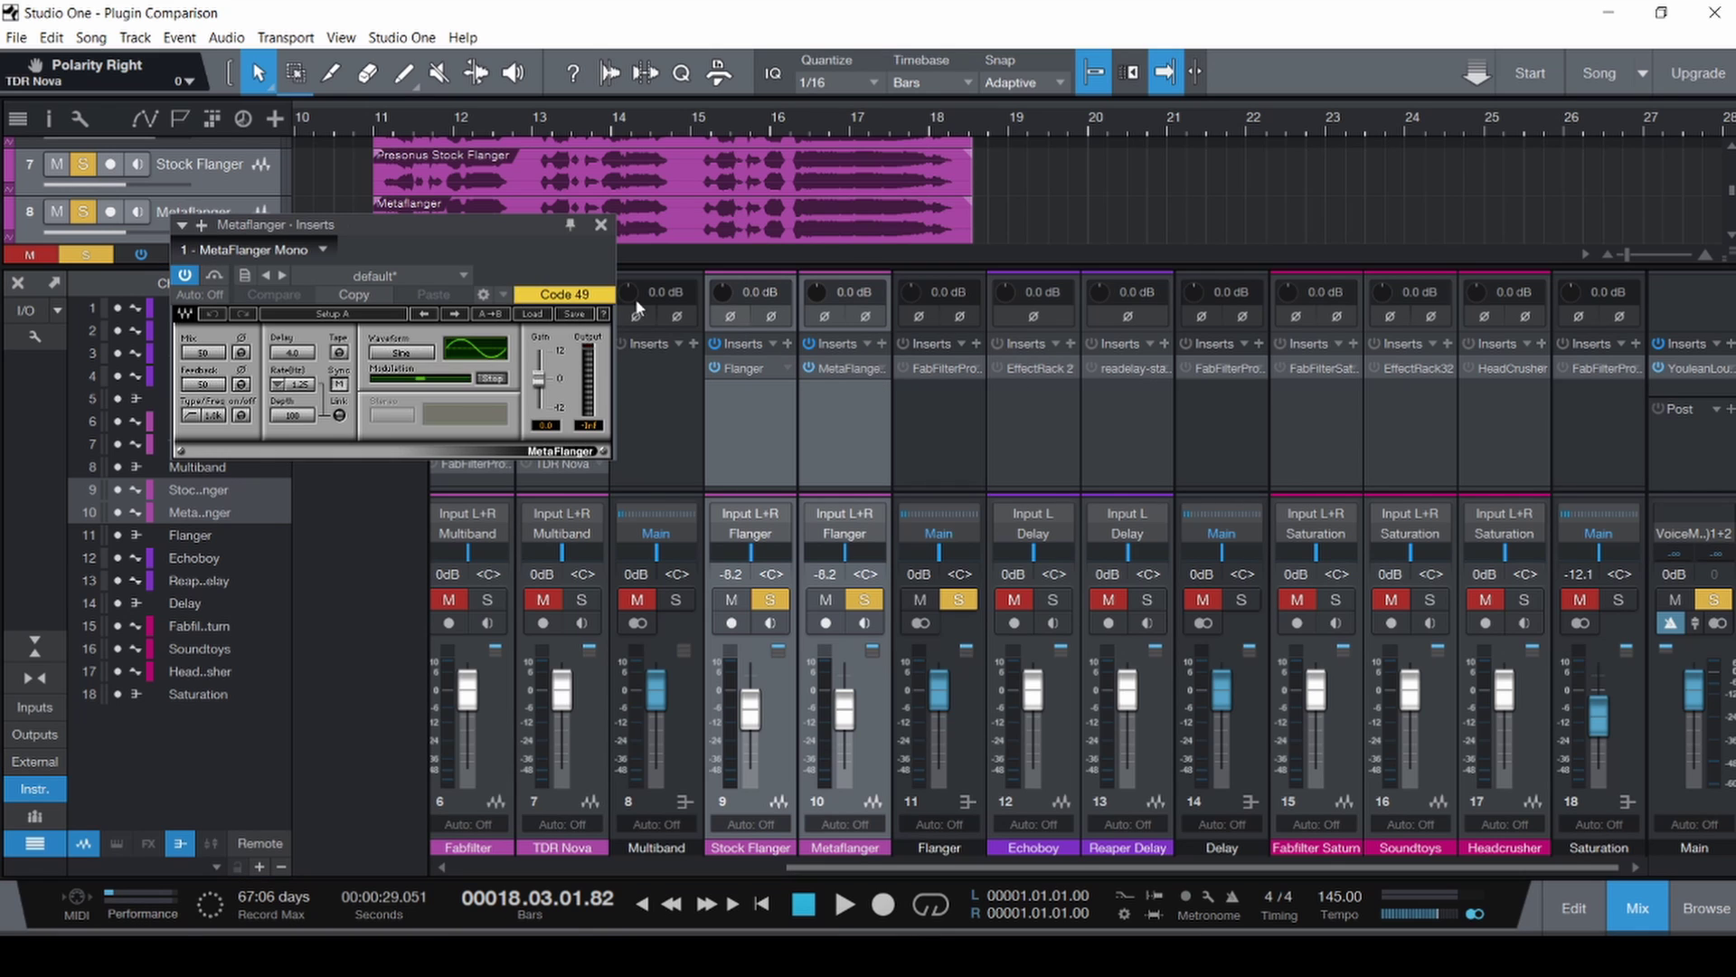
drag(484, 234, 1334, 210)
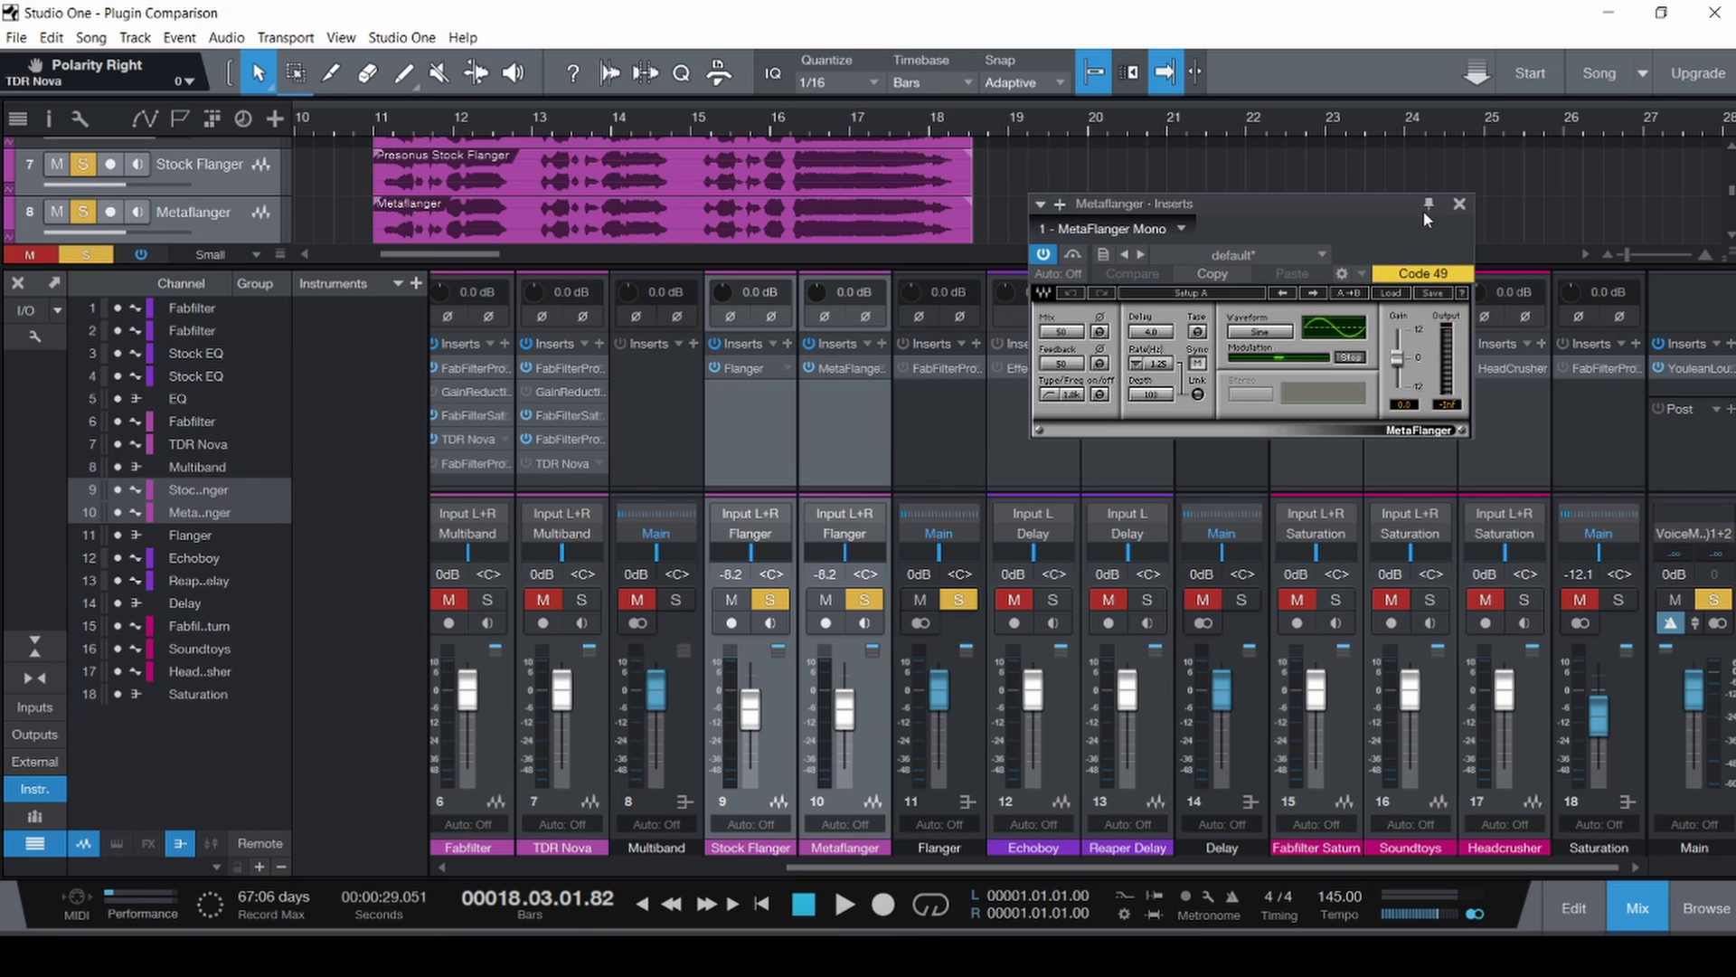
click(765, 365)
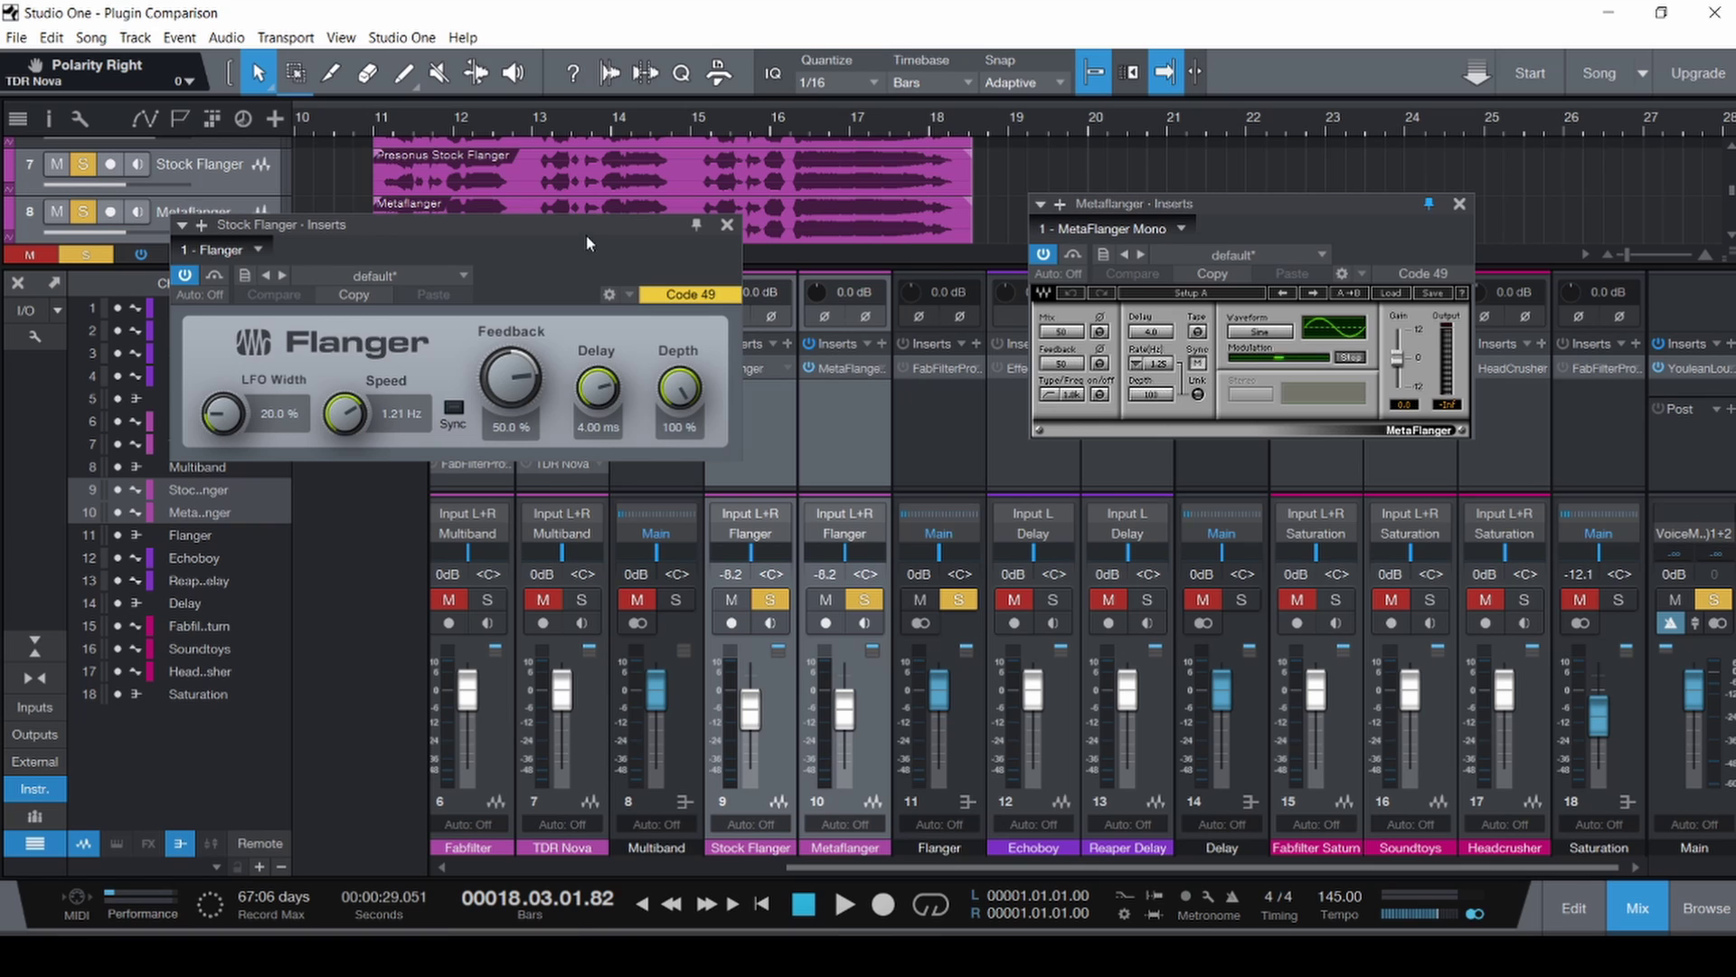
drag(586, 240, 737, 181)
drag(1245, 197, 1201, 161)
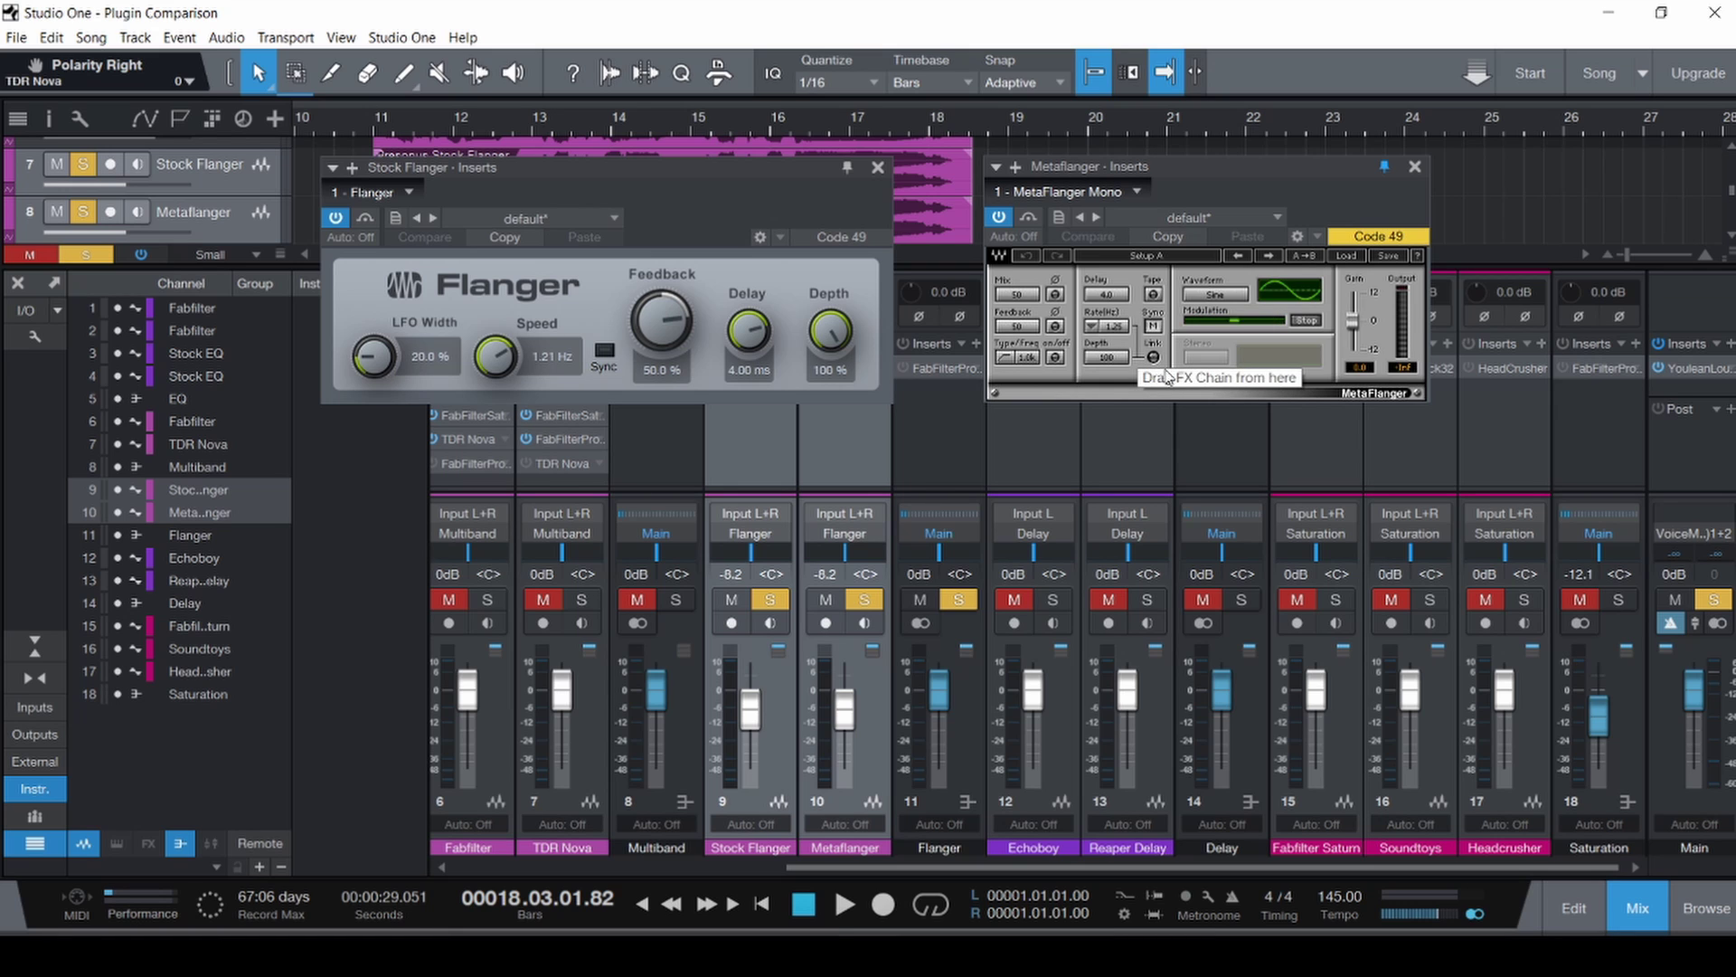
drag(718, 167, 700, 296)
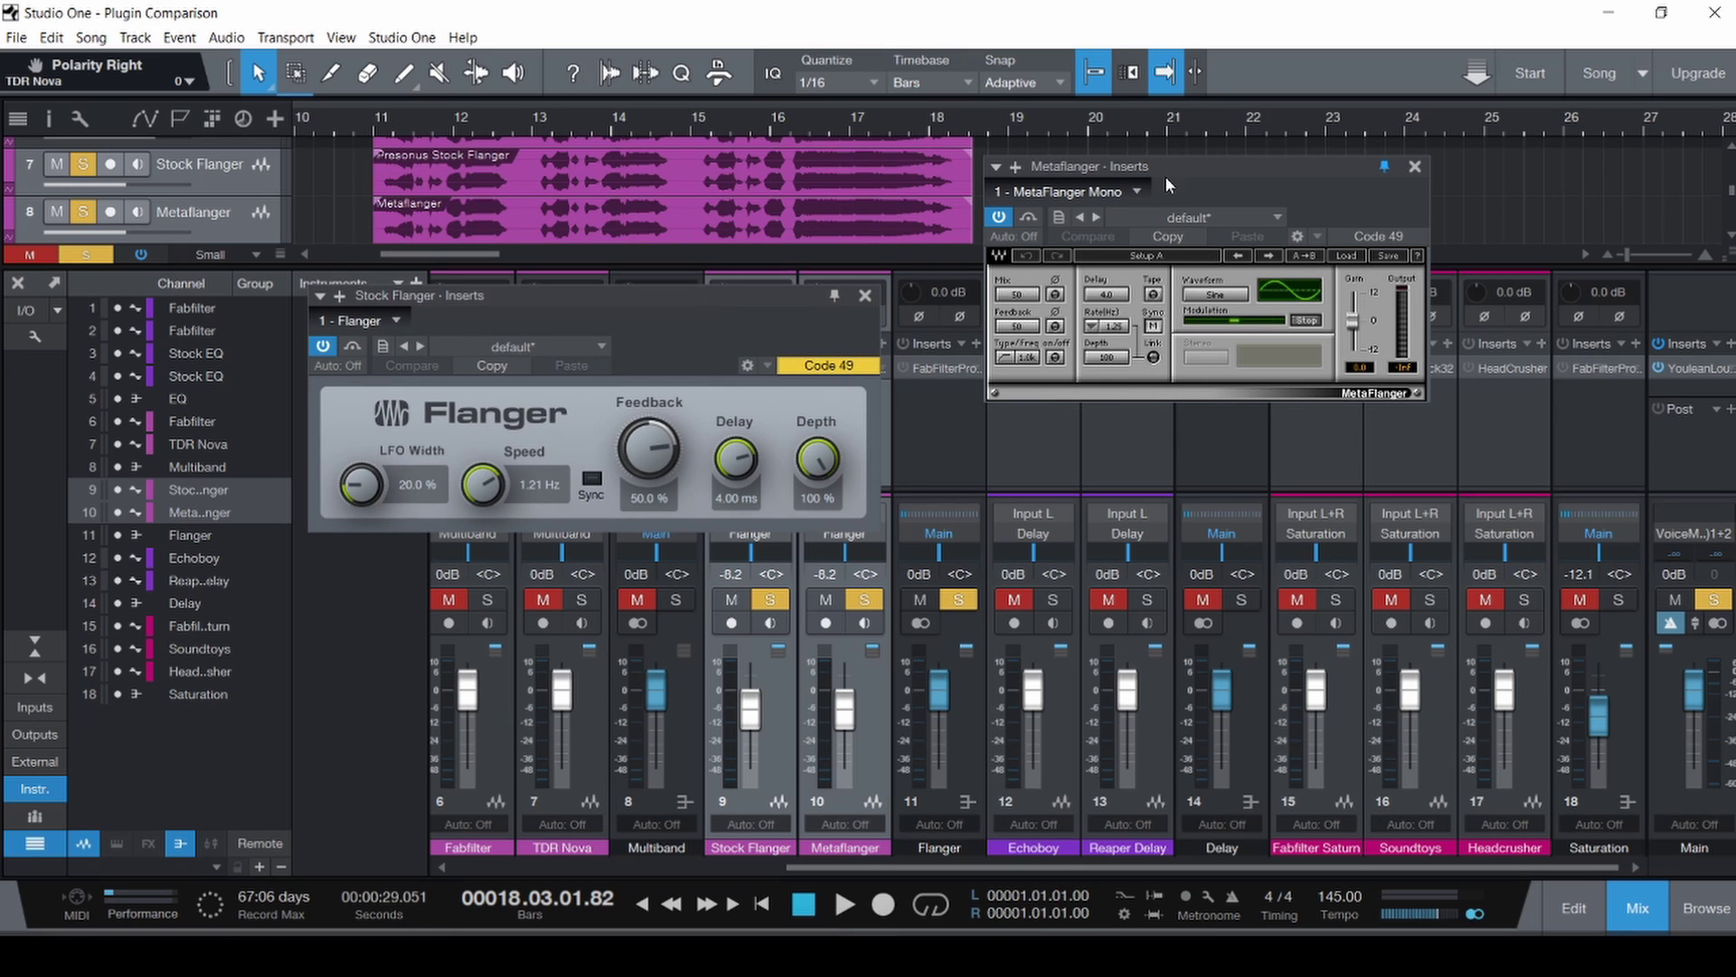
drag(1166, 177, 1156, 291)
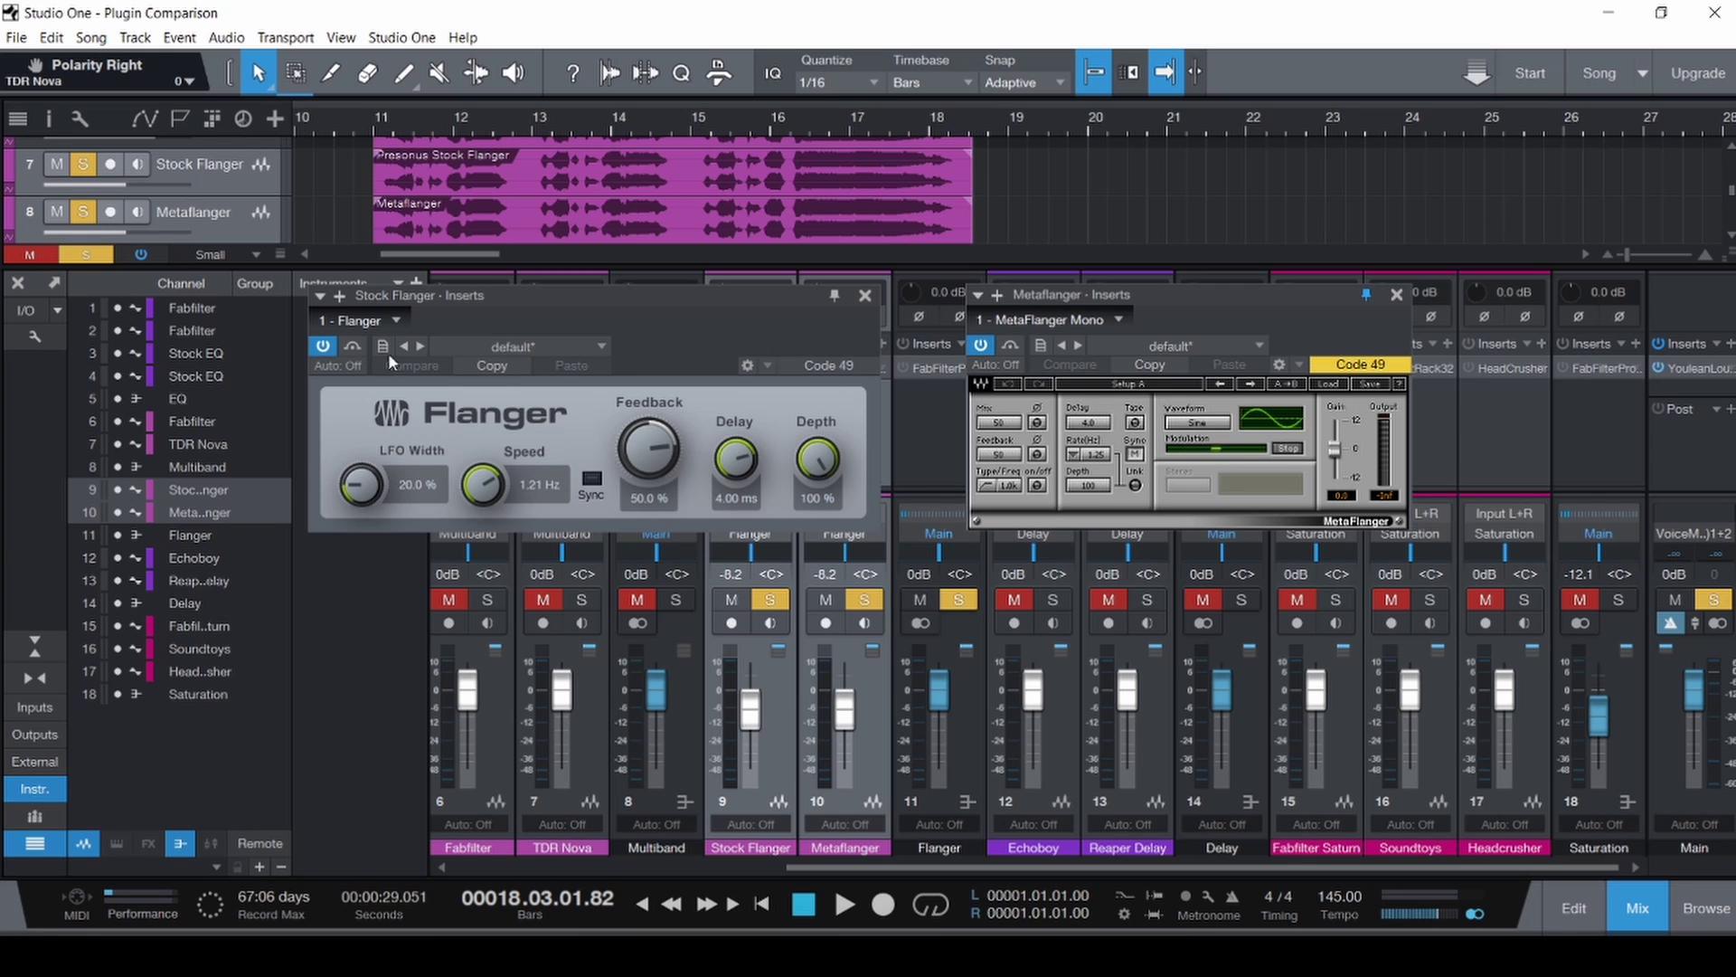
Invert both polarities on the Metaflanger channel only, and play the two flanger tracks from just before bar 11.
click(365, 182)
key(ctrl+s)
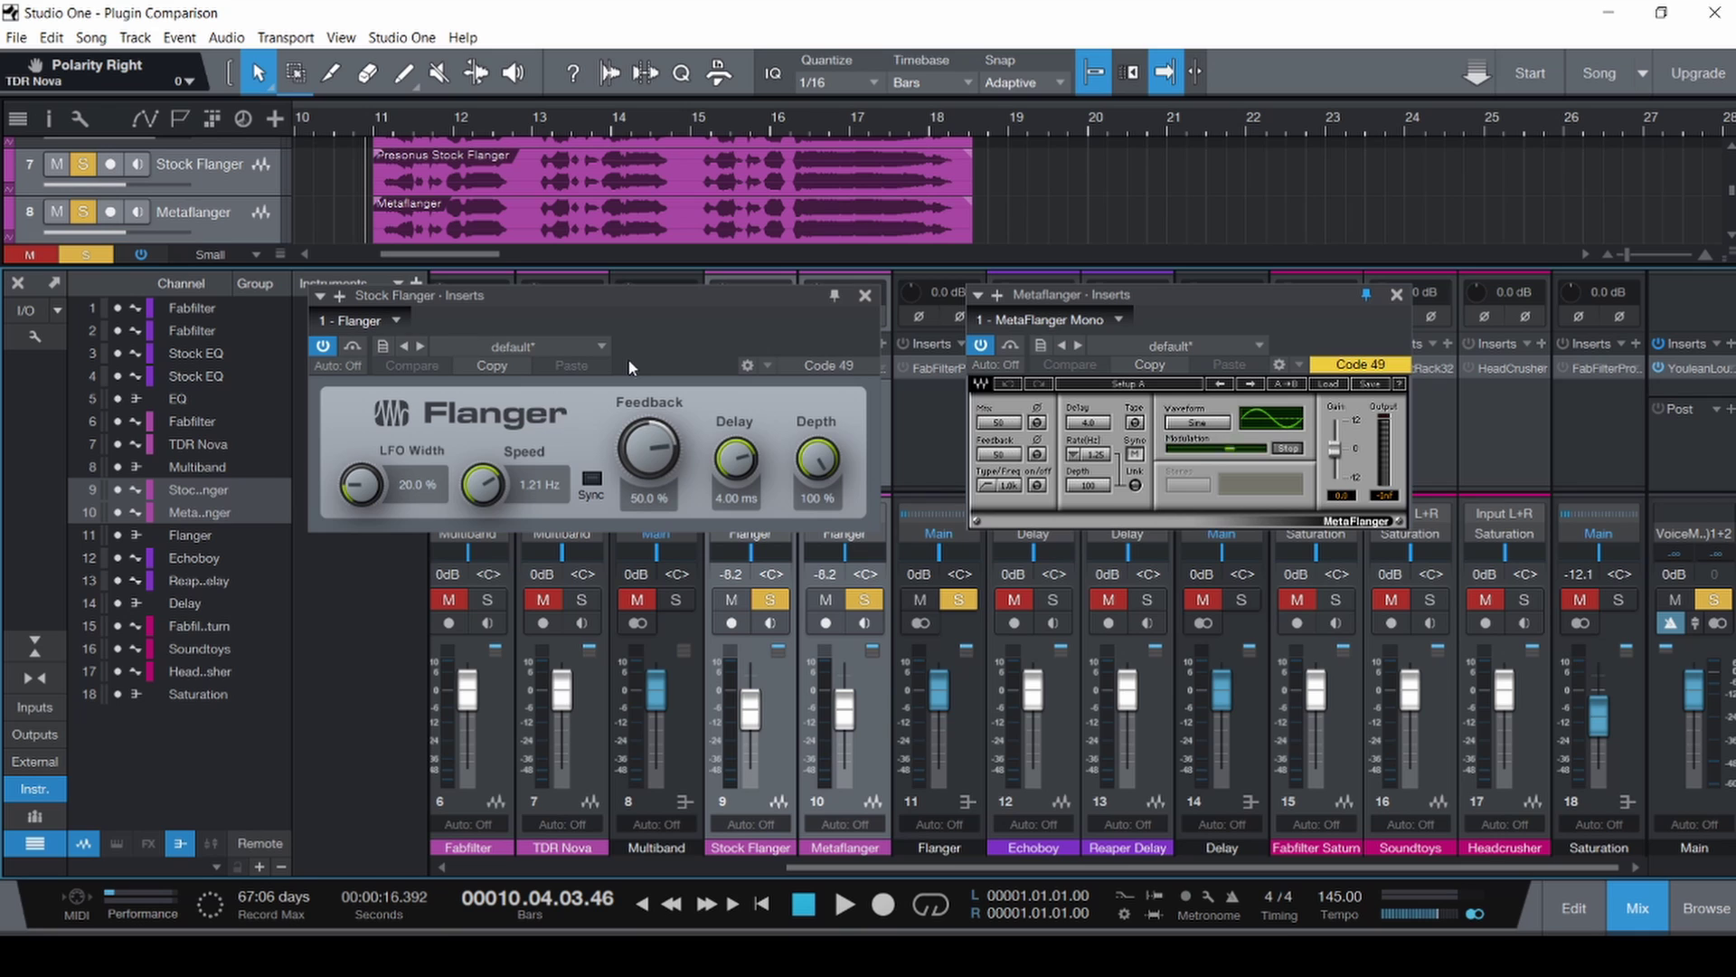
drag(702, 286, 580, 446)
click(824, 316)
click(868, 317)
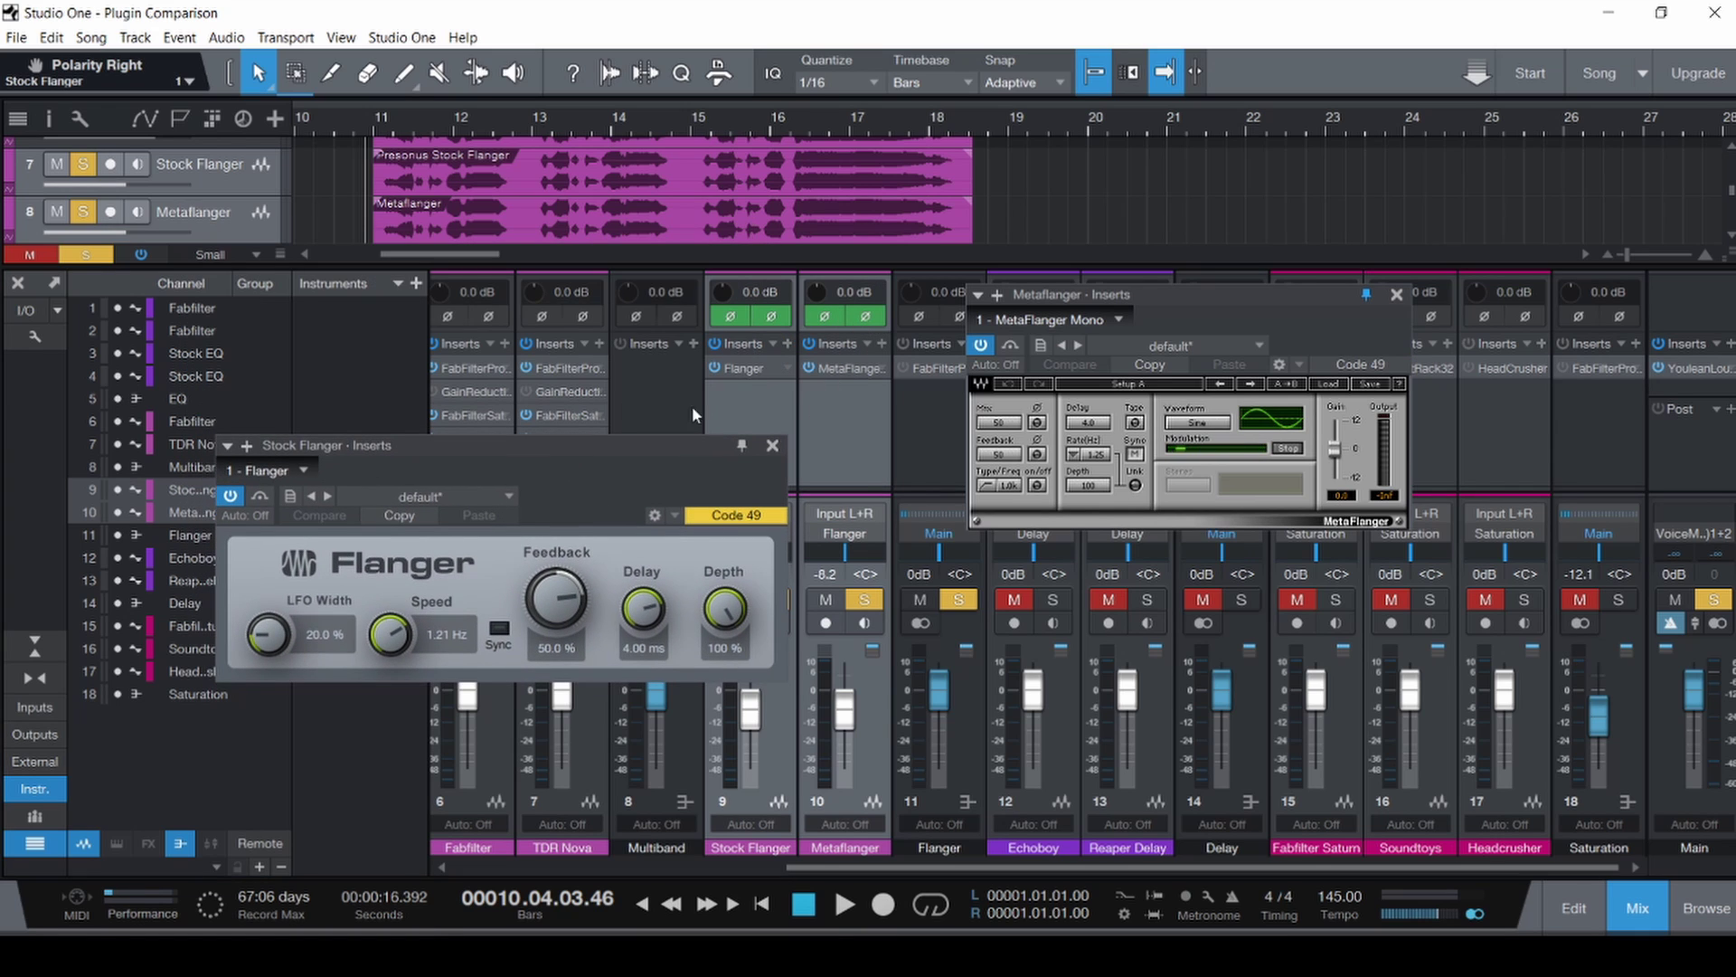
click(741, 315)
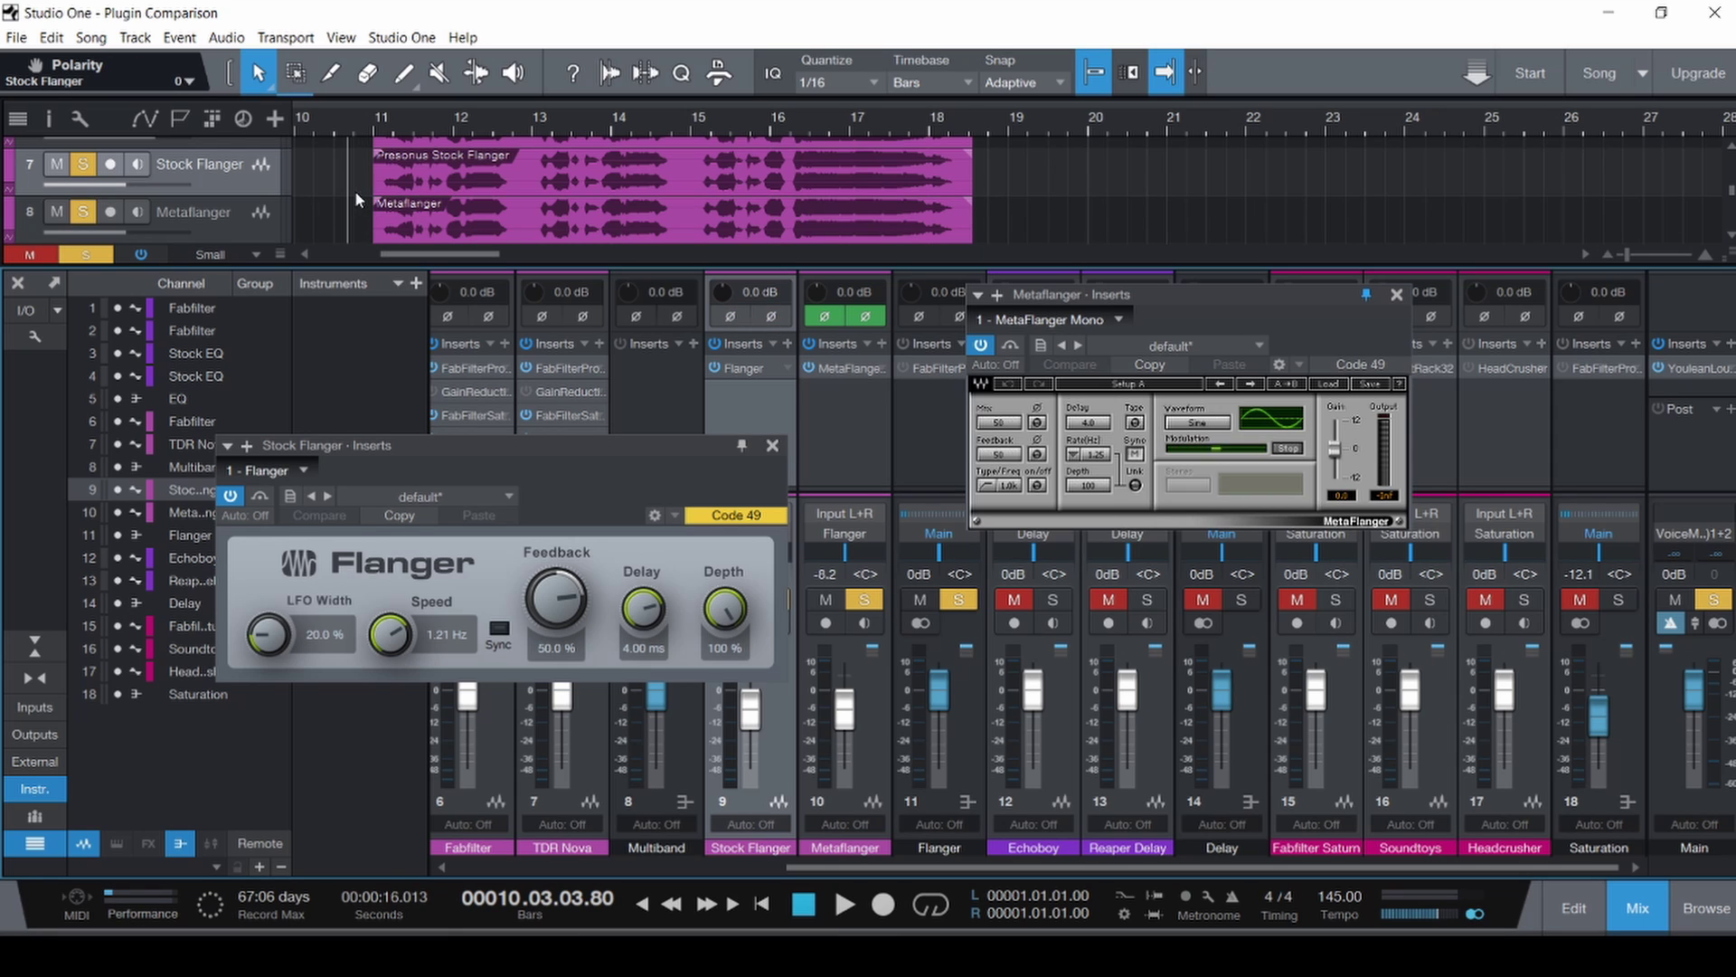
key(space)
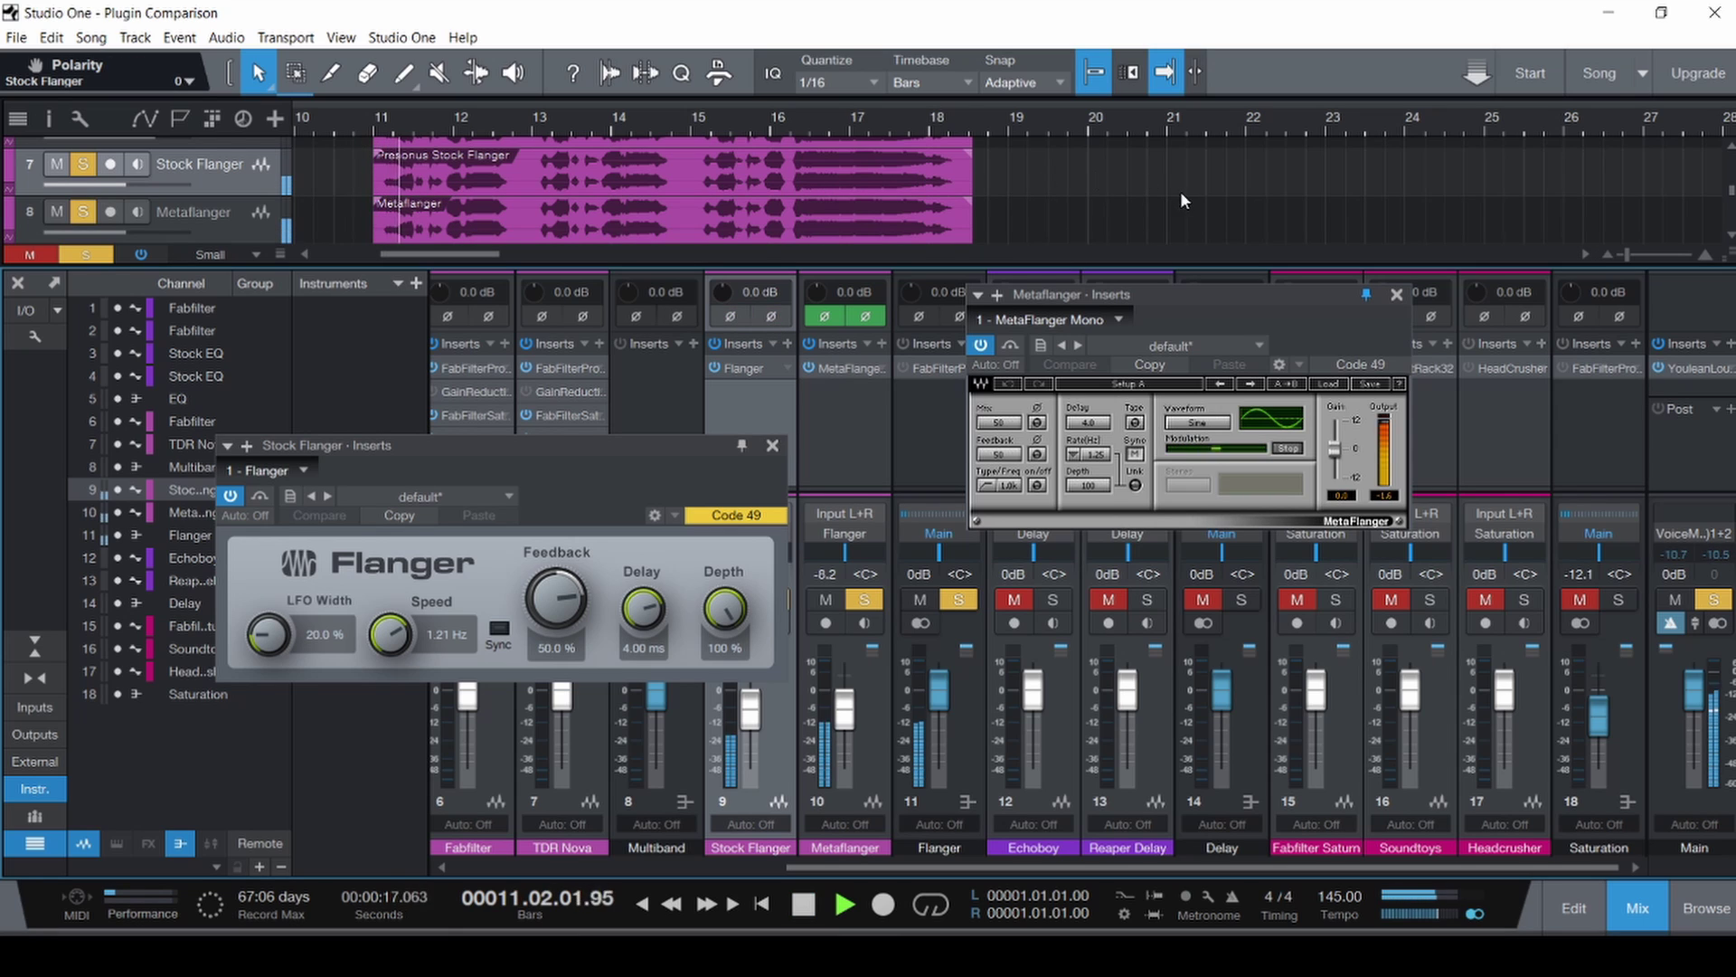
click(1184, 283)
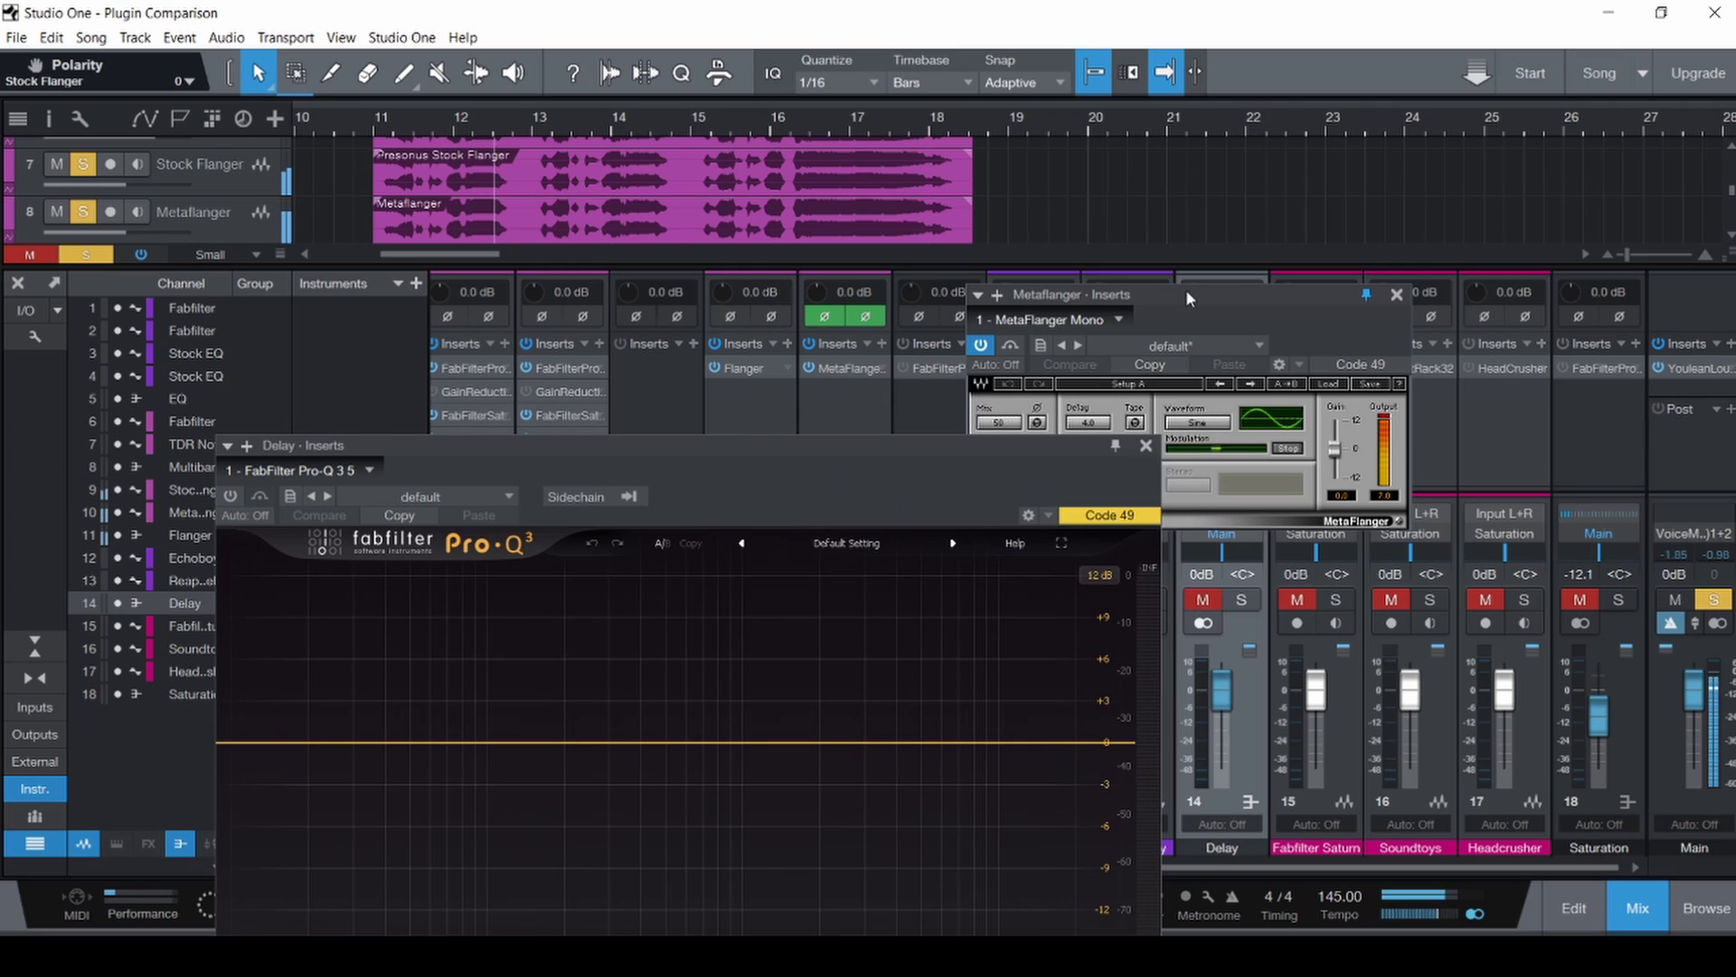
drag(1186, 290, 1193, 340)
drag(902, 449, 735, 364)
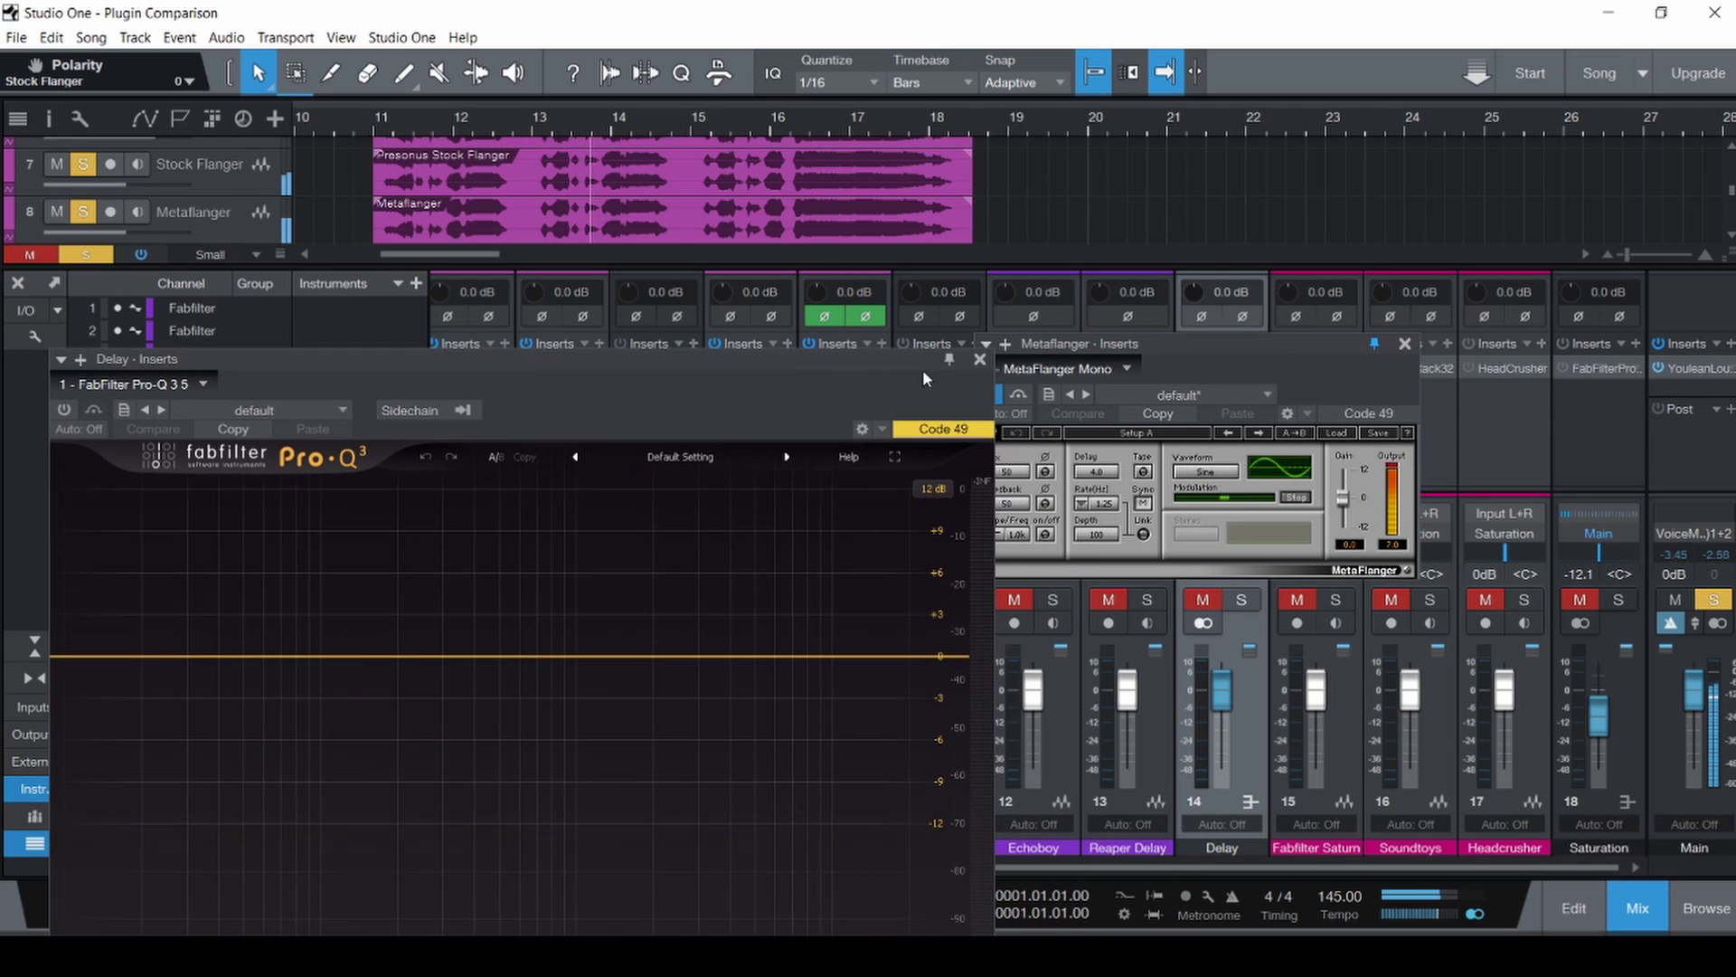
click(978, 362)
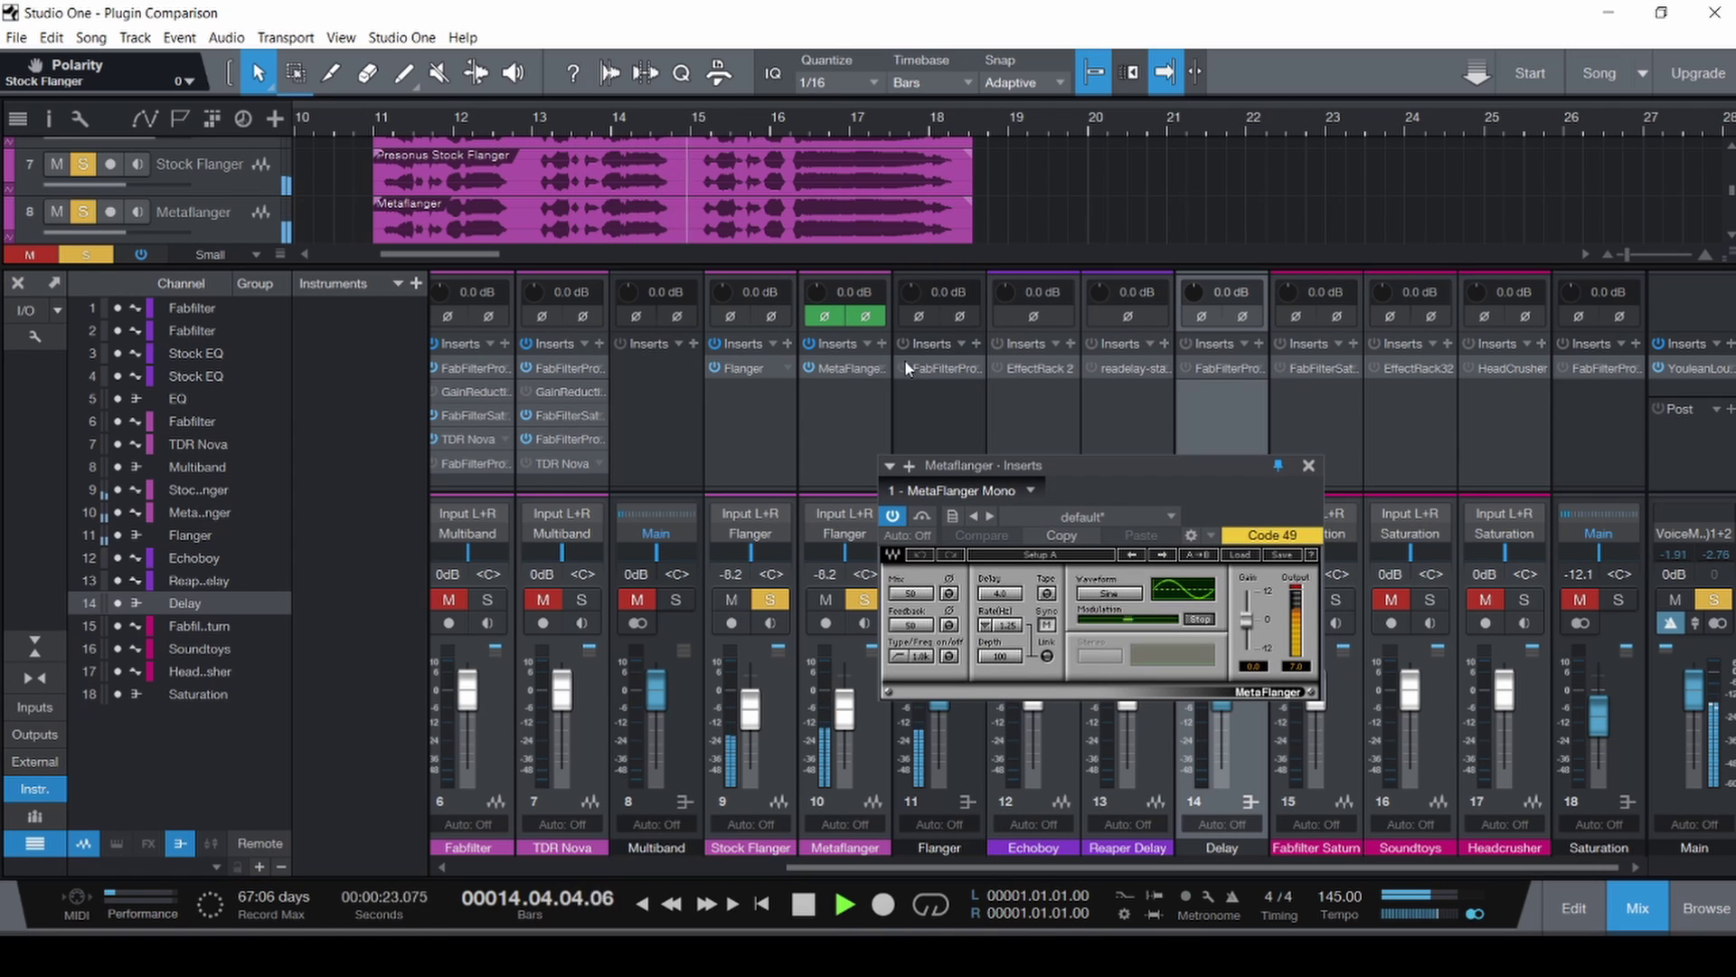
Activate the Flanger bus's Pro-Q 3 to examine the null test's spectrum, and close the Pro-Q 3 and MetaFlanger windows.
click(943, 369)
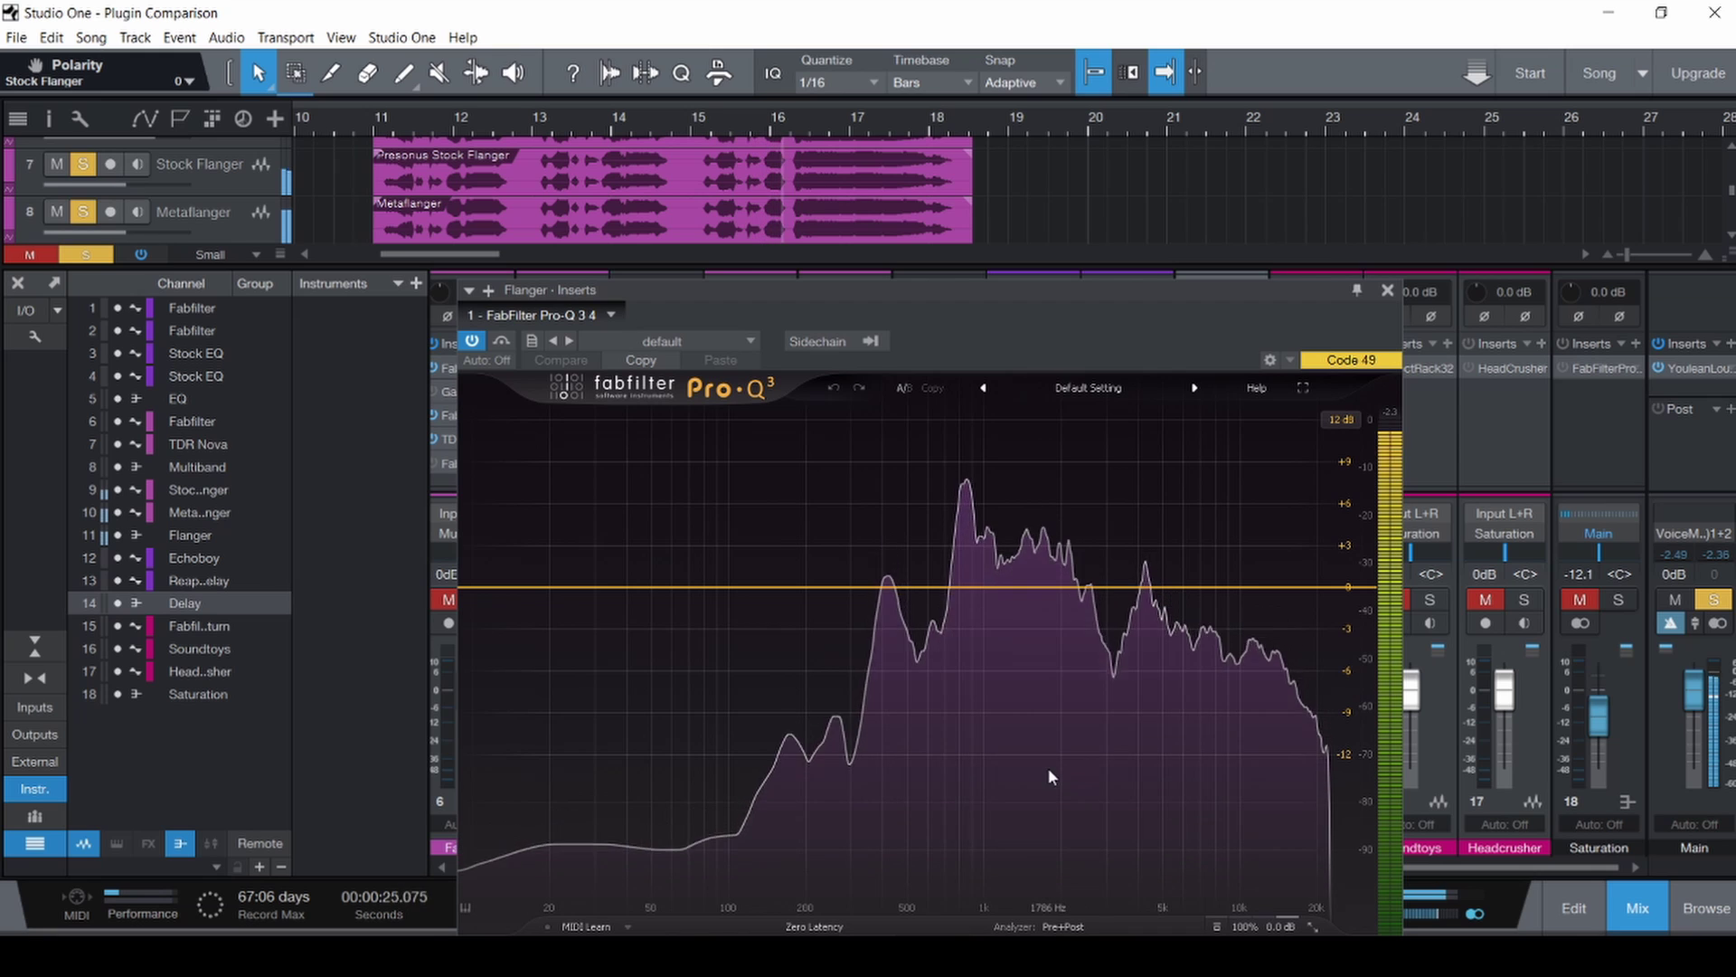
drag(1051, 801, 1050, 801)
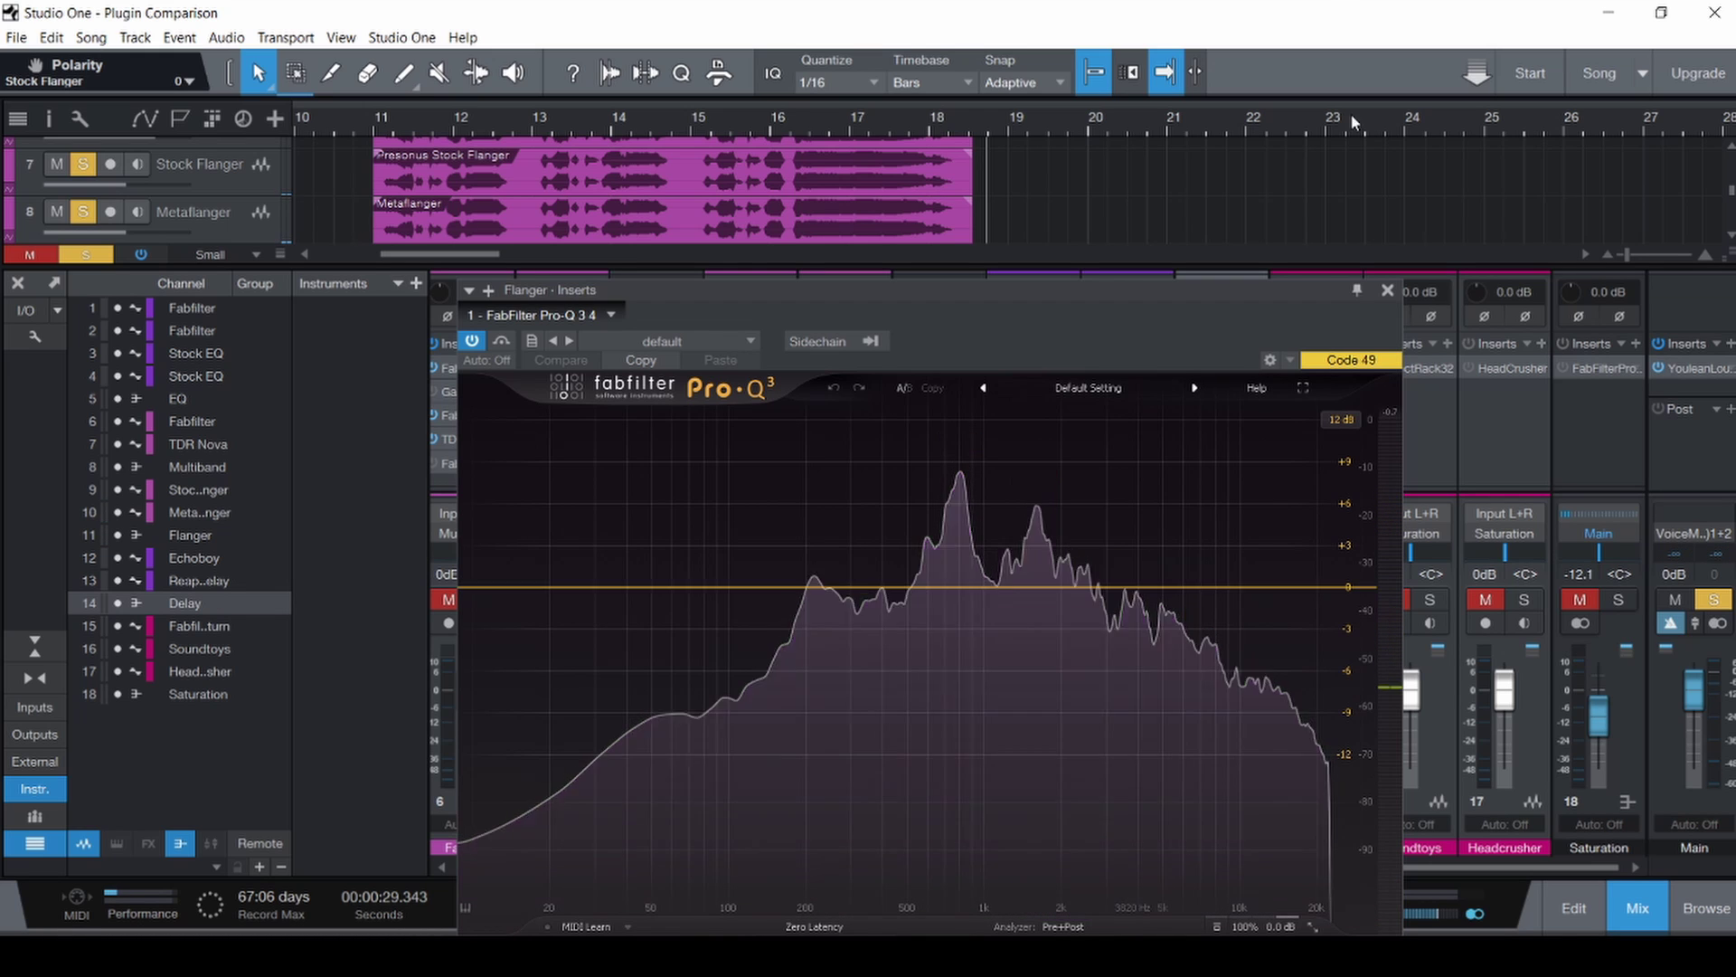
click(1387, 291)
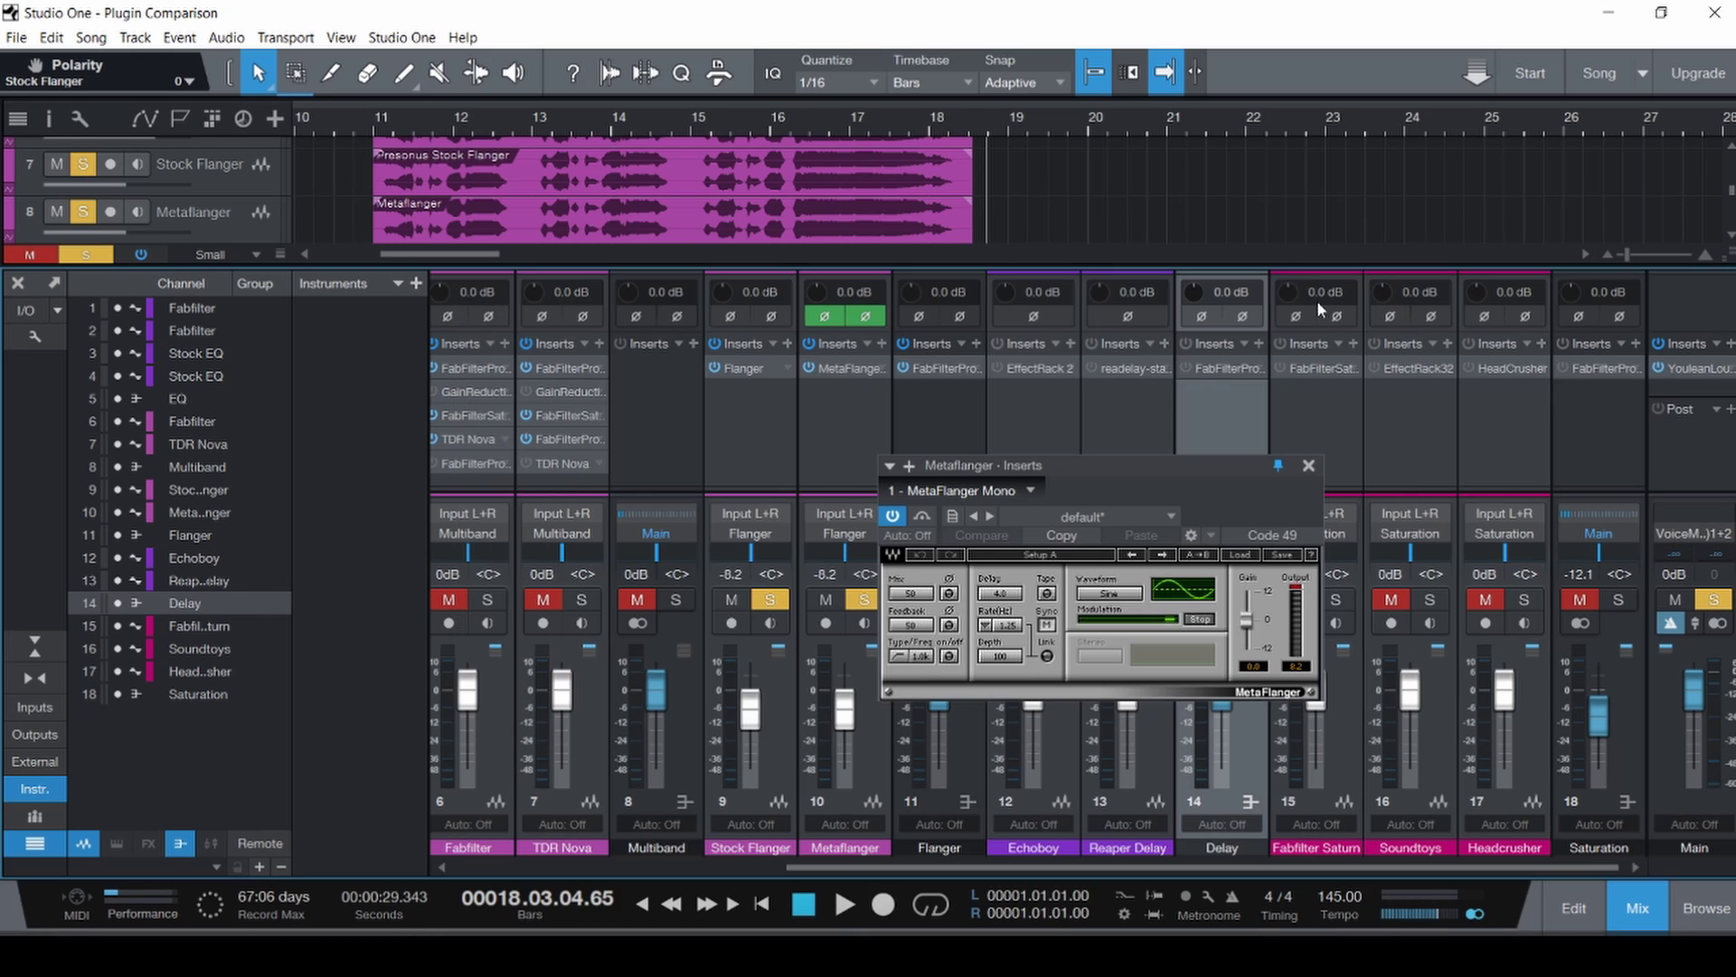
click(1309, 467)
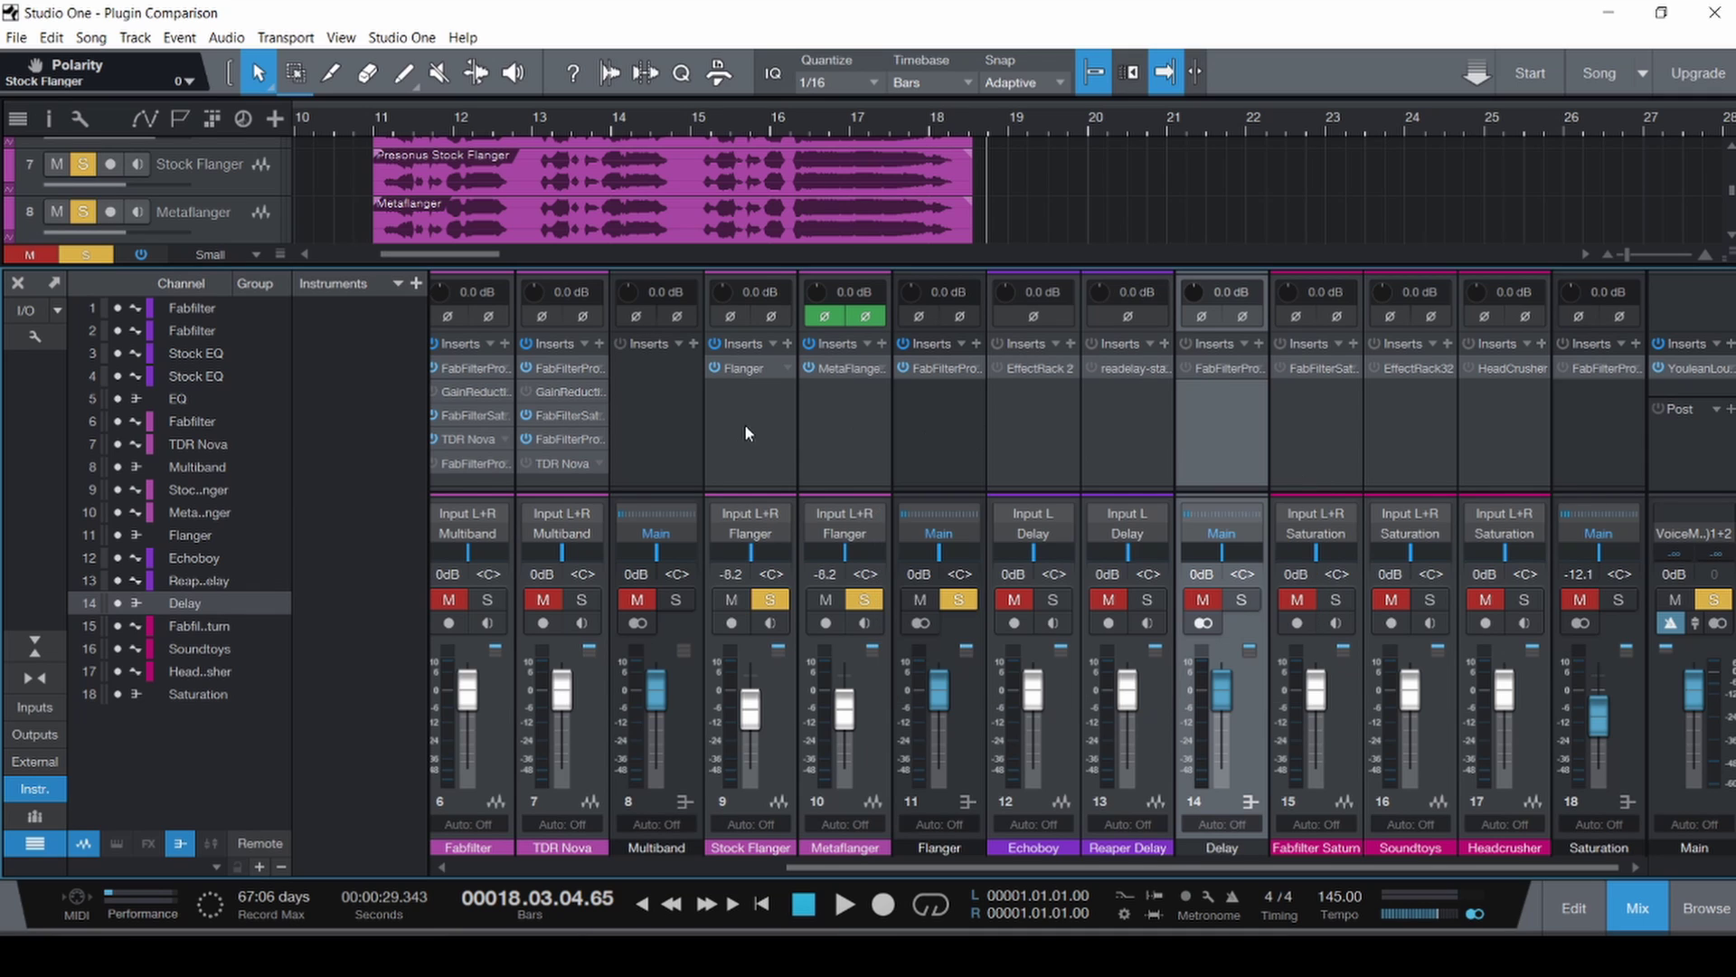
Turn off both polarity inversions on the Metaflanger channel, and mute the channel with its MetaFlanger insert bypassed.
click(351, 181)
click(834, 321)
click(875, 321)
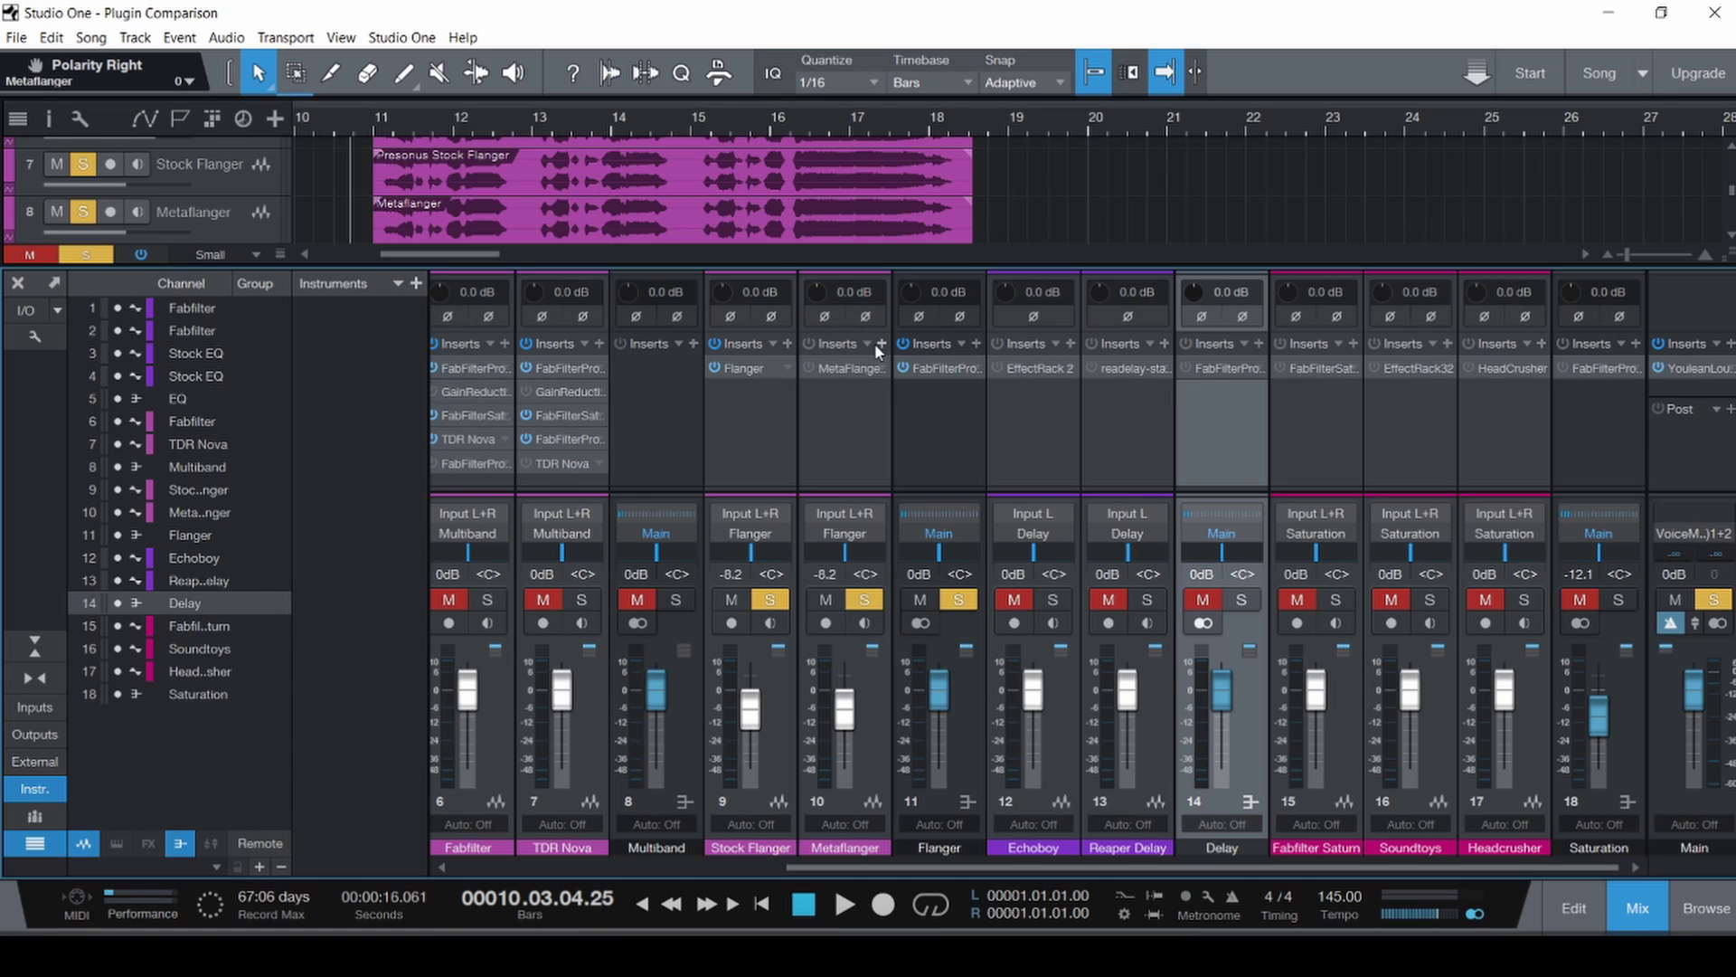
click(826, 600)
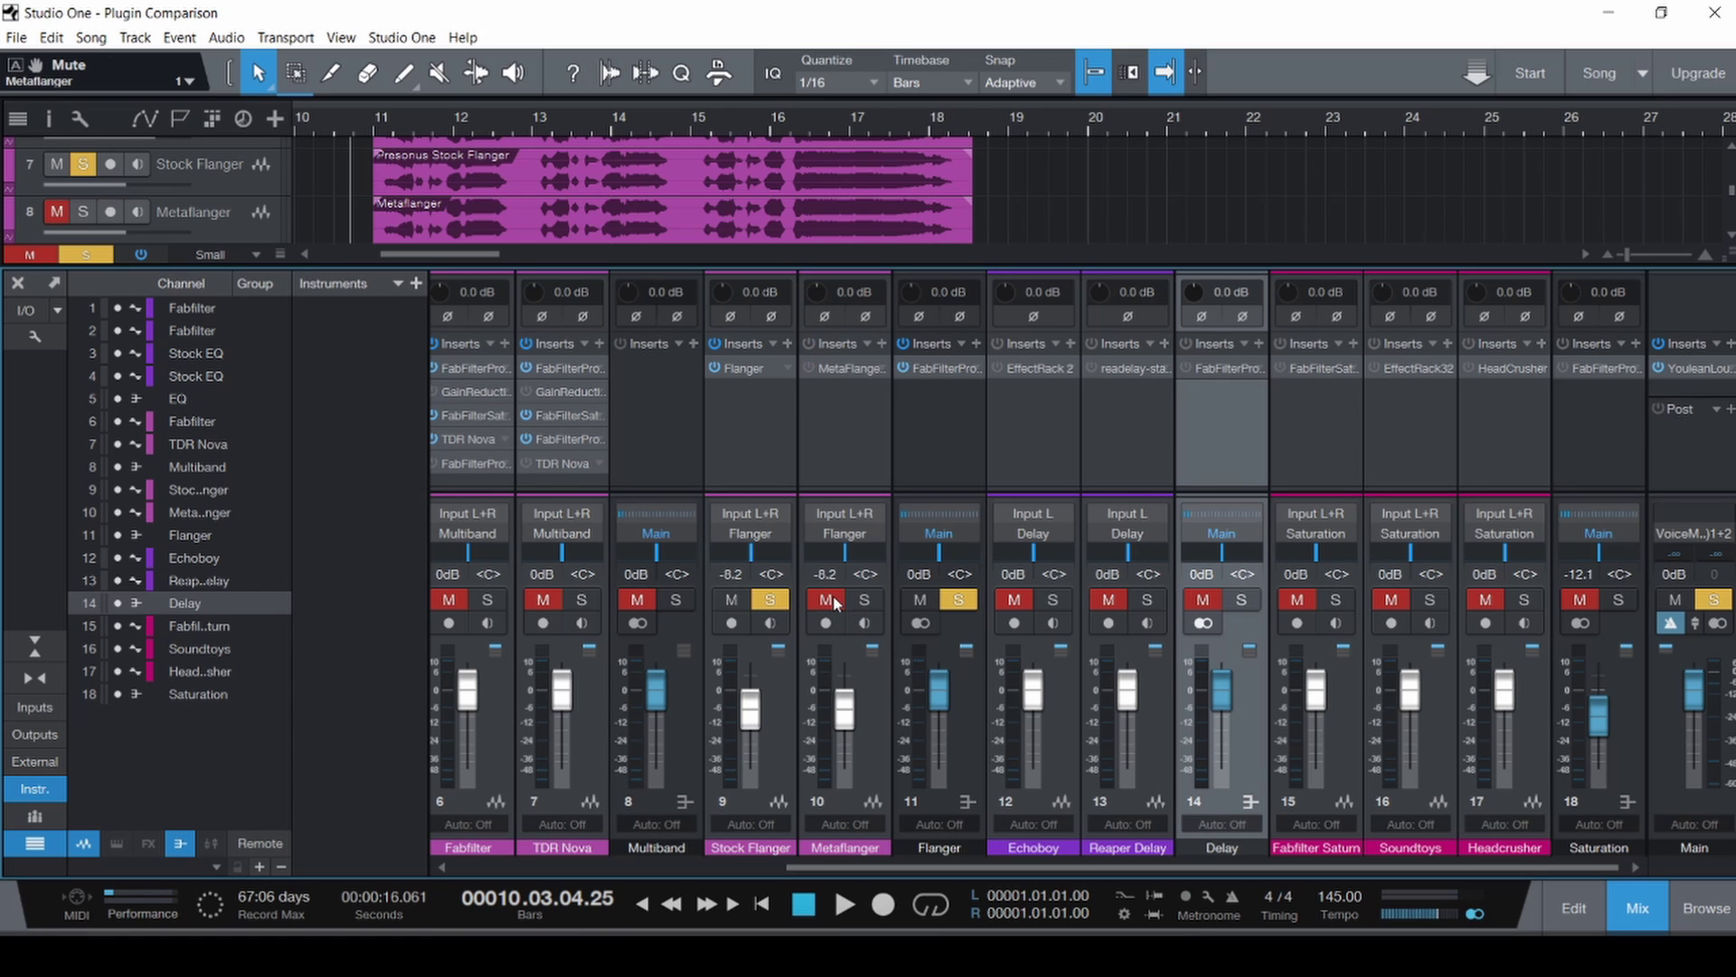
While playing the Stock Flanger track, try 90% Feedback in its Flanger and undo it, and turn on Sync.
click(746, 367)
drag(618, 436, 631, 240)
key(space)
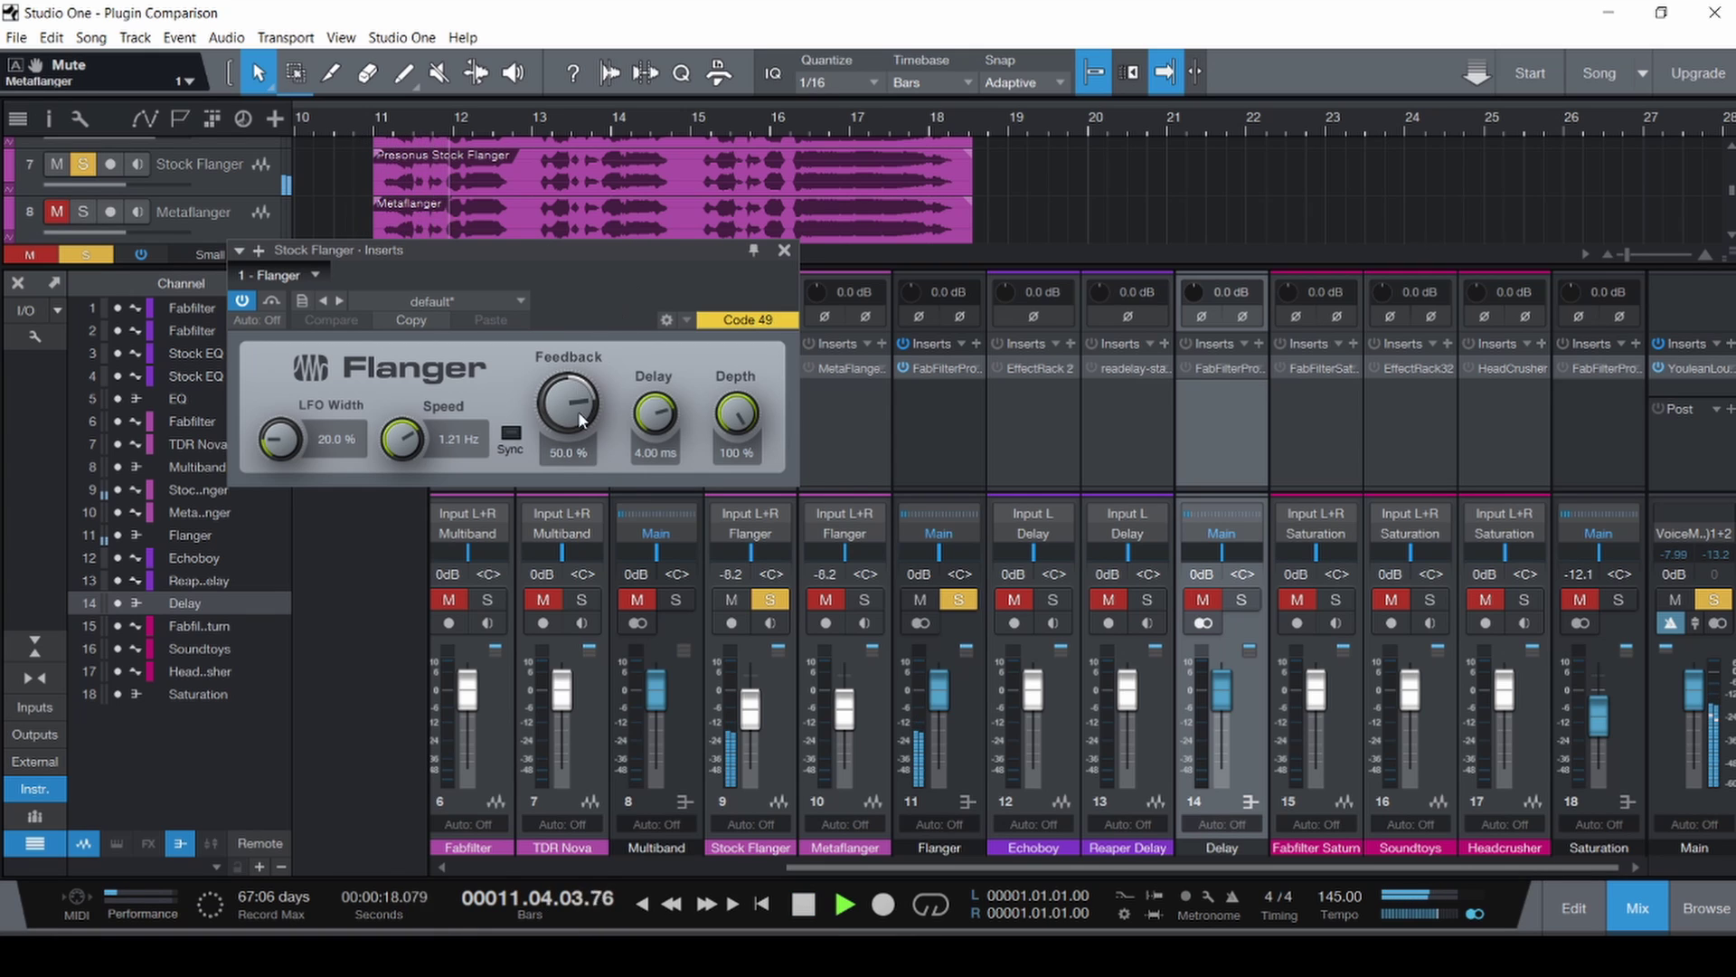
drag(568, 404, 577, 263)
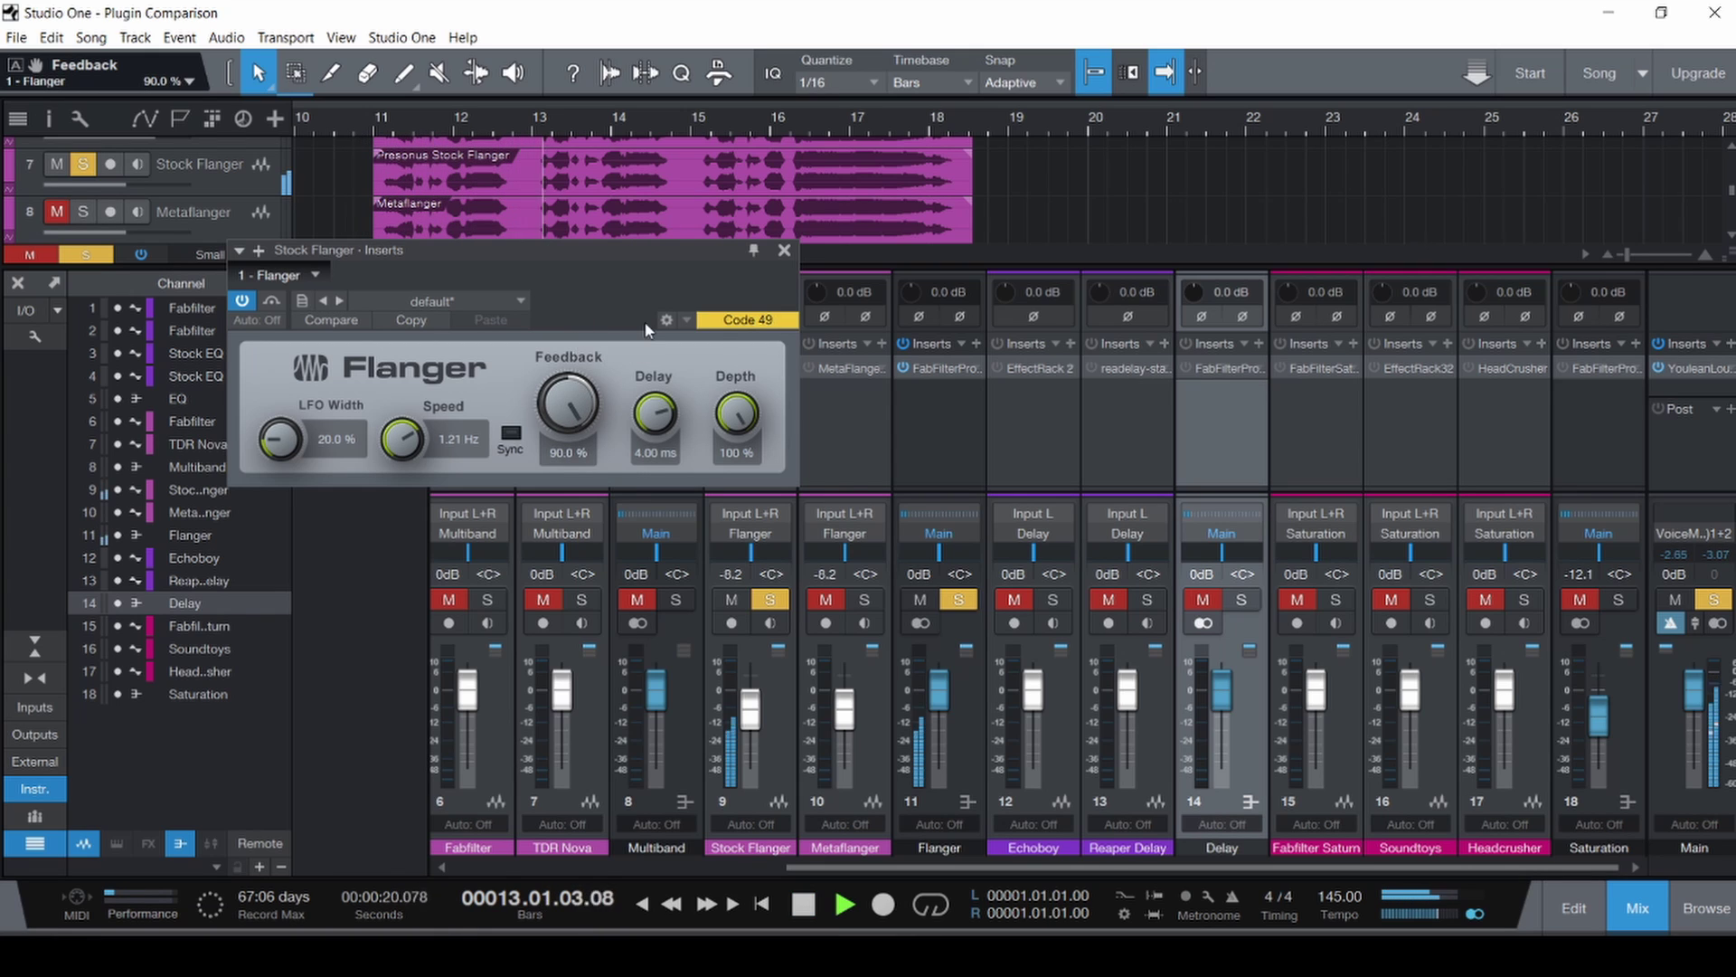
key(ctrl+z)
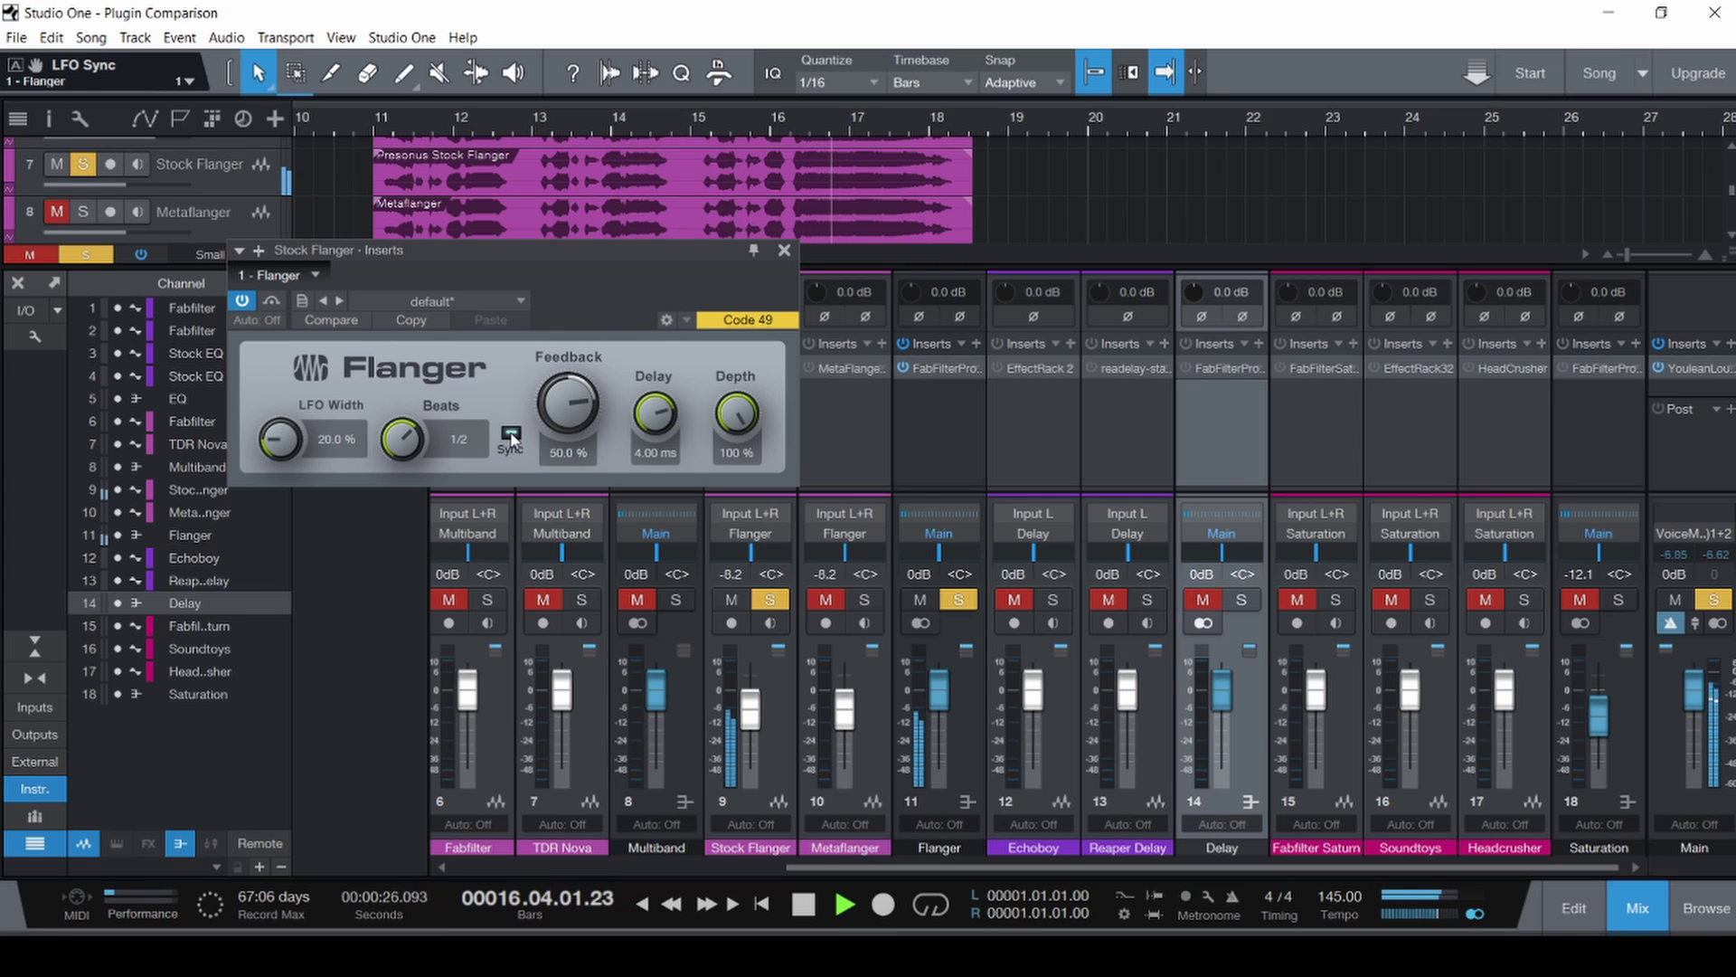
Close the Flanger window, stop playback, and bypass the Flanger insert while activating the MetaFlanger insert.
click(784, 251)
key(space)
click(716, 367)
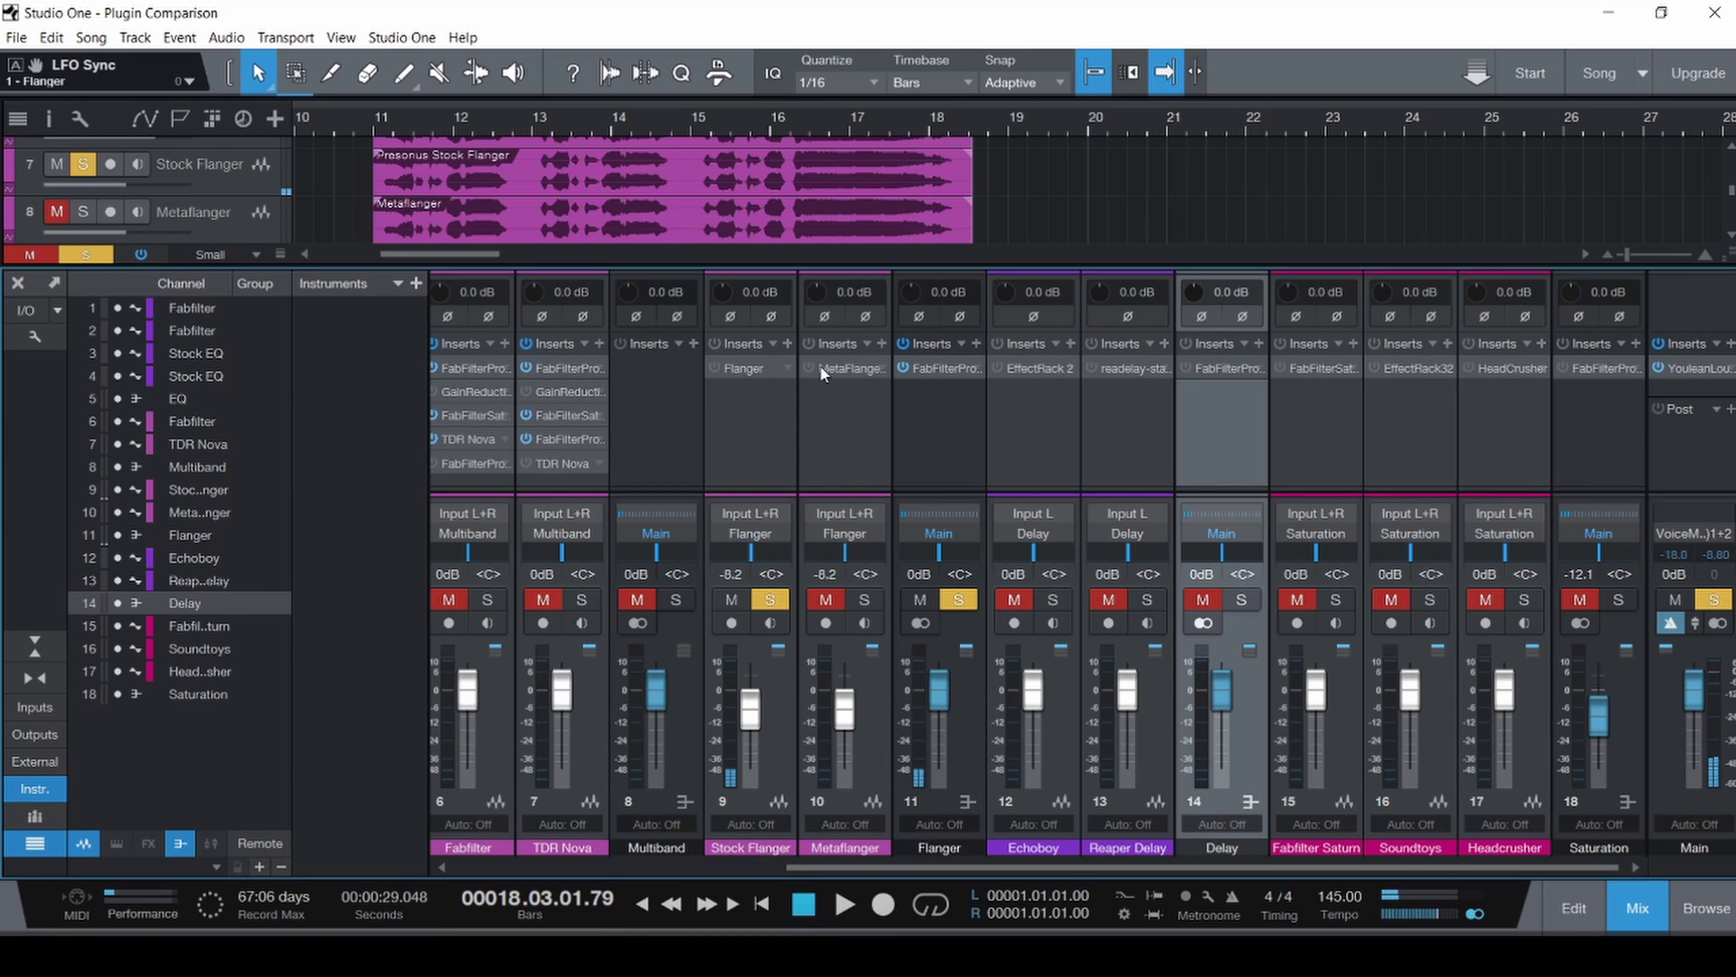
click(808, 368)
Open the MetaFlanger window, move it up over the mixer inserts, and start playback from just before bar 11.
click(357, 208)
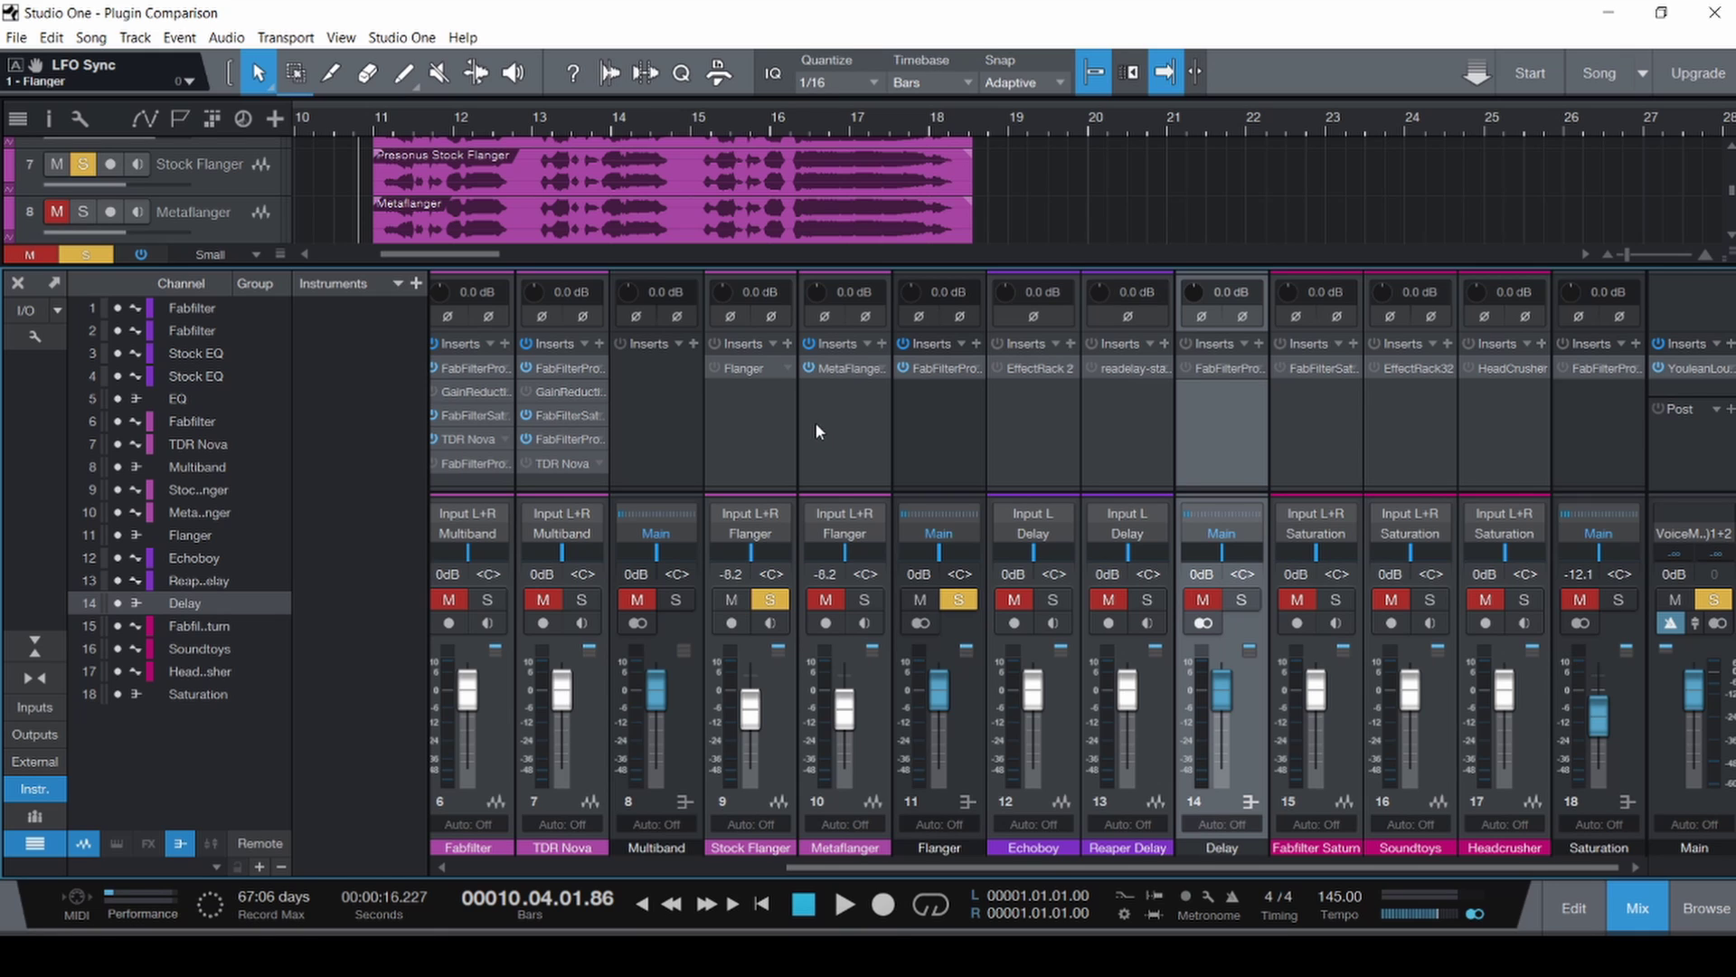
click(836, 369)
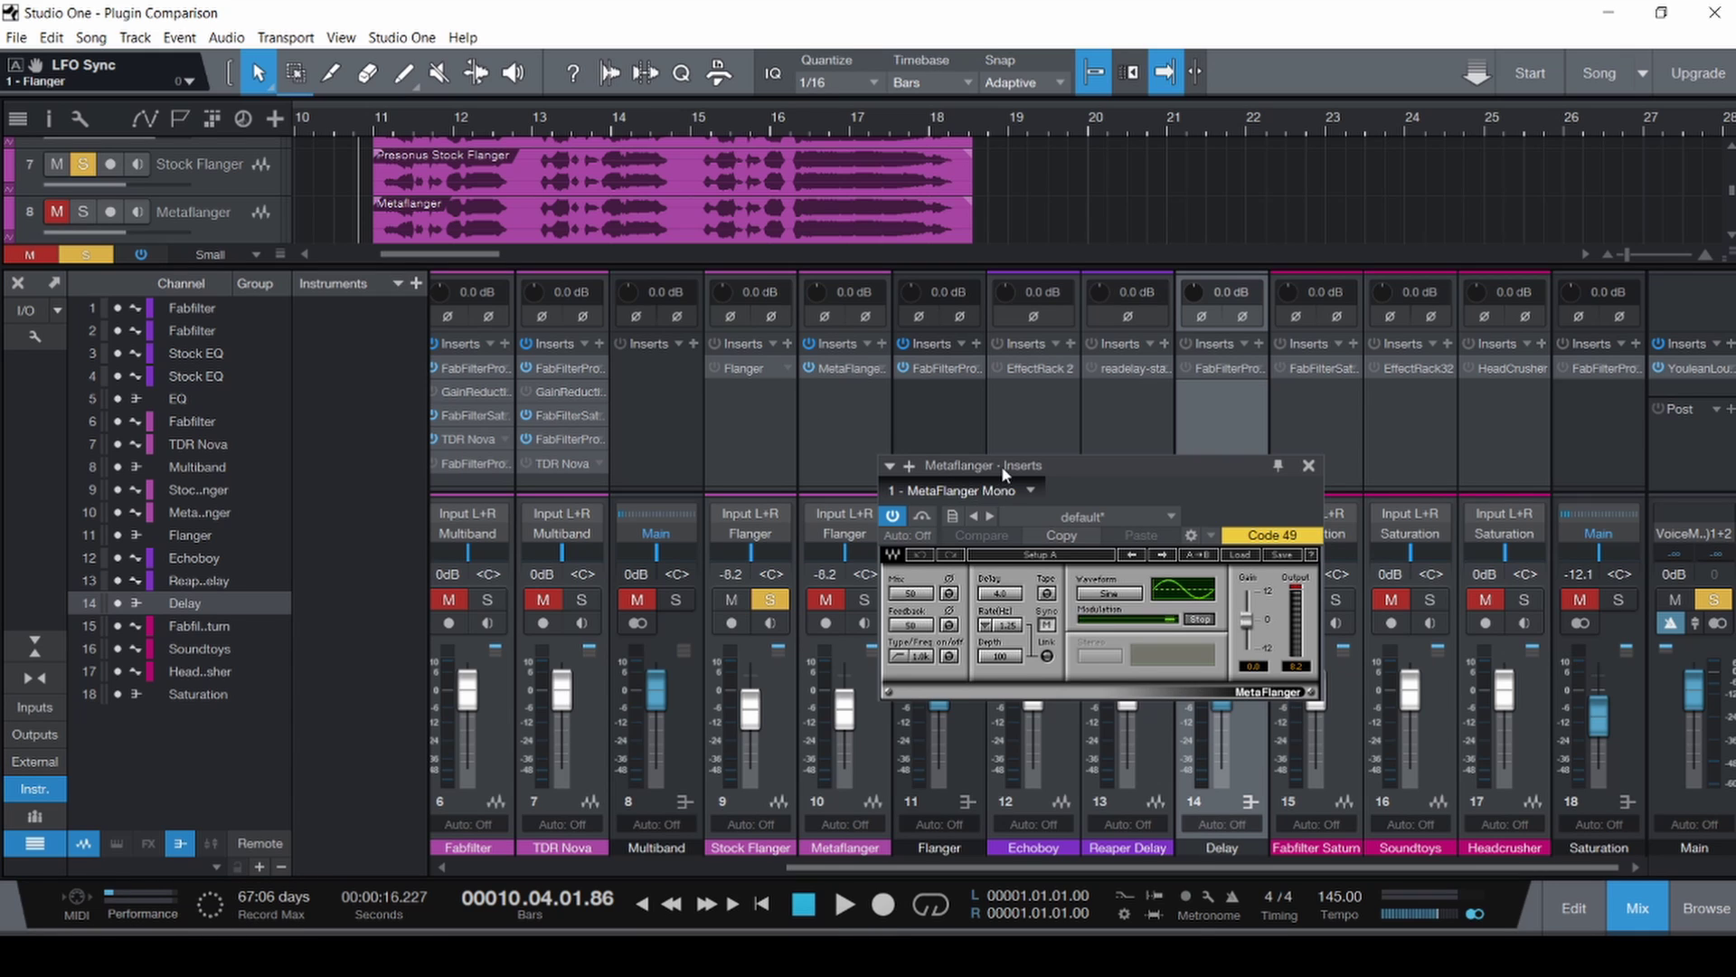
drag(1001, 465, 794, 292)
key(space)
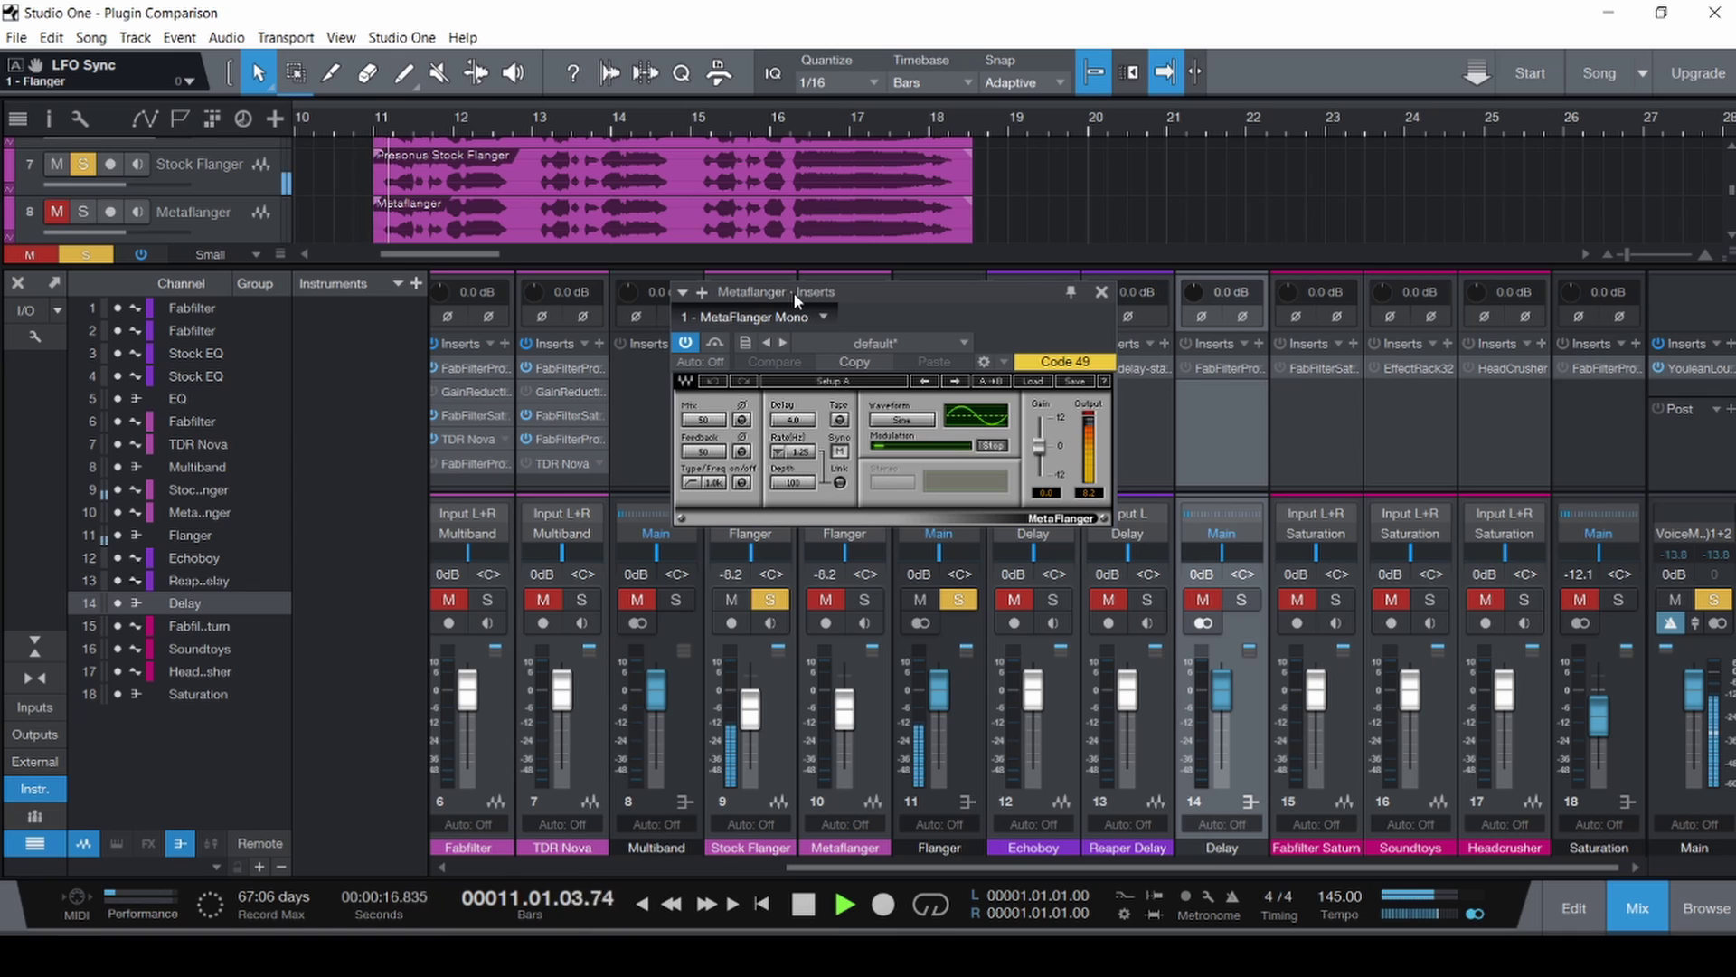
Stop playback, unmute and solo the Metaflanger track, and mute the Stock Flanger track with its solo off.
key(space)
click(56, 212)
click(82, 212)
click(82, 164)
click(56, 164)
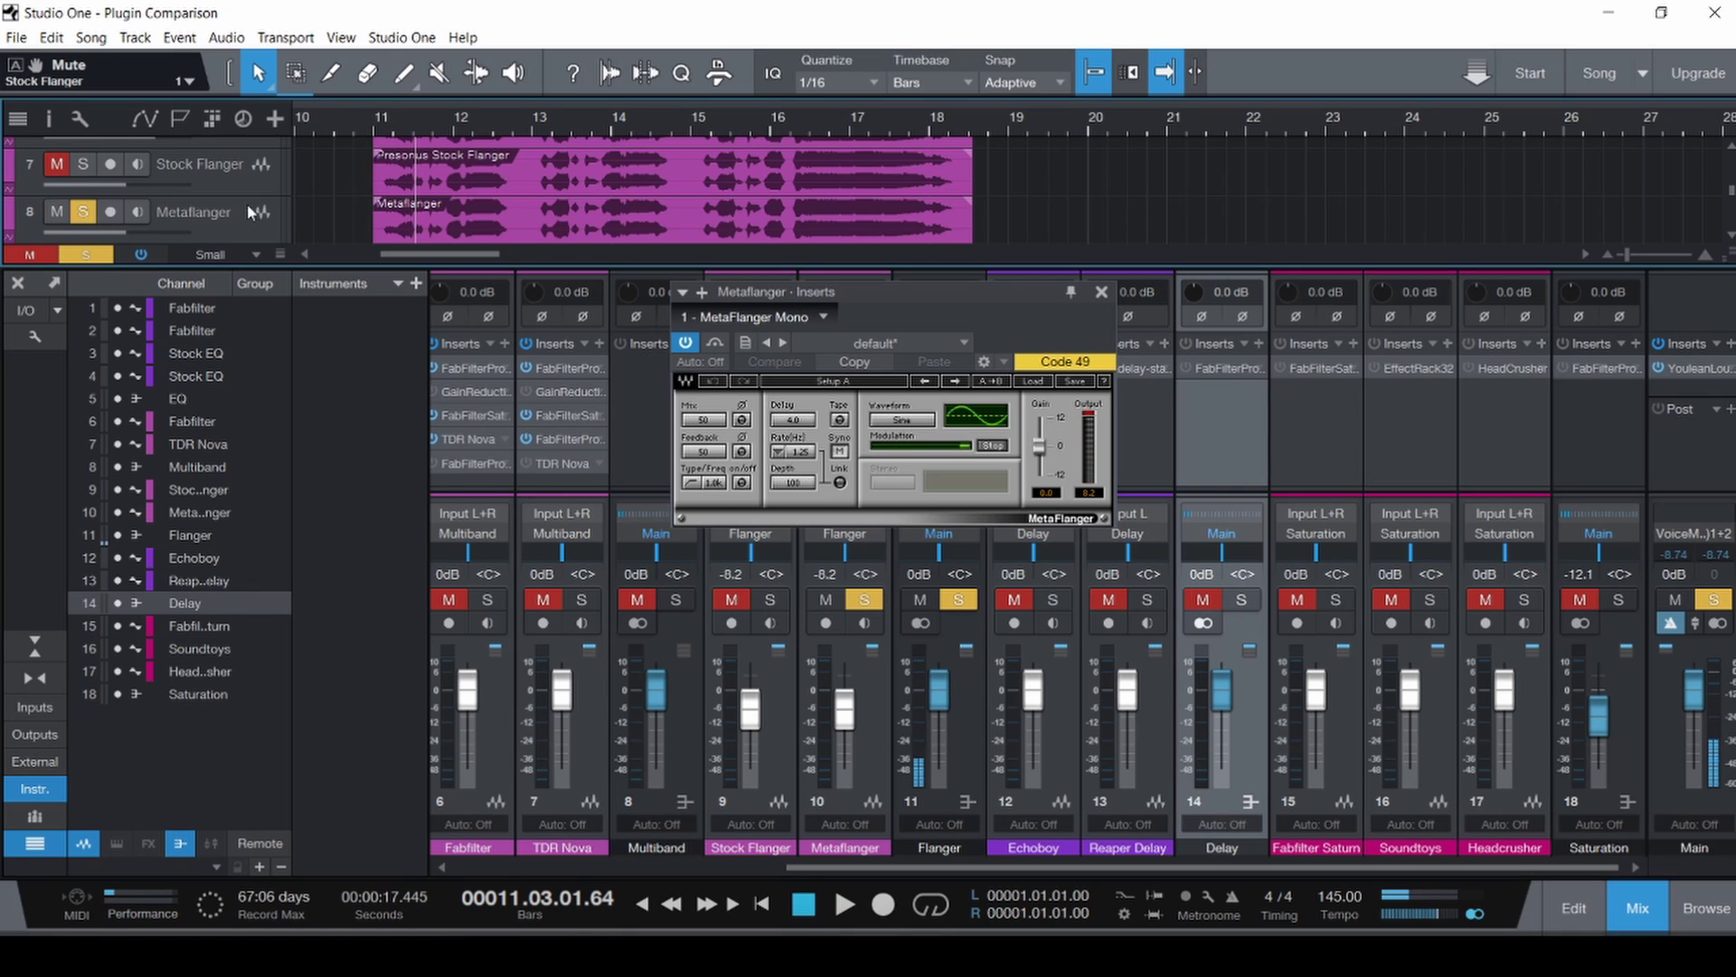
Play the Metaflanger track, try a MetaFlanger Rate of 0.10 Hz, and set it to 0.24 Hz.
key(space)
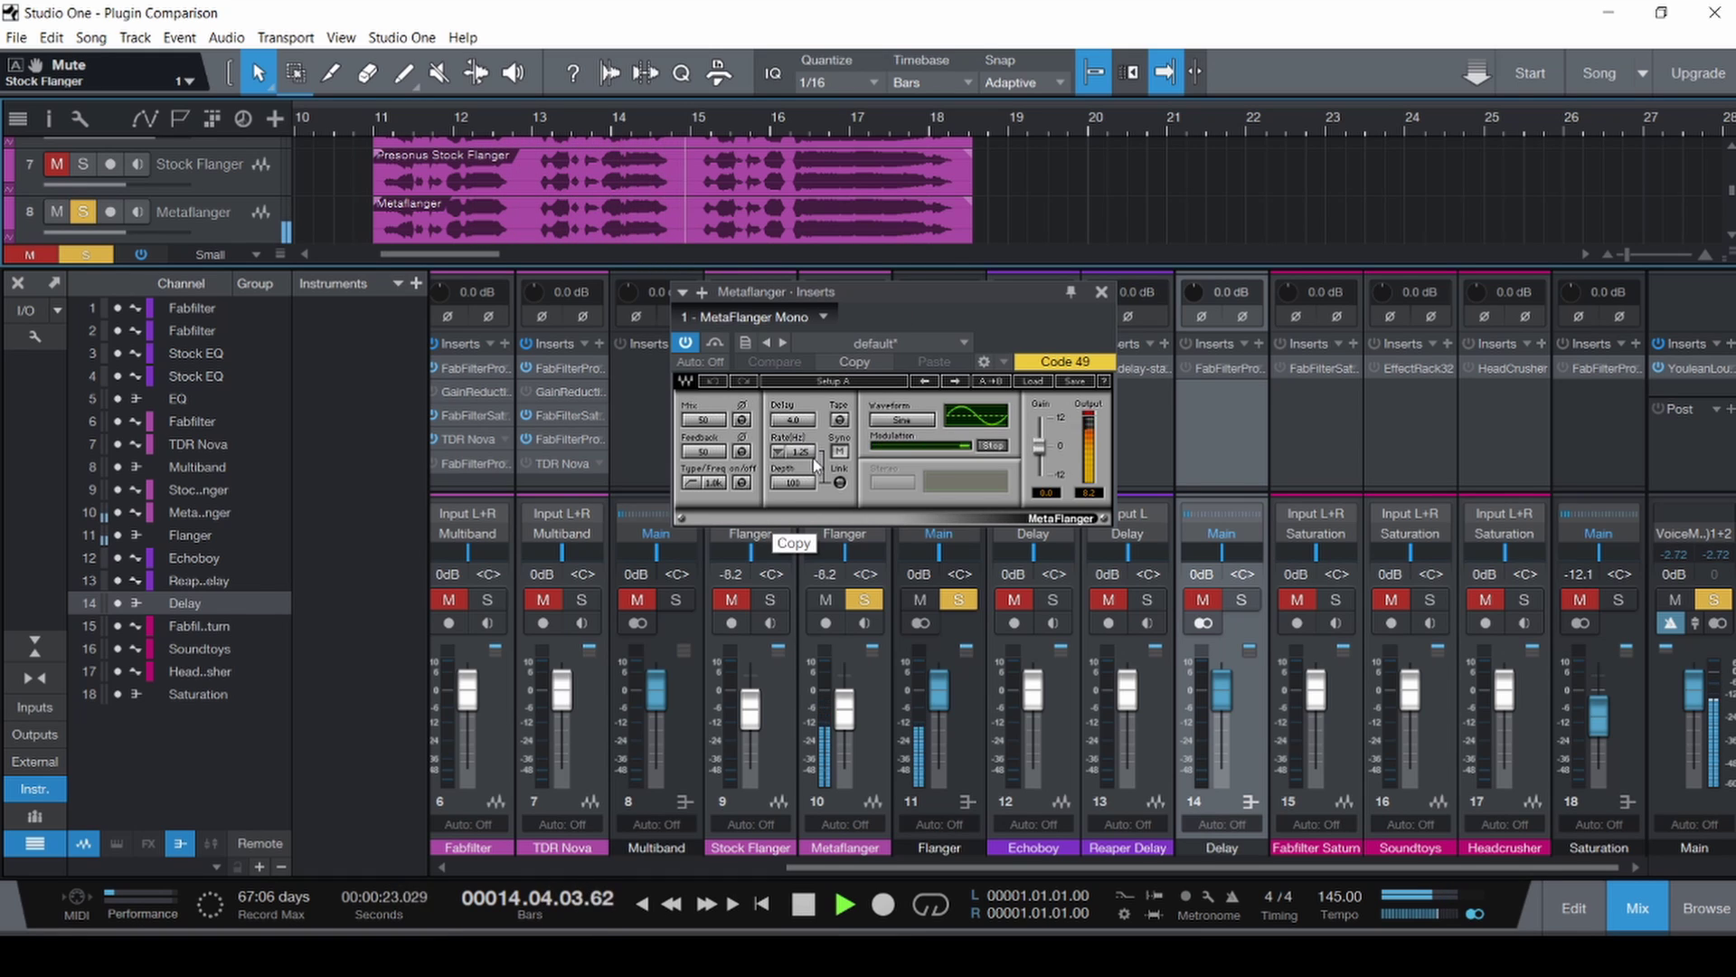
drag(801, 438, 801, 493)
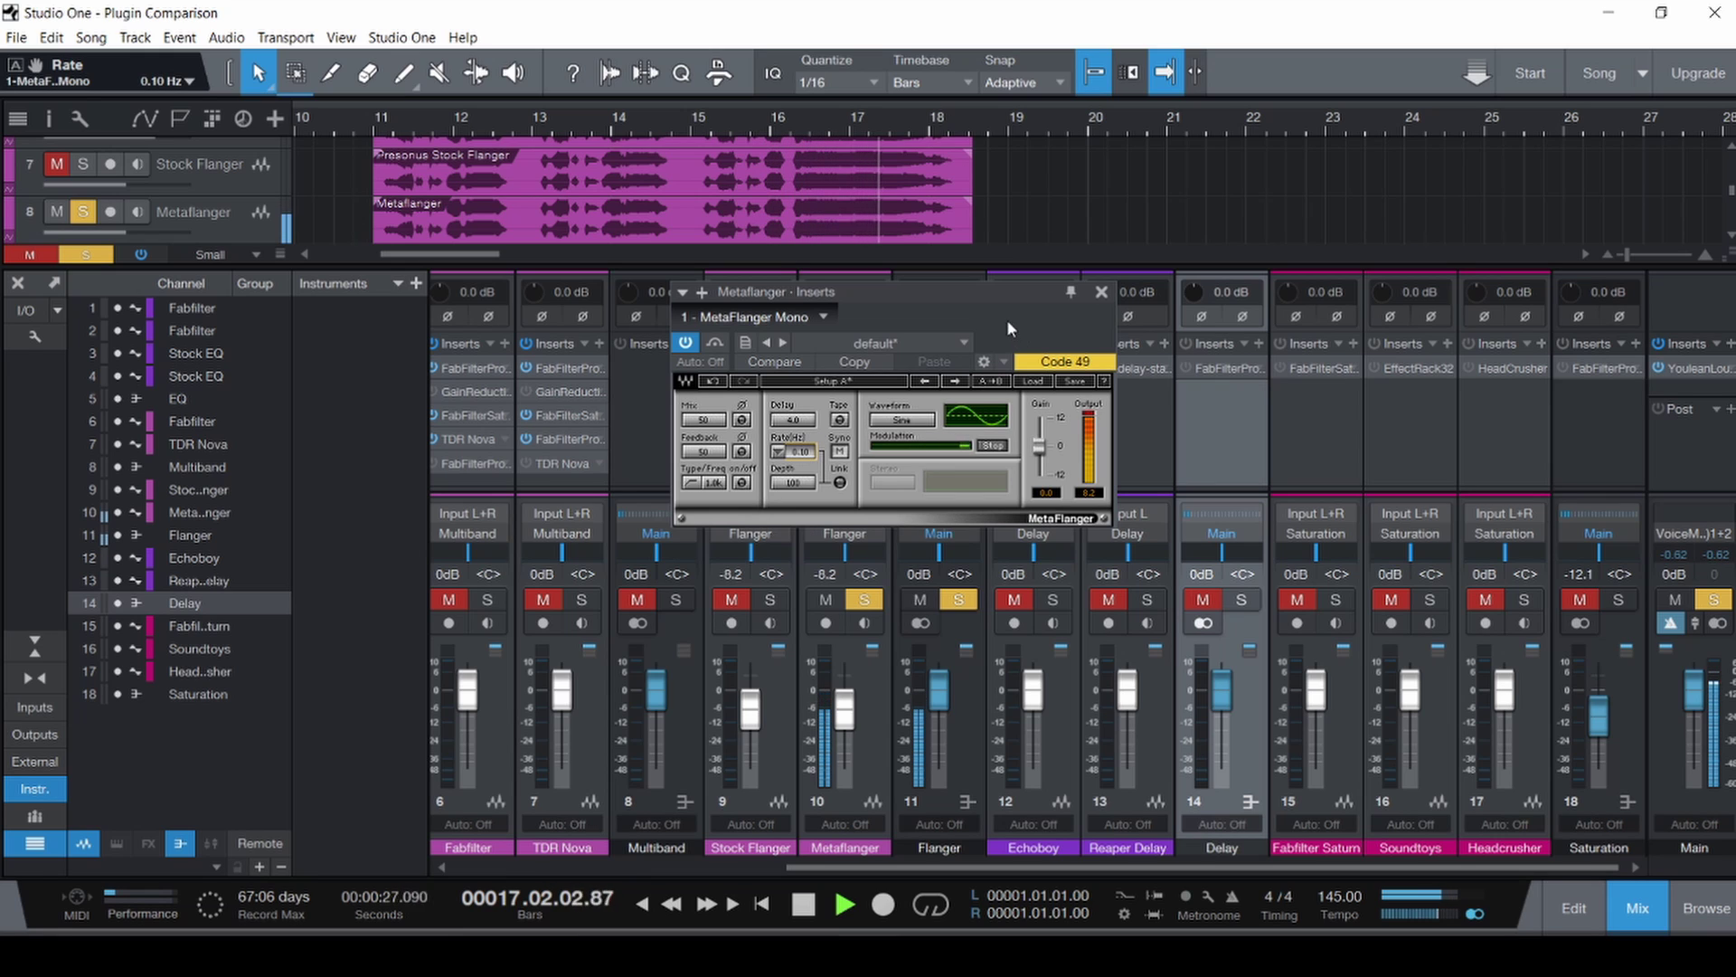
drag(801, 450, 802, 440)
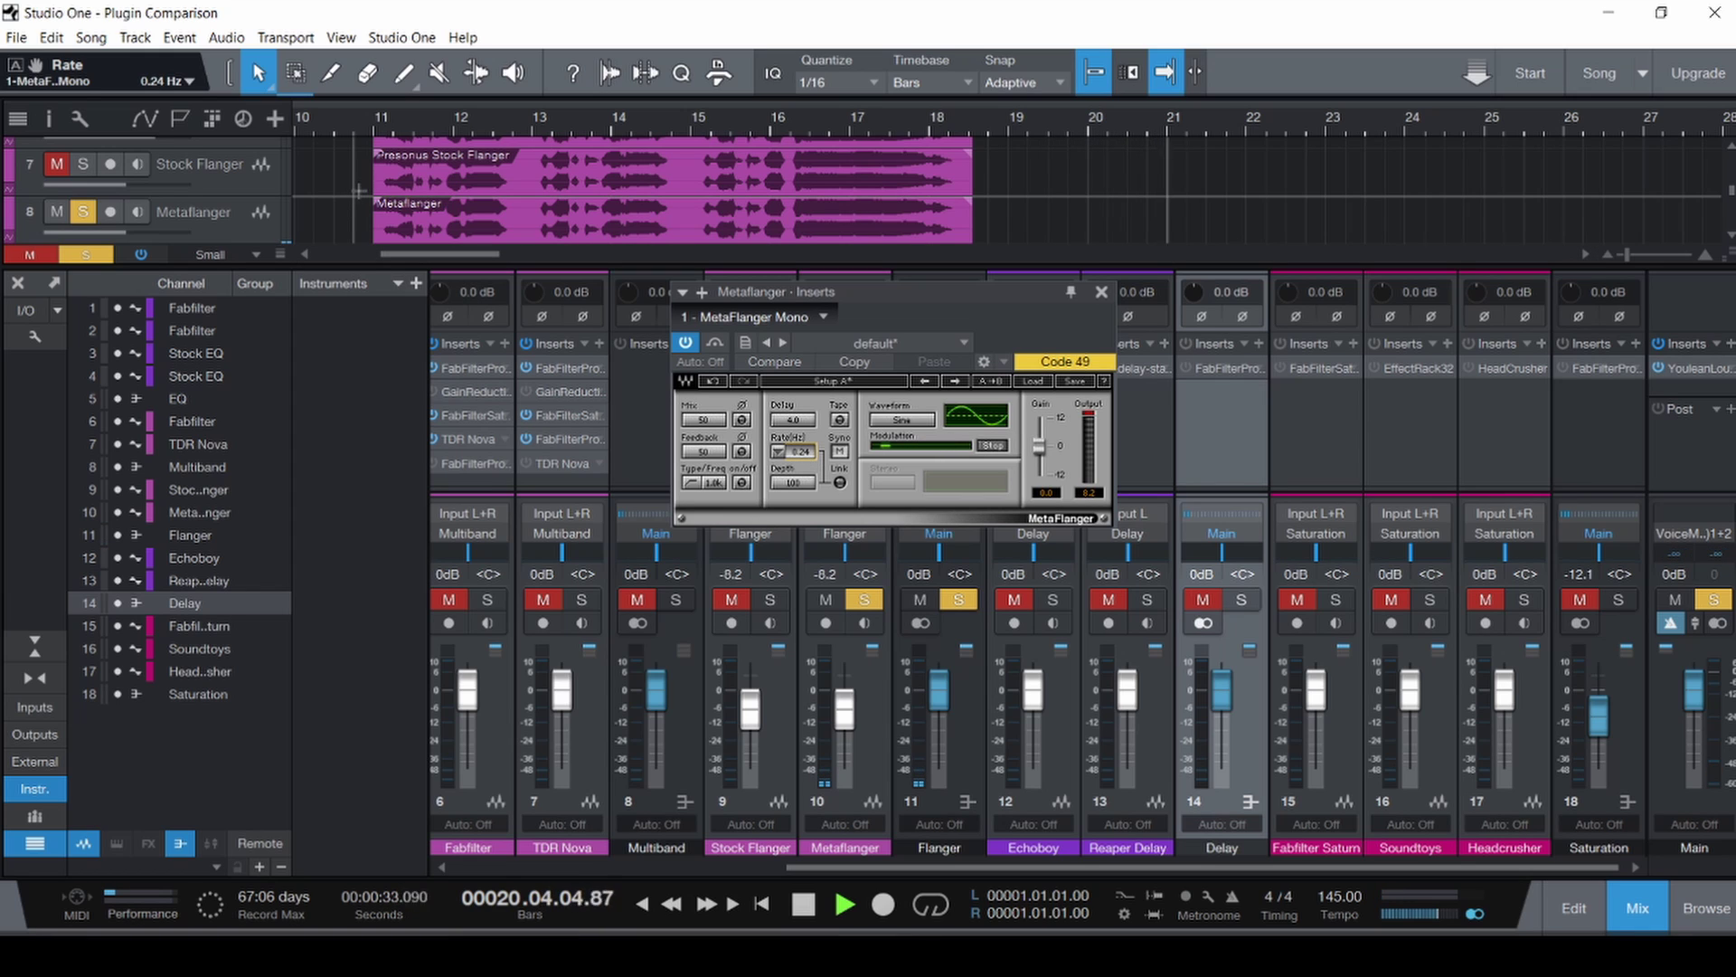
Replay the Metaflanger track from just before bar 11, comparing MetaFlanger bypassed and active.
click(359, 189)
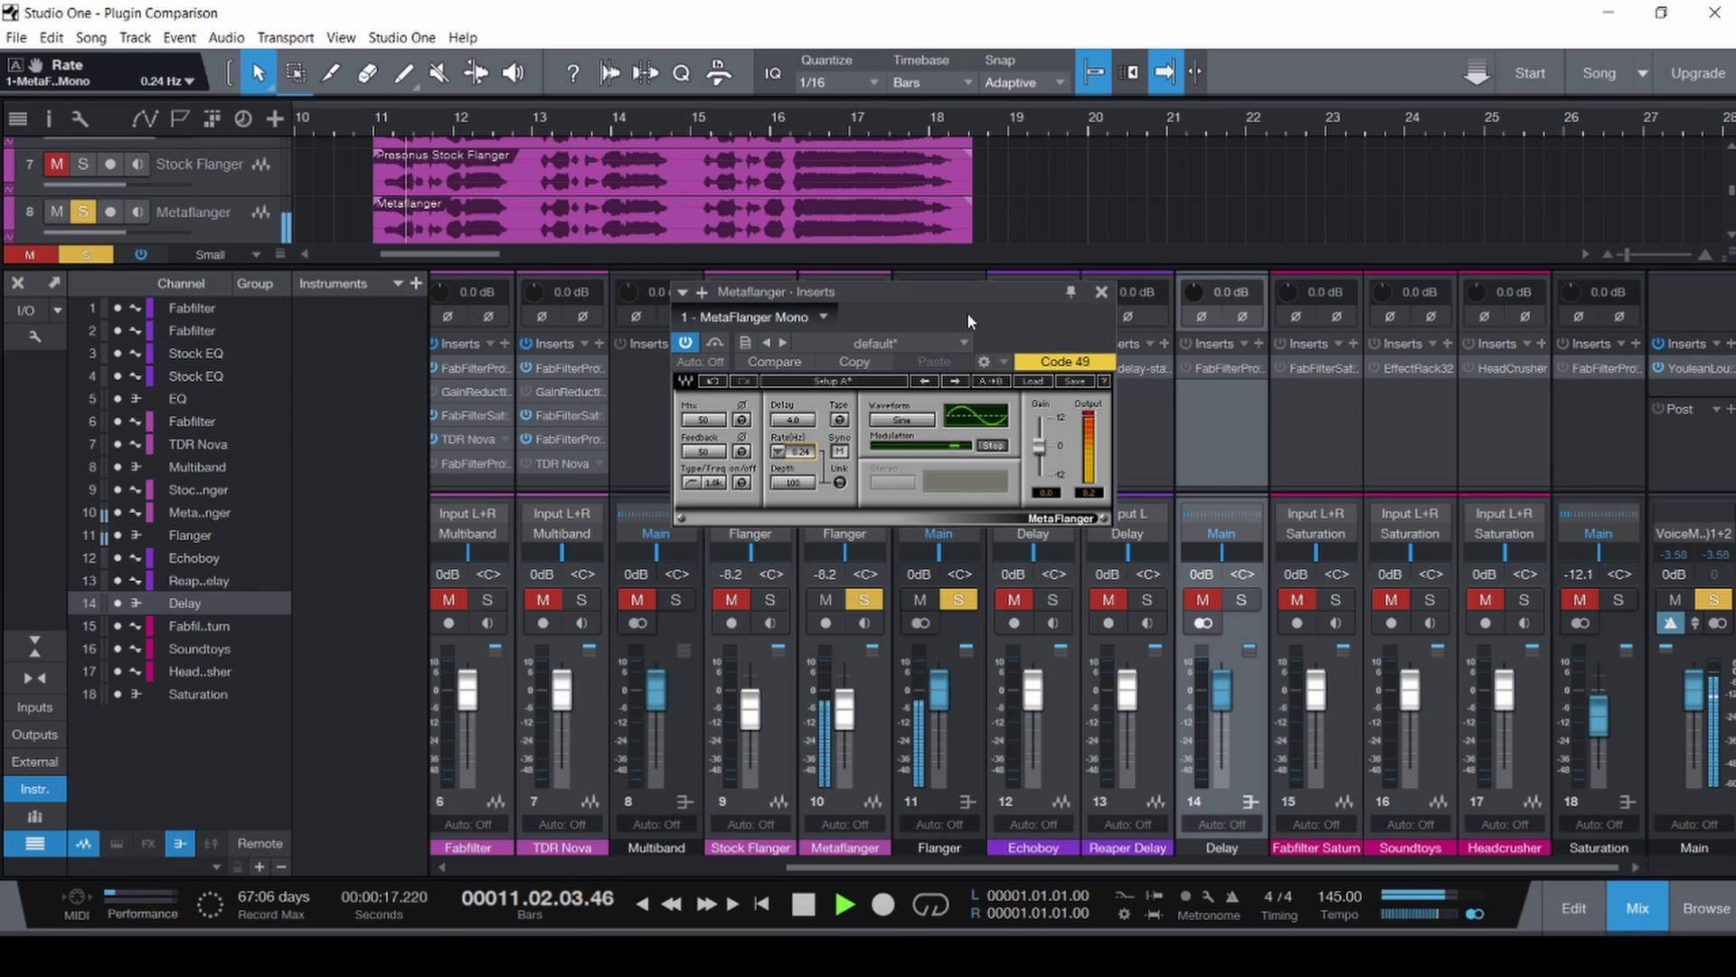
click(715, 344)
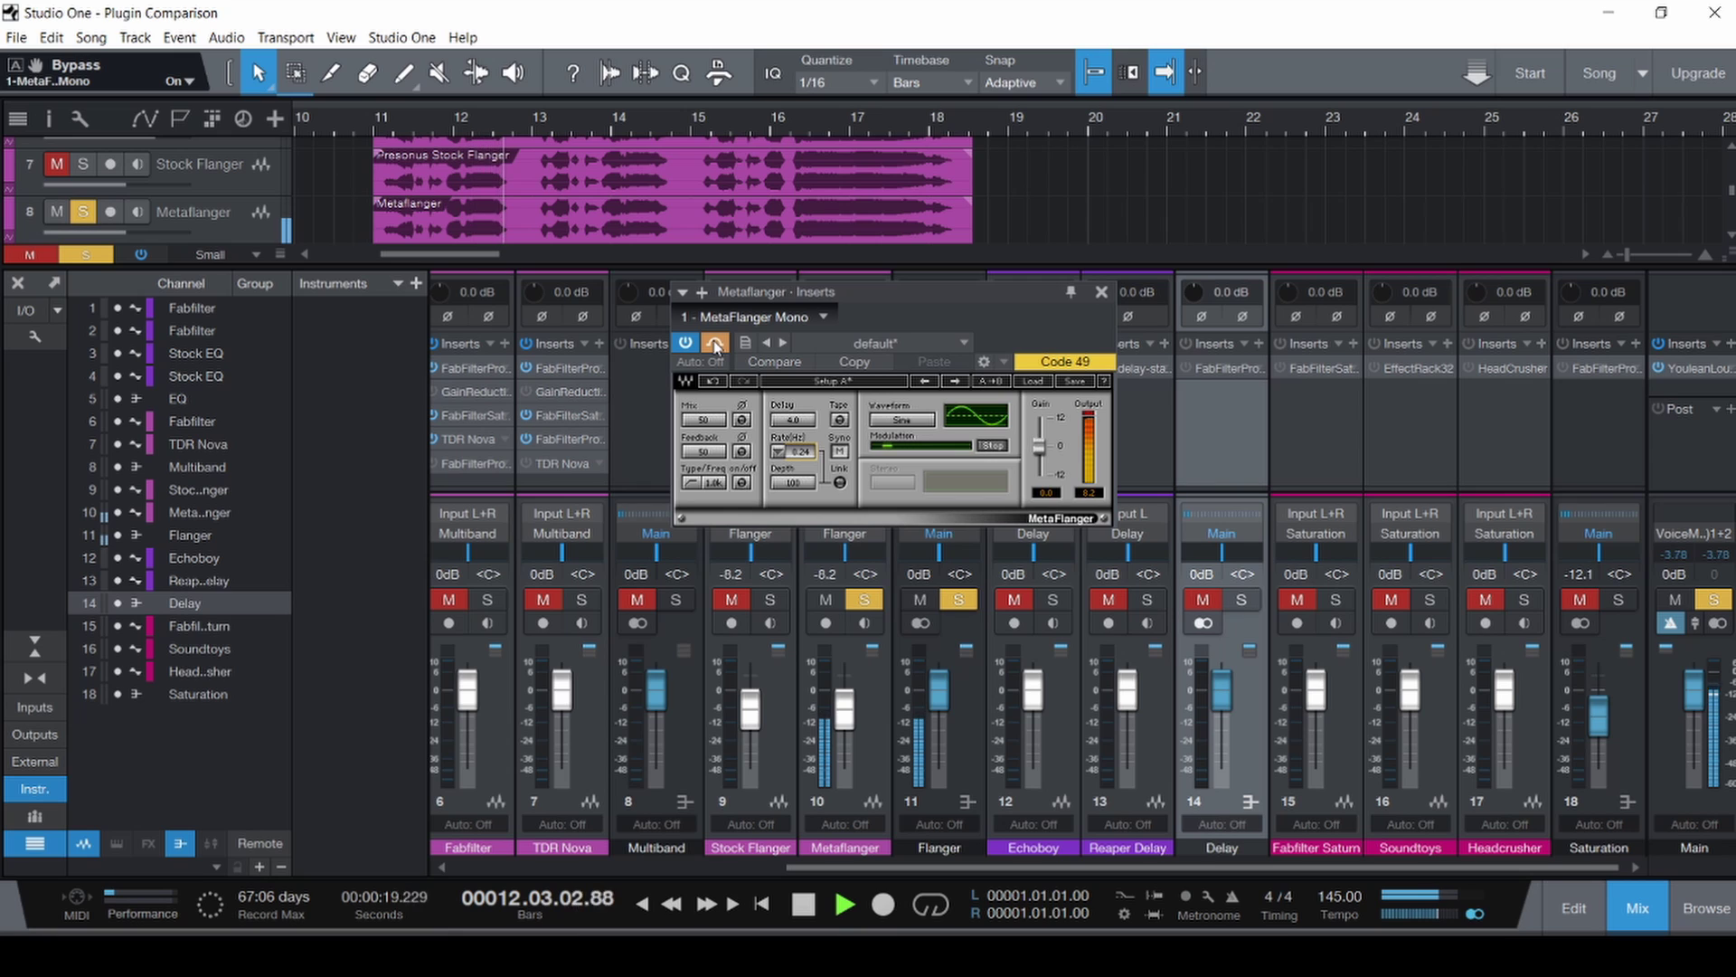
click(715, 344)
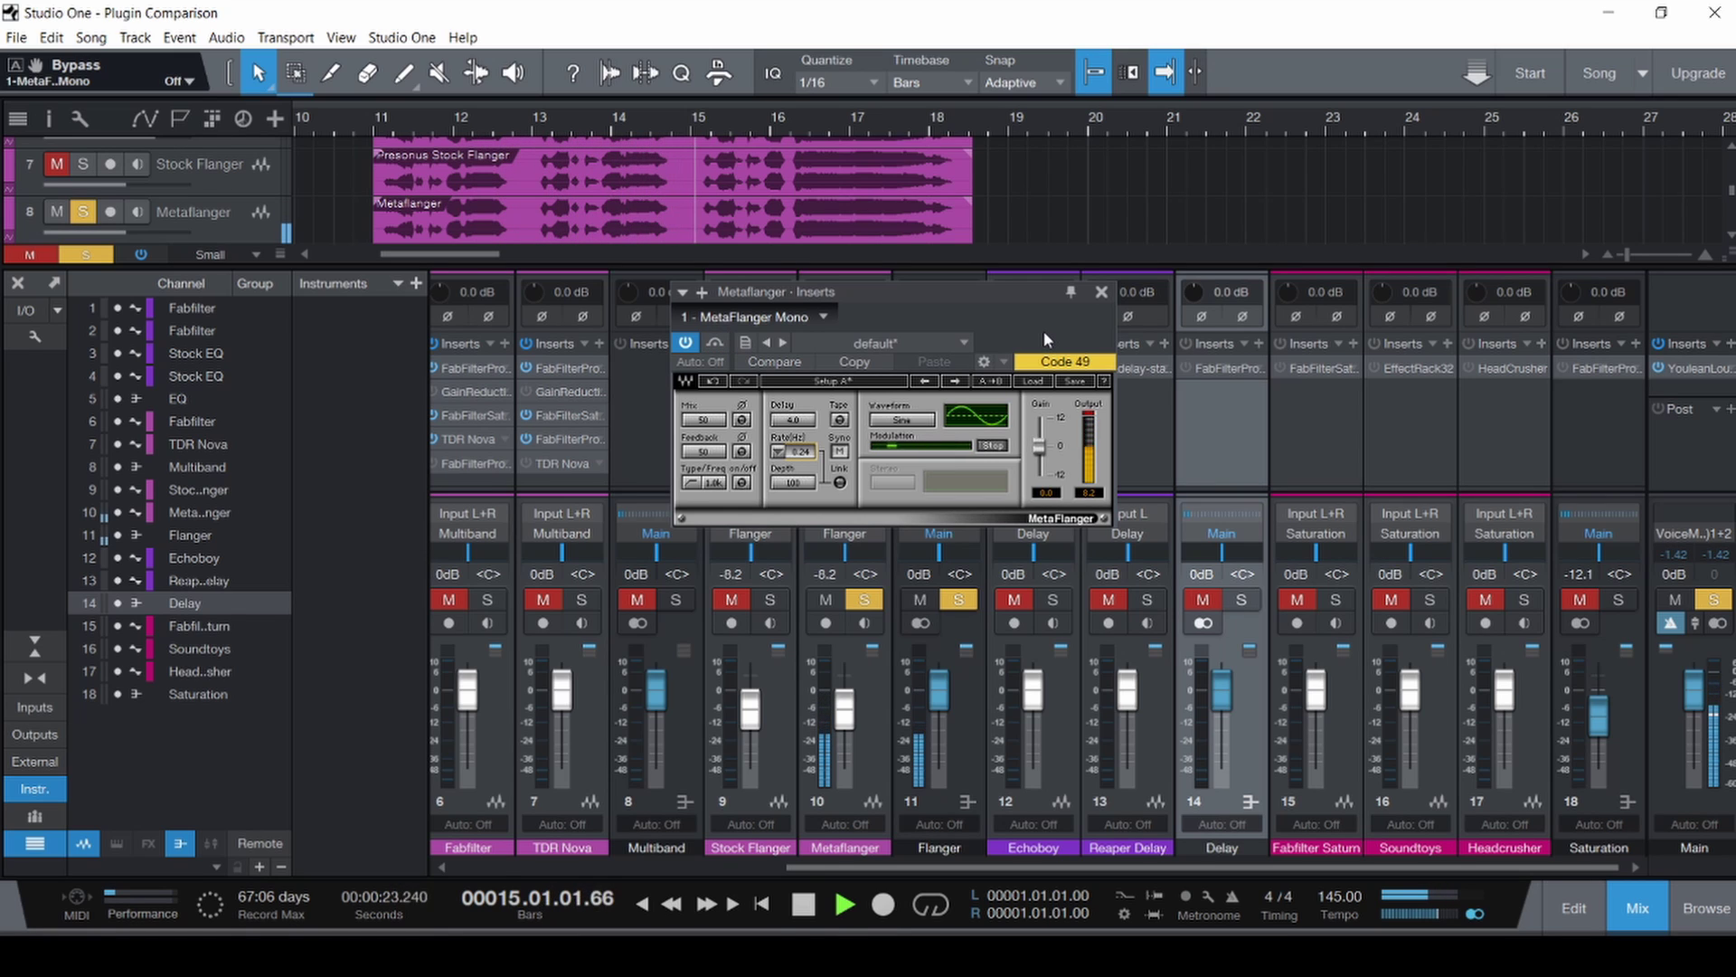
Stop playback, save the song, and close the MetaFlanger window.
key(space)
key(ctrl+s)
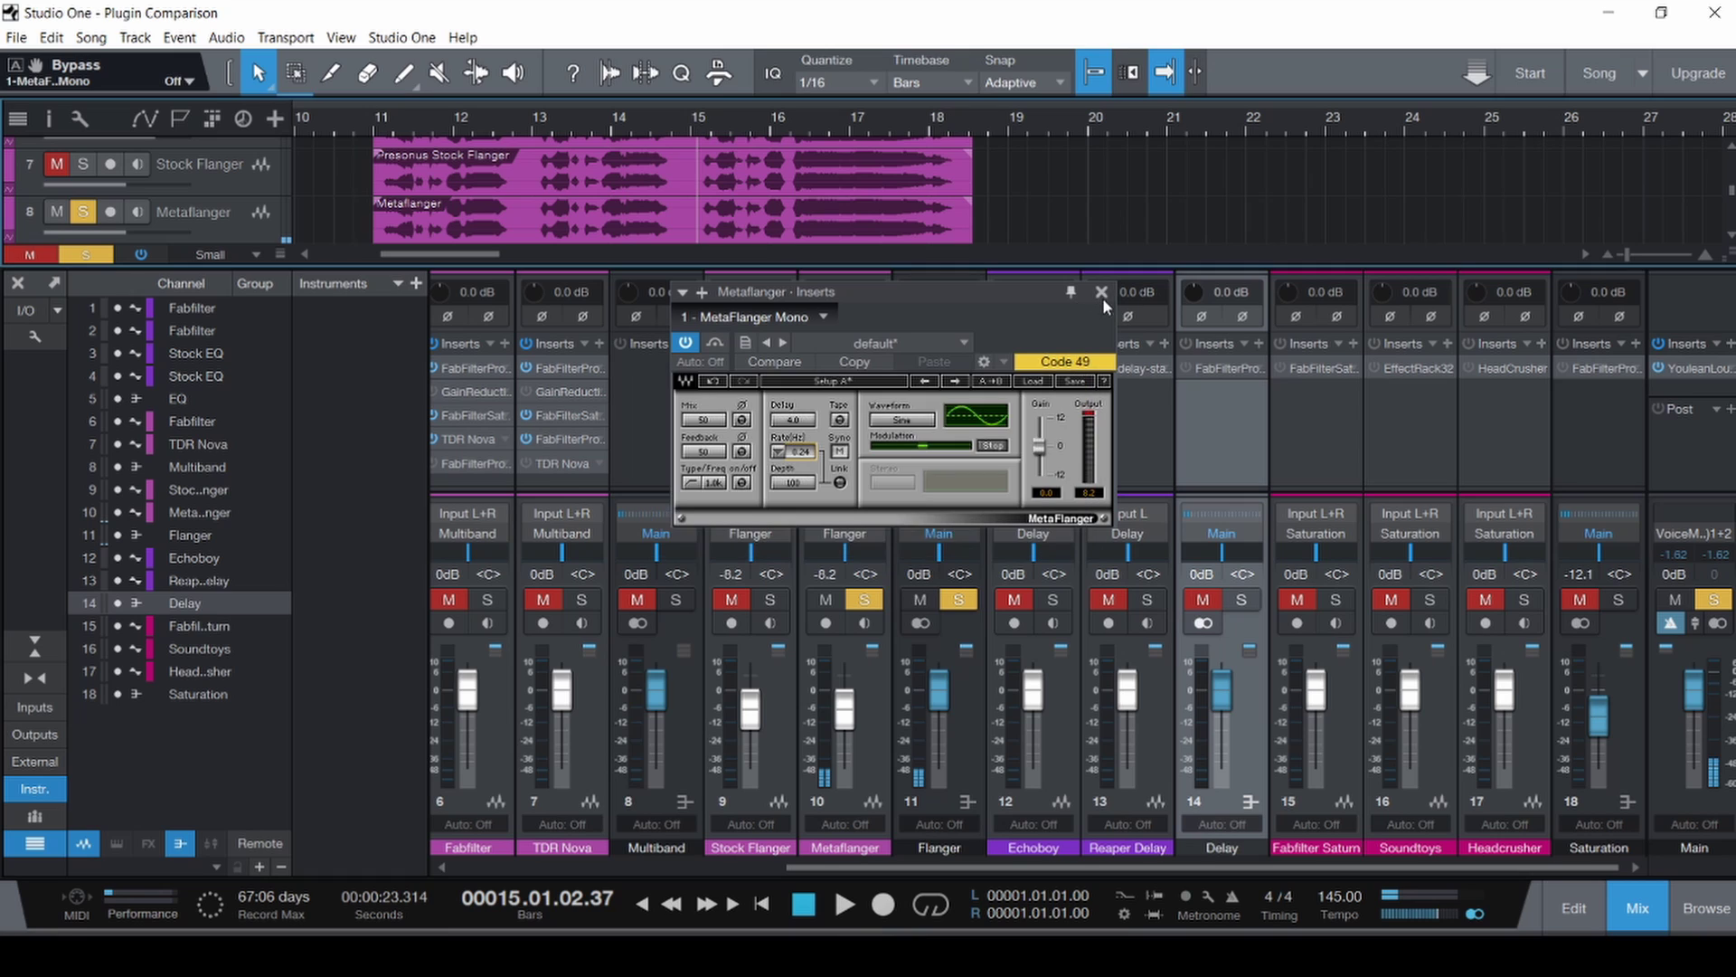
click(1101, 292)
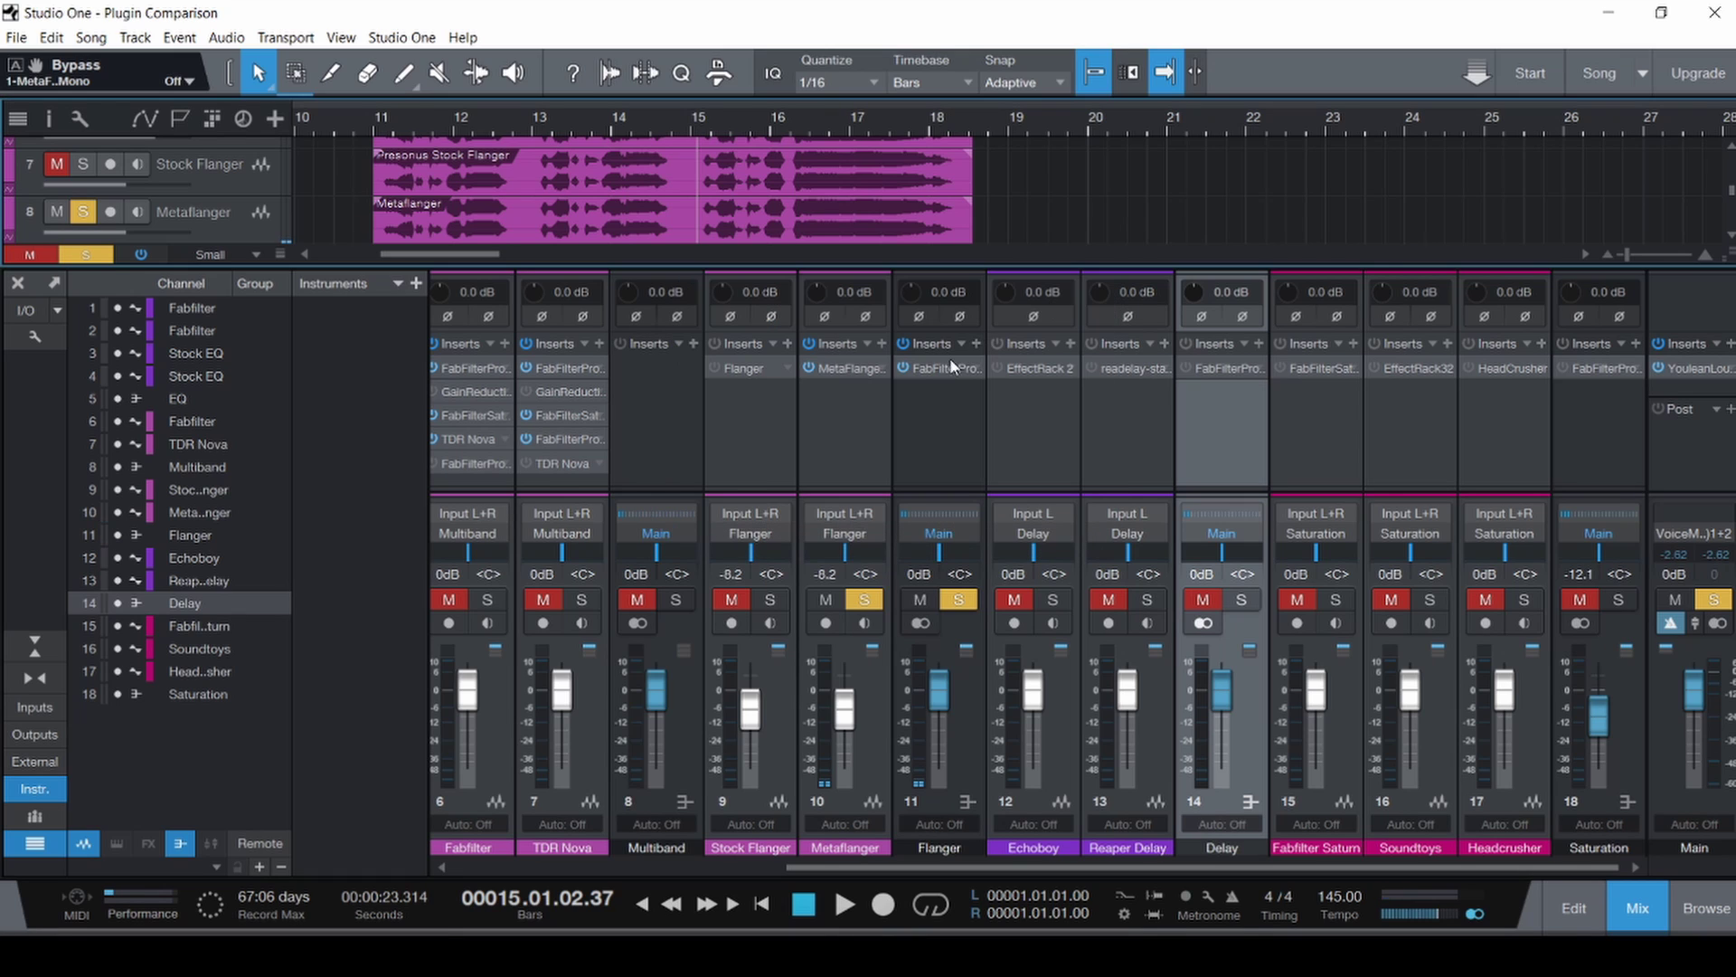
Open the Flanger insert on the Stock Flanger channel, activate it, and close its window.
click(809, 416)
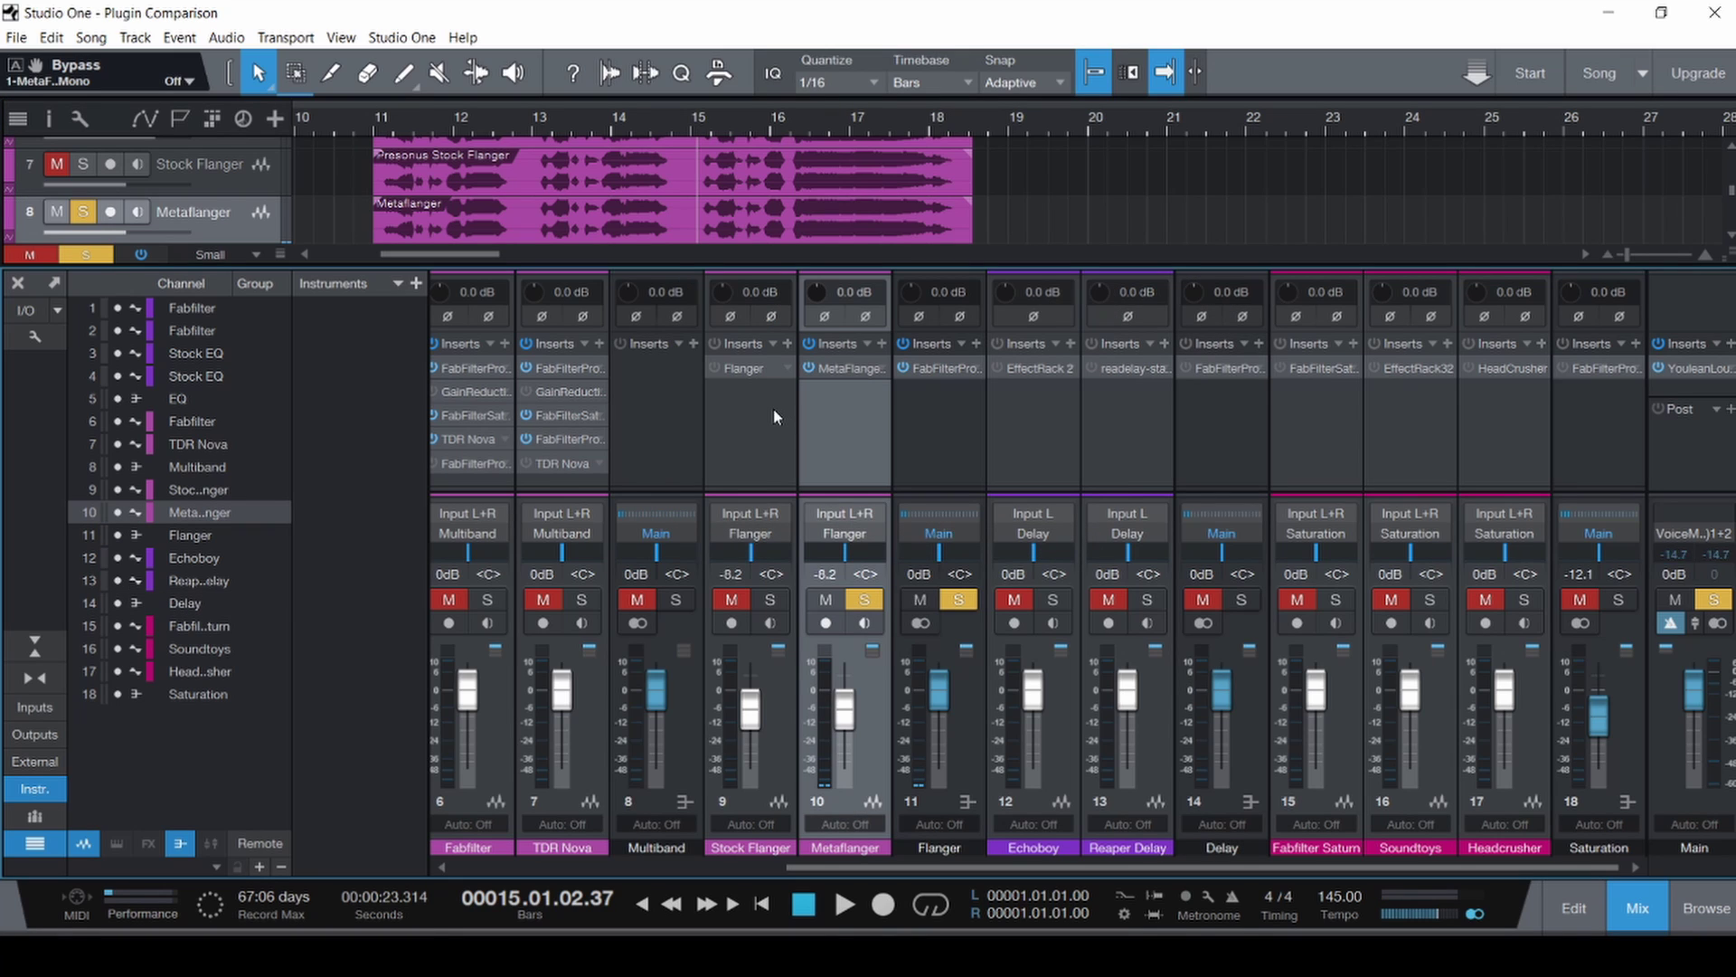
ctrl+click(770, 415)
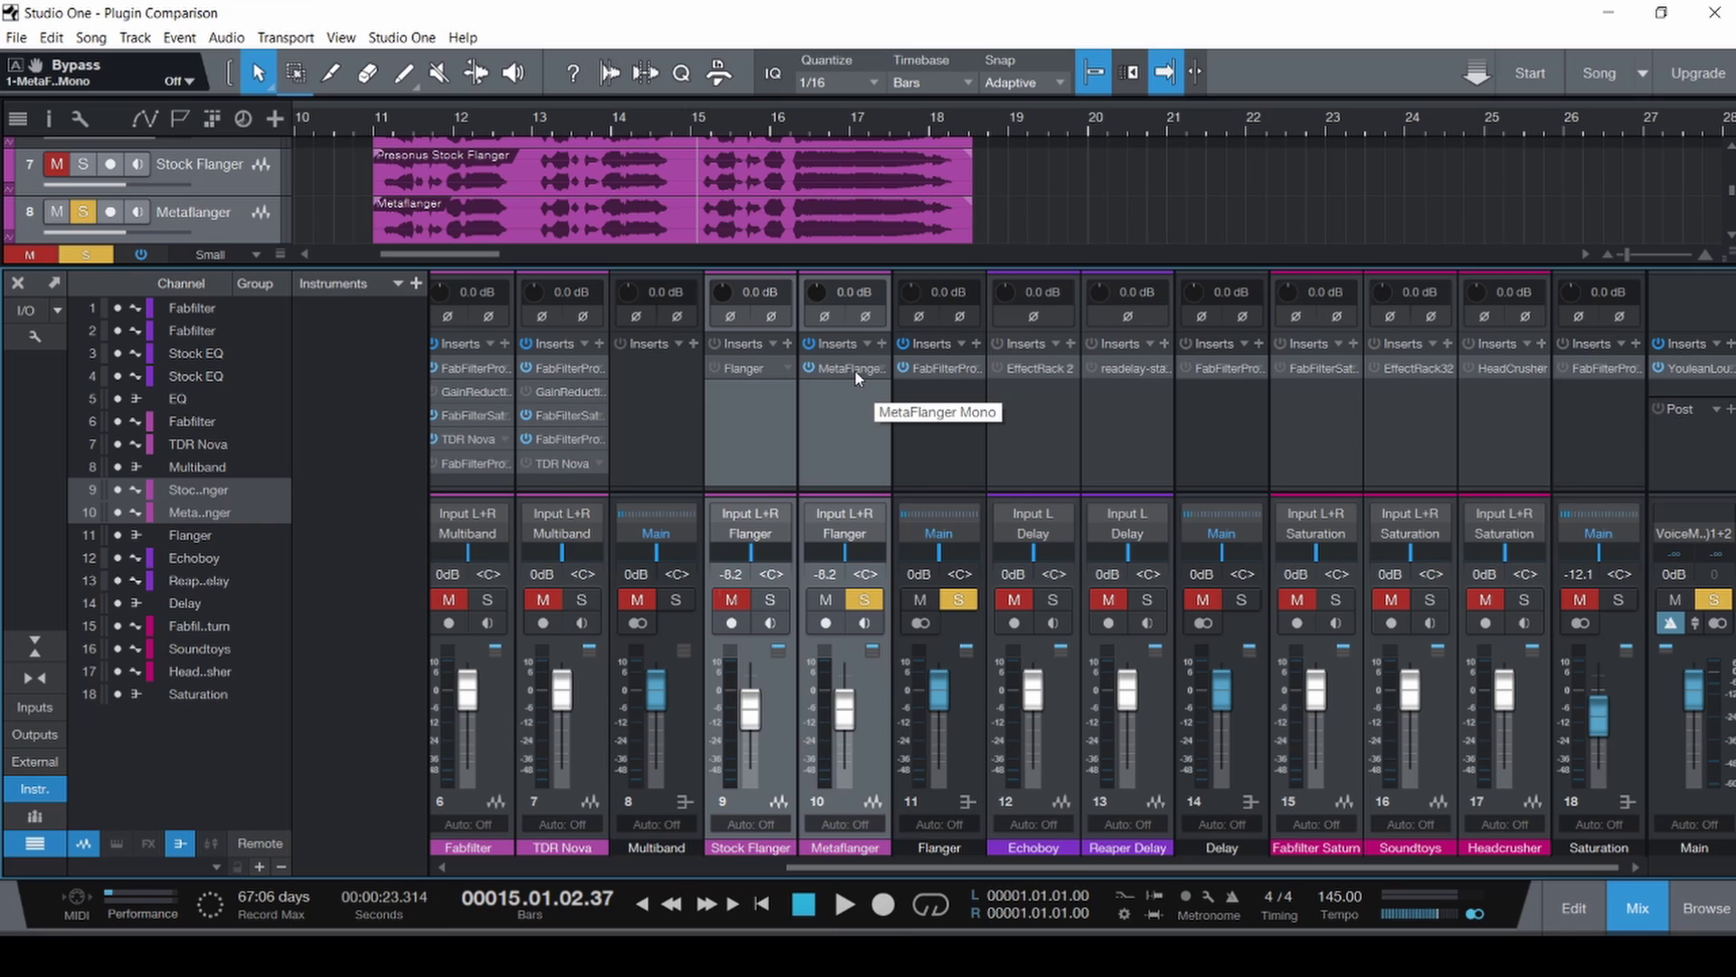
click(832, 417)
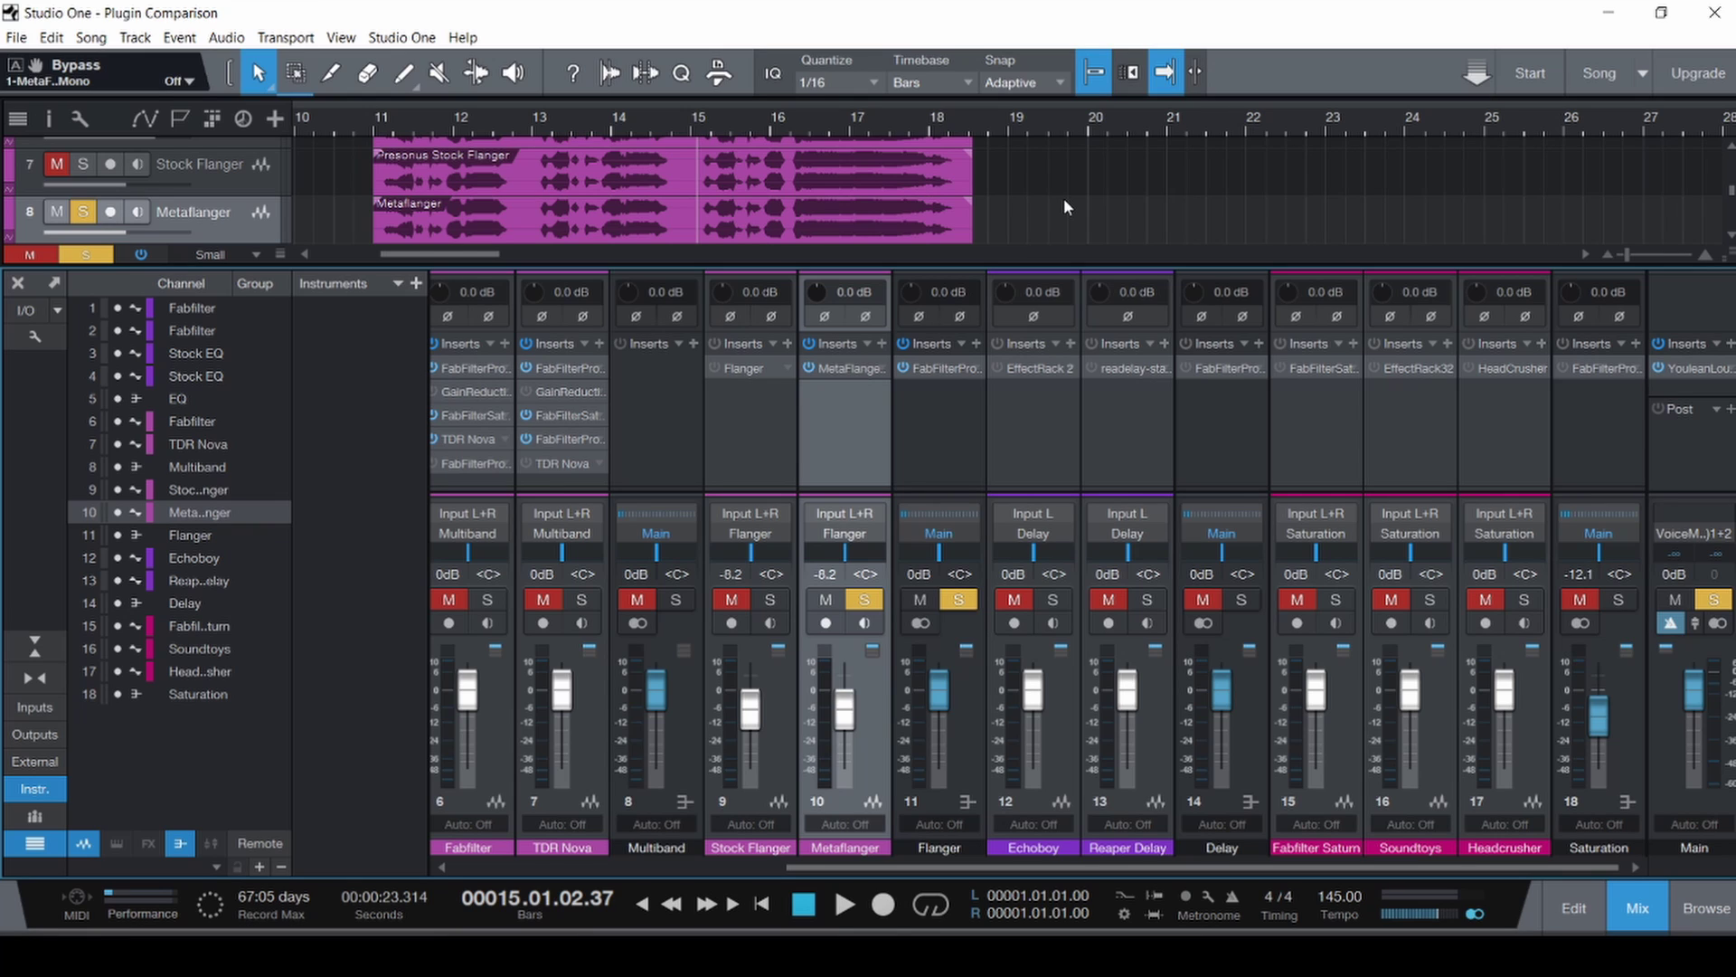
click(750, 371)
click(241, 300)
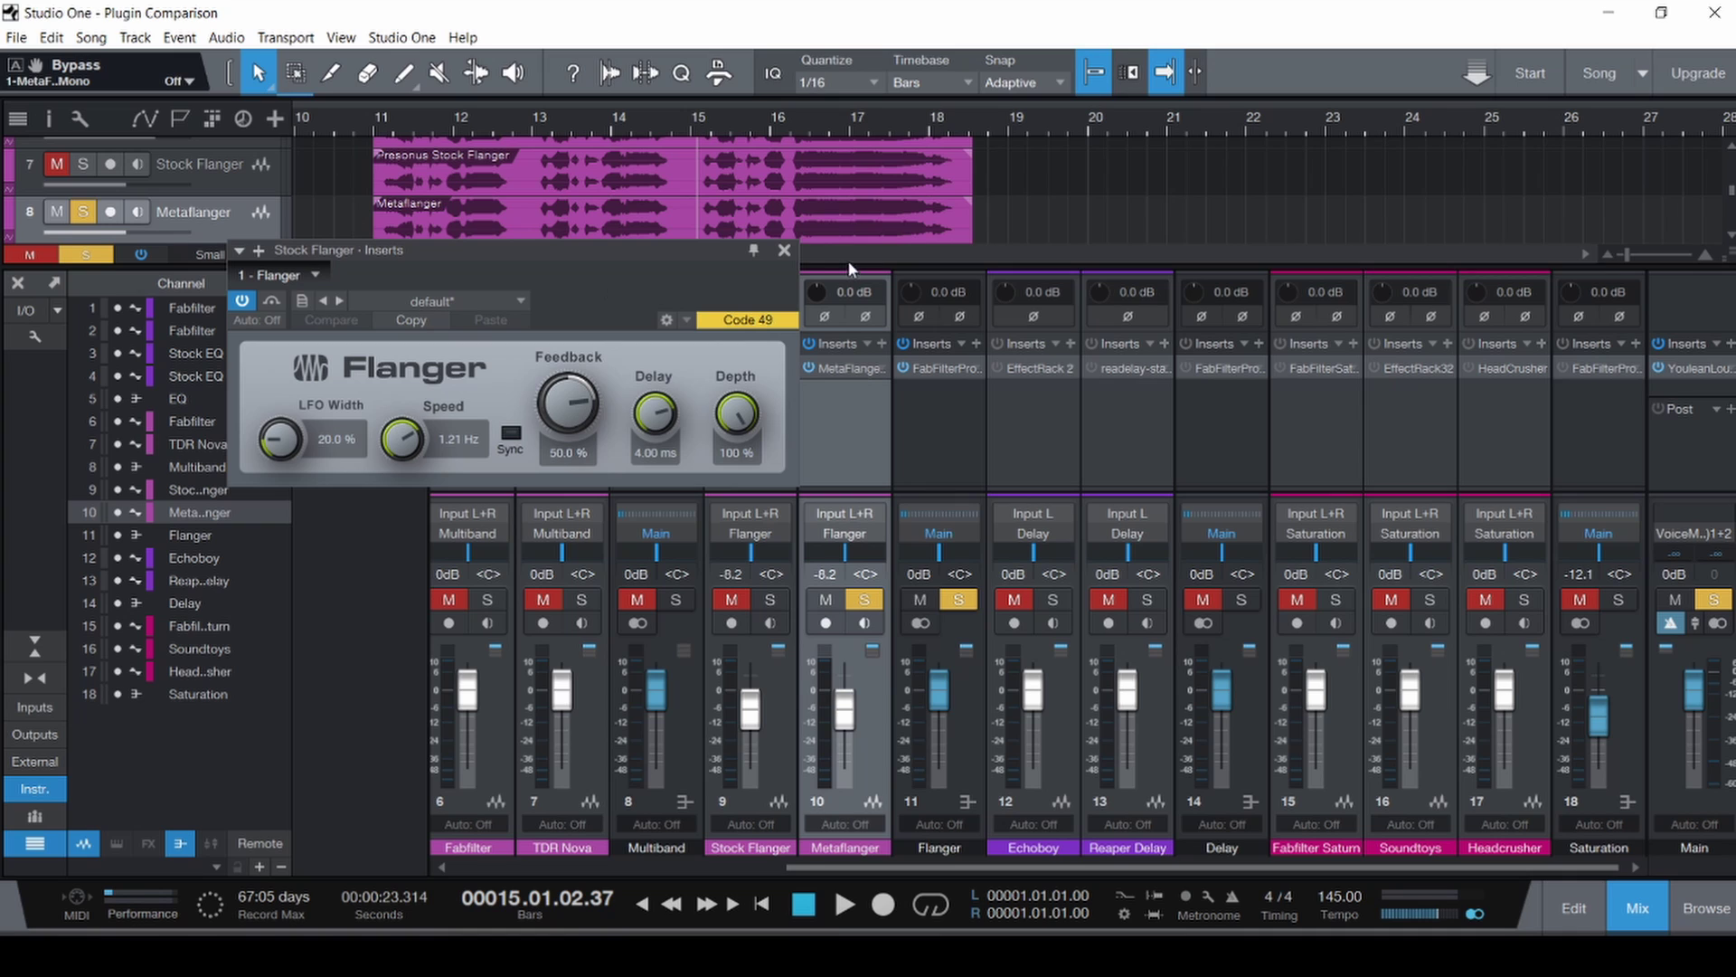
click(784, 250)
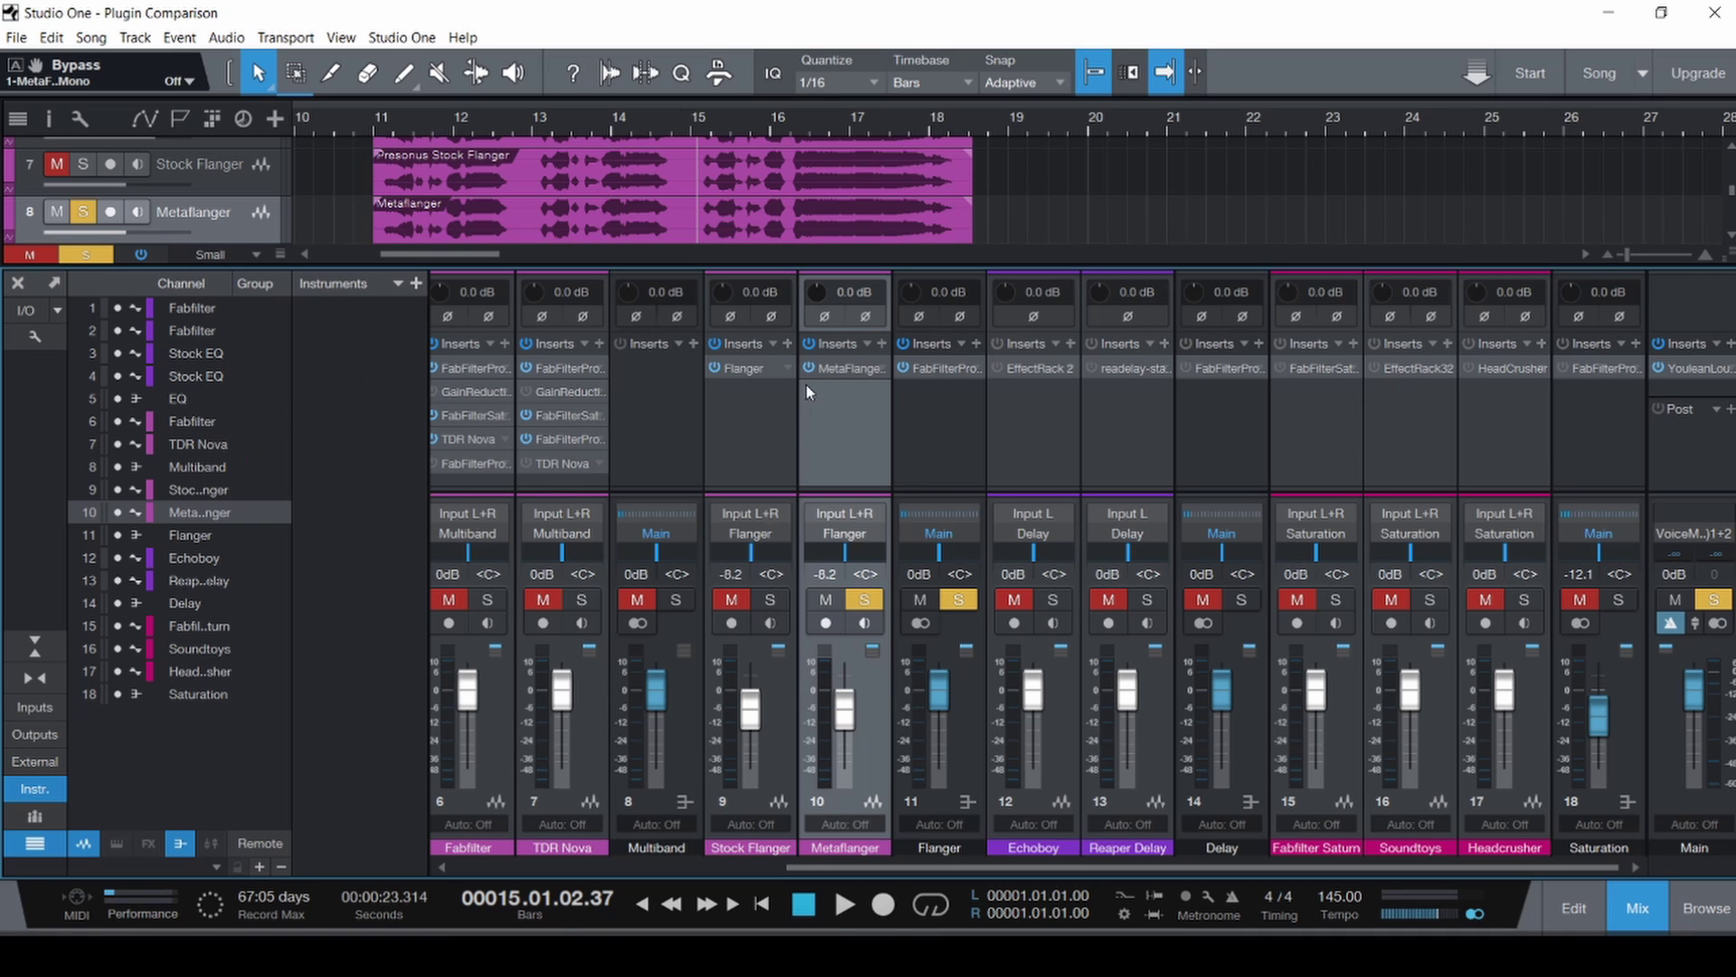
Open the MetaFlanger insert, set its Gain to -0.7 dB, and close its window.
click(851, 371)
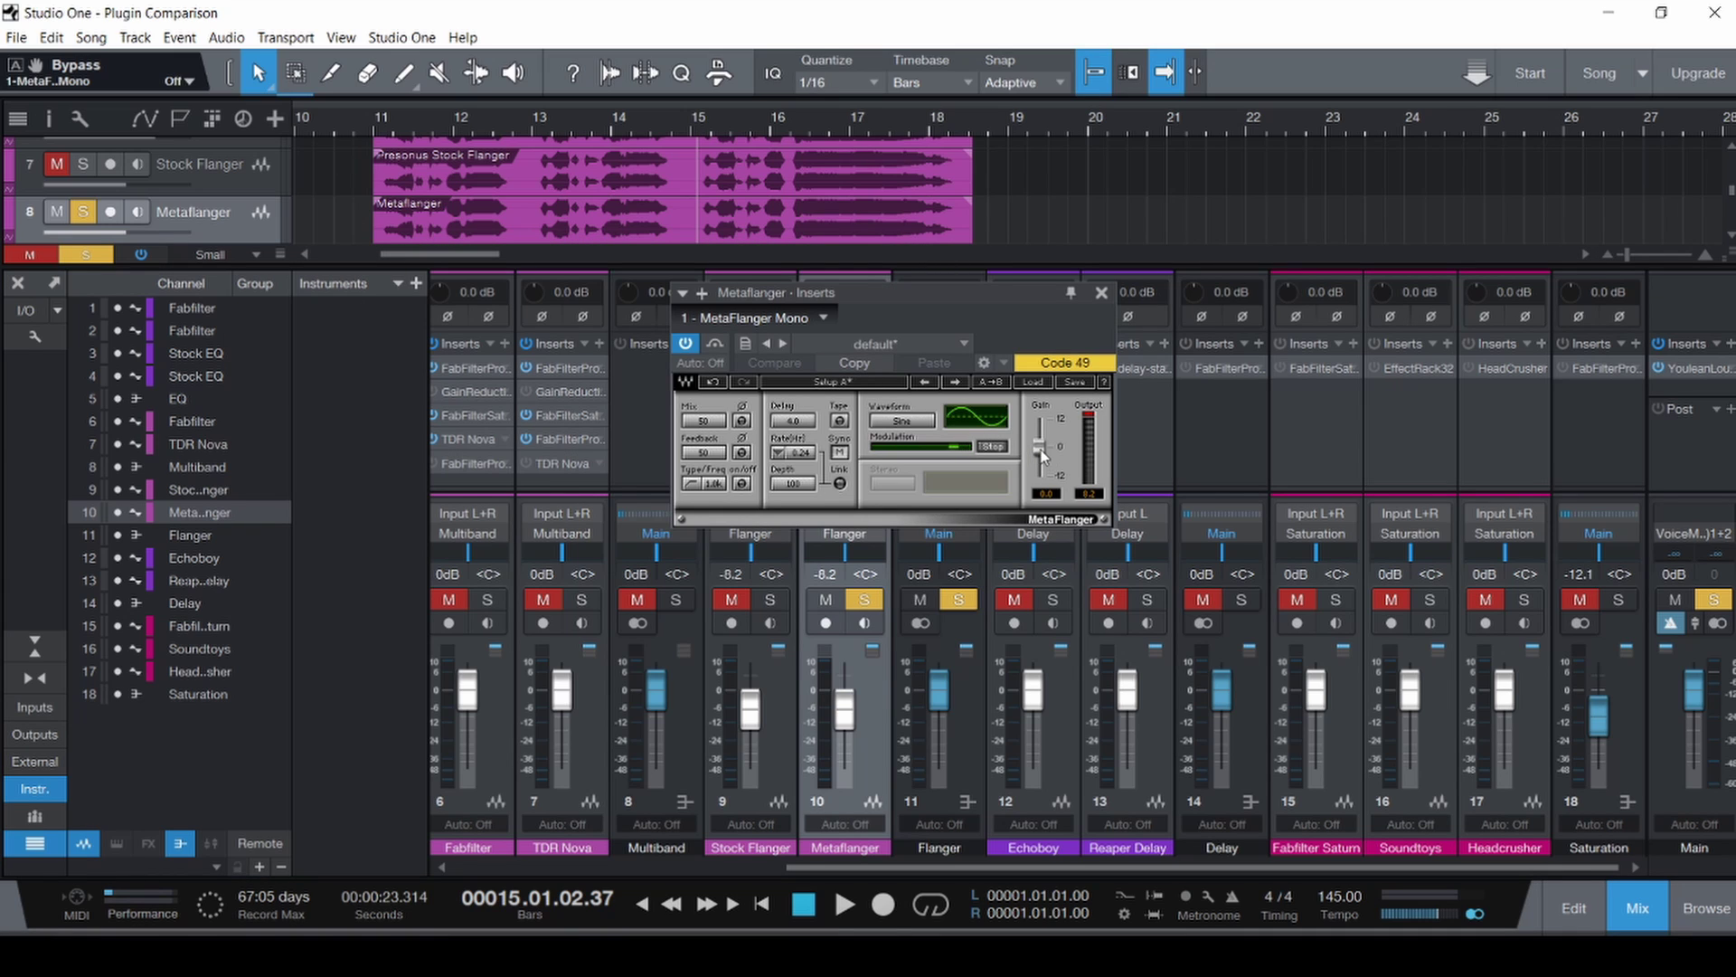
drag(1042, 455, 1041, 458)
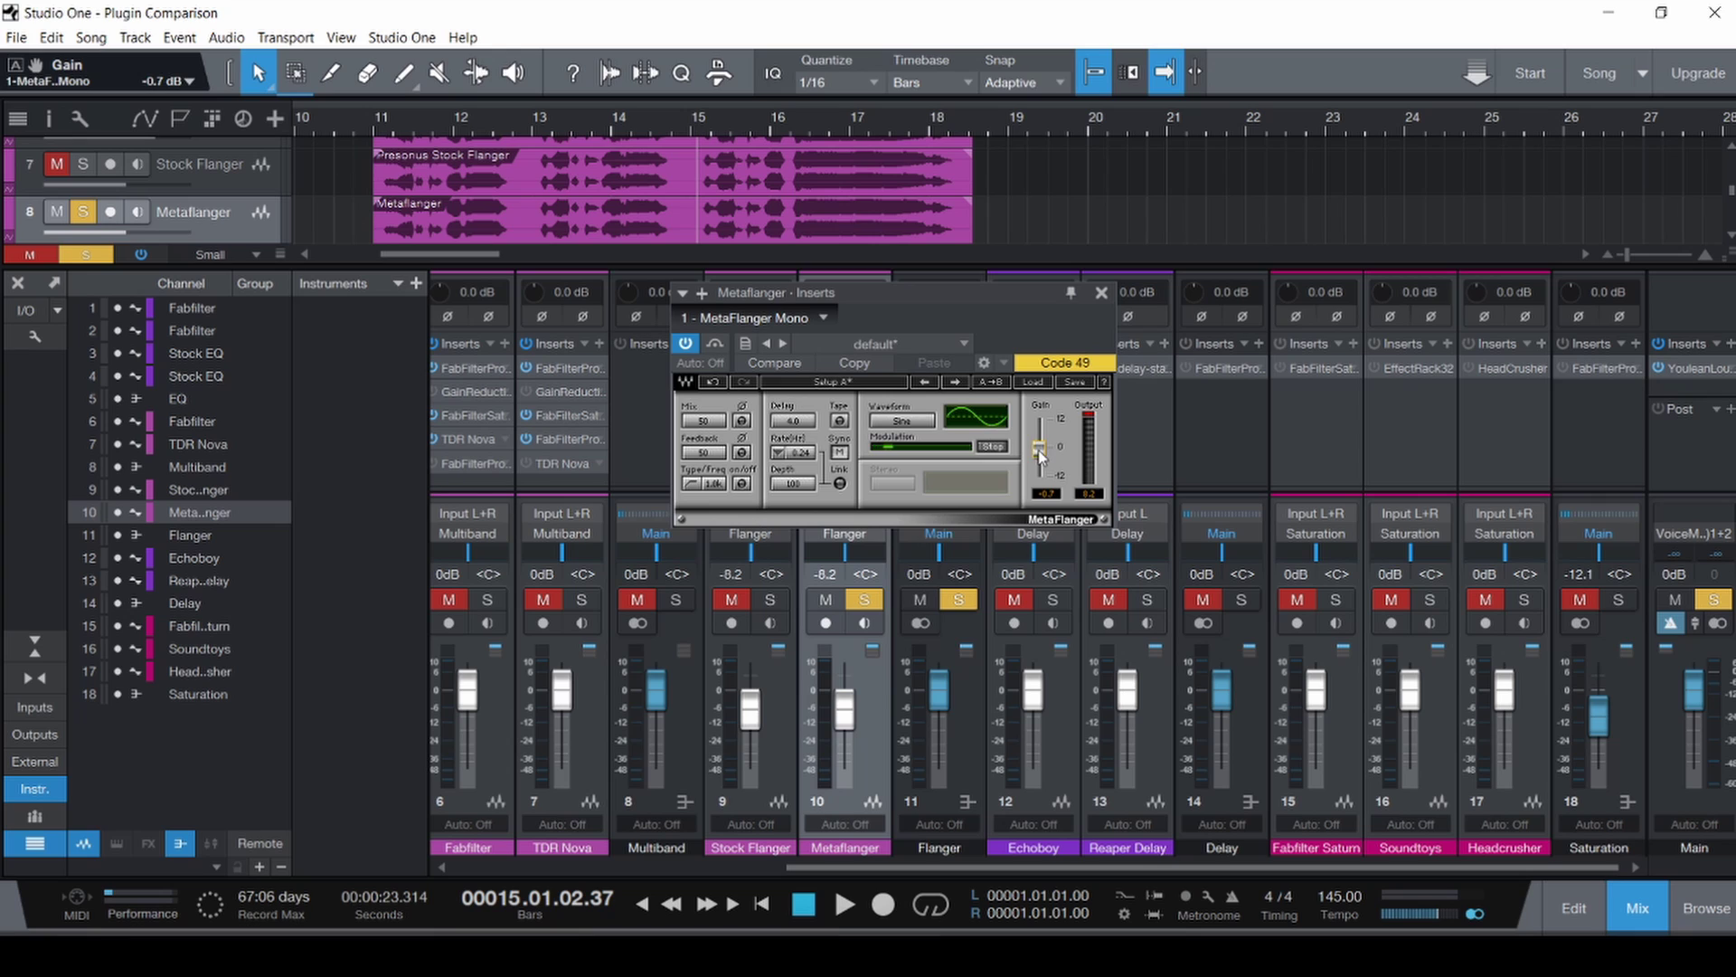
click(1102, 292)
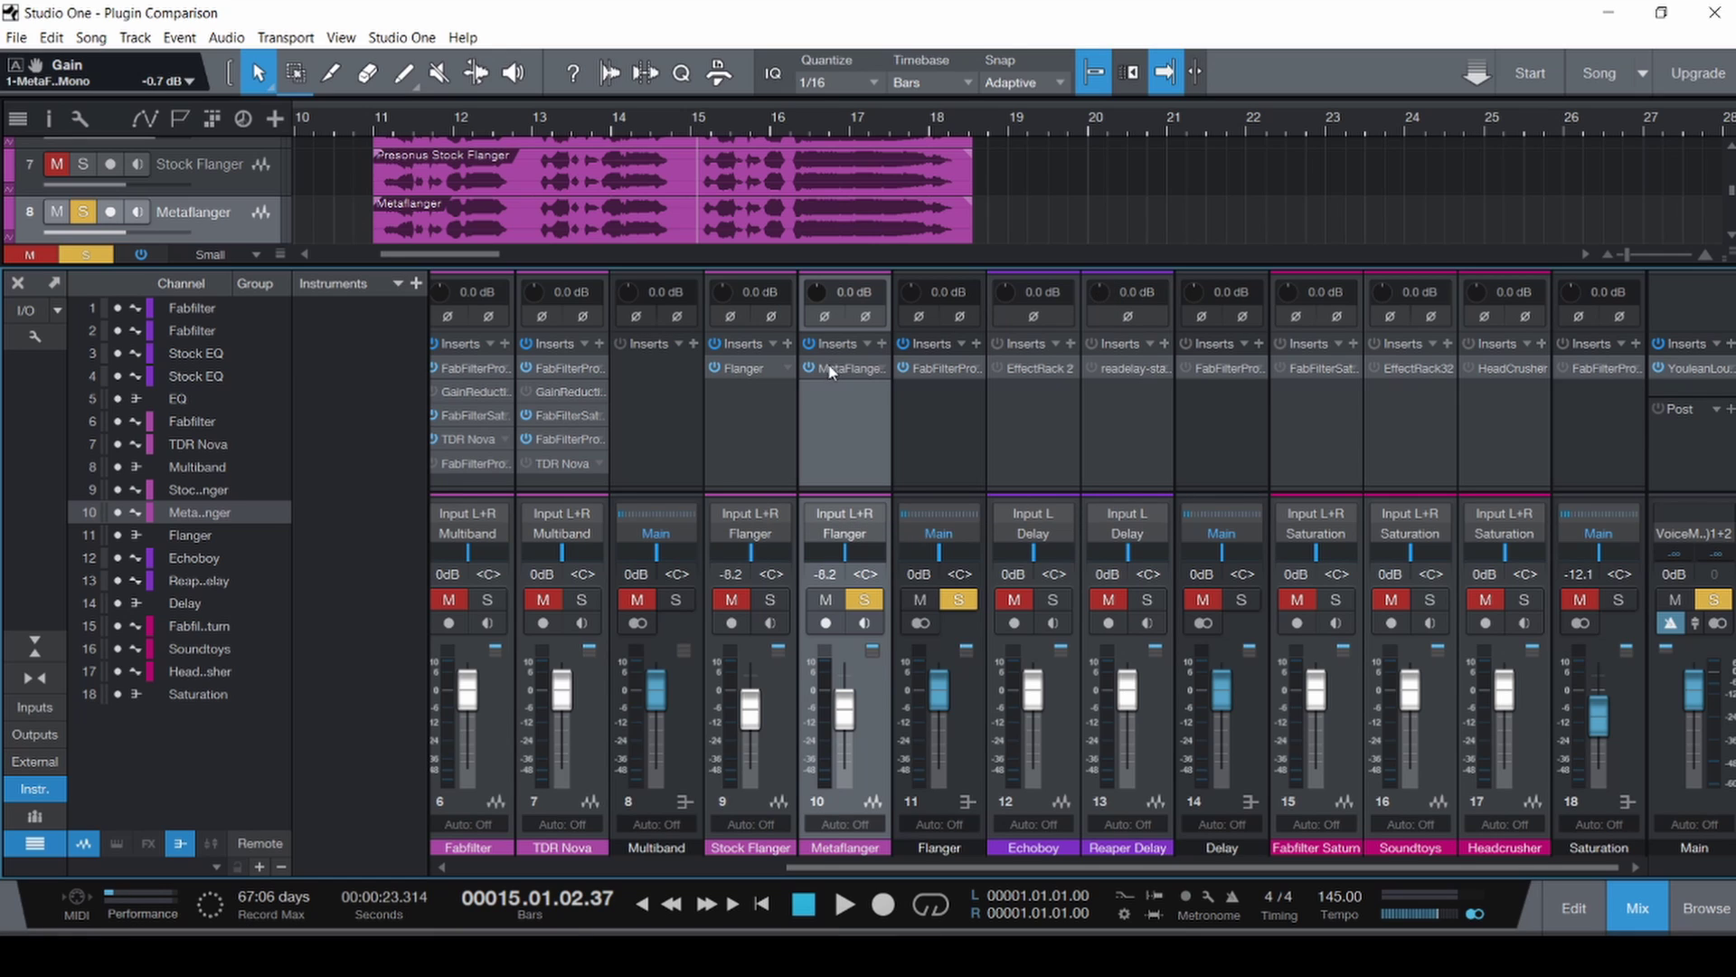
With both flanger channels selected, review the stock Flanger's settings in its window and close it.
shift+click(743, 443)
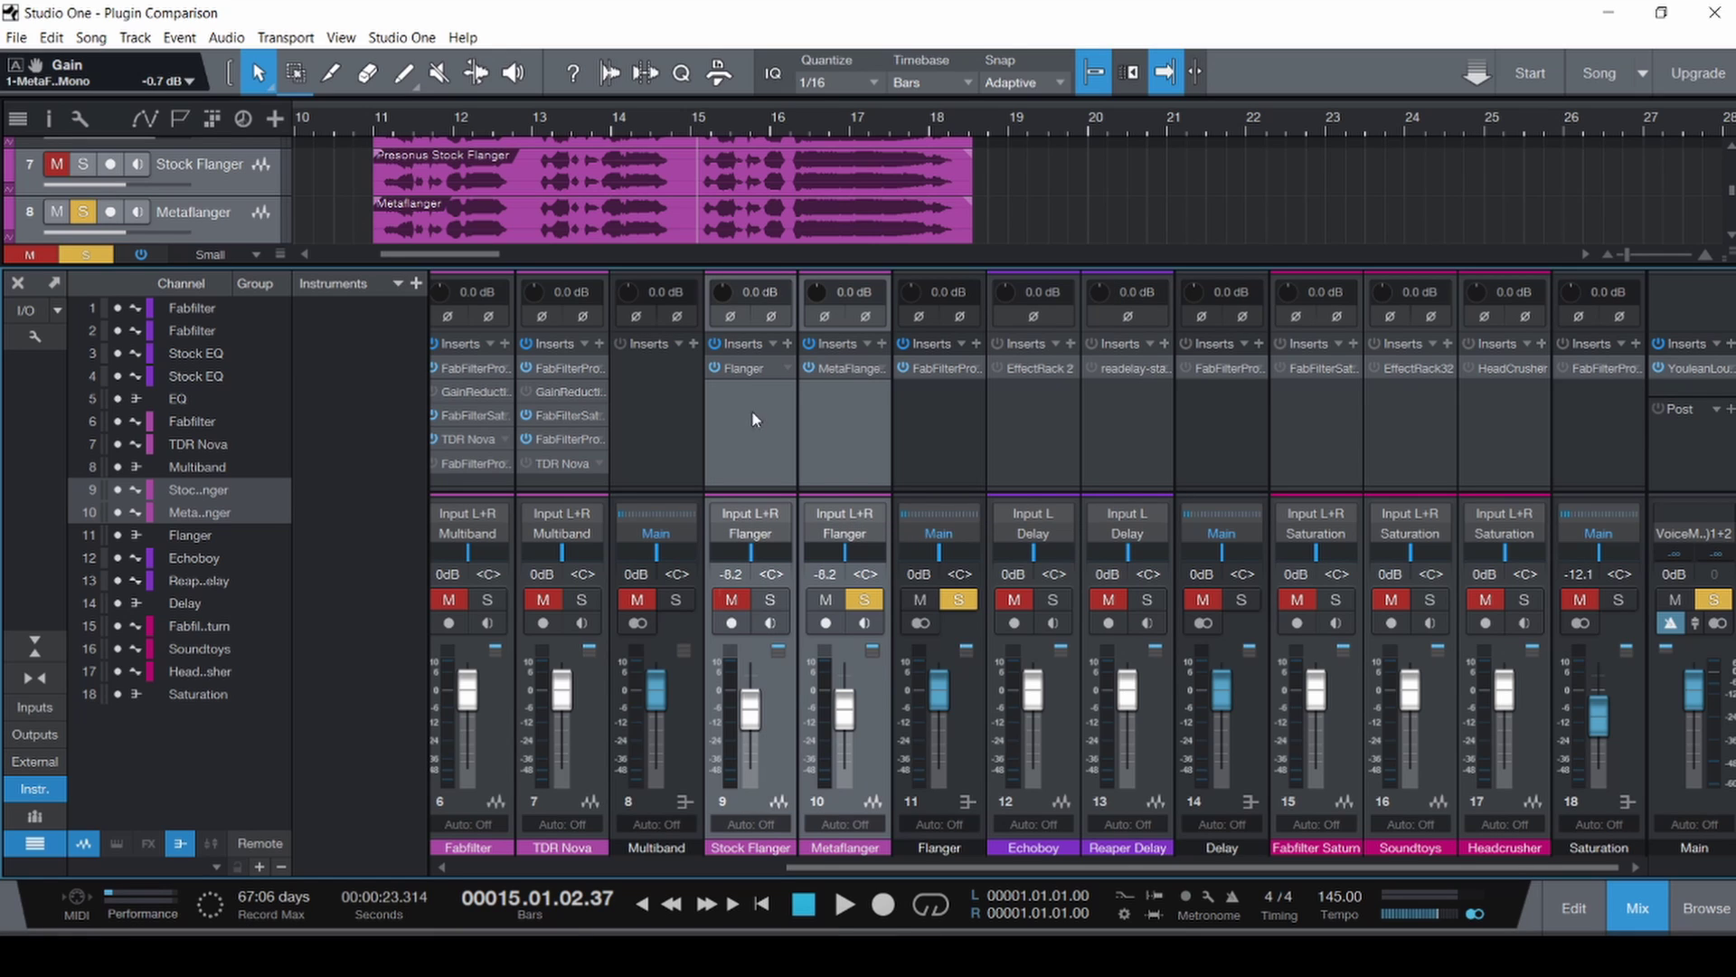
click(752, 365)
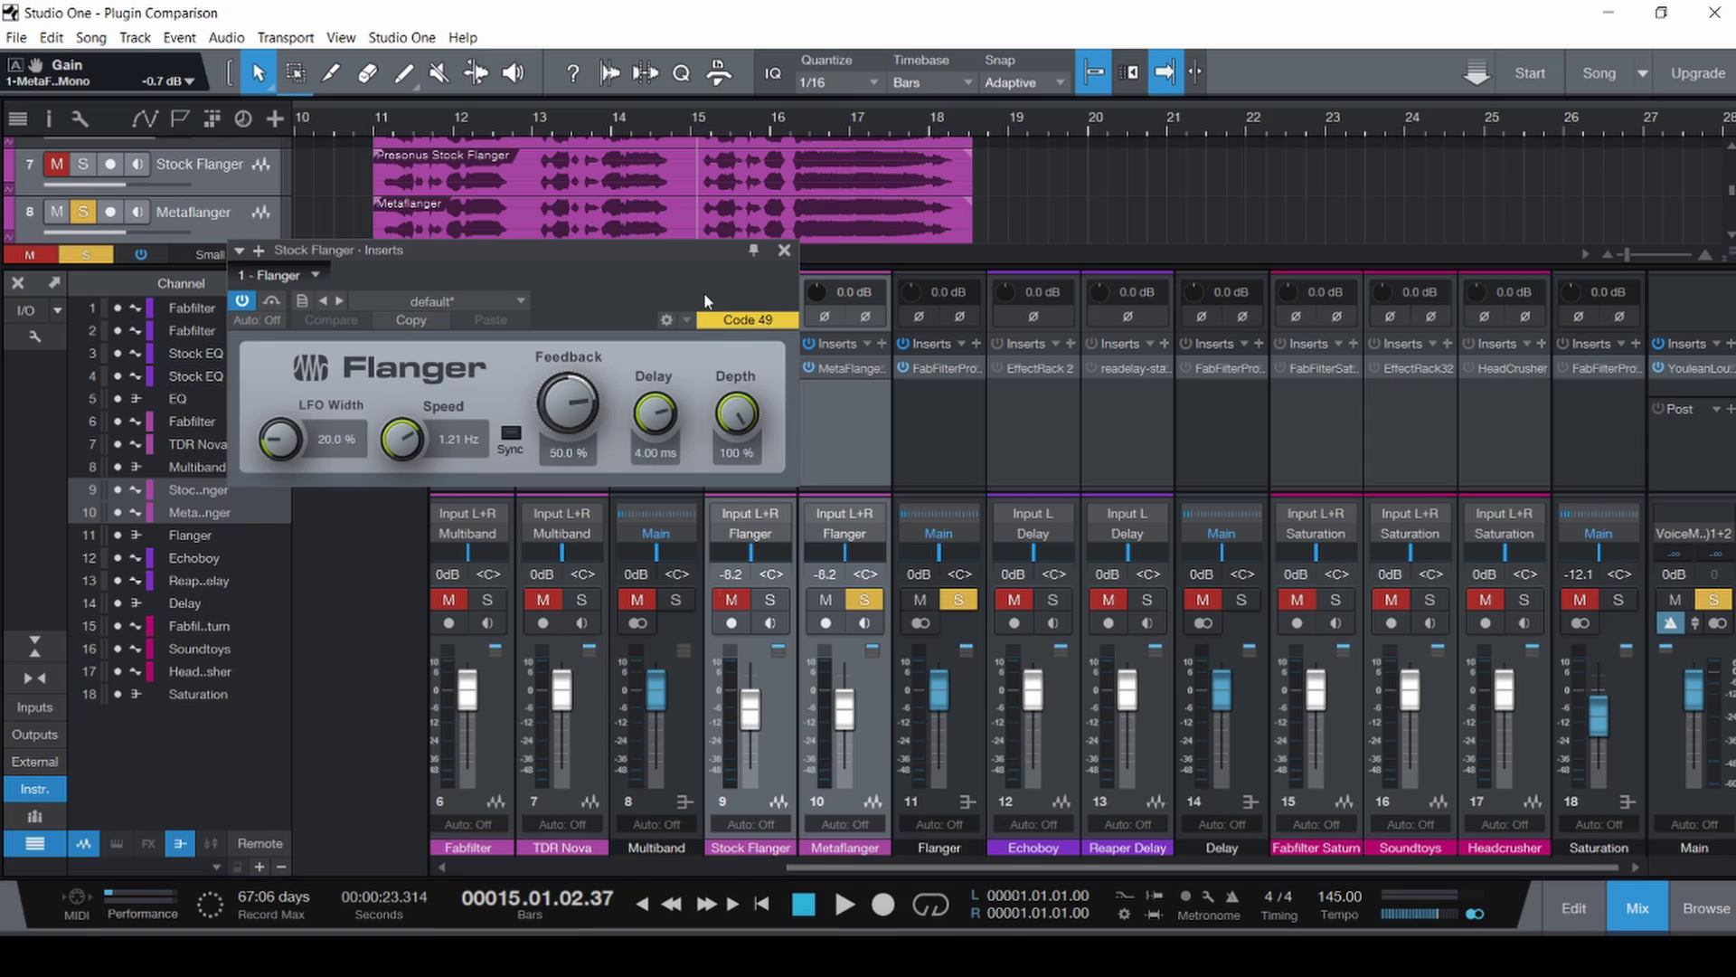
drag(681, 249, 547, 233)
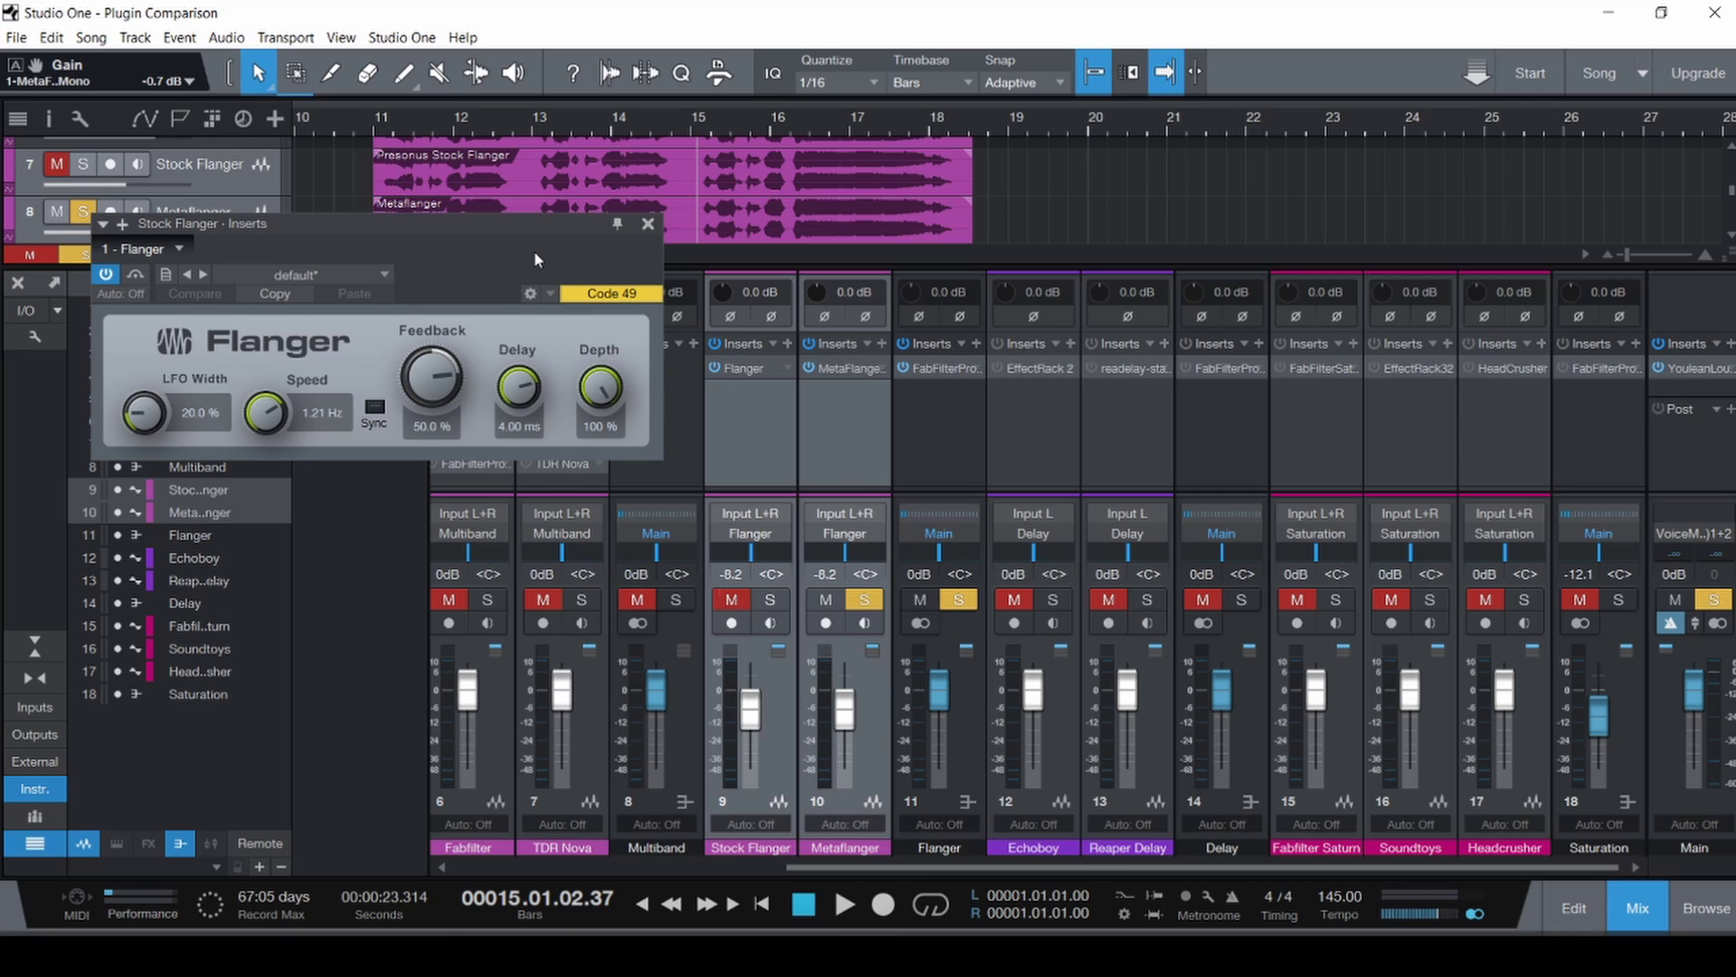
click(648, 224)
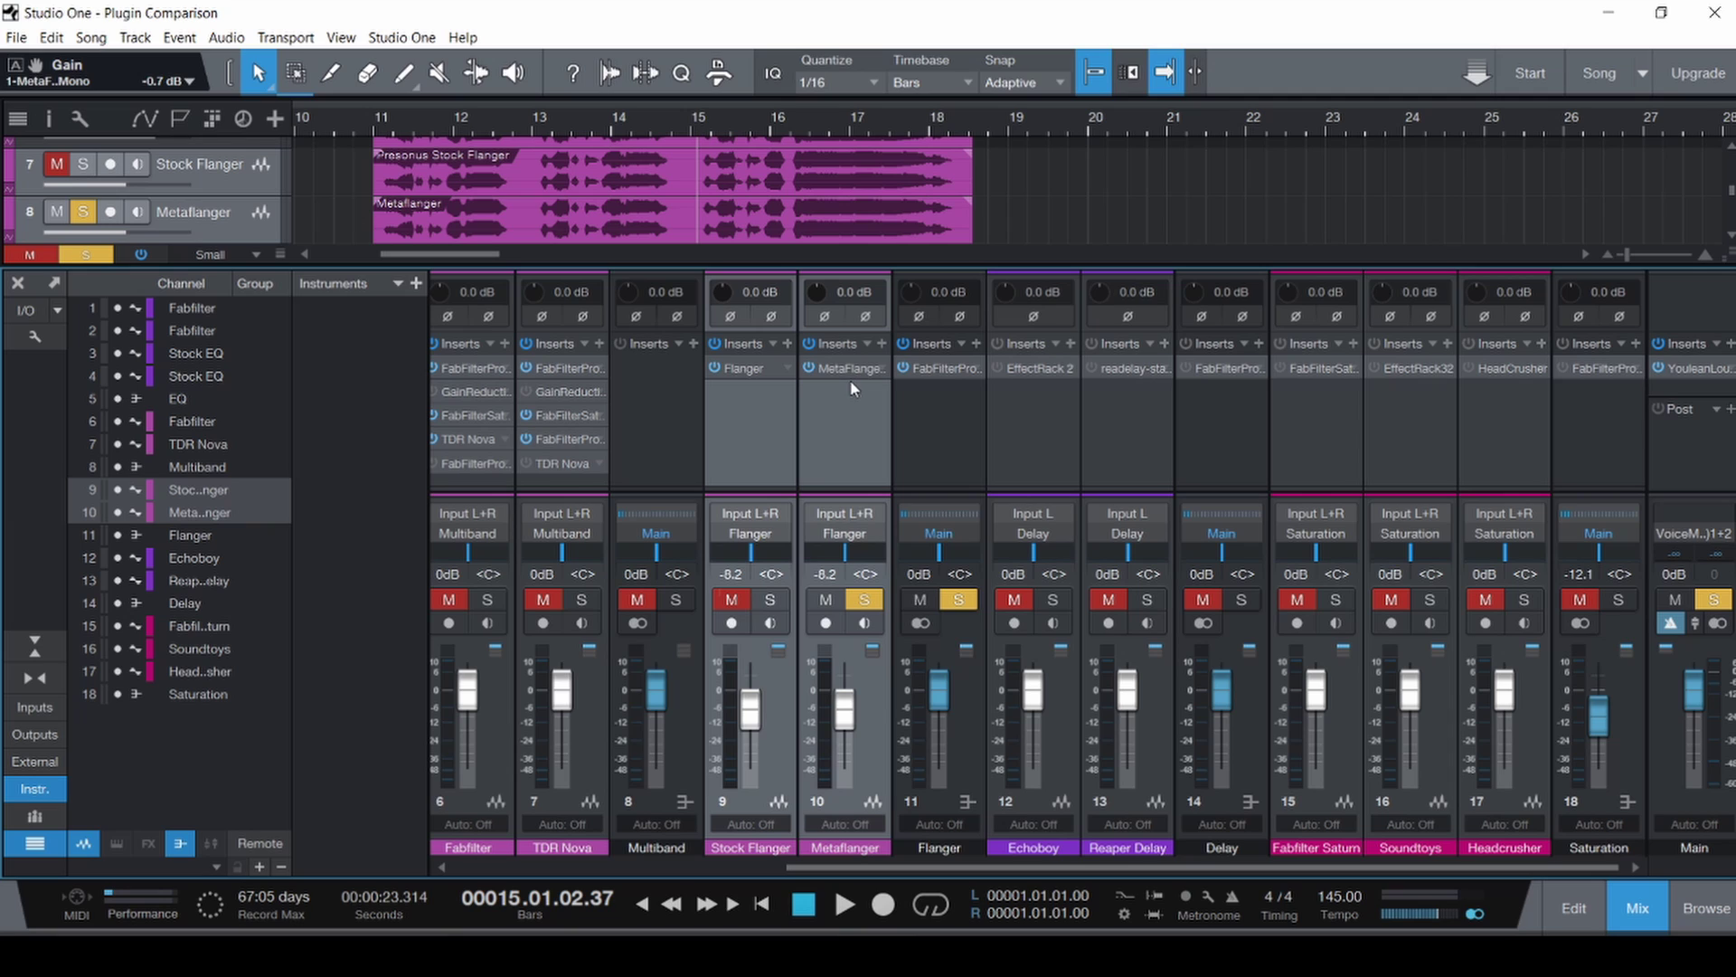
Solo the Stock Flanger track alongside Metaflanger, save the song, and add the Flanger bus to the channel selection.
click(769, 600)
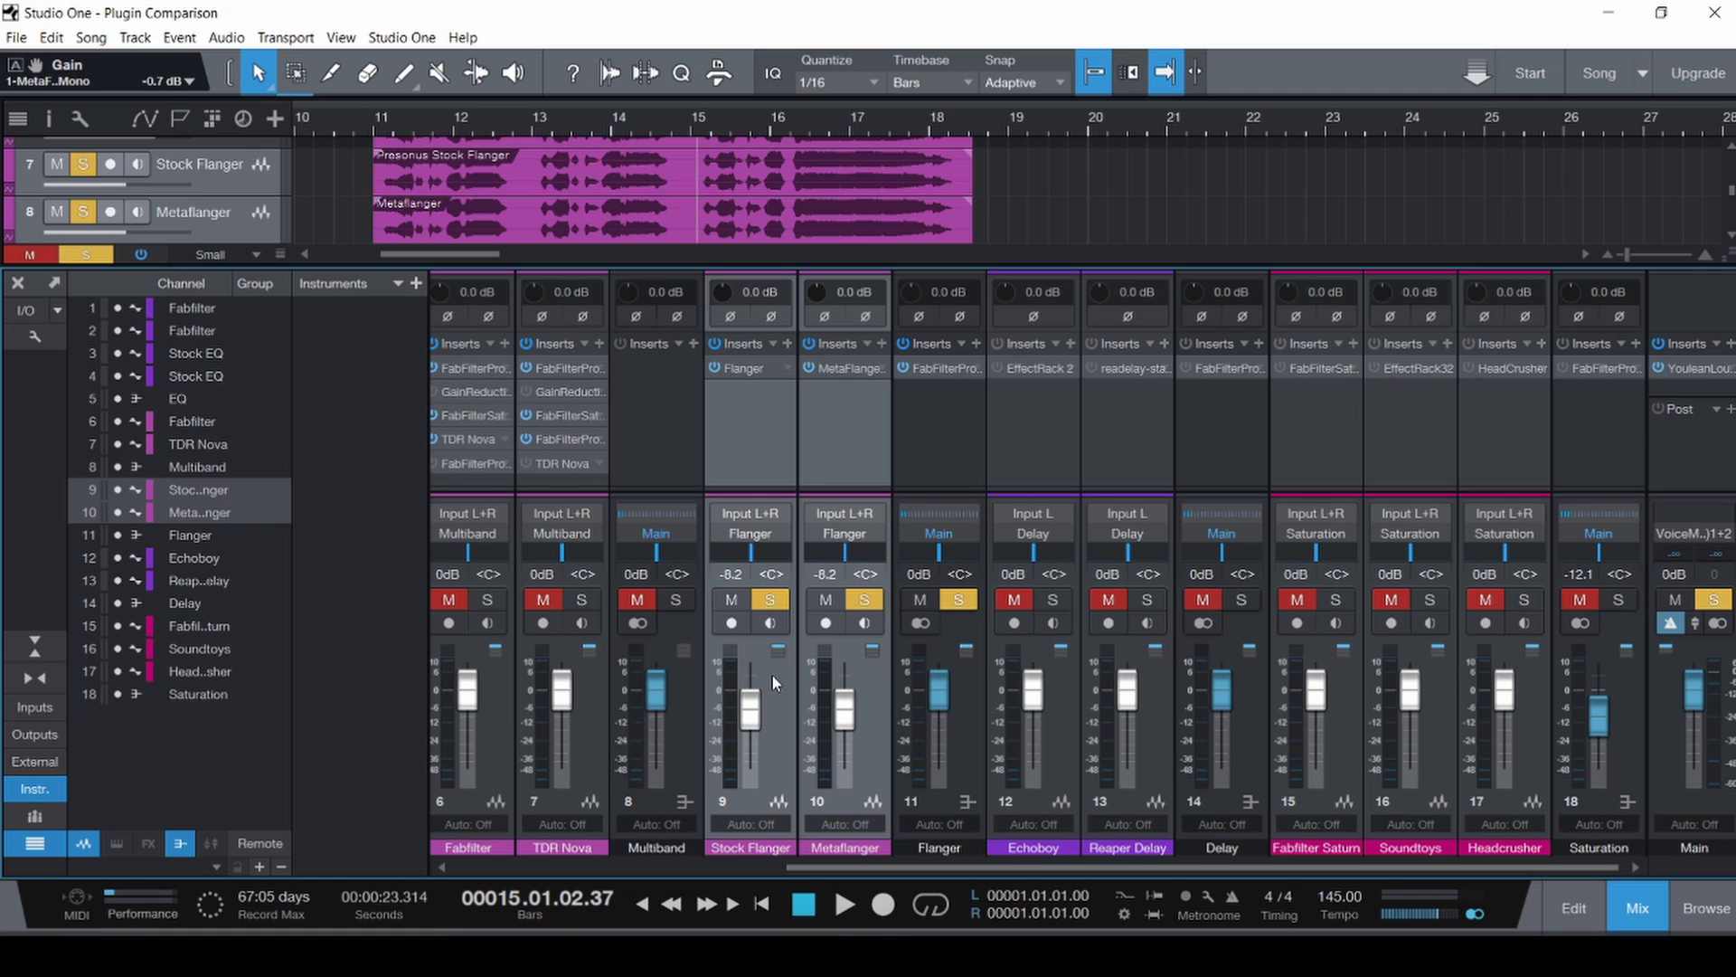
key(ctrl+s)
ctrl+click(942, 428)
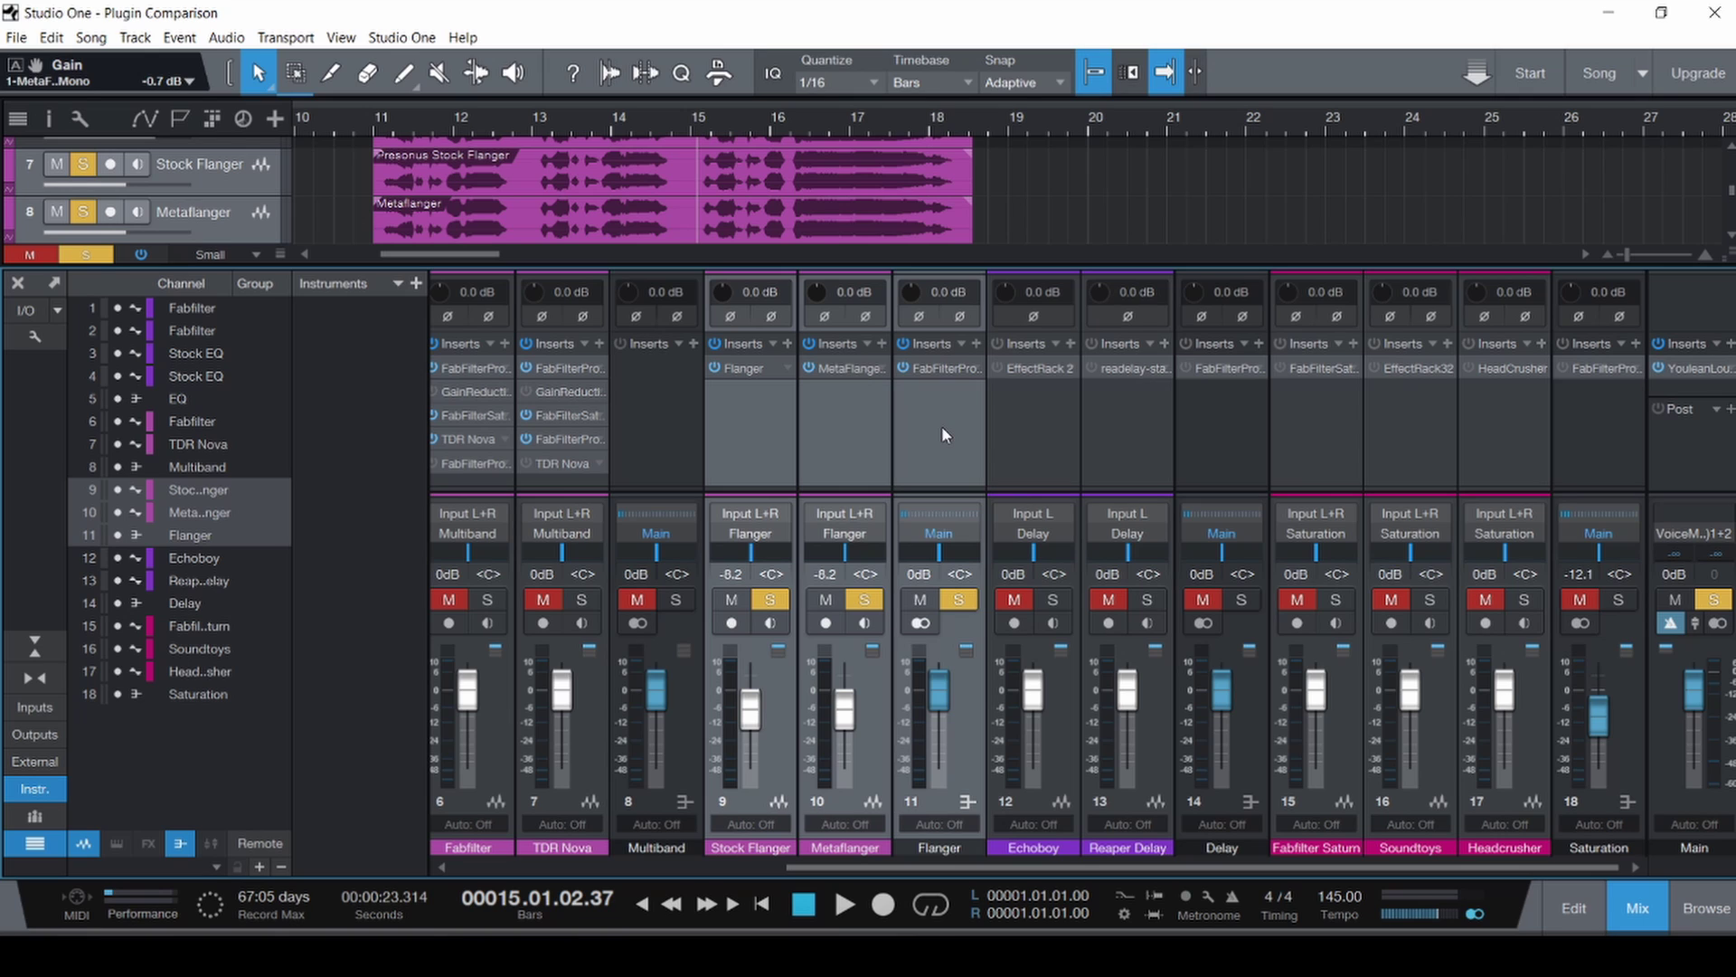
Mute the Flanger bus, Metaflanger and Stock Flanger channels, and solo the Echoboy and Reaper Delay tracks together.
click(1039, 448)
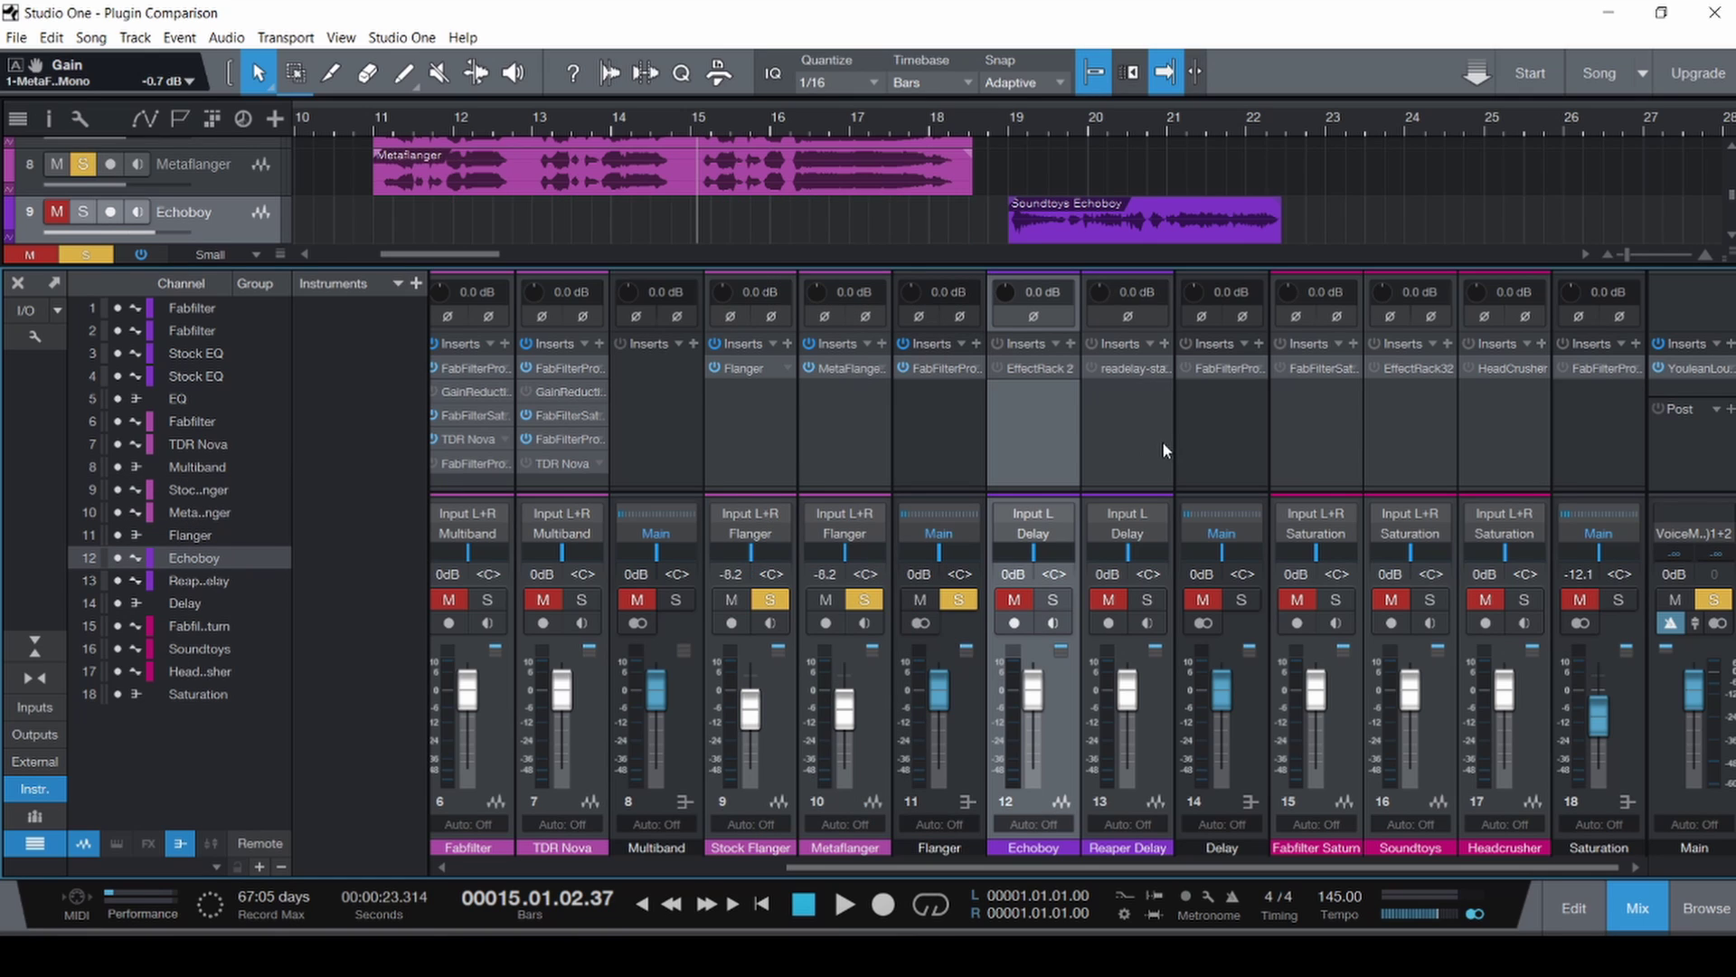
shift+click(1163, 441)
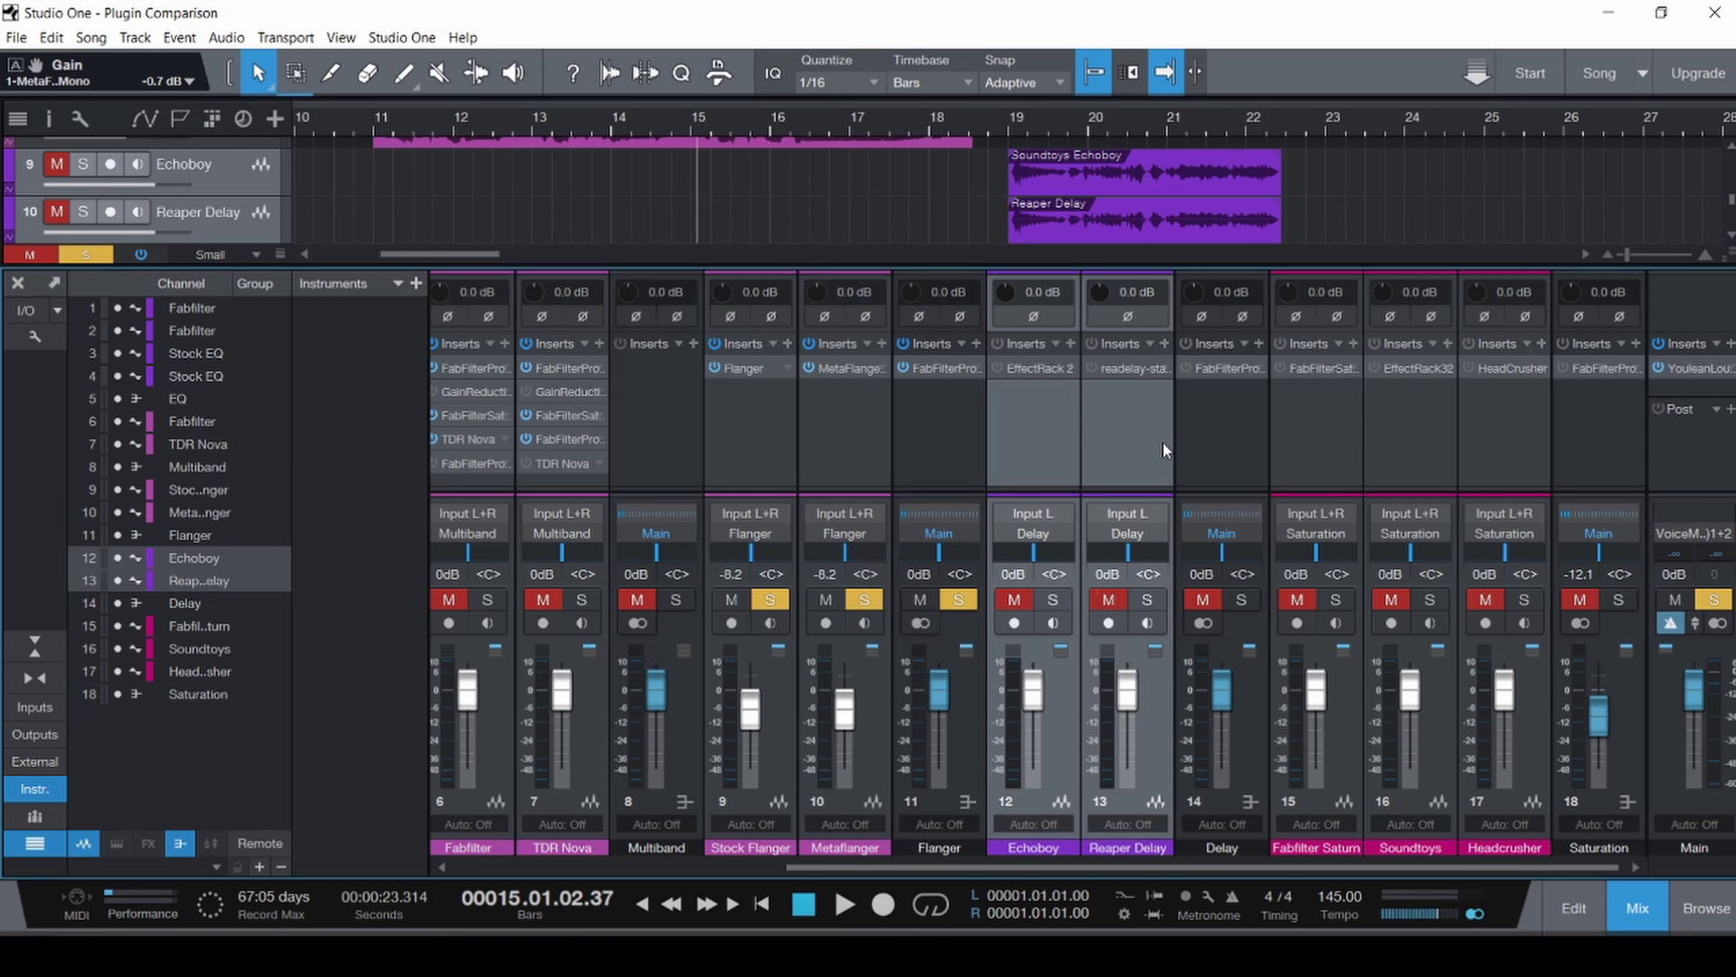
click(920, 600)
click(825, 600)
click(732, 600)
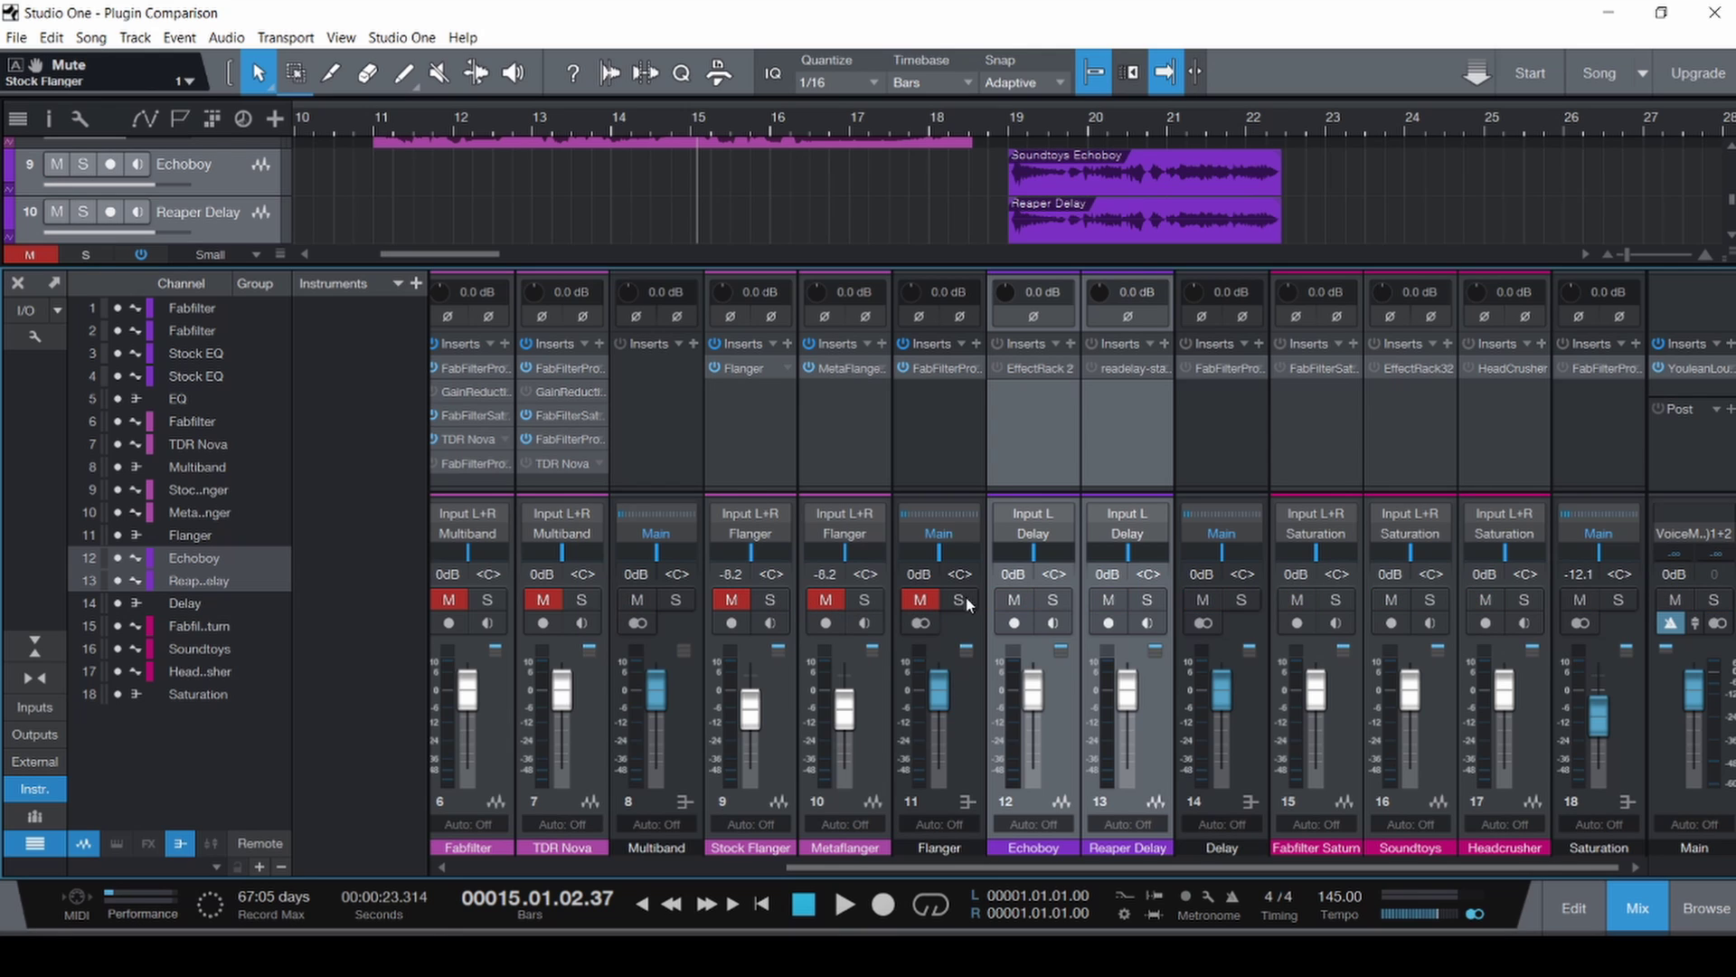
click(1053, 602)
Open EffectRack 2 on the Echoboy channel, set its size to Small, activate it, and move its pinned window aside.
click(1033, 448)
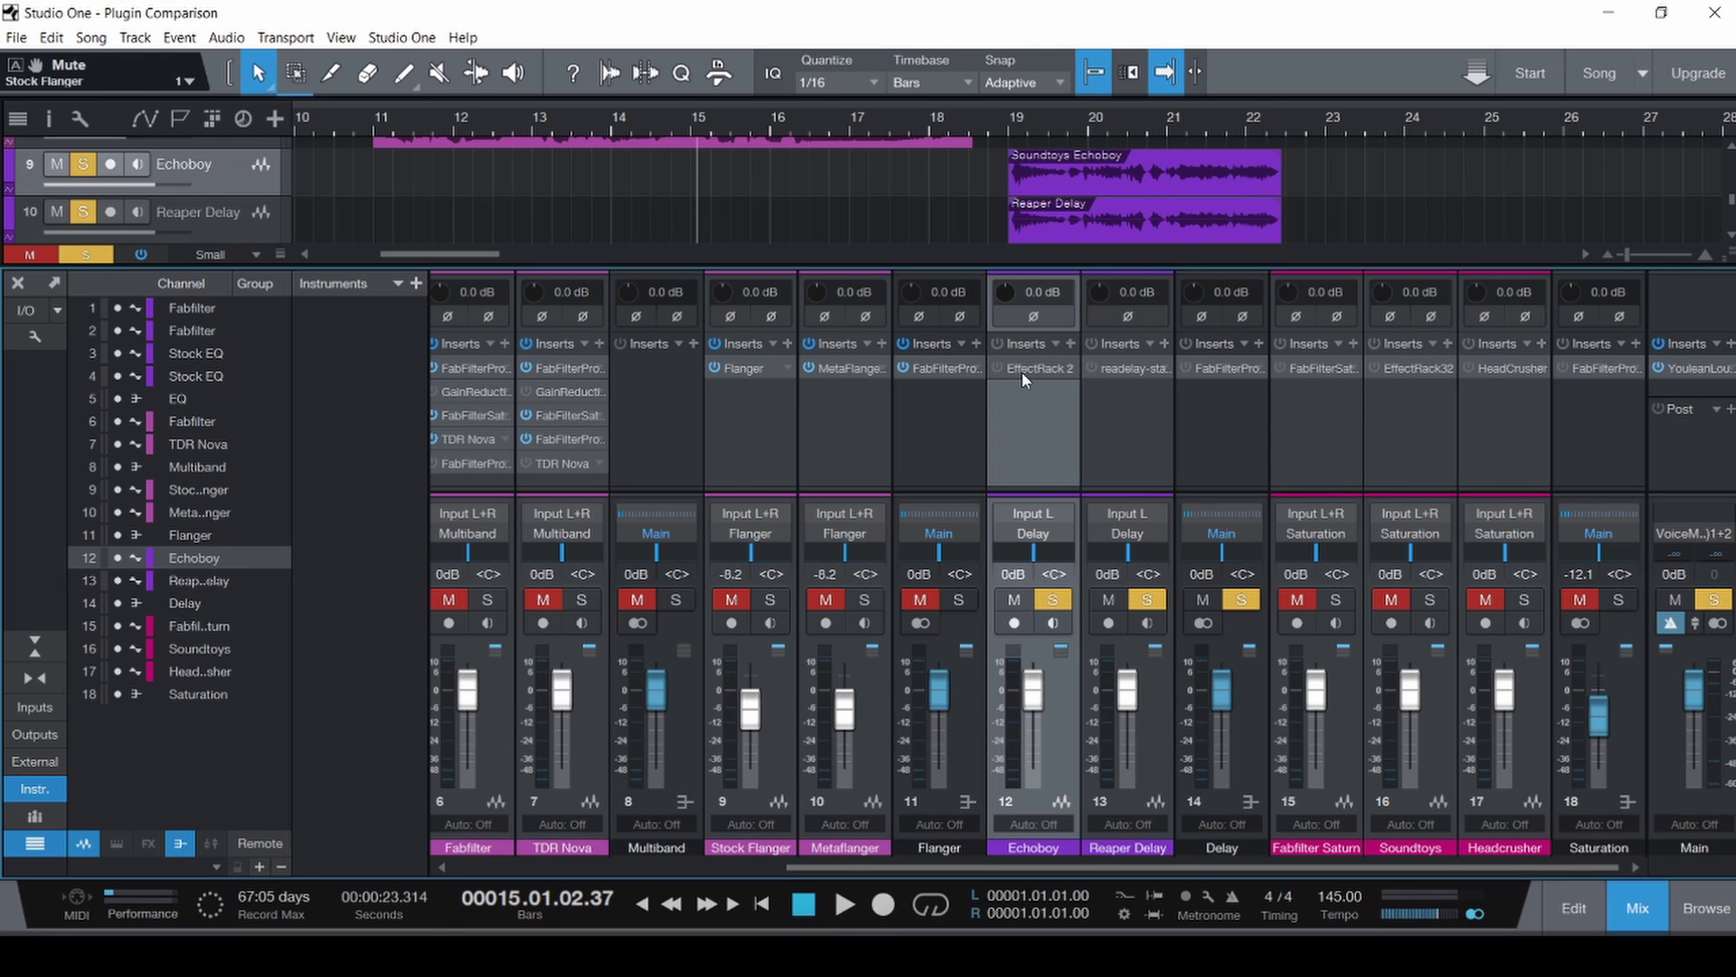
click(1033, 367)
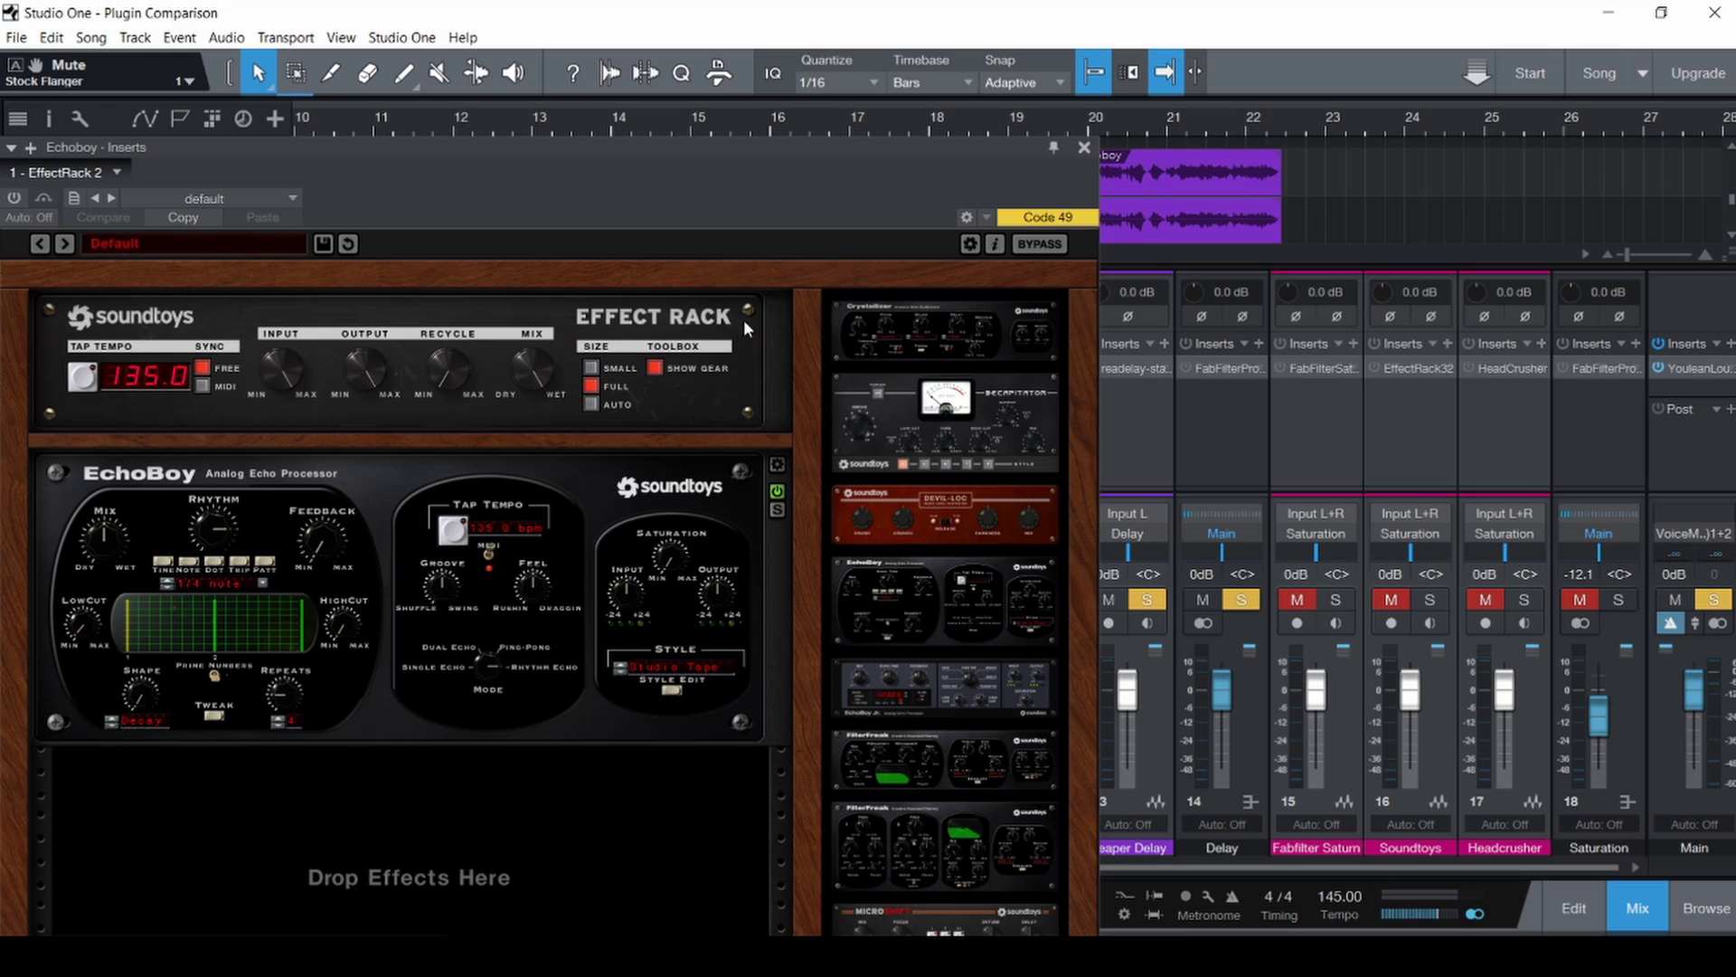
click(591, 367)
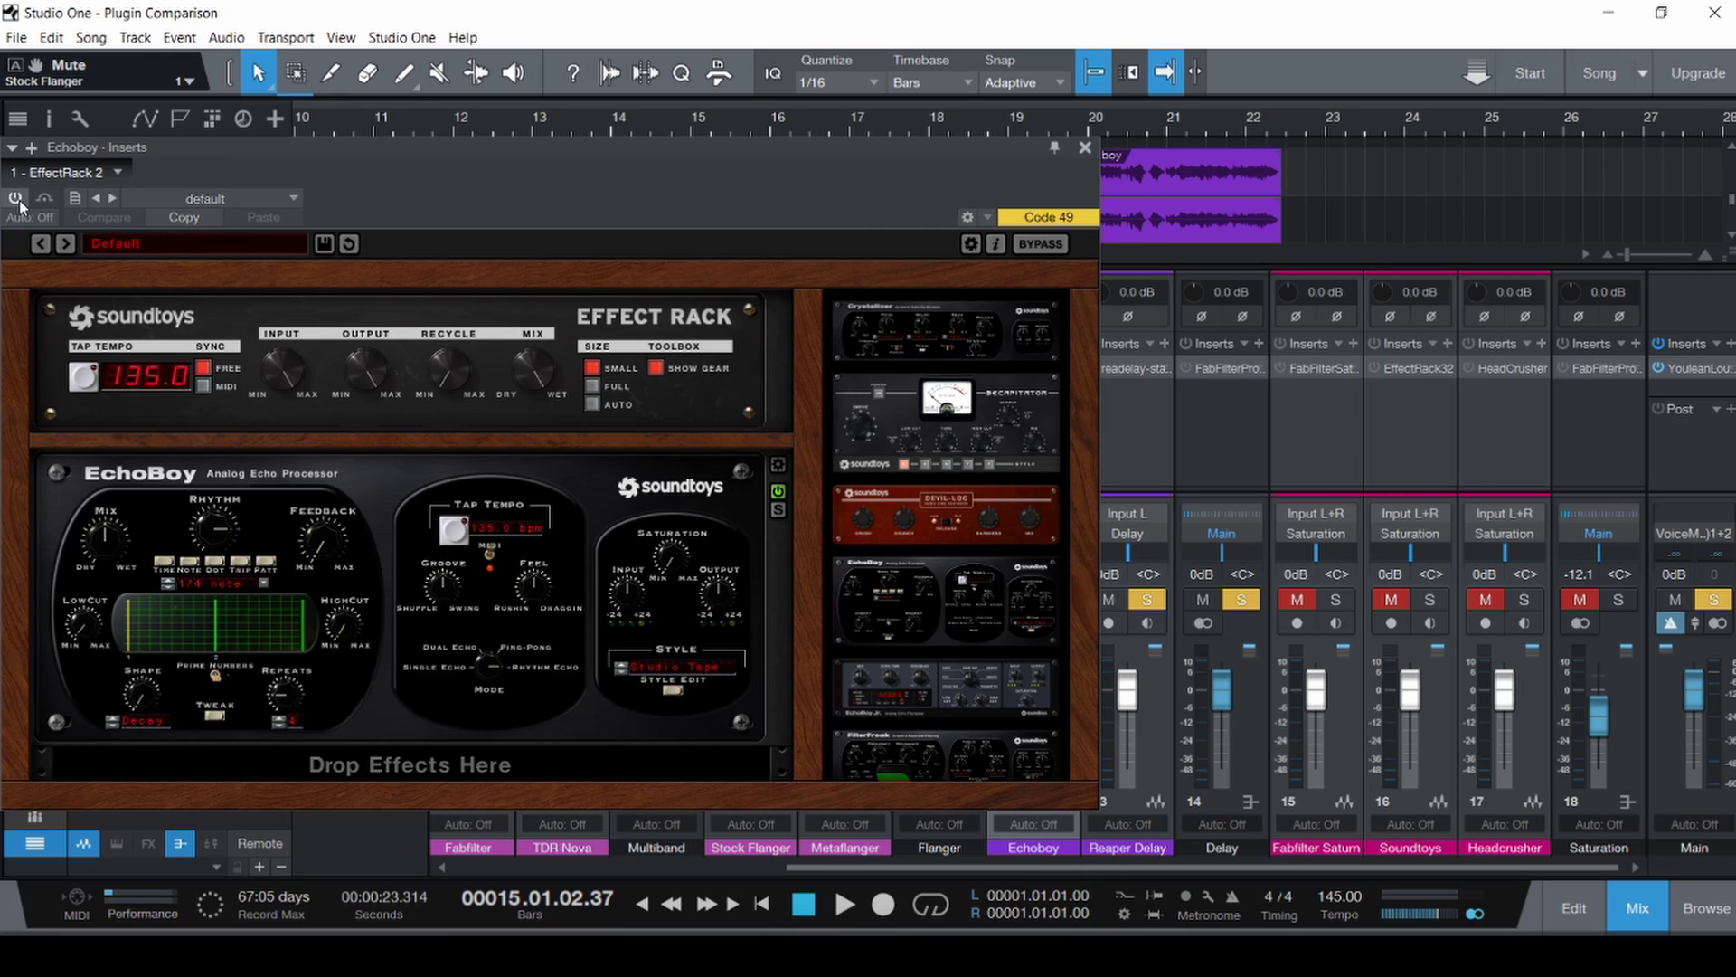
click(16, 199)
drag(1011, 144, 838, 147)
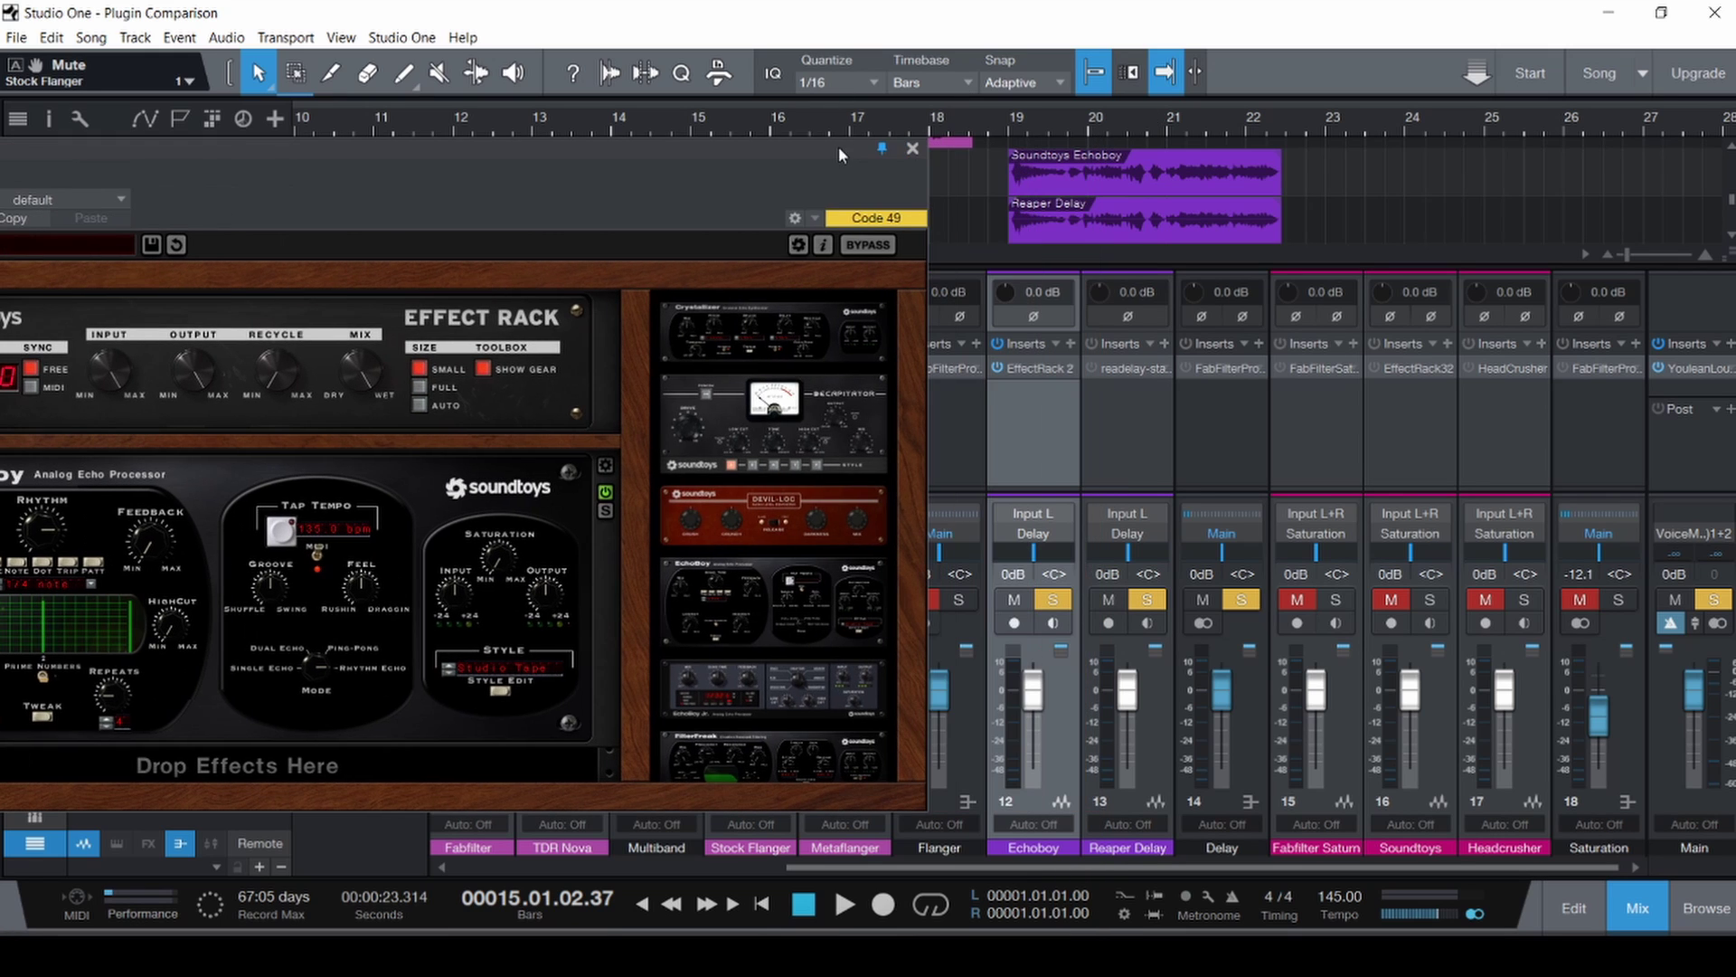
Activate and open ReaDelay on the Reaper Delay channel, place it beside the EffectRack window, and pin it.
click(1089, 365)
click(1121, 367)
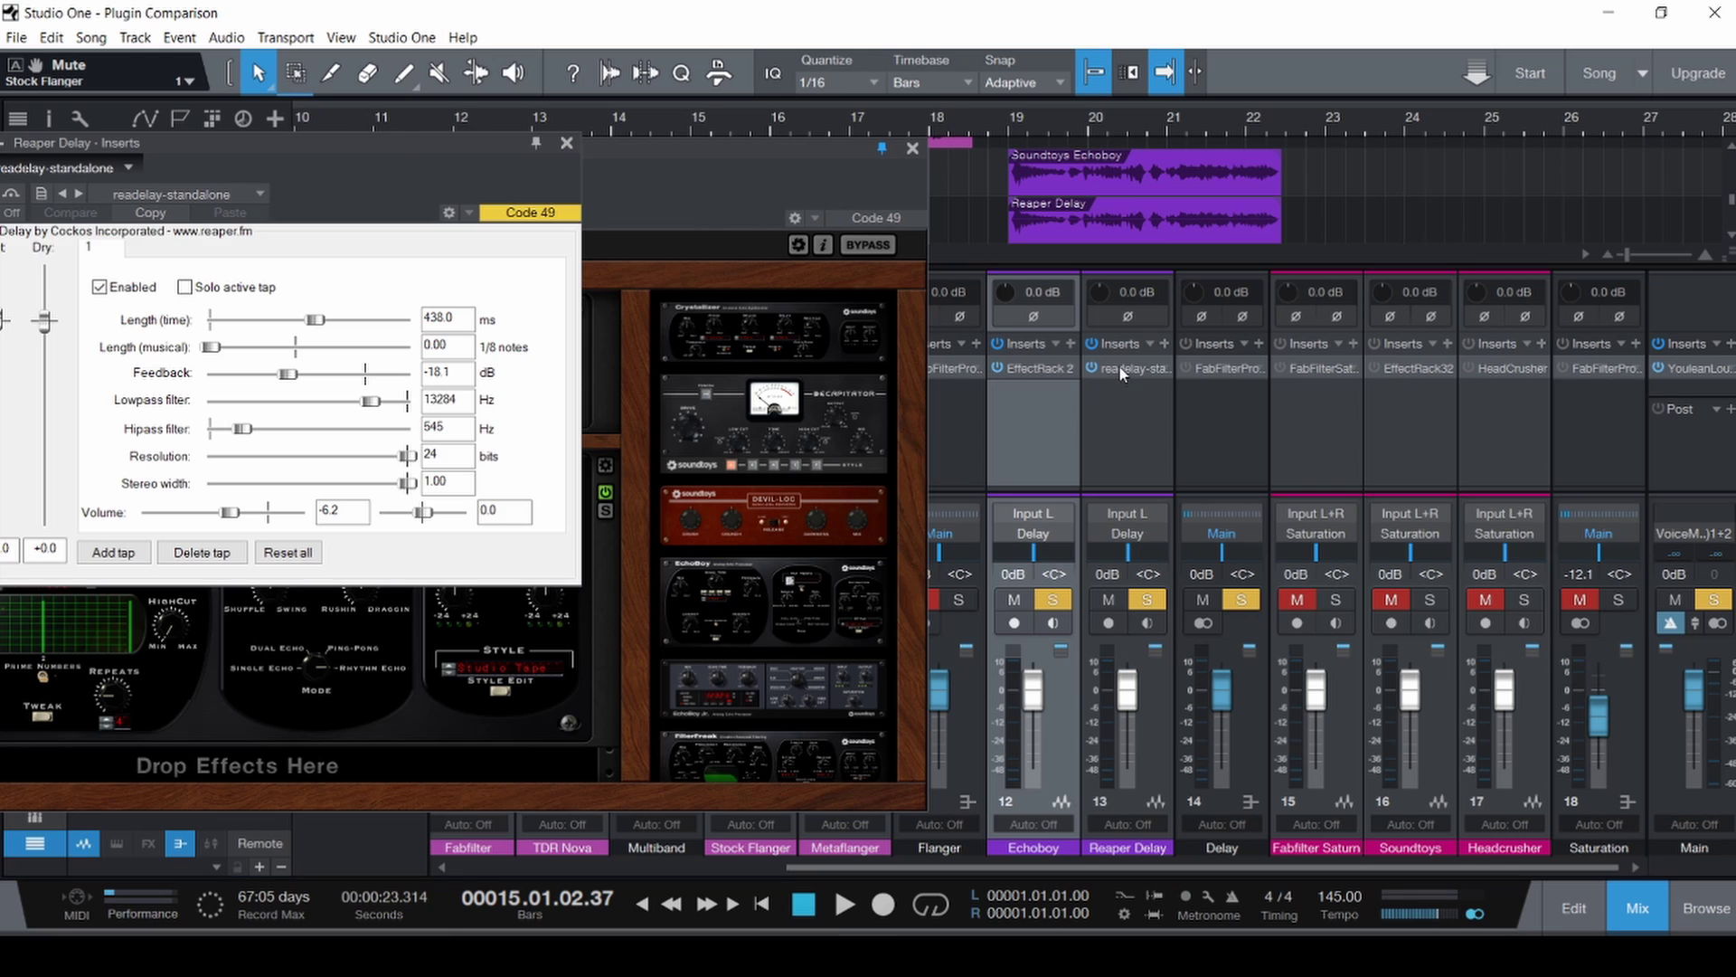
drag(398, 145, 1446, 137)
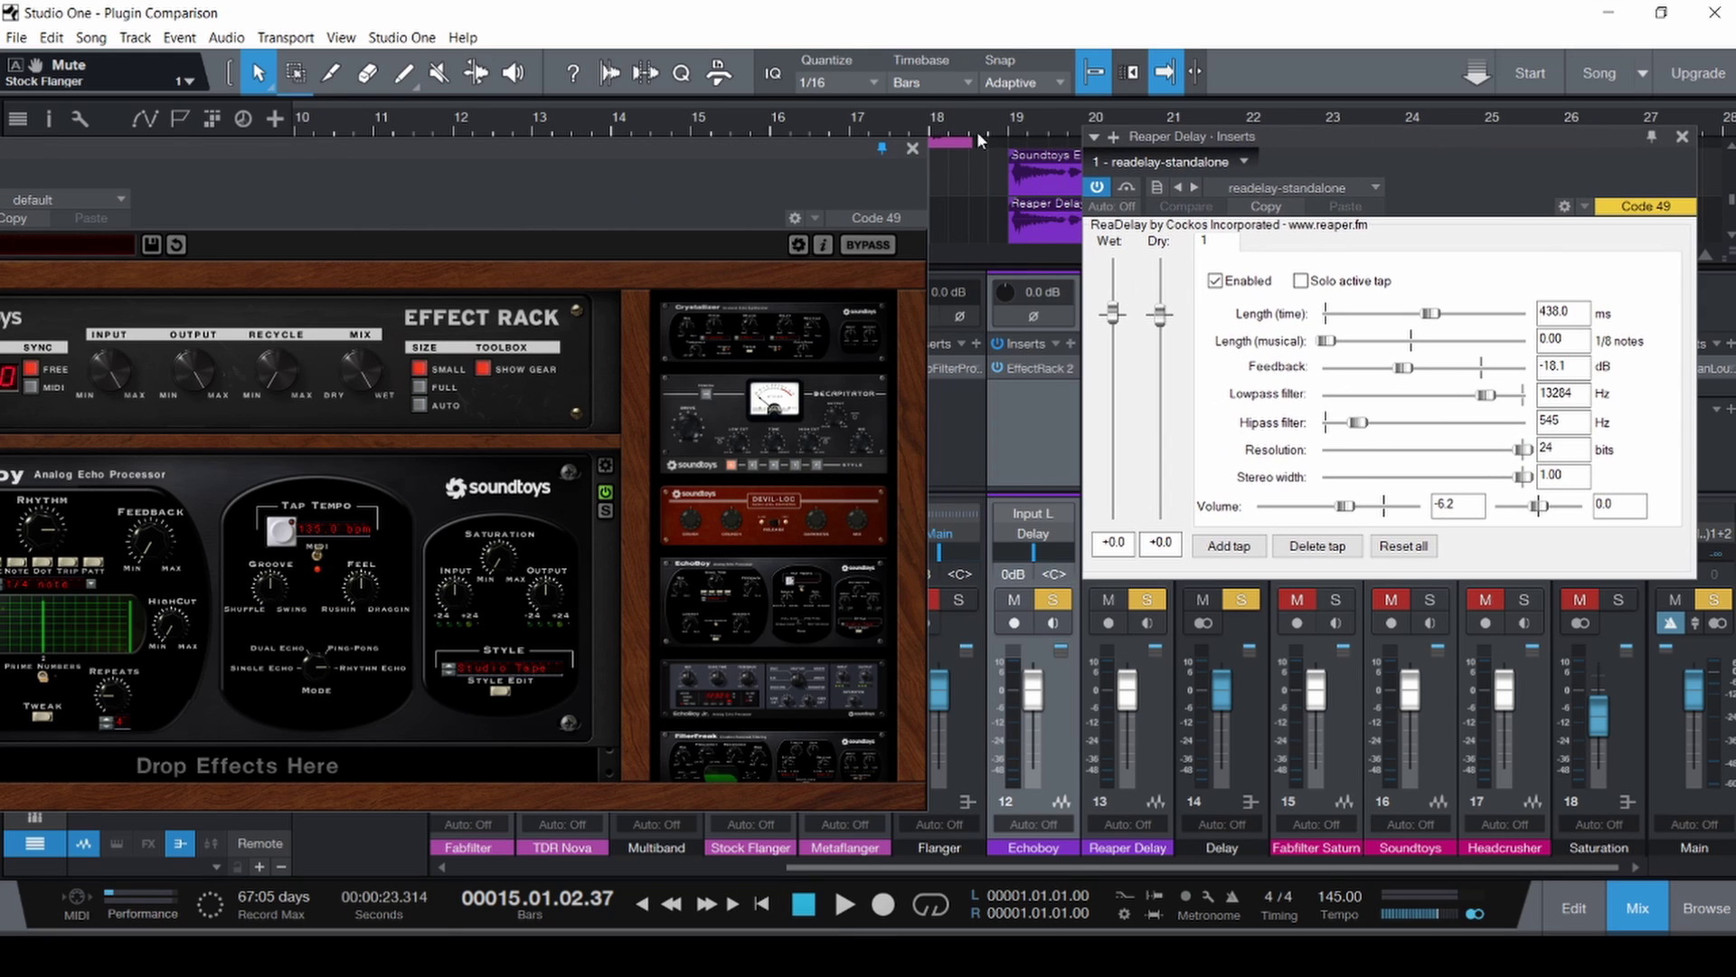
drag(769, 149, 901, 133)
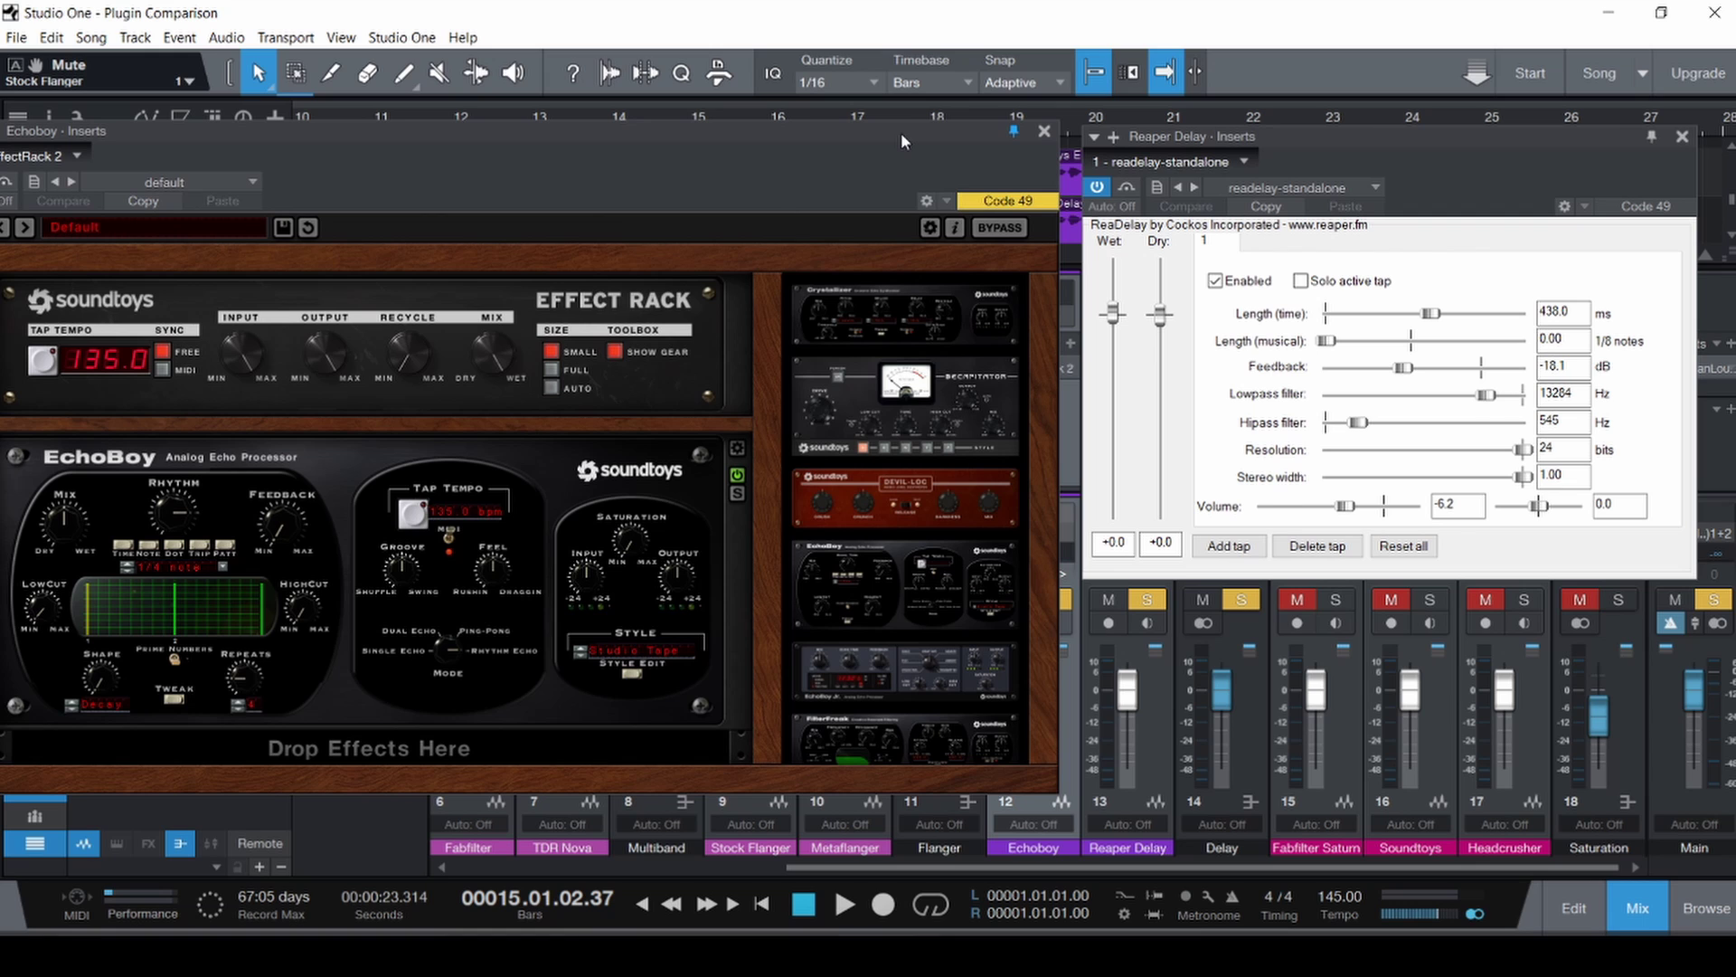
click(1660, 138)
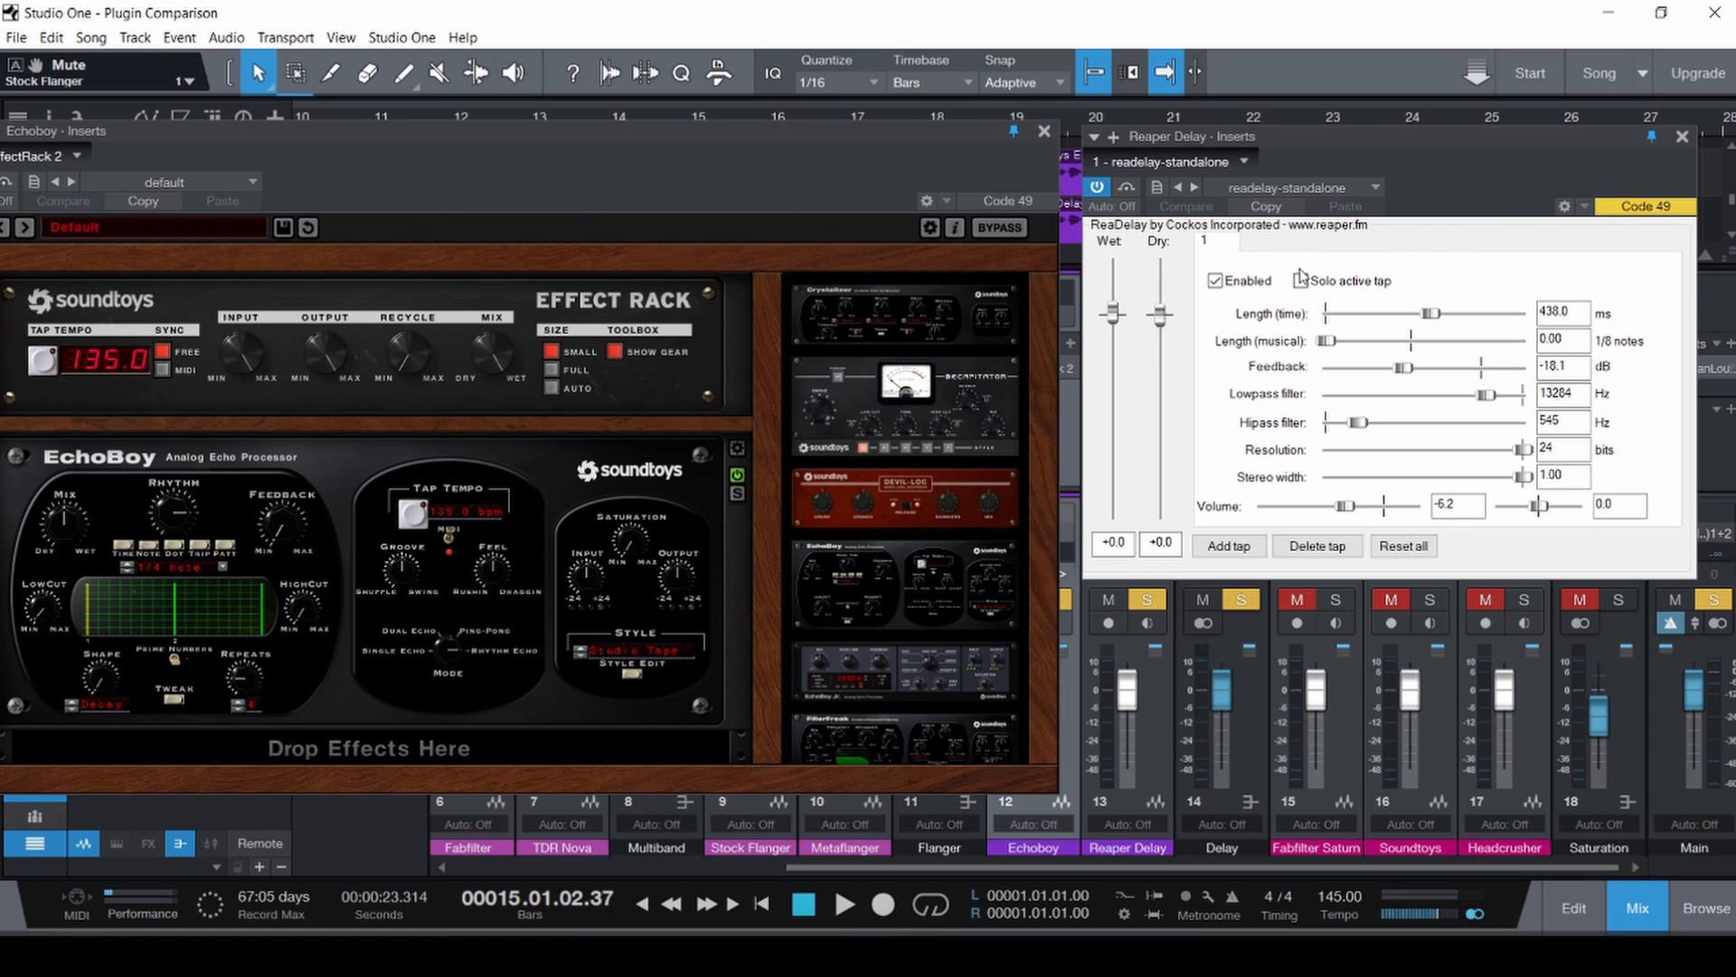
Move the EffectRack window fully into view, shift the ReaDelay window toward the mixer's middle, and close the EffectRack window.
drag(624, 128, 668, 81)
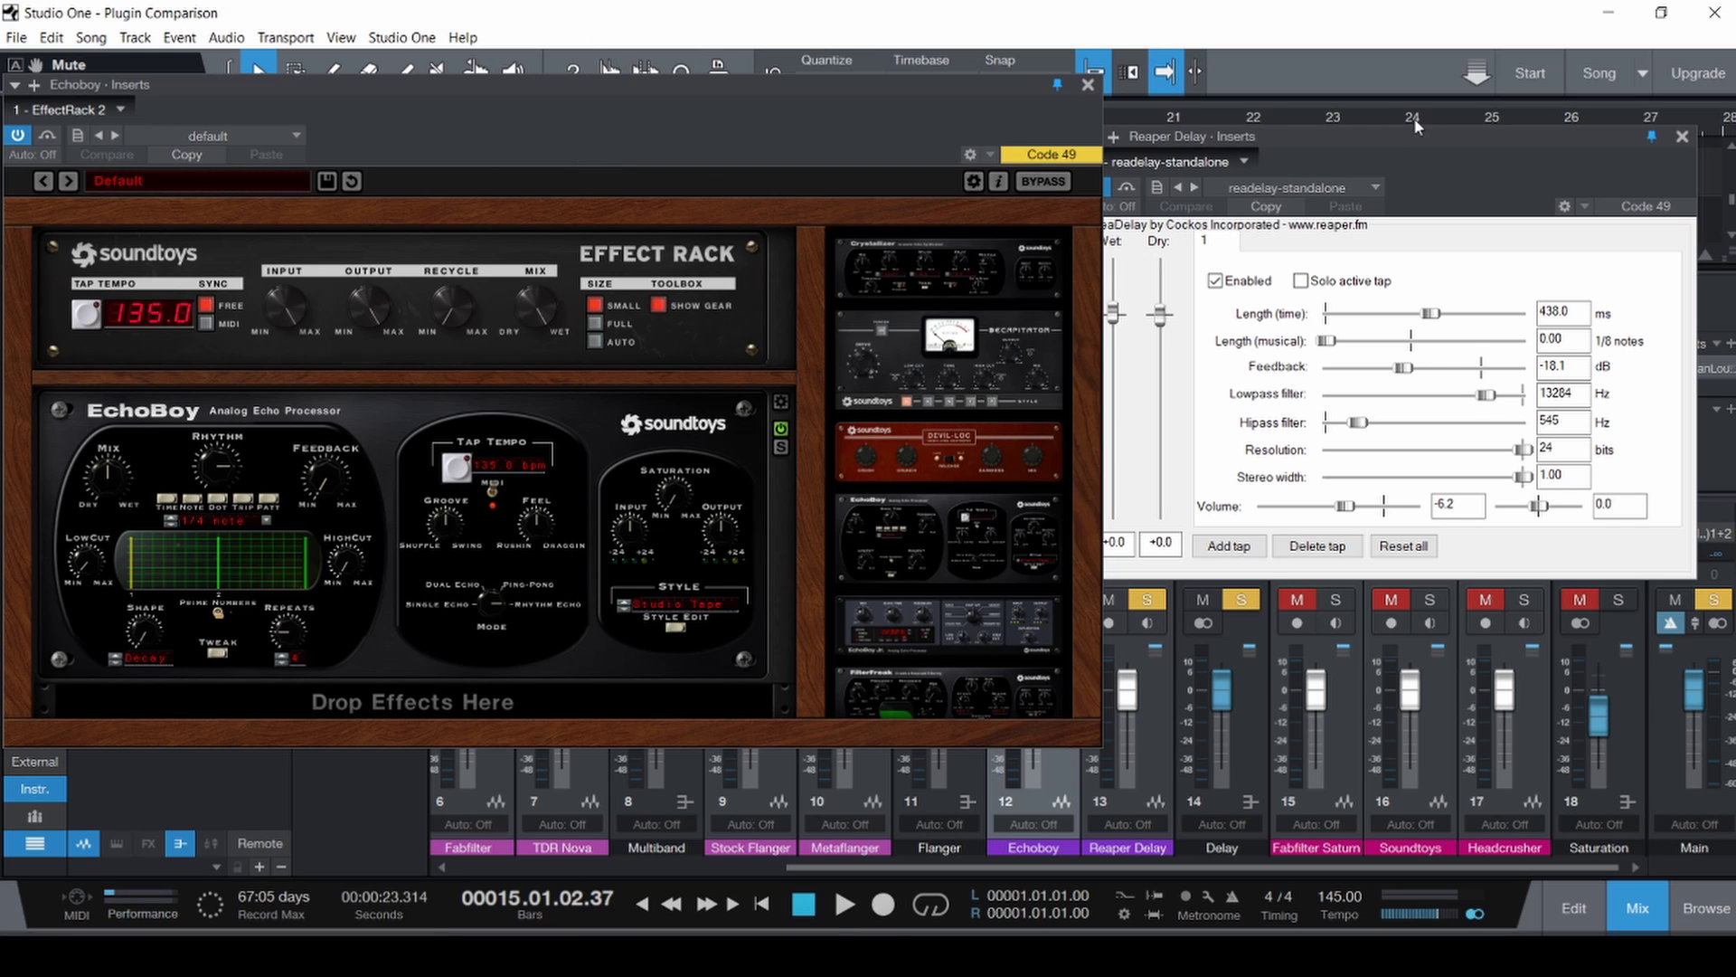
drag(1354, 134, 990, 116)
click(1088, 84)
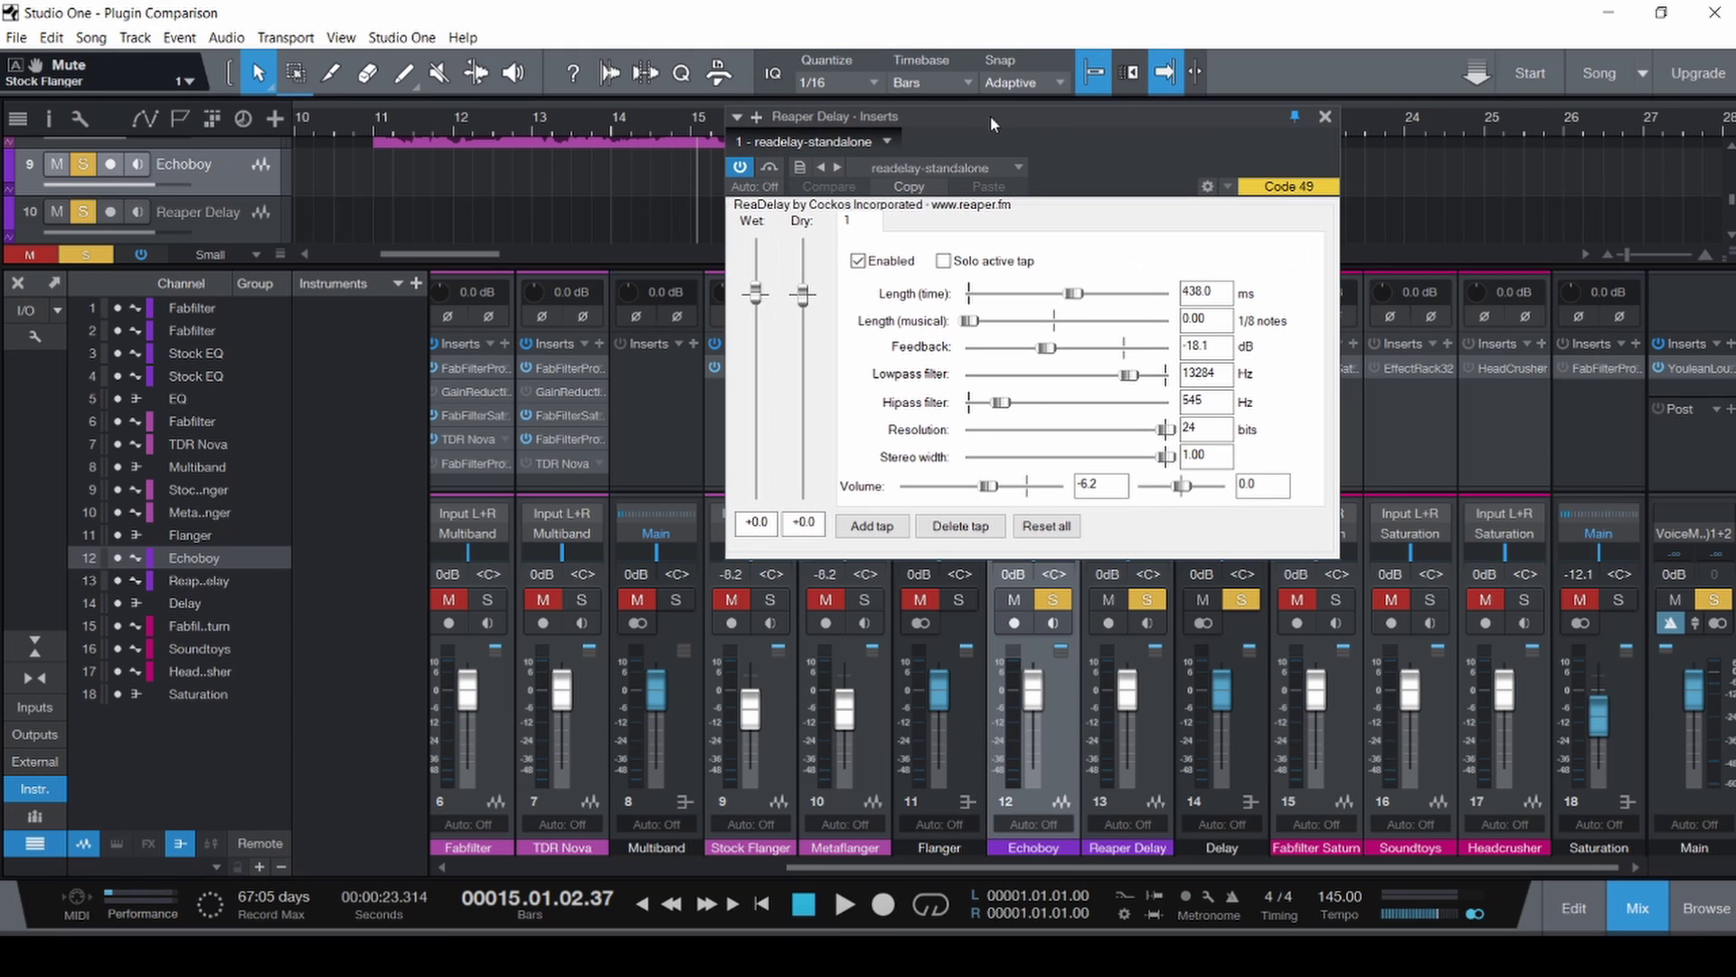
Close the ReaDelay window, mute the Reaper Delay channel so Echoboy plays alone, and save the song with the mixer hidden.
click(1335, 113)
click(1140, 600)
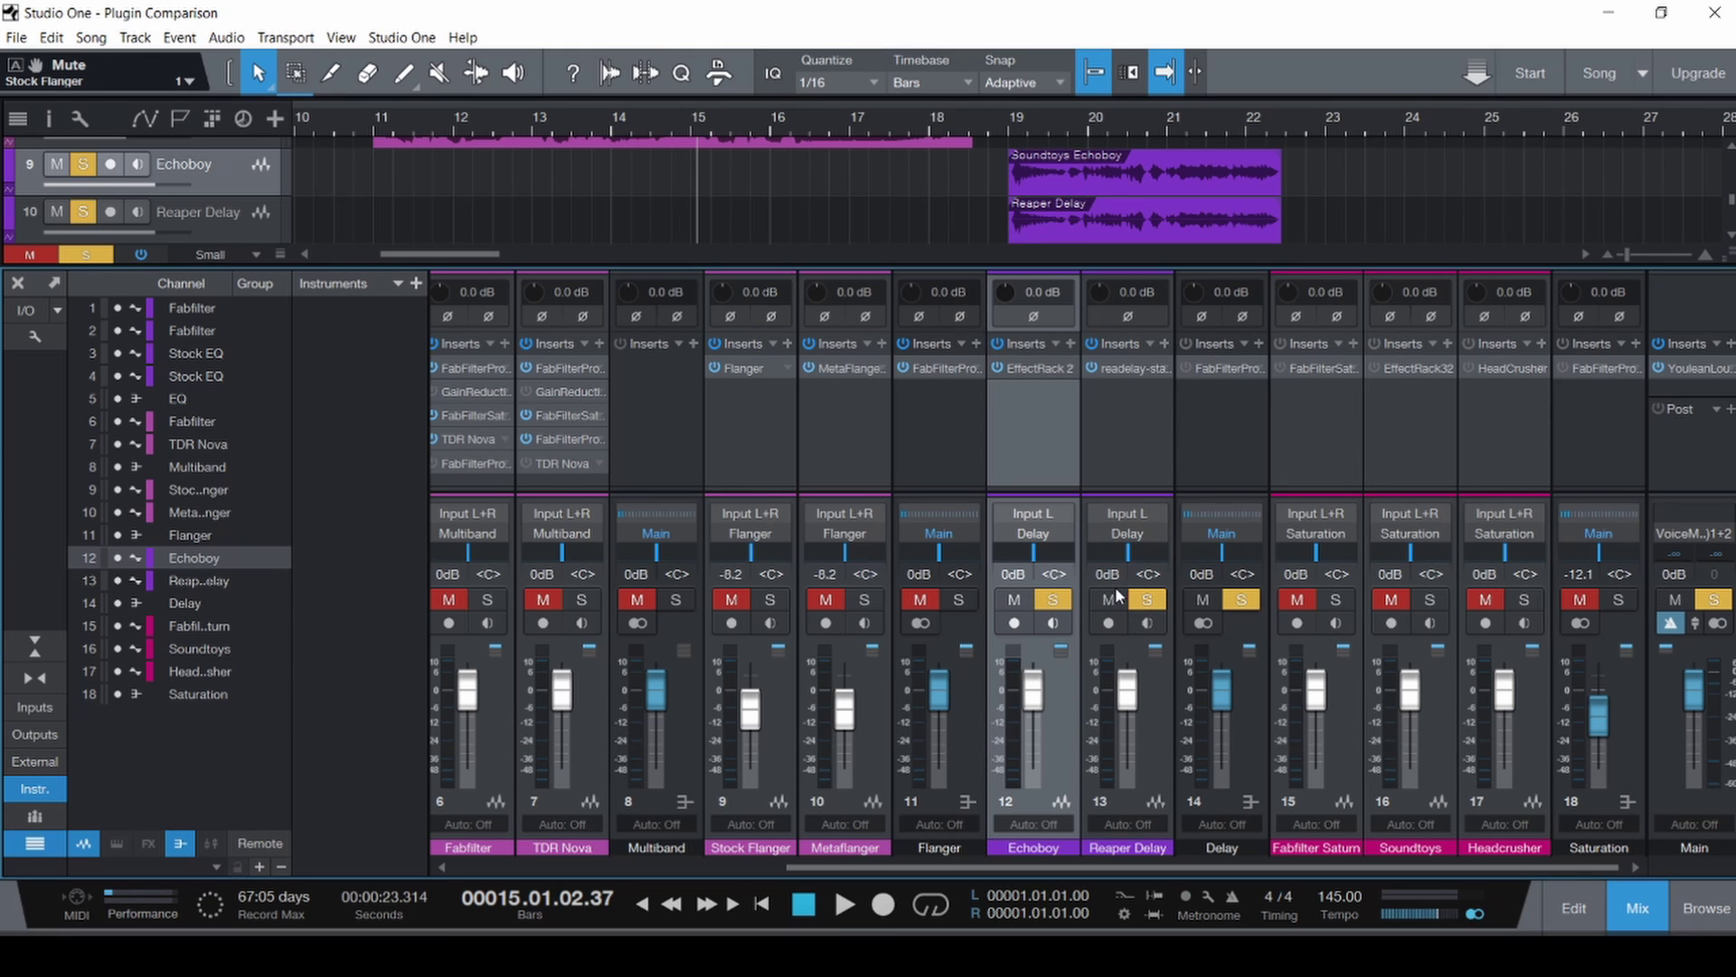
click(1112, 600)
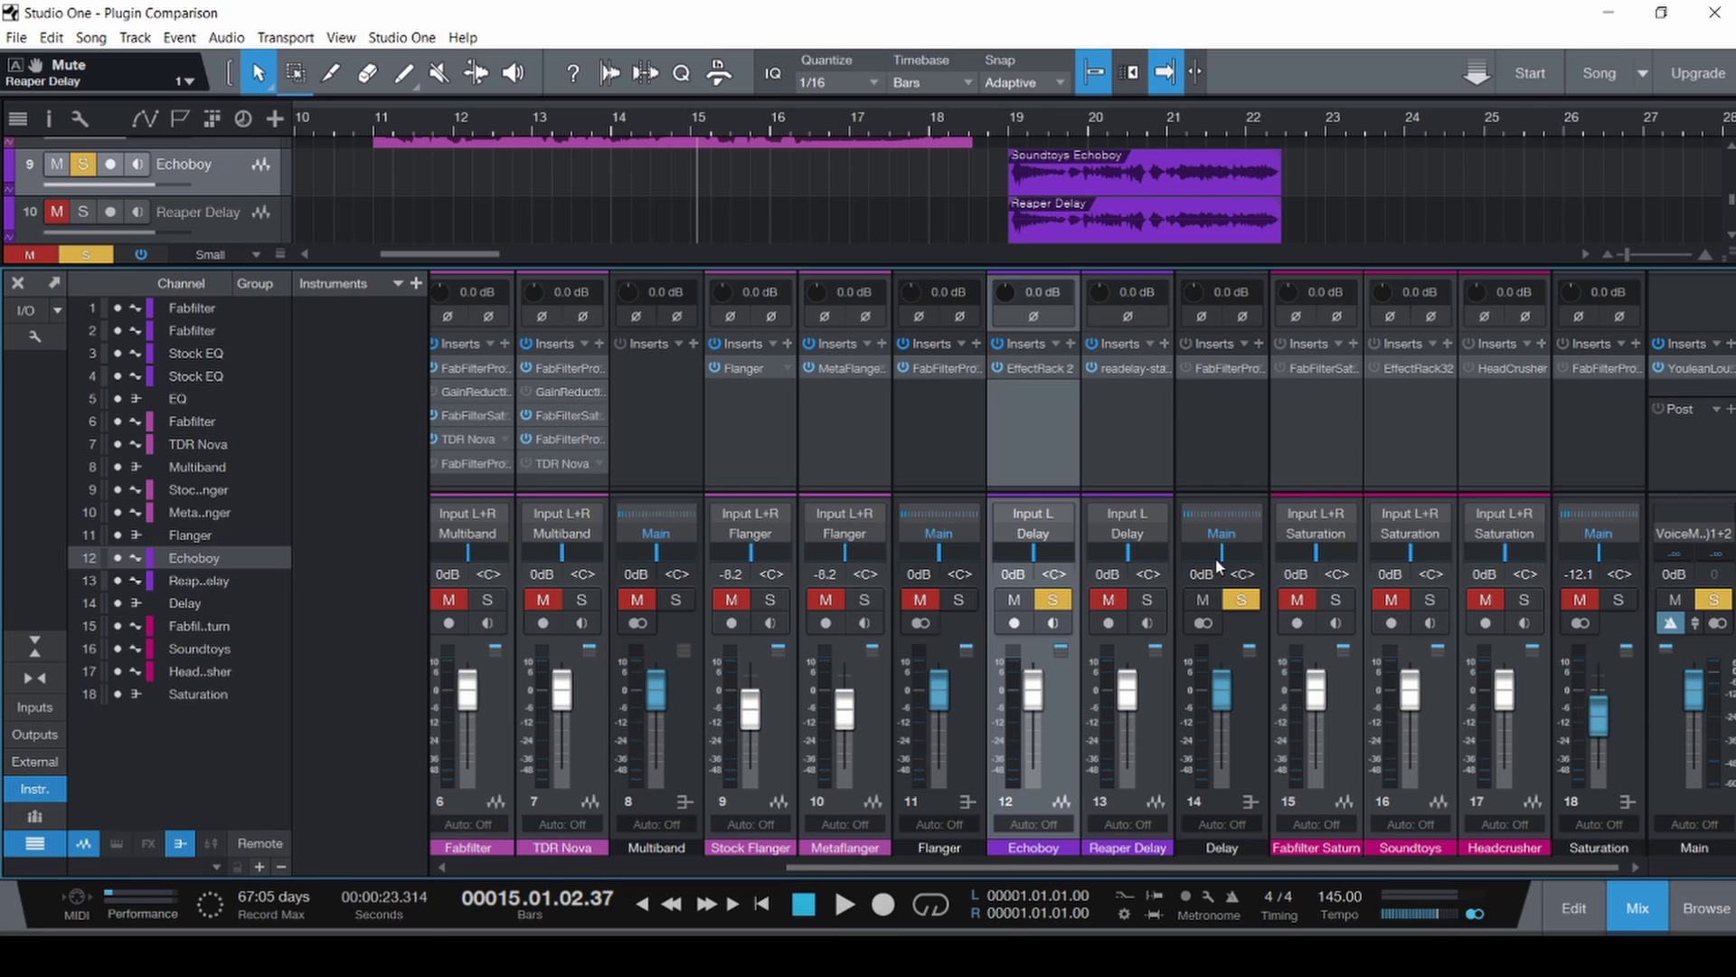
key(F3)
key(ctrl+s)
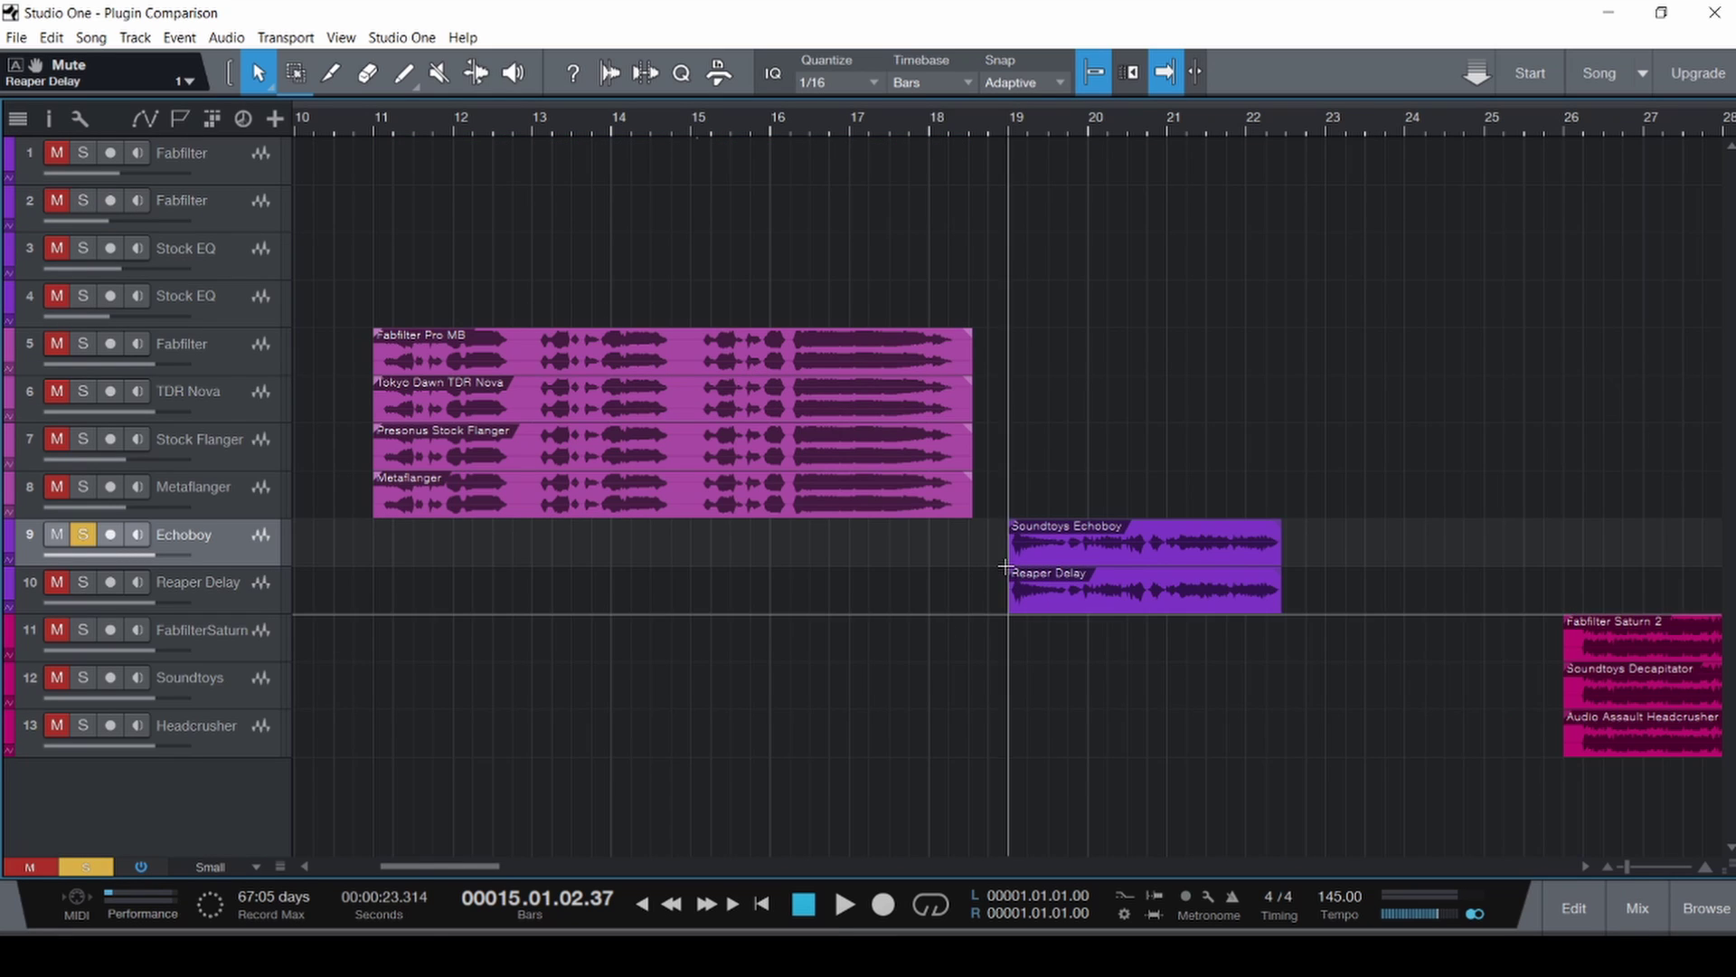
Play the Soundtoys Echoboy clip on its own from just before bar 19 to hear its delay.
scroll(998, 583, up, 4)
scroll(992, 585, right, 5)
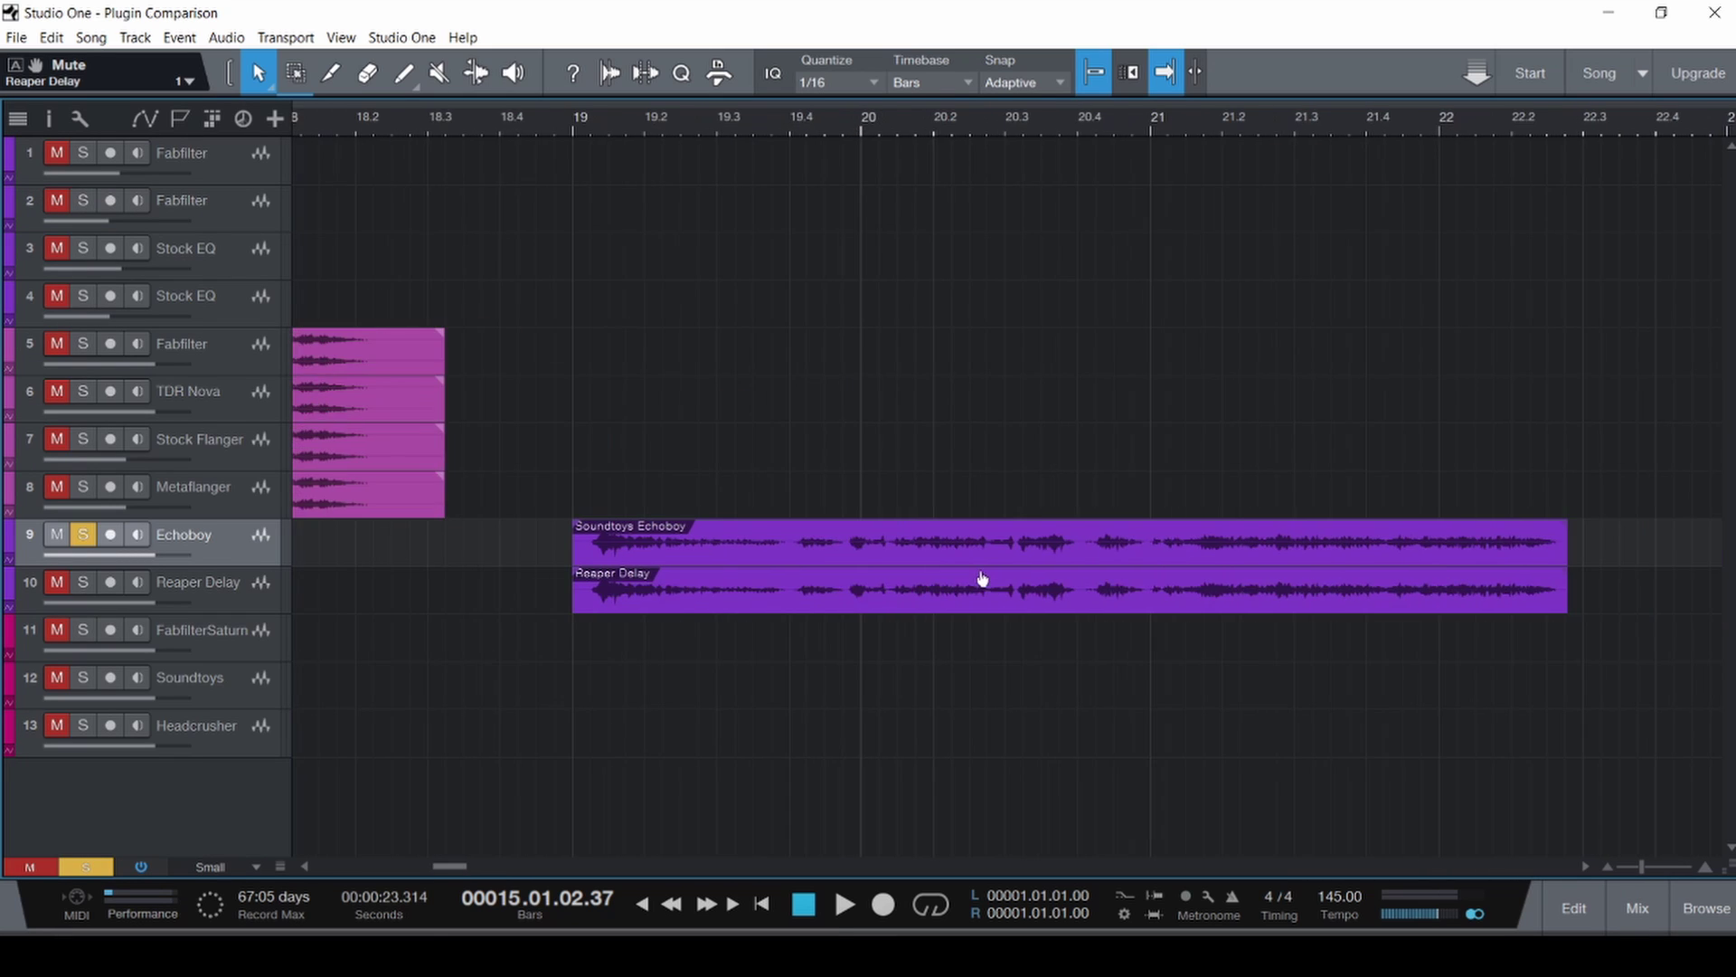
scroll(589, 570, up, 1)
scroll(590, 570, up, 1)
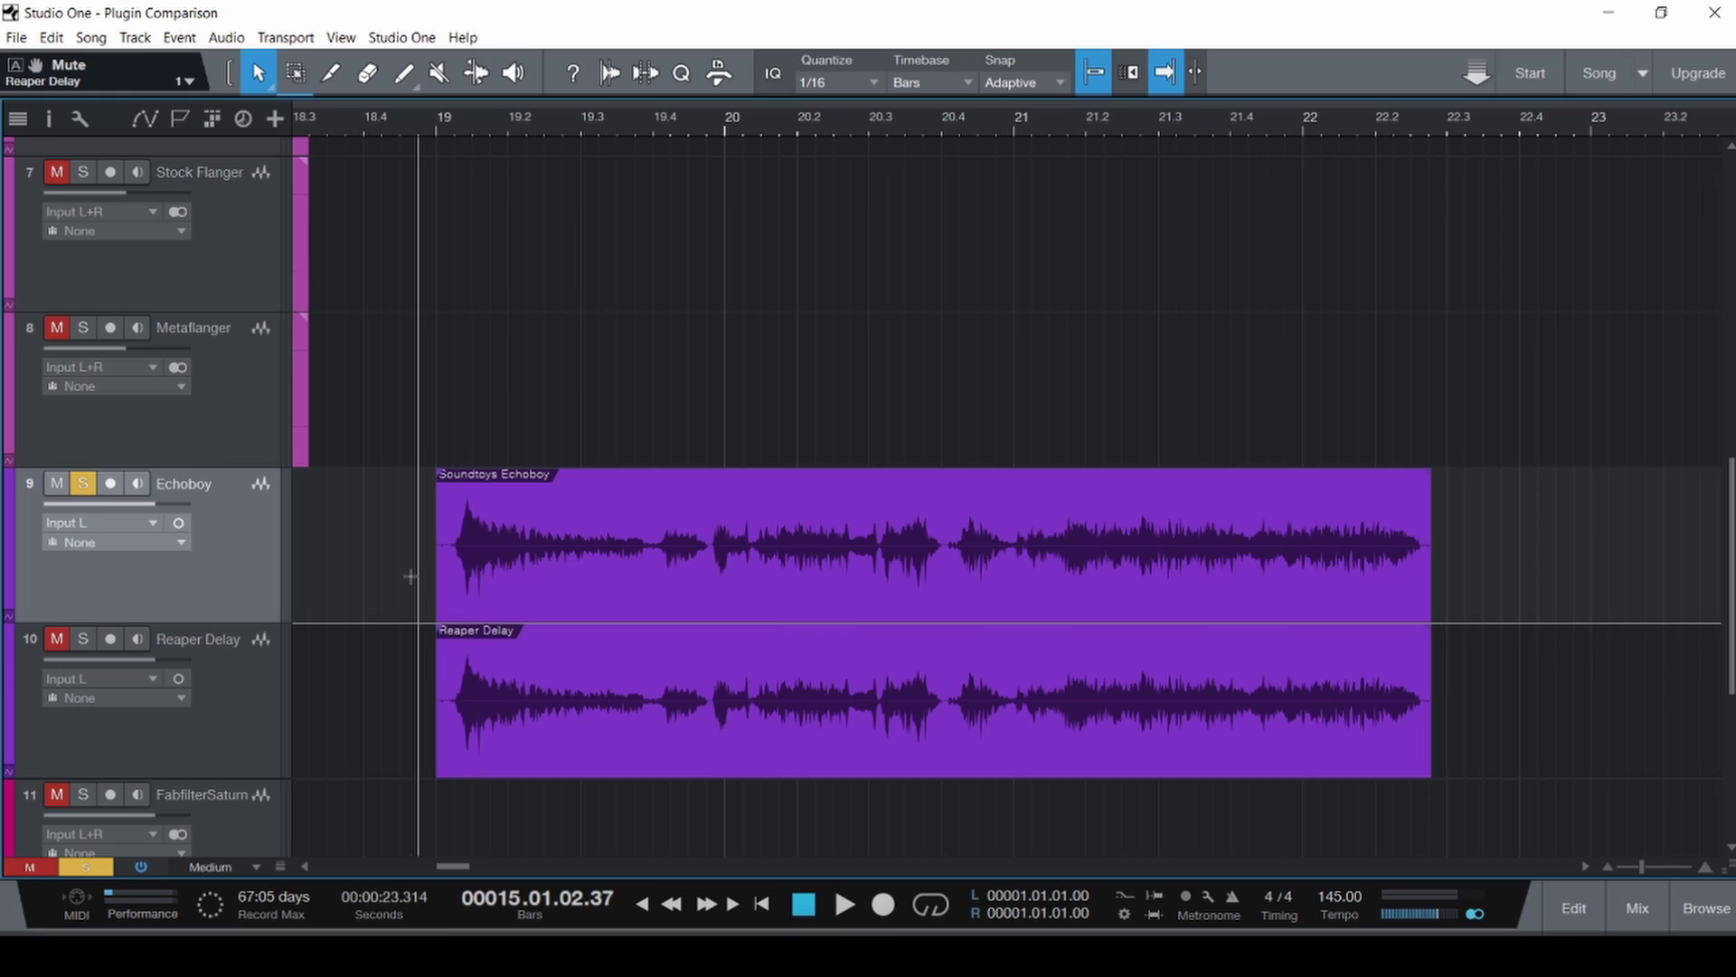
click(412, 573)
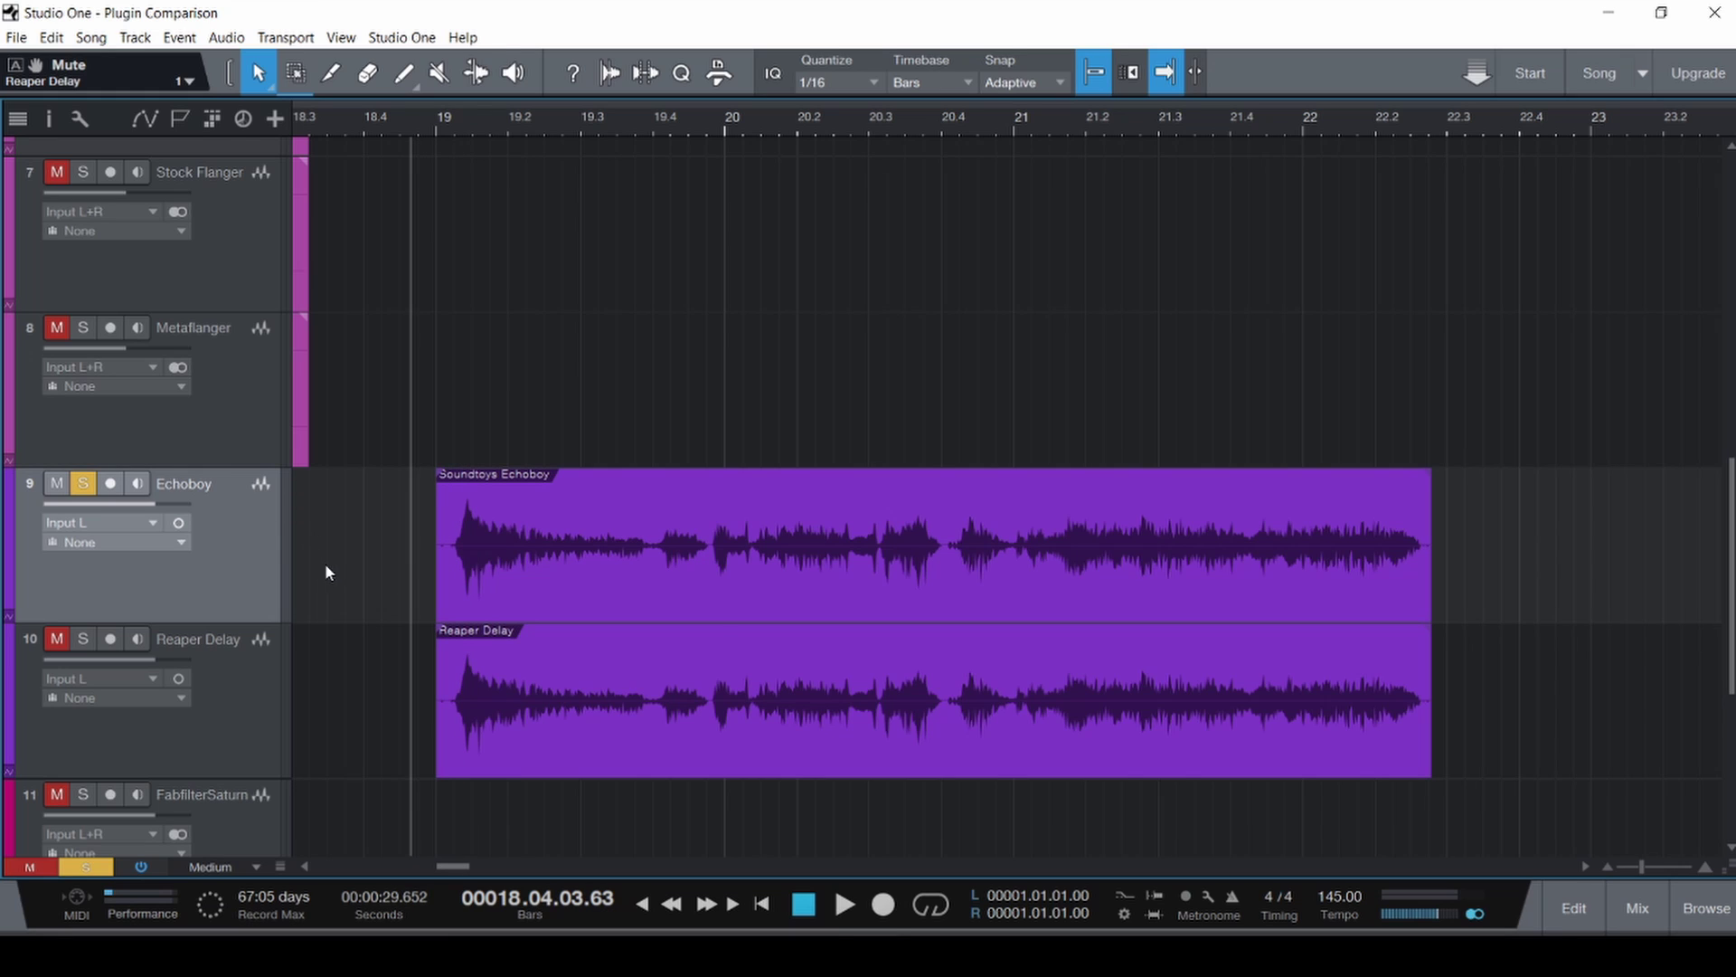
key(space)
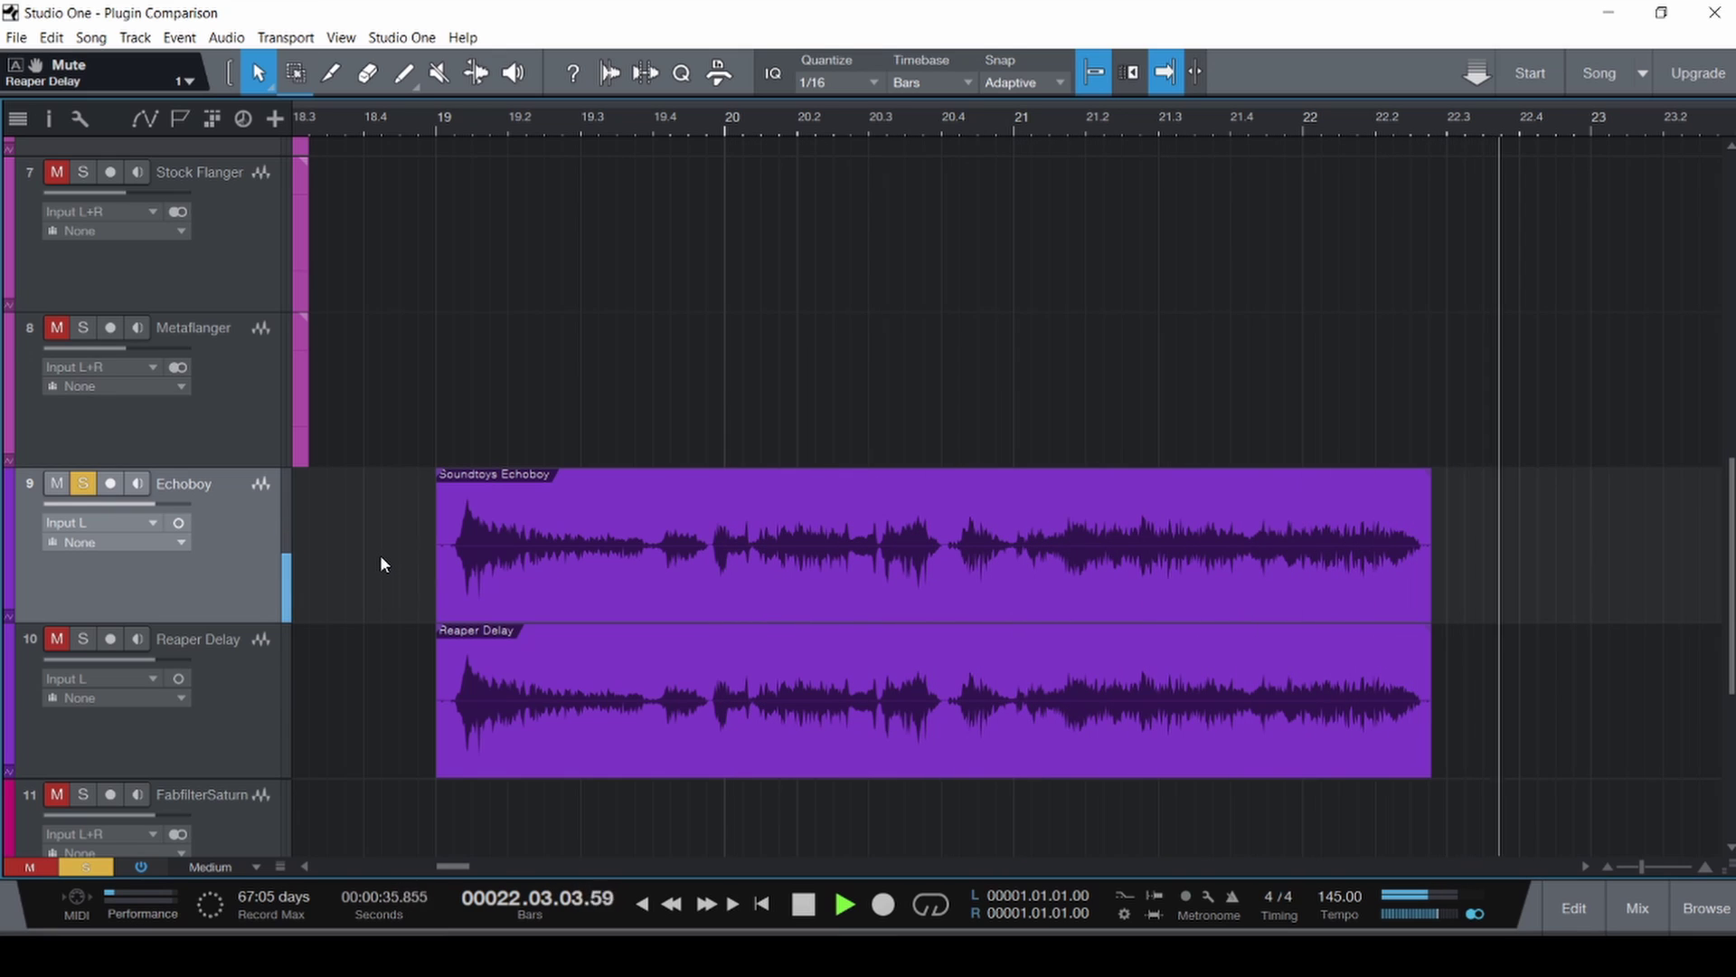
key(space)
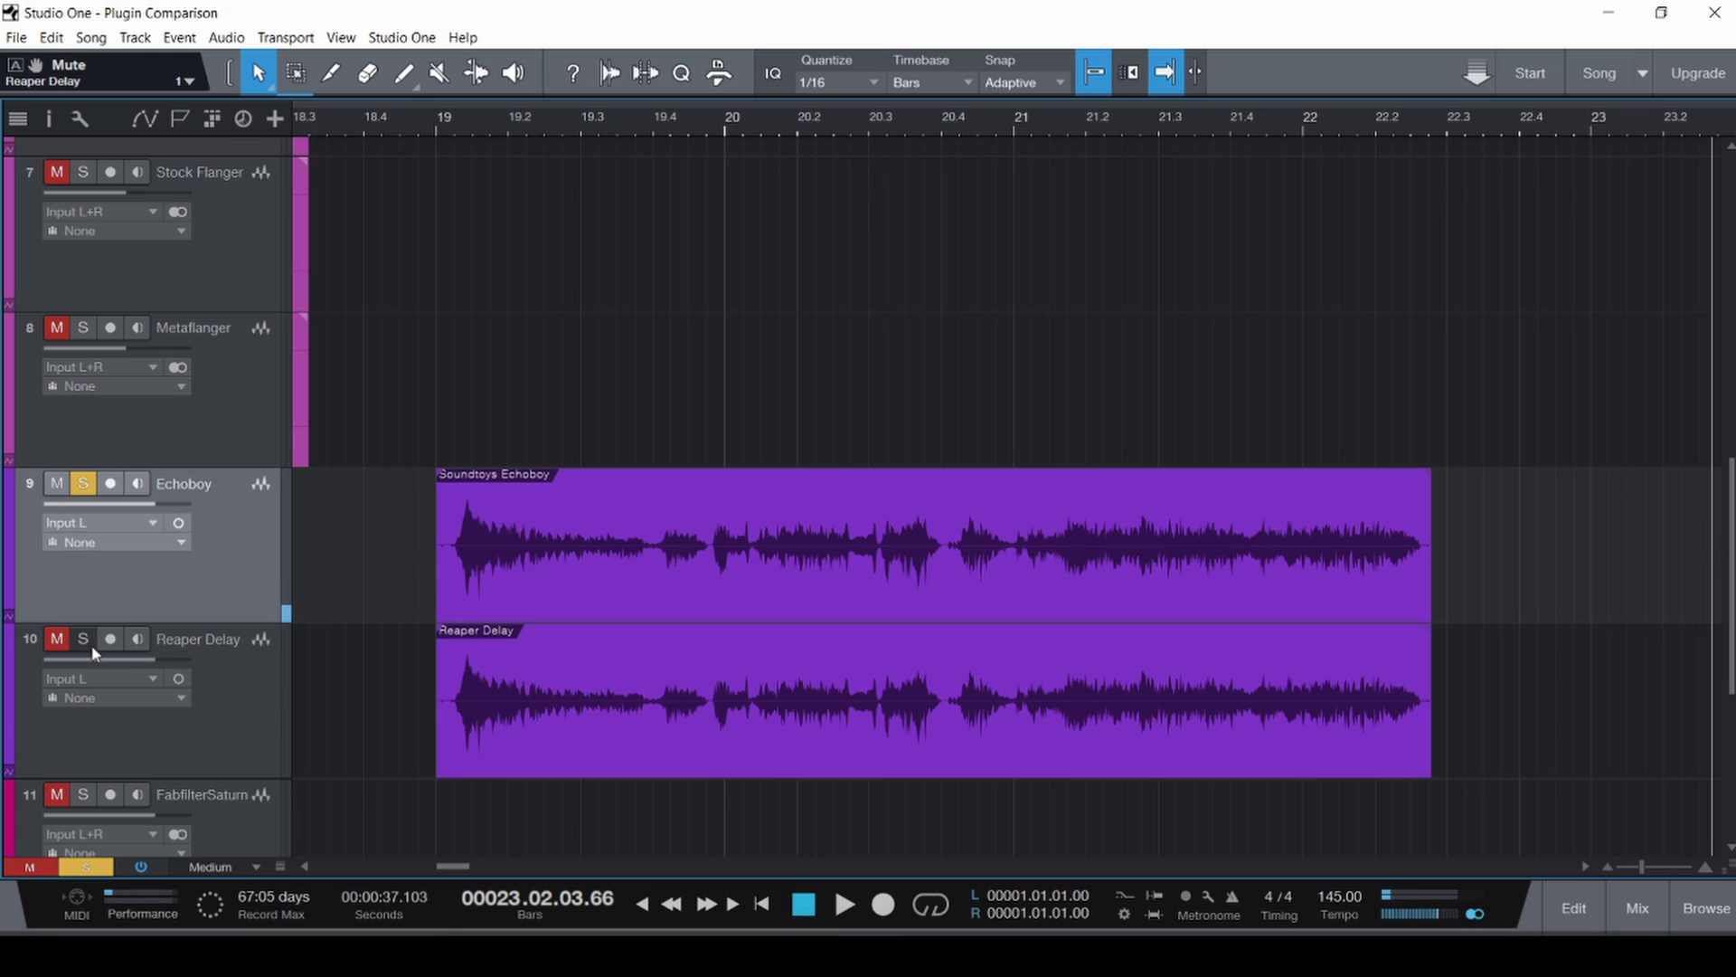
Mute the Echoboy track, solo Reaper Delay, and play its clip from just before bar 19 for comparison.
click(83, 483)
click(56, 483)
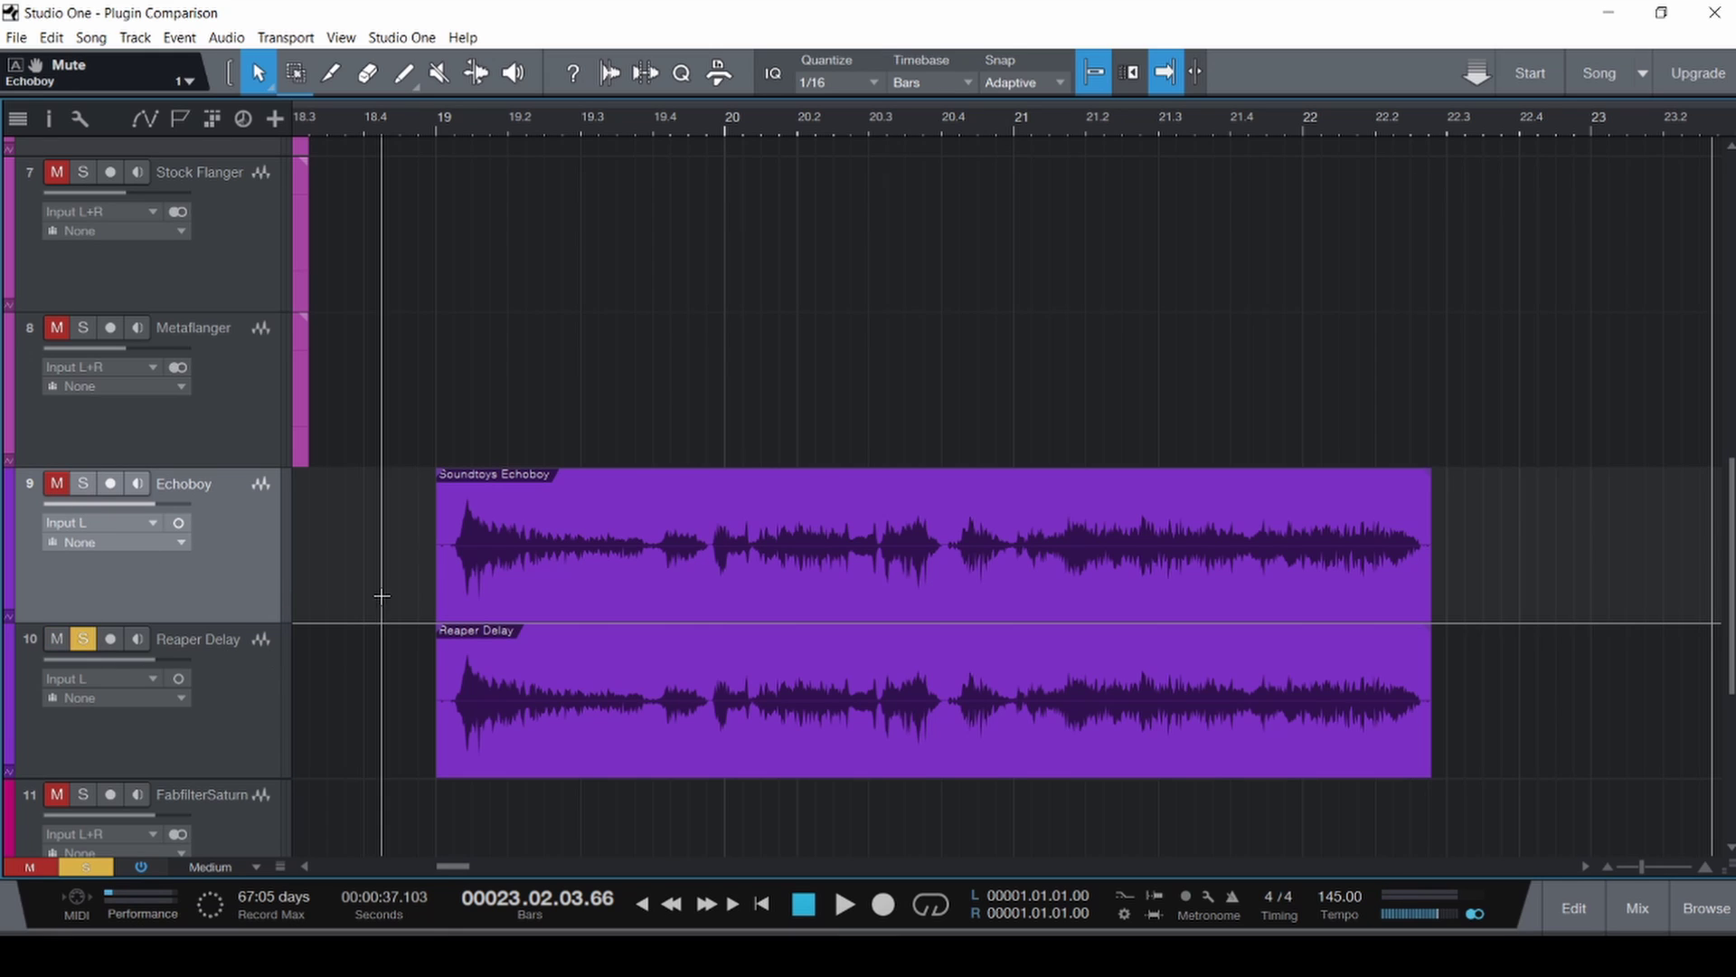
key(space)
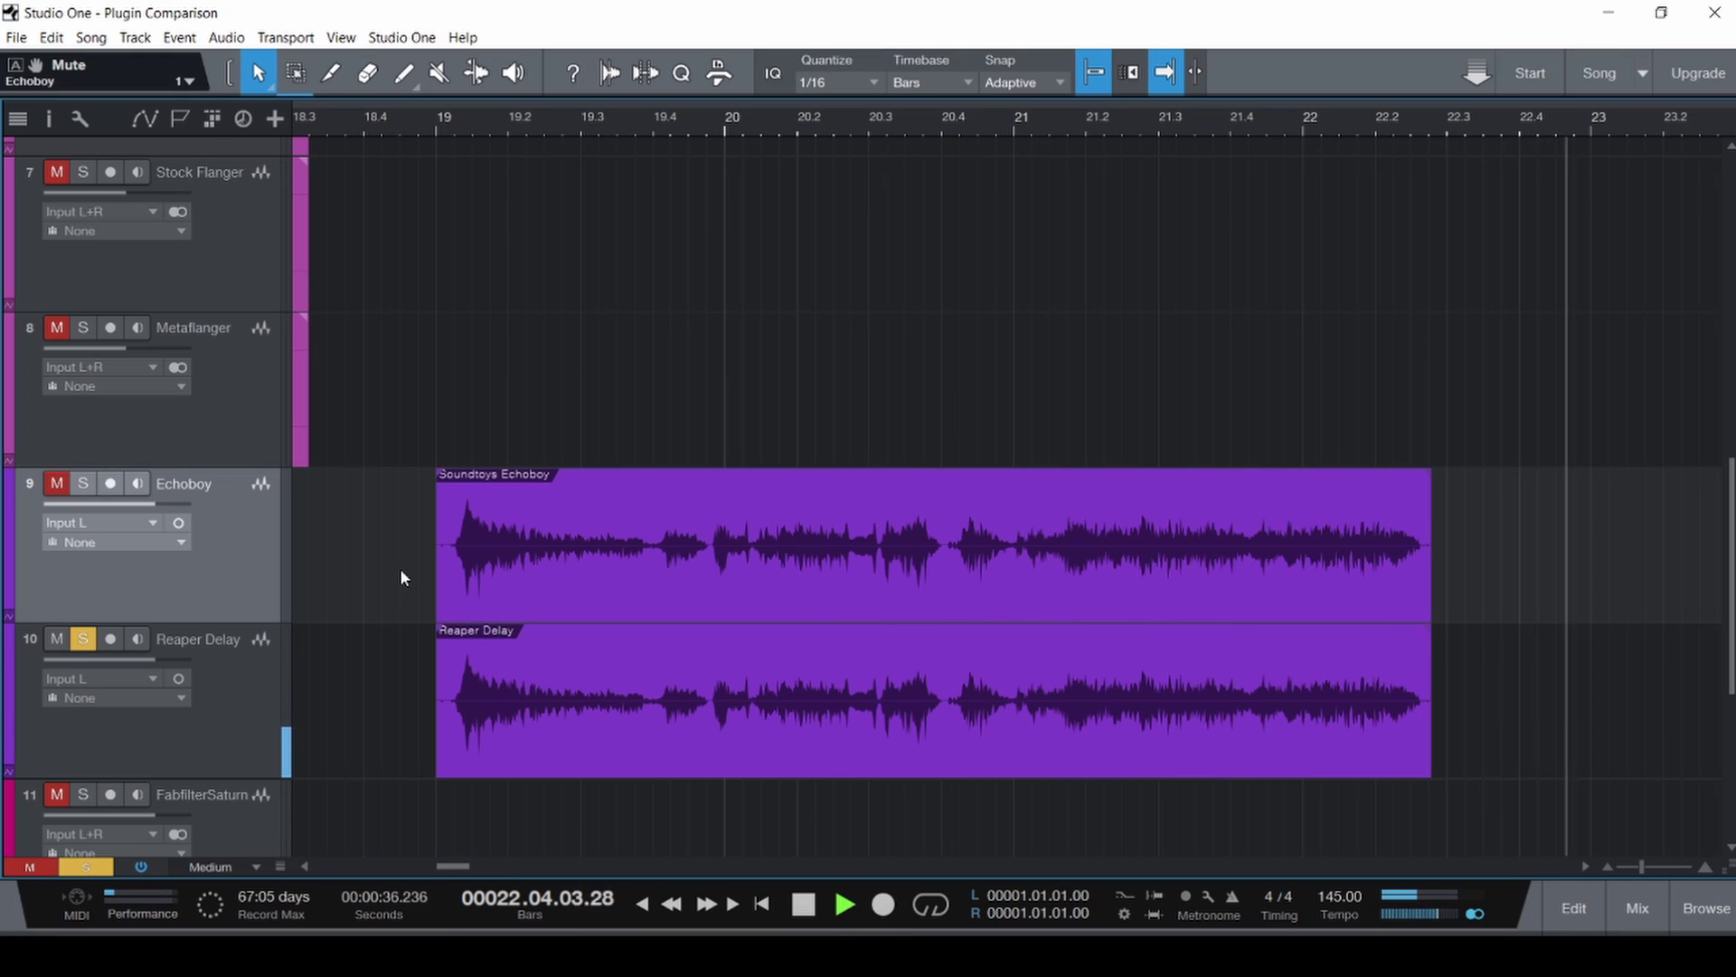
key(space)
key(ctrl+s)
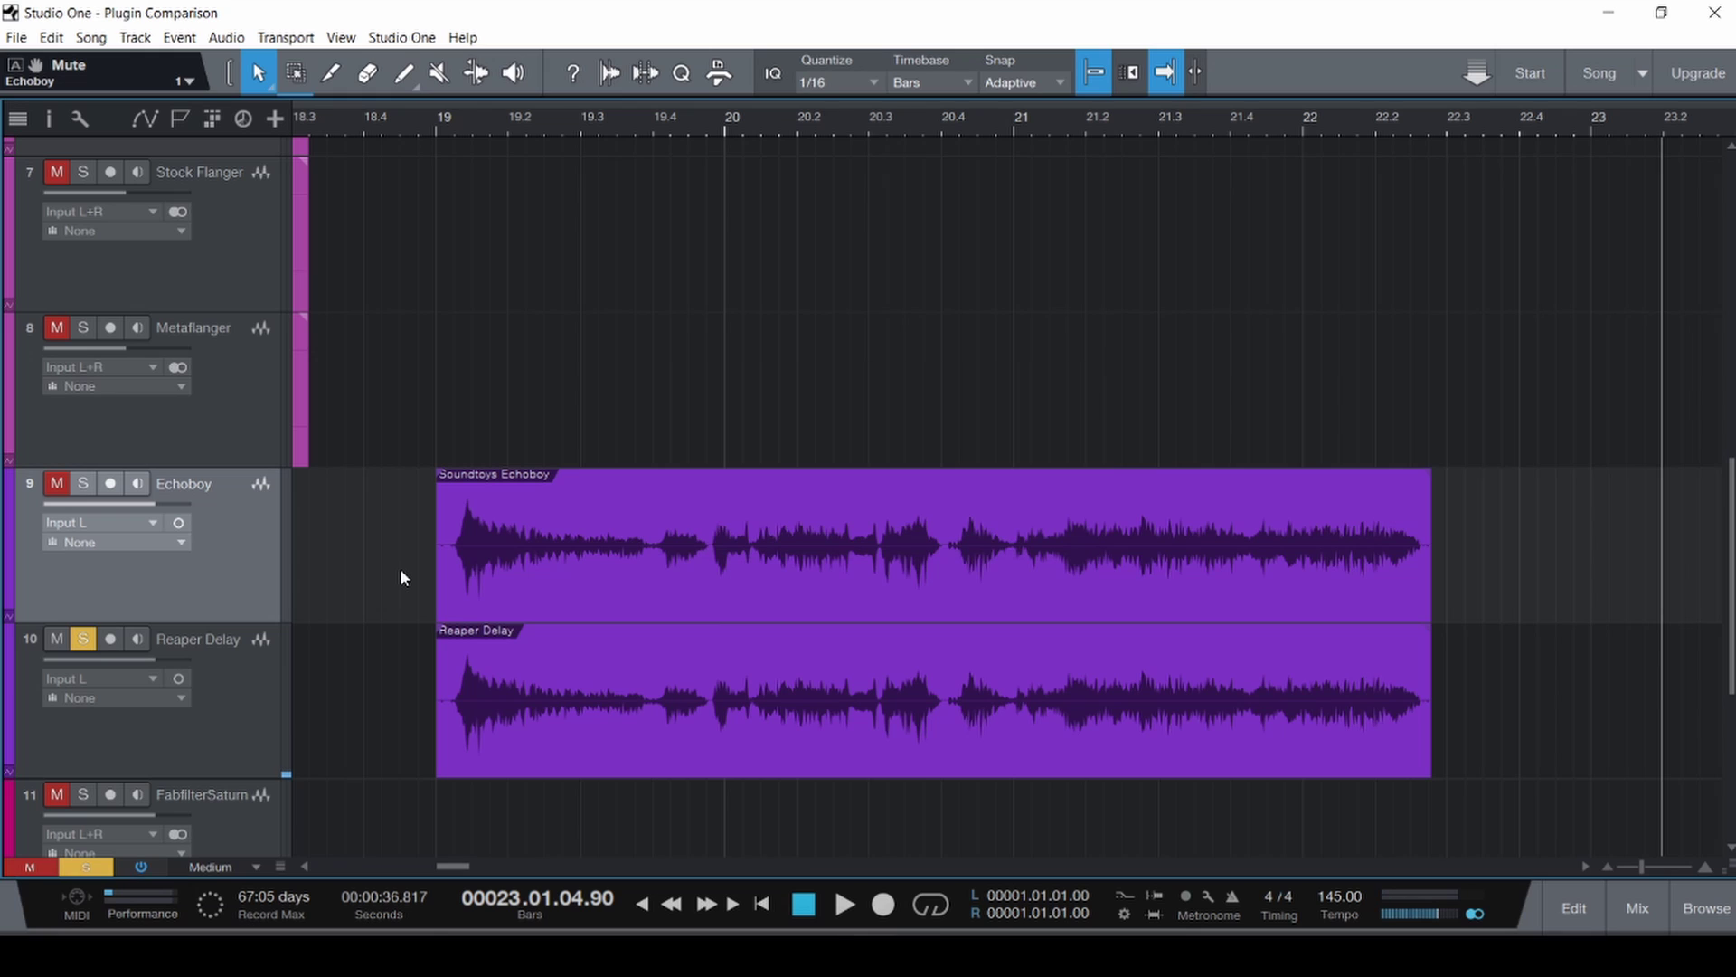
Solo Echoboy again alongside Reaper Delay and arrange the EffectRack 2 and ReaDelay windows side by side over the mixer.
key(F3)
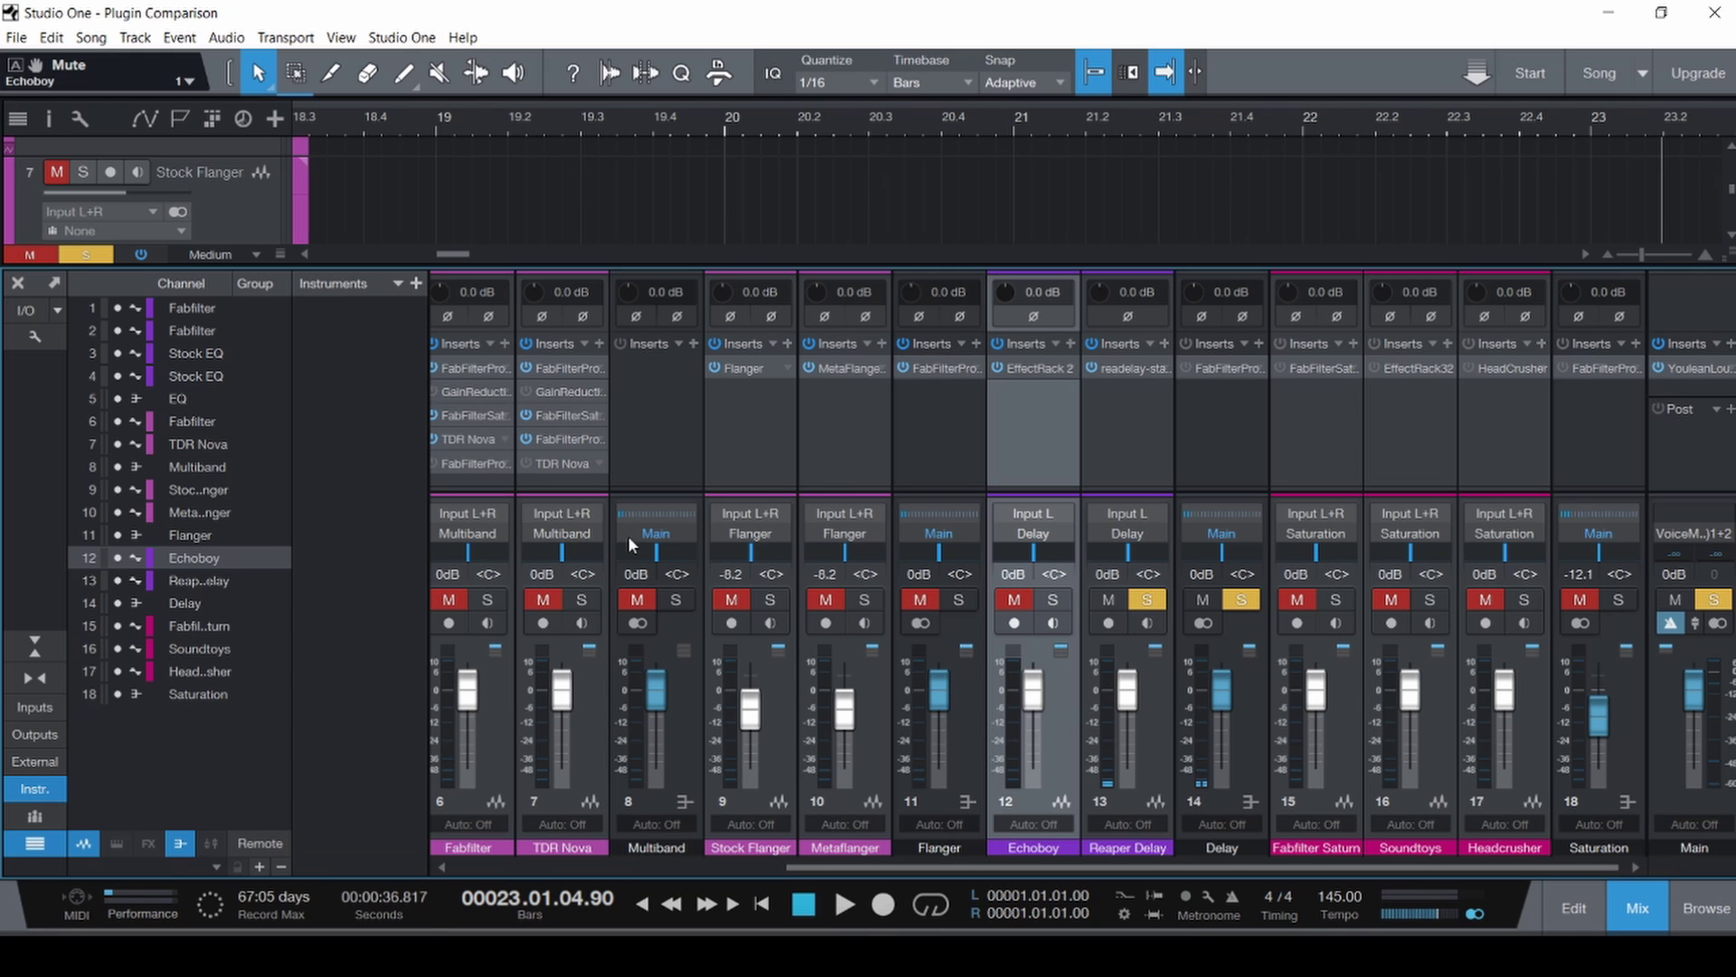
click(1054, 601)
click(1036, 368)
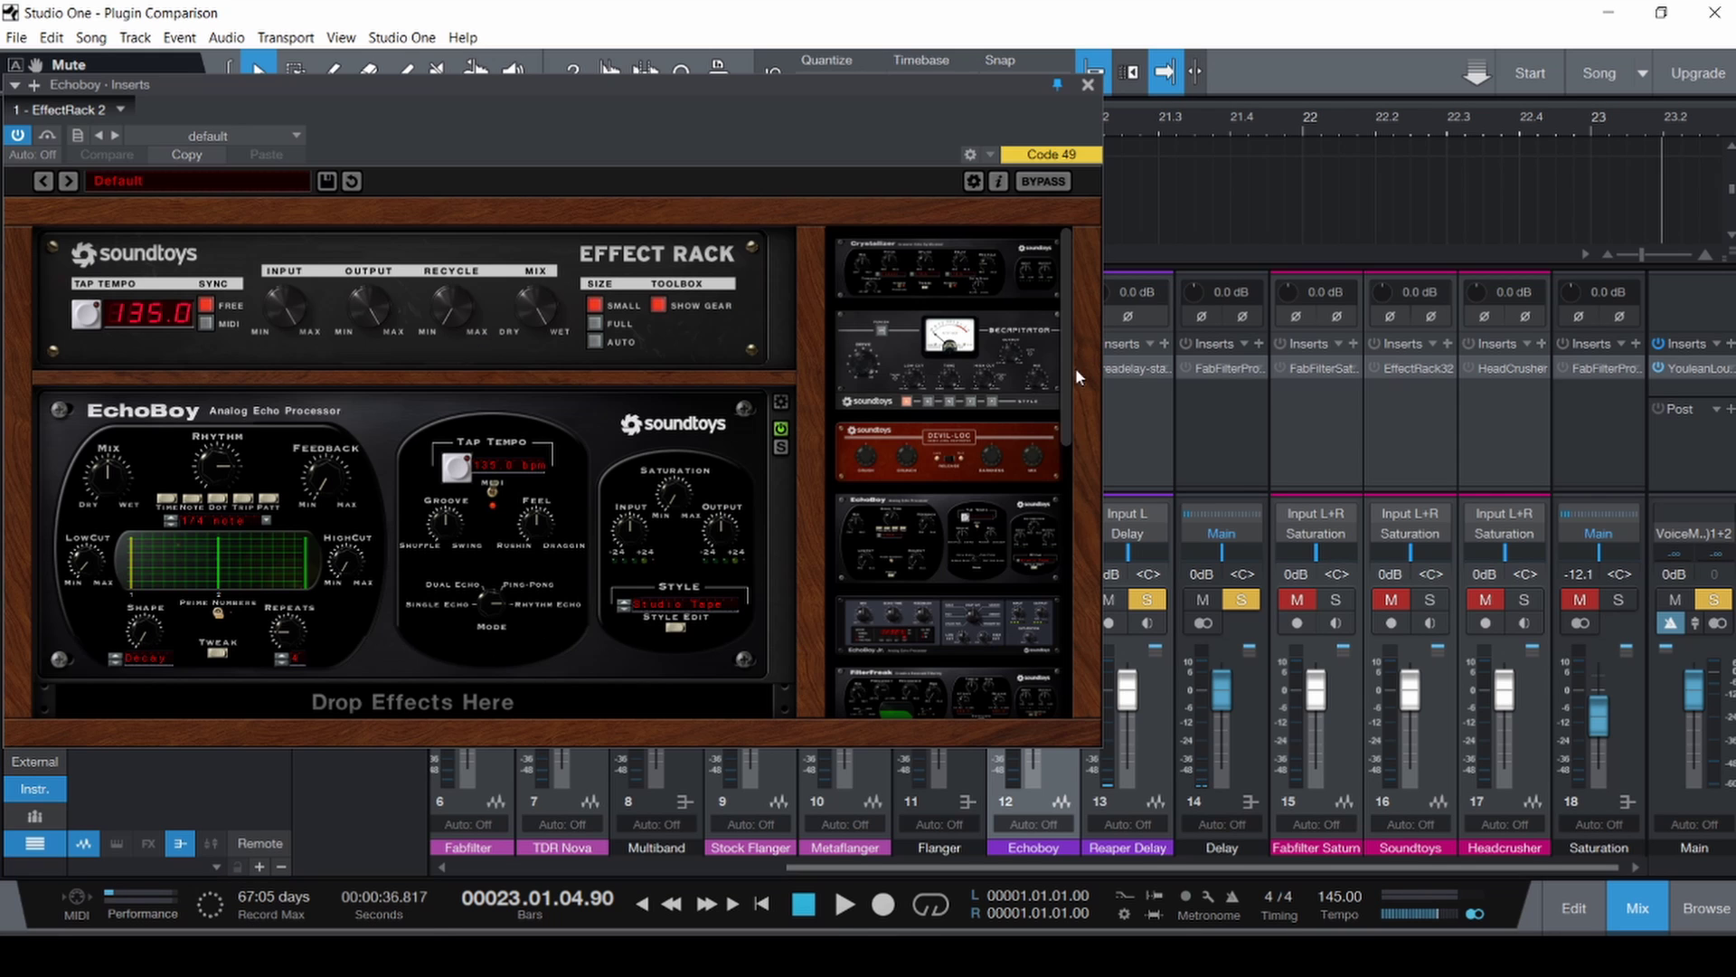
click(1138, 367)
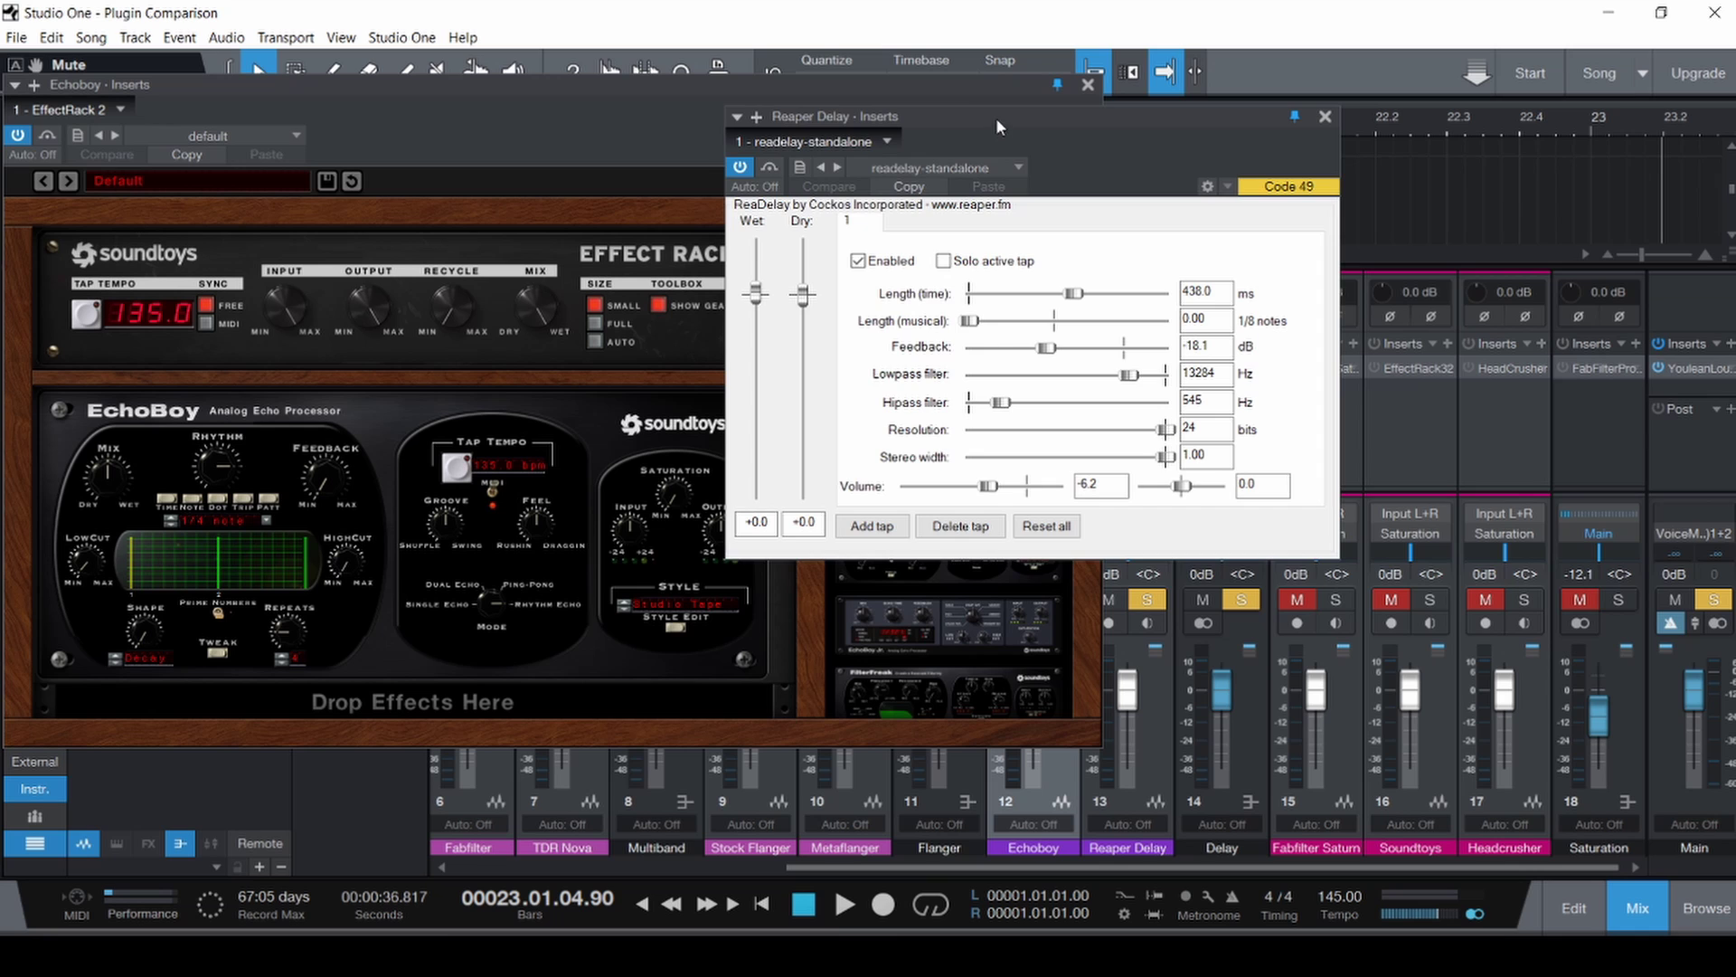
drag(996, 117, 1385, 87)
drag(738, 91, 693, 79)
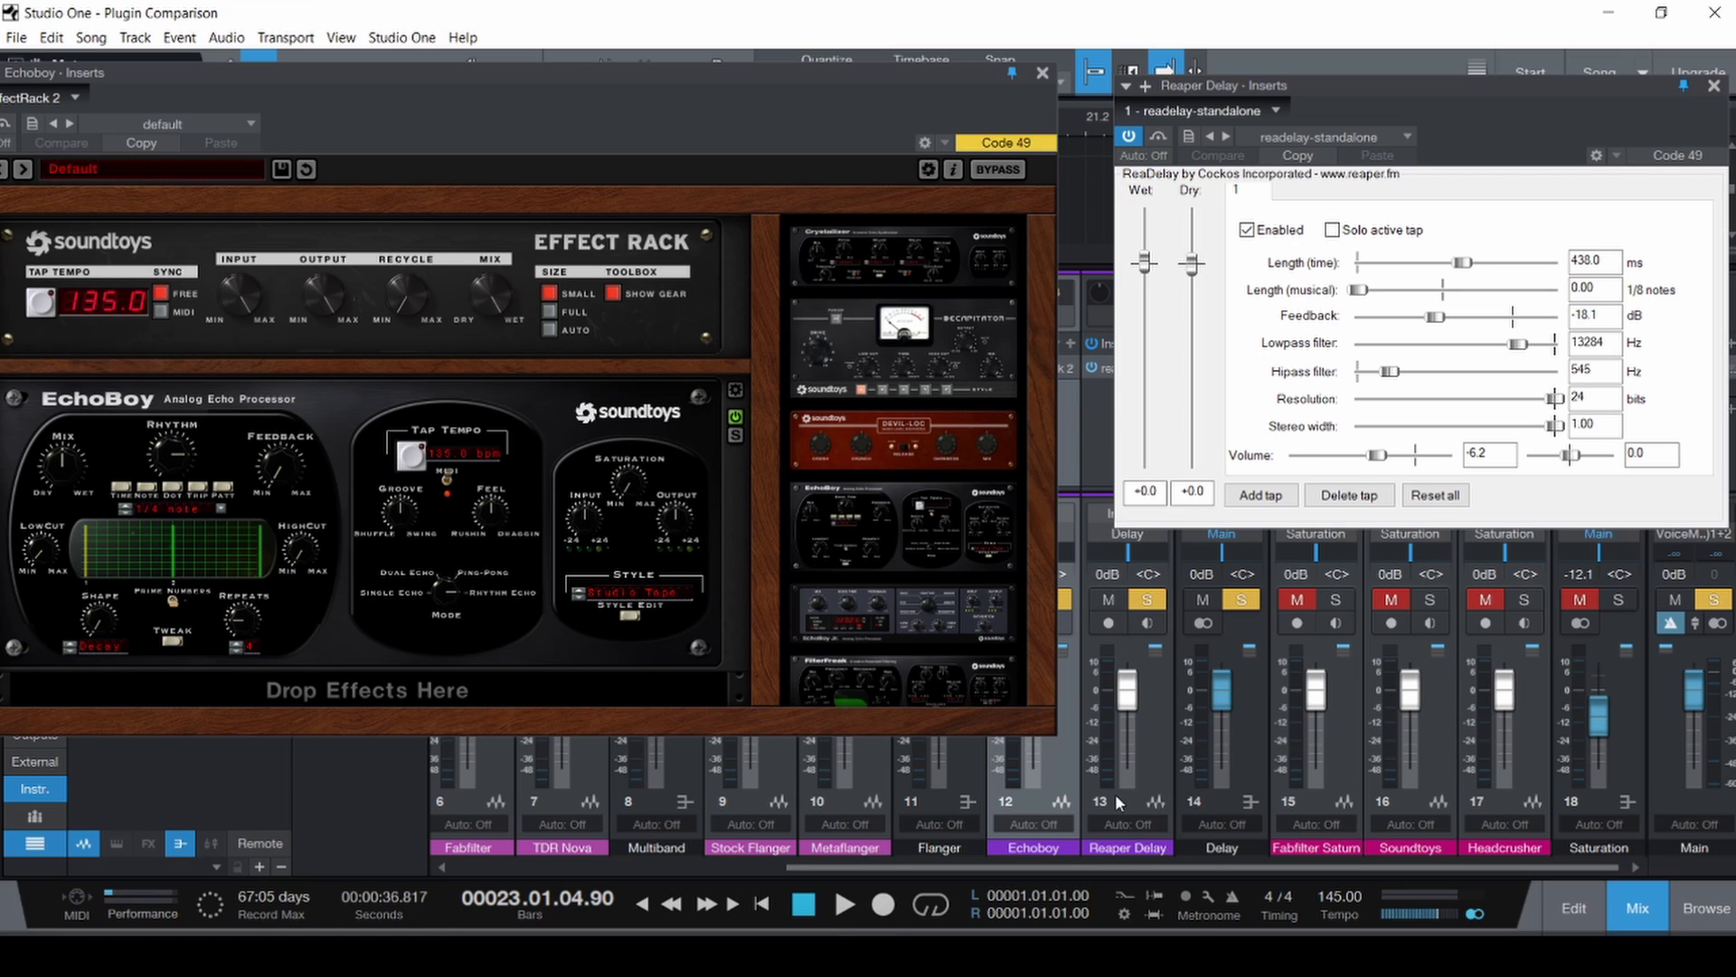
Expand EchoBoy's Style Edit section, examine its EQ, Diffusion, Wobble and Saturation controls, and collapse it again.
click(630, 616)
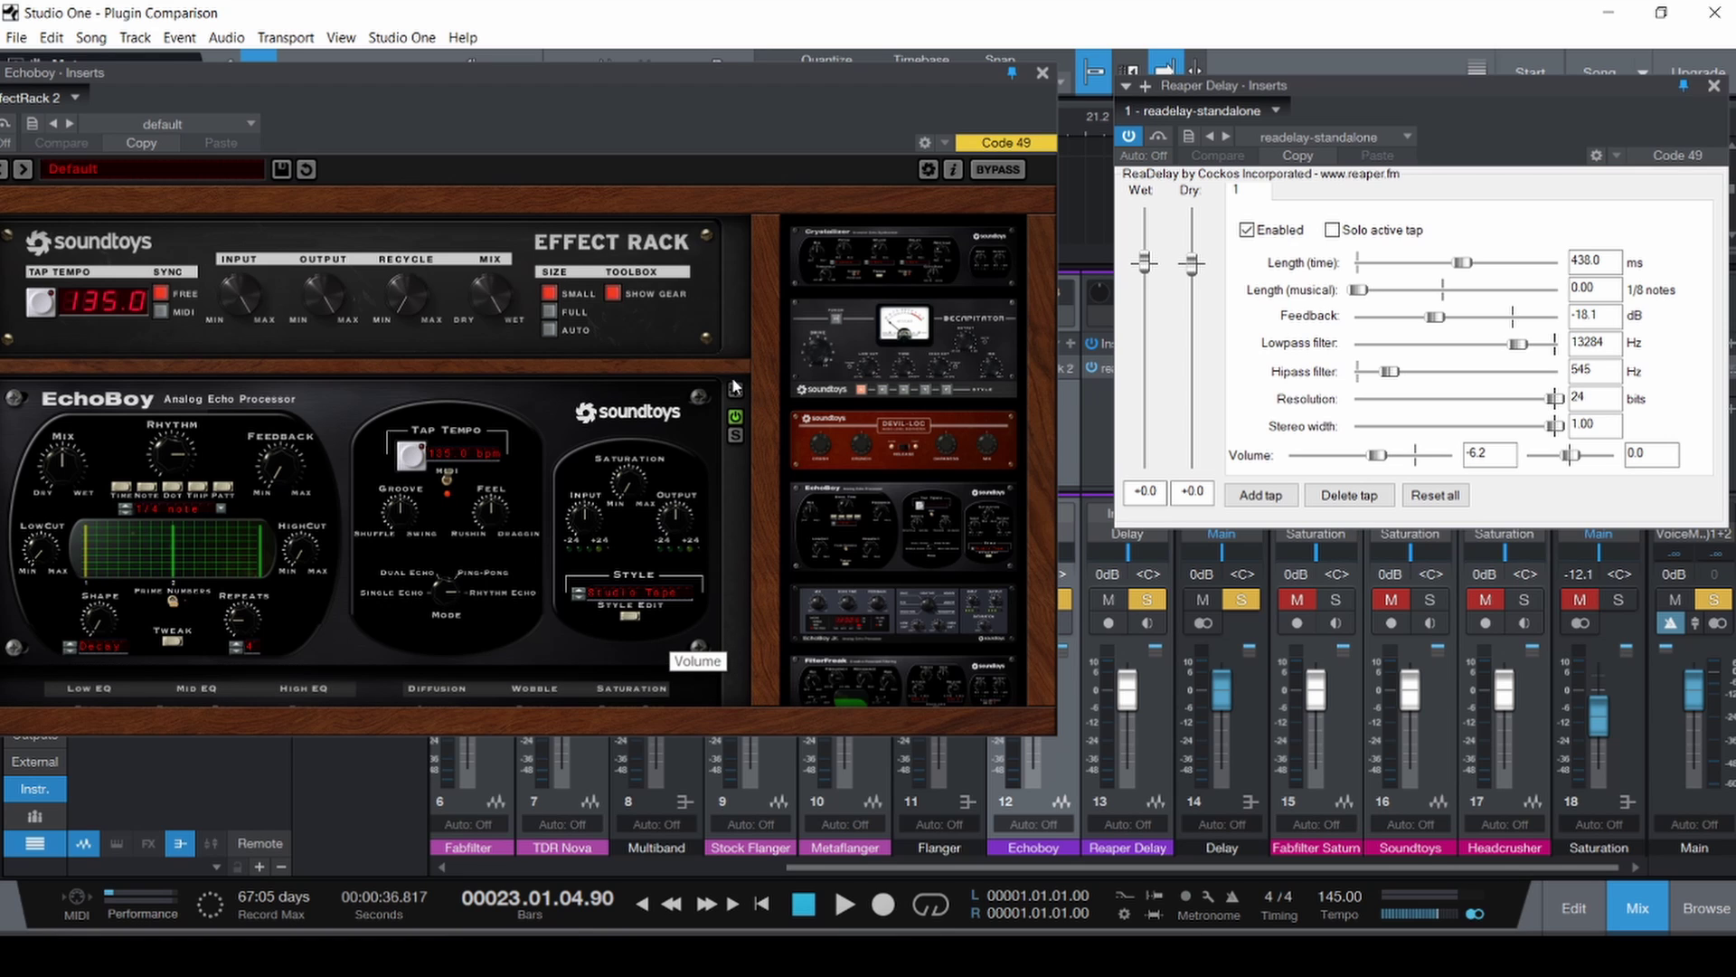
scroll(679, 515, down, 4)
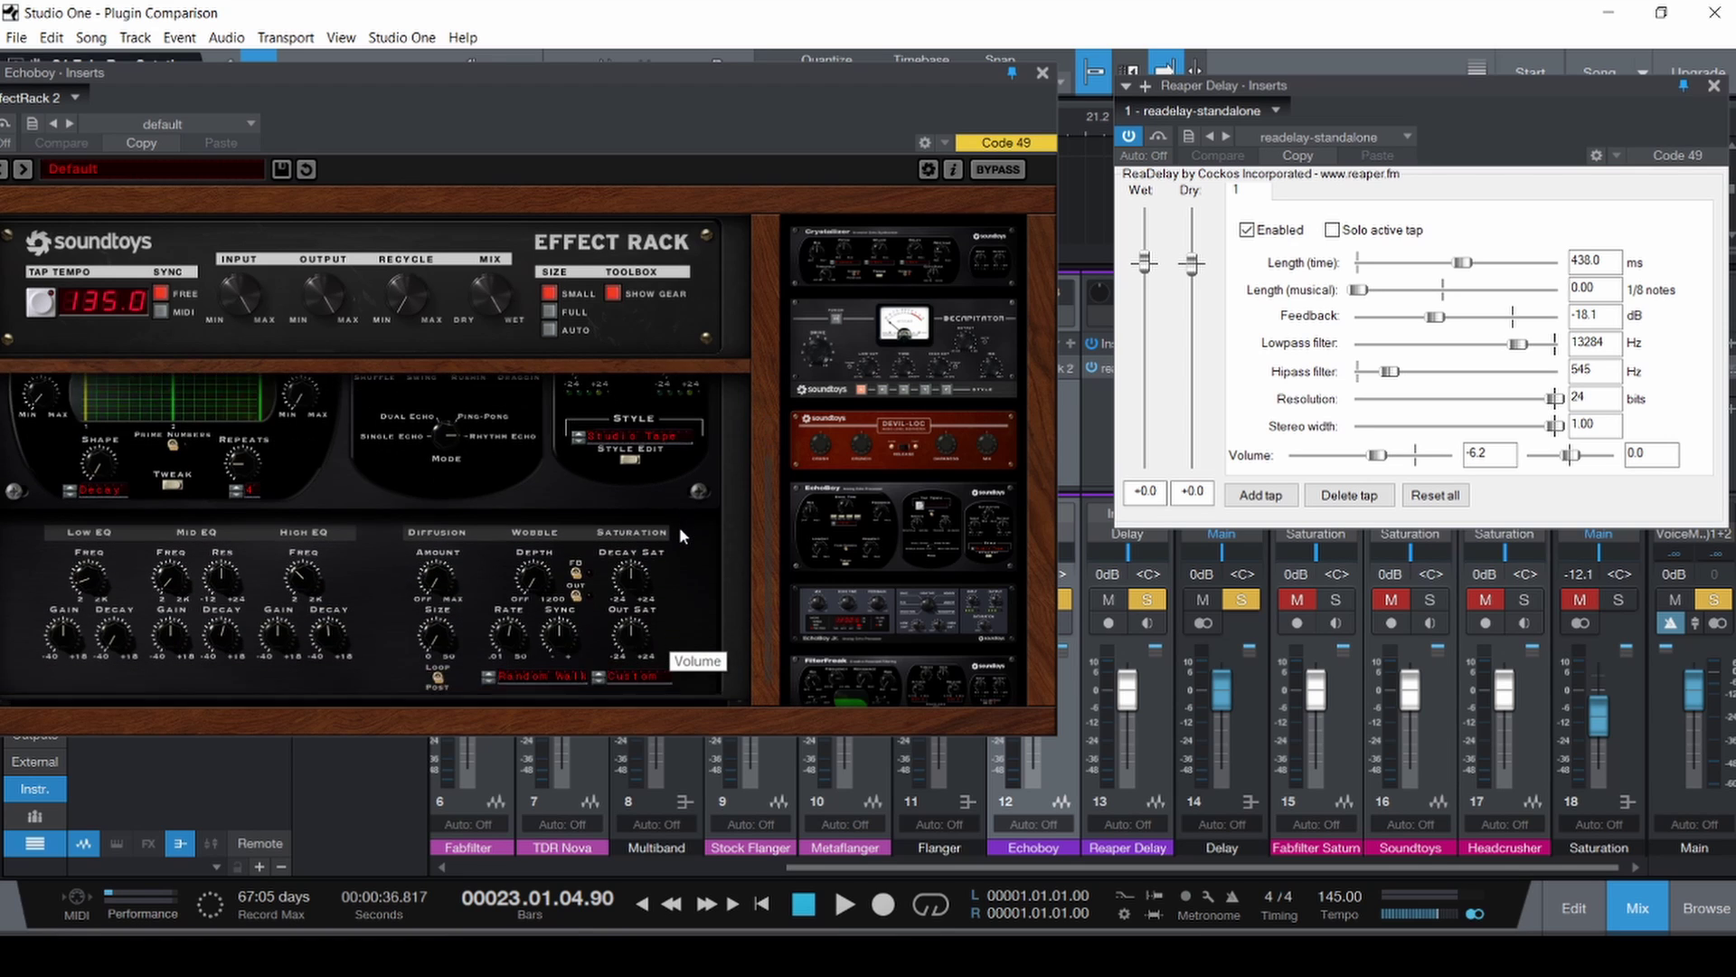
scroll(680, 528, down, 1)
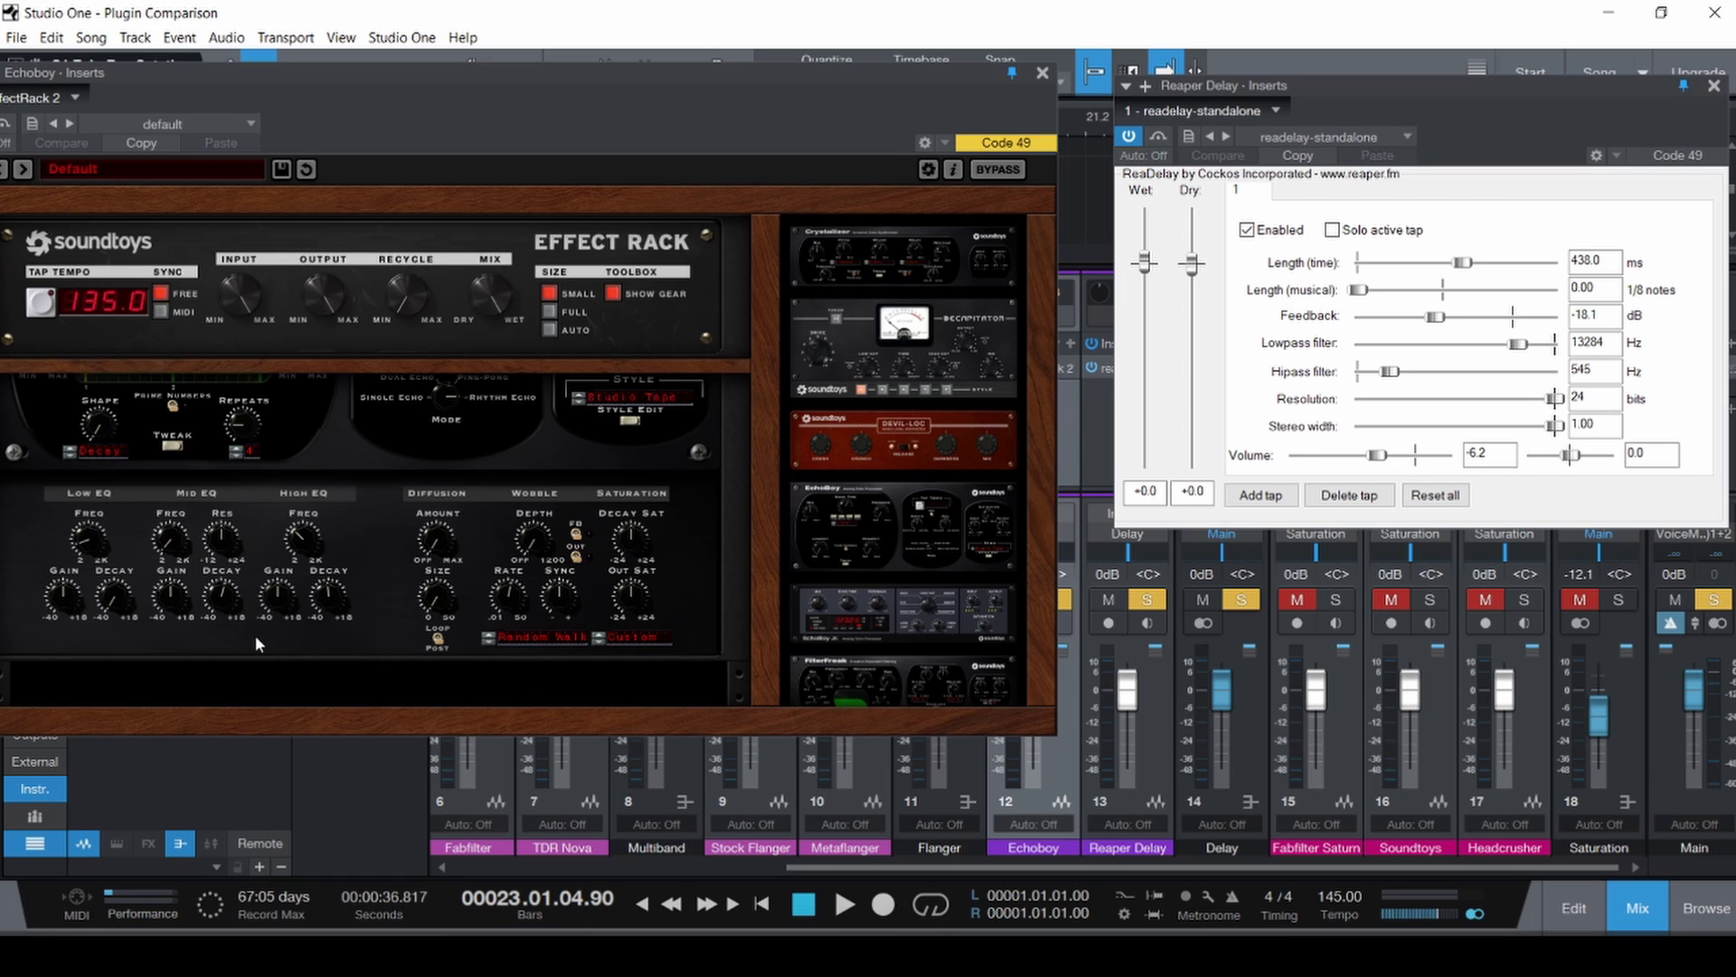
scroll(340, 625, up, 4)
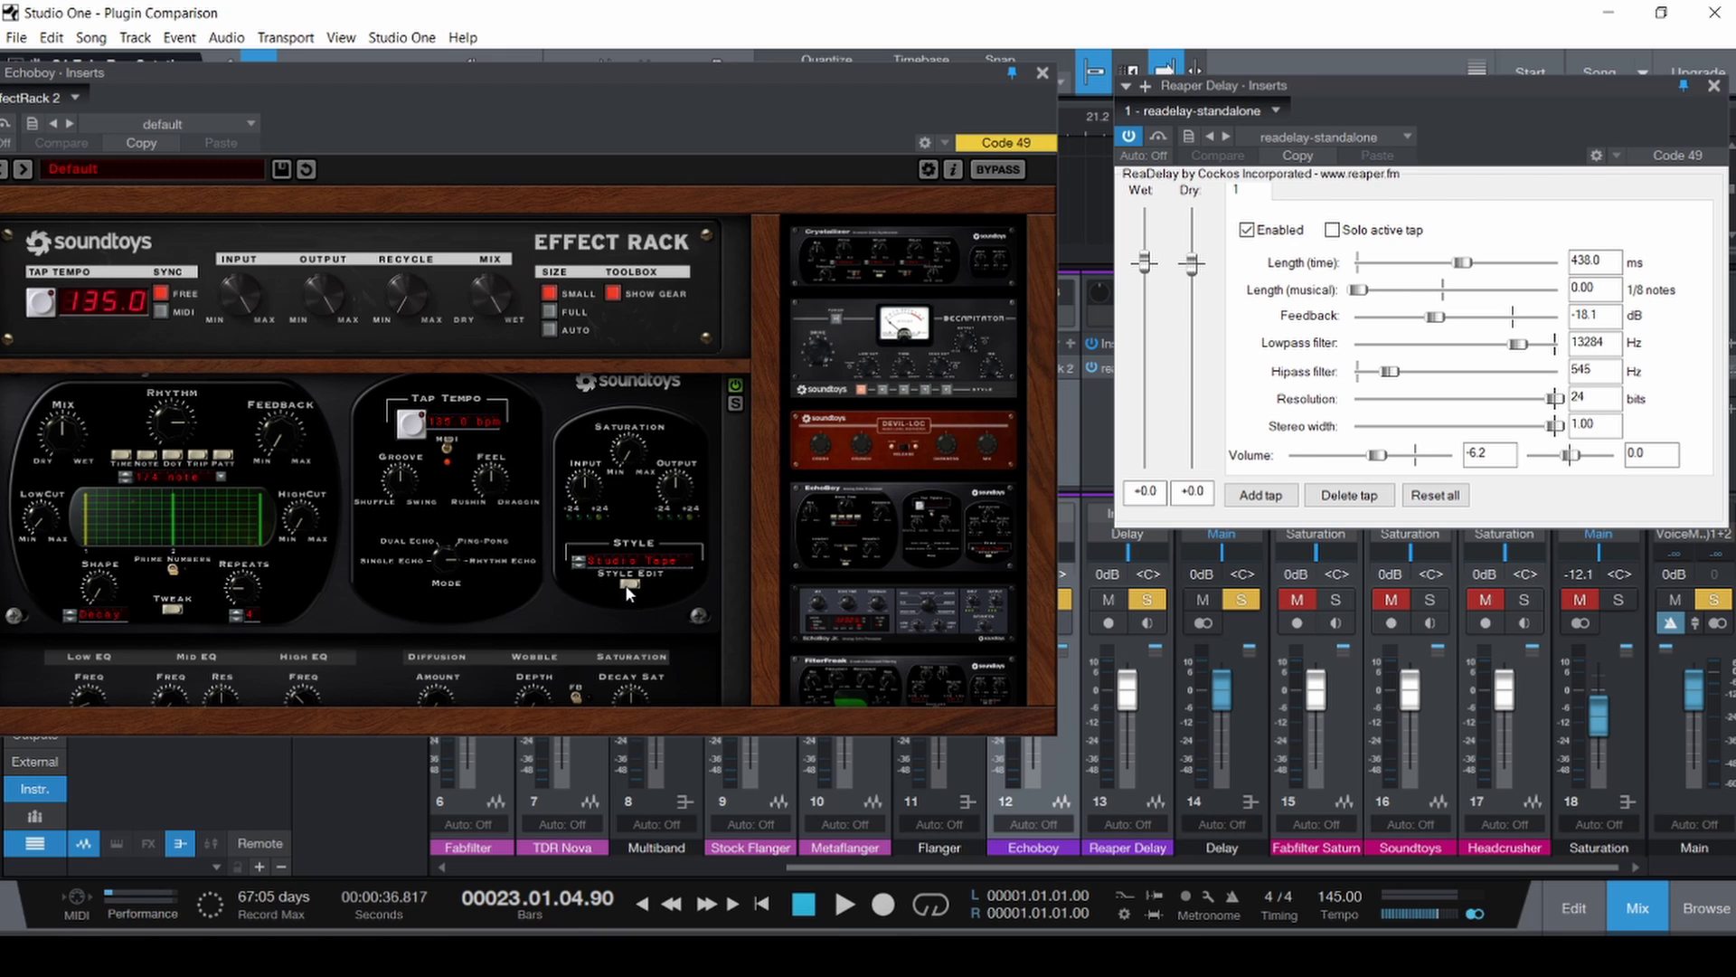
scroll(626, 584, up, 1)
Place the ReaDelay window over EchoBoy to review its settings, and close both plug-in windows.
drag(1325, 94, 603, 155)
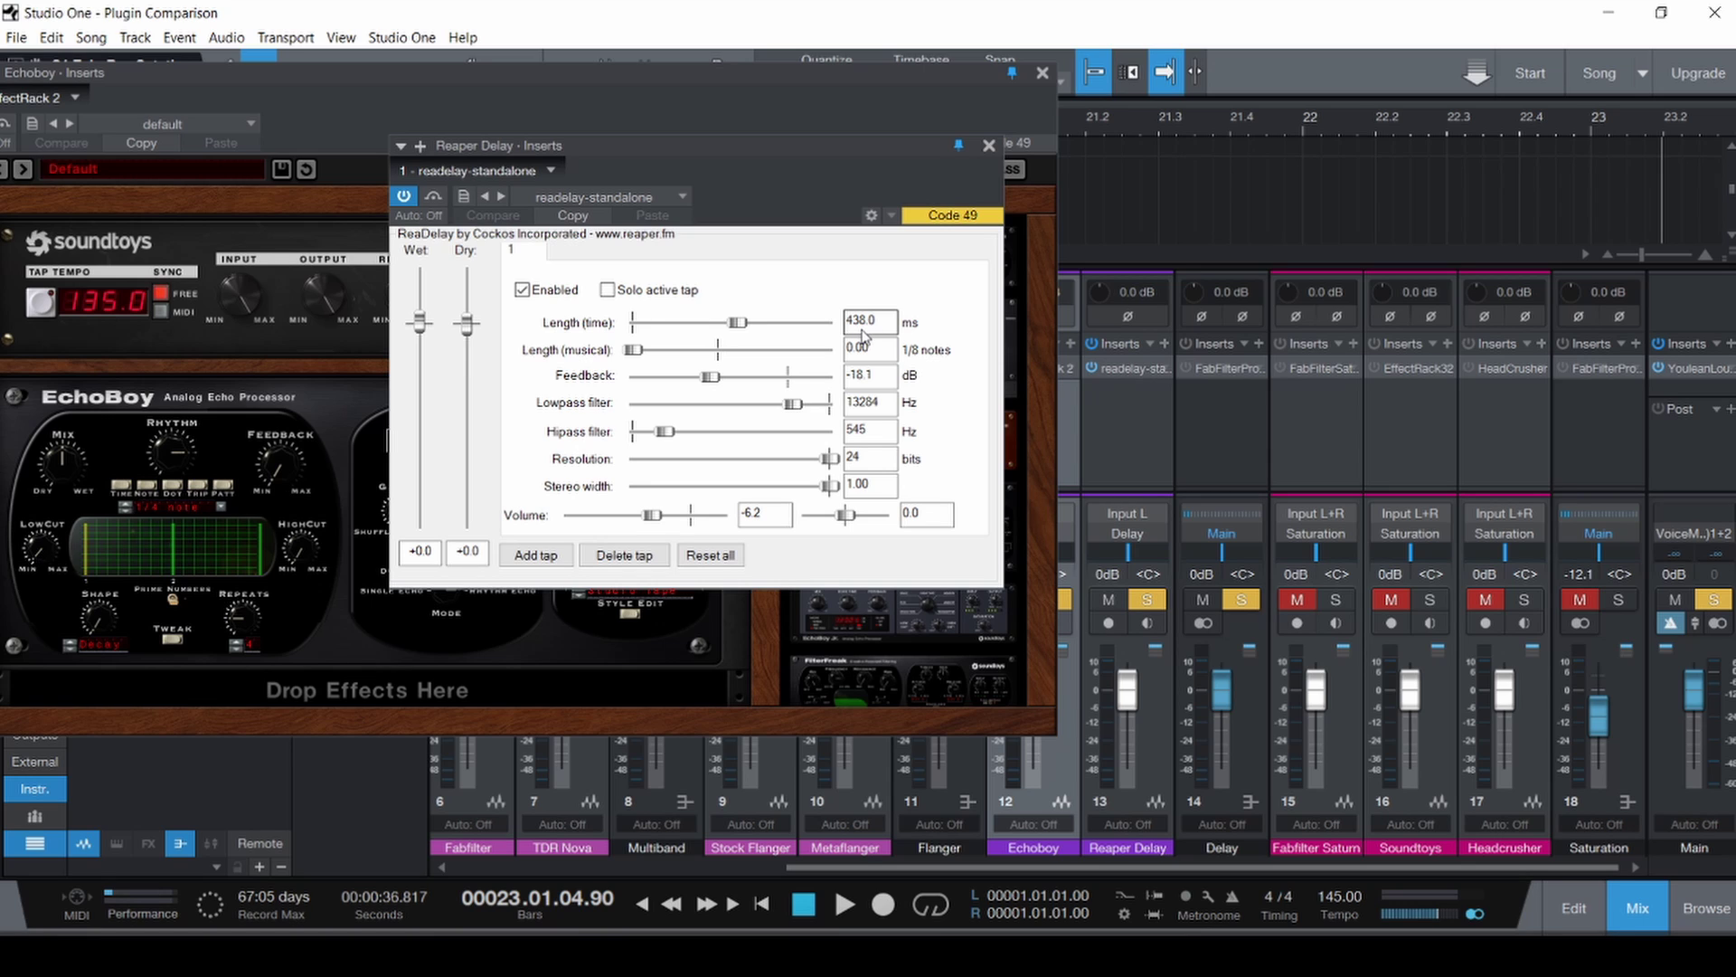
click(1013, 79)
click(1041, 73)
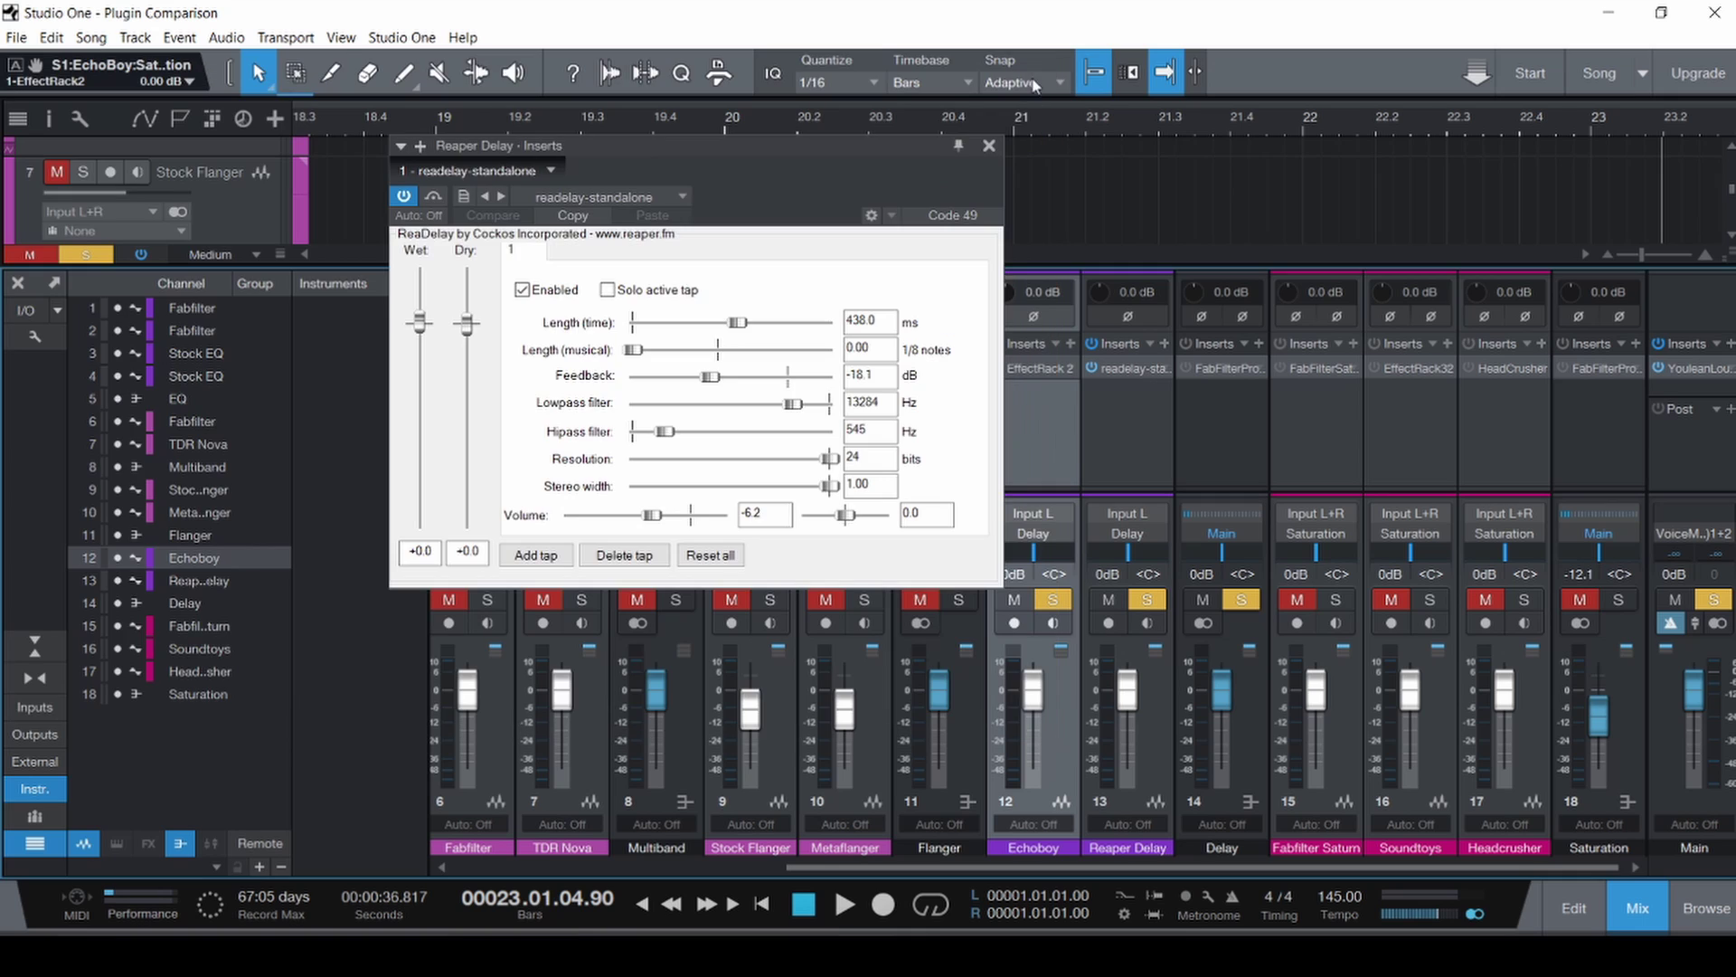
click(989, 146)
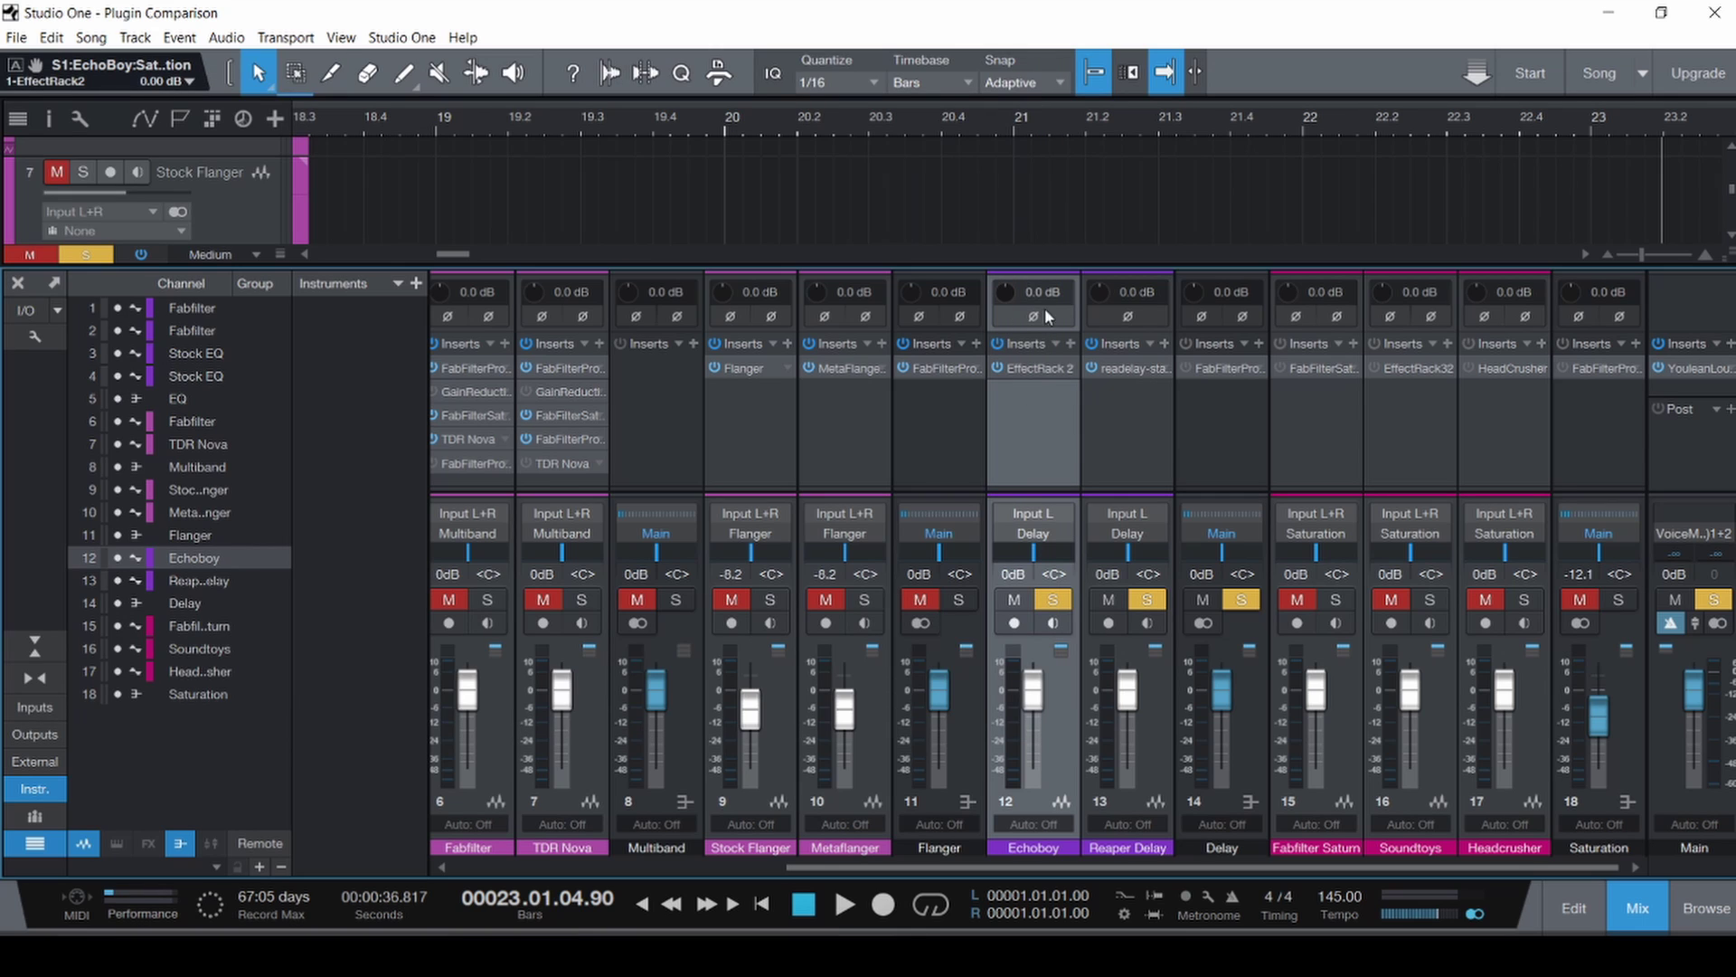
Invert the polarity of the Reaper Delay channel only, leaving Echoboy's polarity normal.
ctrl+click(1127, 439)
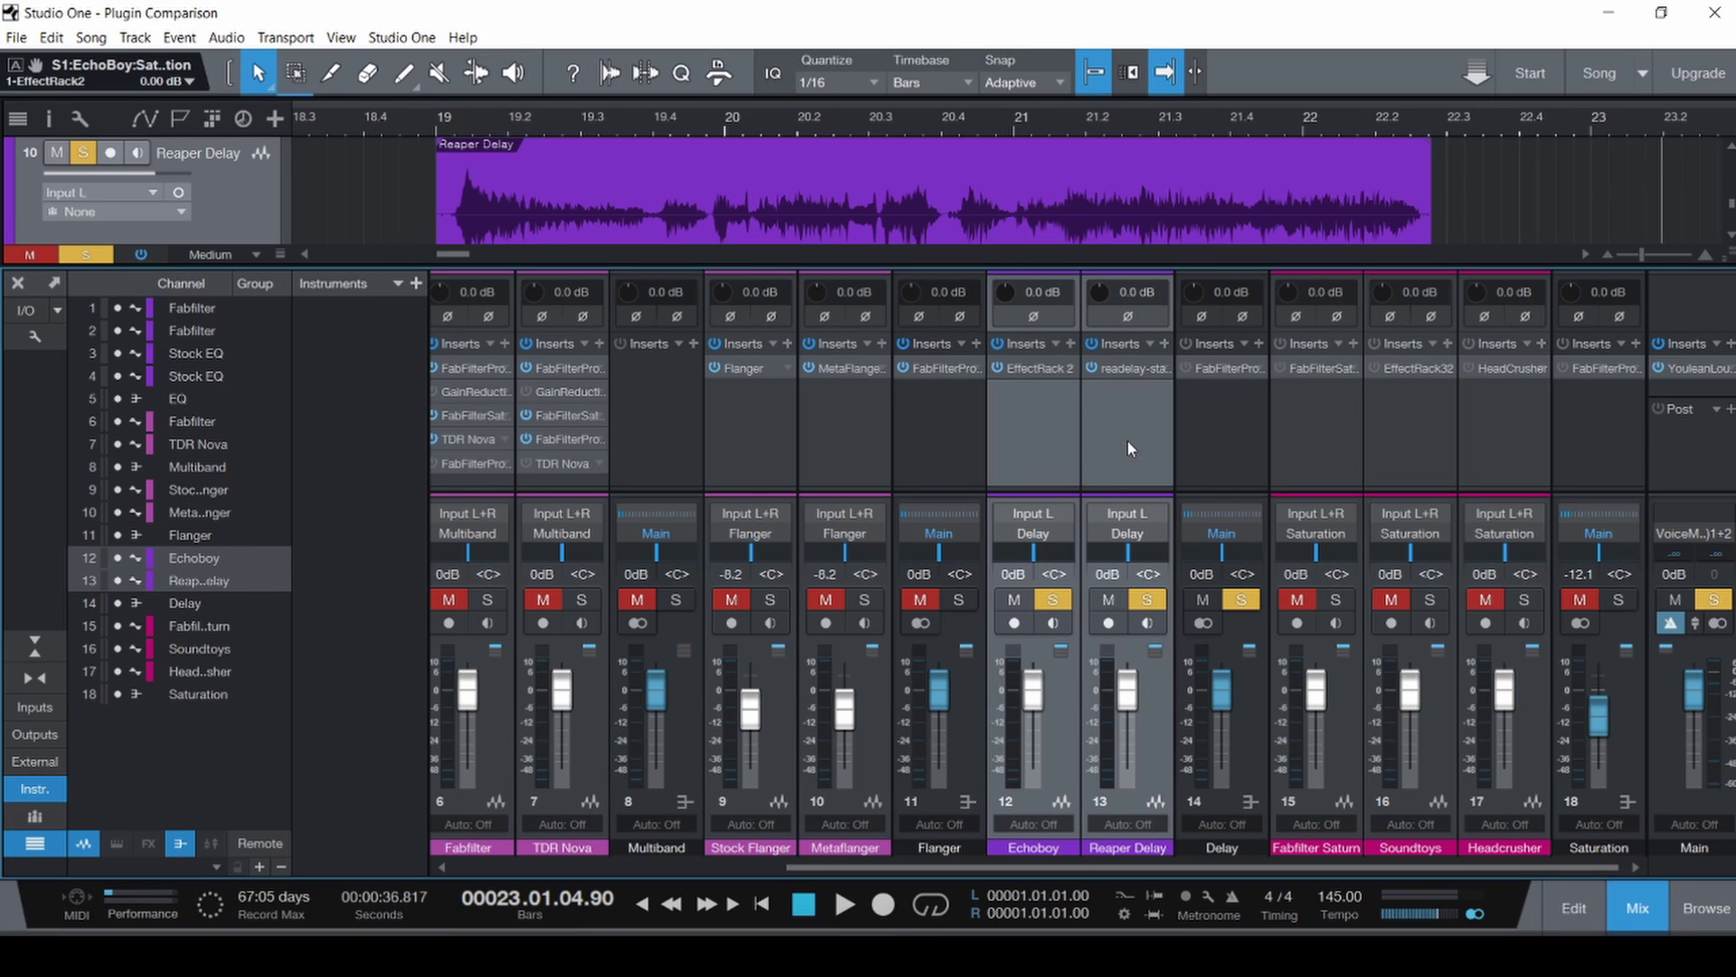
click(1120, 318)
click(1047, 403)
click(1044, 323)
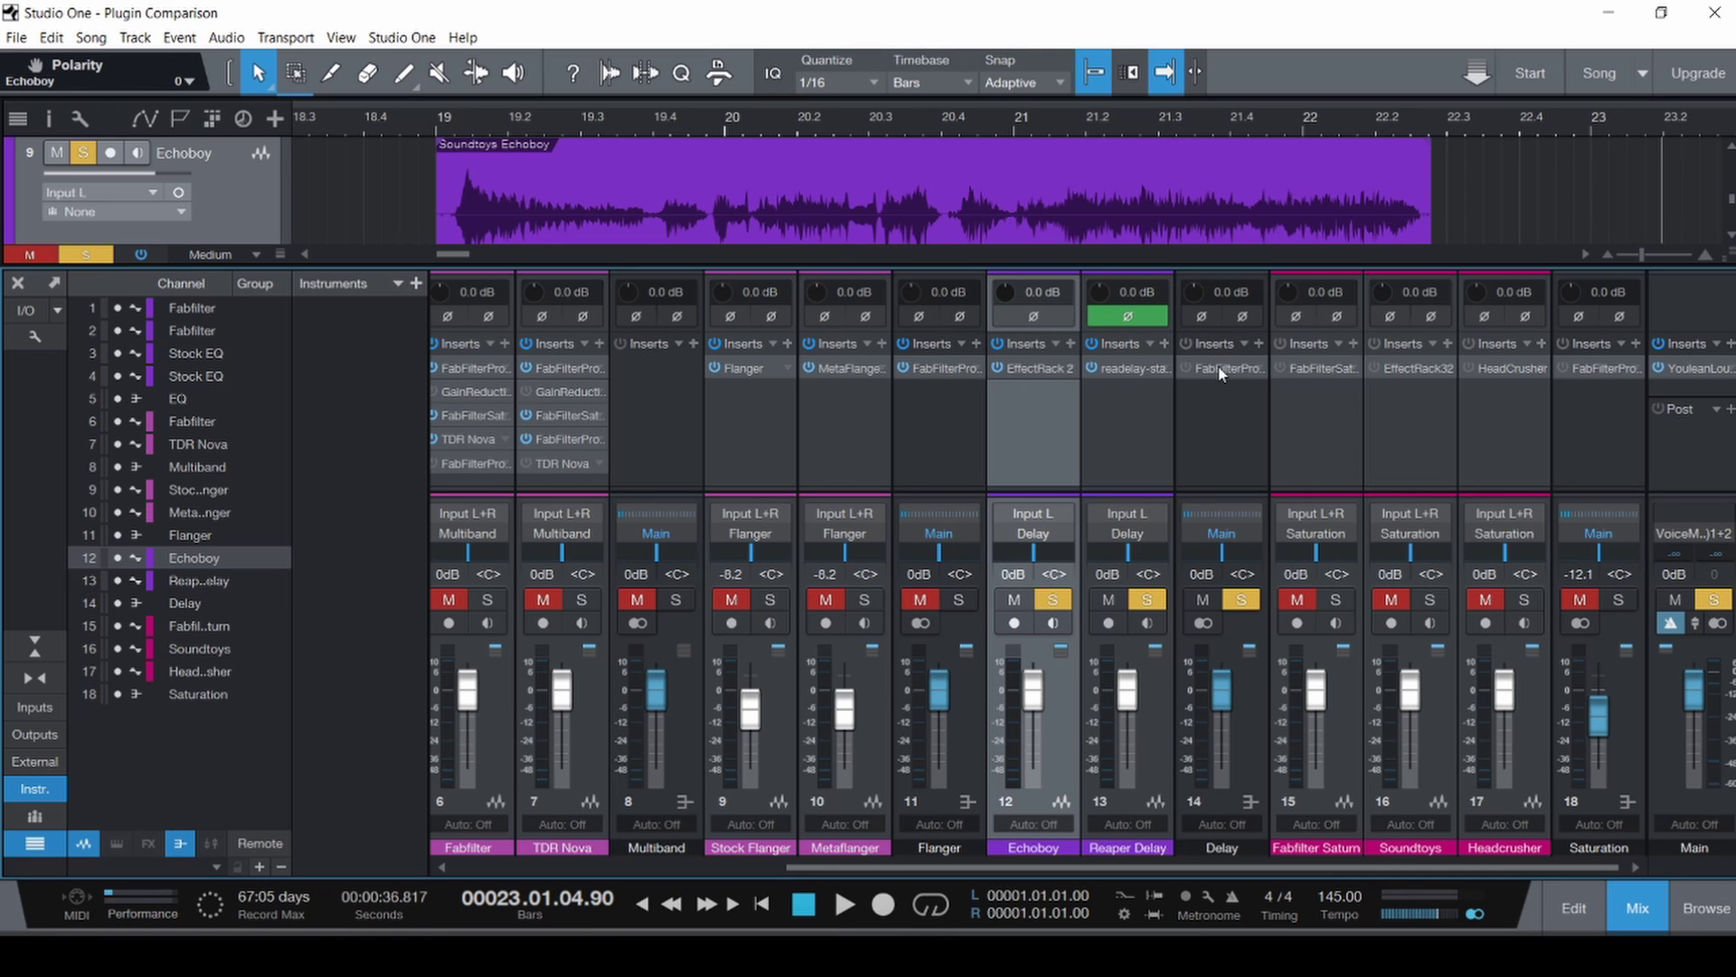
Activate FabFilter Pro-Q 3 on the Delay bus and play the null test from just before bar 19 in its analyzer.
click(1221, 369)
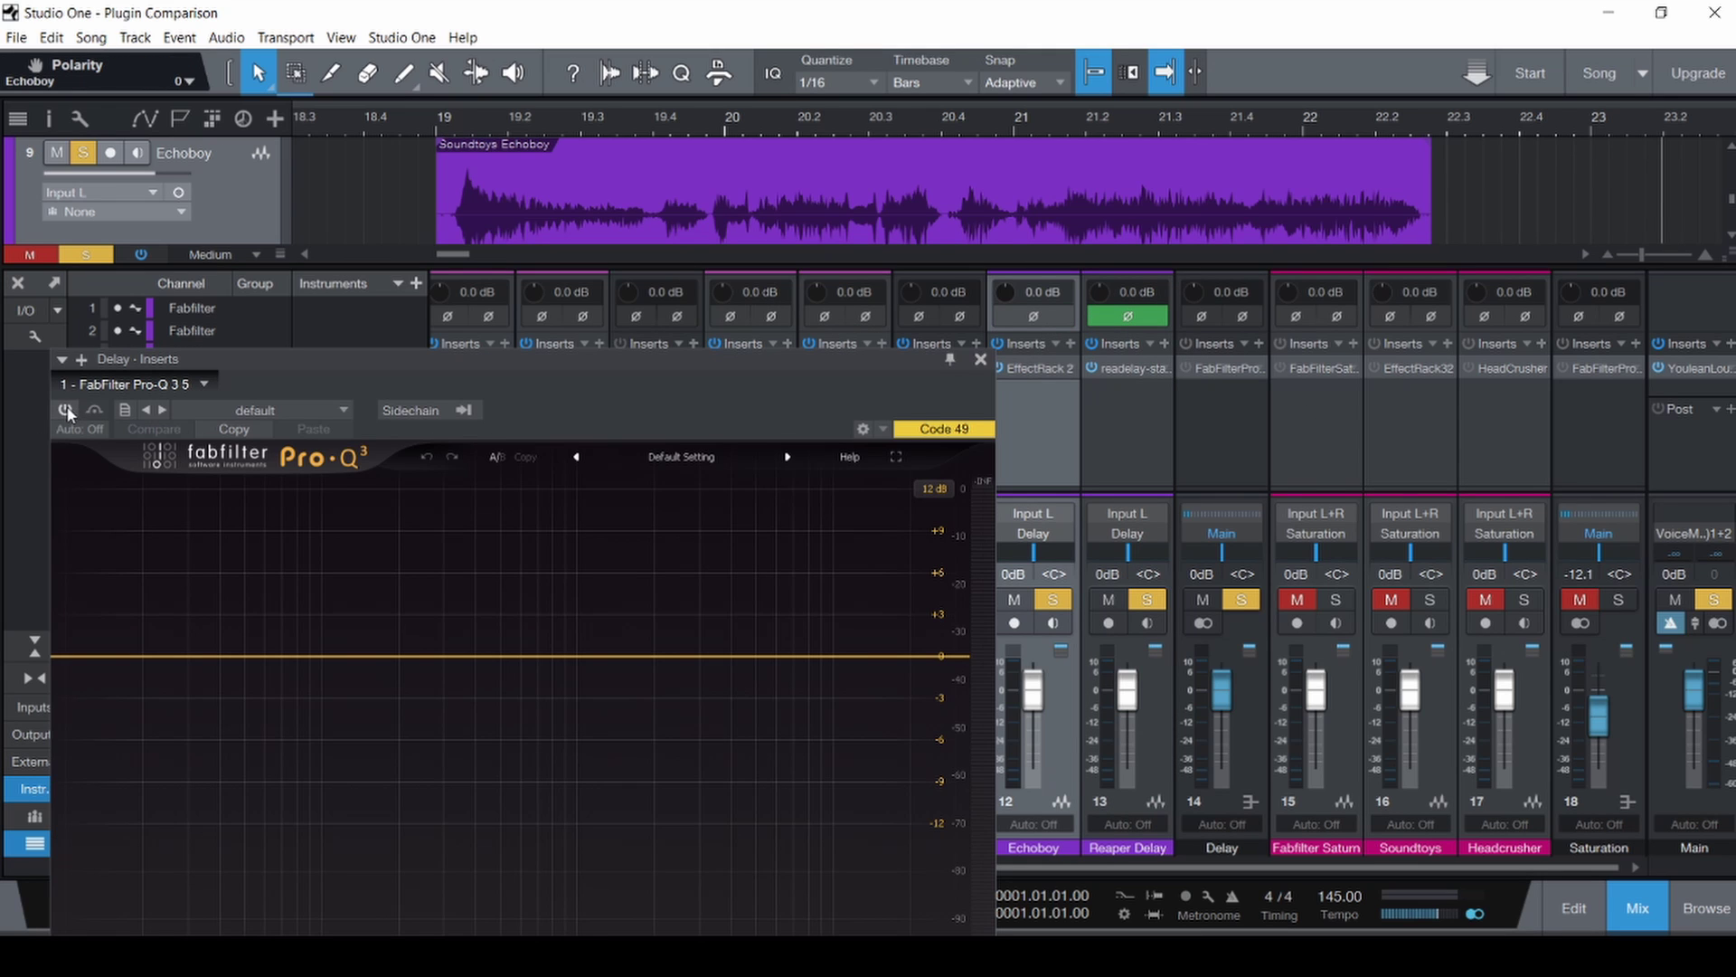
drag(252, 361, 874, 264)
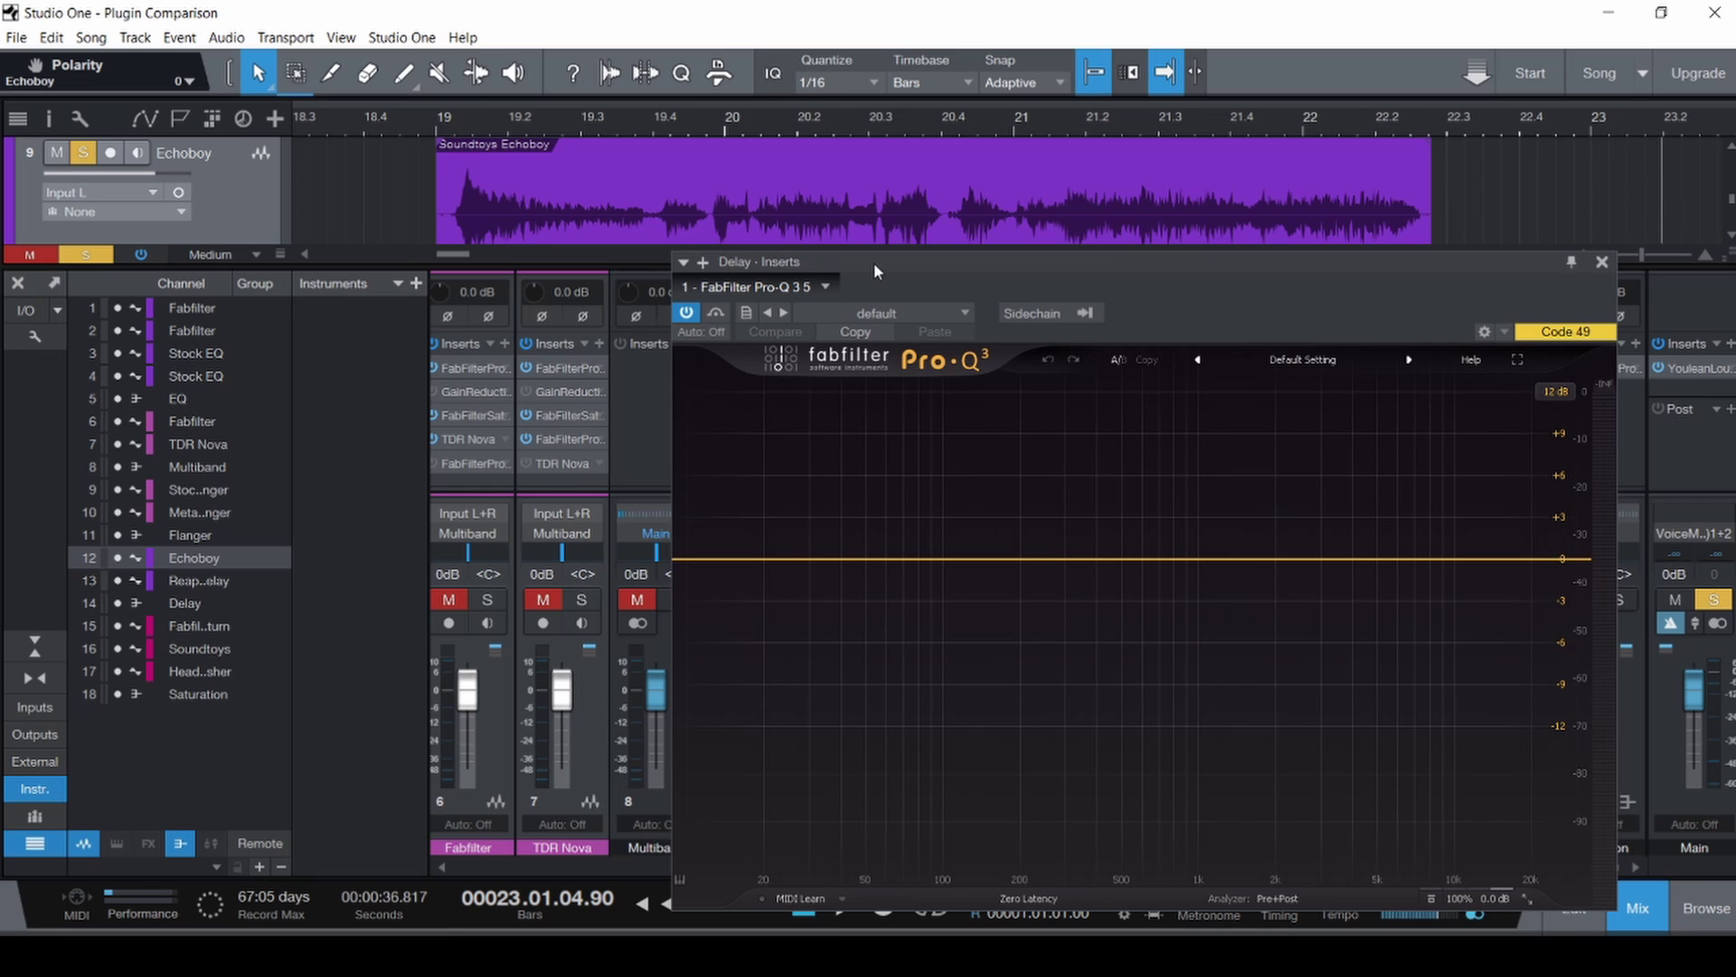
key(F3)
key(ctrl+s)
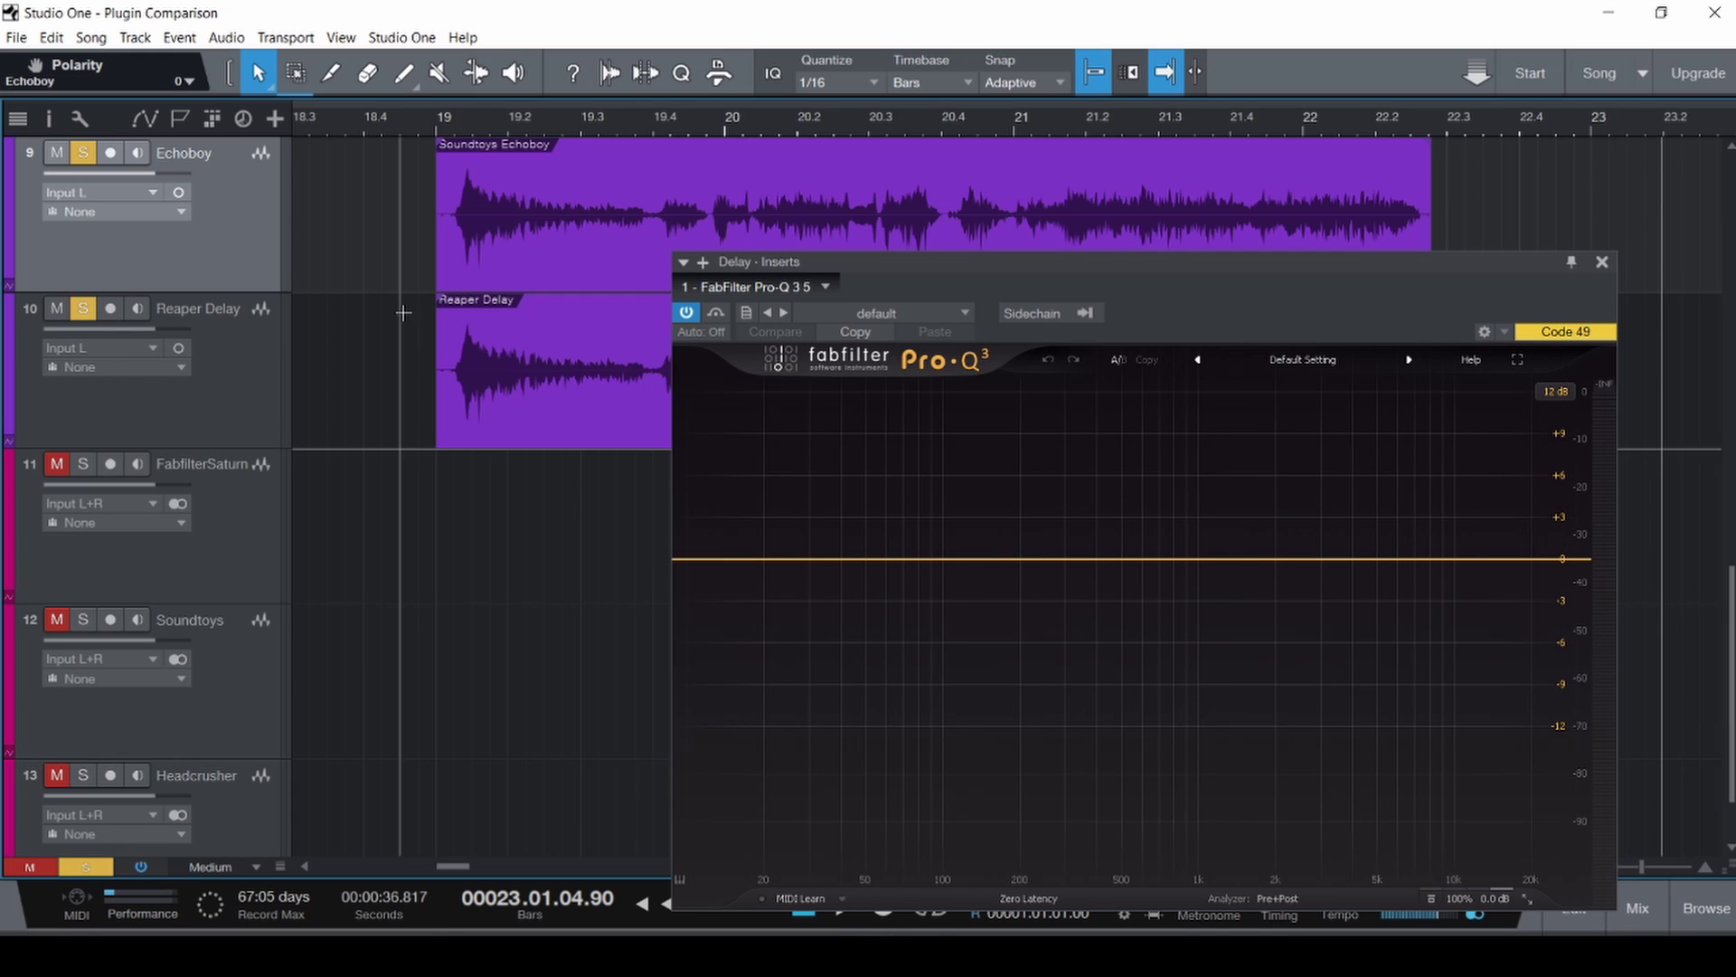
drag(965, 270, 939, 135)
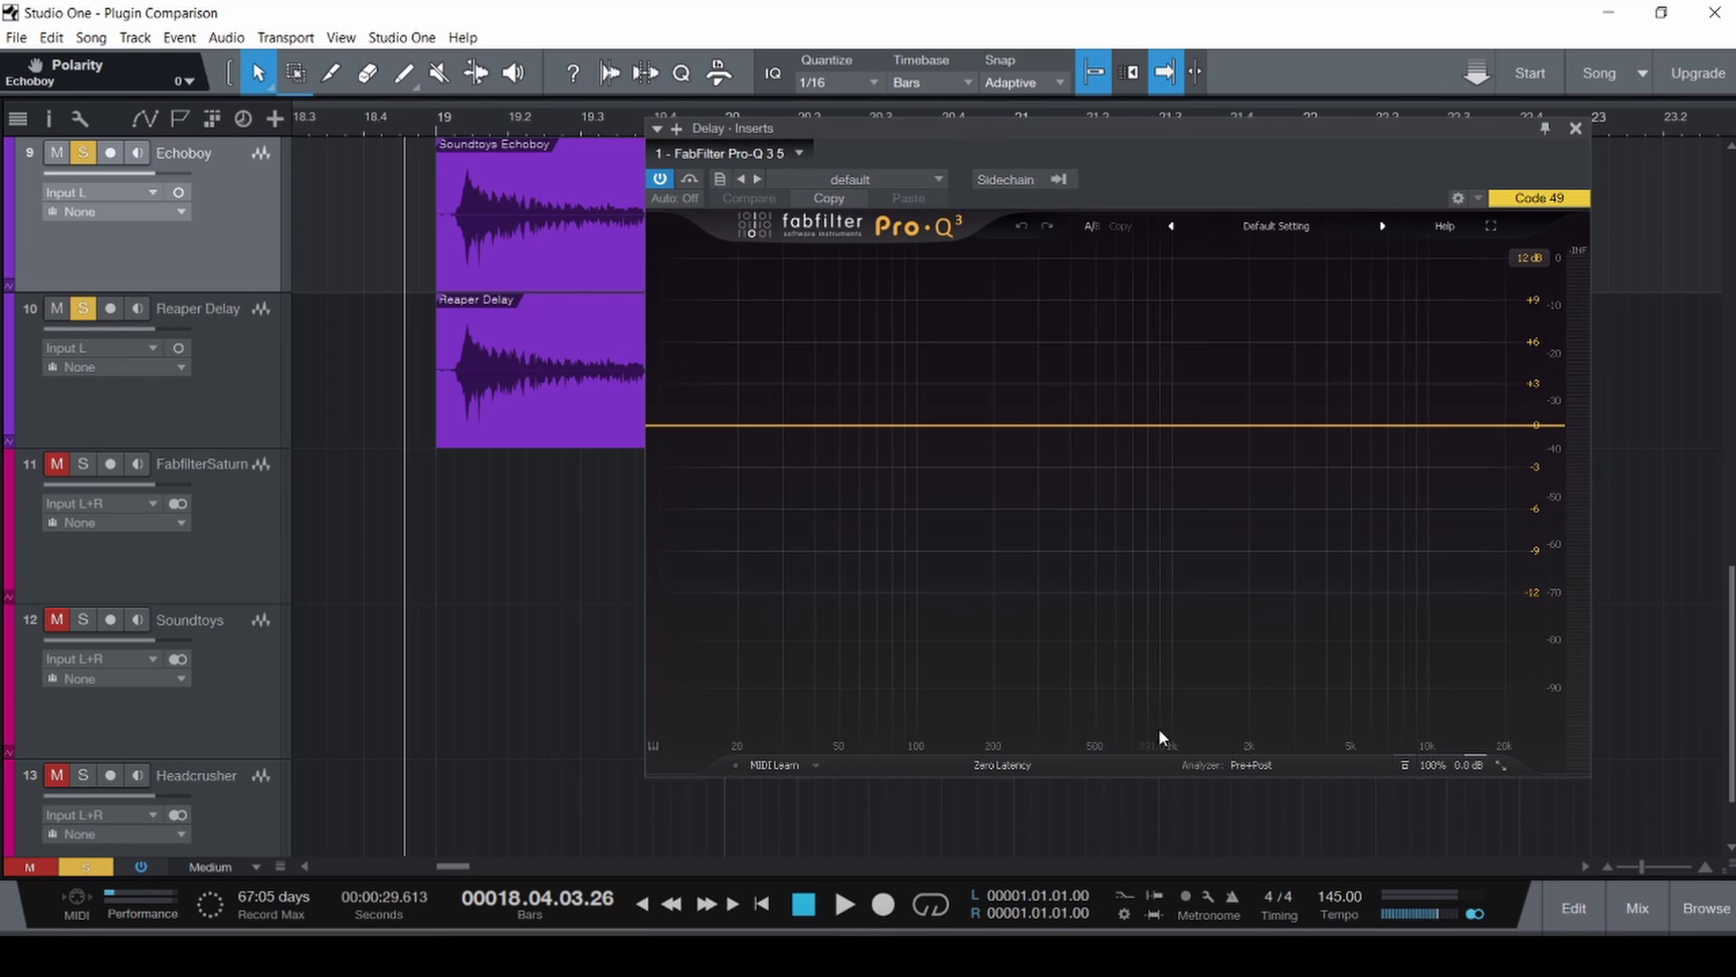
key(space)
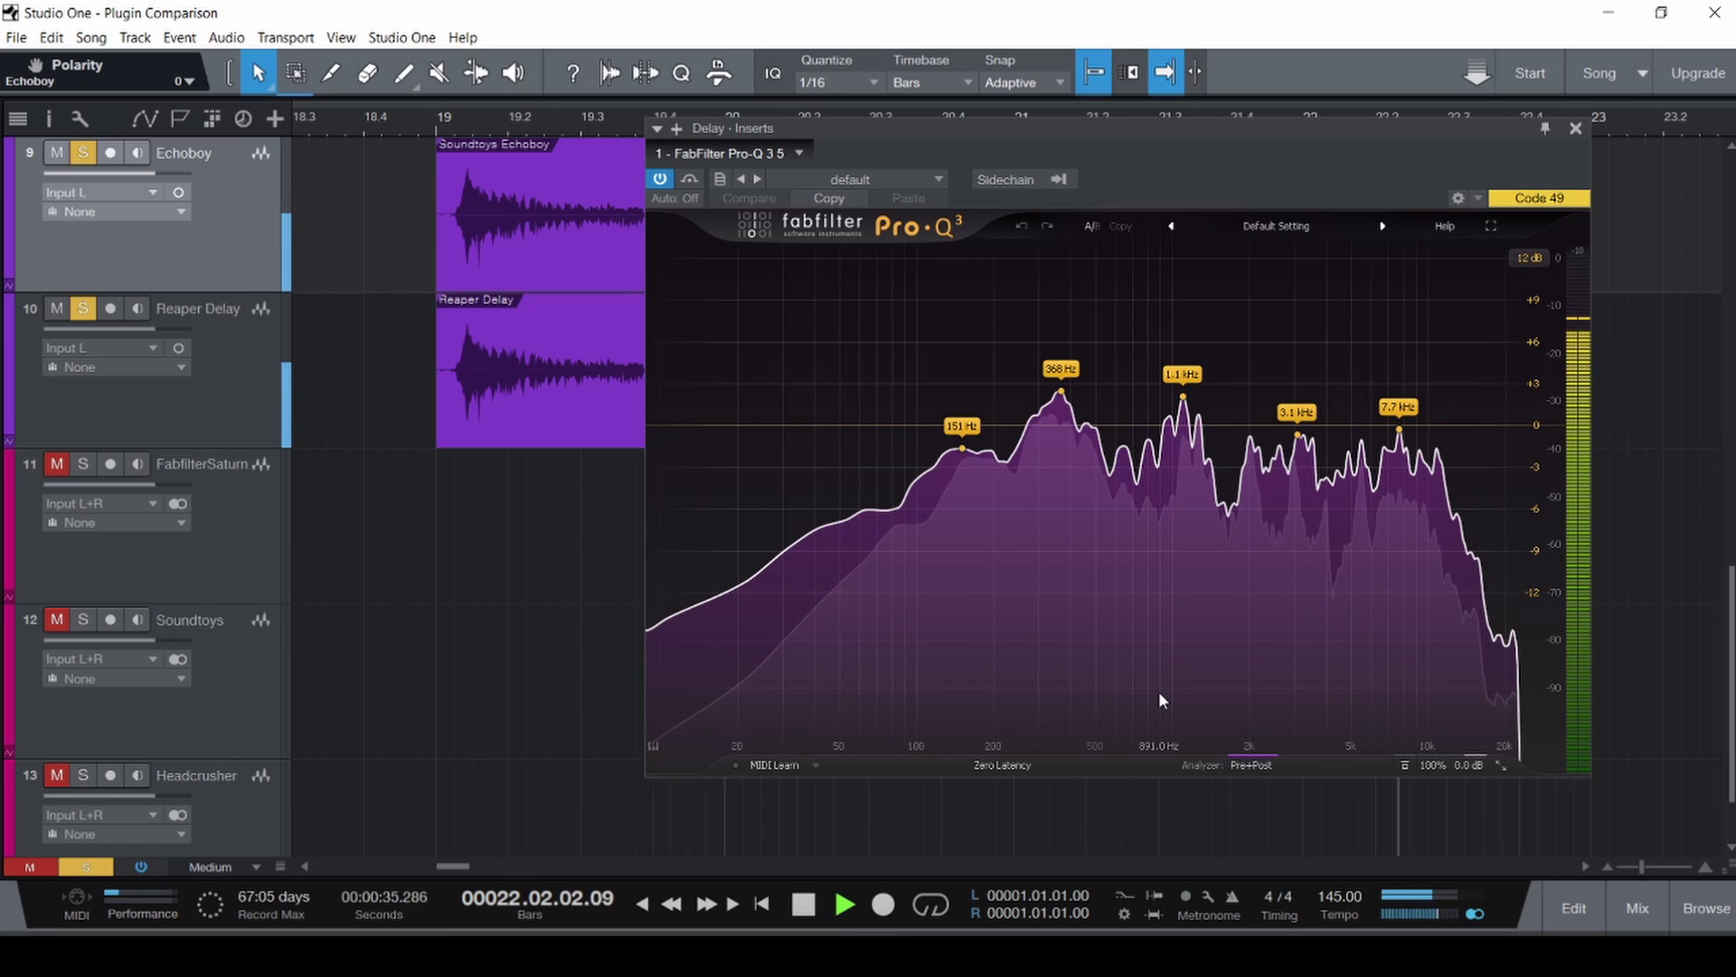
key(space)
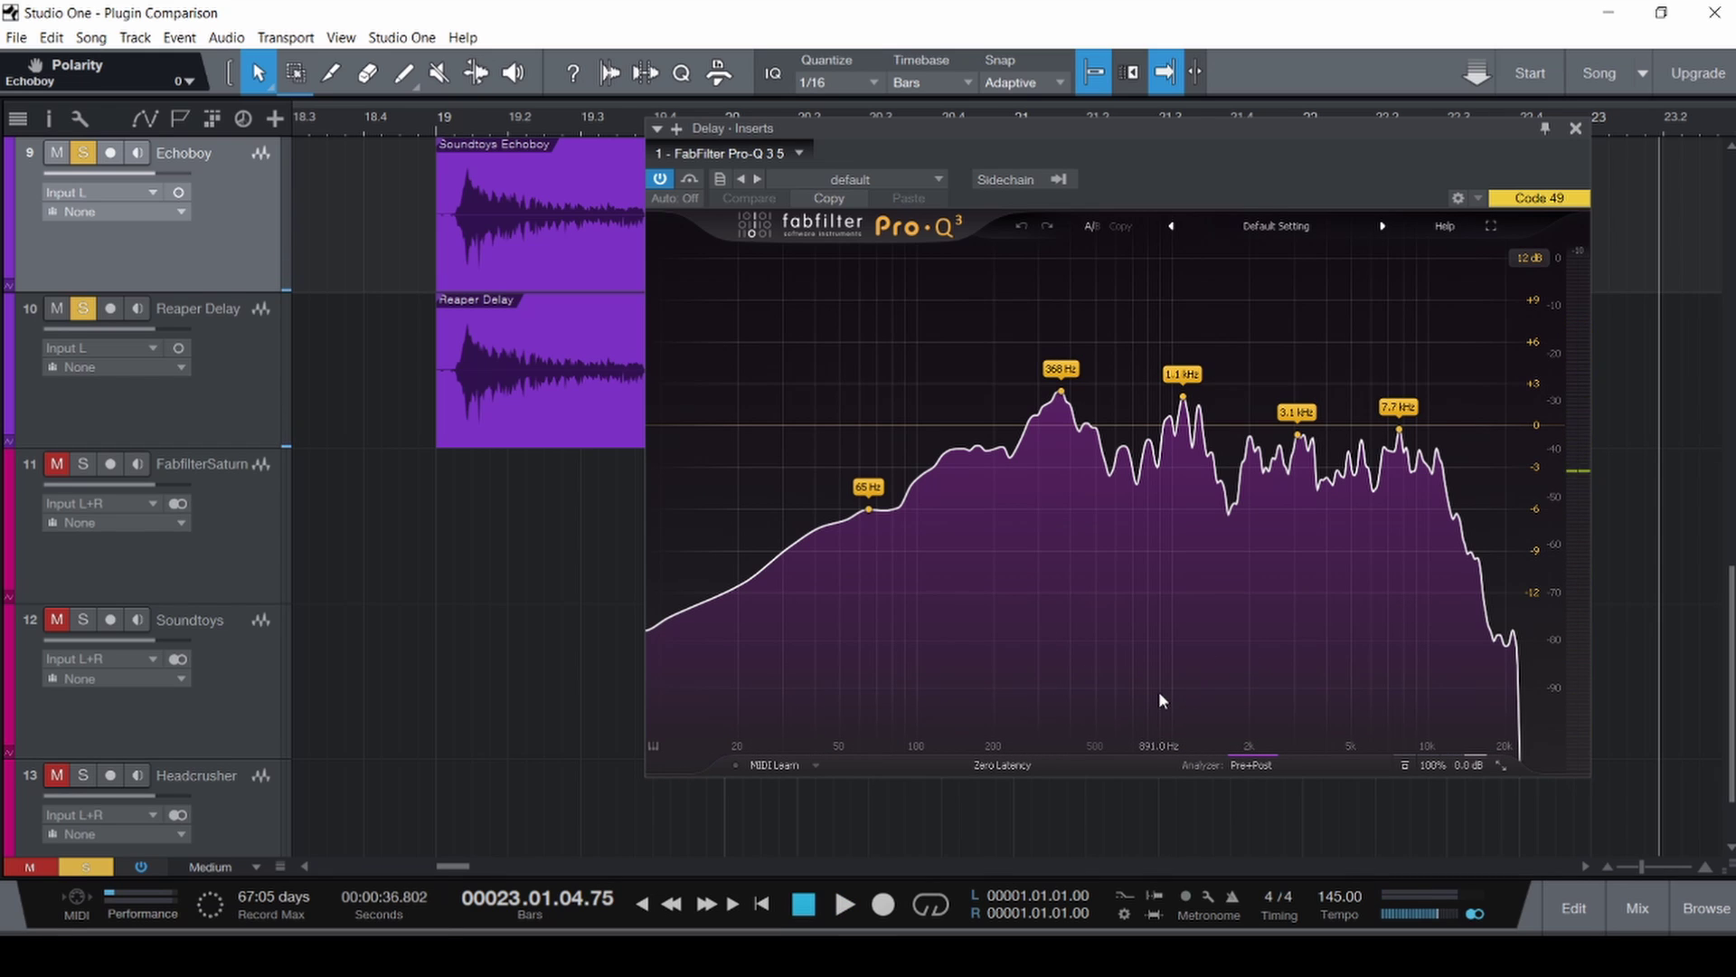
Turn off the polarity inversion on the Reaper Delay channel and return to the arrangement with Pro-Q 3 open.
key(F3)
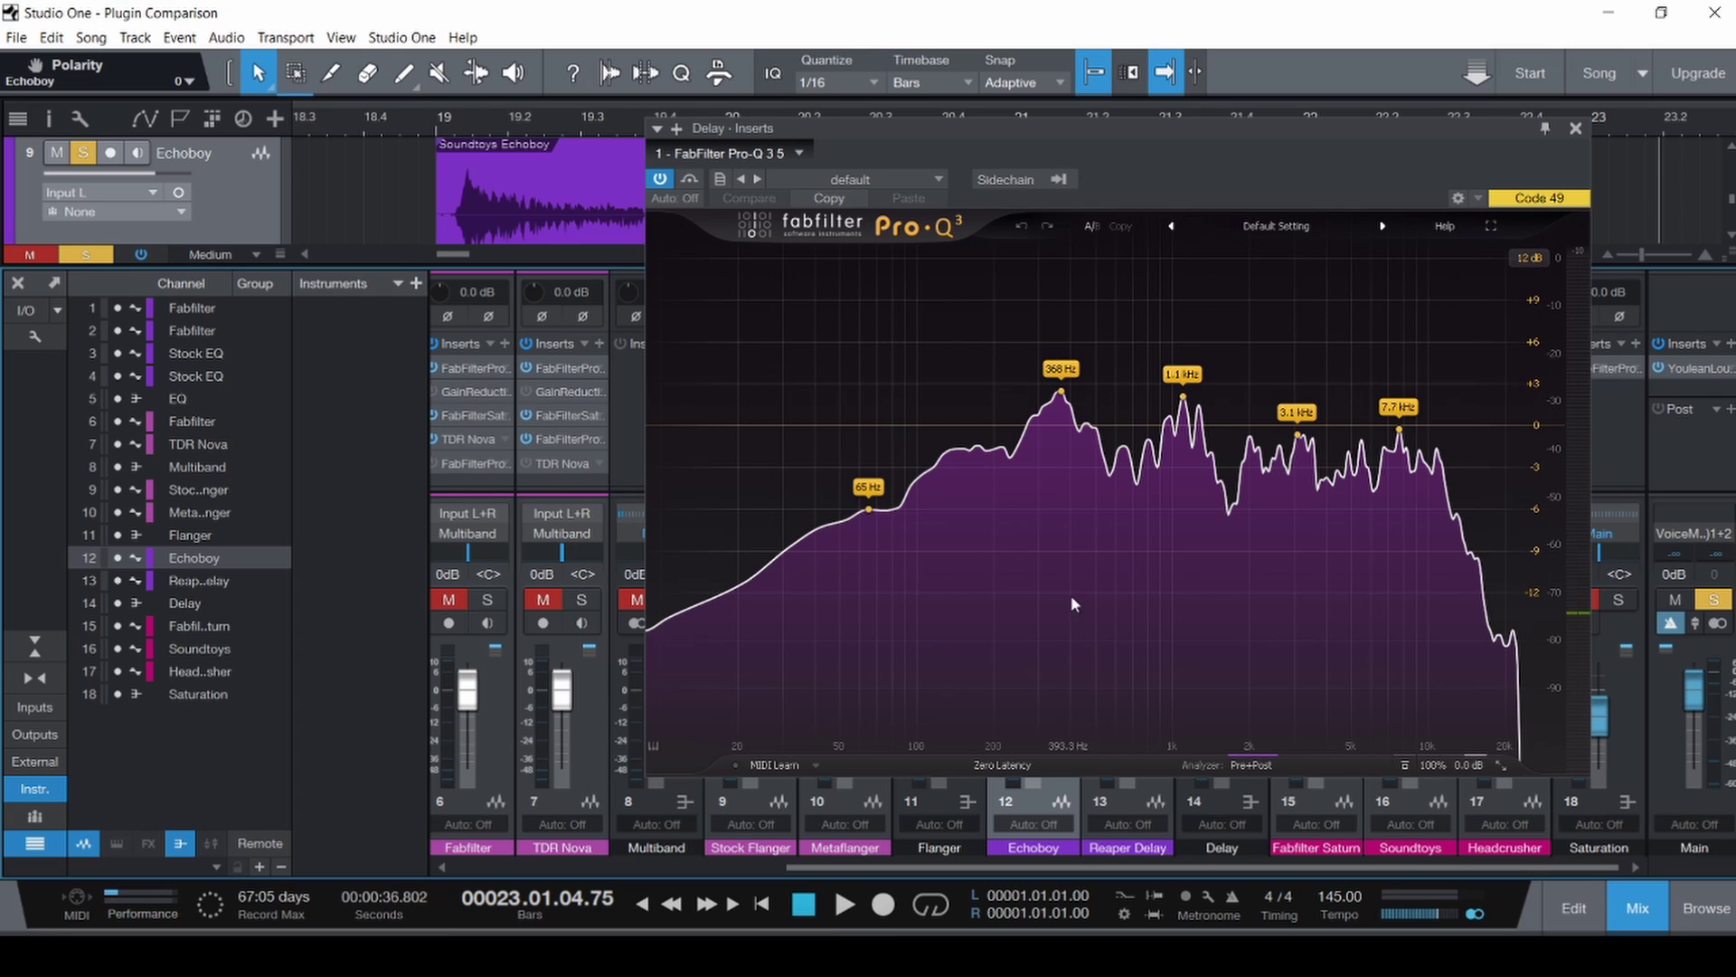
drag(1054, 139, 1082, 163)
key(F3)
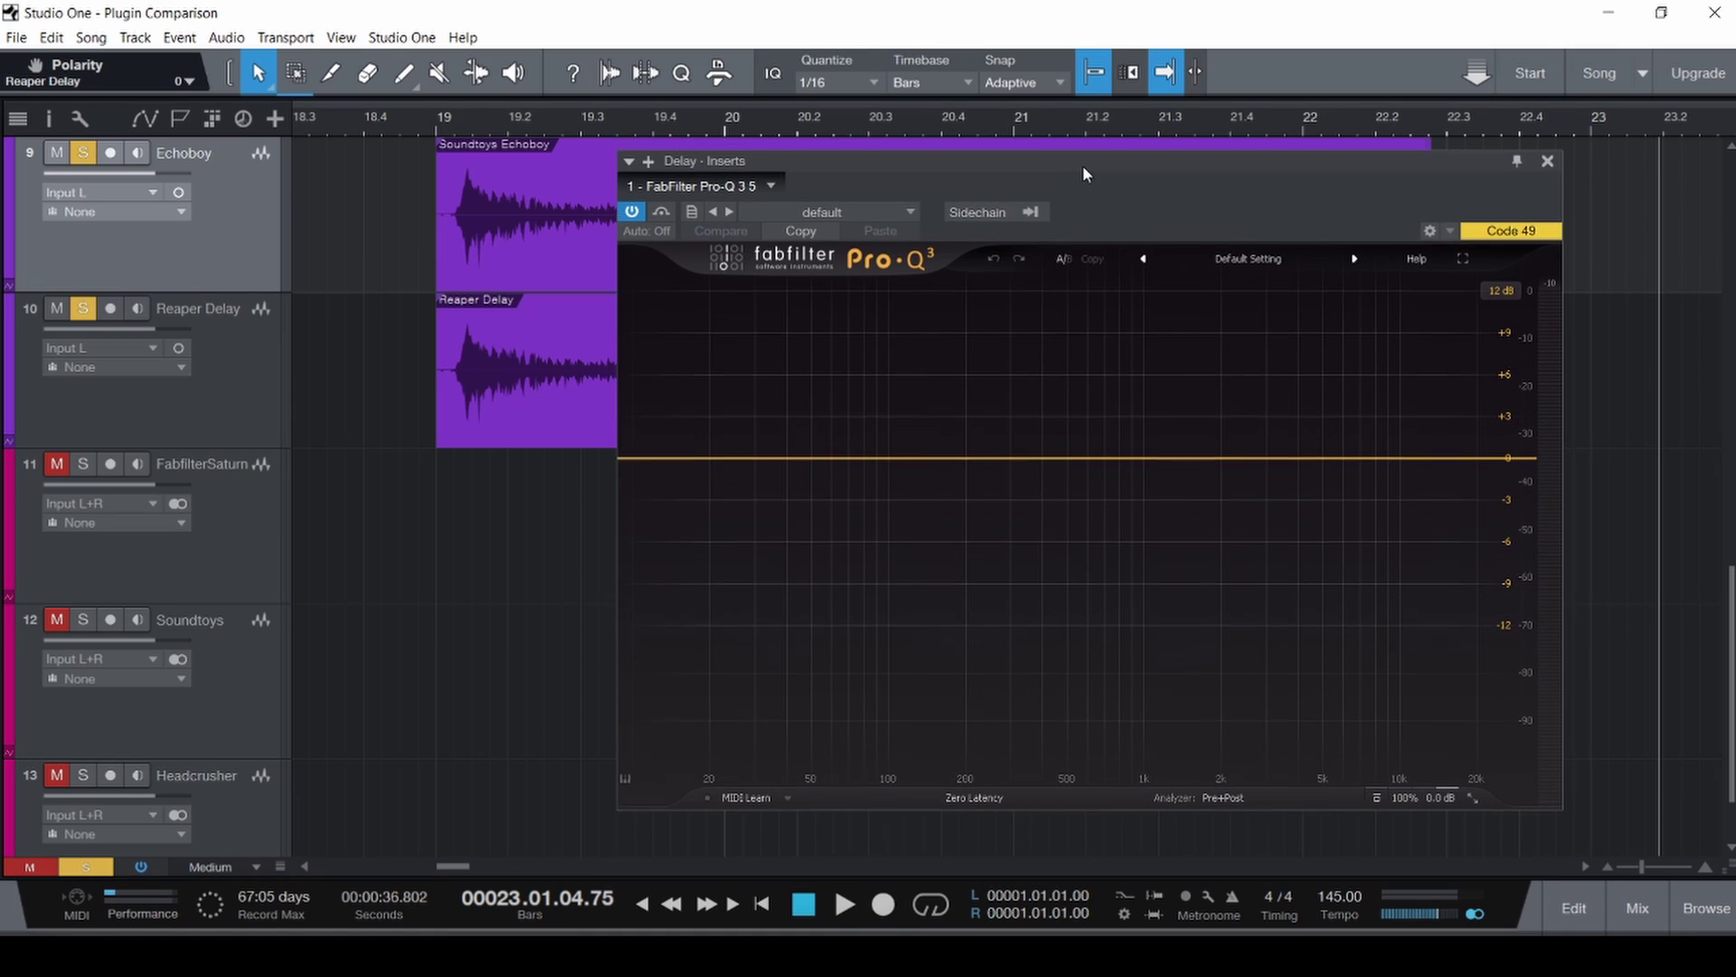
Play both delay tracks in phase from just before bar 19 to view their spectrum, and close the Pro-Q 3 window.
click(411, 333)
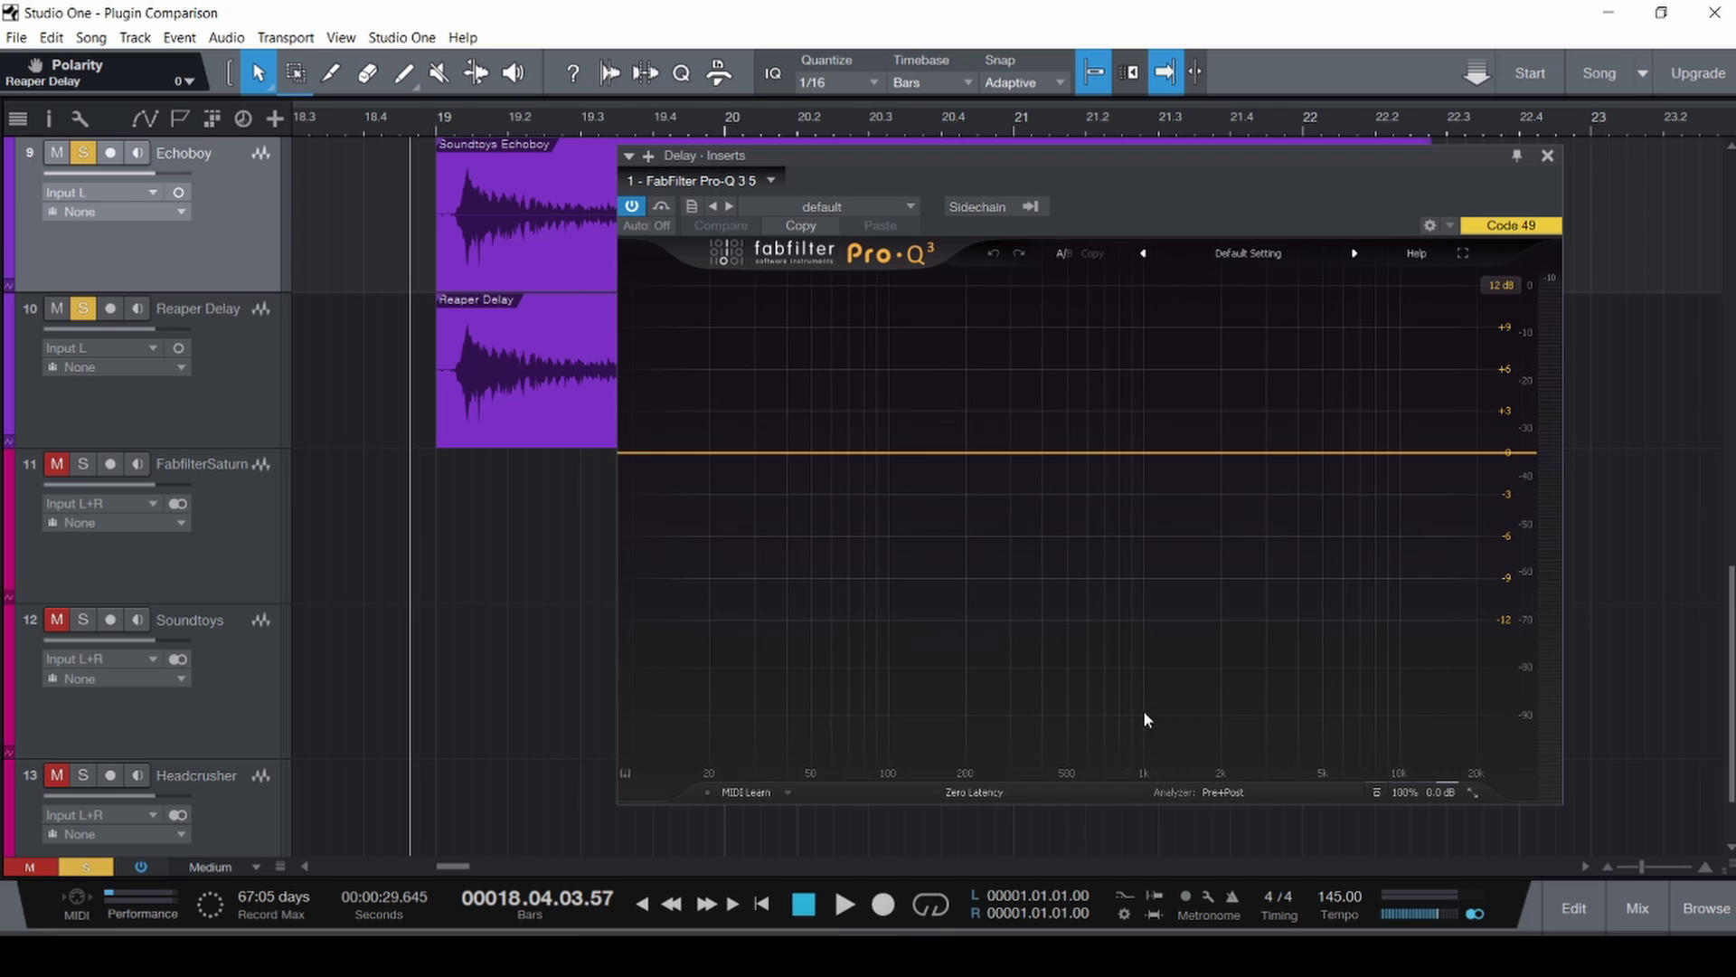
key(space)
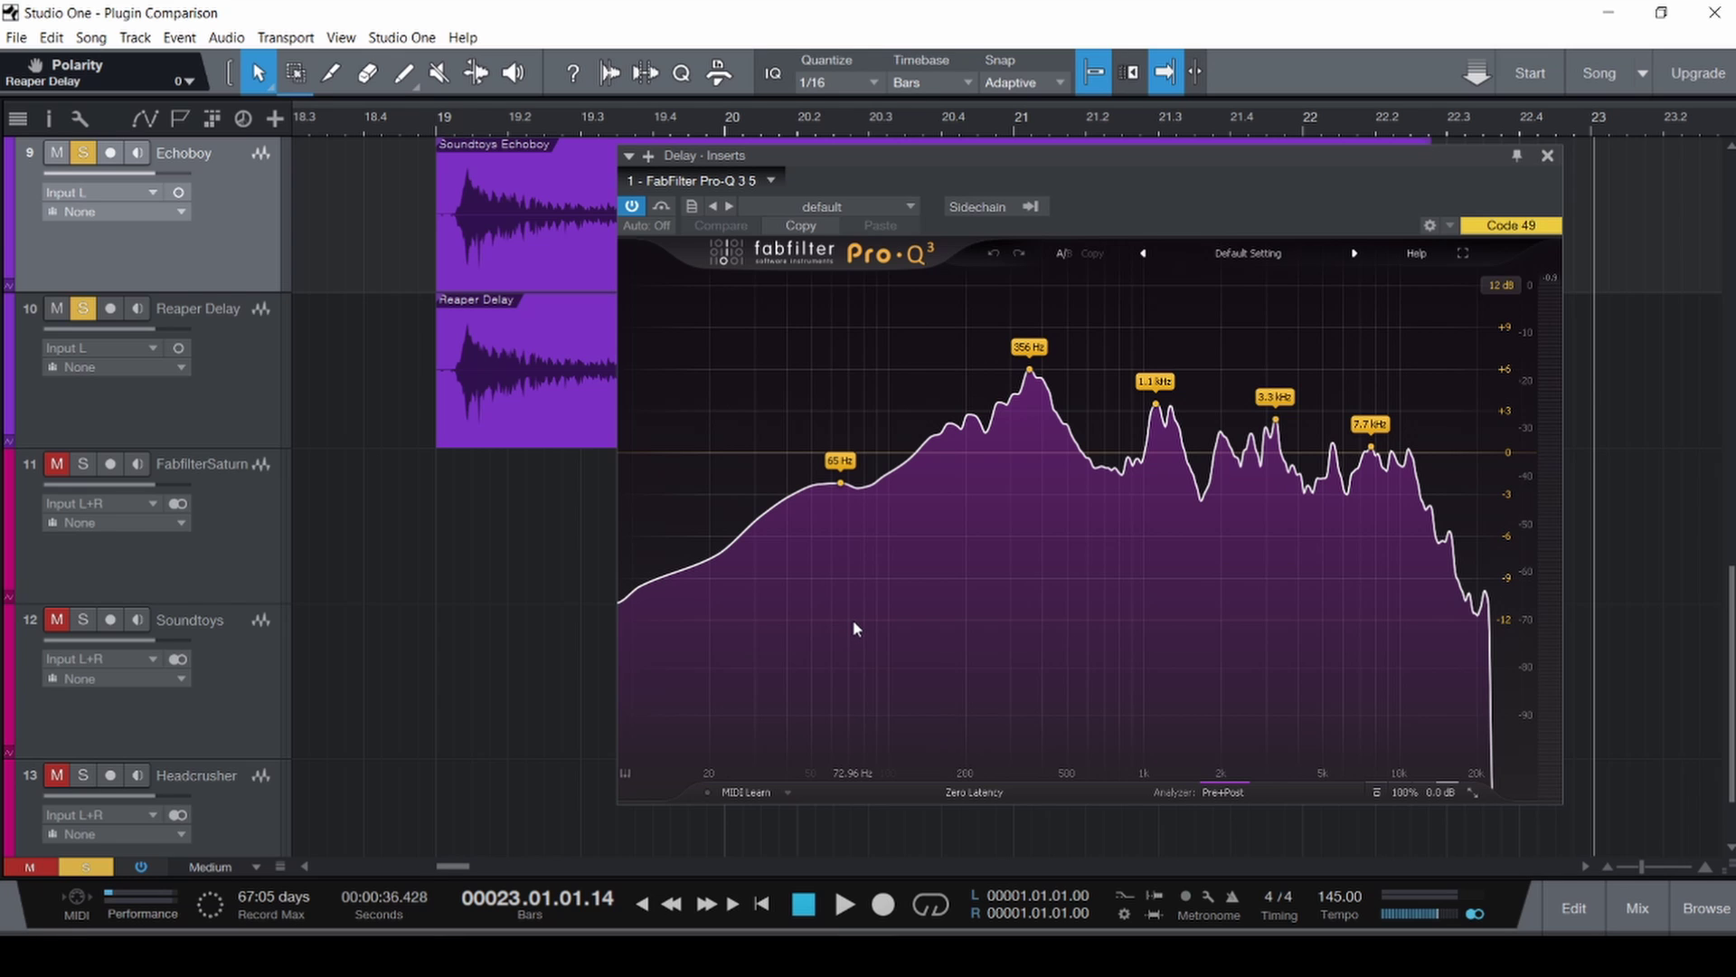
key(F3)
click(1546, 159)
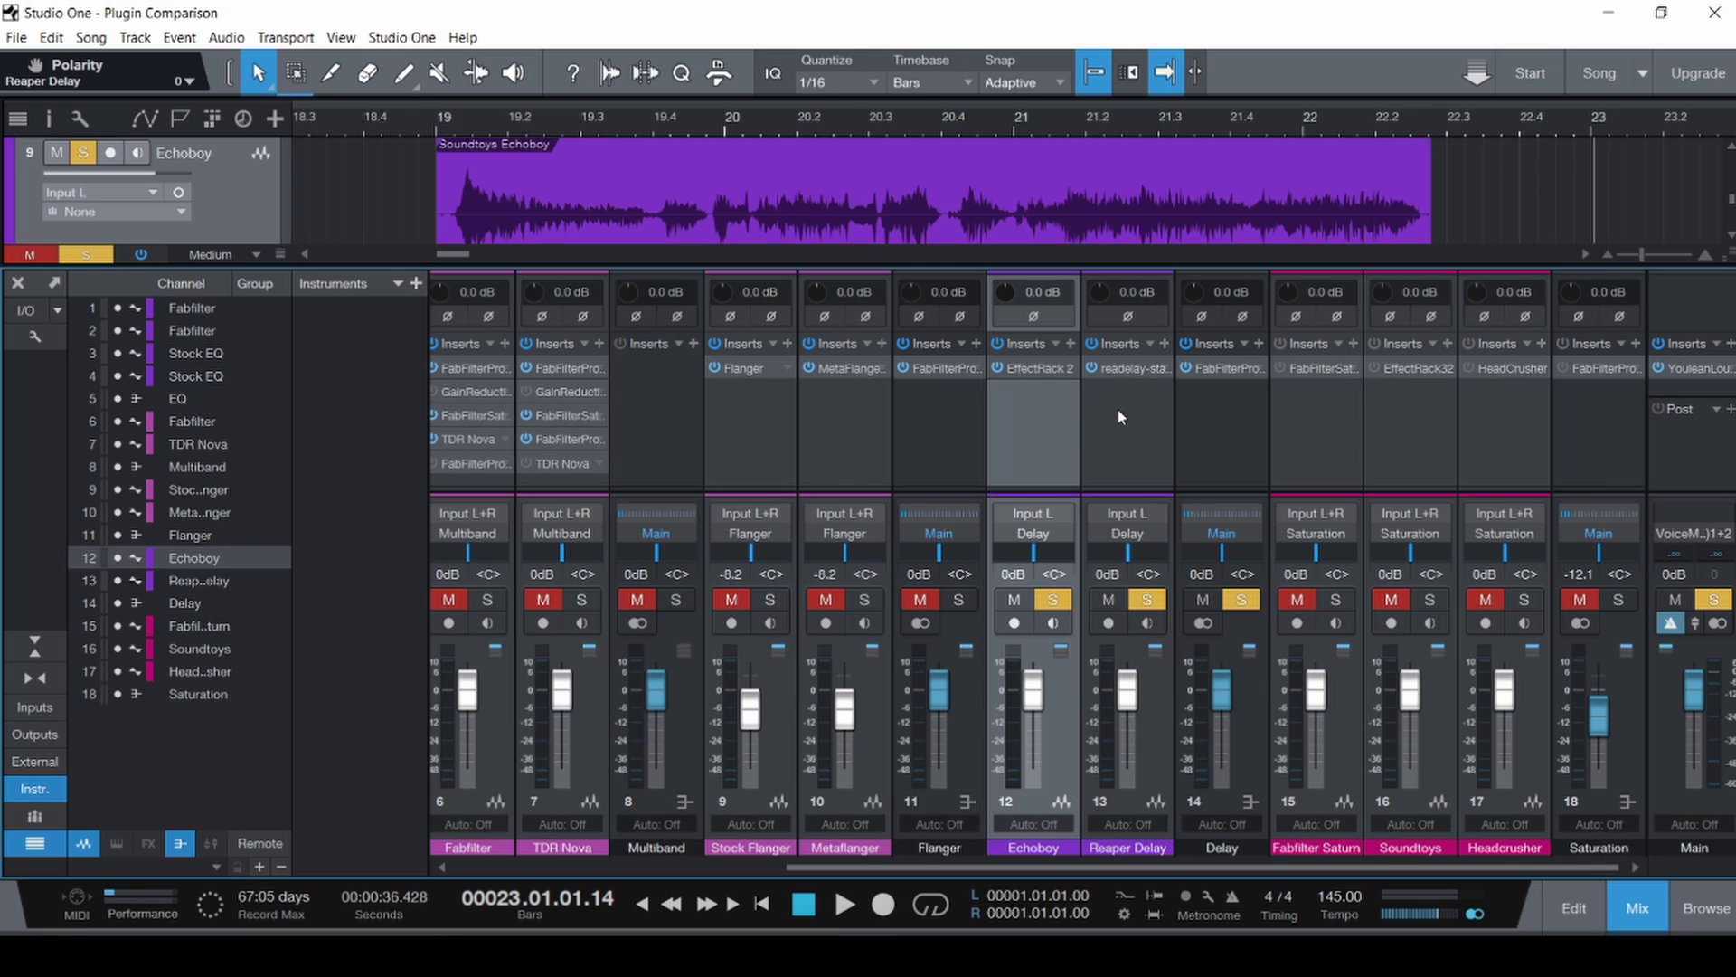
Open ReaDelay on the Reaper Delay channel, examine its filter, feedback and volume settings, and close it.
click(1118, 426)
click(1132, 365)
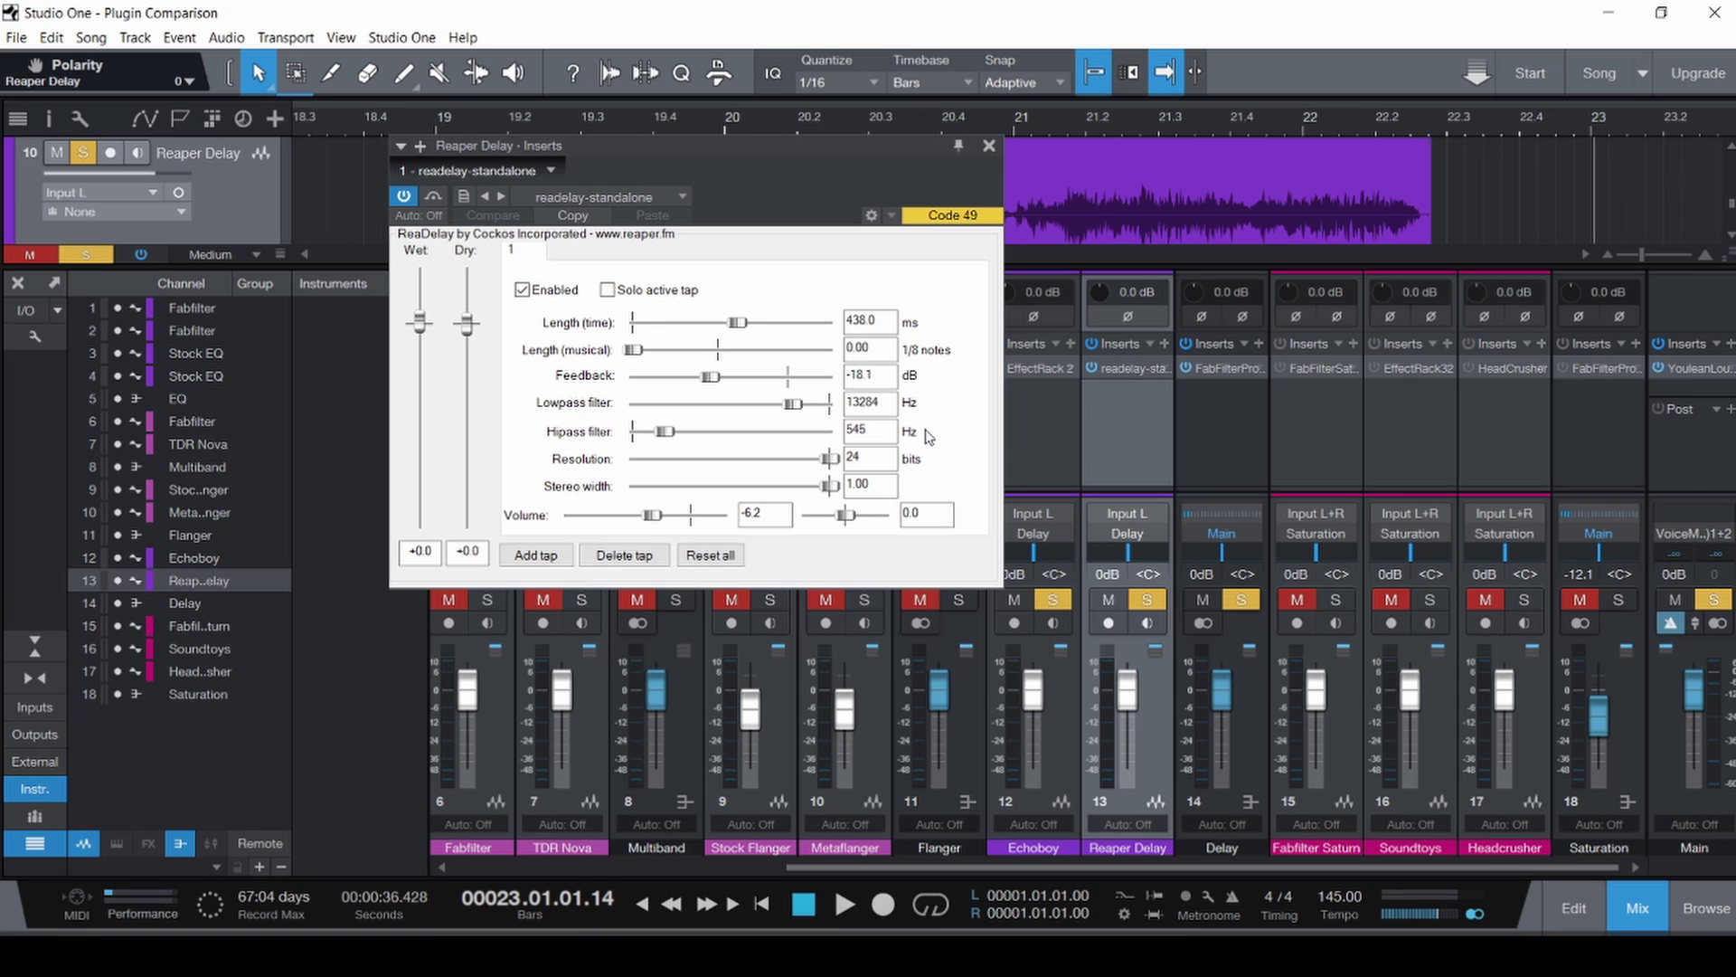
click(988, 146)
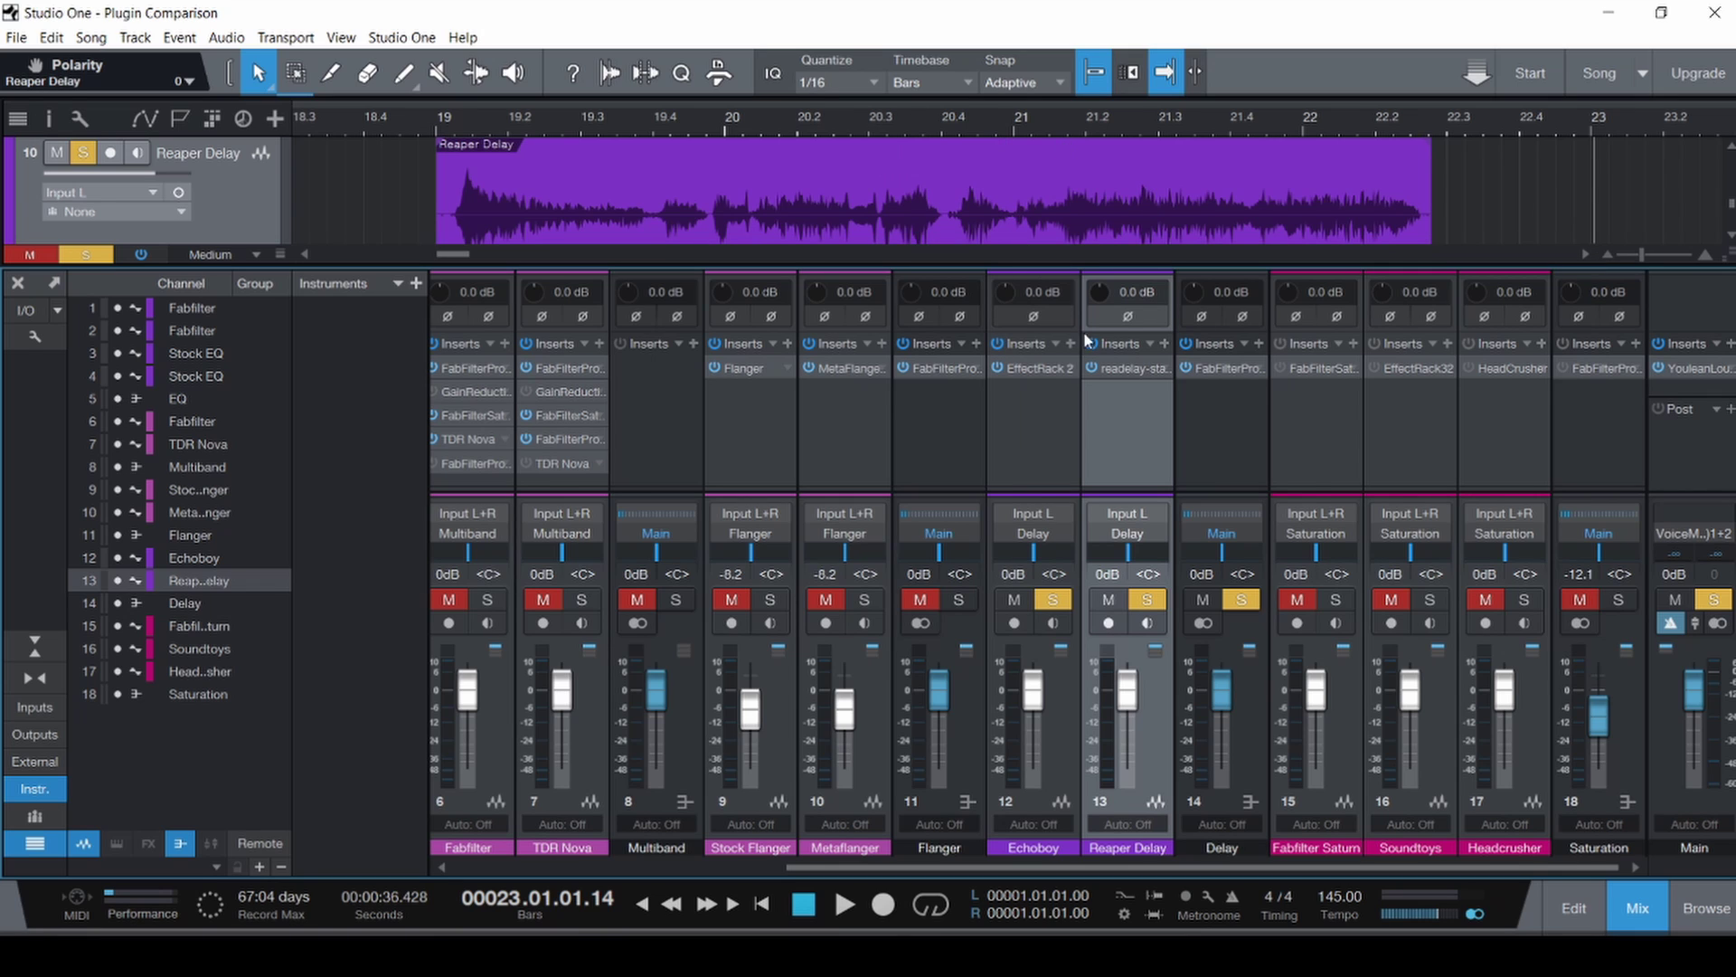
Play the delay null test from just before bar 19 with Reaper Delay's polarity inverted, turning the inversion off during playback.
click(413, 193)
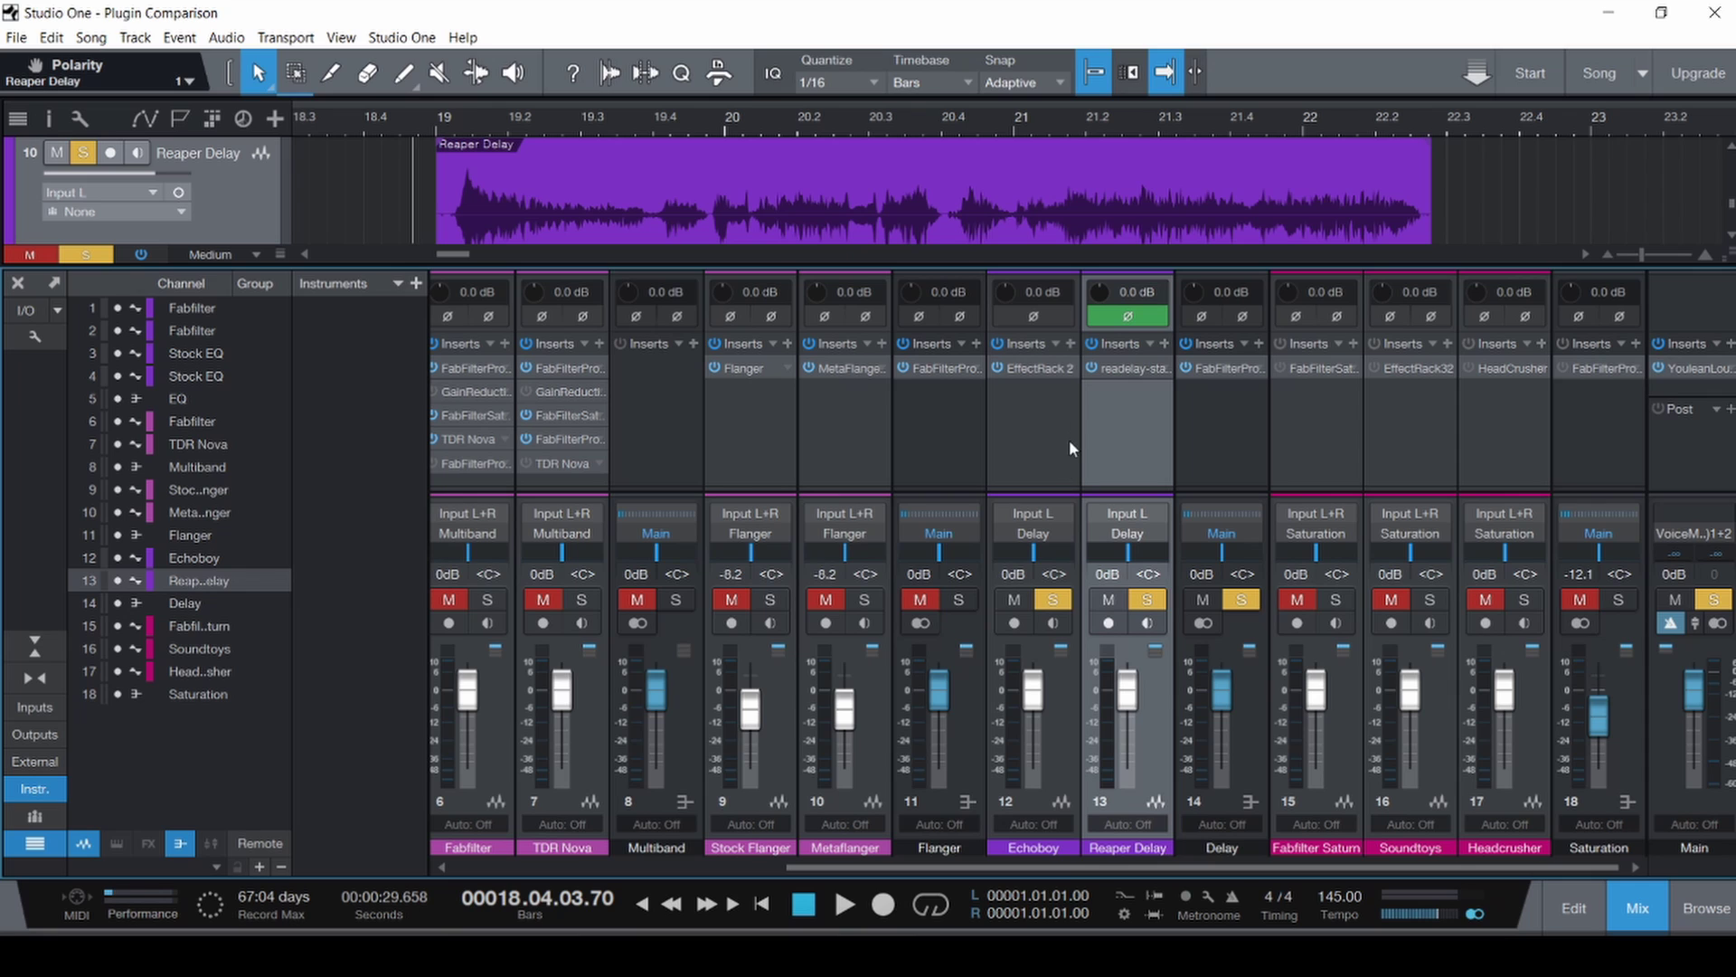
key(space)
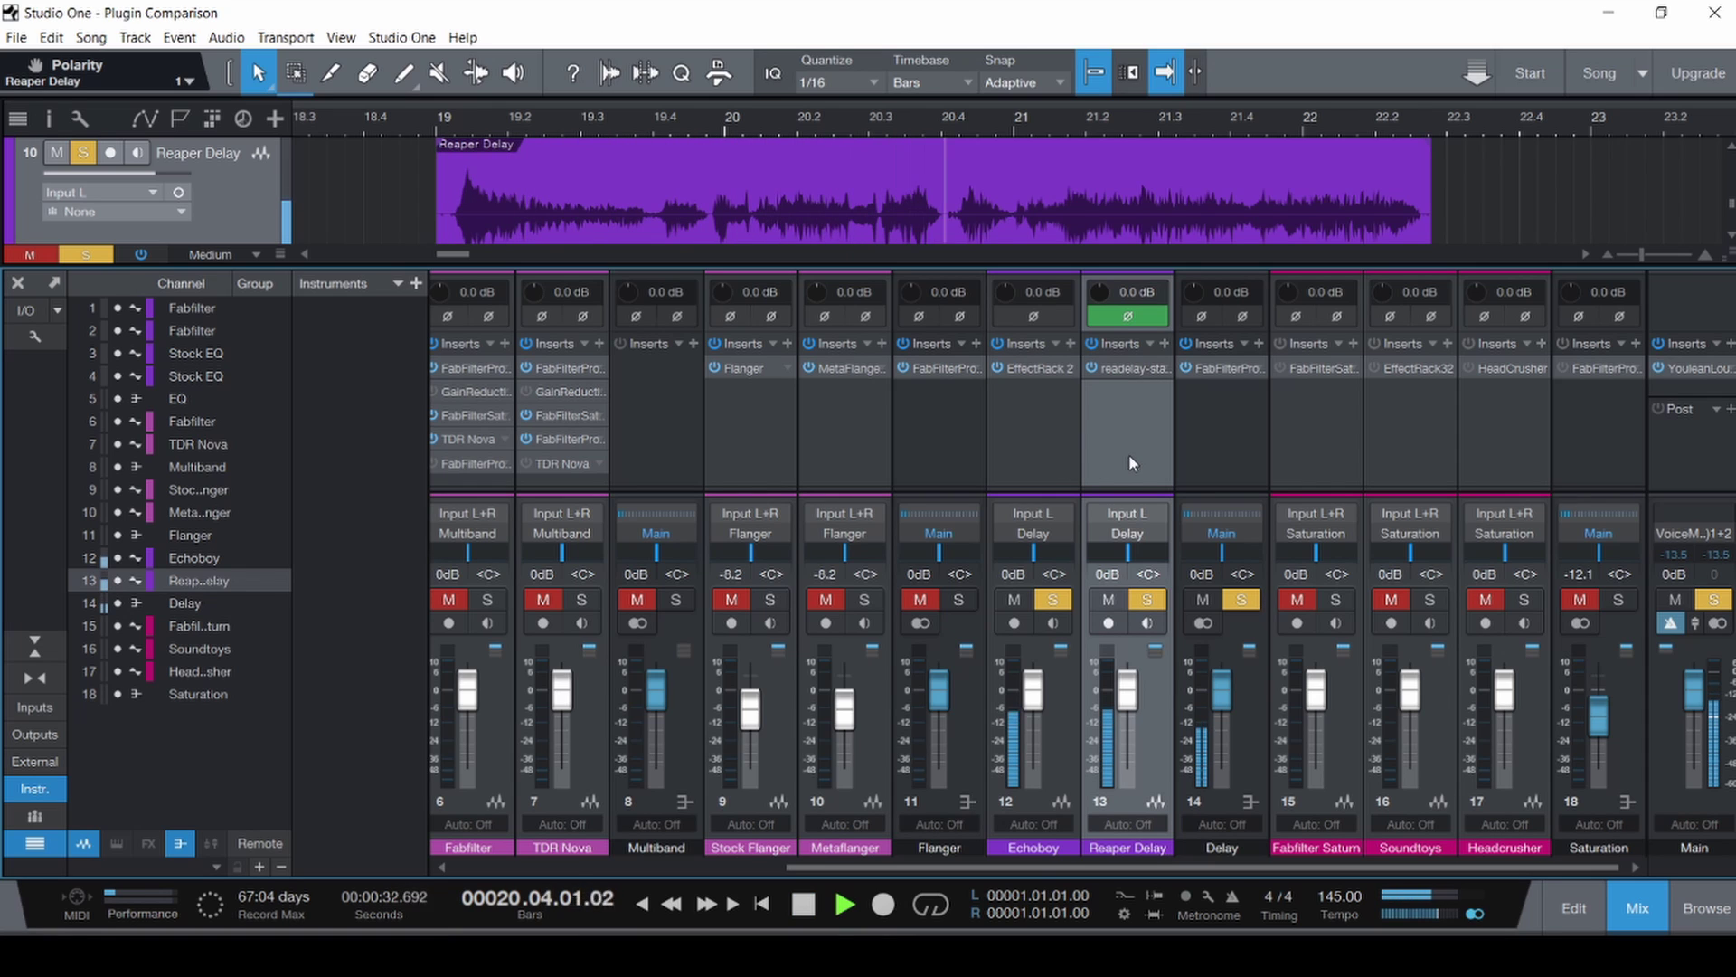
click(1129, 317)
key(space)
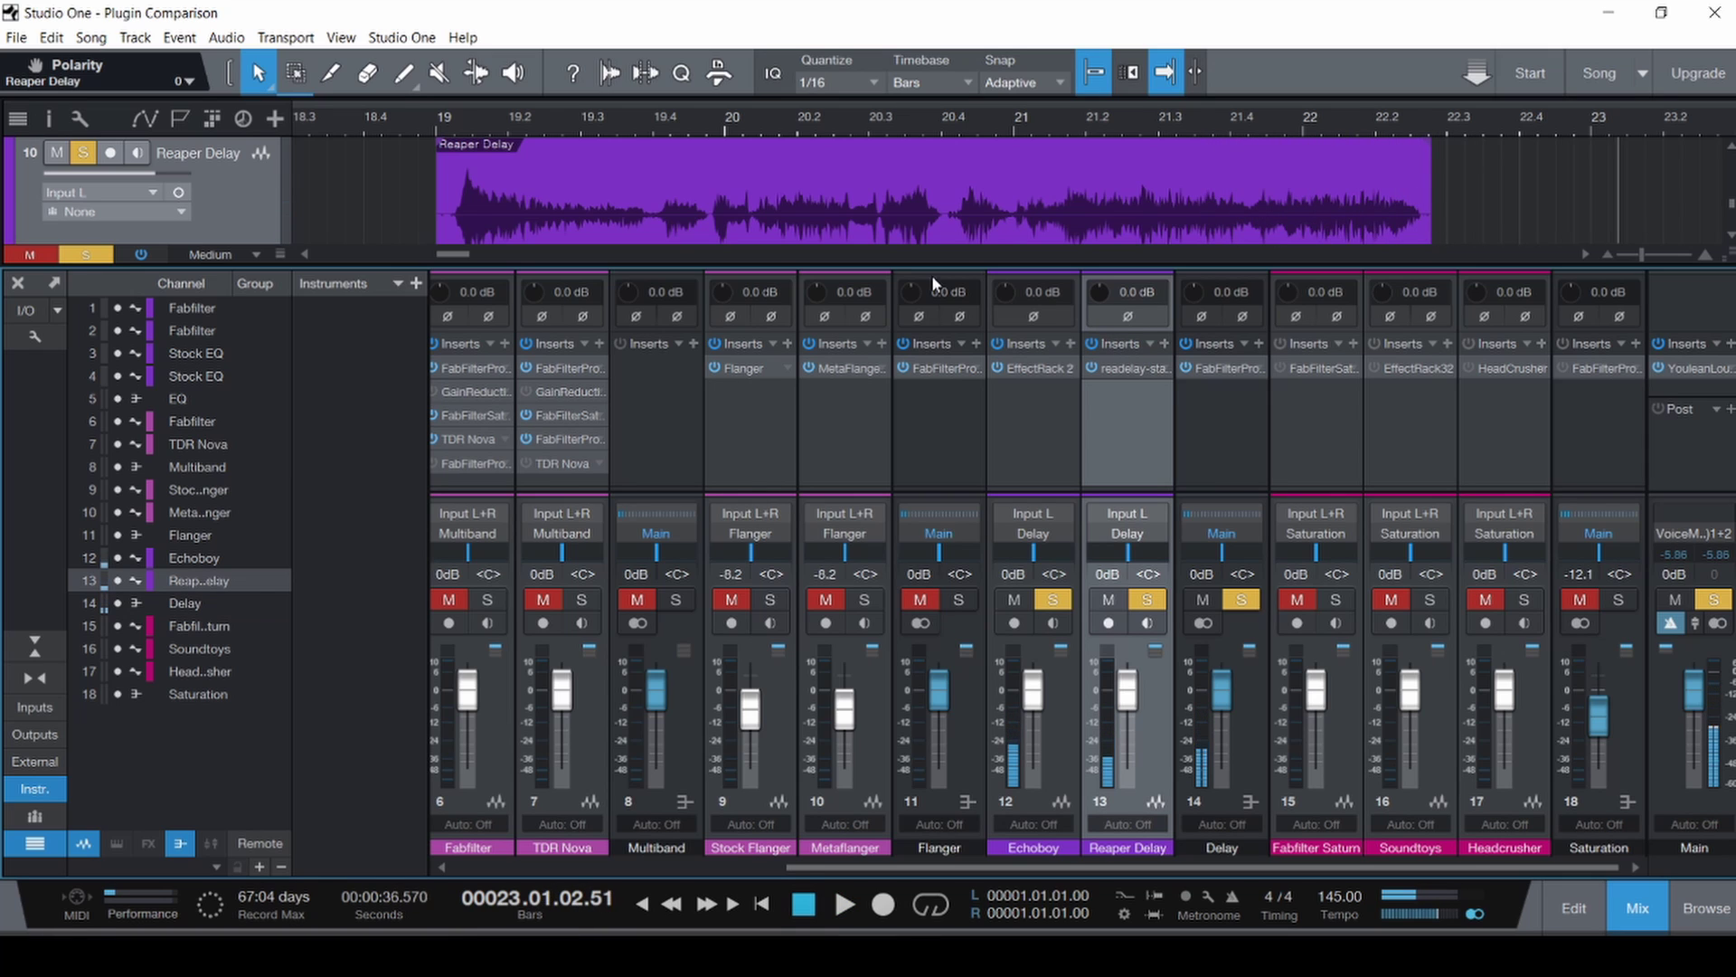
Replay both delay tracks from just before bar 19, toggling the polarity inversion on Reaper Delay and on Echoboy to compare by ear.
key(space)
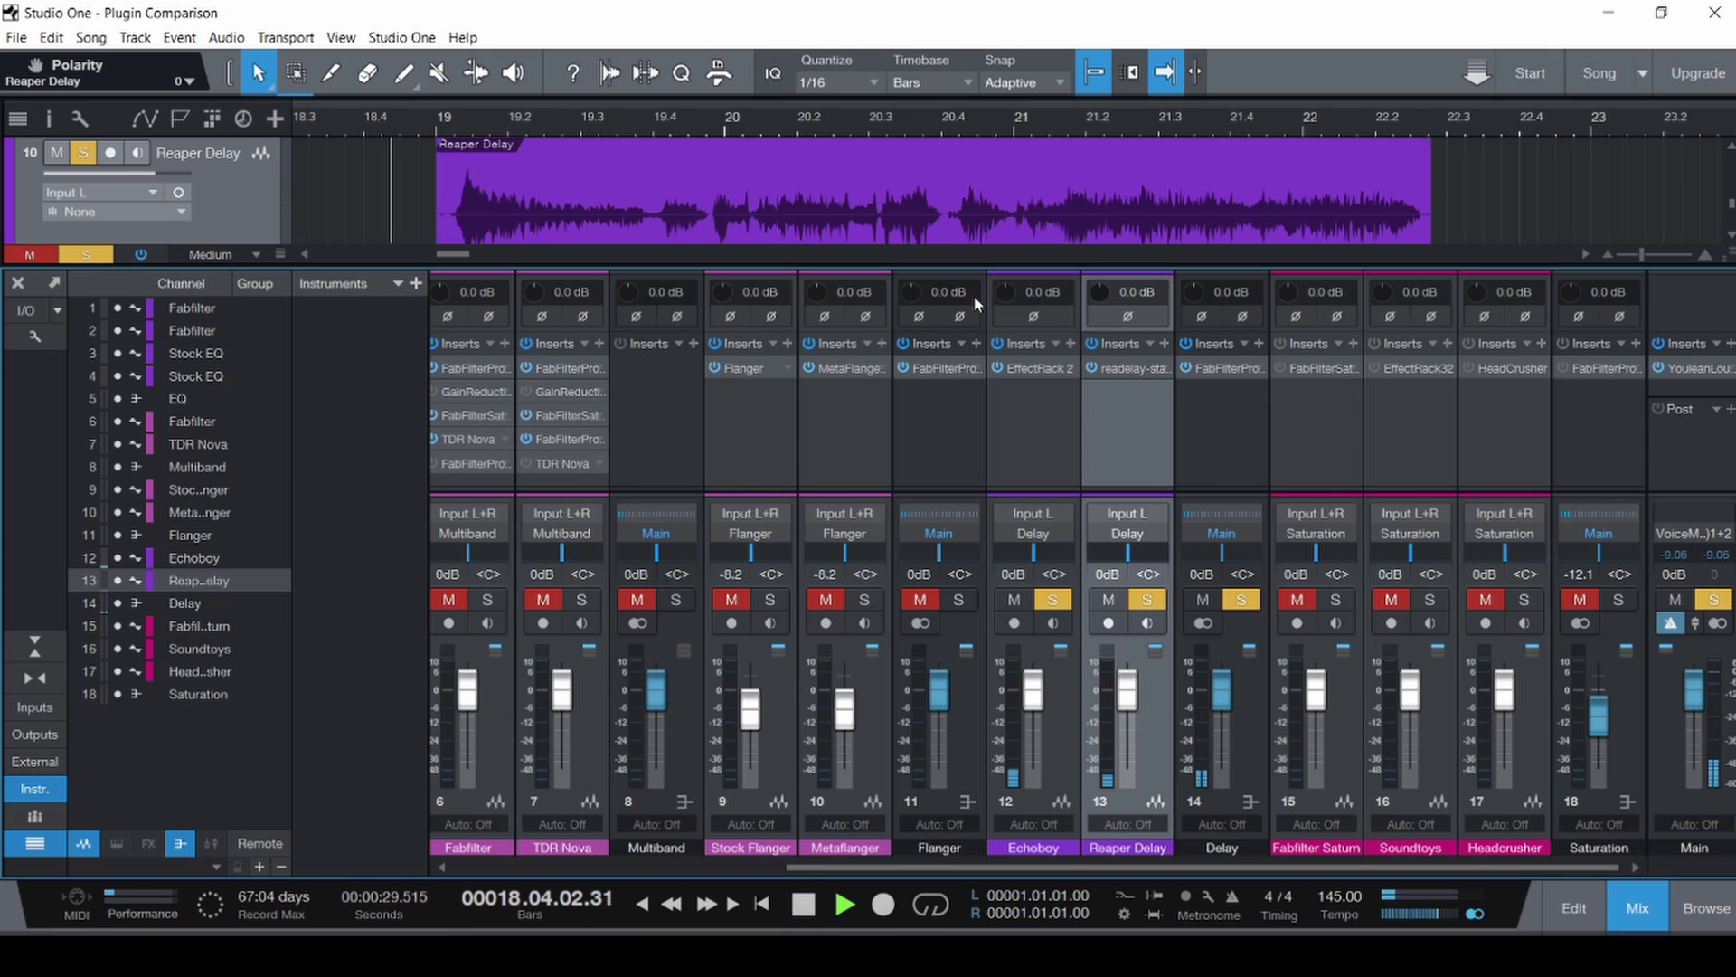
click(1115, 318)
click(1115, 319)
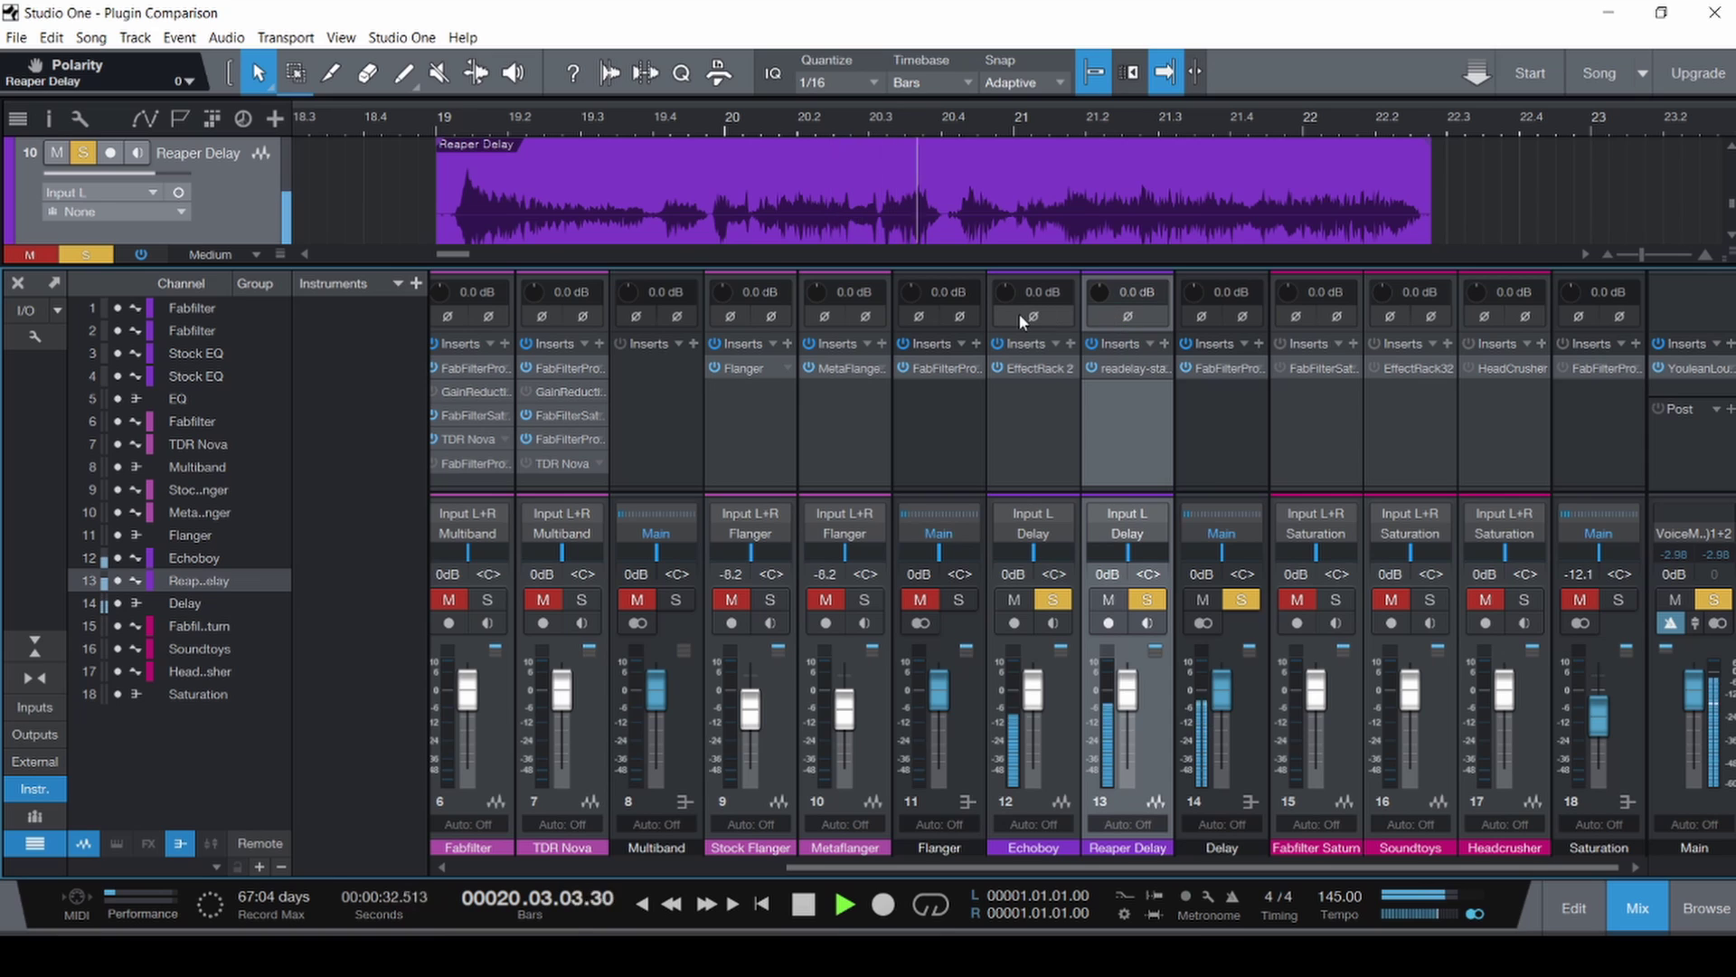
click(1033, 317)
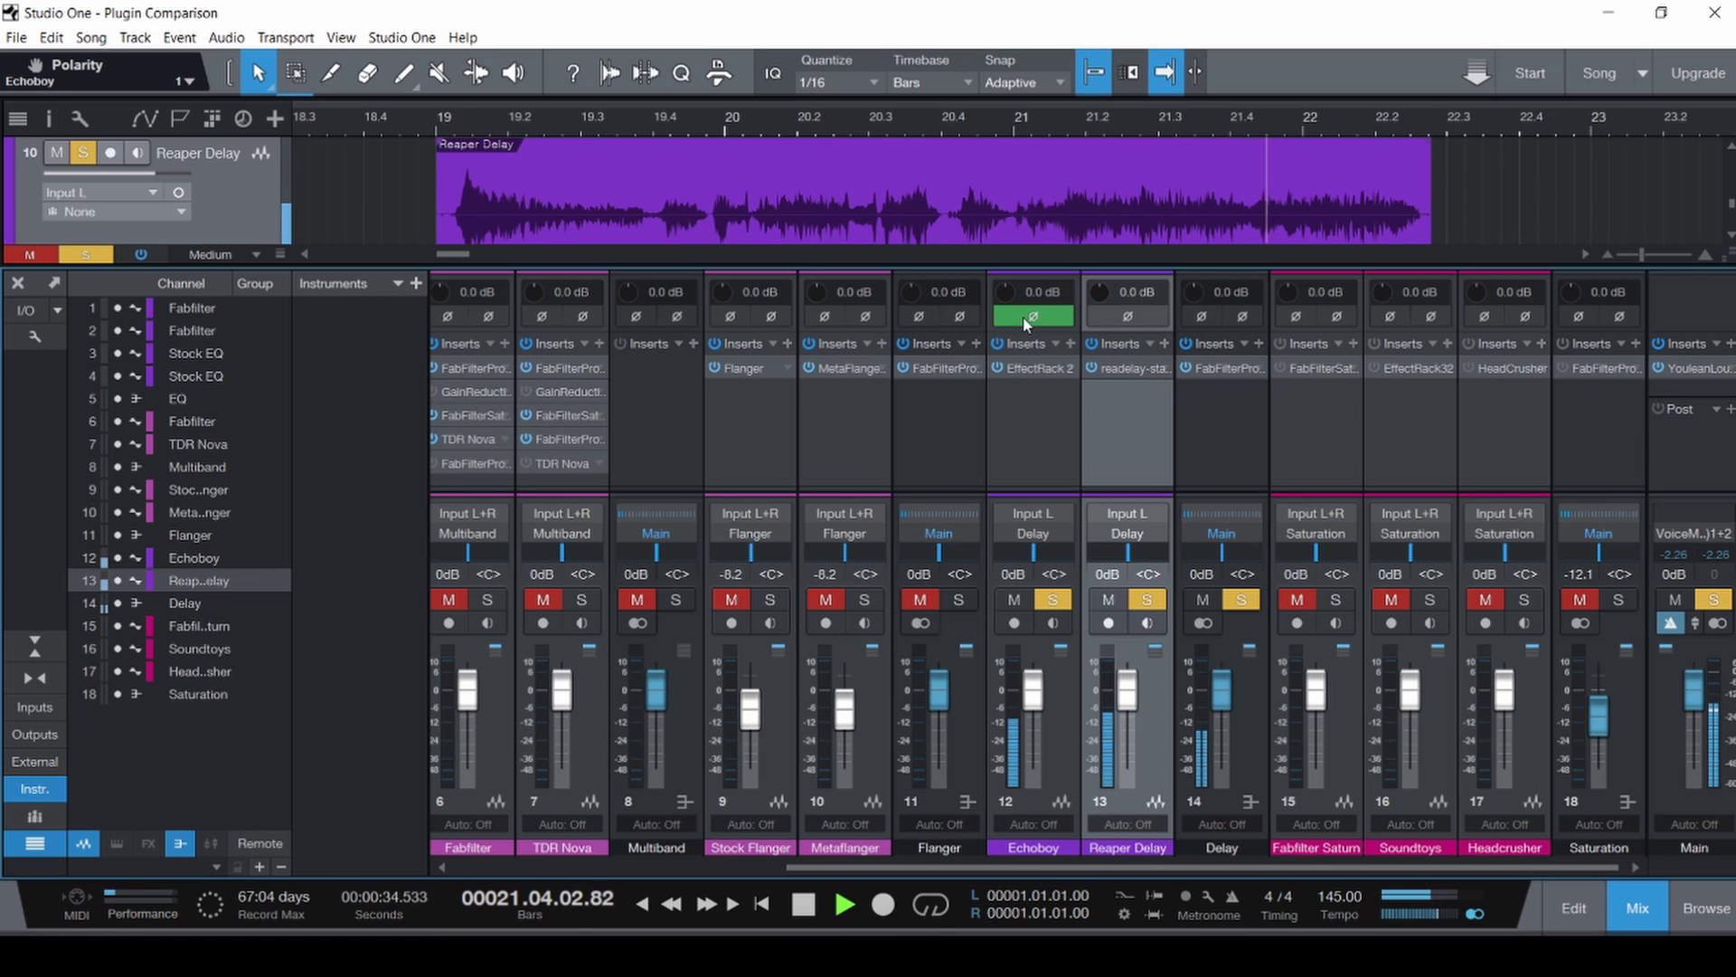
click(1034, 317)
key(space)
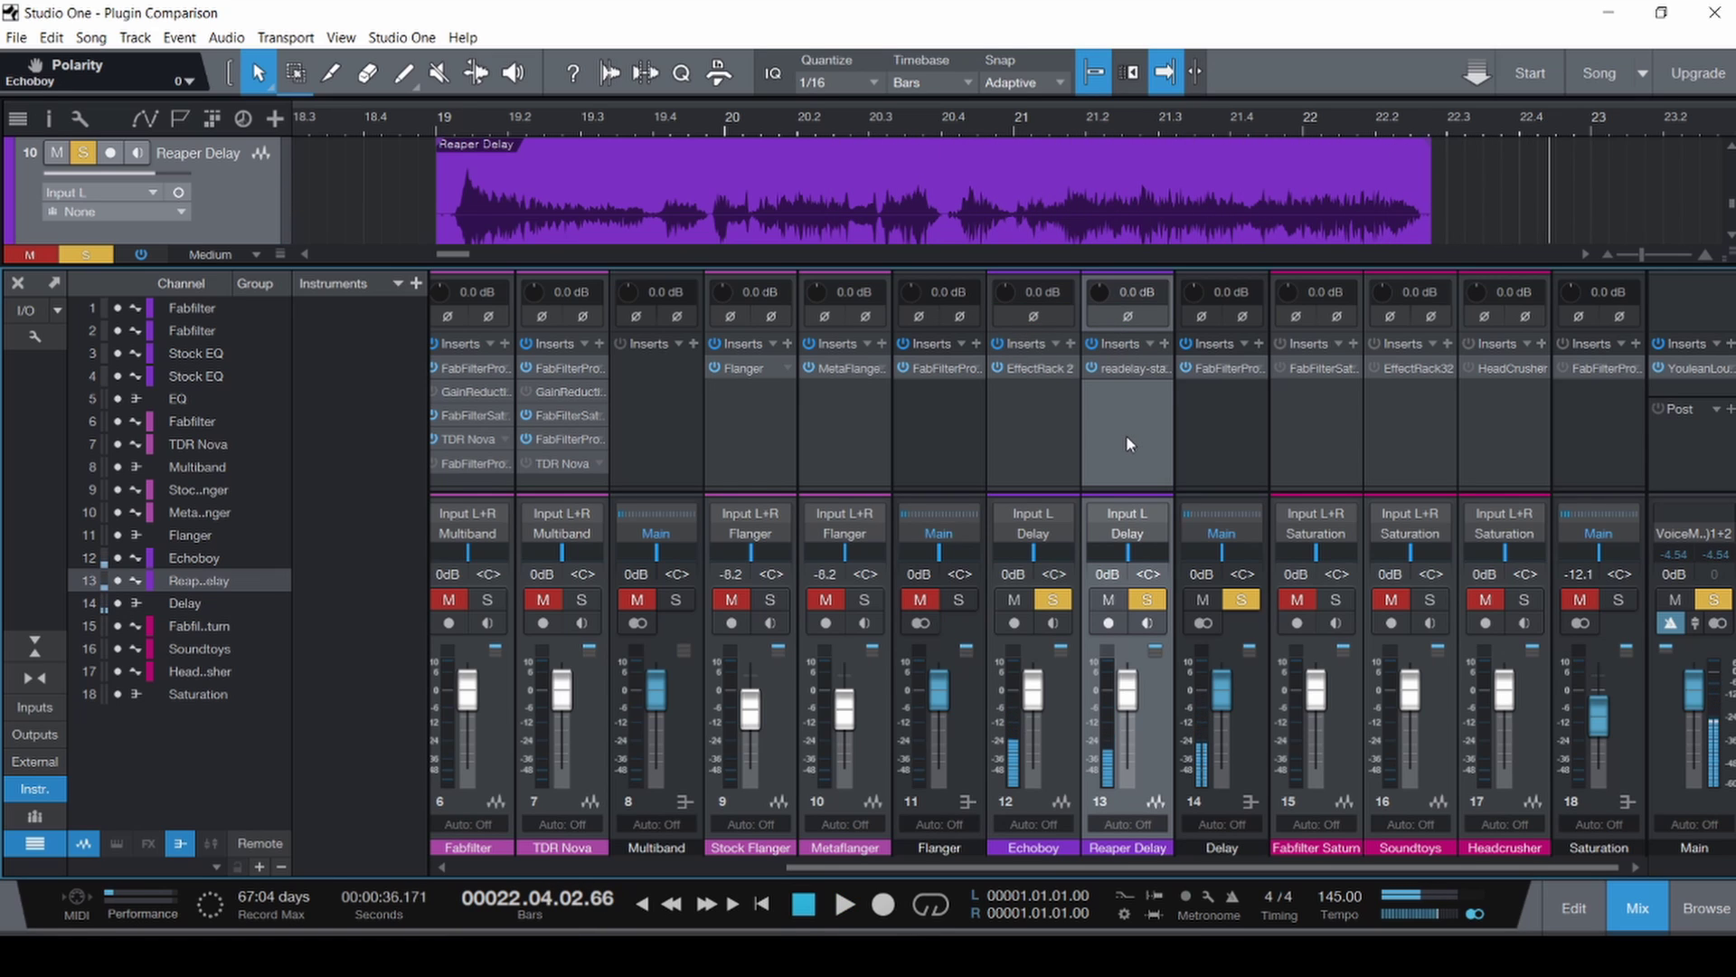
Null-test the Echoboy and Reaper Delay channels from just before bar 19 with both plug-ins bypassed and Reaper Delay's polarity inverted.
key(ctrl+s)
ctrl+click(1060, 435)
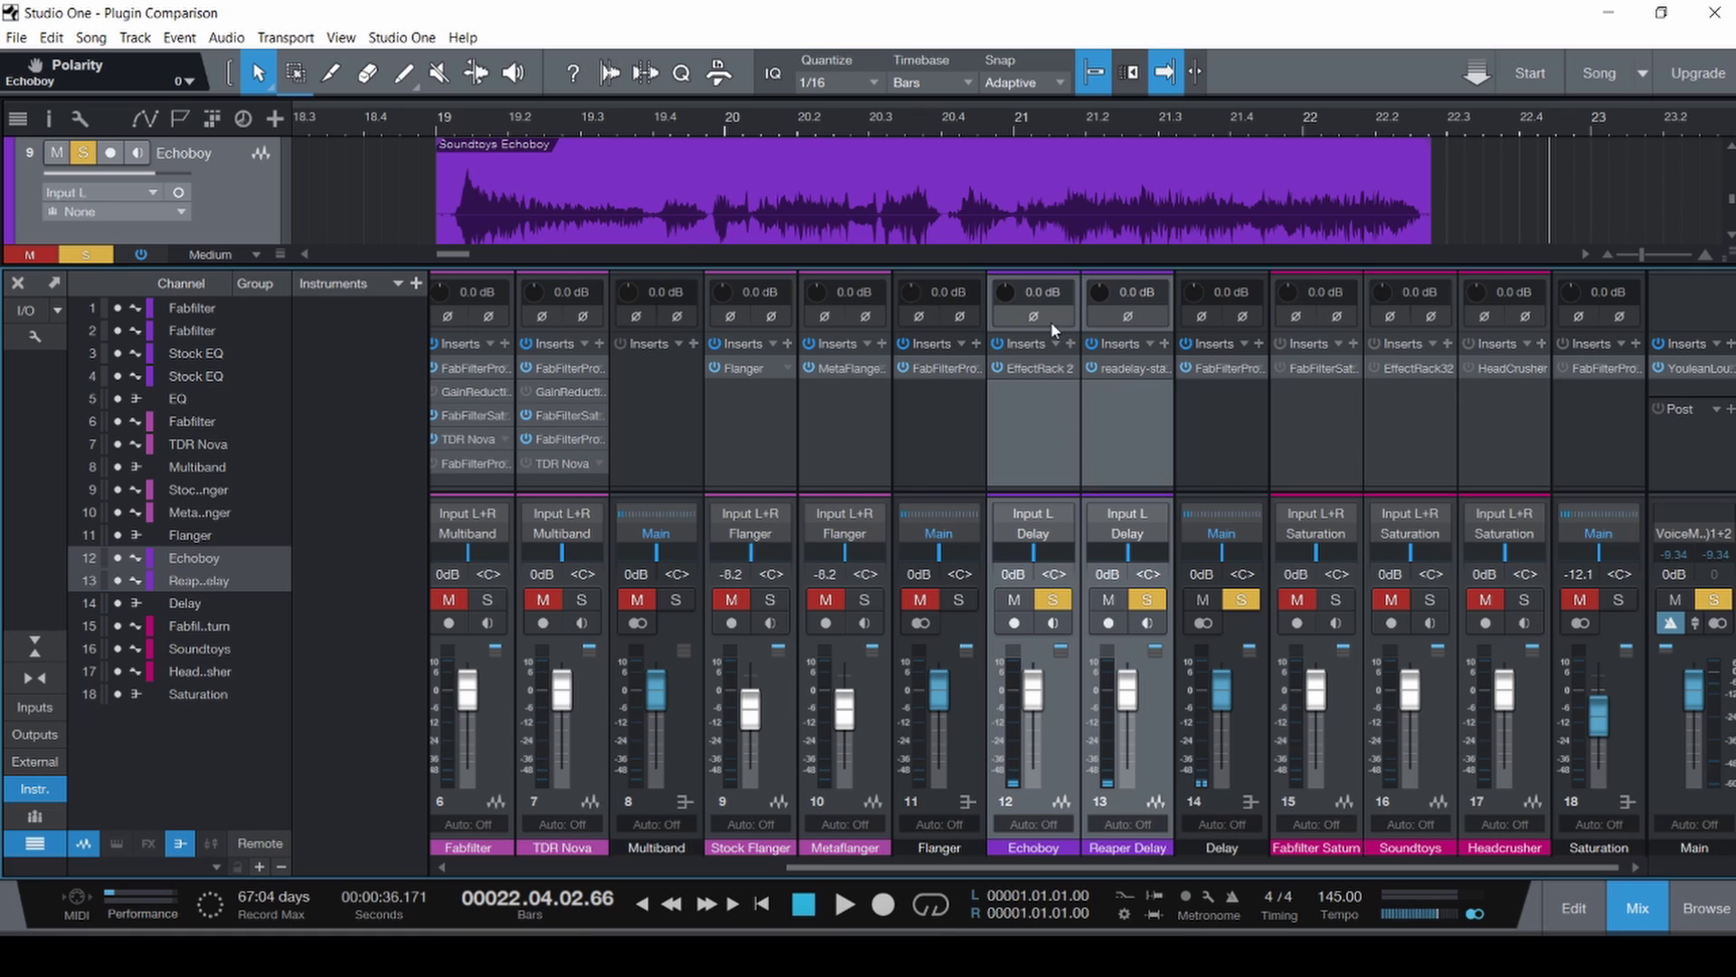
click(999, 344)
click(1130, 436)
click(1128, 317)
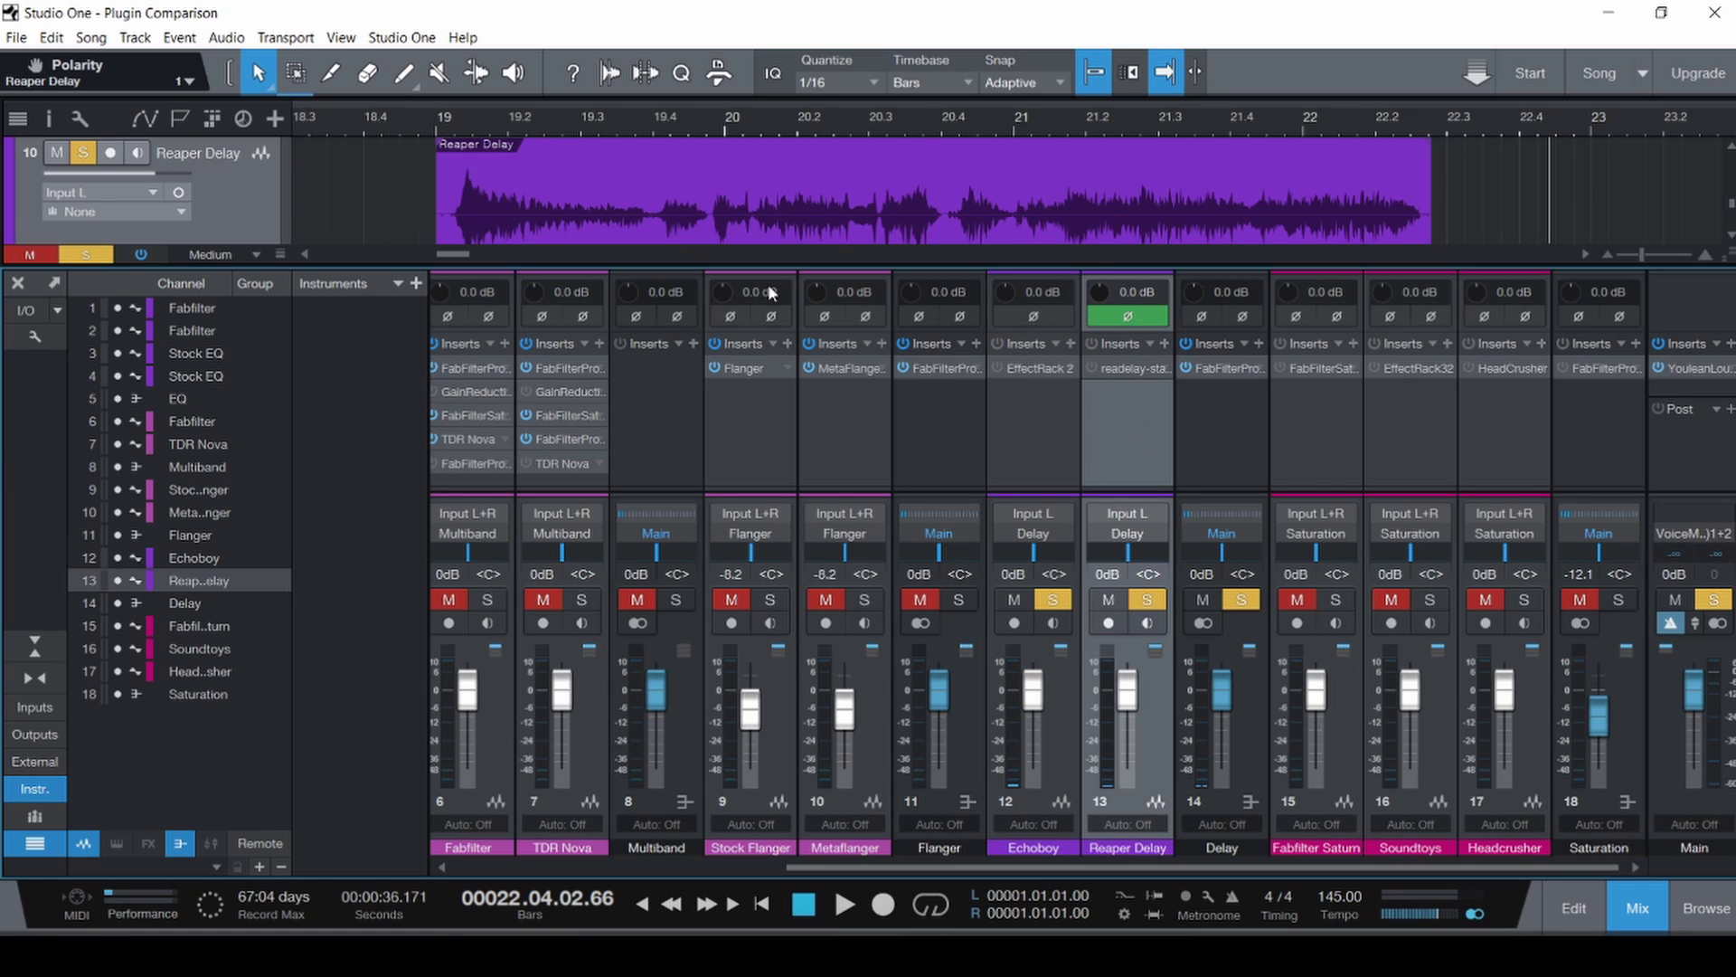
click(424, 208)
key(space)
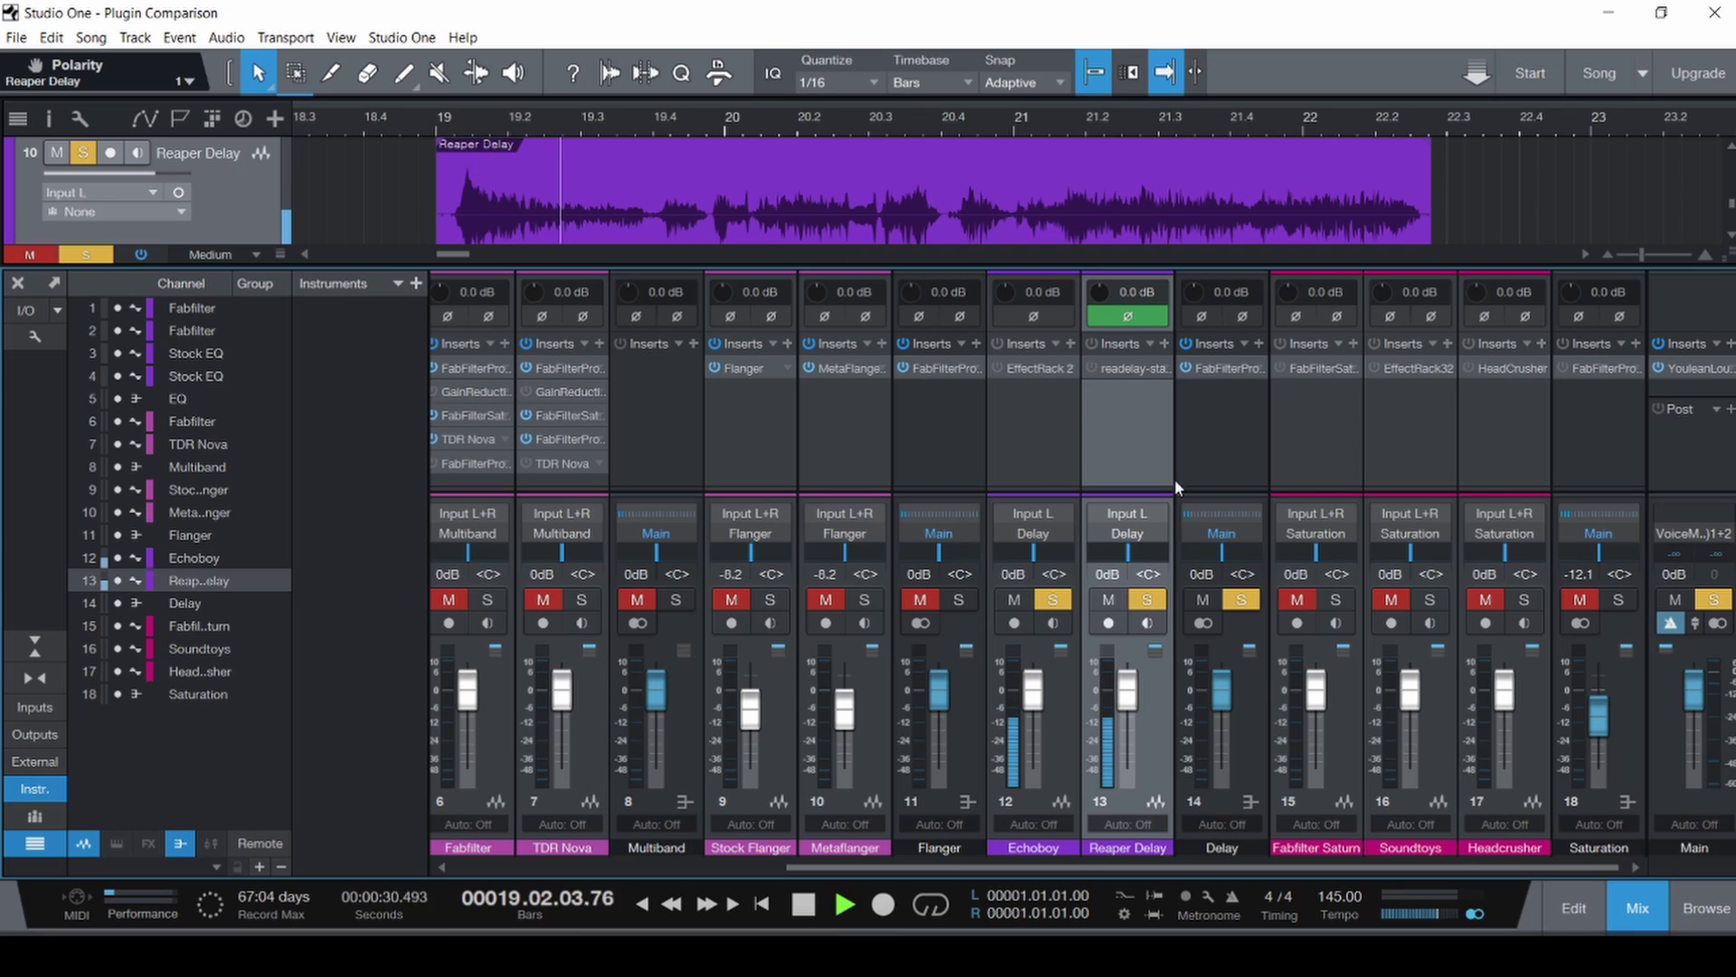
key(space)
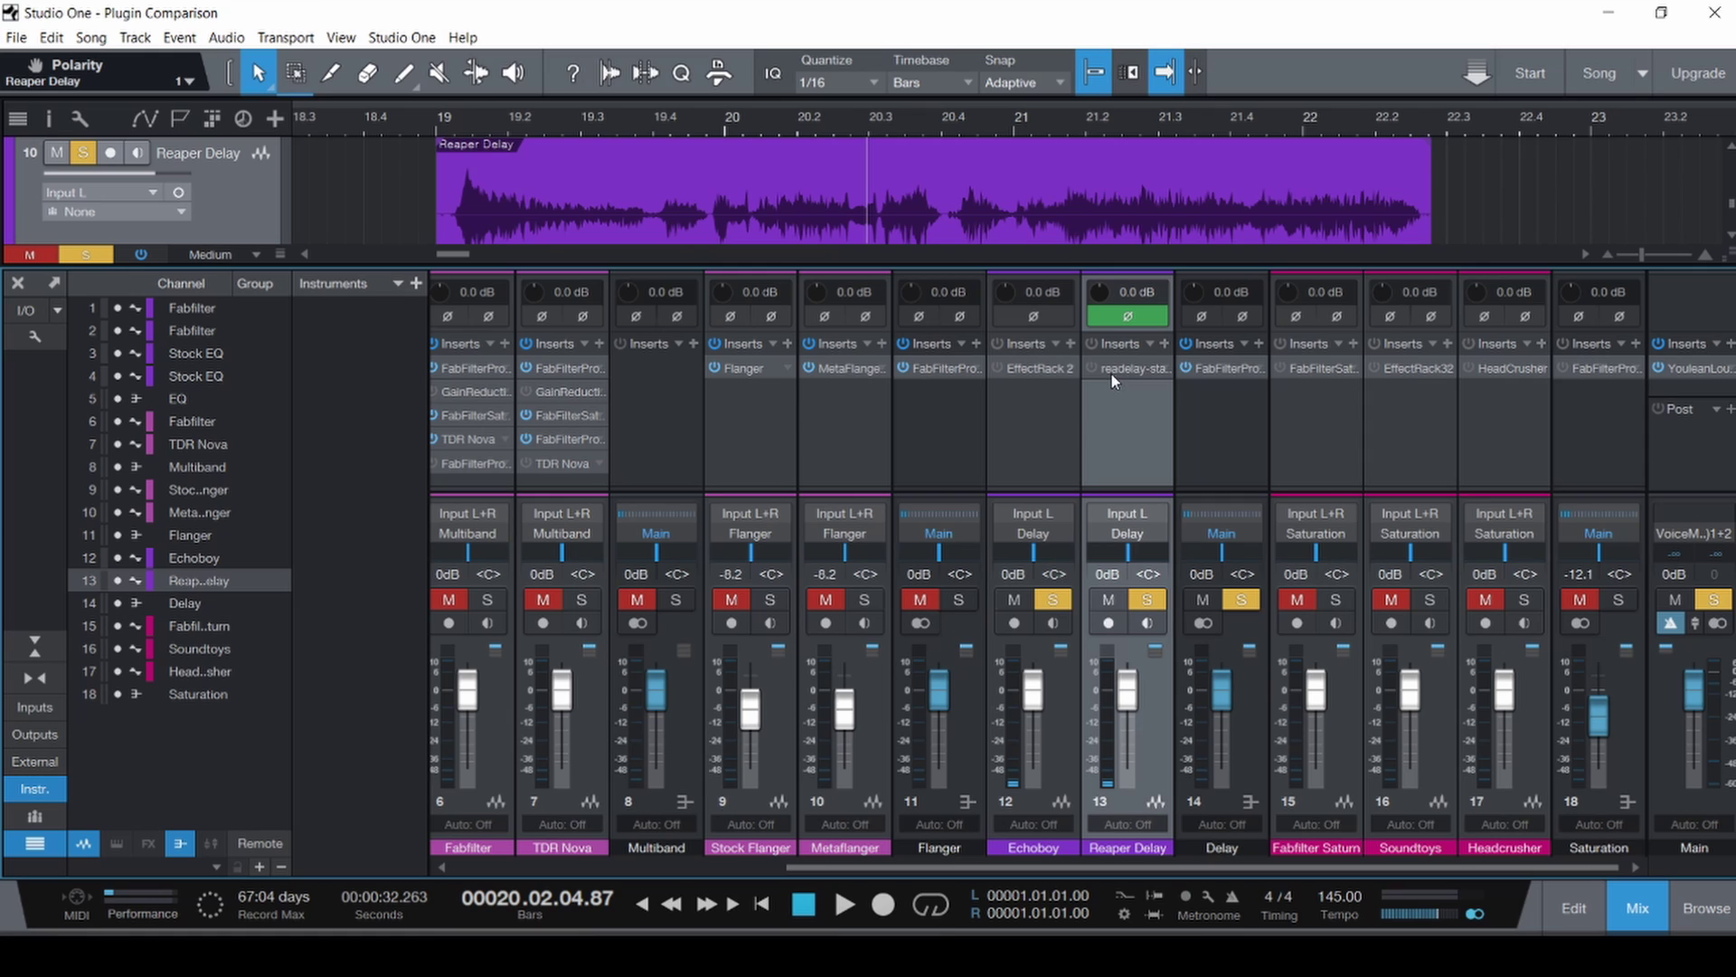
Re-enable the plug-ins on Echoboy and Reaper Delay with normal polarity on both channels, and save the song.
click(1000, 367)
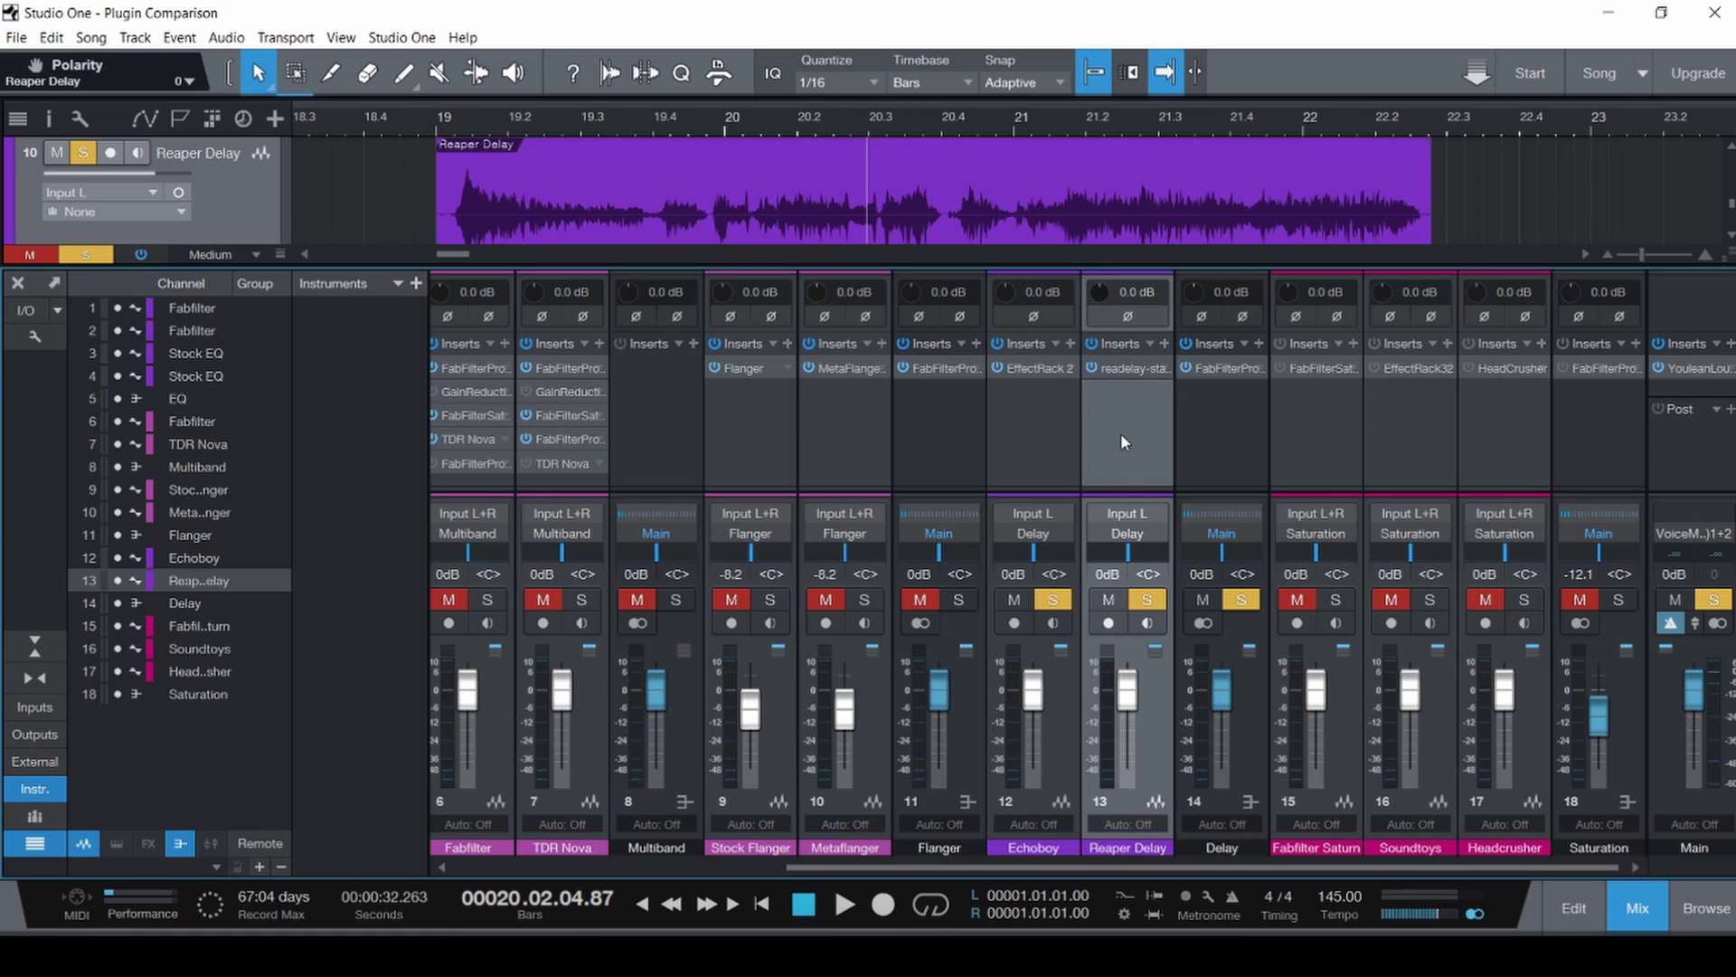
key(ctrl+s)
View the Echoboy channel's Effect Rack and the ReaDelay window in turn to compare their interfaces, and close ReaDelay.
click(1024, 442)
click(1039, 369)
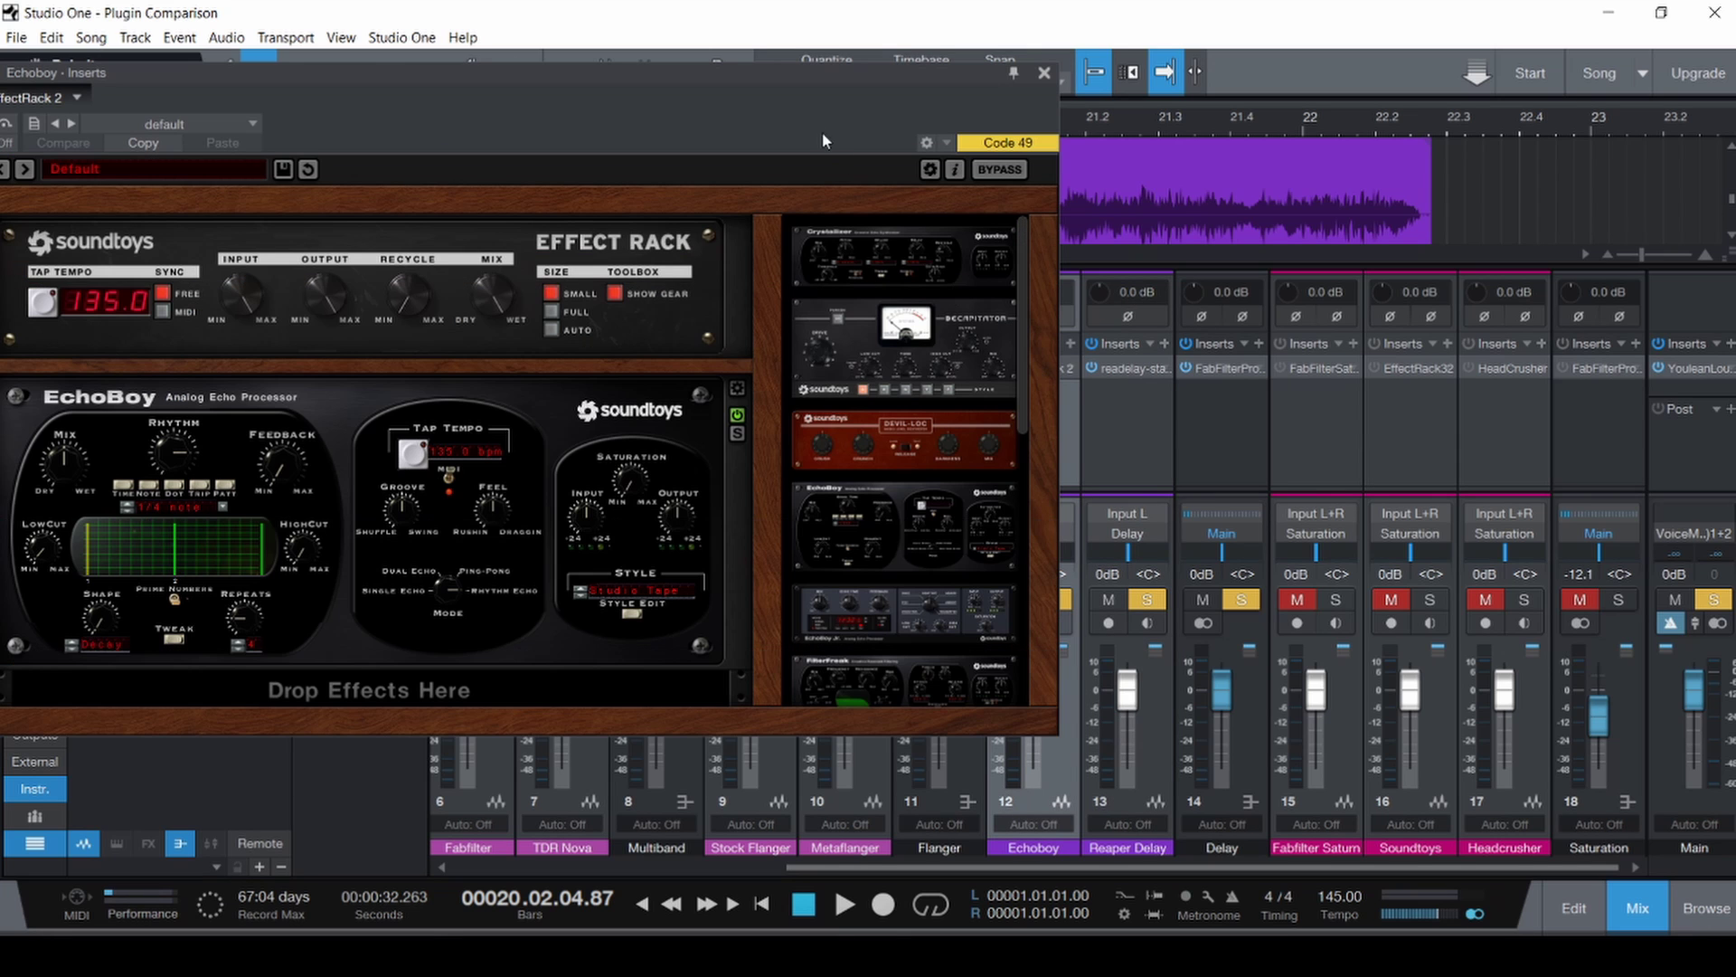
click(1127, 368)
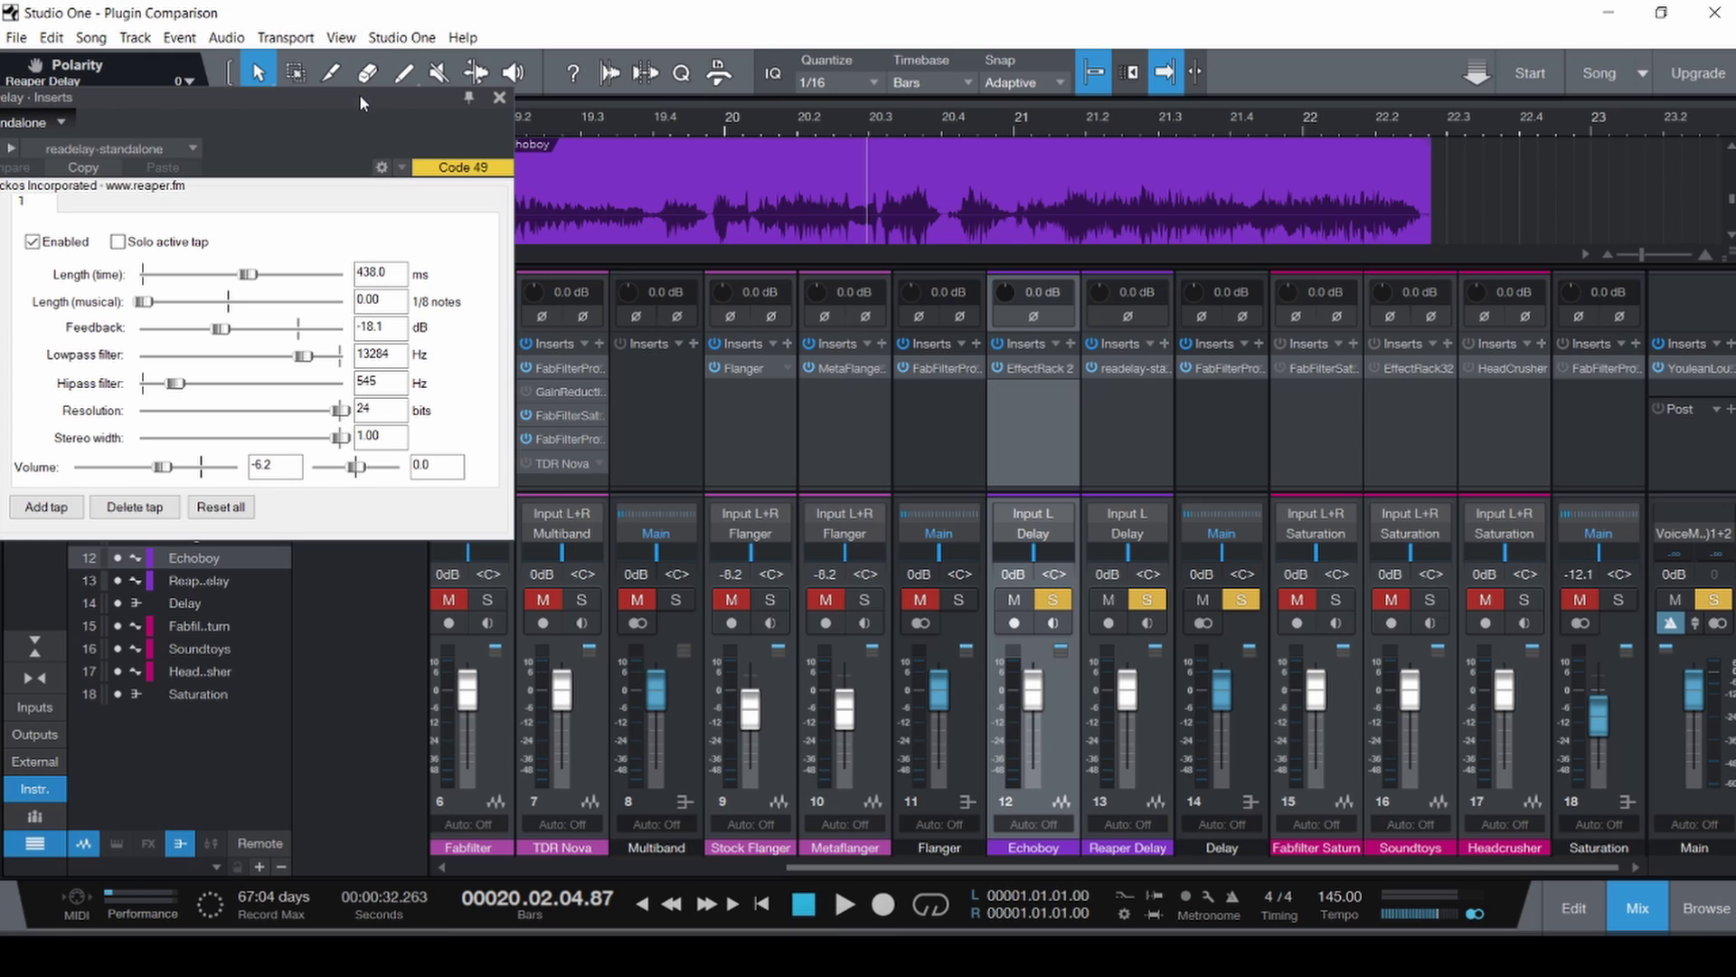
drag(362, 105, 1461, 111)
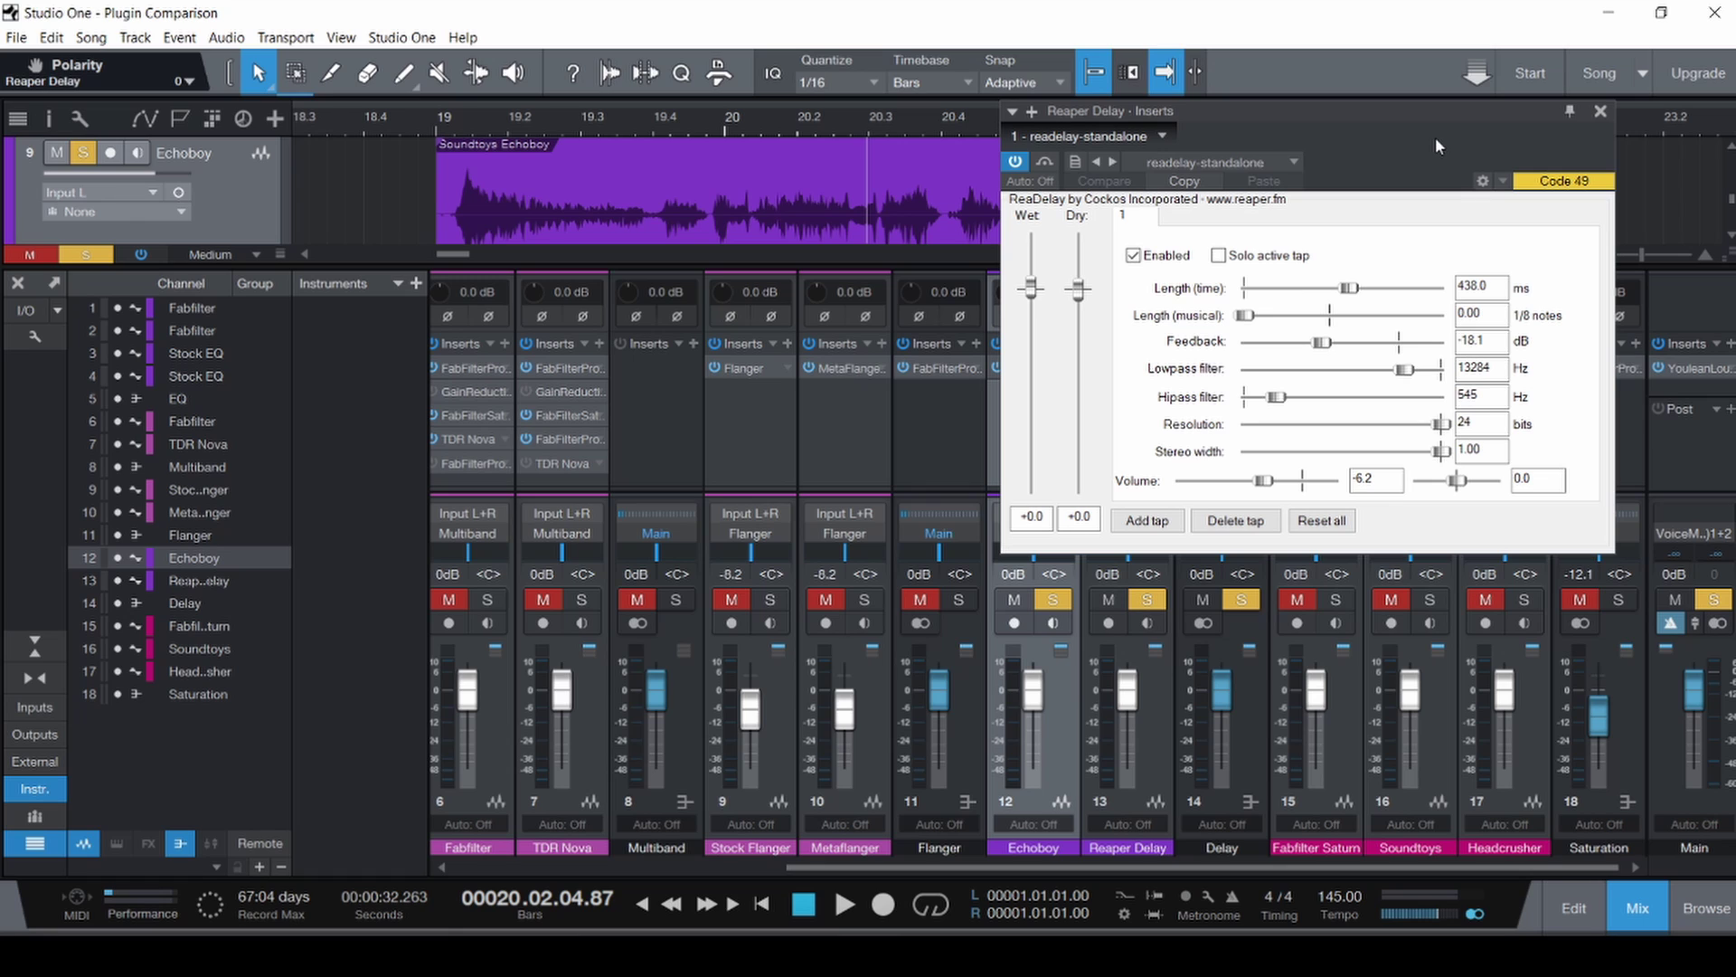
click(1602, 109)
Reopen the Effect Rack on the Echoboy channel and look through its list of available Soundtoys effects.
click(1040, 368)
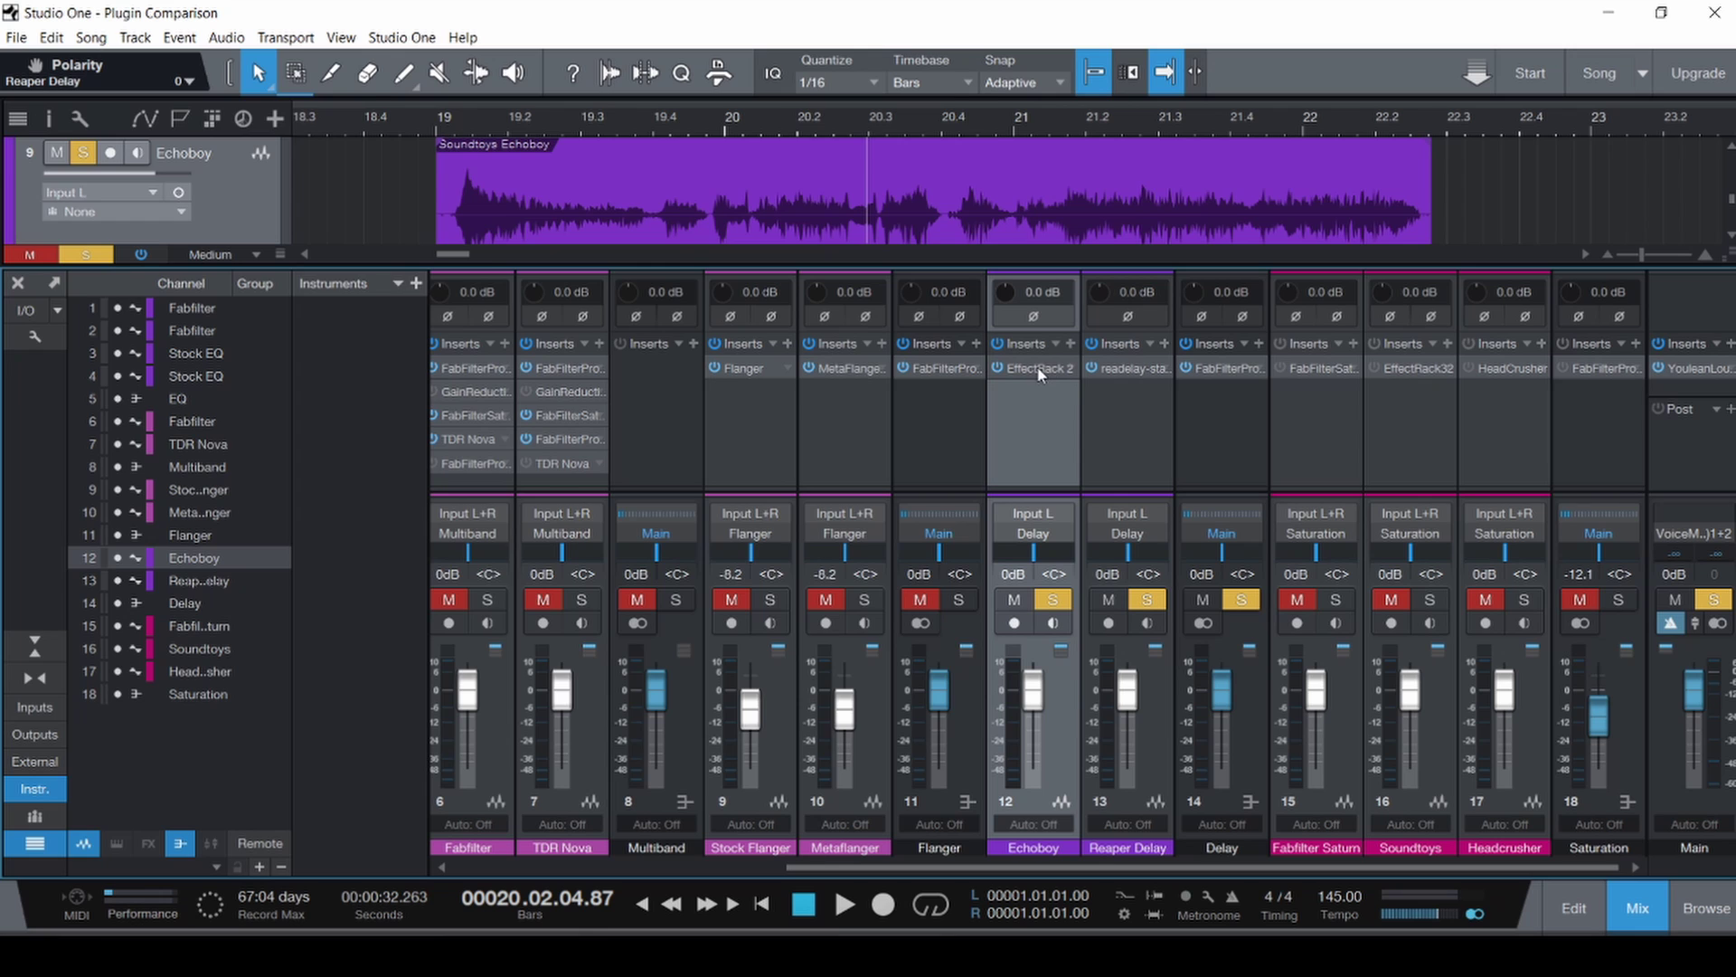
drag(630, 94, 823, 24)
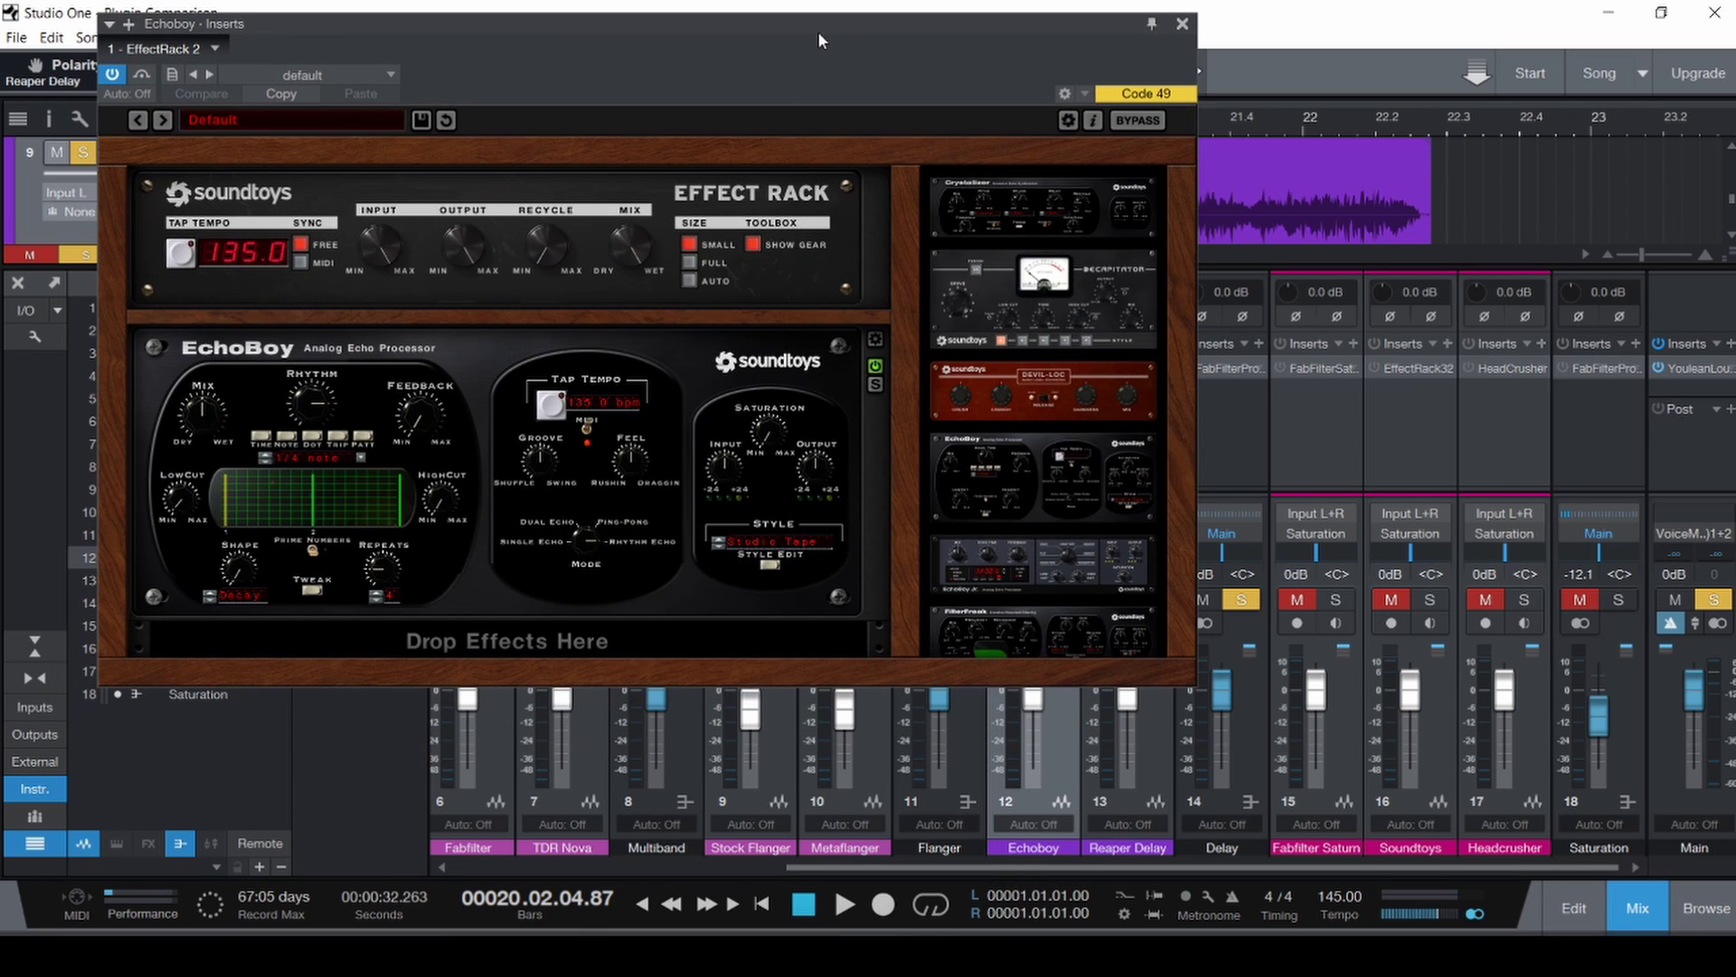
scroll(1040, 365, down, 5)
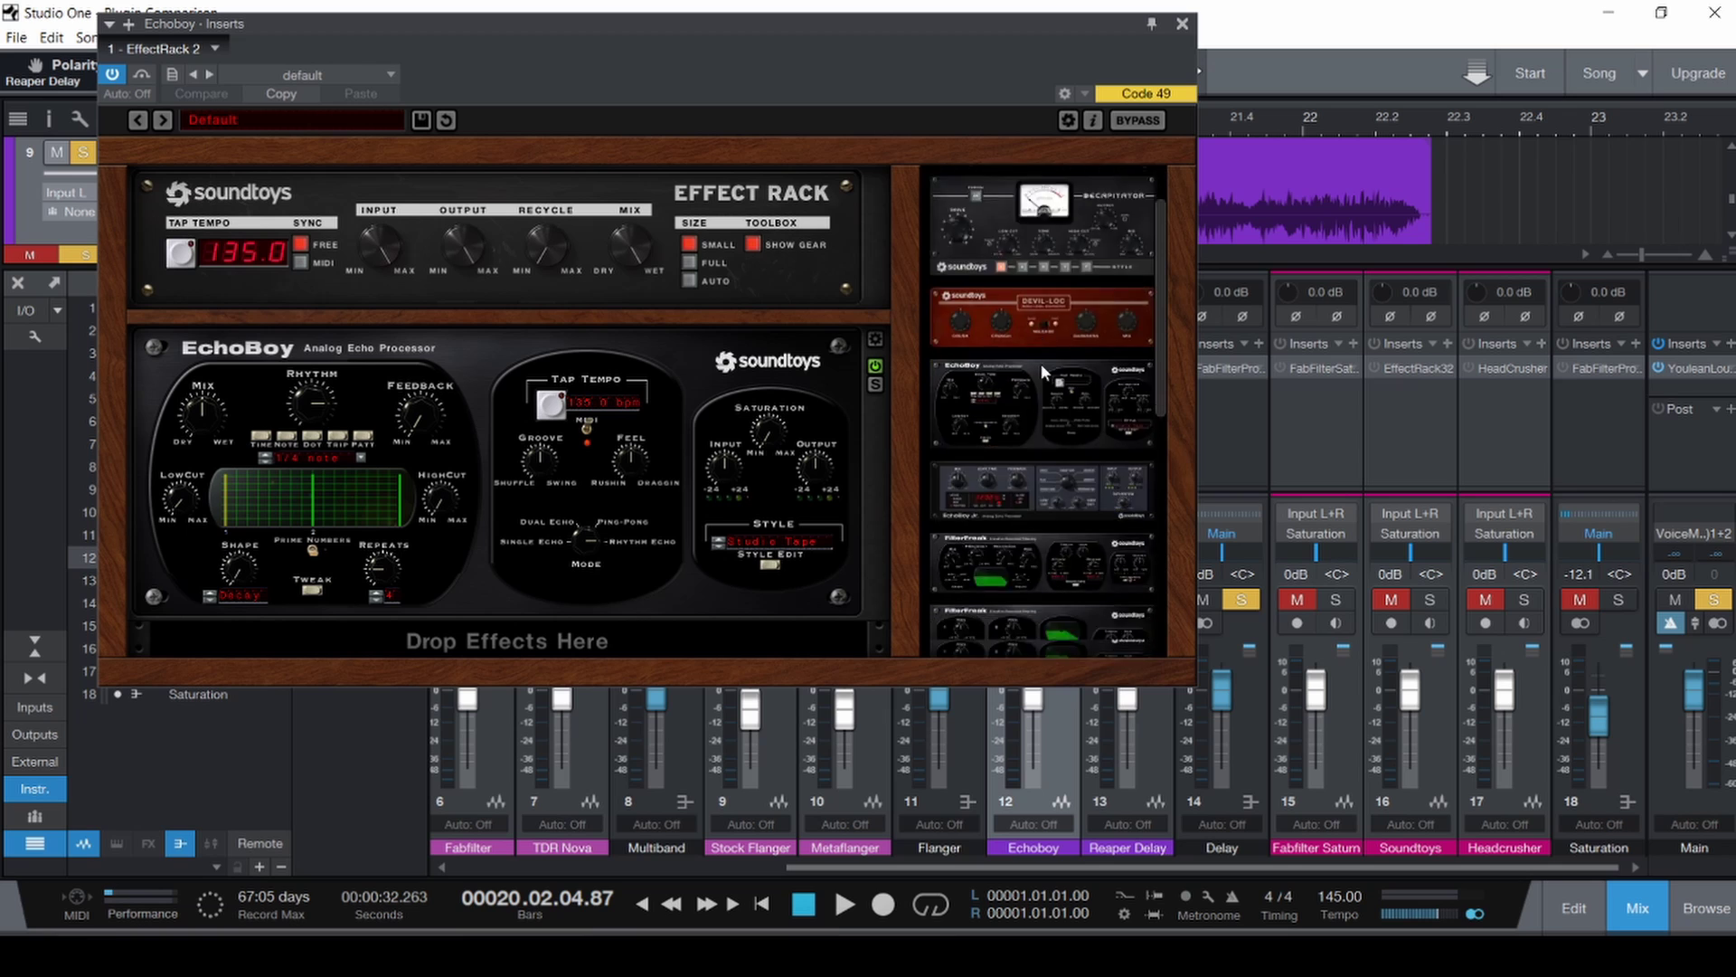
scroll(1045, 365, up, 5)
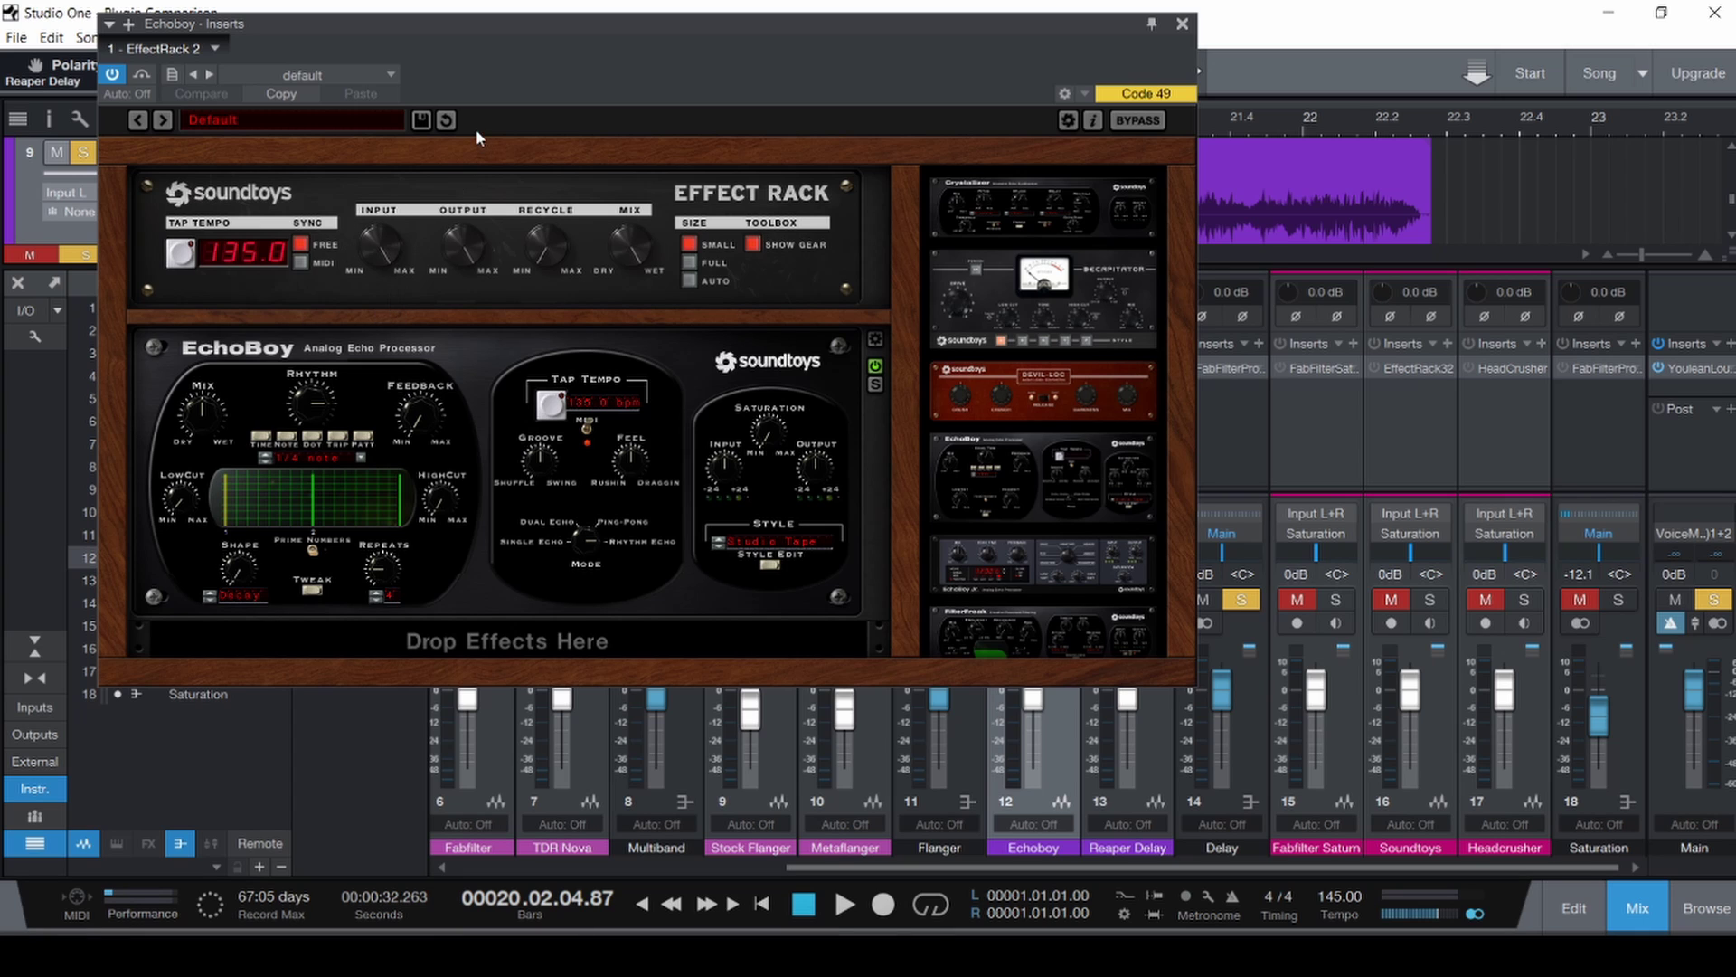
Expand EchoBoy's Style Edit section and look over its EQ, diffusion, wobble and saturation controls.
click(763, 570)
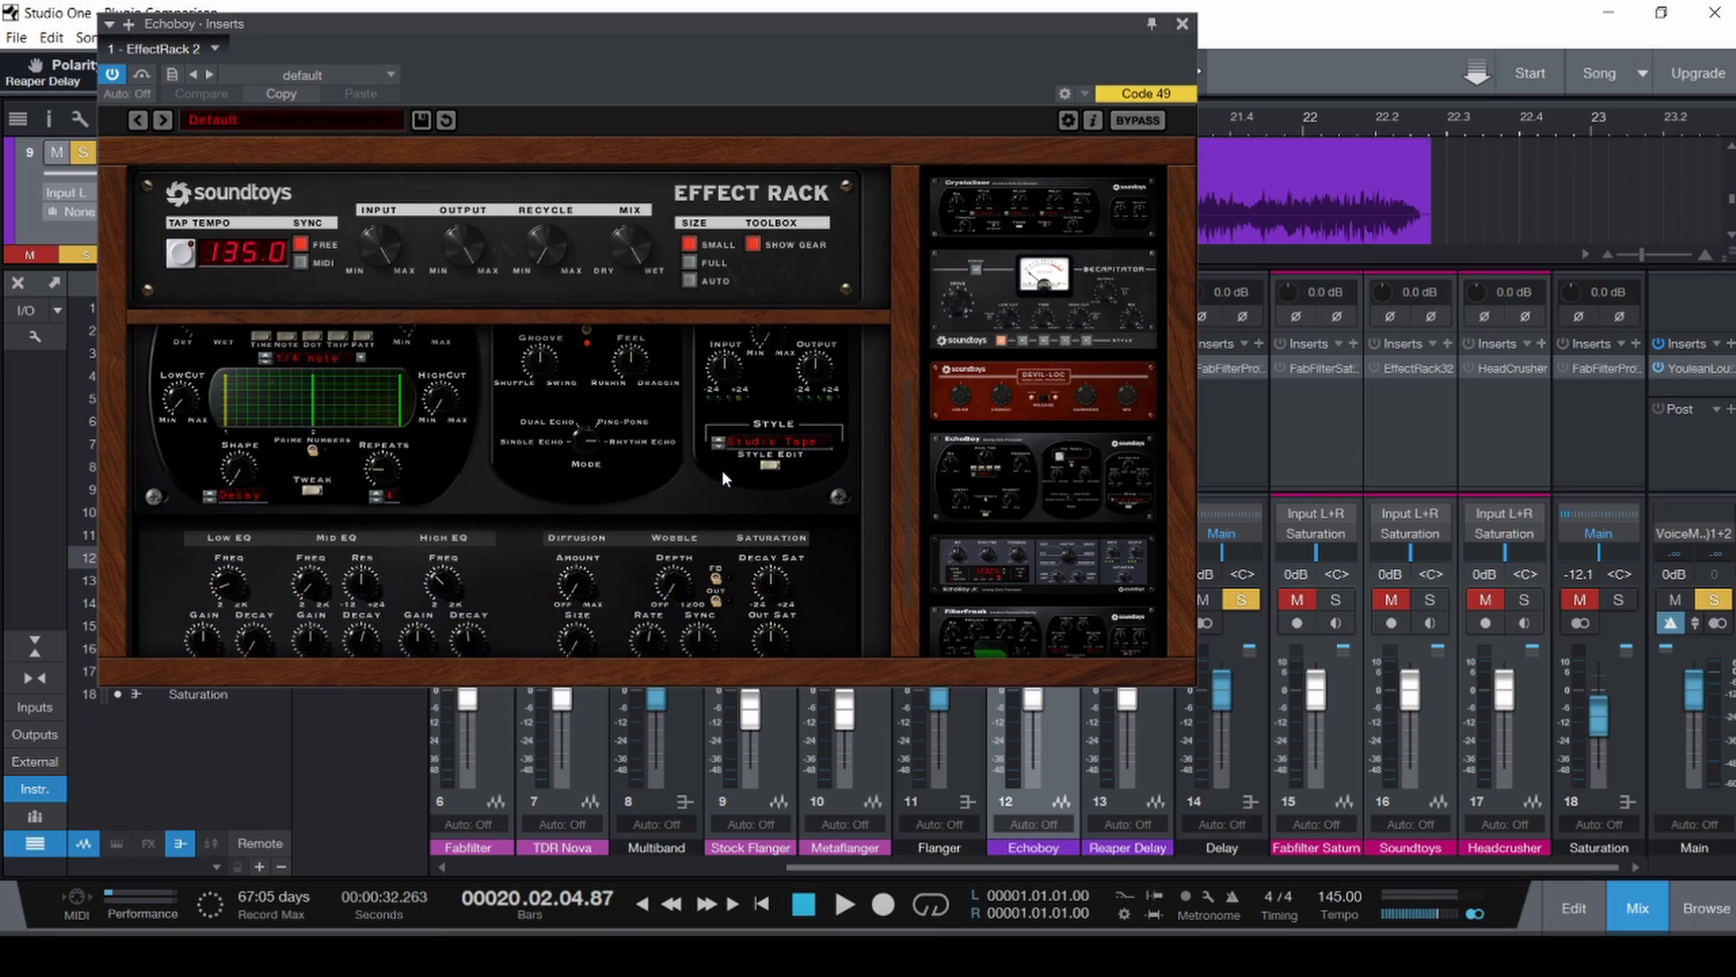
scroll(721, 470, down, 2)
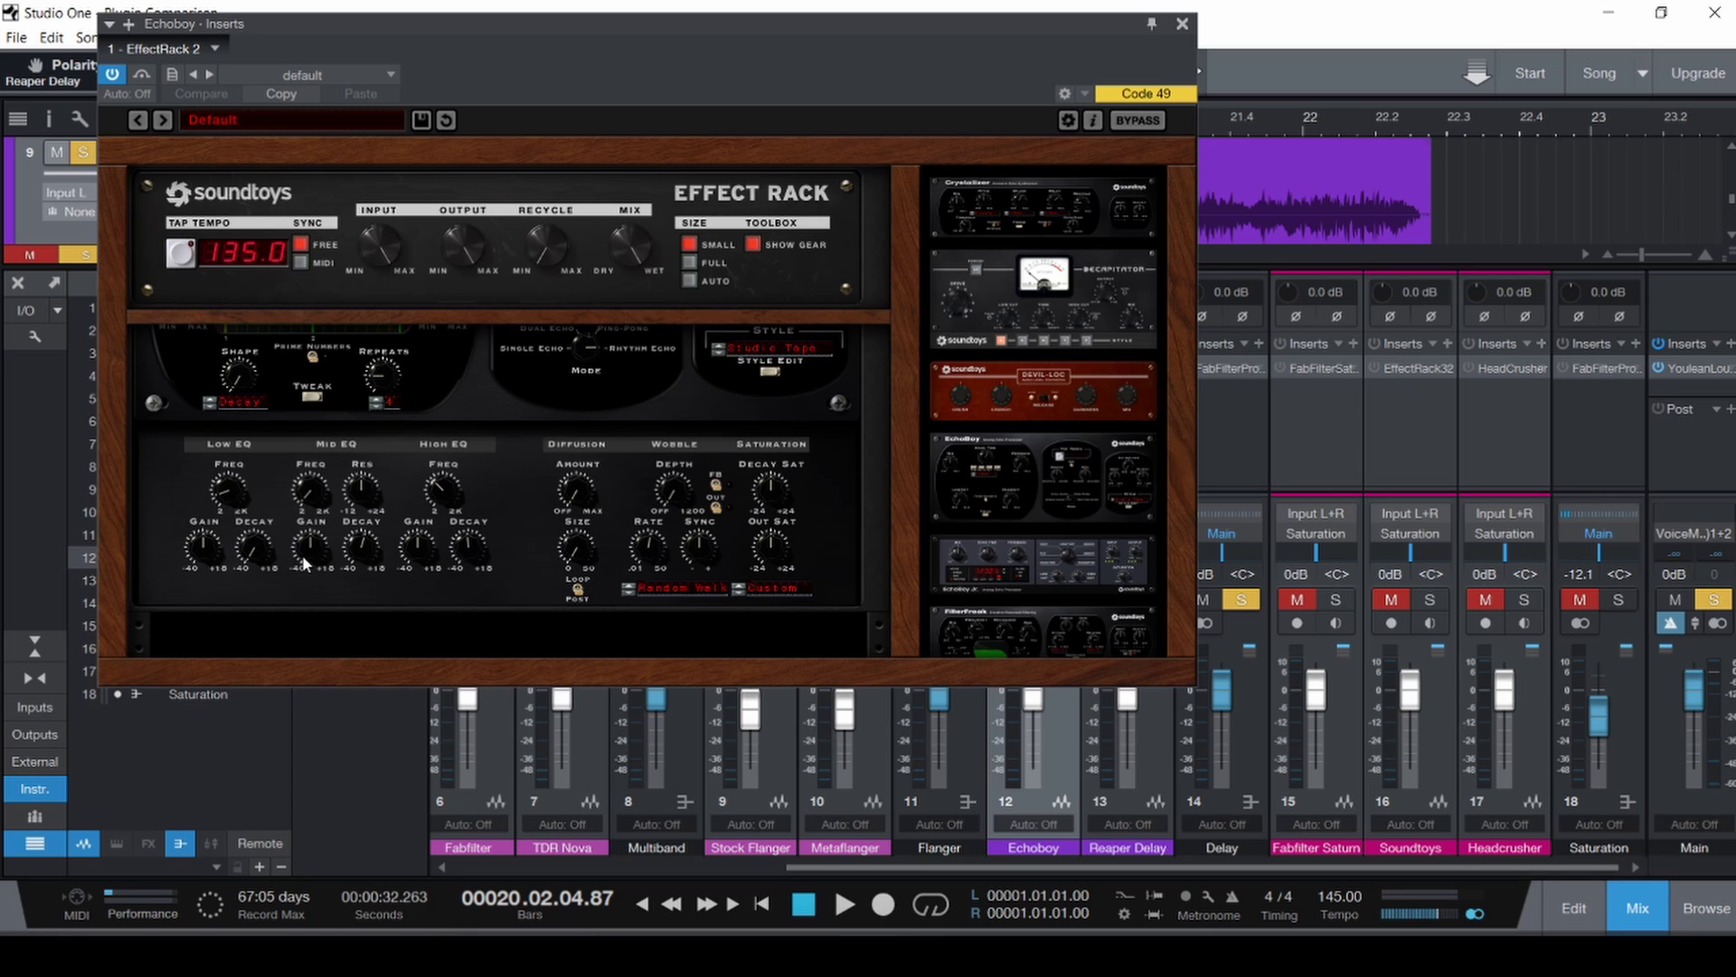
scroll(671, 501, up, 1)
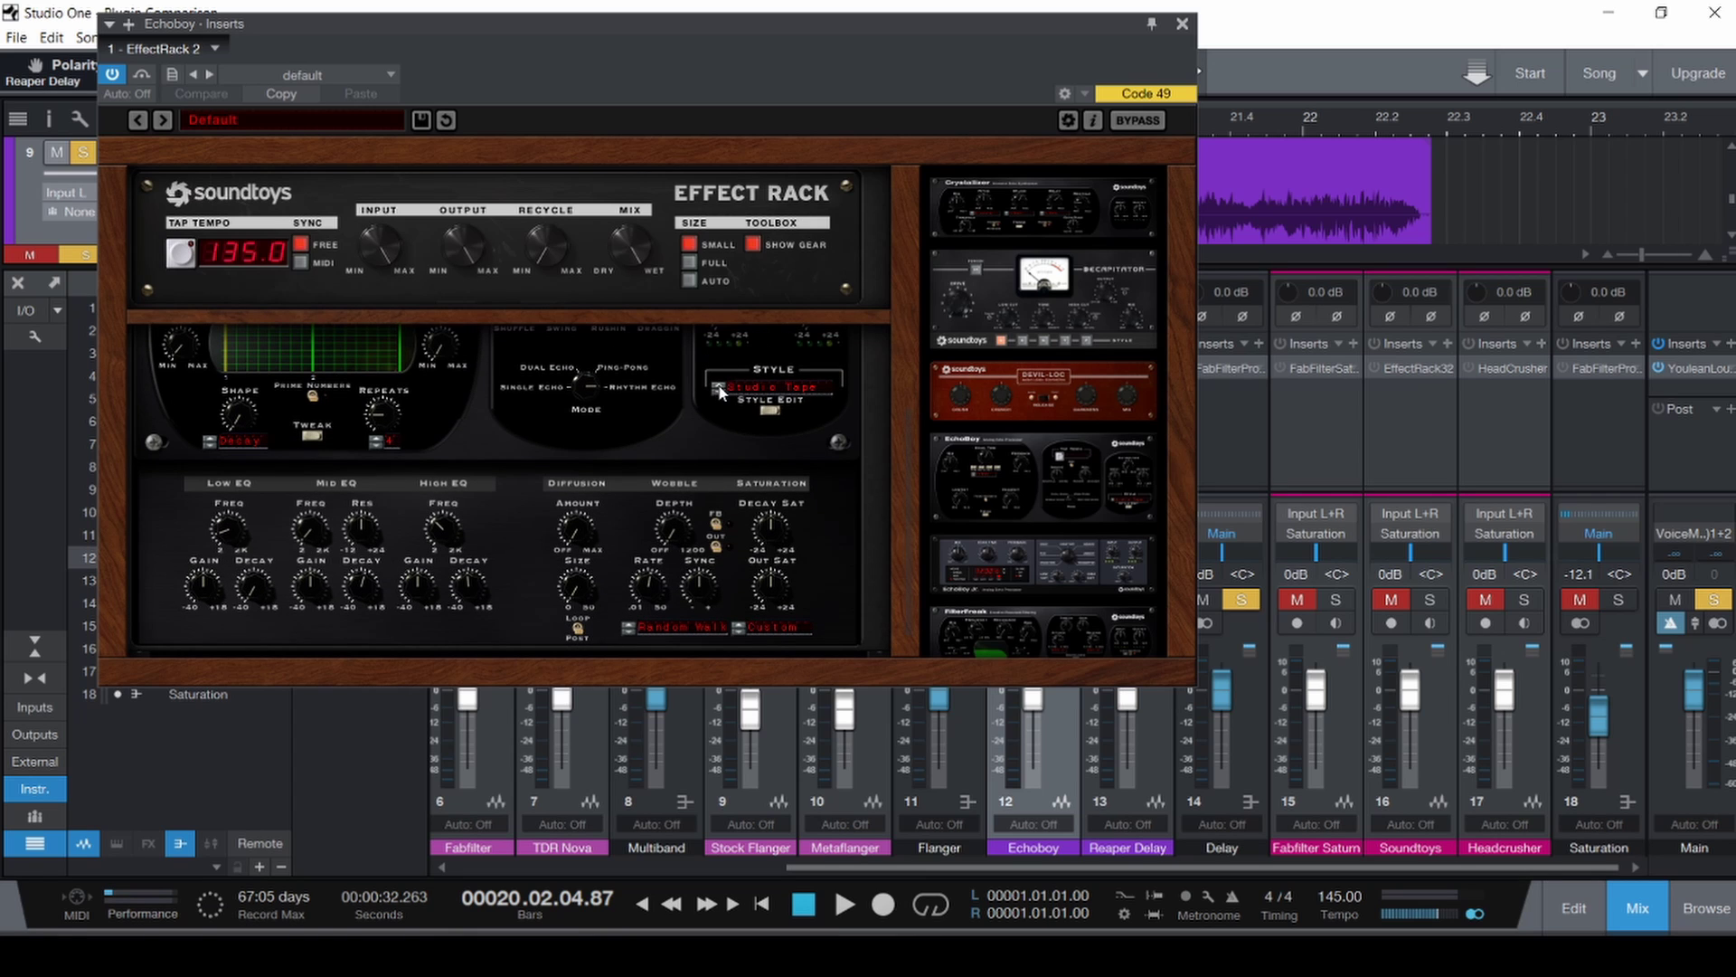
Step through EchoBoy's echo styles, including Splattered and Distressed, and close the Effect Rack window.
click(718, 389)
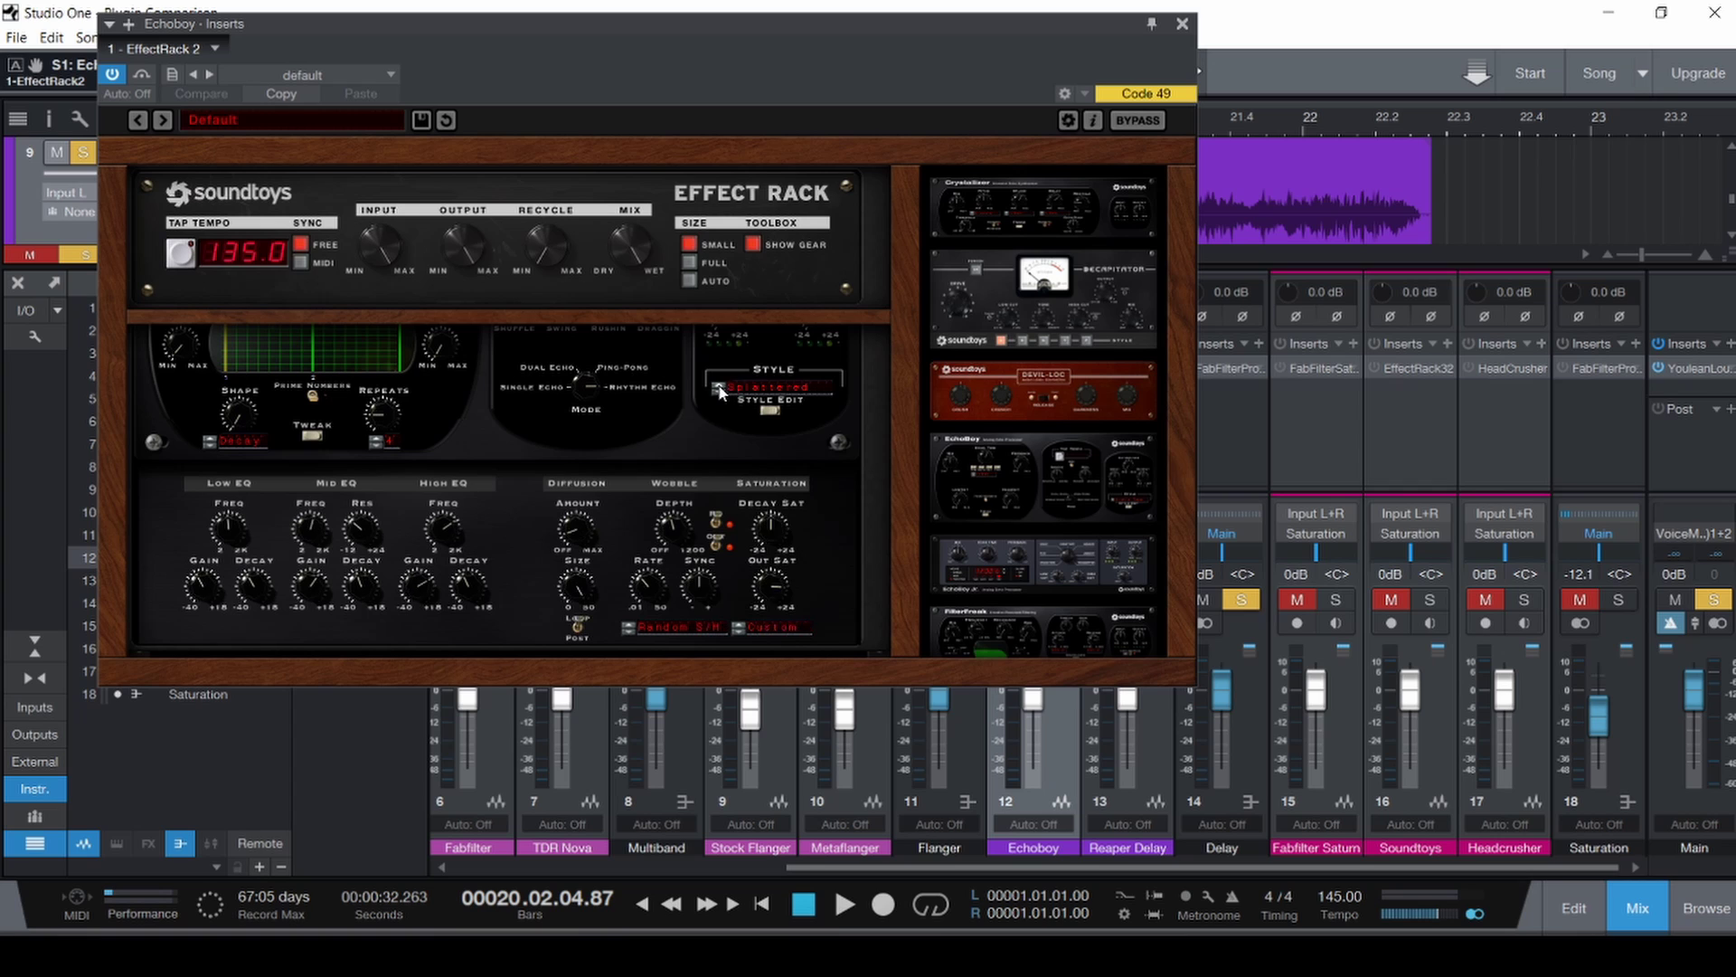
click(718, 389)
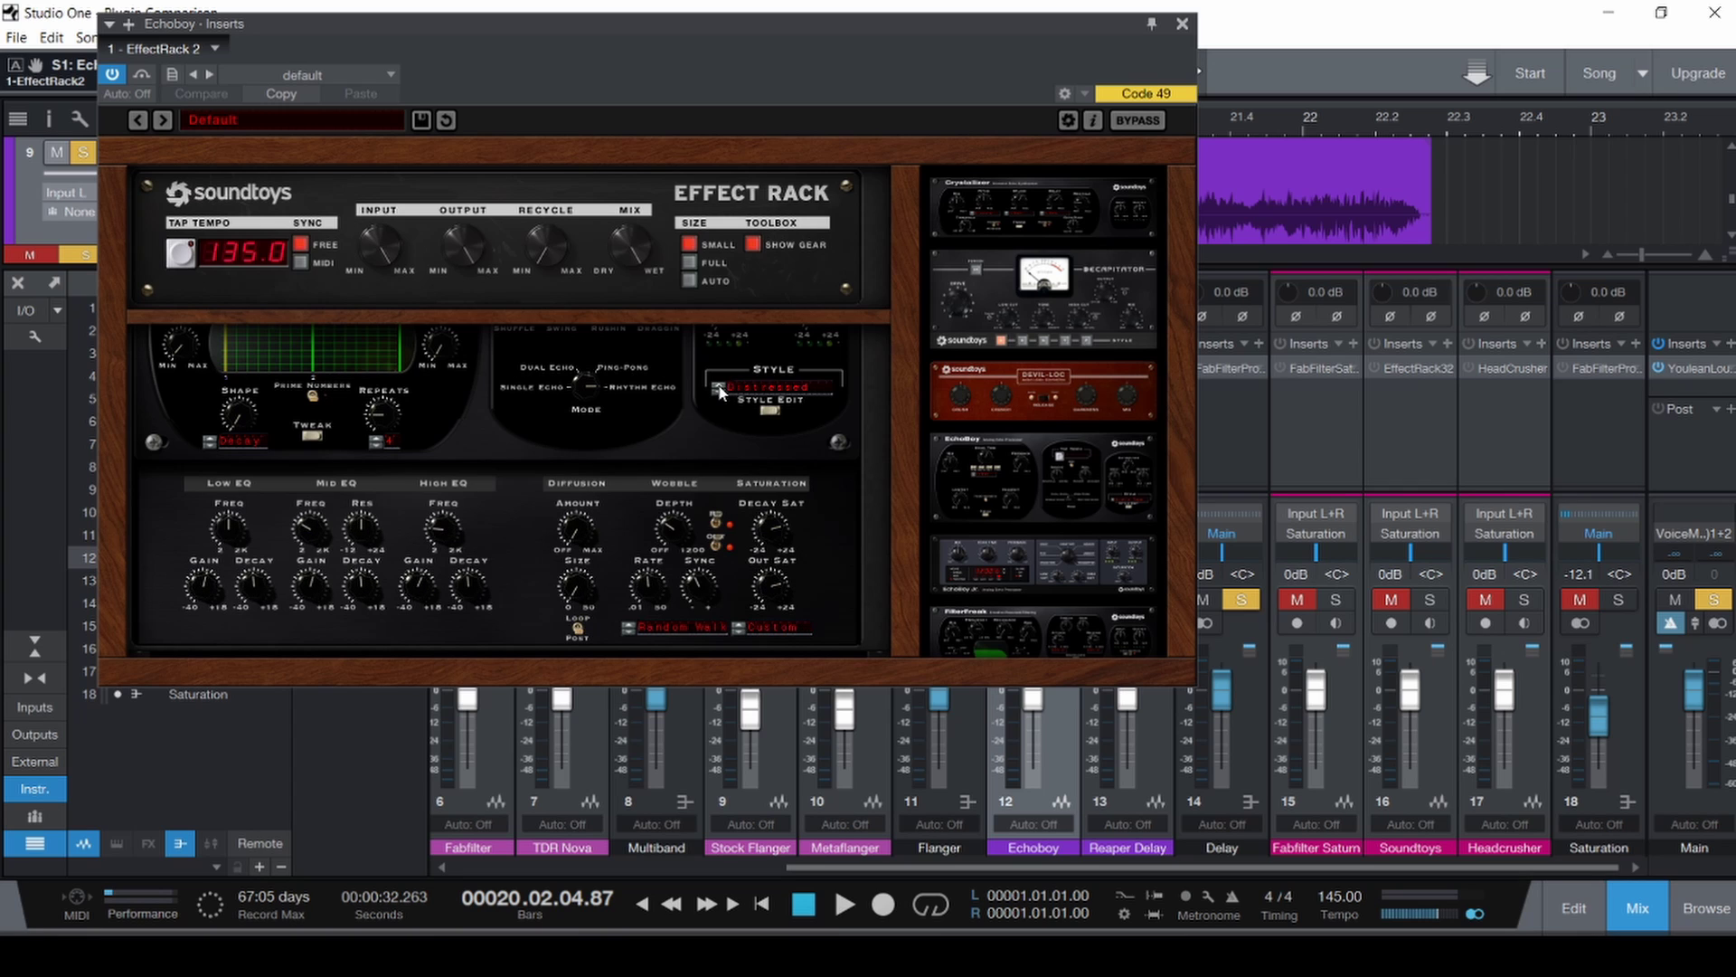
click(719, 388)
click(719, 389)
click(1182, 25)
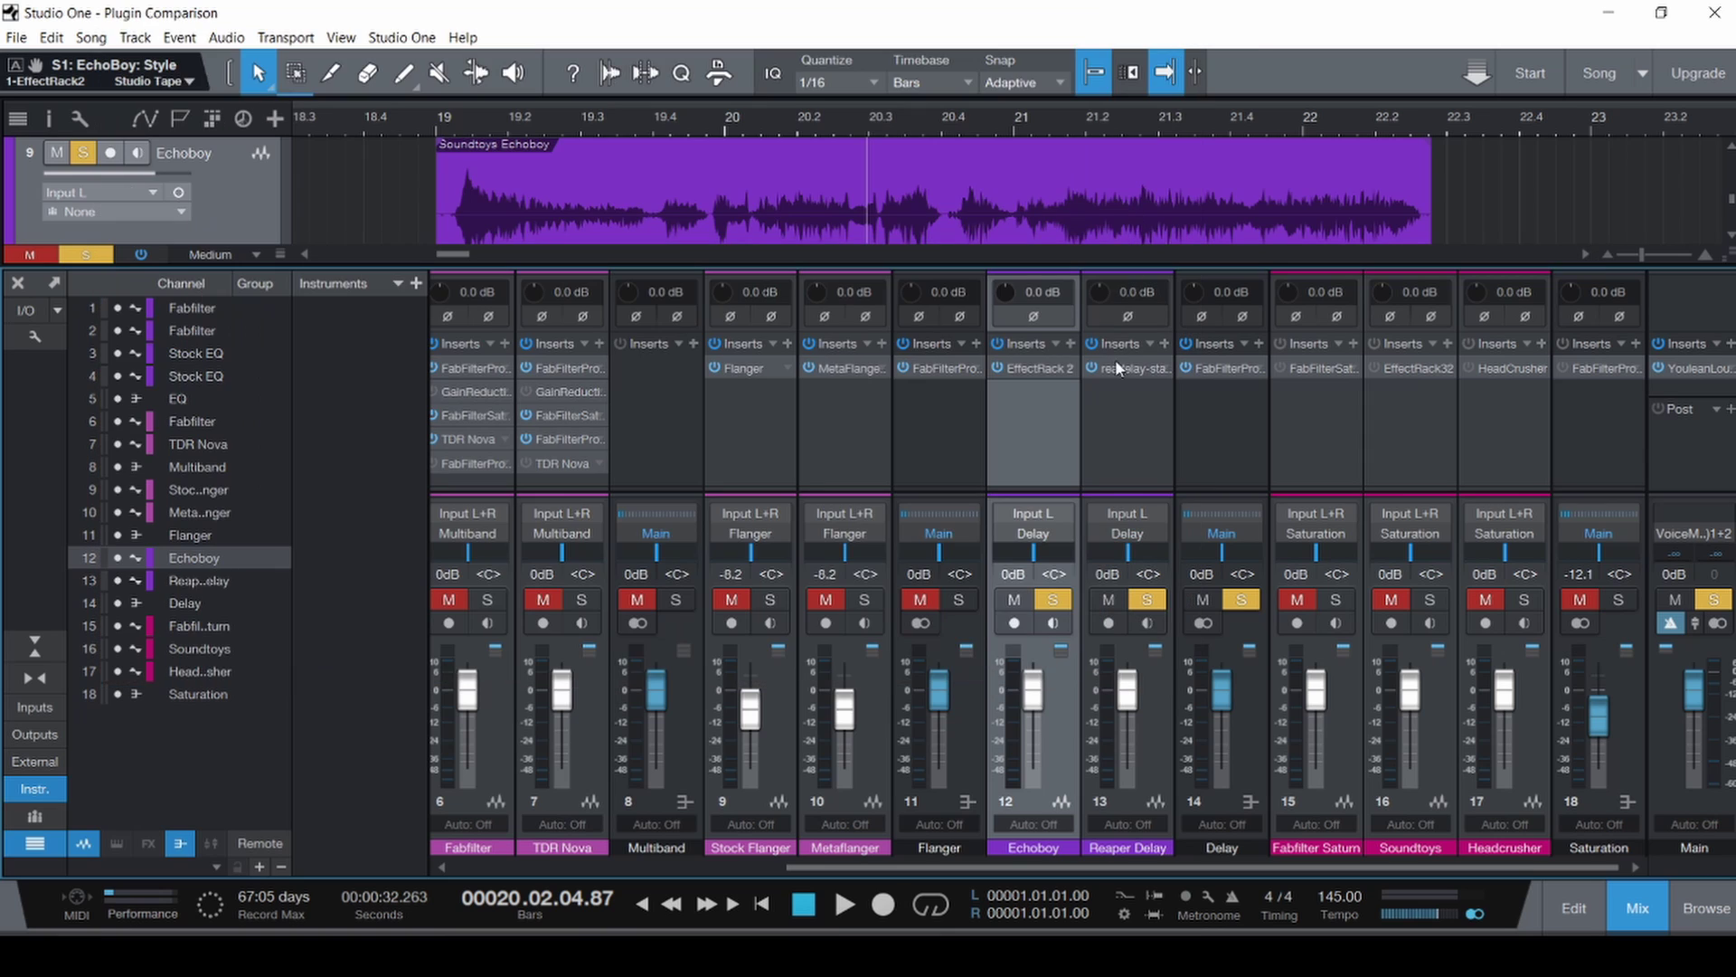
Save the song, review ReaDelay's controls on the Reaper Delay channel once more, and close its window.
click(1122, 438)
key(ctrl+s)
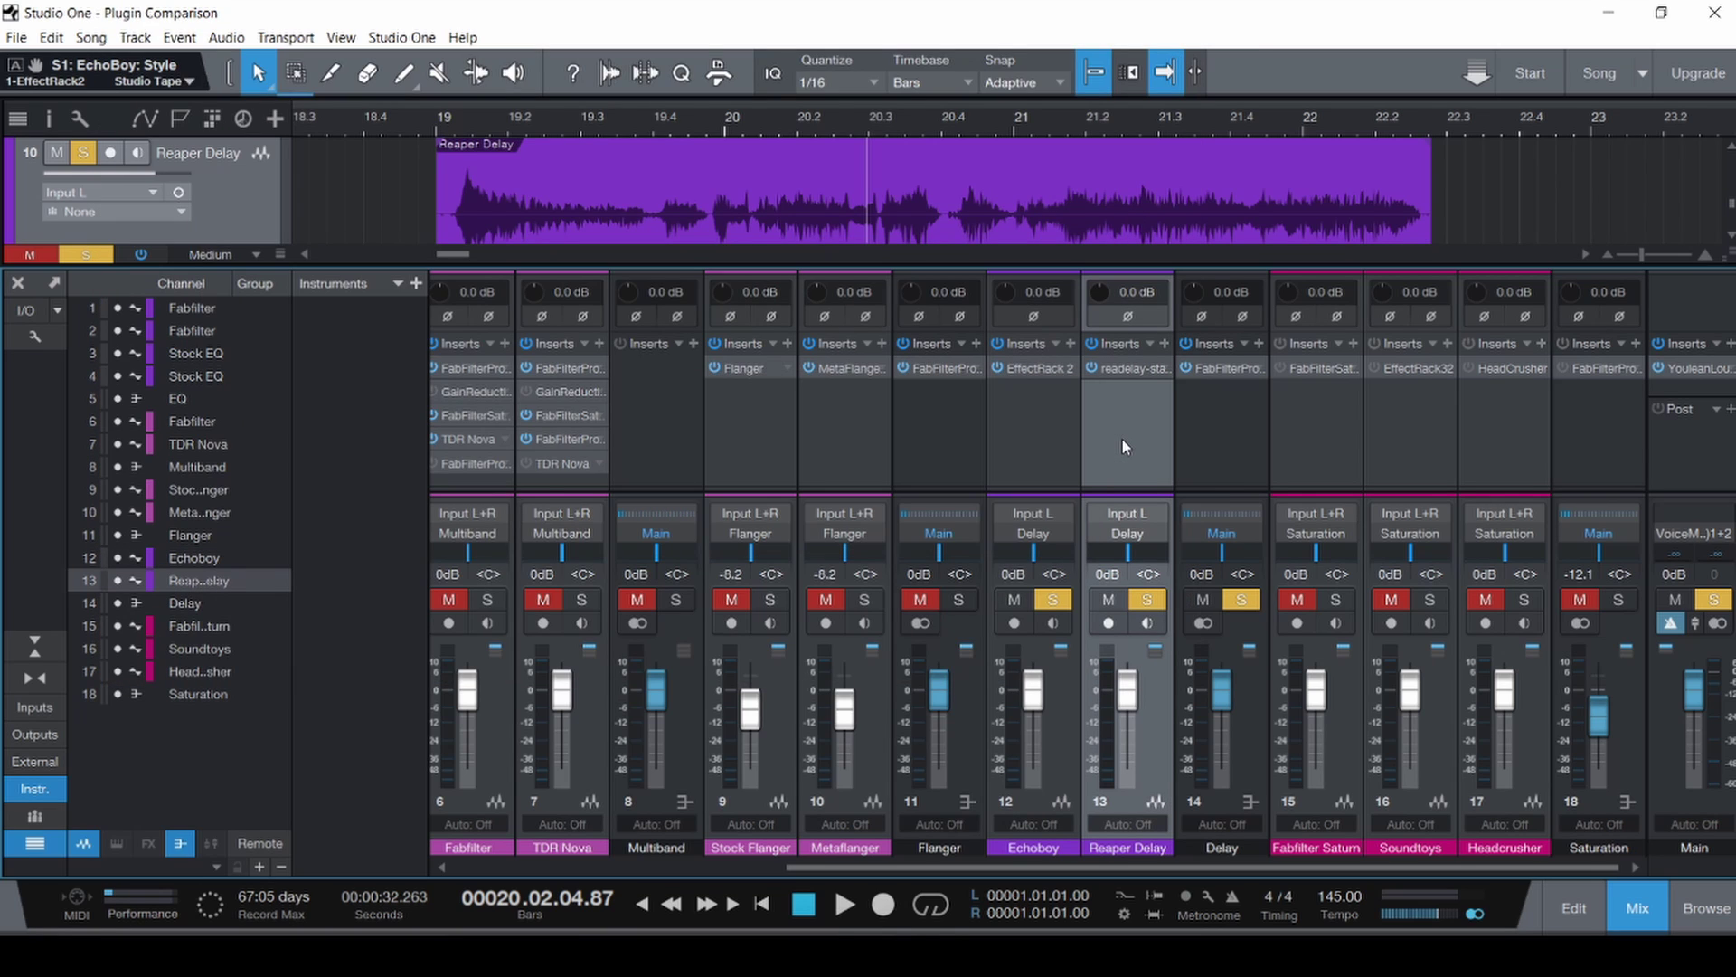
click(1126, 371)
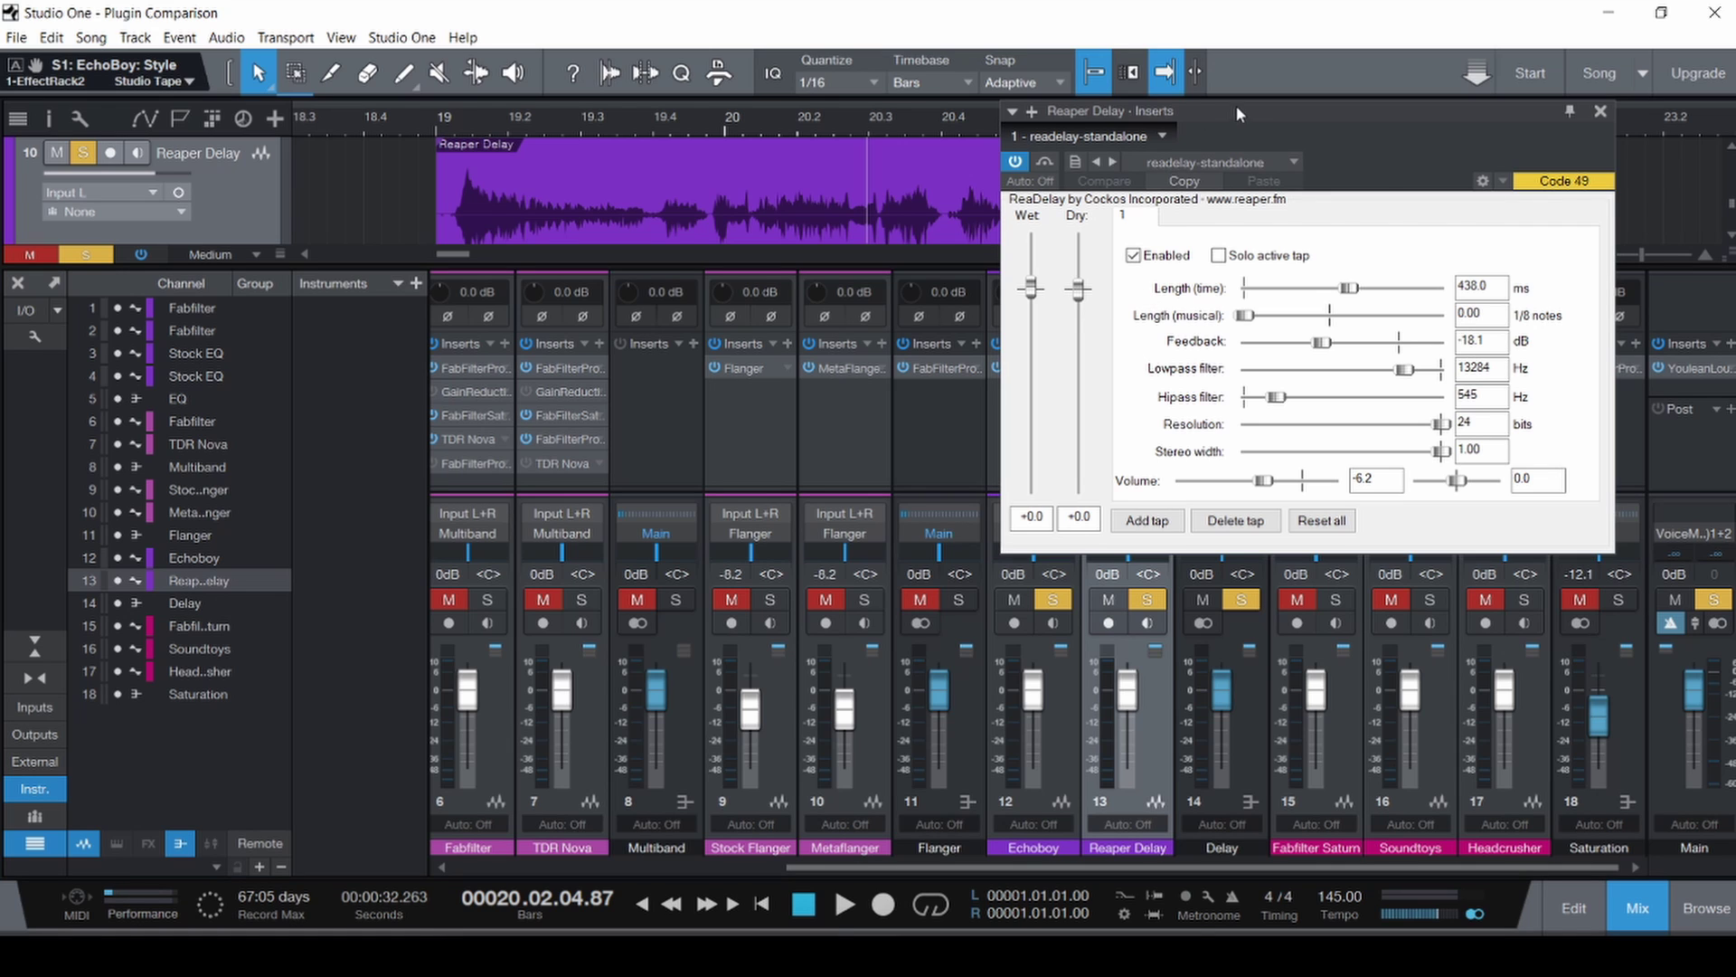
drag(1236, 105, 868, 145)
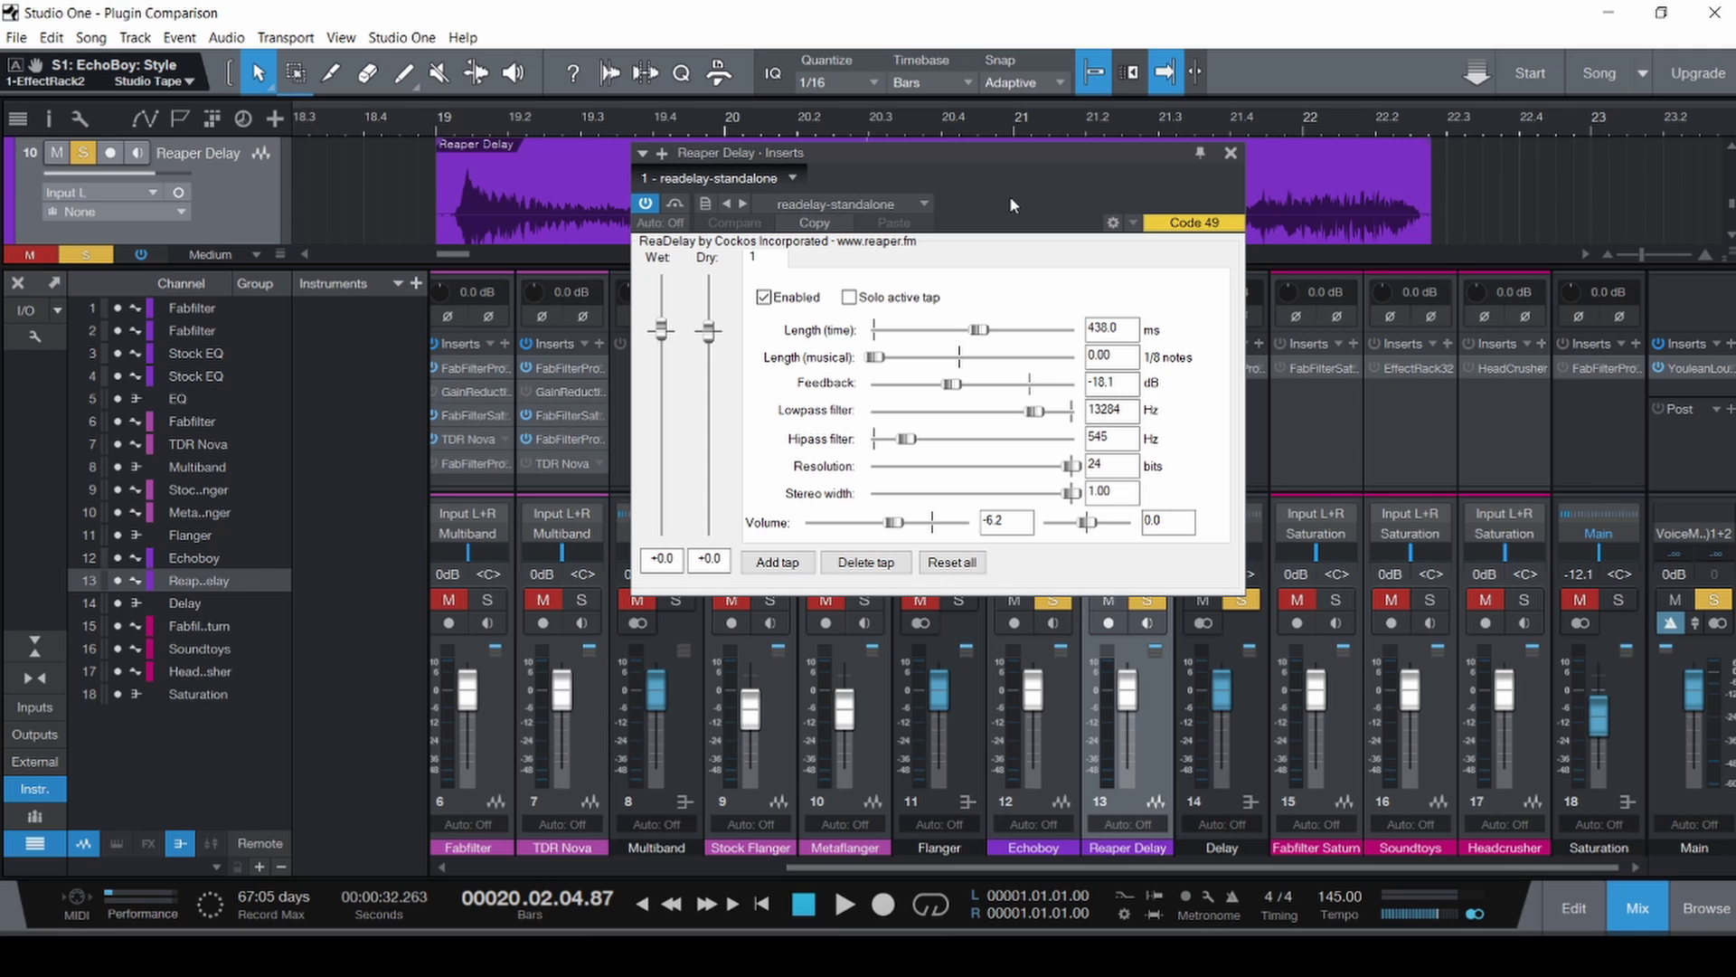
click(1230, 151)
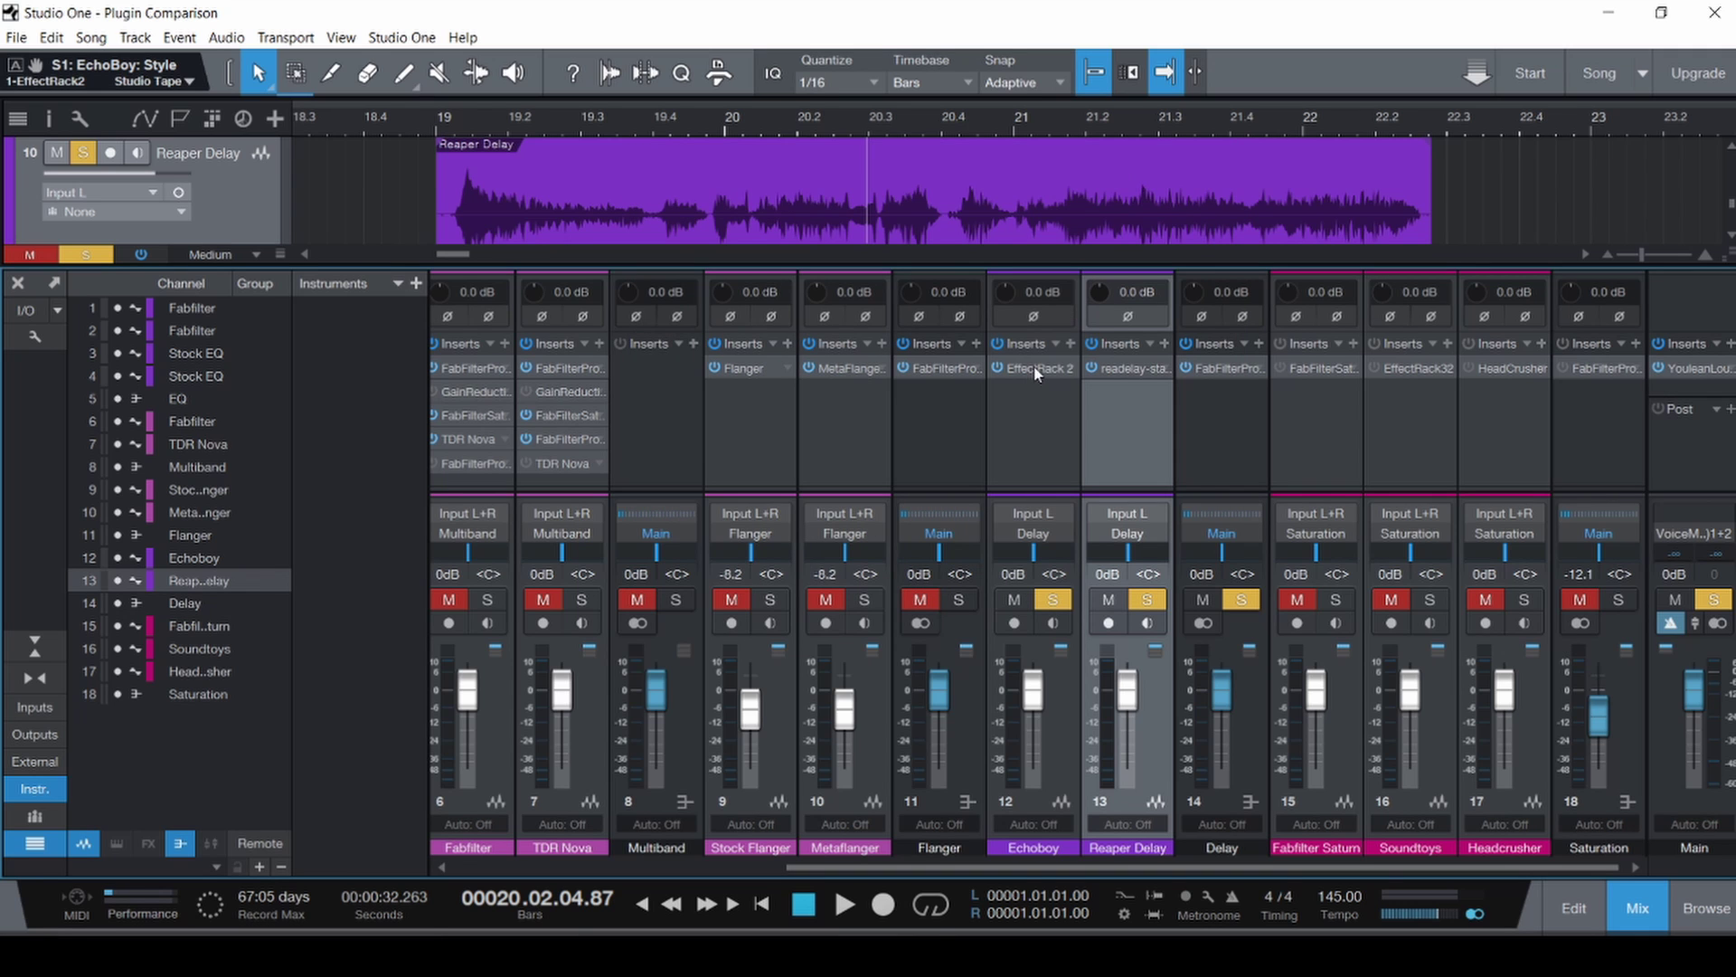
Reopen the Echoboy channel's Effect Rack, review EchoBoy's main controls, and close the window.
click(1032, 368)
drag(794, 27, 911, 159)
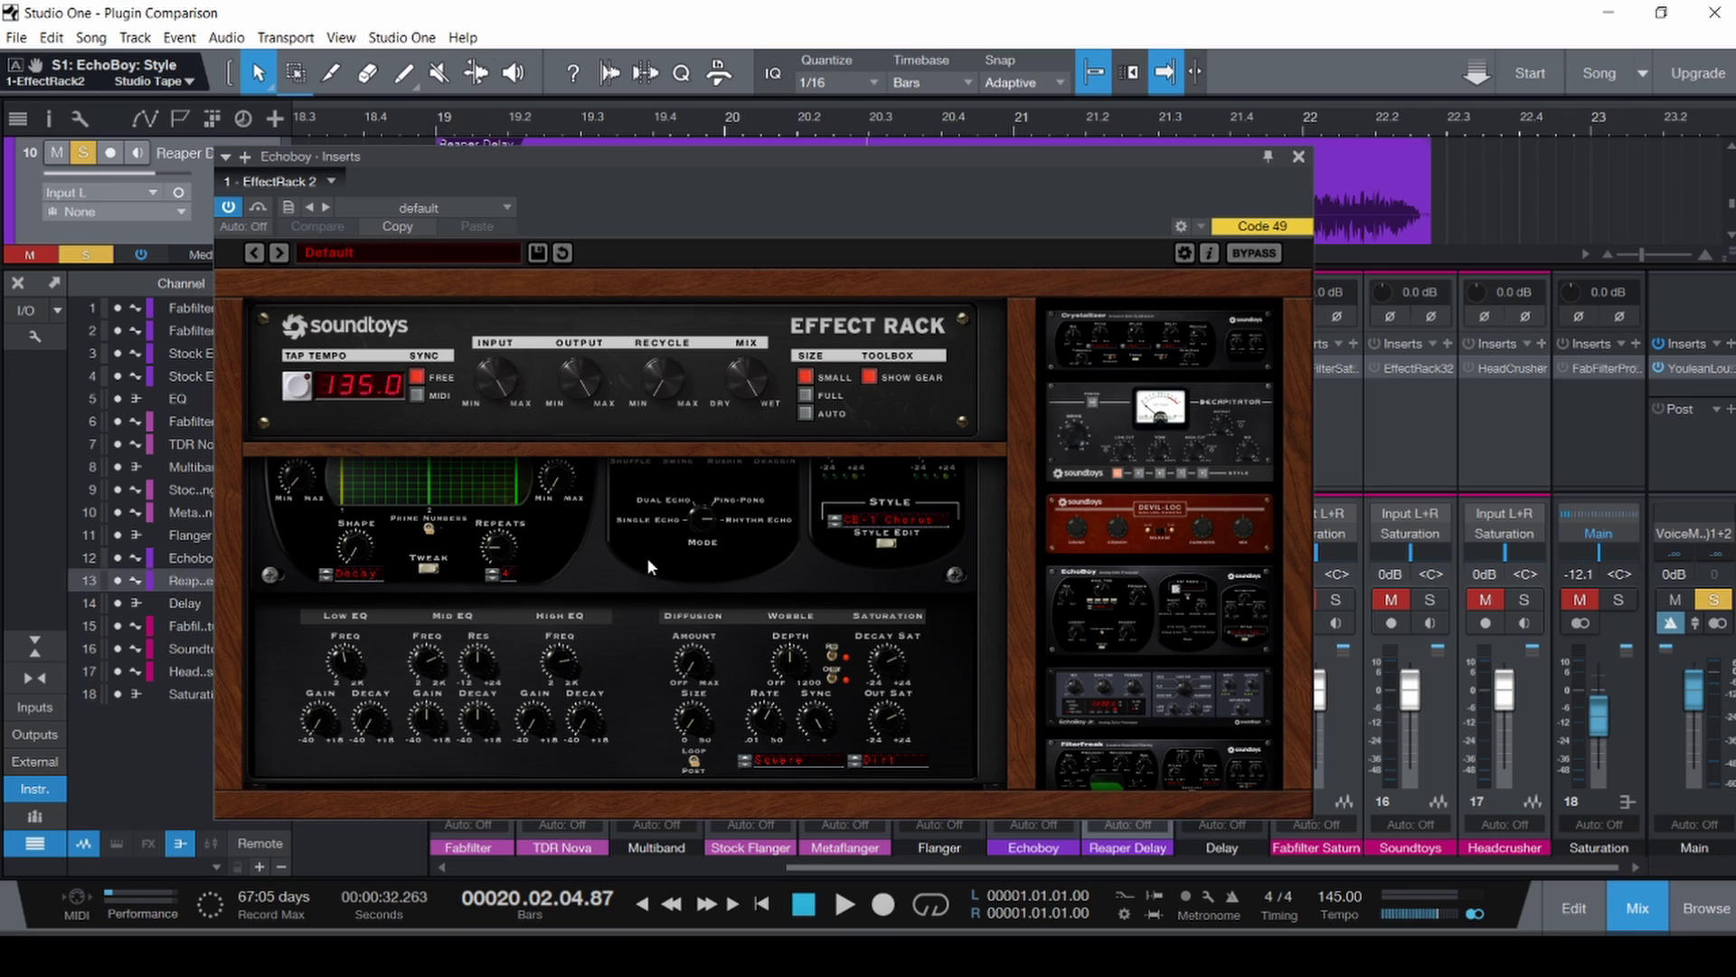
scroll(648, 557, up, 3)
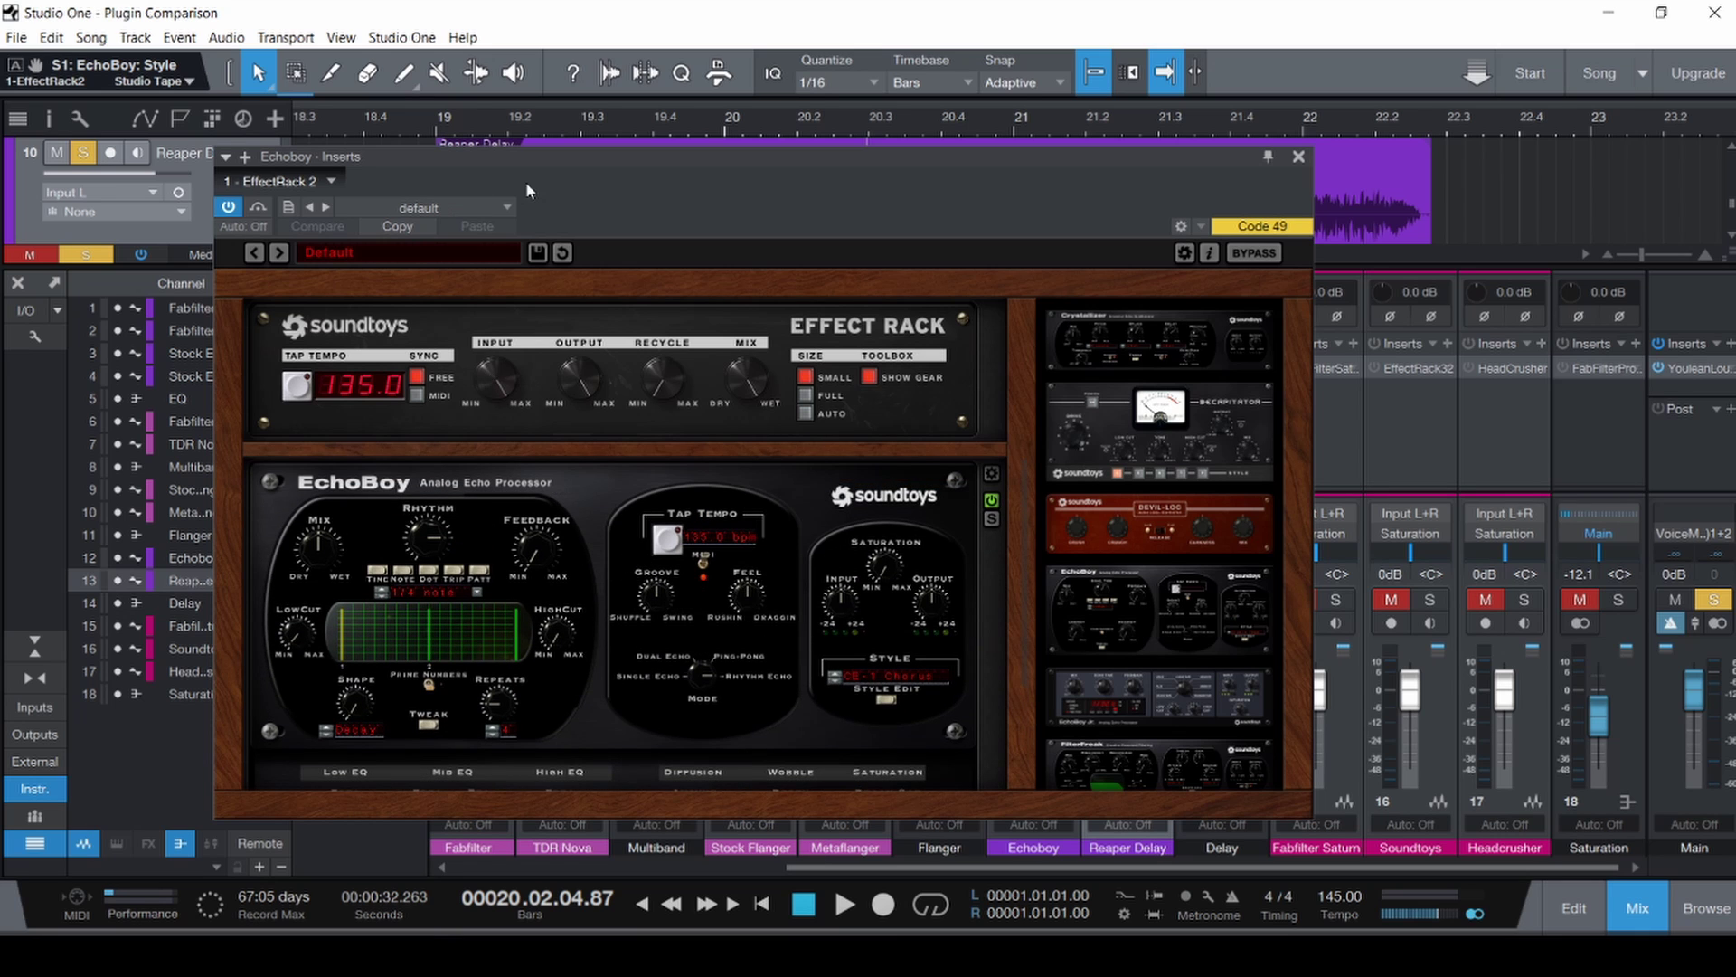
drag(541, 153, 533, 94)
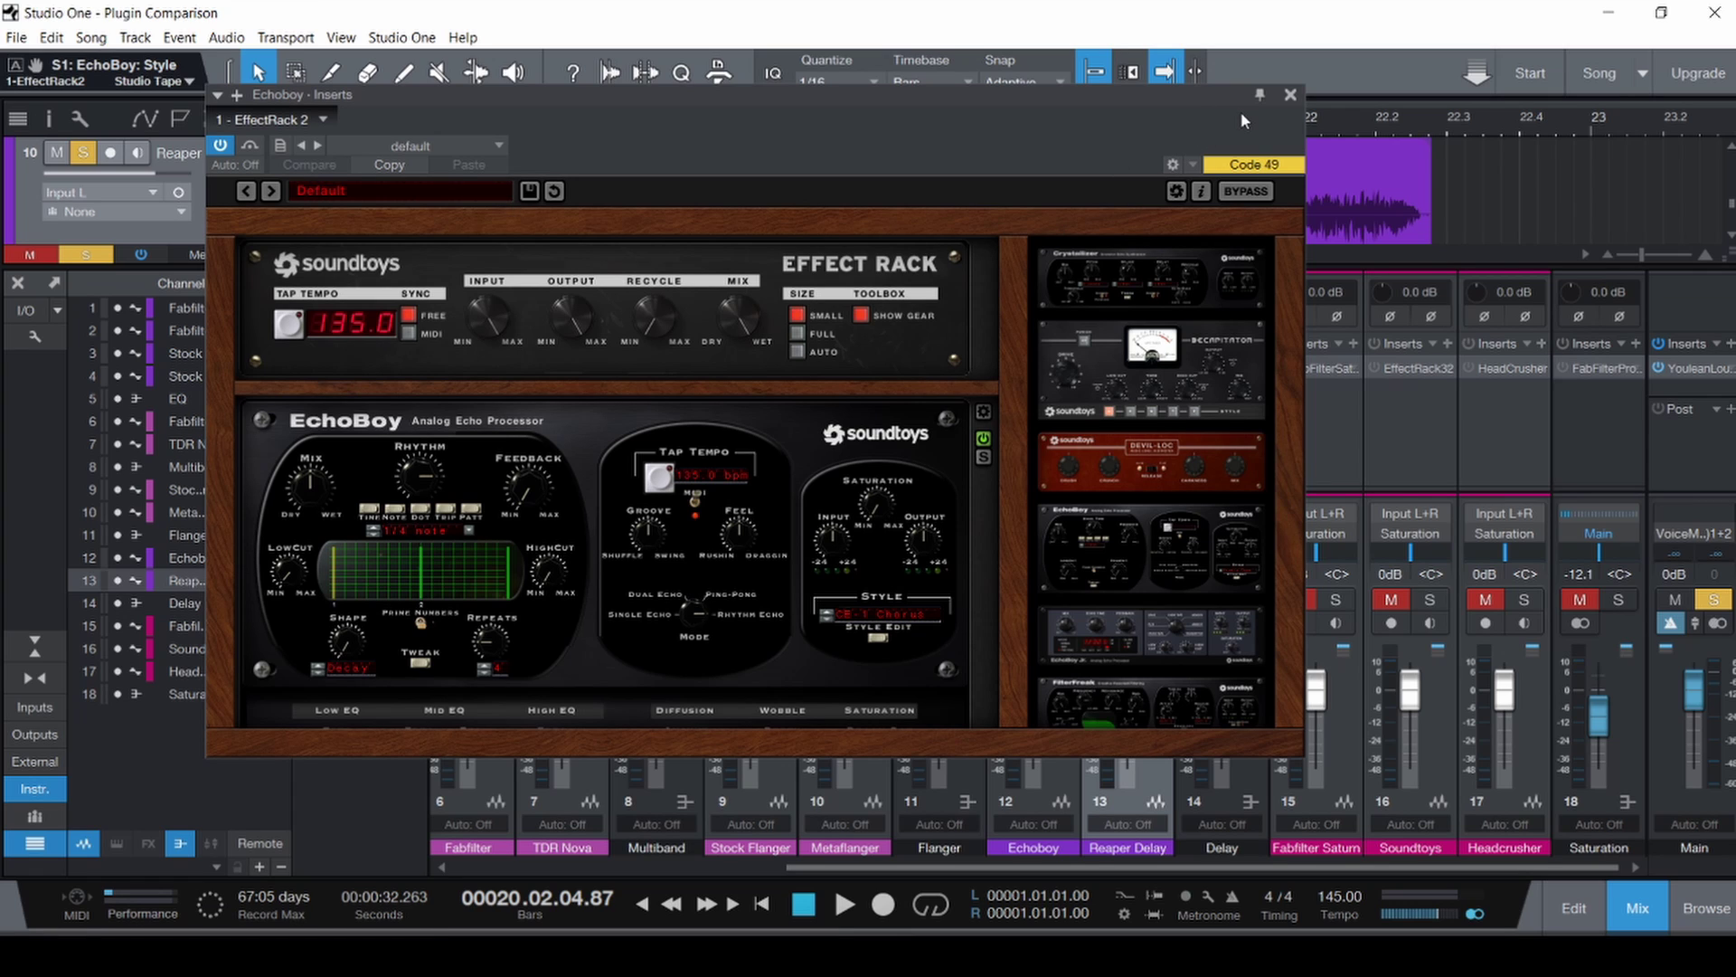
click(1289, 96)
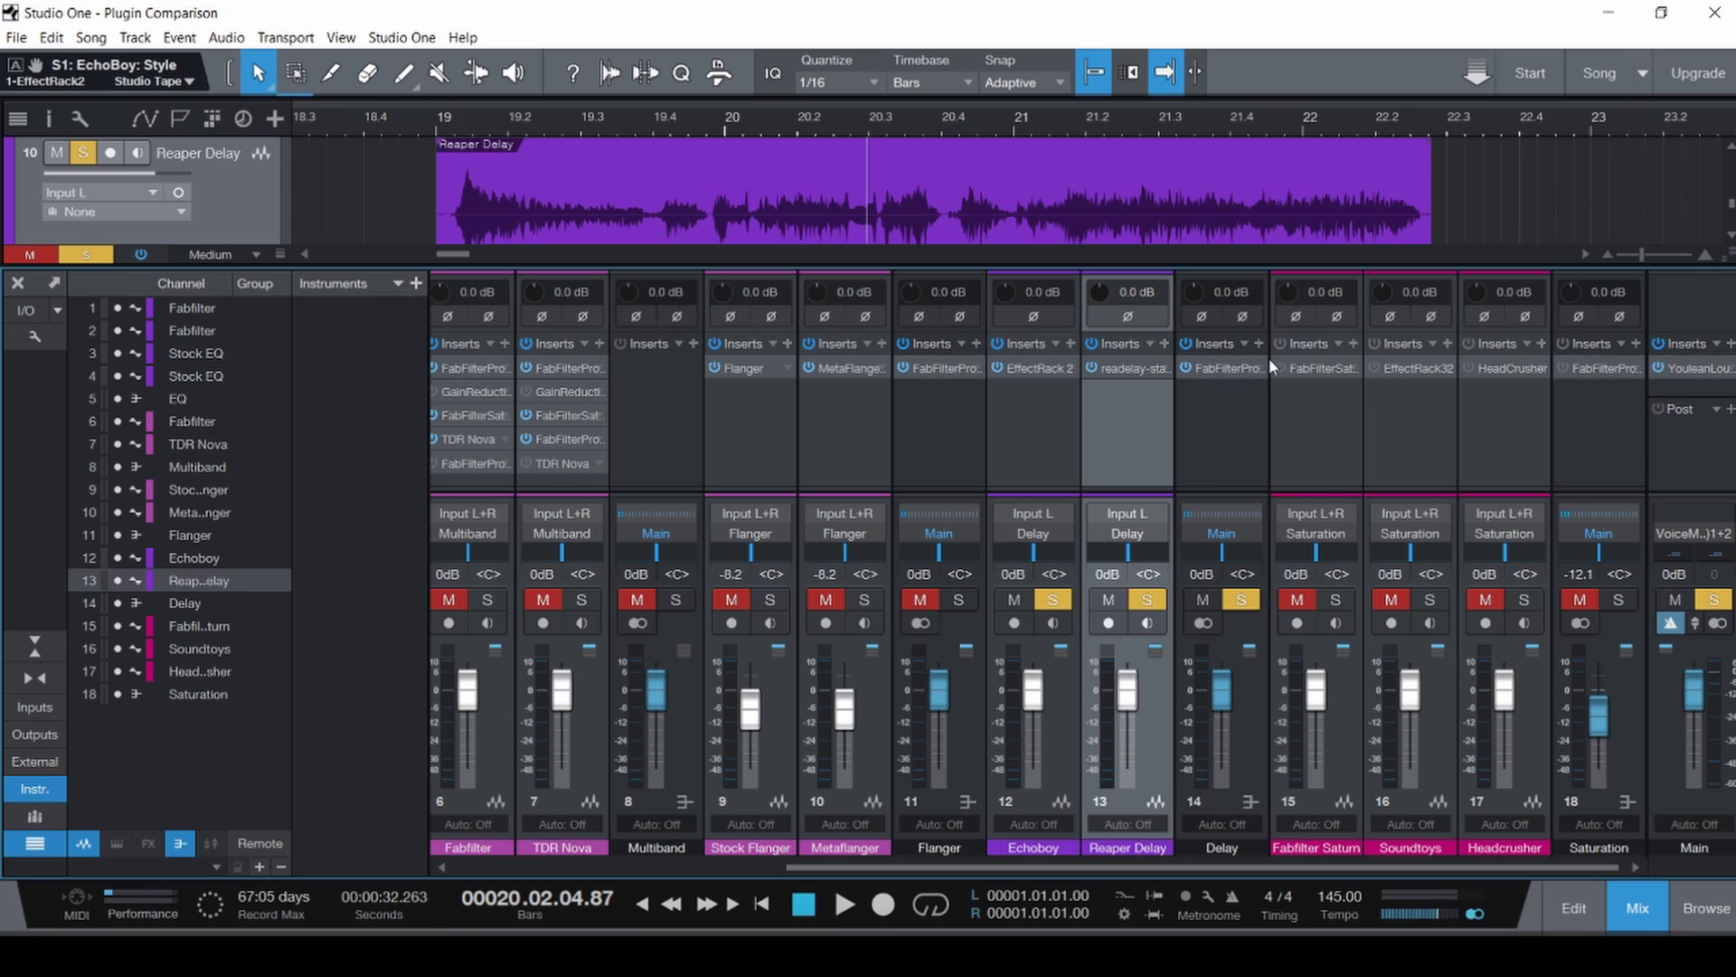
Check Pro-Q 3 on the TDR Nova channel and ReaDelay on the Reaper Delay channel, closing each window.
click(572, 371)
drag(1212, 90, 981, 91)
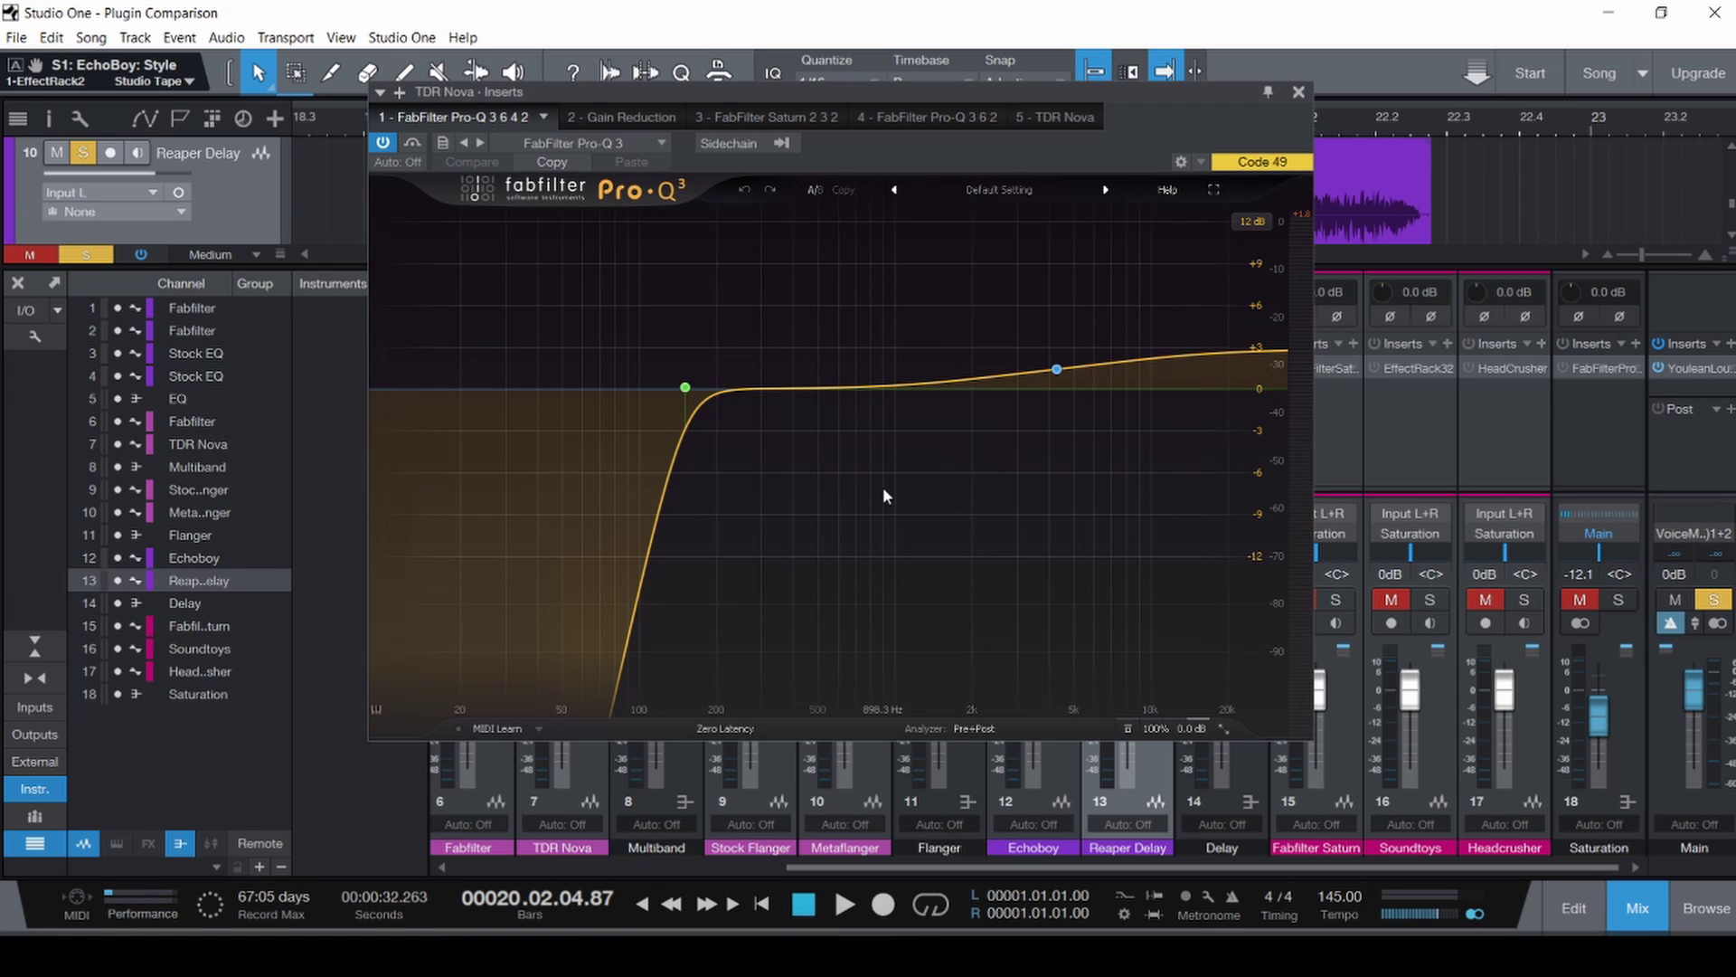
click(1298, 91)
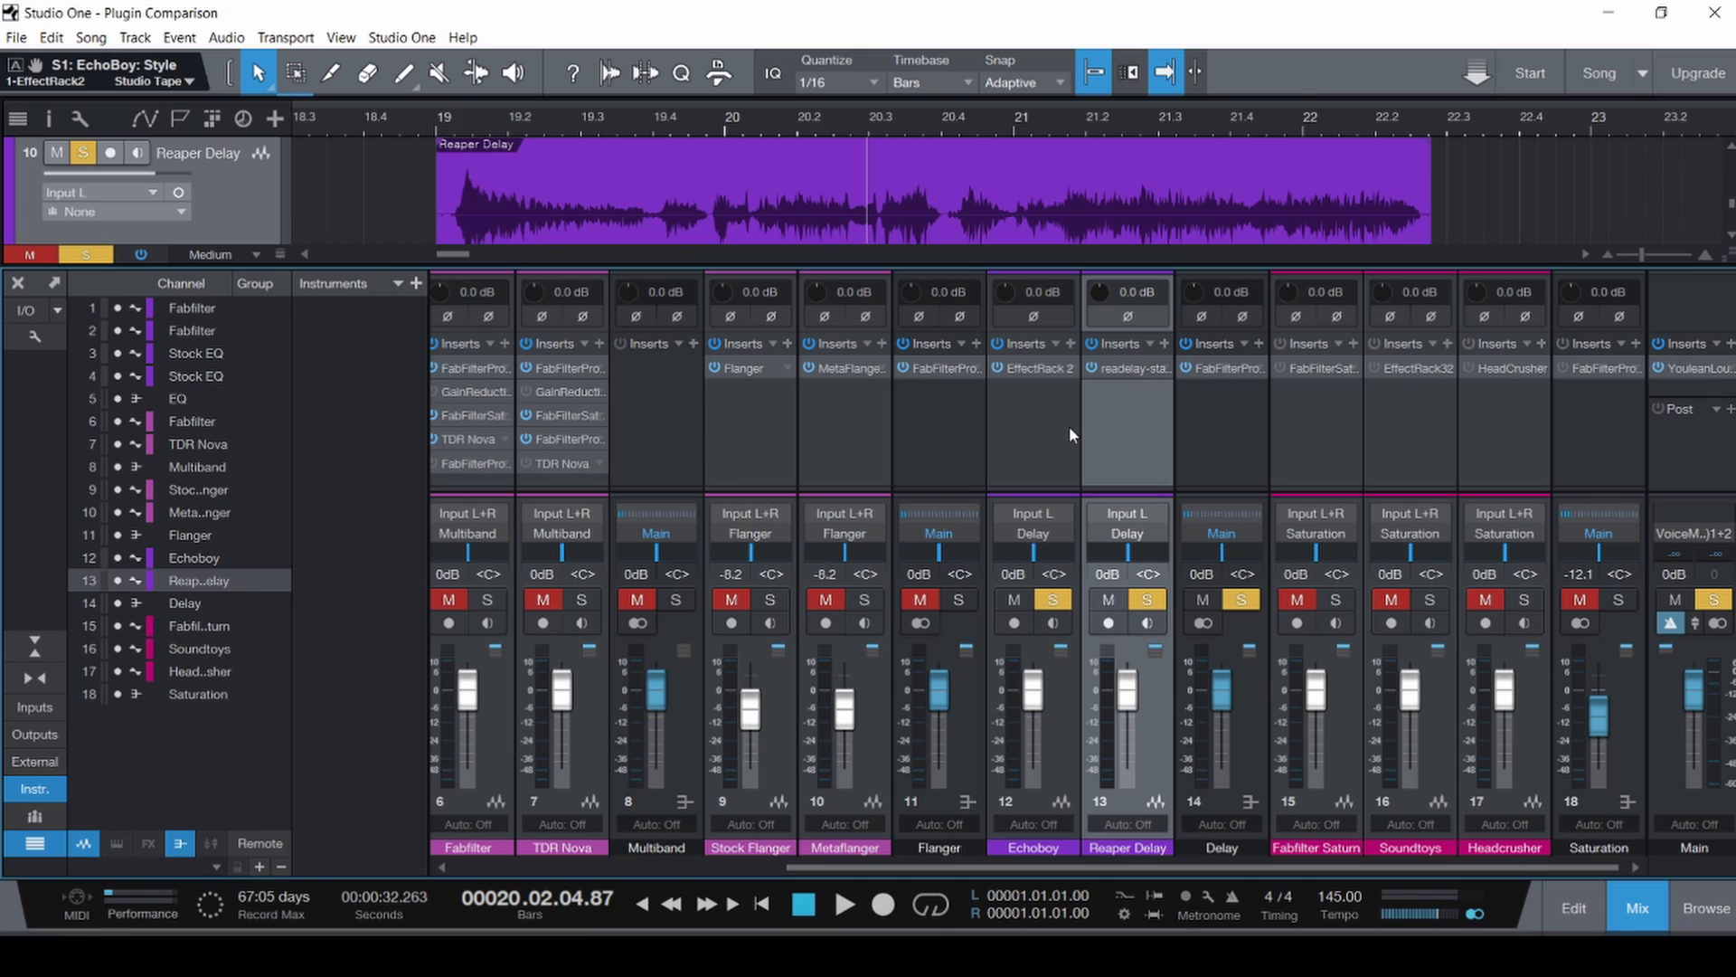
click(1115, 367)
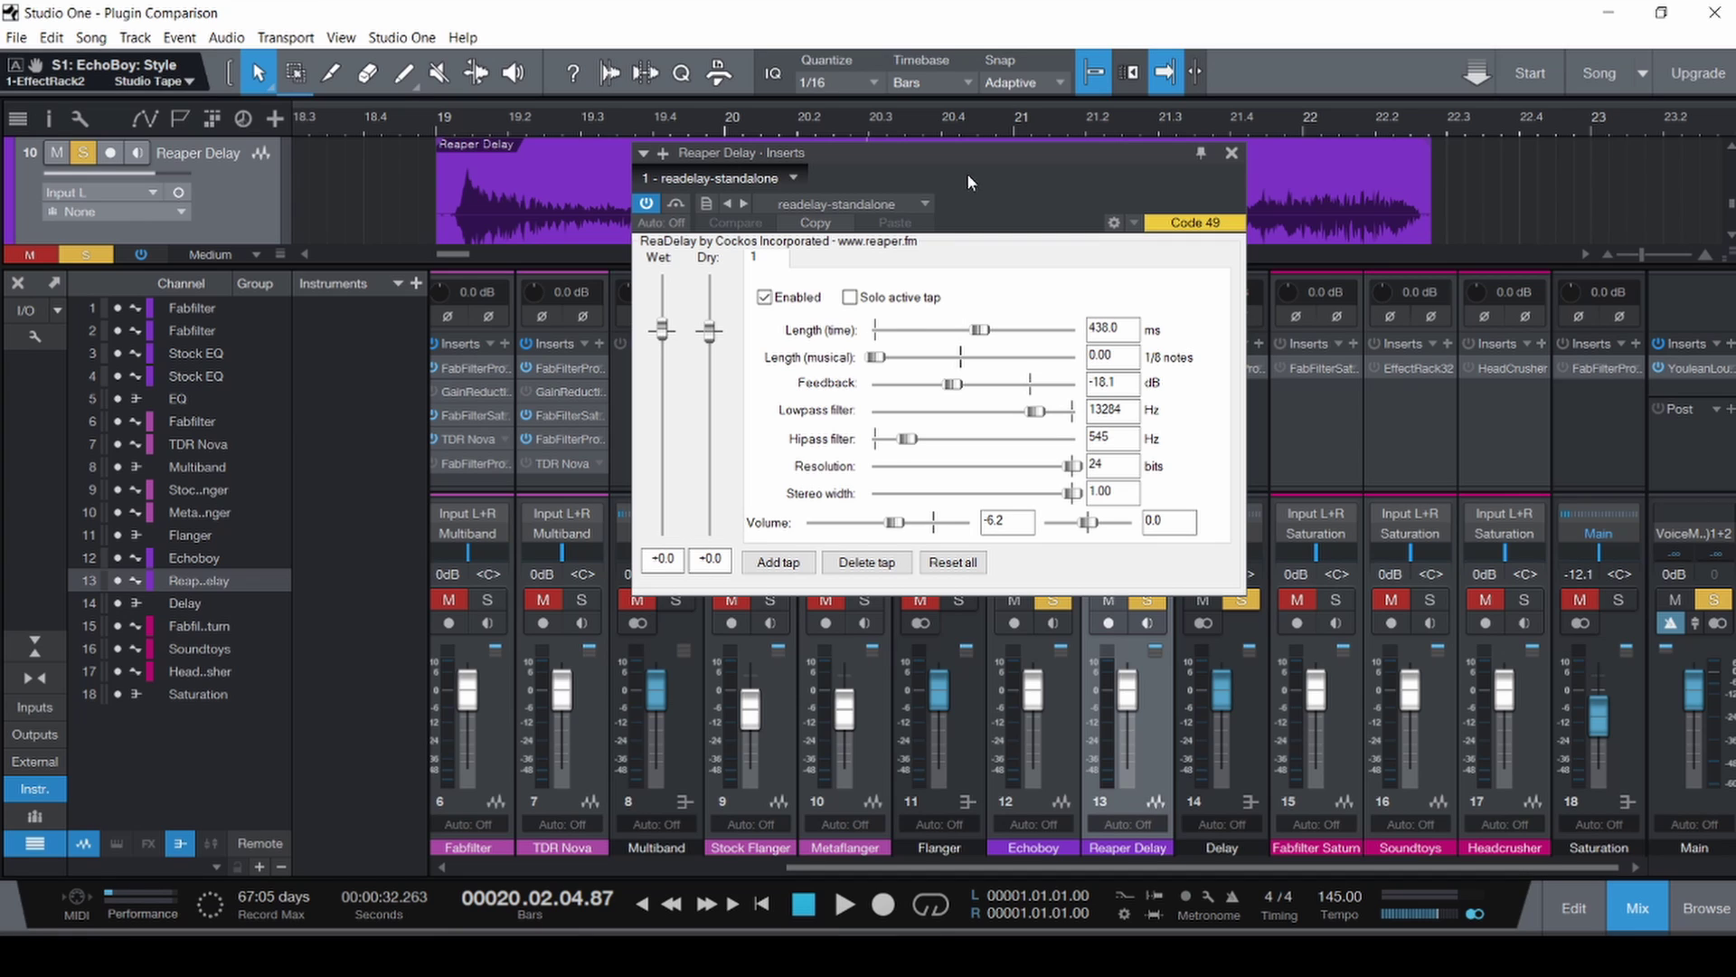
click(1231, 152)
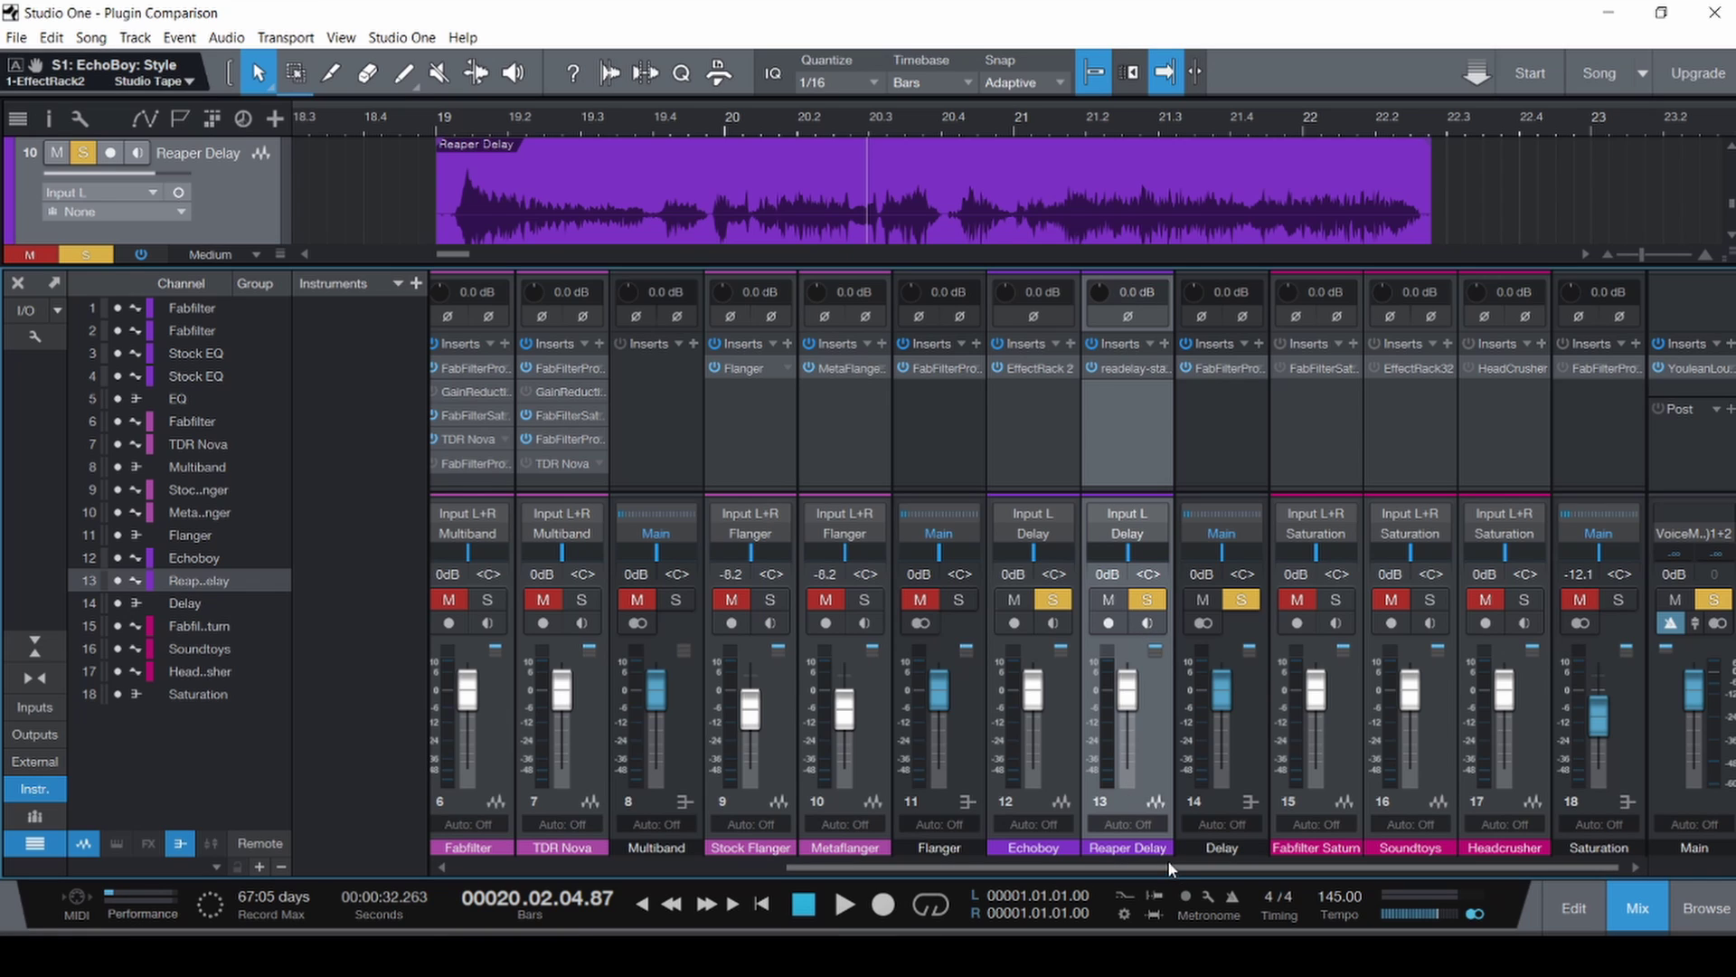
Mute the Echoboy, Reaper Delay and Delay channels together and save the song.
click(1235, 435)
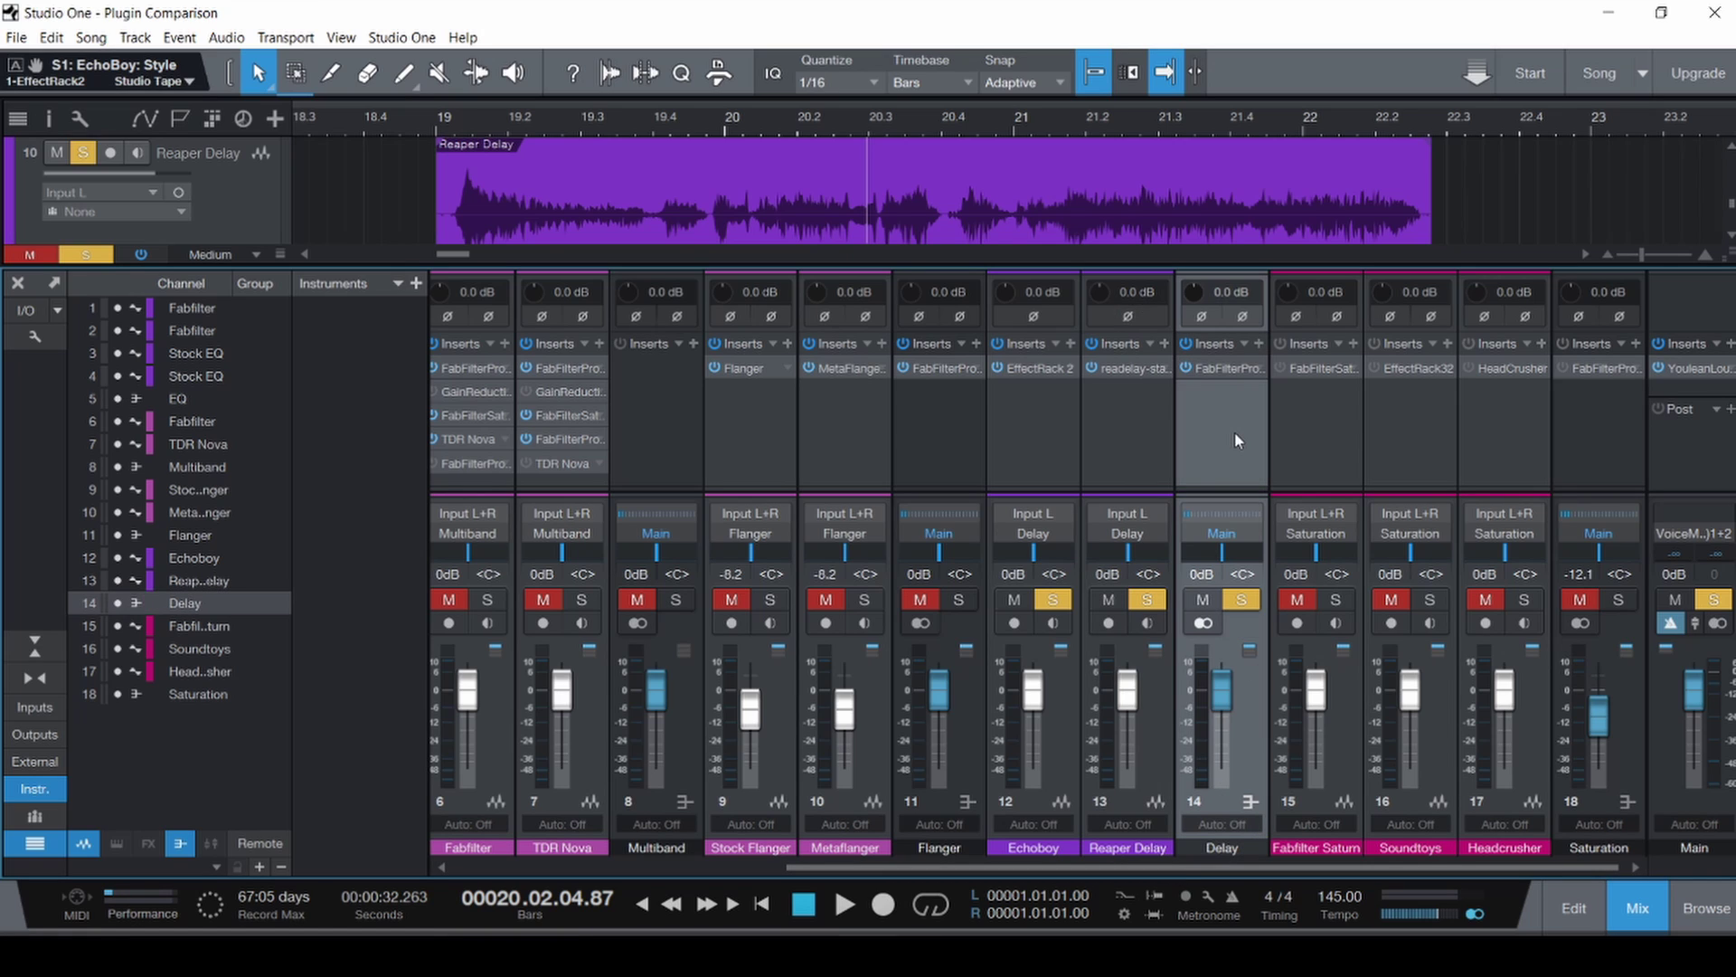
shift+click(1064, 437)
key(ctrl+s)
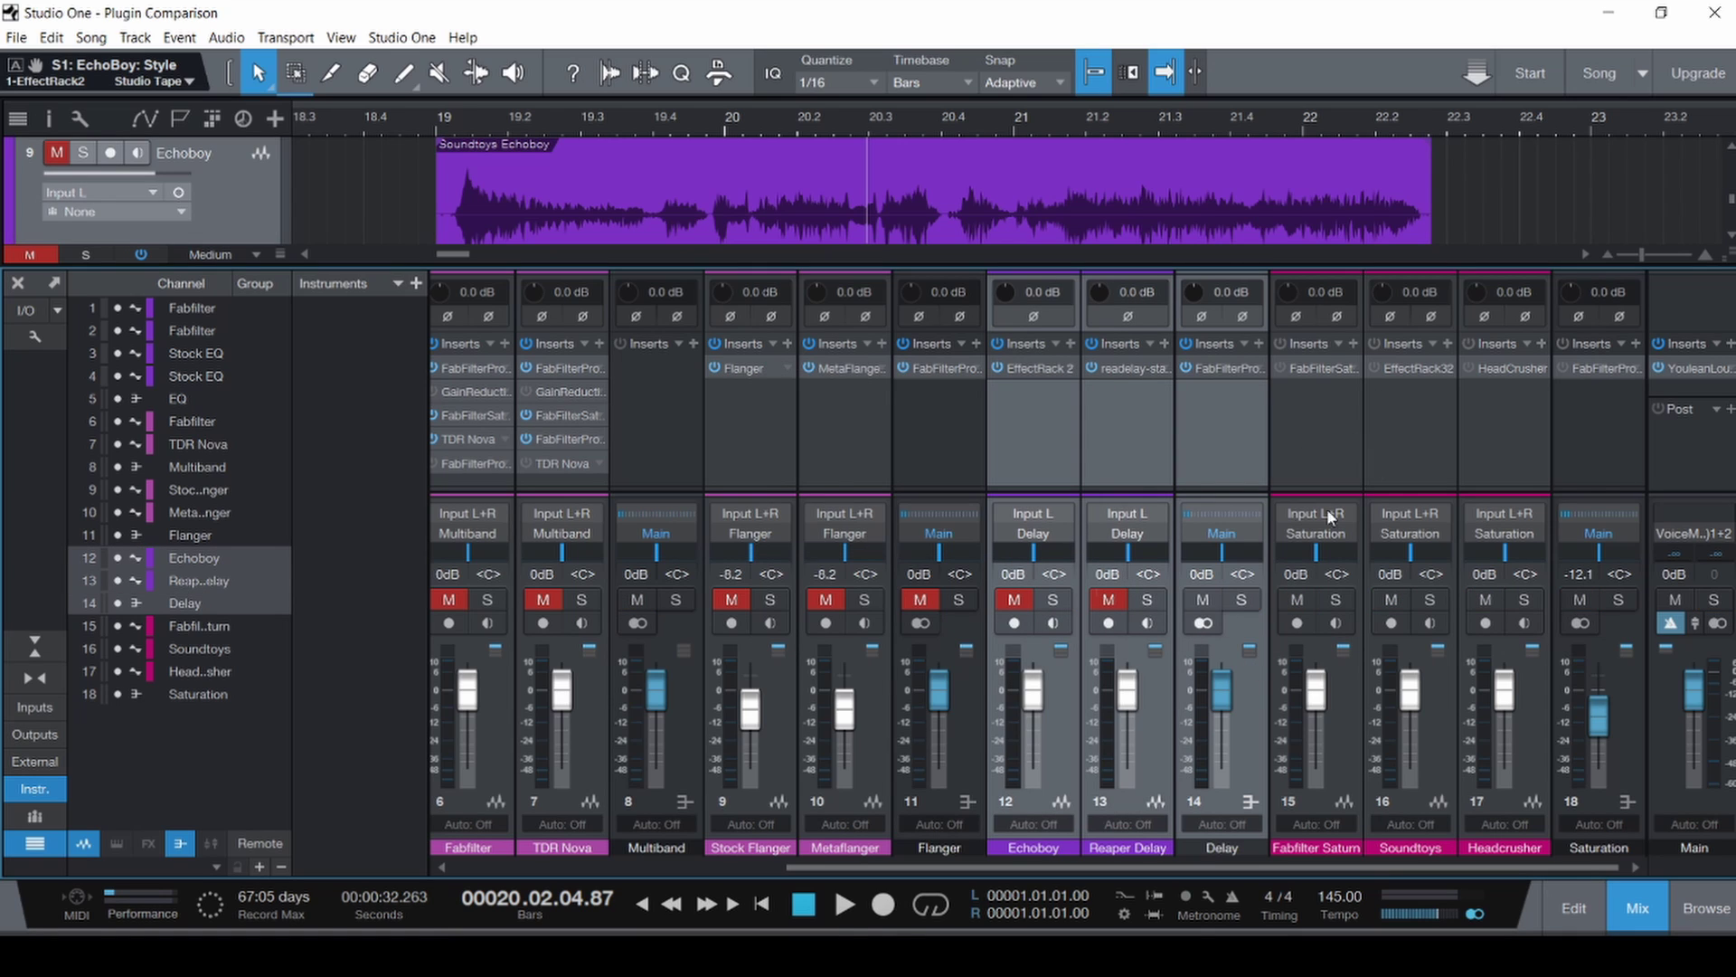
Solo the Fabfilter Saturn, Soundtoys, Headcrusher and Saturation channels together.
click(1342, 771)
shift+click(1635, 746)
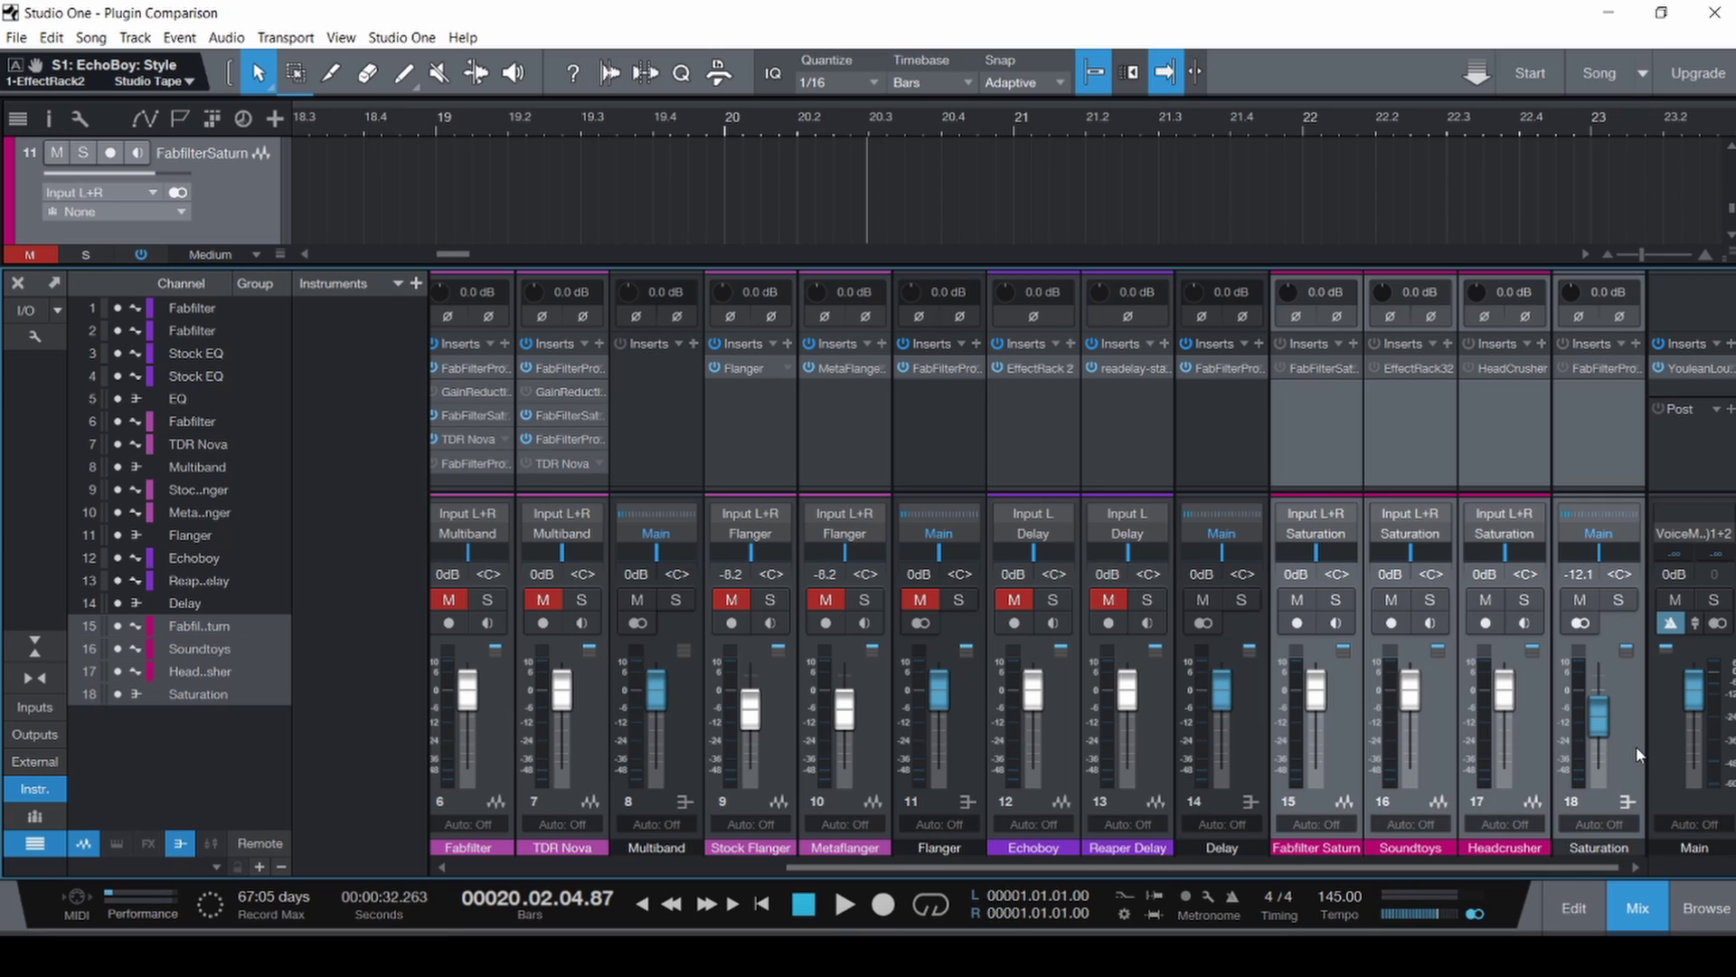
key(s)
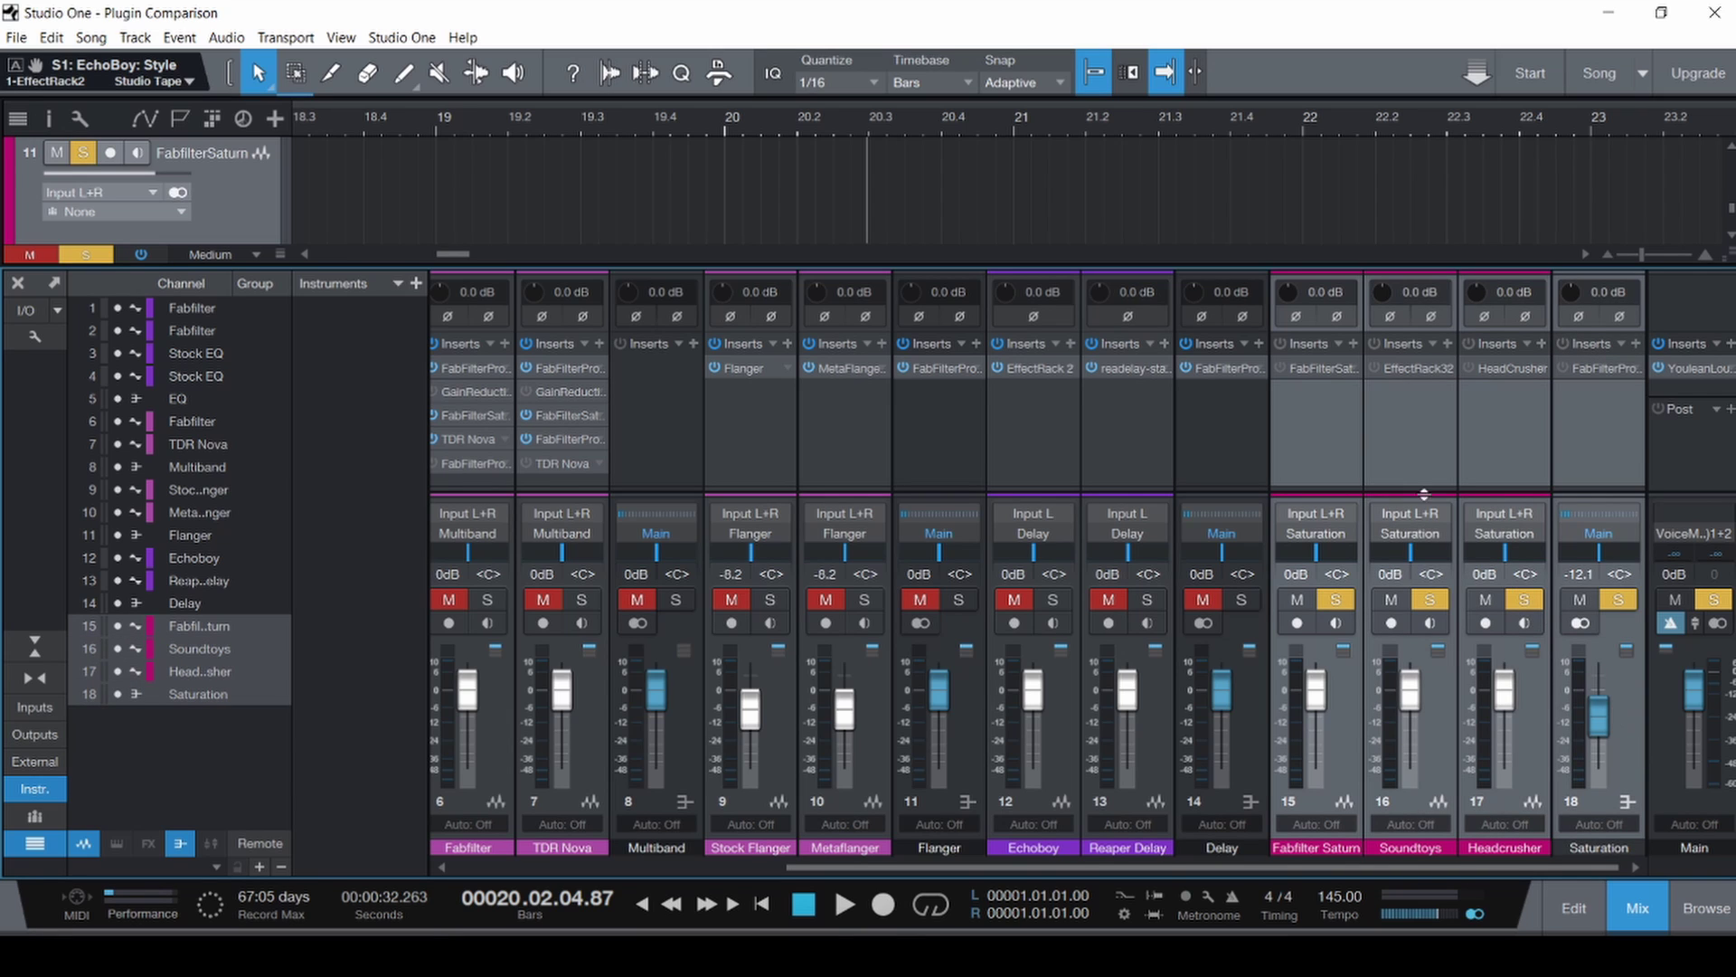
Open FabFilter Saturn and the Soundtoys Effect Rack in pinned windows, and set the rack's size to Small.
click(1321, 366)
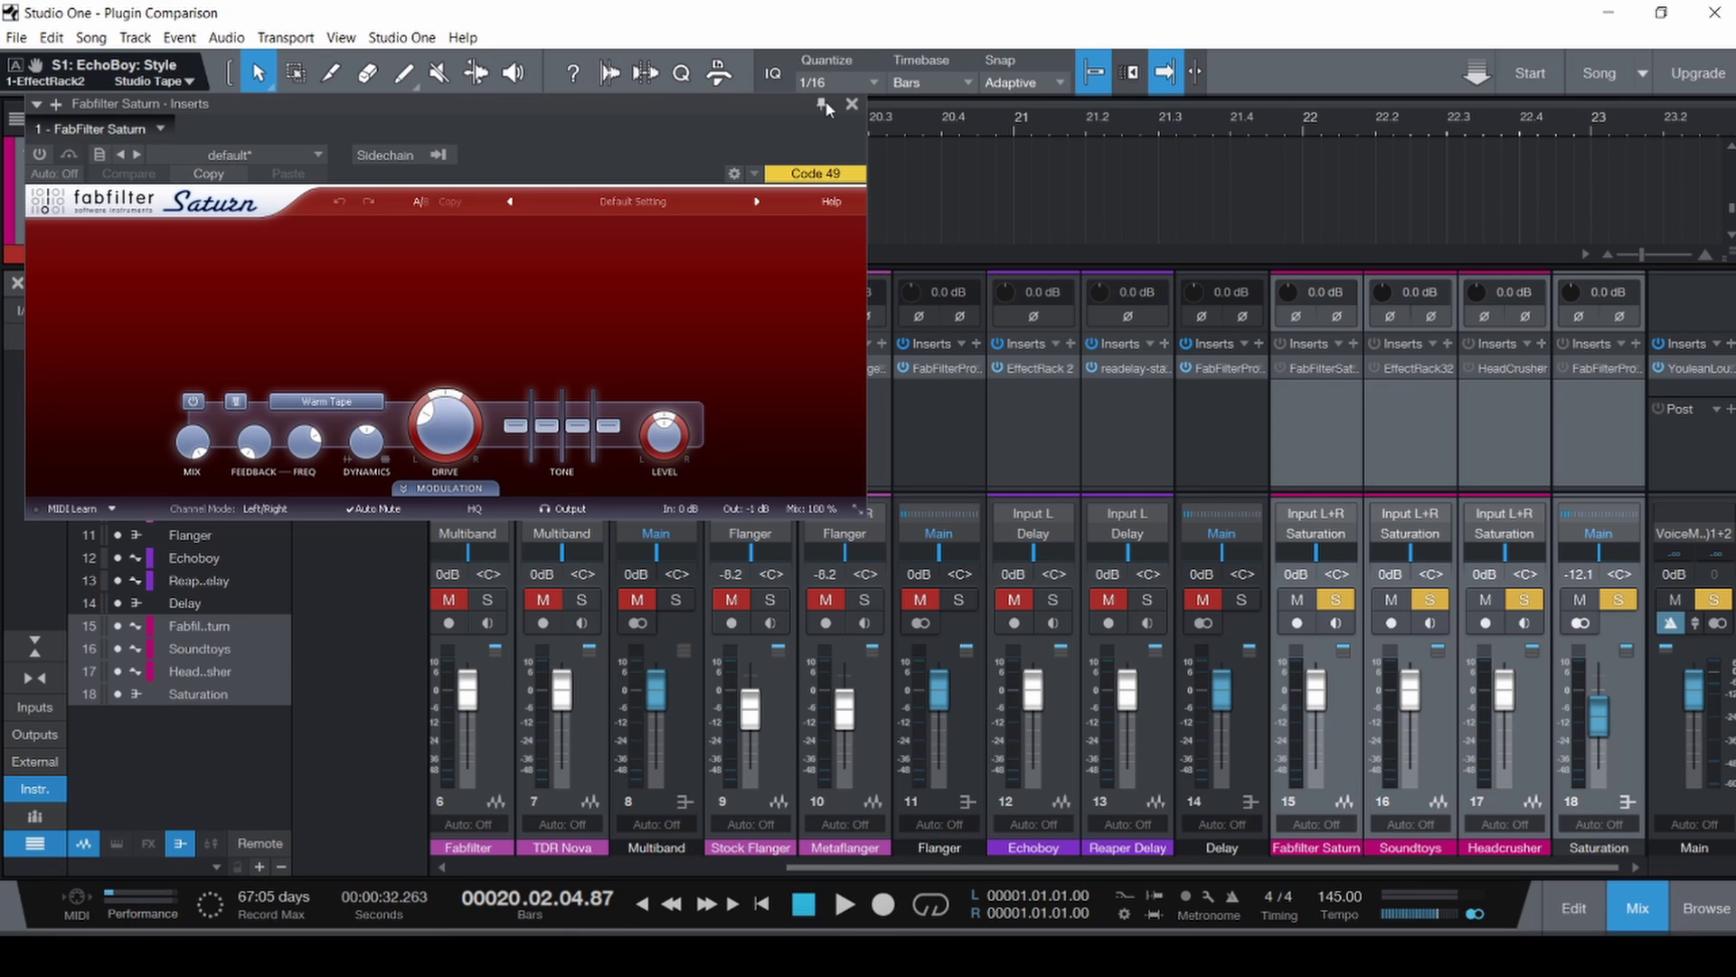
click(1414, 367)
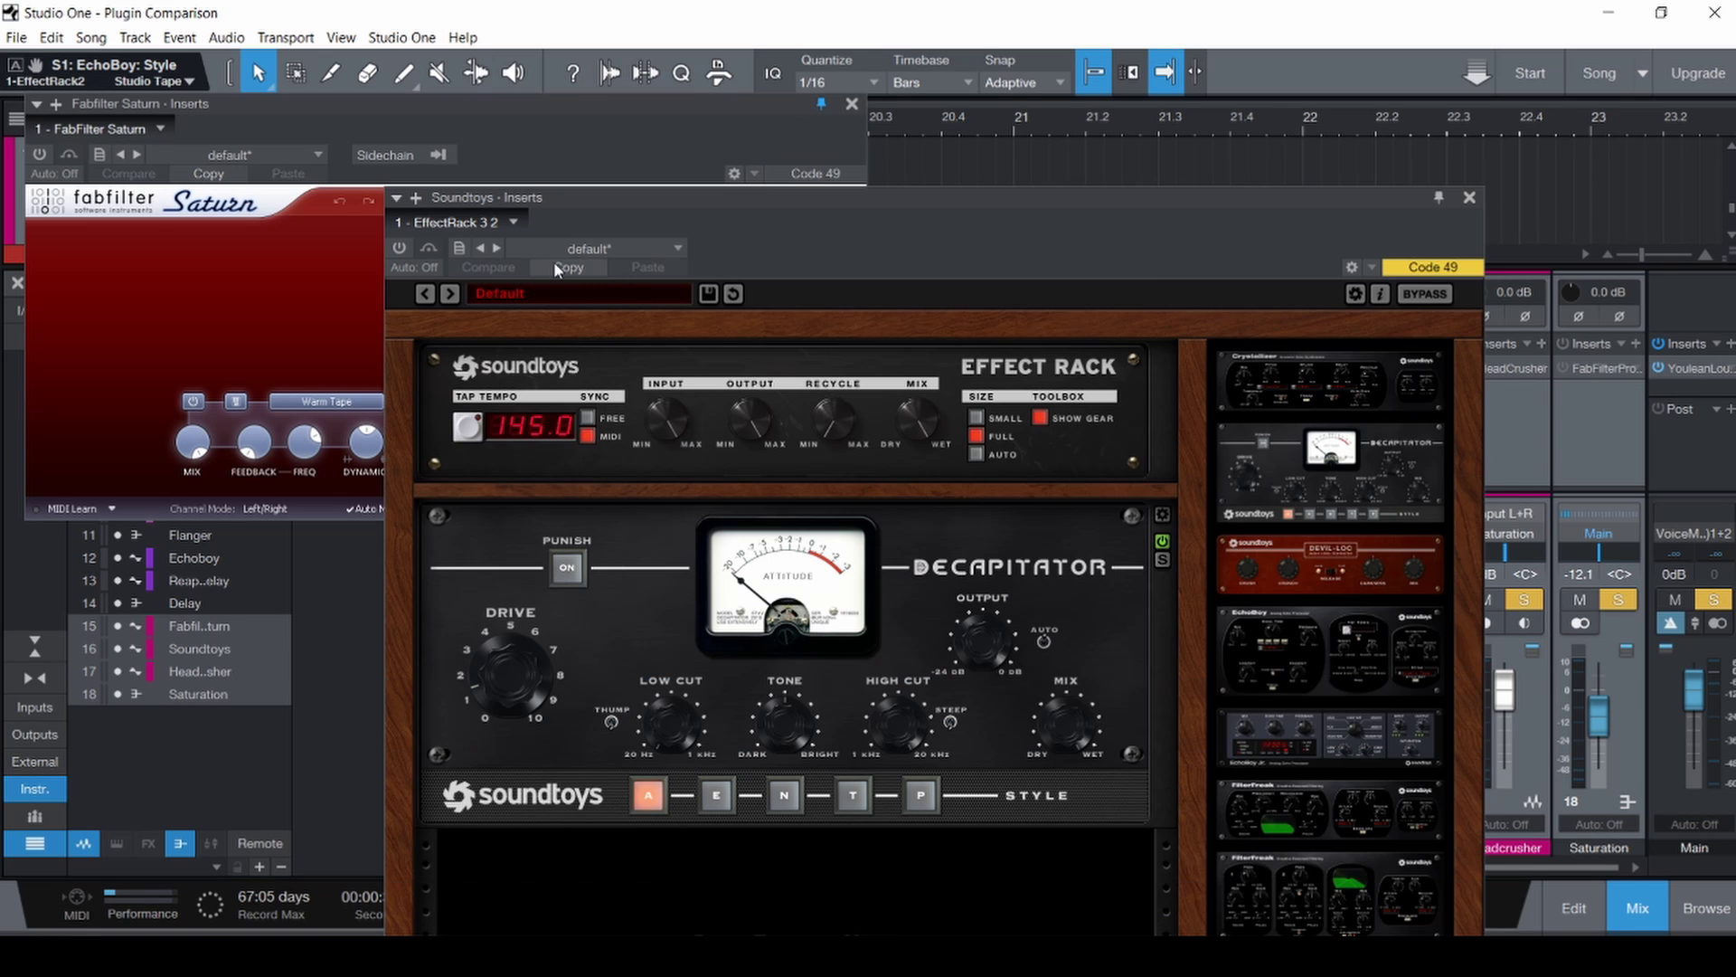
drag(602, 204, 385, 55)
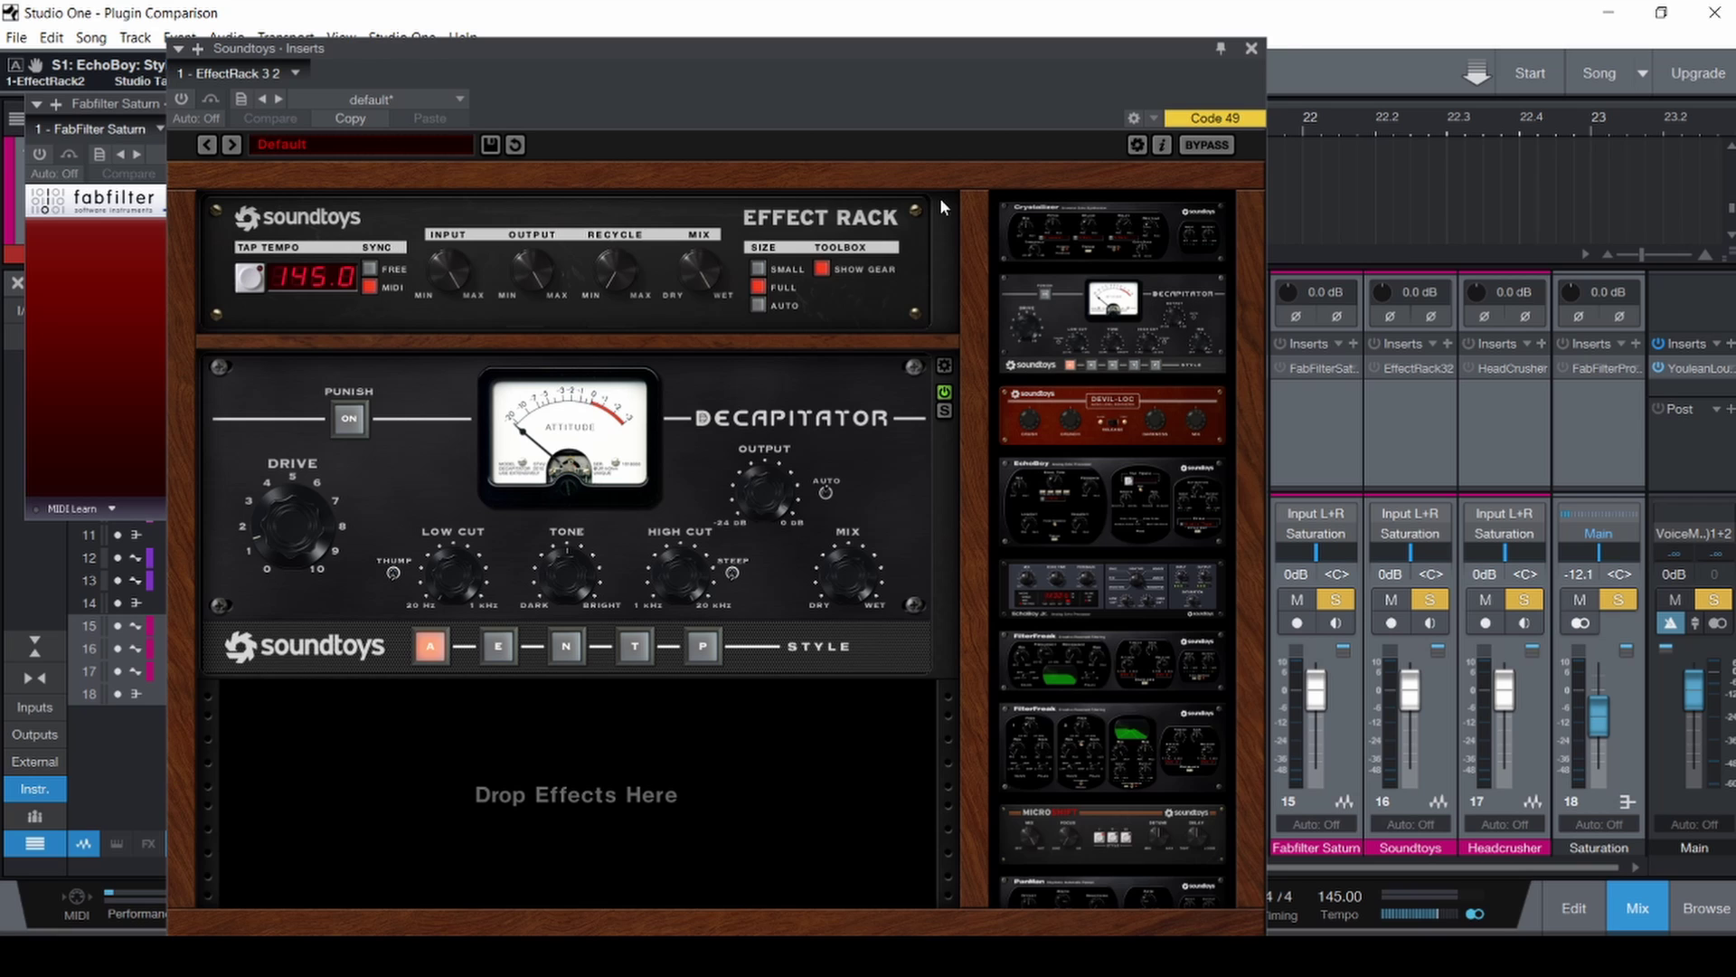
click(767, 269)
click(1220, 49)
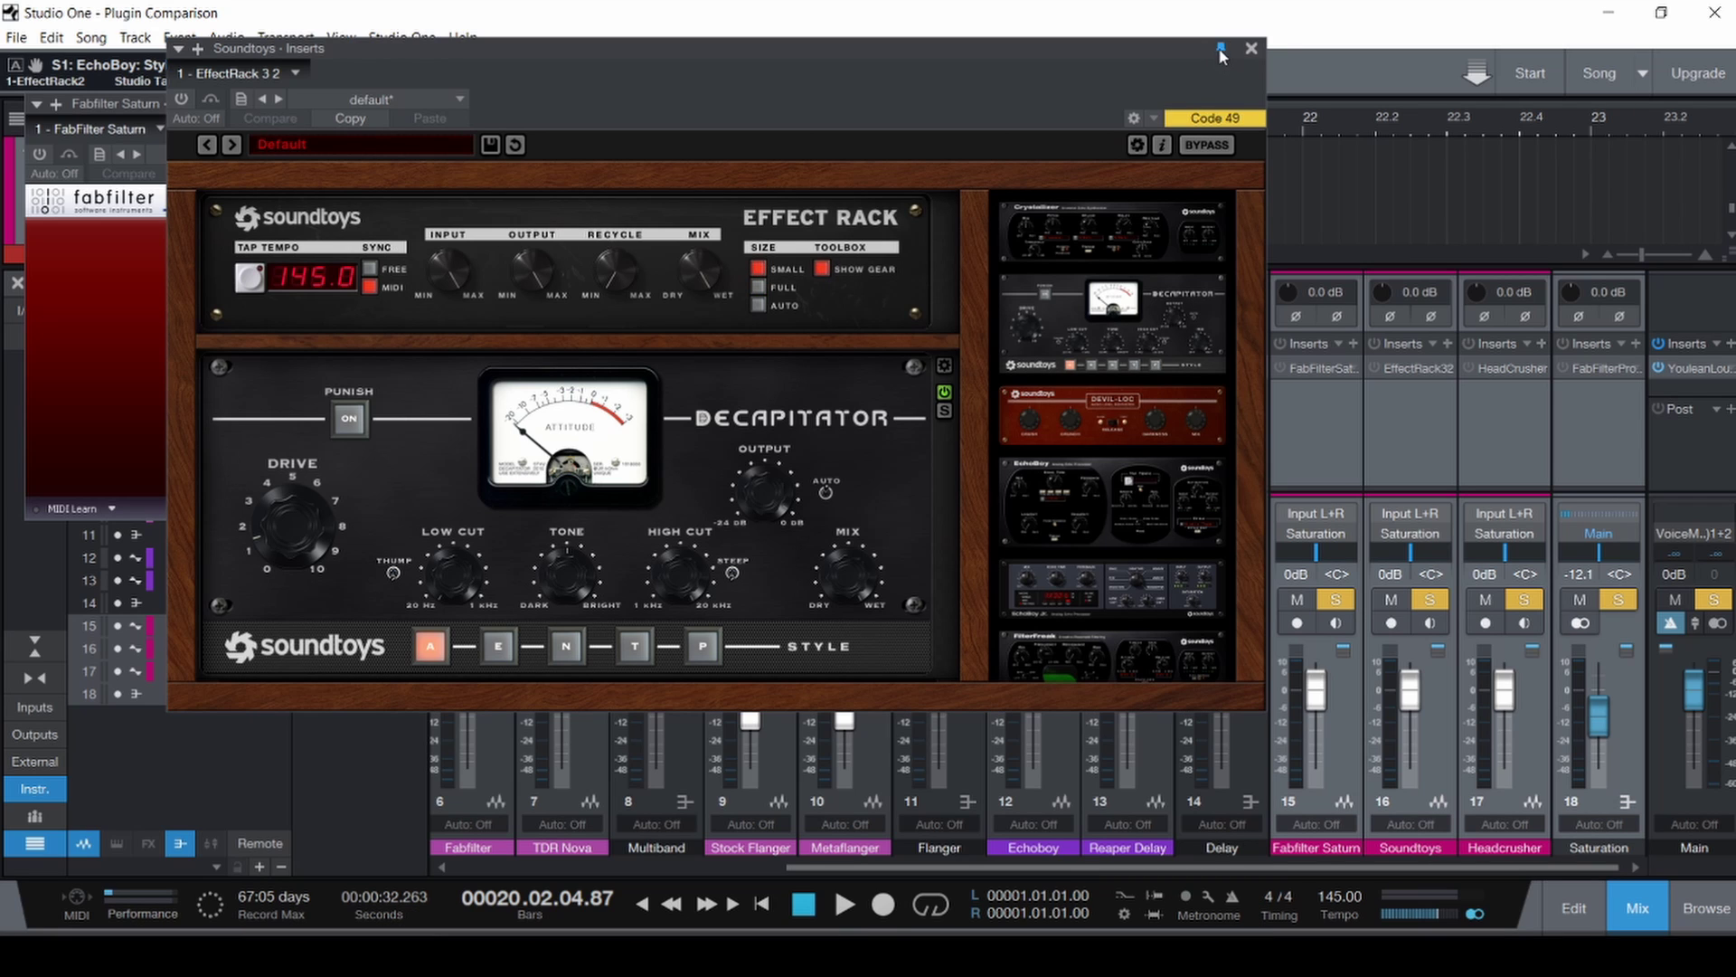
Open HeadCrusher in a pinned window beside Decapitator and compare the controls of the two plug-ins.
click(1511, 367)
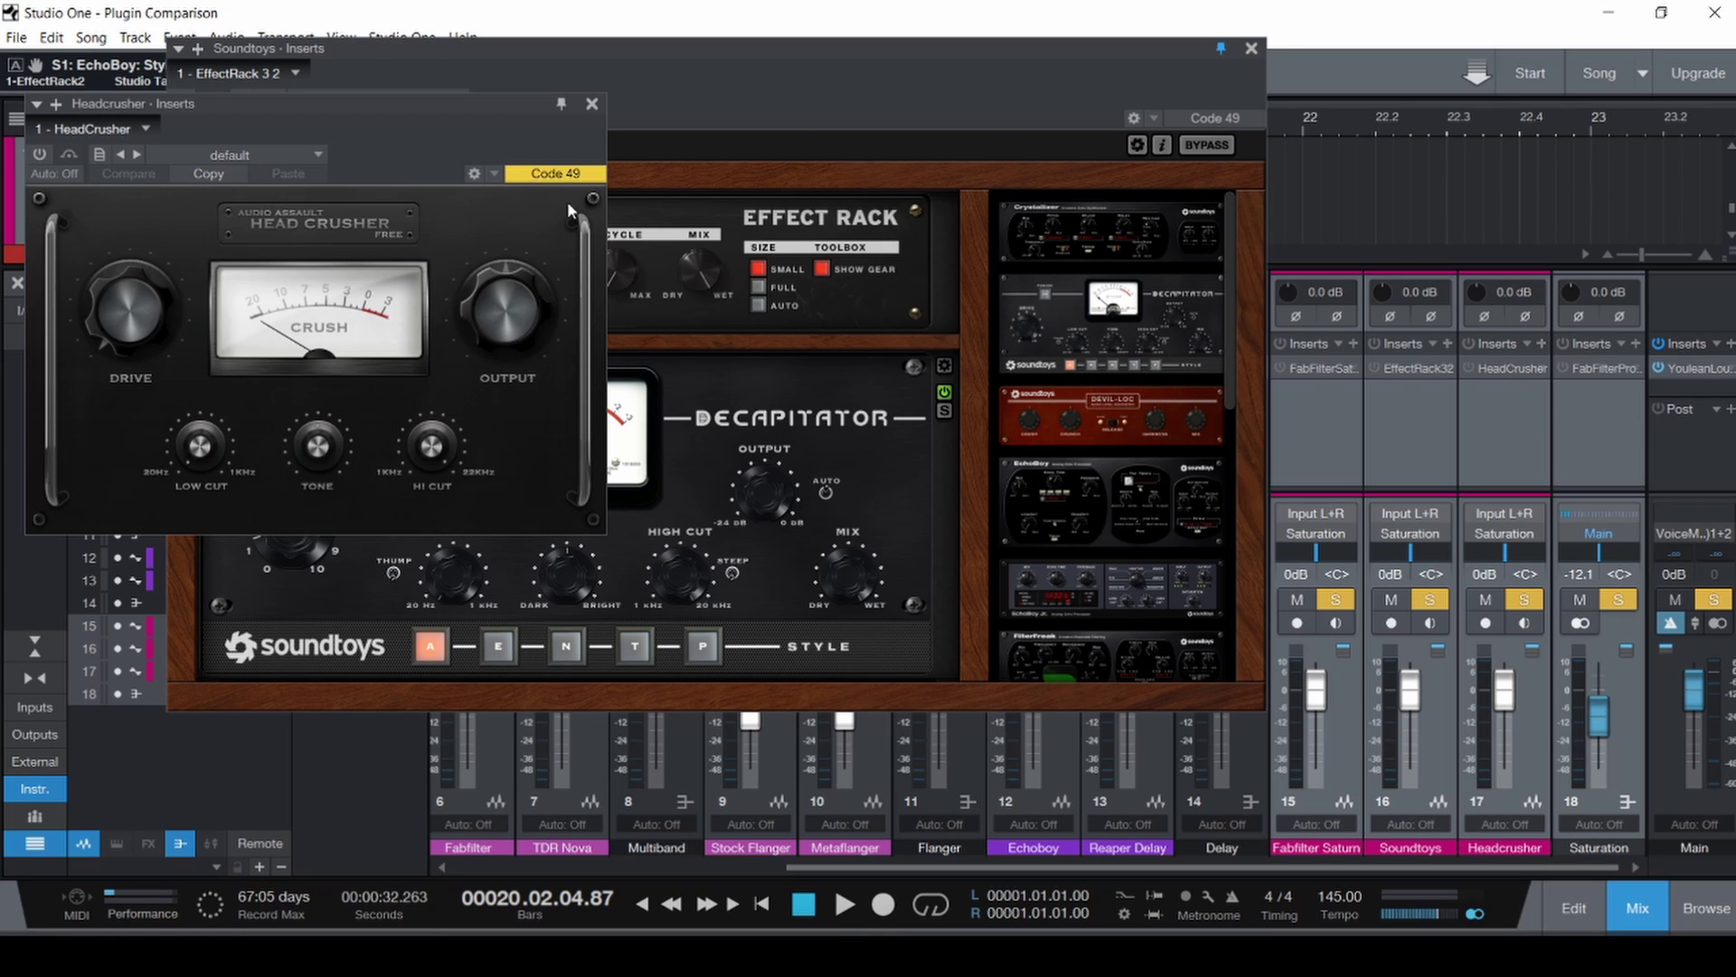
drag(545, 122, 1128, 52)
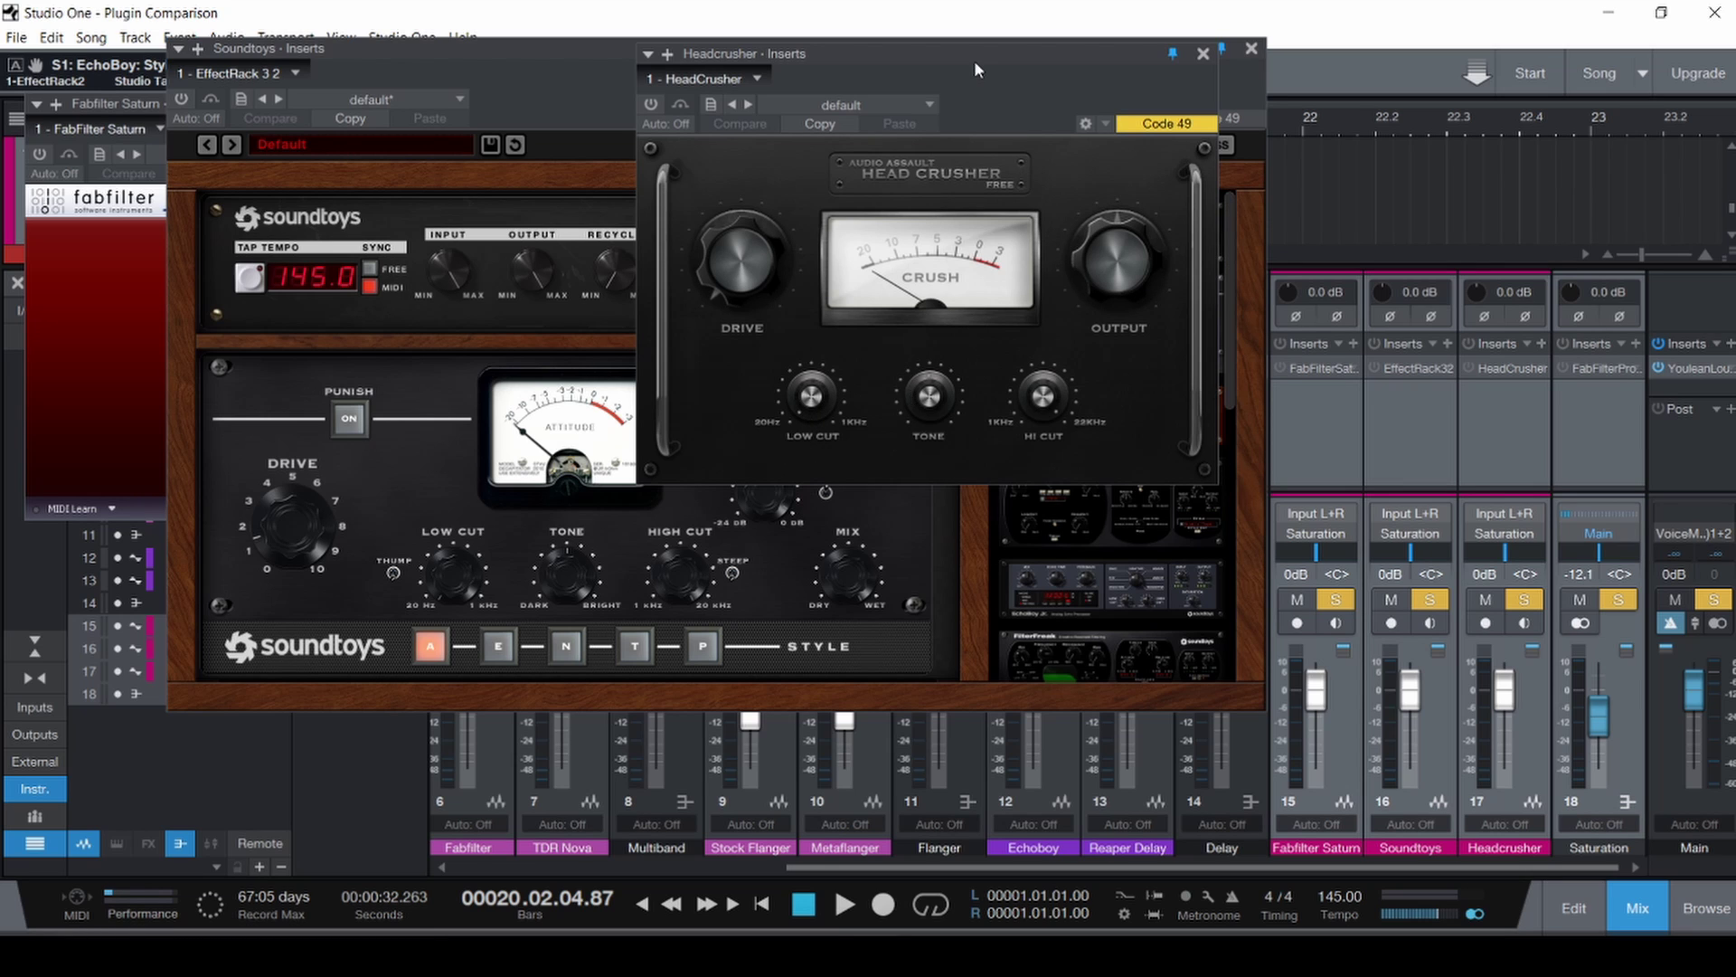
drag(983, 57, 1111, 124)
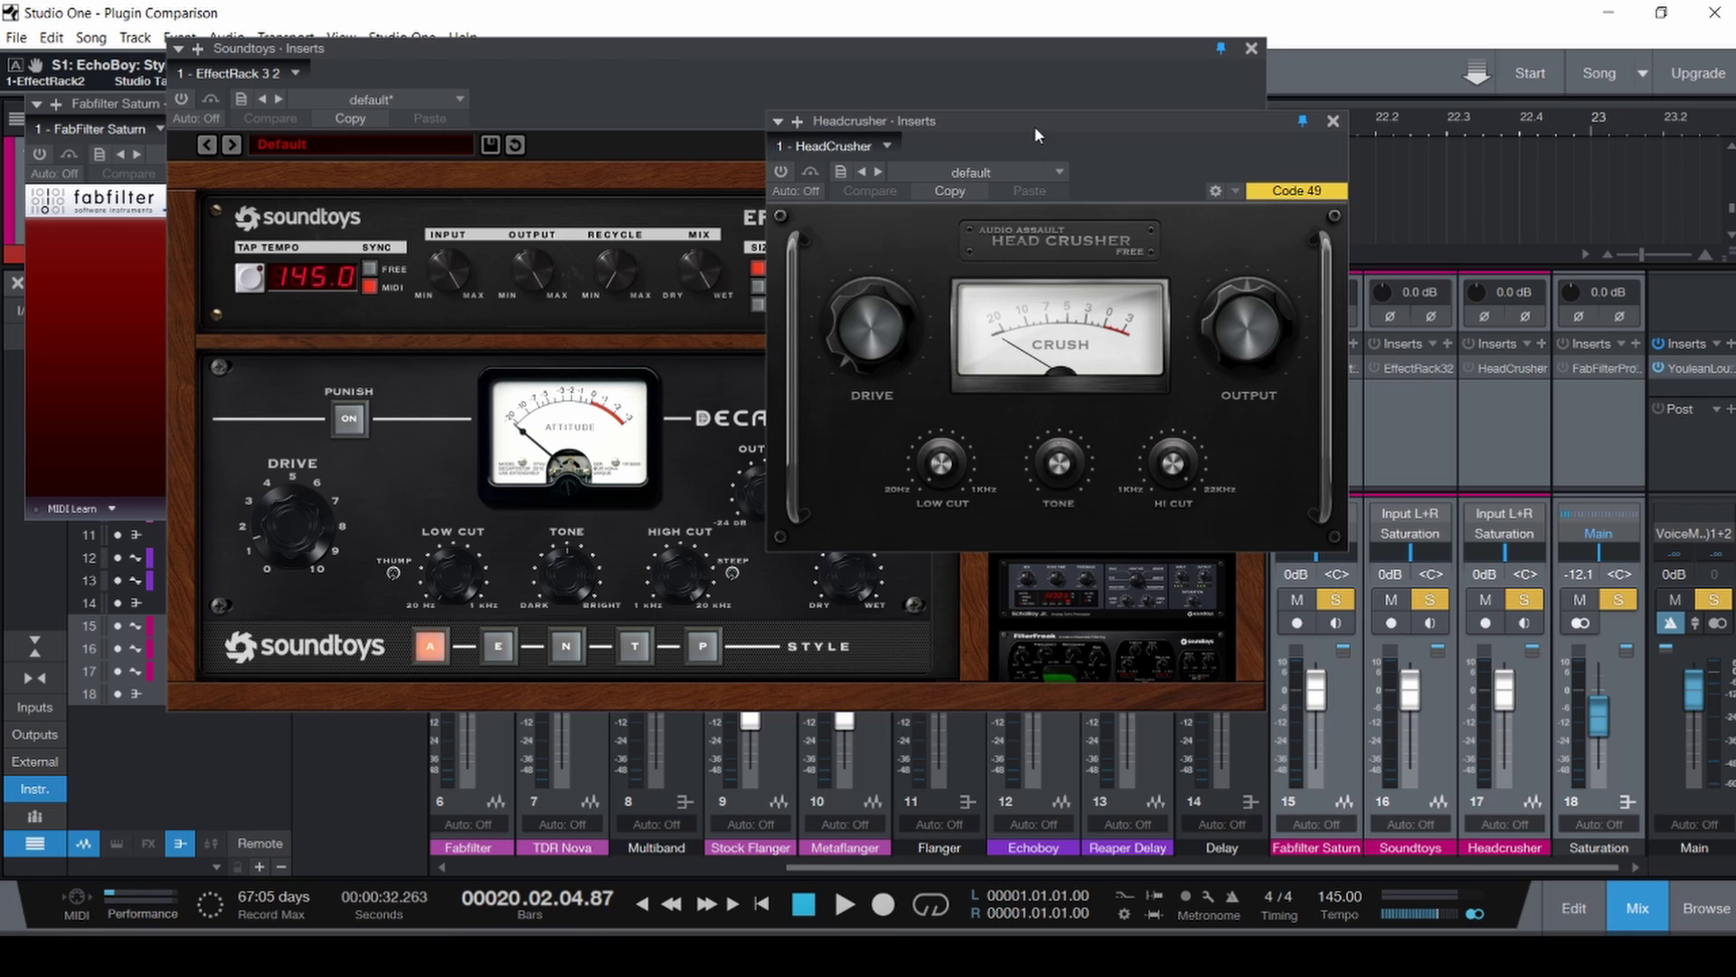
drag(1068, 118, 1012, 128)
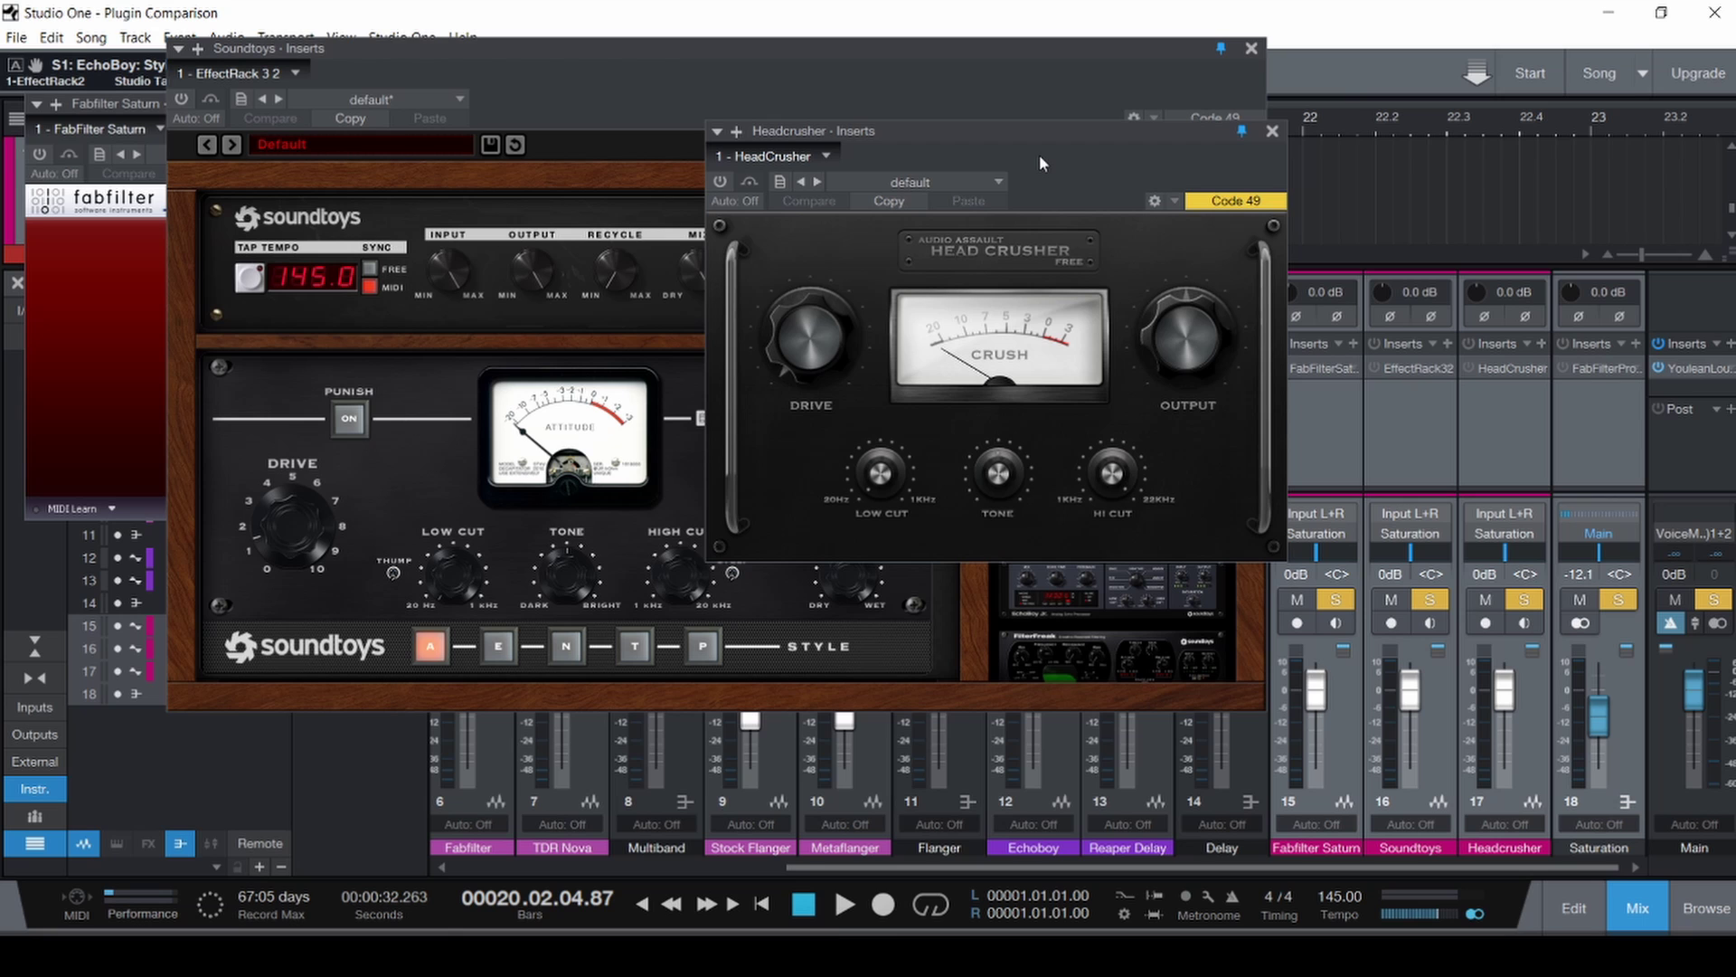
Close the three saturation plug-in windows, then select only the Fabfilter Saturn channel and save the song.
click(1272, 131)
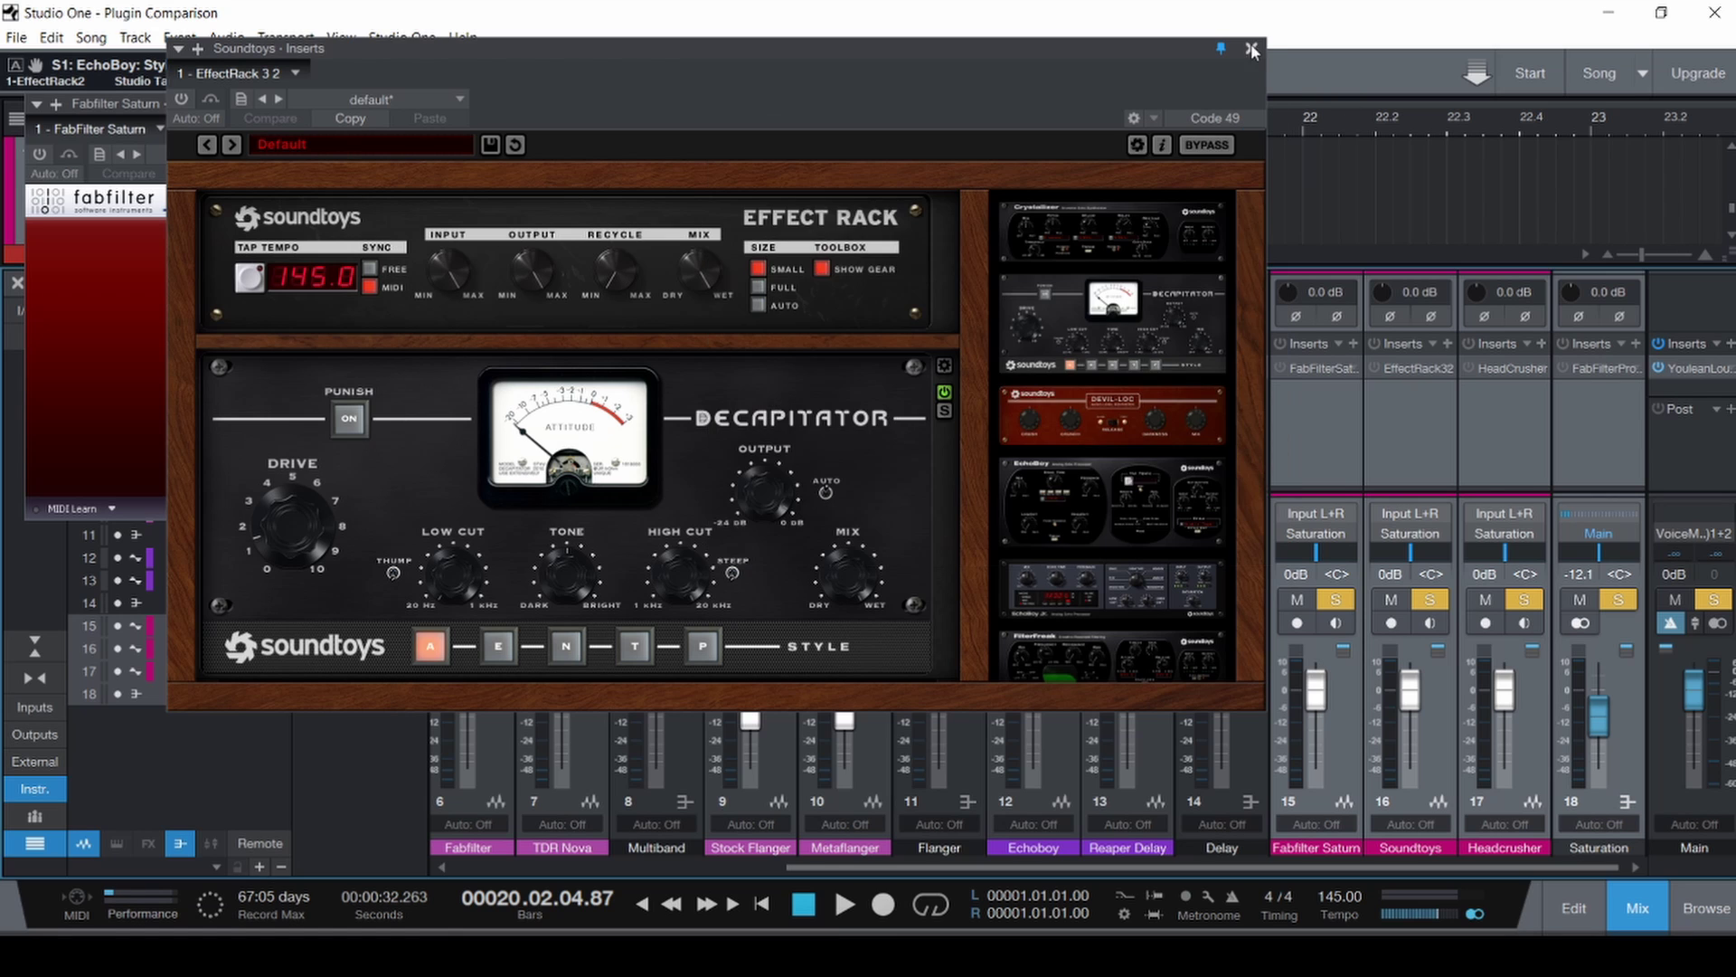
click(1252, 48)
click(852, 104)
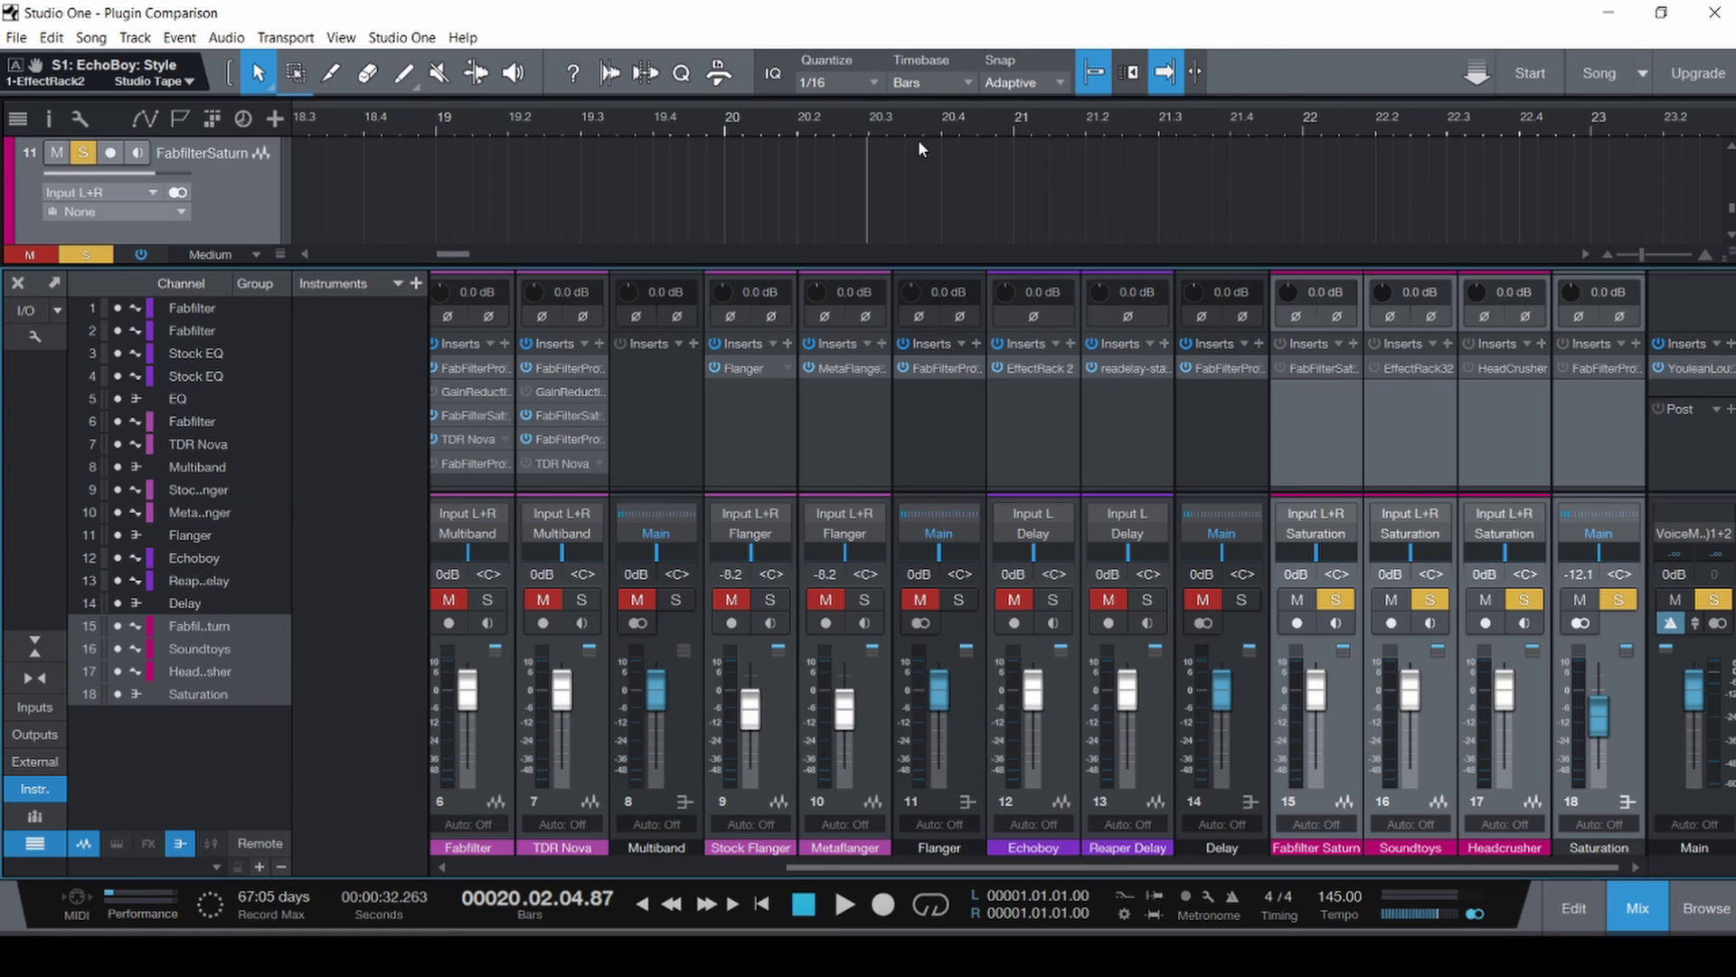
click(1320, 422)
key(ctrl+s)
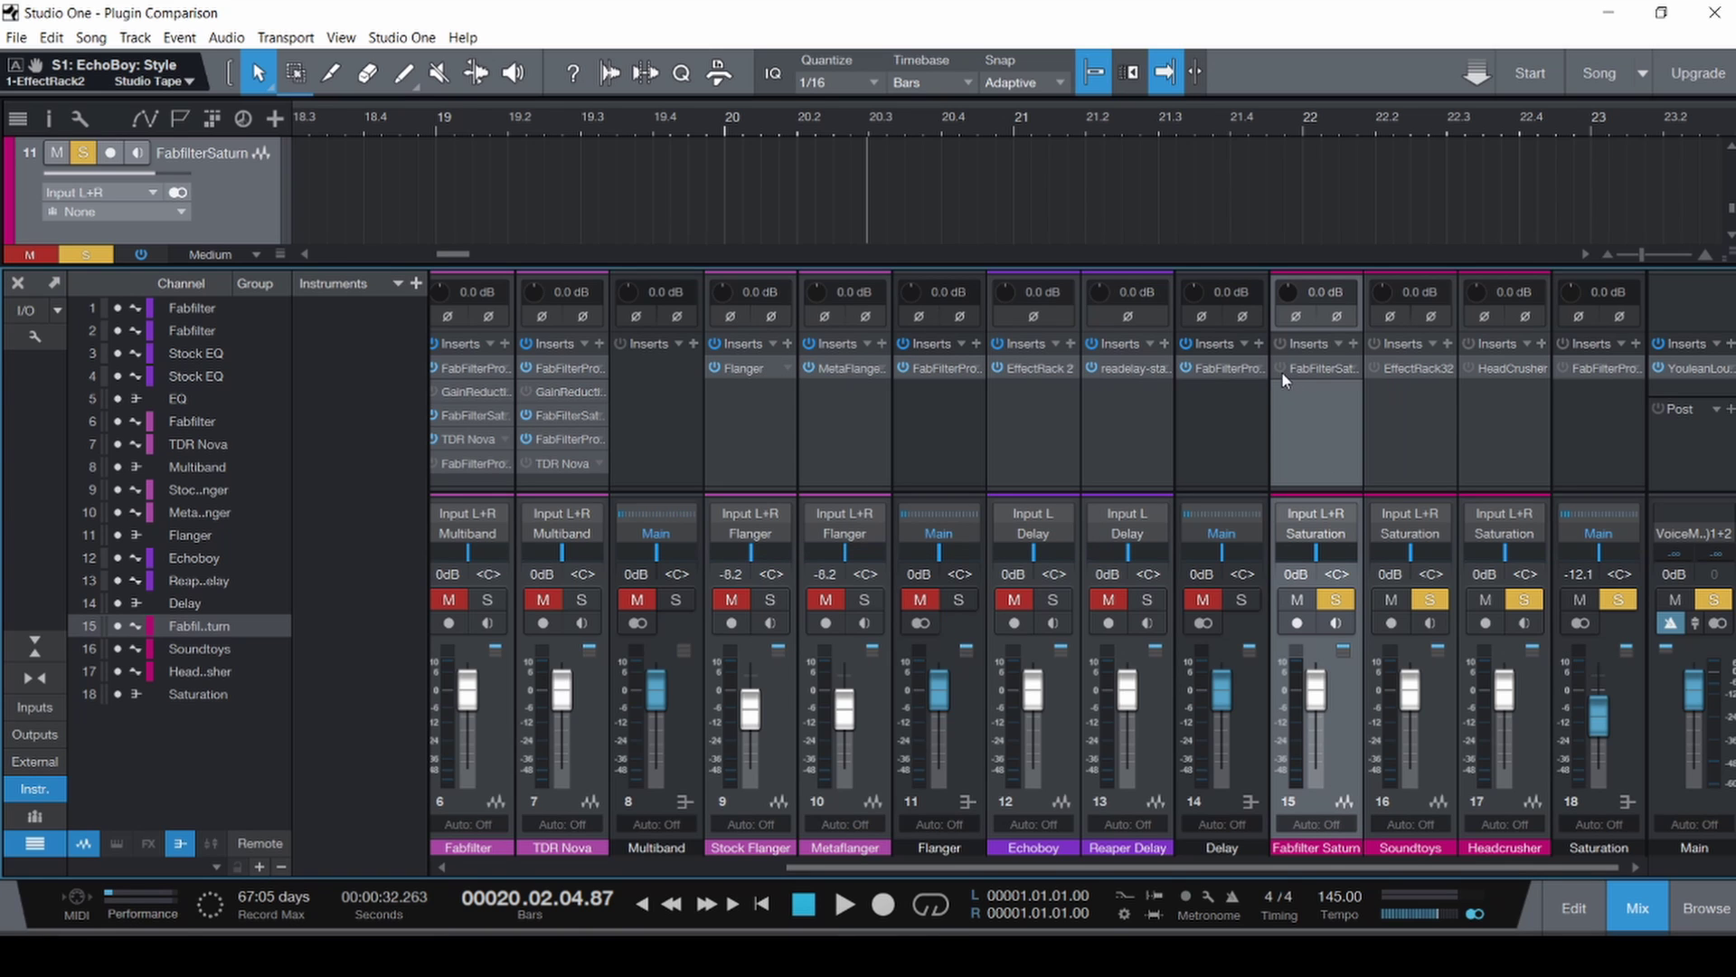
Place the playback cursor just before bar 26 in the arrangement and mute the Soundtoys and Headcrusher tracks.
key(F3)
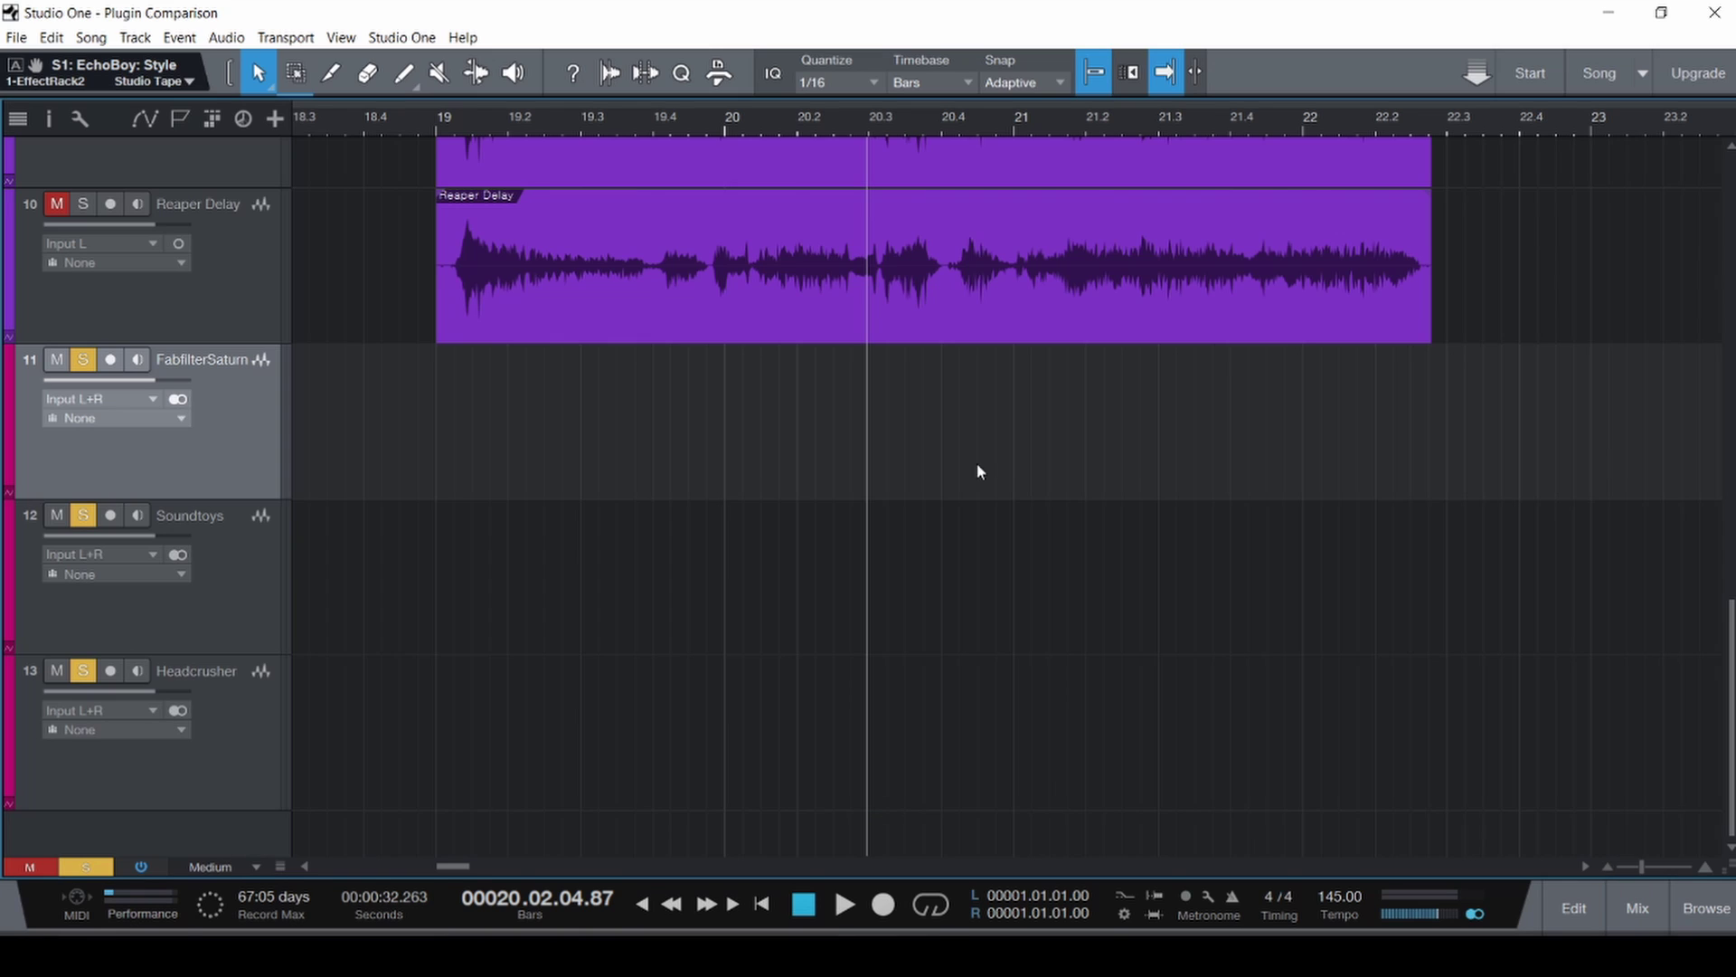
key(shift+f)
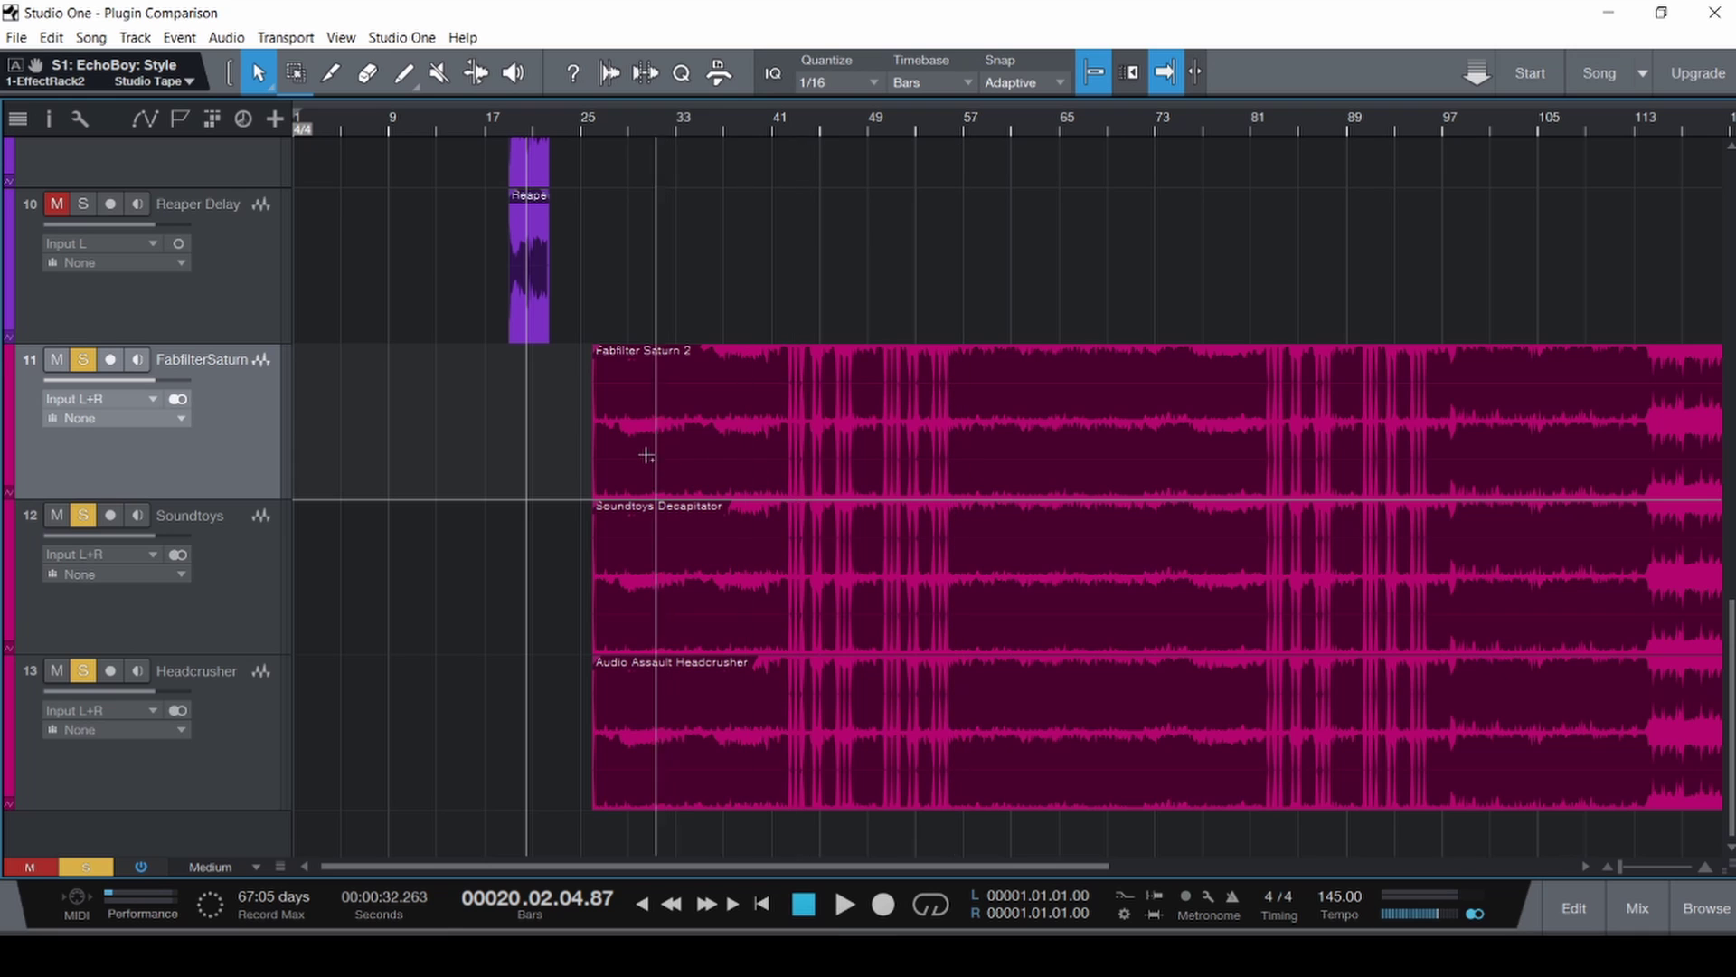
scroll(602, 409, up, 10)
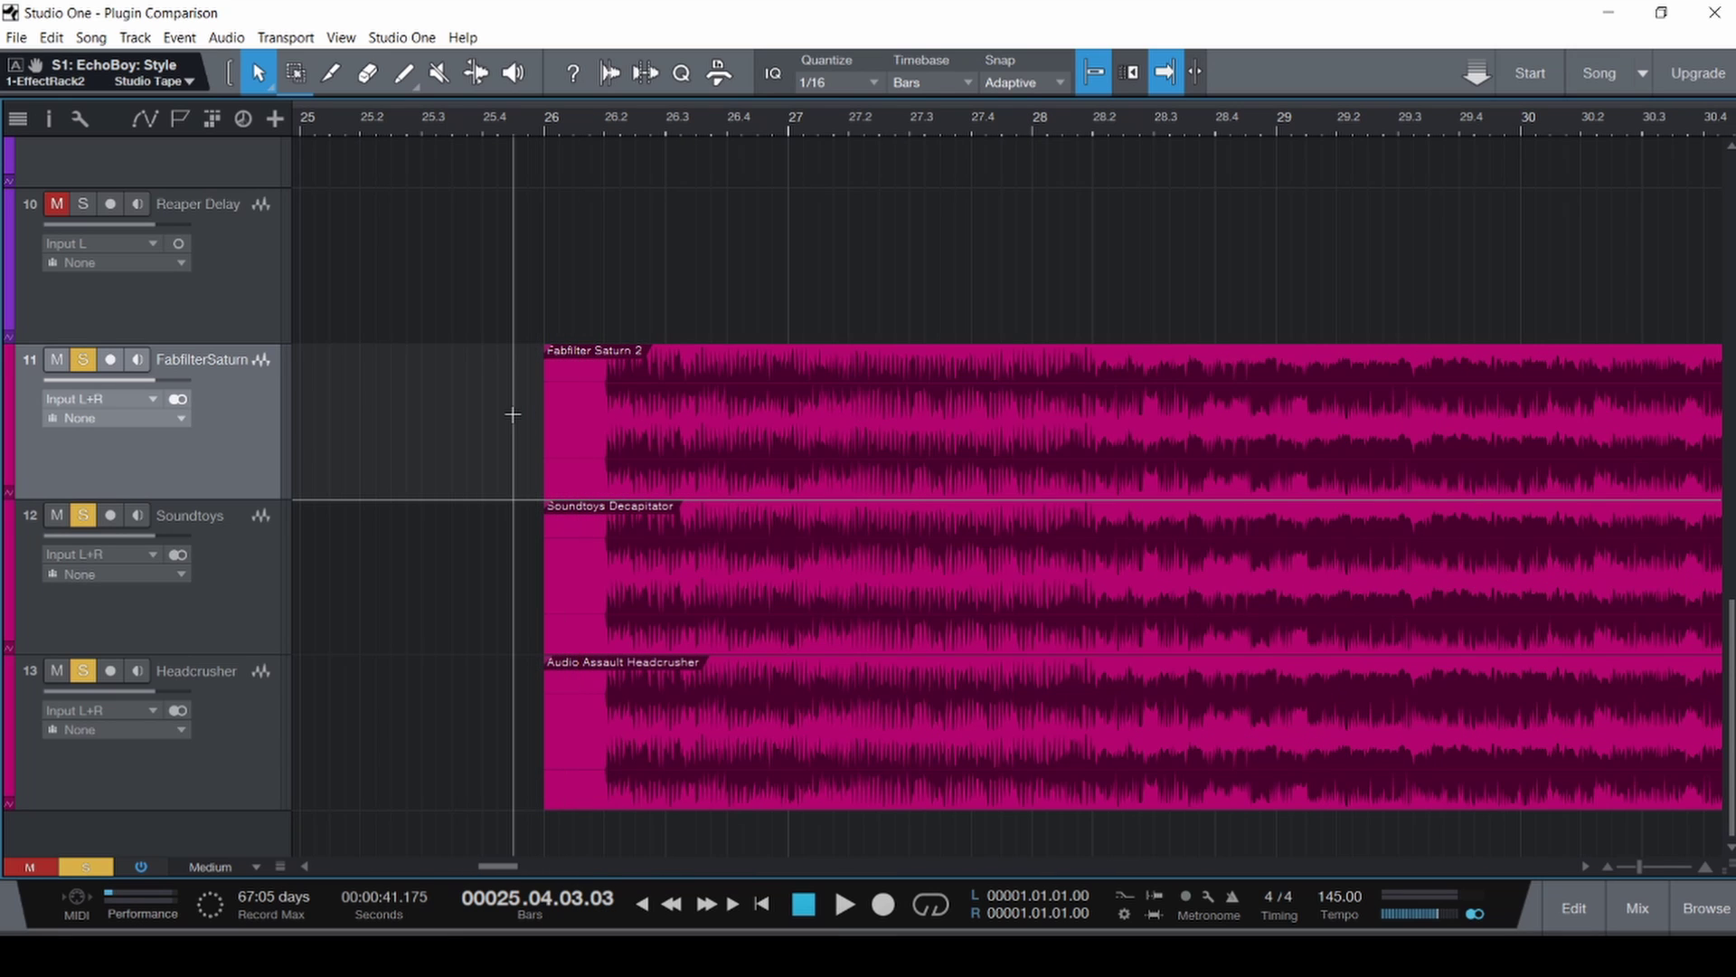
click(50, 517)
click(55, 671)
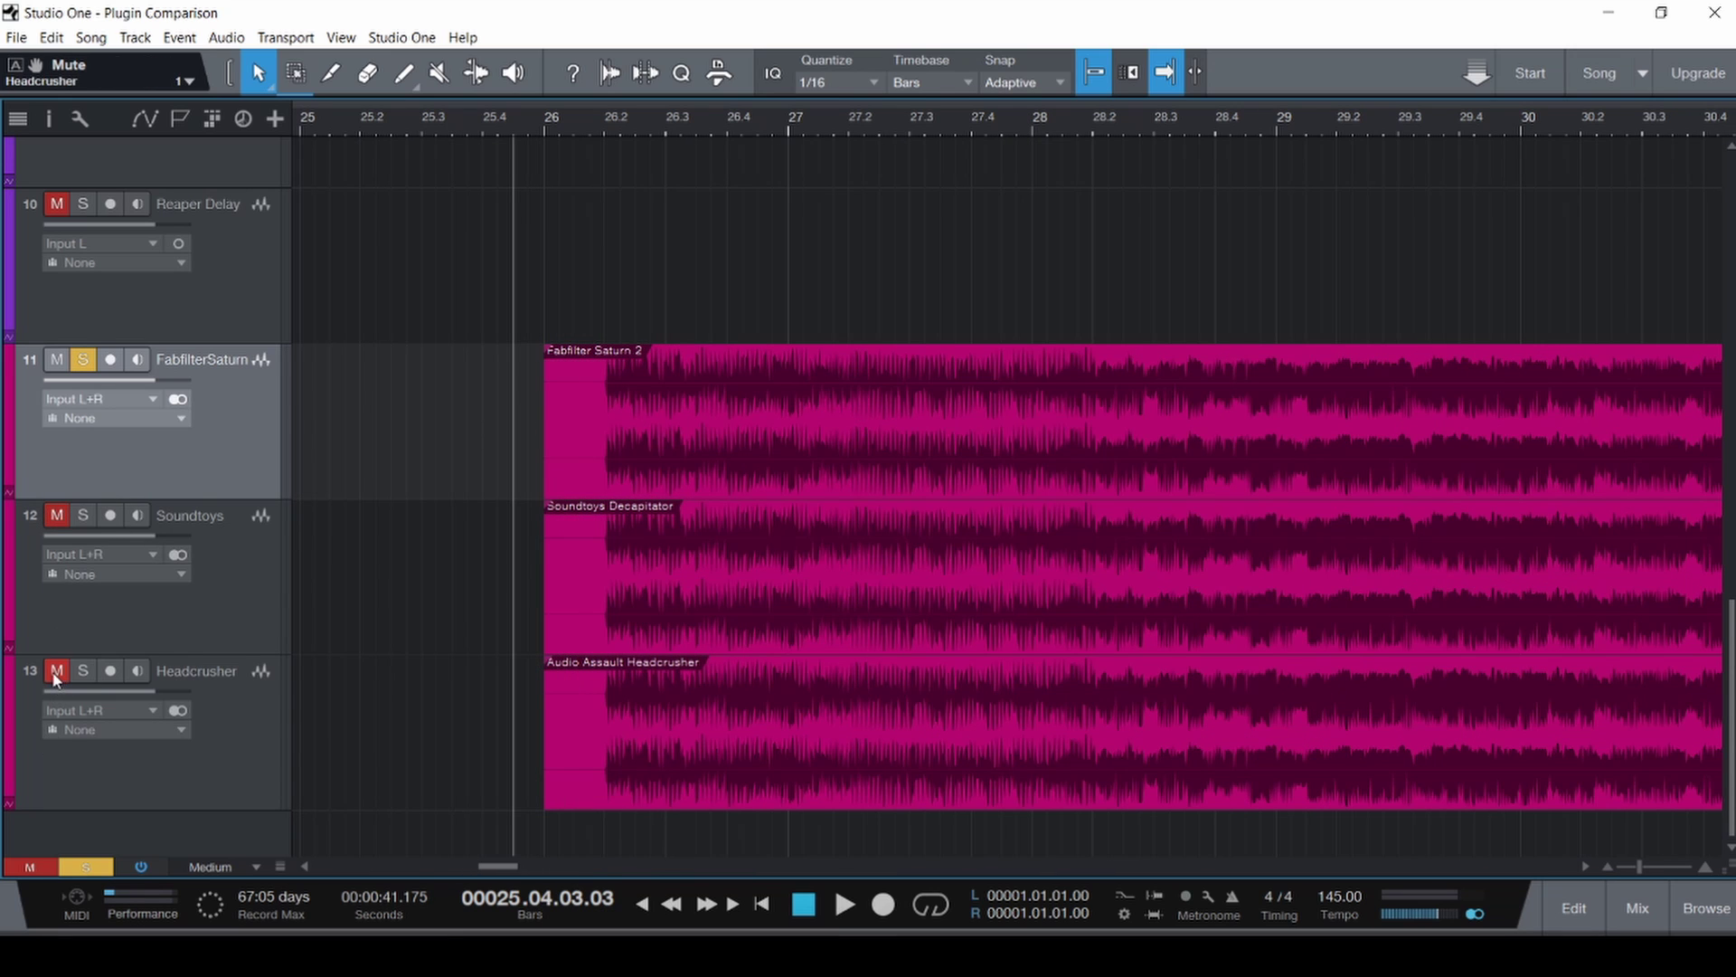
Play the Fabfilter Saturn track with its Saturn insert enabled and the plug-in window open over the mixer.
key(space)
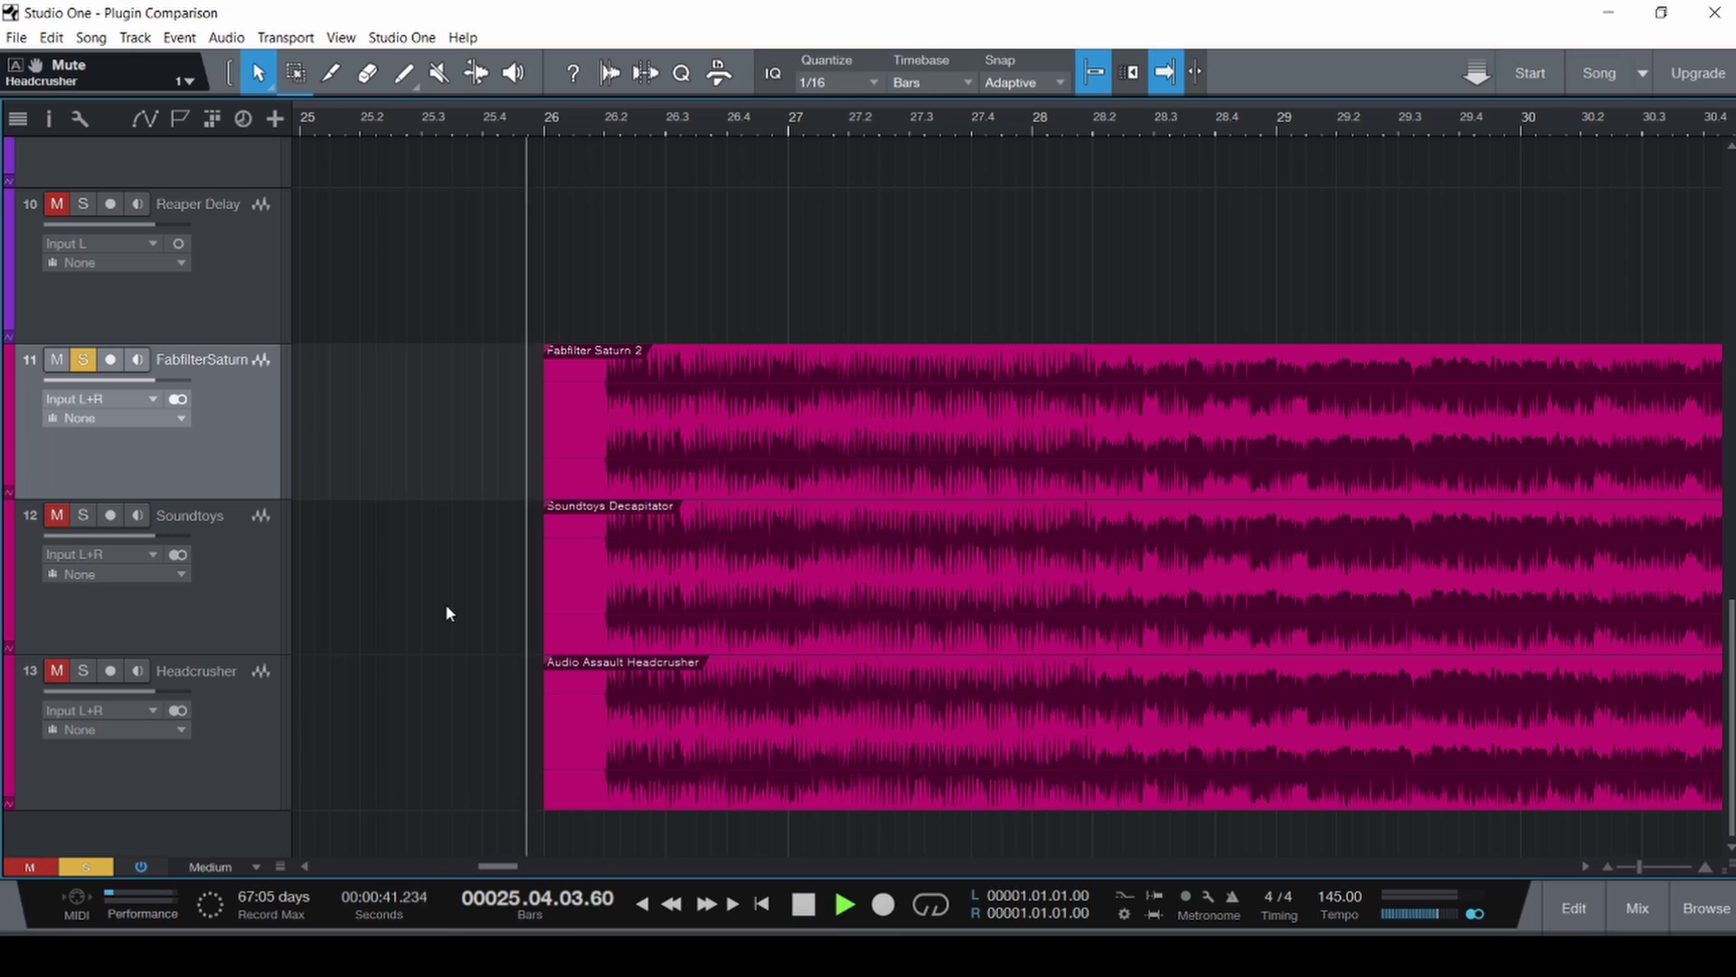
key(F3)
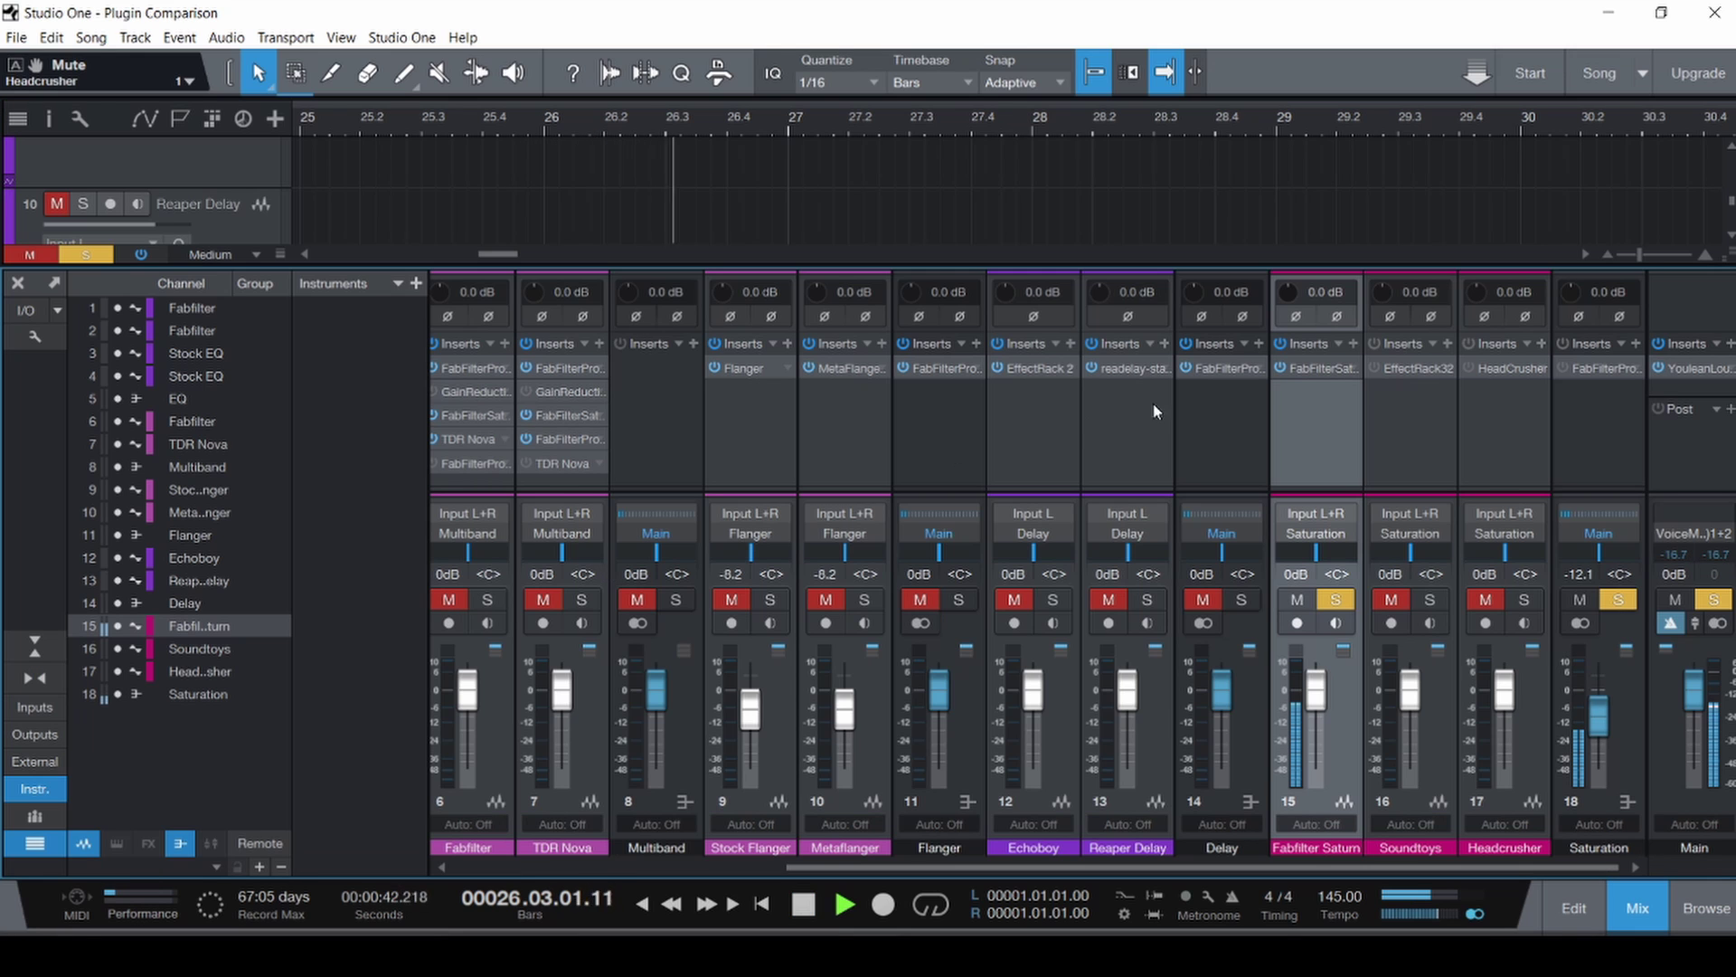
click(1310, 367)
drag(500, 108, 814, 136)
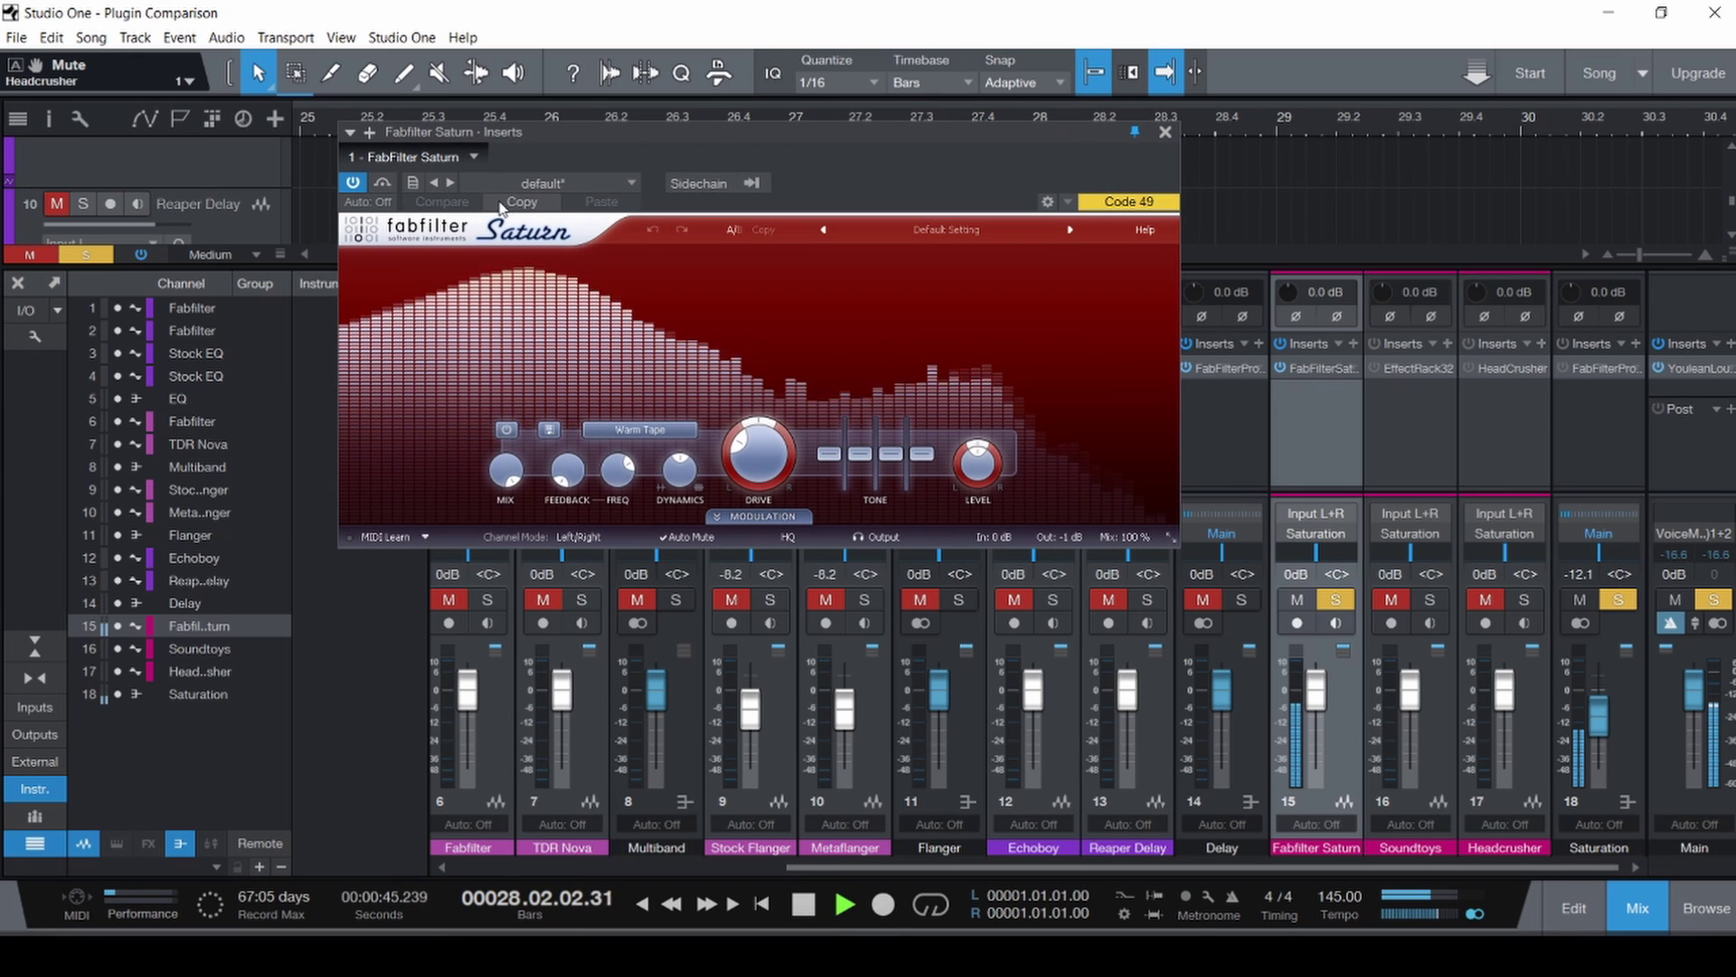
Toggle Saturn's bypass on and off twice during playback and check its Drive amount, then stop playback and save the song.
click(387, 184)
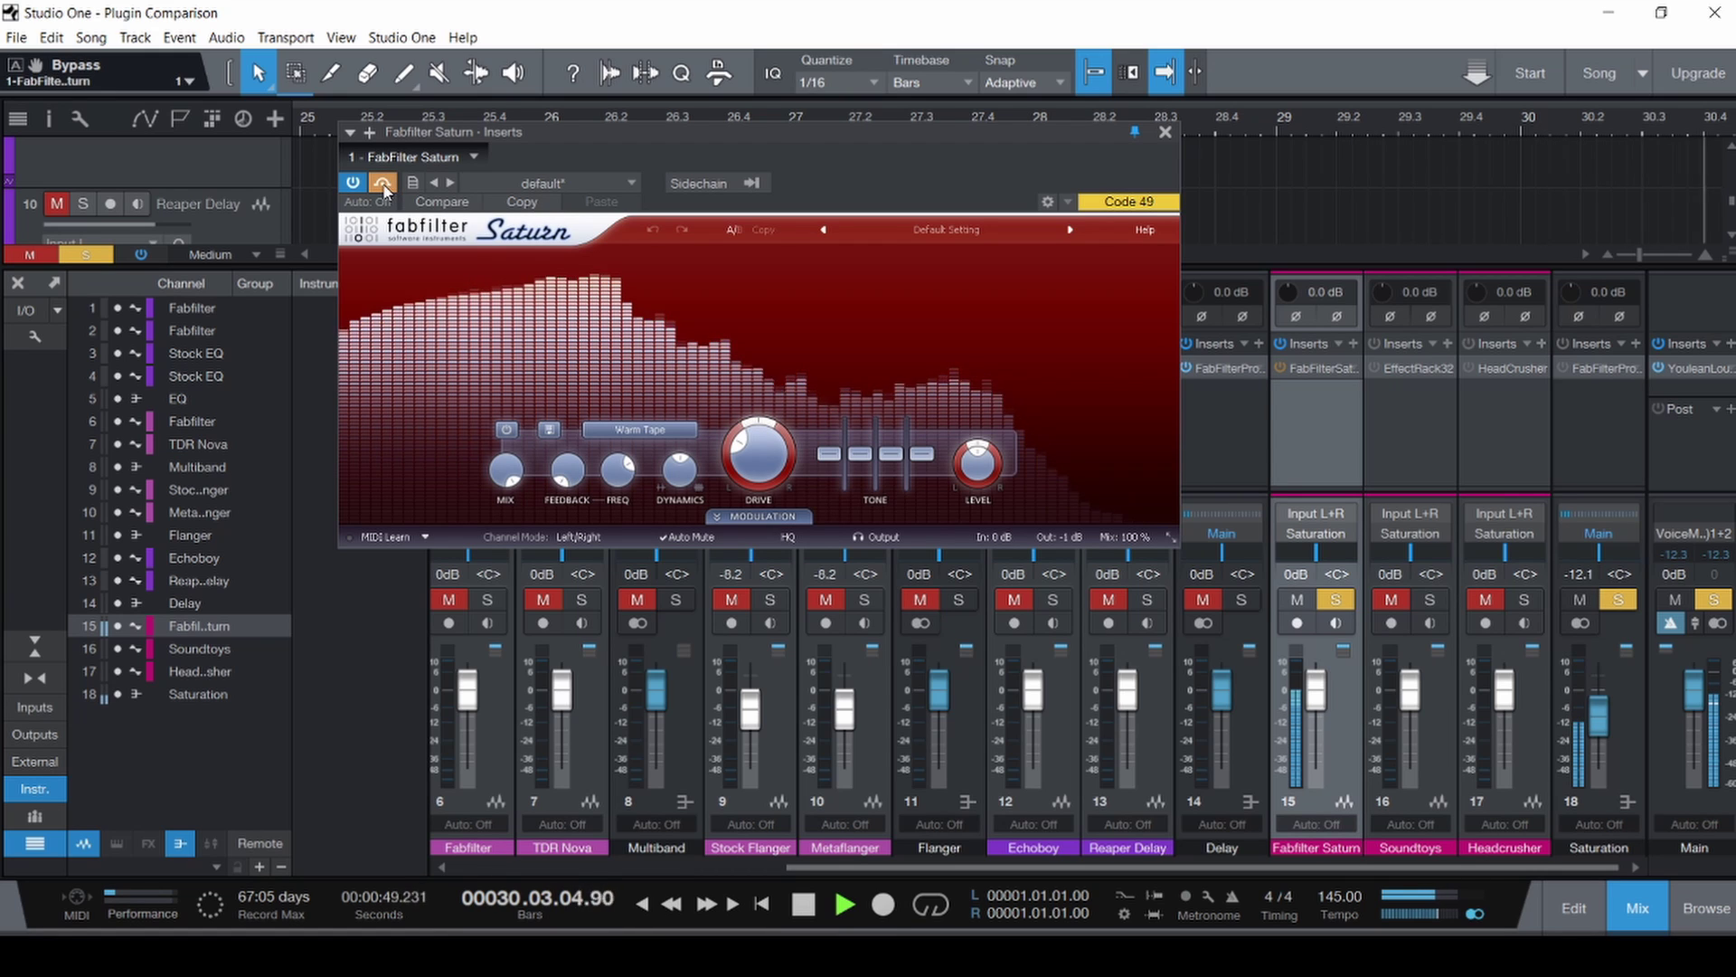
click(384, 184)
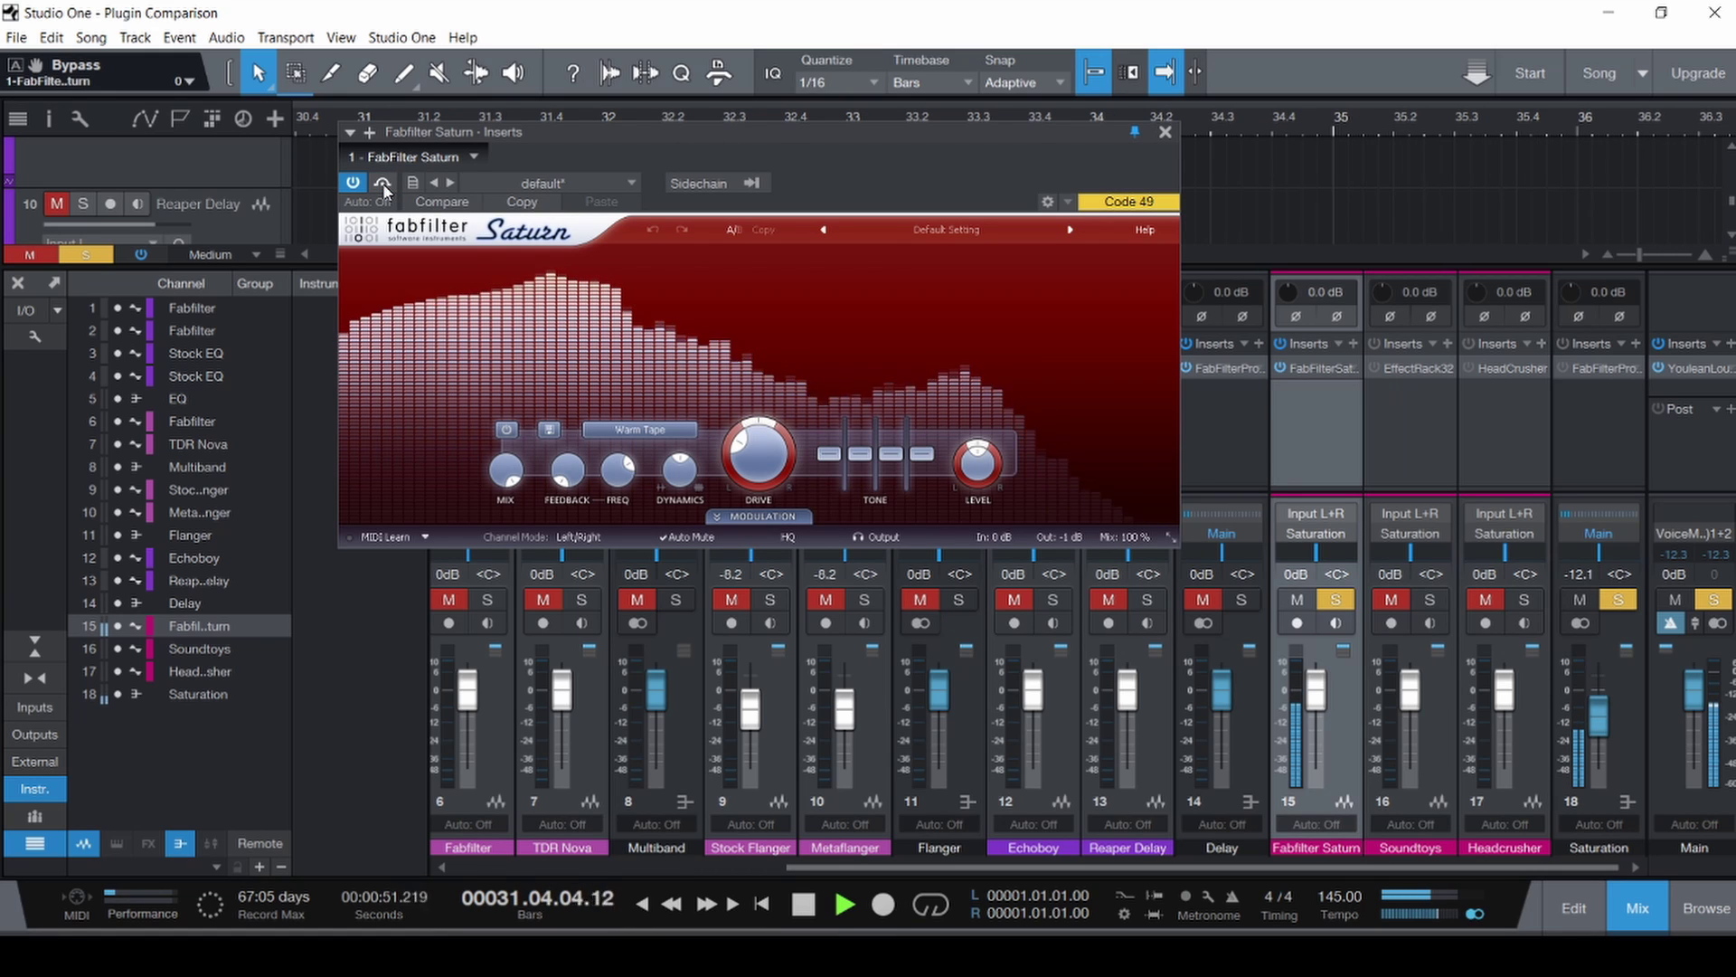
click(383, 185)
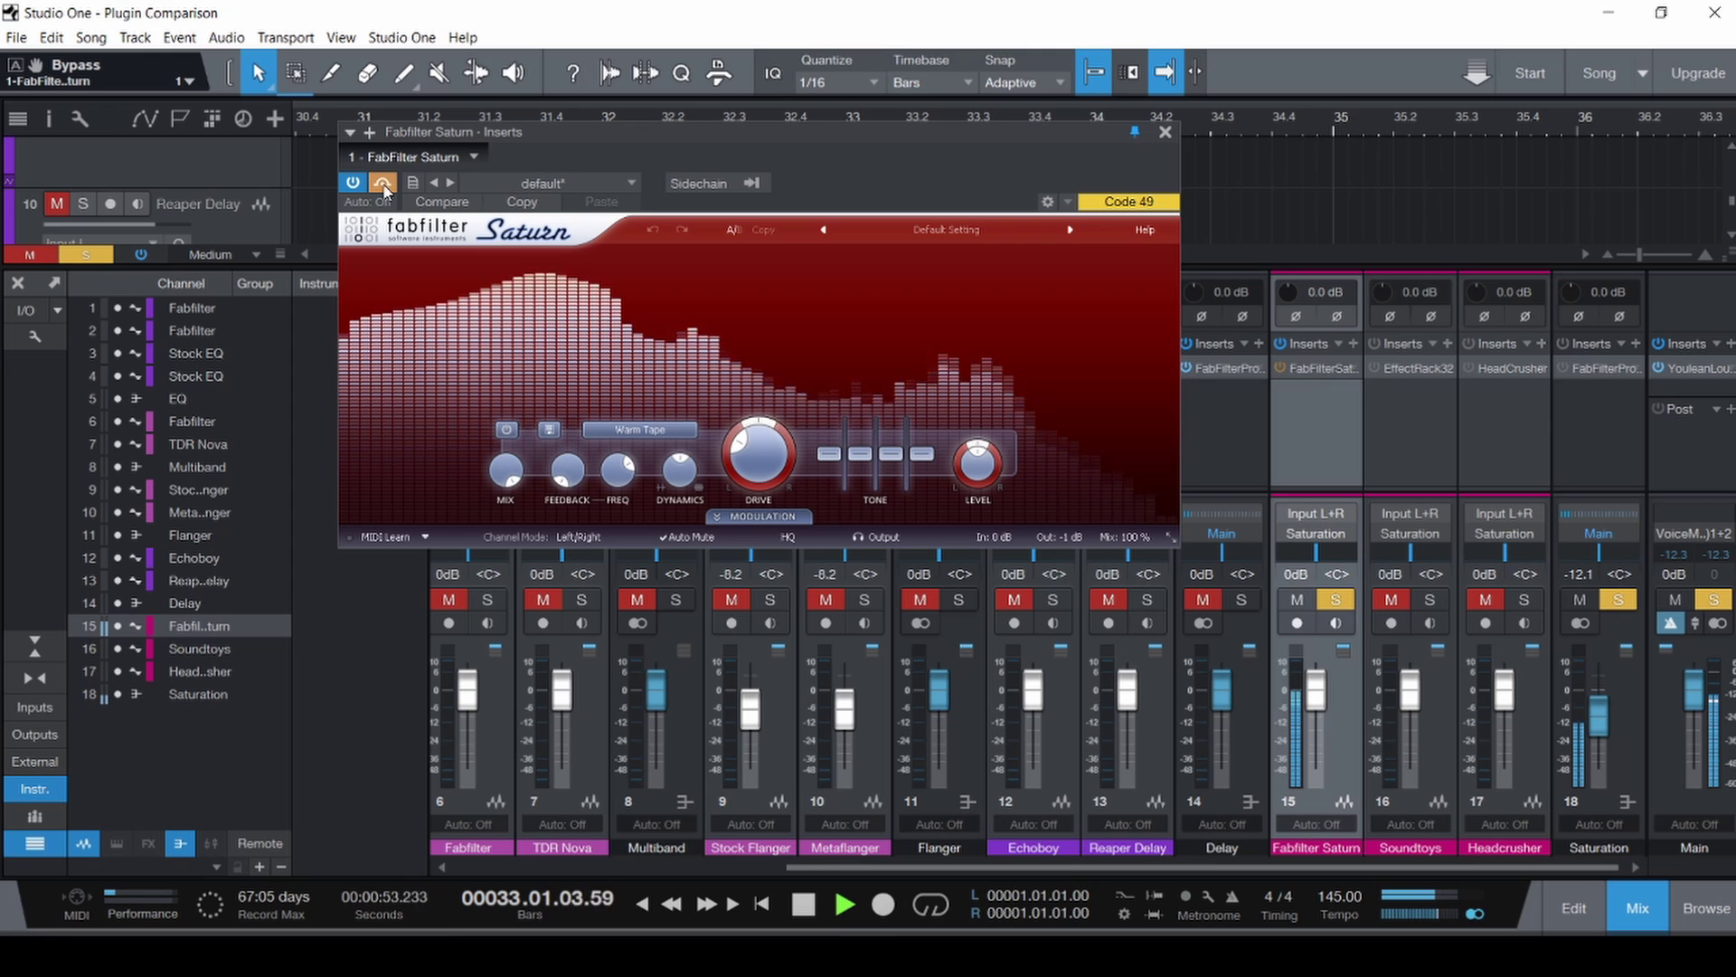
click(384, 185)
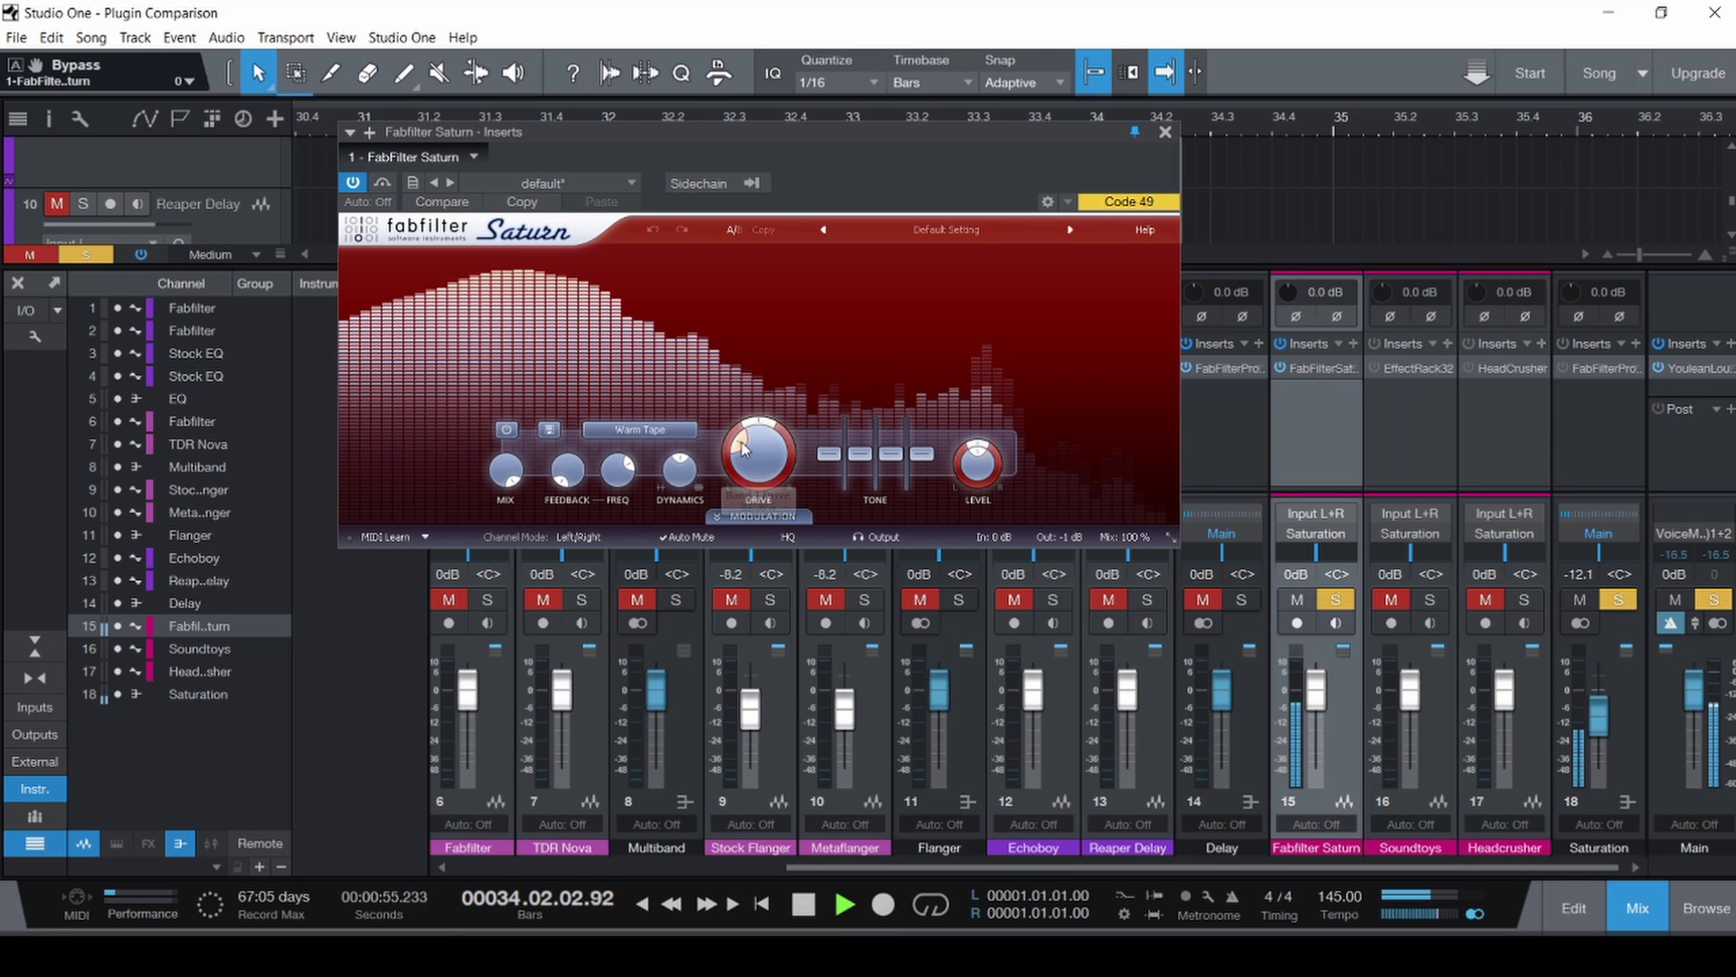
mouse_move(753, 459)
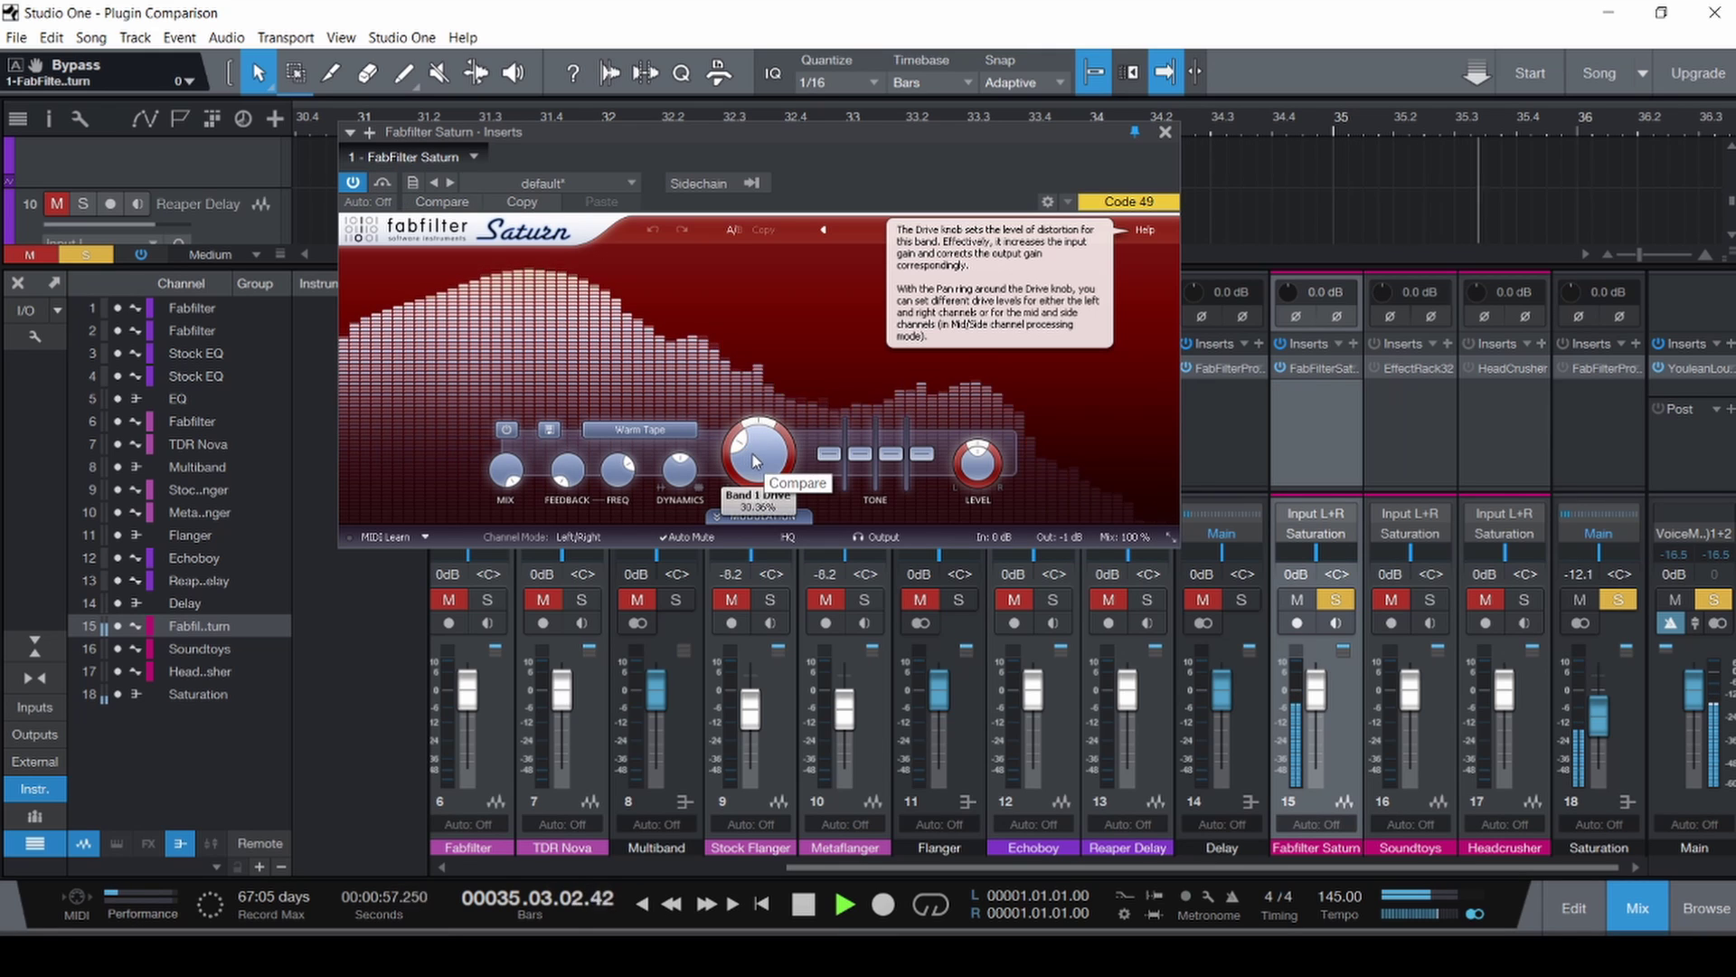
key(space)
key(ctrl+s)
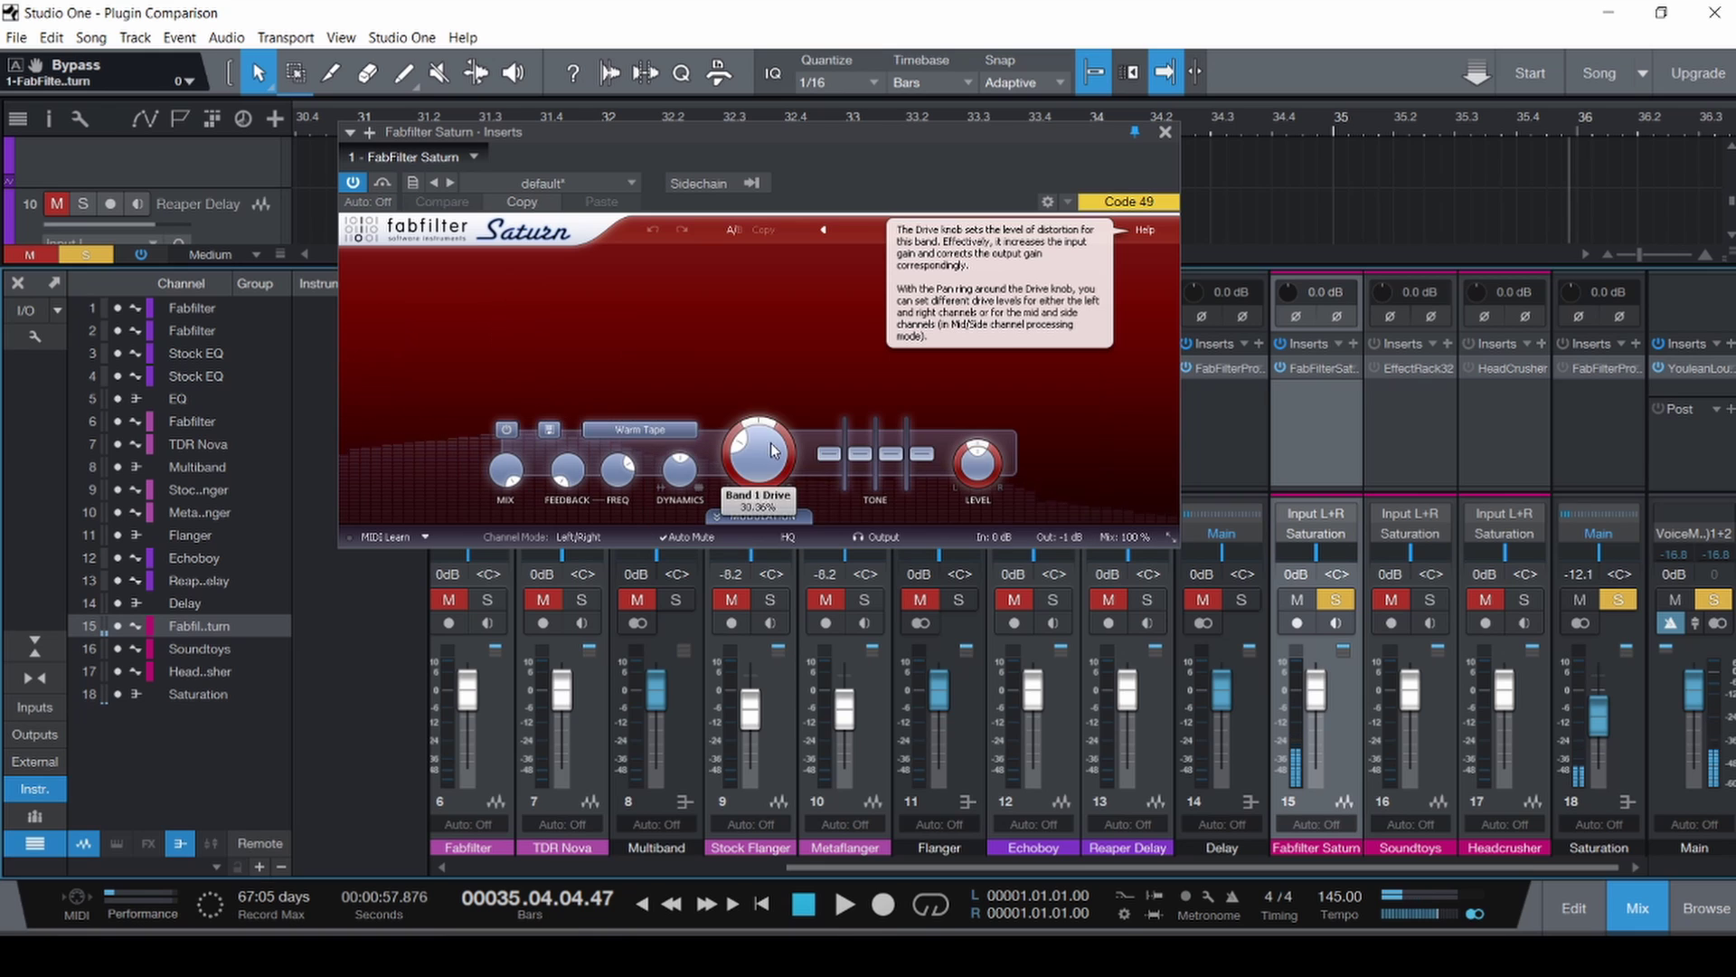
Return to the full arrangement, save the song, and move the playback cursor back to about bar 31.2.
key(F3)
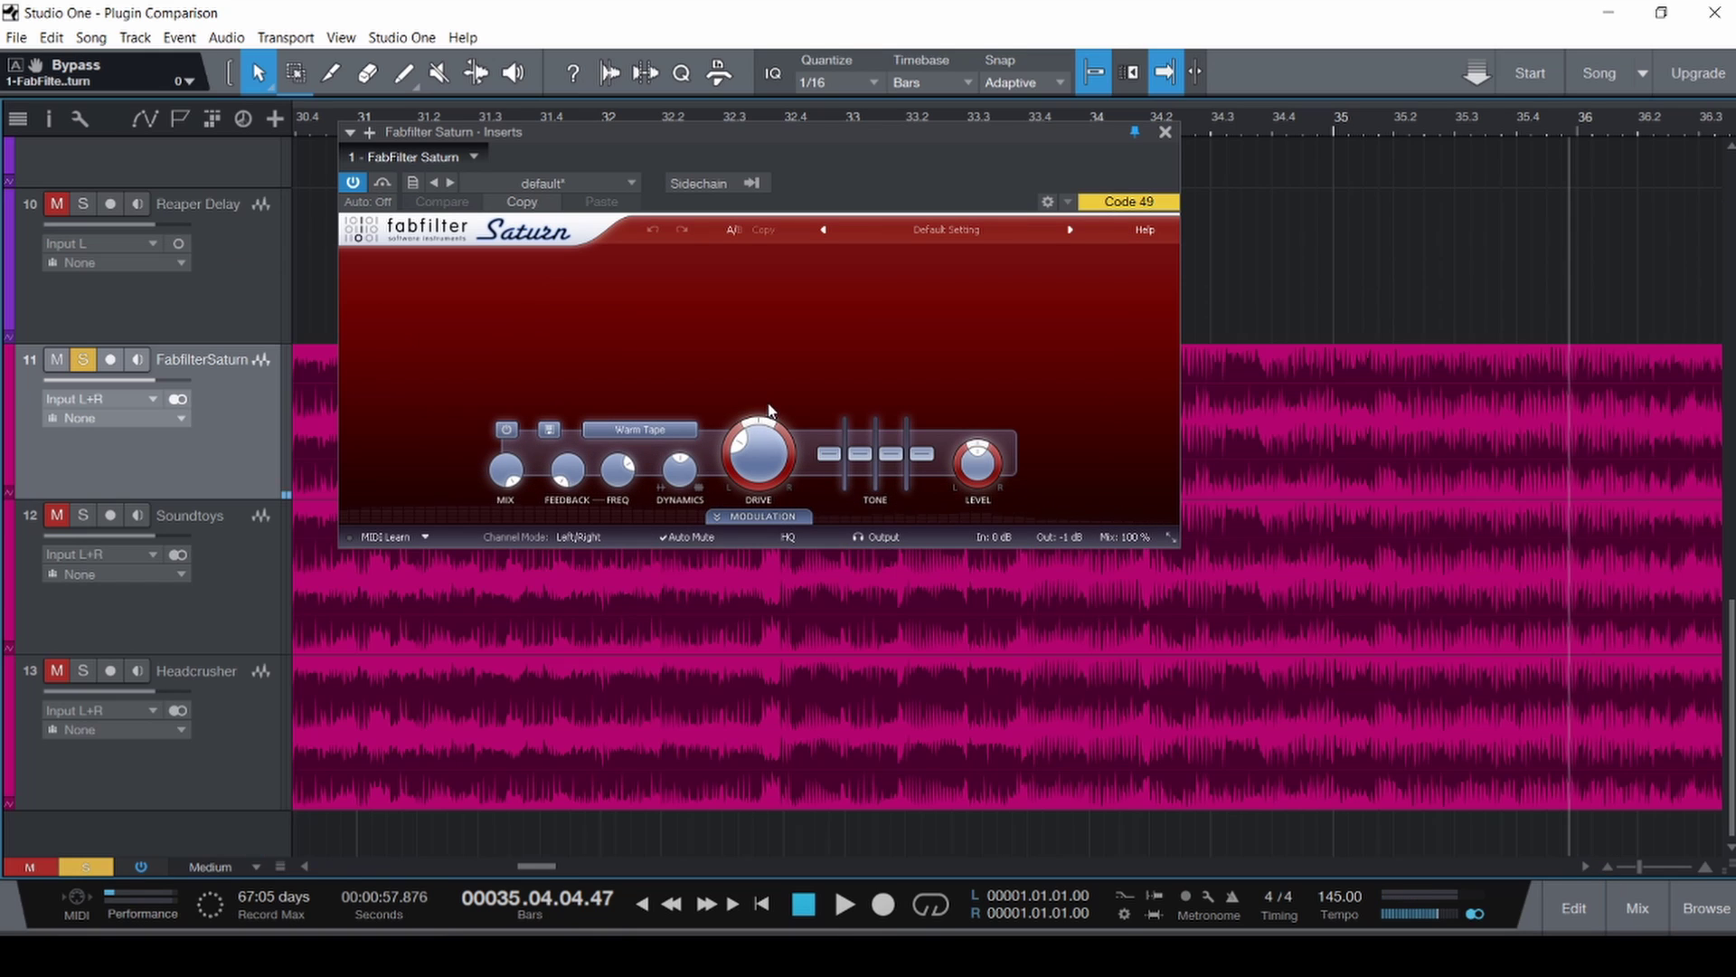
key(ctrl+s)
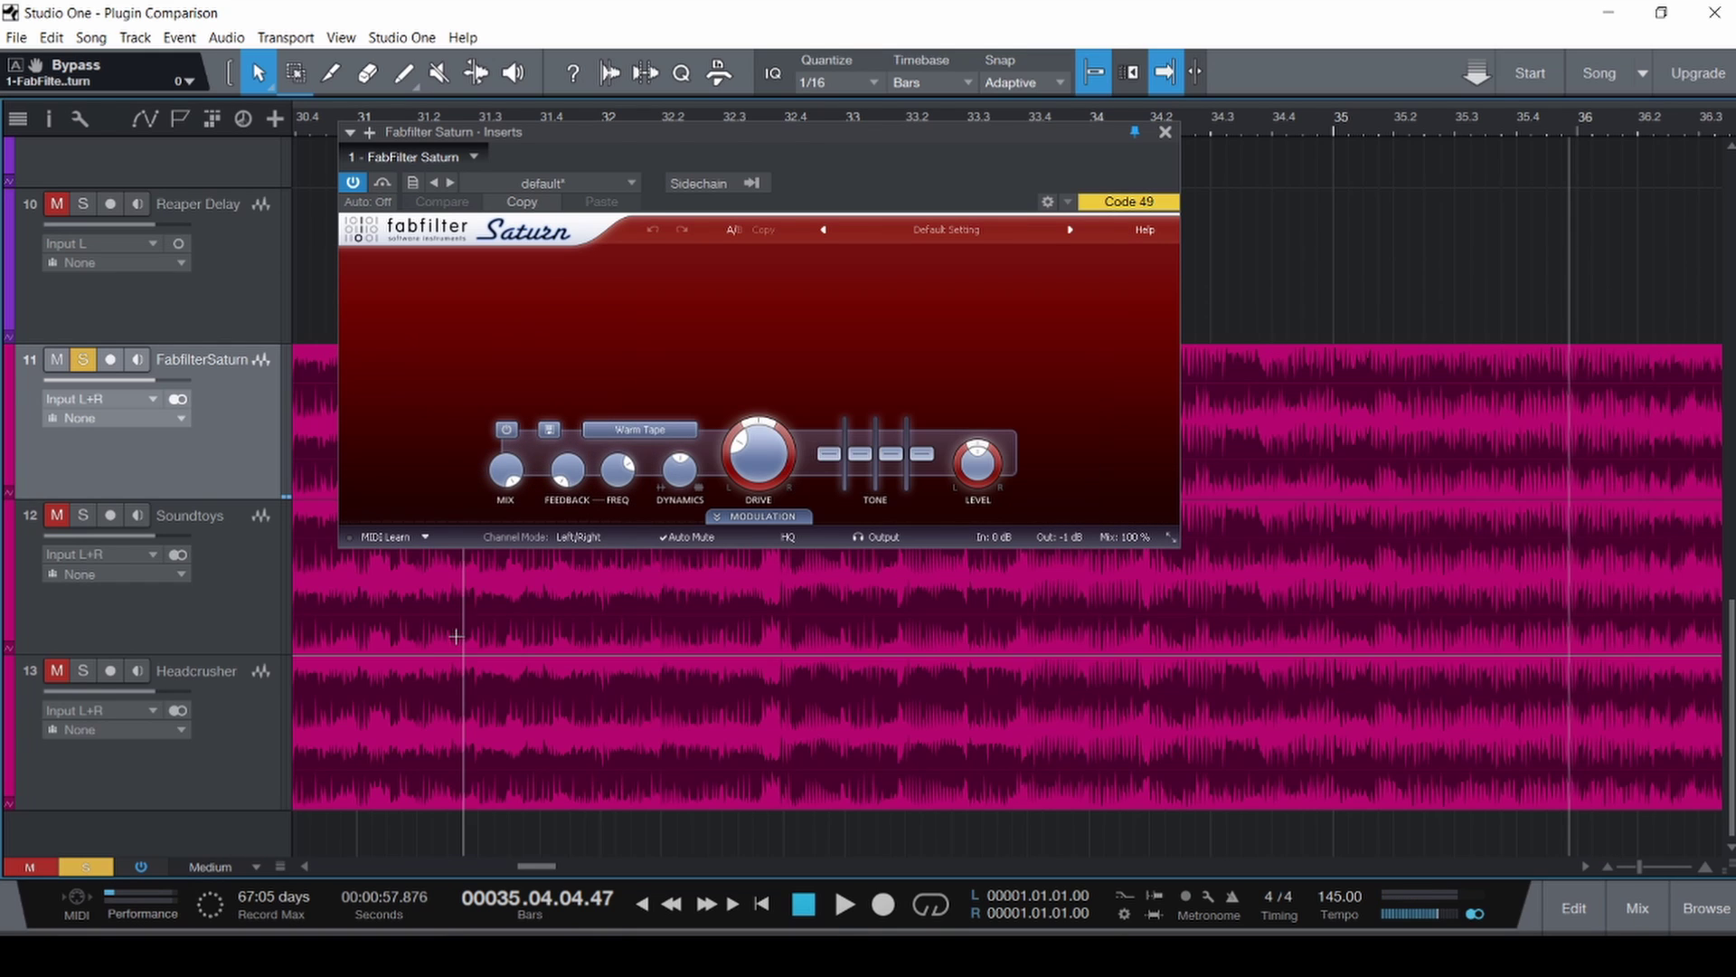
click(446, 674)
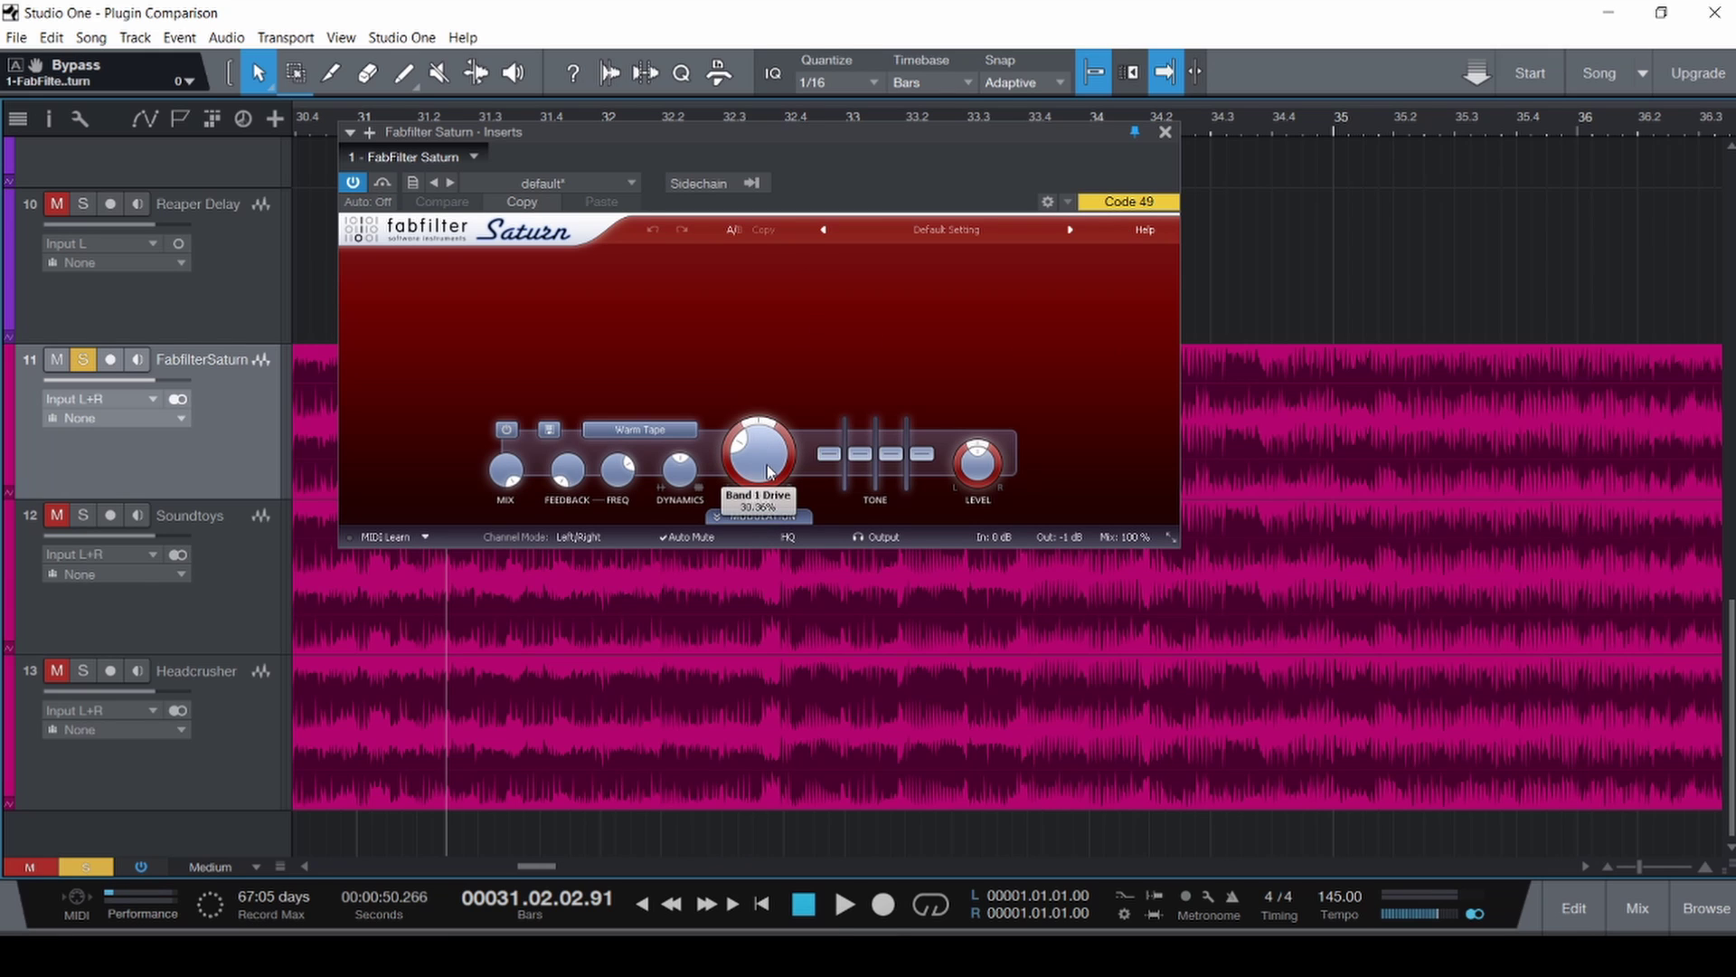
Set Saturn's band 1 Drive to 100% while the track plays, then stop playback and save the song.
key(space)
drag(762, 453, 839, 156)
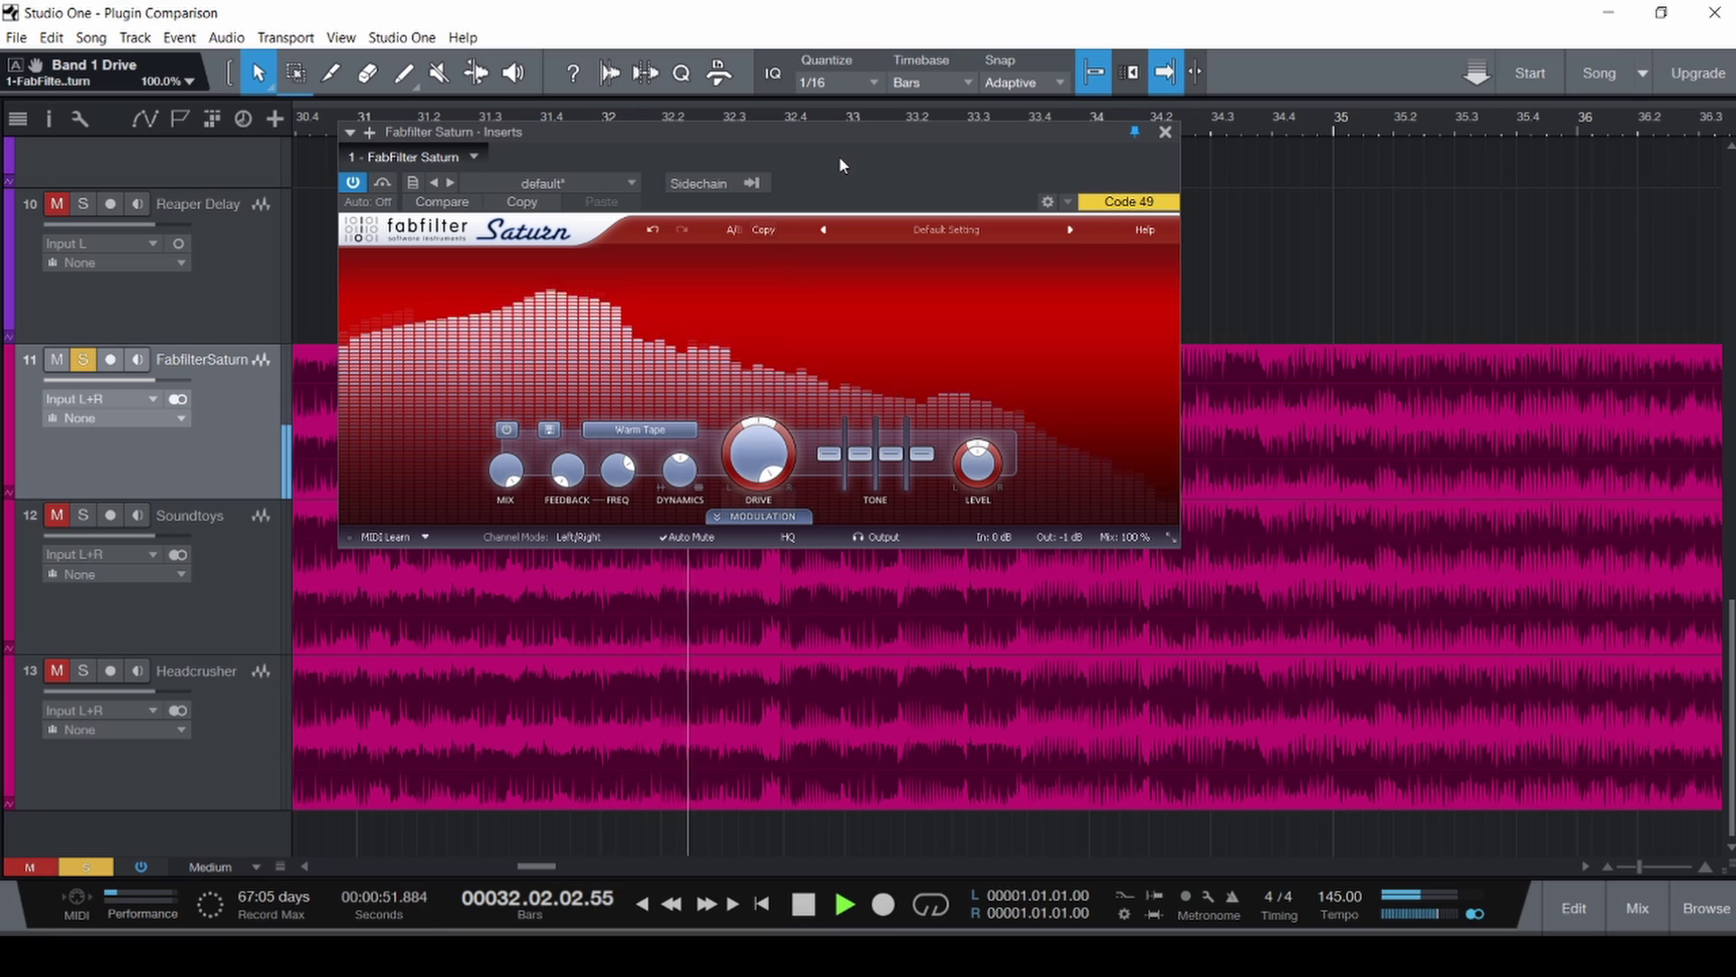
key(space)
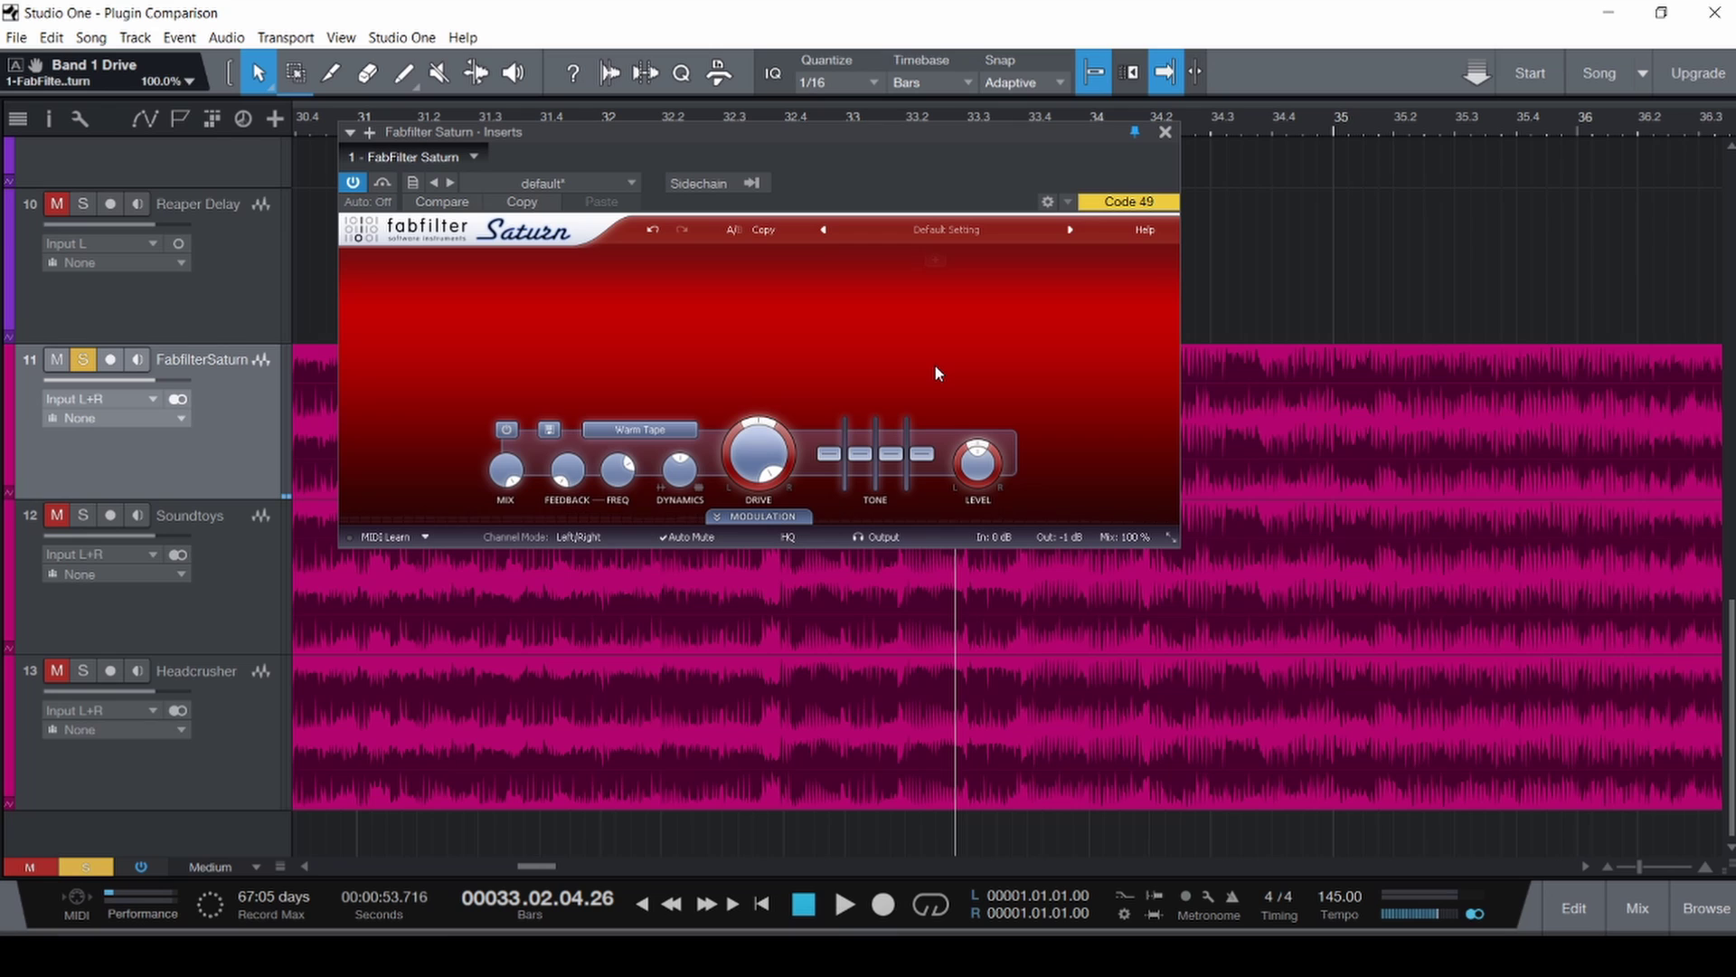
key(ctrl+s)
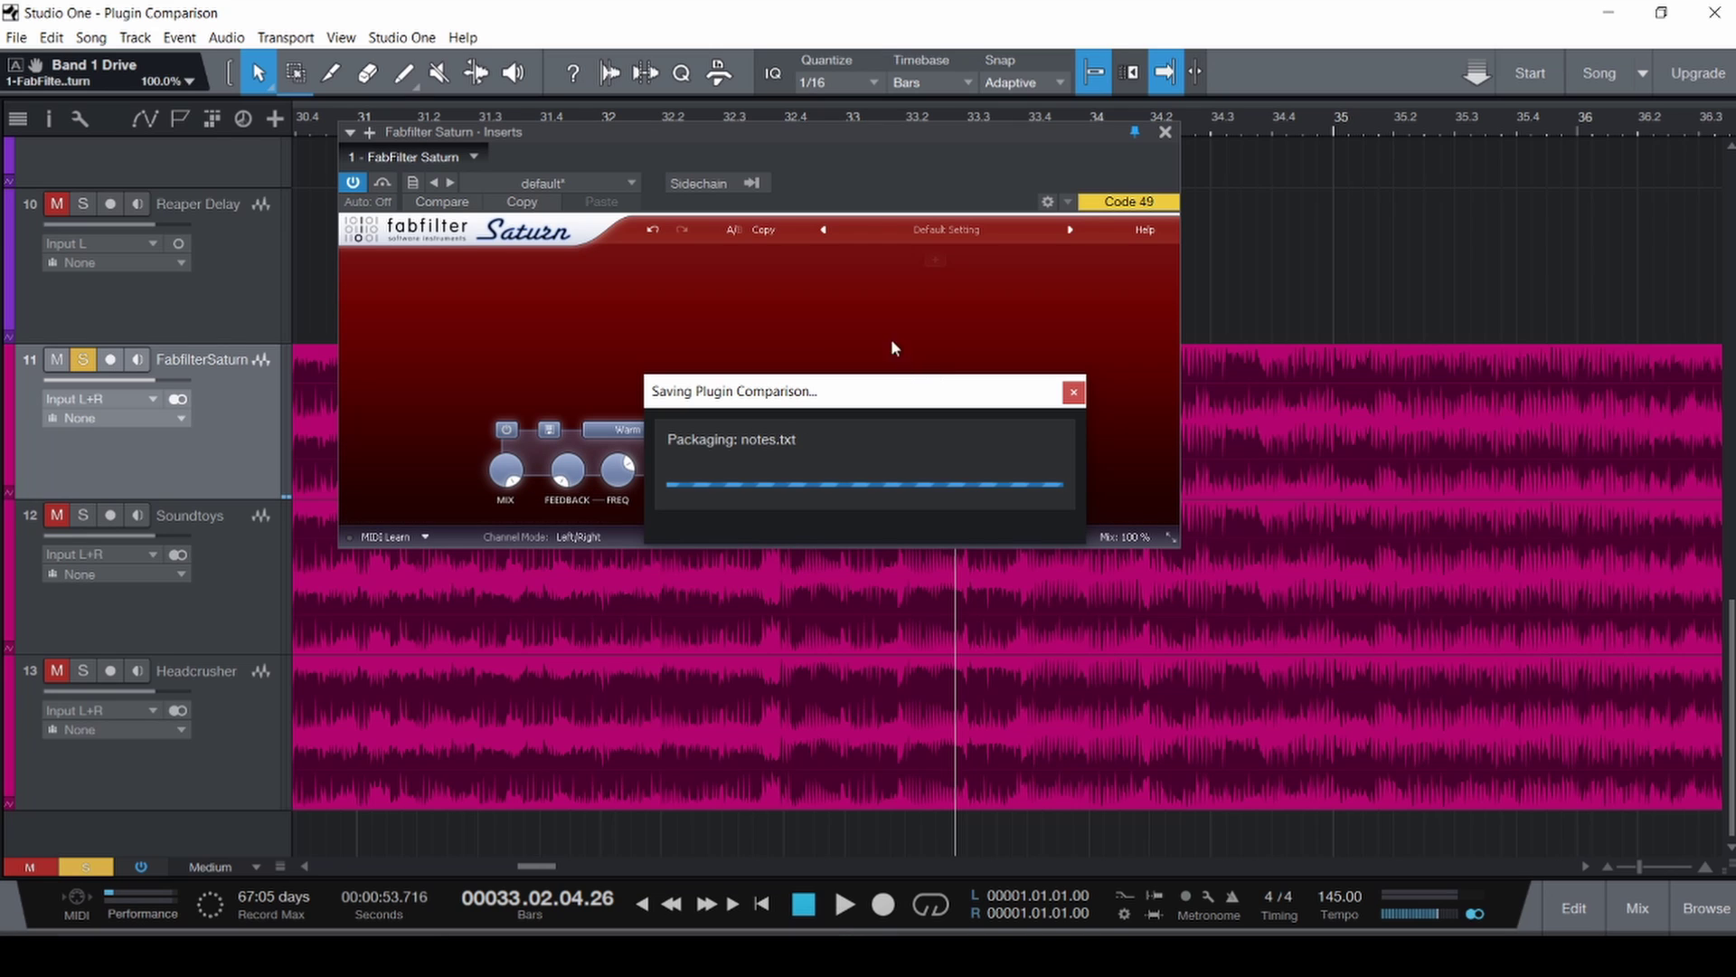
Play the Fabfilter Saturn track once more, then stop playback and close the Saturn plug-in window.
key(space)
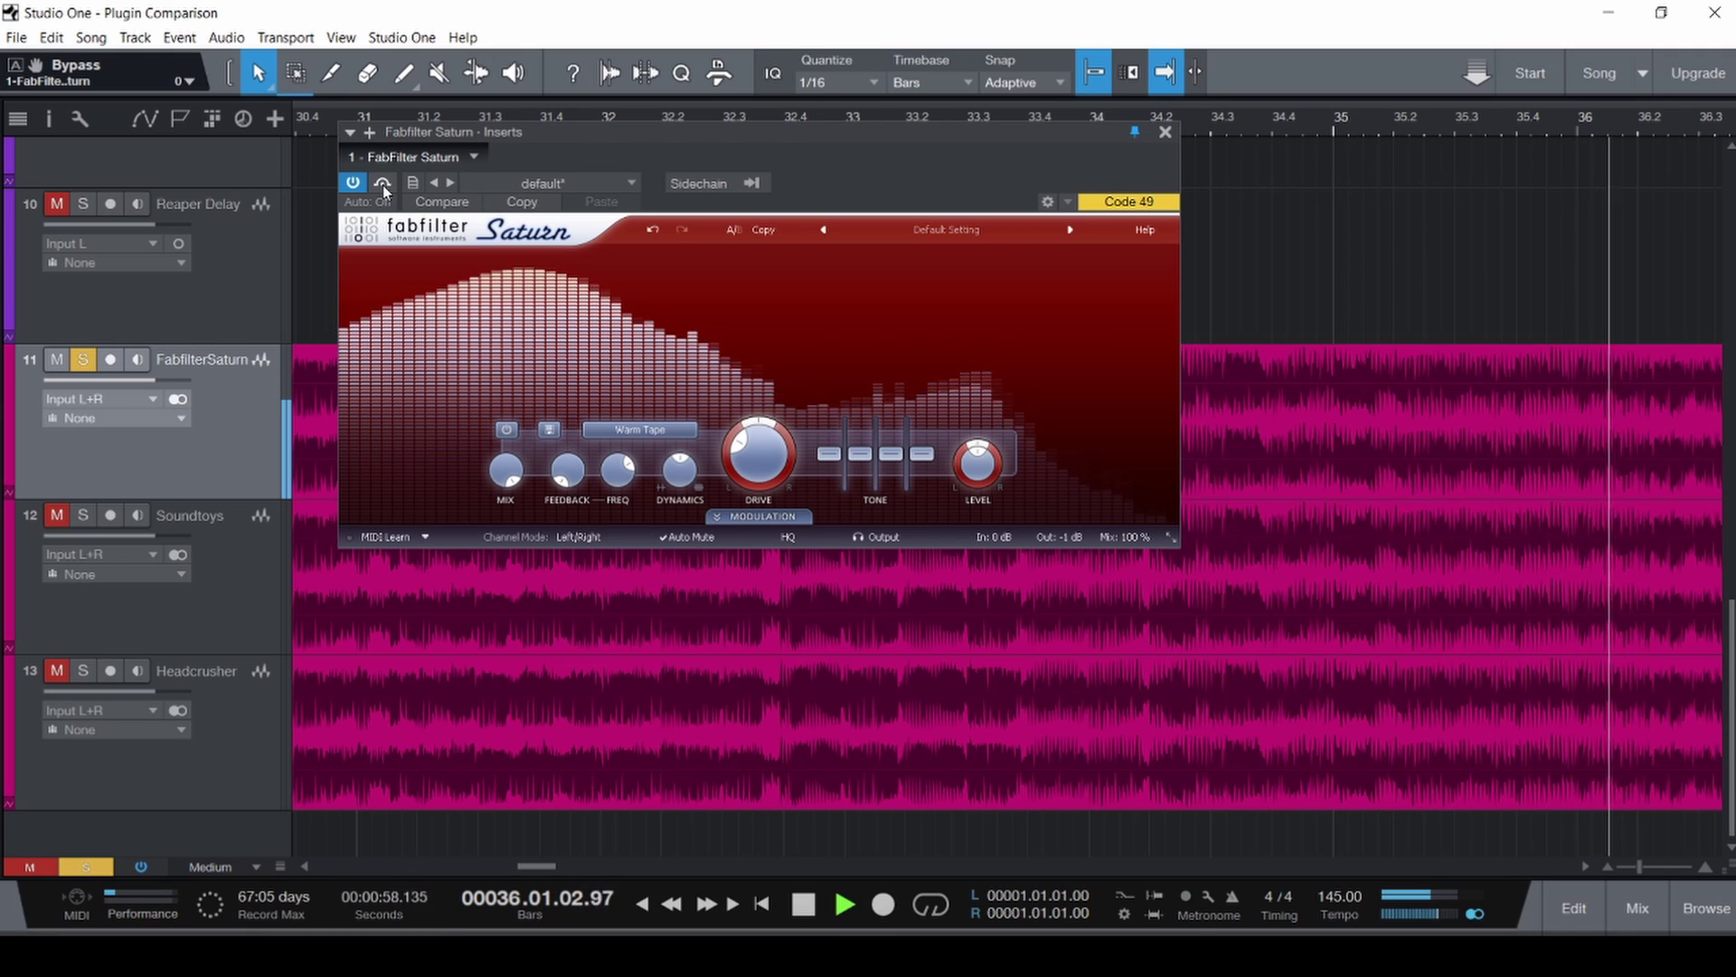
key(space)
click(1165, 132)
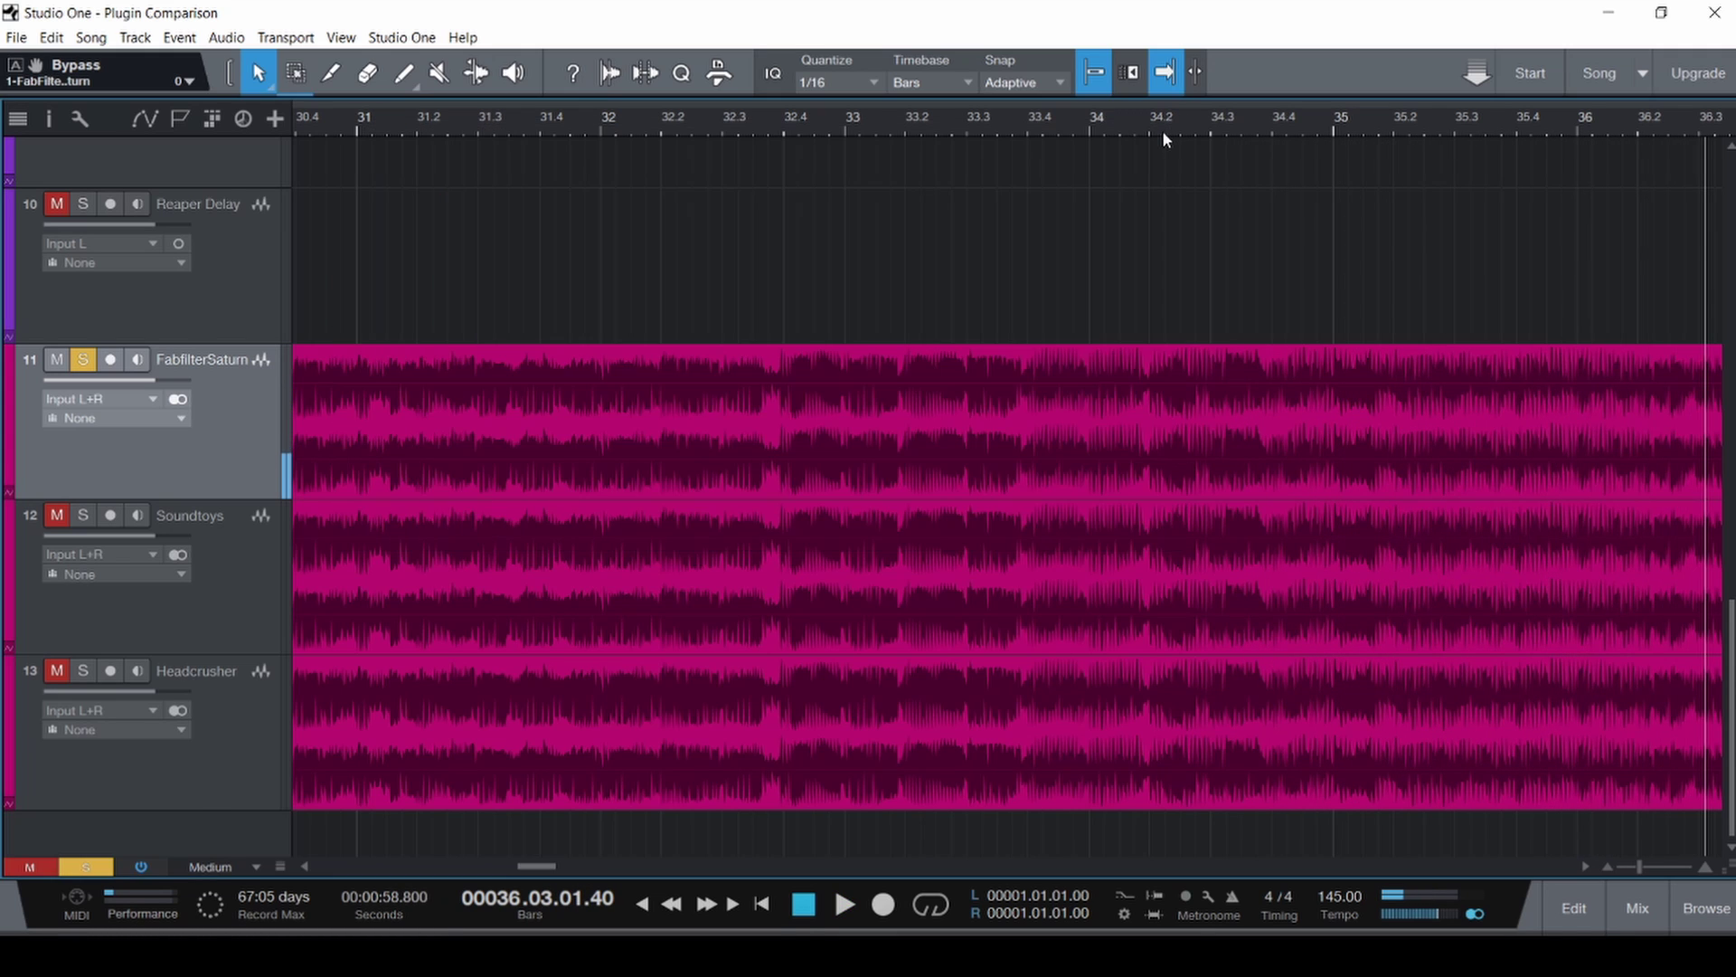
Solo the Headcrusher channel, mute Fabfilter Saturn, and open the enabled HeadCrusher insert over the full arrangement.
key(F3)
click(1525, 600)
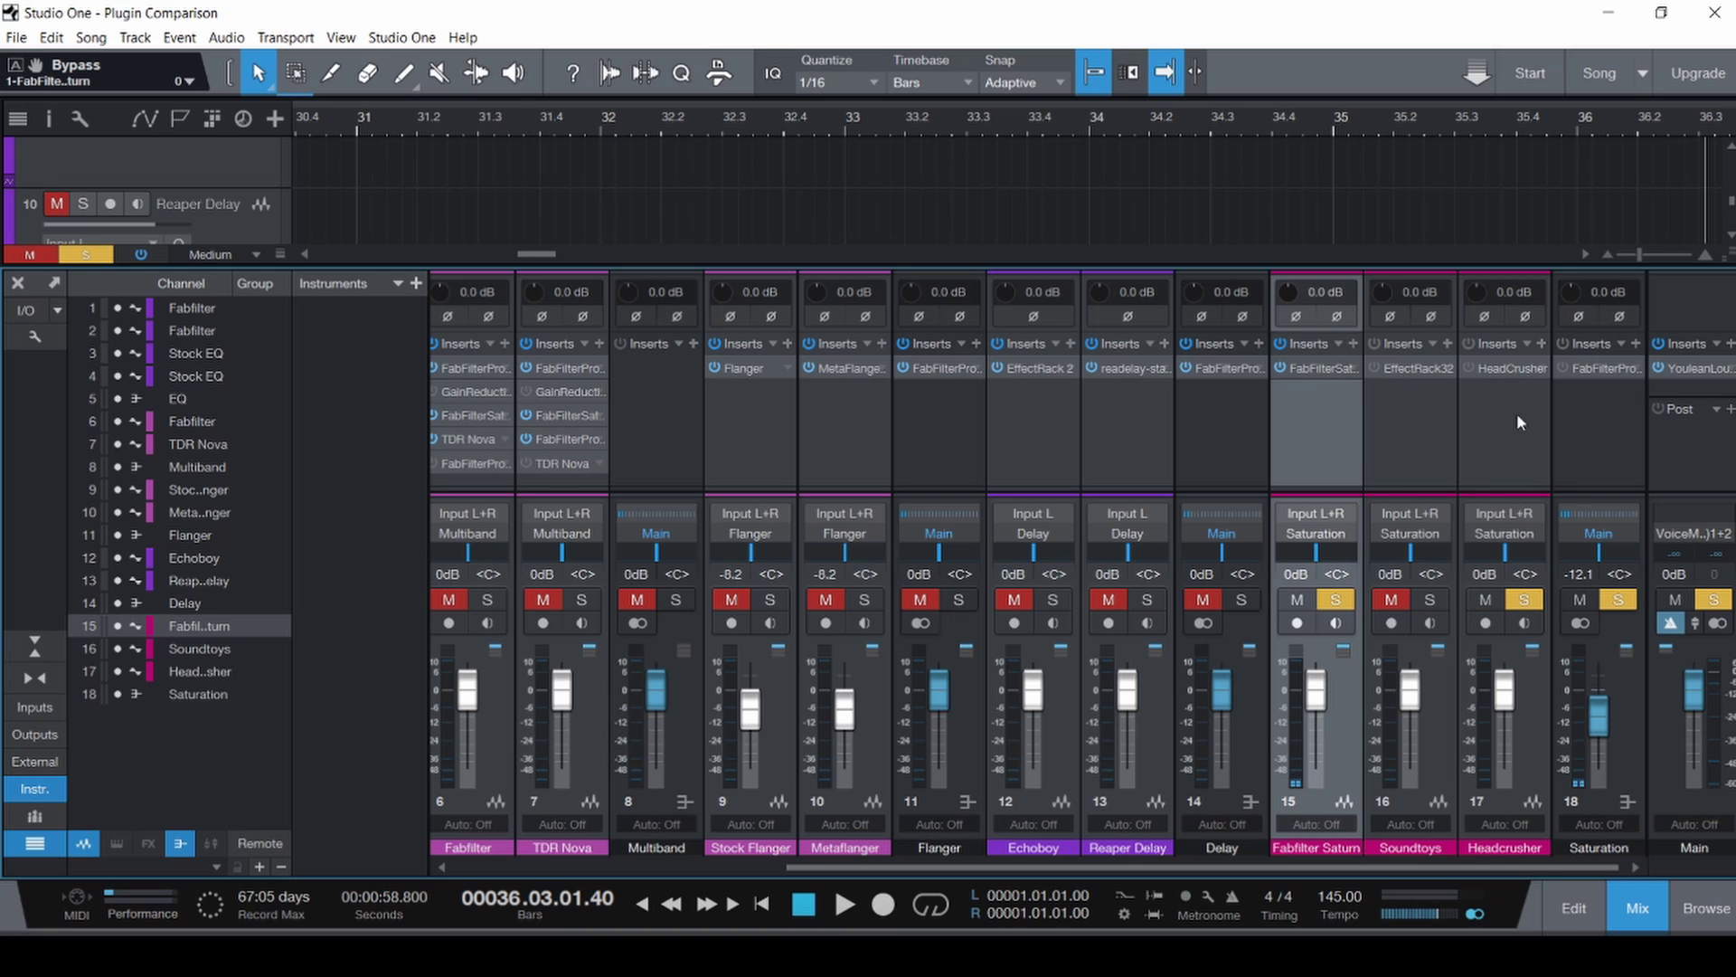
click(1295, 601)
click(1506, 366)
key(F3)
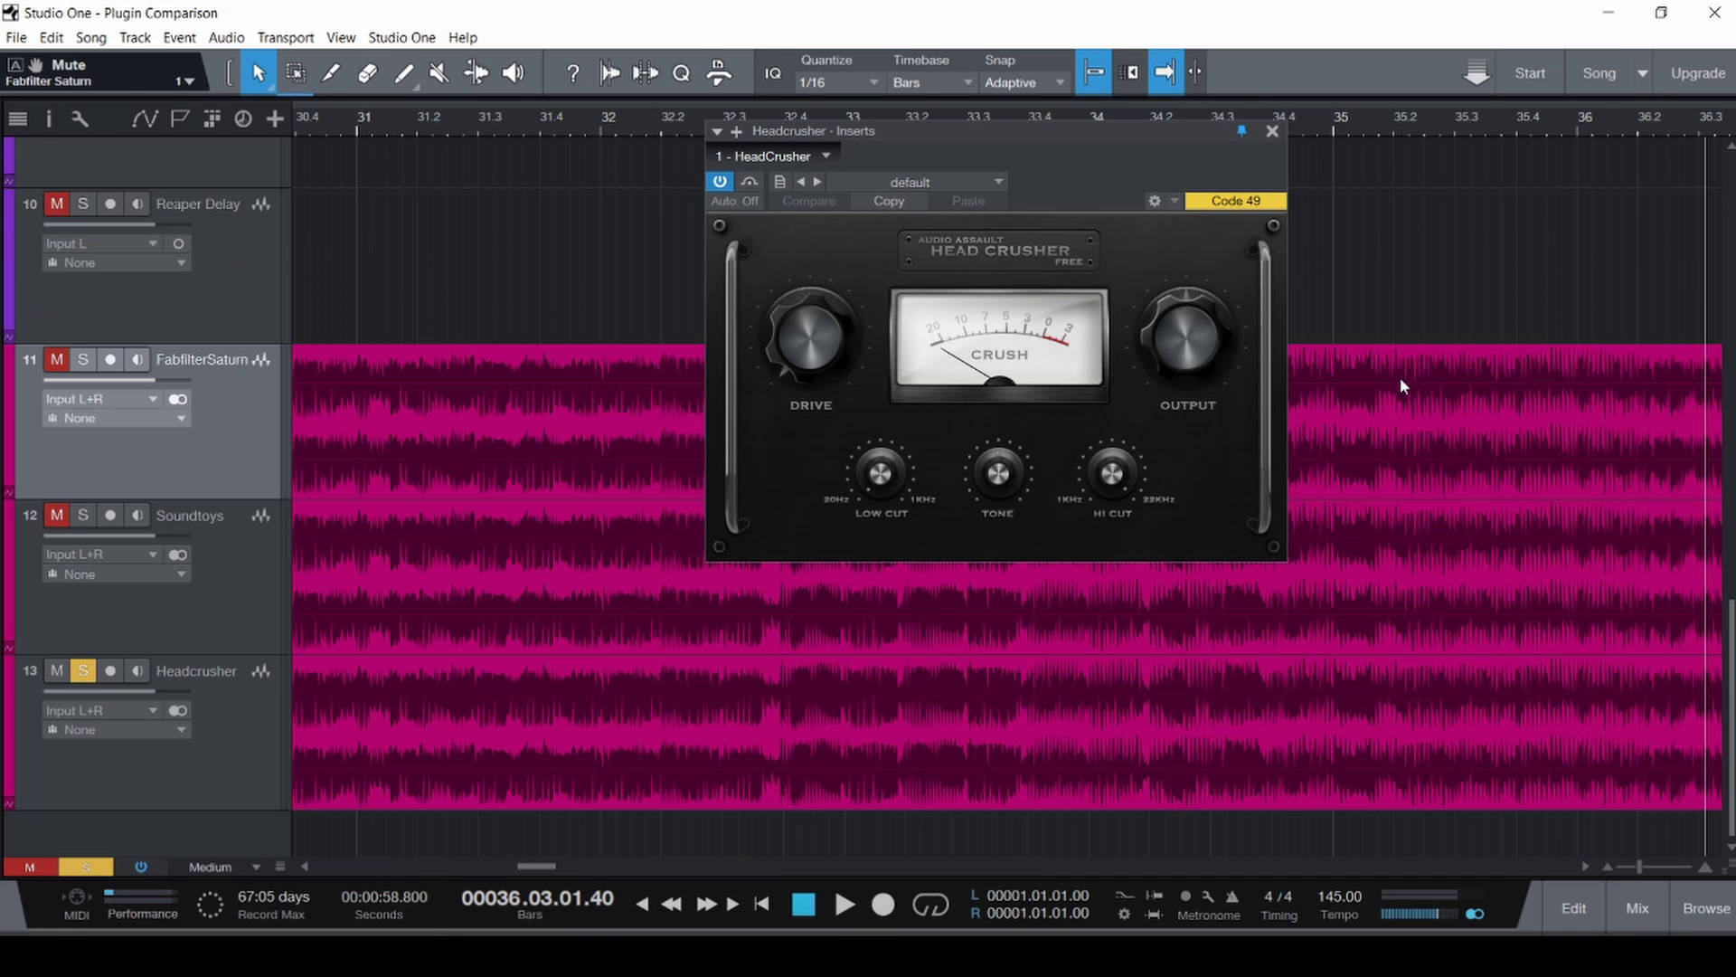
Place the playback cursor at about bar 28 in the arrangement and save the song.
key(w)
key(w)
key(w)
key(w)
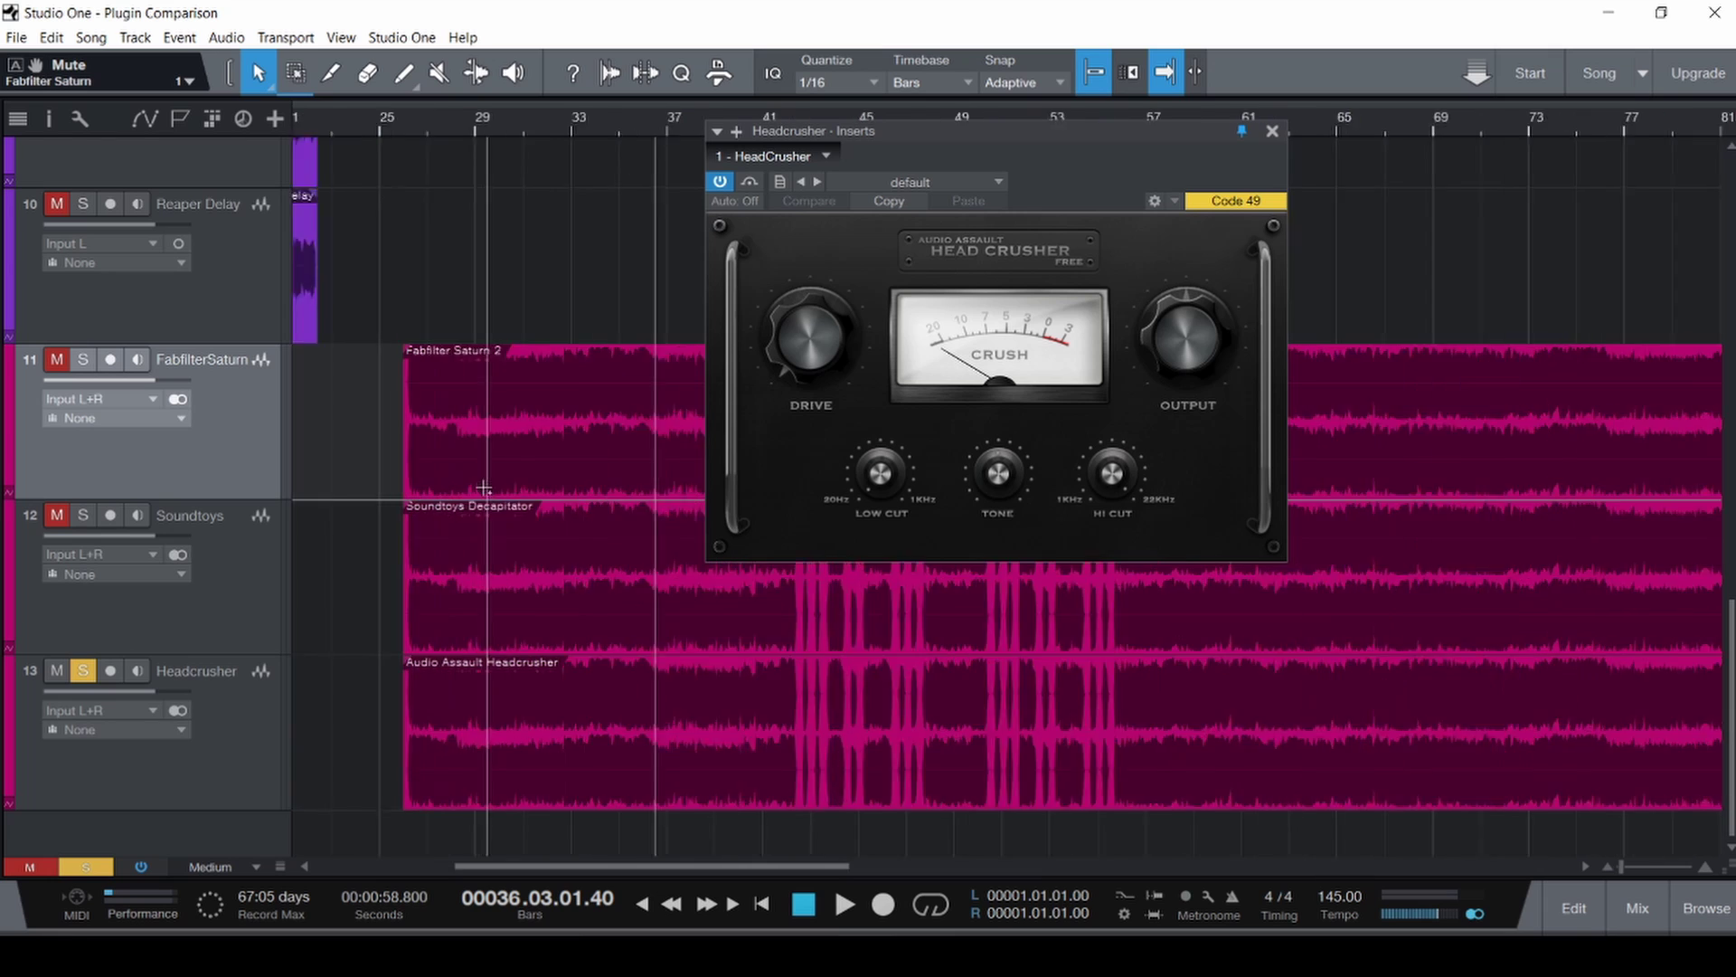
click(415, 475)
key(ctrl+s)
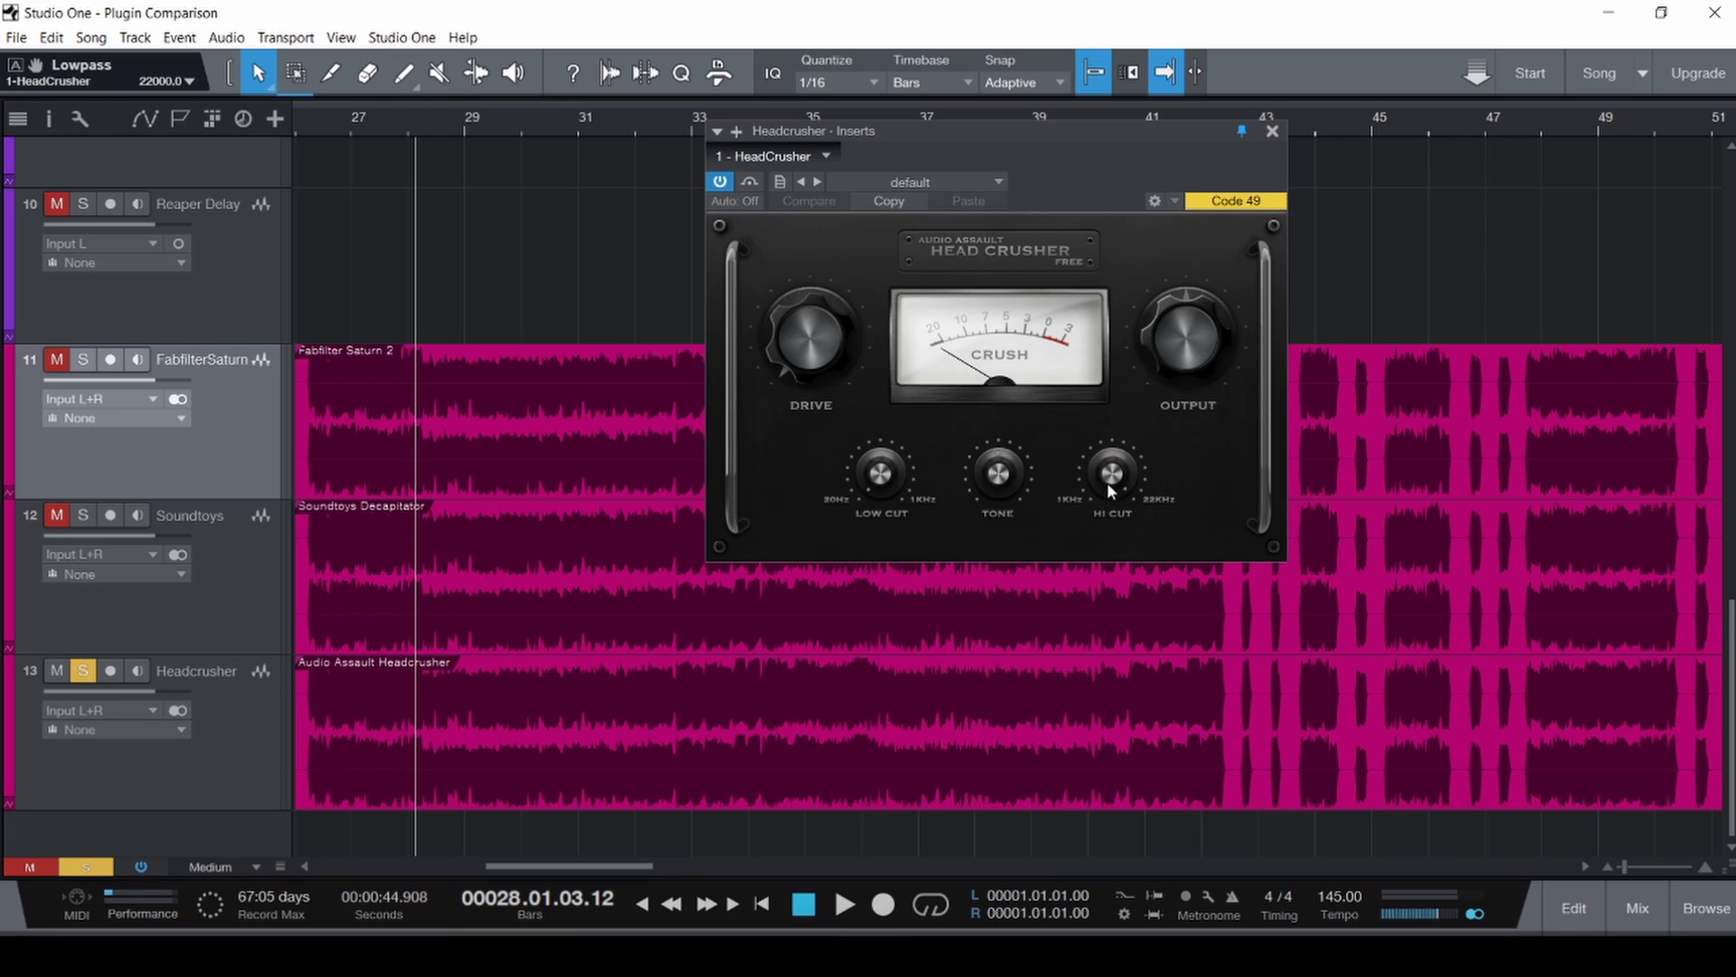
Try HeadCrusher's Hi Cut knob and move its plug-in window clear of the saturation channels in the mixer.
drag(1107, 481, 1121, 506)
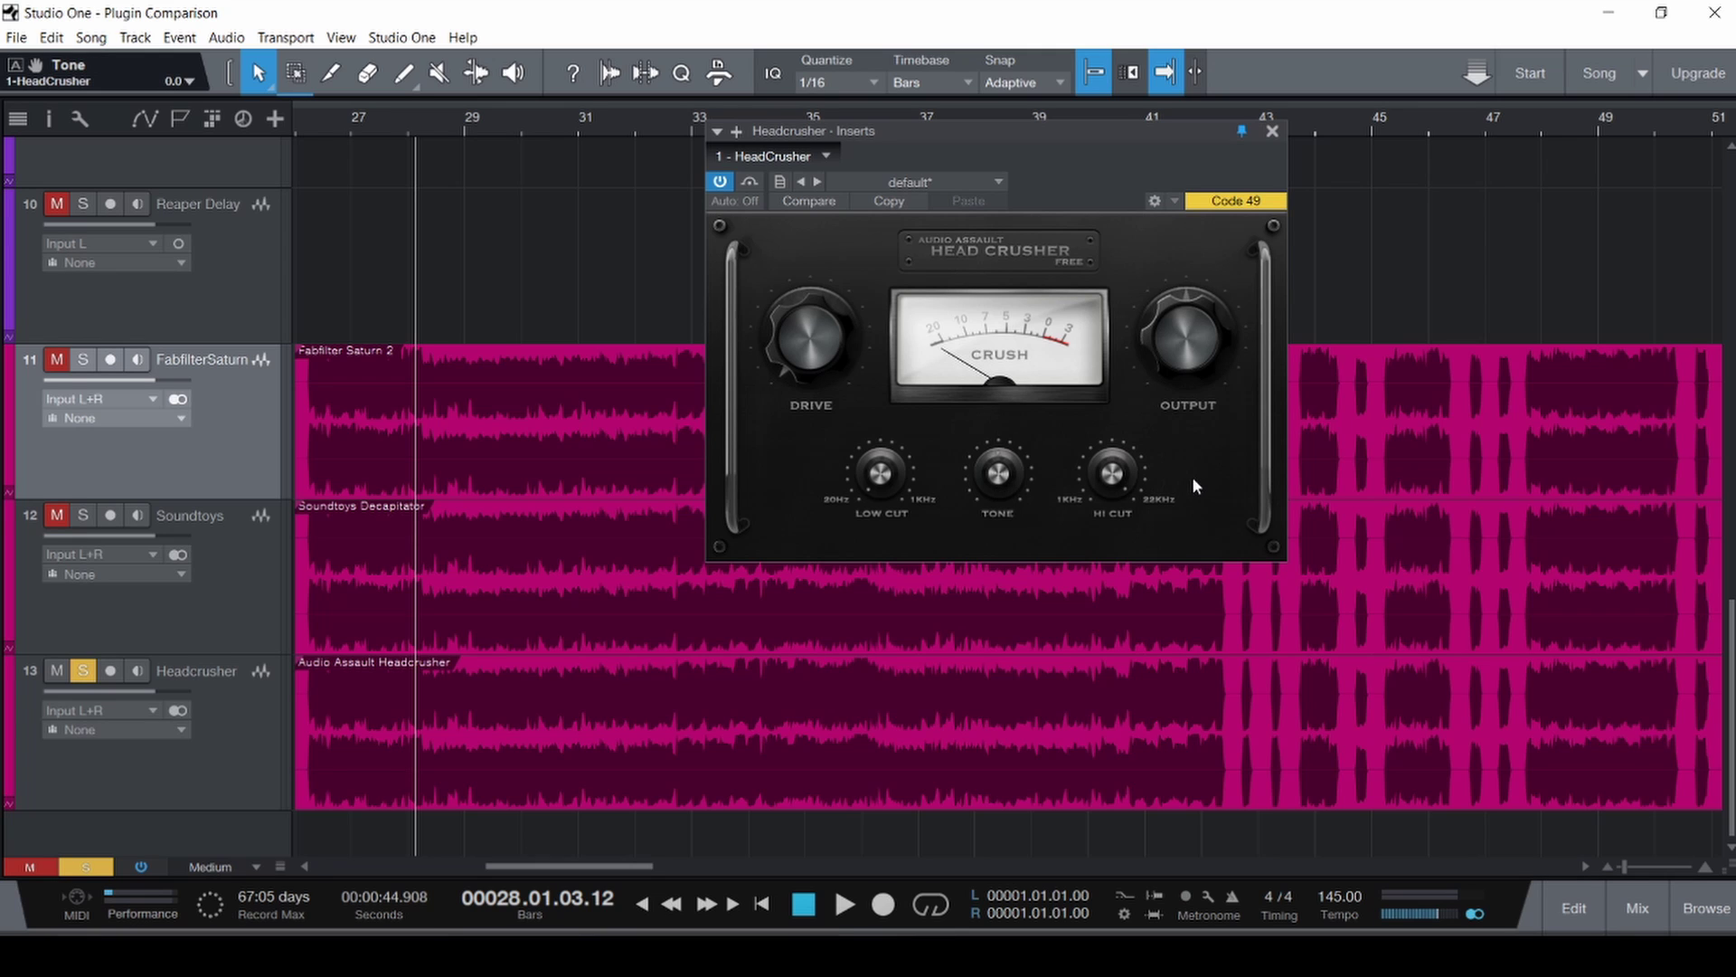
key(F3)
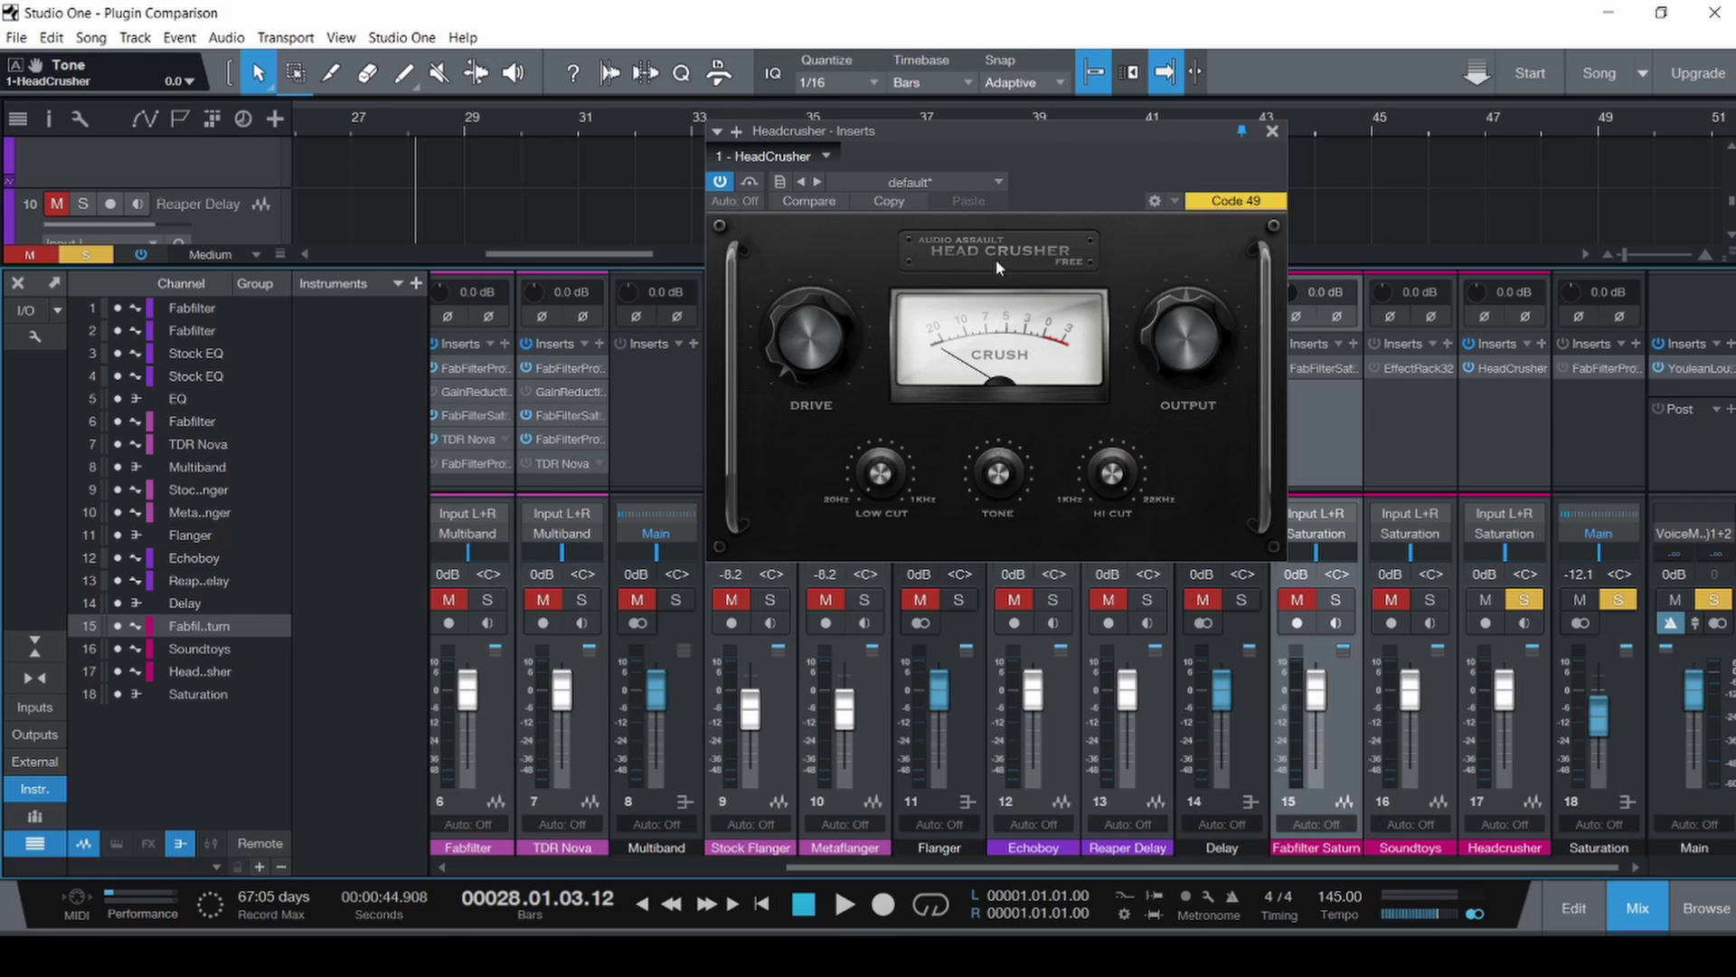
drag(1166, 136, 970, 220)
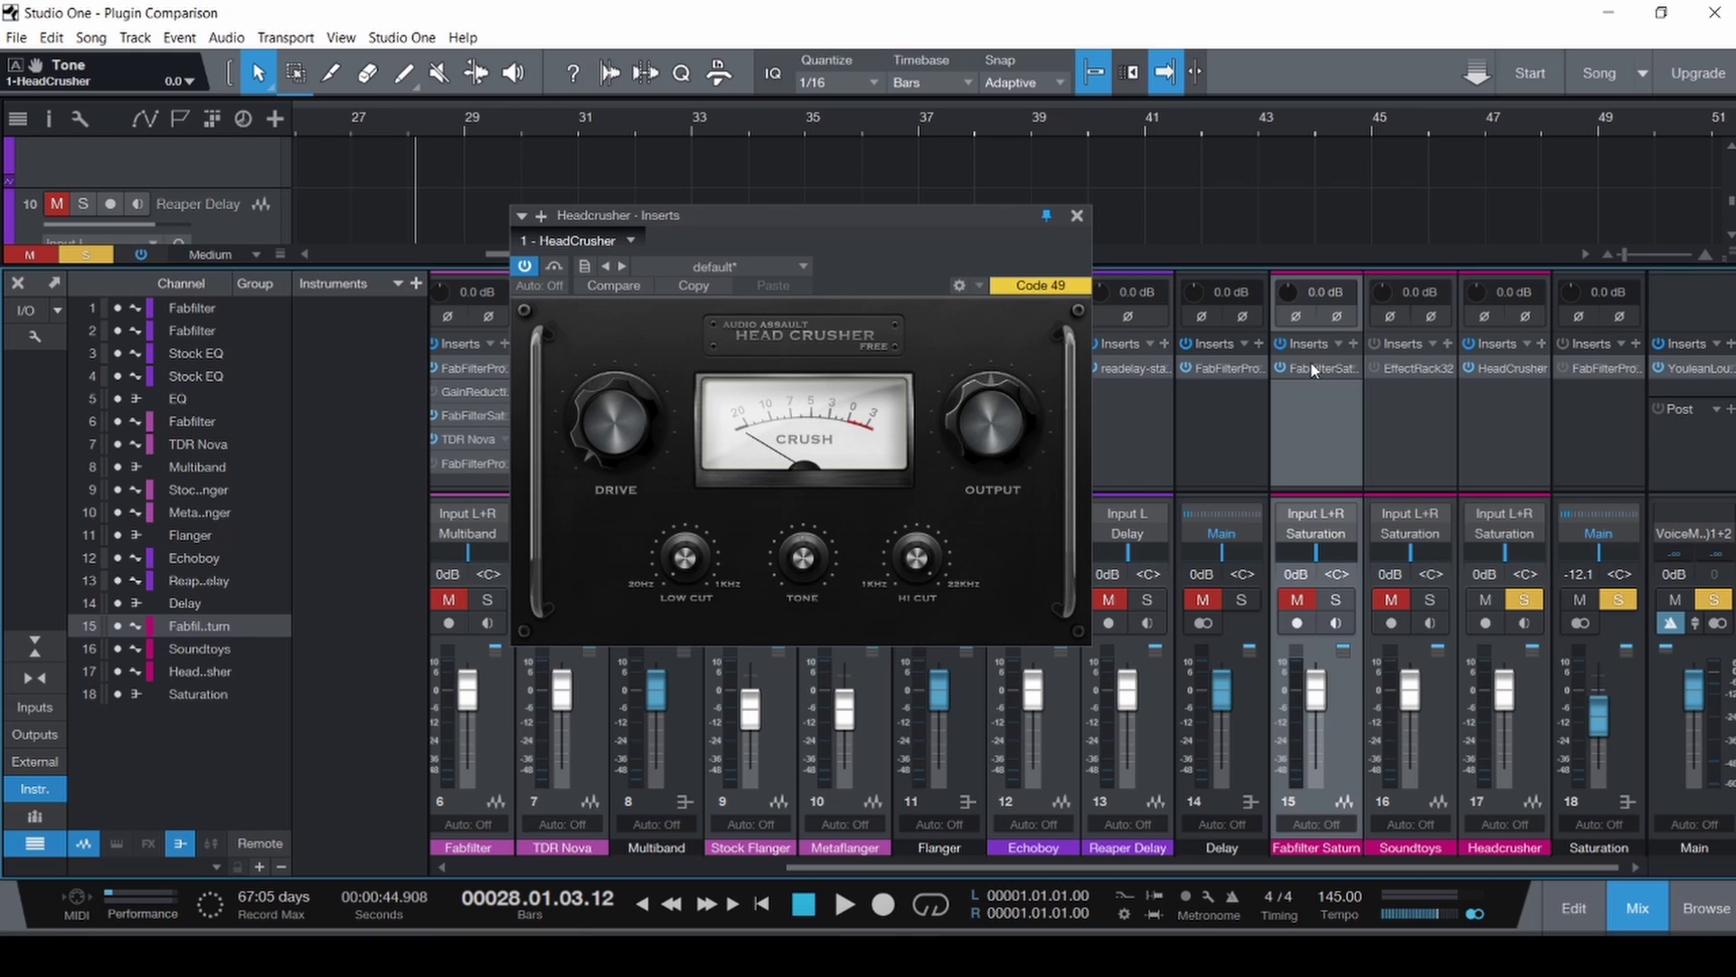
Open the Saturn insert to check its Drive setting, then close it and return to the full arrangement.
click(1311, 364)
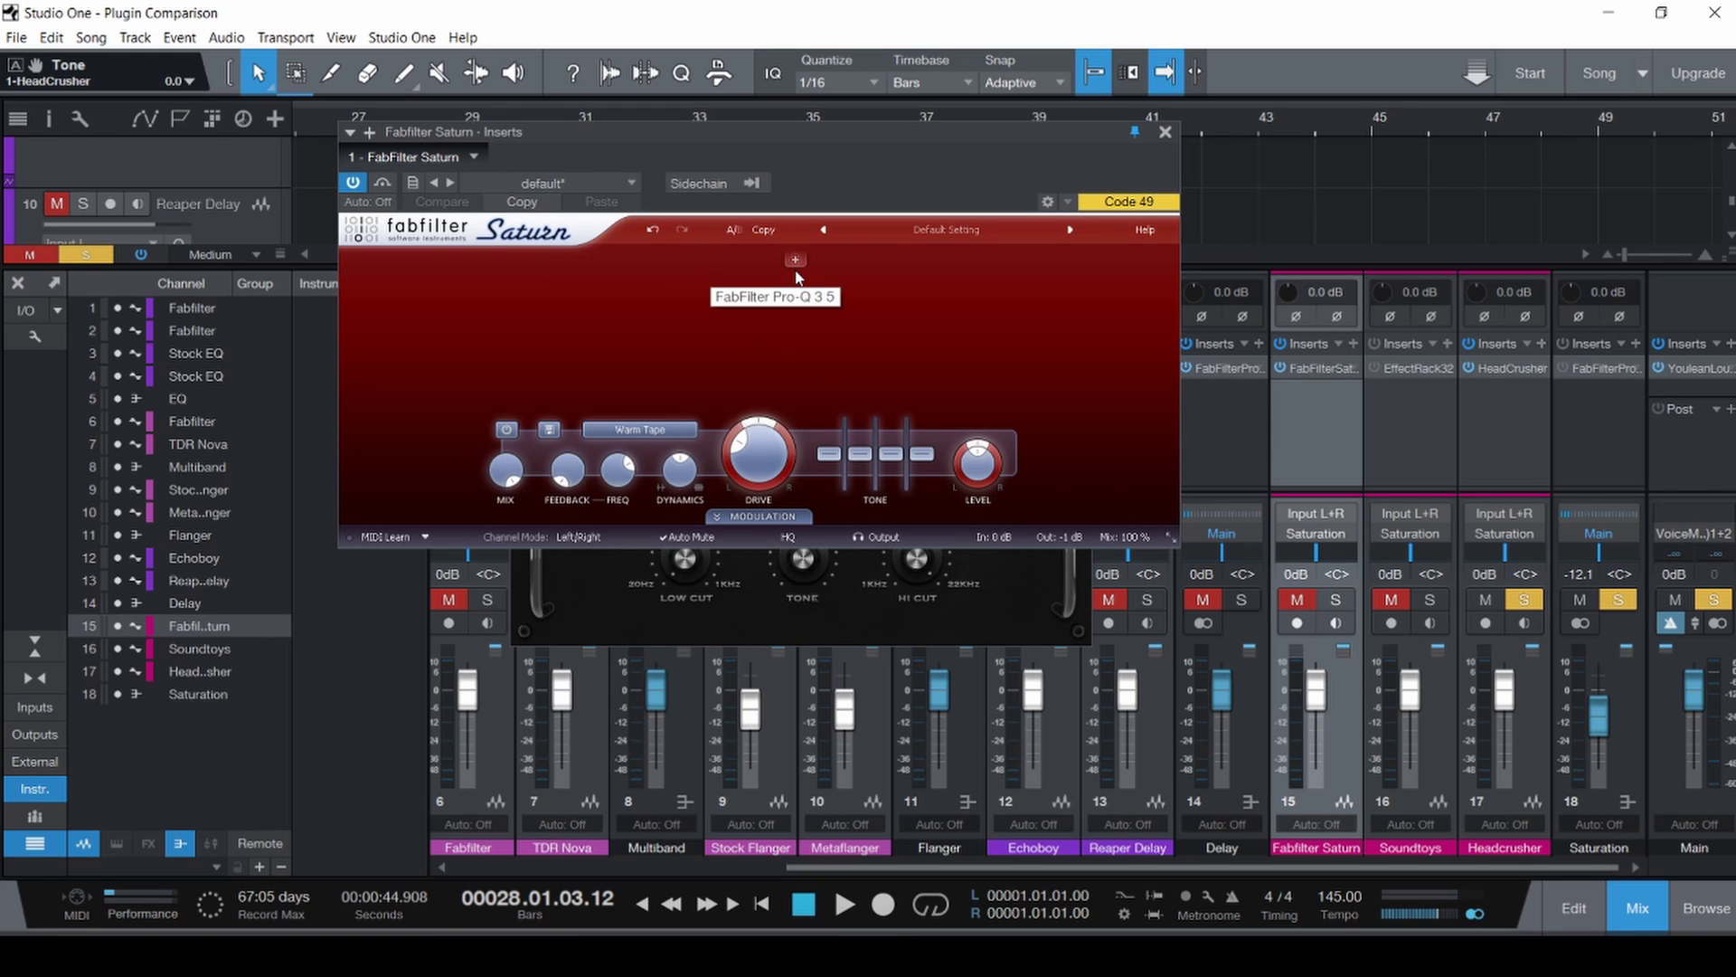
mouse_move(760, 460)
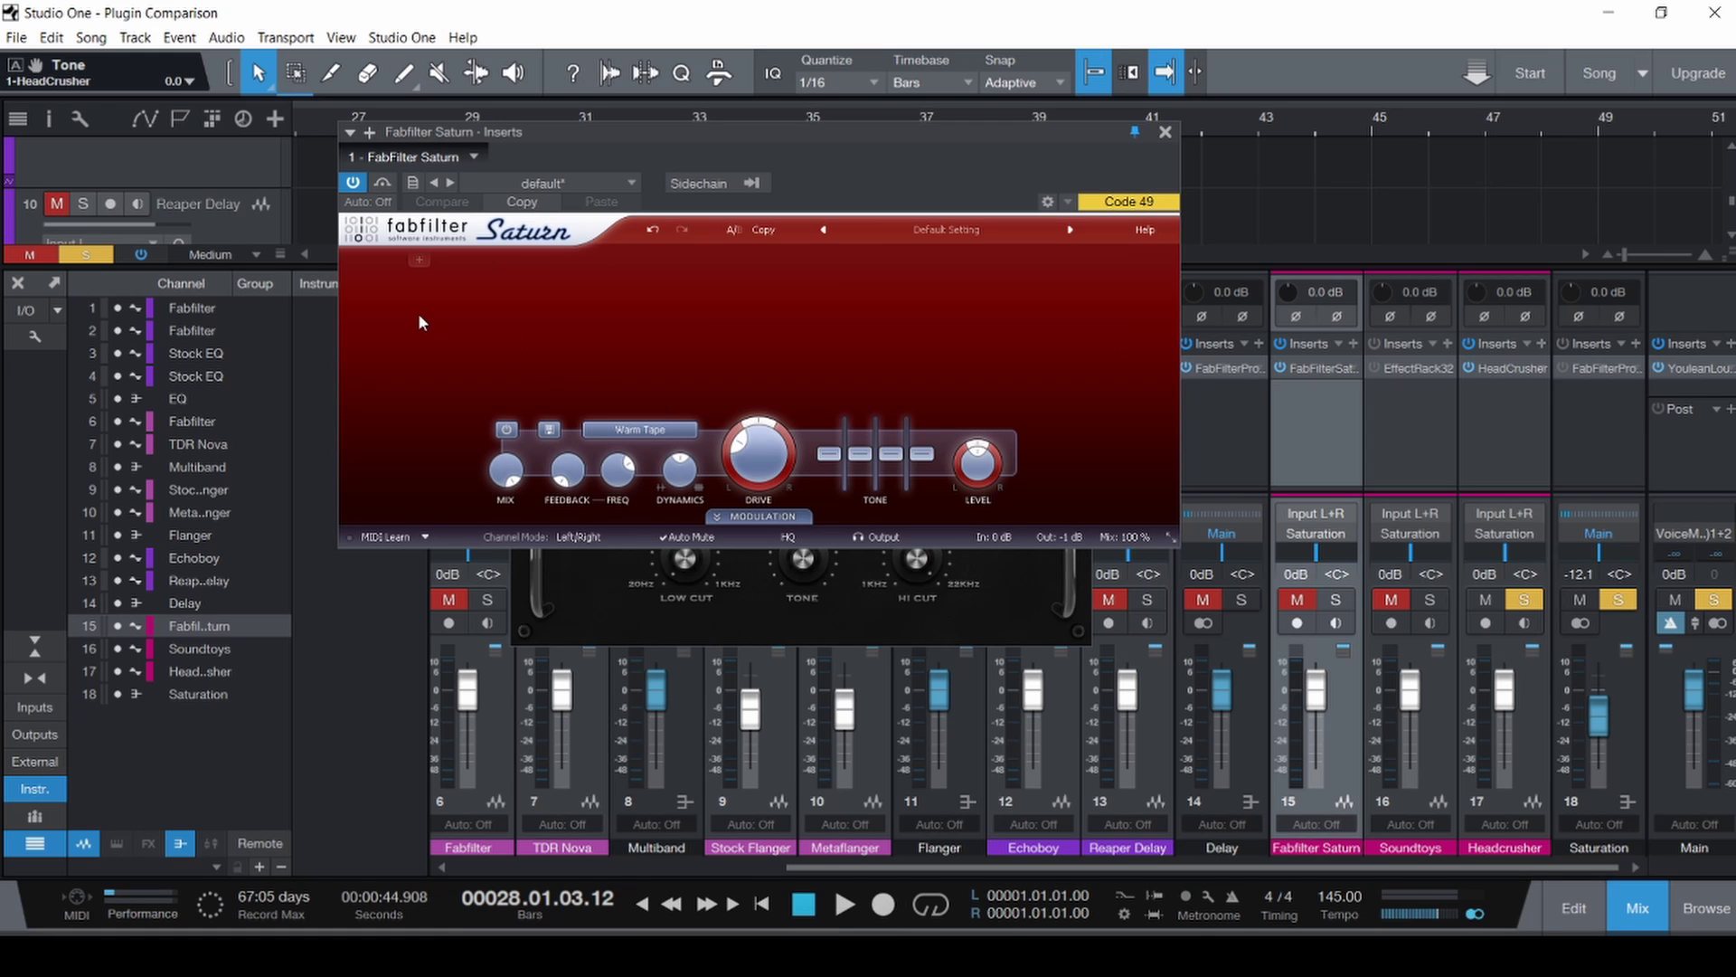
click(1166, 132)
key(F3)
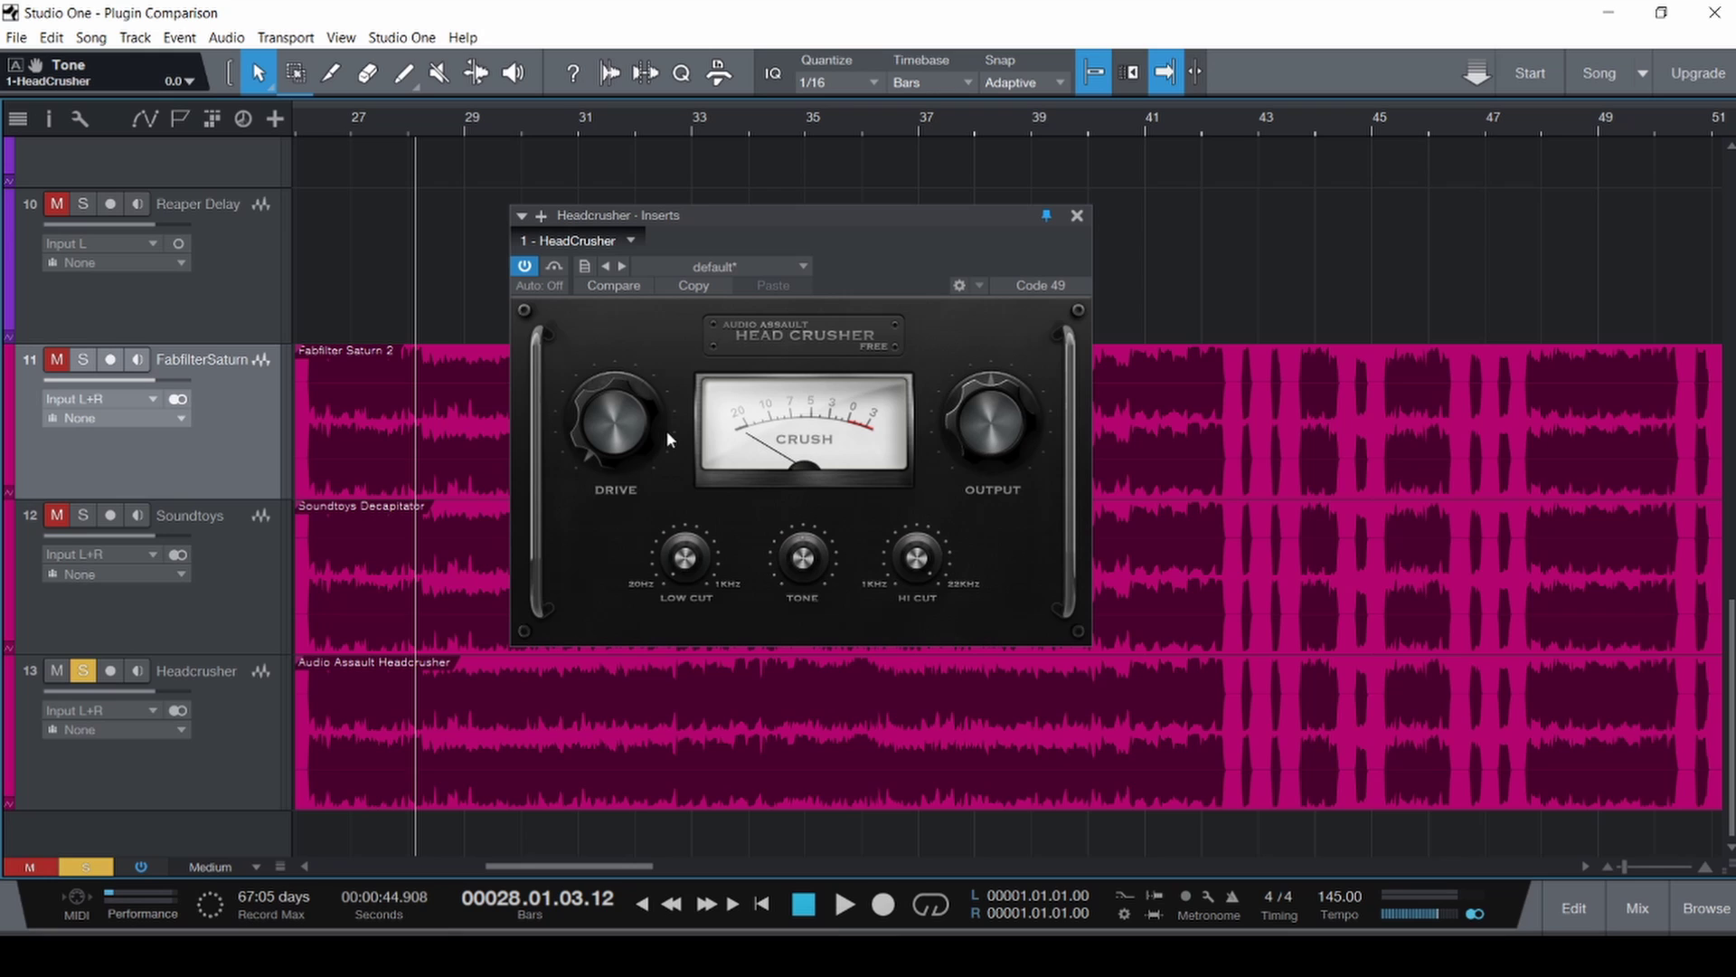
Play the Headcrusher track and toggle HeadCrusher's bypass on and off twice, then stop playback and save the song.
click(372, 563)
key(space)
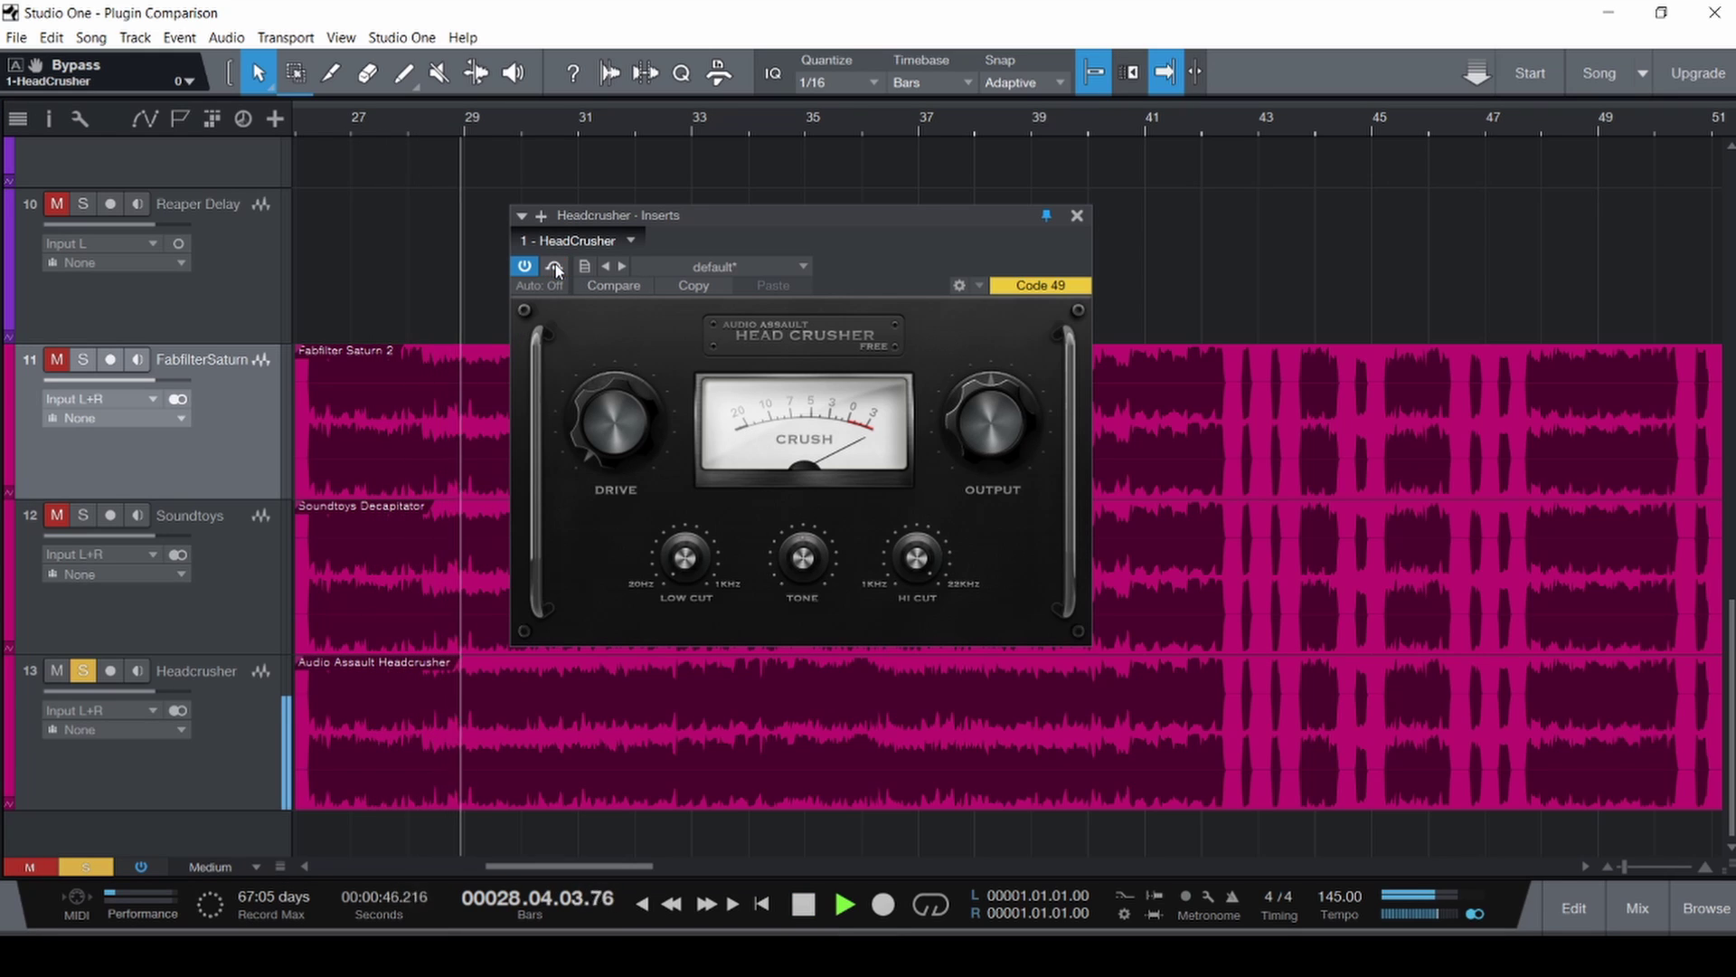
click(555, 264)
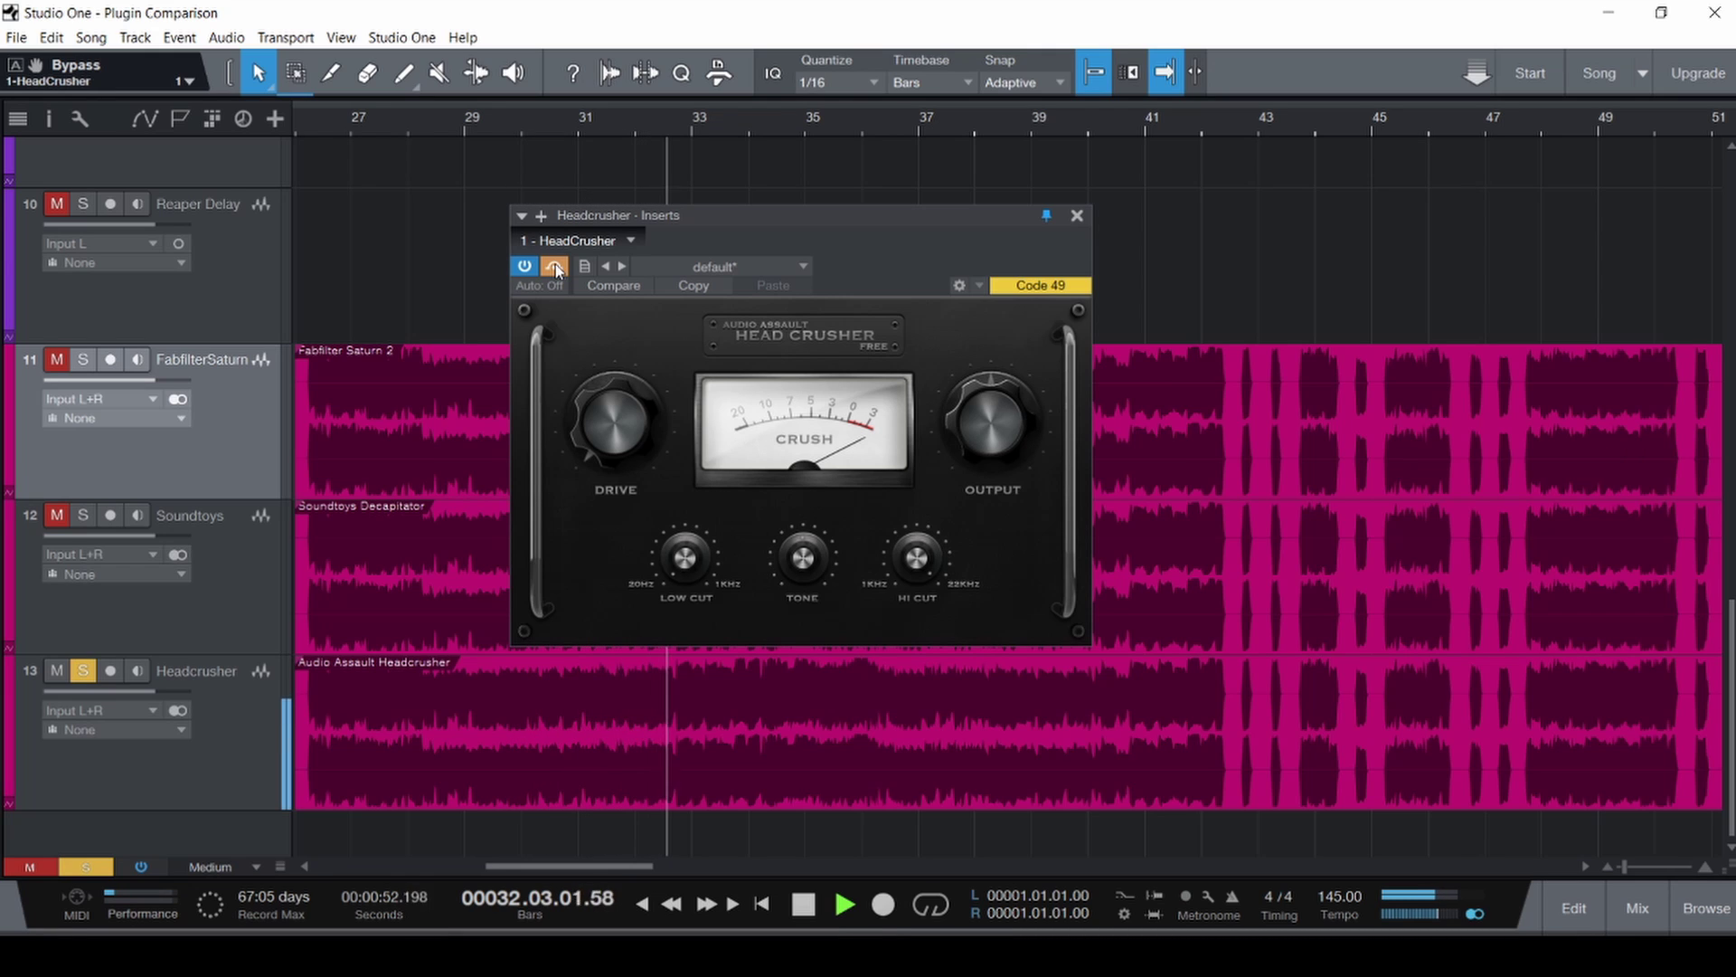
click(555, 264)
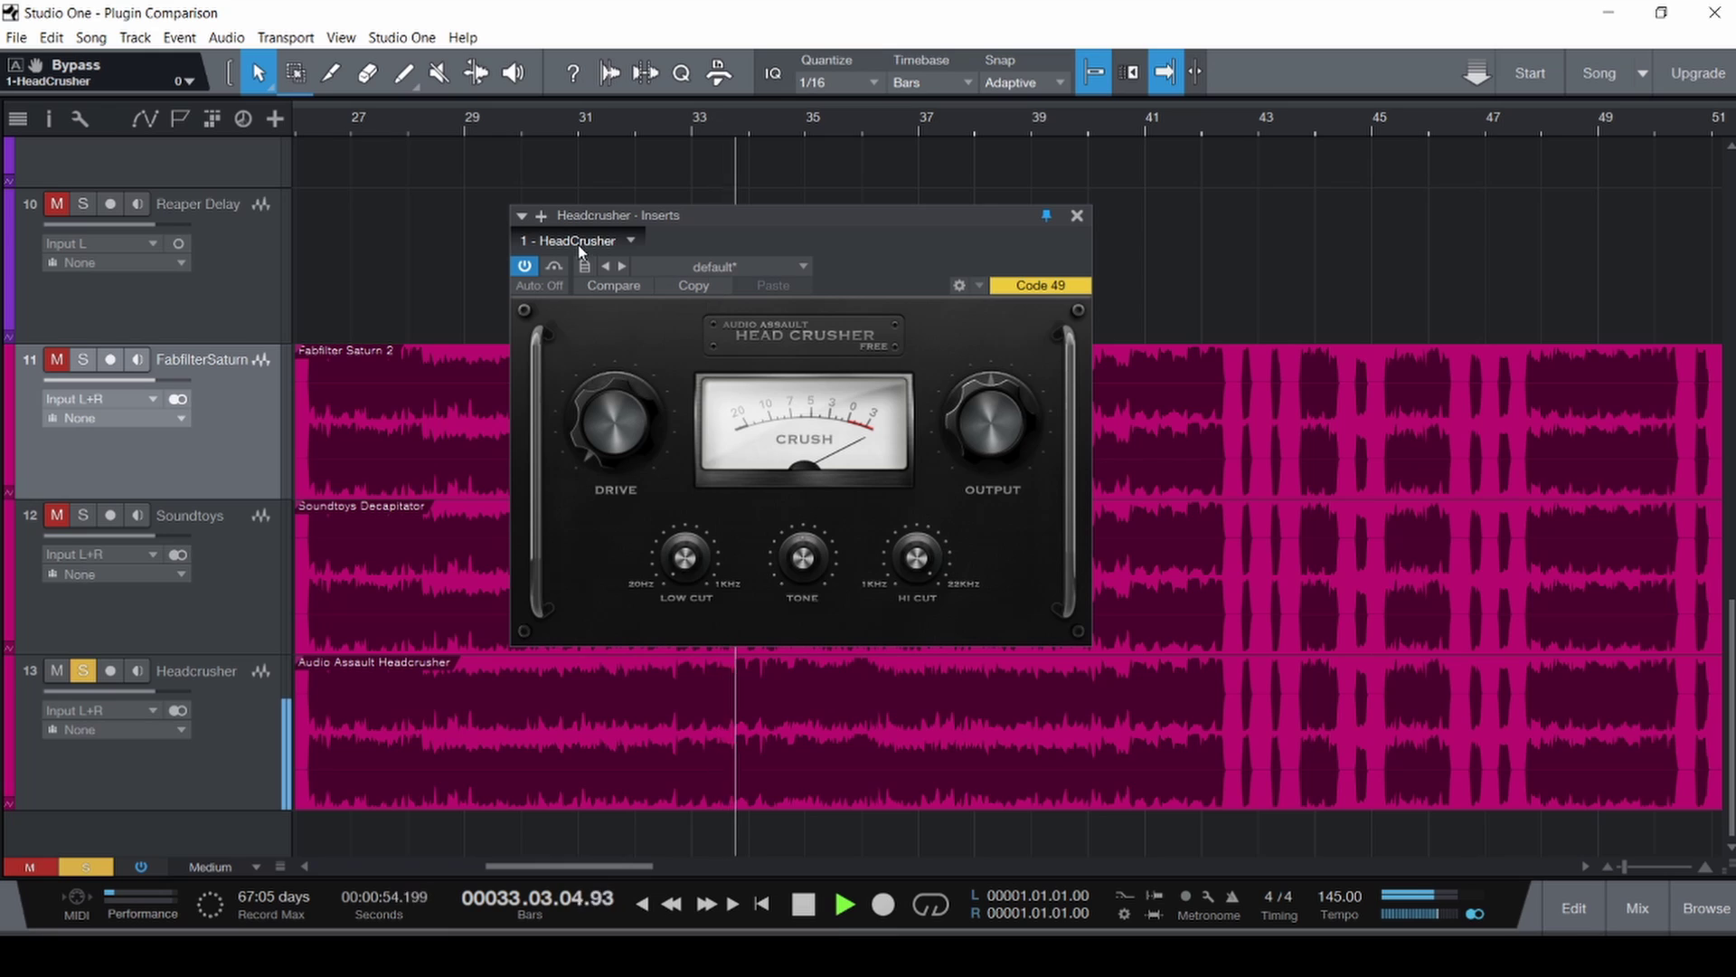
click(555, 266)
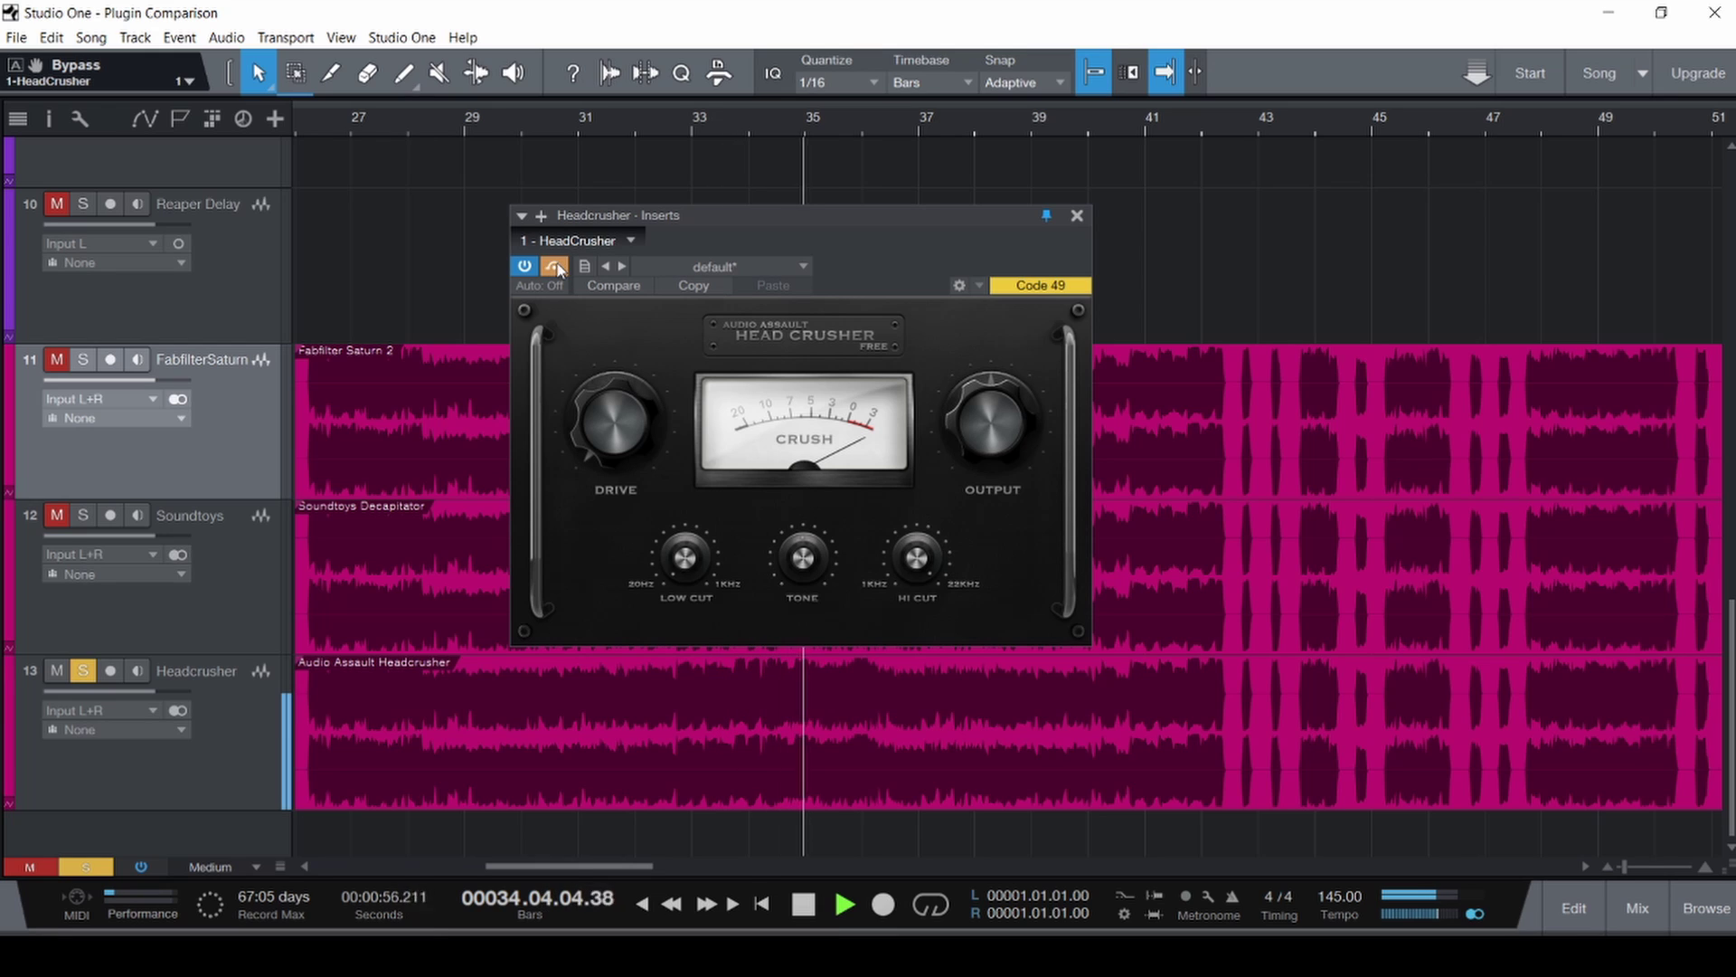
click(555, 266)
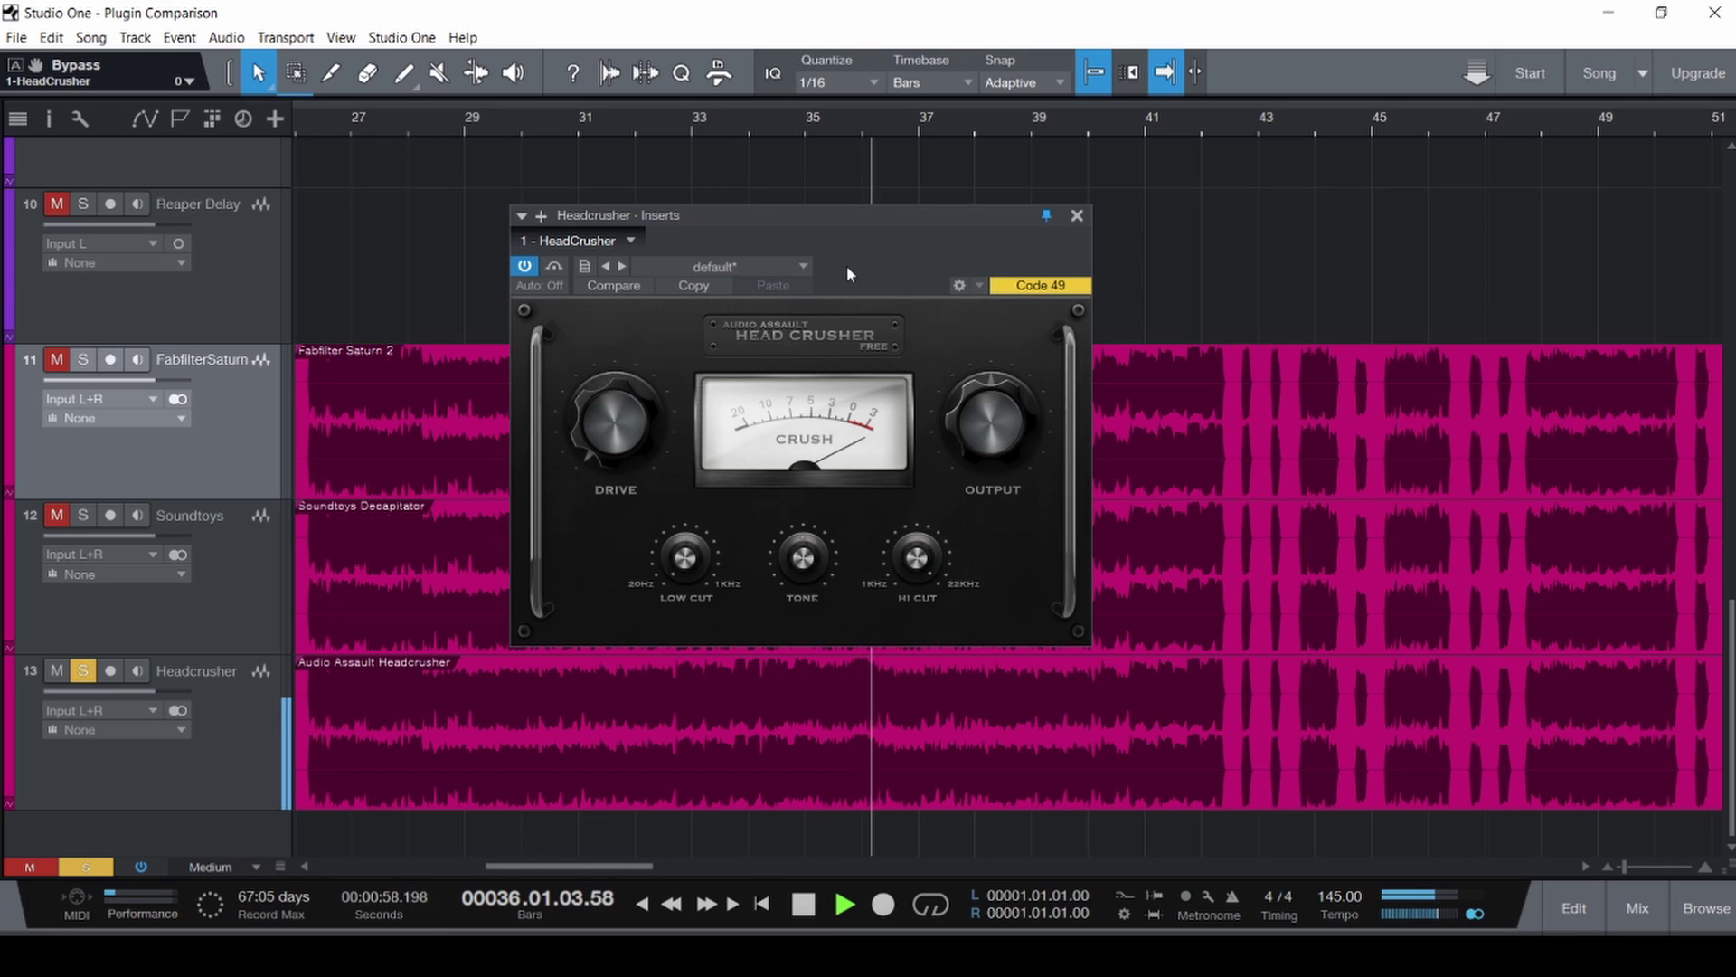
key(space)
key(ctrl+s)
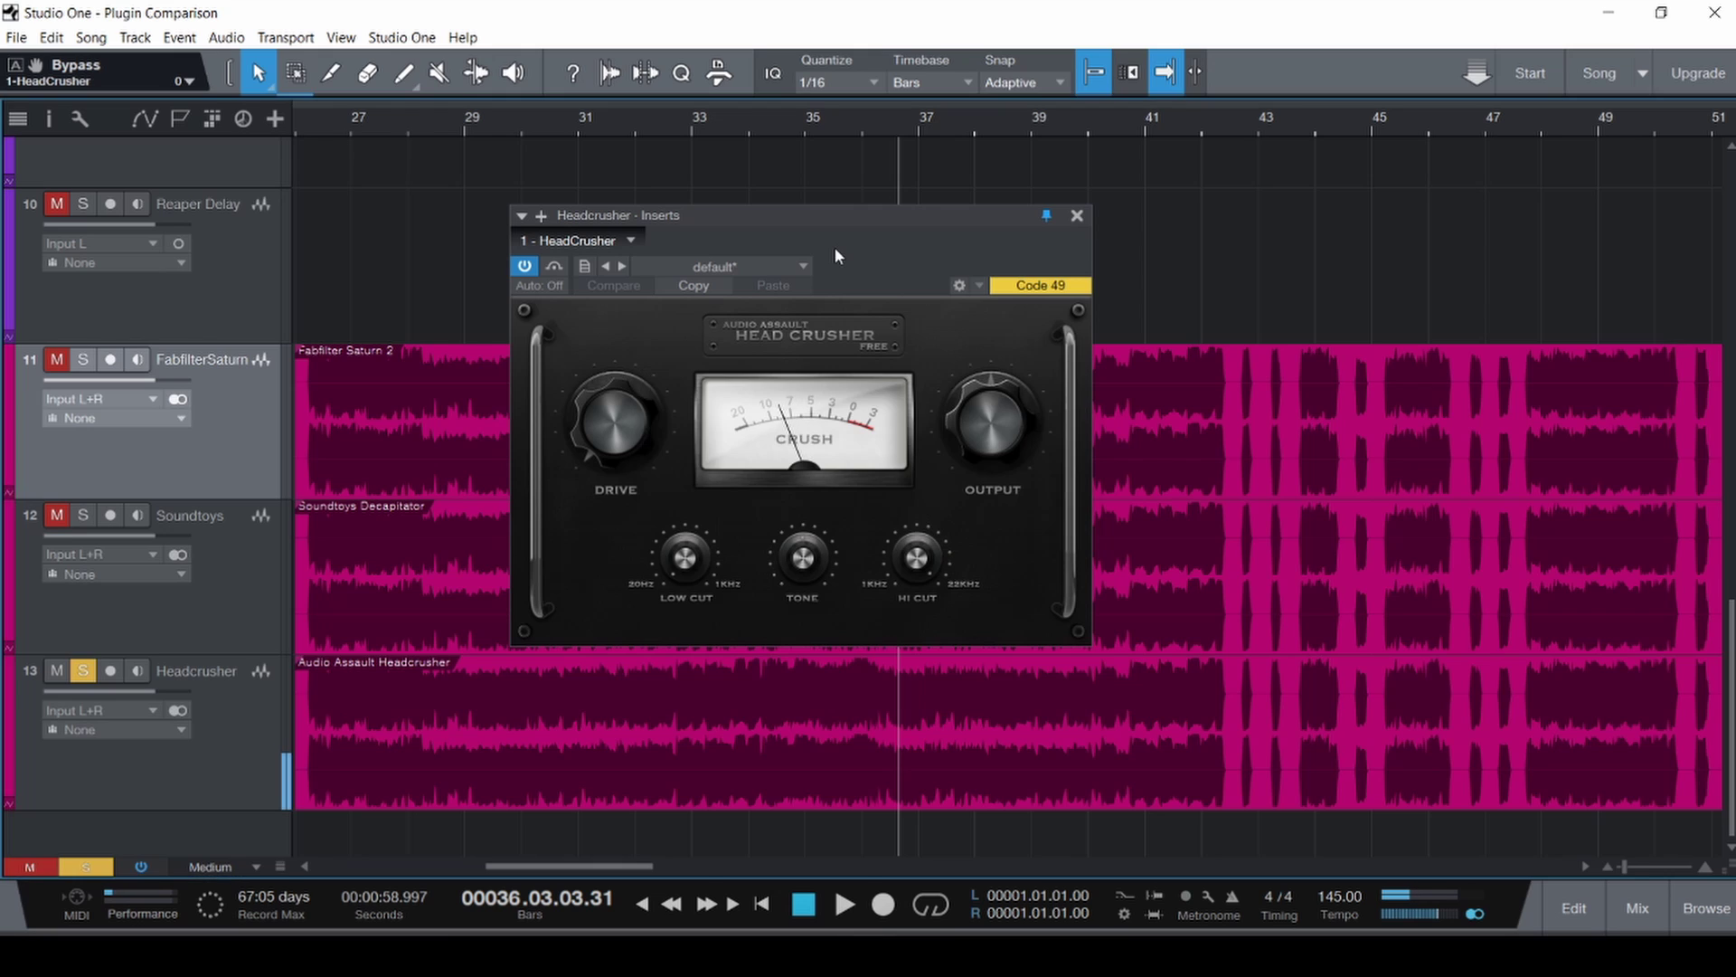
Close the HeadCrusher window, solo Fabfilter Saturn alongside Headcrusher, and invert the polarity of both Headcrusher channels.
key(F3)
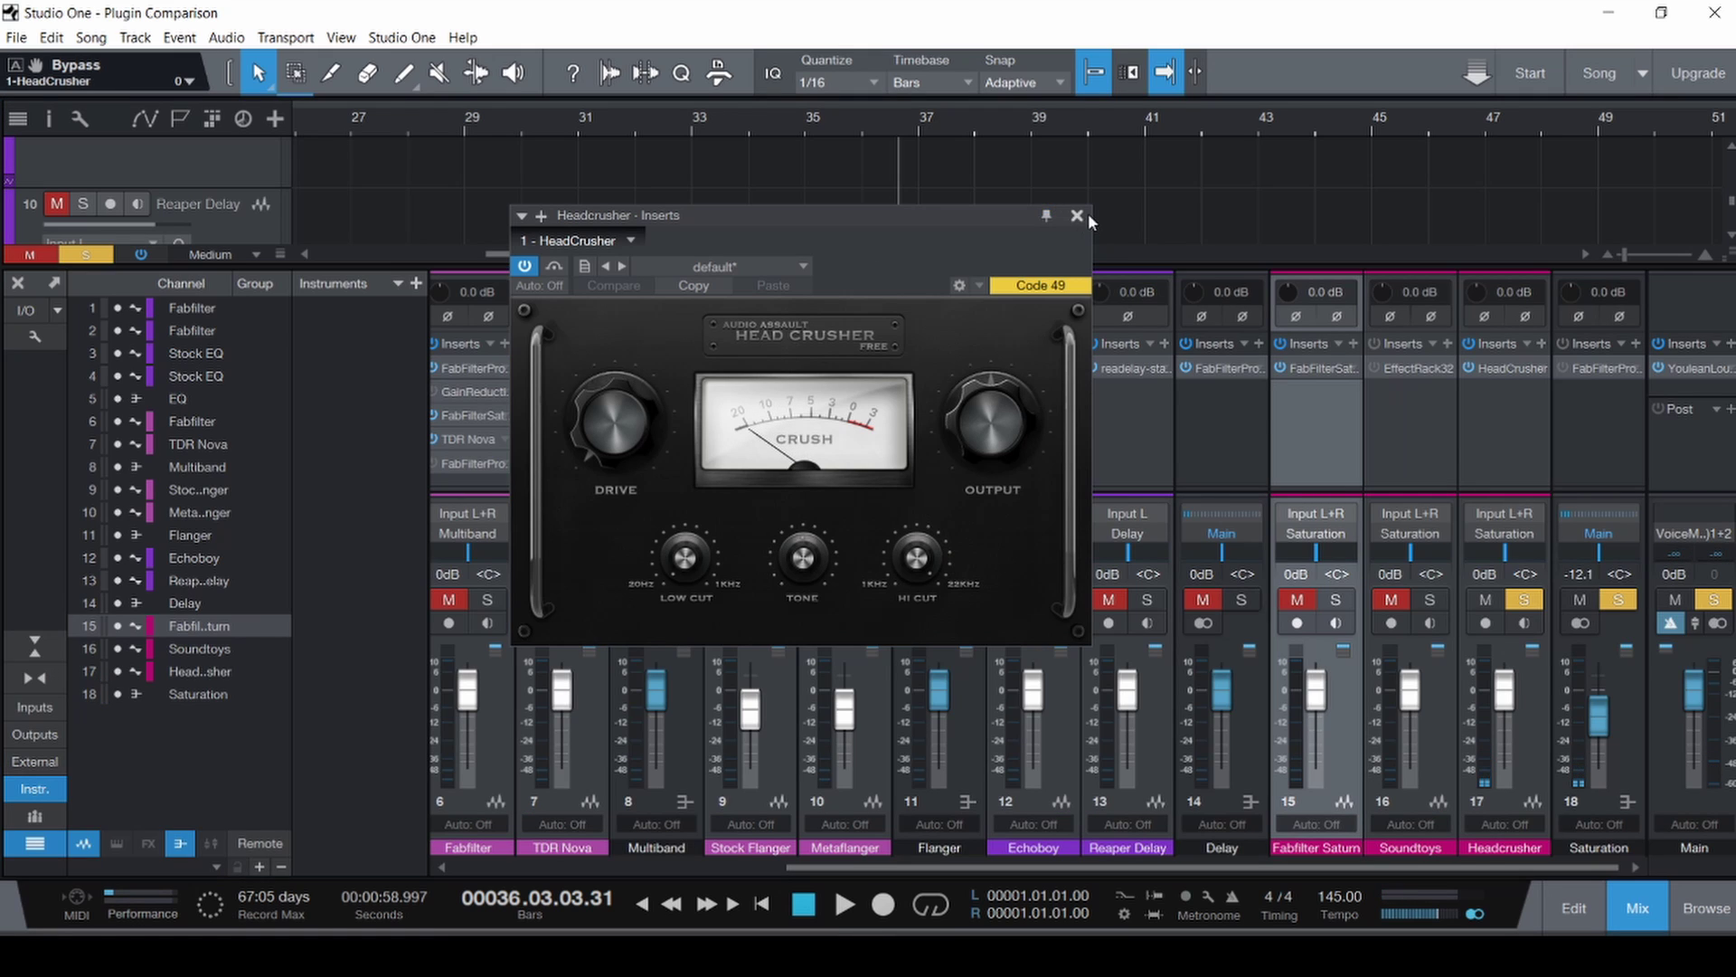
click(1077, 215)
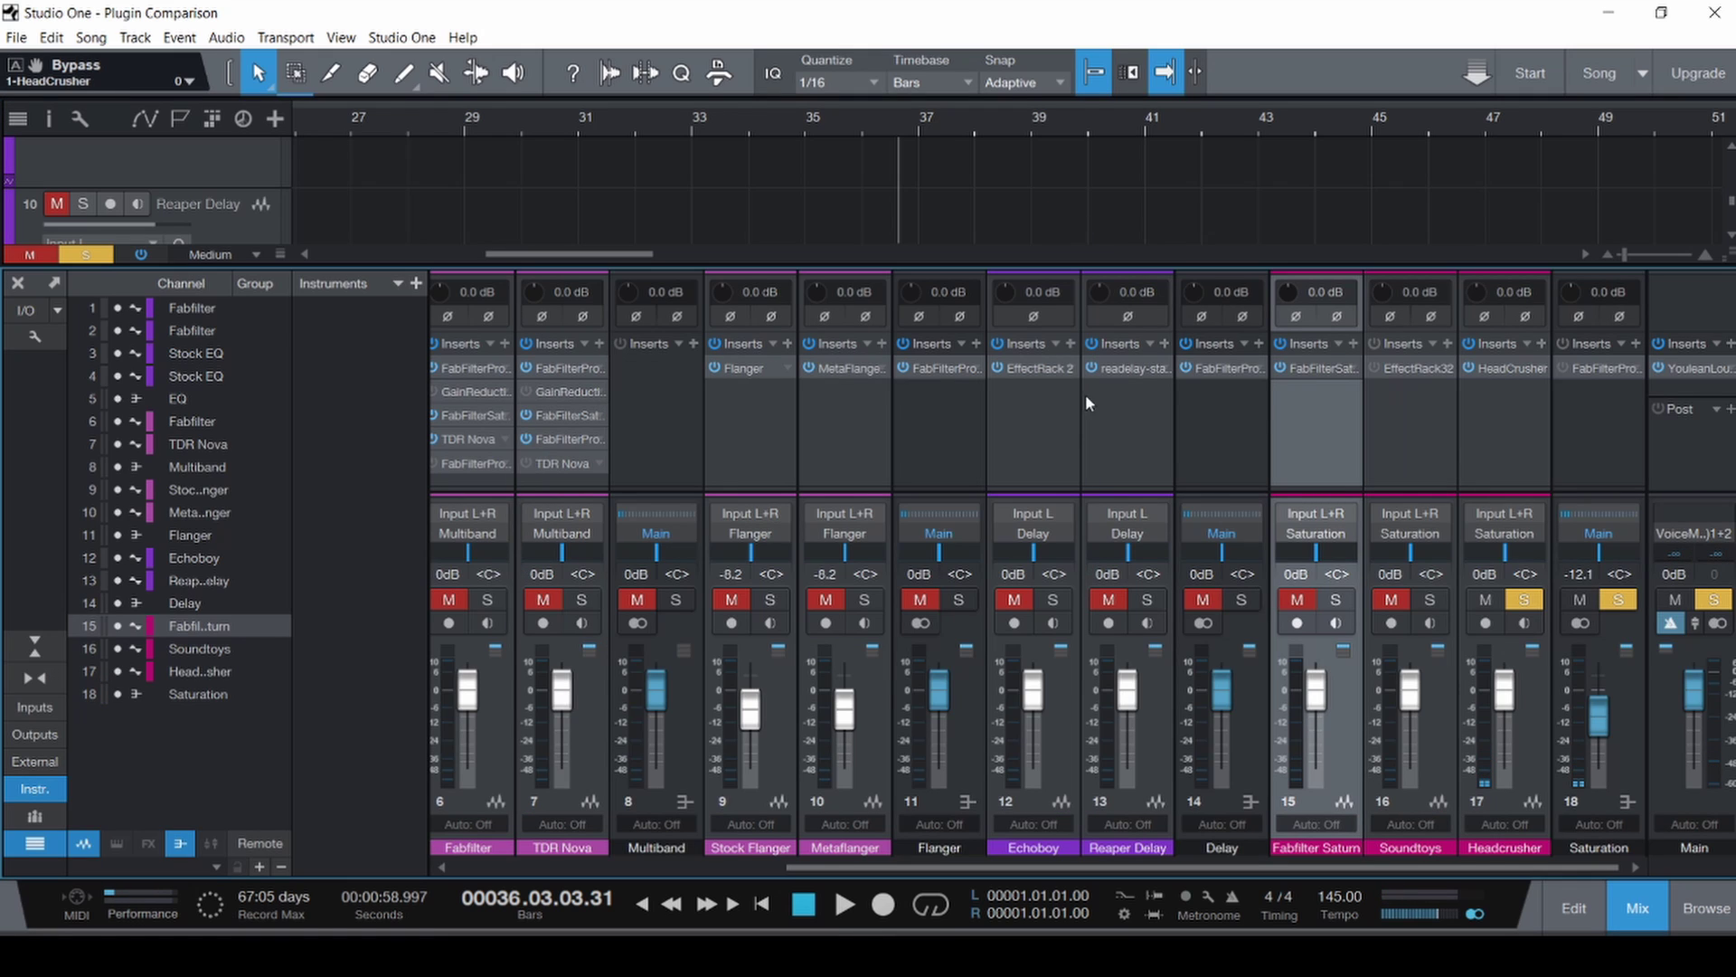
click(1343, 601)
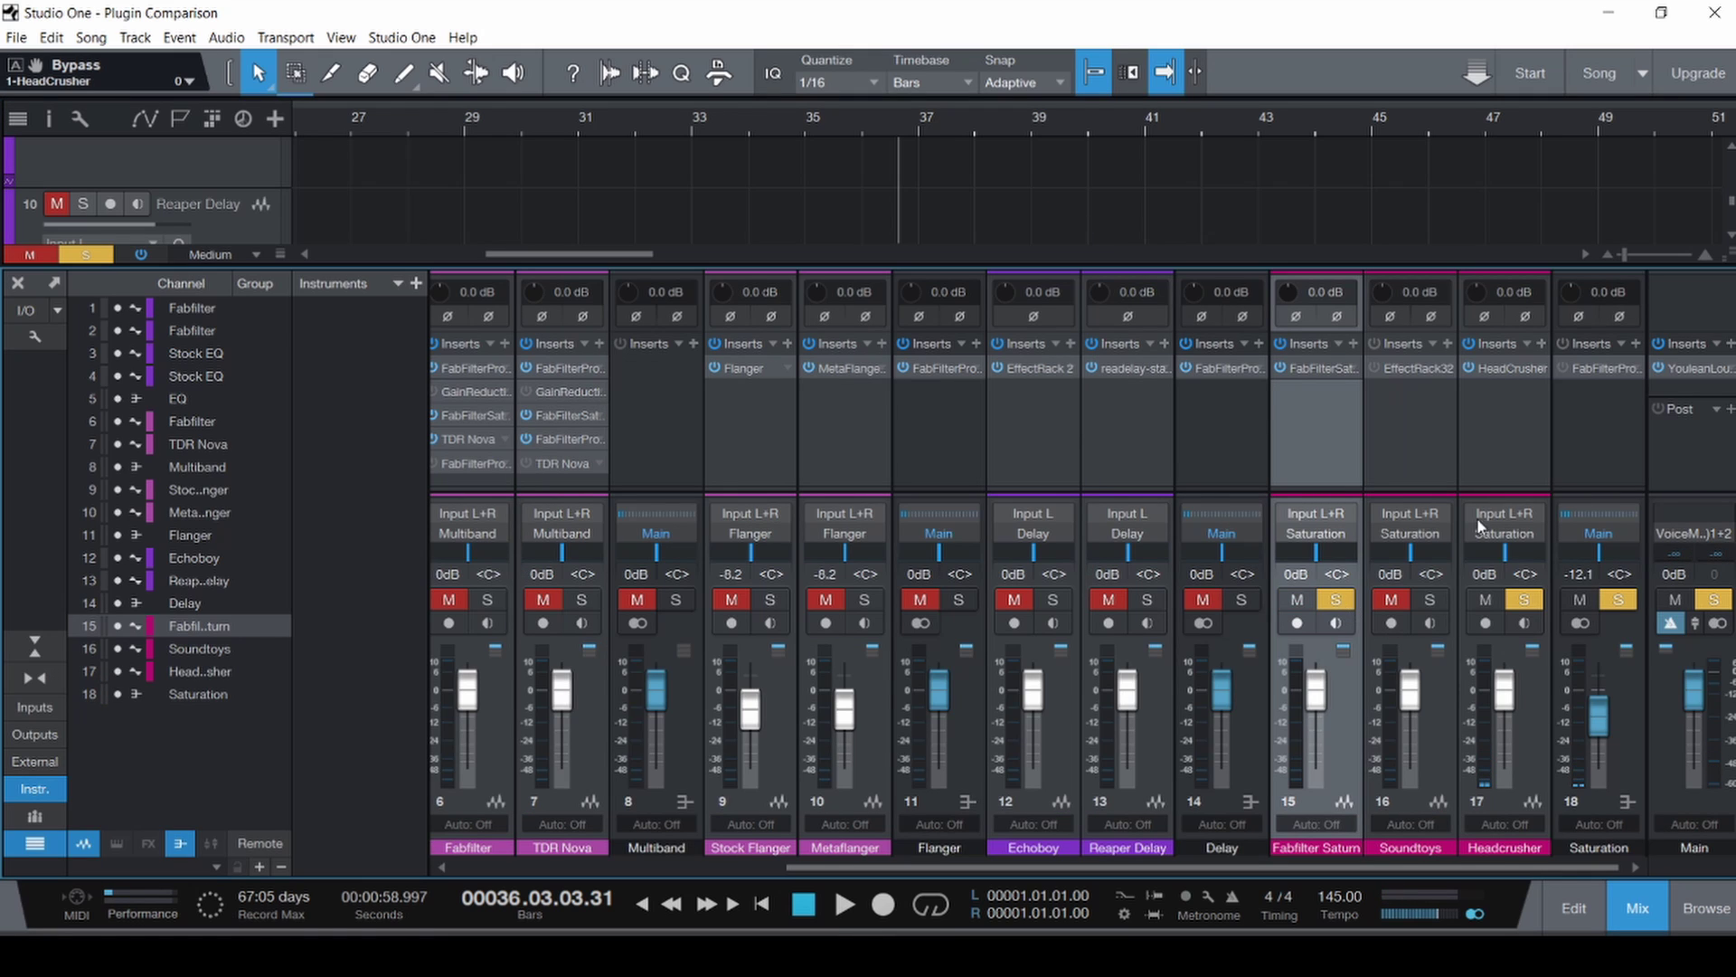
click(1485, 318)
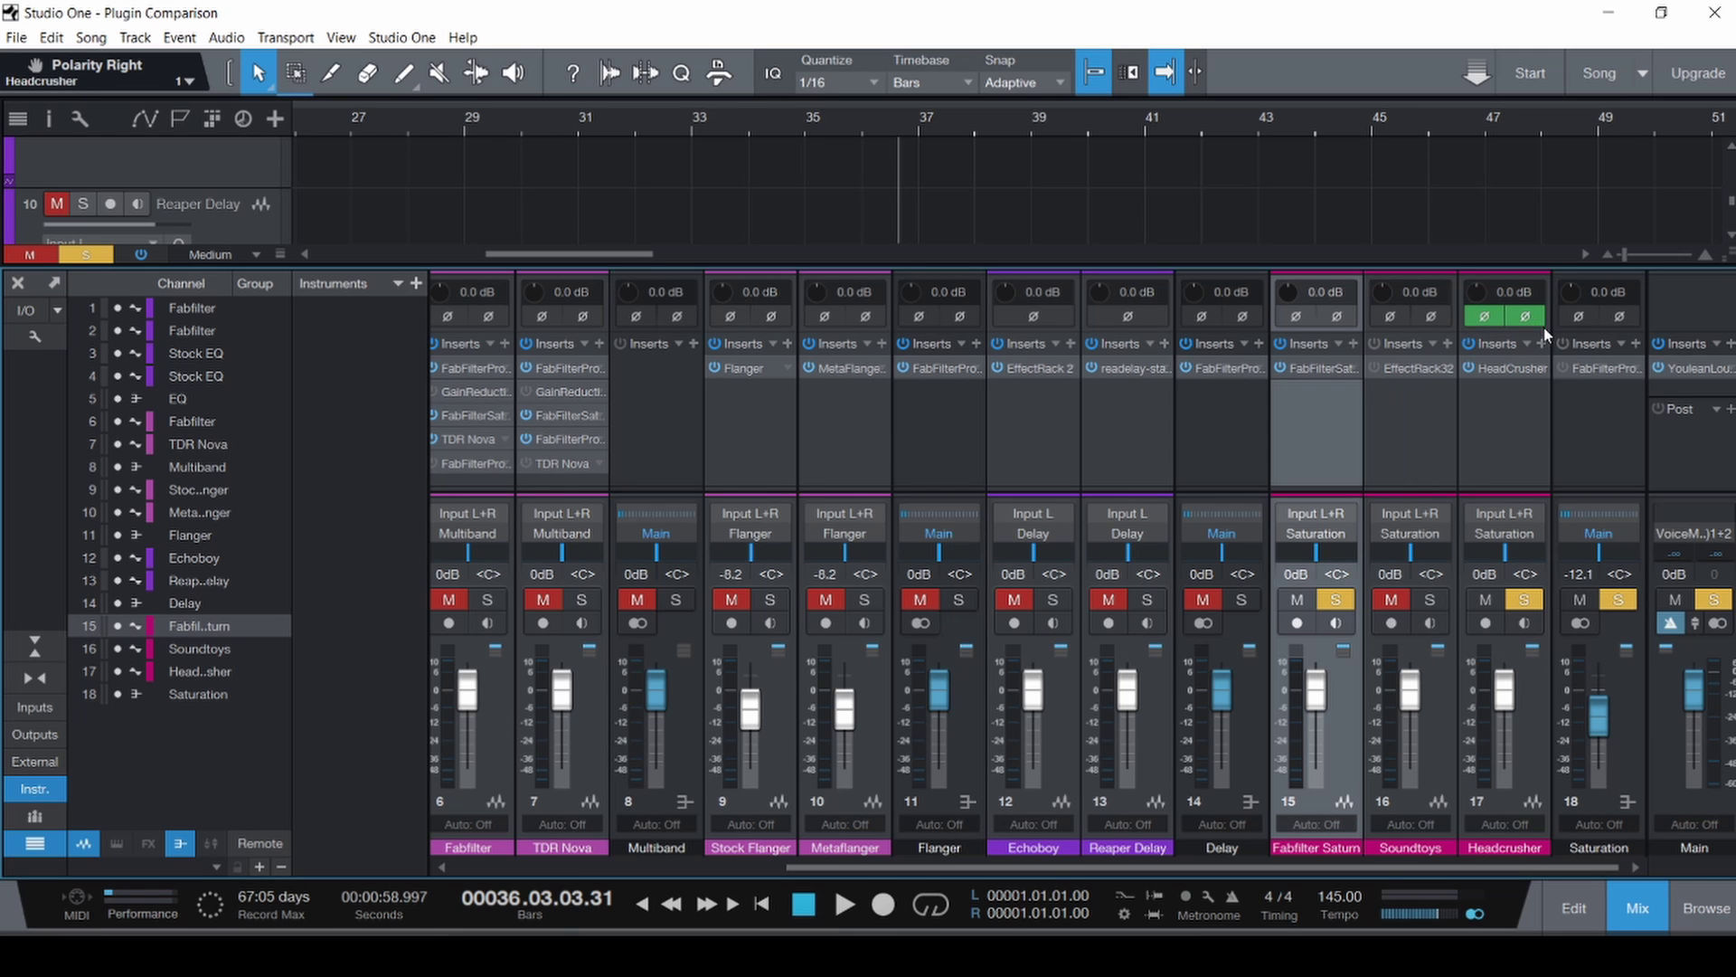
Play the Saturn and polarity-inverted Headcrusher tracks together from just before bar 26, then stop playback with the mixer shown.
key(F3)
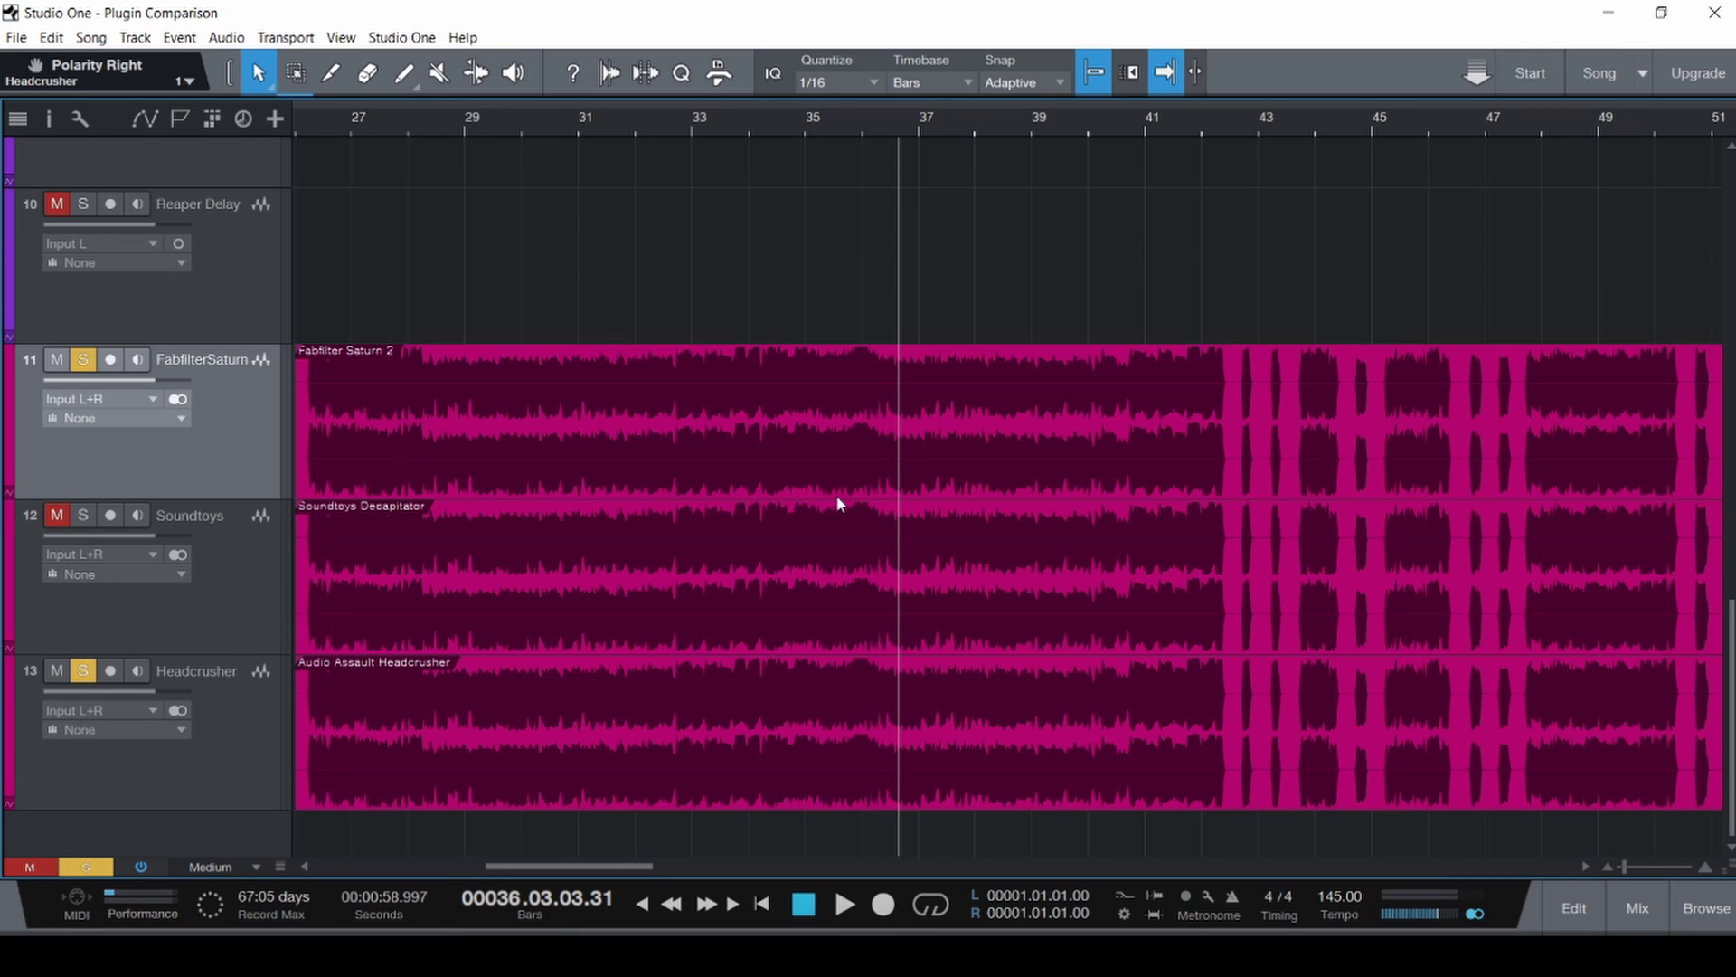
scroll(466, 621, up, 5)
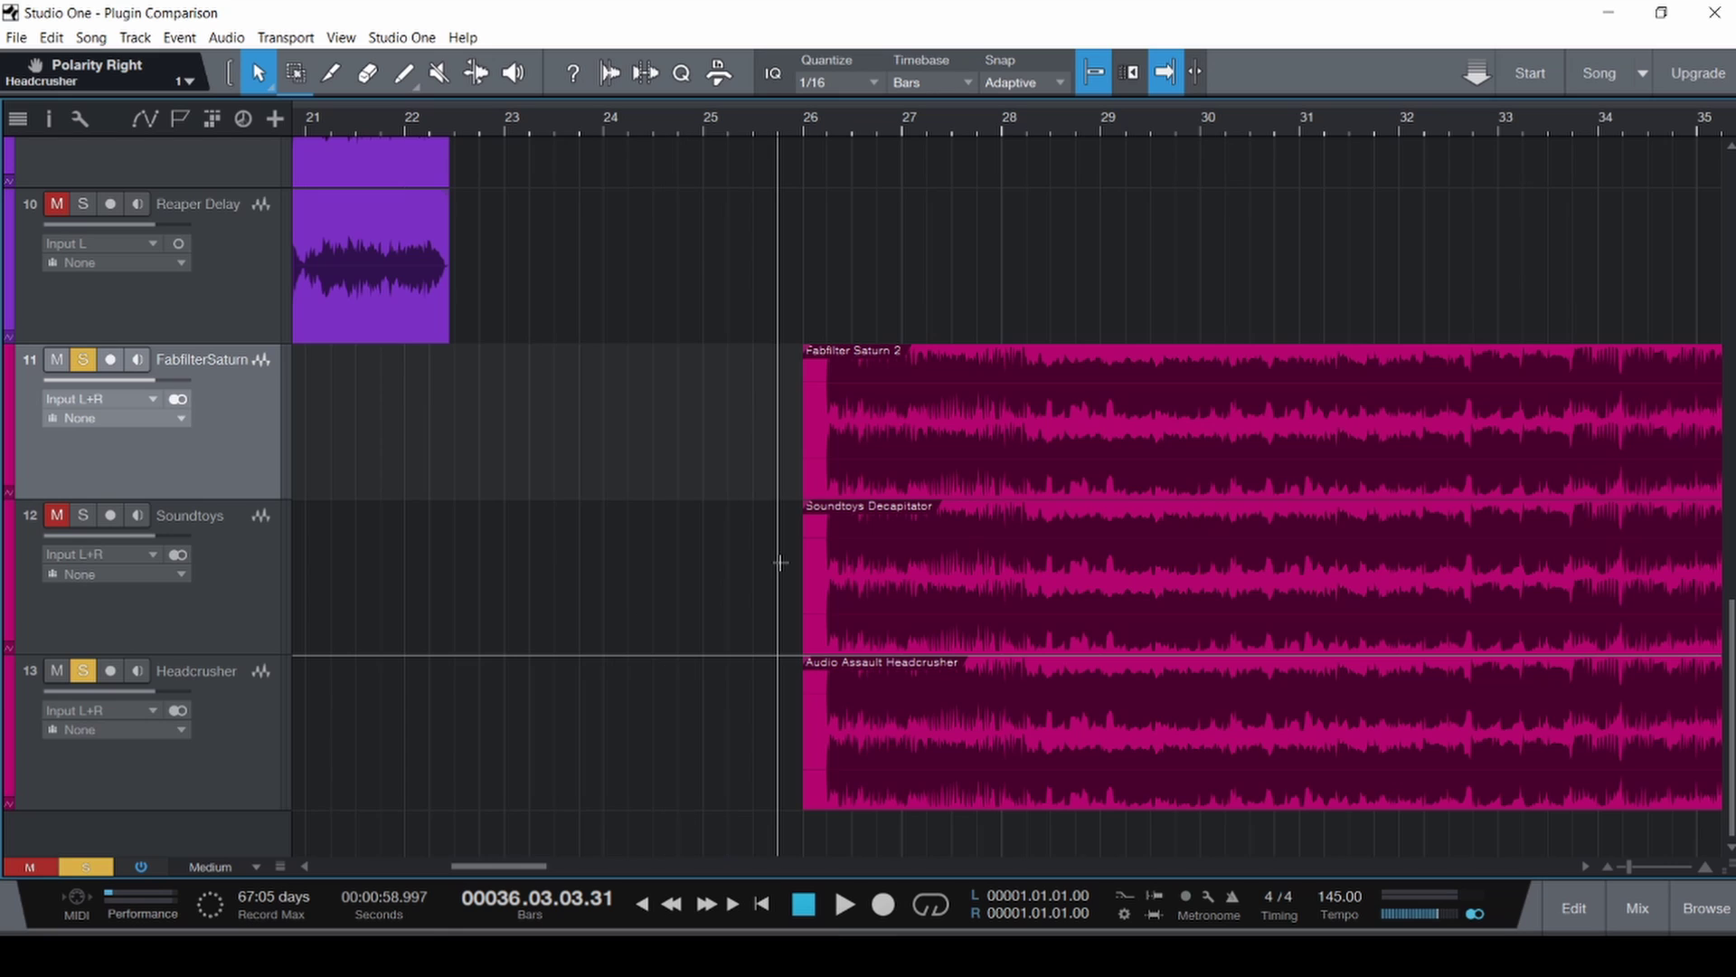
click(780, 563)
key(space)
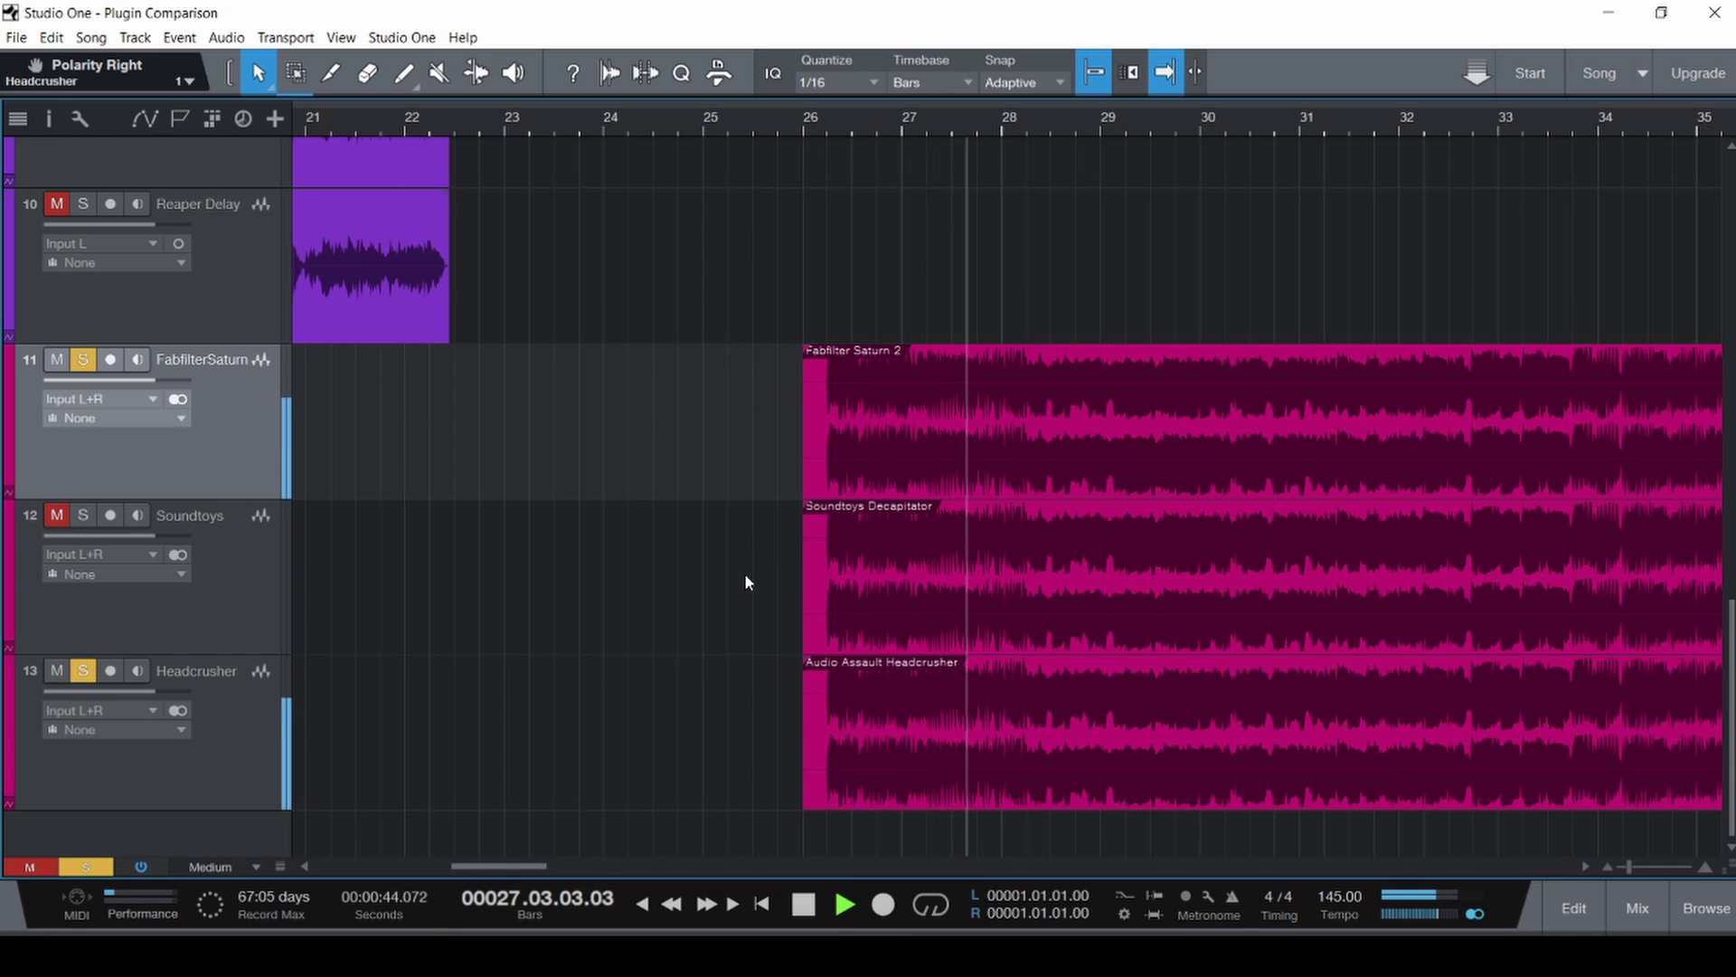
key(F3)
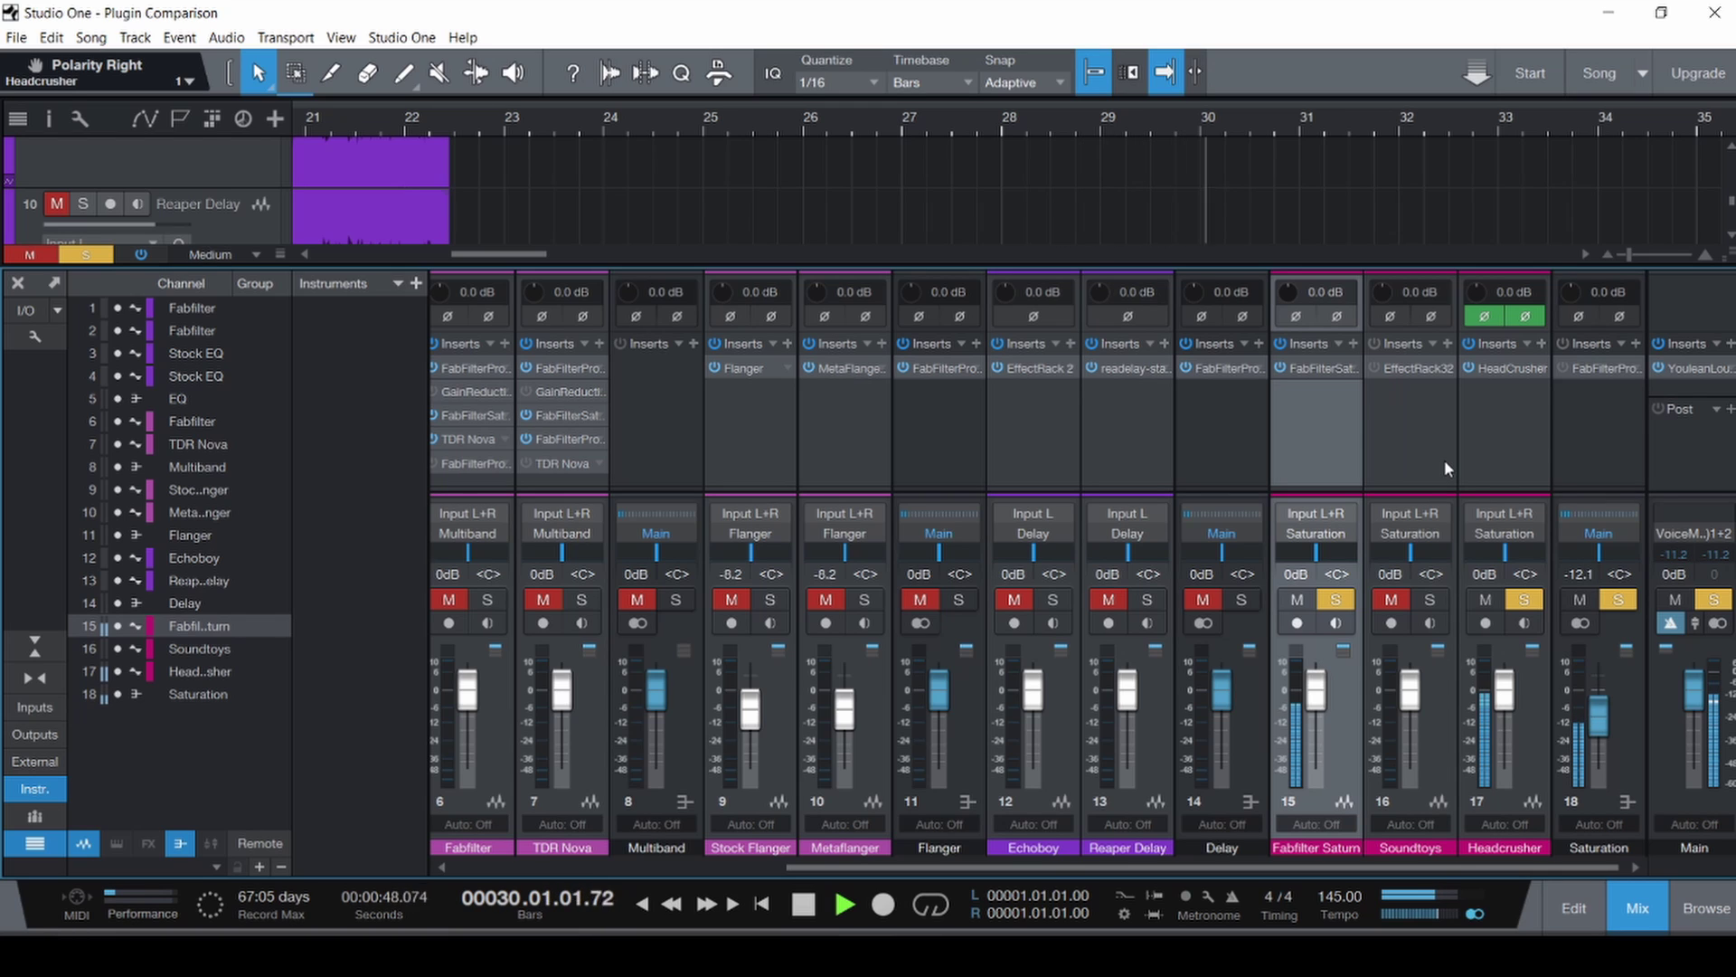
key(space)
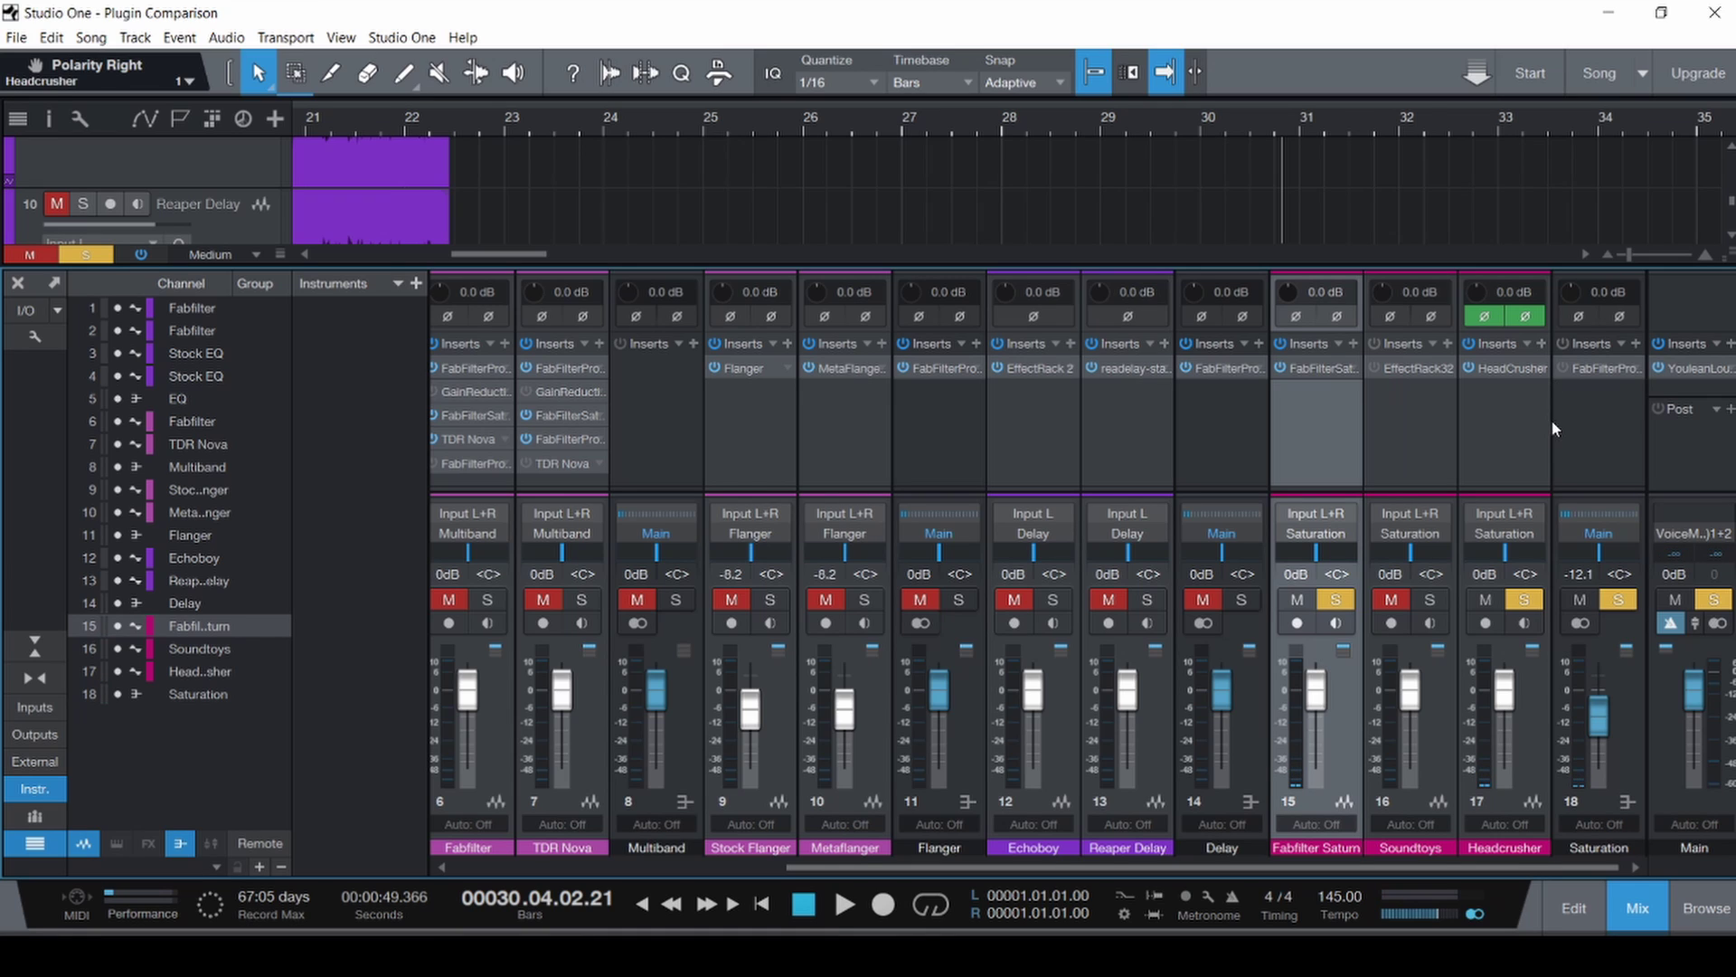
Enable and open the FabFilter Pro-Q 3 insert on the Saturation bus and position its window over the full arrangement.
double_click(1597, 369)
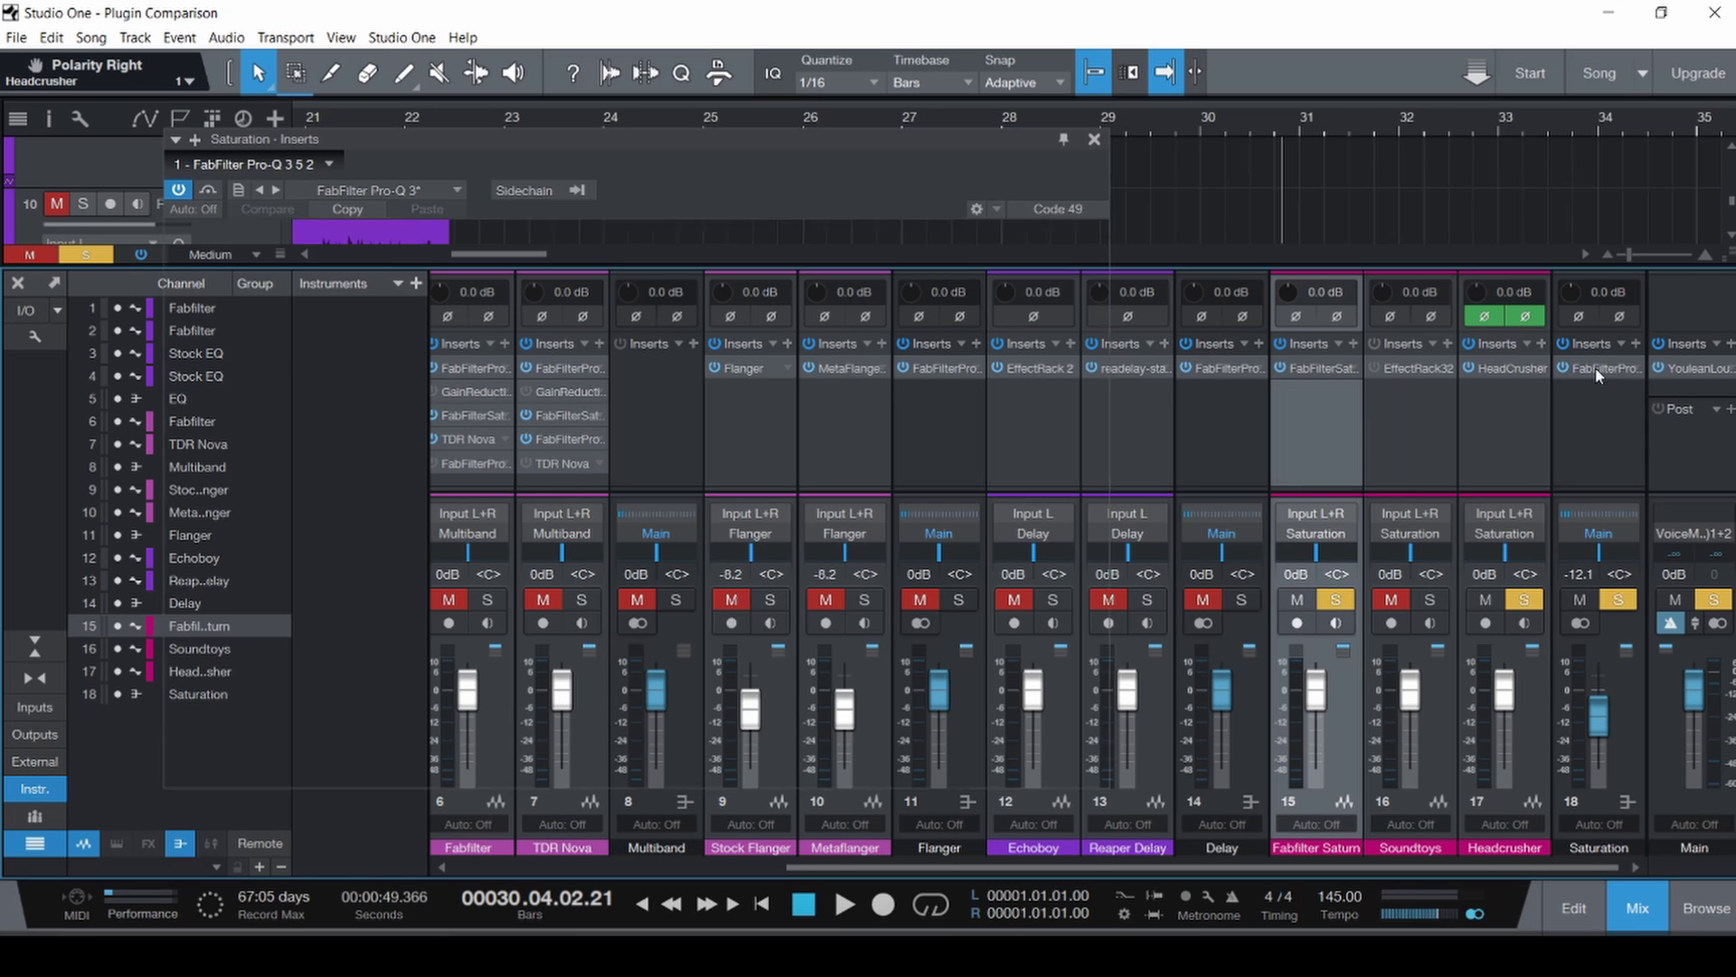
key(F3)
drag(800, 143, 1053, 260)
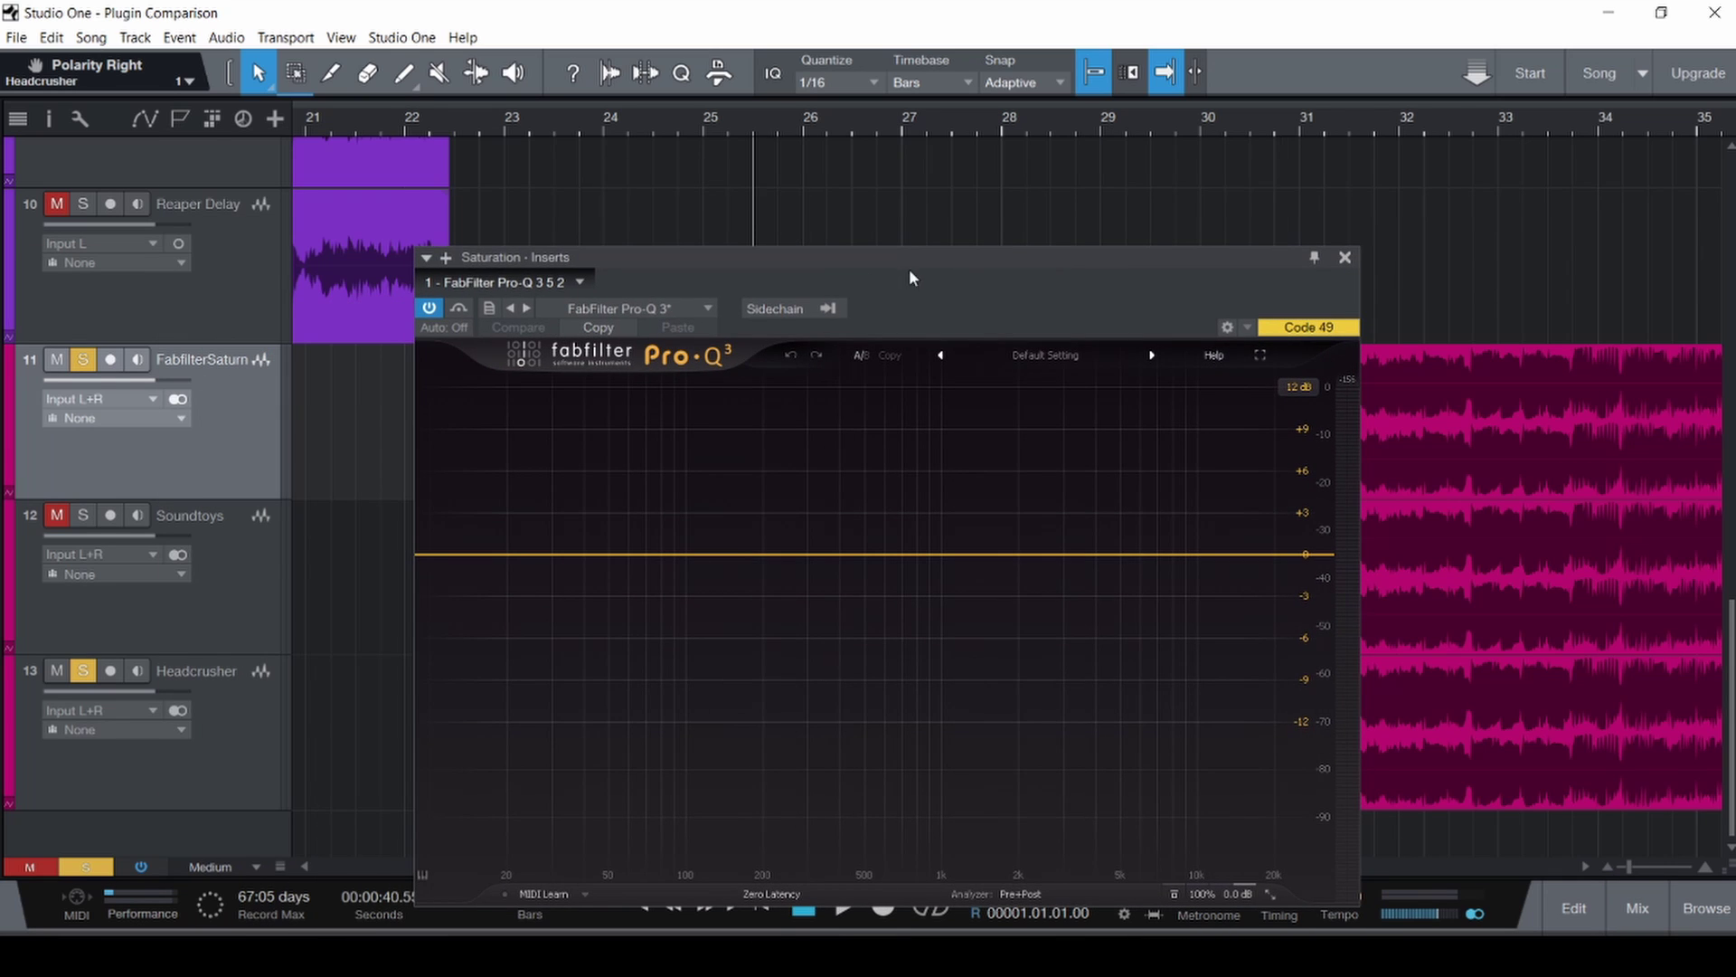
drag(909, 259, 894, 186)
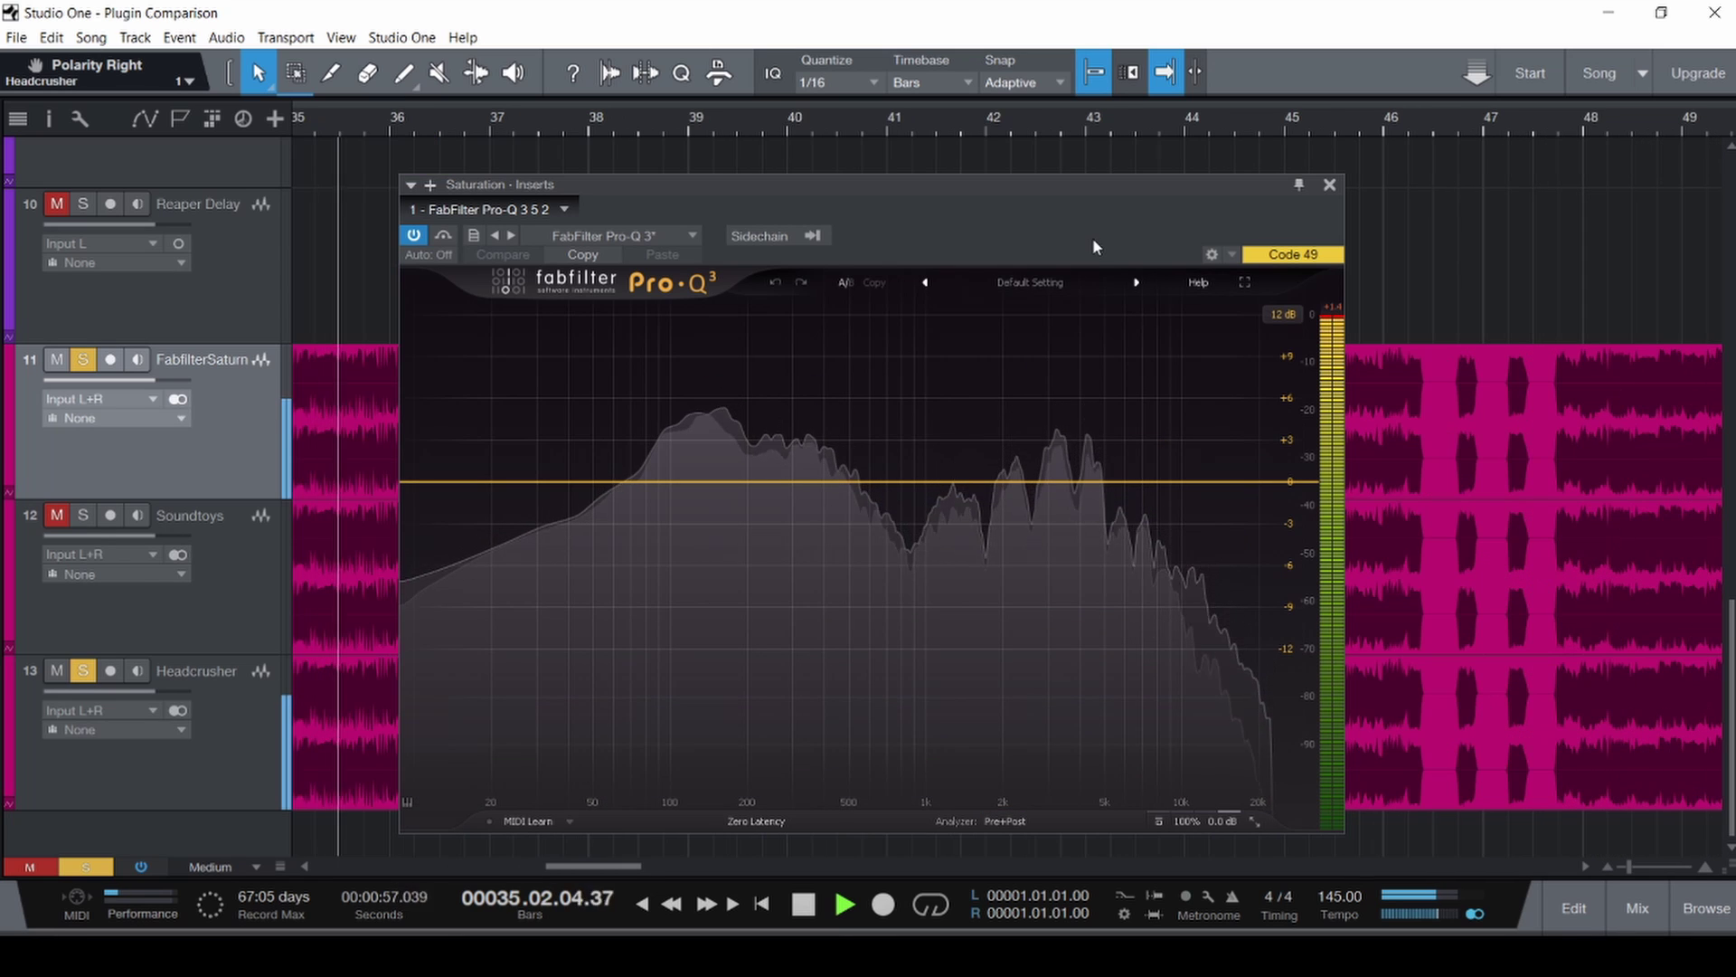
Mute Headcrusher to hear Saturn alone through Pro-Q 3, then solo Headcrusher and mute Fabfilter Saturn.
click(82, 670)
click(56, 670)
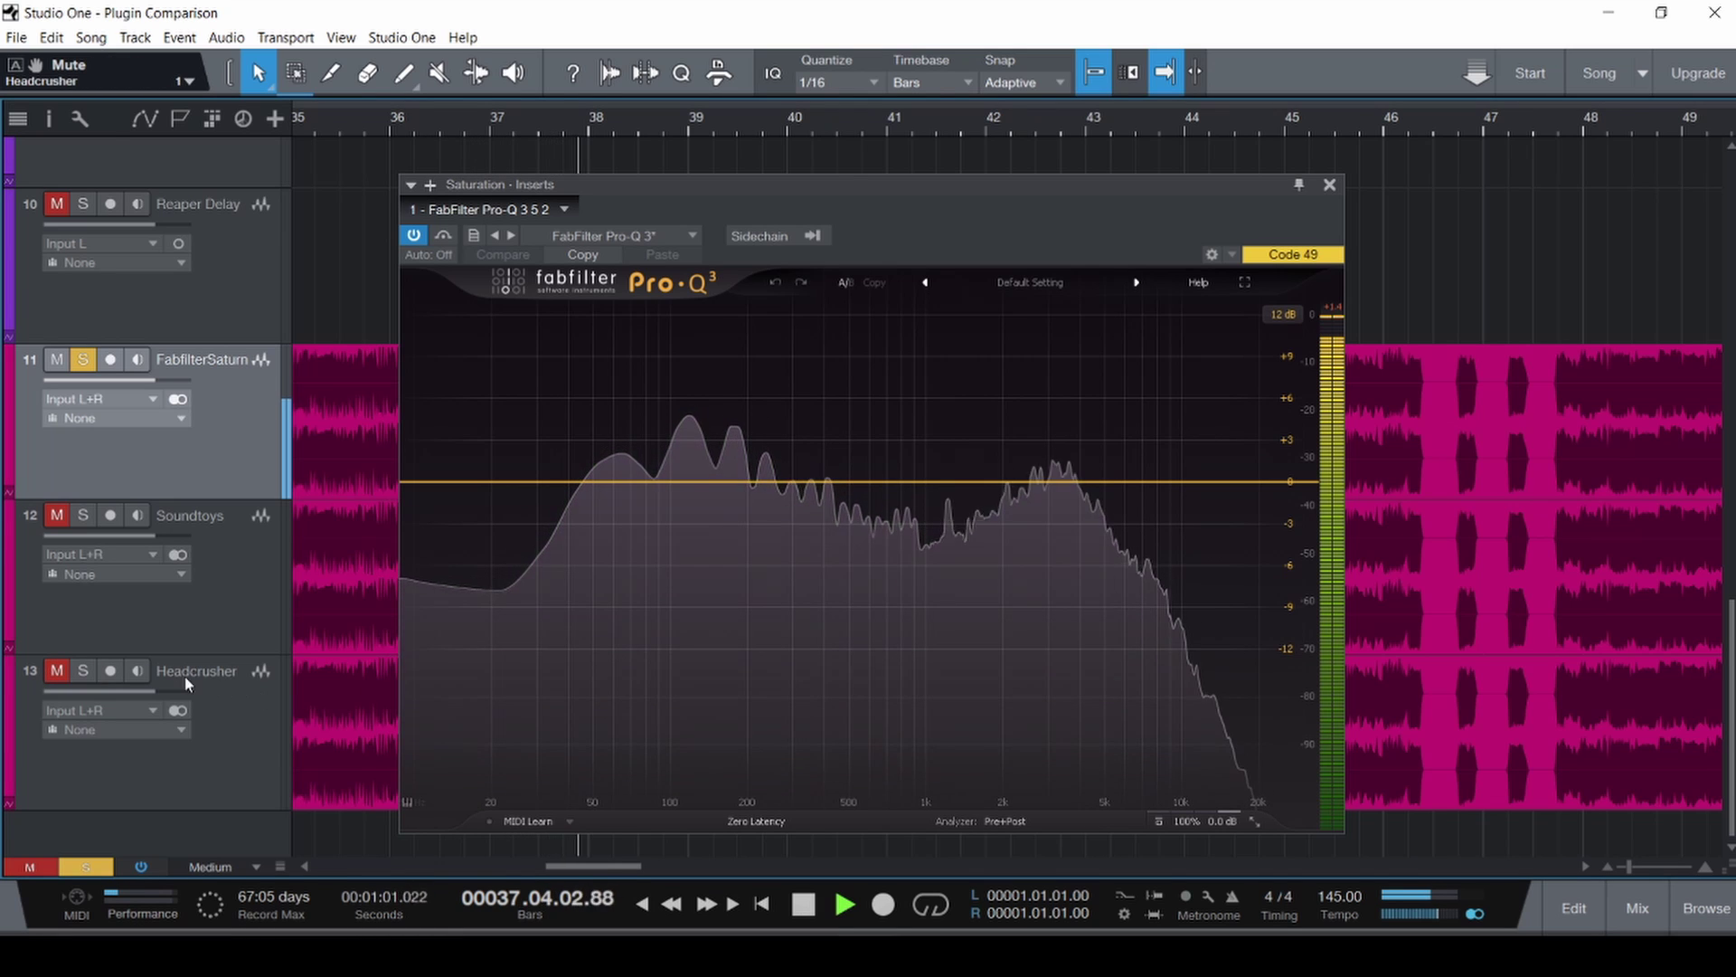
click(82, 670)
click(56, 670)
click(82, 359)
click(56, 359)
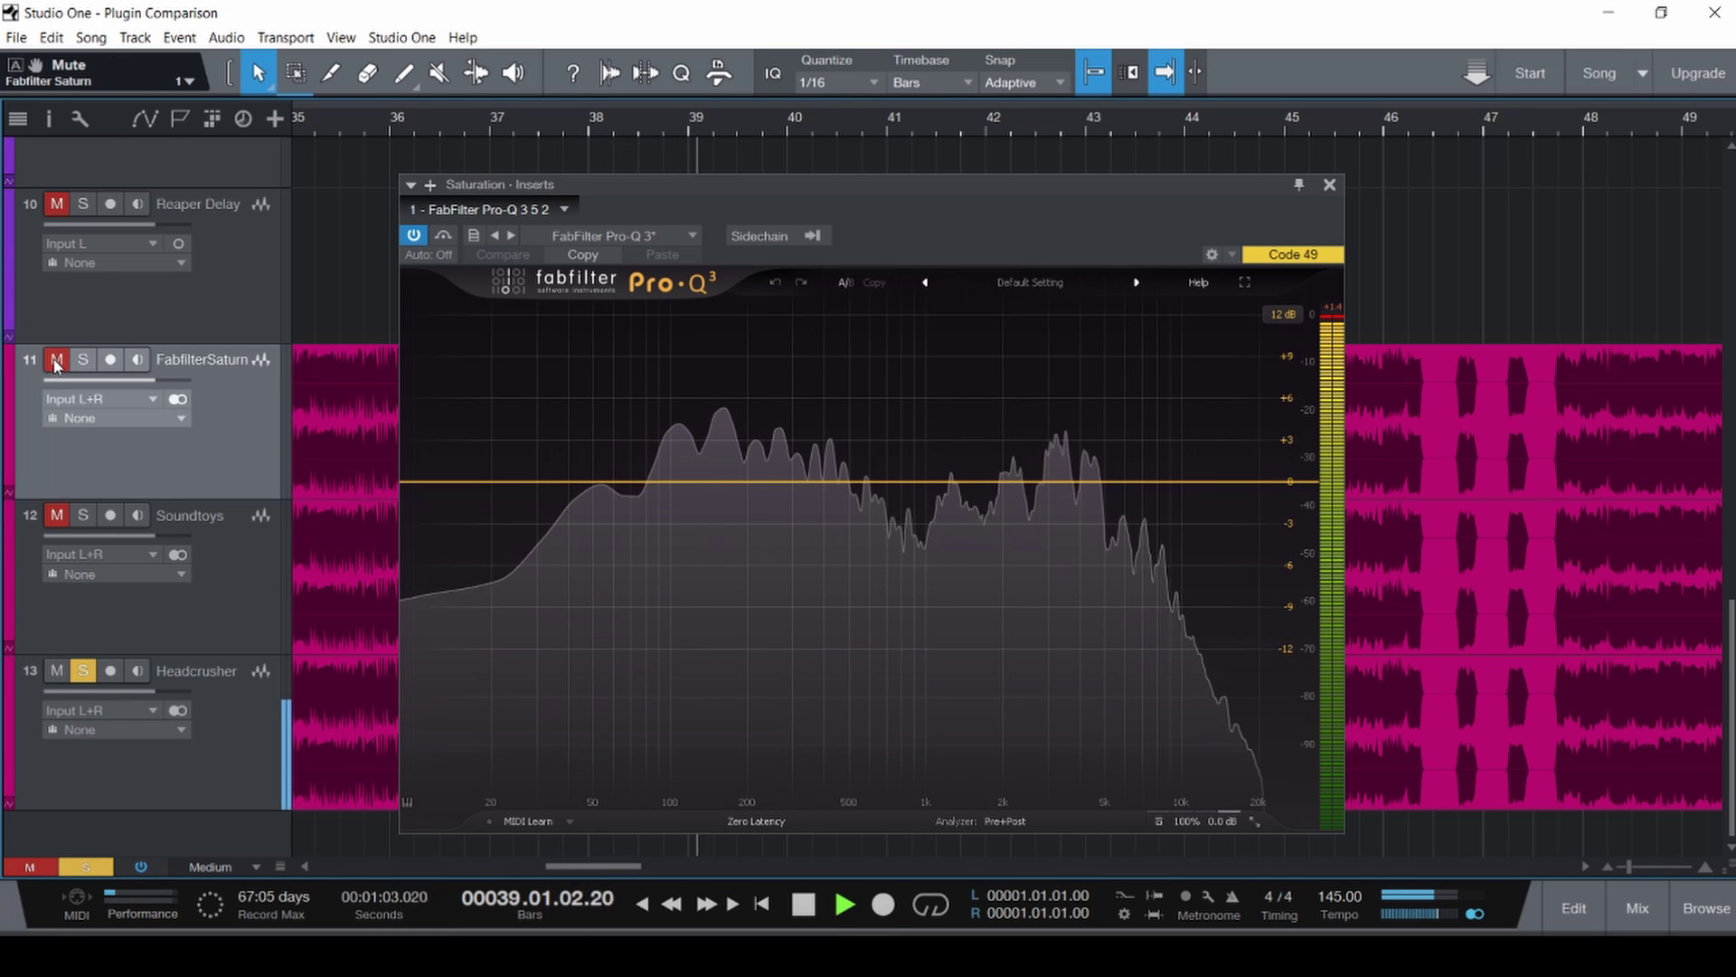
Solo Fabfilter Saturn together with Headcrusher to hear the combined signal through Pro-Q 3, then stop playback and save the song.
click(57, 359)
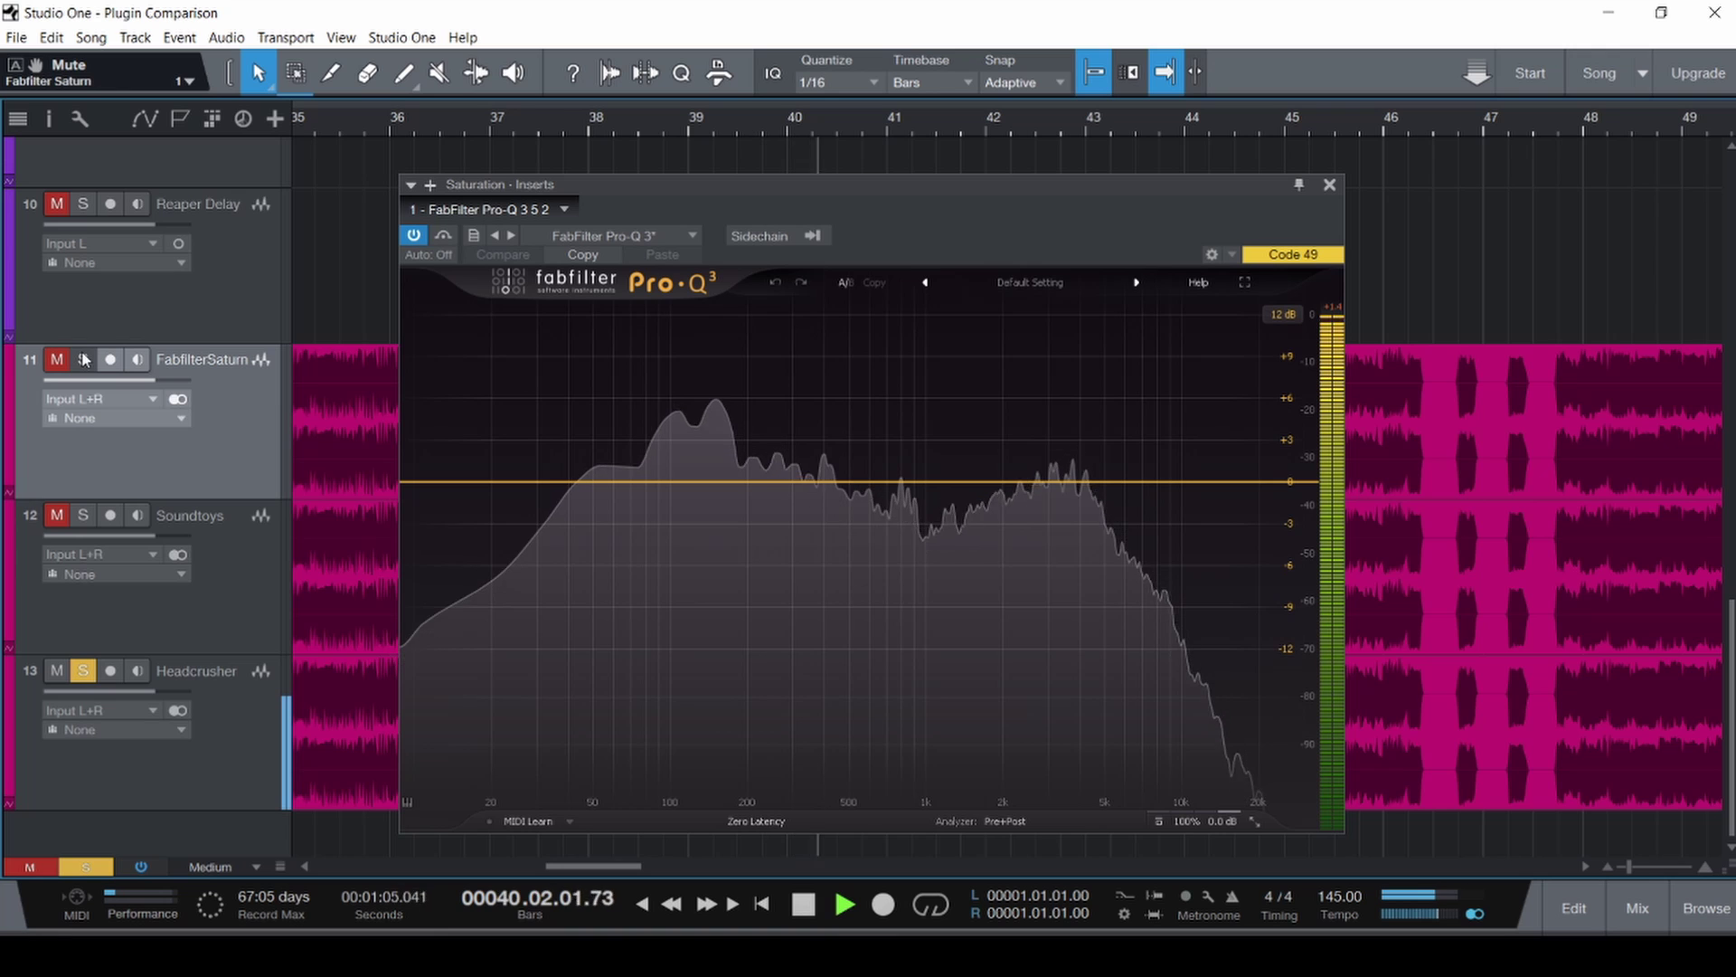
click(83, 359)
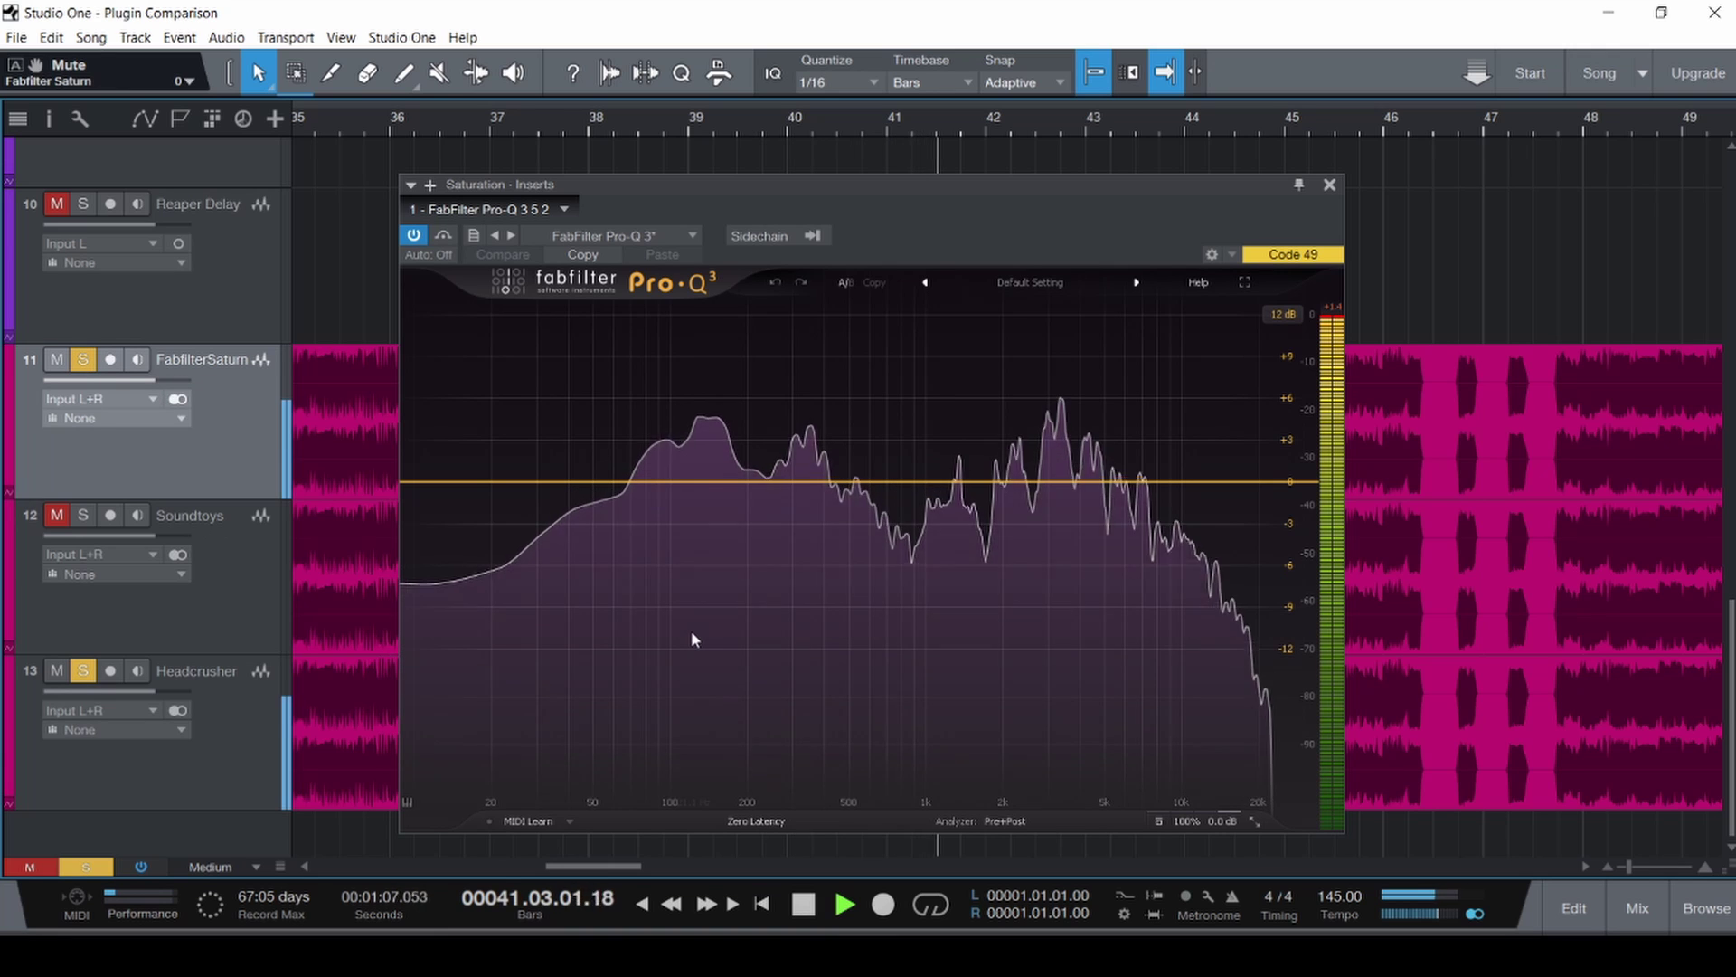
key(space)
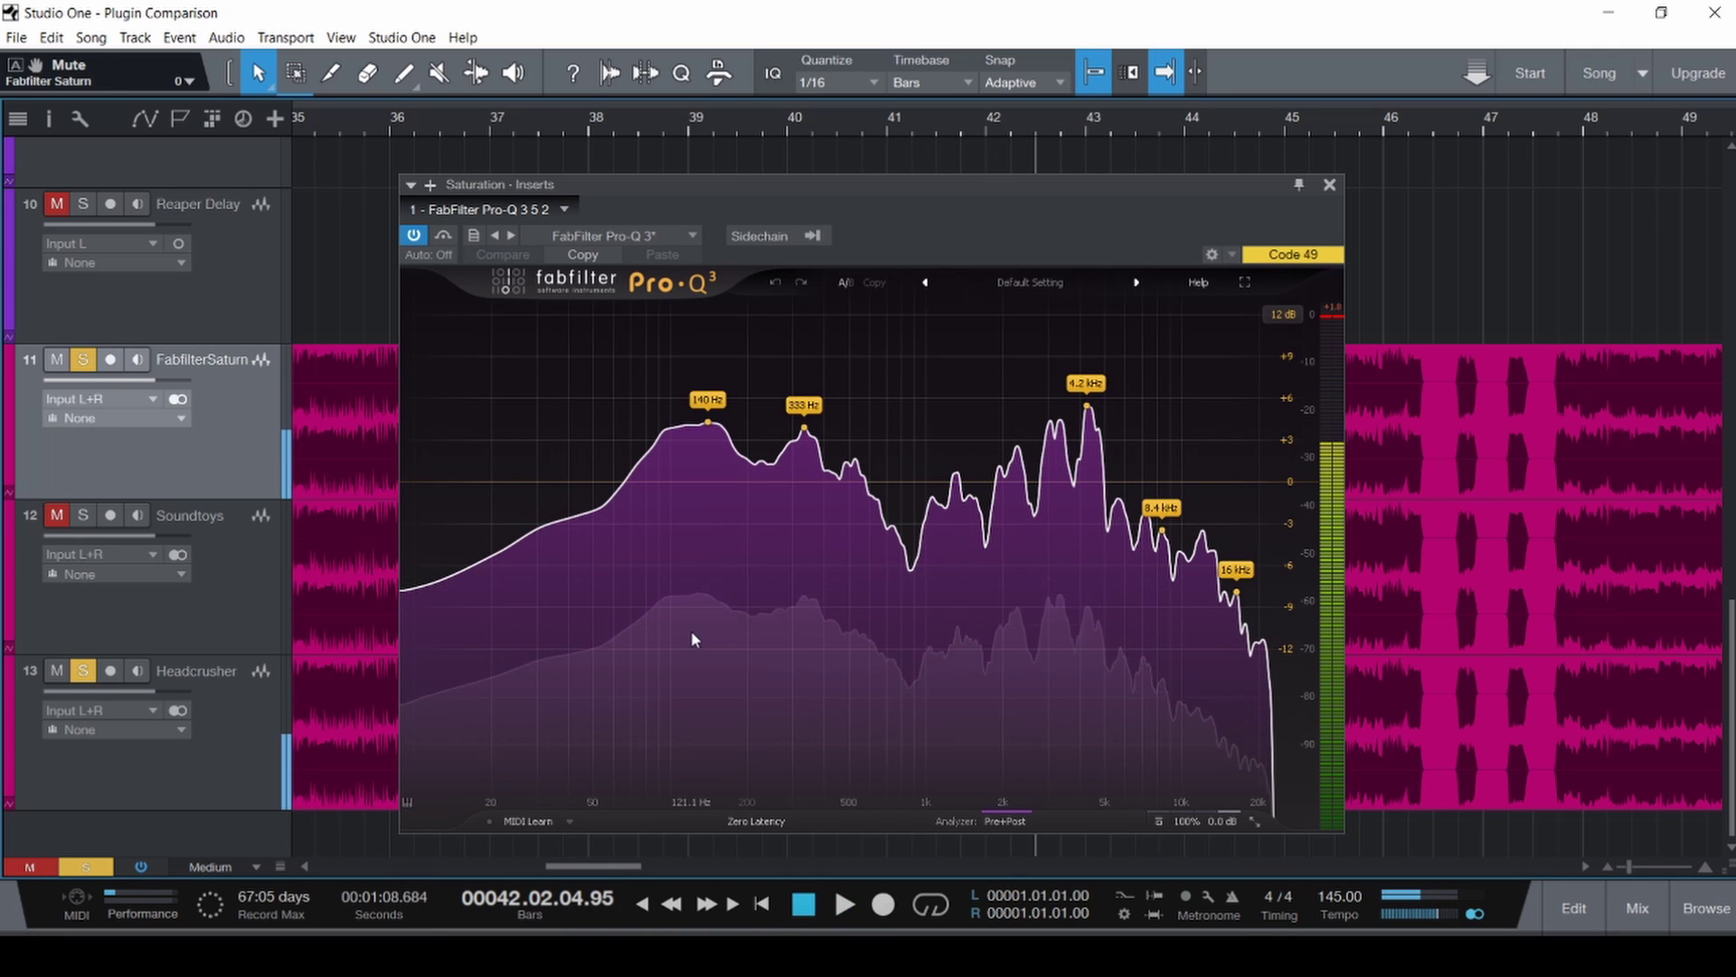
key(ctrl+s)
In the mixer, solo Soundtoys and mute Fabfilter Saturn and Headcrusher, moving the Pro-Q 3 window clear of the channel strips.
key(F3)
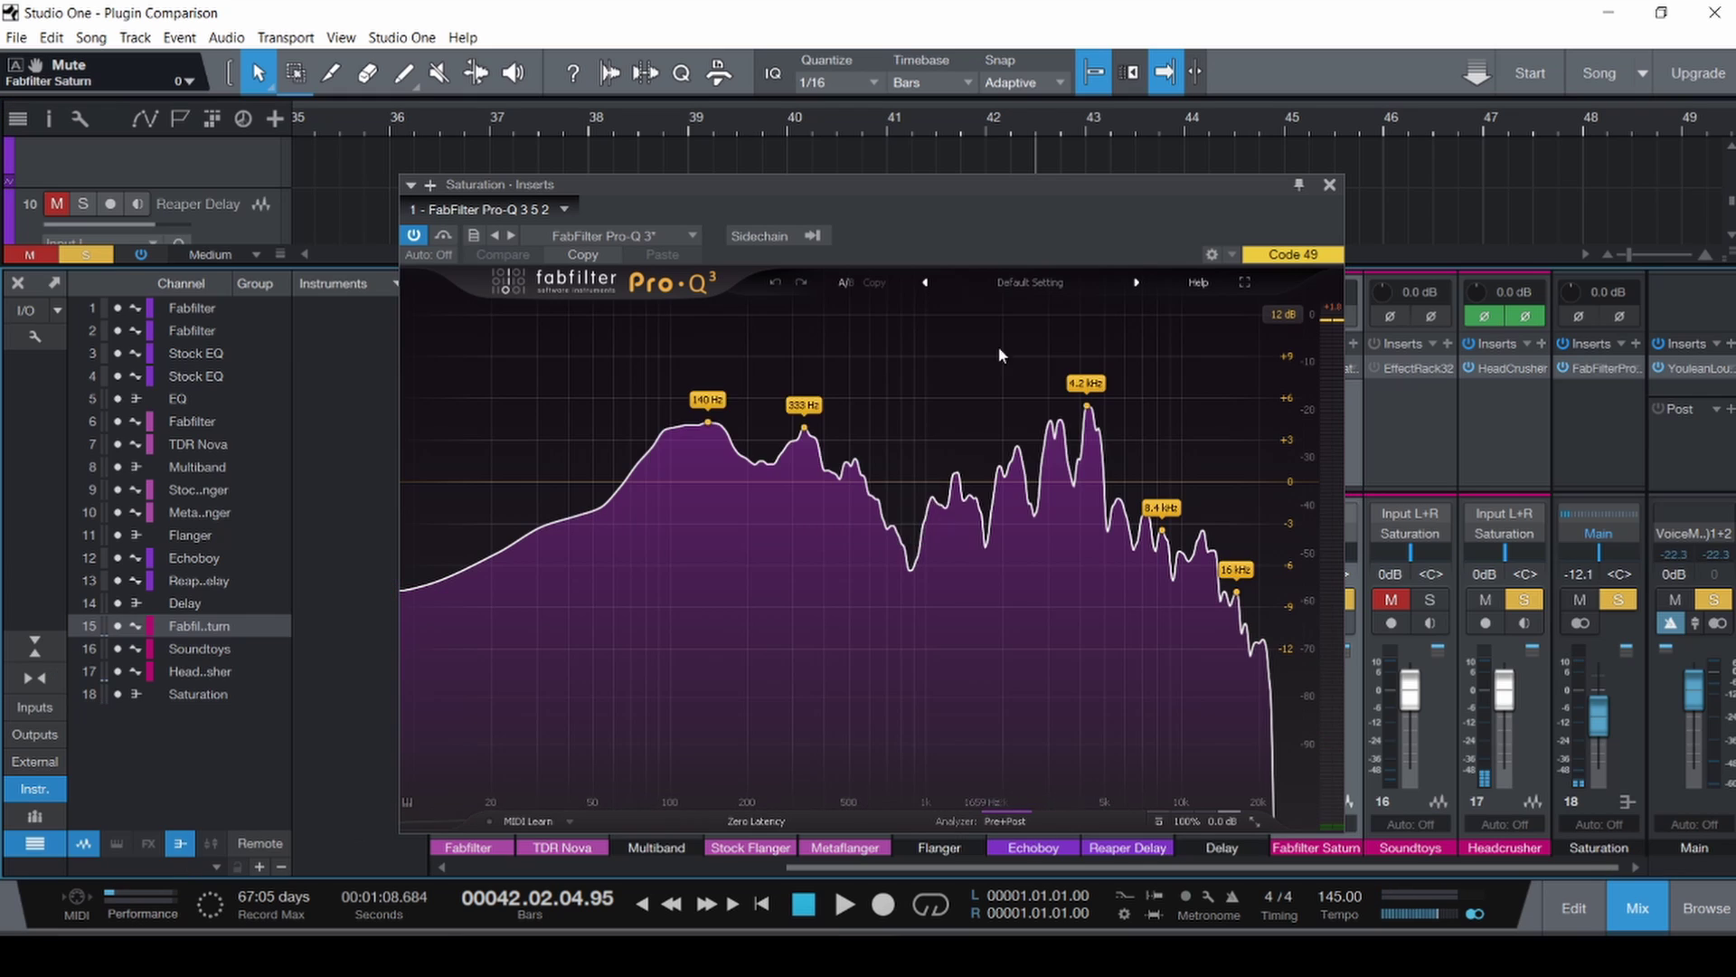
drag(1054, 186, 856, 191)
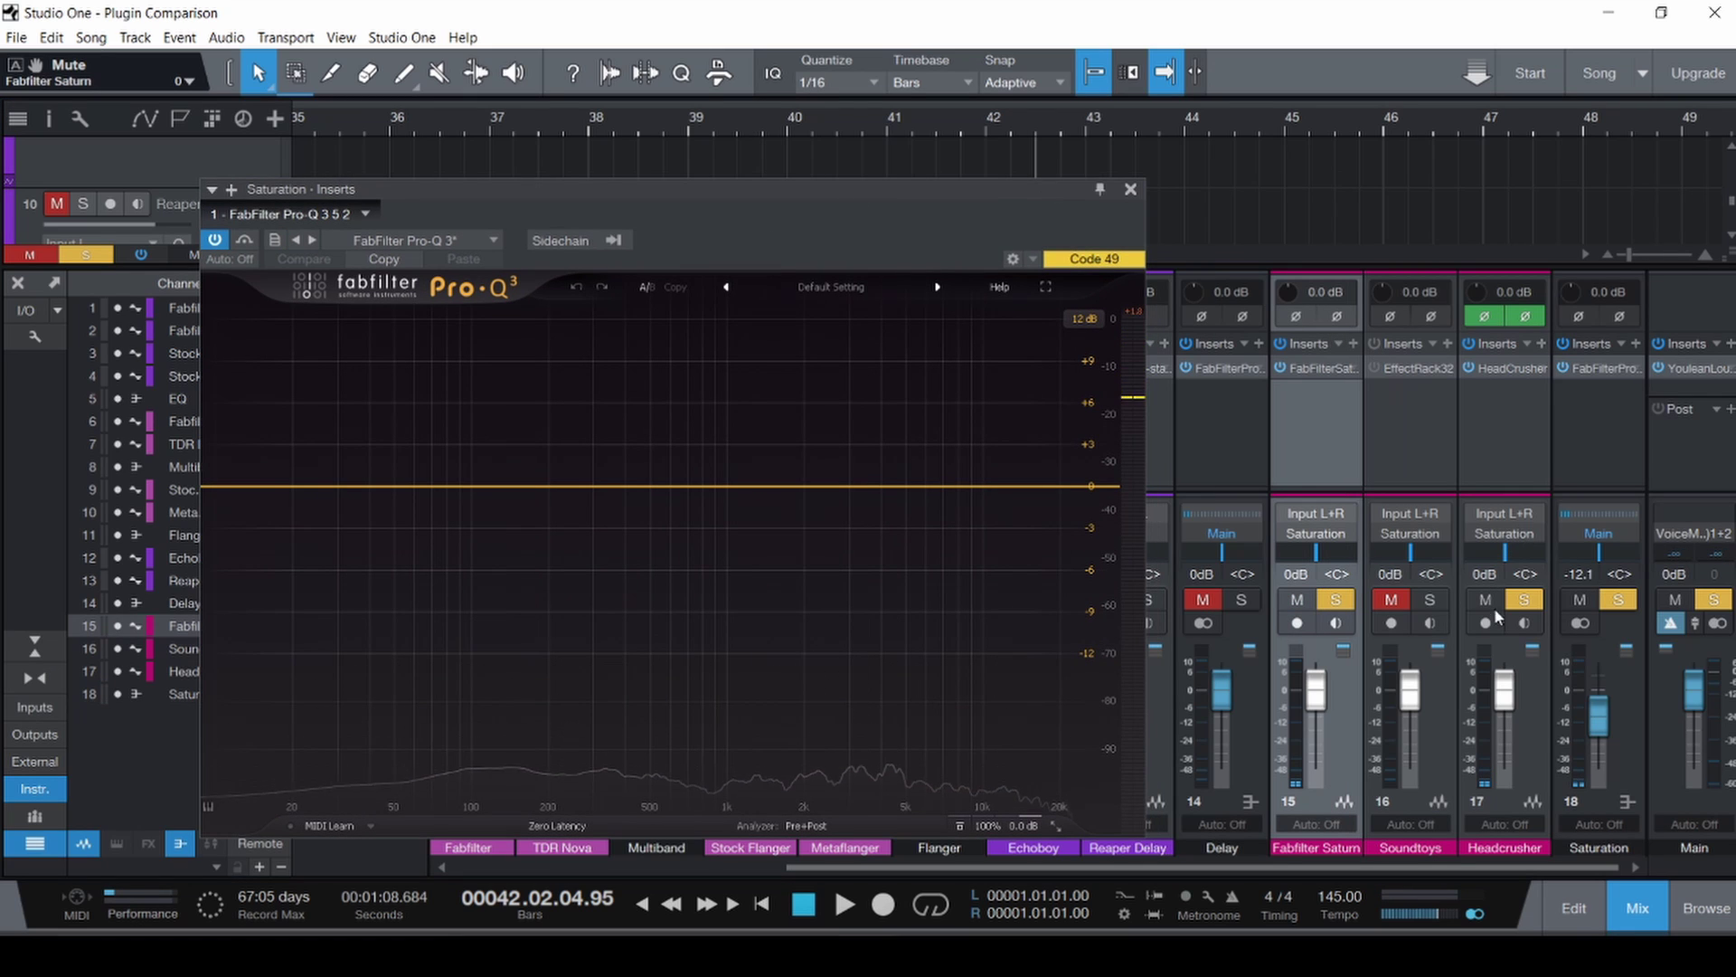
click(1429, 601)
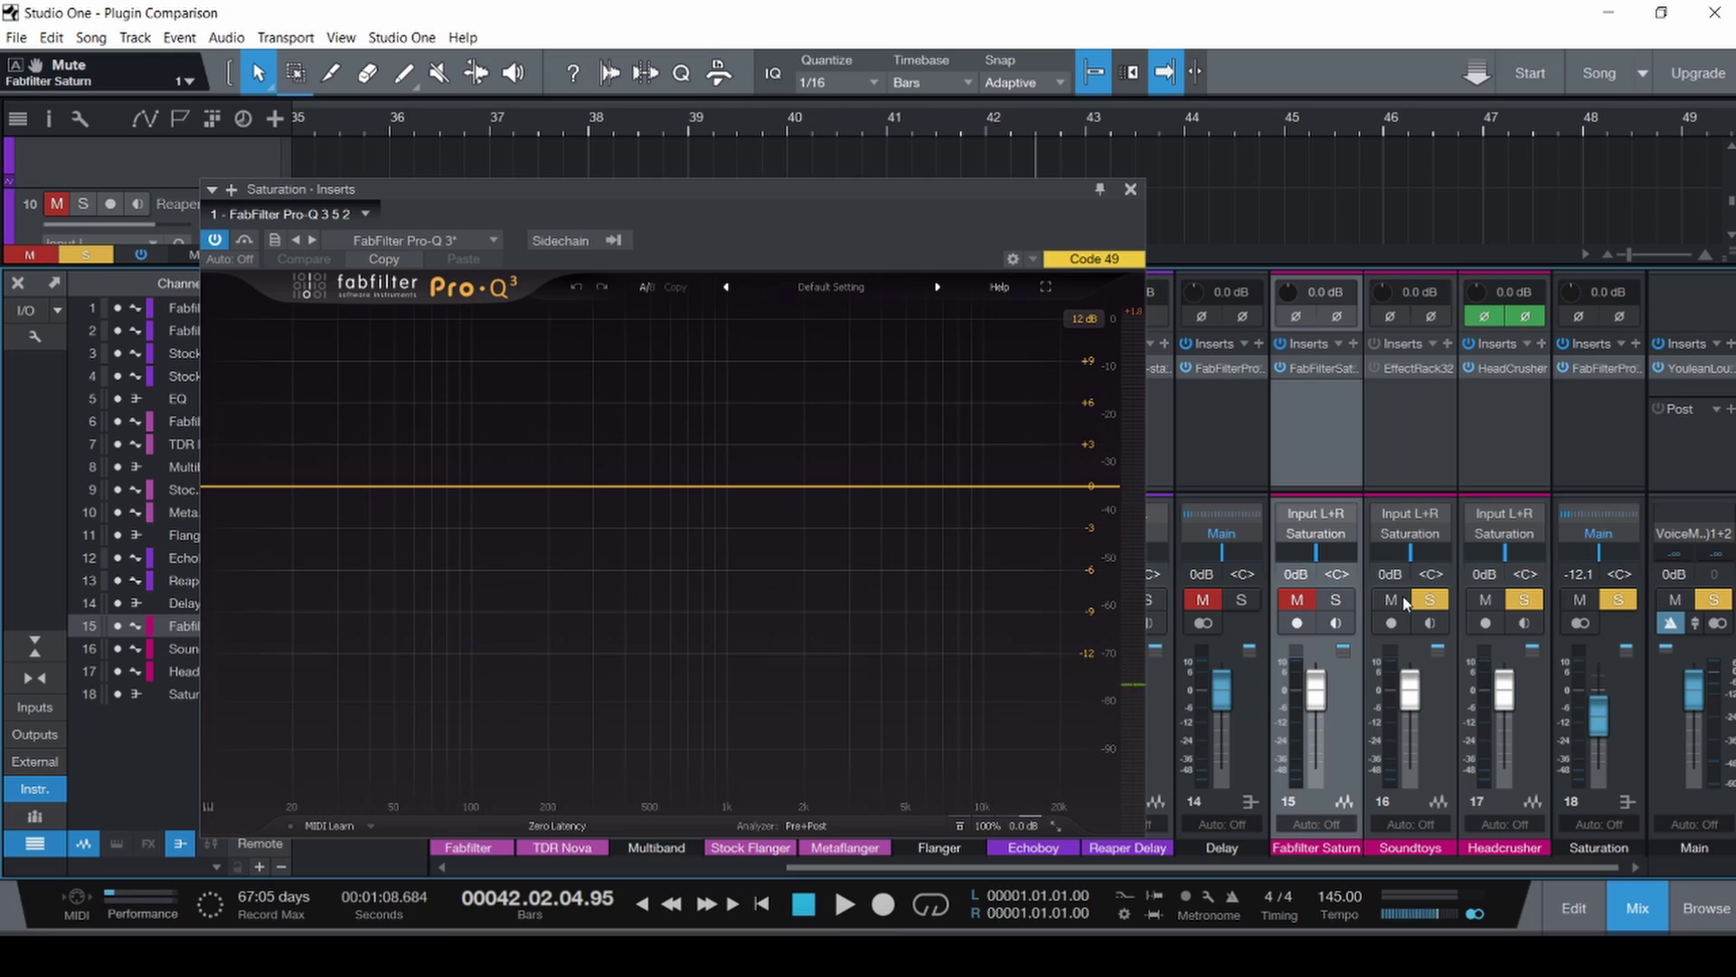
click(1485, 601)
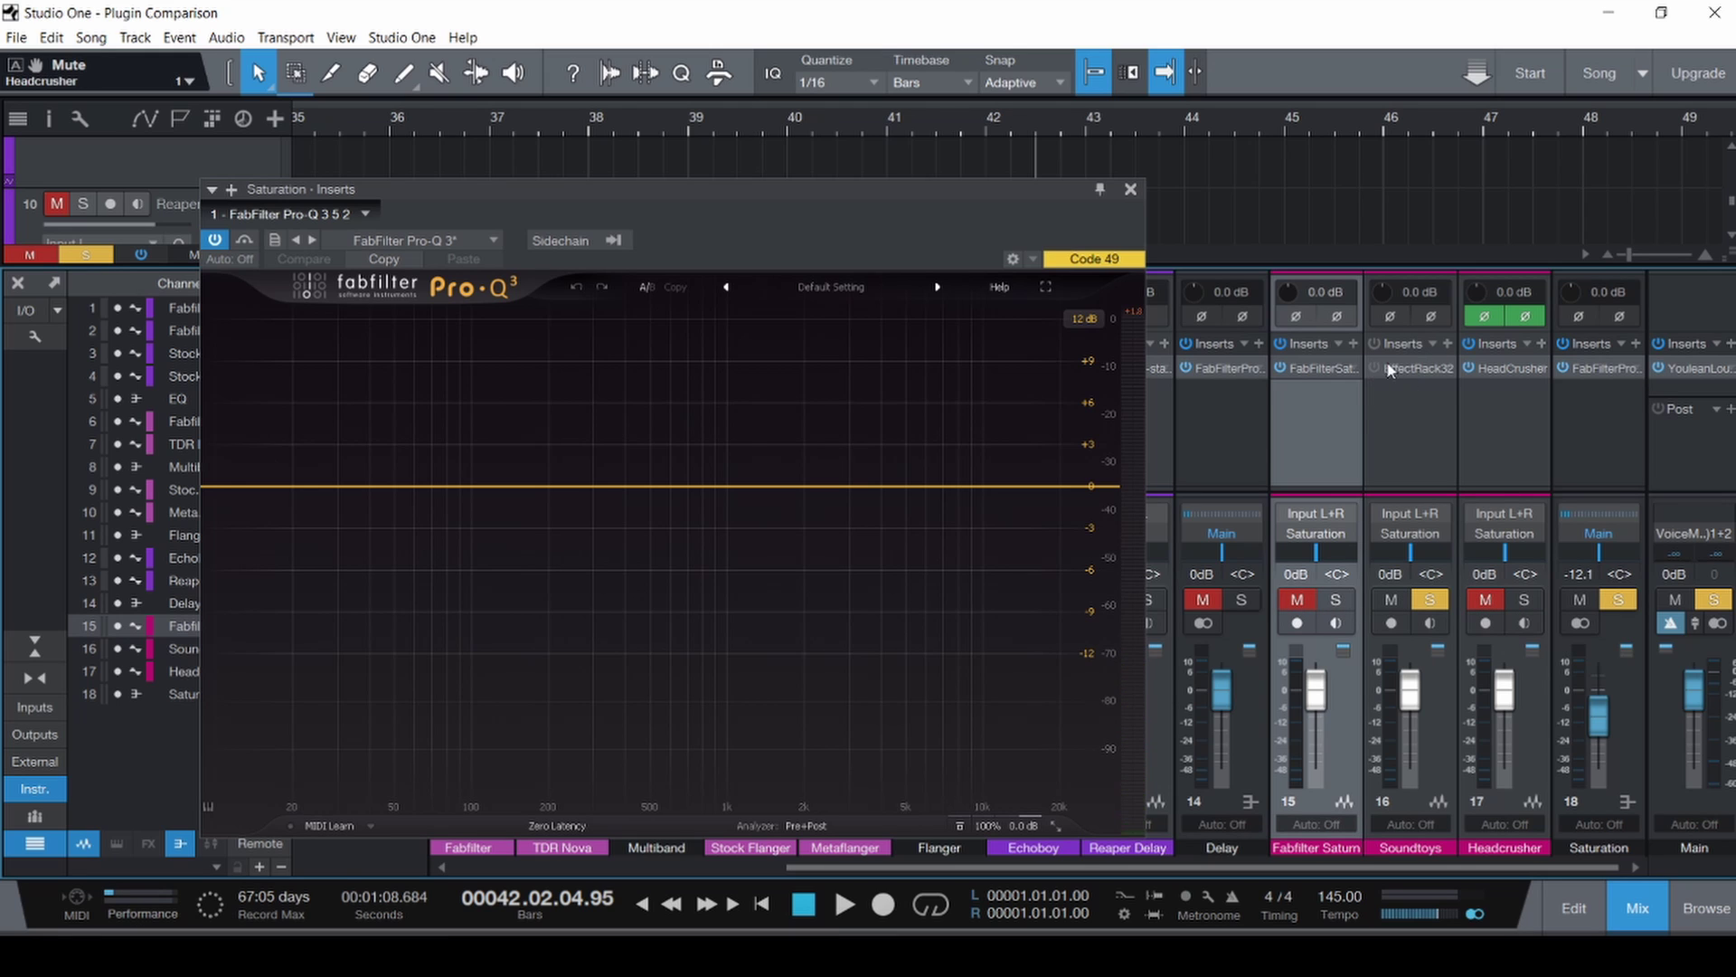
Open the active EffectRack insert on Soundtoys, close Pro-Q 3, and play the track from before bar 26 with Decapitator fully in view.
click(1424, 369)
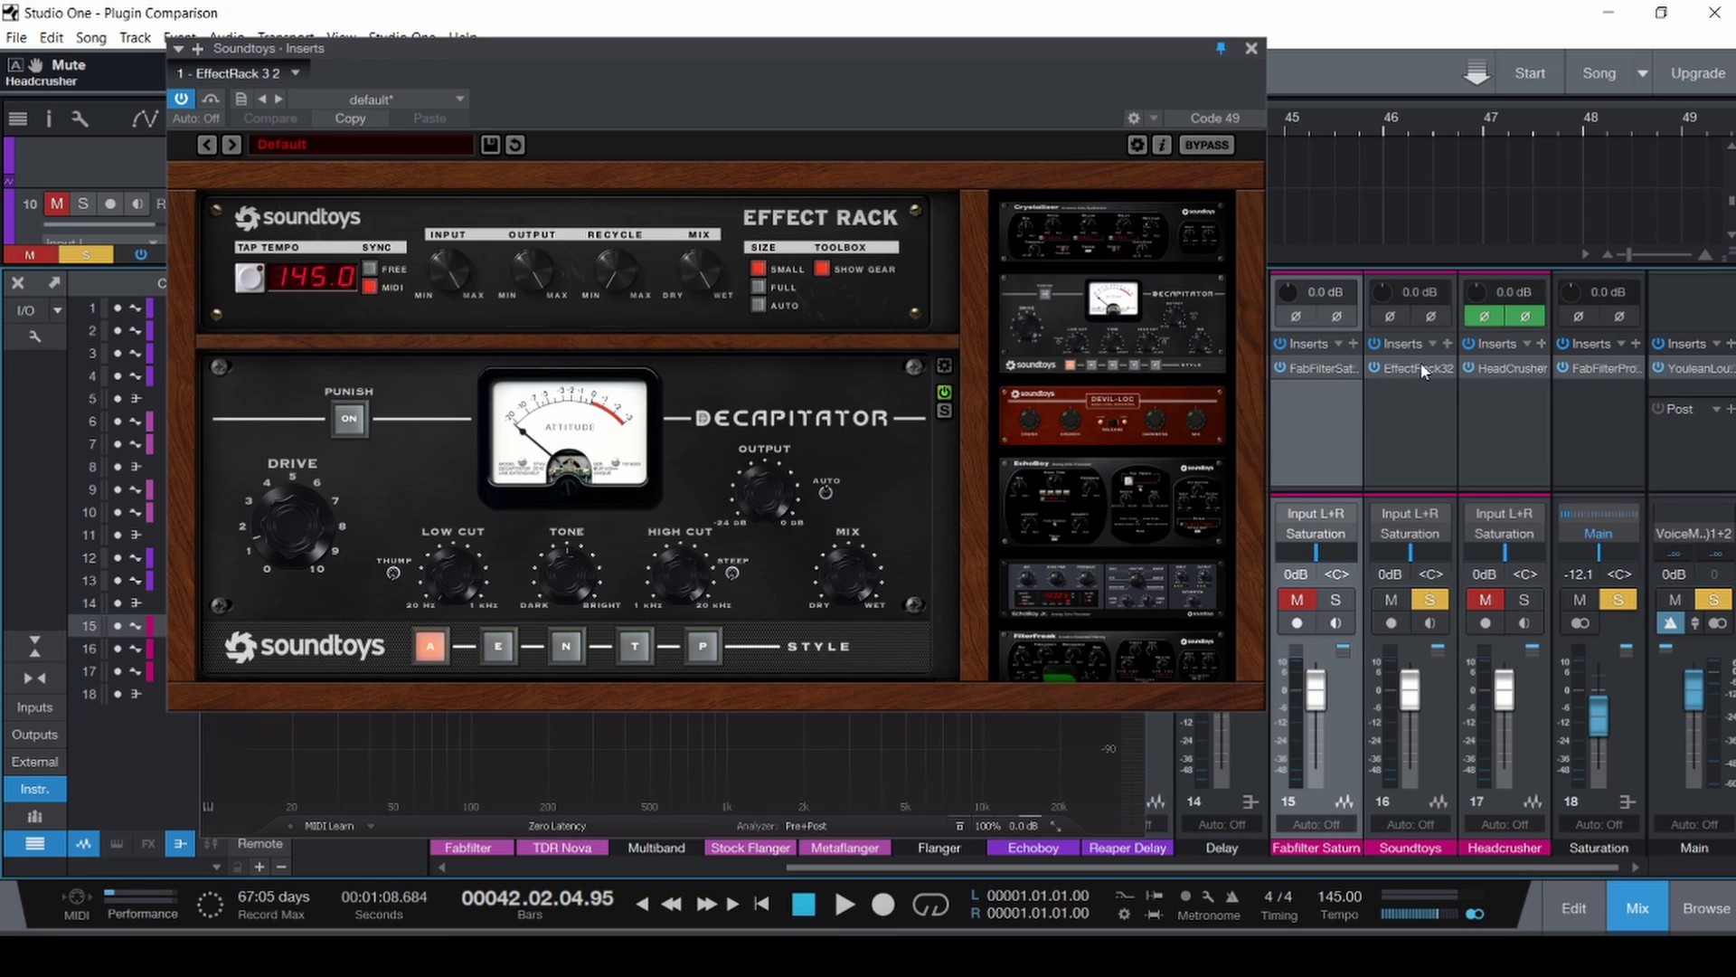
key(F3)
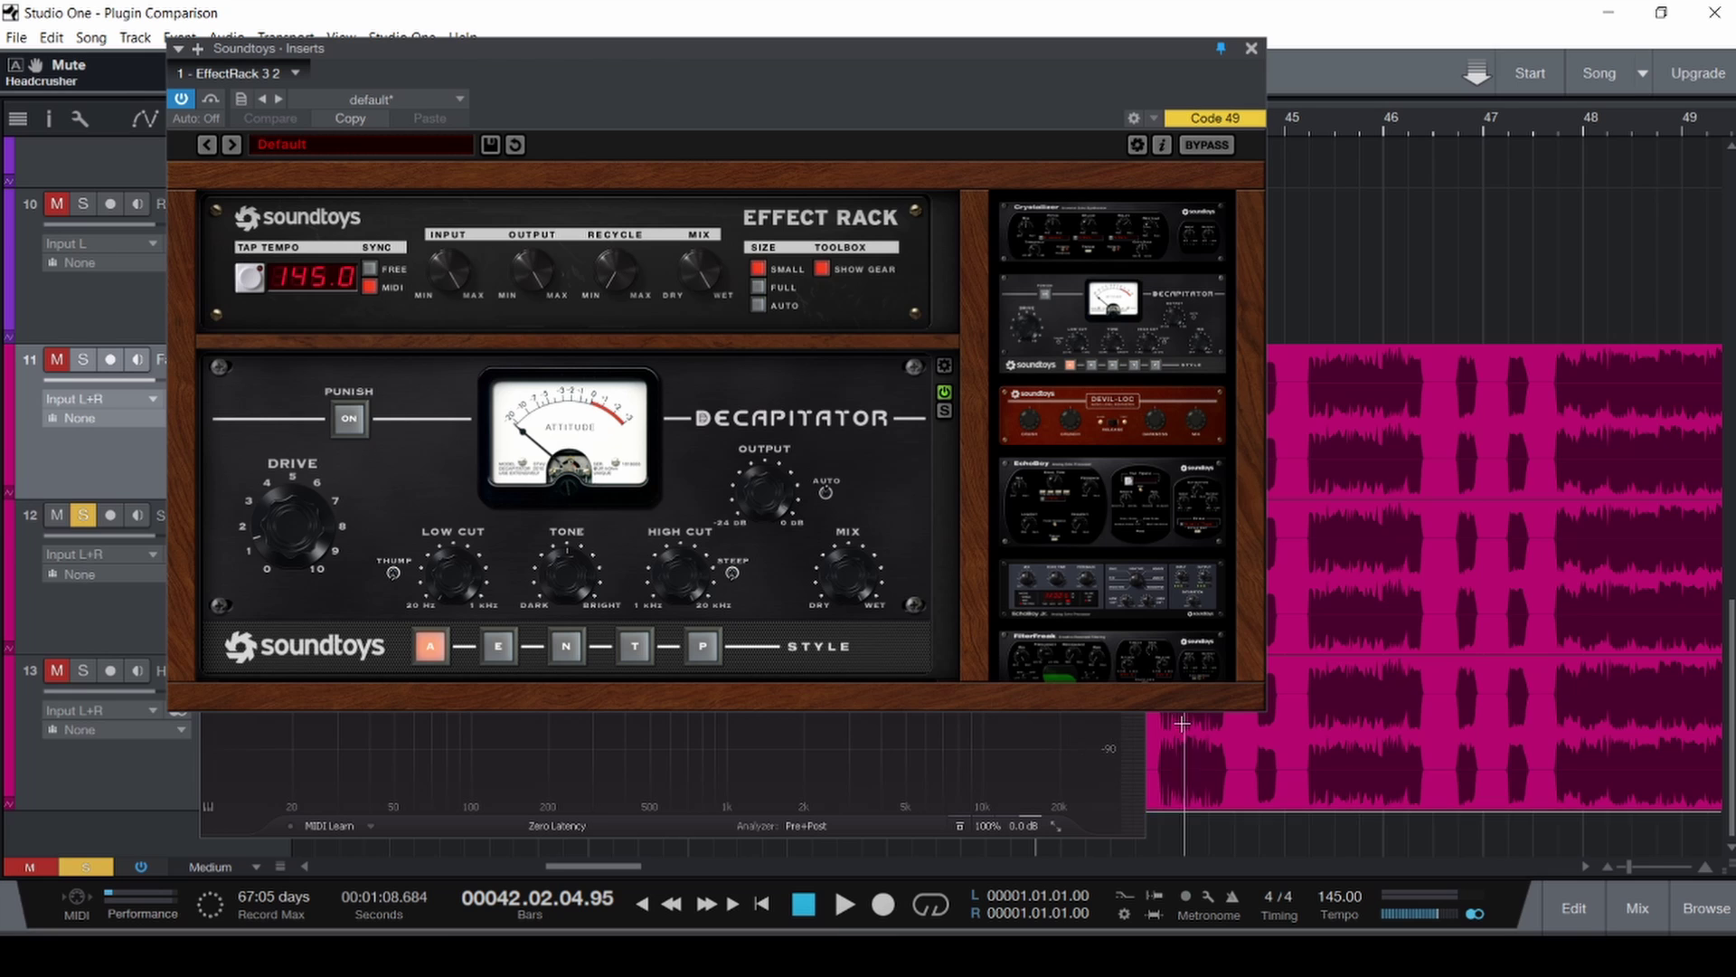
drag(1099, 69, 1404, 524)
click(1129, 190)
scroll(415, 406, left, 10)
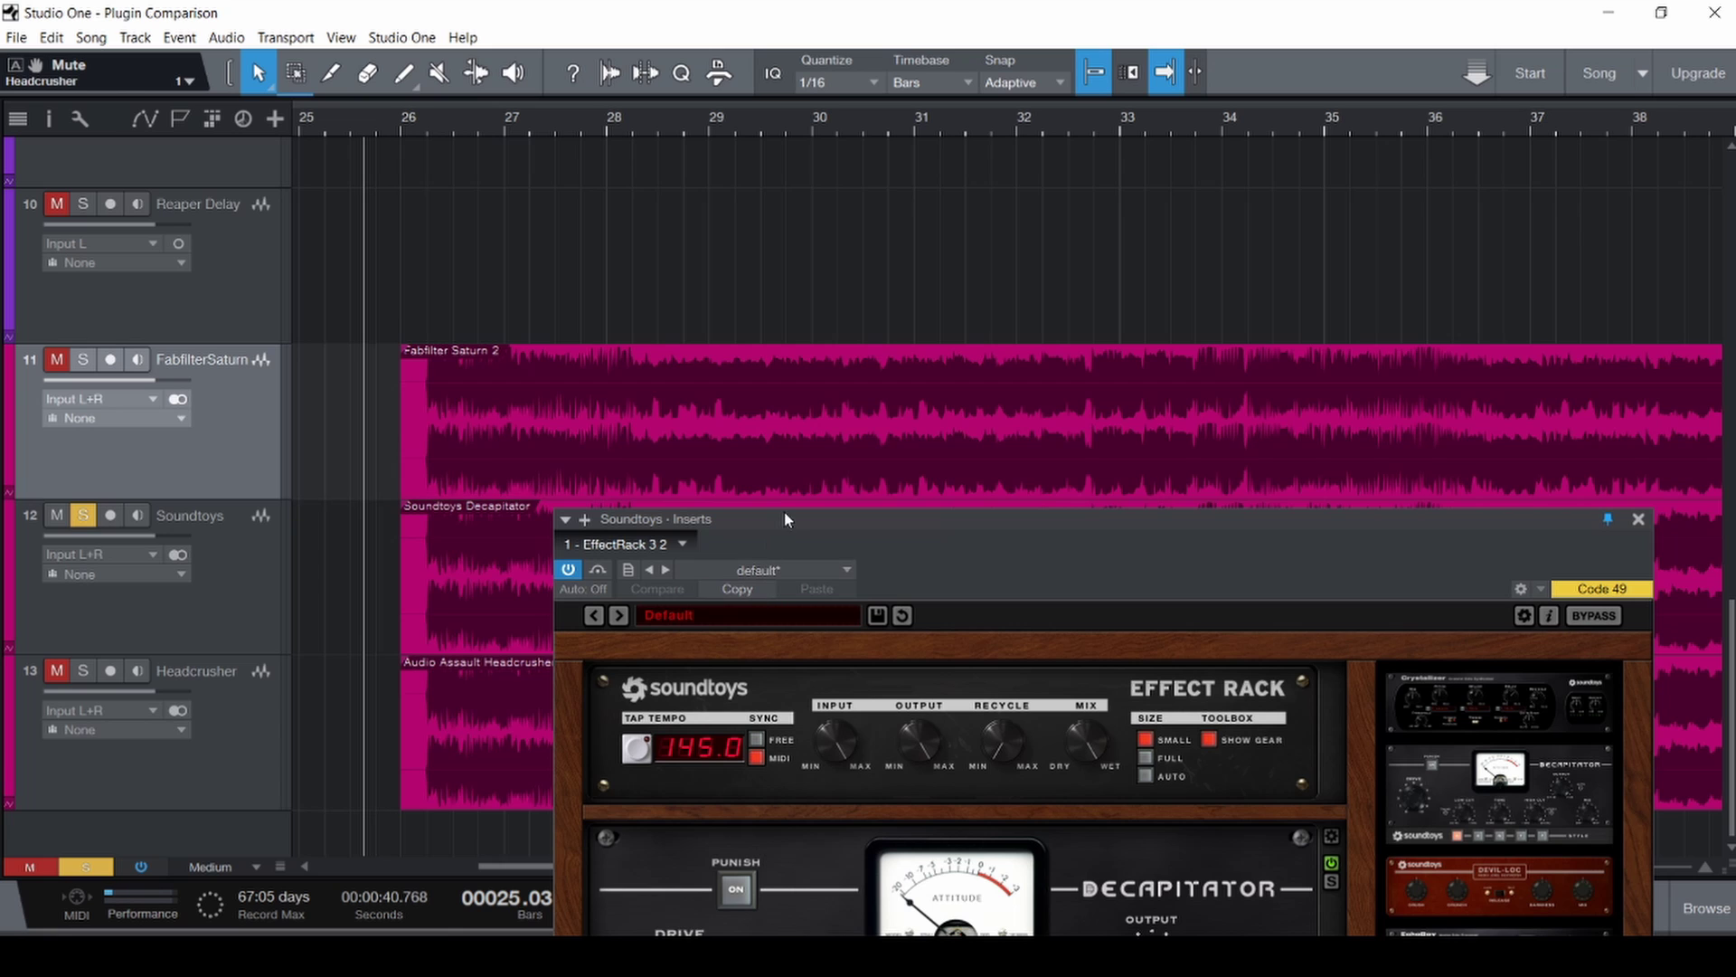
drag(784, 512, 580, 134)
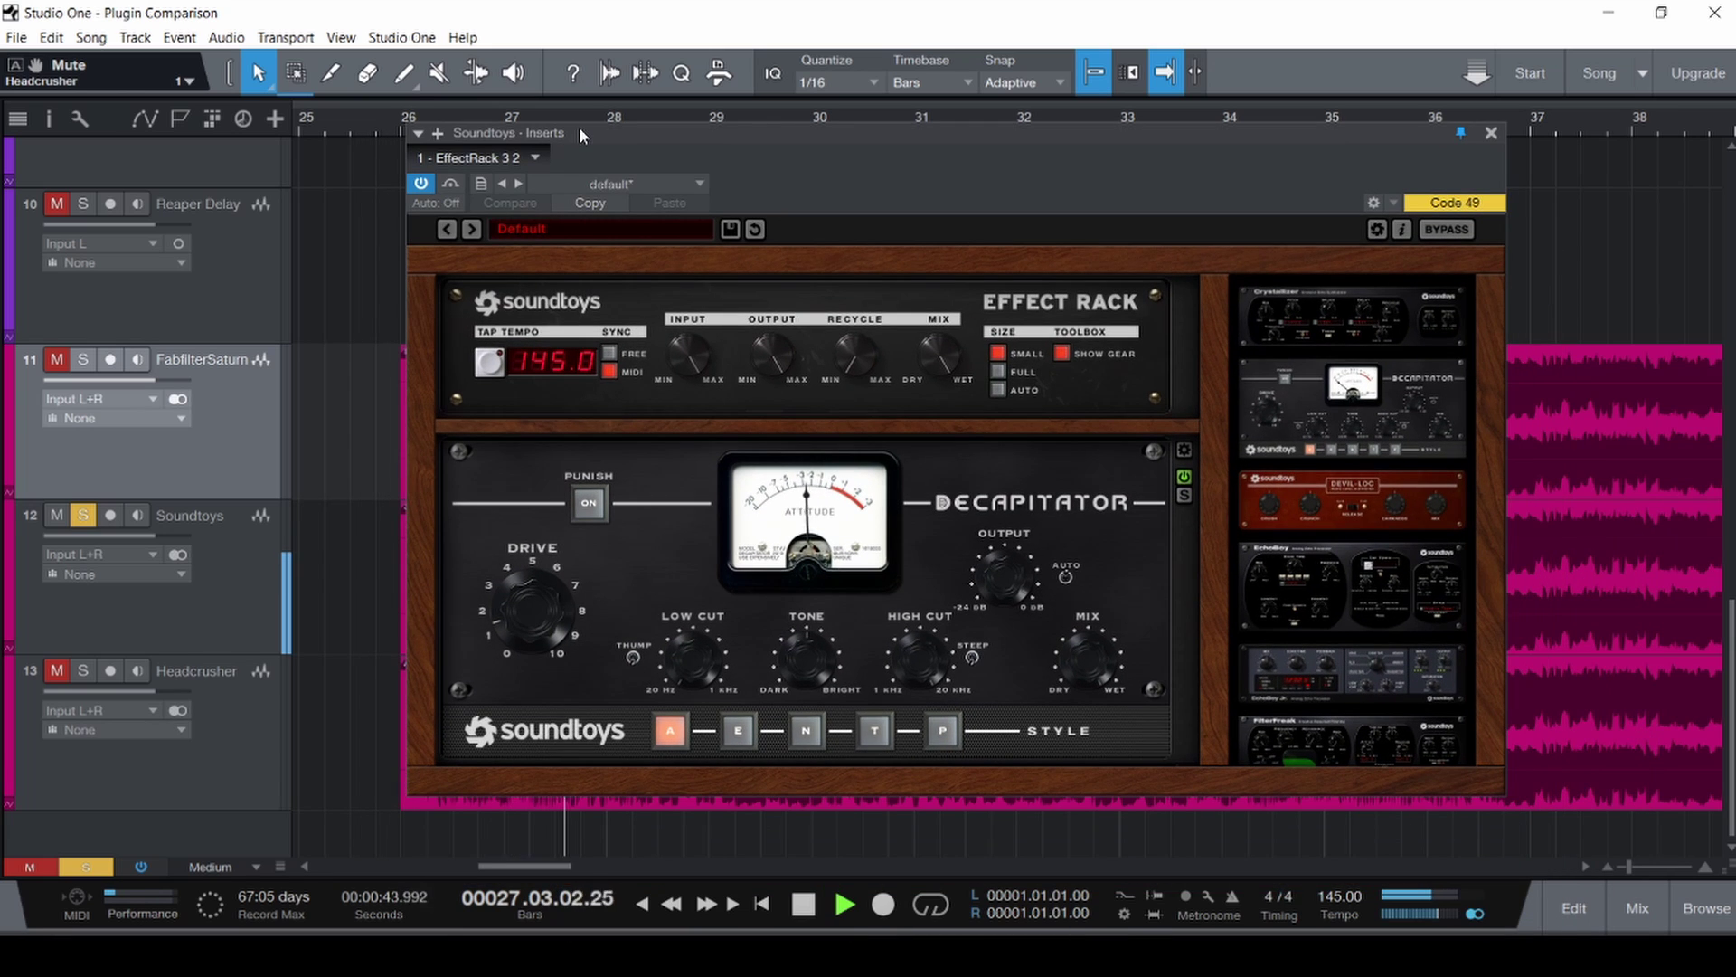
Deactivate and reactivate EffectRack while Soundtoys plays to compare the sound, then stop playback and save the song.
click(421, 184)
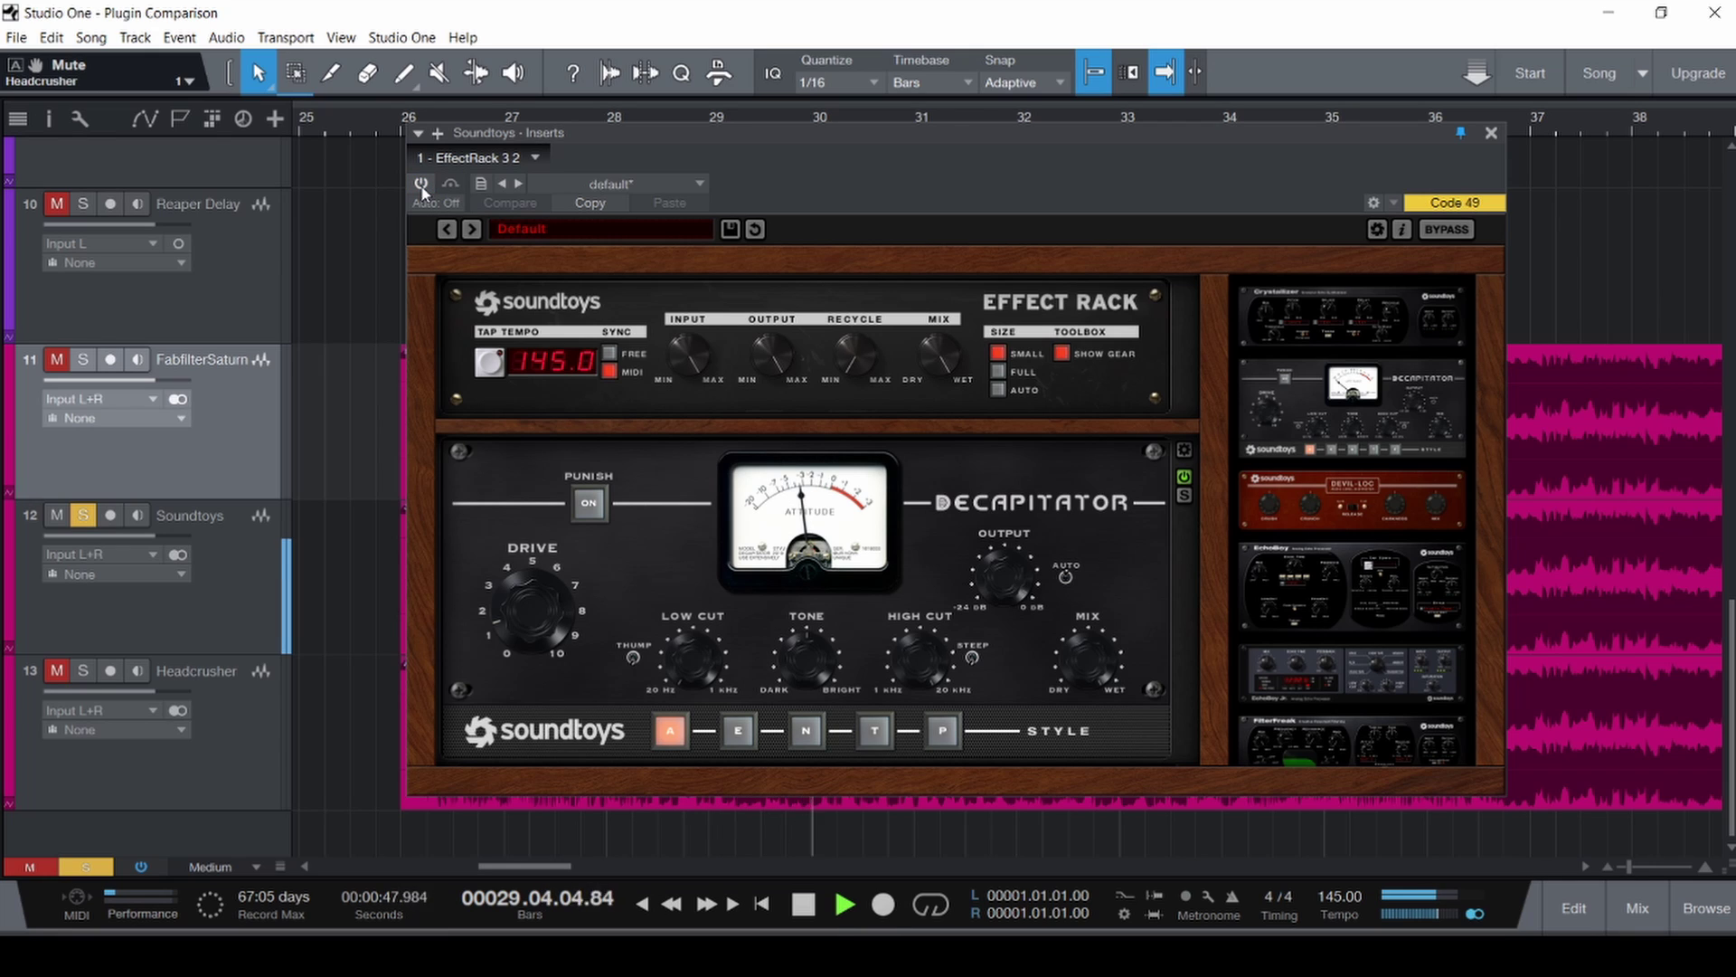
click(422, 186)
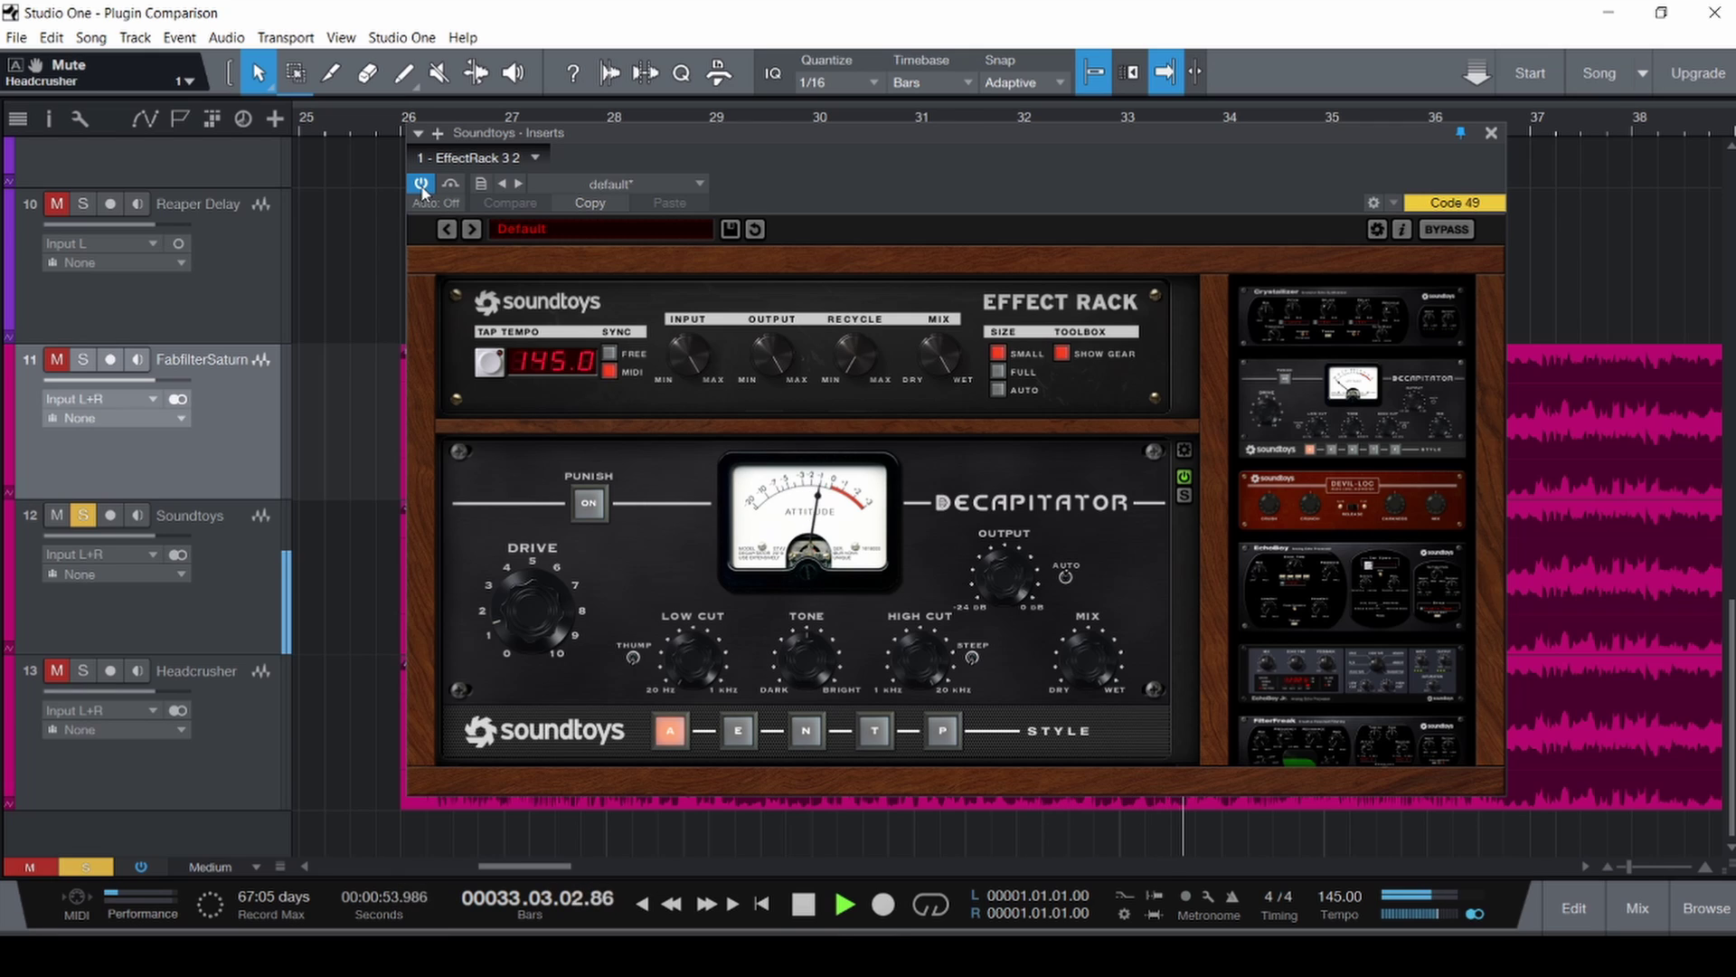
key(ctrl+s)
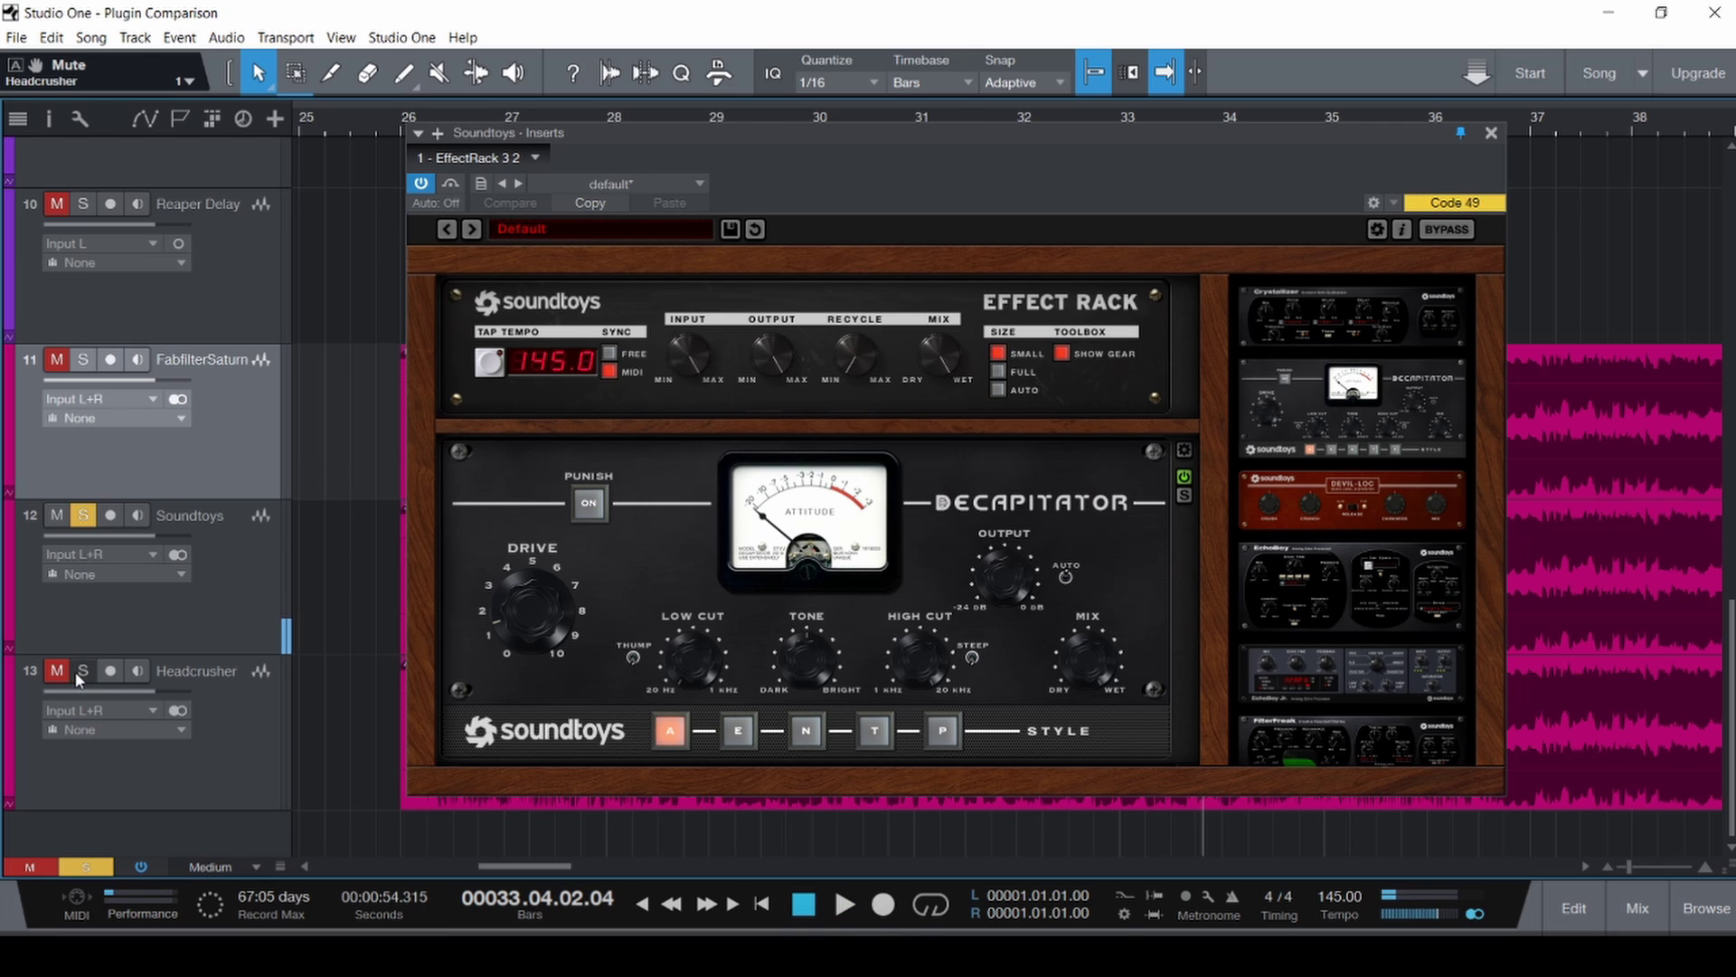
Solo Headcrusher alongside Soundtoys and play both from just before bar 26 with the EffectRack window open.
drag(537, 131, 836, 136)
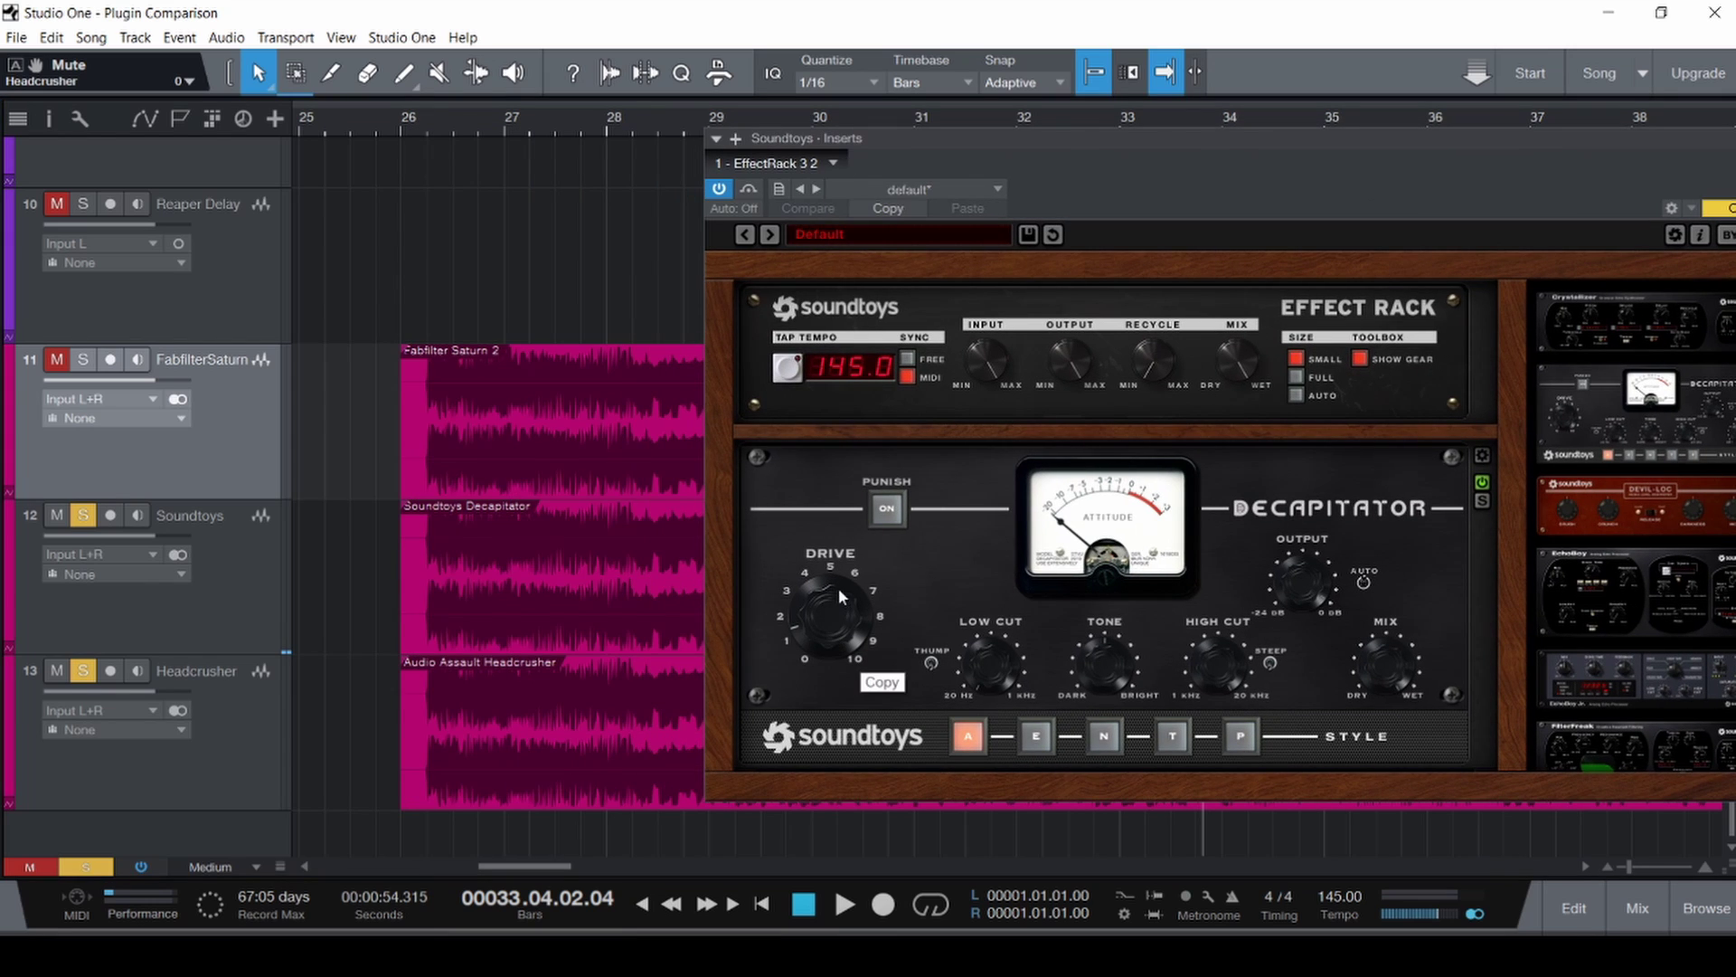
click(373, 593)
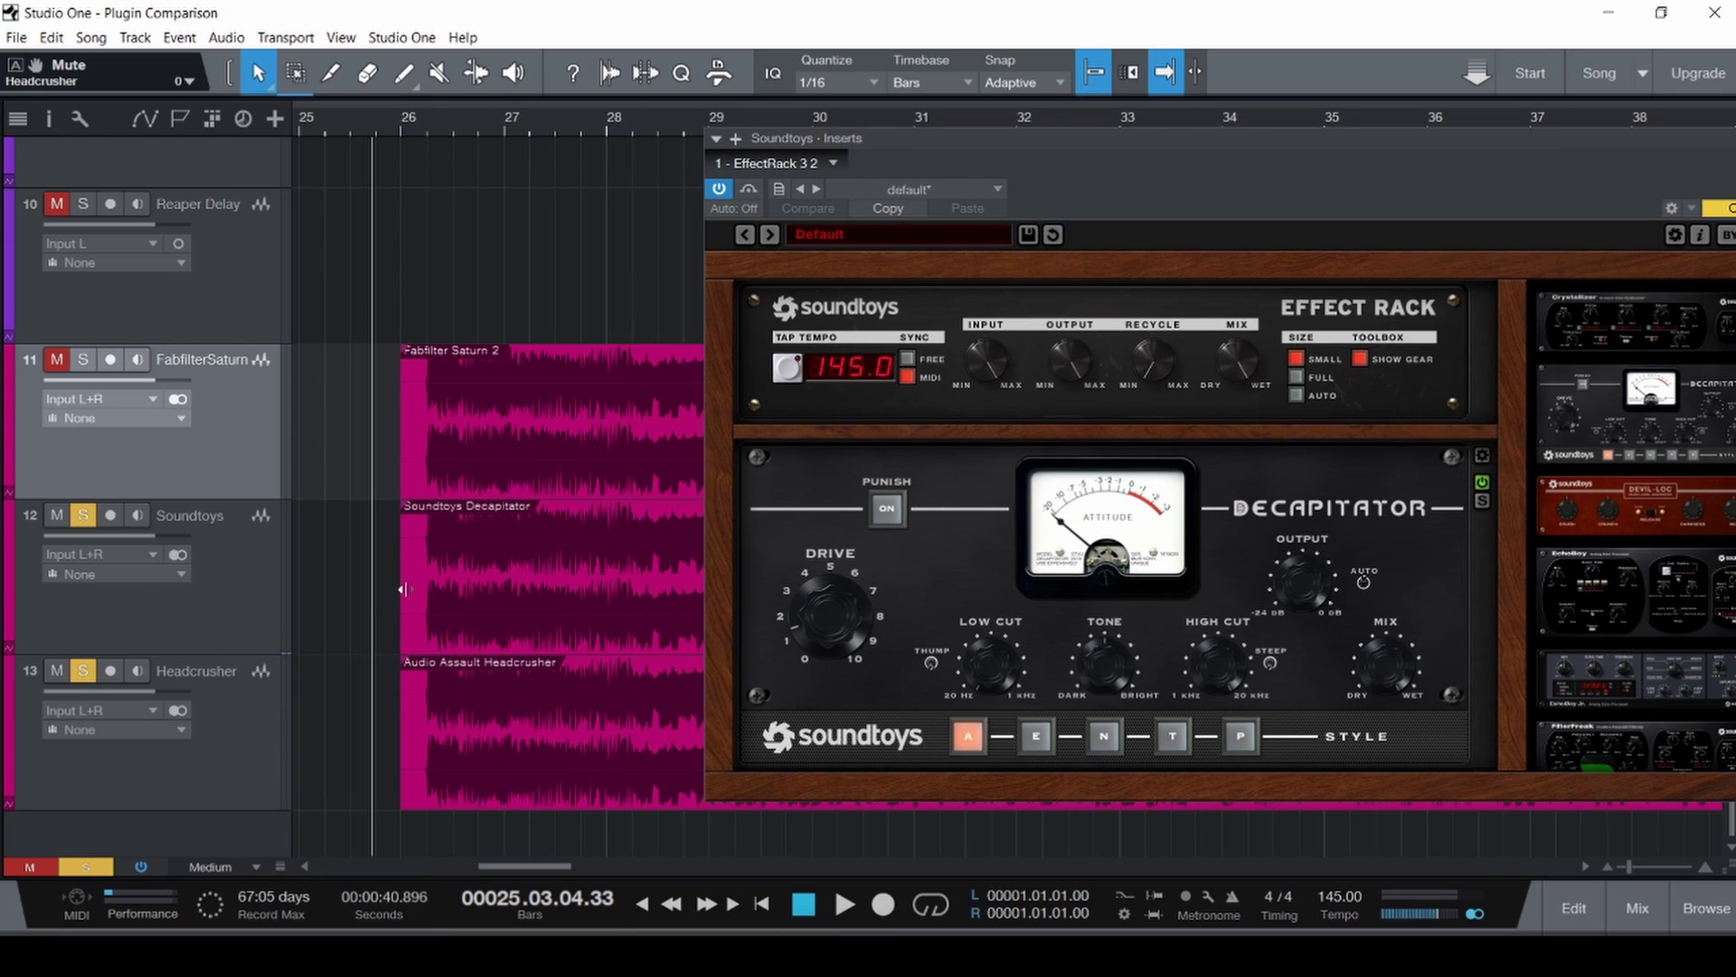
drag(1191, 136, 1067, 122)
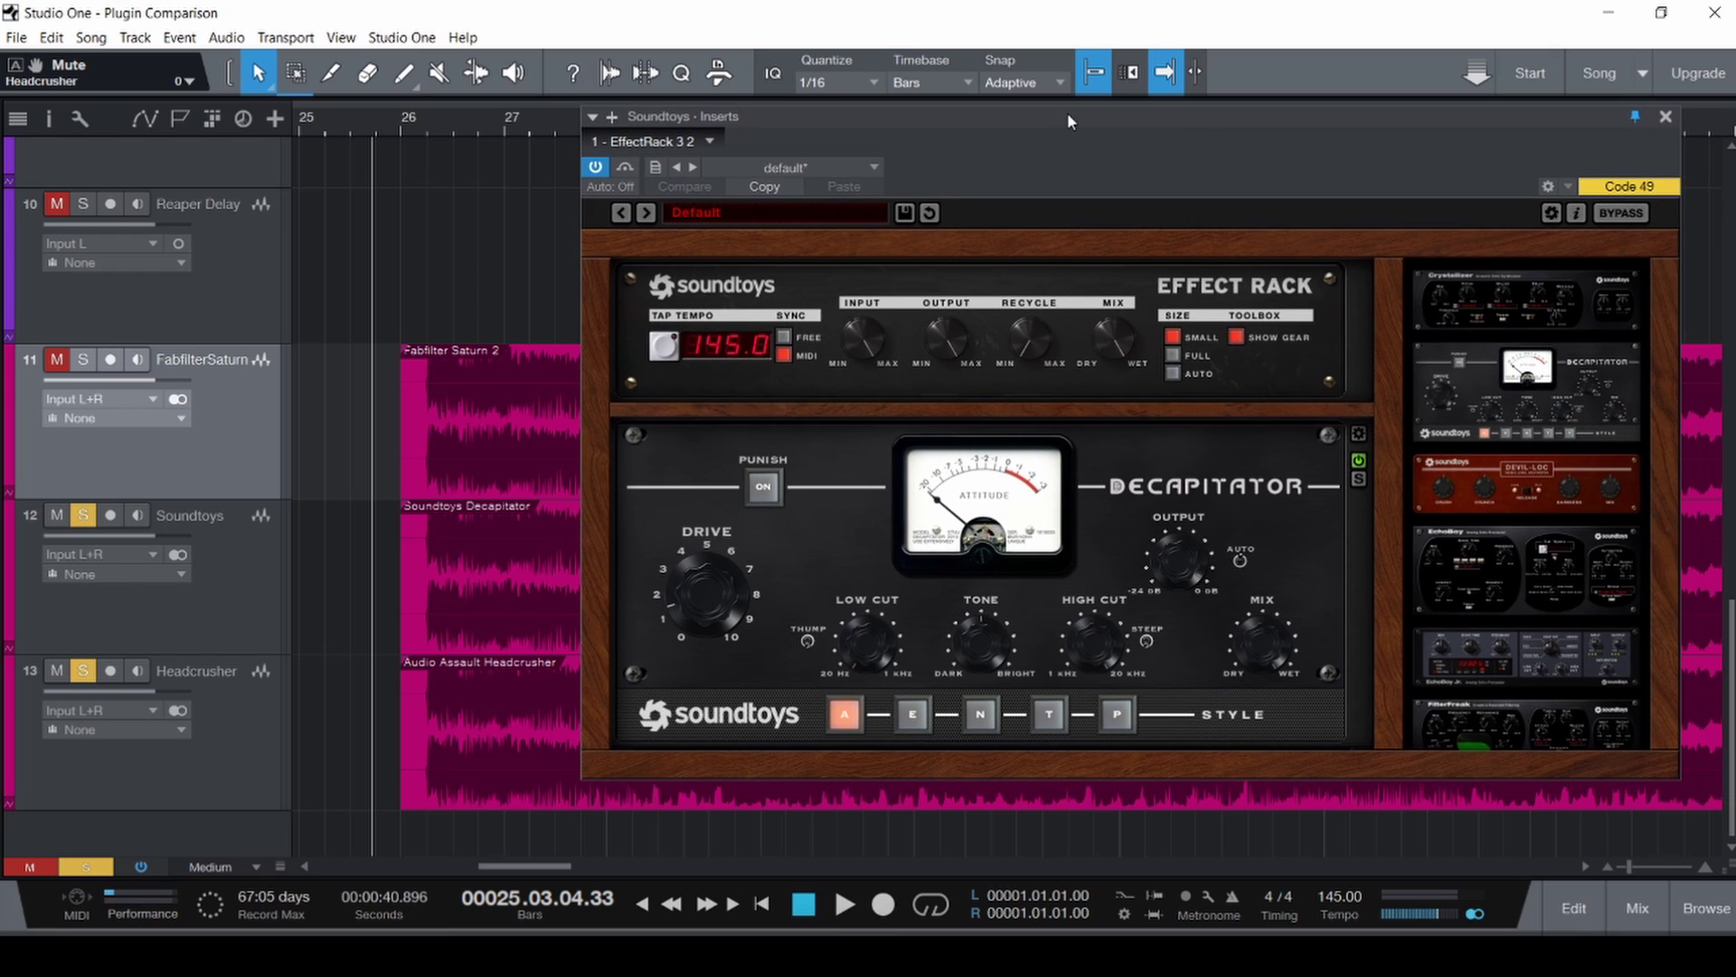
key(space)
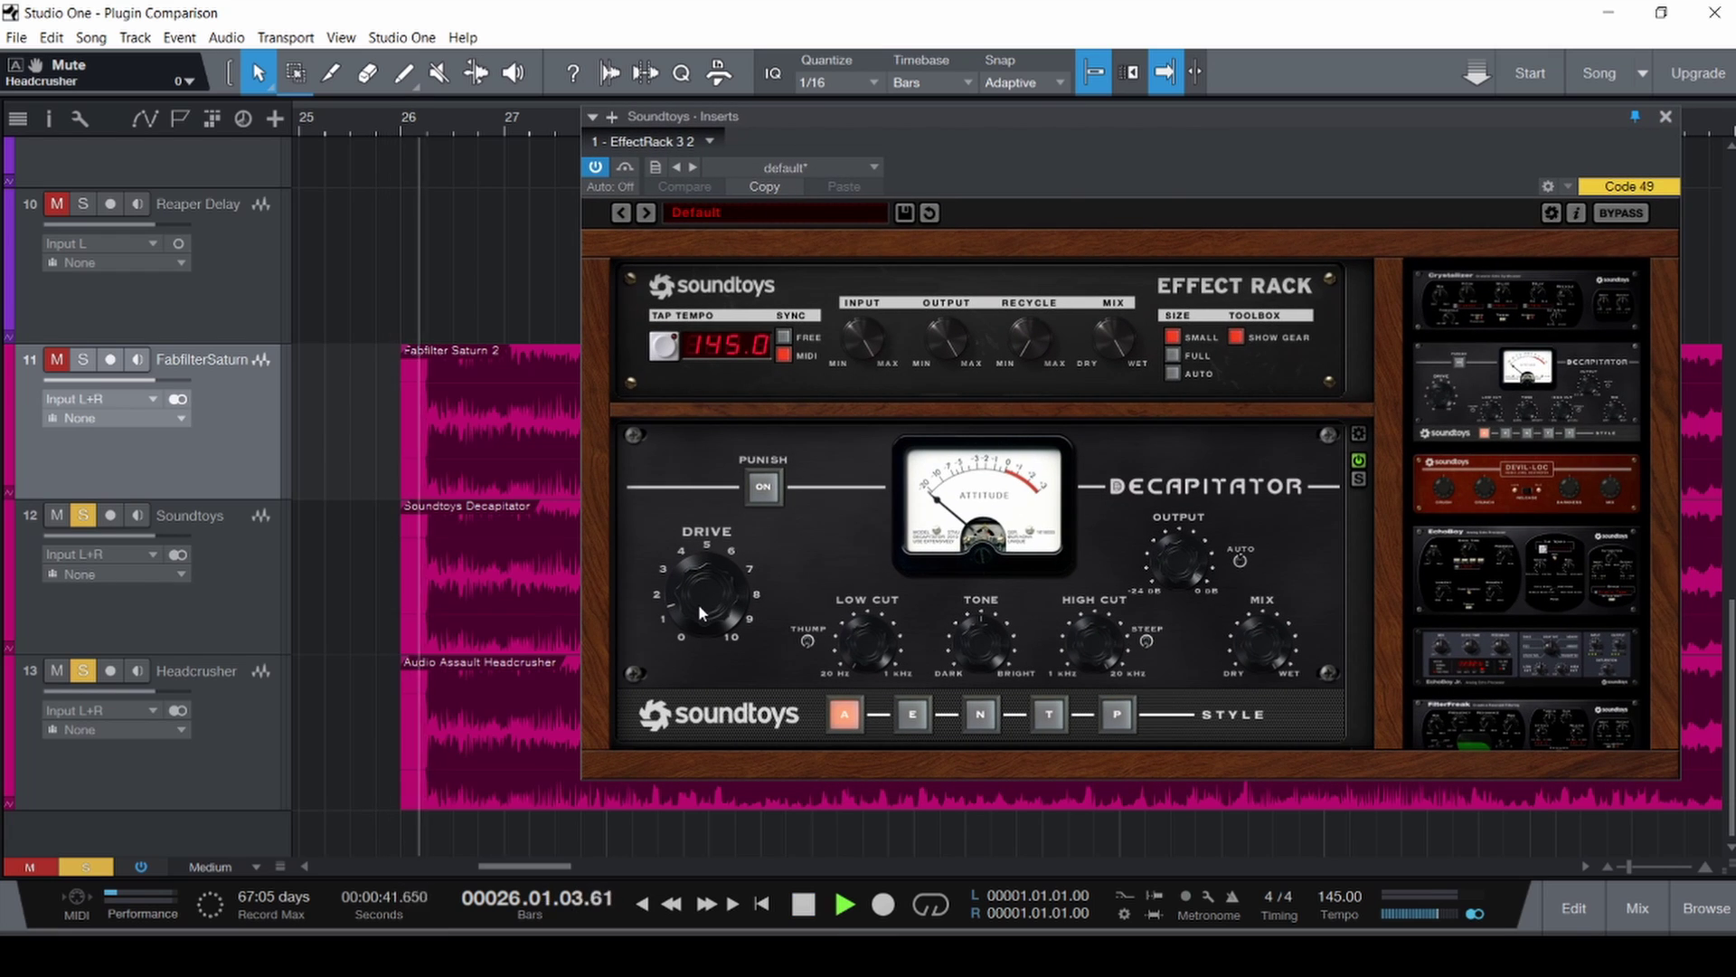
Set Decapitator's output trim to -15.7 dB while both tracks play, toggle EffectRack's bypass on and off, then stop playback.
drag(698, 604, 729, 710)
drag(760, 787, 716, 643)
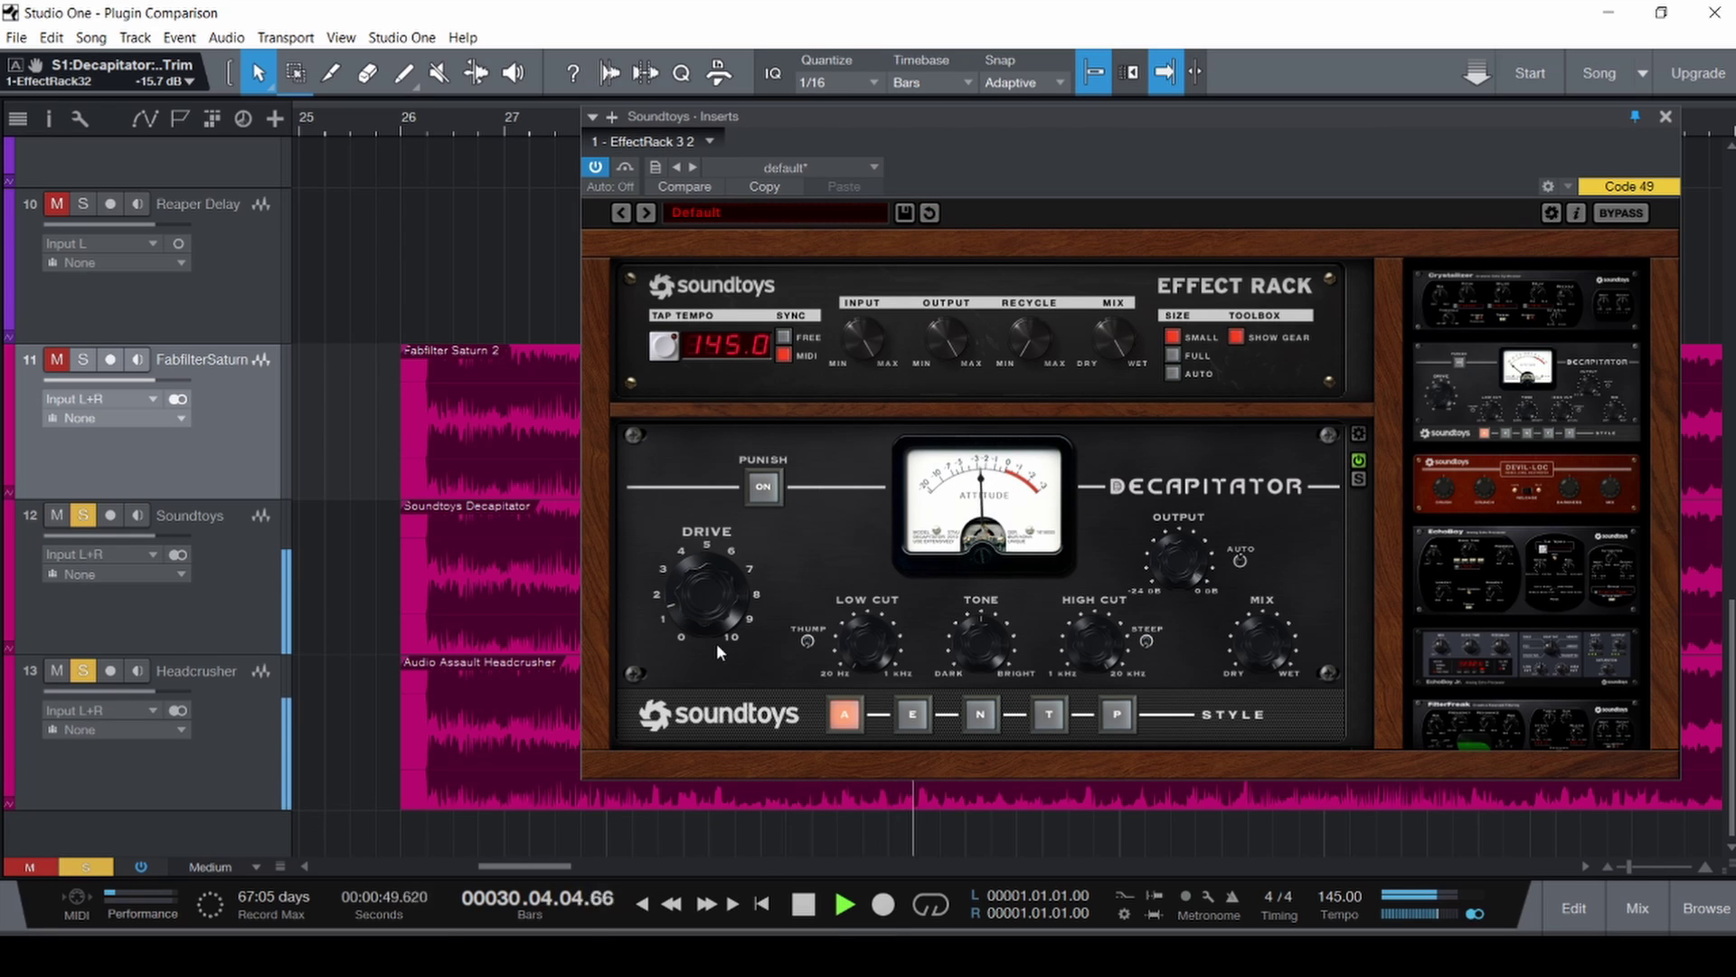
click(624, 168)
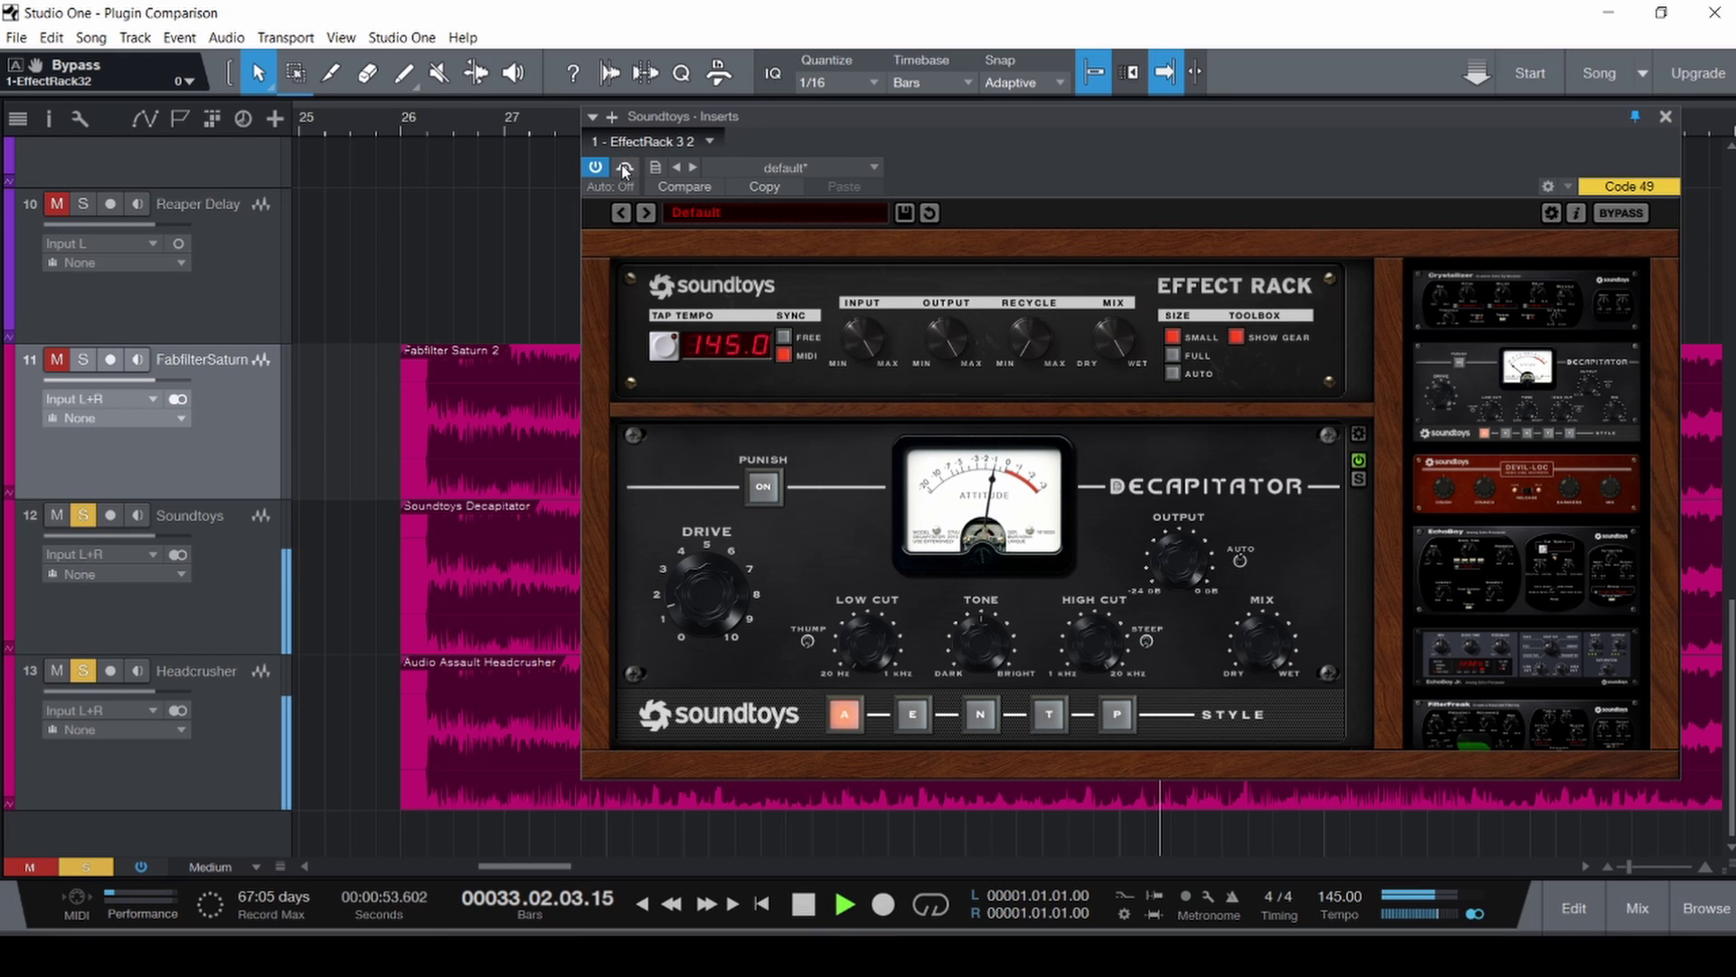
key(space)
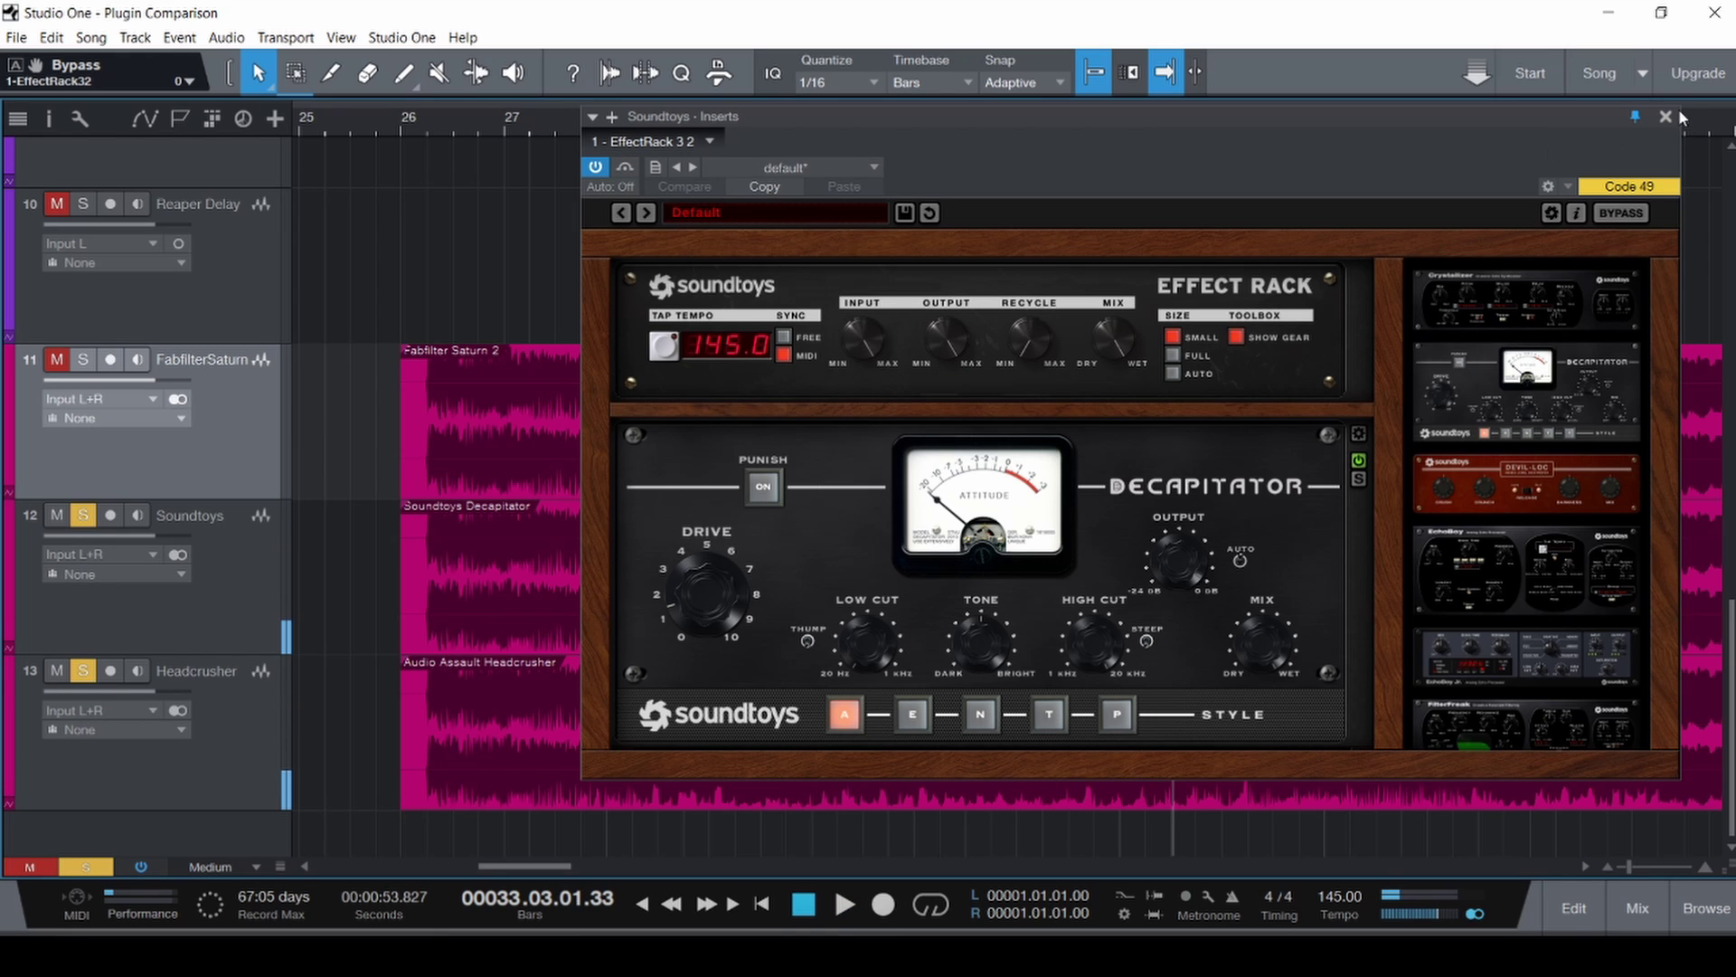
Close EffectRack, open the Pro-Q 3 insert on the Saturation bus, and play Soundtoys against polarity-inverted Headcrusher.
click(1664, 116)
key(F3)
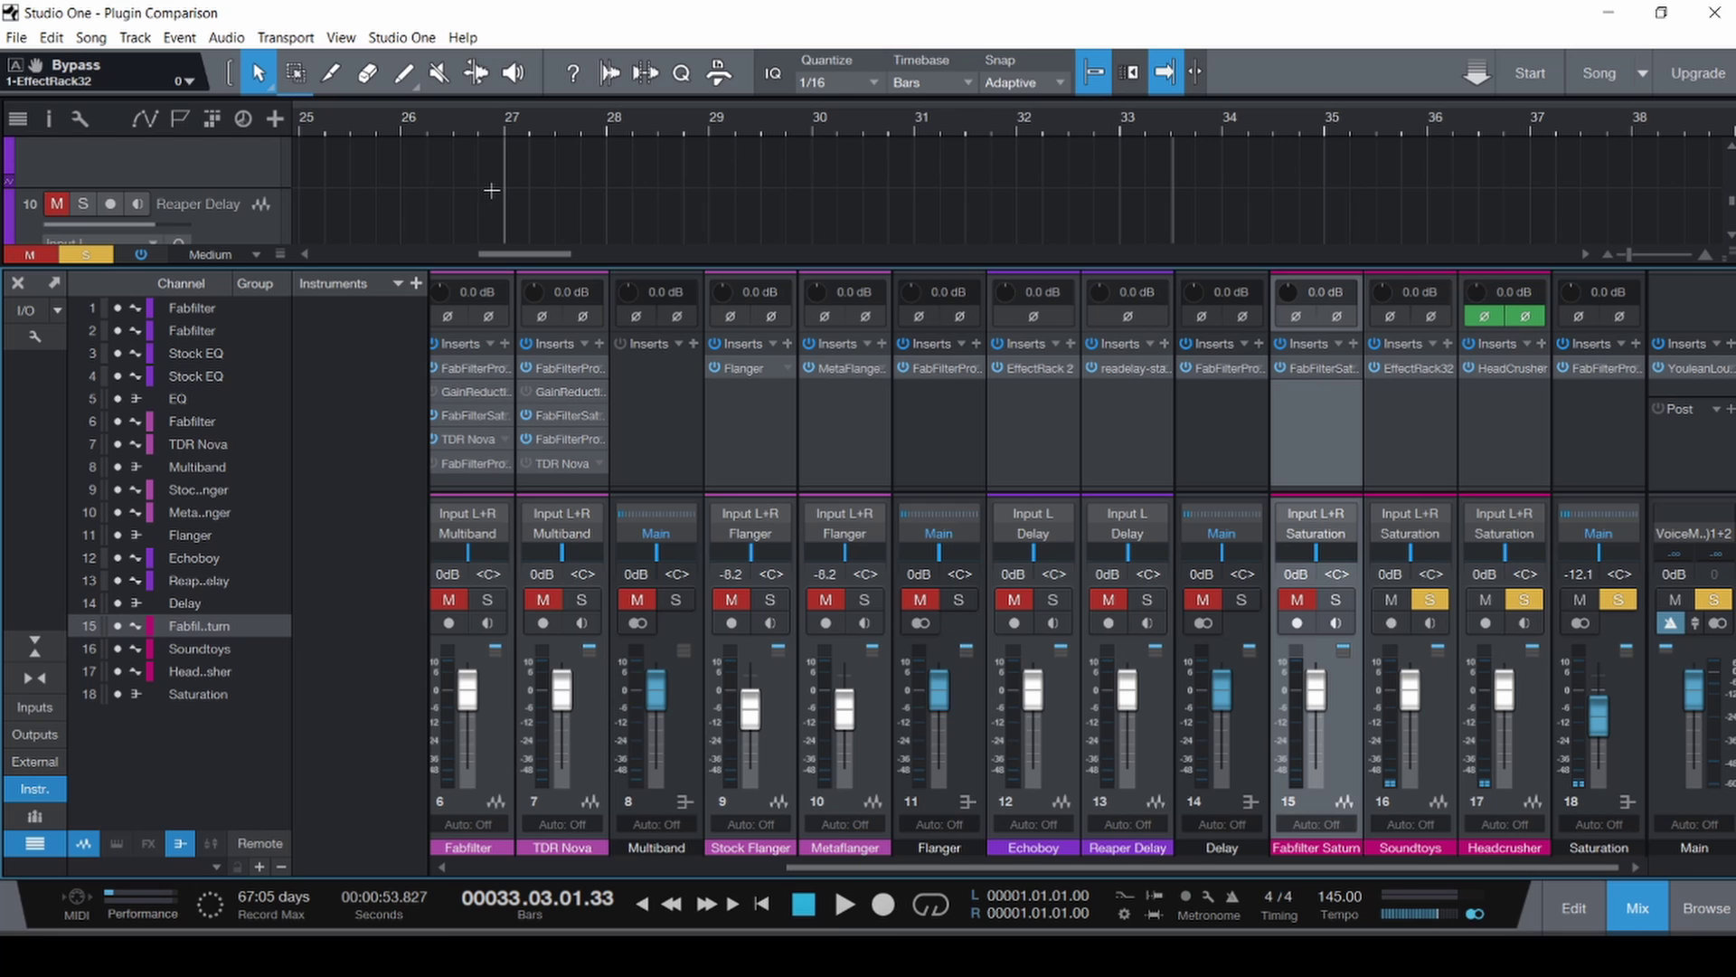
click(1599, 370)
key(space)
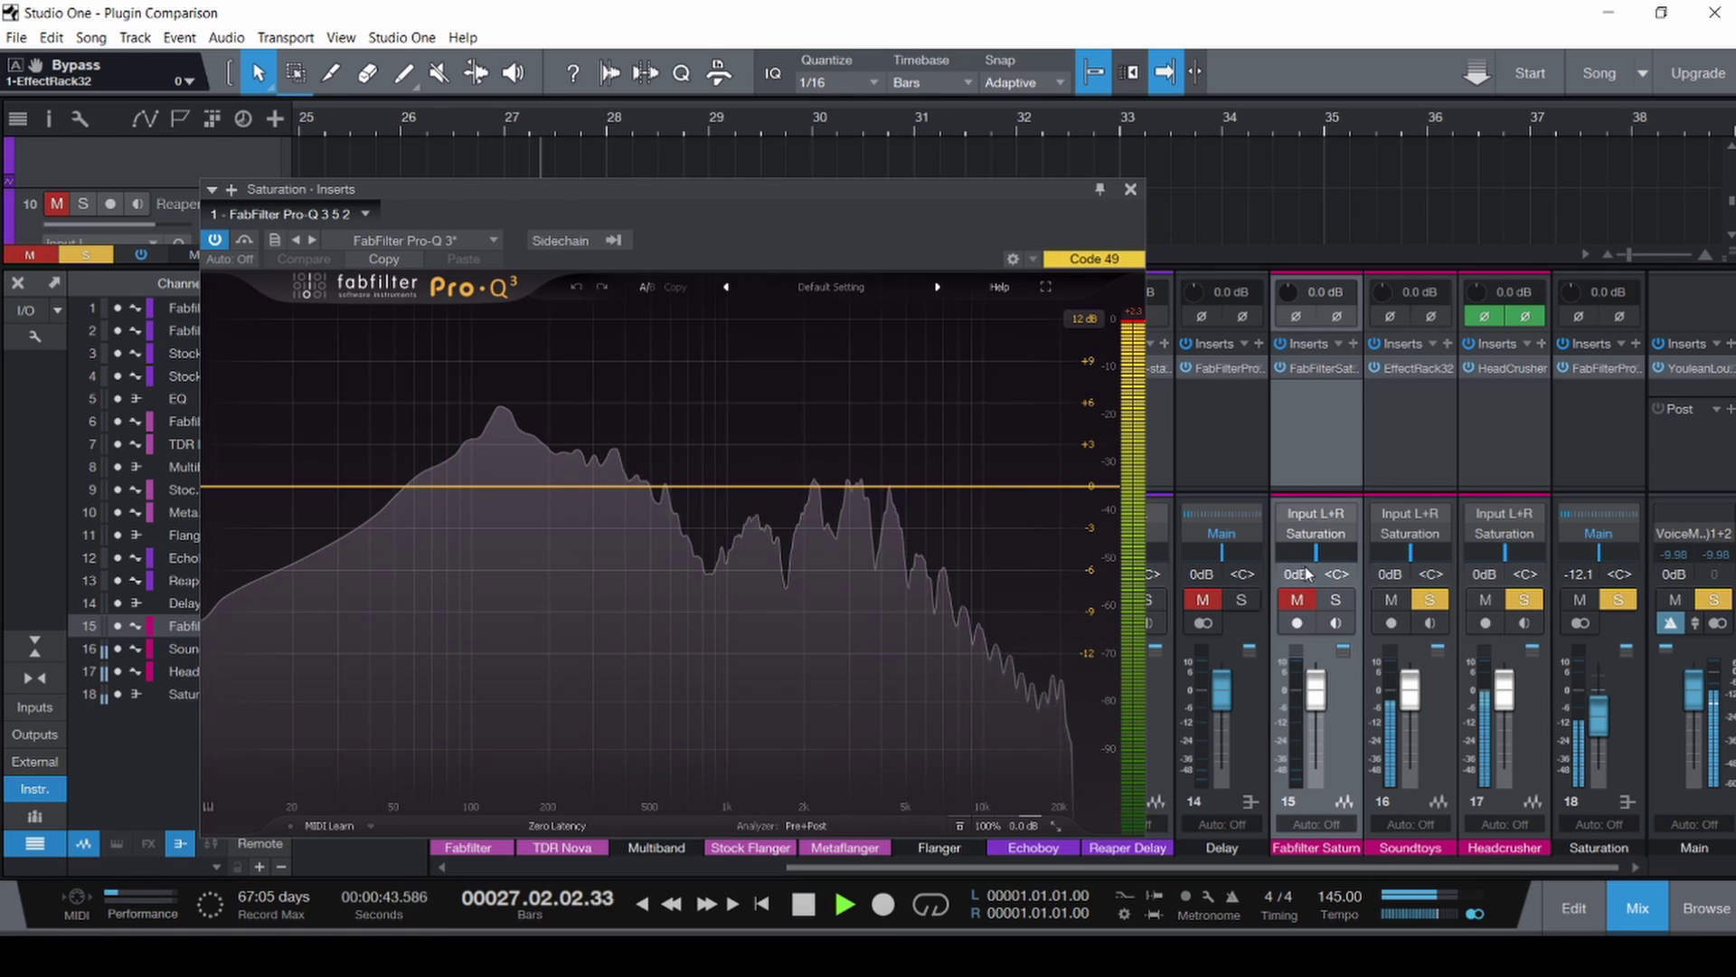
Compare the spectrum with the Soundtoys EffectRack insert deactivated and reactivated, then stop playback and save the song.
click(1374, 368)
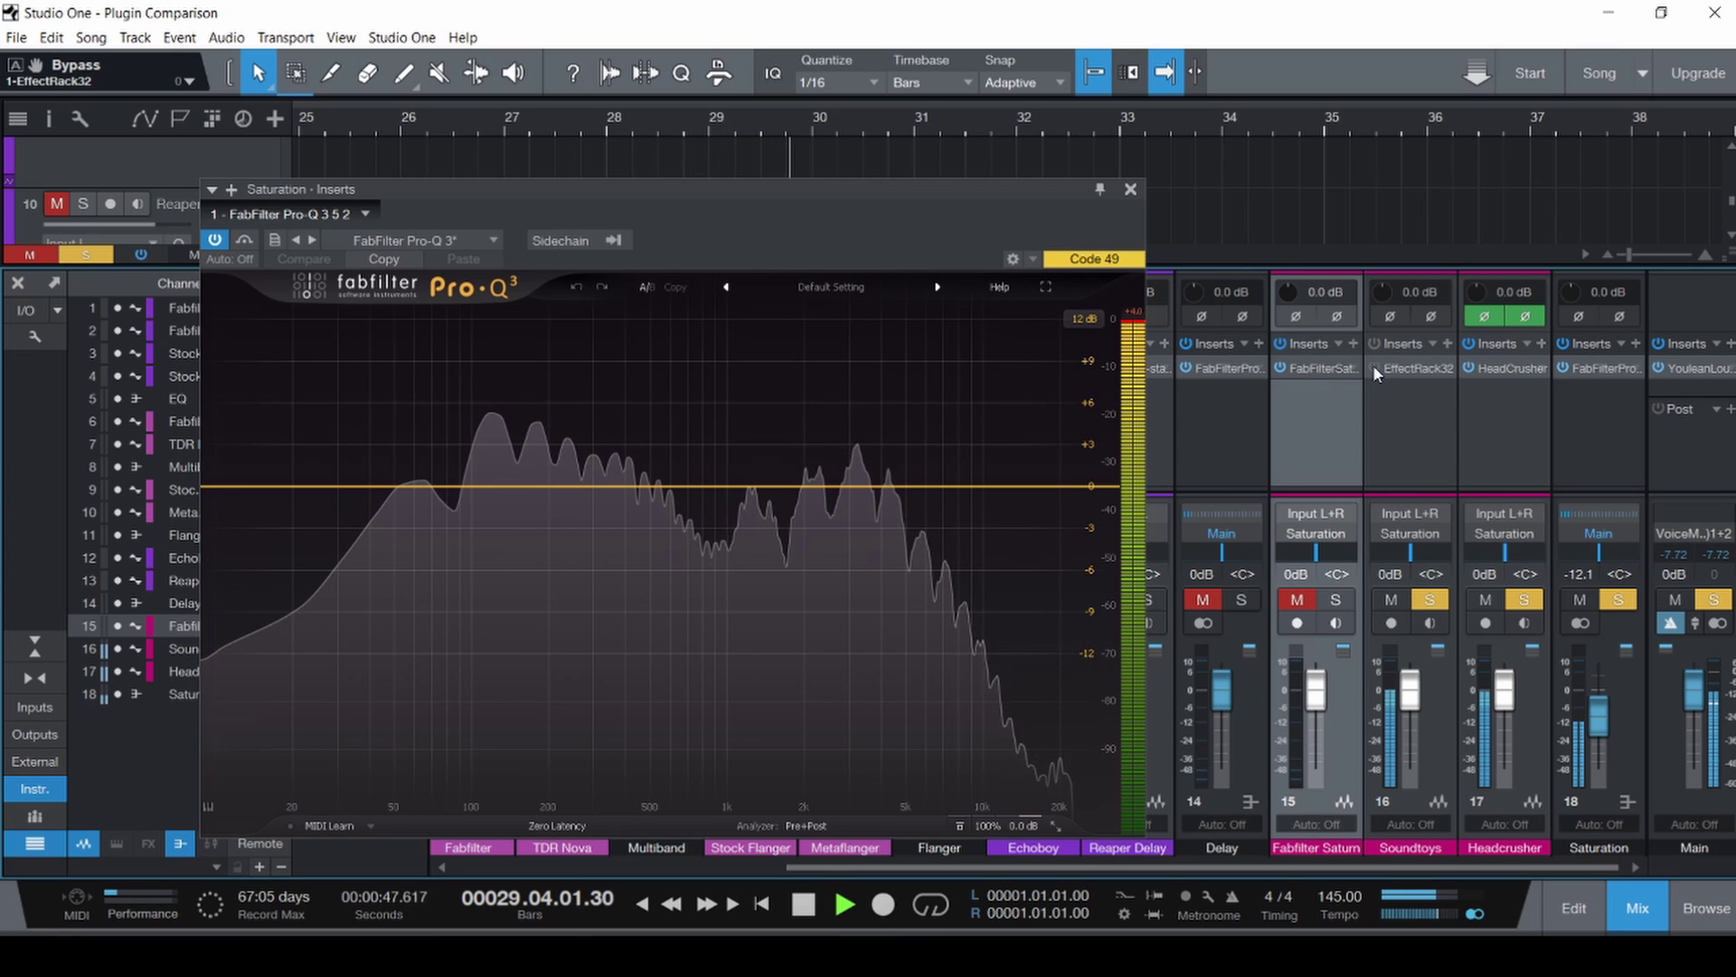
click(1374, 367)
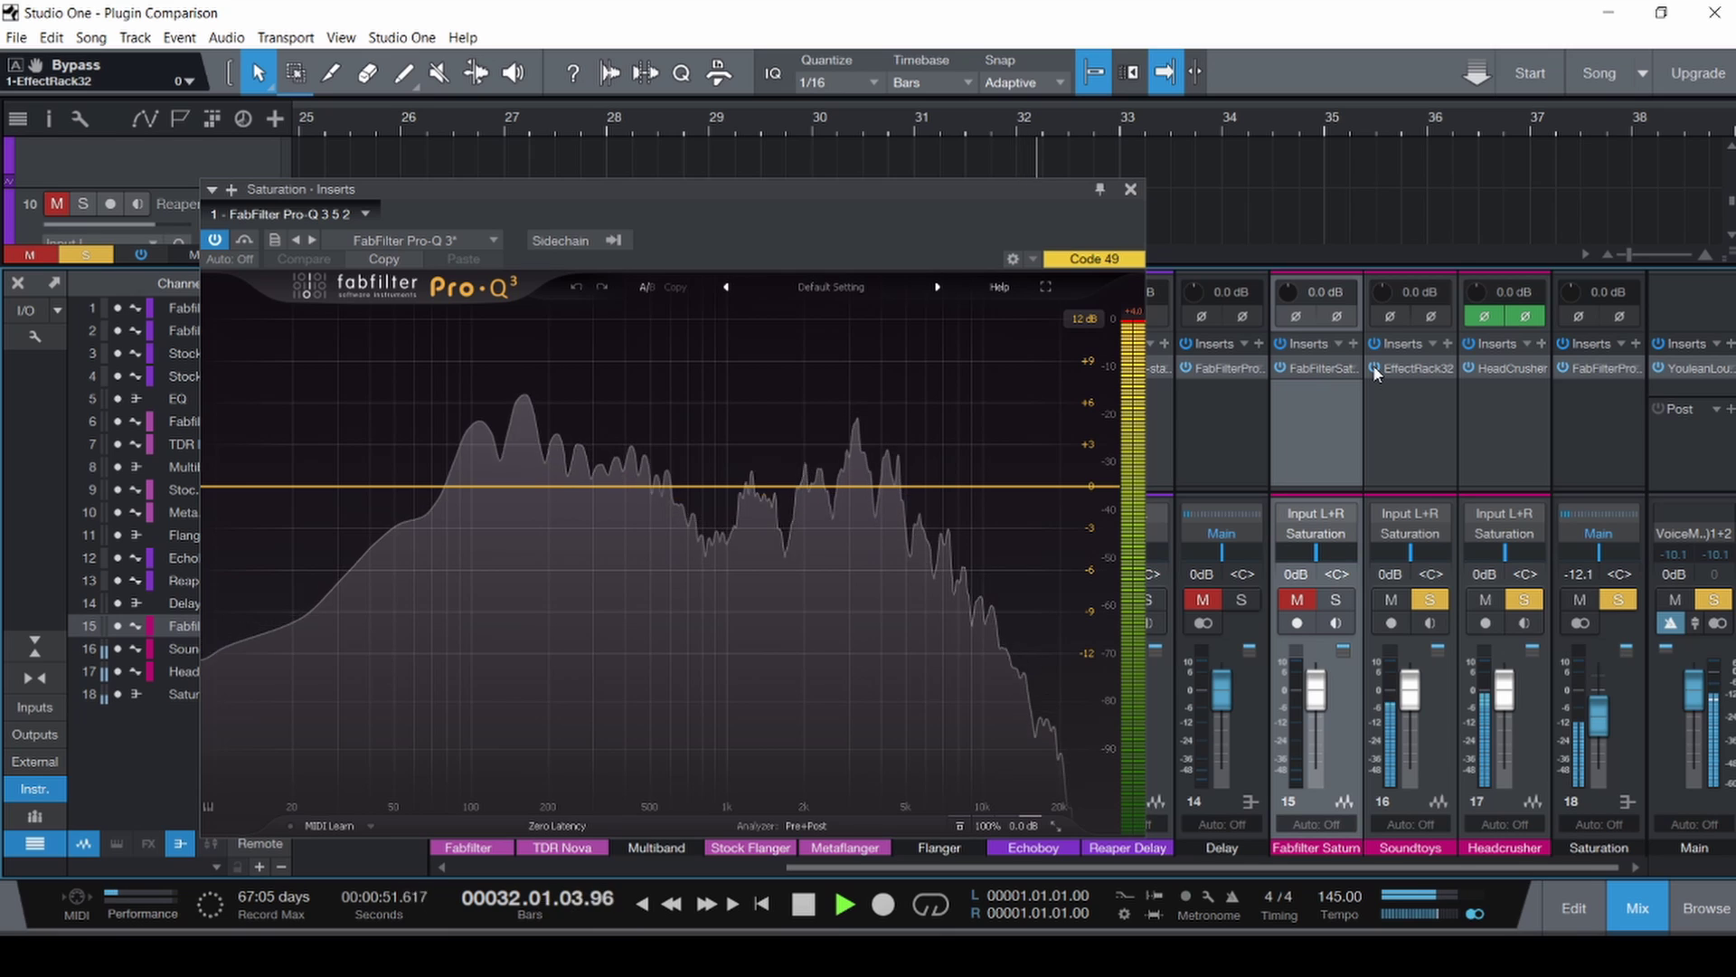
key(space)
key(ctrl+s)
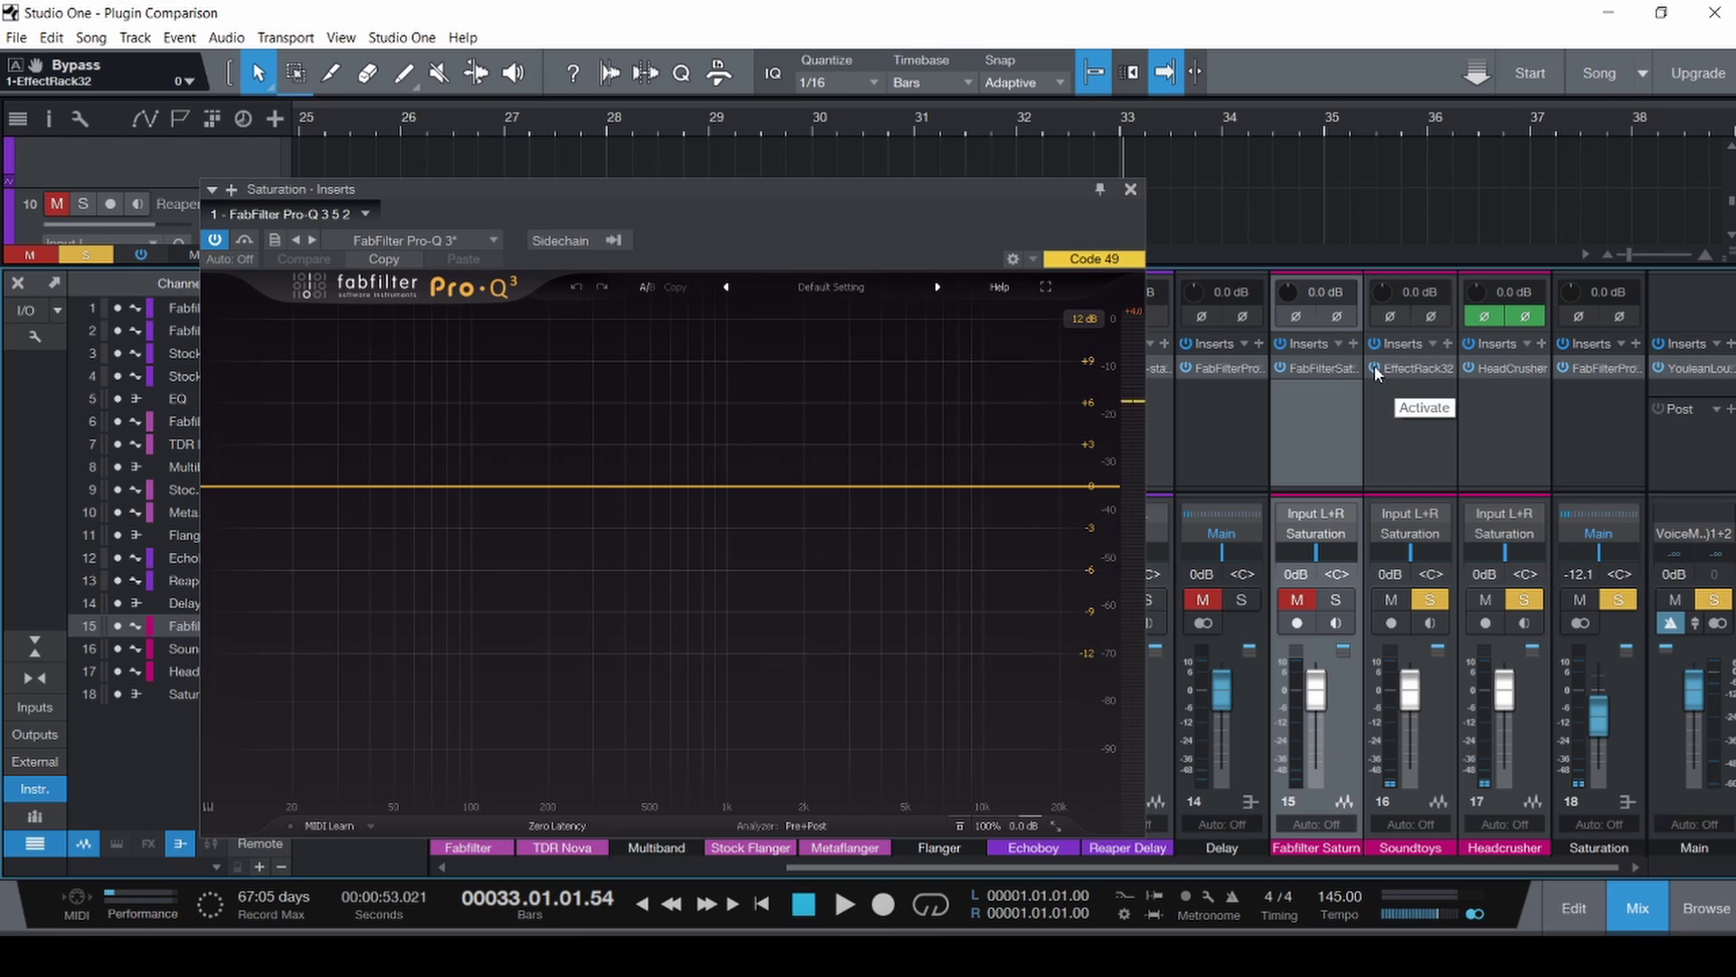
Turn off polarity inversion on both Headcrusher channels and play it with Soundtoys from about bar 28 under Pro-Q 3.
click(1484, 316)
click(1525, 316)
key(F3)
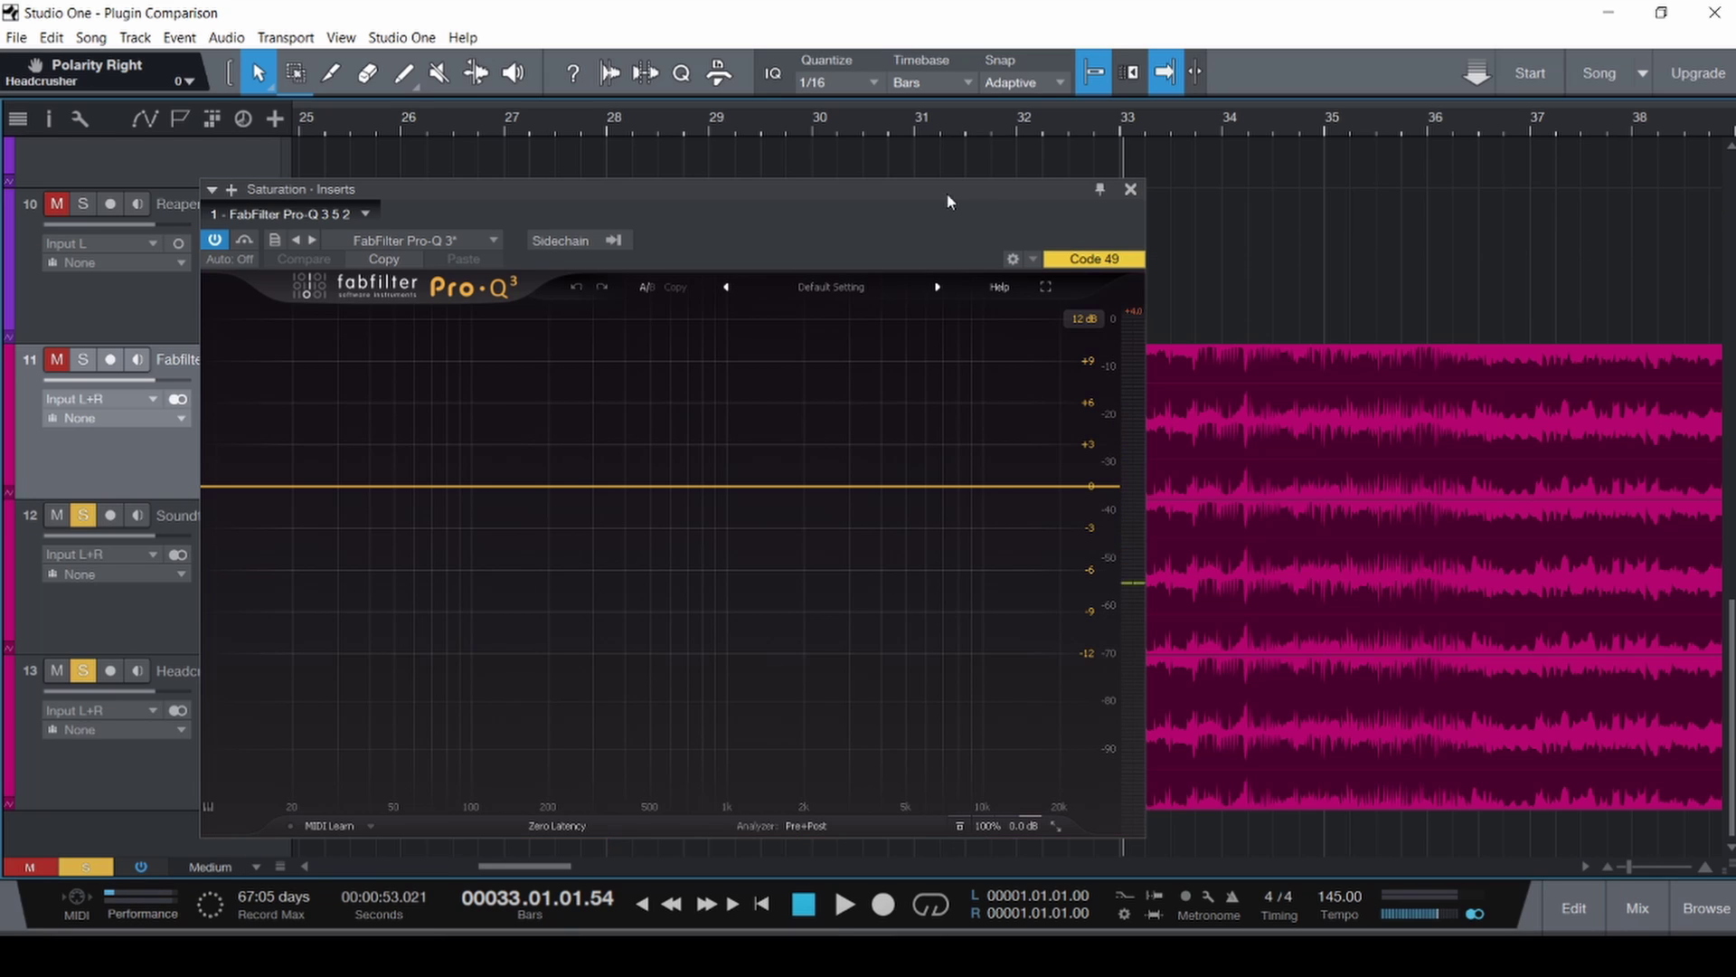
click(670, 159)
key(space)
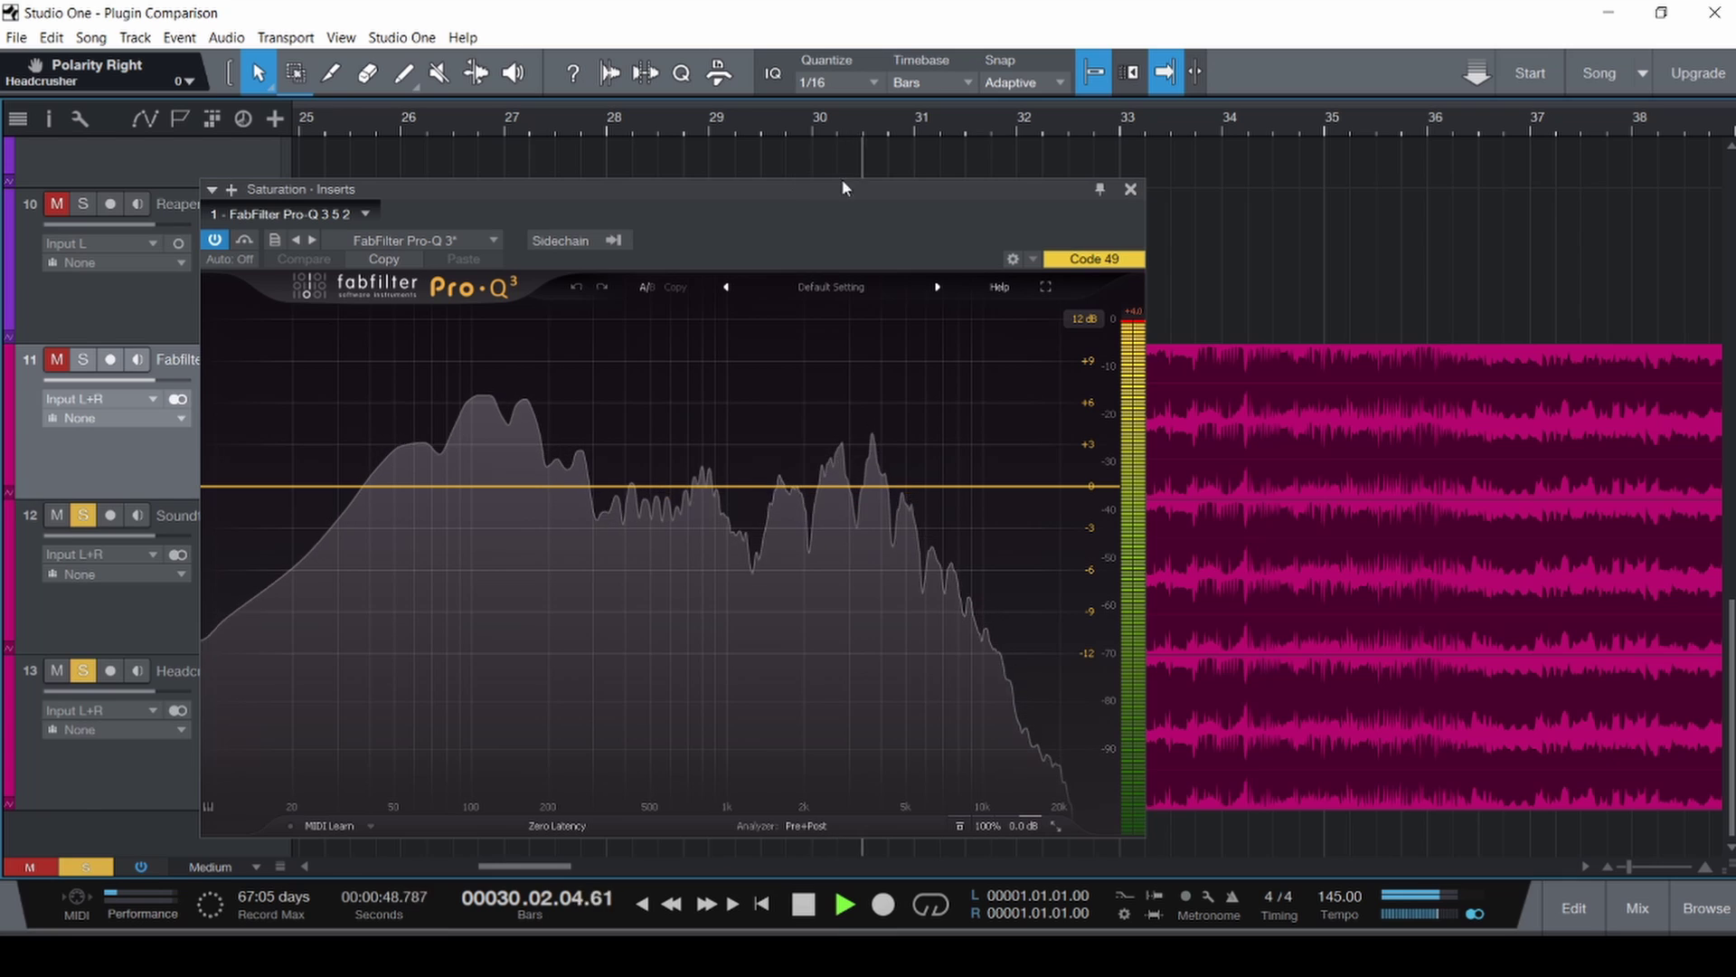
Toggle Headcrusher's left and right polarity on and off during playback to compare, then stop with both normal and save the song.
key(F3)
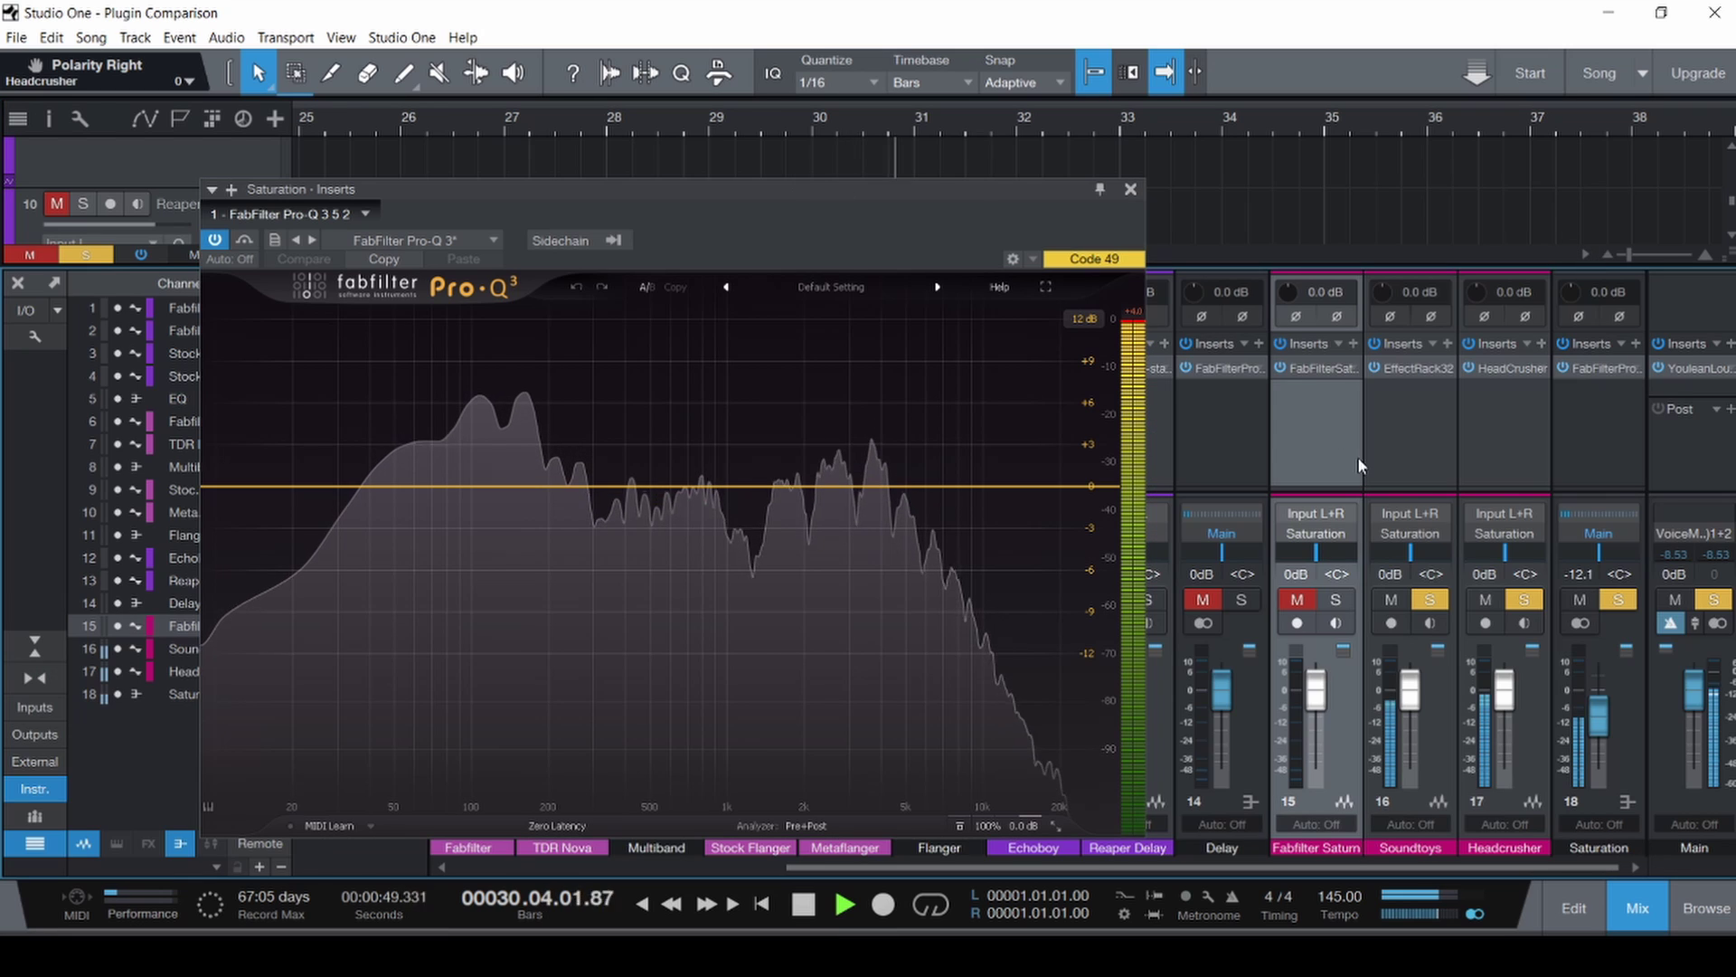
click(1484, 315)
click(1525, 317)
click(1525, 317)
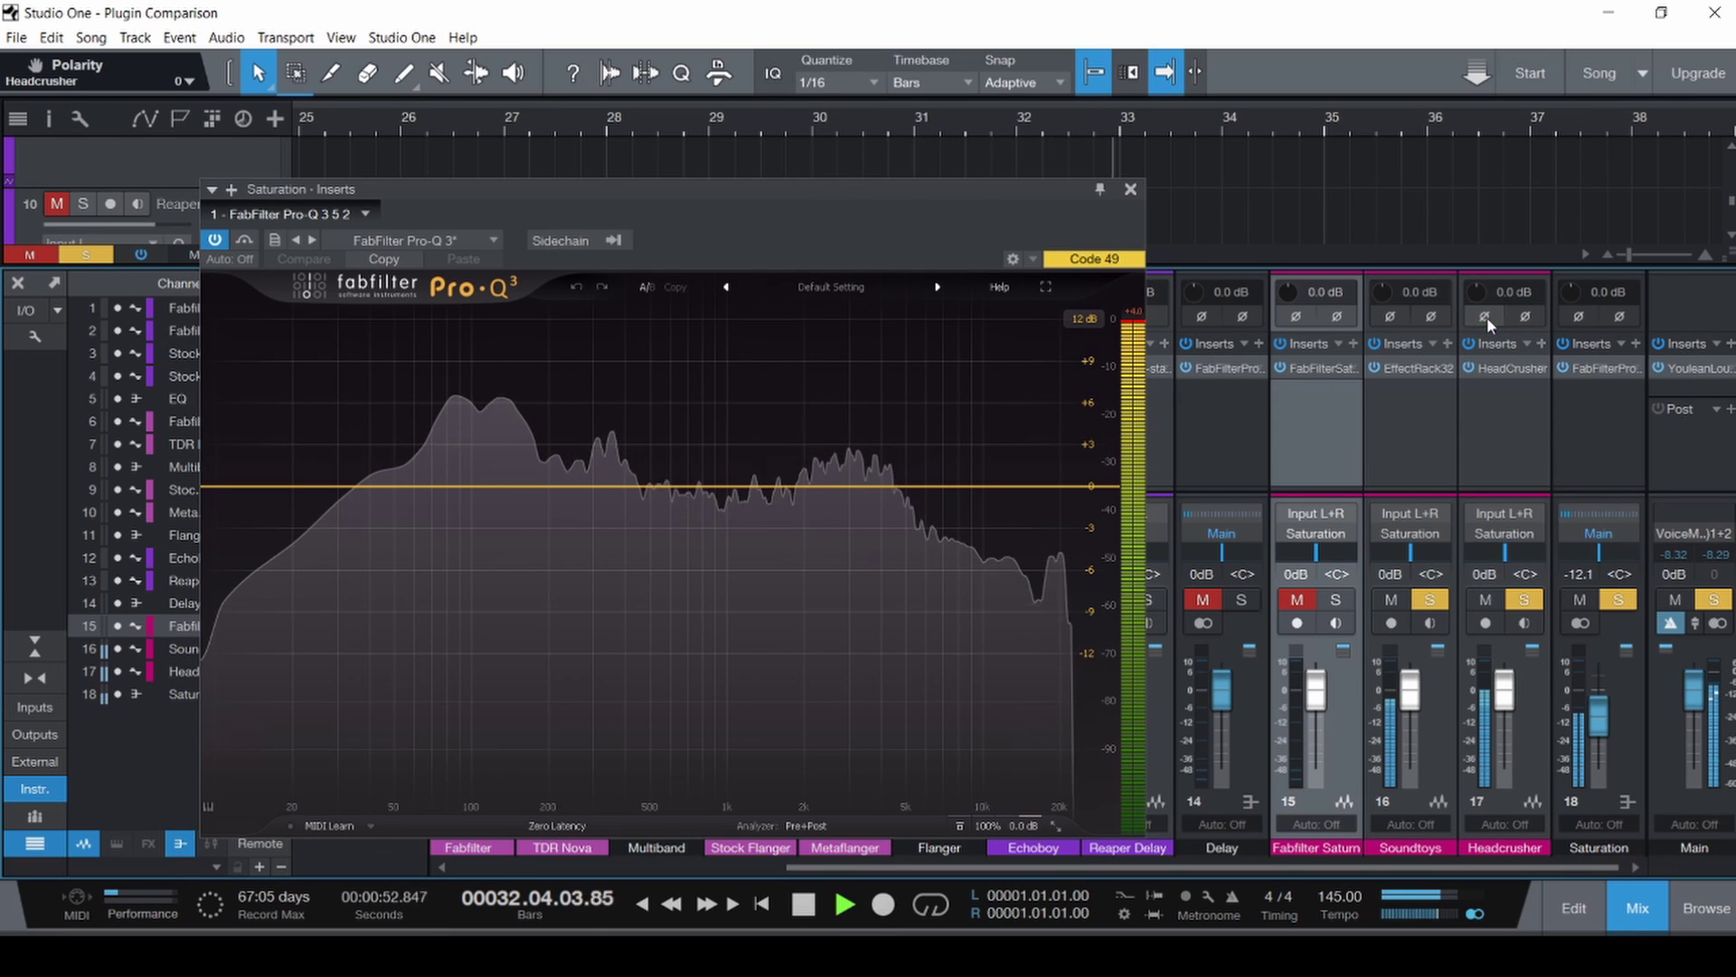
click(1487, 317)
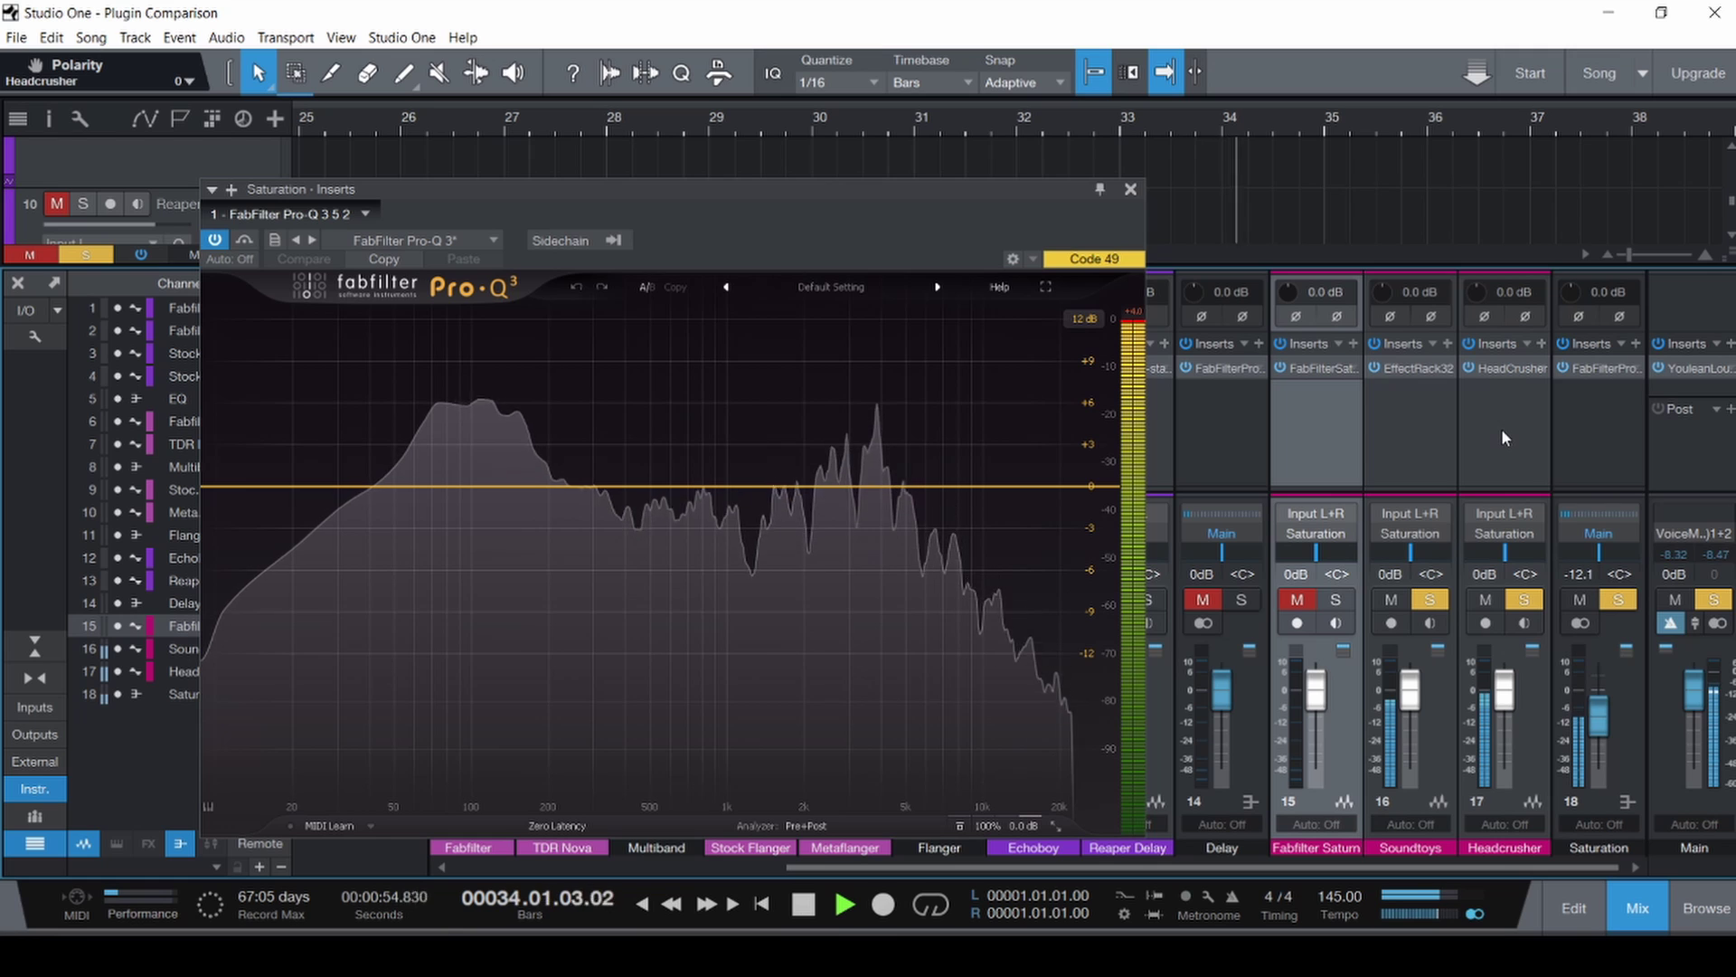
key(space)
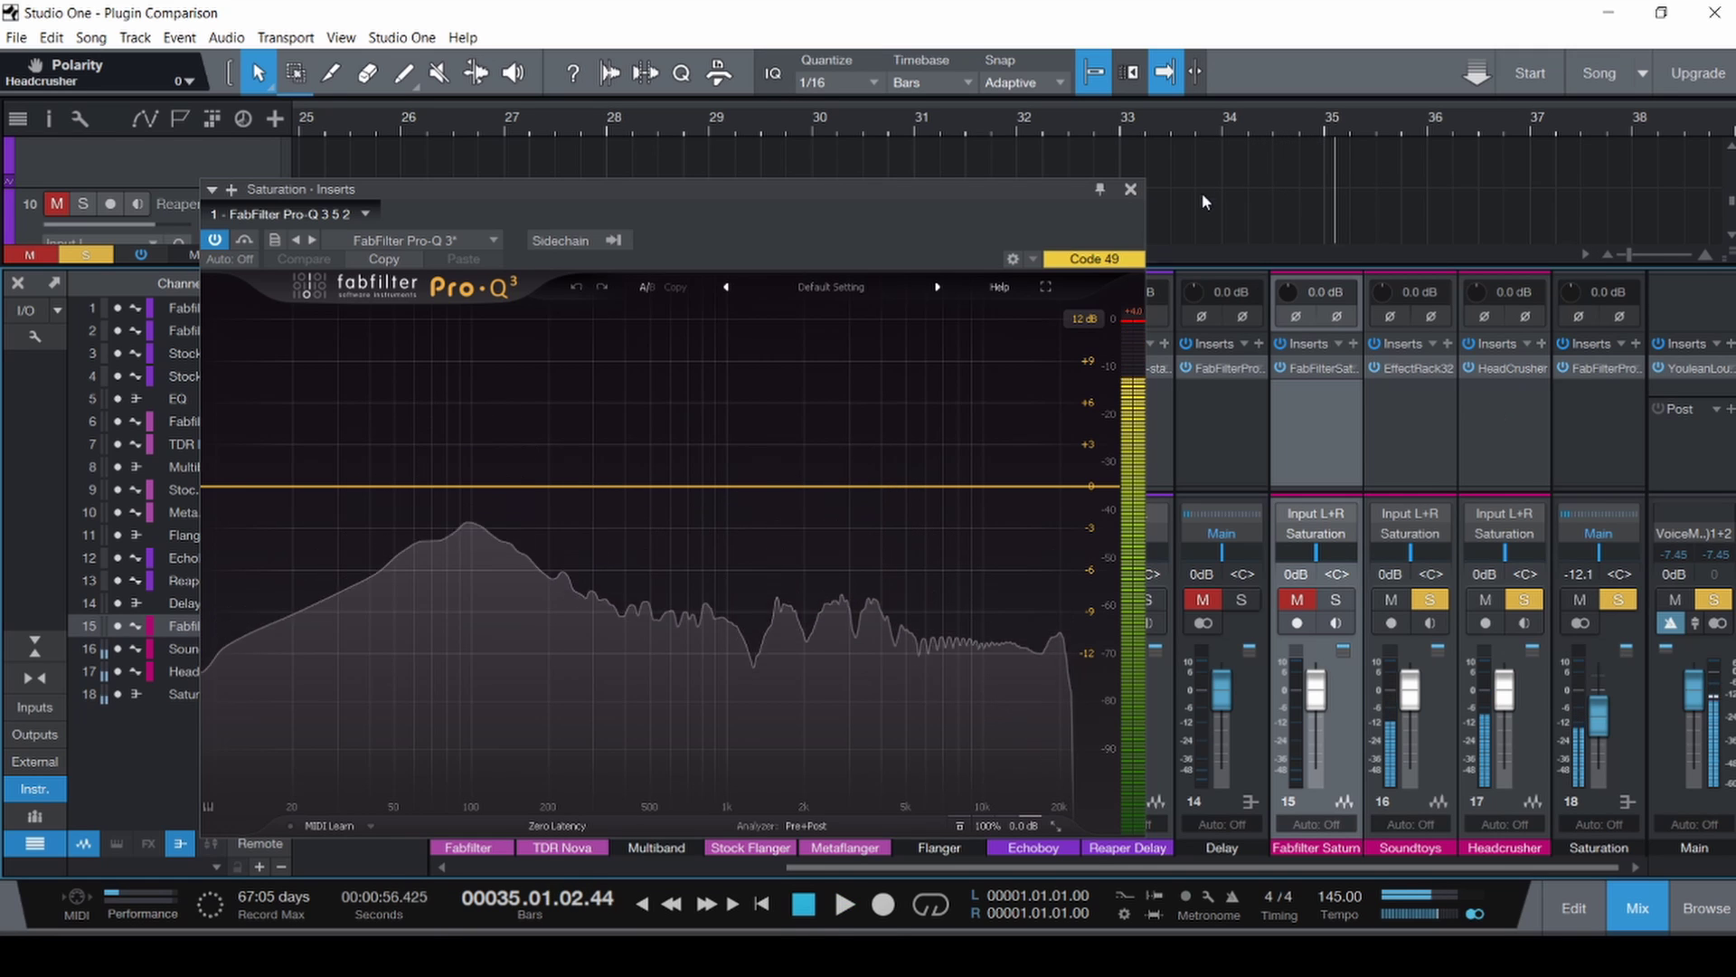
key(ctrl+s)
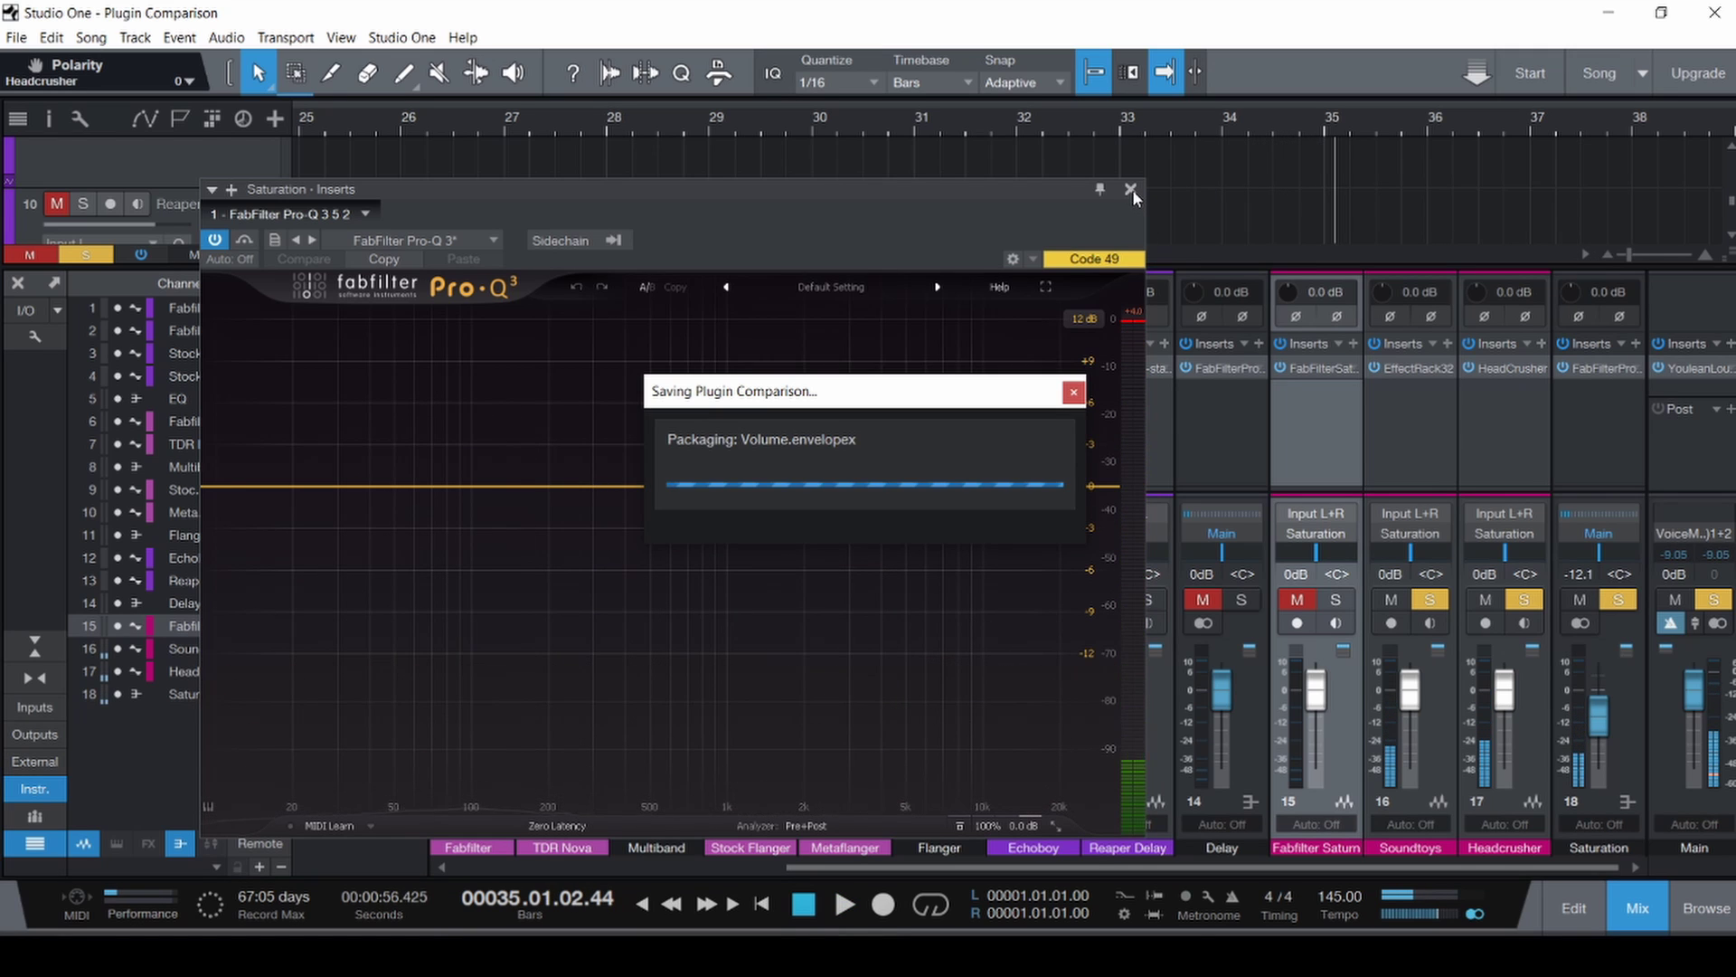
Close the Pro-Q 3 window, solo Fabfilter Saturn alongside Soundtoys, and mute Headcrusher.
click(1130, 189)
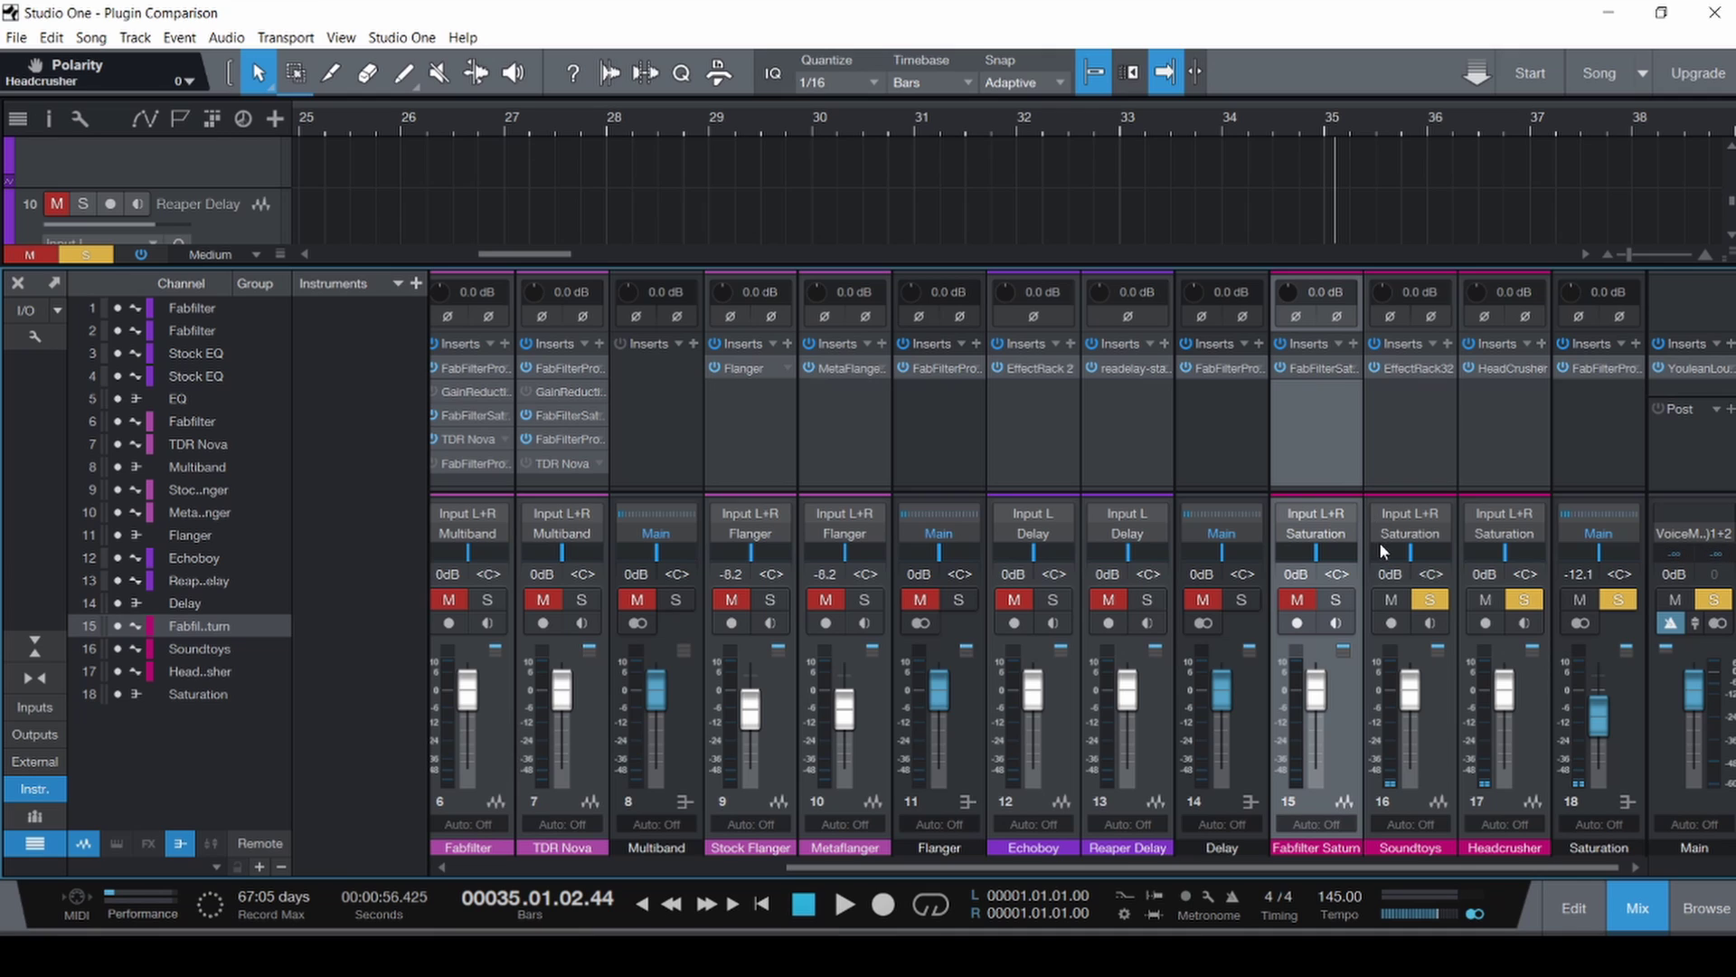
click(1337, 601)
click(1485, 602)
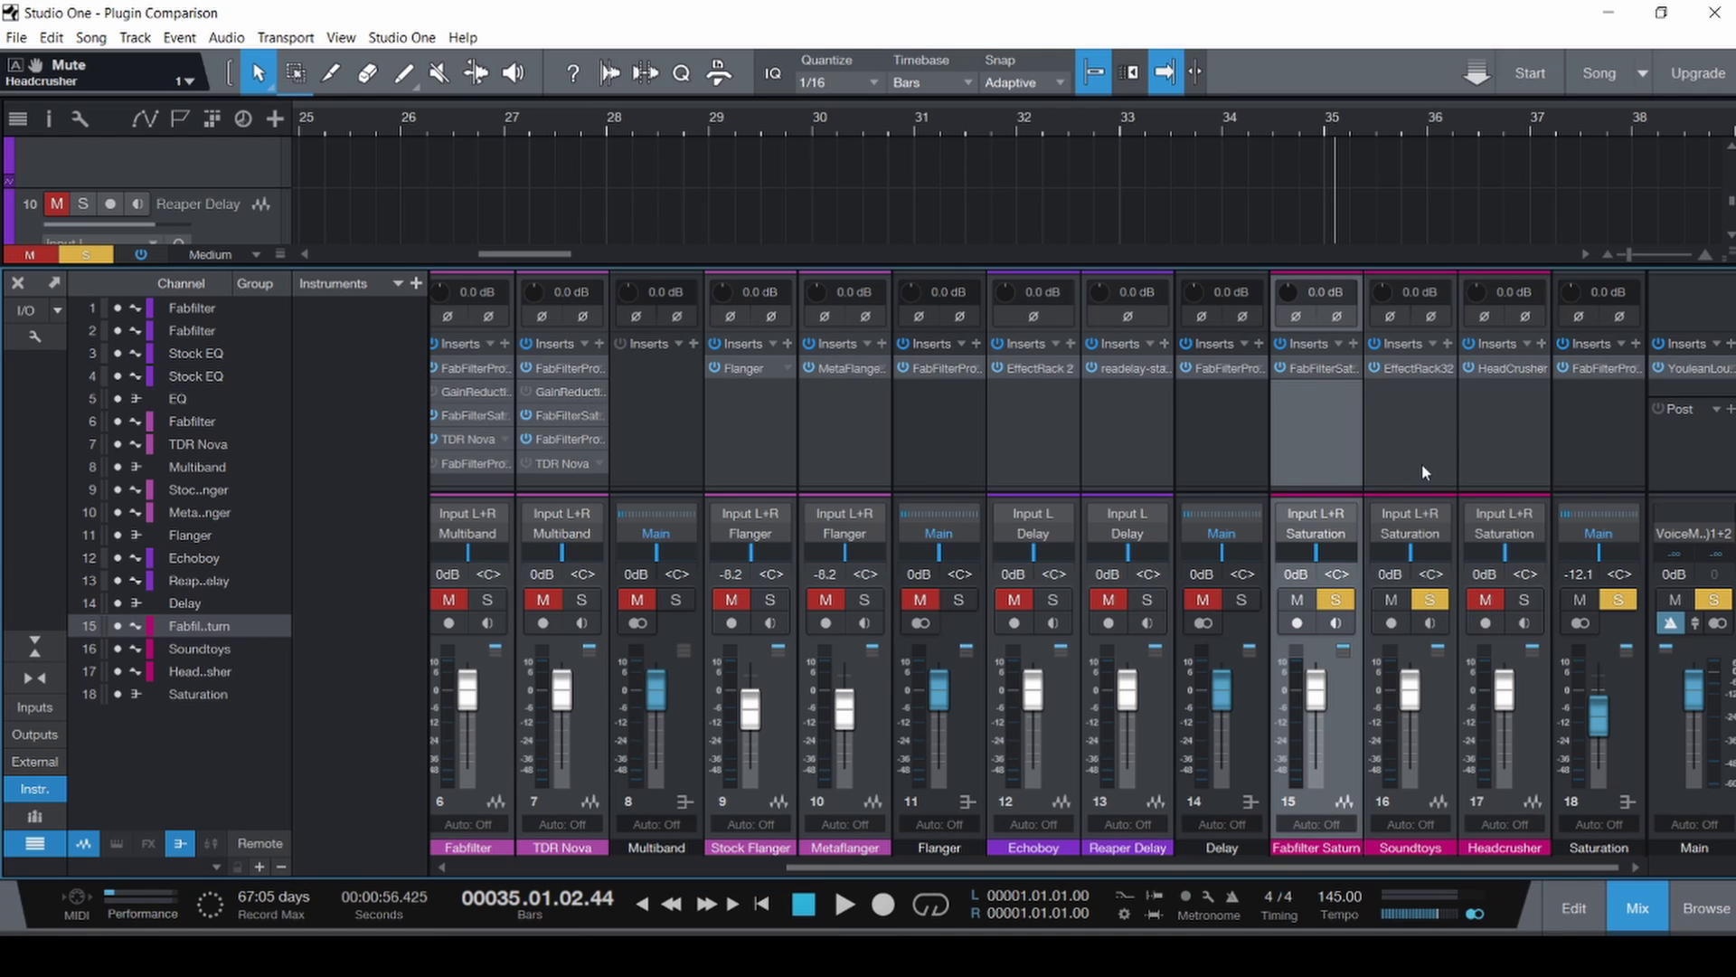
Invert the left and right polarity on the Soundtoys channel and return to the full arrangement view.
click(1392, 316)
click(1432, 316)
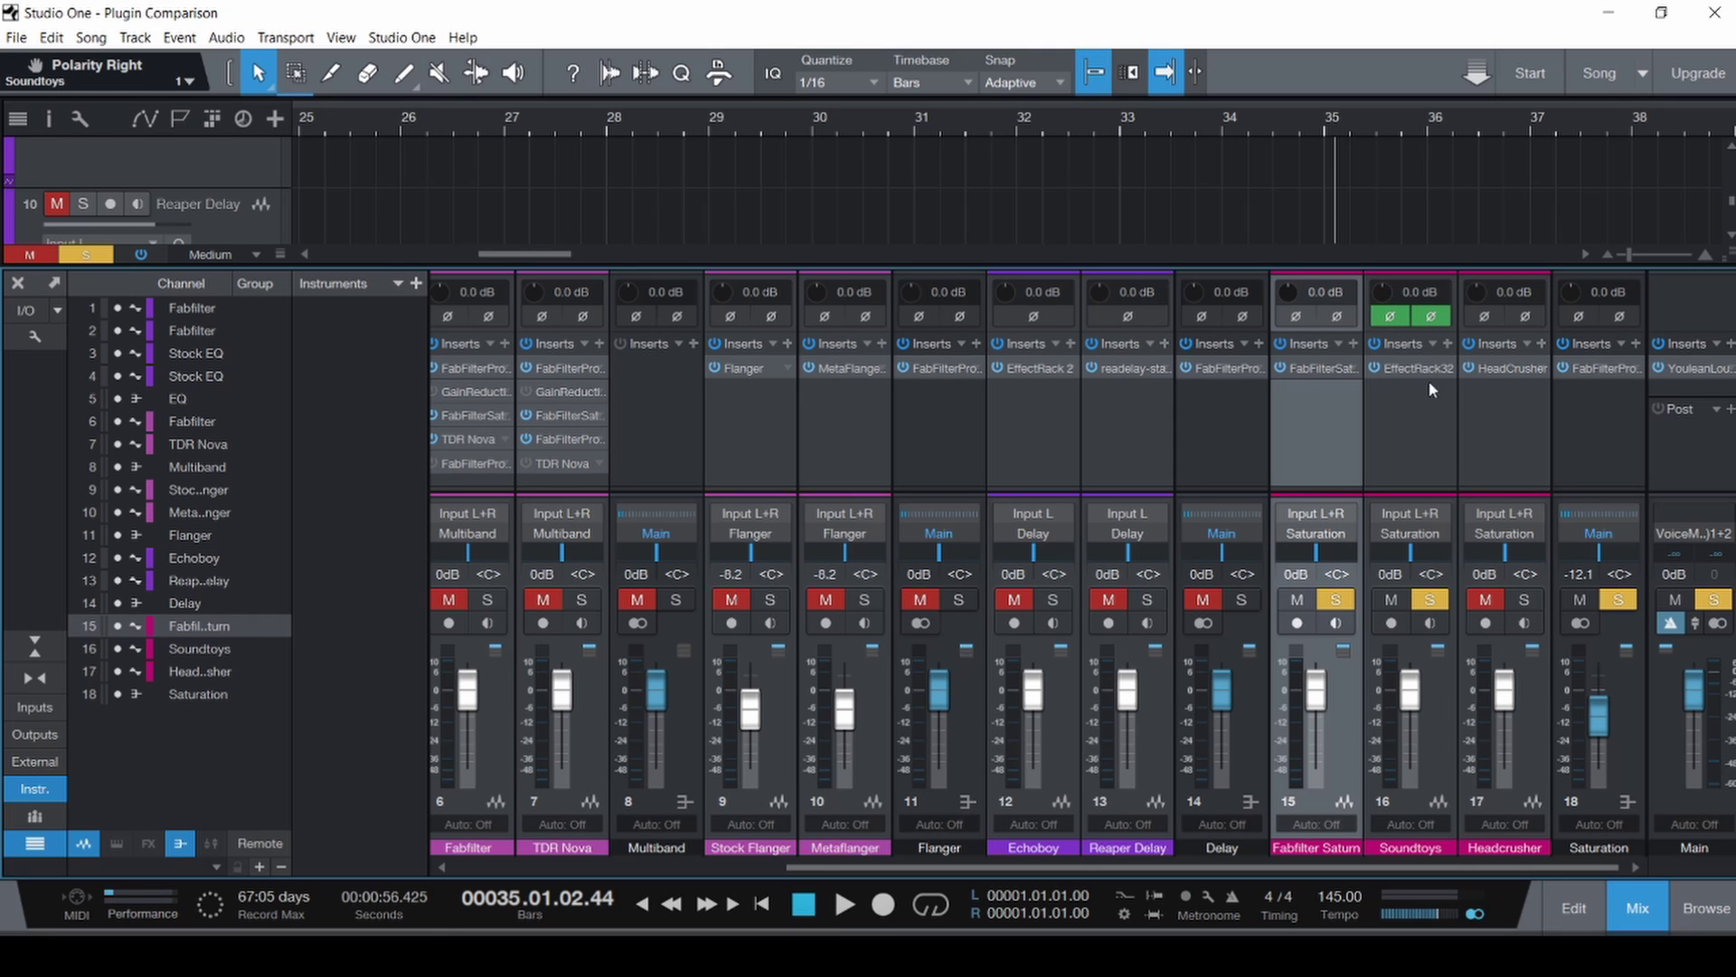
click(1417, 414)
key(F3)
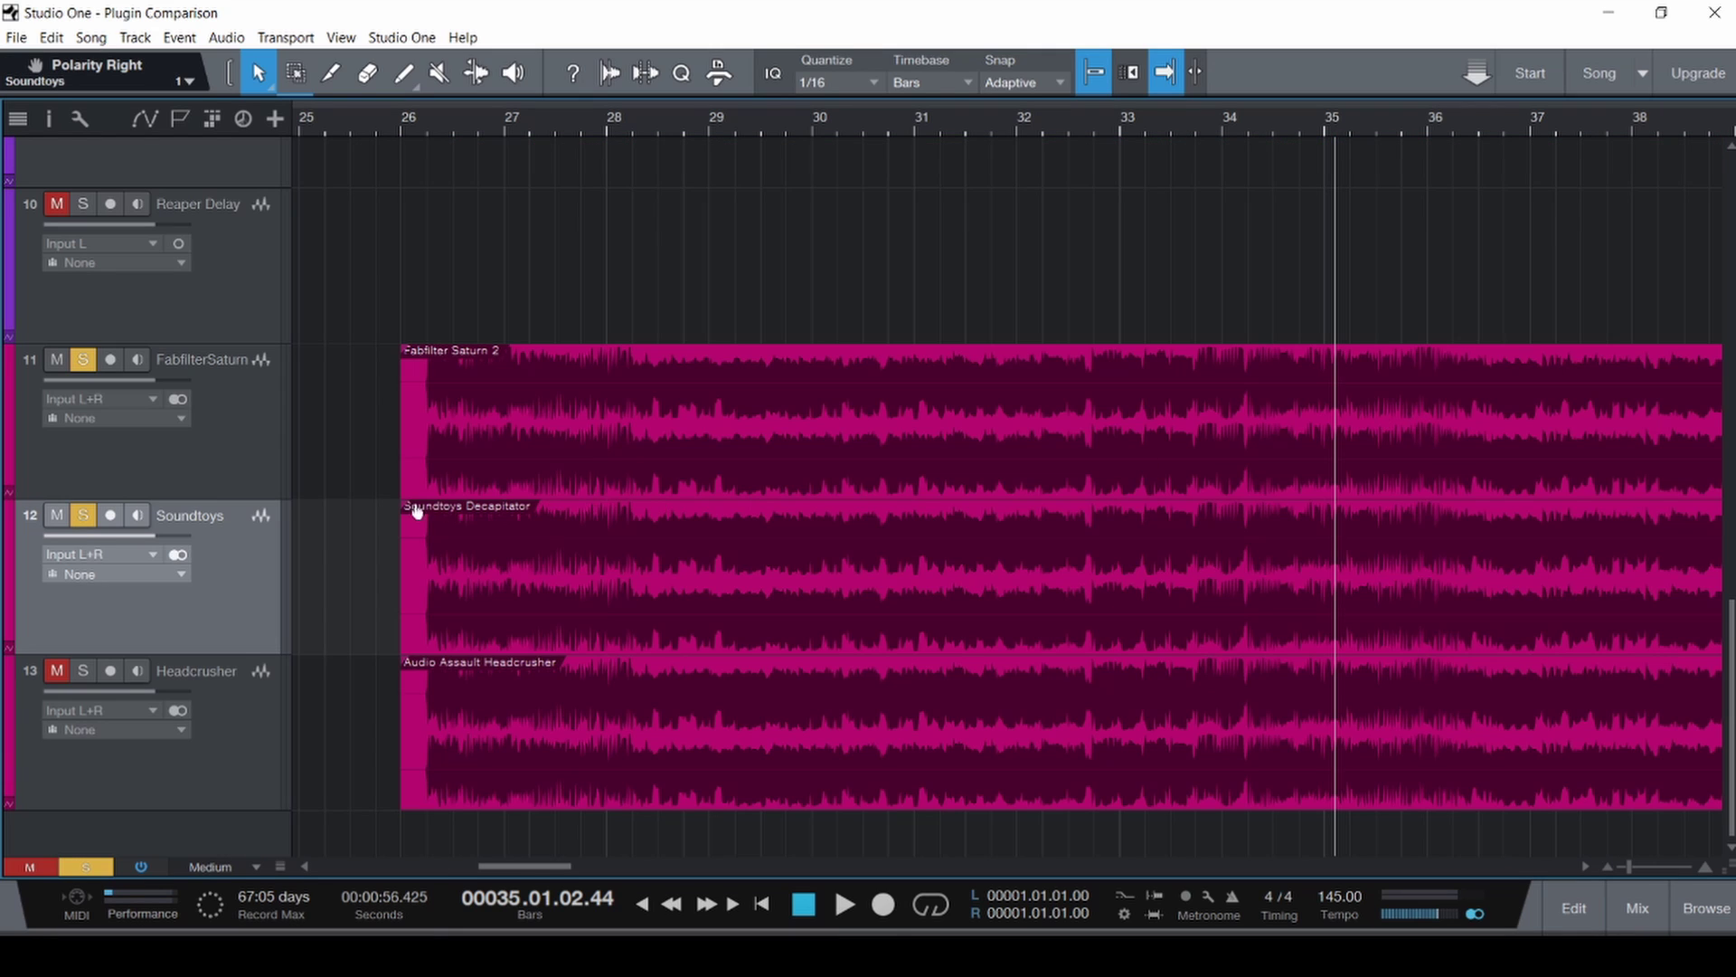
Play Fabfilter Saturn against the inverted Soundtoys from just before bar 26 to about bar 29, then stop and save the song.
click(388, 497)
key(ctrl+s)
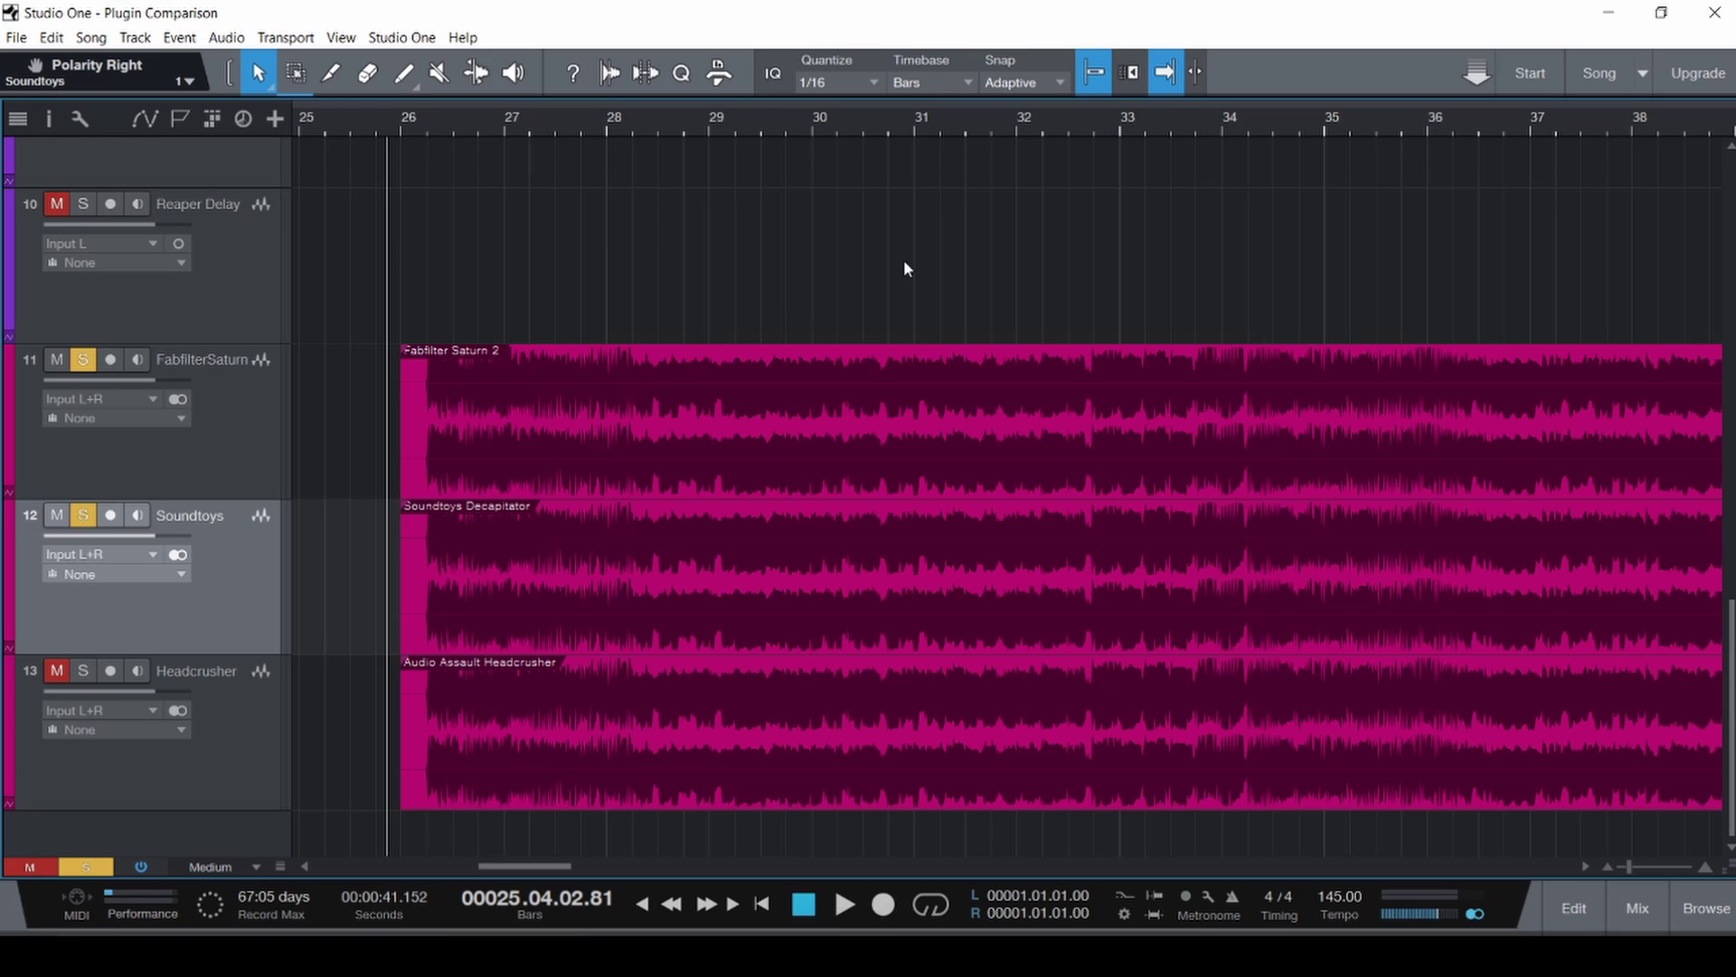
key(space)
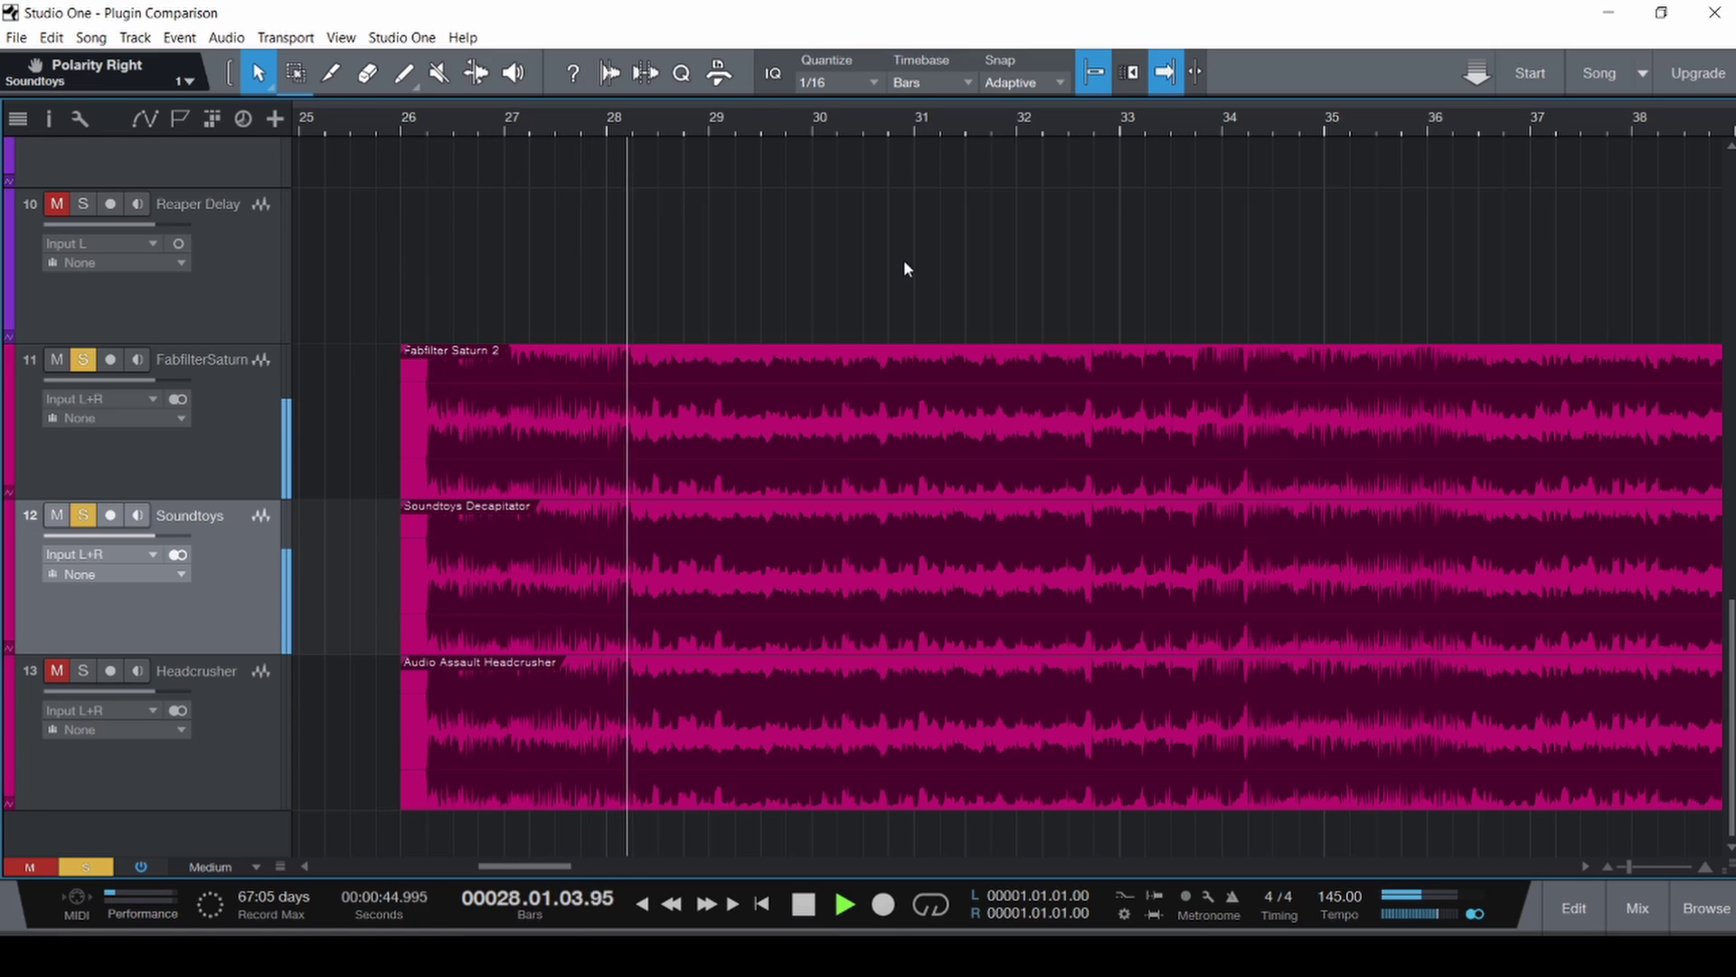
key(space)
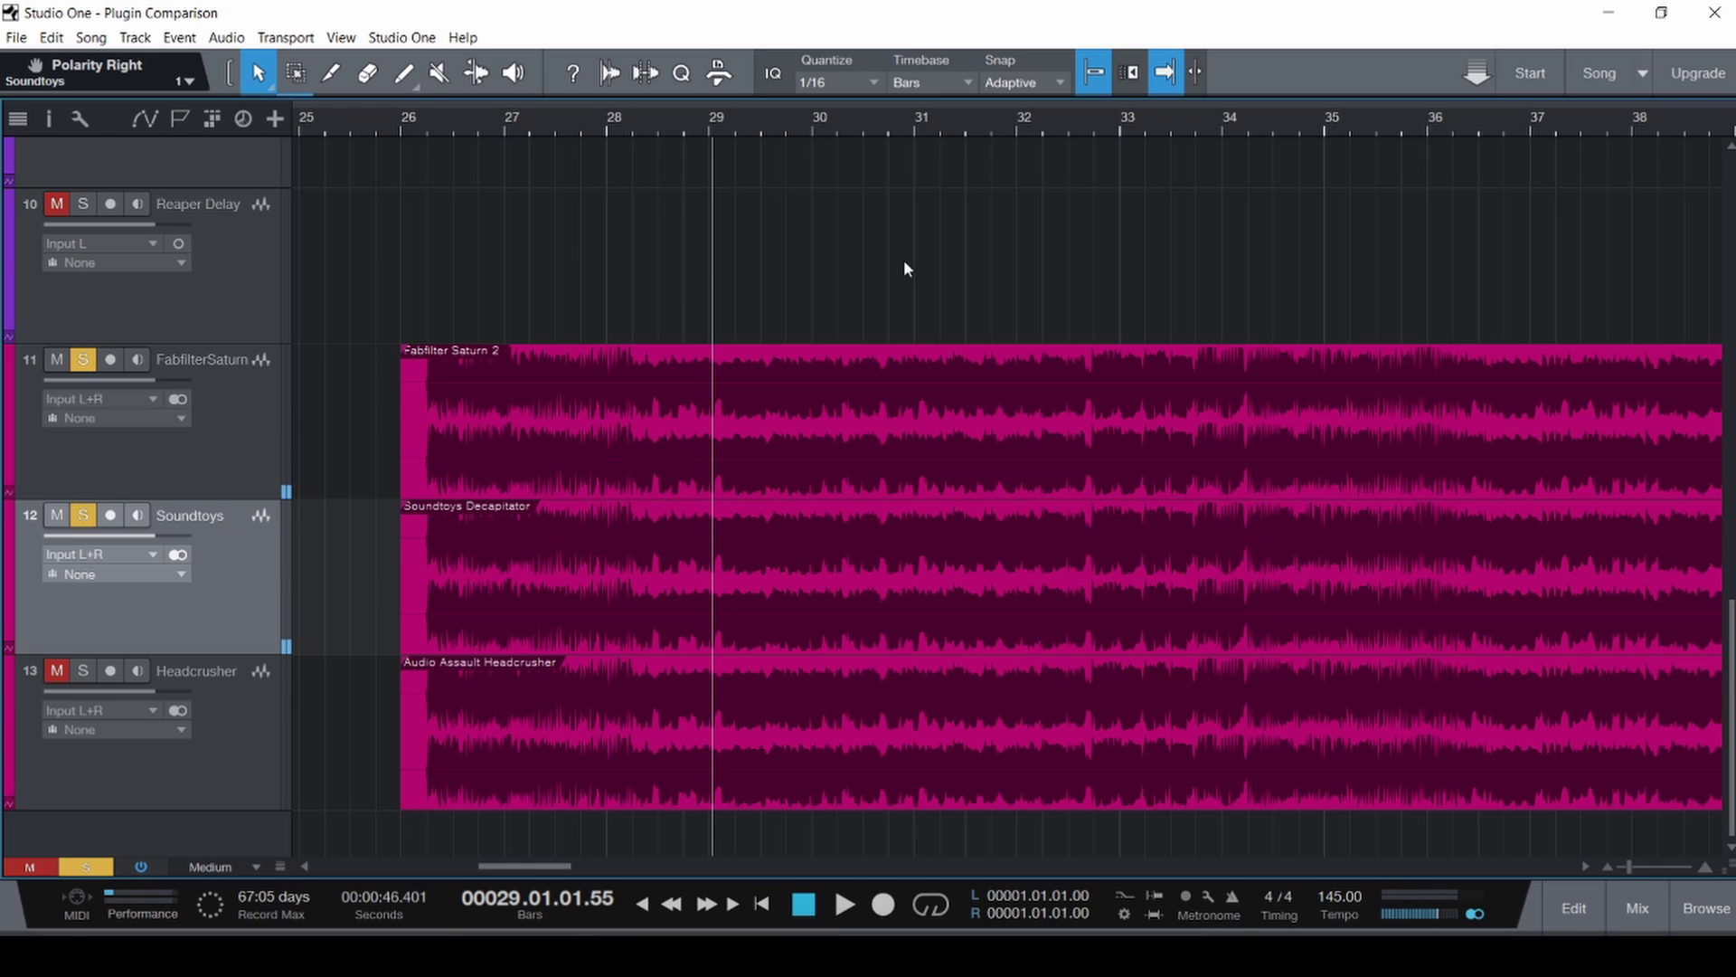
key(F3)
key(ctrl+s)
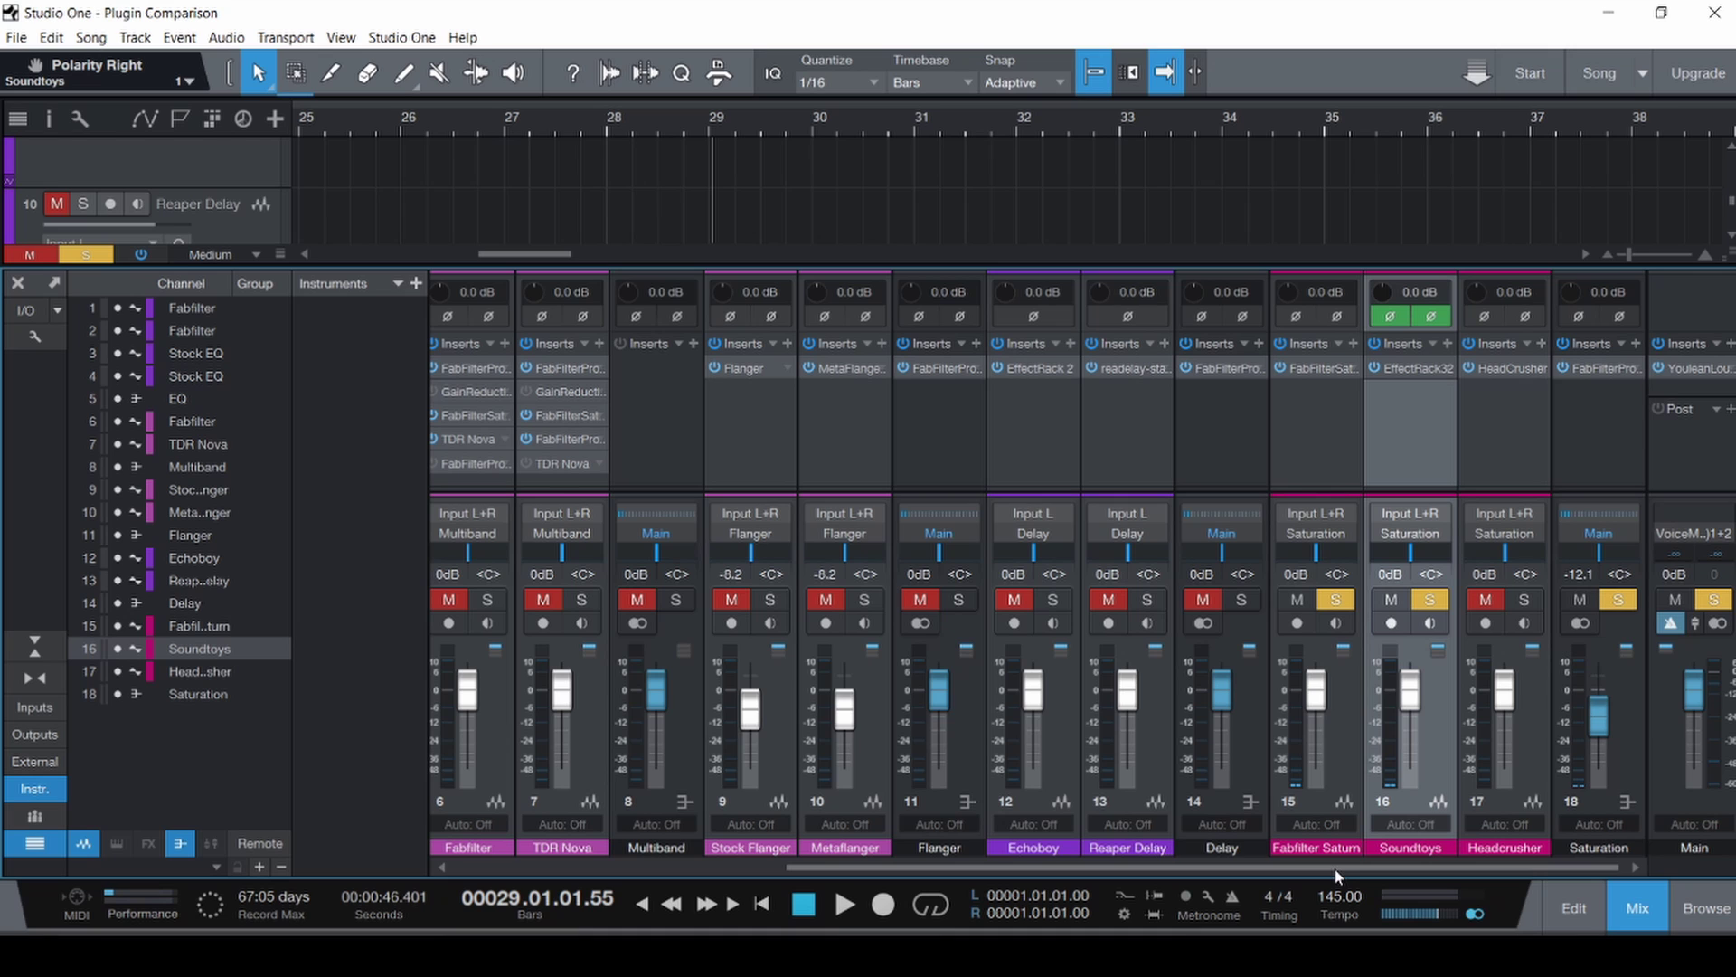
Show the Saturation bus's Pro-Q 3 over the arrangement and play from about bar 25 to examine the null-test spectrum.
click(1597, 368)
key(F3)
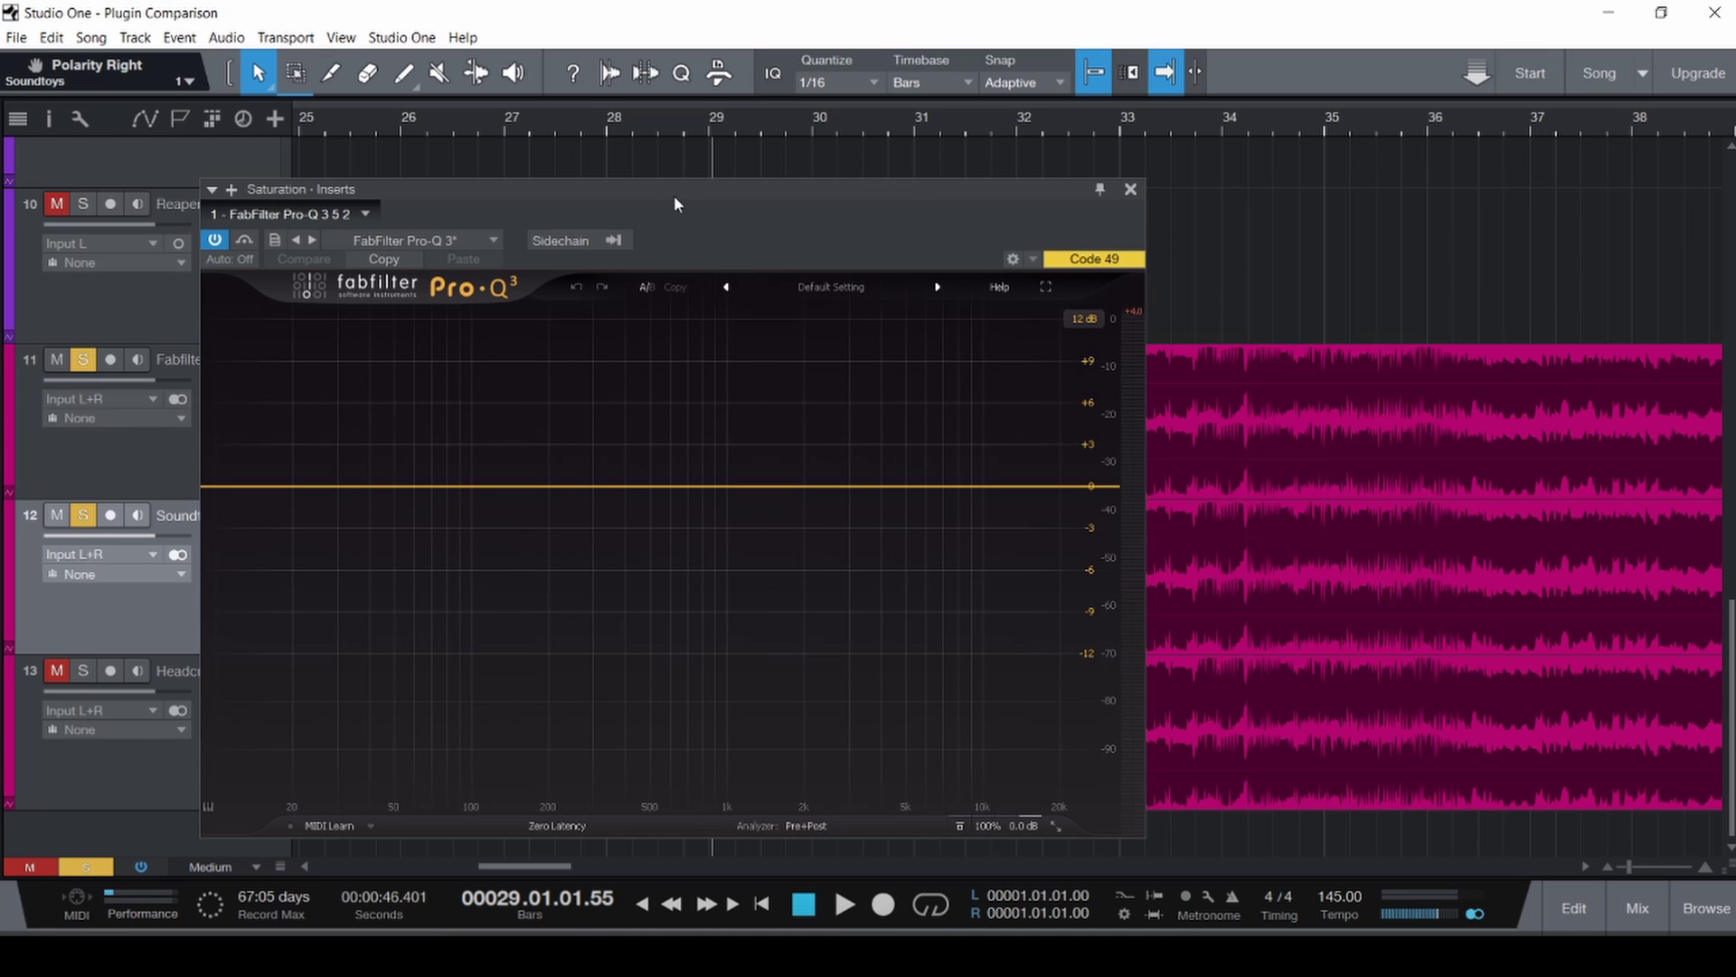
drag(675, 204, 980, 115)
click(375, 417)
key(ctrl+s)
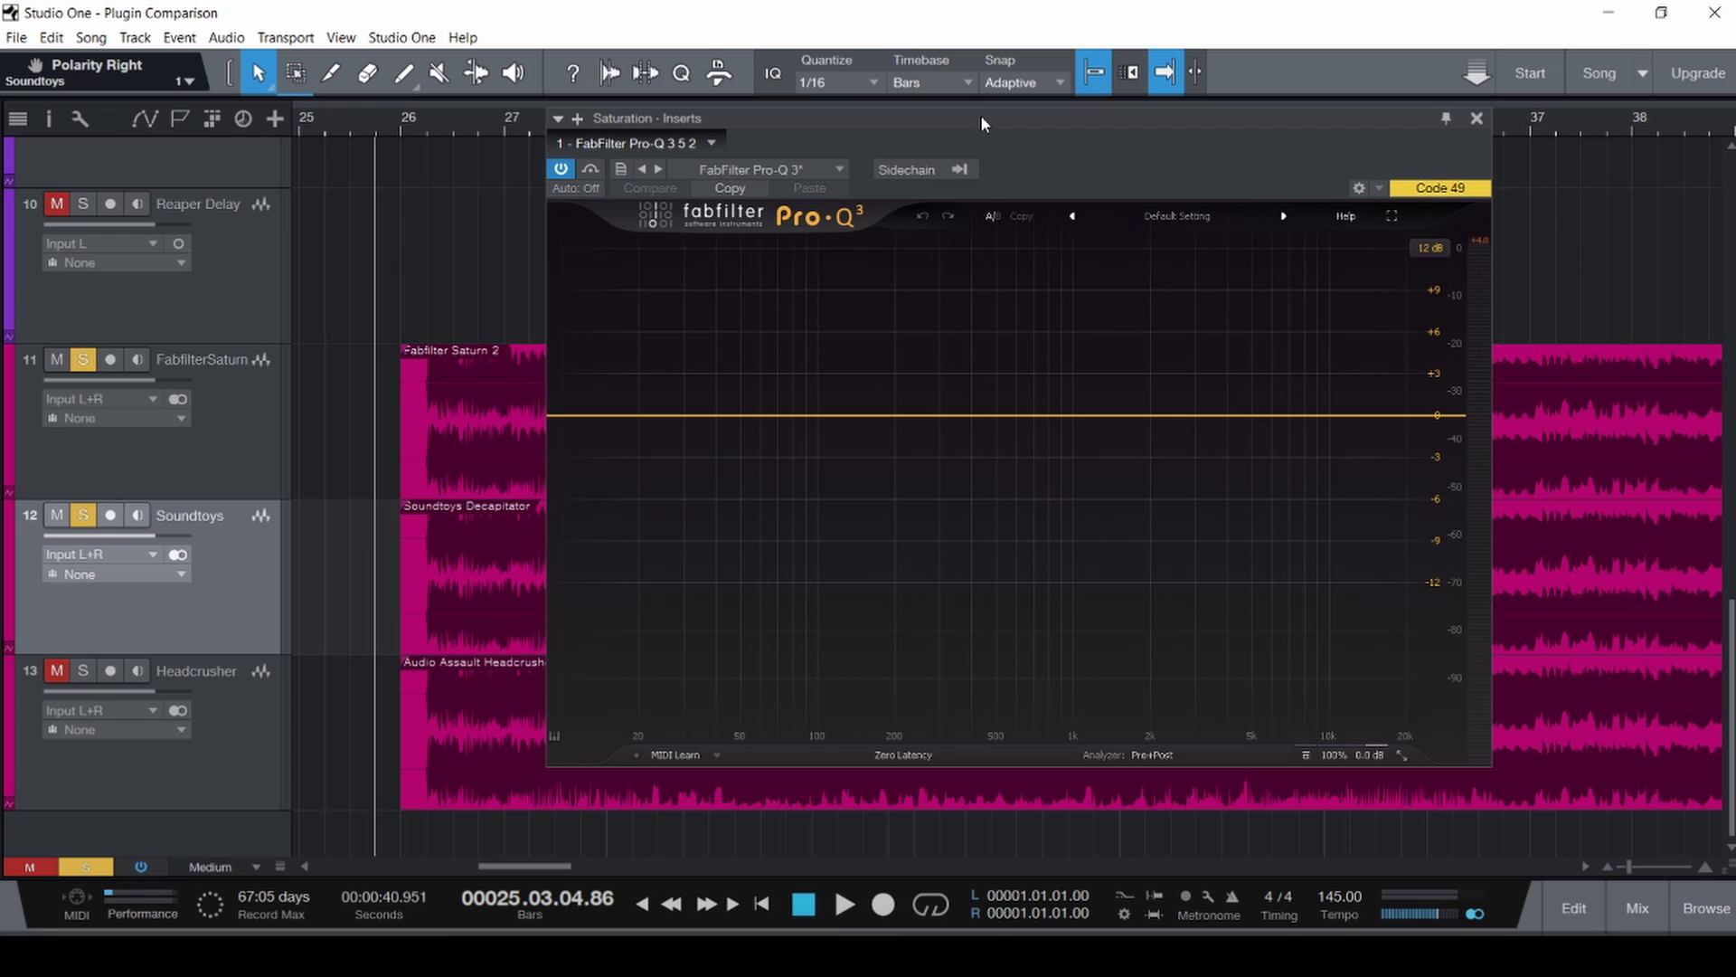
key(space)
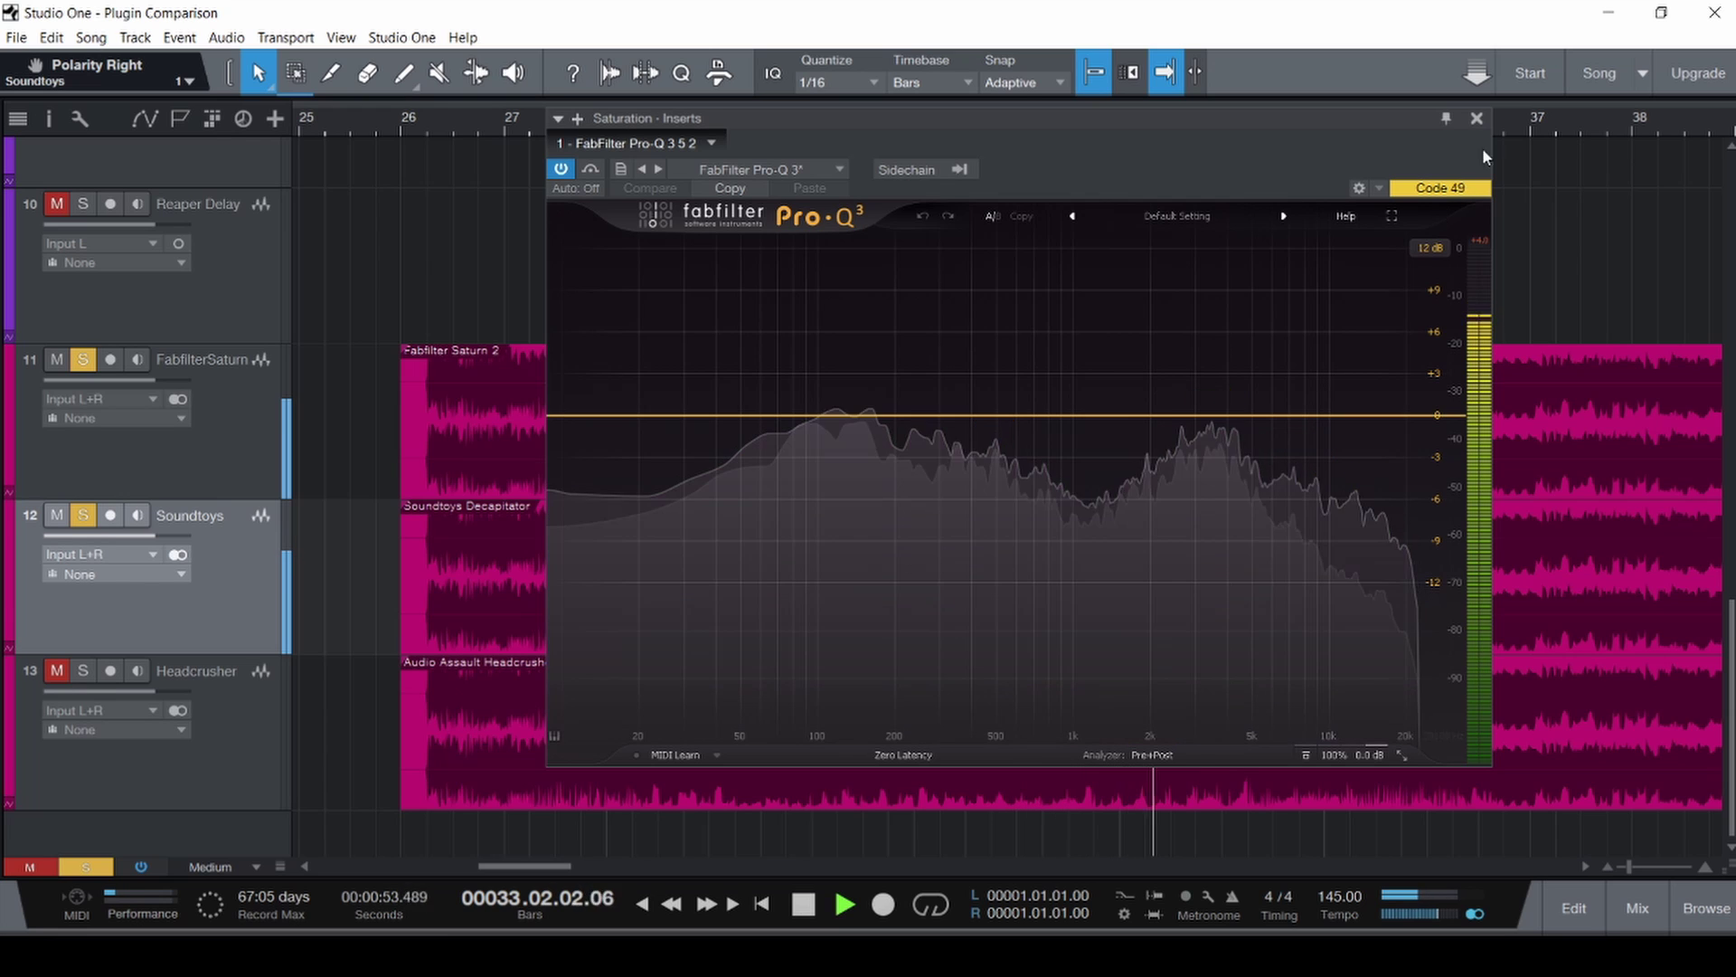
Close the Pro-Q 3 window and toggle both Soundtoys polarity inversions off and on again during playback.
click(1475, 118)
key(F3)
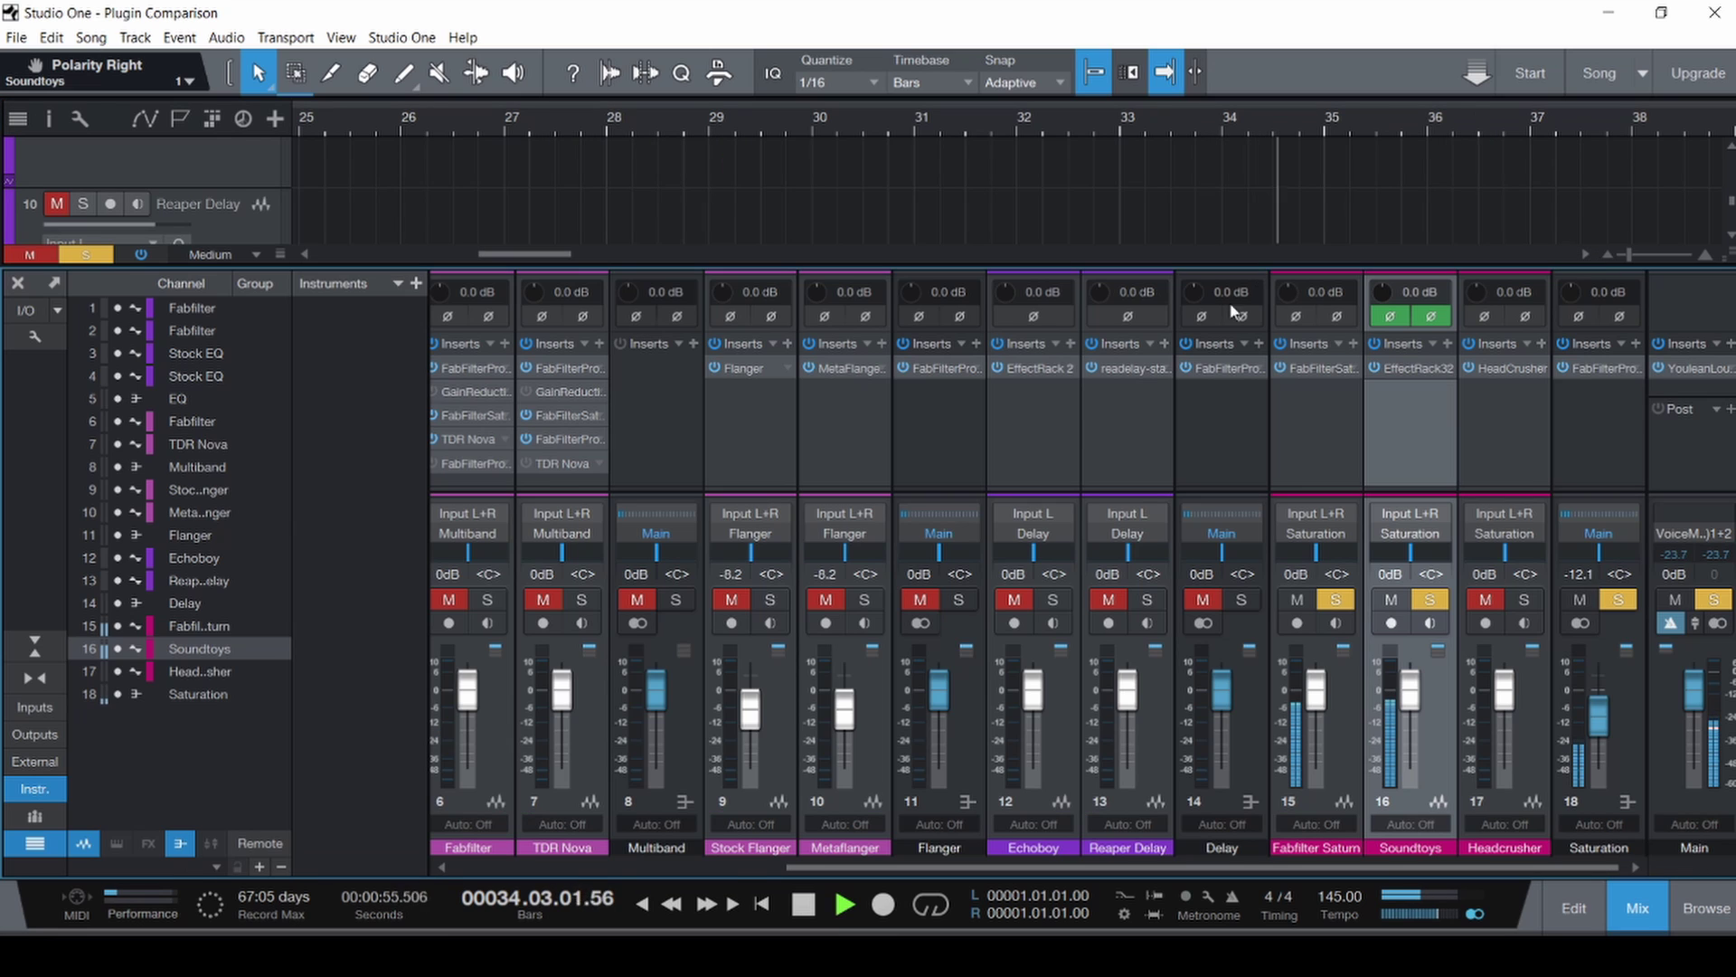
click(1389, 318)
click(1427, 316)
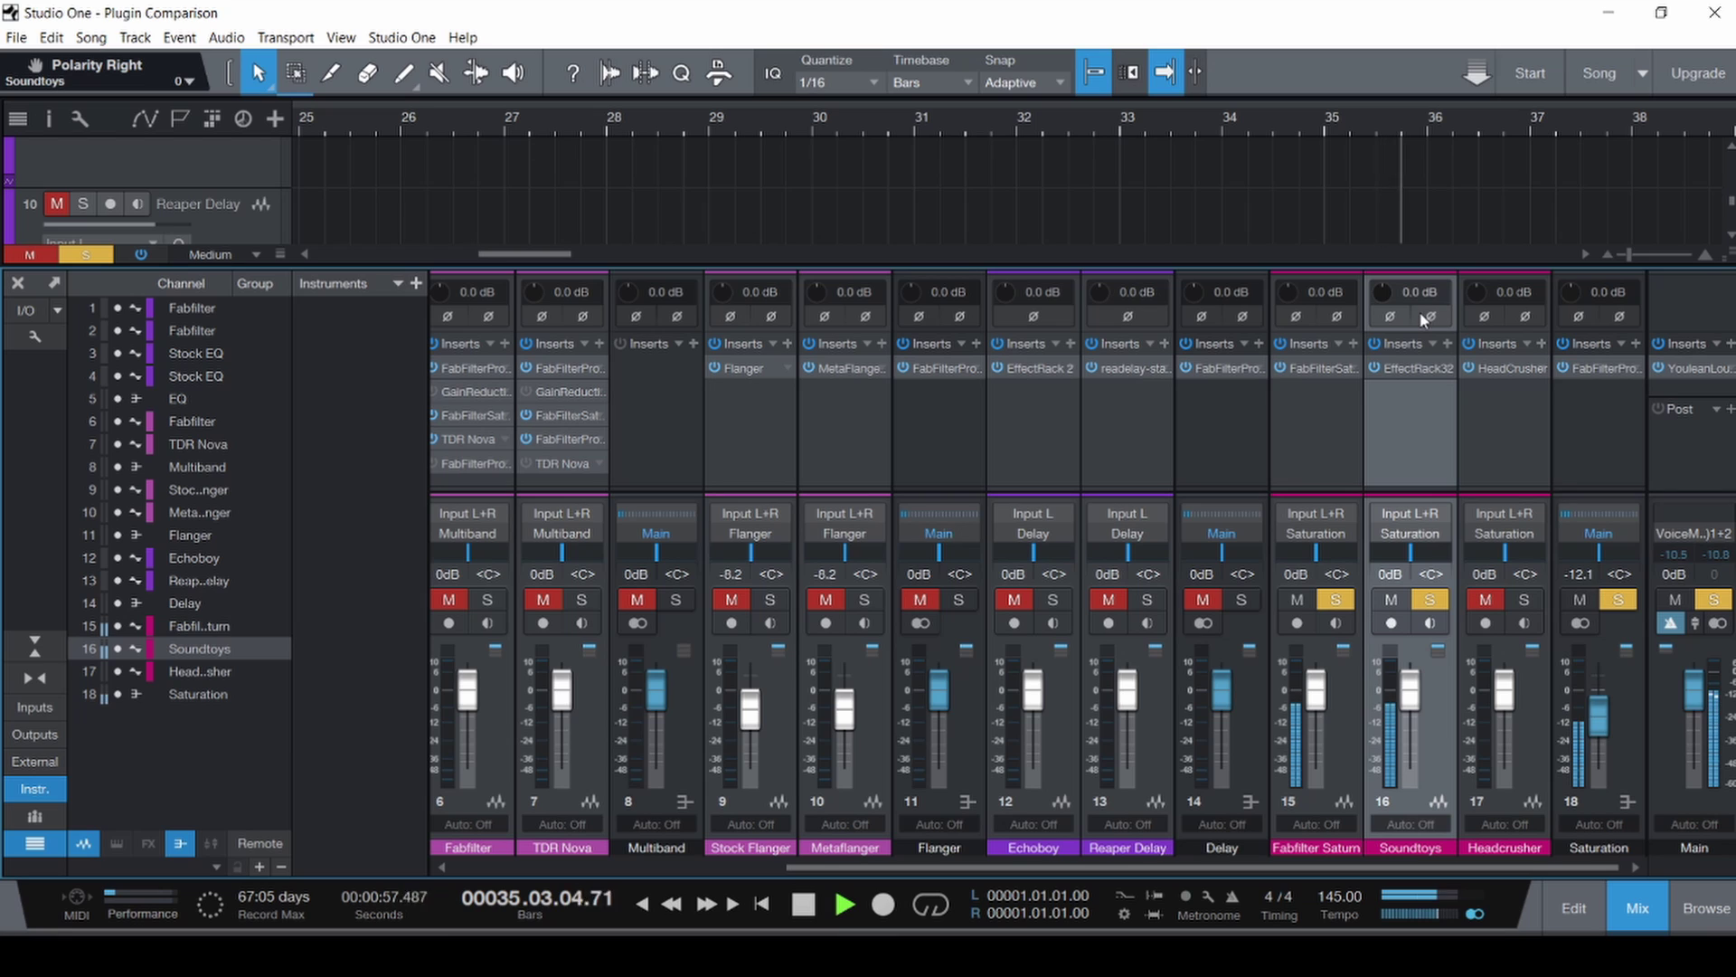
click(1427, 316)
click(1392, 317)
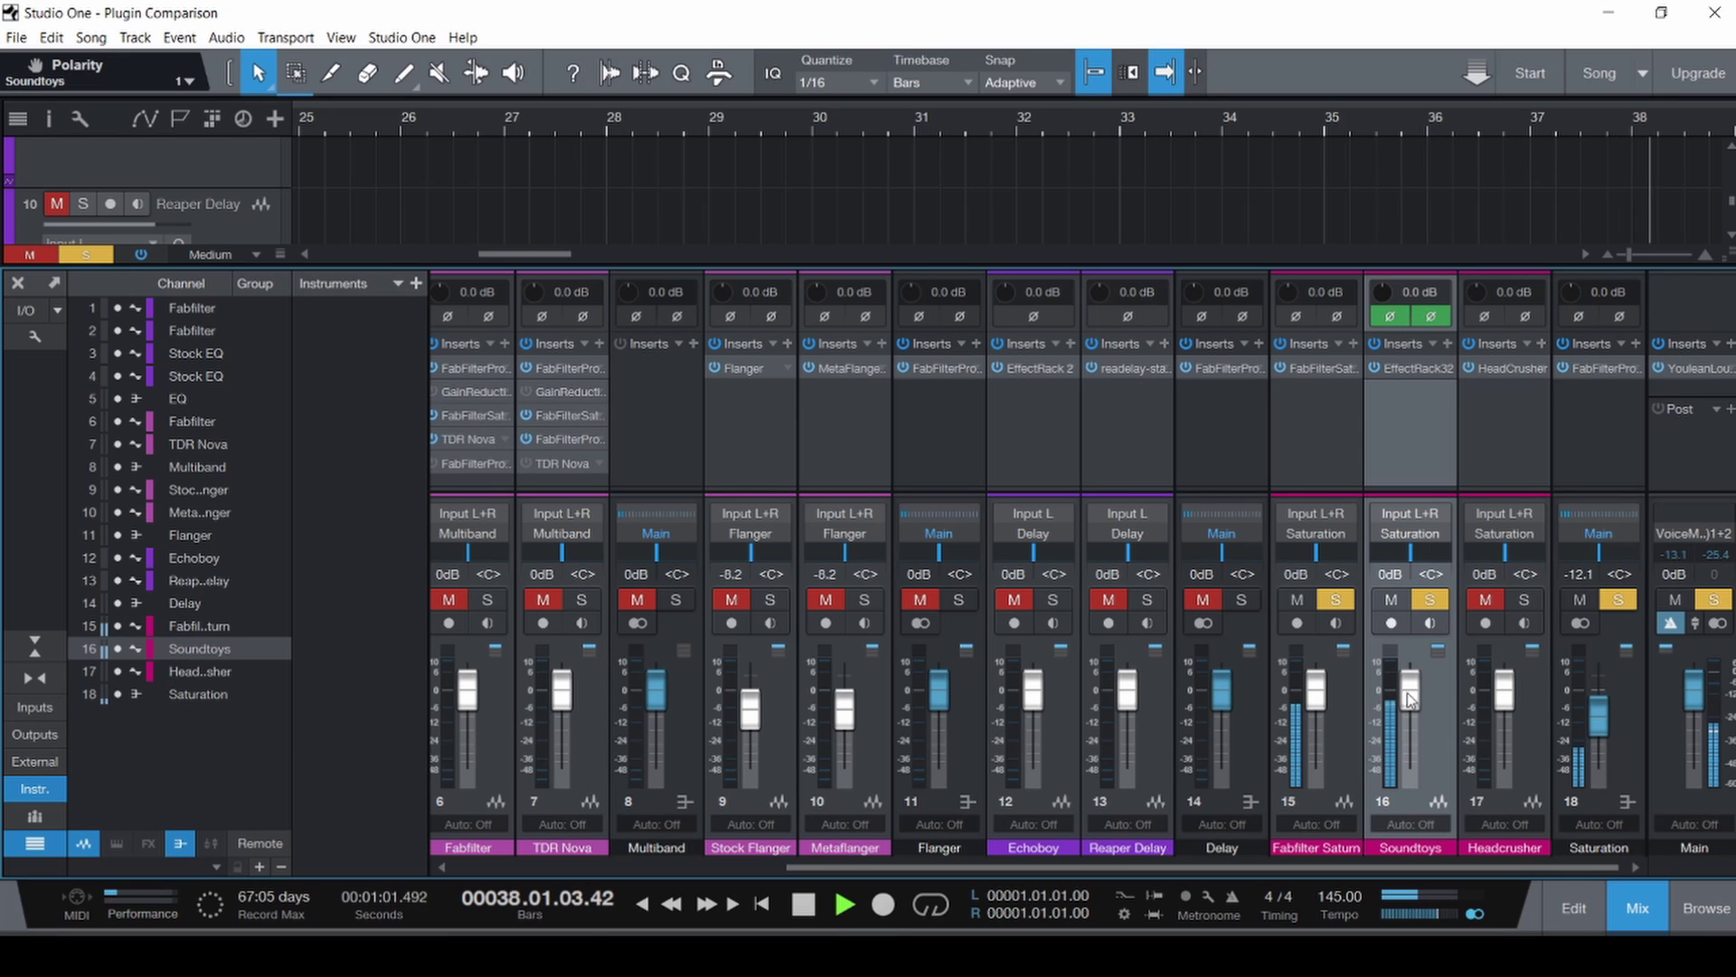
Nudge the Soundtoys fader during playback, reset it to 0 dB and stop.
drag(1410, 691, 1414, 701)
scroll(1413, 696, up, 8)
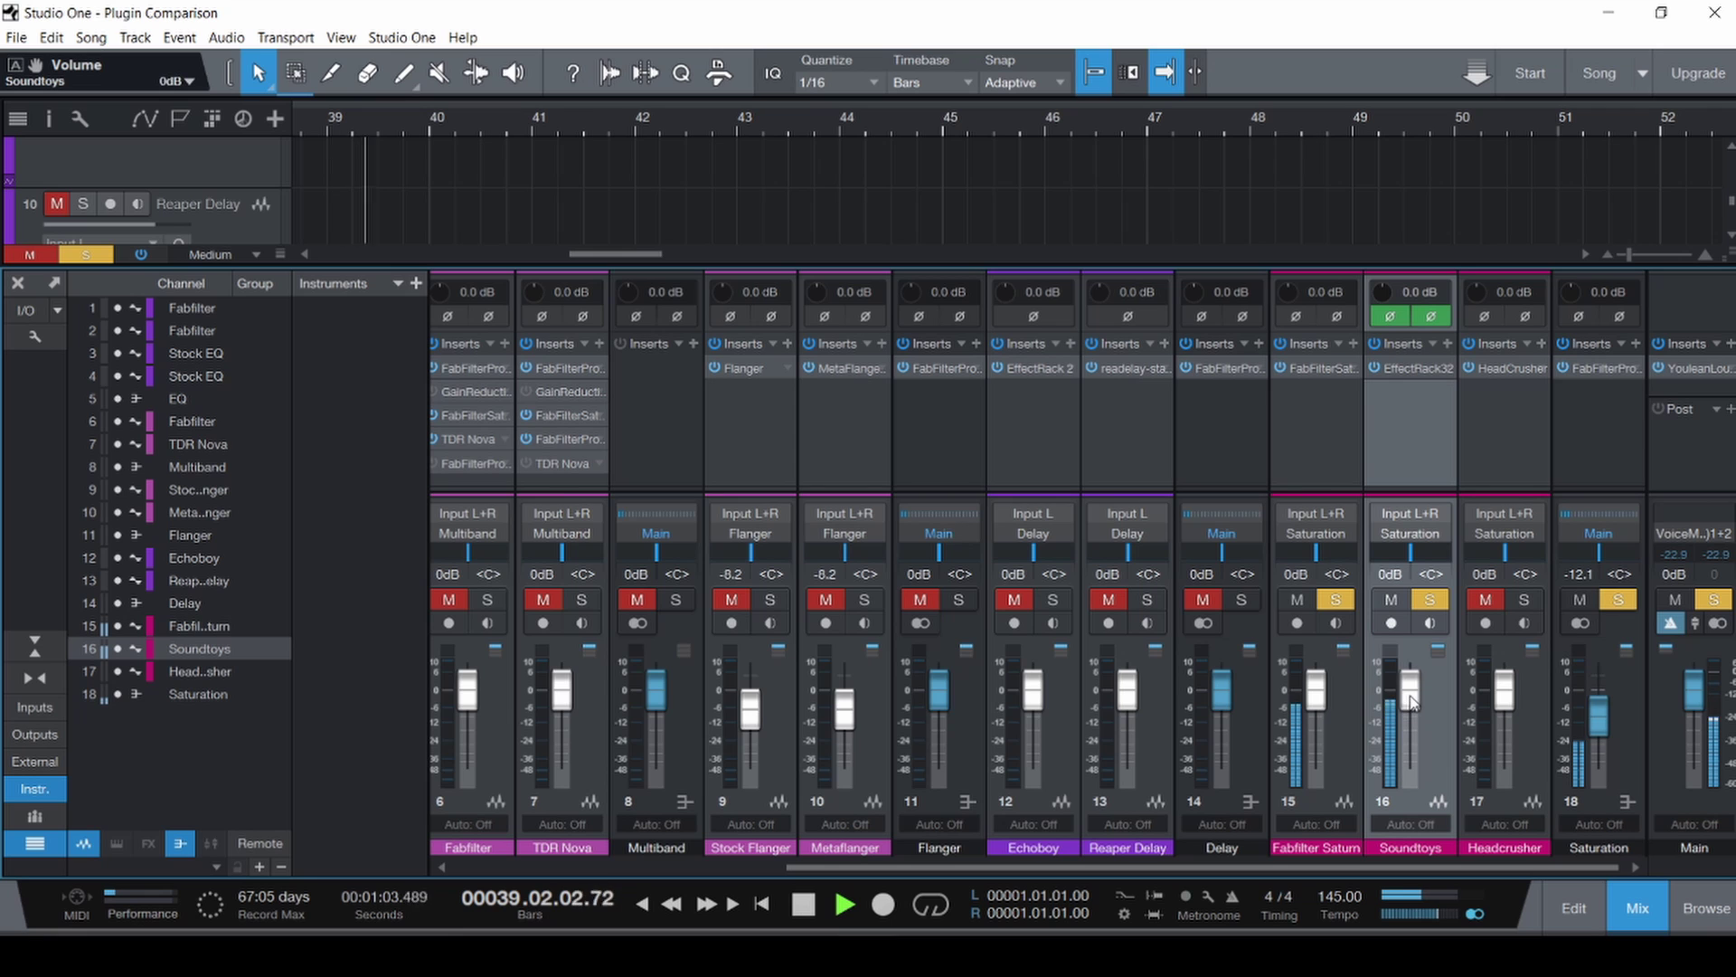
alt+click(1411, 688)
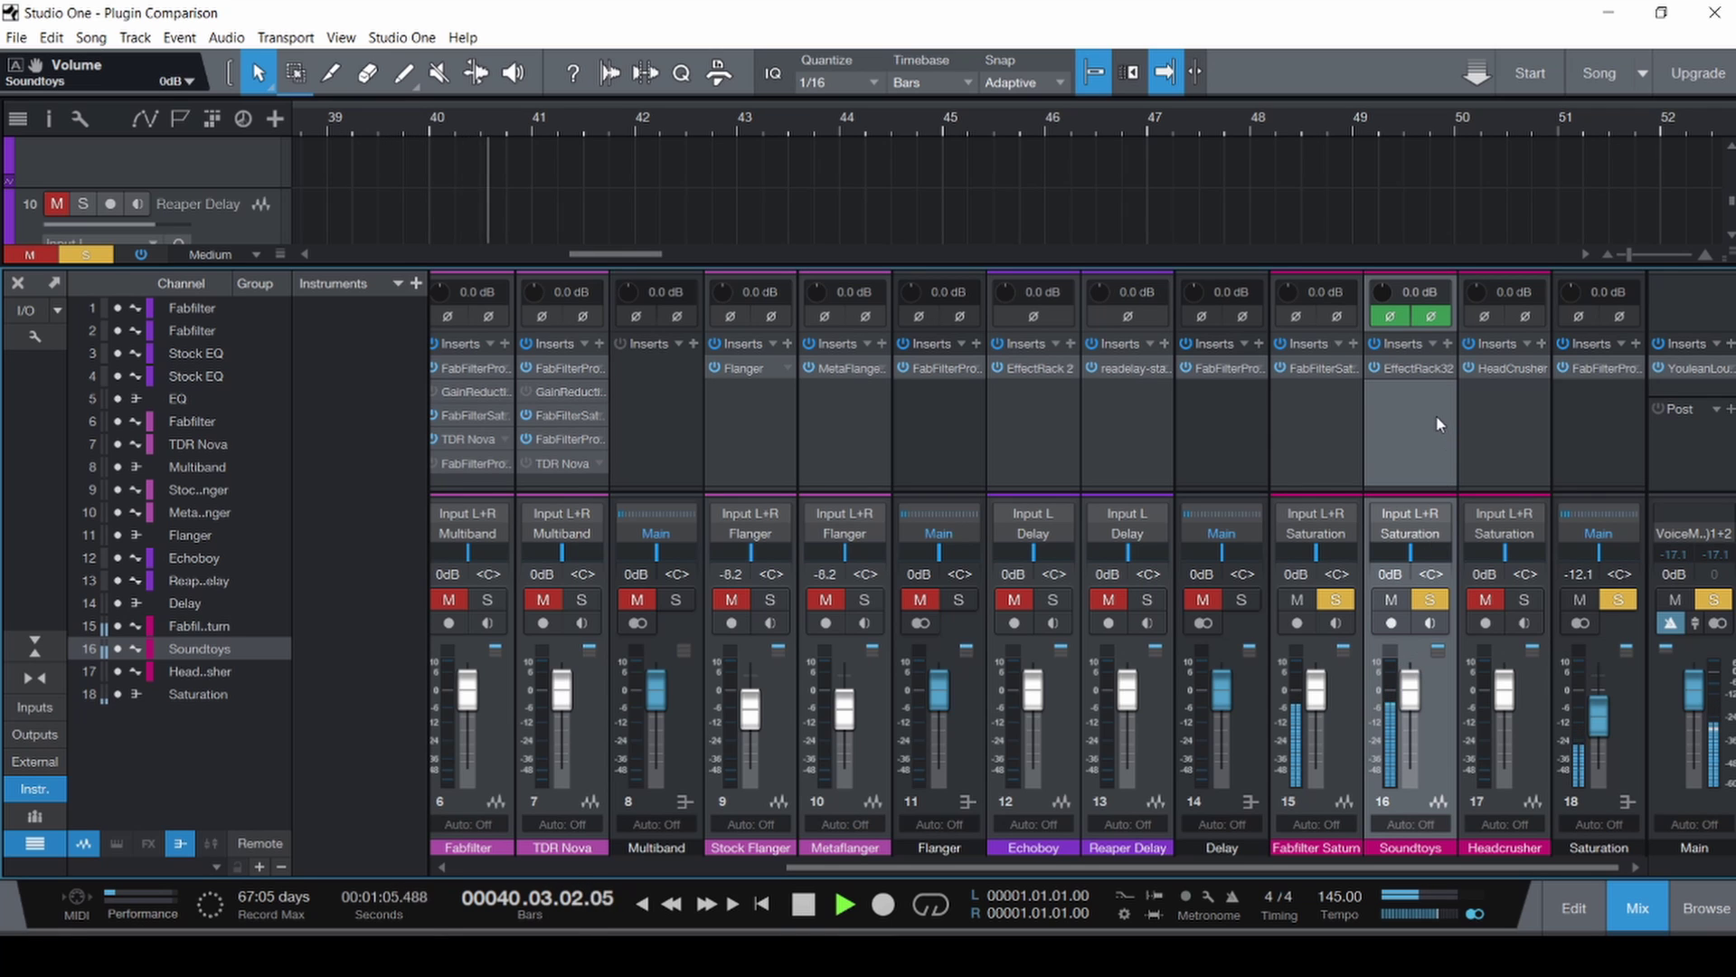
key(space)
Move the playhead back to about bar 25 and open the EffectRack insert on the Soundtoys channel.
key(F3)
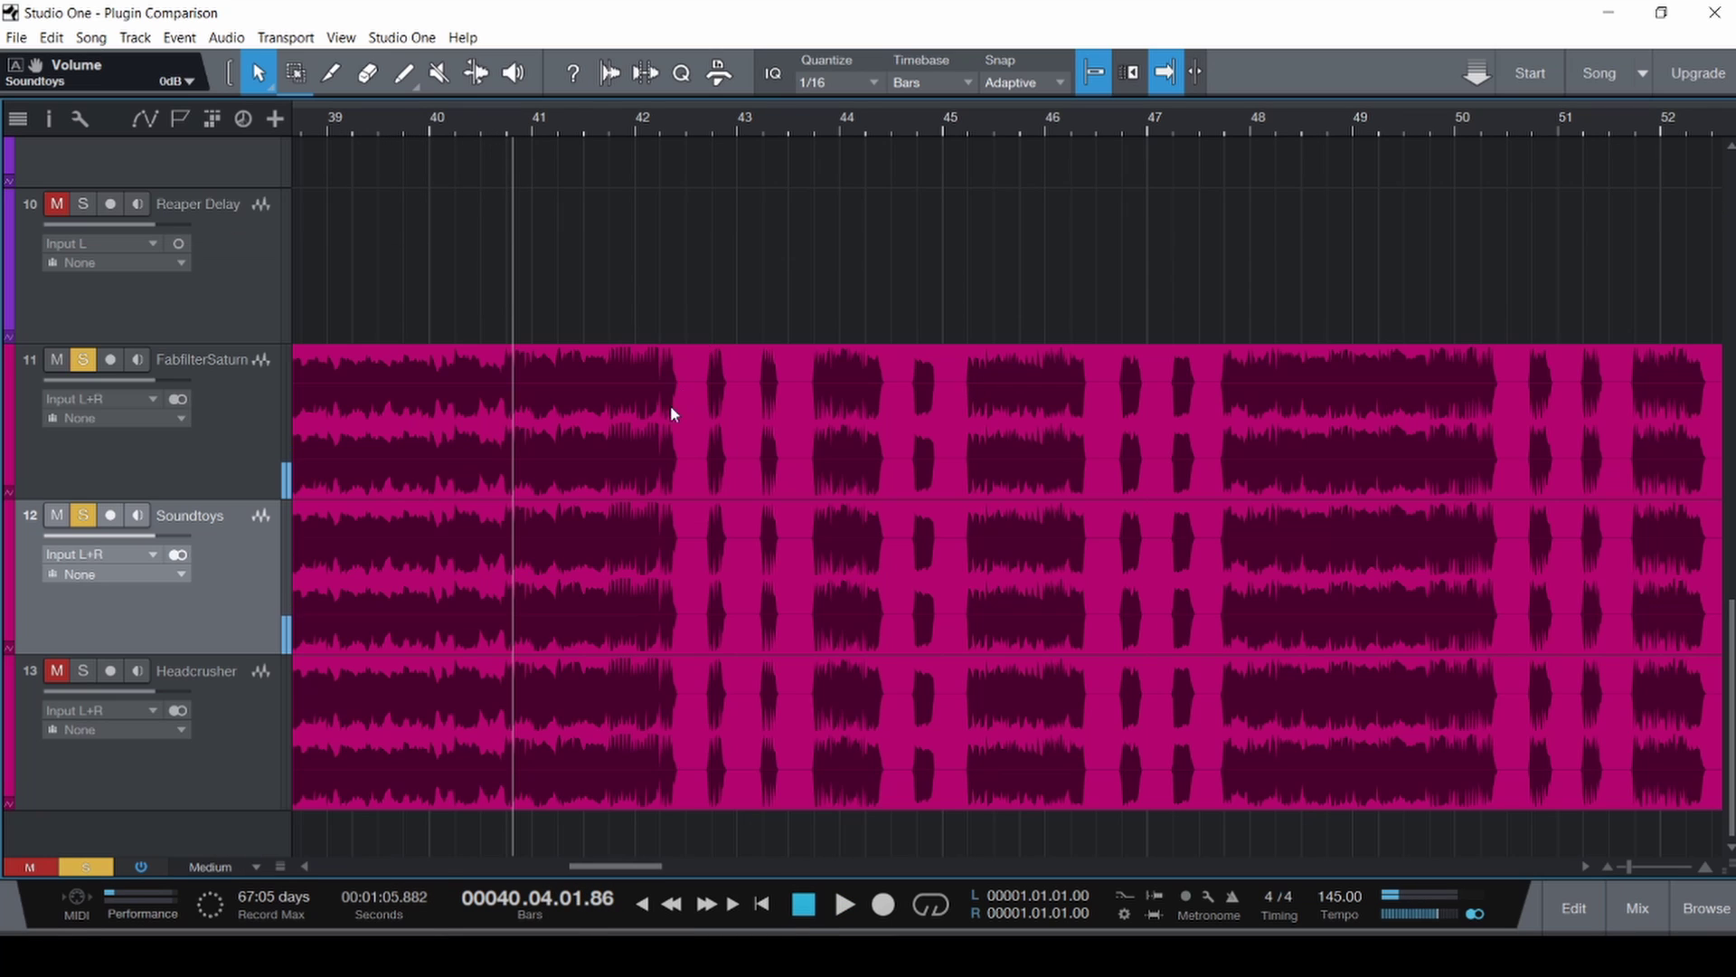
key(shift+z)
scroll(496, 489, up, 4)
click(502, 486)
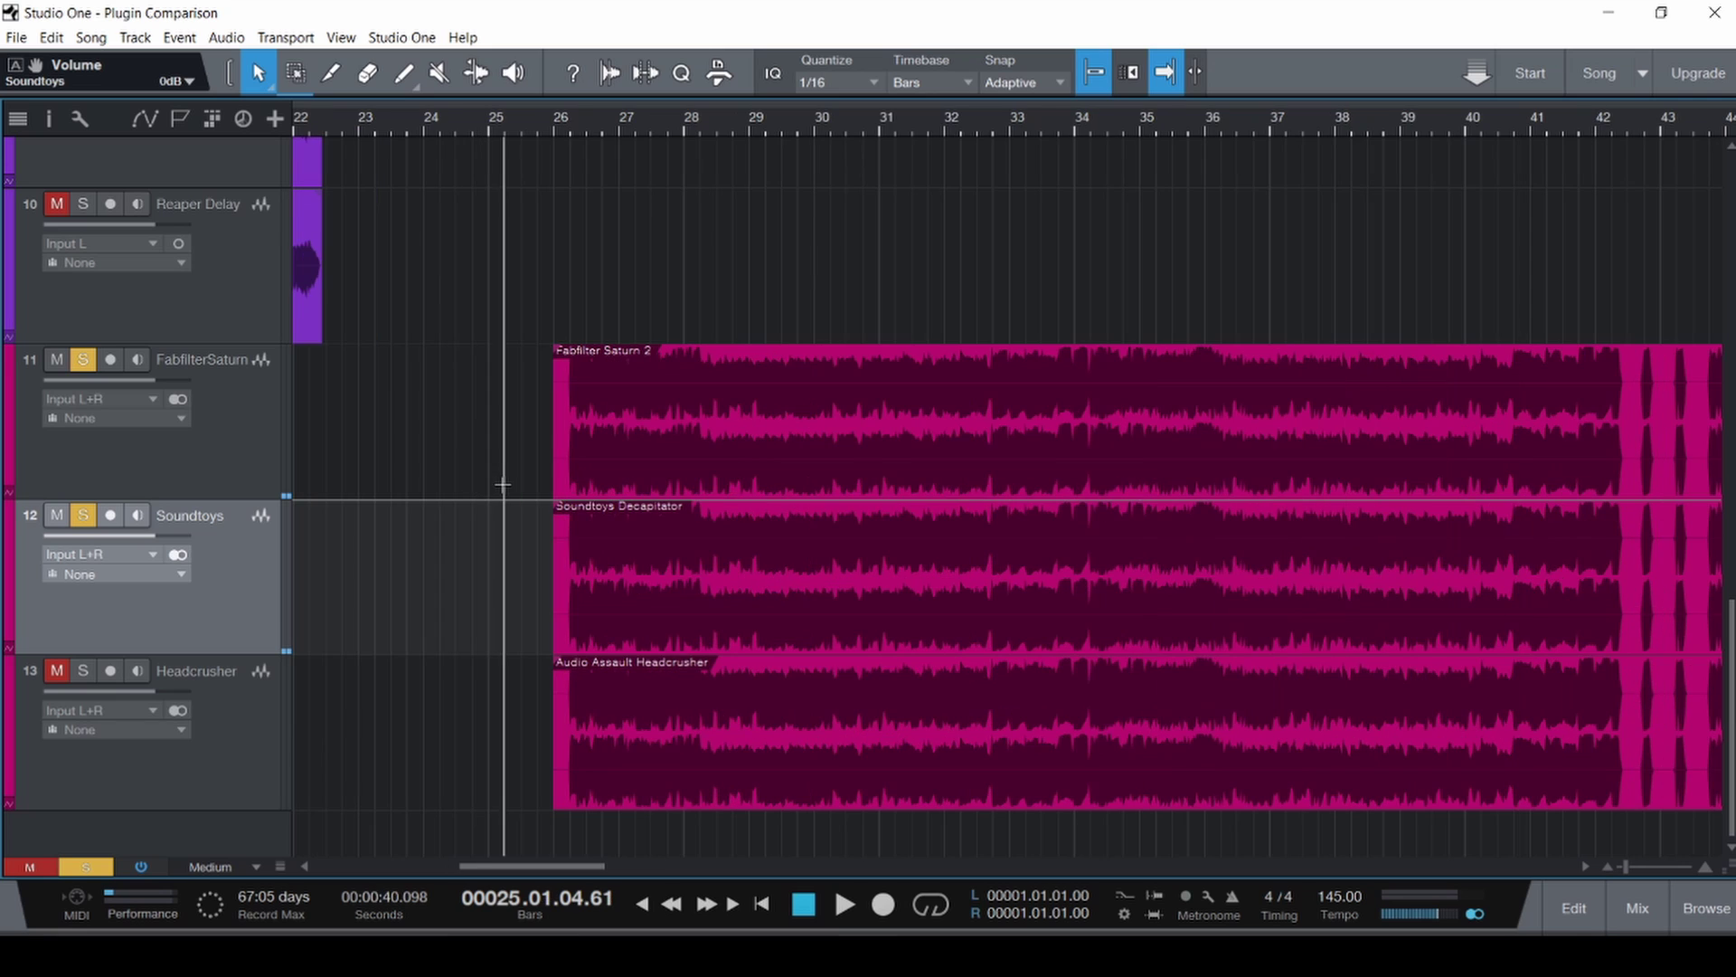
key(F3)
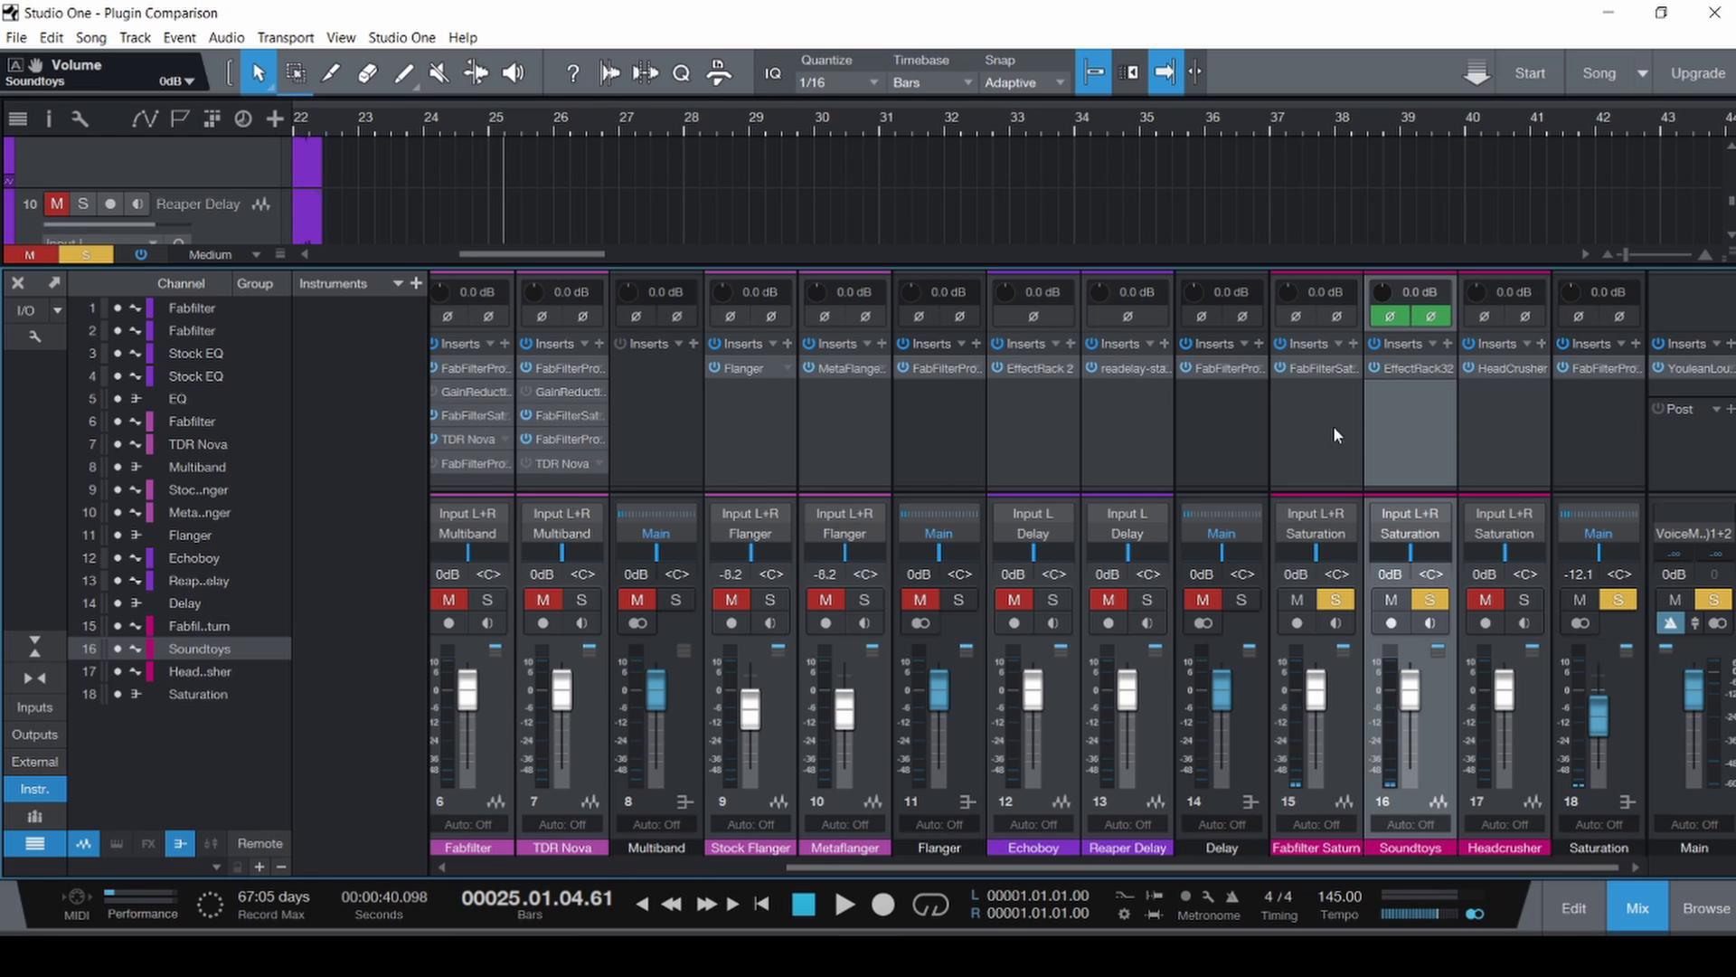
click(1403, 365)
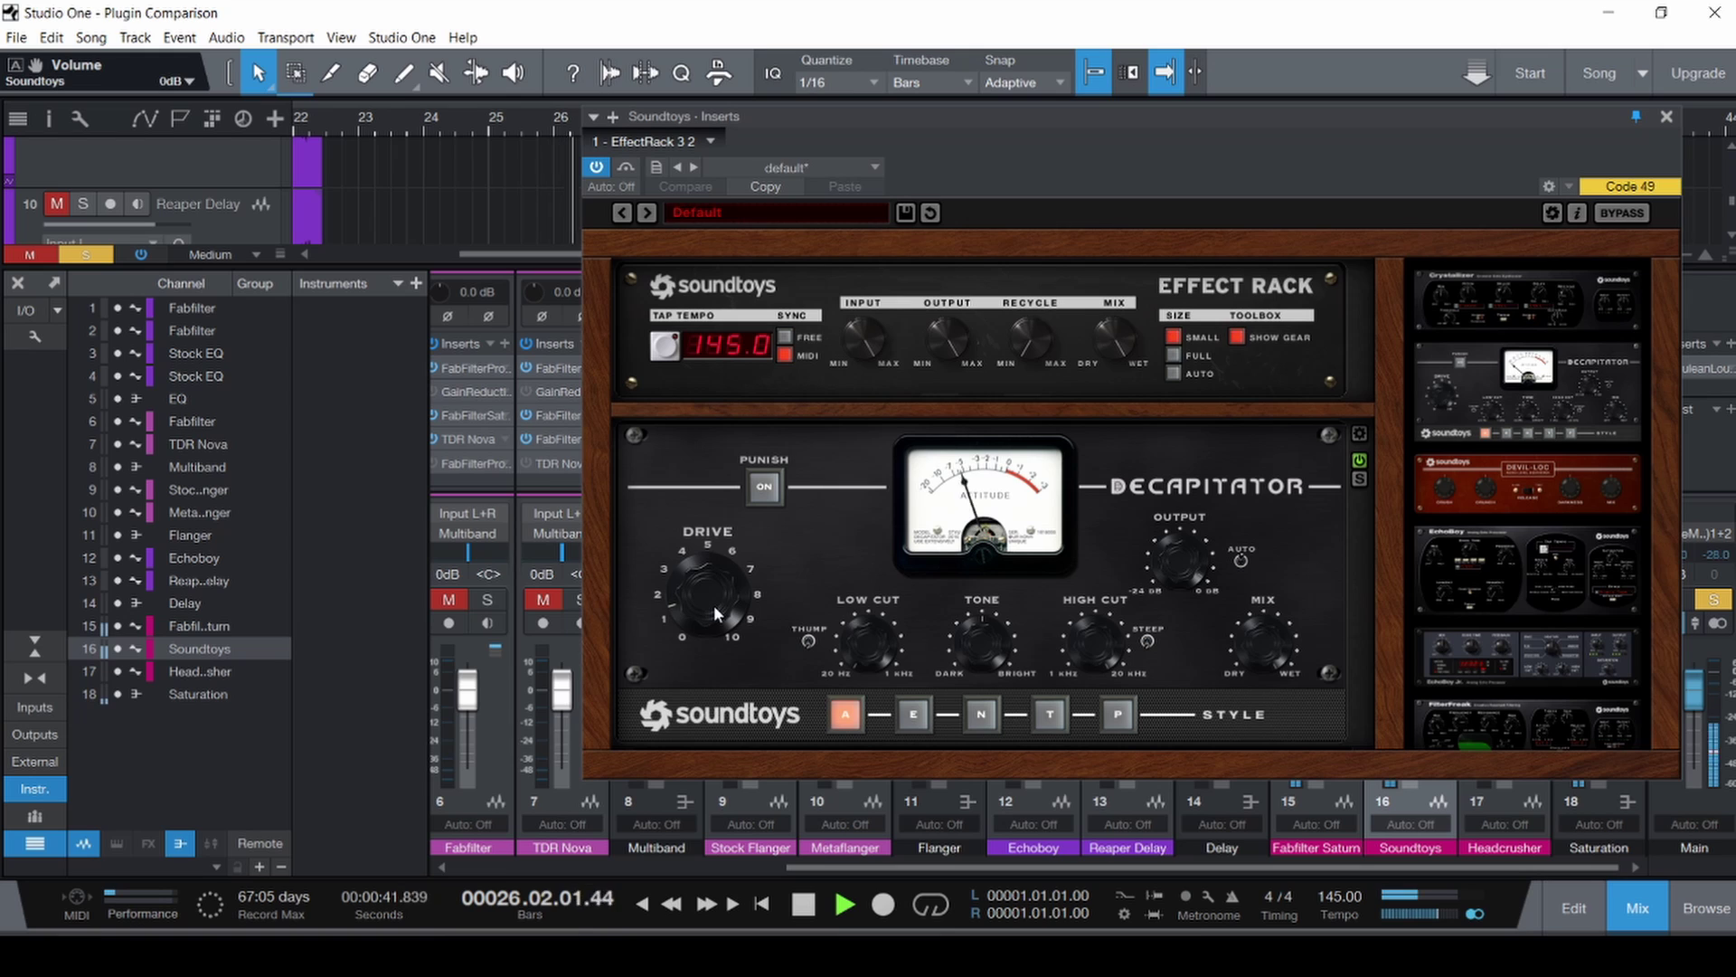
Vary Decapitator's Drive during playback and save, comparing it with EffectRack bypassed before closing the plug-in.
drag(714, 605, 713, 551)
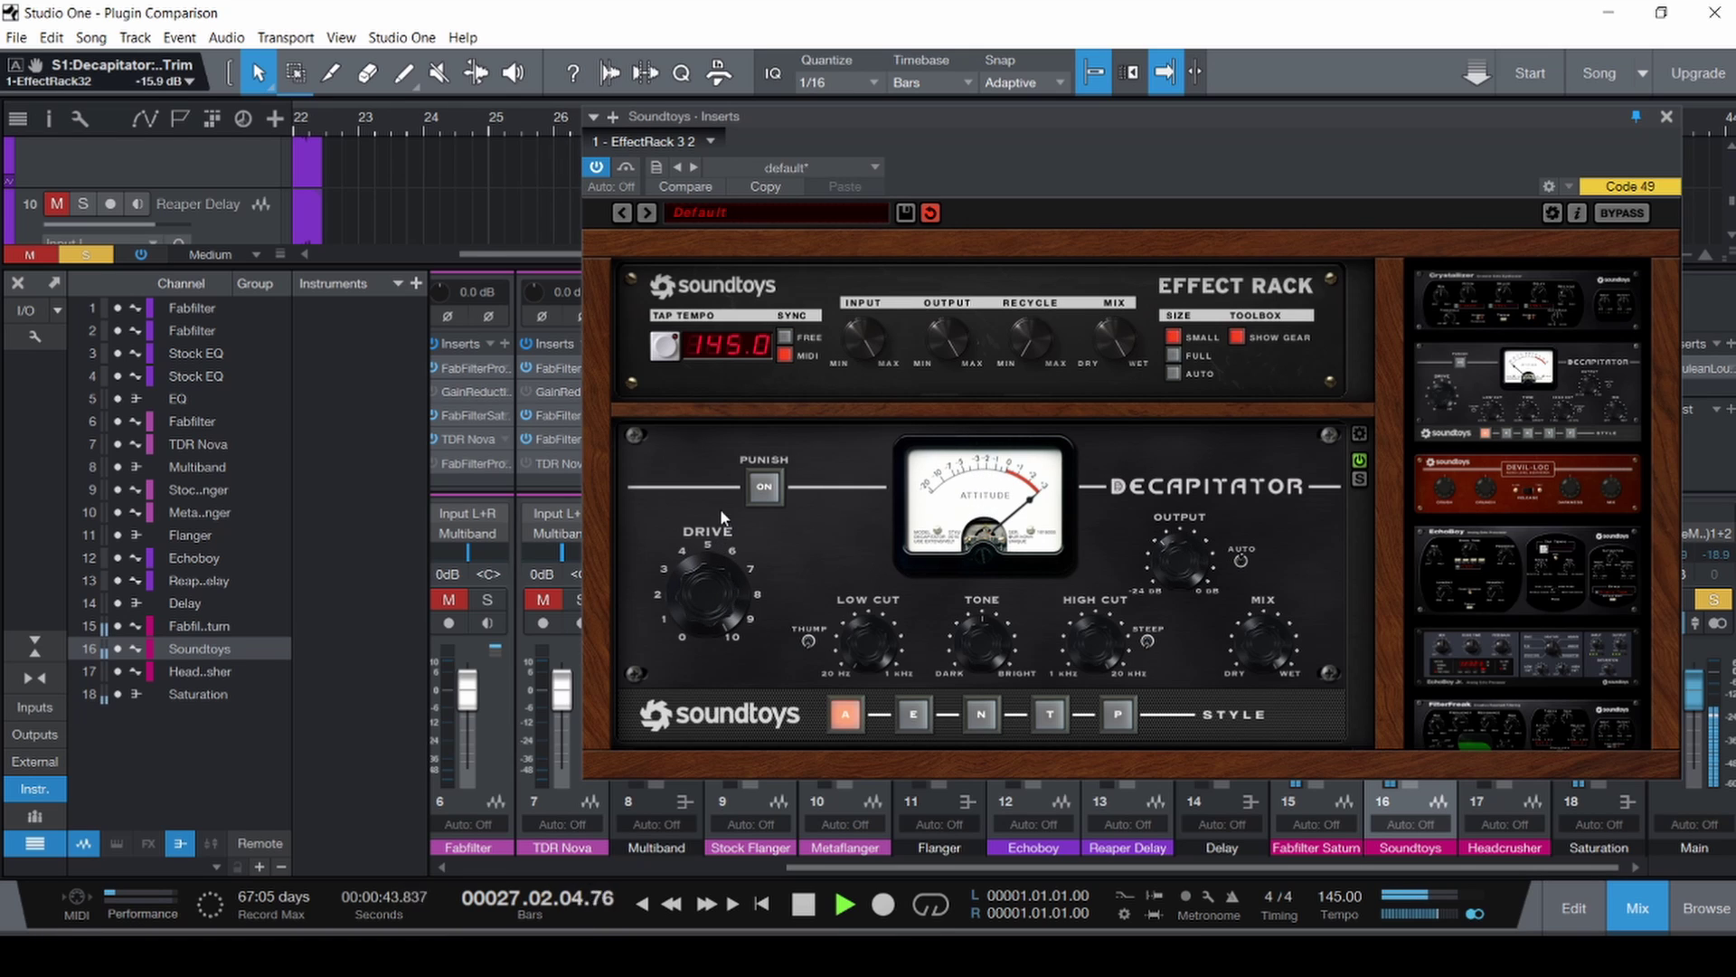
drag(724, 612, 747, 783)
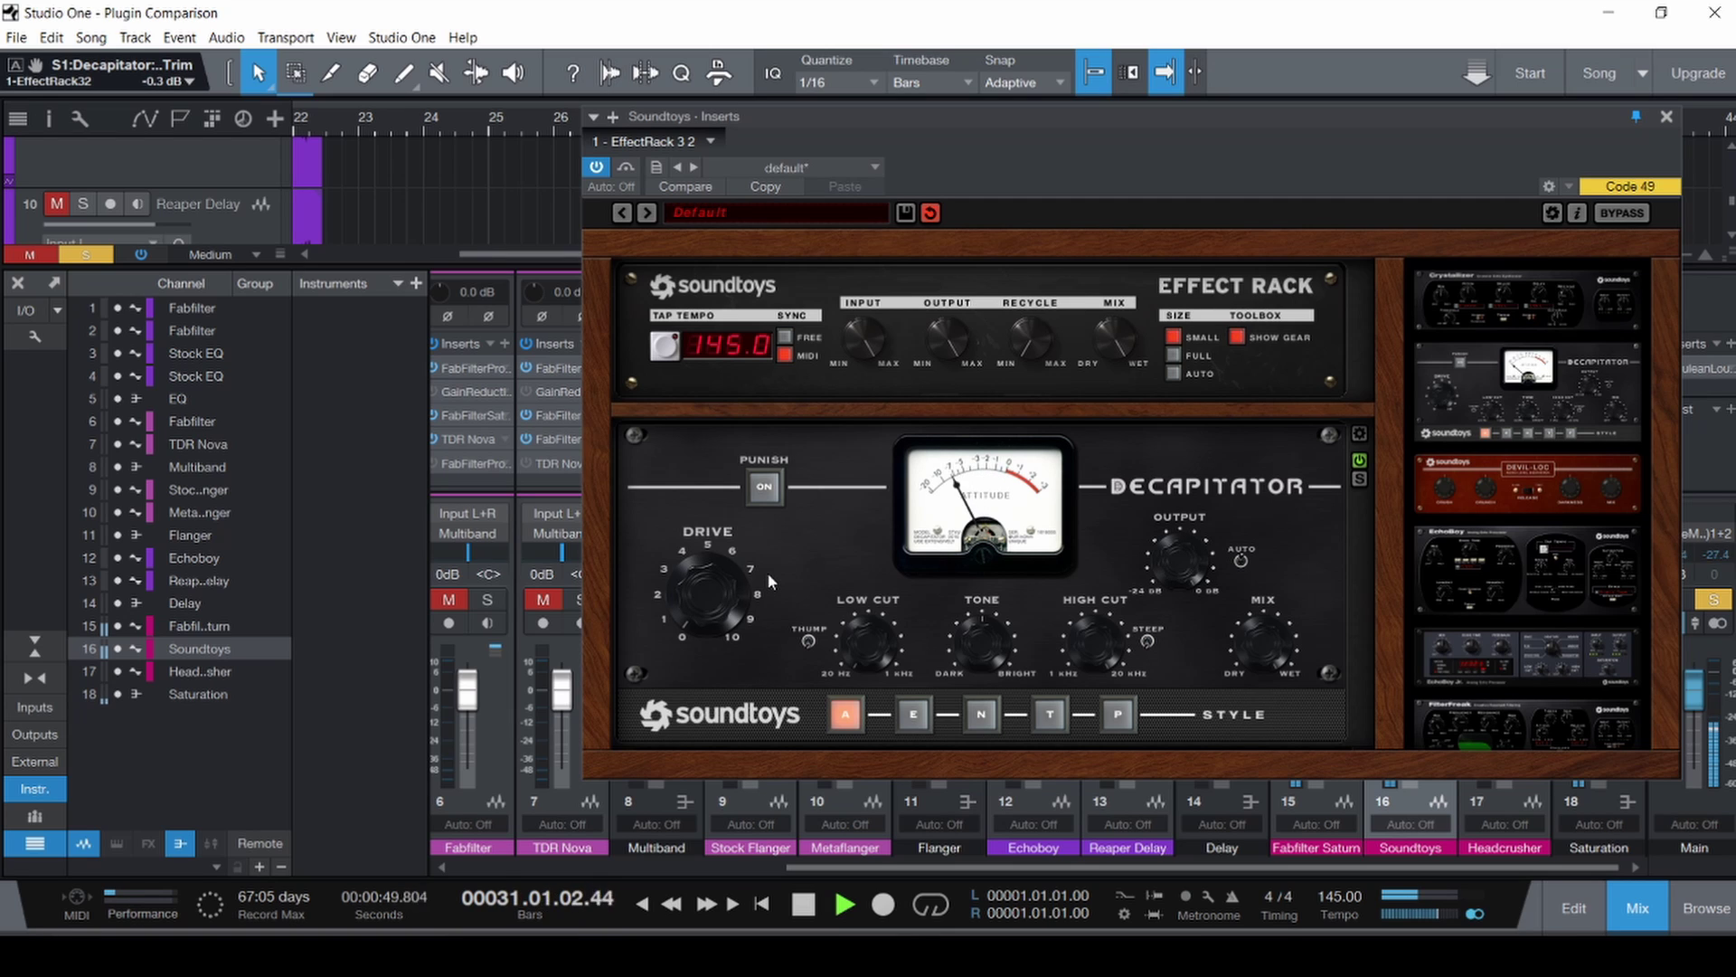
key(ctrl+s)
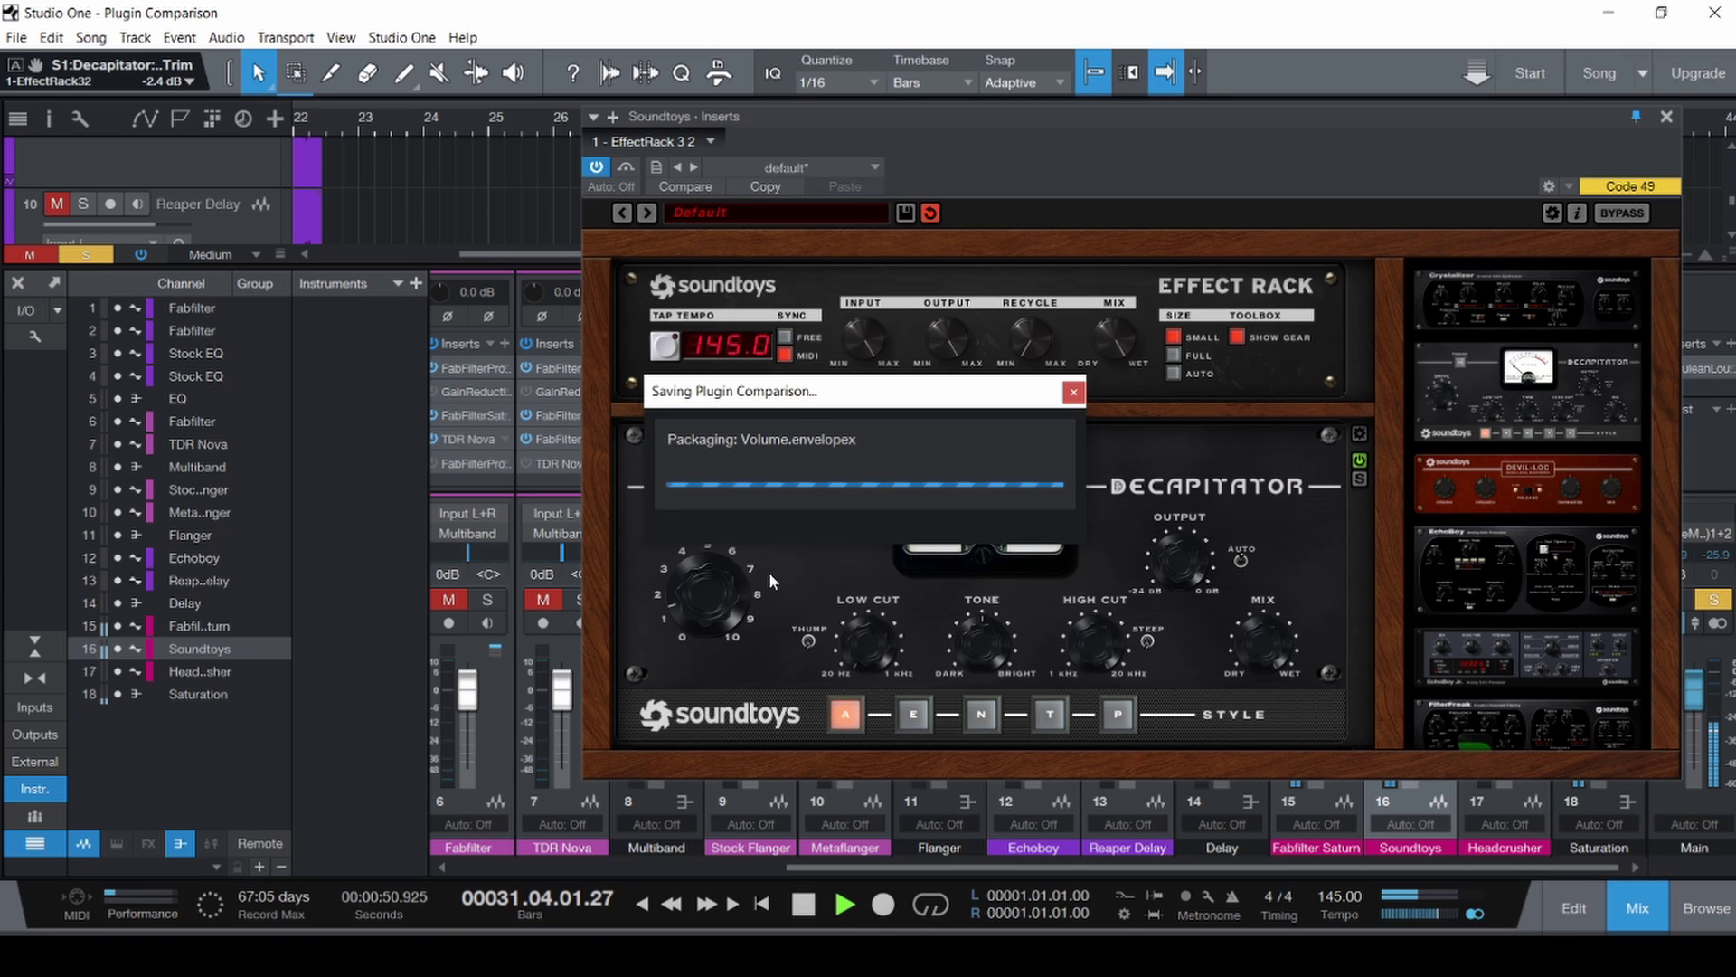
click(625, 168)
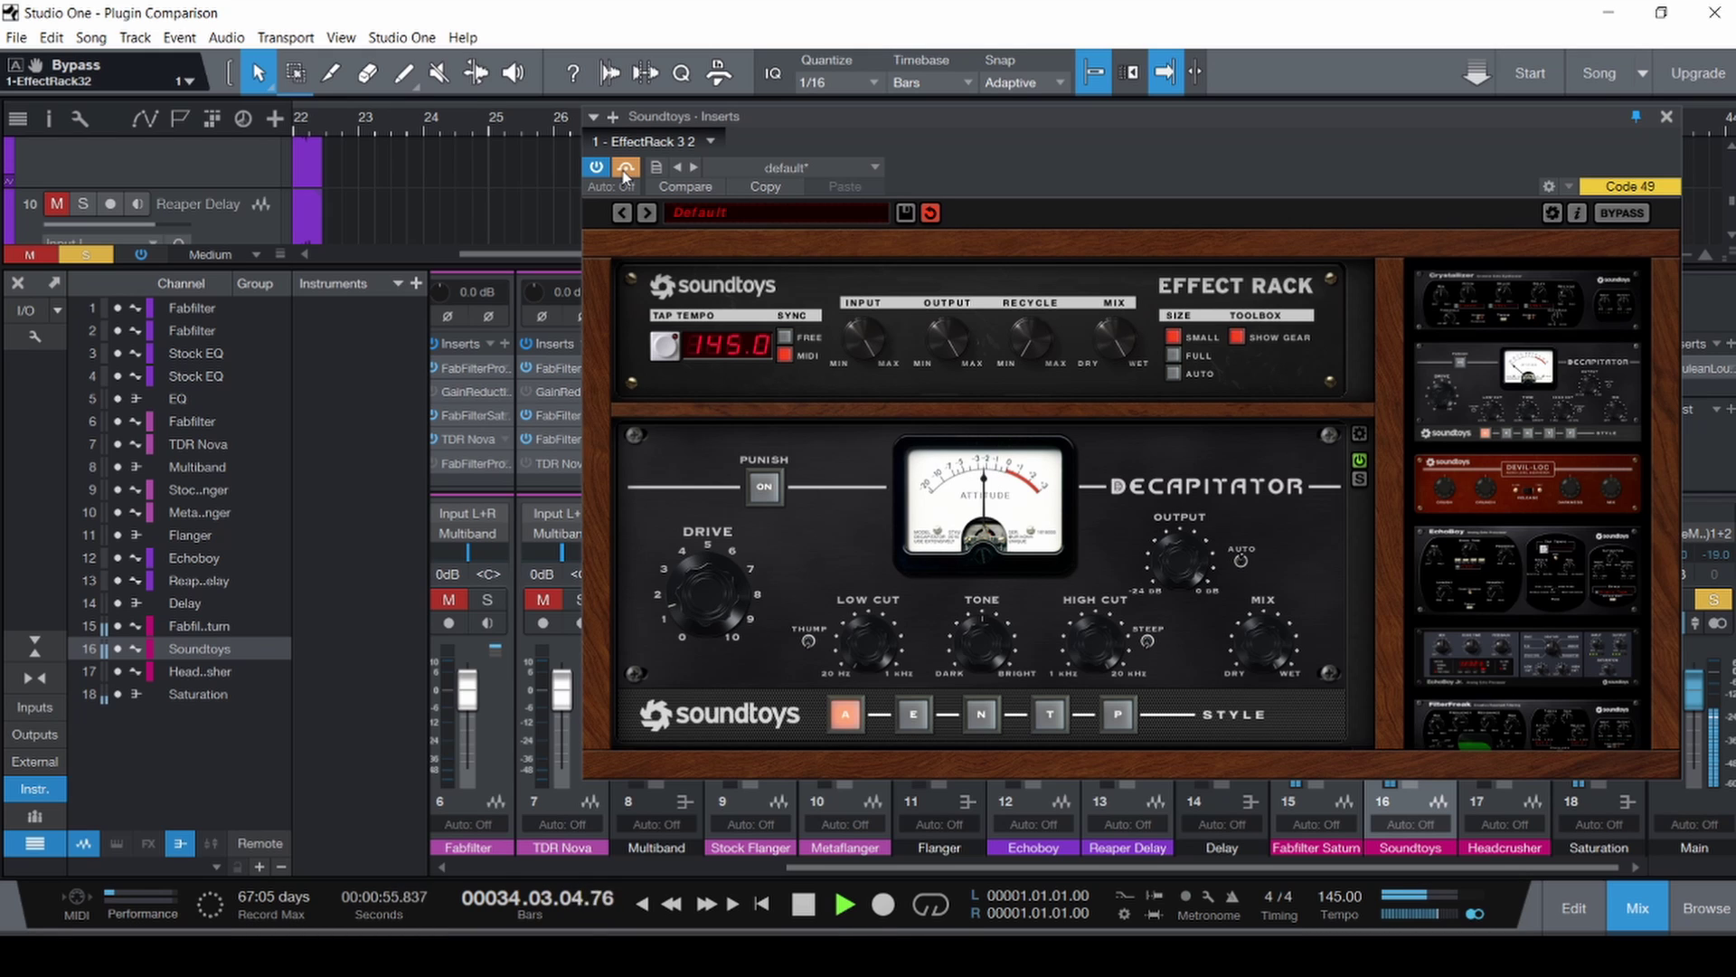
click(1666, 116)
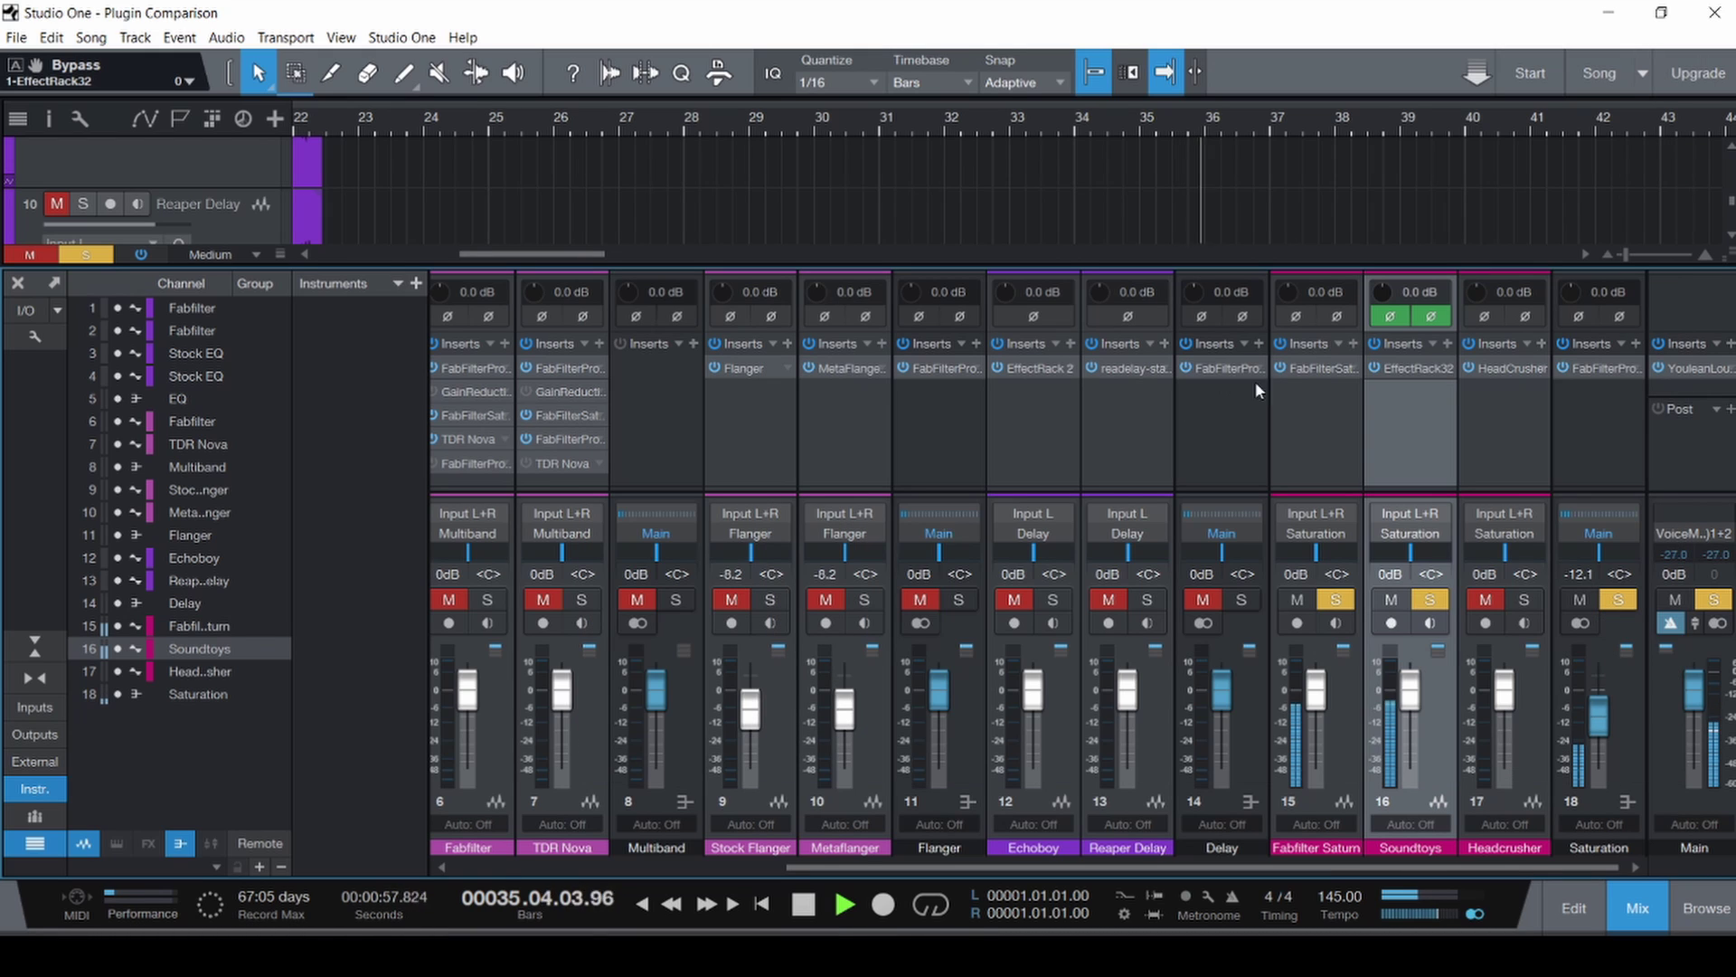
Vary Fabfilter Saturn's Band 1 Drive during playback, leaving it at about 30.4%, then save and close the plug-in.
click(1311, 368)
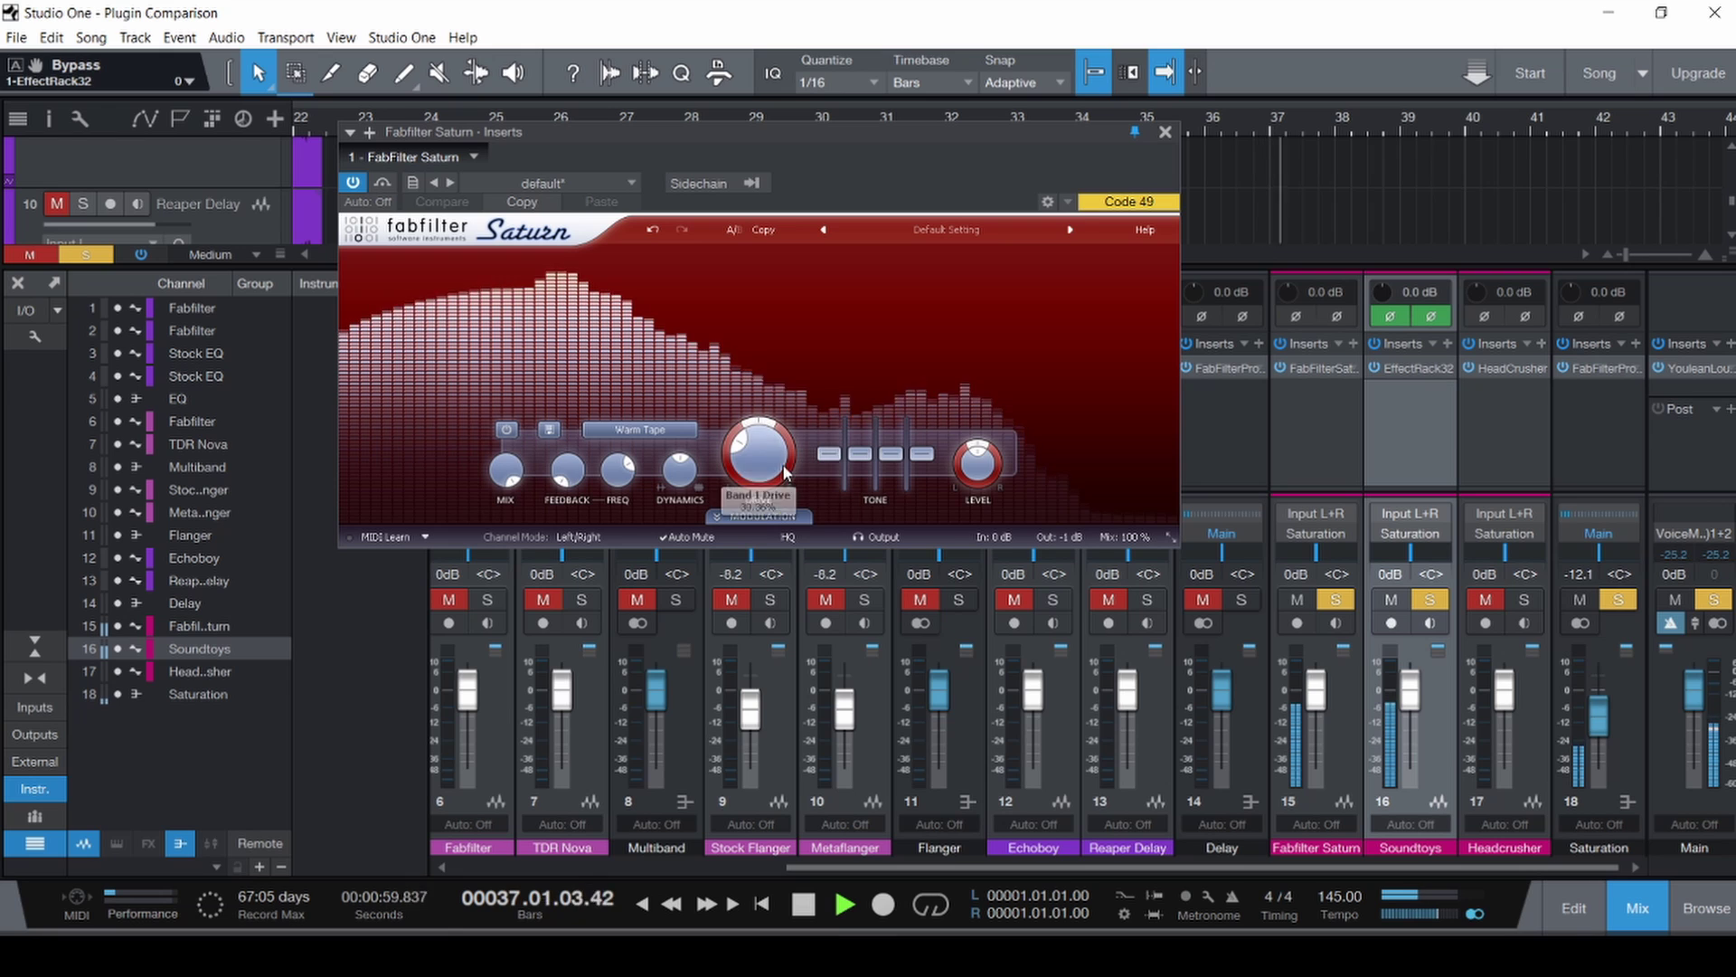
drag(783, 466, 812, 563)
mouse_move(773, 472)
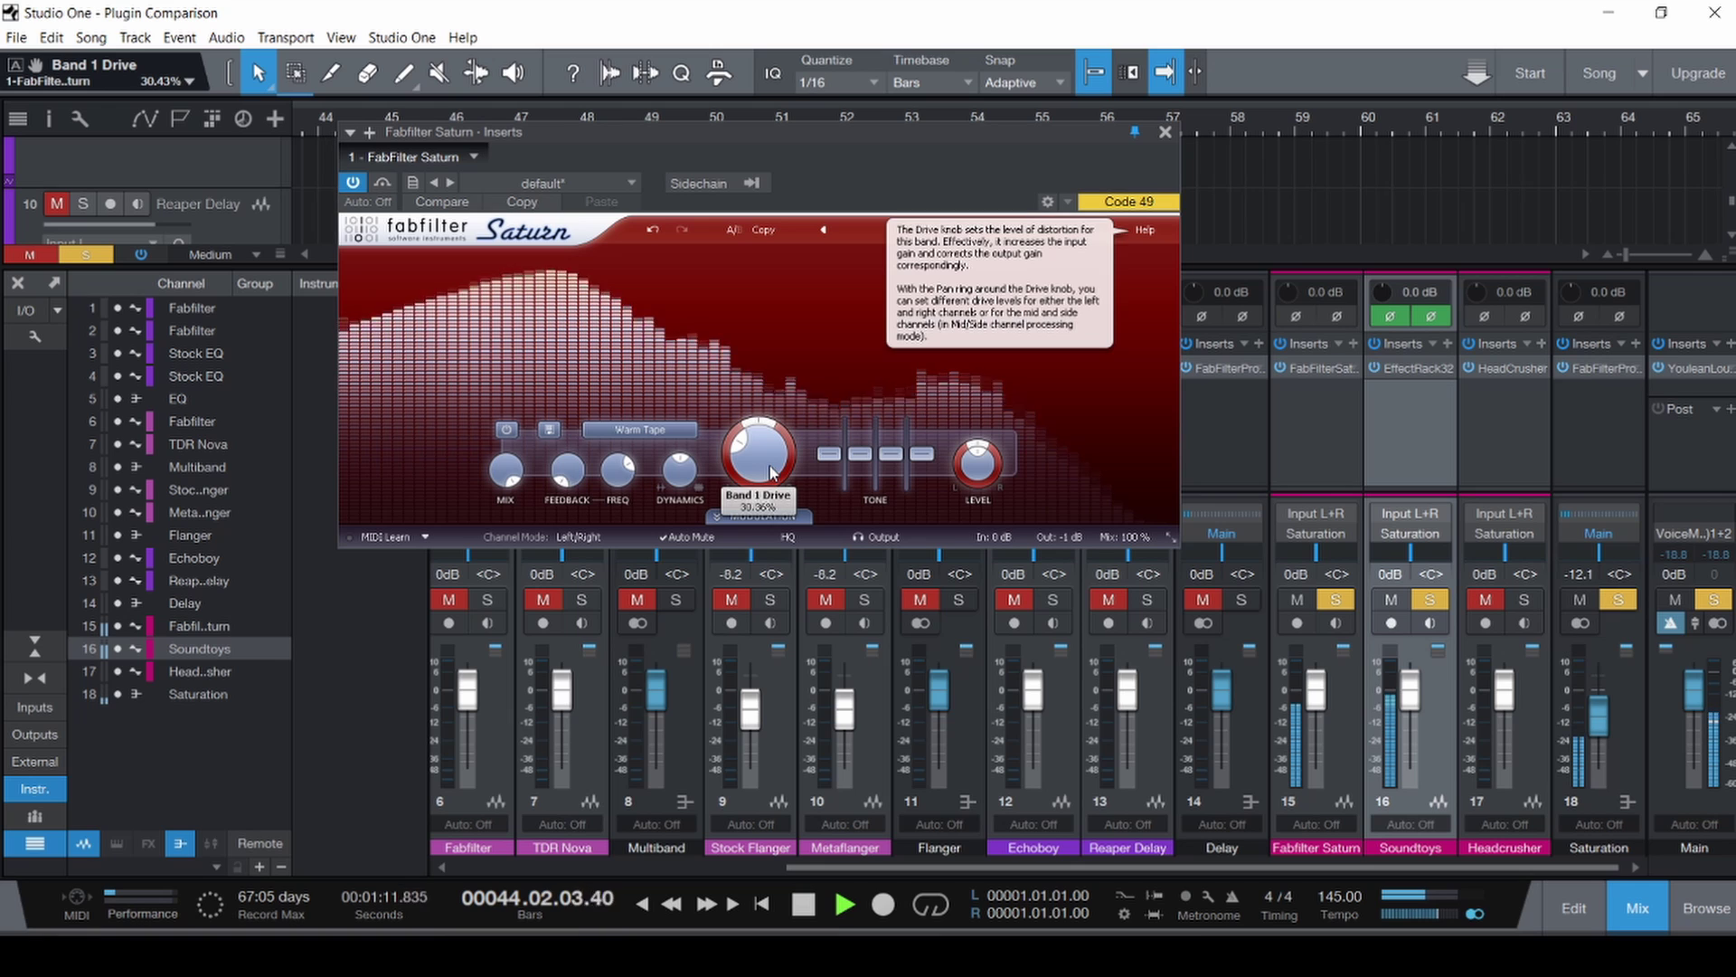
key(ctrl+s)
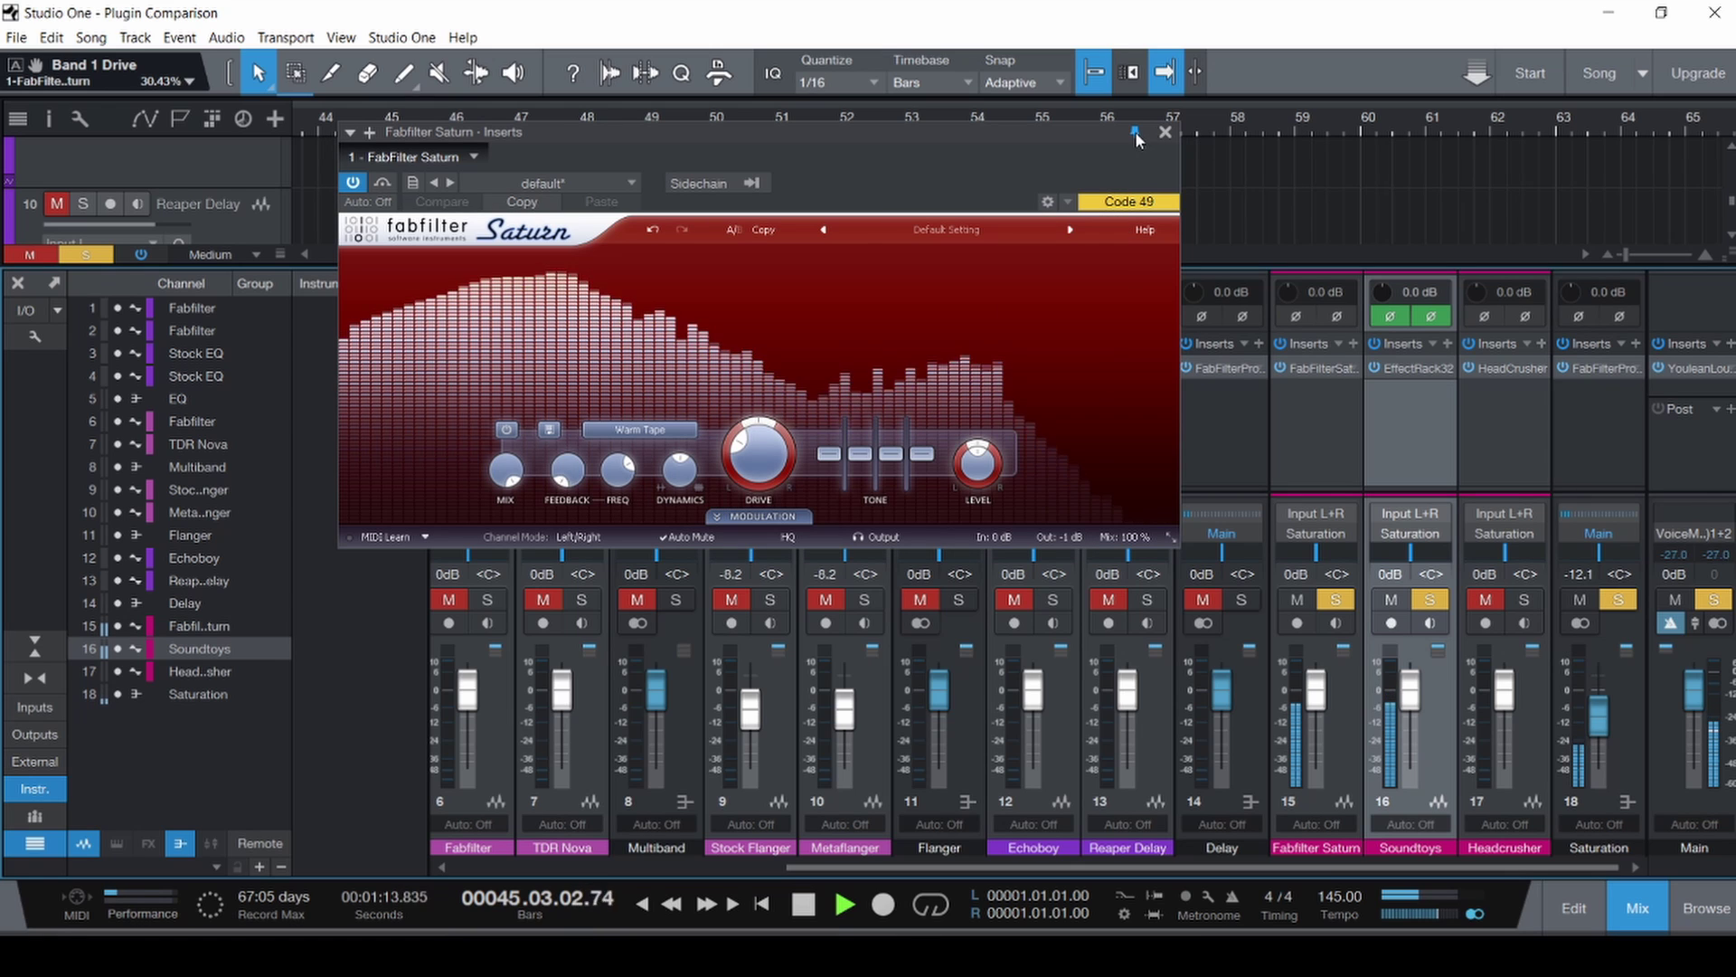
click(1164, 134)
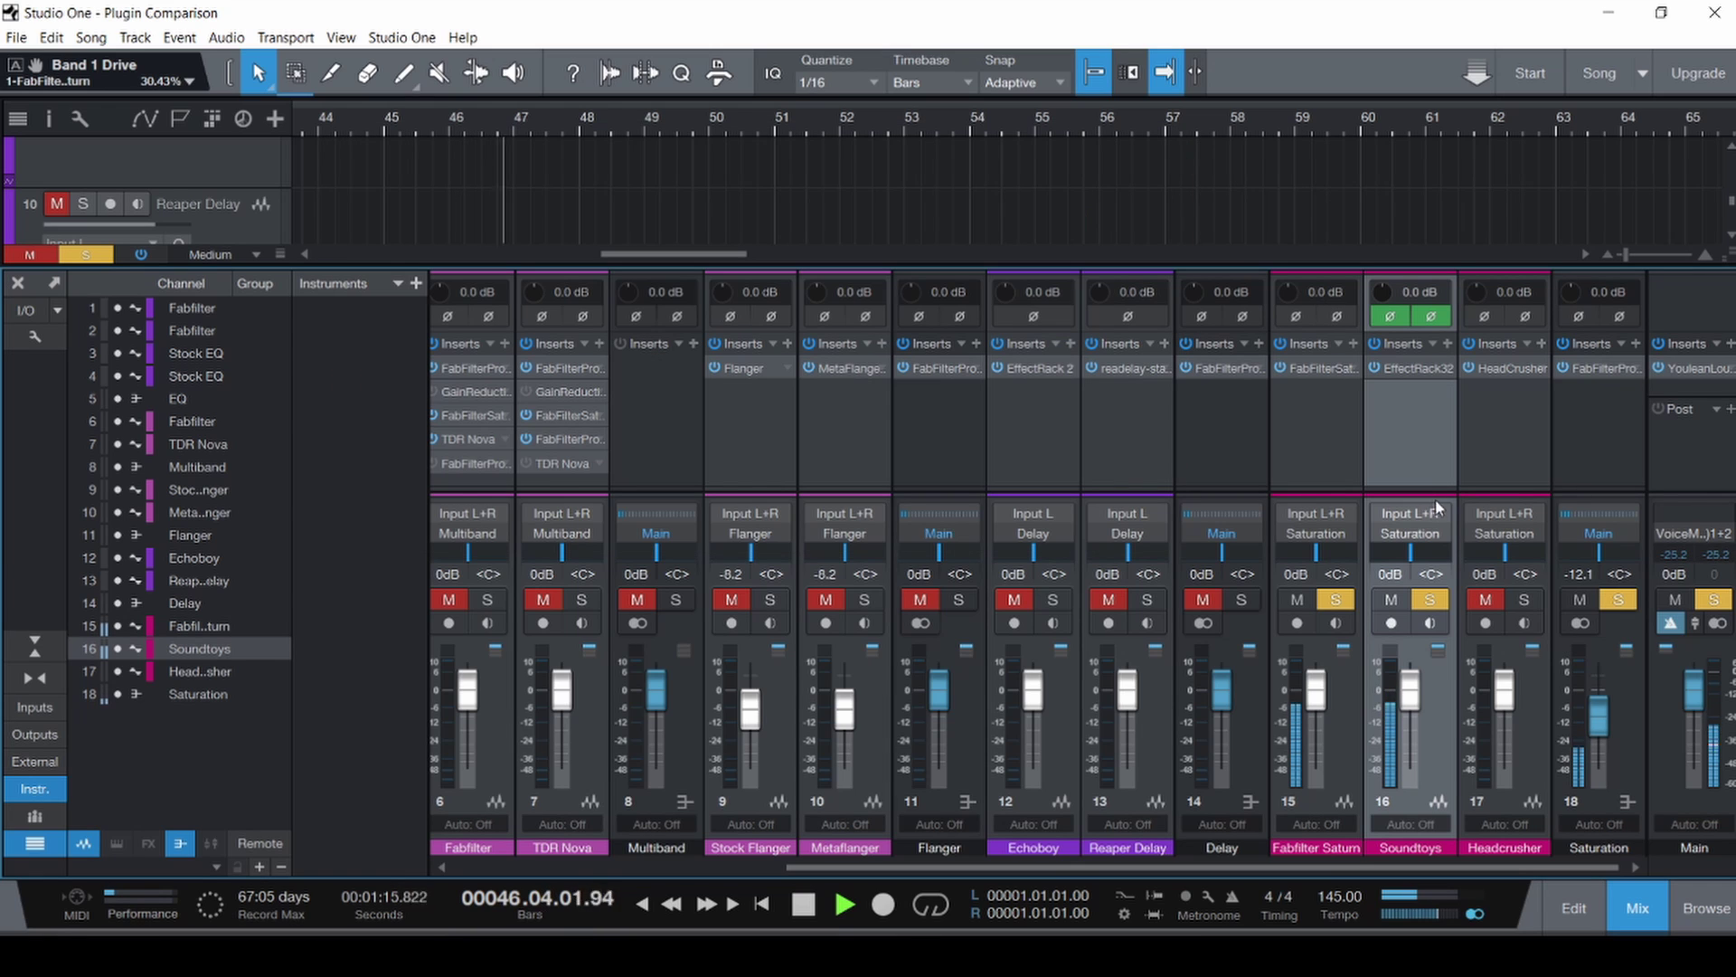
Mute Soundtoys to hear Fabfilter Saturn alone, pausing at about bar 48 and resuming playback with the Saturation bus selected.
click(1392, 600)
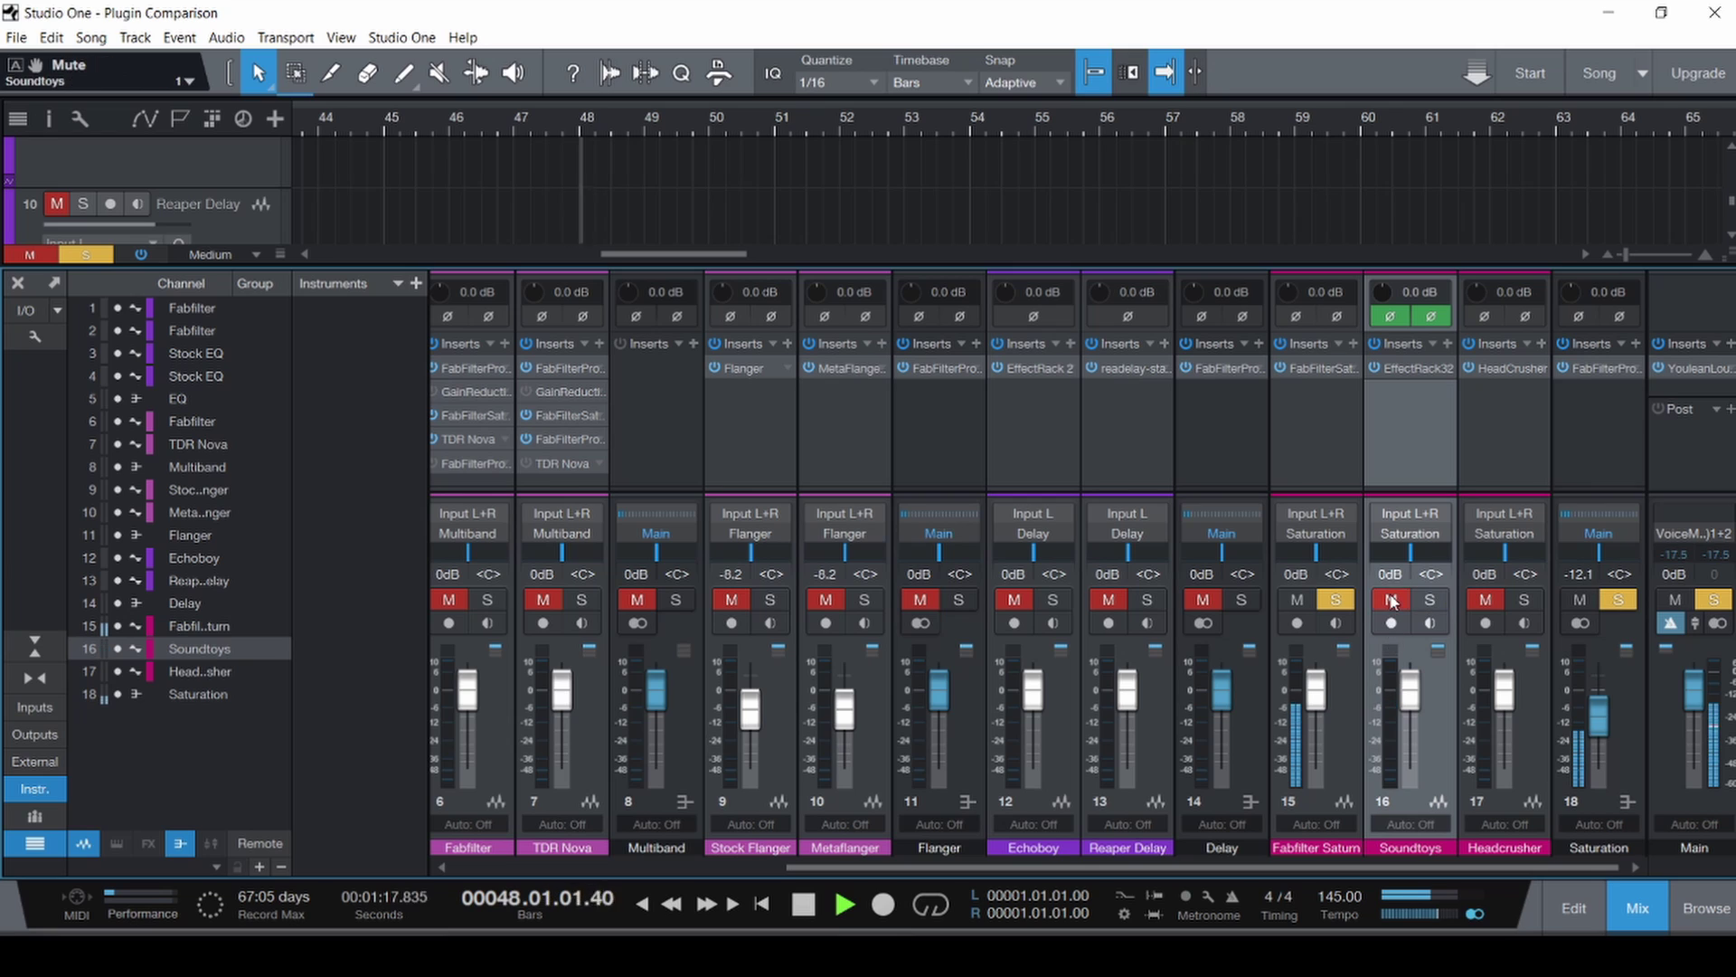
key(space)
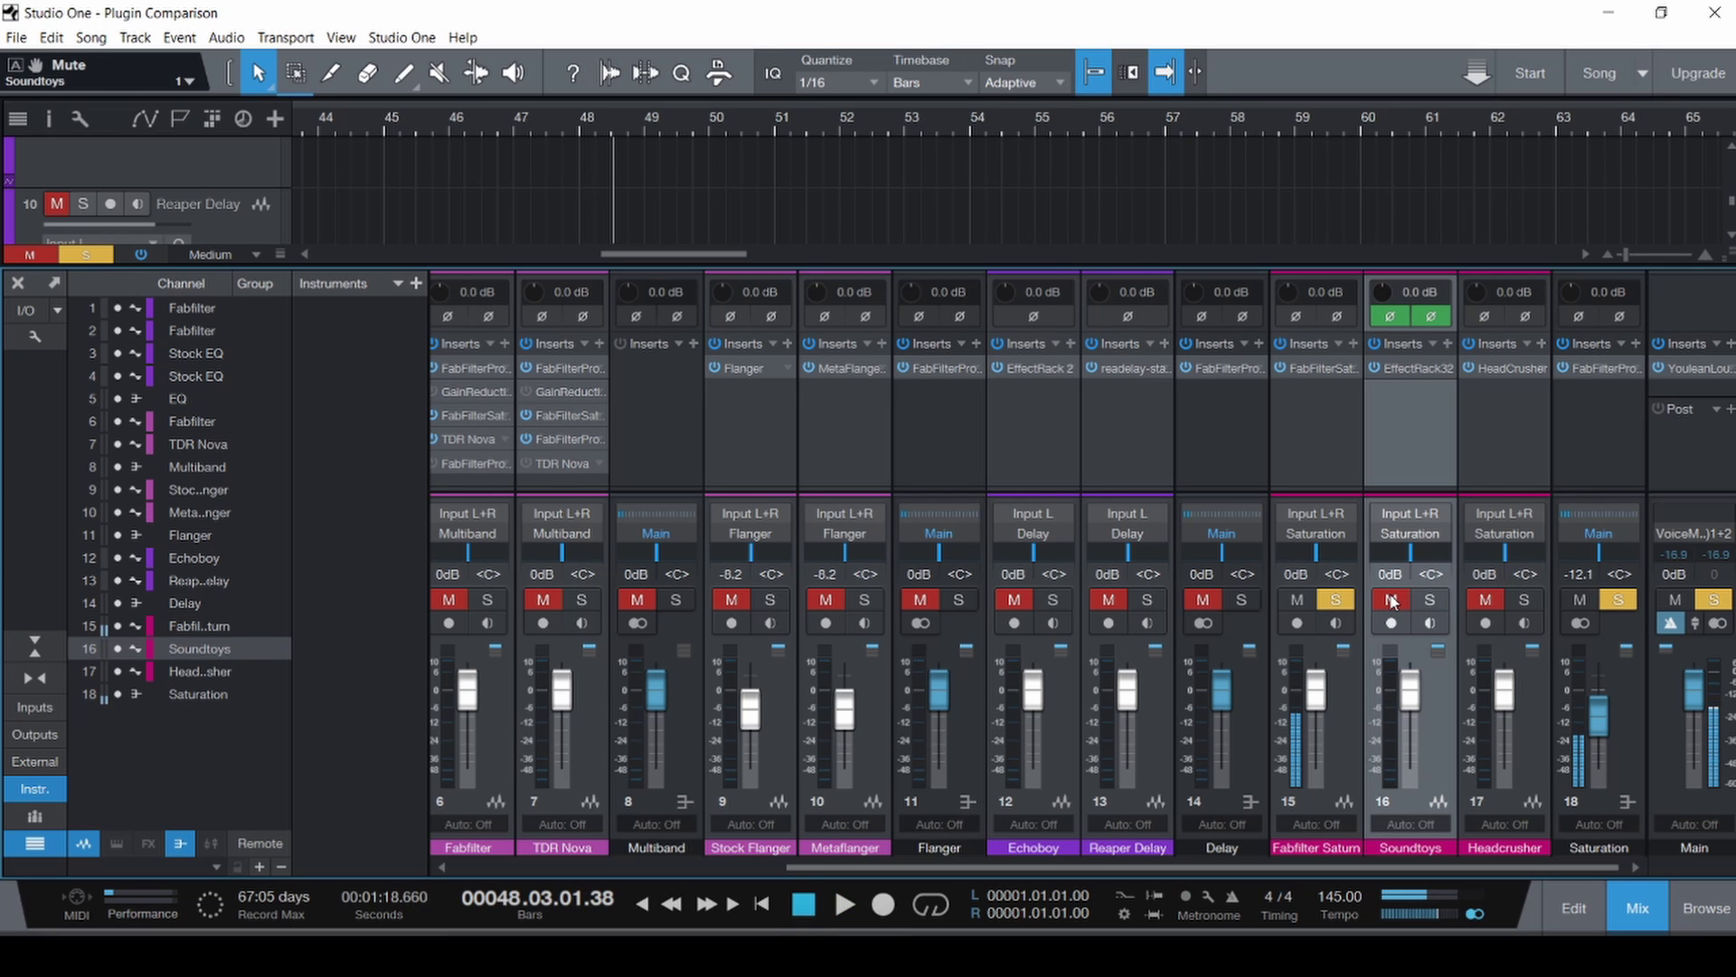
click(1637, 753)
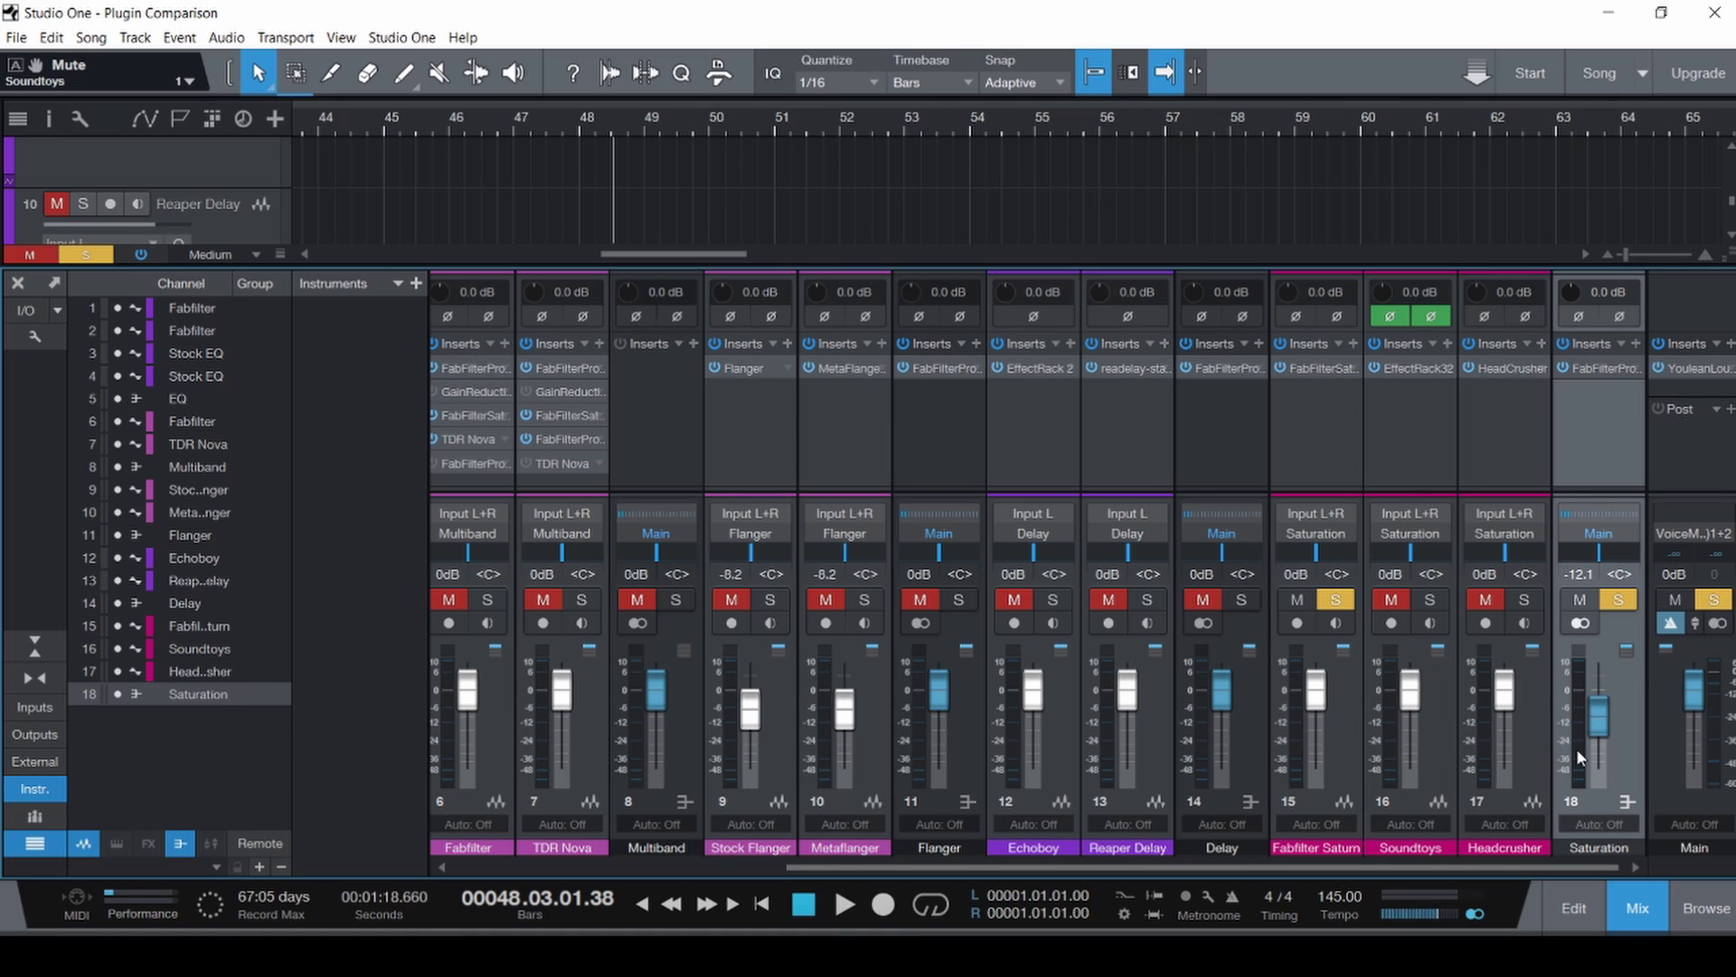
key(space)
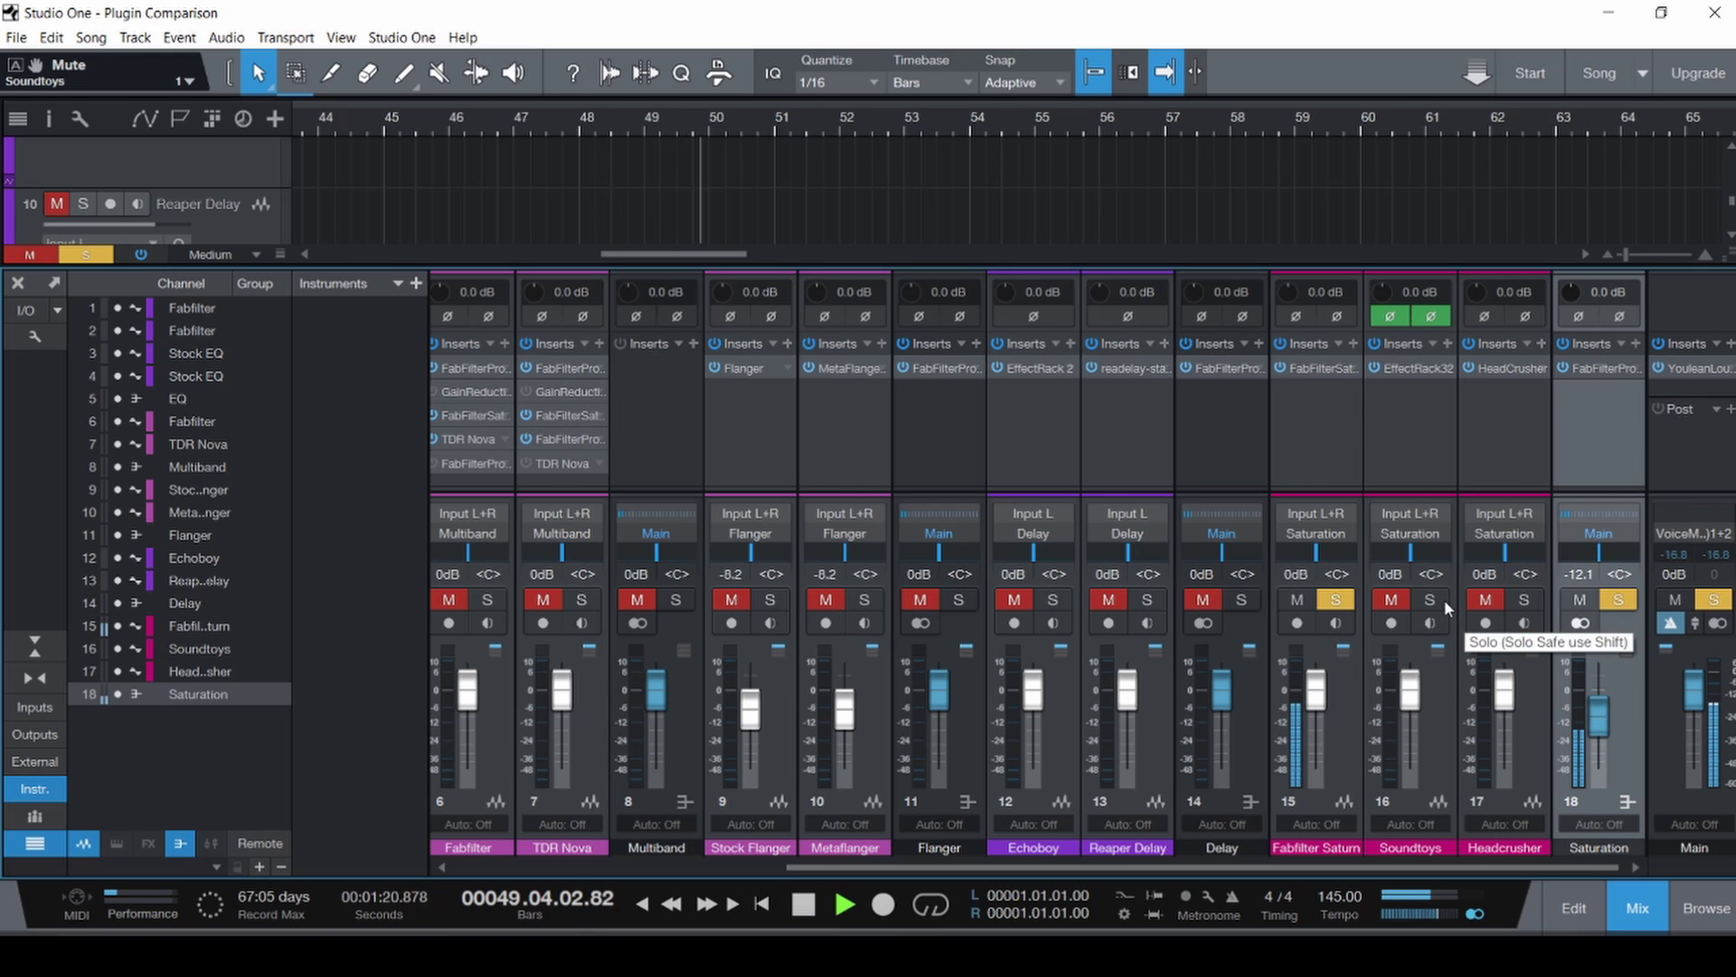
Enlarge the mixer's fader section and solo Soundtoys again alongside Saturn, then stop at about bar 56 and save.
drag(1529, 491, 1519, 327)
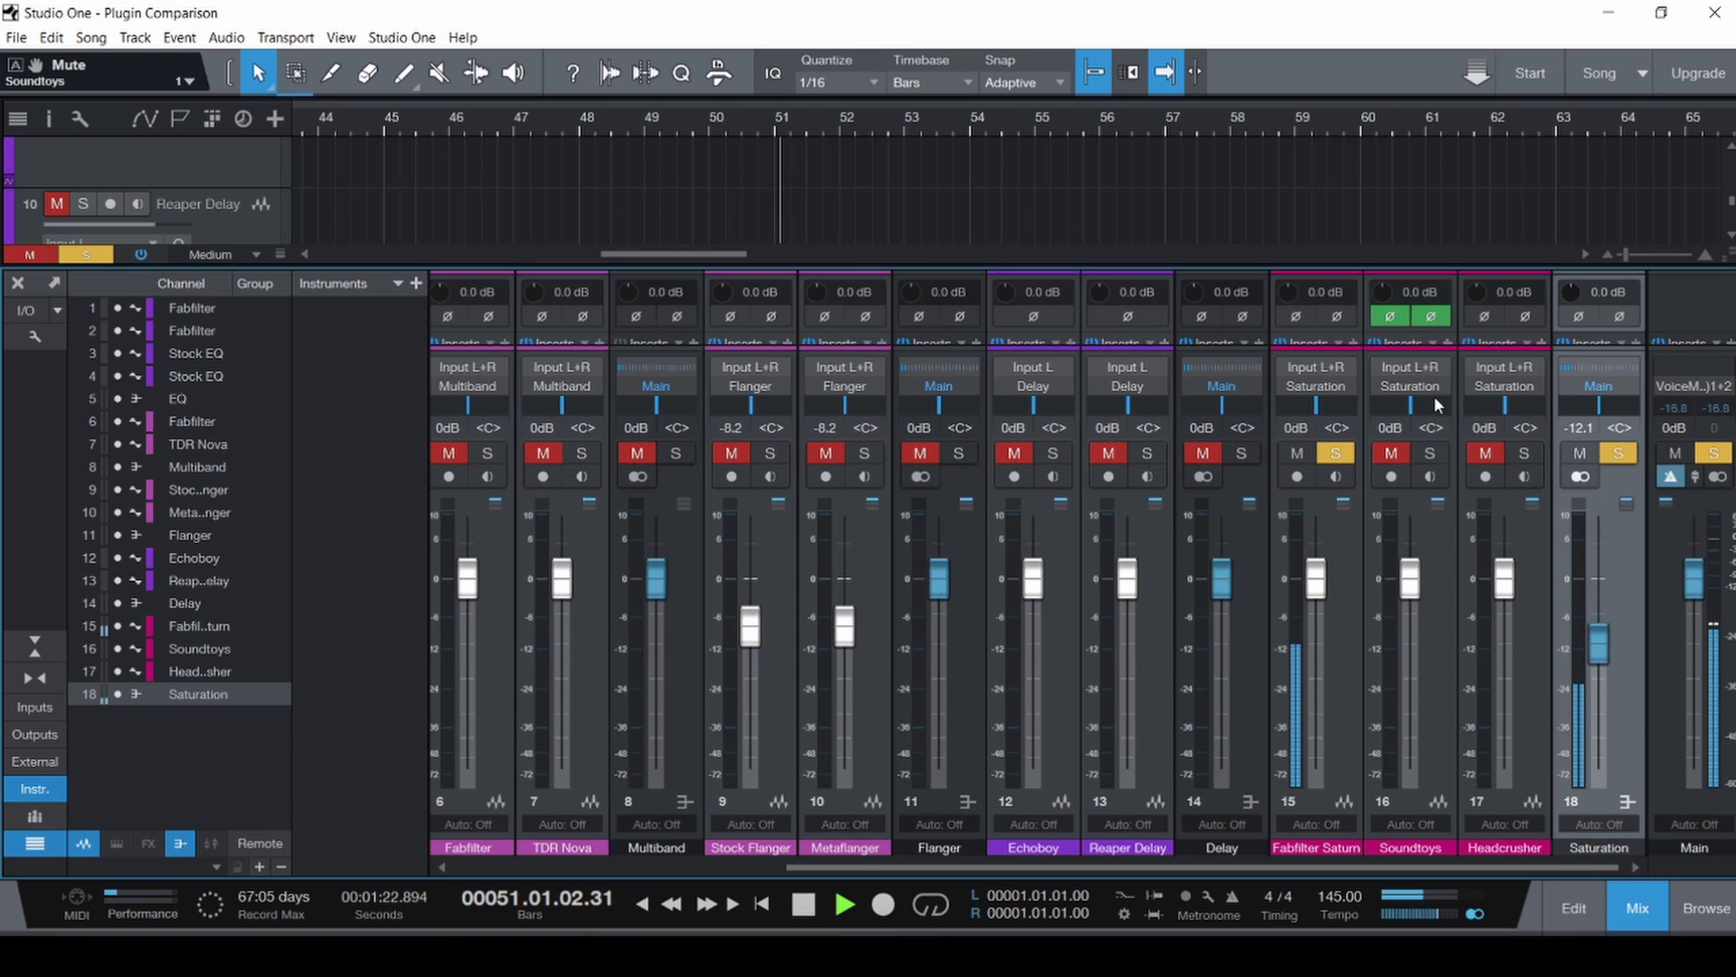
click(1432, 453)
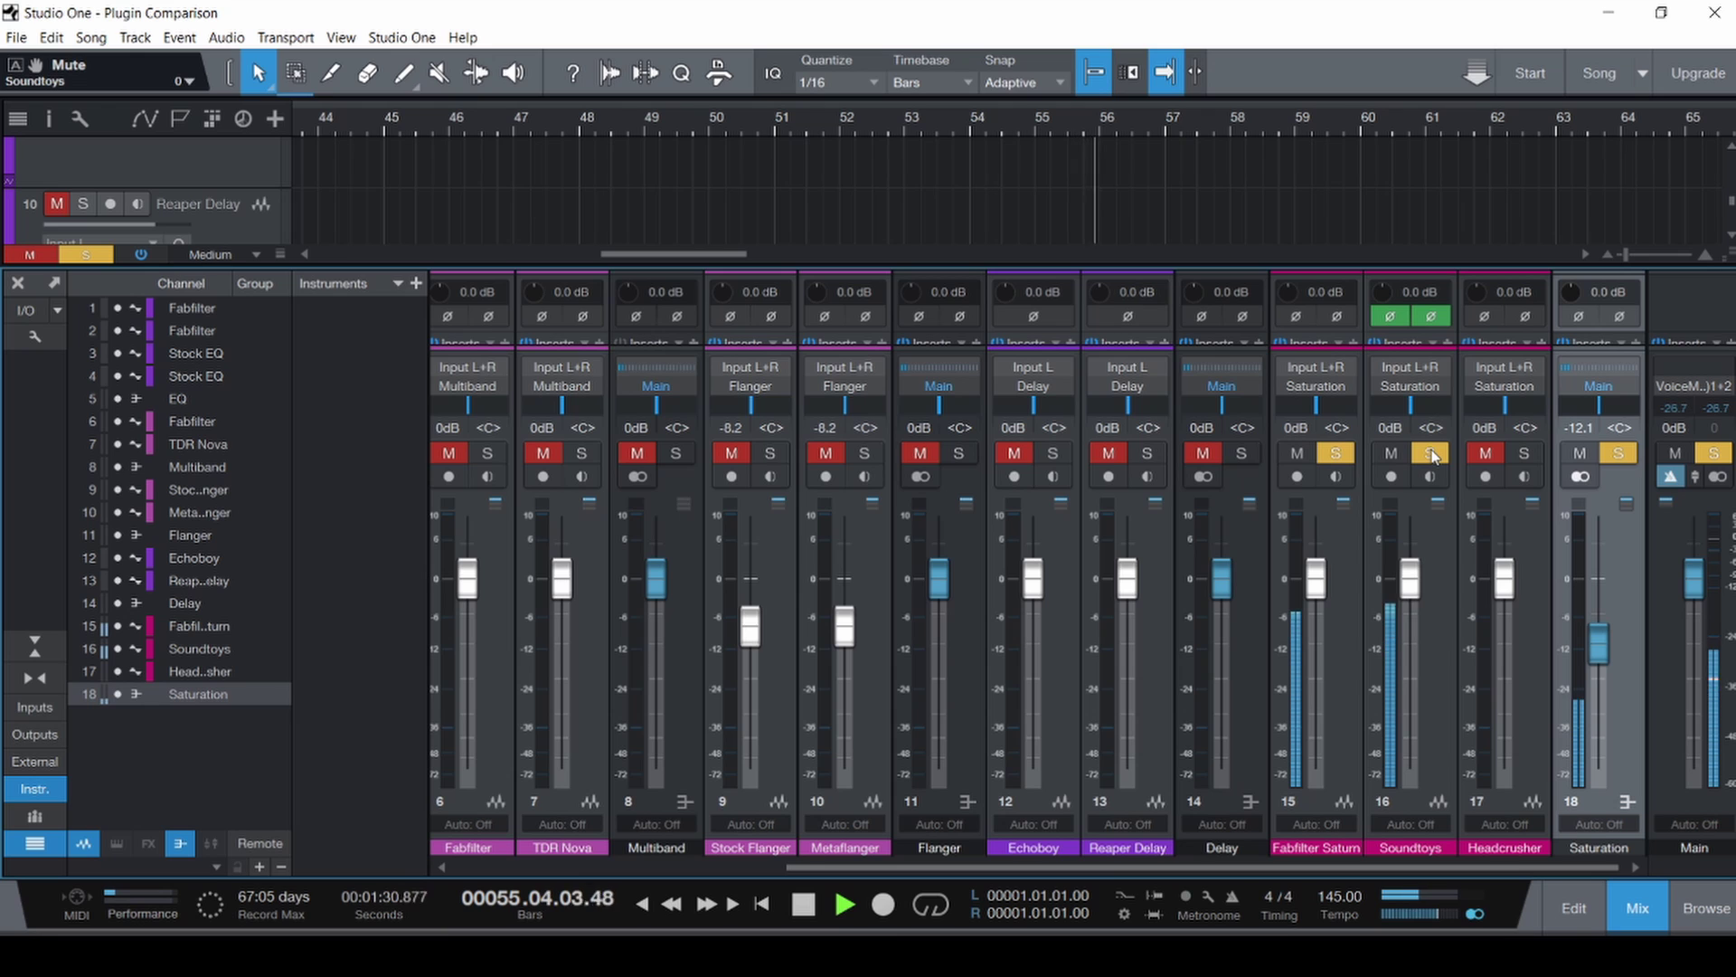
key(space)
key(ctrl+s)
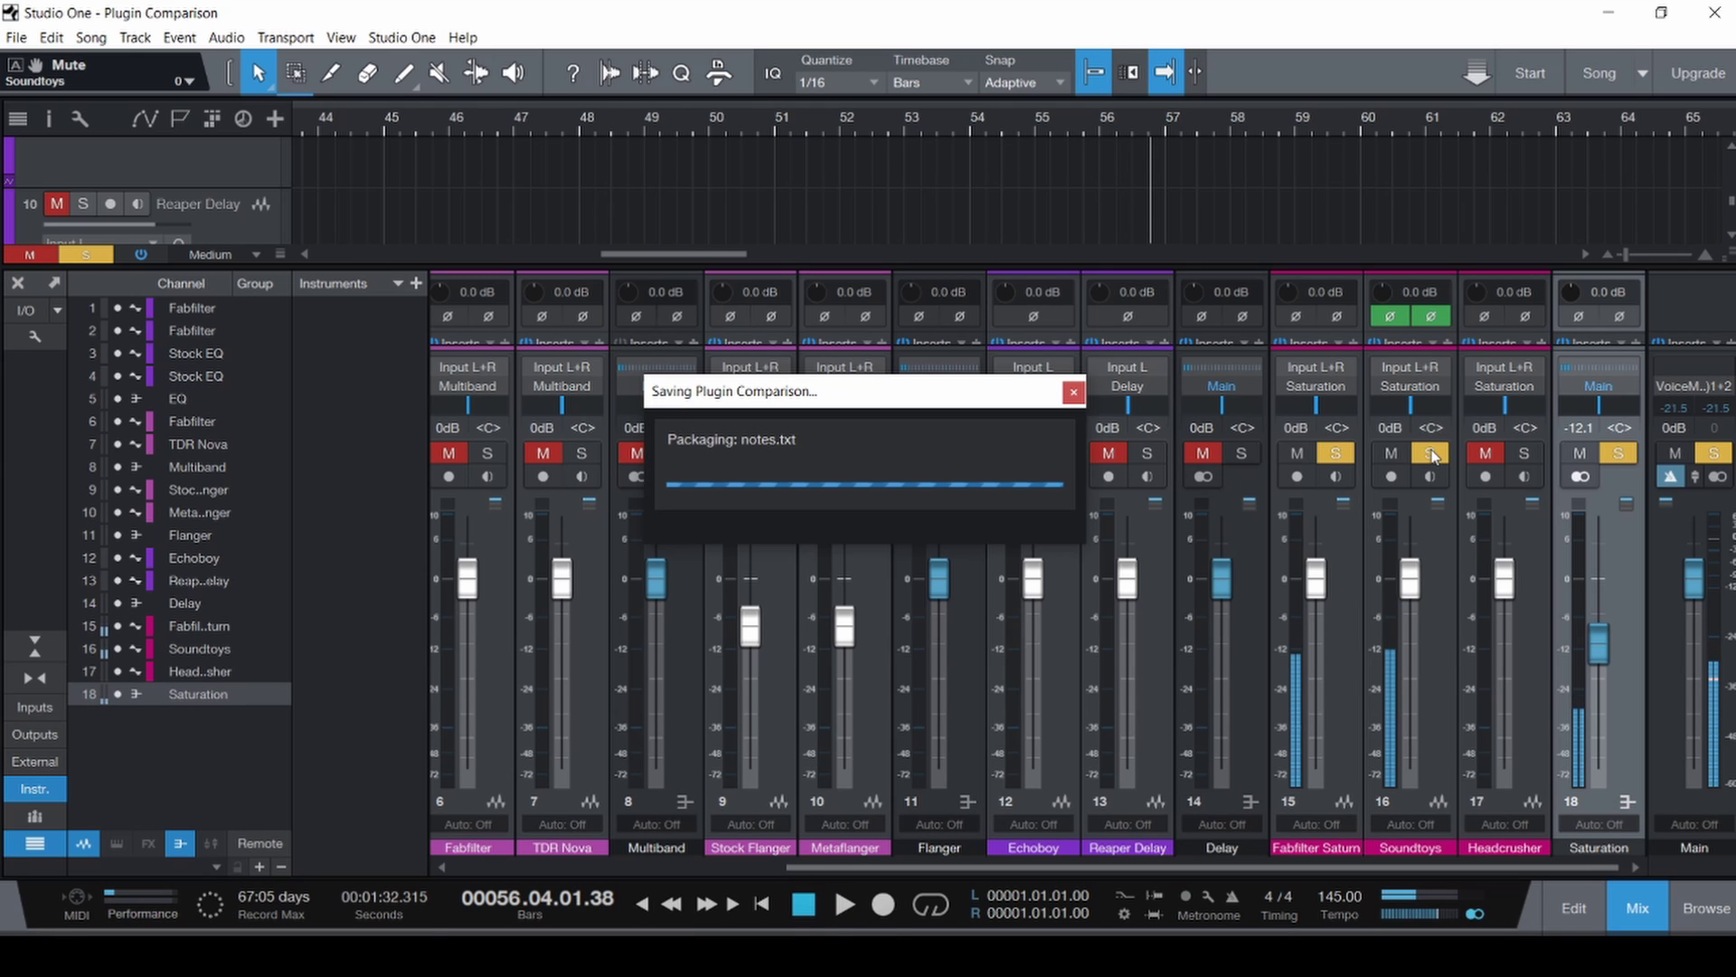
click(1417, 347)
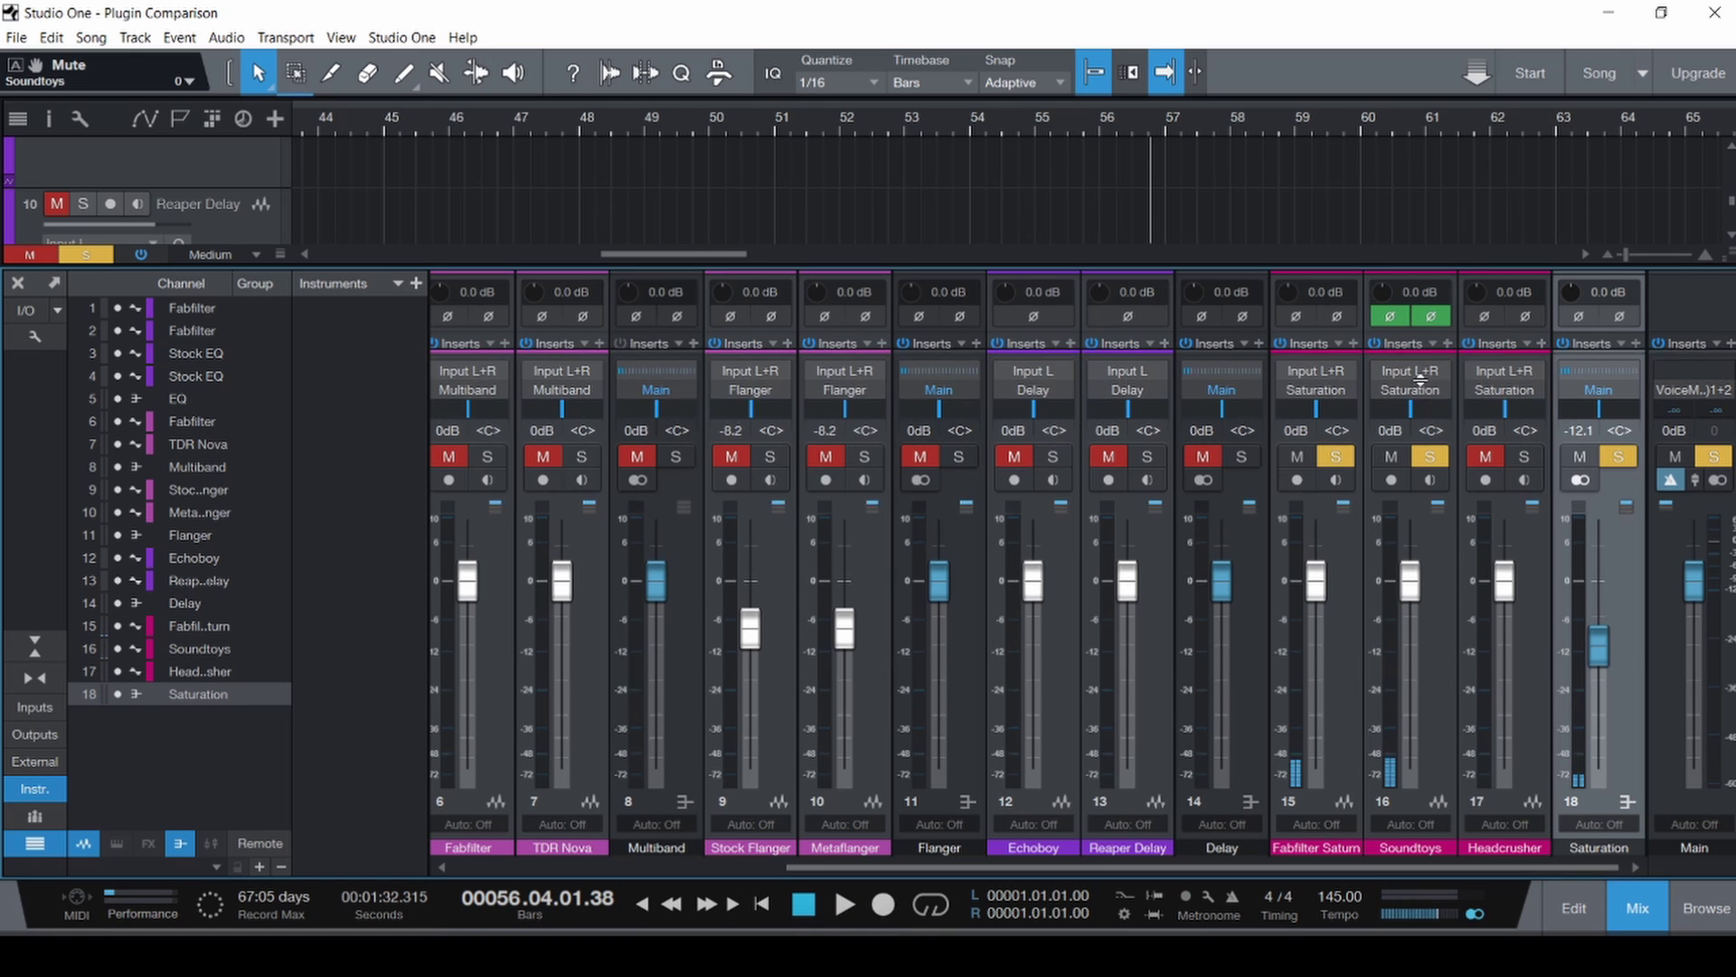
Compare the main output's loudness in Youlean Loudness Meter 2 with Soundtoys playing and muted, then close the meter and save.
click(1492, 407)
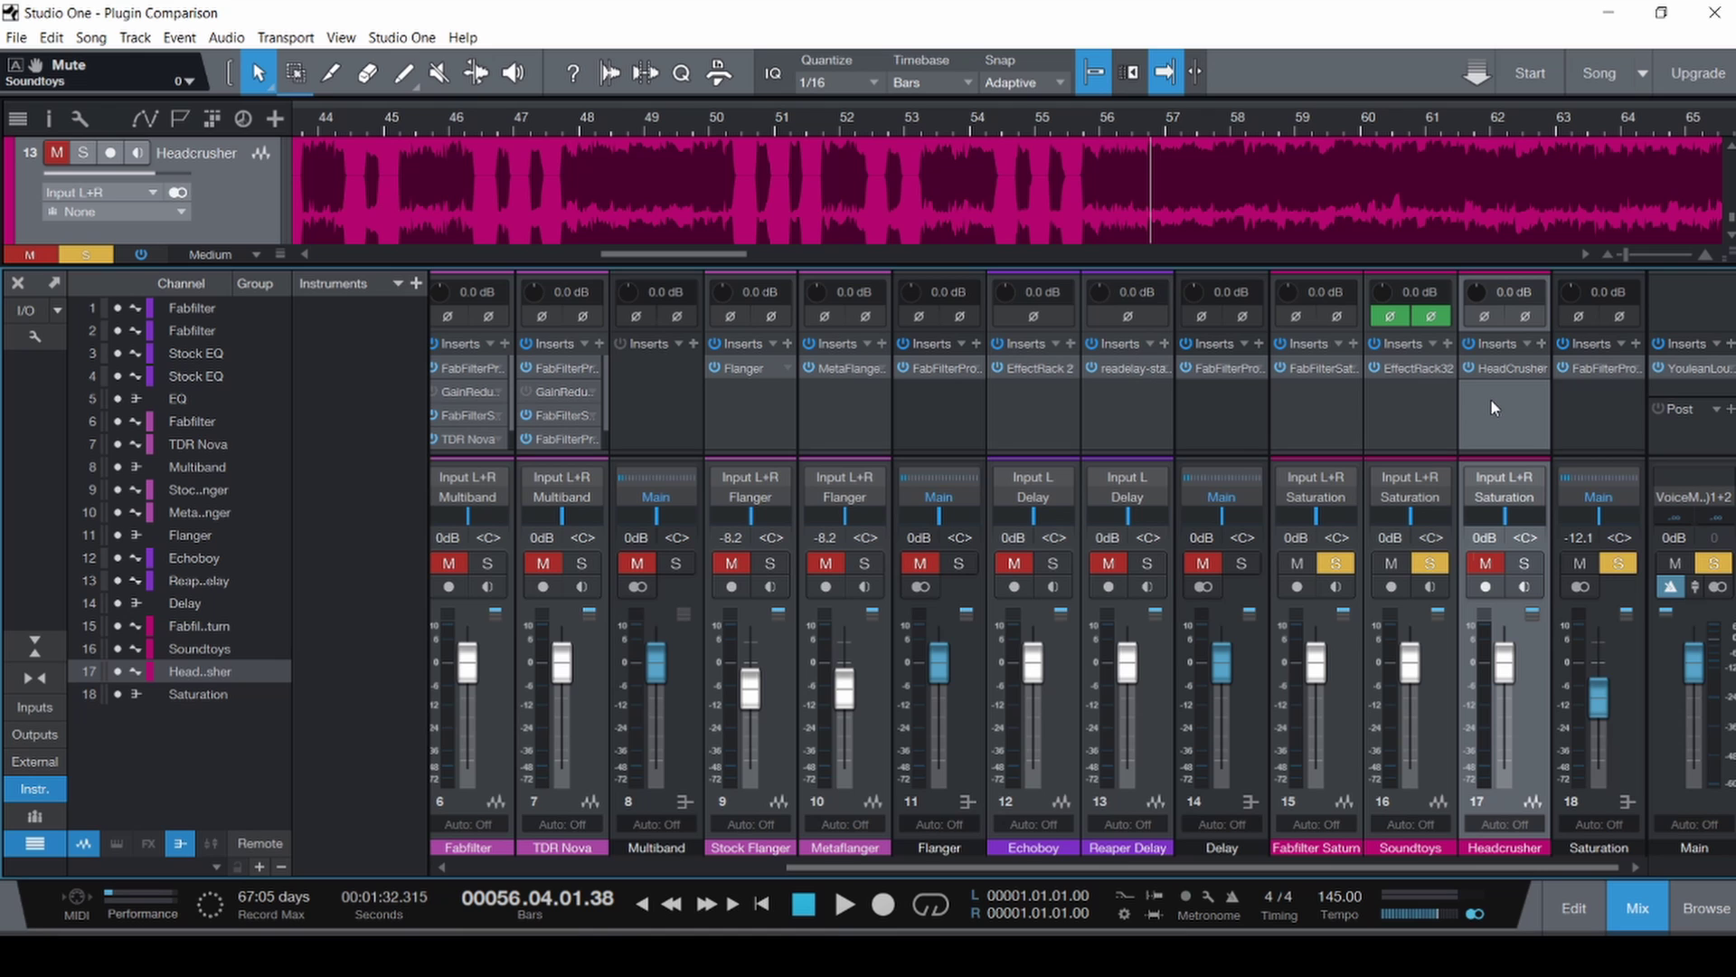
click(1693, 369)
drag(991, 45, 747, 90)
click(1389, 564)
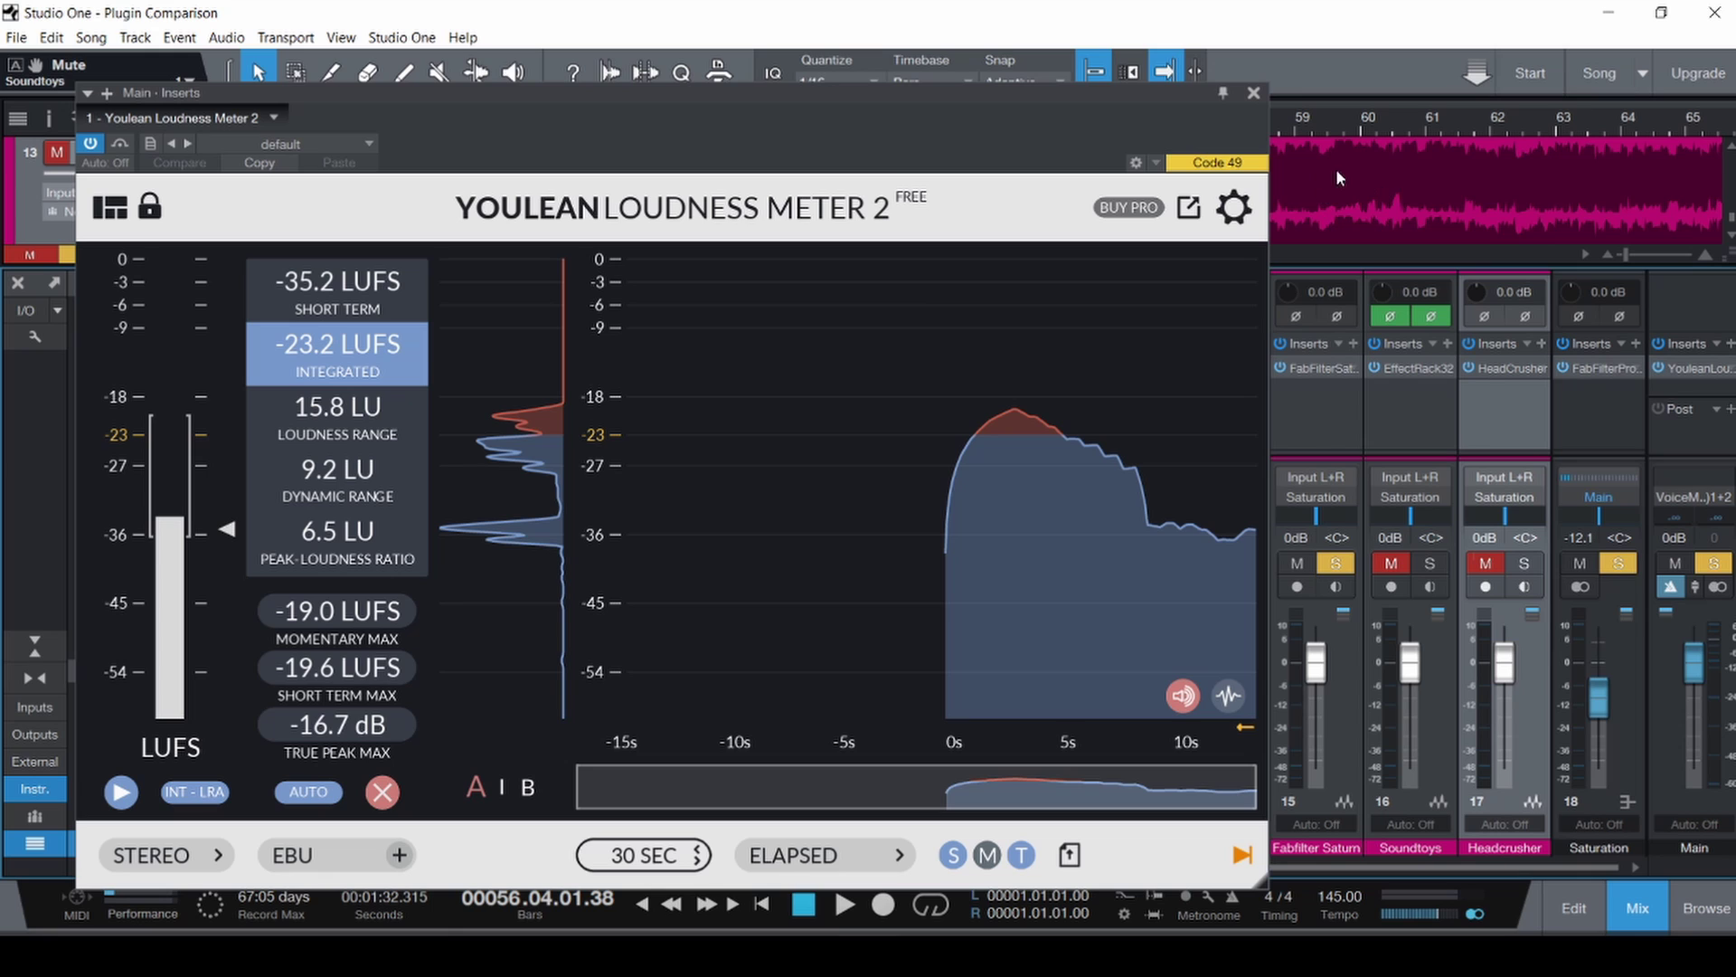
click(1357, 173)
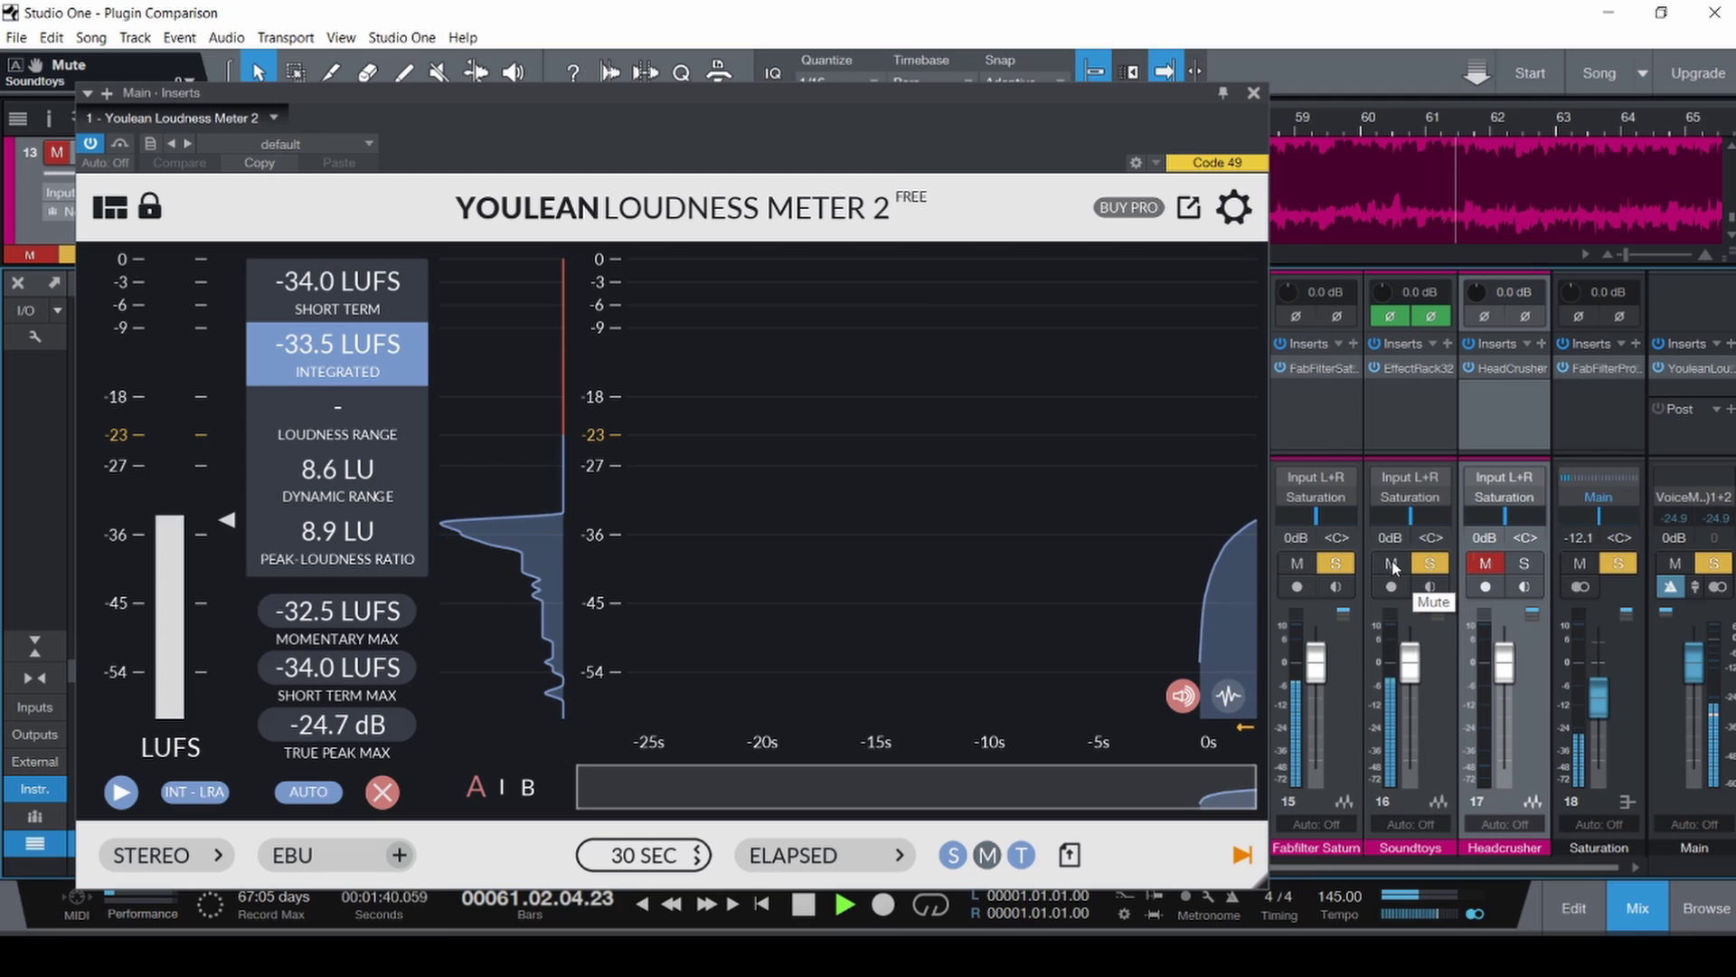
click(1393, 564)
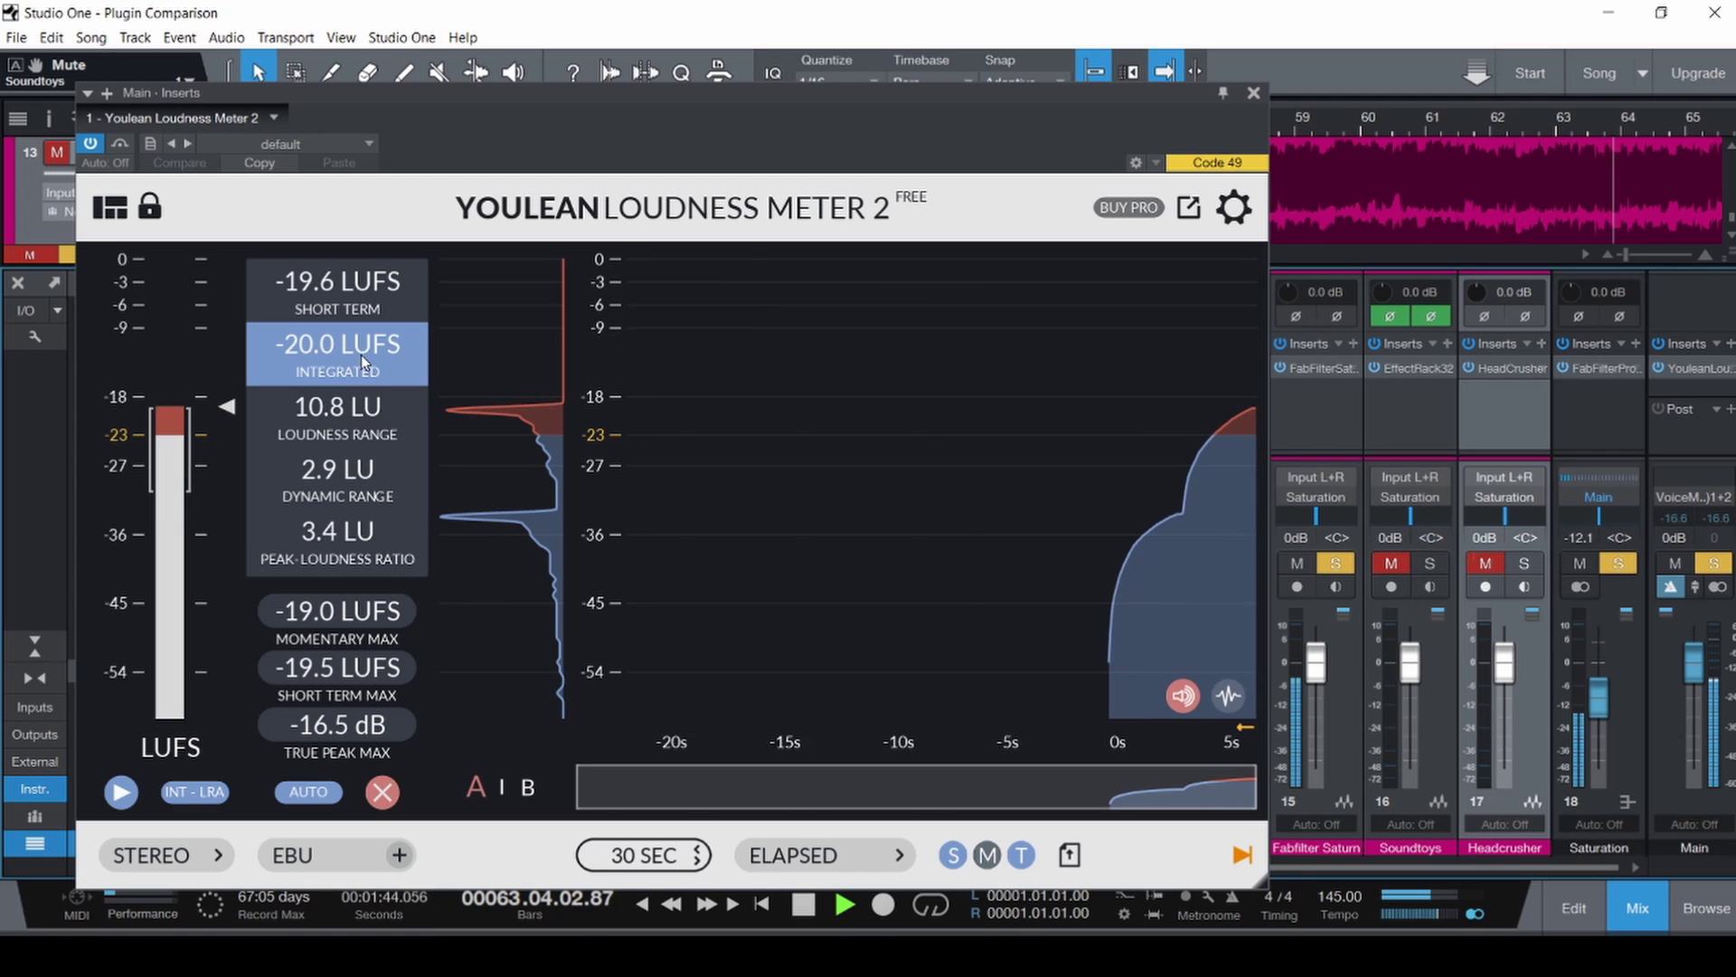
key(space)
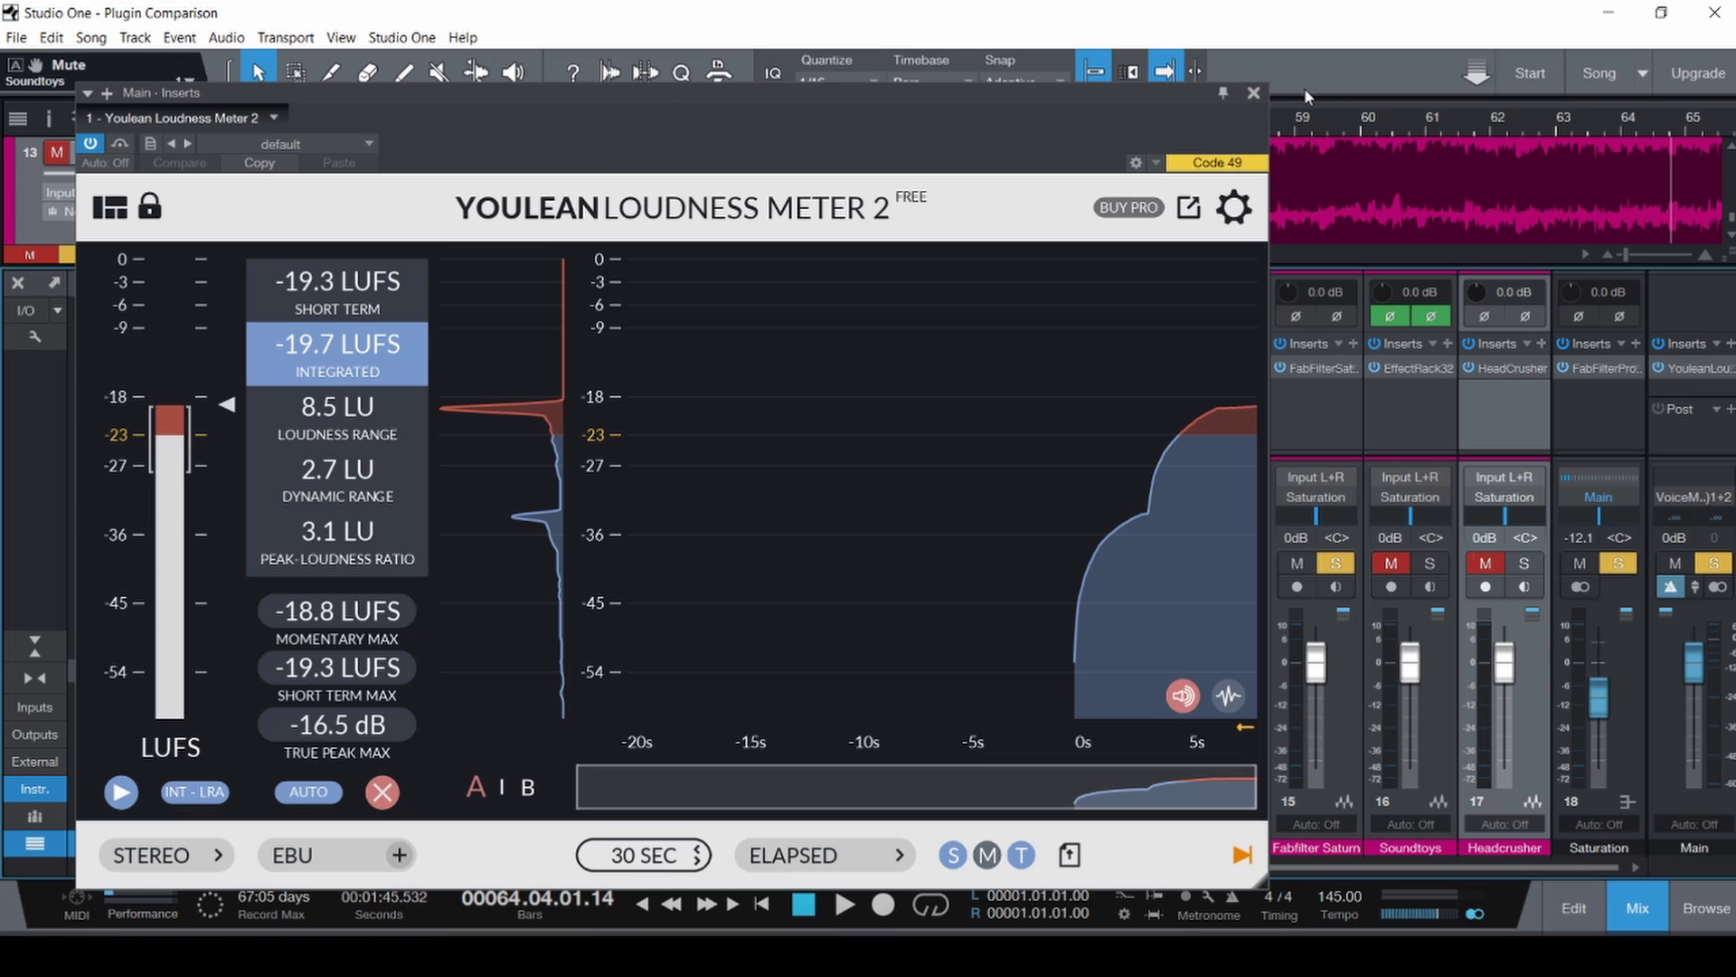
click(1260, 91)
key(ctrl+s)
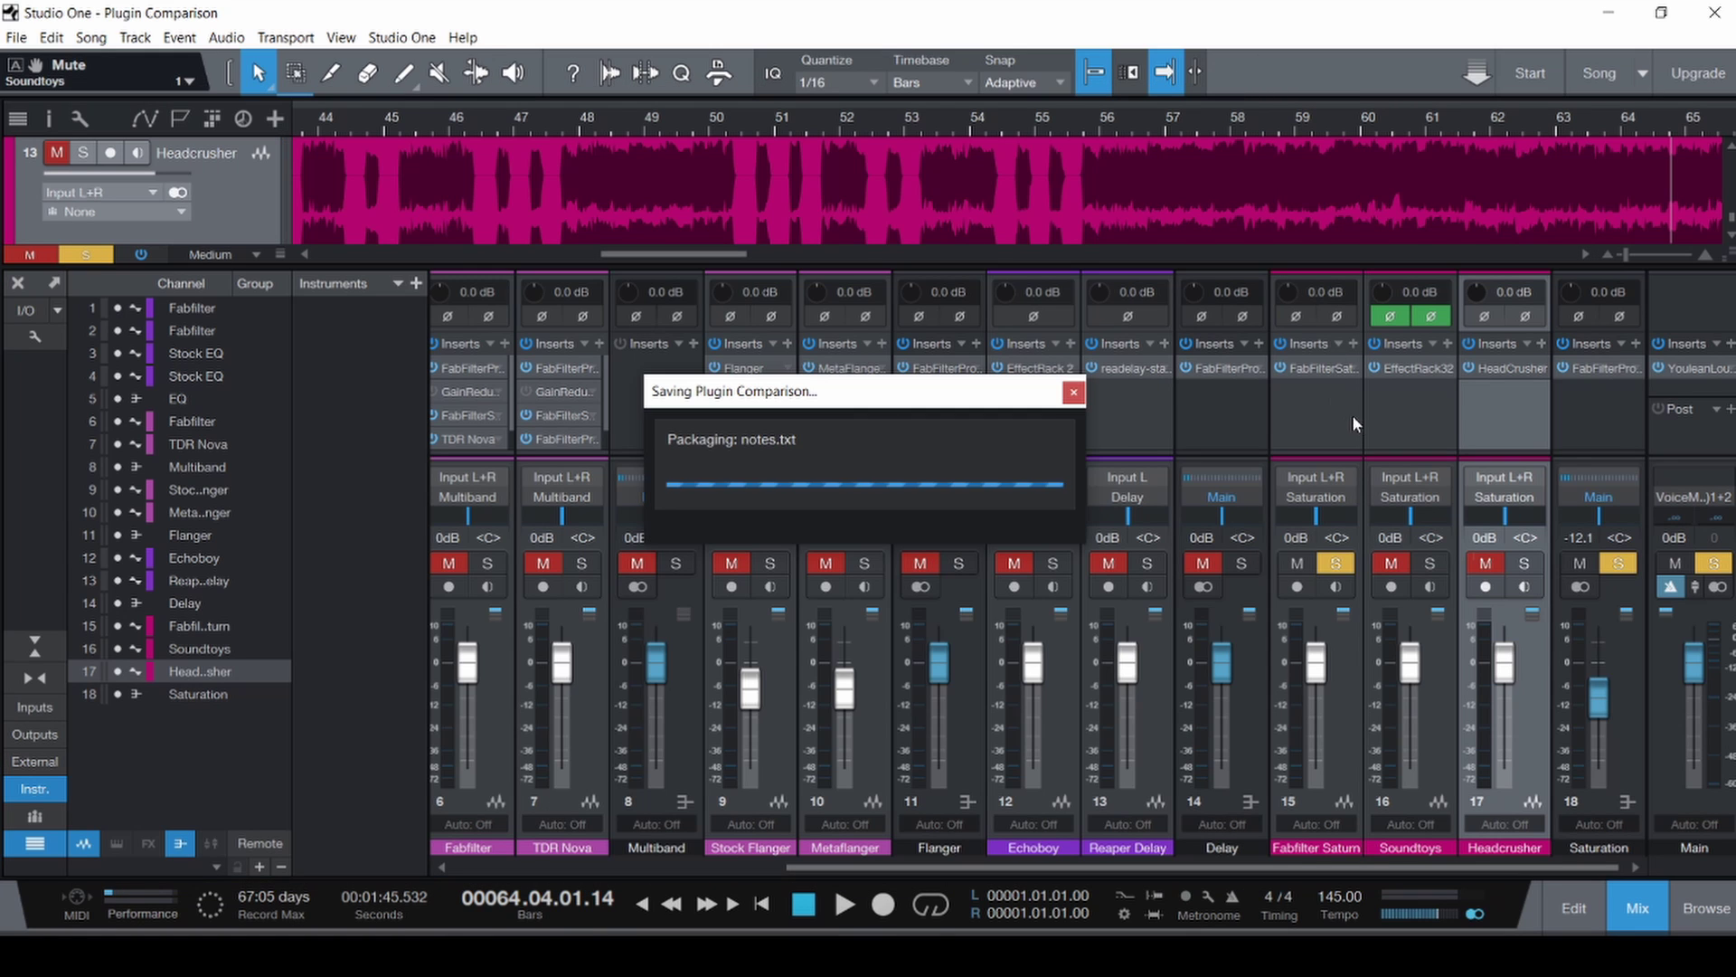
Solo Soundtoys again alongside Fabfilter Saturn, resume playback and open the Saturation bus's Pro-Q 3.
click(1431, 562)
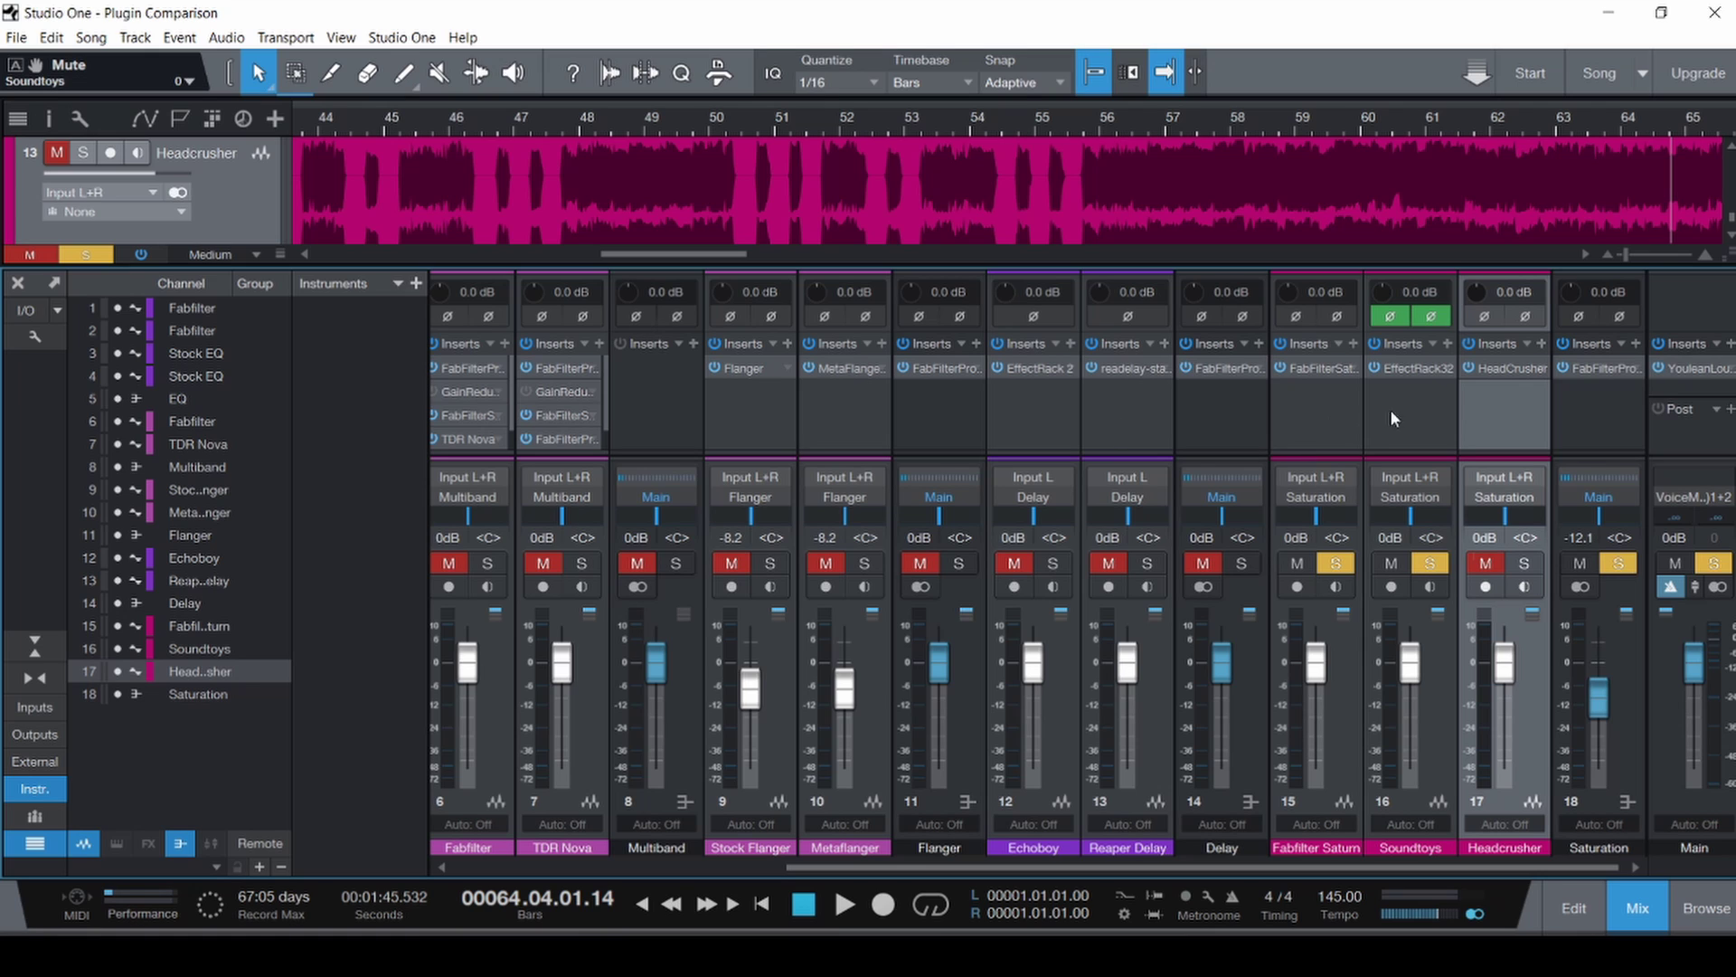
key(space)
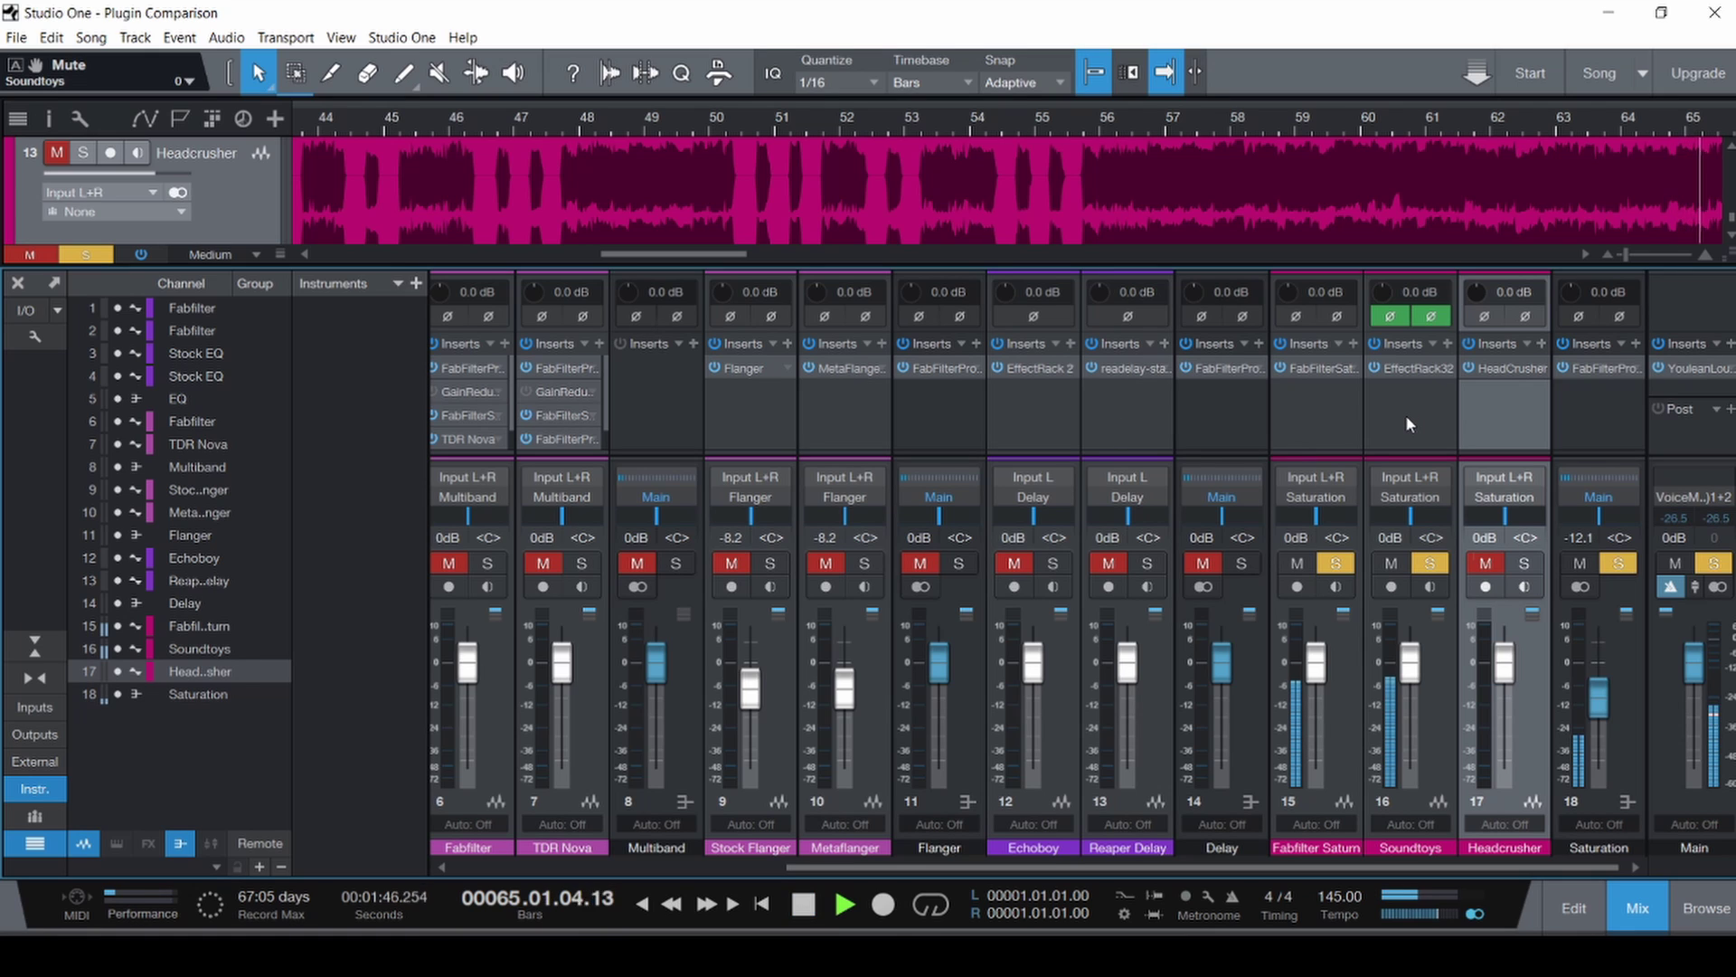
click(1579, 369)
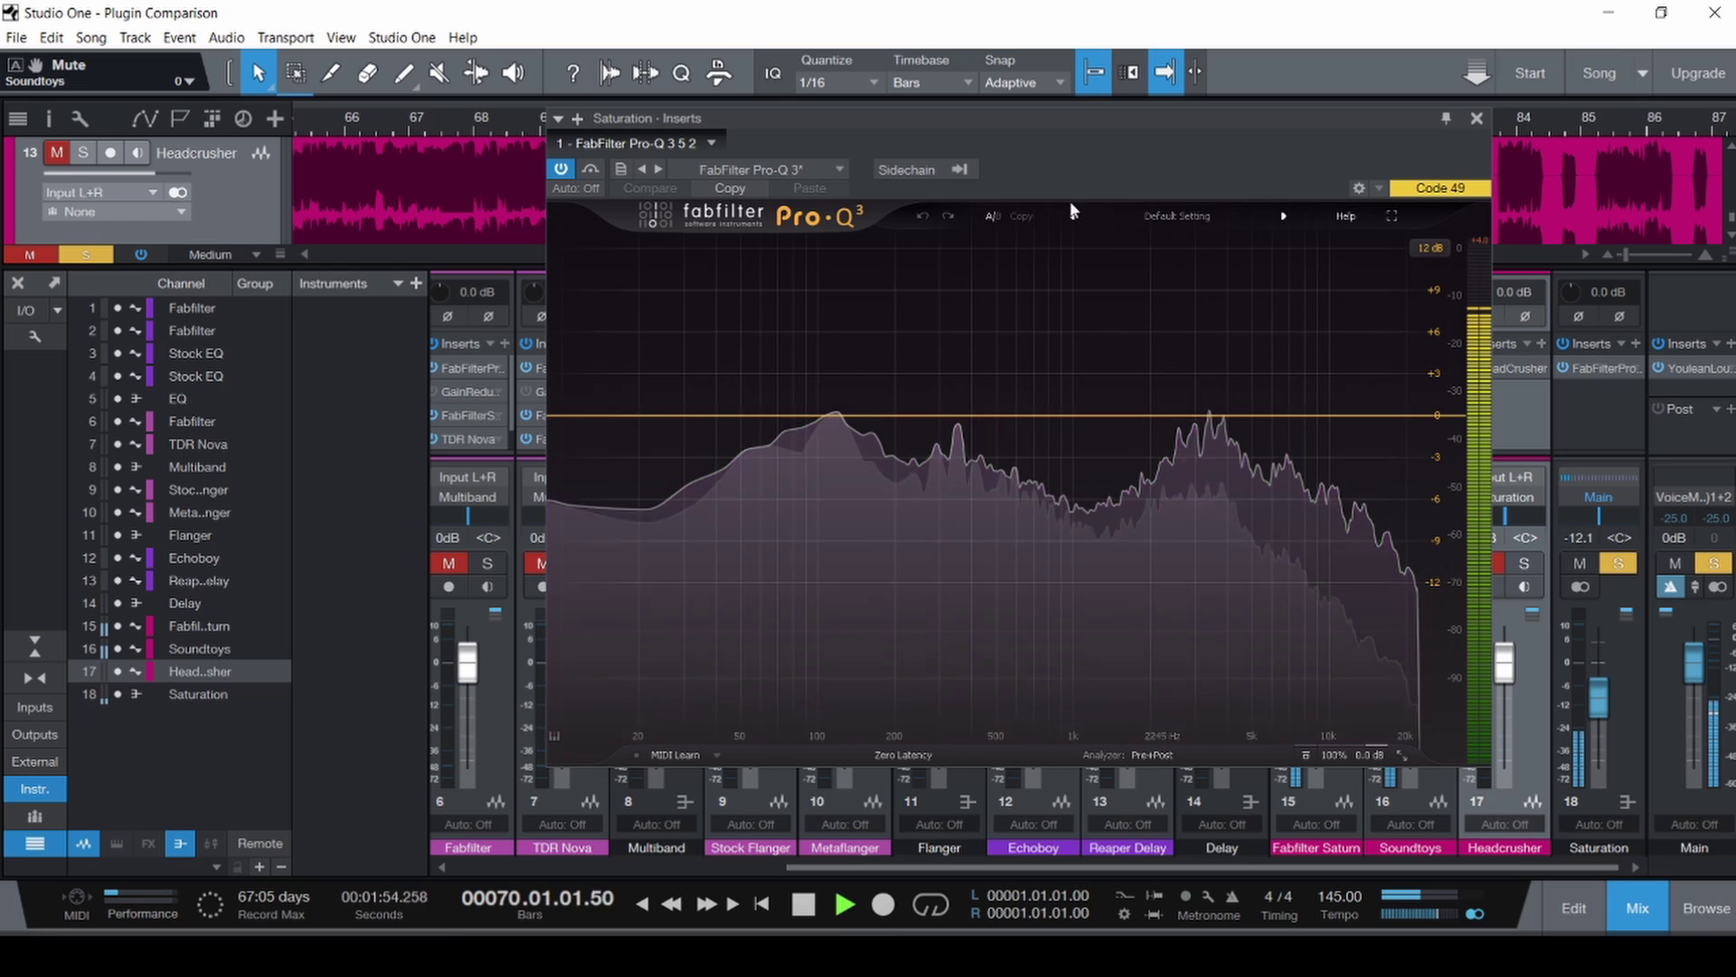
Try a narrow bell band near 3.5 kHz in Pro-Q 3, auditioning it and cutting it about 6.6 dB before deleting it.
drag(1213, 414, 1246, 322)
scroll(1213, 321, down, 2)
click(1239, 266)
scroll(1240, 323, down, 1)
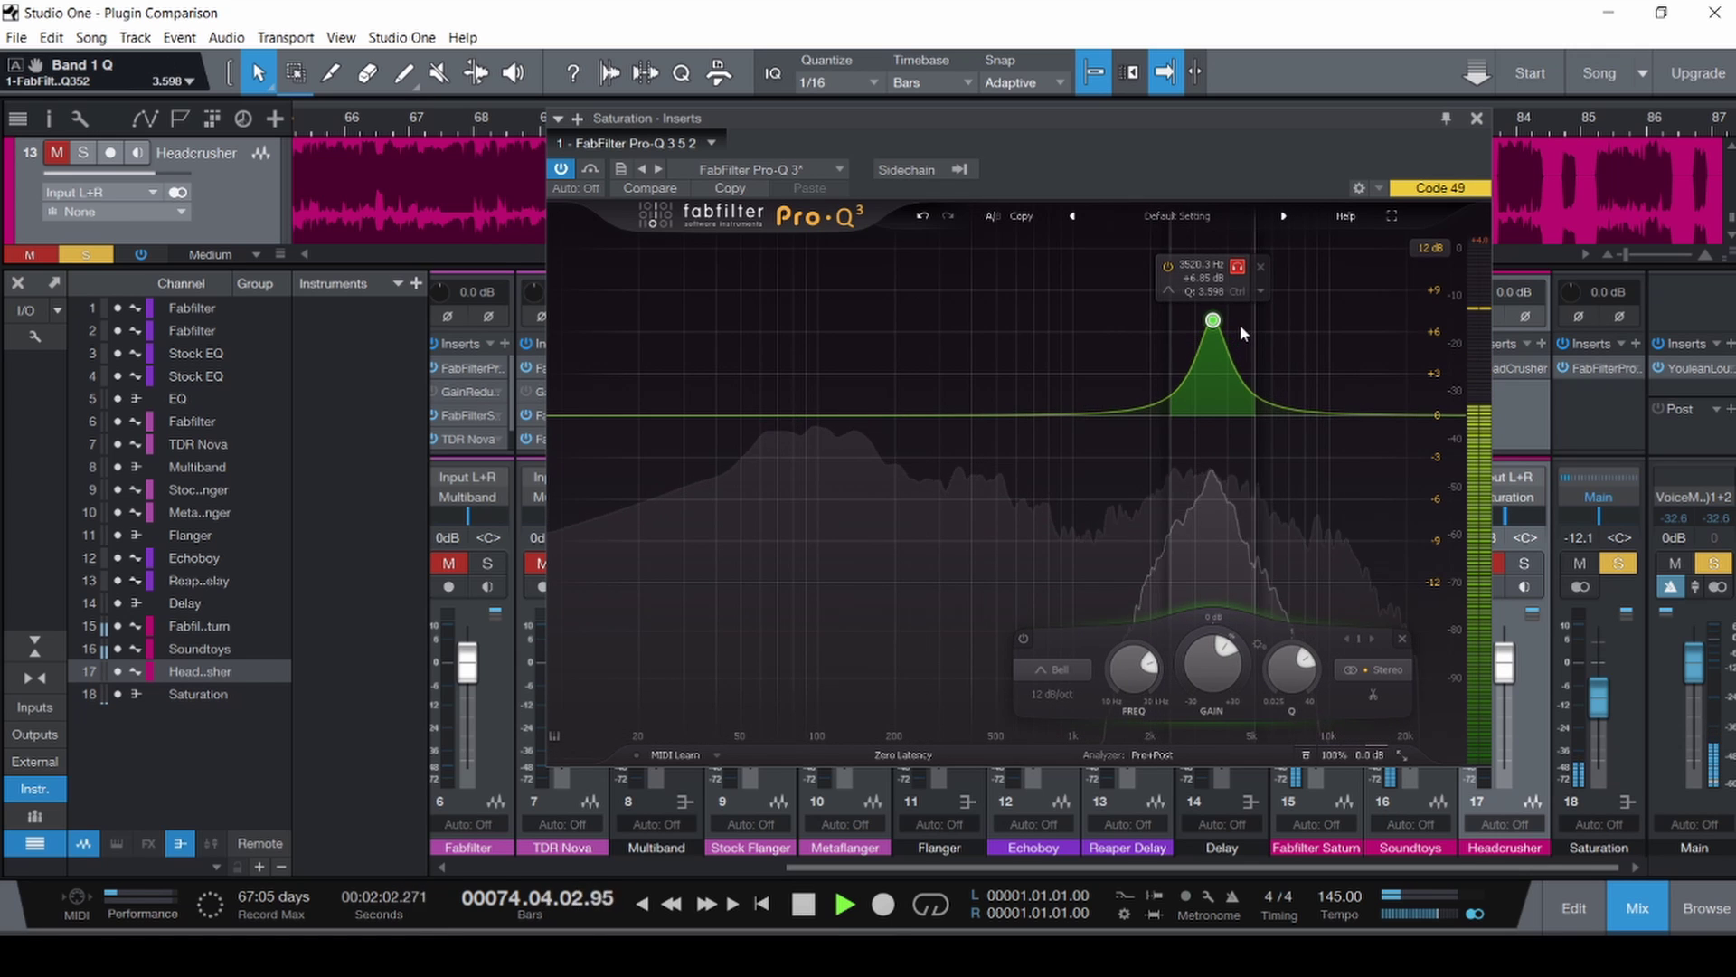
drag(1237, 721, 1239, 802)
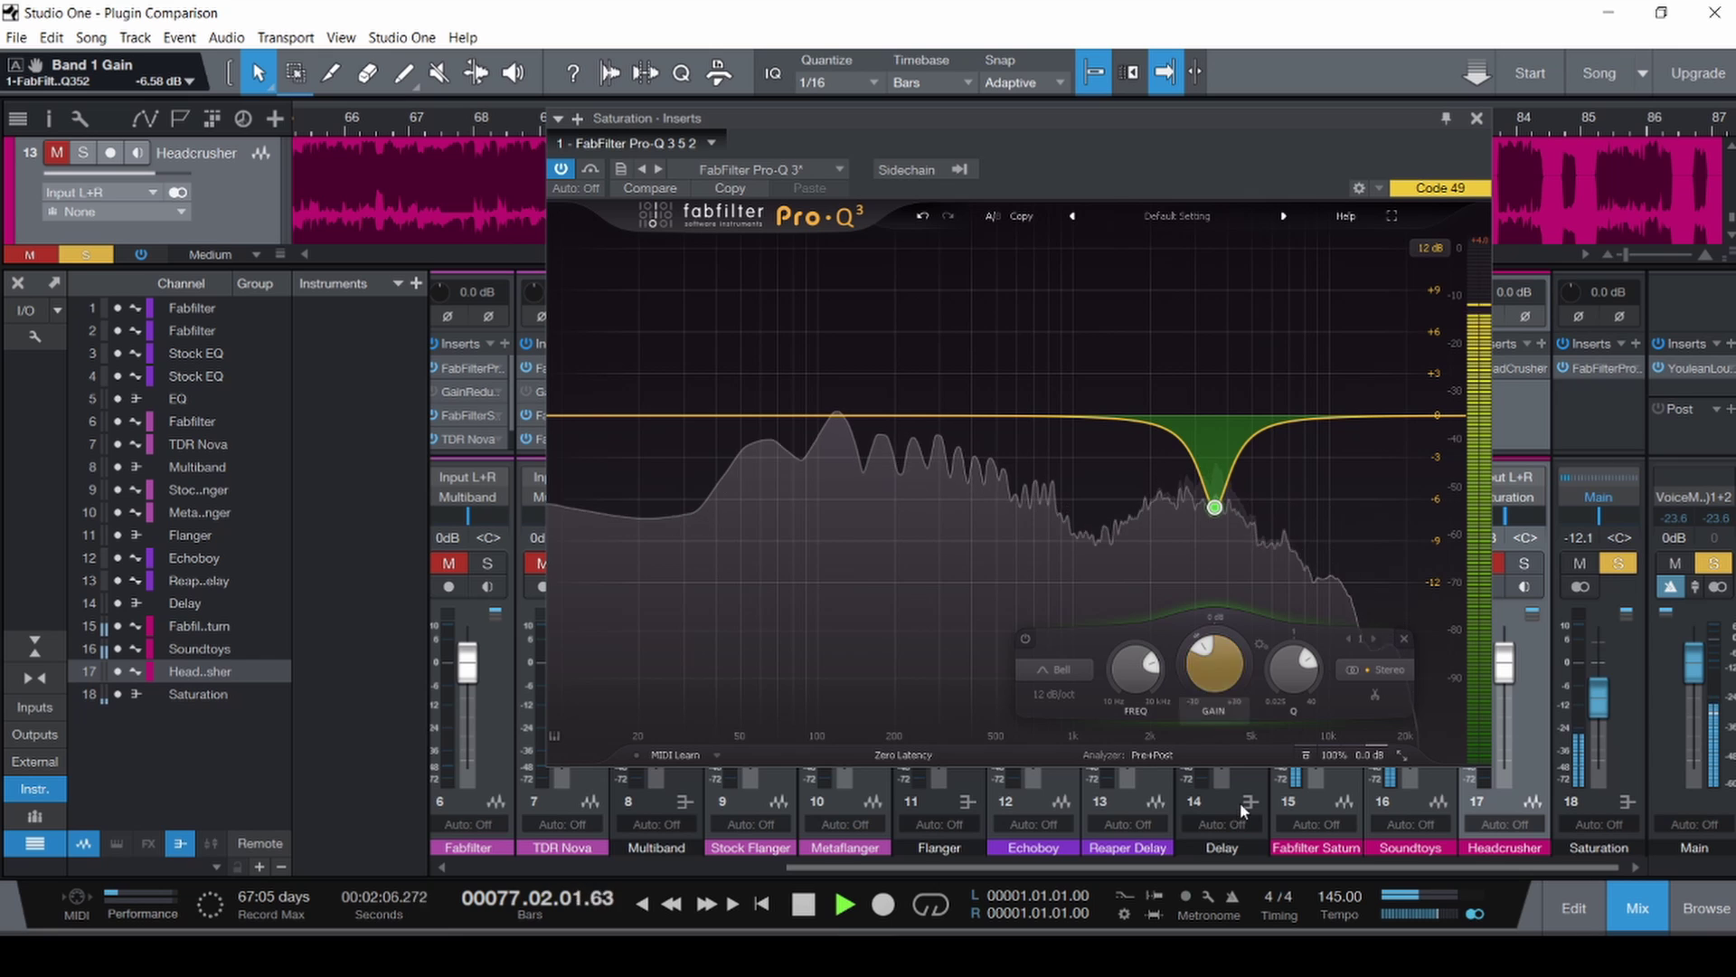
key(Delete)
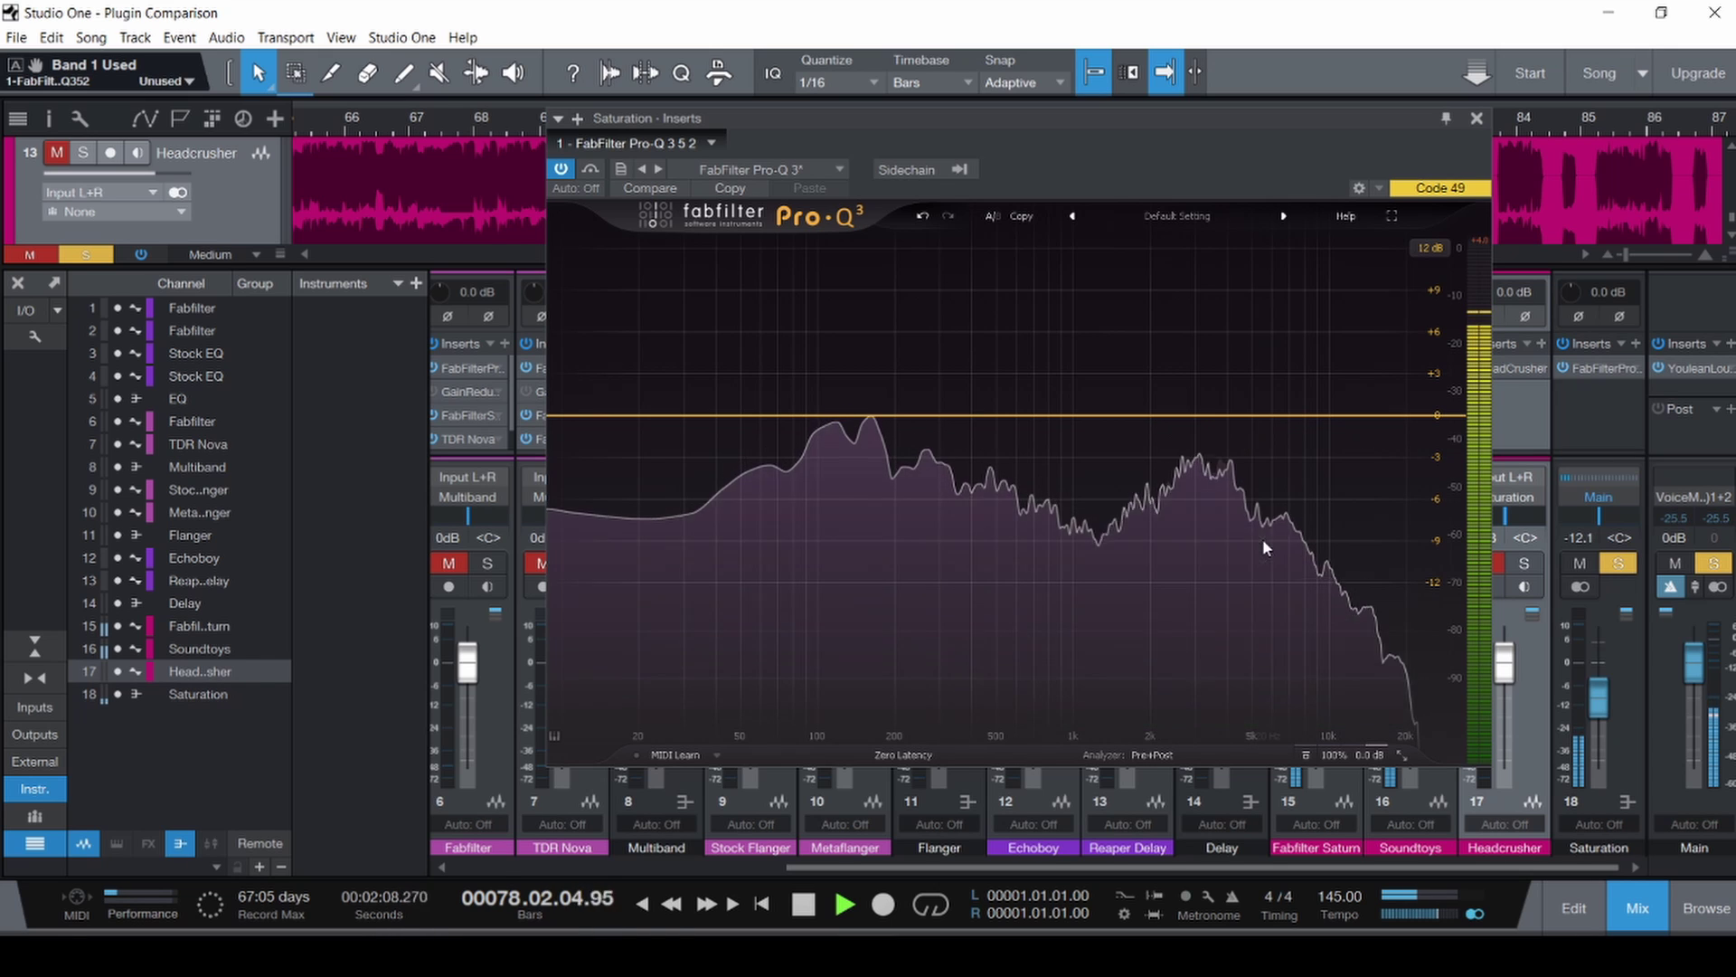
Stop playback at about bar 79, save the song and close Pro-Q 3.
key(space)
key(ctrl+s)
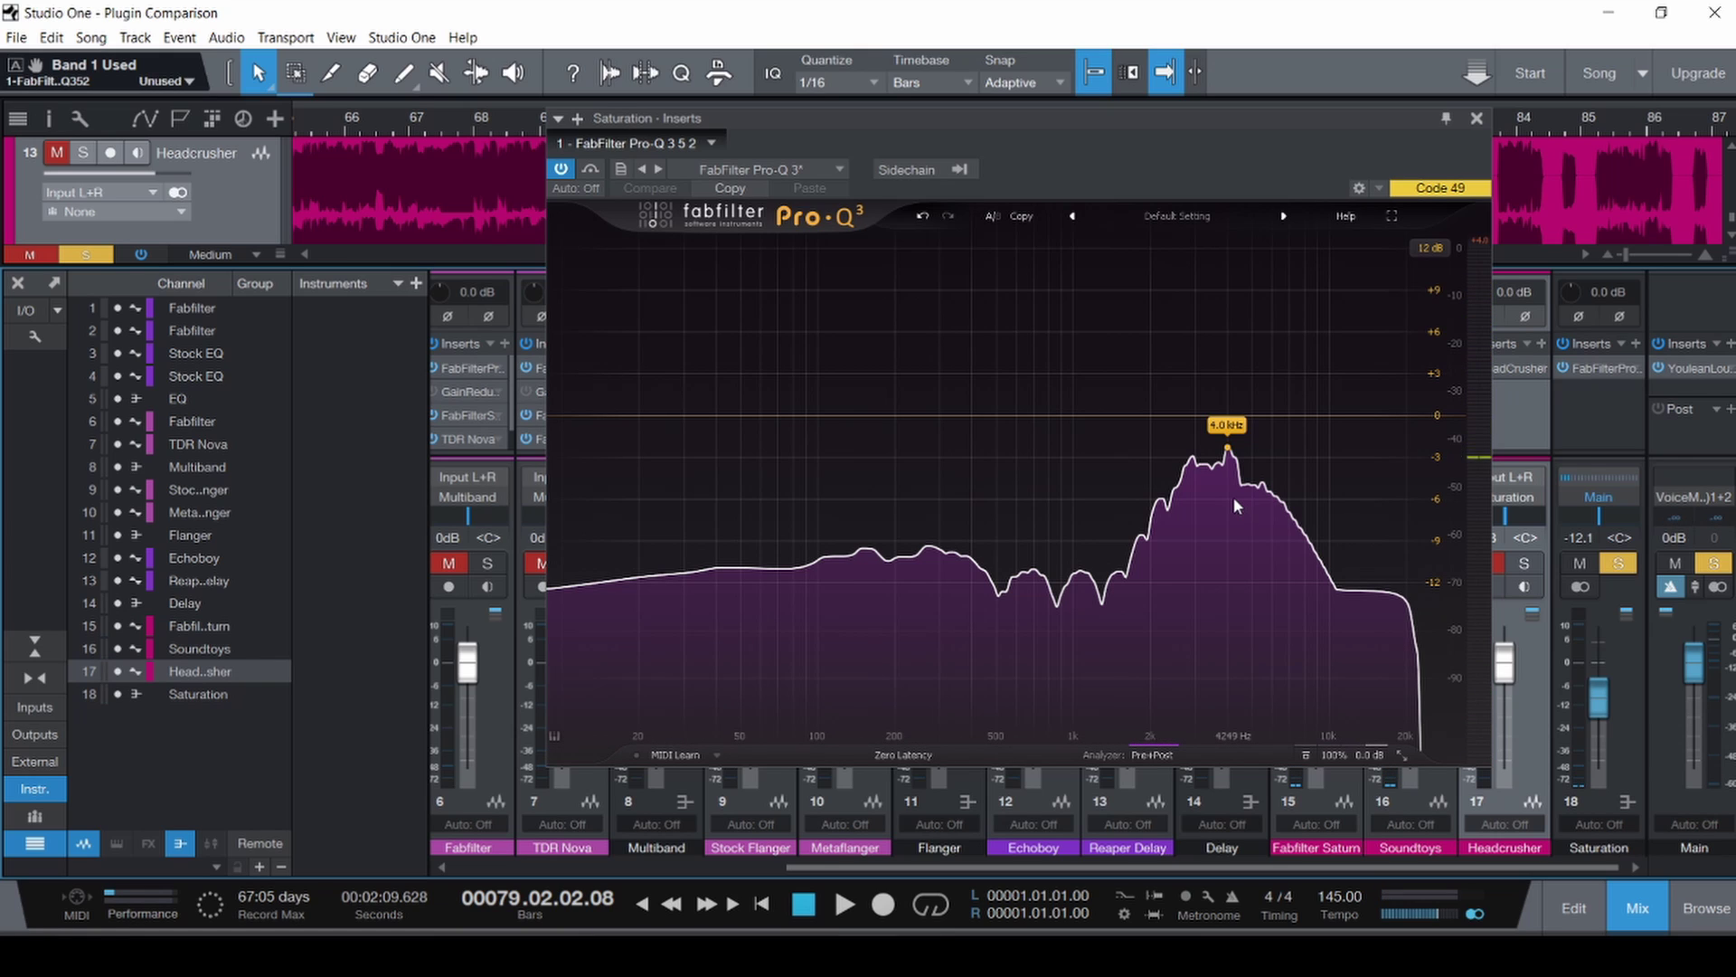
click(1476, 120)
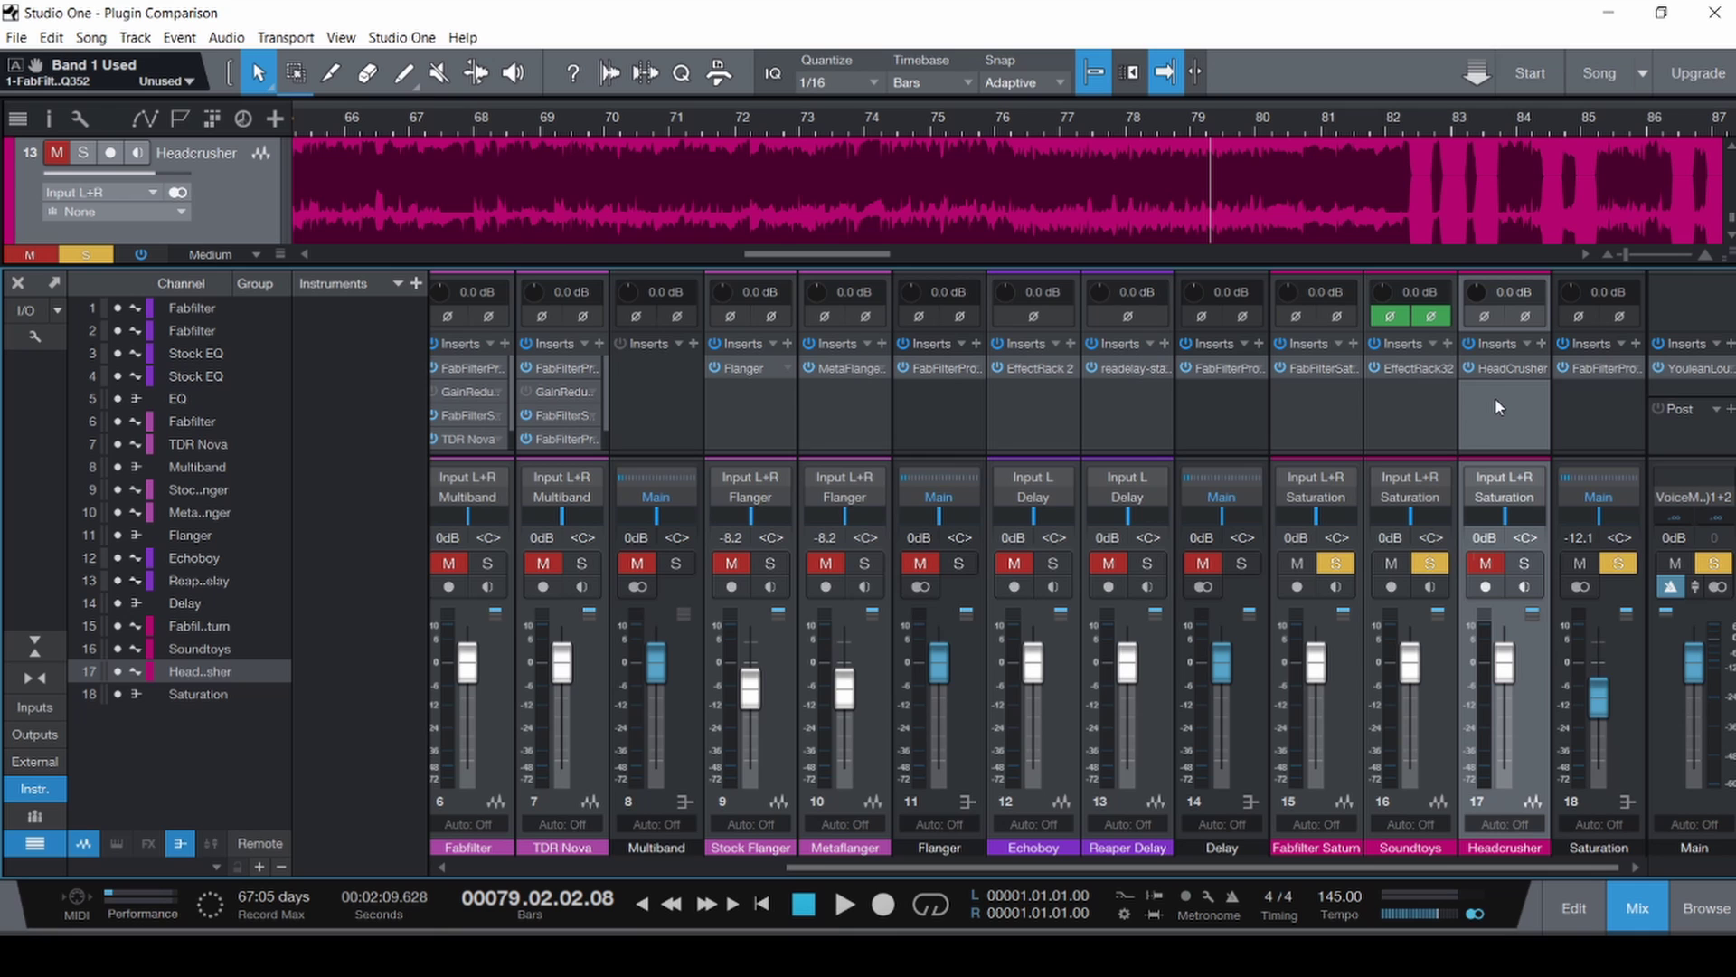
Open the Fabfilter Saturn and Soundtoys EffectRack plug-ins and arrange their windows side by side.
click(1331, 367)
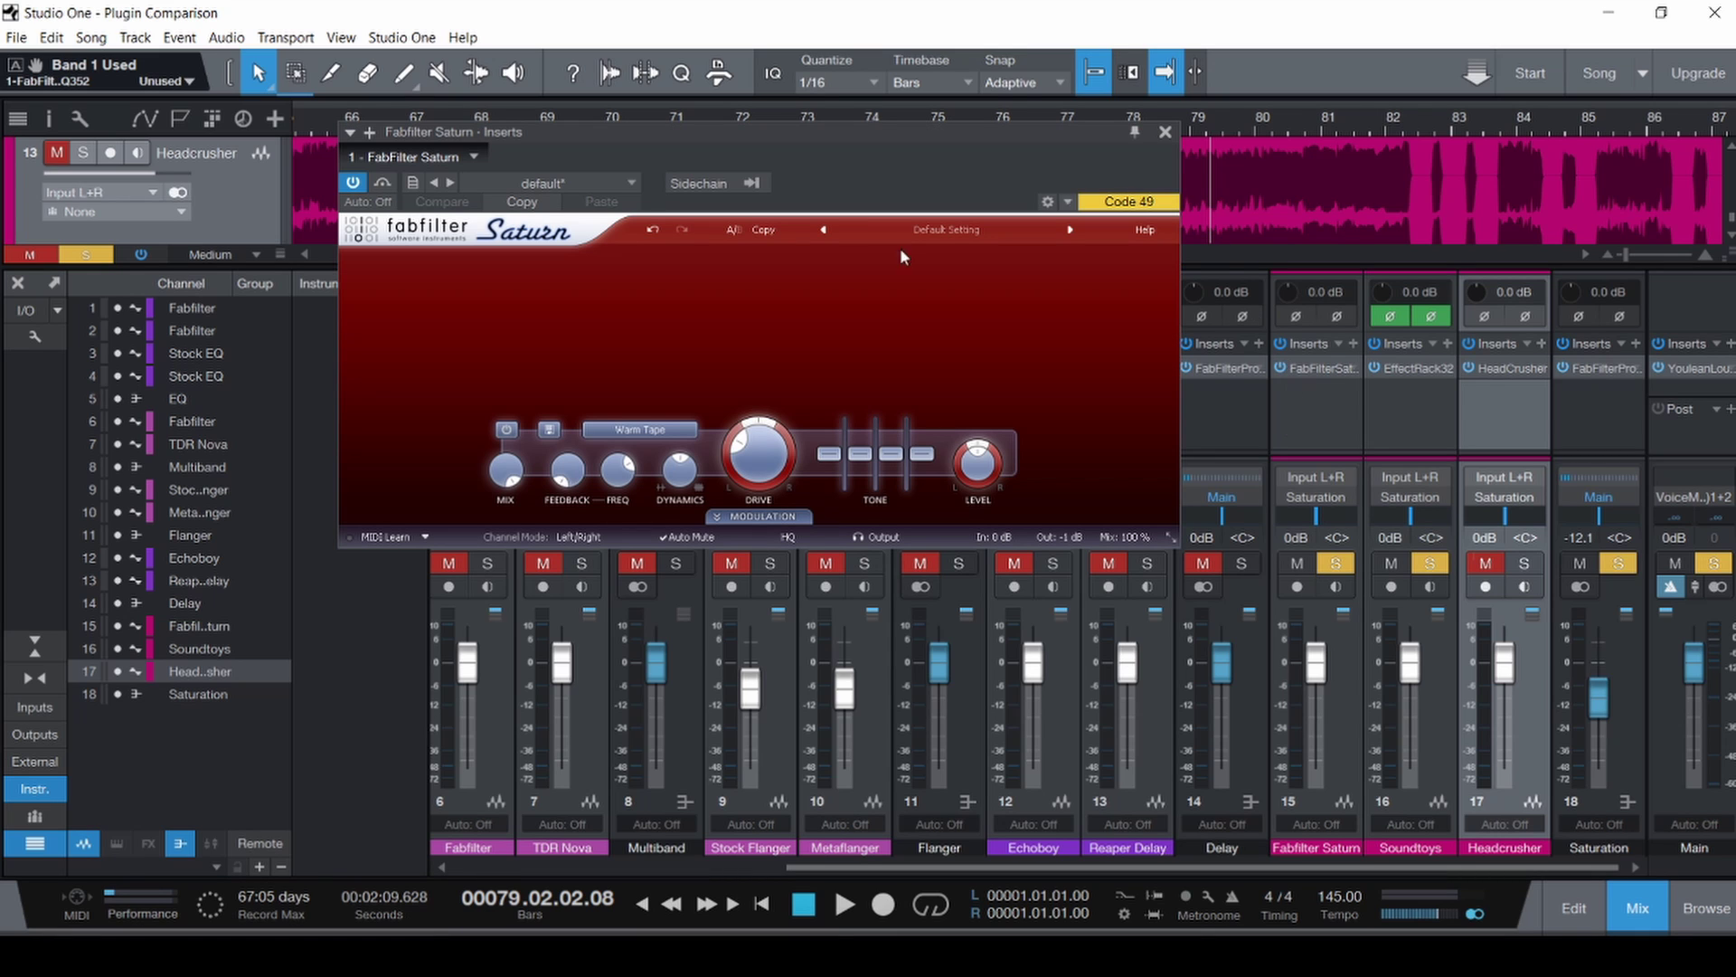
drag(1107, 131, 955, 181)
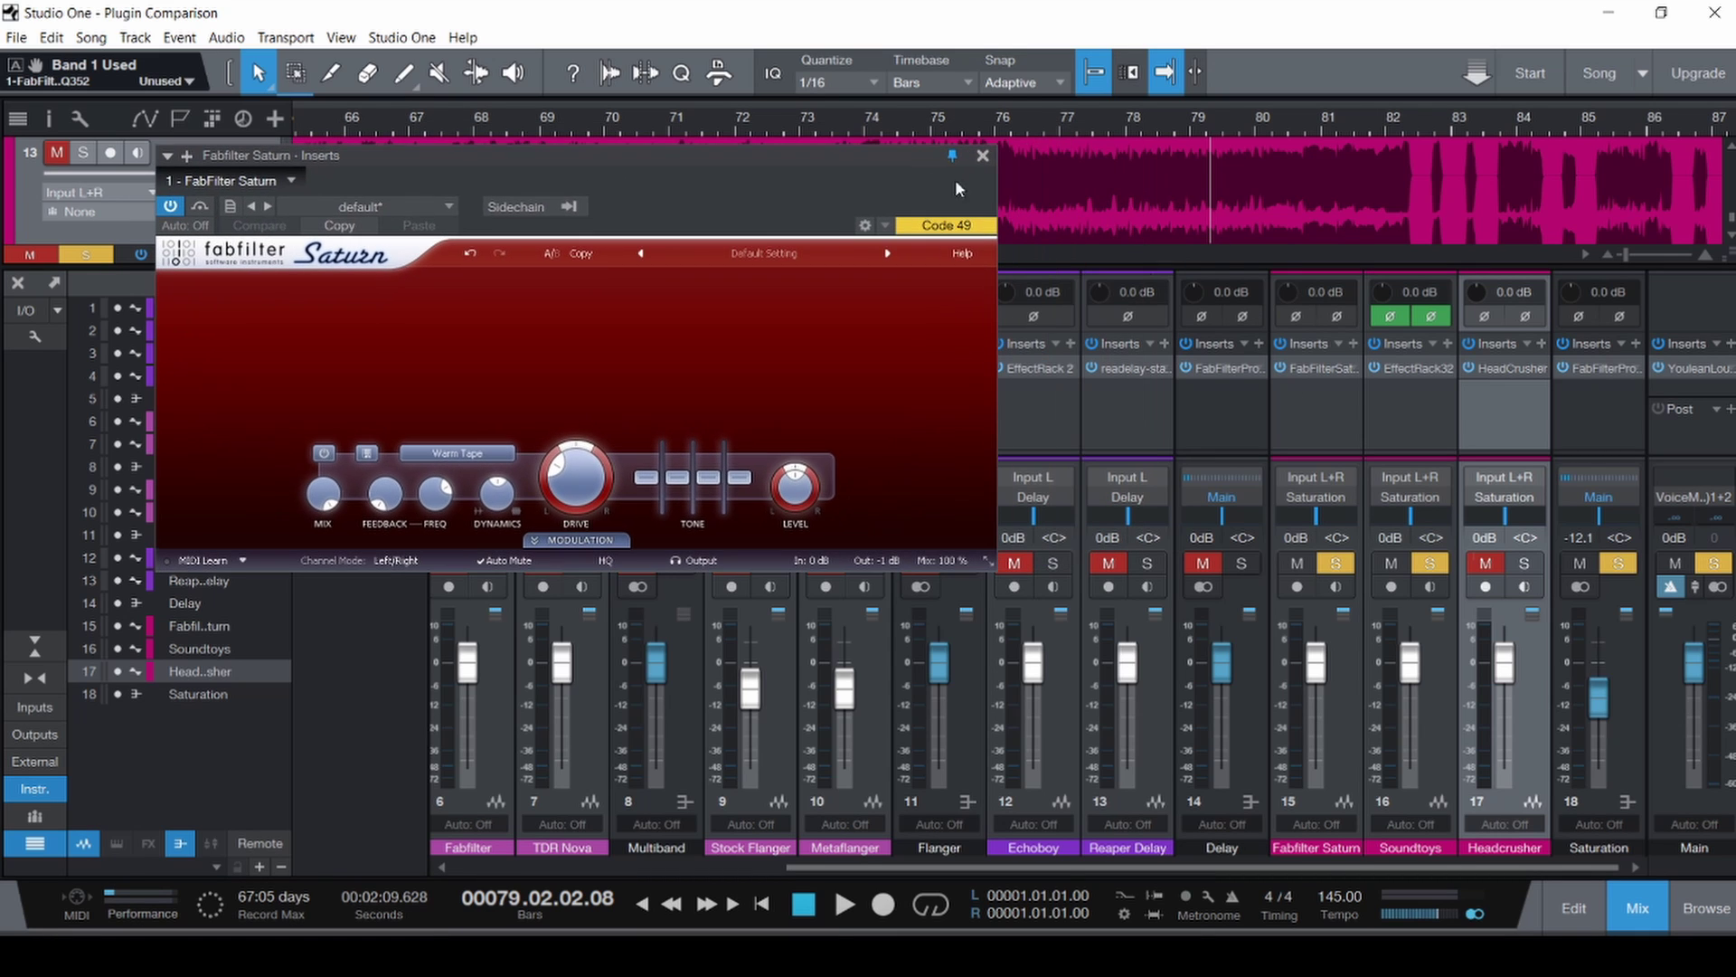
click(1416, 369)
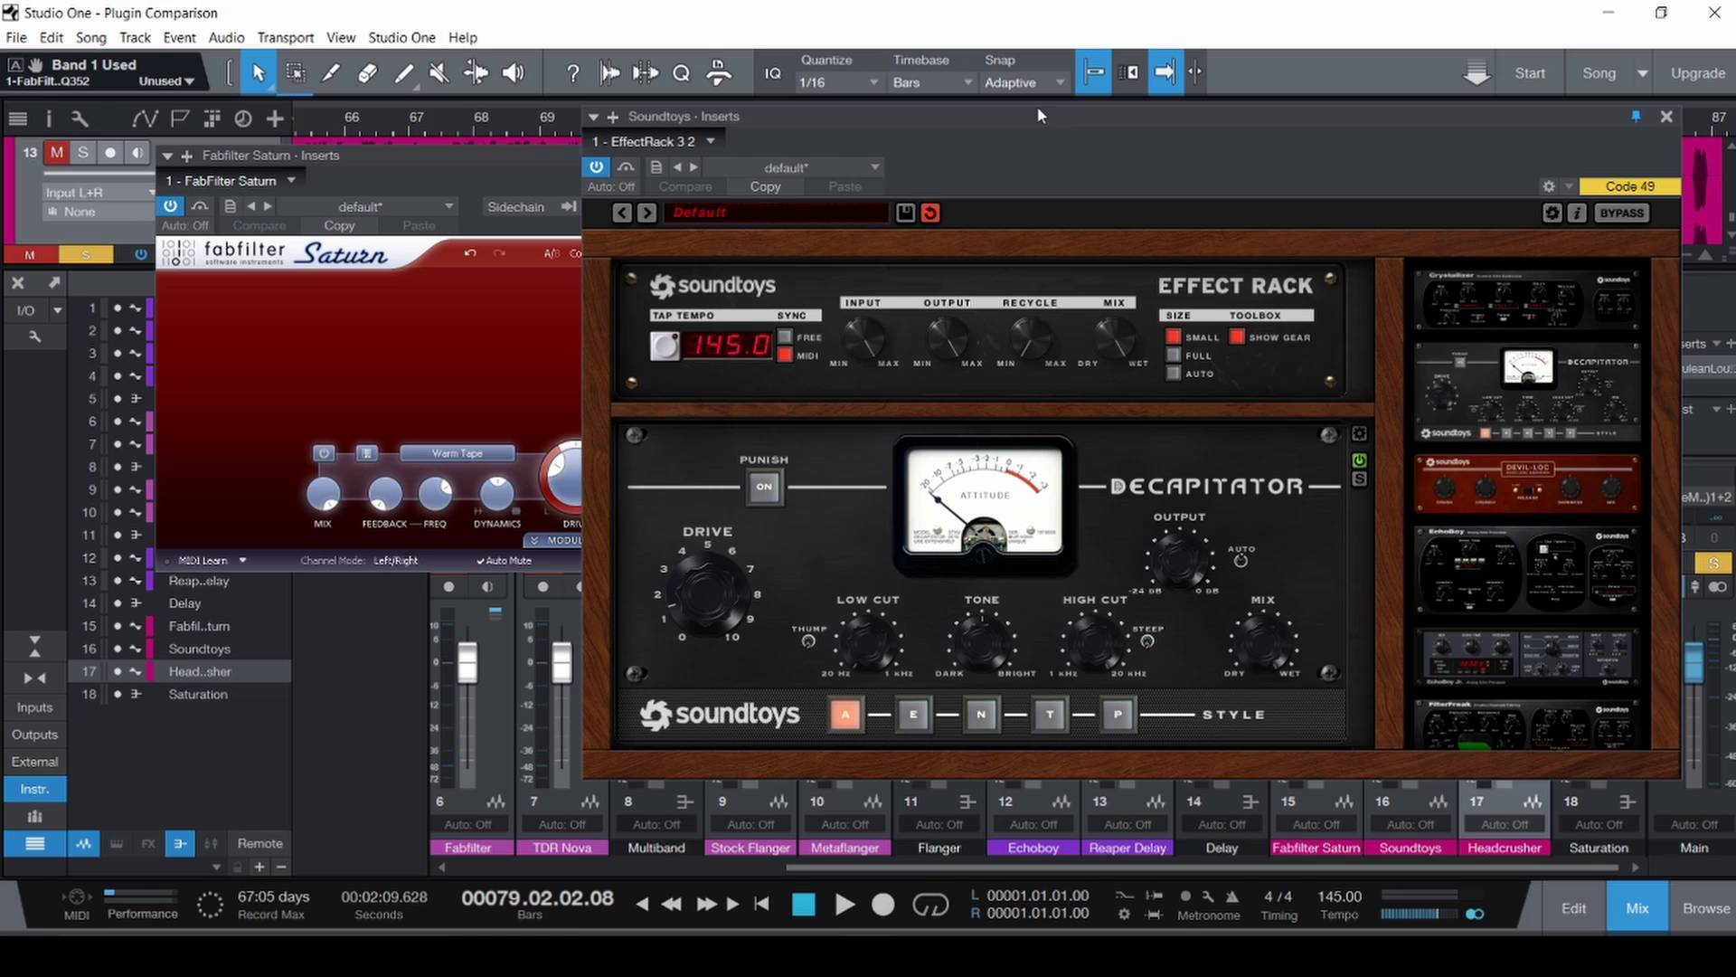
drag(1233, 112, 1445, 8)
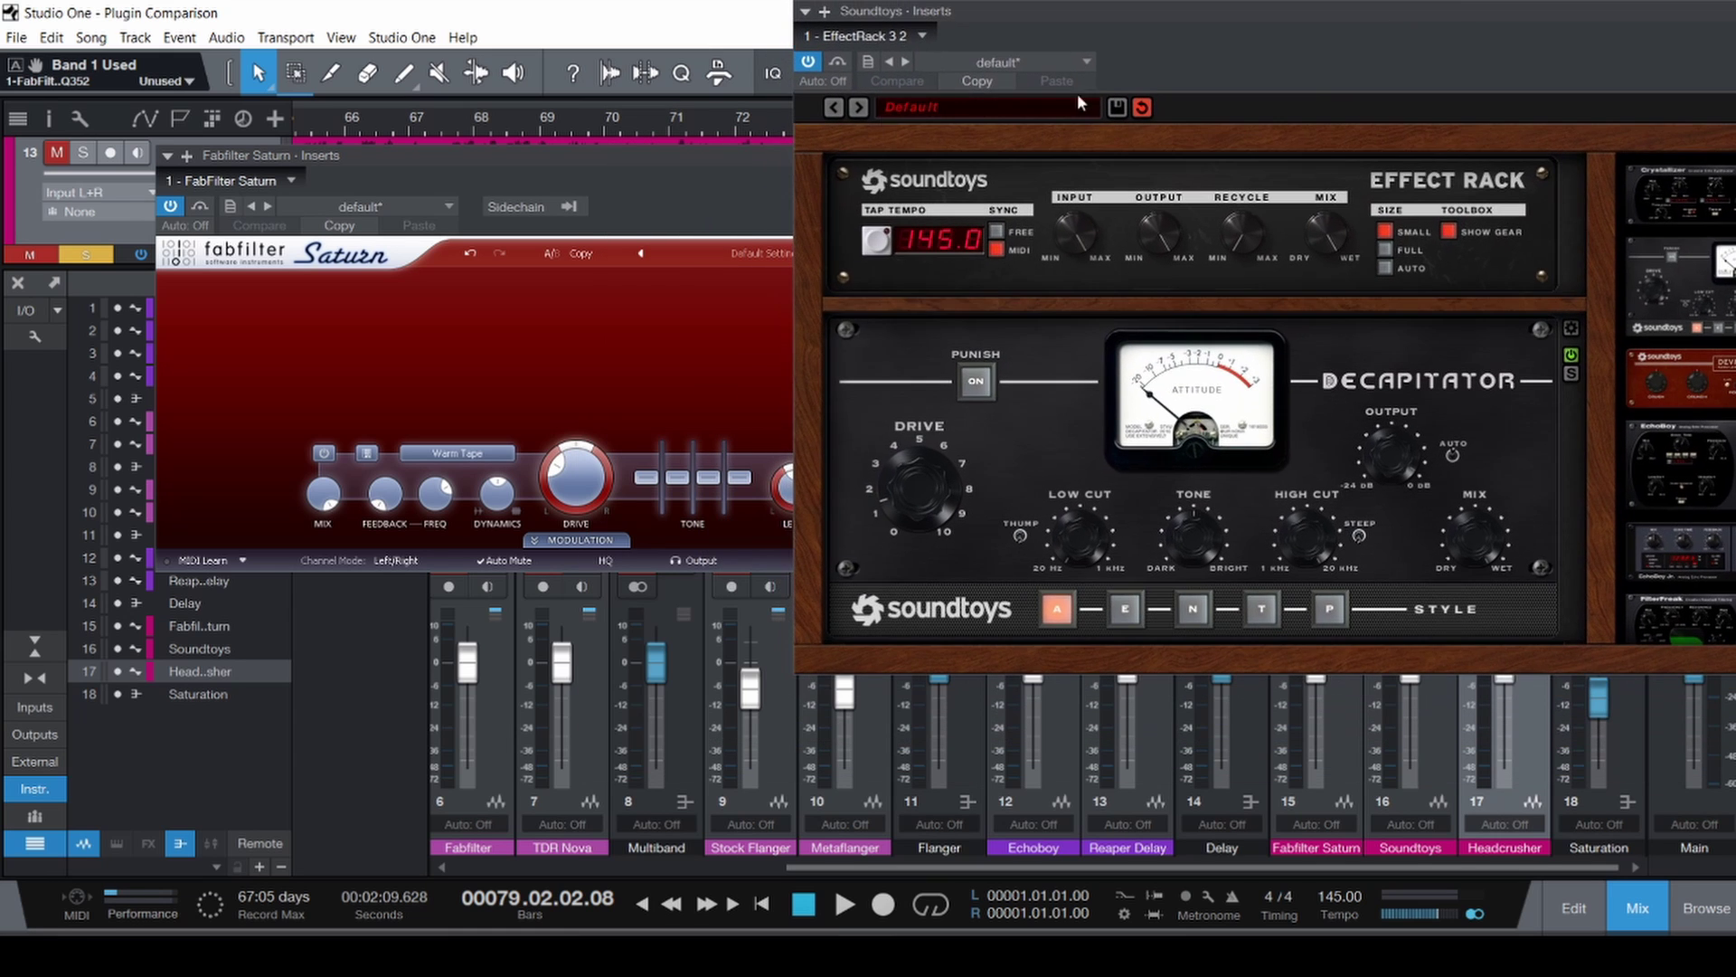
drag(697, 161, 510, 123)
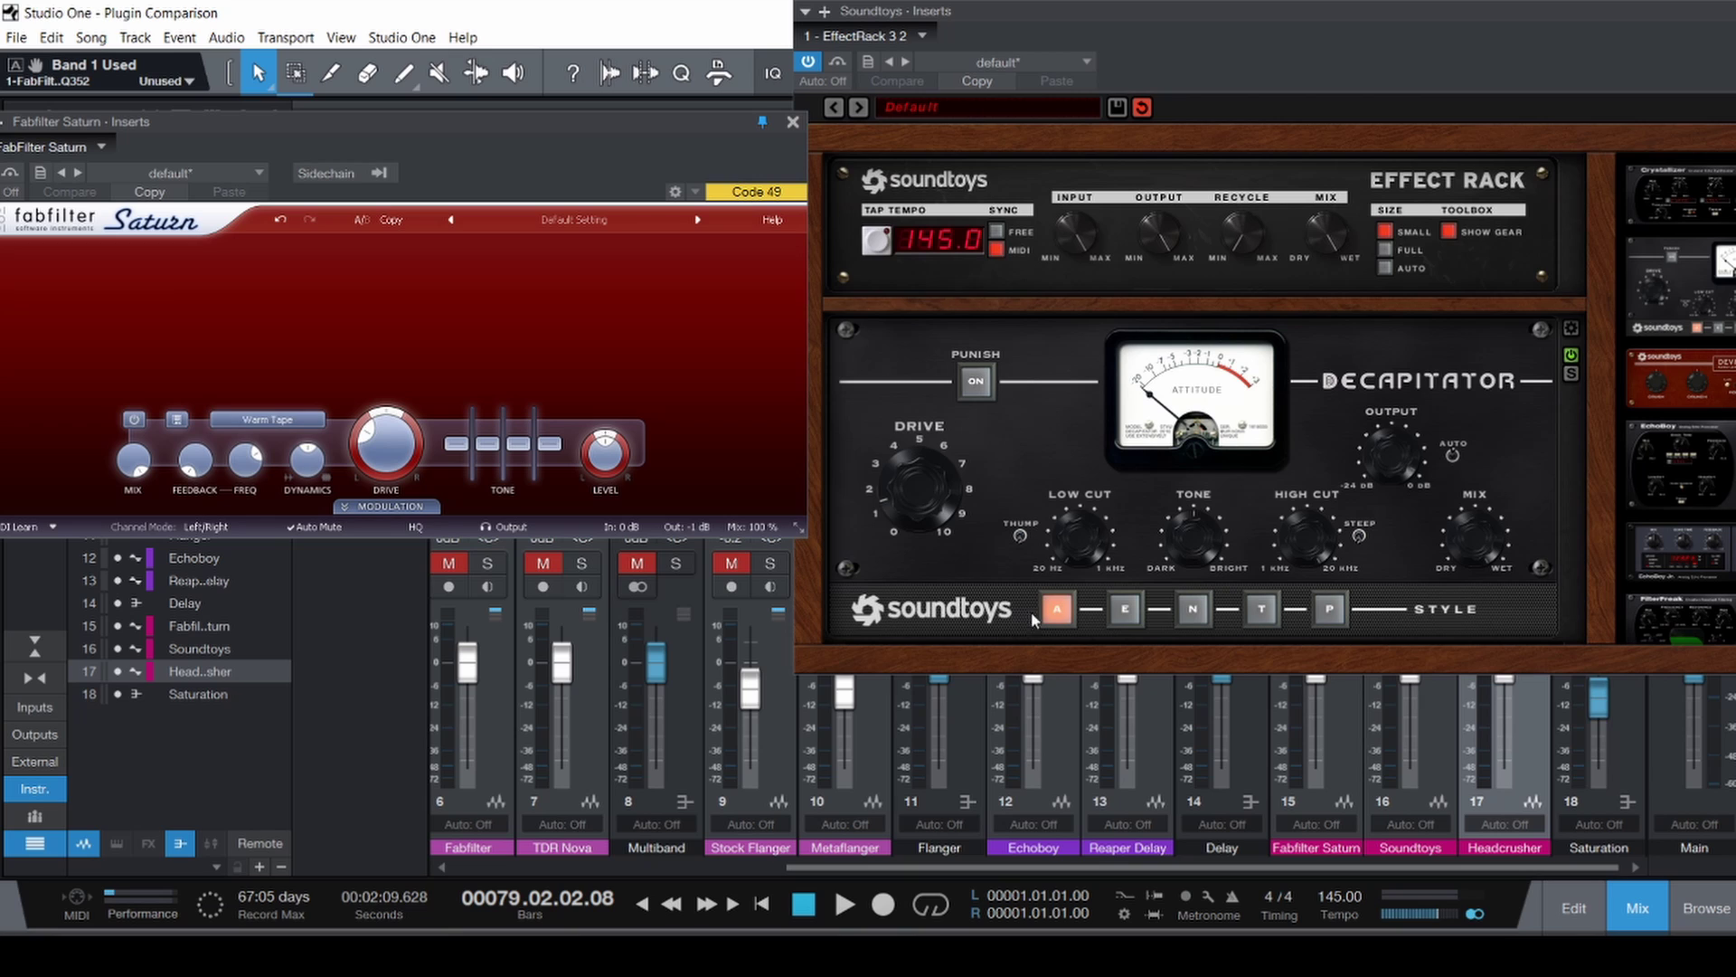
Check the Drive settings of Decapitator and Saturn and view Saturn's list of saturation styles, keeping Warm Tape.
click(930, 499)
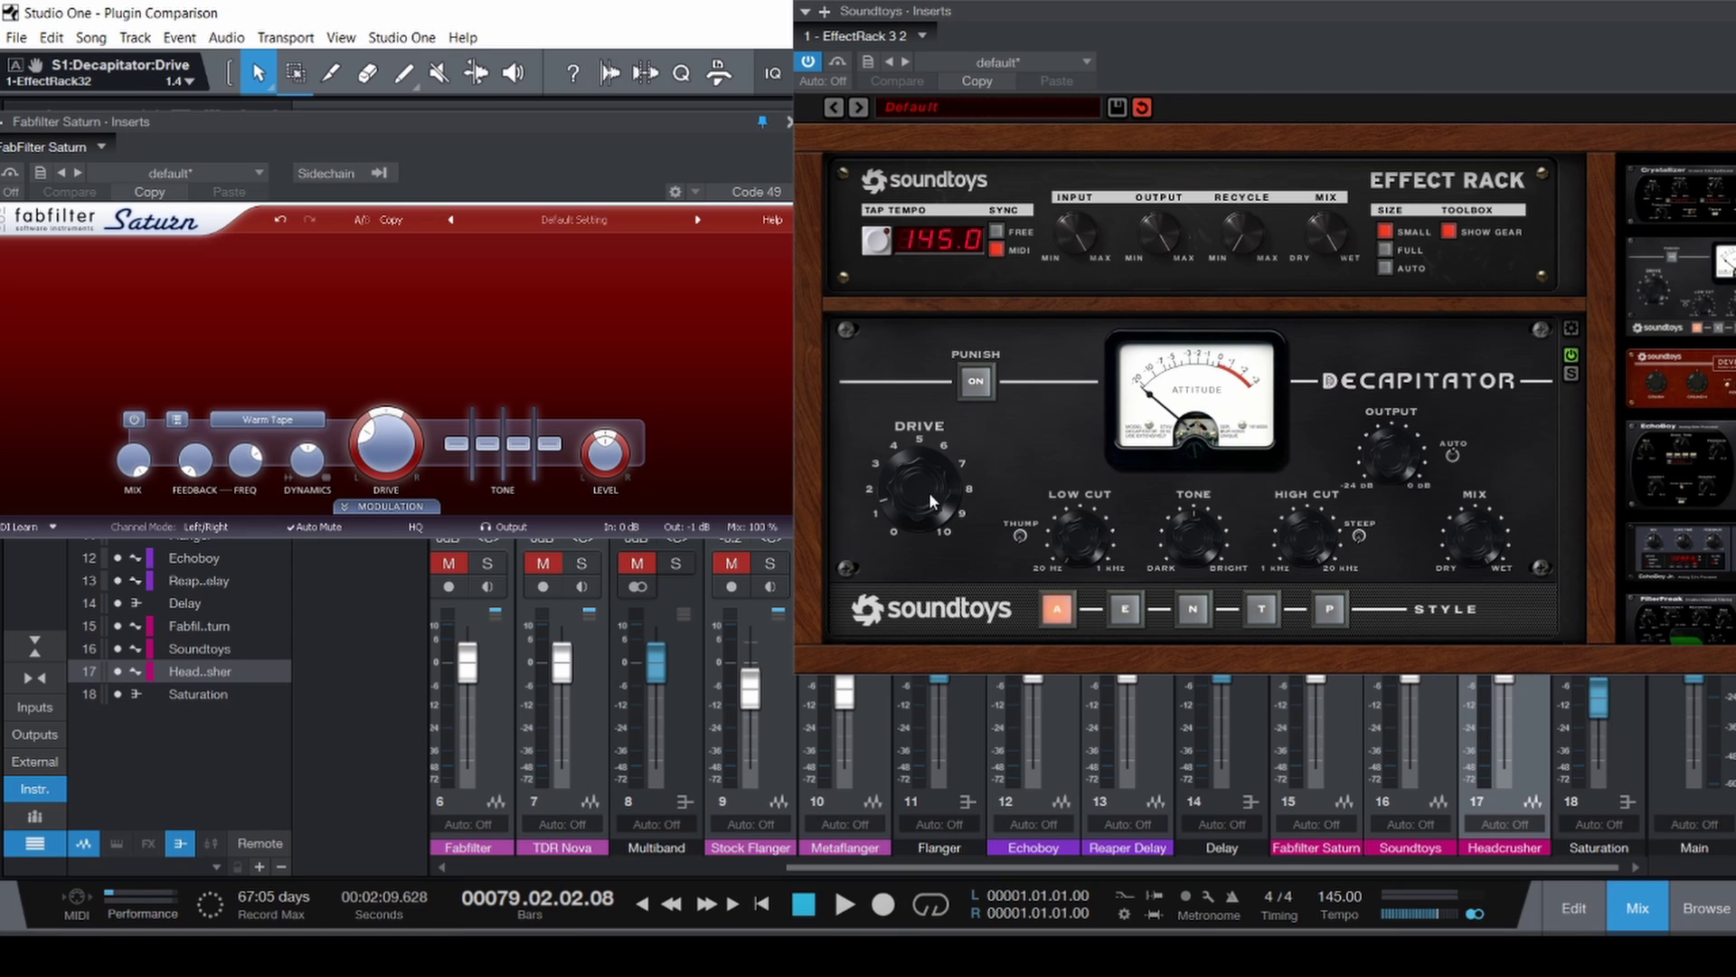
drag(929, 492, 929, 497)
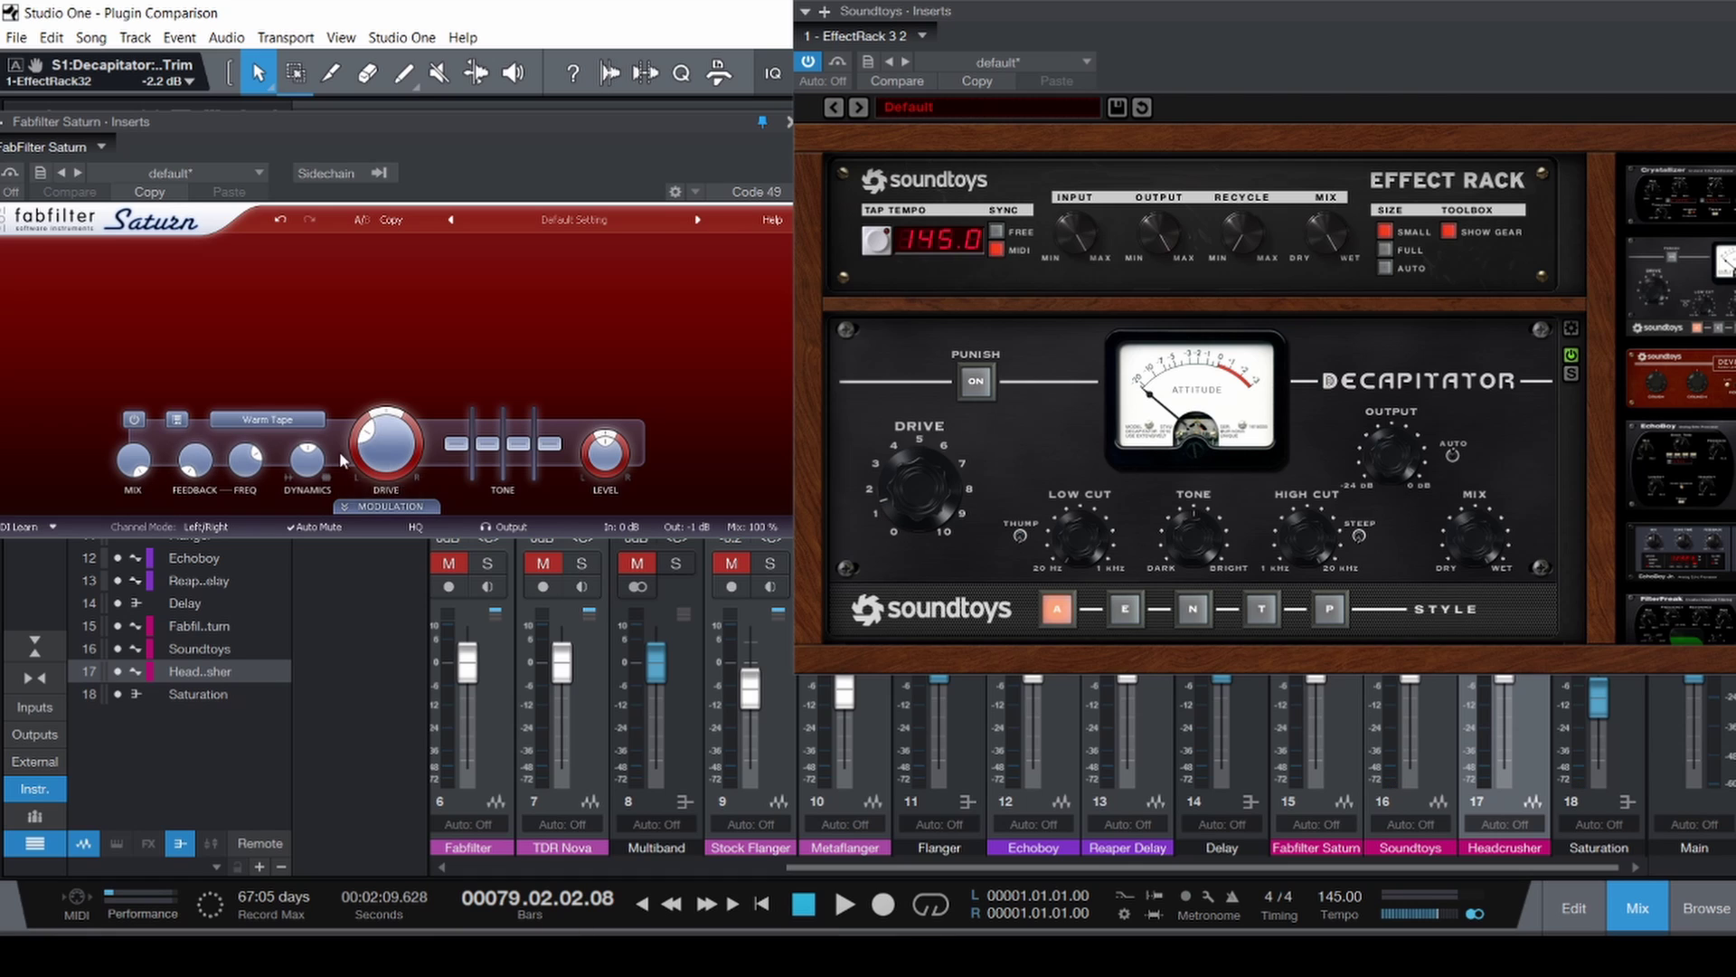
mouse_move(391, 456)
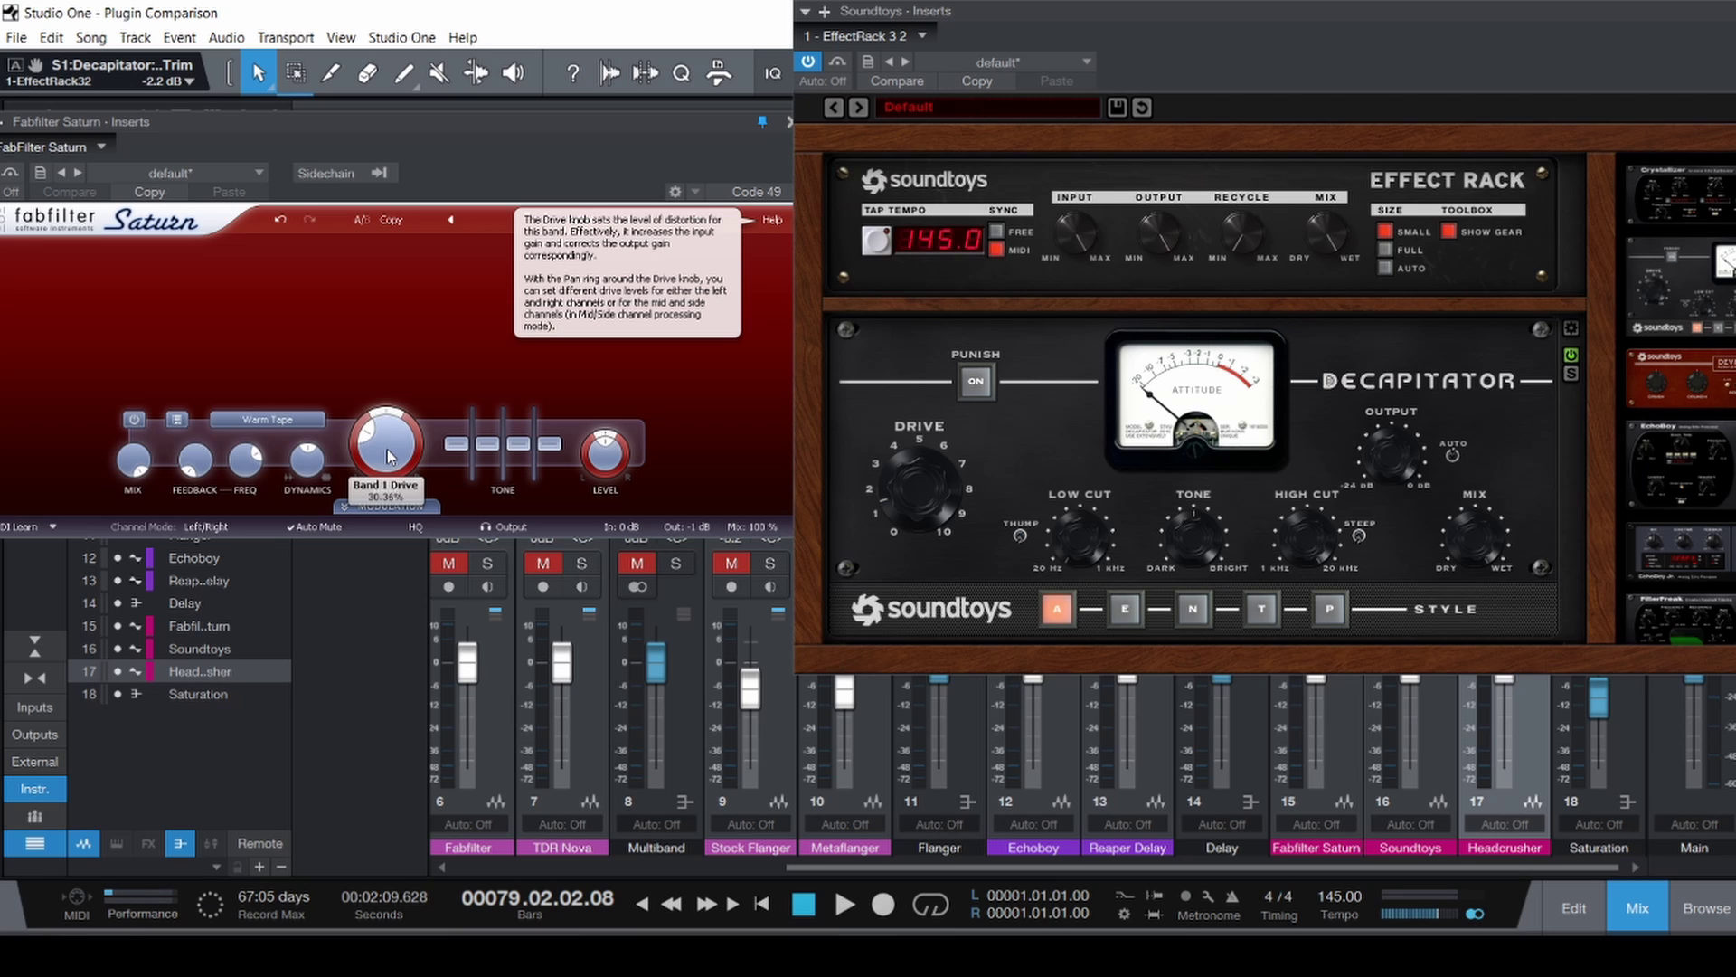
click(299, 418)
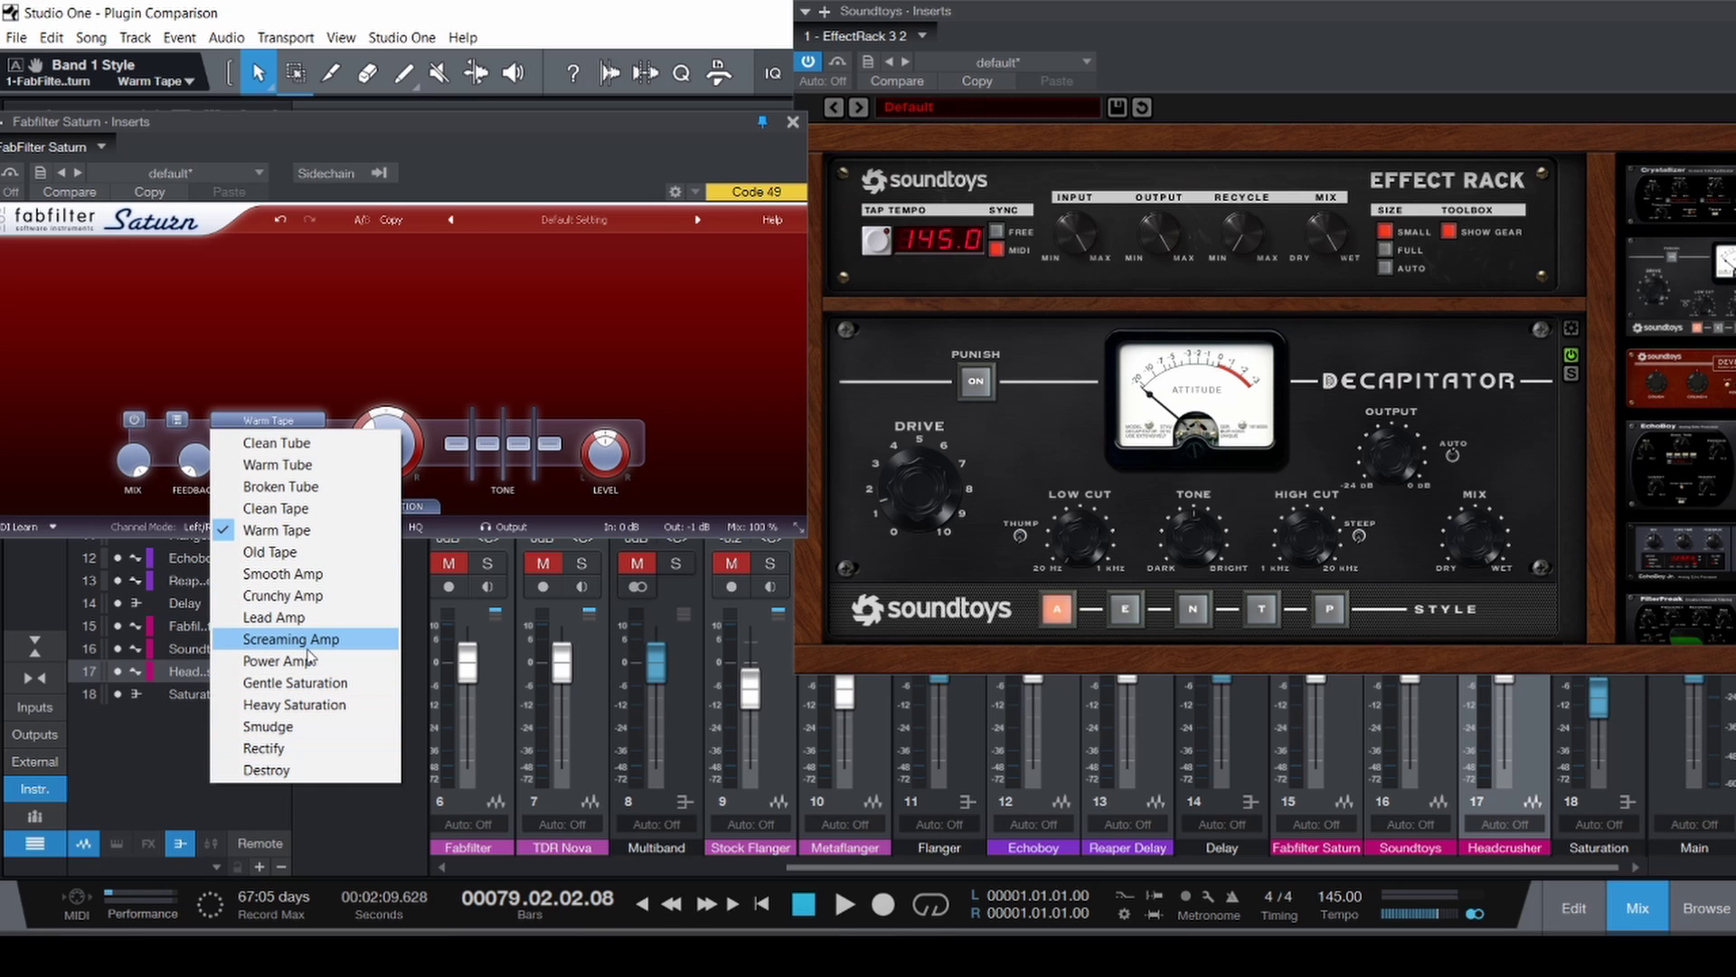
click(530, 169)
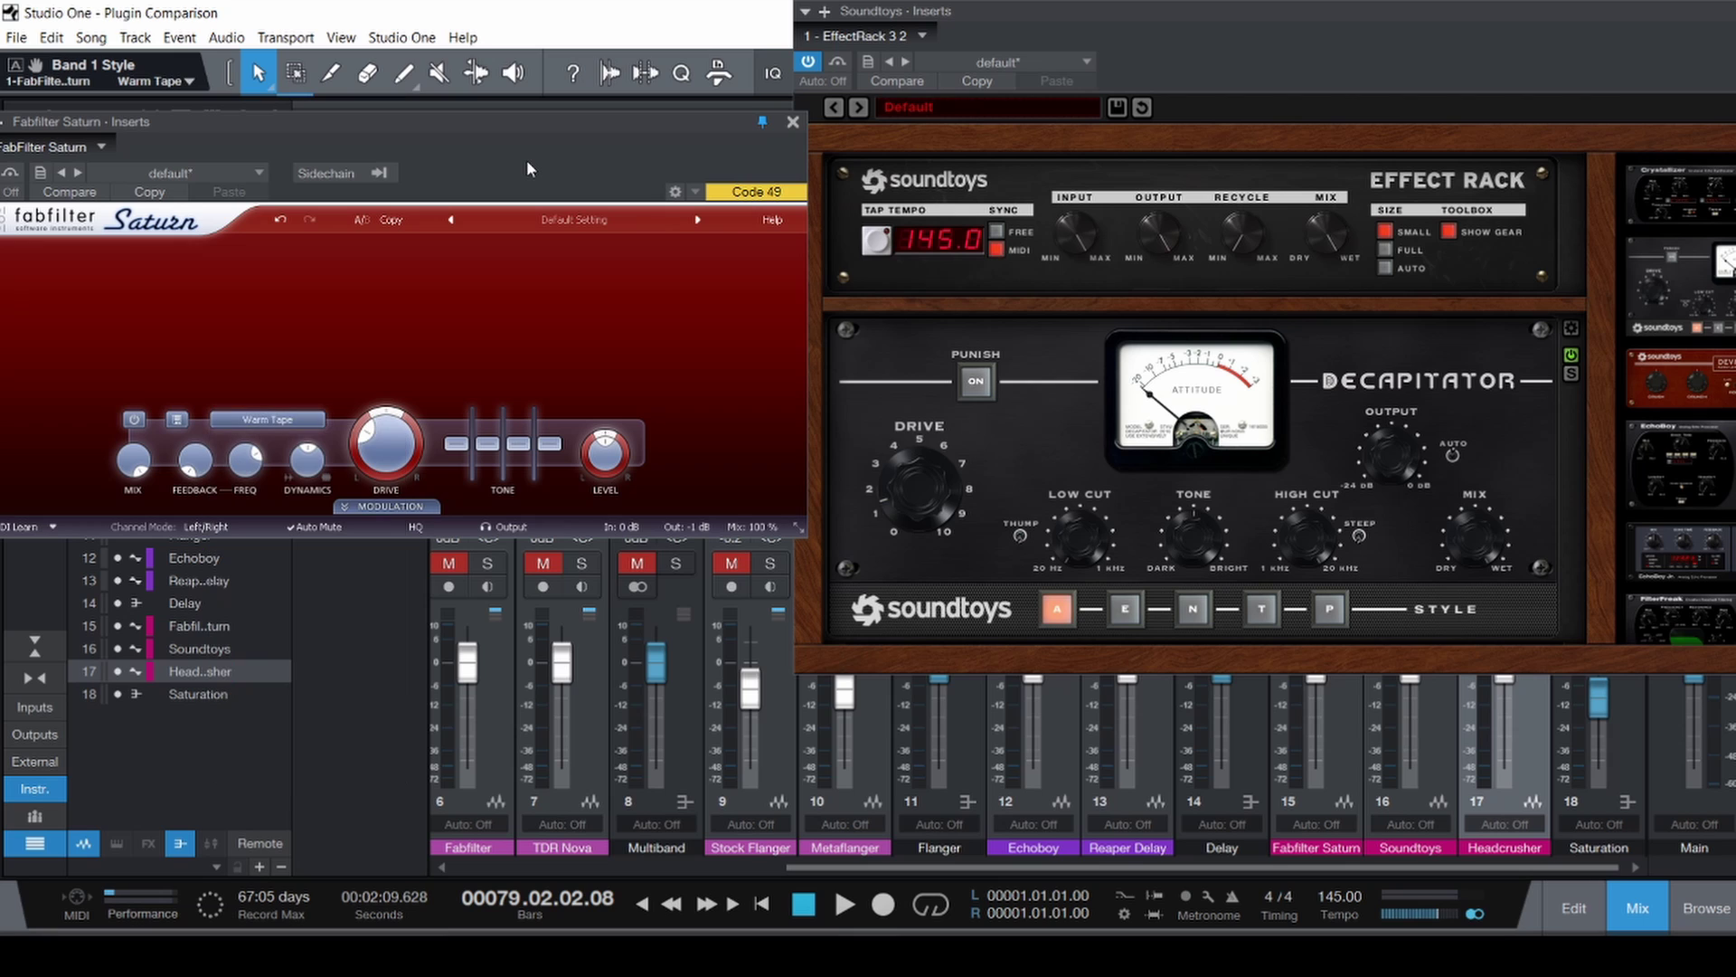
Audition Decapitator's E, N, T and P styles during playback, returning the Style to A.
click(1127, 611)
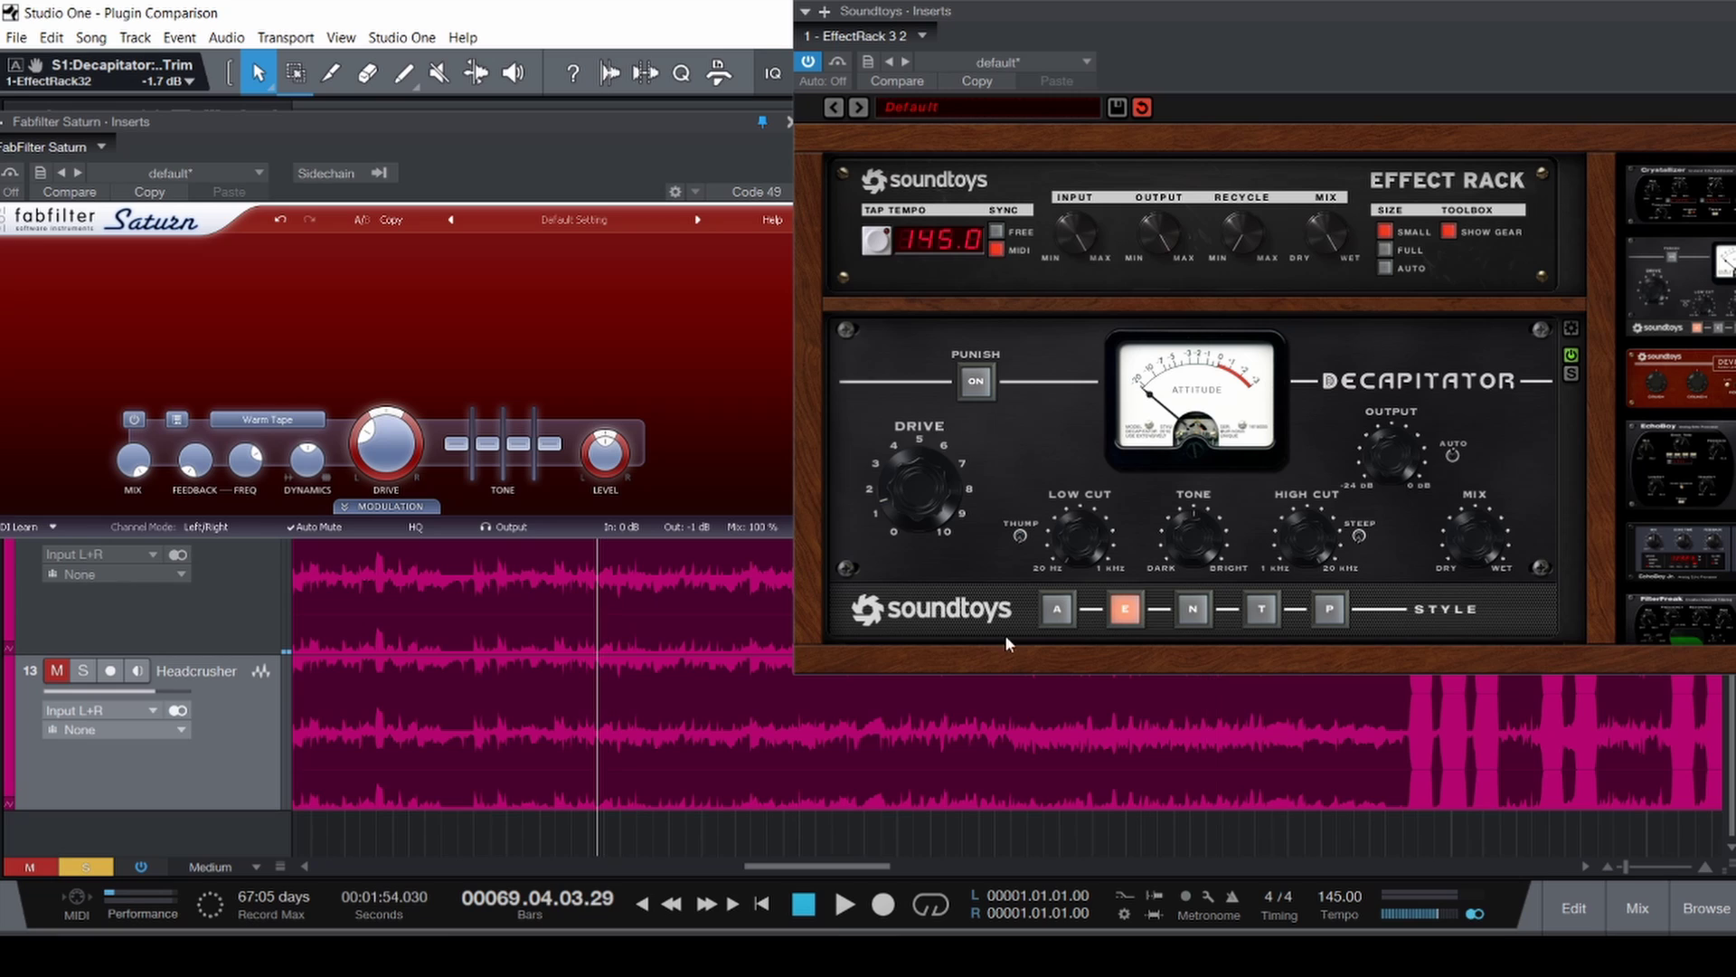
click(1060, 611)
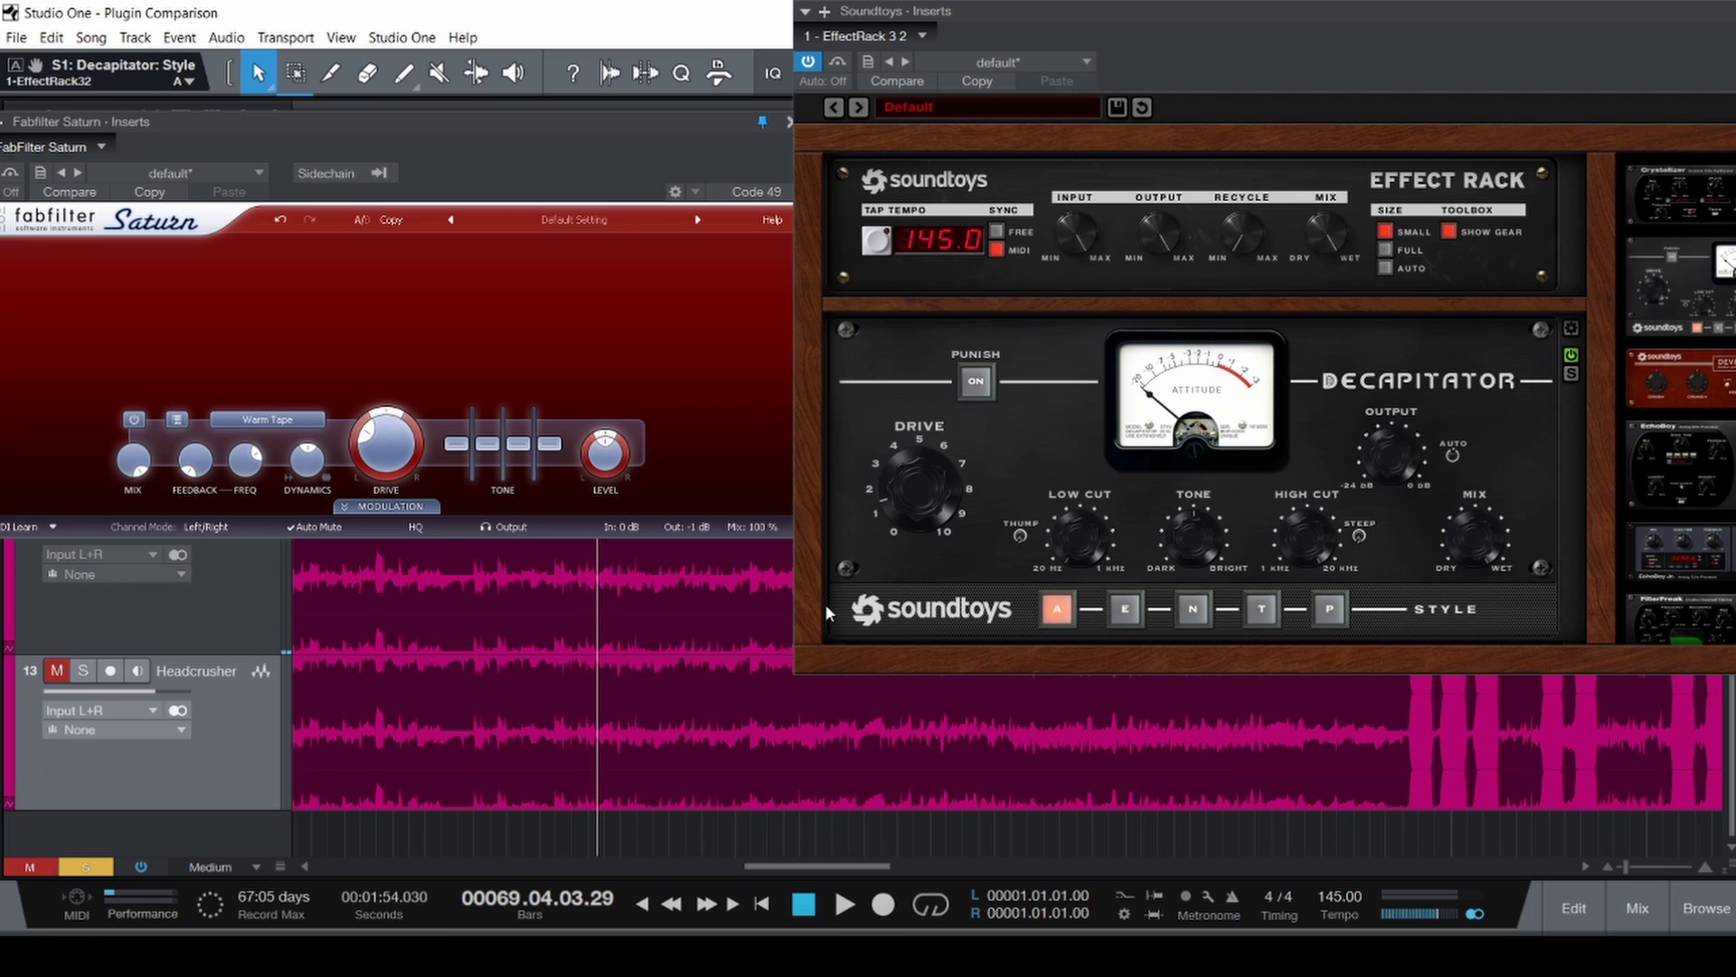
key(space)
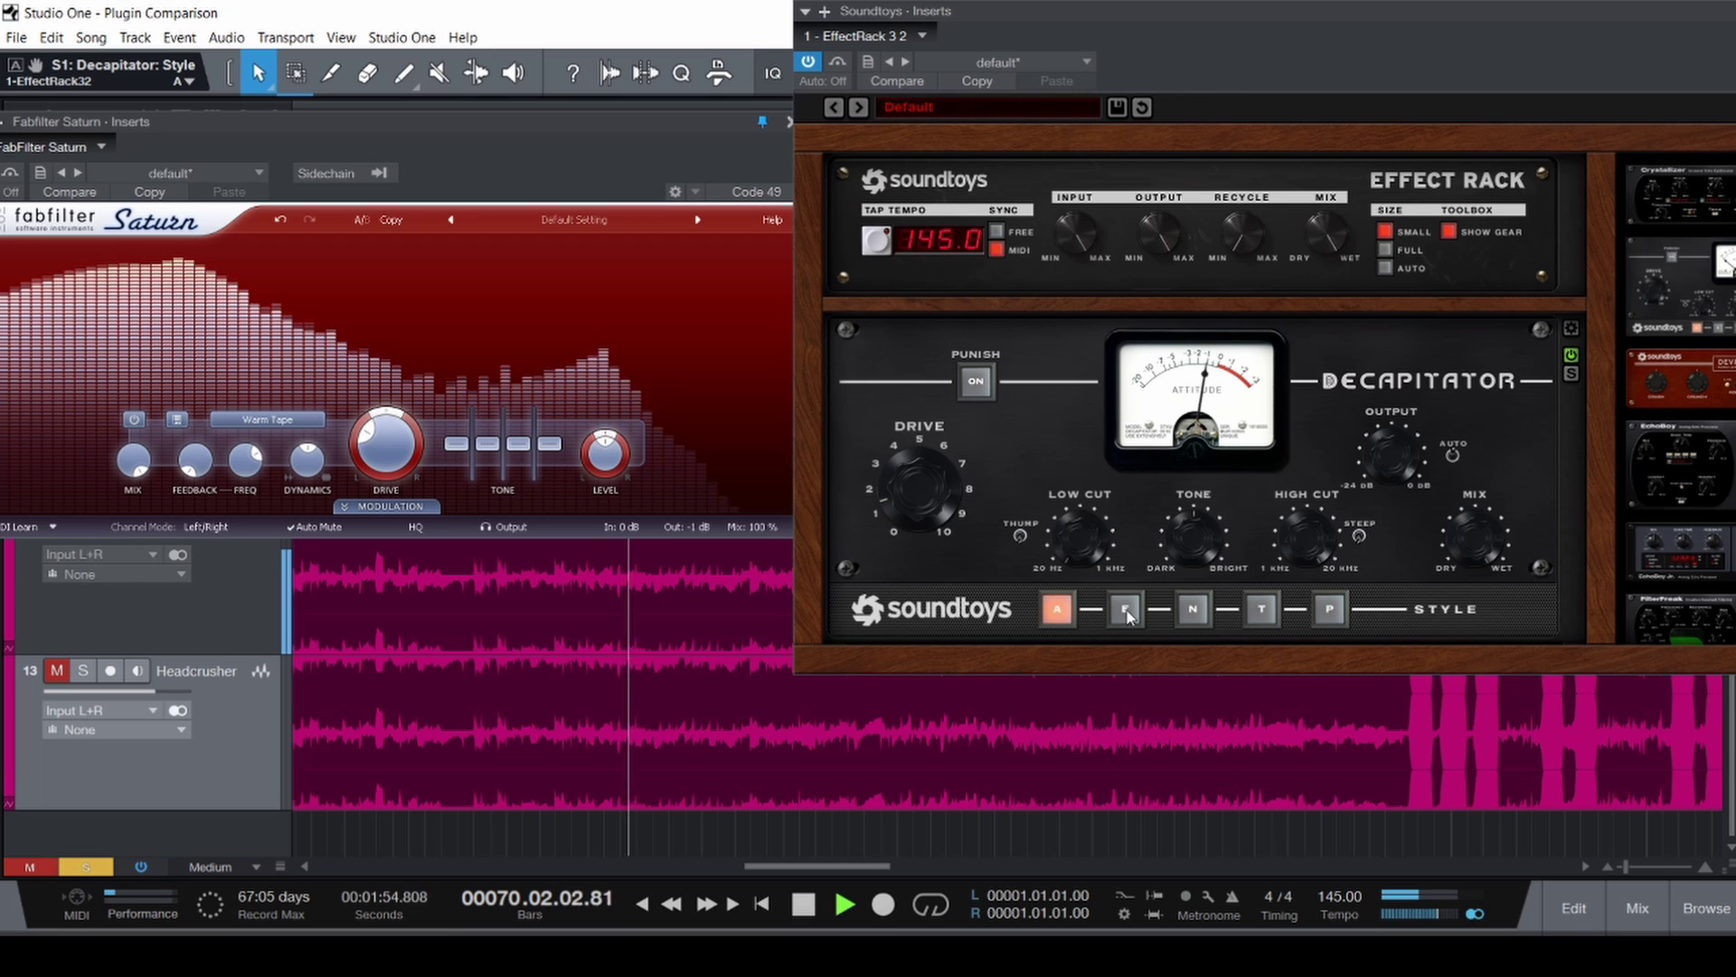
click(1127, 612)
click(1193, 610)
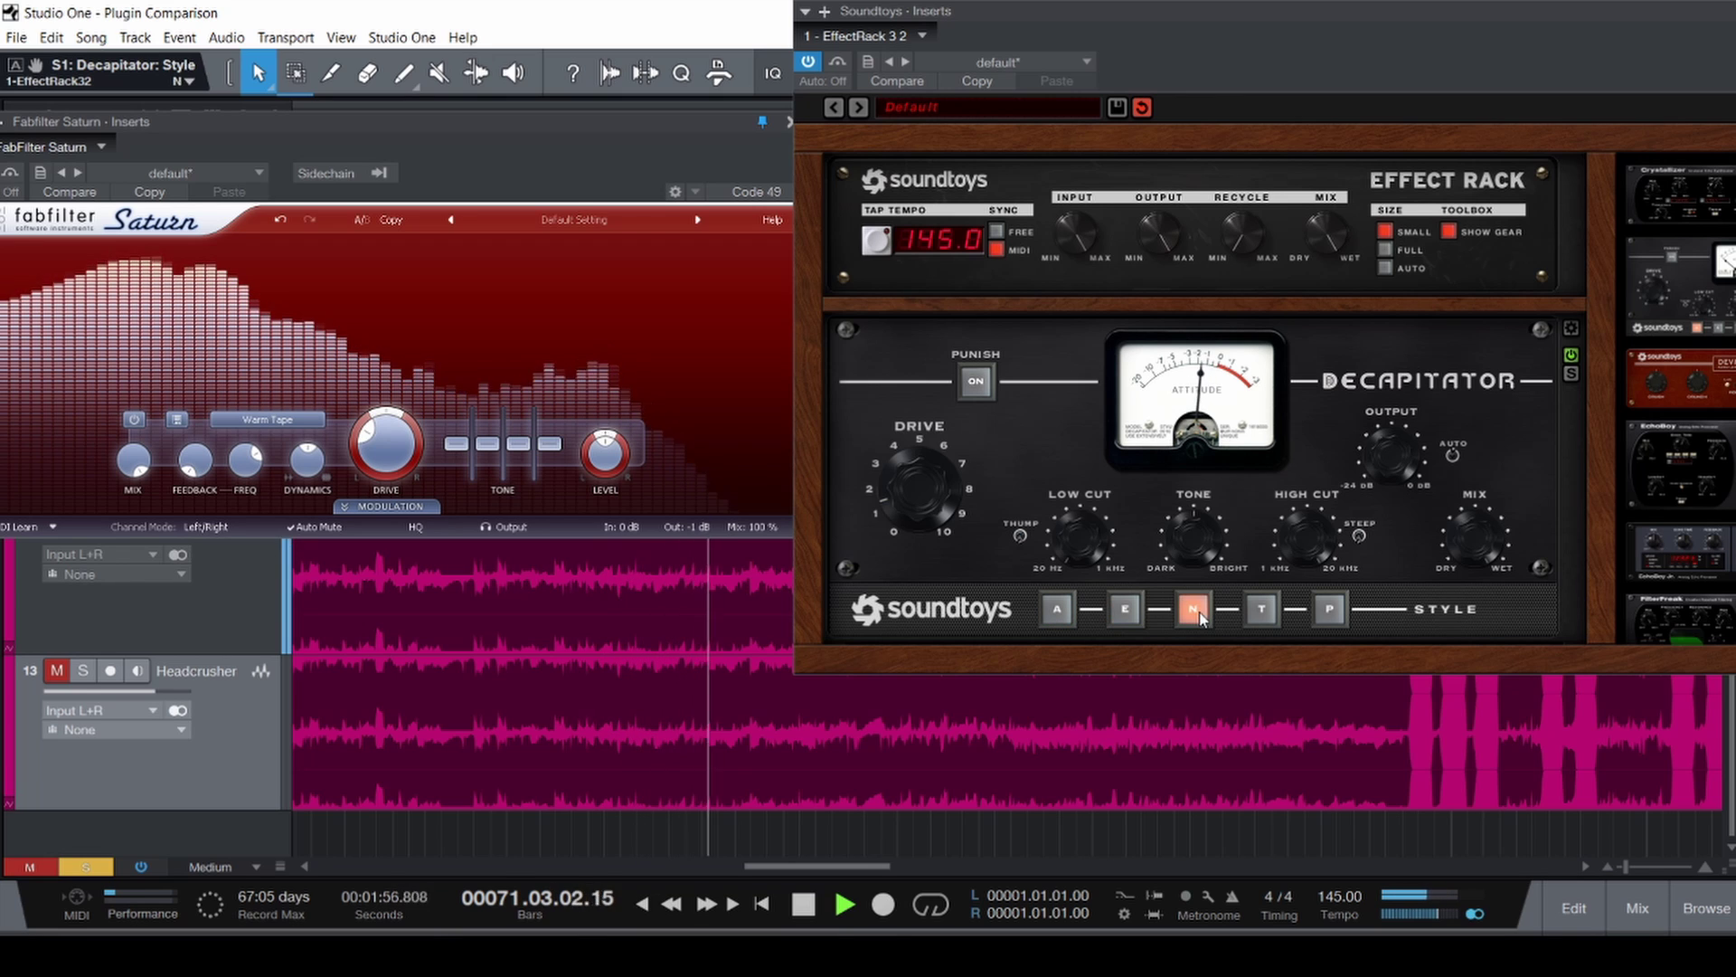
click(1260, 612)
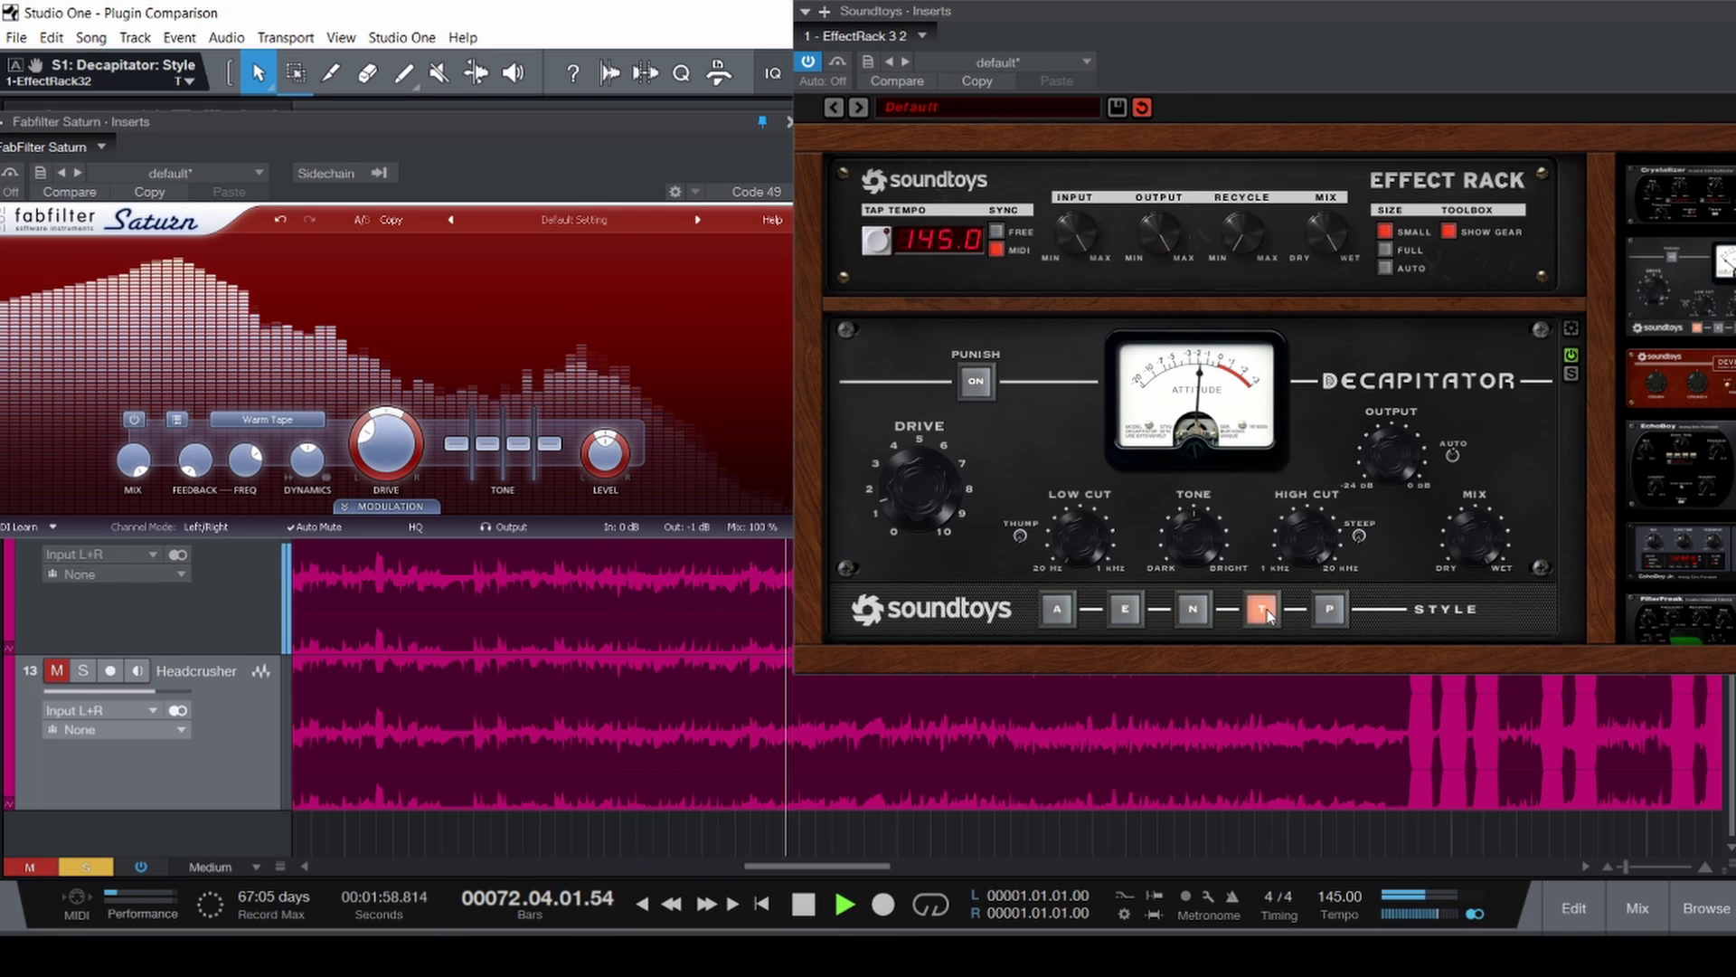
click(1329, 610)
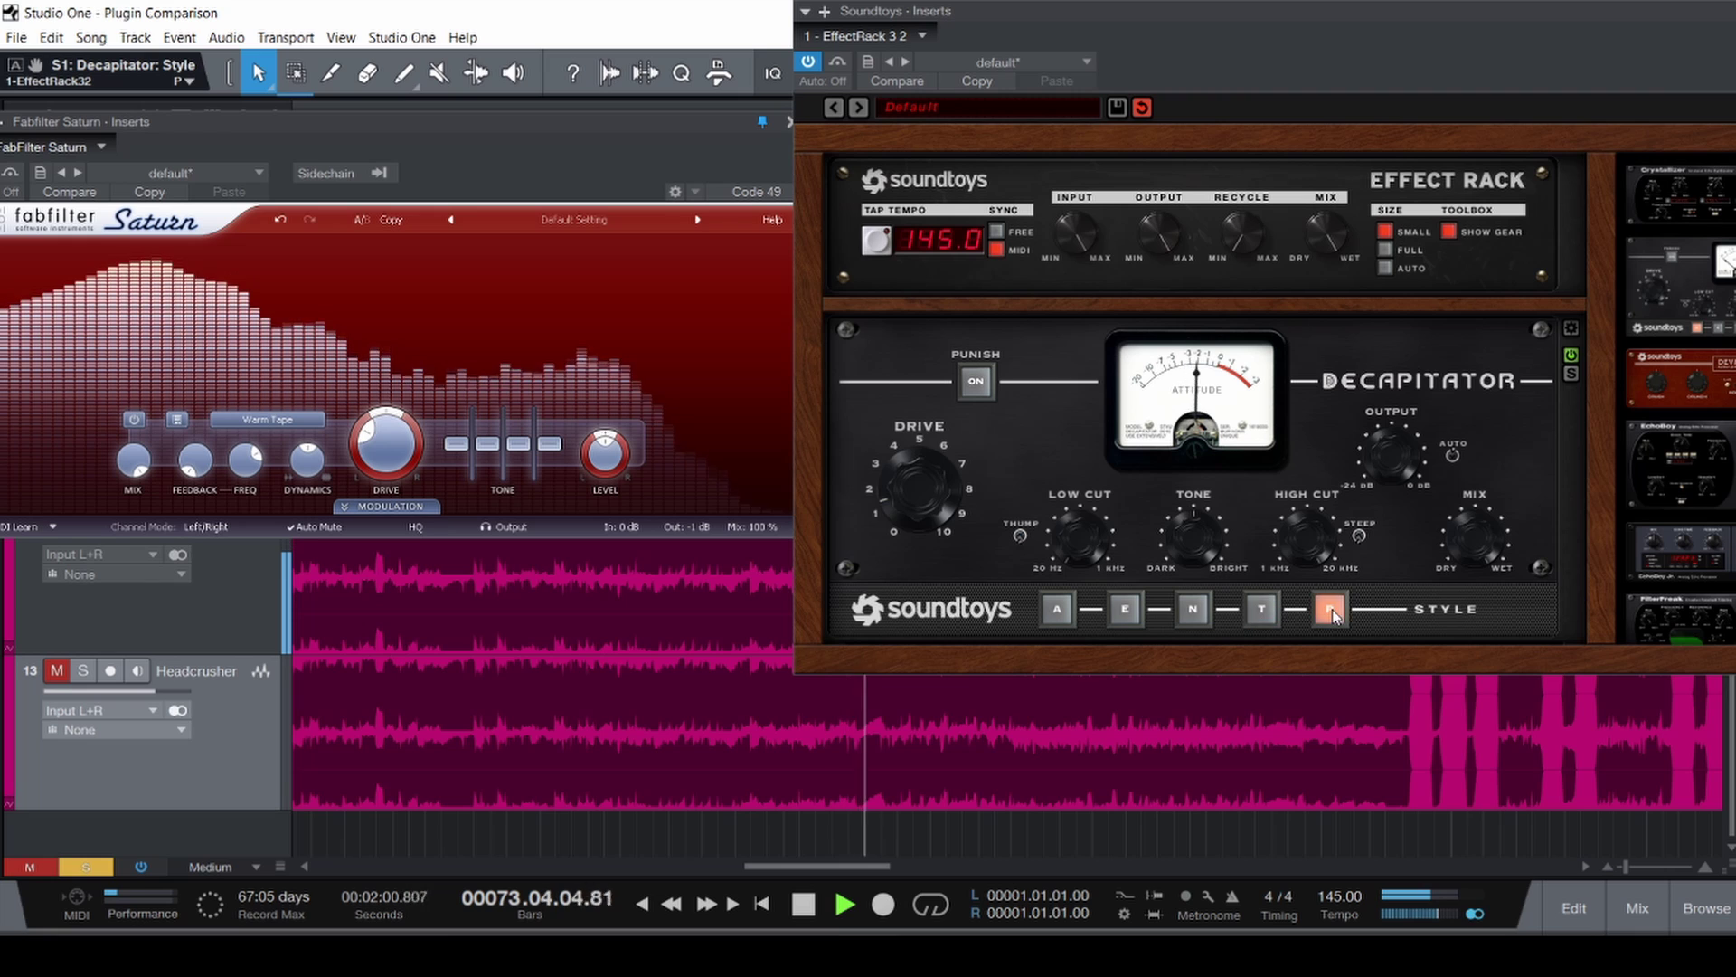
click(1057, 610)
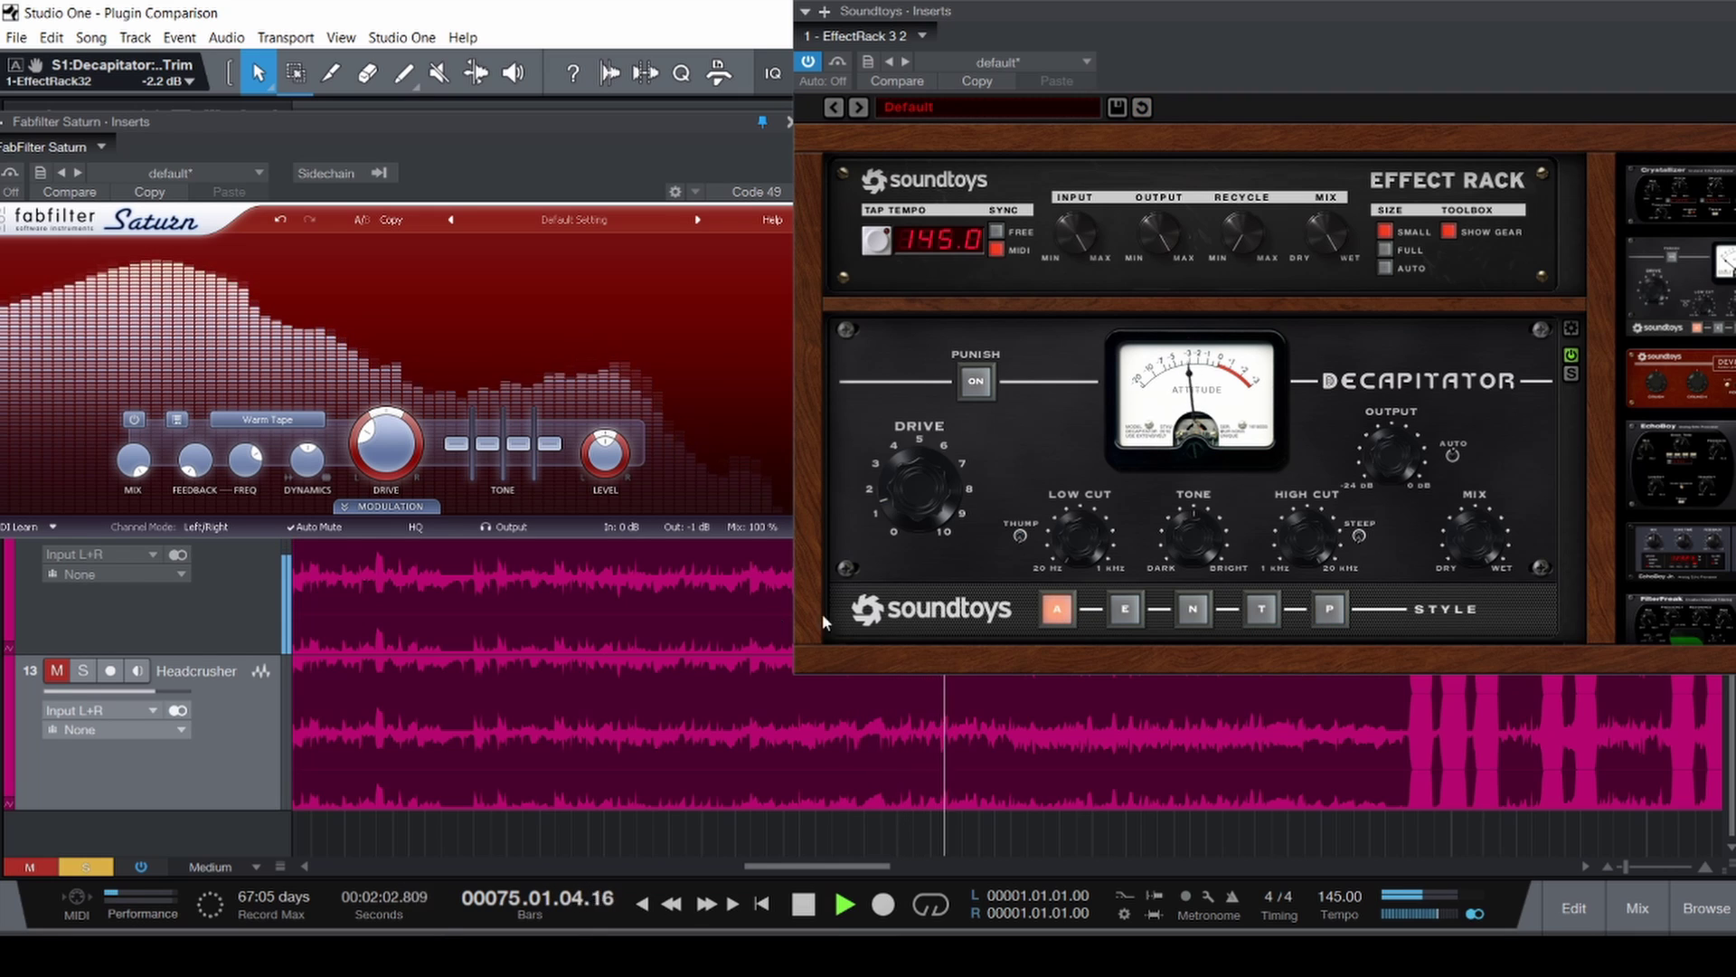
Stop playback and save the song.
key(space)
key(ctrl+s)
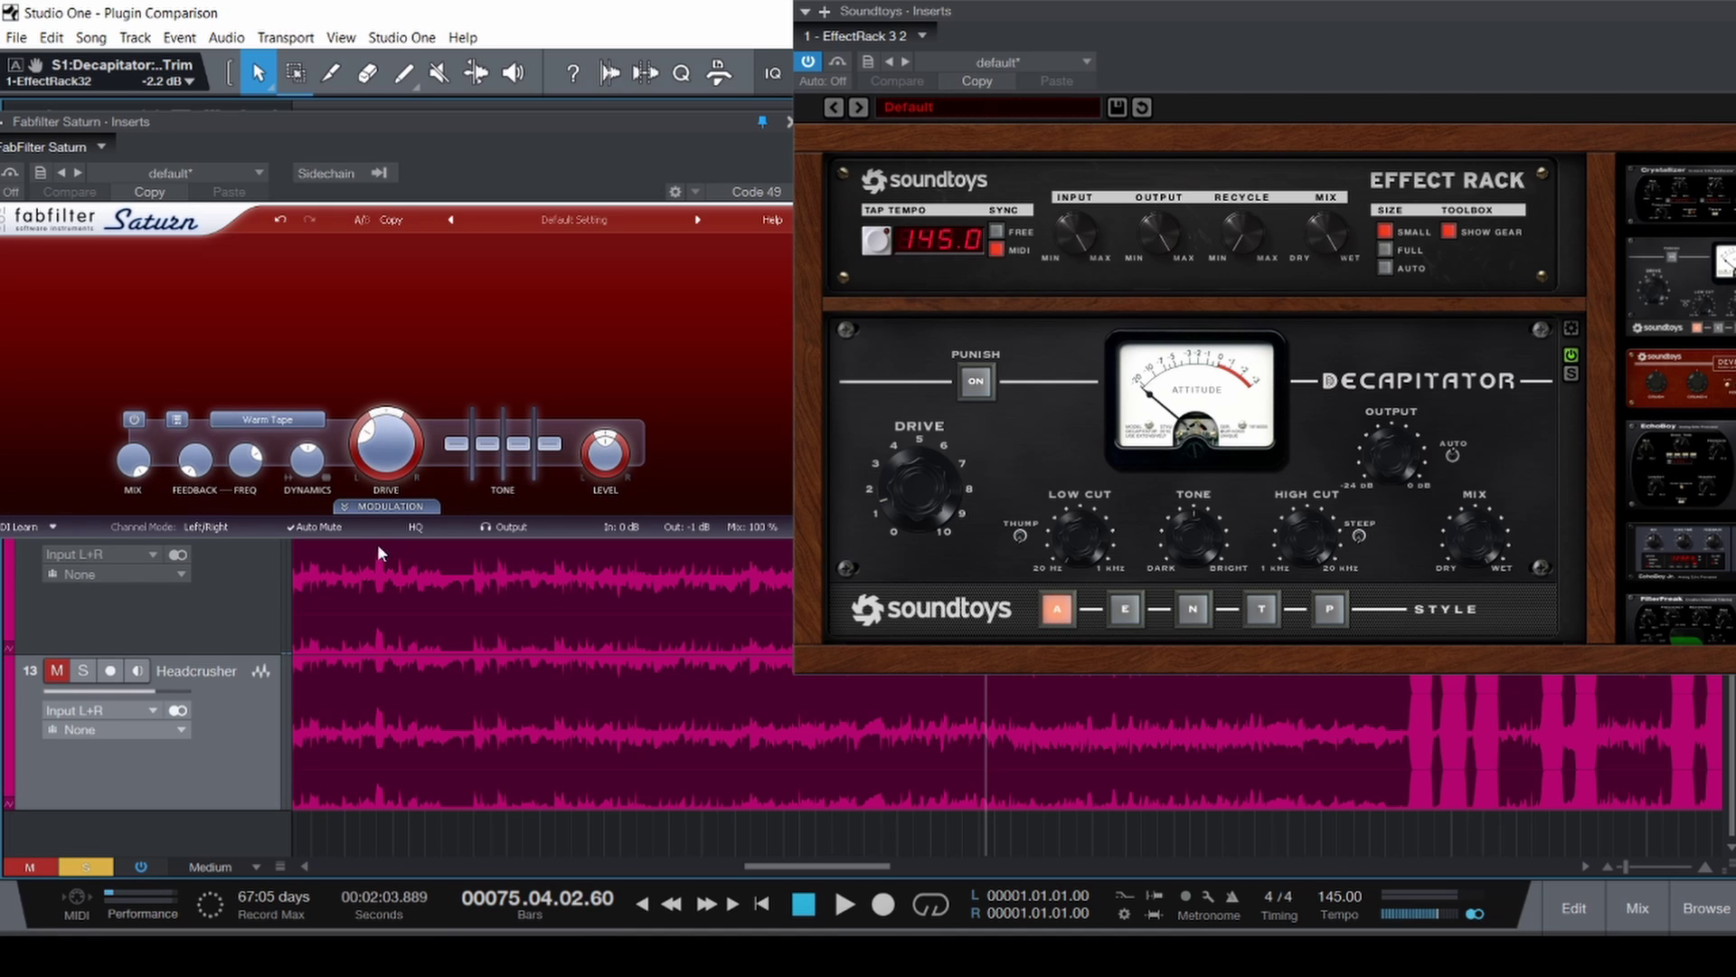
Set Saturn's Band 1 style to Clean Tube and Decapitator's style to A, and start playback from around bar 27.
click(1126, 611)
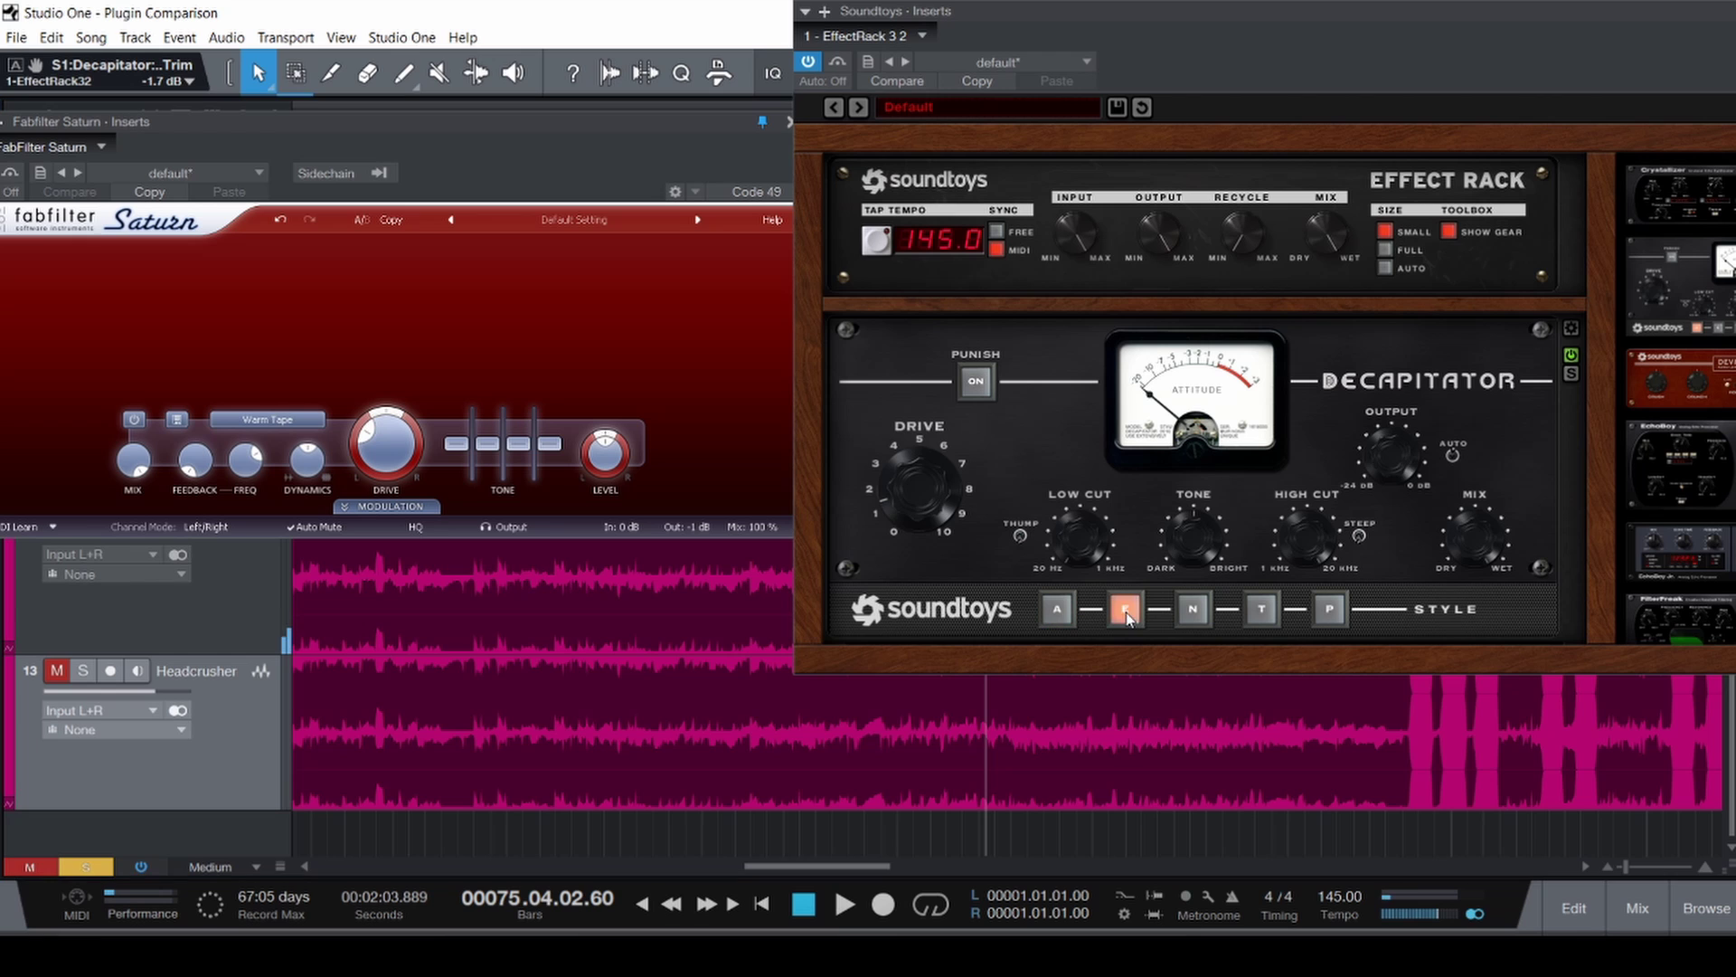
scroll(480, 656, down, 3)
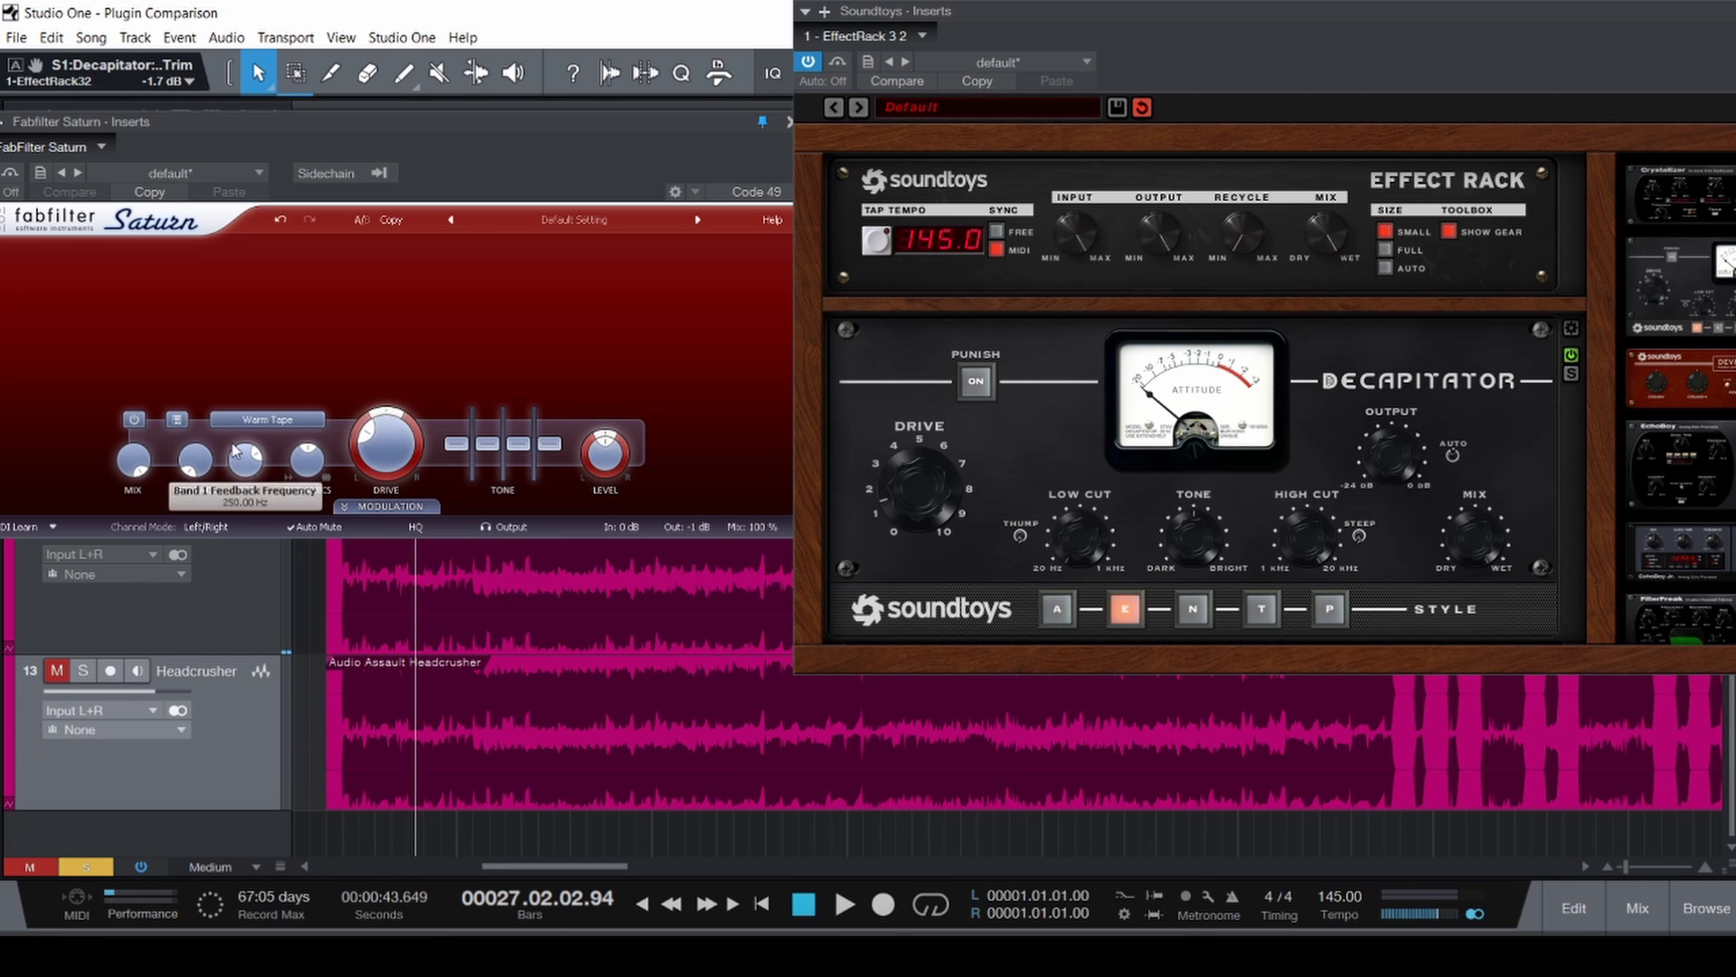
click(285, 422)
click(289, 443)
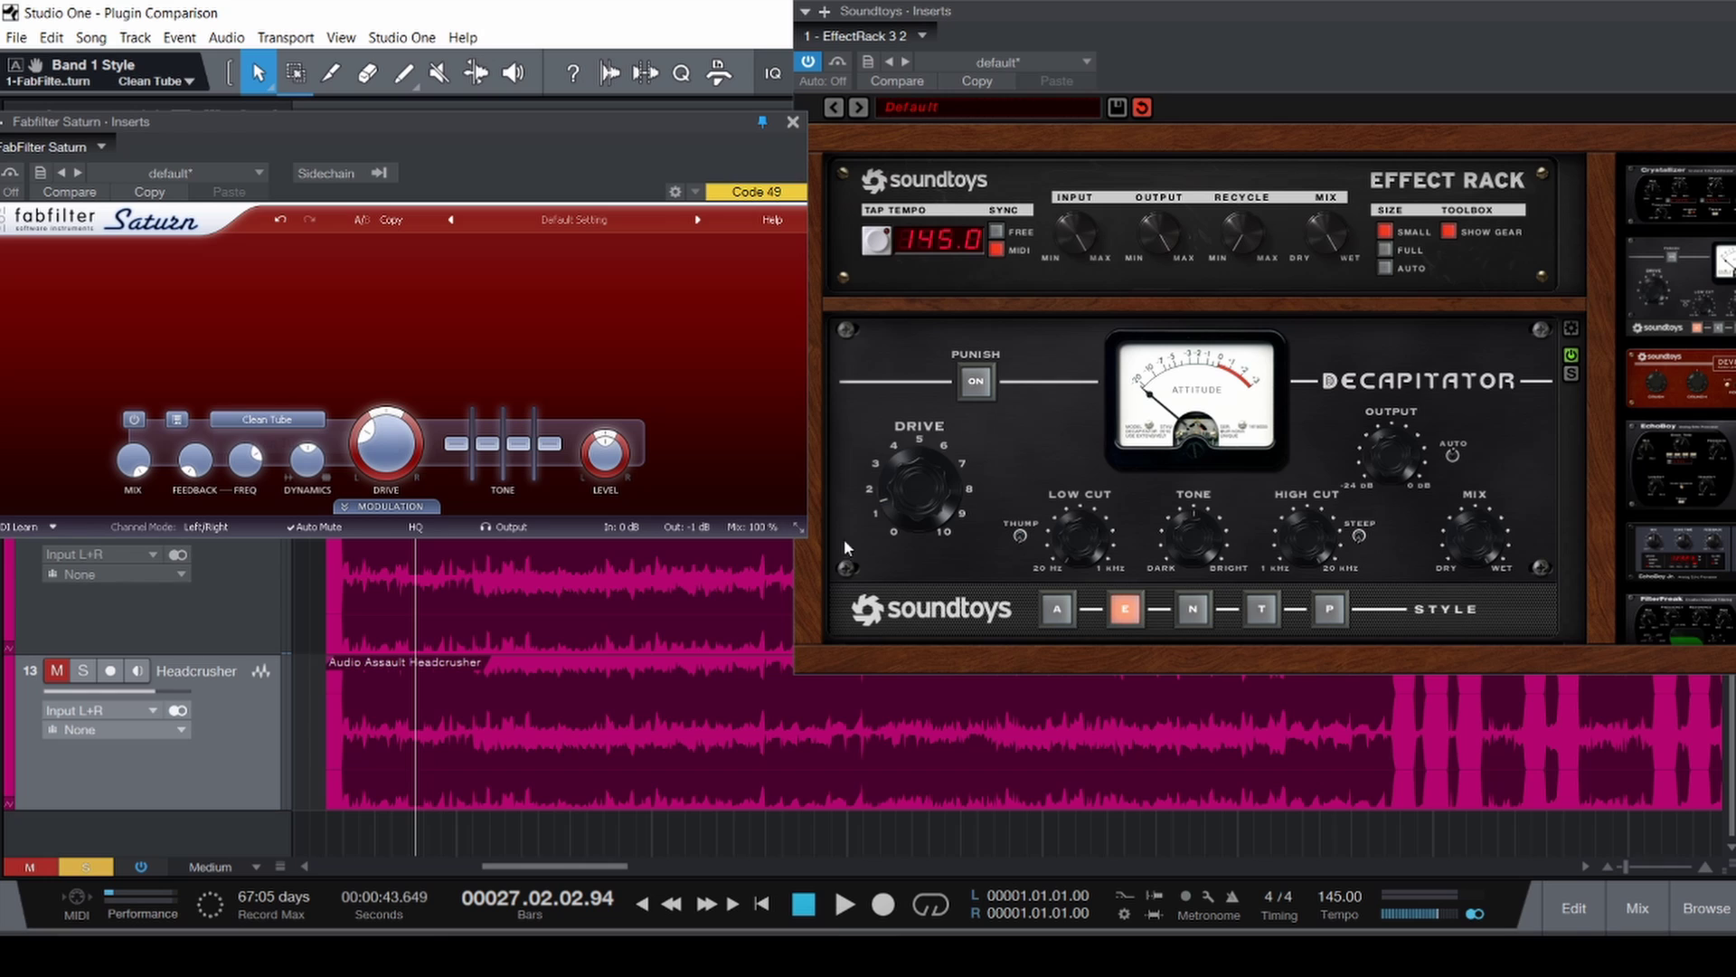
click(1060, 611)
key(space)
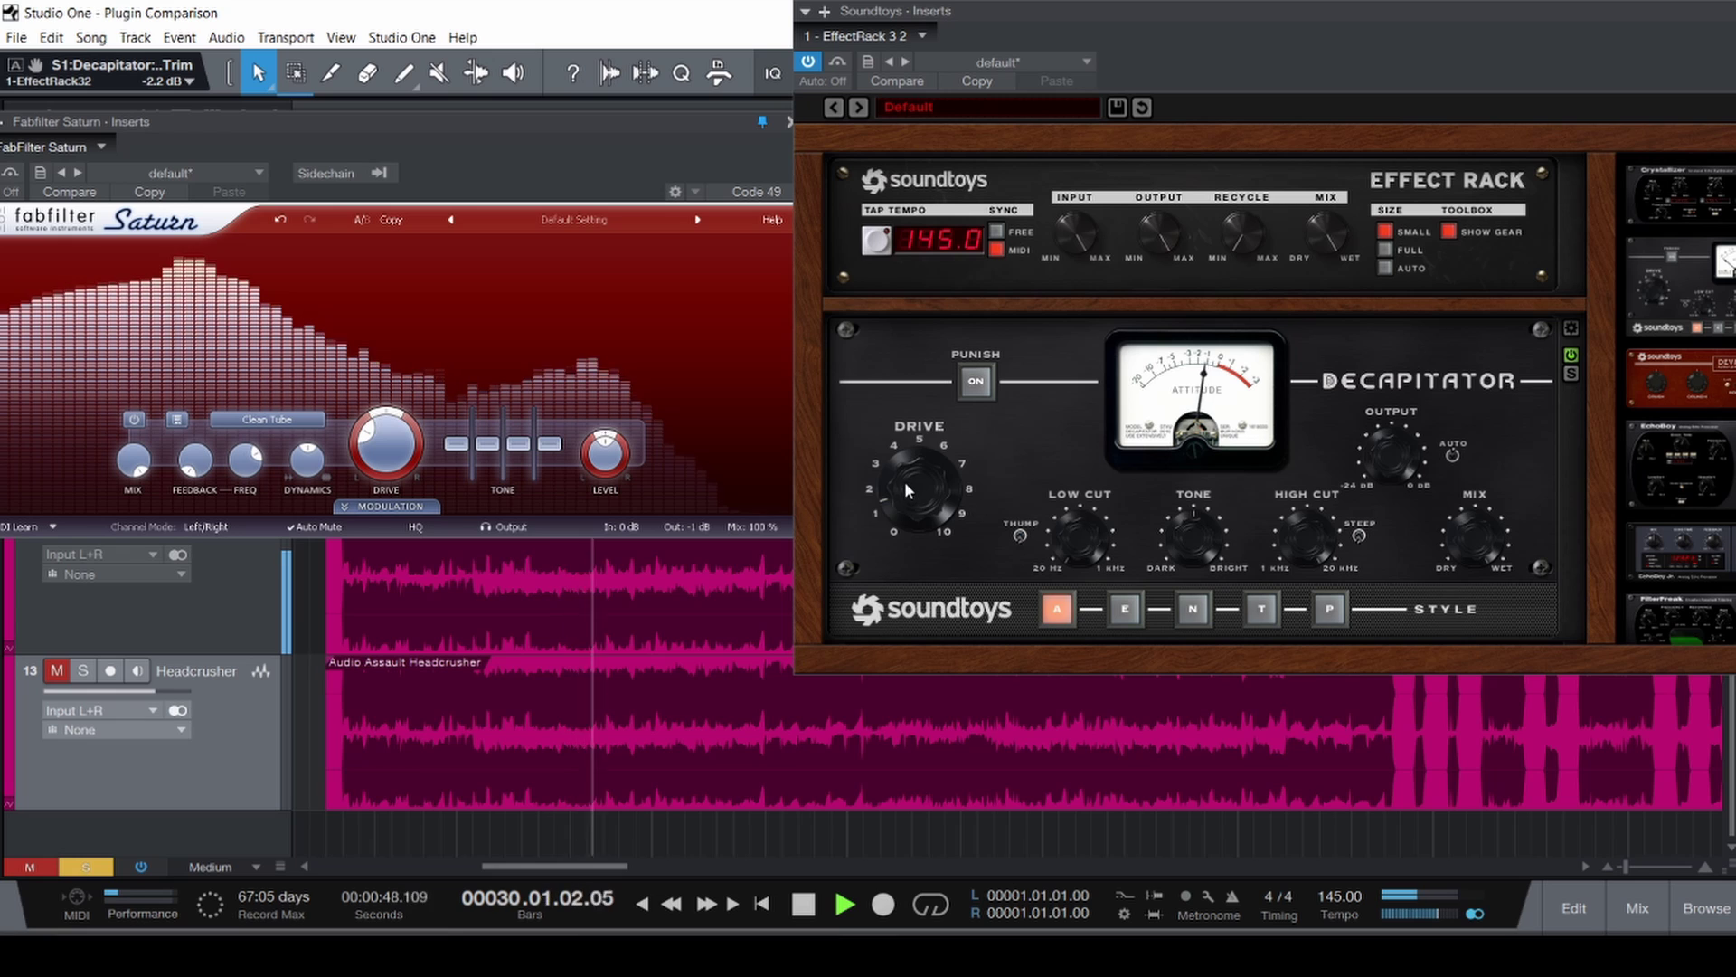
Audition Decapitator's E, N, T and P styles against Saturn's Clean Tube during playback, returning to style A.
click(1123, 608)
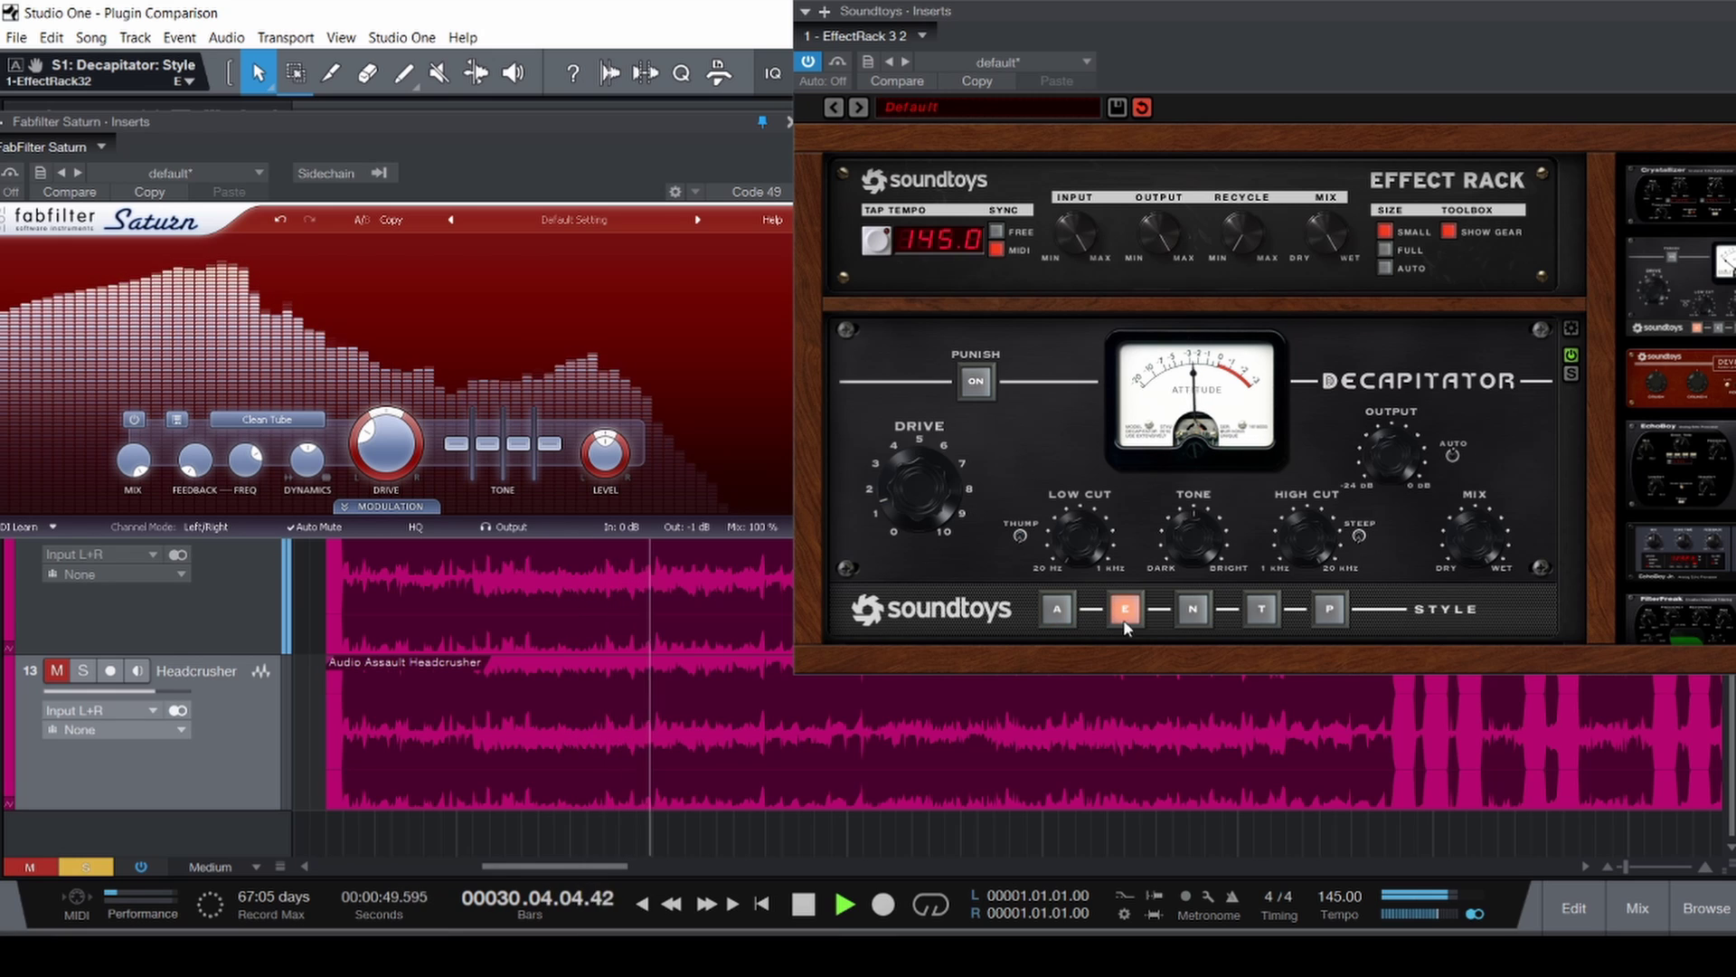
click(1192, 608)
click(1266, 610)
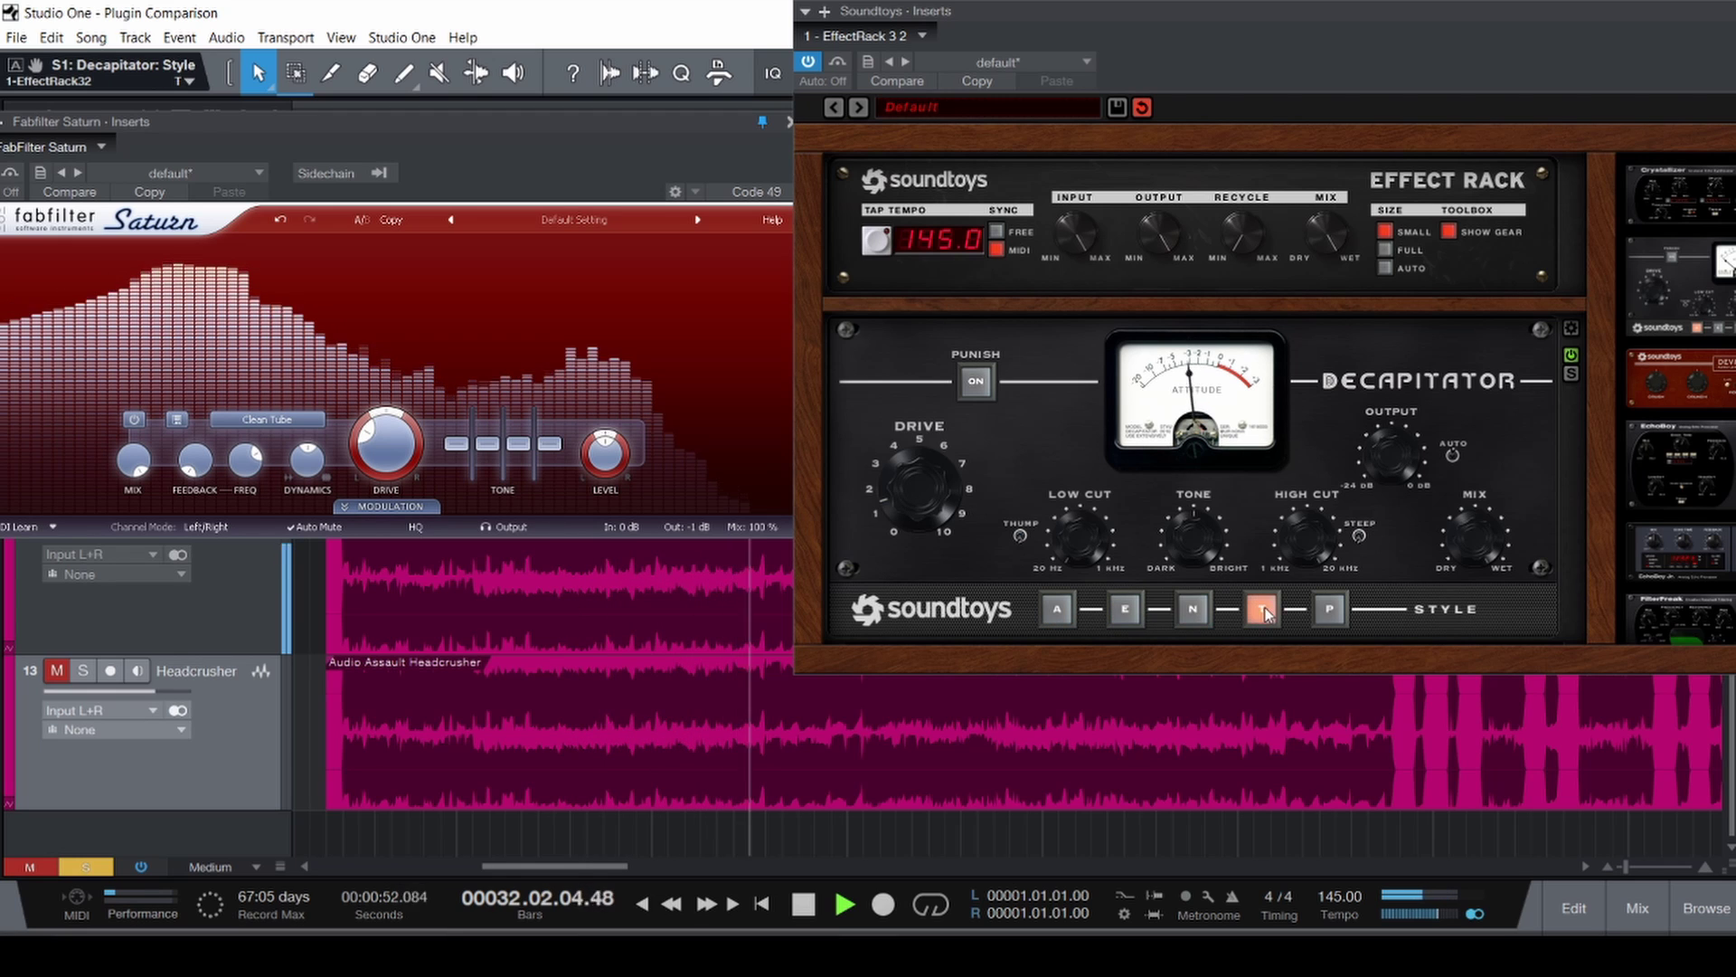
click(1331, 612)
click(1058, 609)
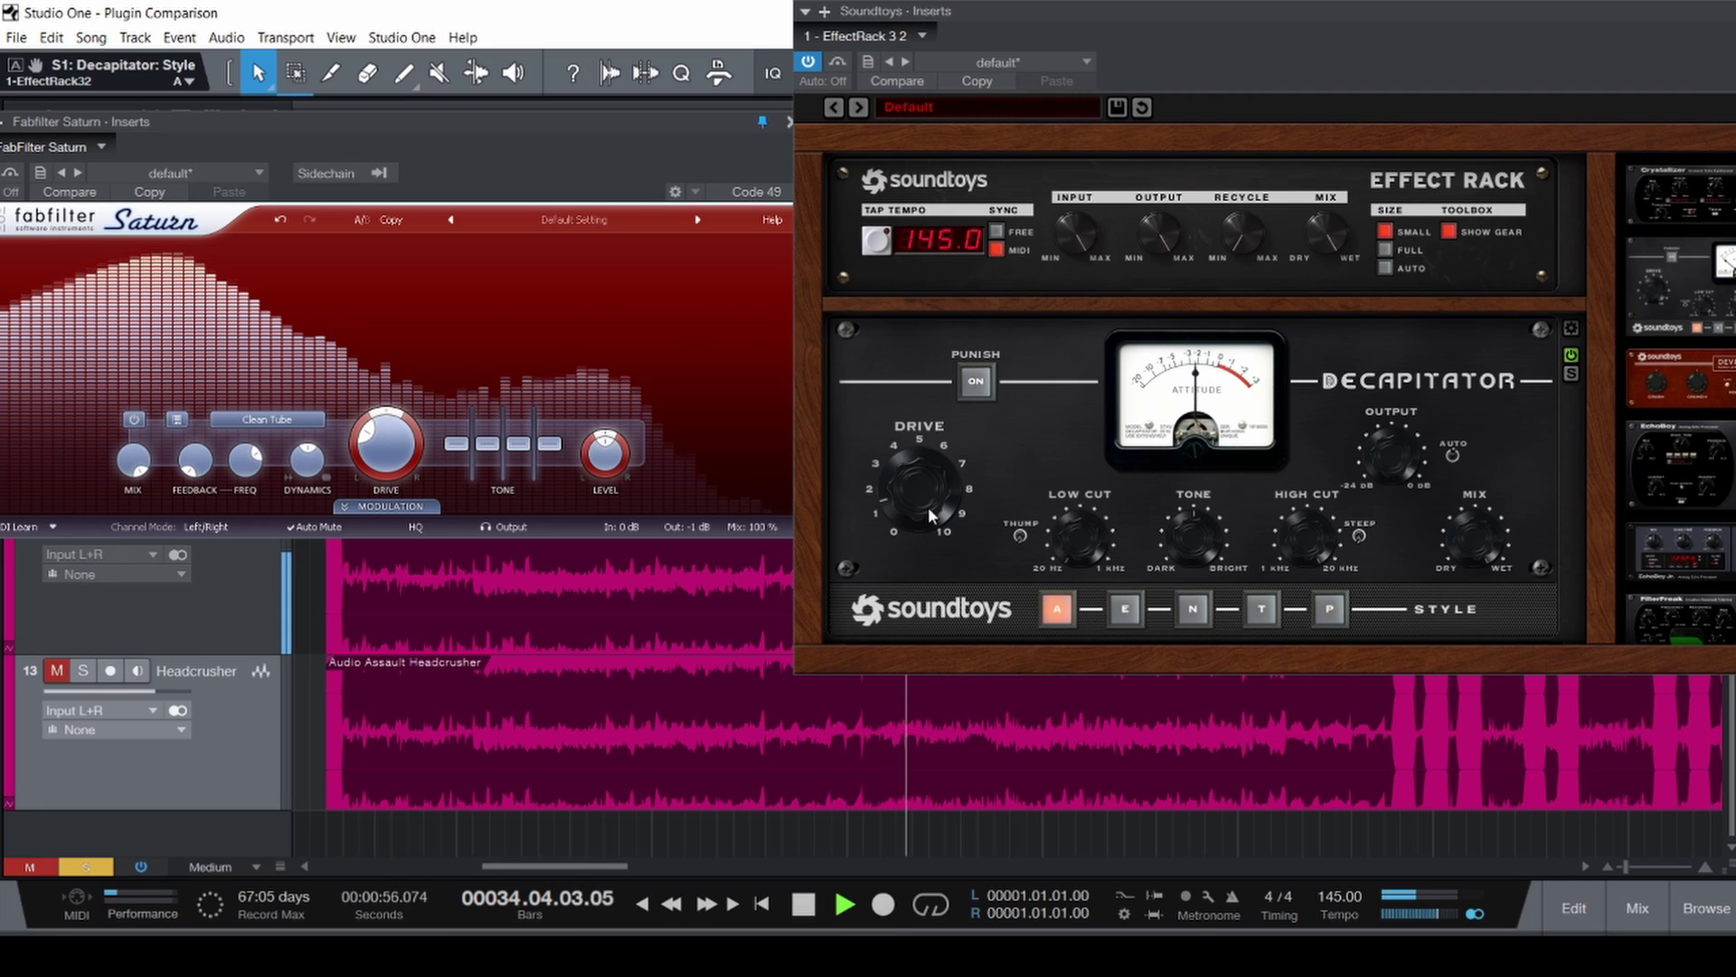
Try a higher drive on Decapitator and check Saturn's Band 1 drive.
drag(927, 507, 924, 474)
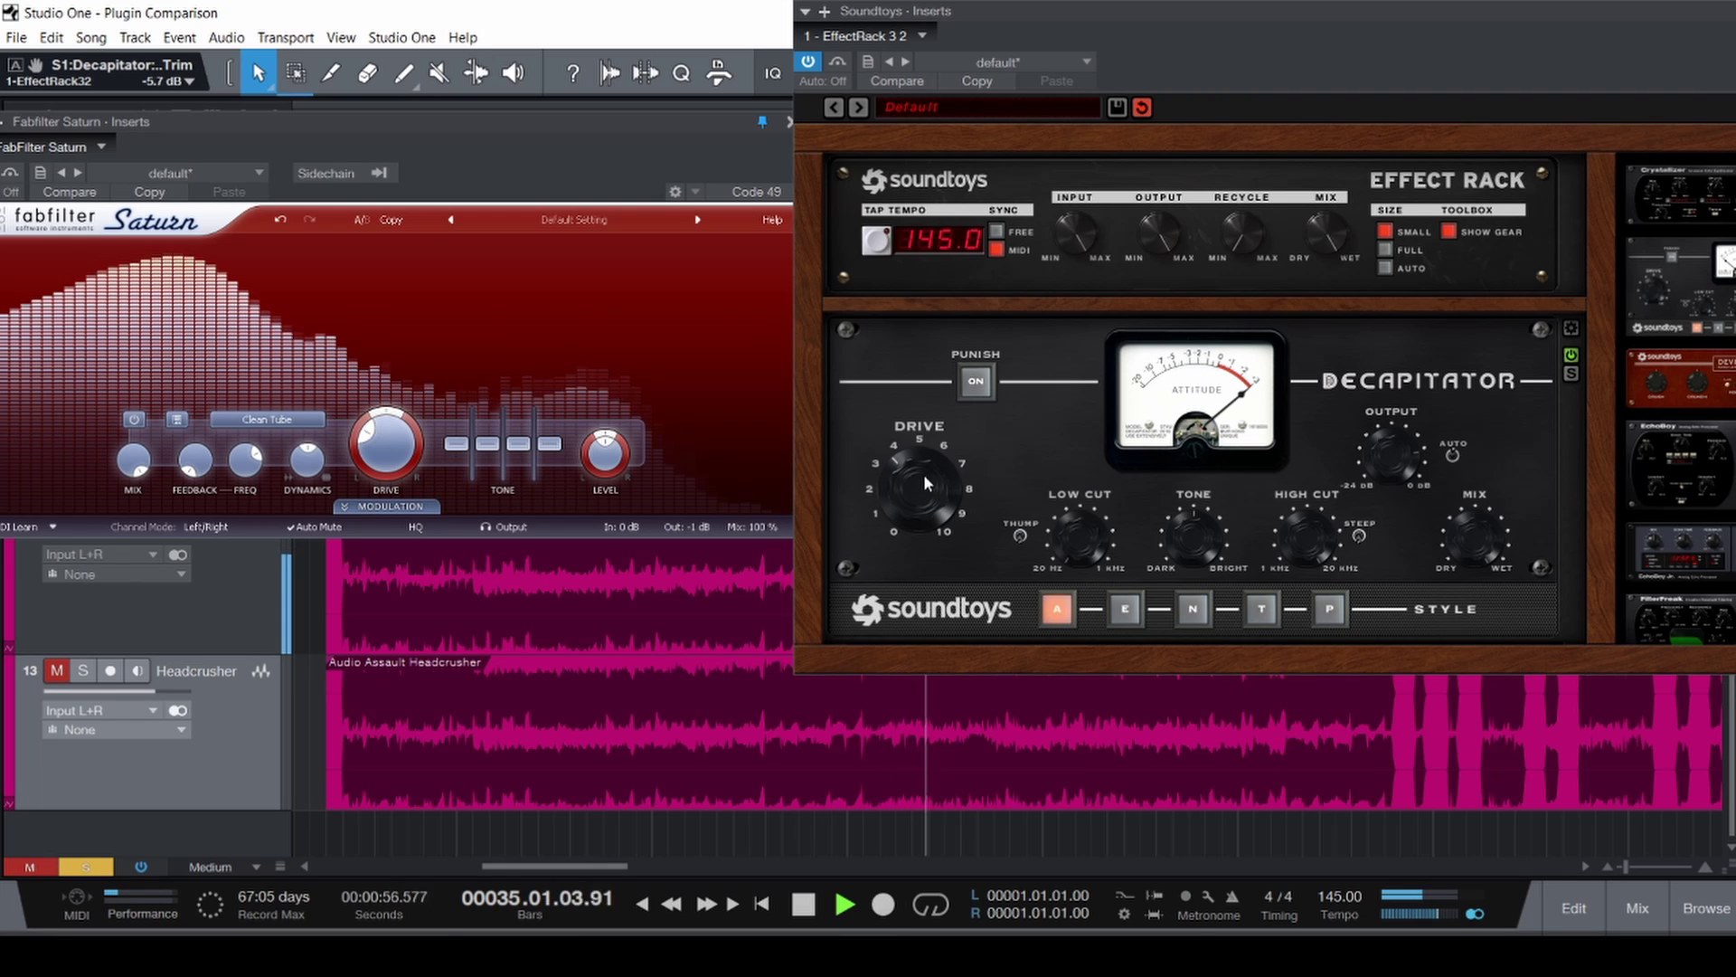
click(386, 443)
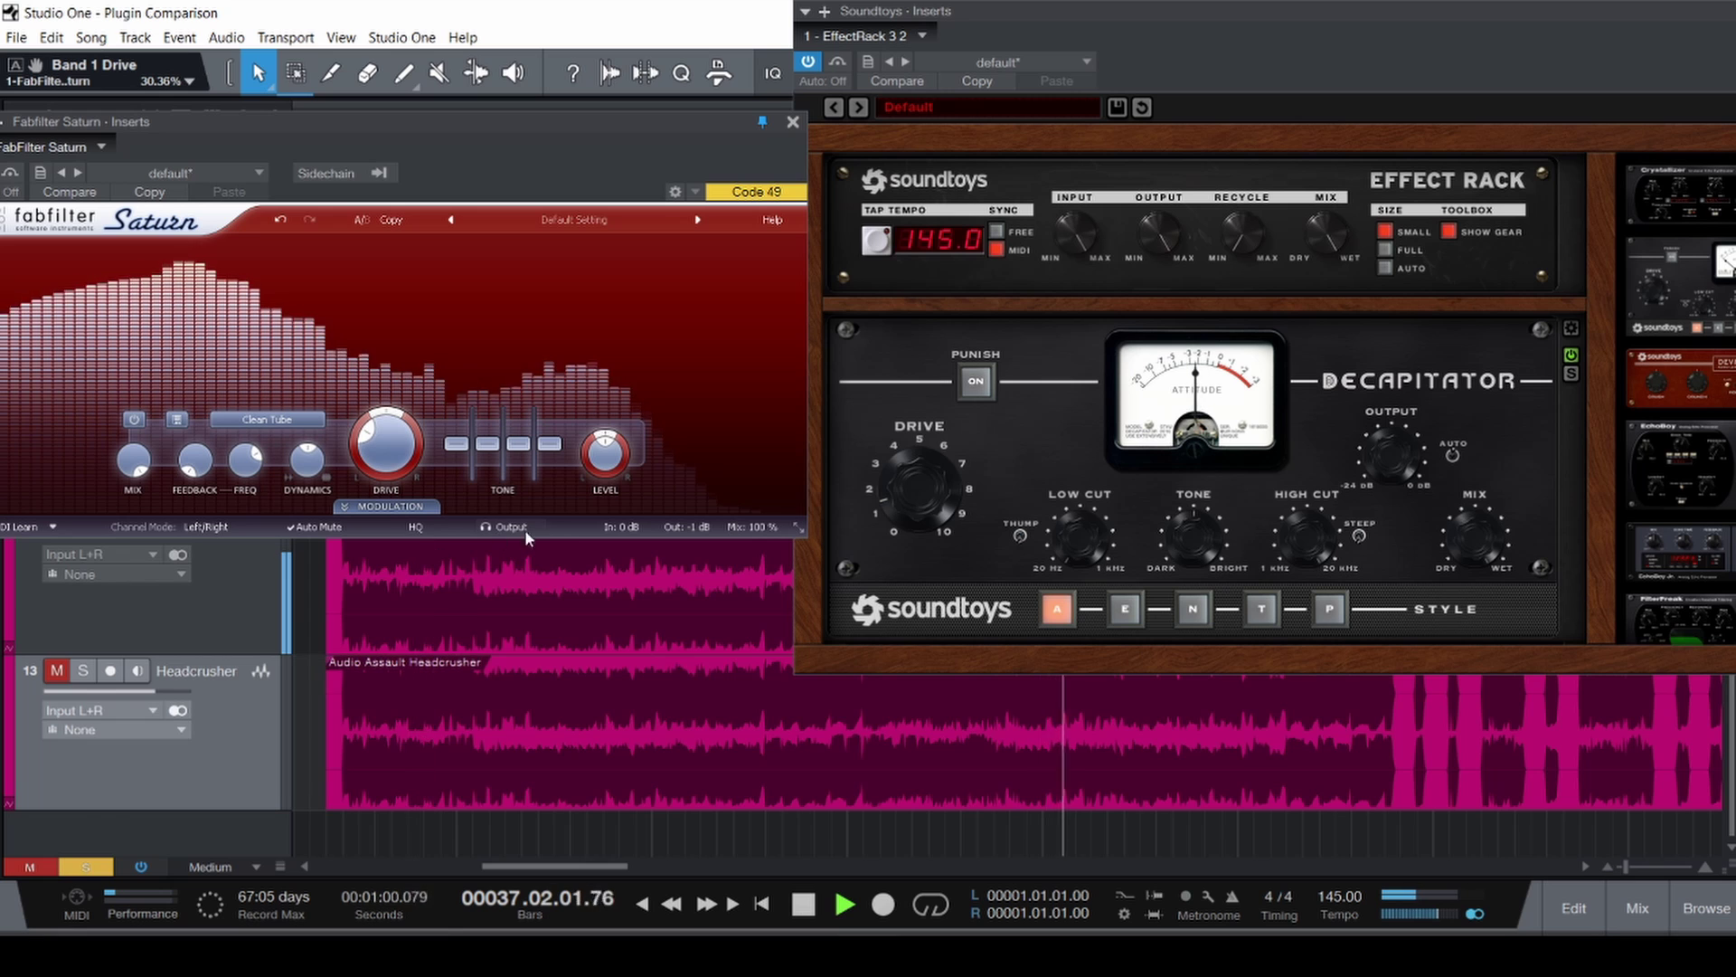
Show the mixer, move the Soundtoys window aside and open Pro-Q 3 on the Saturation channel to examine the spectrum.
key(F3)
drag(1313, 78, 396, 266)
click(1595, 368)
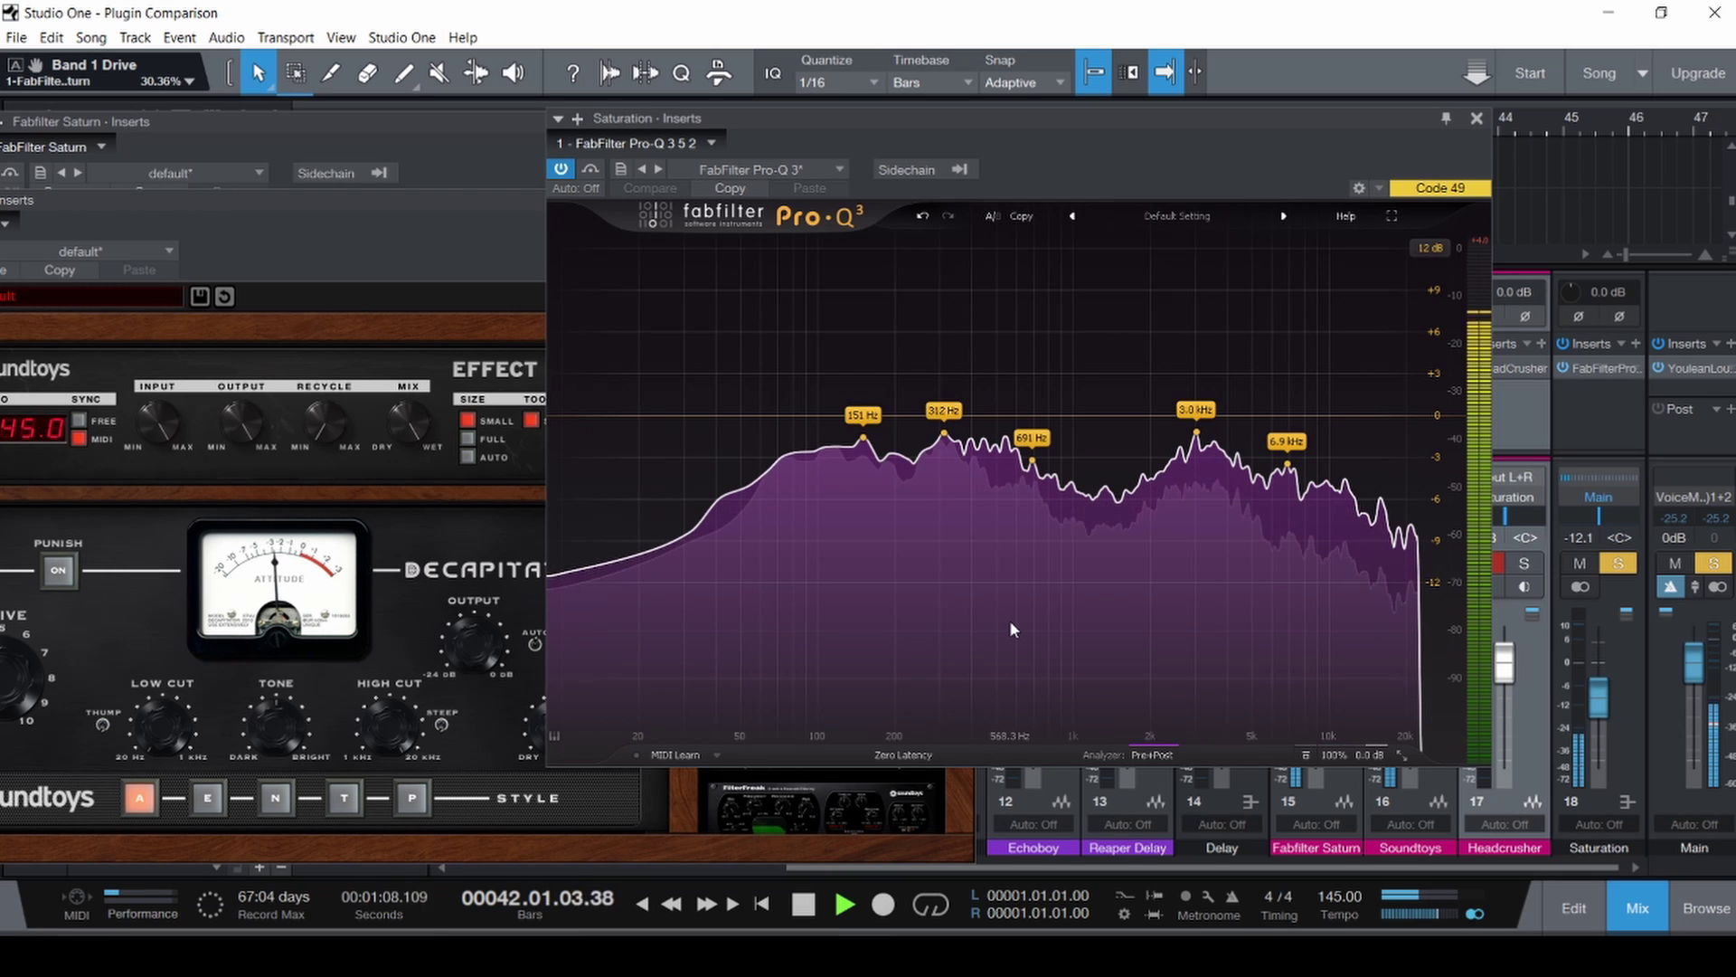
Open Youlean Loudness Meter 2 on the Main channel to examine the loudness, and close it.
click(1685, 369)
drag(1107, 123, 846, 96)
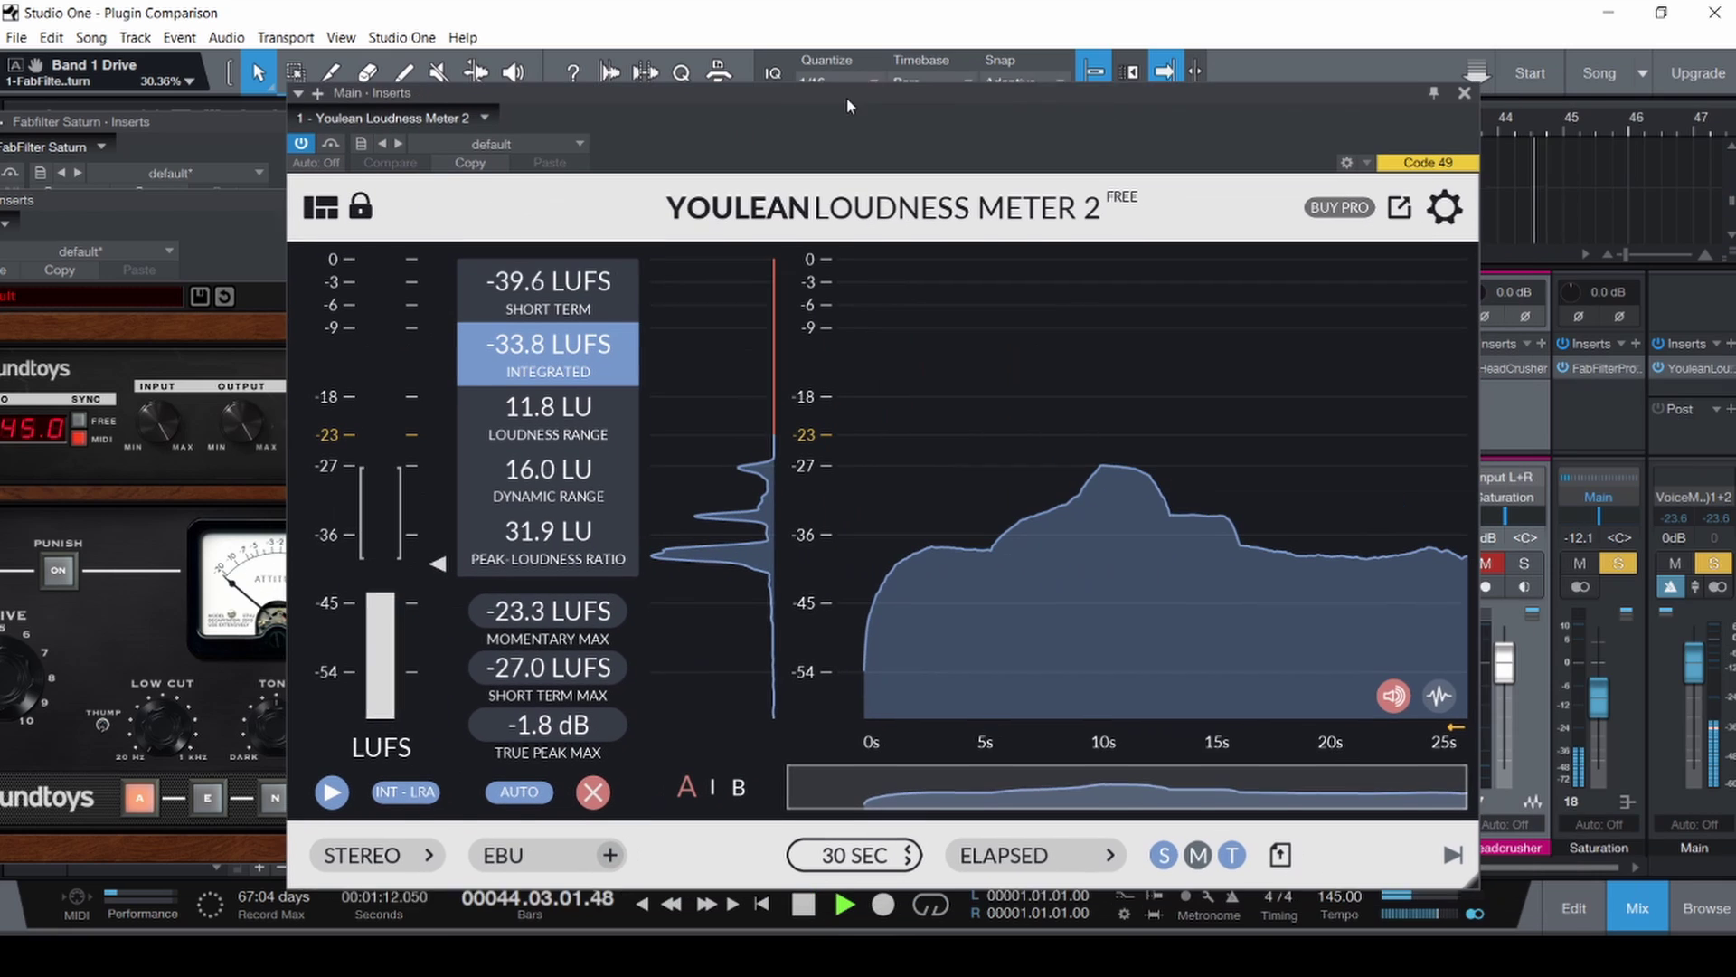
click(1463, 91)
Place the Soundtoys window back beside the Saturn window and stop playback.
drag(551, 214, 1354, 24)
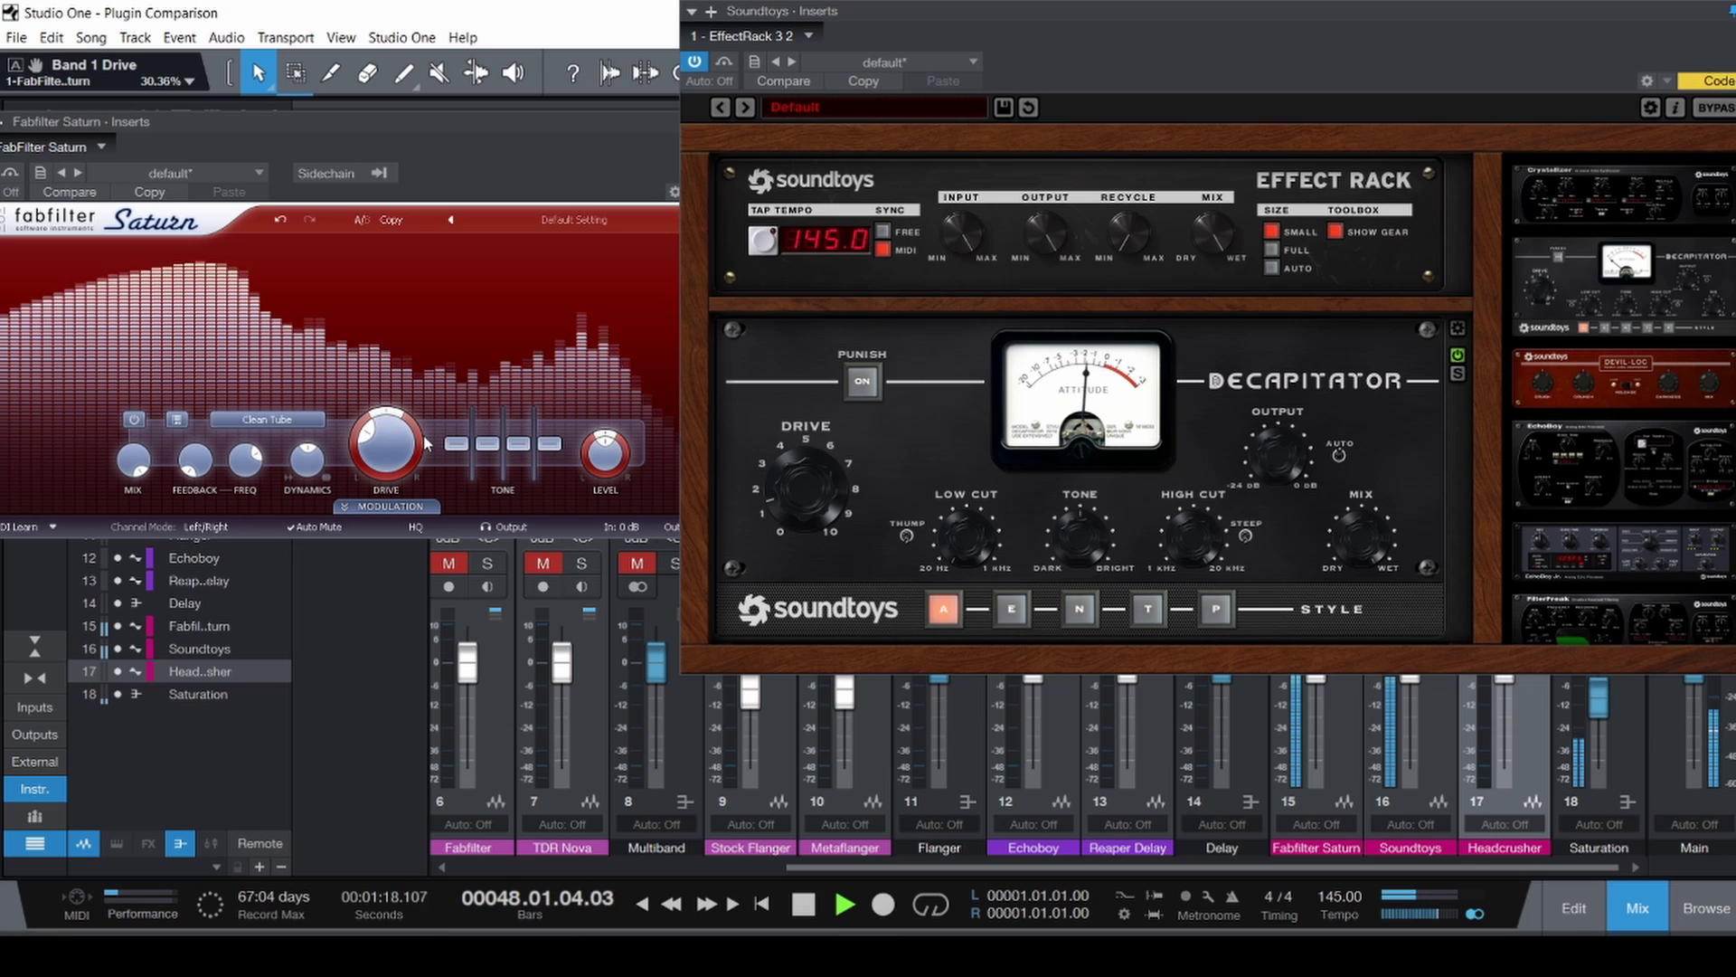
key(space)
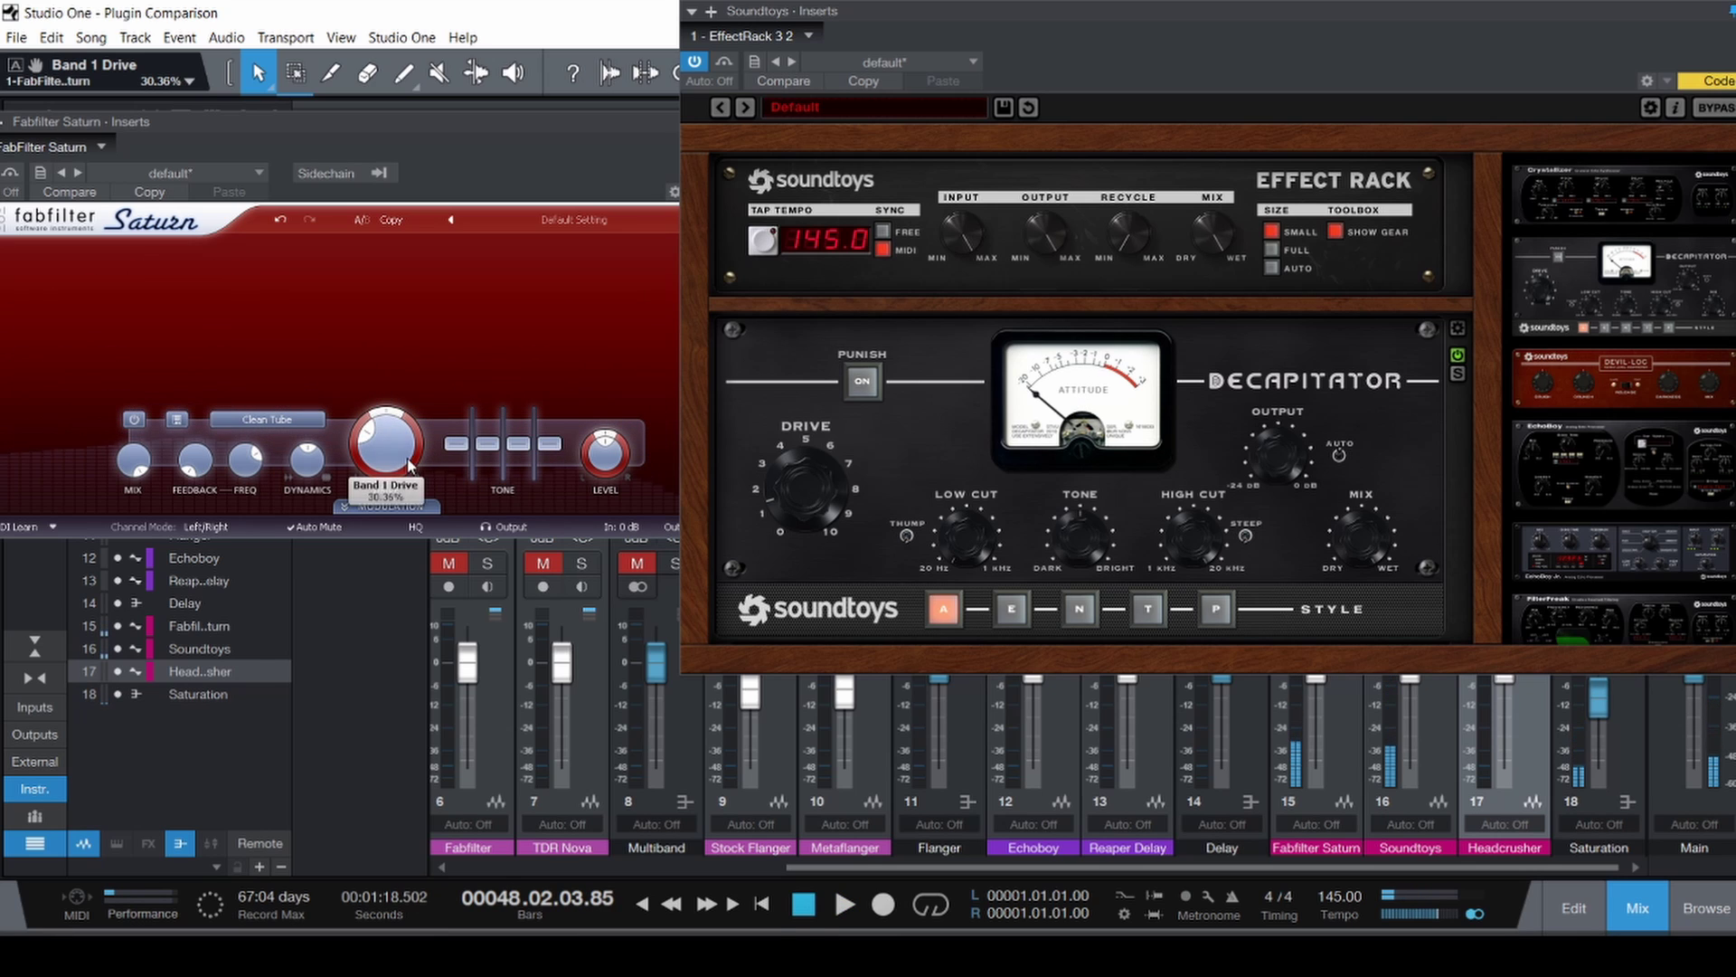
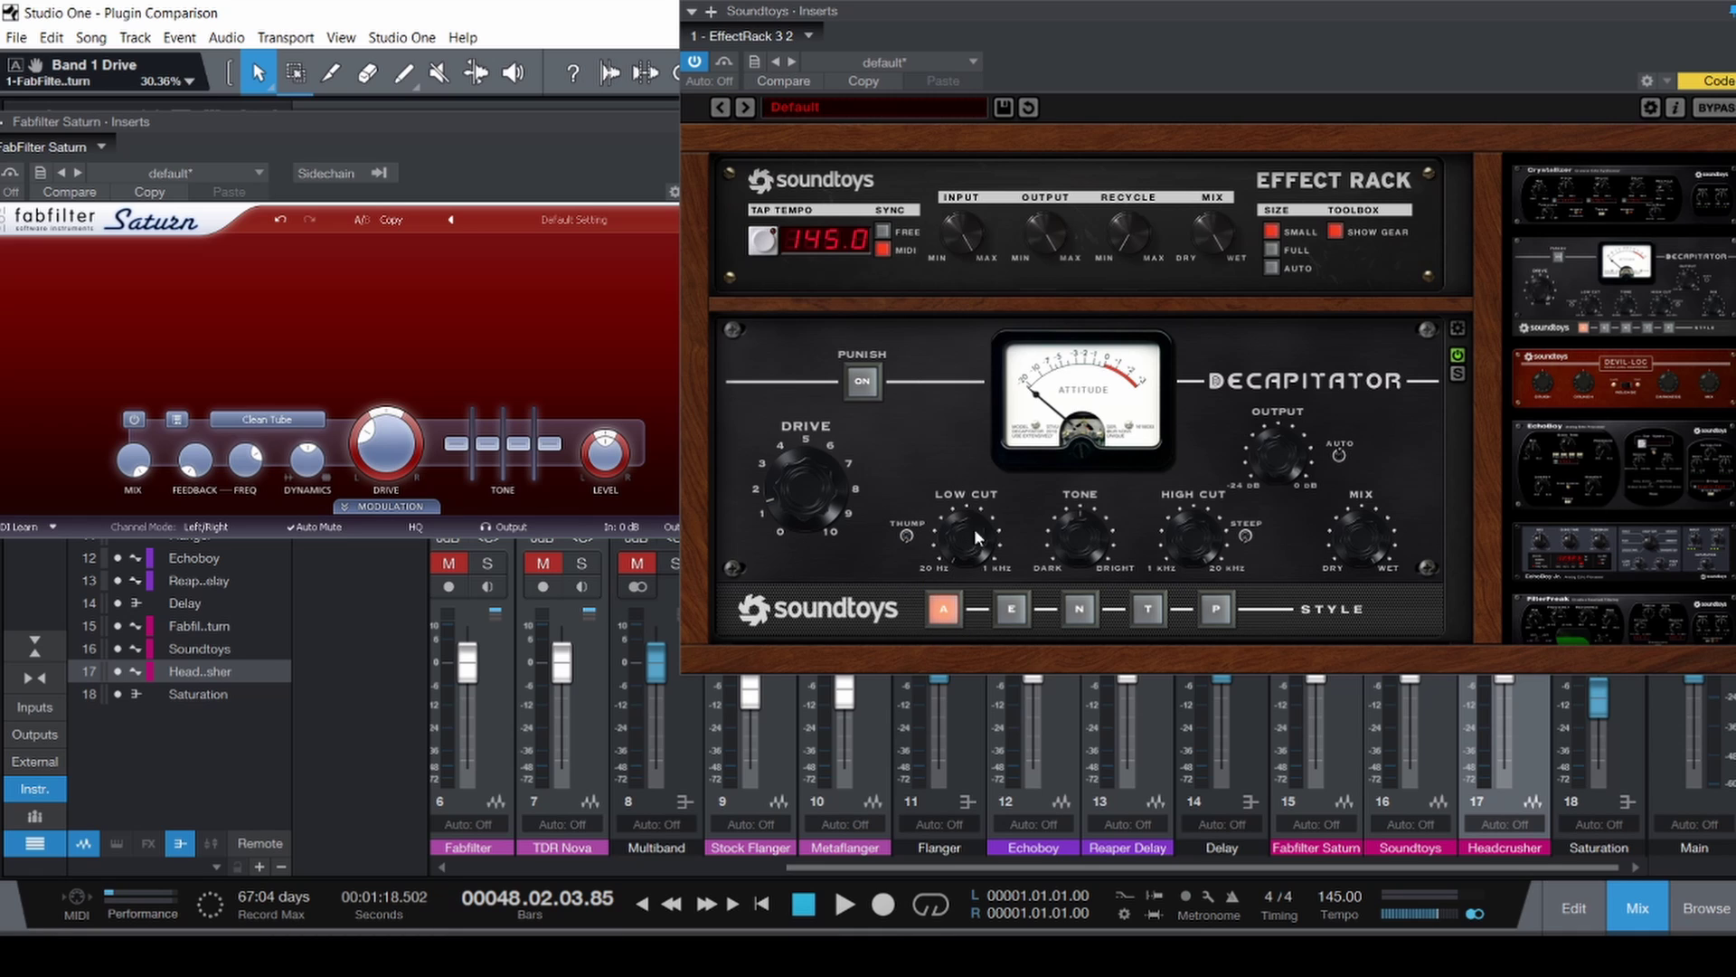
Set Saturn's Band 1 style to Warm Tube and audition Decapitator's E, N, T and P styles against it, returning to style A.
mouse_move(391, 434)
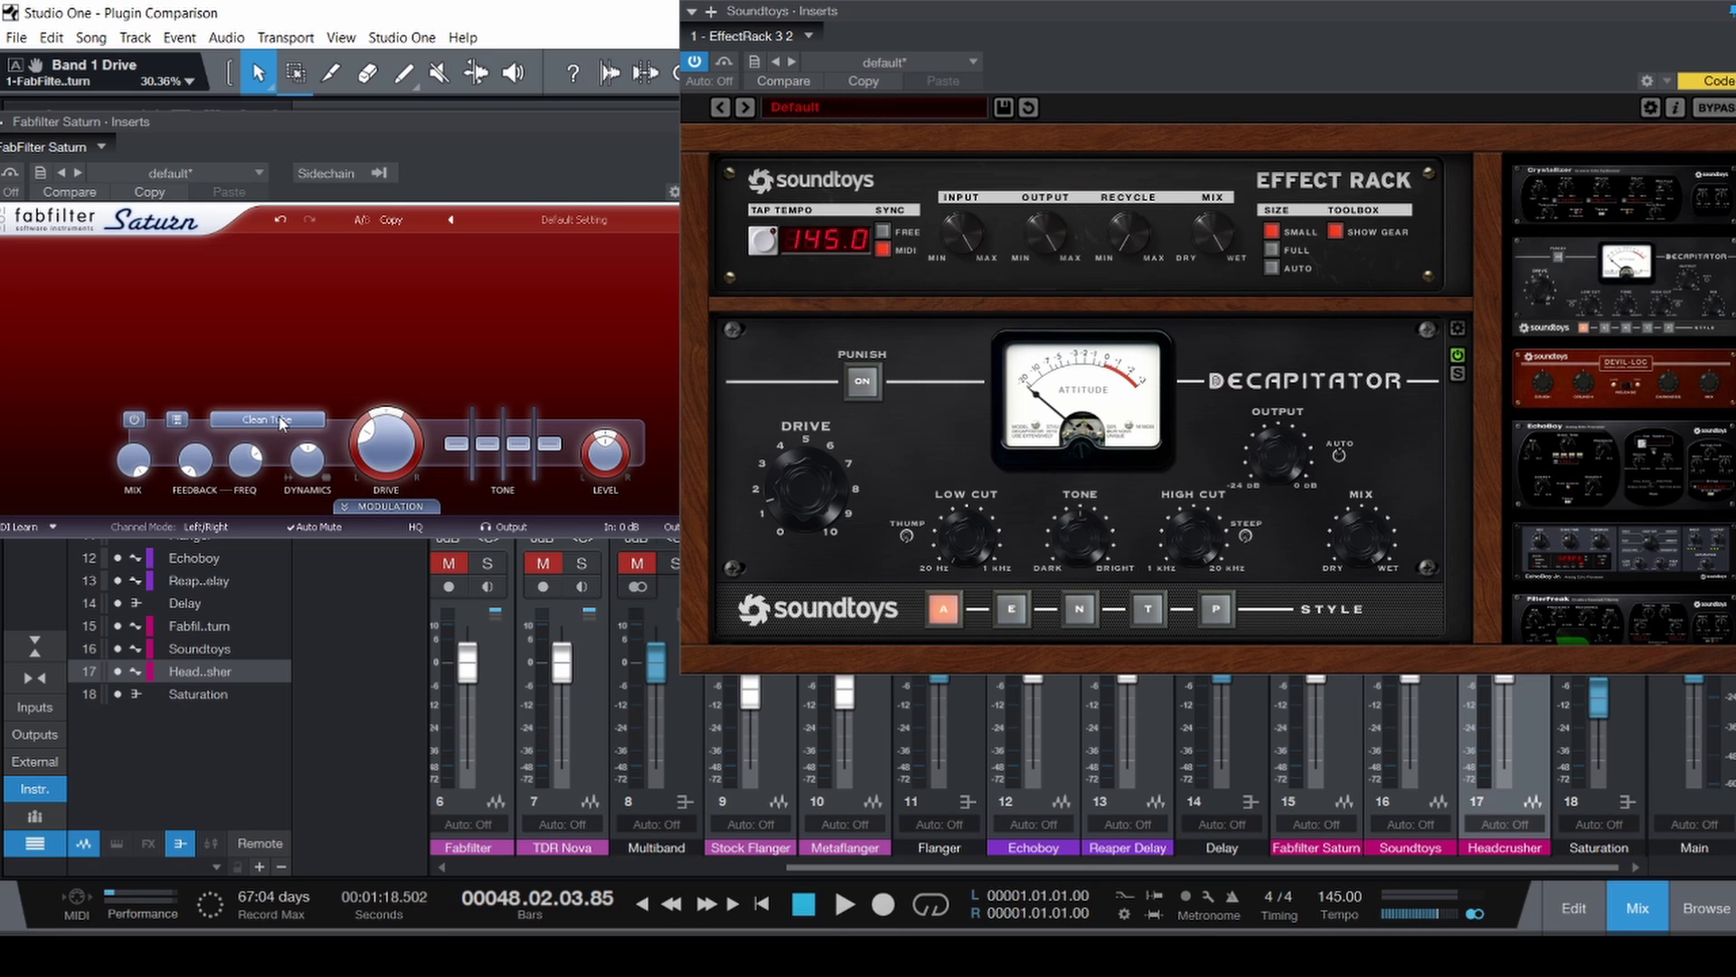
mouse_move(283, 423)
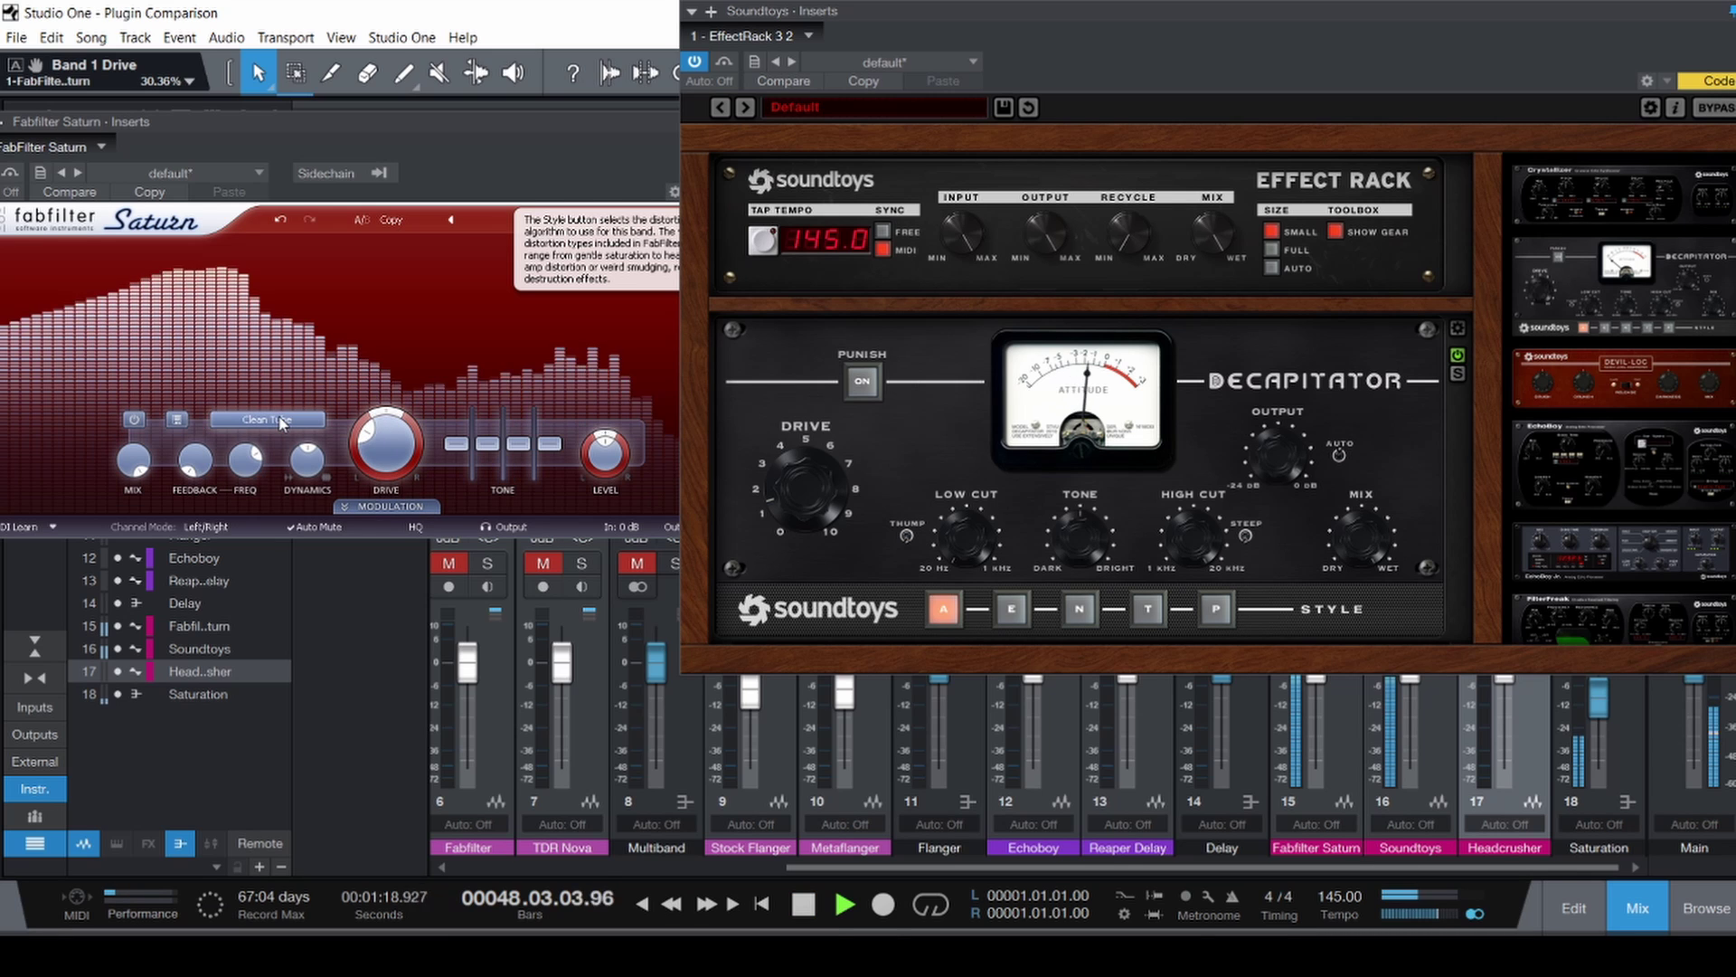
click(283, 422)
click(294, 458)
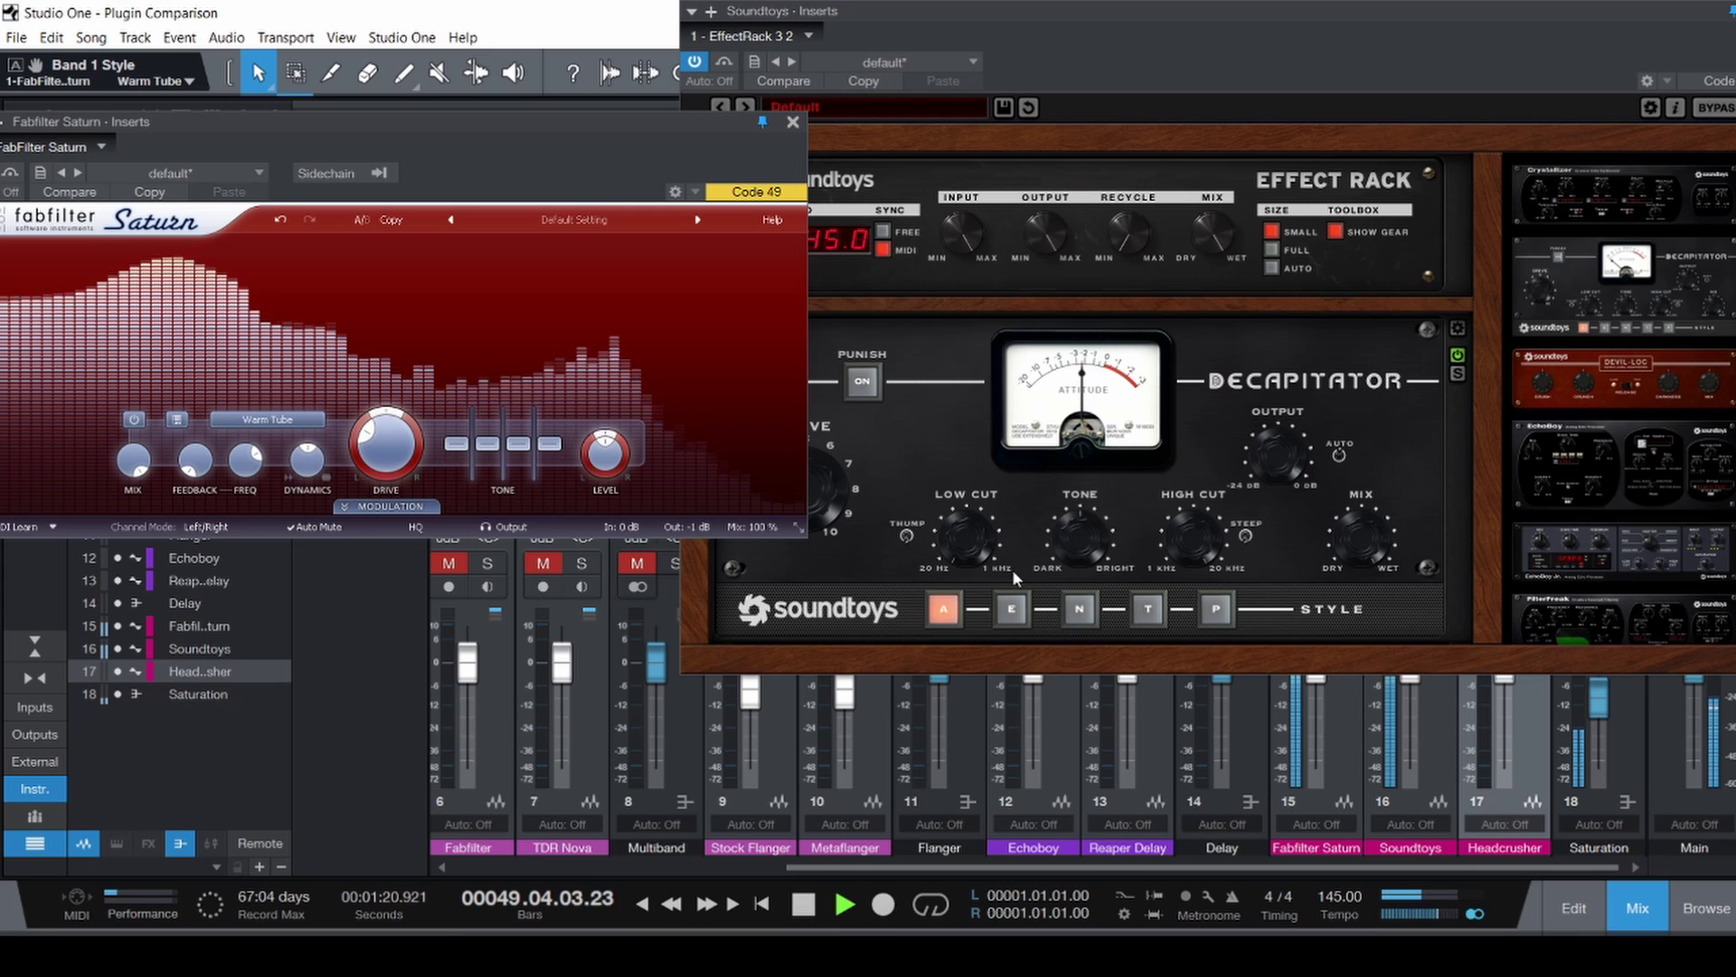
click(1011, 610)
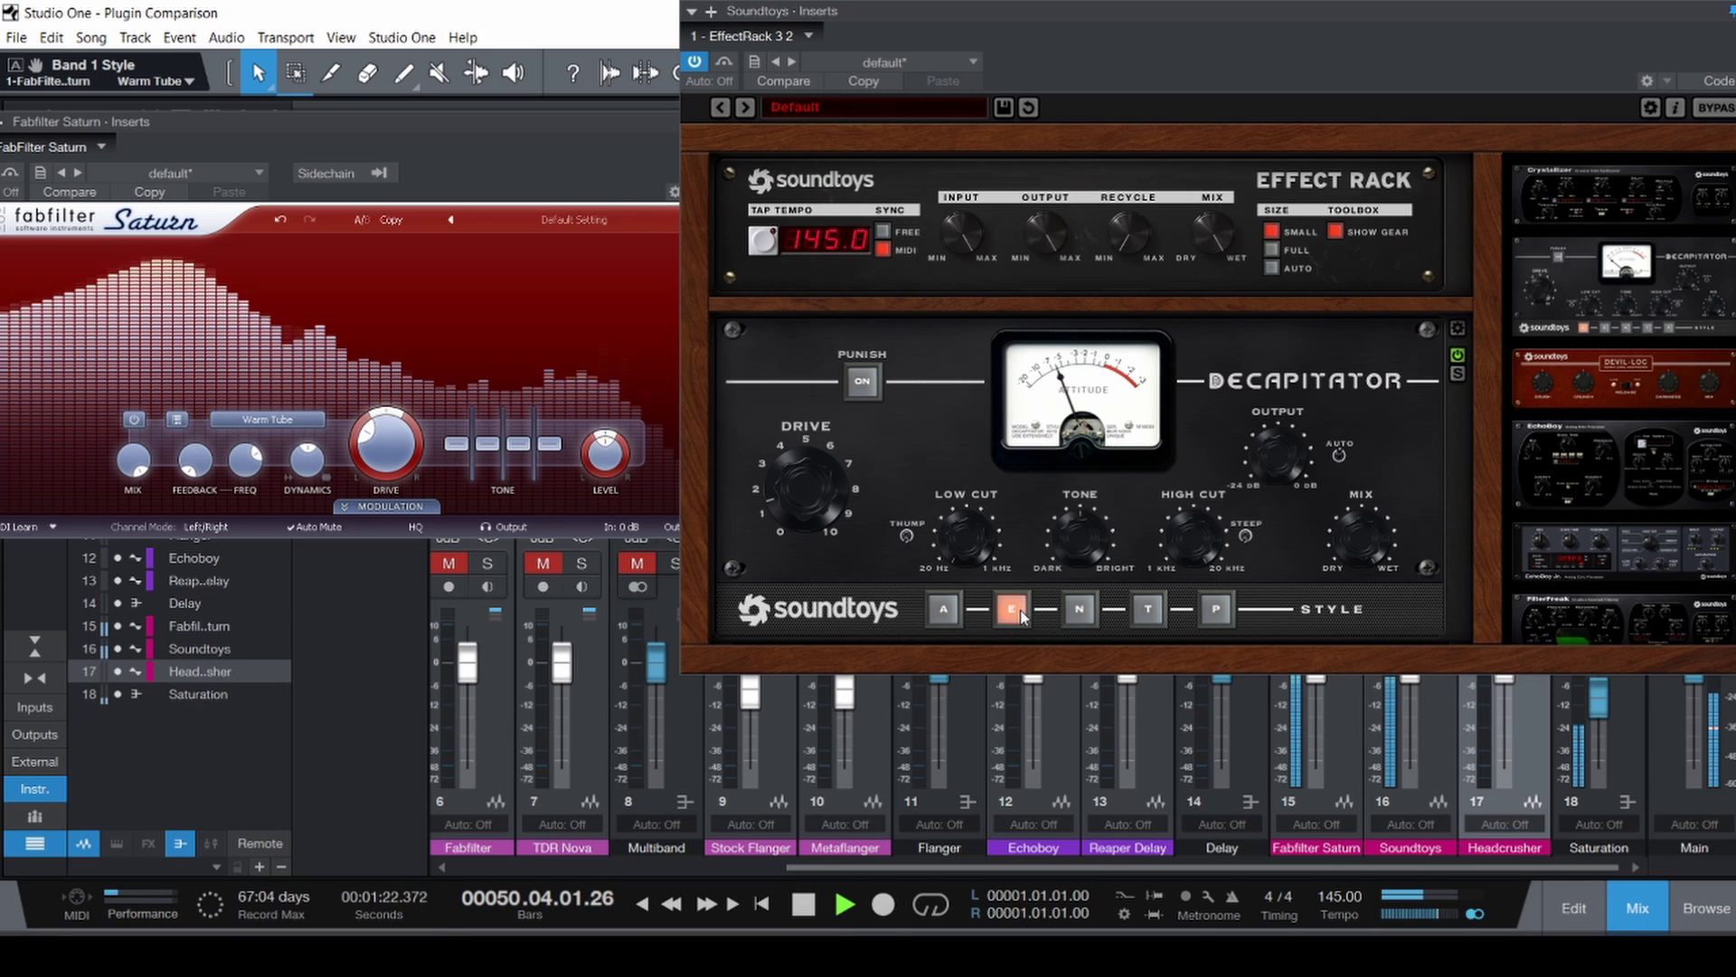
click(1080, 610)
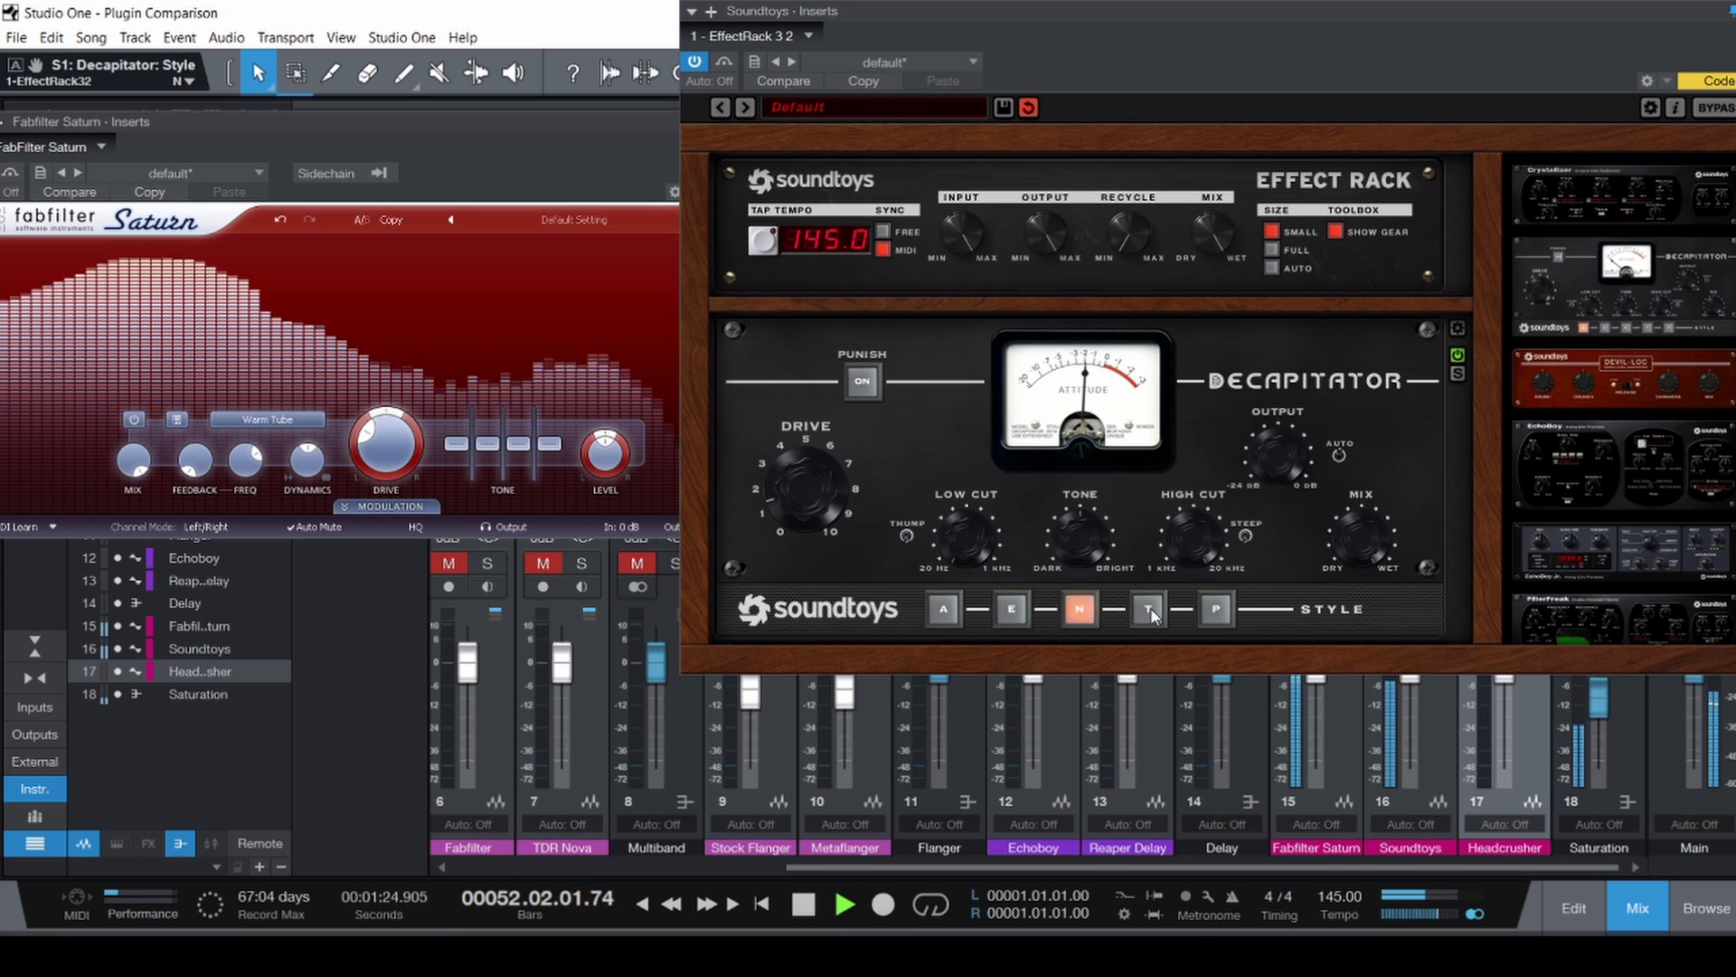
click(1149, 610)
click(1218, 610)
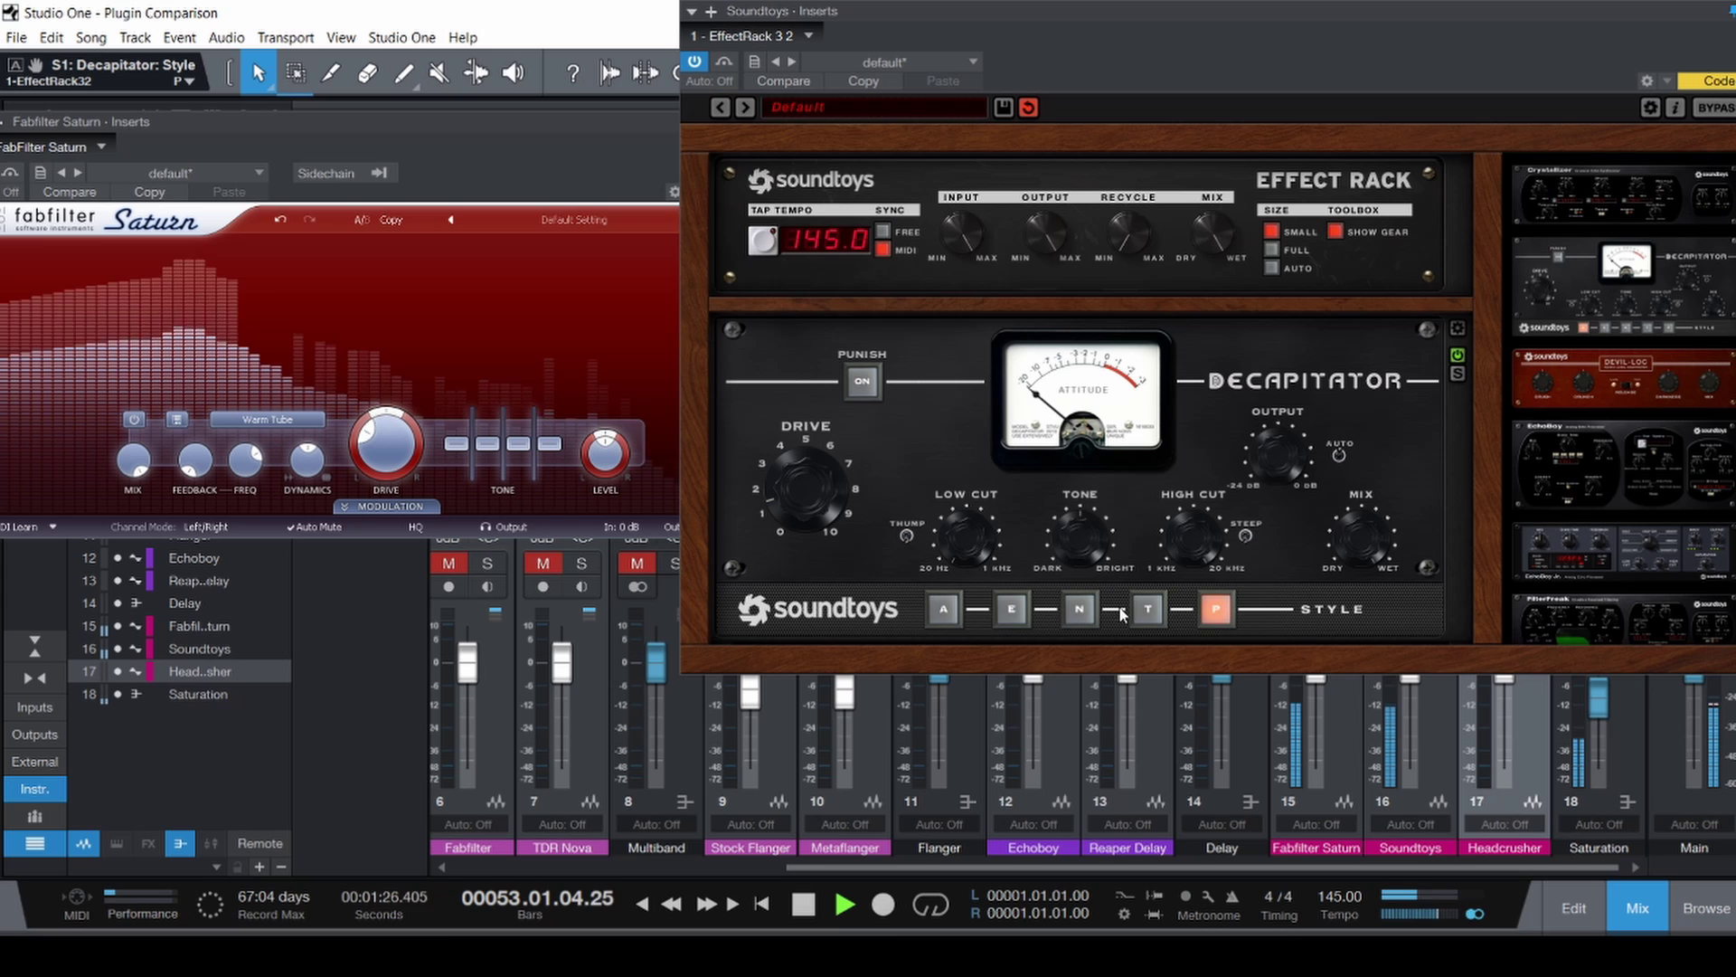
click(962, 615)
Set Saturn's Band 1 style to Broken Tube and audition Decapitator's E, T and P styles against it, returning to style A.
click(307, 422)
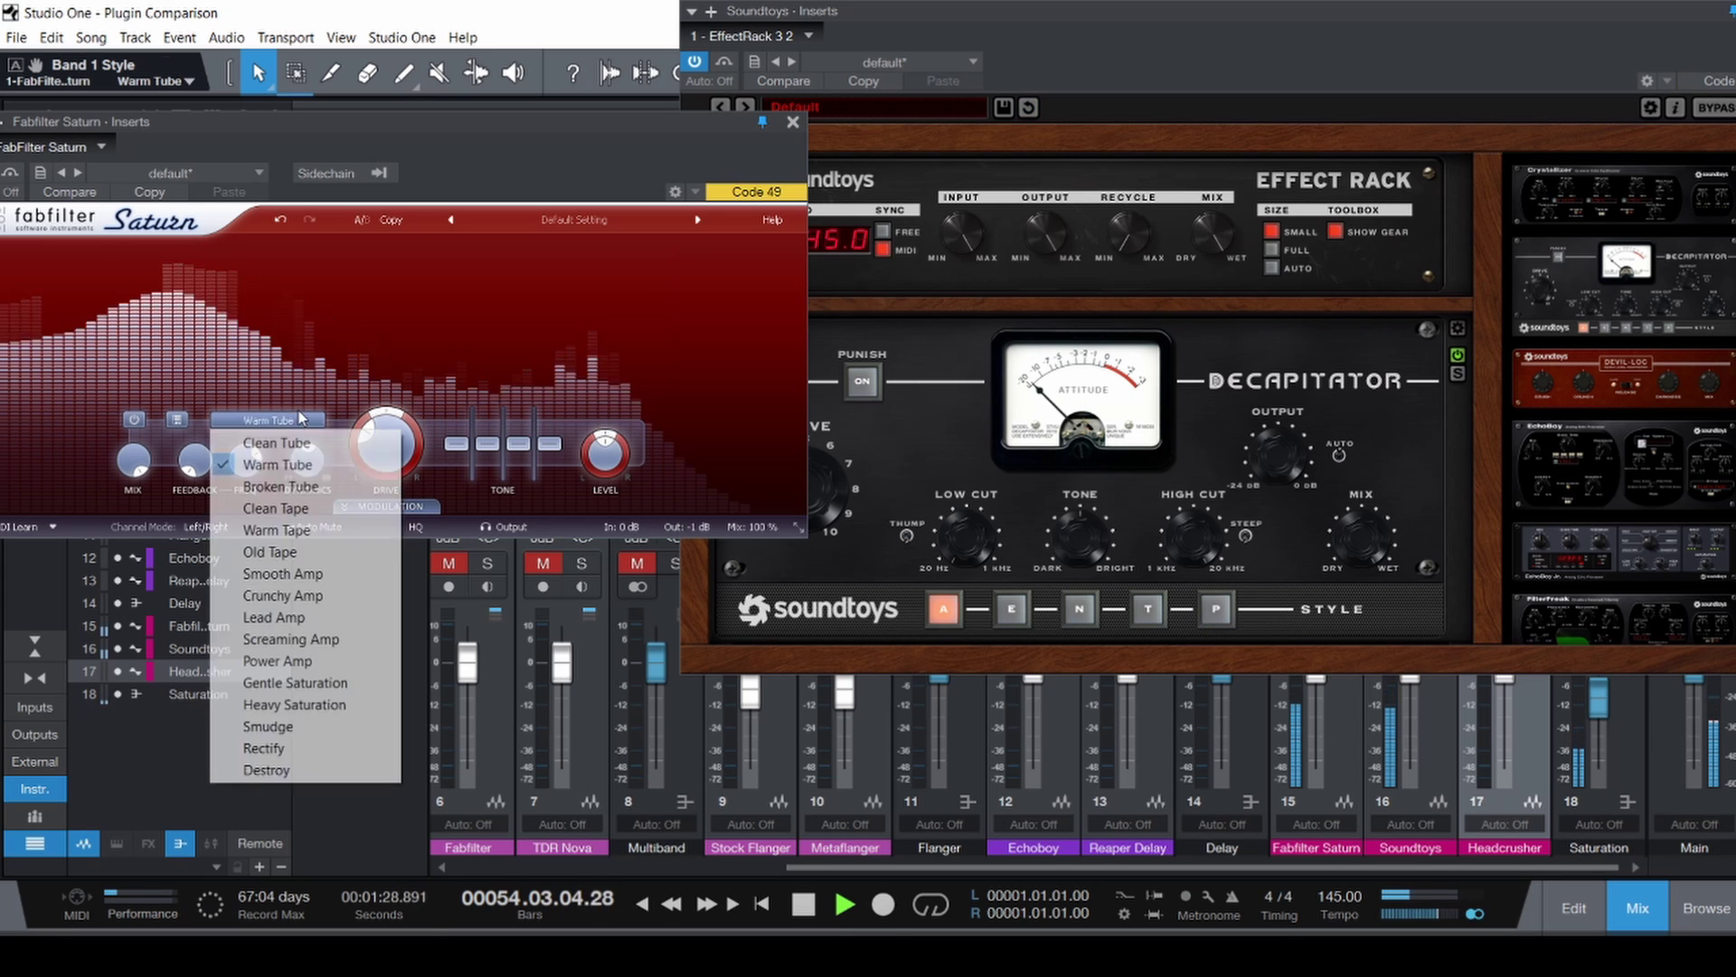
click(299, 469)
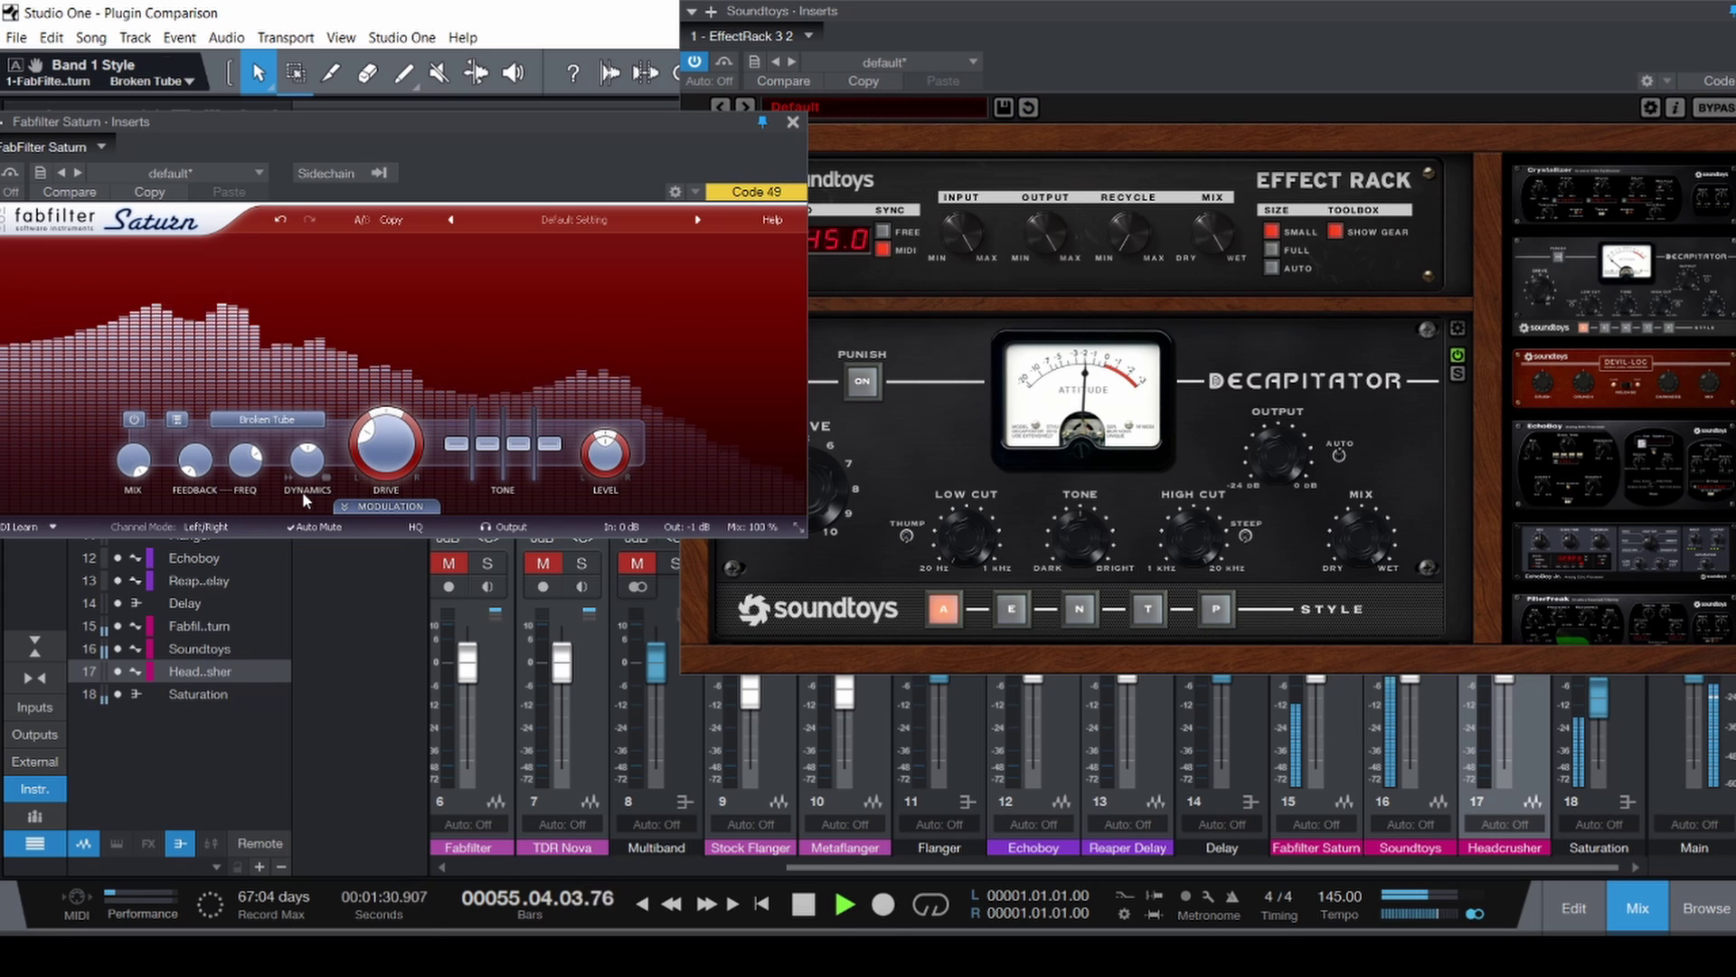
click(1012, 611)
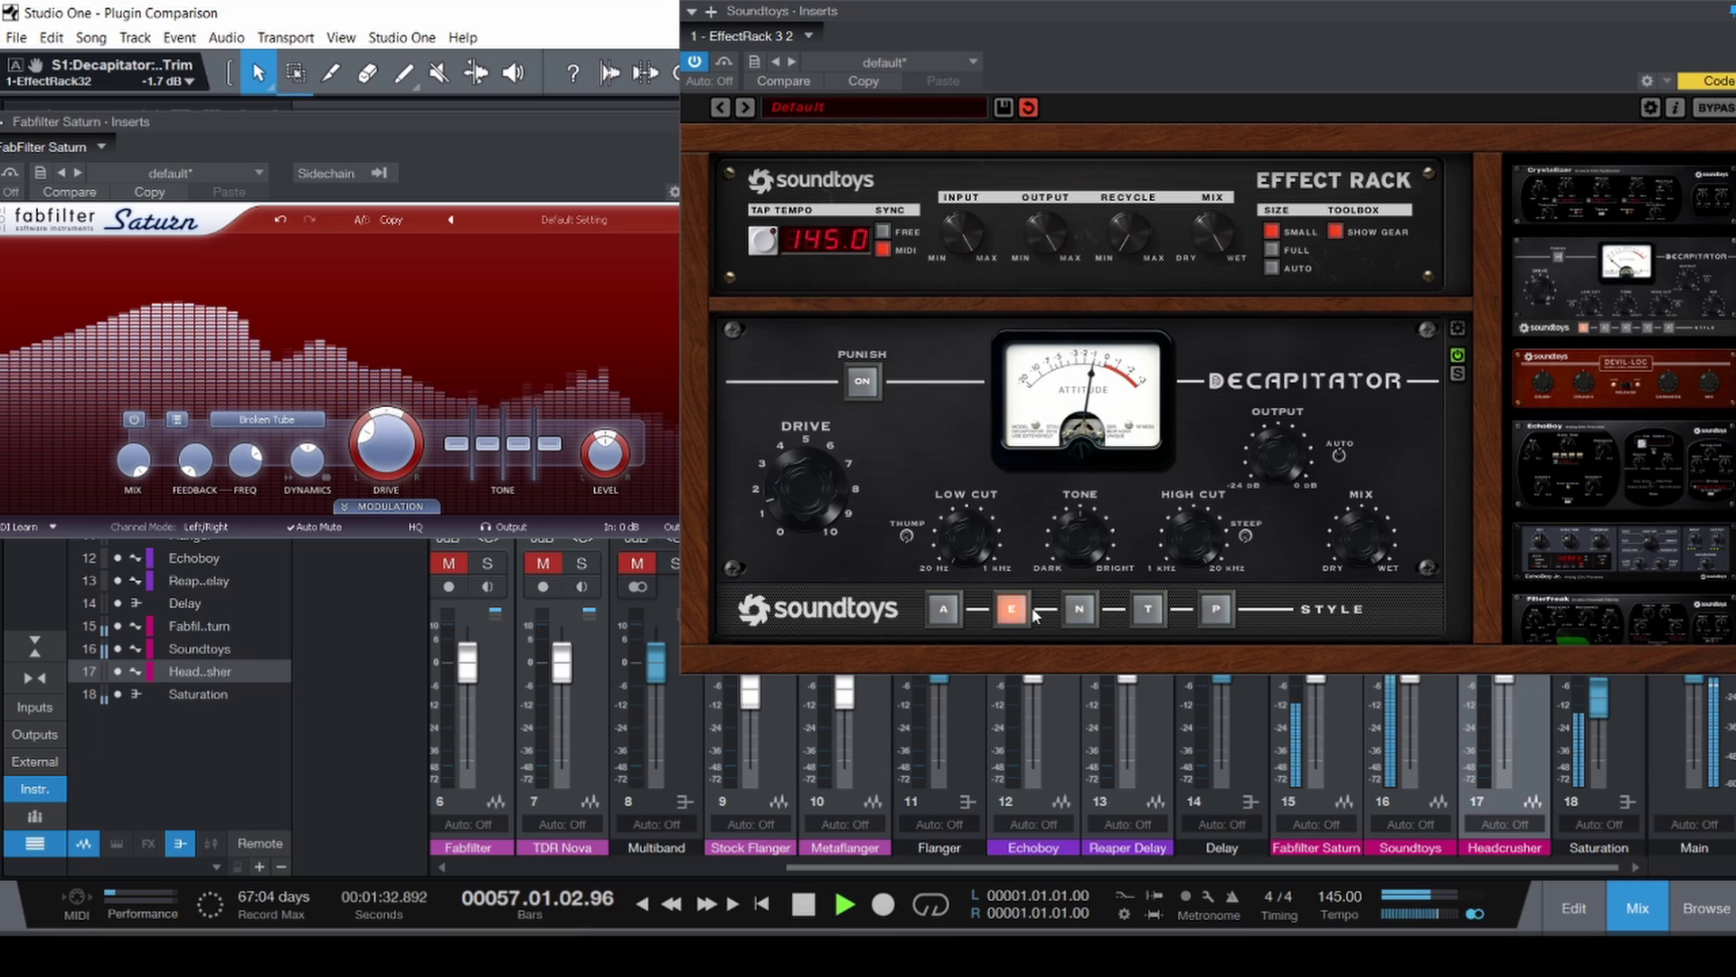
click(1146, 613)
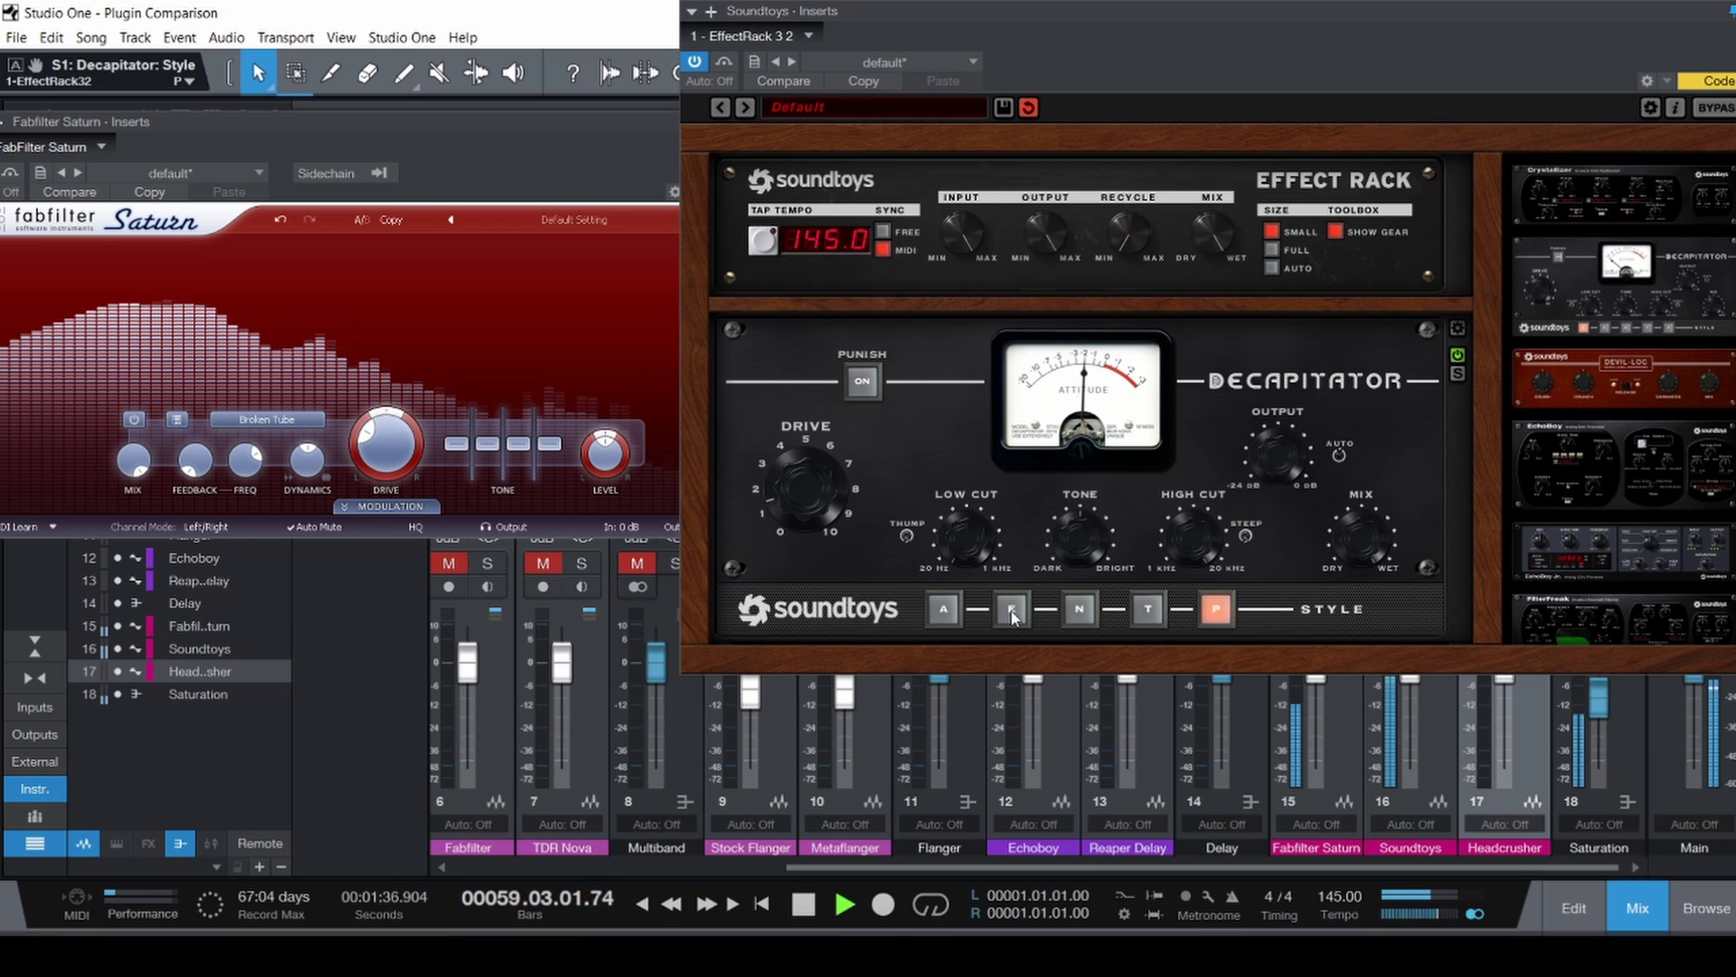
click(942, 611)
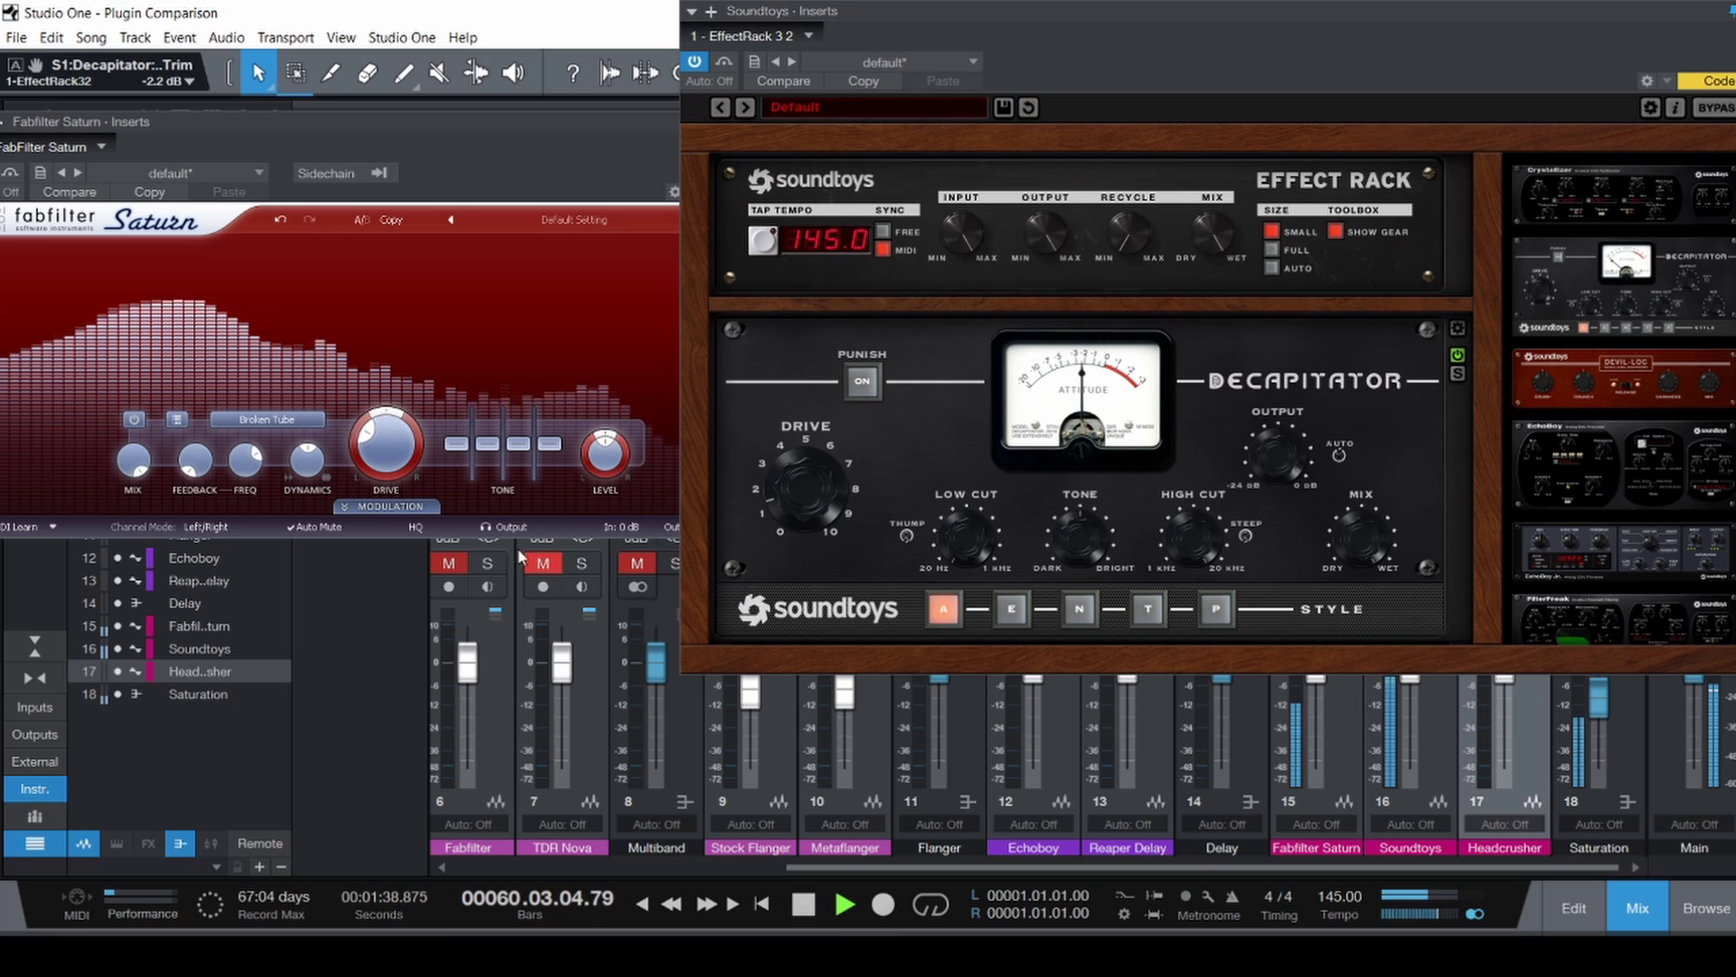
Set Saturn's Band 1 style to Clean Tape and compare Decapitator's E, N and T styles against it, settling on style N.
click(327, 477)
click(267, 418)
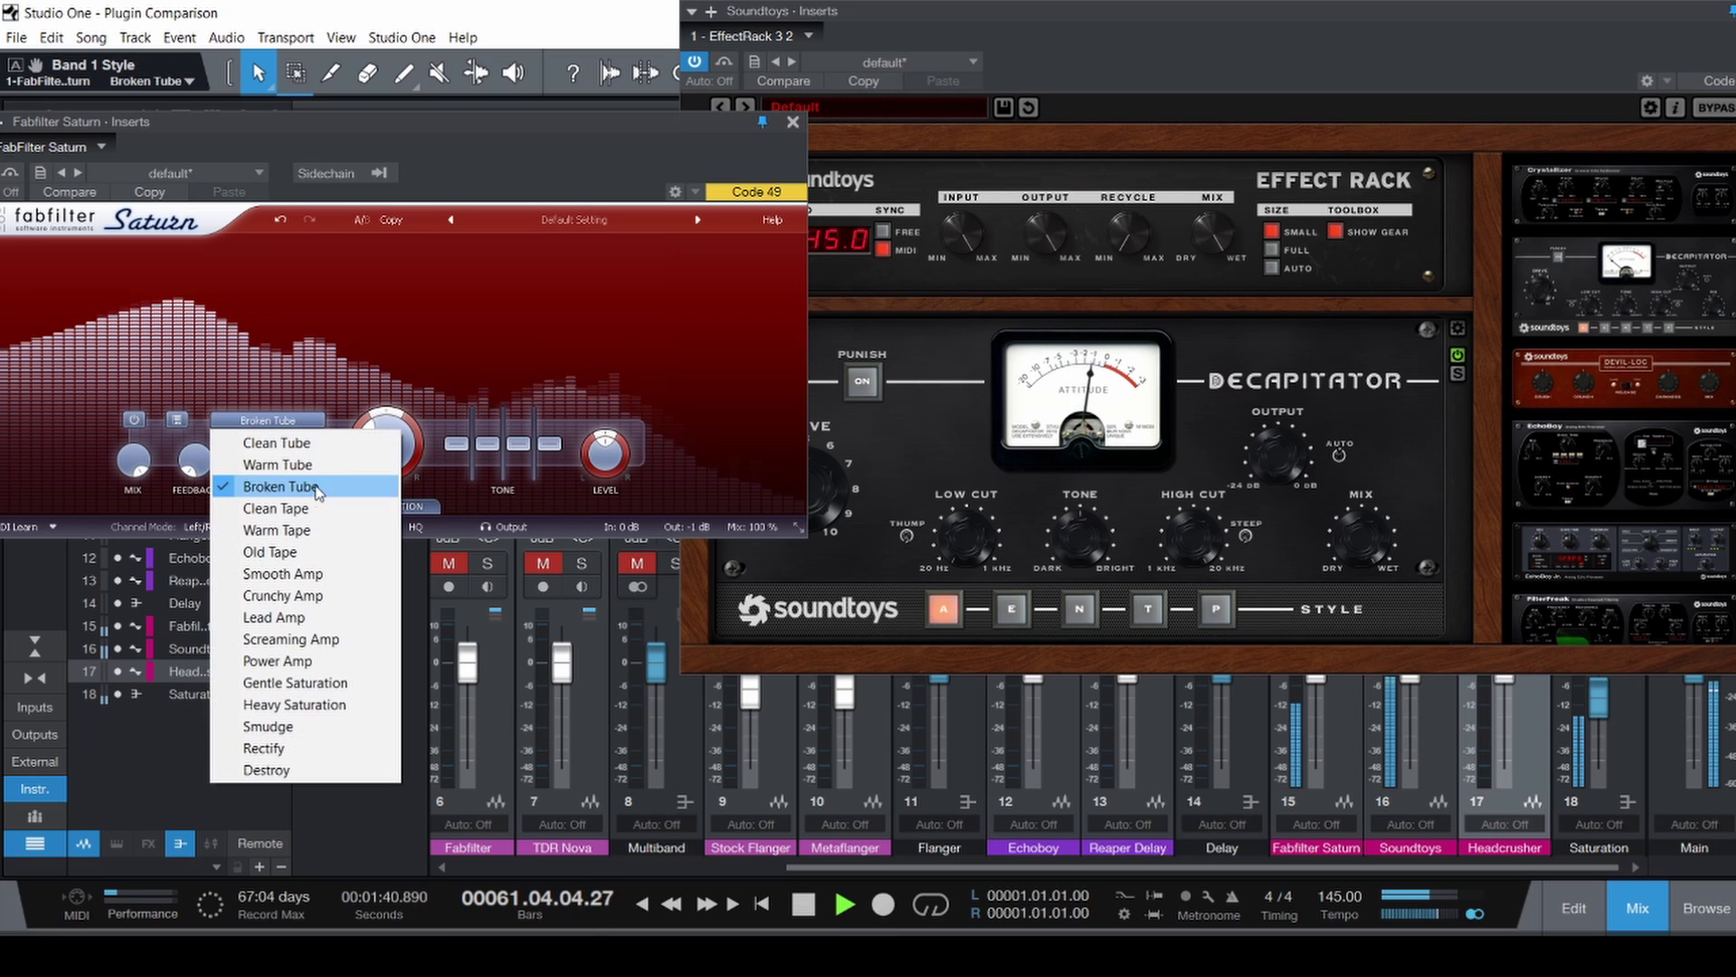
click(271, 503)
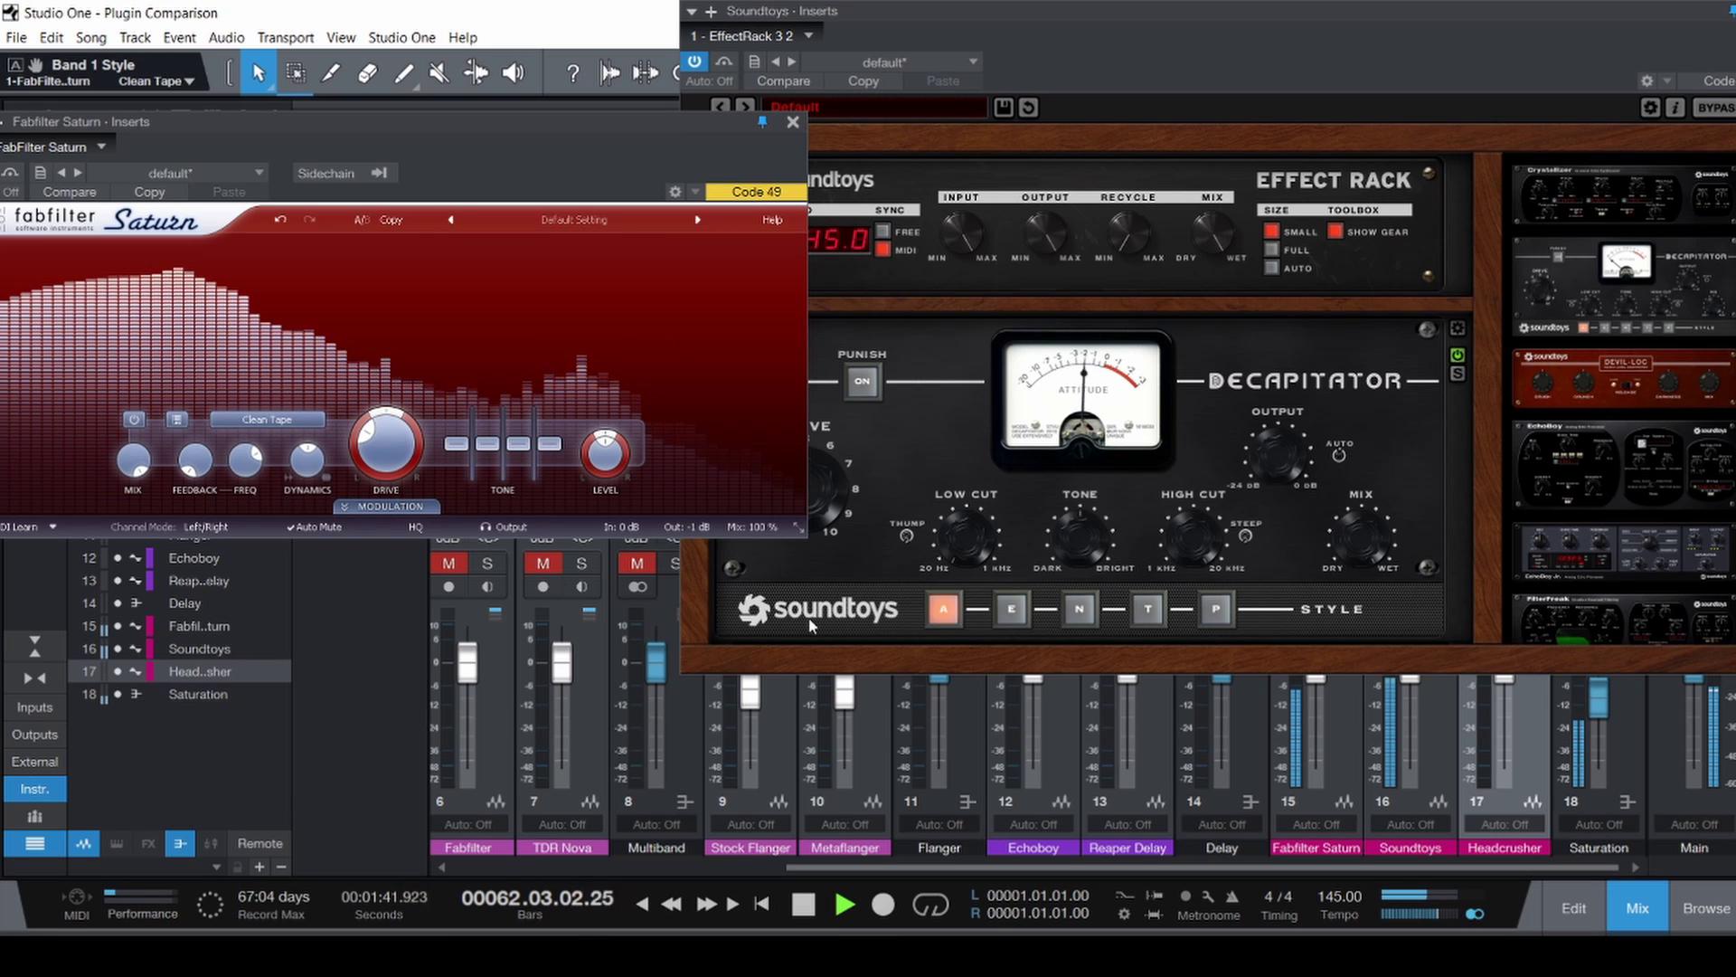
click(1010, 613)
click(1079, 611)
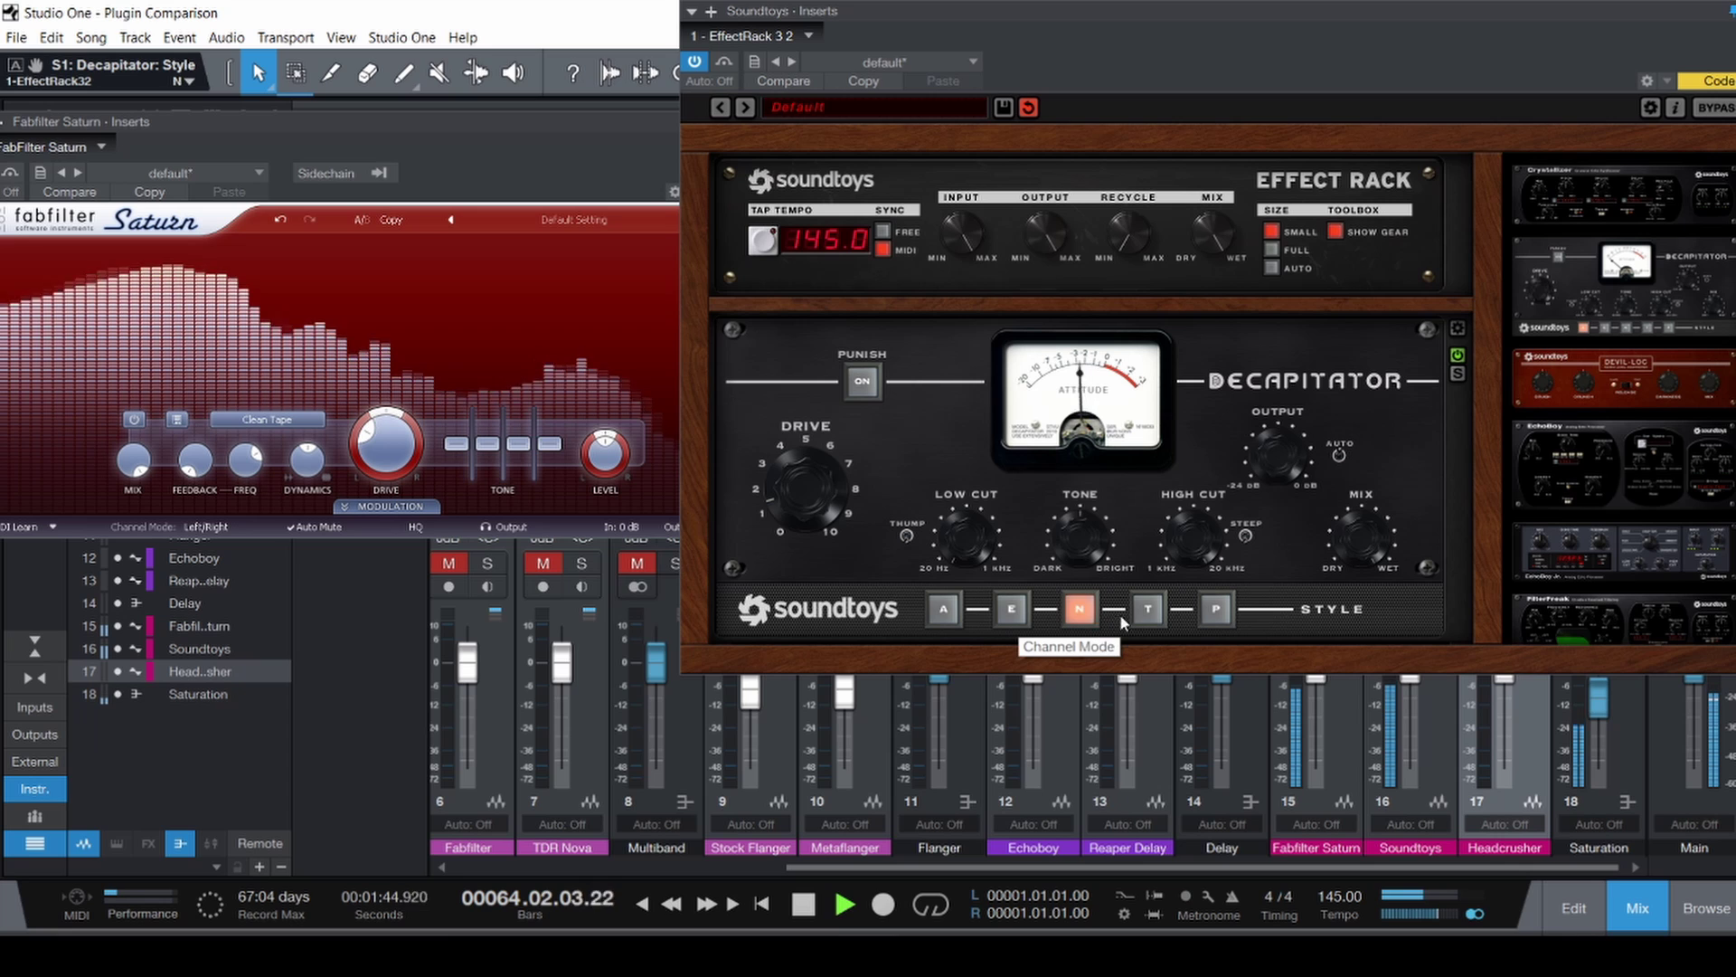
click(1149, 612)
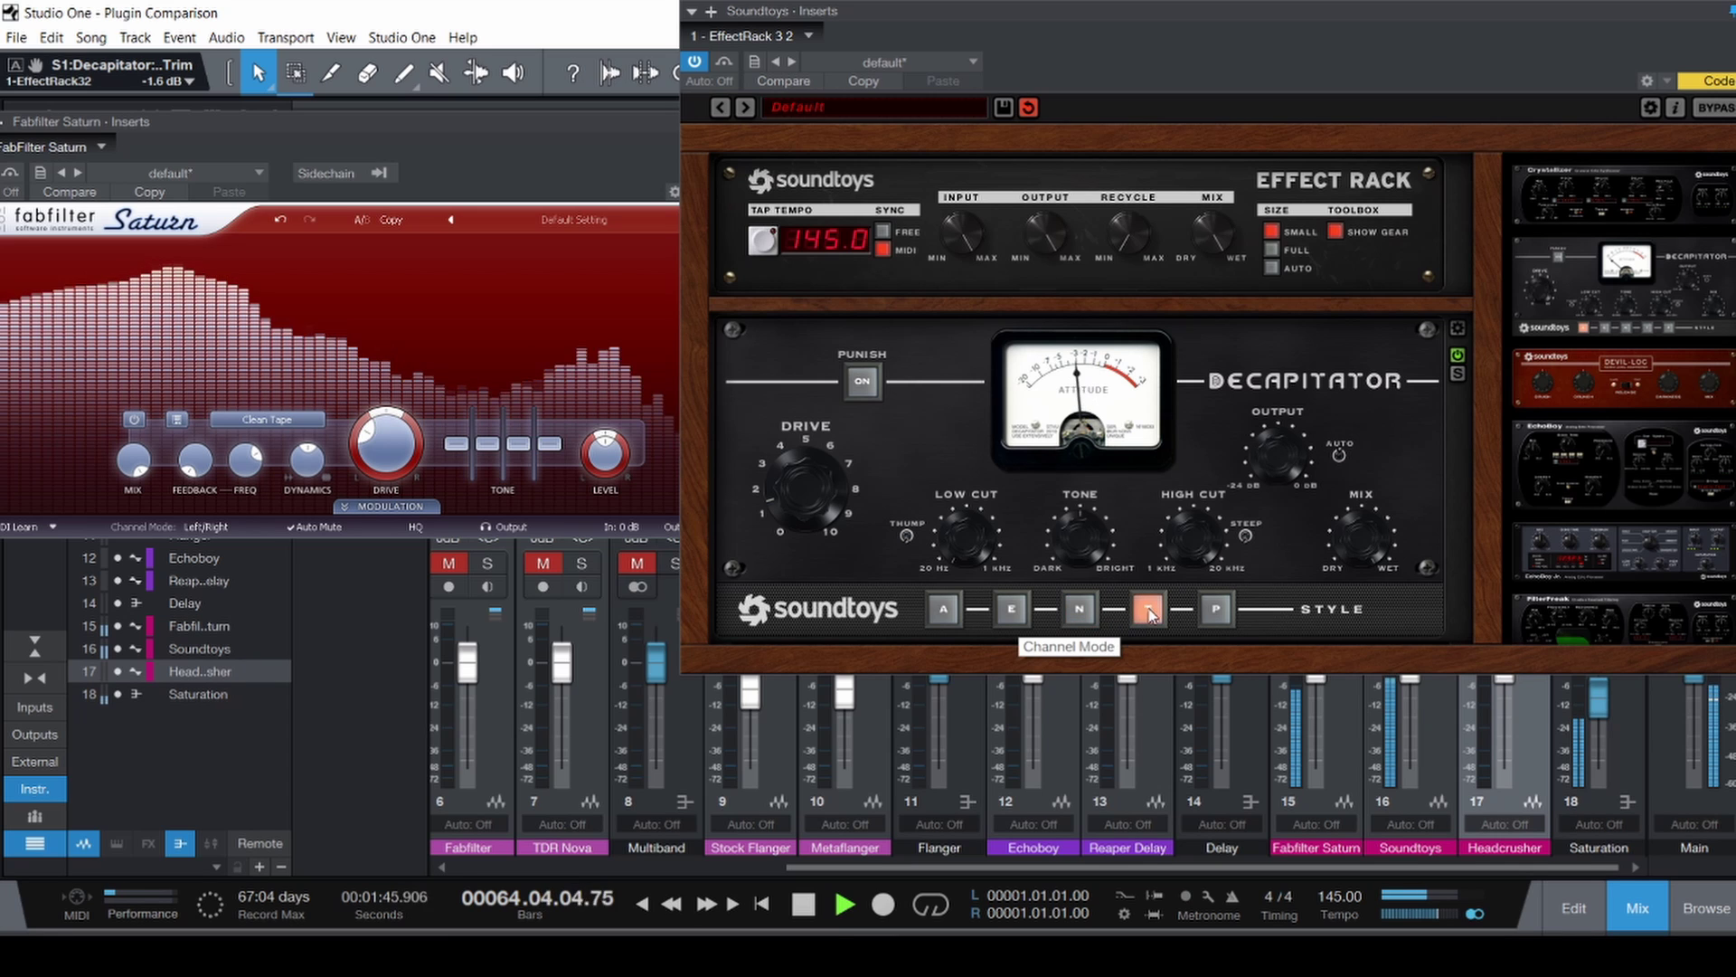
click(1084, 611)
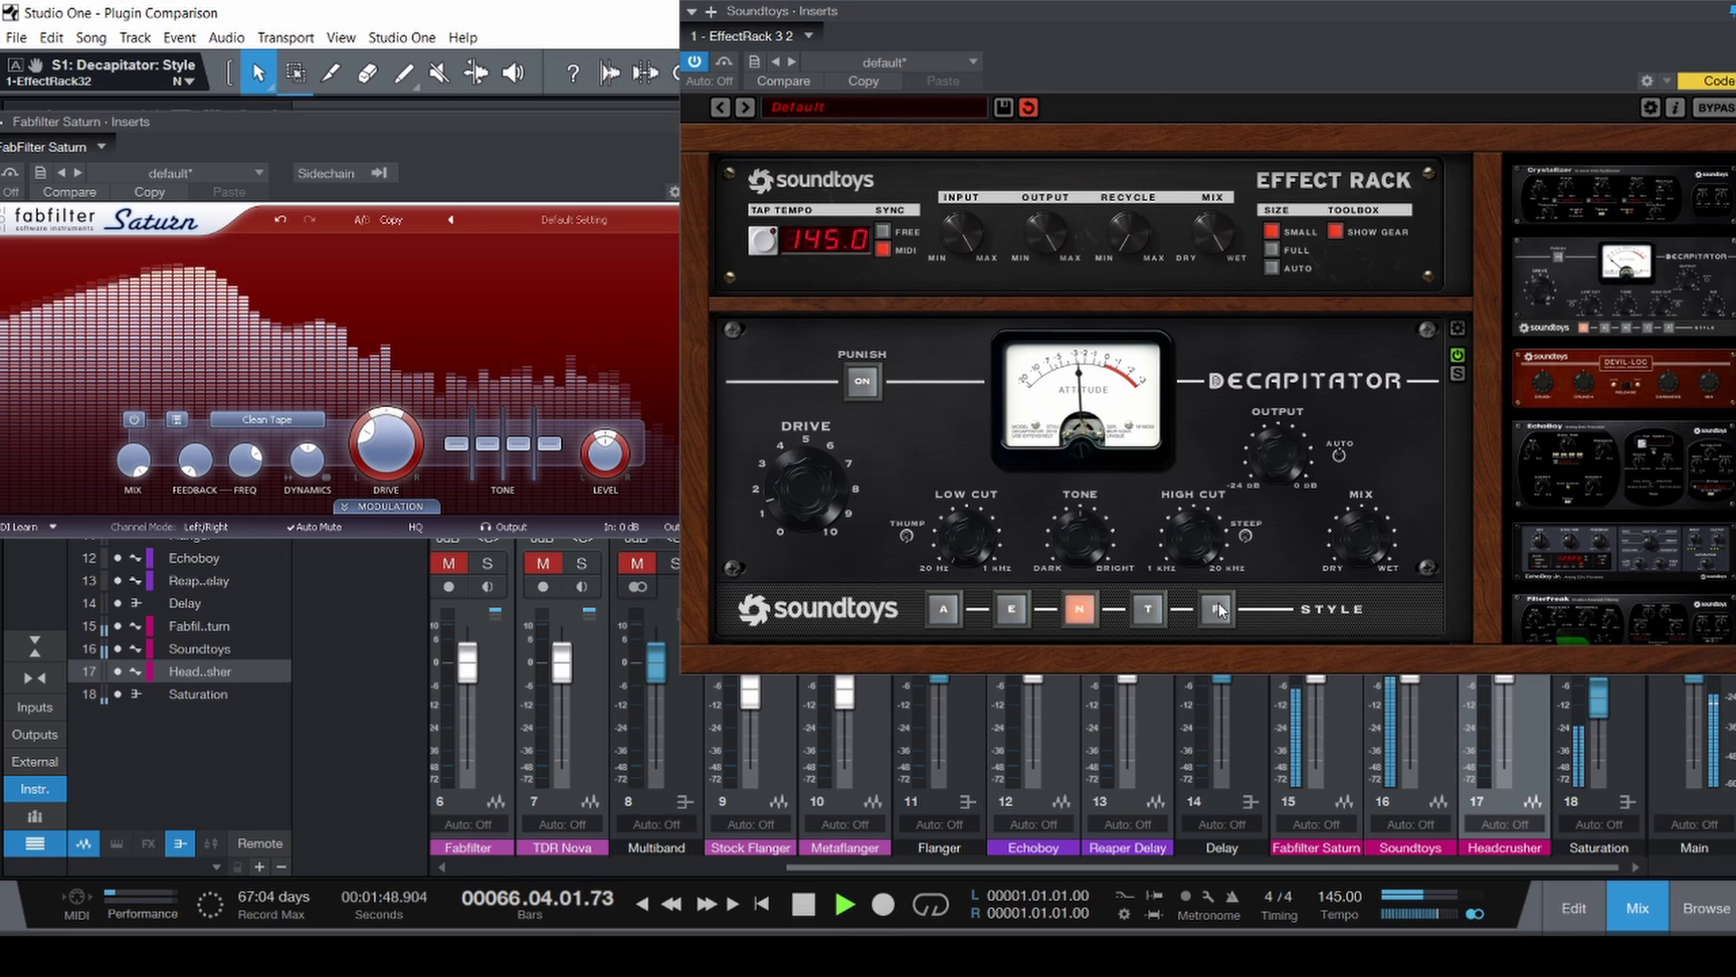
click(1090, 611)
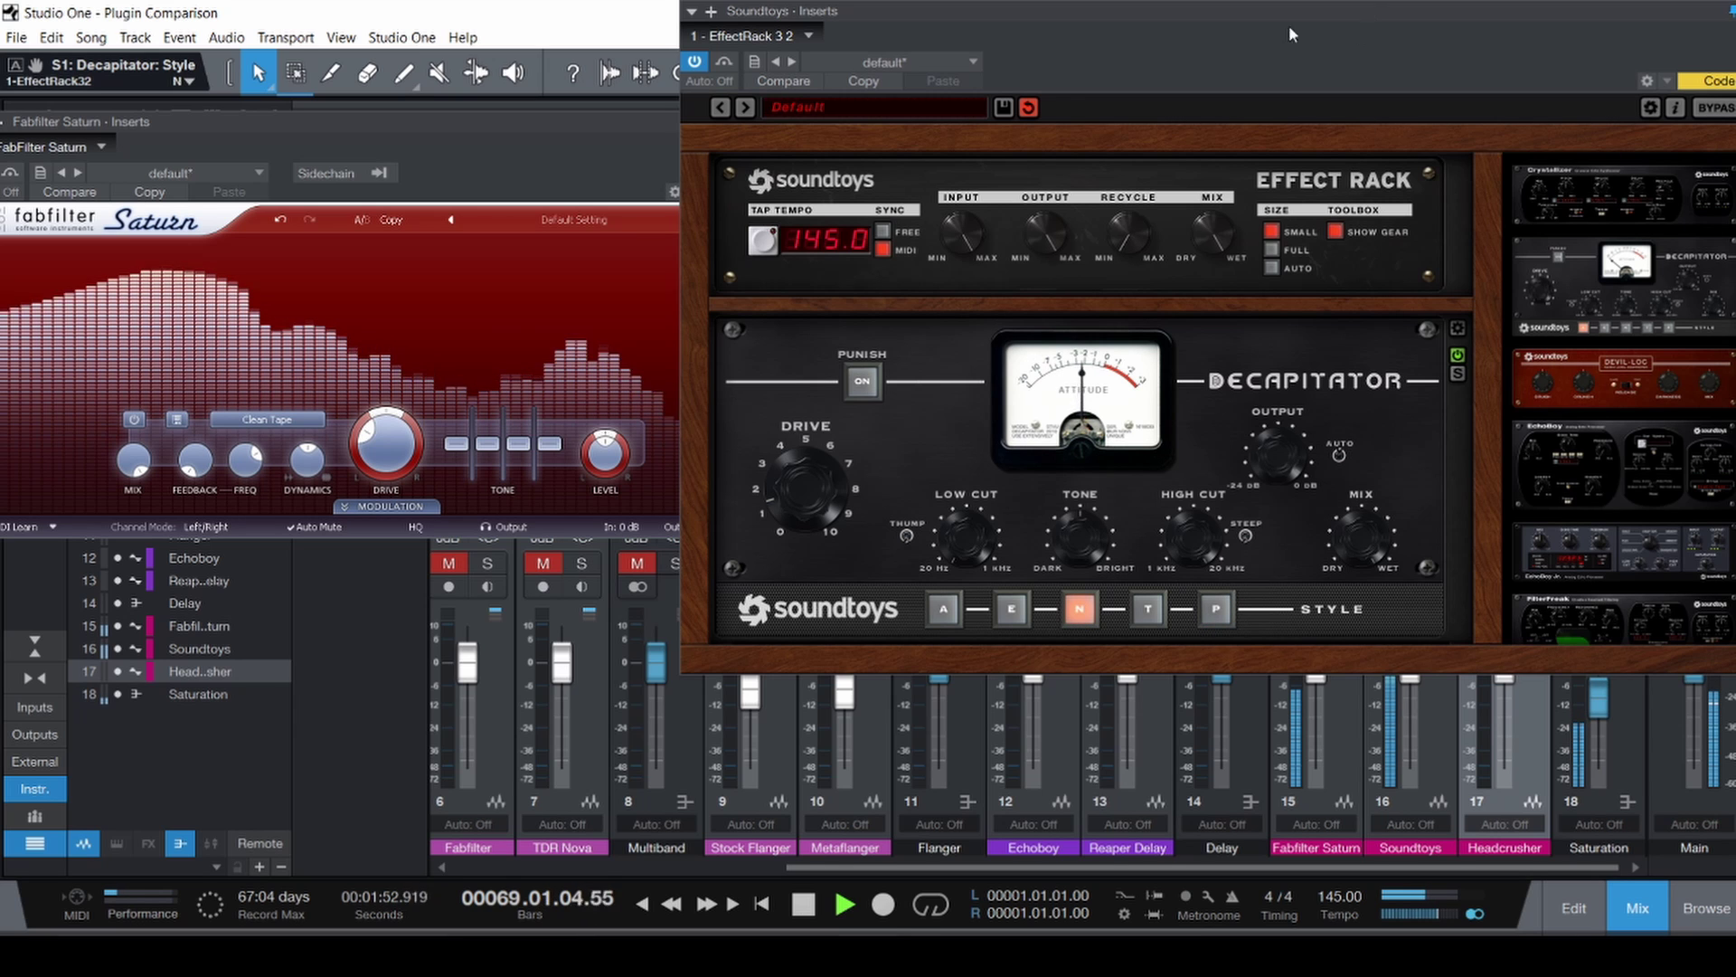
Move the Soundtoys window aside to check the equalizer on the Saturation channel, and place it back beside the Saturn window.
drag(1044, 7, 456, 226)
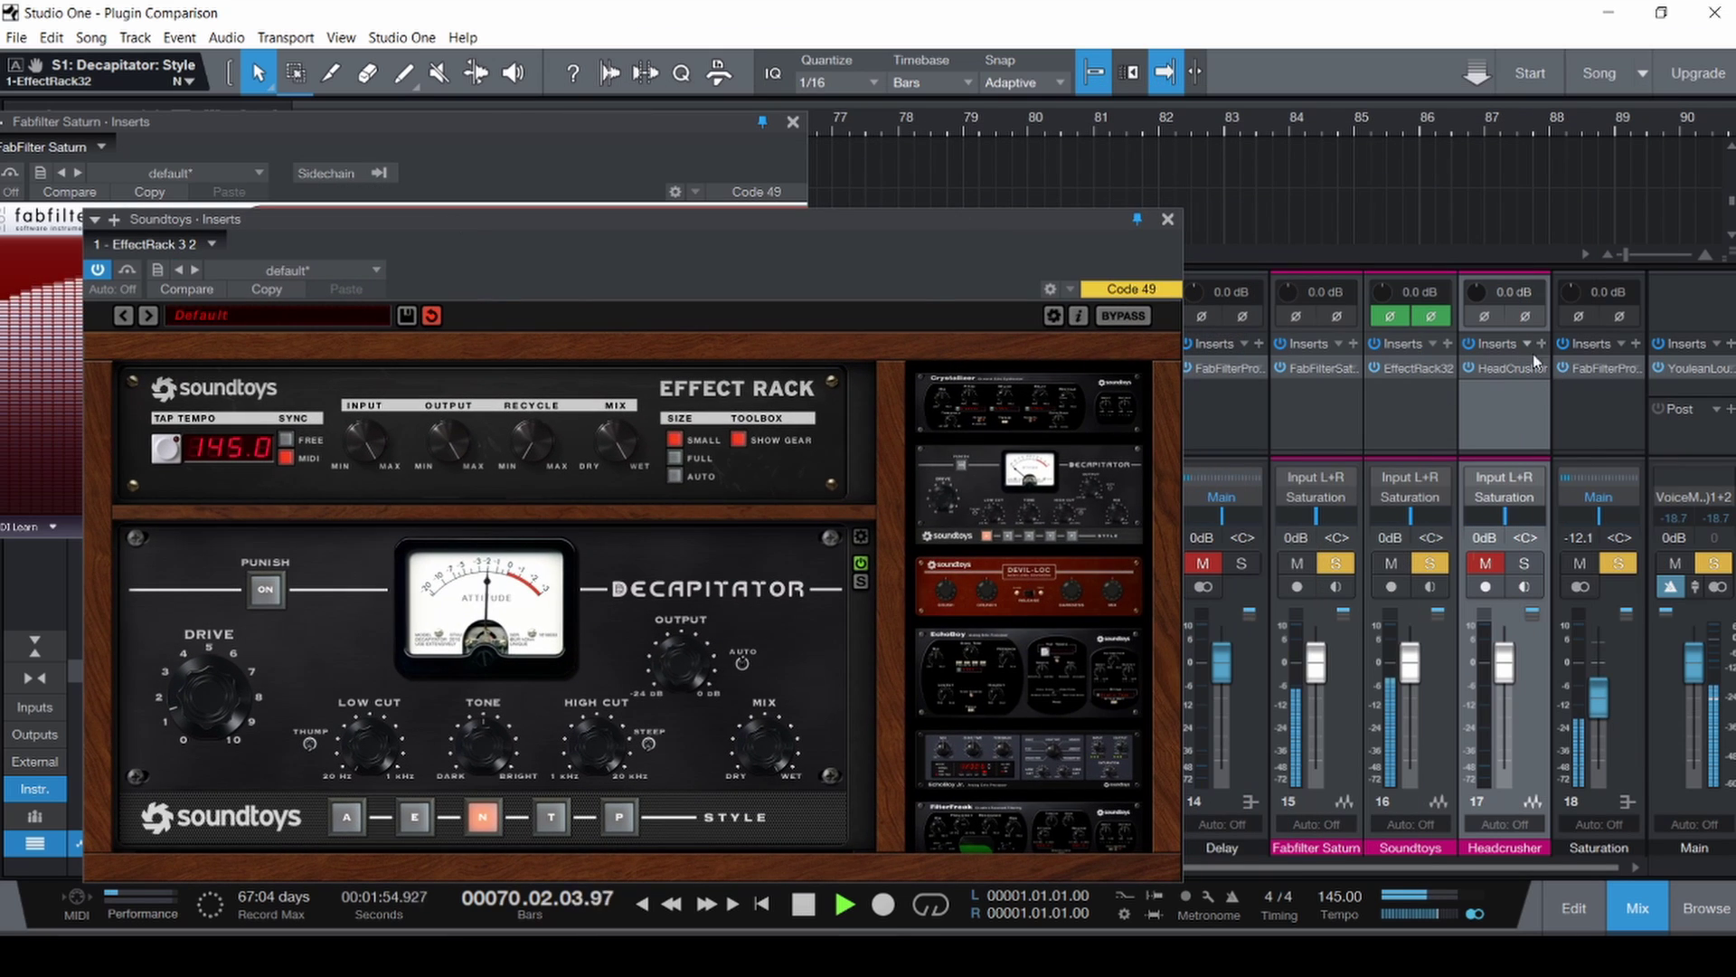
click(1598, 363)
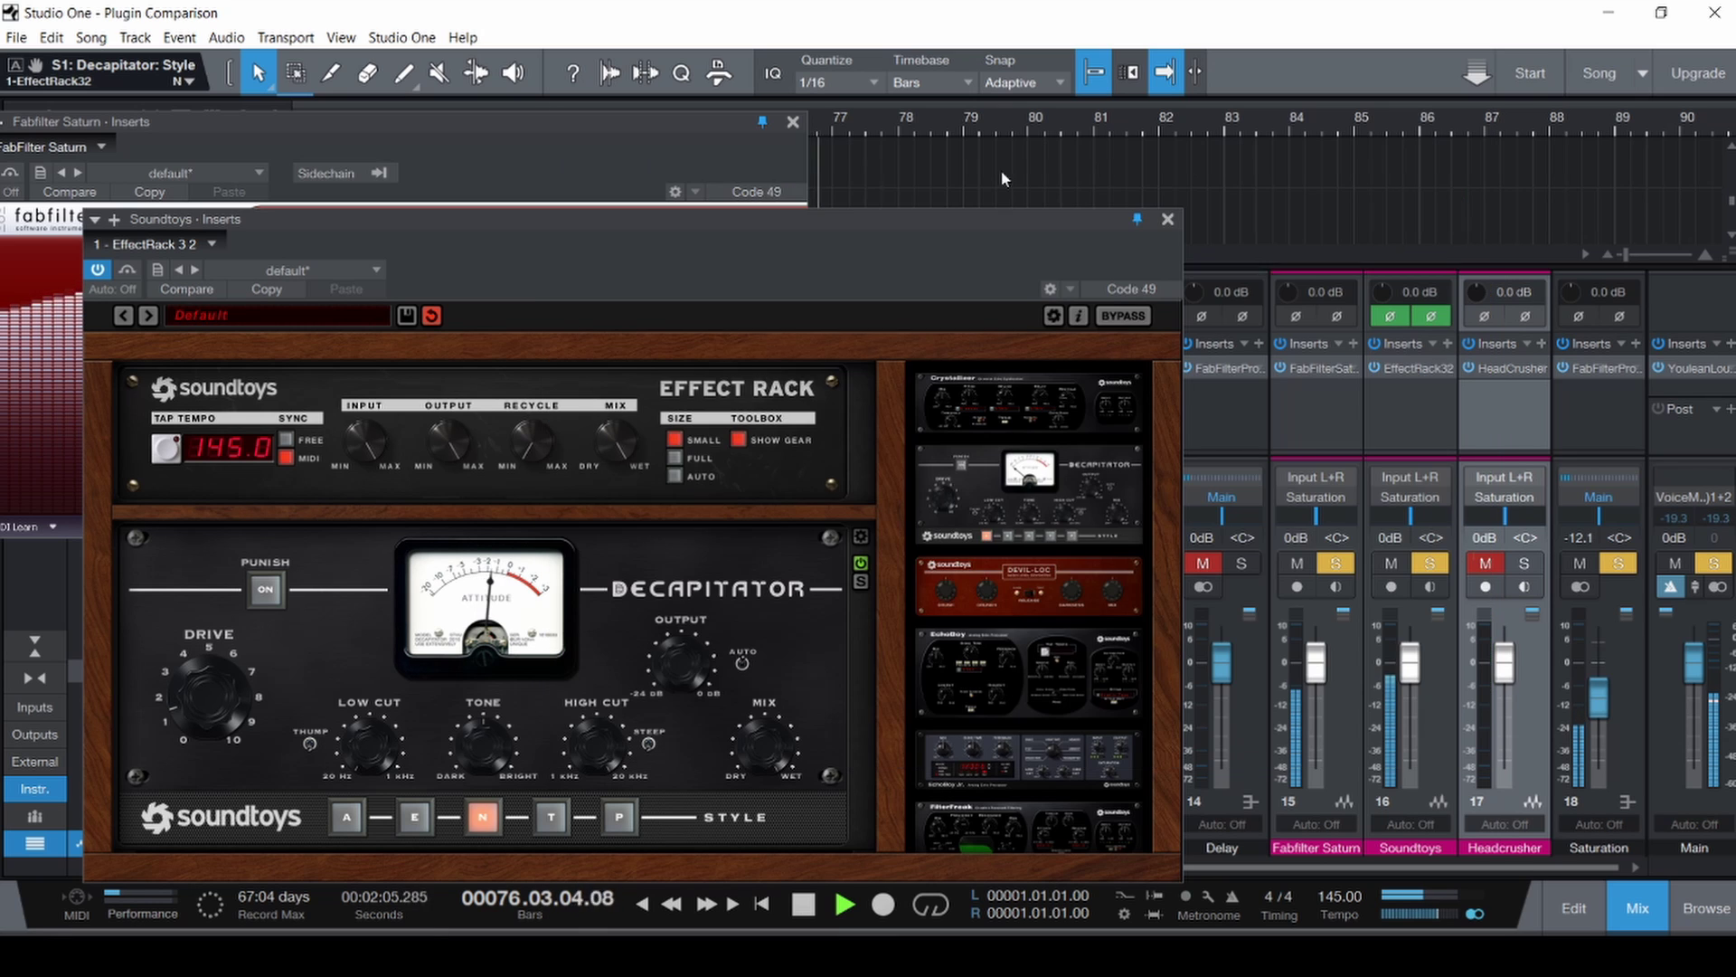
click(702, 217)
drag(702, 217, 1320, 58)
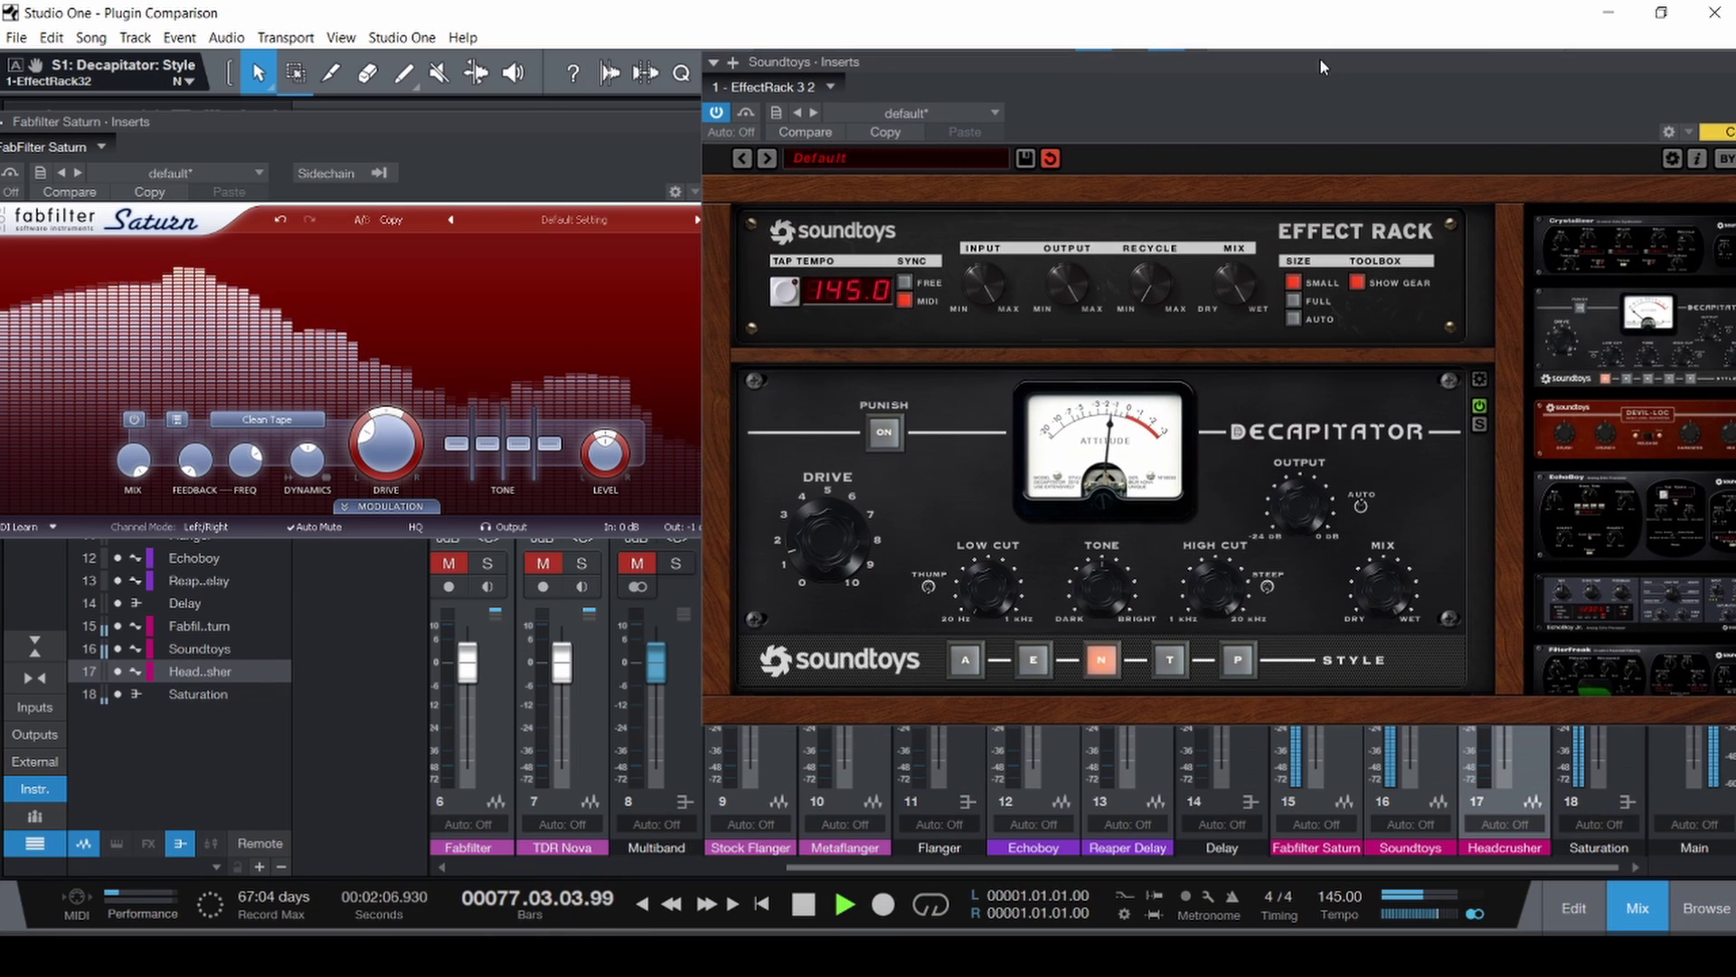
Hide the mixer console and audition Decapitator's T and P styles against Saturn's Clean Tape style.
key(F3)
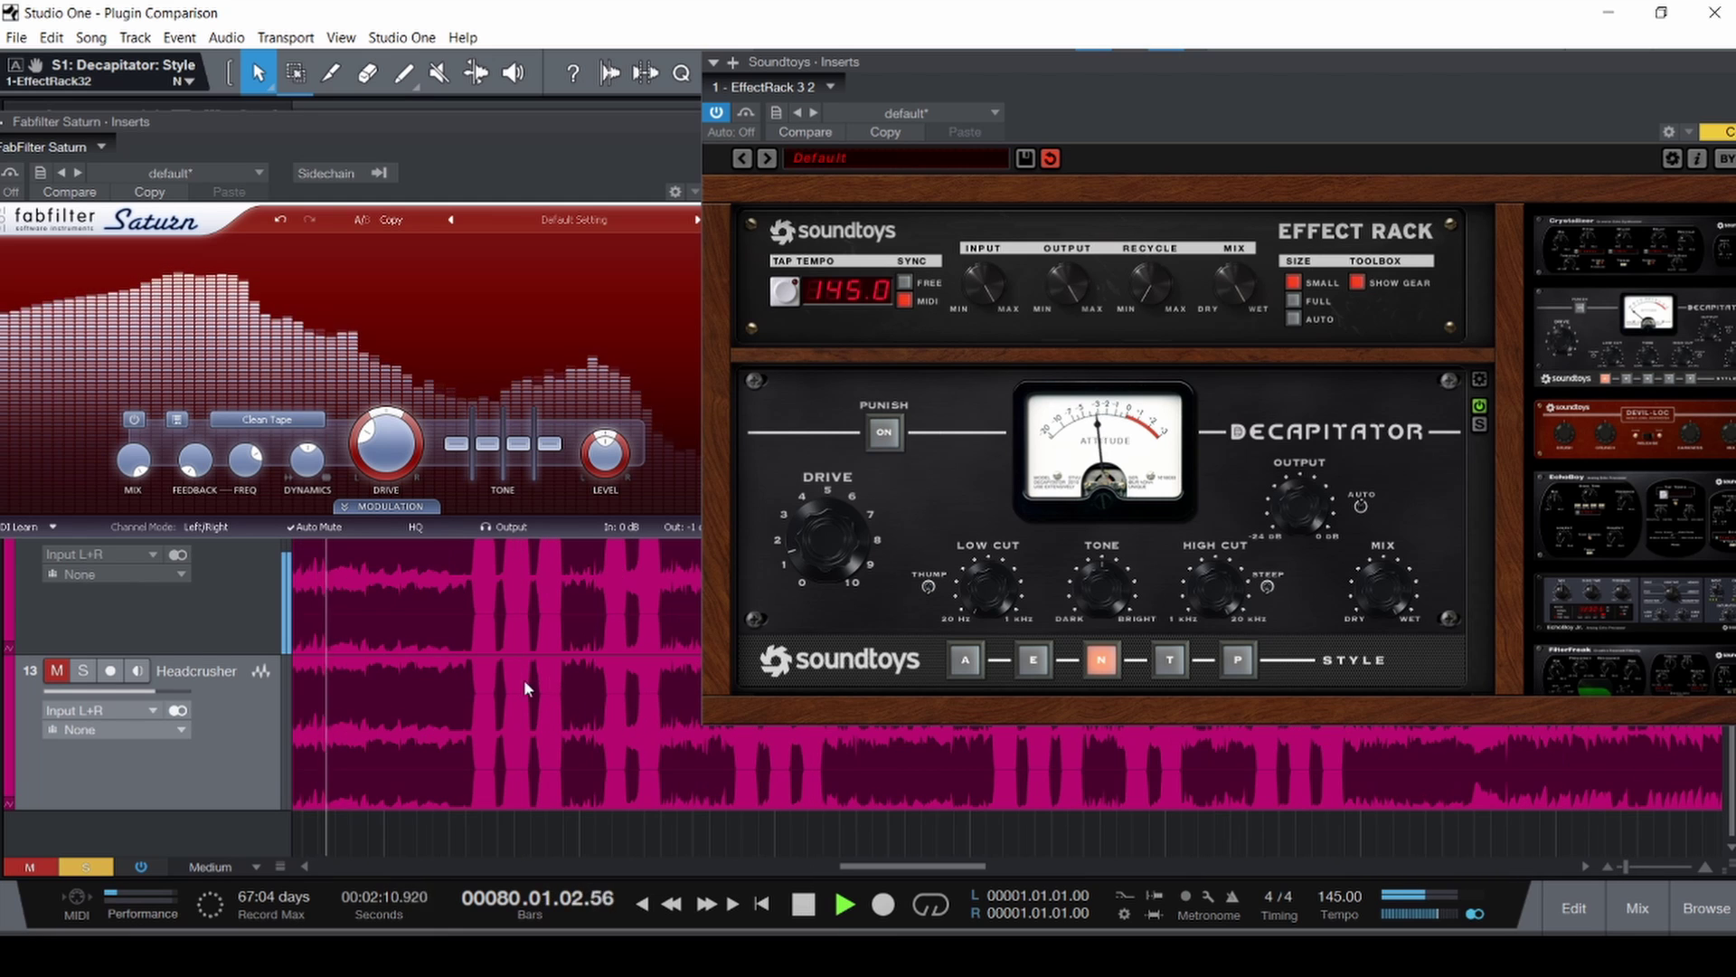
click(319, 418)
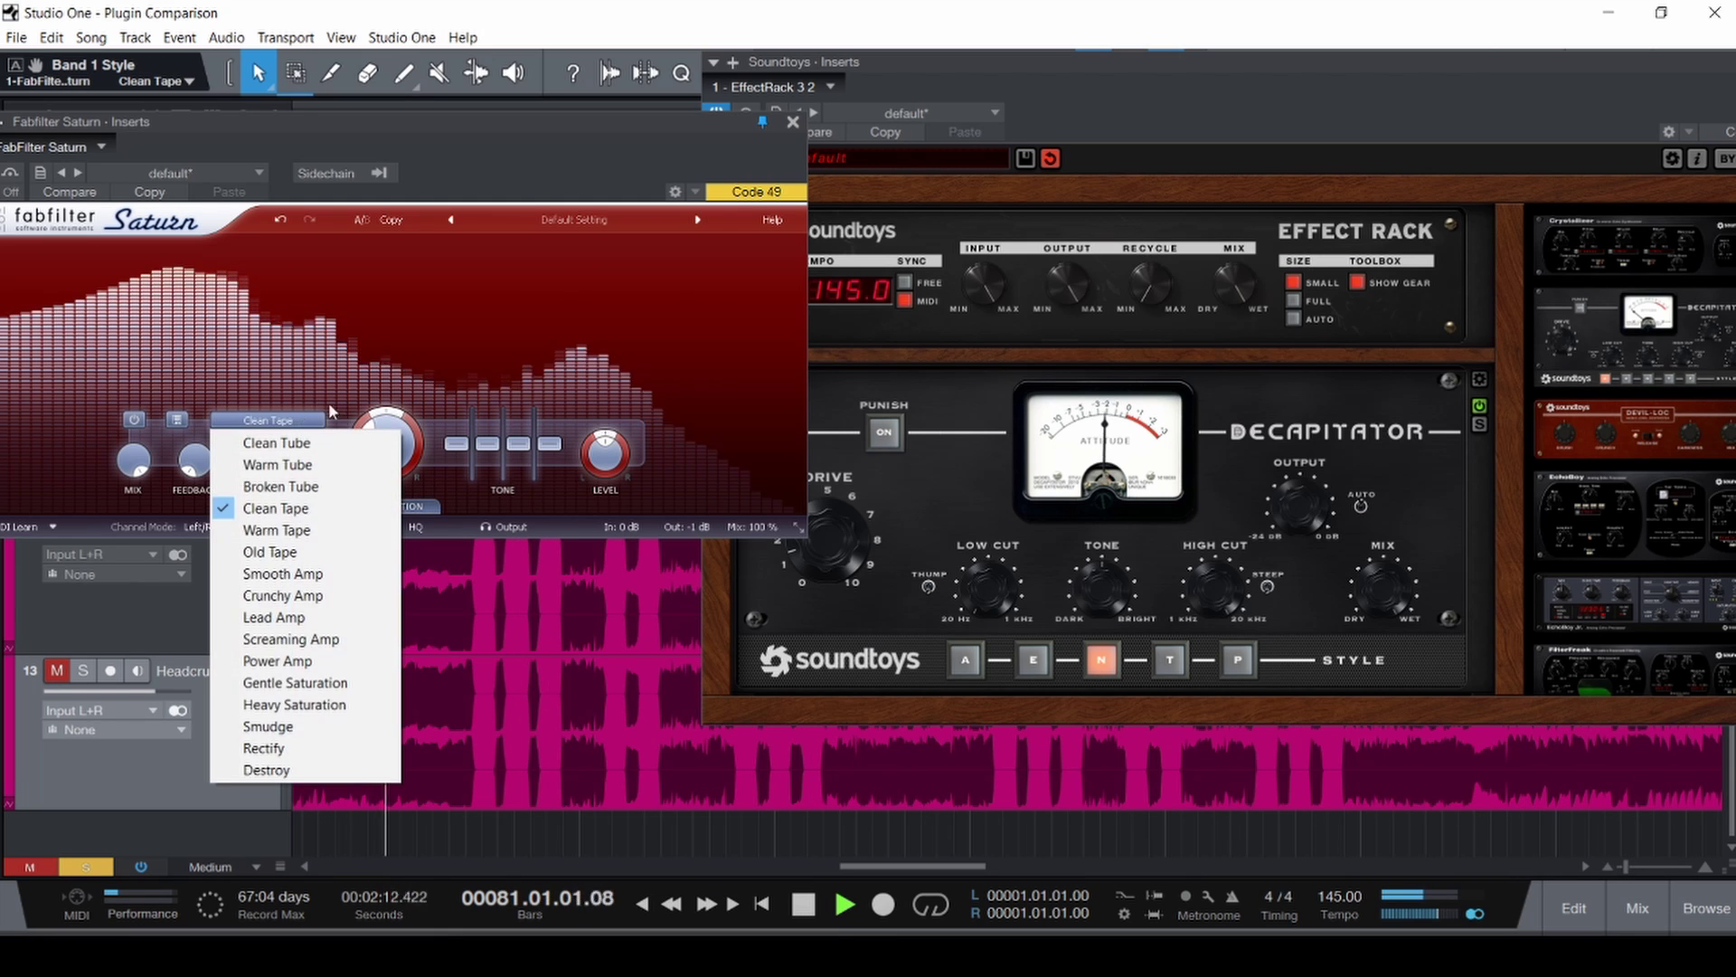
click(568, 139)
click(1168, 660)
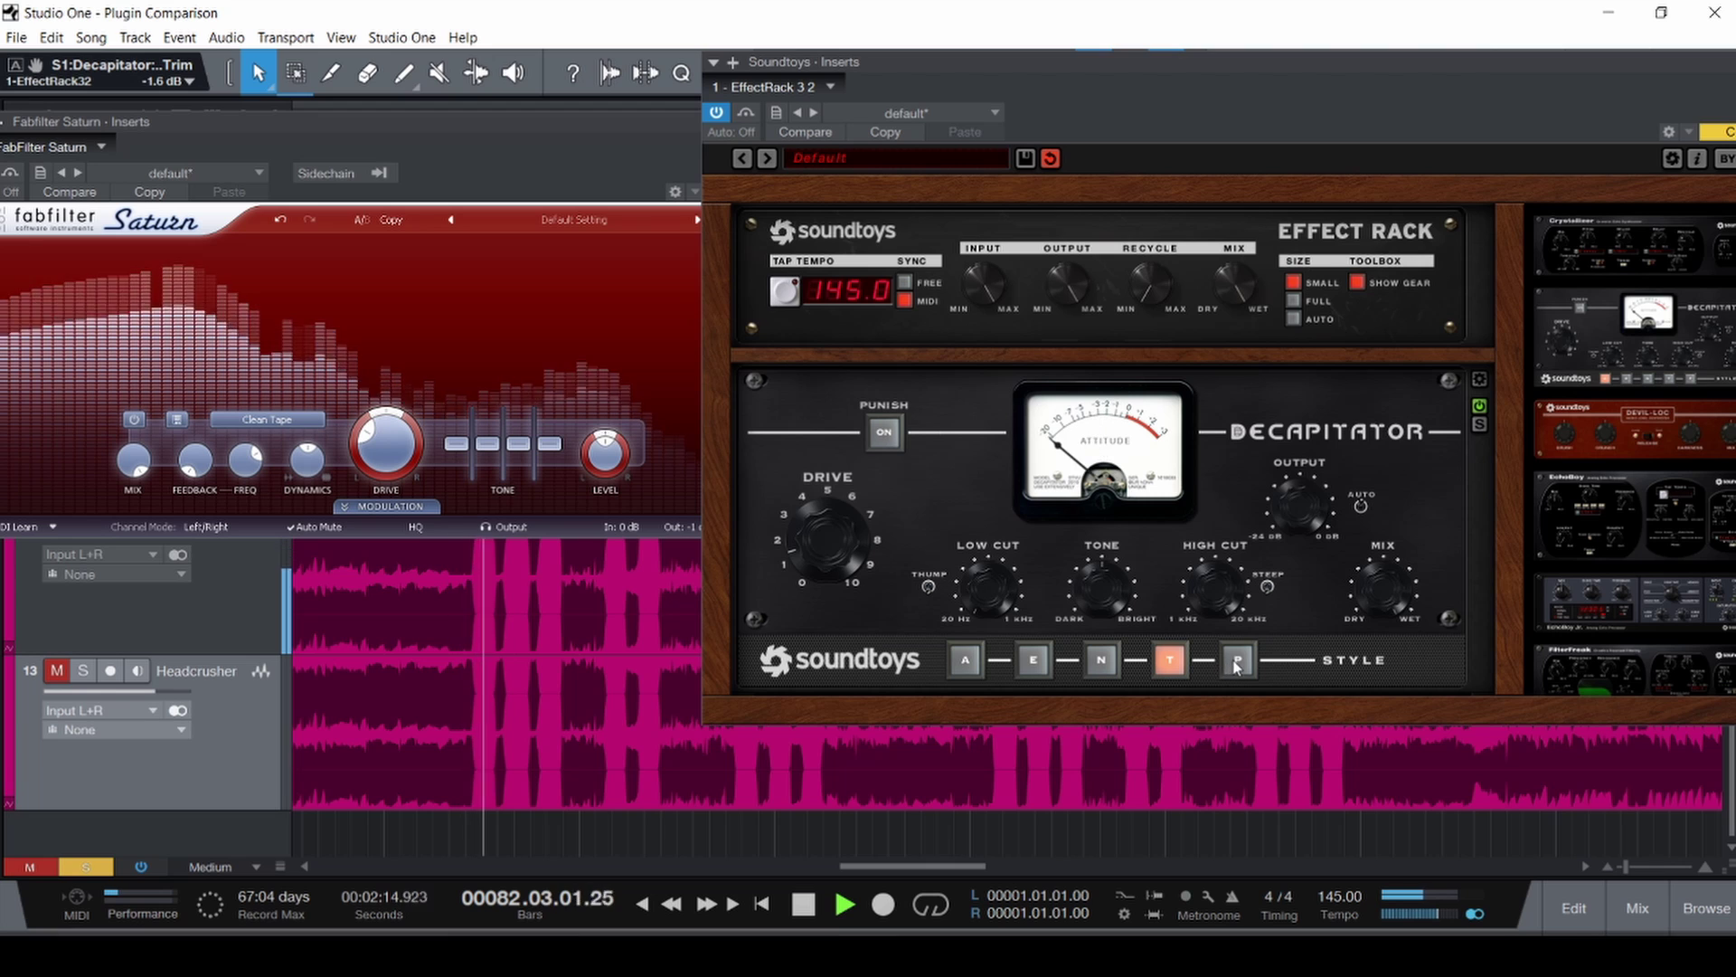
click(1237, 661)
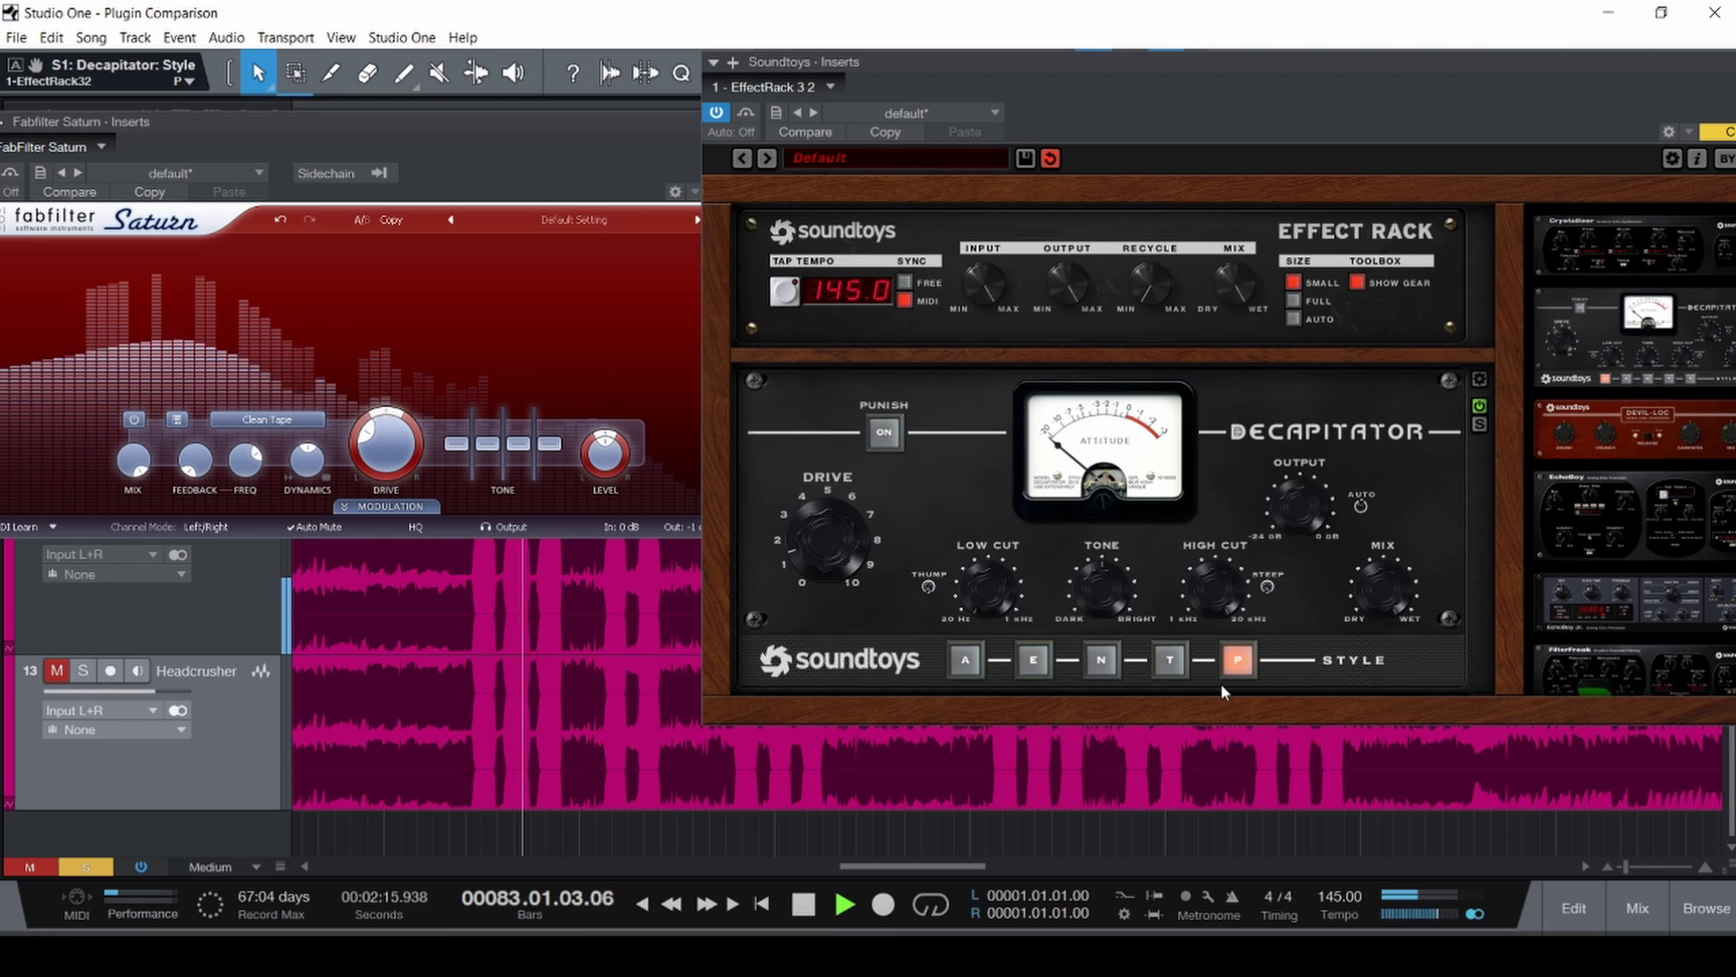
Set Saturn's Band 1 style to Warm Tape and audition Decapitator's T, N, E and A styles against it.
click(268, 419)
click(276, 530)
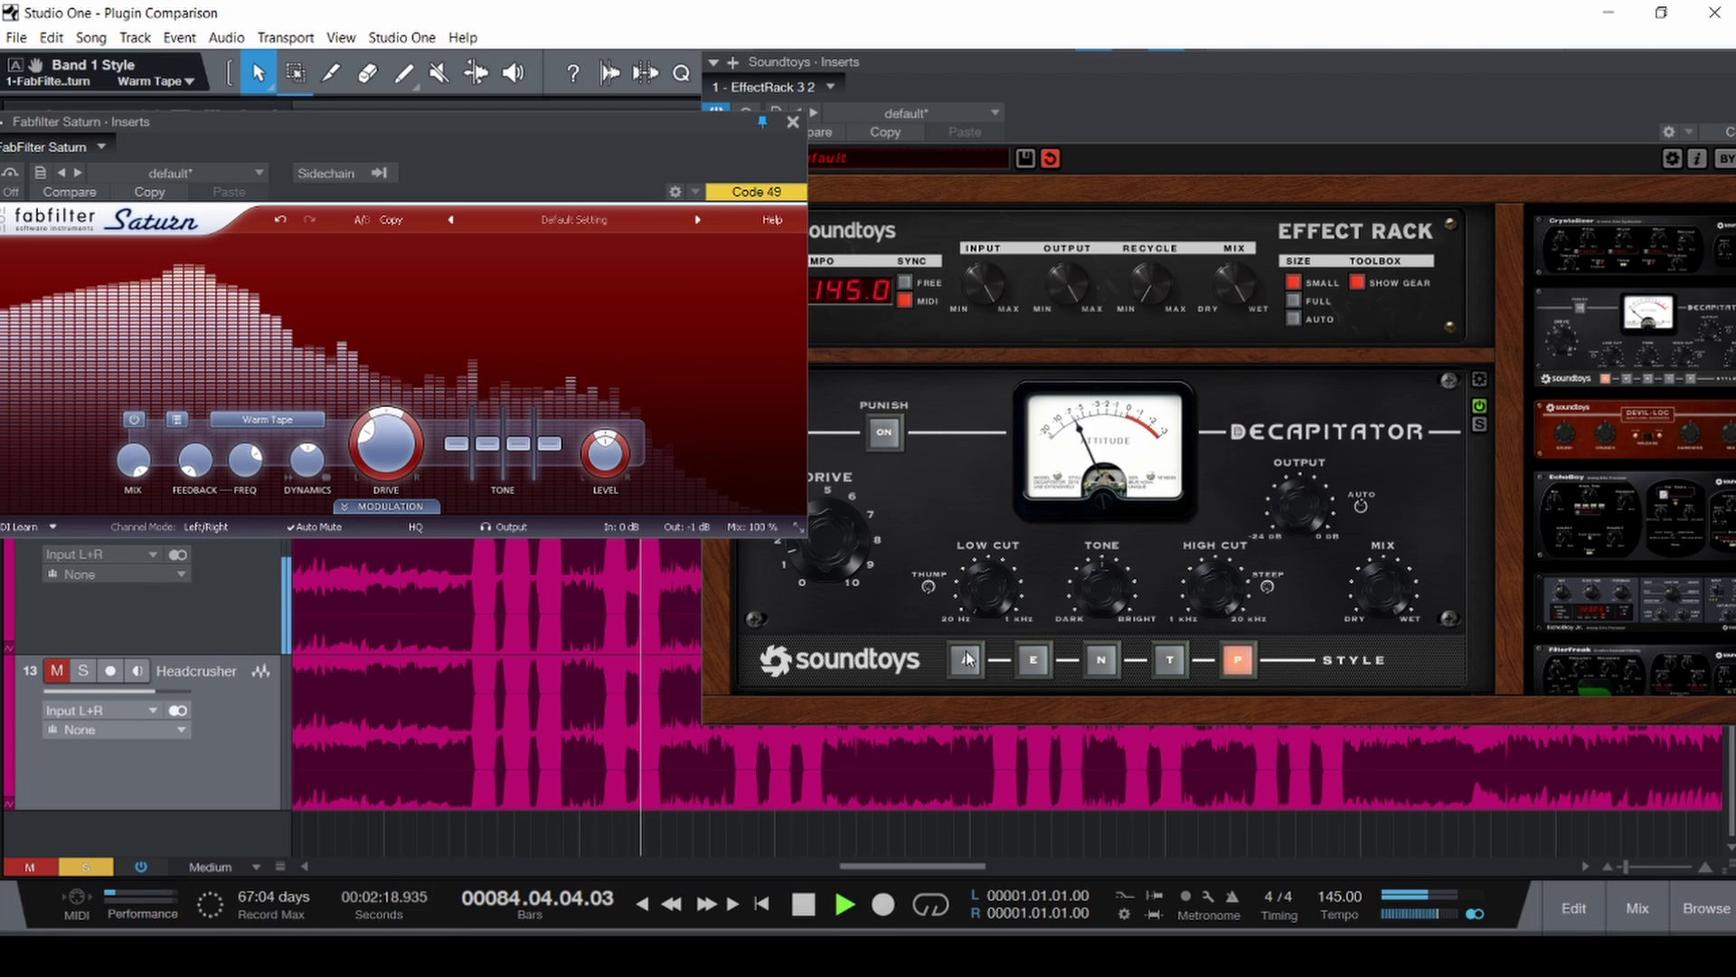
click(1170, 661)
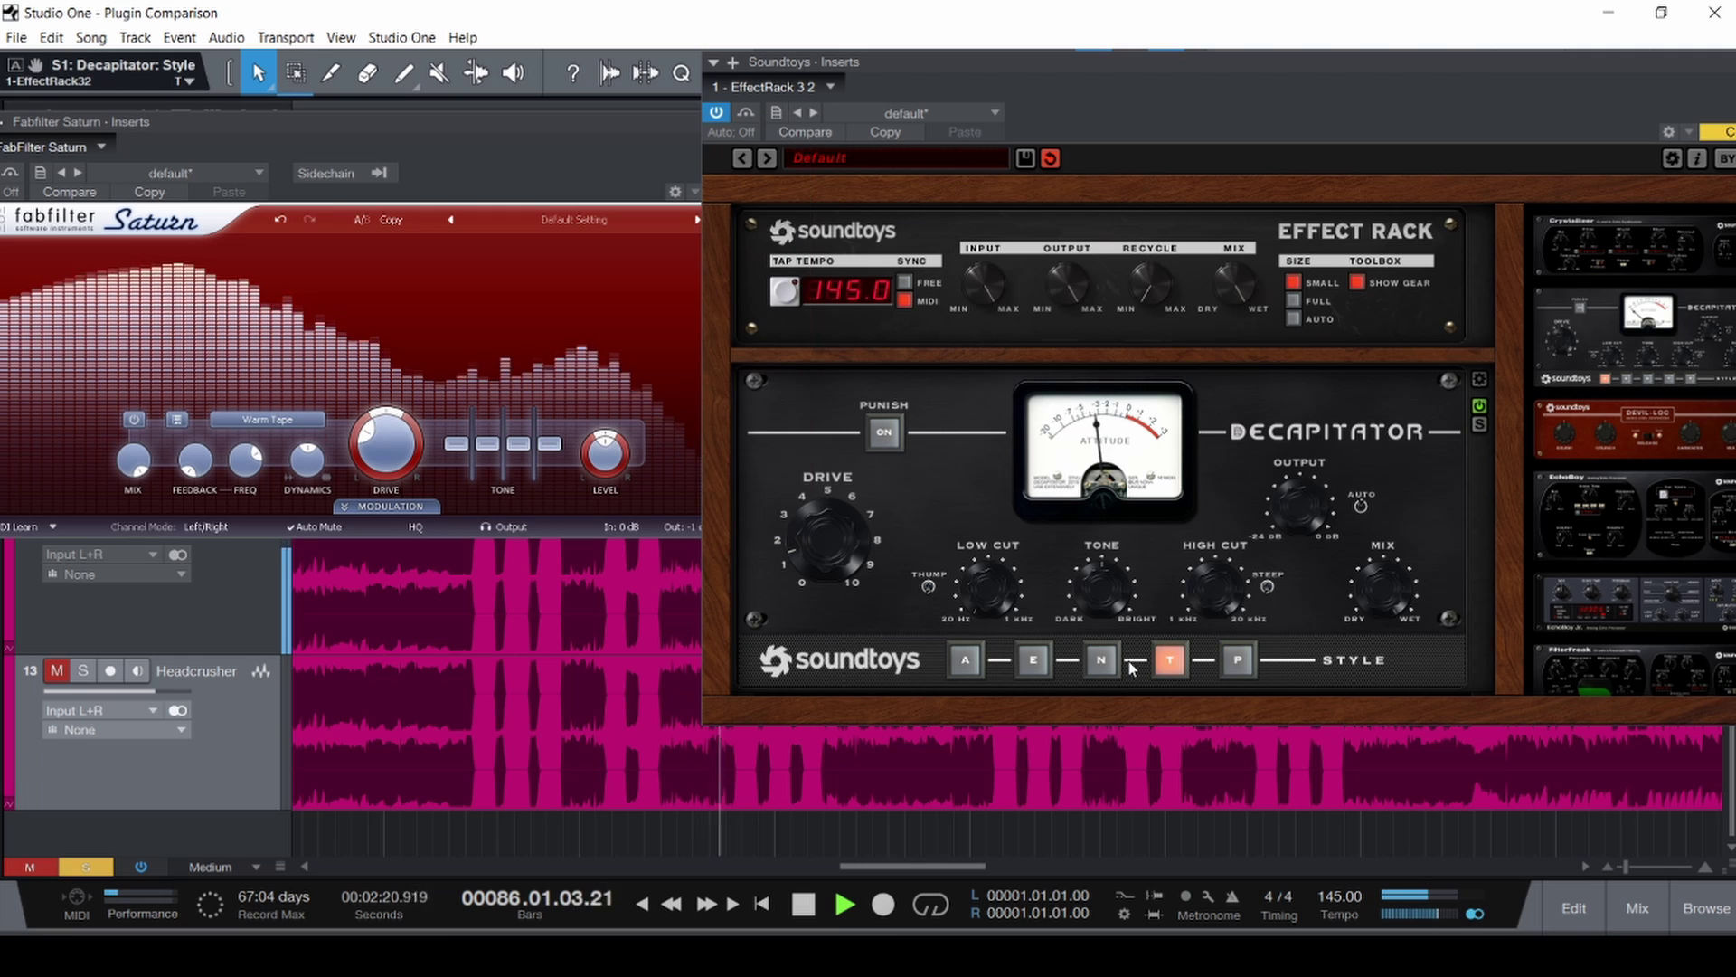
click(1106, 665)
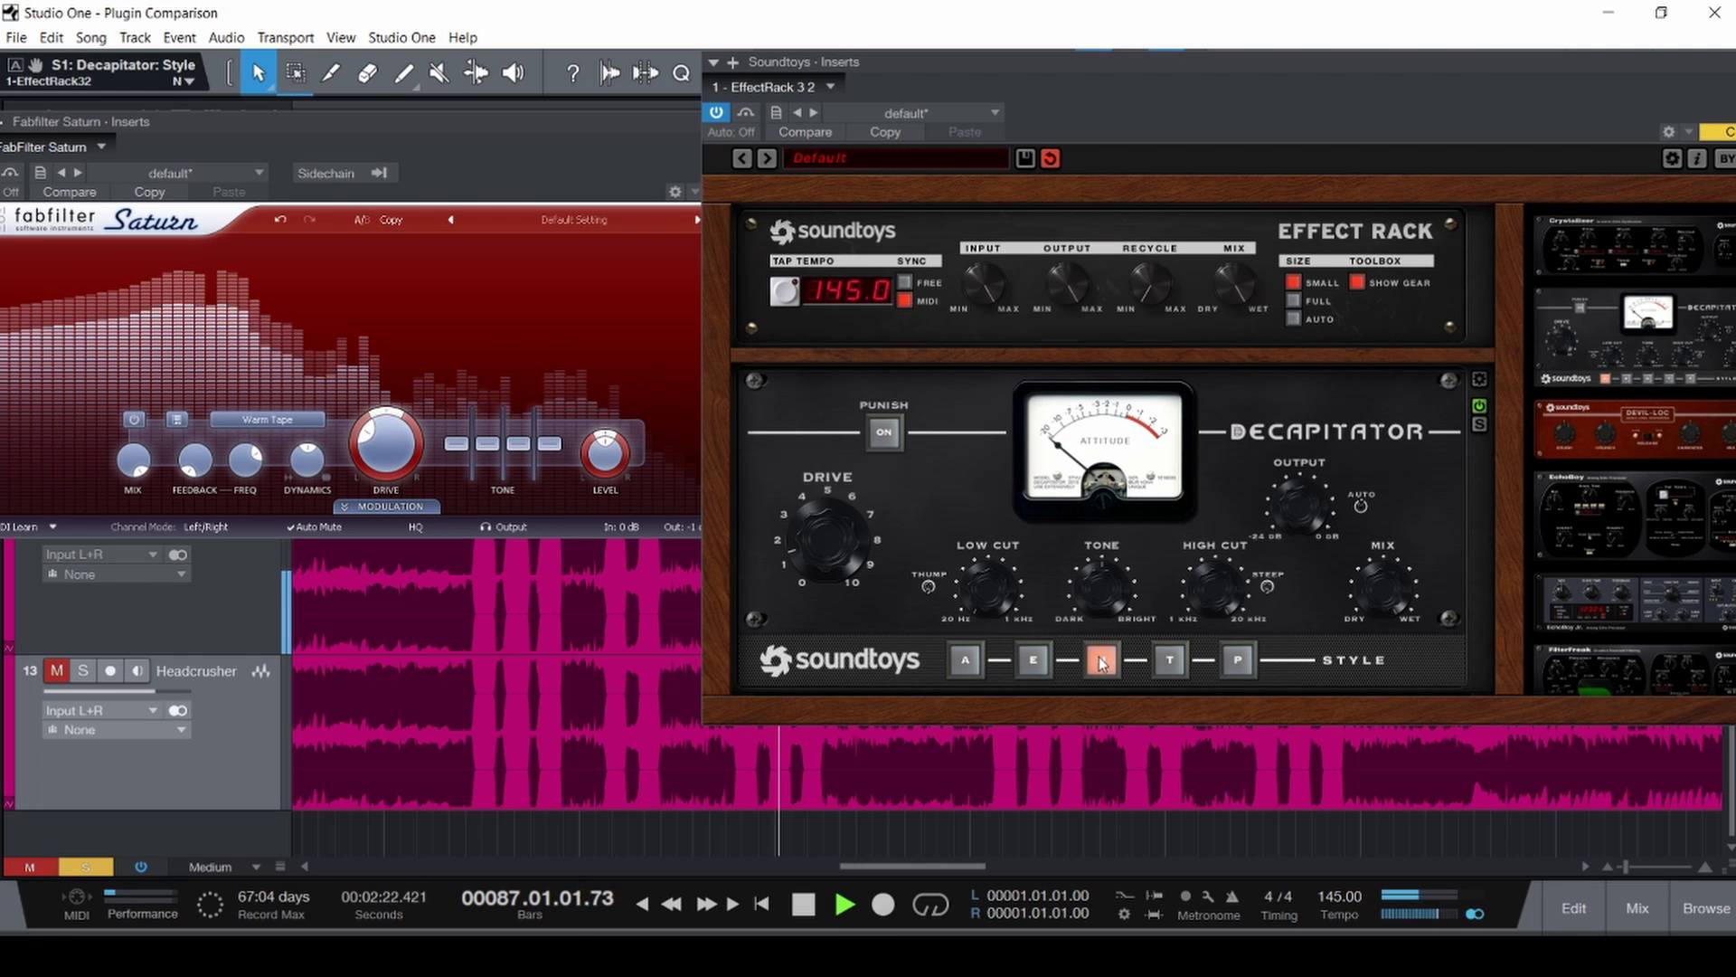
click(1034, 661)
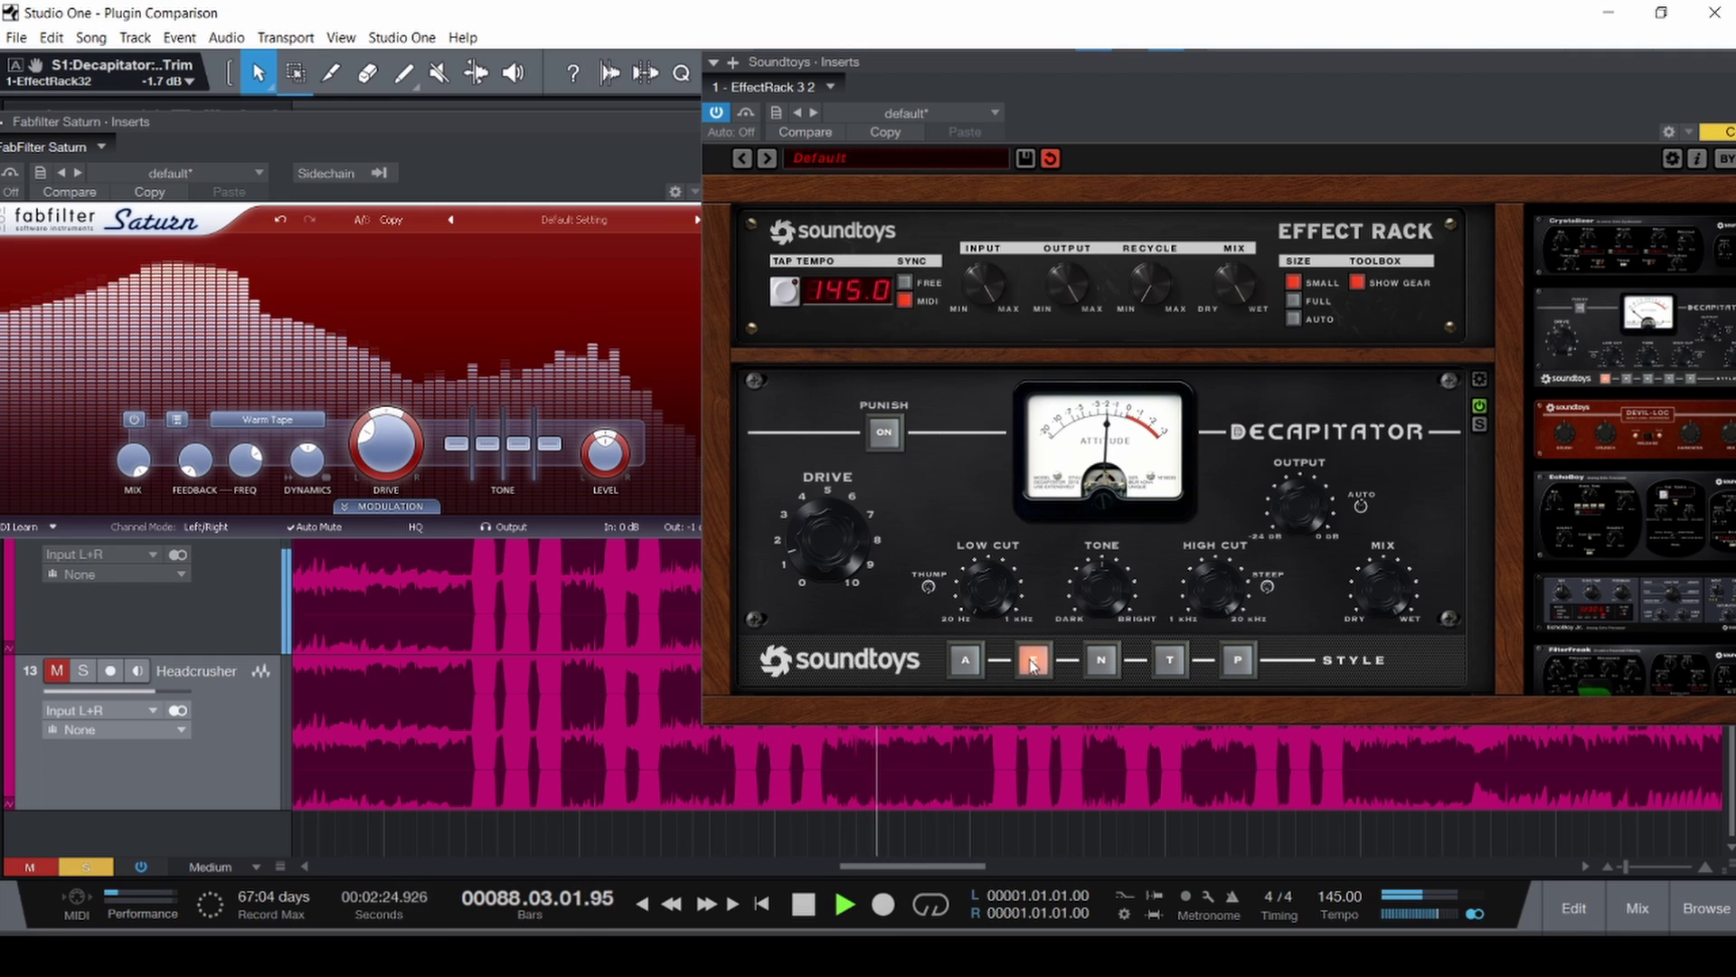
click(963, 662)
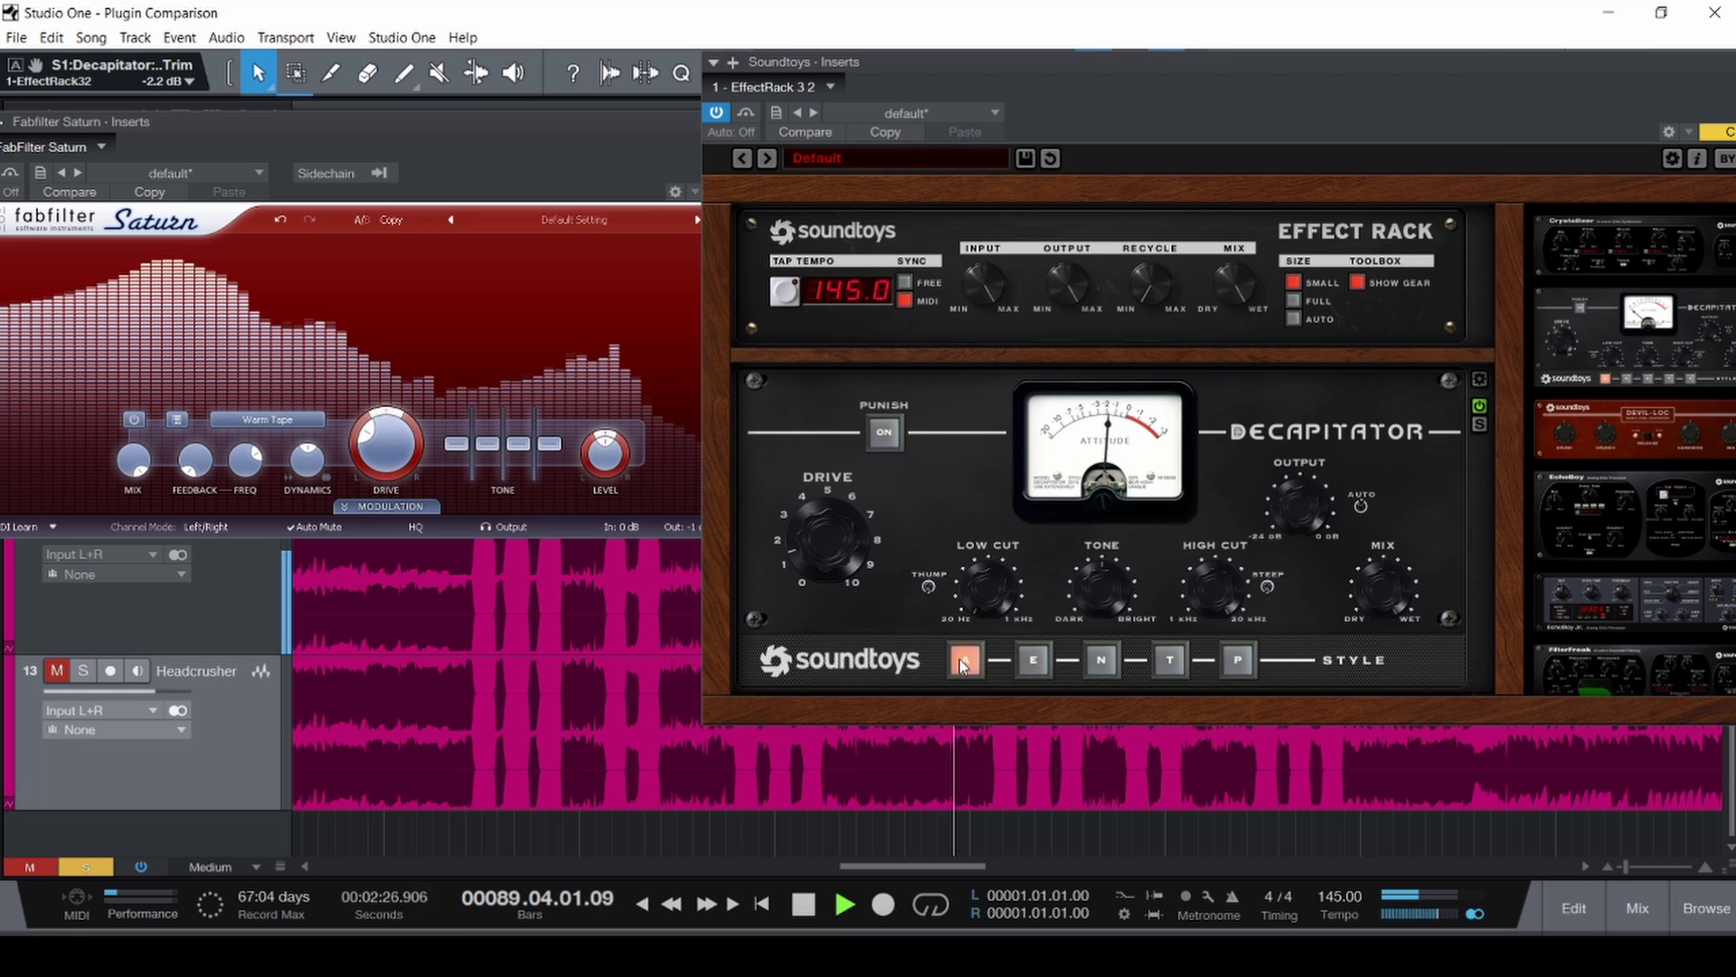
Set Saturn's Band 1 style to Old Tape and audition Decapitator's E, N, T and P styles against it.
click(268, 419)
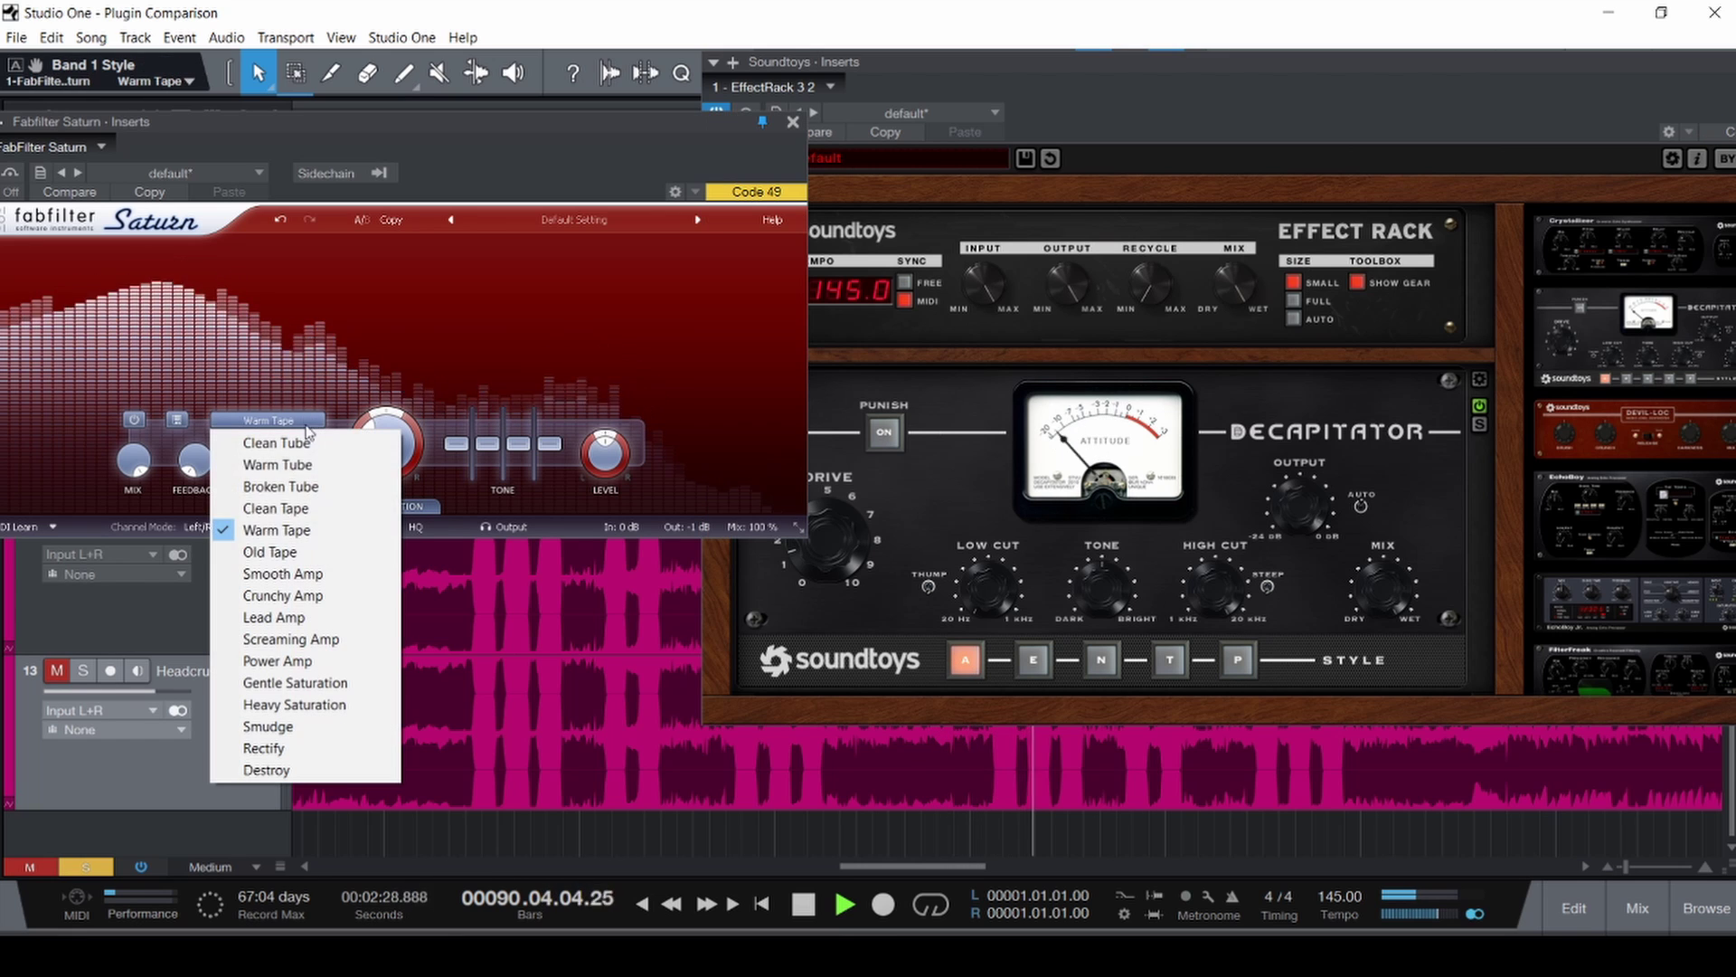
click(280, 553)
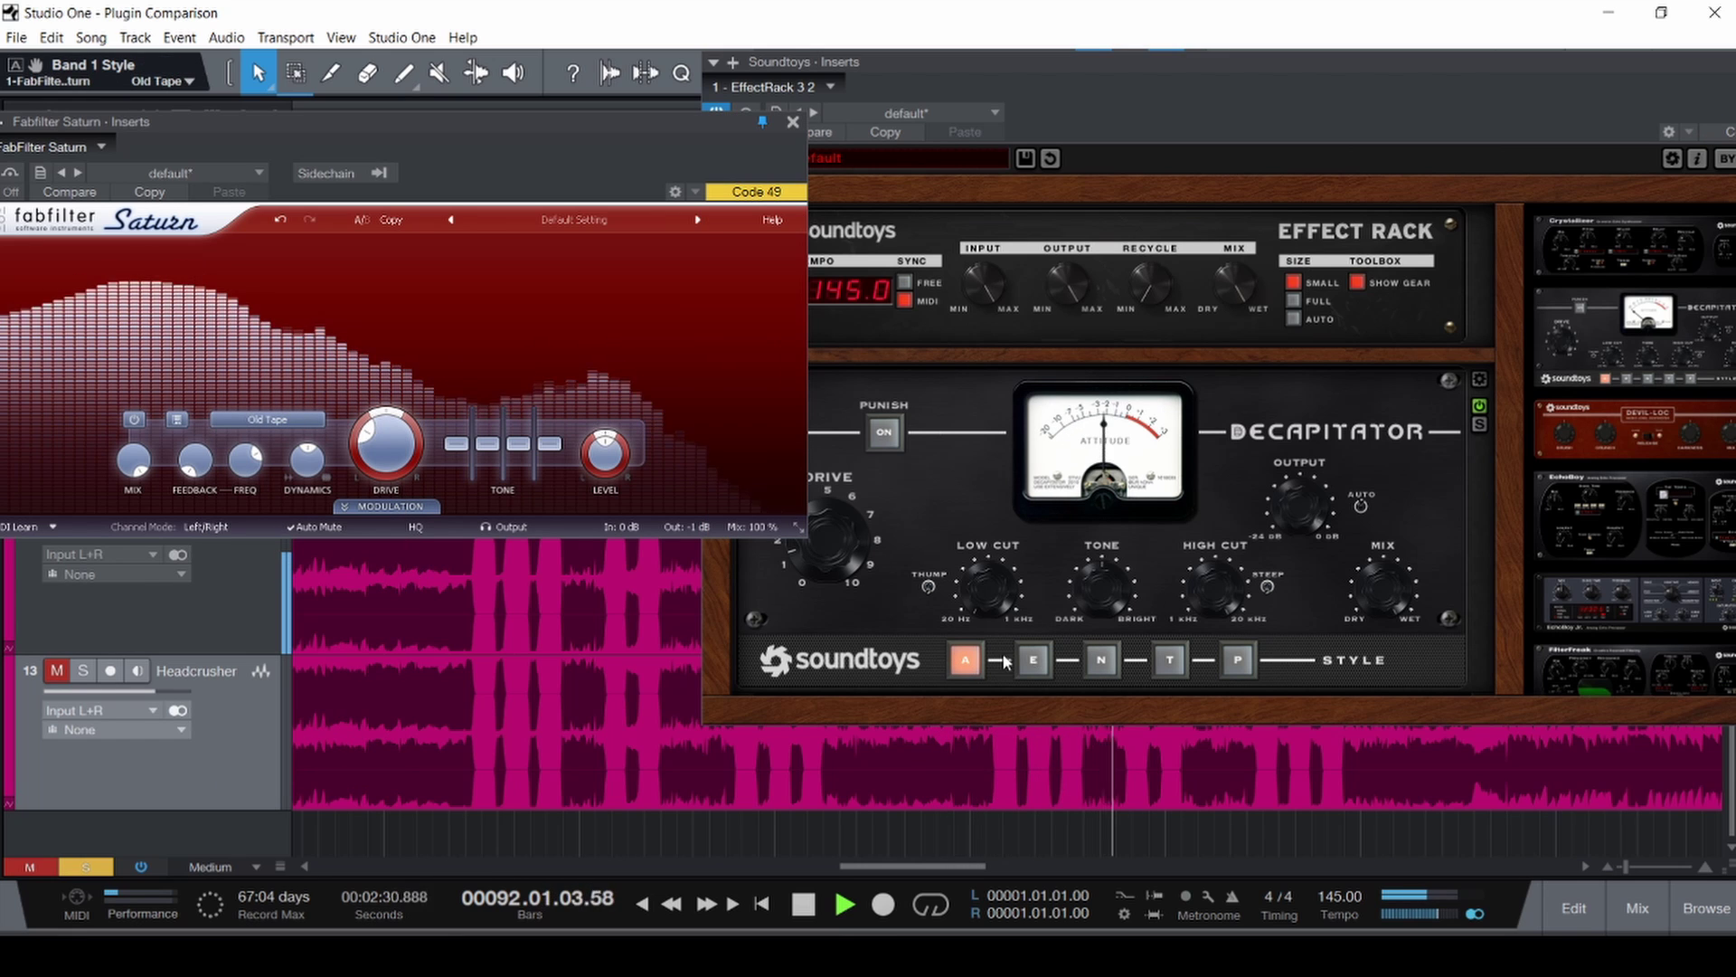
click(1033, 661)
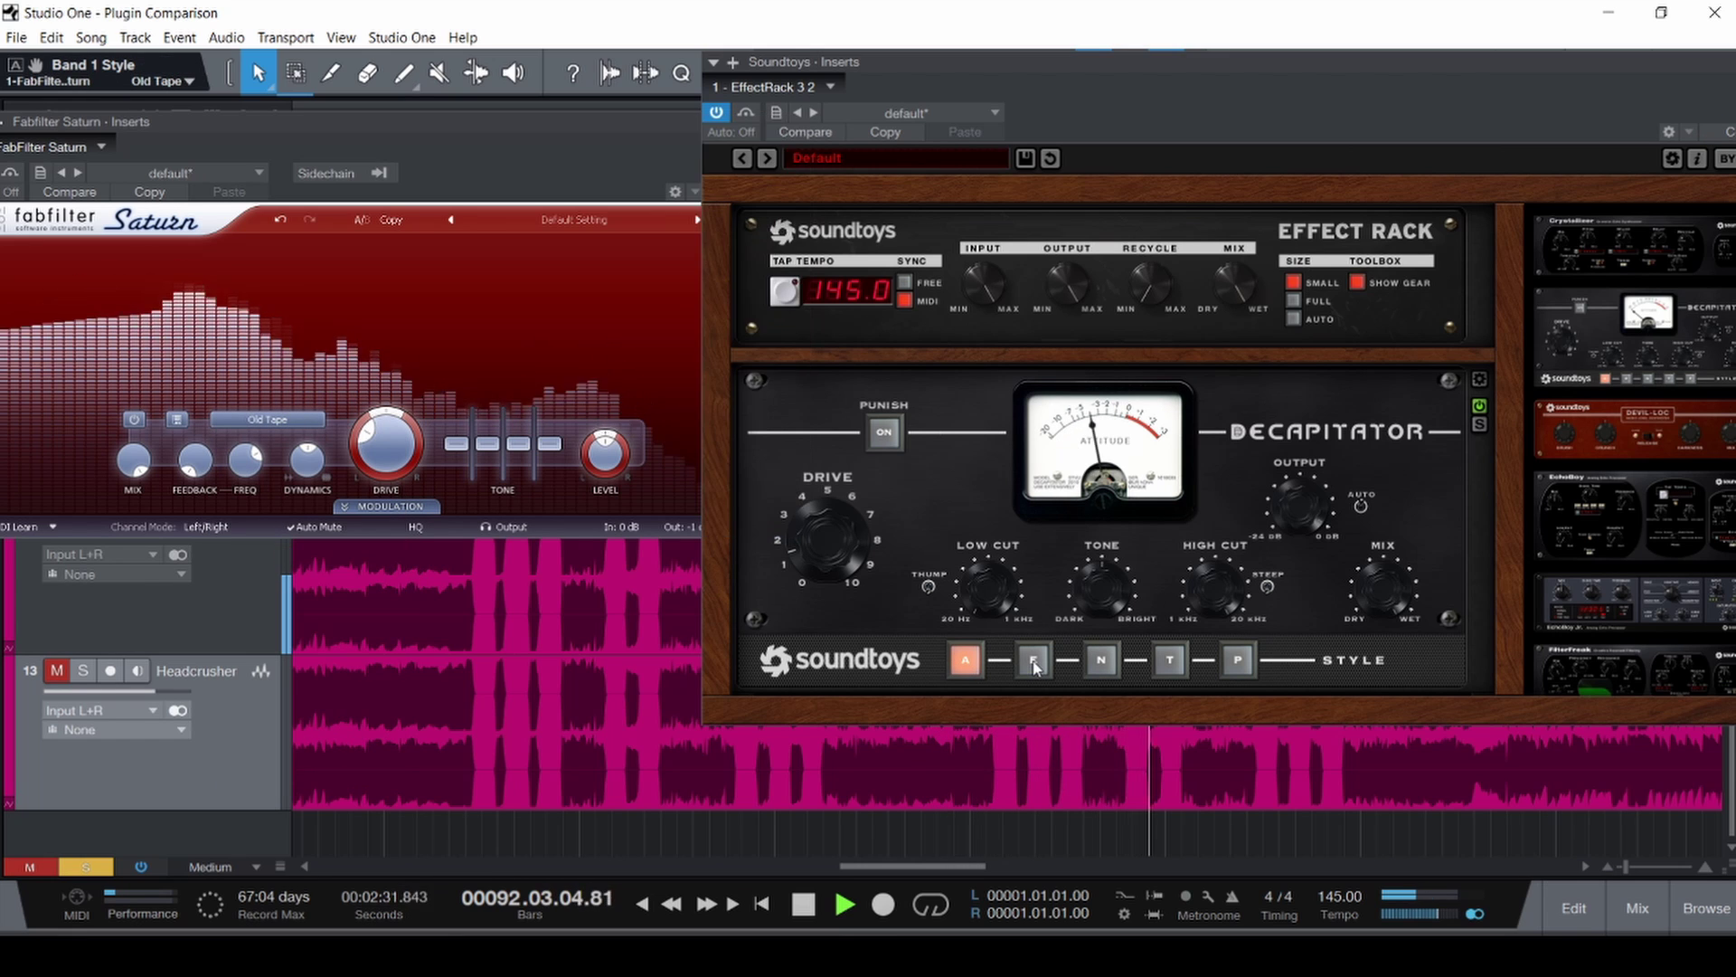
click(1103, 660)
click(1172, 664)
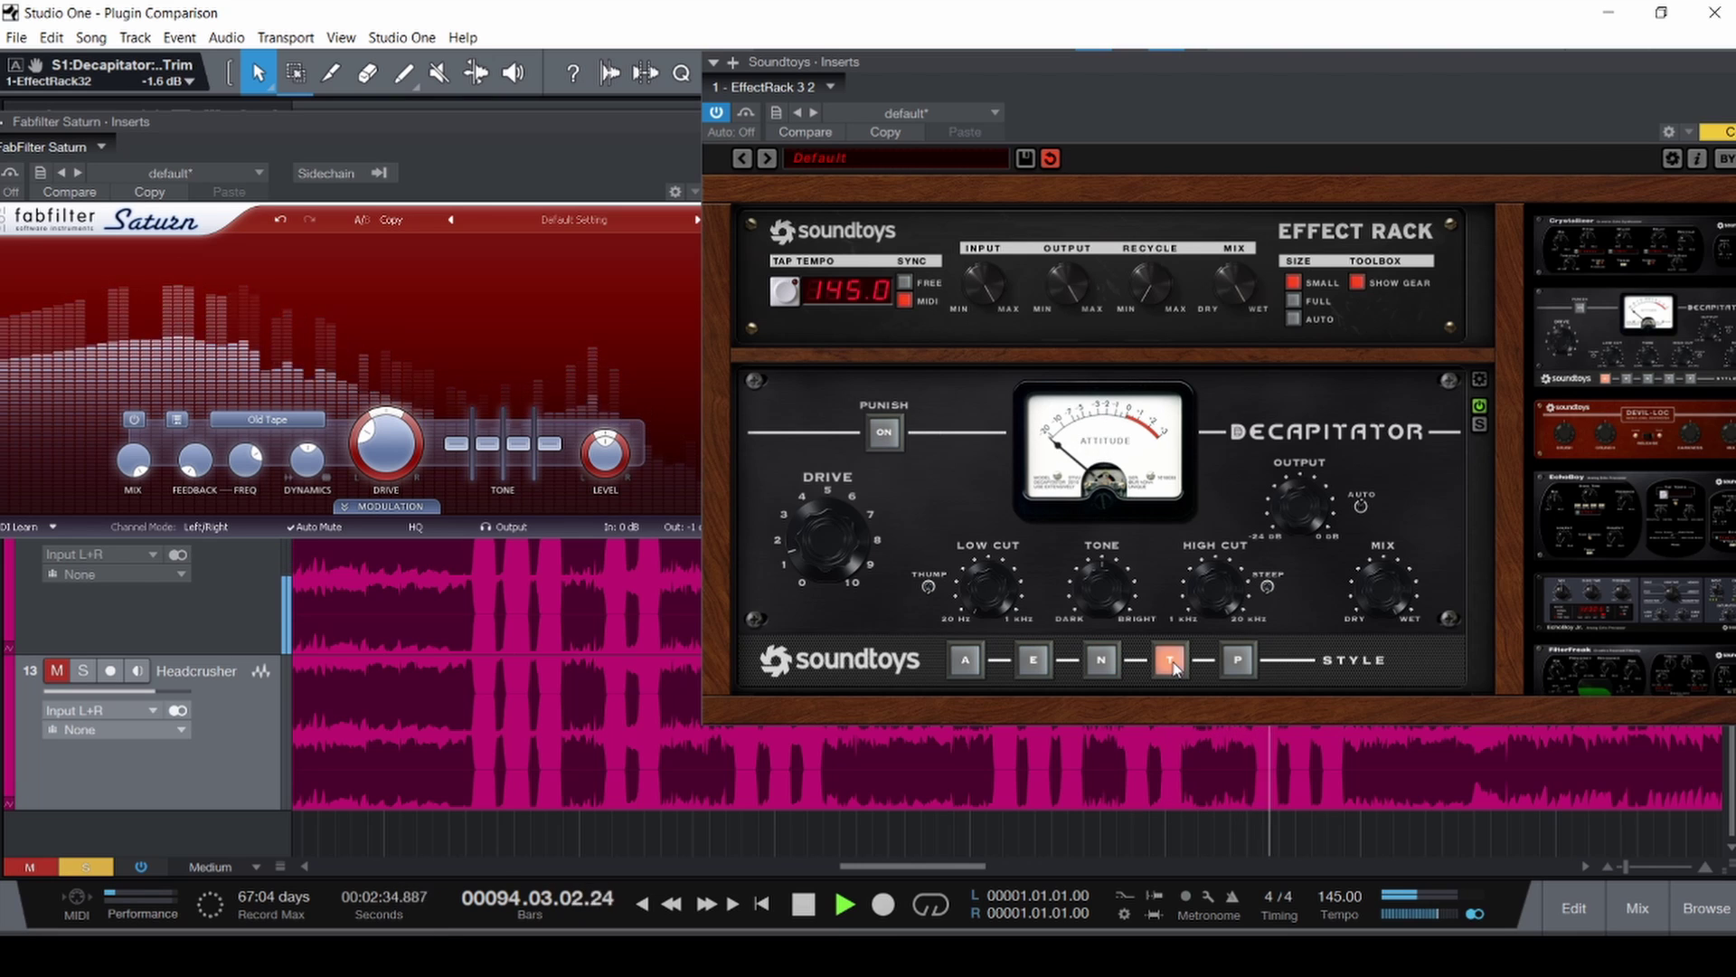
click(1238, 661)
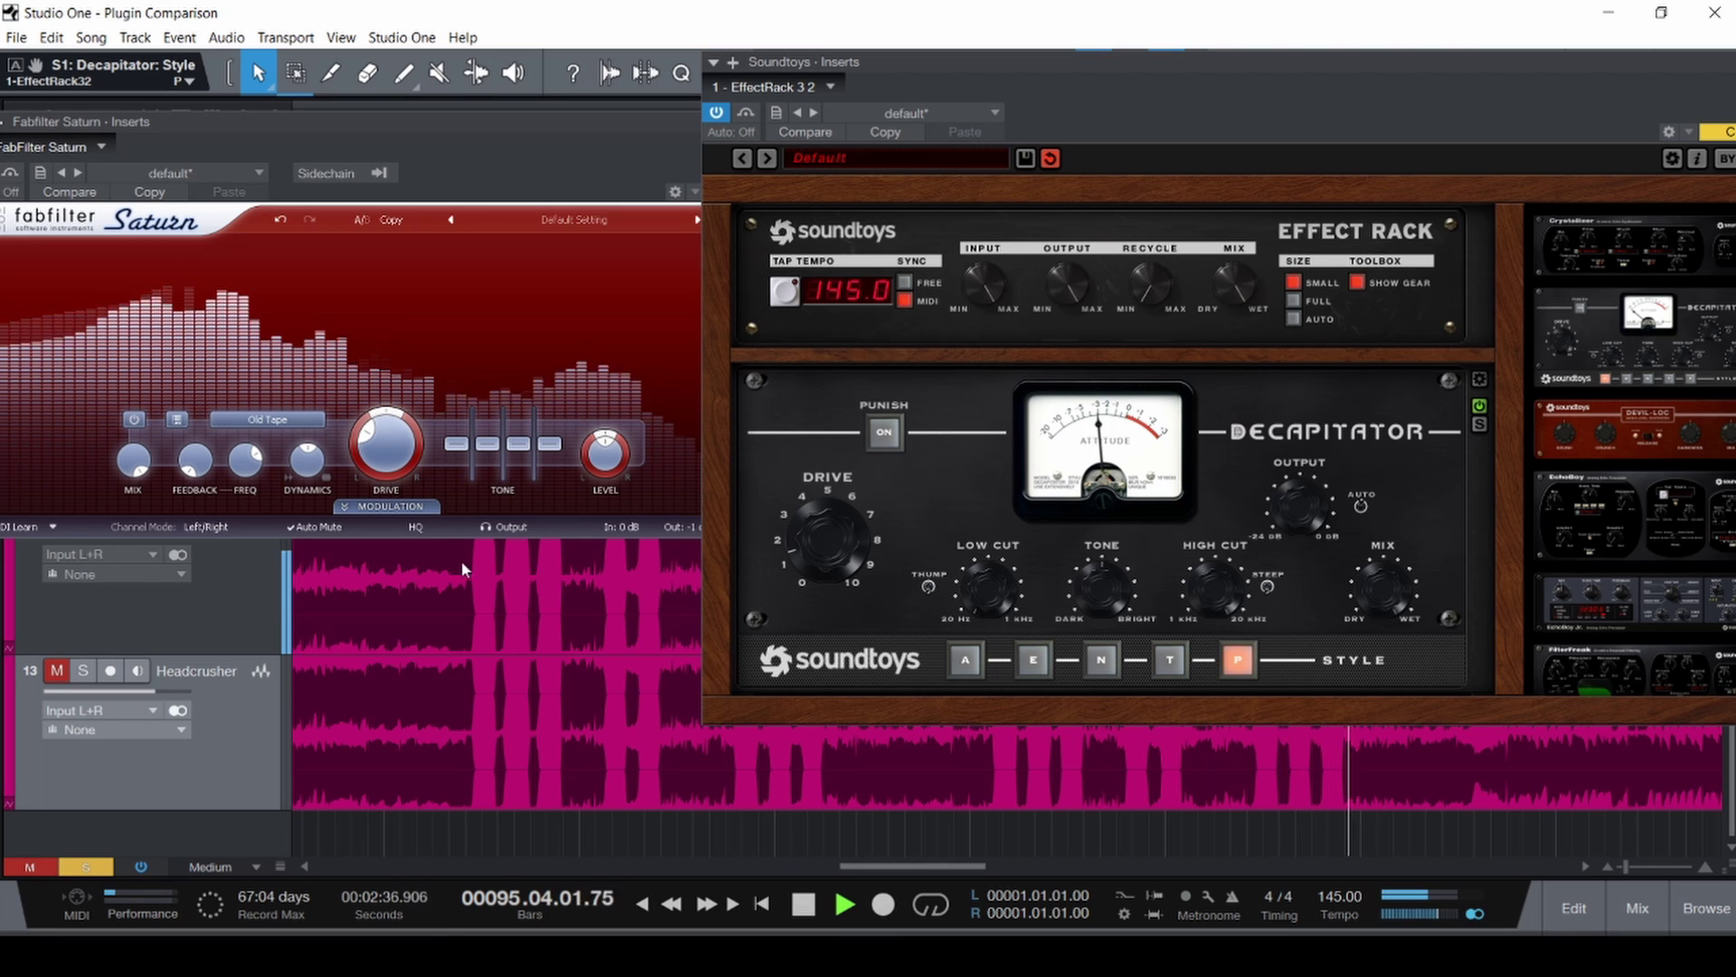
Set Saturn's Band 1 style to Smooth Amp and audition Decapitator's T, N, E and A styles against it.
click(267, 420)
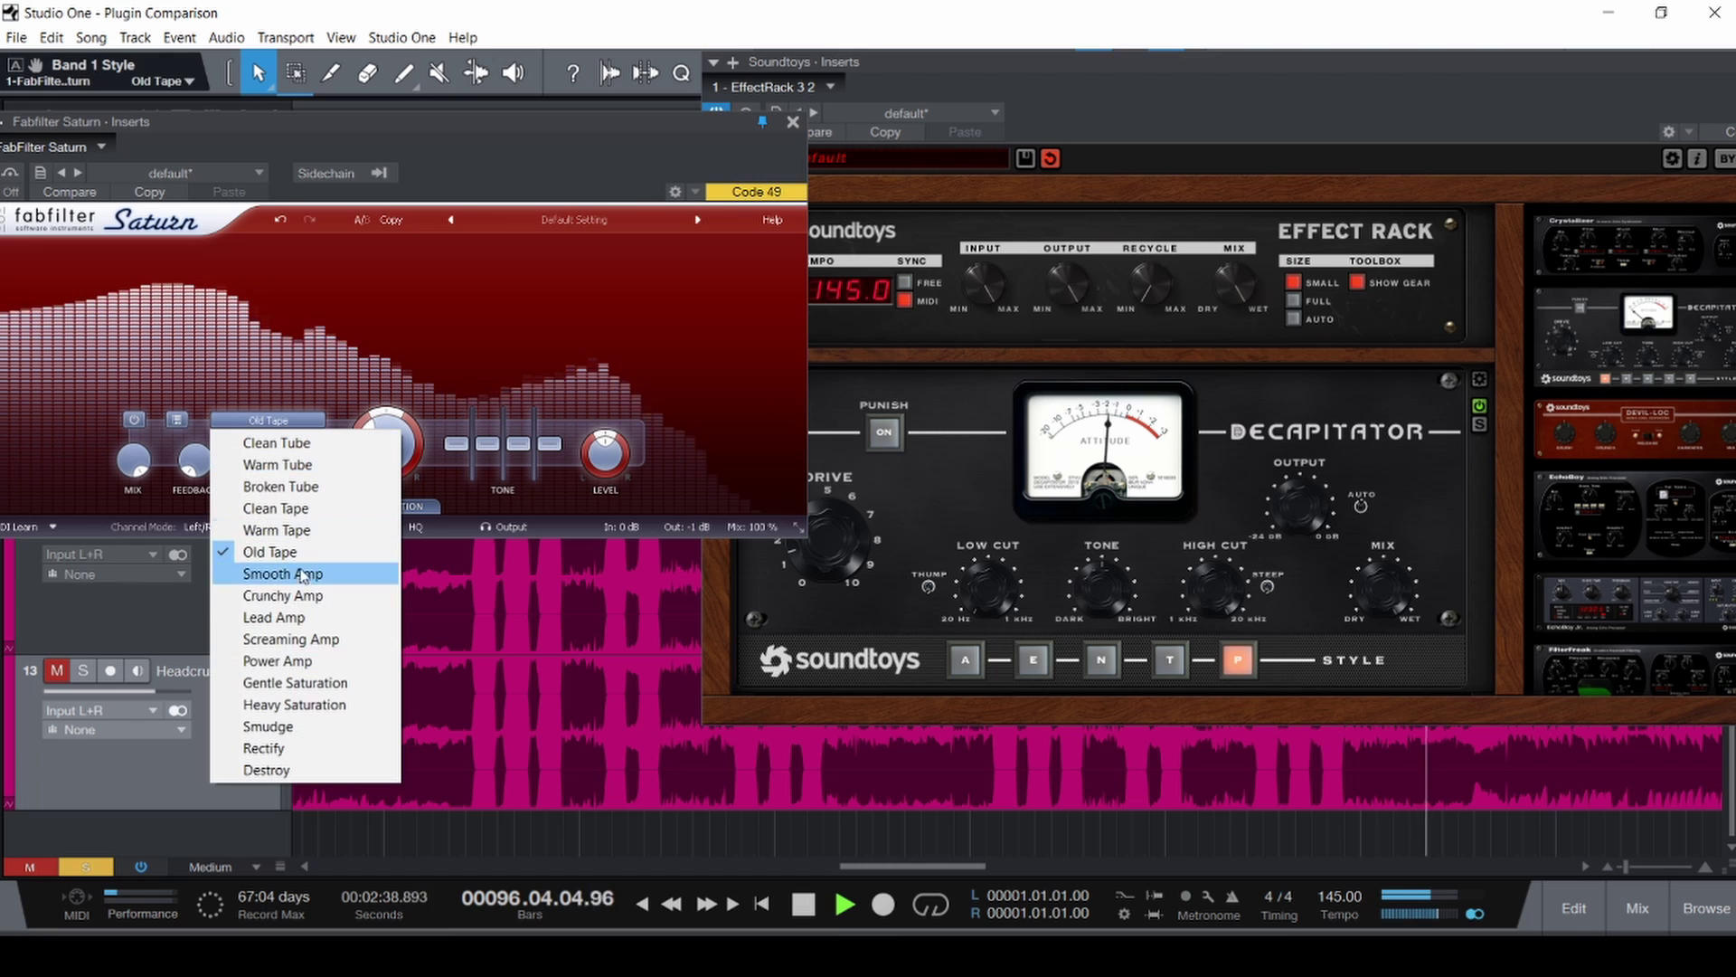
click(310, 575)
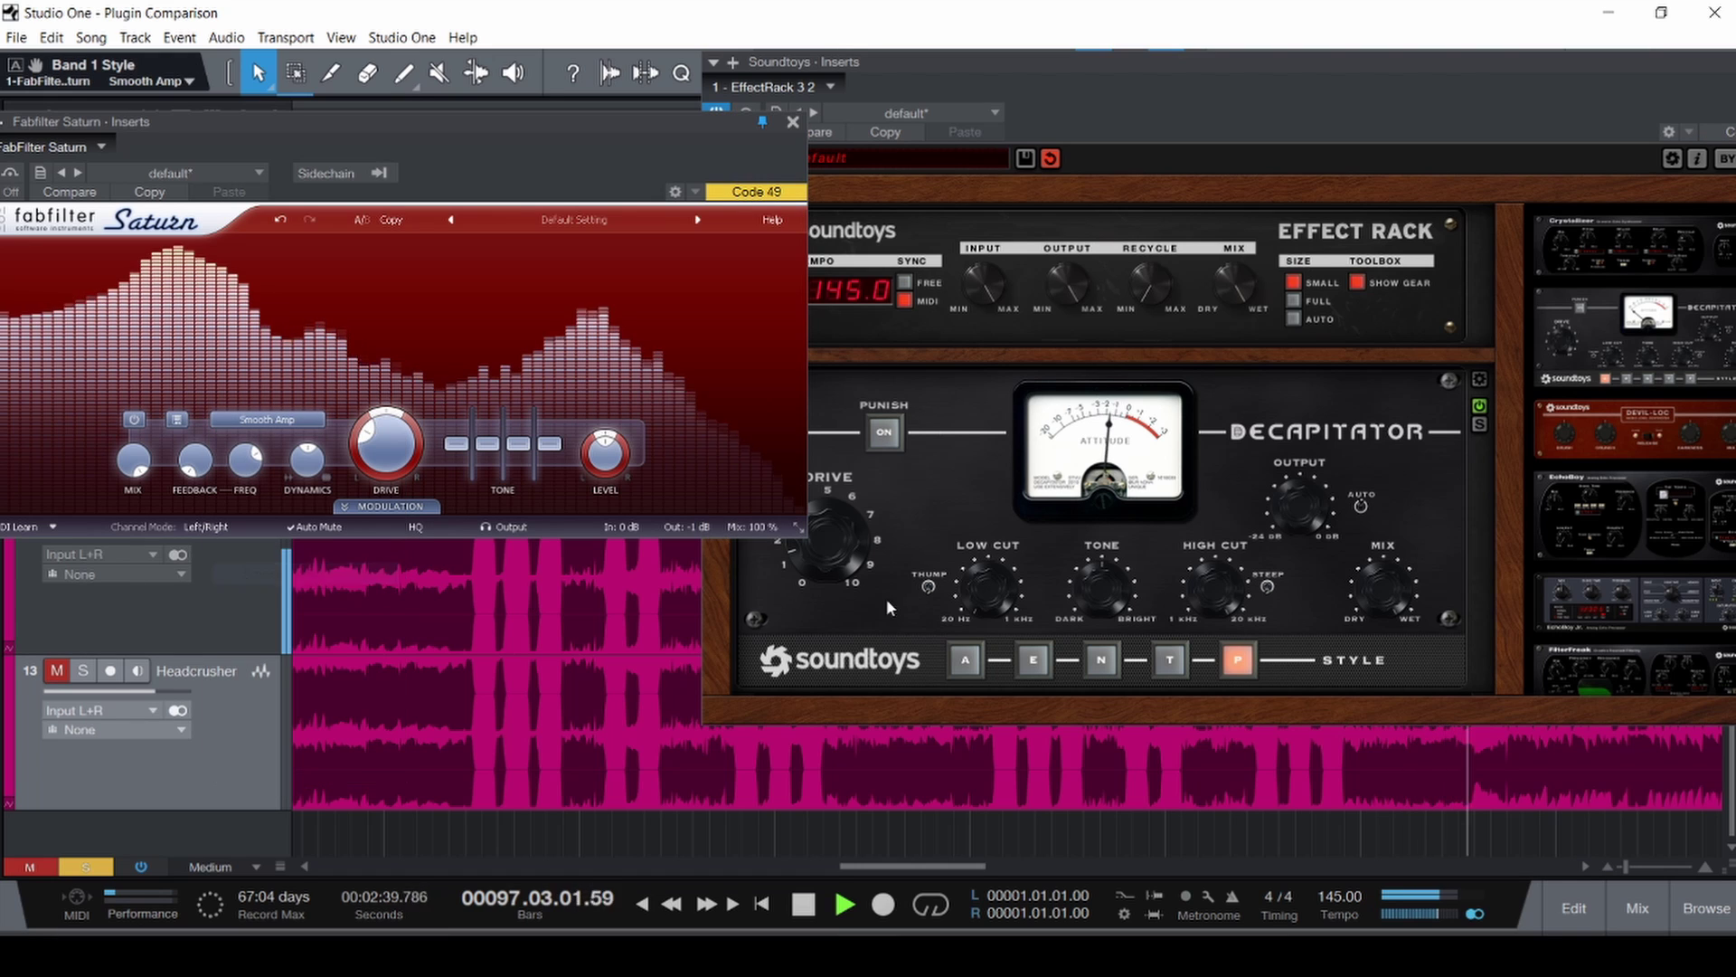
click(1172, 662)
click(1102, 660)
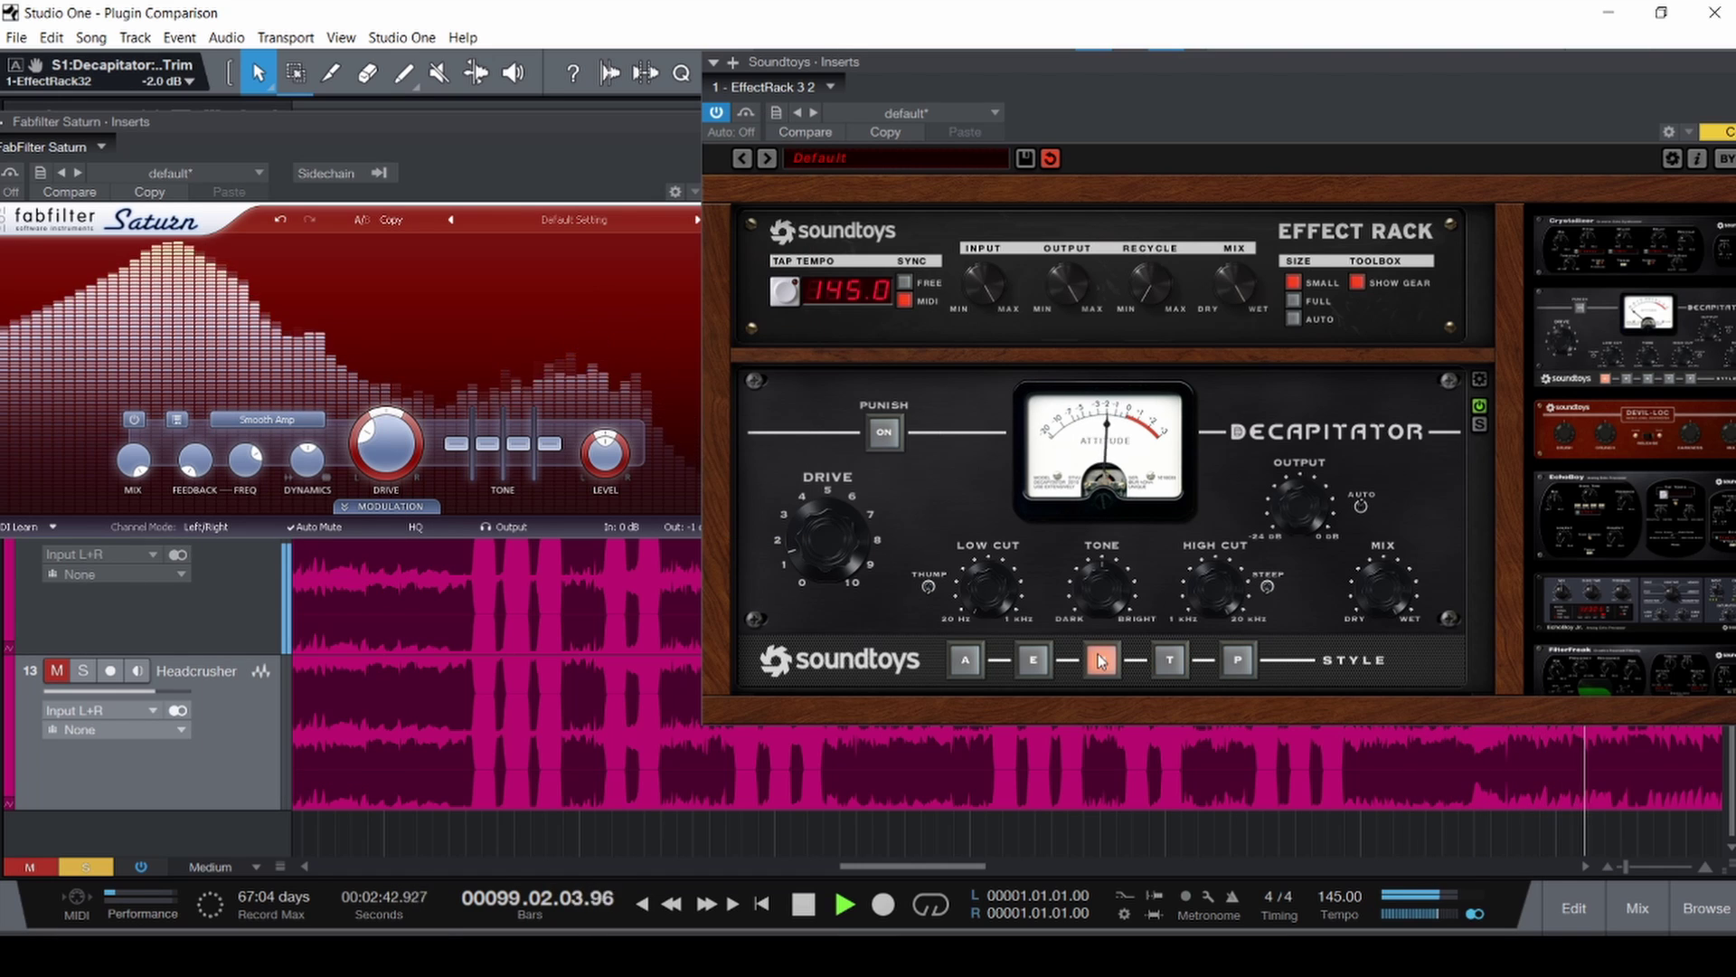
click(1036, 661)
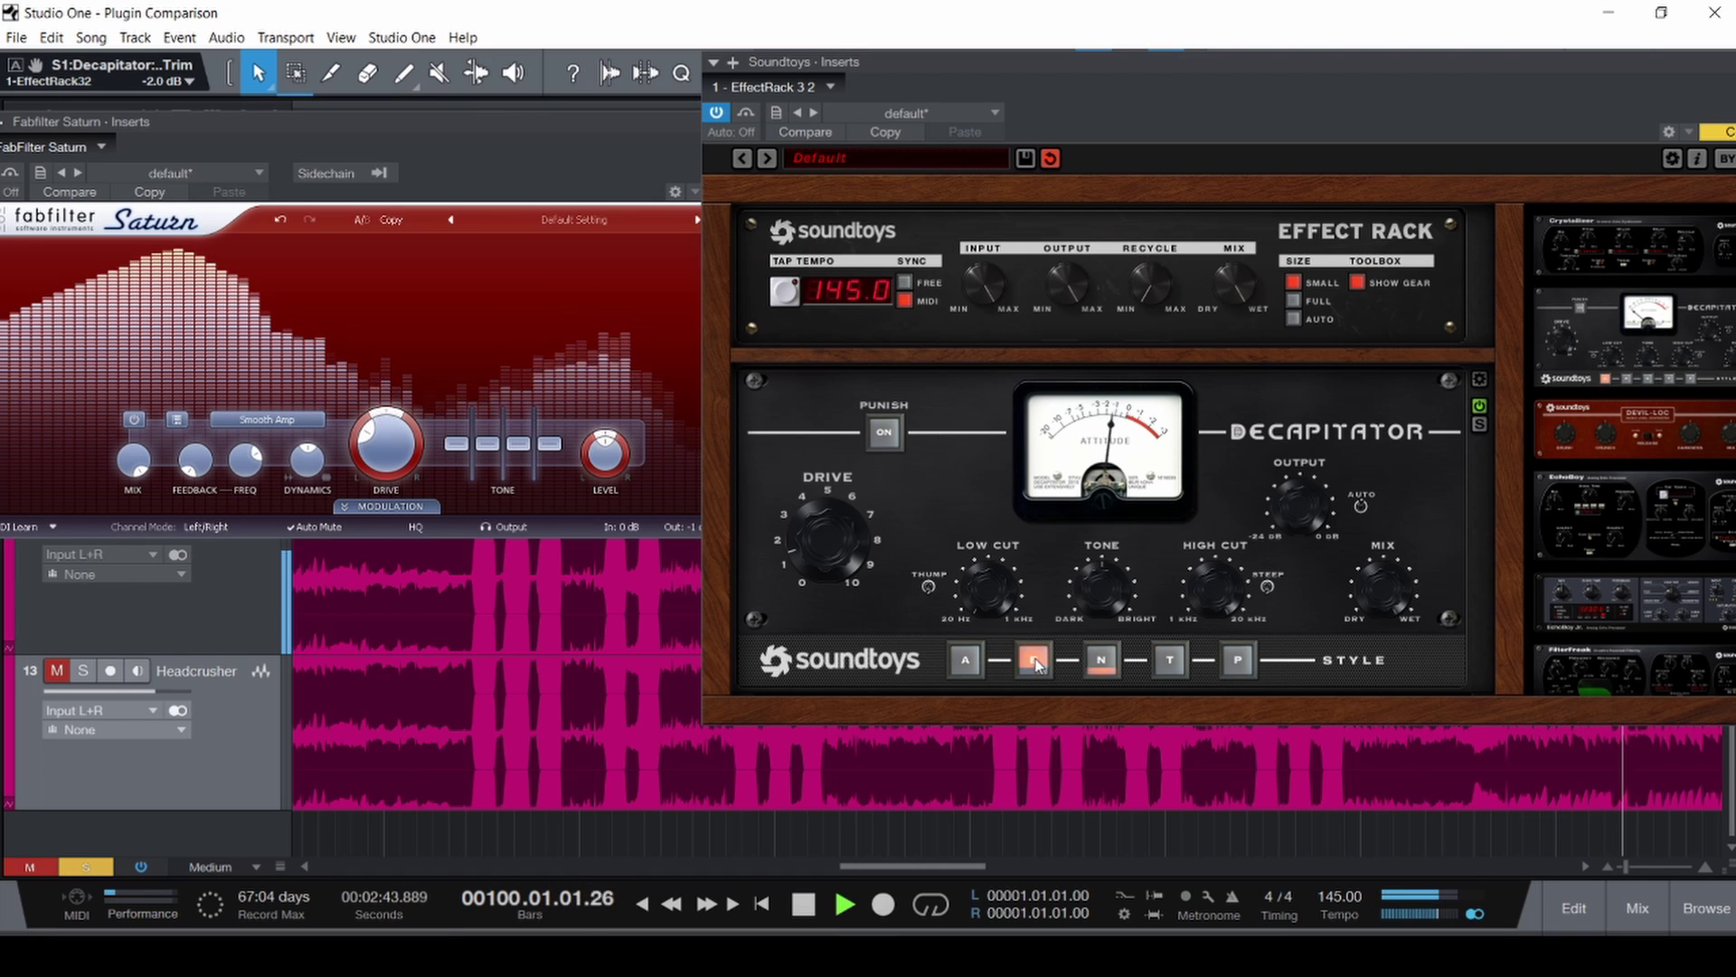
click(965, 660)
Return the playhead to bar 26 at the start of the Audio Assault Headcrusher clip and stop playback.
scroll(492, 674, left, 10)
click(443, 684)
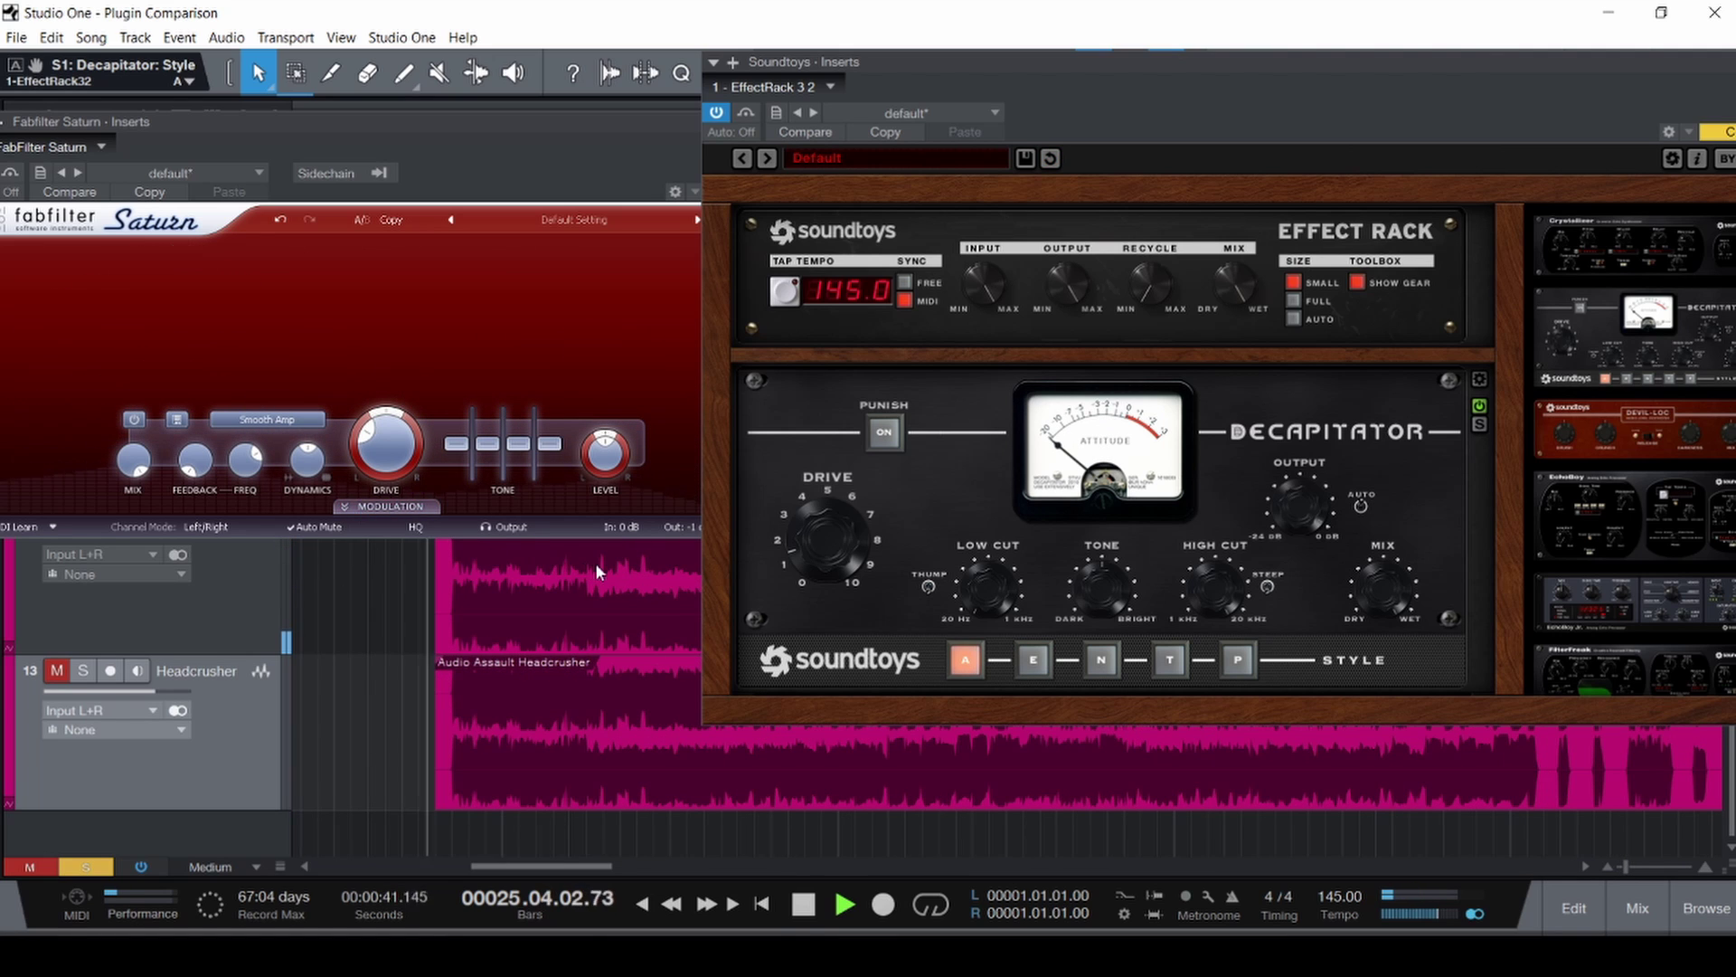
key(space)
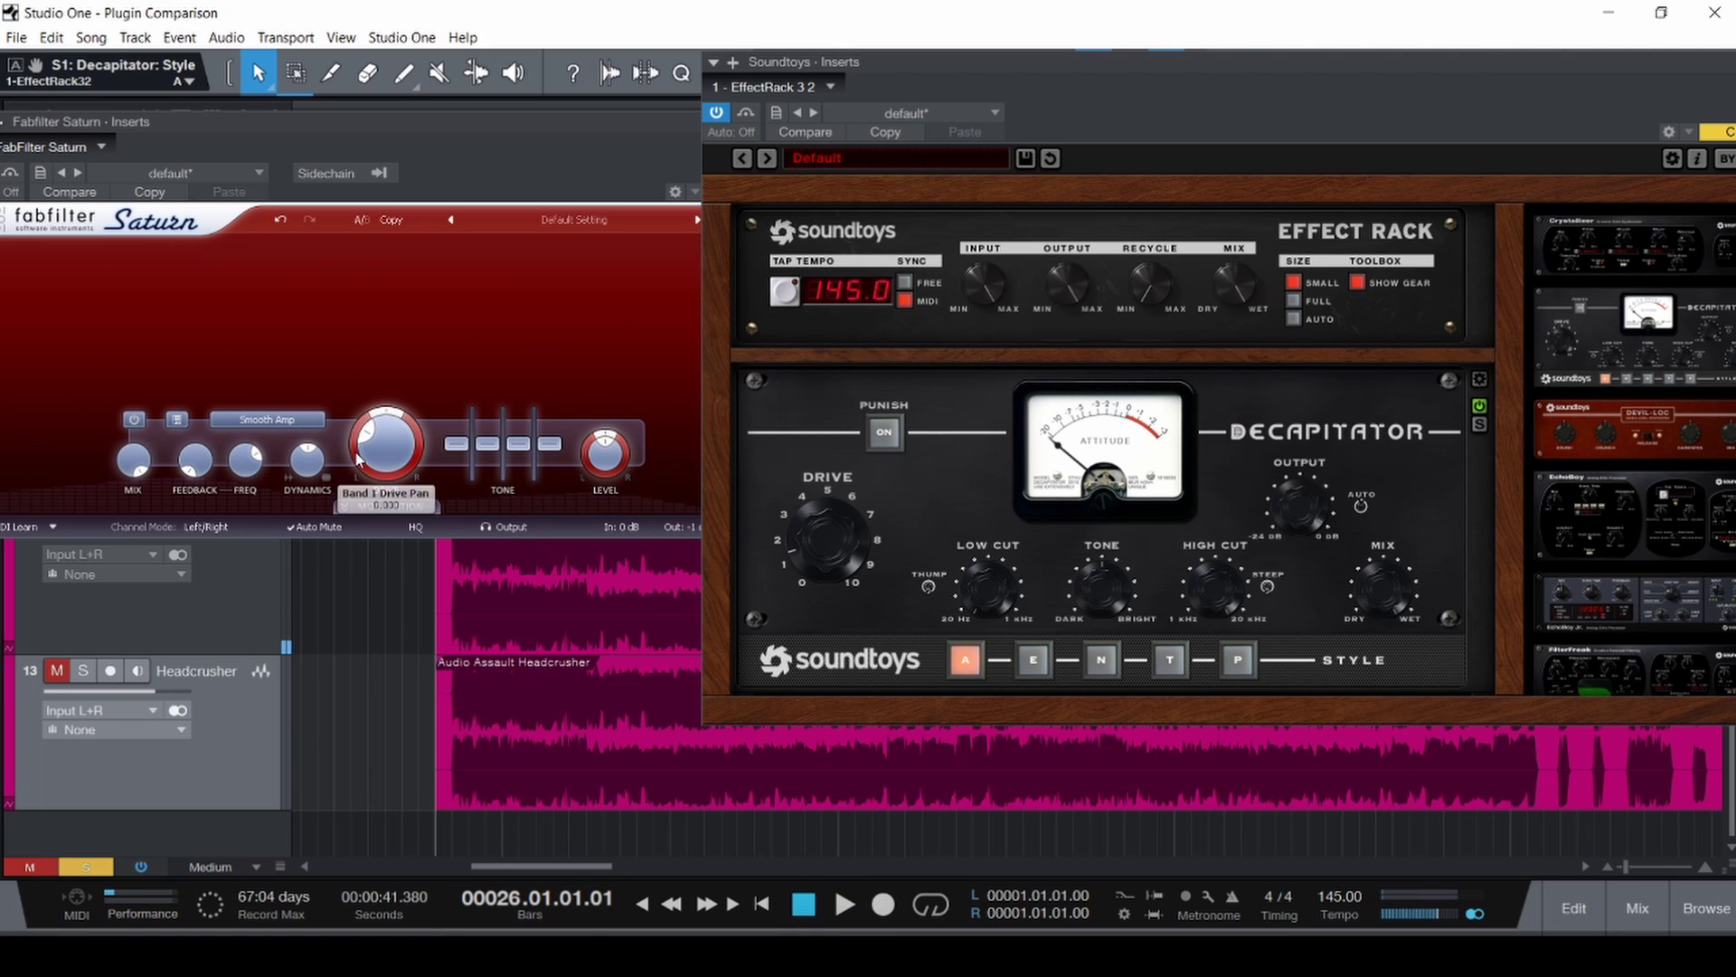
Set Saturn's Band 1 style to Crunchy Amp, start playback and audition Decapitator's E, N, T and P styles against it.
click(315, 425)
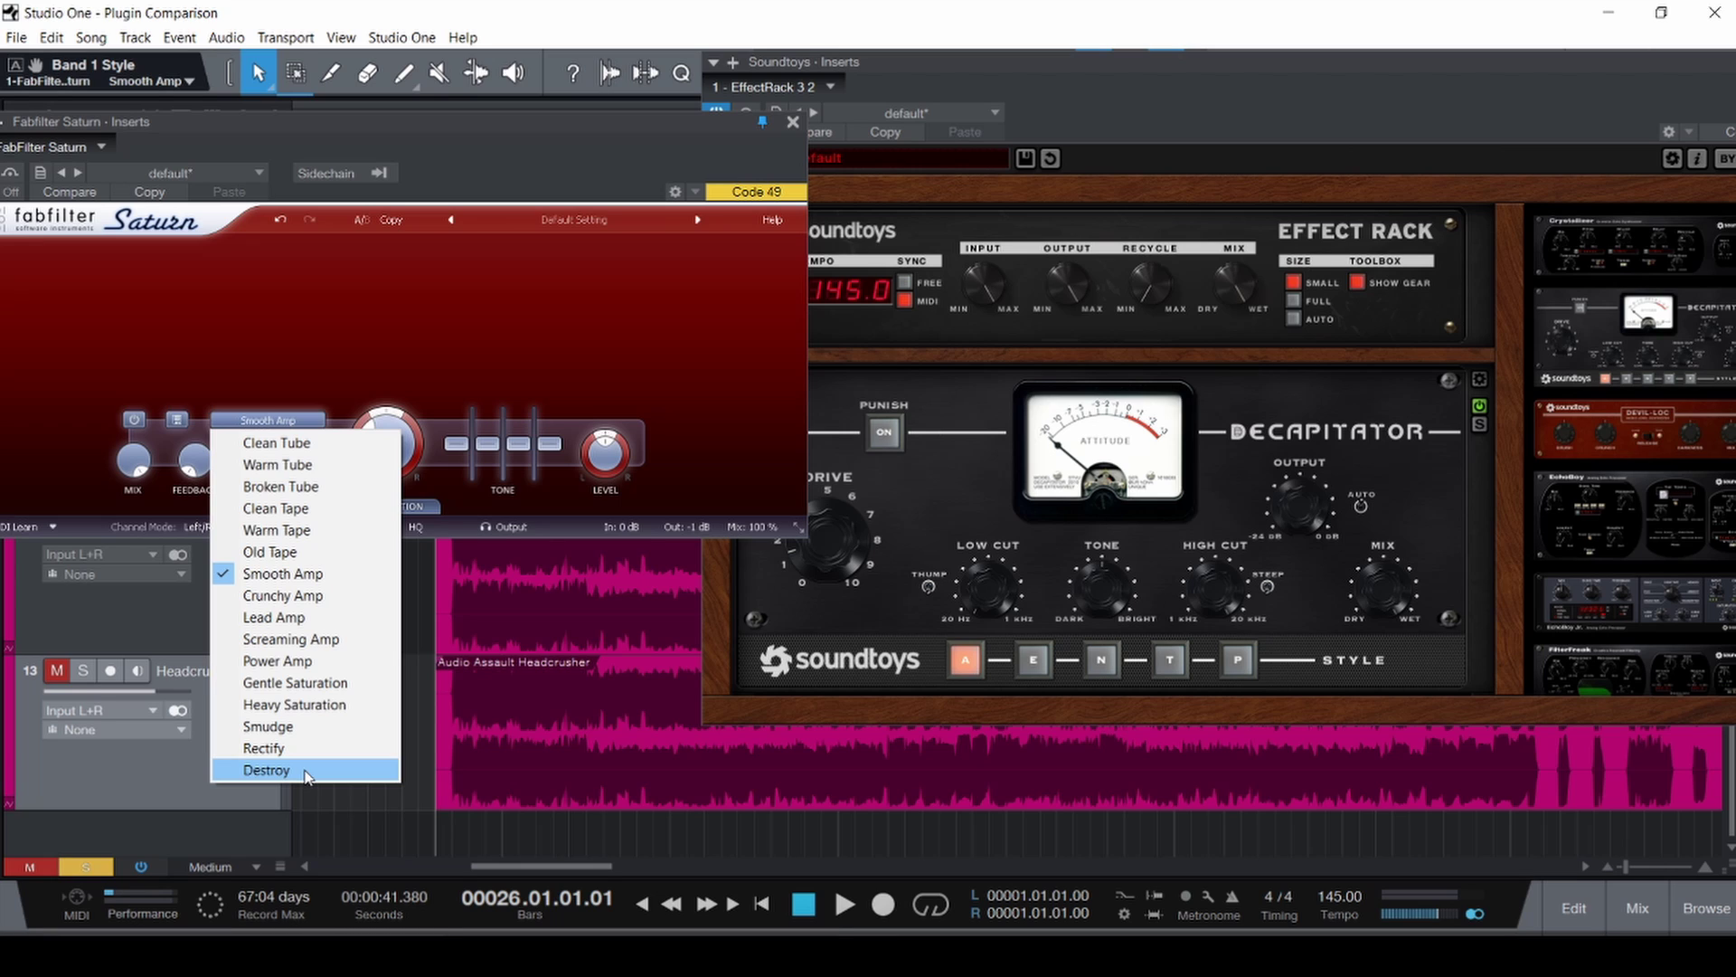
click(303, 593)
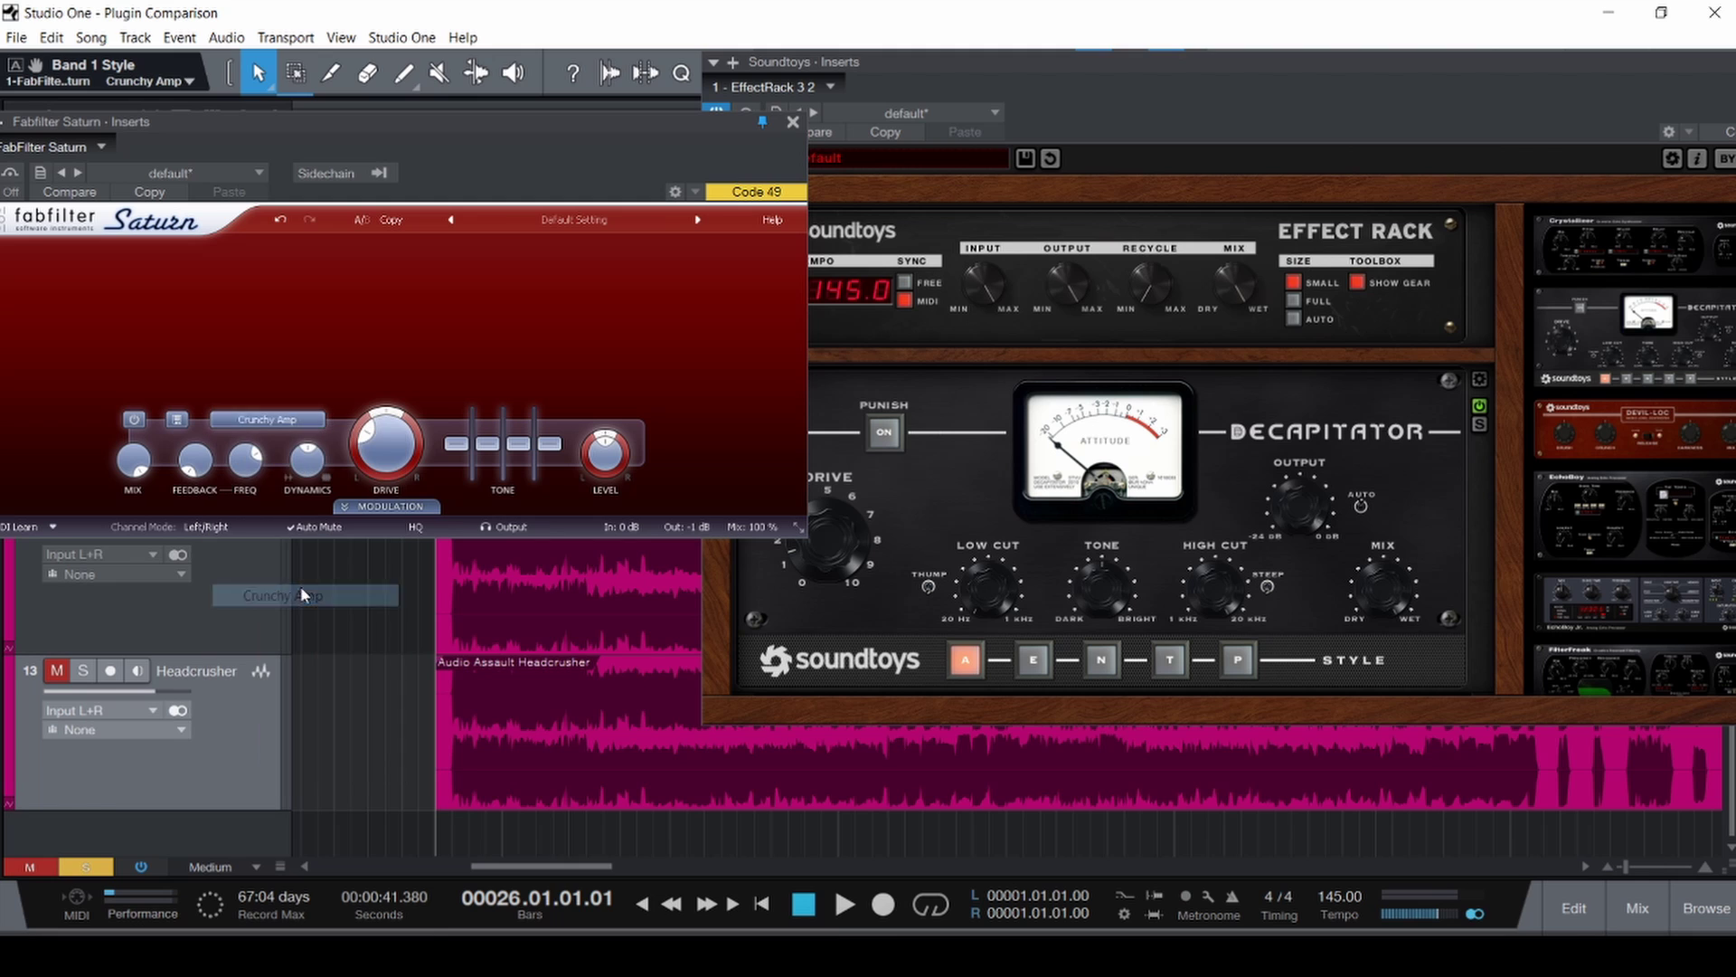
key(space)
click(1034, 667)
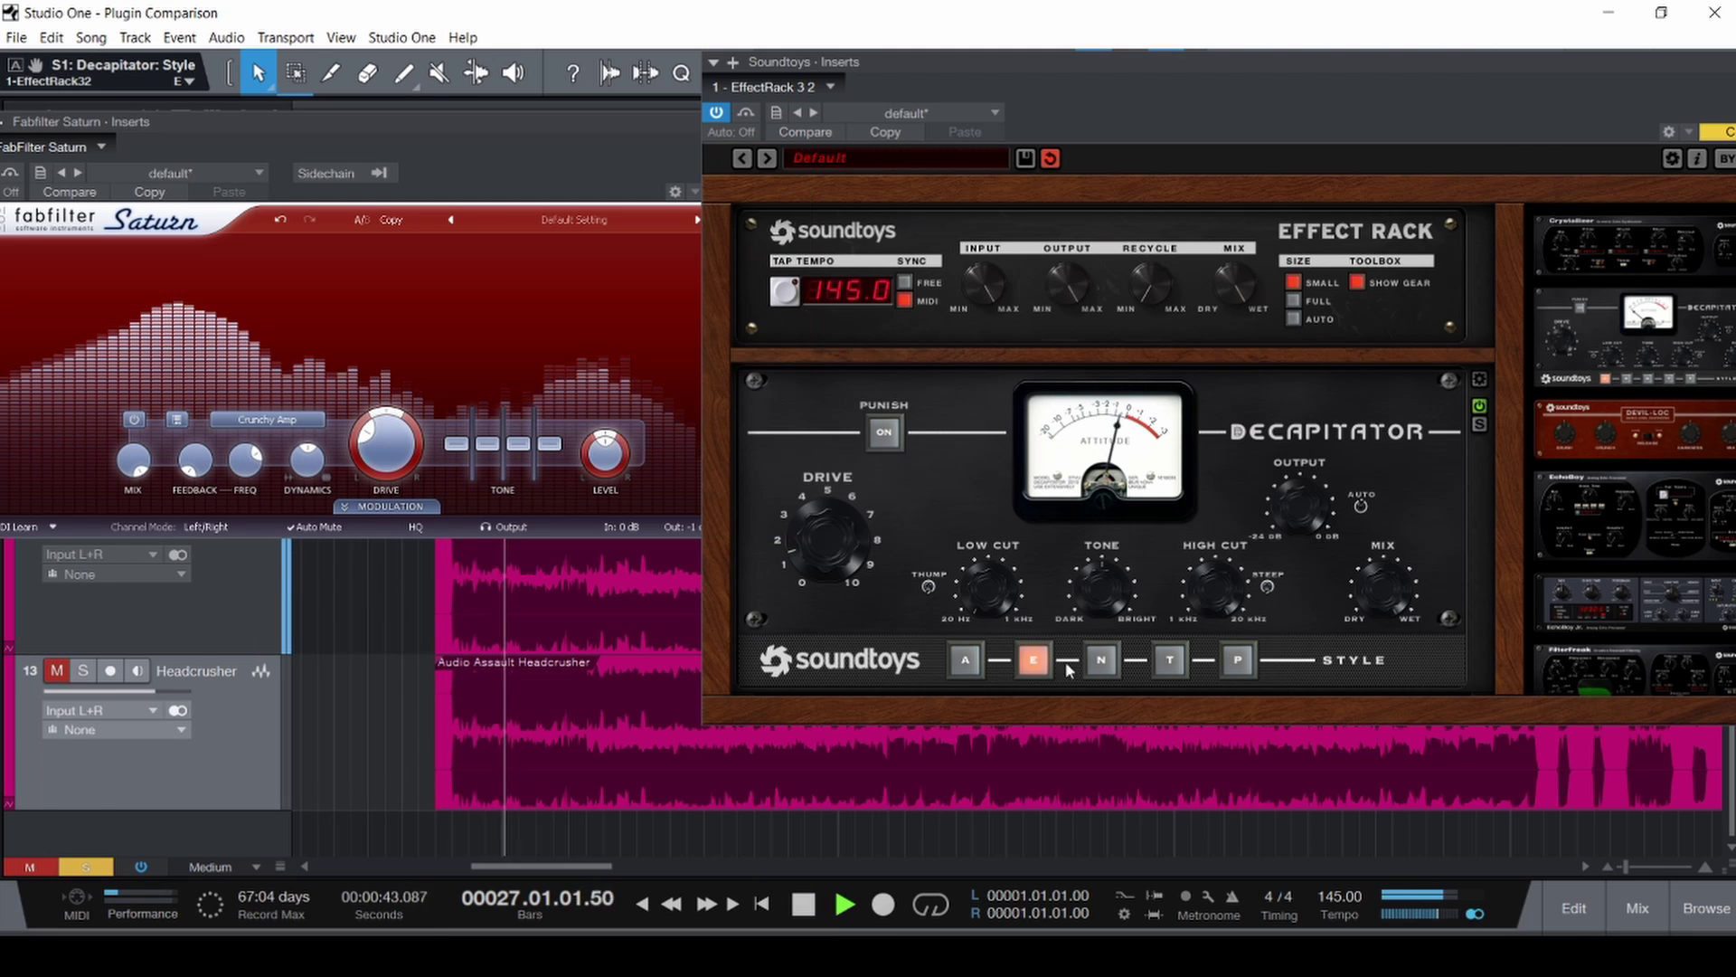
click(1101, 659)
click(1174, 659)
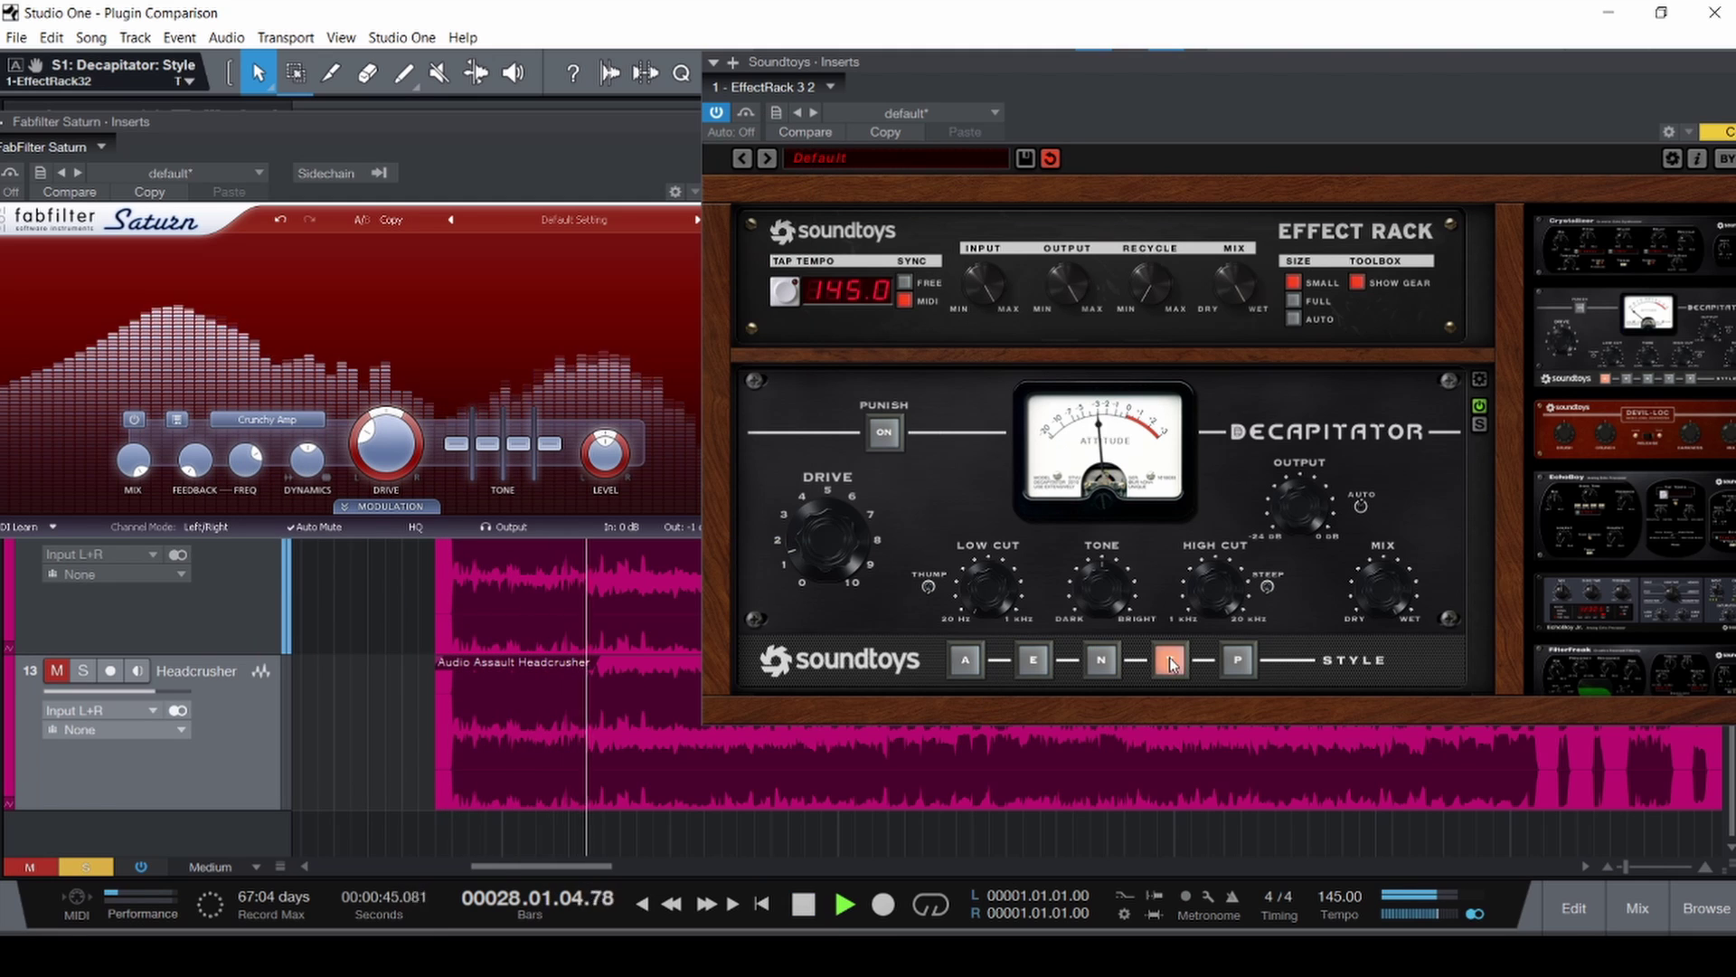
click(1239, 663)
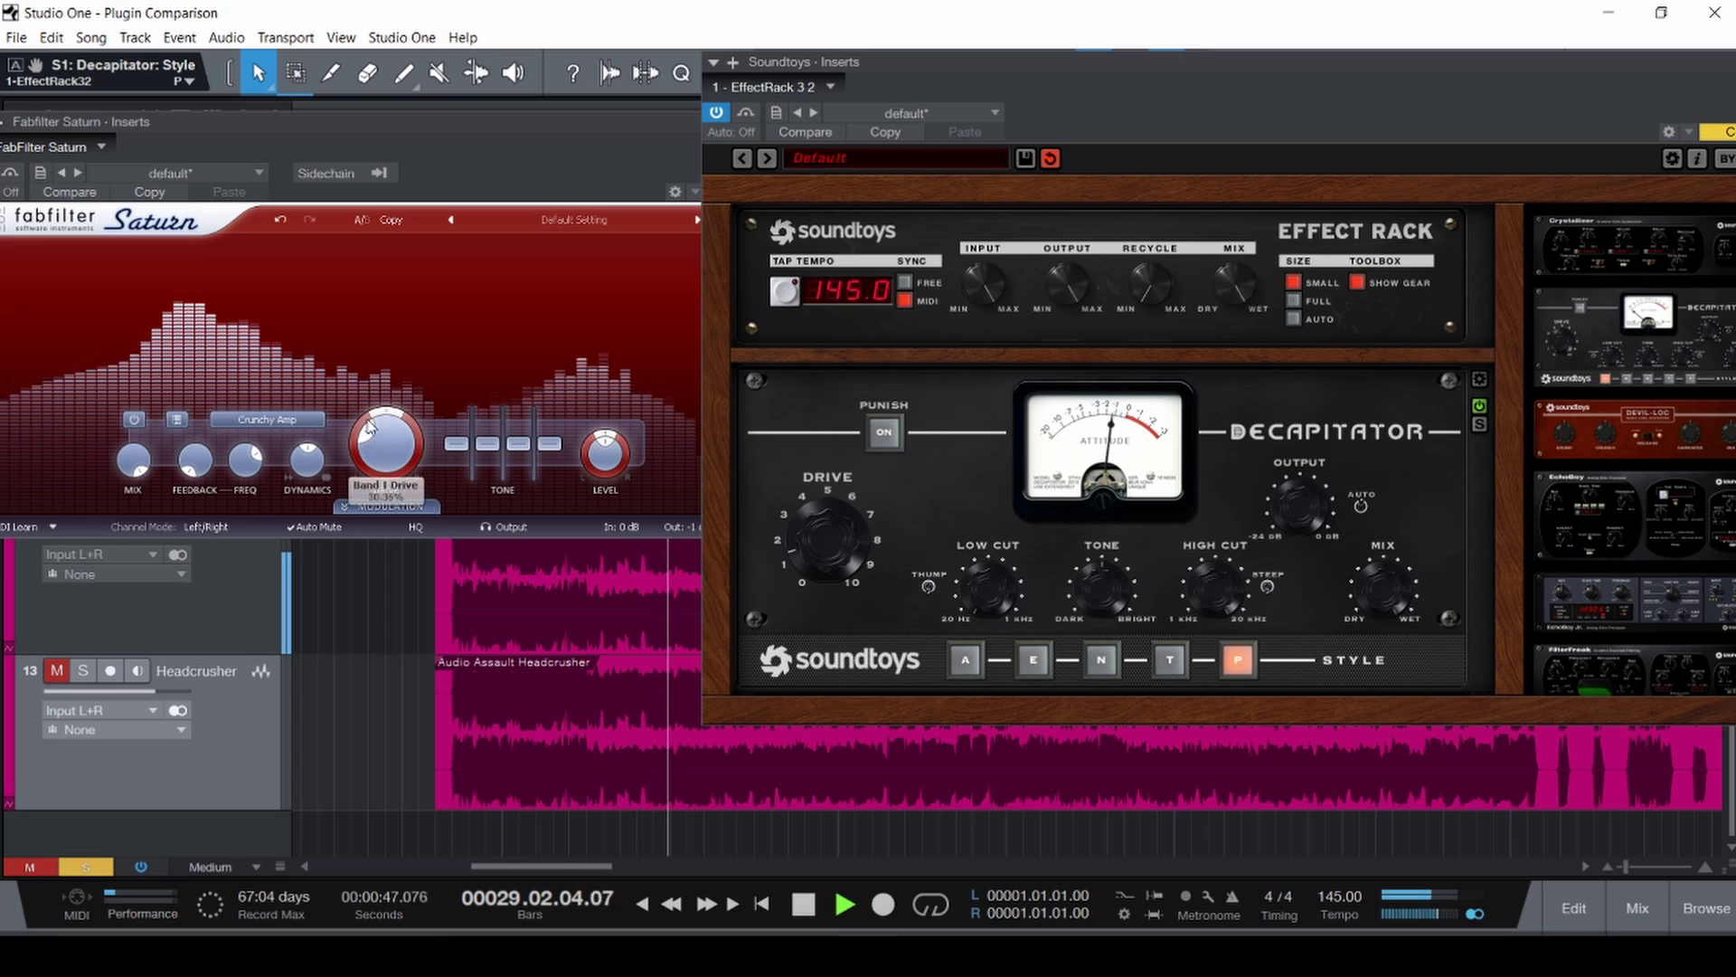
Set Saturn's Band 1 style to Lead Amp and audition Decapitator's T, N, E and A styles against it.
click(267, 420)
click(305, 619)
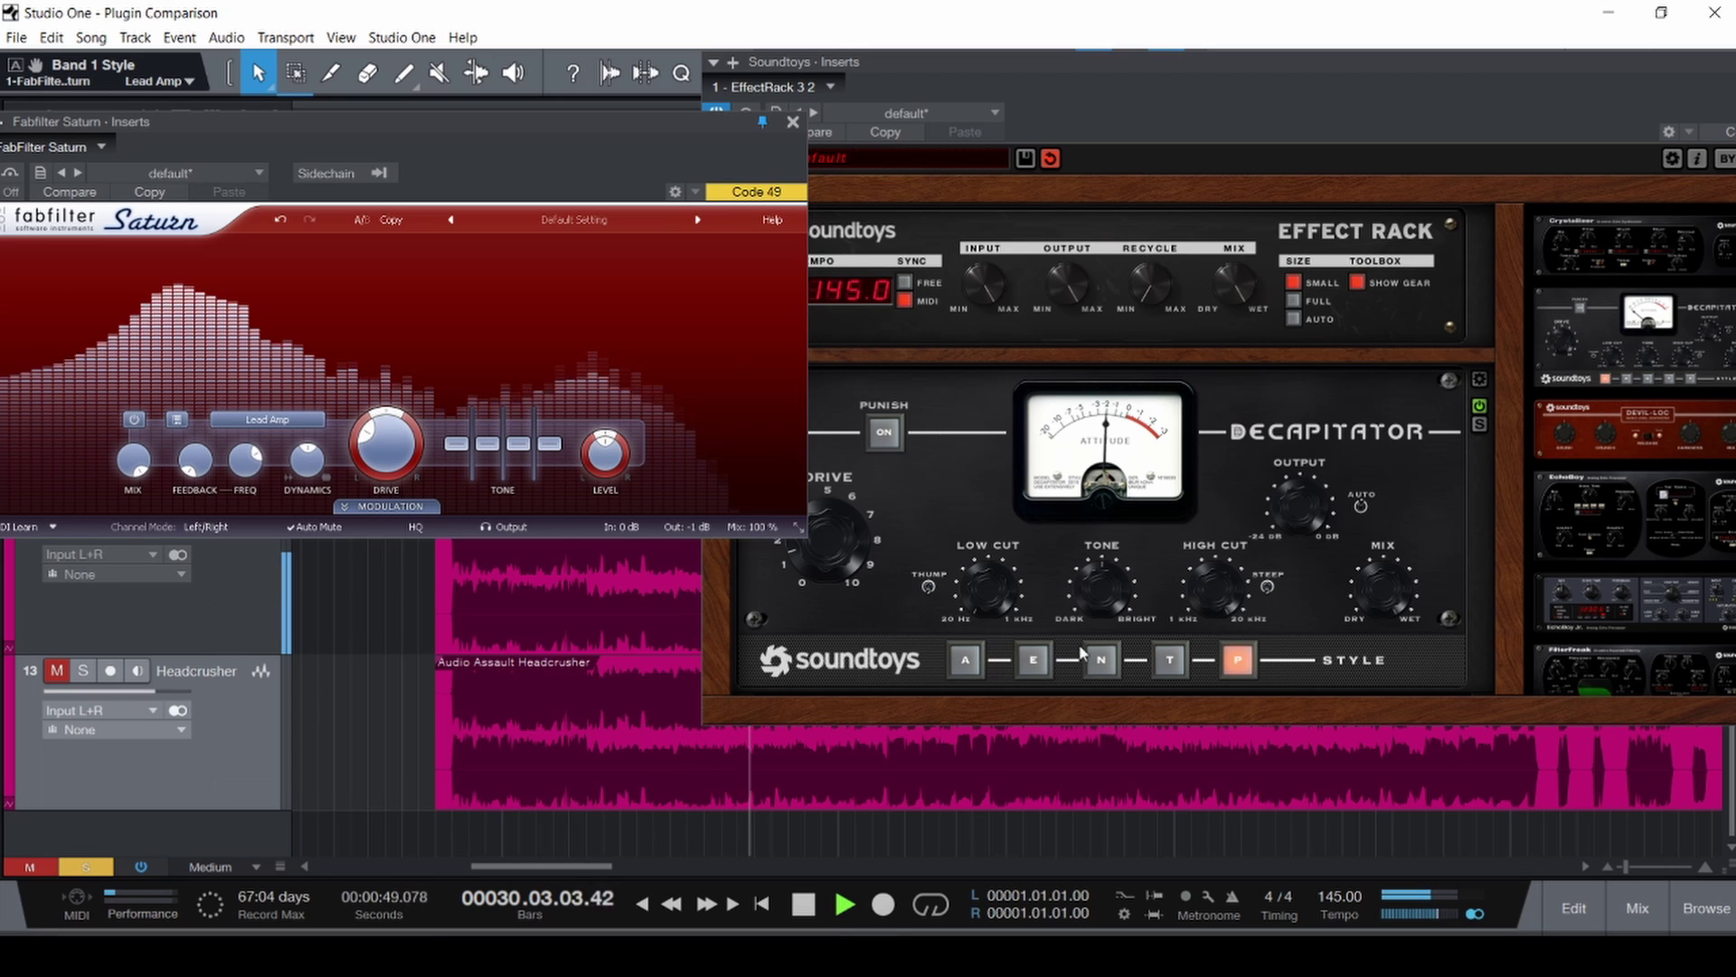
click(1170, 661)
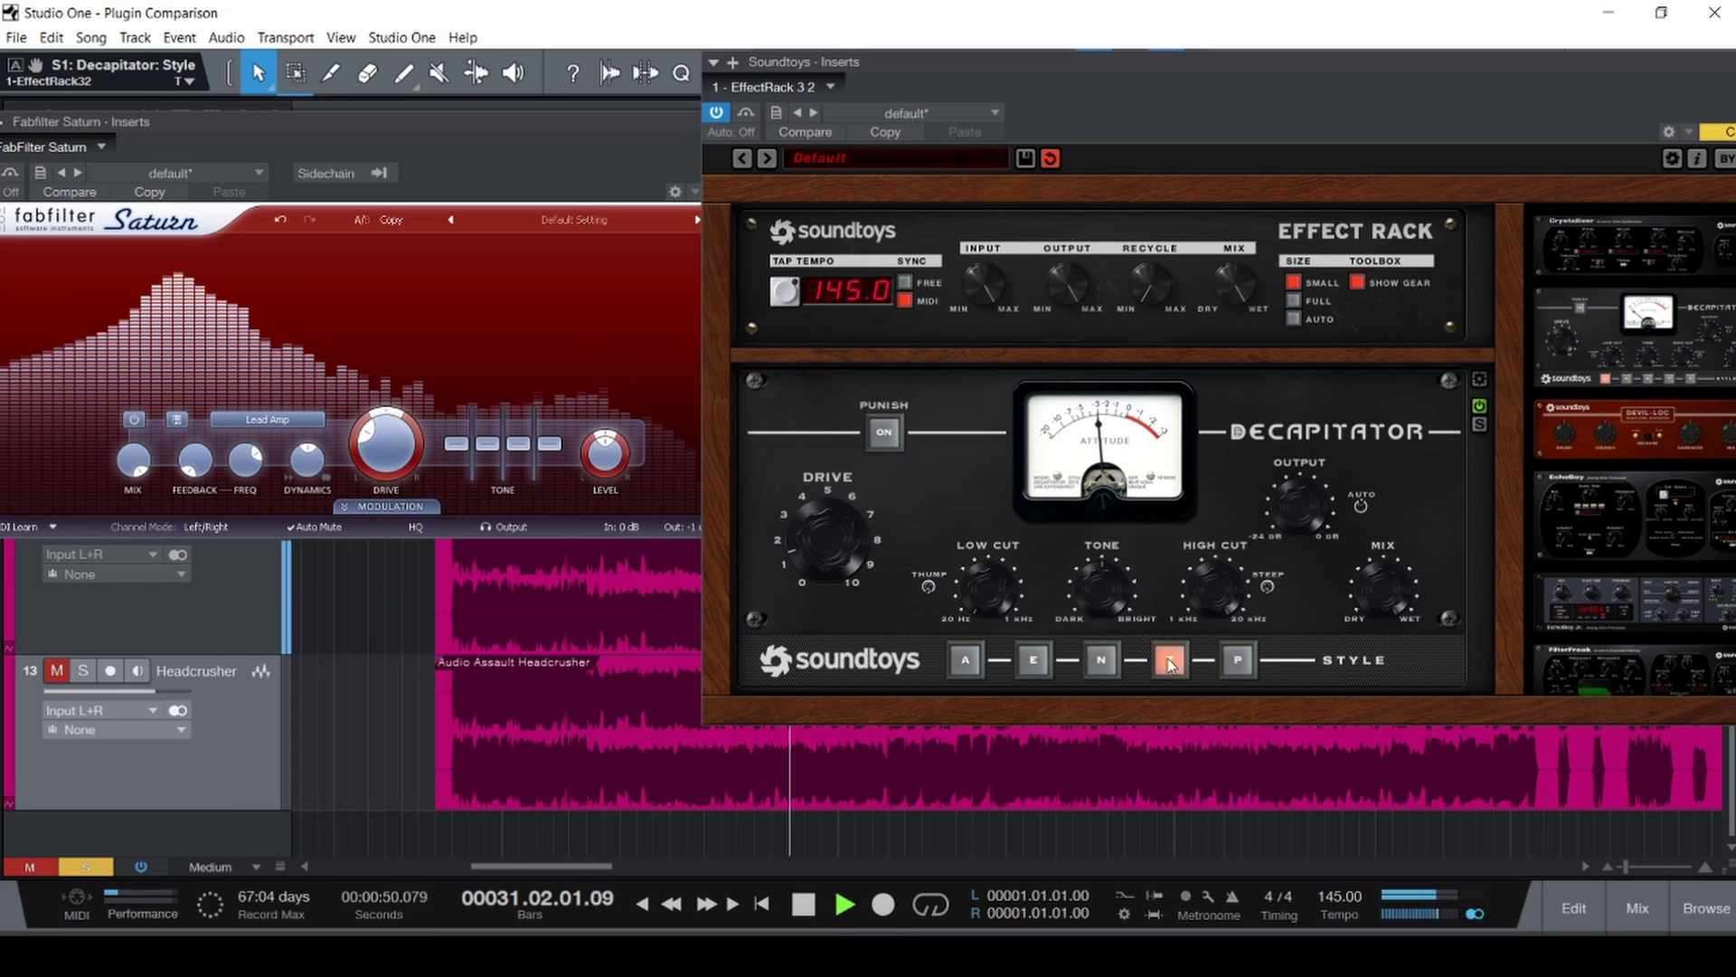
click(1101, 663)
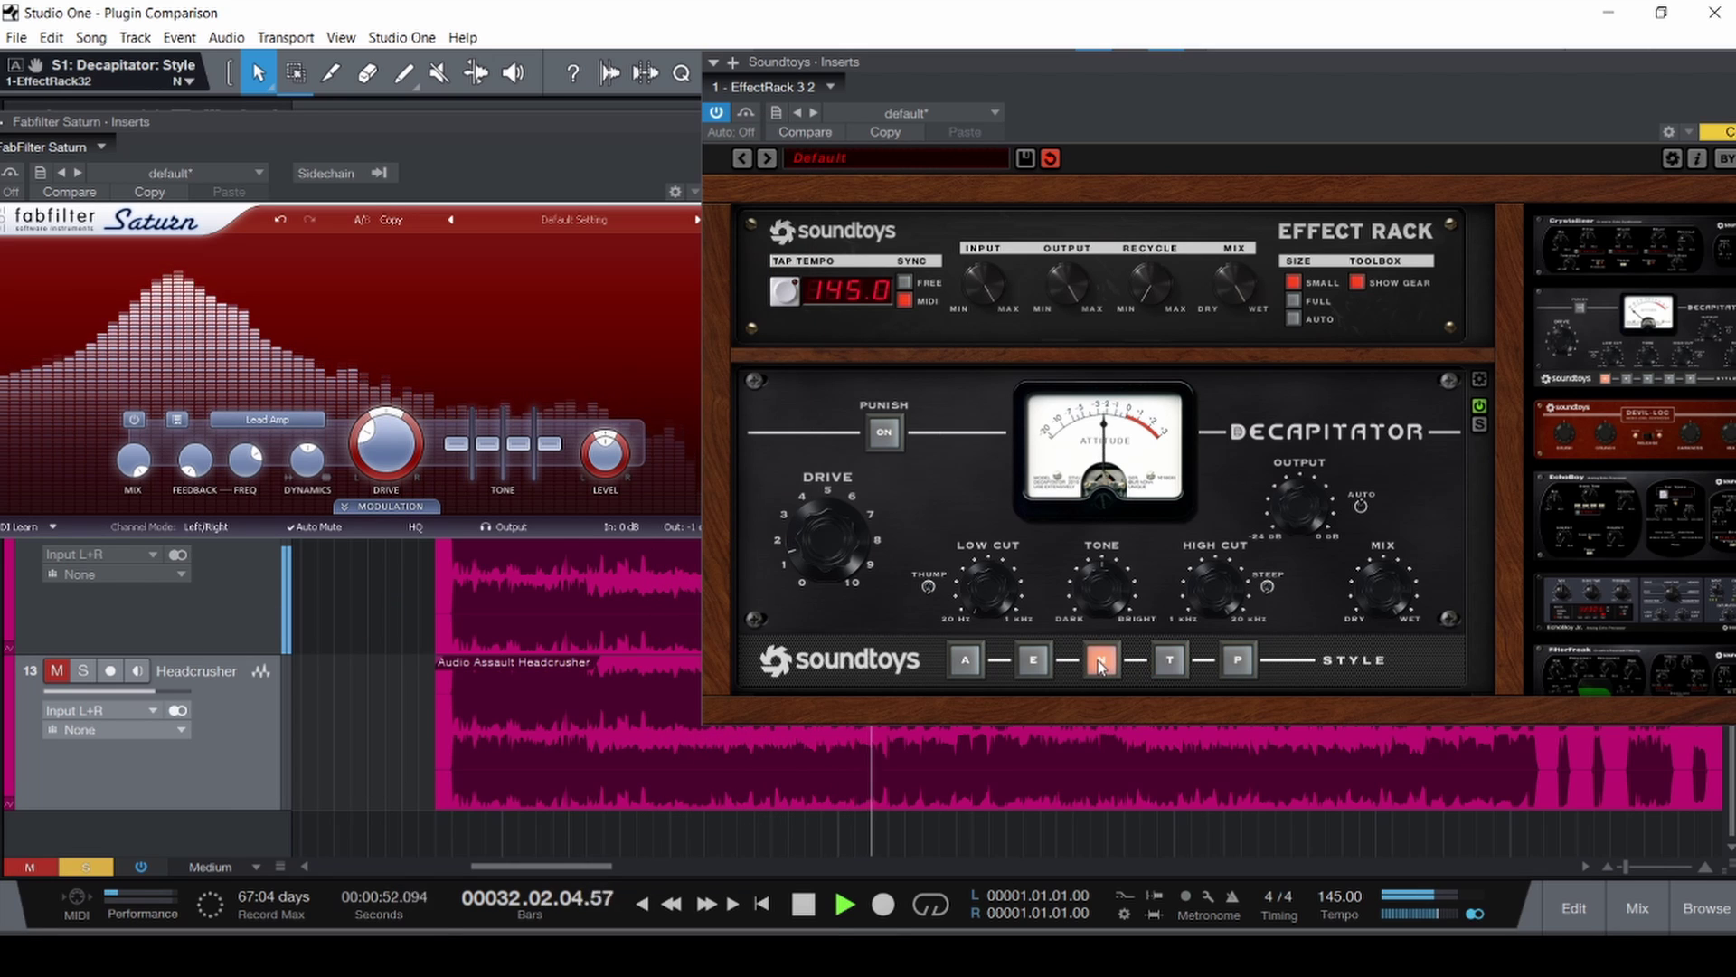
click(1032, 663)
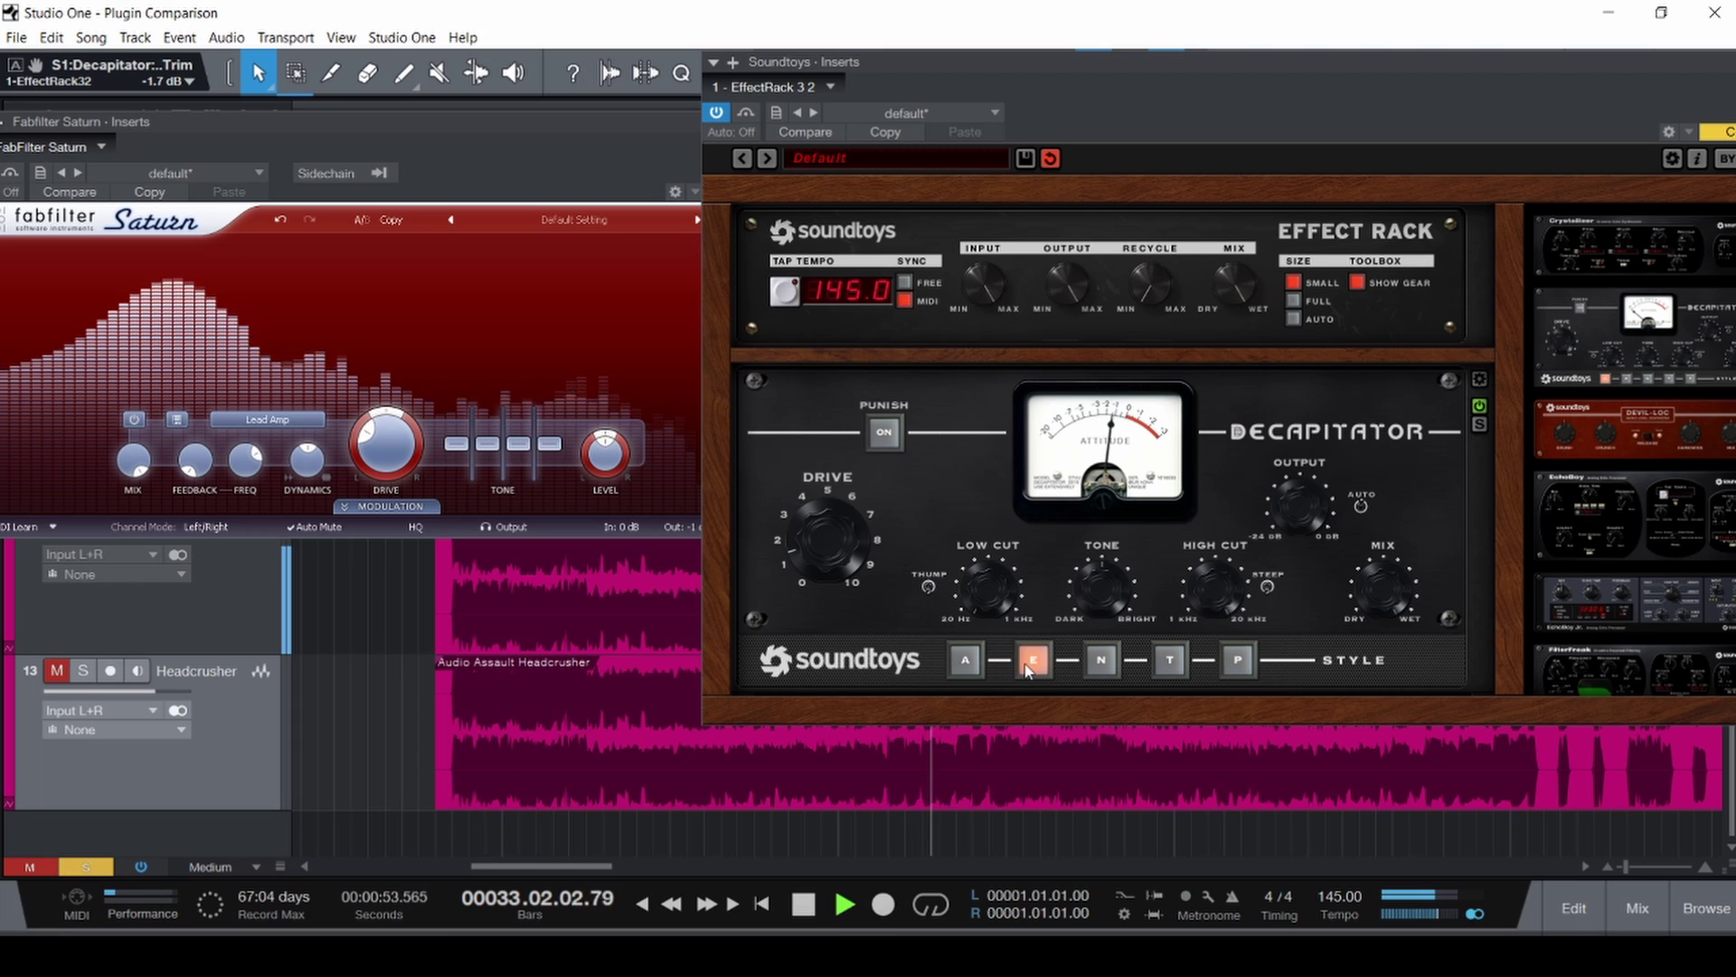
click(962, 661)
Set Saturn's Band 1 style to Screaming Amp and audition Decapitator's E, N, T and P styles against it.
click(267, 420)
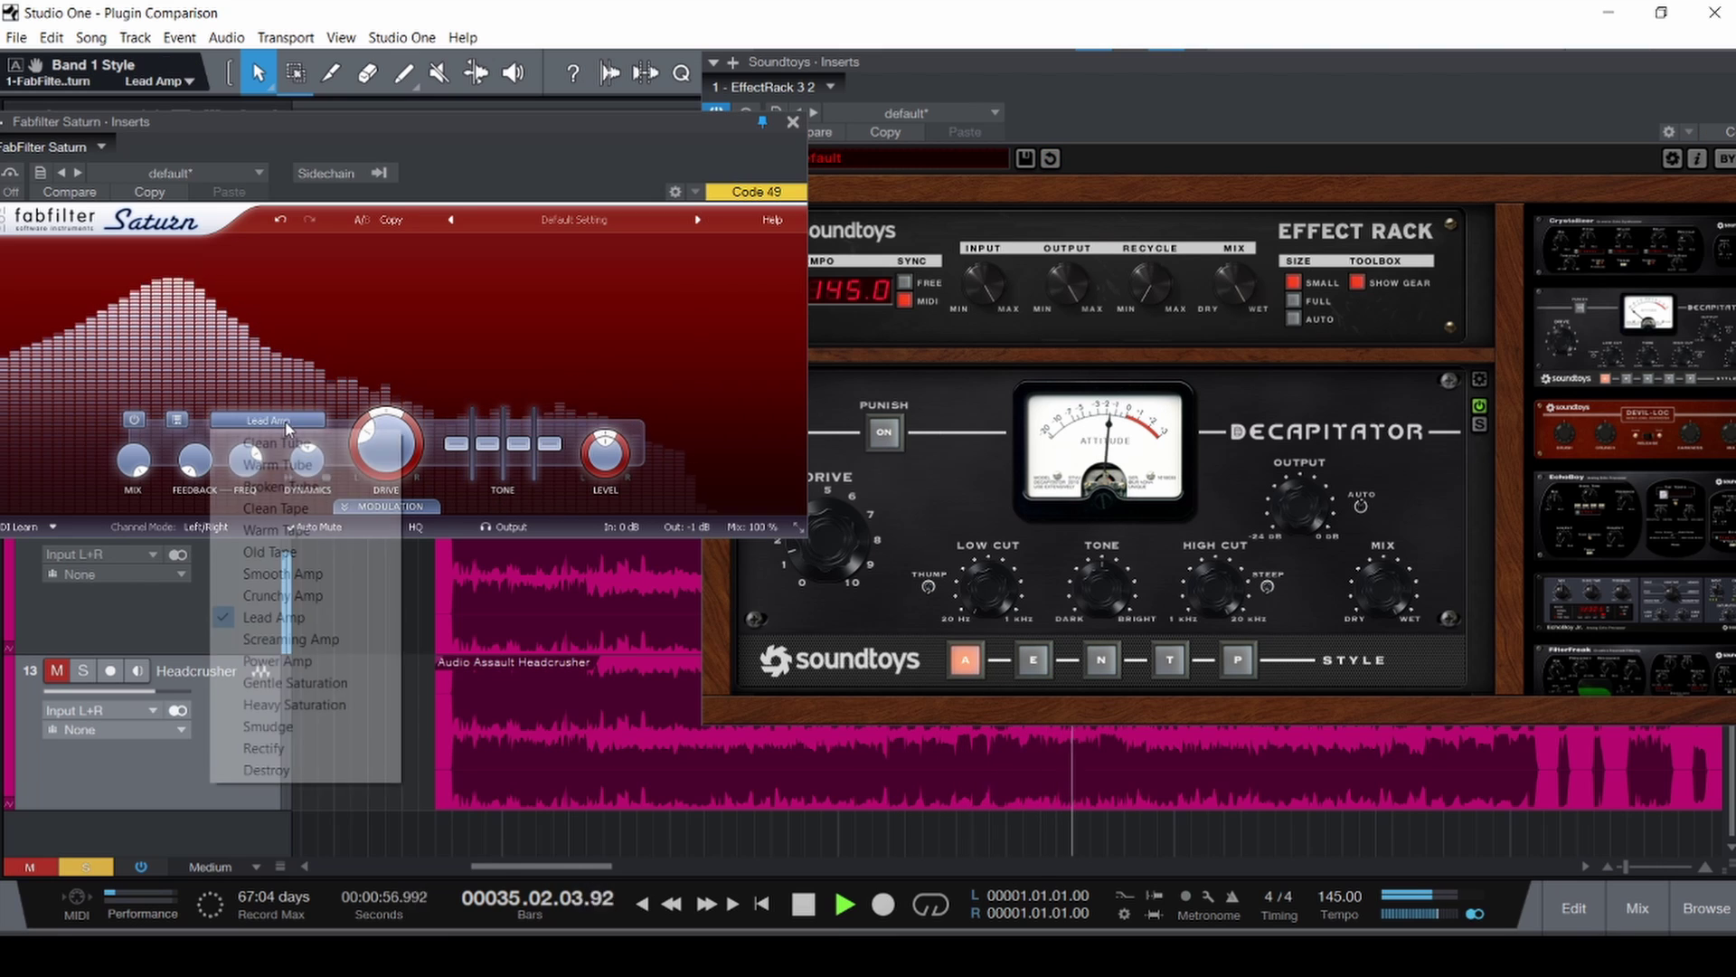
click(298, 644)
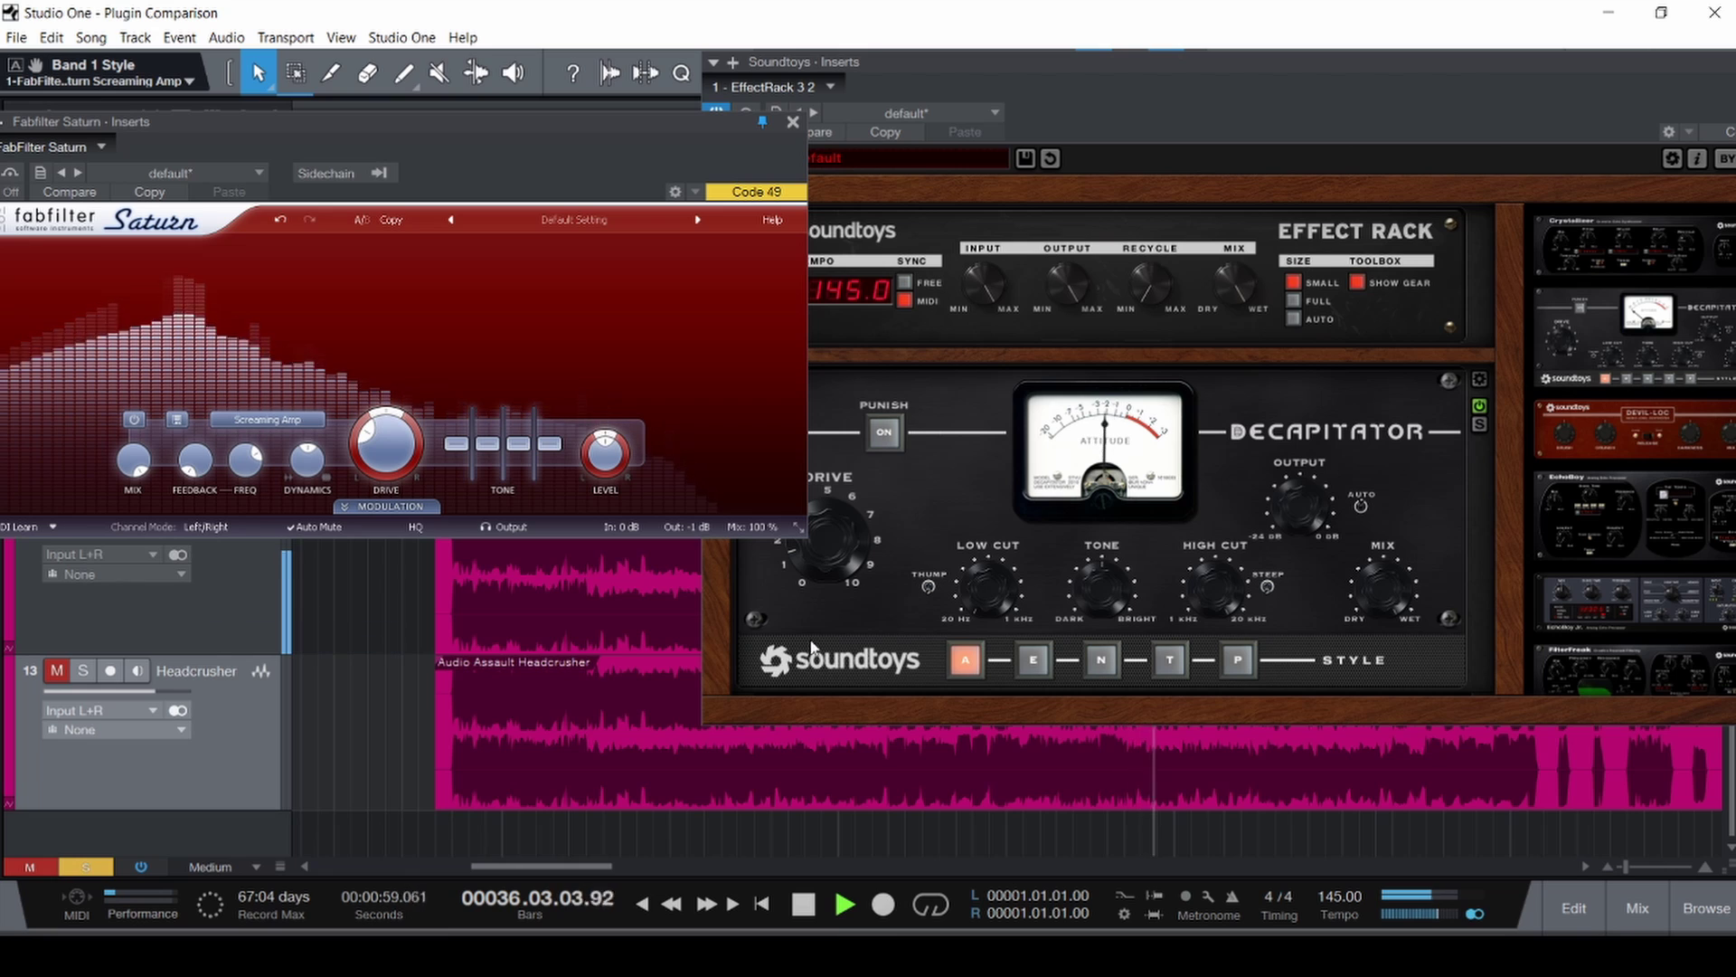
click(1035, 661)
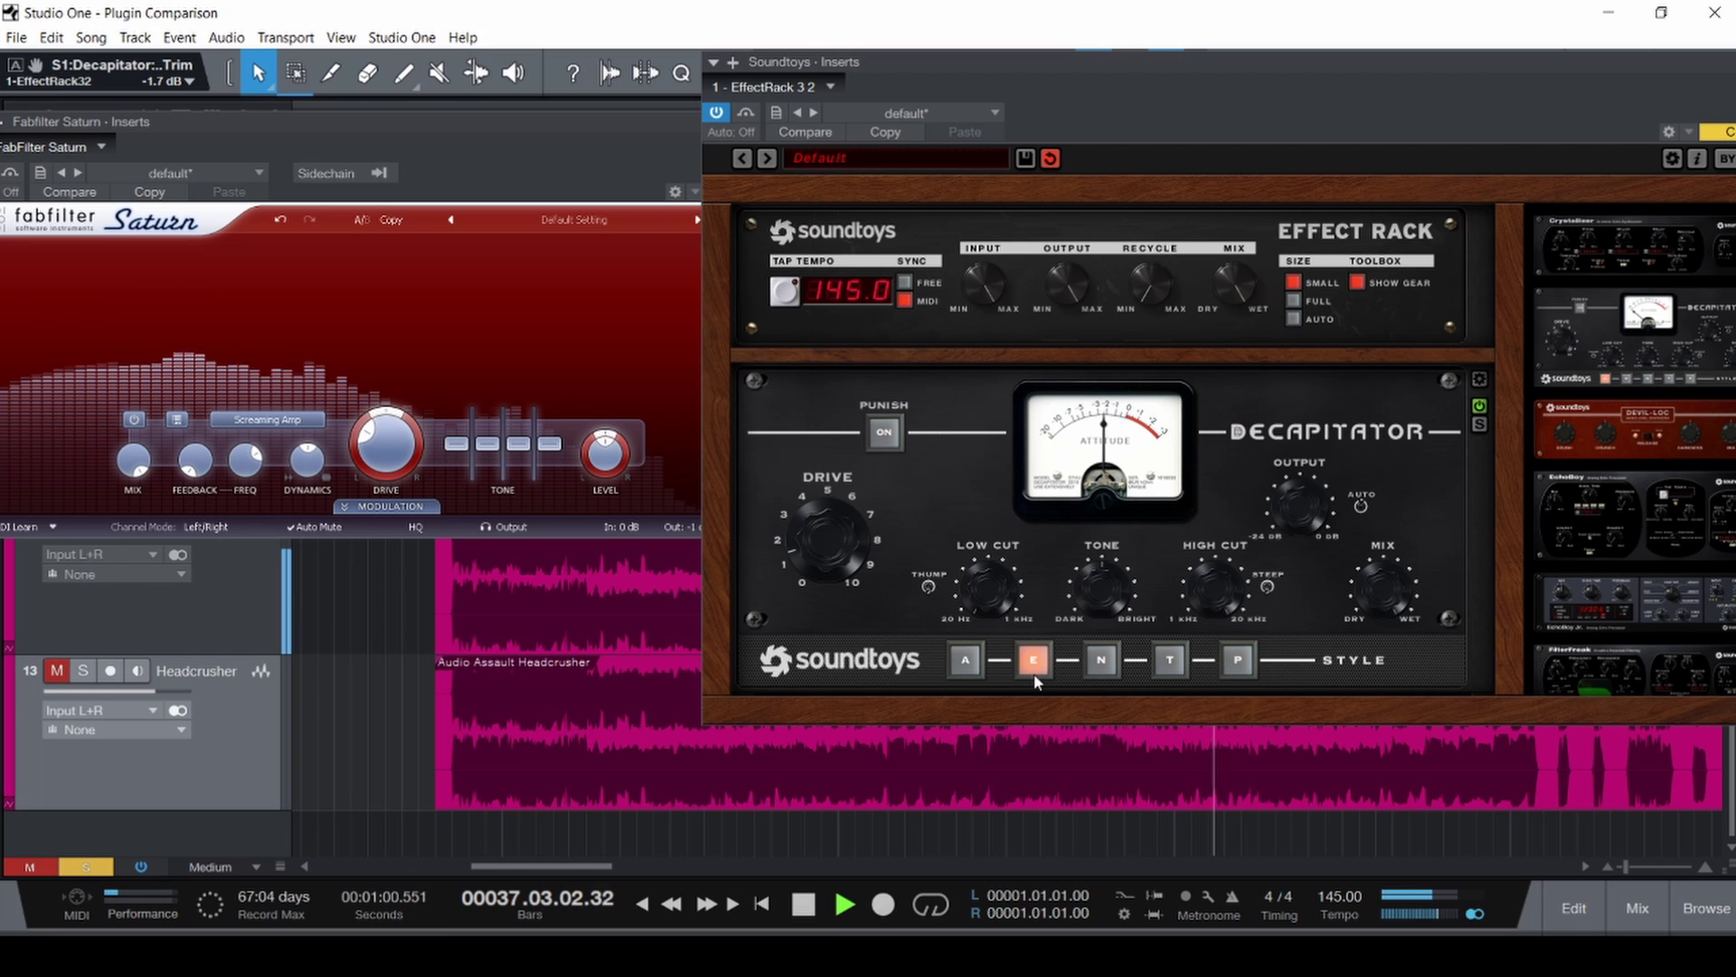
click(1103, 663)
click(1170, 663)
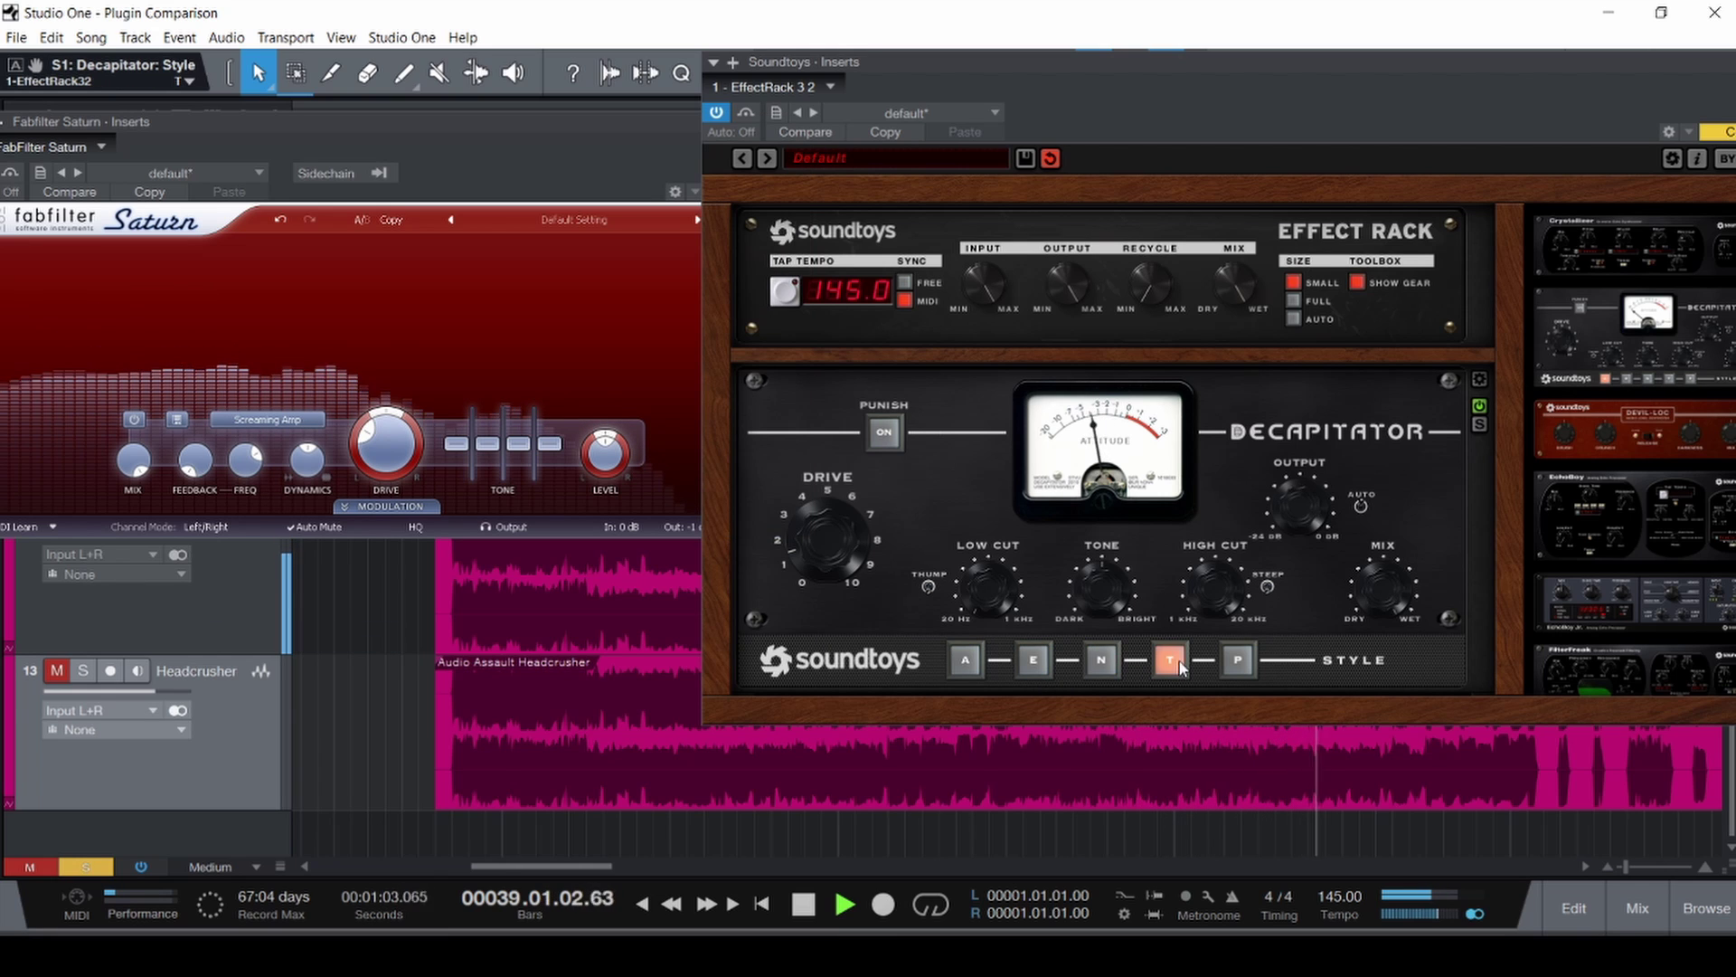
click(1238, 661)
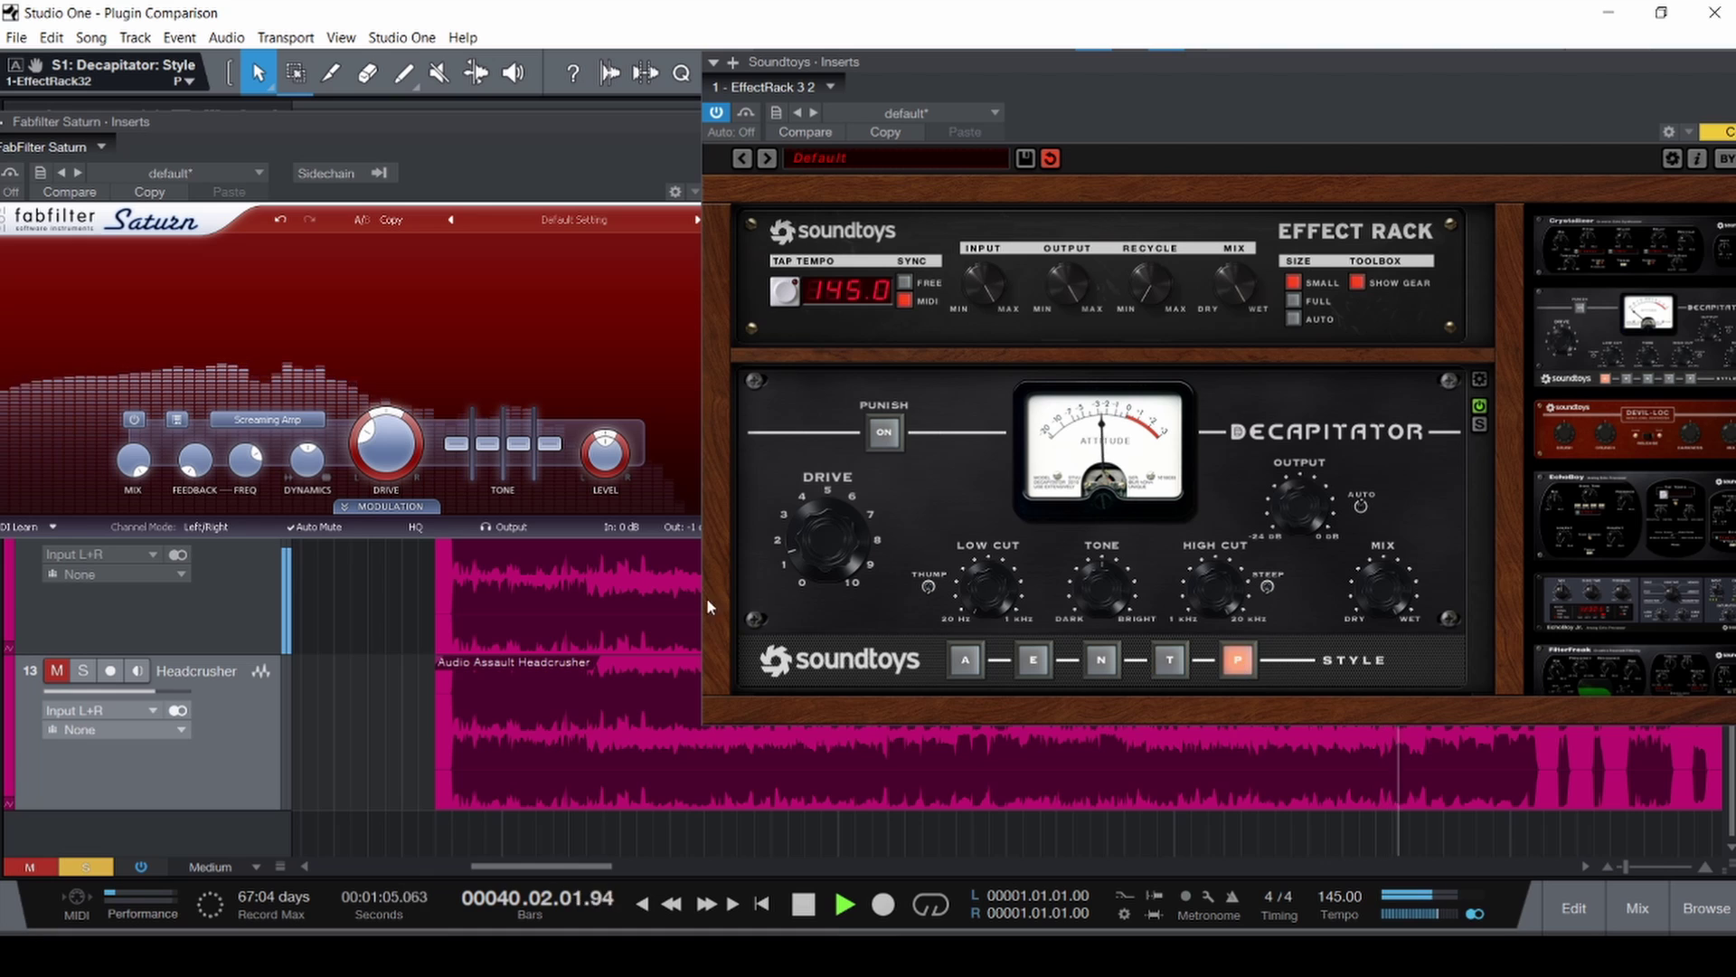
Set Saturn's Band 1 style to Power Amp and audition Decapitator's T, N, E and A styles against it.
click(268, 420)
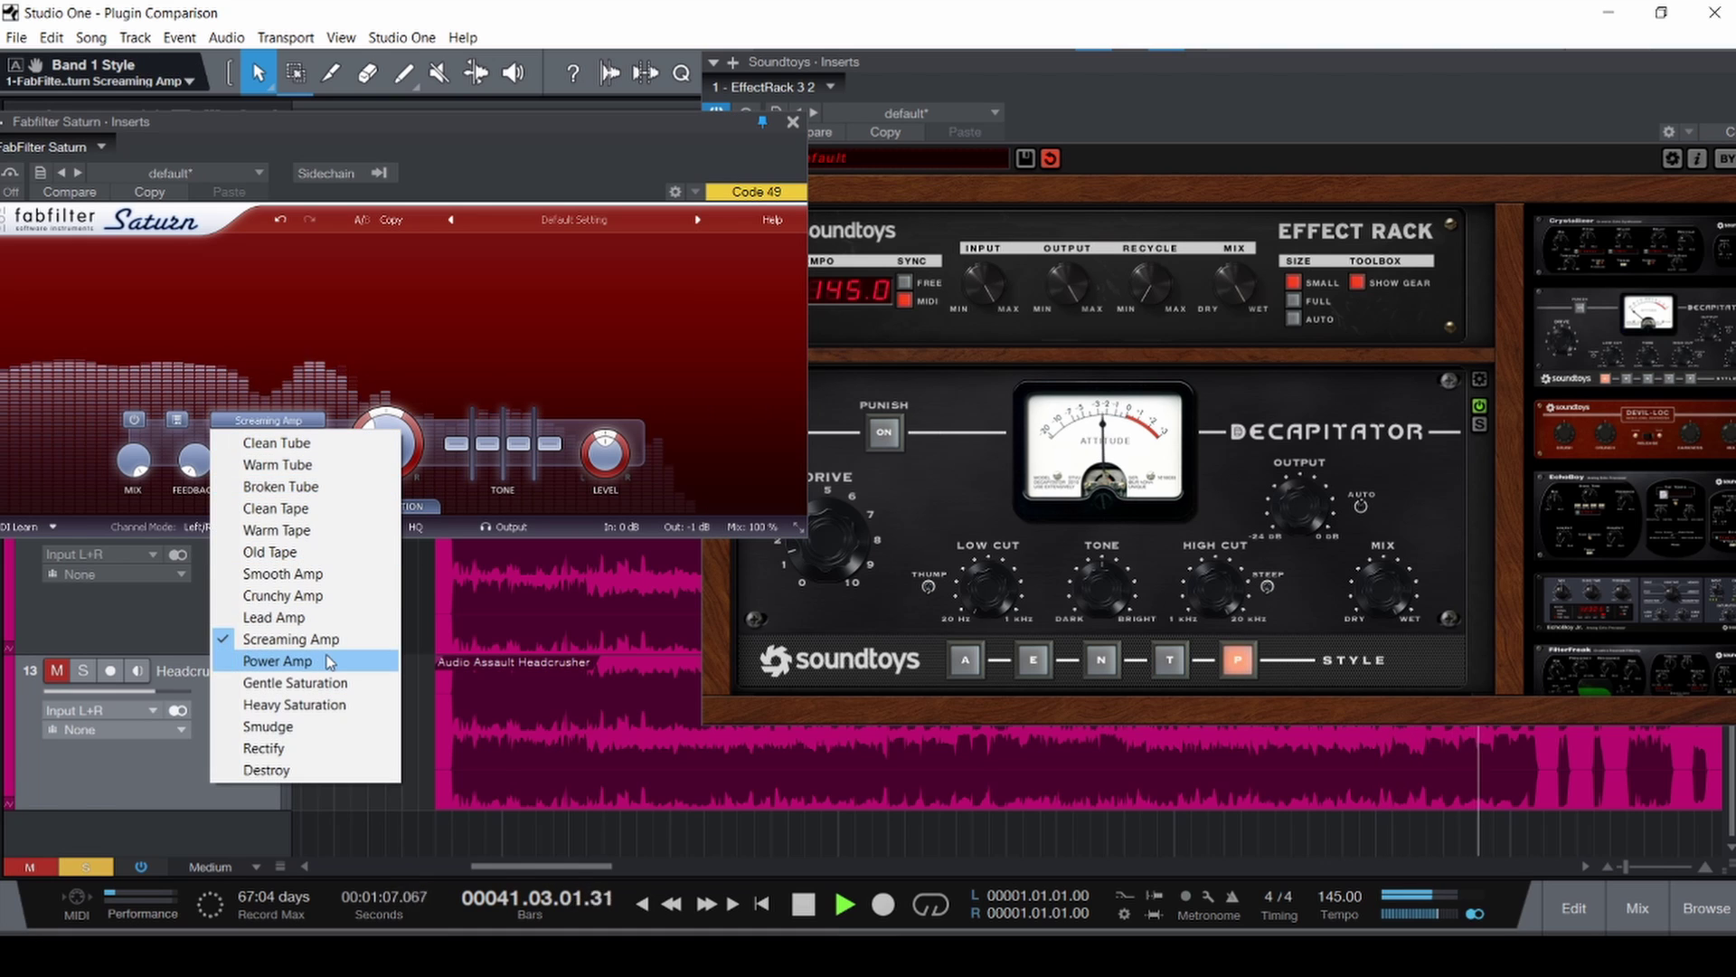
click(277, 661)
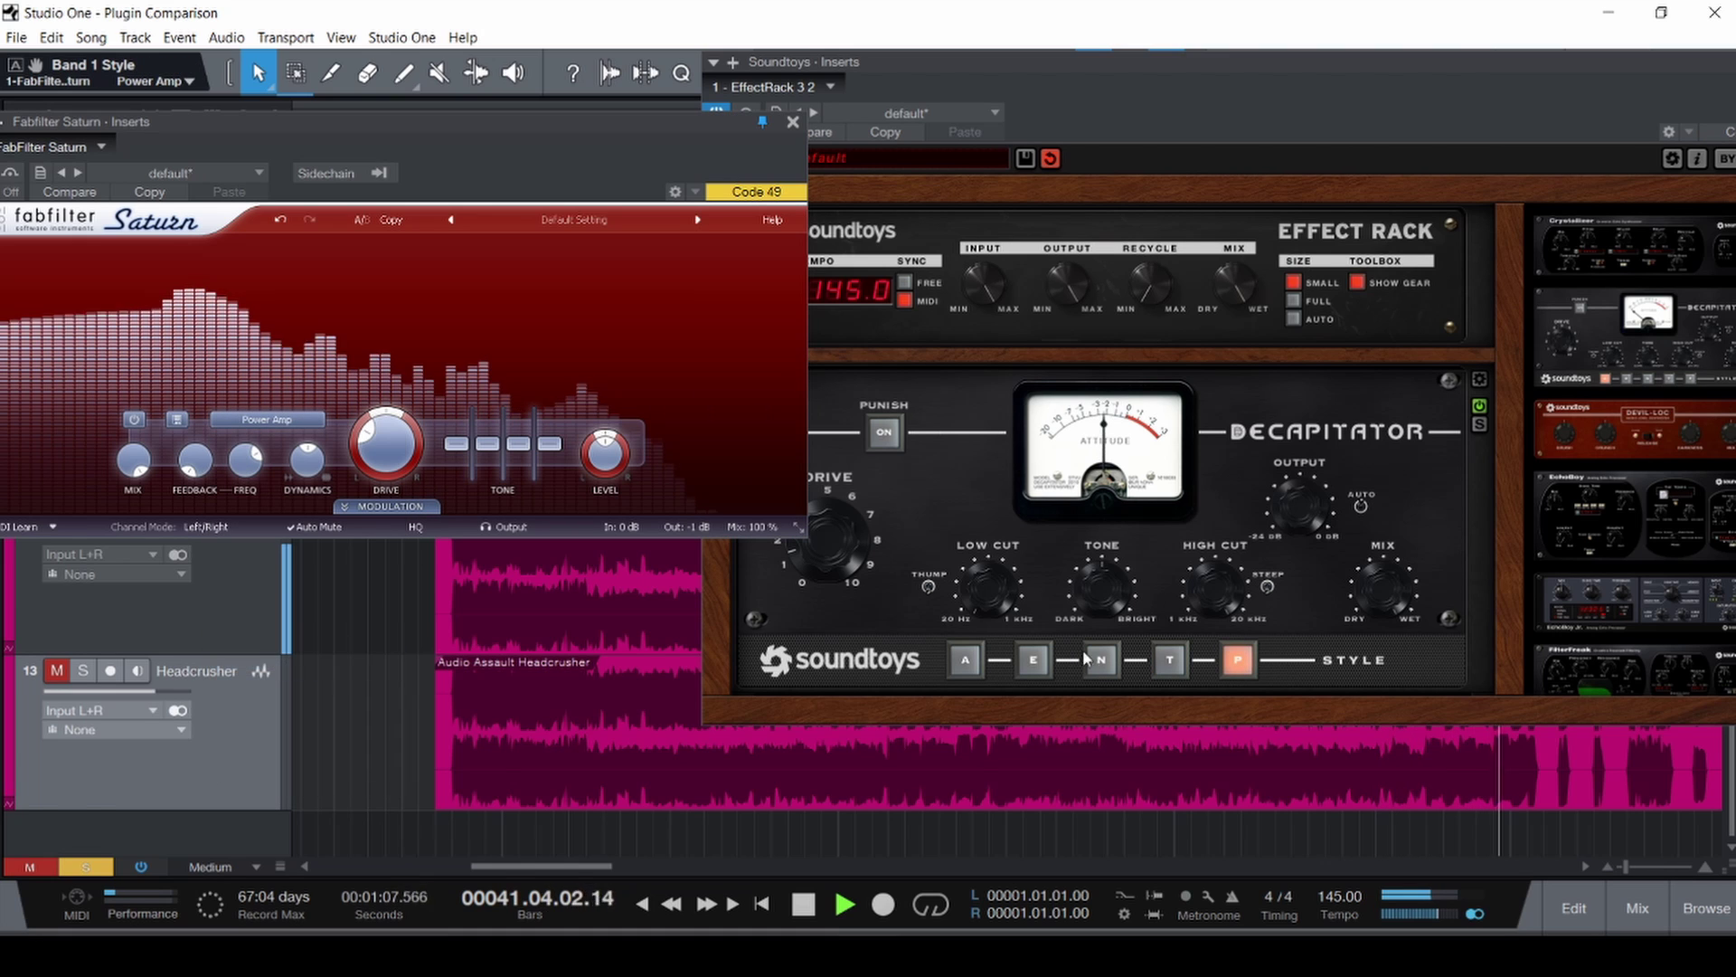
click(1170, 661)
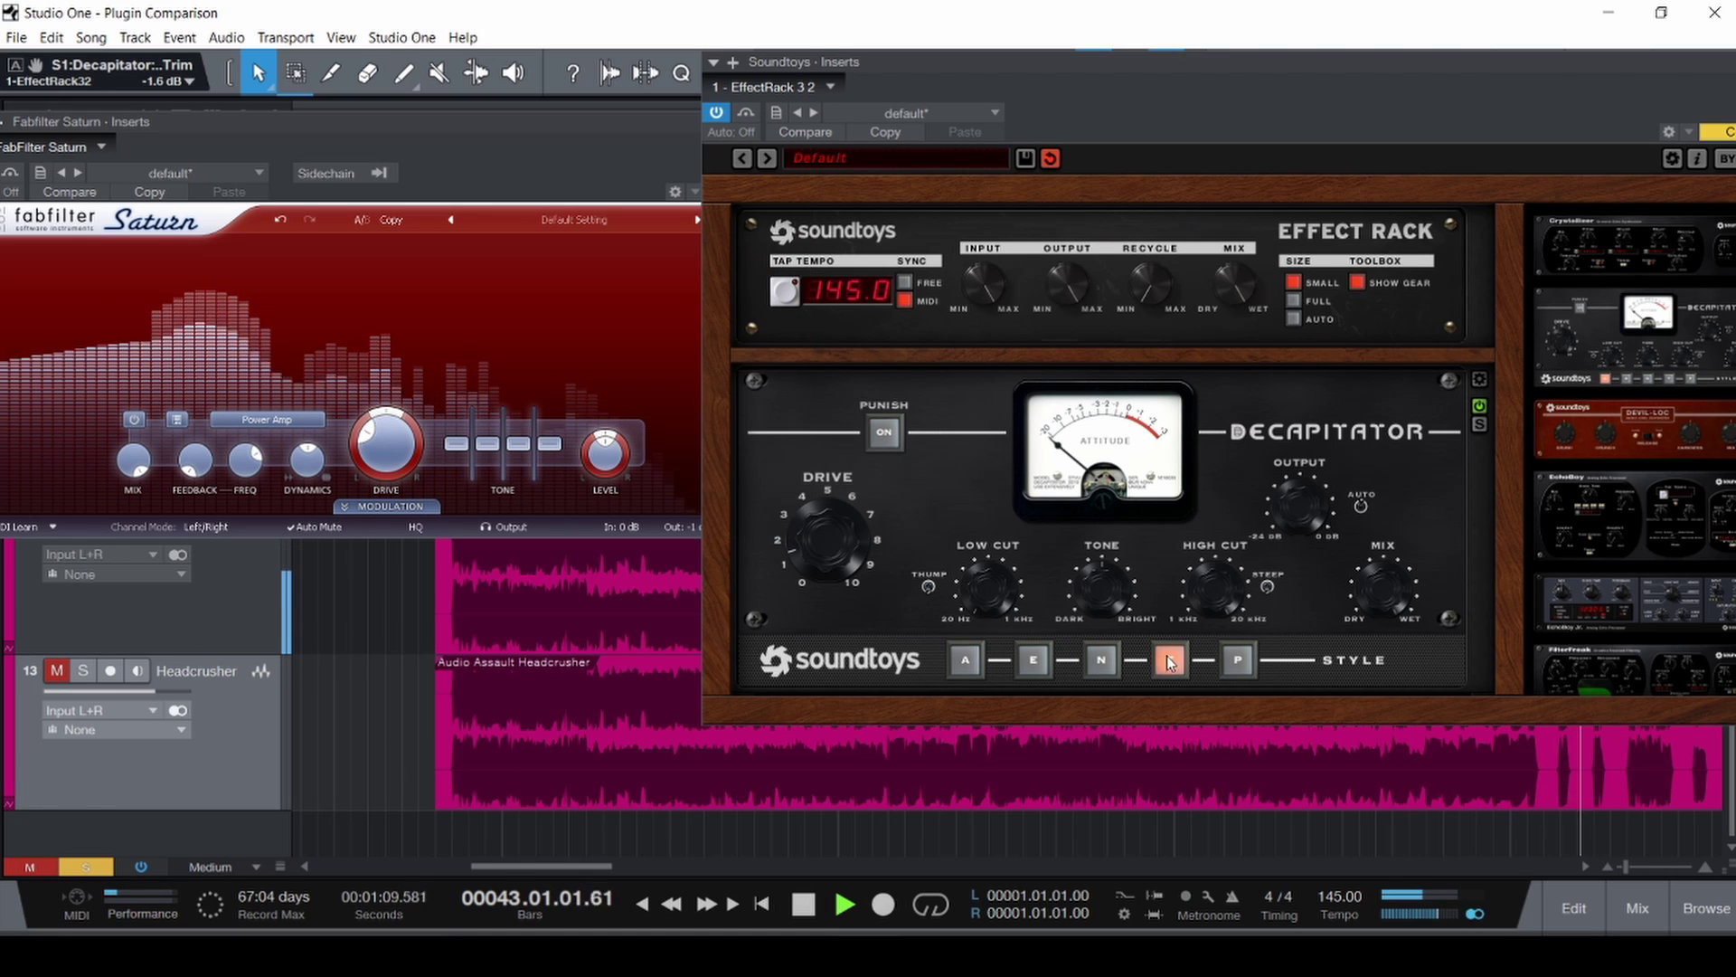
click(1101, 661)
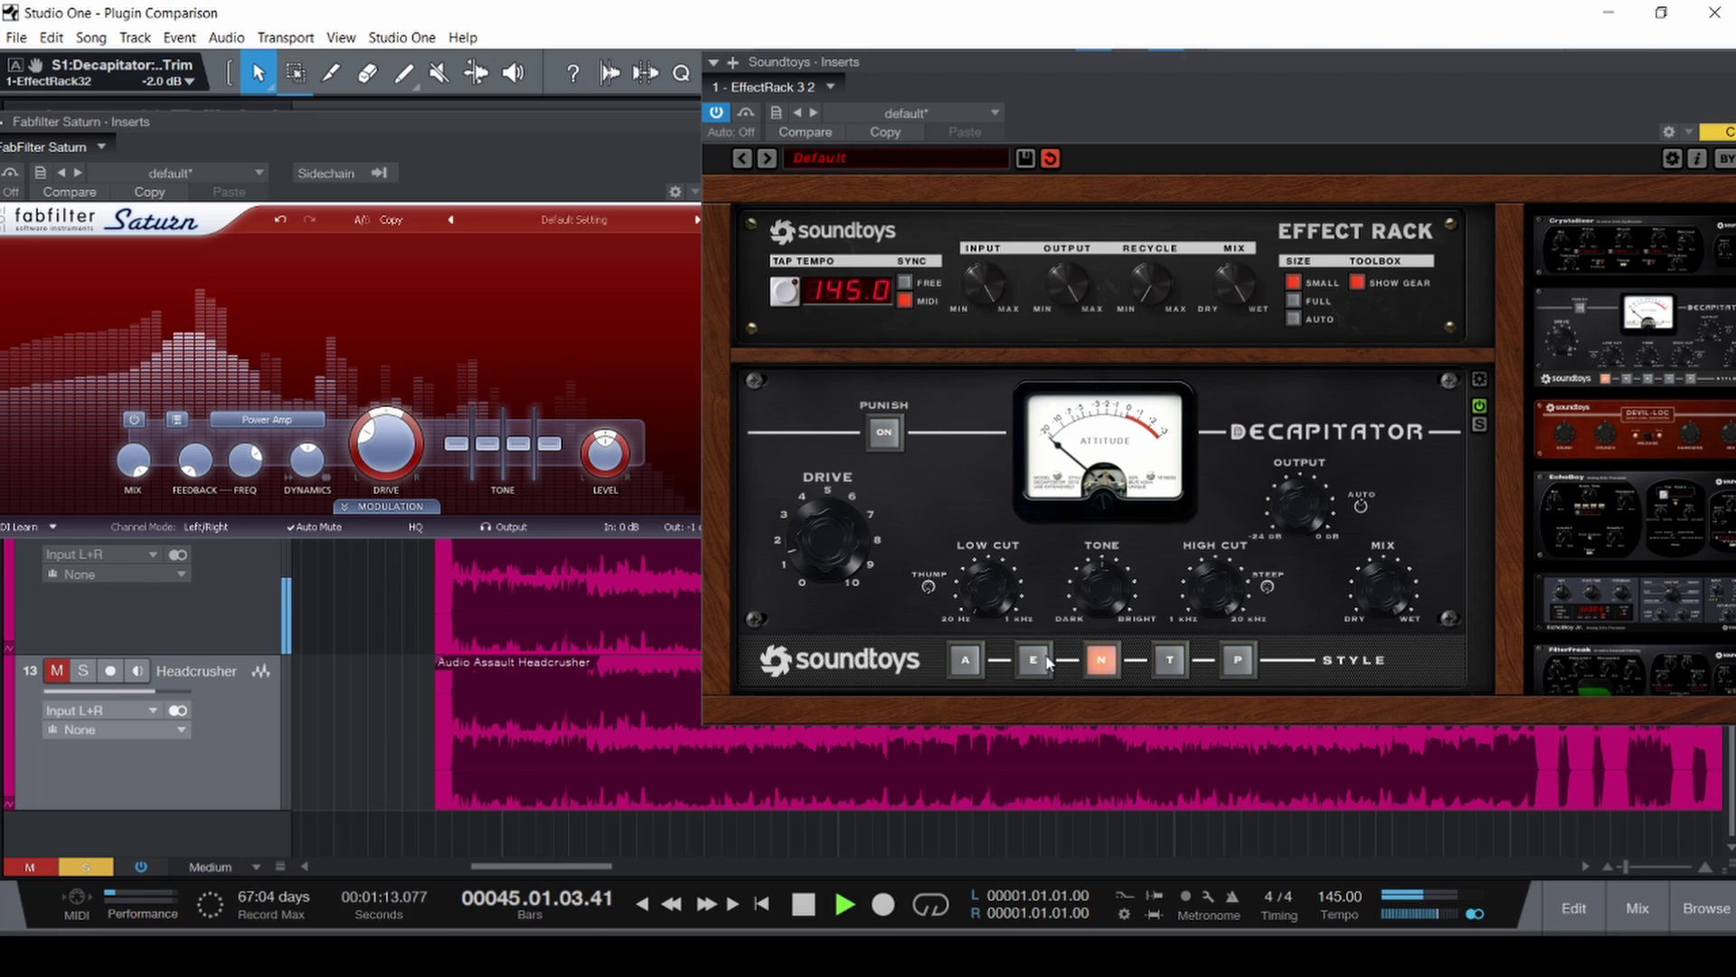
click(1036, 661)
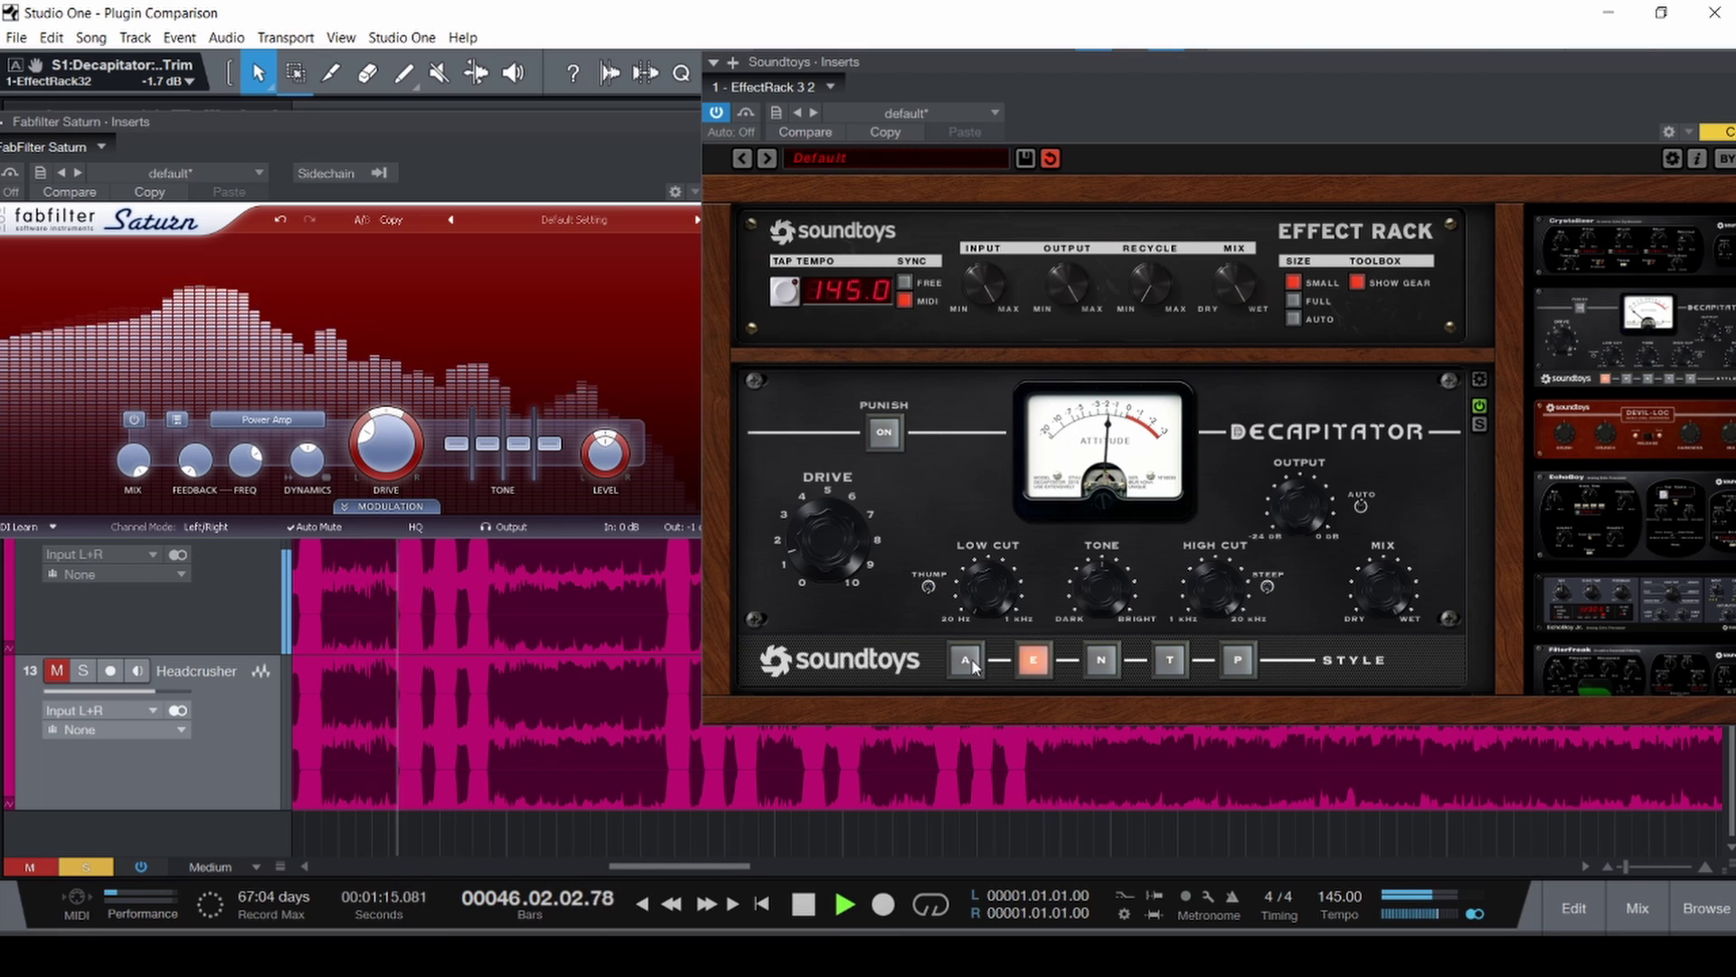
click(966, 661)
Set Saturn's Band 1 style to Gentle Saturation, audition Decapitator's E, N, T and P styles against it, and return Decapitator to A.
click(308, 421)
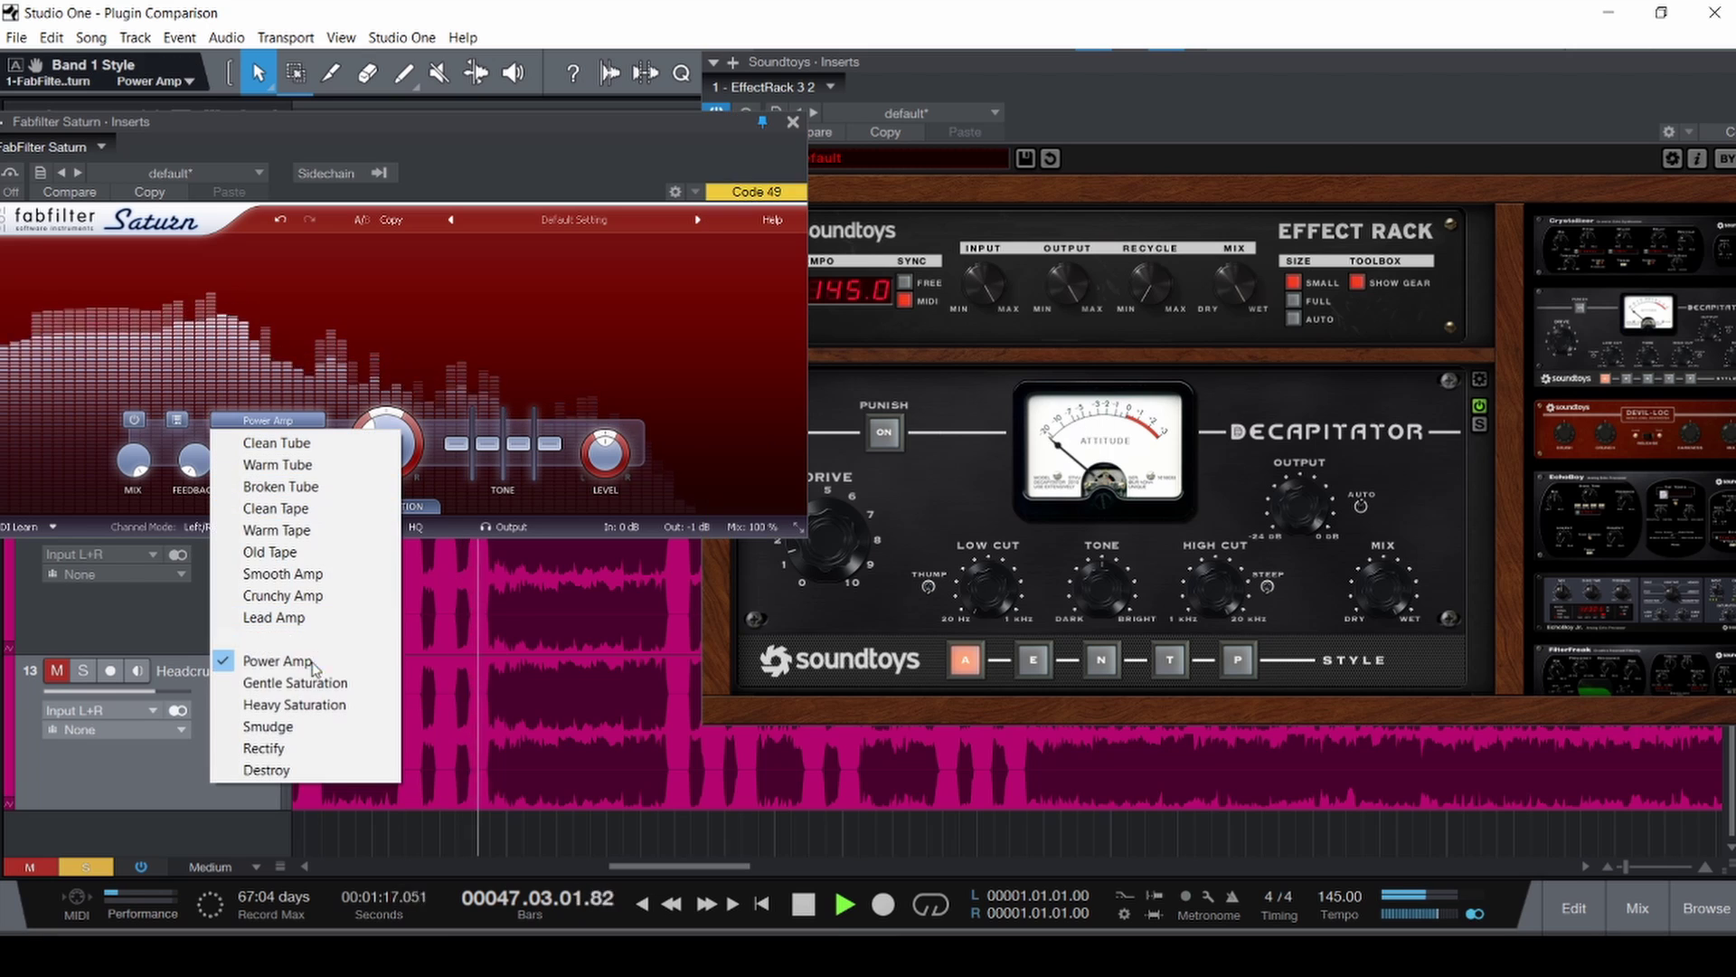
click(315, 683)
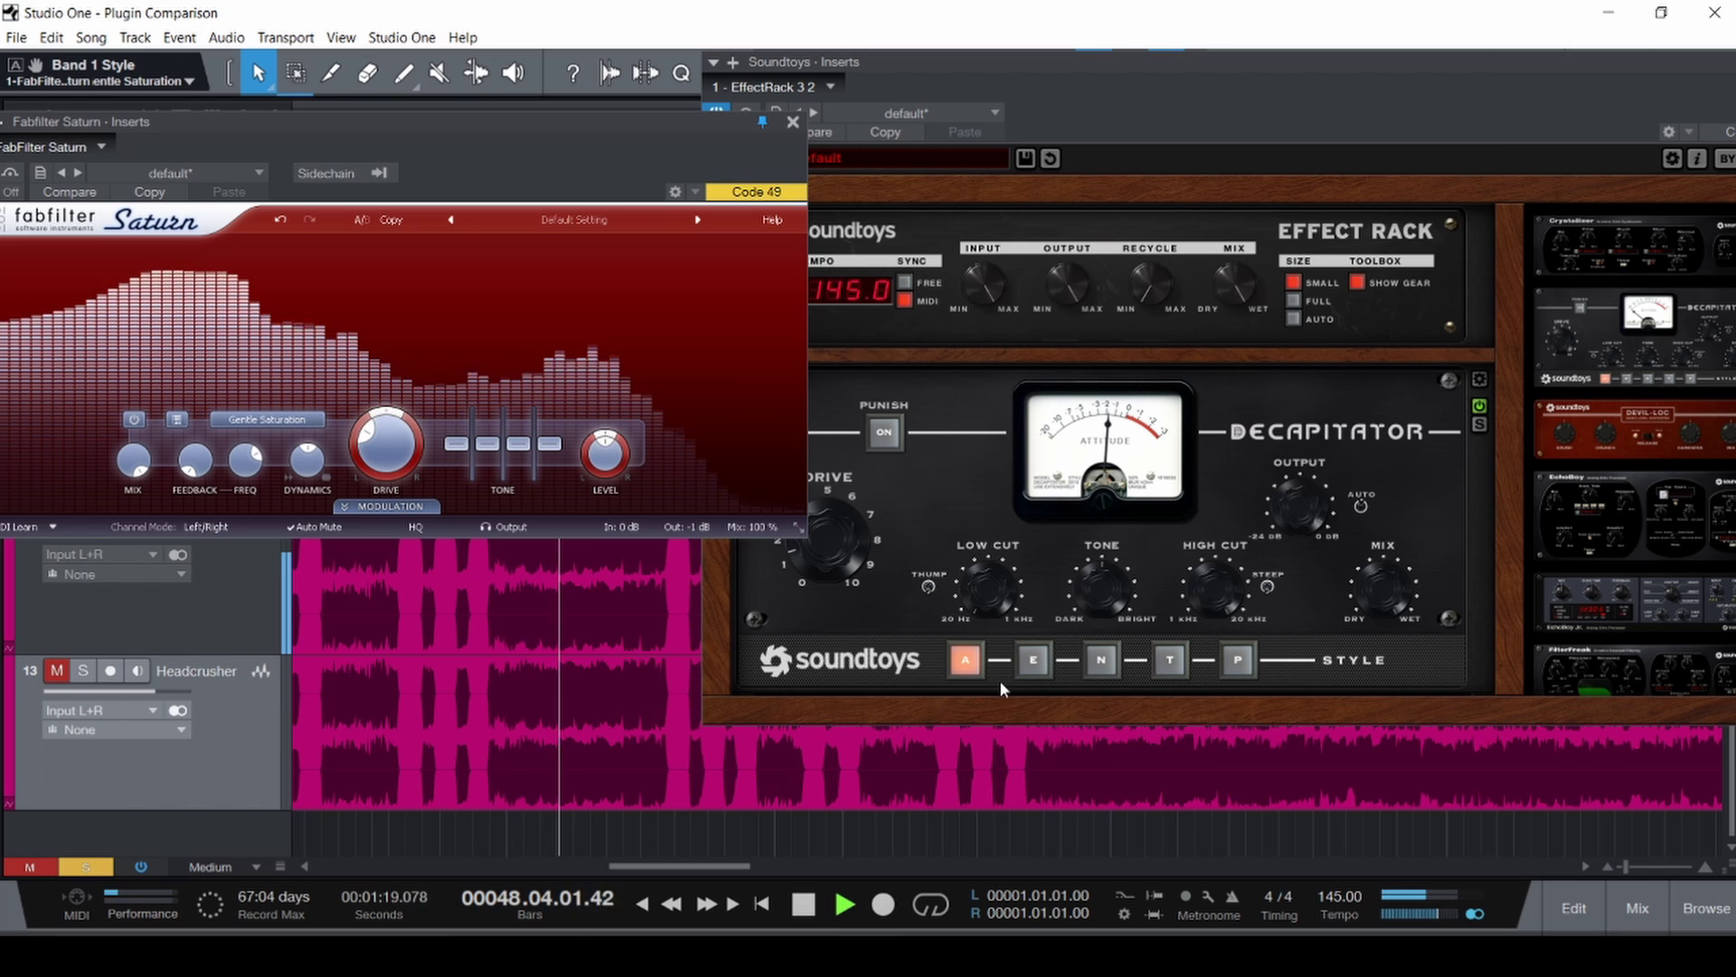
click(1030, 664)
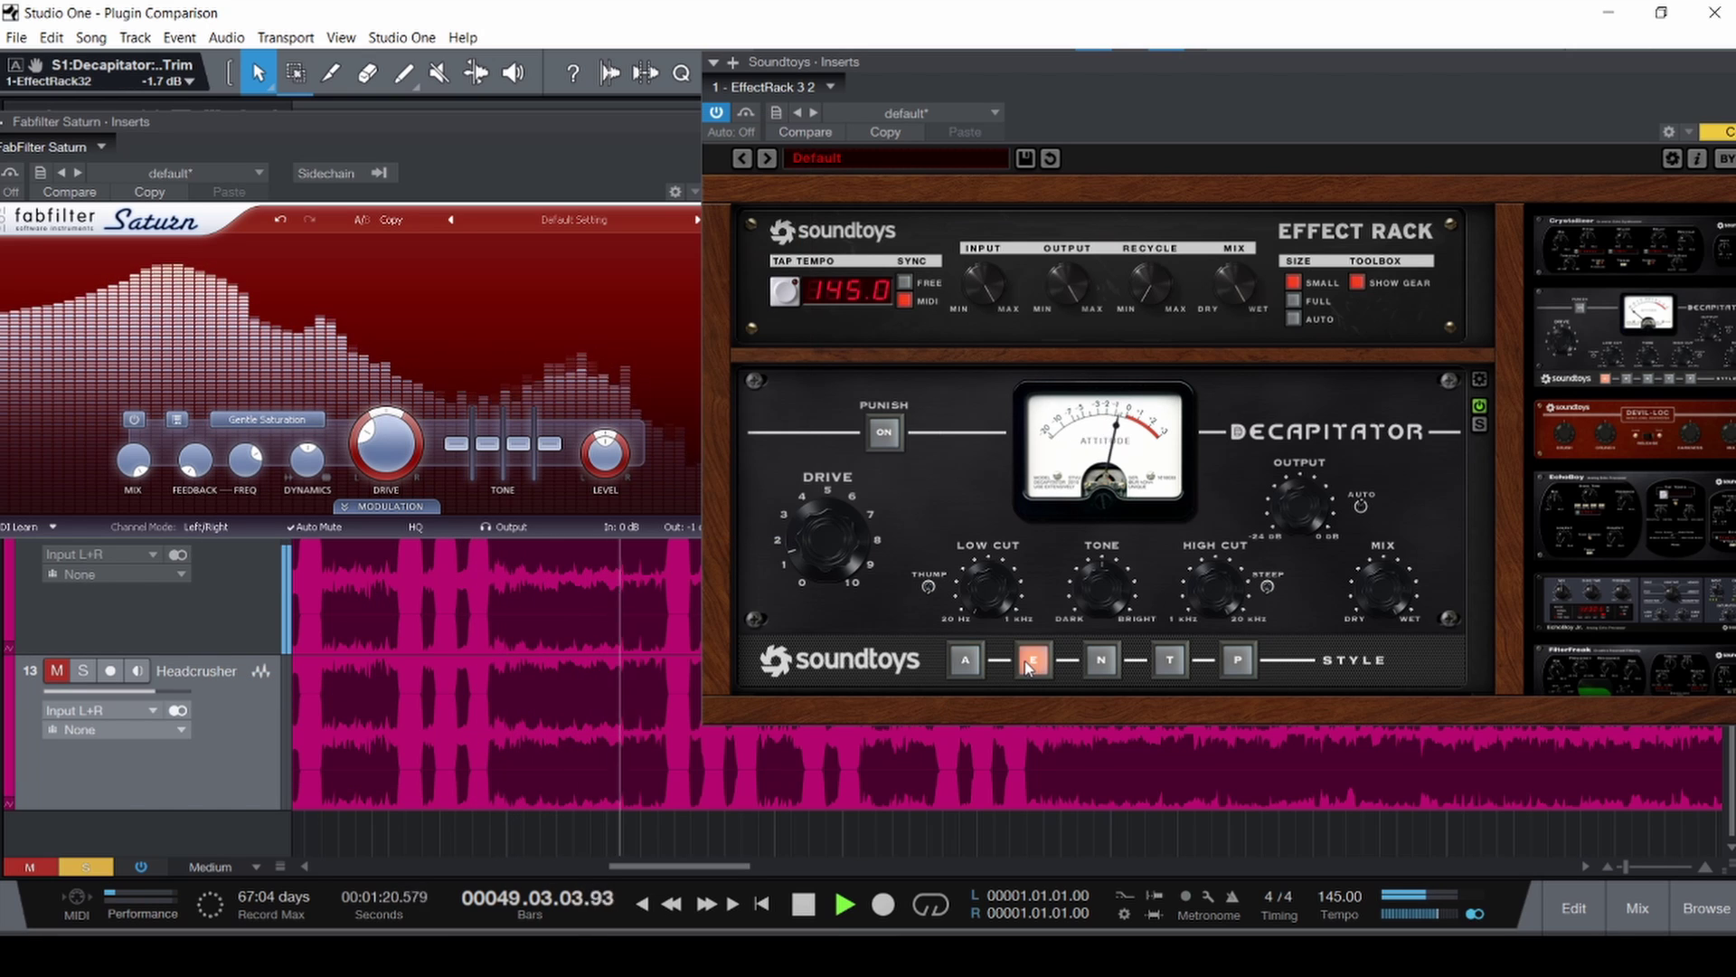
click(1104, 659)
click(1172, 664)
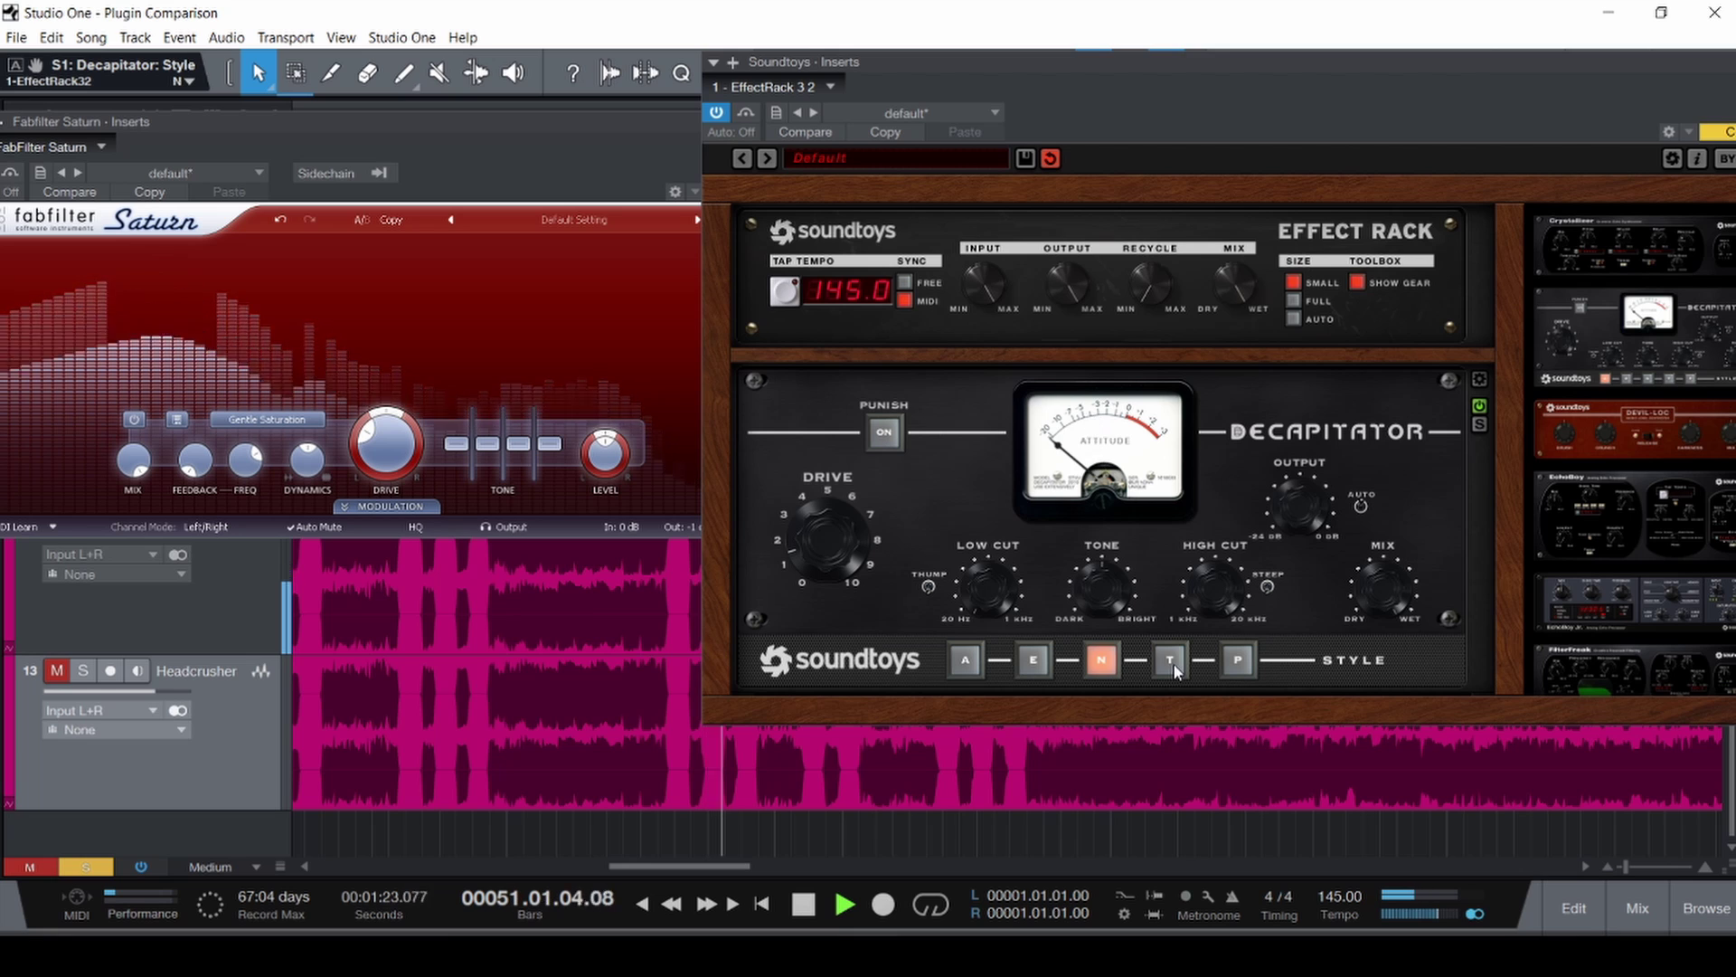
click(1238, 662)
click(1050, 158)
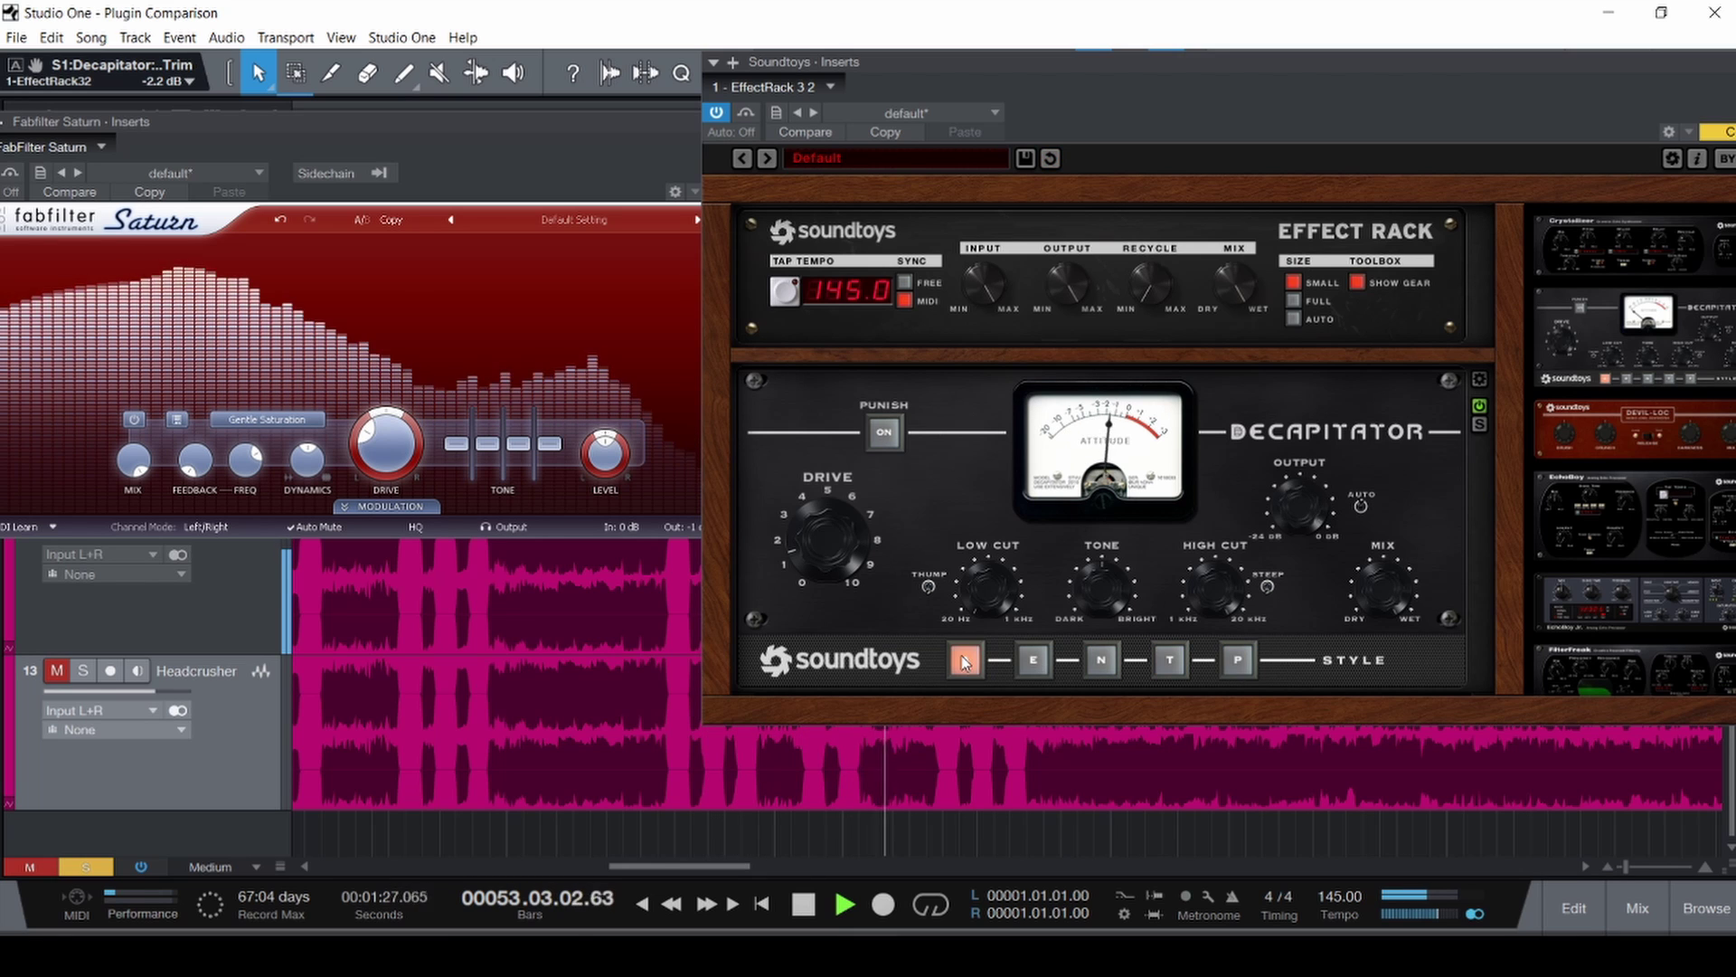
Show the mixer and examine the Saturation channel's spectrum in its FabFilter Pro-Q 3 insert.
drag(1187, 66, 816, 57)
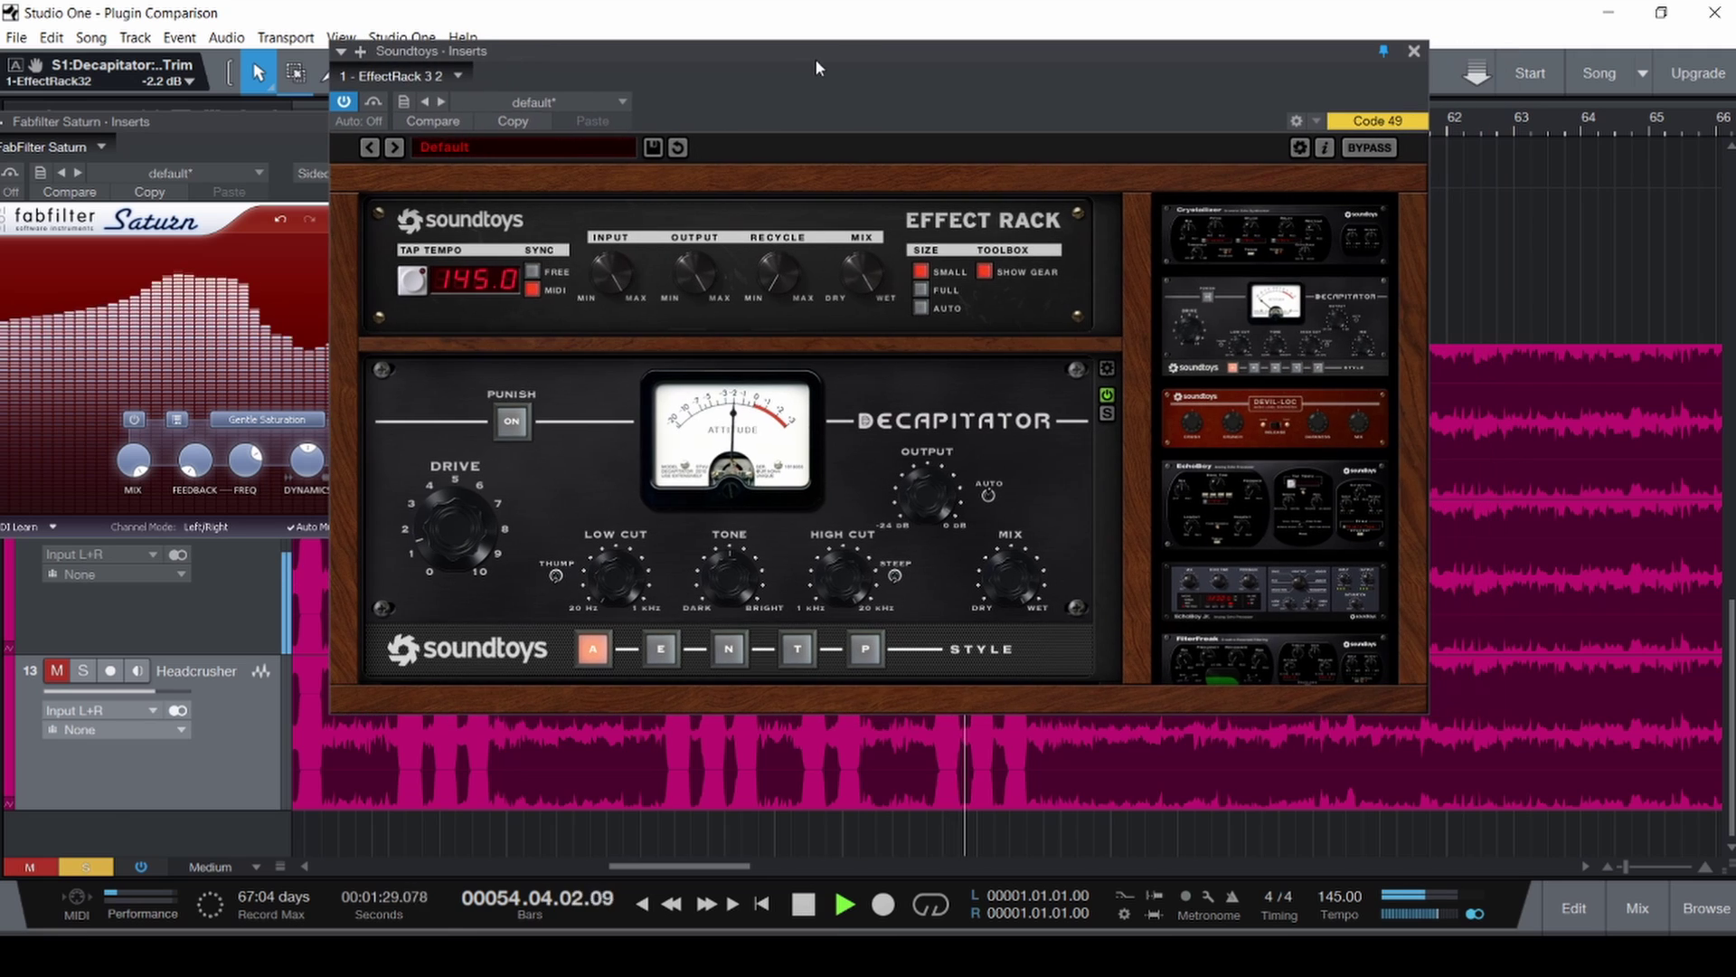
key(F3)
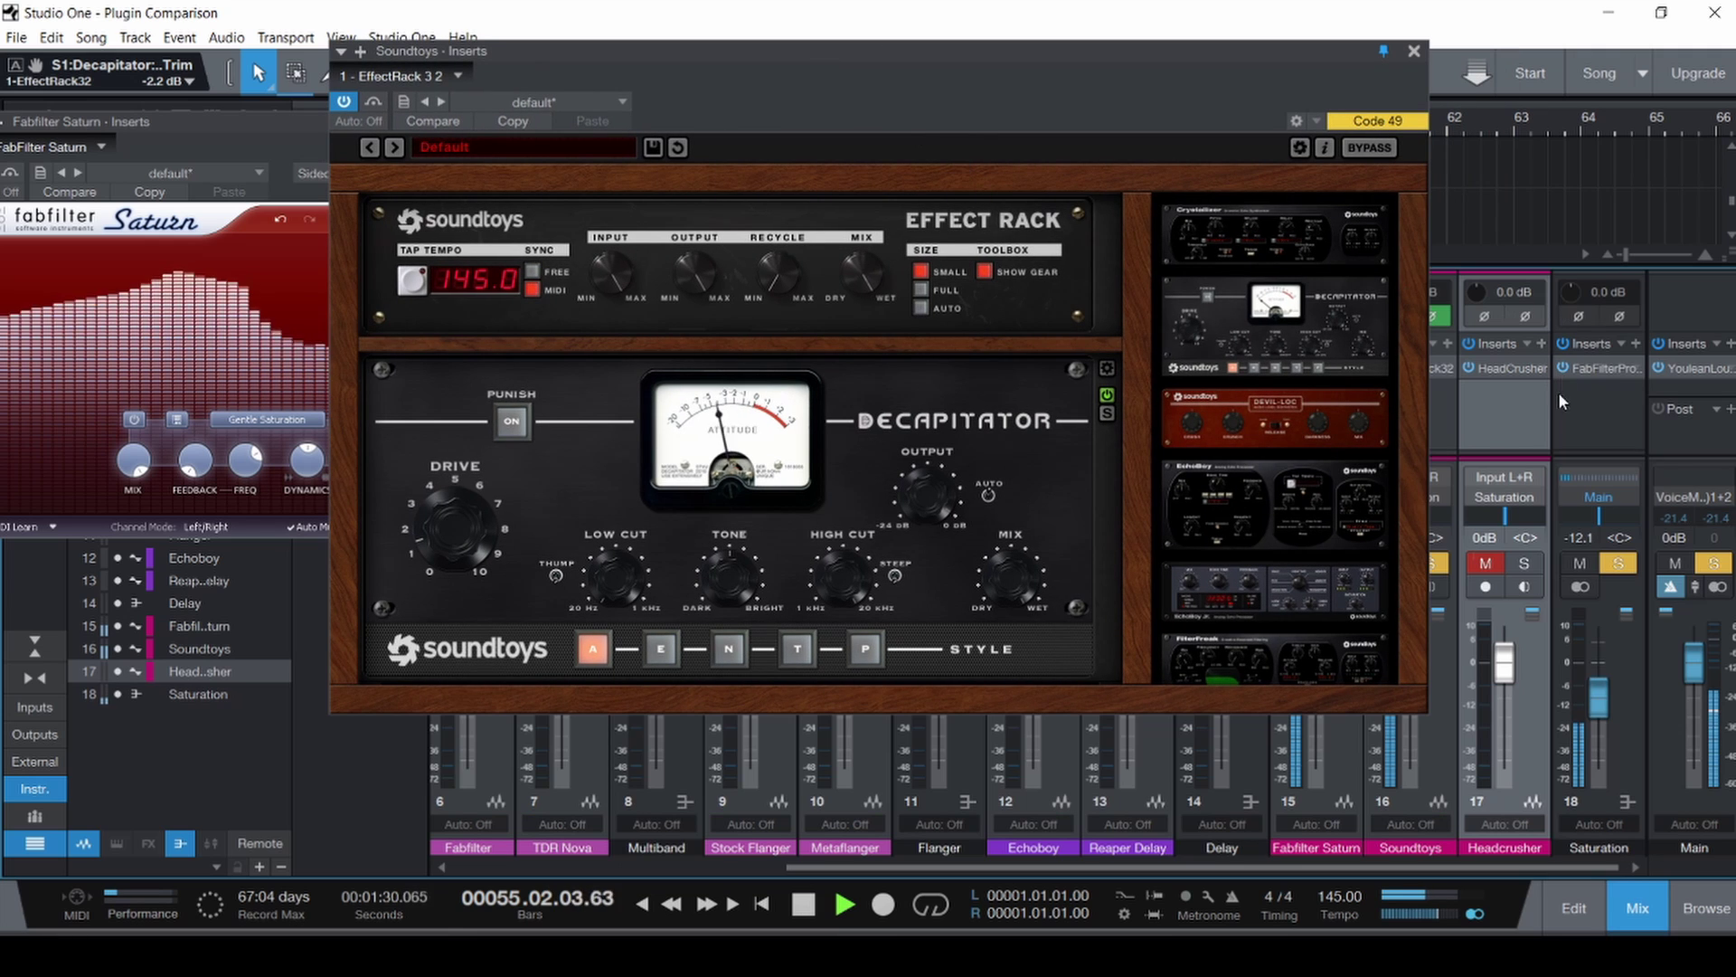
click(1602, 369)
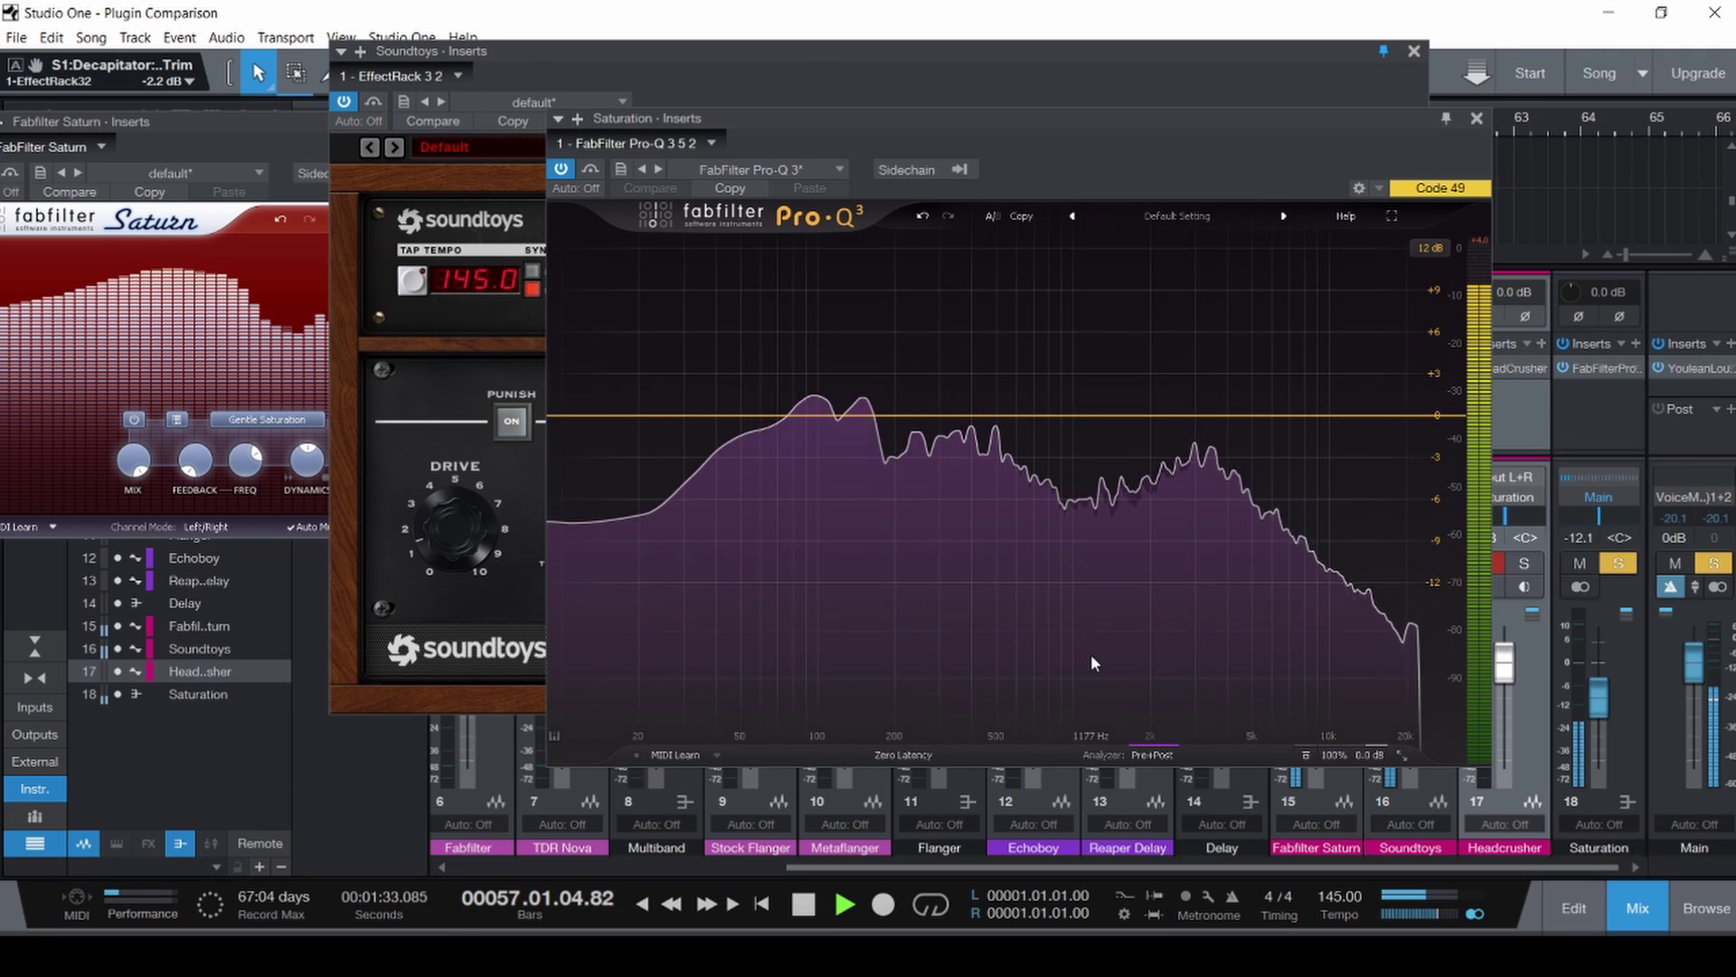
mouse_move(1091, 654)
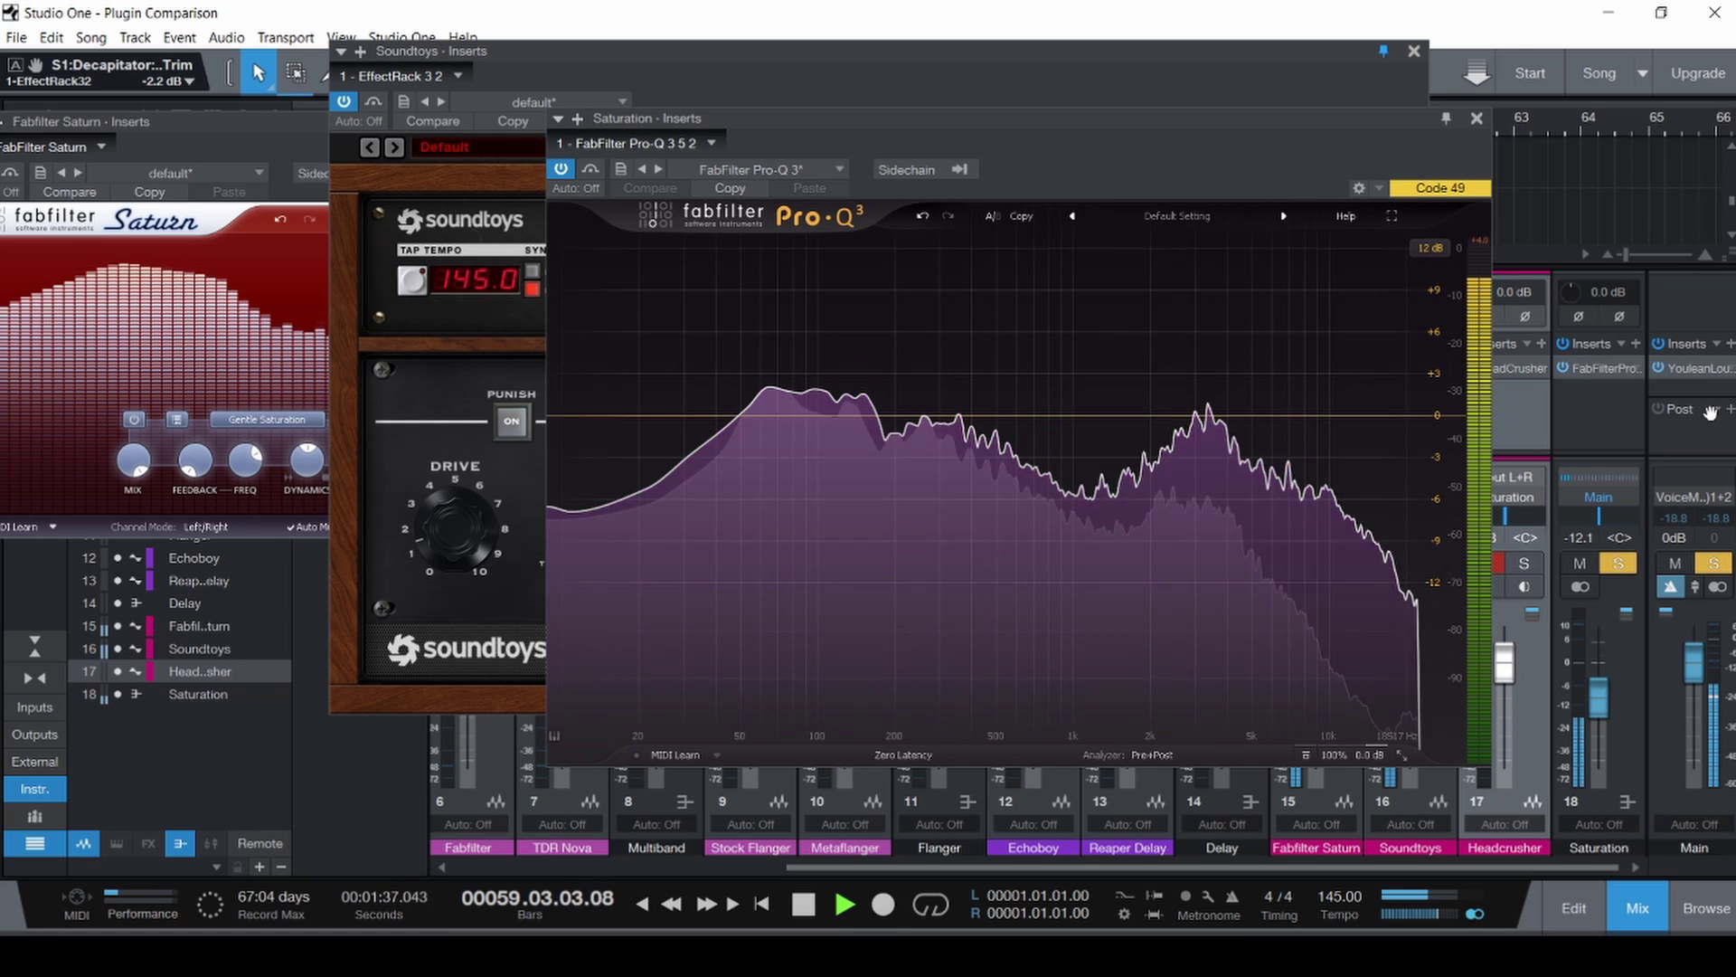
Check the main output's loudness in the Youlean Loudness Meter 2 insert, then close the meter.
click(1700, 369)
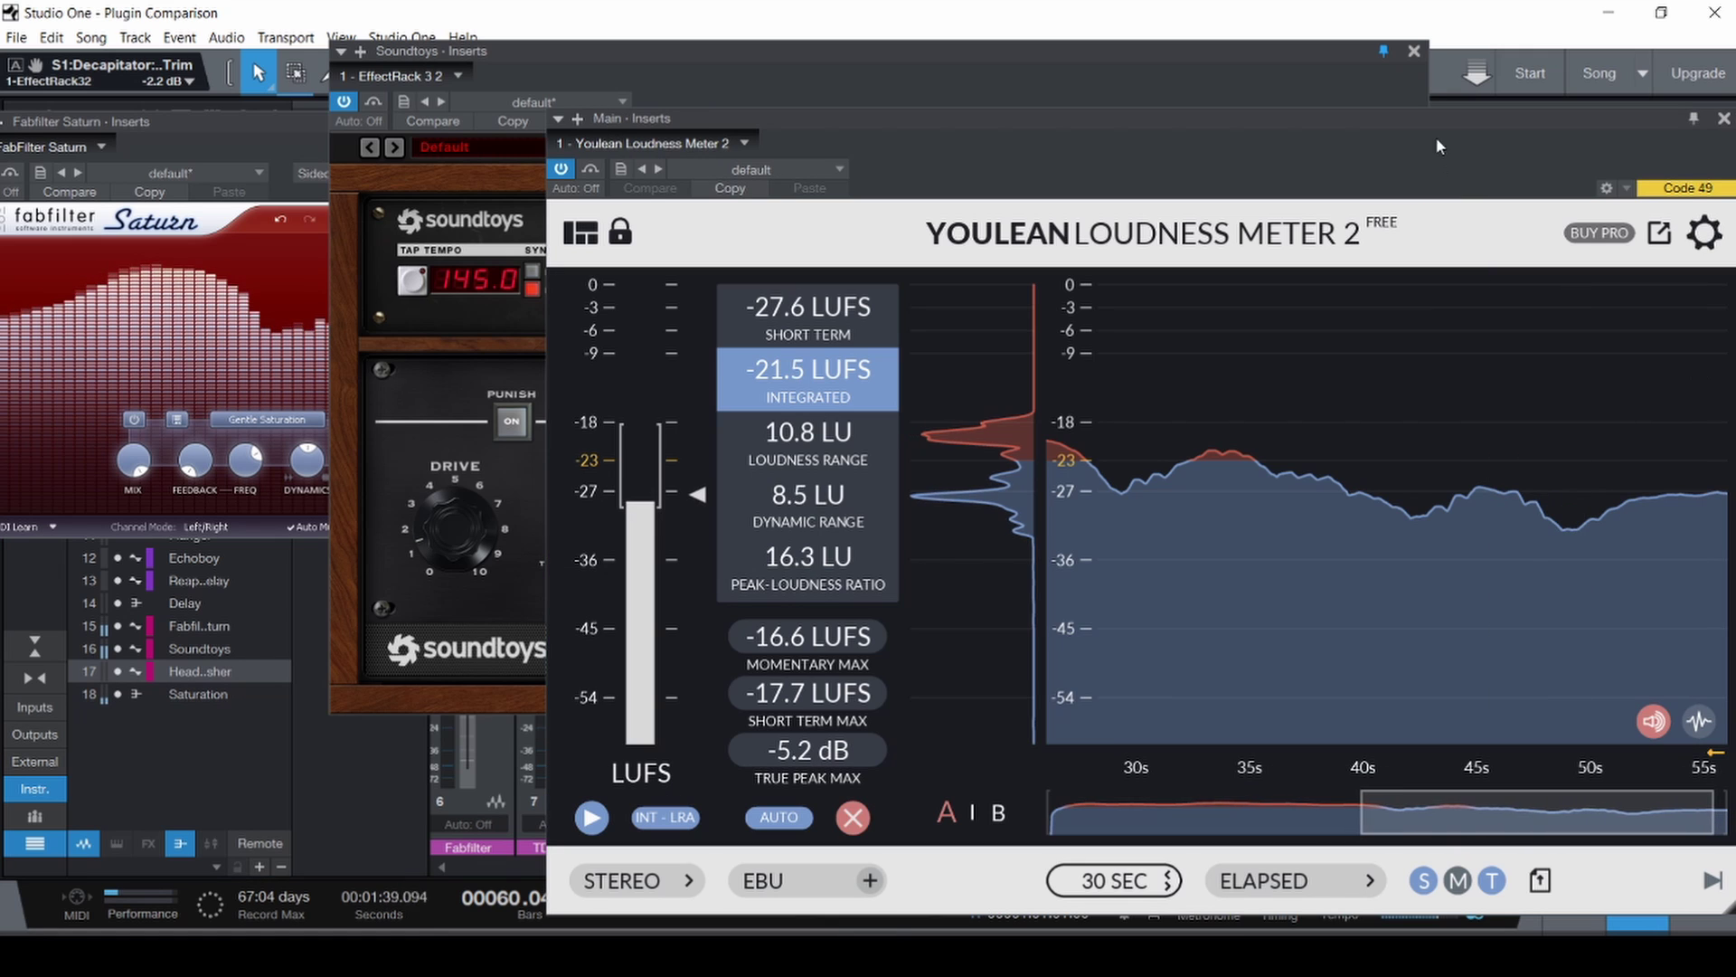
drag(1432, 123, 1173, 74)
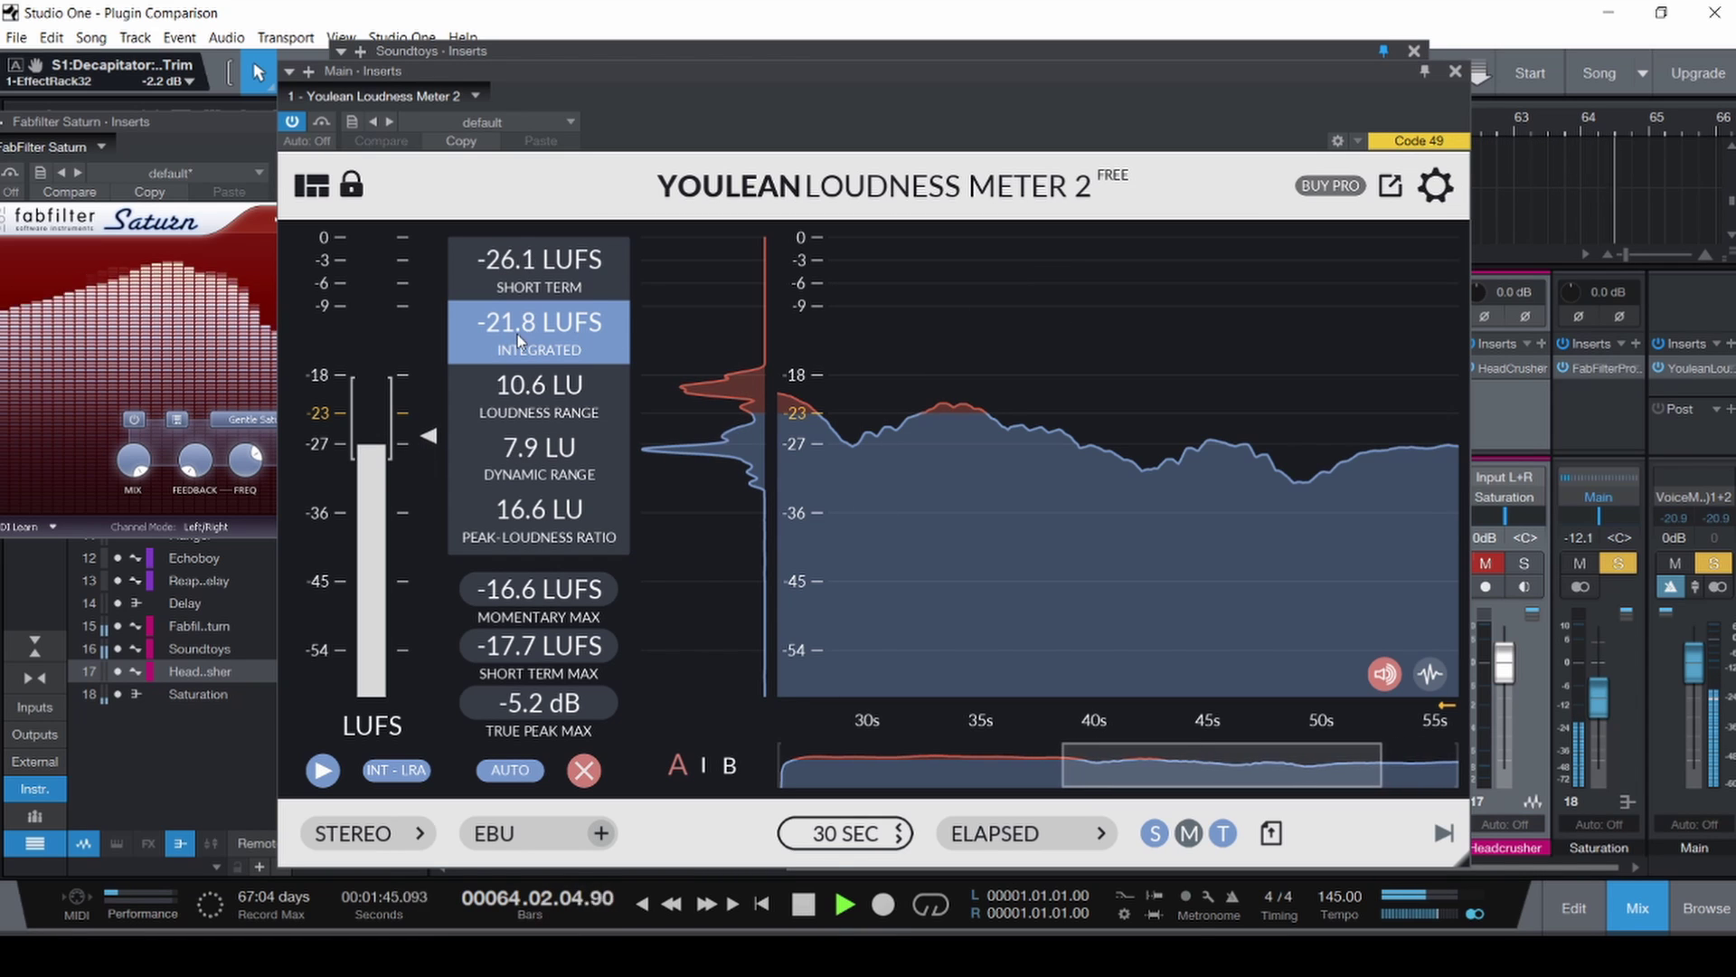
click(1455, 73)
Arrange the two plugins side by side, set Saturn's Band 1 style to Heavy Saturation and audition Decapitator's E, N, T and P styles, ending on N.
drag(917, 58, 1181, 52)
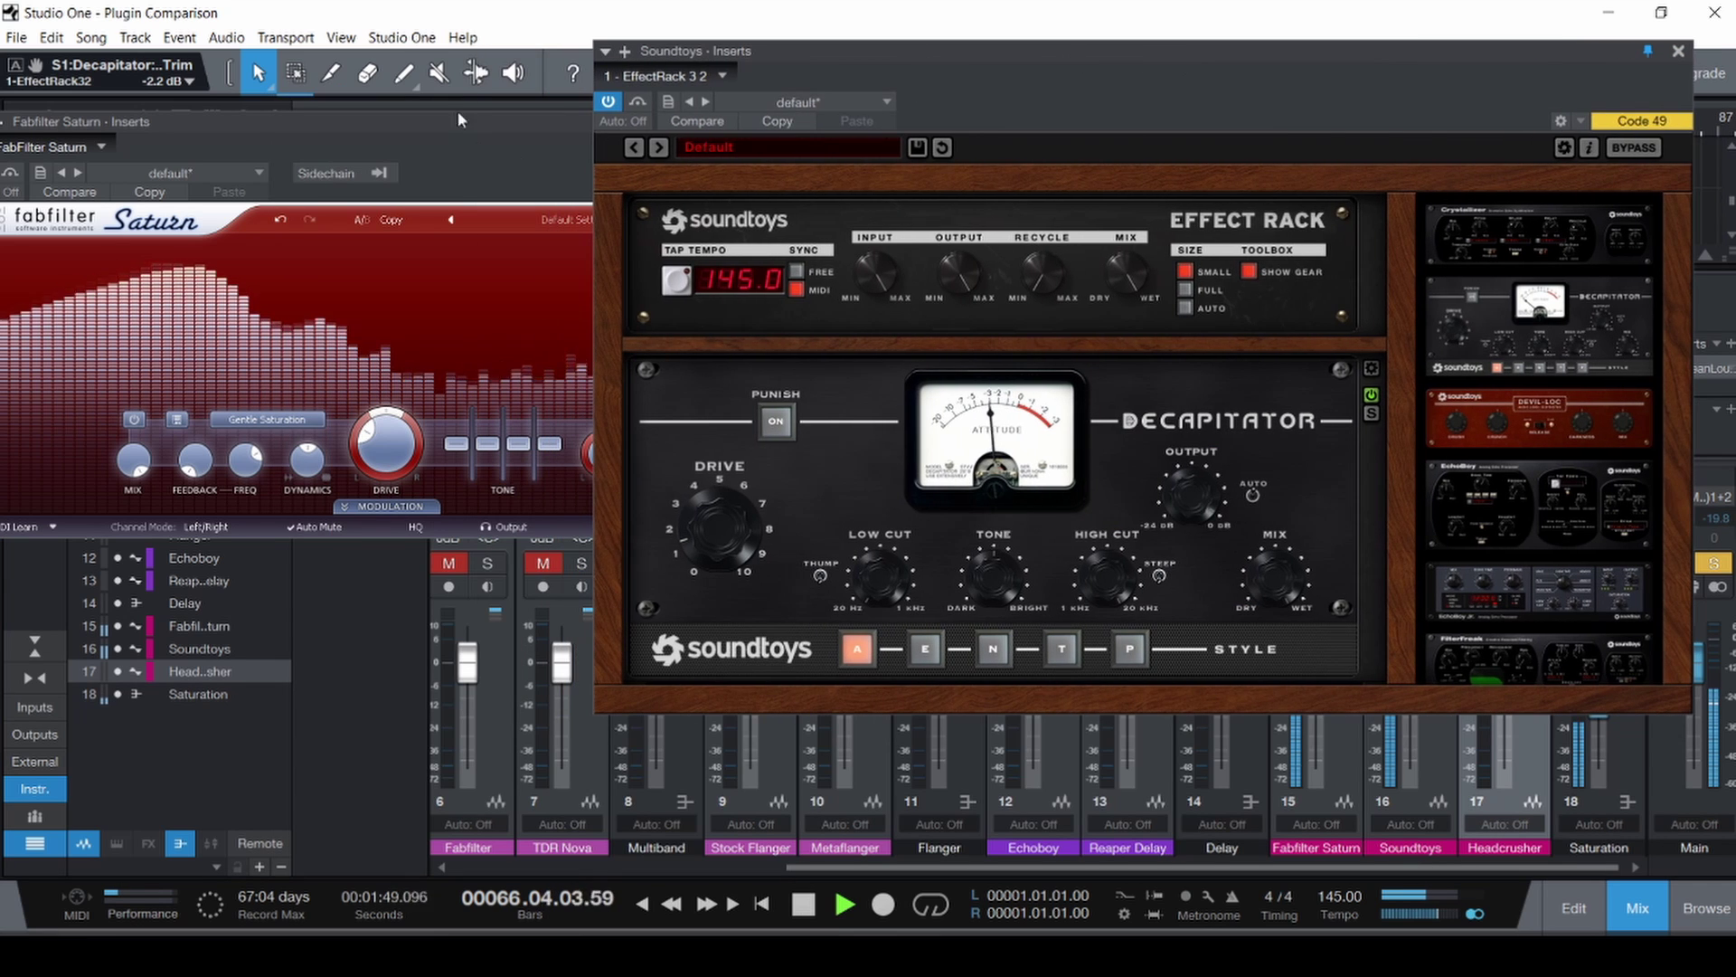
drag(460, 114, 481, 154)
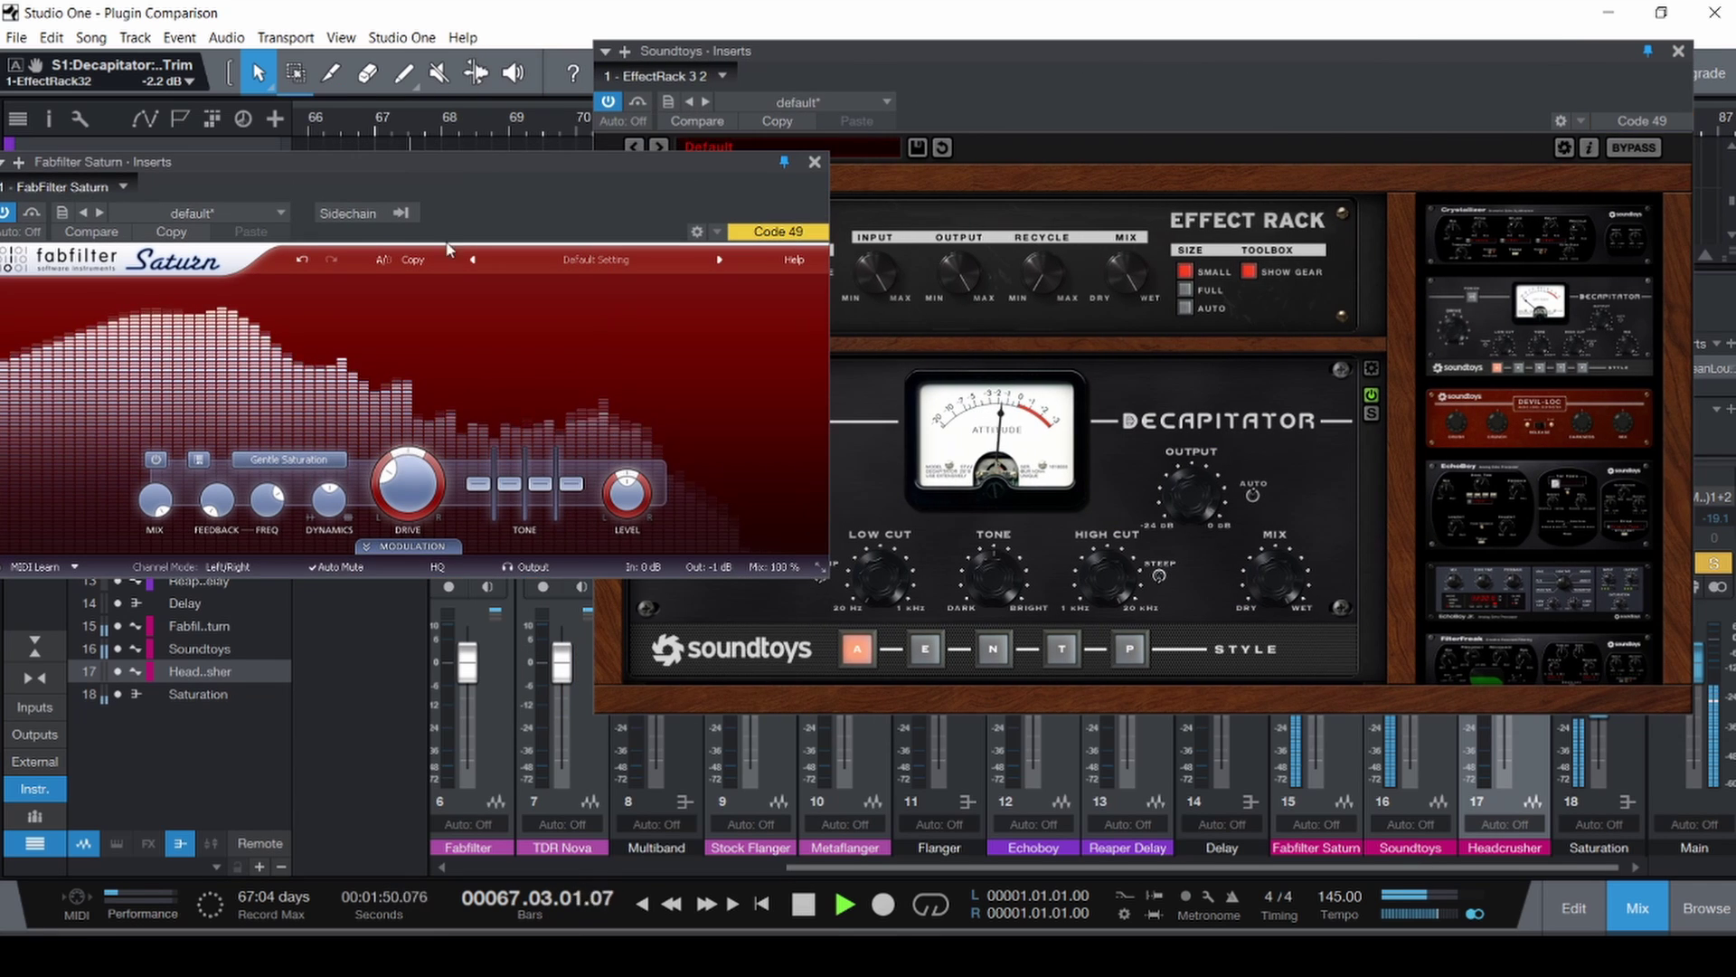
click(320, 467)
click(307, 749)
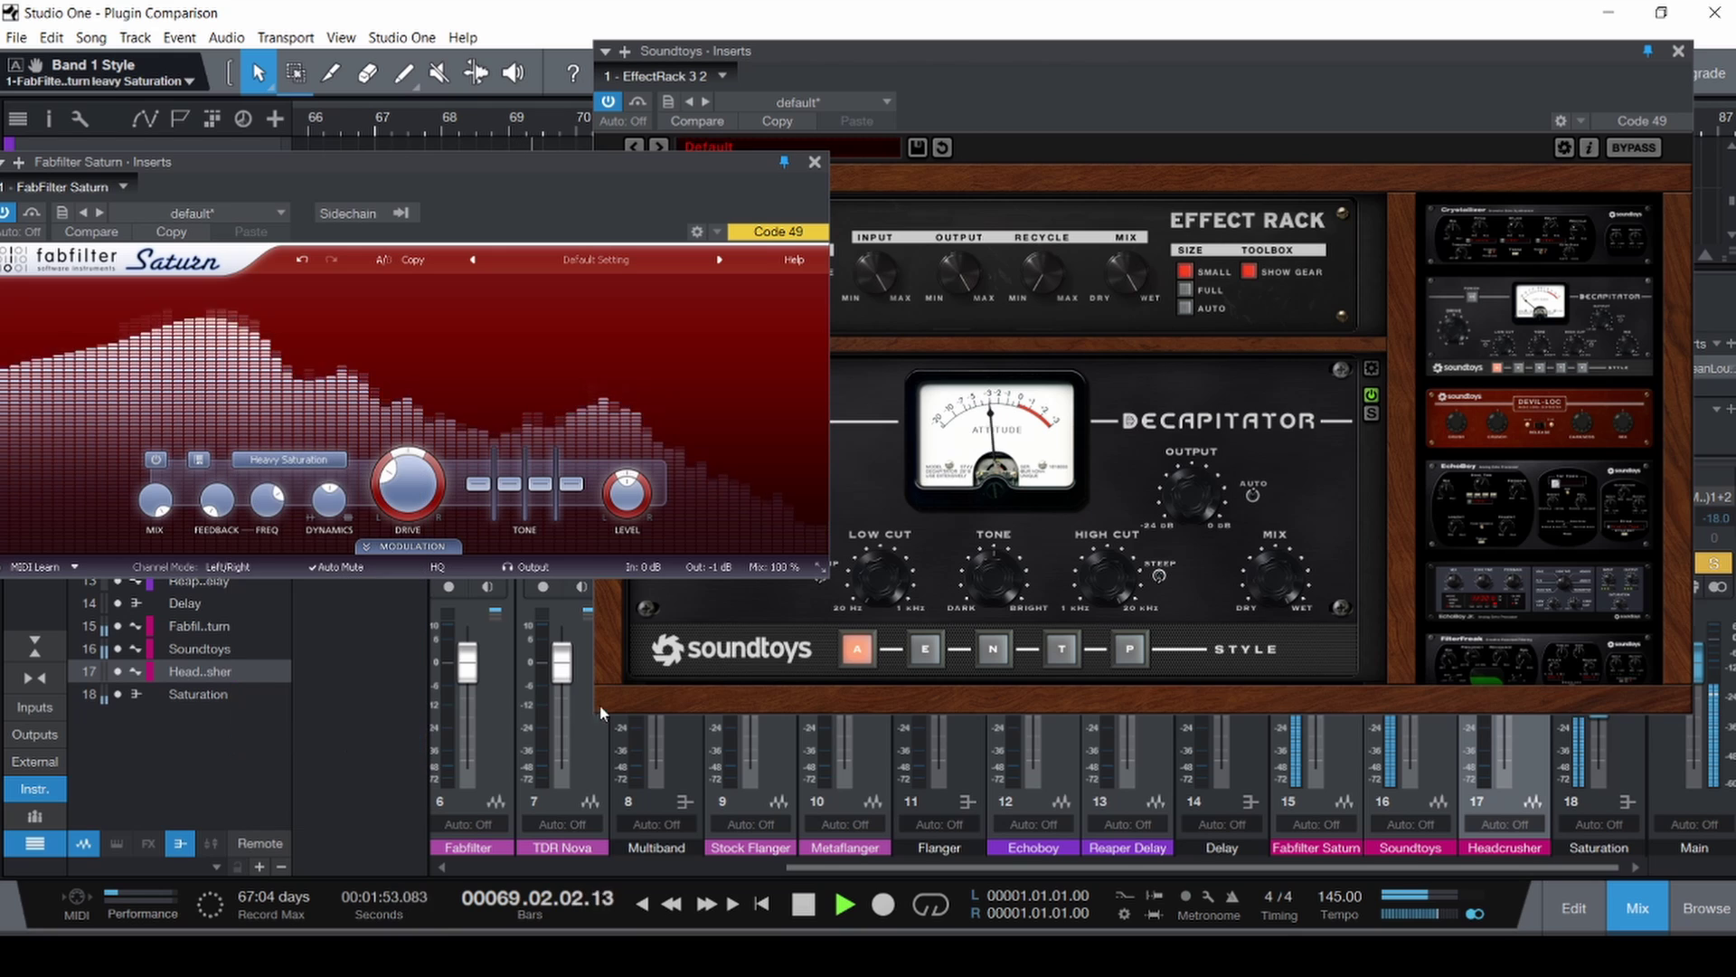
click(924, 653)
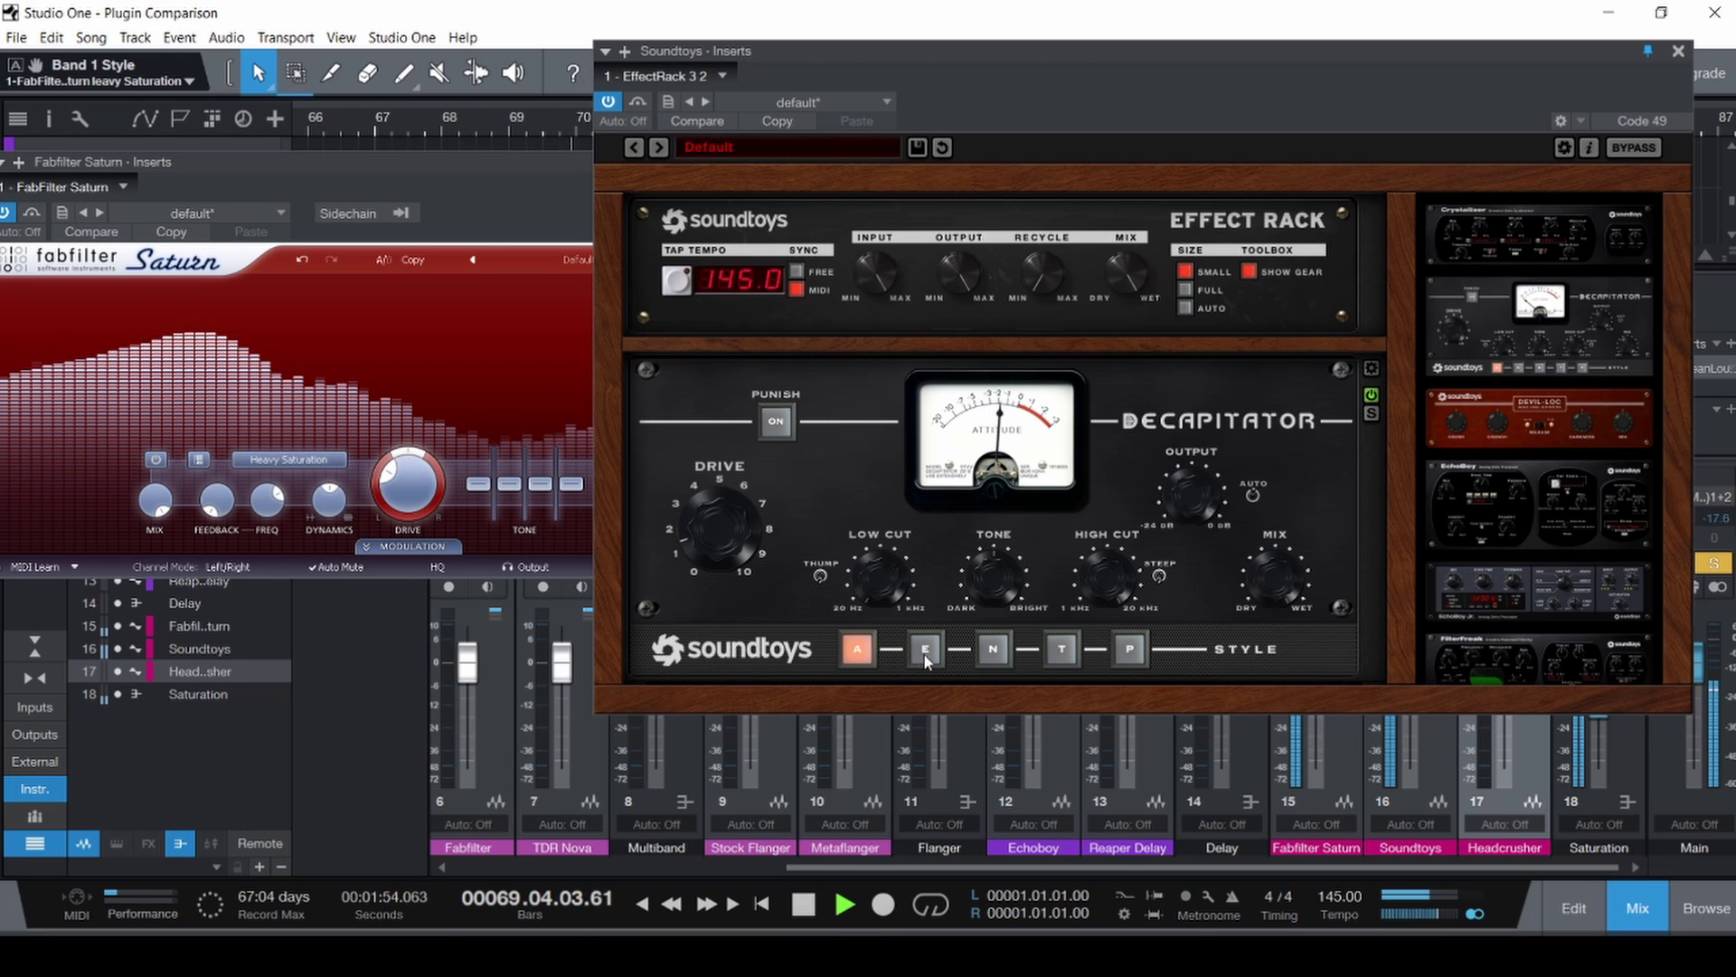
click(995, 649)
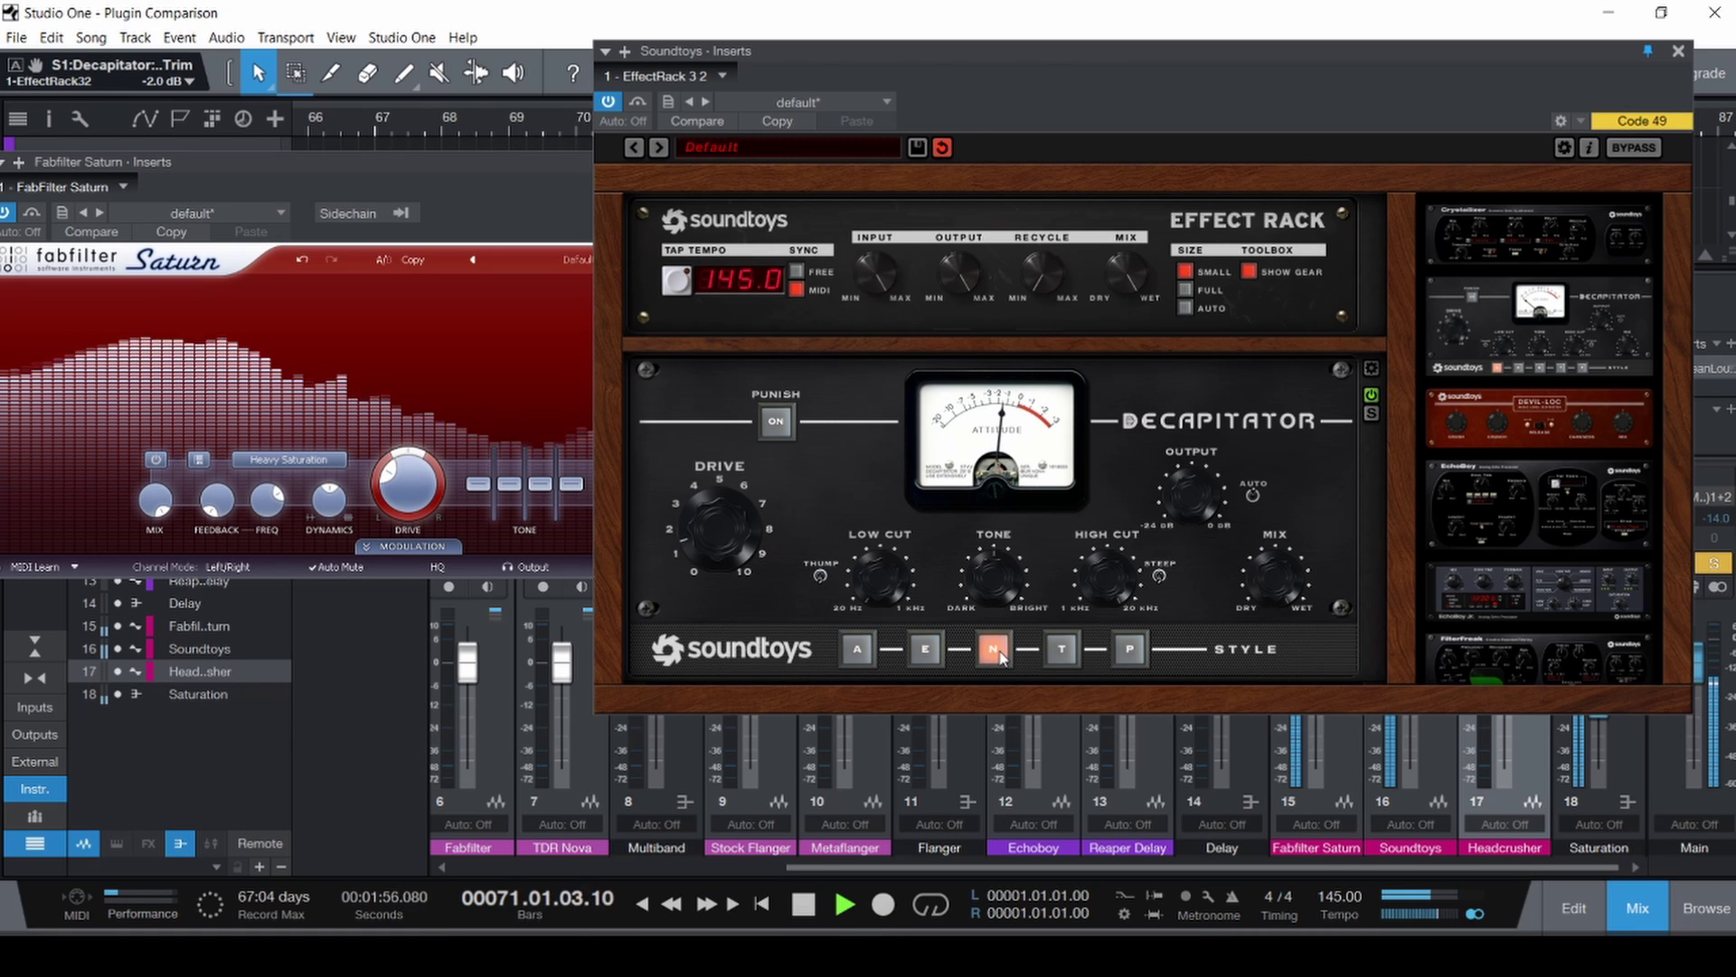
click(1064, 651)
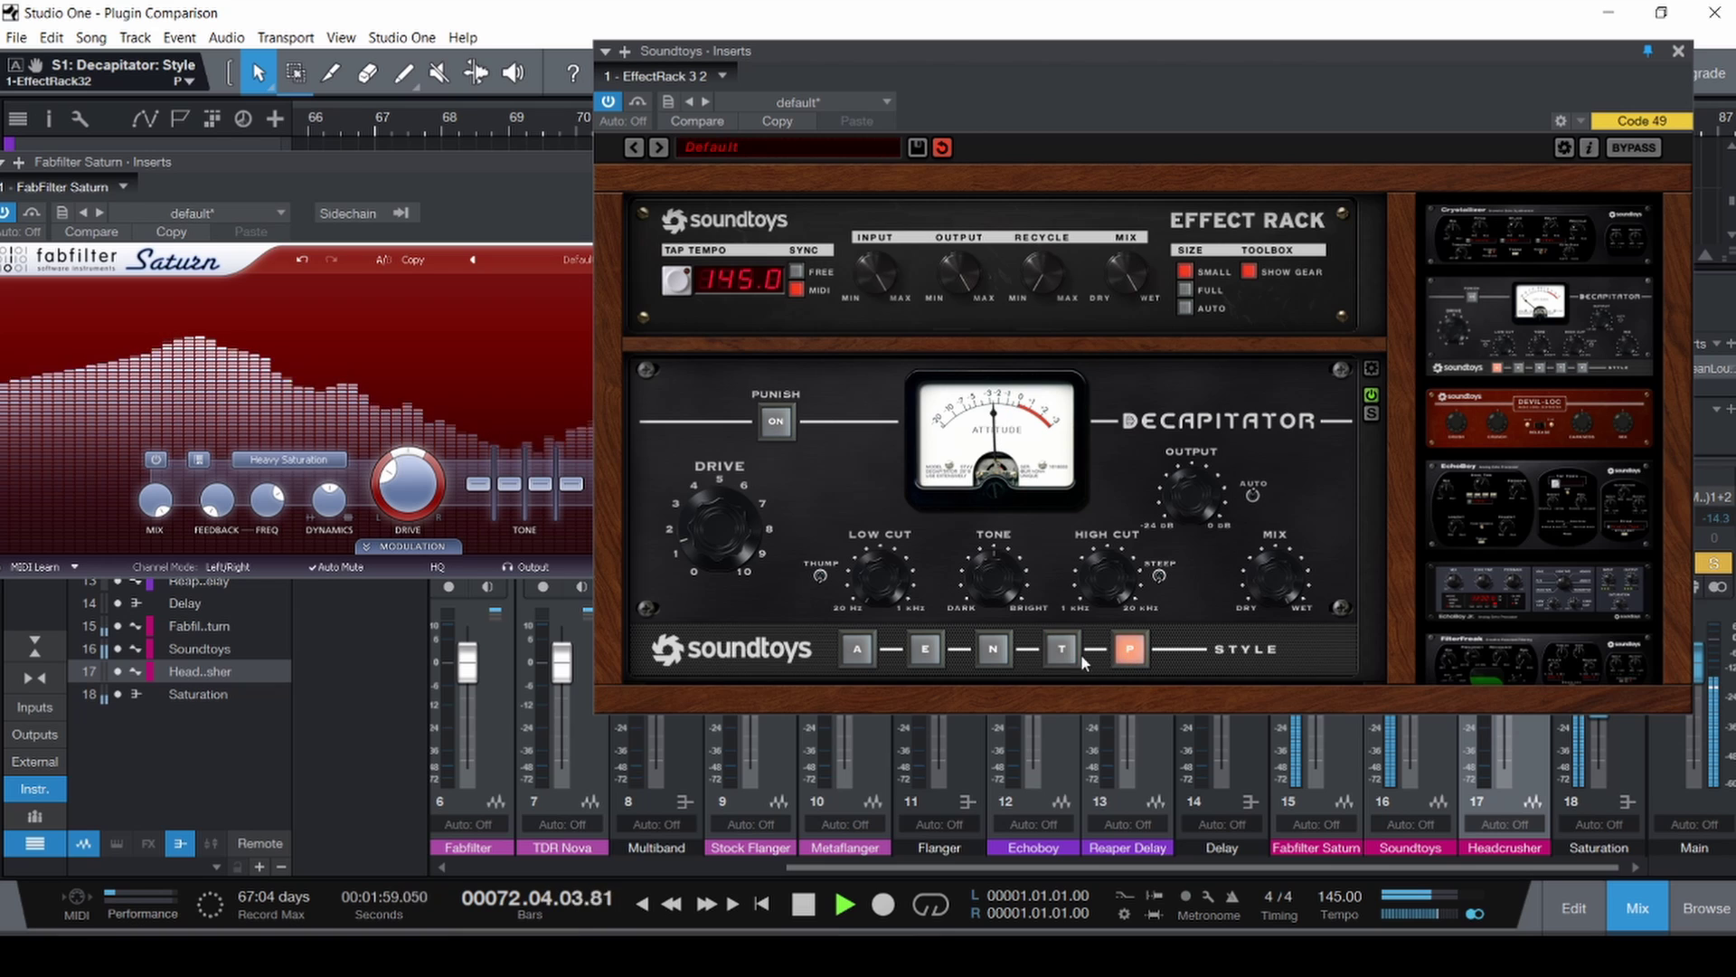
click(997, 657)
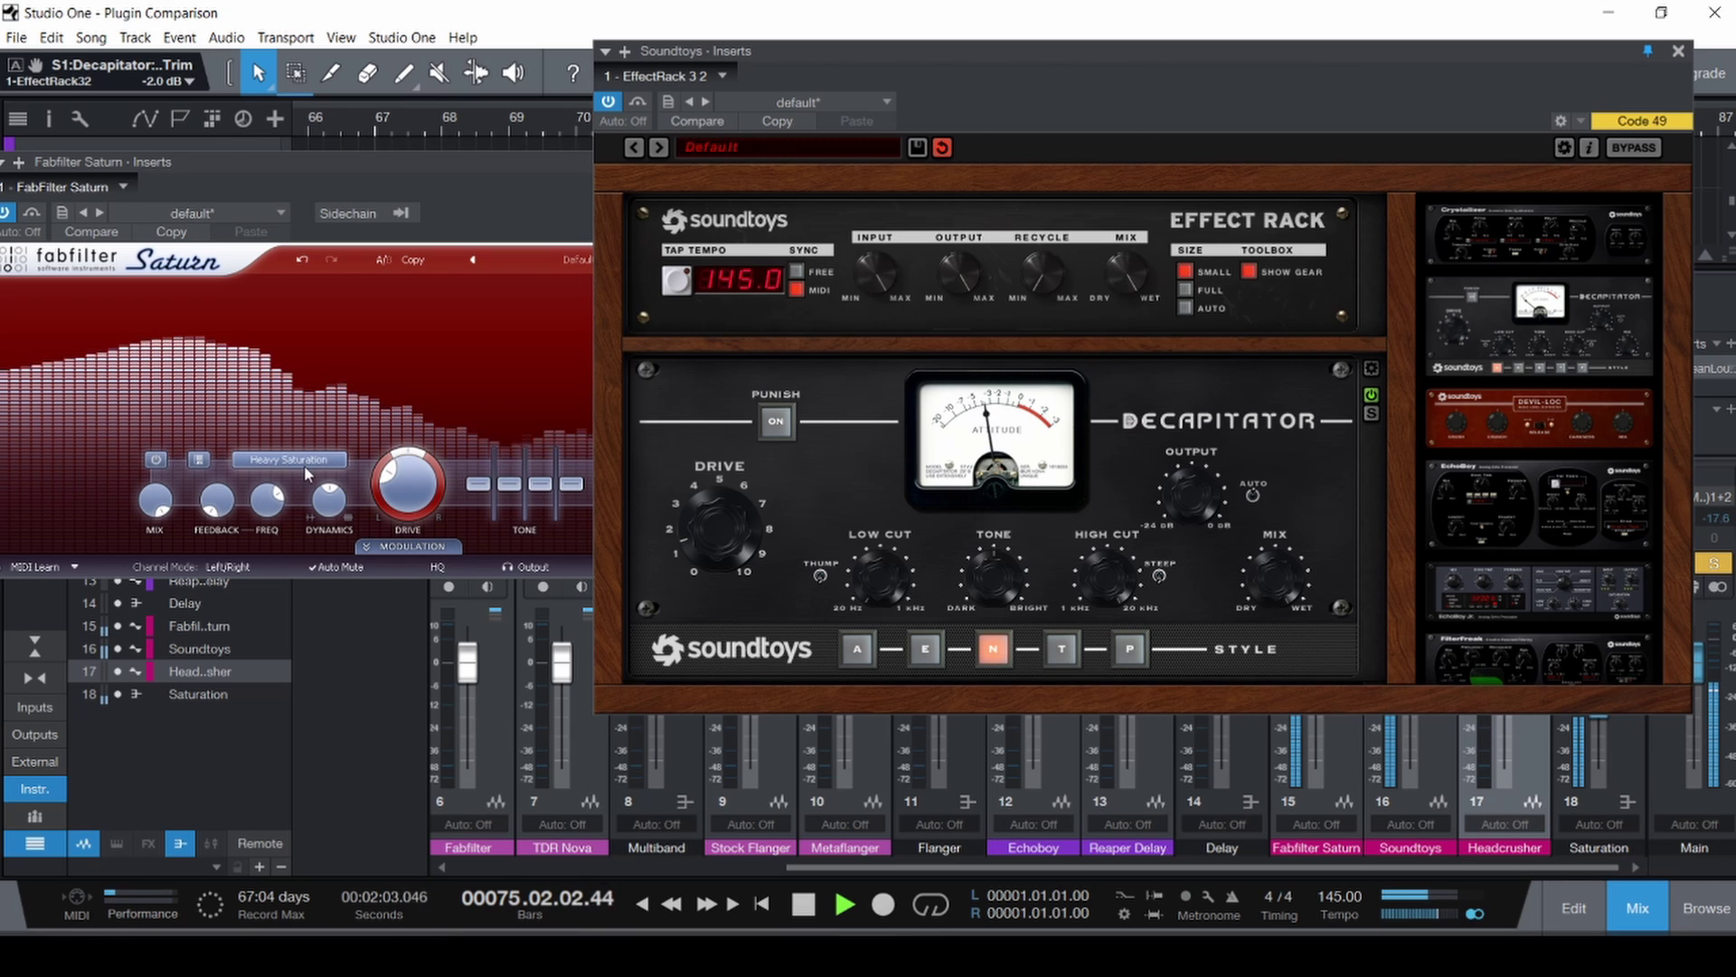
Hide the mixer and move playback back to about bar 27, near the start of the Audio Assault Headcrusher clip.
key(F3)
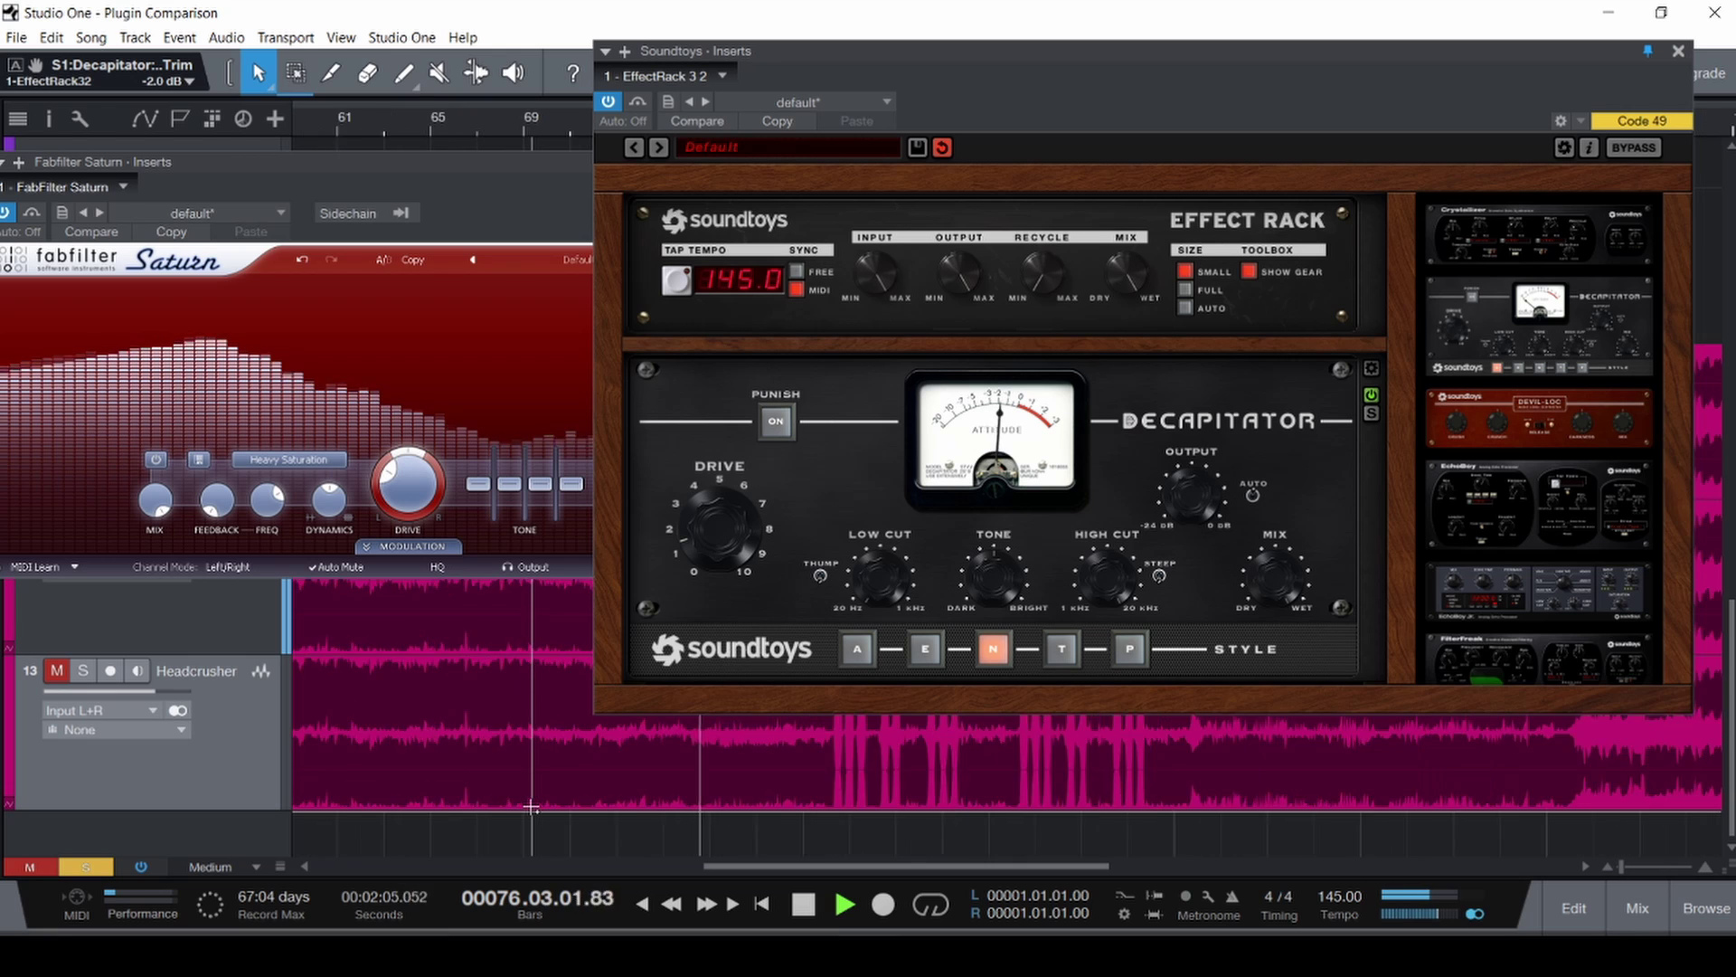
key(w)
key(w)
click(358, 743)
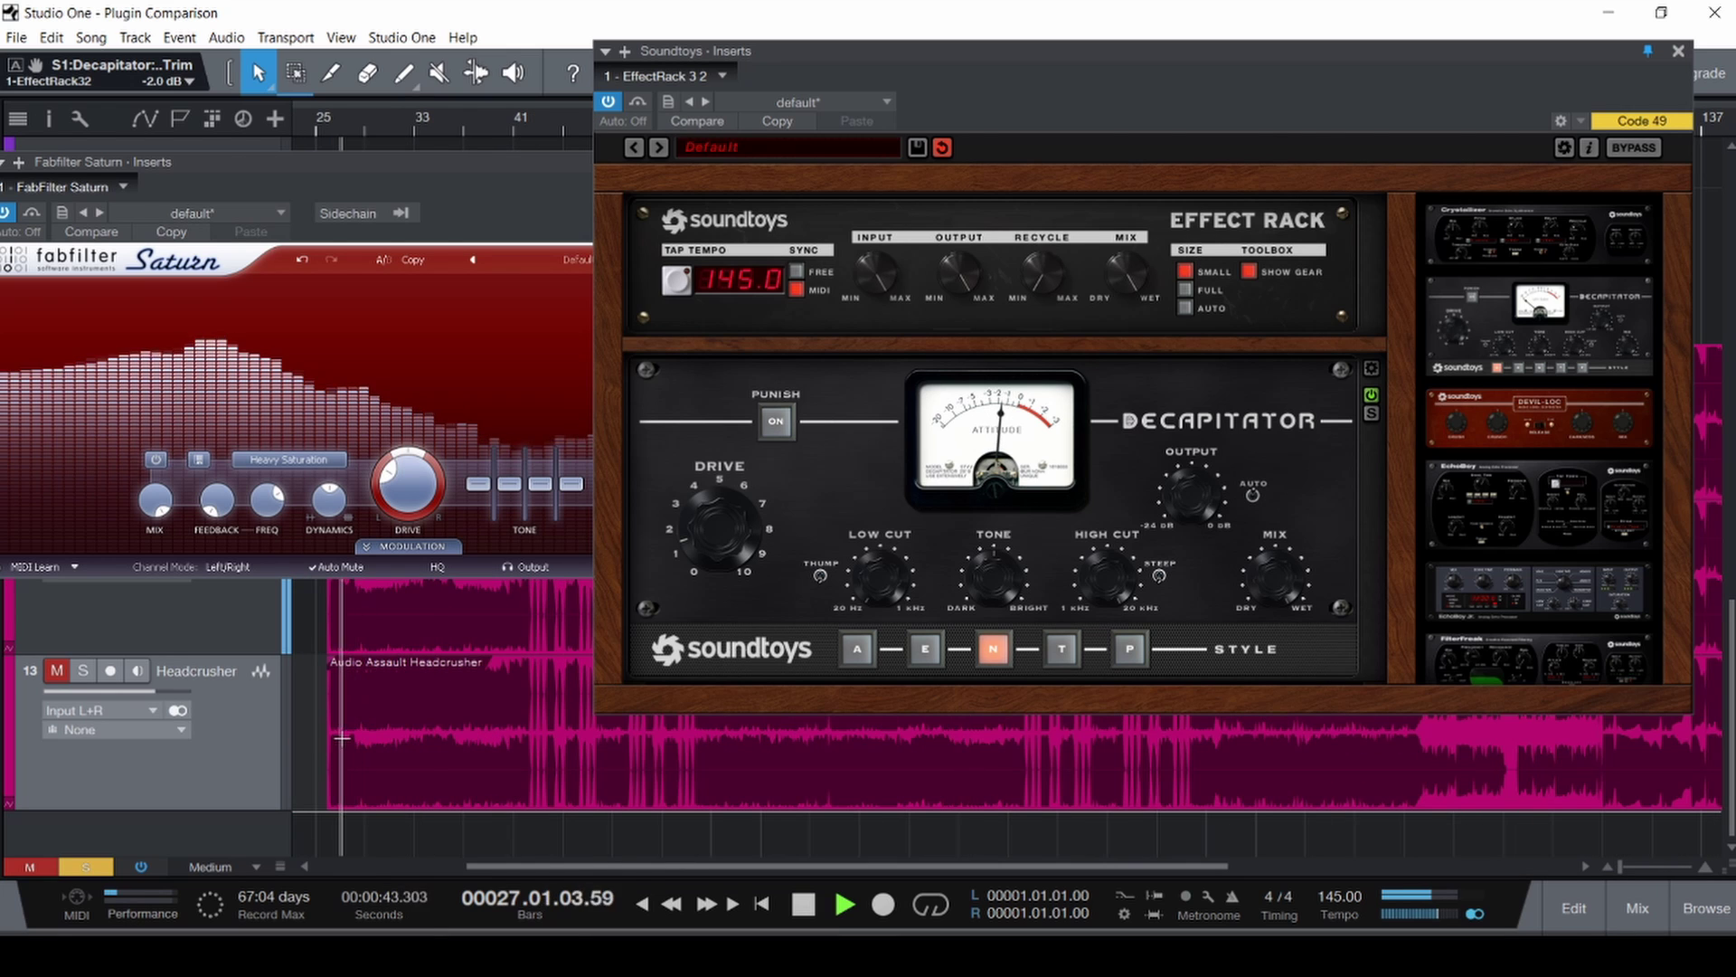
key(e)
key(e)
Set Saturn's Band 1 style to Smudge and audition Decapitator's A, E, N, T and P styles against it.
click(312, 461)
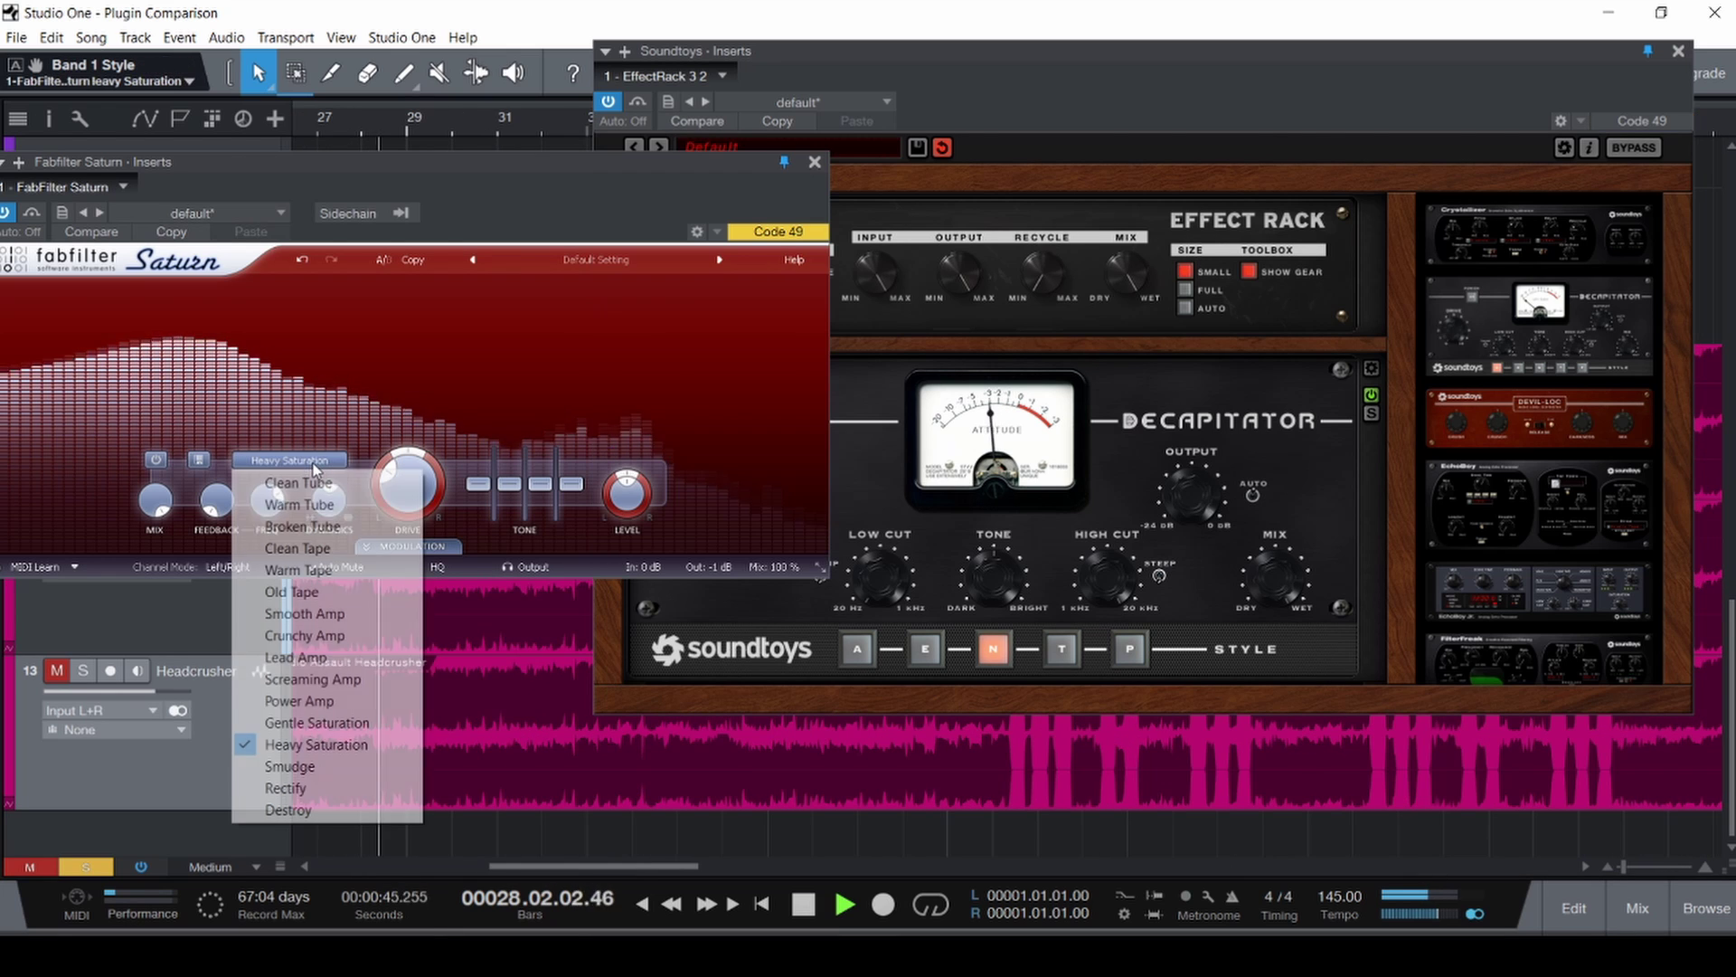
click(387, 765)
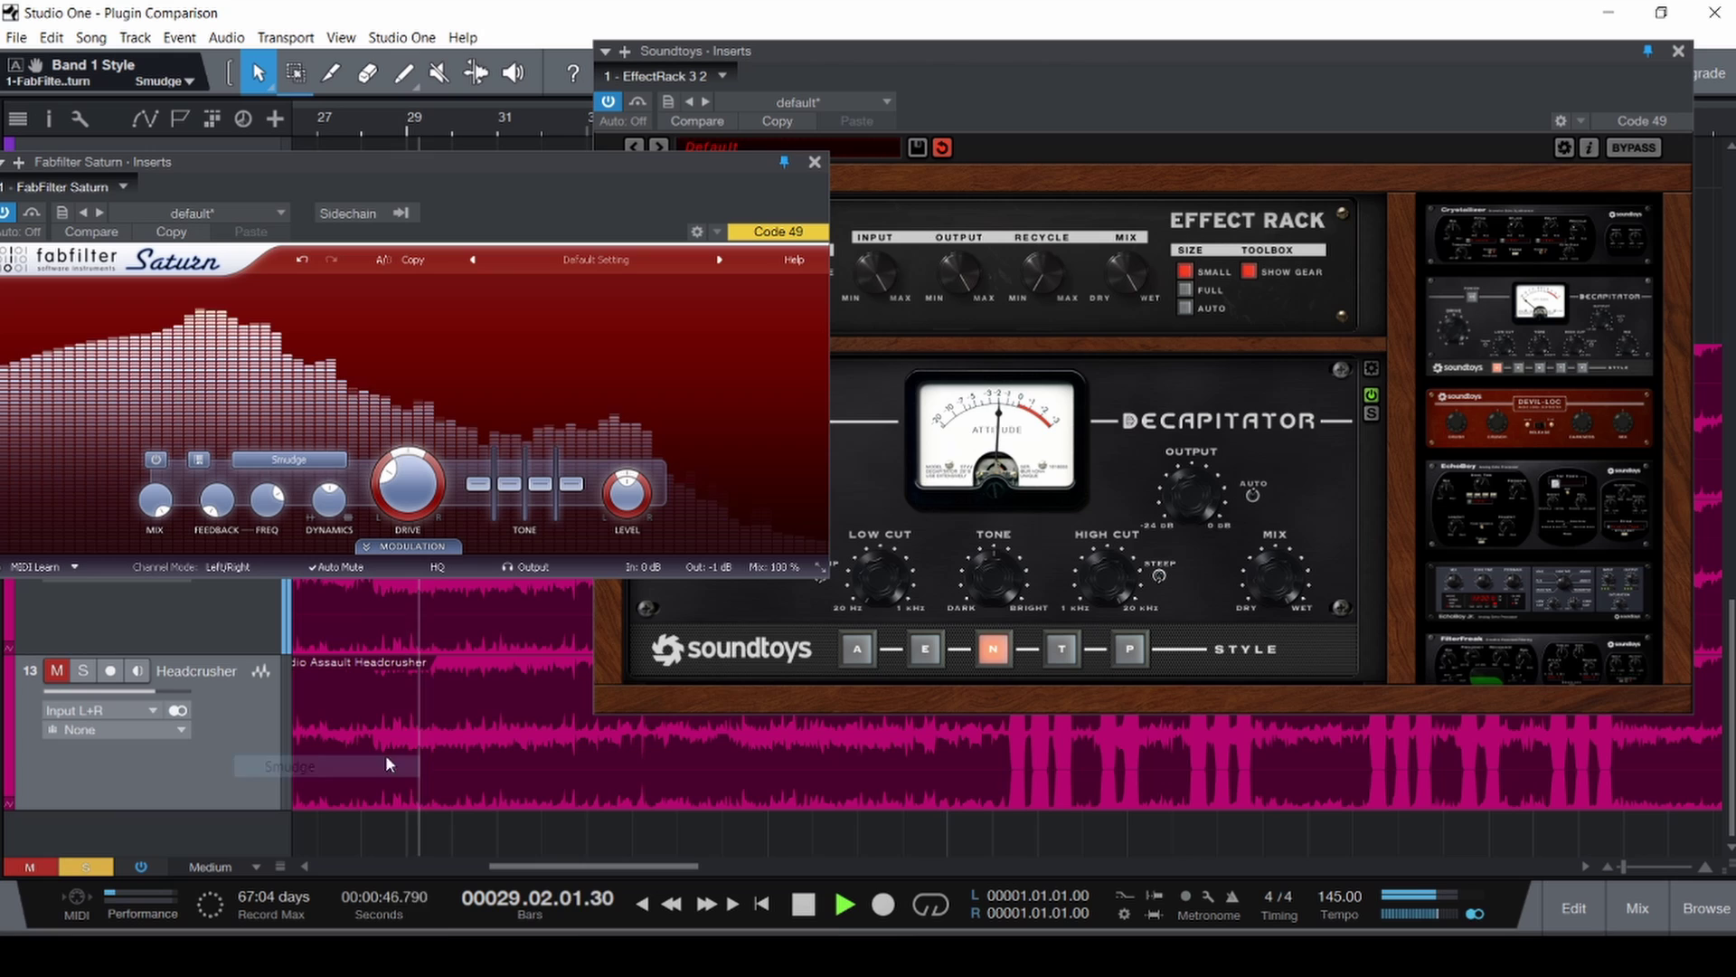
click(858, 648)
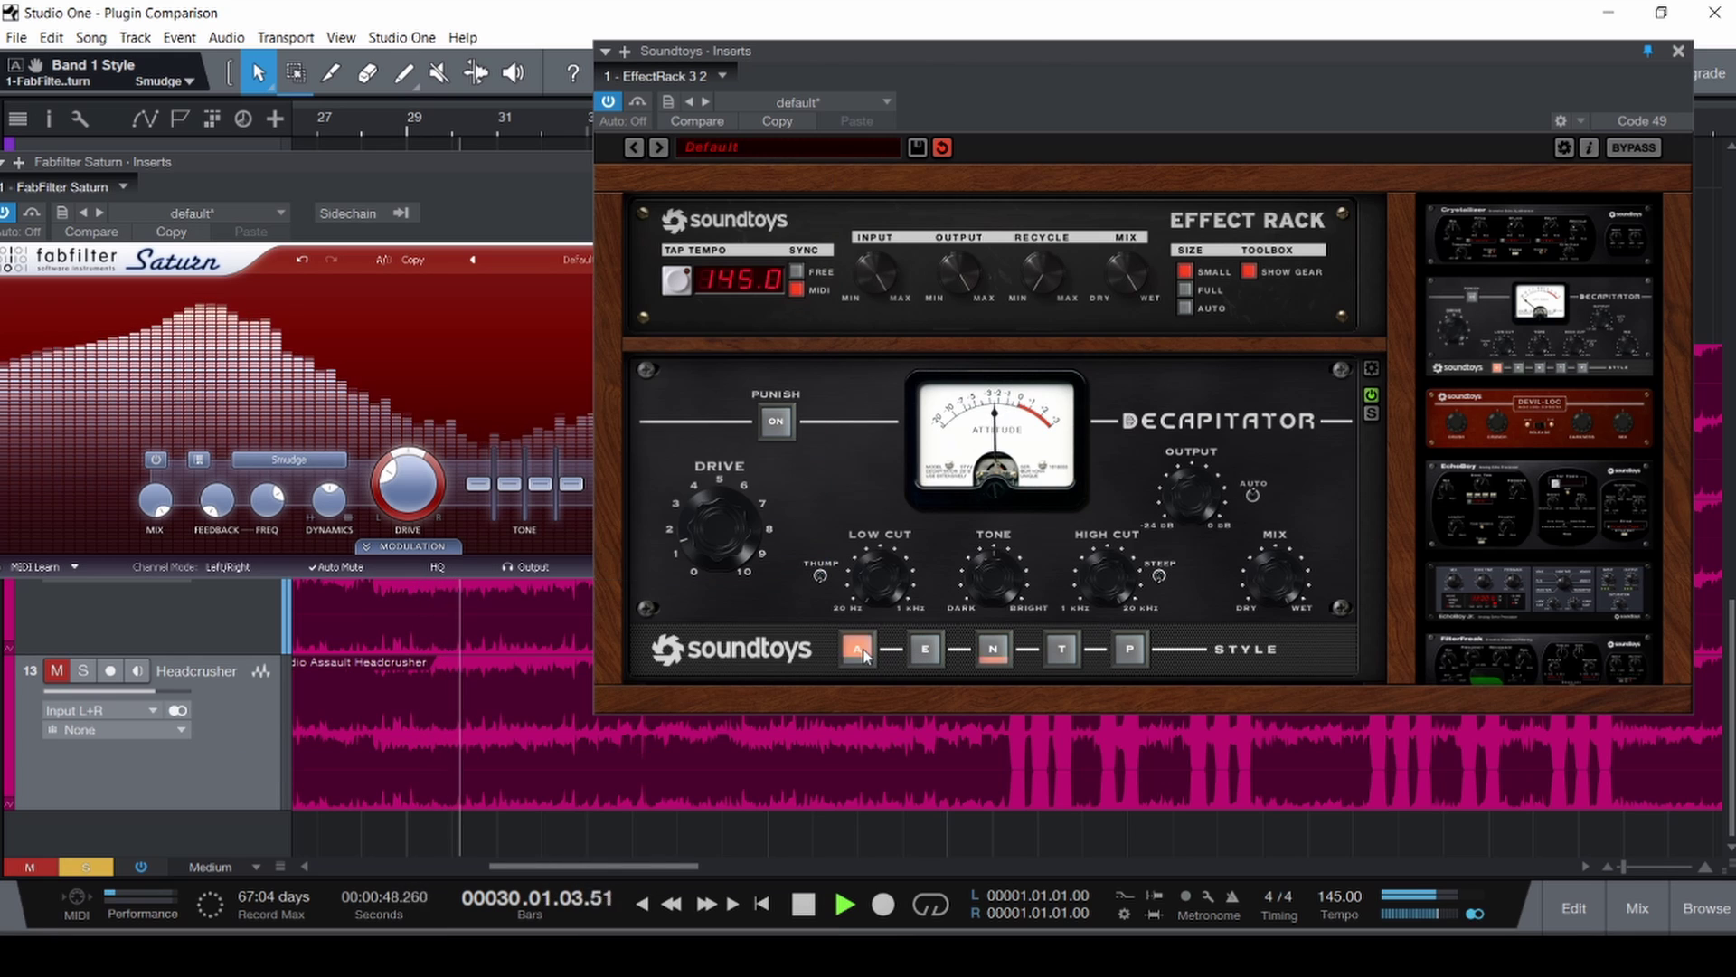
click(926, 649)
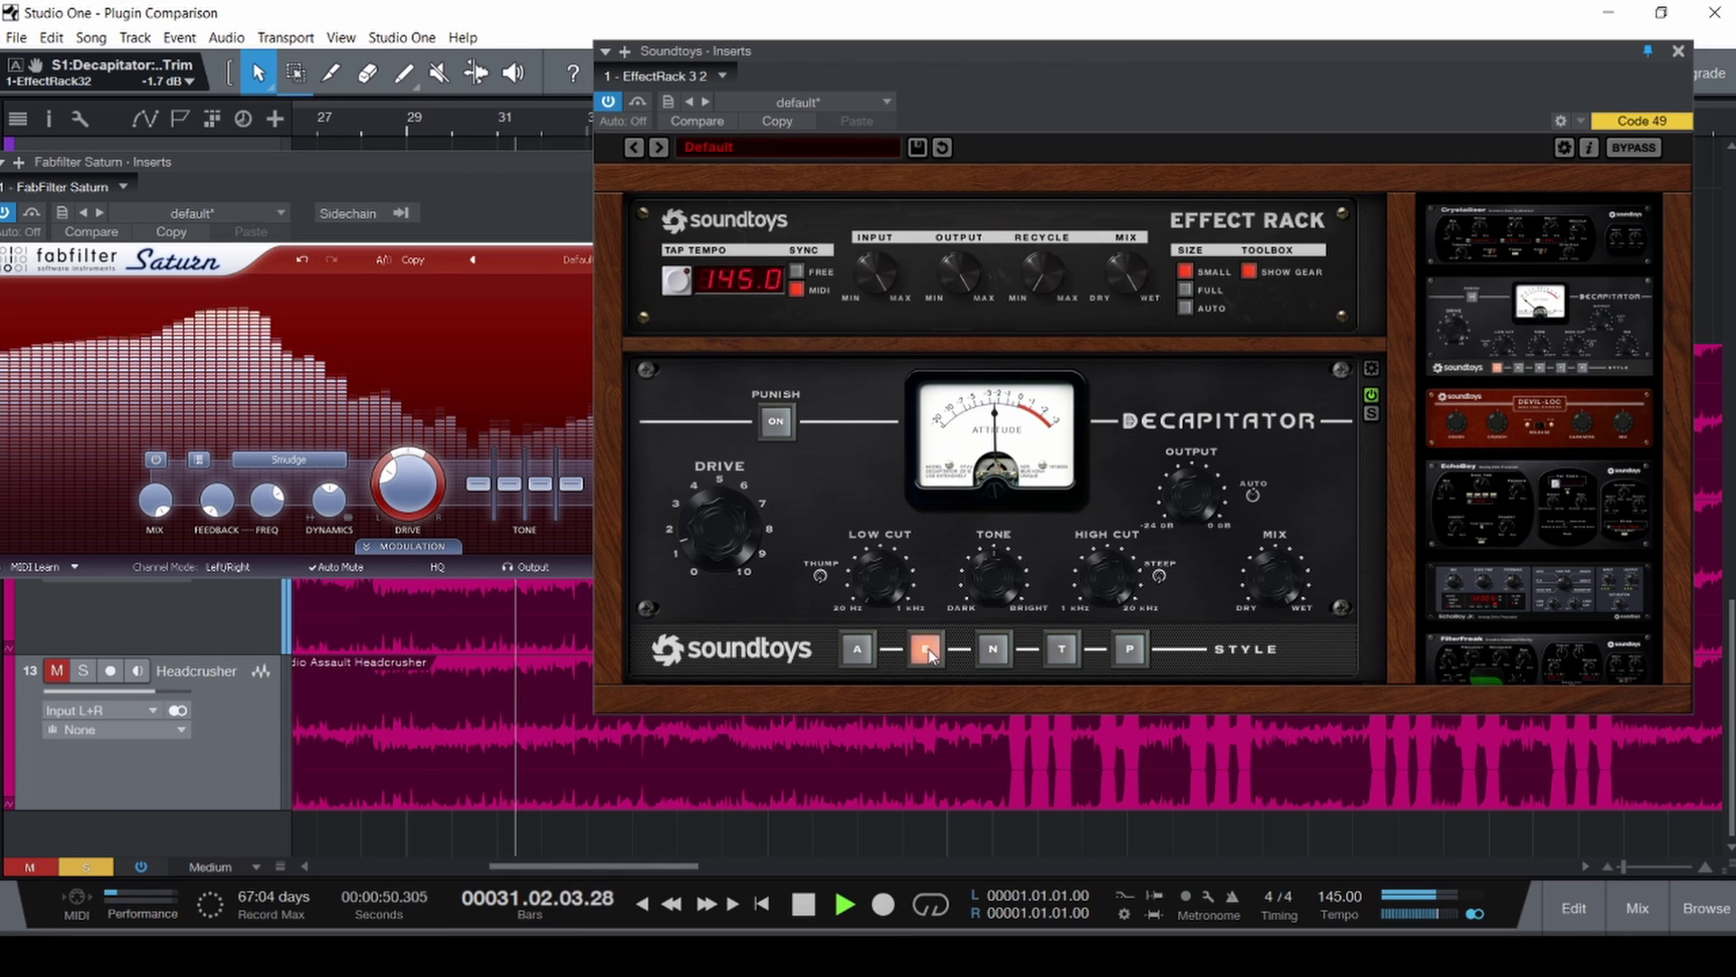
click(993, 648)
click(1063, 649)
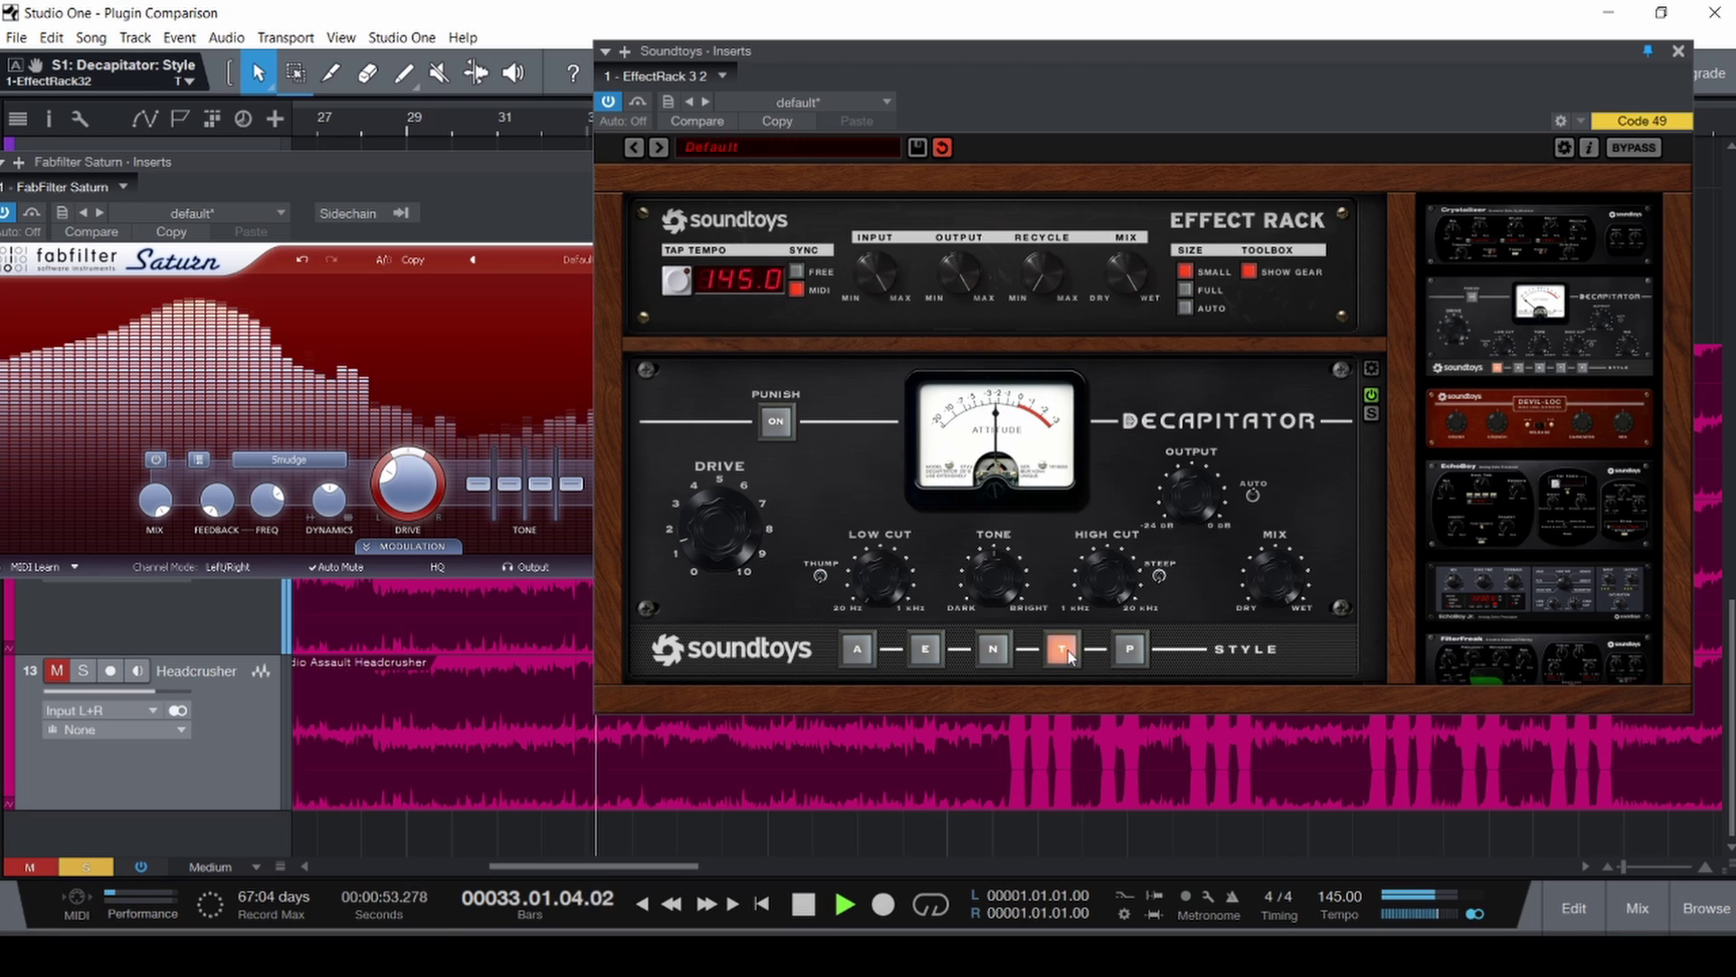
click(1130, 649)
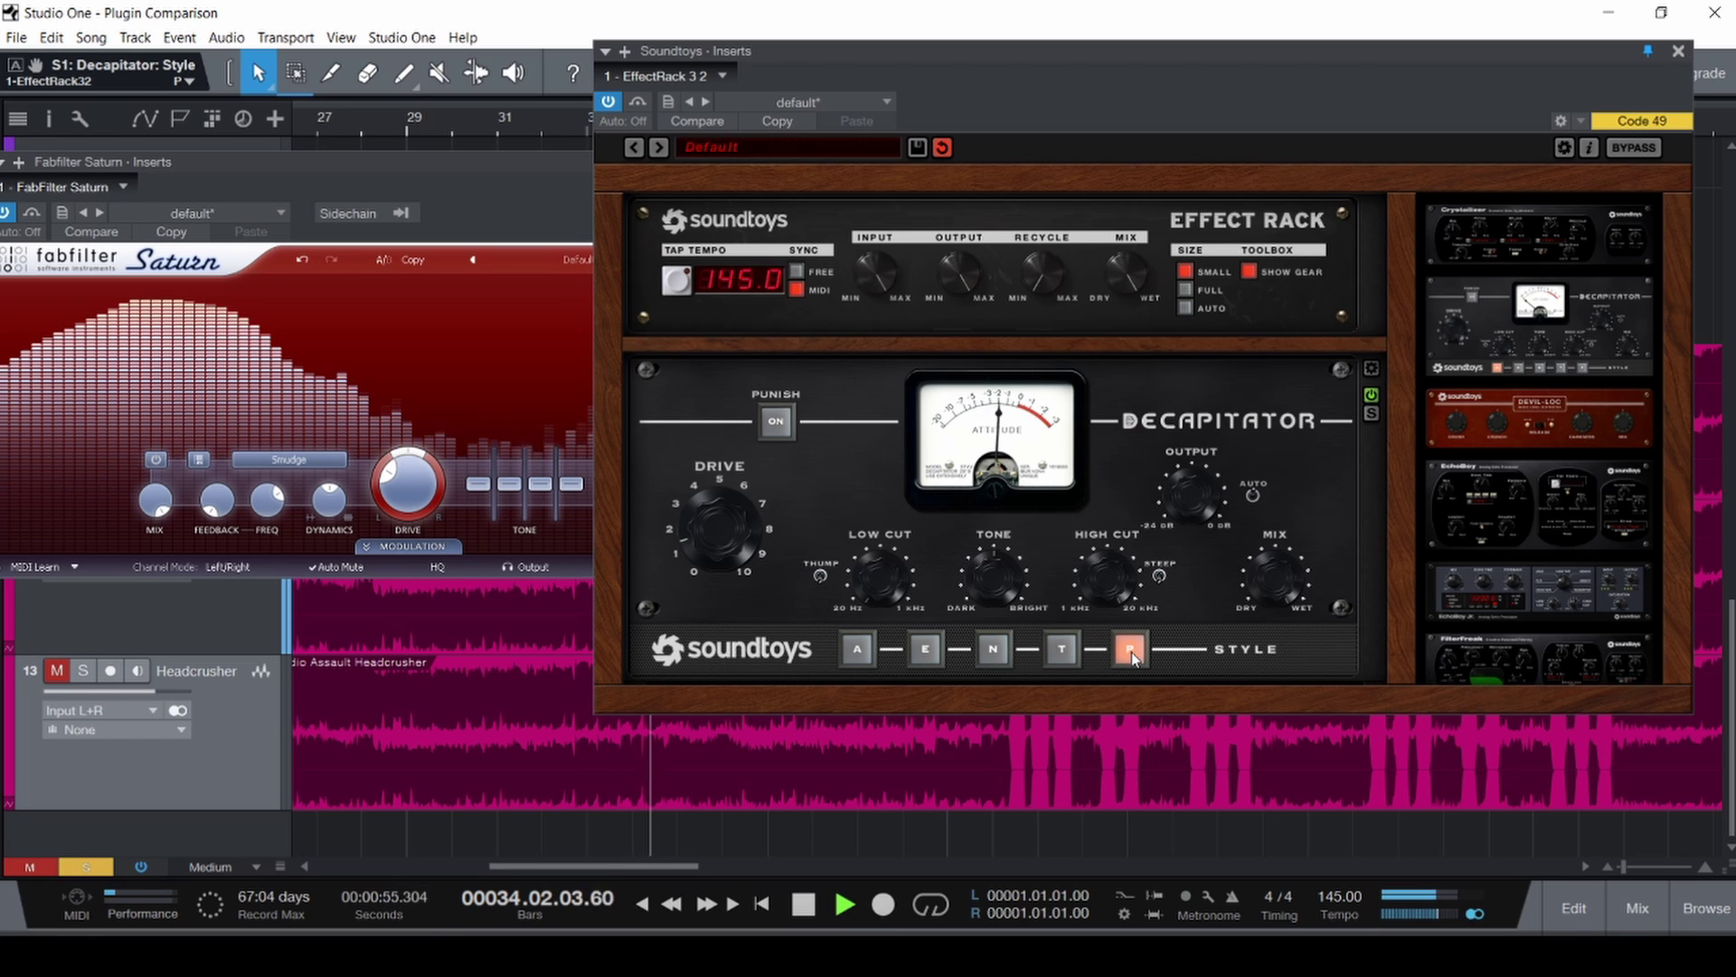
Stop playback, set Saturn's Band 1 style to Rectify and switch Decapitator to the A style.
click(312, 463)
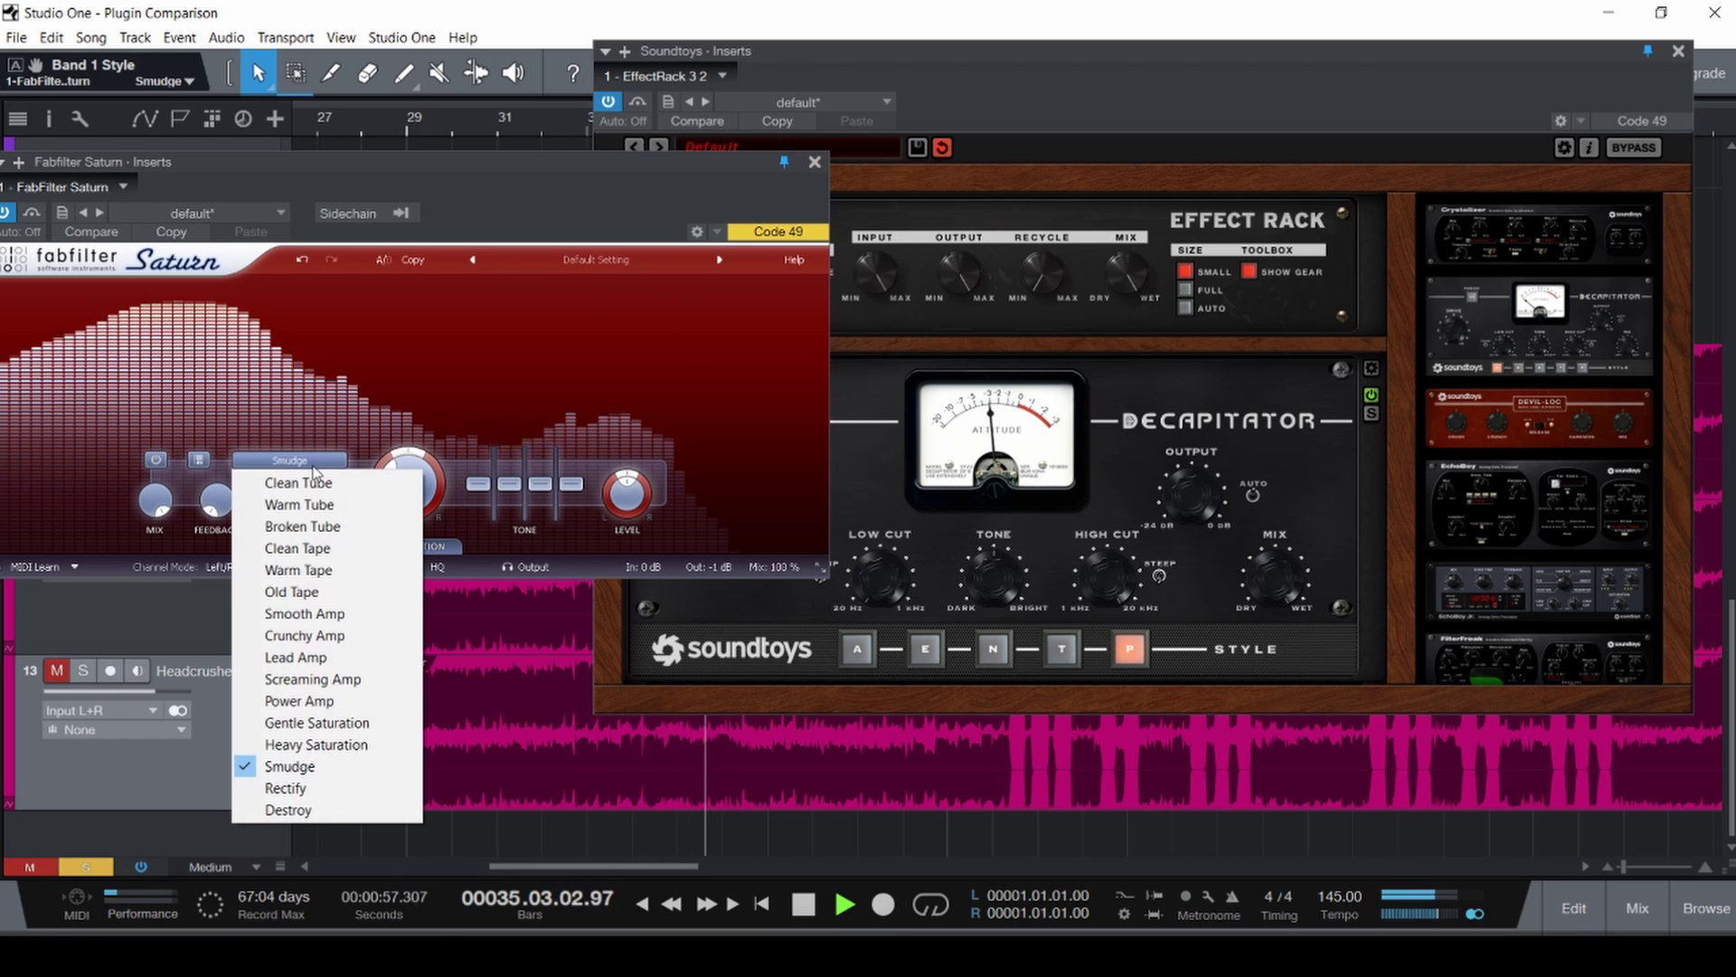
click(419, 262)
key(space)
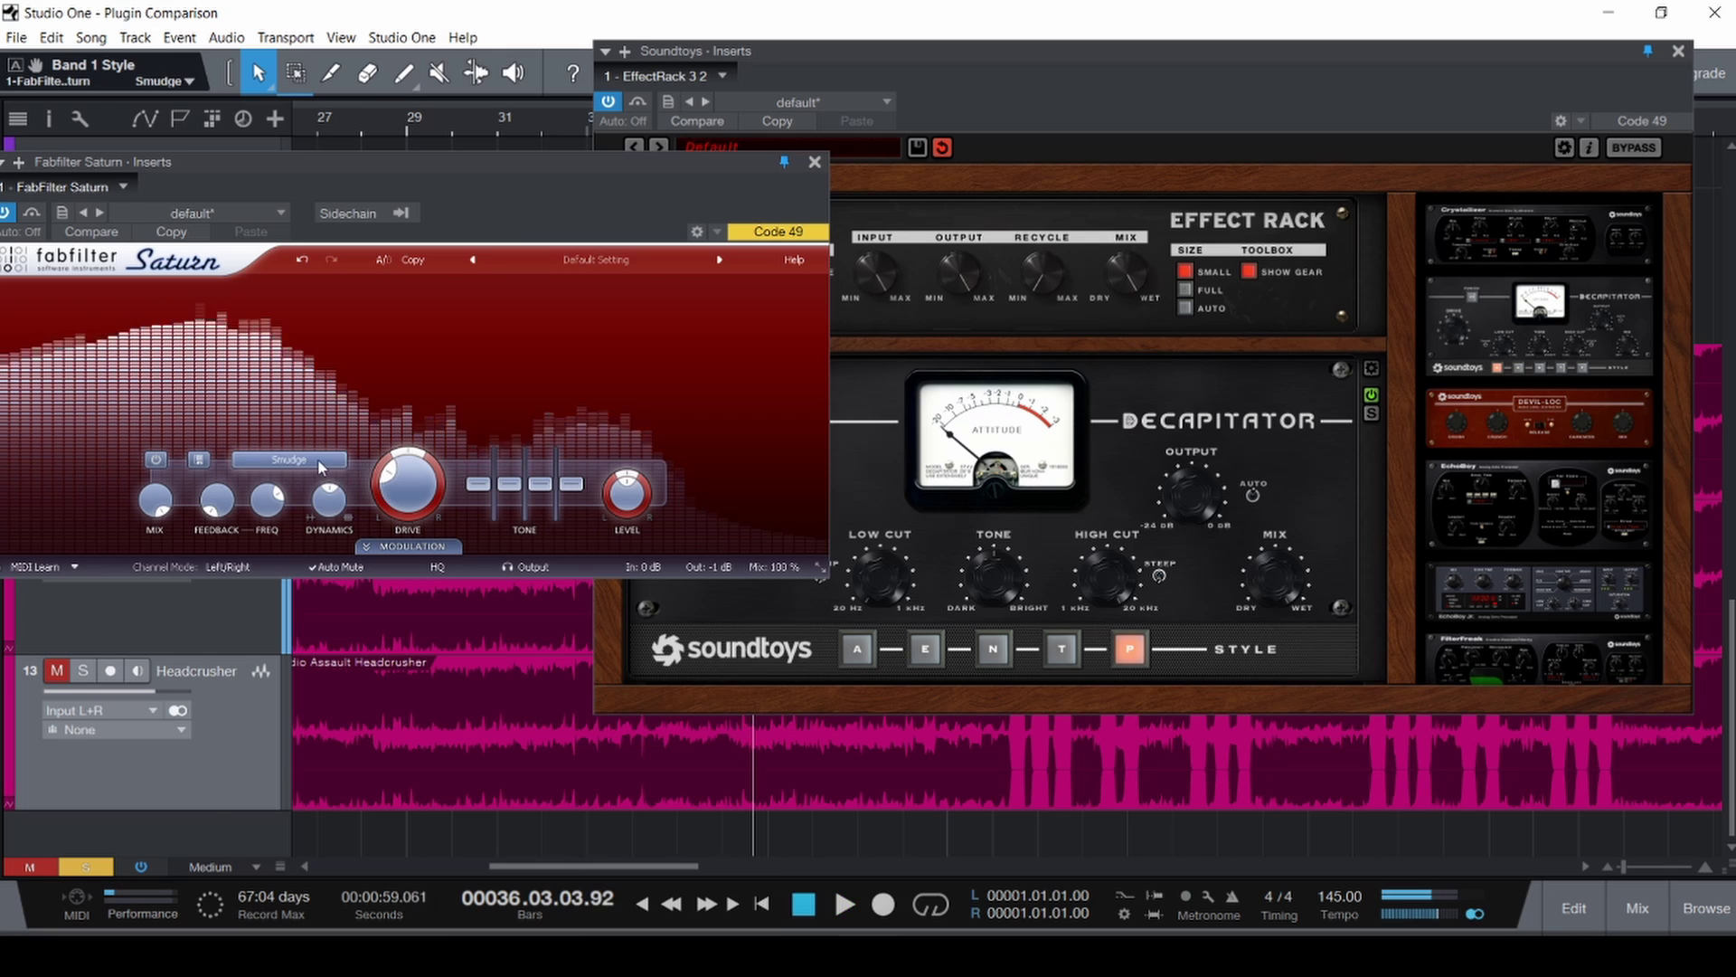
click(289, 461)
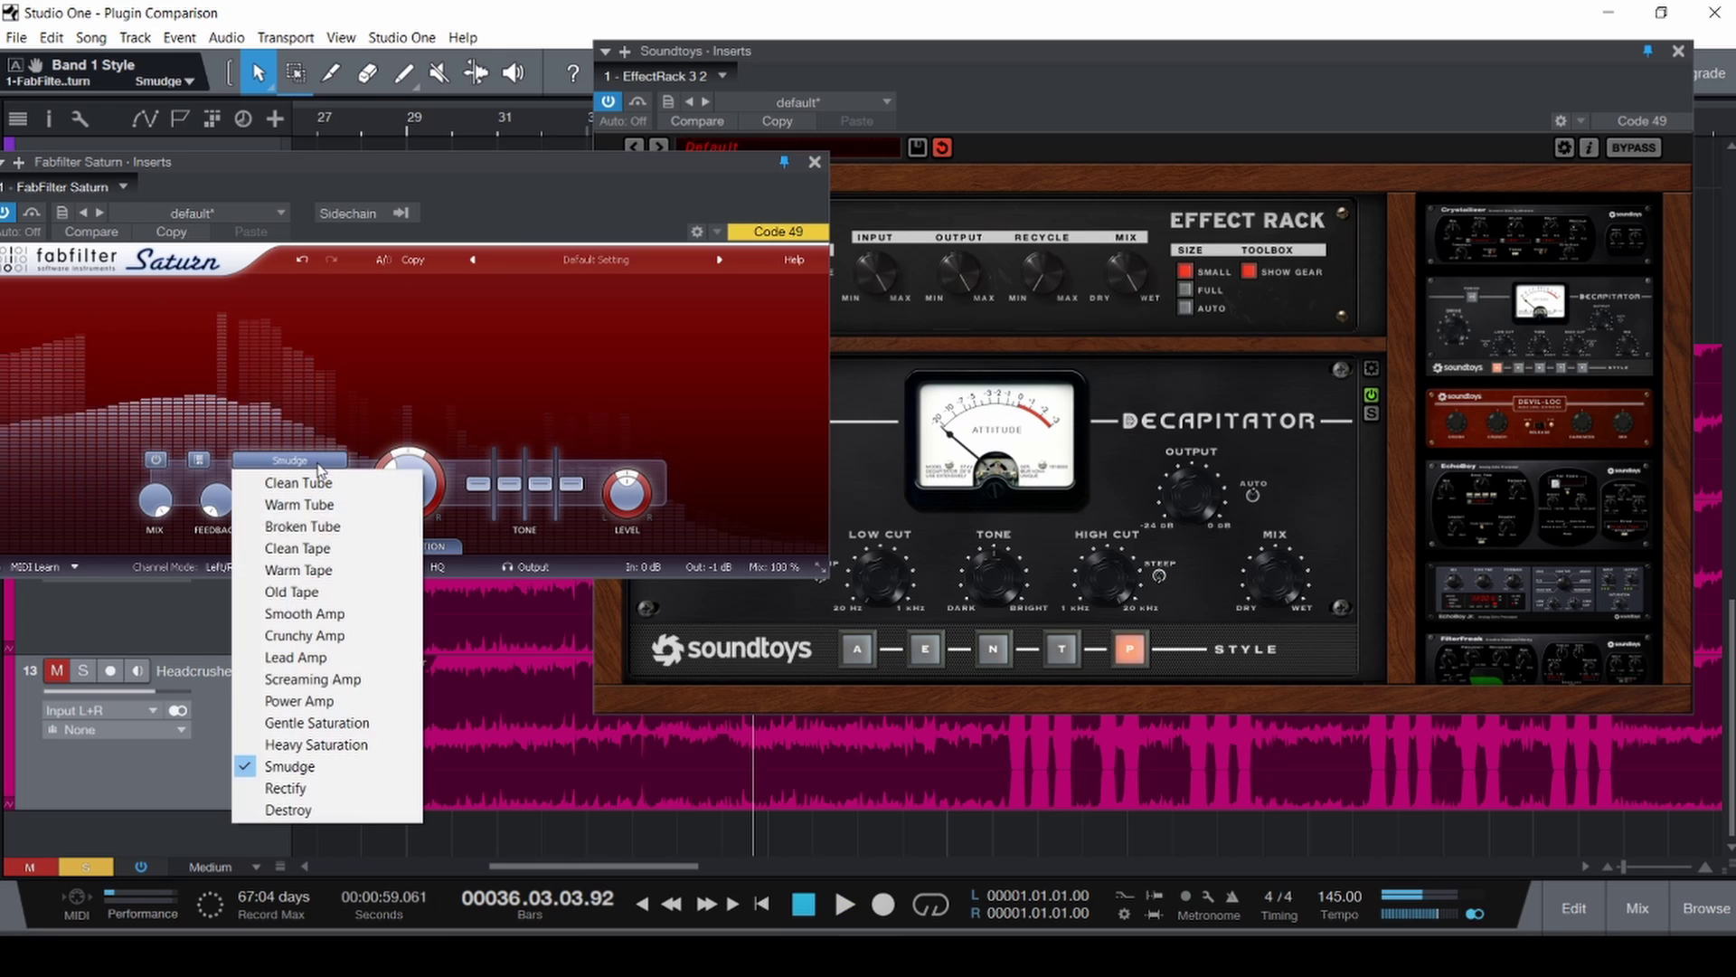
click(334, 786)
click(858, 649)
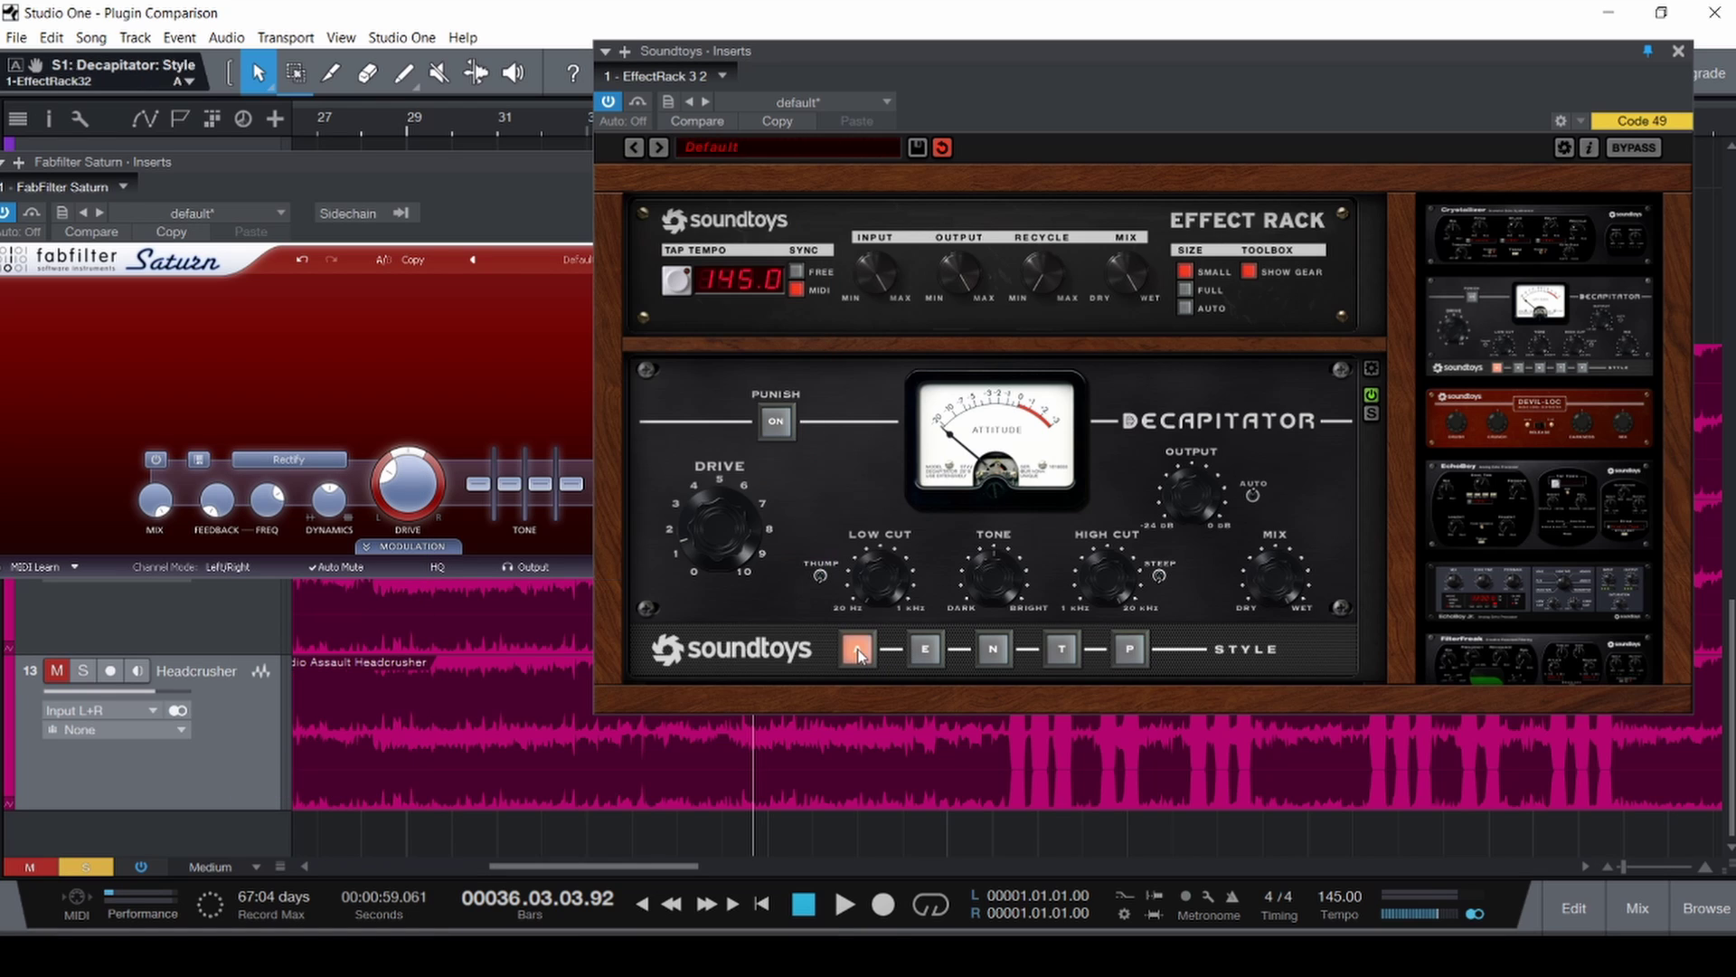
Play the song and audition Decapitator's E, N, T, P and A styles against Saturn's Rectify style.
click(926, 649)
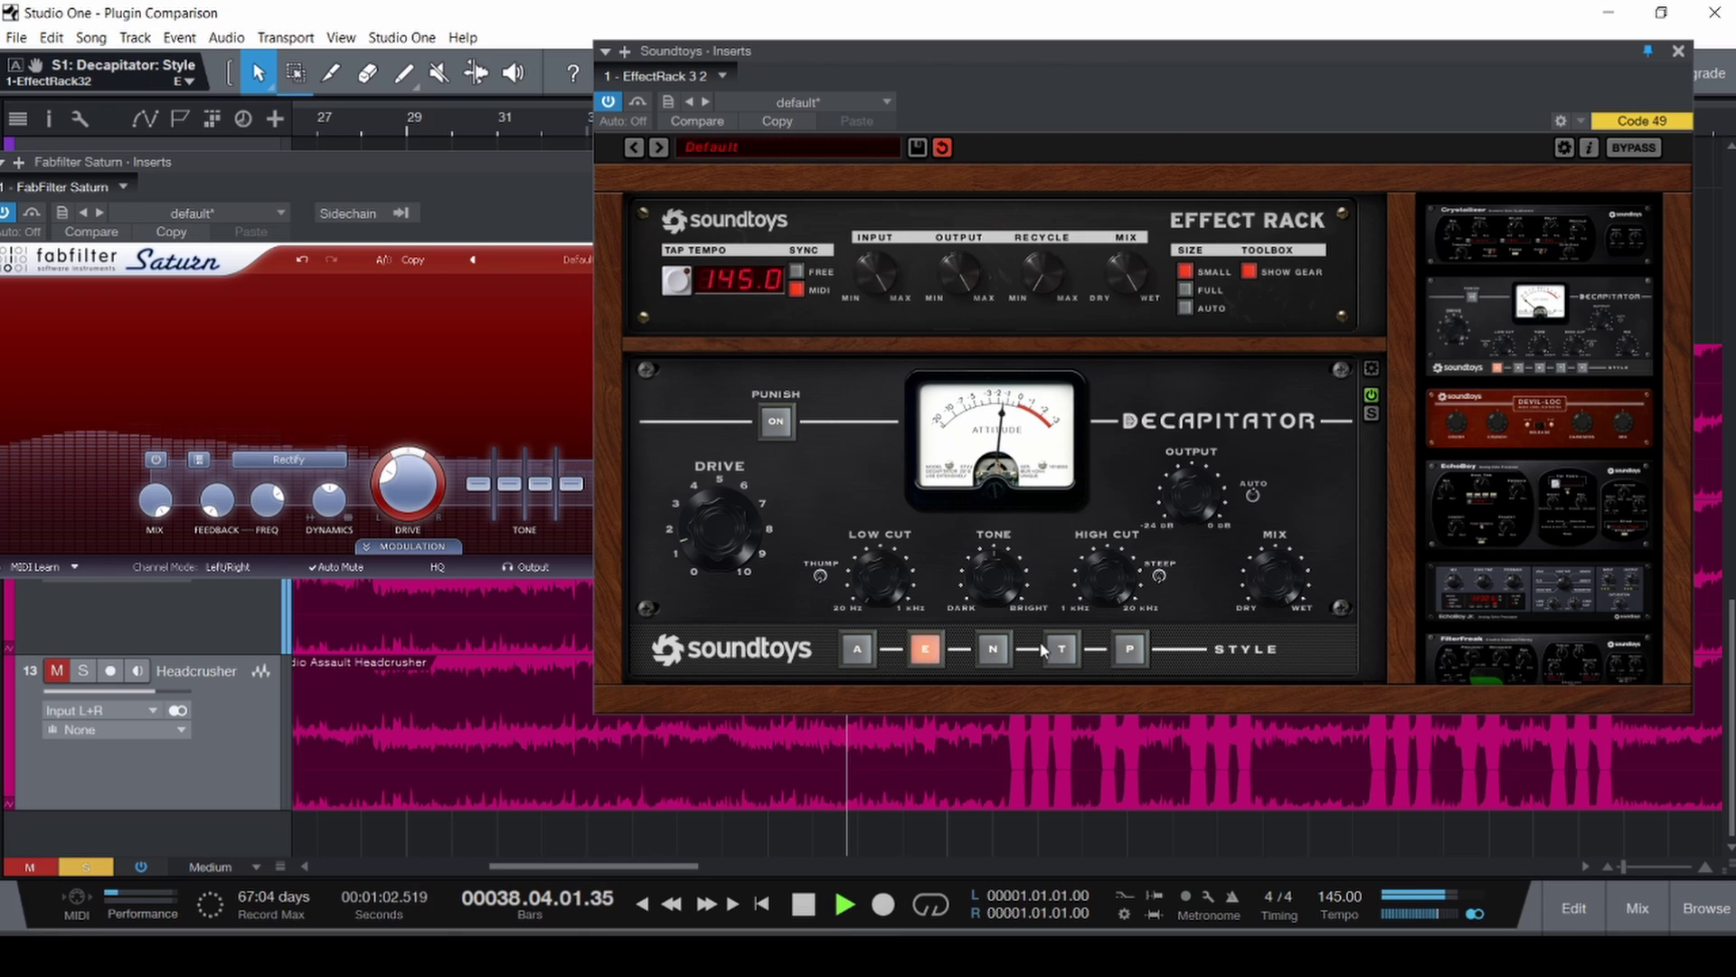
click(1000, 651)
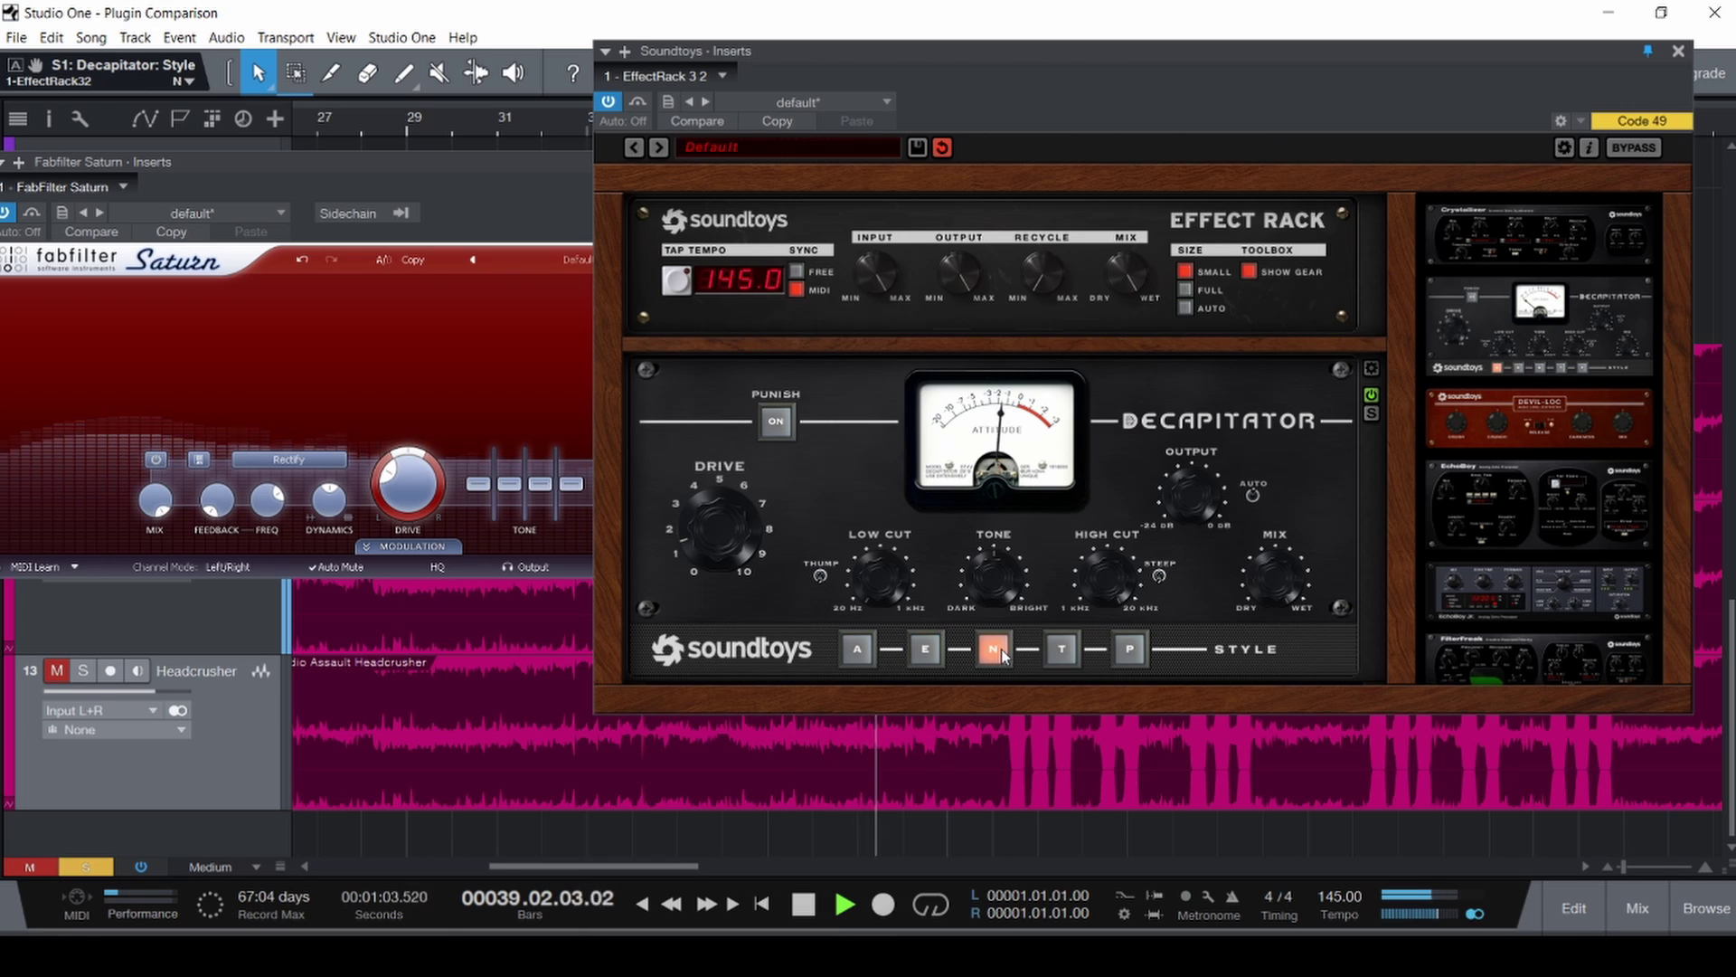
click(1062, 650)
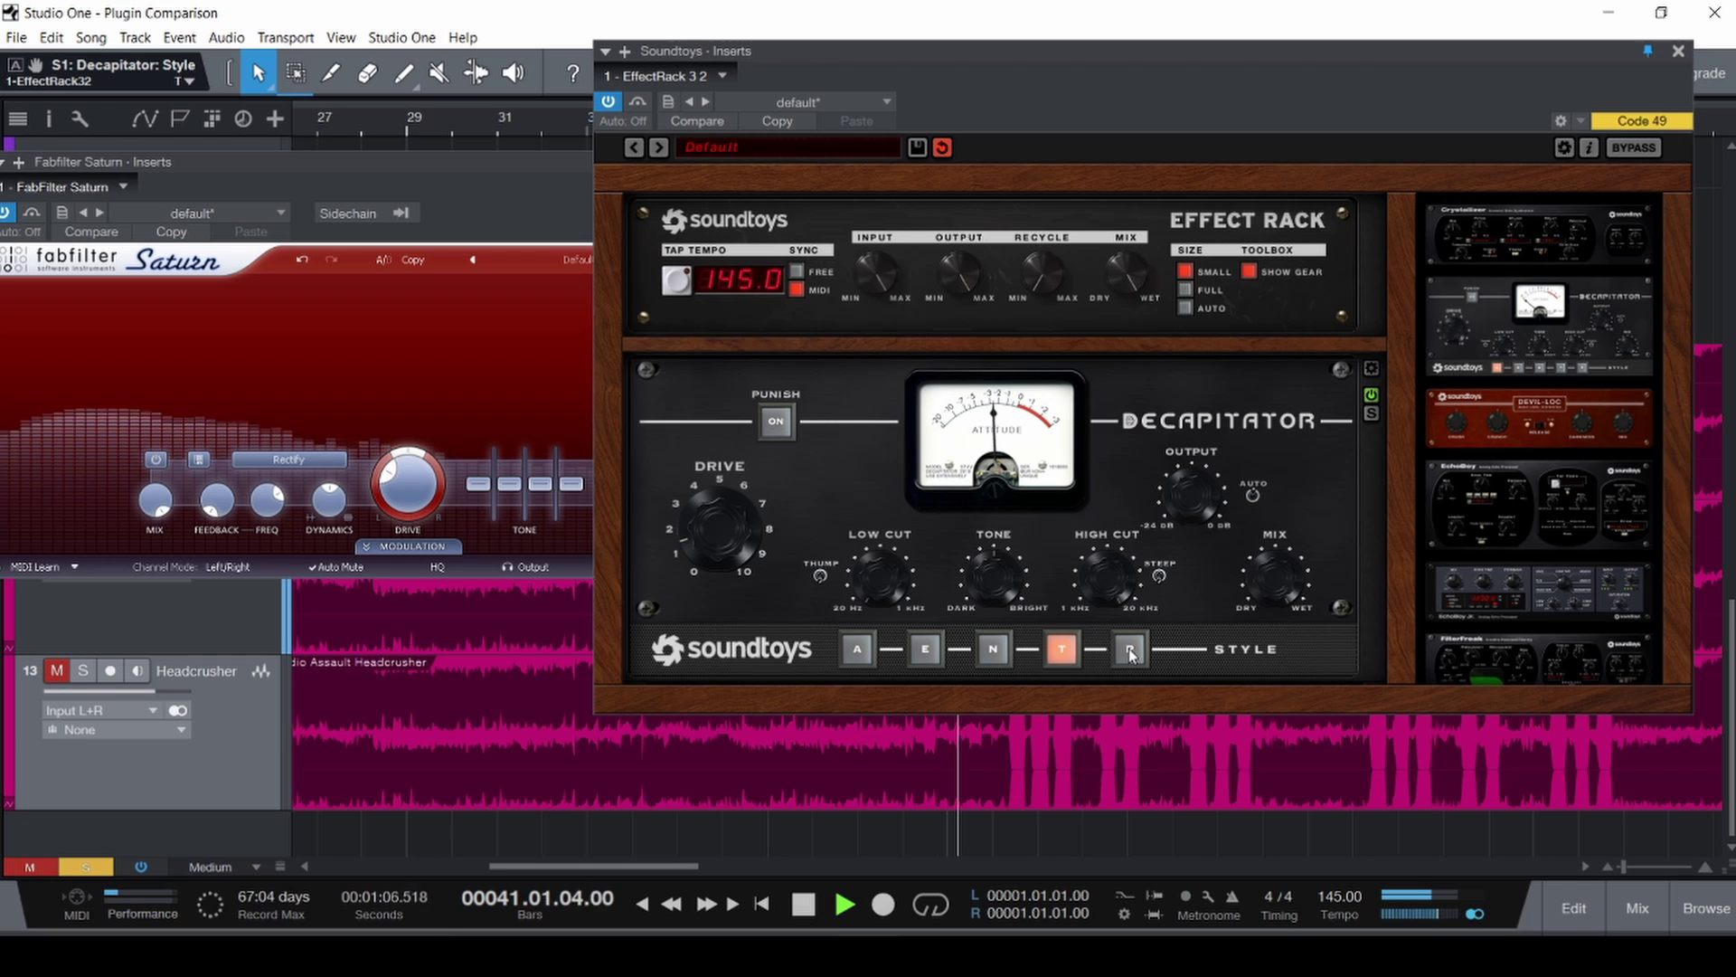
click(1130, 649)
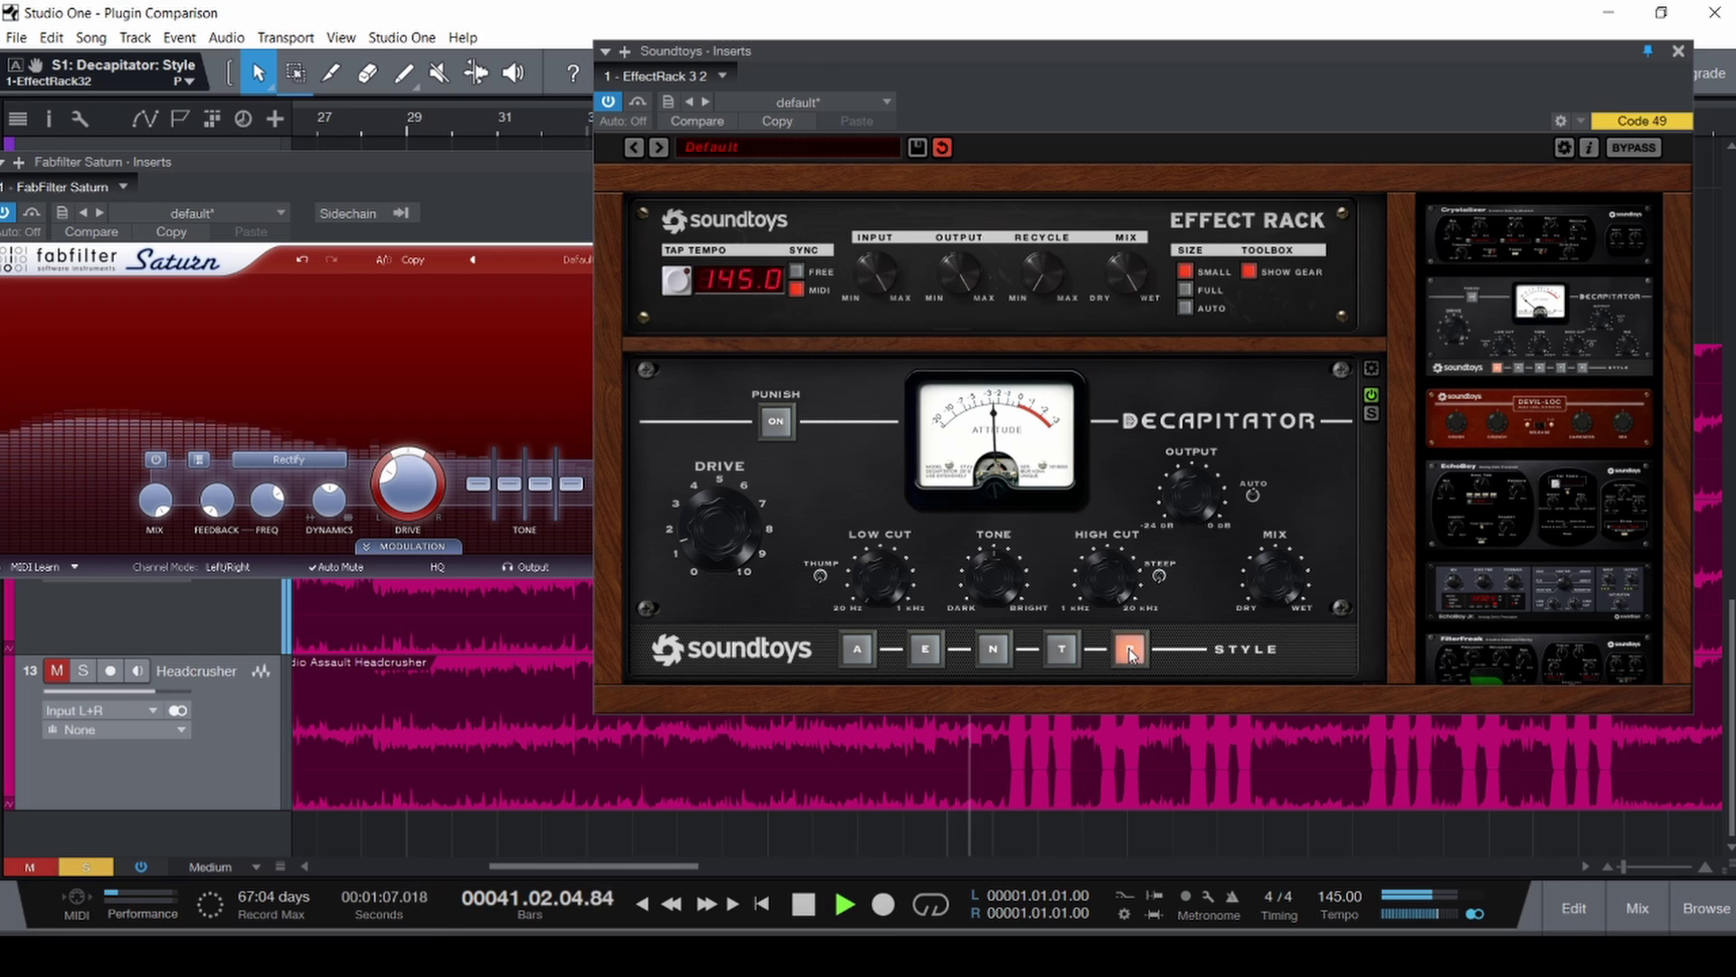
click(857, 650)
Set Saturn's Band 1 style to Destroy, audition Decapitator's E, N, T, P and A styles against it, and stop playback.
click(289, 459)
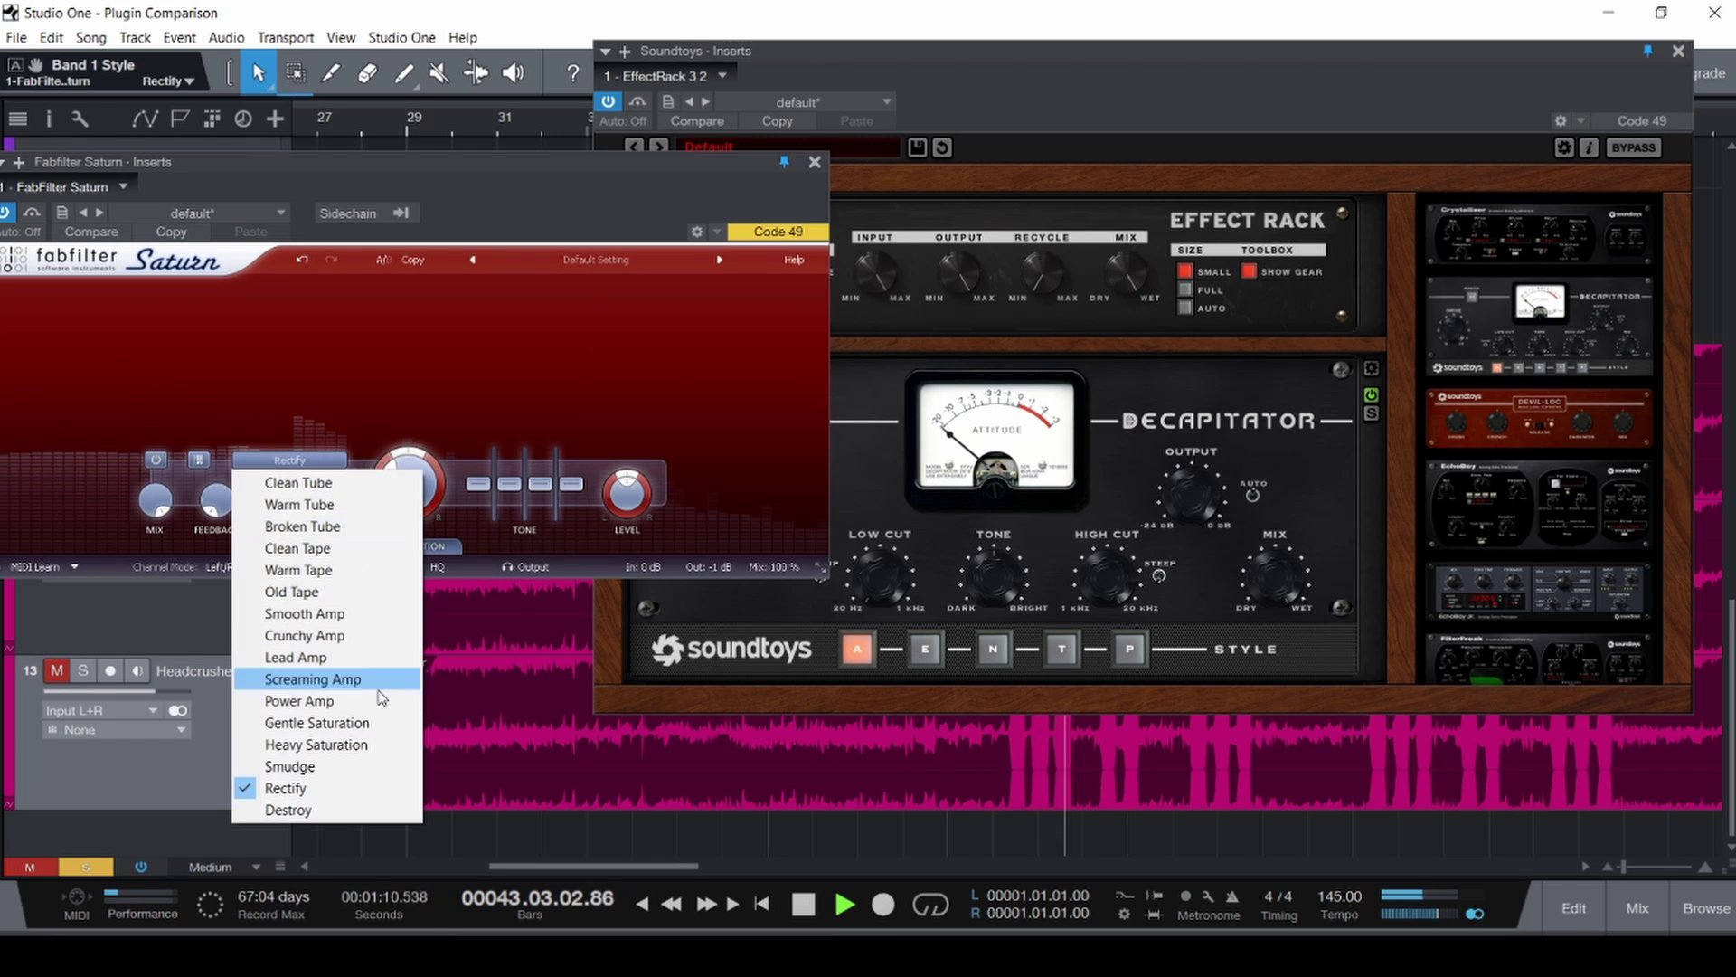
click(287, 809)
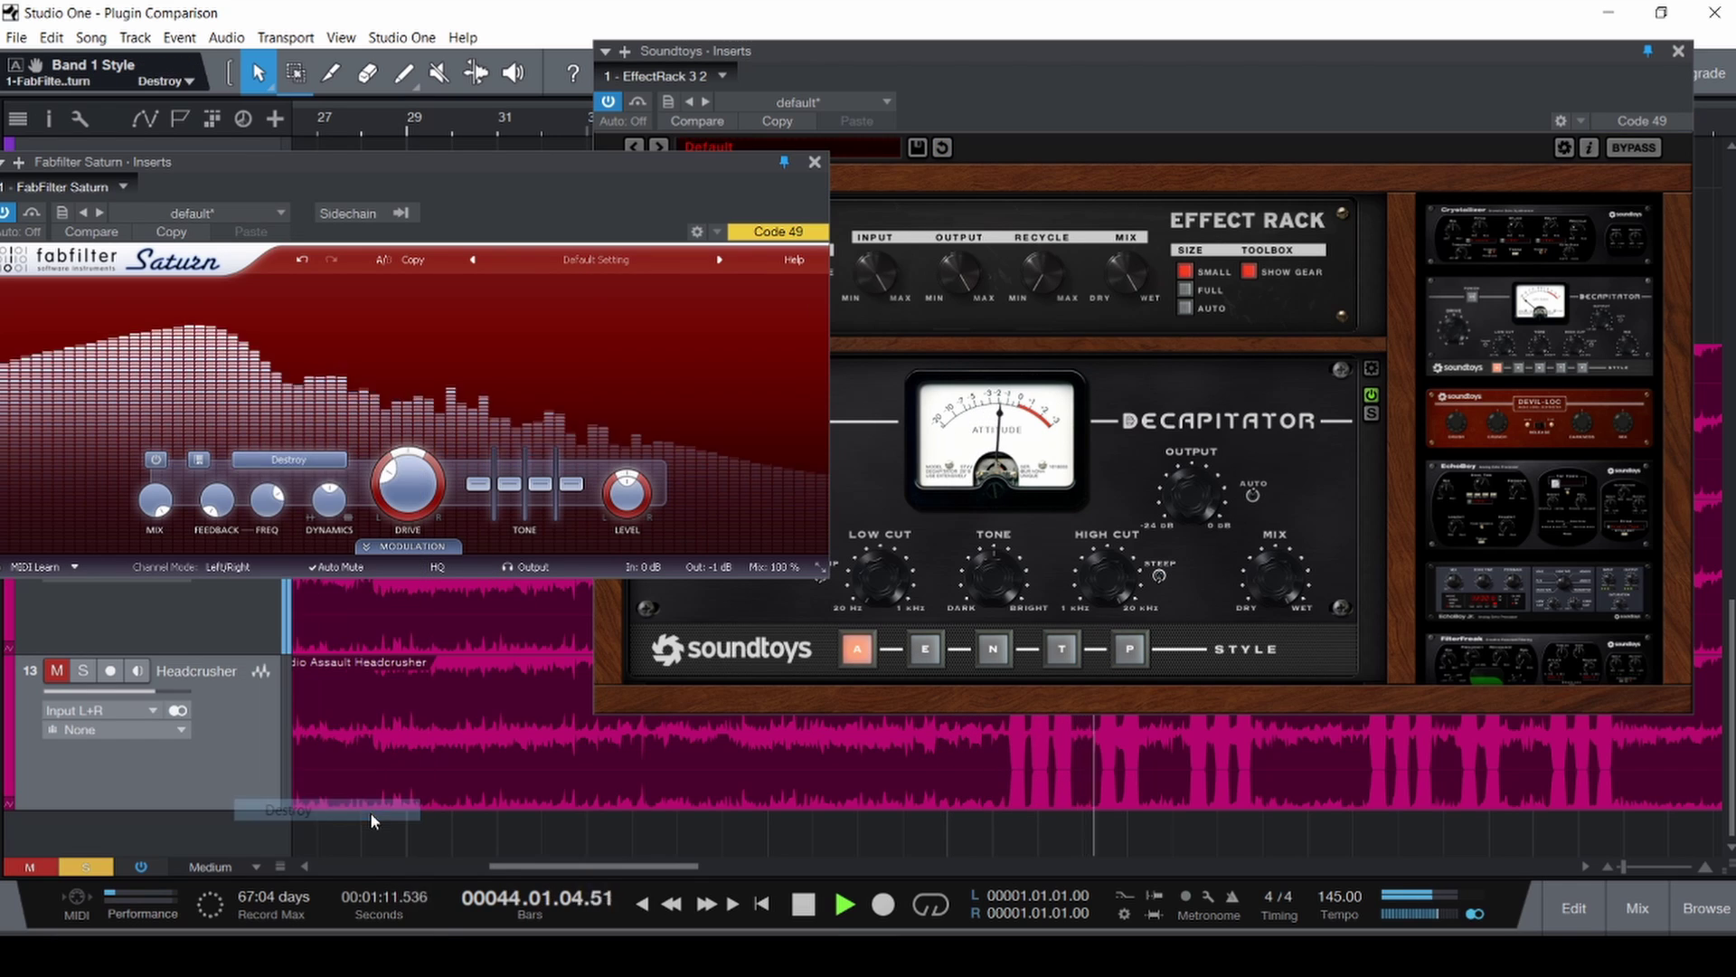
click(926, 651)
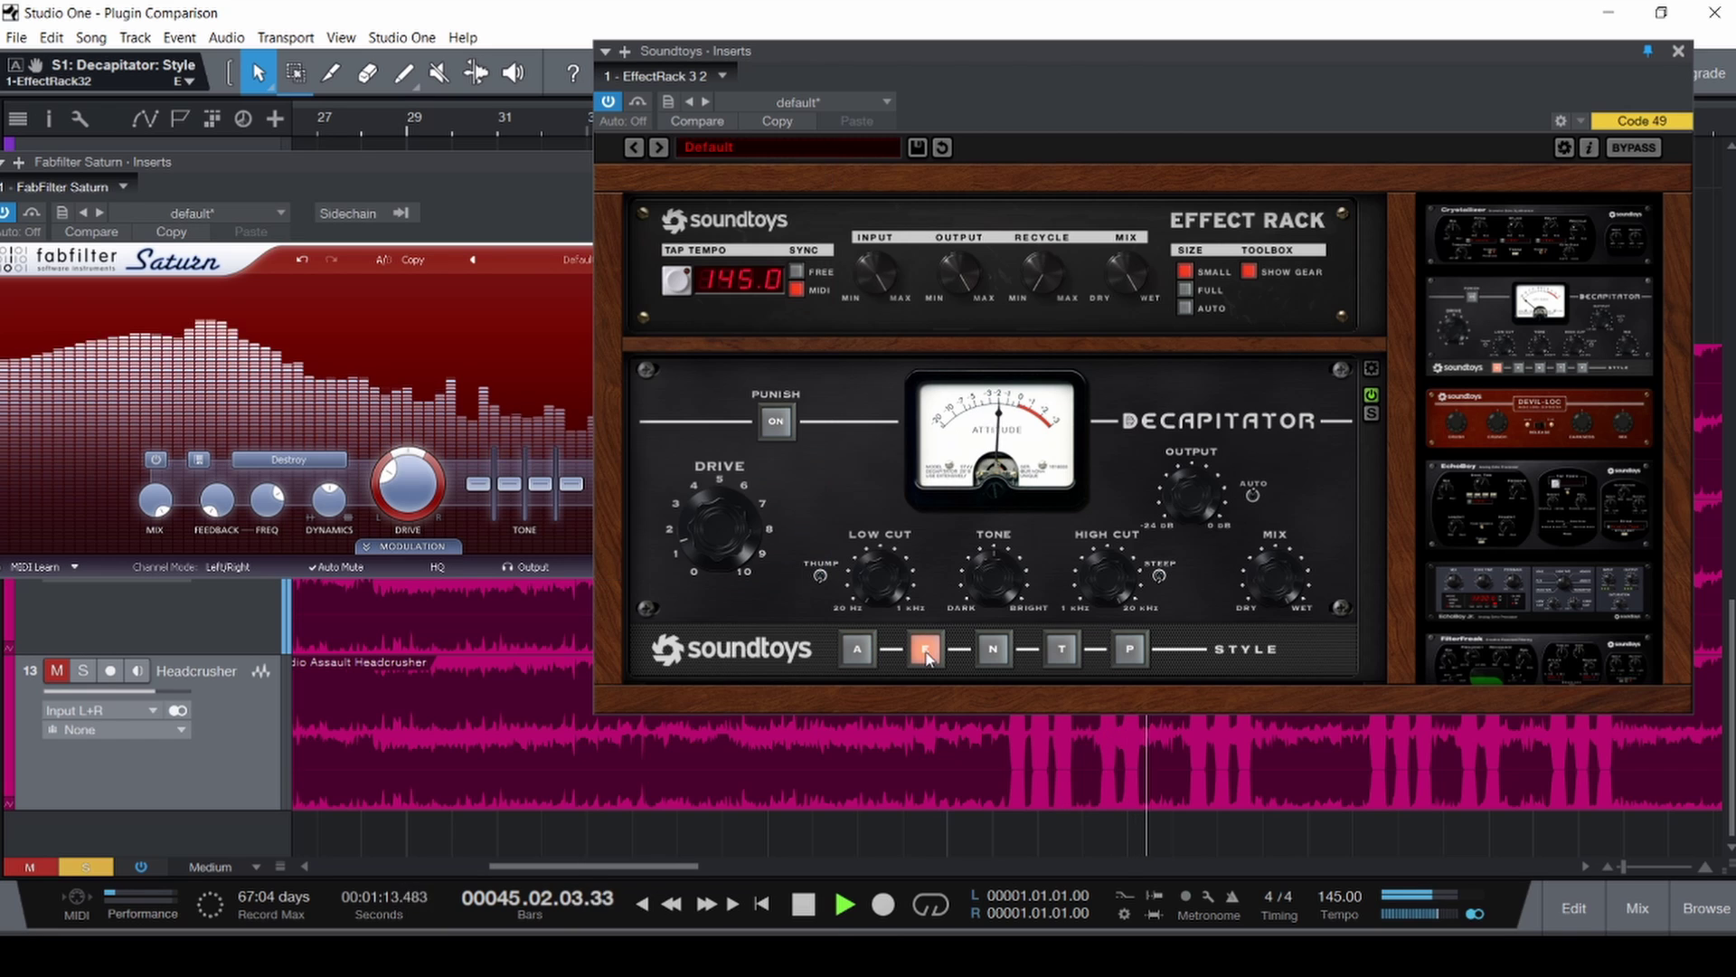
click(1004, 652)
click(1062, 649)
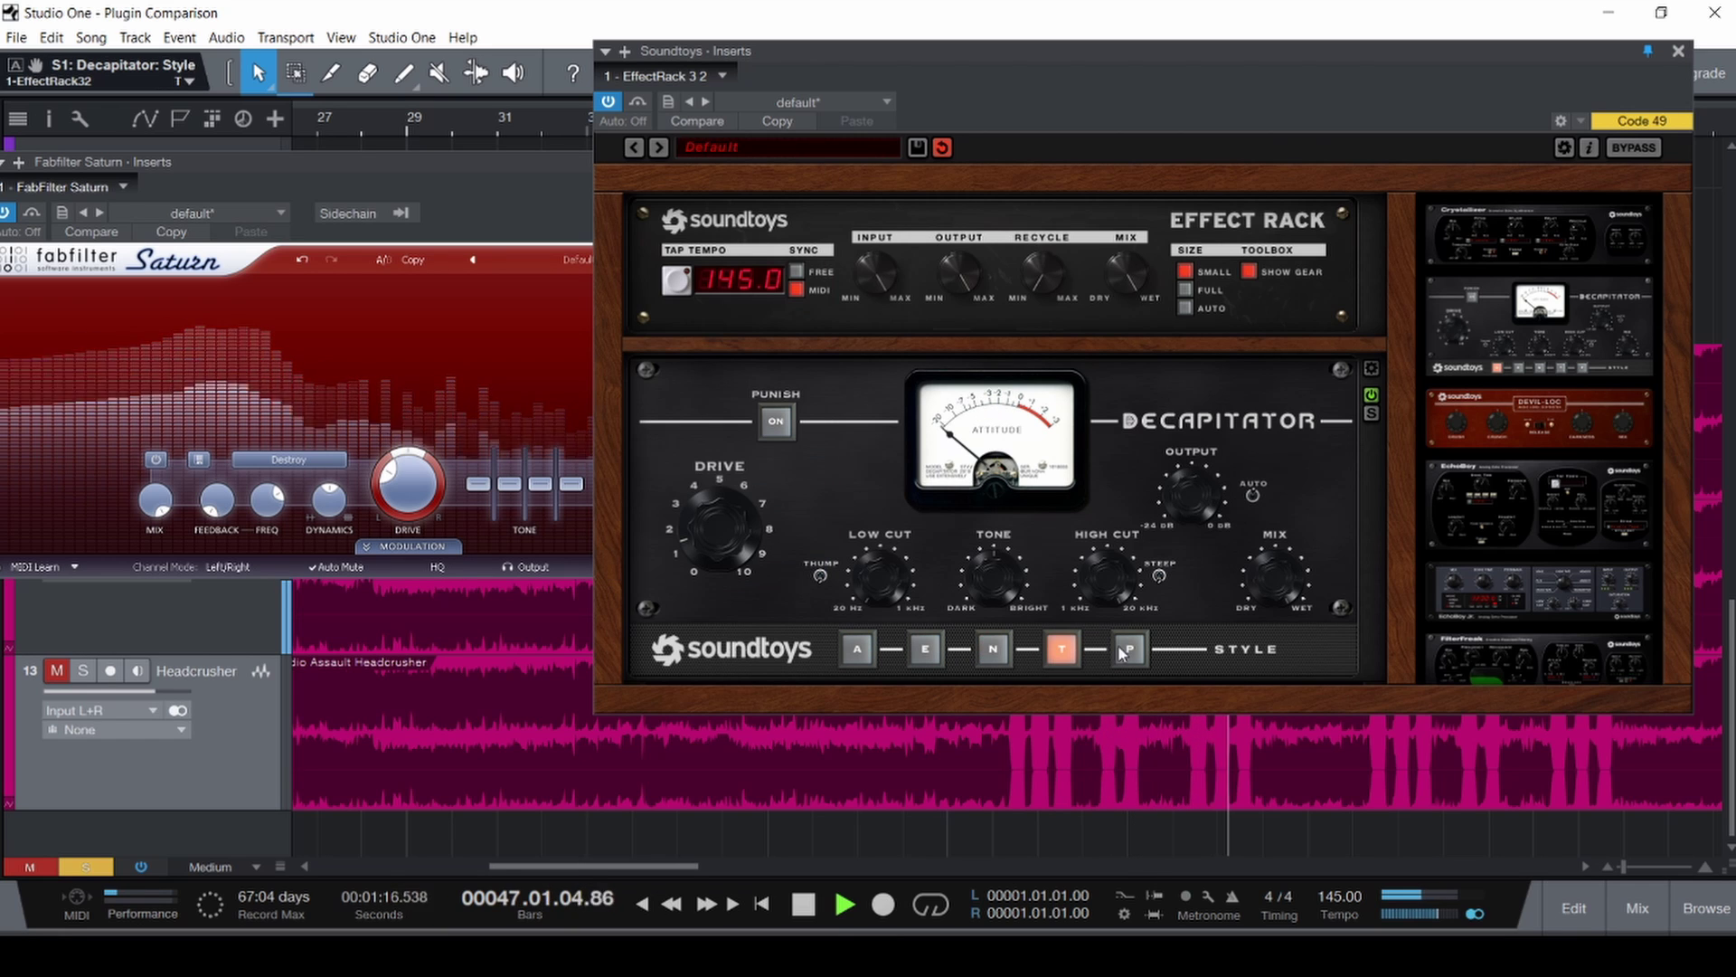
click(1130, 649)
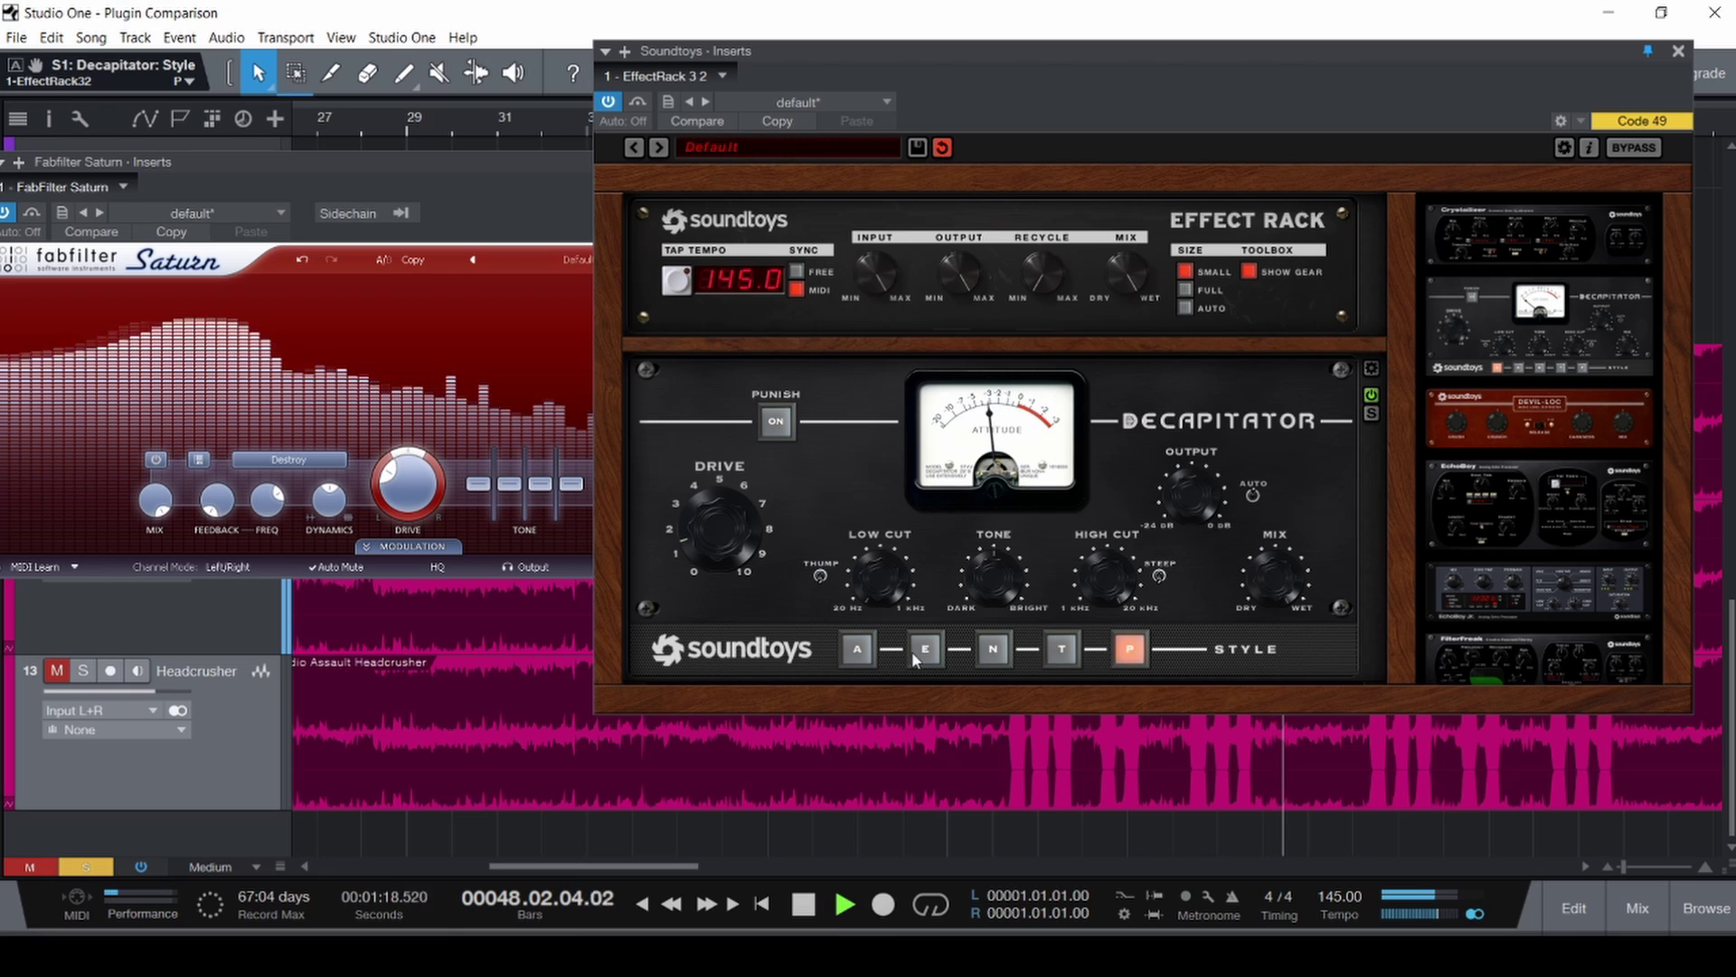
click(858, 650)
key(space)
Set Saturn's Band 1 style to Clean Tube and move the Saturn and Decapitator windows further apart.
click(289, 460)
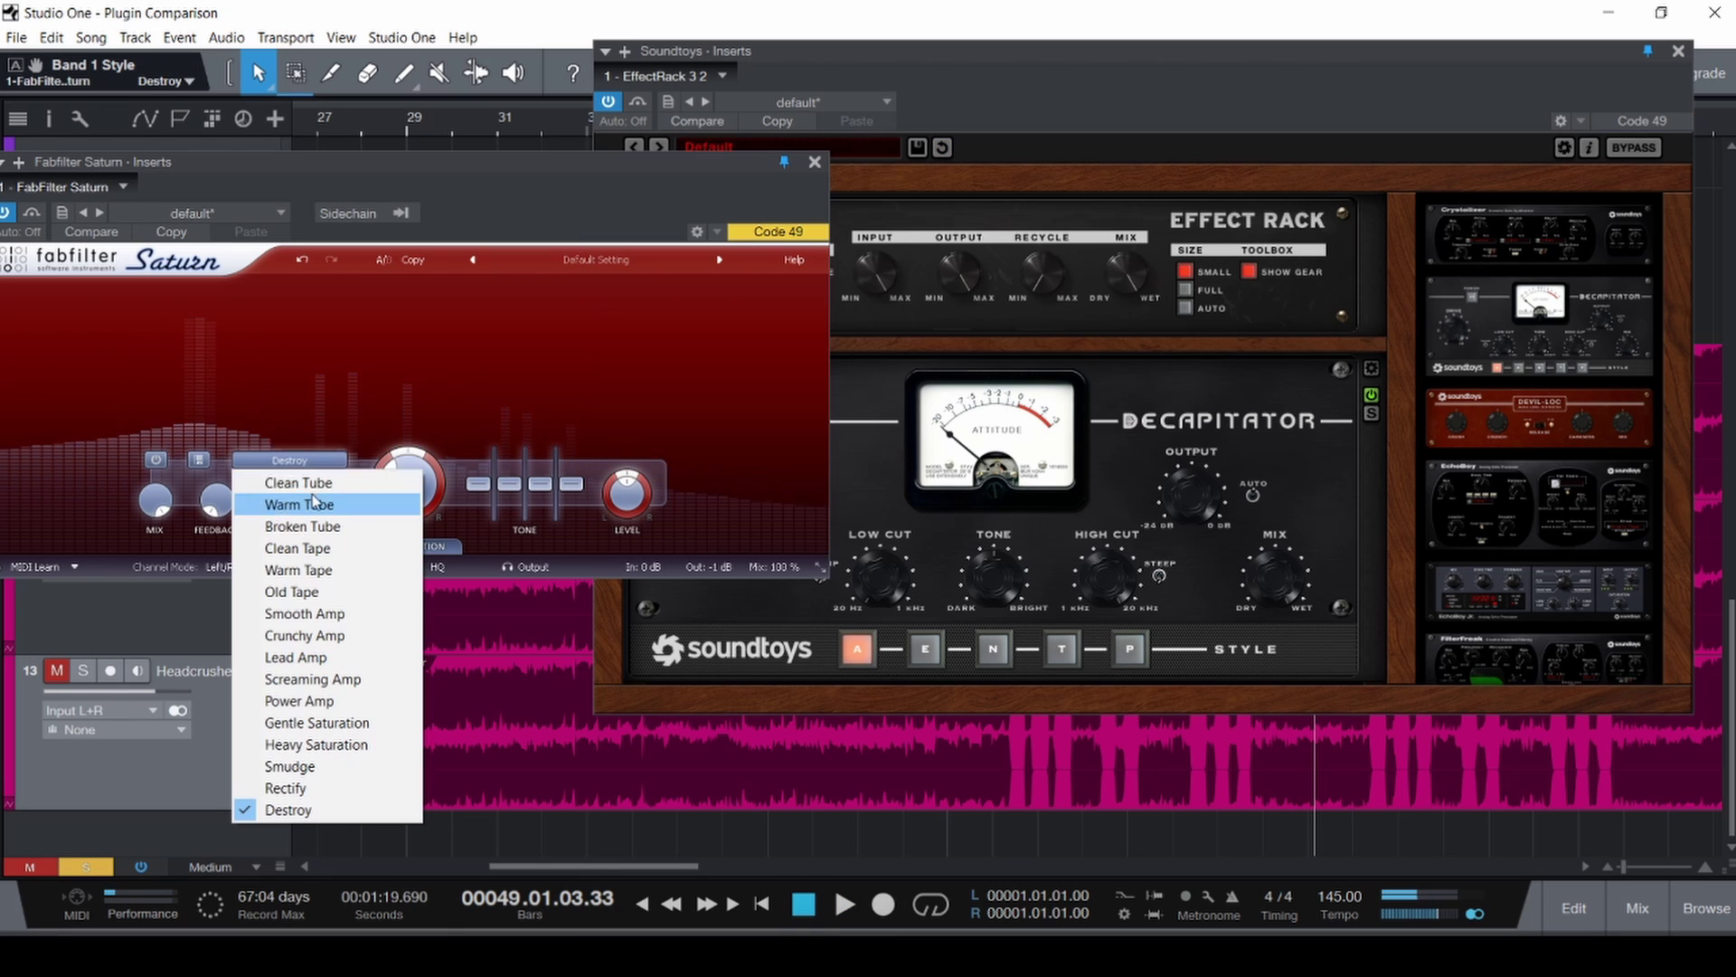
click(319, 485)
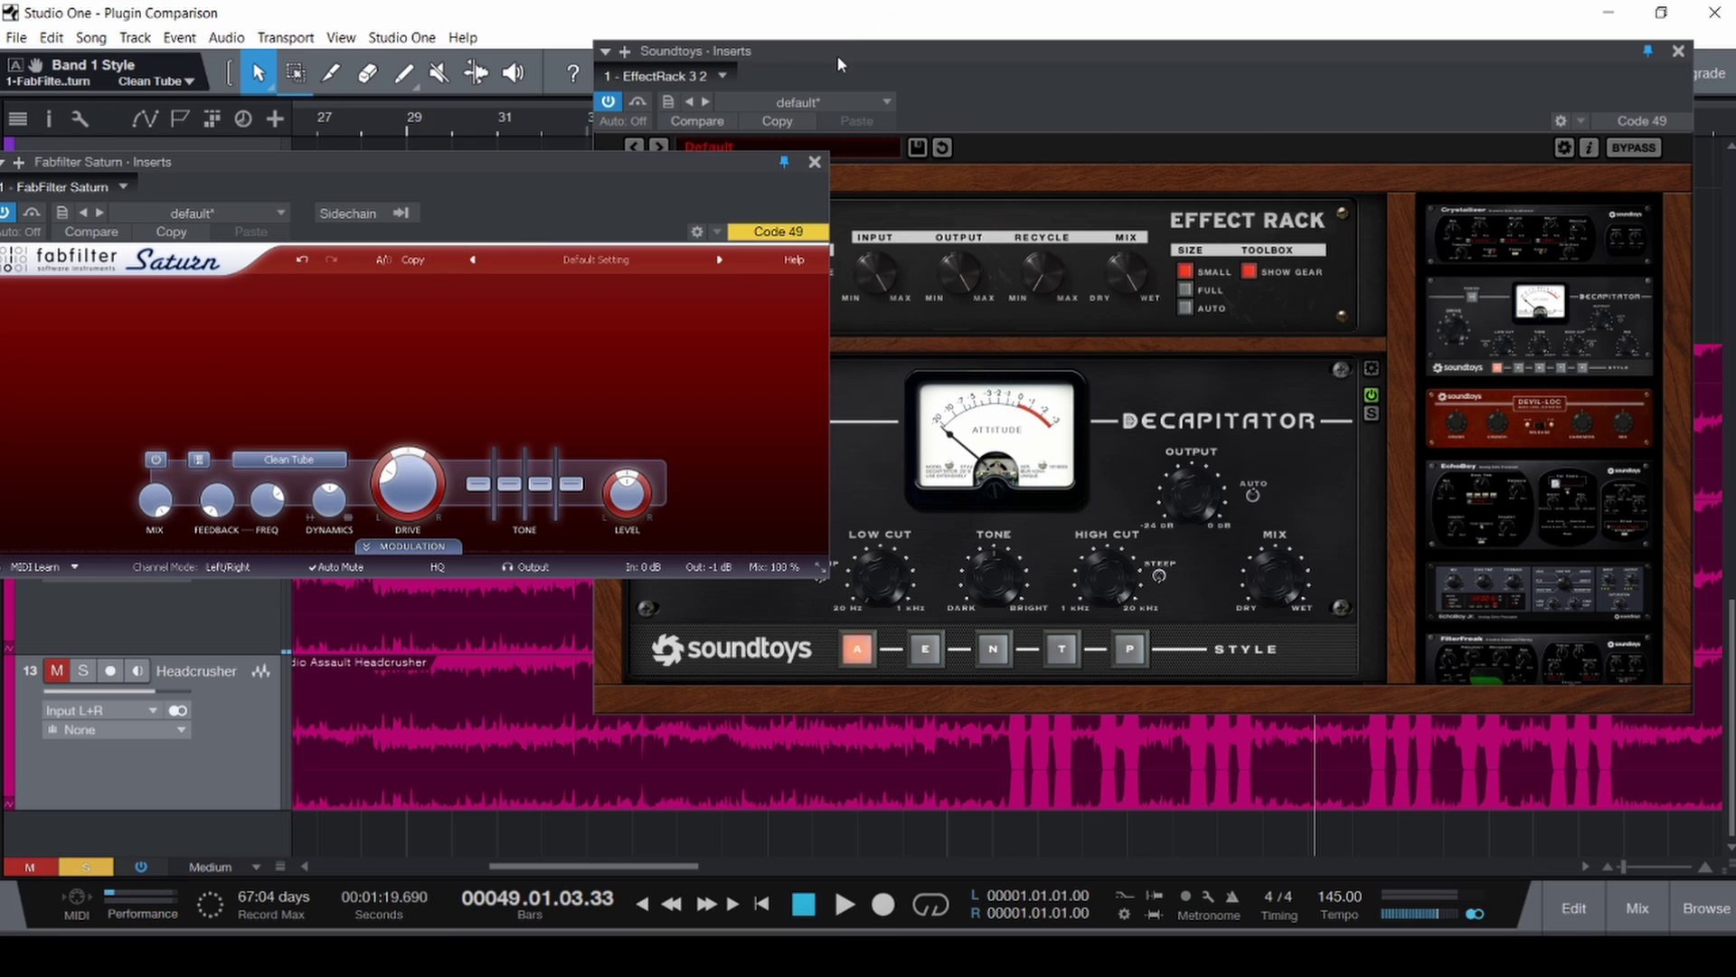
mouse_move(640, 172)
mouse_down()
mouse_move(690, 213)
mouse_move(622, 148)
mouse_up()
mouse_move(384, 471)
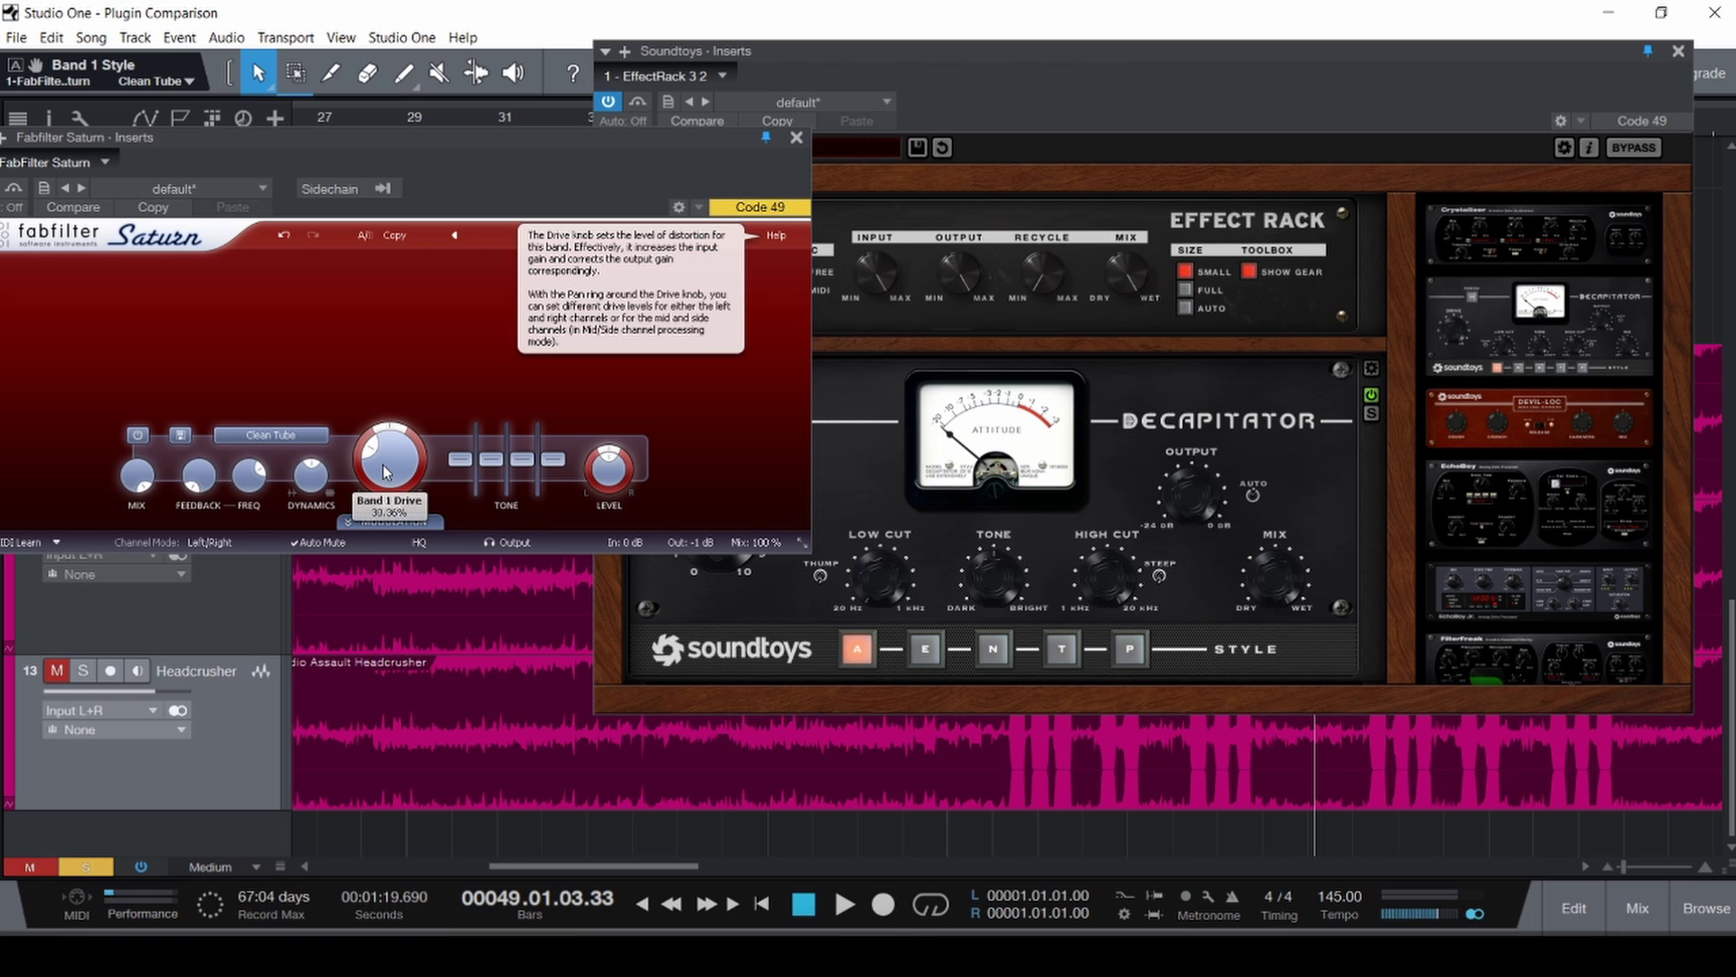
drag(476, 132, 404, 36)
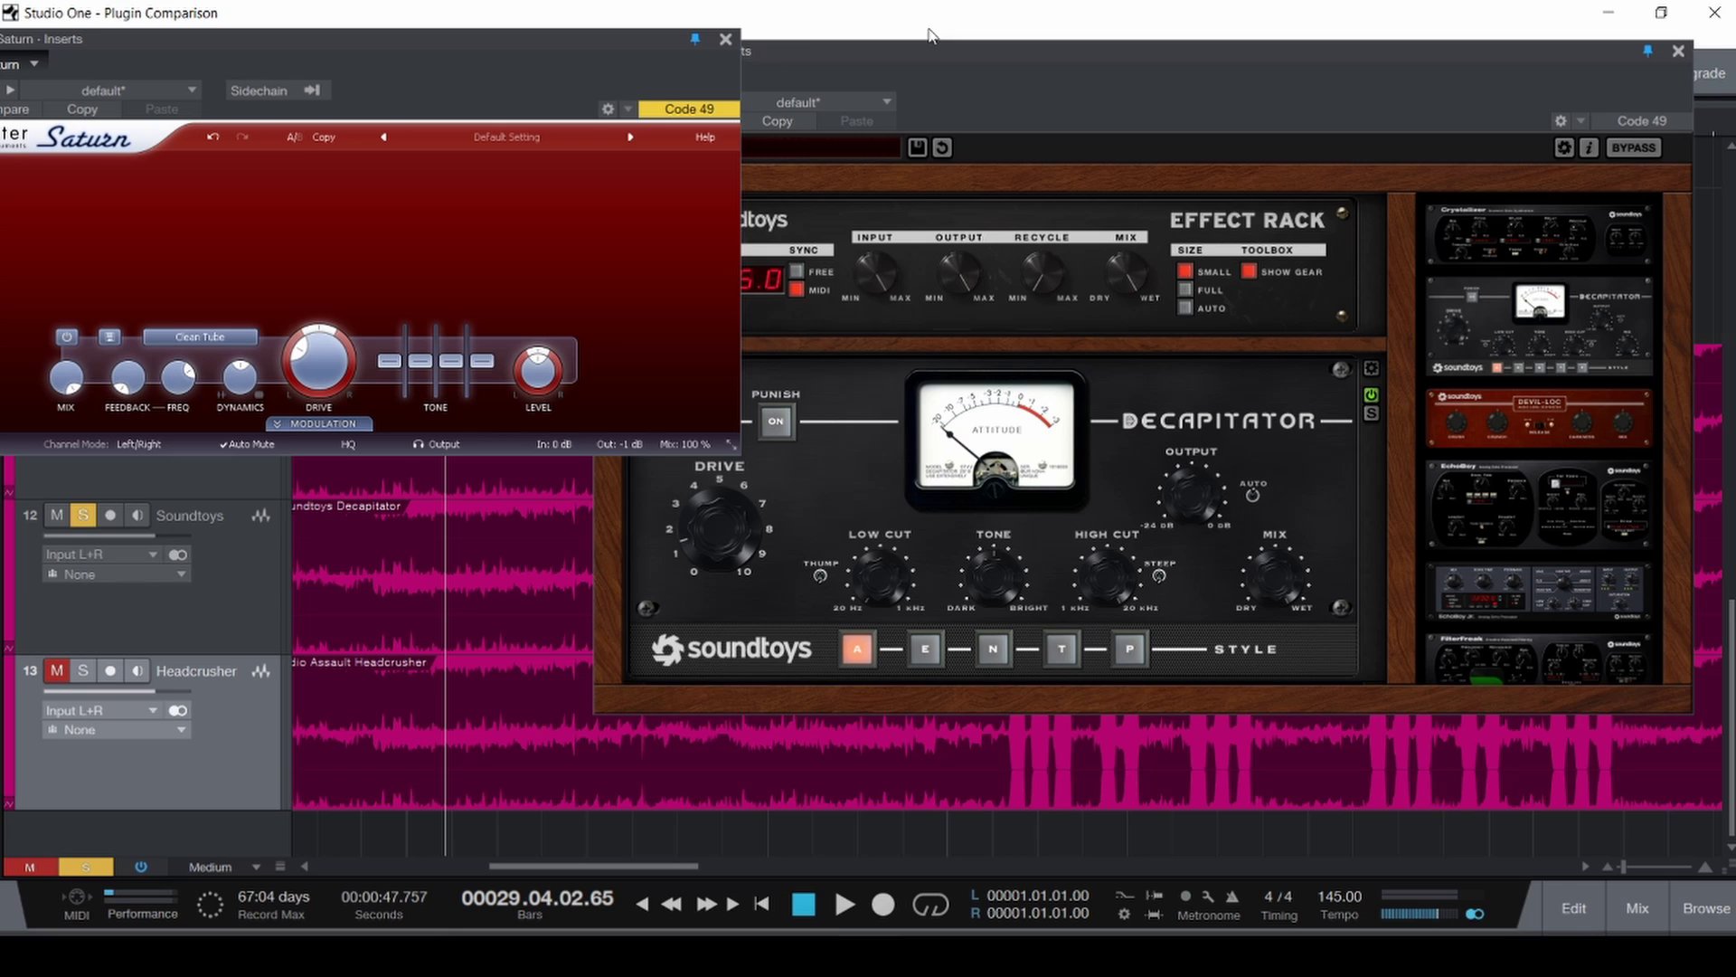
drag(927, 58, 973, 64)
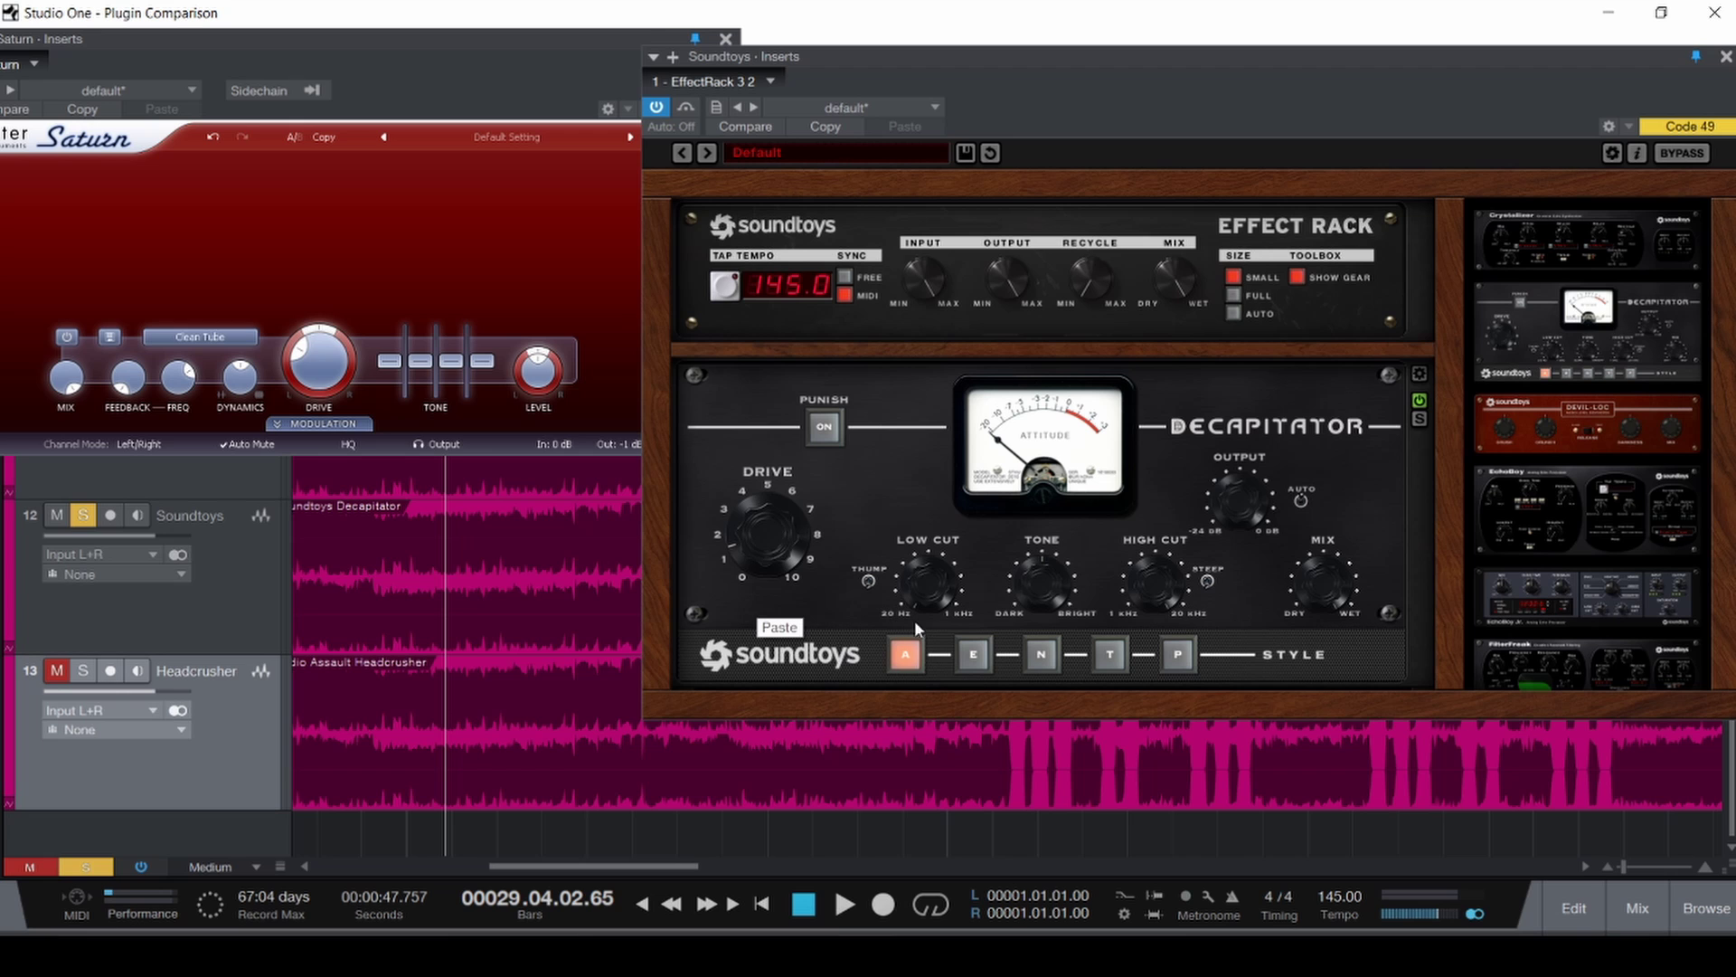
Measure the playback loudness with Youlean Loudness Meter on the Main channel, then save the song and close the meter.
key(space)
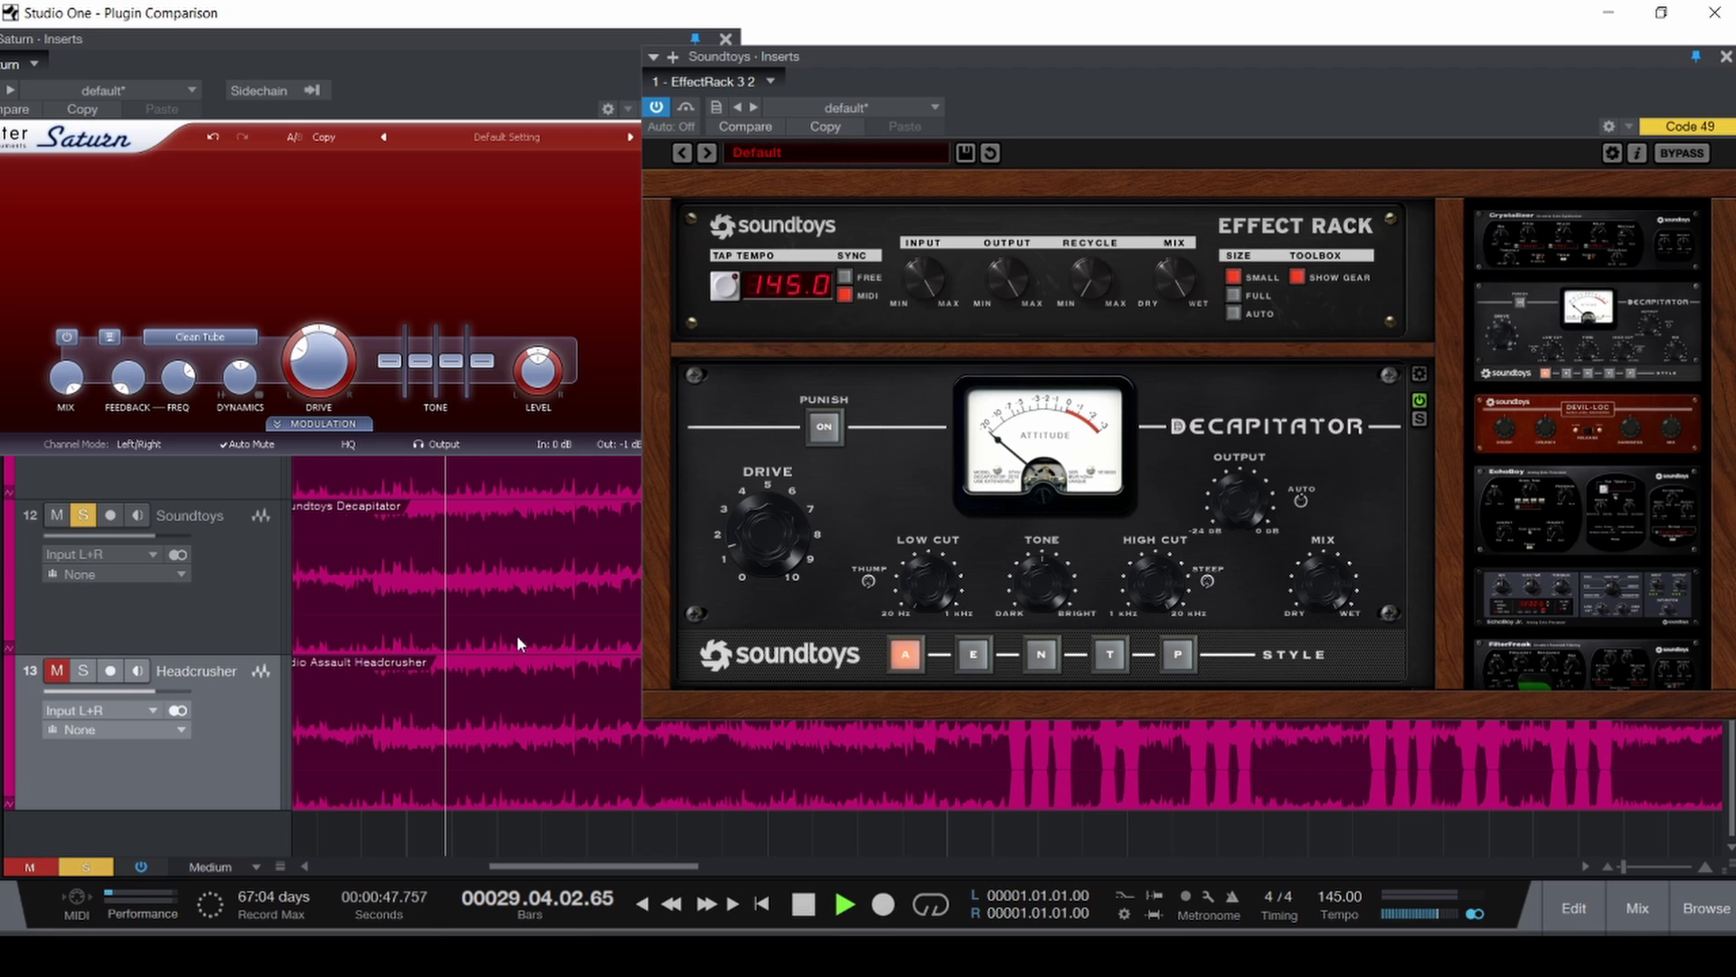
key(F3)
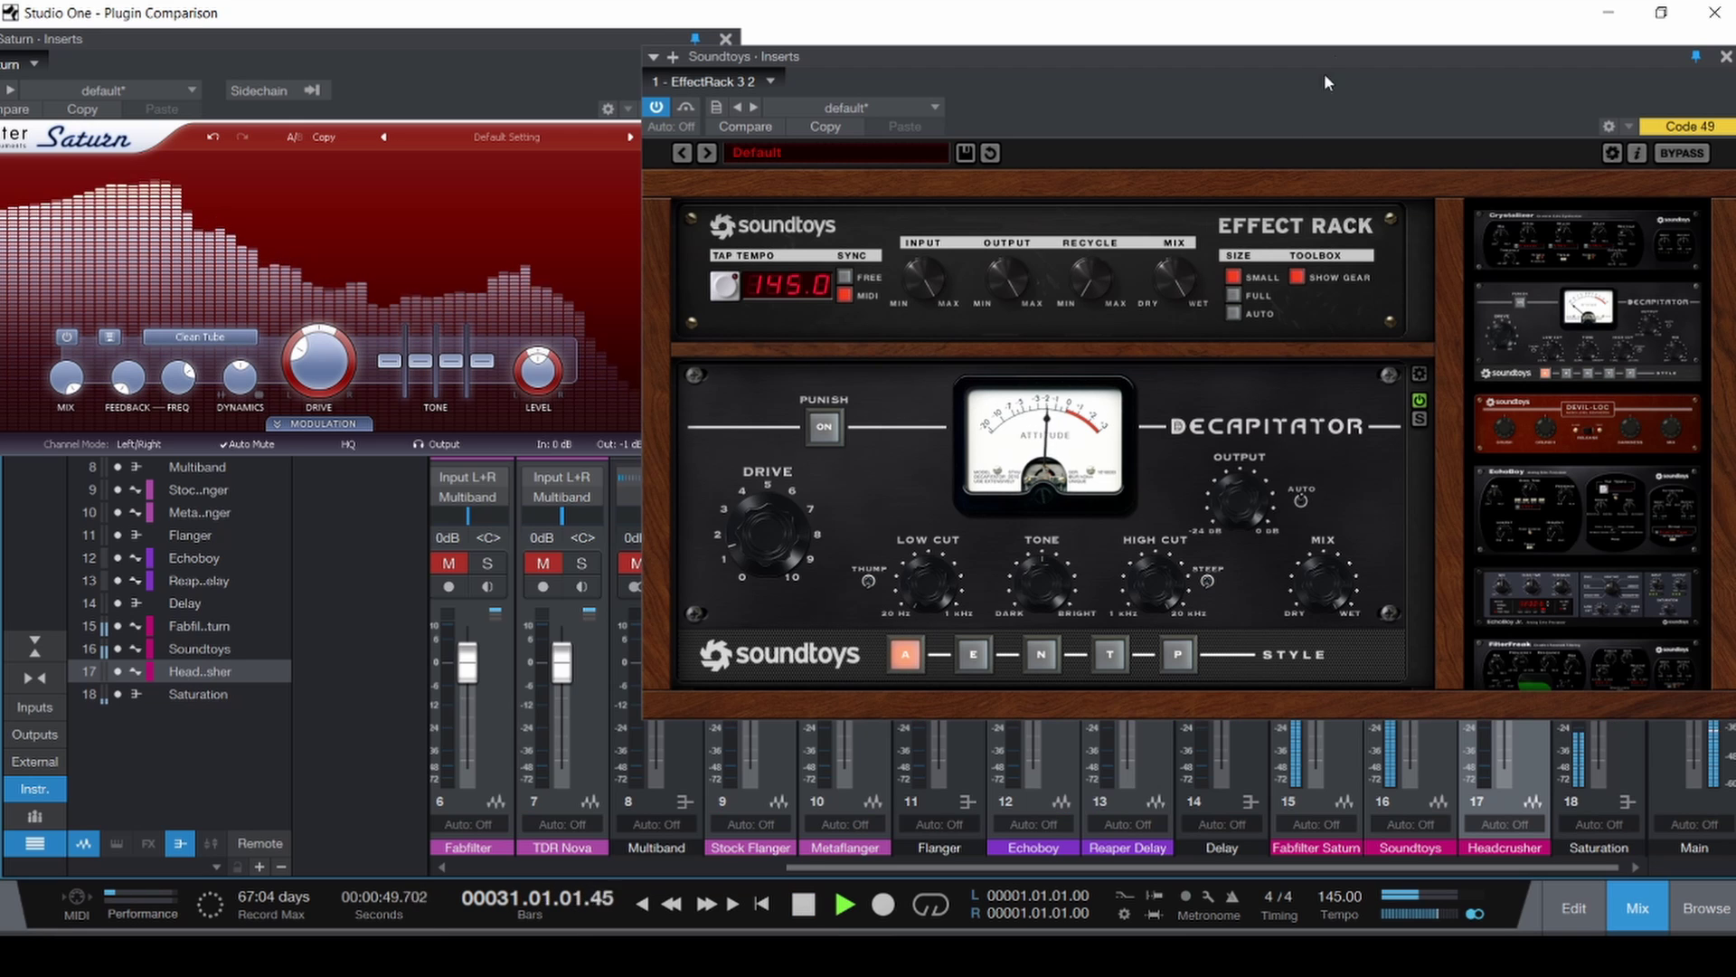
drag(1342, 60, 843, 66)
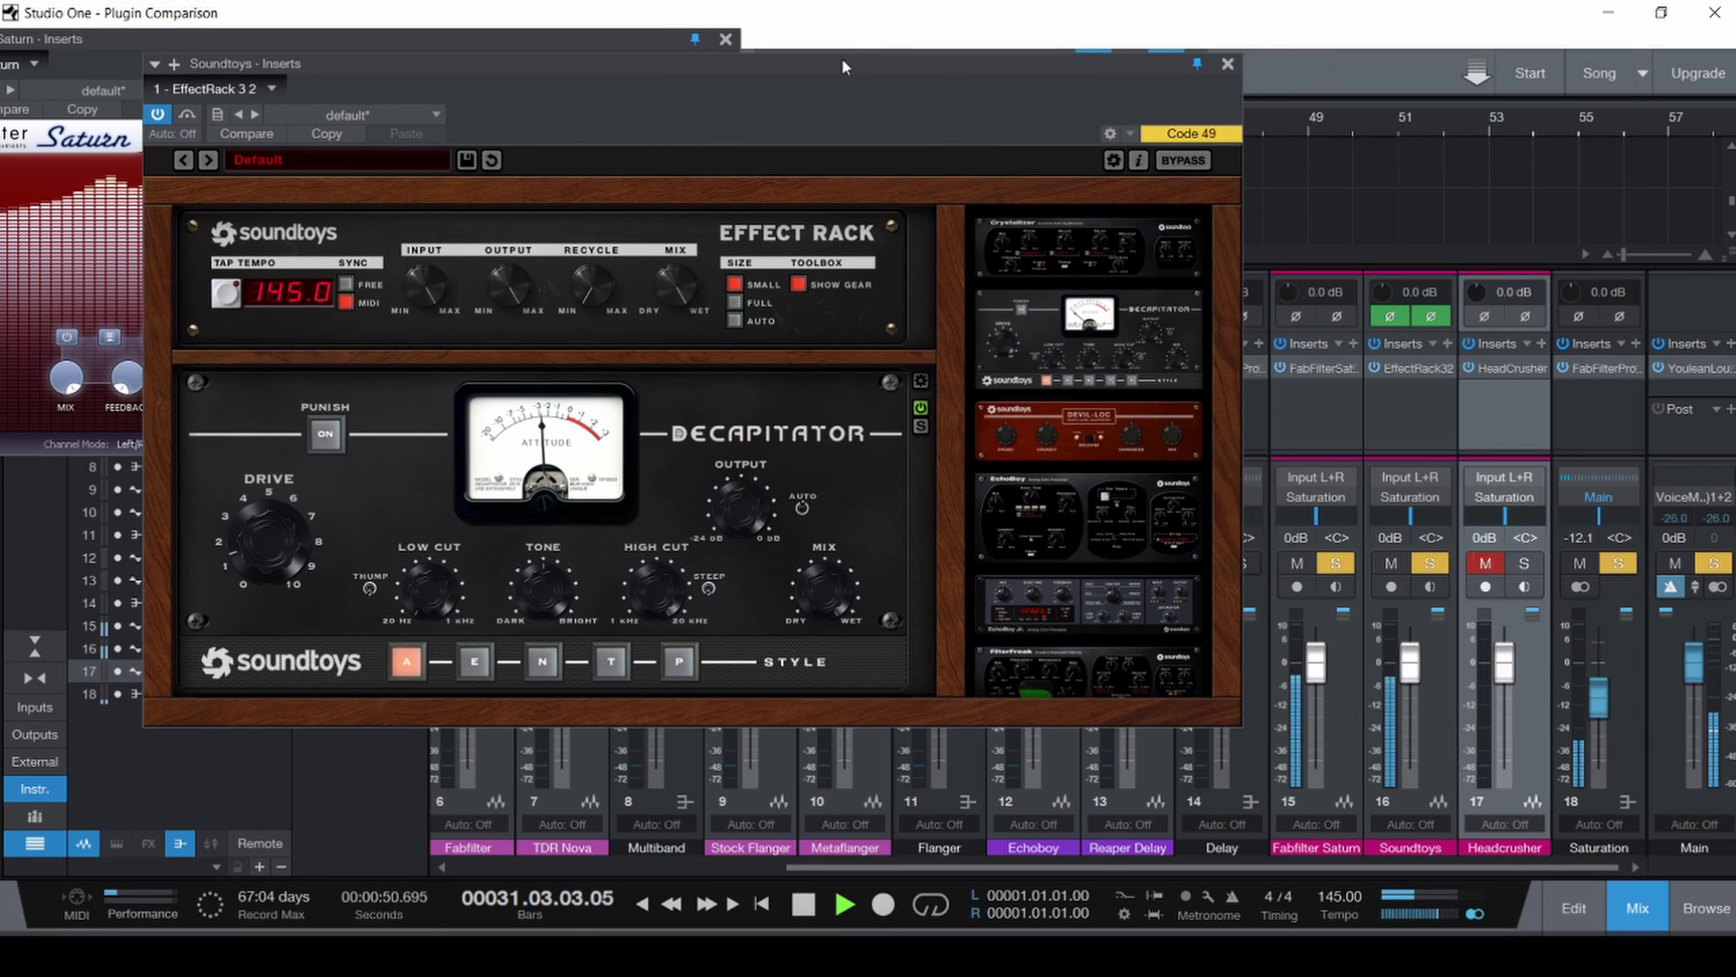
click(1694, 369)
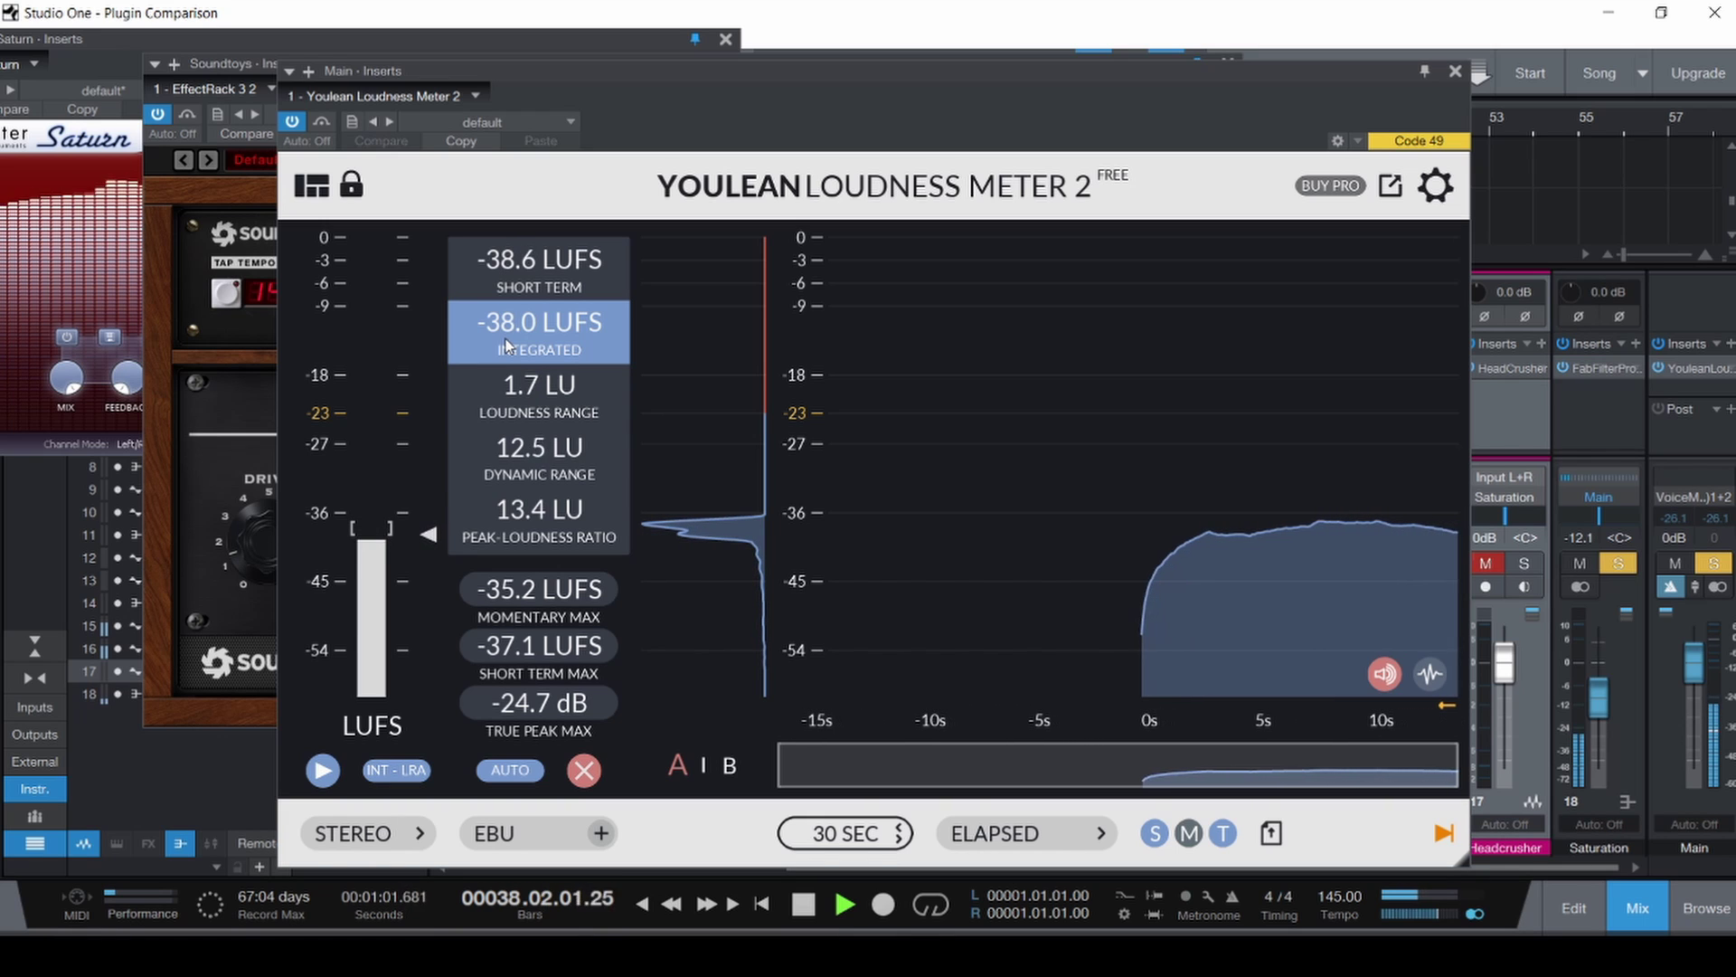
key(space)
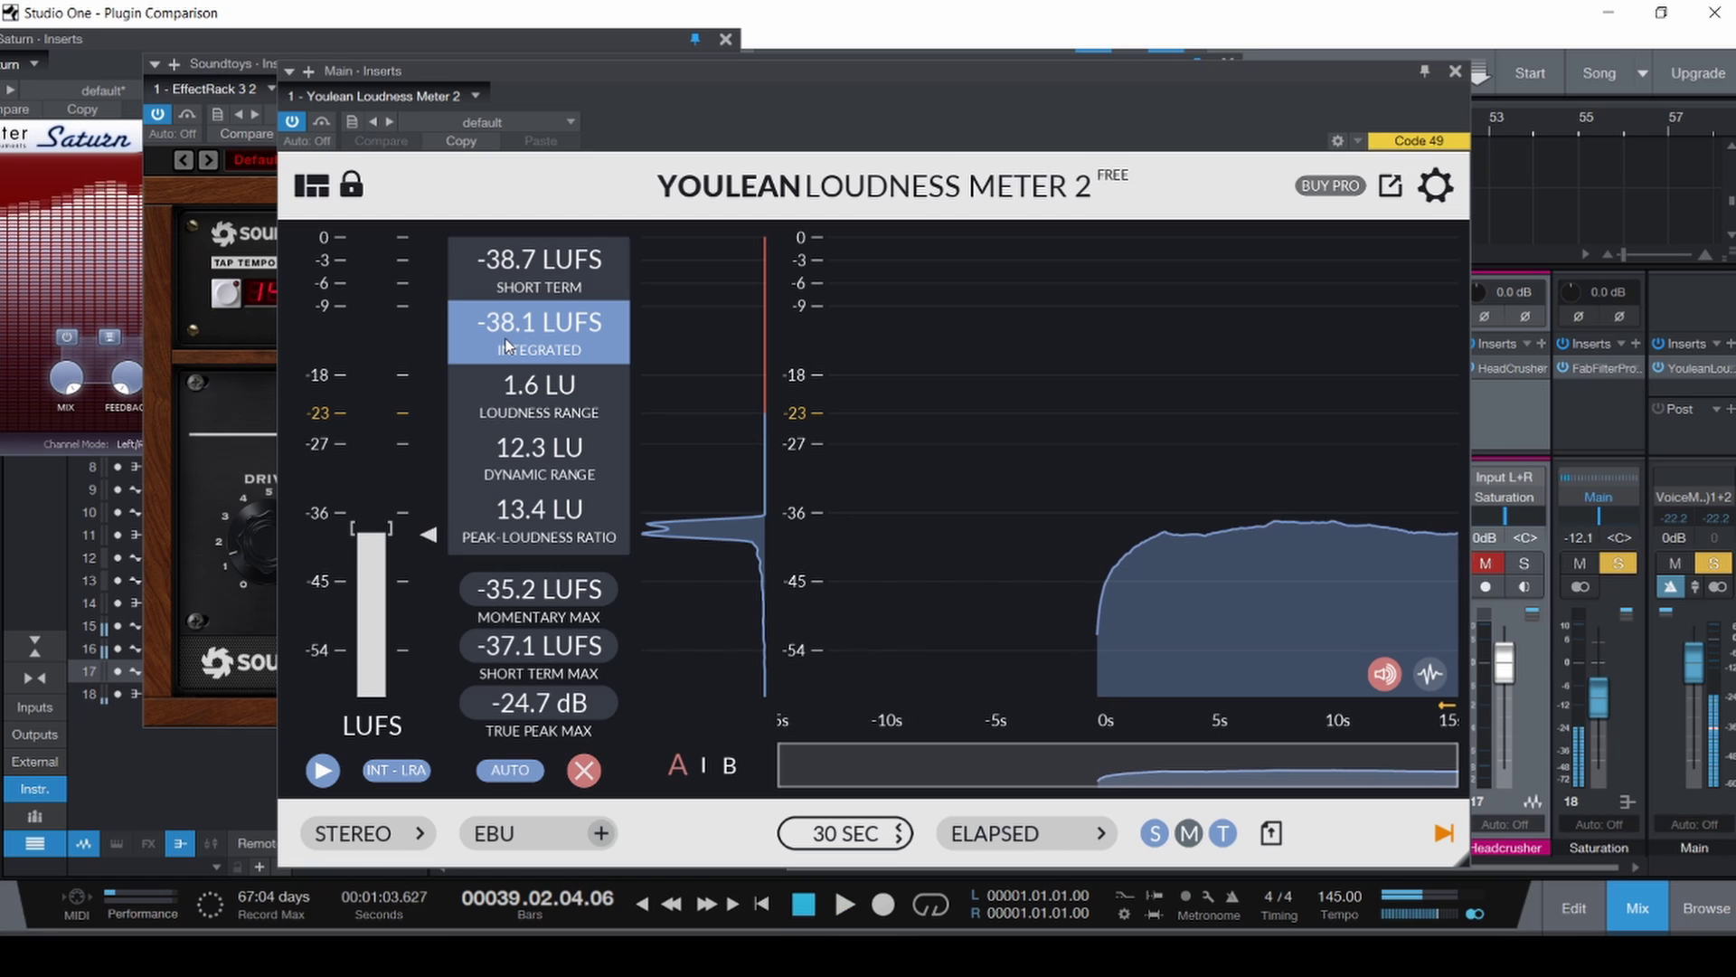
key(ctrl+s)
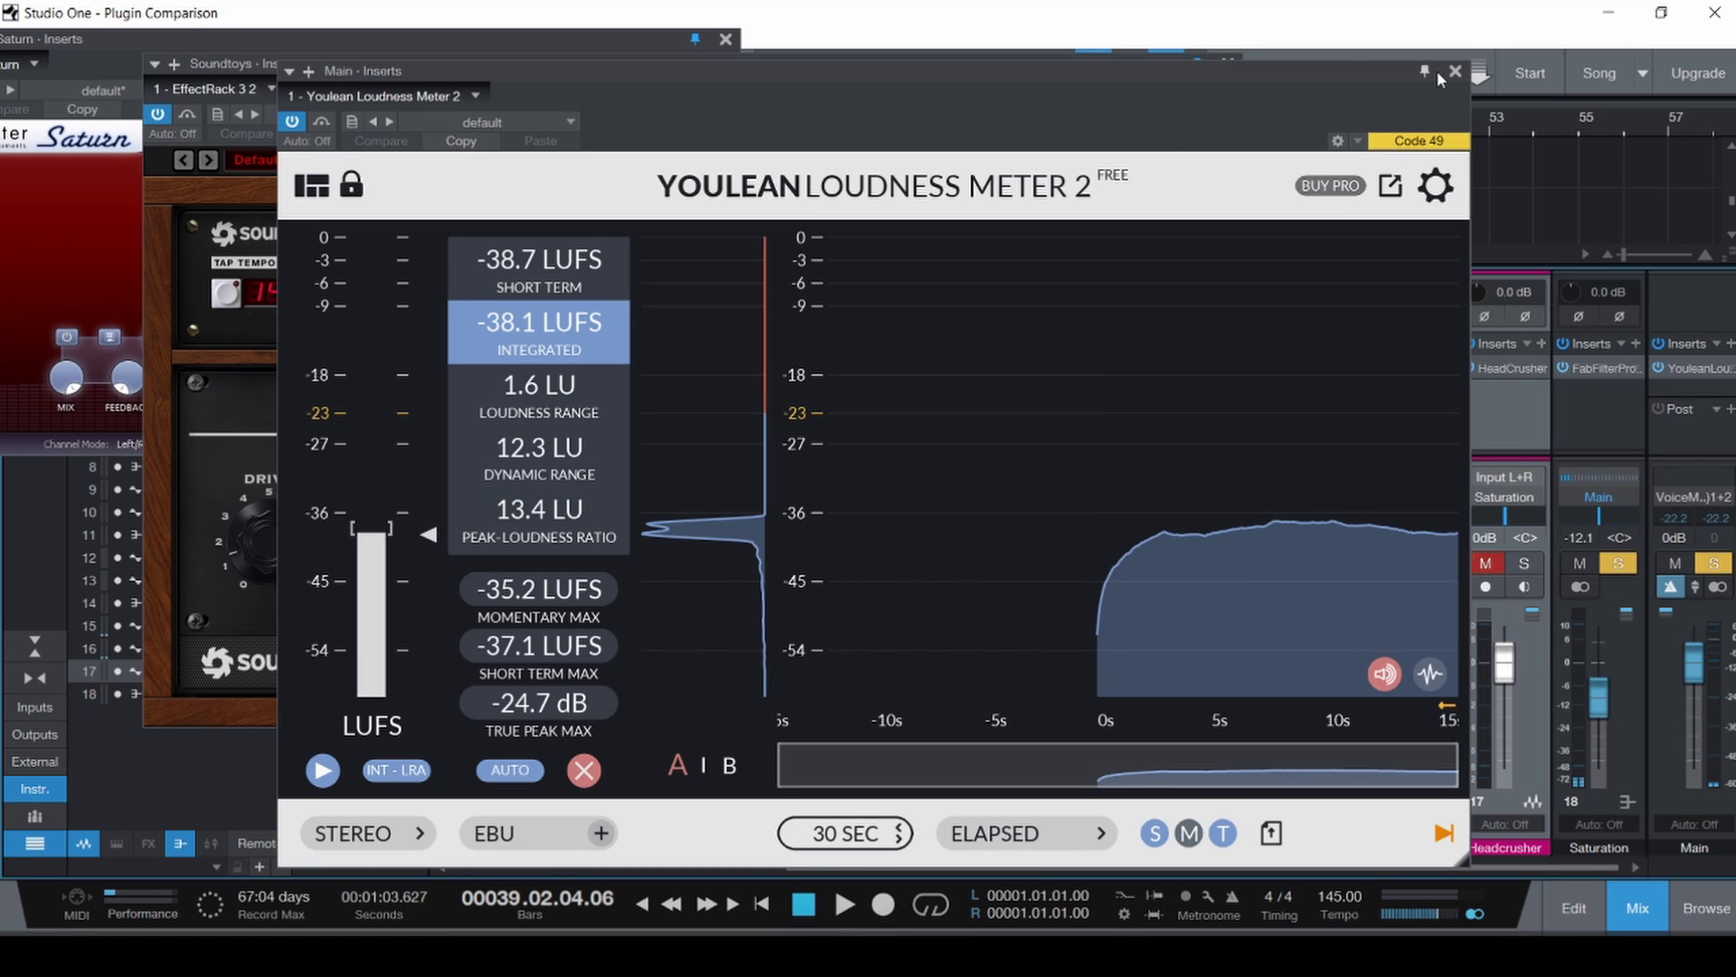
click(1456, 71)
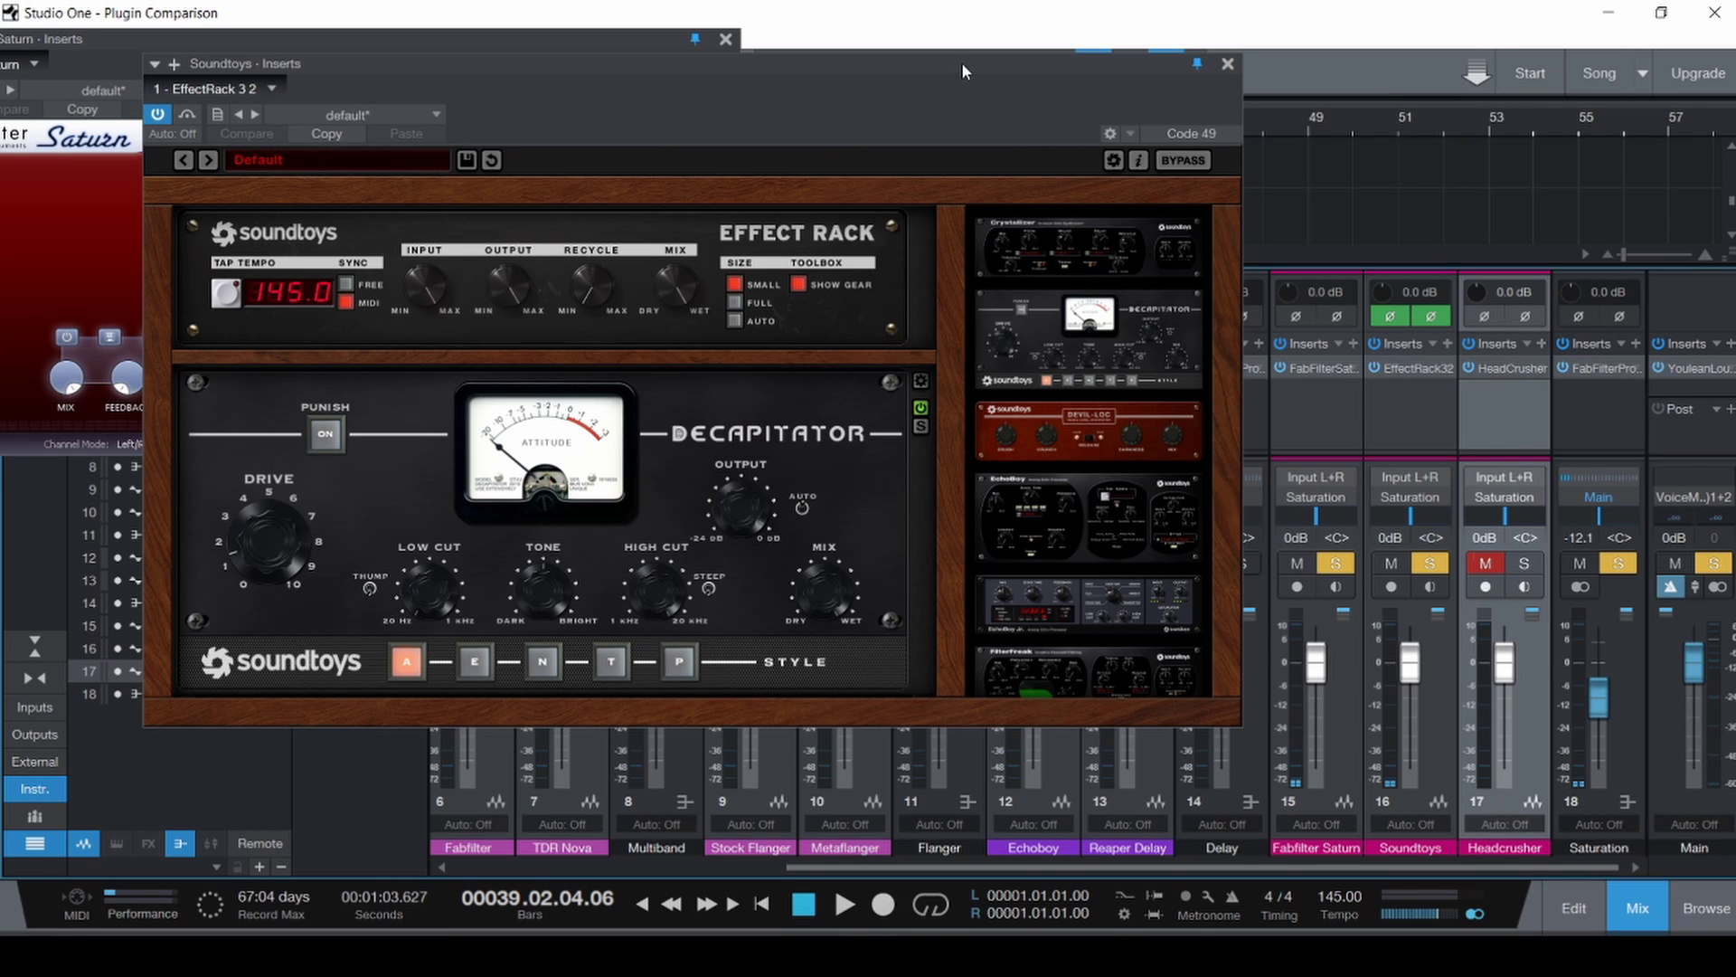
Turn on Decapitator's Punish and set Saturn's Band 1 style to Smudge, with the plugins side by side and the mixer hidden.
drag(963, 62, 1351, 56)
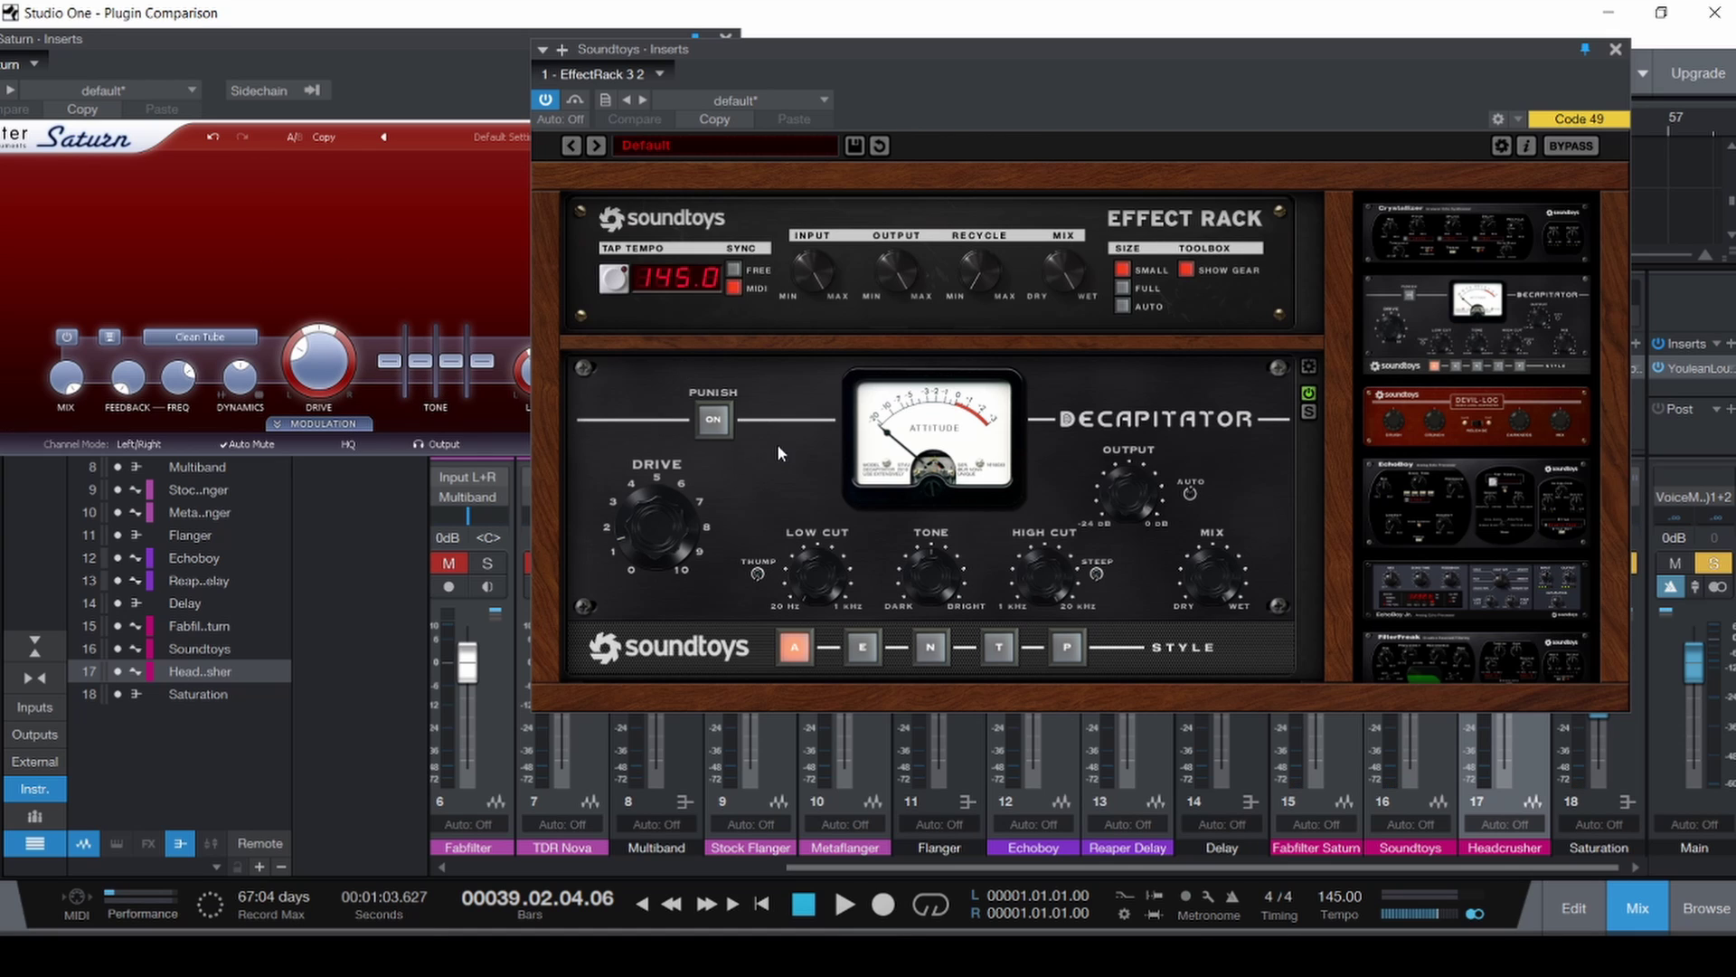
click(713, 419)
click(232, 344)
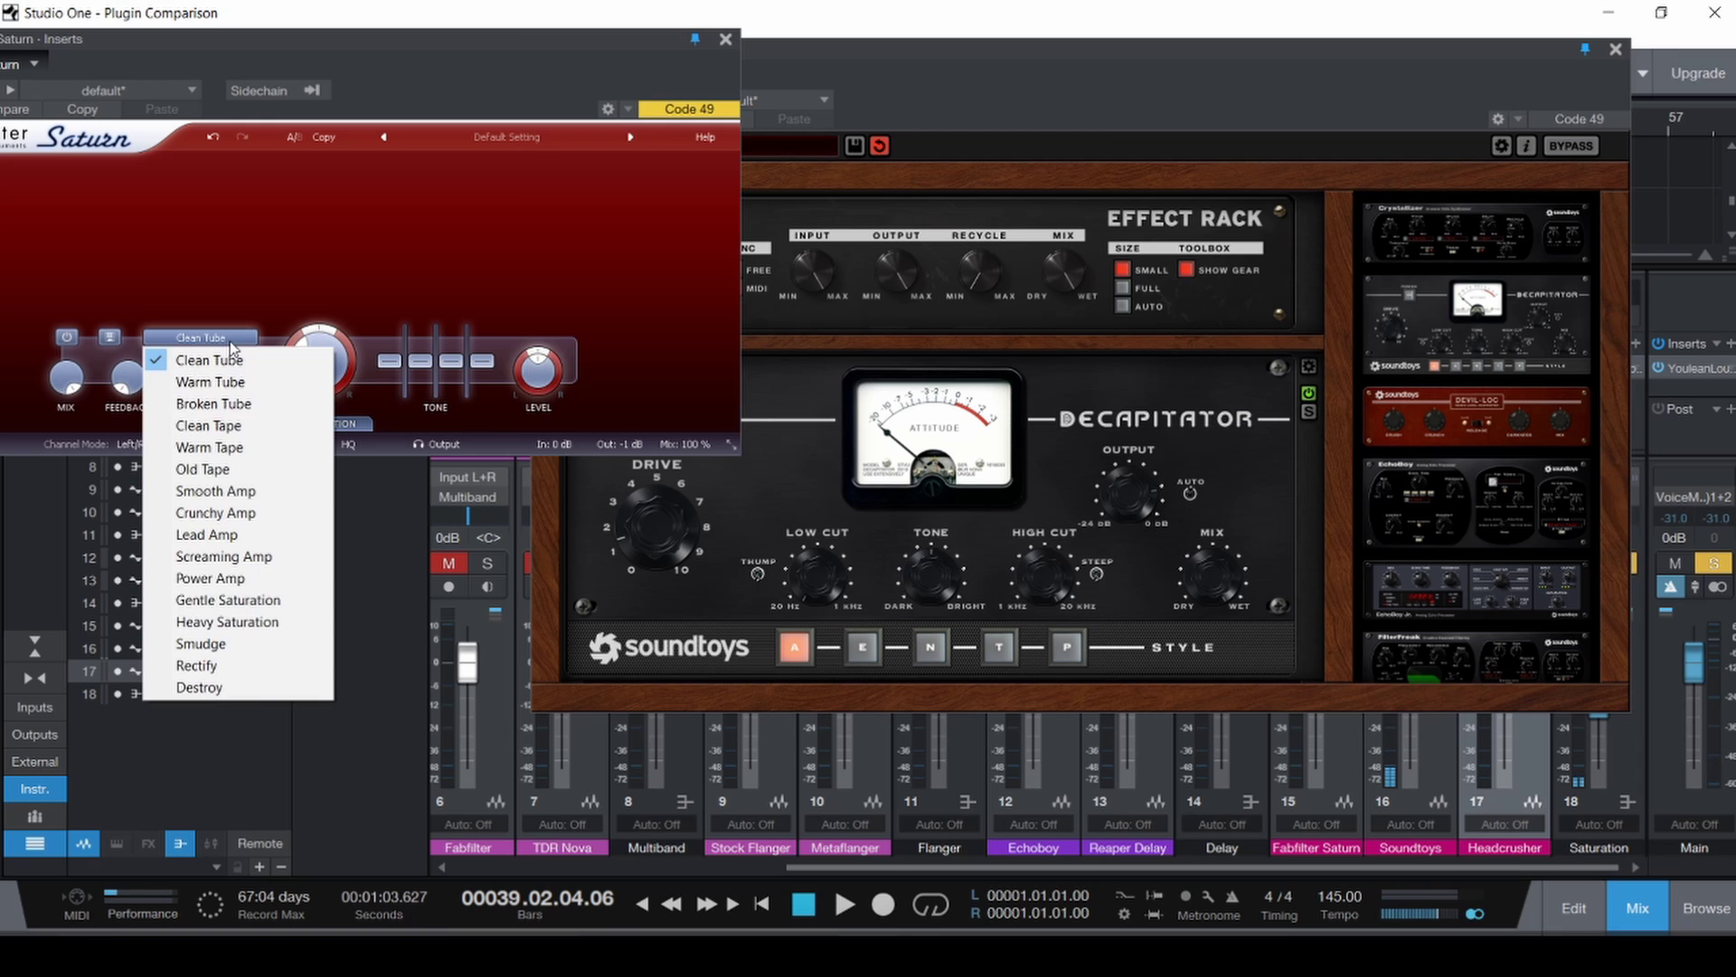
click(261, 647)
key(F3)
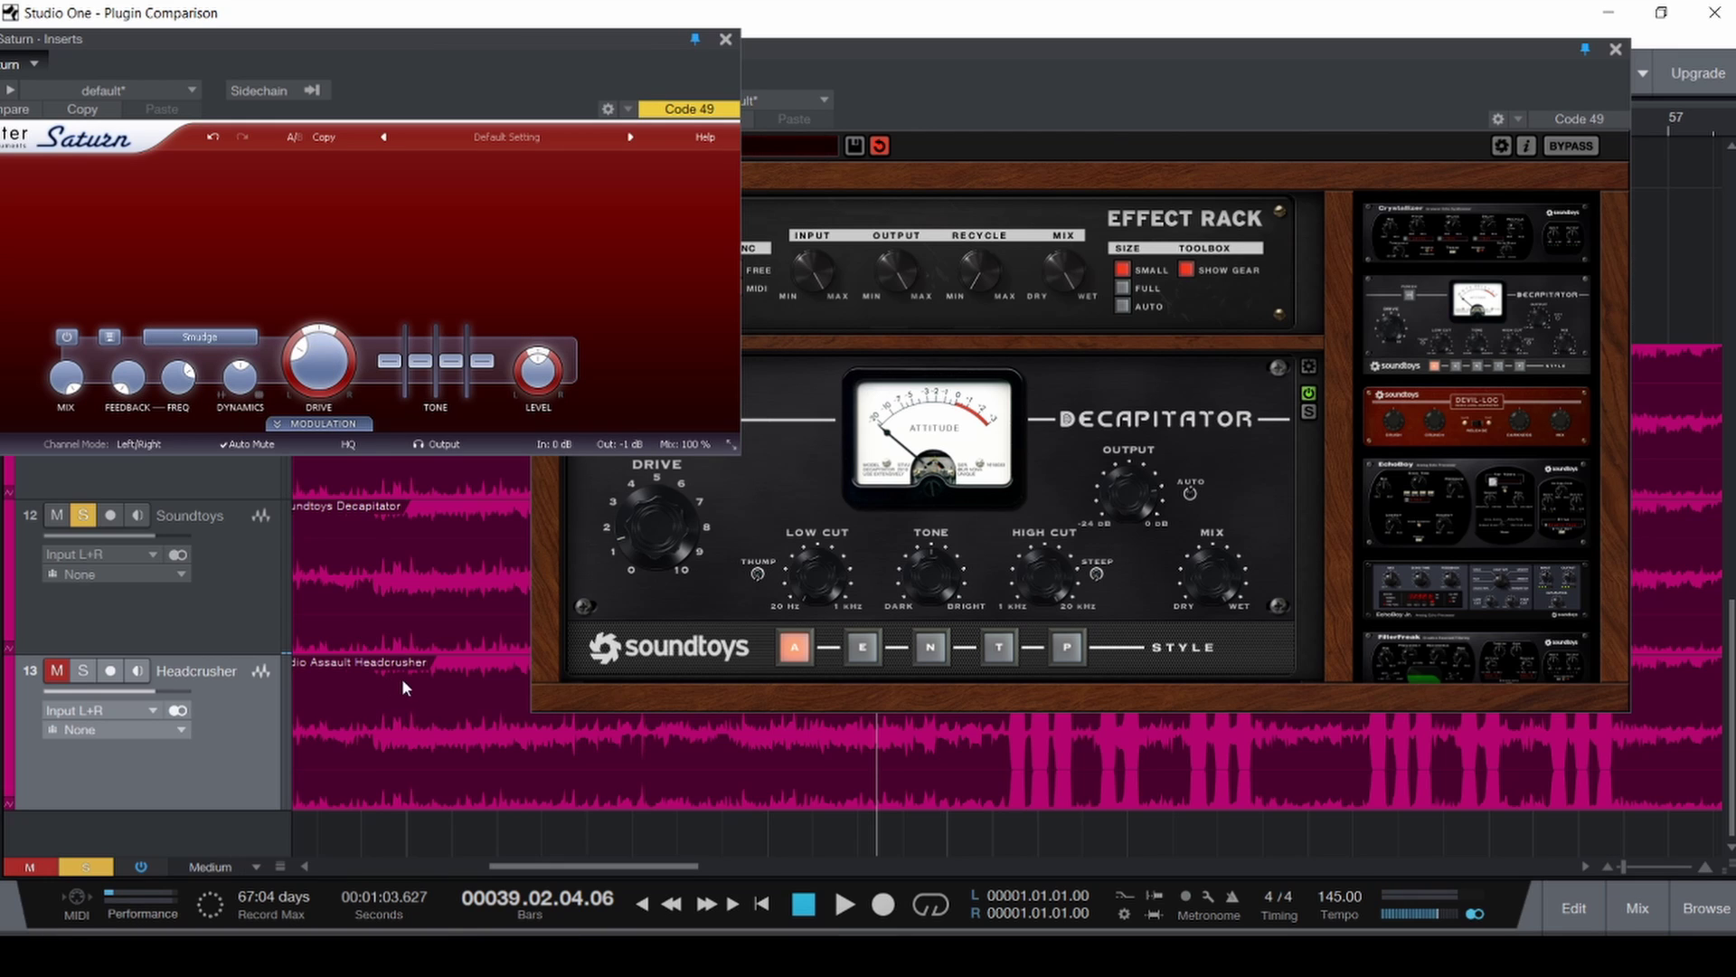
Play from about bar 28 and audition Decapitator's E, N, T, P and A styles with Punish on against Smudge.
key(space)
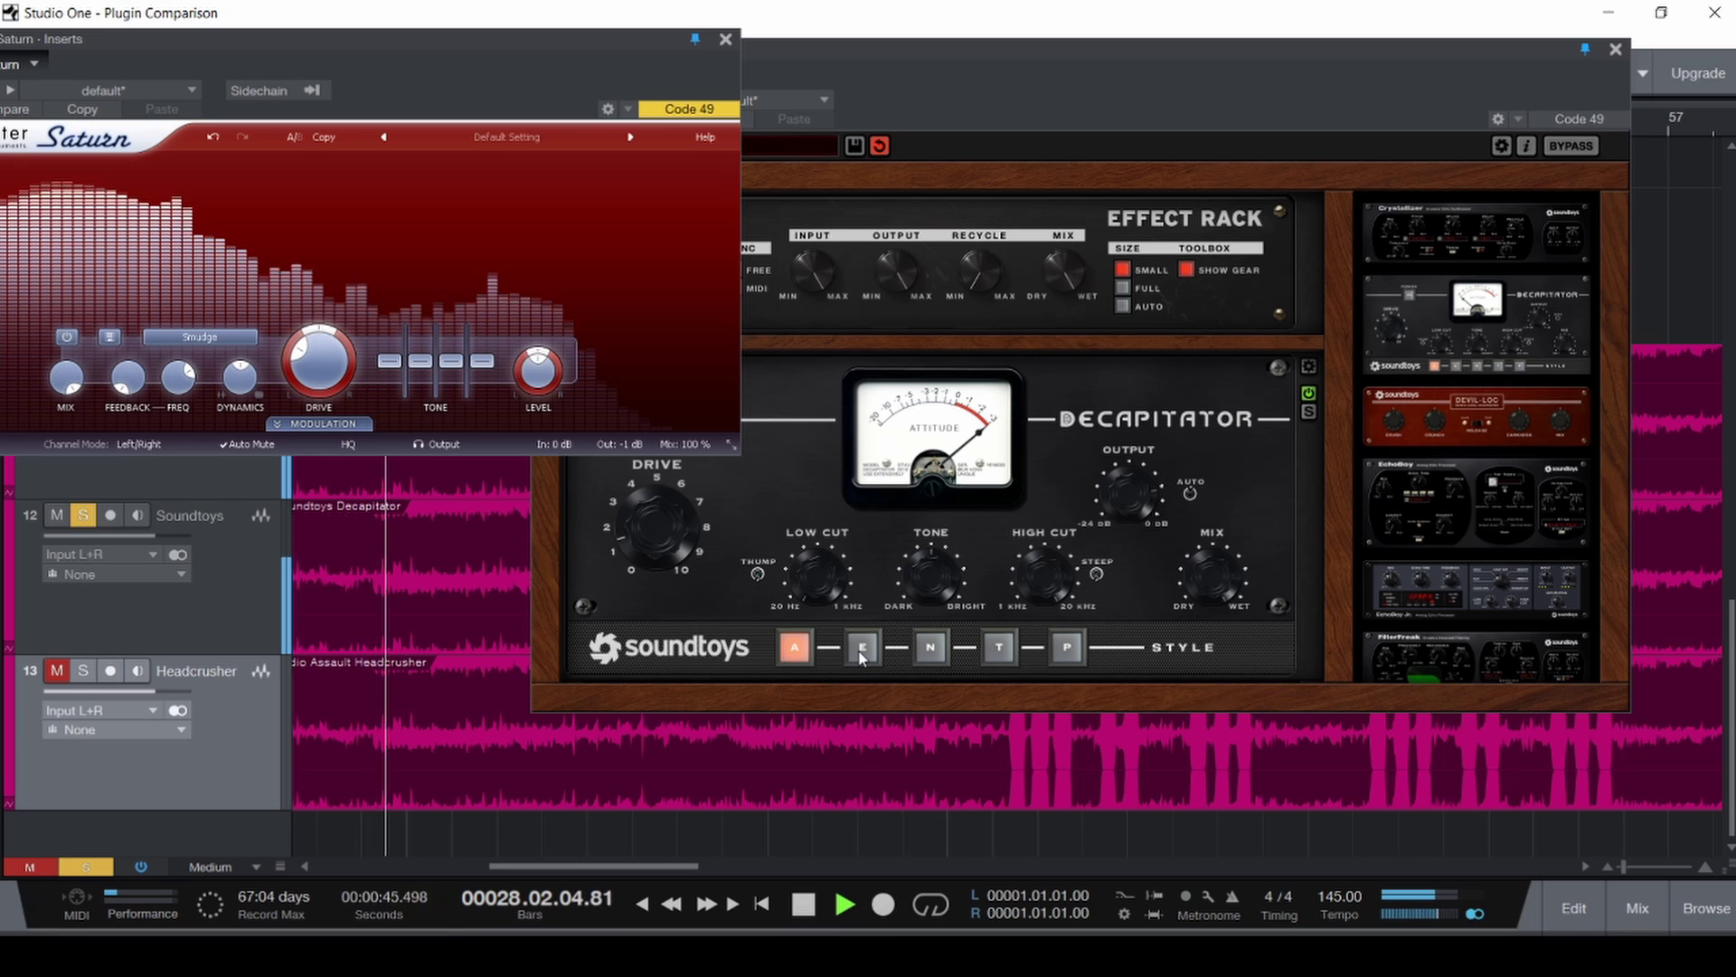
click(862, 647)
click(930, 647)
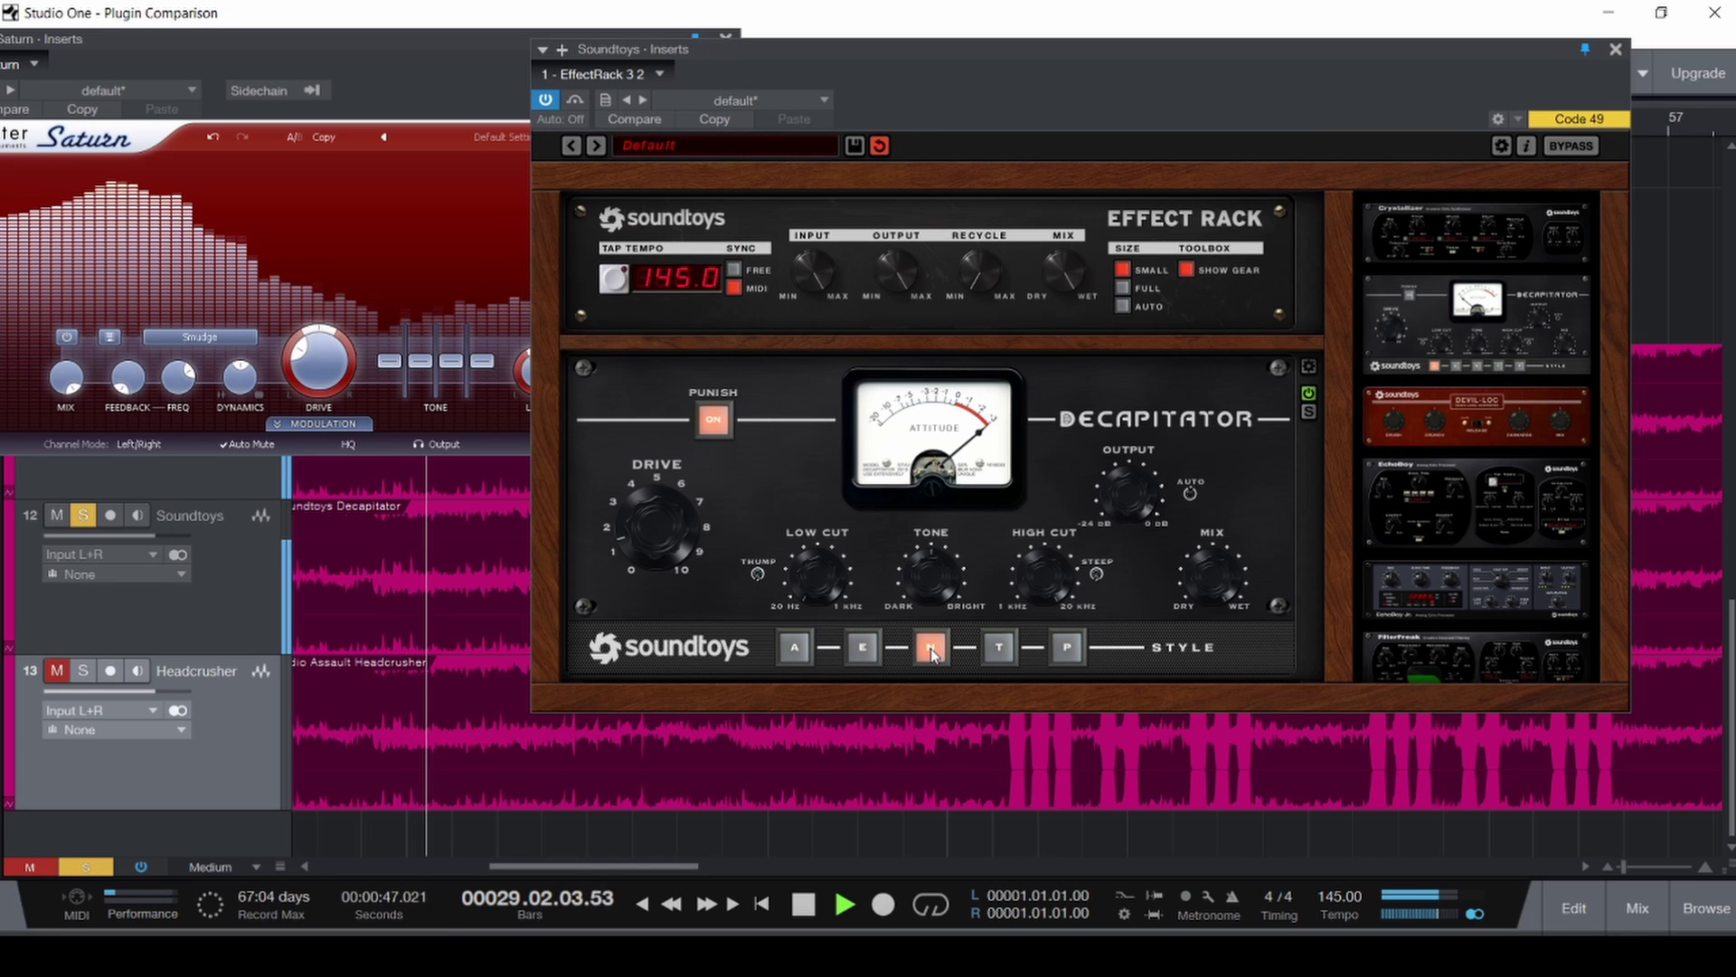
click(997, 648)
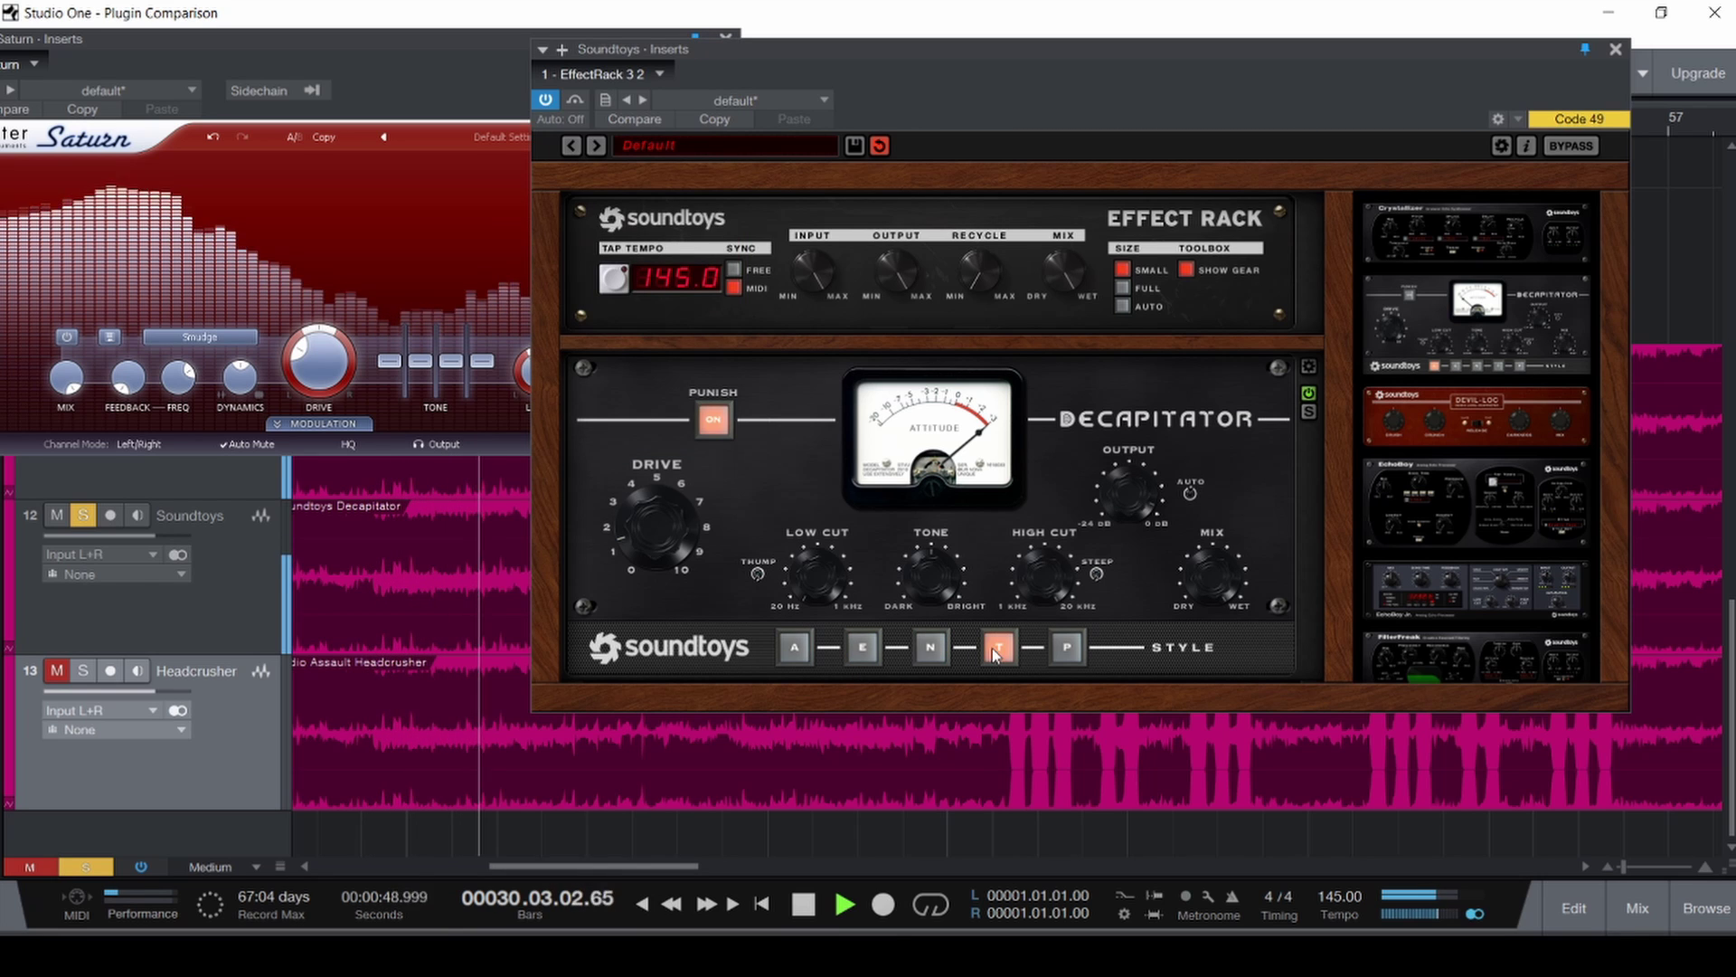
click(1067, 647)
click(794, 647)
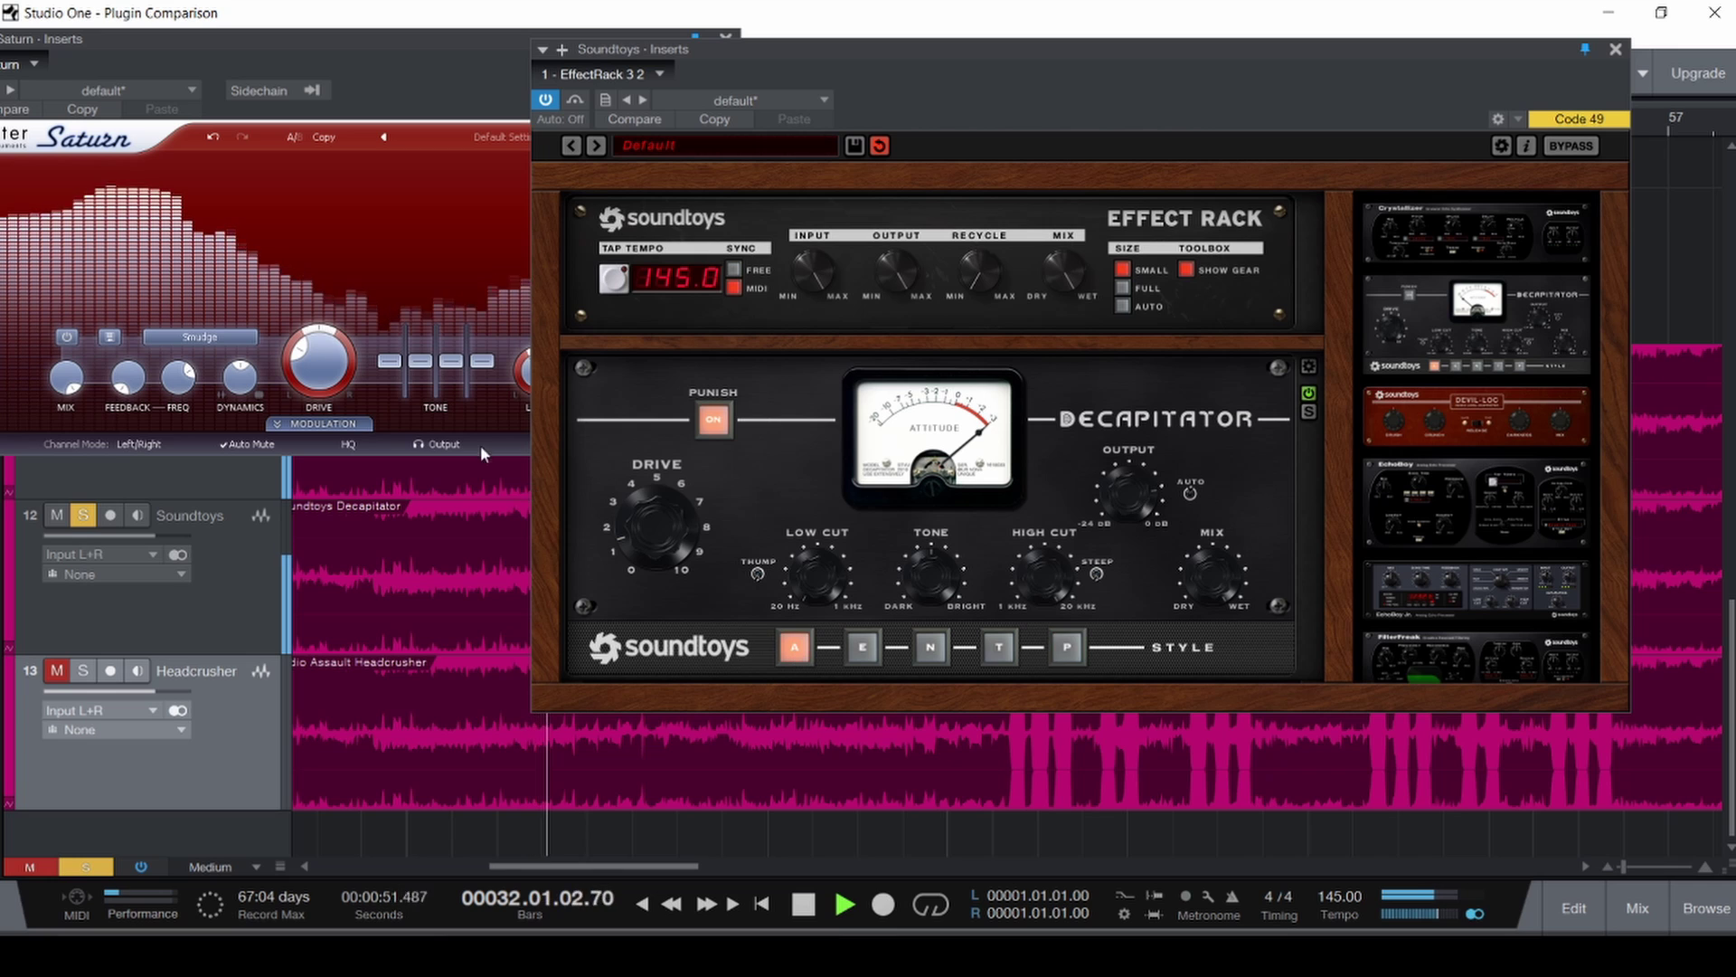
Set Saturn's Band 1 style to Rectify and audition Decapitator's E, N, T, P and A styles with Punish on.
click(198, 338)
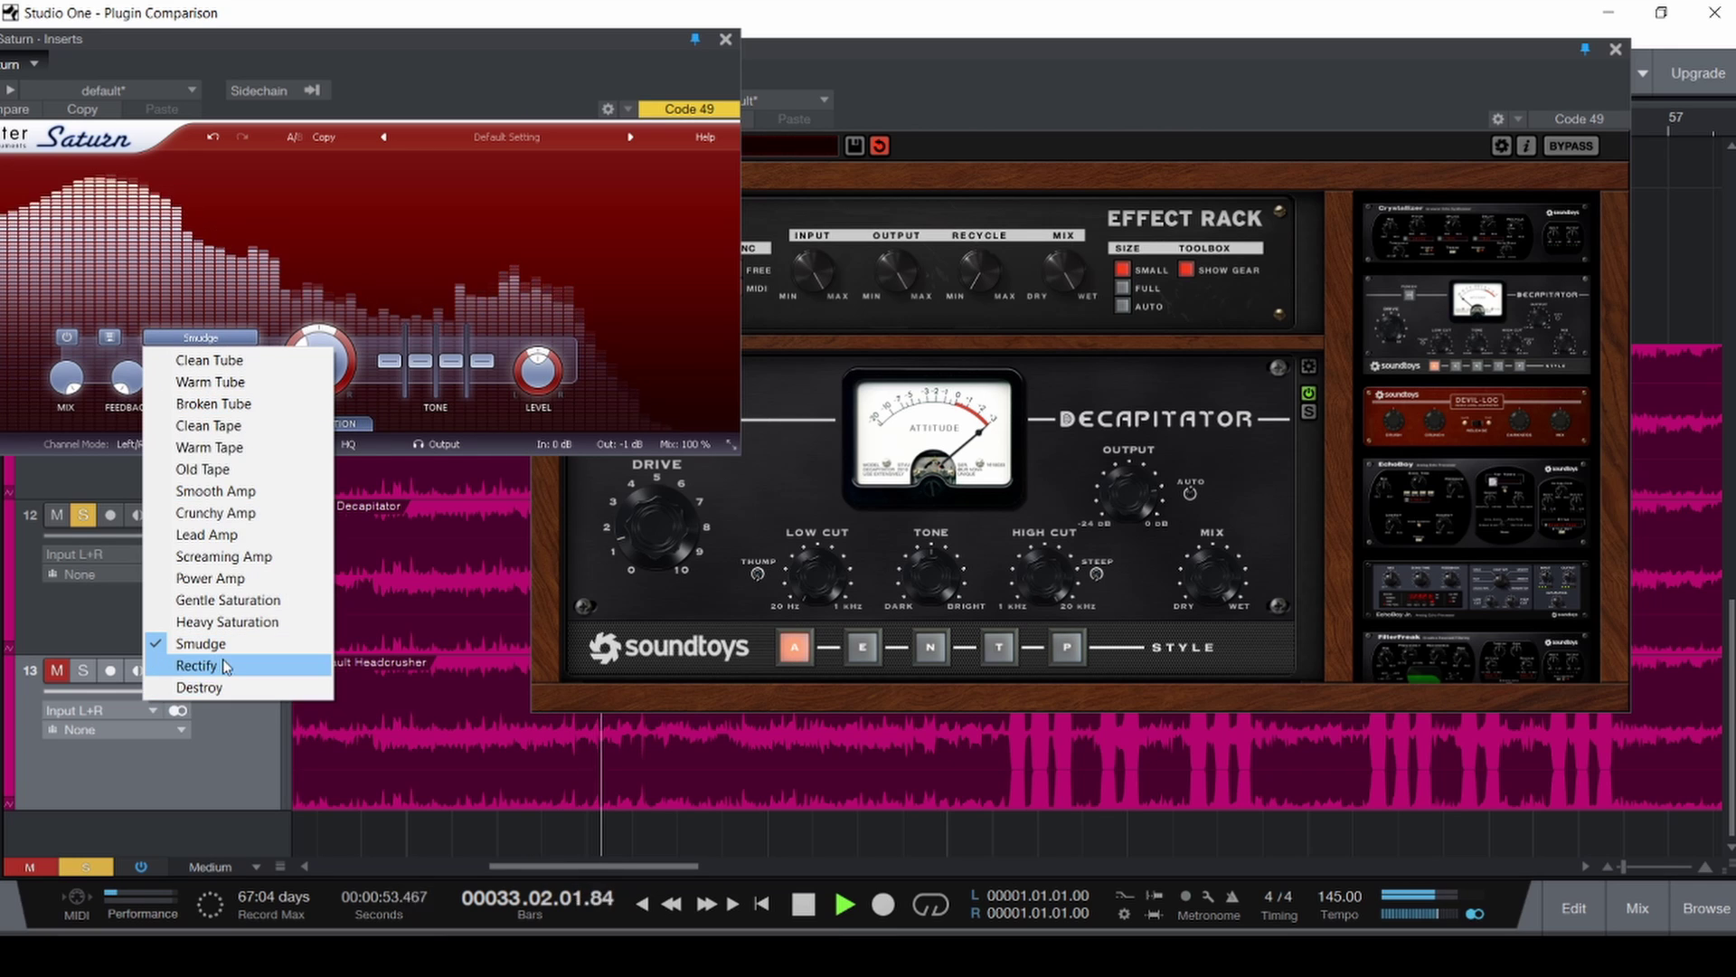
click(312, 664)
click(862, 647)
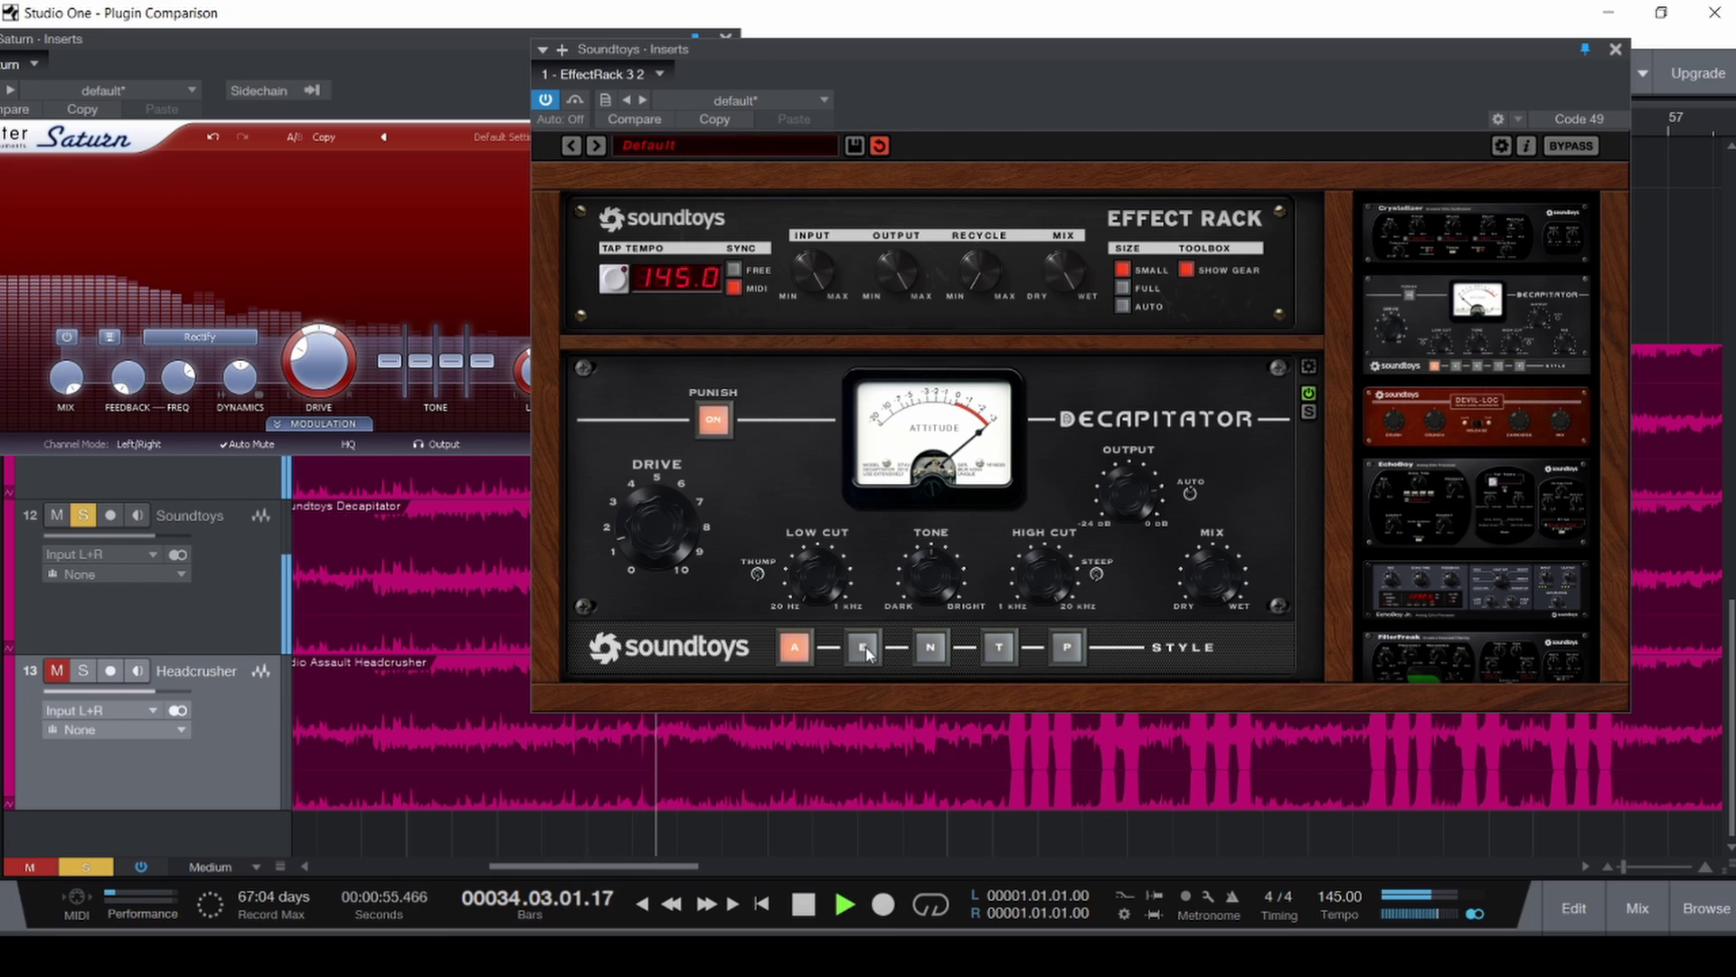
click(932, 648)
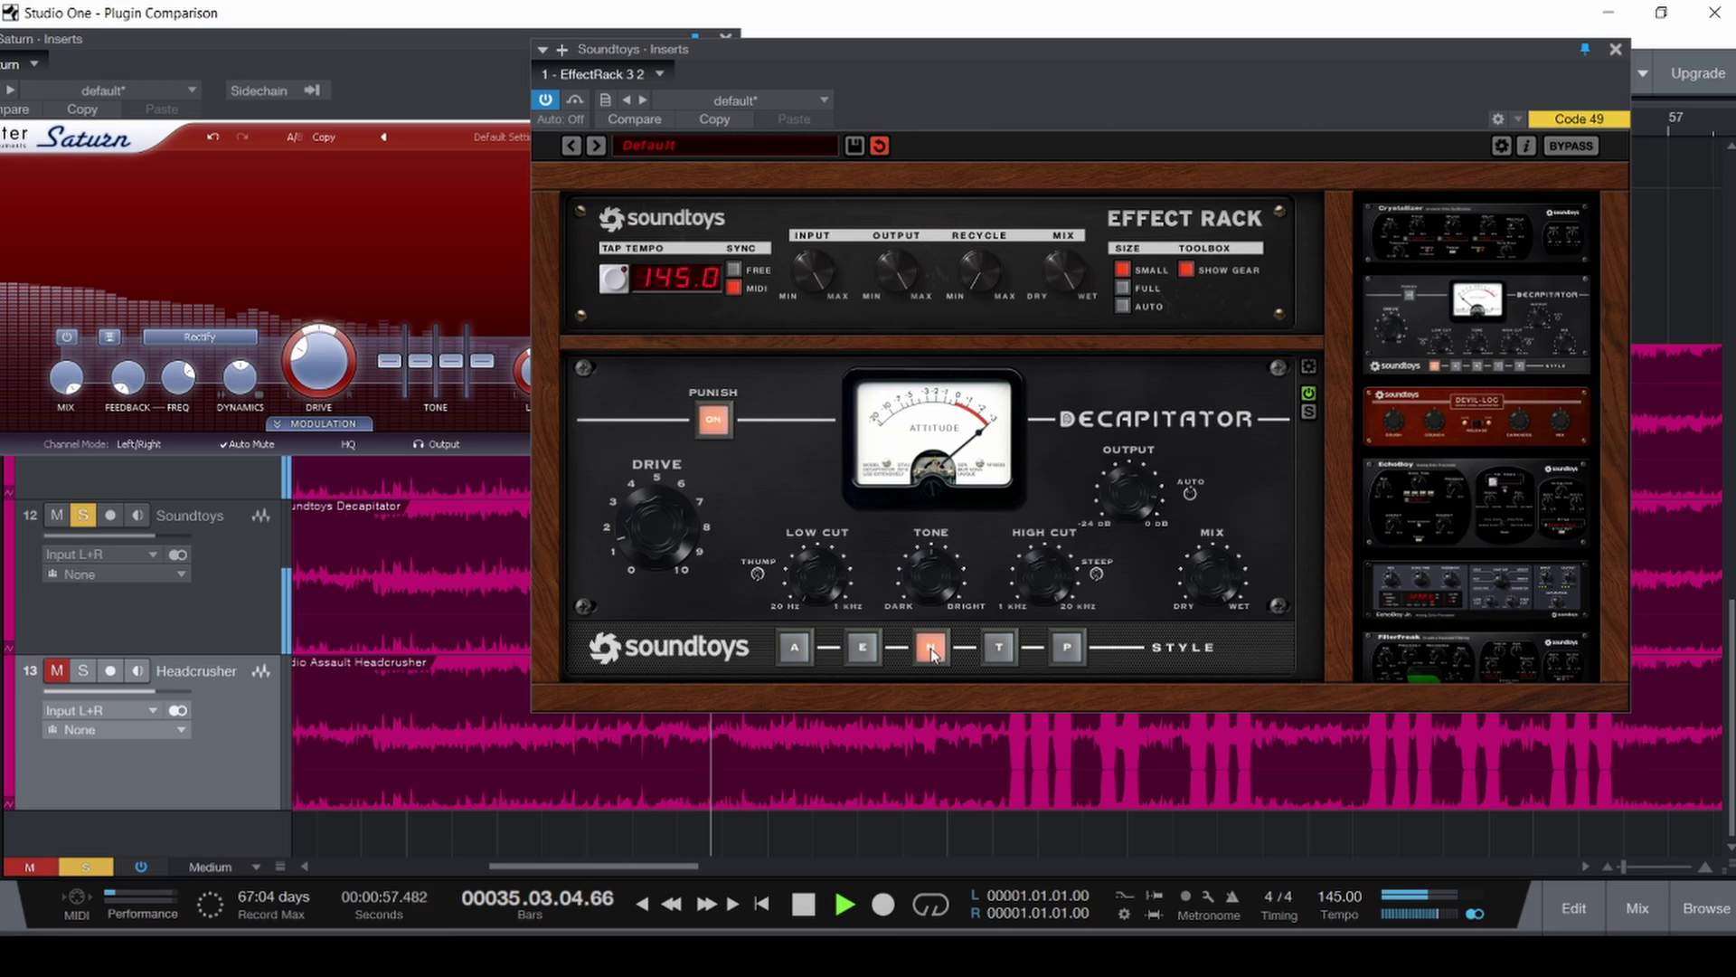
click(1000, 653)
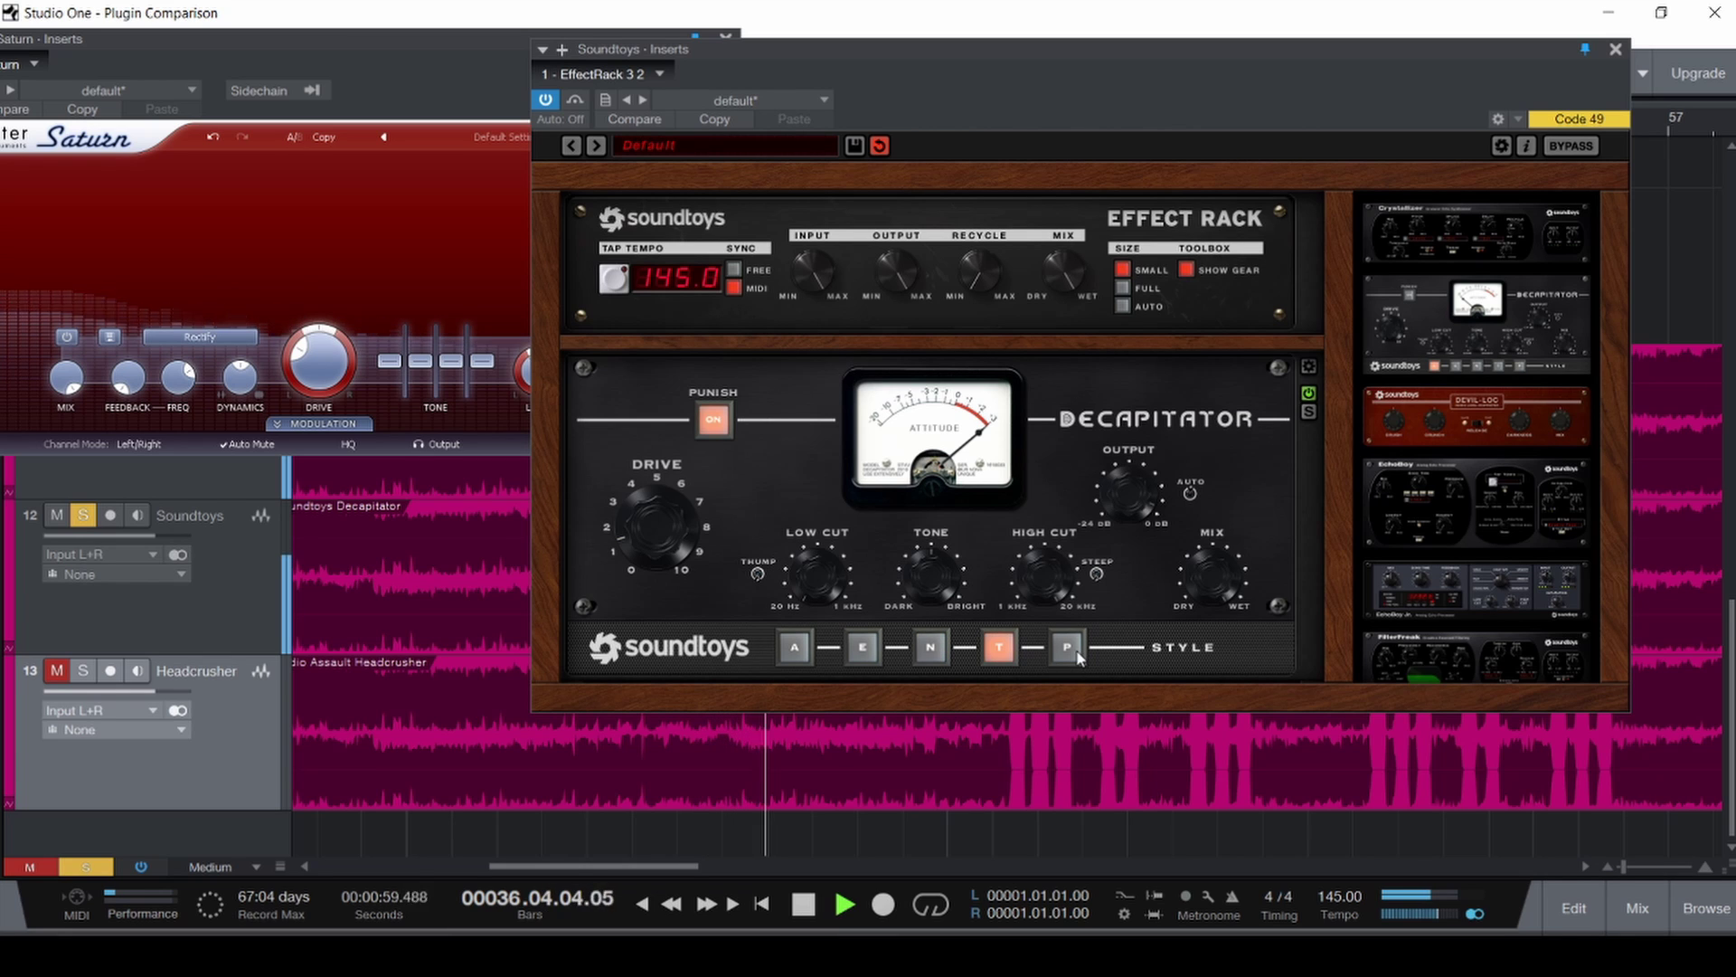
click(1067, 651)
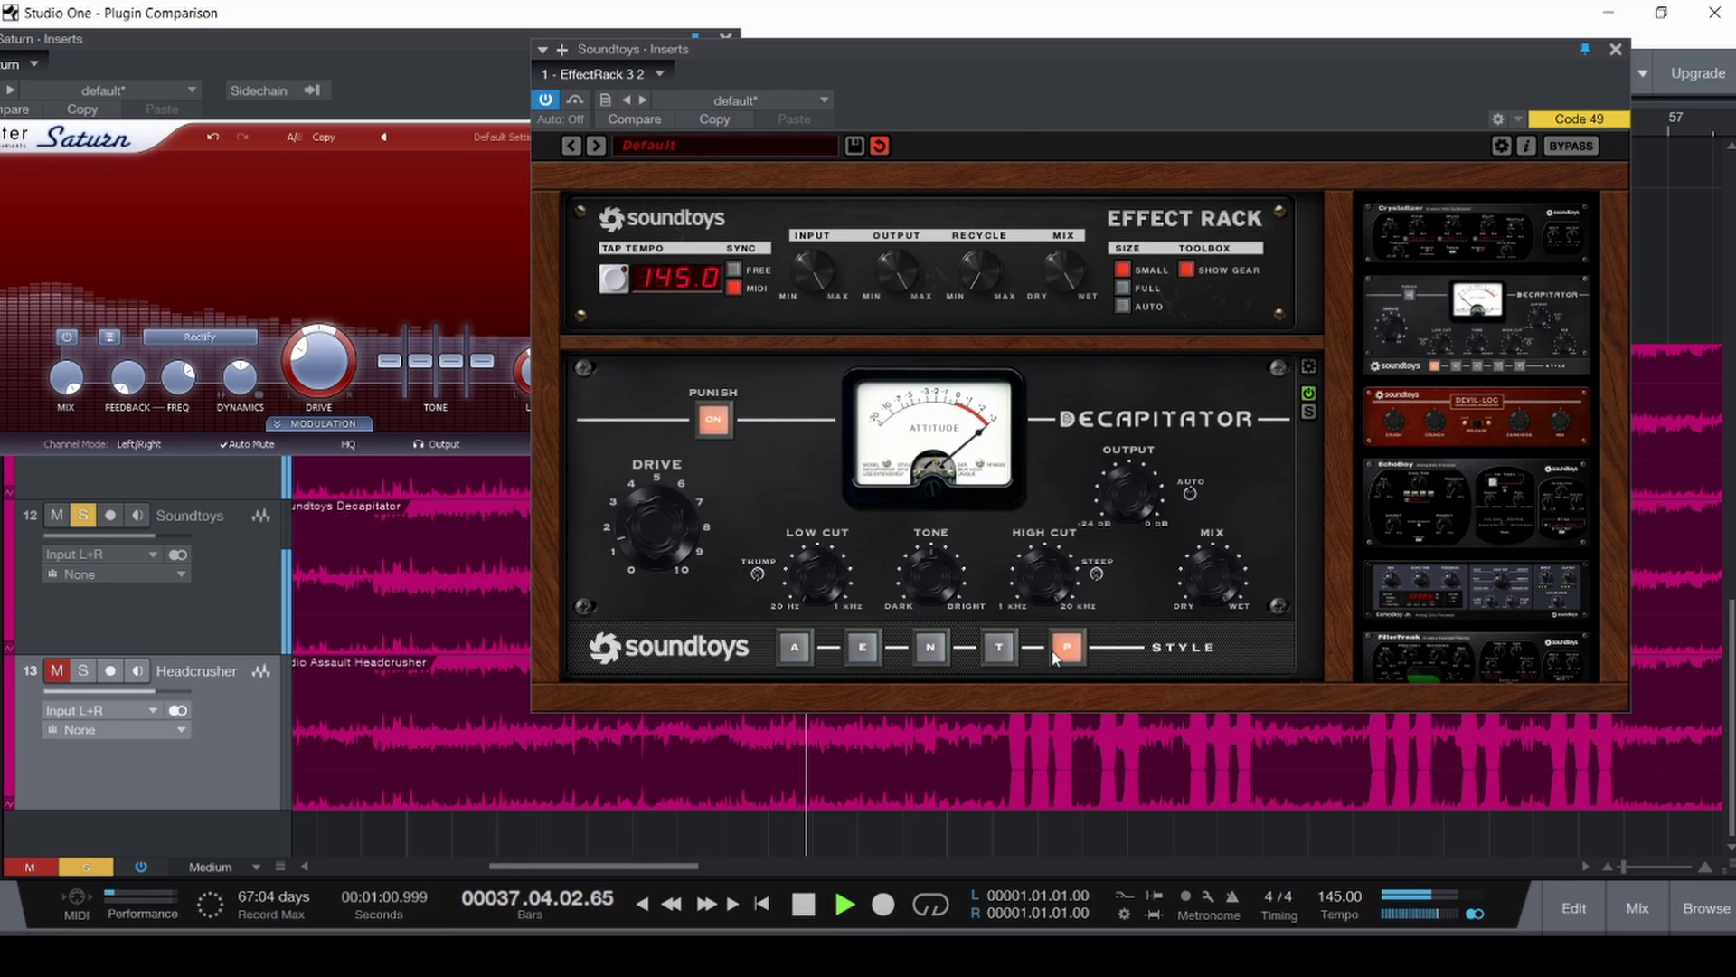
click(790, 649)
Set Saturn's Band 1 style to Destroy and audition Decapitator's E, T, P and A styles with Punish on.
click(200, 337)
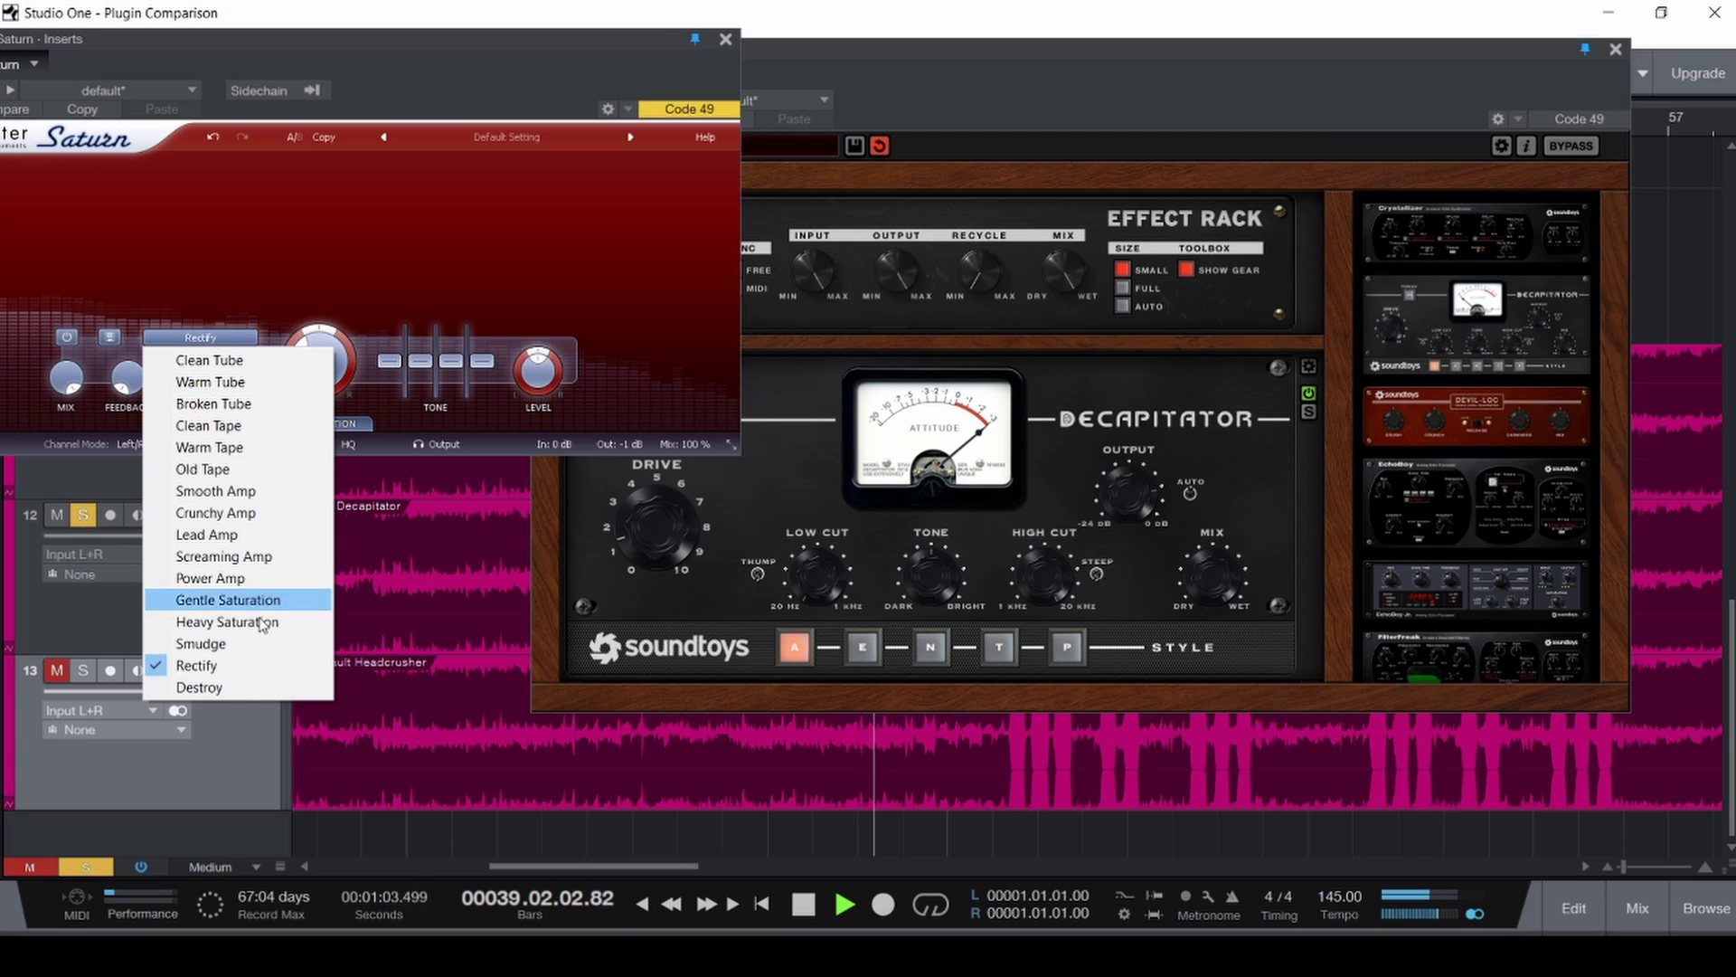
click(217, 688)
click(861, 649)
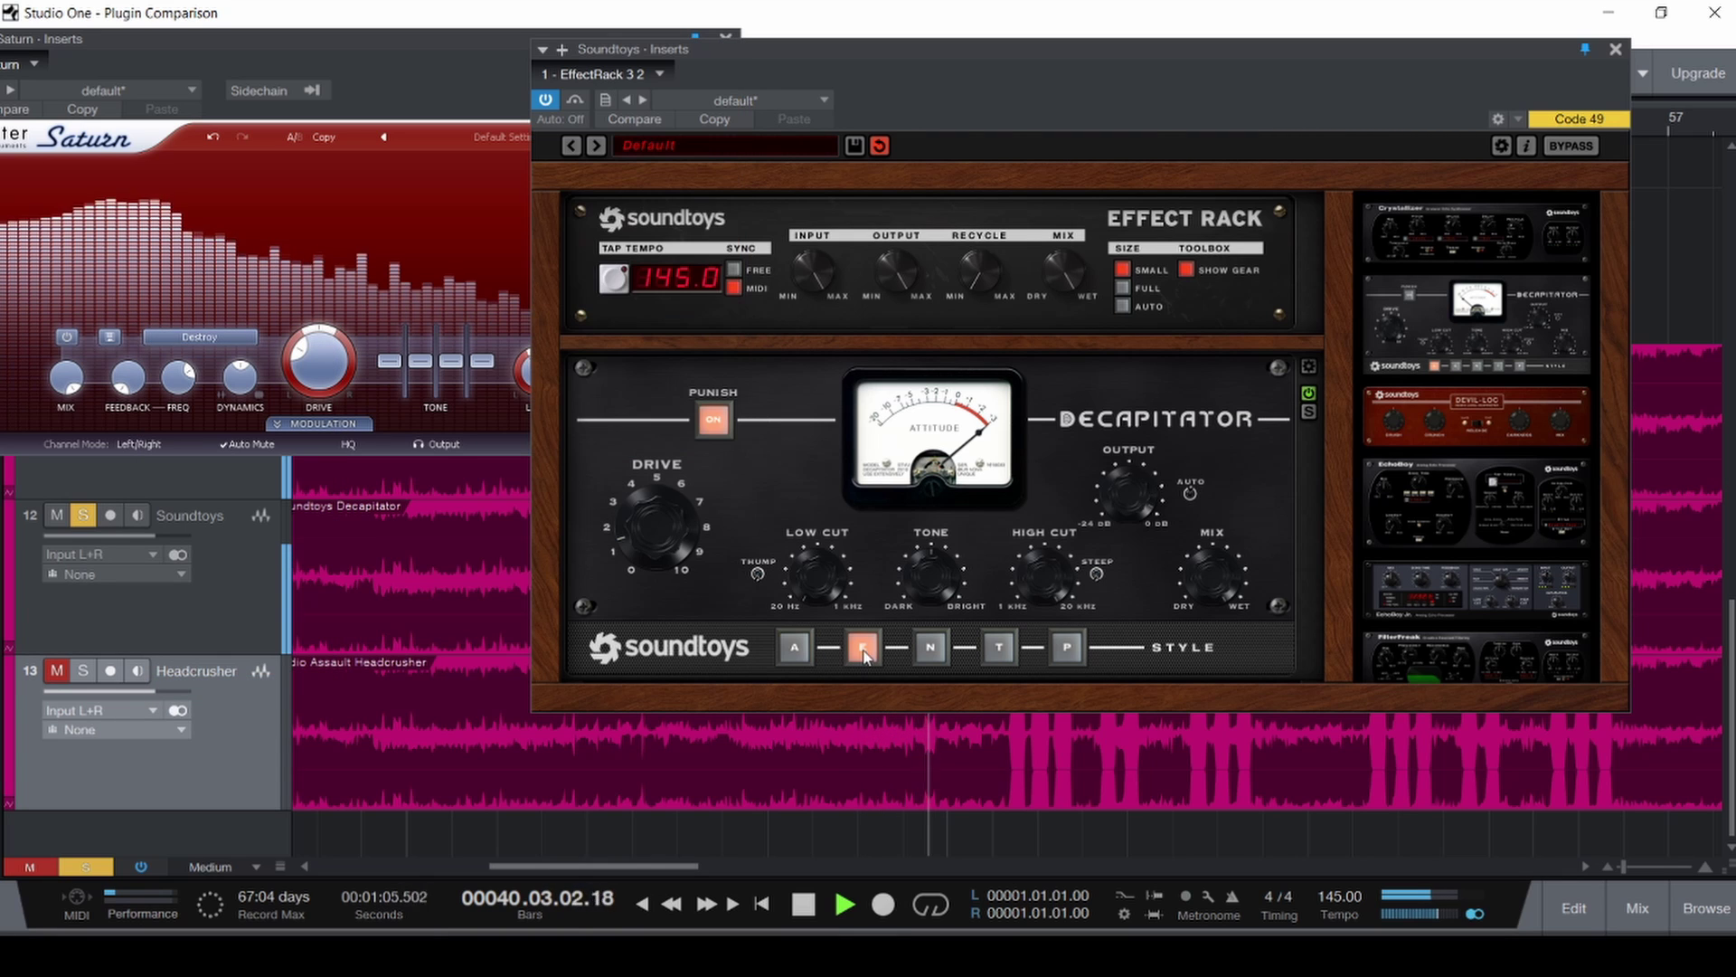
click(999, 647)
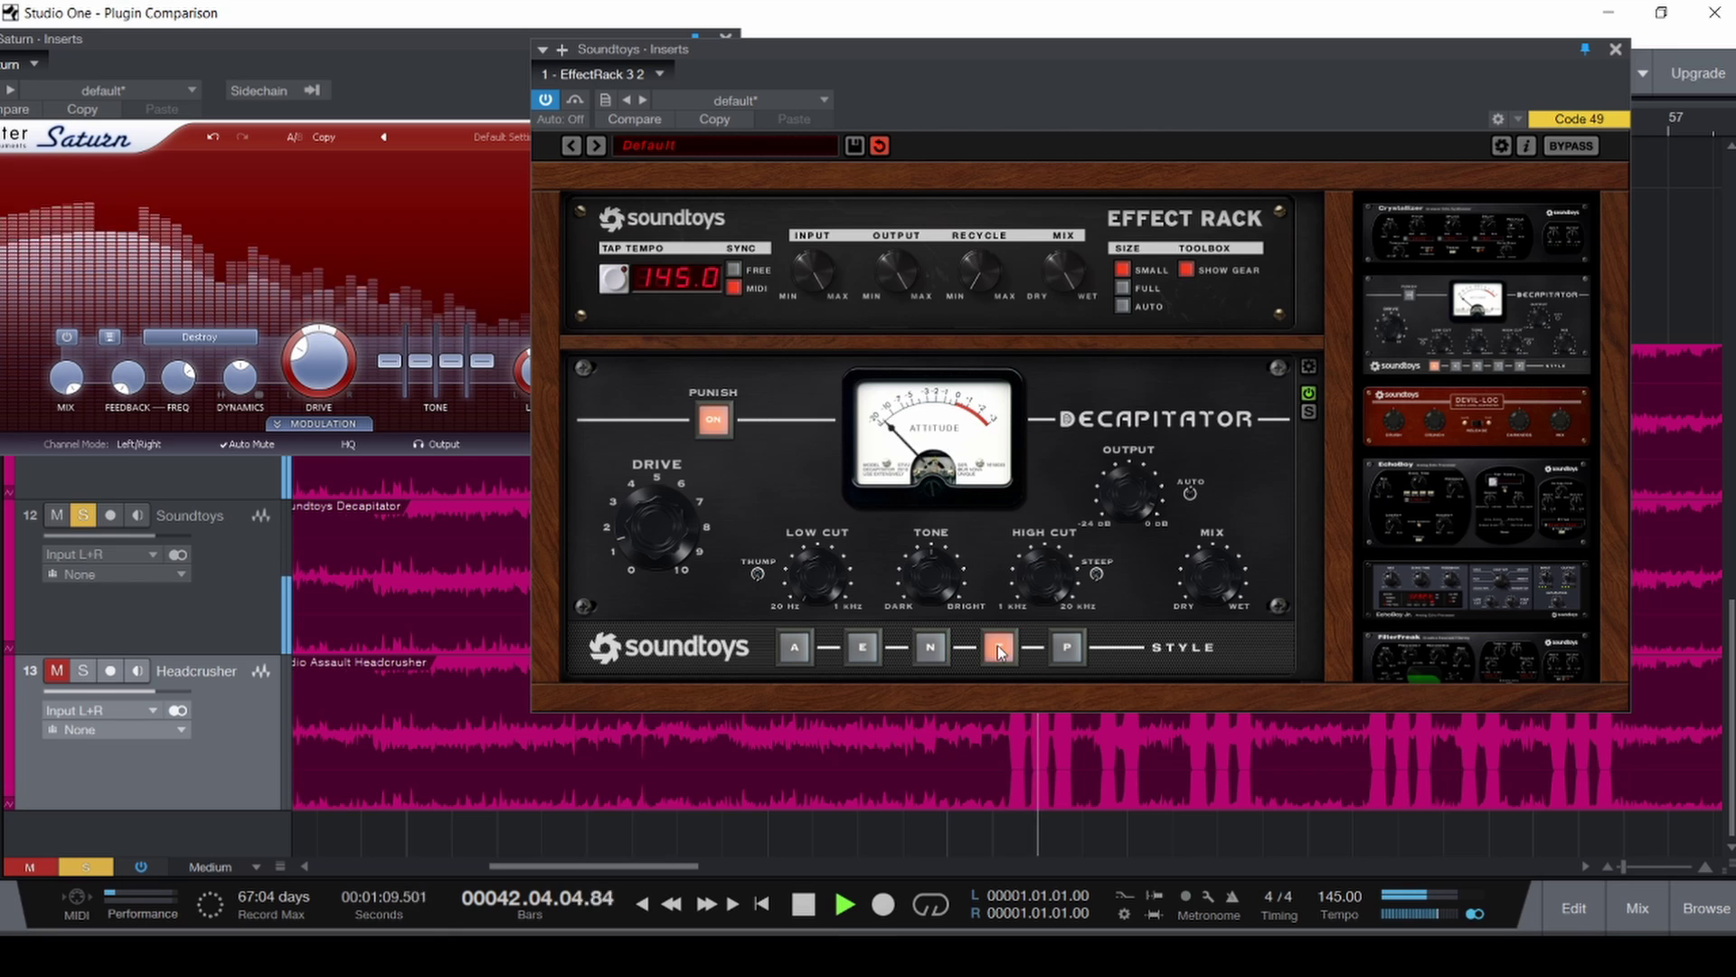
click(1067, 648)
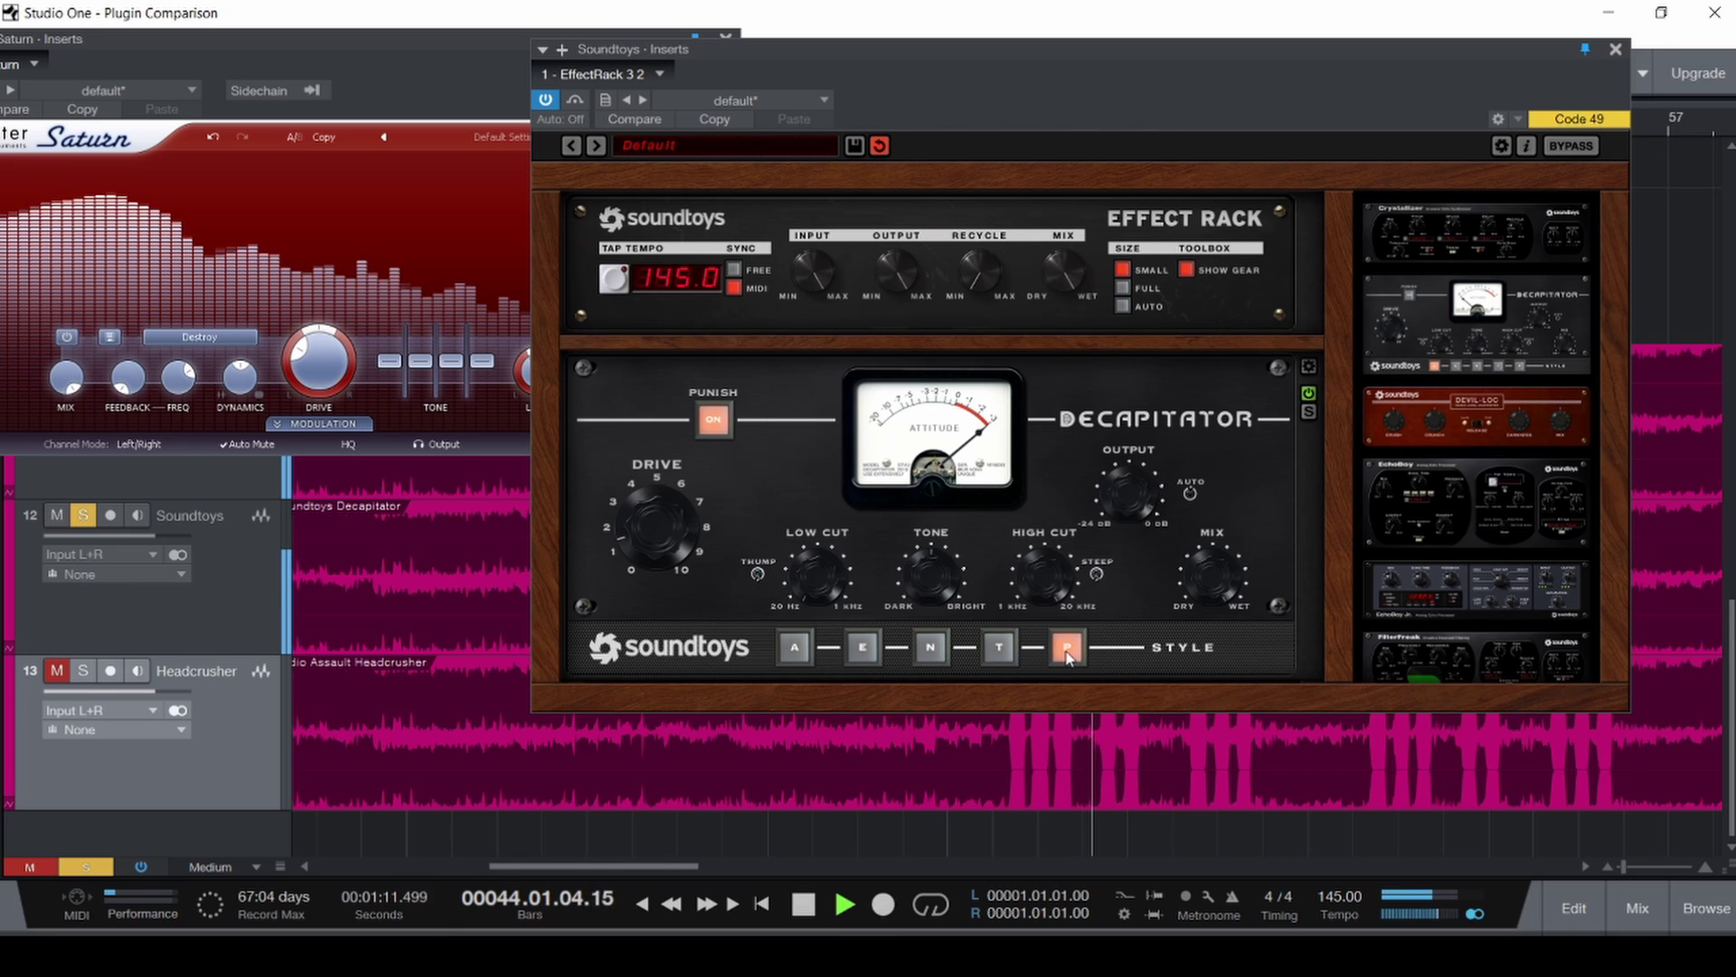
click(795, 647)
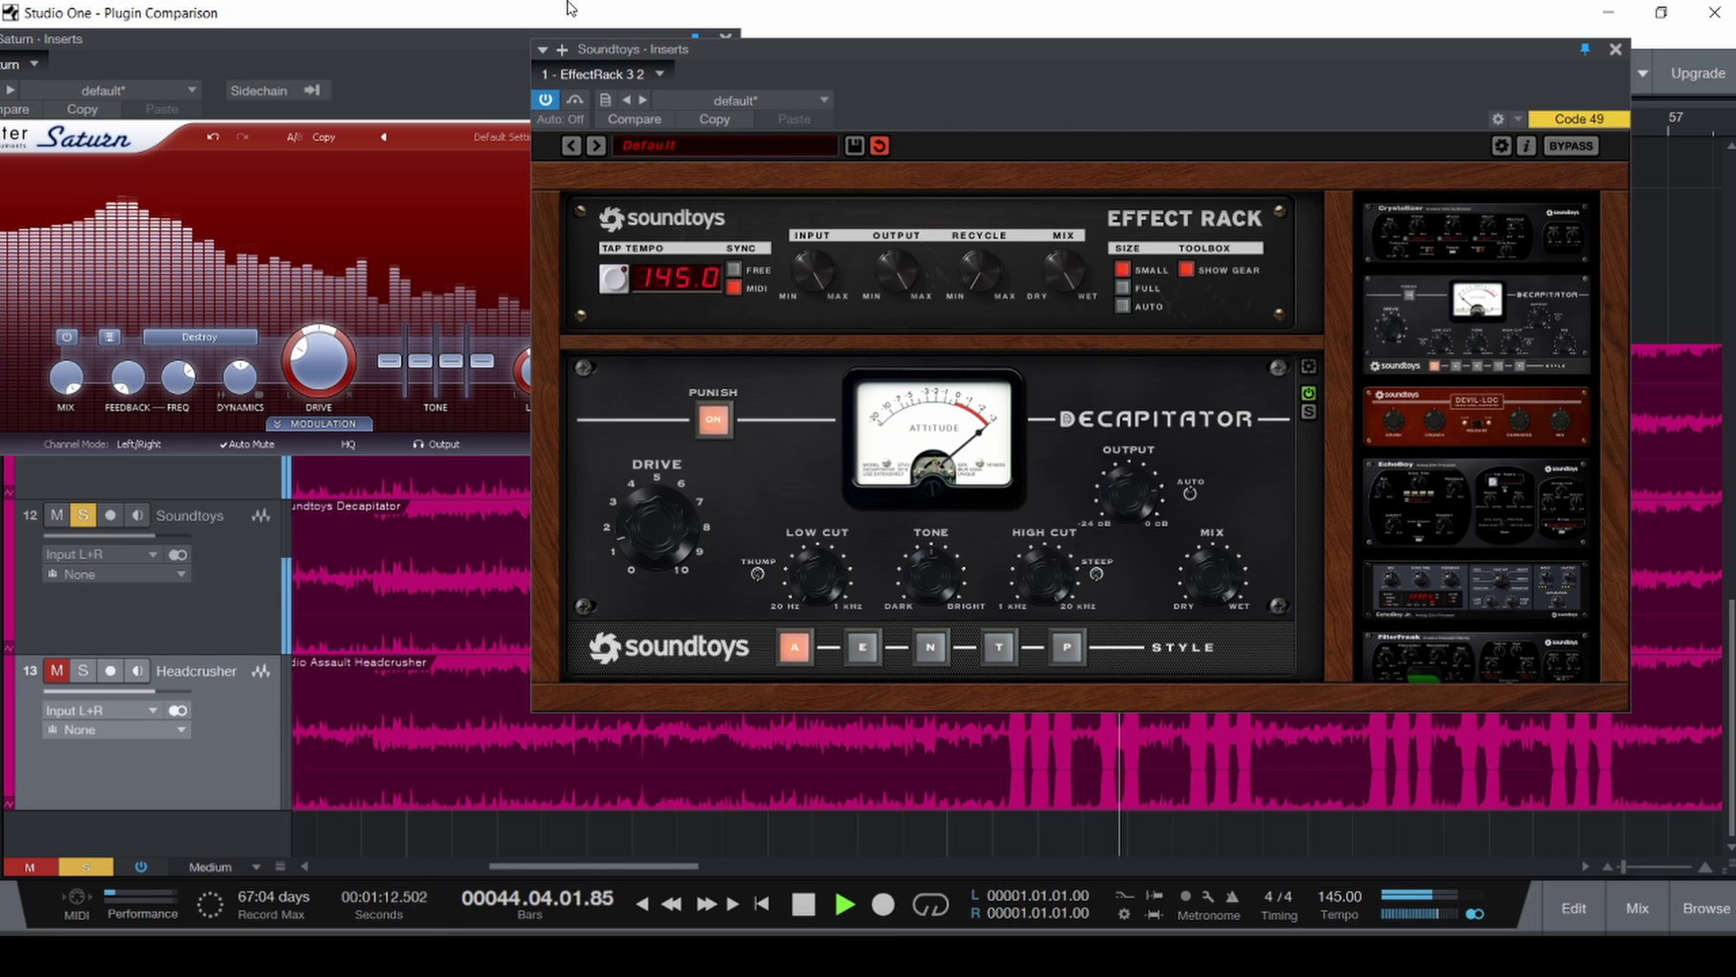
Bypass EffectRack with the Soundtoys track muted, and reset Saturn to Clean Tube and Decapitator's Punish to off.
click(548, 100)
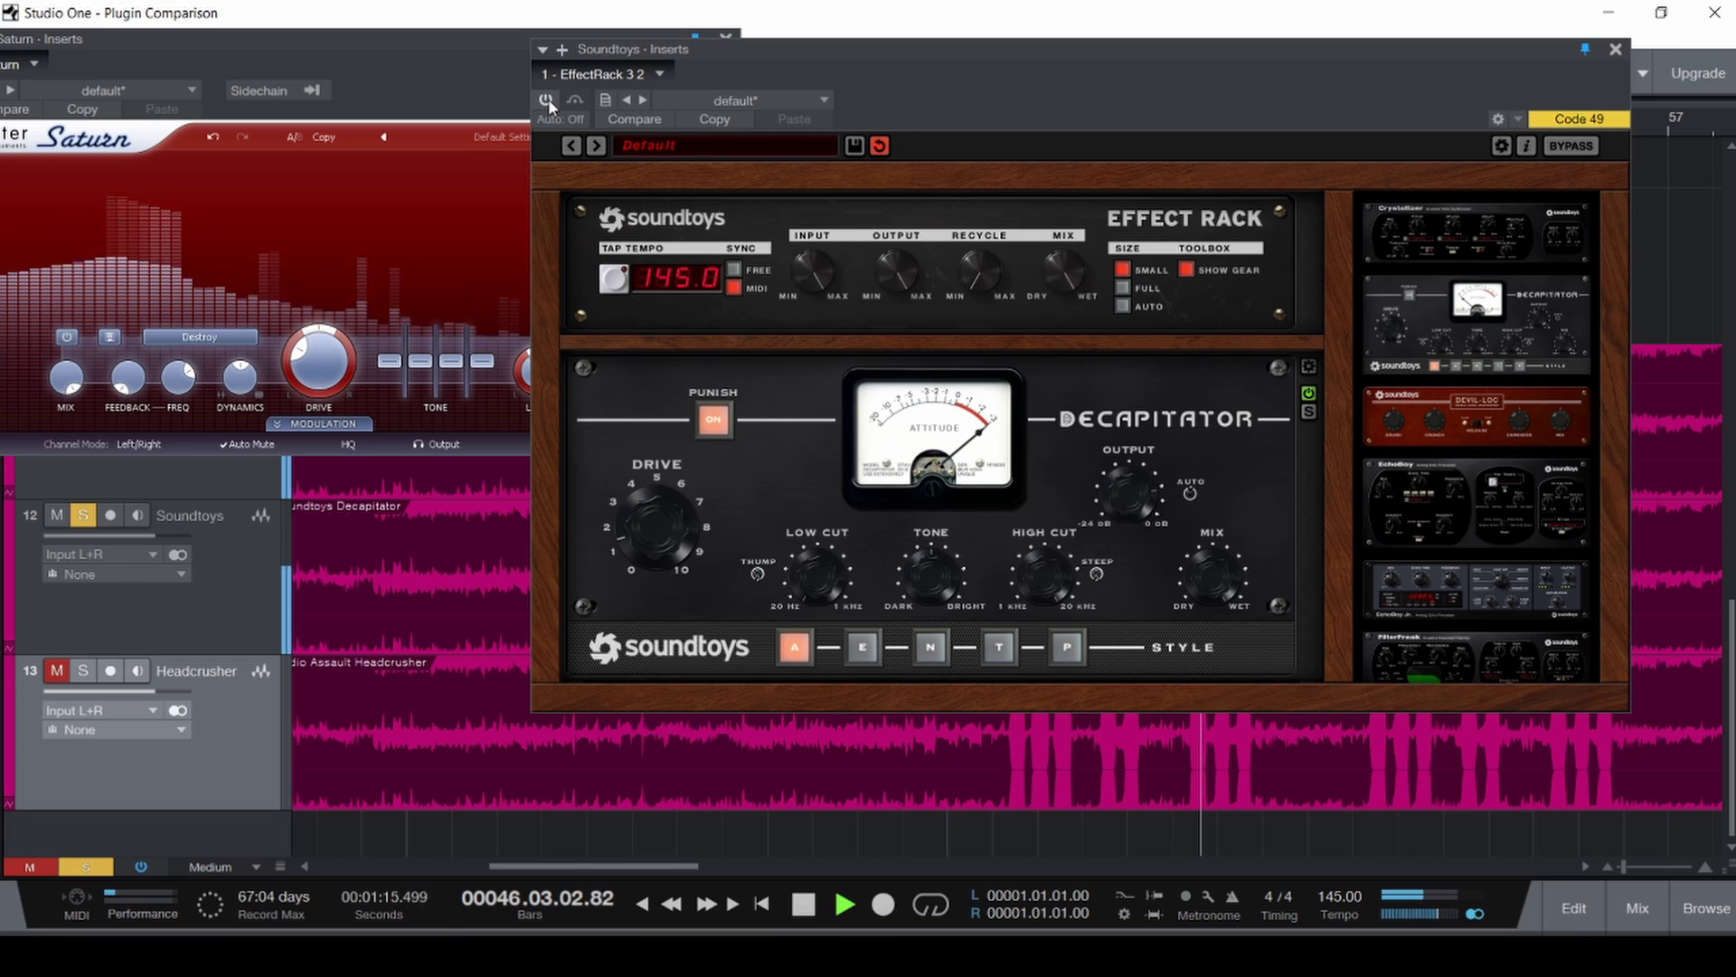
click(67, 516)
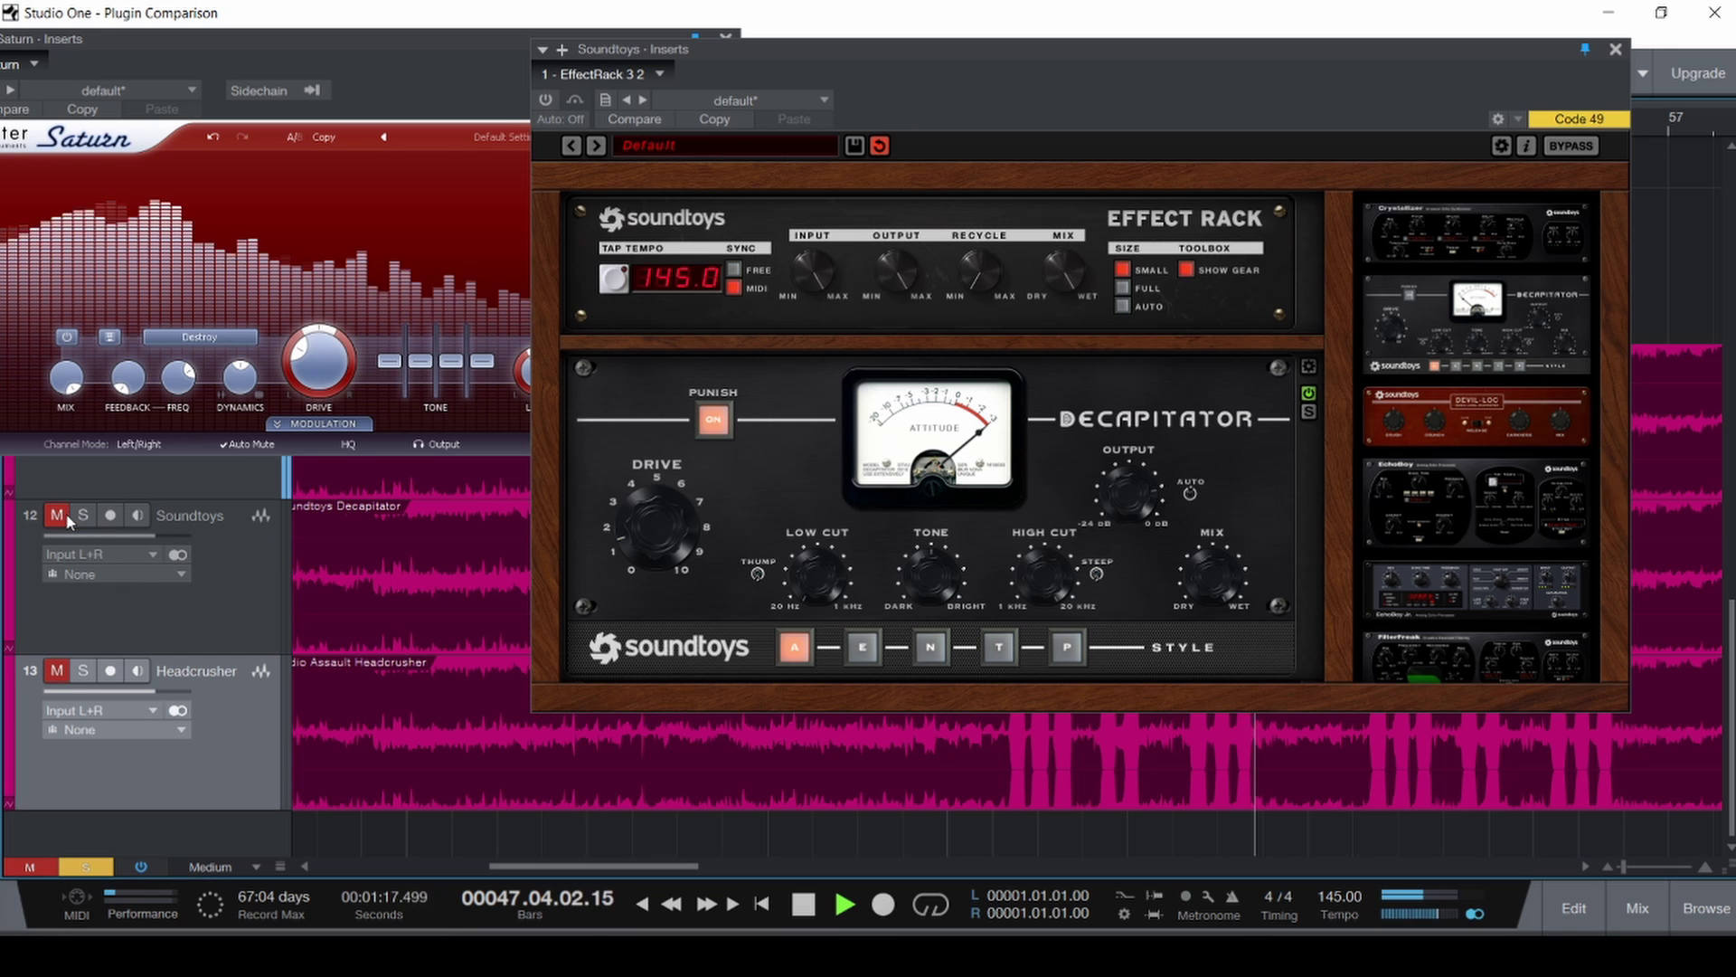
click(209, 350)
click(189, 353)
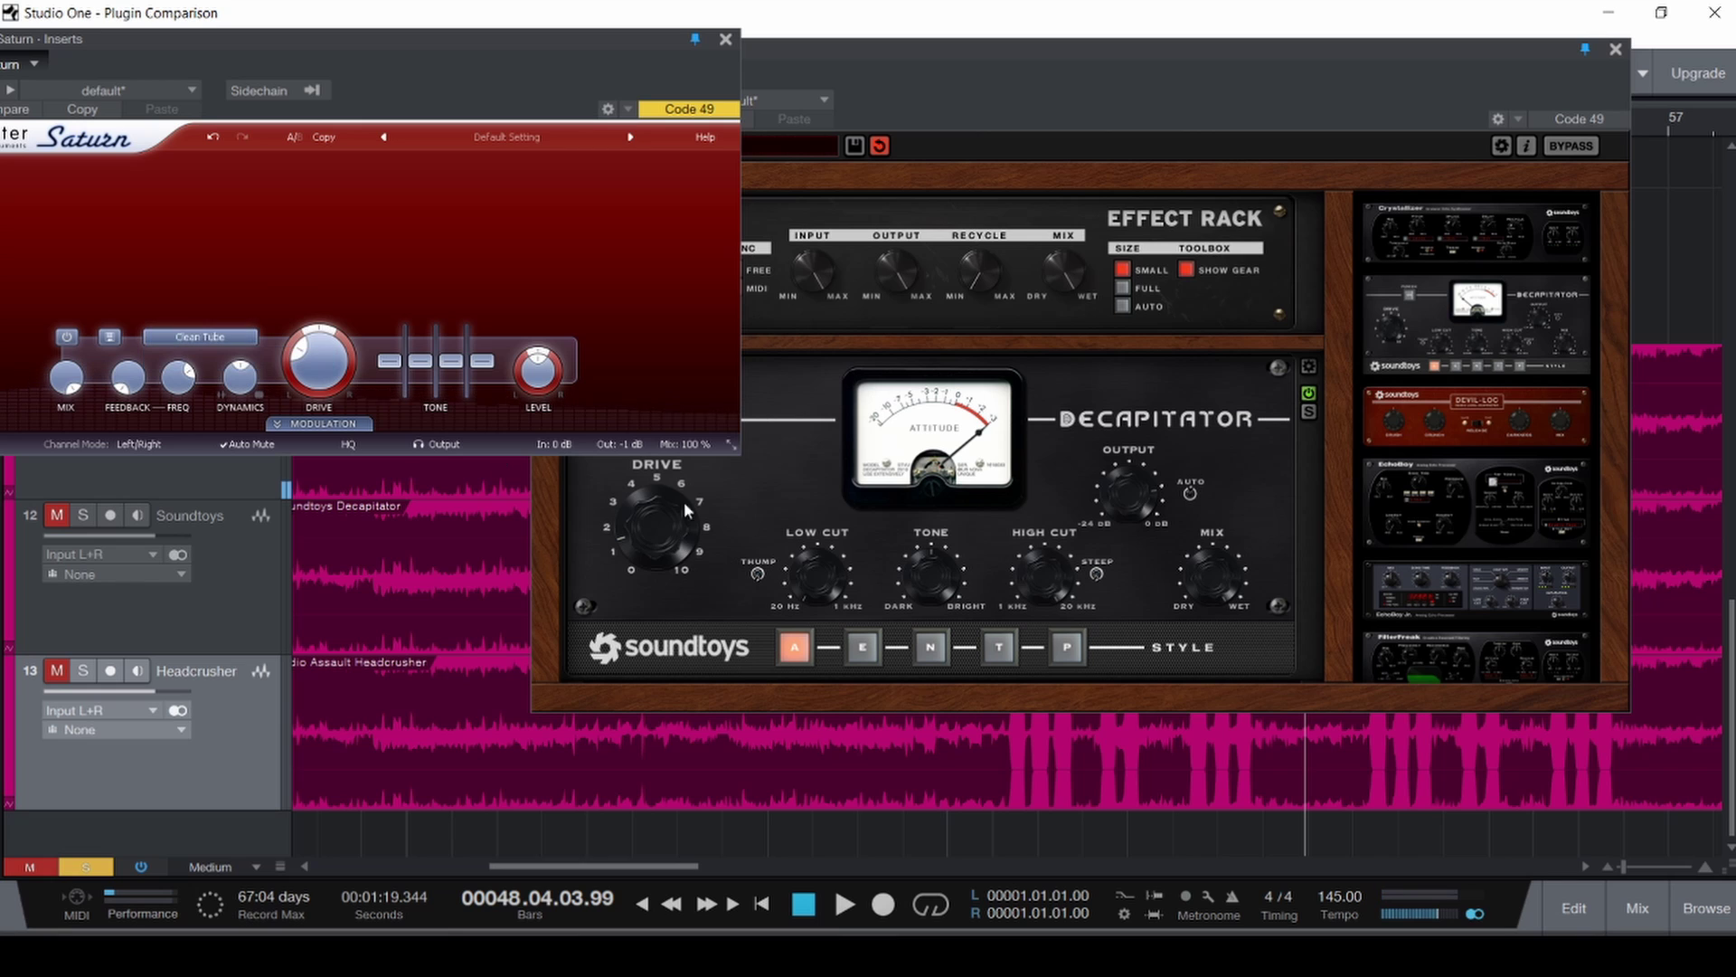
drag(831, 55, 852, 63)
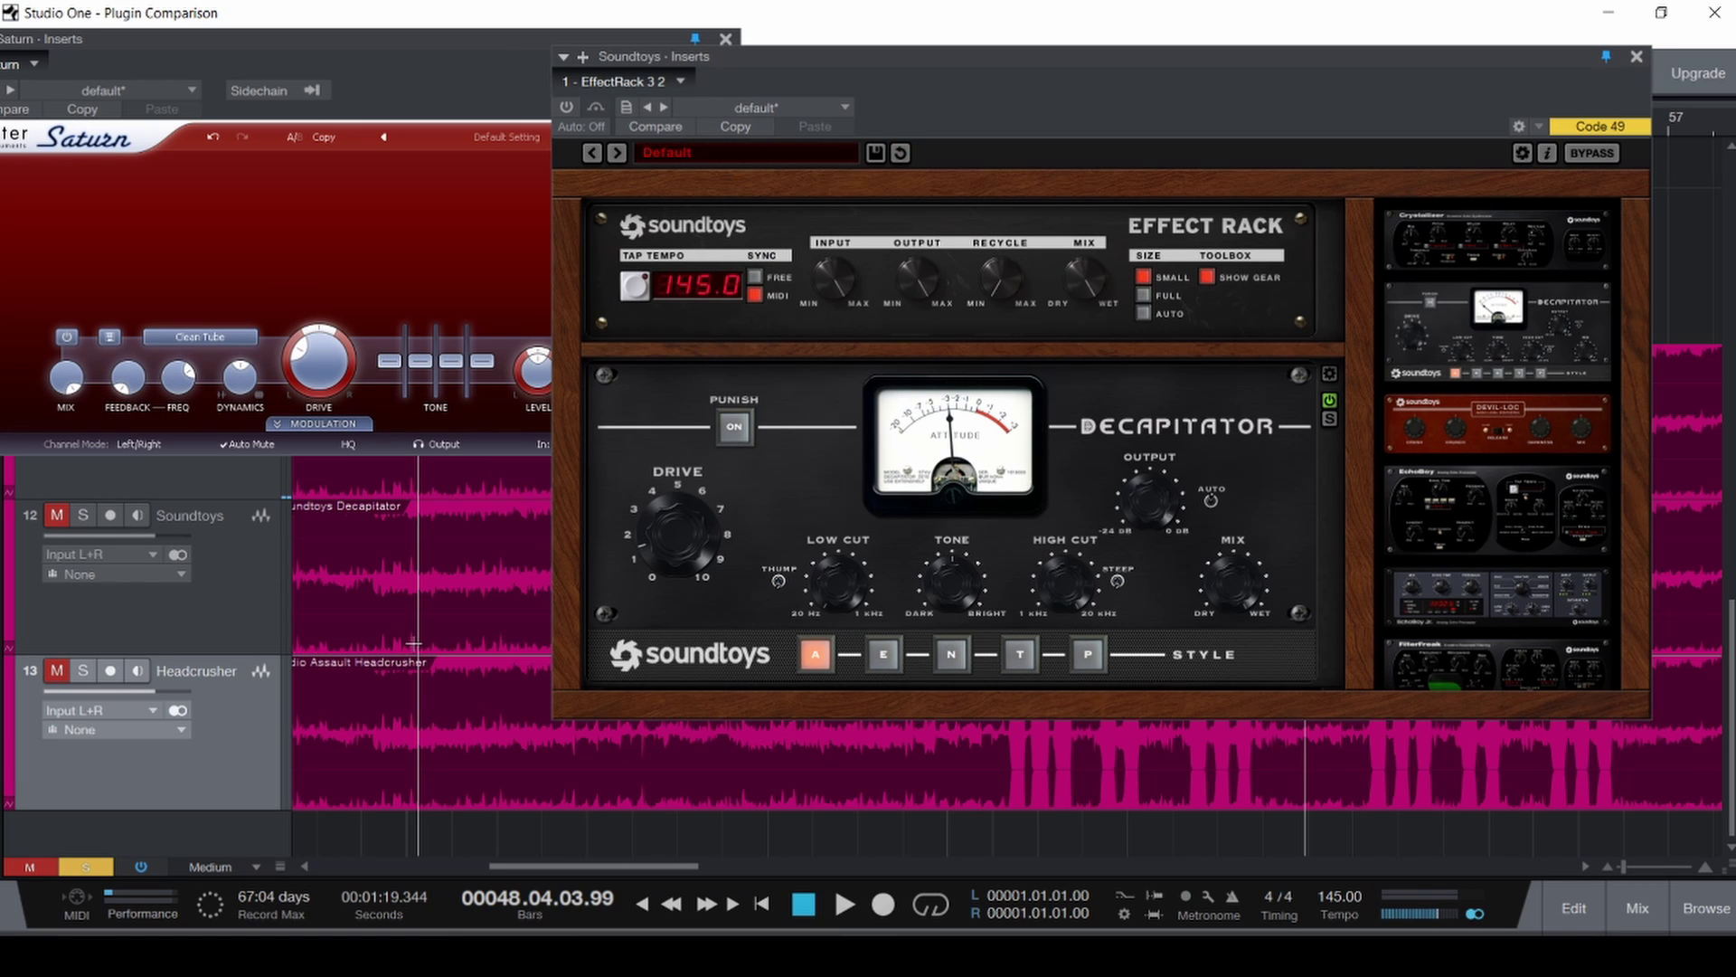
Save the song, play from about bar 29, and bring in the soloed Soundtoys track with EffectRack active against Clean Tube.
key(space)
key(ctrl+s)
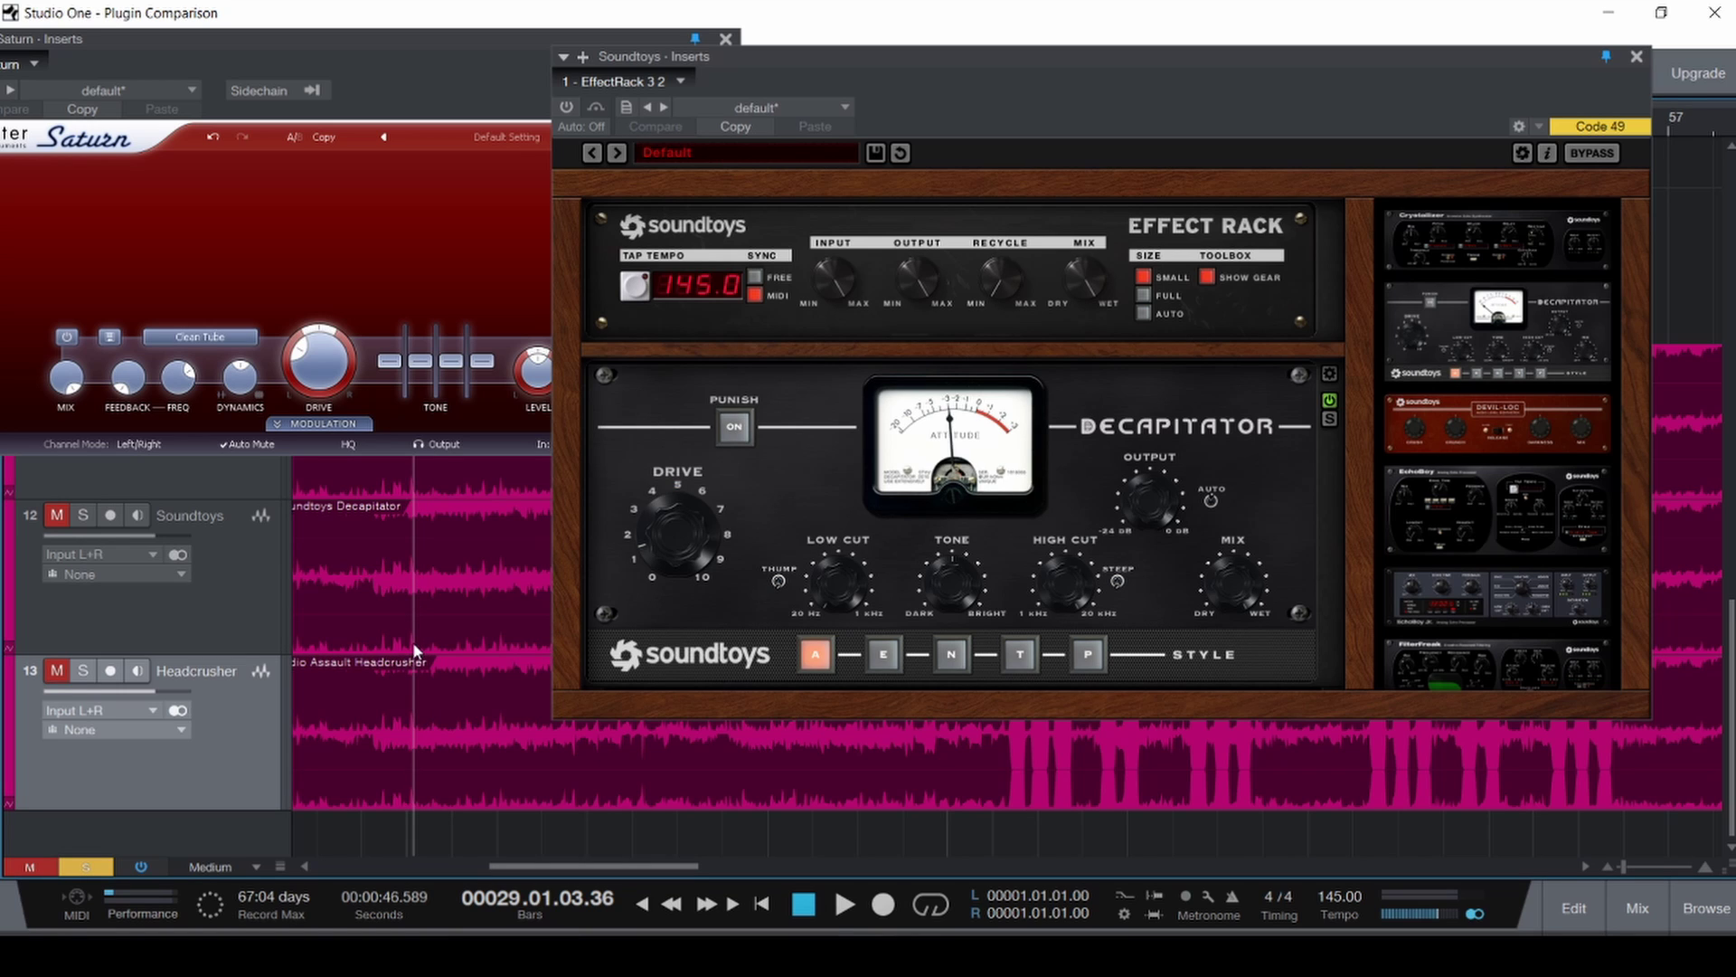
key(space)
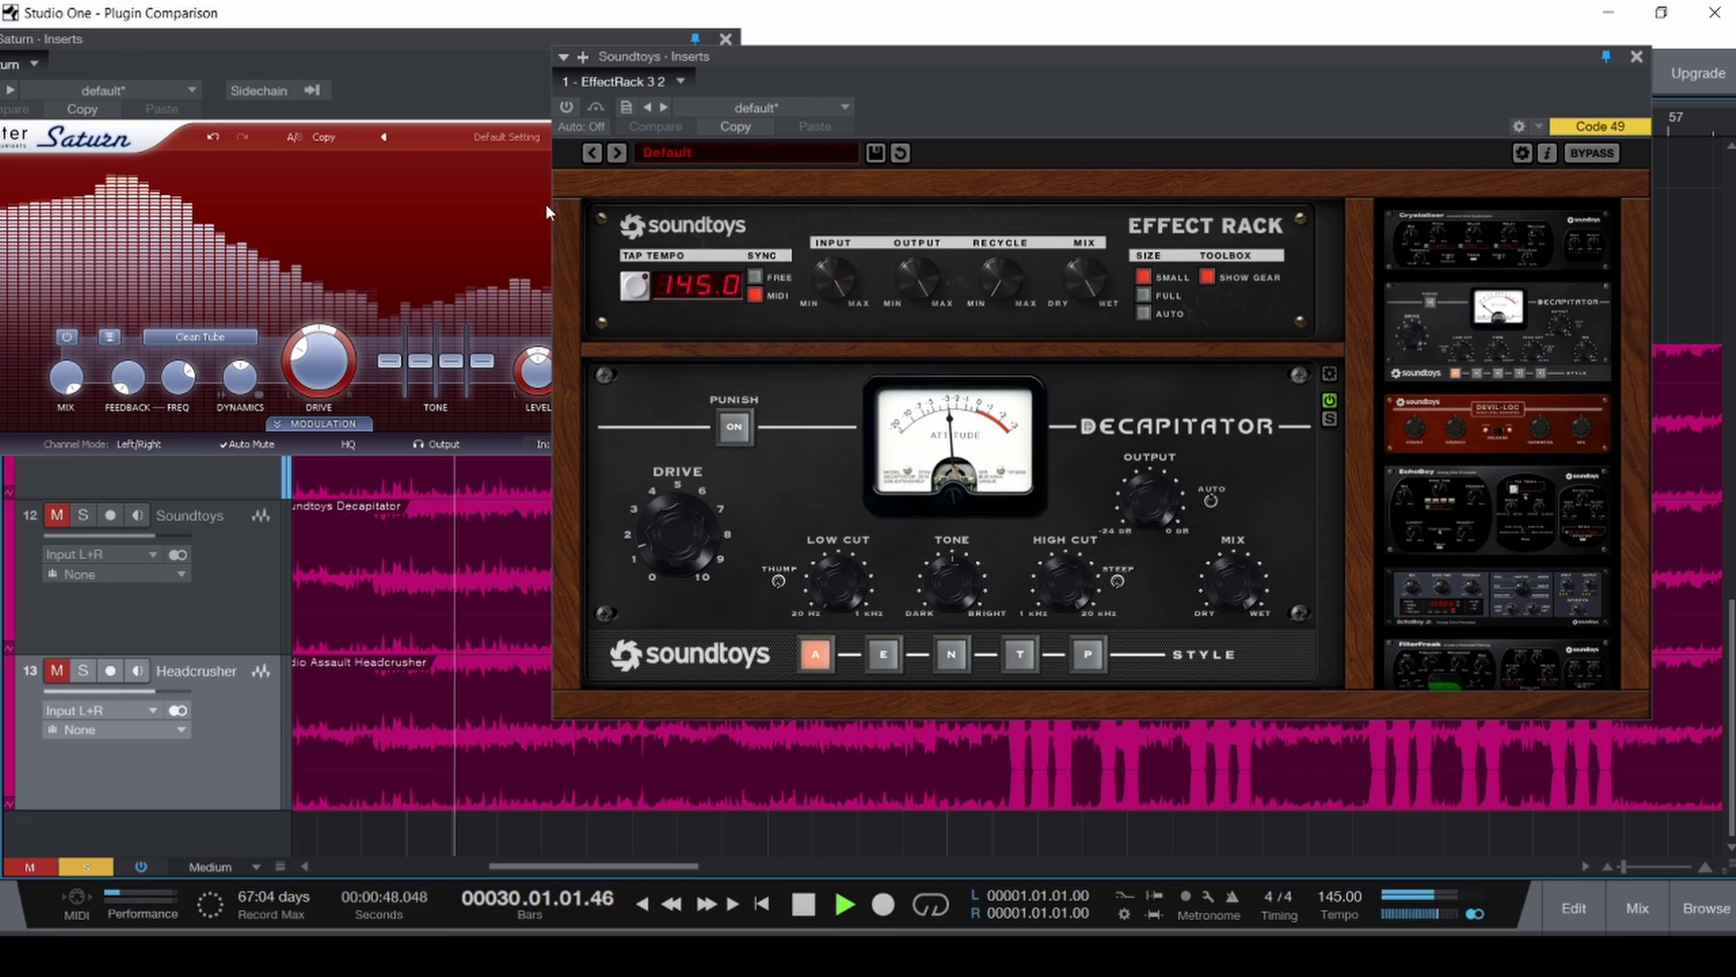
click(57, 516)
click(83, 515)
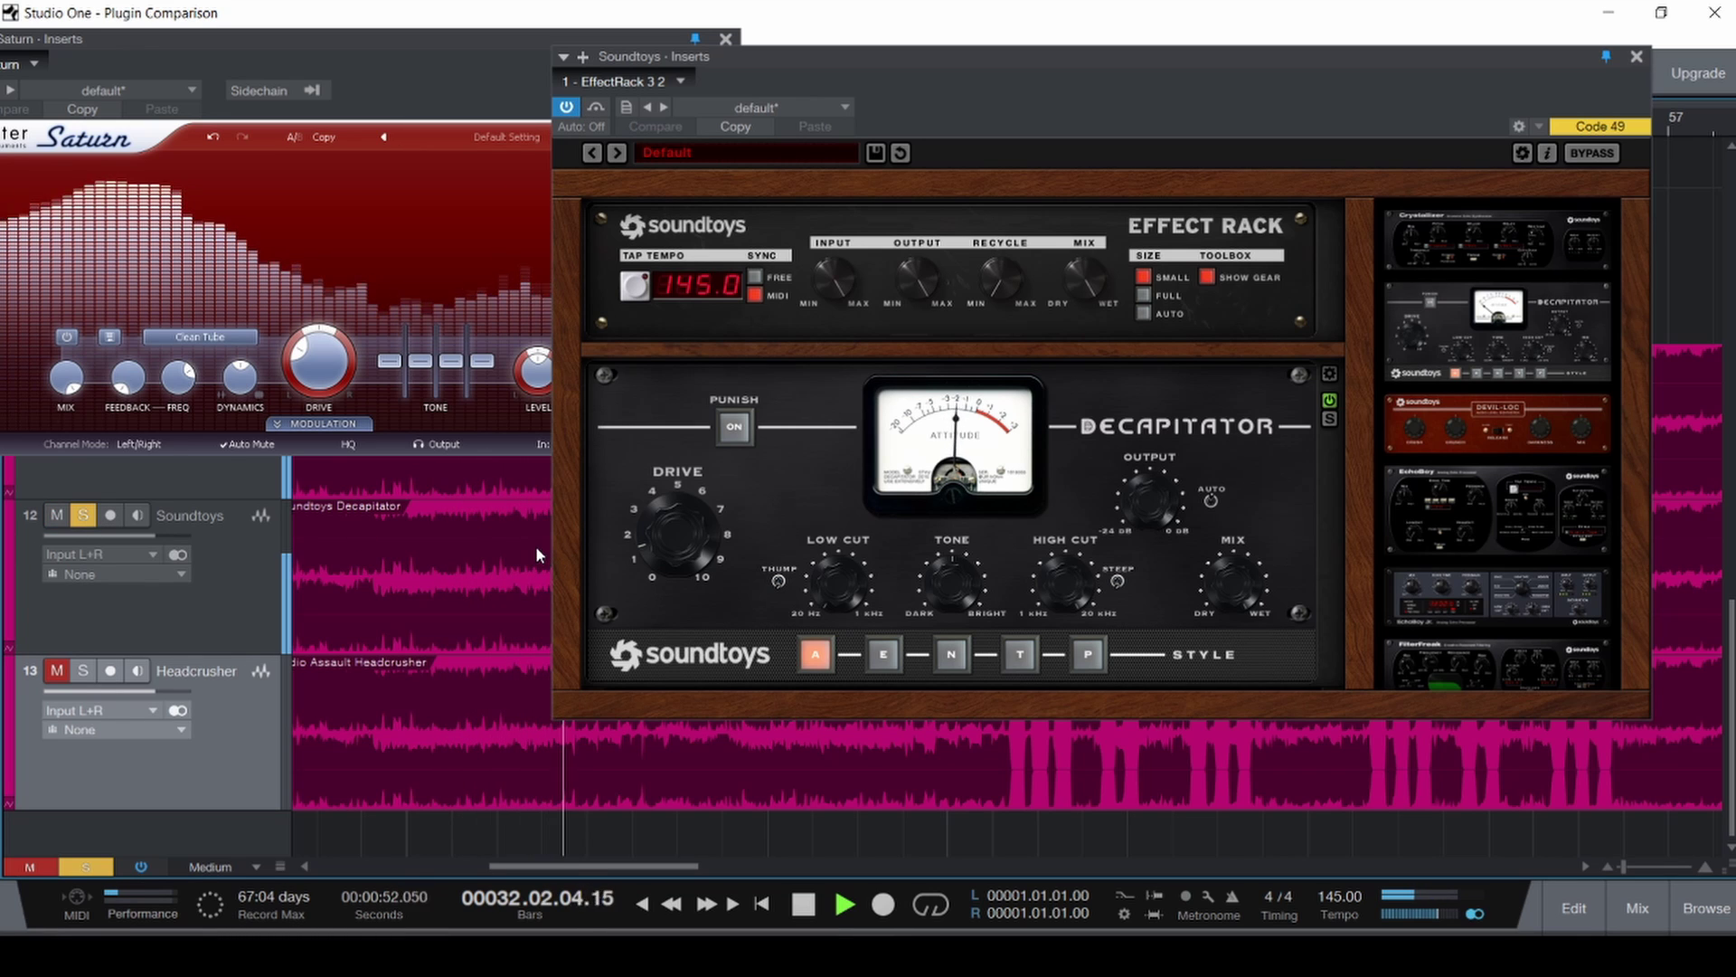
key(space)
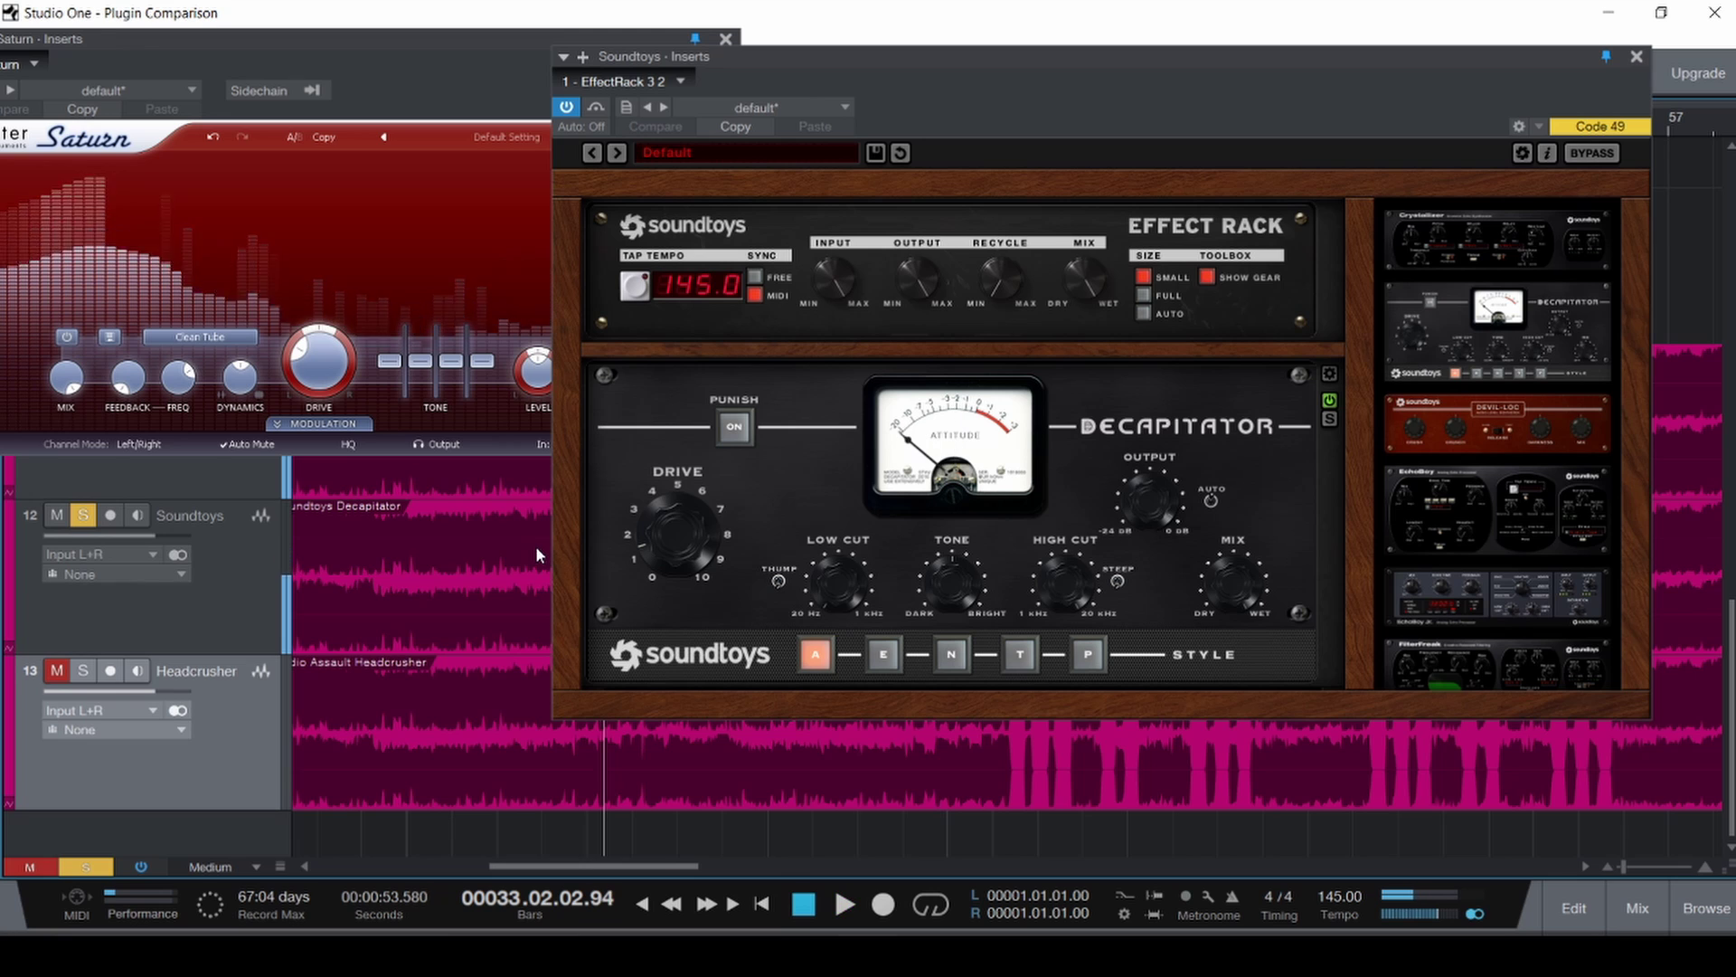
Save the song and close both the EffectRack and Saturn plugin windows.
key(ctrl+s)
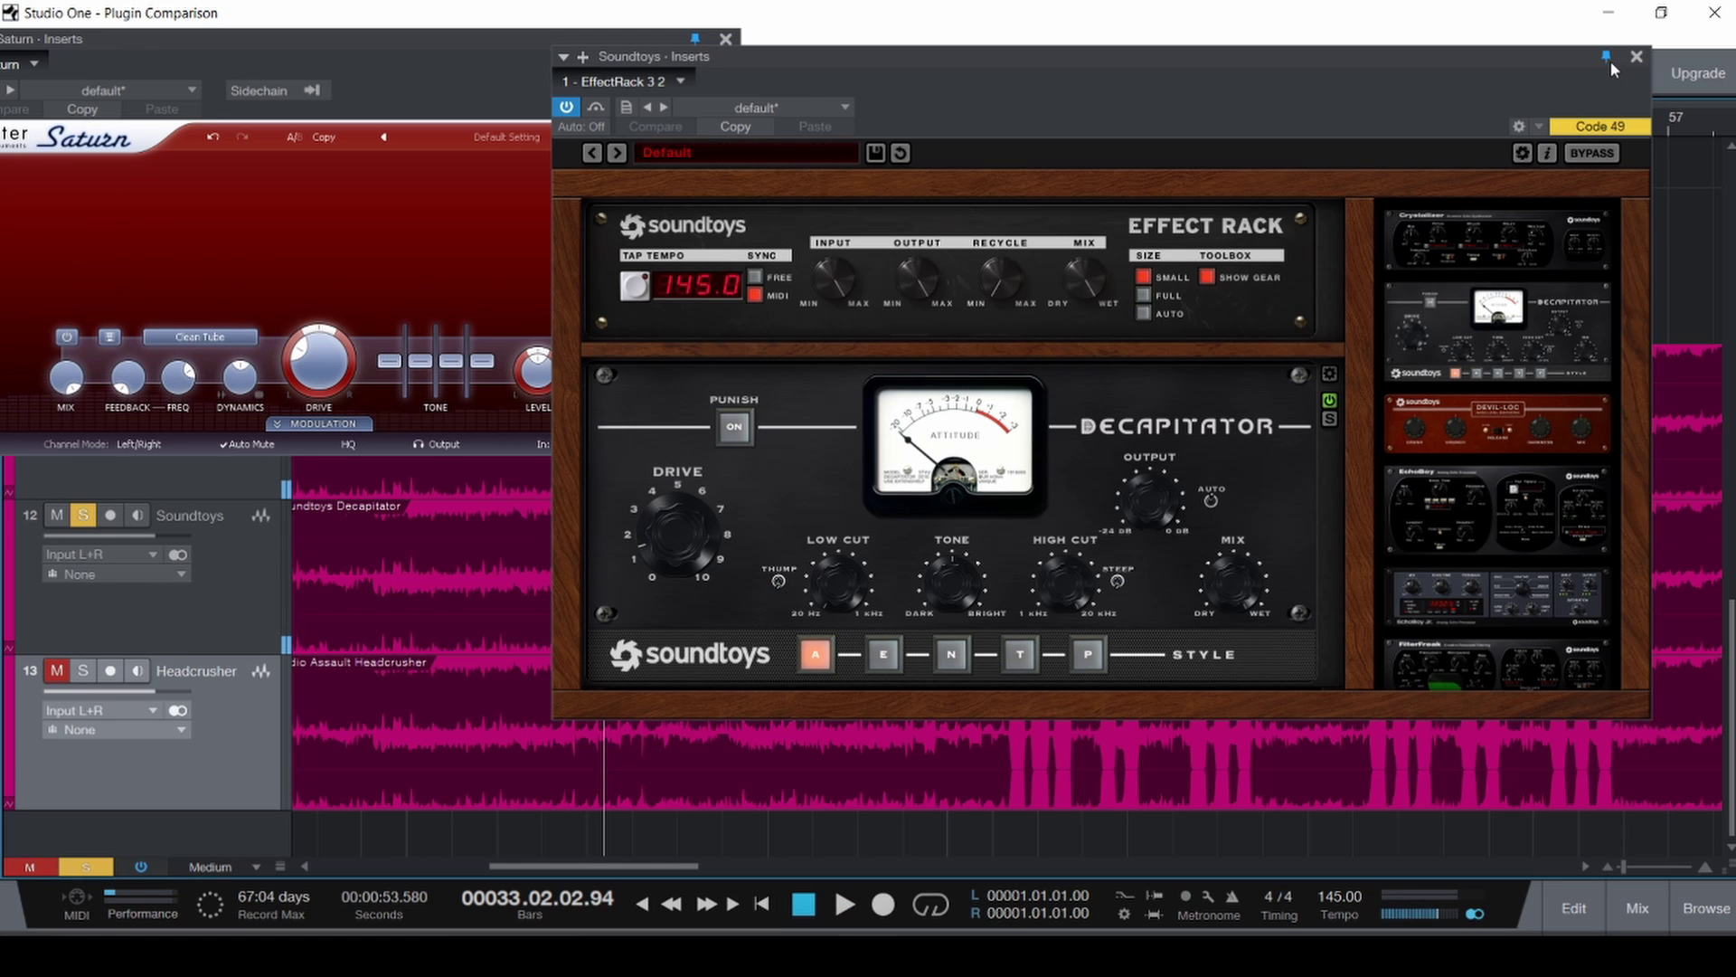
click(1637, 57)
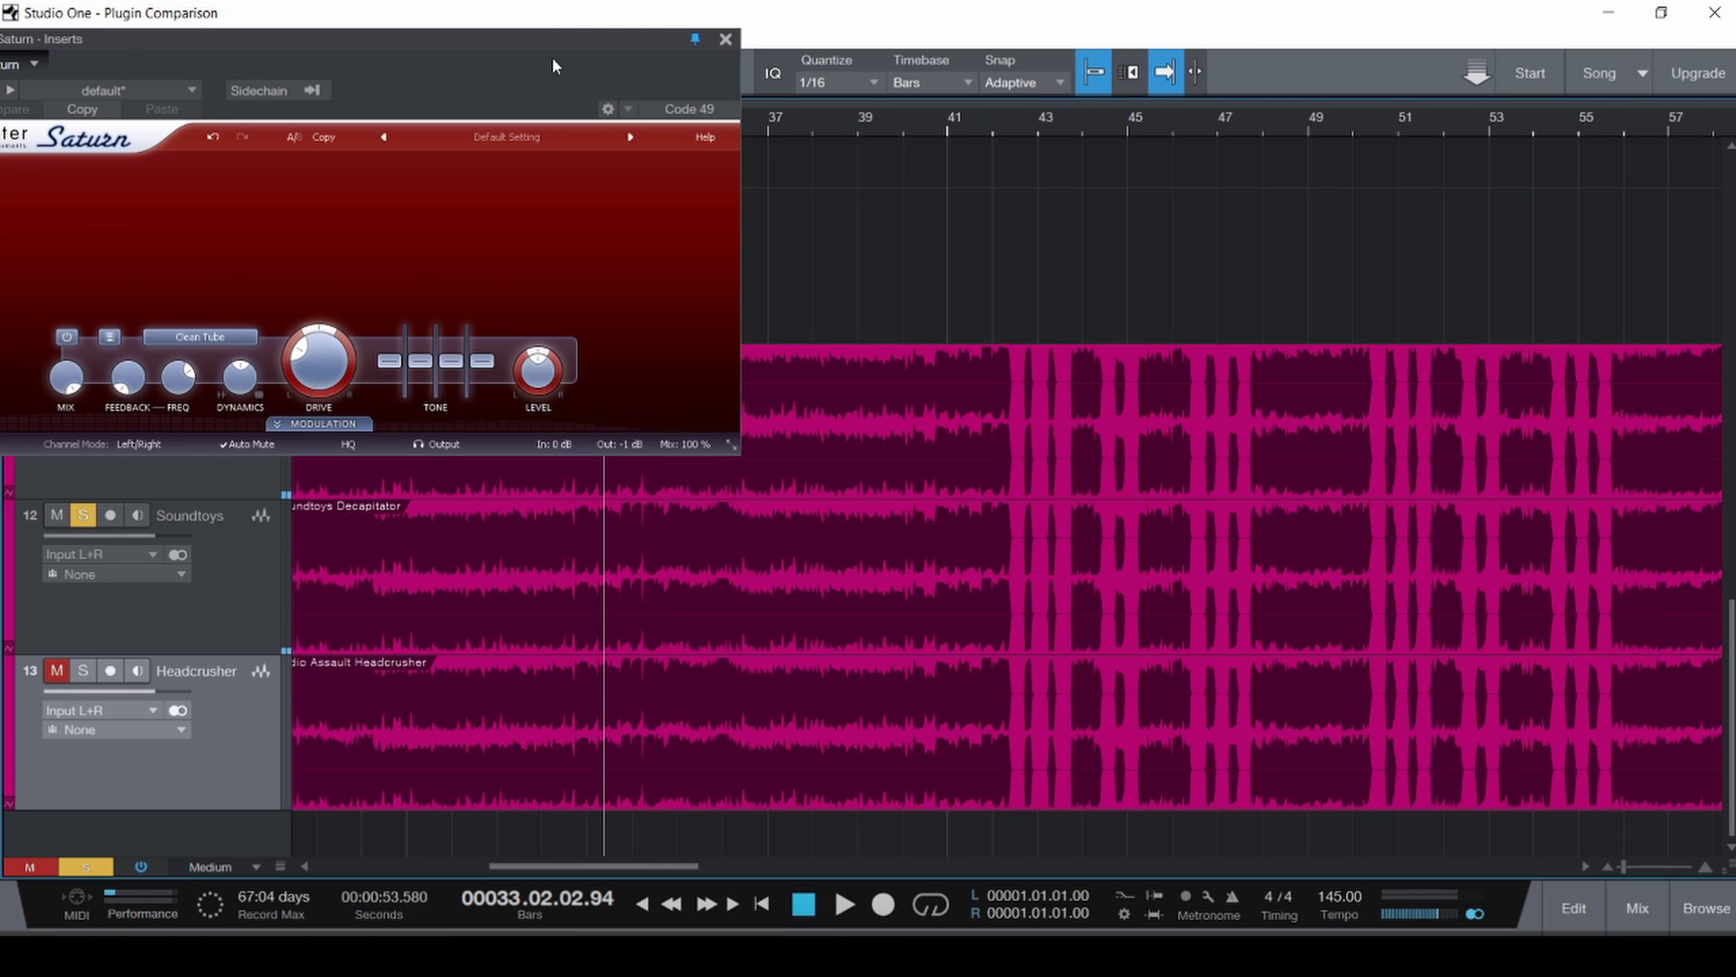
click(726, 39)
key(w)
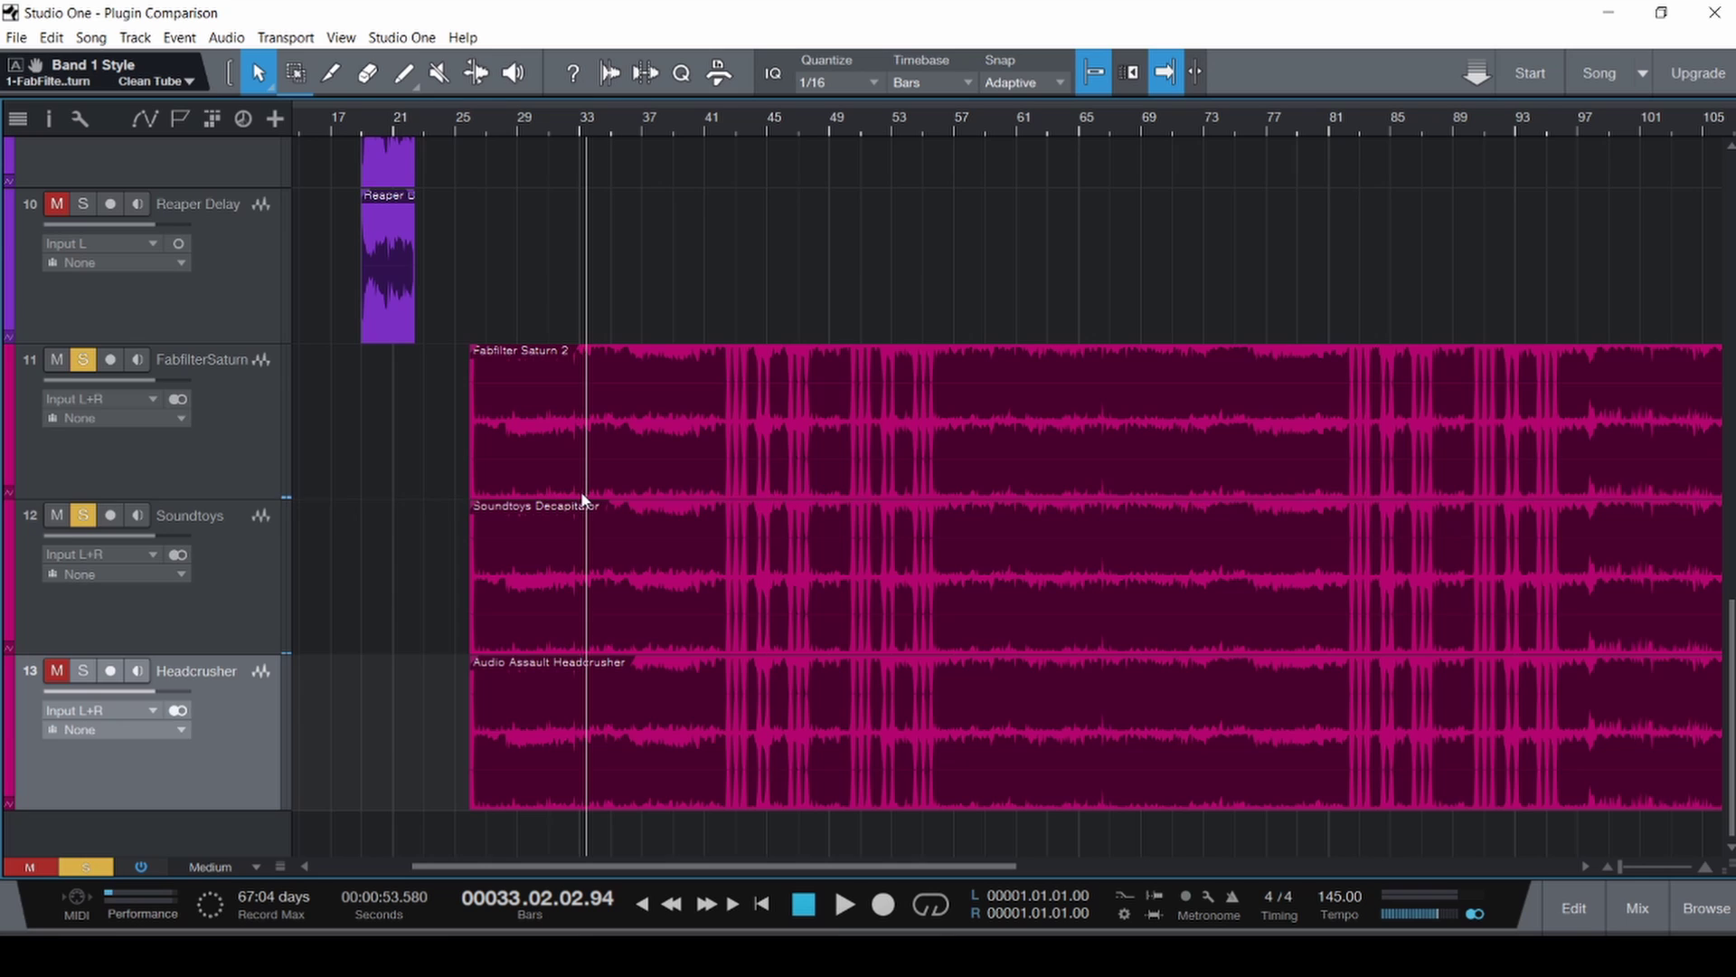
In the mixer, mute Soundtoys, solo only FabfilterSaturn, and turn off both polarity inversions on the Soundtoys channel.
key(F3)
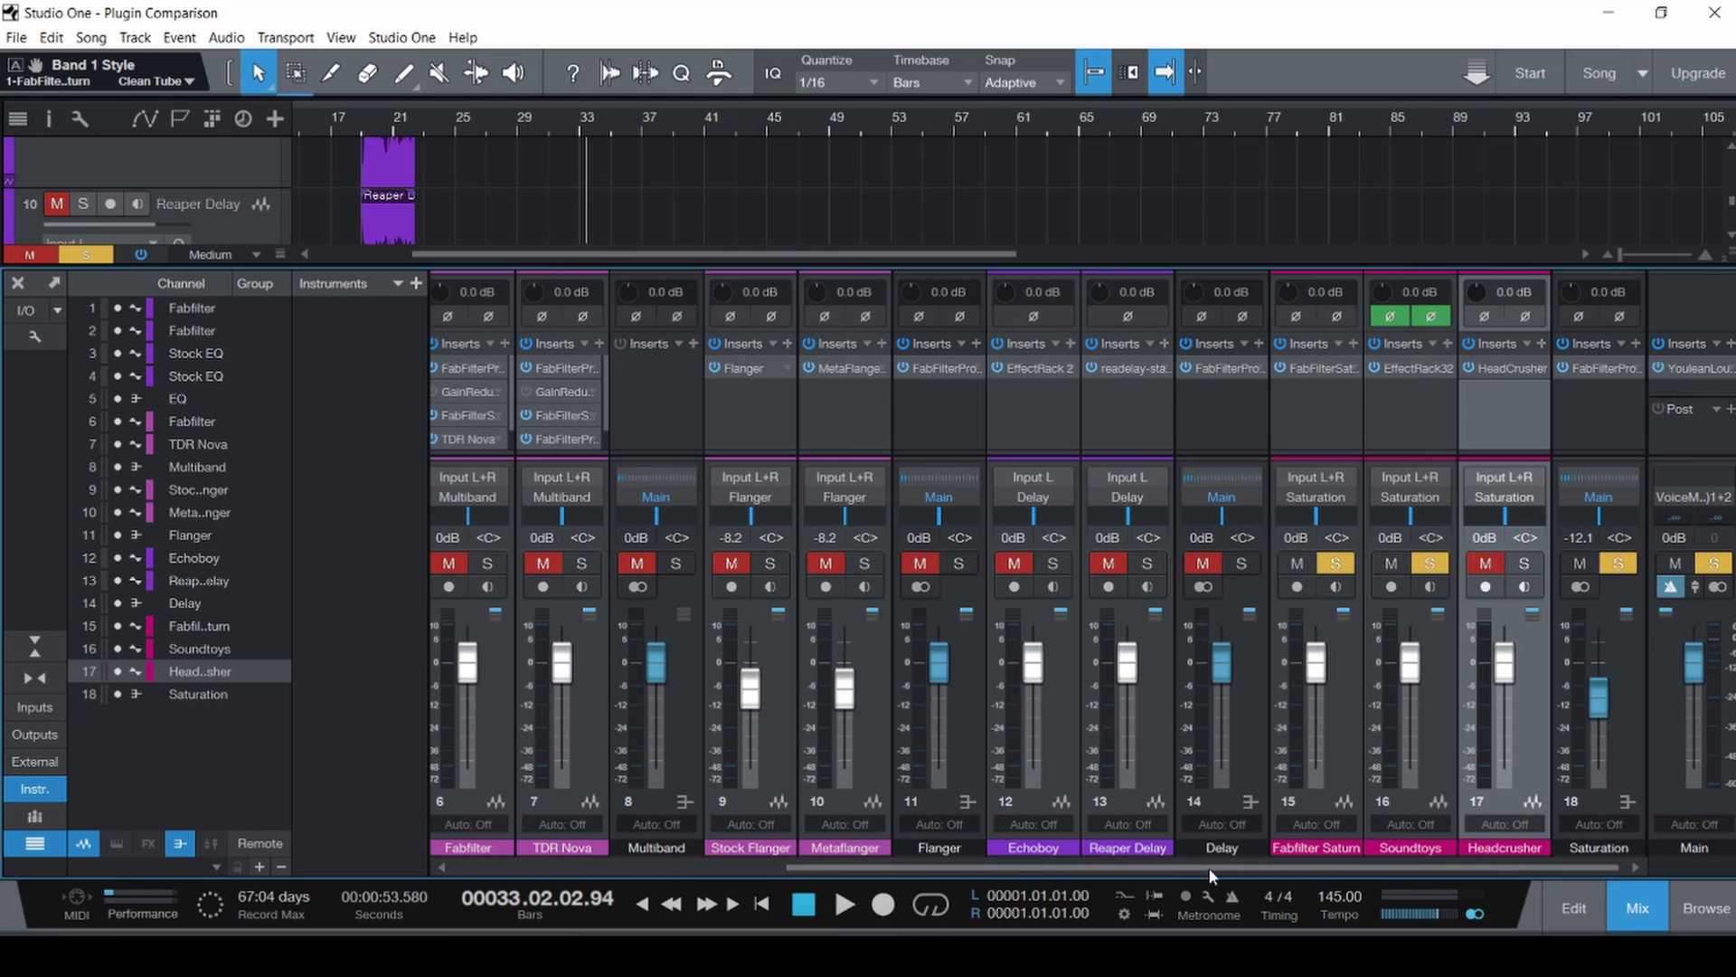
click(1356, 757)
shift+click(1403, 430)
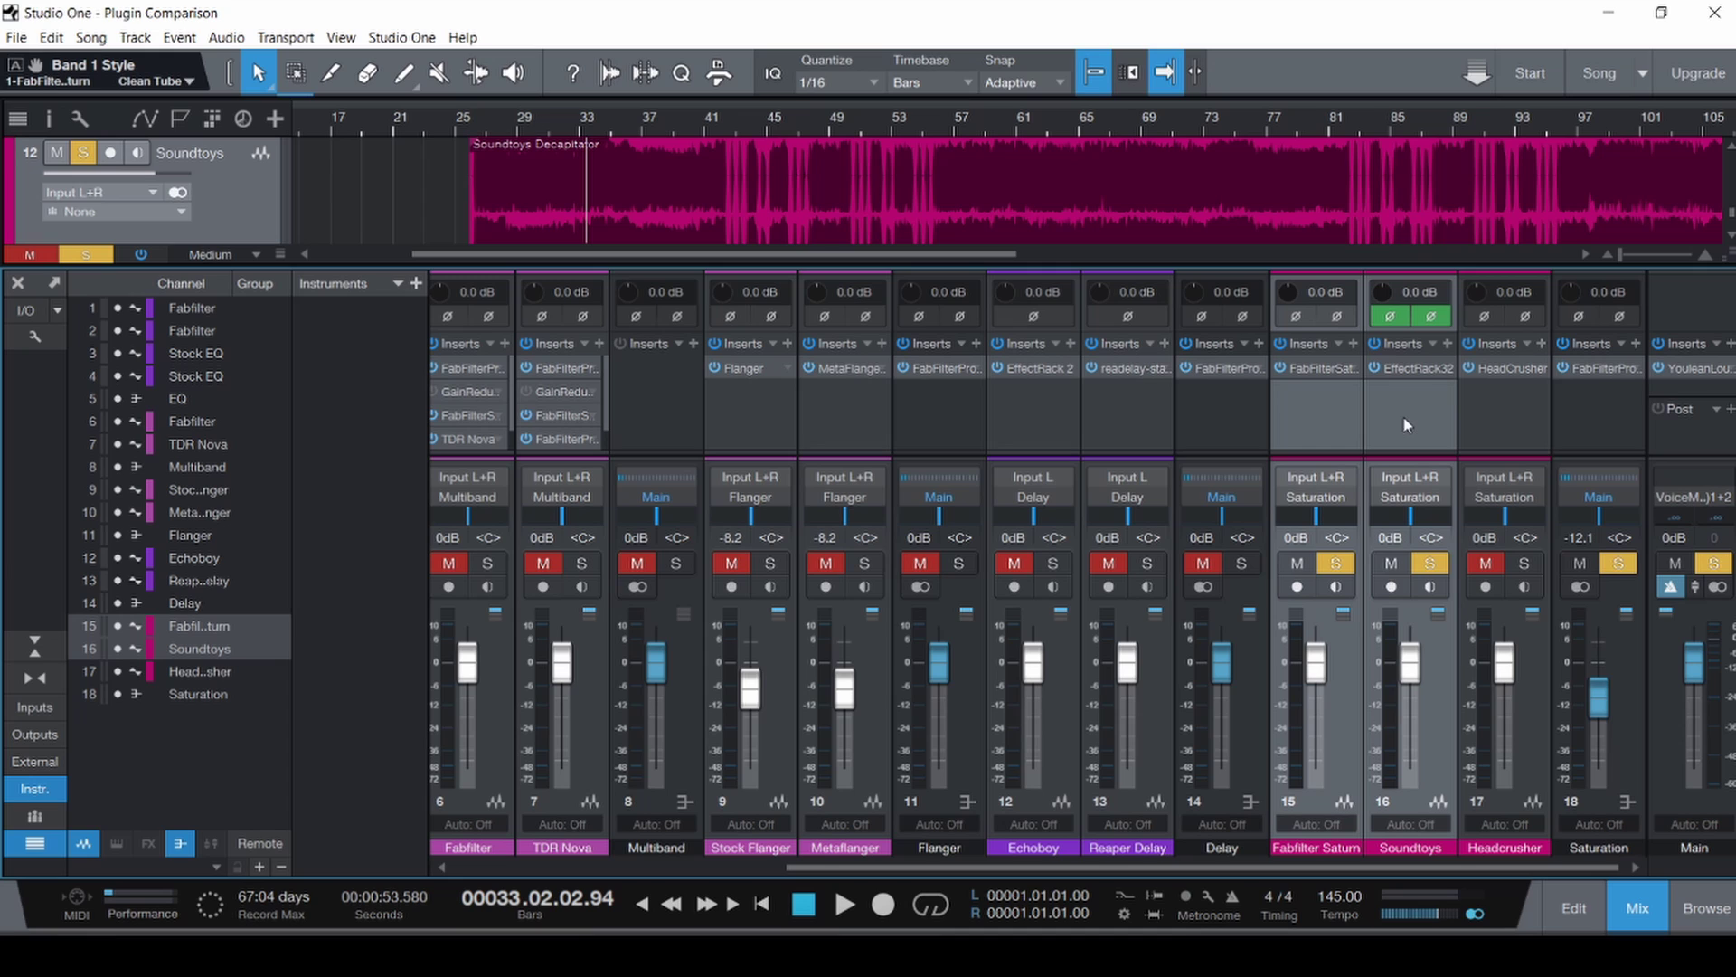
click(1391, 562)
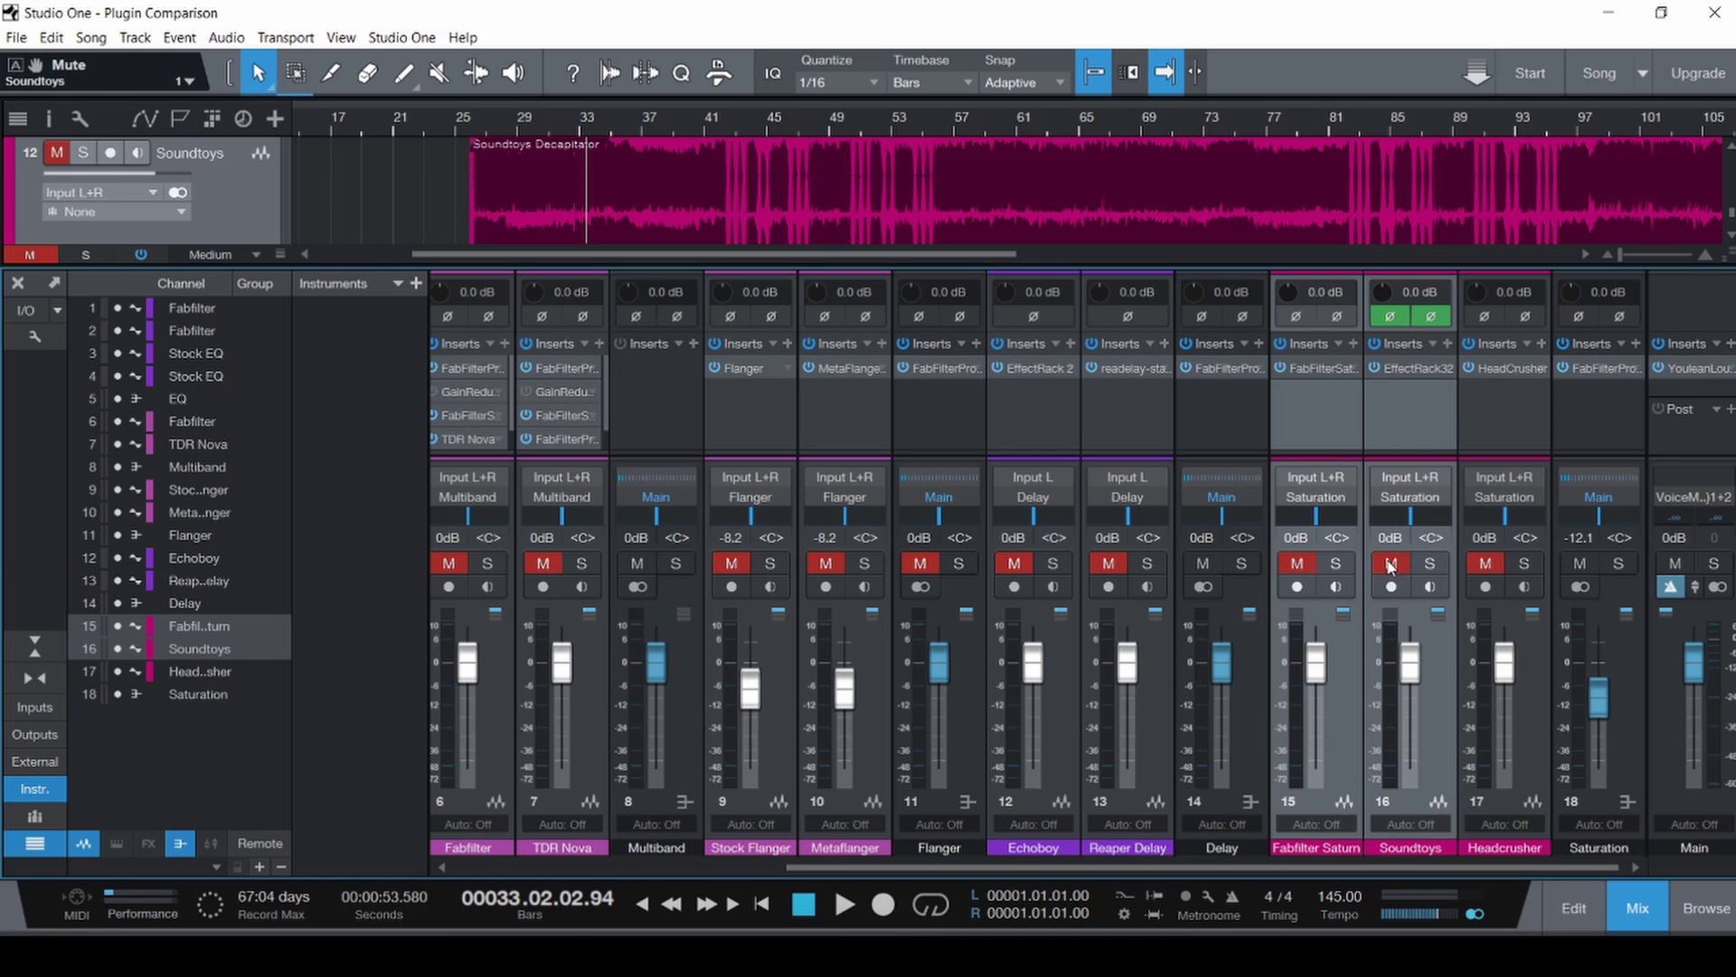
click(1323, 463)
click(1336, 563)
click(1389, 315)
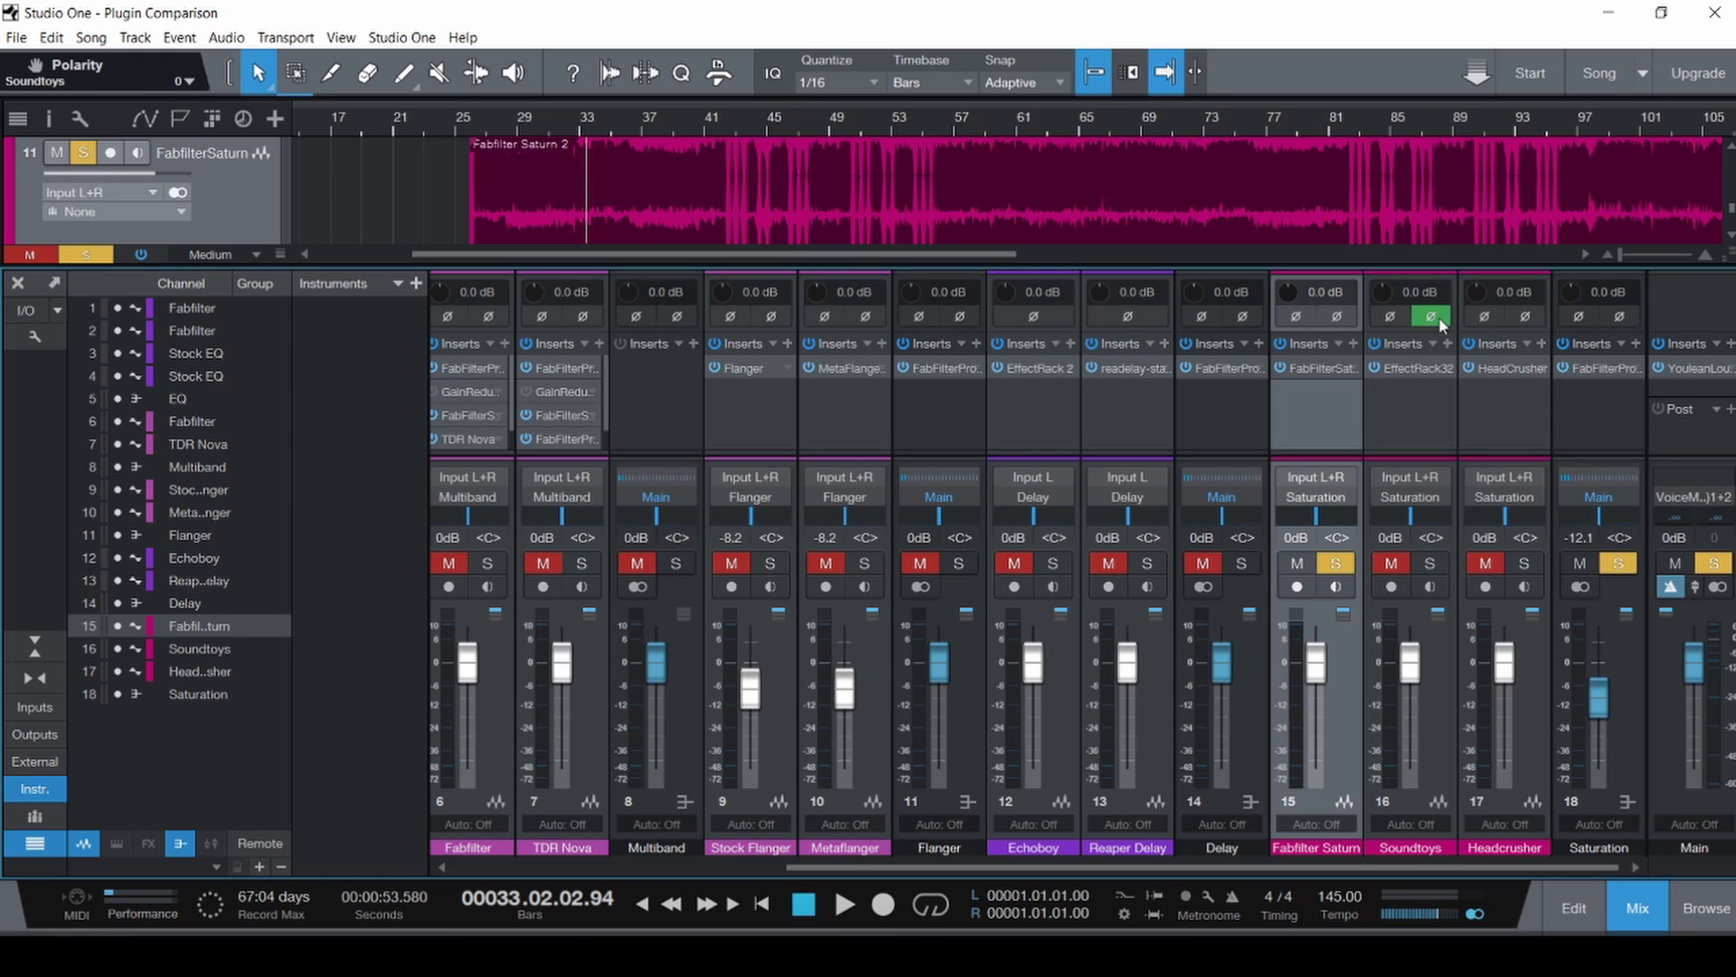
click(1431, 316)
Open Saturn with the mixer hidden, set Band 1 to Destroy at 78.50% Drive, and play from about bar 26.
double_click(1324, 370)
key(F3)
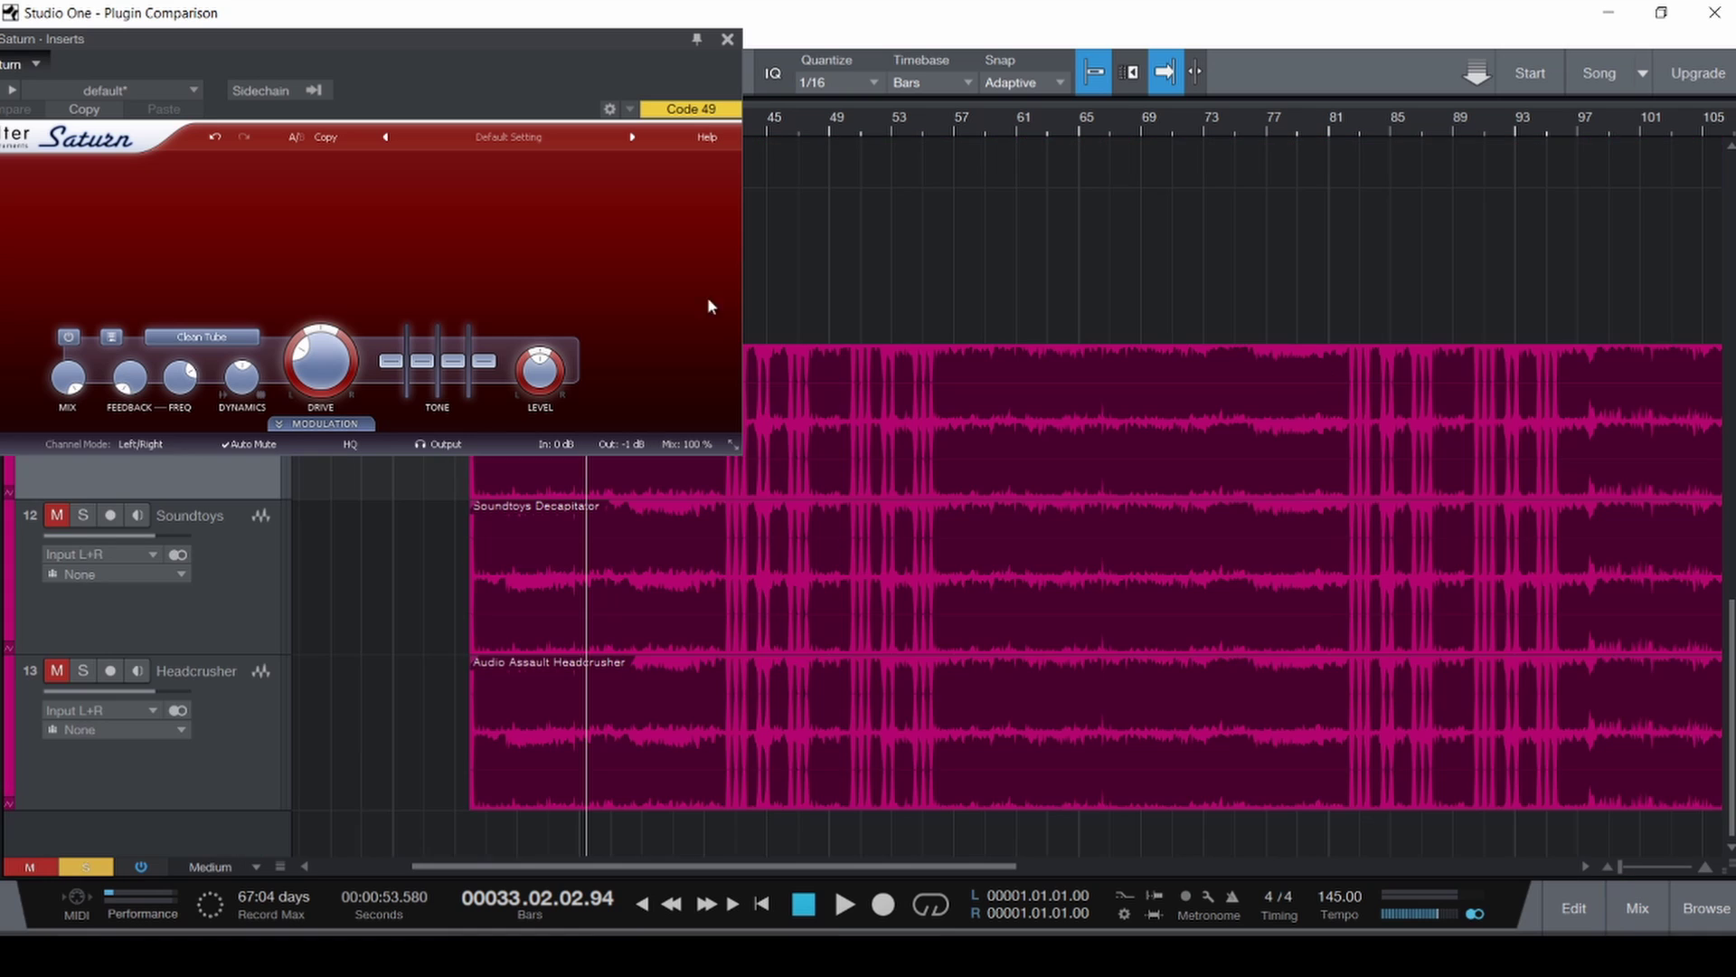
click(477, 637)
click(201, 336)
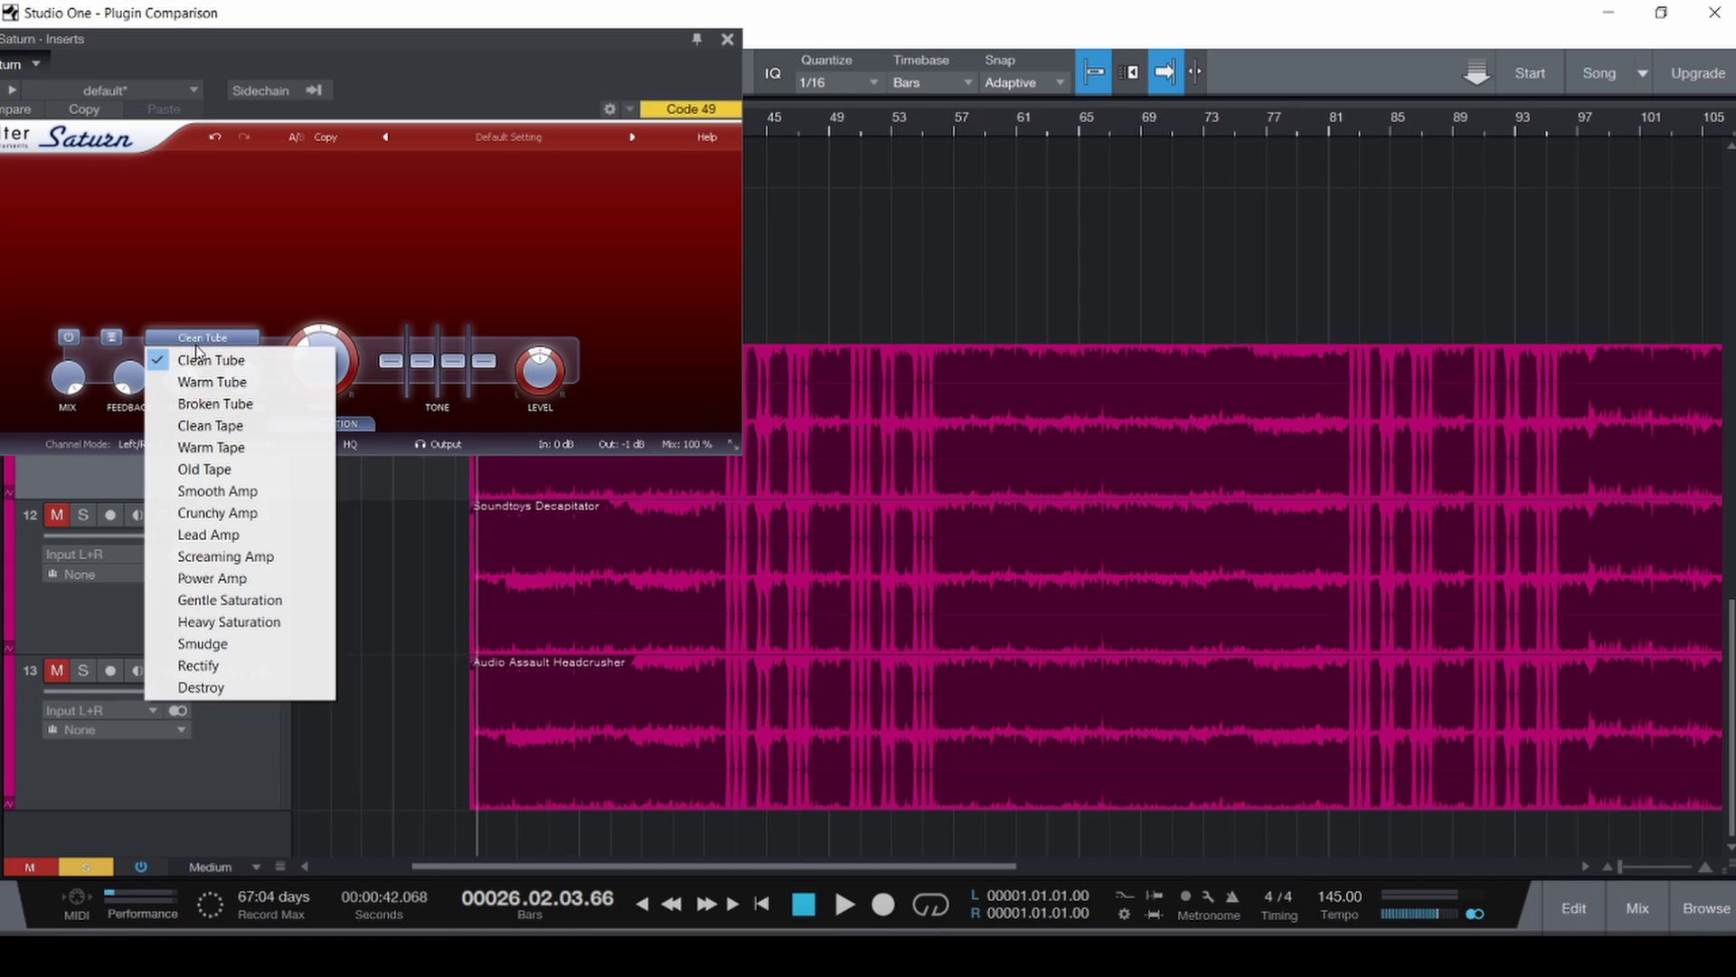
click(274, 693)
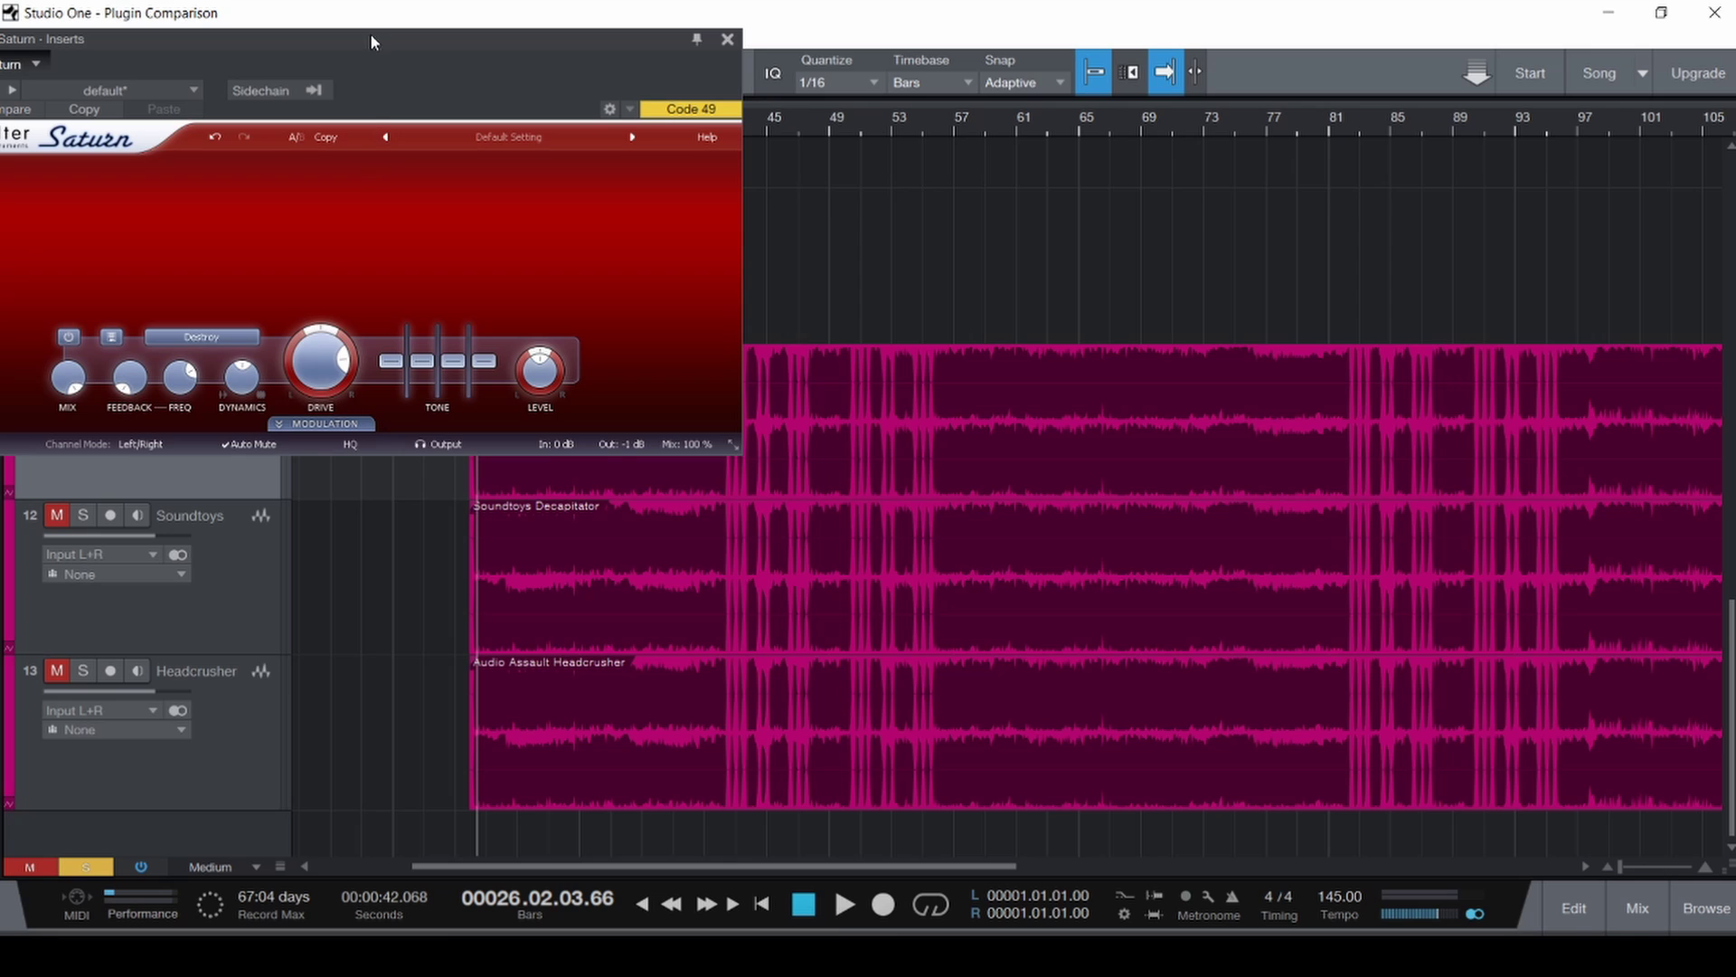
drag(371, 38, 963, 86)
key(space)
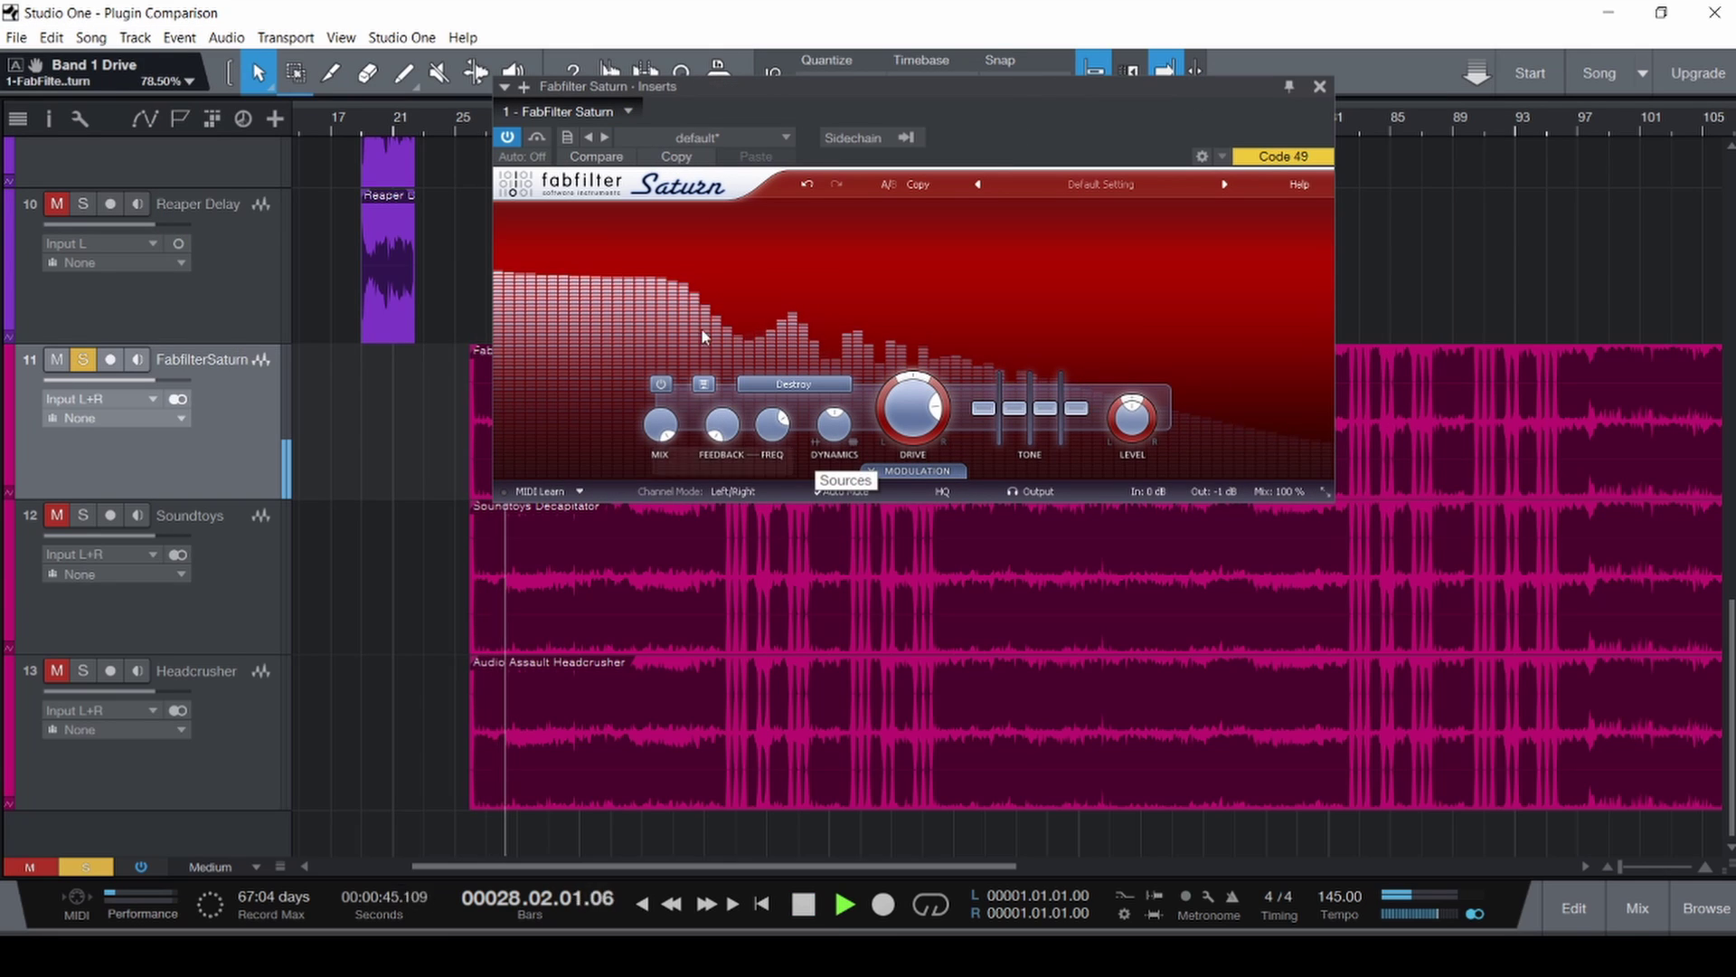
key(space)
Audition Destroy at 100% Drive, and return Saturn's Band 1 to Clean Tube with Drive at 30.36%.
click(795, 385)
click(861, 333)
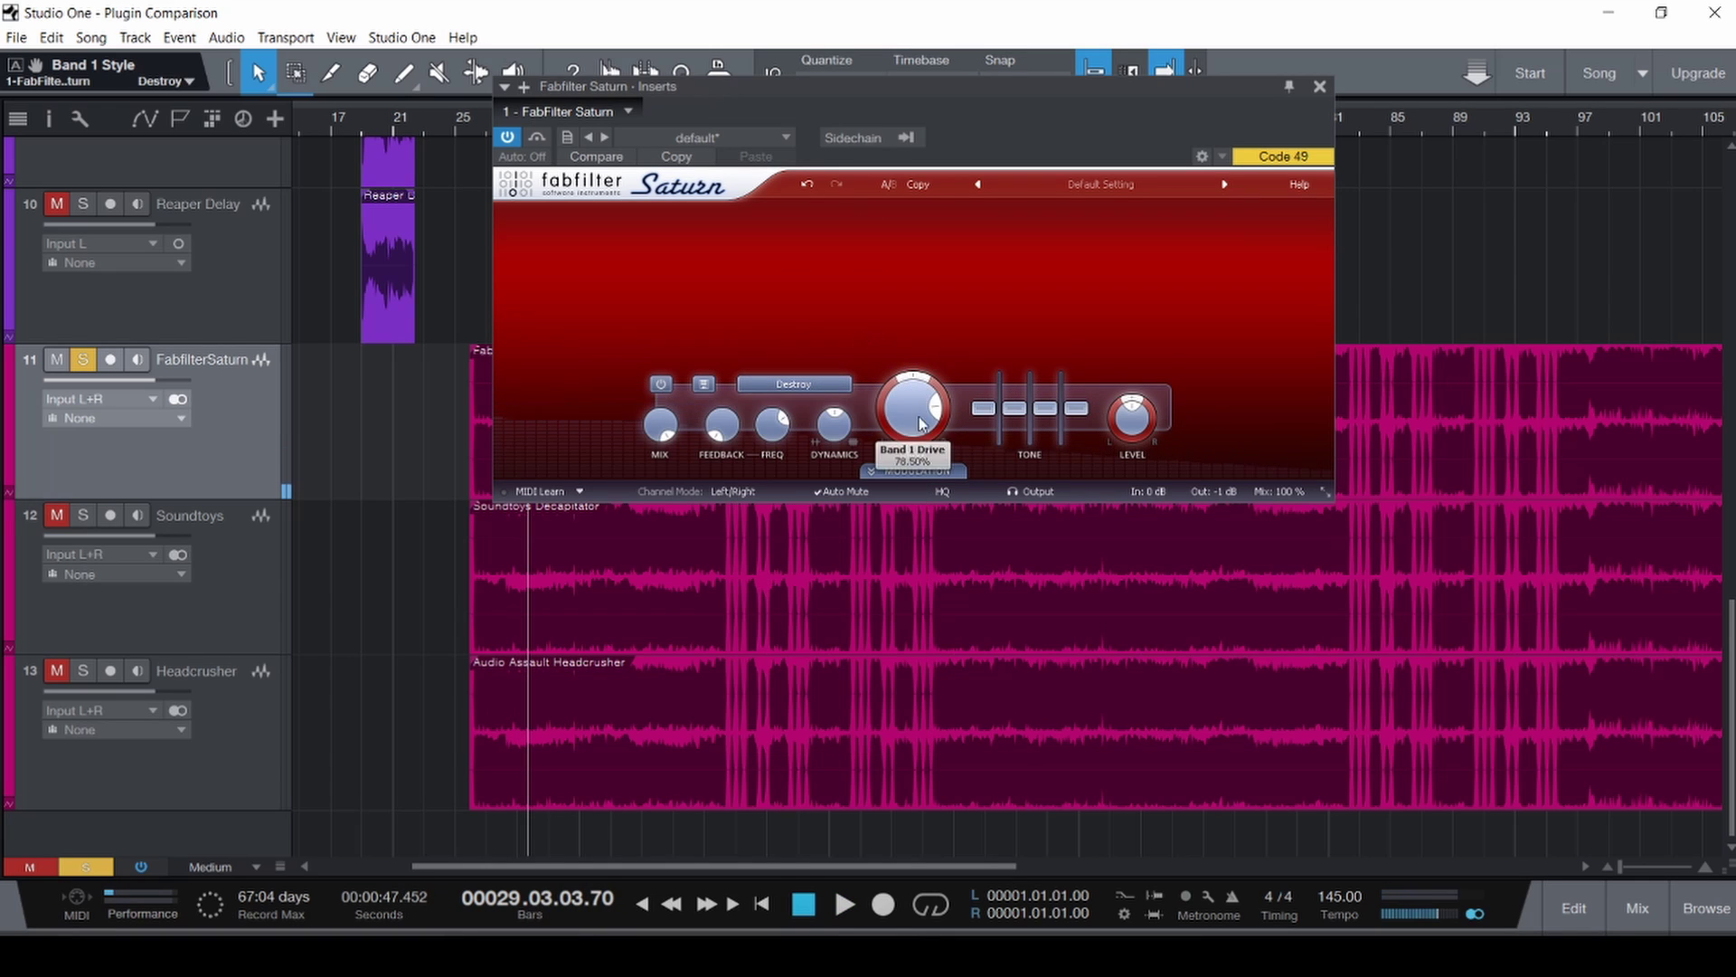
key(space)
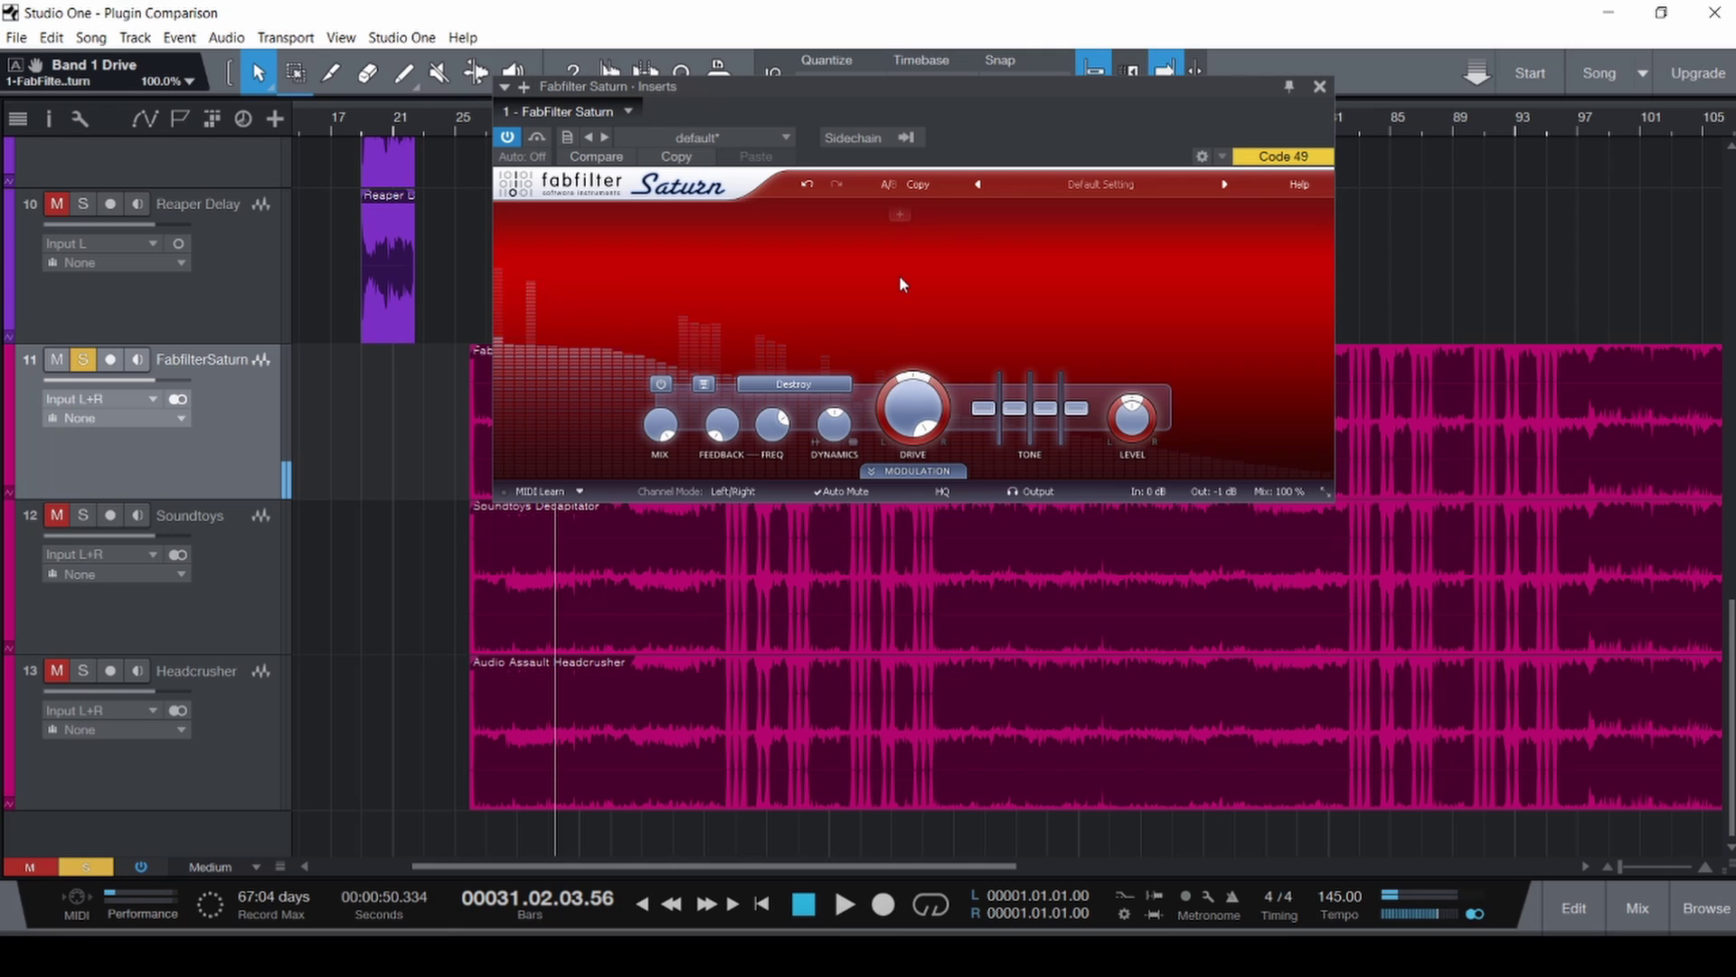
key(space)
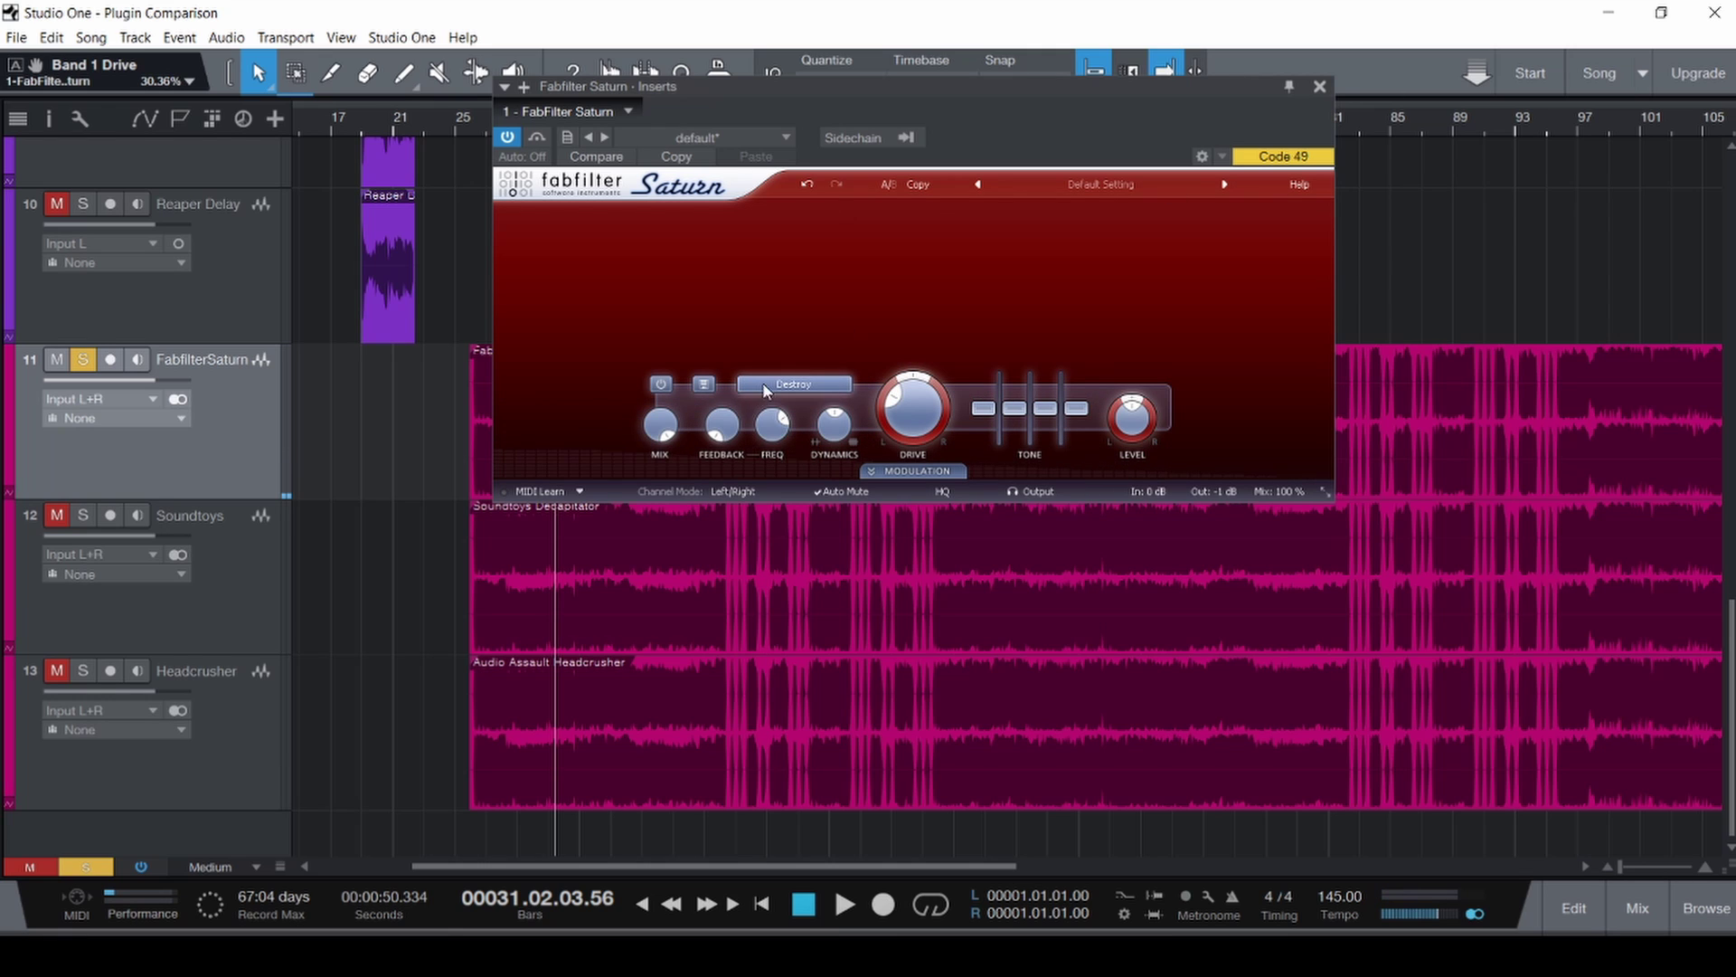
click(794, 384)
click(785, 403)
Solo Soundtoys with FabfilterSaturn muted, and play from about bar 25 with Decapitator's Punish on and output trim at -15.0 dB.
click(217, 584)
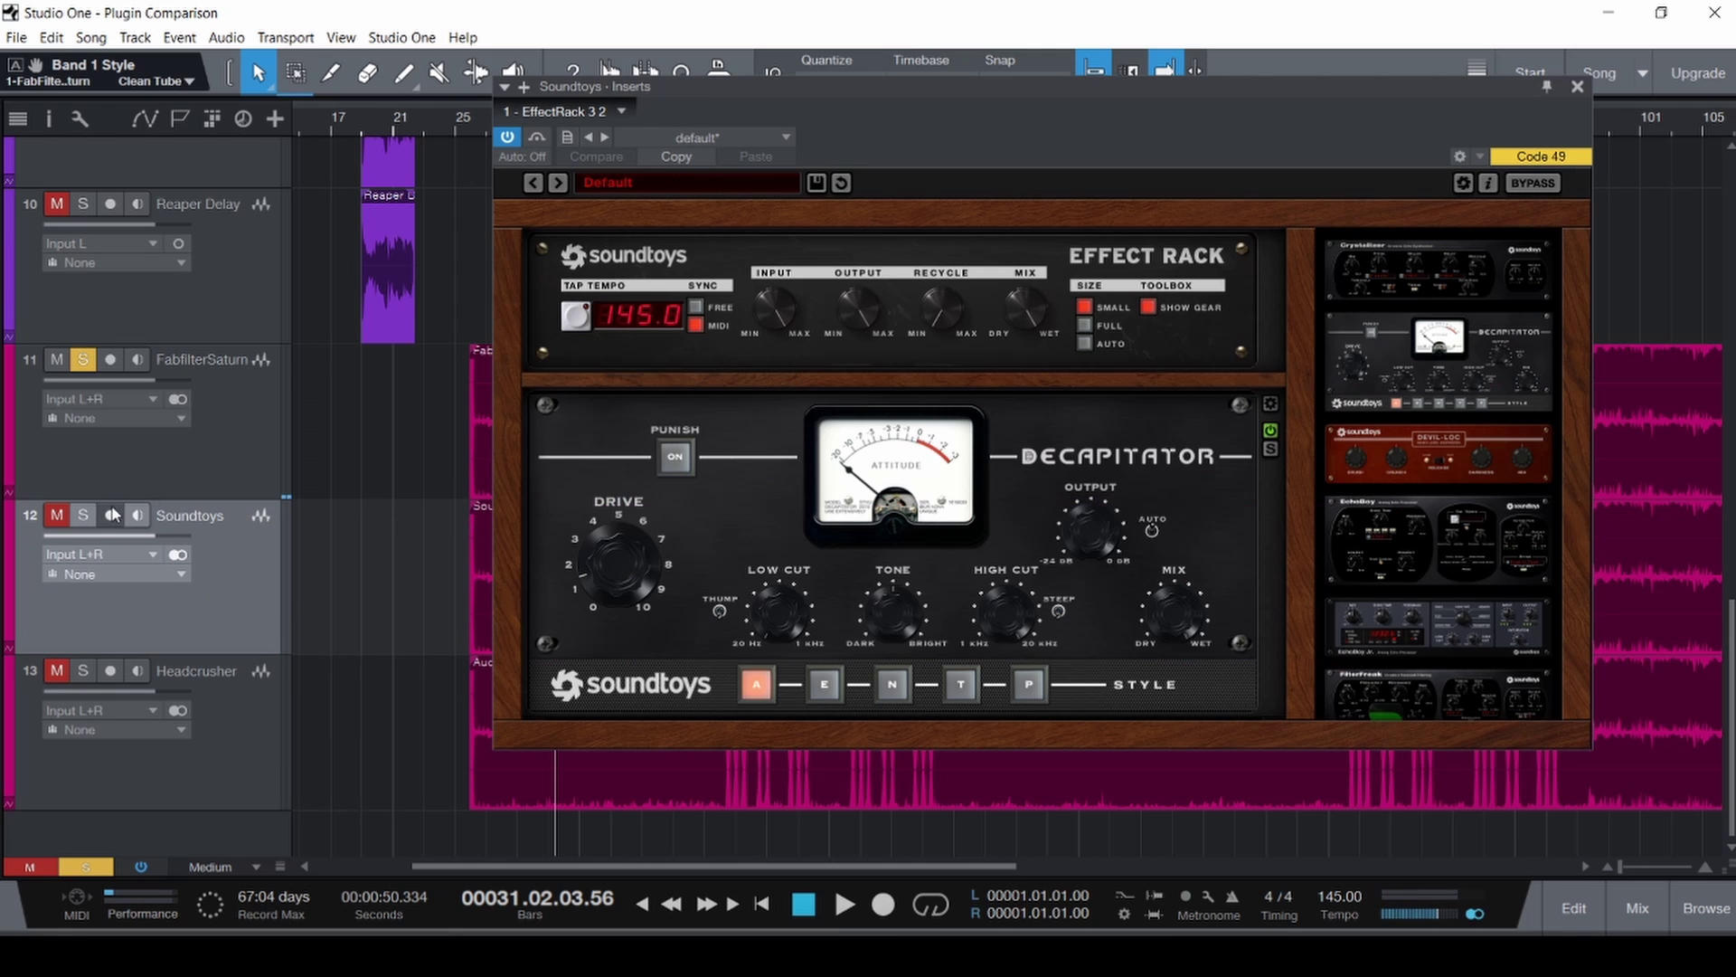
click(84, 515)
click(57, 359)
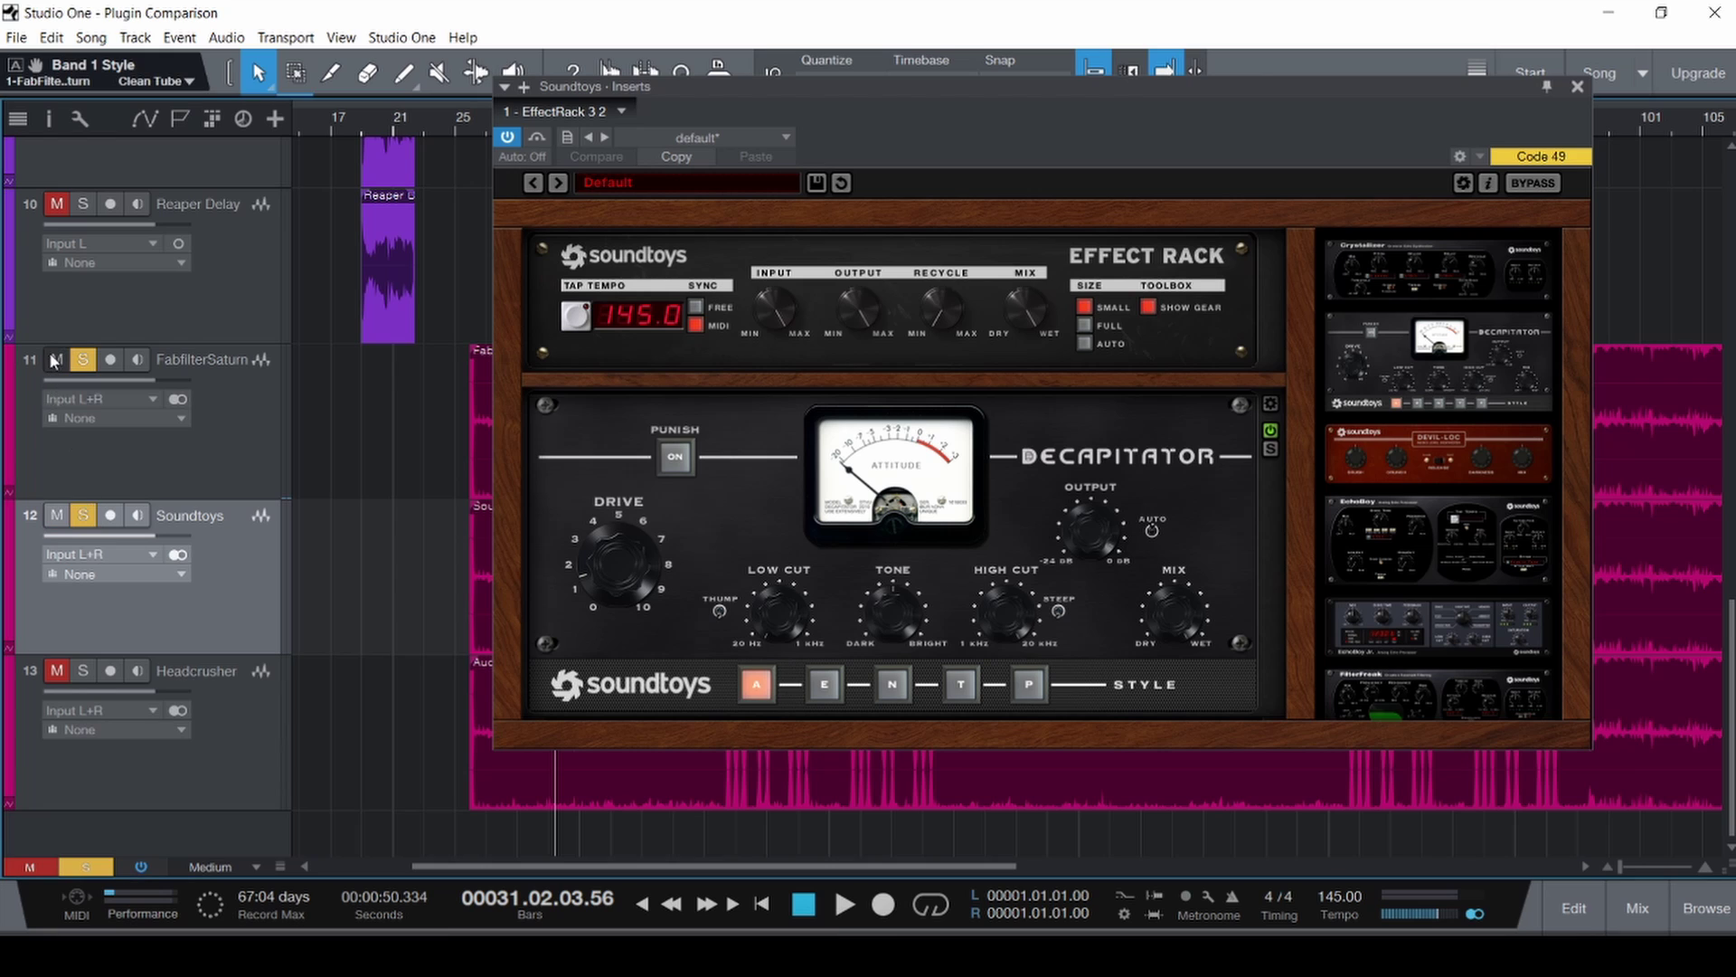
click(677, 456)
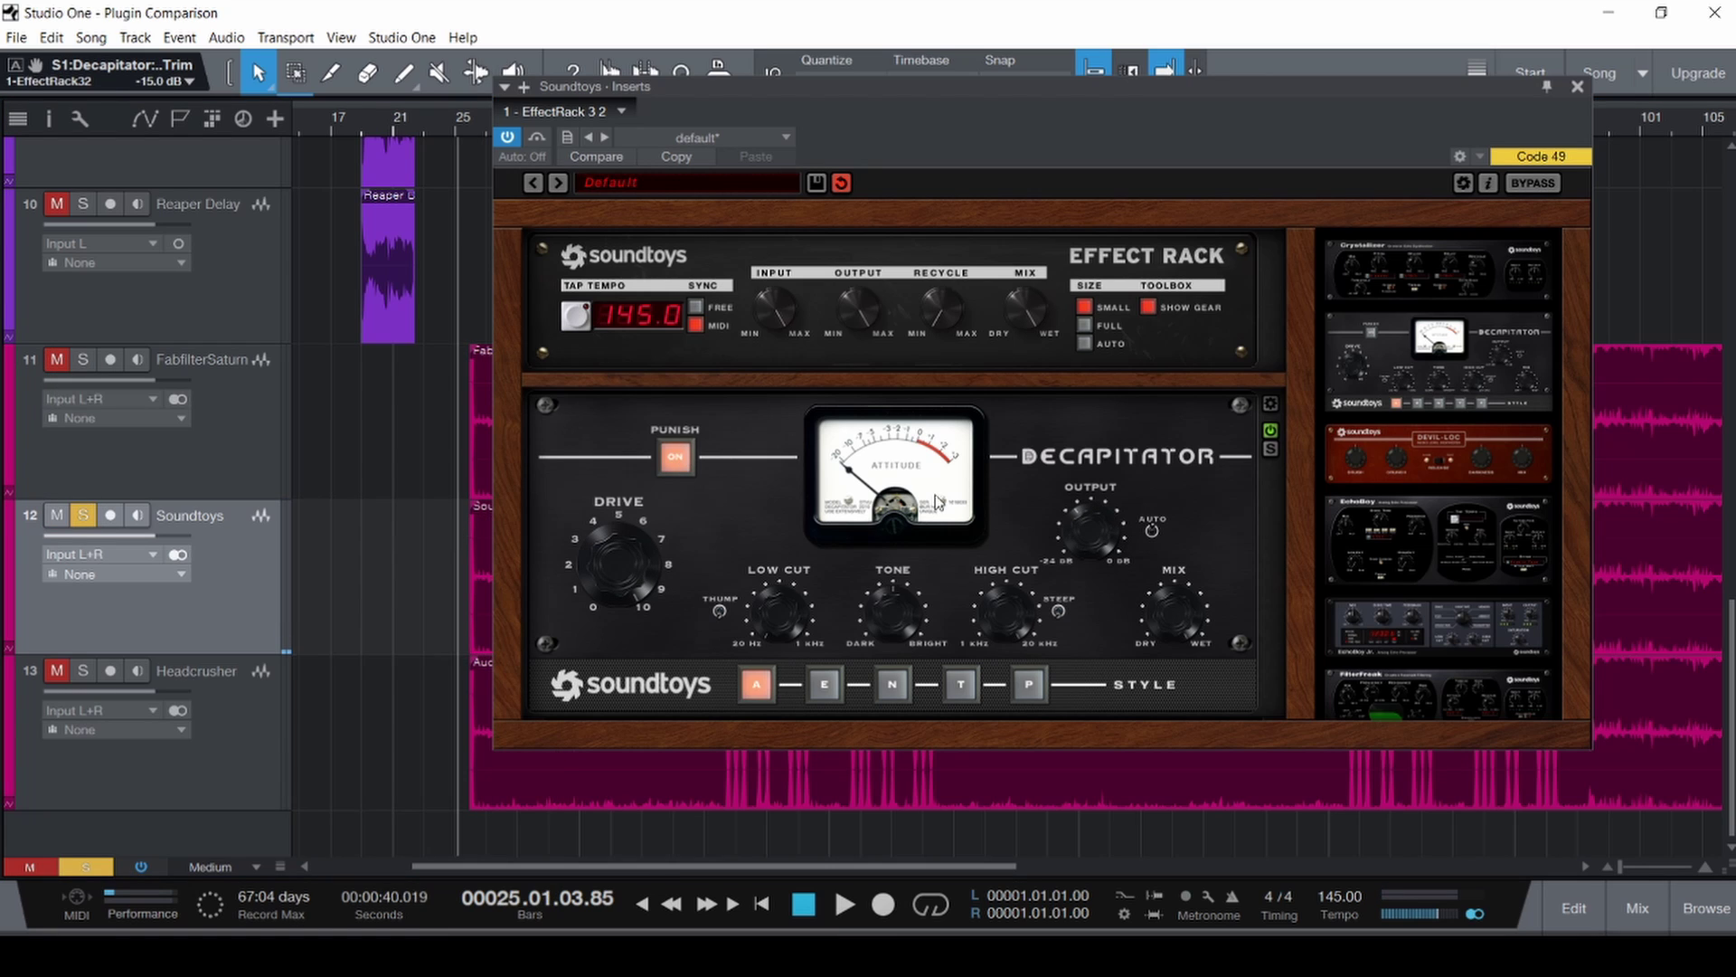
key(space)
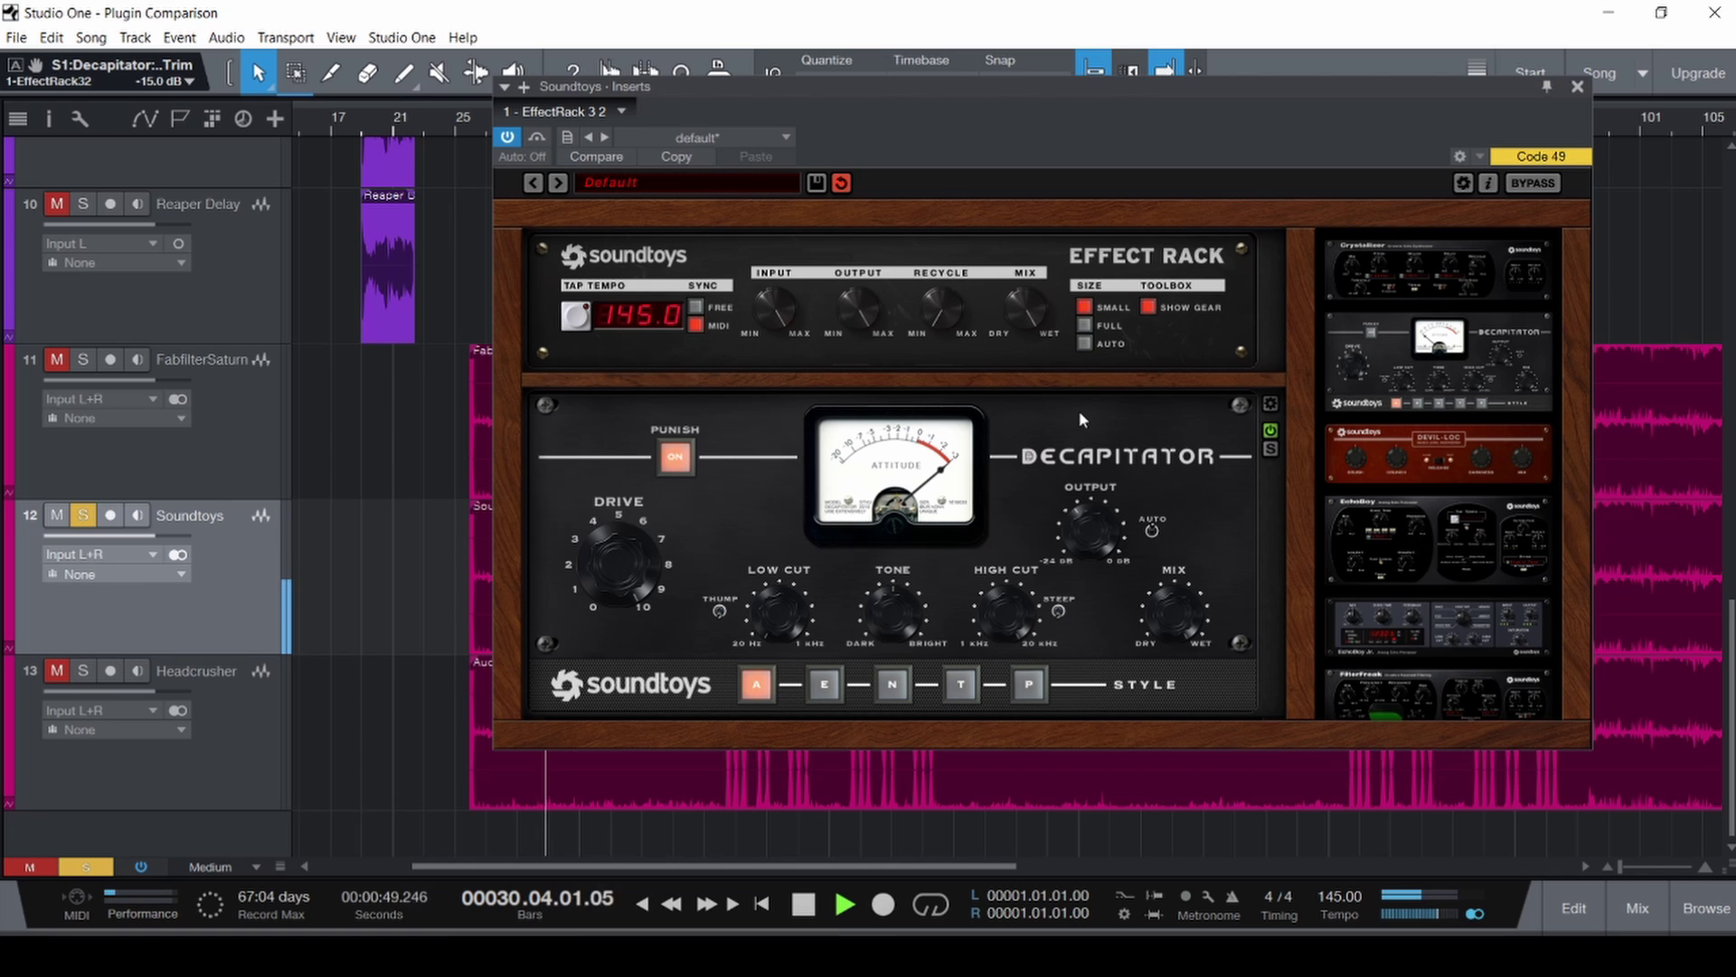
key(space)
Solo FabfilterSaturn alongside Soundtoys, show both plugins with the mixer, and invert the Soundtoys channel's left and right polarity.
click(84, 367)
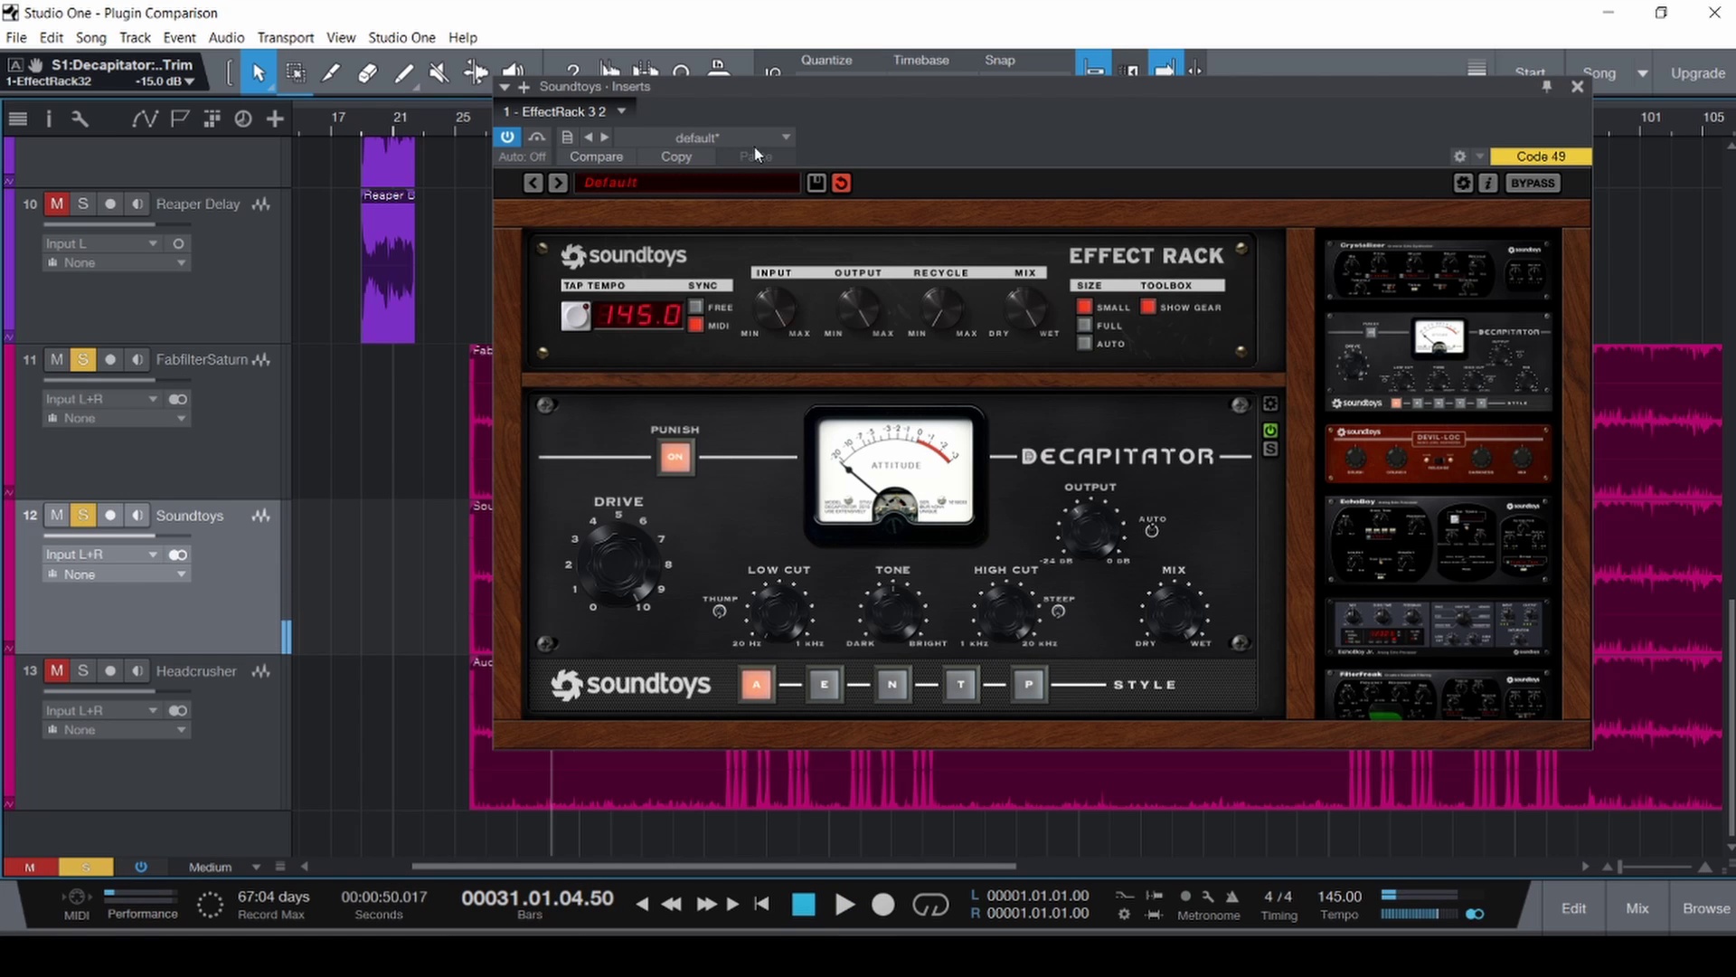
drag(819, 92, 1007, 95)
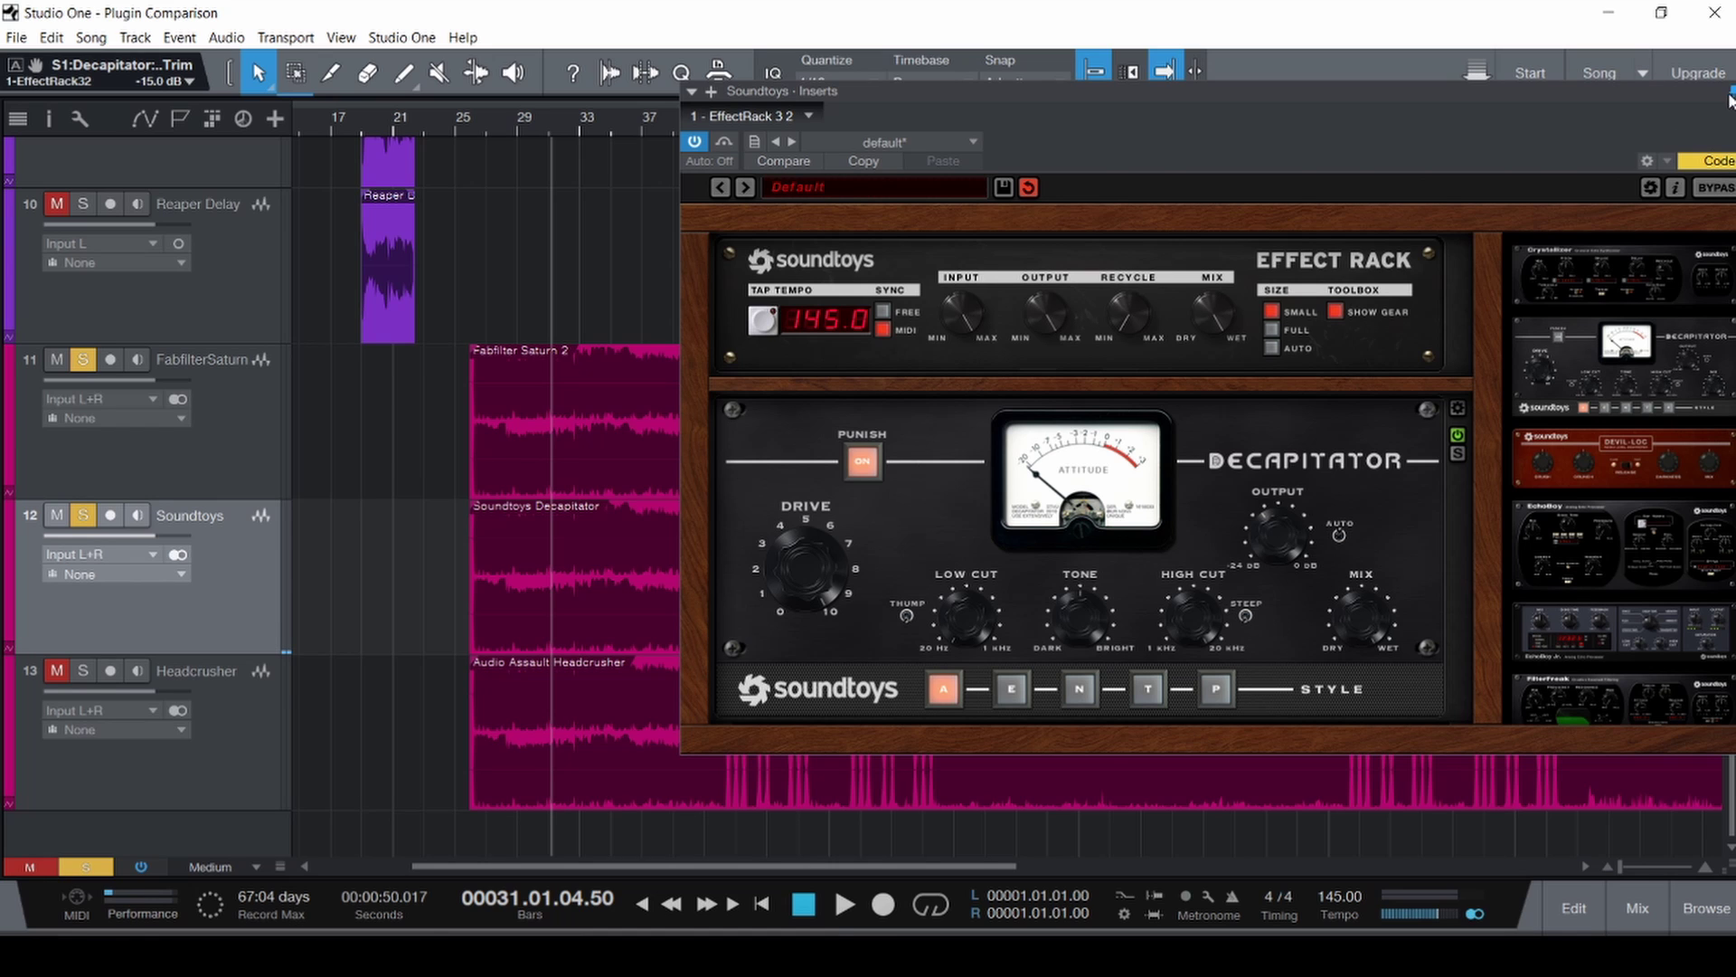
key(F3)
drag(1186, 81, 927, 591)
click(1312, 369)
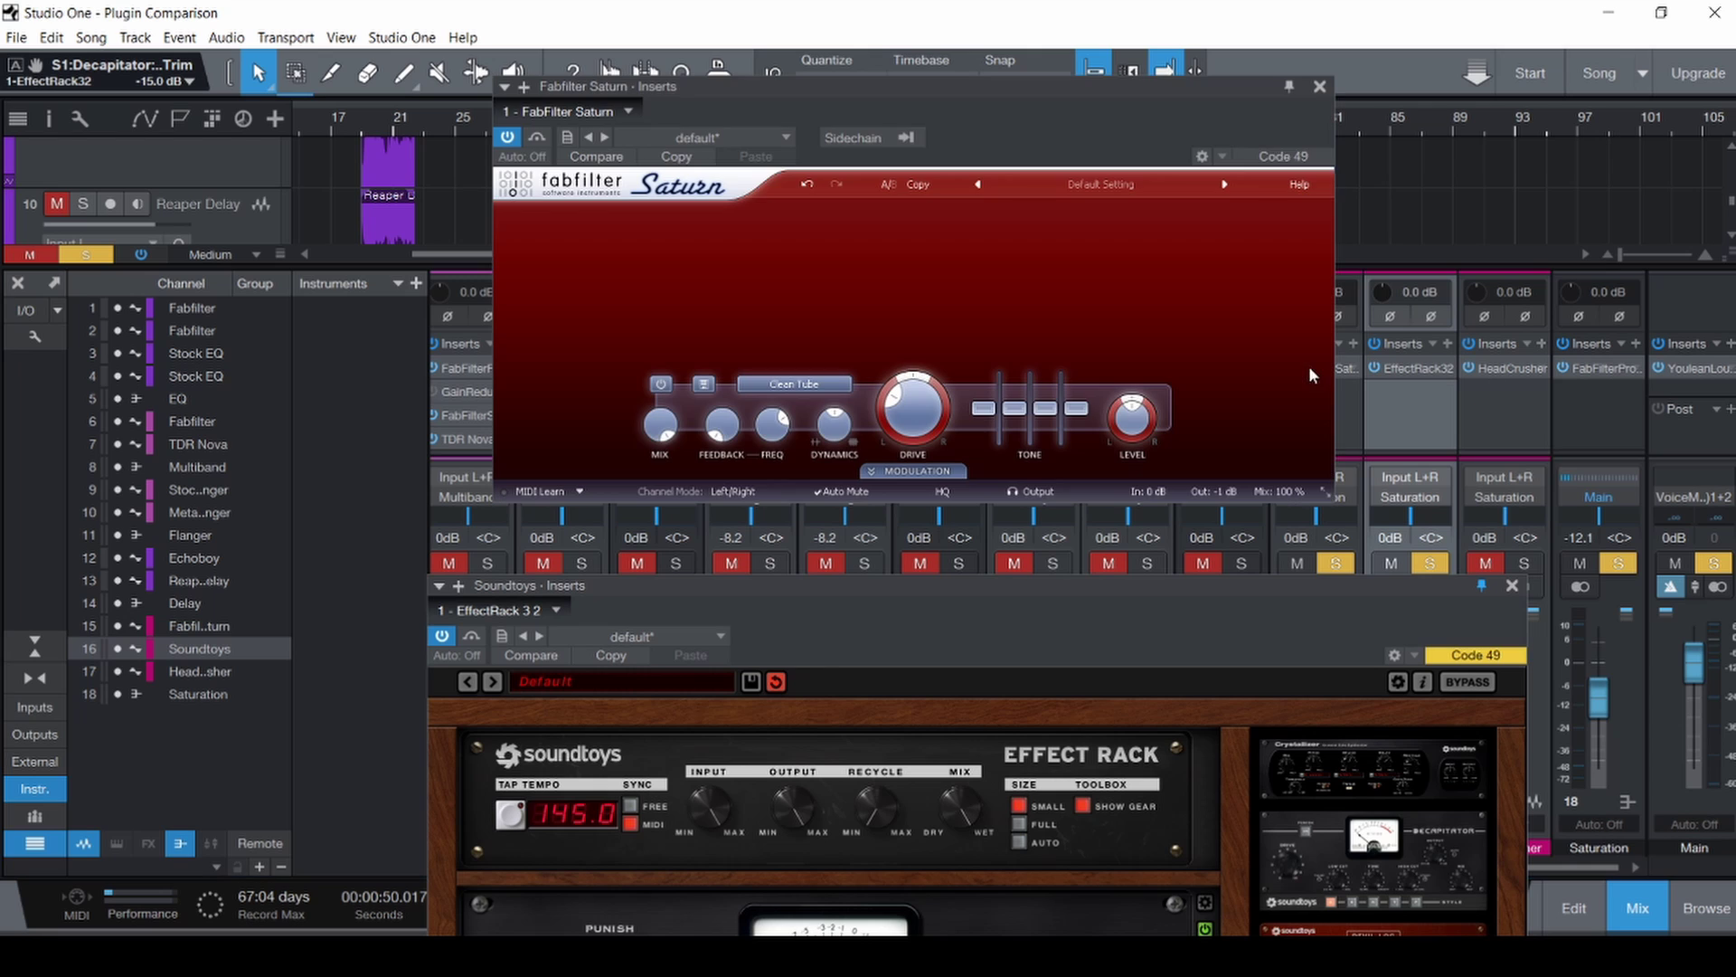
click(1390, 316)
click(1431, 316)
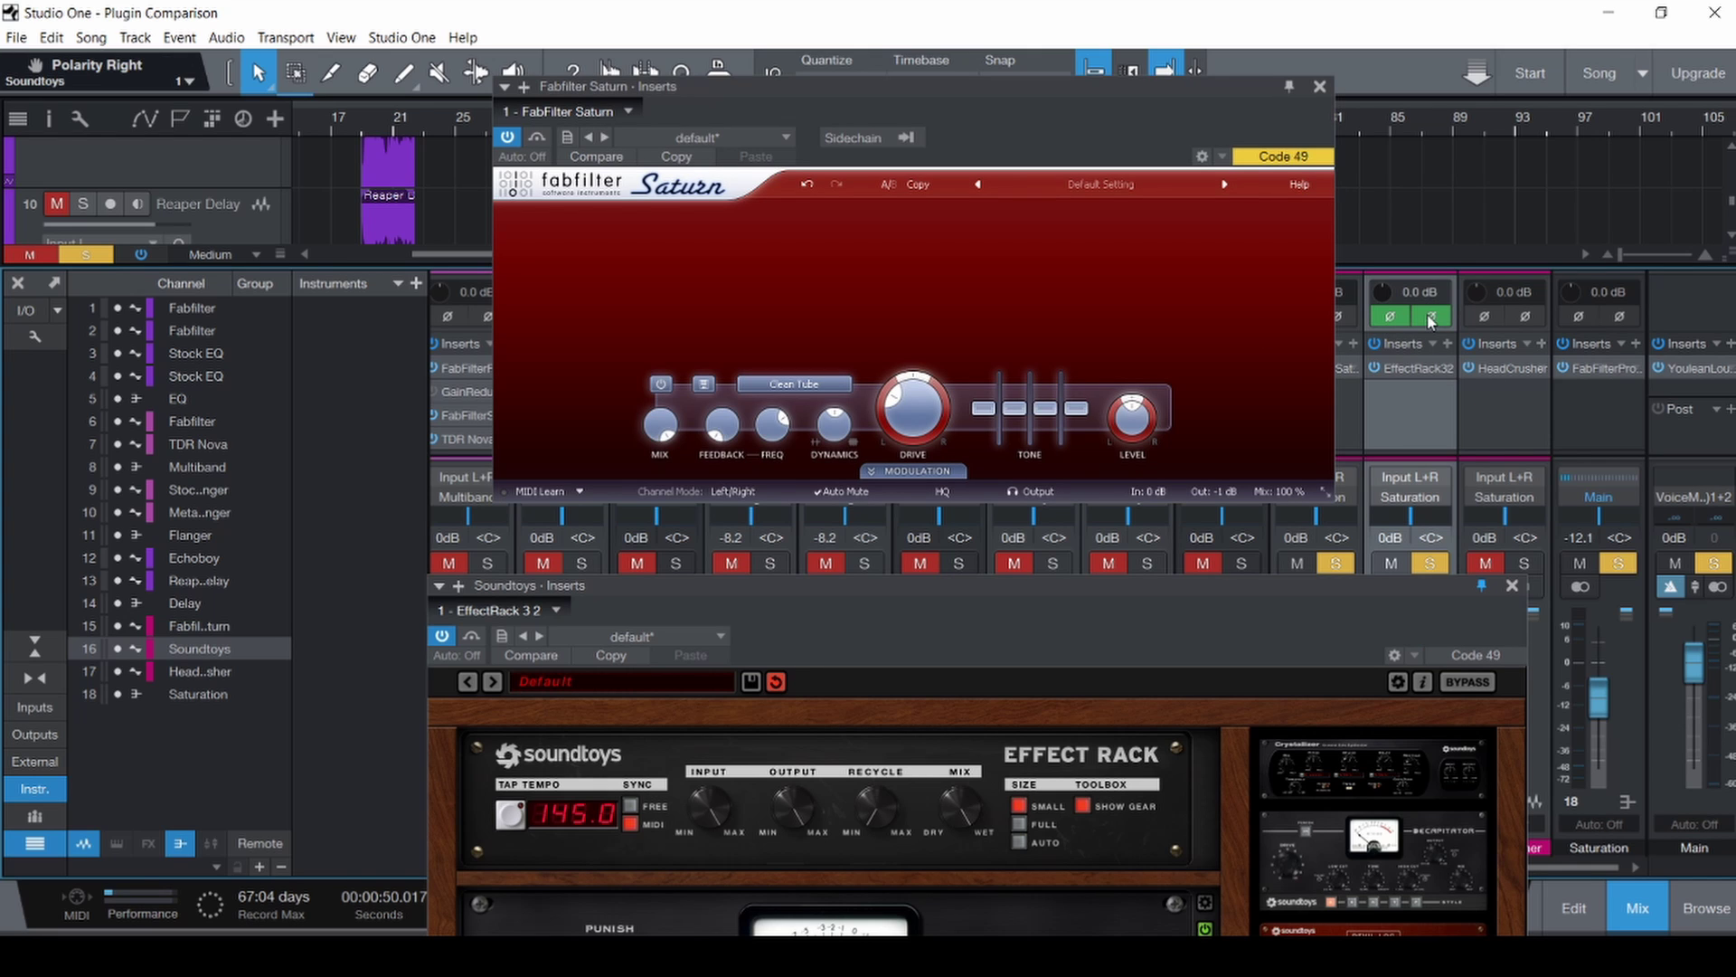
Hide the mixer, move Saturn's window aside, and audition Band 1 with Heavy Saturation at 82.96% Drive.
key(F3)
drag(703, 87, 353, 181)
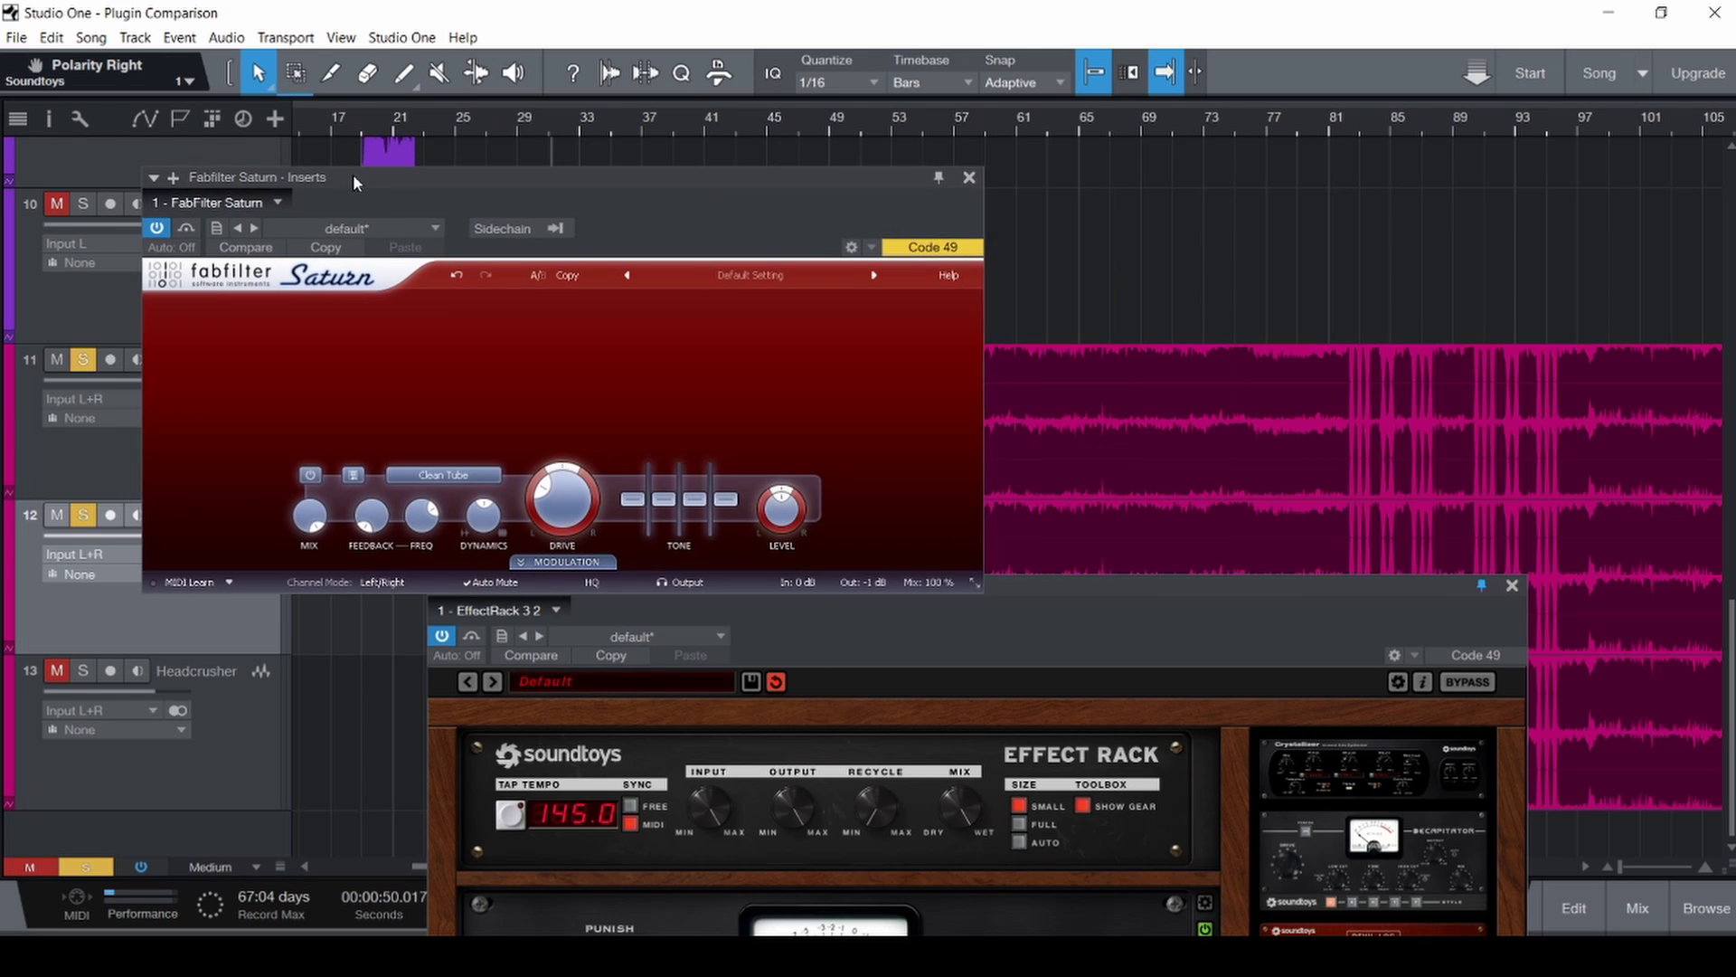
click(444, 475)
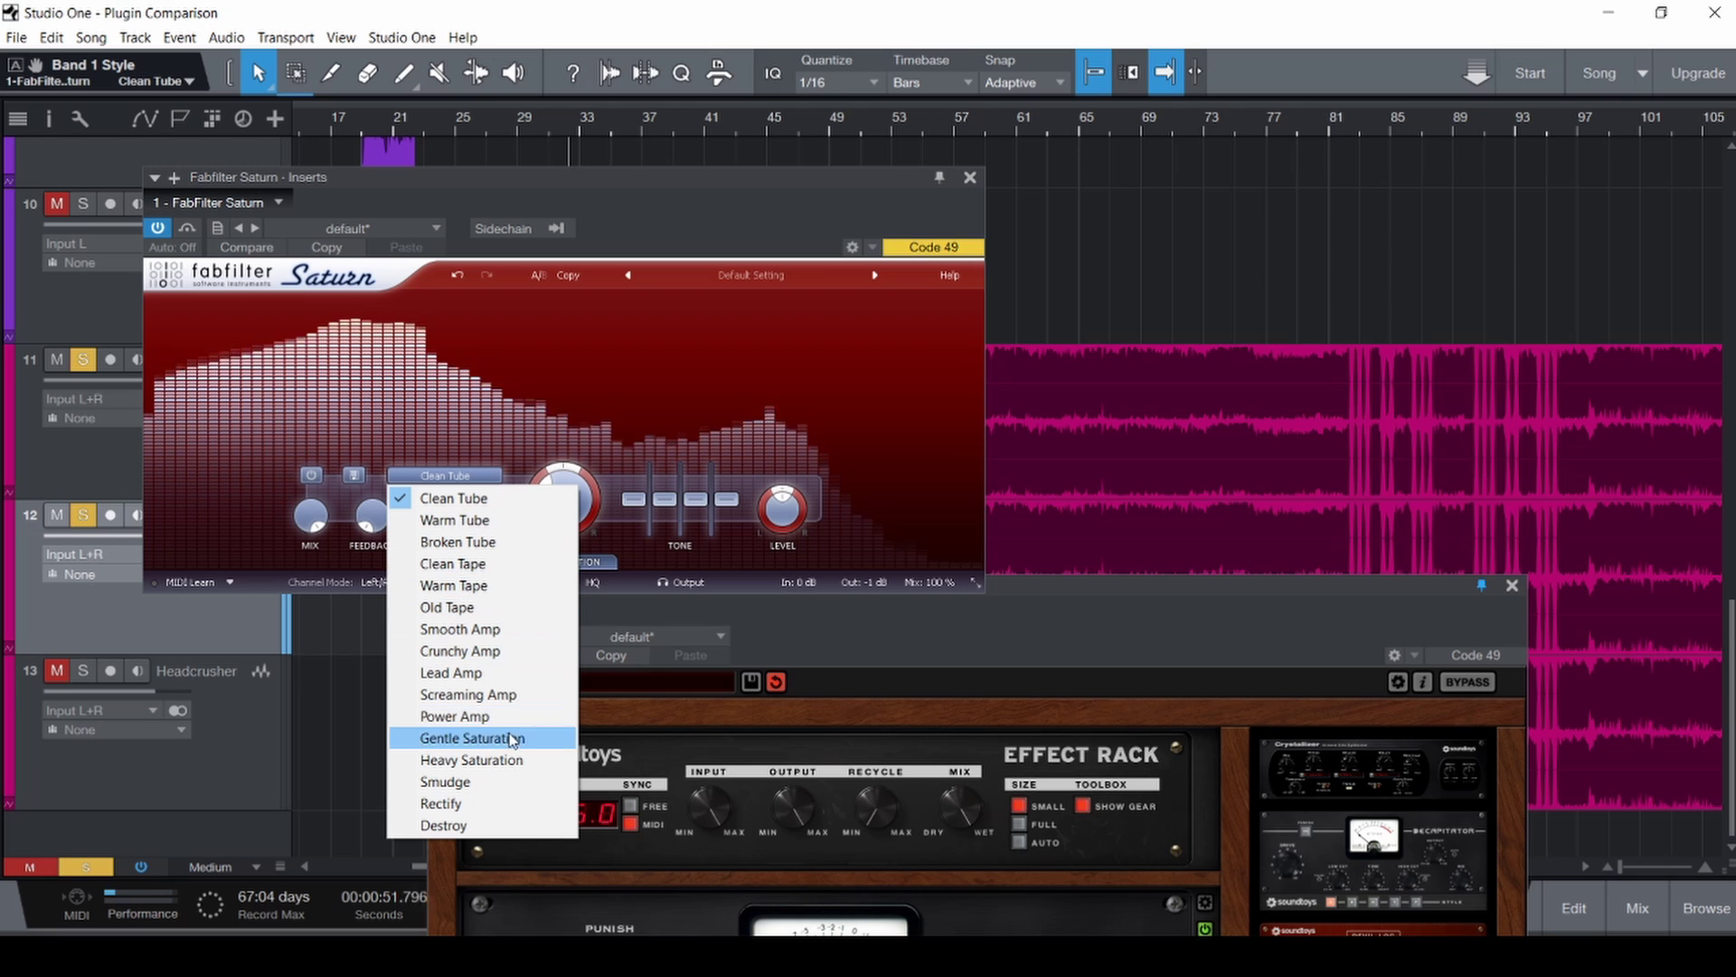
click(488, 759)
mouse_move(559, 517)
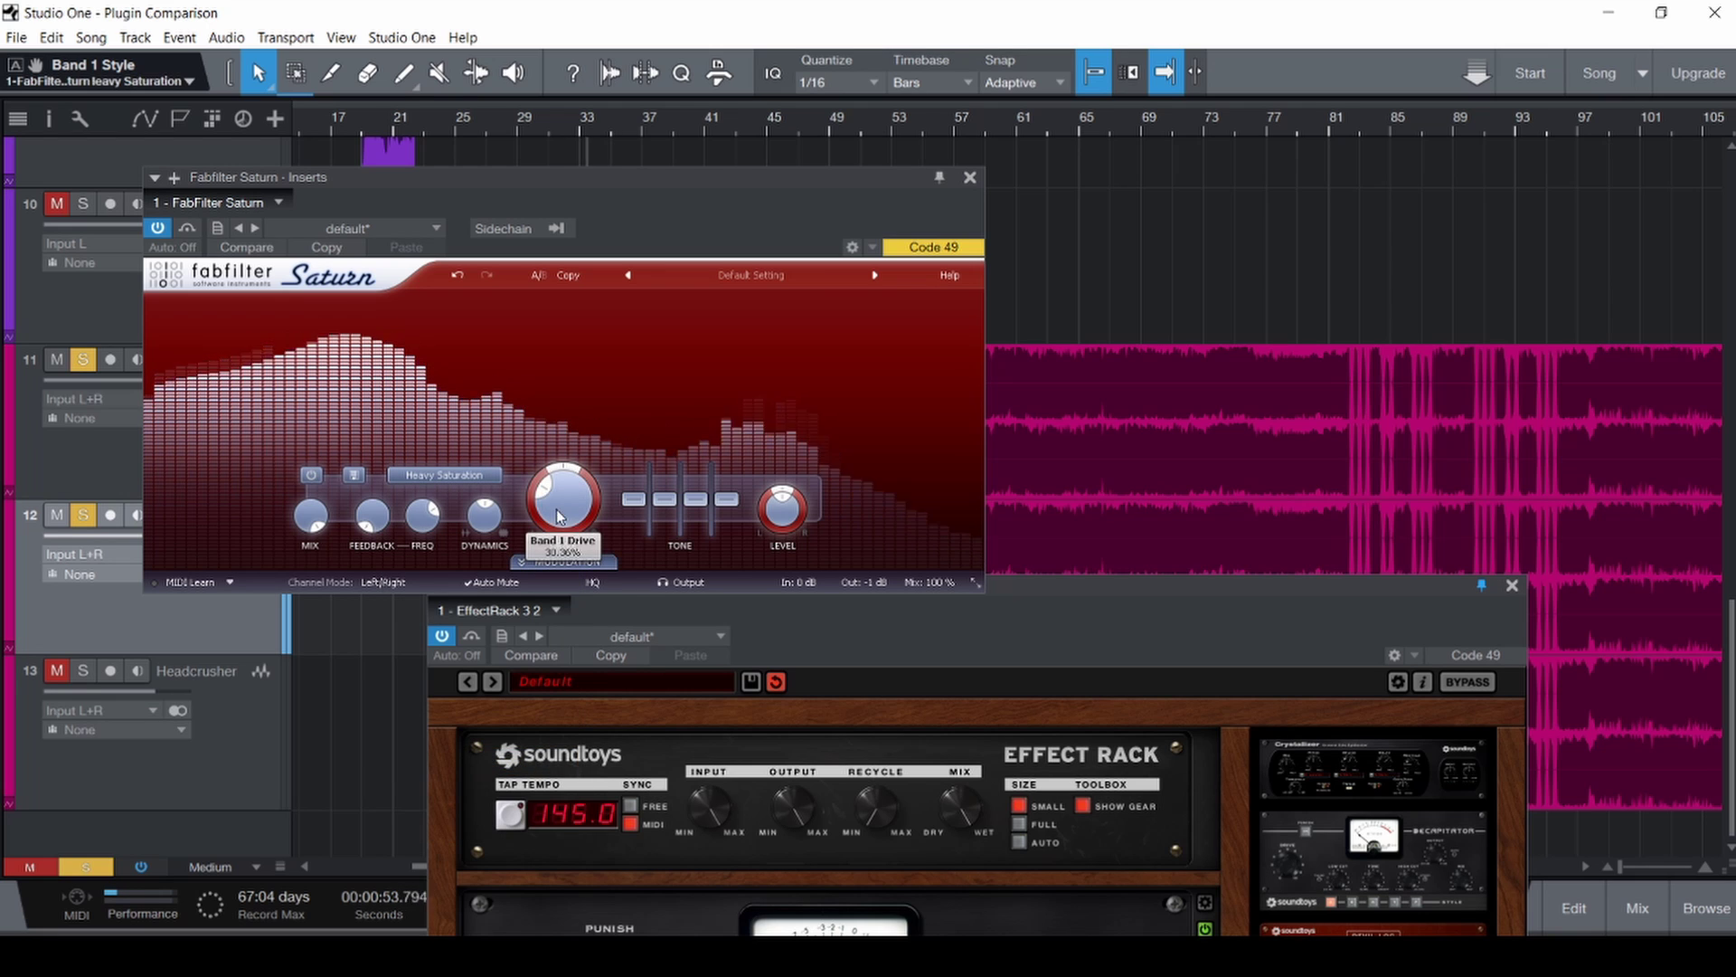
drag(559, 517, 579, 357)
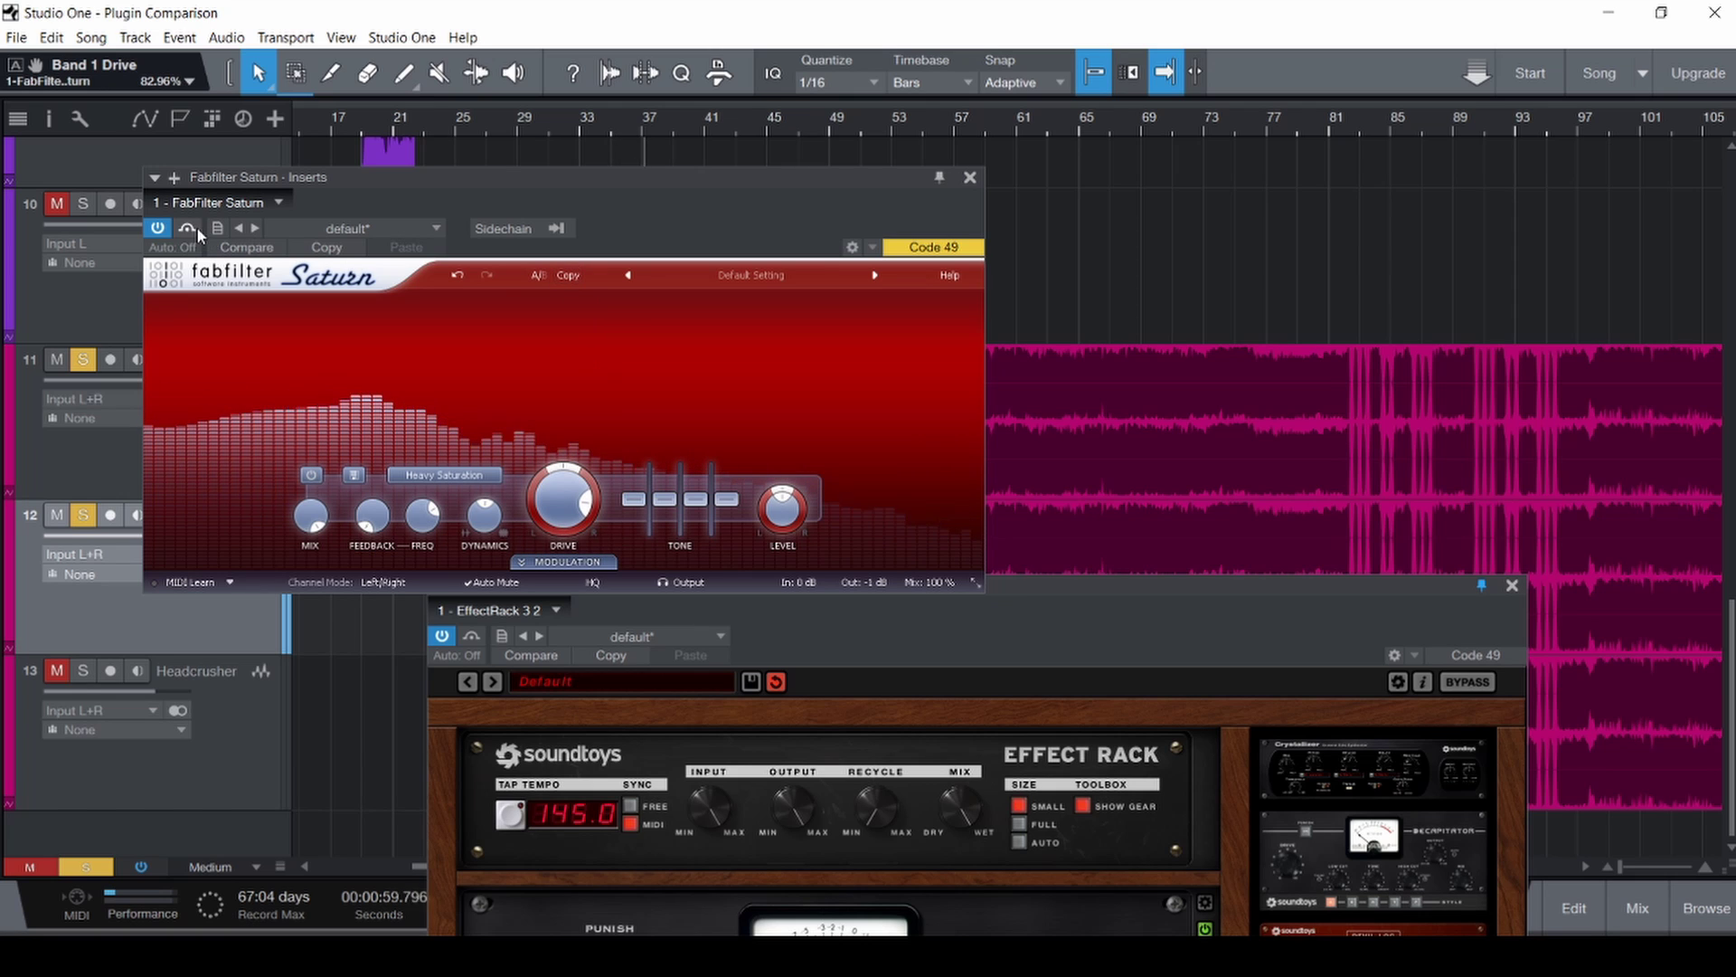
Examine the inverted signal in Pro-Q 3 on the Saturation bus and Youlean Loudness Meter on Main, and stop playback.
key(F3)
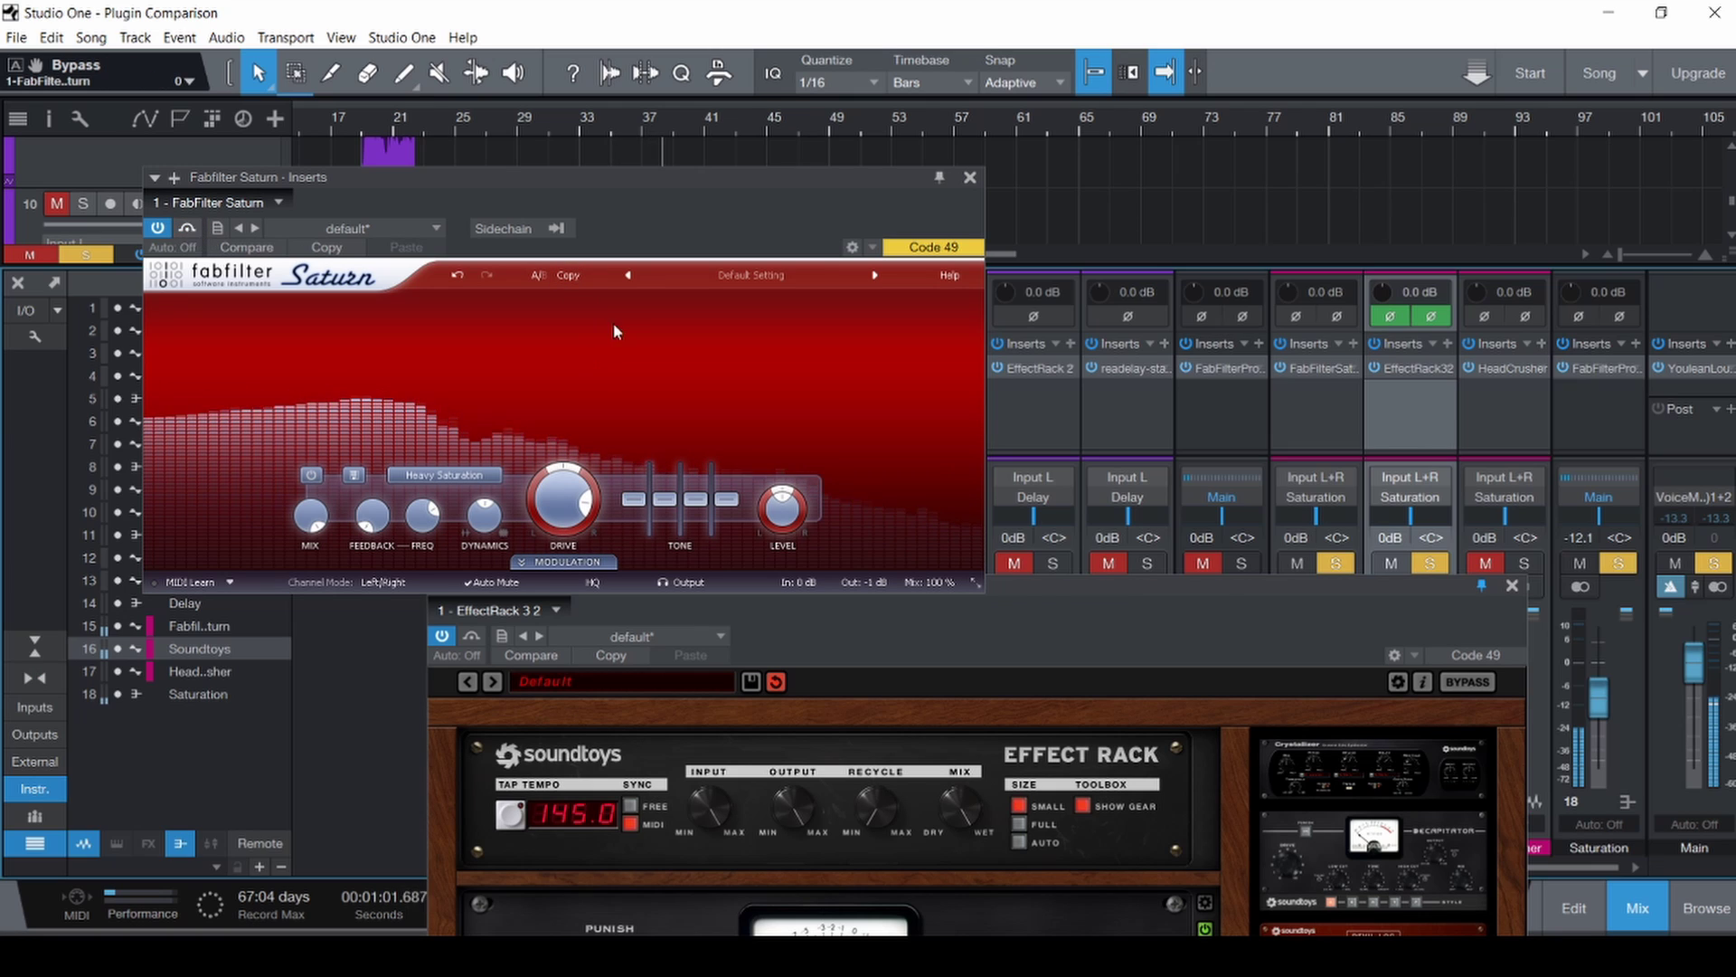
click(1597, 370)
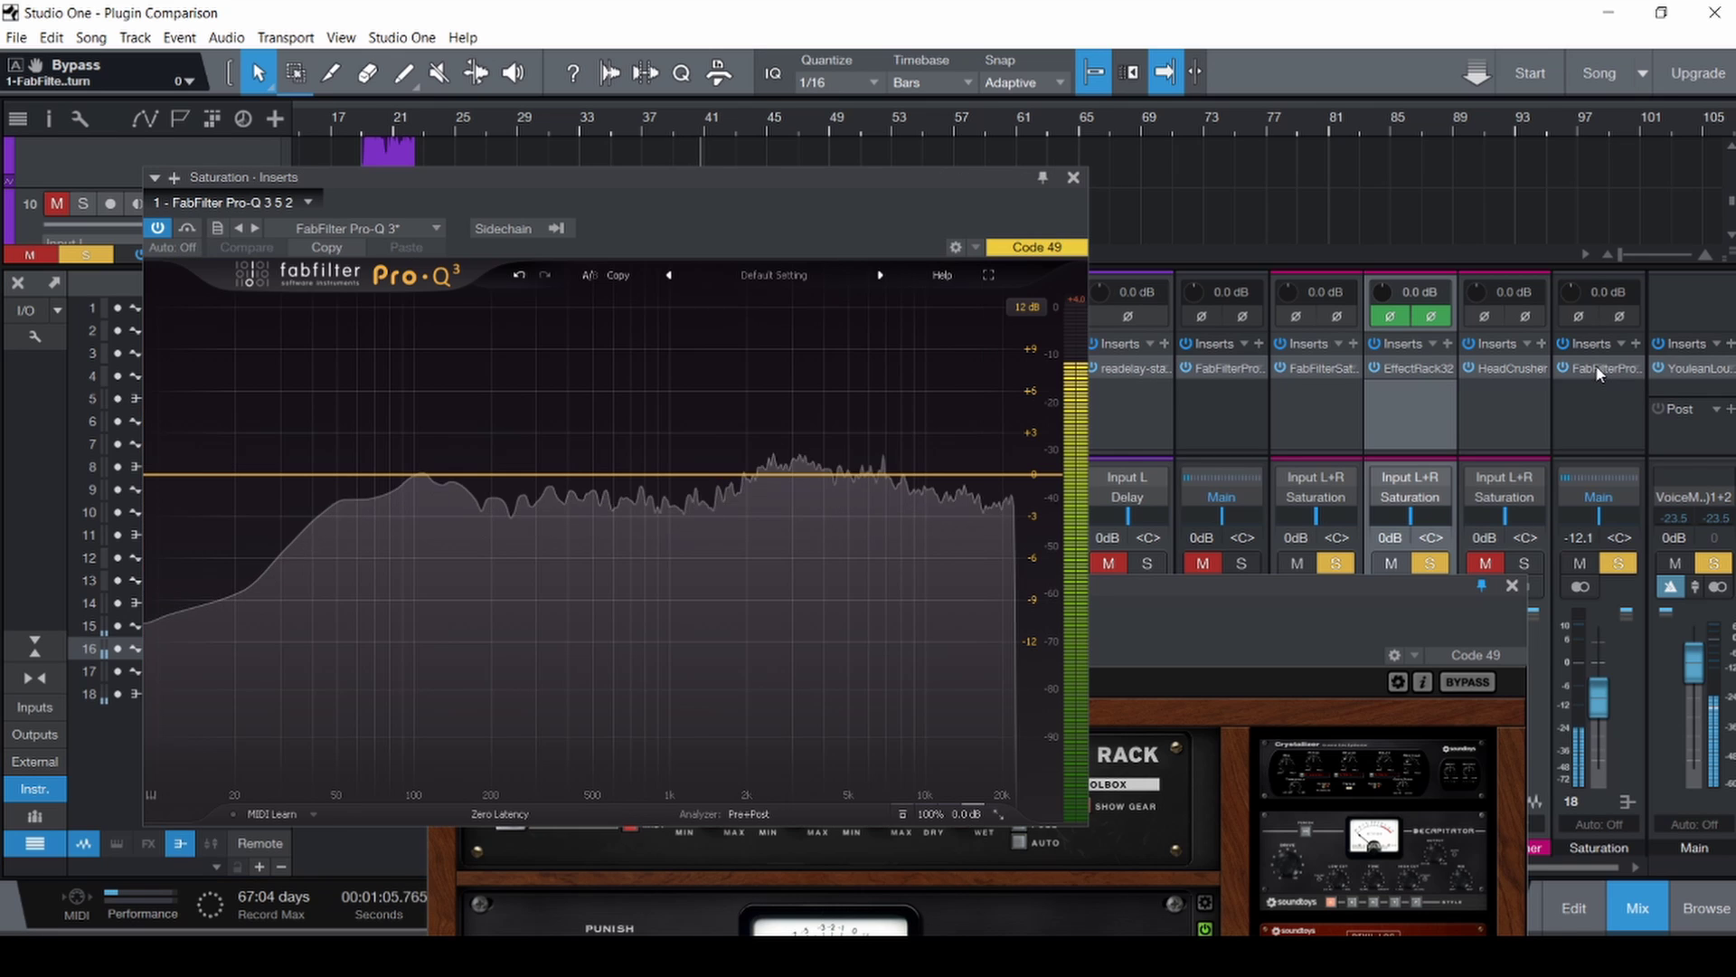
mouse_move(593, 696)
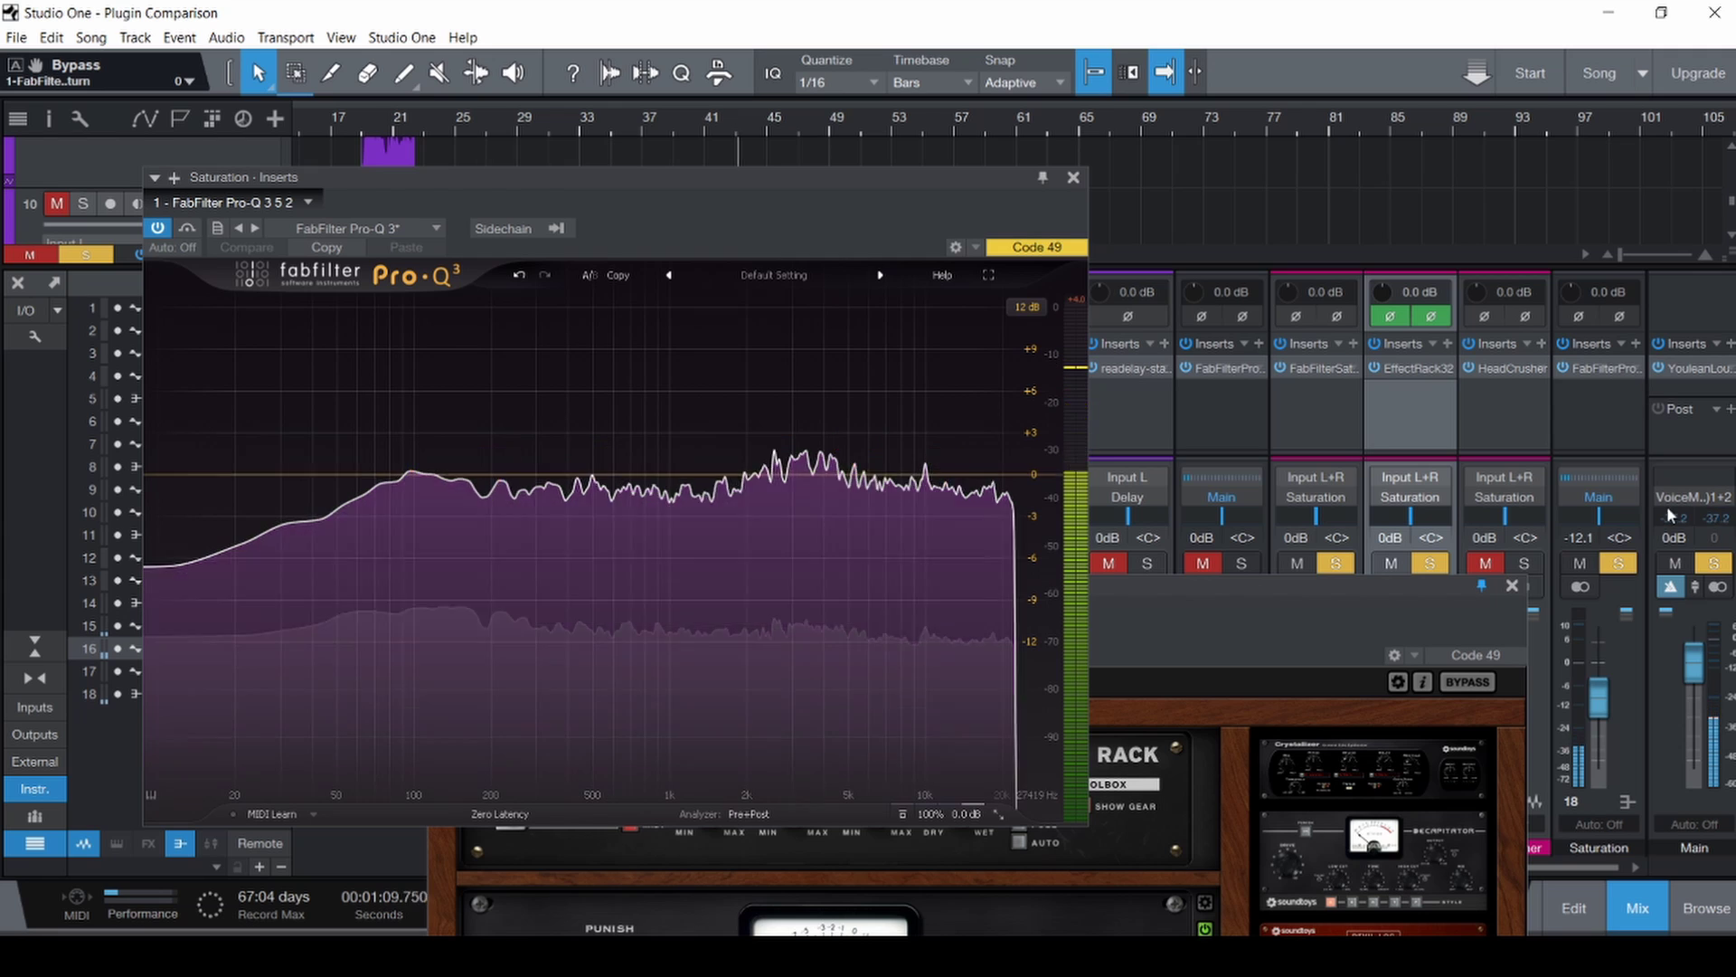
click(1679, 369)
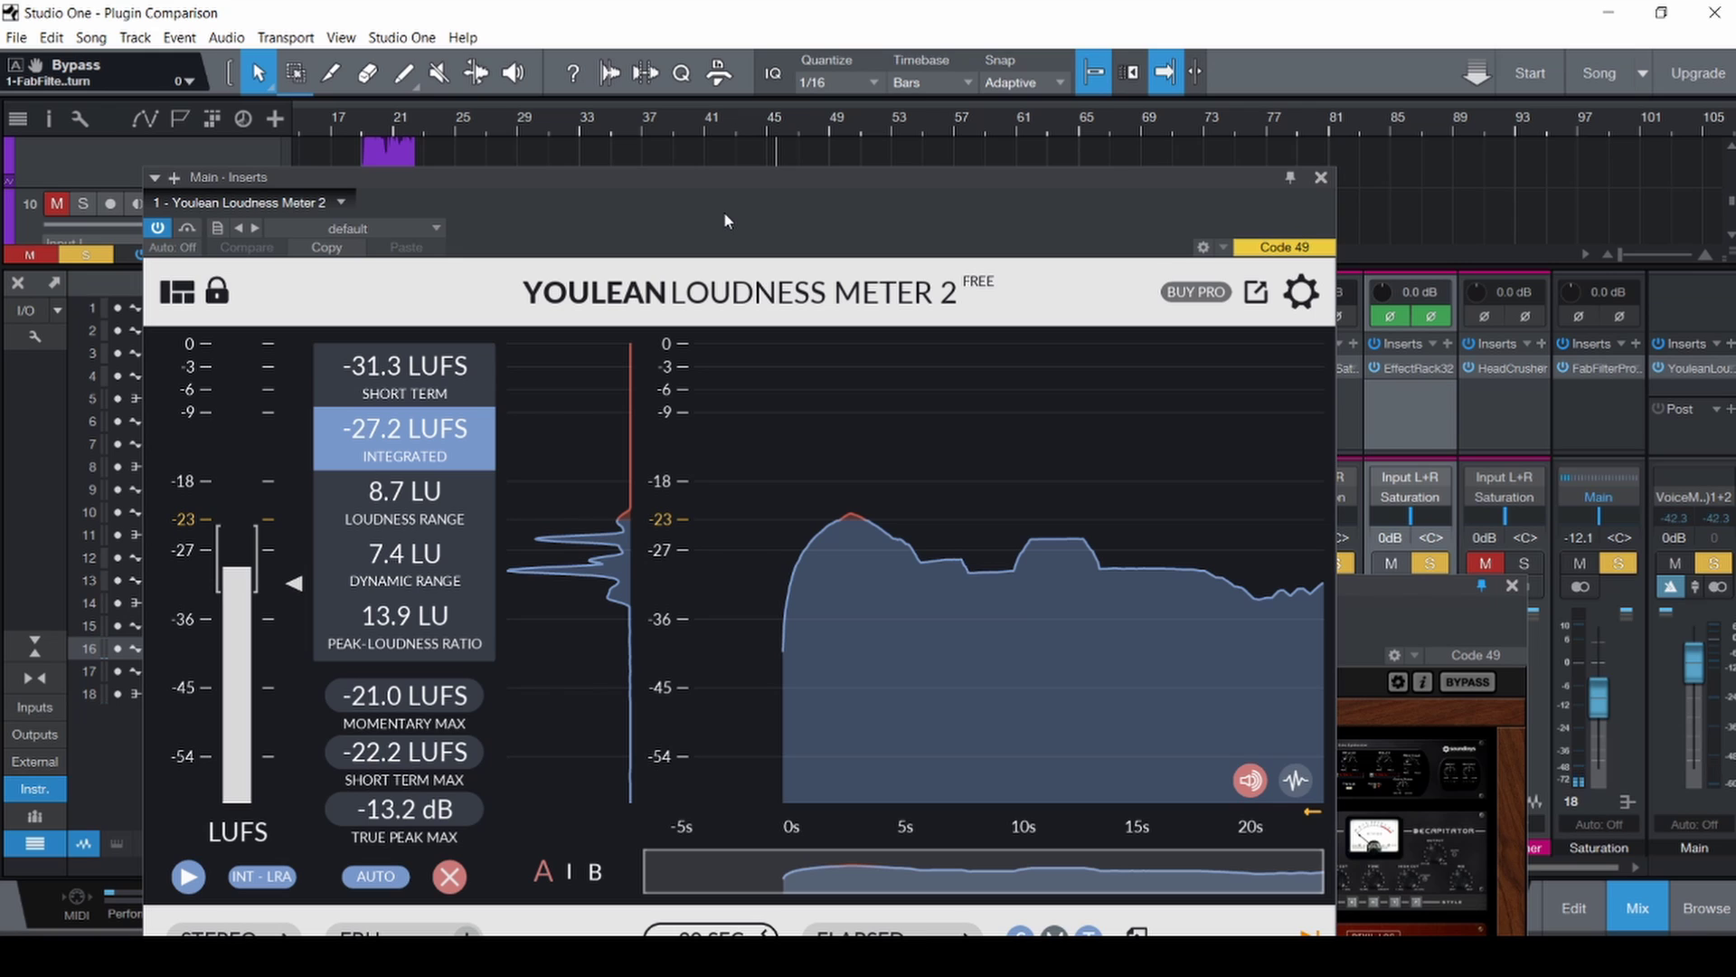
key(space)
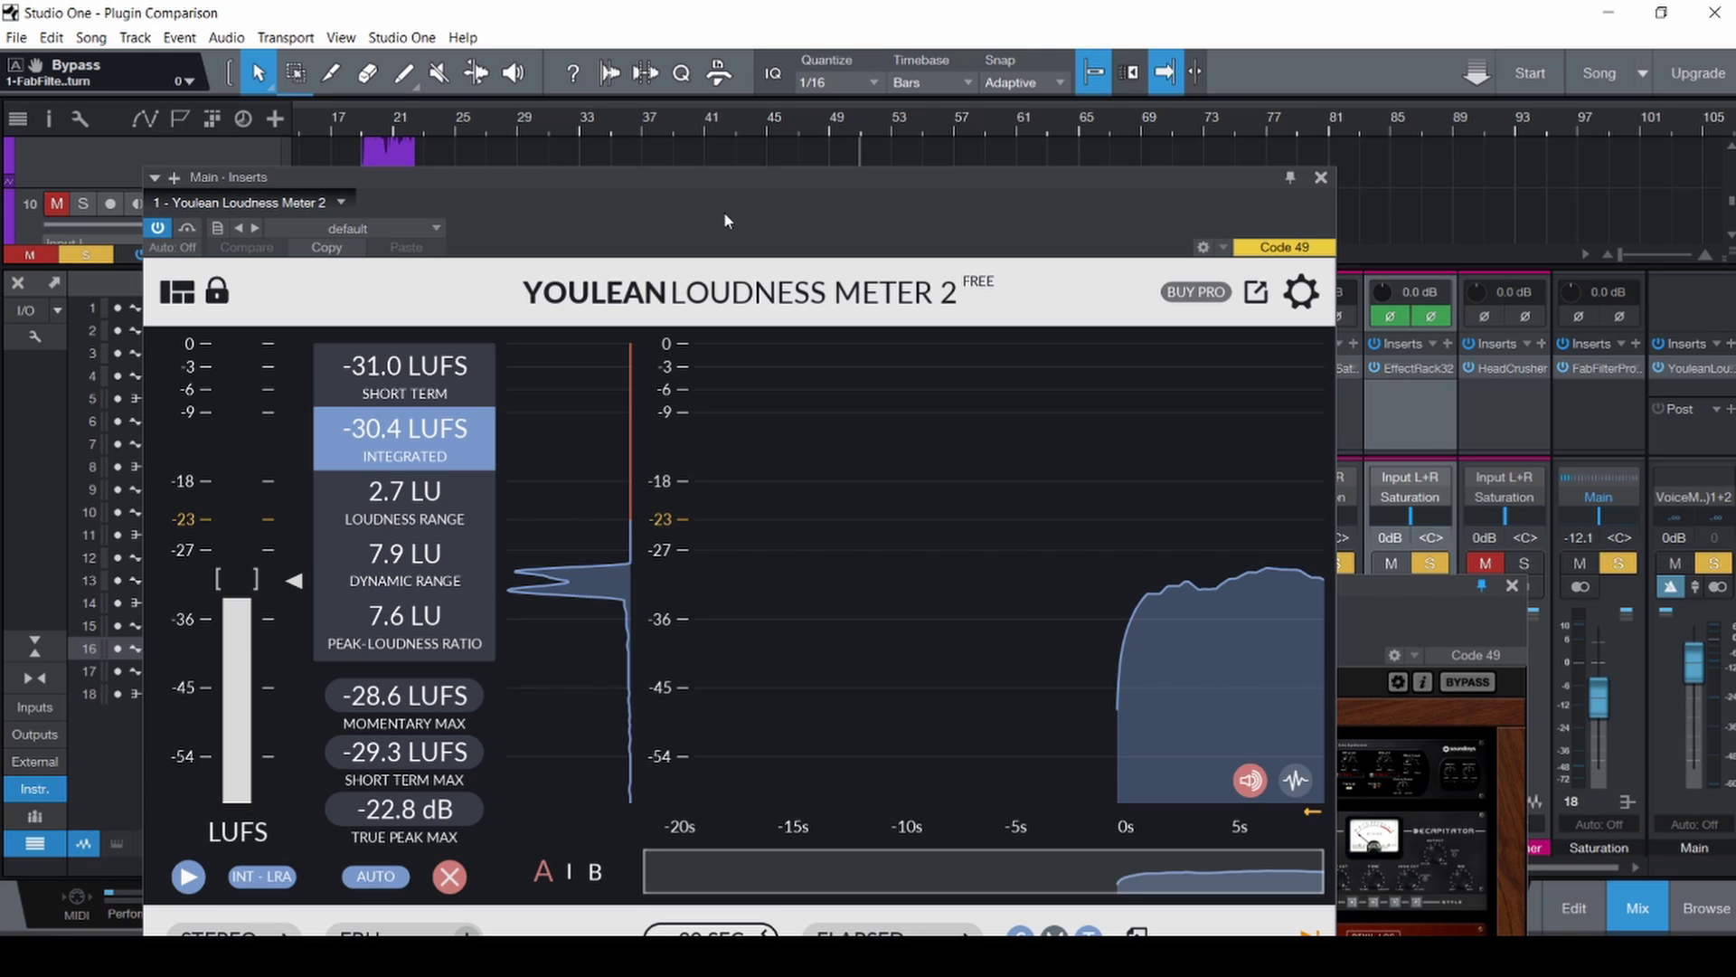
click(1319, 177)
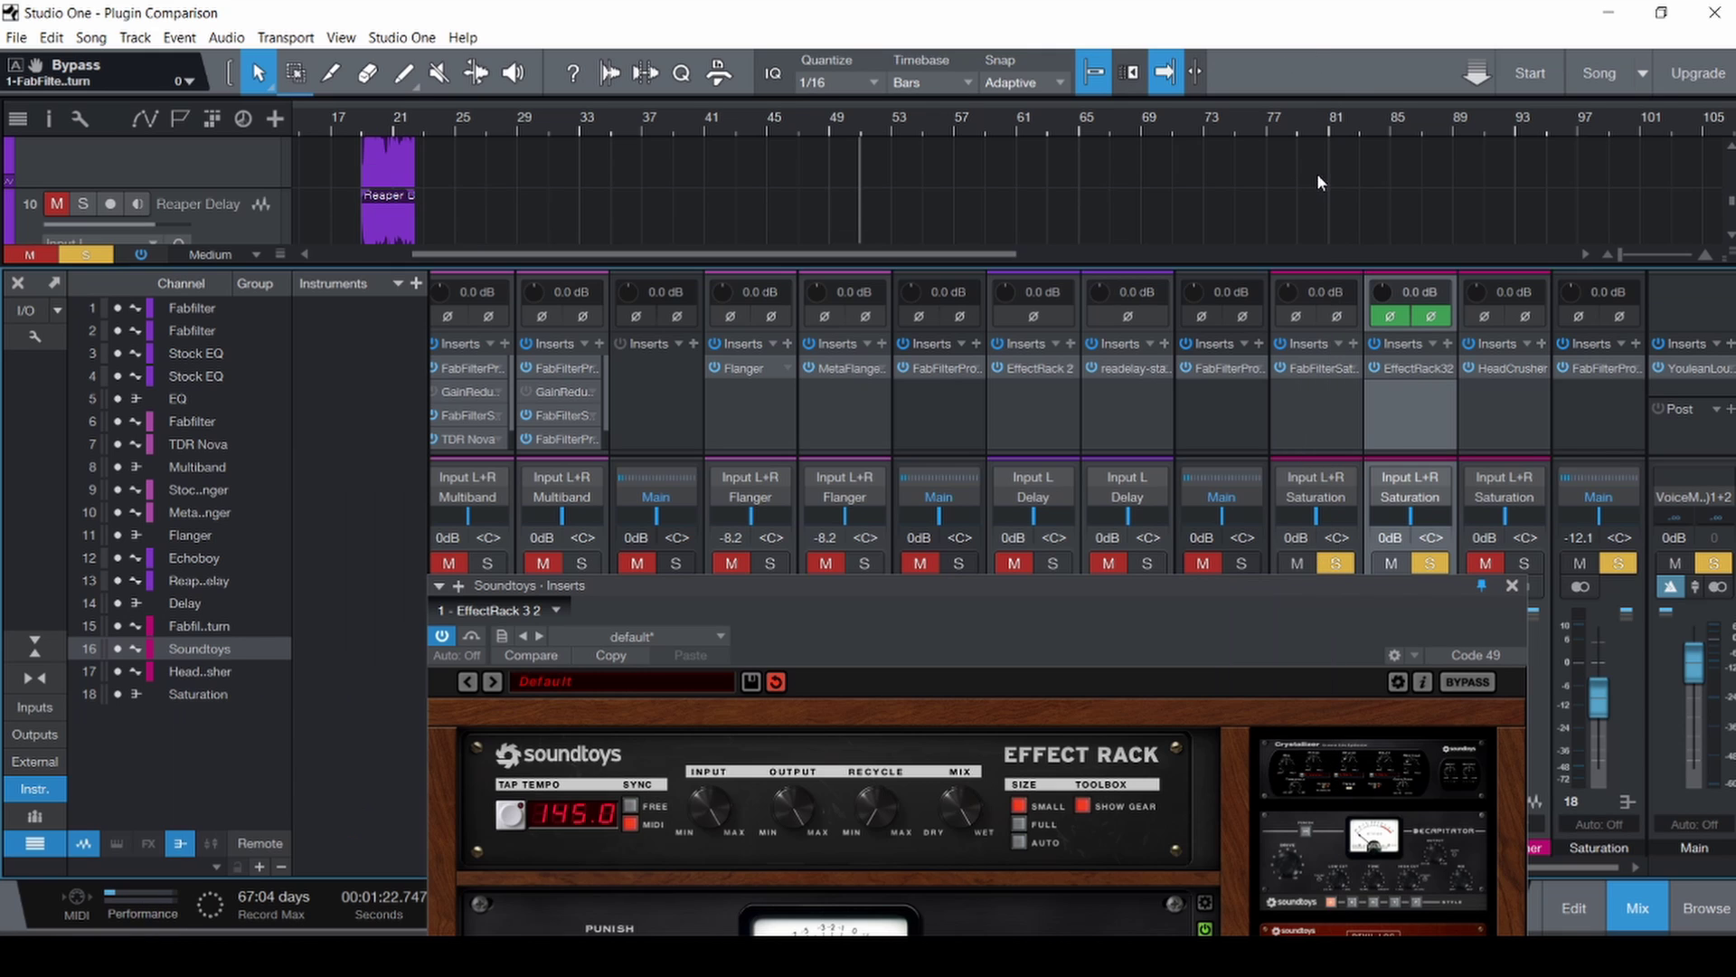
Select the FabfilterSaturn and Soundtoys channels, and switch Decapitator's Punish off with output trim at -2.2 dB.
shift+click(1330, 420)
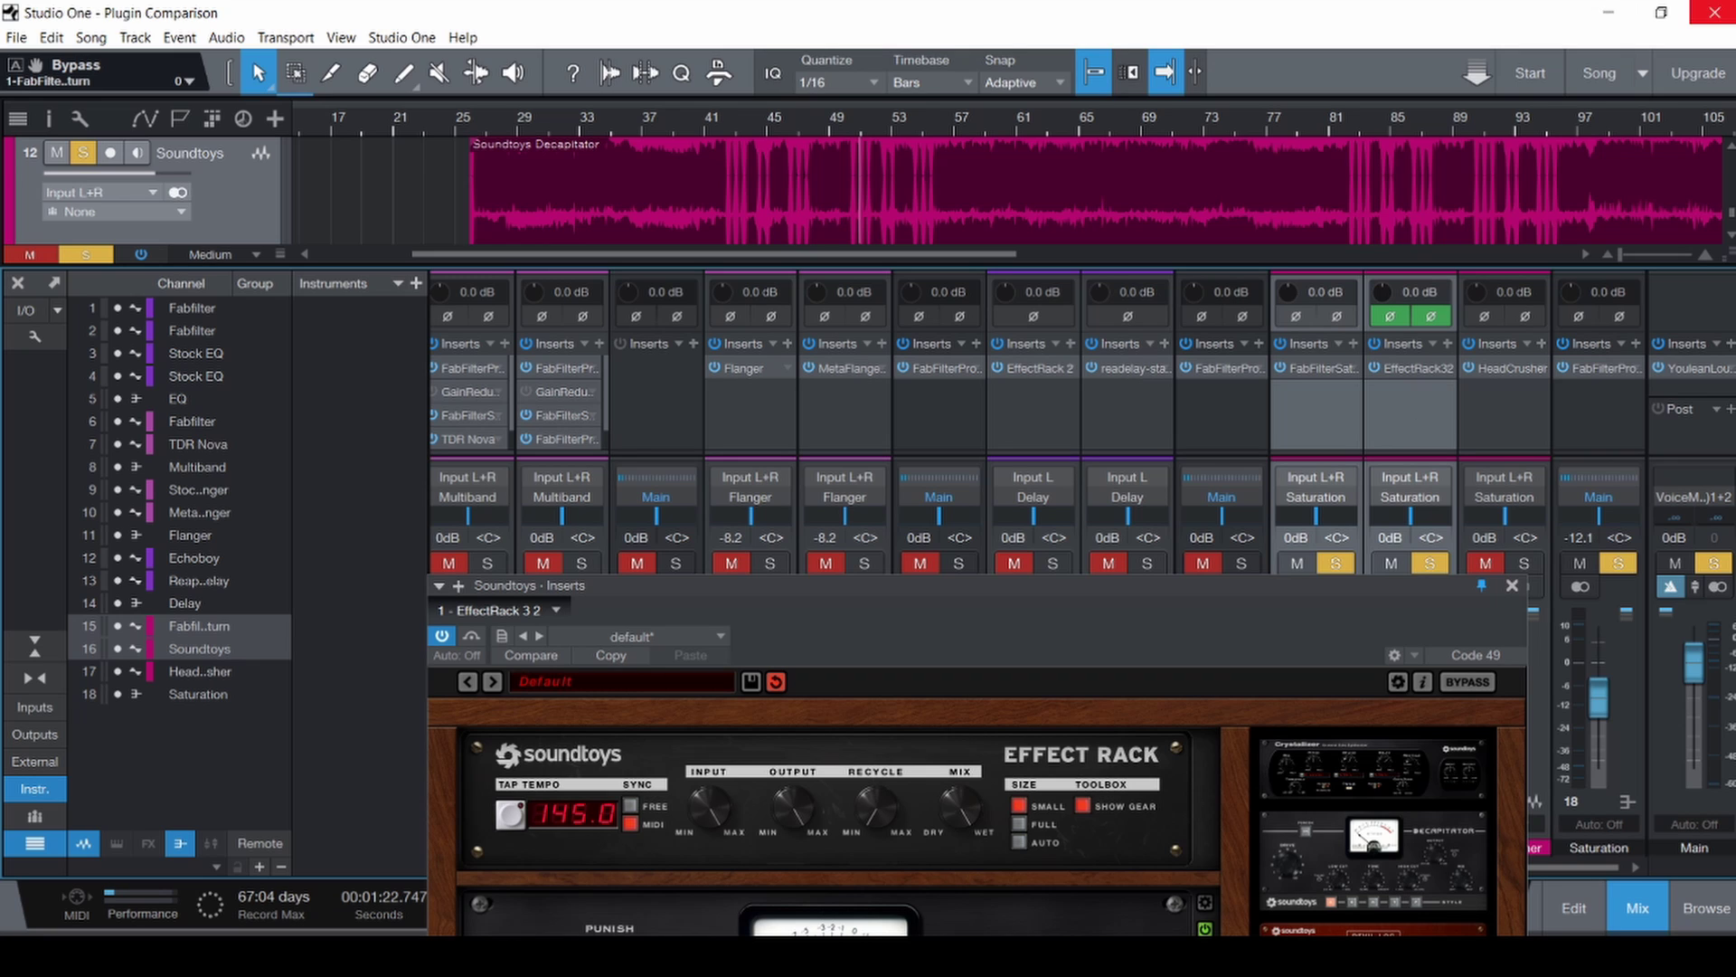
drag(1159, 589, 1162, 194)
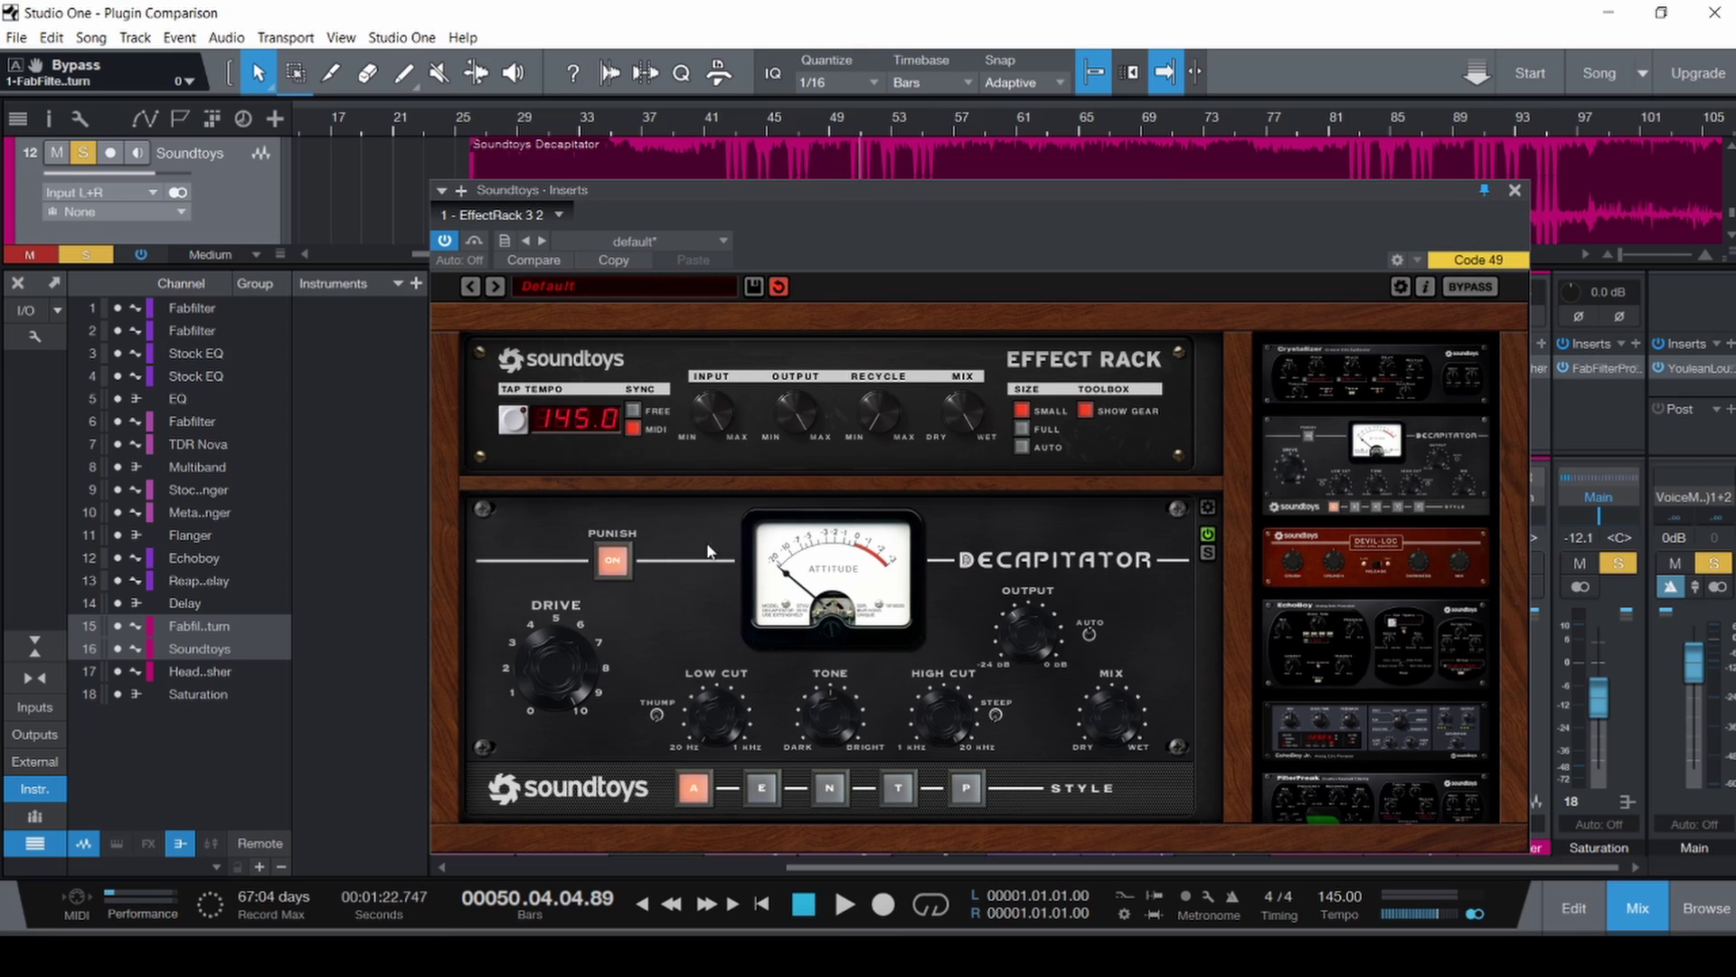
drag(560, 715, 561, 713)
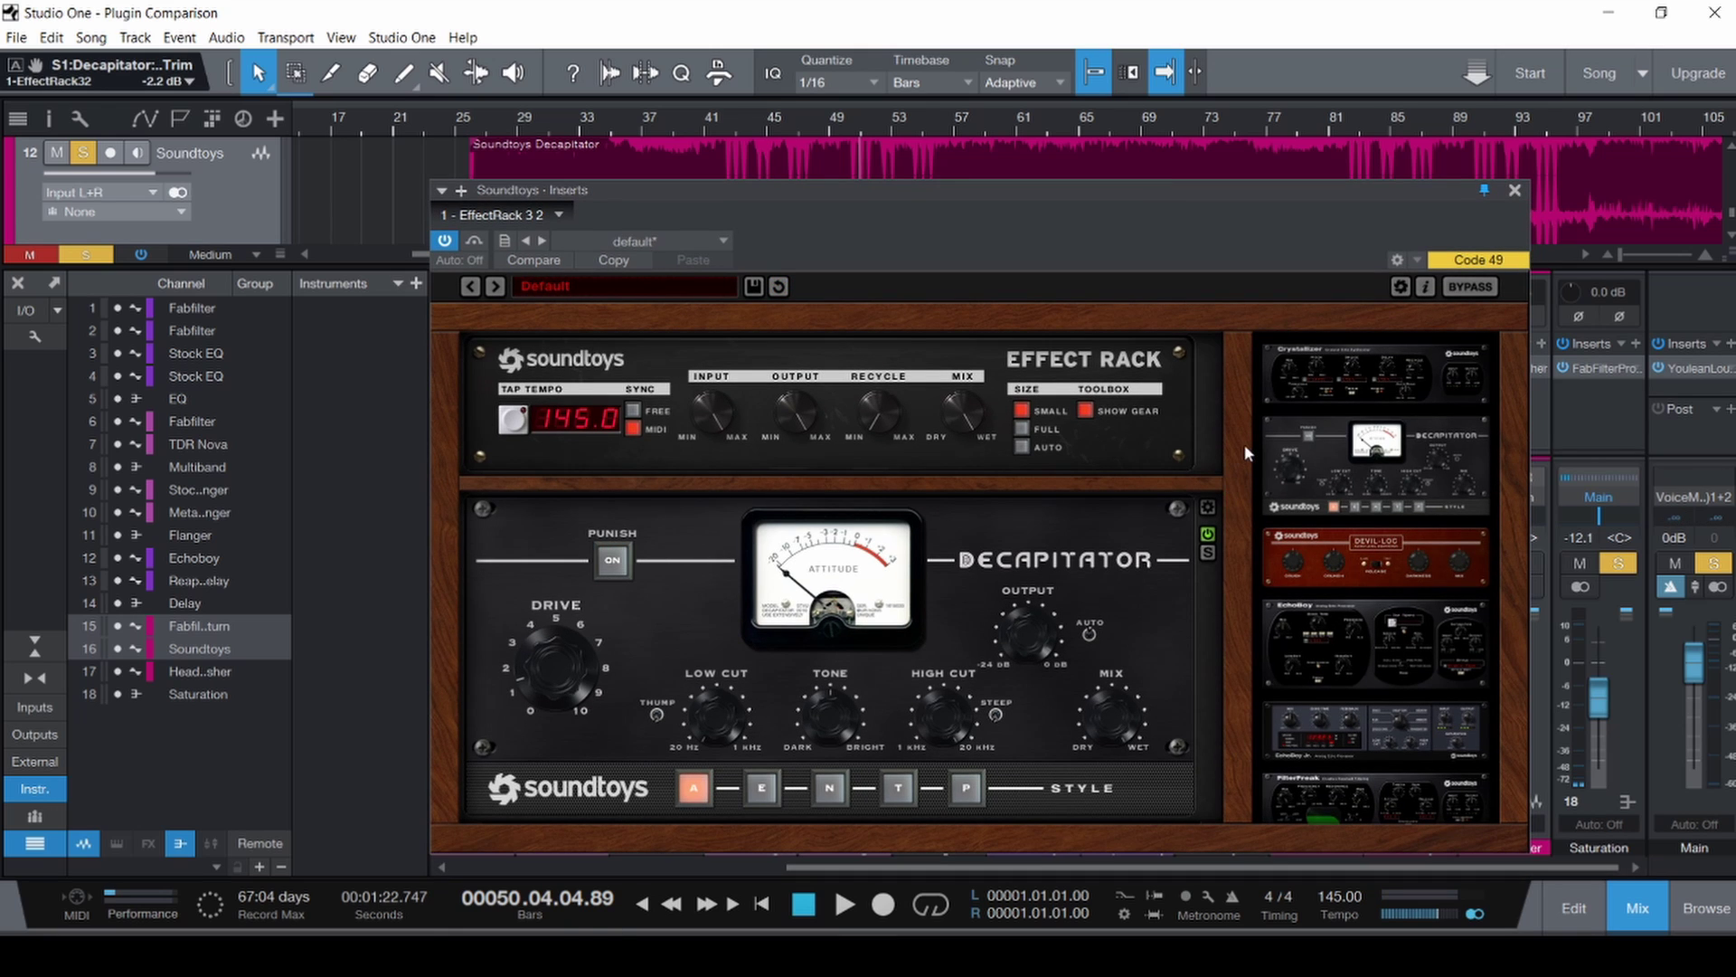
click(1515, 190)
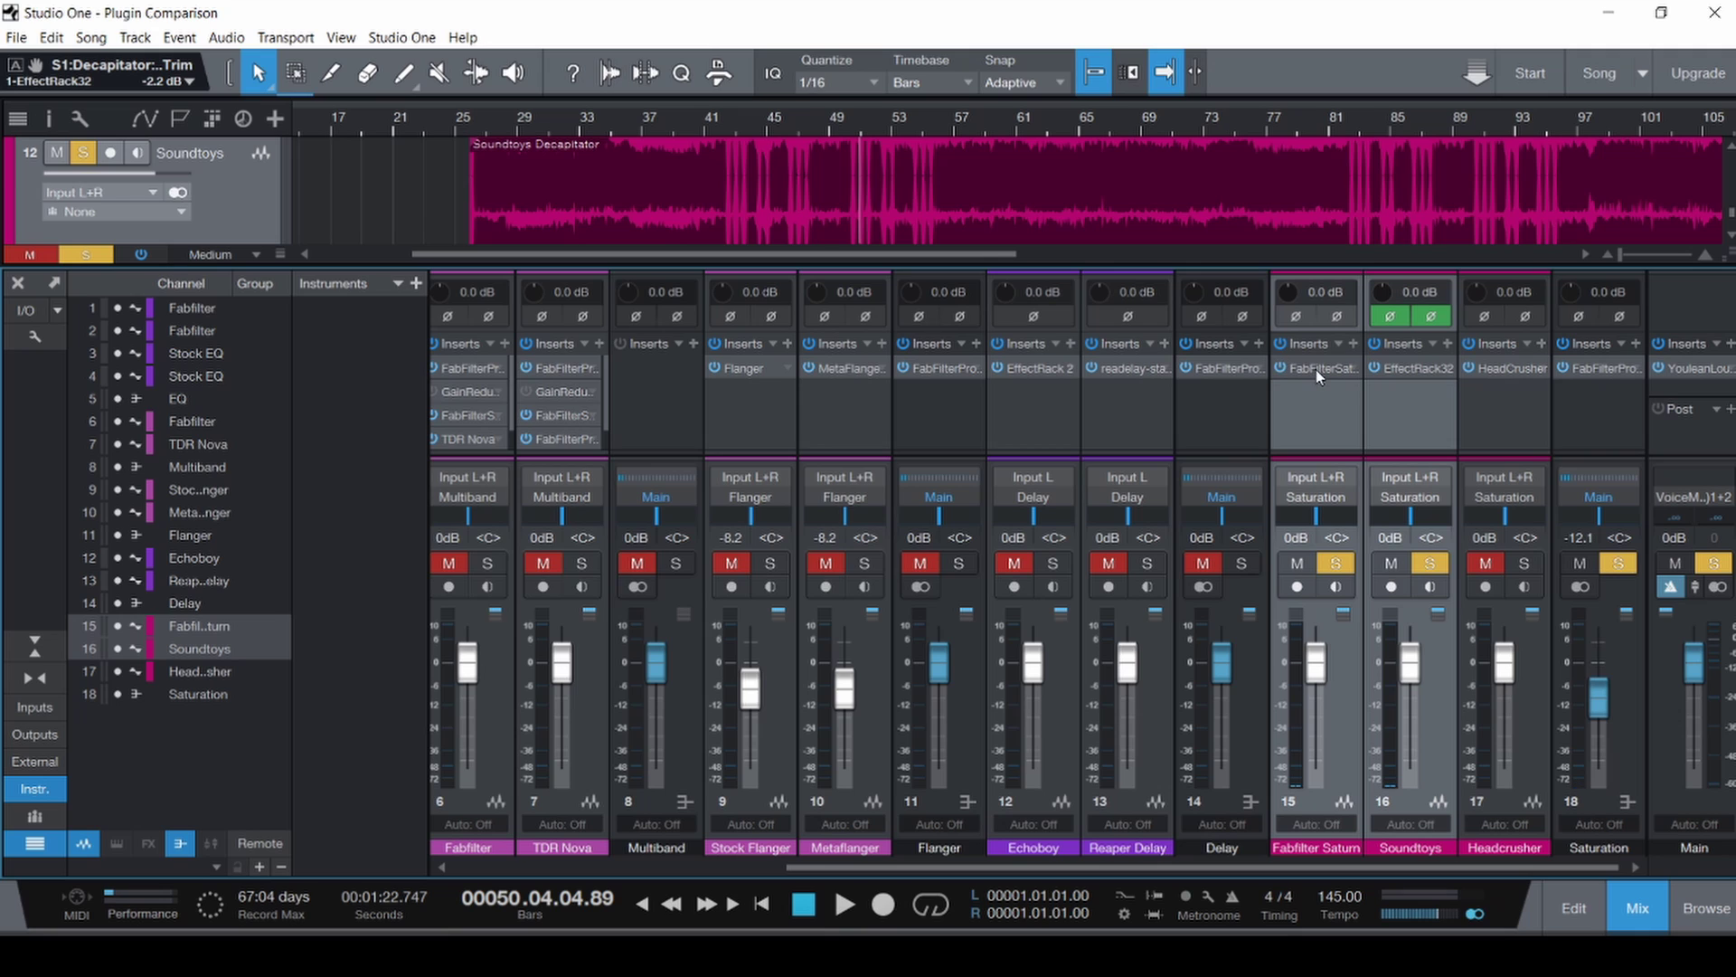
Set Saturn's Band 1 Drive to 30.36% and its style to Clean Tube.
click(1315, 369)
mouse_move(562, 499)
mouse_down()
mouse_move(567, 624)
mouse_move(564, 522)
mouse_up()
double_click(563, 521)
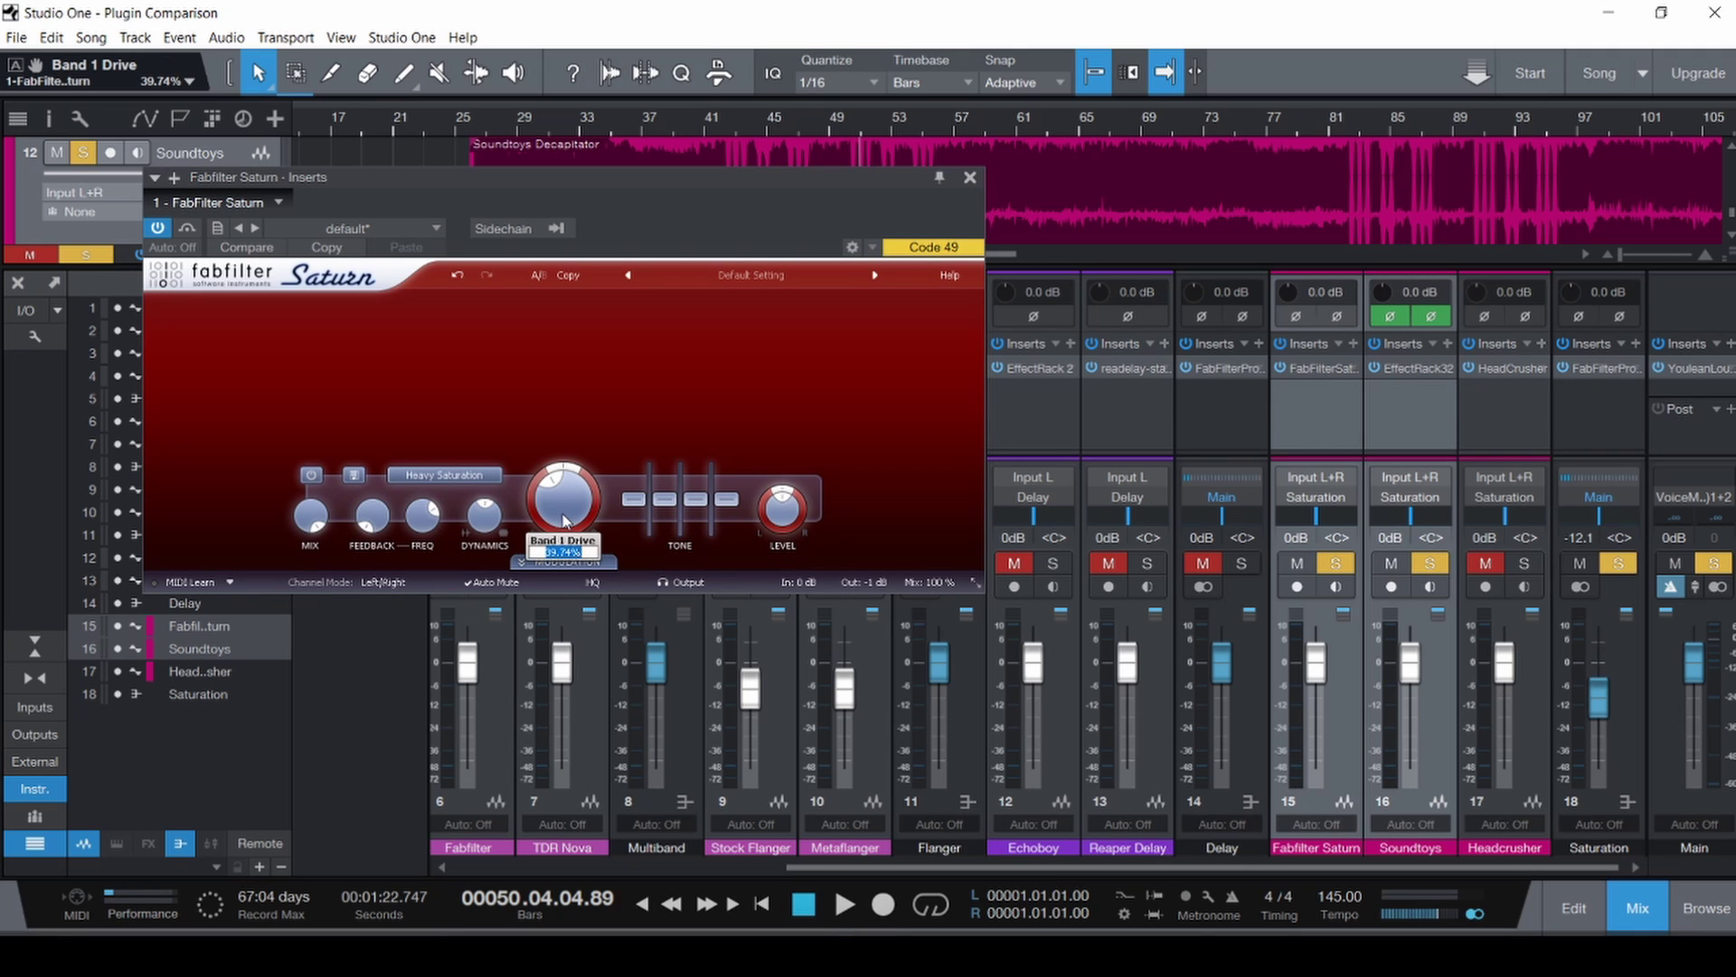
text(30.36)
key(Return)
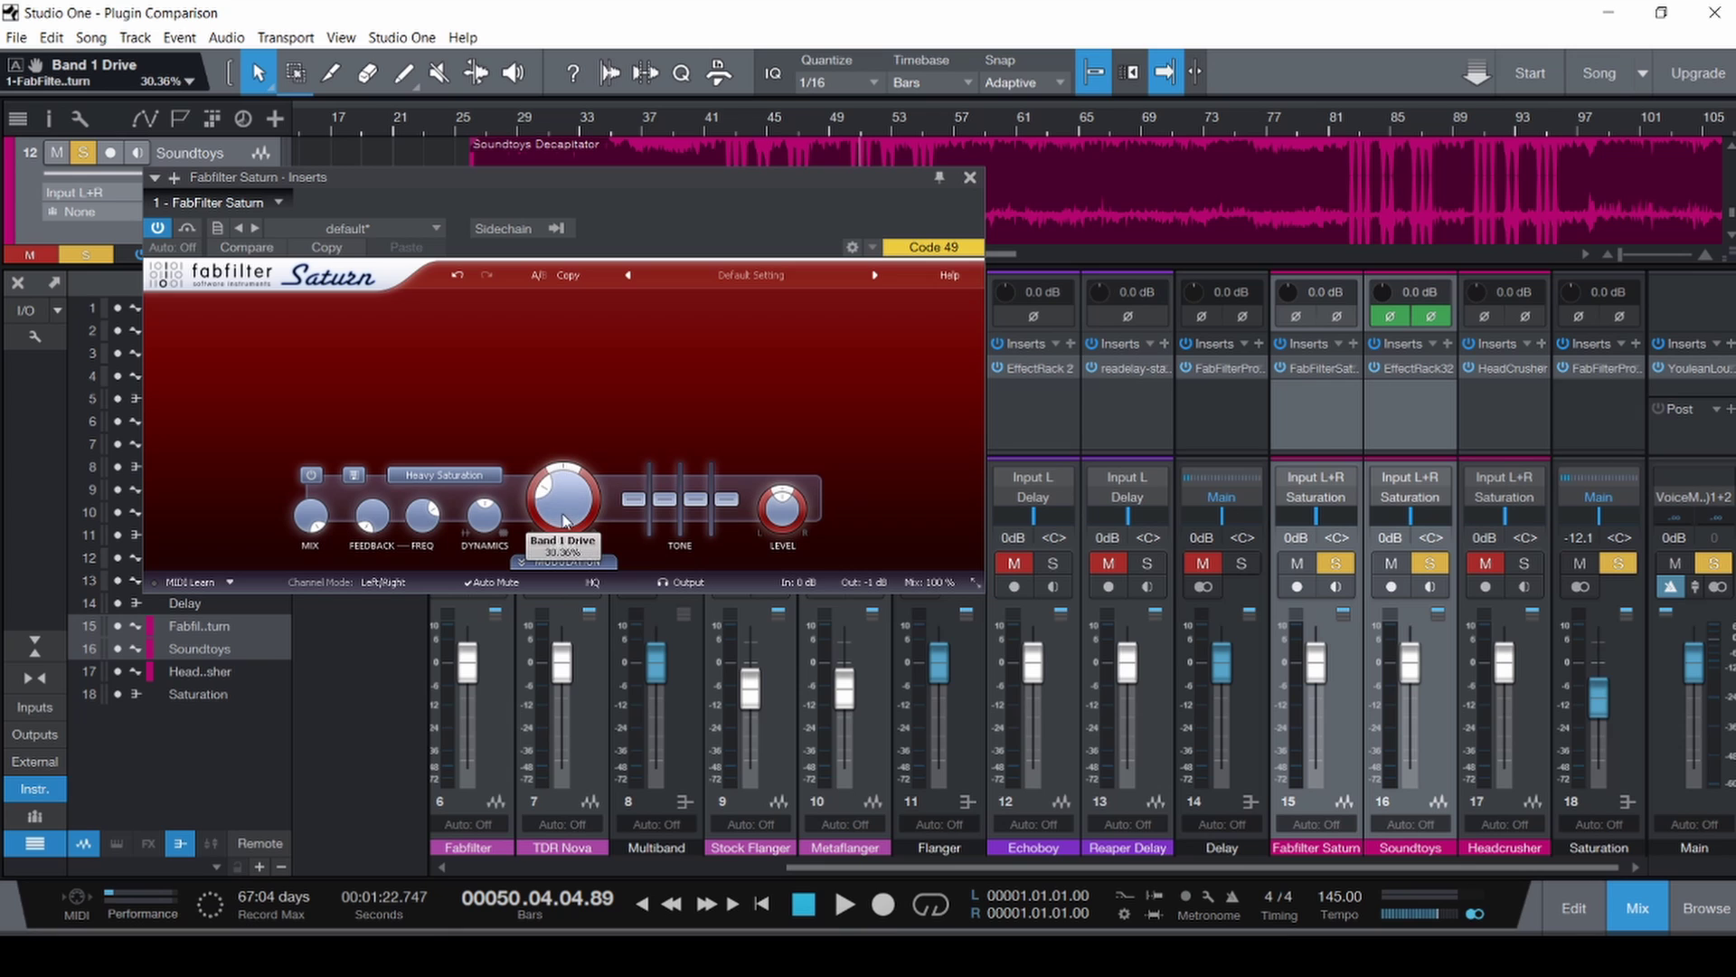
click(444, 475)
click(429, 496)
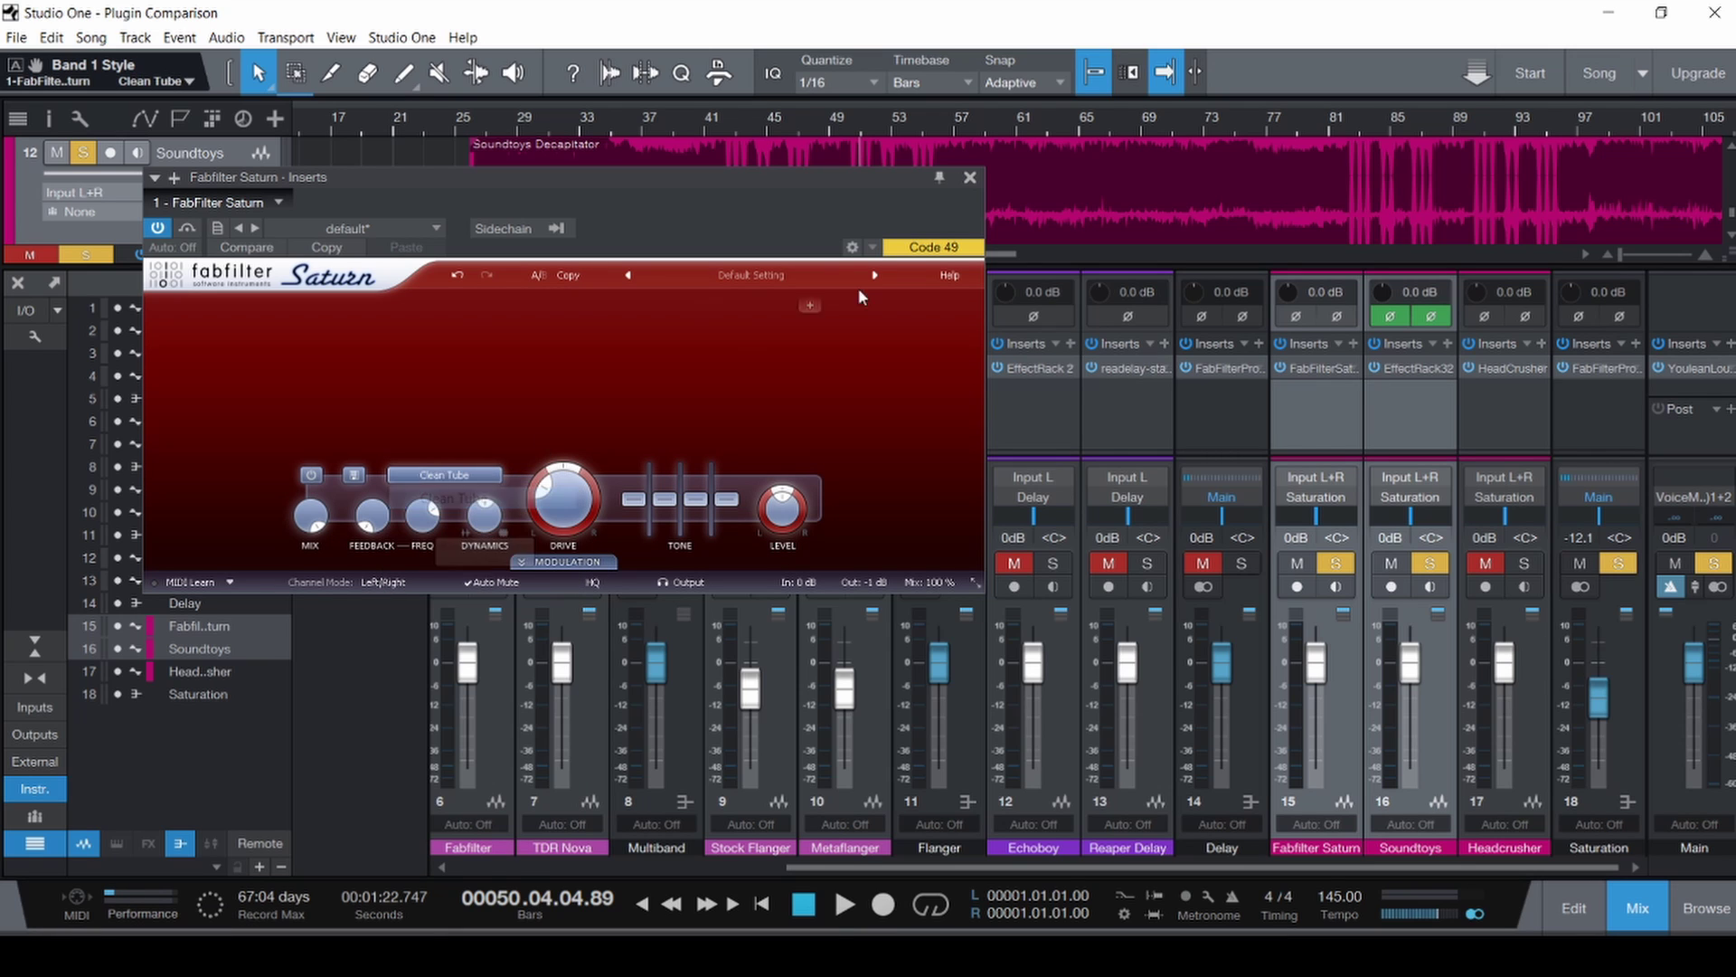
Play both soloed saturation channels from about bar 70 and save the song.
click(1164, 119)
key(space)
key(ctrl+s)
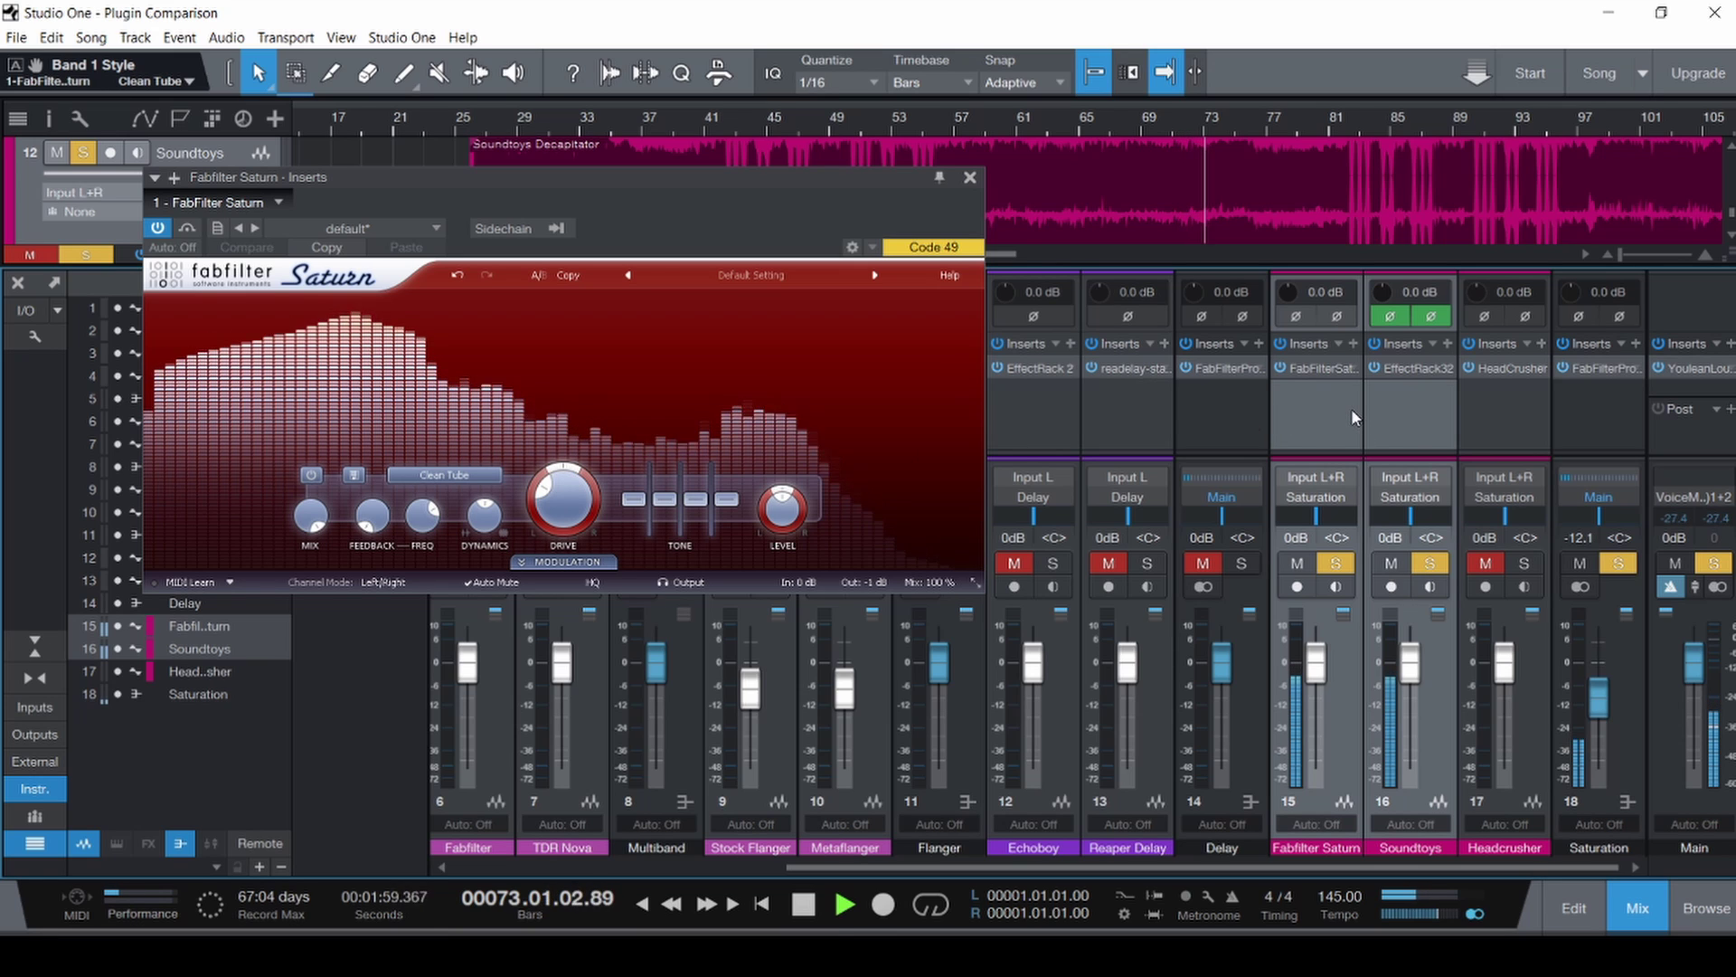
key(space)
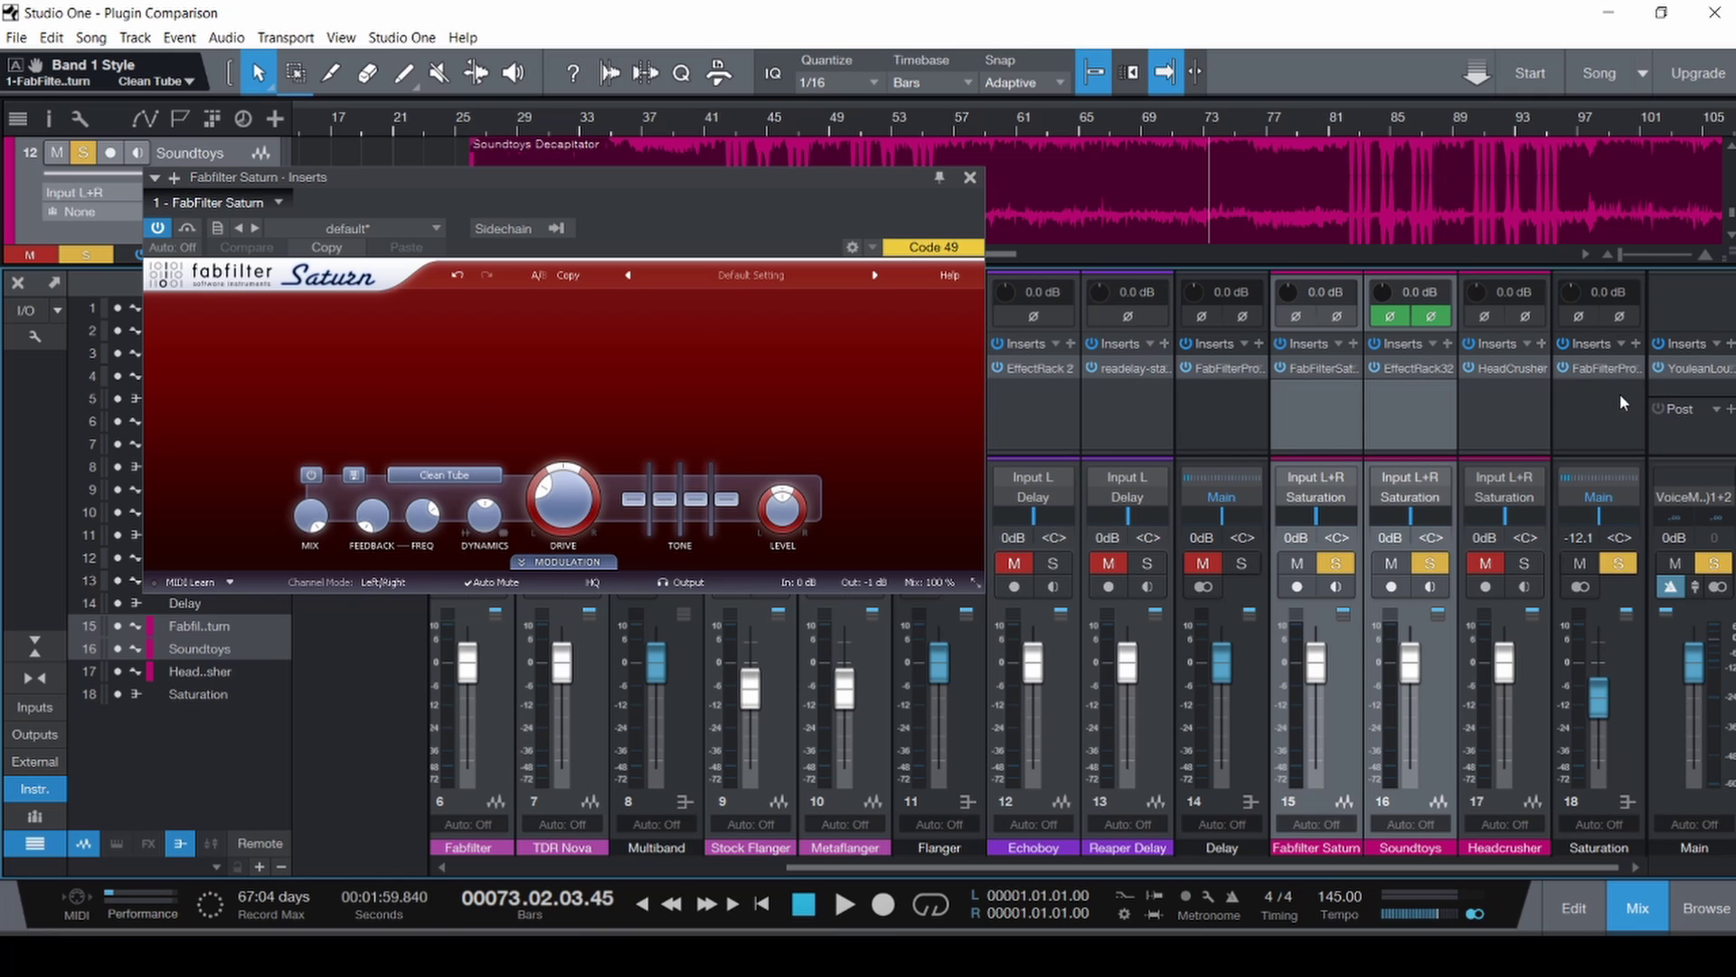
Add a Tone Generator to both the FabfilterSaturn and Soundtoys channels, placed ahead of Saturn and EffectRack.
click(1637, 345)
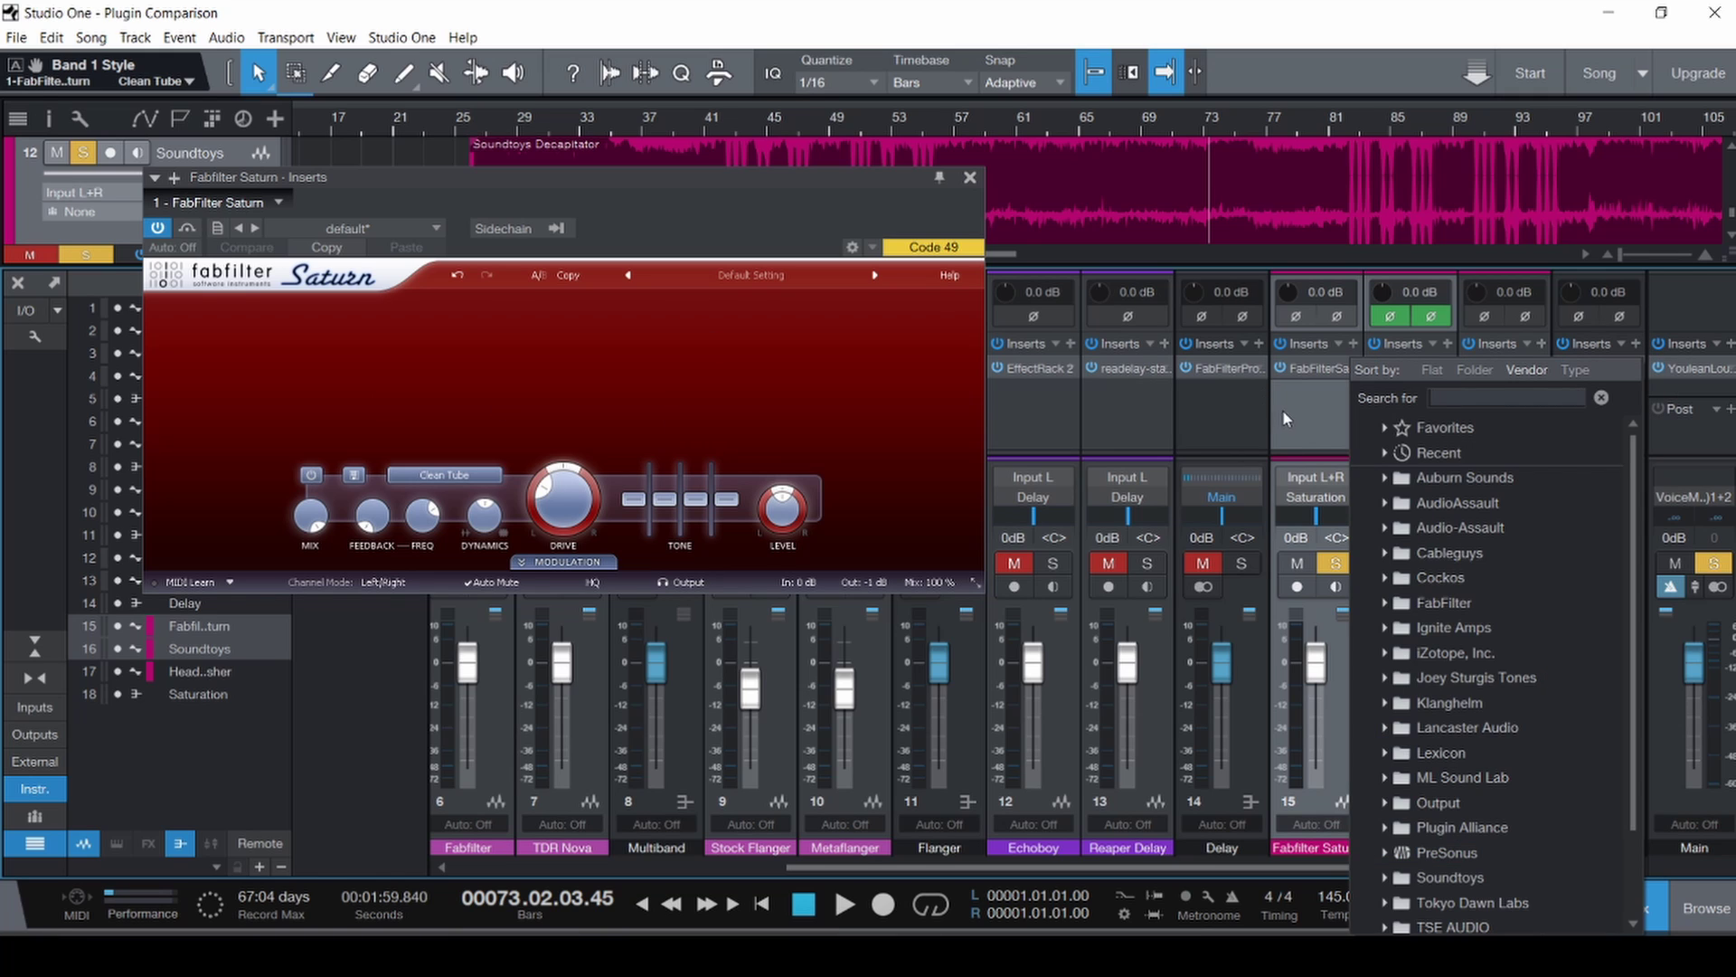
click(1636, 344)
click(1293, 409)
click(1354, 343)
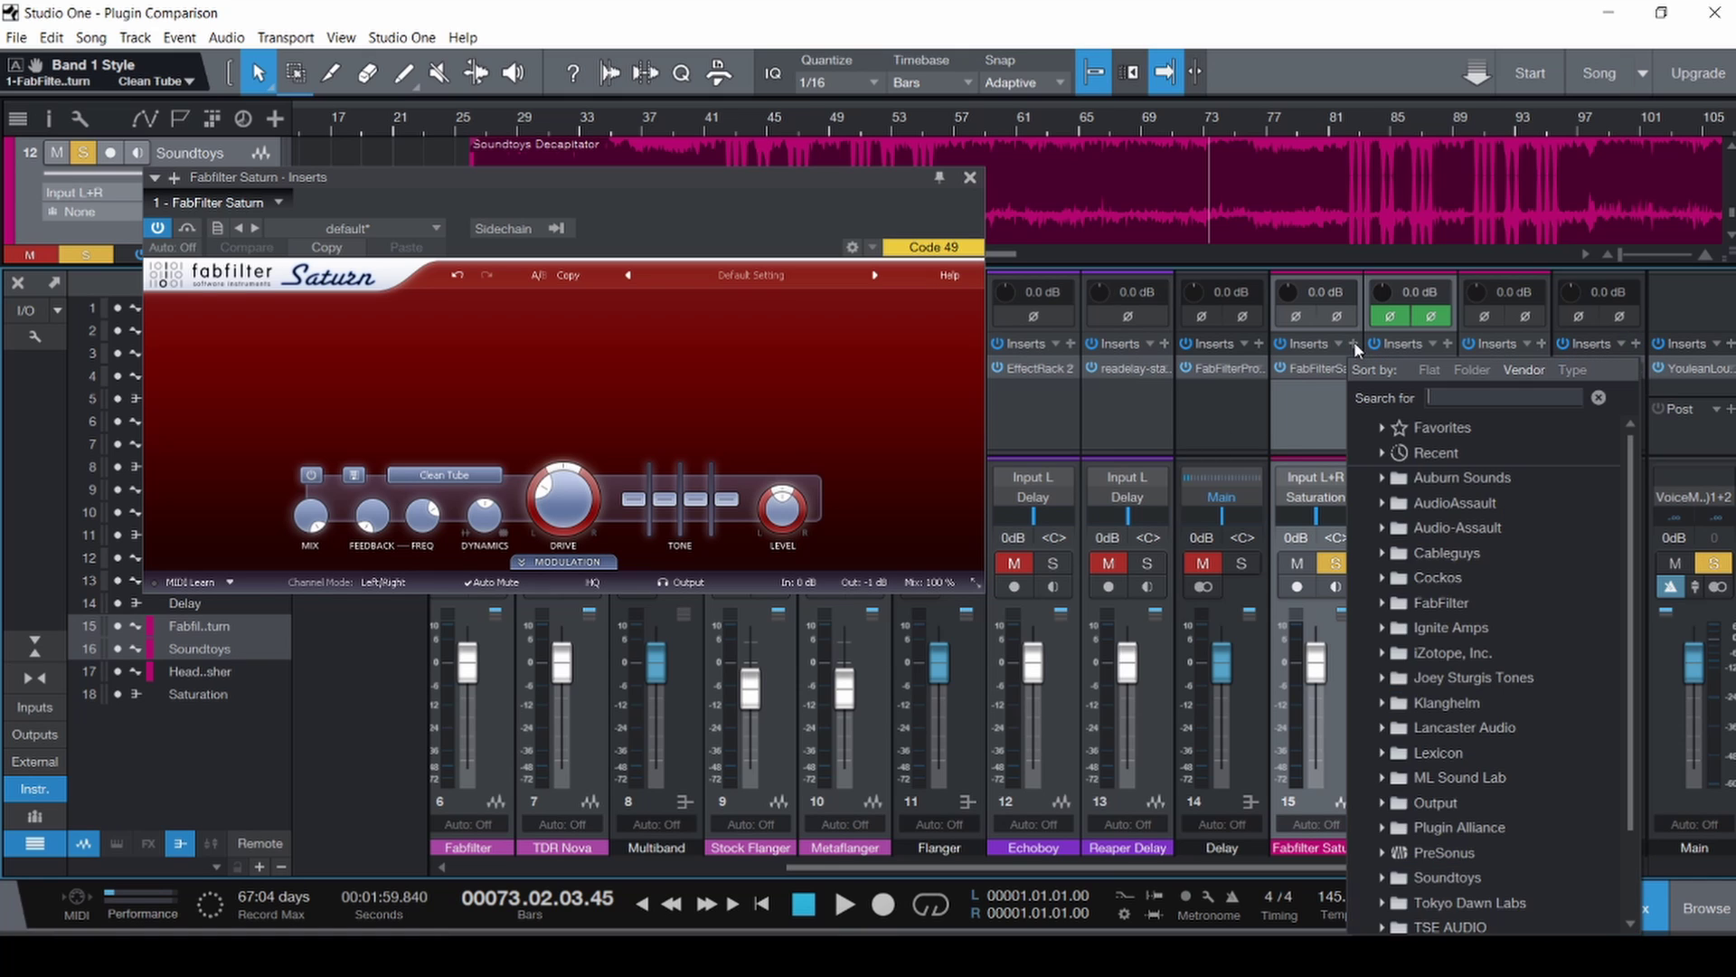
text(tone)
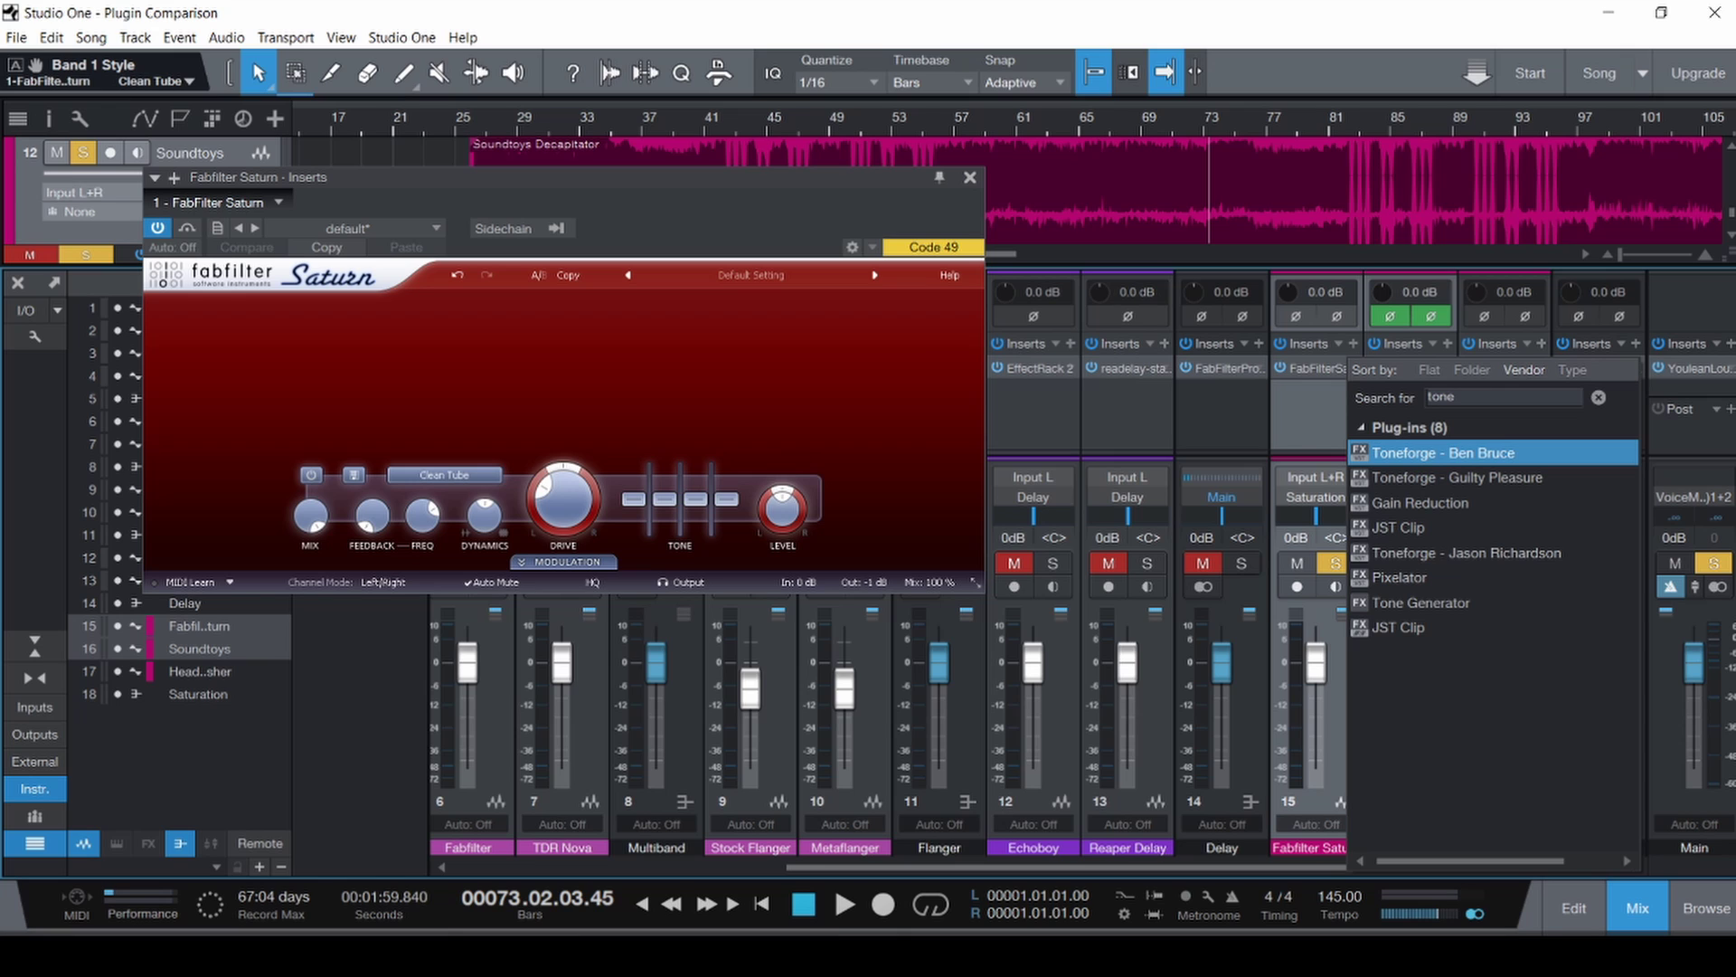
click(1420, 602)
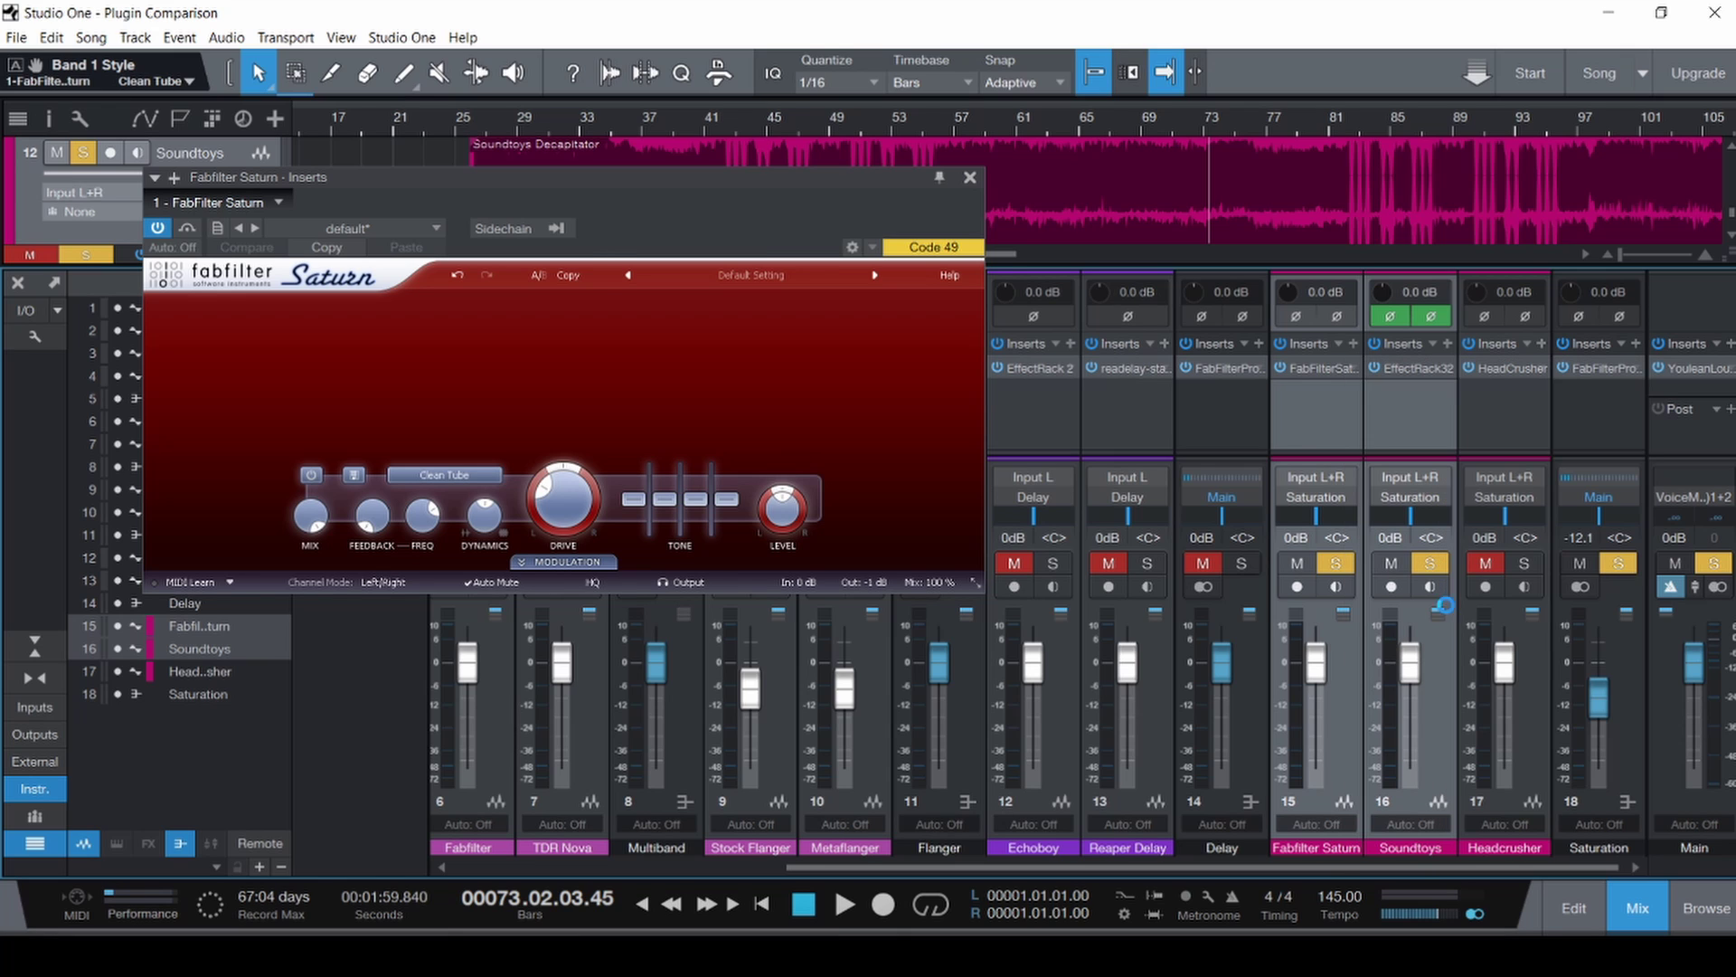
drag(1316, 398, 1316, 366)
click(1418, 421)
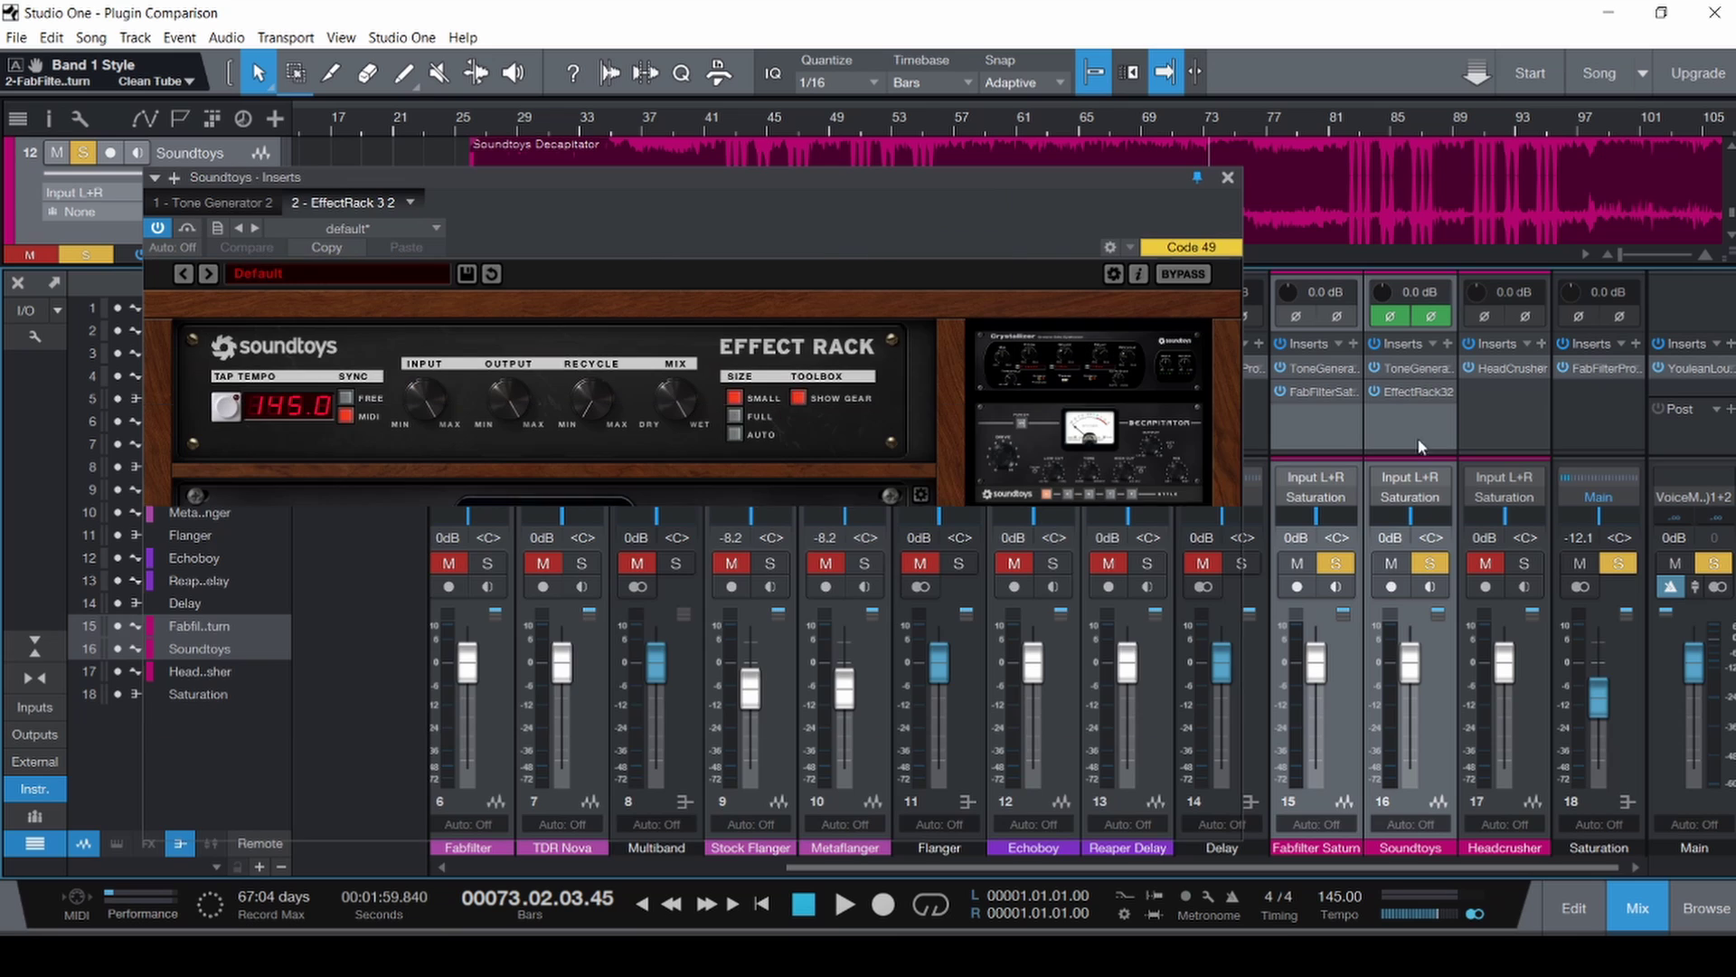
click(1227, 177)
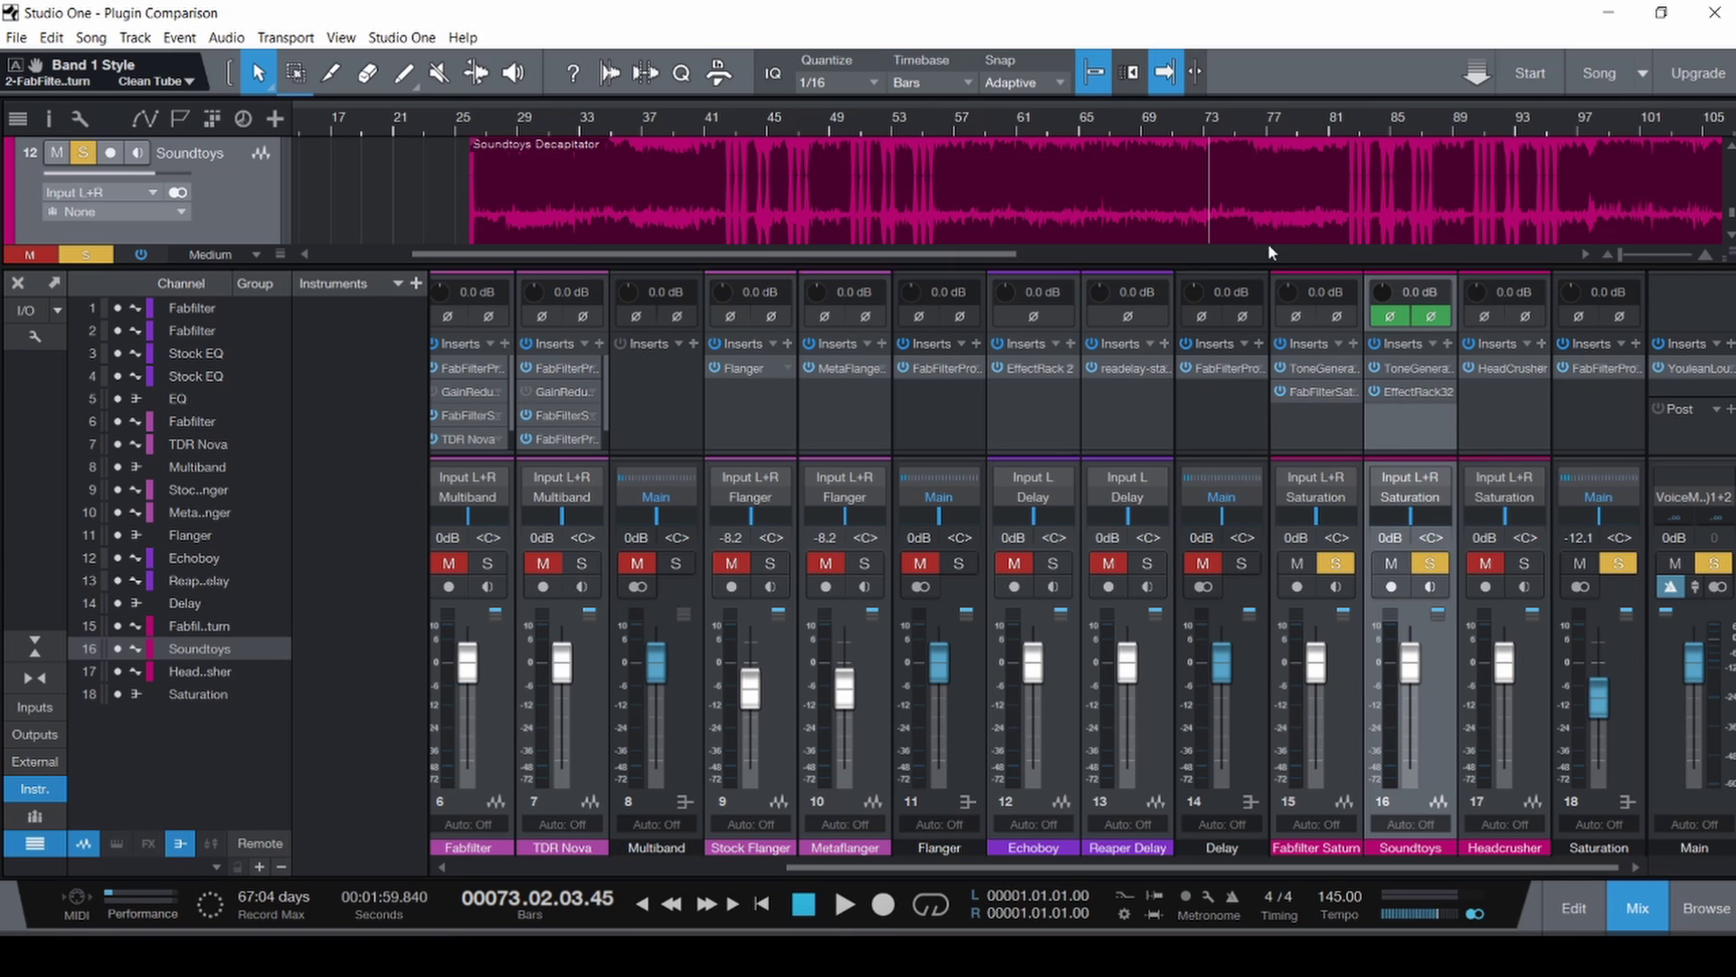
Mute the Soundtoys channel, and turn on the Tone Generator on the FabfilterSaturn channel at 221 Hz.
click(1397, 568)
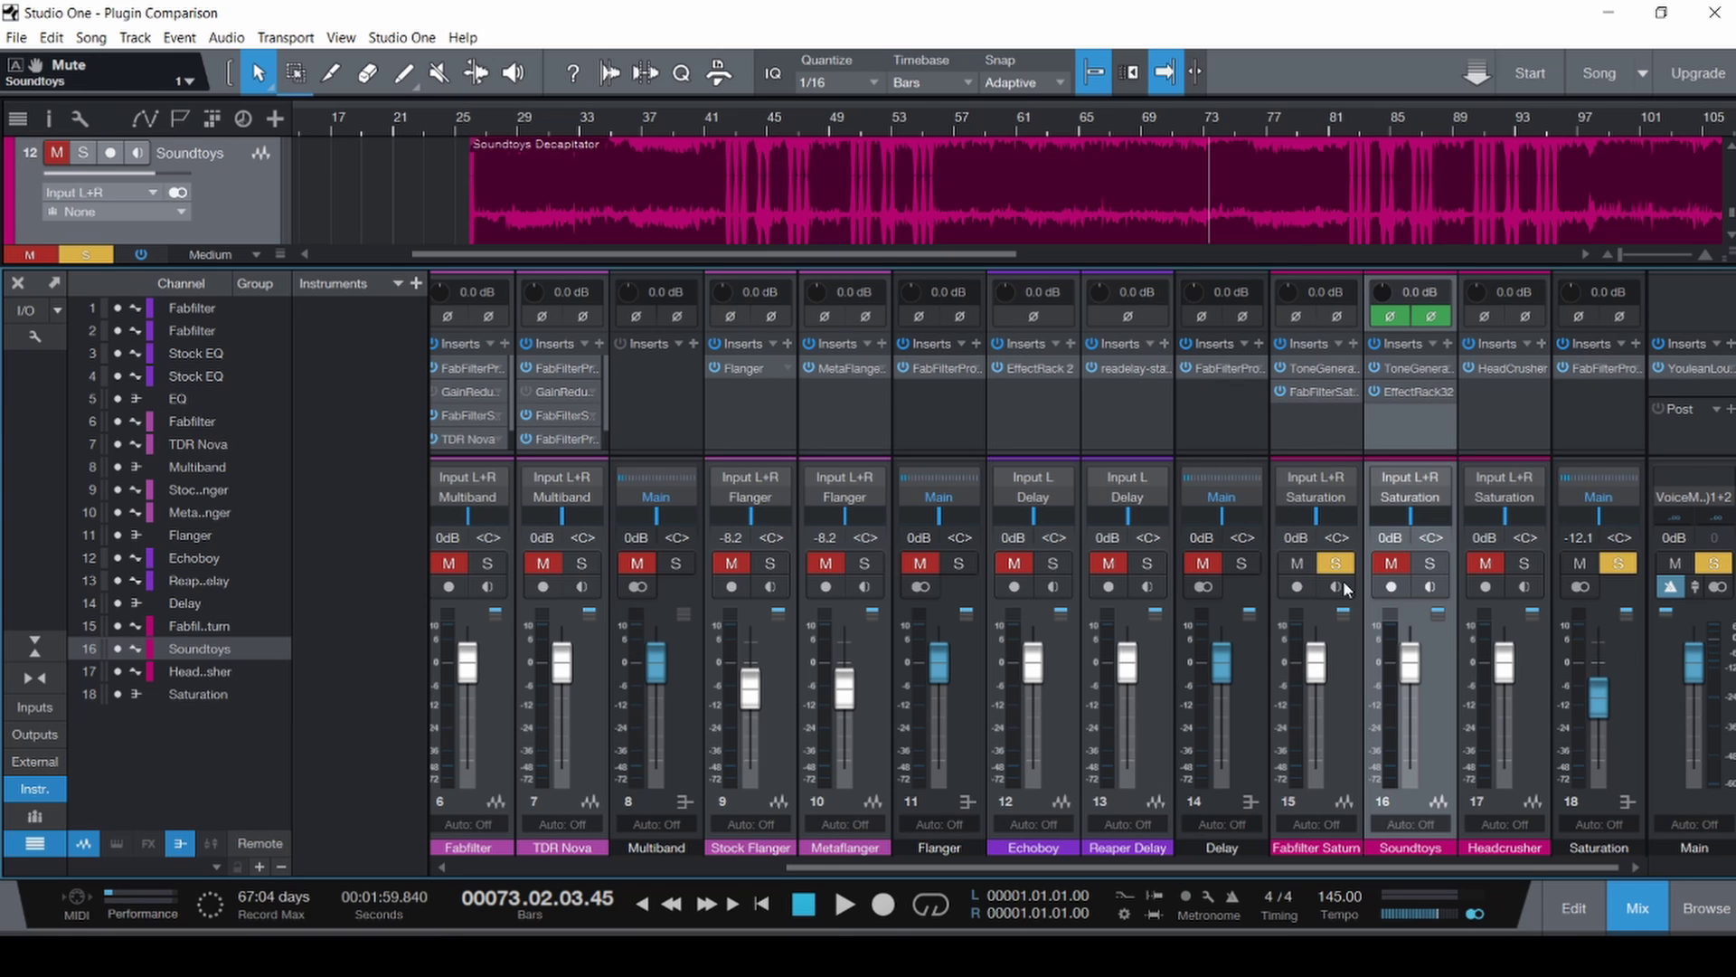
click(1313, 366)
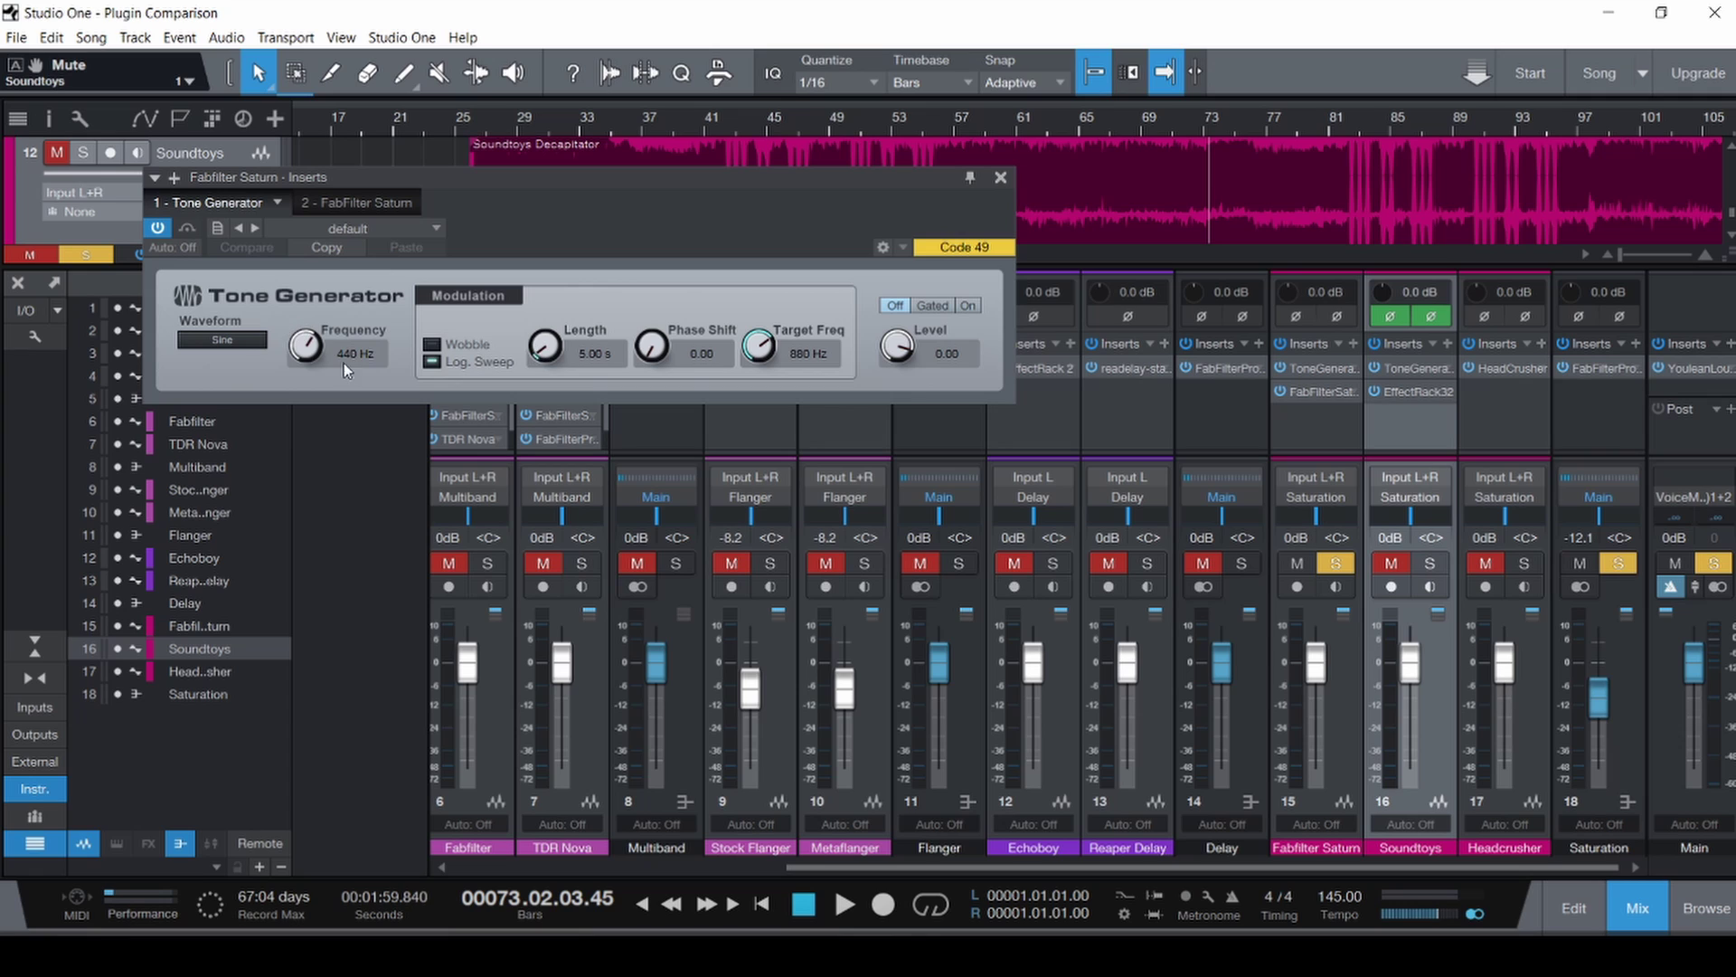
drag(305, 350, 373, 582)
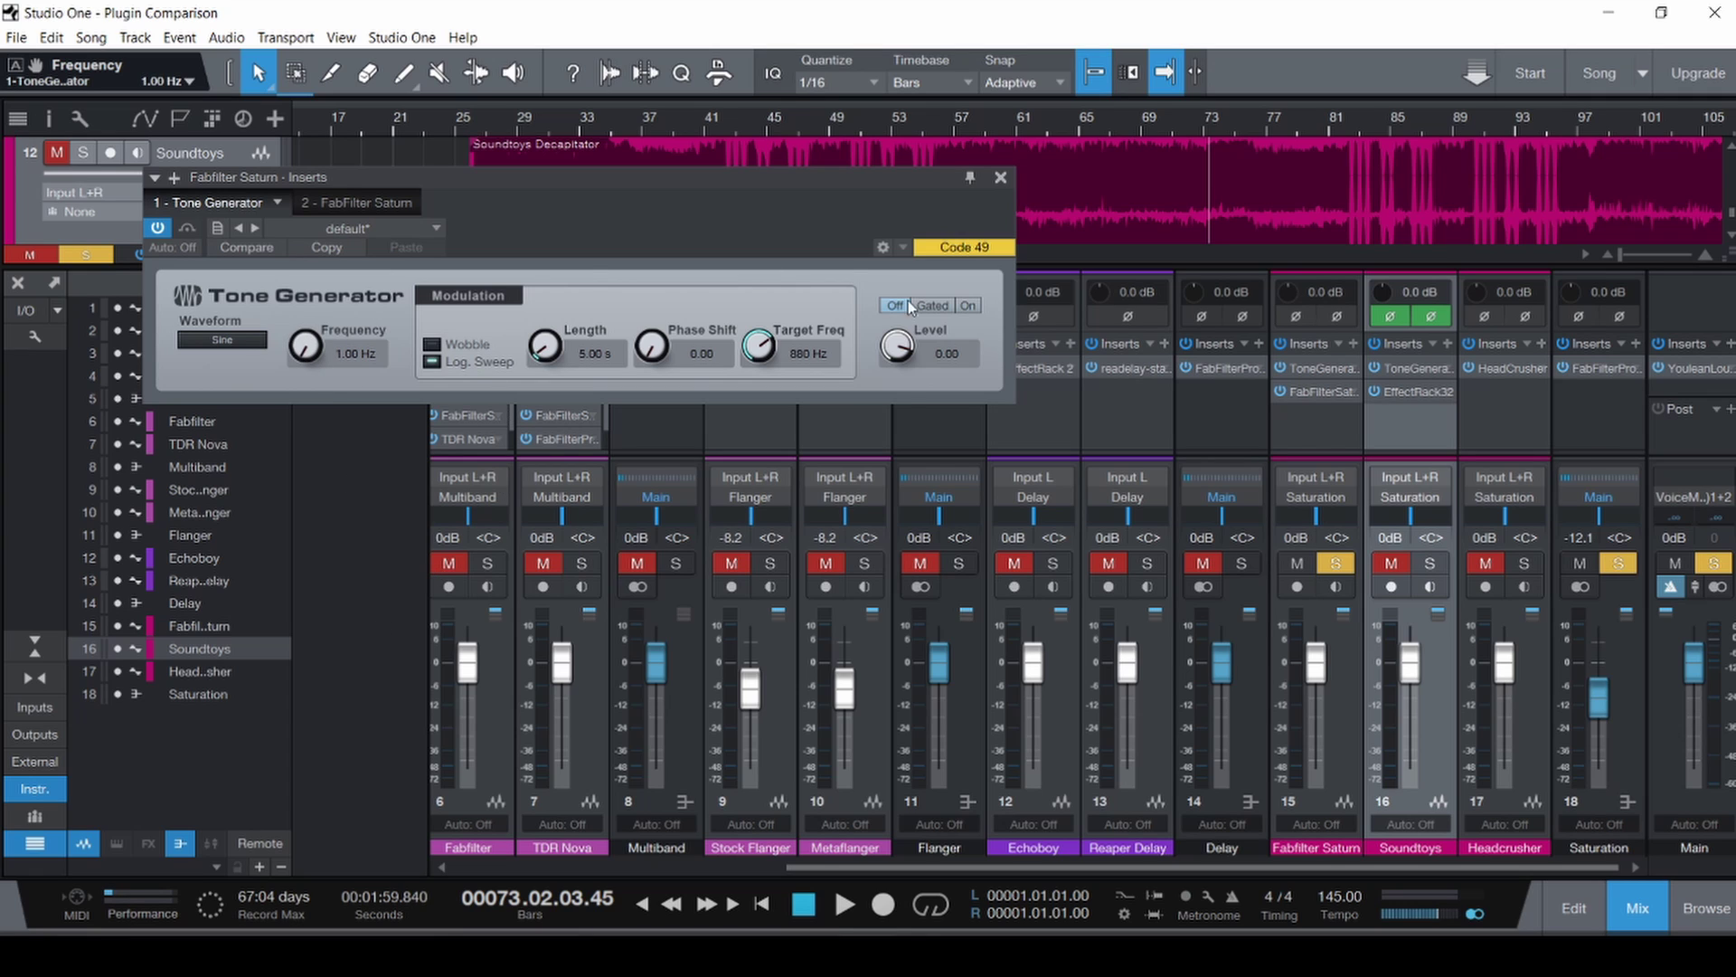
click(969, 306)
drag(315, 360, 308, 287)
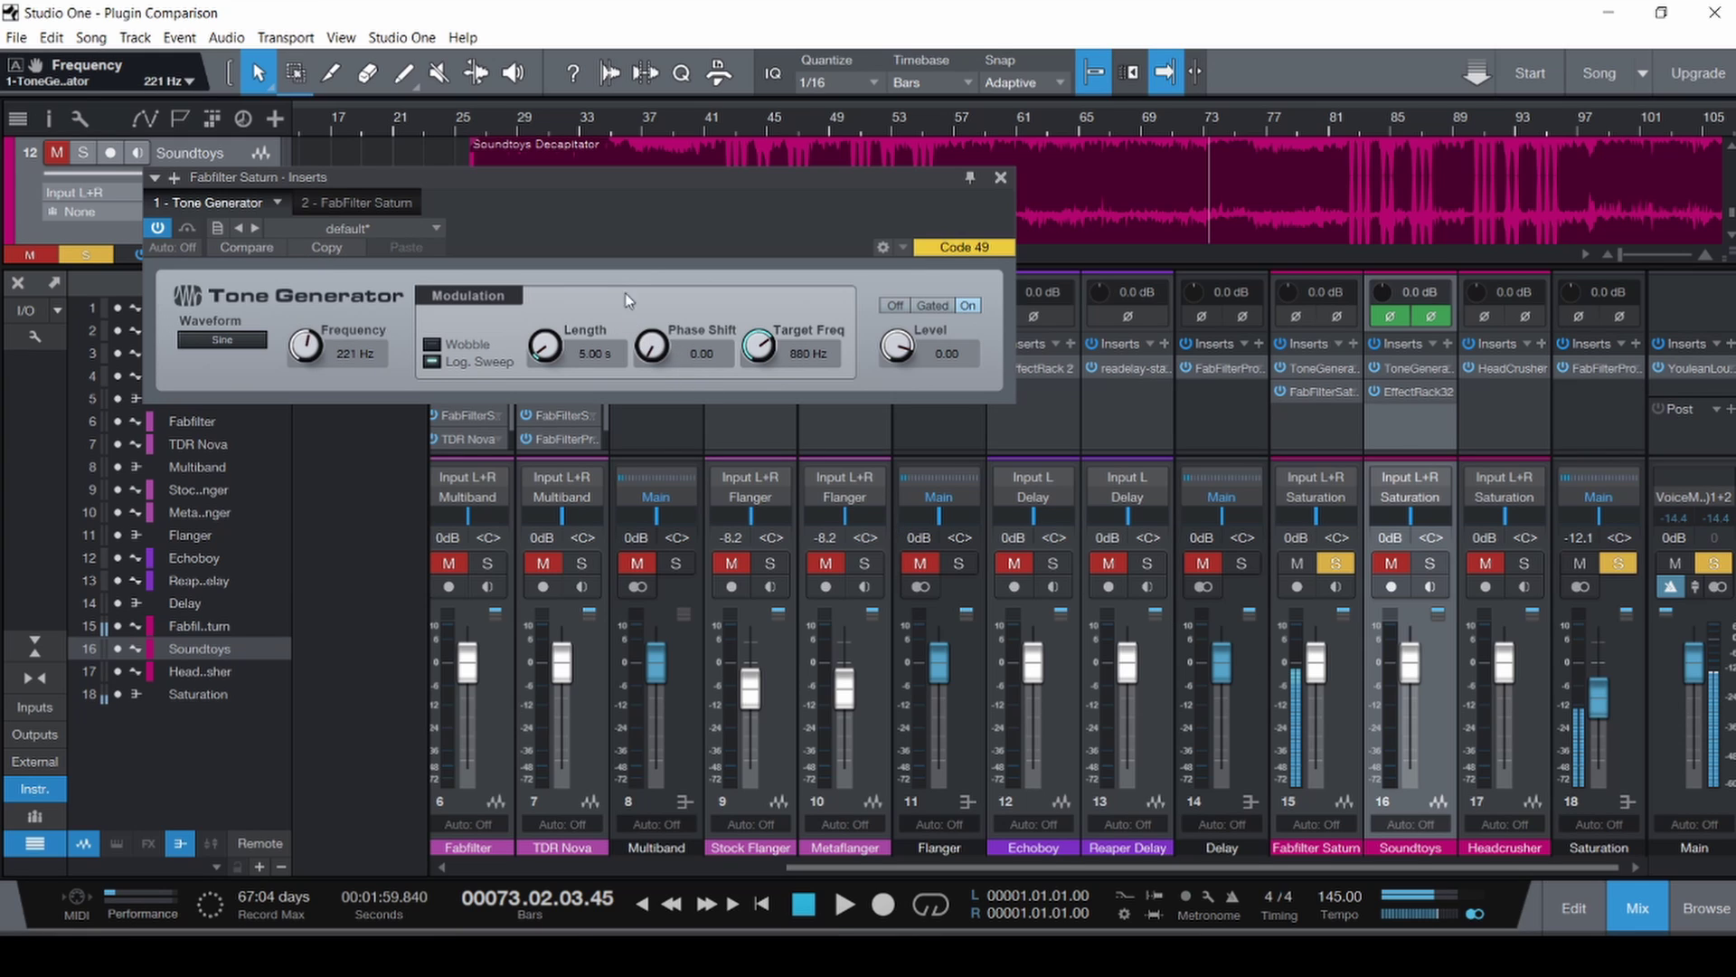
Compare the sine tone with Saturn bypassed and active.
click(389, 204)
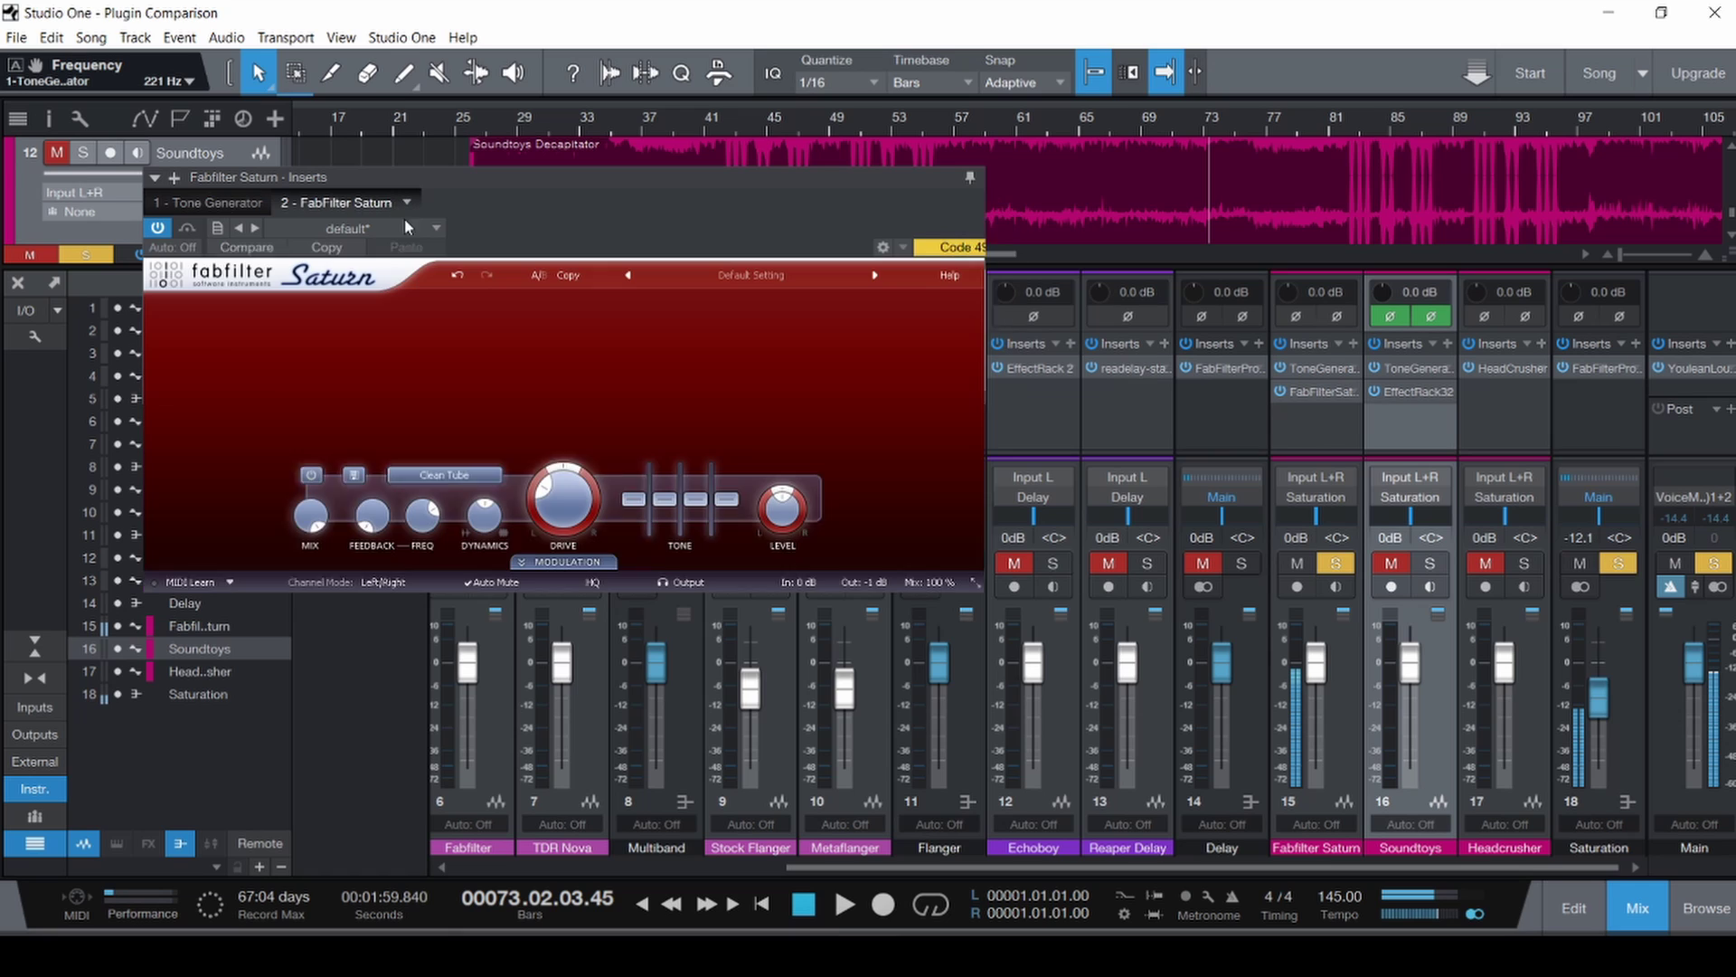
click(188, 230)
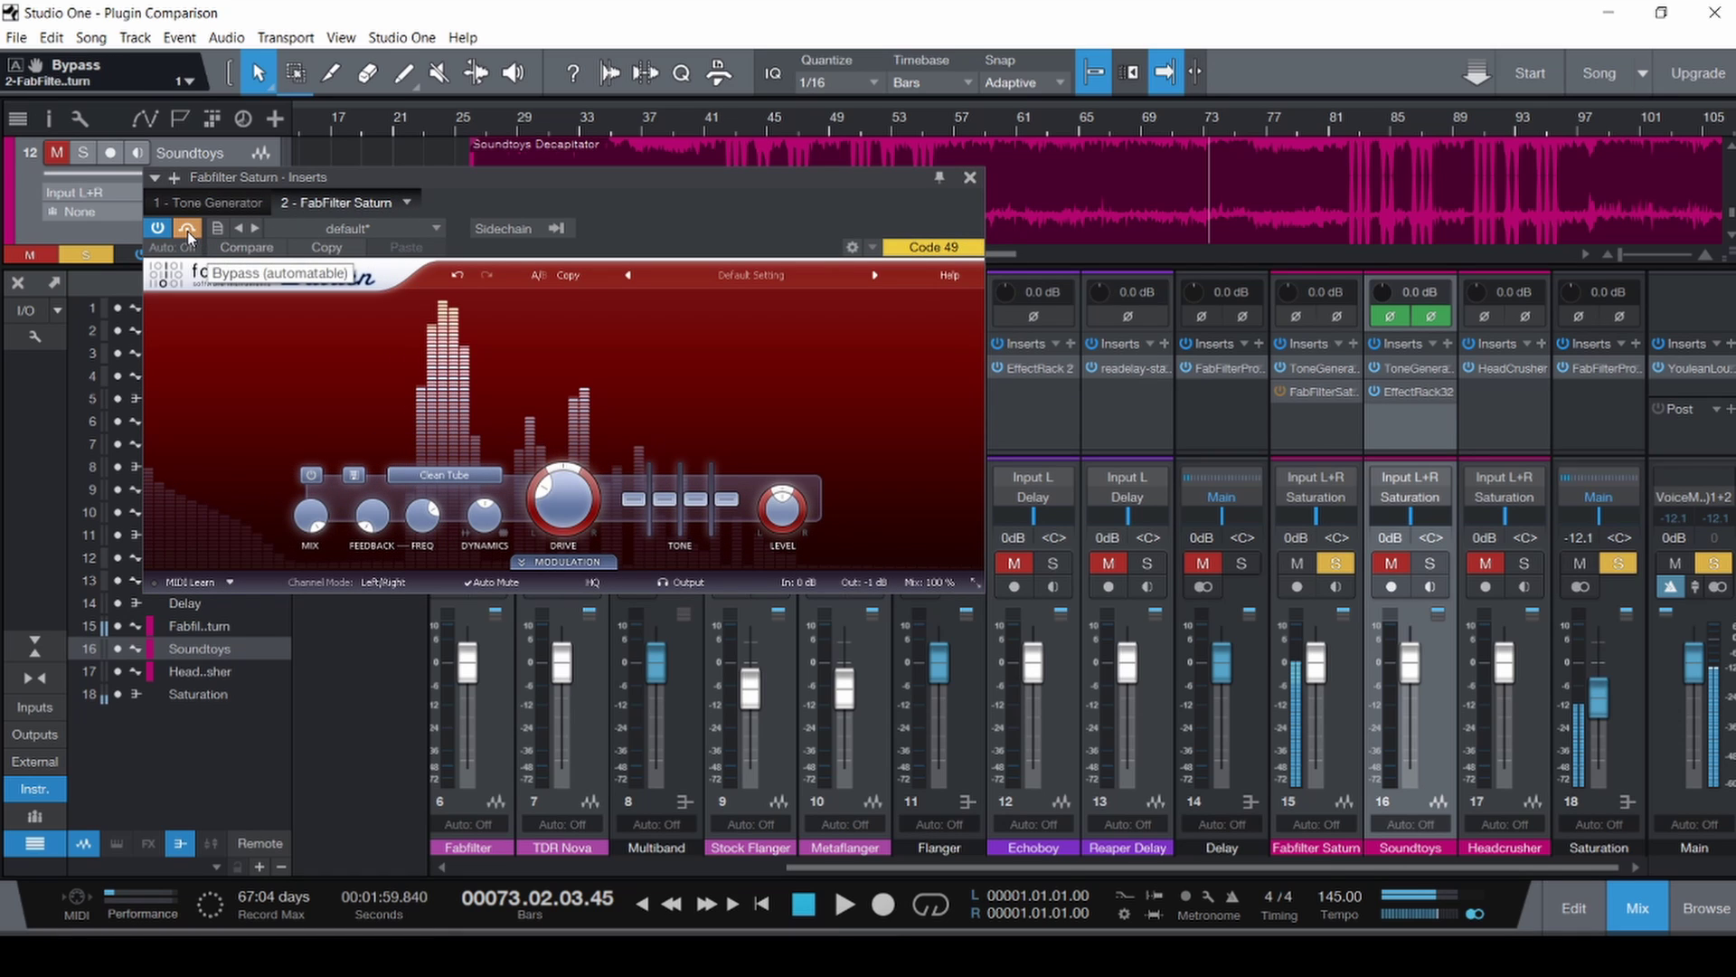
click(188, 232)
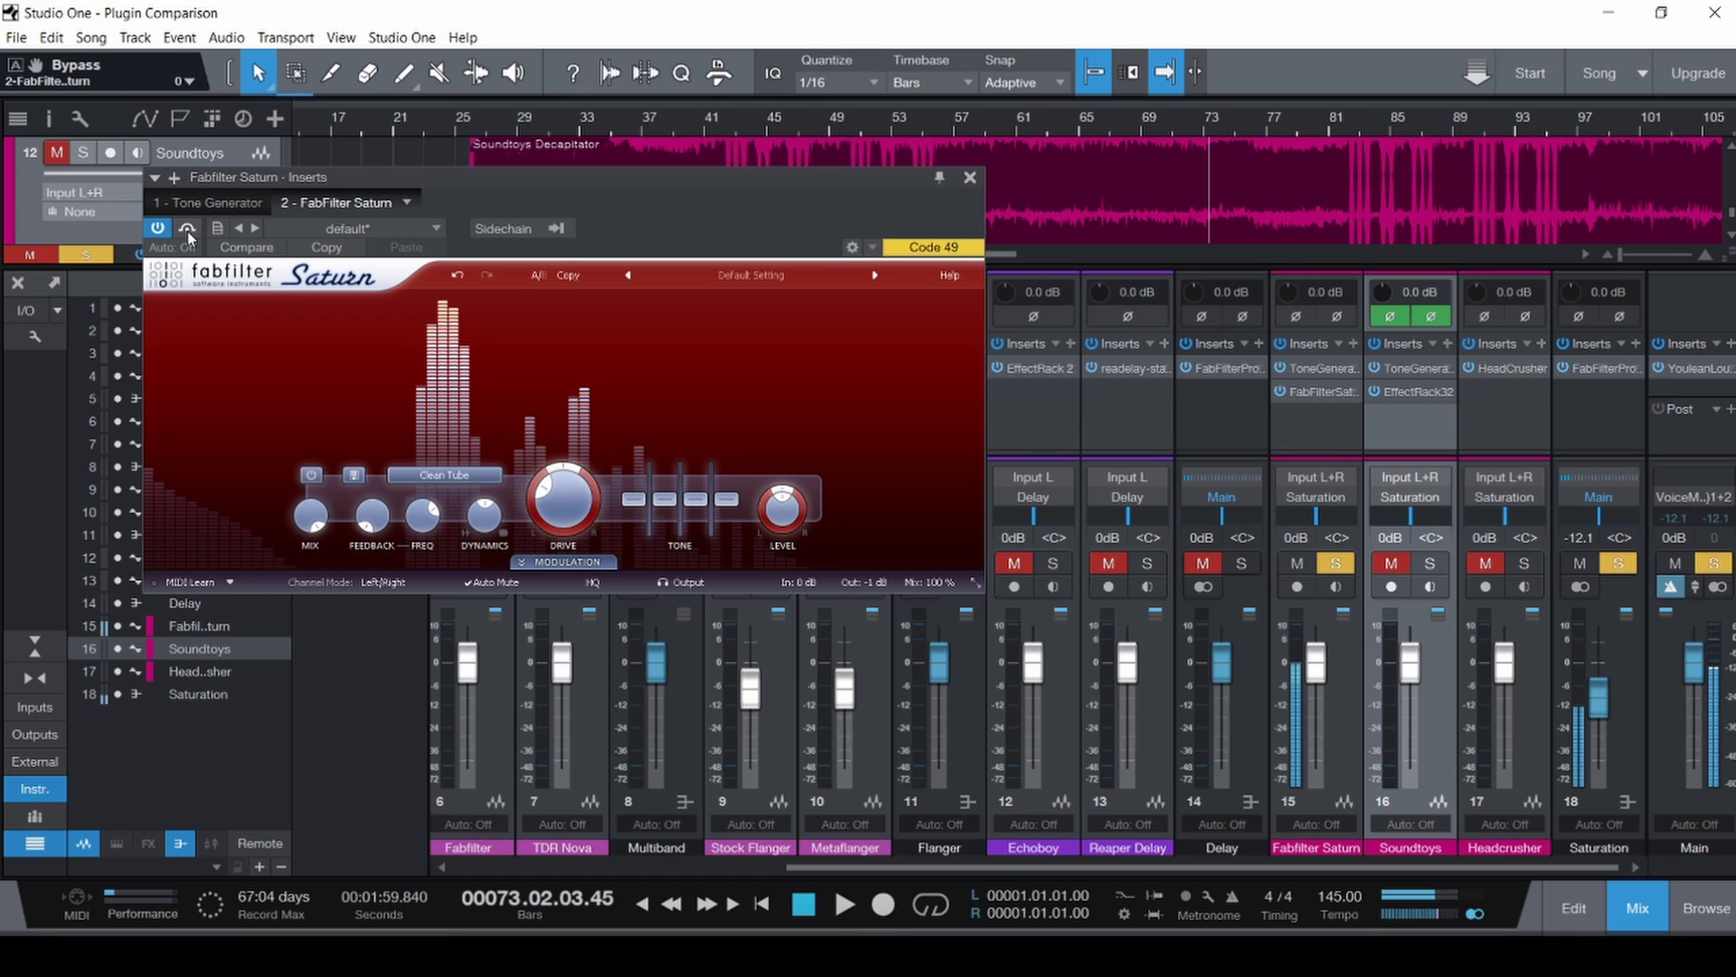
Raise Saturn's Band 1 Drive to 100%, resume song playback, and deactivate the Tone Generator on the FabfilterSaturn channel.
mouse_move(563, 503)
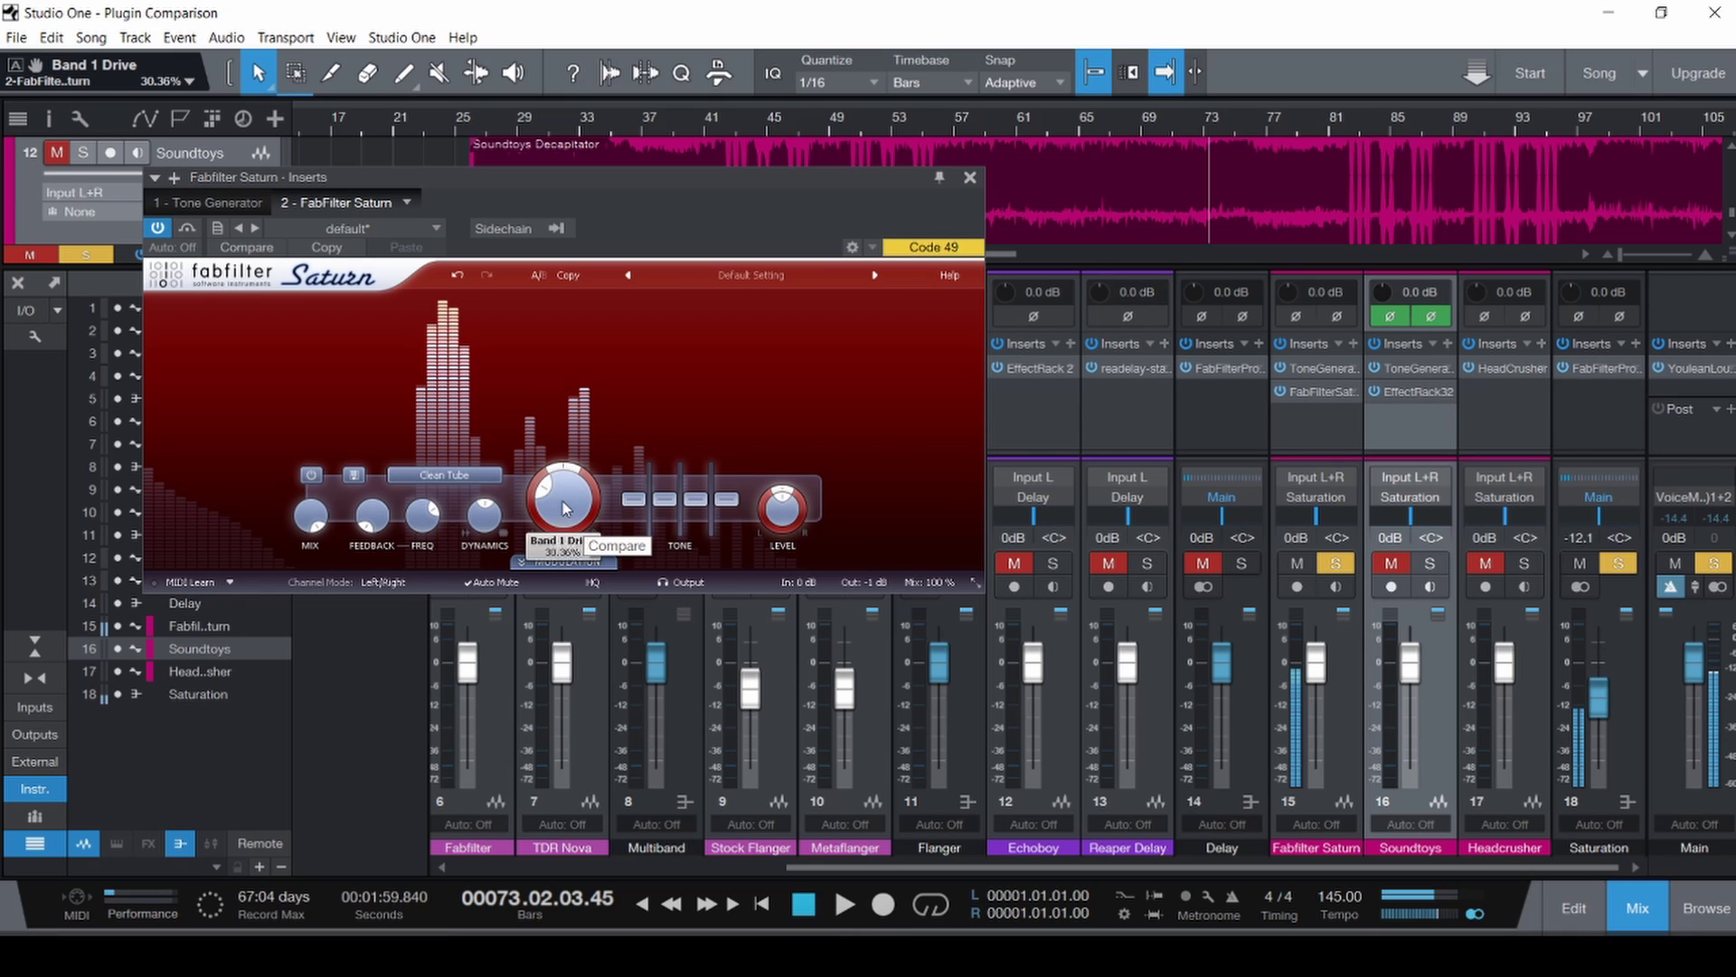
drag(573, 458, 698, 212)
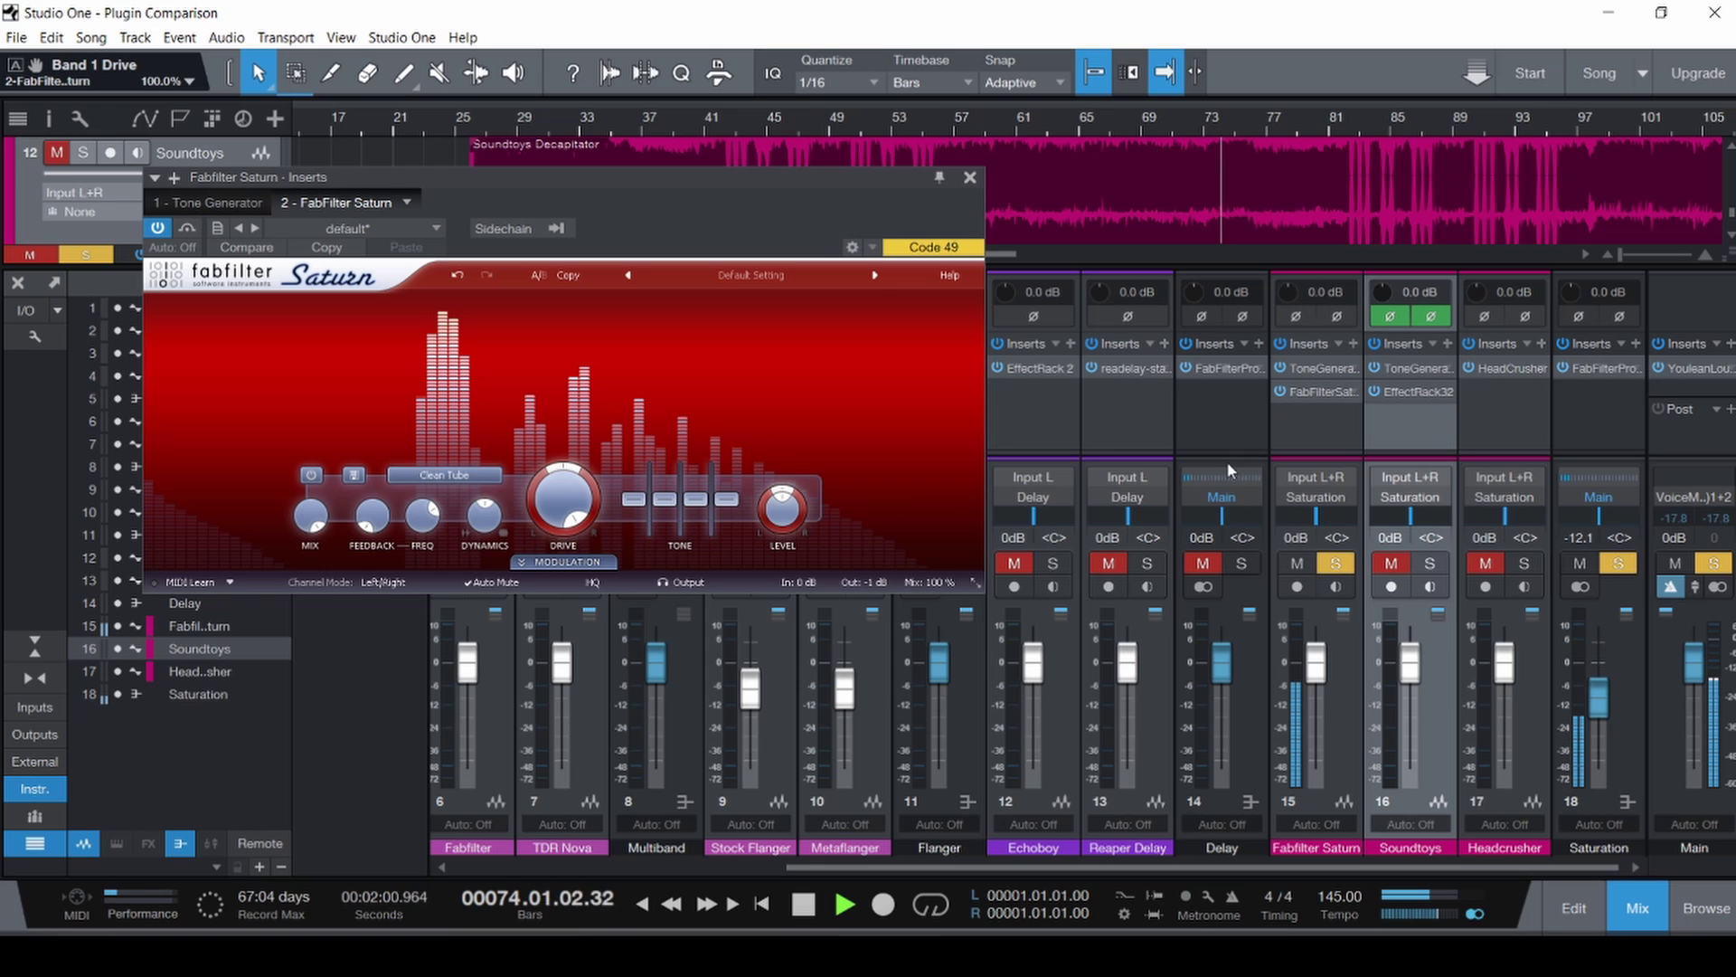
click(1280, 368)
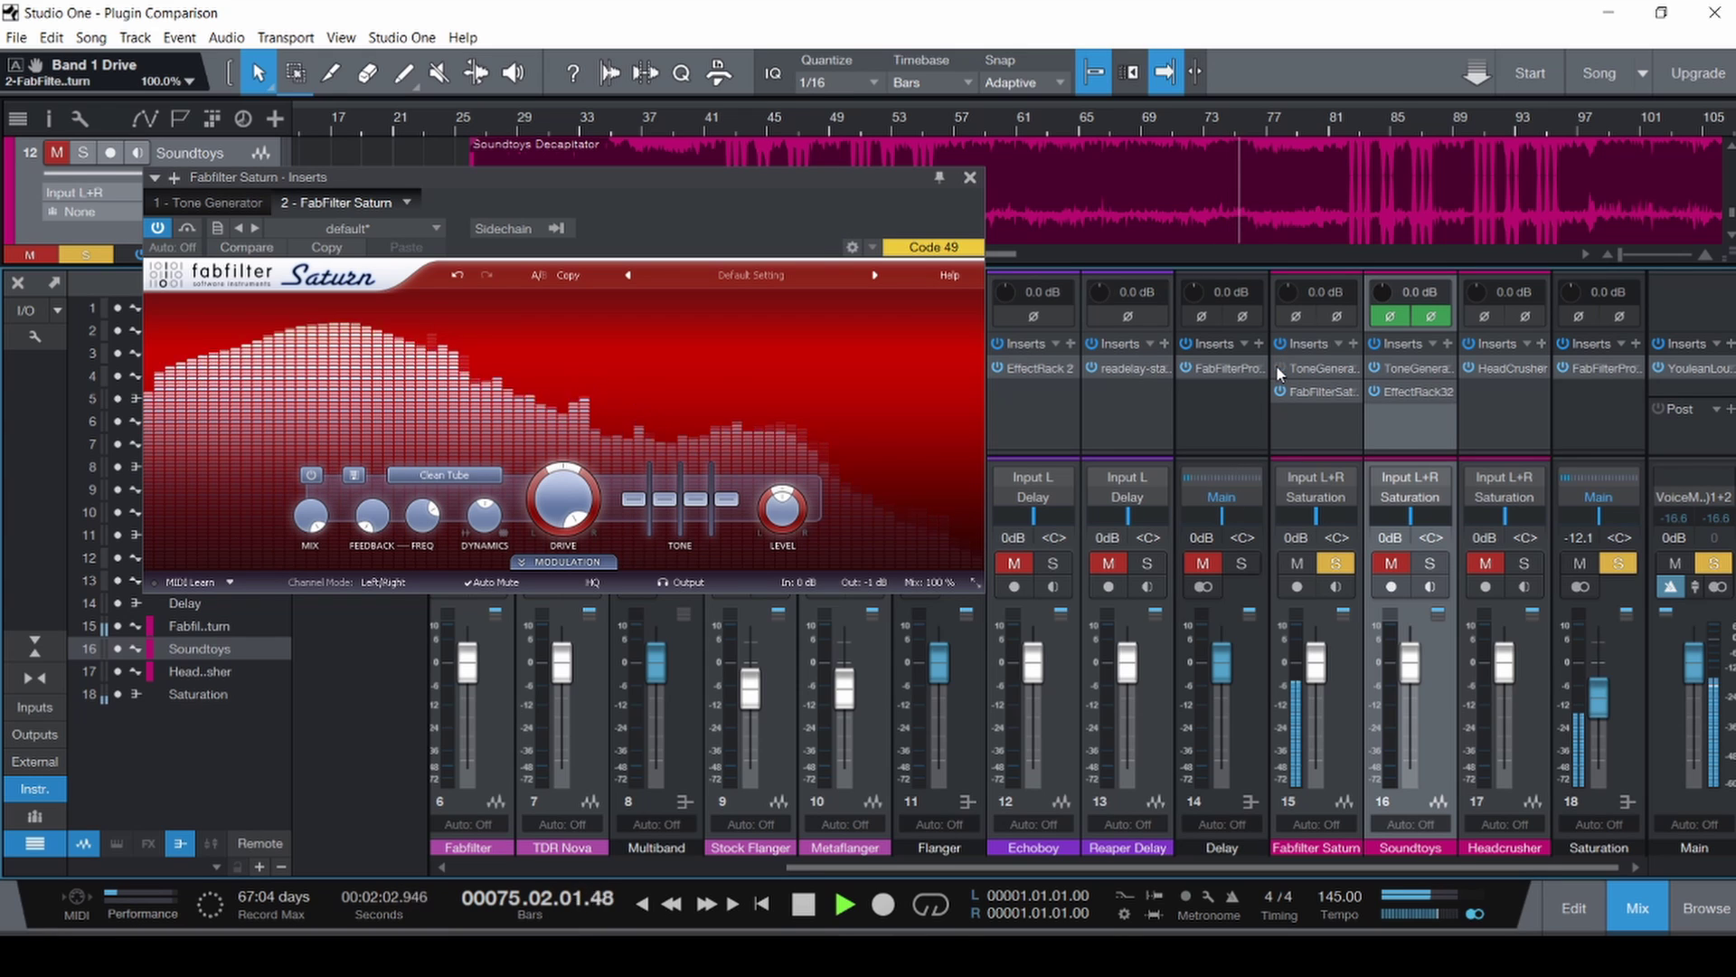
Alternate between the sine tone and the song through Saturn, lowering its Band 1 Drive to about 30%.
key(space)
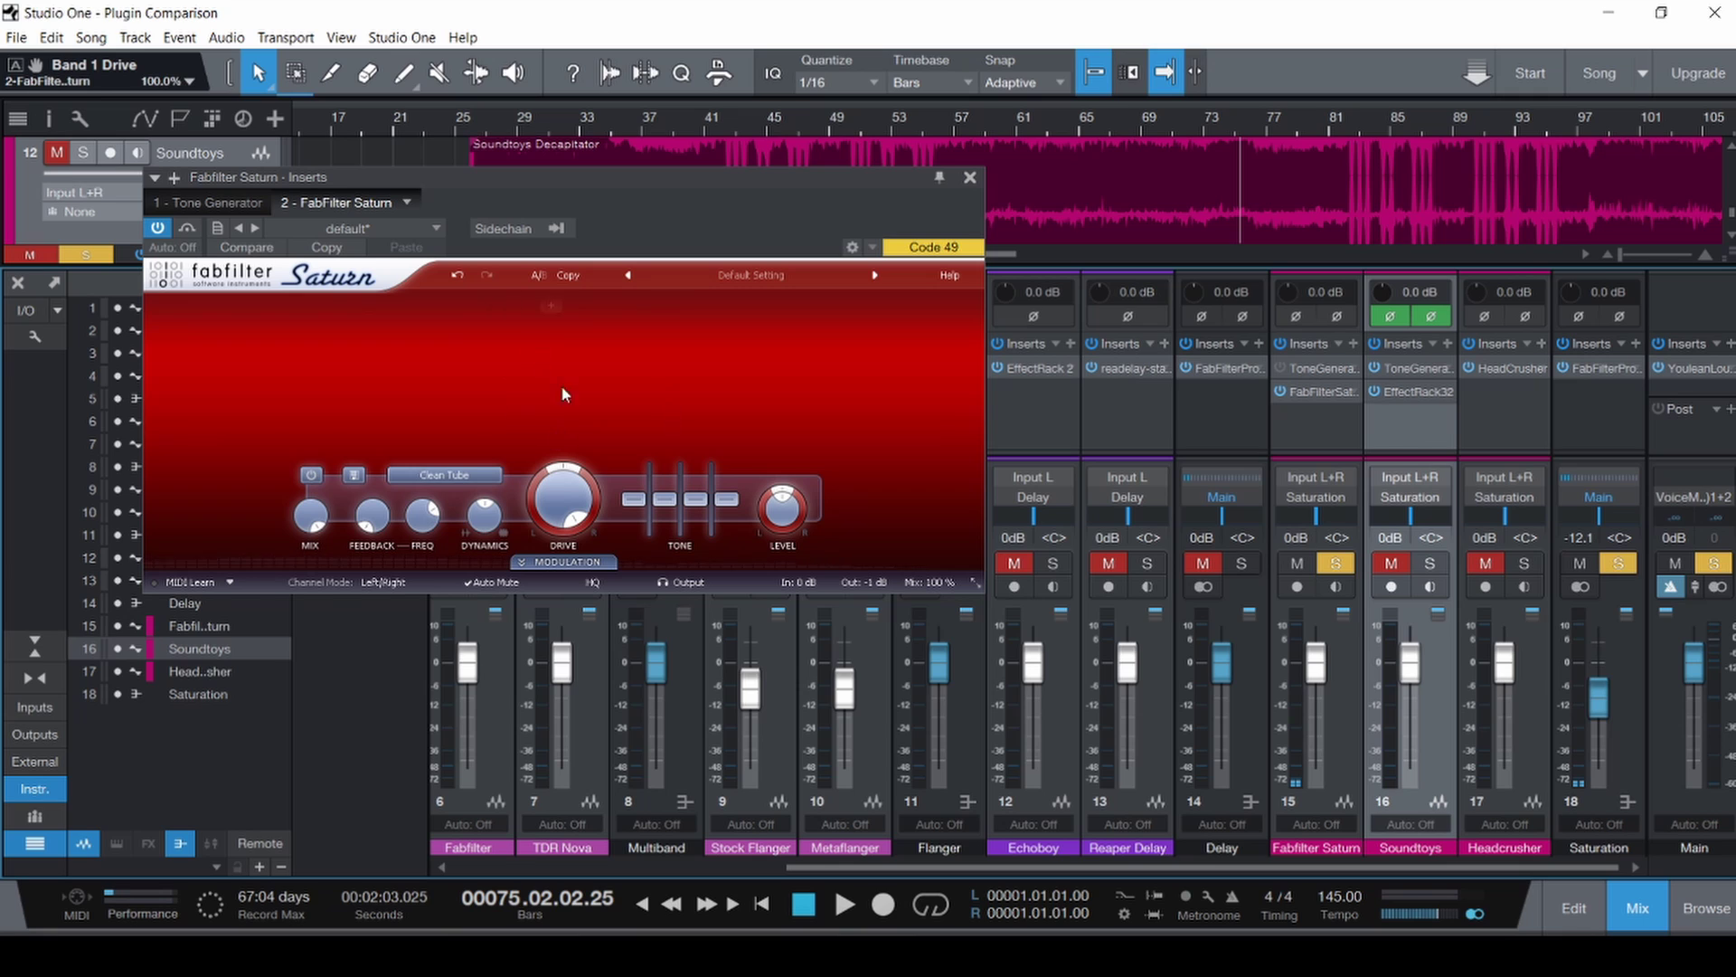
key(ctrl+z)
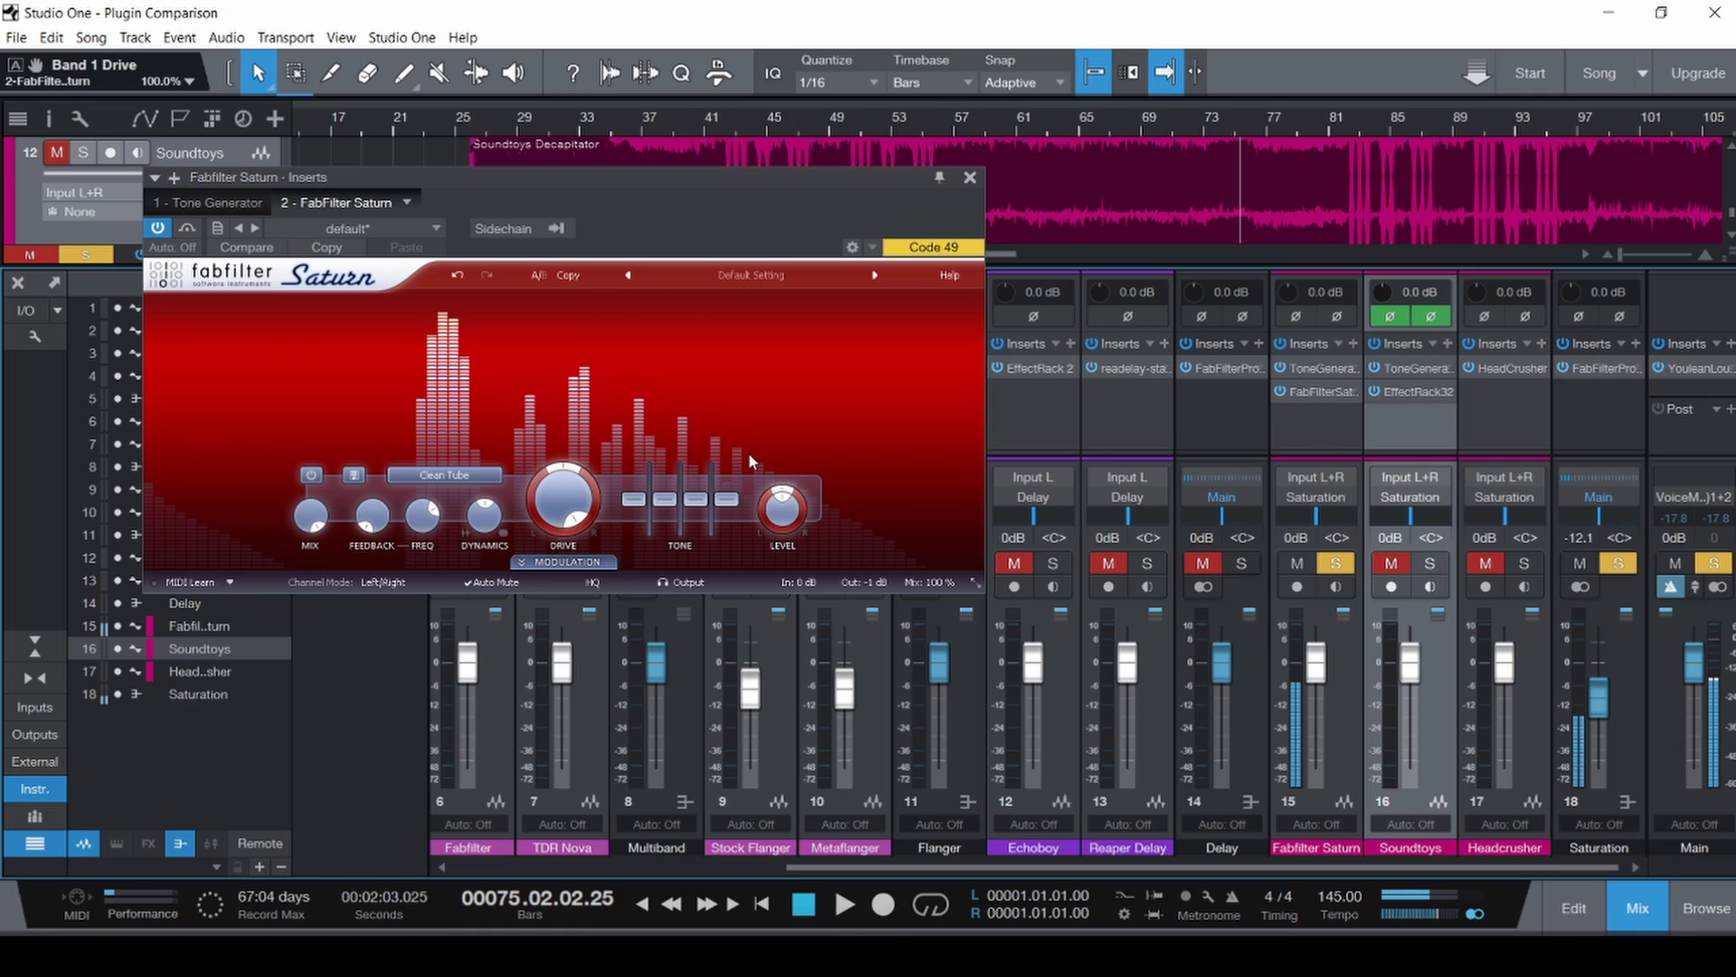
click(1281, 368)
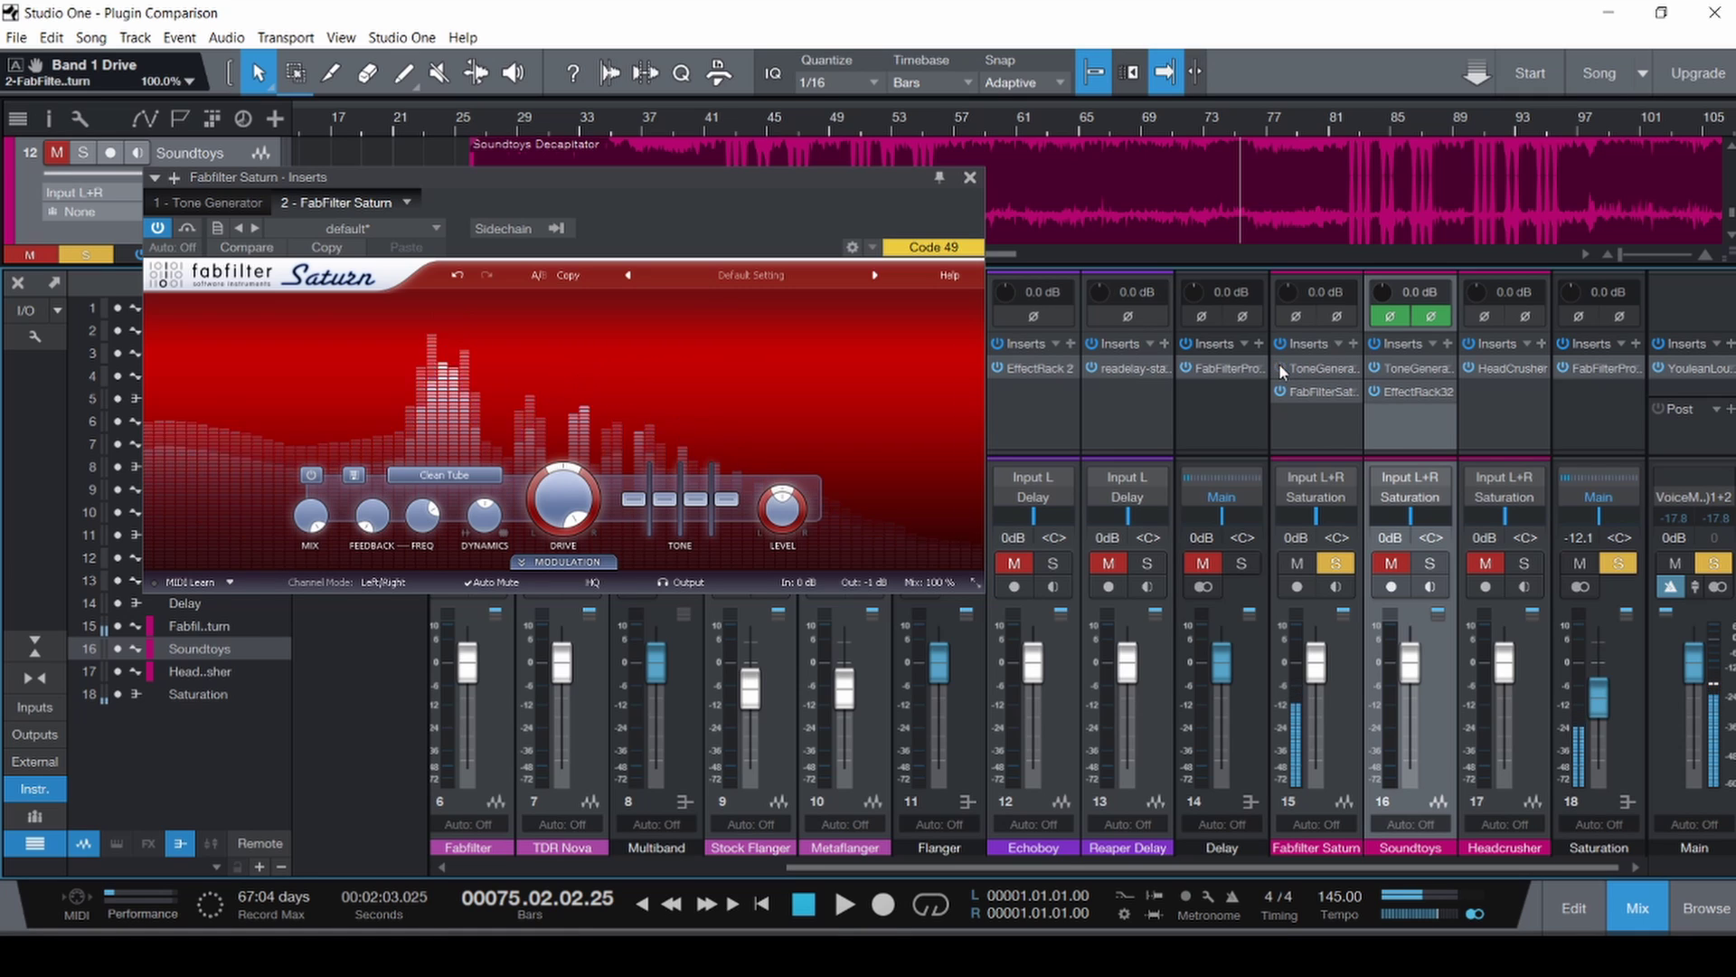
drag(547, 504, 554, 493)
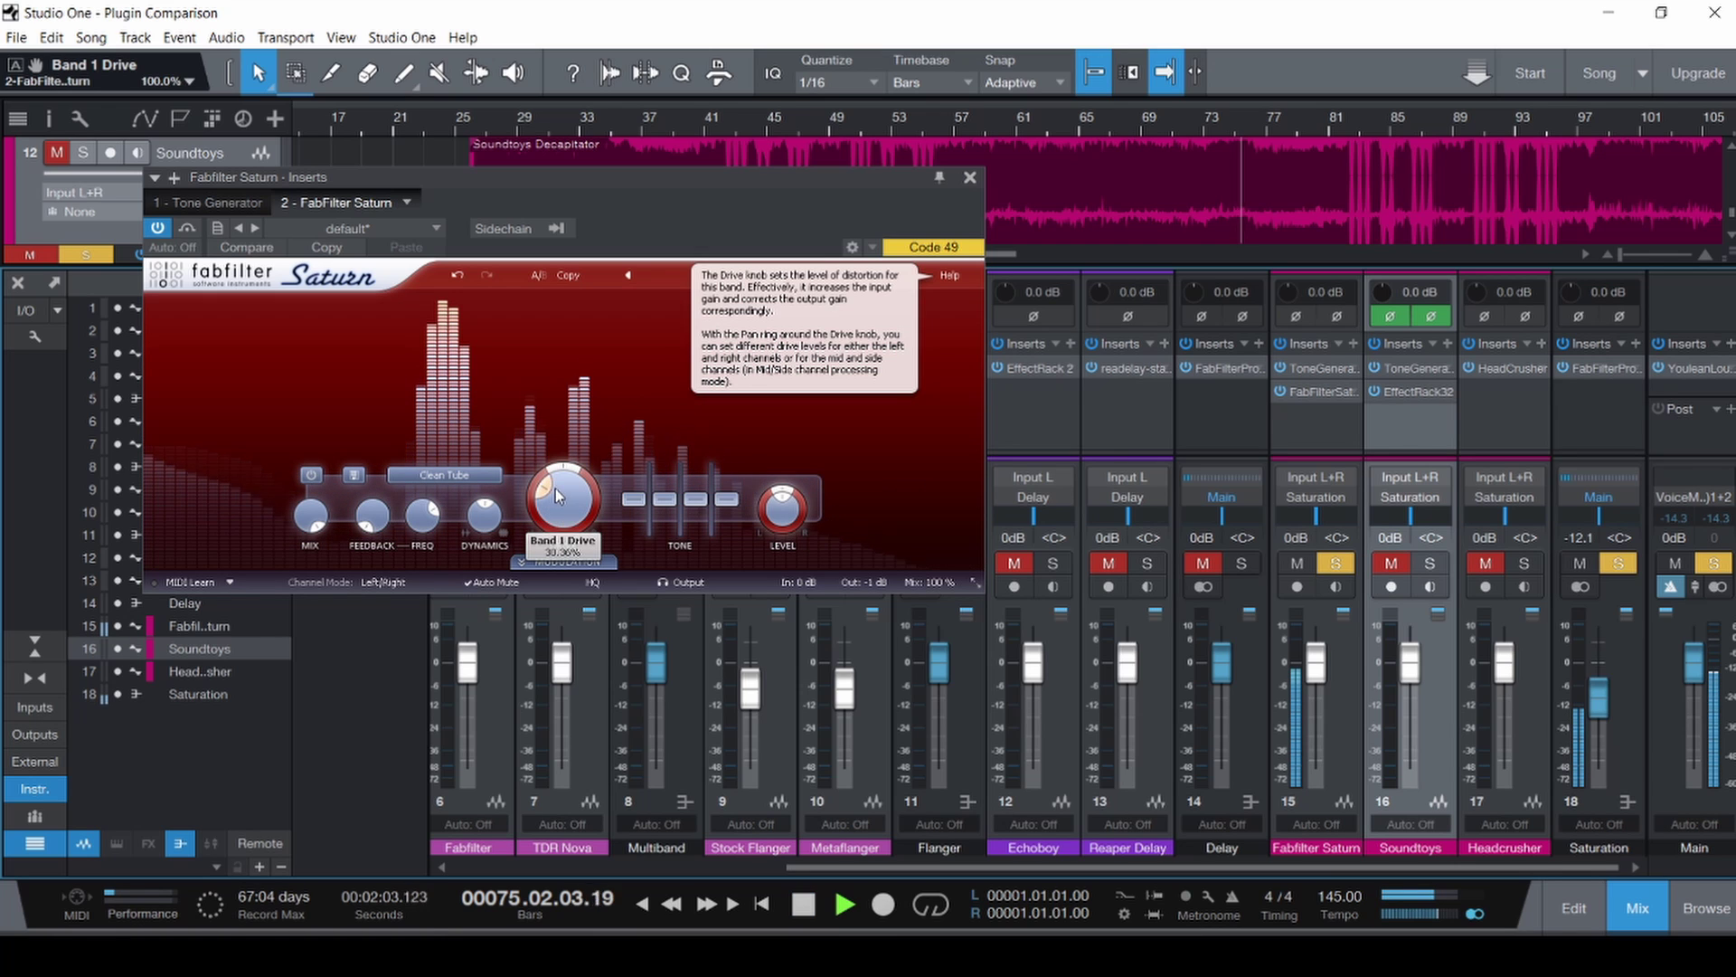
click(1281, 368)
click(1280, 369)
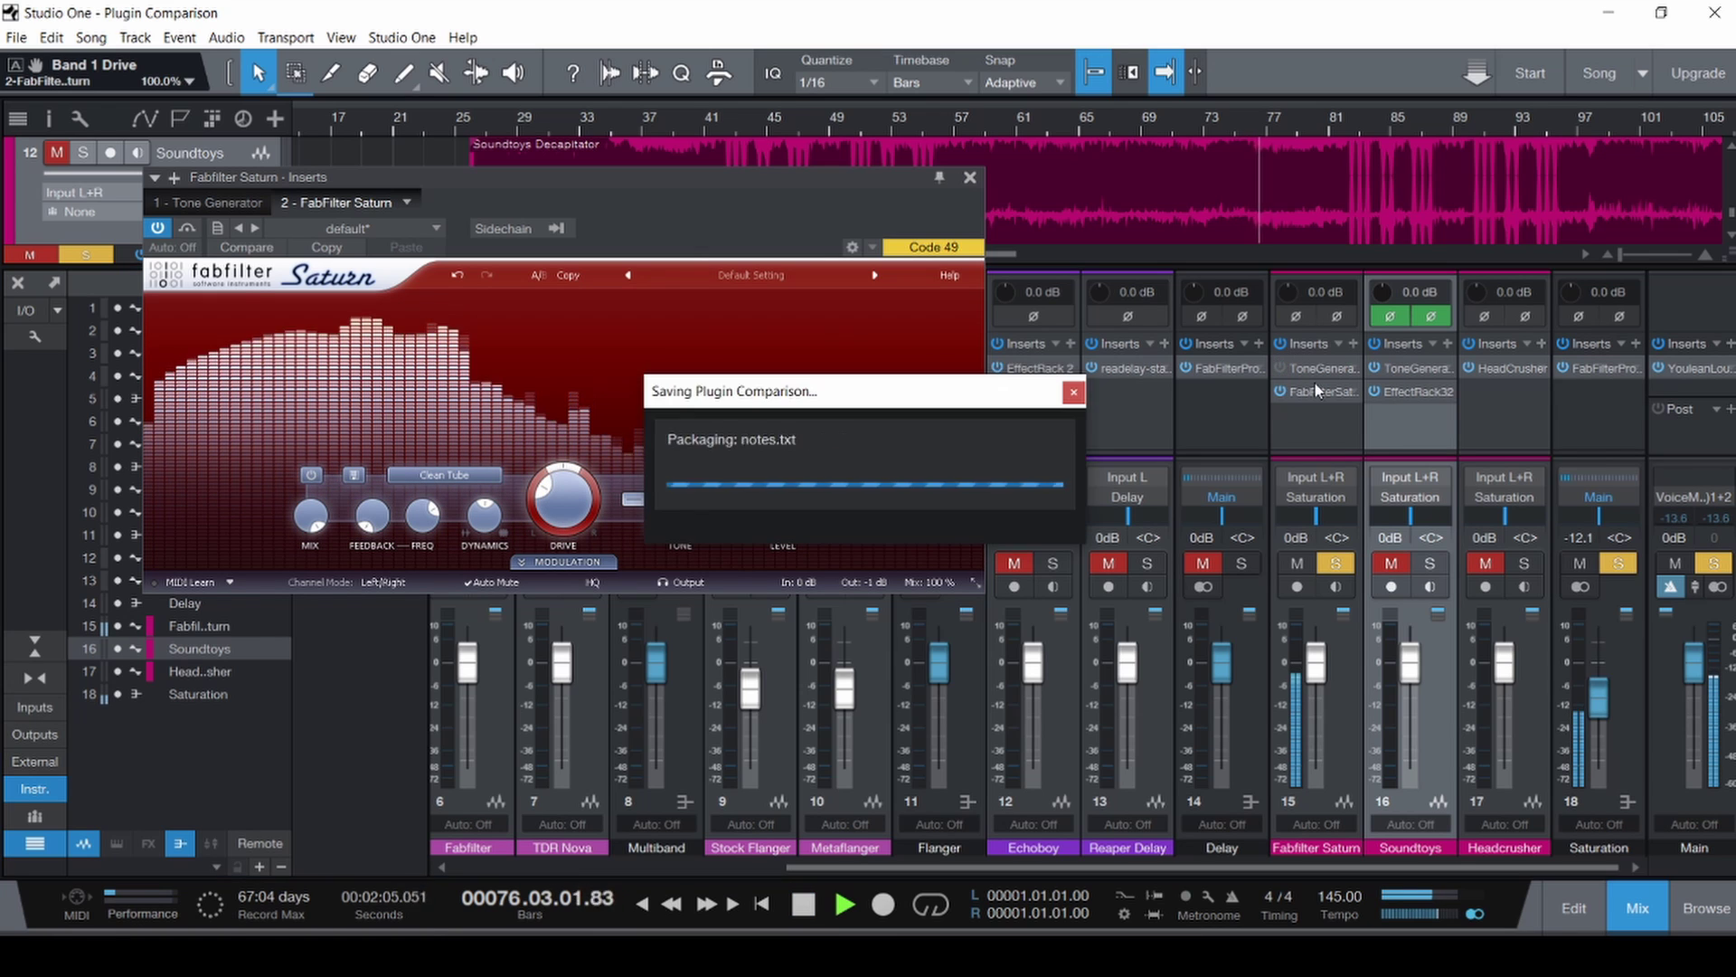
key(space)
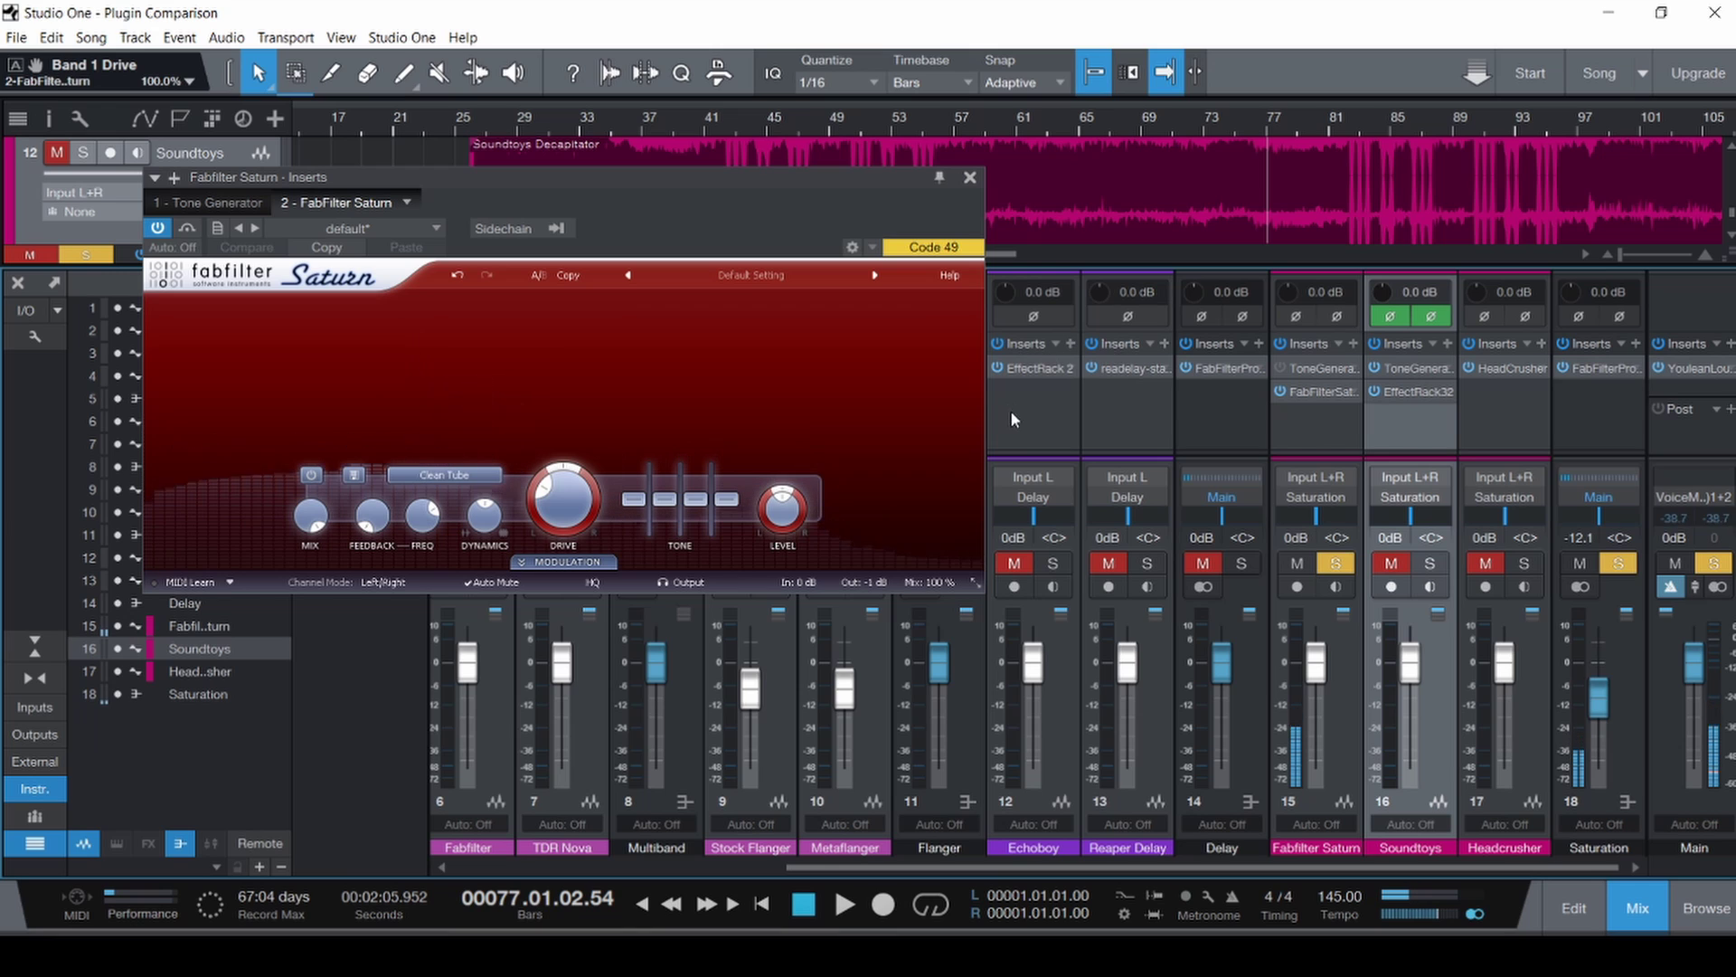
Open the Saturation bus's Pro-Q 3 as a spectrum analyzer and activate the Tone Generator on the Fabfilter Saturn channel.
click(969, 178)
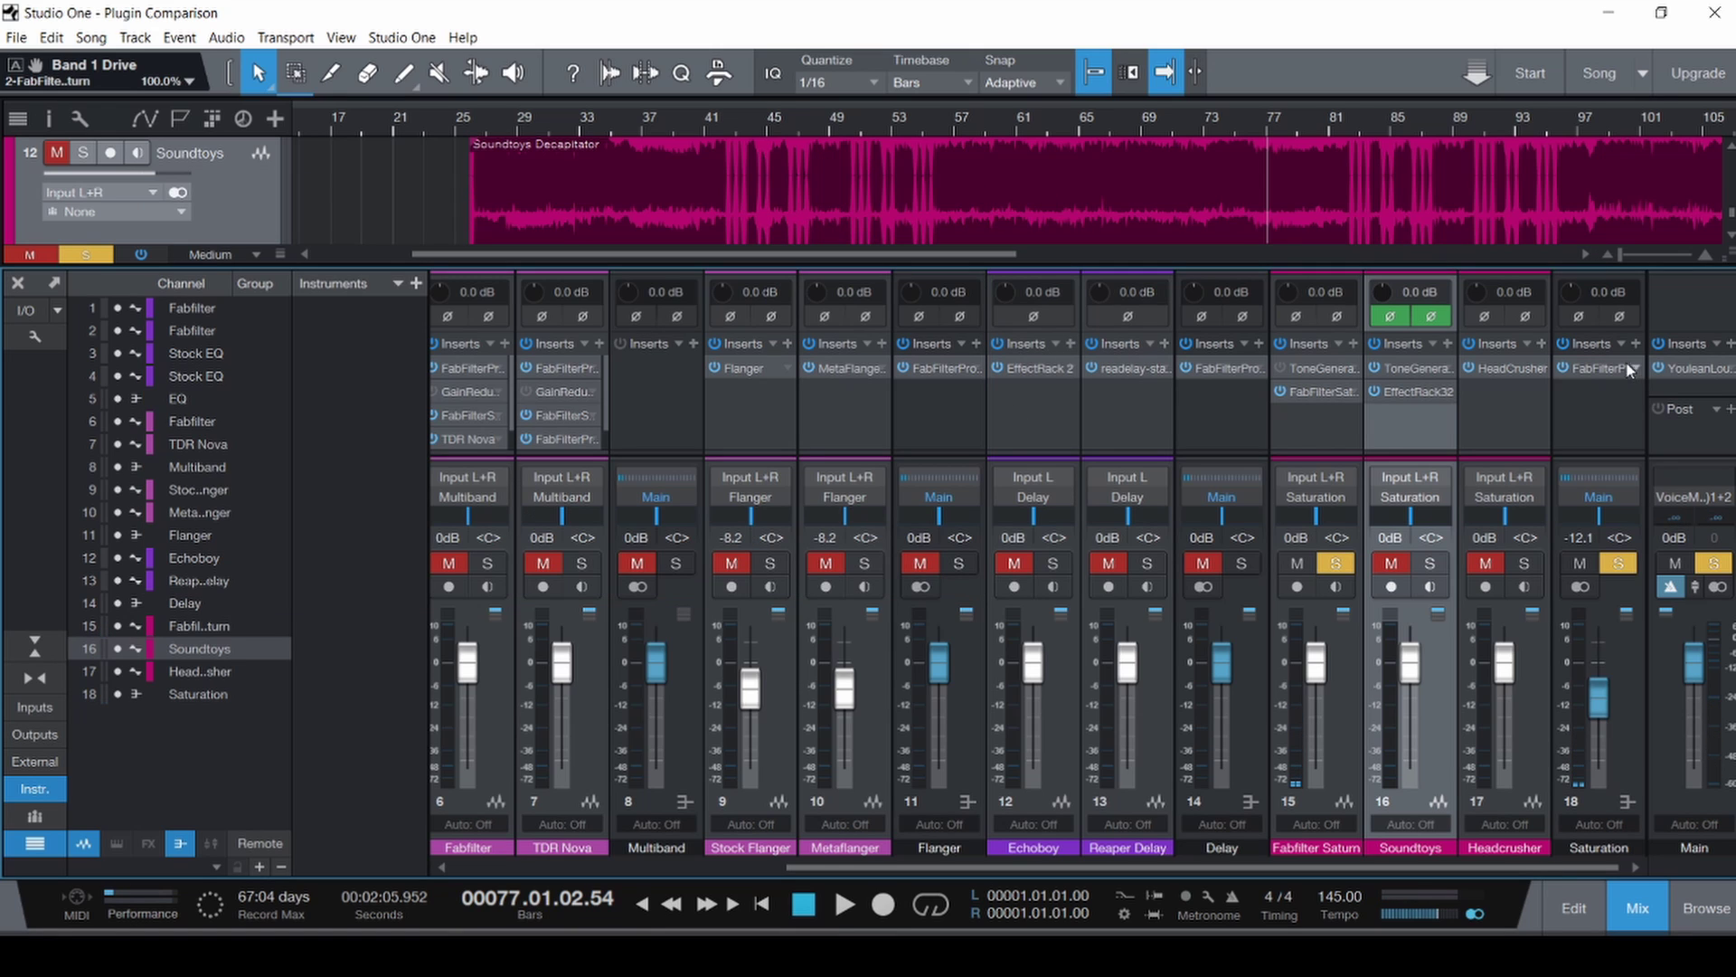
click(1598, 369)
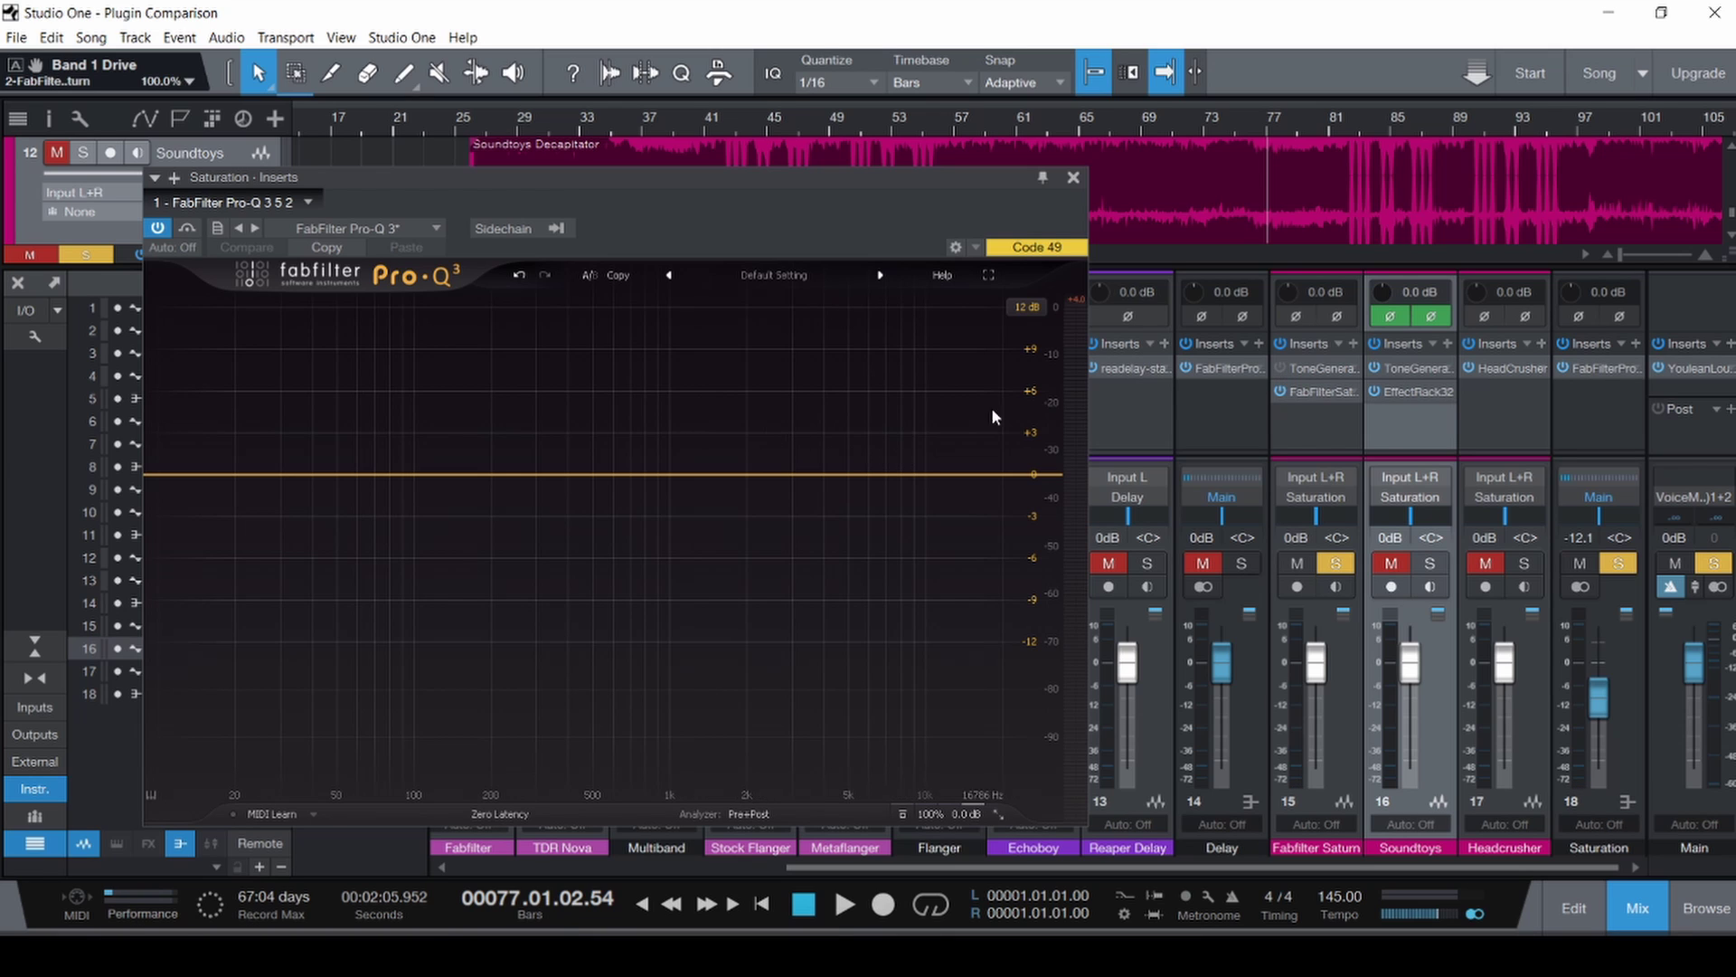
click(1278, 367)
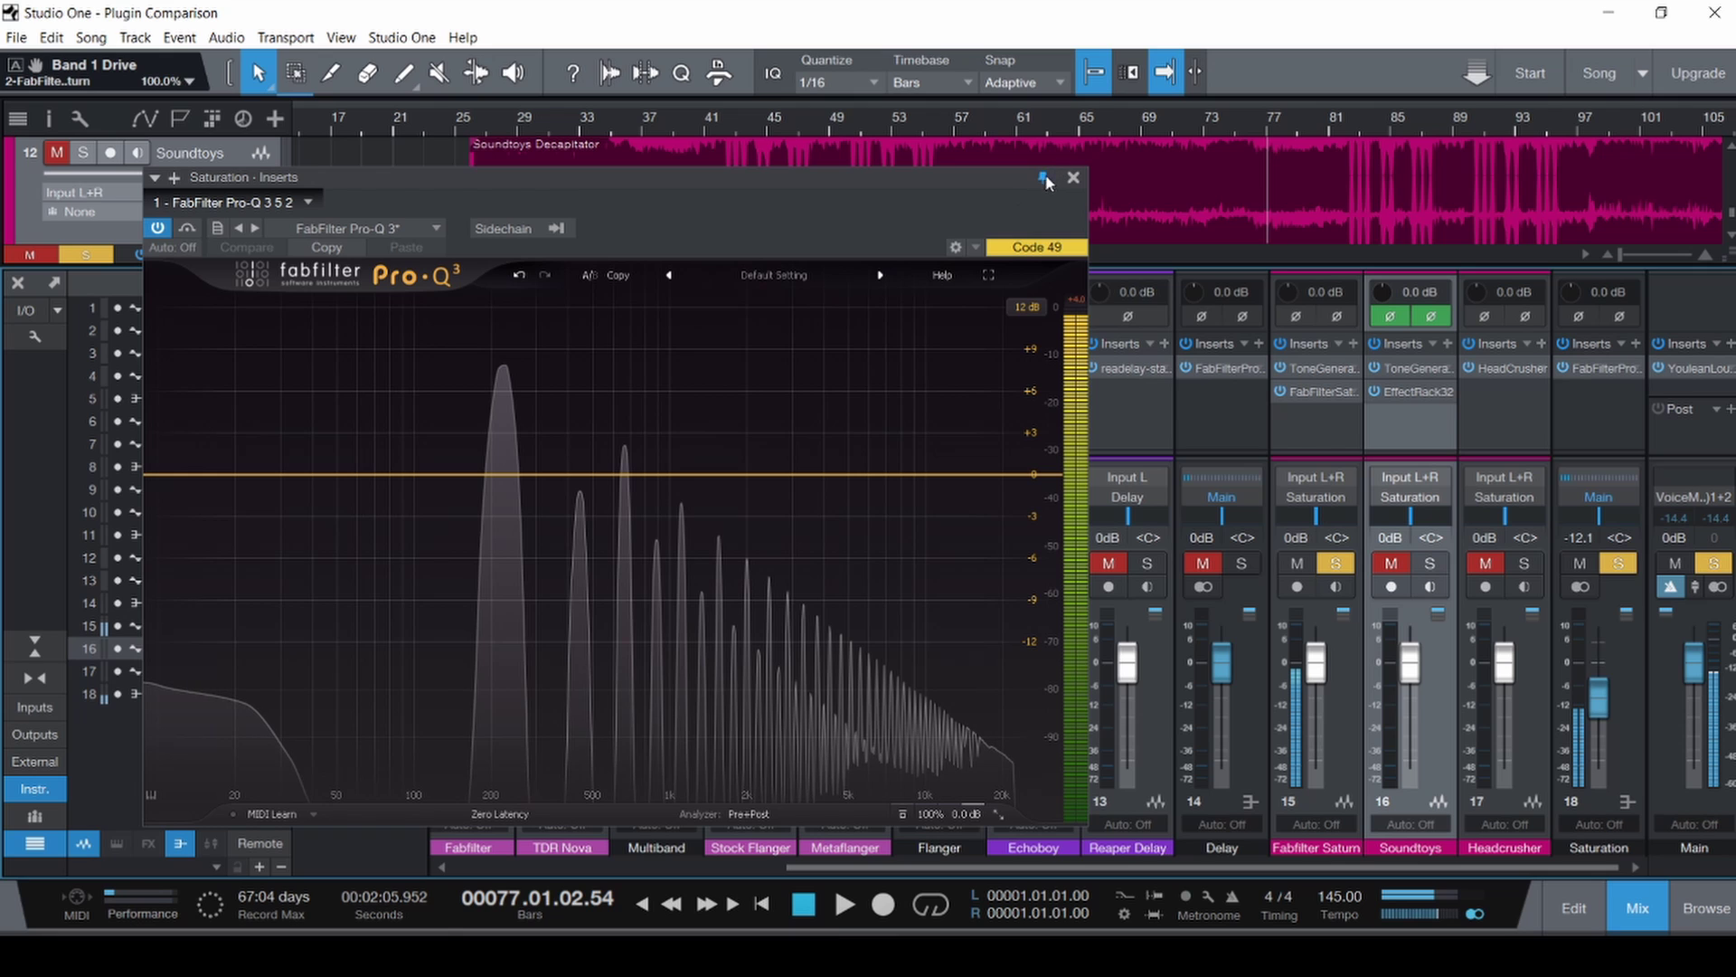
Keep Pro-Q 3 pinned open with the Saturn window placed beside it, and lower Saturn's Band 1 Drive to 0%.
click(1319, 390)
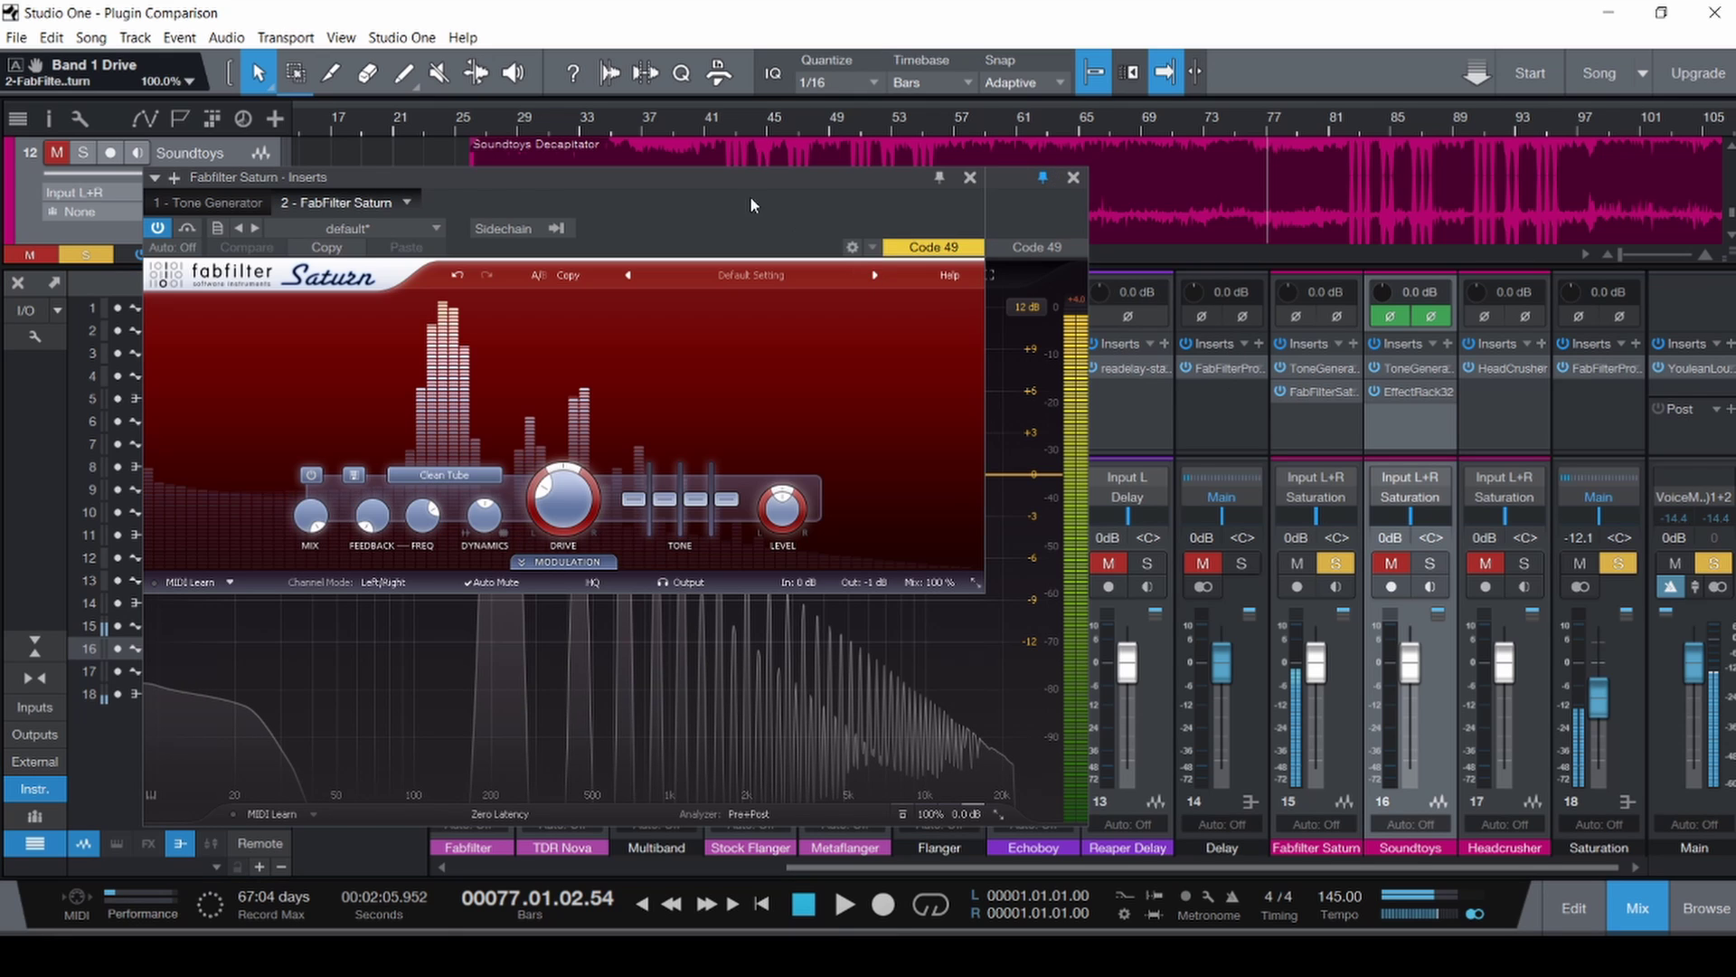
drag(738, 176, 1682, 231)
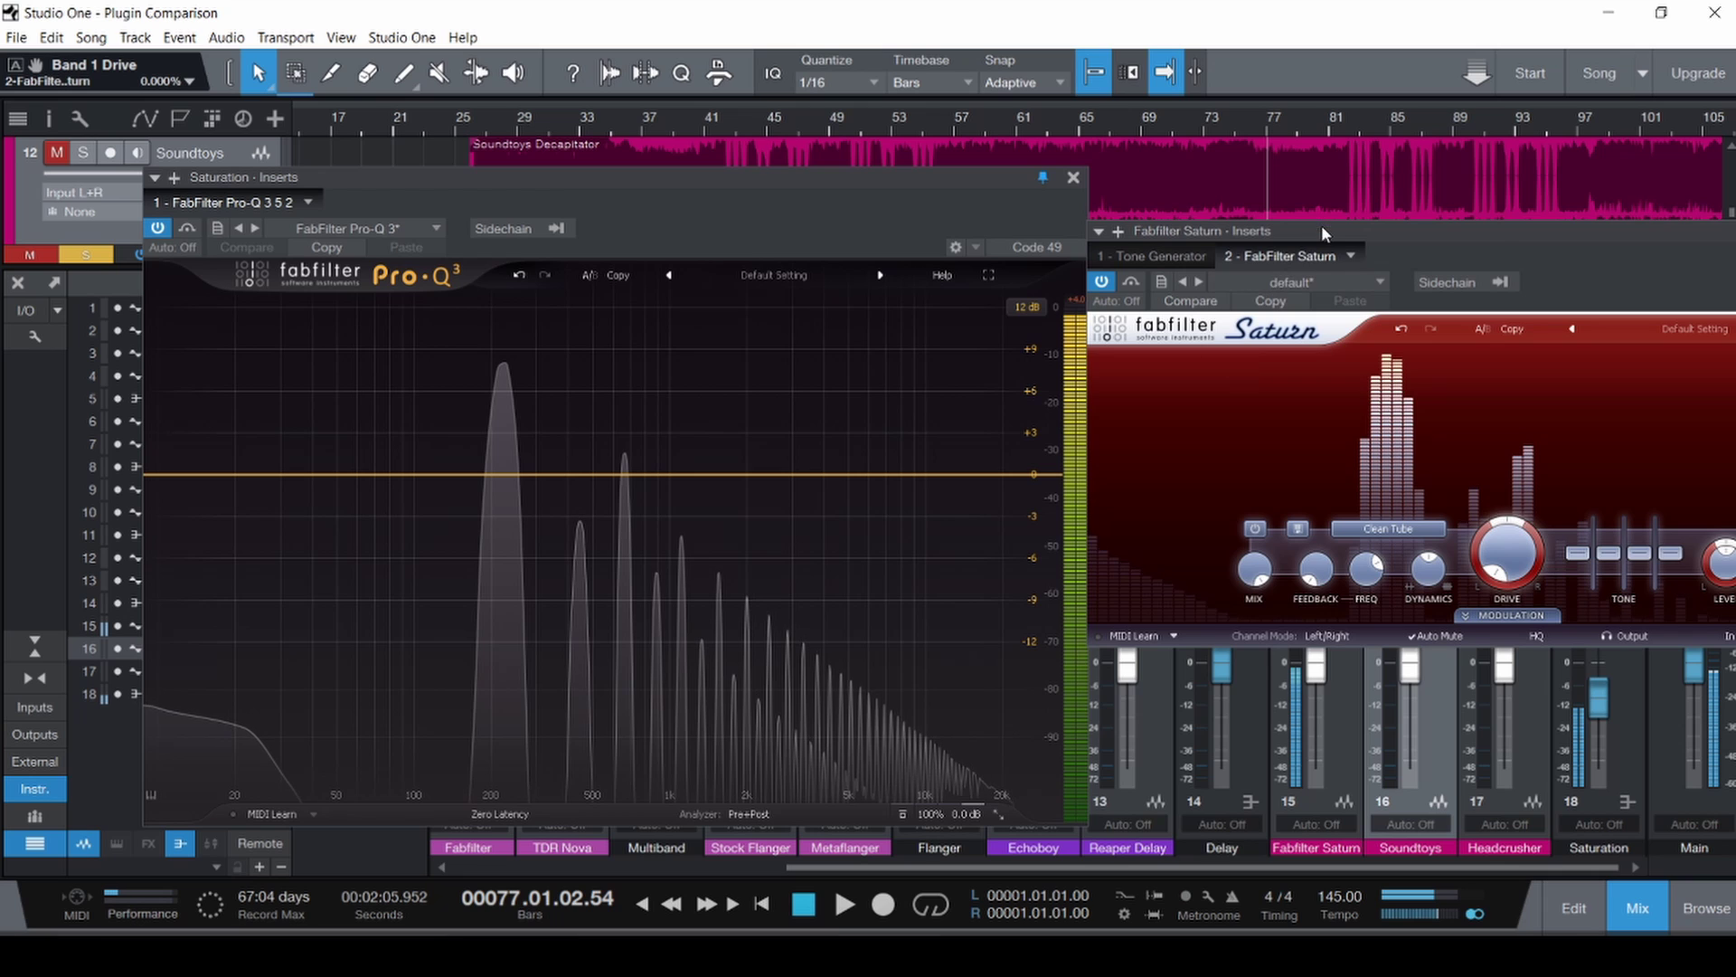
drag(1321, 234, 1189, 330)
Compare the sine tone's spectrum in Pro-Q 3 with Saturn bypassed, active and deactivated.
click(1124, 680)
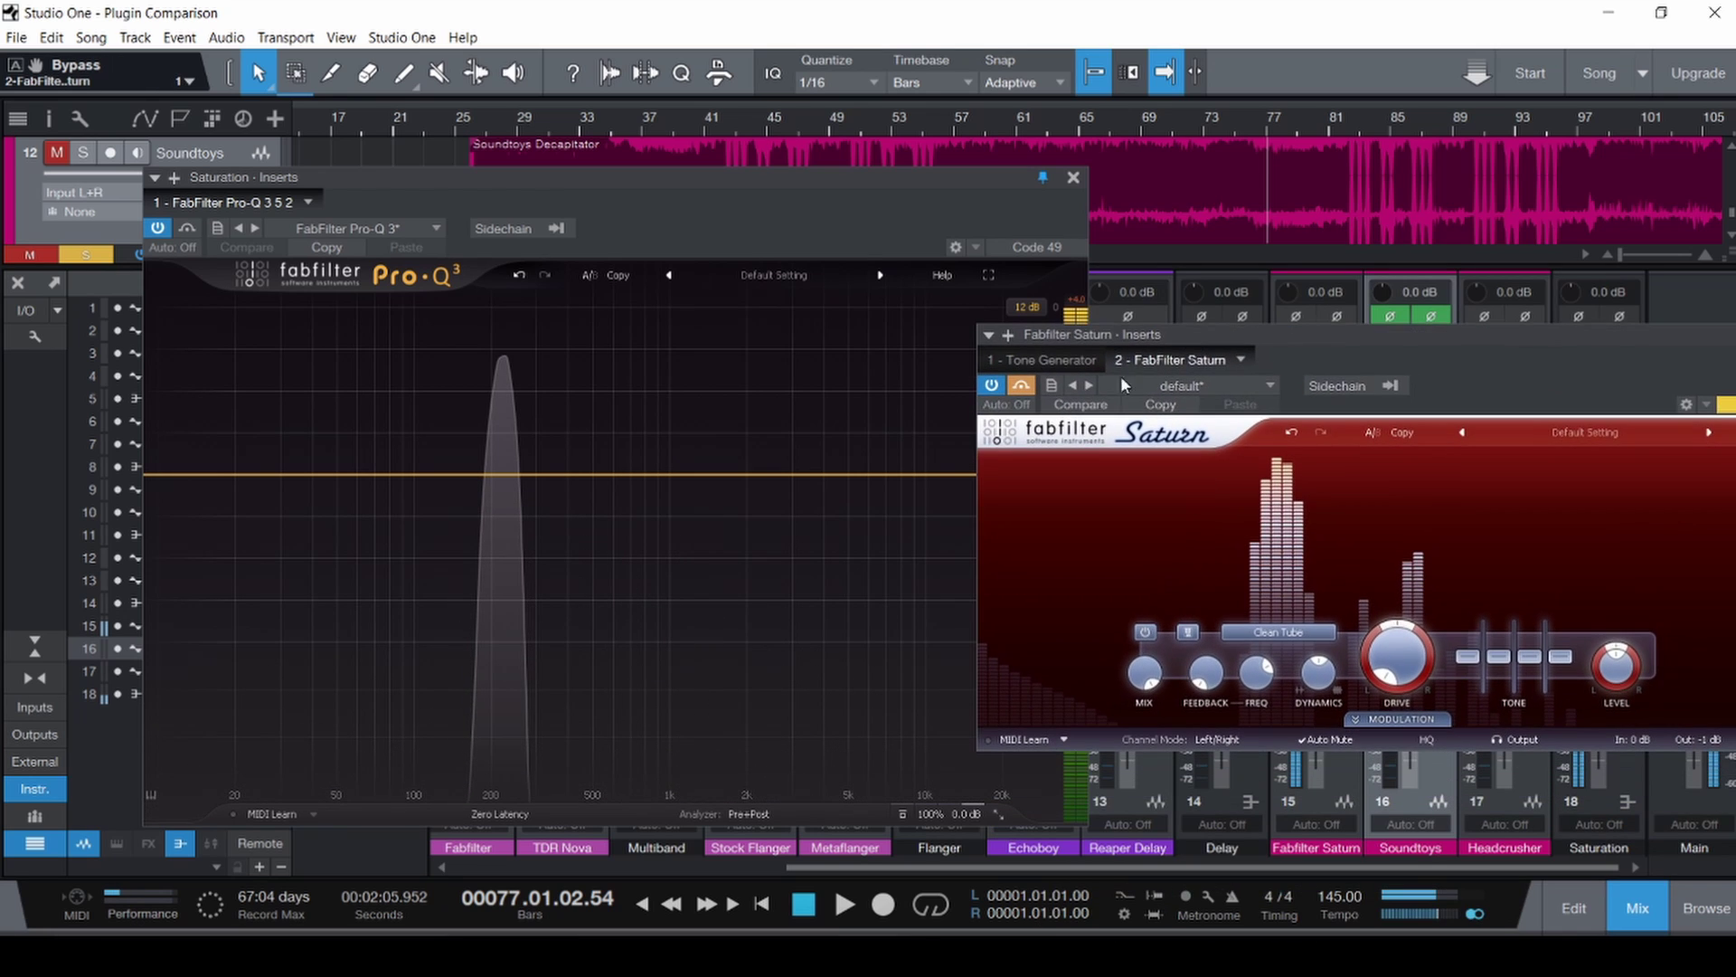
click(1023, 385)
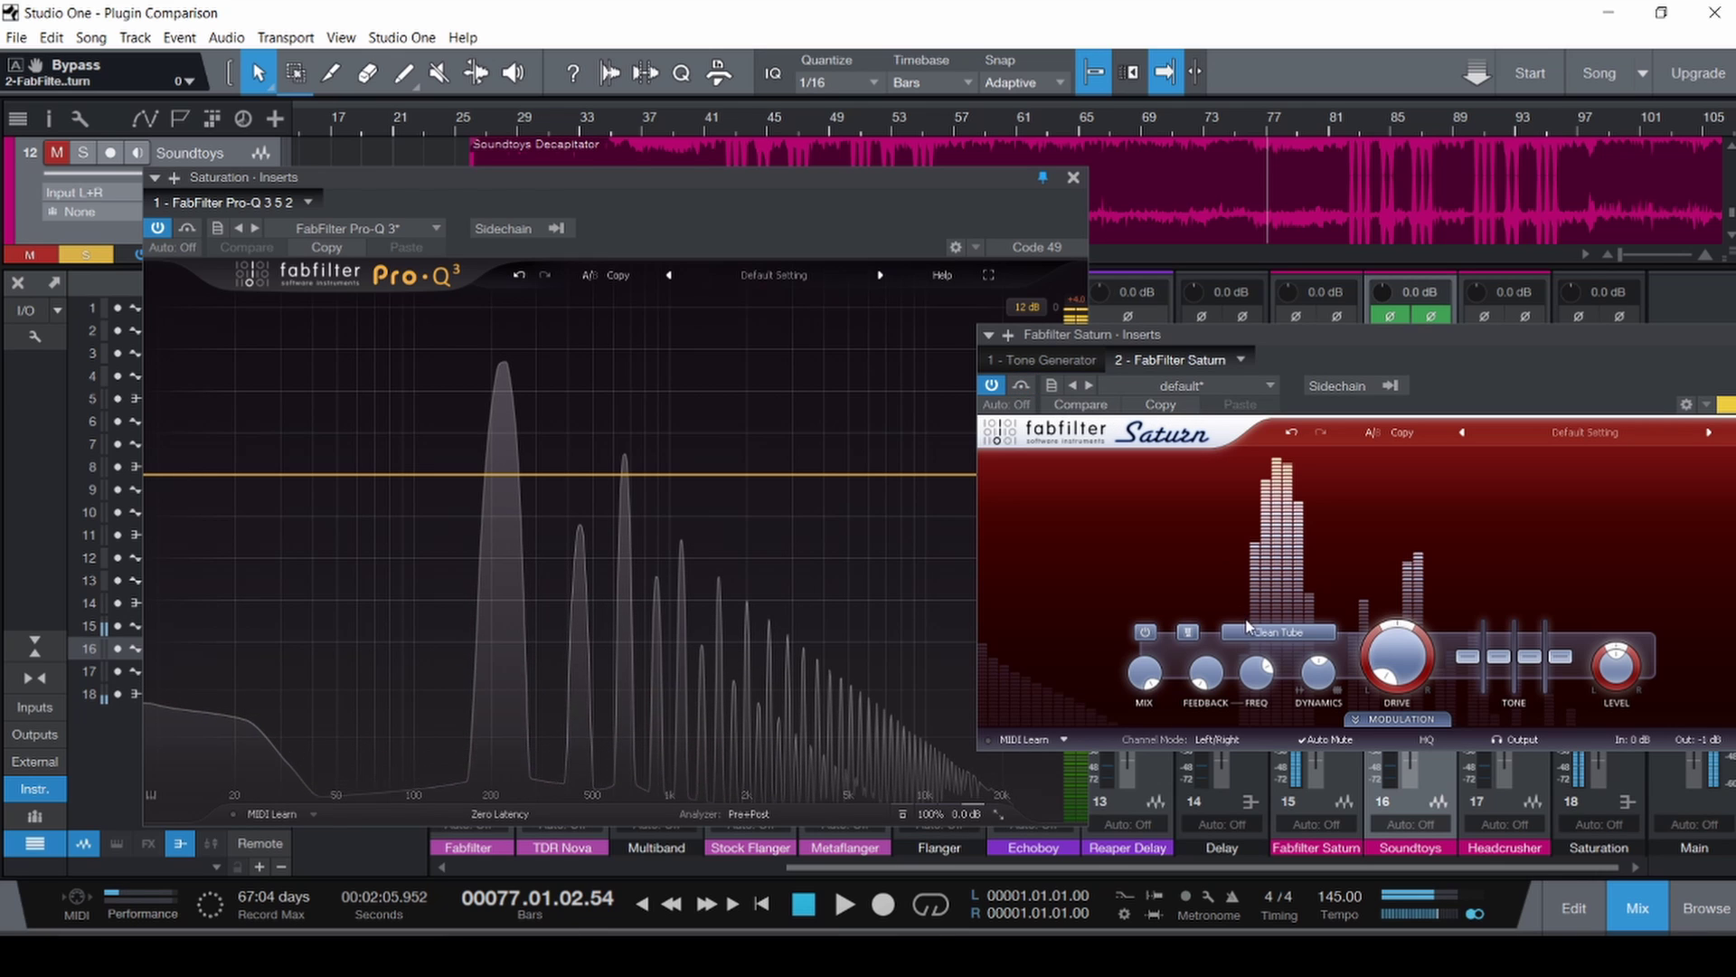
click(991, 386)
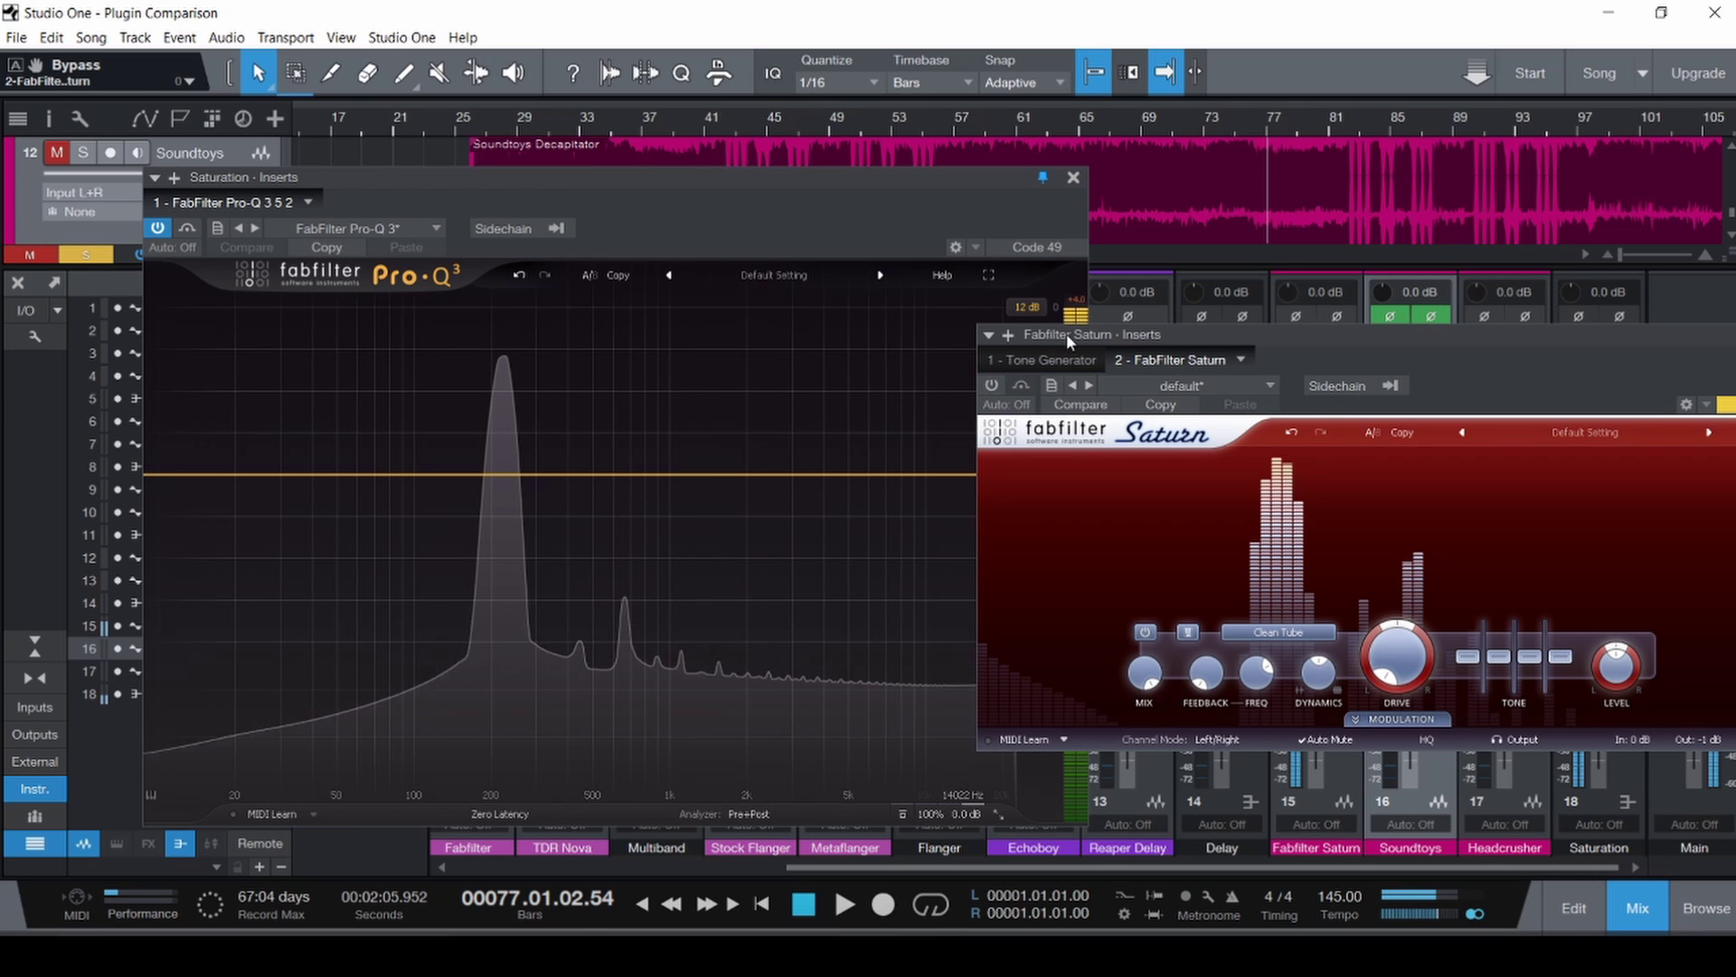
drag(1066, 333, 1145, 258)
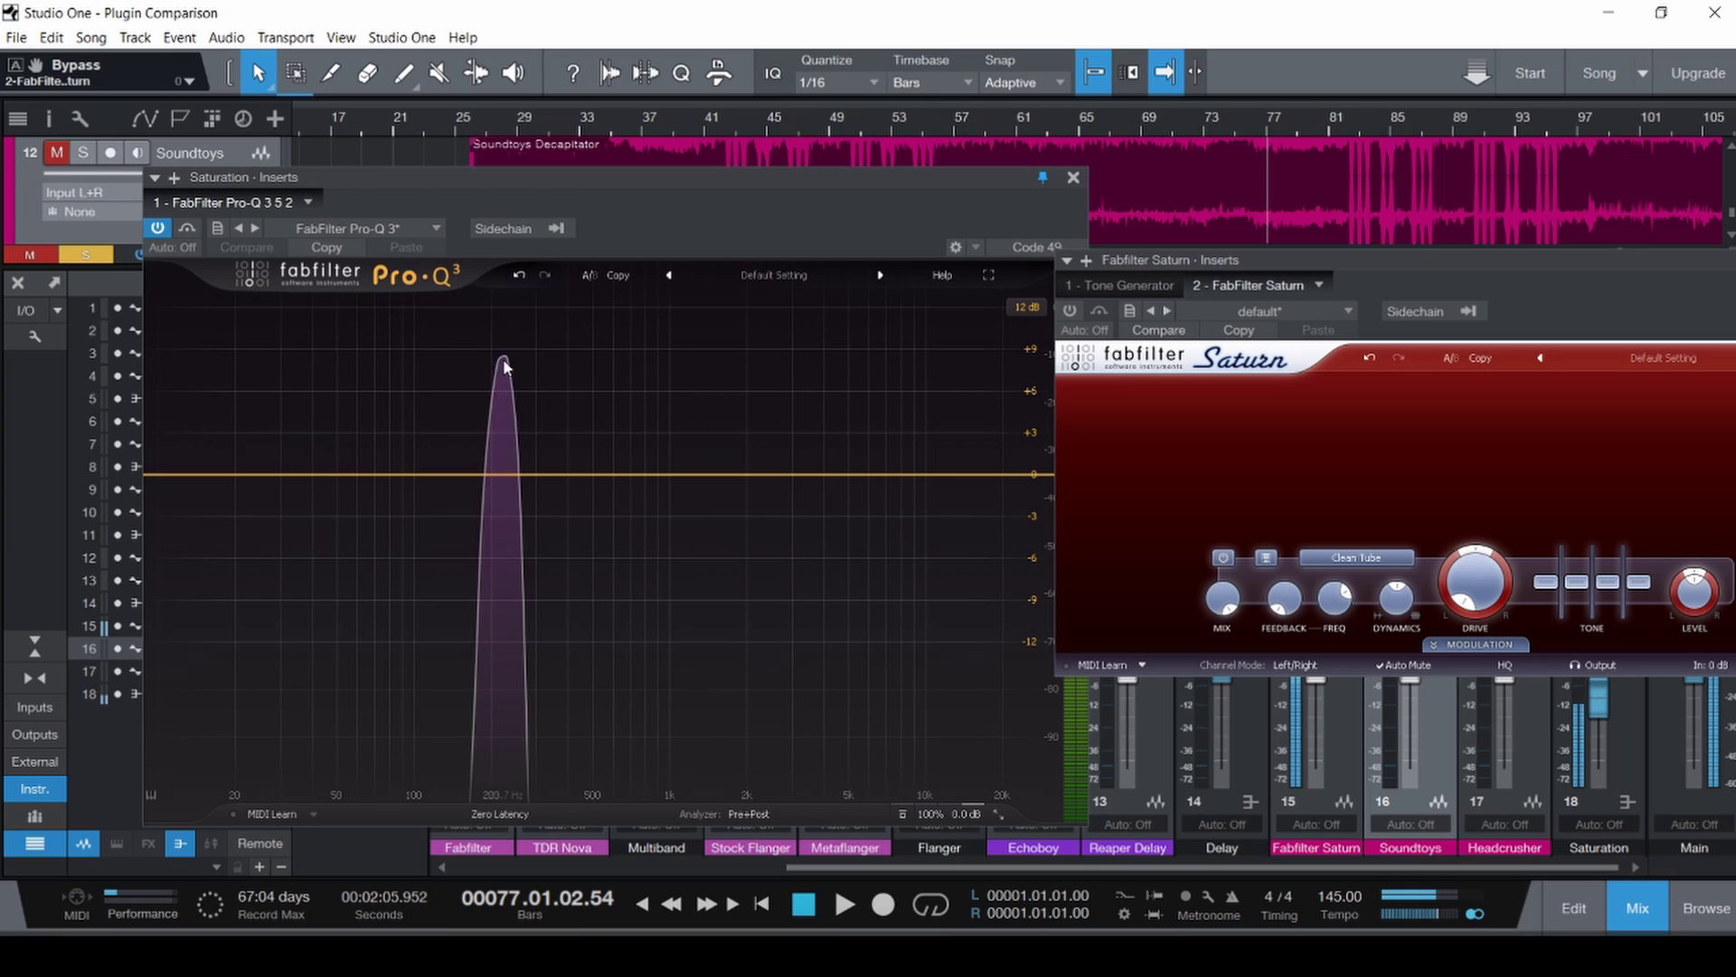
Reactivate Saturn and examine the frequencies of the fundamental and harmonic peaks in Pro-Q 3.
click(505, 574)
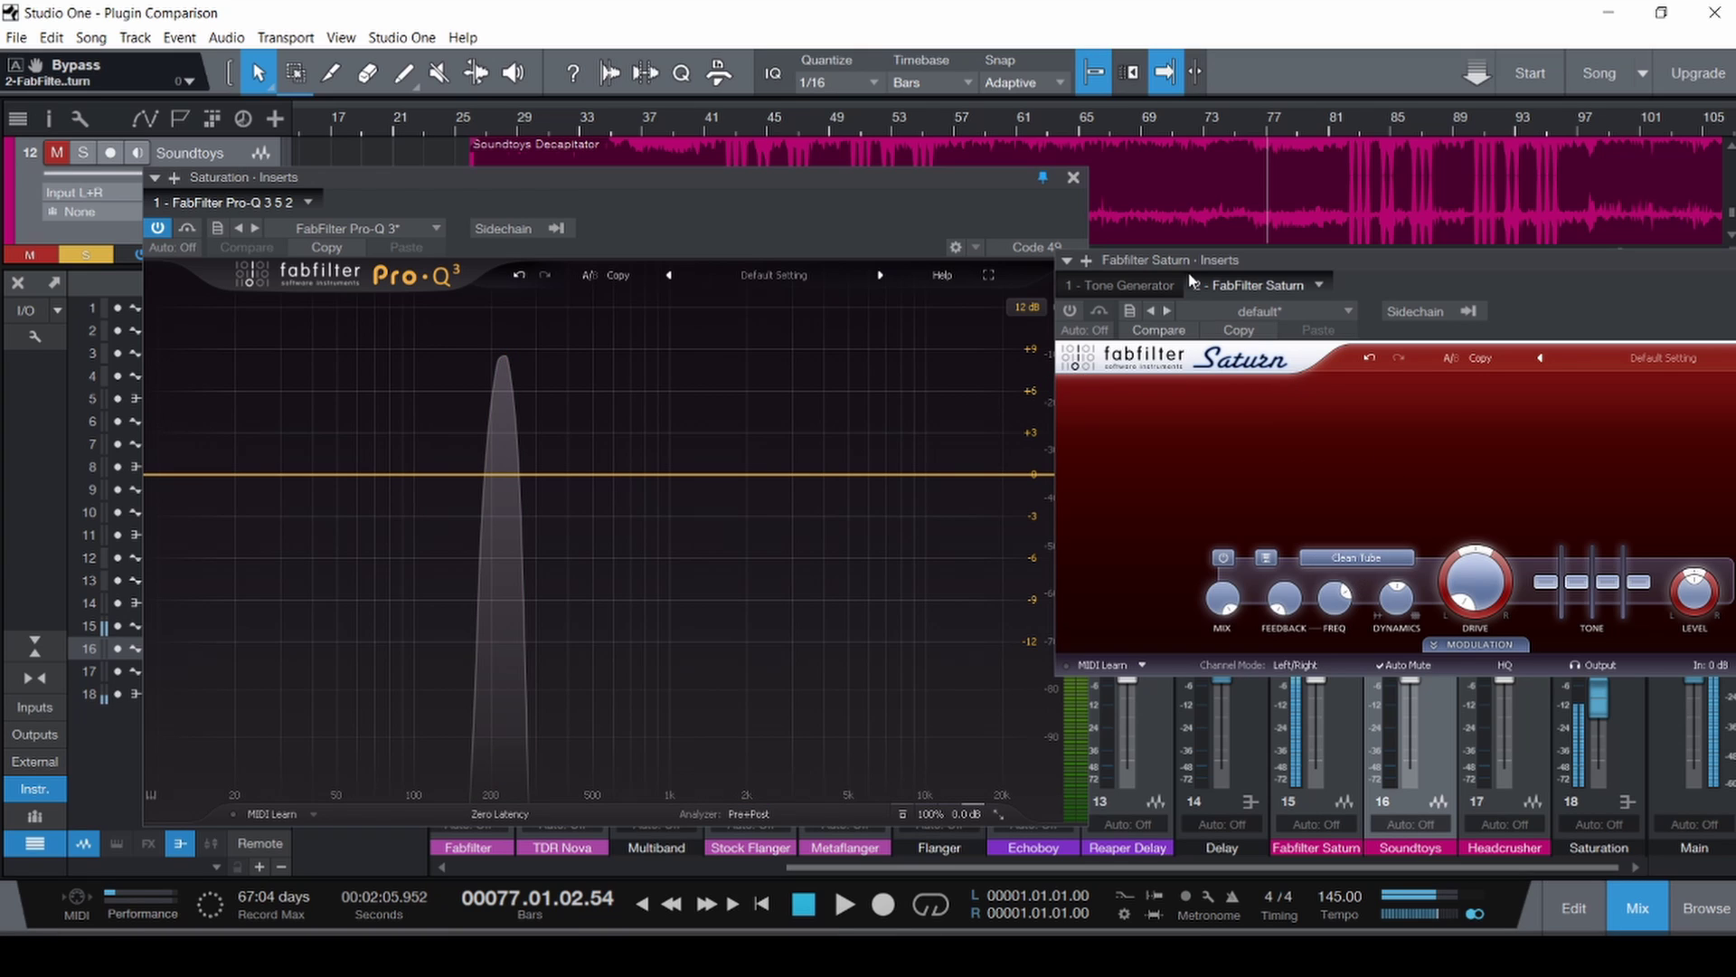
click(1070, 311)
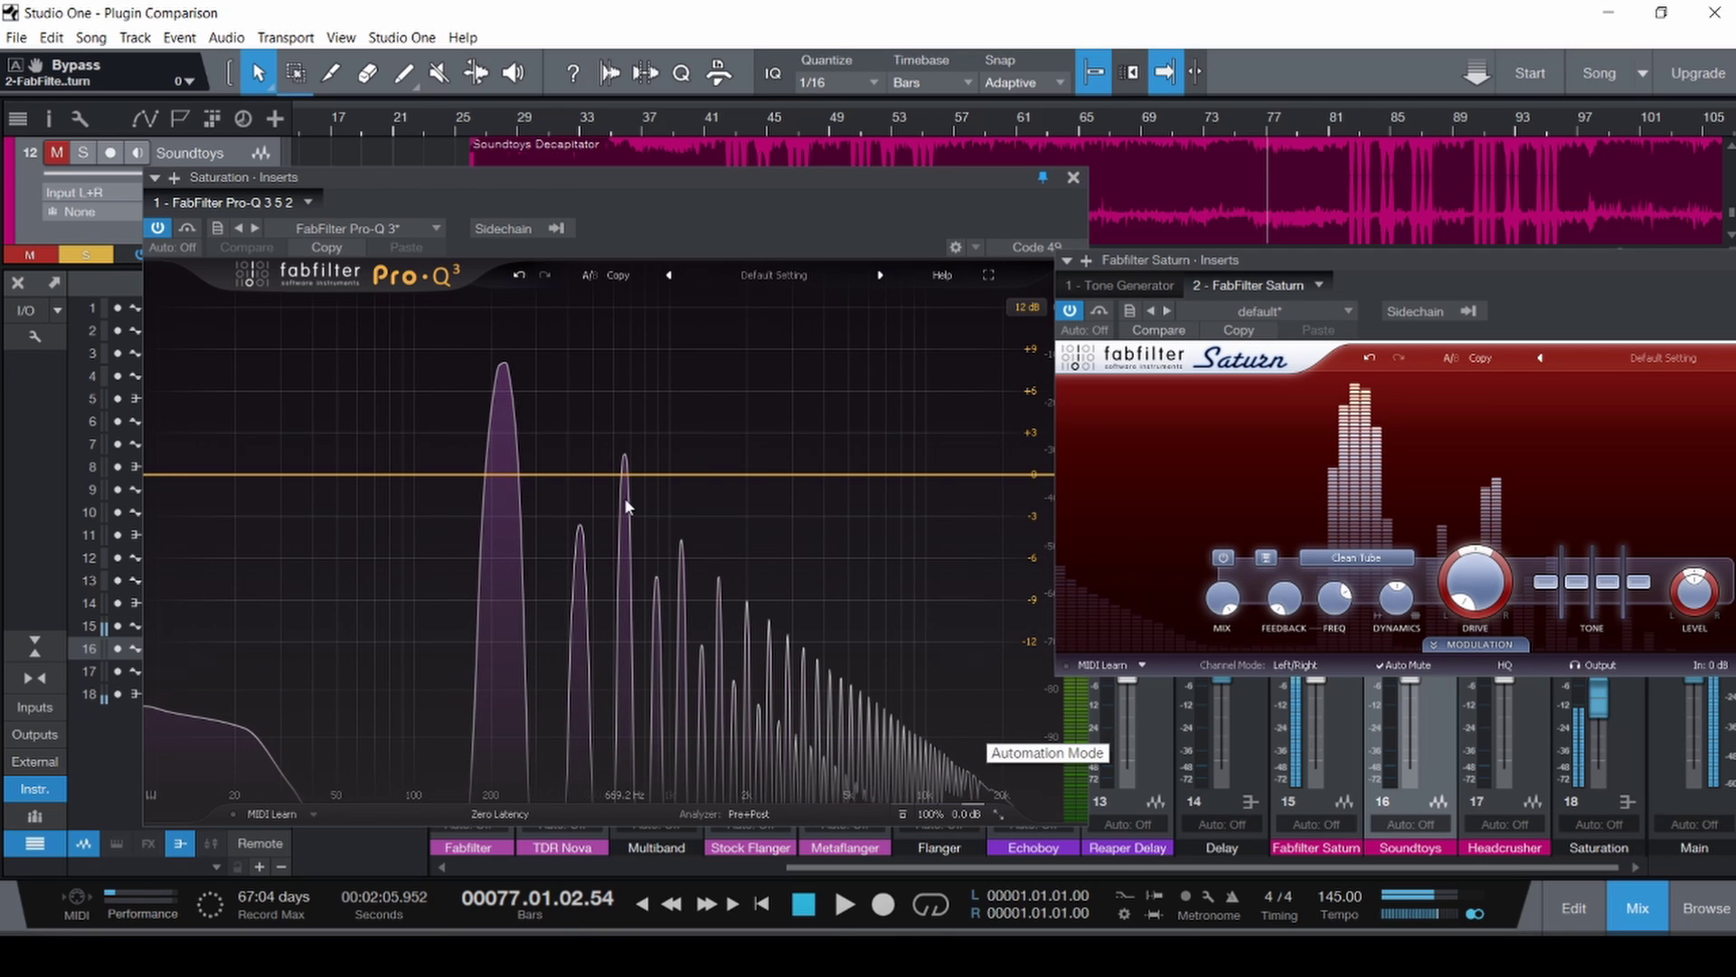
mouse_move(629, 506)
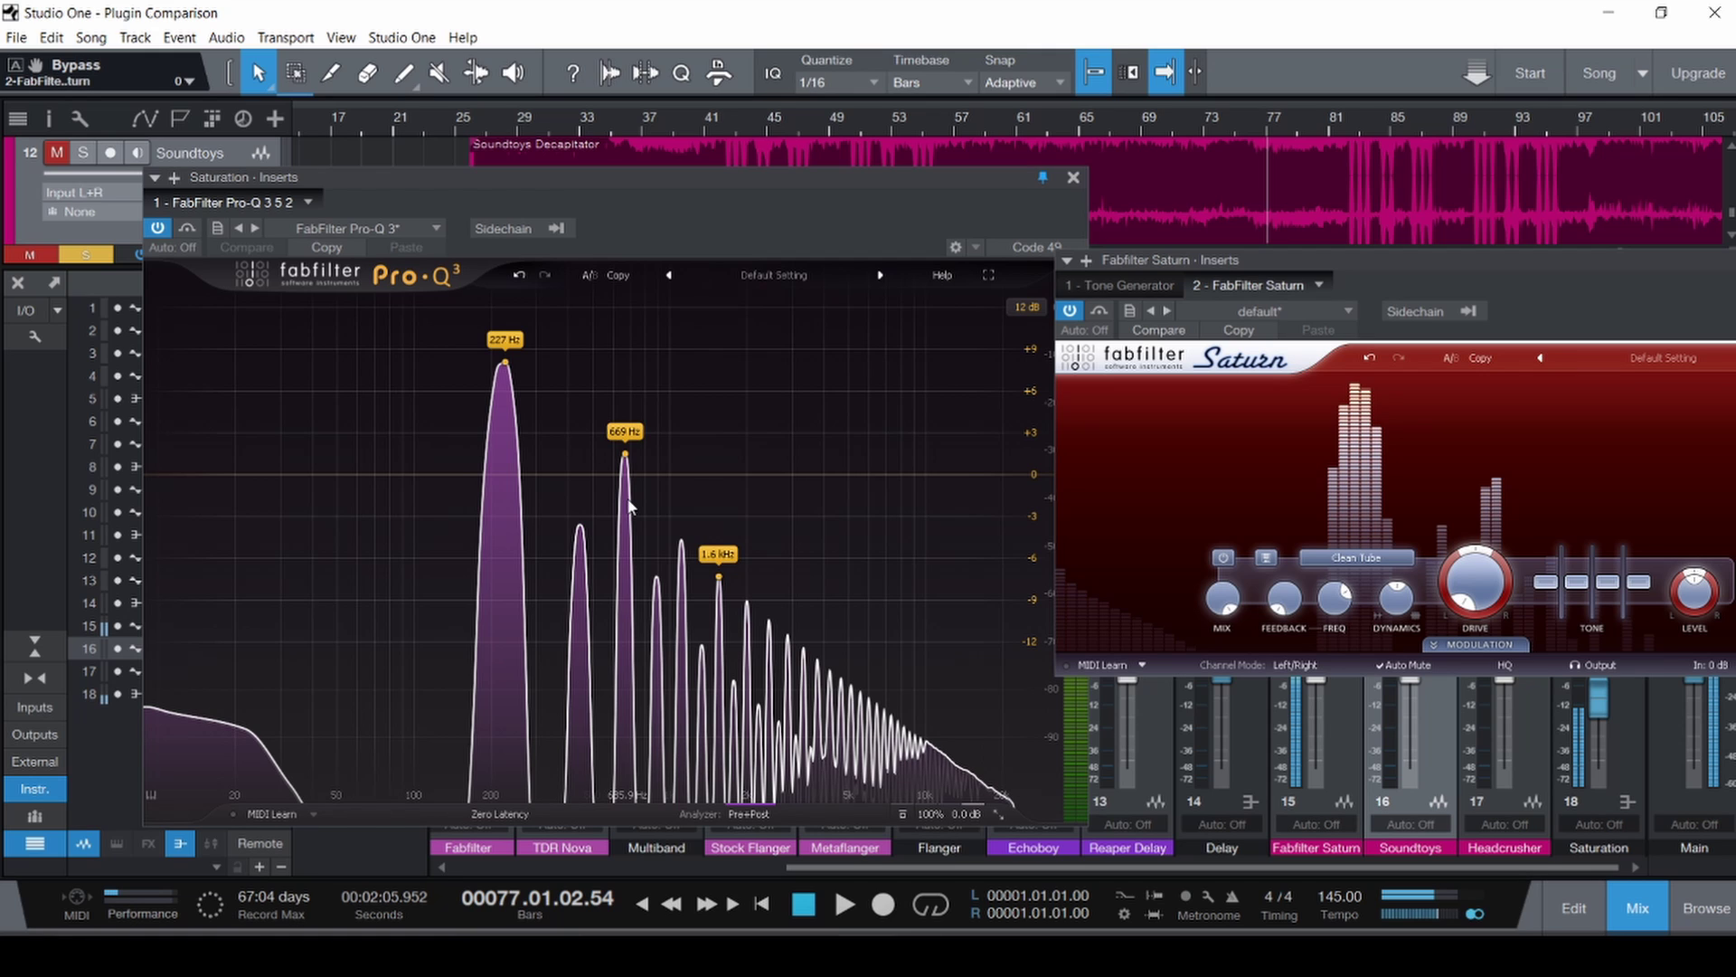
Raise Saturn's Band 1 Drive through about 58% up to about 95%.
mouse_move(1474, 597)
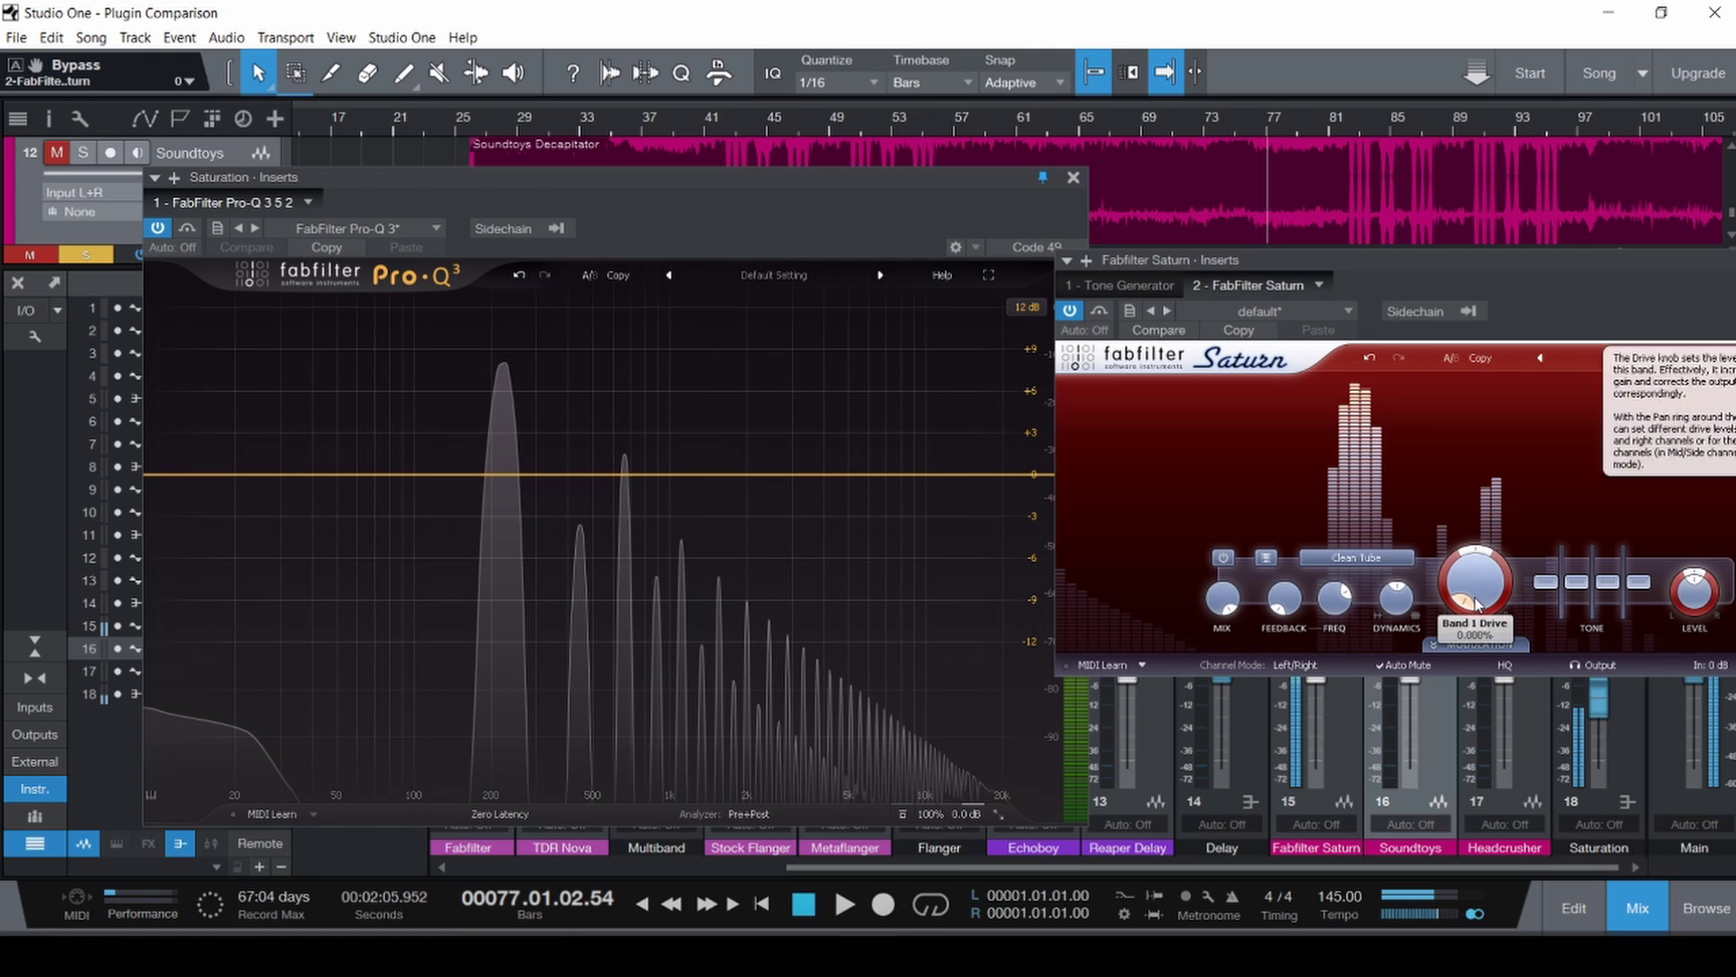
drag(1476, 604, 1480, 402)
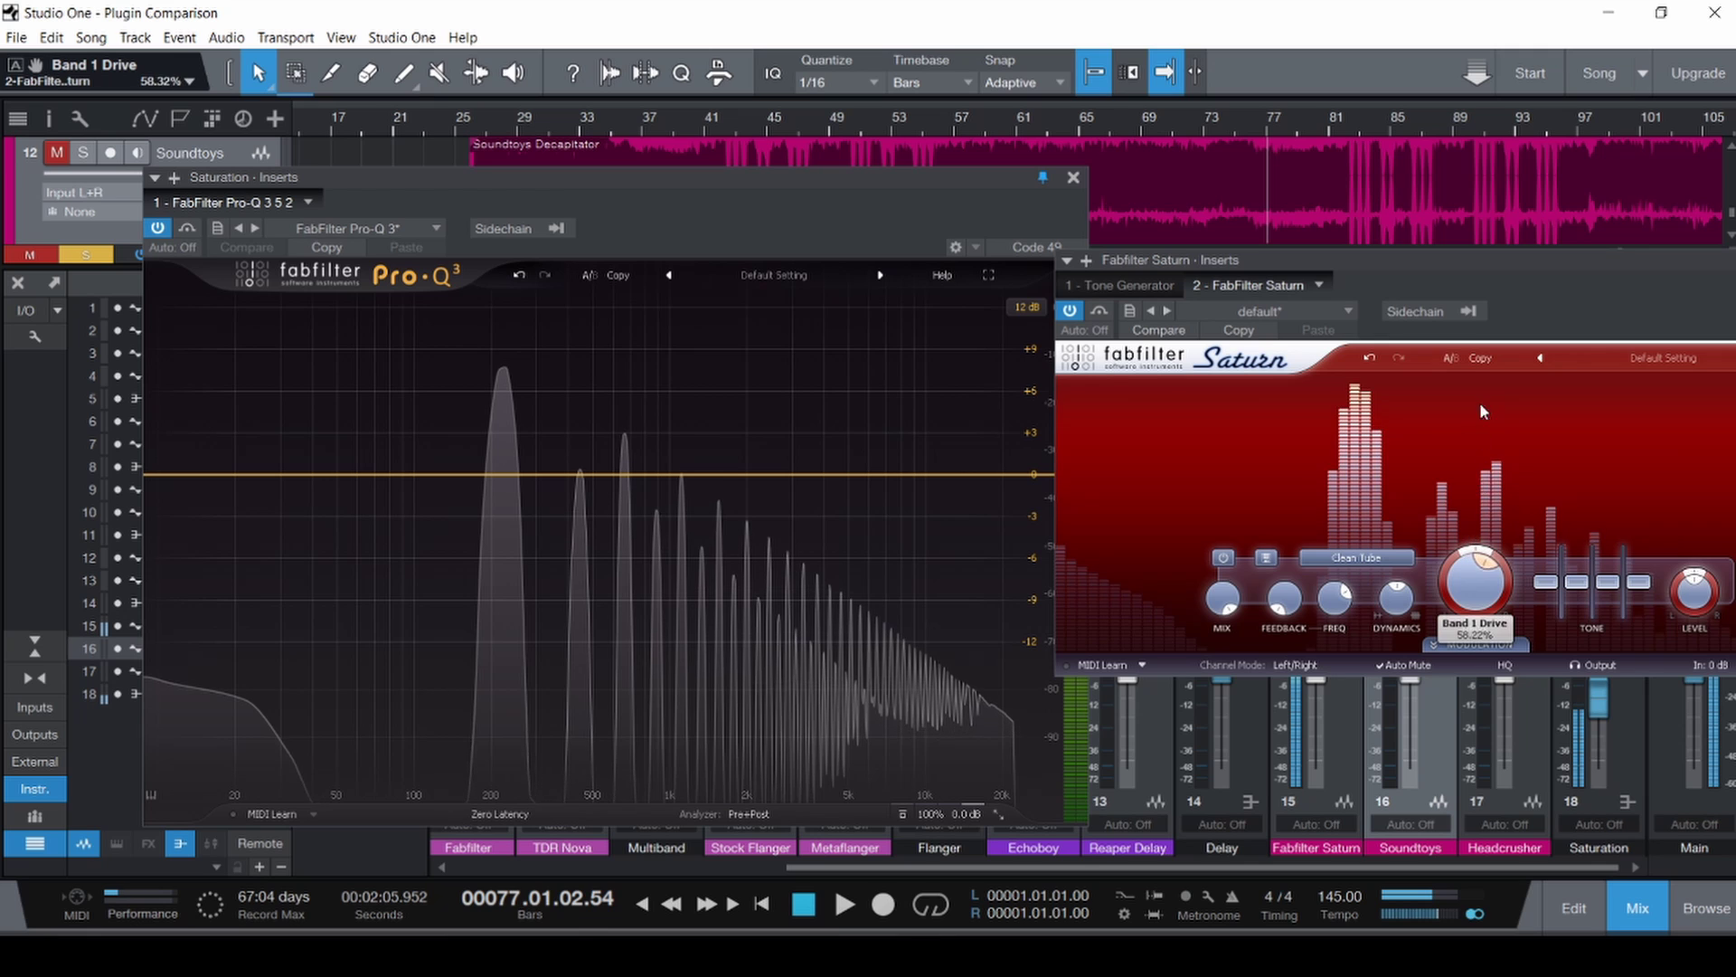
drag(1562, 702, 1567, 604)
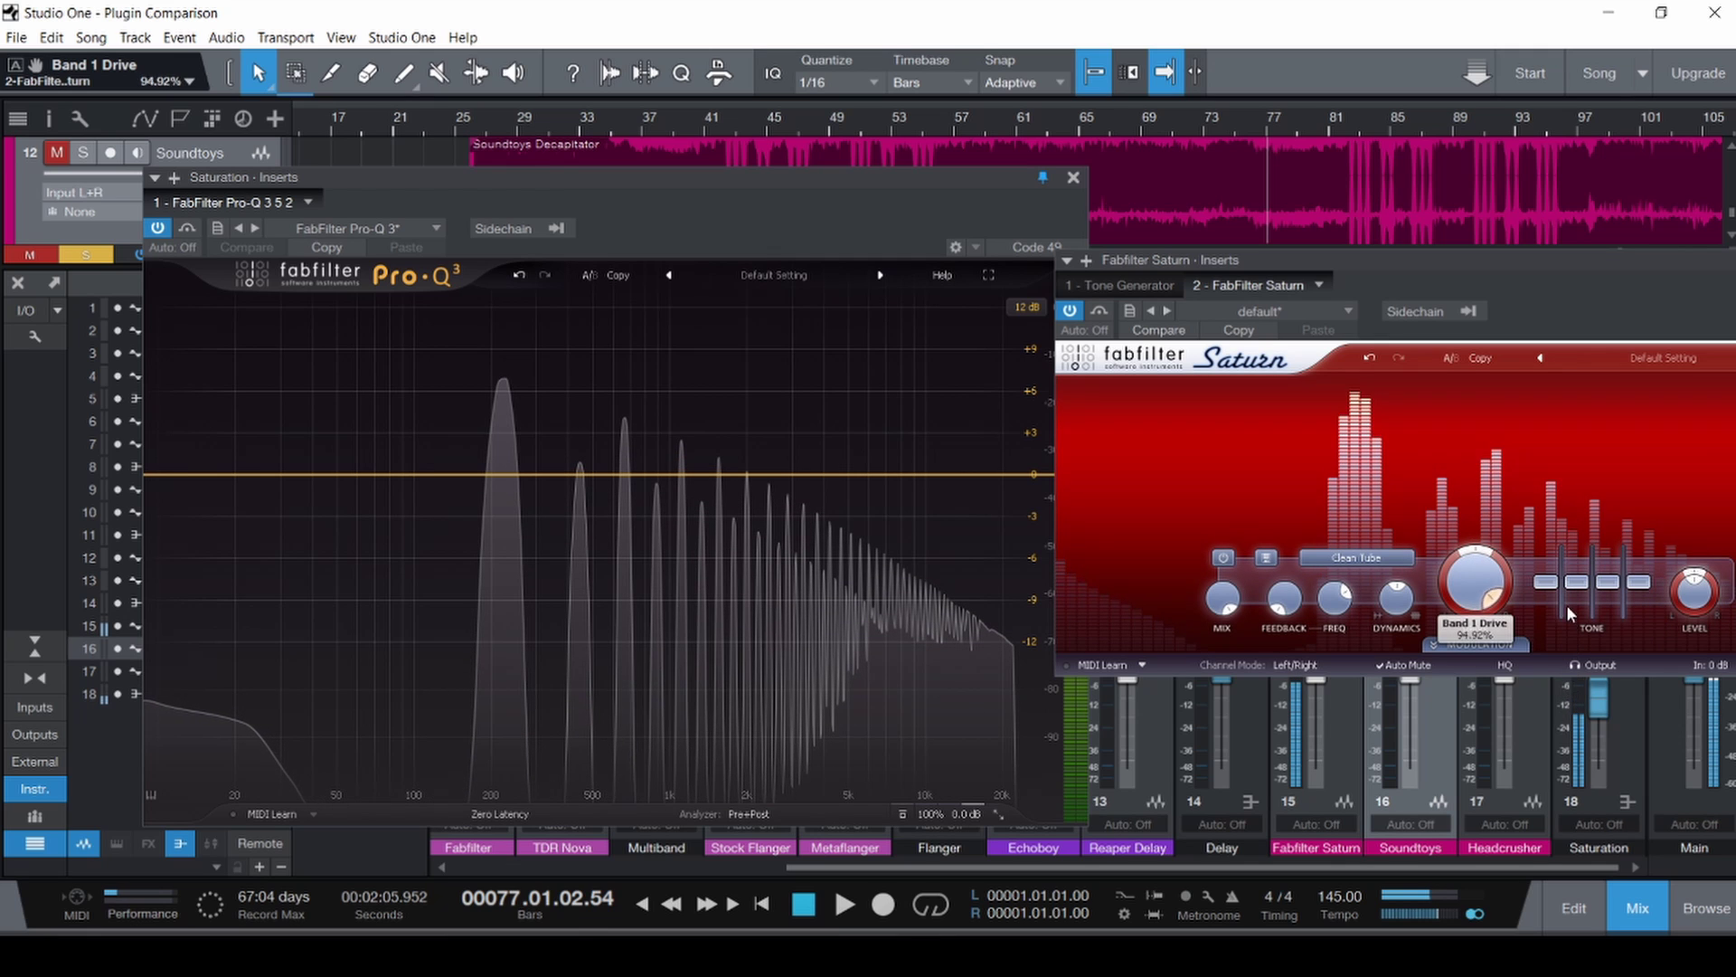
Set Saturn's Band 1 Style to Destroy and its Drive to 100%, and inspect the resulting spectrum.
click(1387, 557)
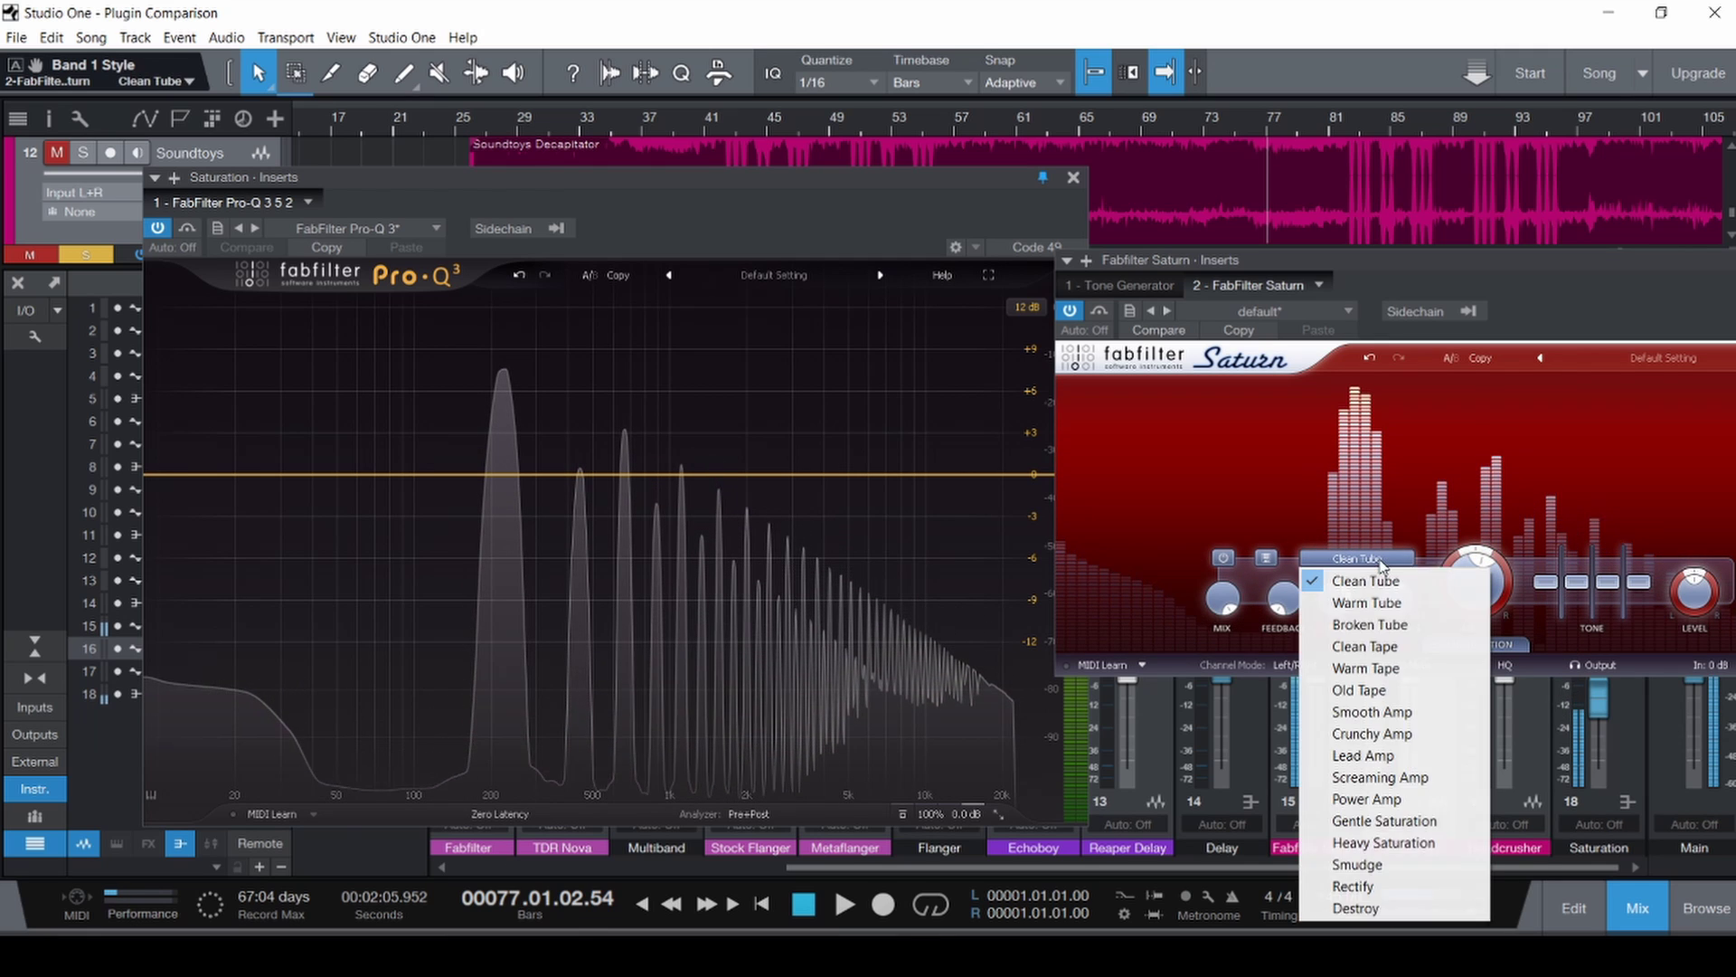
click(1370, 908)
drag(1474, 579, 1478, 507)
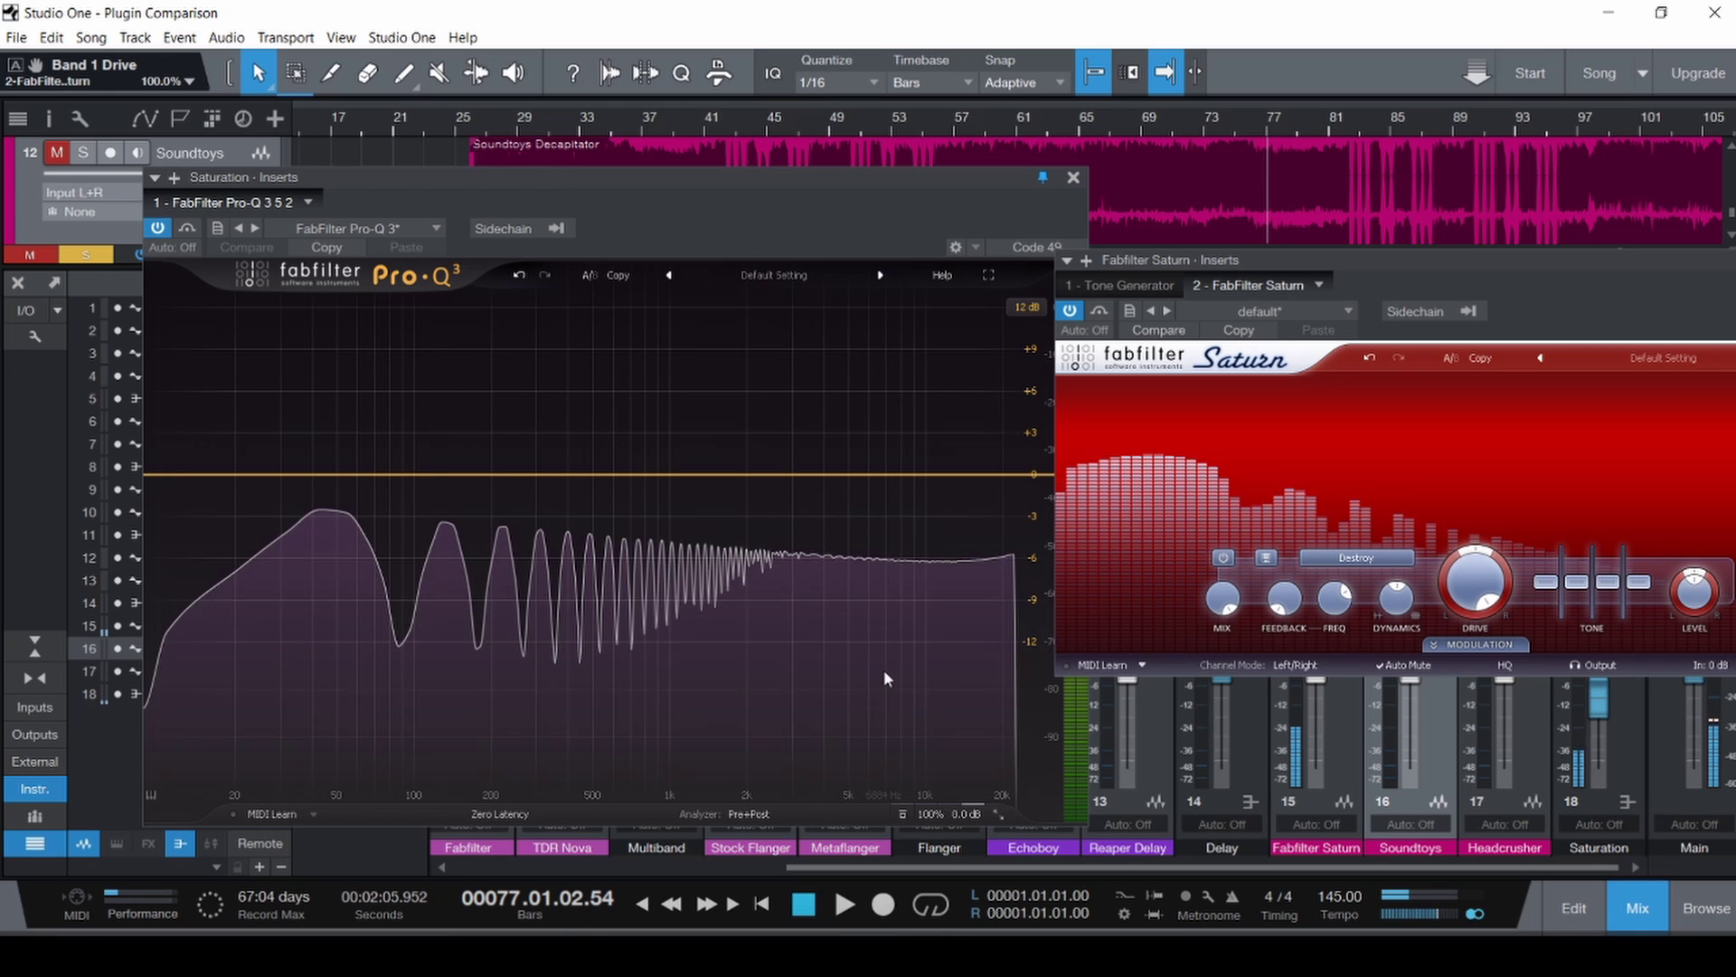
drag(872, 679, 872, 676)
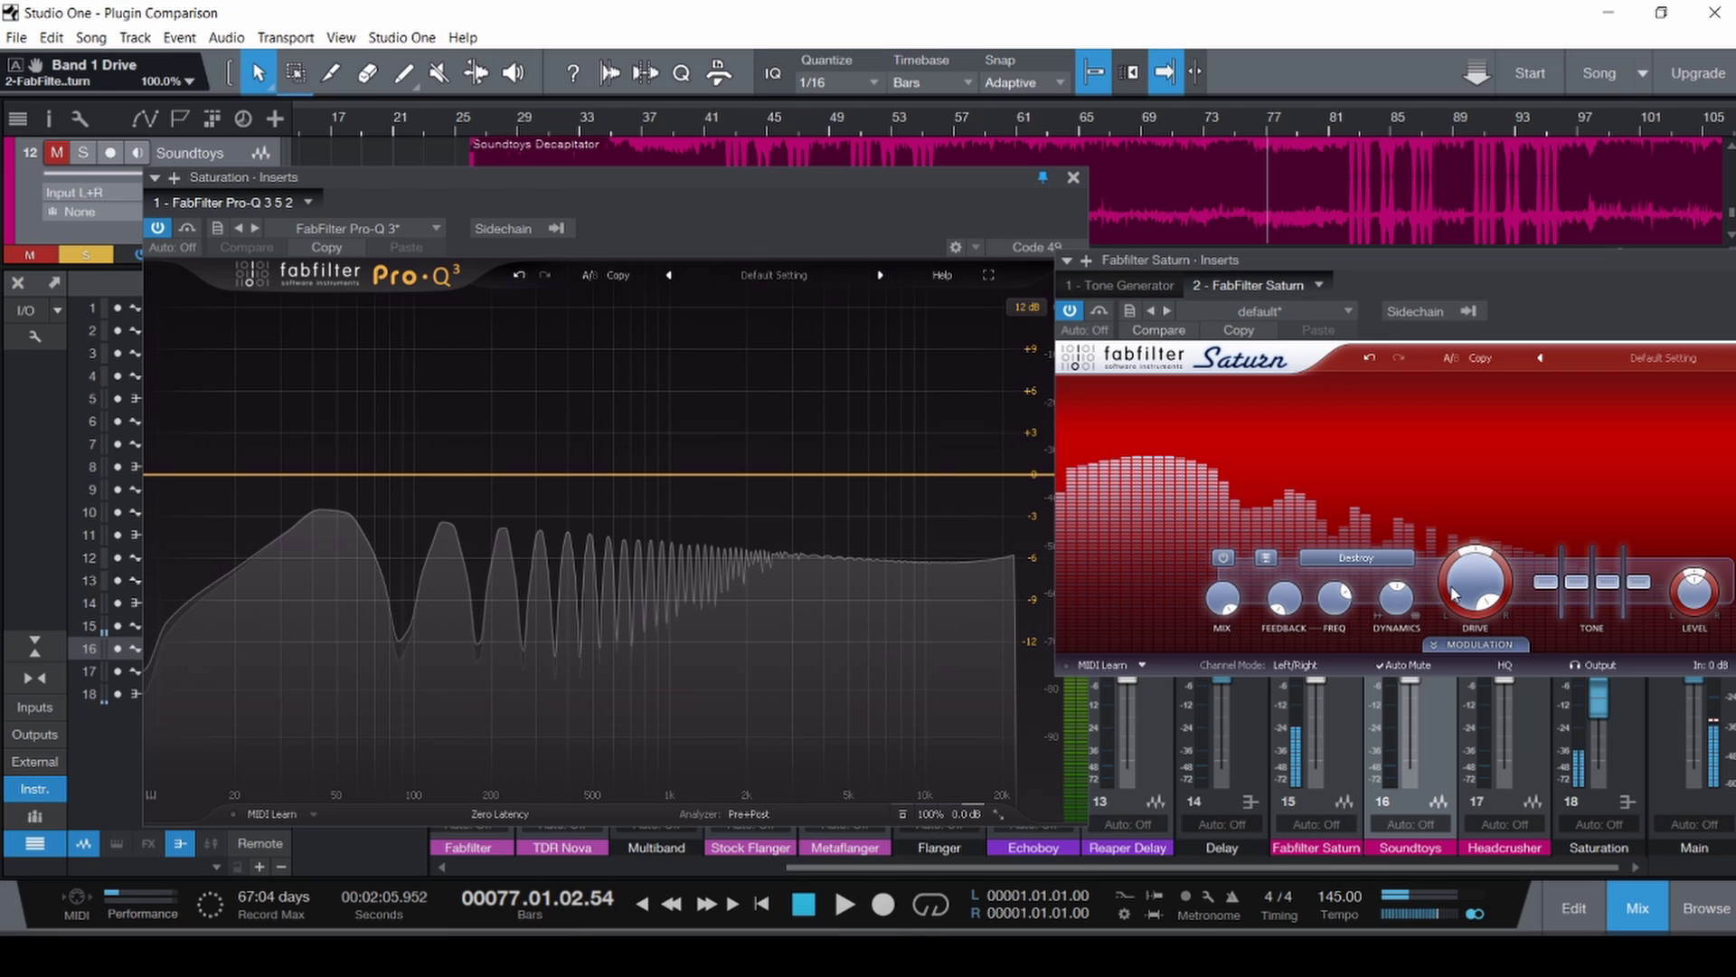
Lower Saturn's Band 1 Drive to 0% in the Destroy style, and deactivate Saturn.
mouse_move(1457, 595)
mouse_down()
mouse_move(1478, 623)
mouse_move(1471, 590)
mouse_up()
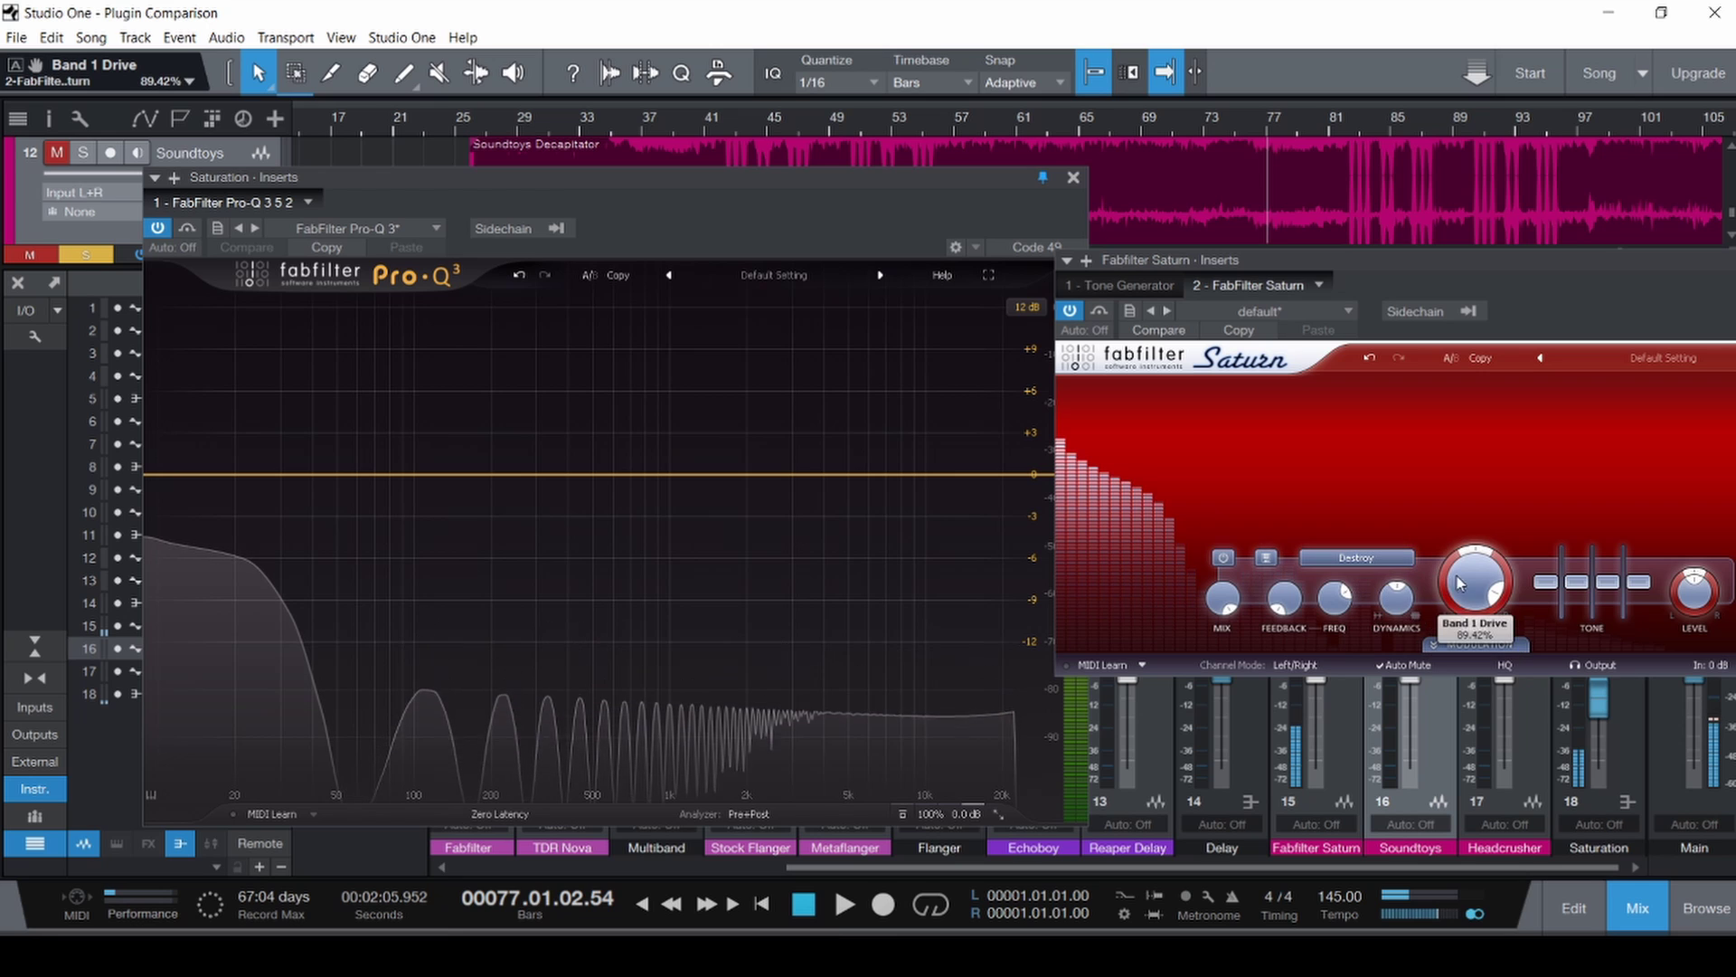
drag(1468, 583, 1467, 922)
click(1080, 310)
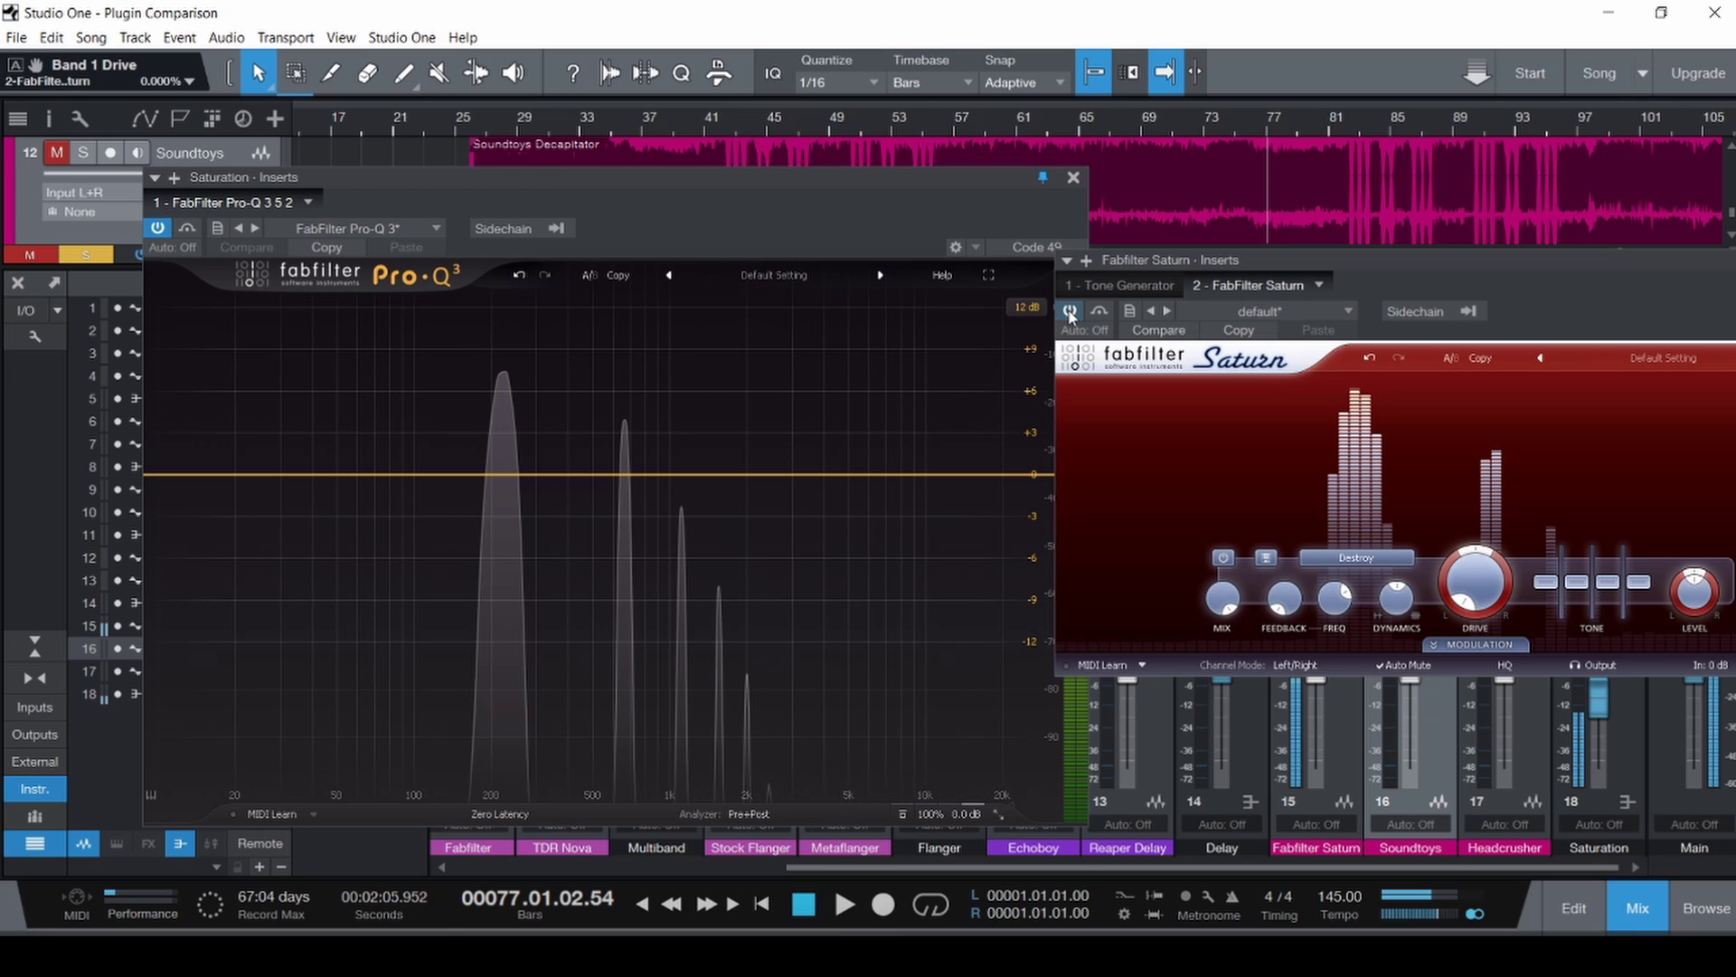
Close the Saturn window and deactivate the Tone Generator on the Fabfilter Saturn channel.
click(1279, 257)
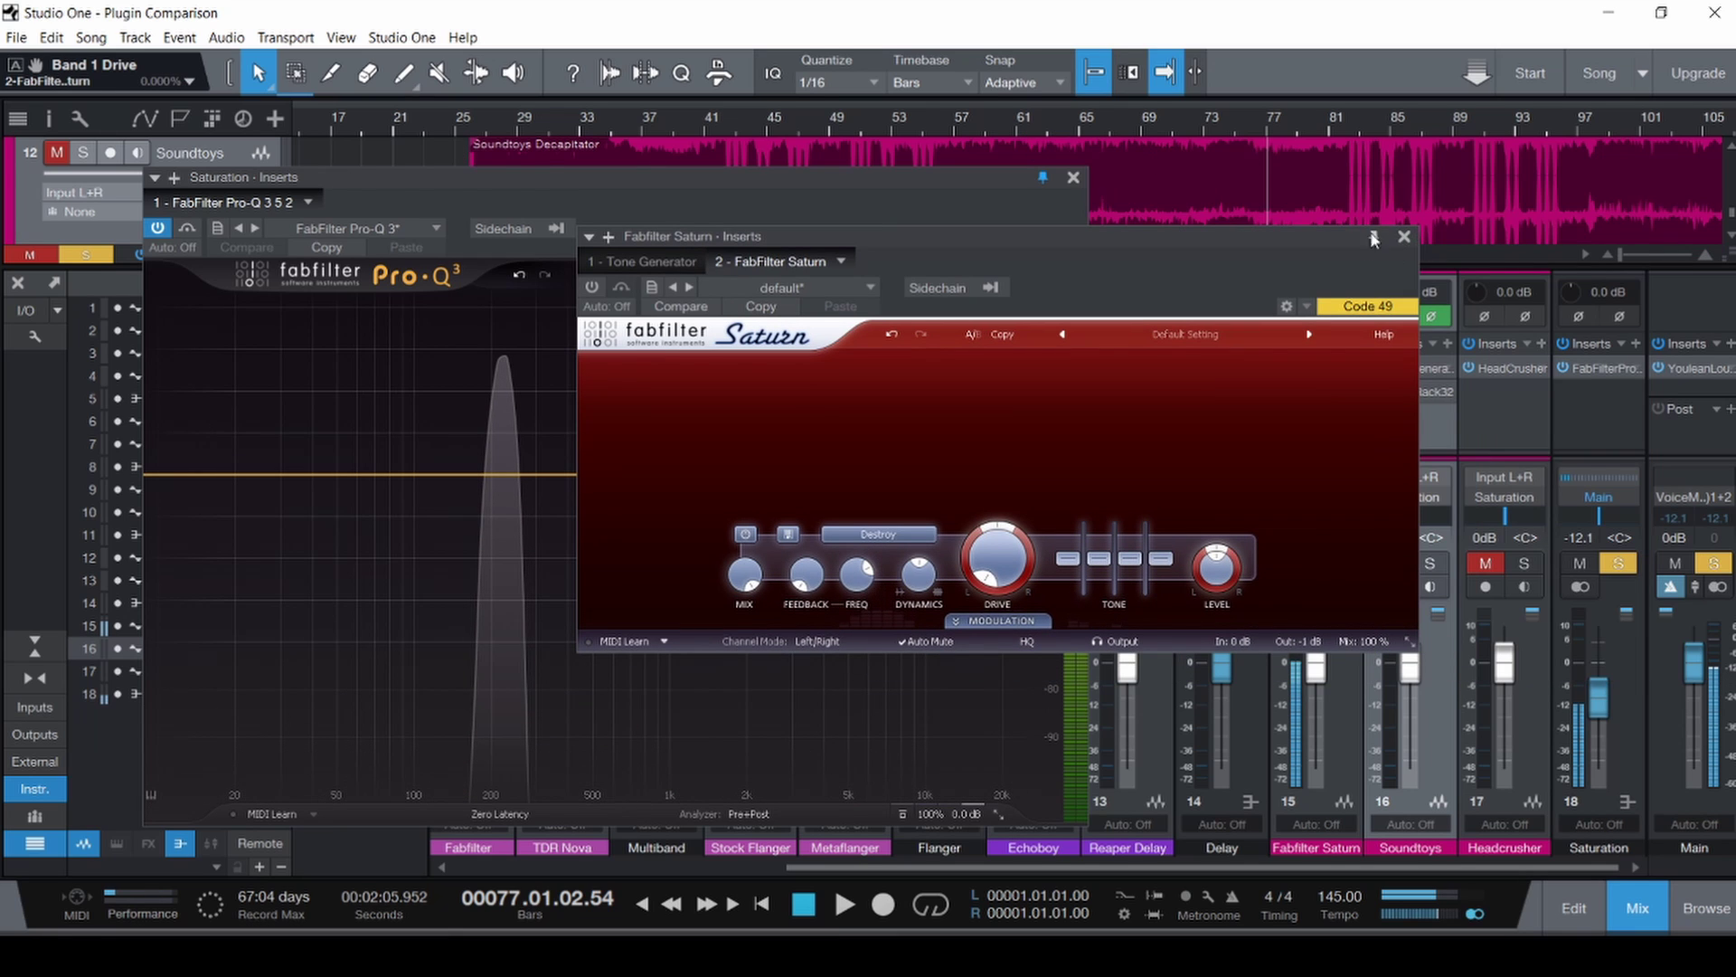
click(1403, 237)
click(1281, 368)
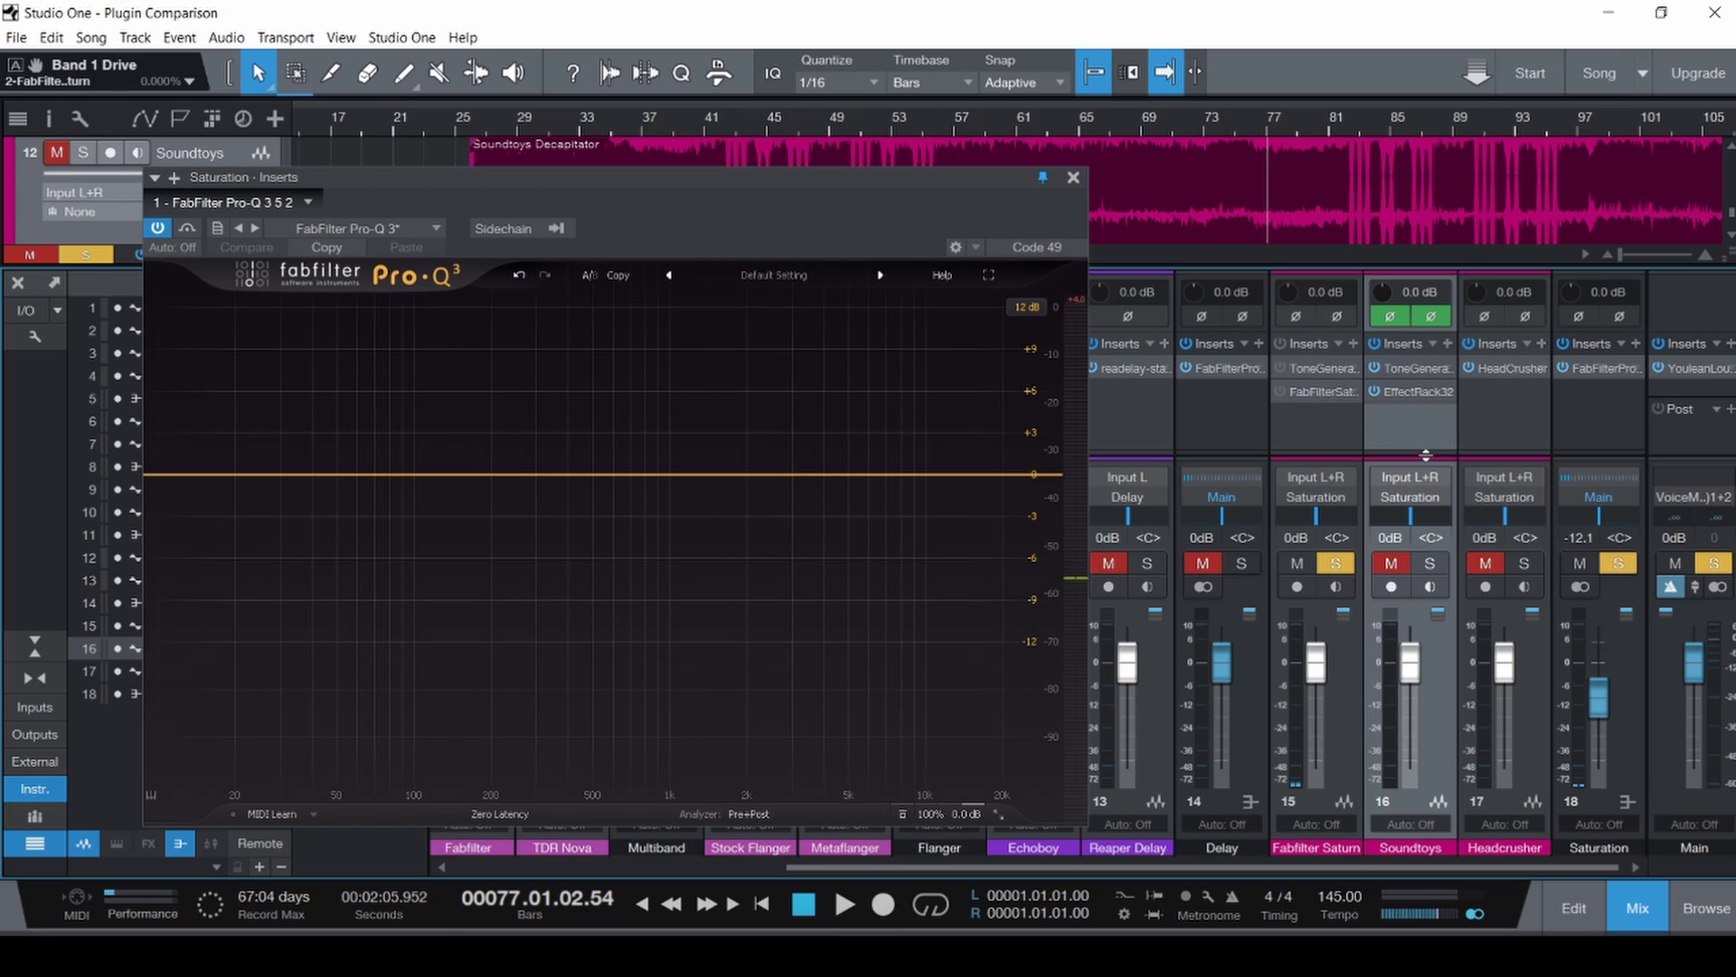
Replace the Soundtoys channel's default Tone Generator with the 221 Hz one from the Fabfilter Saturn channel, switched on.
click(1389, 367)
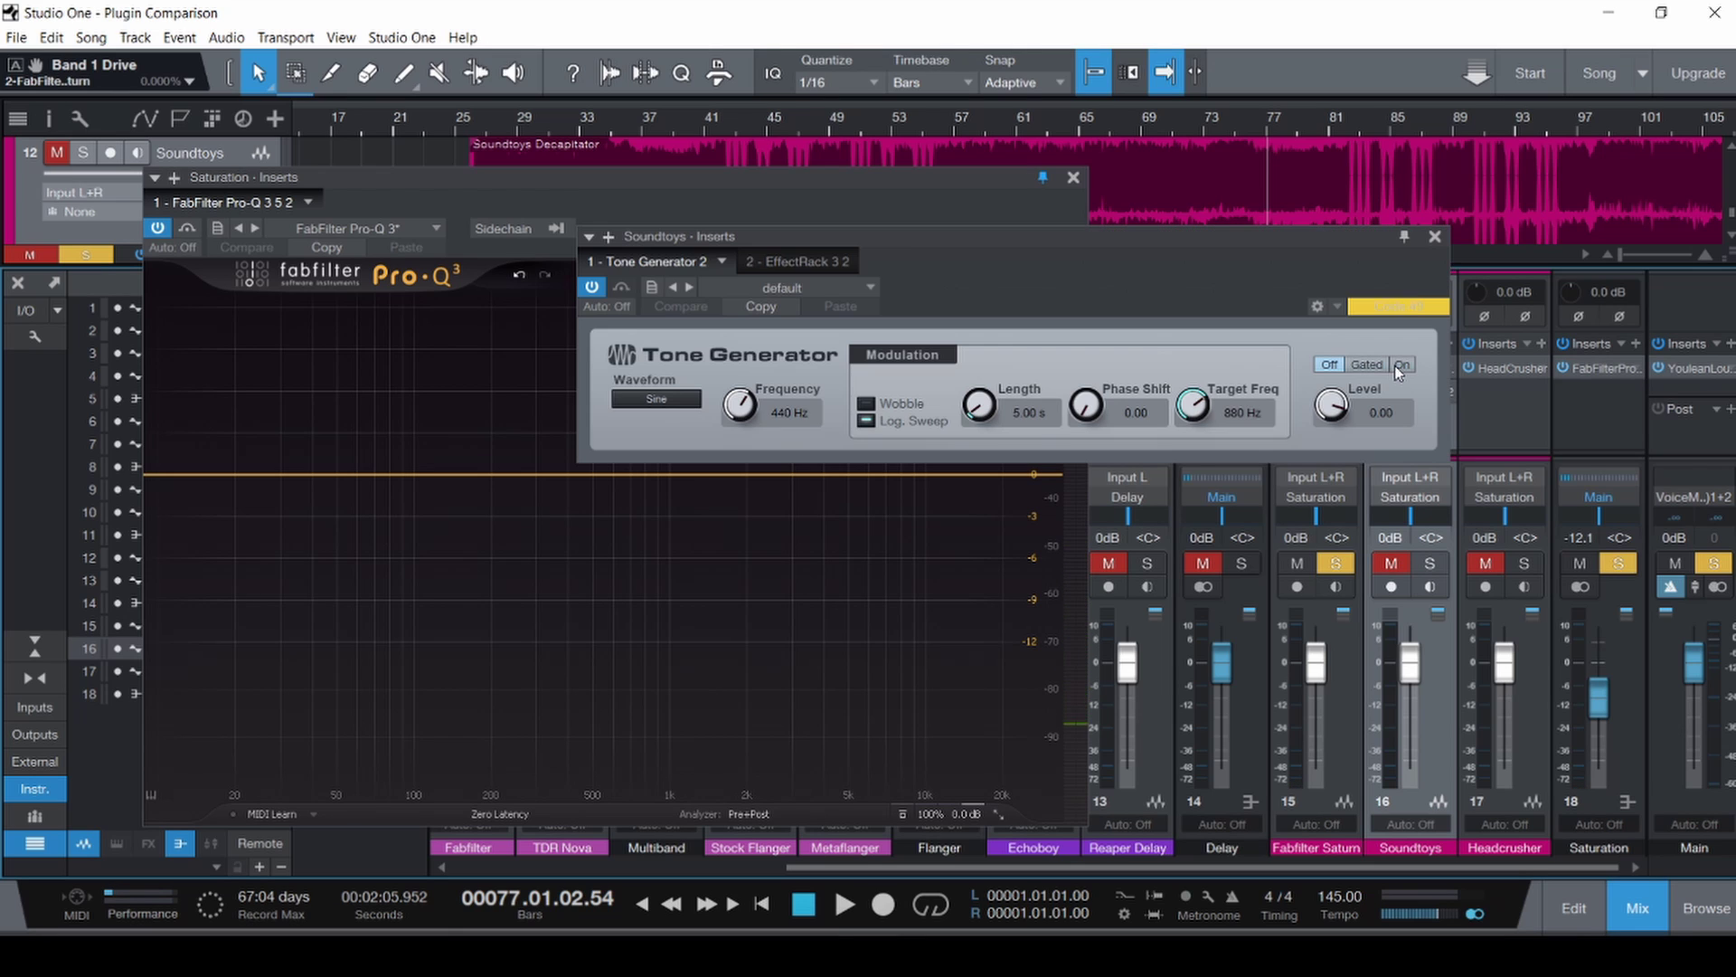
click(1436, 236)
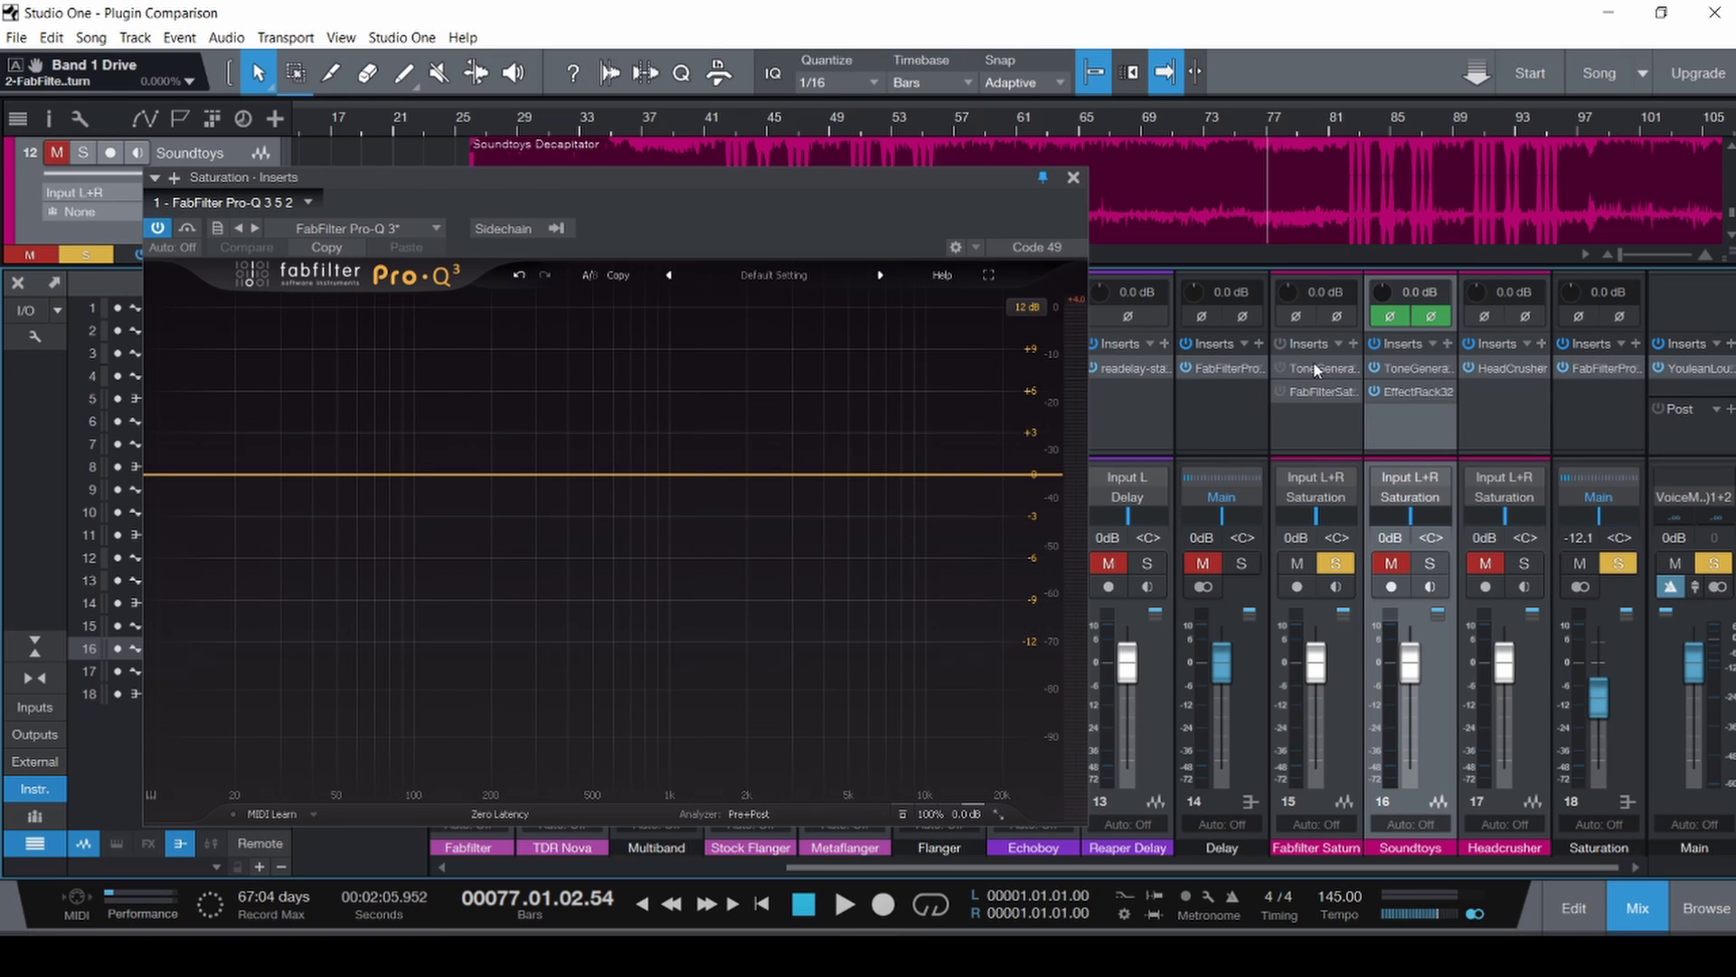
click(1397, 366)
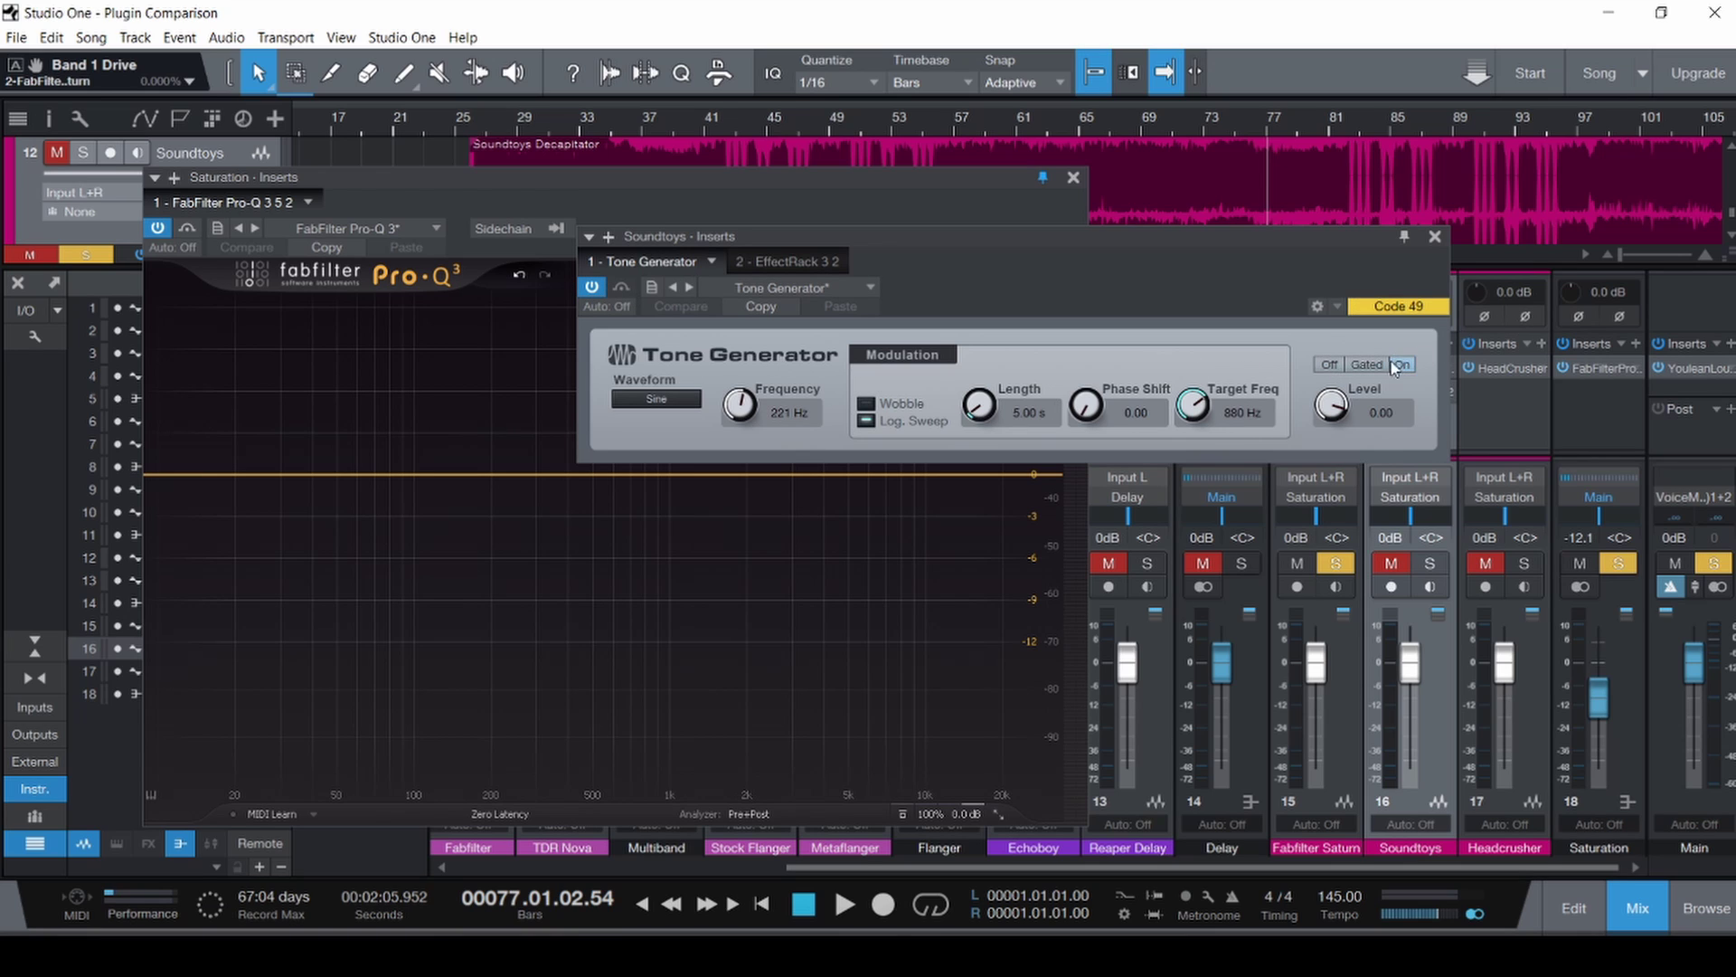
click(1328, 364)
click(1401, 364)
Unmute and solo the Soundtoys channel, and unsolo and mute the Fabfilter Saturn channel.
click(1430, 563)
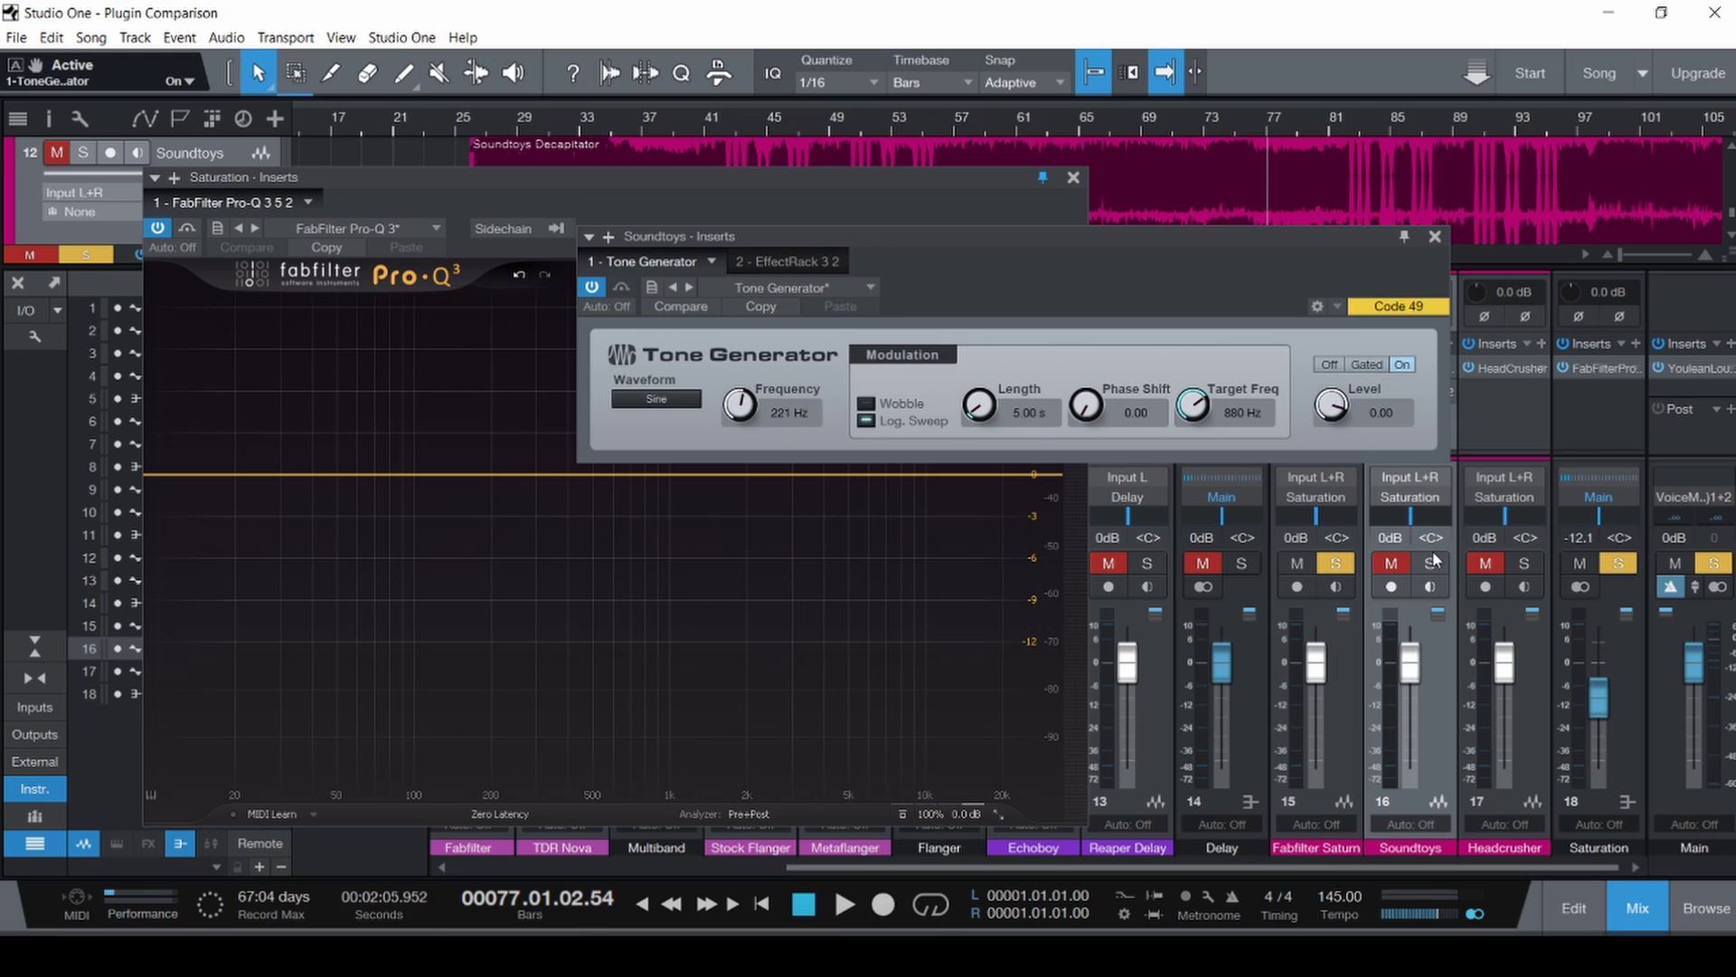
click(1391, 563)
click(1336, 562)
click(1297, 562)
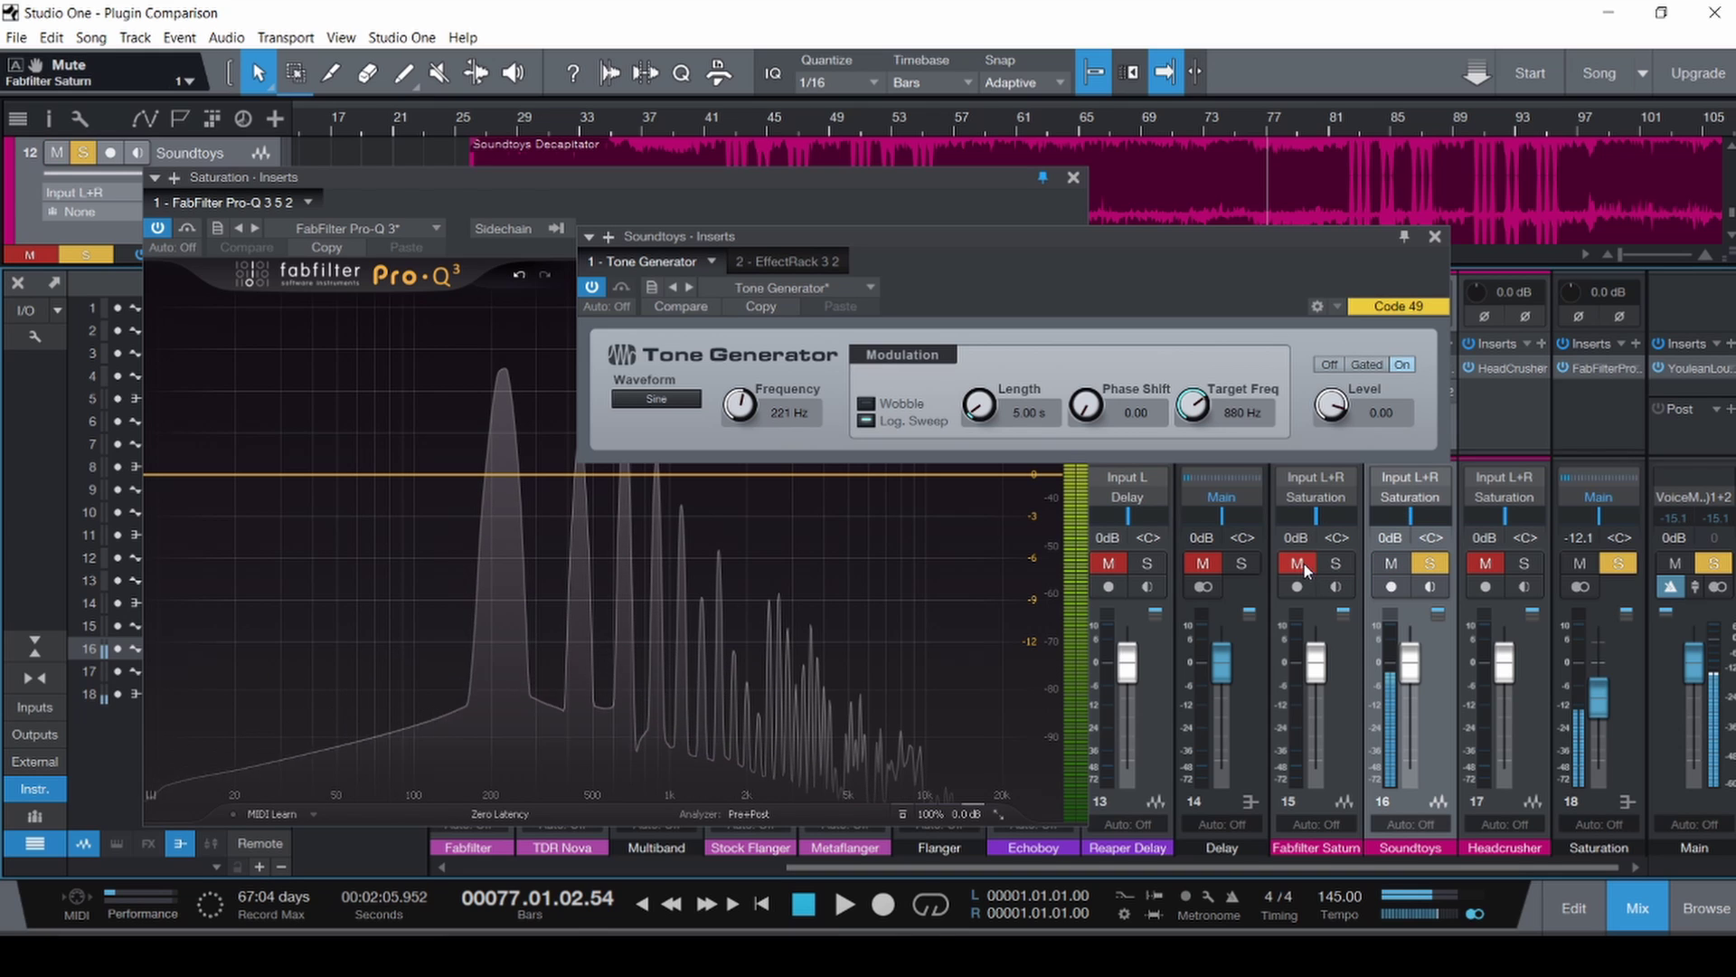
Place the Soundtoys EffectRack window beside Pro-Q 3 and compare the tone's spectrum with EffectRack off and on.
click(1434, 236)
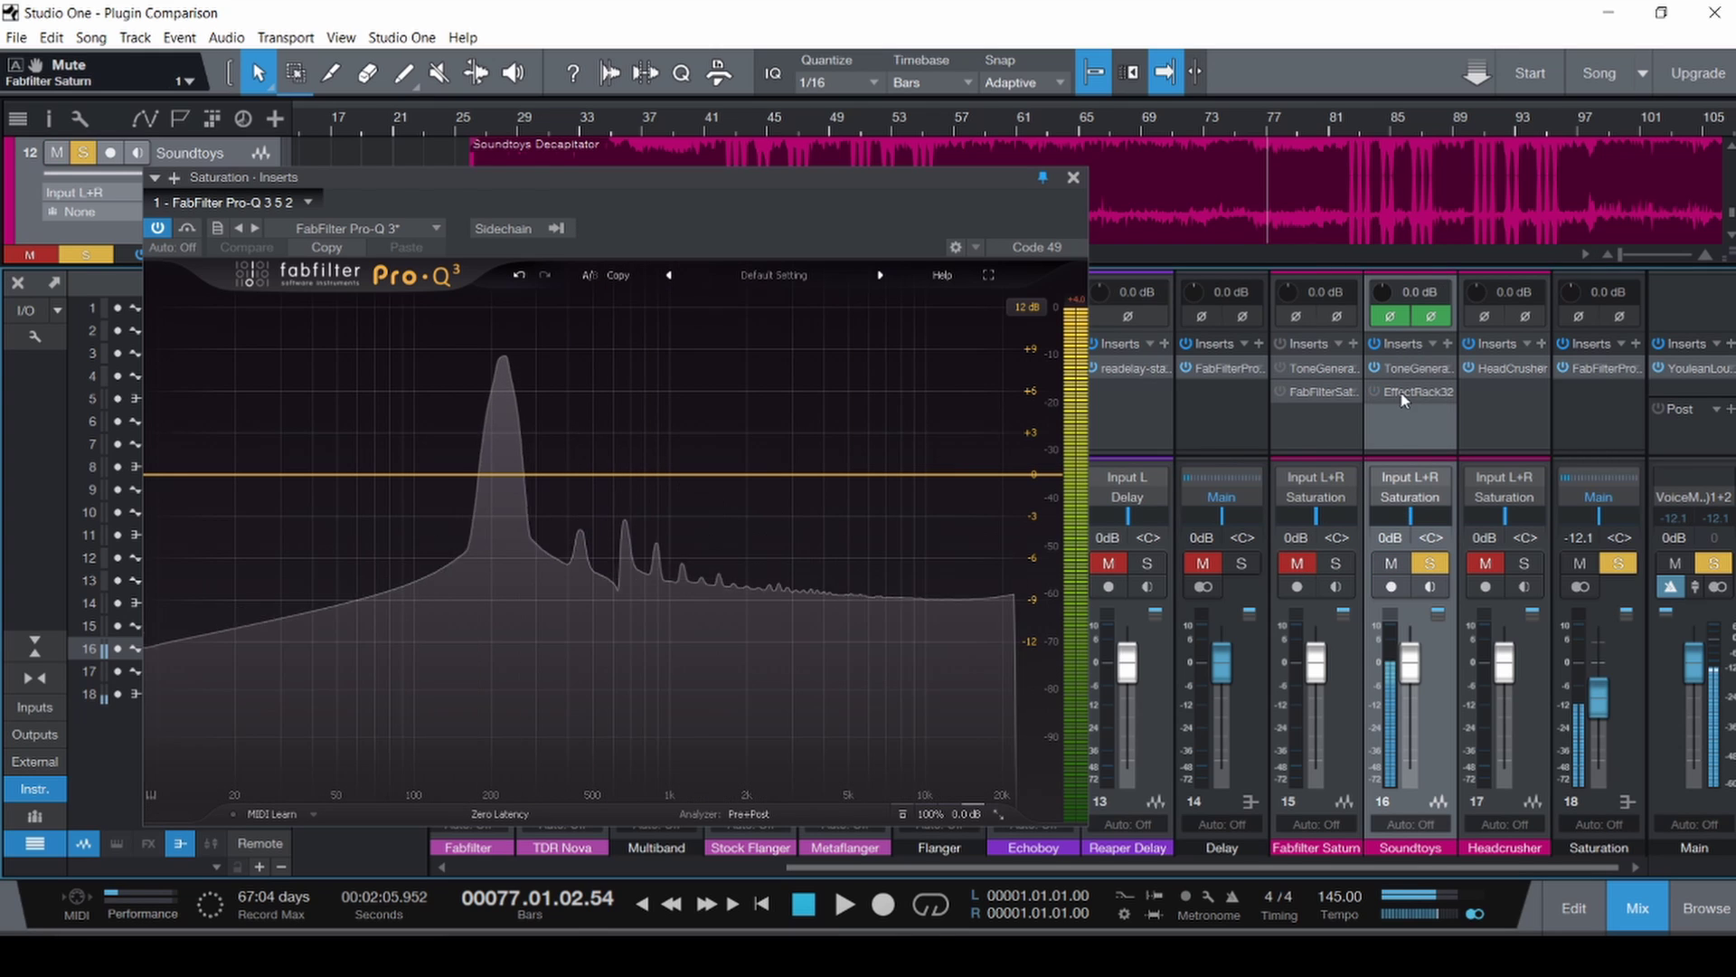
double_click(1402, 390)
drag(851, 181, 1621, 169)
click(1033, 213)
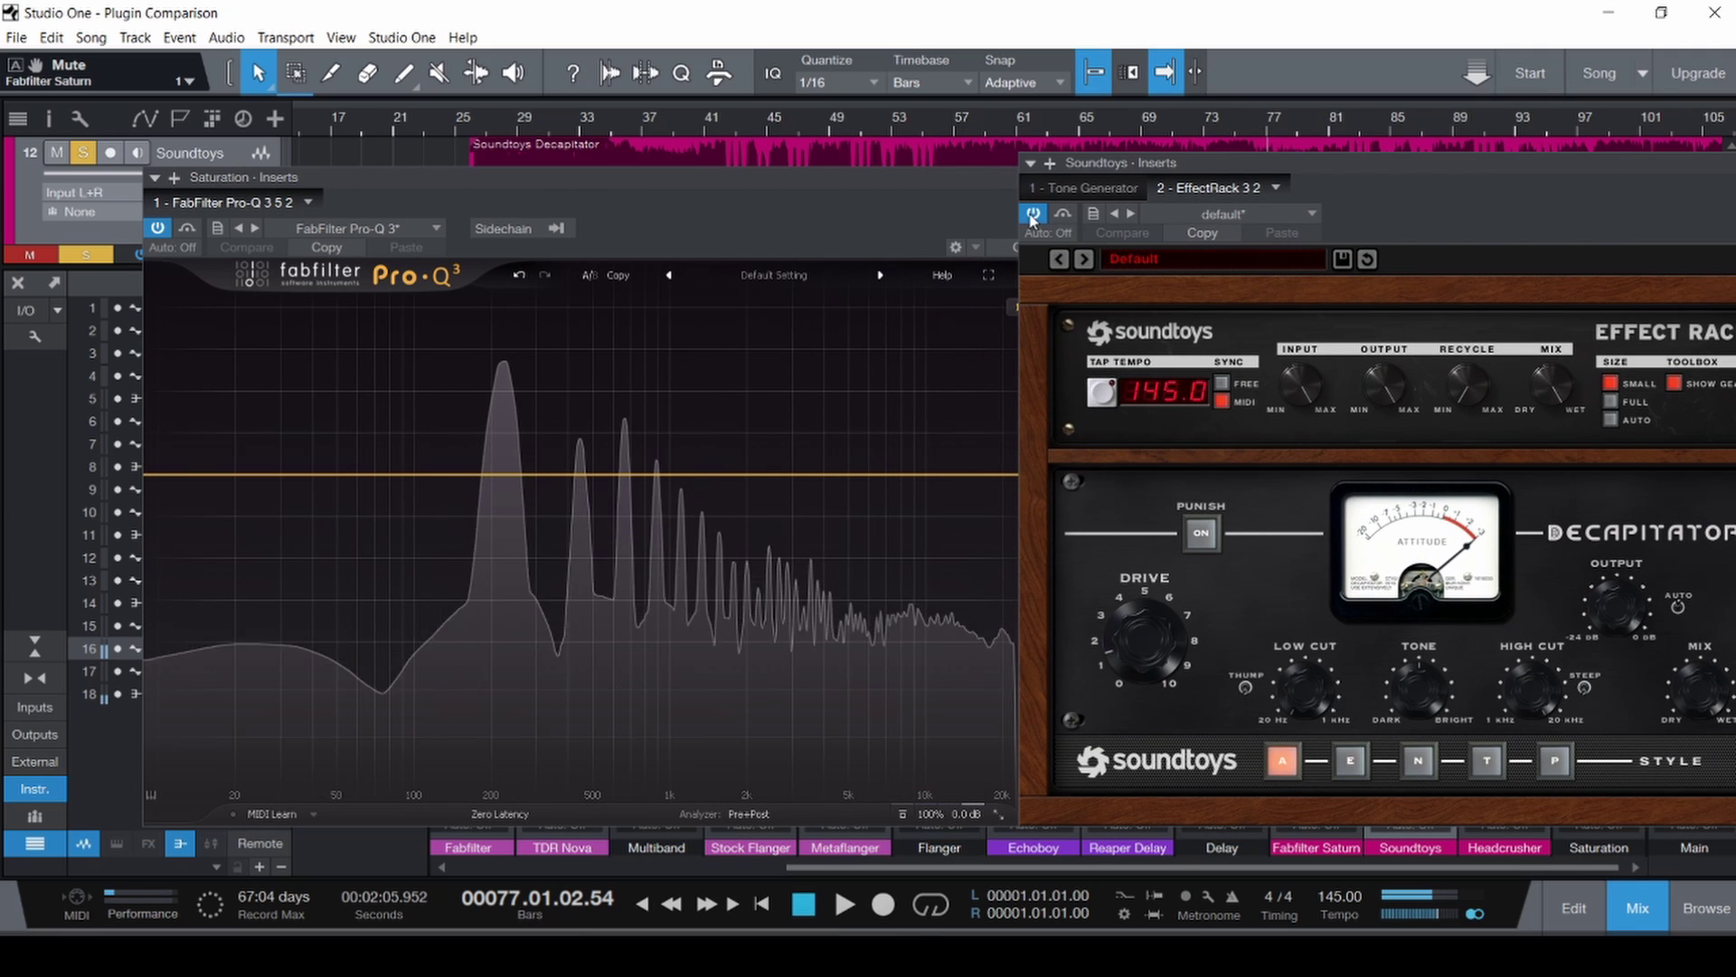
Move the EffectRack window clear of the Pro-Q 3 analyzer and compare the harmonics of Decapitator styles E, N, T and P, ending on A.
drag(1367, 187, 1244, 91)
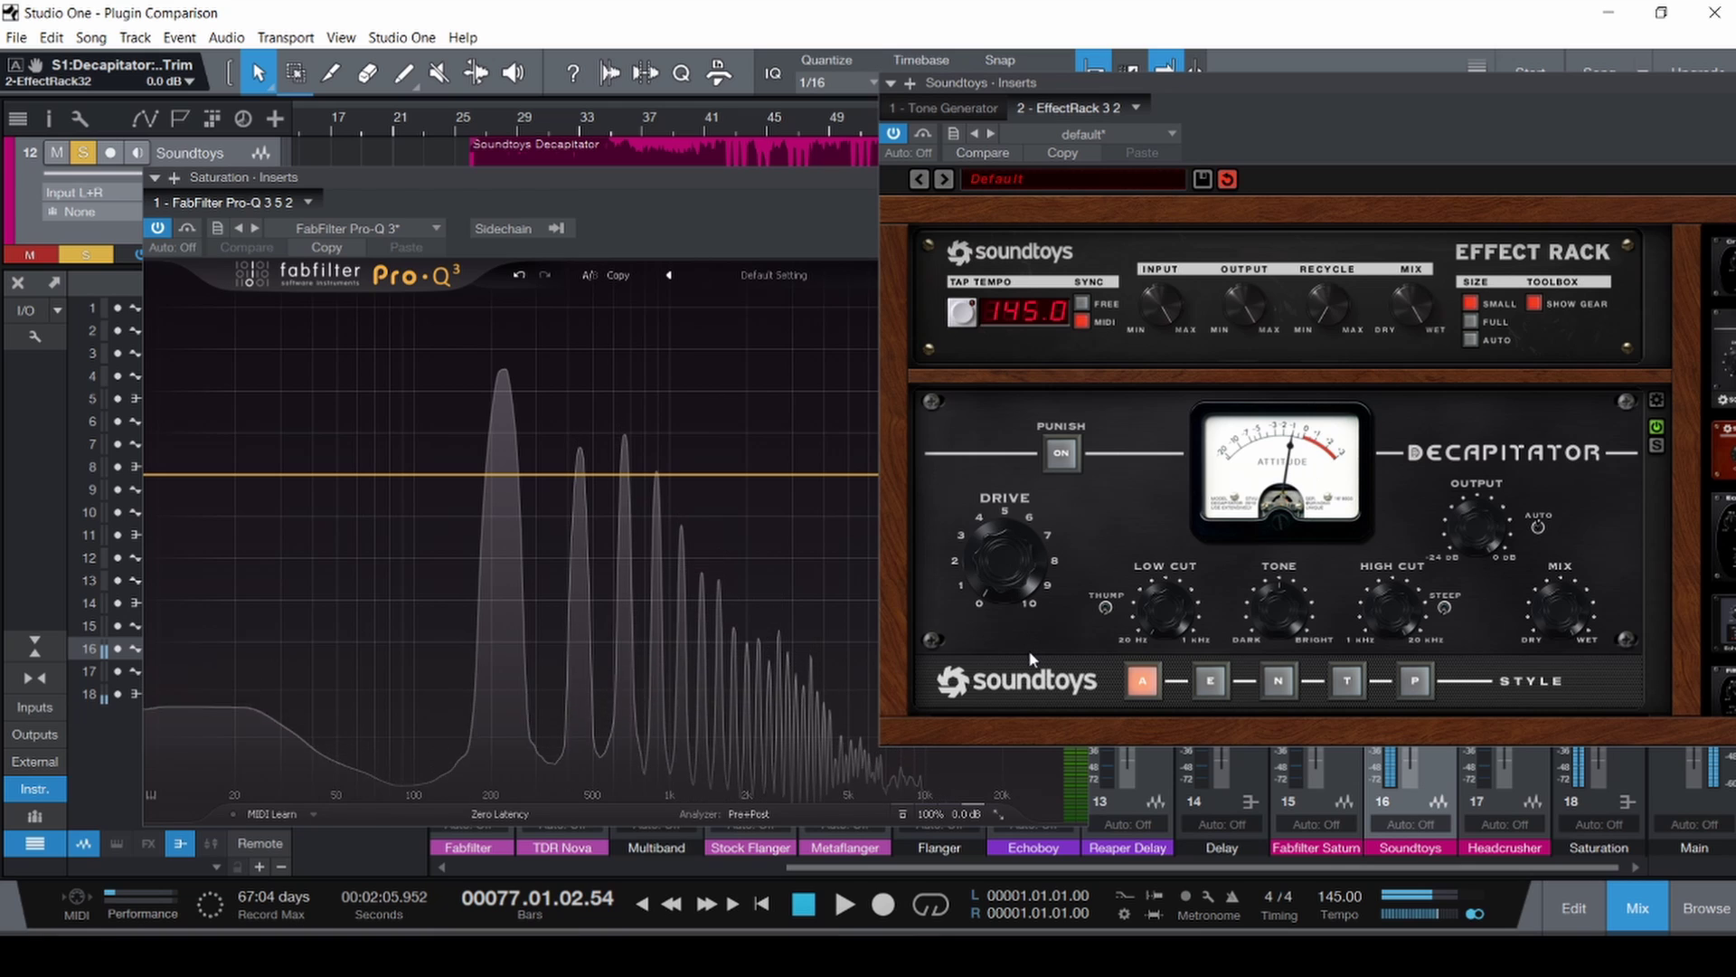
drag(1080, 88, 1127, 79)
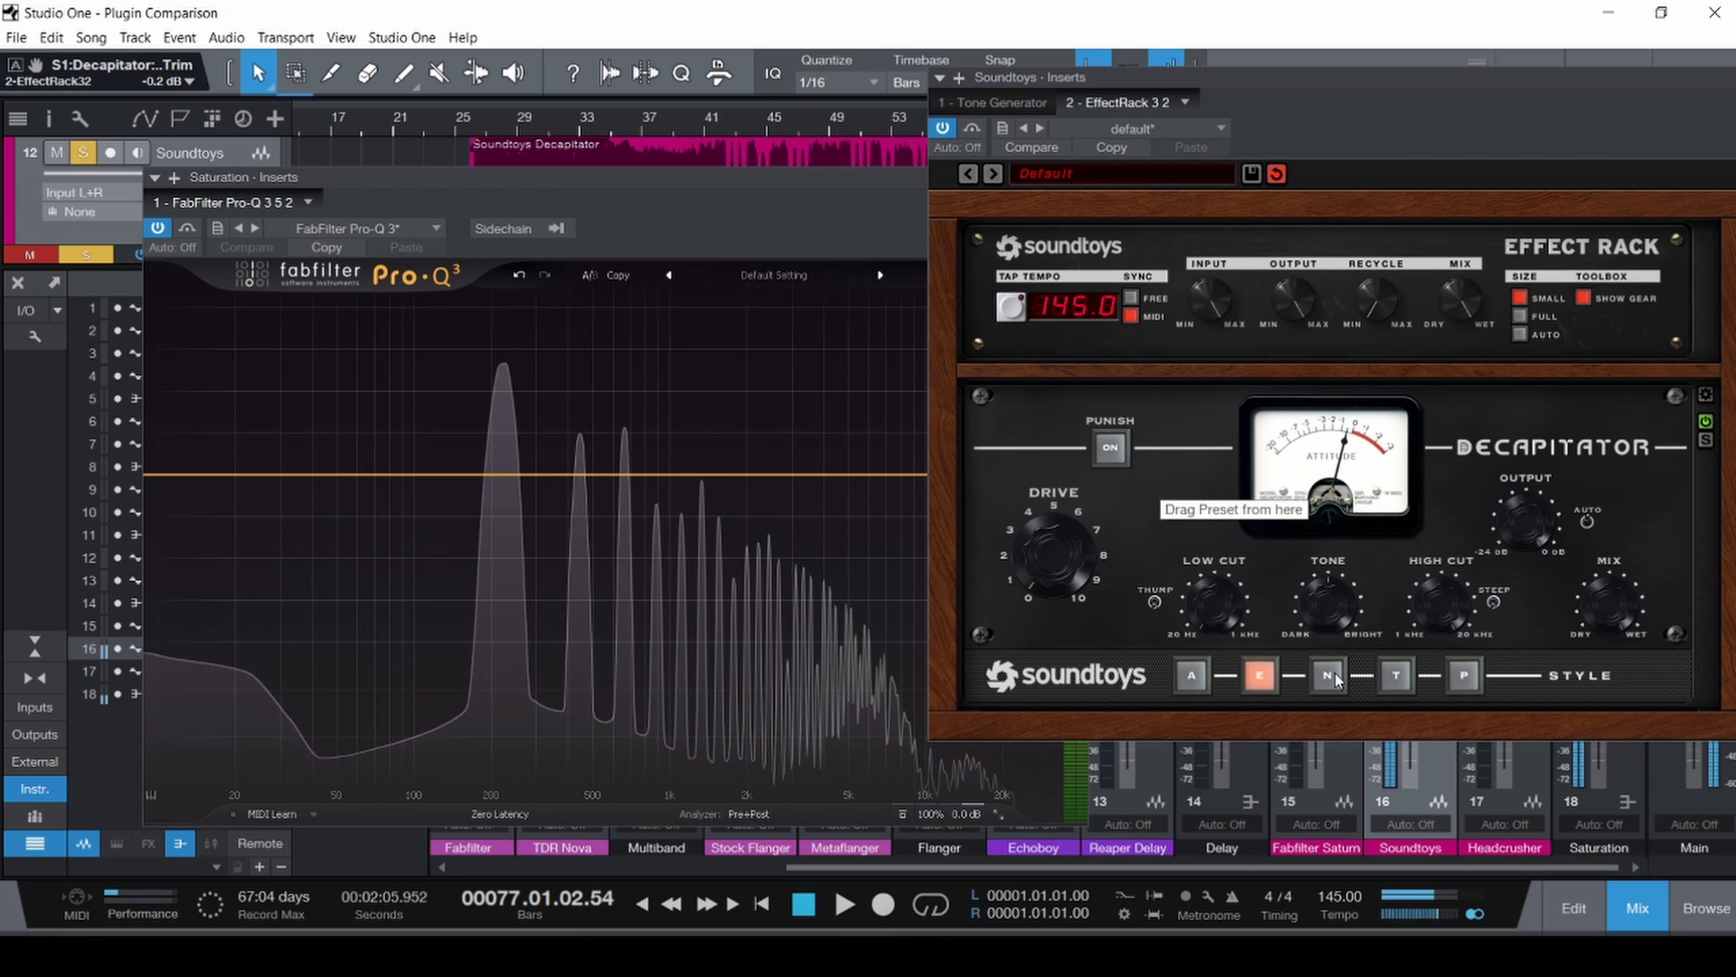
click(1328, 677)
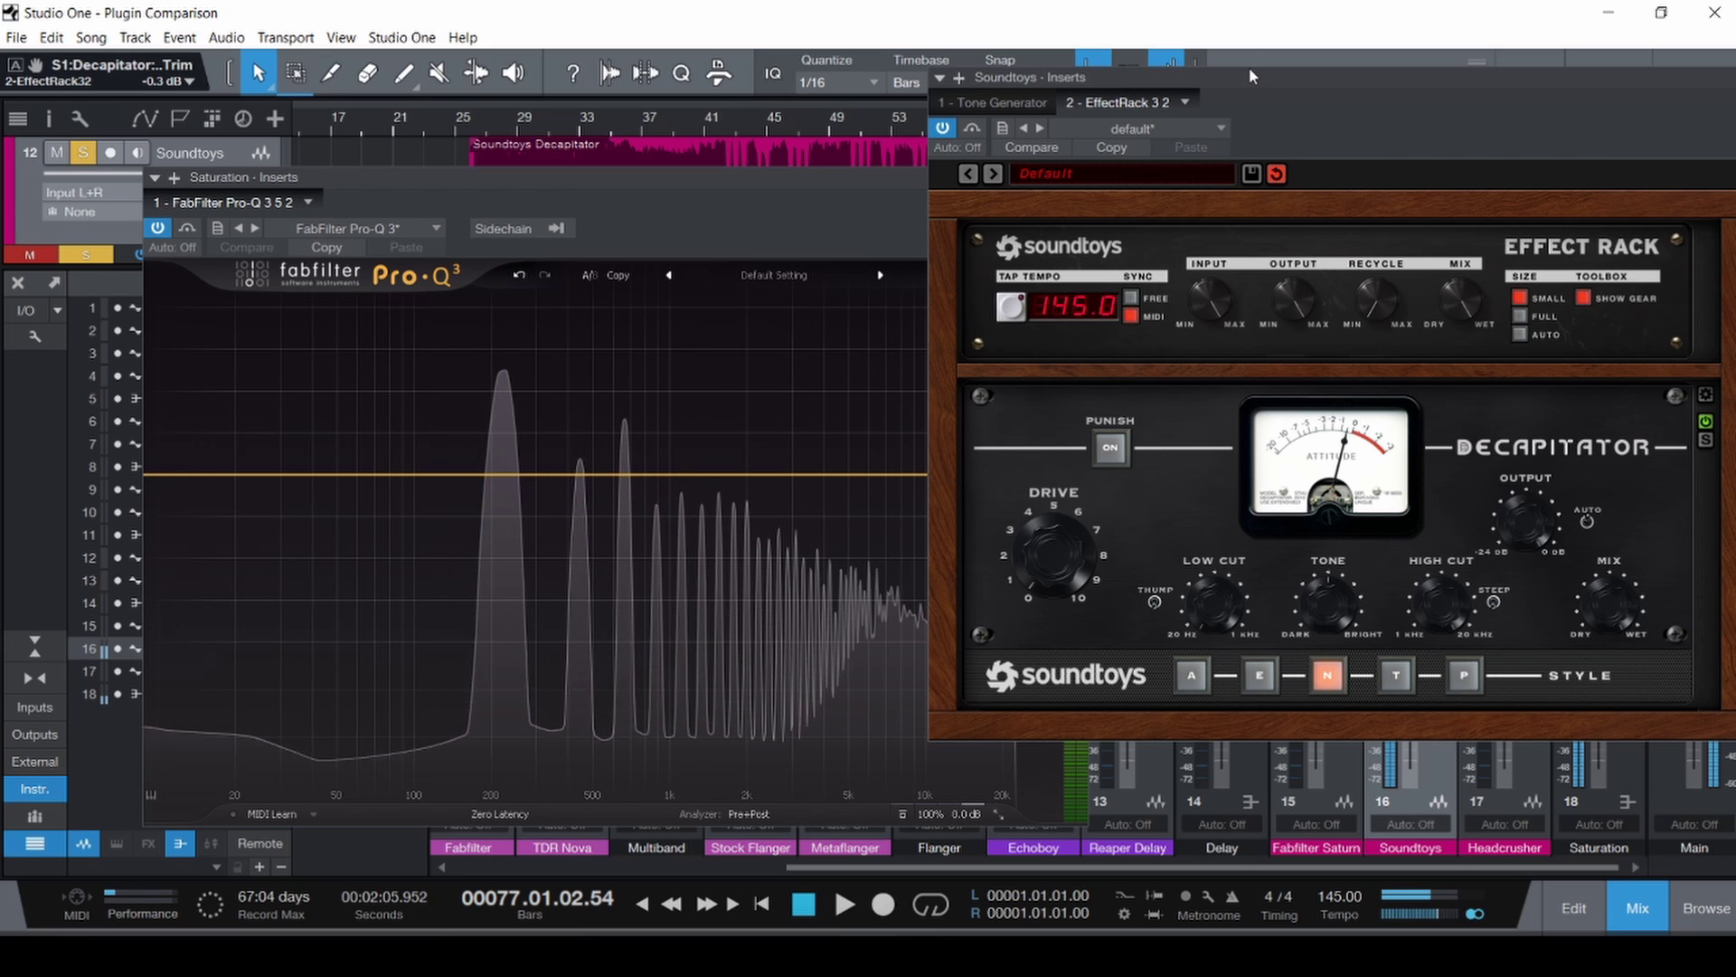
drag(1250, 70, 1311, 44)
click(1458, 651)
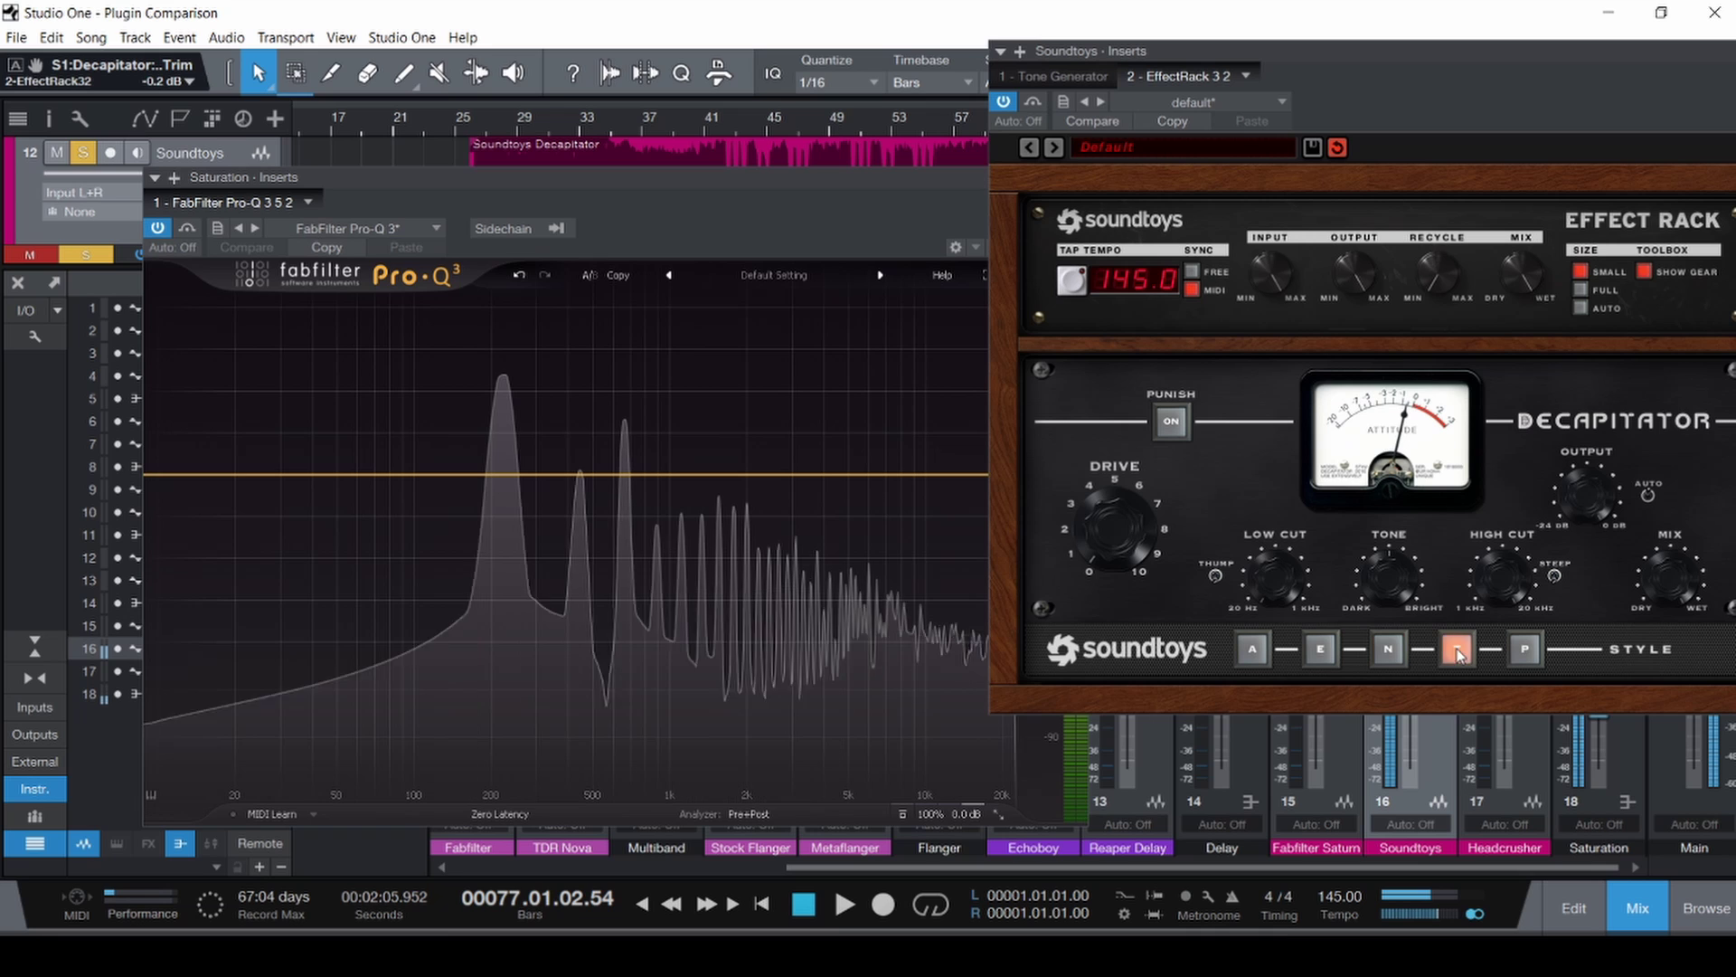
click(1527, 650)
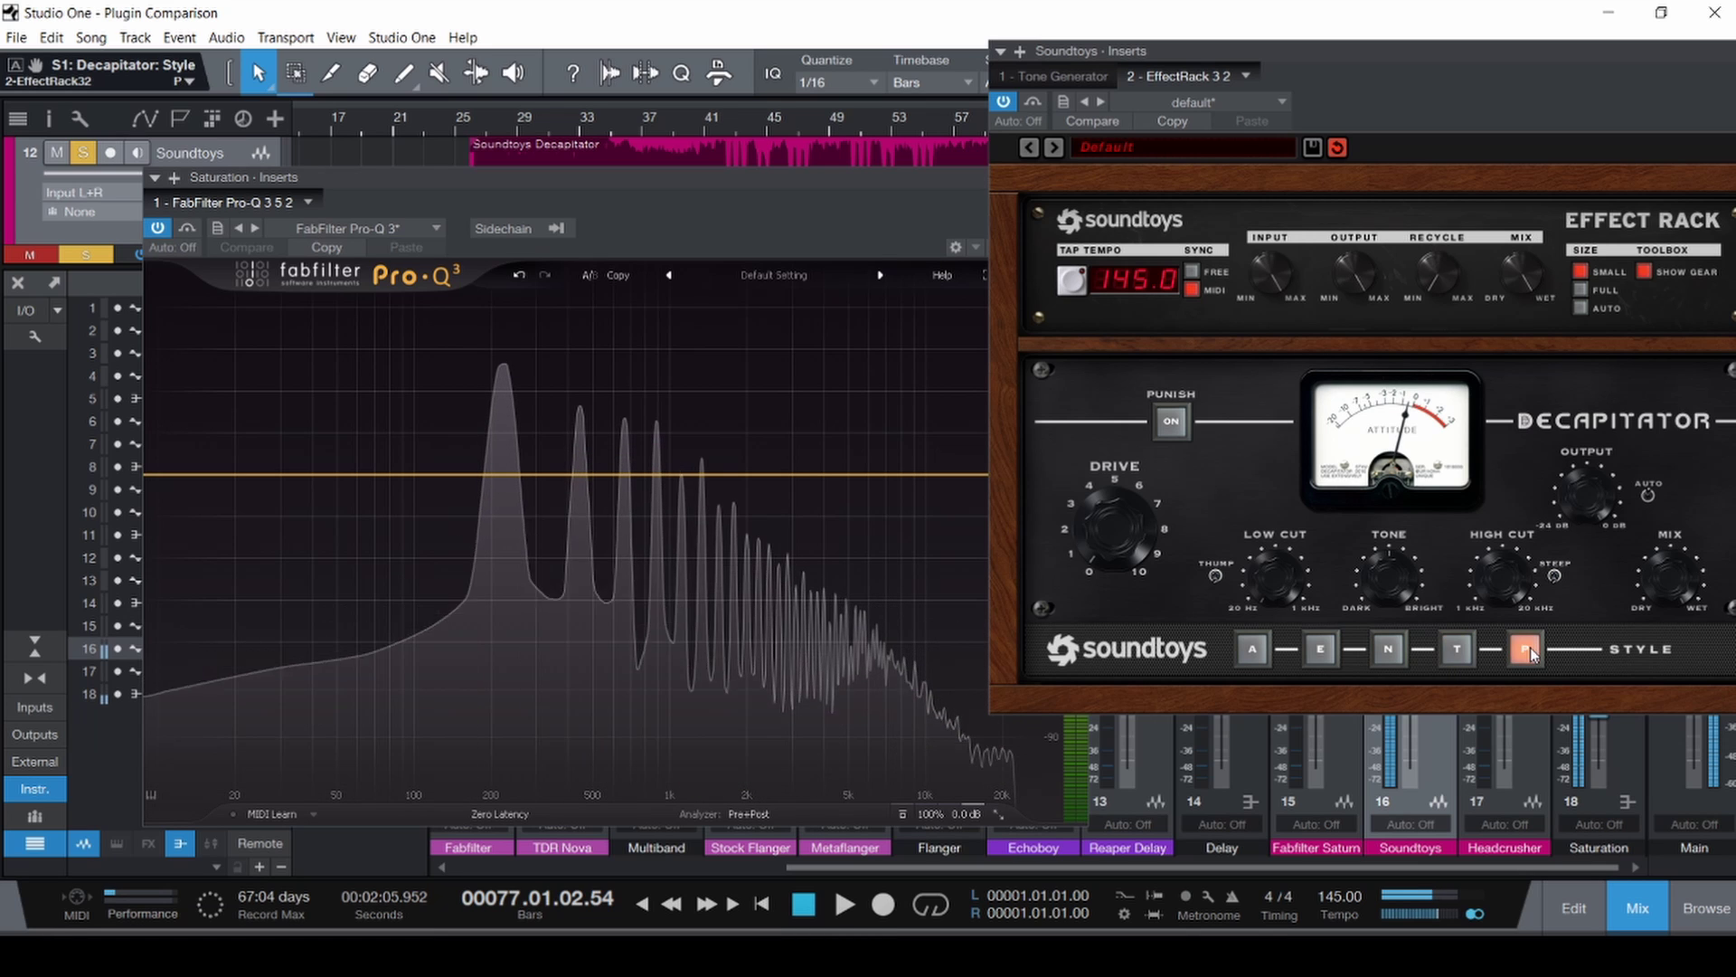
click(1253, 651)
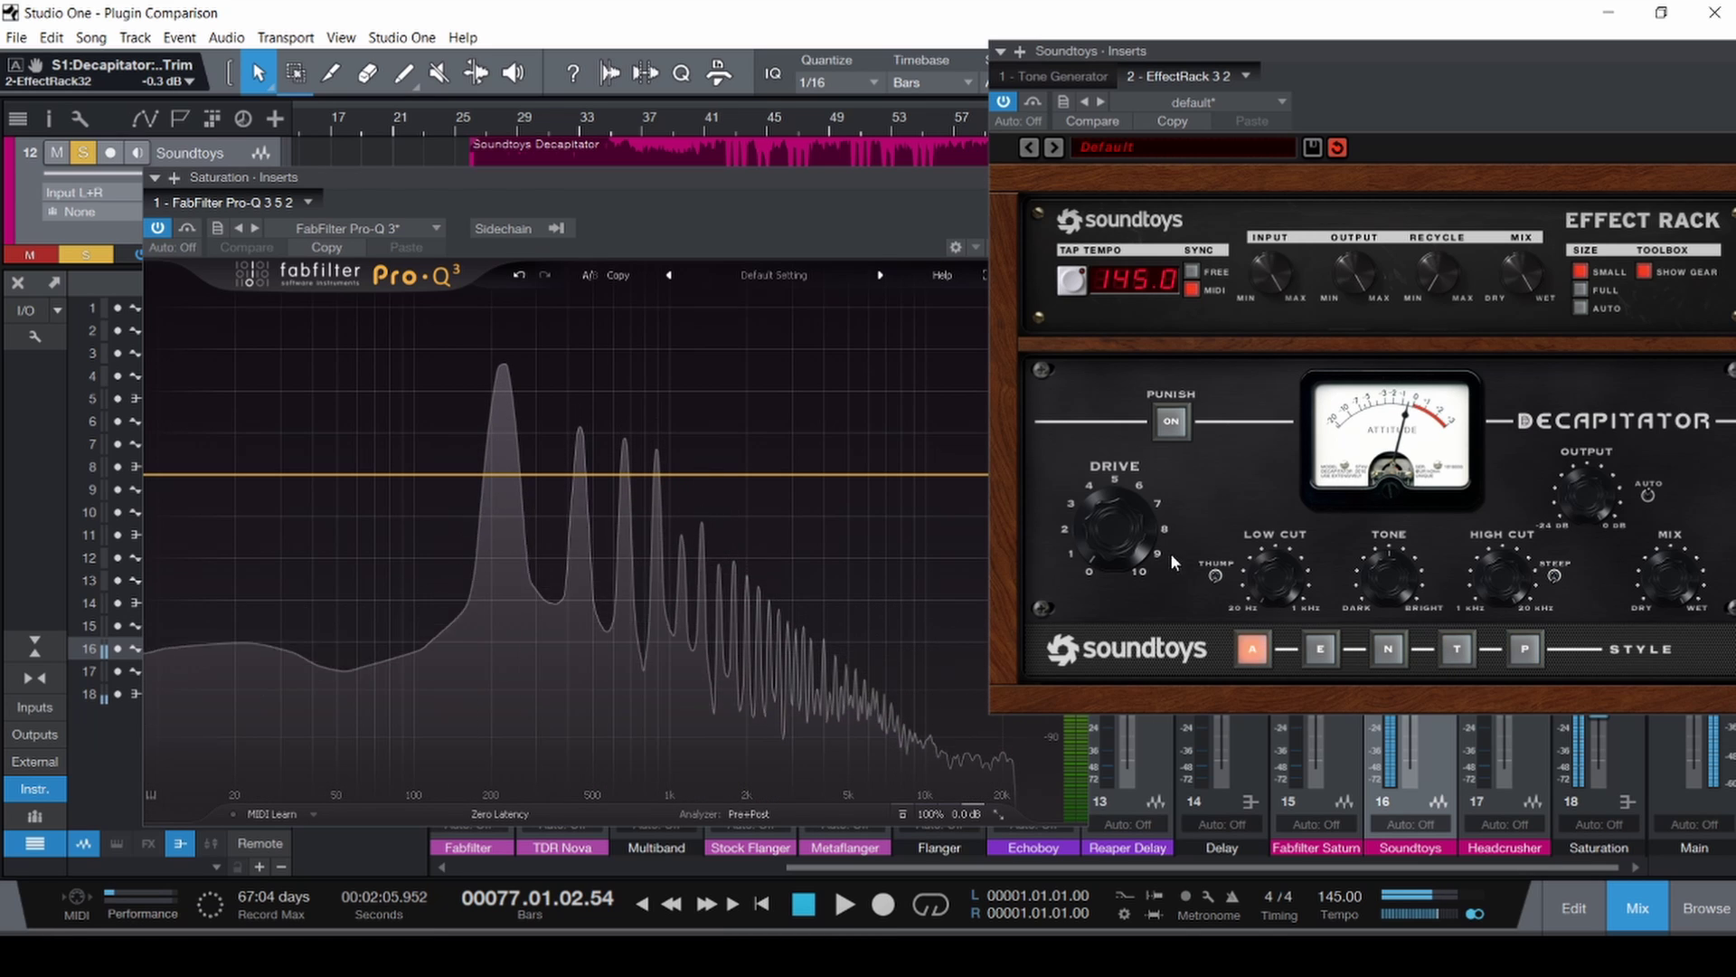
Raise Decapitator's Drive and compare the harmonics of styles A, E, N, T and P in Pro-Q 3.
drag(1120, 554, 1124, 492)
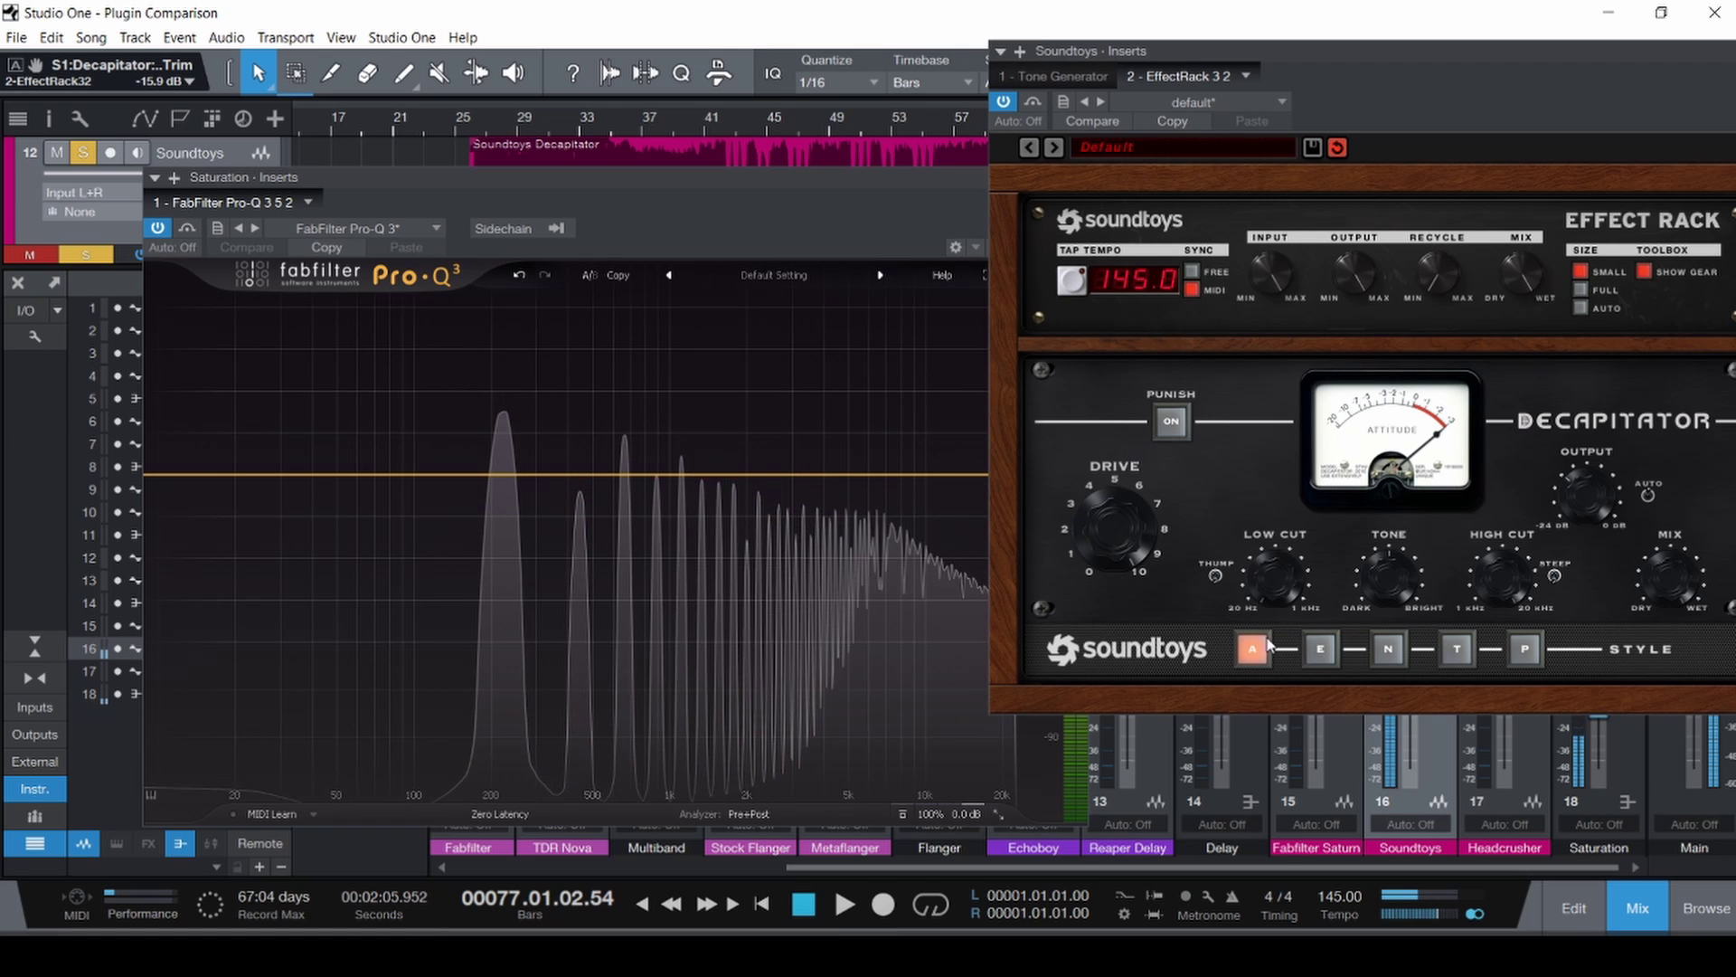
click(1319, 650)
click(1390, 653)
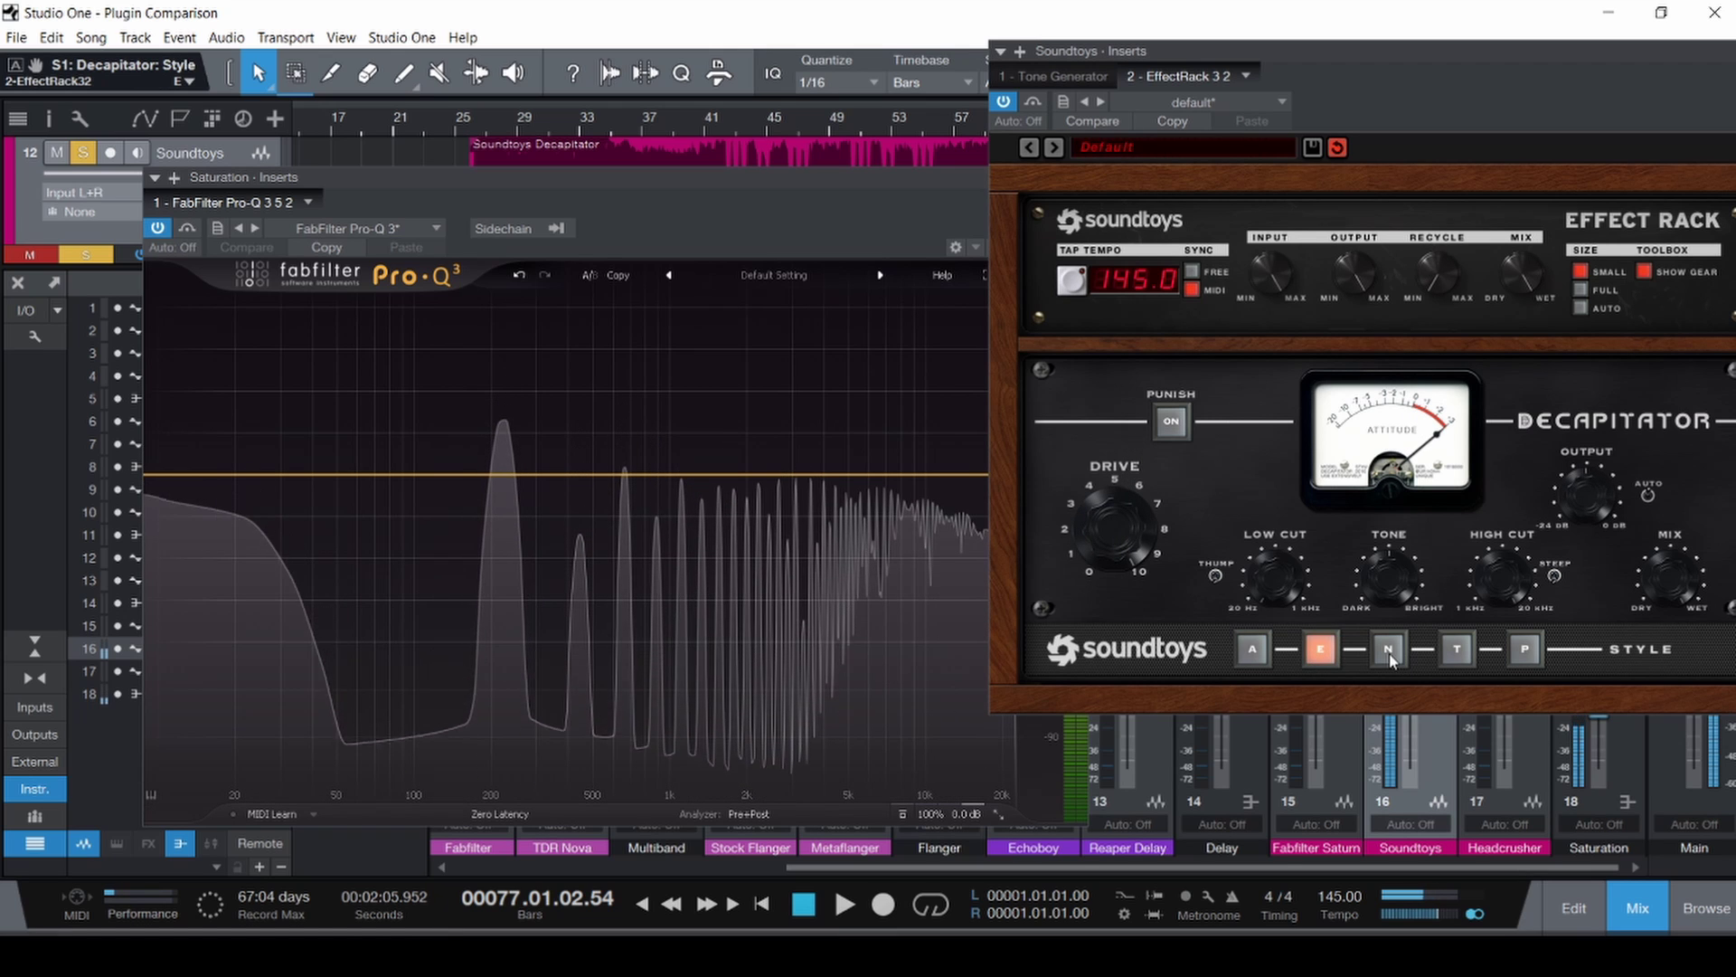
click(1457, 650)
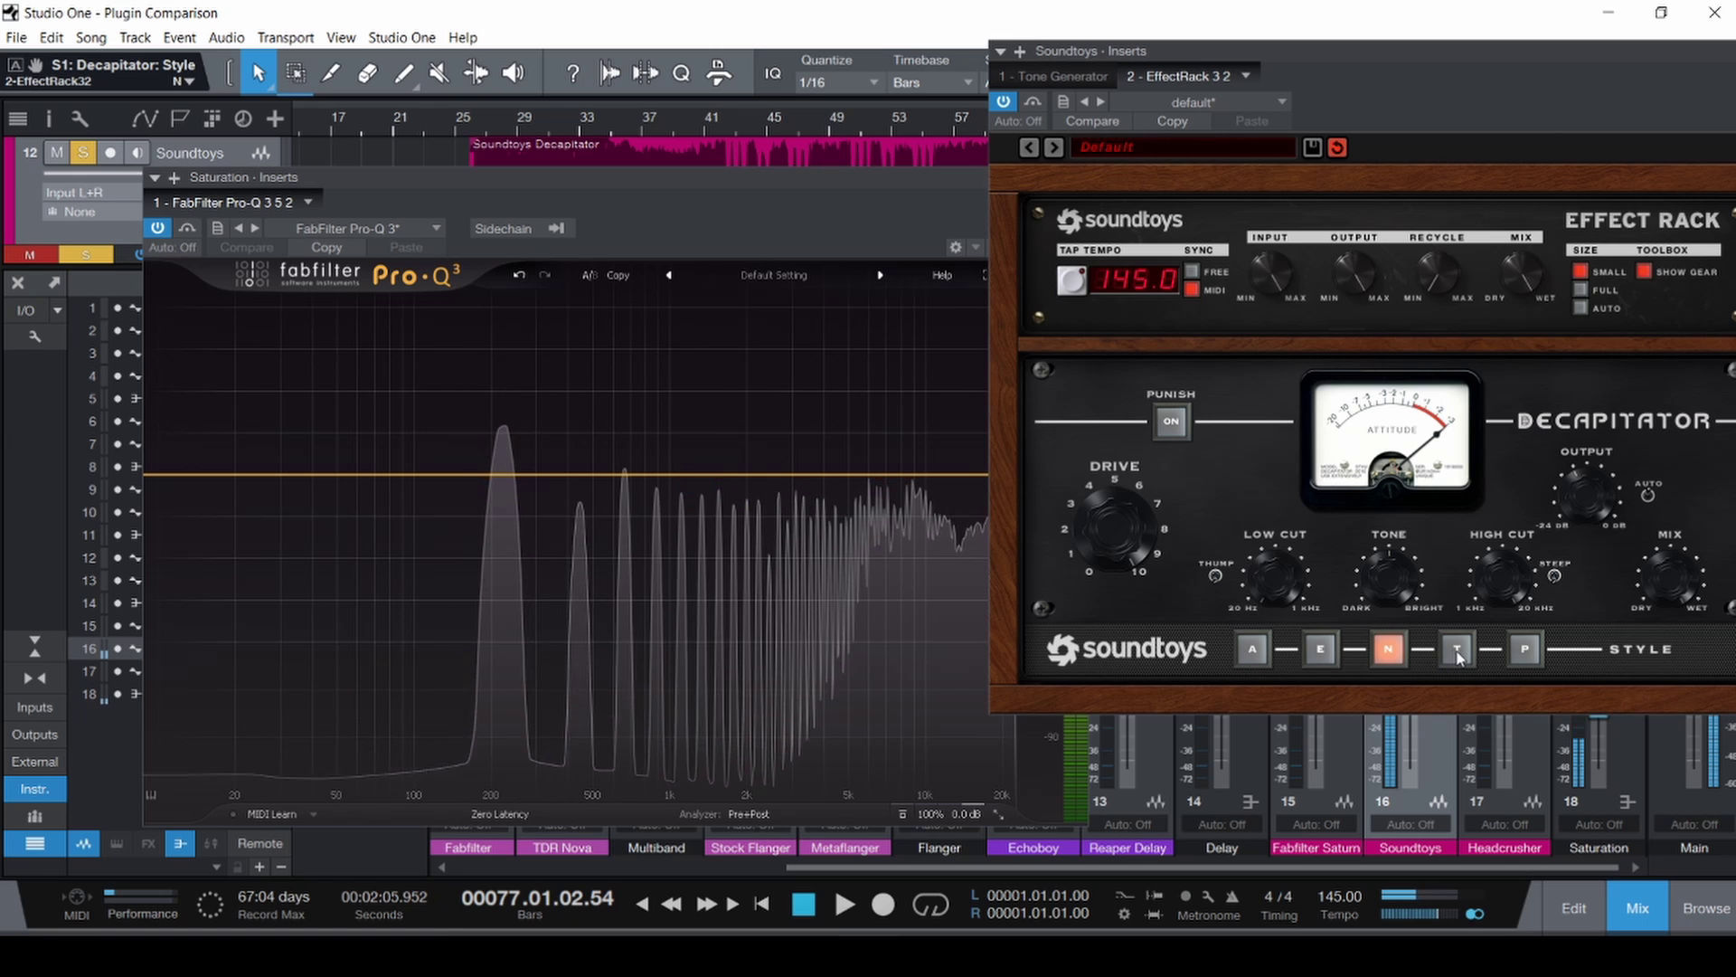
click(1524, 650)
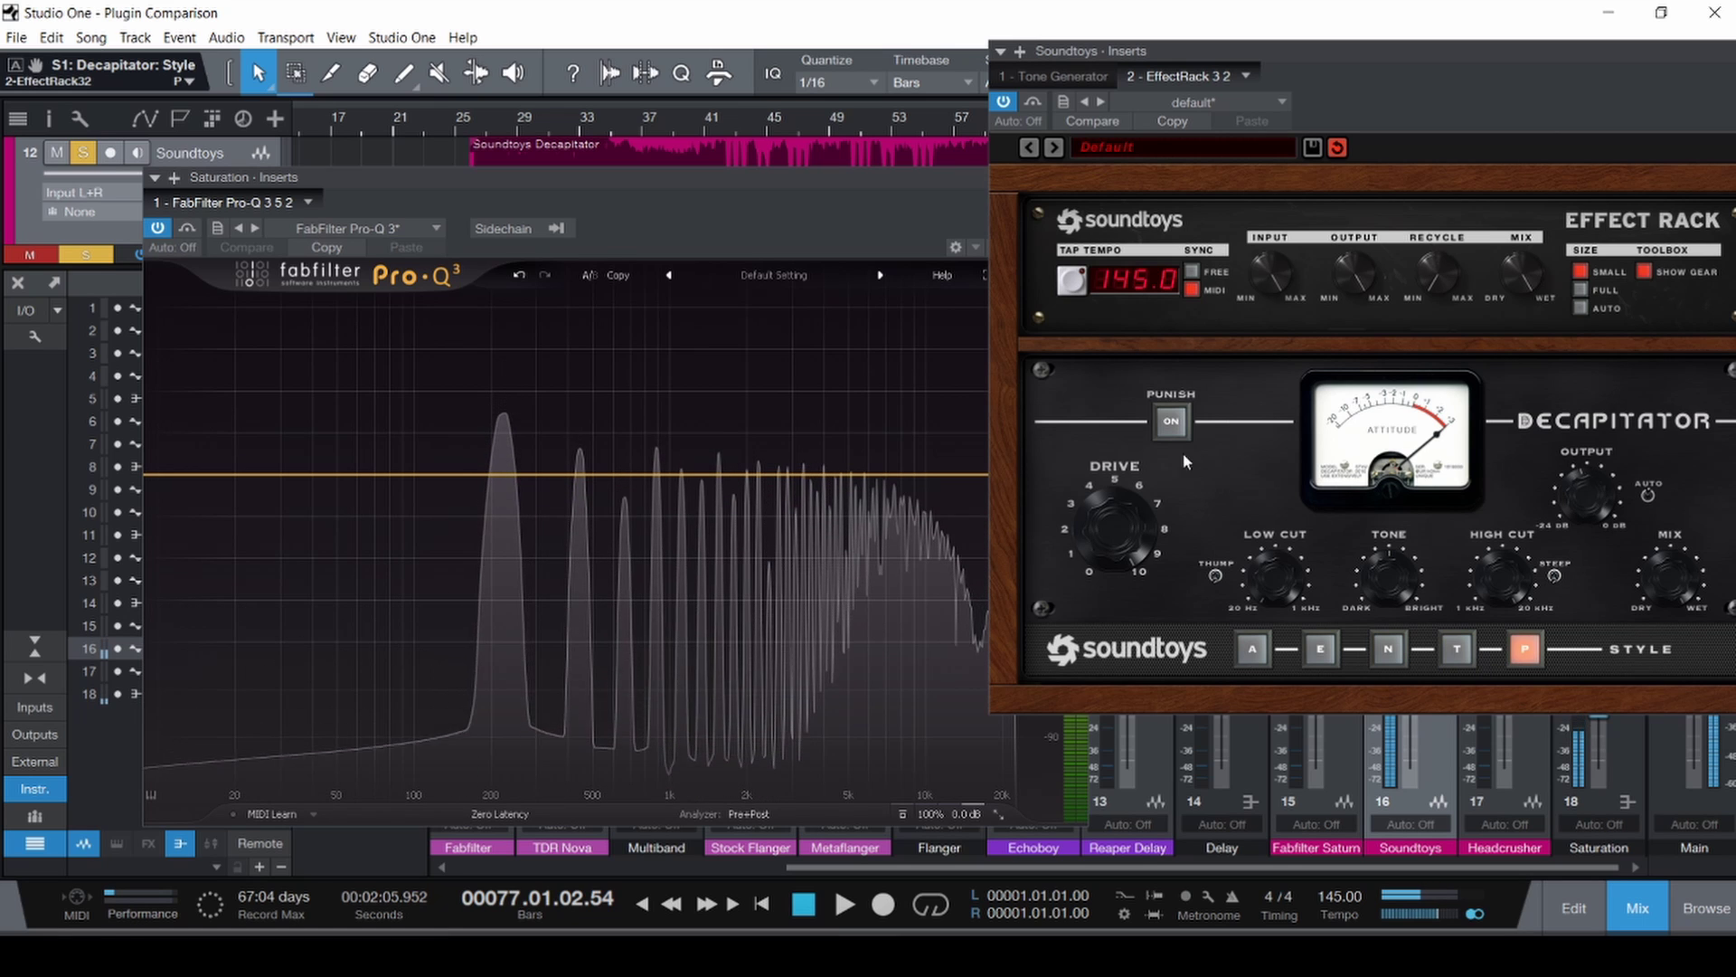
Switch on Decapitator's Punish and compare the harmonics of styles P, T, N, E and A, returning to E.
click(1172, 422)
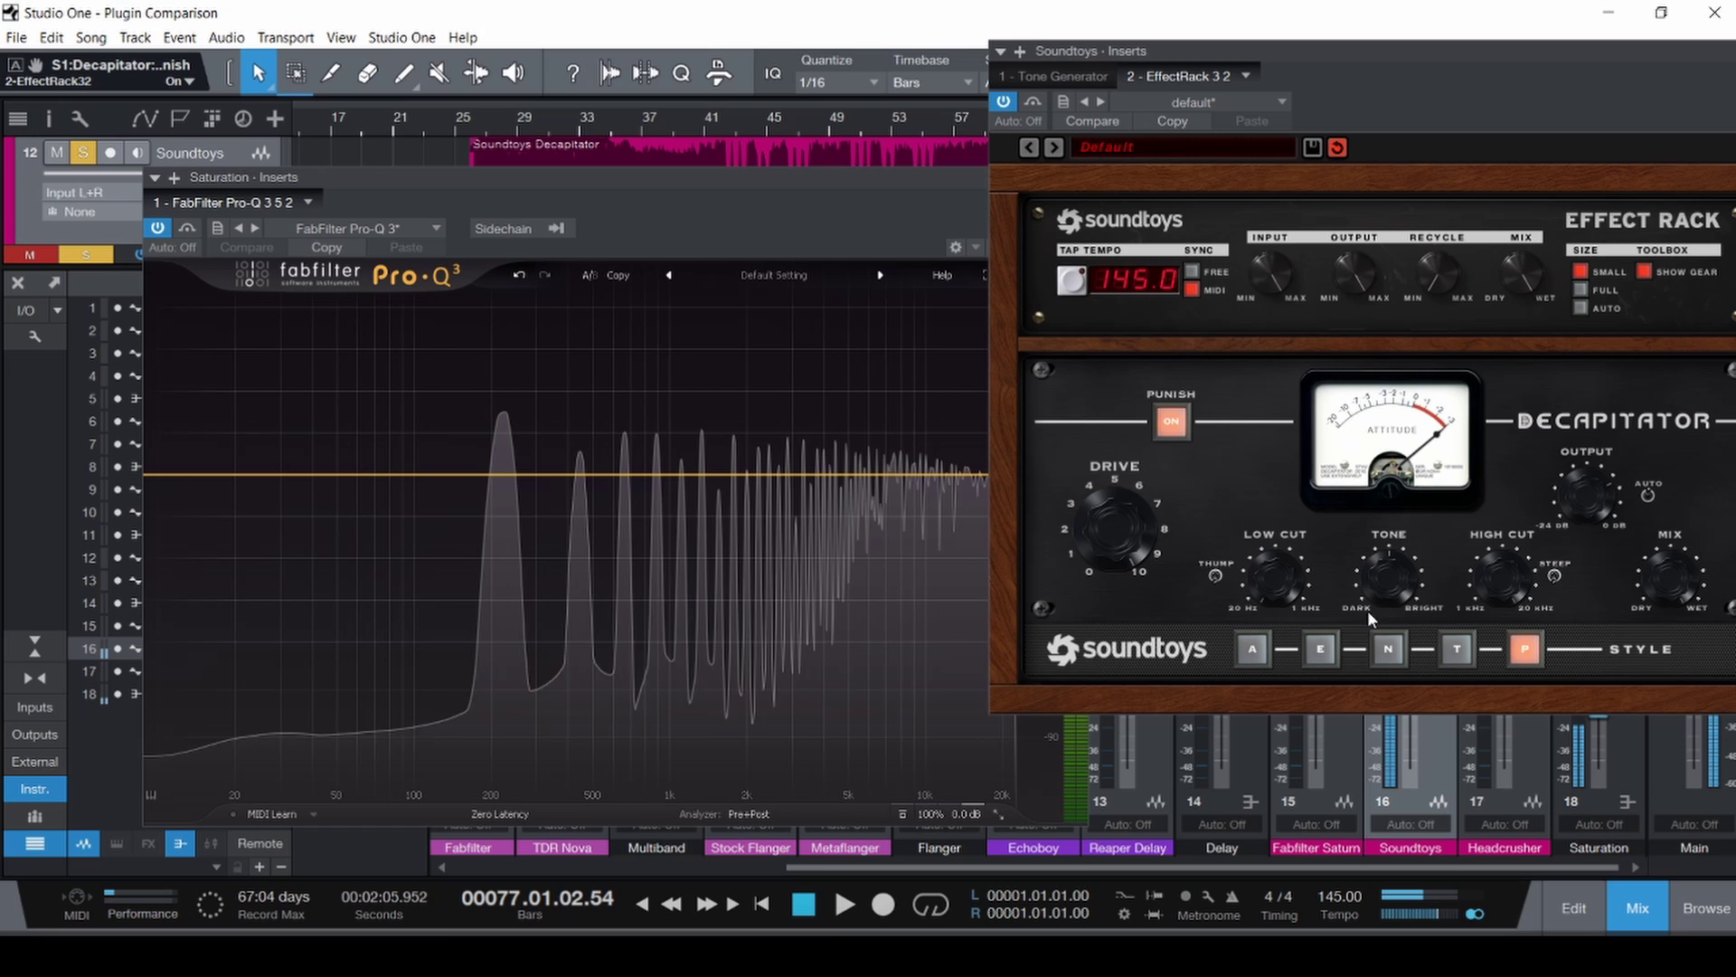
click(1456, 650)
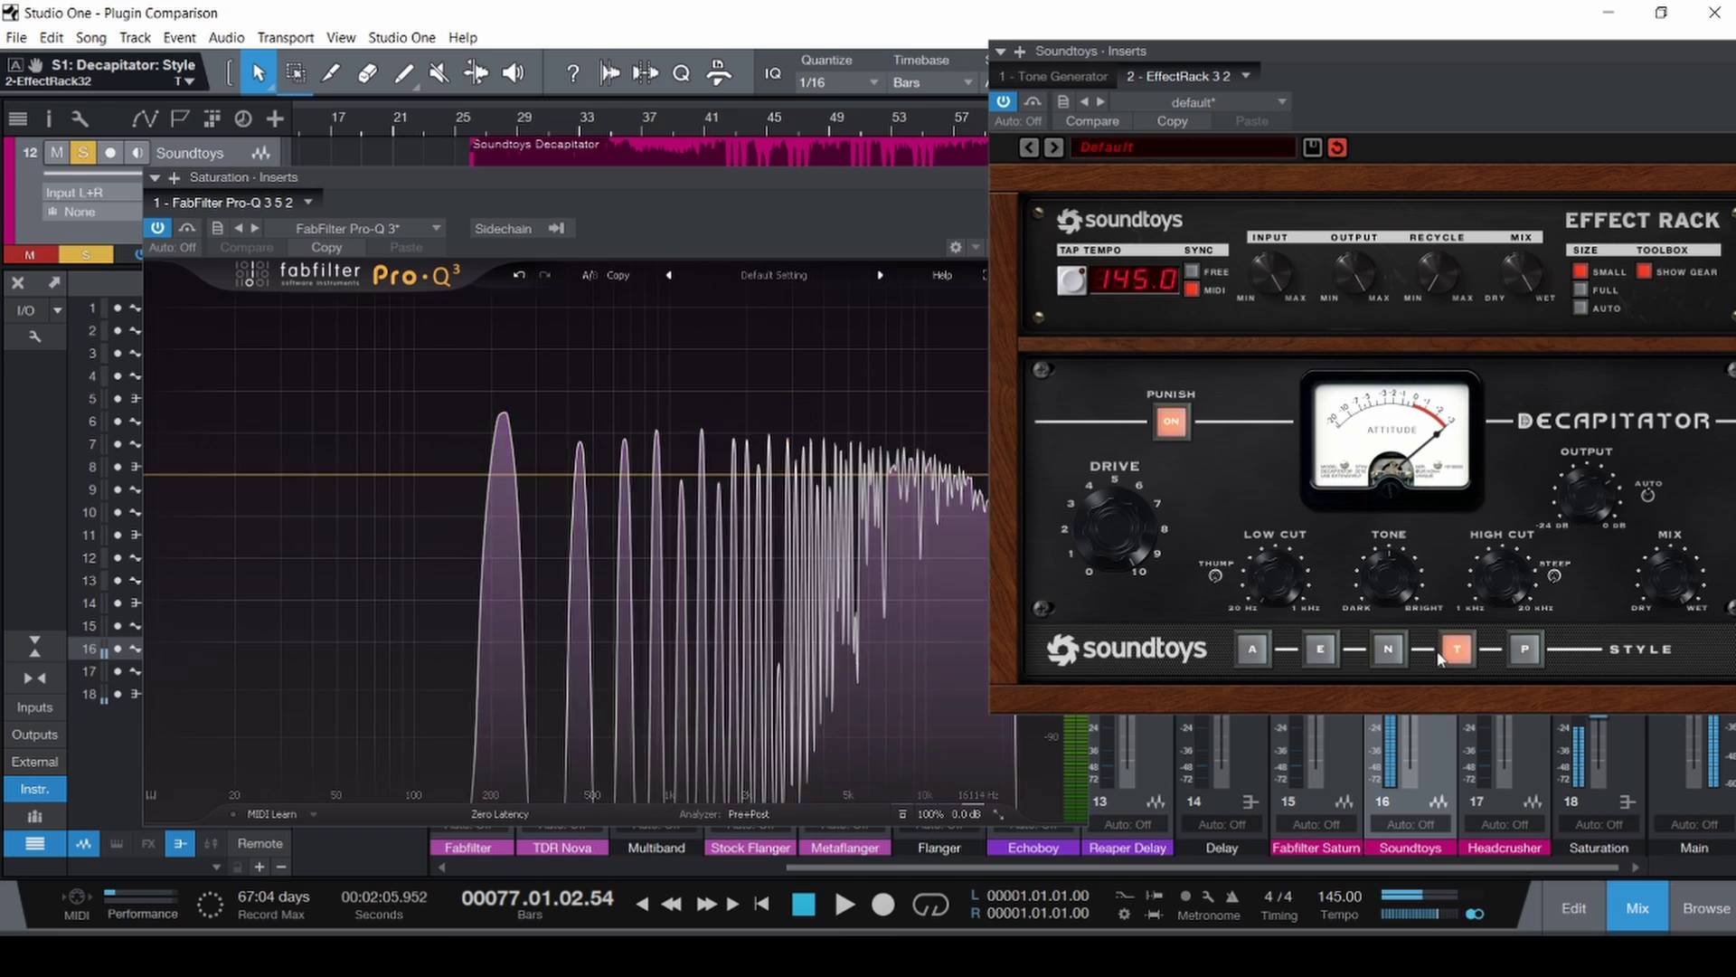
click(1390, 649)
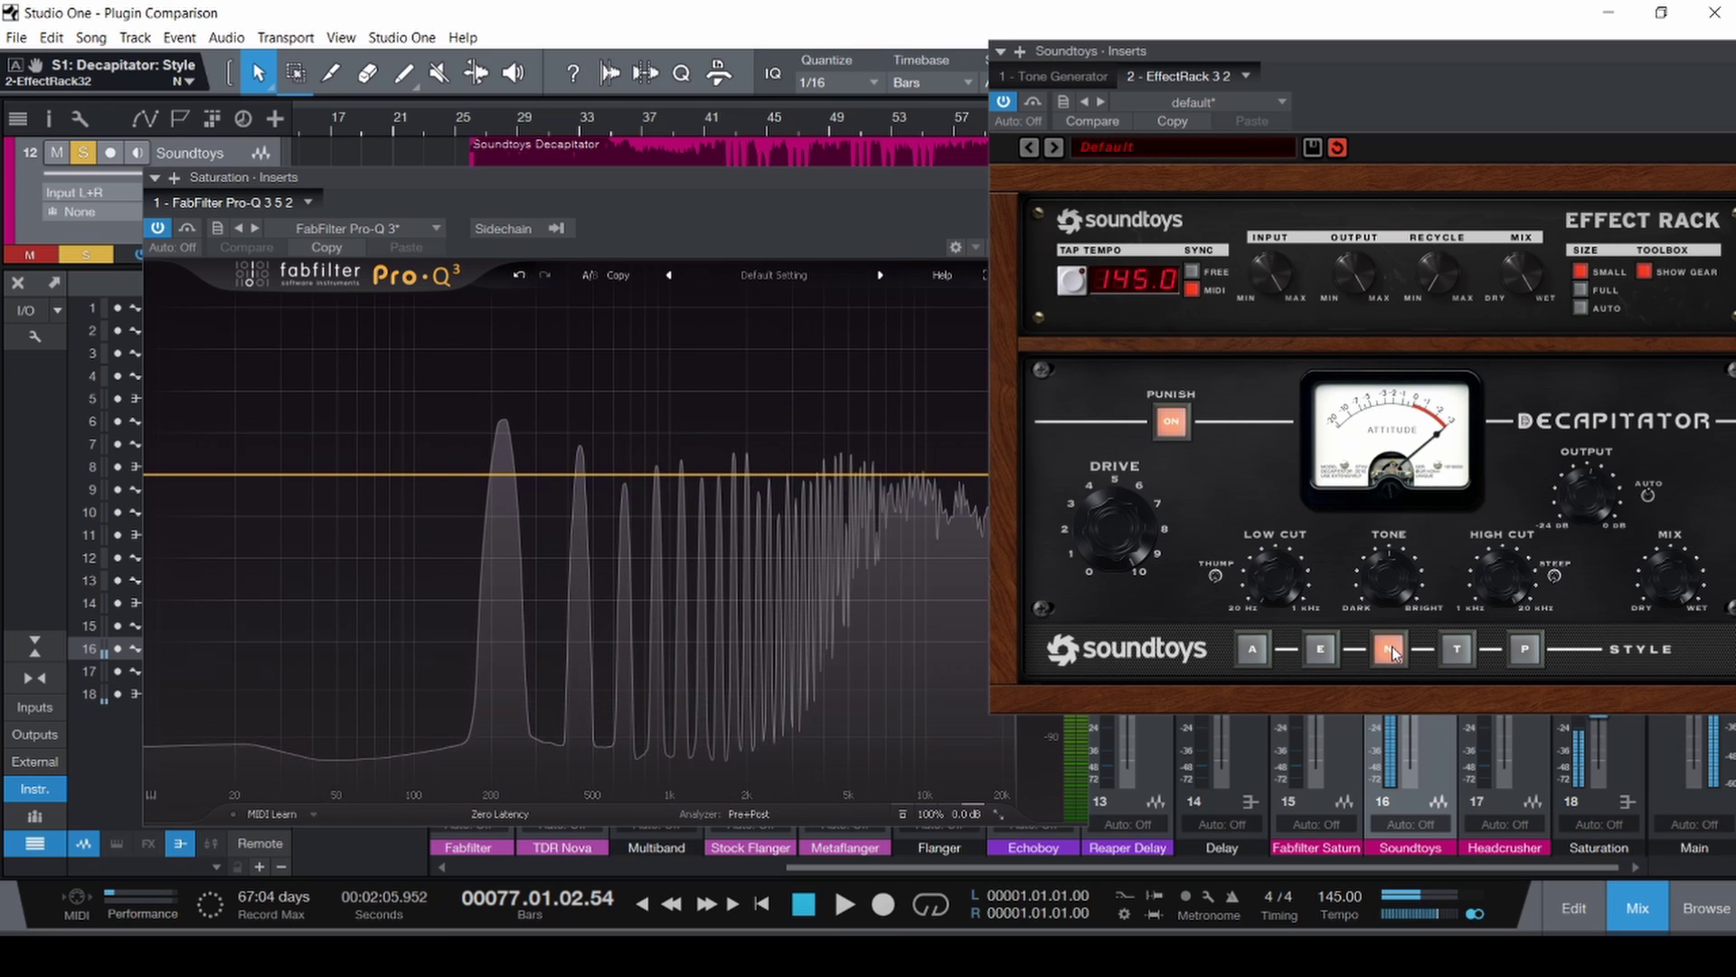
click(1322, 649)
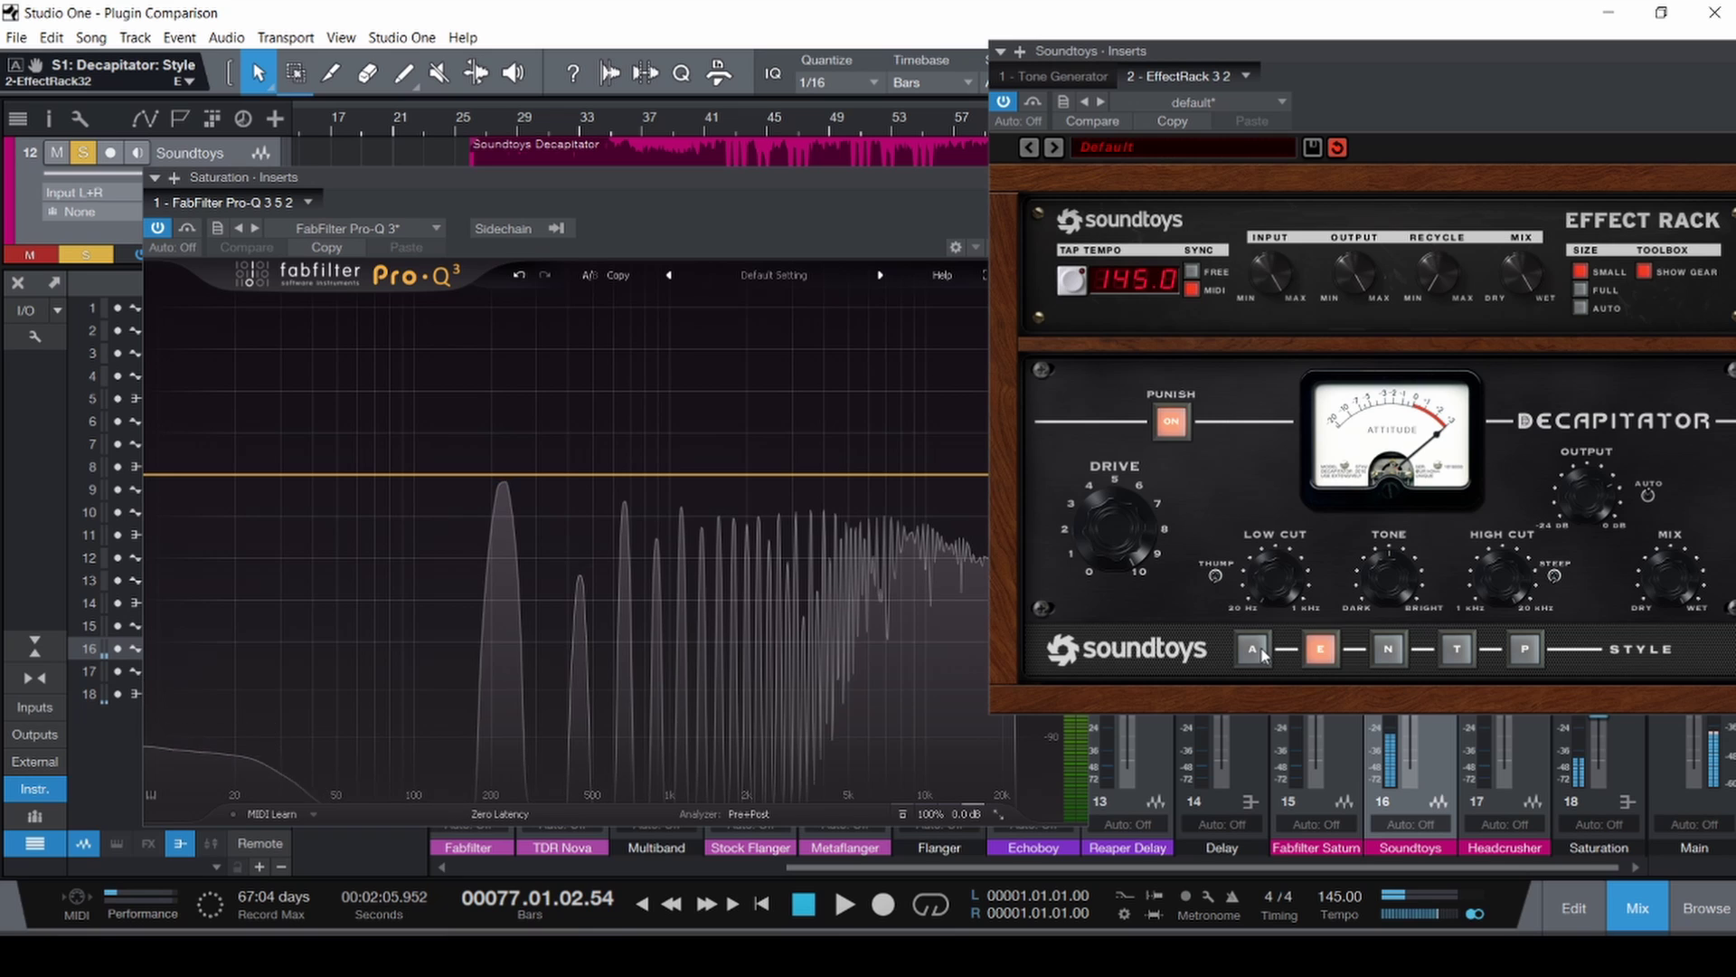
click(1261, 652)
click(1320, 649)
Compare style E with Punish off and on, and set Decapitator to style A with Punish off.
click(1173, 423)
click(1174, 422)
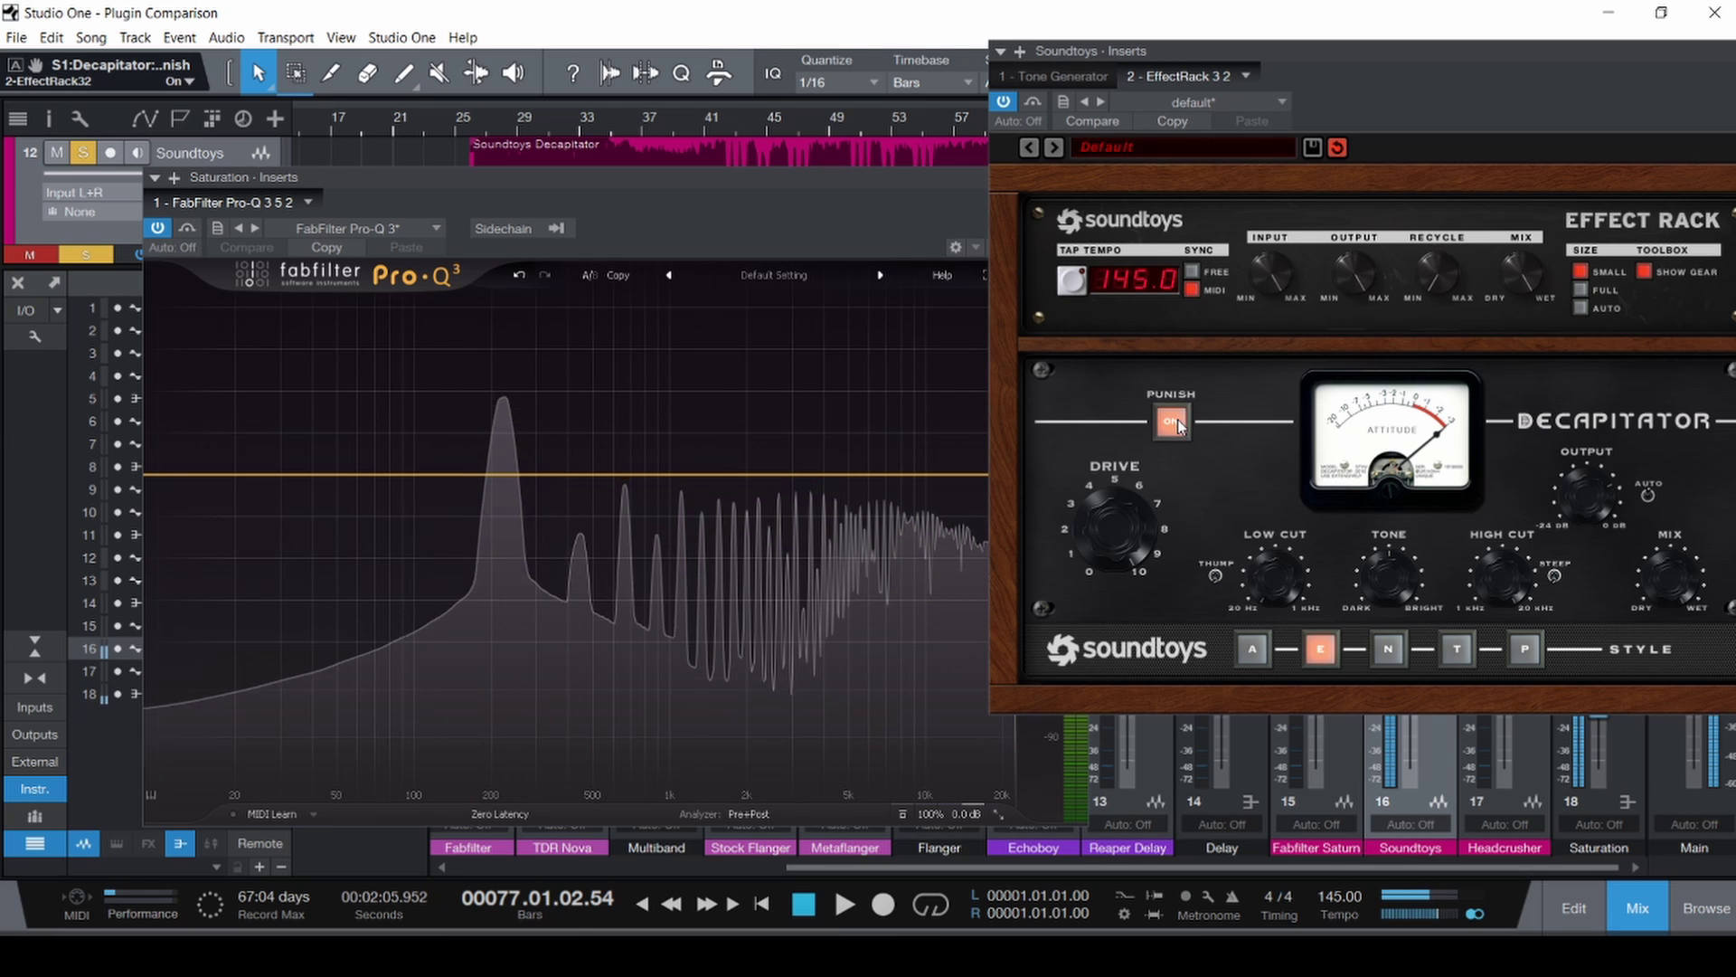
click(1252, 650)
click(1172, 421)
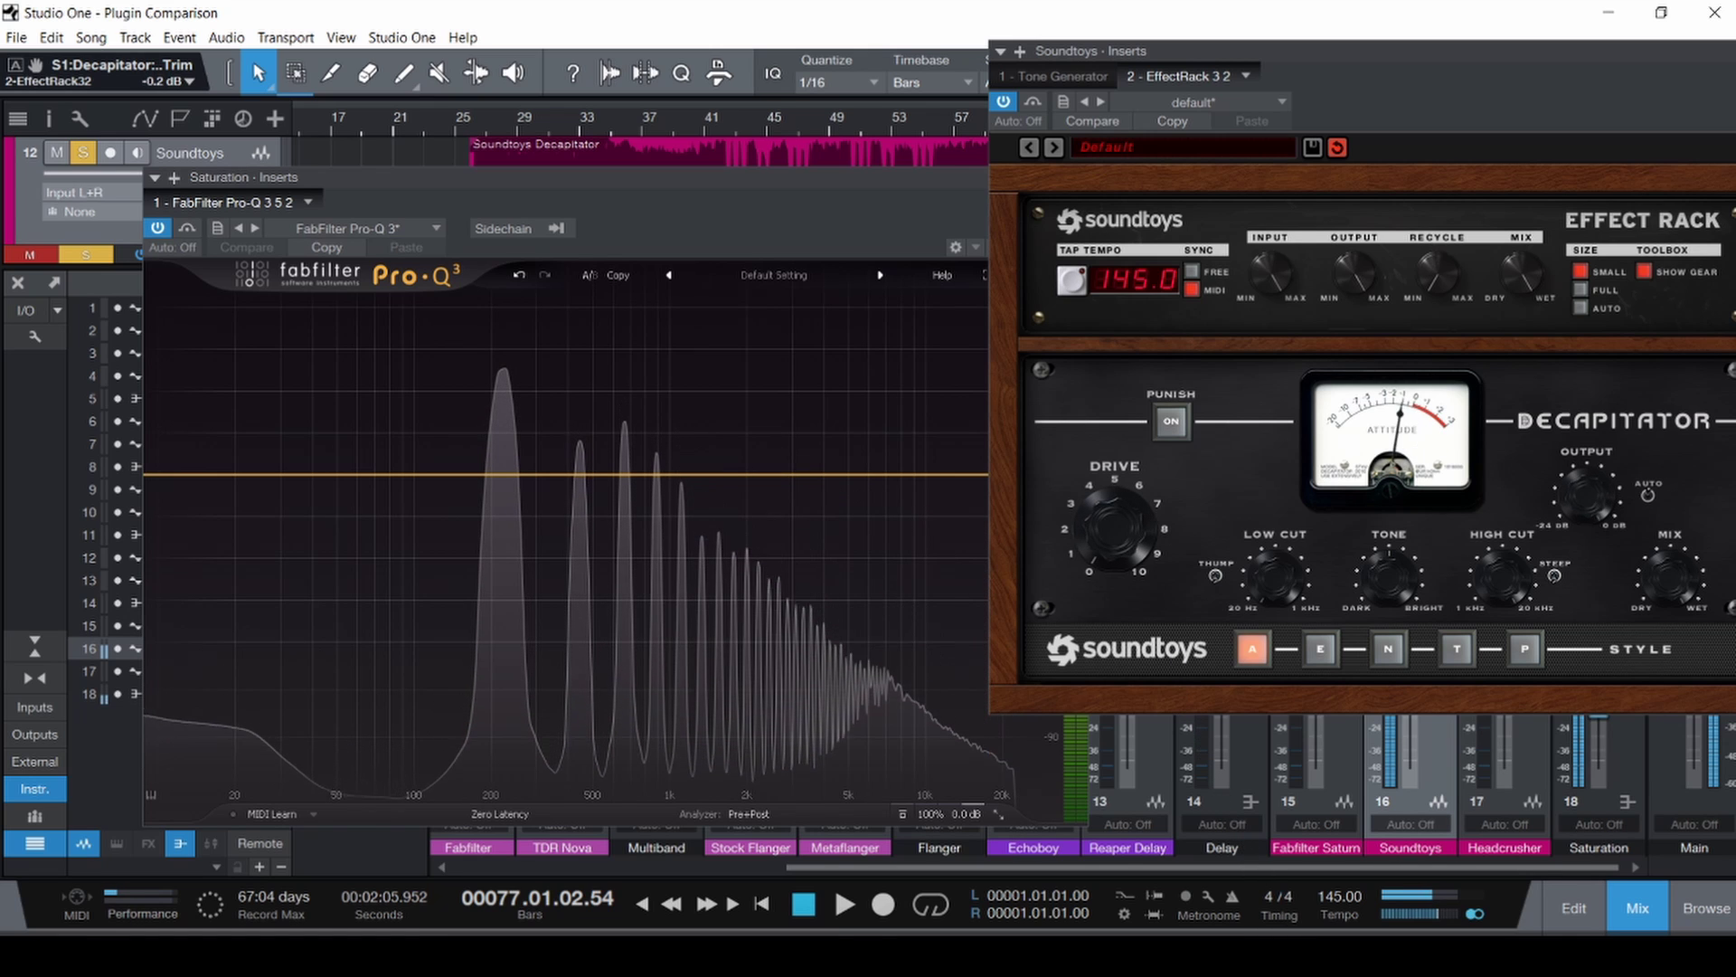
Toggle Decapitator's Thump and Steep switches and raise Drive to compare their effect on the tone's spectrum.
click(1218, 577)
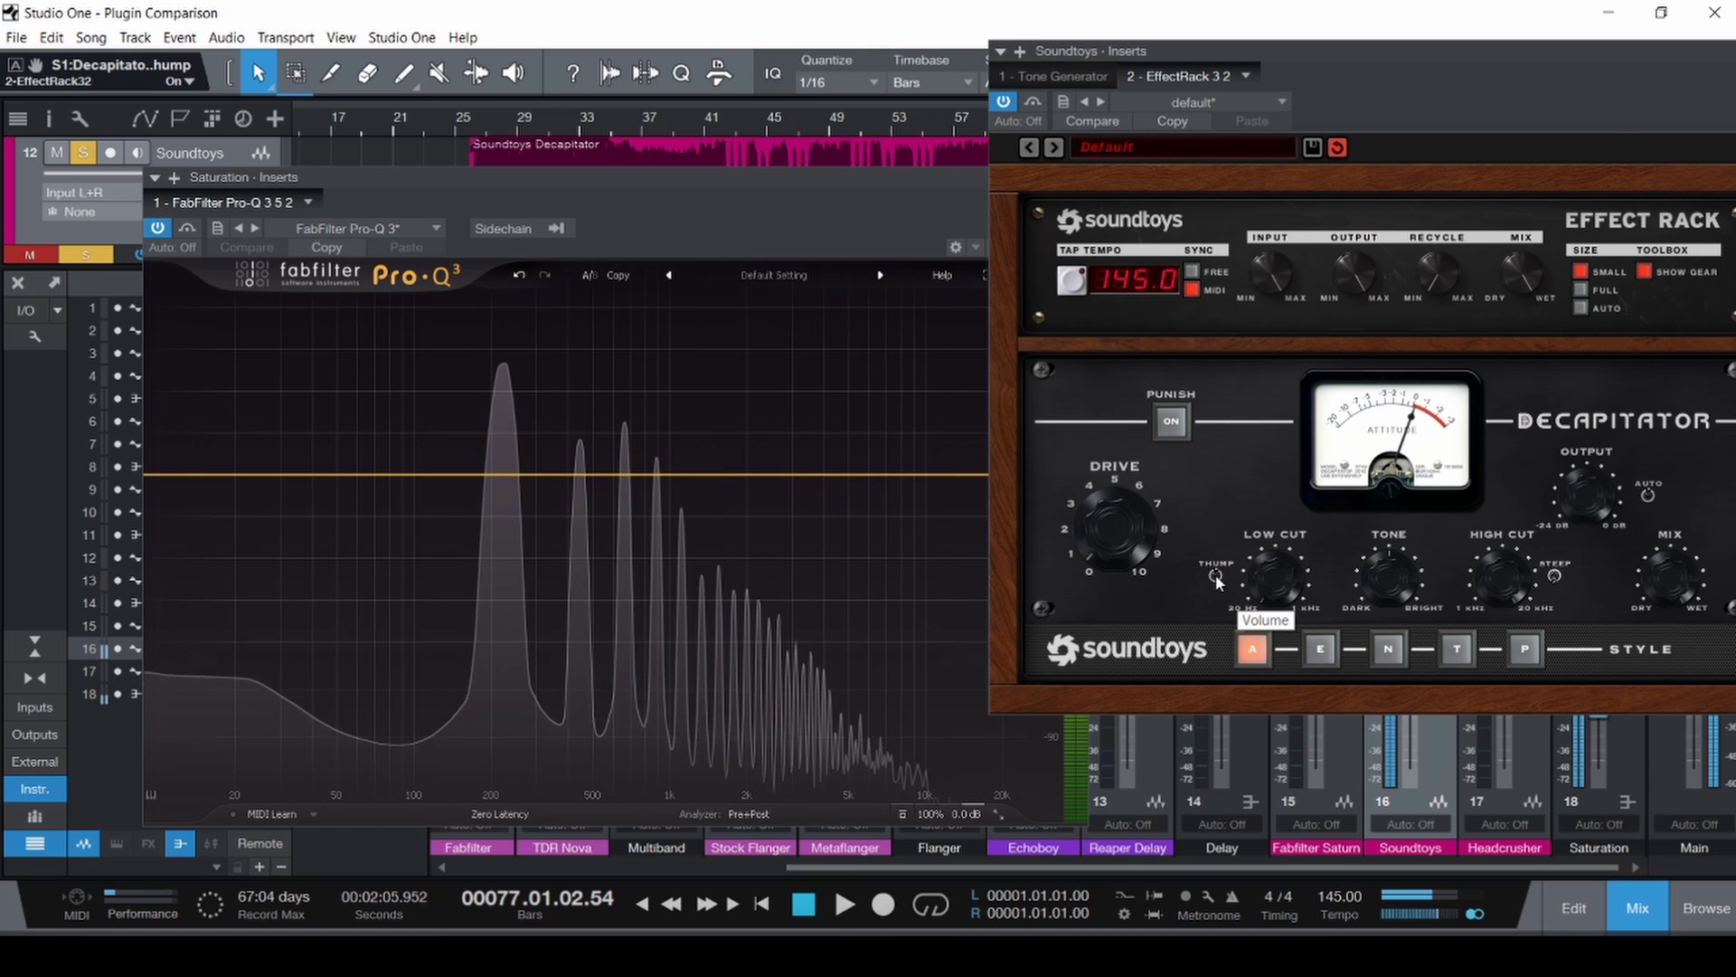
click(1555, 575)
drag(1161, 553, 1105, 496)
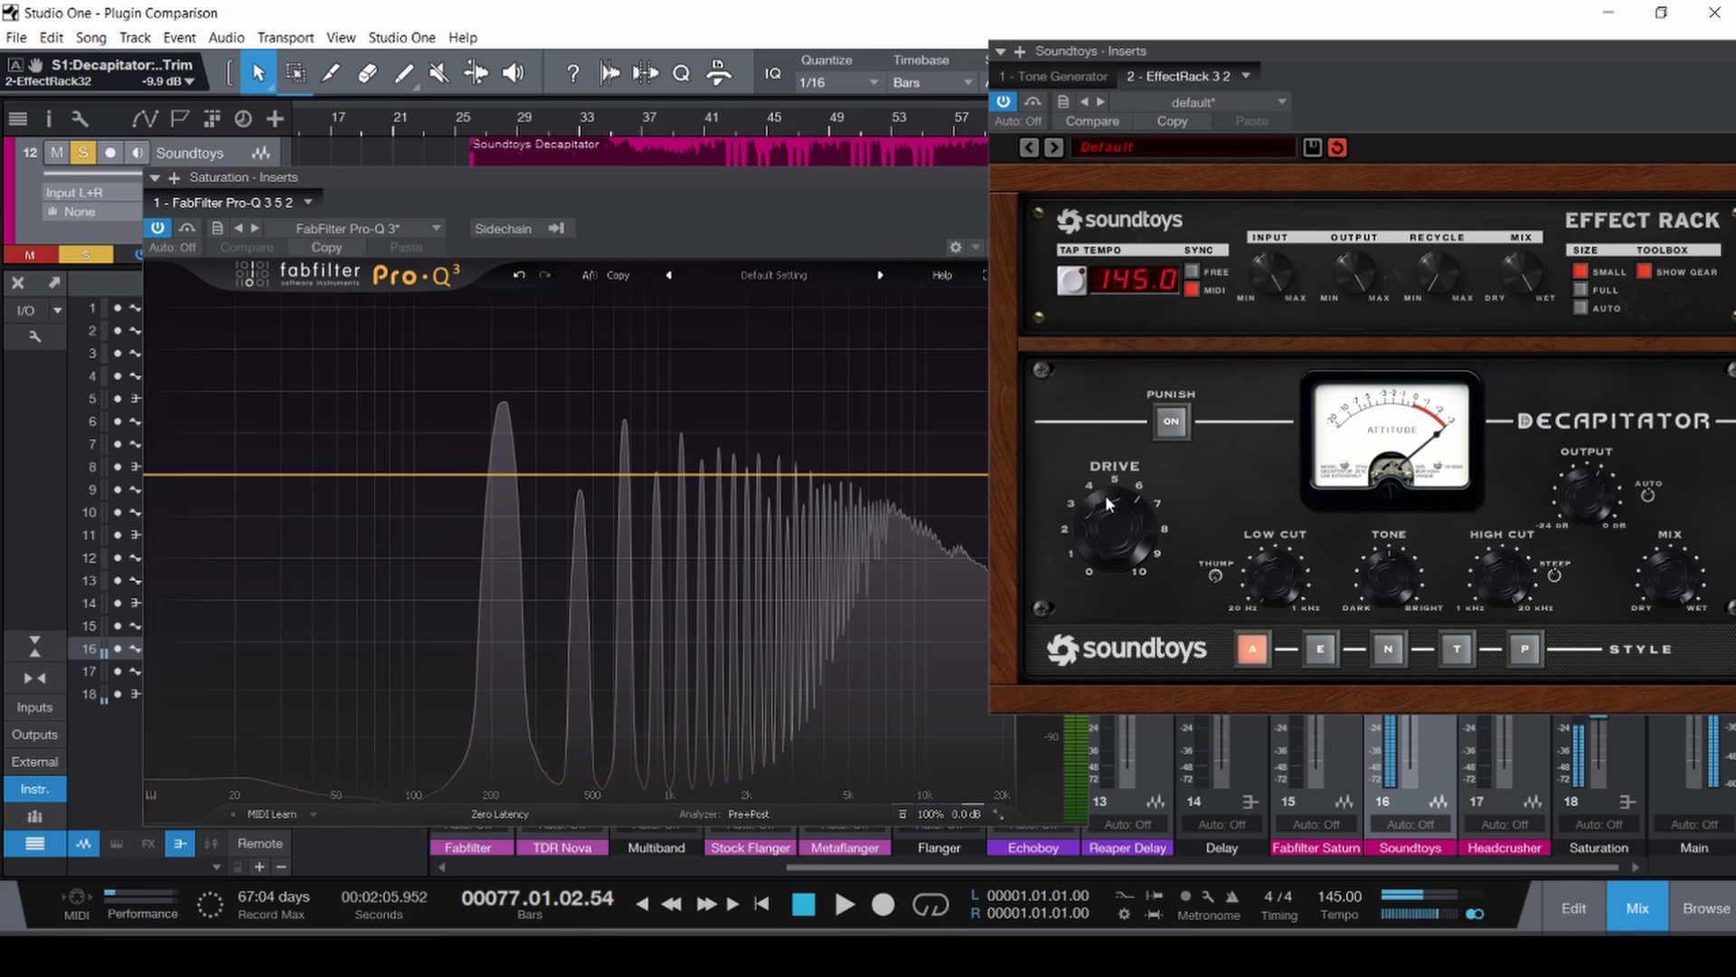
click(1558, 573)
click(1558, 574)
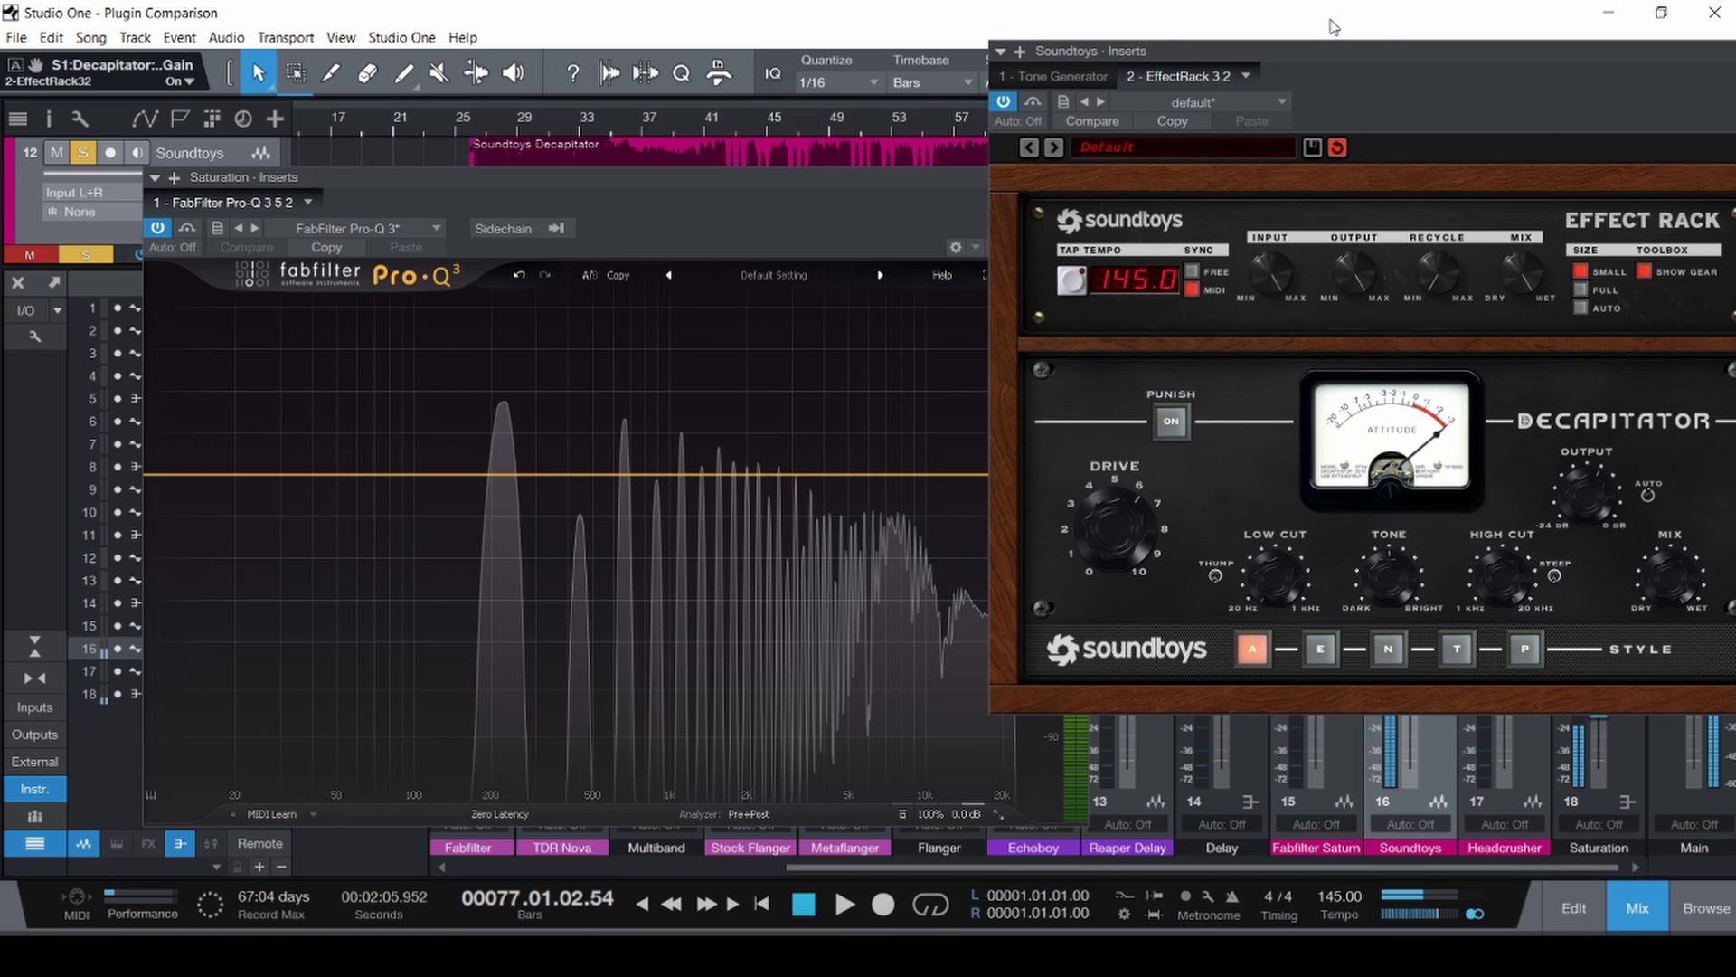
Close the EffectRack and Pro-Q 3 windows and save the song.
drag(1381, 54, 863, 85)
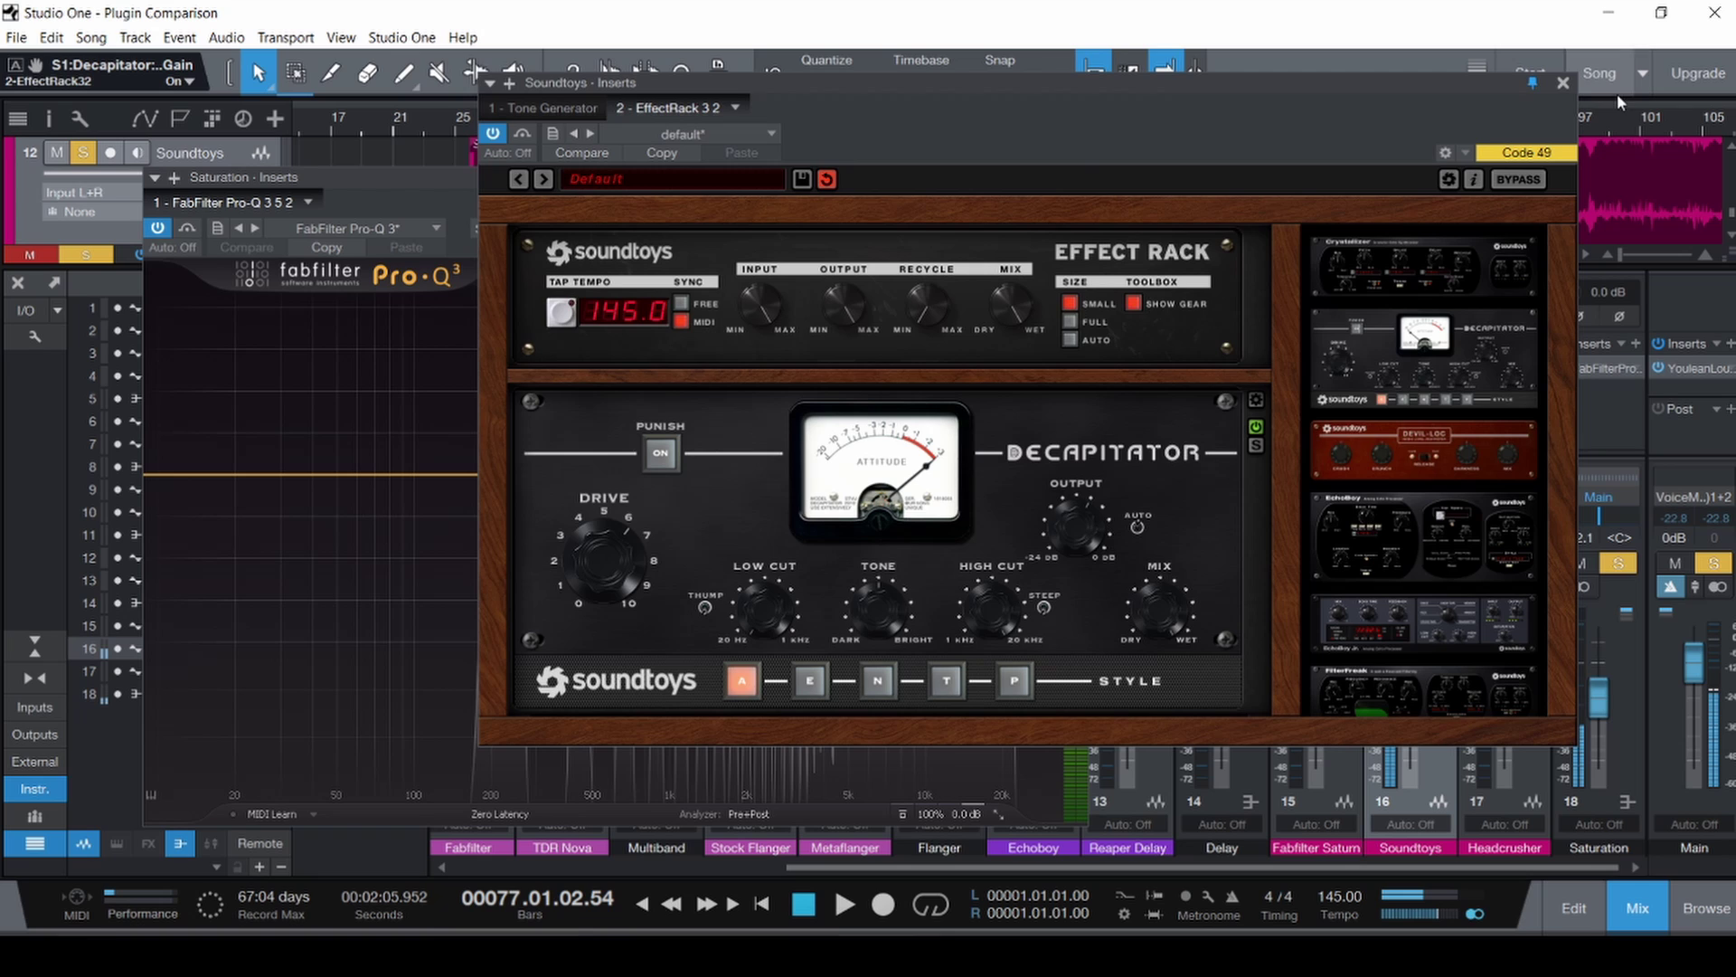
click(1563, 83)
click(1073, 179)
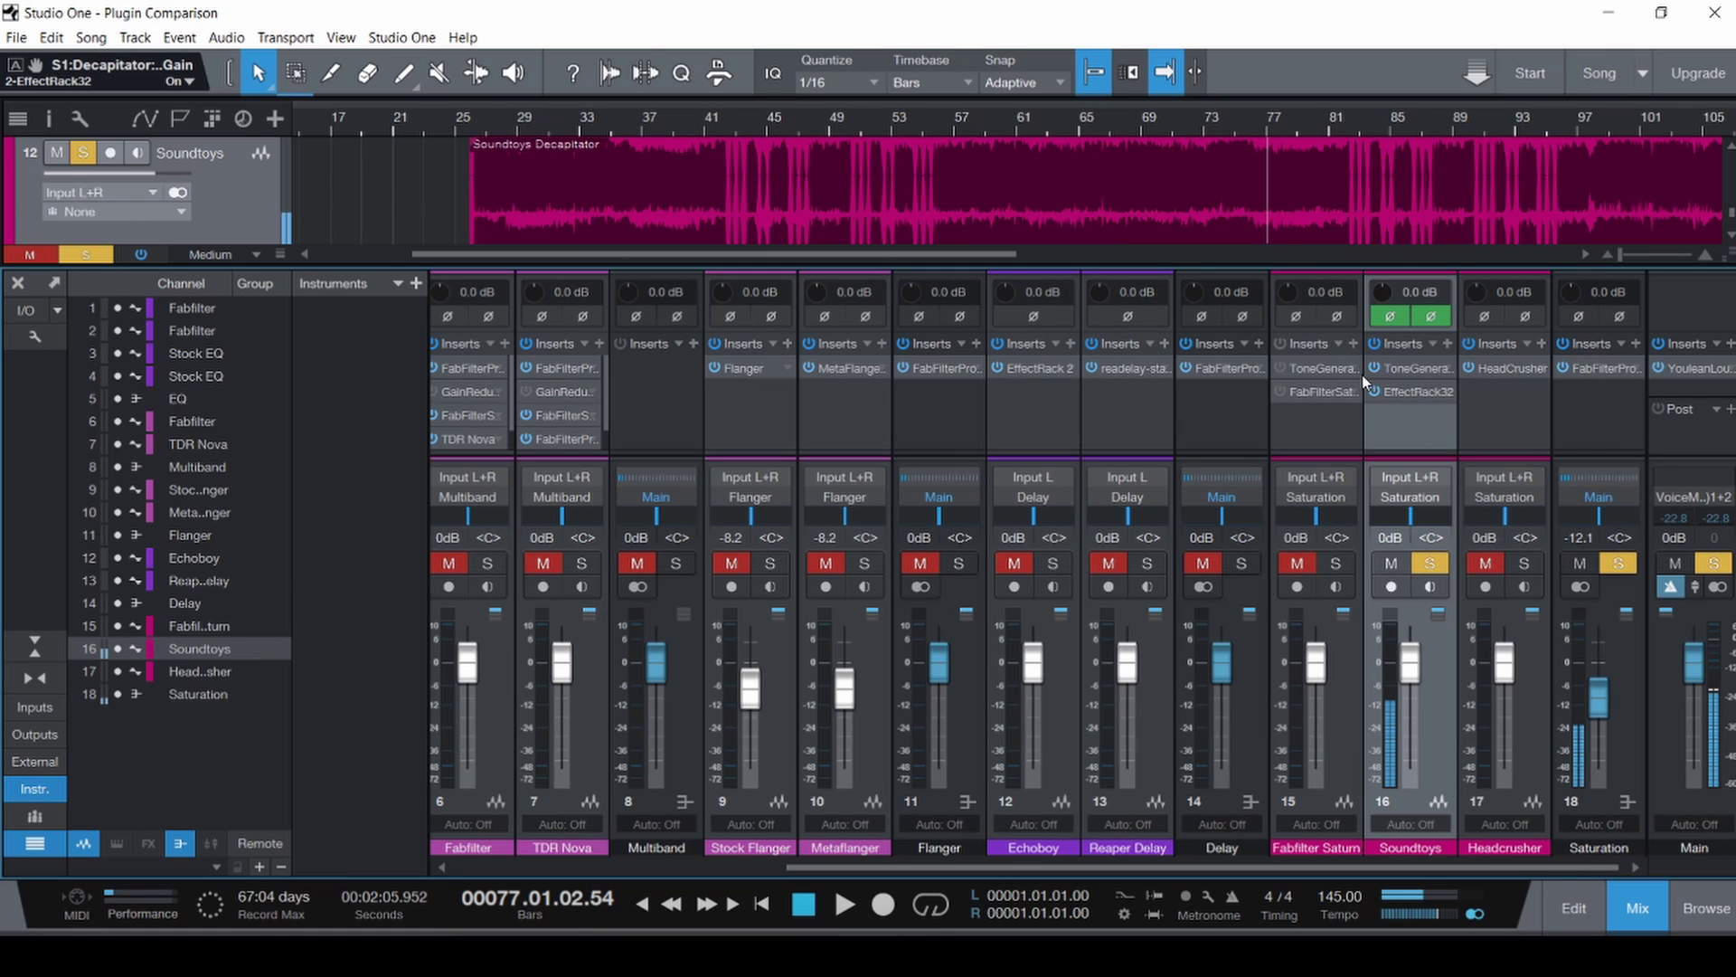
key(ctrl+s)
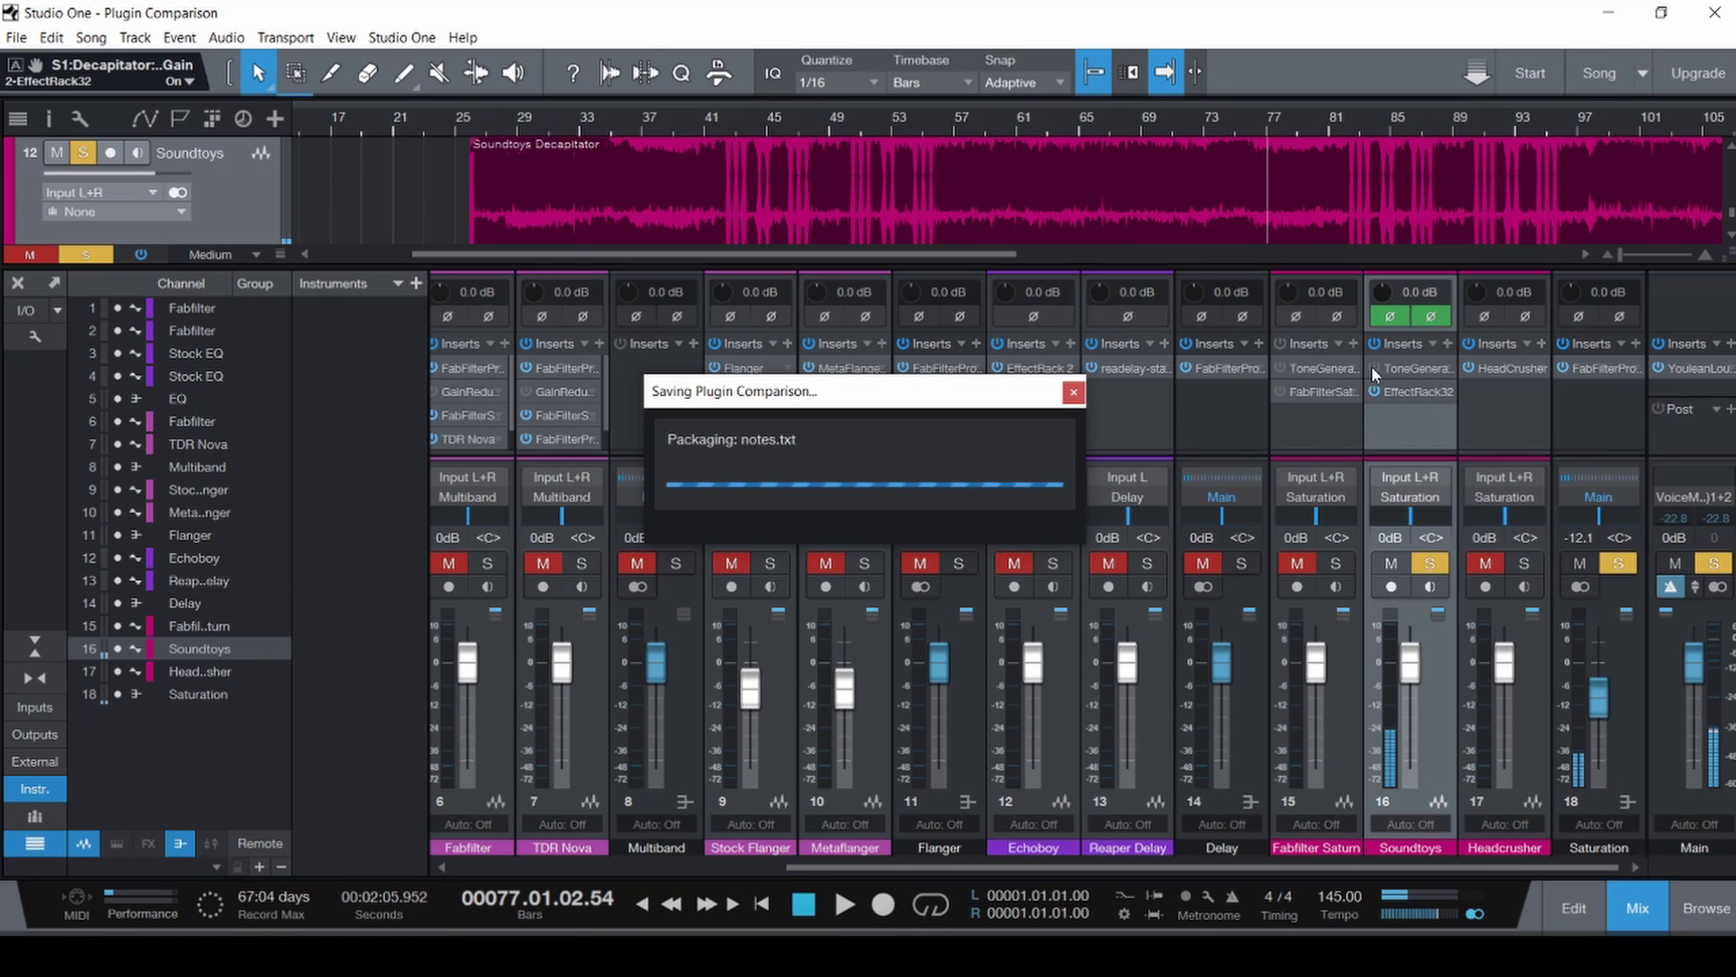
Switch off both polarity inversions and the inserts on the Soundtoys channel, and save the song with the Fabfilter Saturn channel also selected.
click(1390, 315)
click(1430, 316)
click(1312, 443)
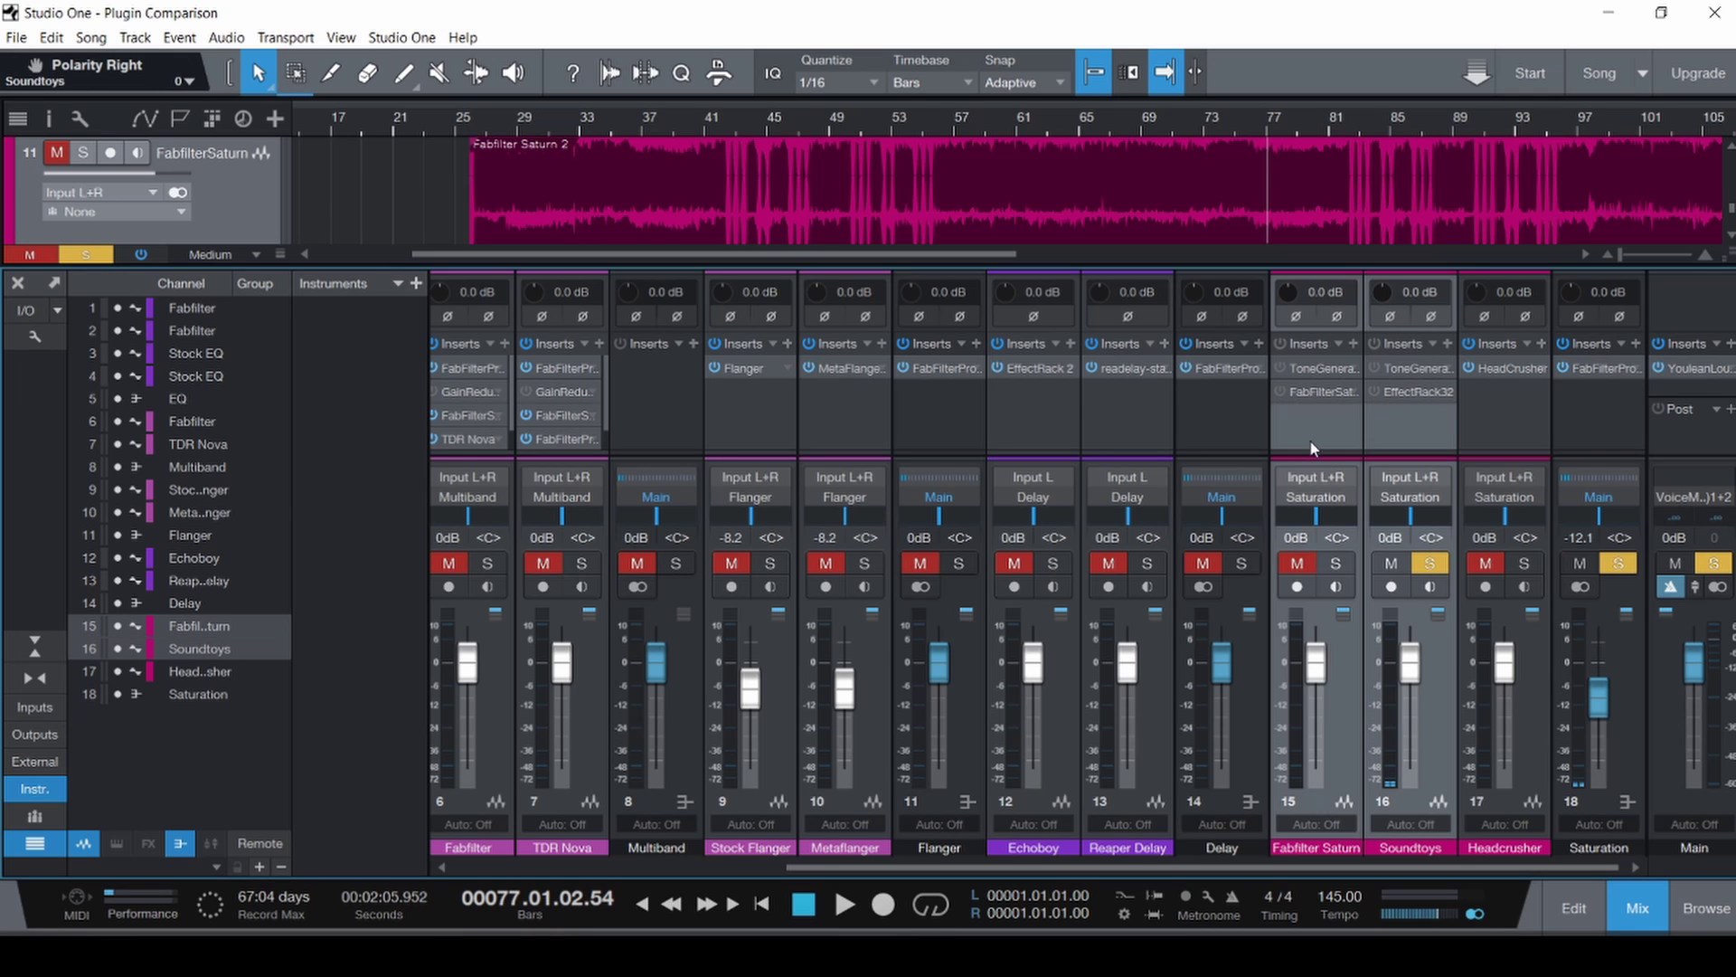
key(ctrl+s)
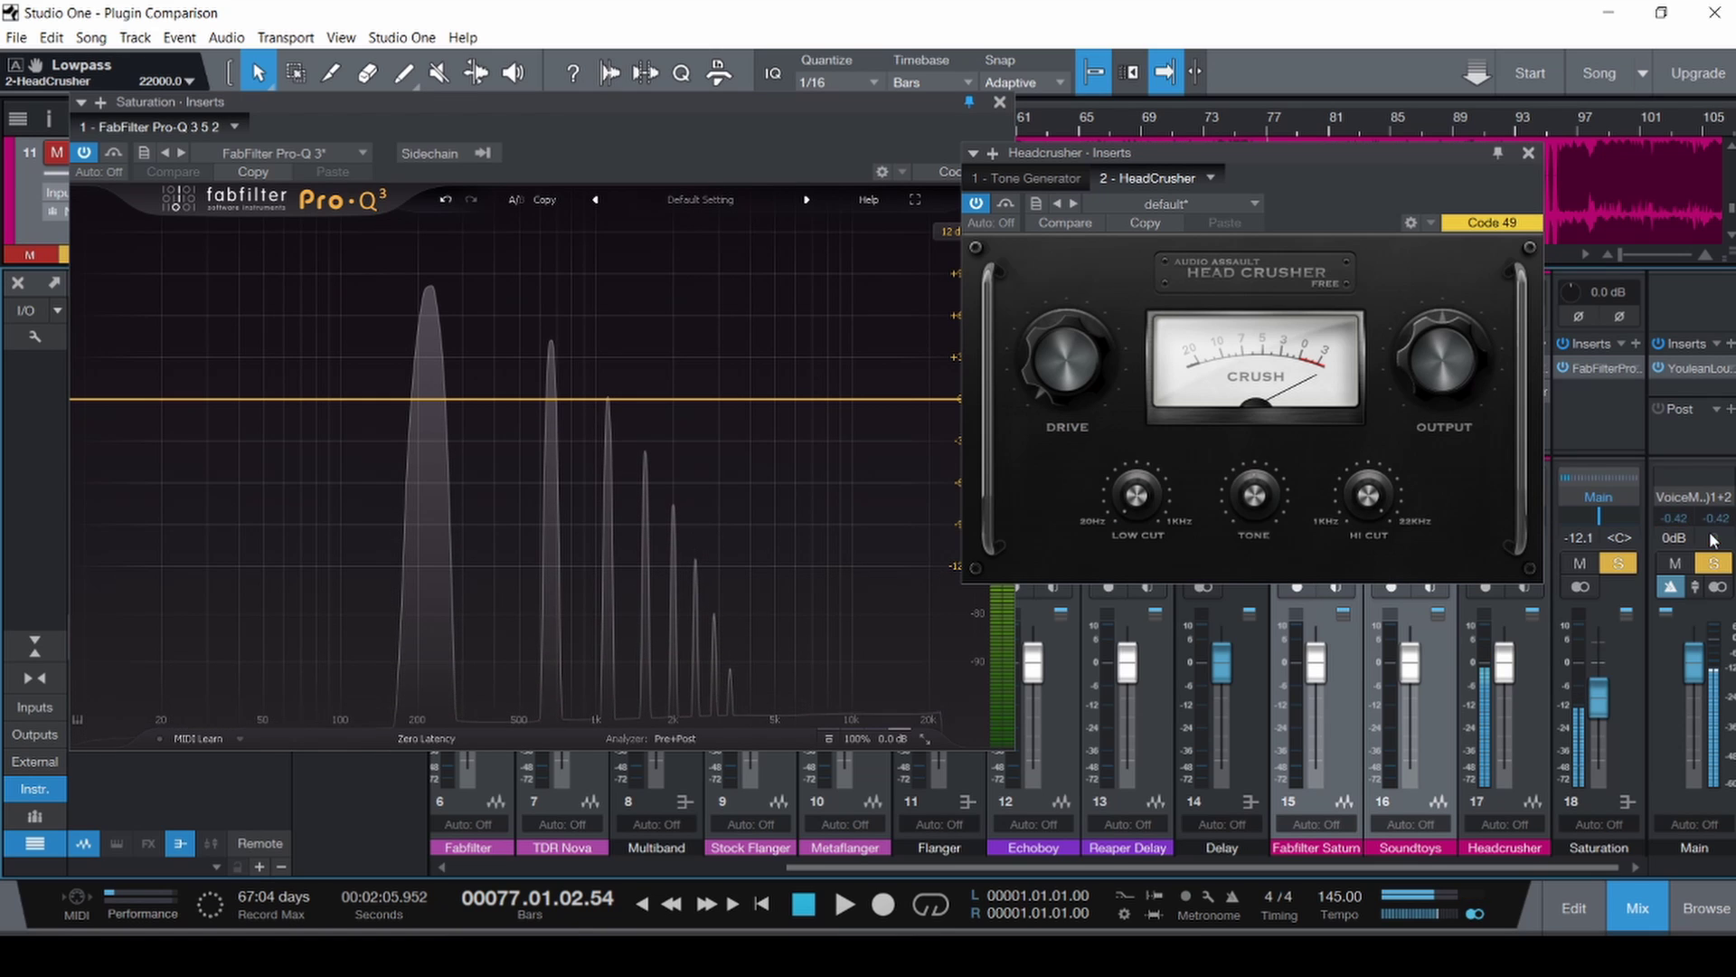
Try Head Crusher's Tone at 10, reset it to 0, and raise Drive to 7 to examine the harmonics.
click(1261, 503)
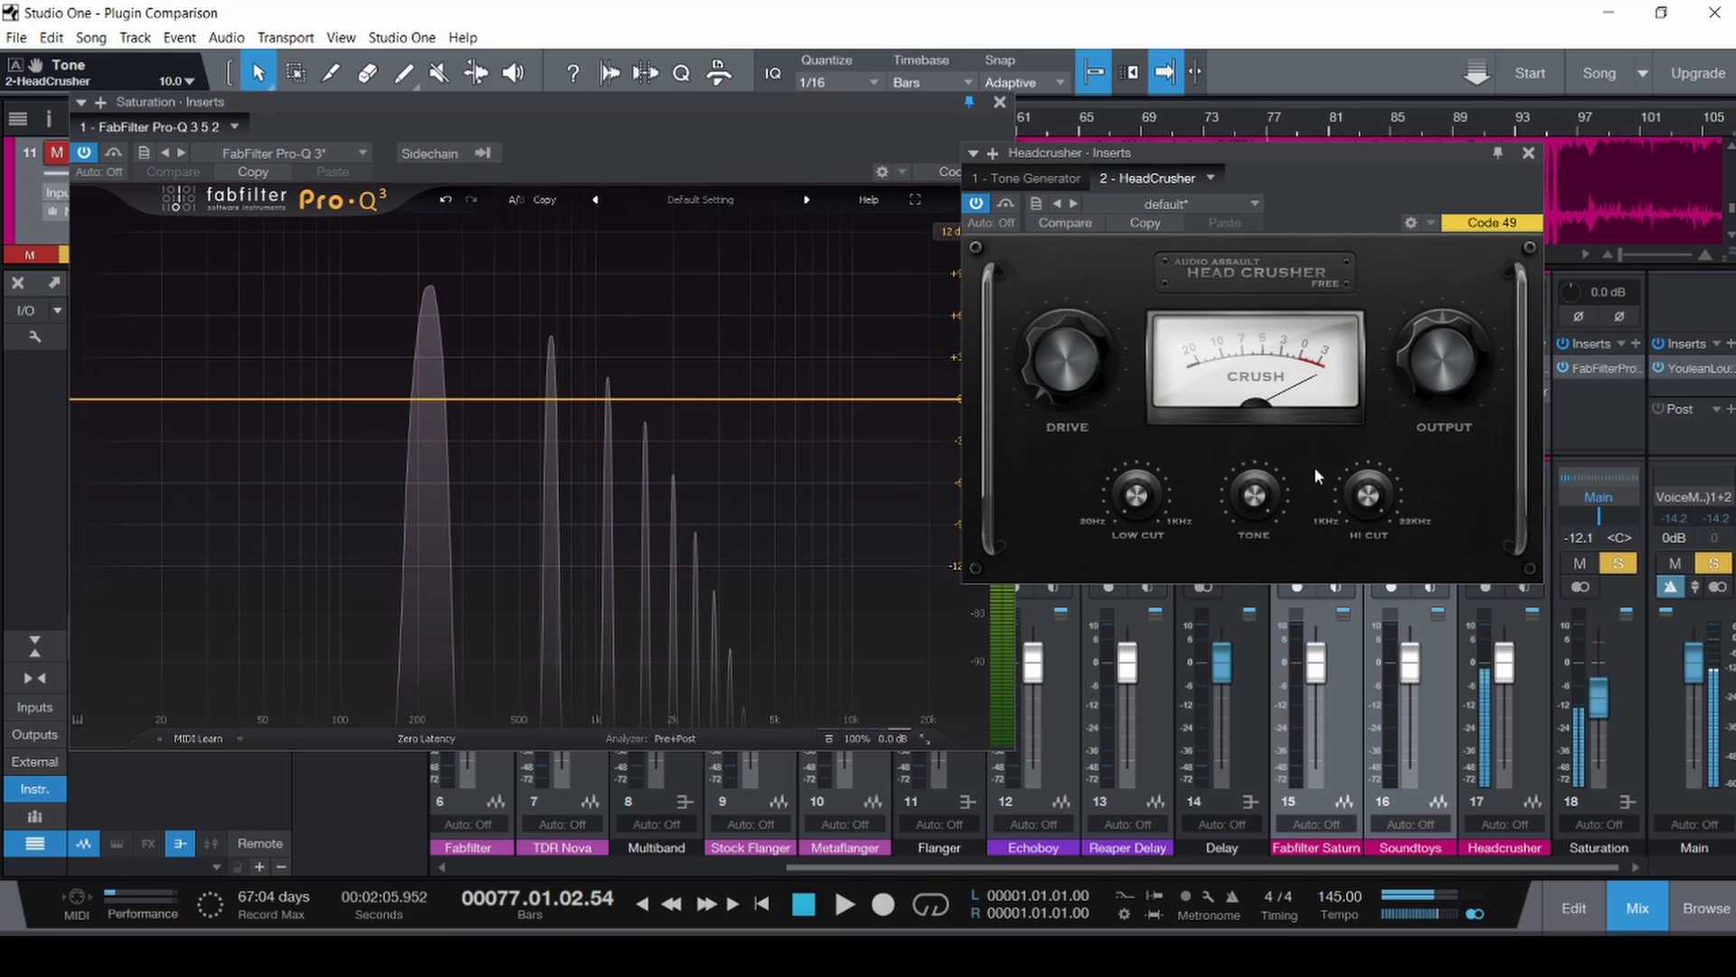
double_click(1261, 508)
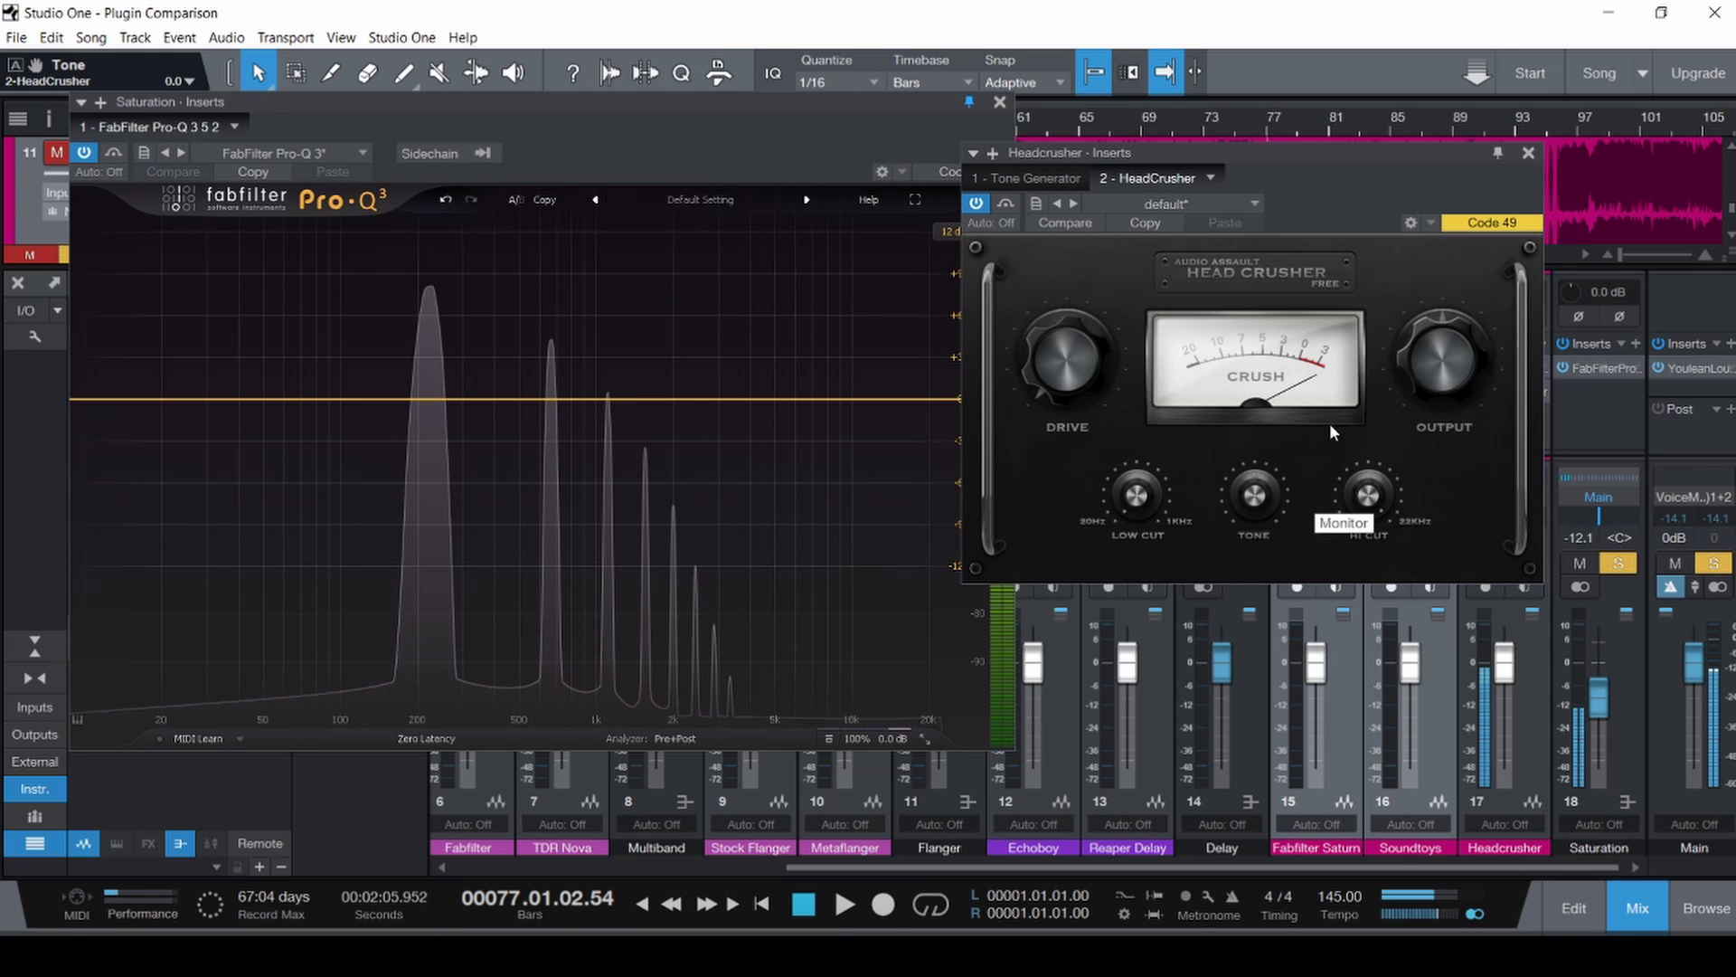
drag(1075, 388, 1069, 208)
drag(1098, 448, 1088, 177)
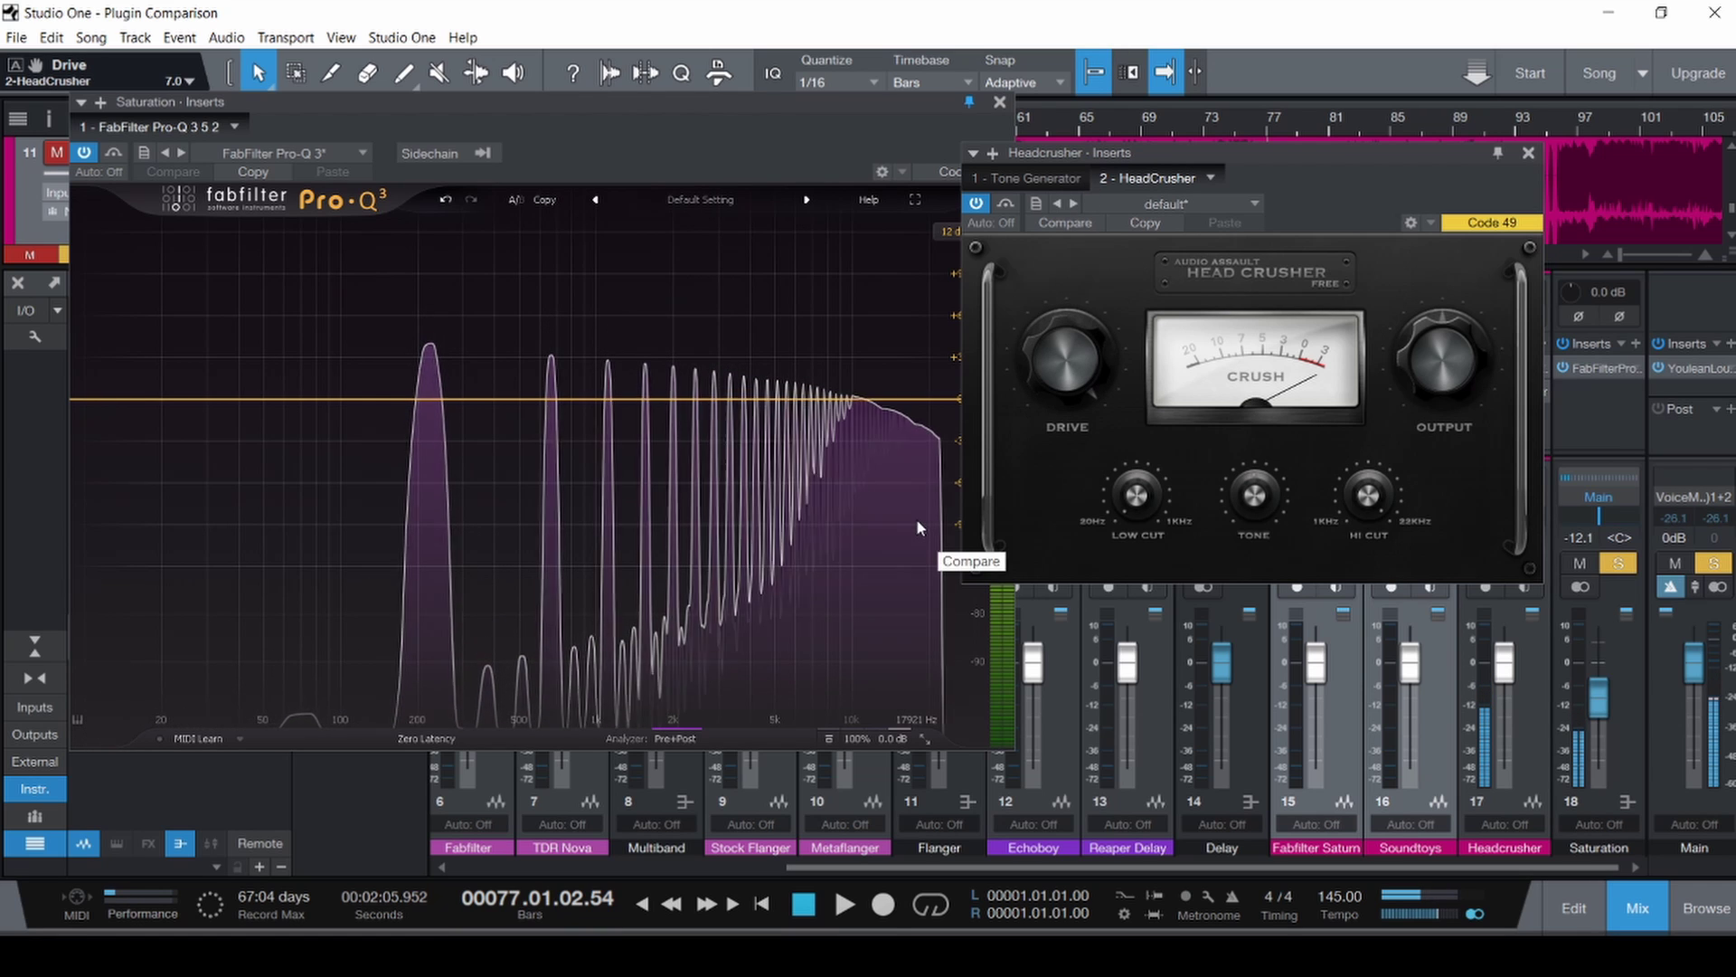
mouse_move(918, 522)
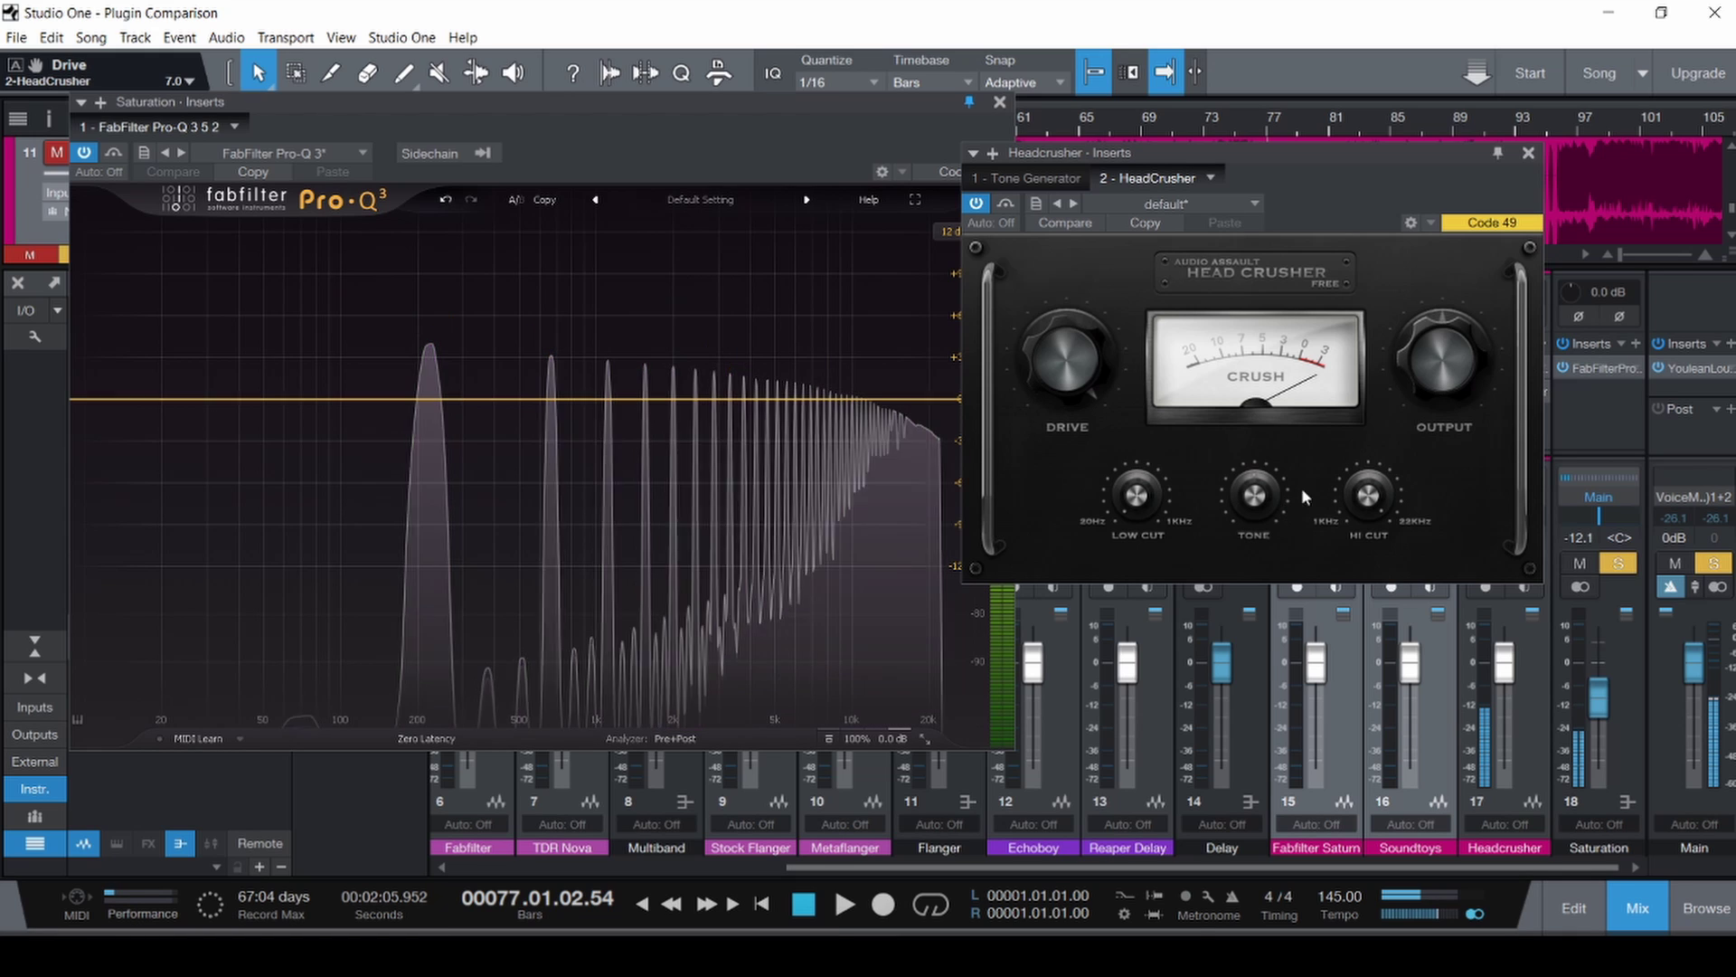
Try Head Crusher's Tone at 6, return it to 0, and lower Drive to 1.2.
drag(1254, 495, 1305, 484)
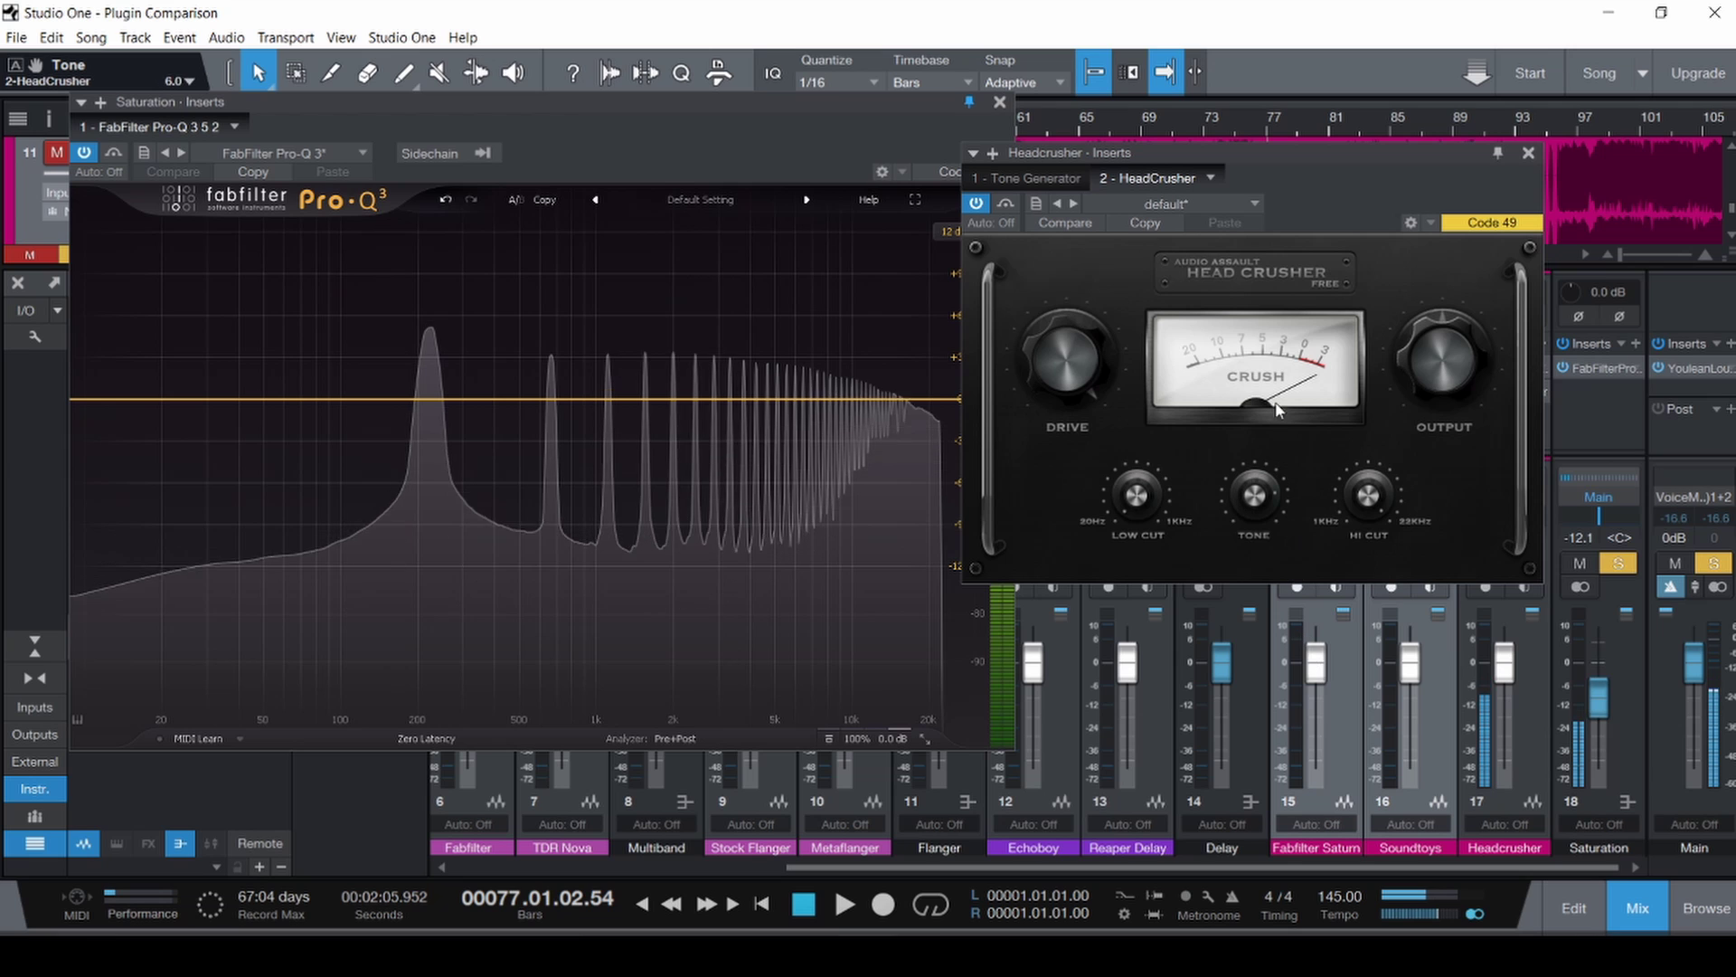
drag(1048, 367, 1047, 334)
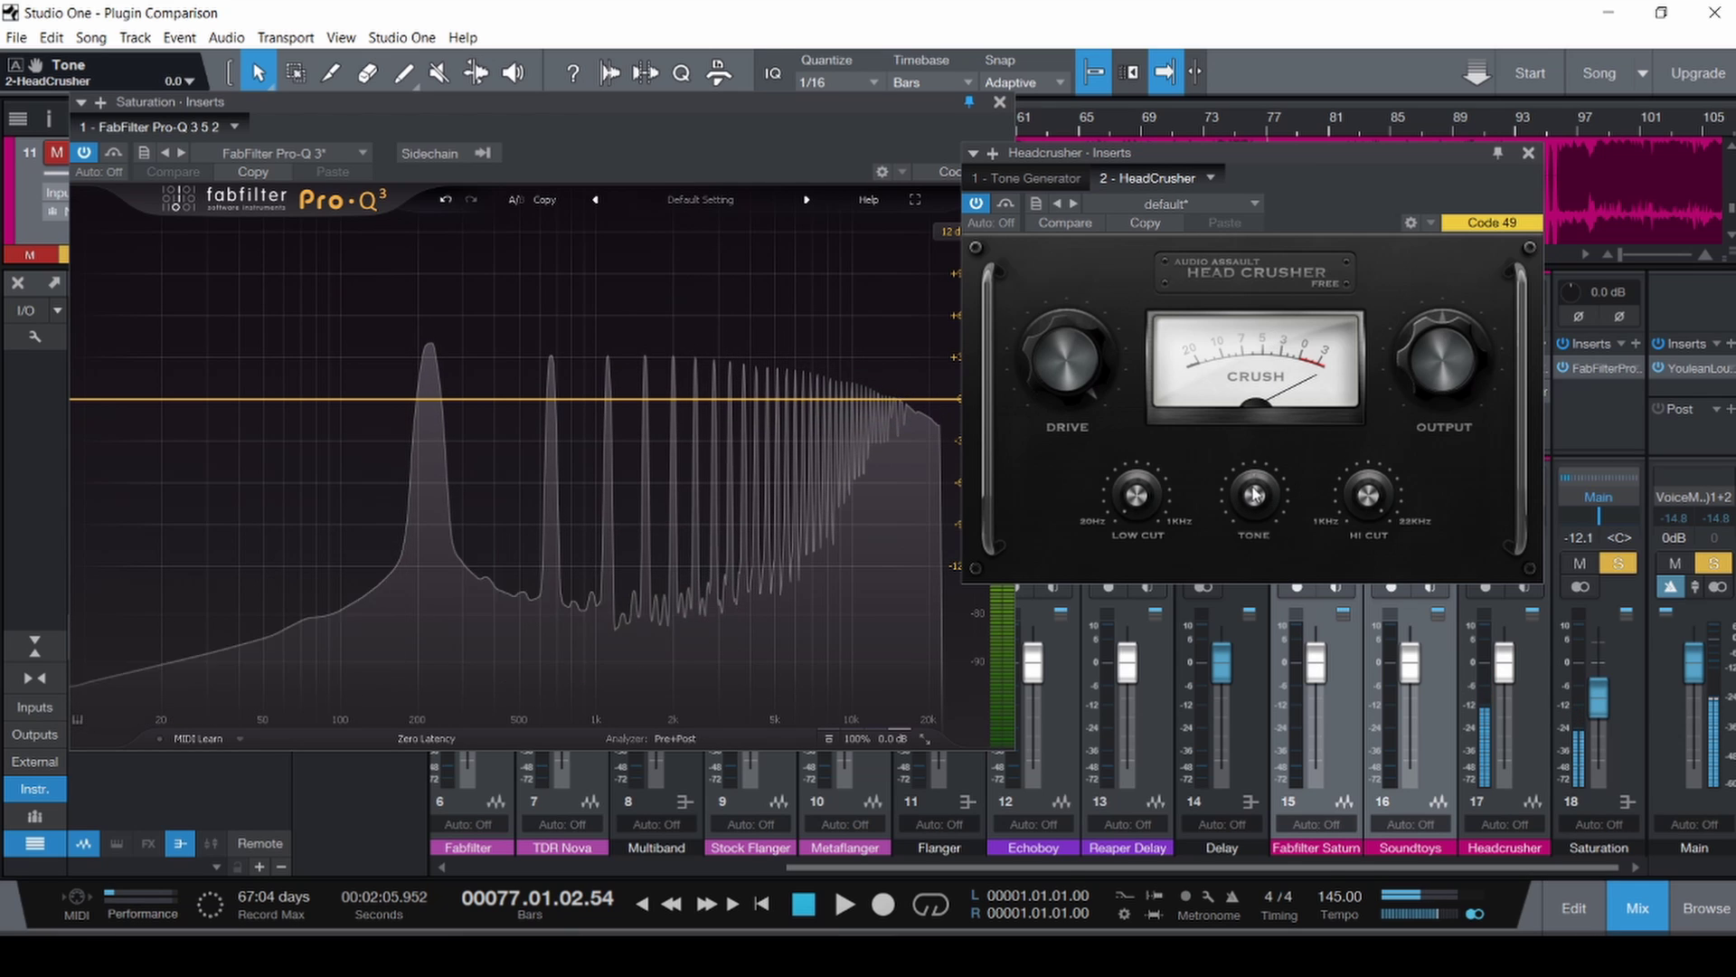
drag(1076, 442, 1102, 796)
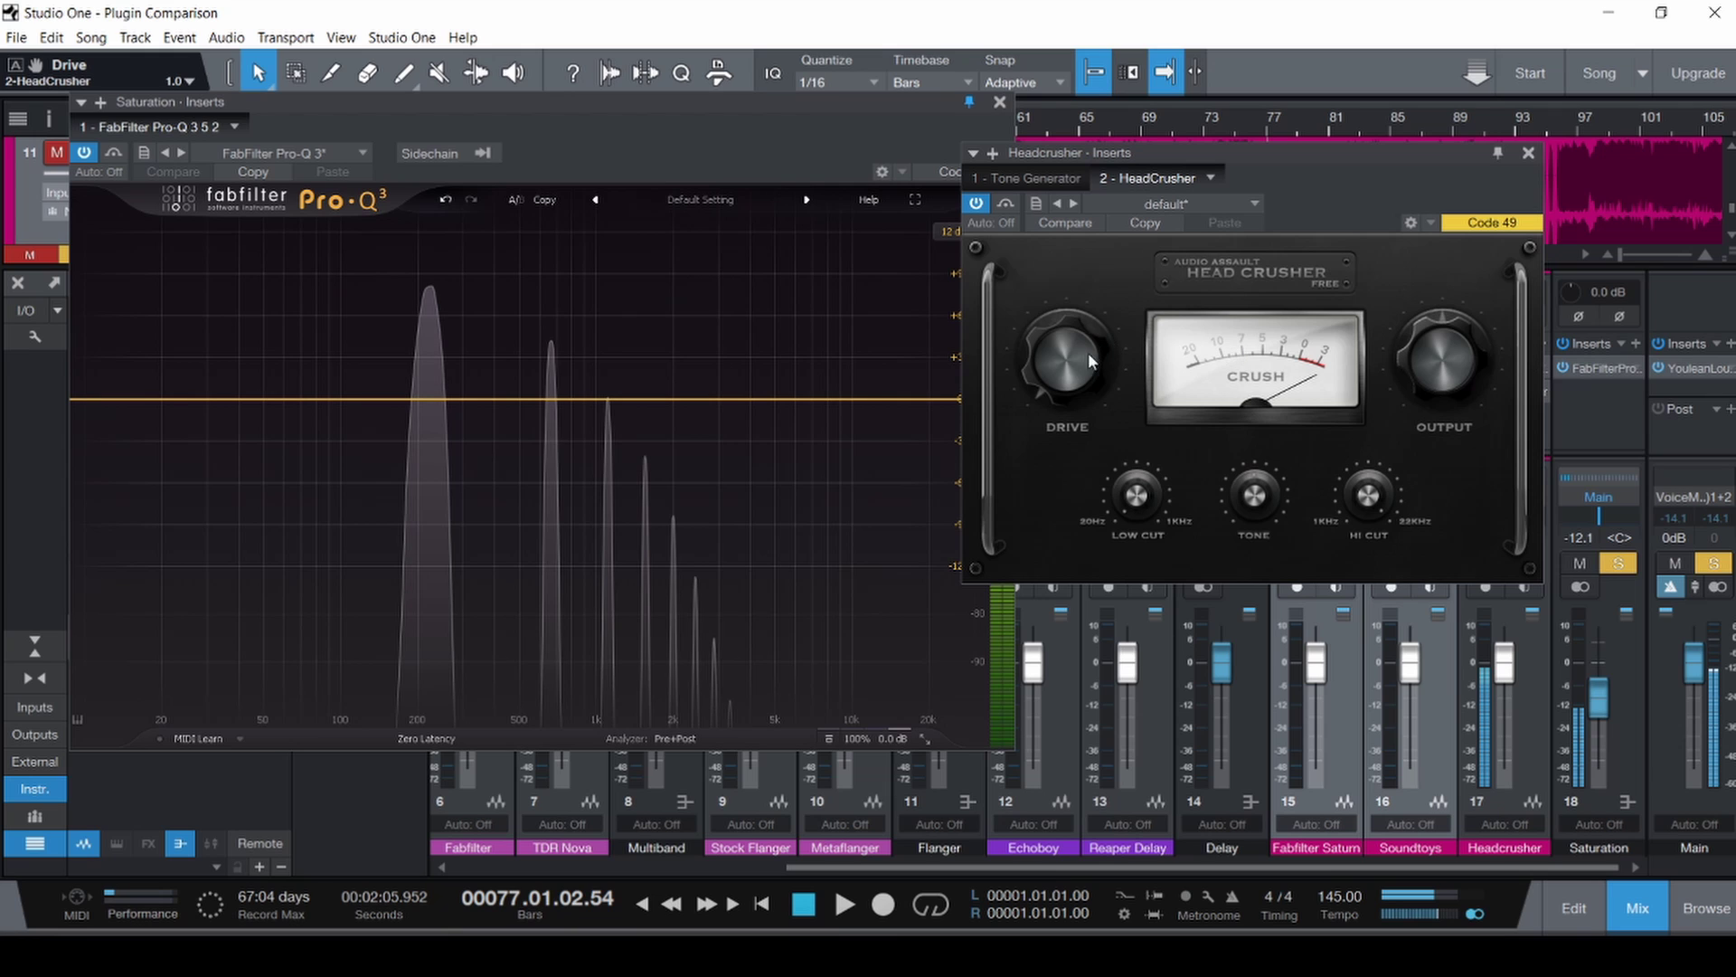
drag(1076, 380, 1107, 528)
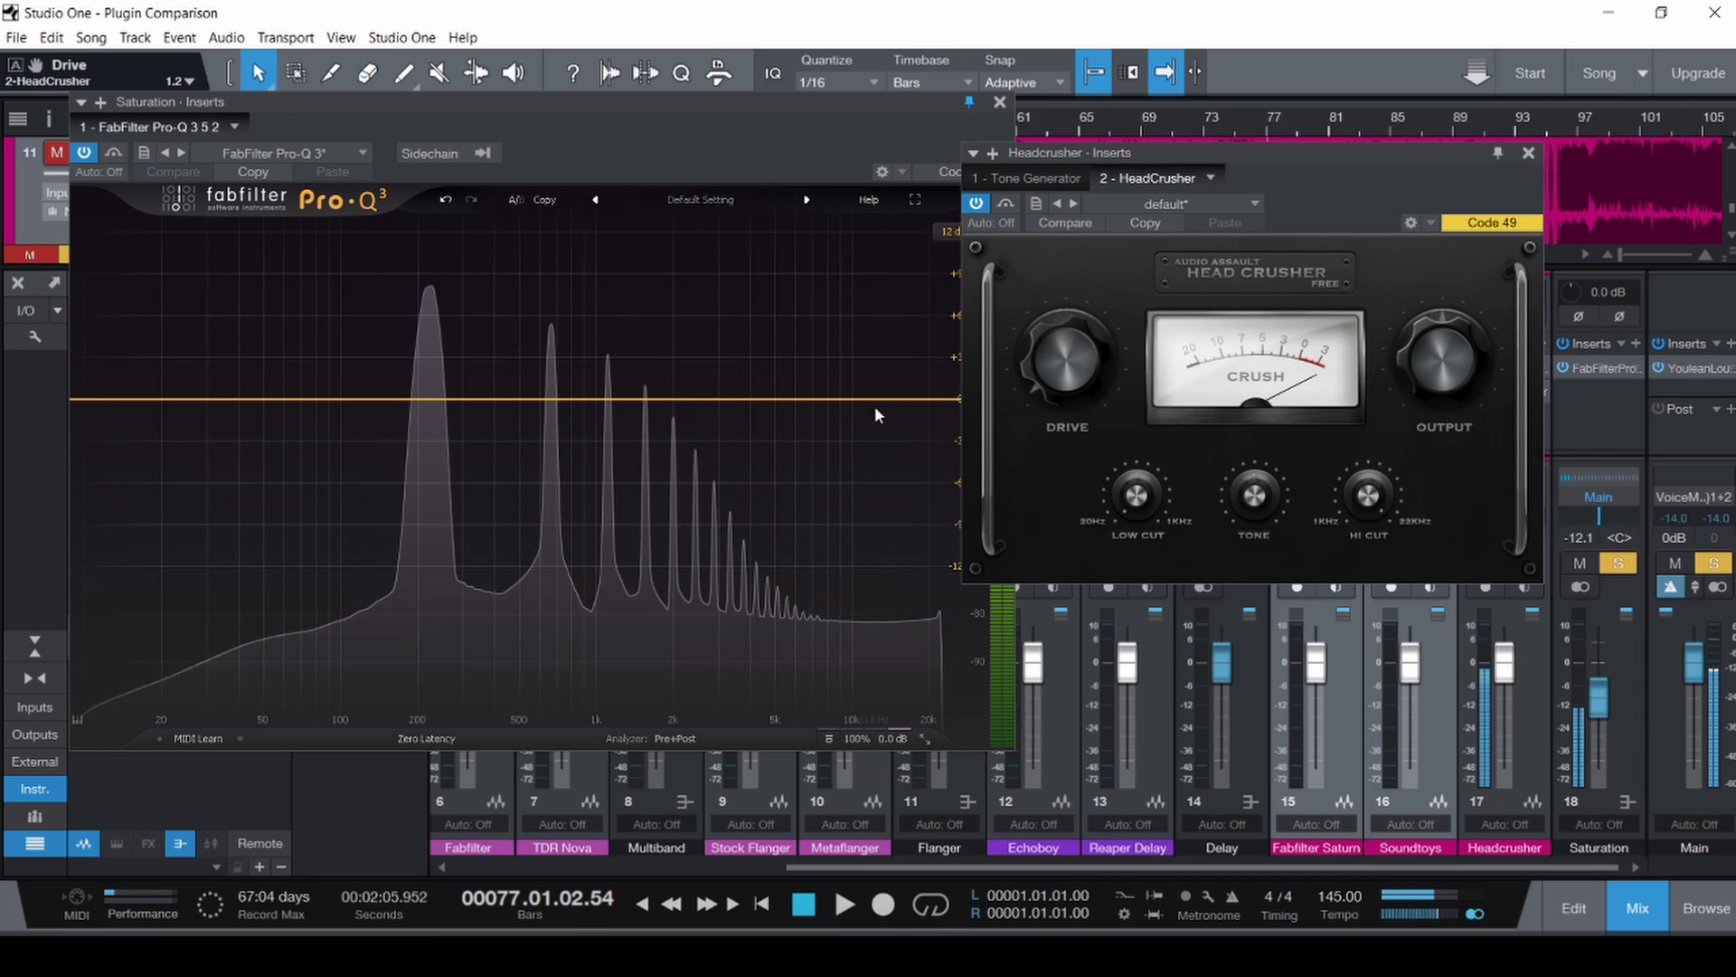
Try a 9.52 dB high-shelf boost at about 434 Hz in Pro-Q 3, remove the band, and close the Head Crusher window.
drag(950, 402, 509, 271)
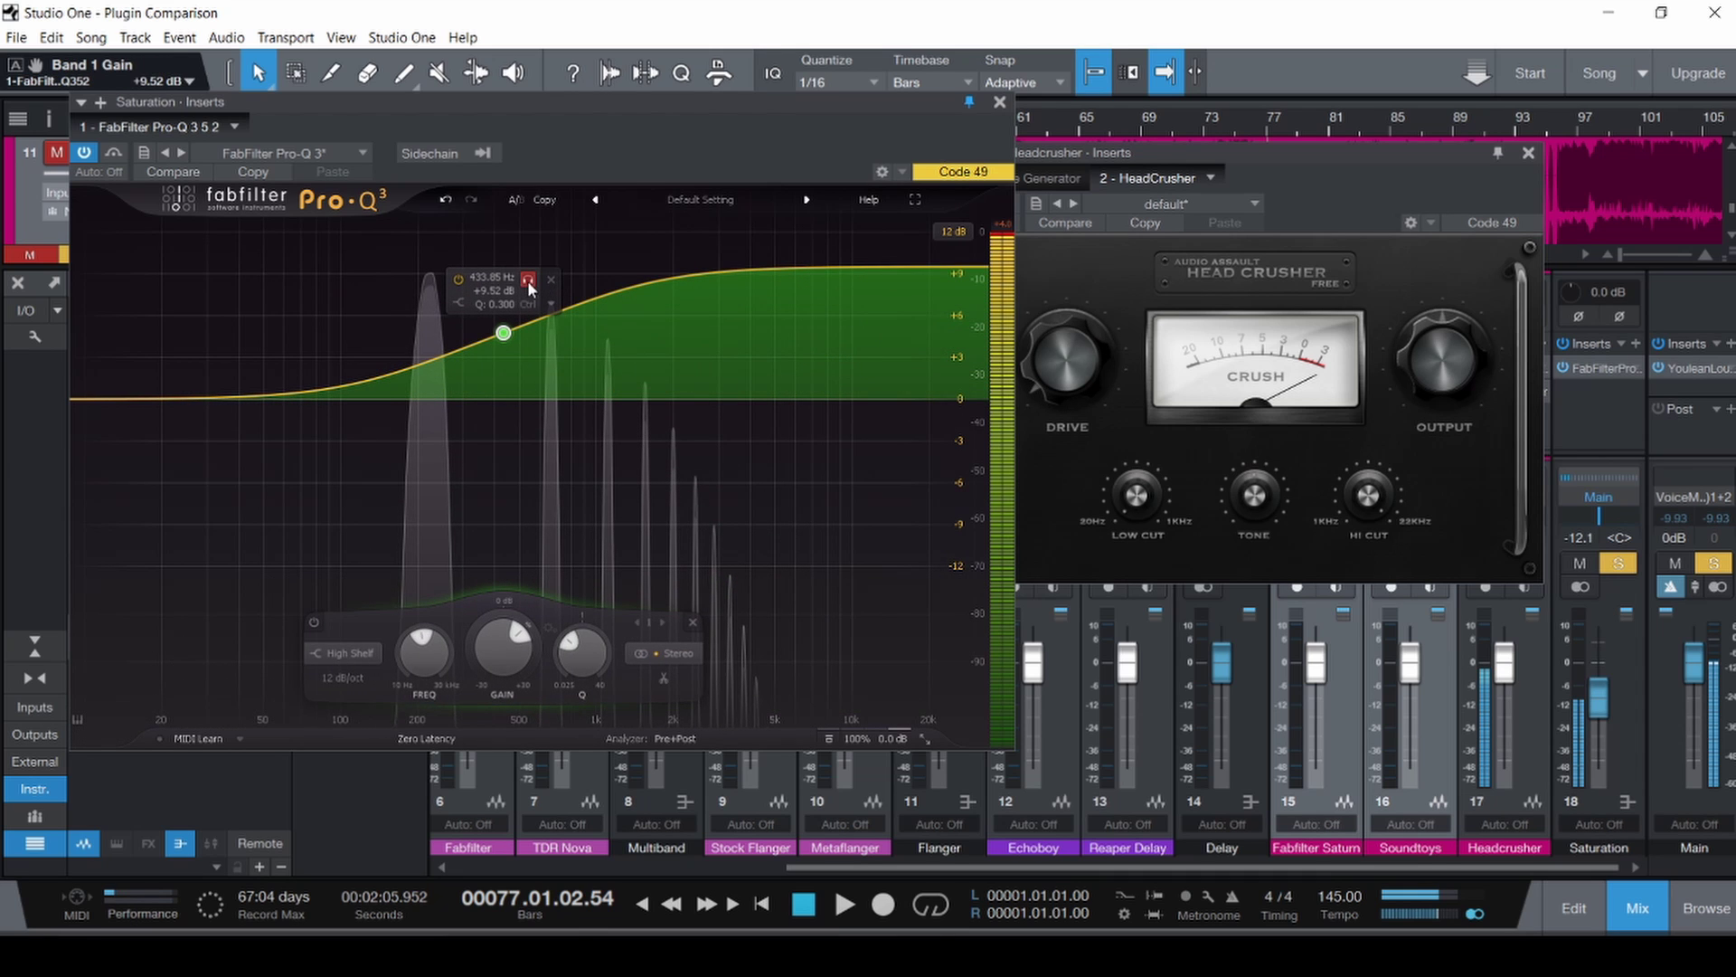
click(530, 283)
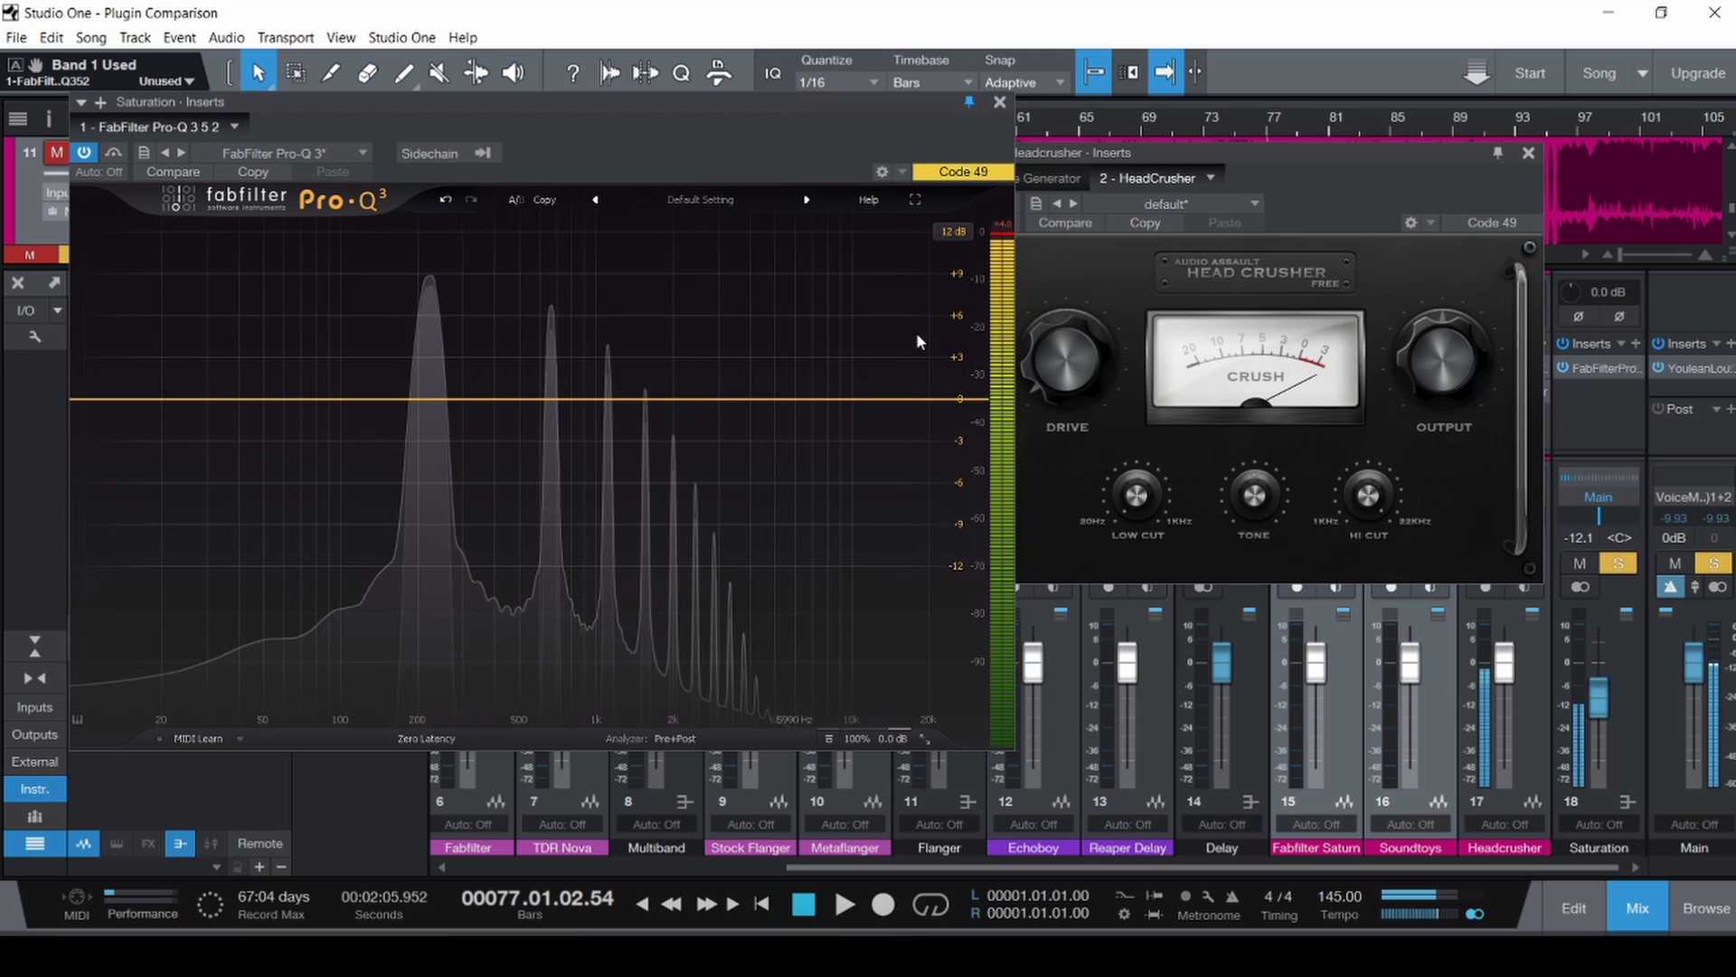
click(1528, 153)
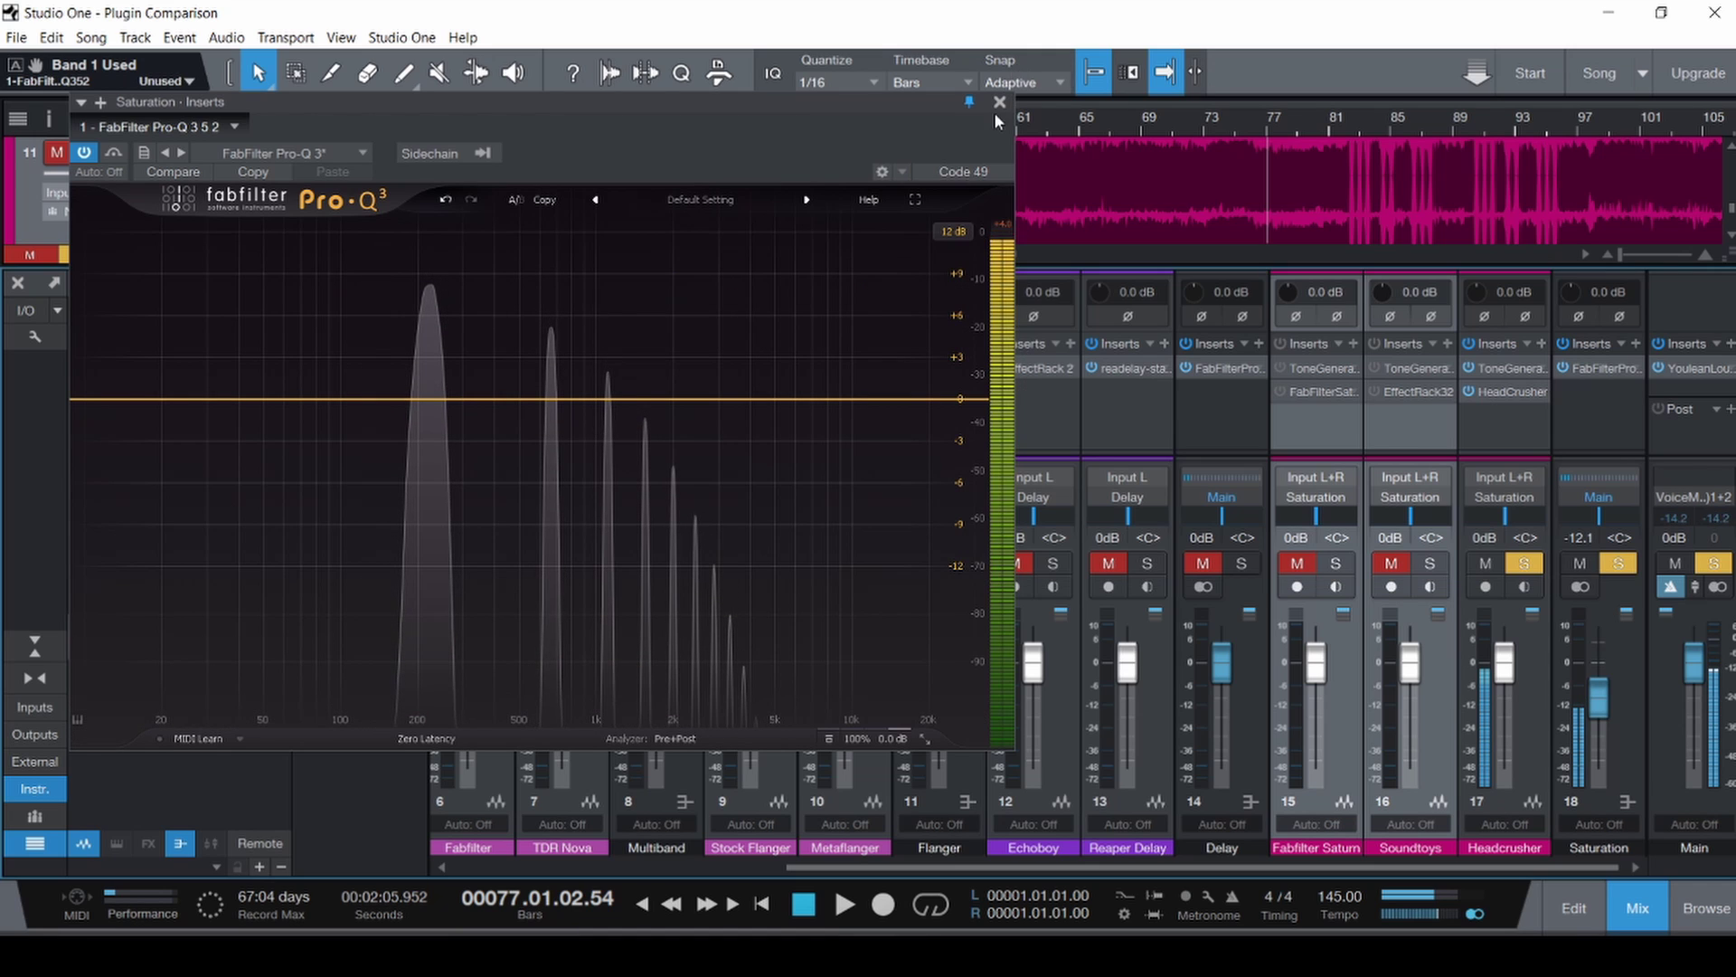
Close the Pro-Q 3 window, switch off the inserts on the Headcrusher channel and save the song.
click(999, 102)
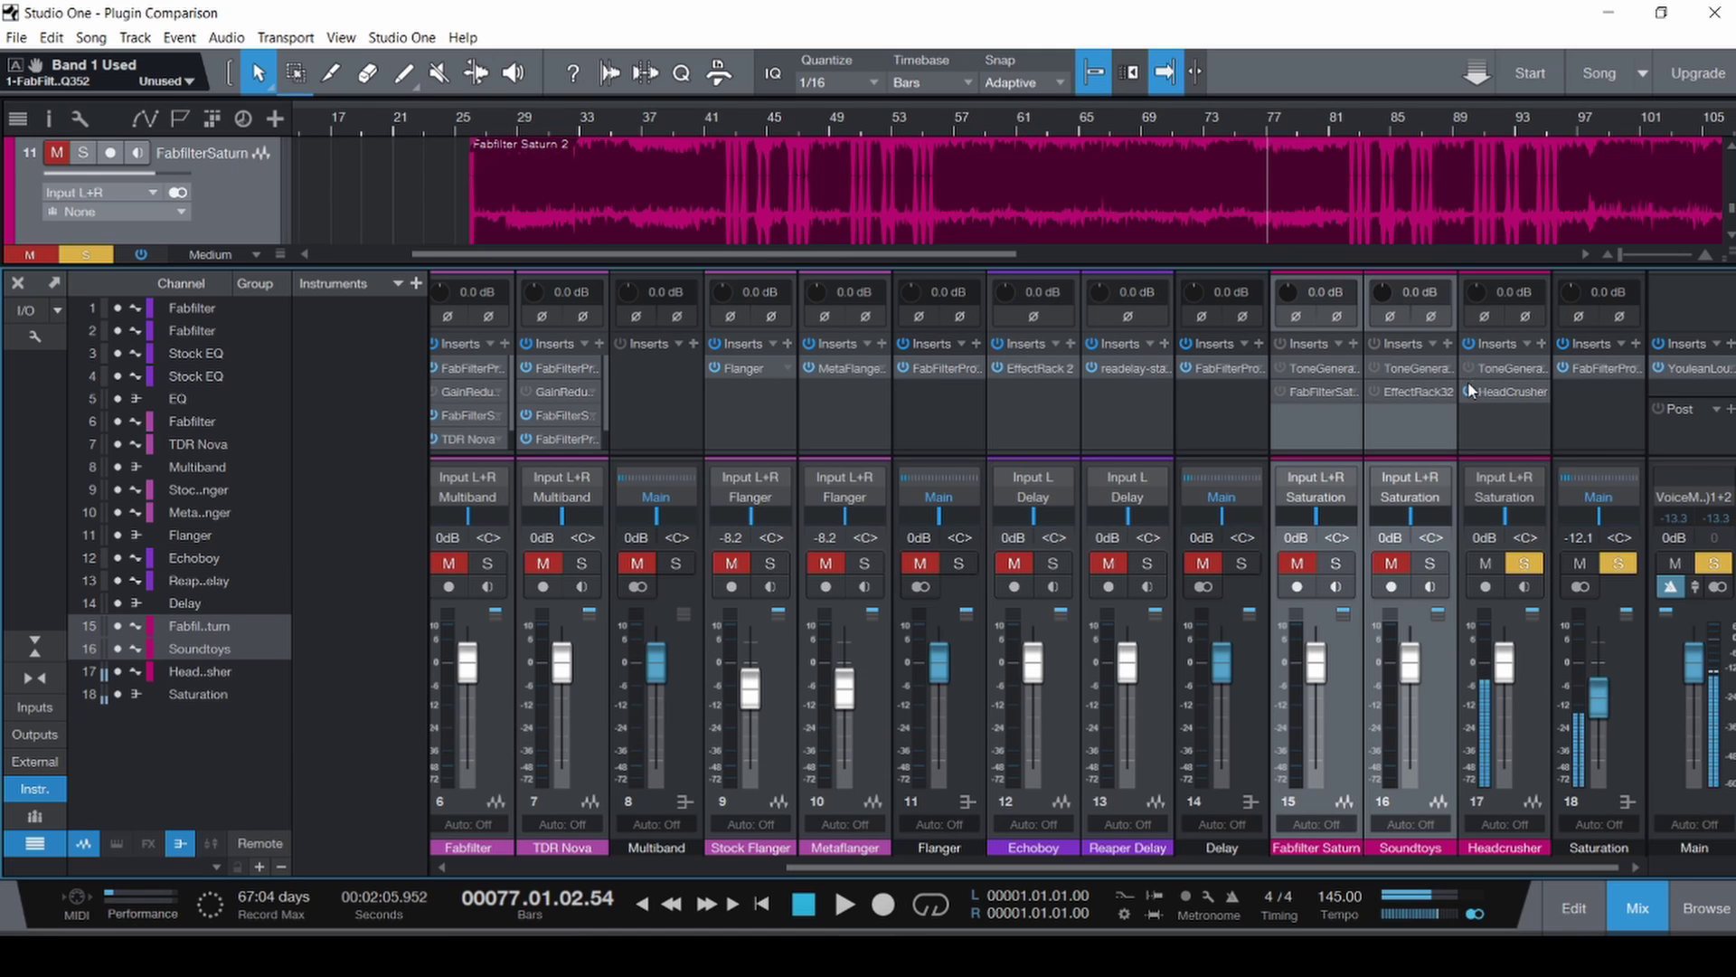
key(ctrl+s)
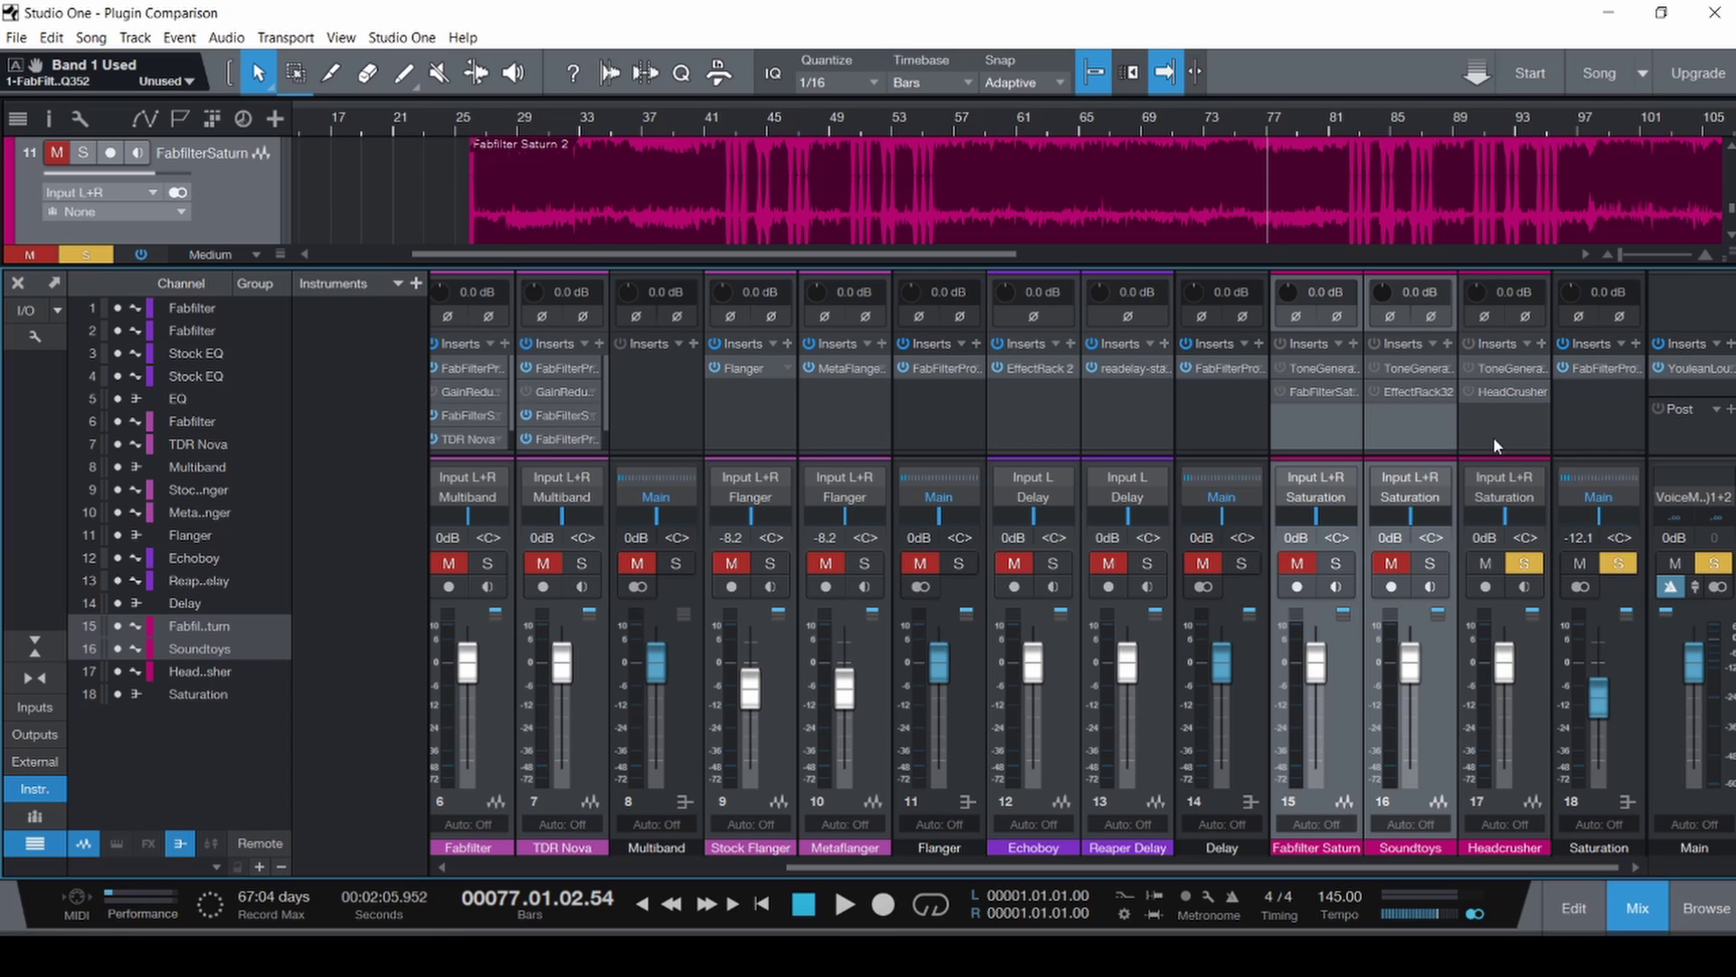
Open Head Crusher on the Headcrusher channel to review its controls, and close its window.
click(1508, 393)
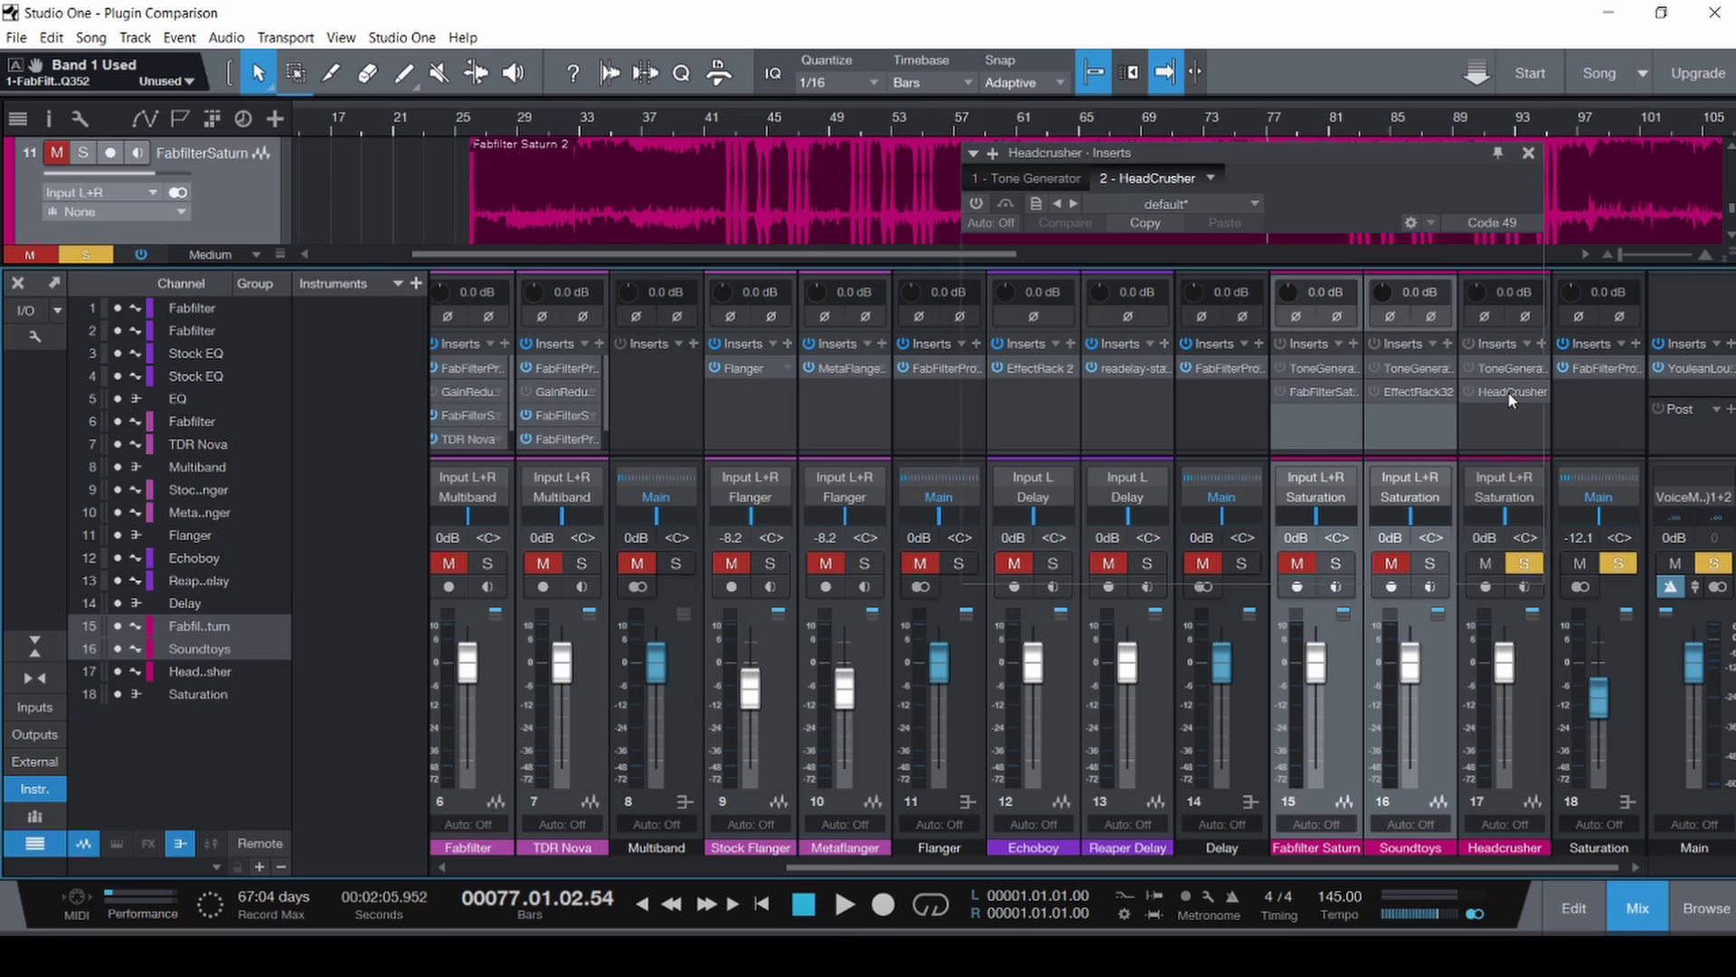
drag(1370, 149, 1067, 198)
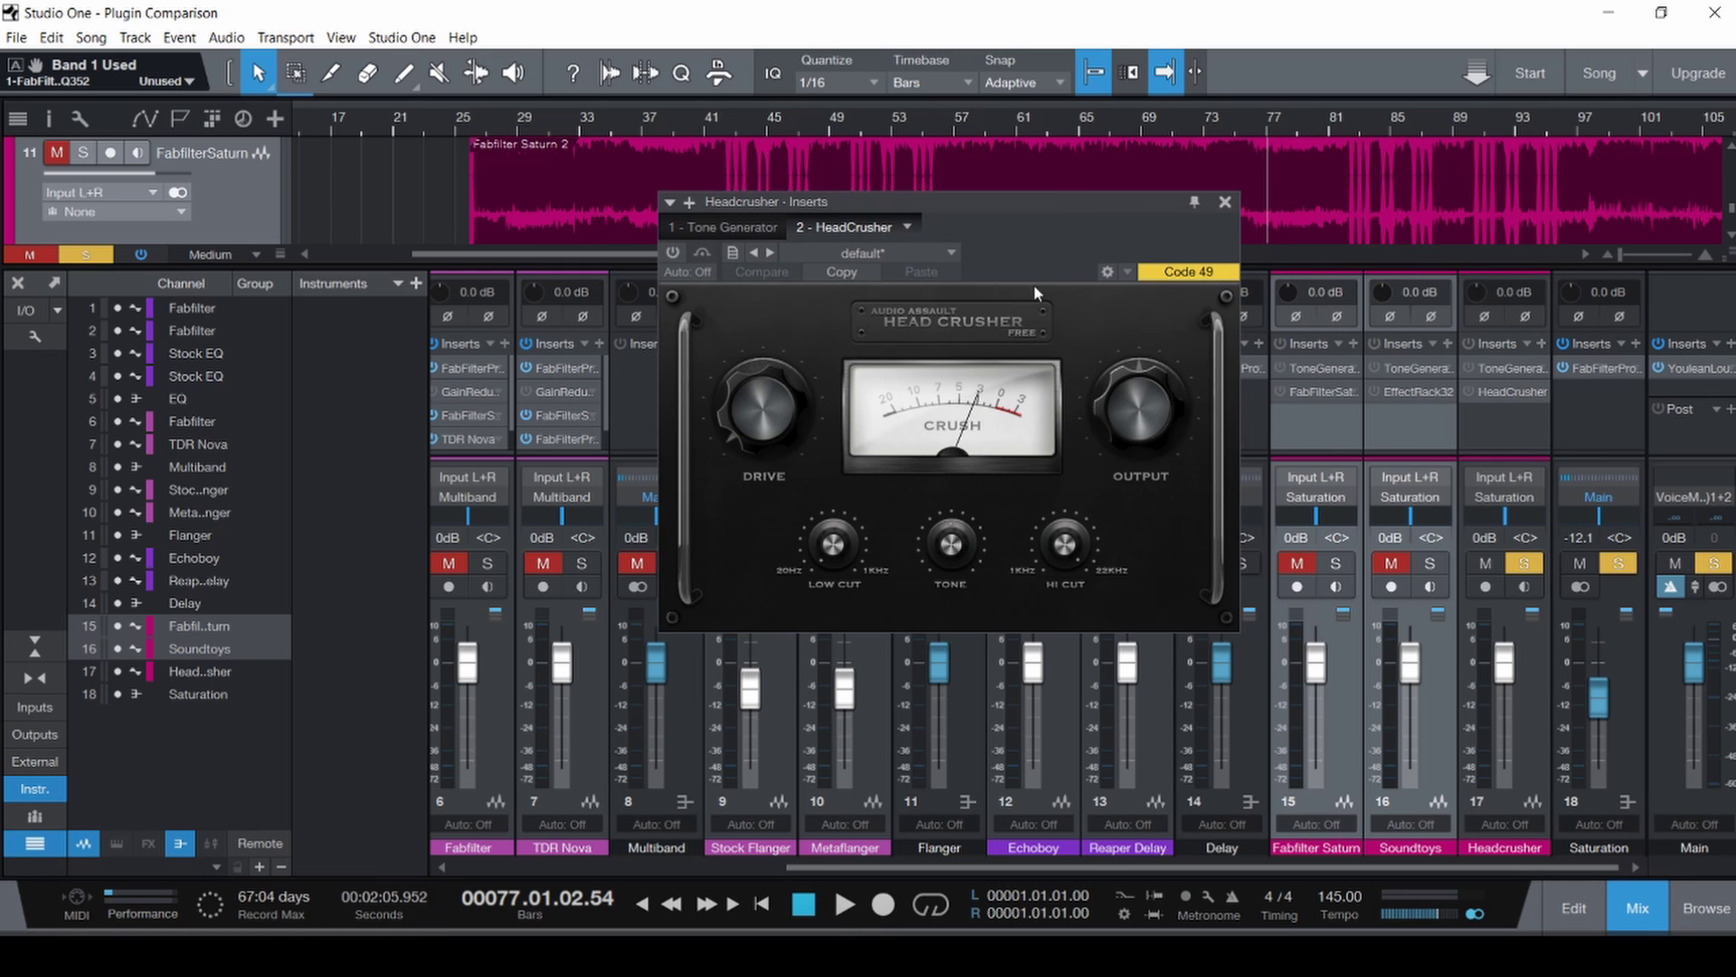
click(1226, 202)
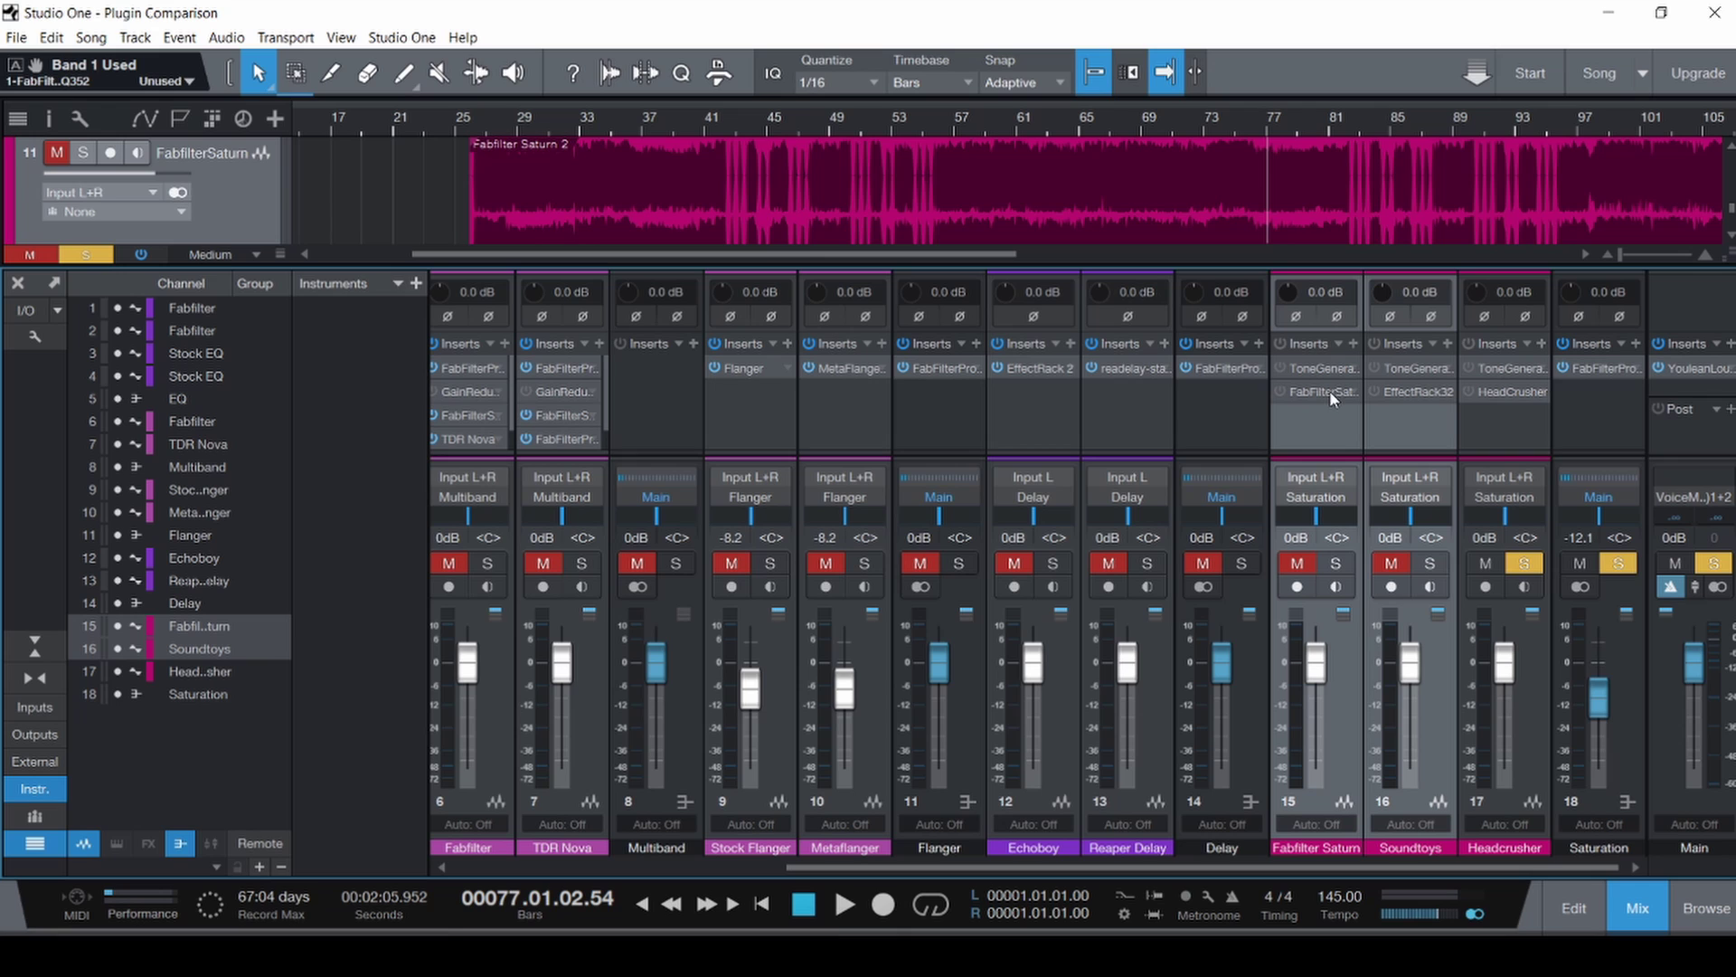
Open FabFilter Saturn and split it into three bands with the upper crossover at 1086.8 Hz, selecting the middle band.
double_click(1329, 393)
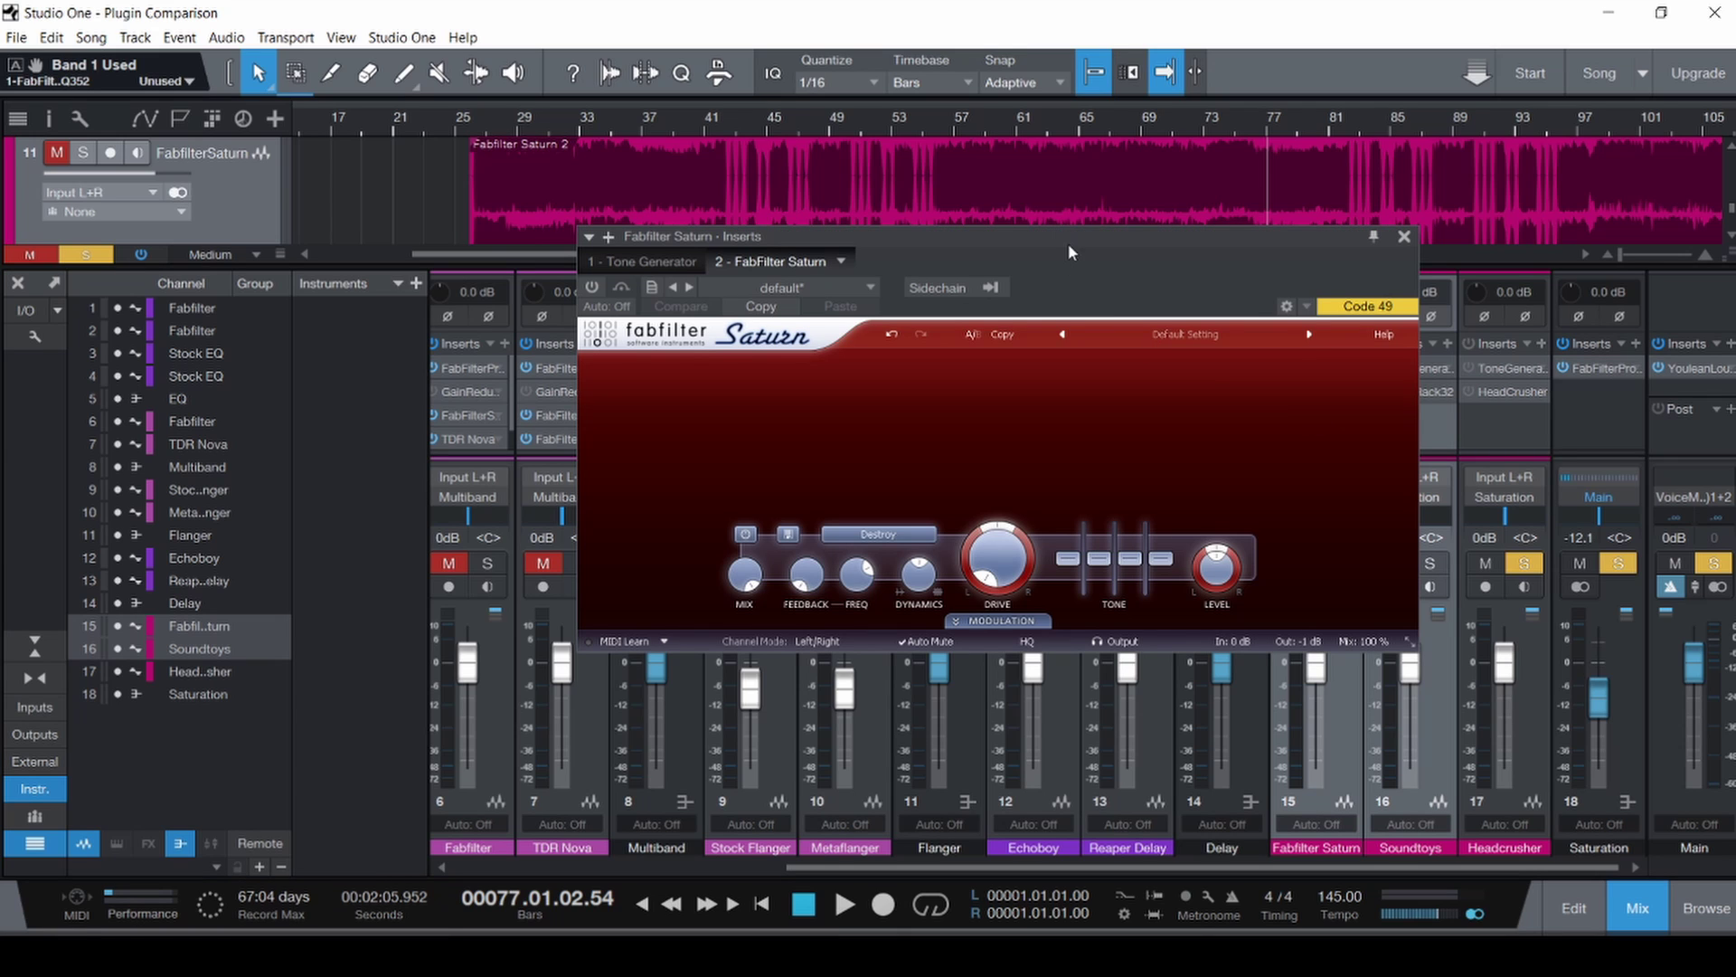
drag(1068, 251, 963, 180)
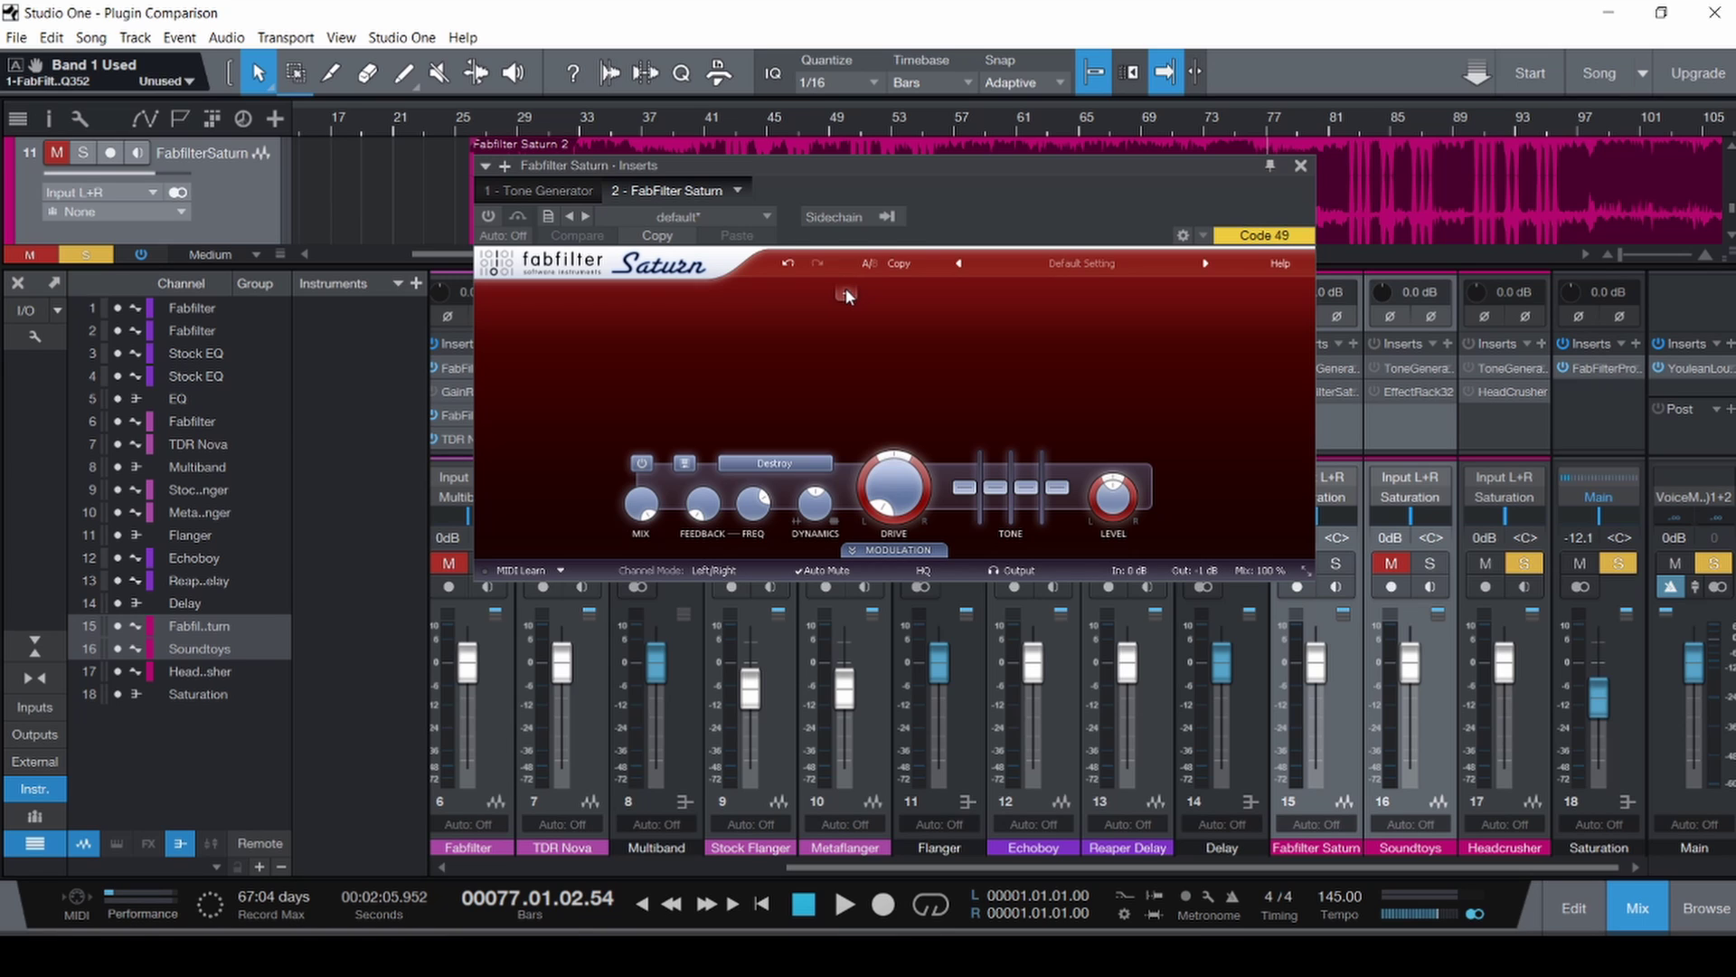
click(846, 295)
click(960, 291)
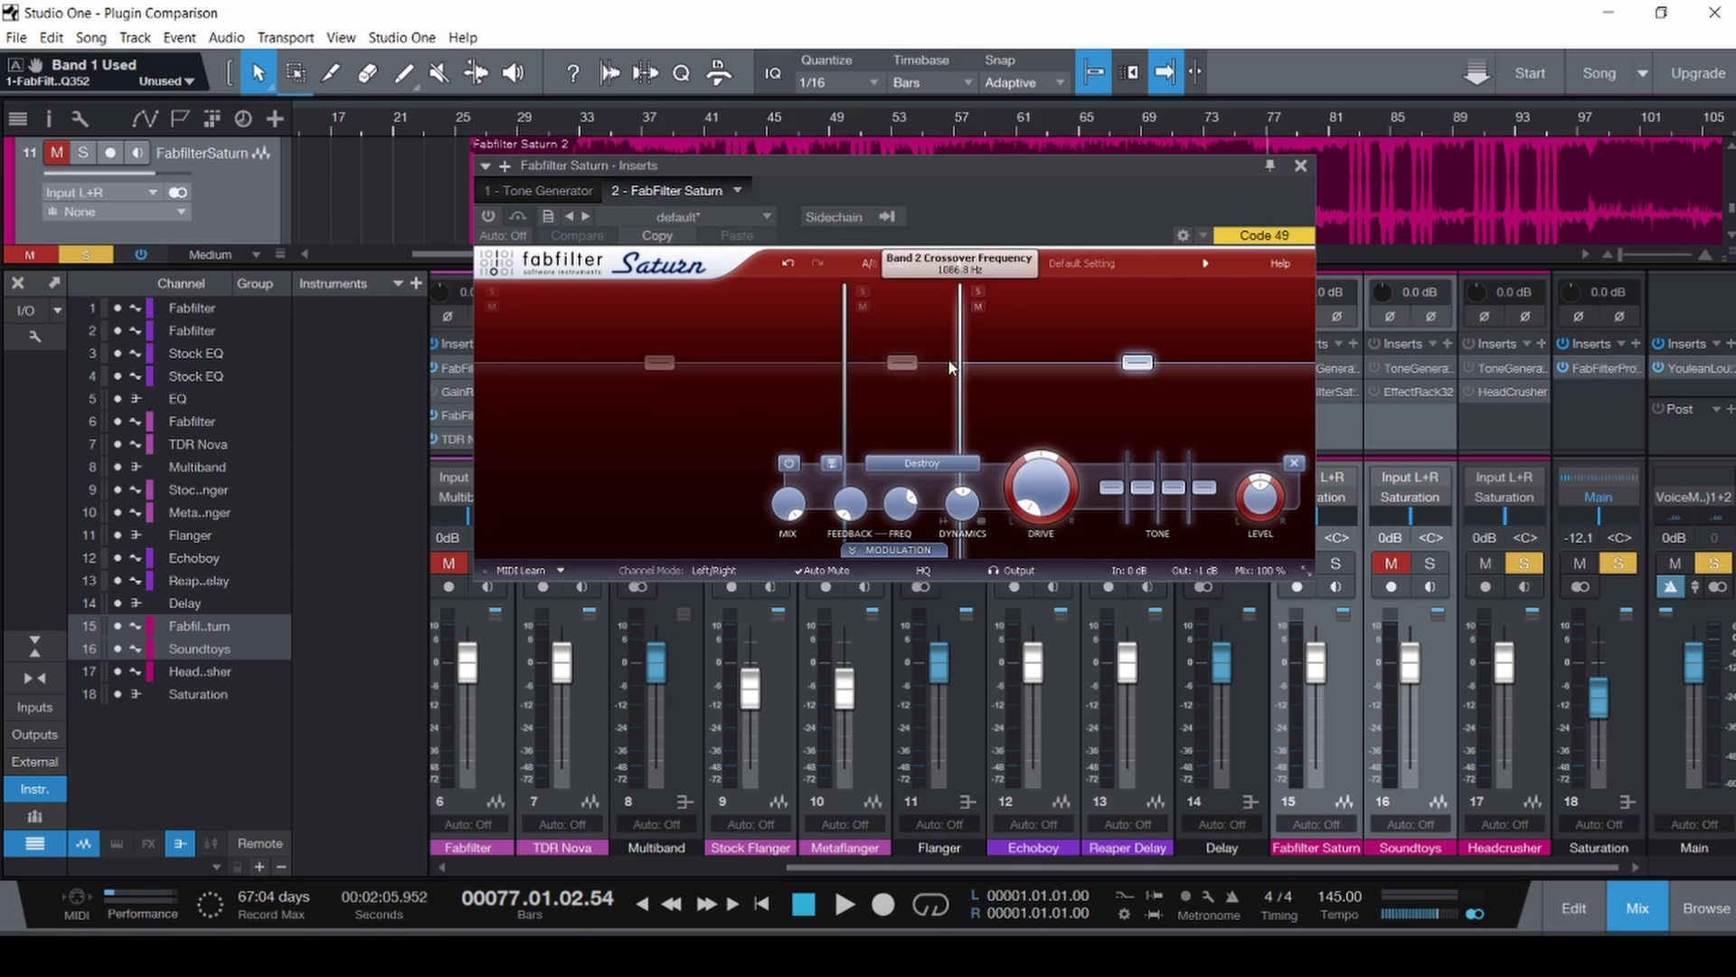
click(921, 423)
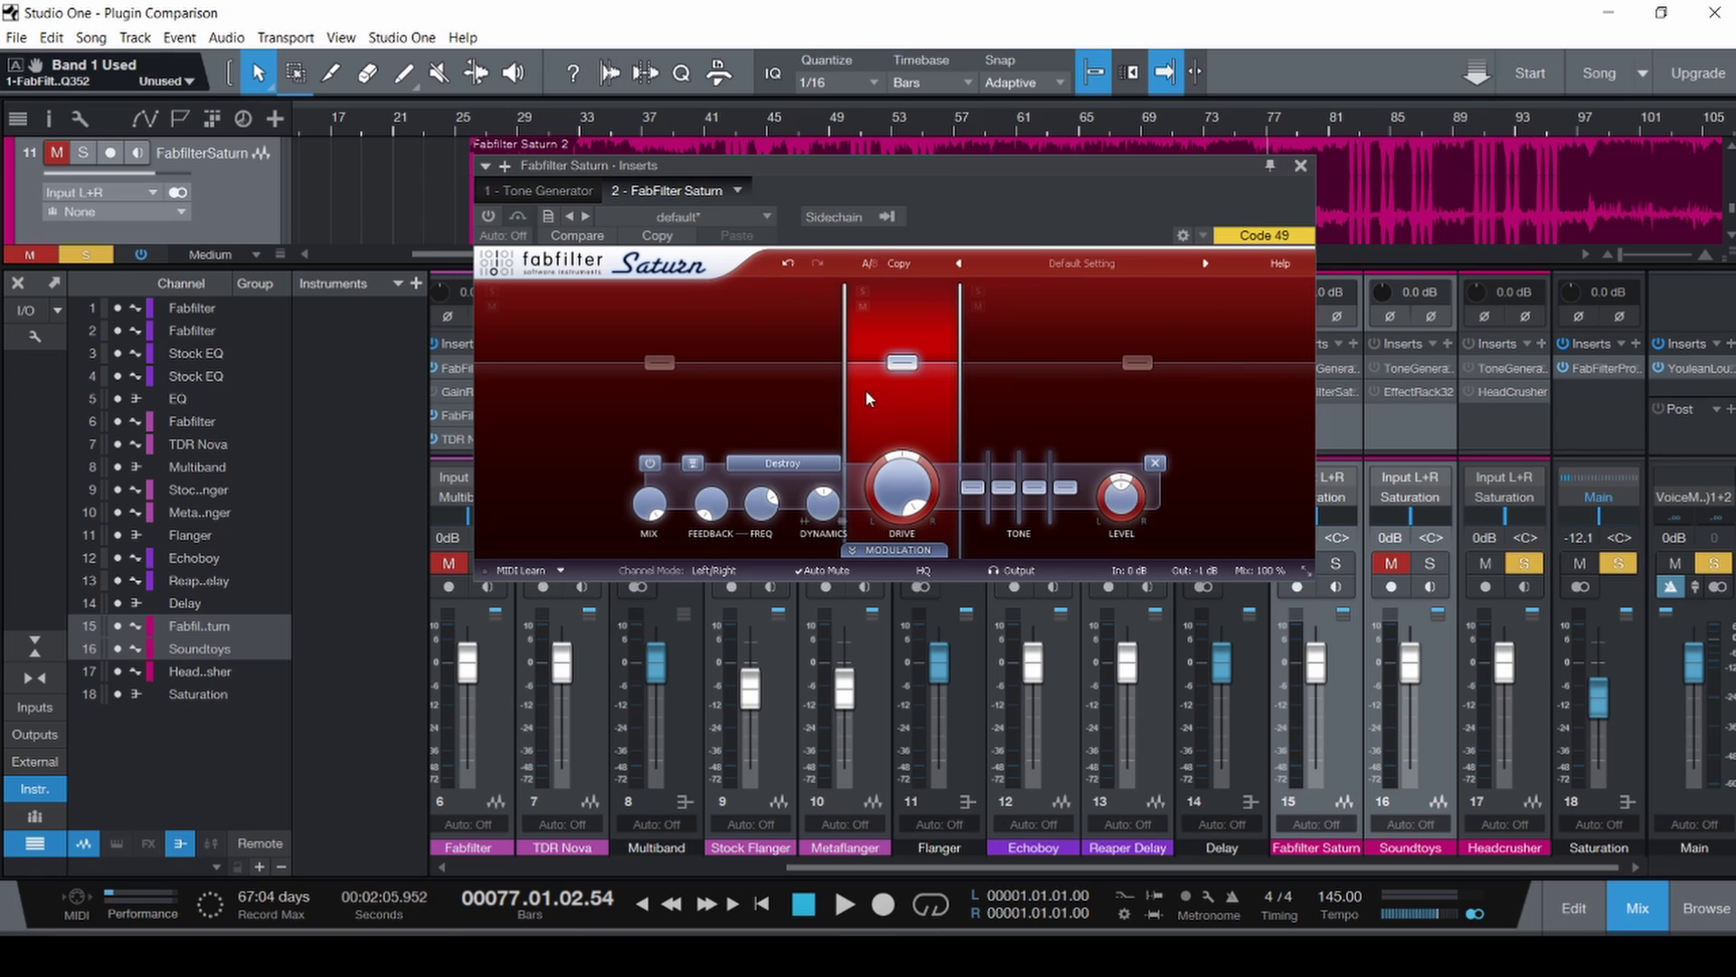
mouse_move(845, 405)
mouse_move(961, 398)
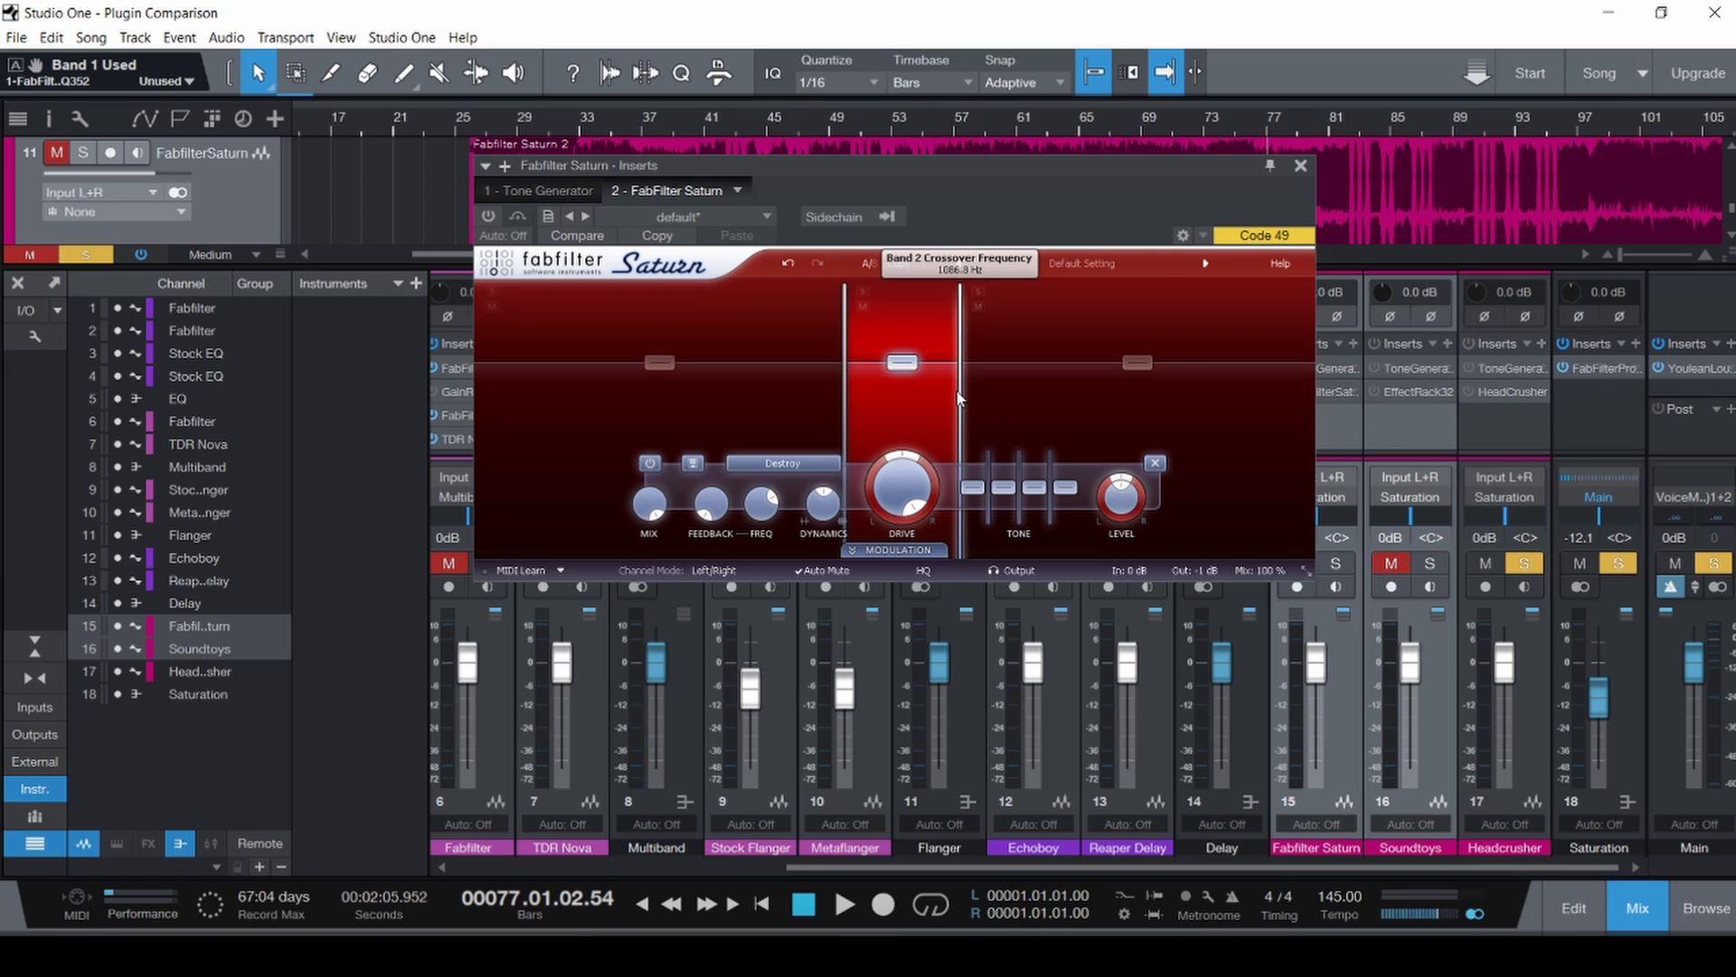
Reopen Head Crusher, try its Low Cut control, and close the window.
click(1509, 387)
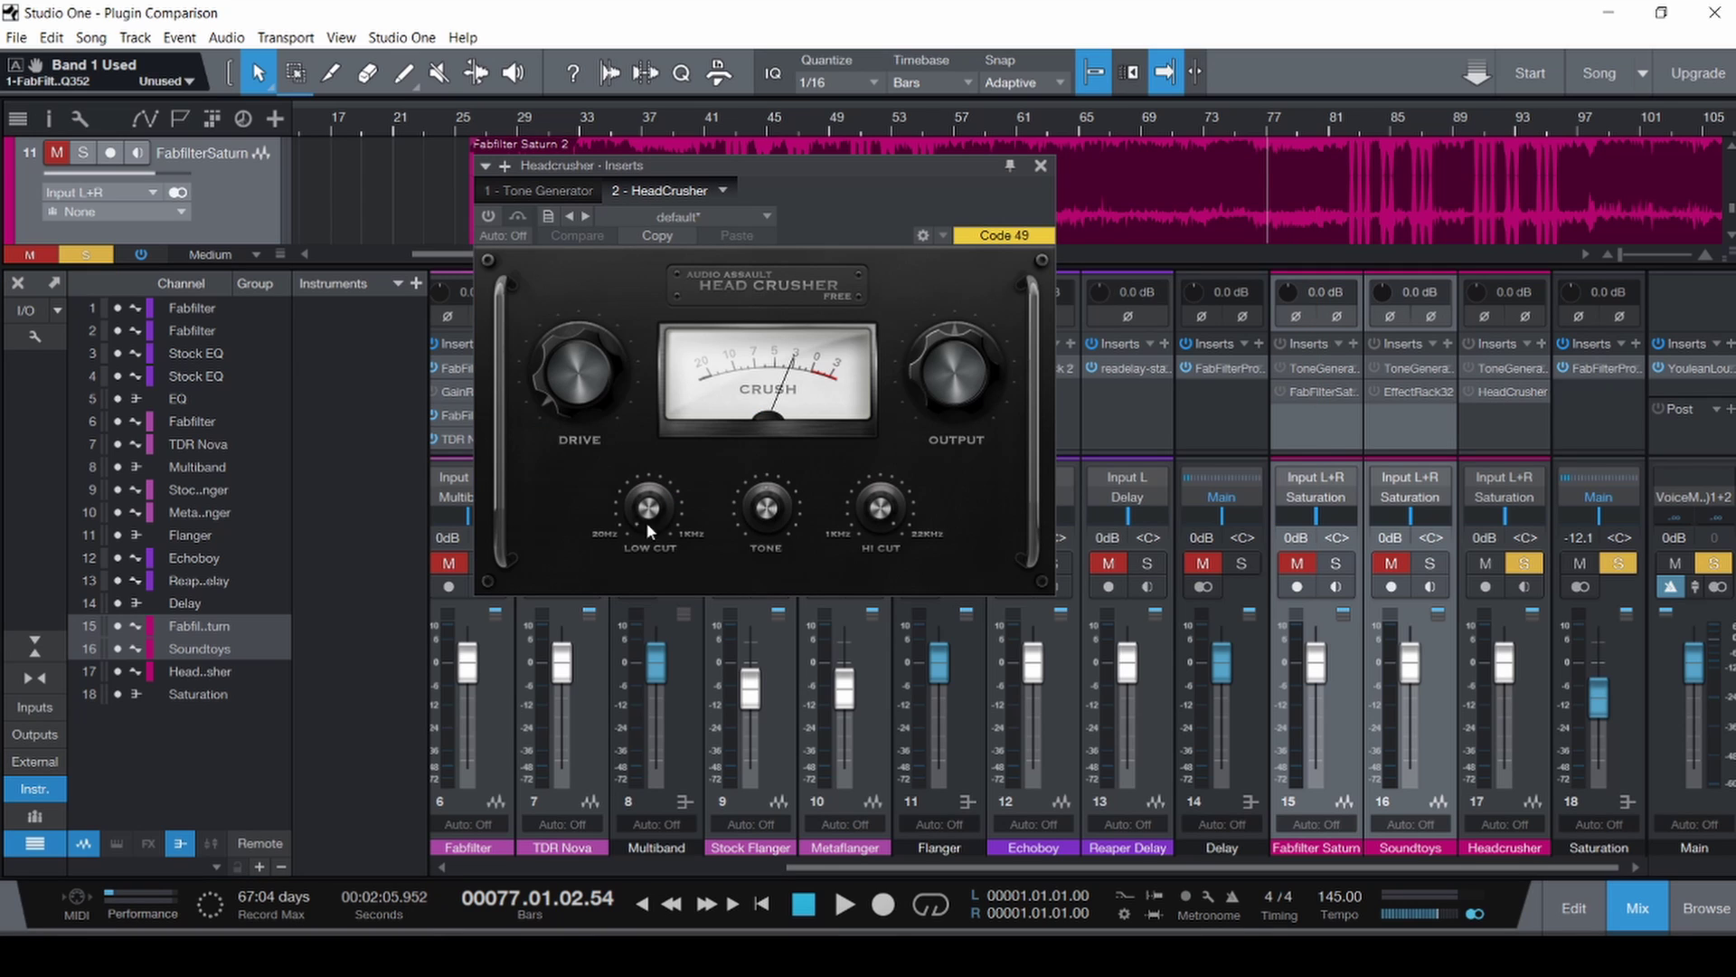
drag(638, 527, 650, 493)
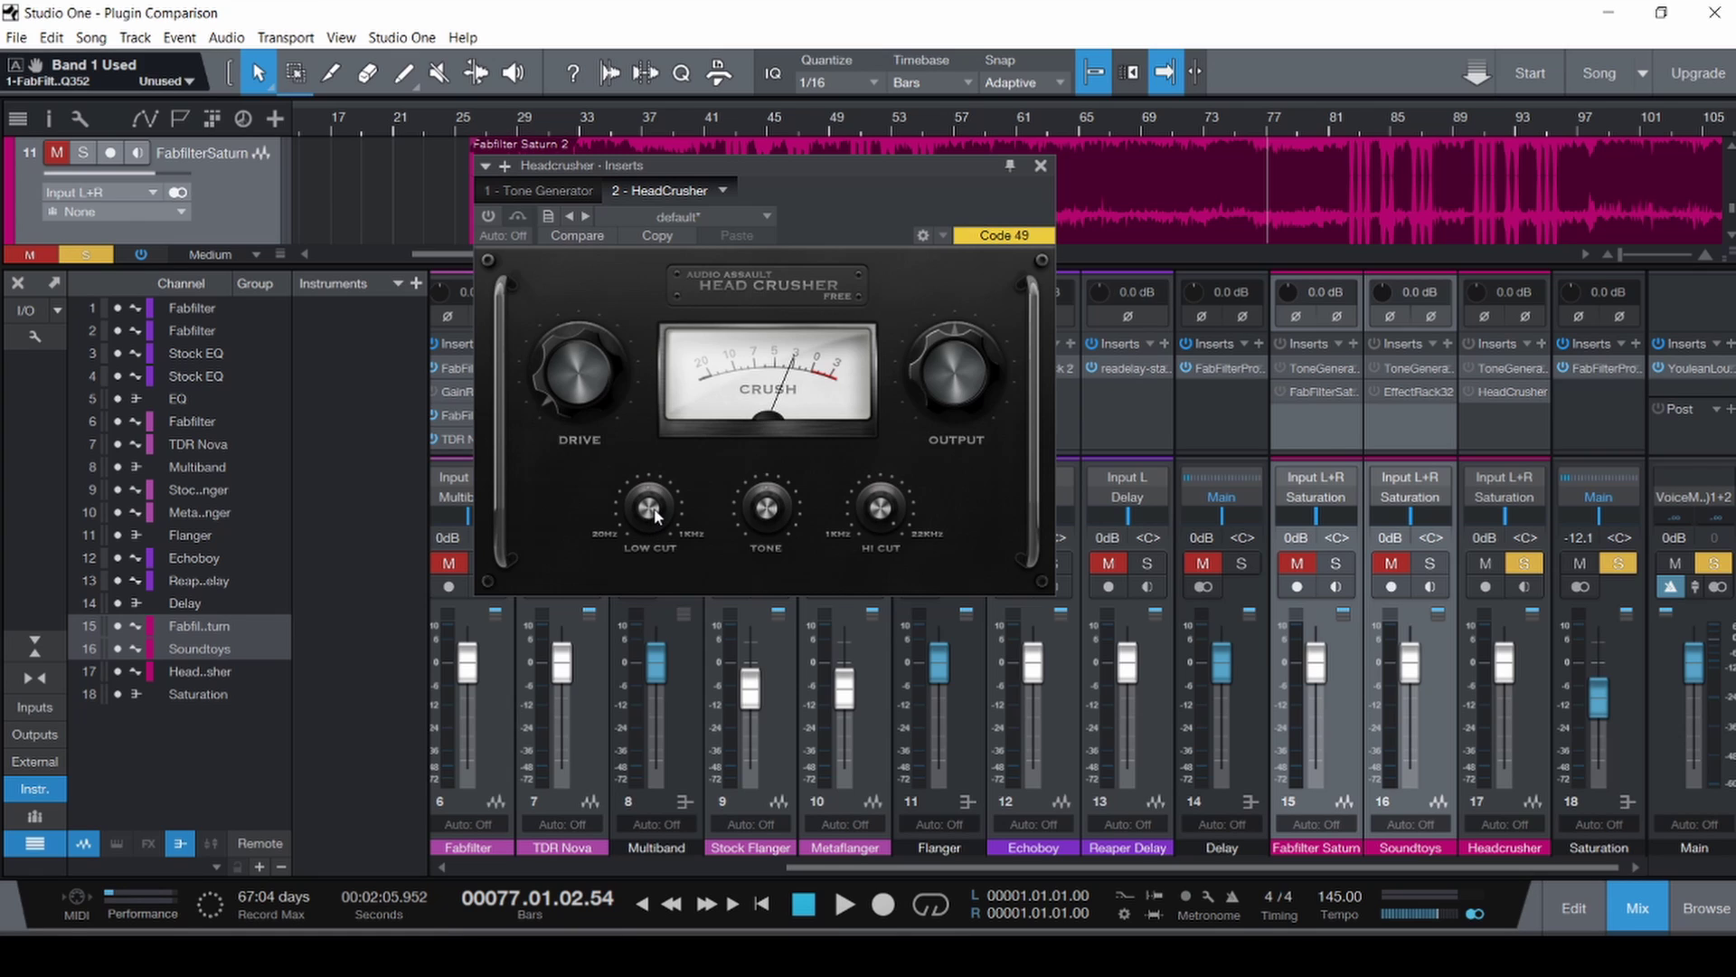
click(1040, 166)
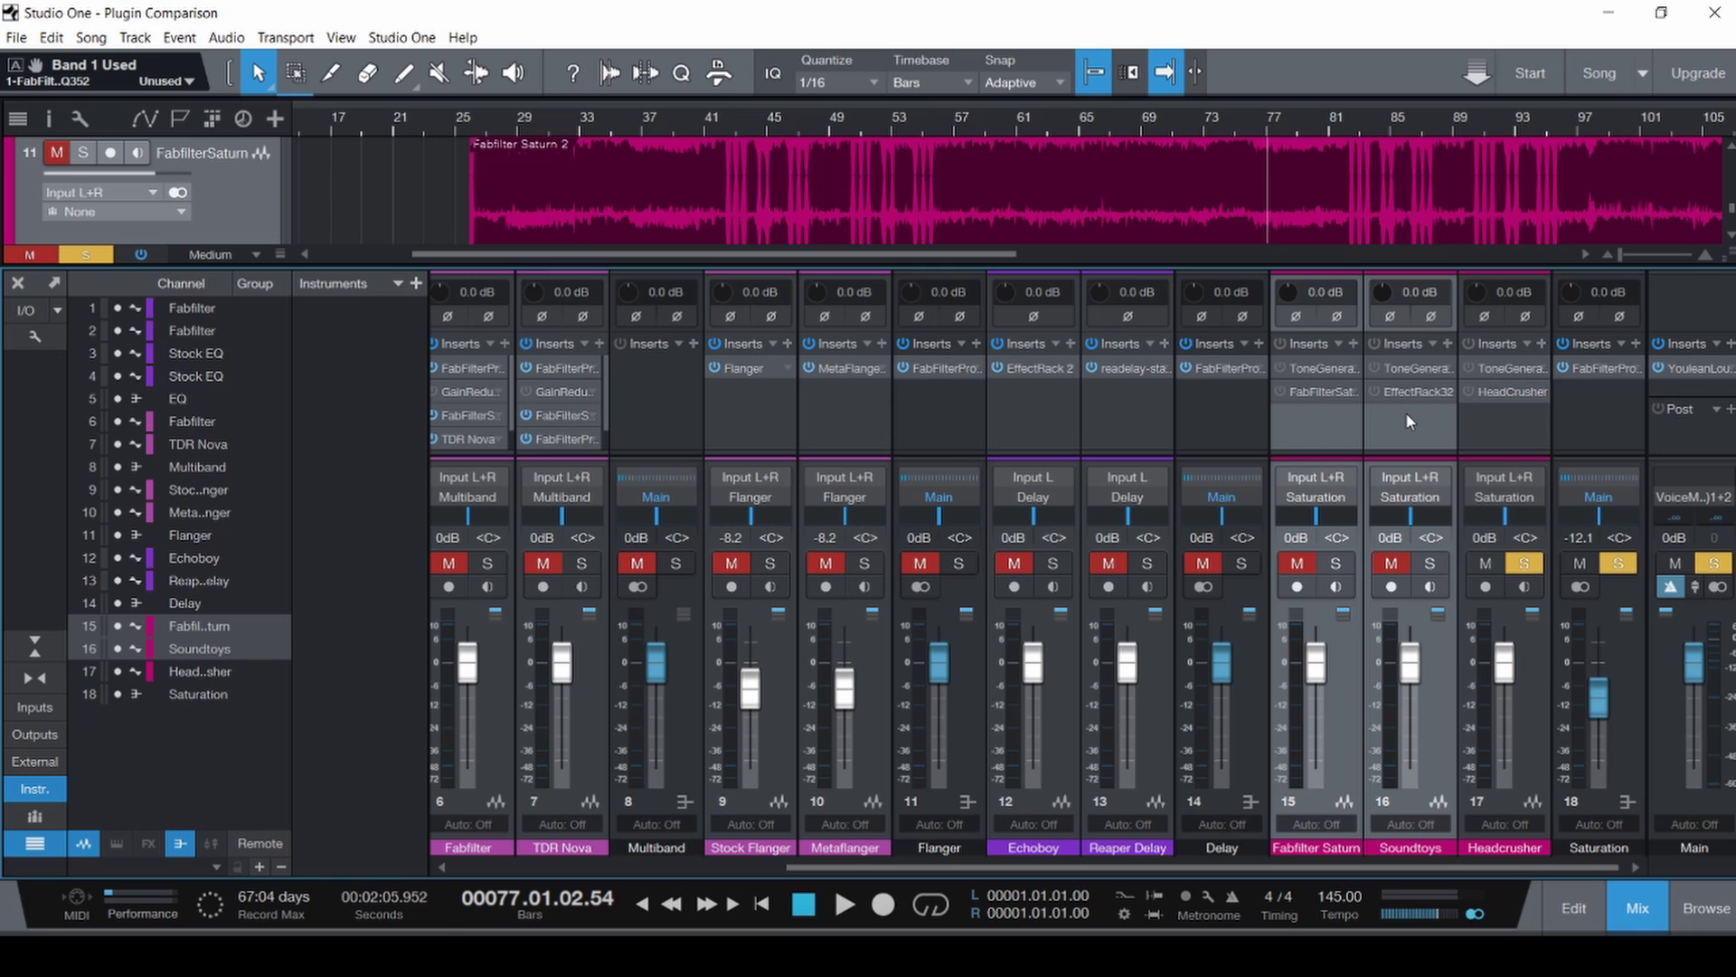
Examine the EQ curves of Pro-Q 3 on the second Fabfilter channel and Pro EQ on the first Stock EQ channel.
drag(1262, 865, 931, 865)
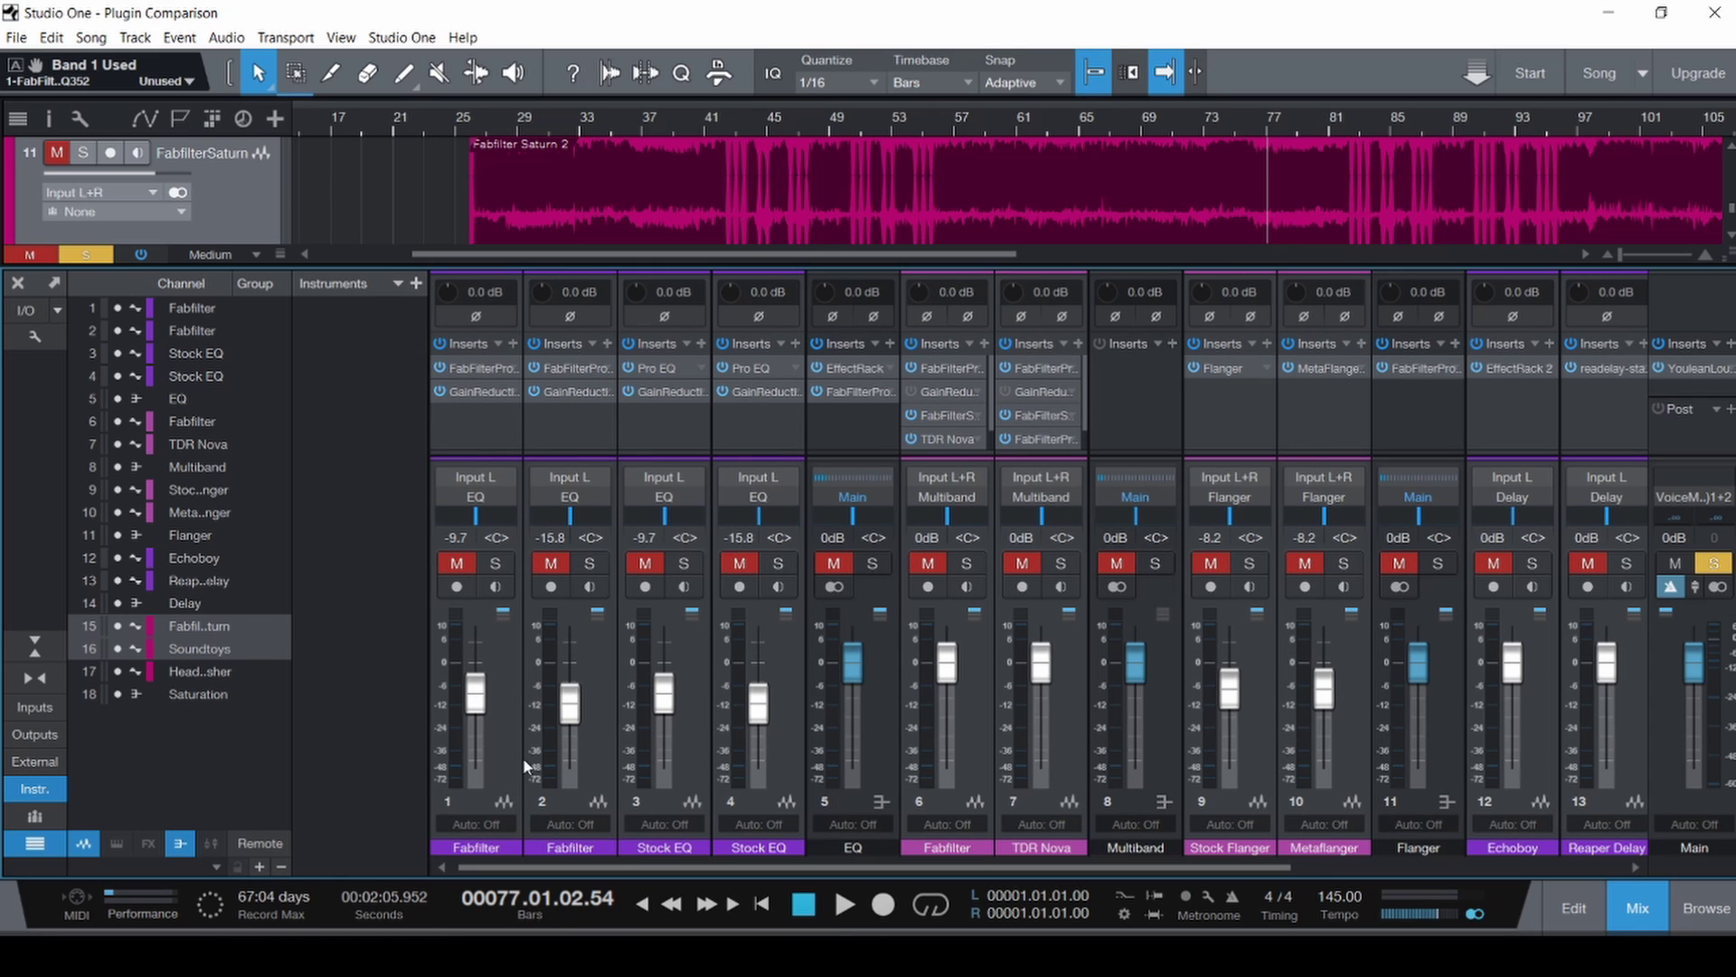
click(498, 756)
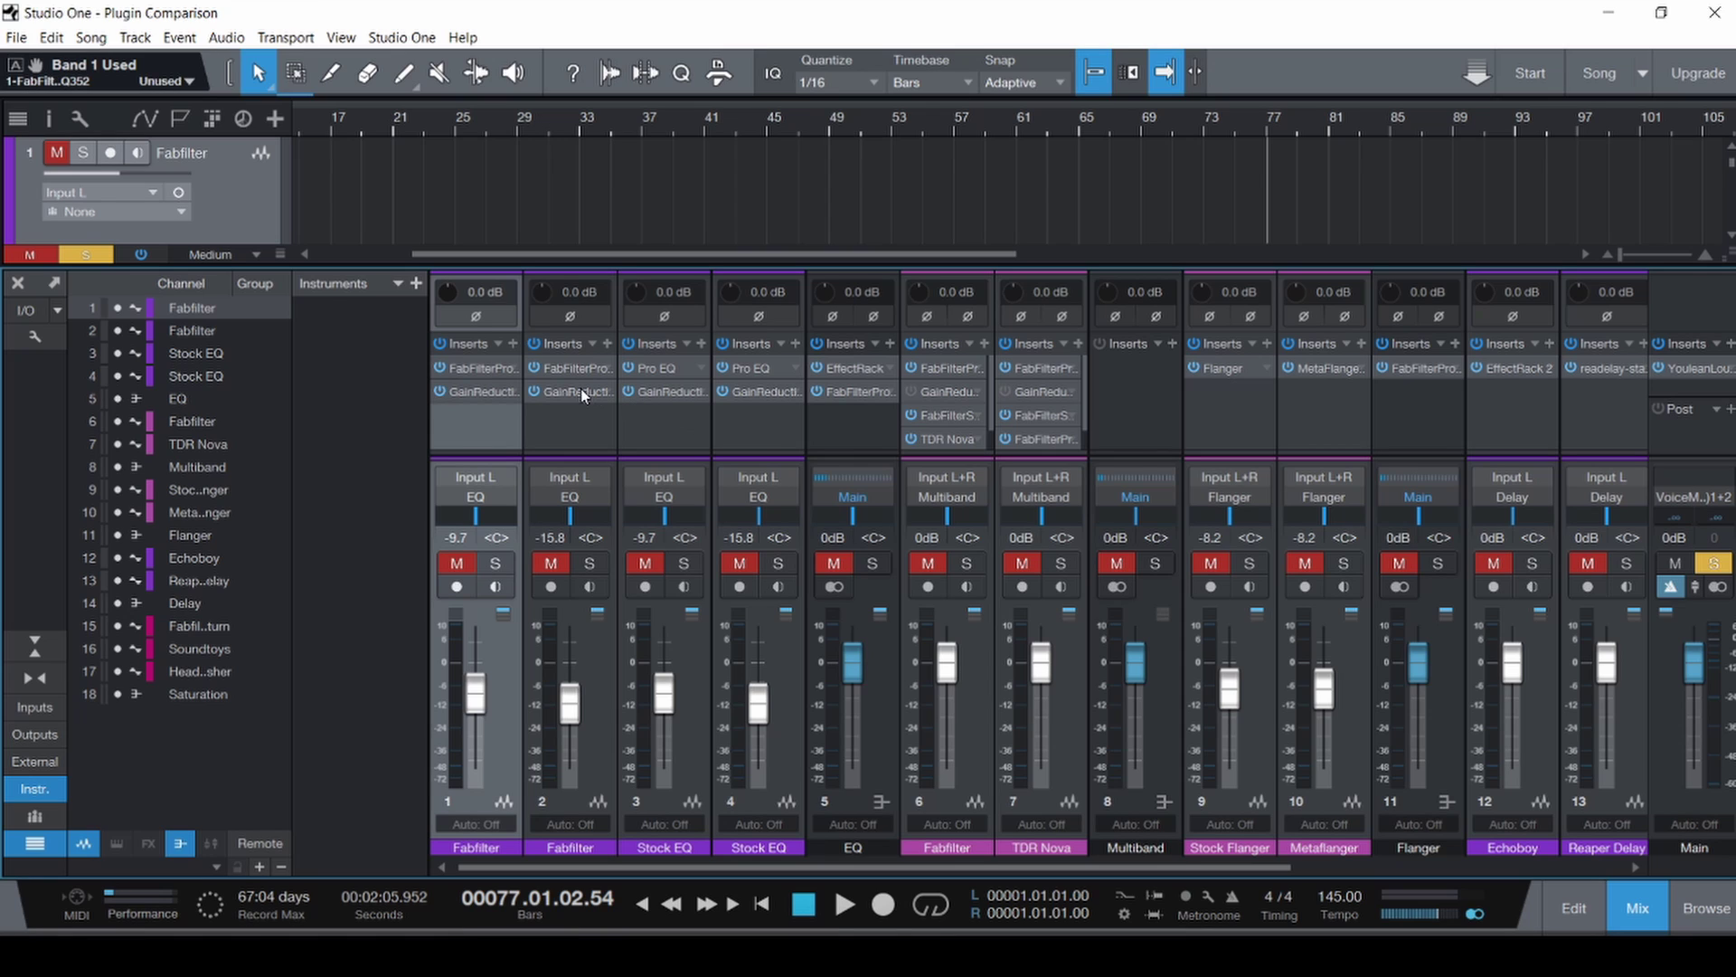
click(572, 363)
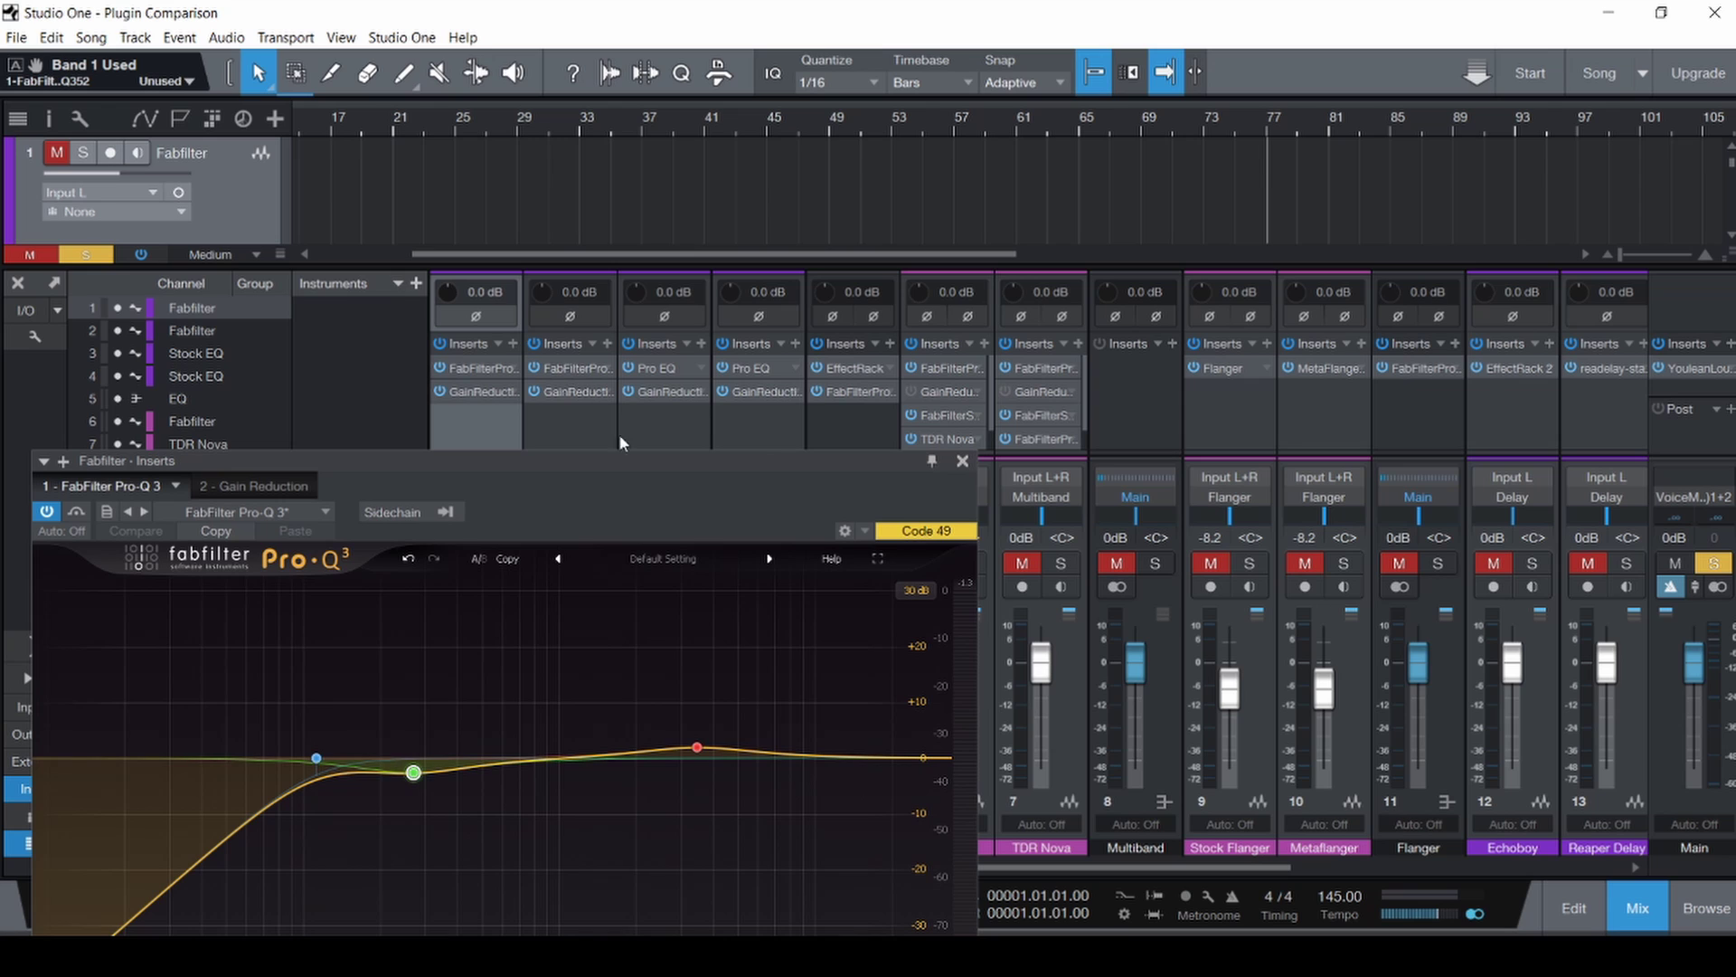
drag(618, 432, 622, 179)
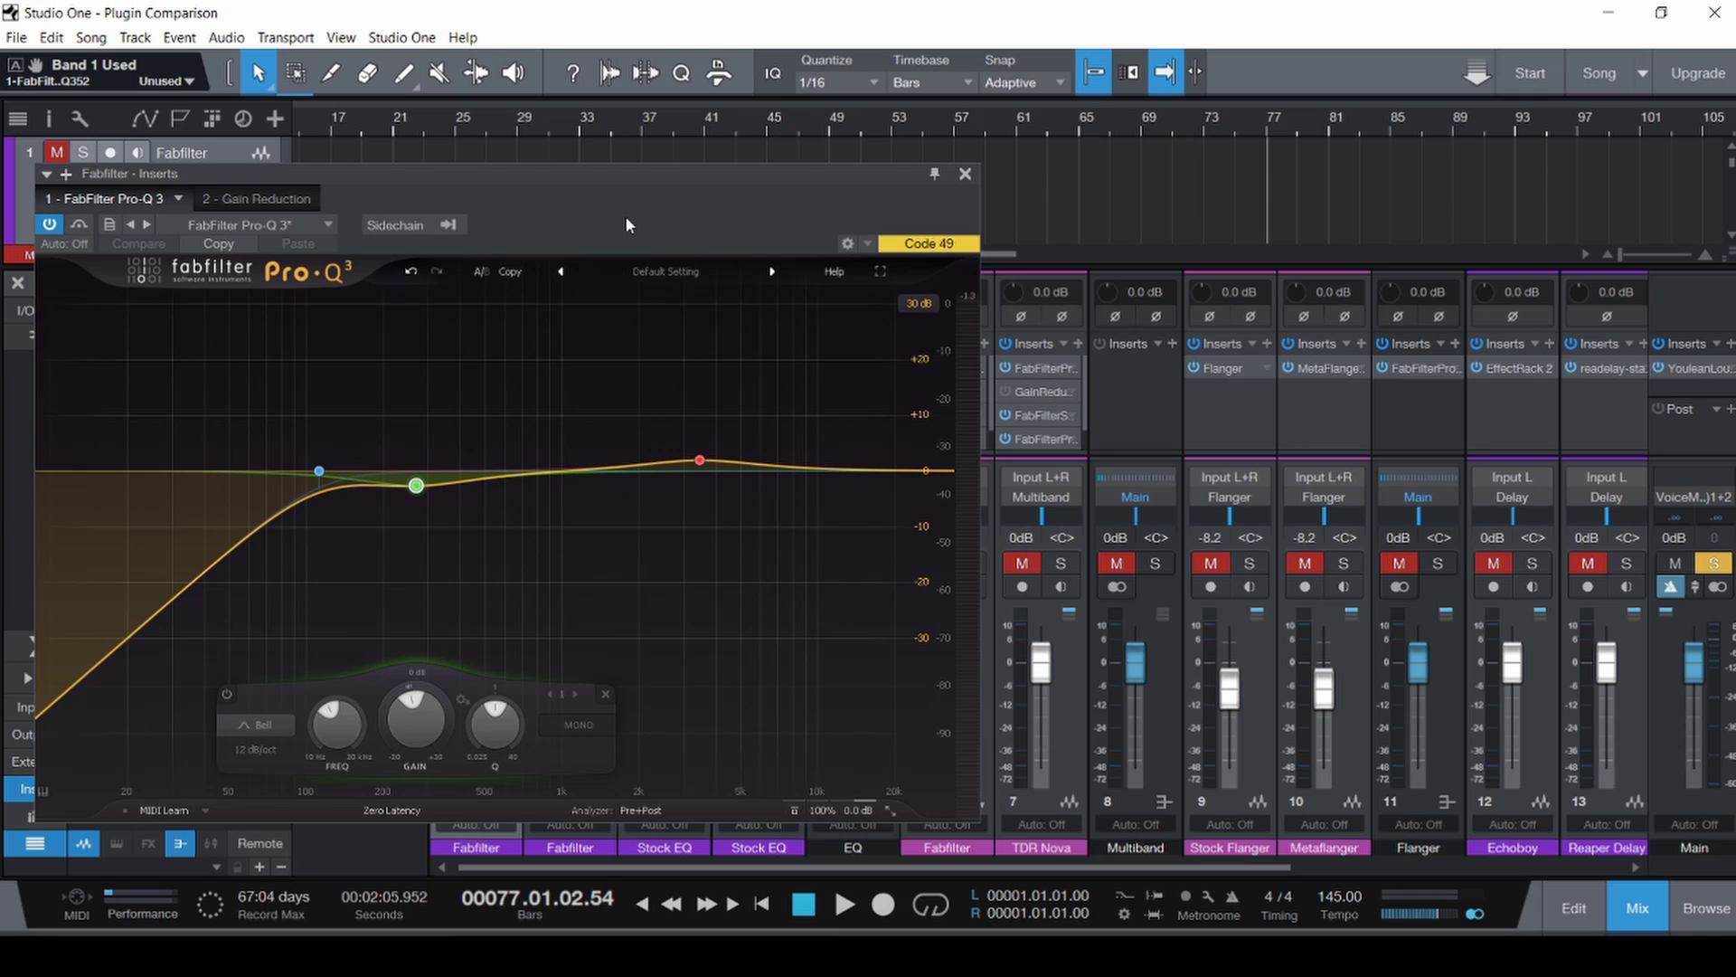
mouse_move(469, 491)
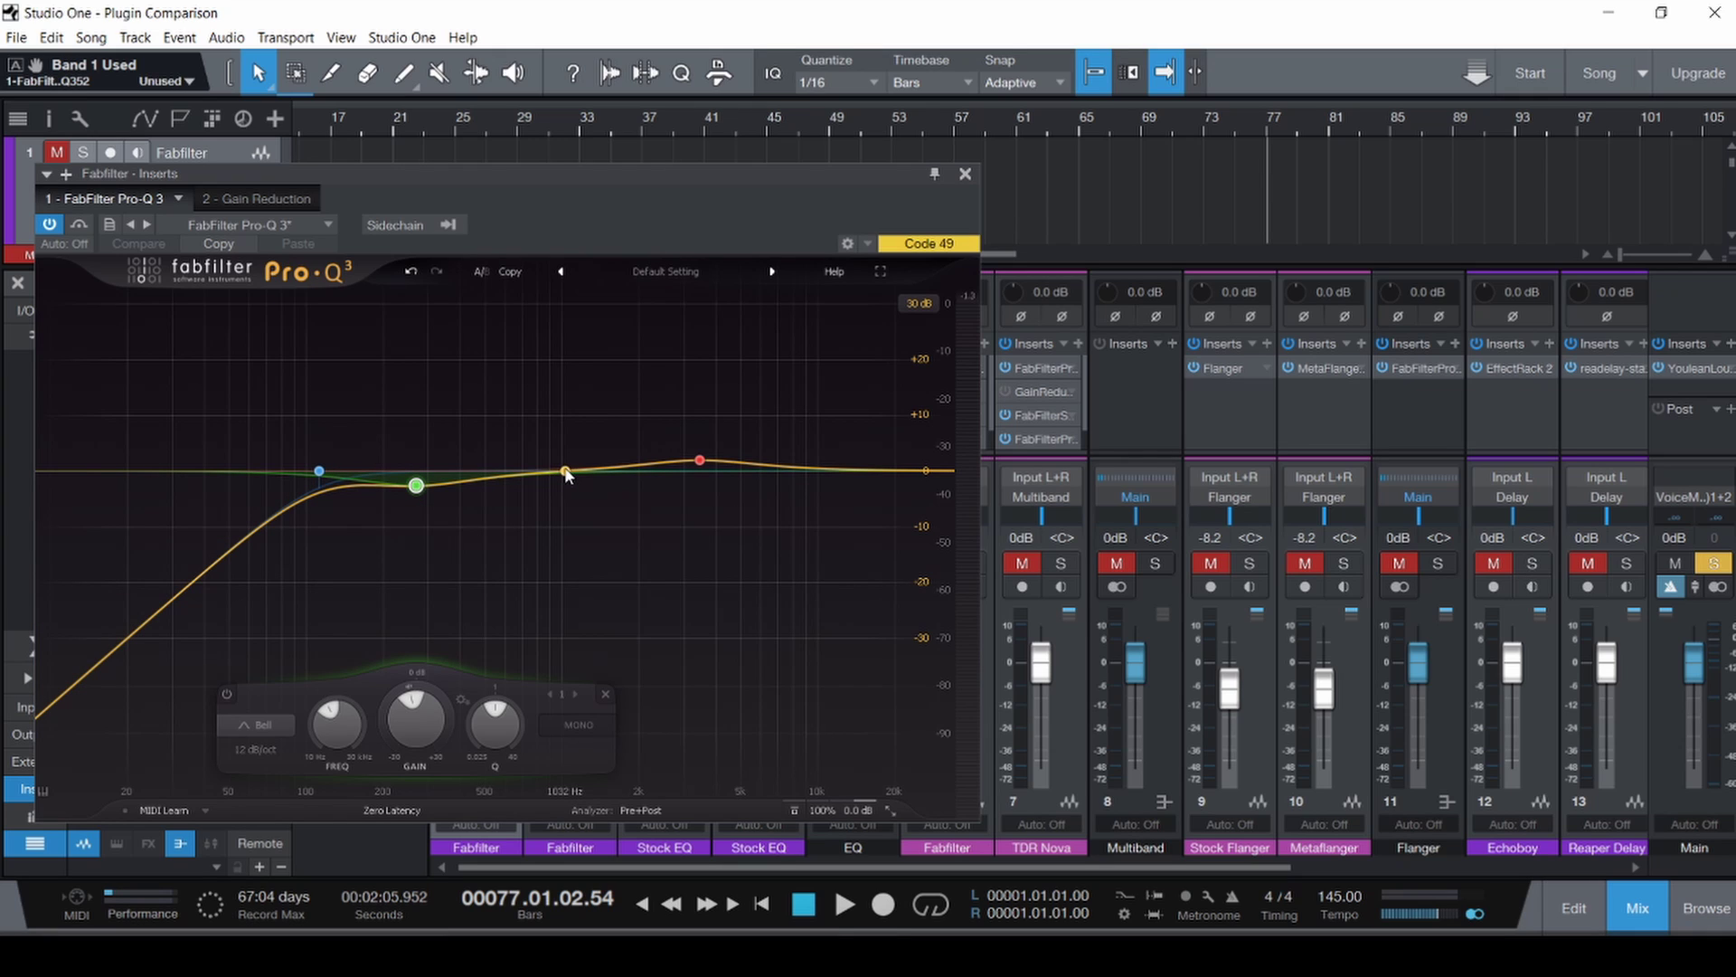
click(965, 175)
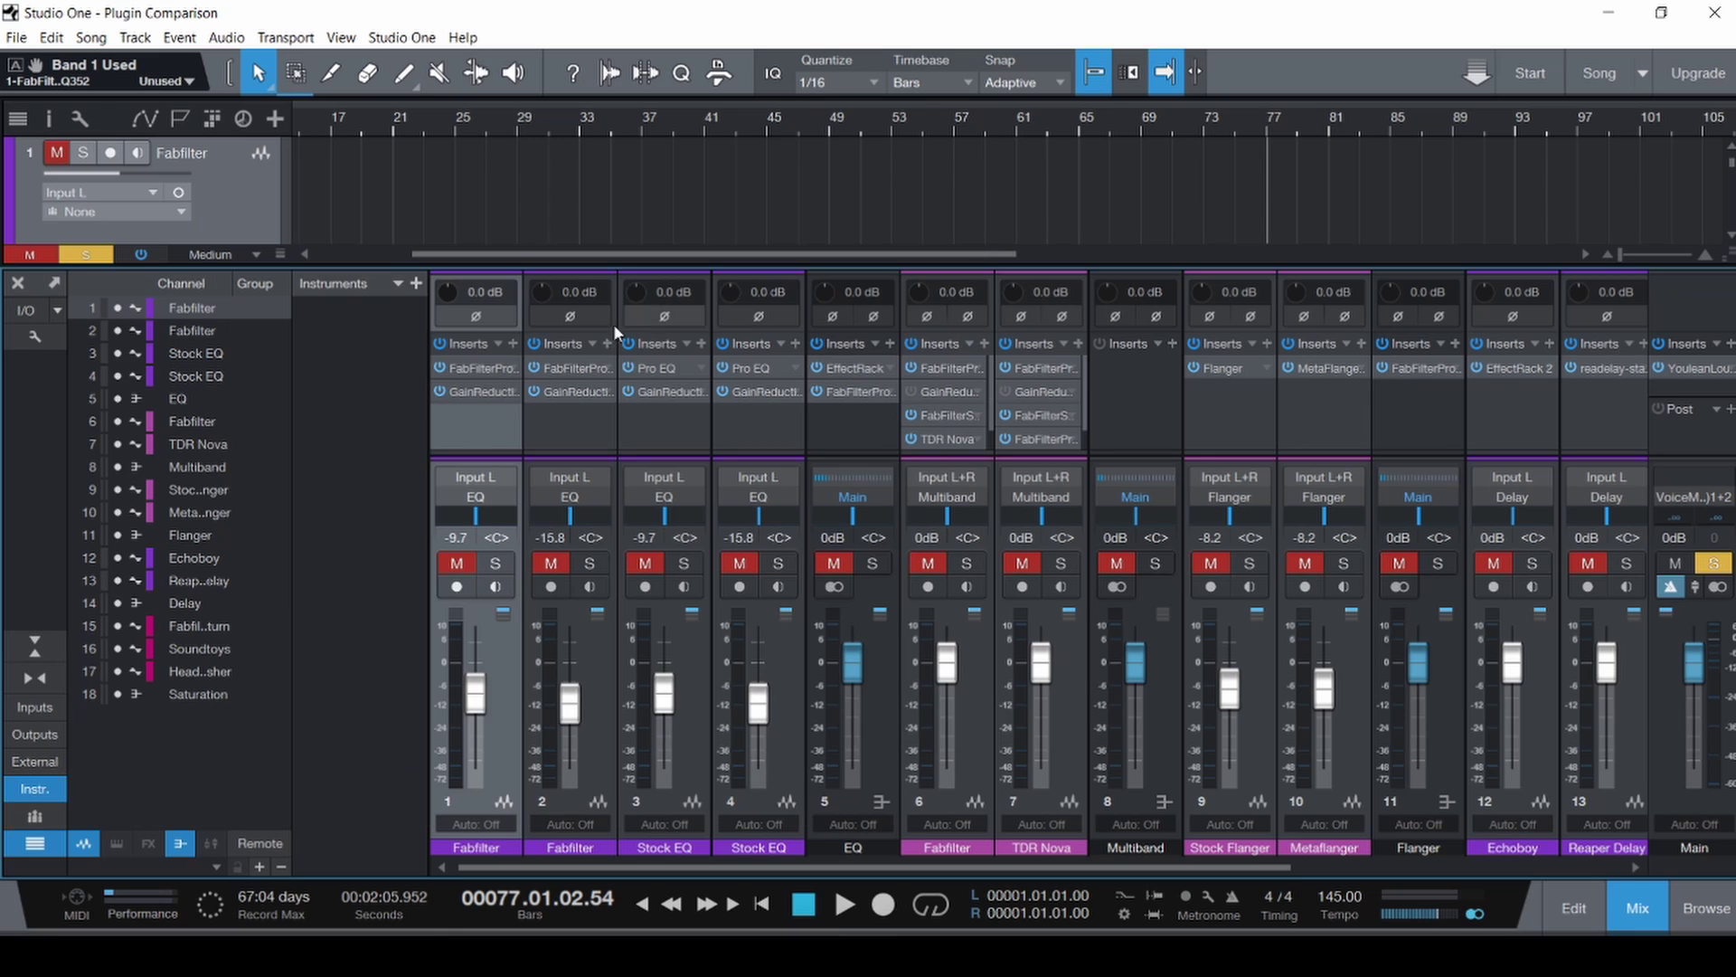
click(656, 368)
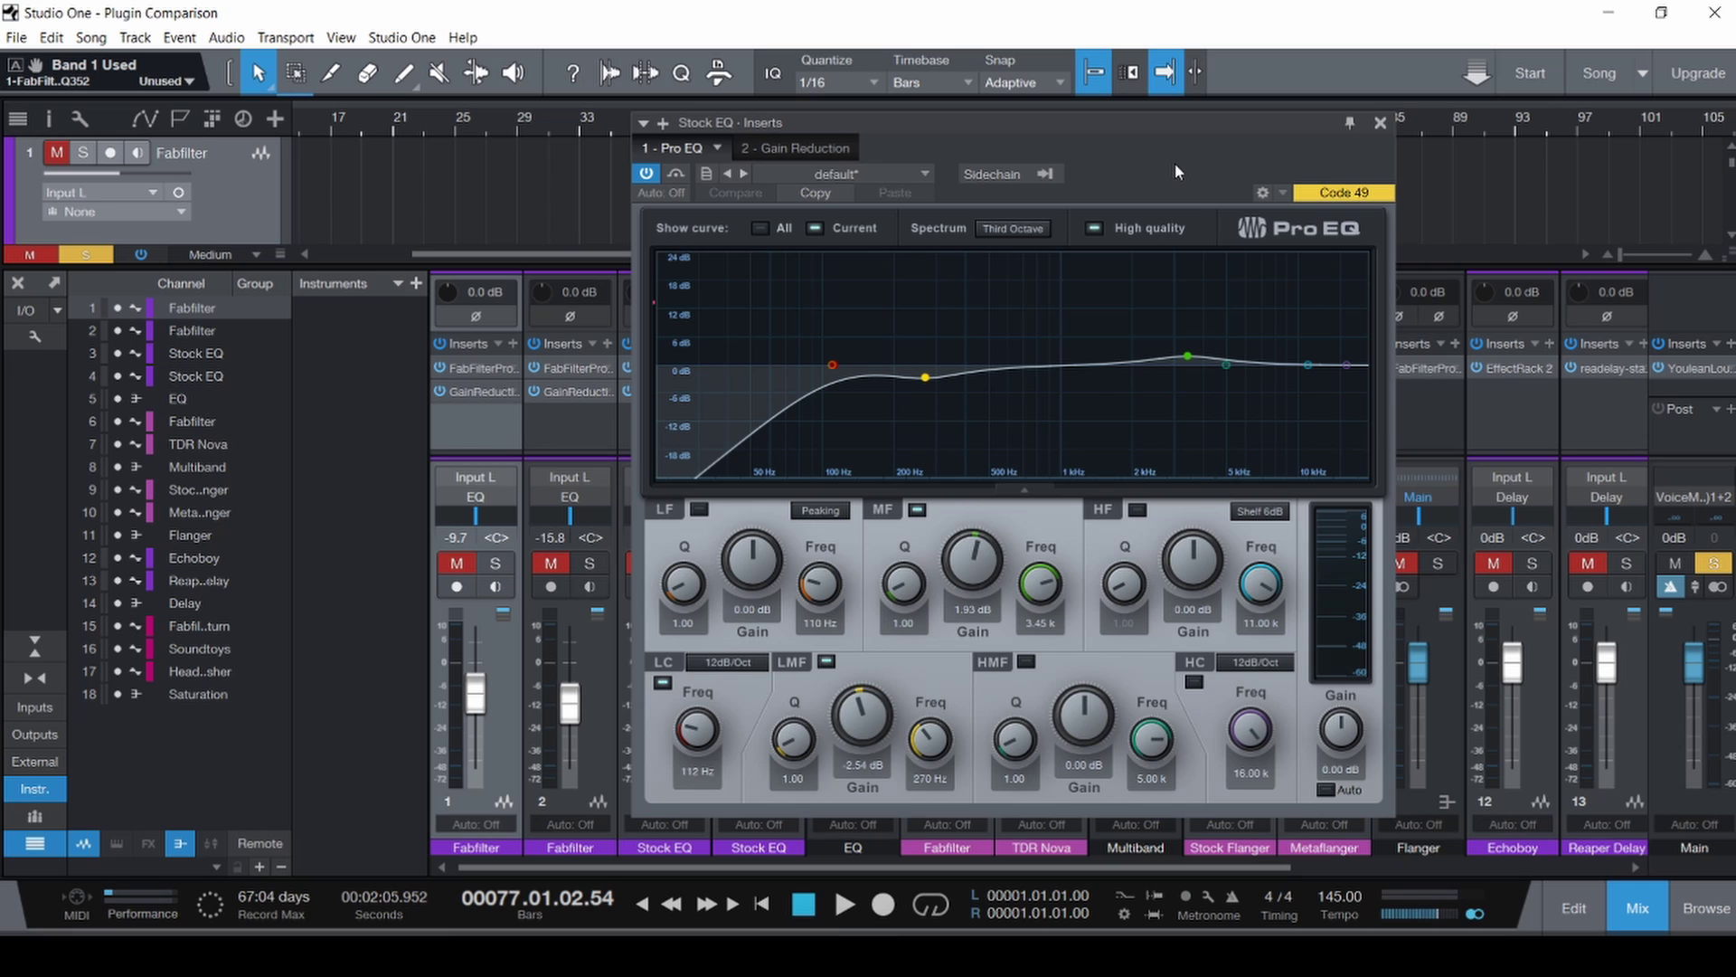
click(1382, 123)
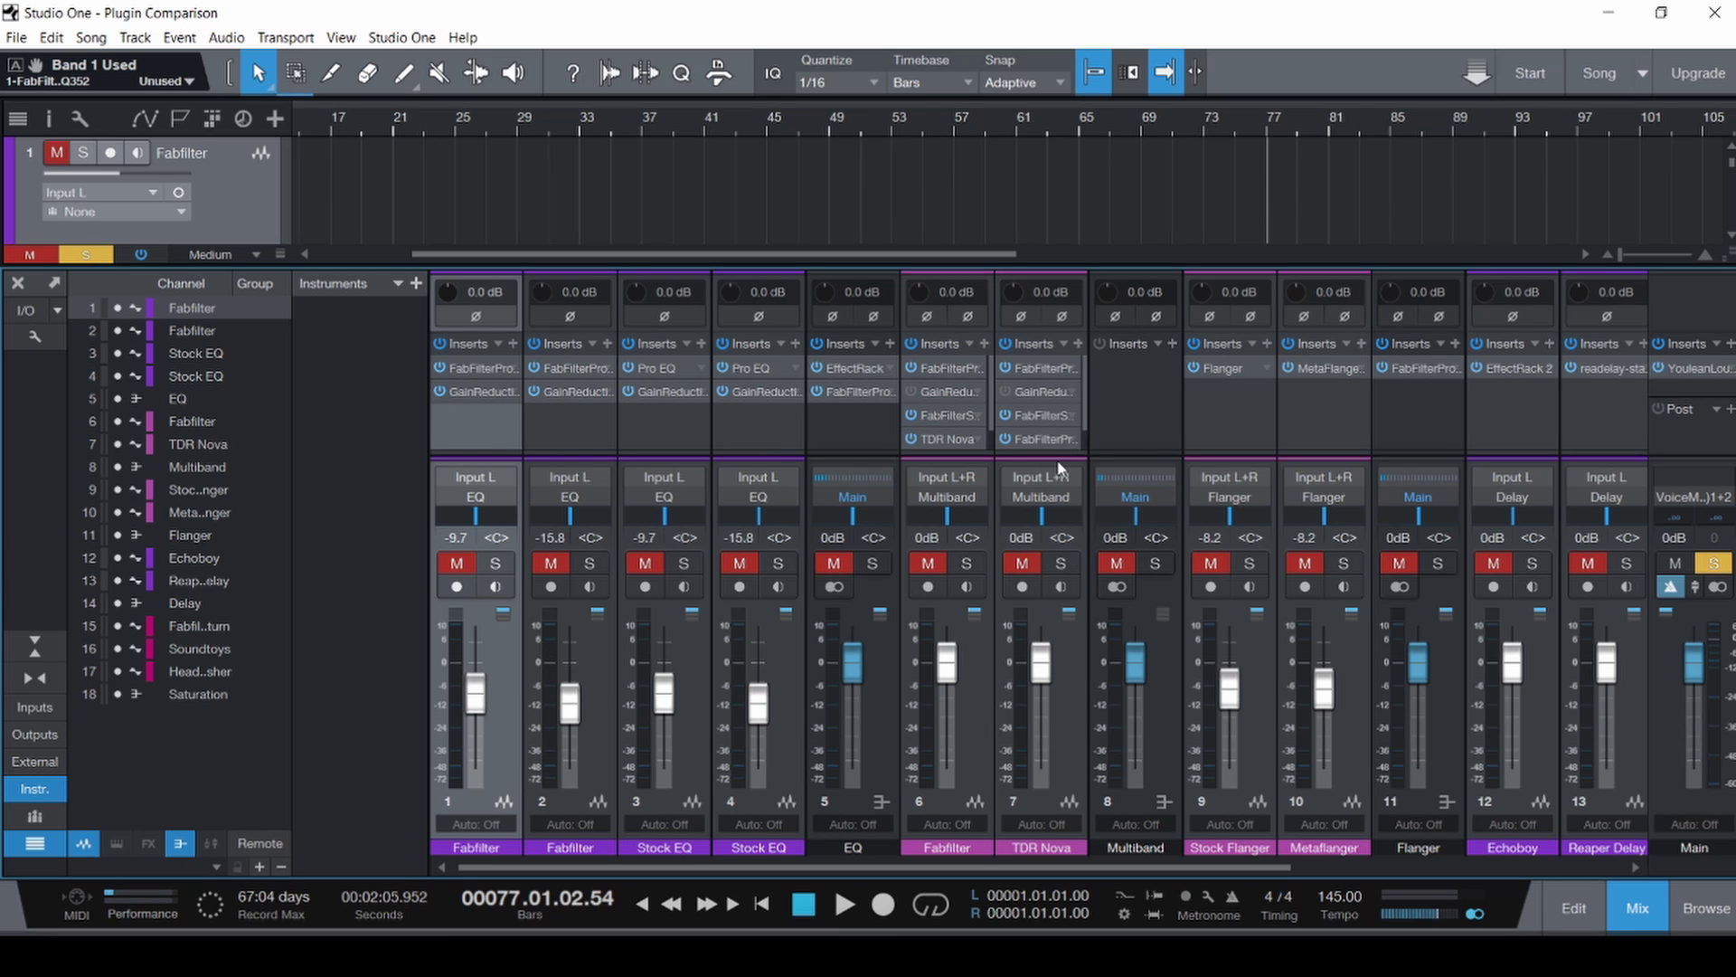
Enlarge the mixer's inserts area and compare the dynamic bands of Pro-Q 3 and TDR Nova on the TDR Nova channel.
drag(1061, 456, 1058, 475)
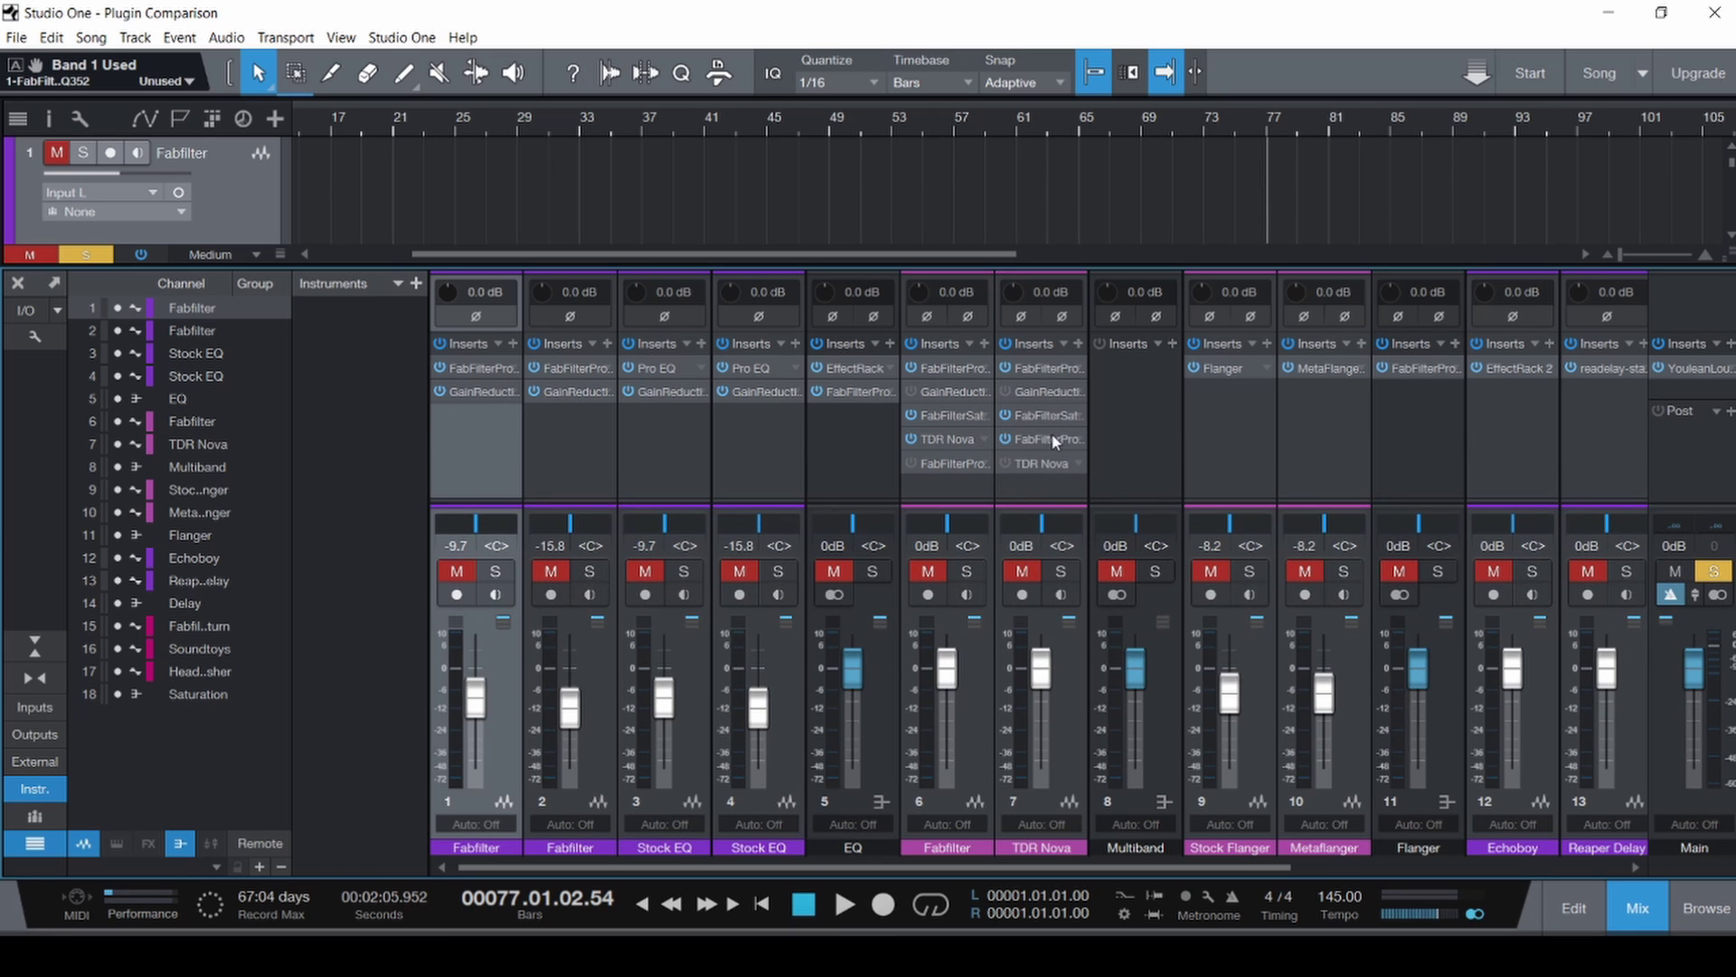
double_click(1053, 439)
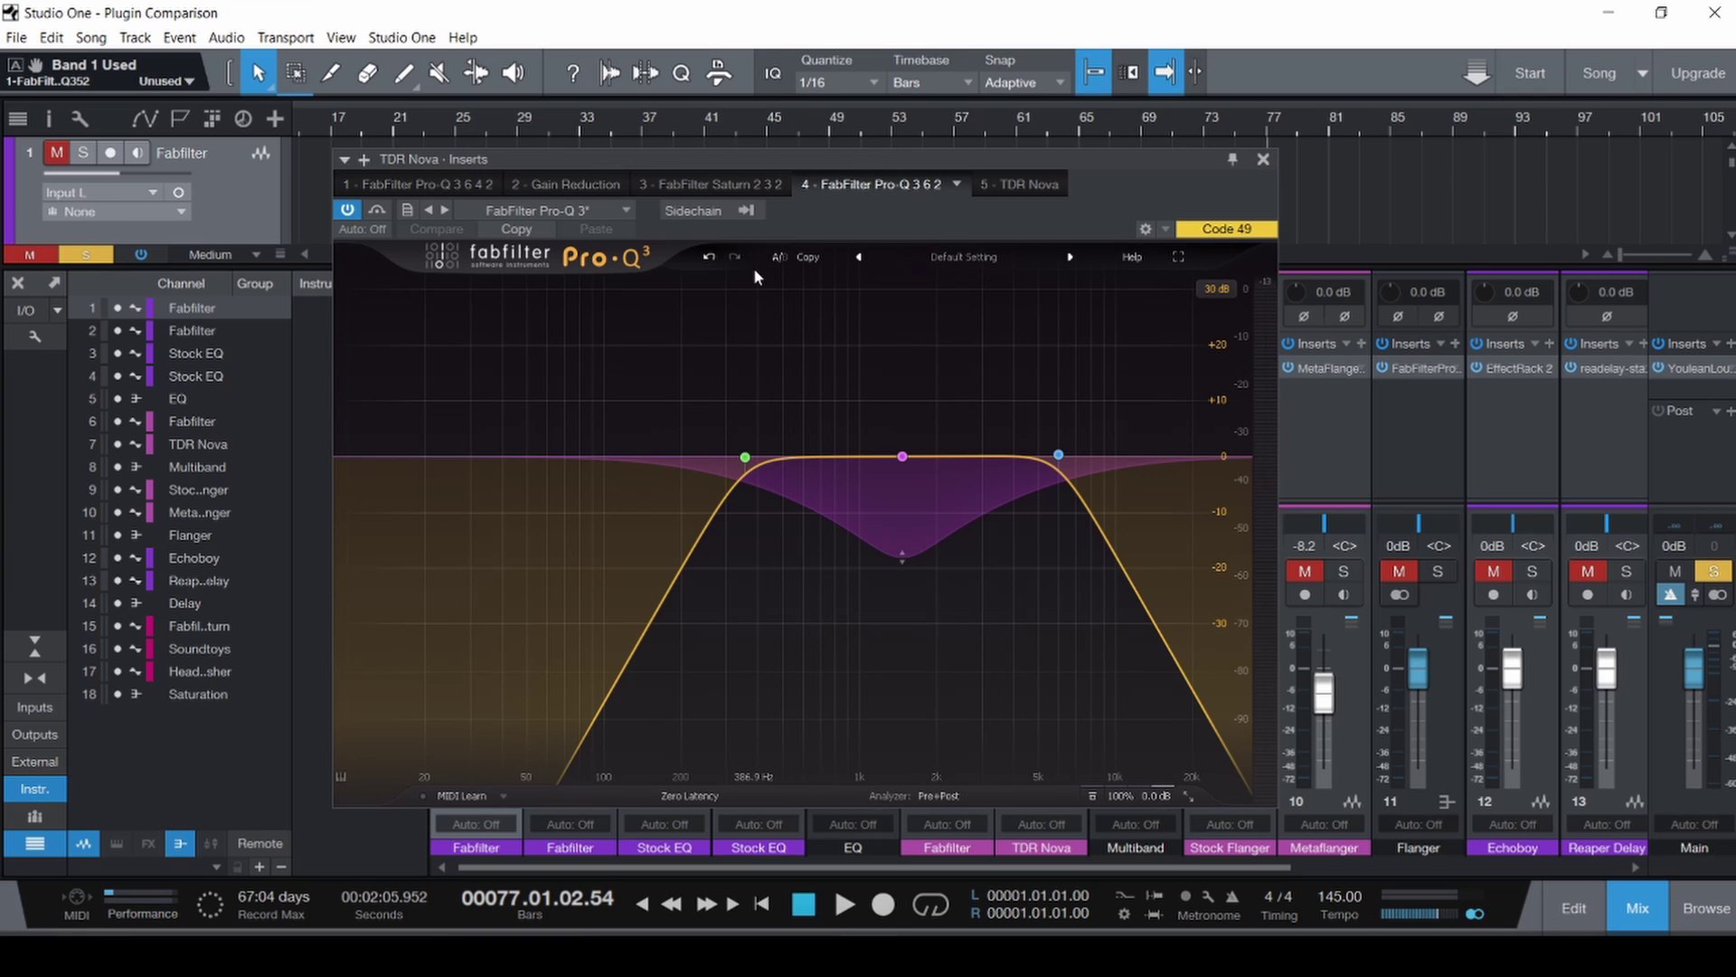
click(1031, 185)
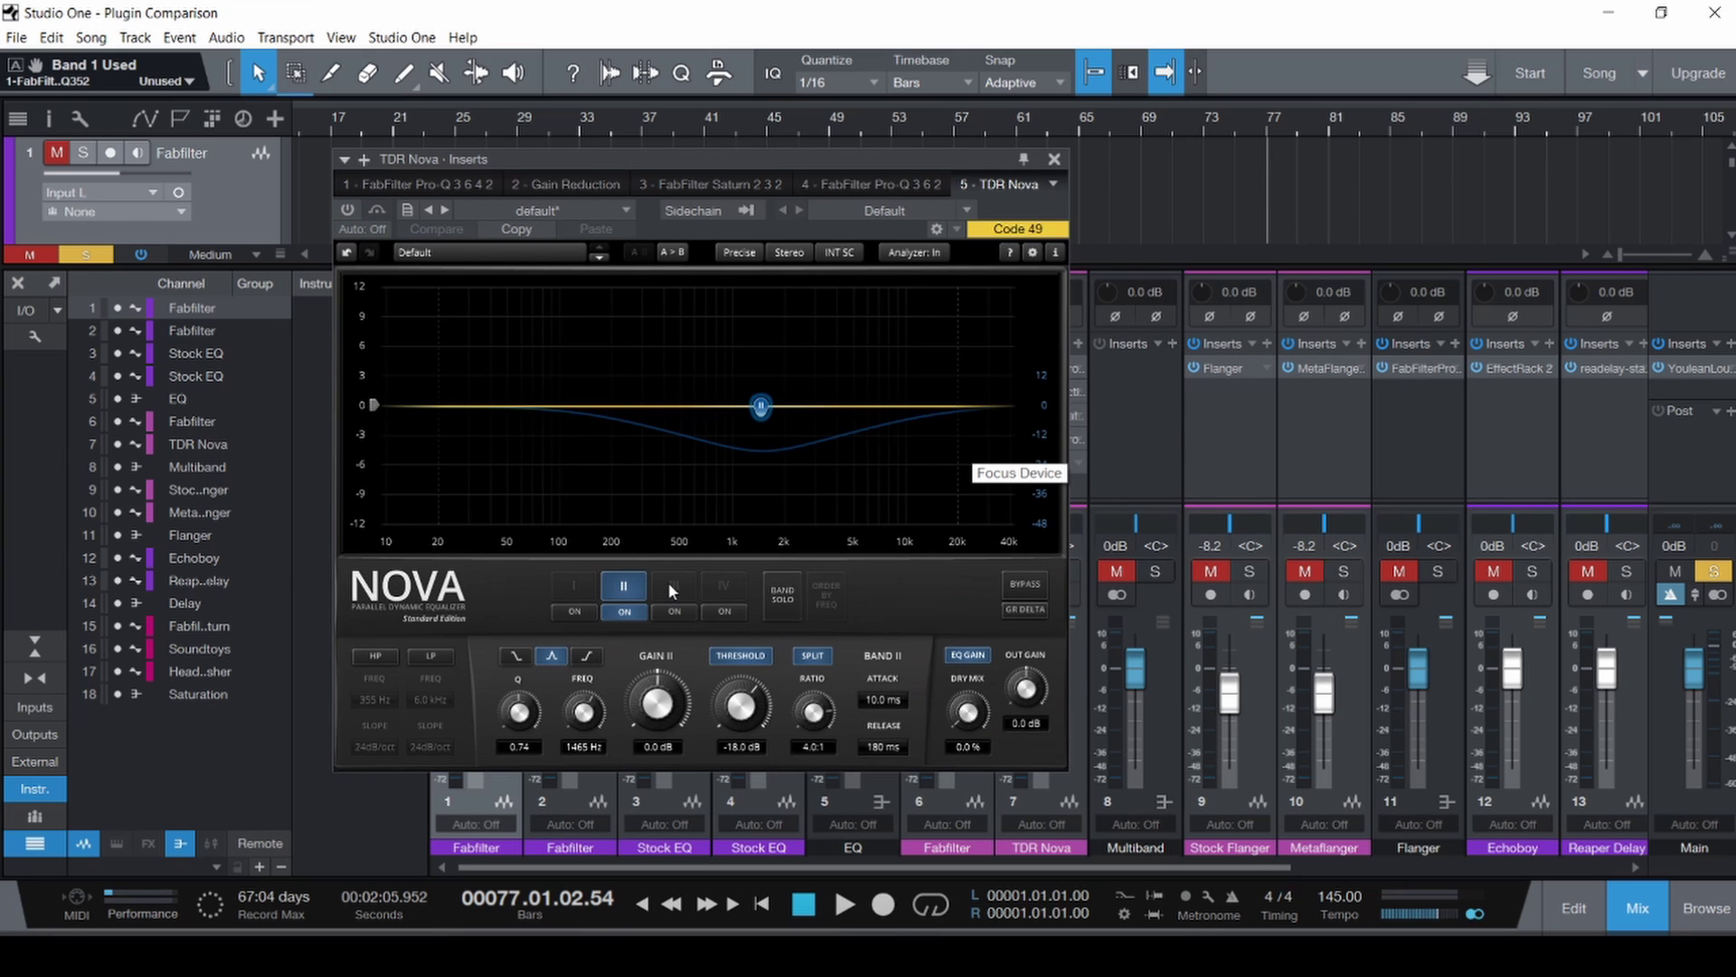
click(901, 185)
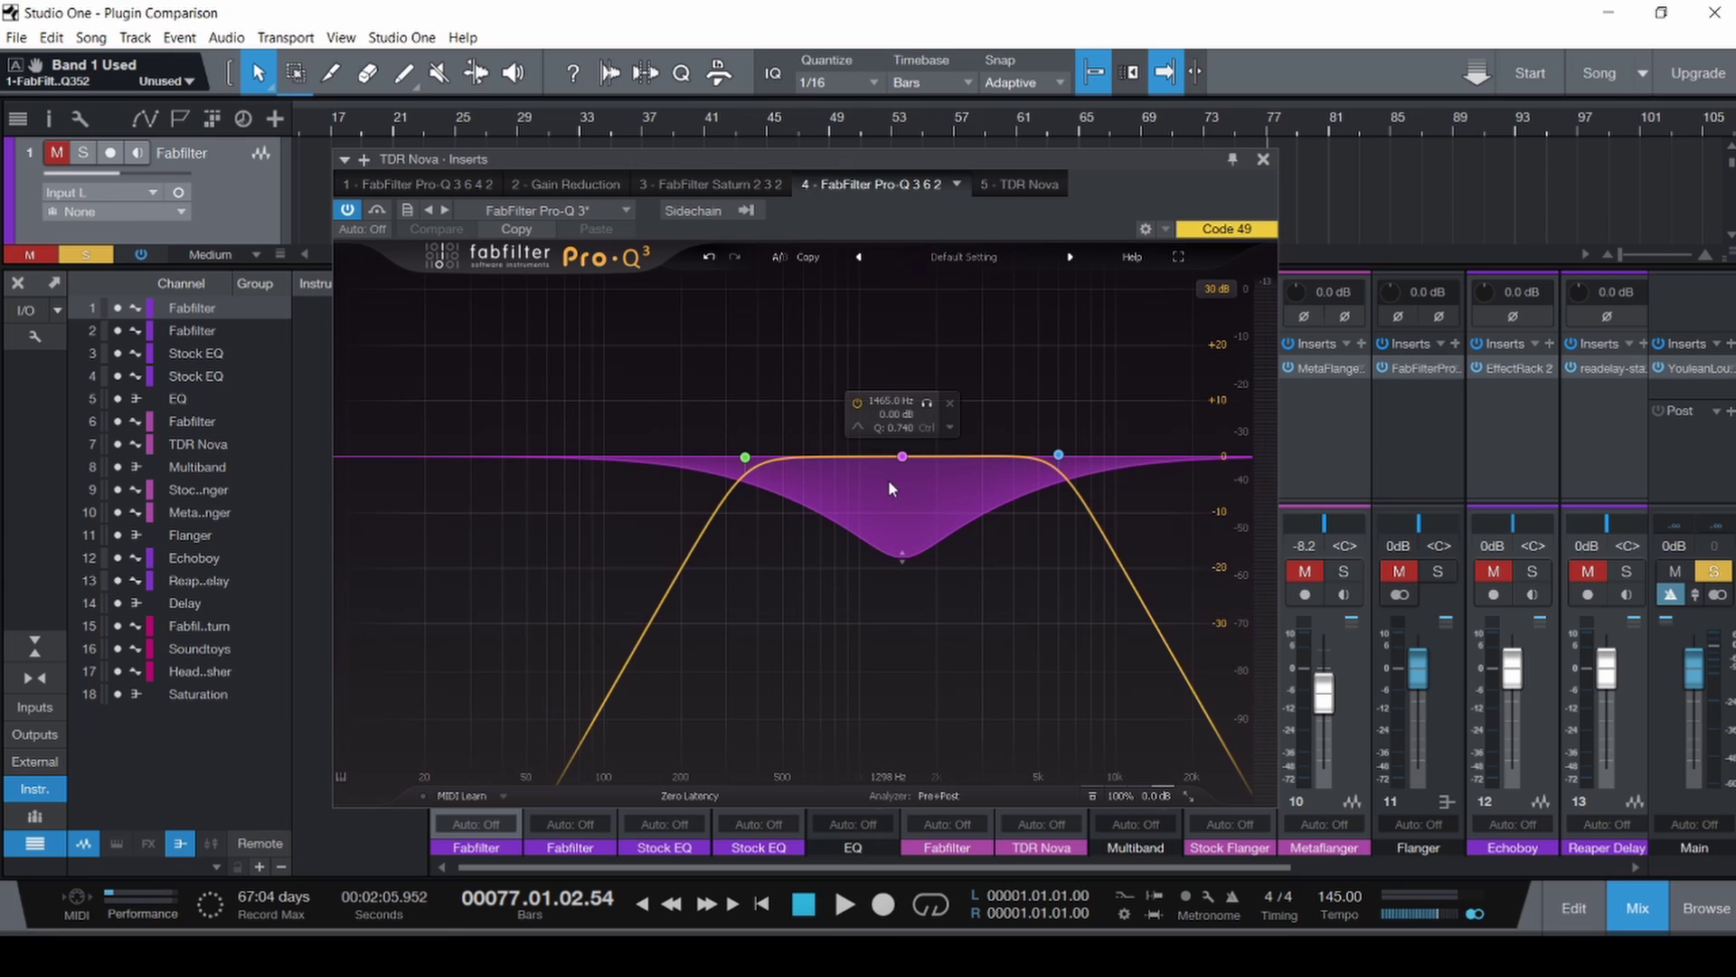
click(1263, 159)
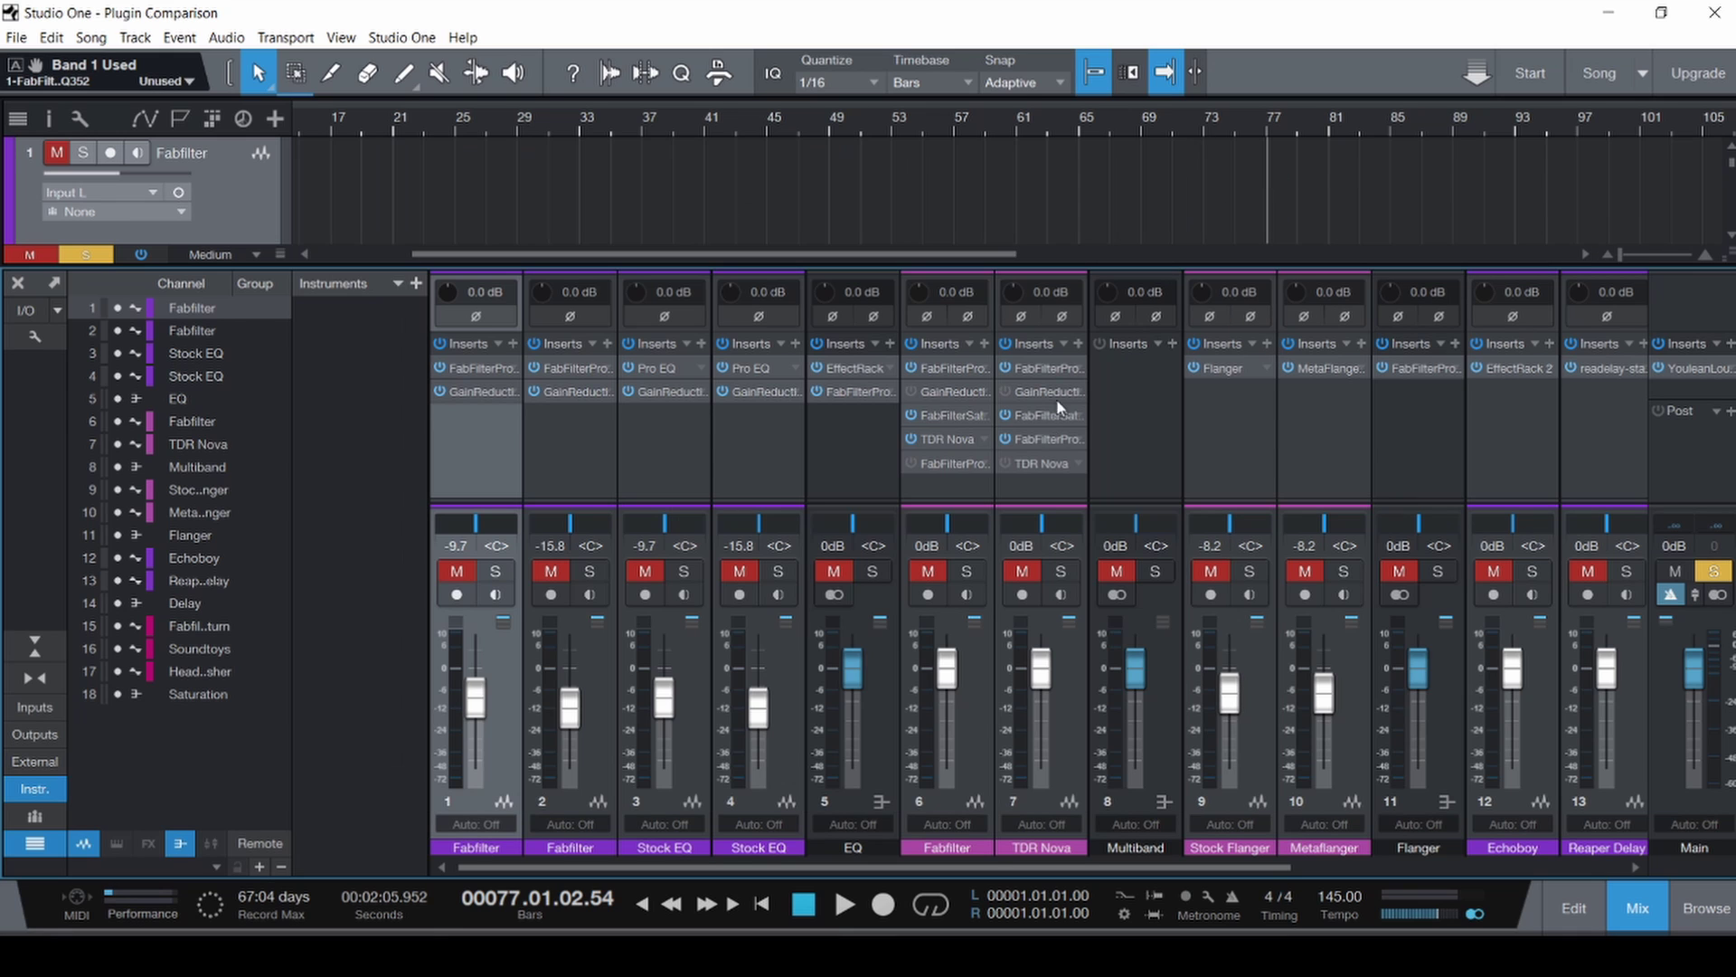
Compare the band settings of FabFilter Pro-MB and TDR Nova on the Fabfilter multiband channel.
click(946, 464)
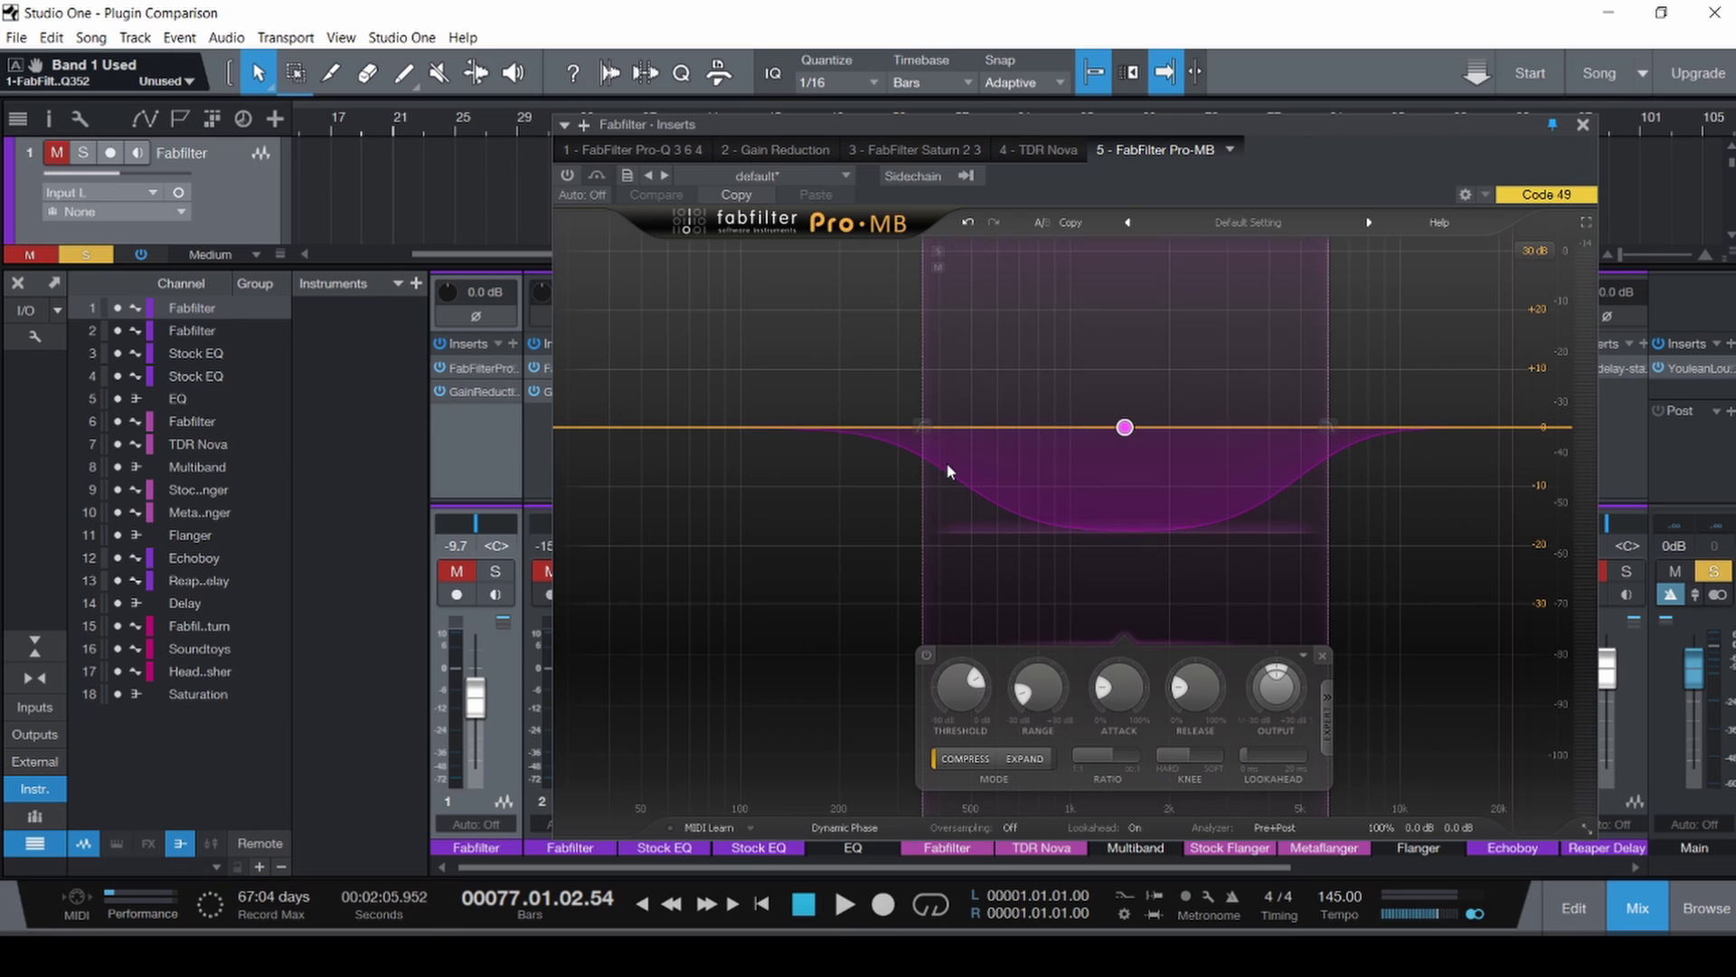
drag(1187, 114, 955, 114)
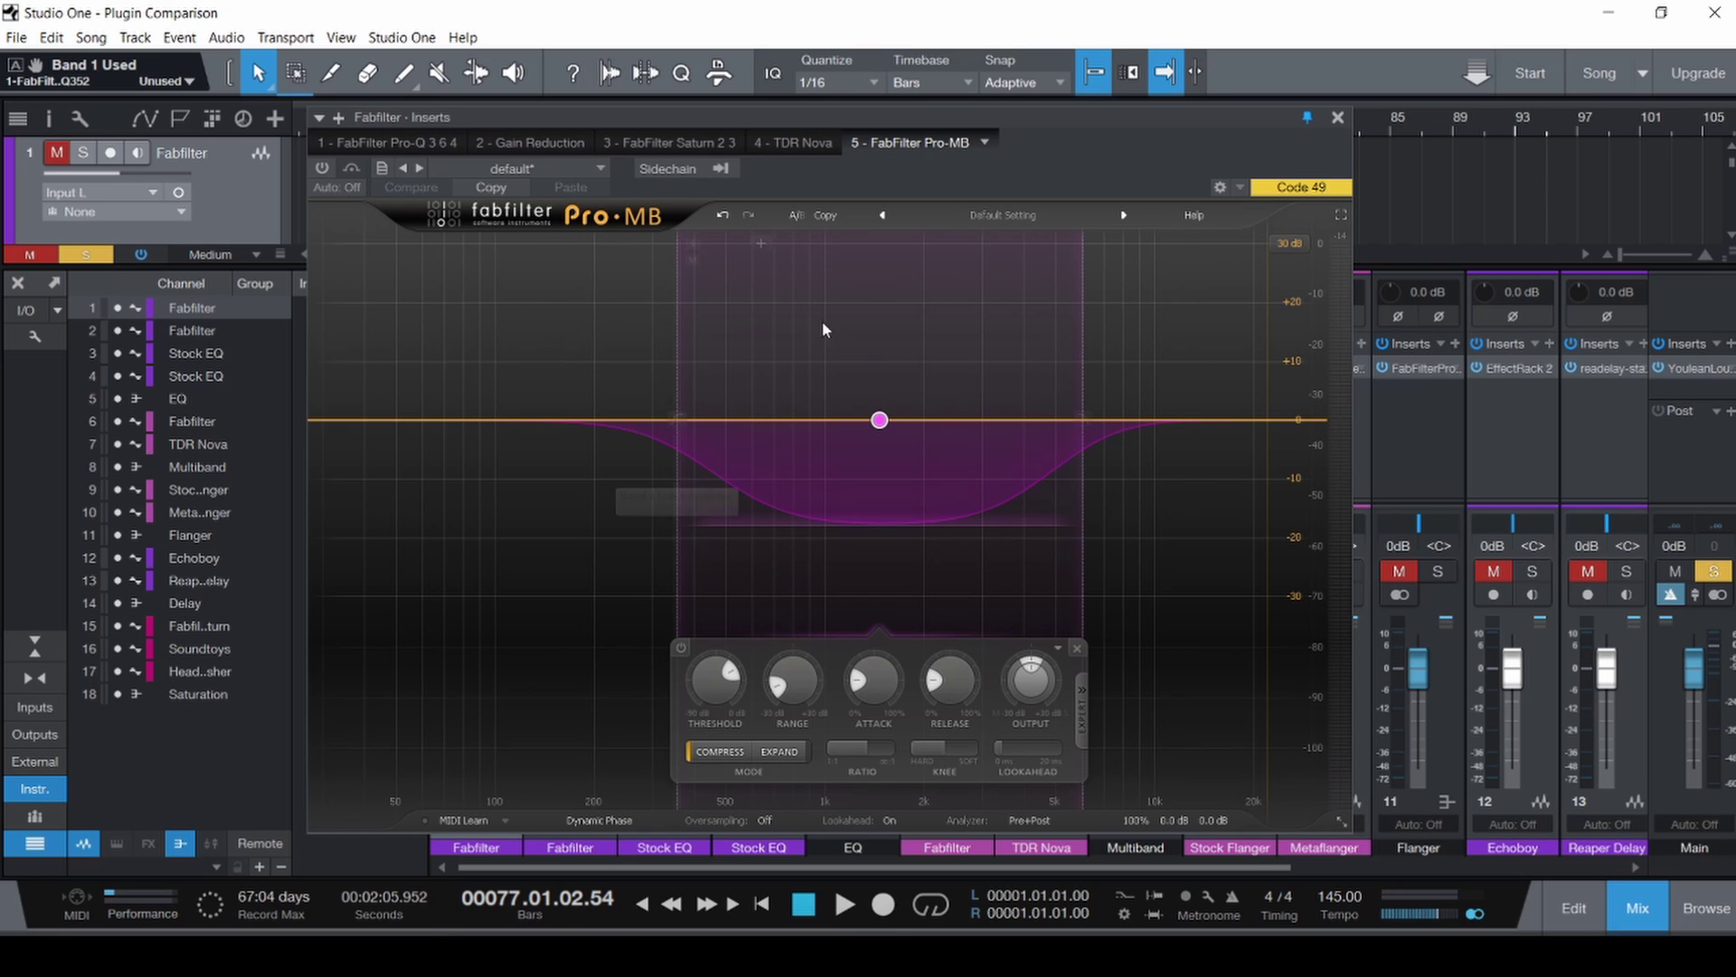
click(801, 145)
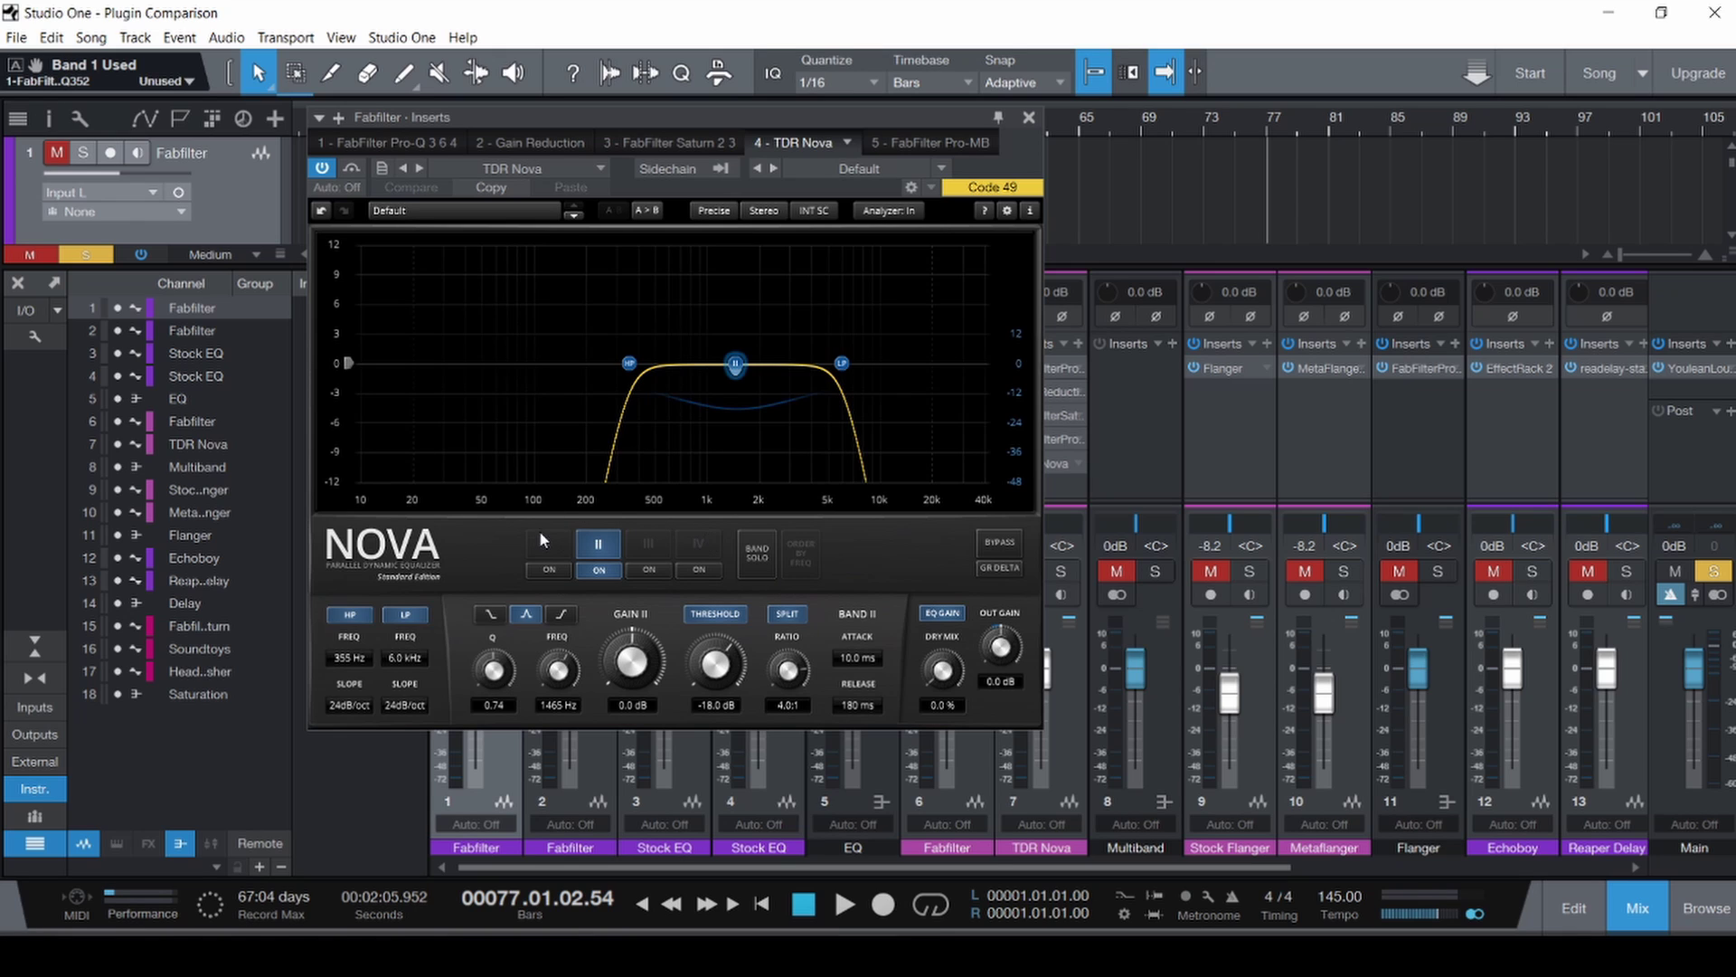
click(1028, 118)
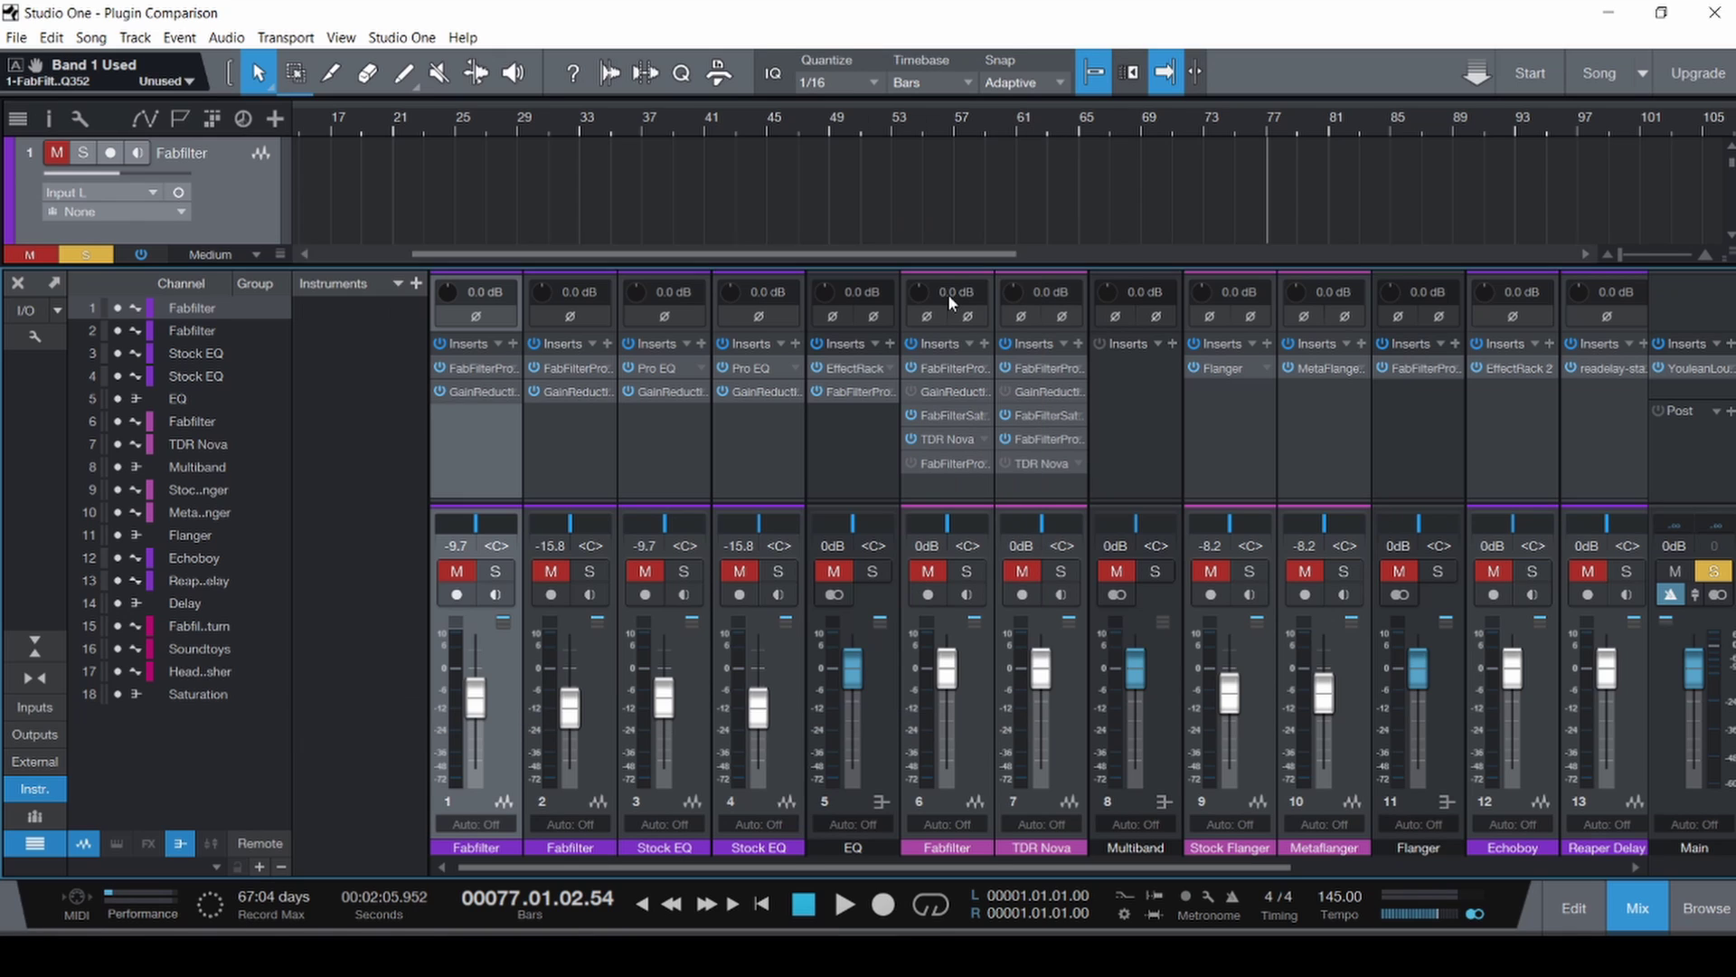
Open MetaFlanger on the Metaflanger channel and set its output Gain to -6.4 dB.
drag(848, 870, 1156, 870)
click(819, 746)
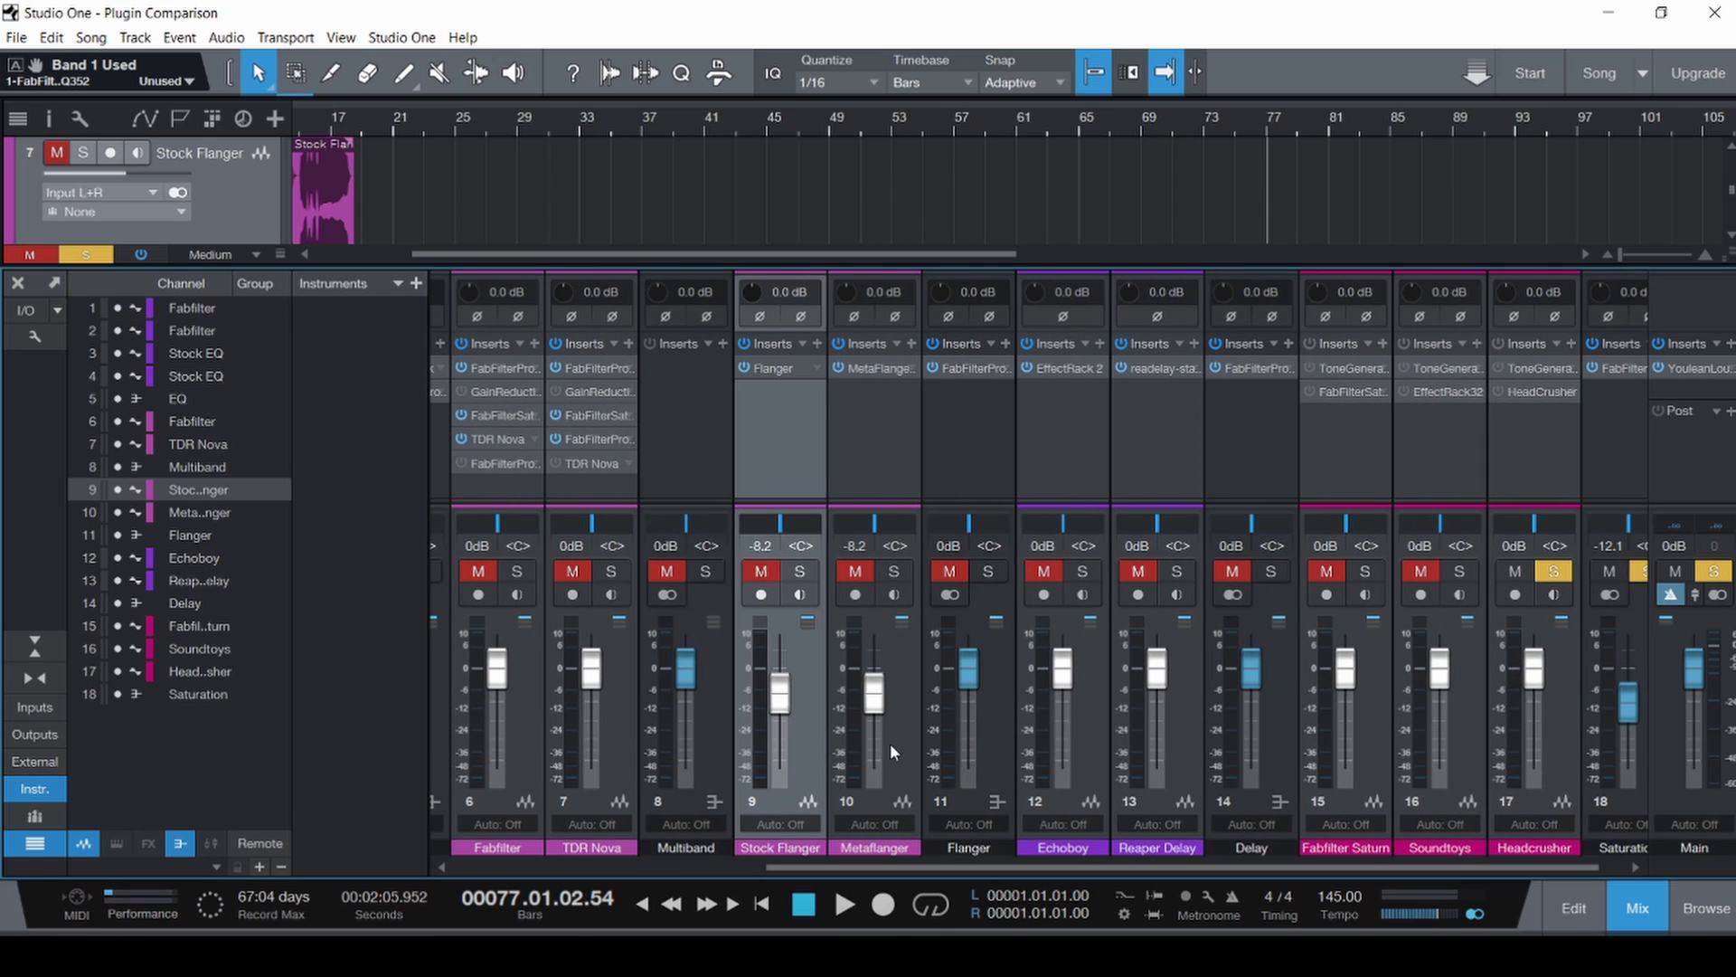
click(890, 751)
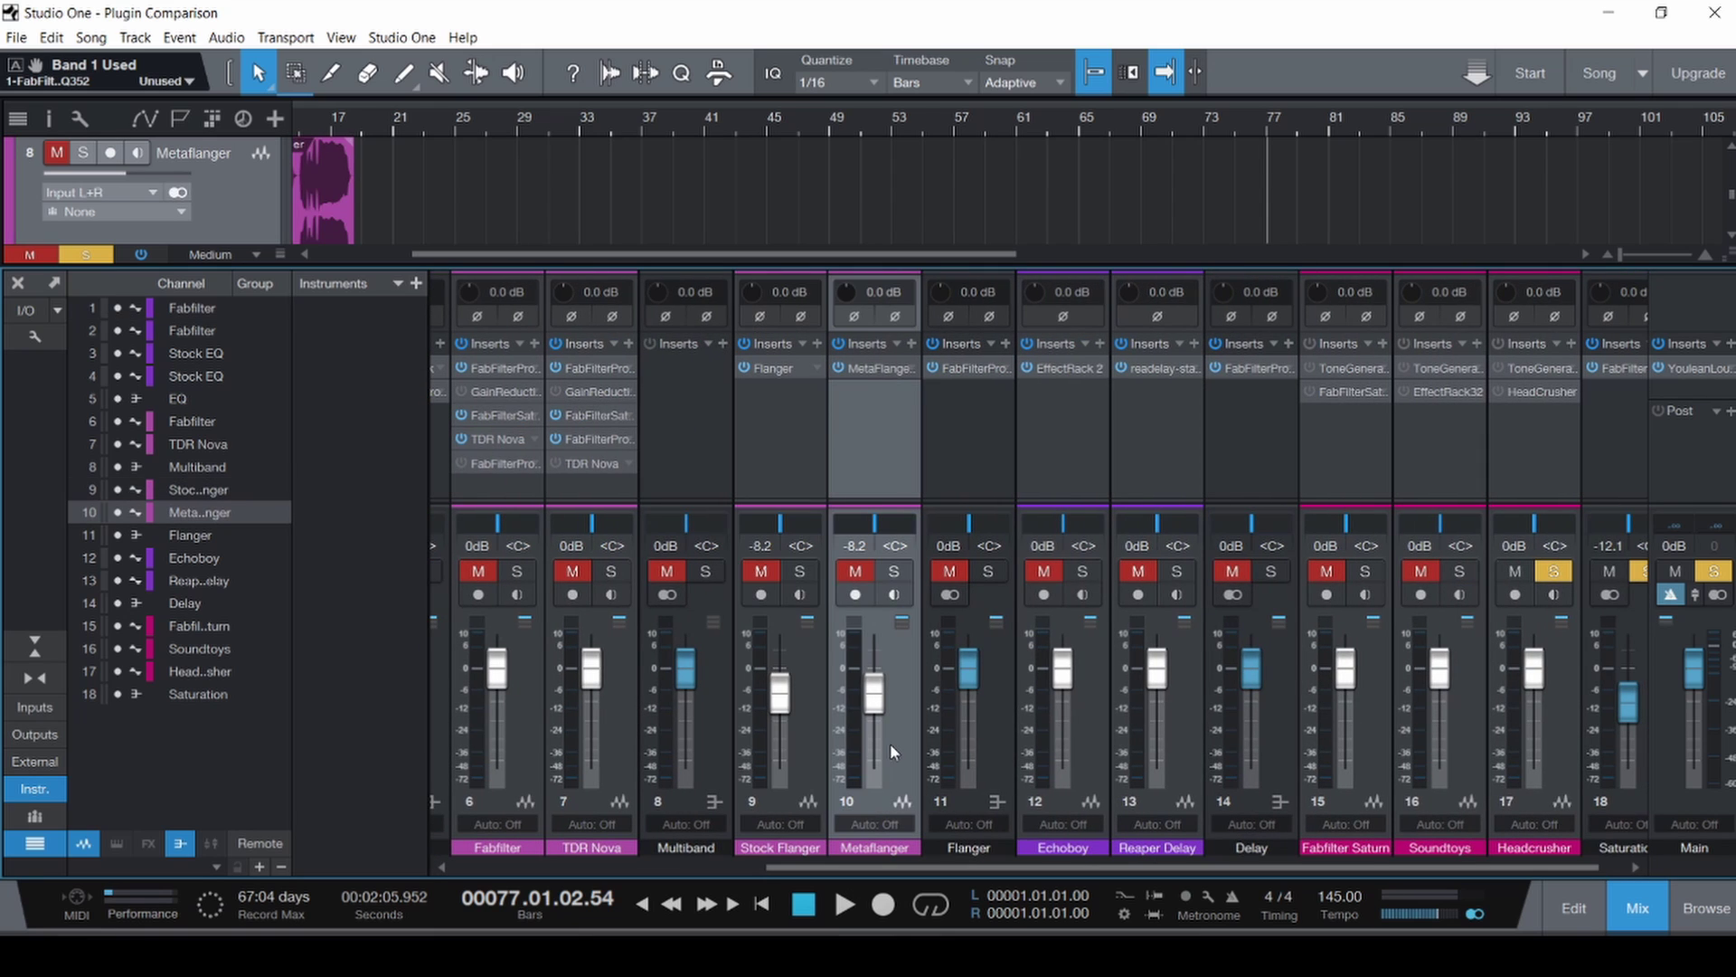
click(879, 368)
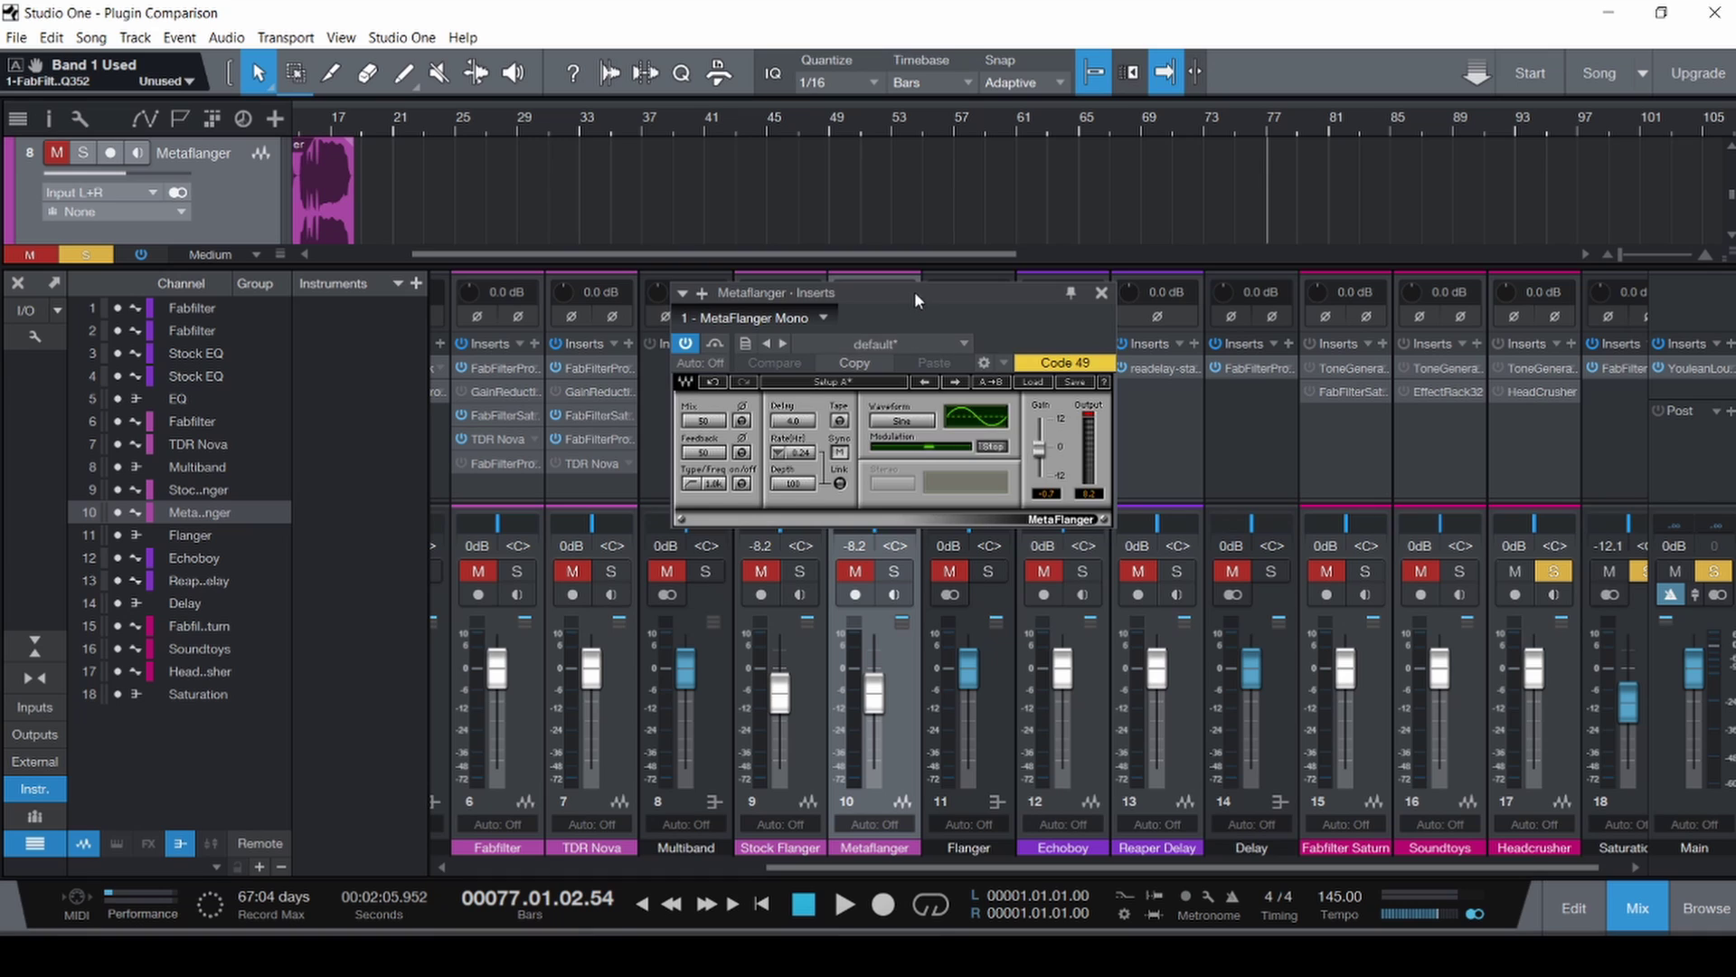
drag(914, 292, 789, 203)
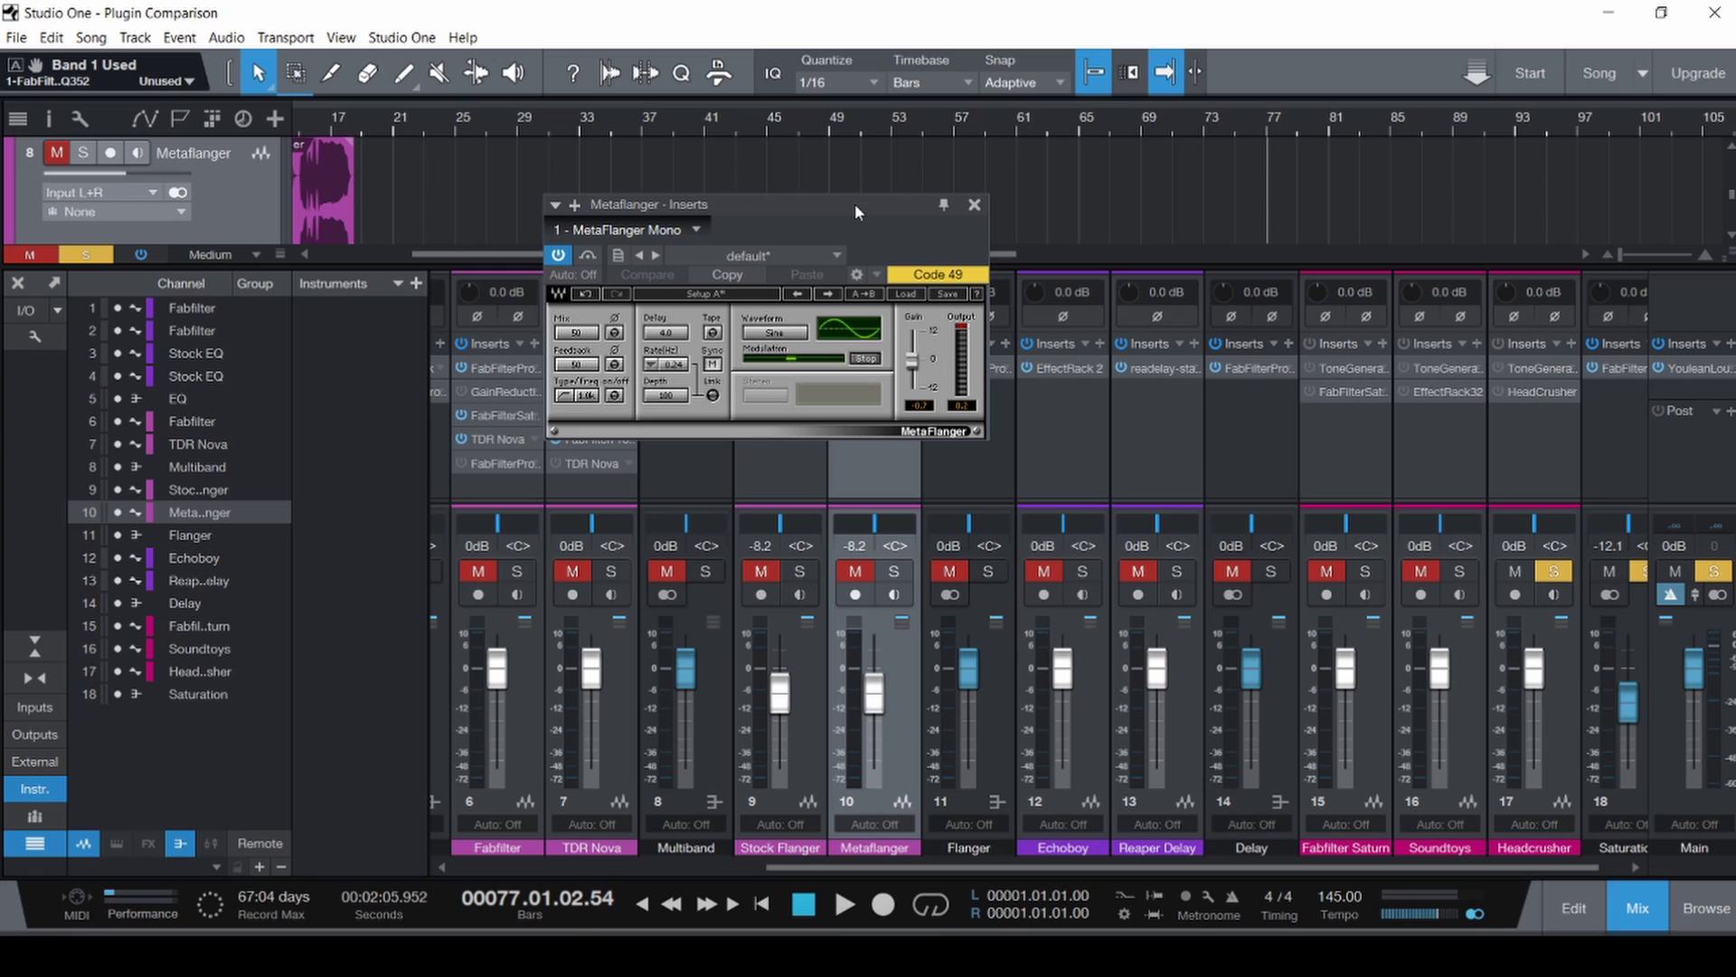
click(912, 360)
drag(912, 360, 915, 378)
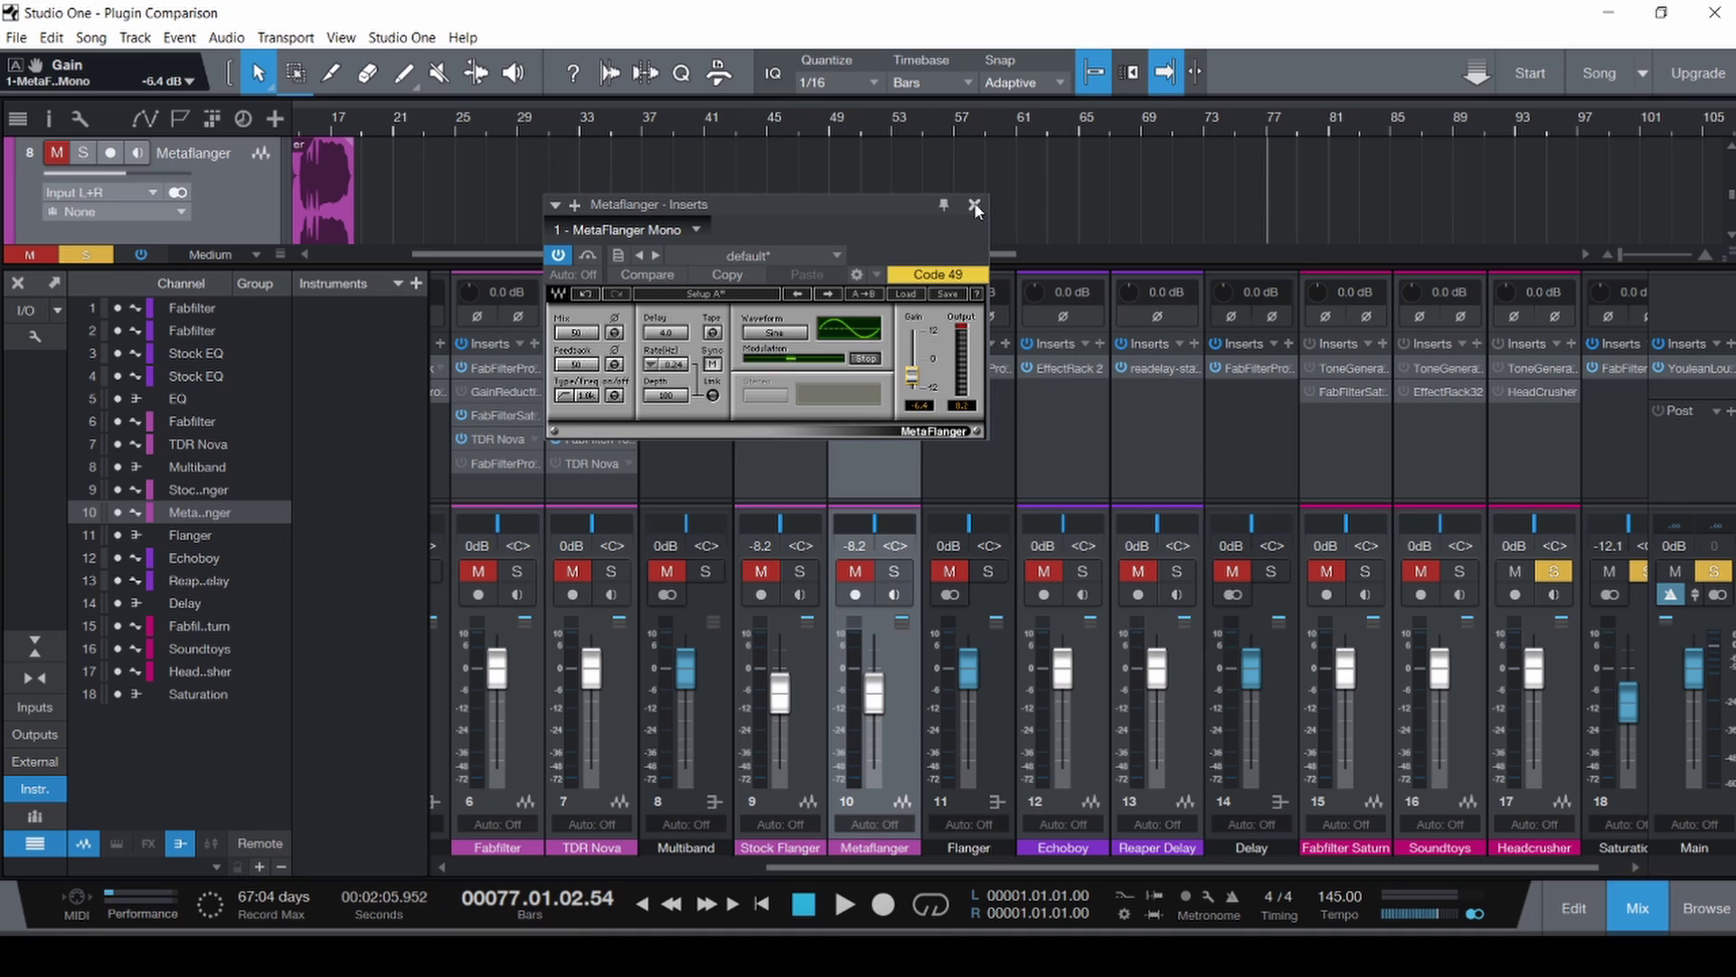
Reopen MetaFlanger on the Metaflanger channel, look through its factory presets without loading one, and close the plugin.
click(974, 205)
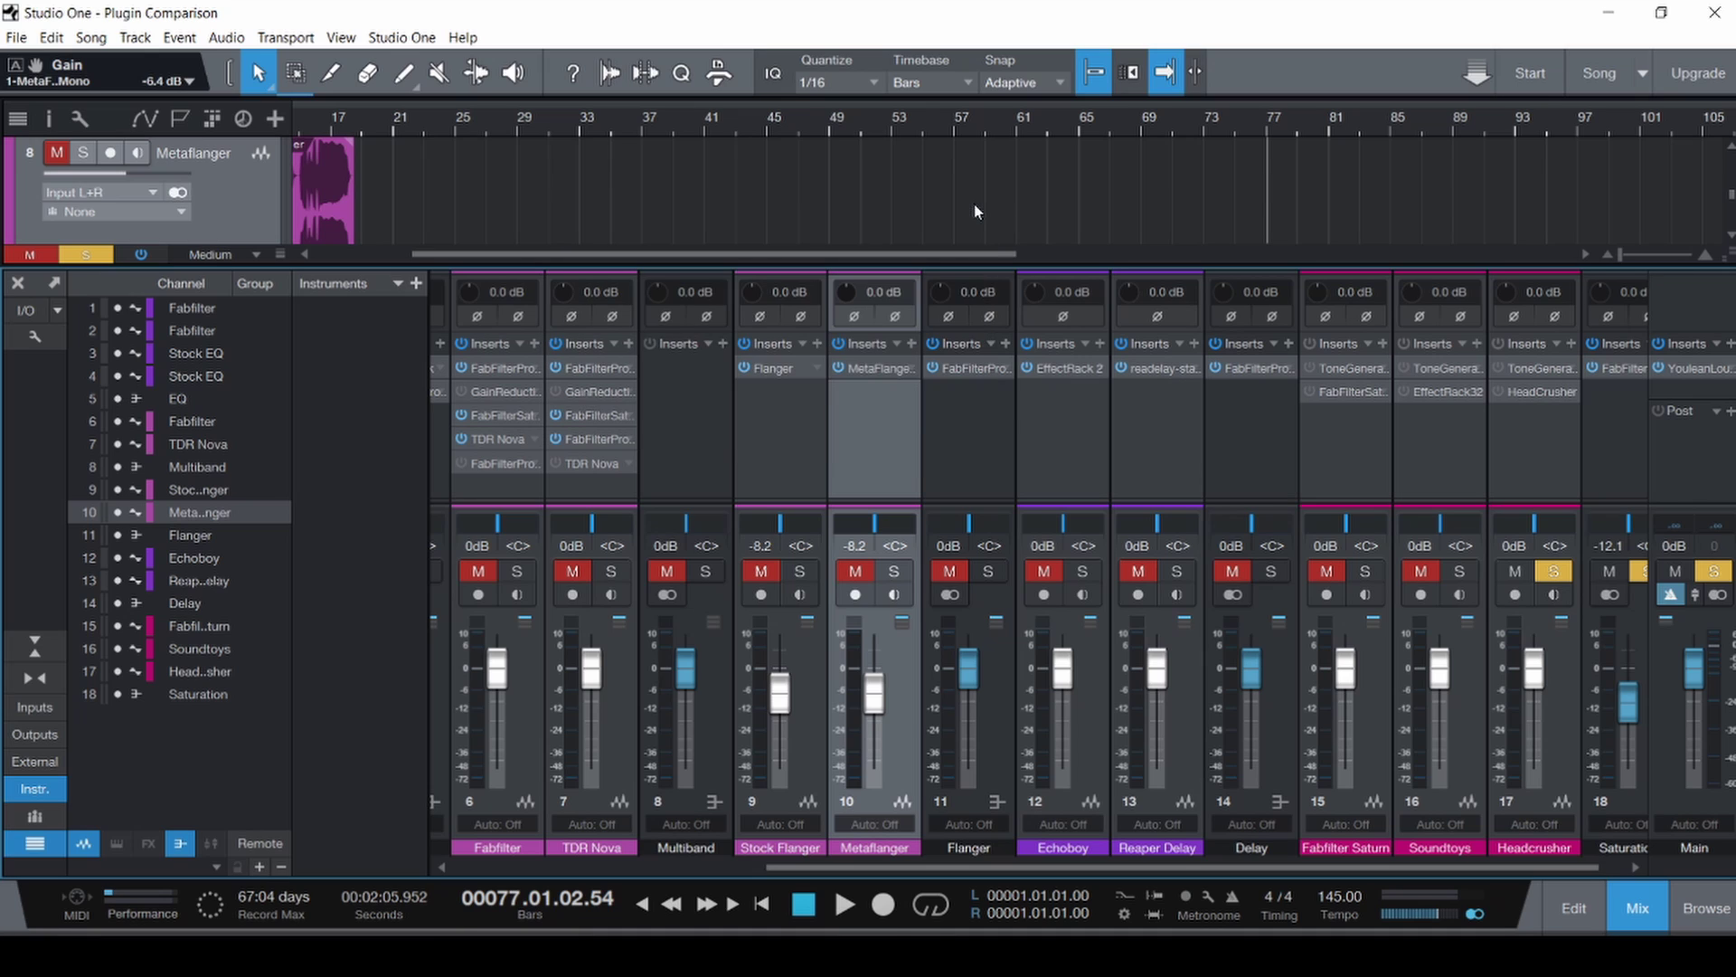
click(879, 369)
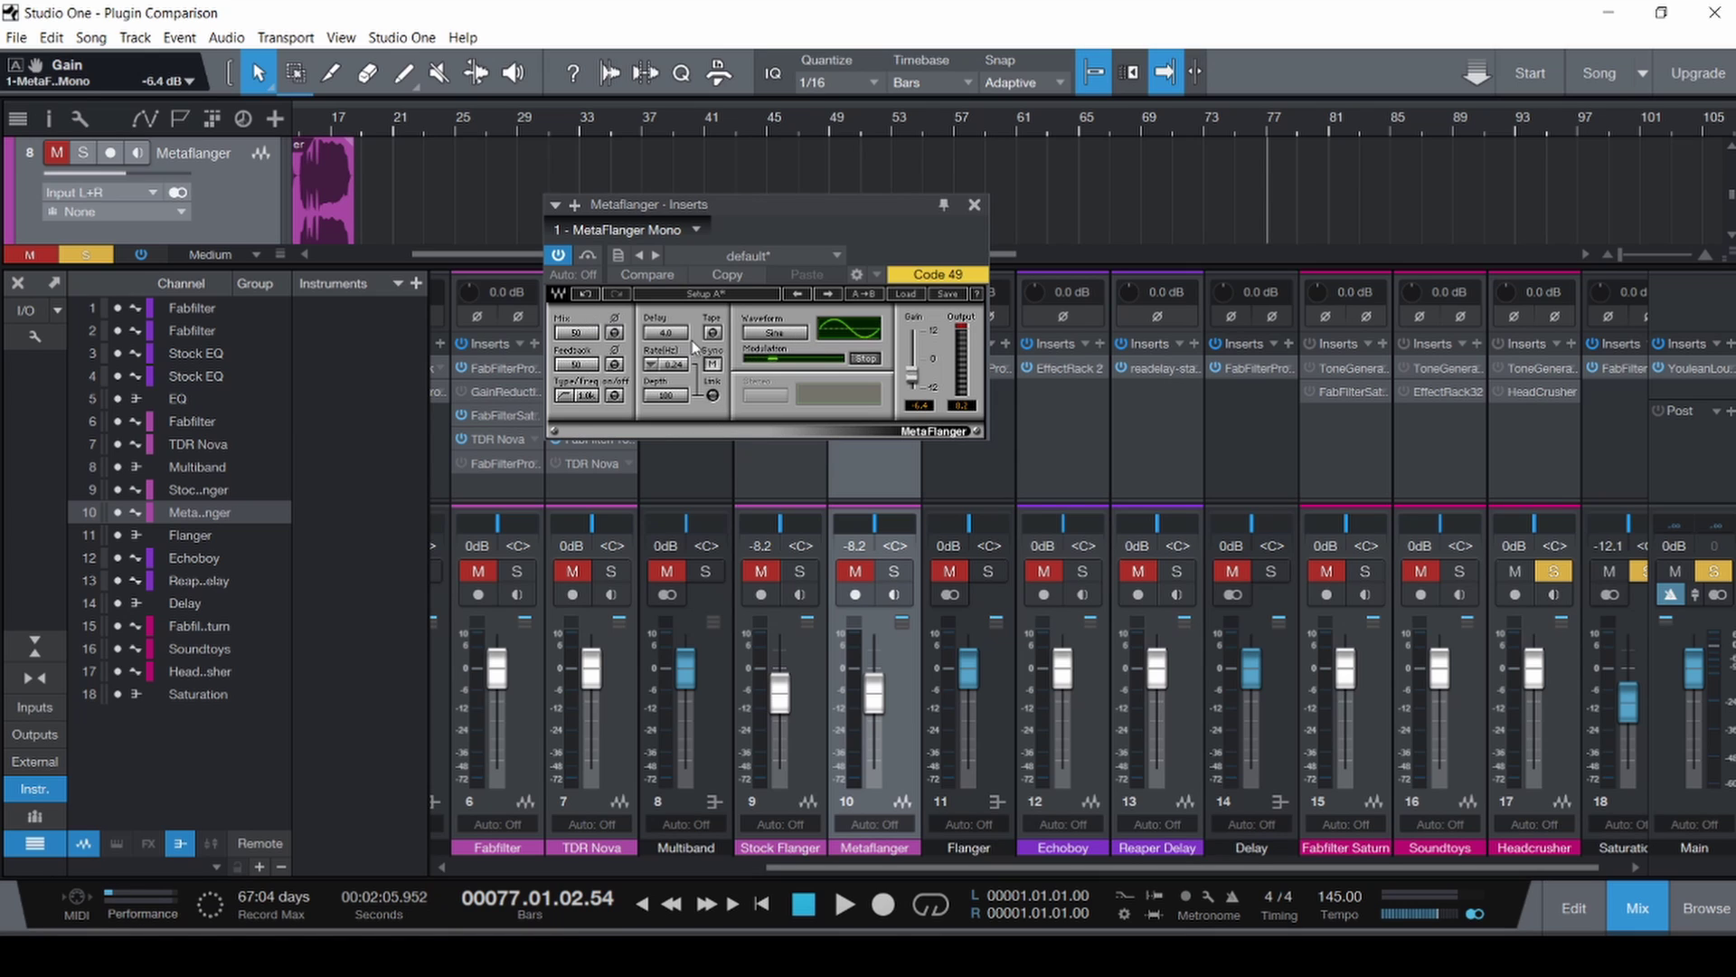
click(913, 295)
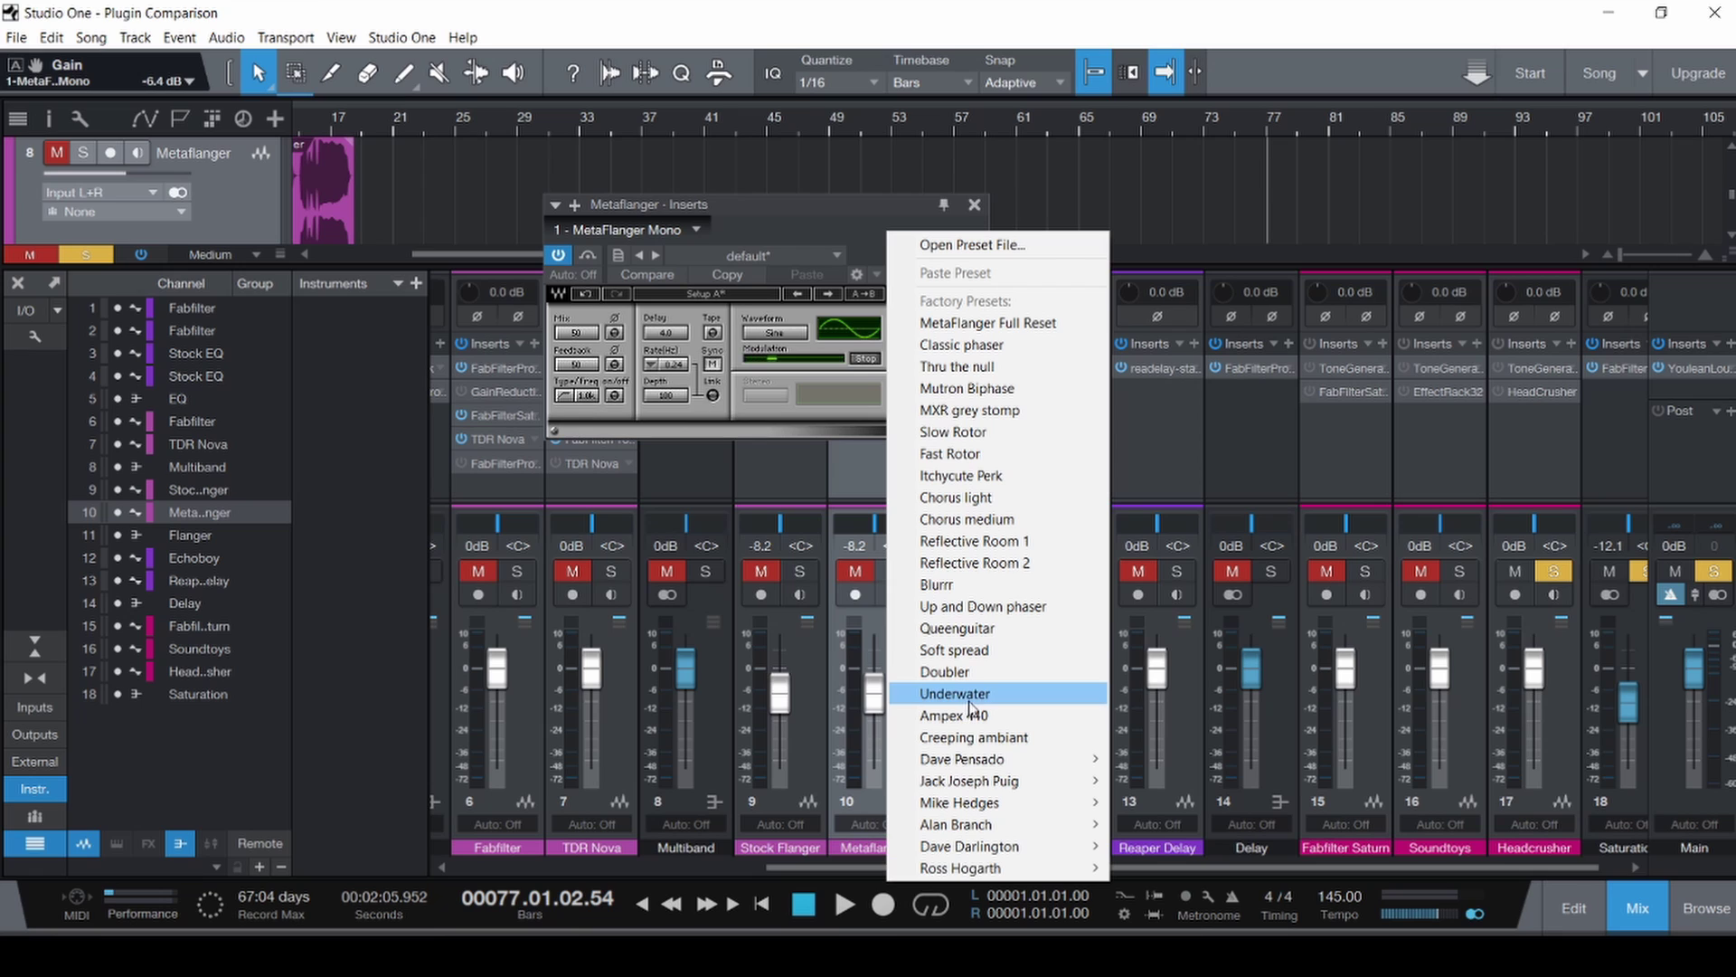
click(835, 228)
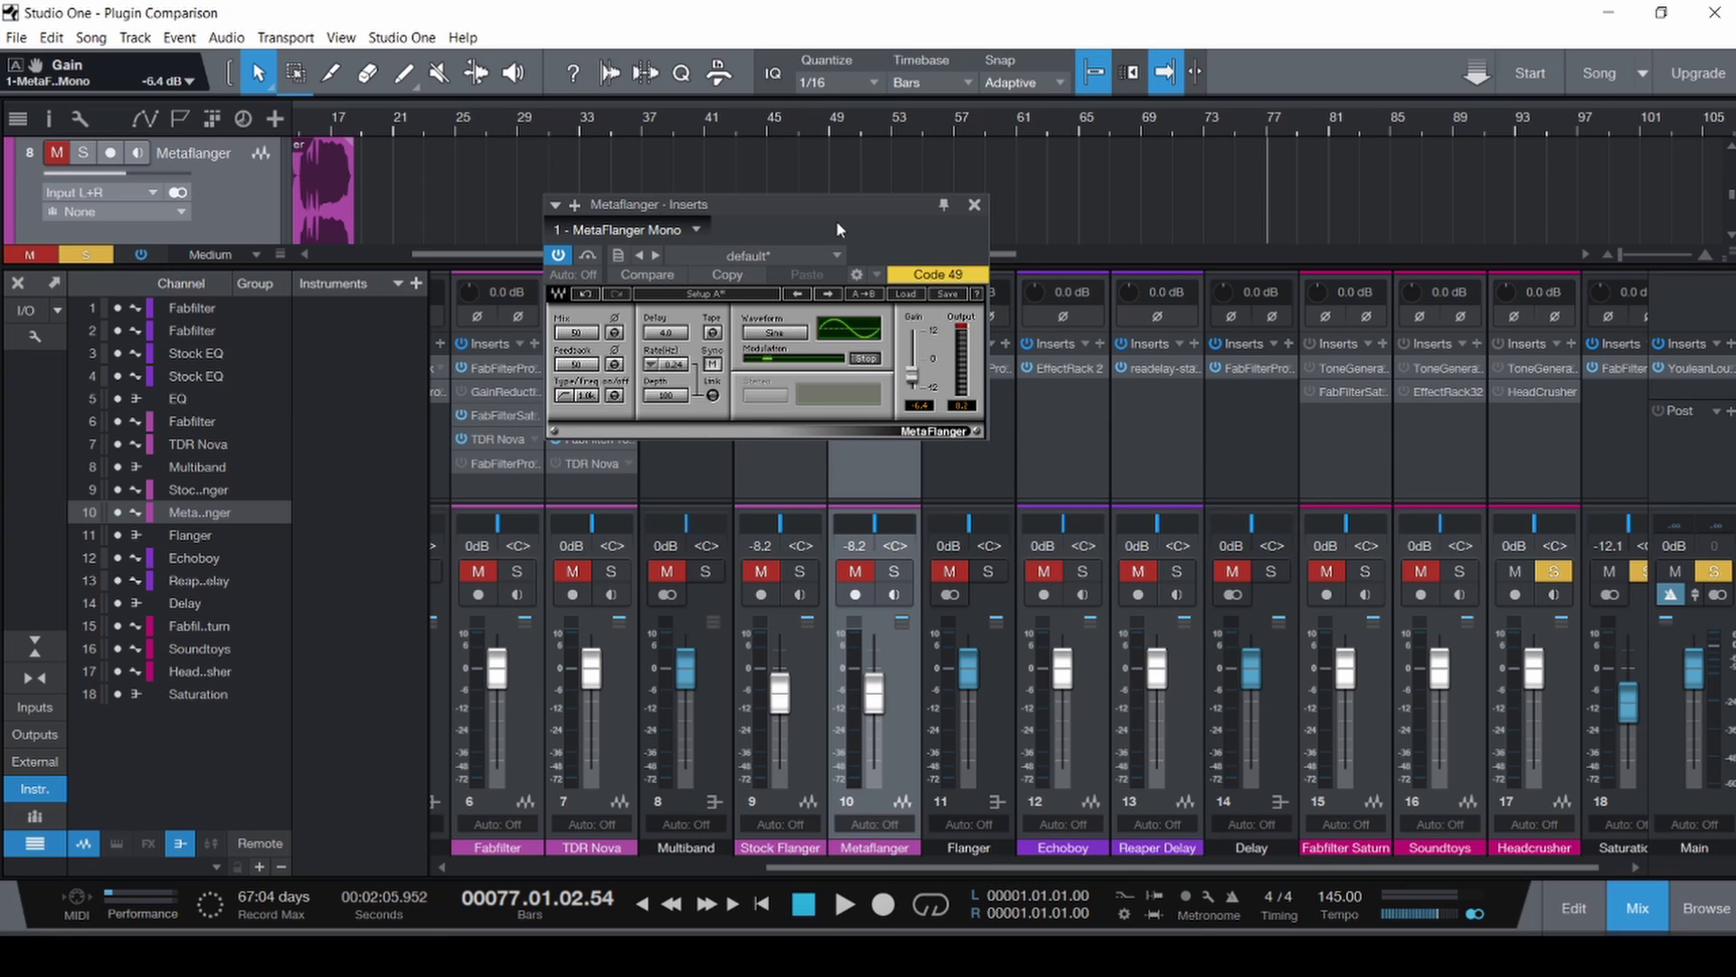
click(913, 298)
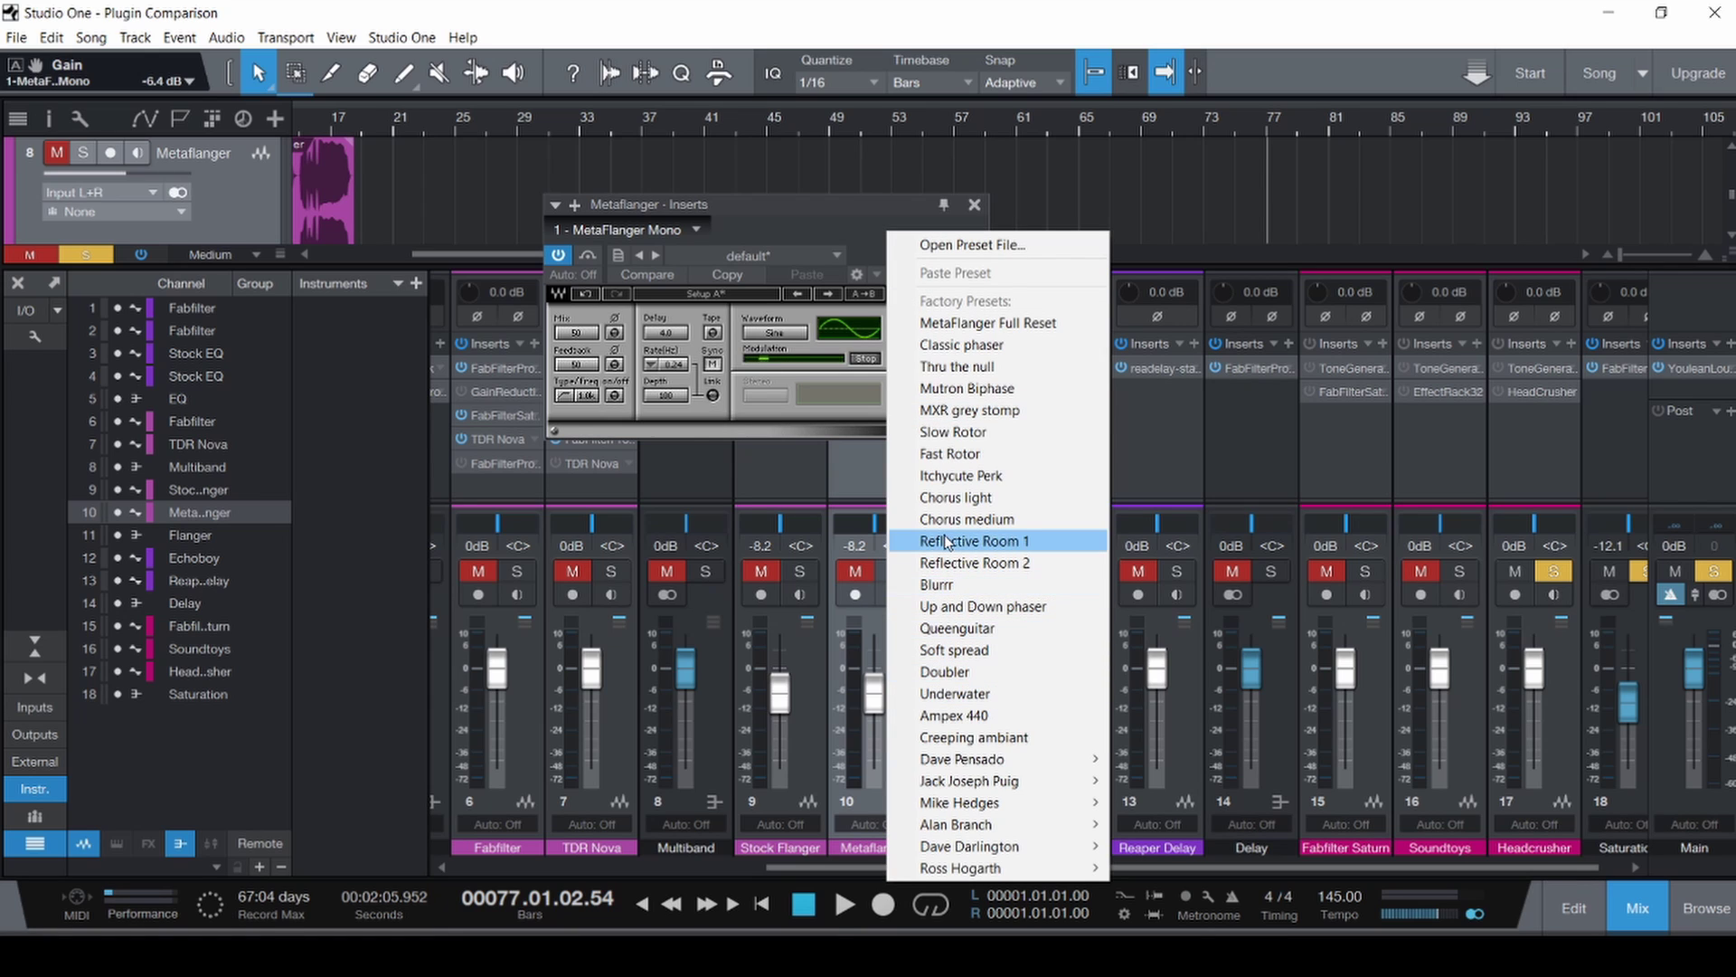
click(808, 224)
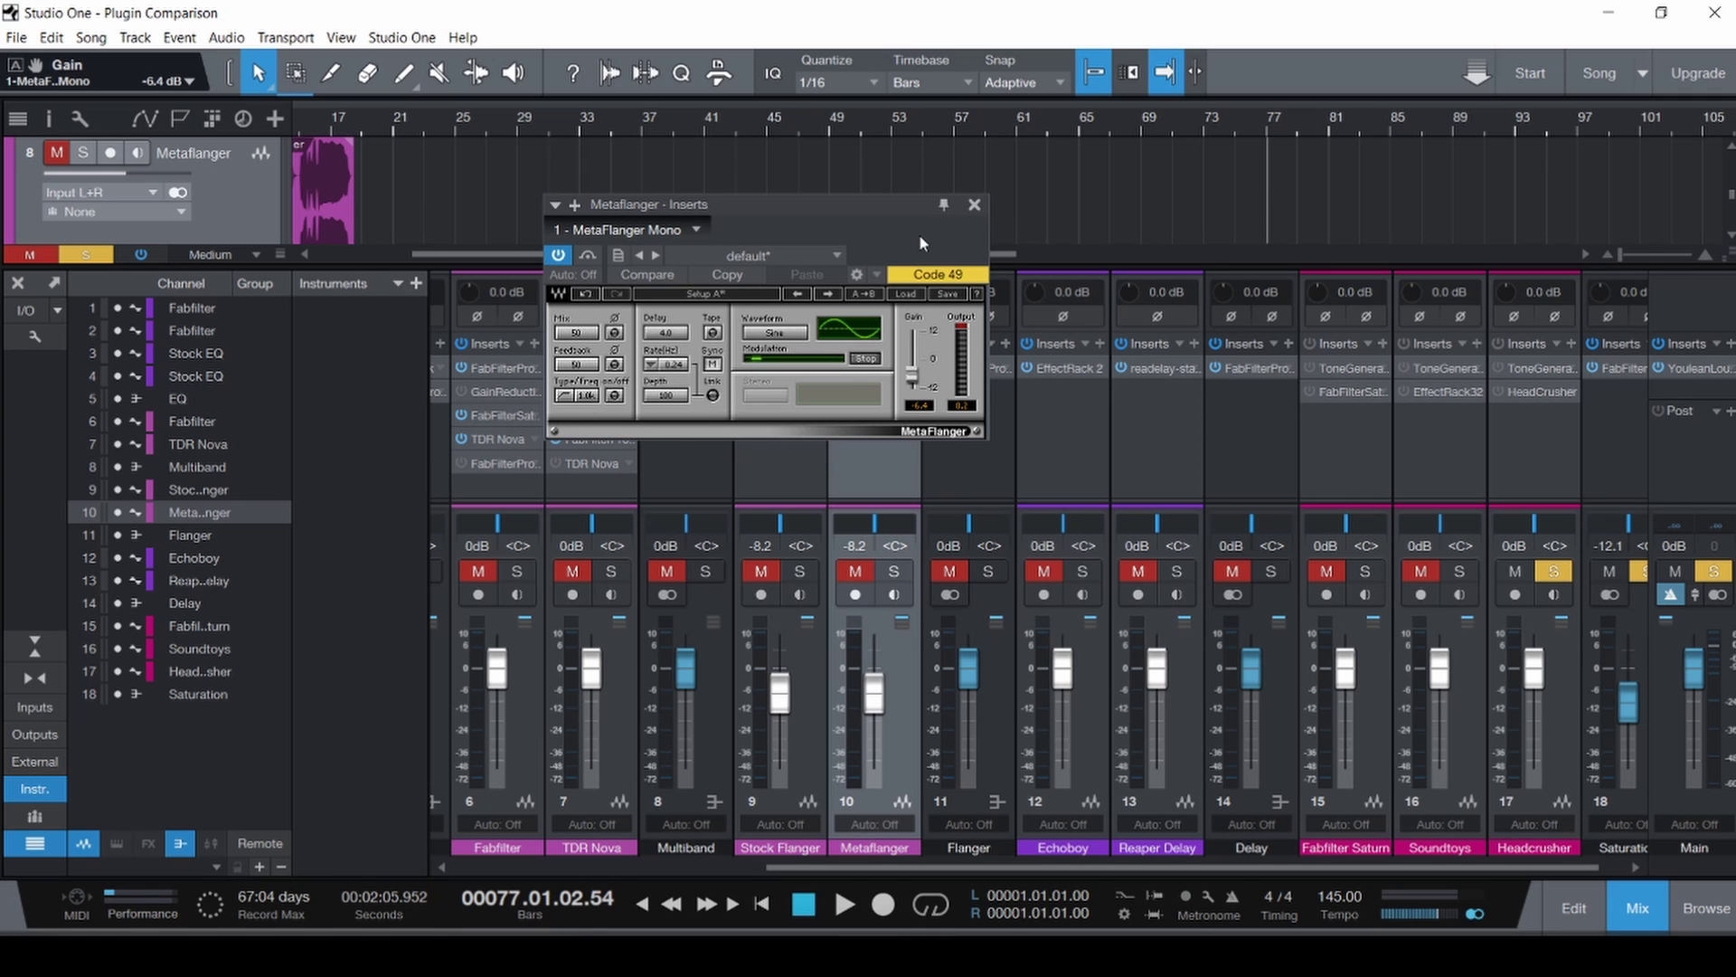
click(974, 205)
Compare the EchoBoy controls on the Echoboy channel with the ReaDelay settings on the Reaper Delay channel.
scroll(1120, 864, right, 1)
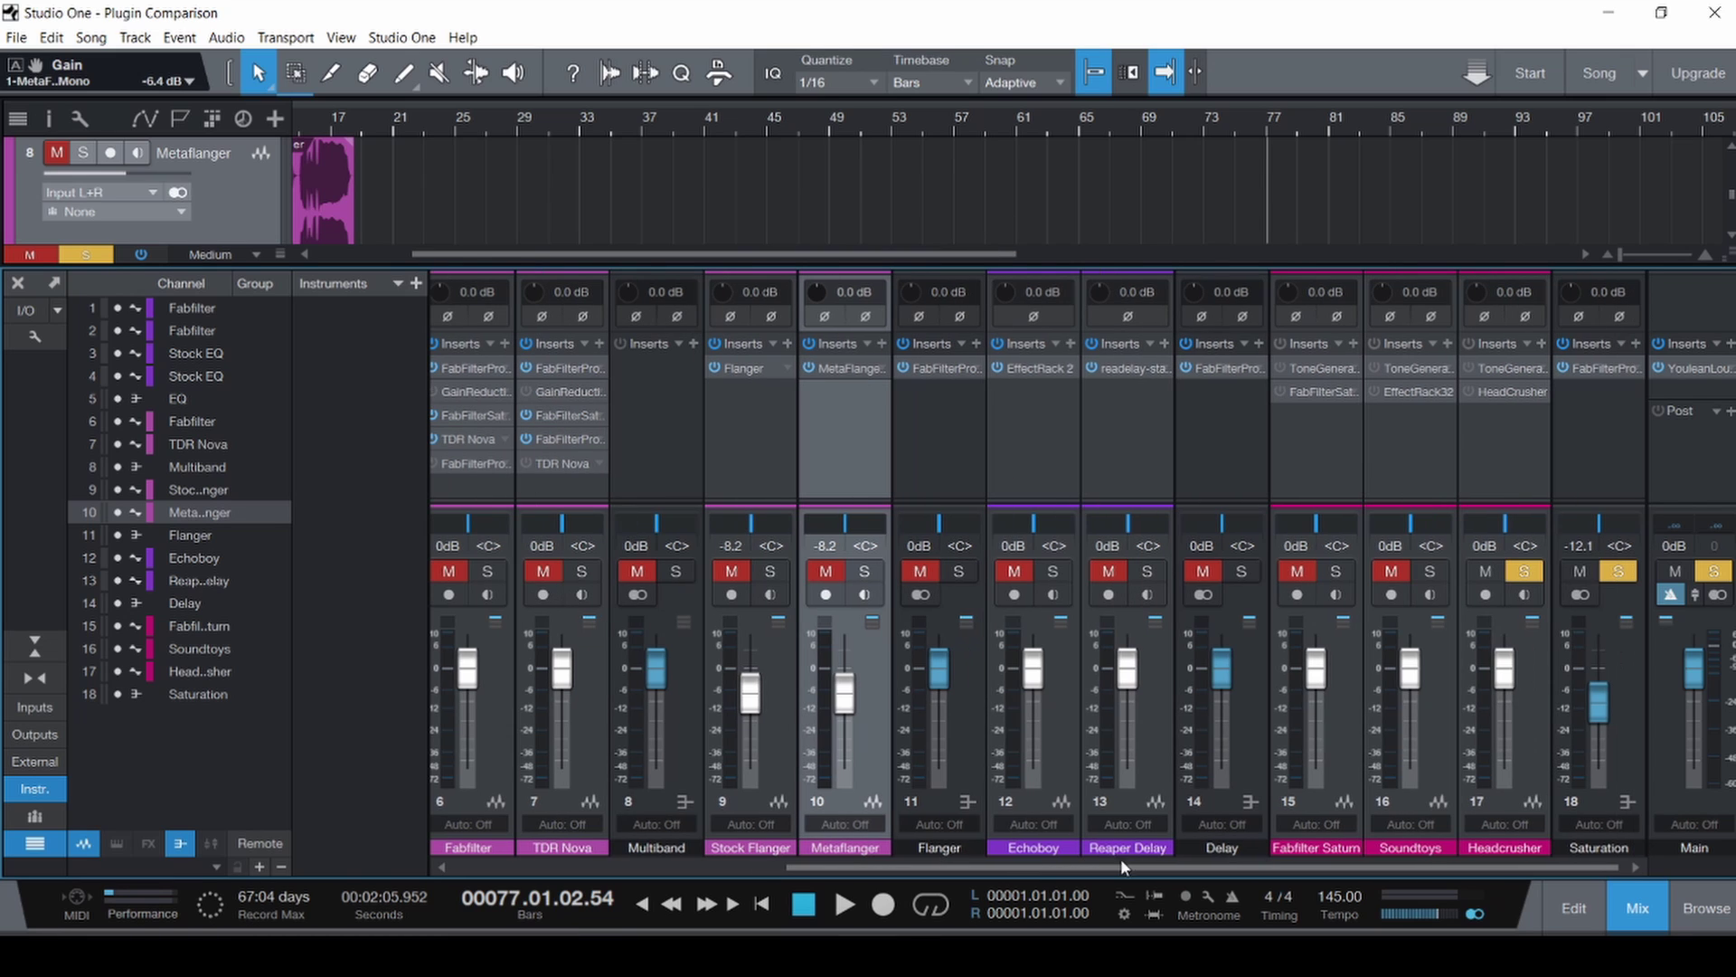
click(1054, 369)
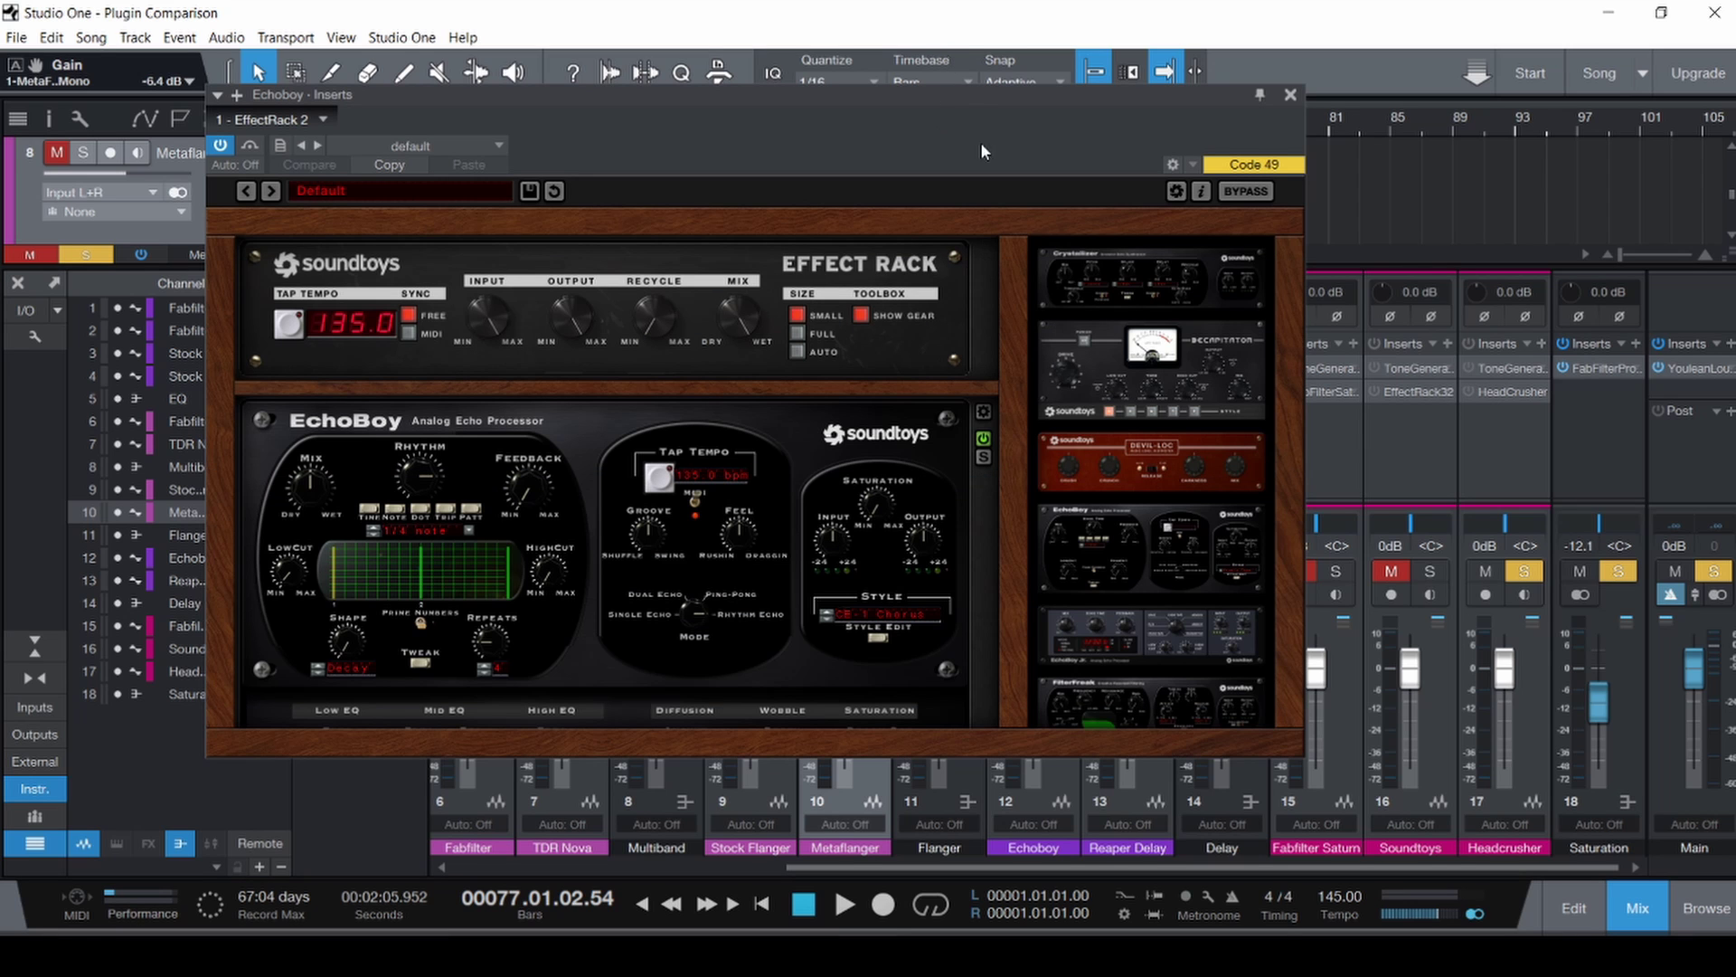
drag(982, 96, 811, 102)
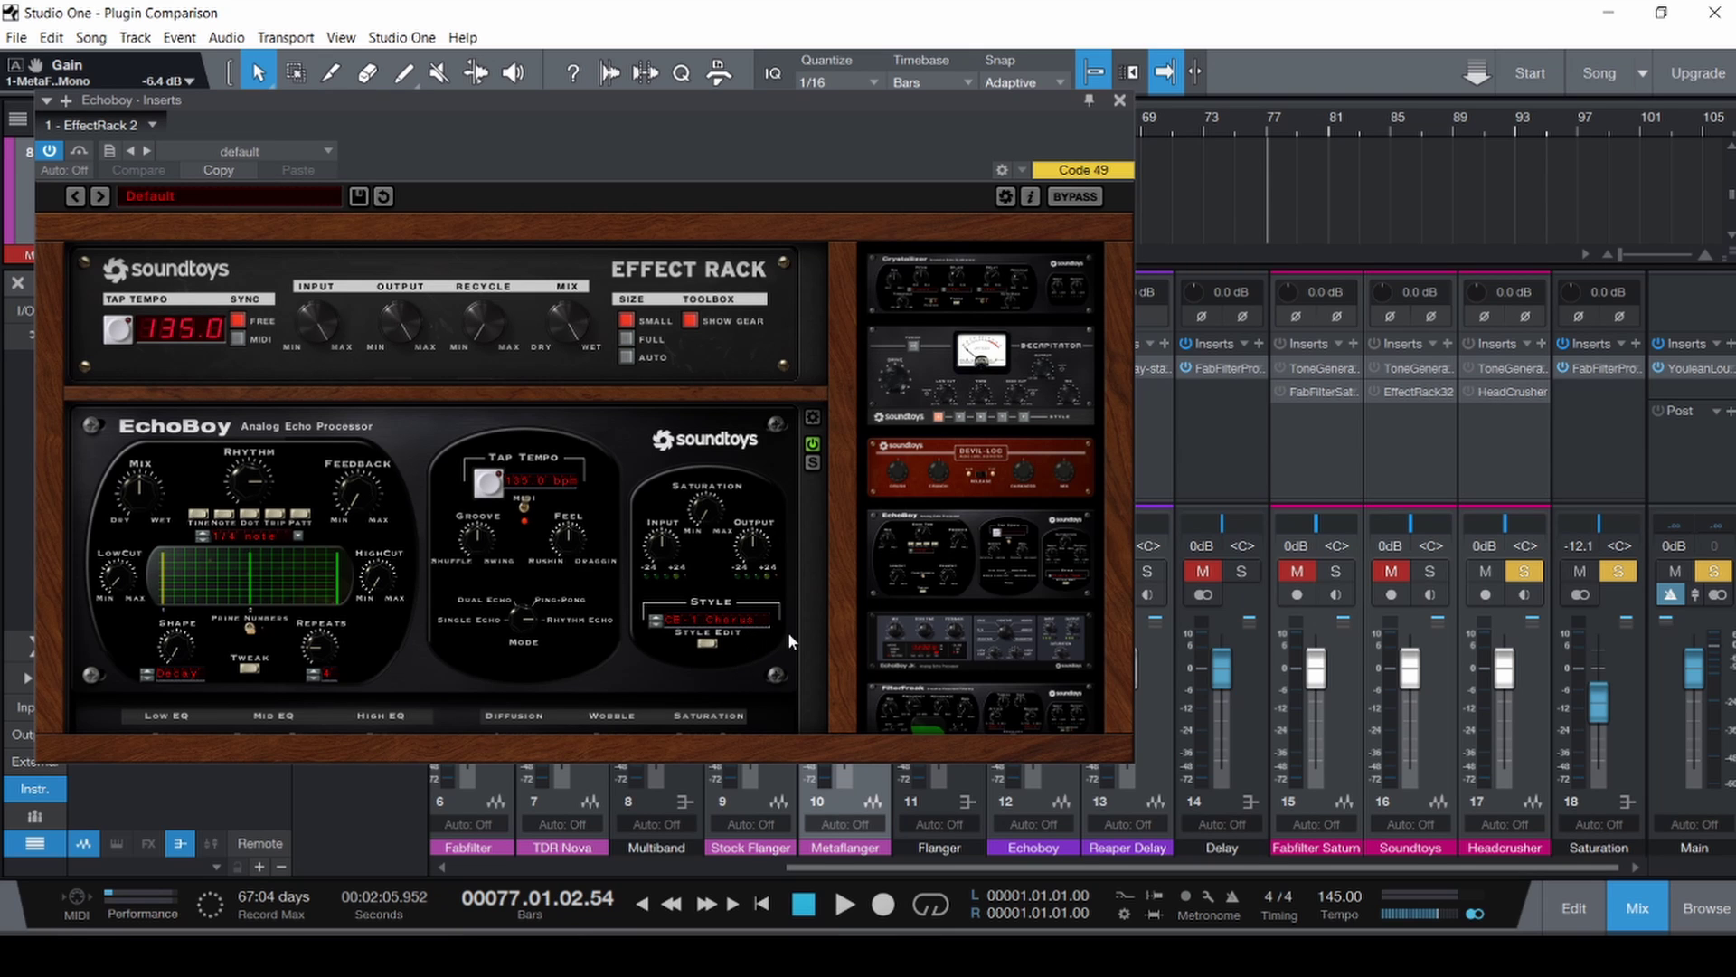
click(1150, 366)
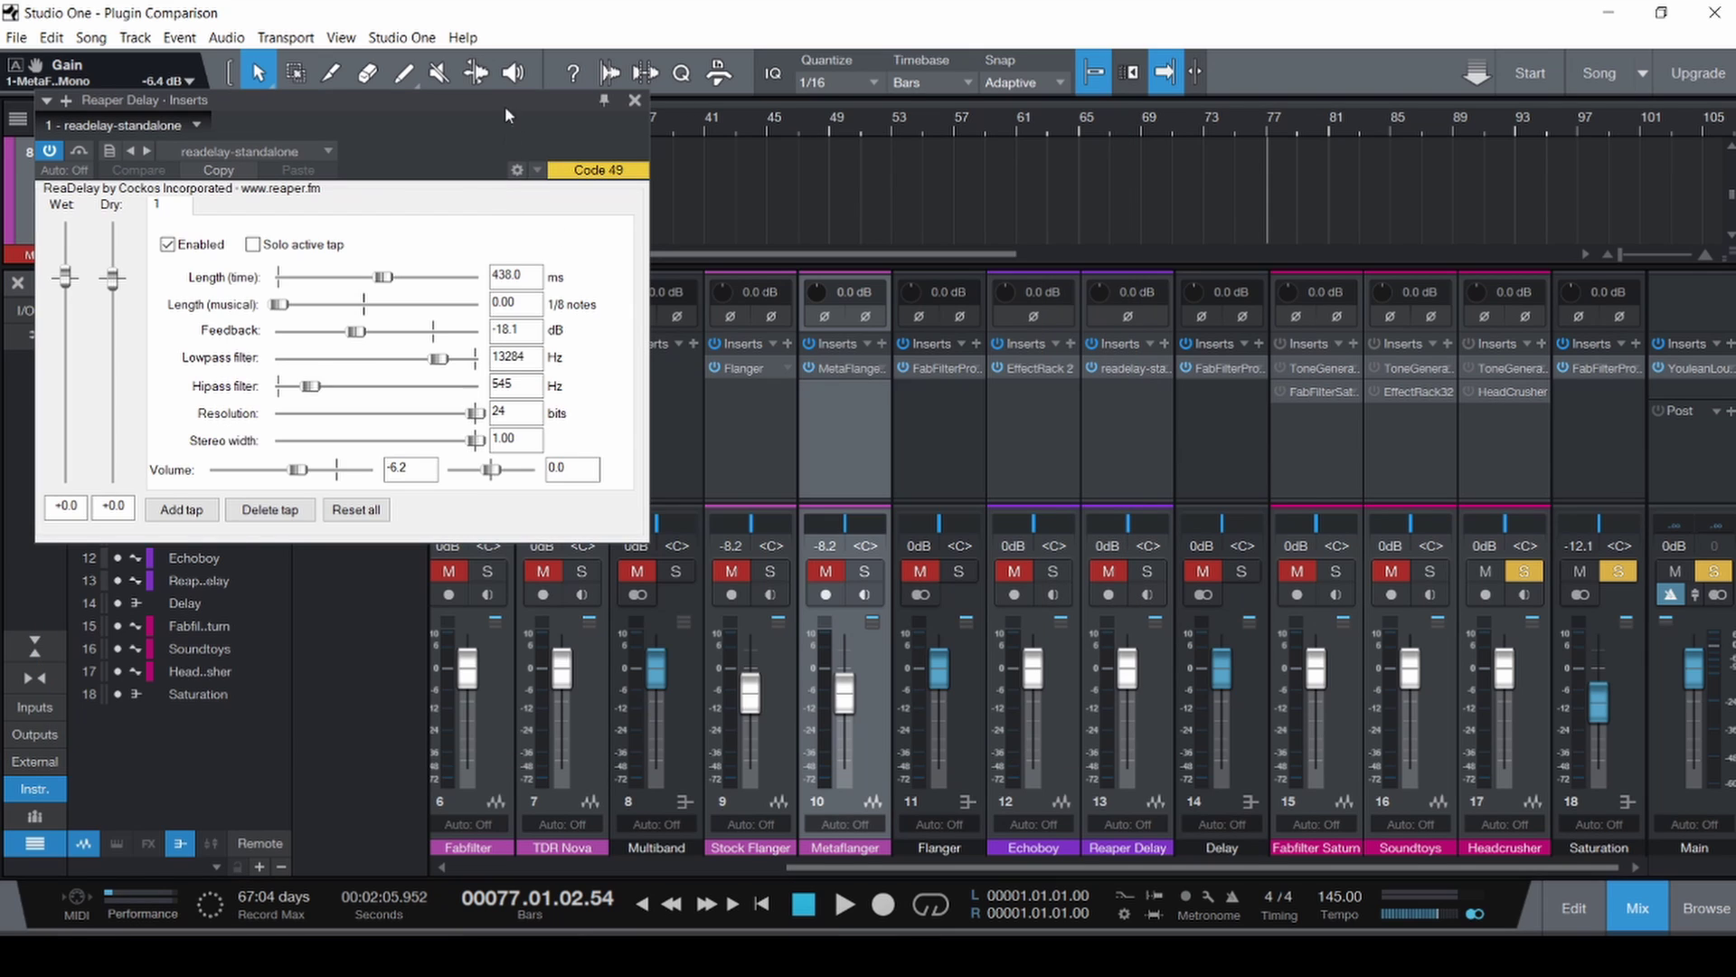
drag(505, 106, 1335, 175)
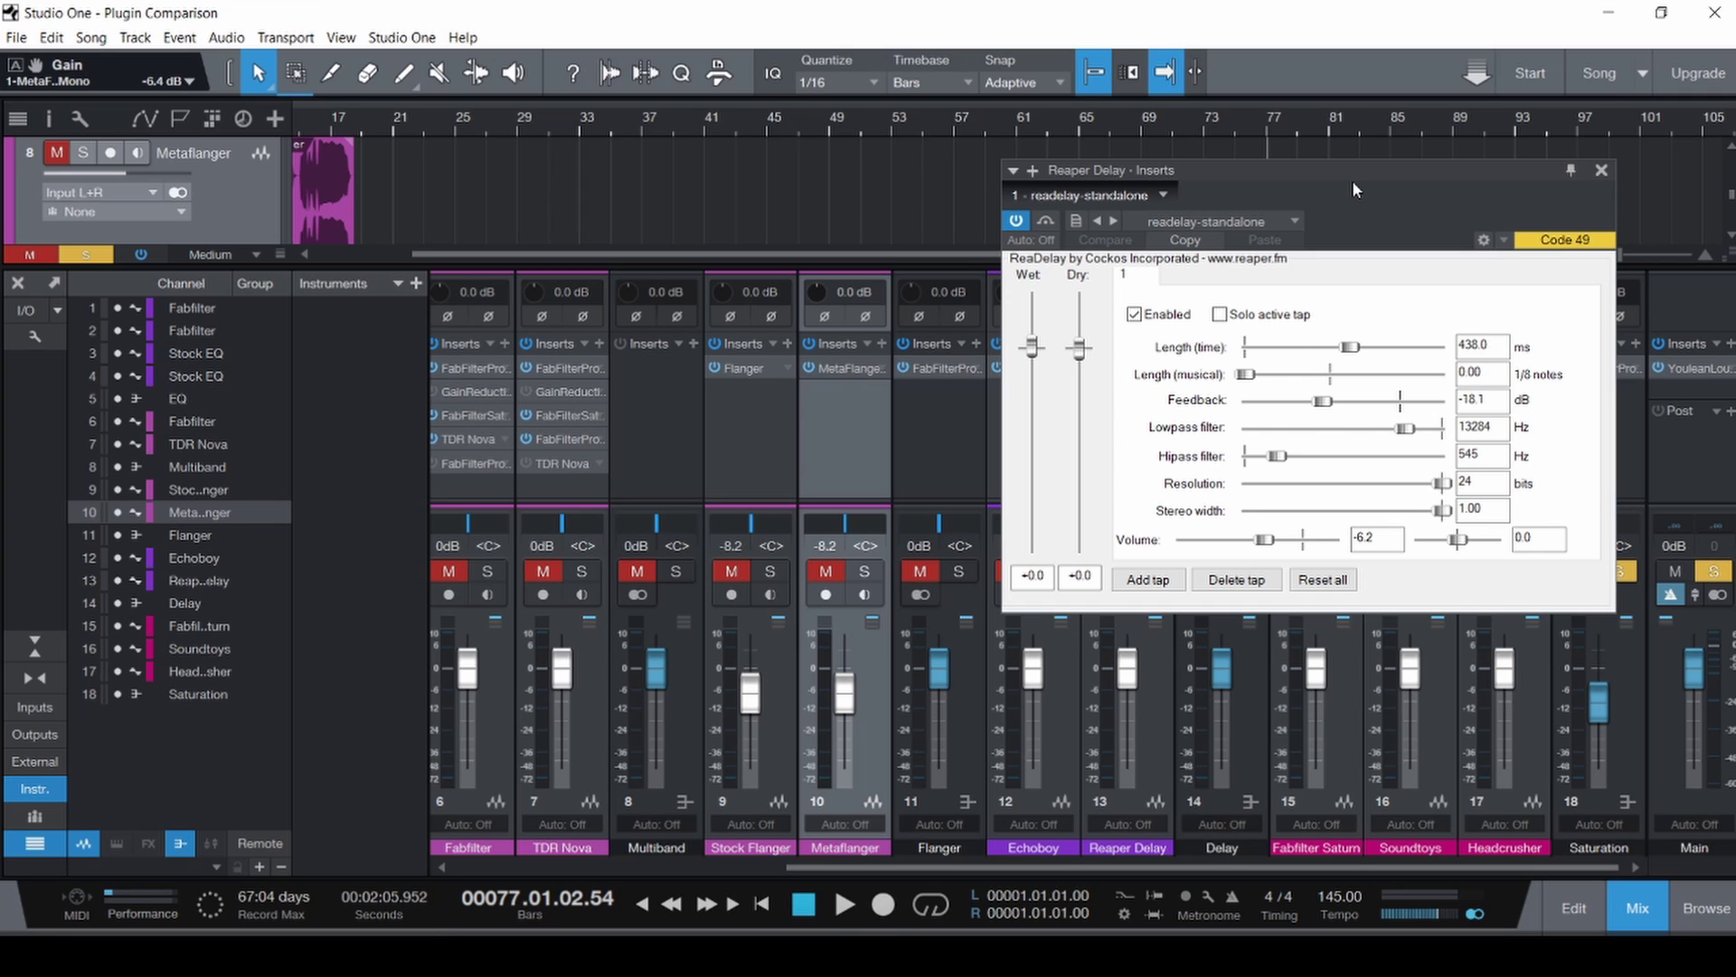
click(1601, 171)
Reopen the Effect Rack on the Echoboy channel, show EchoBoy's style editing section and set the style to FM Radio.
click(1038, 374)
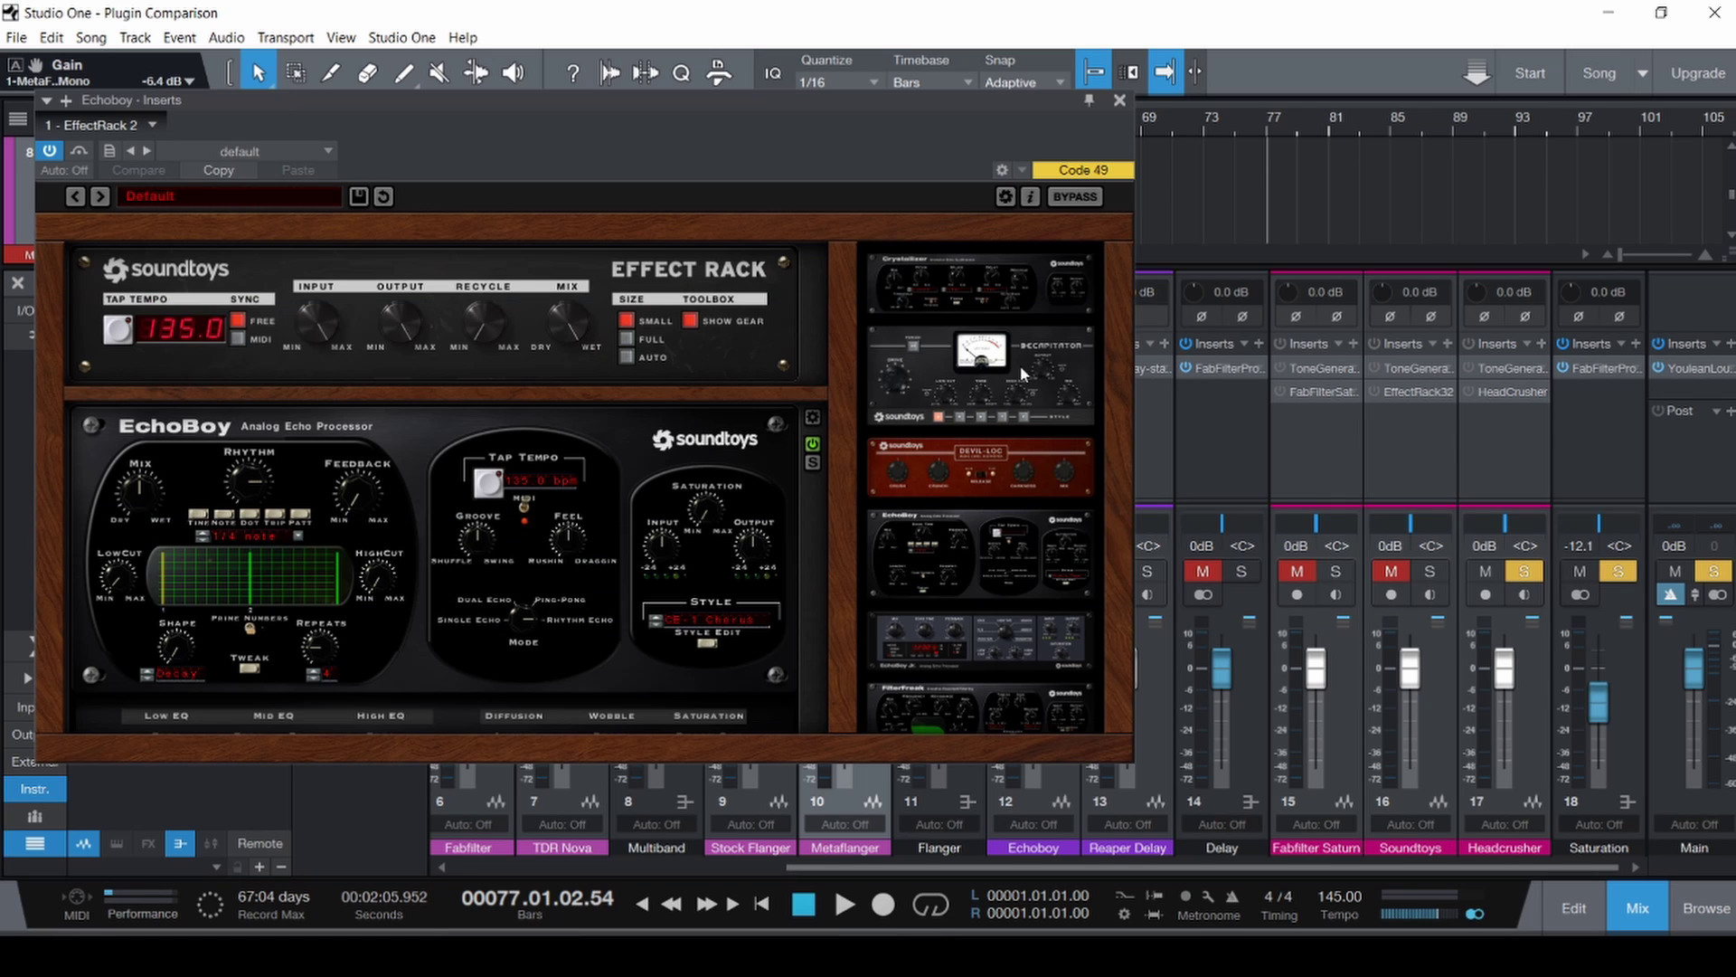
drag(633, 132, 879, 32)
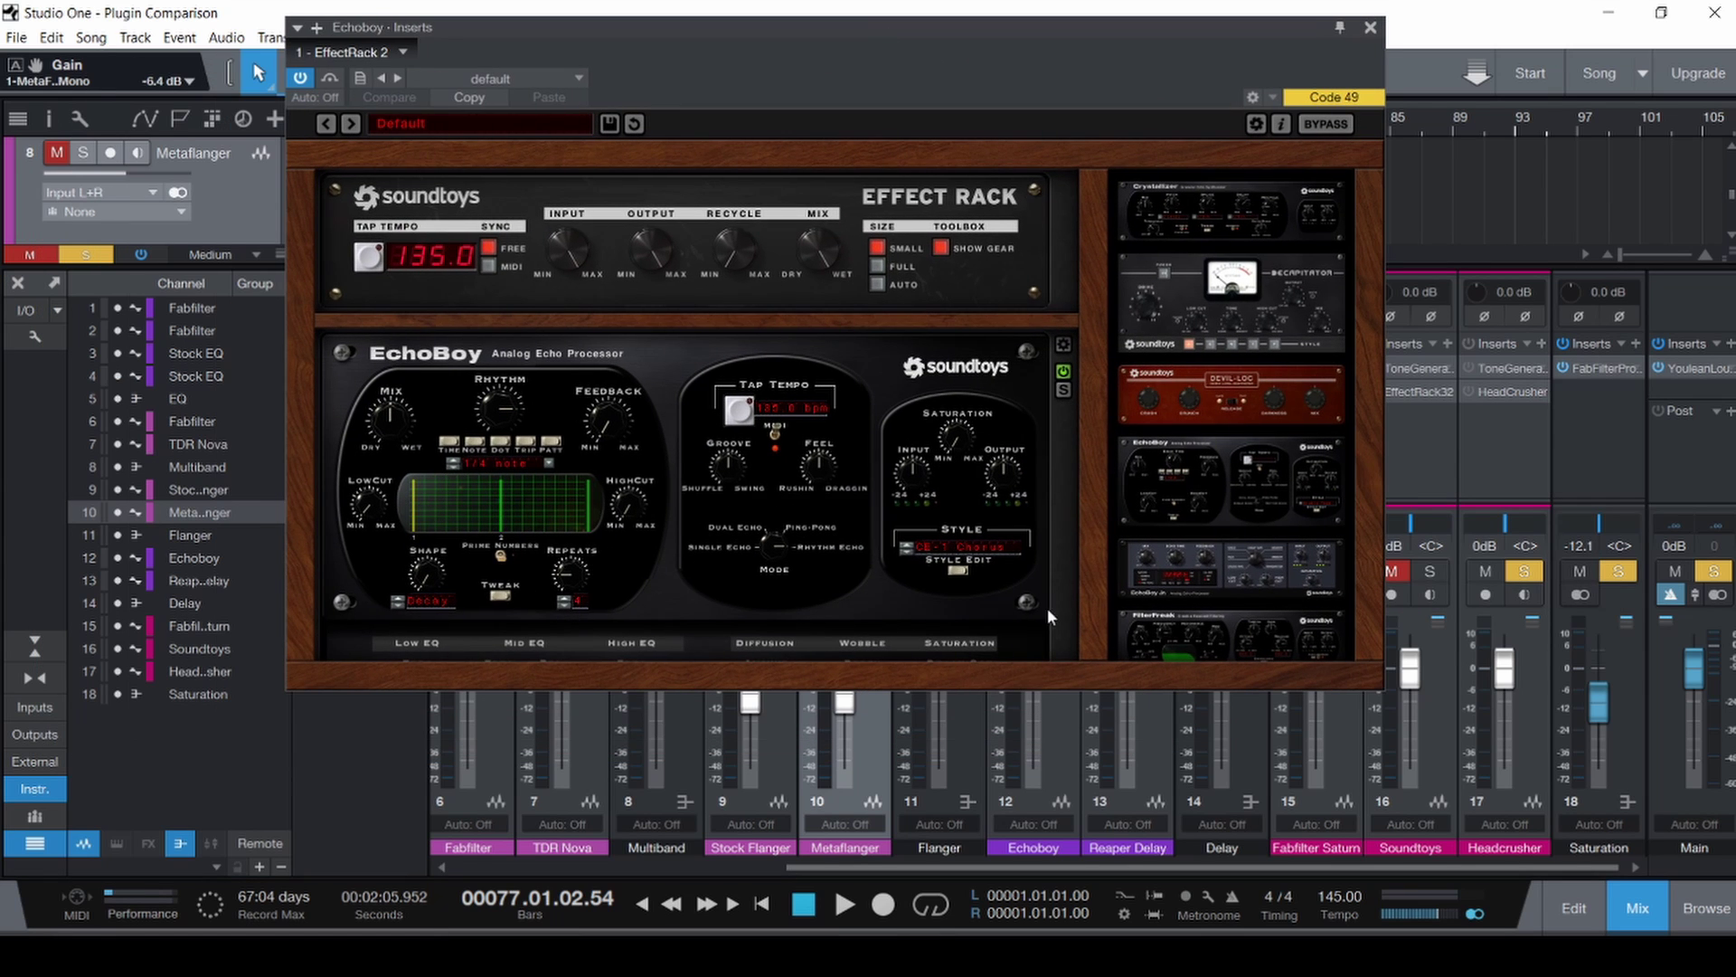
click(959, 573)
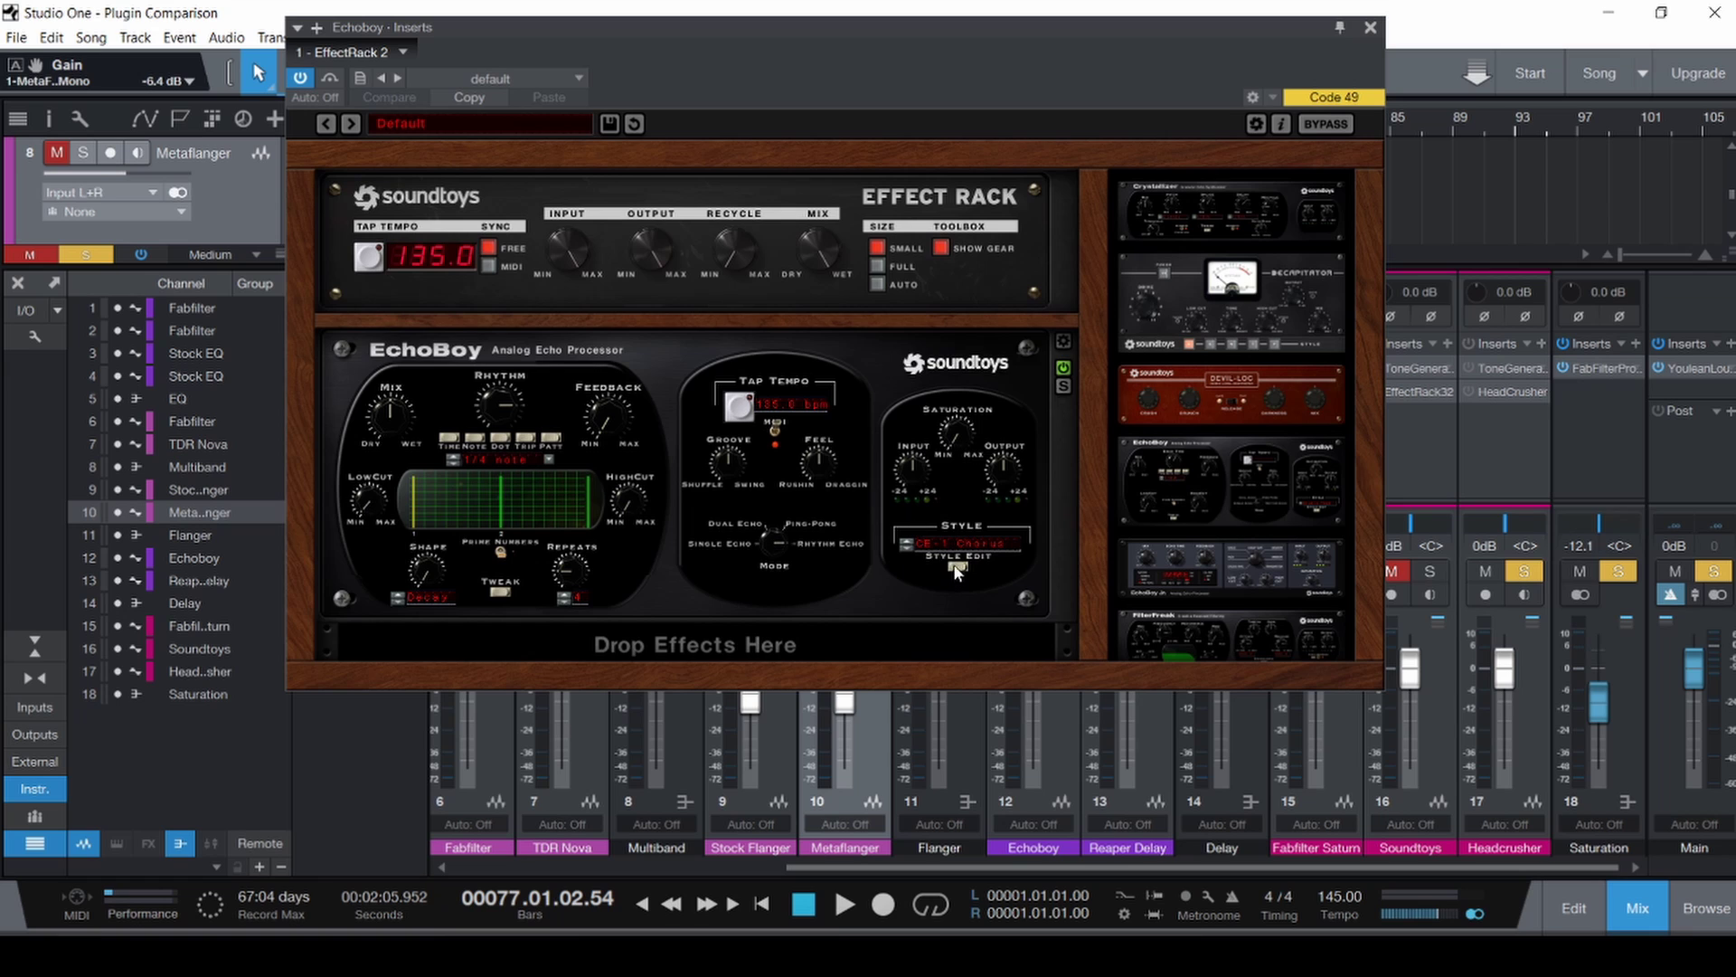
click(956, 569)
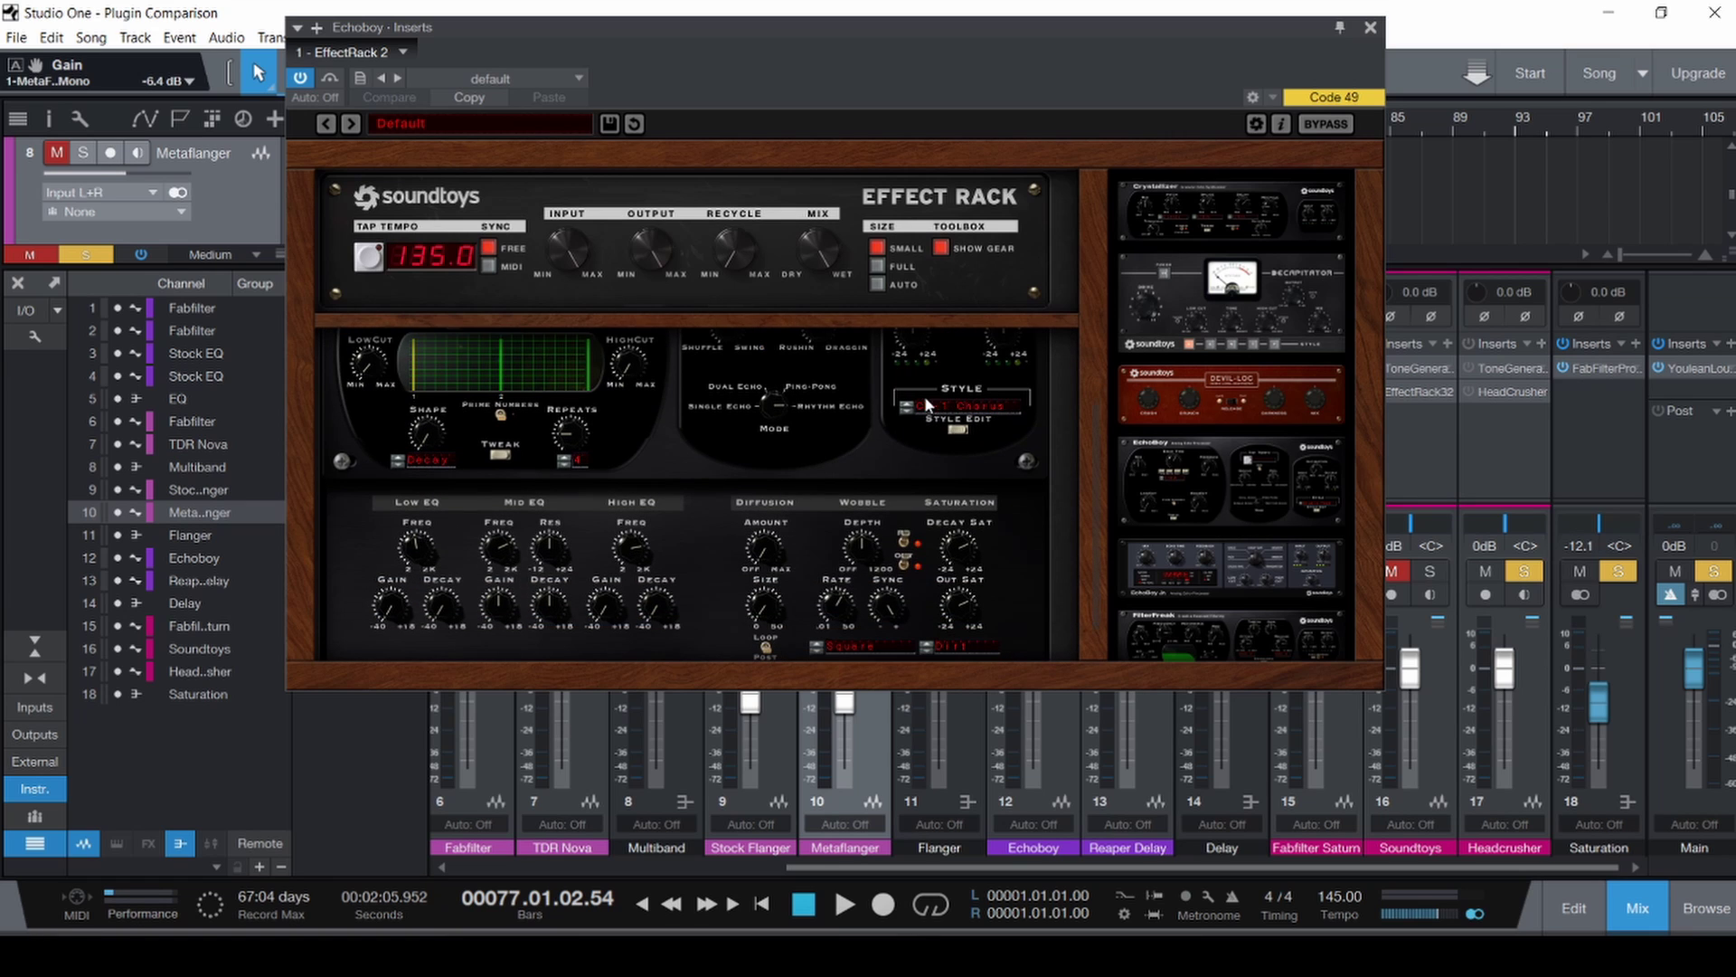
click(907, 408)
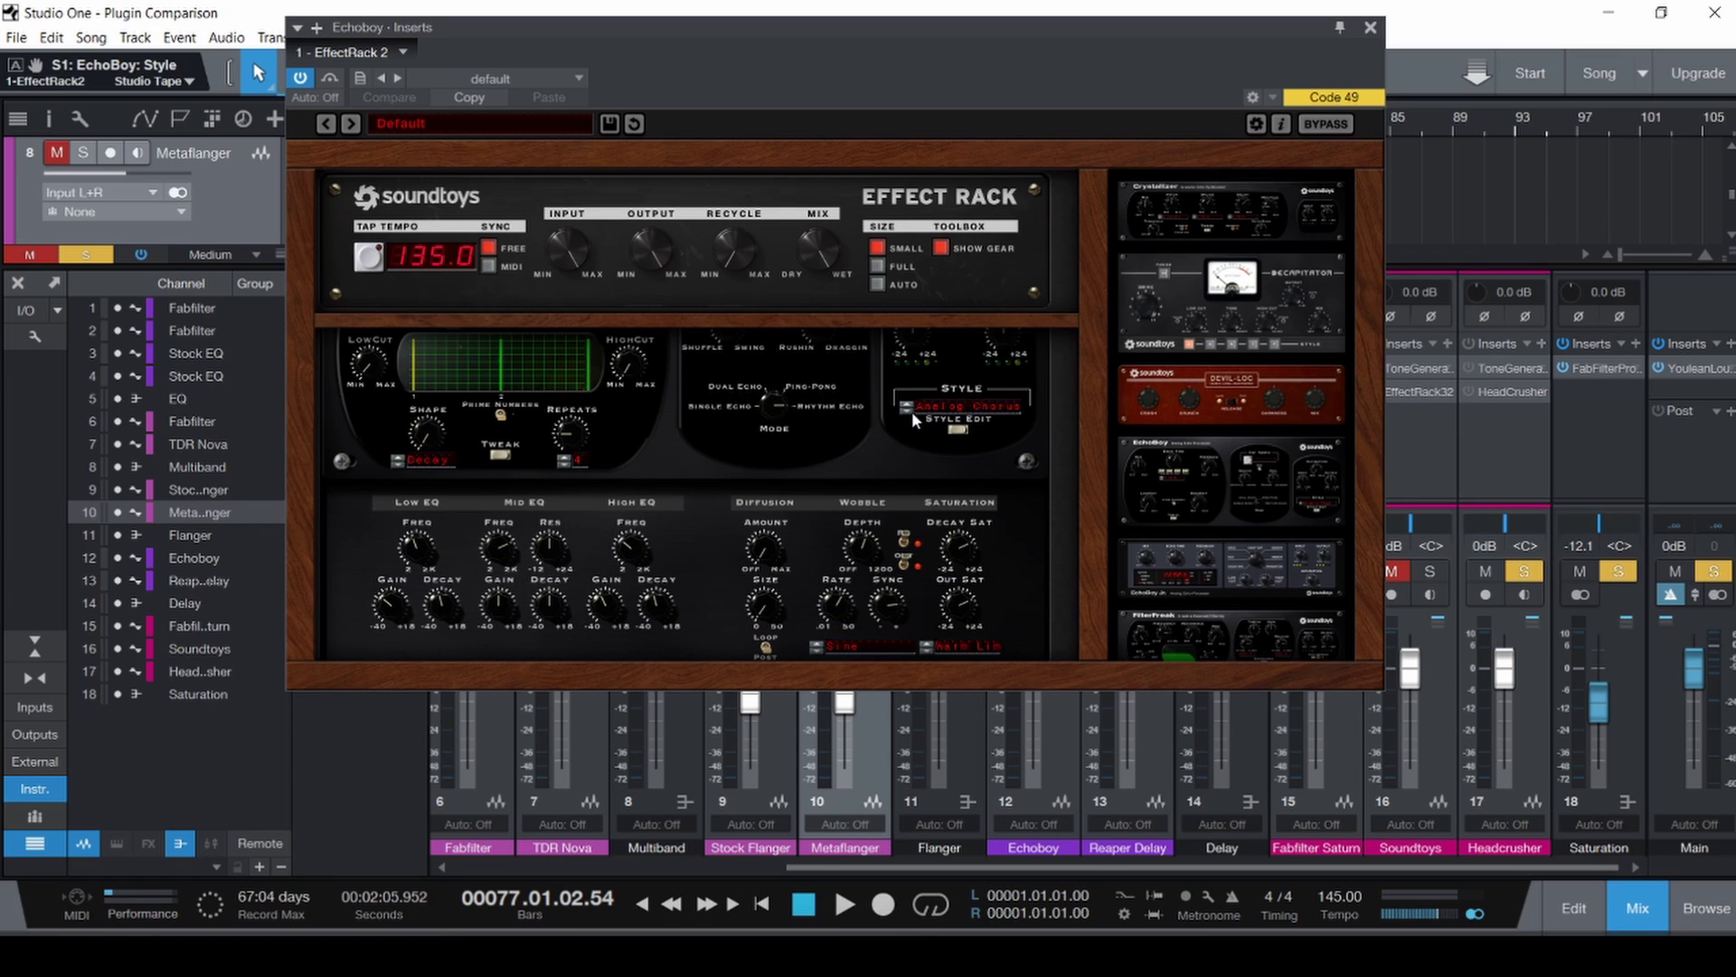
click(911, 409)
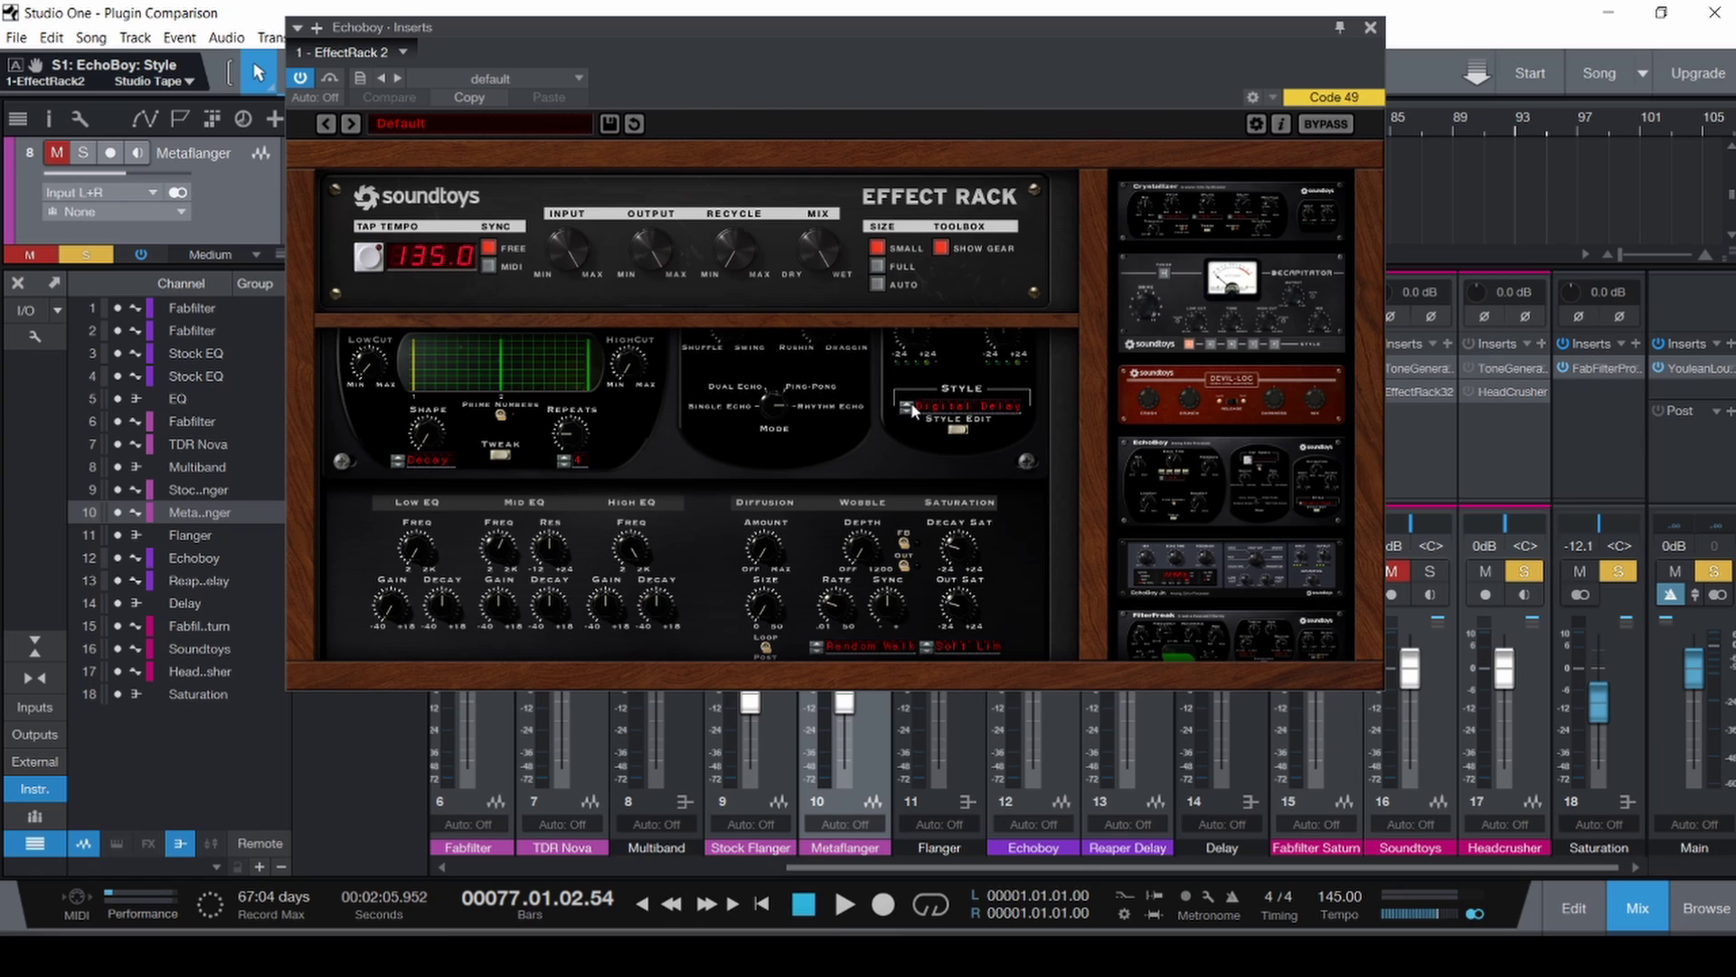
click(911, 409)
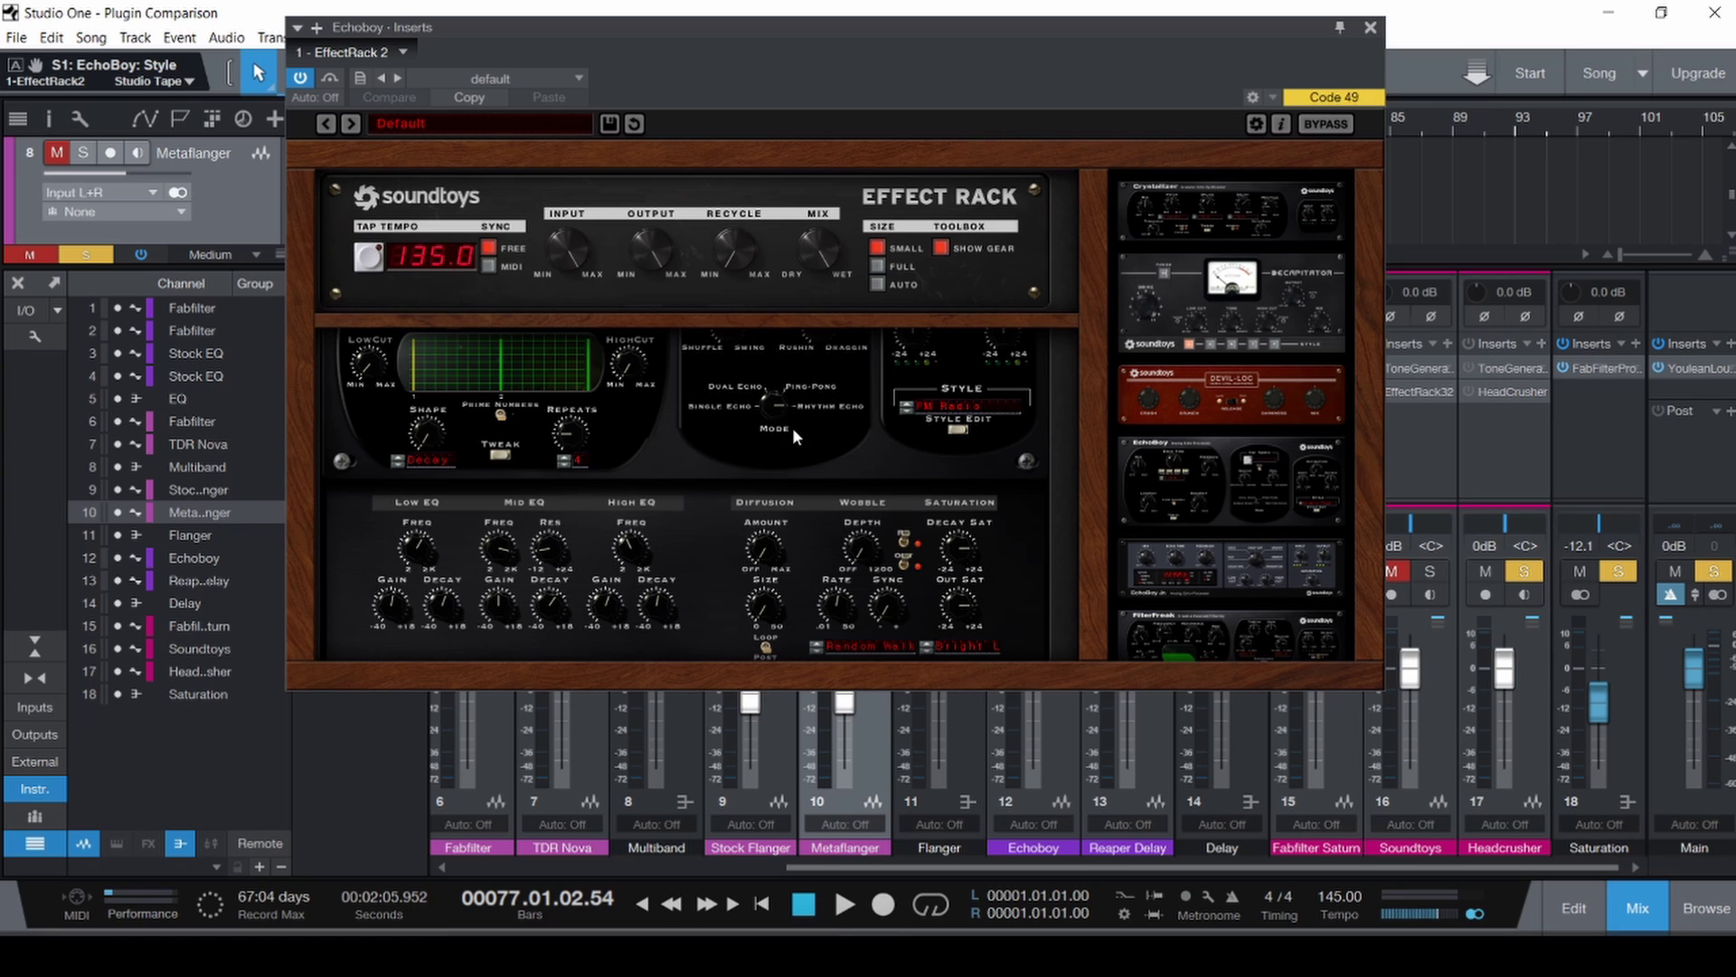
Look through the other Soundtoys effects available in the Effect Rack's toolbox.
scroll(736, 459, up, 3)
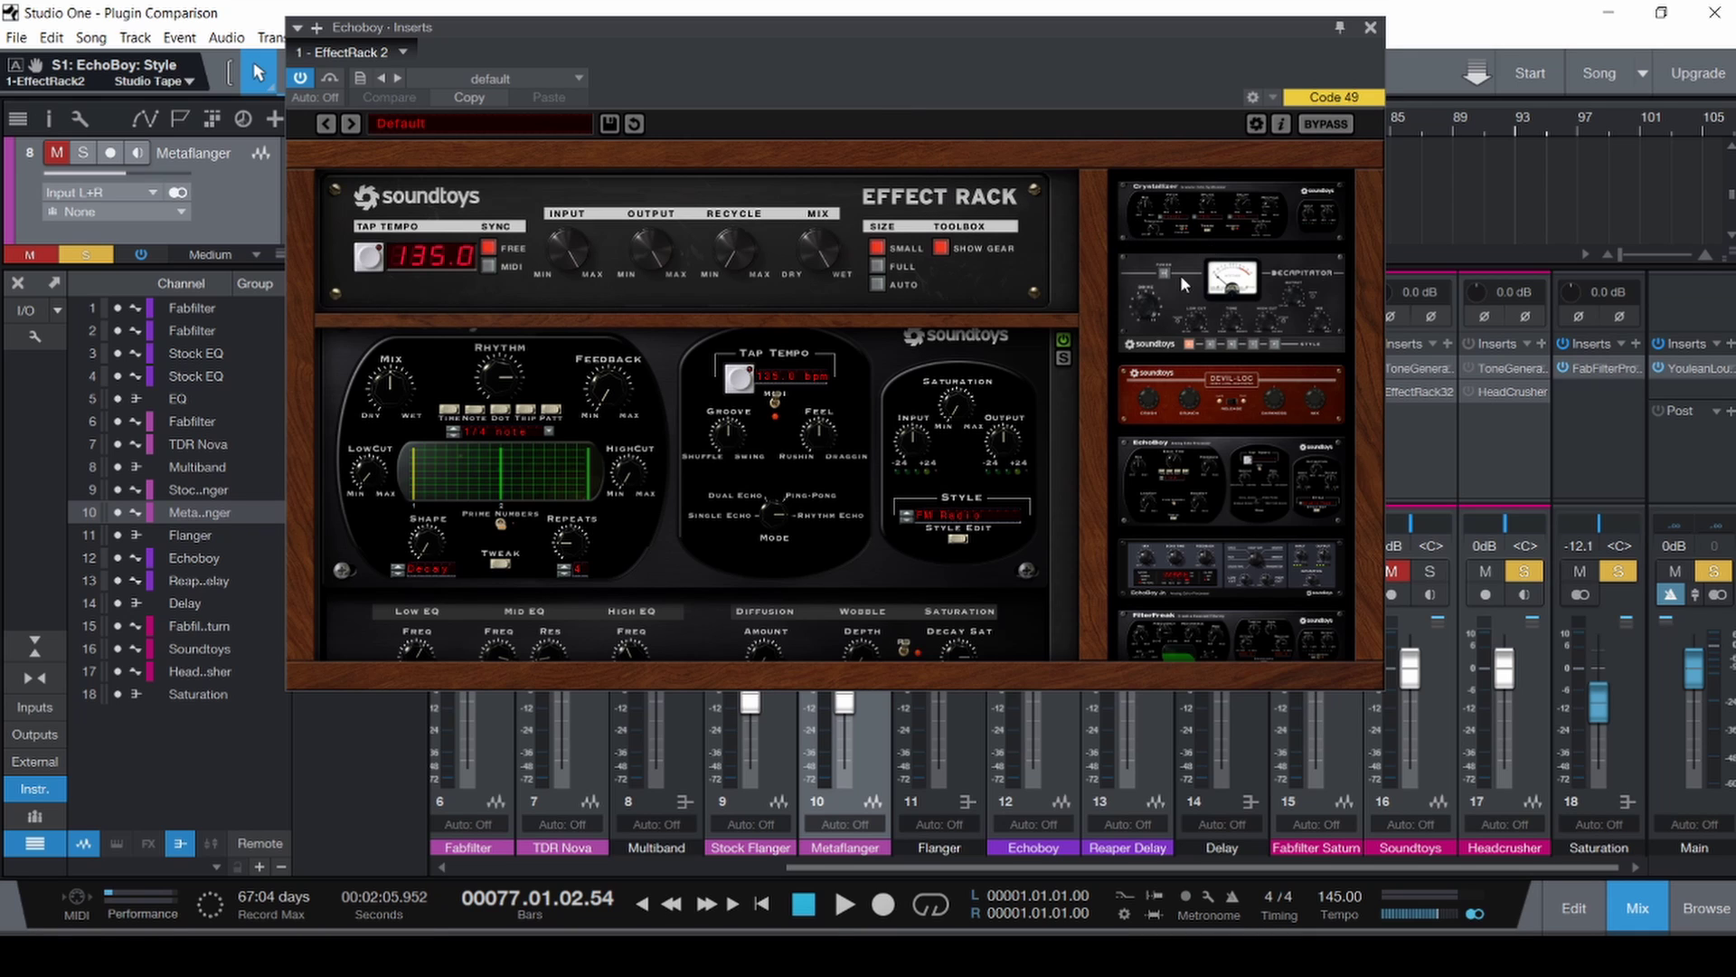
scroll(1279, 291, down, 5)
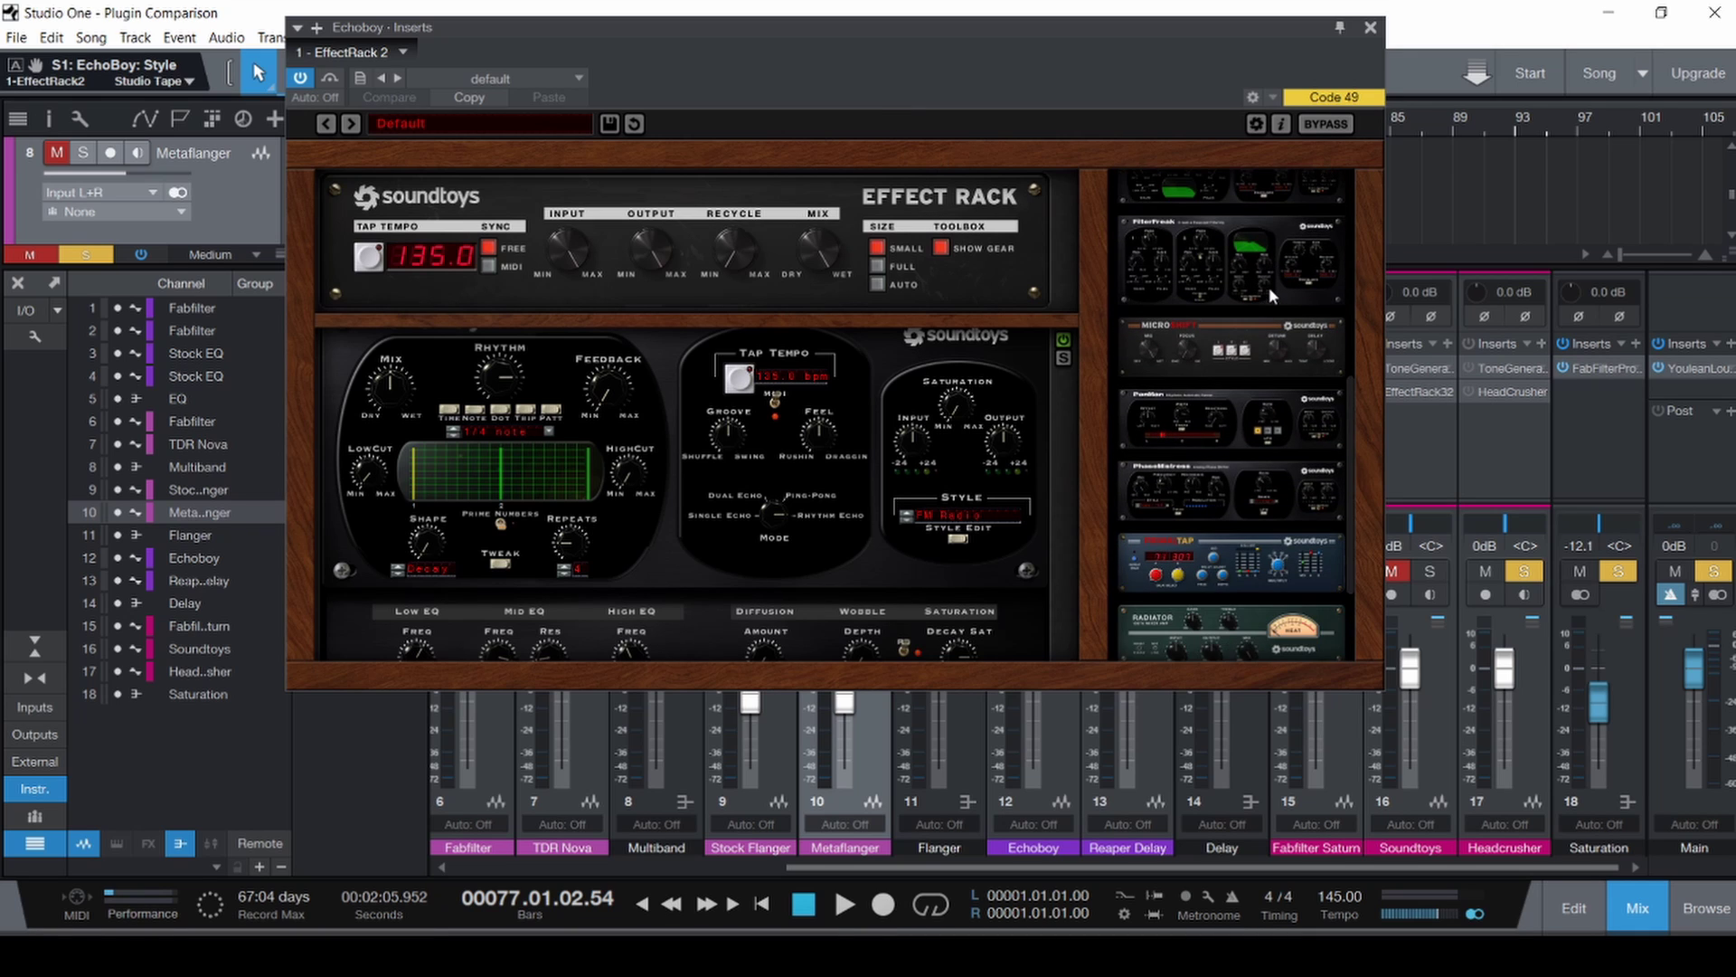
scroll(1268, 286, down, 2)
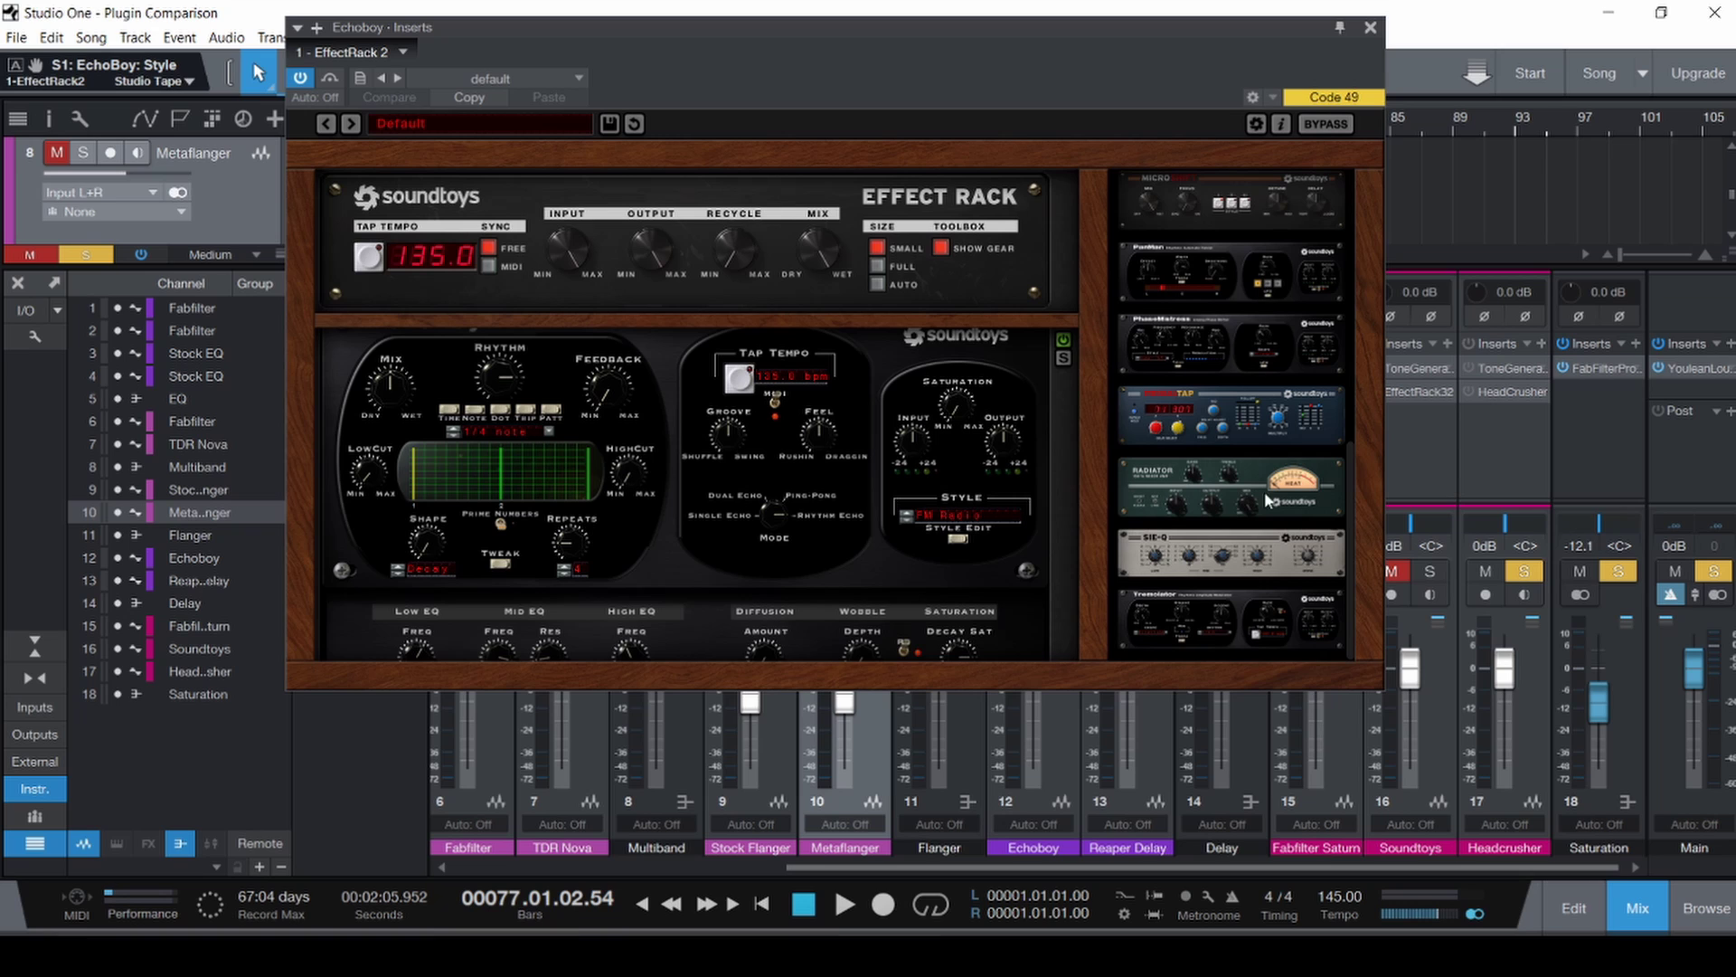
scroll(1251, 506, up, 6)
scroll(1250, 479, up, 2)
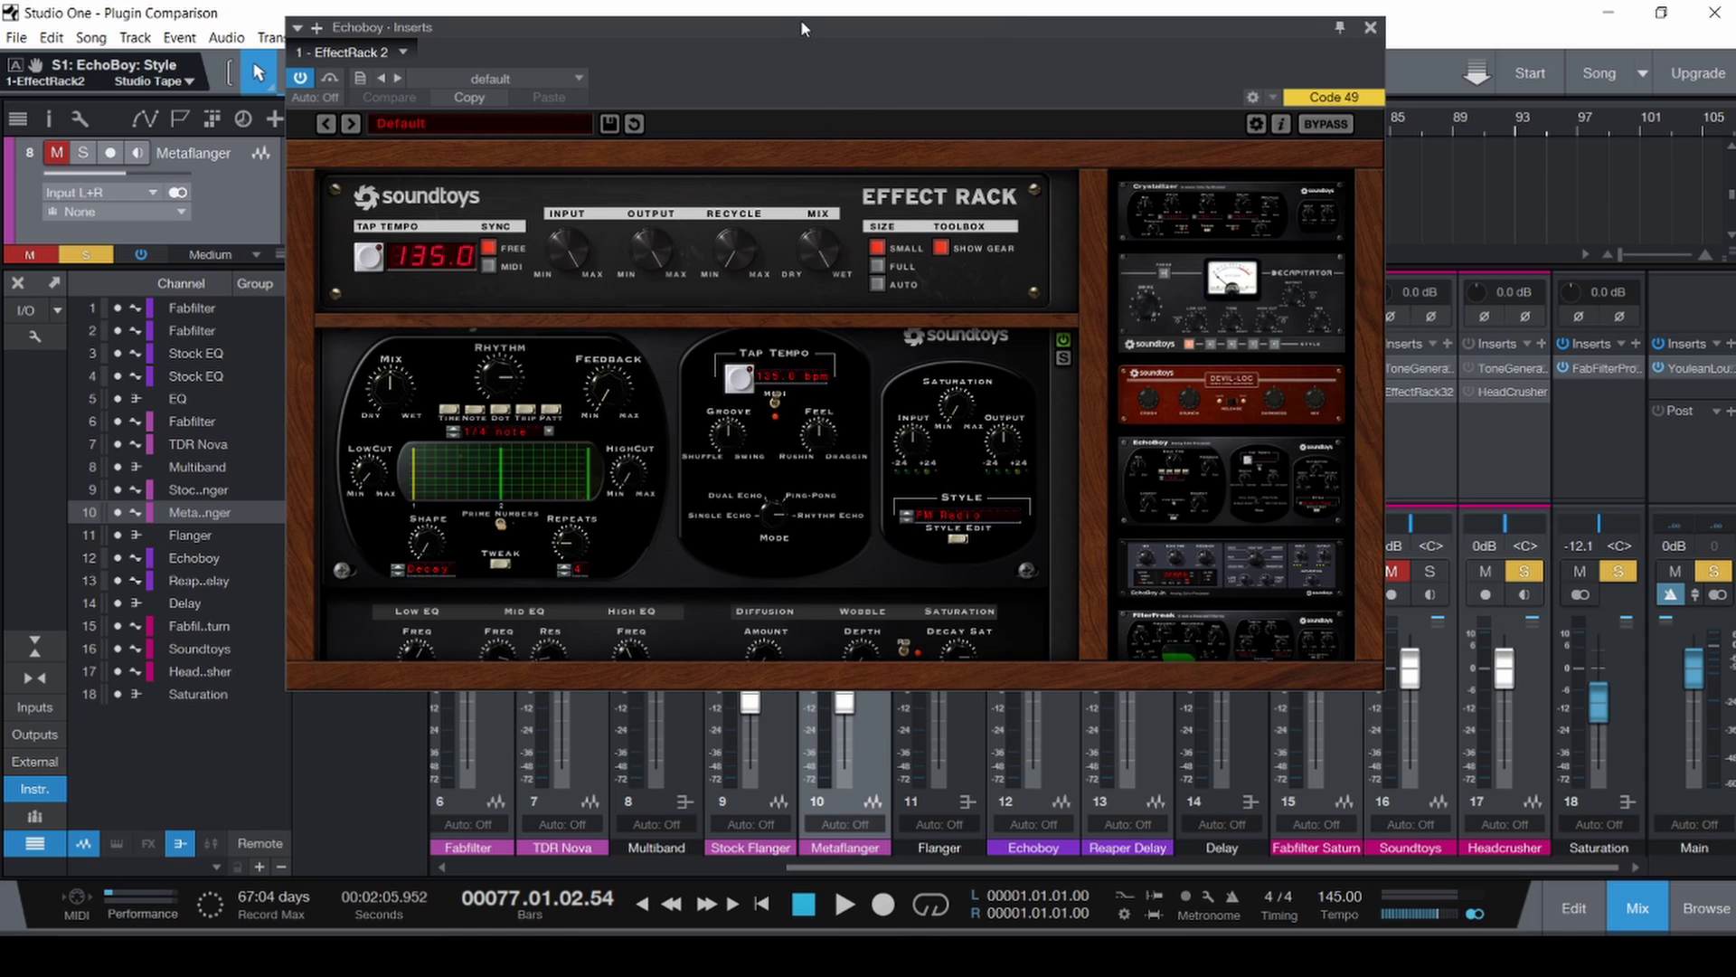
Examine EchoBoy's EQ, Diffusion, Wobble and Saturation controls, look over the toolbox effects again and close the rack.
drag(801, 28, 787, 81)
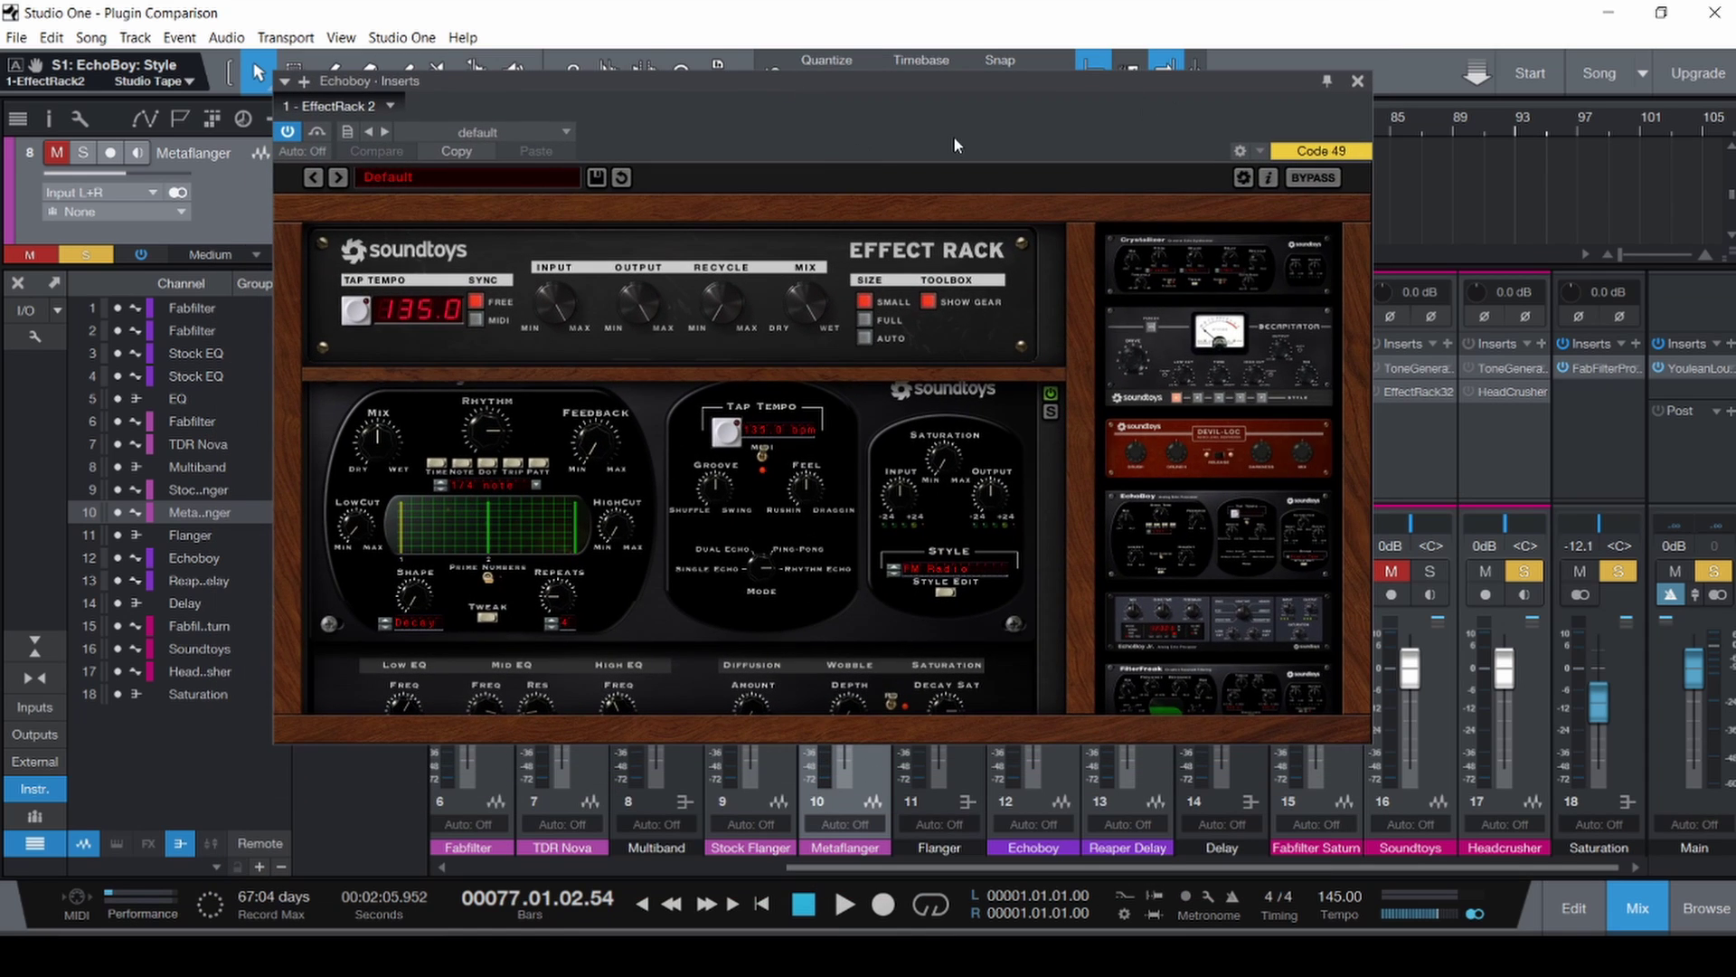
scroll(871, 517, down, 3)
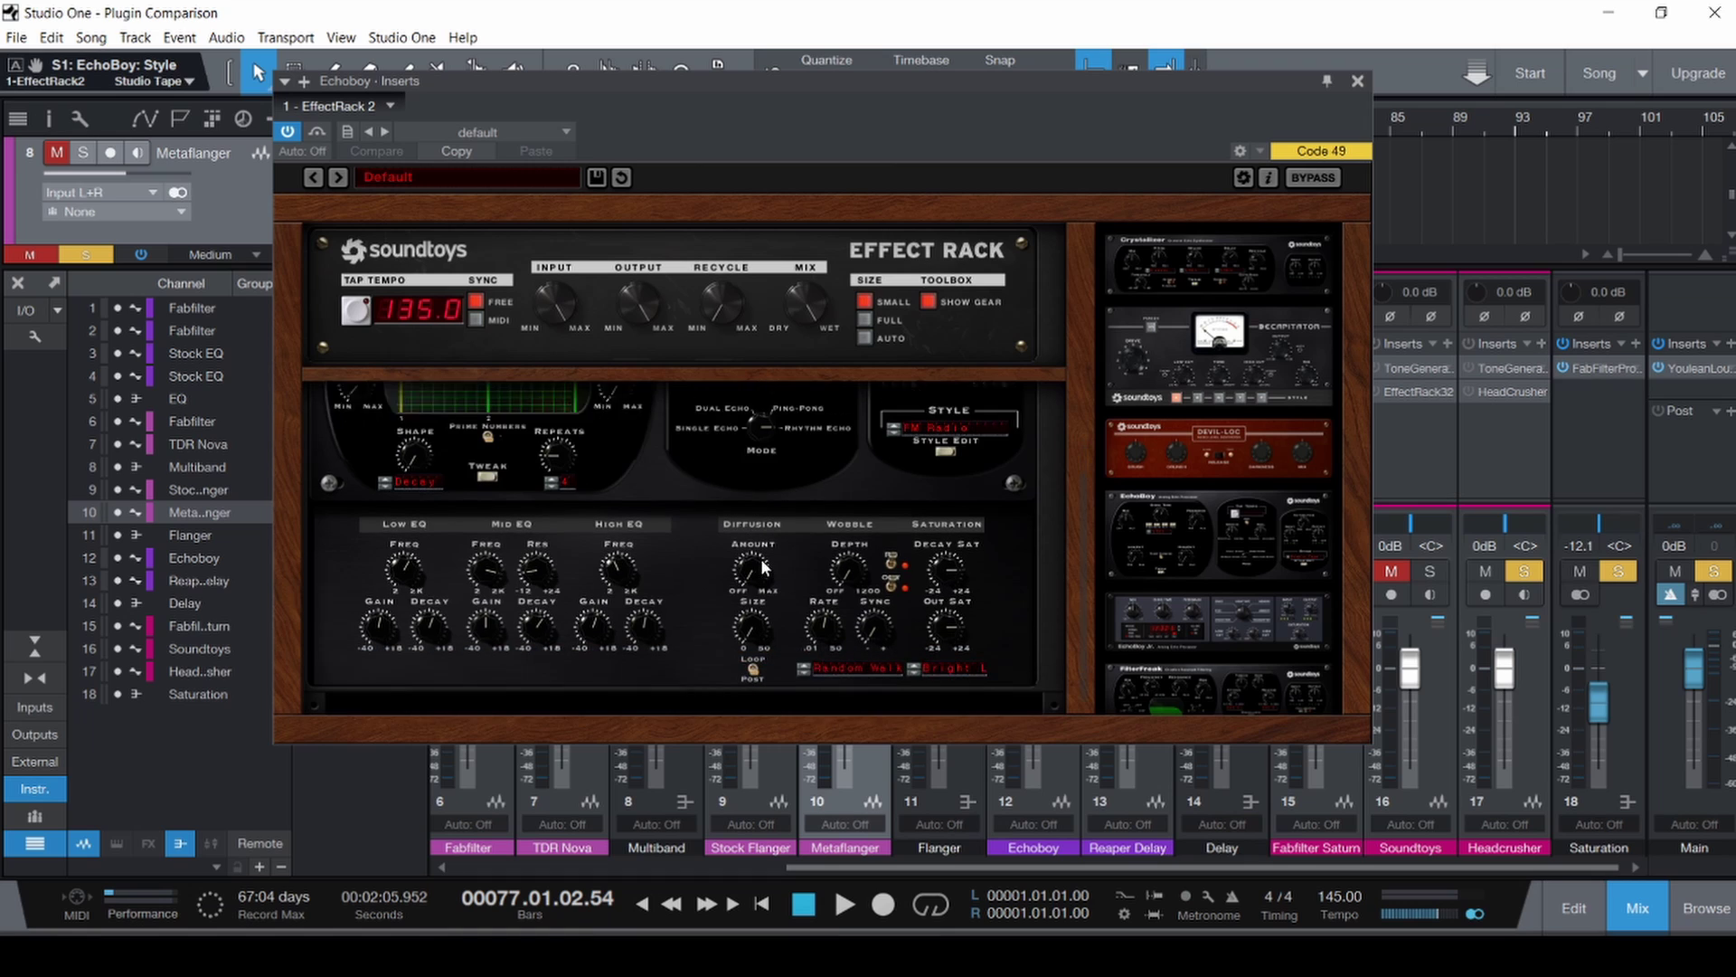
scroll(763, 566, down, 1)
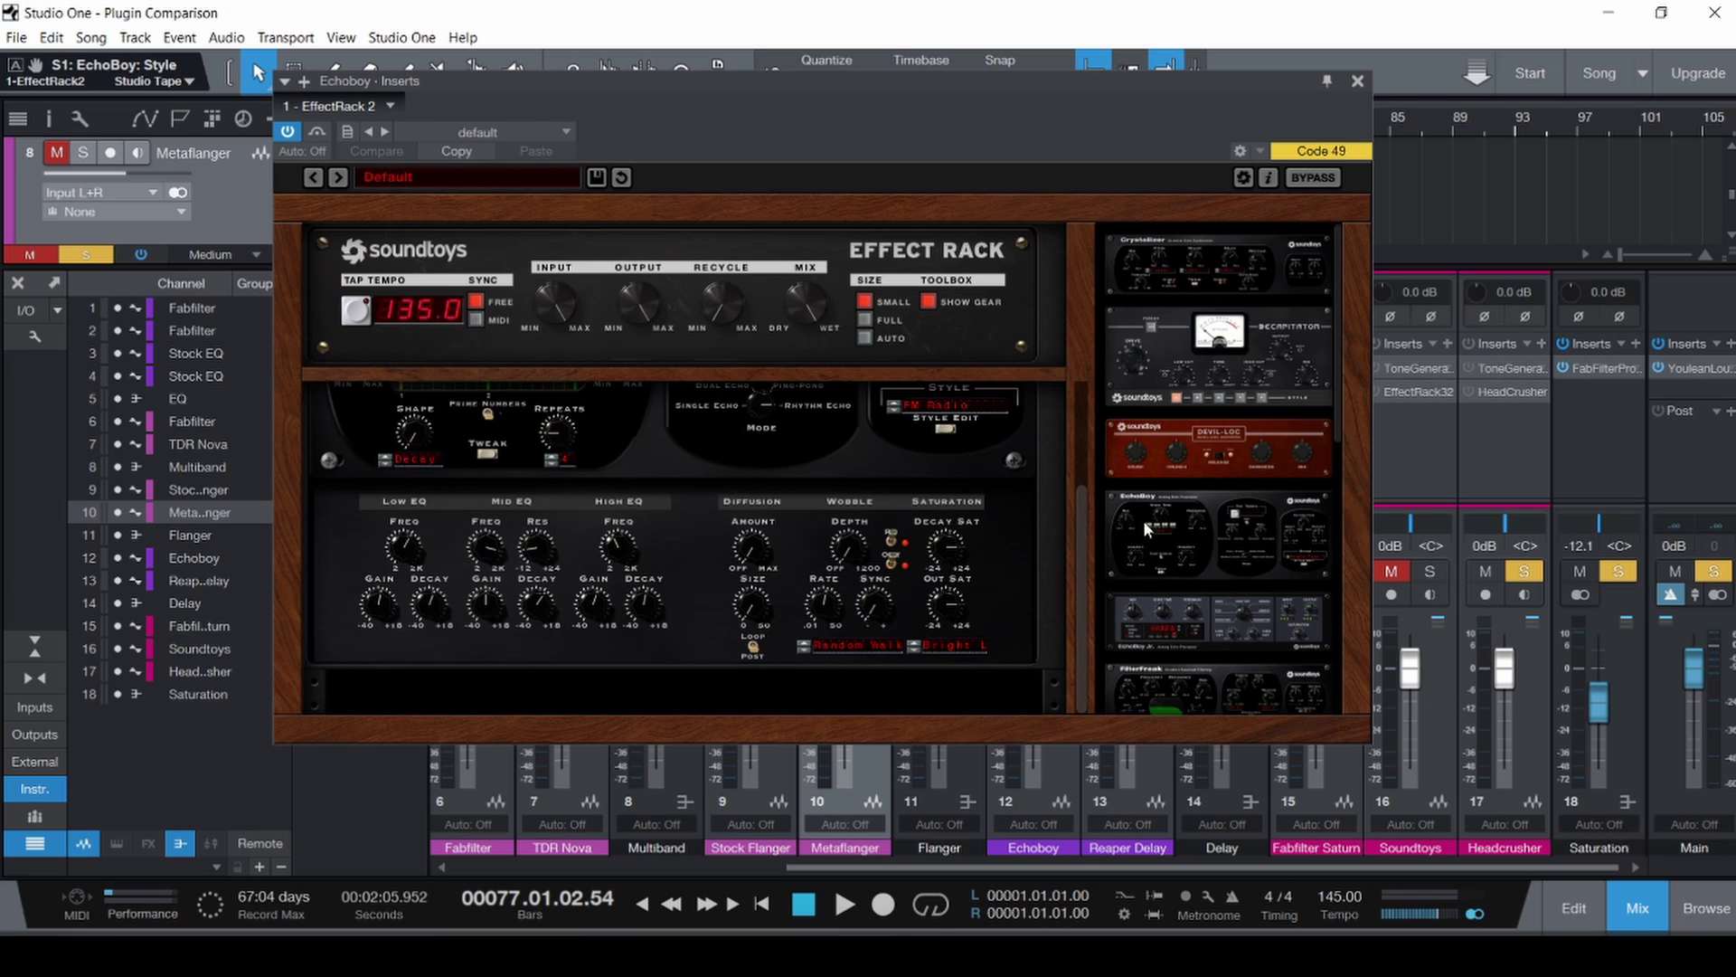
drag(1087, 525, 1077, 399)
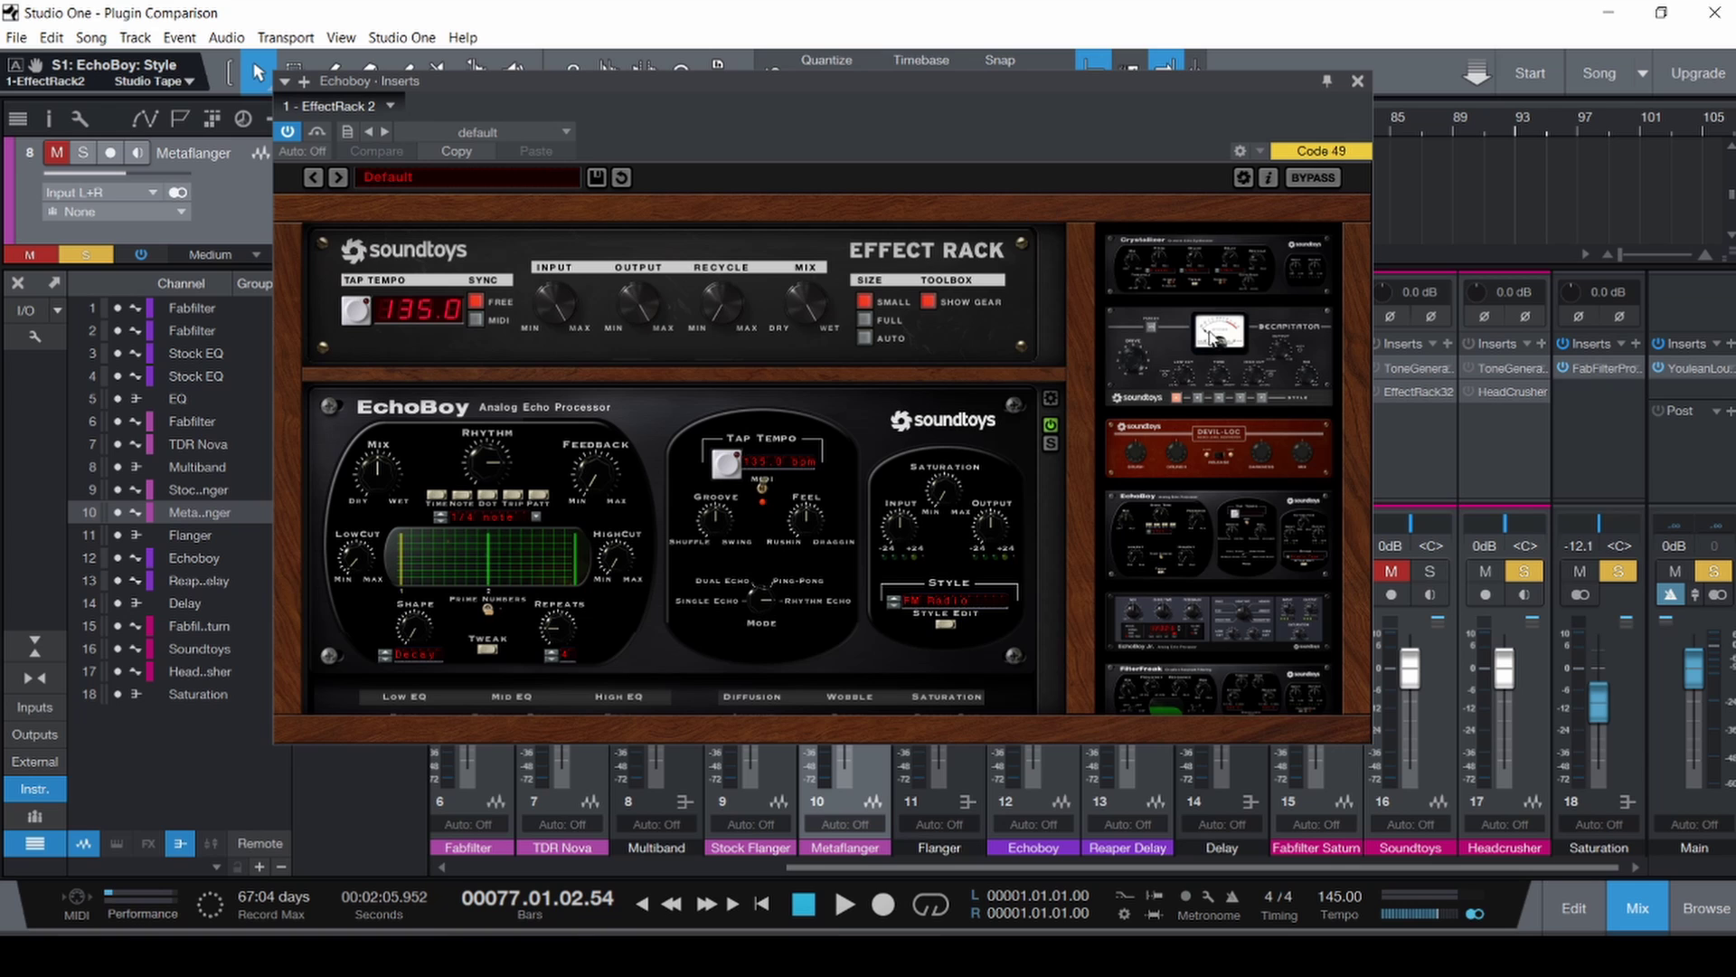
scroll(1202, 389, down, 10)
scroll(1208, 477, up, 10)
click(1357, 82)
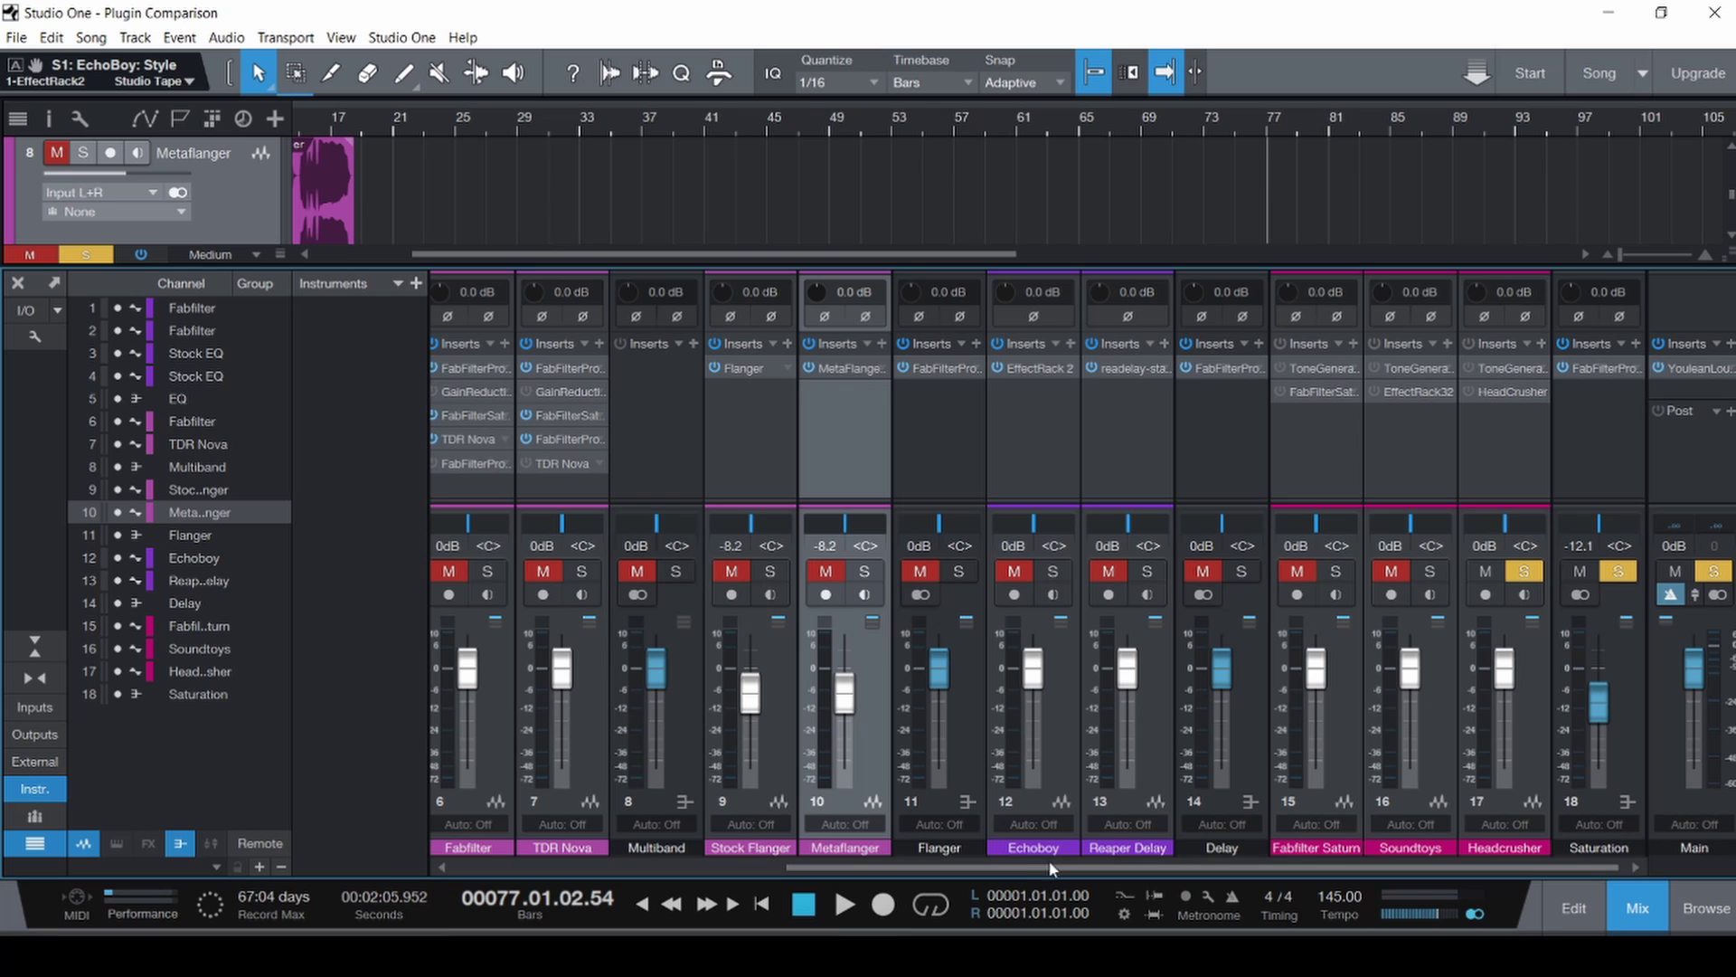
Review the mixer channels, selecting the Fabfilter Saturn, Saturation and TDR Nova channels in turn.
click(1328, 441)
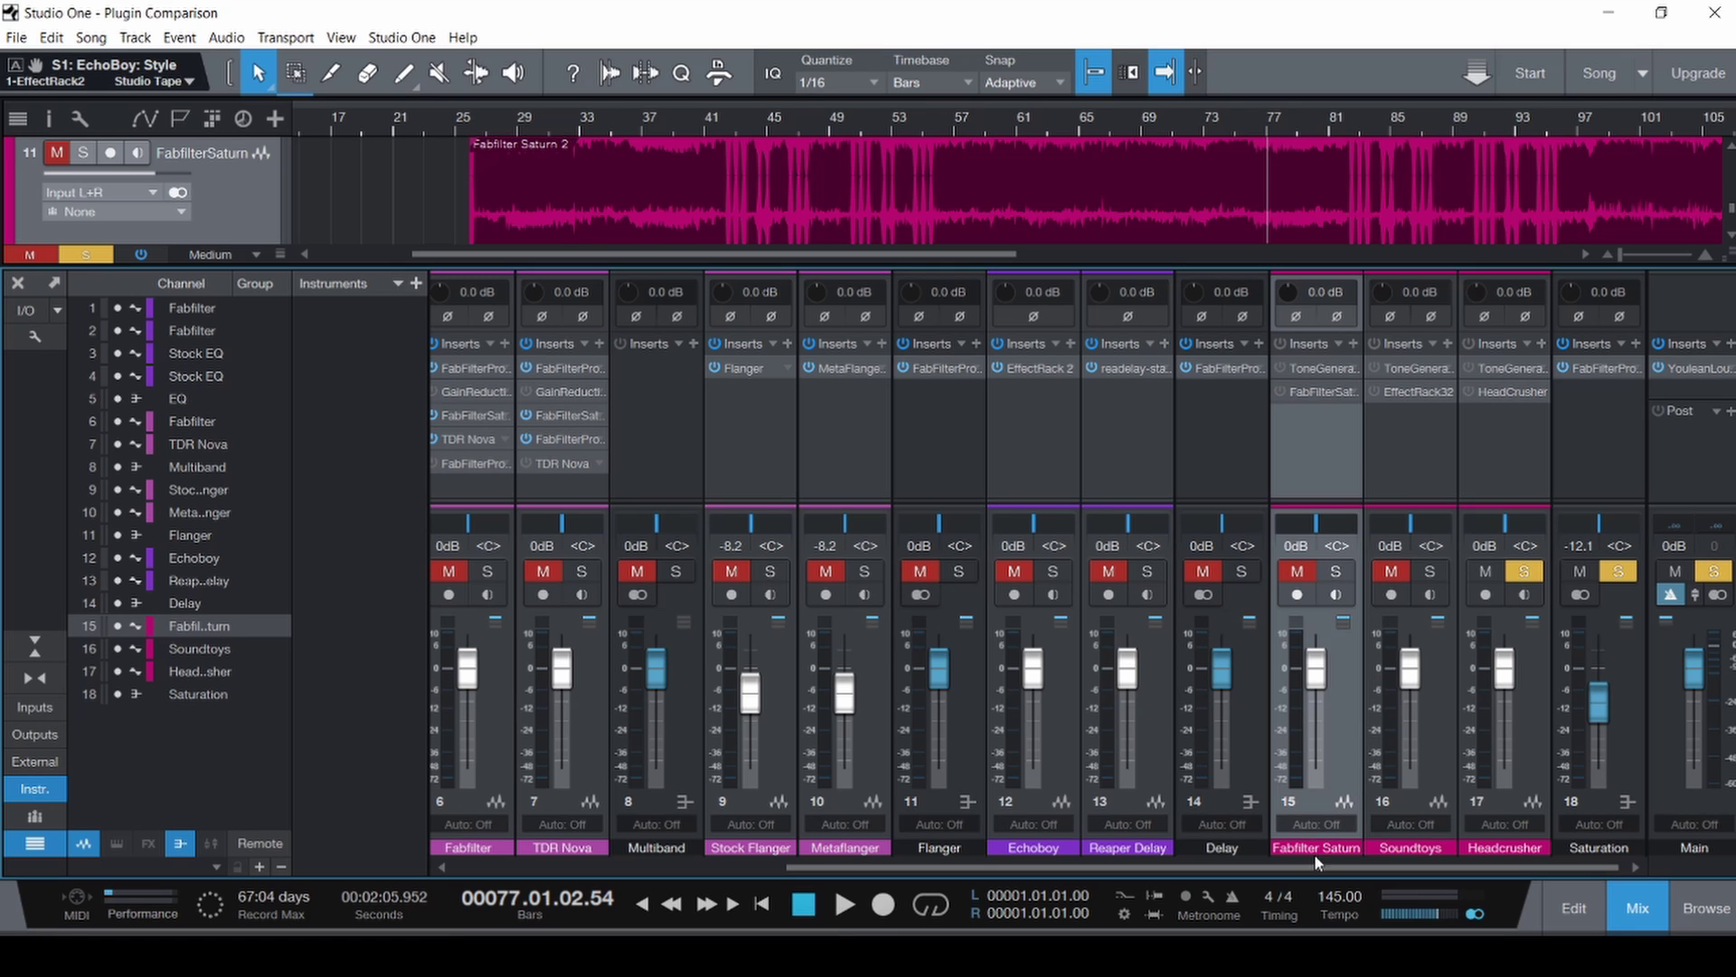
drag(1322, 862, 887, 874)
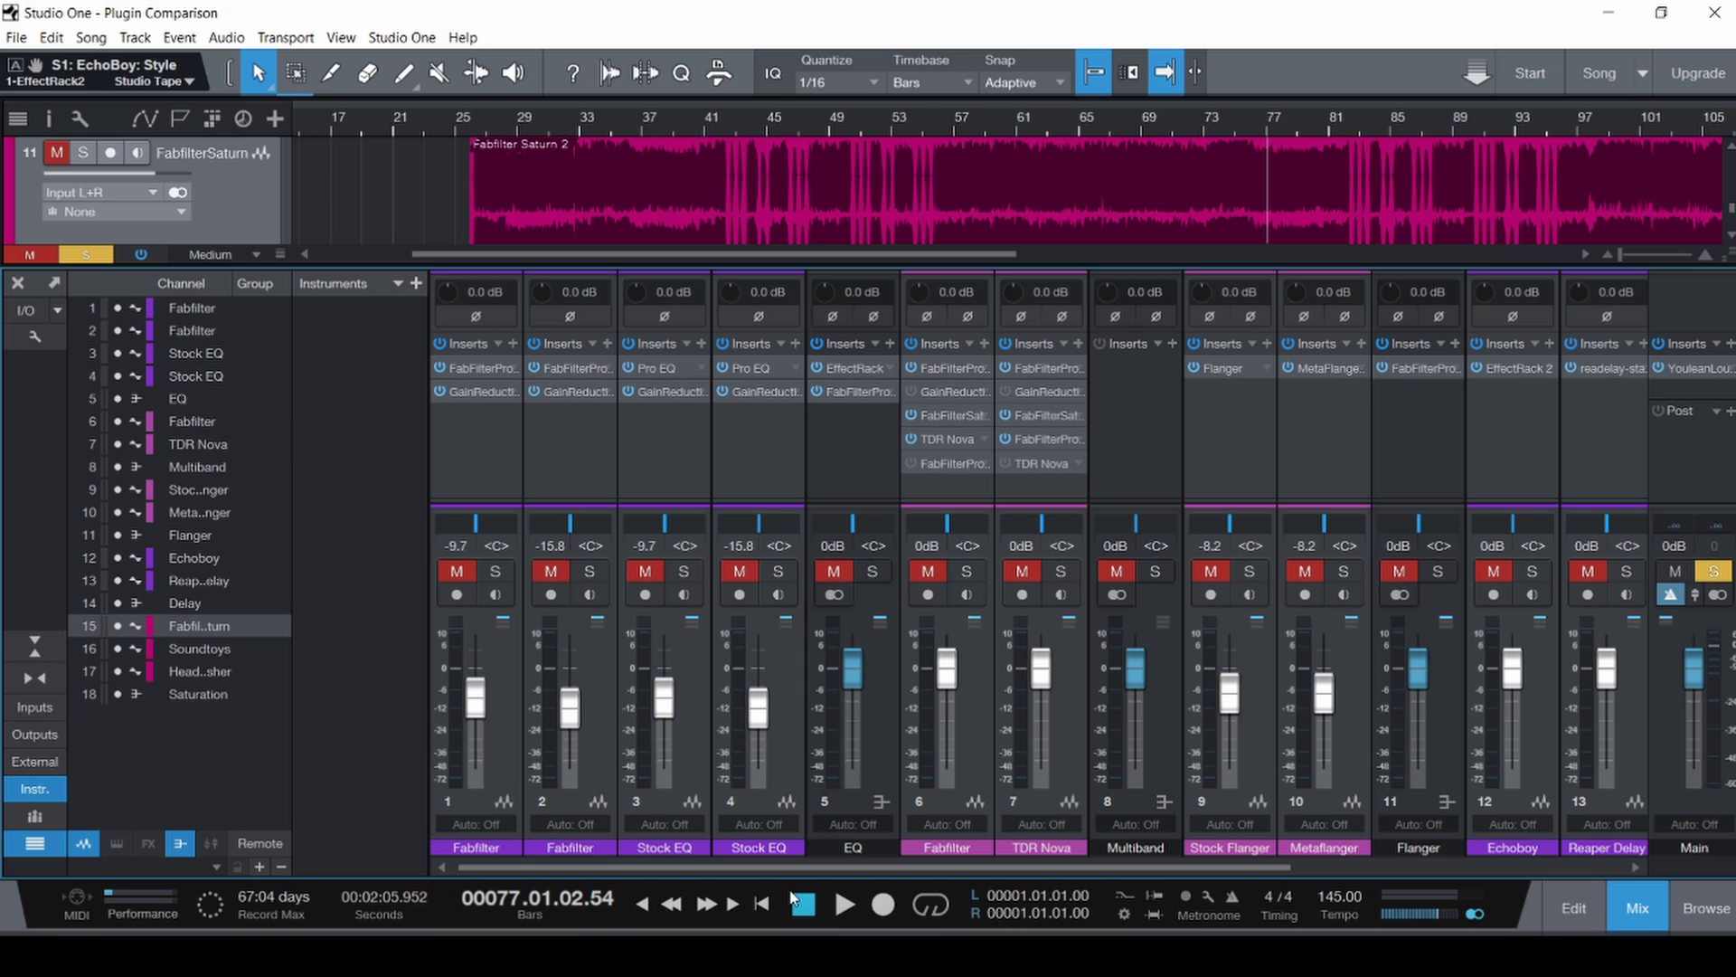
drag(1243, 866, 1351, 866)
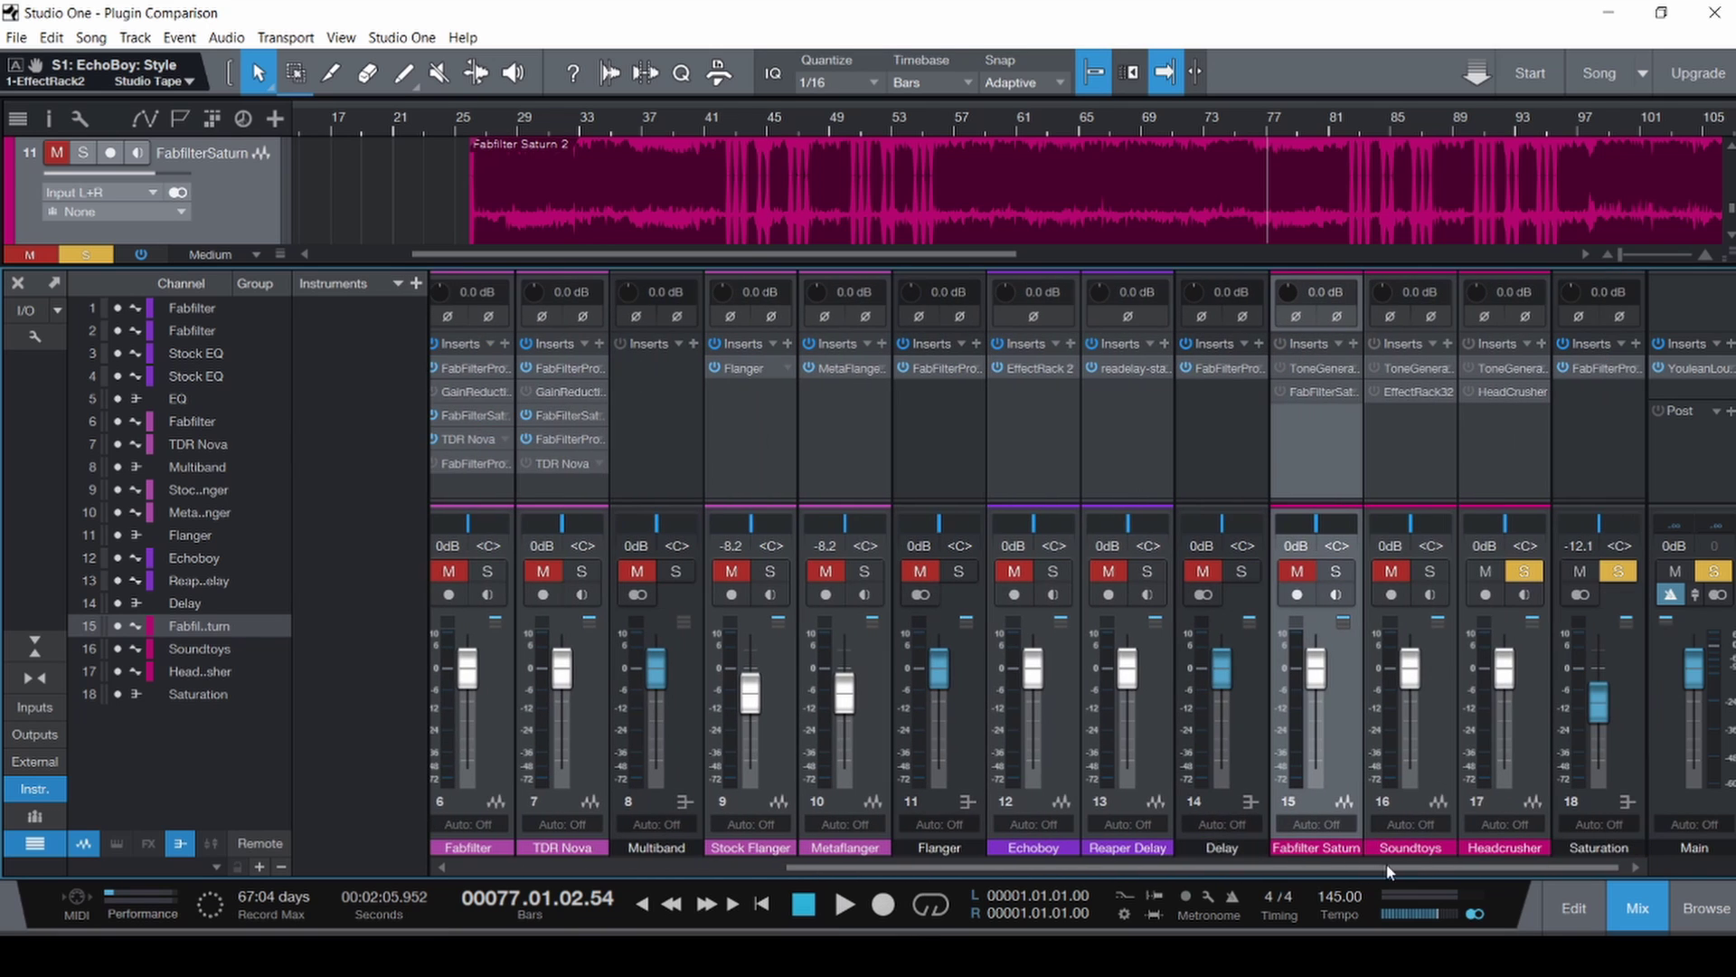
click(1591, 447)
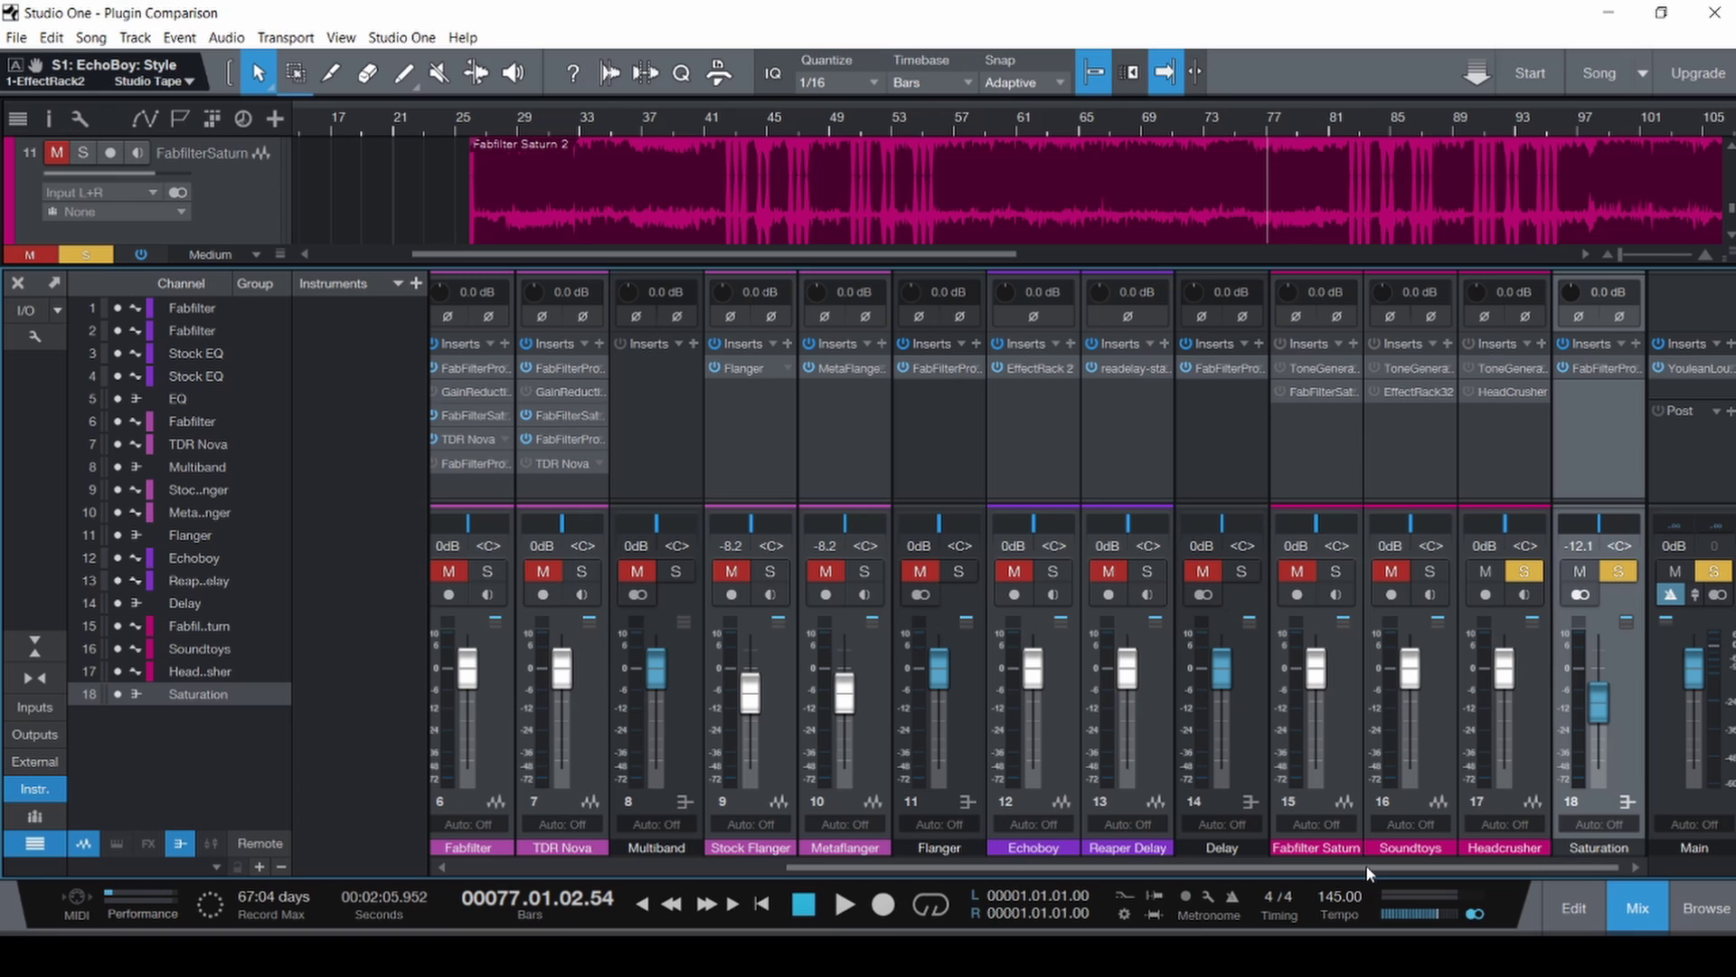
drag(1368, 872, 948, 875)
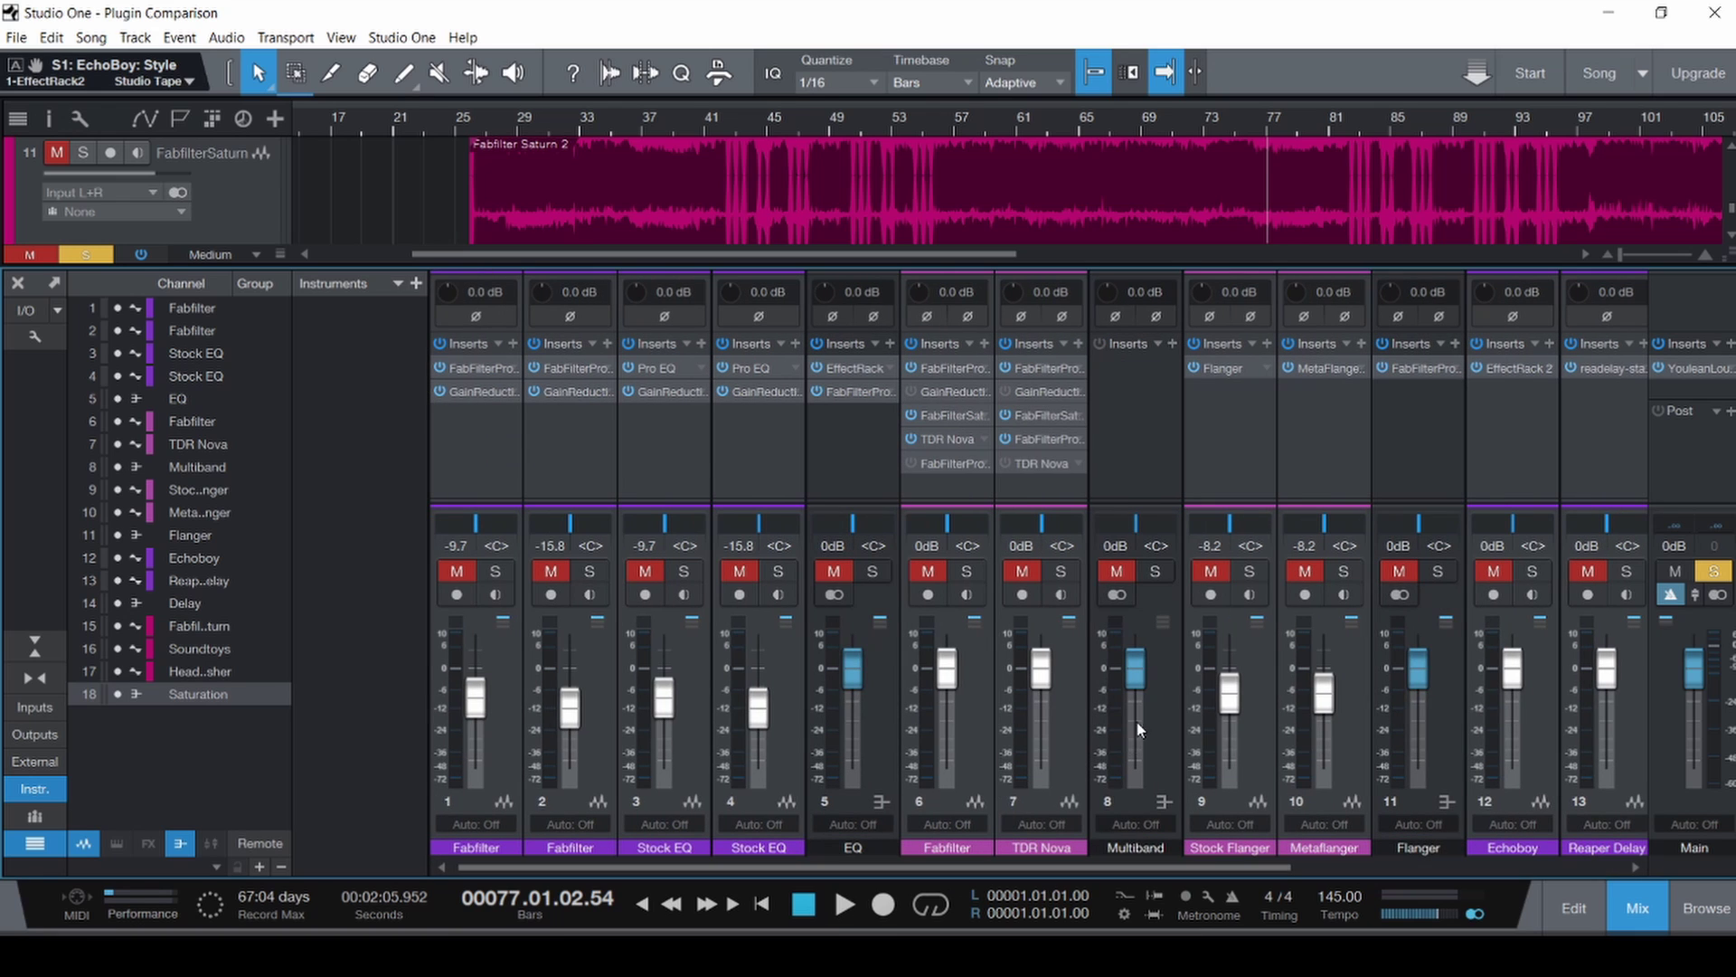
click(1066, 752)
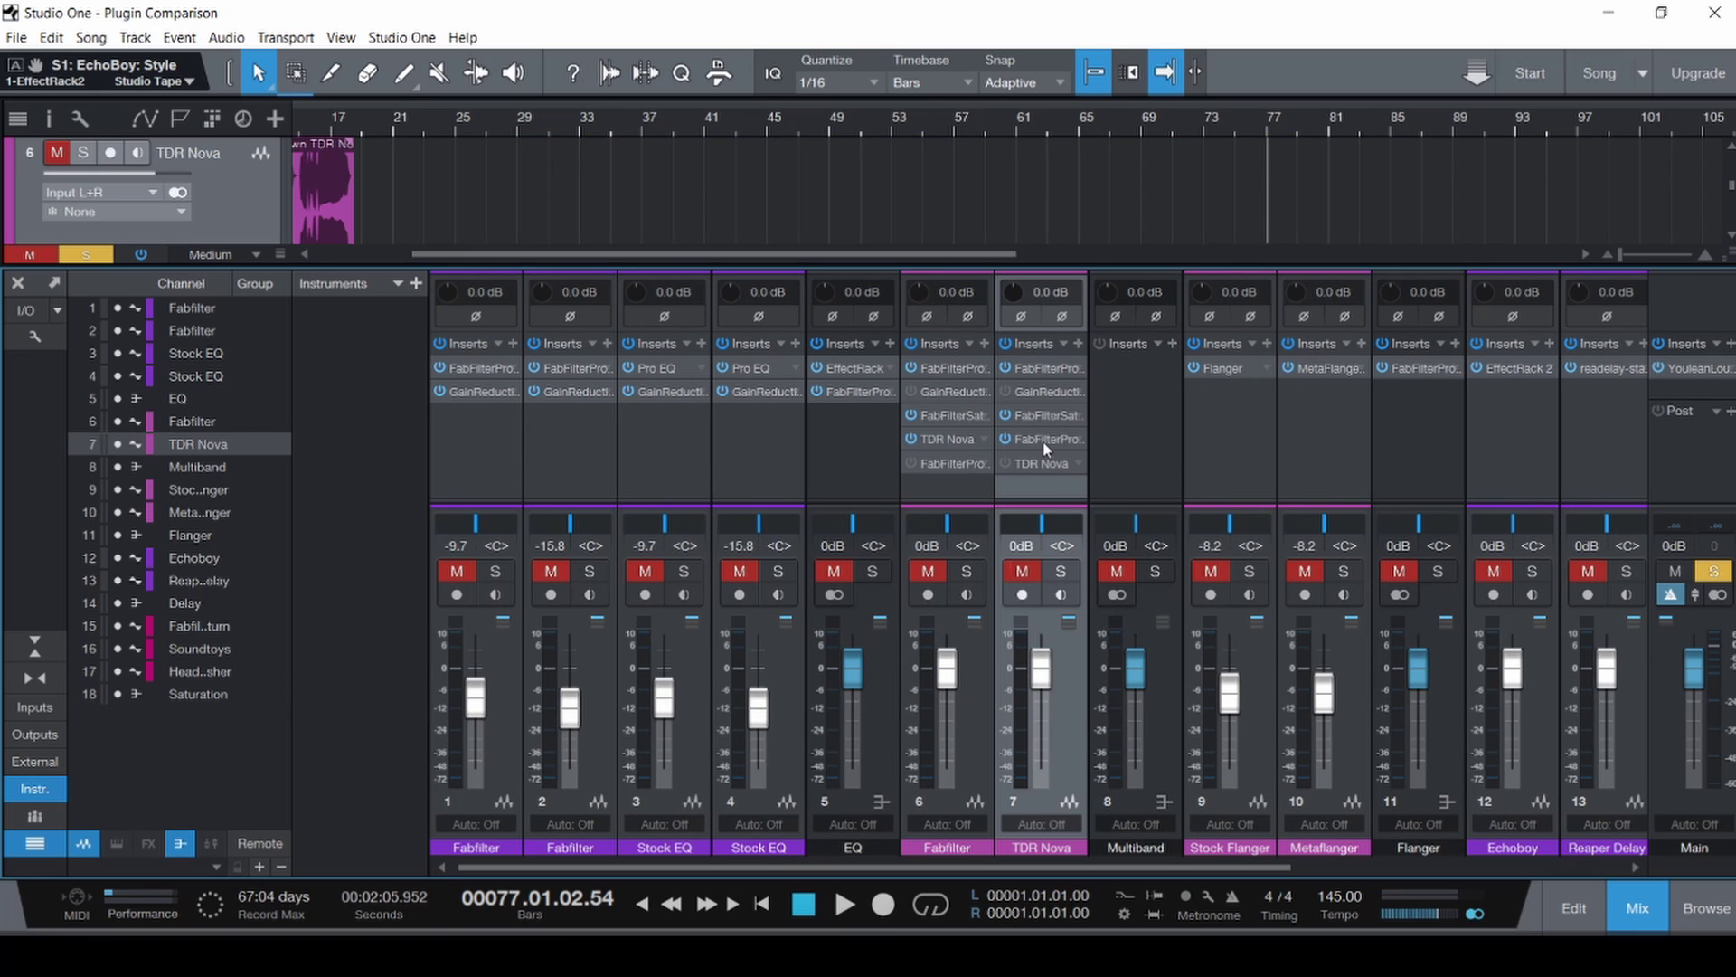